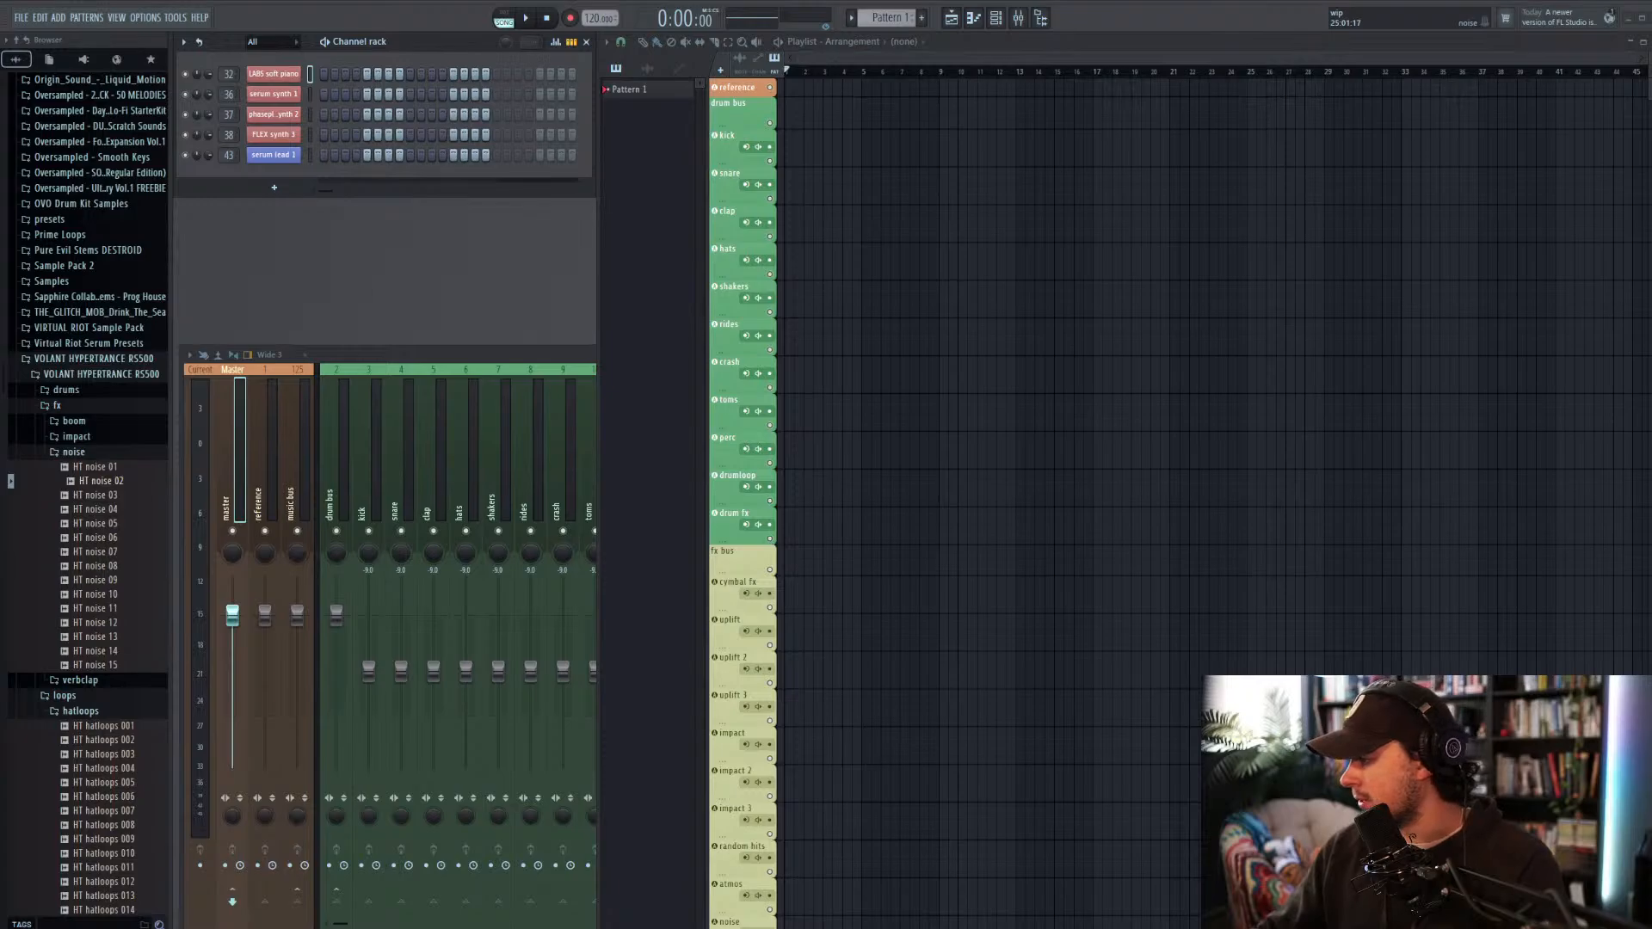
Step: Bring the browser window with the minish cap town image search beside the DAW project, enlarge it and centre it over the playlist
left_click_drag(1359, 928, 786, 184)
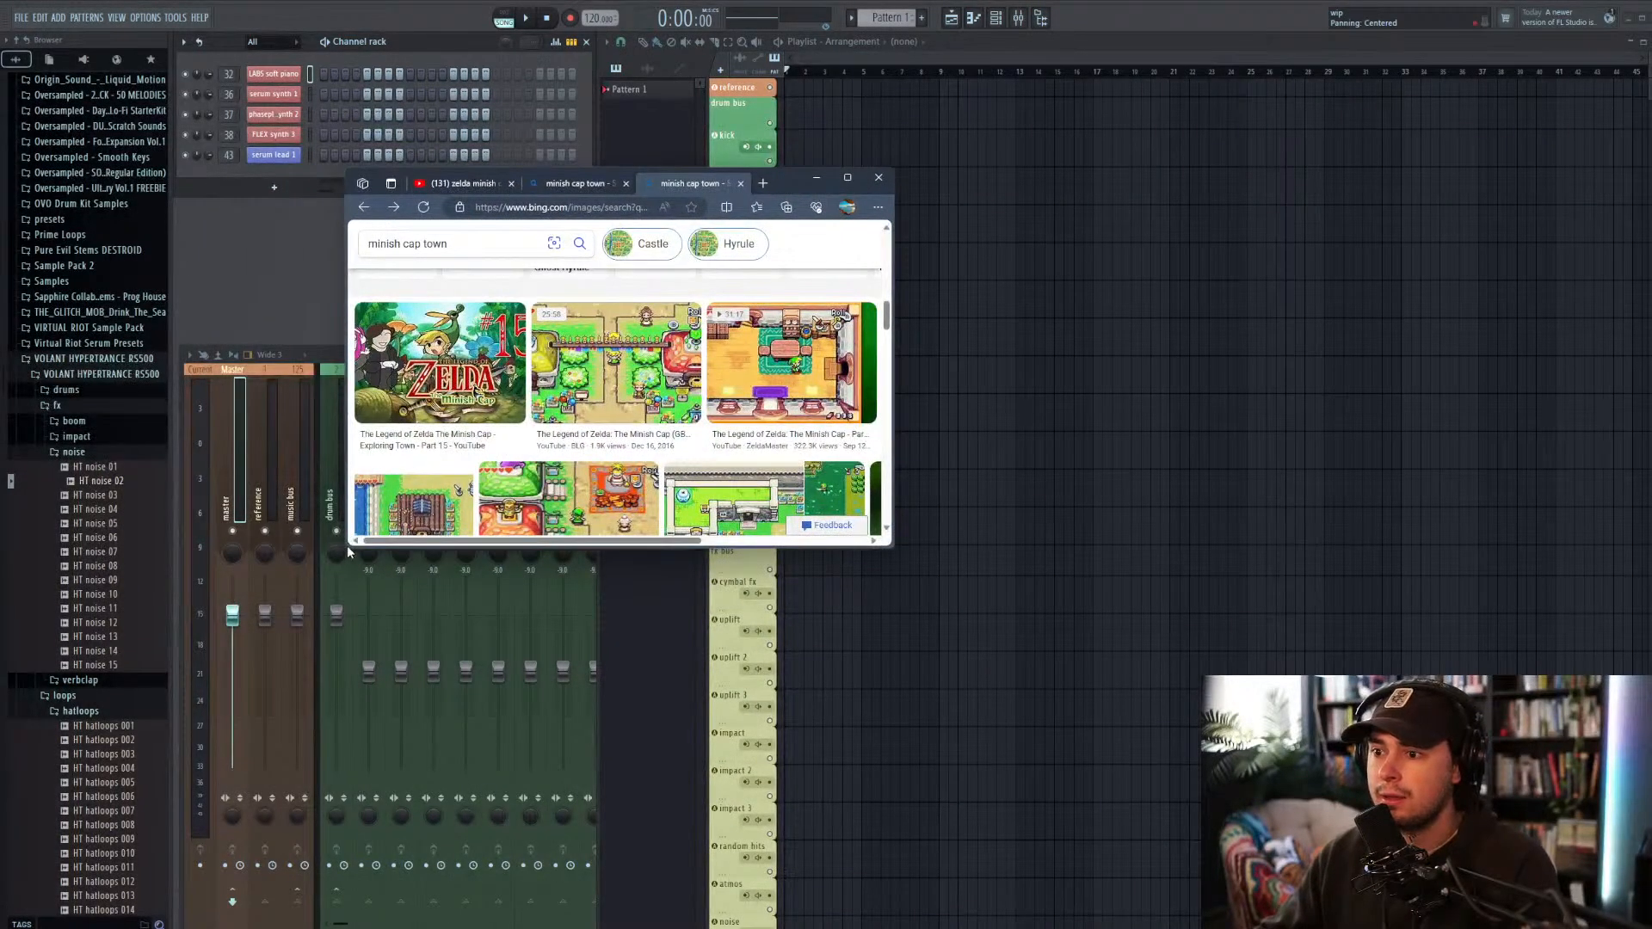
left_click_drag(342, 545, 1, 839)
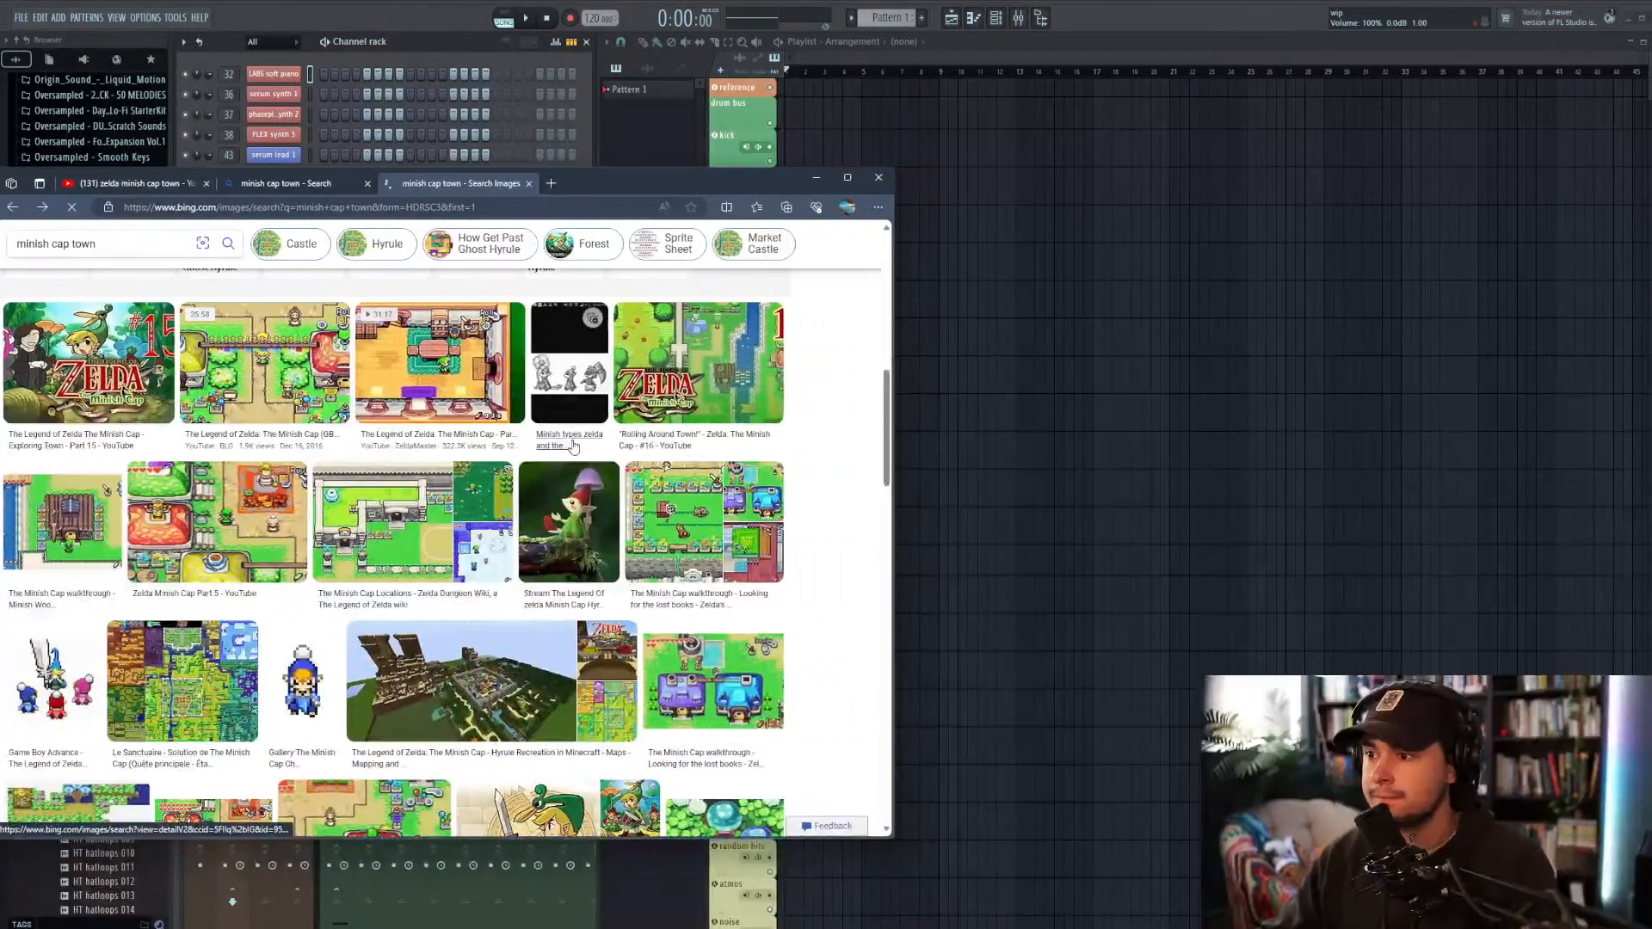
left_click_drag(720, 179, 955, 107)
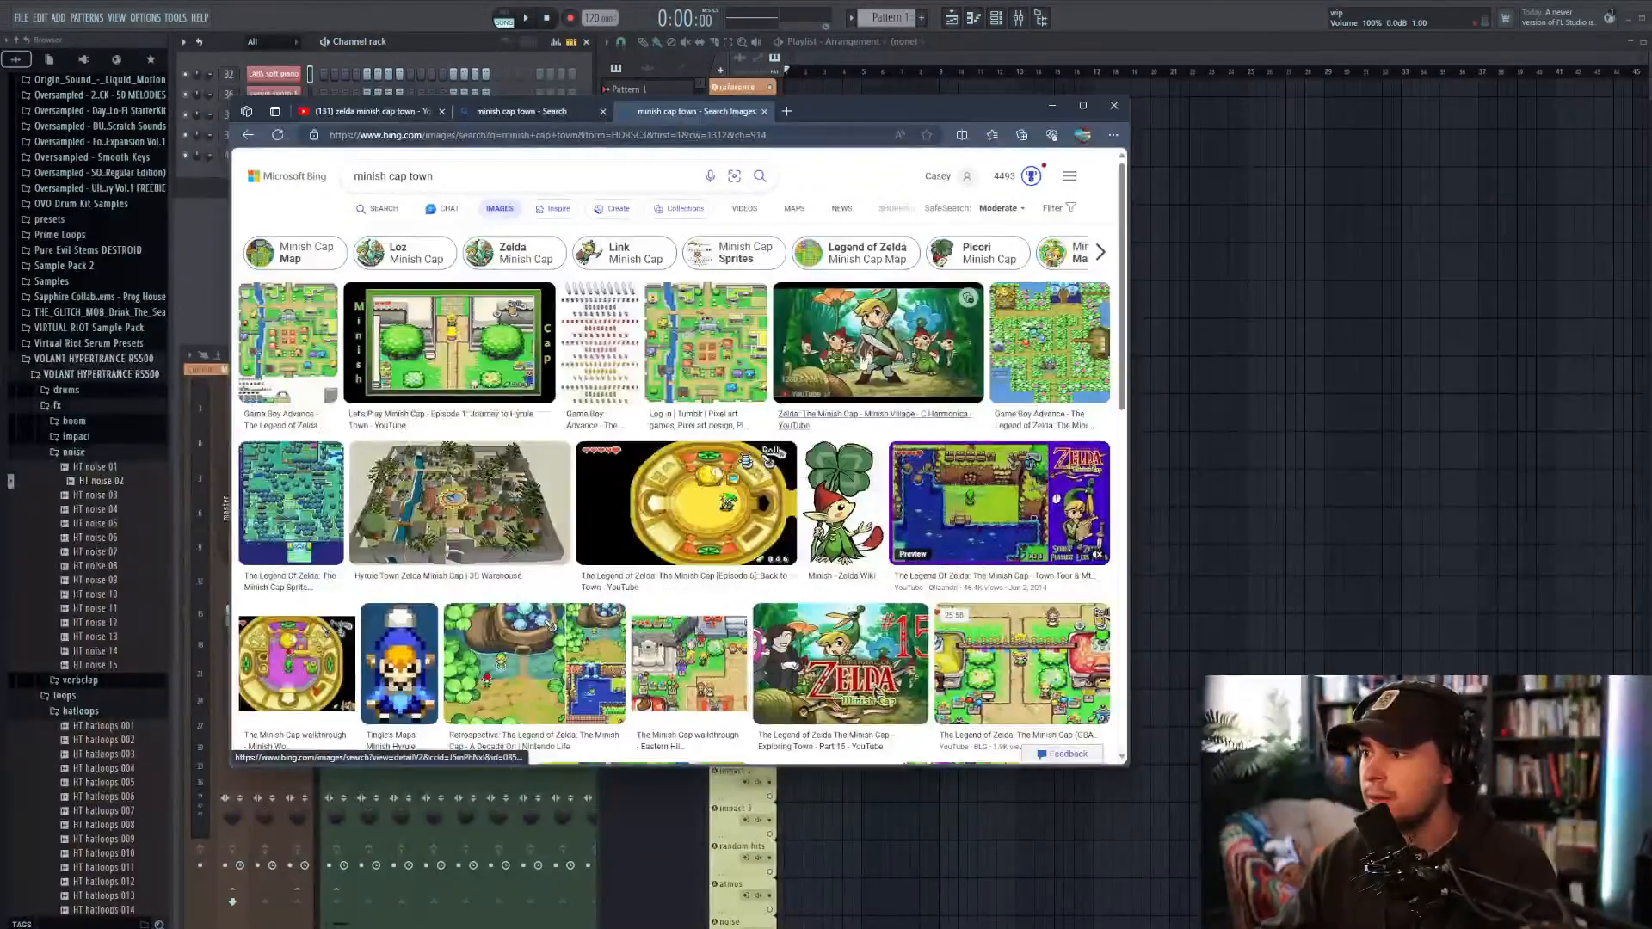
Step: Browse the minish cap town image results and open the GameFabrique town image with the red-roofed building
scroll(714, 336, "down", 1)
scroll(713, 335, "up", 1)
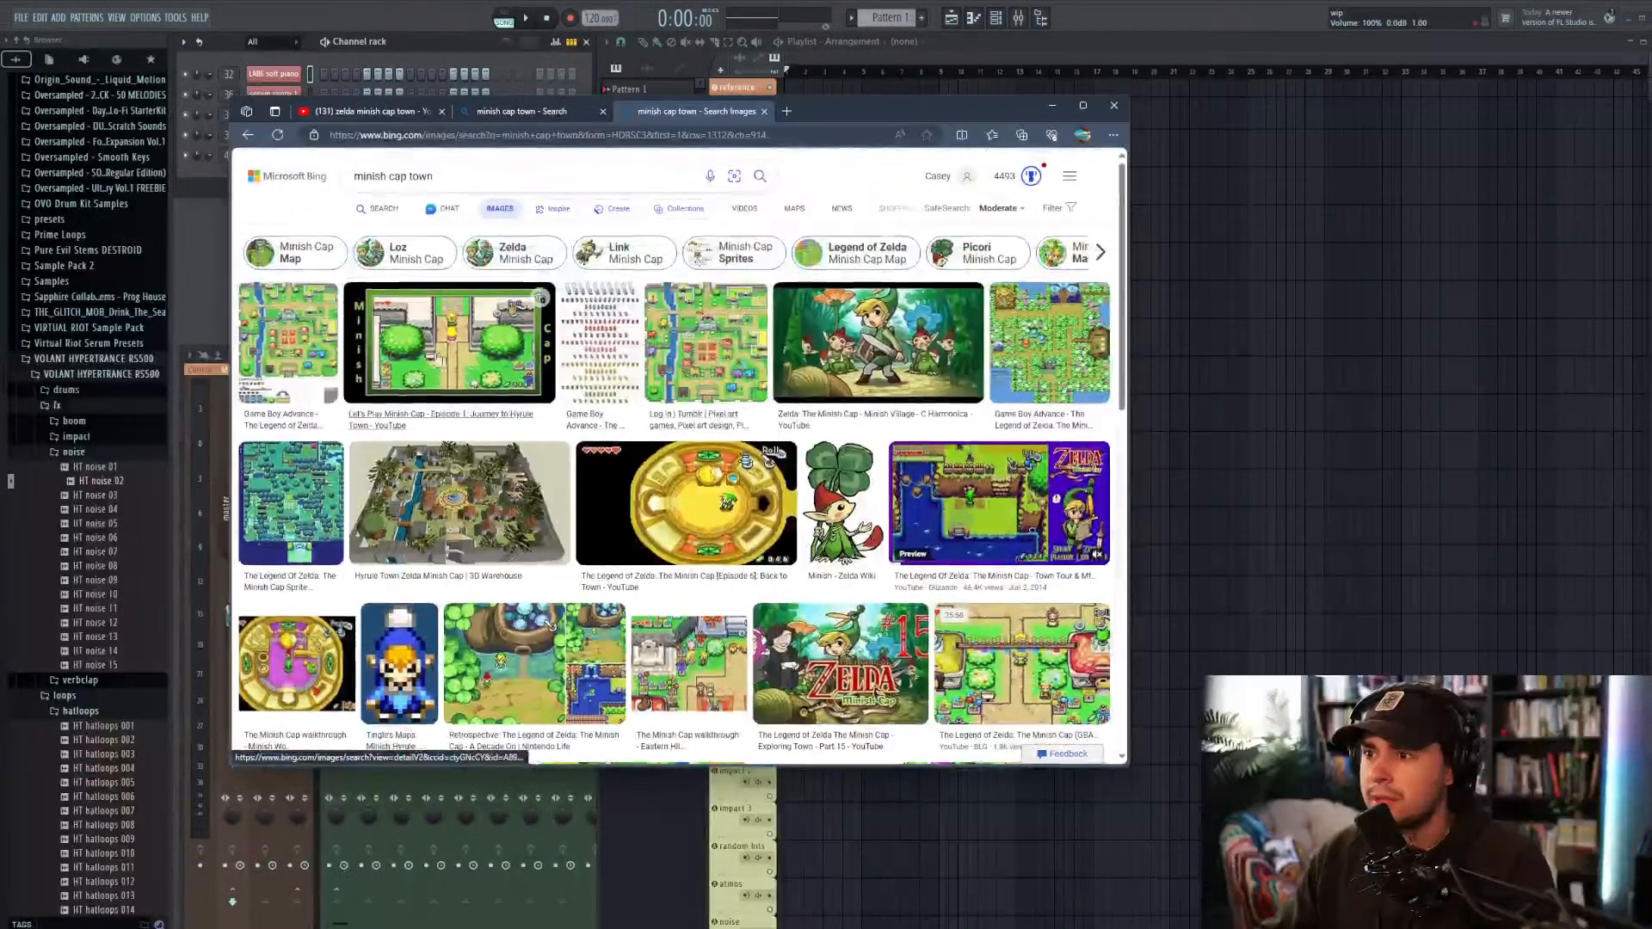
scroll(869, 456, "down", 3)
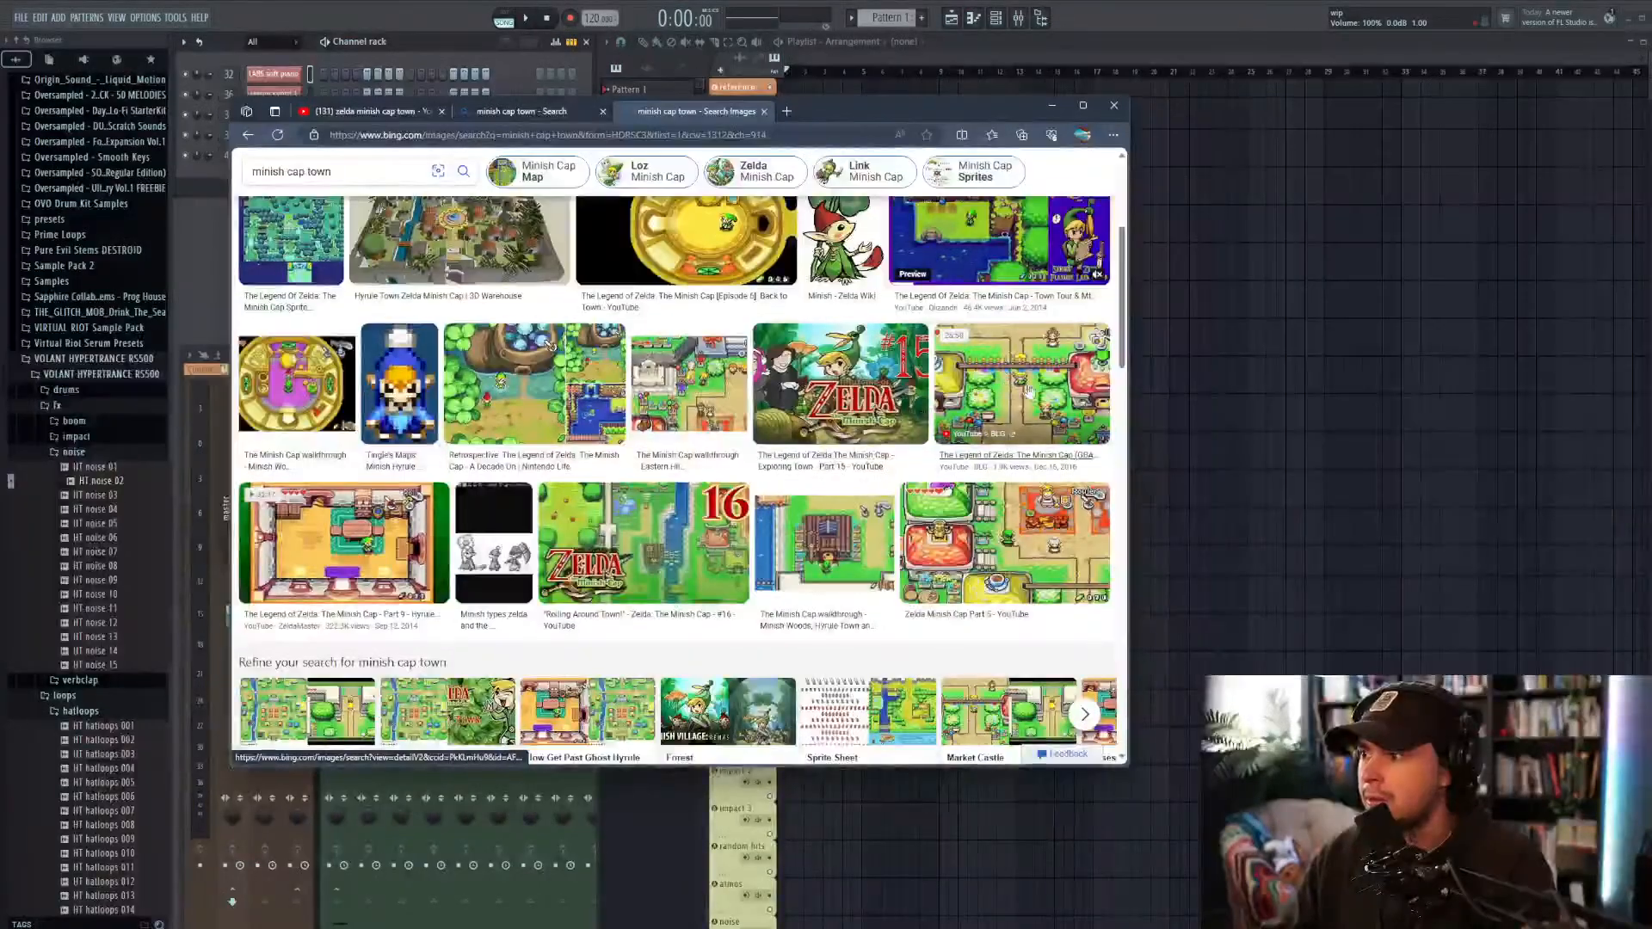
scroll(1032, 395, "down", 2)
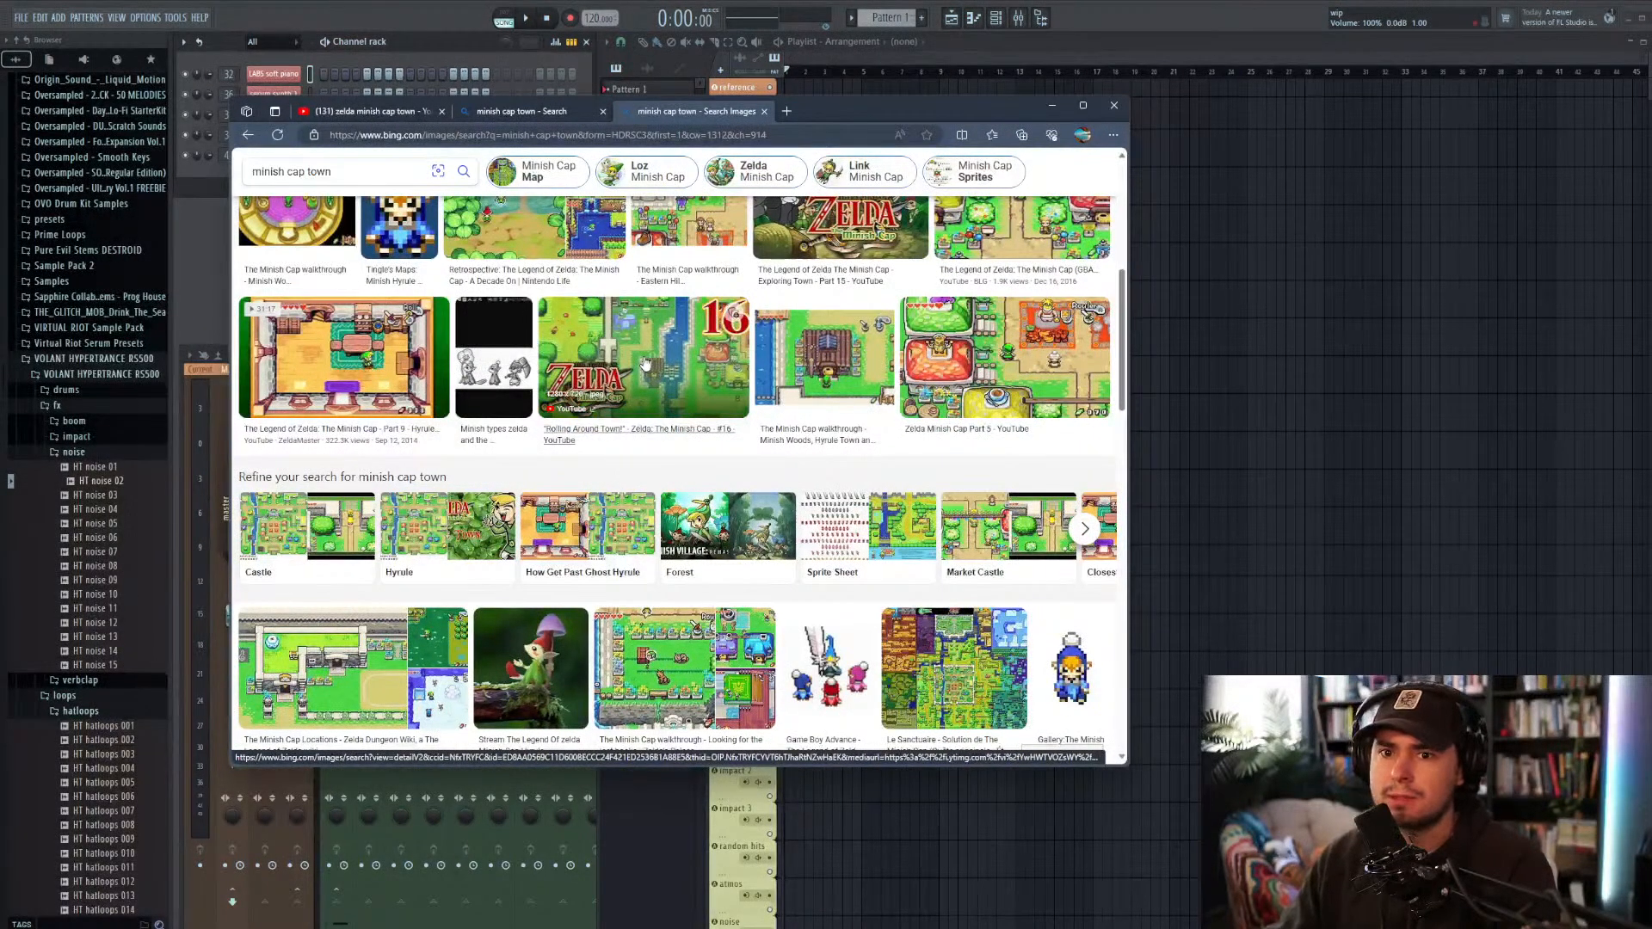
scroll(646, 363, "down", 4)
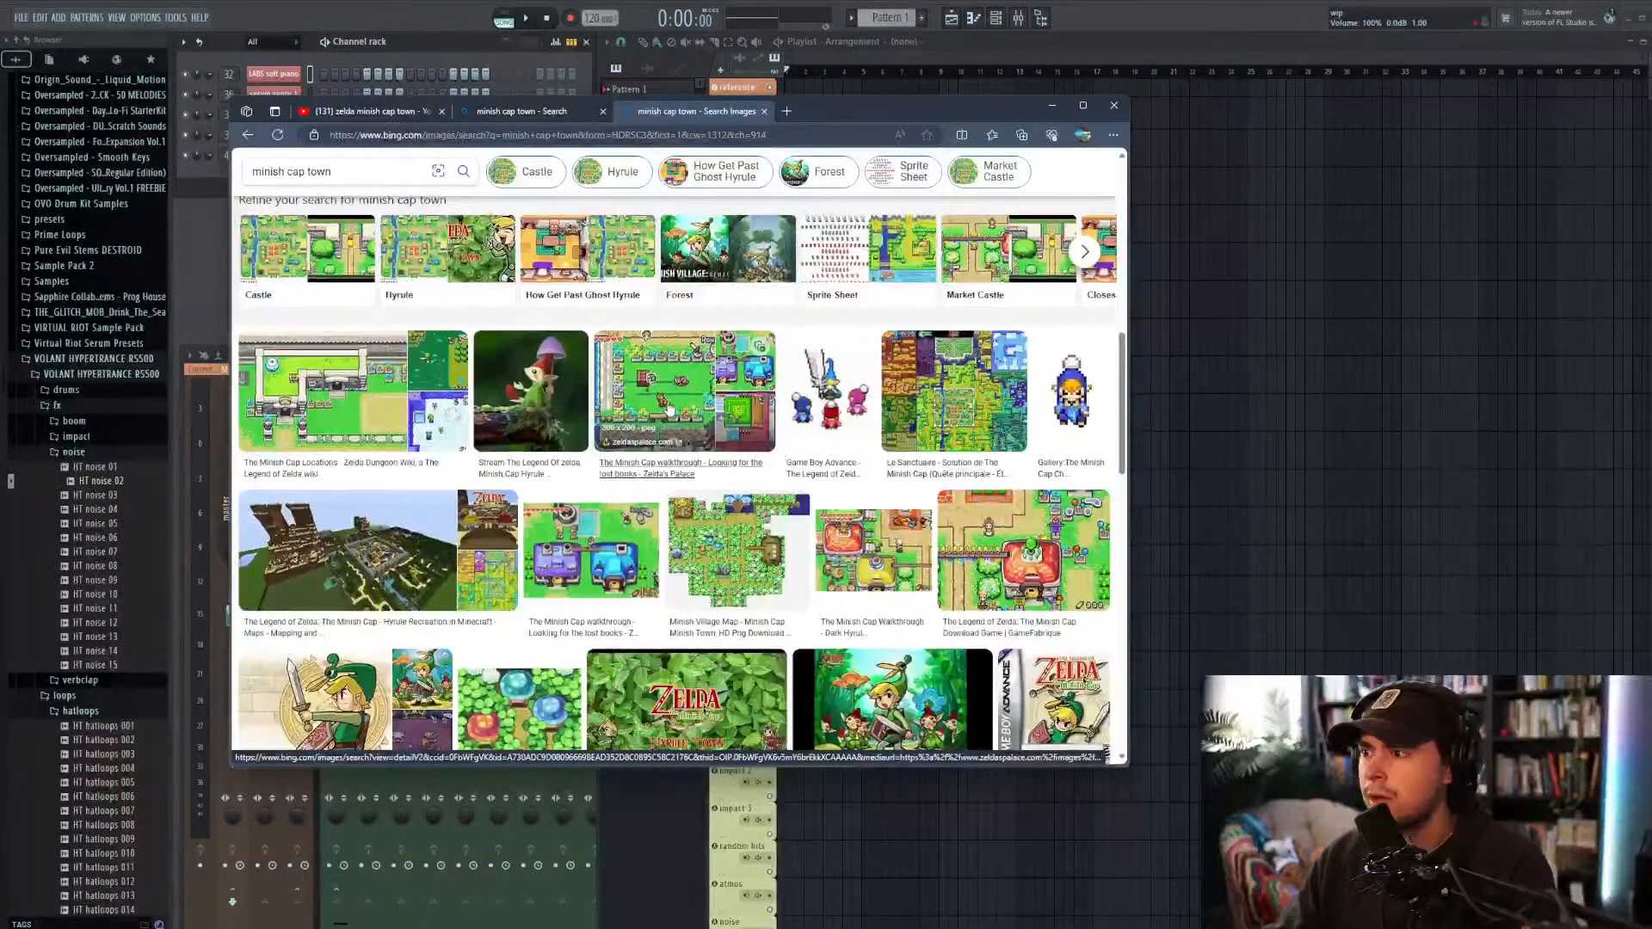
left_click(1015, 452)
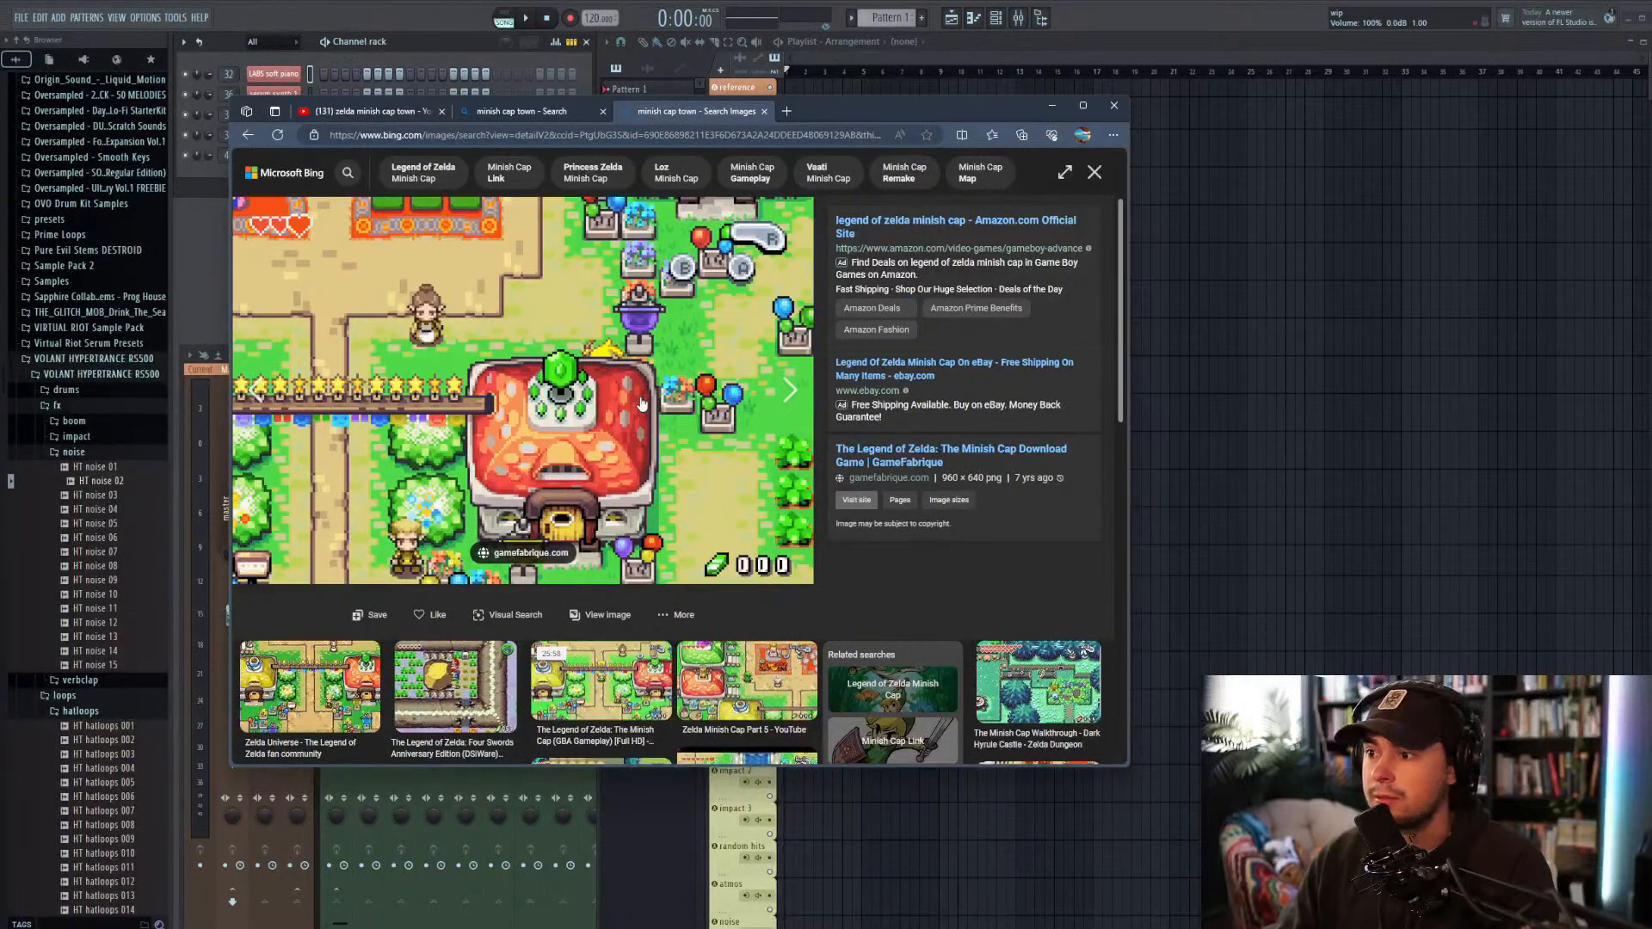
Step: Check the opened town image's page and move the browser window aside, over the far end of the playlist
scroll(629, 398, "down", 6)
scroll(620, 390, "up", 6)
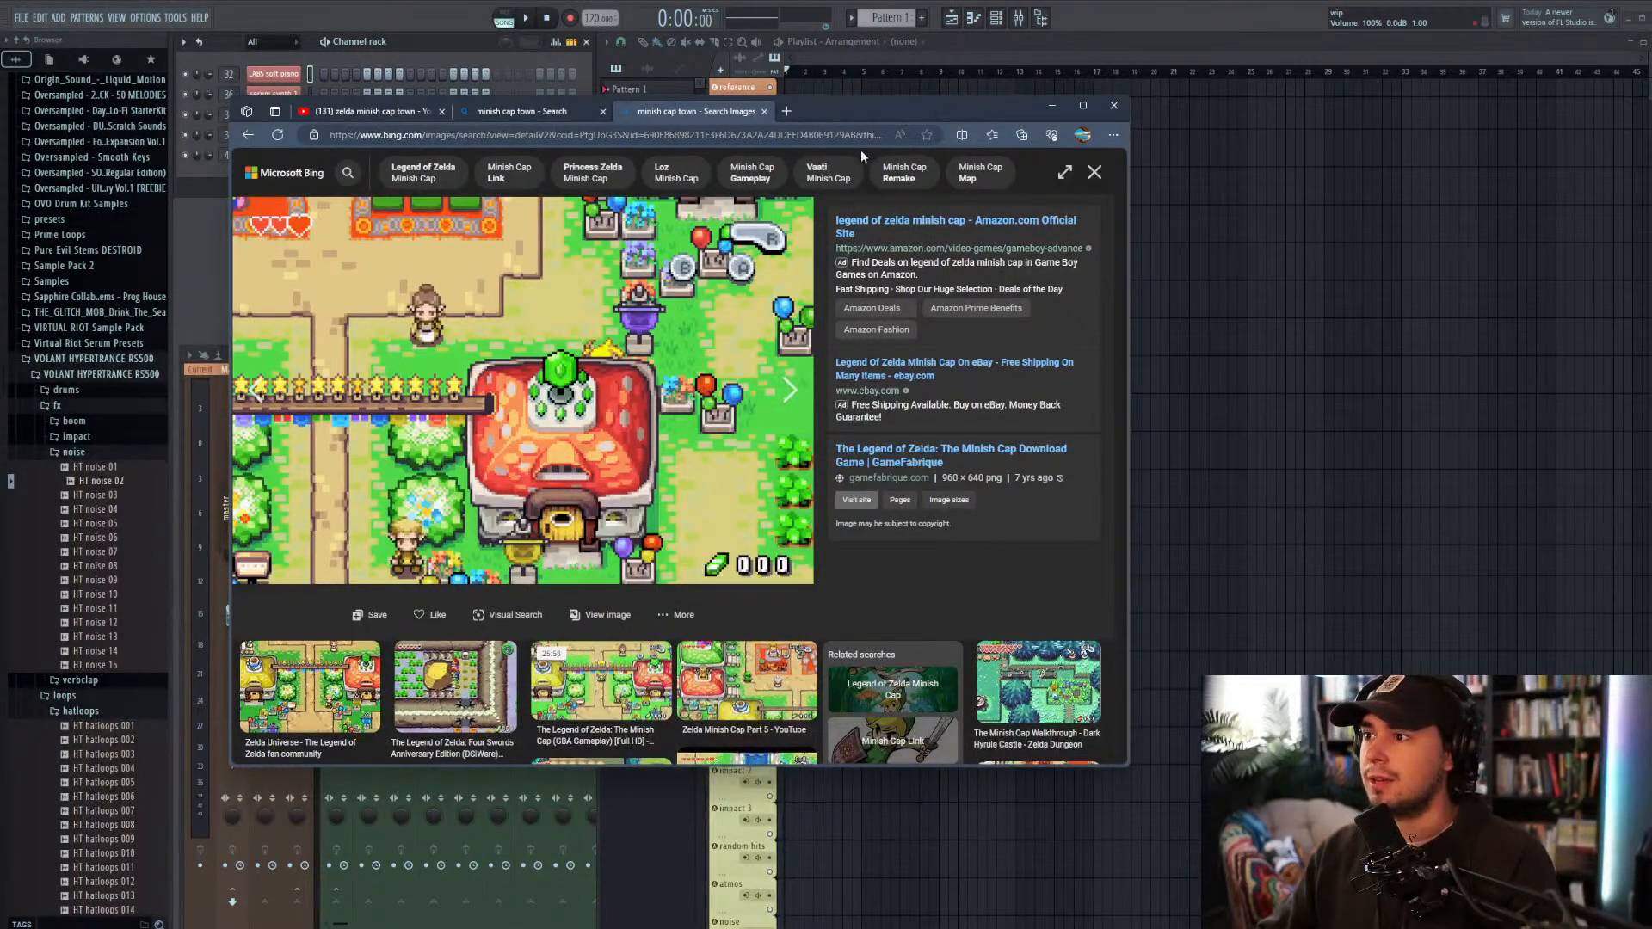
left_click_drag(849, 105, 1600, 109)
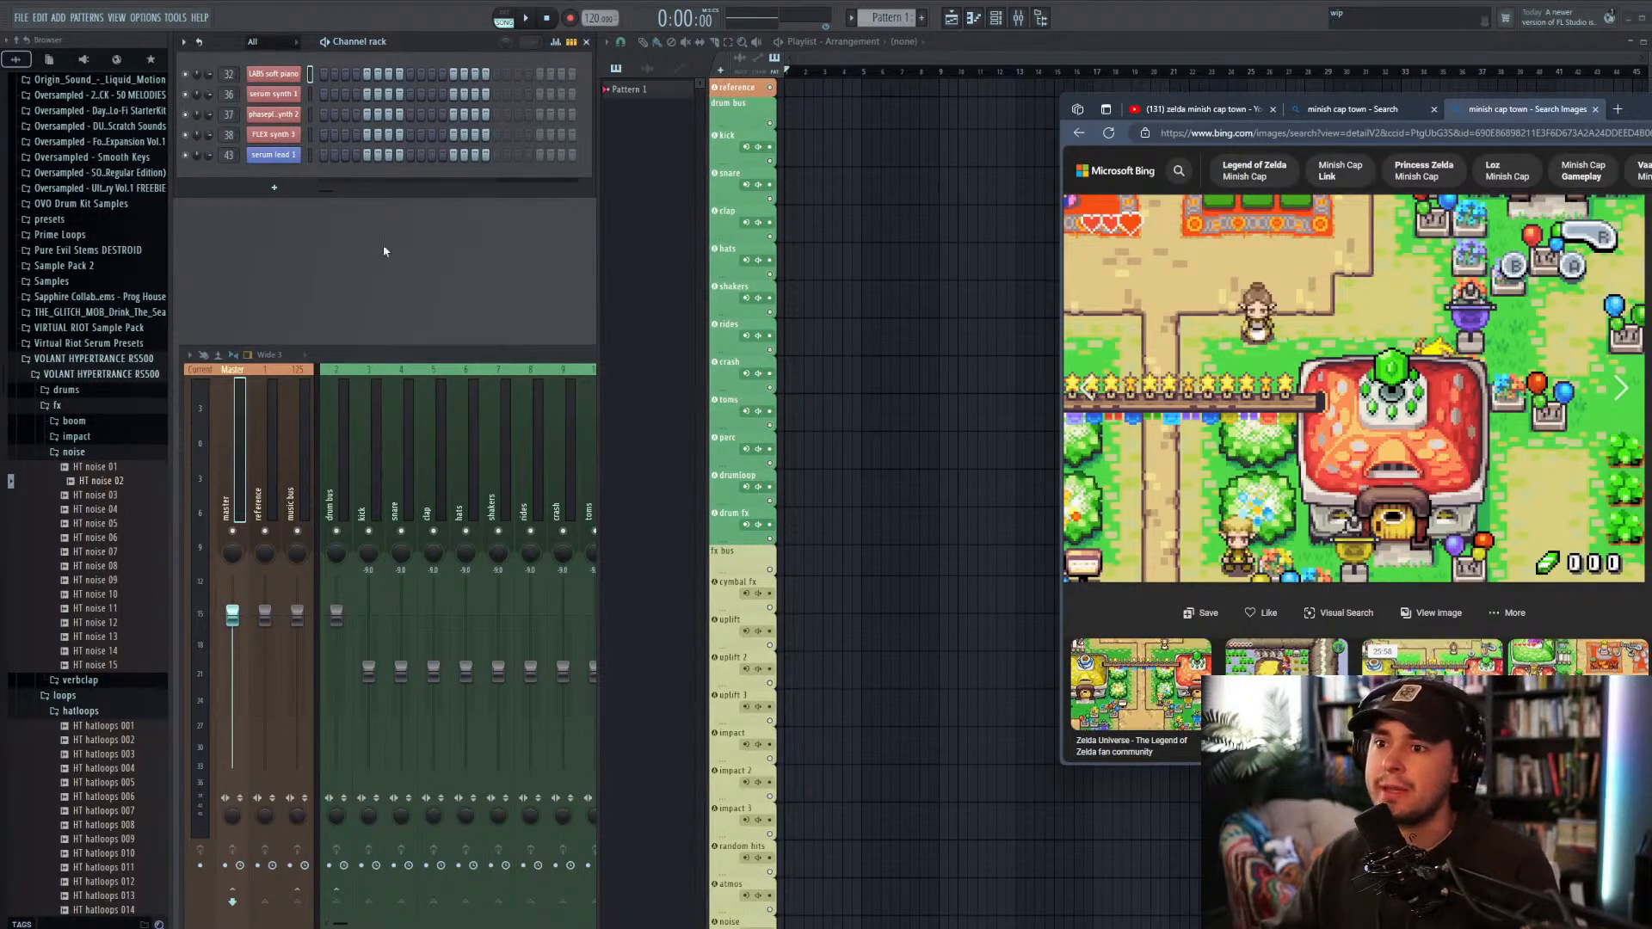
Step: Collapse the VOLANT HYPERTRANCE RS500 sample folder and look through the other sample folders
left_click(93, 359)
scroll(100, 394, "down", 15)
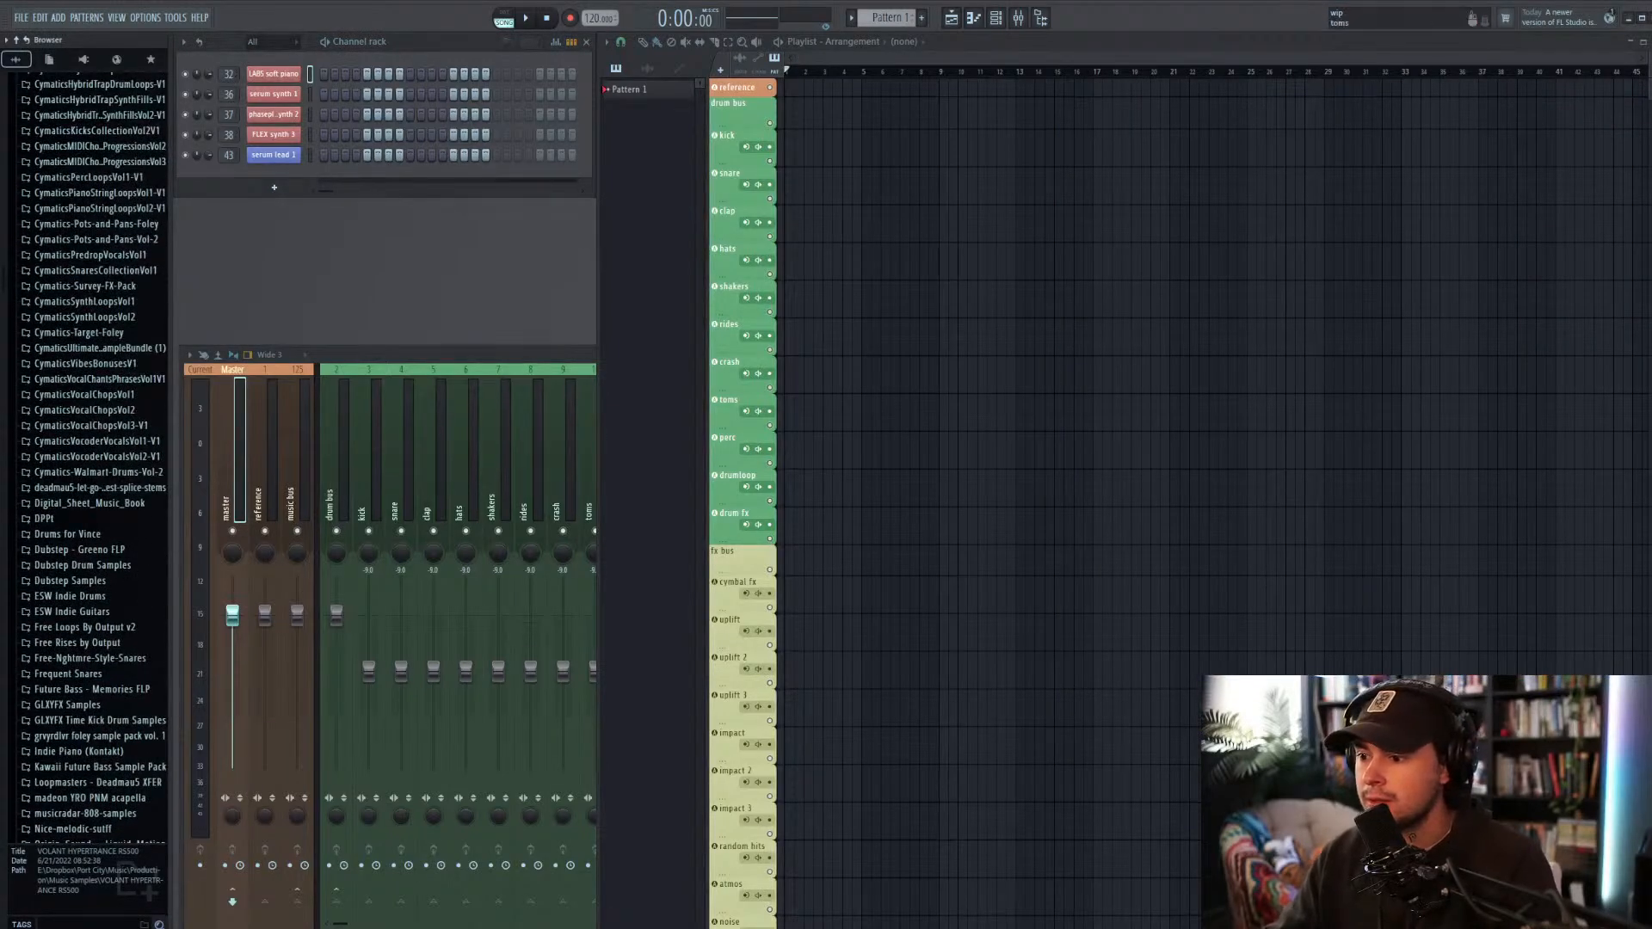
Step: Switch back to the web browser and bring up the Save As dialog for the red-roofed building image as a PNG
key("alt+Tab")
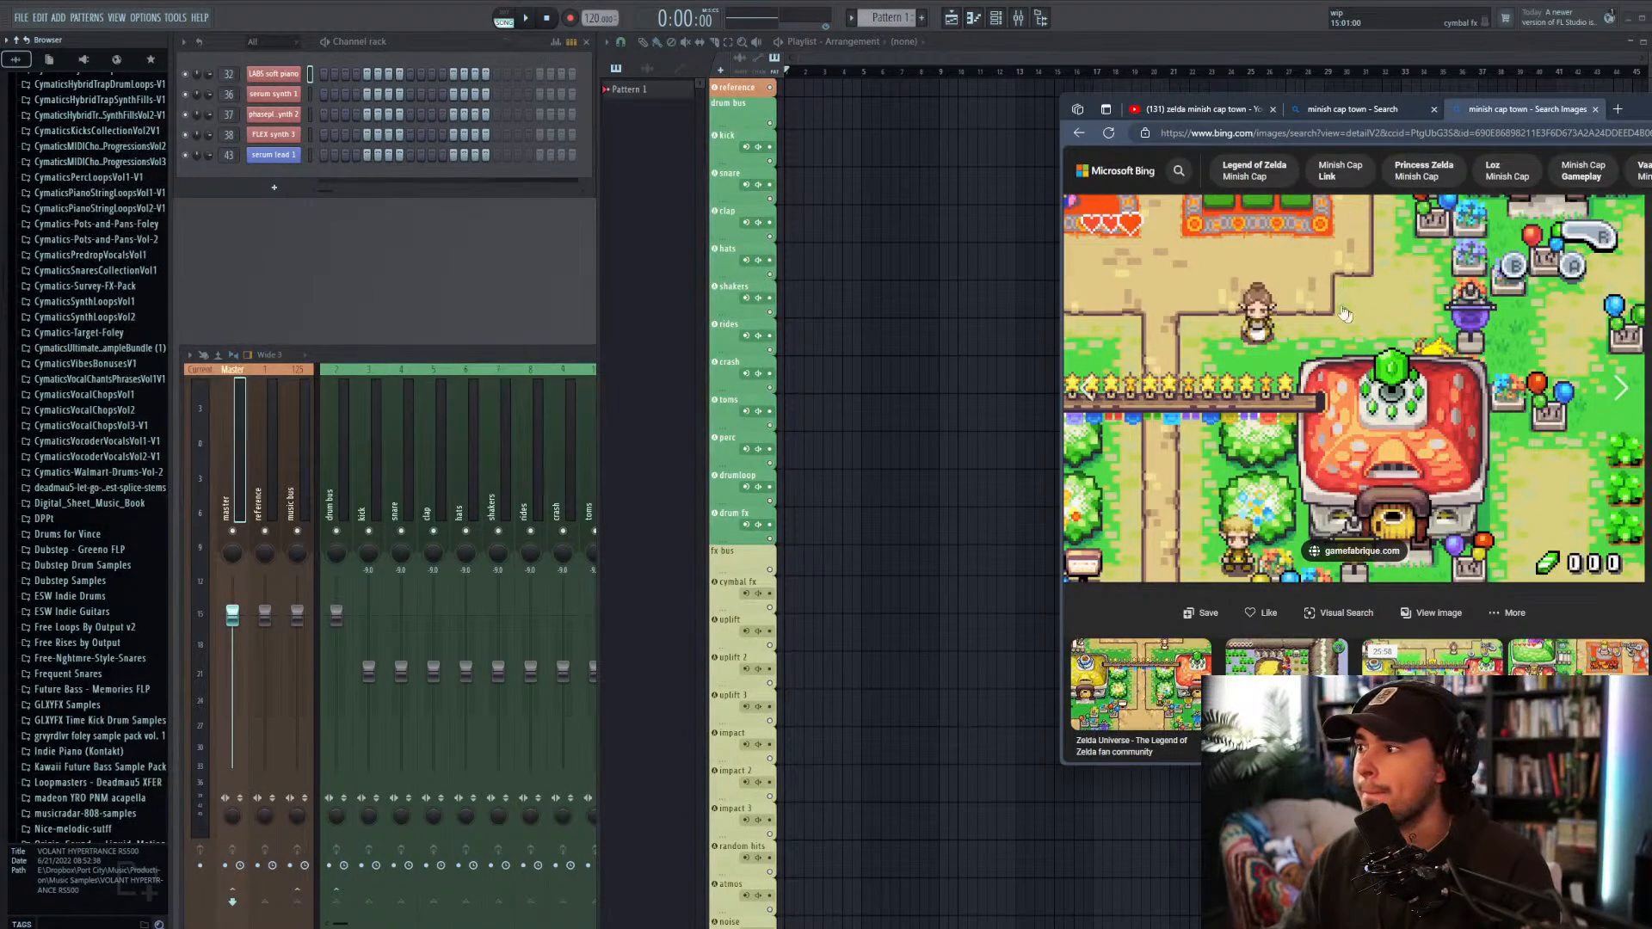
right_click(1310, 304)
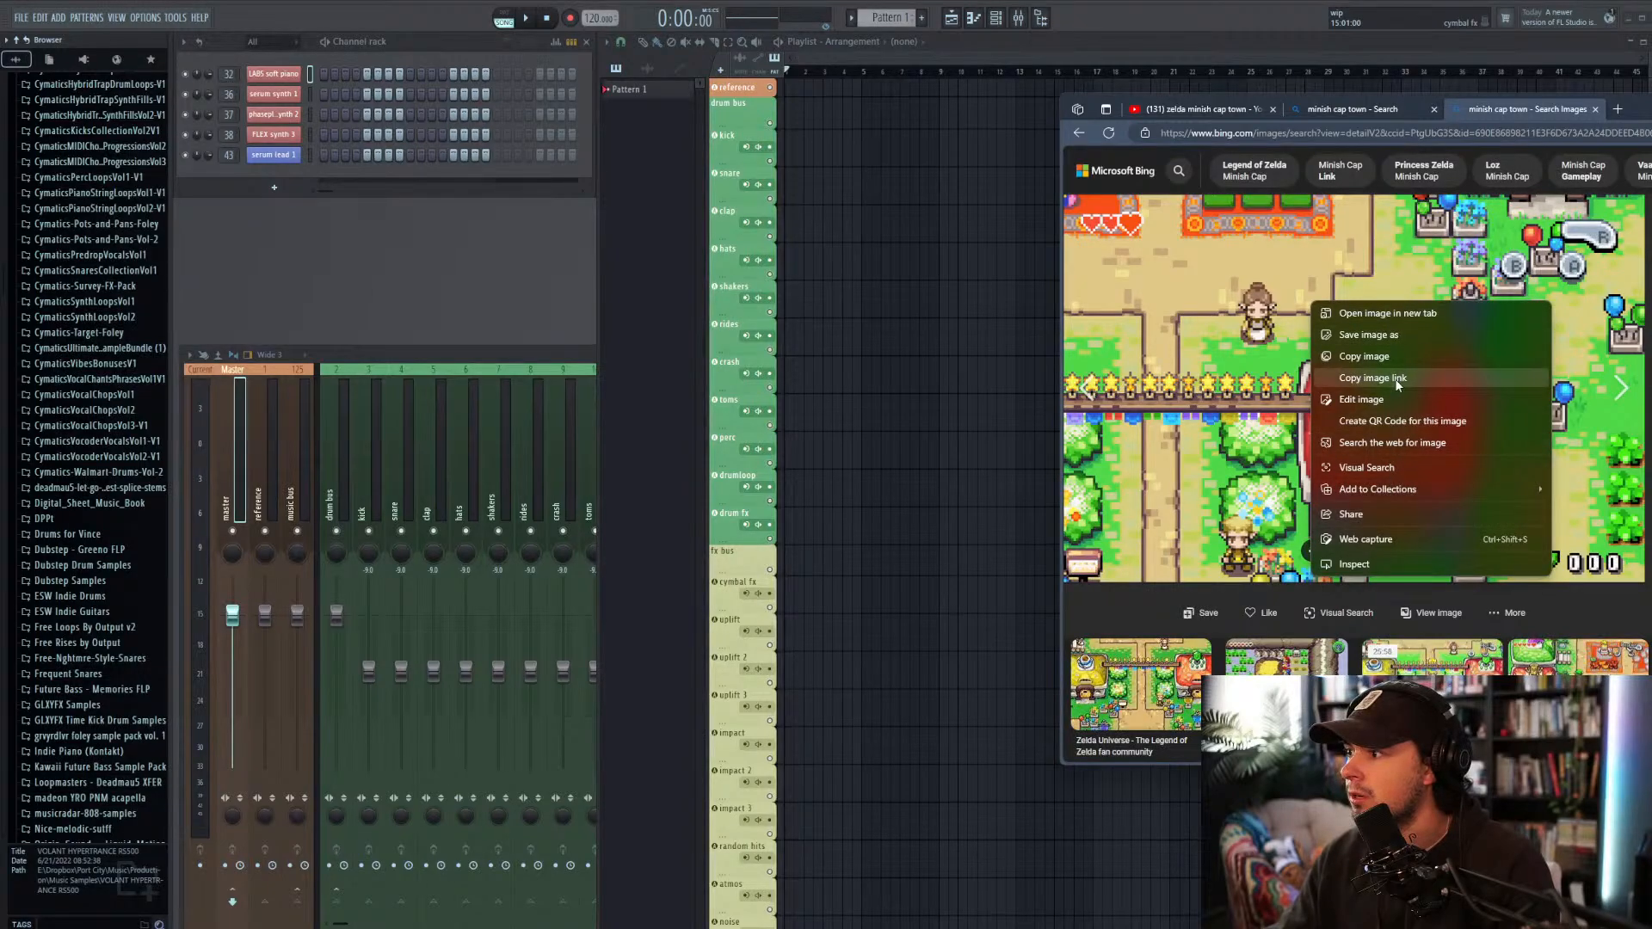
left_click(1209, 108)
left_click(1513, 110)
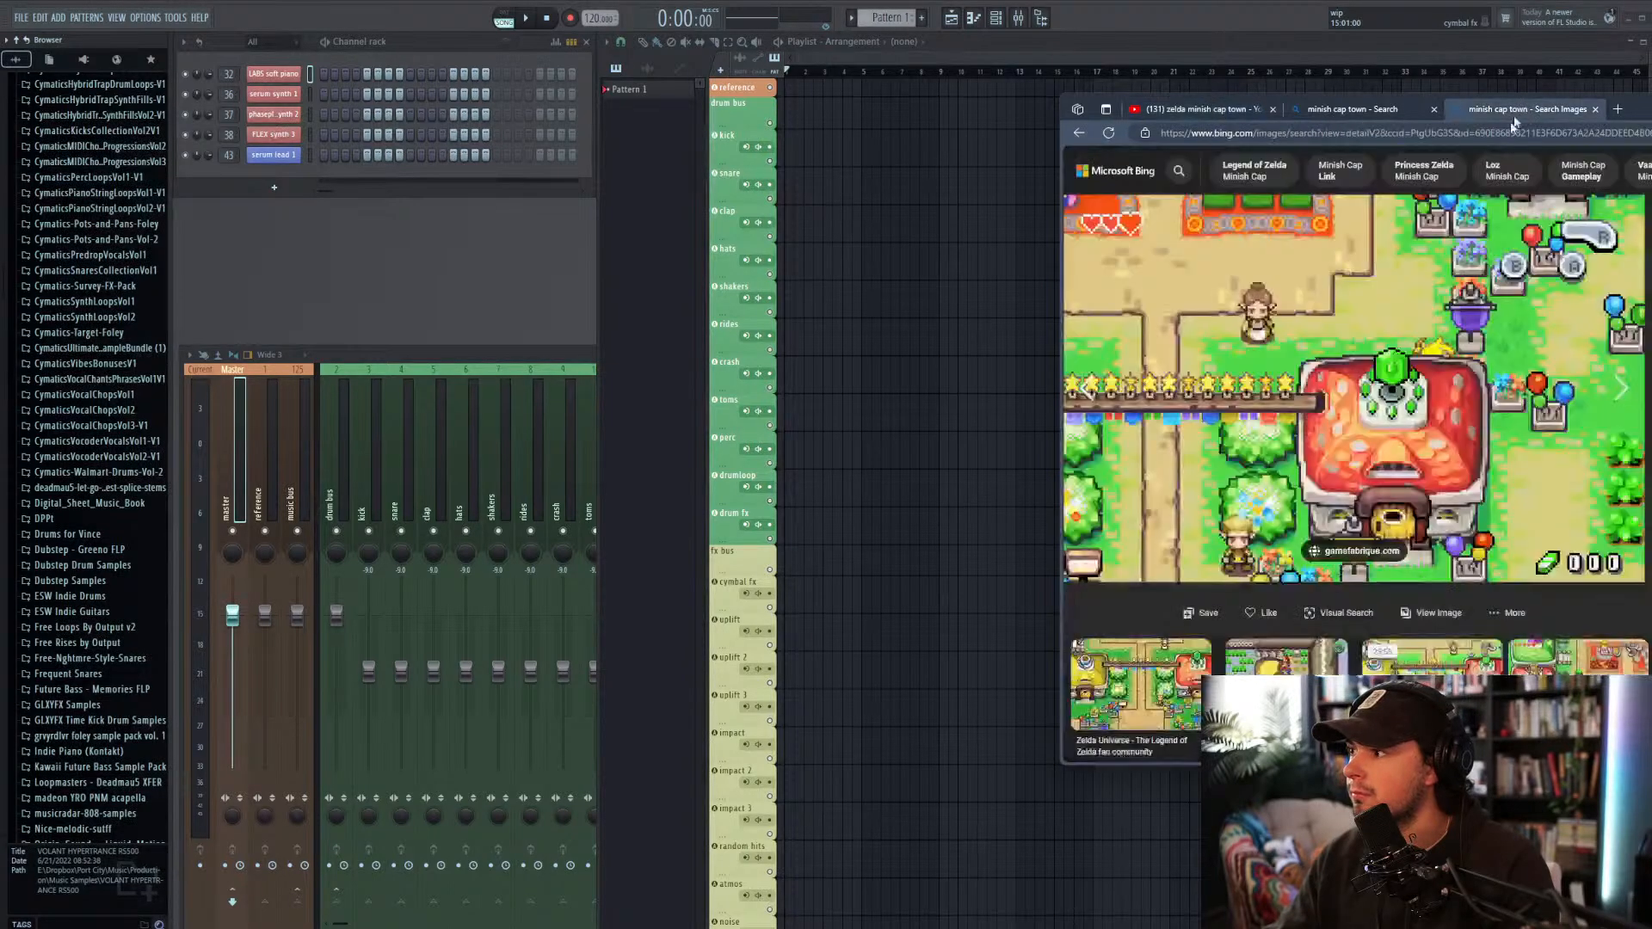
right_click(1313, 358)
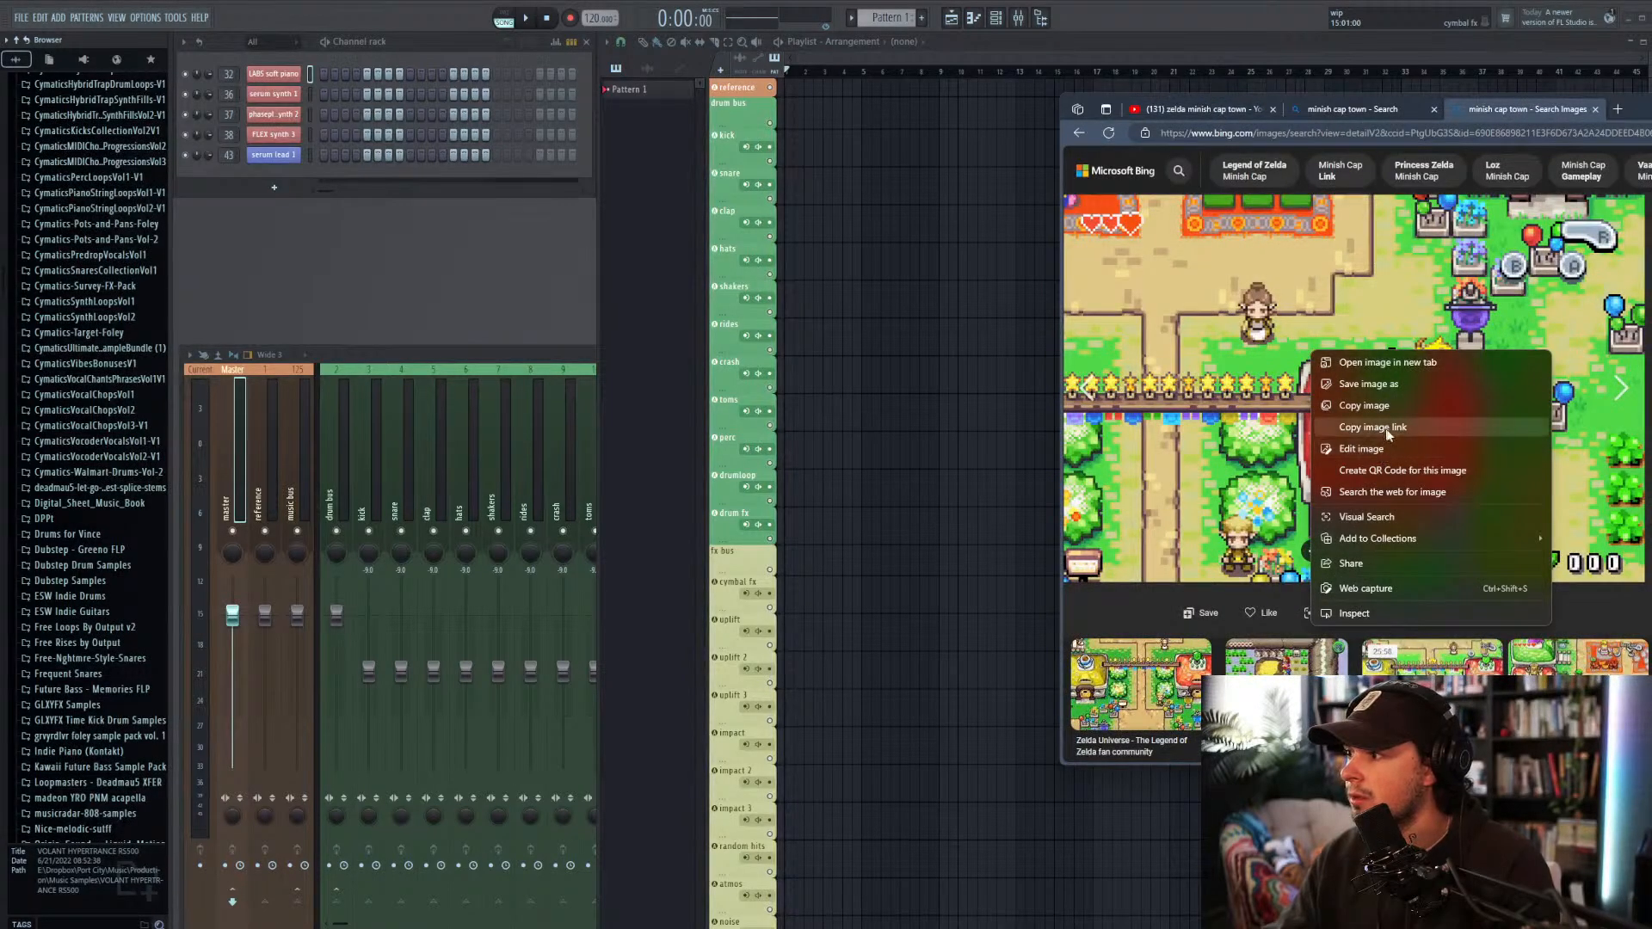
left_click(1389, 406)
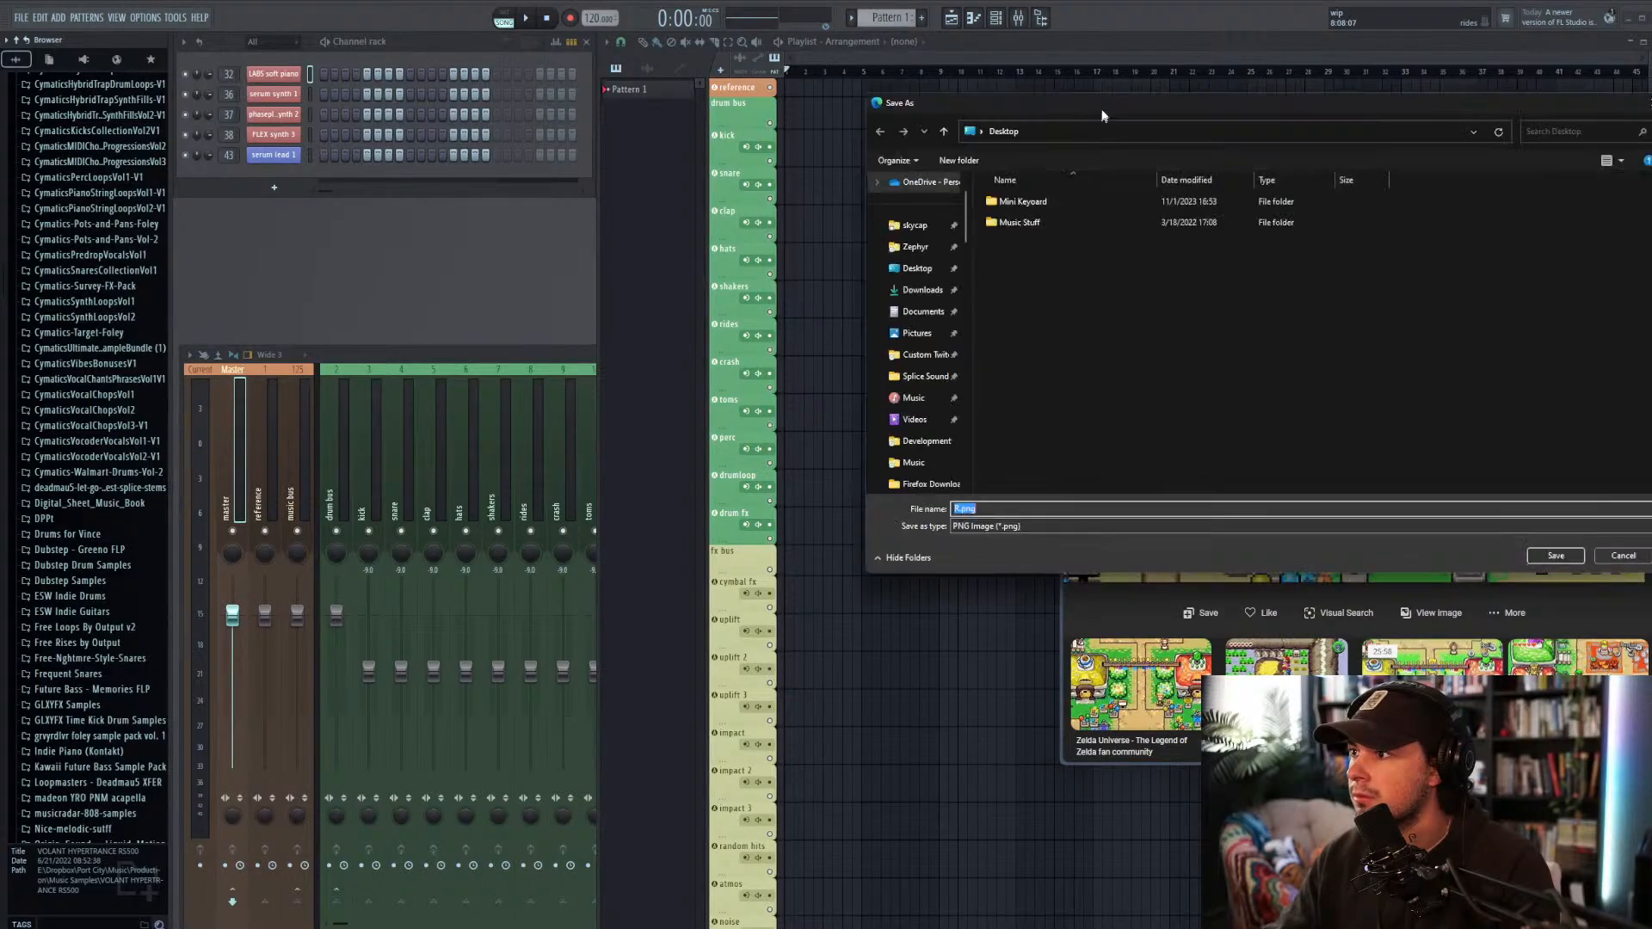
key("Escape")
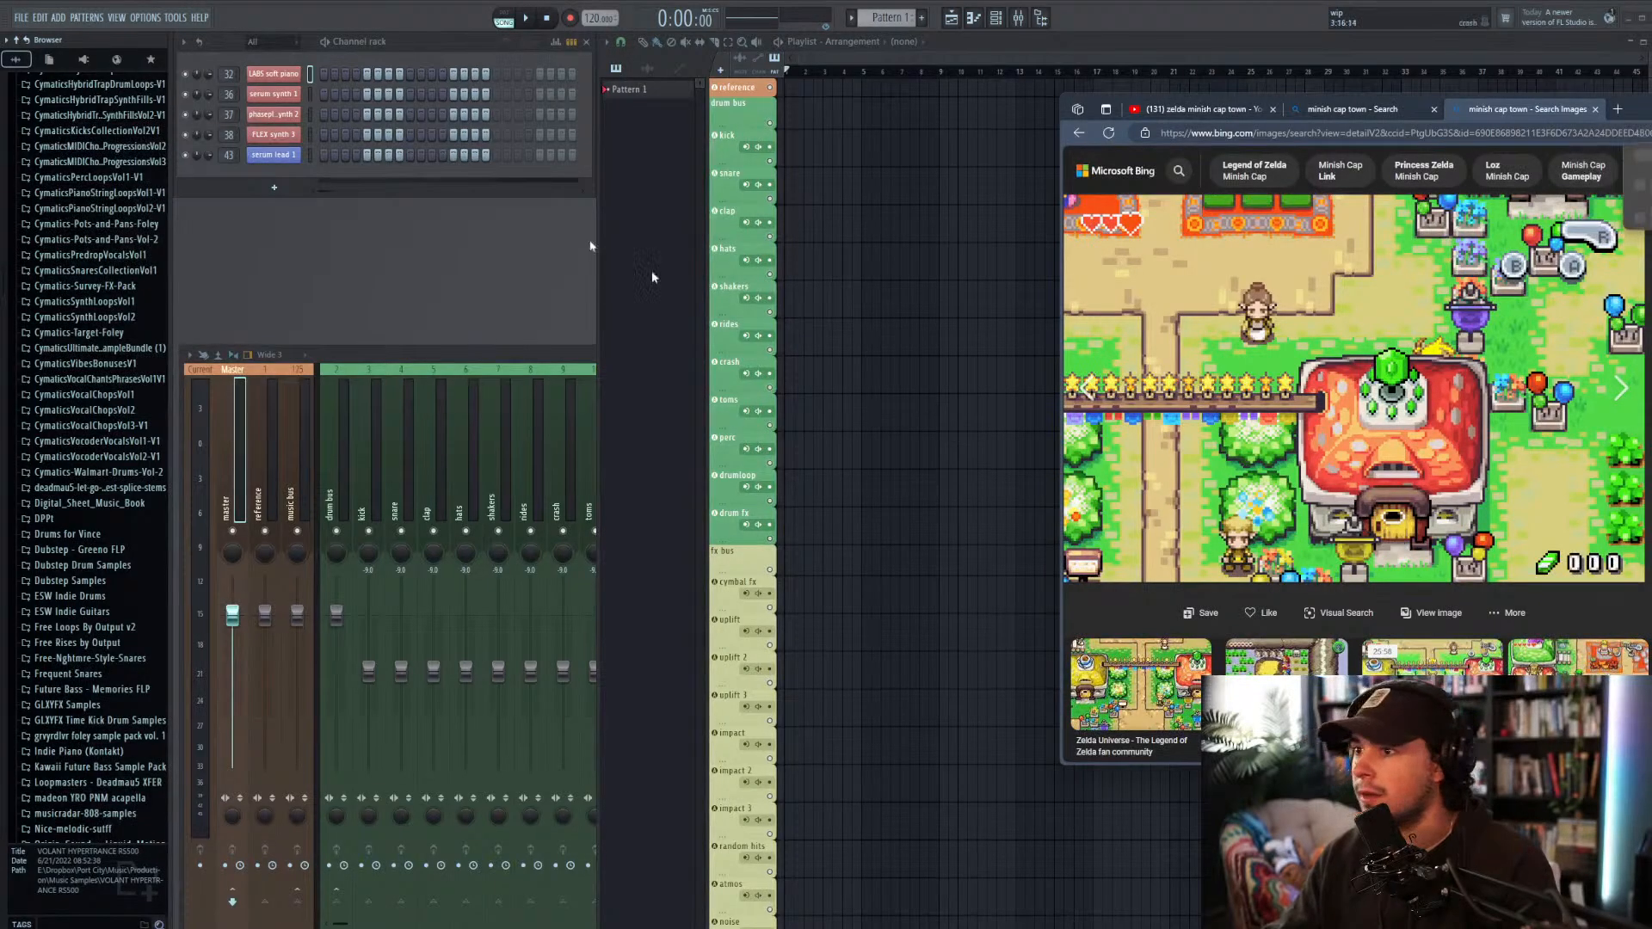
left_click(26, 18)
left_click(26, 18)
left_click(27, 20)
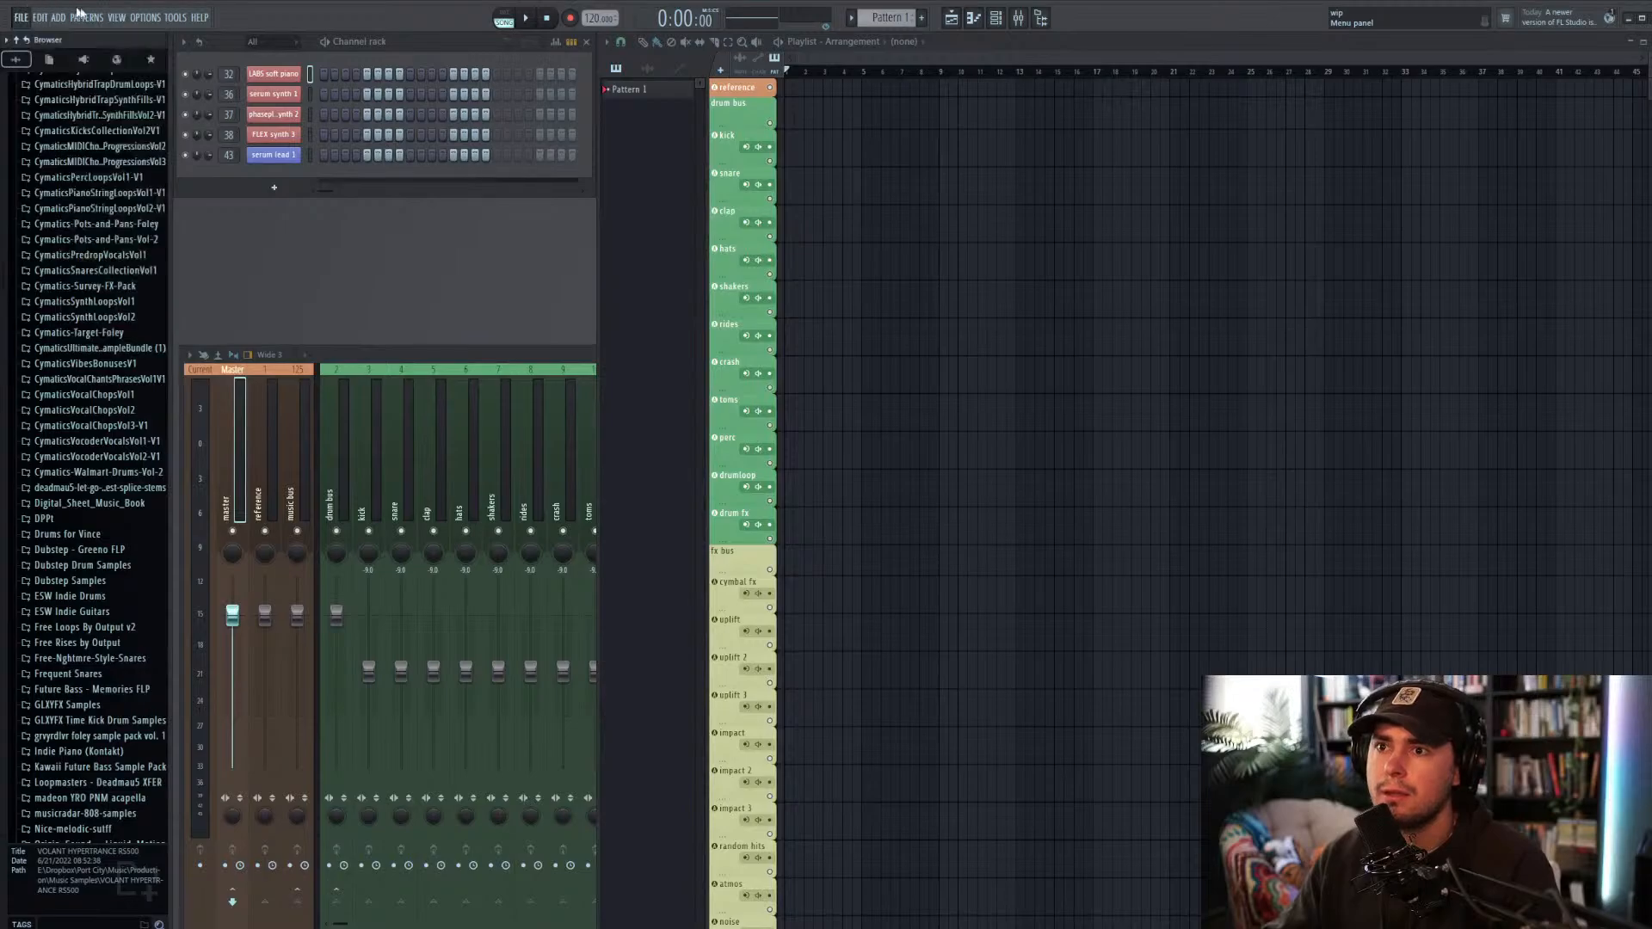
left_click(115, 17)
left_click(340, 38)
left_click(293, 188)
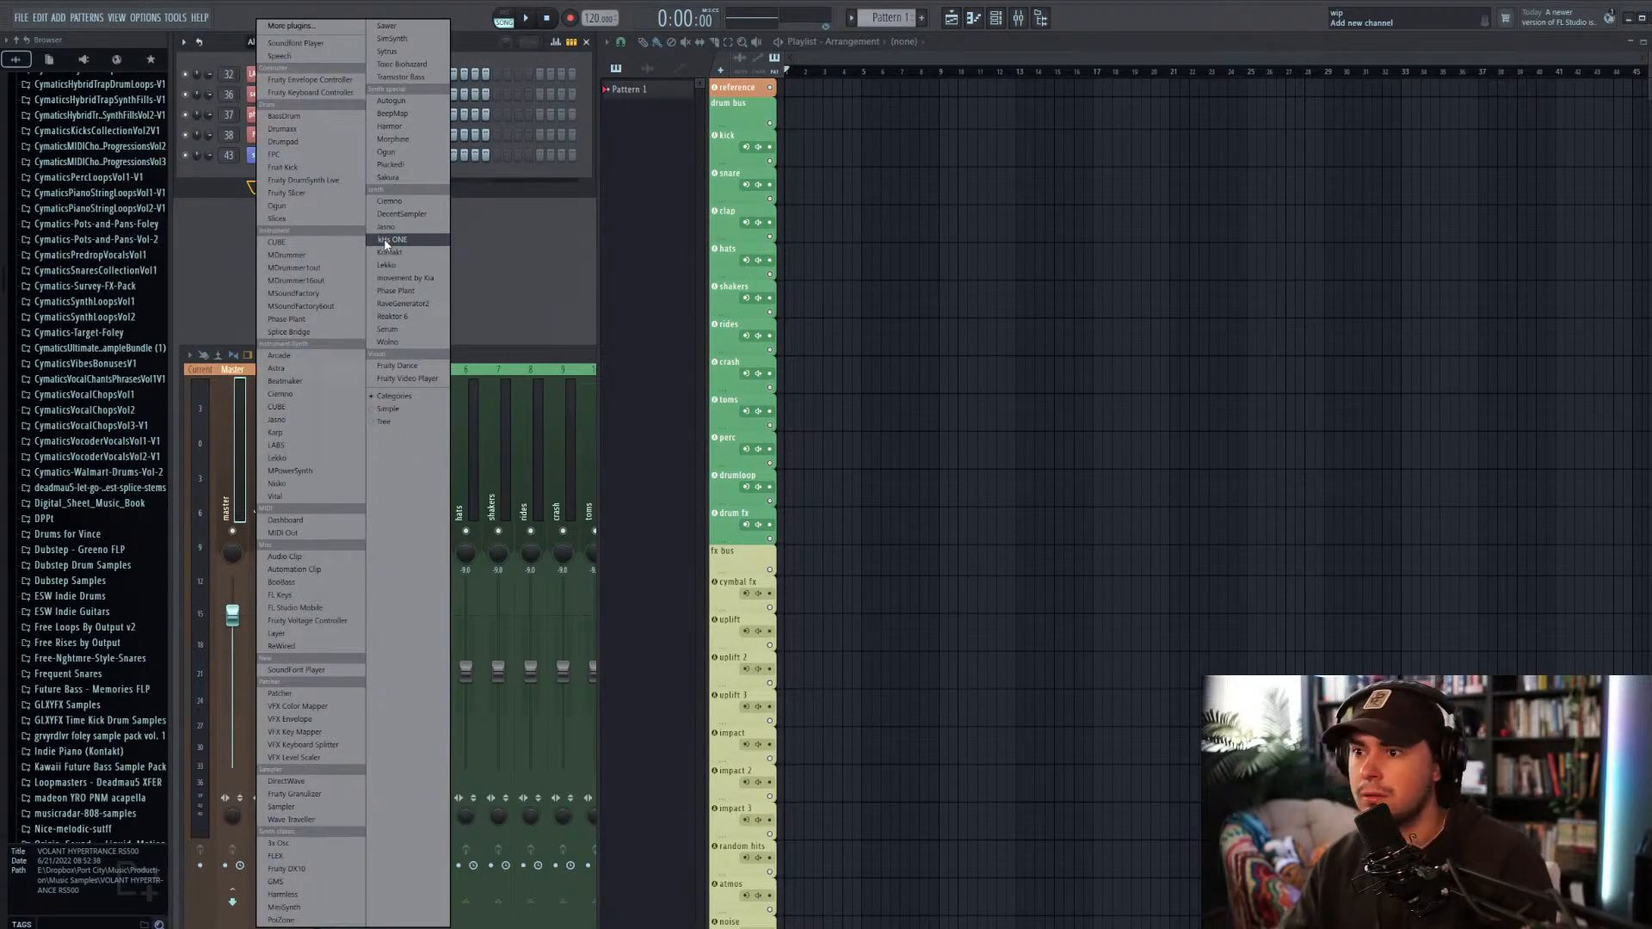
Step: Bring the mixer forward, then resize and reposition it so the master track's effect slots are visible
left_click(432, 389)
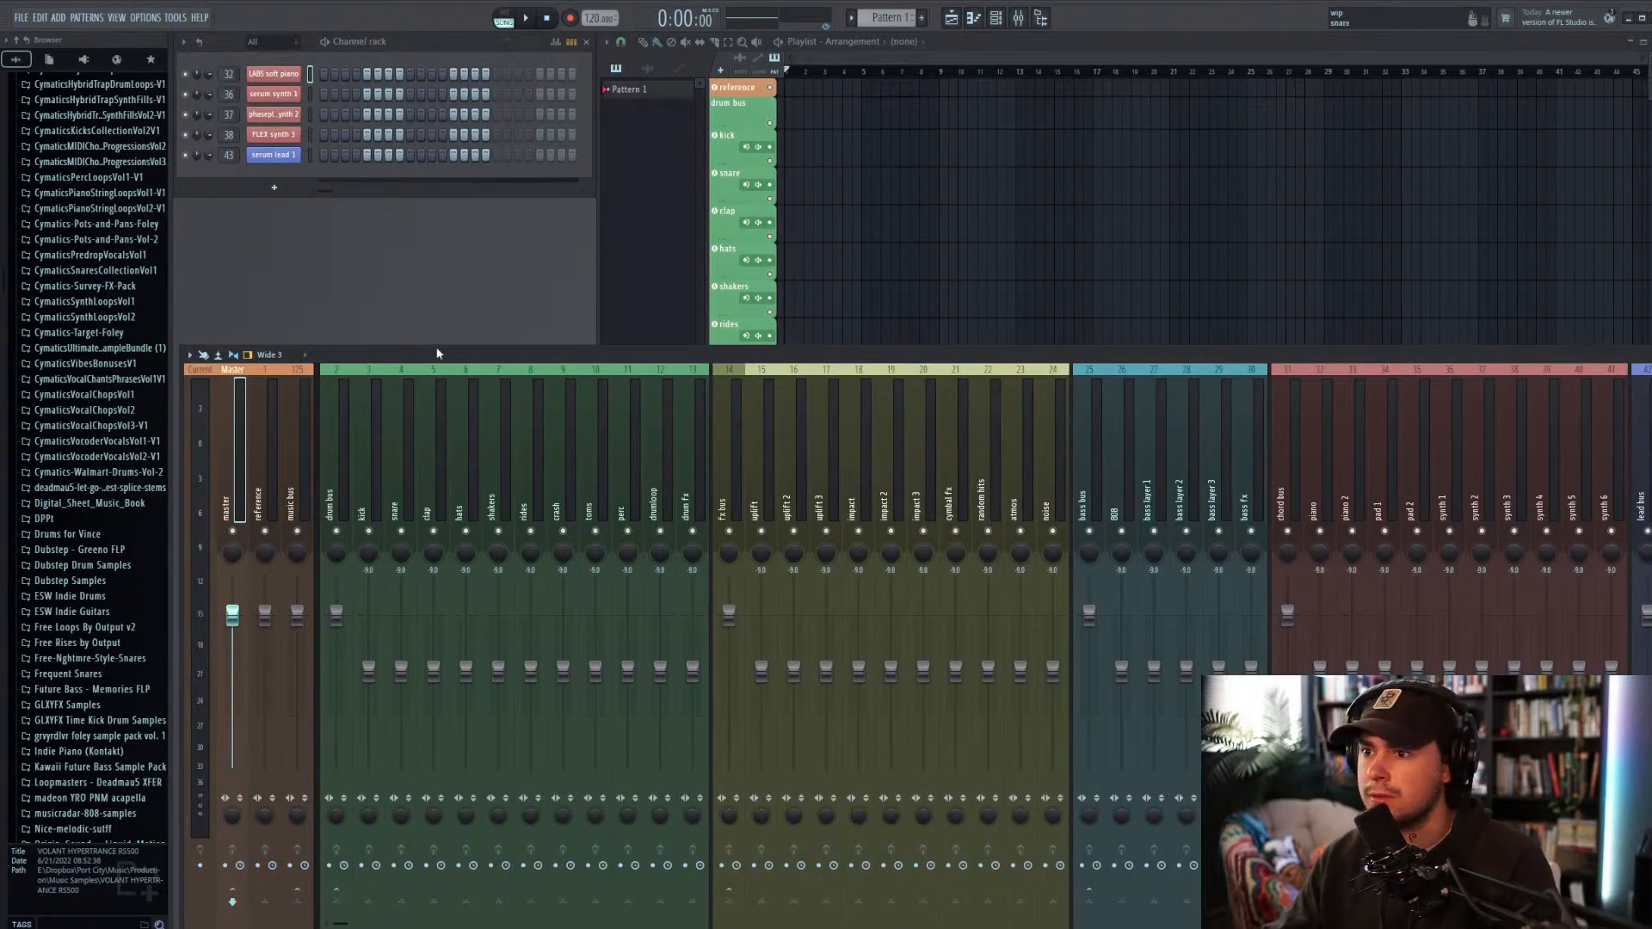
left_click_drag(437, 351, 42, 297)
left_click_drag(1099, 299, 741, 300)
left_click_drag(1455, 447, 527, 411)
left_click_drag(272, 292, 1019, 348)
Step: Open ZGameEditor Visualizer from the master track's first effect slot and arrange its preview and plugin windows side by side
left_click(1181, 397)
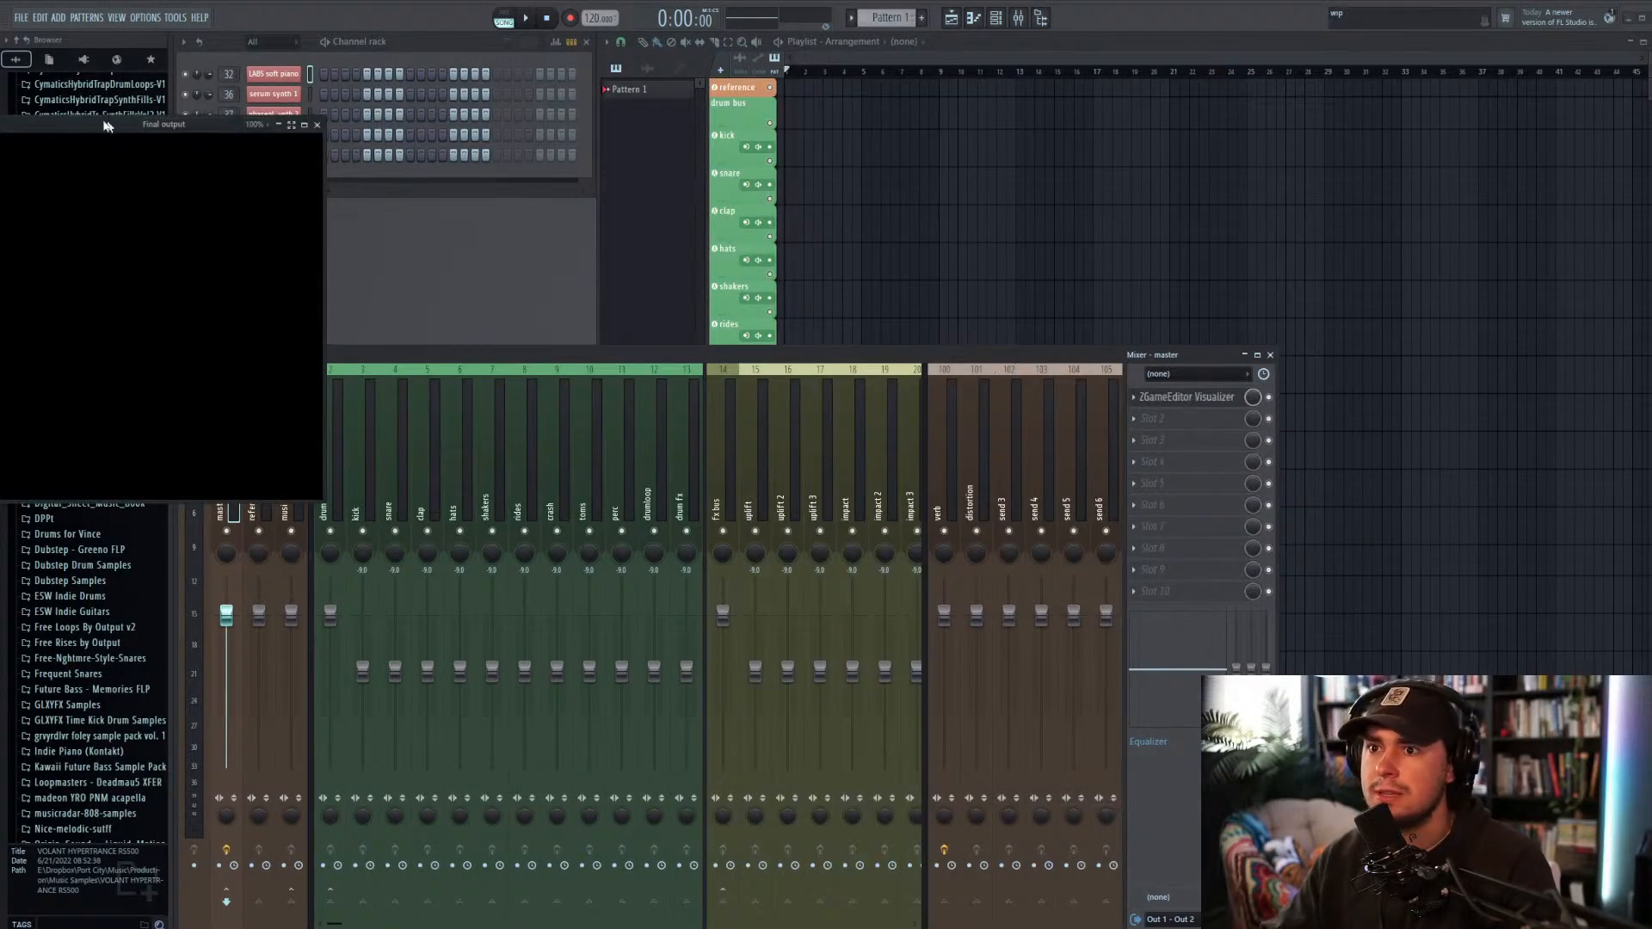
left_click_drag(98, 122, 620, 146)
left_click_drag(109, 168, 901, 285)
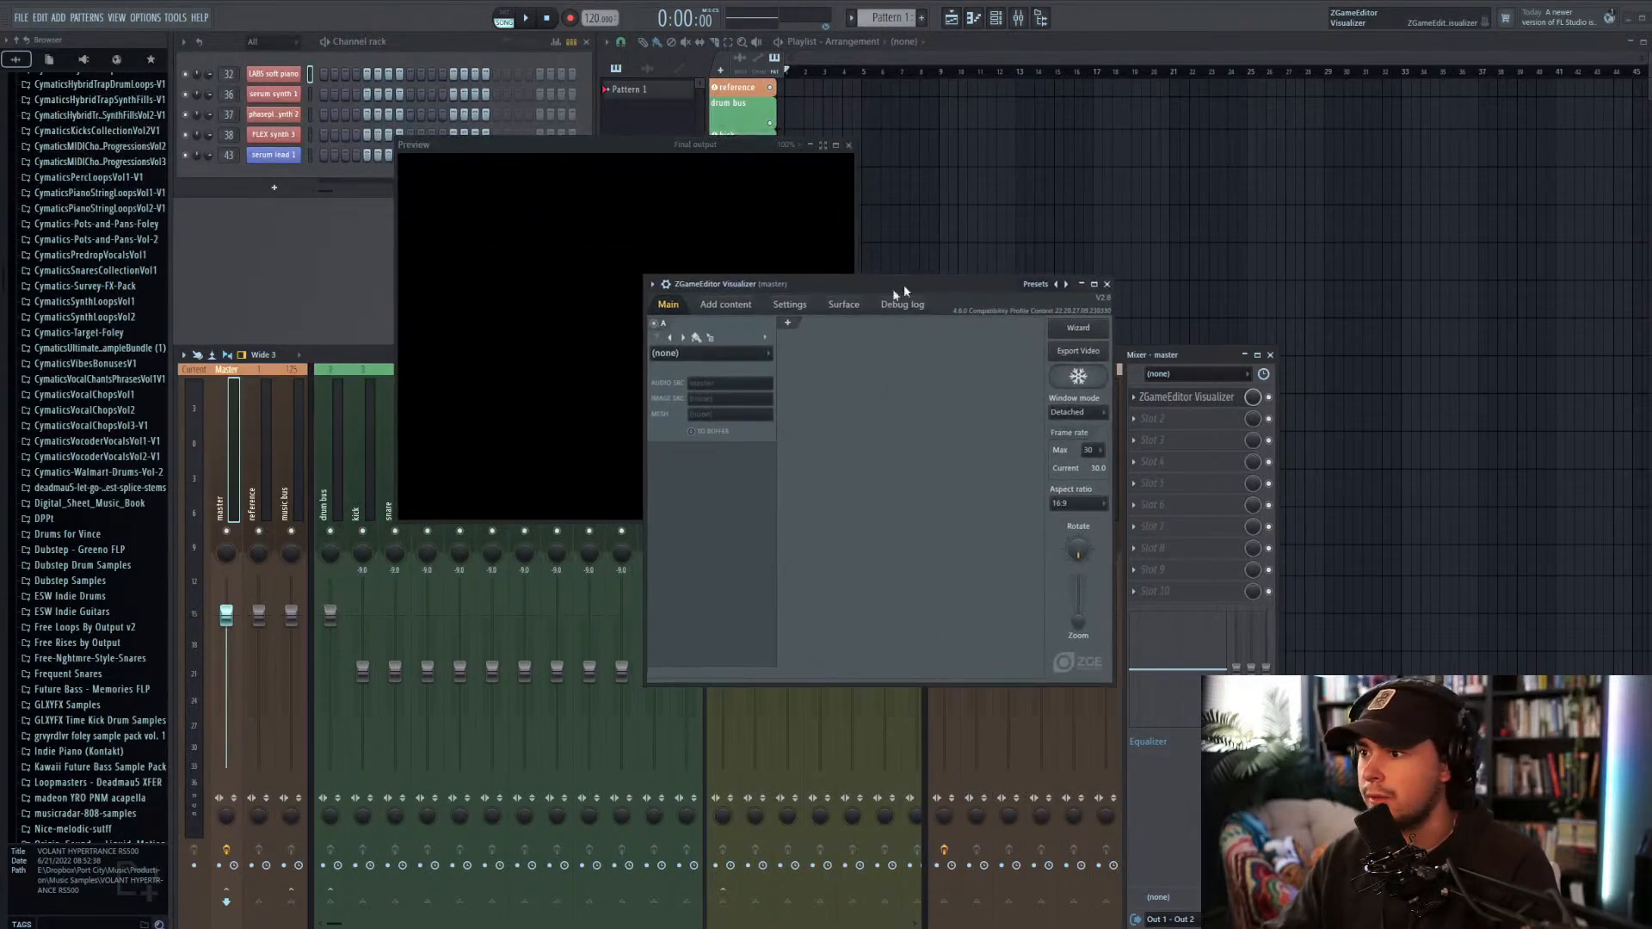
Step: Look through layer A's visual effect categories, including Background, HUD, Misc, Patterns, Scenes and Tunnel
left_click(747, 355)
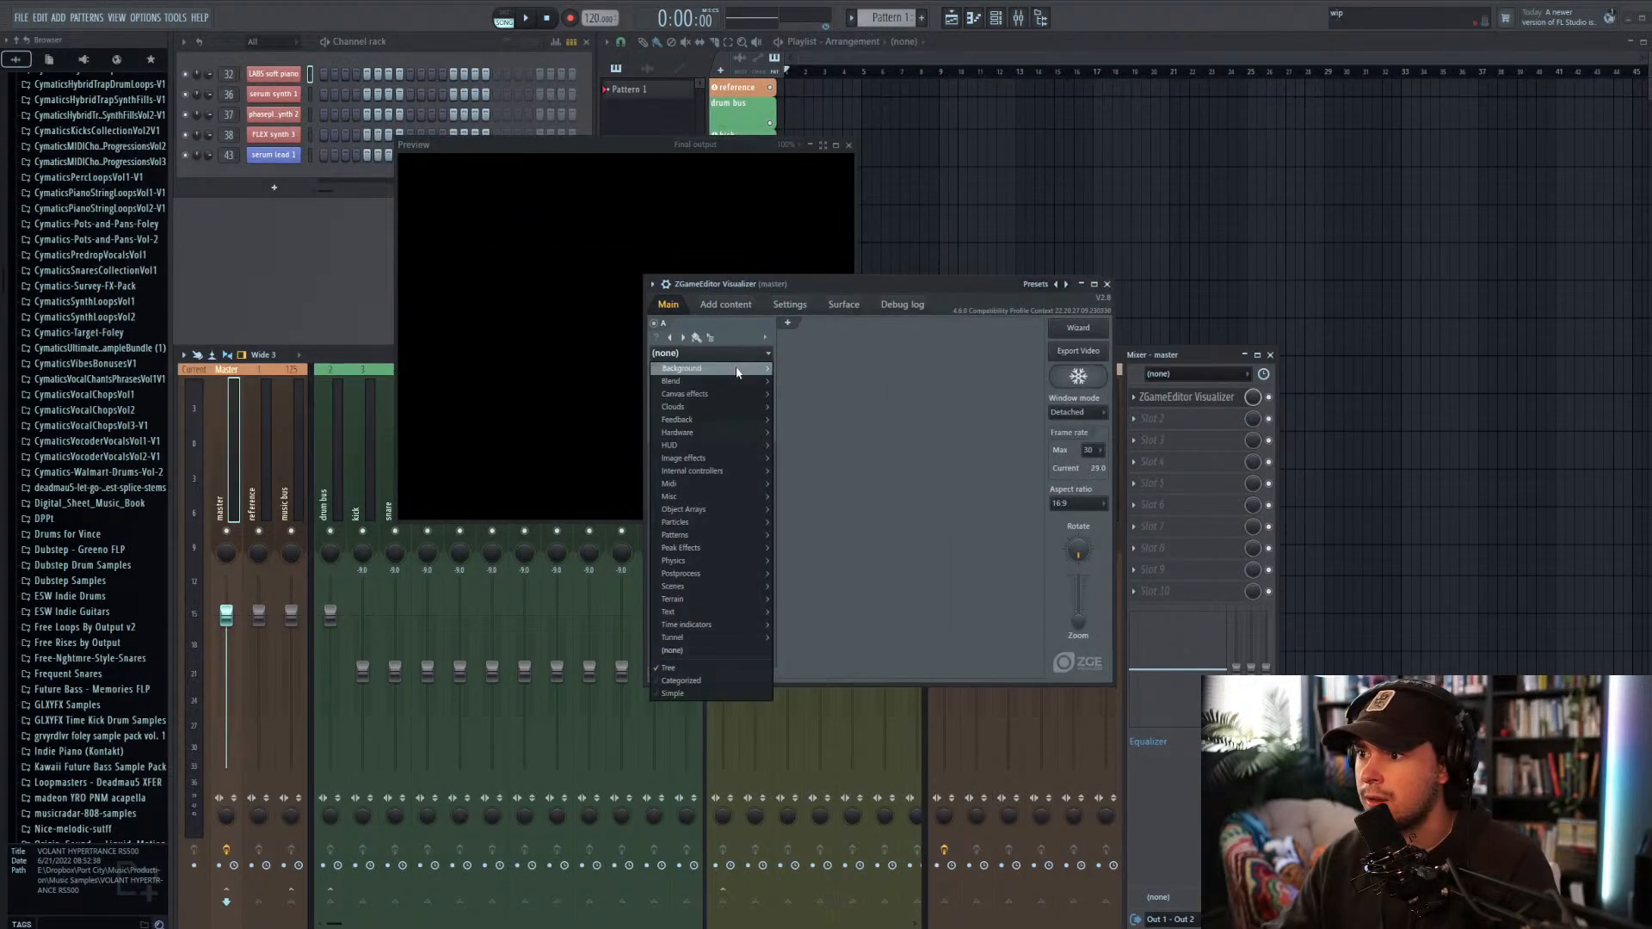
mouse_move(737, 372)
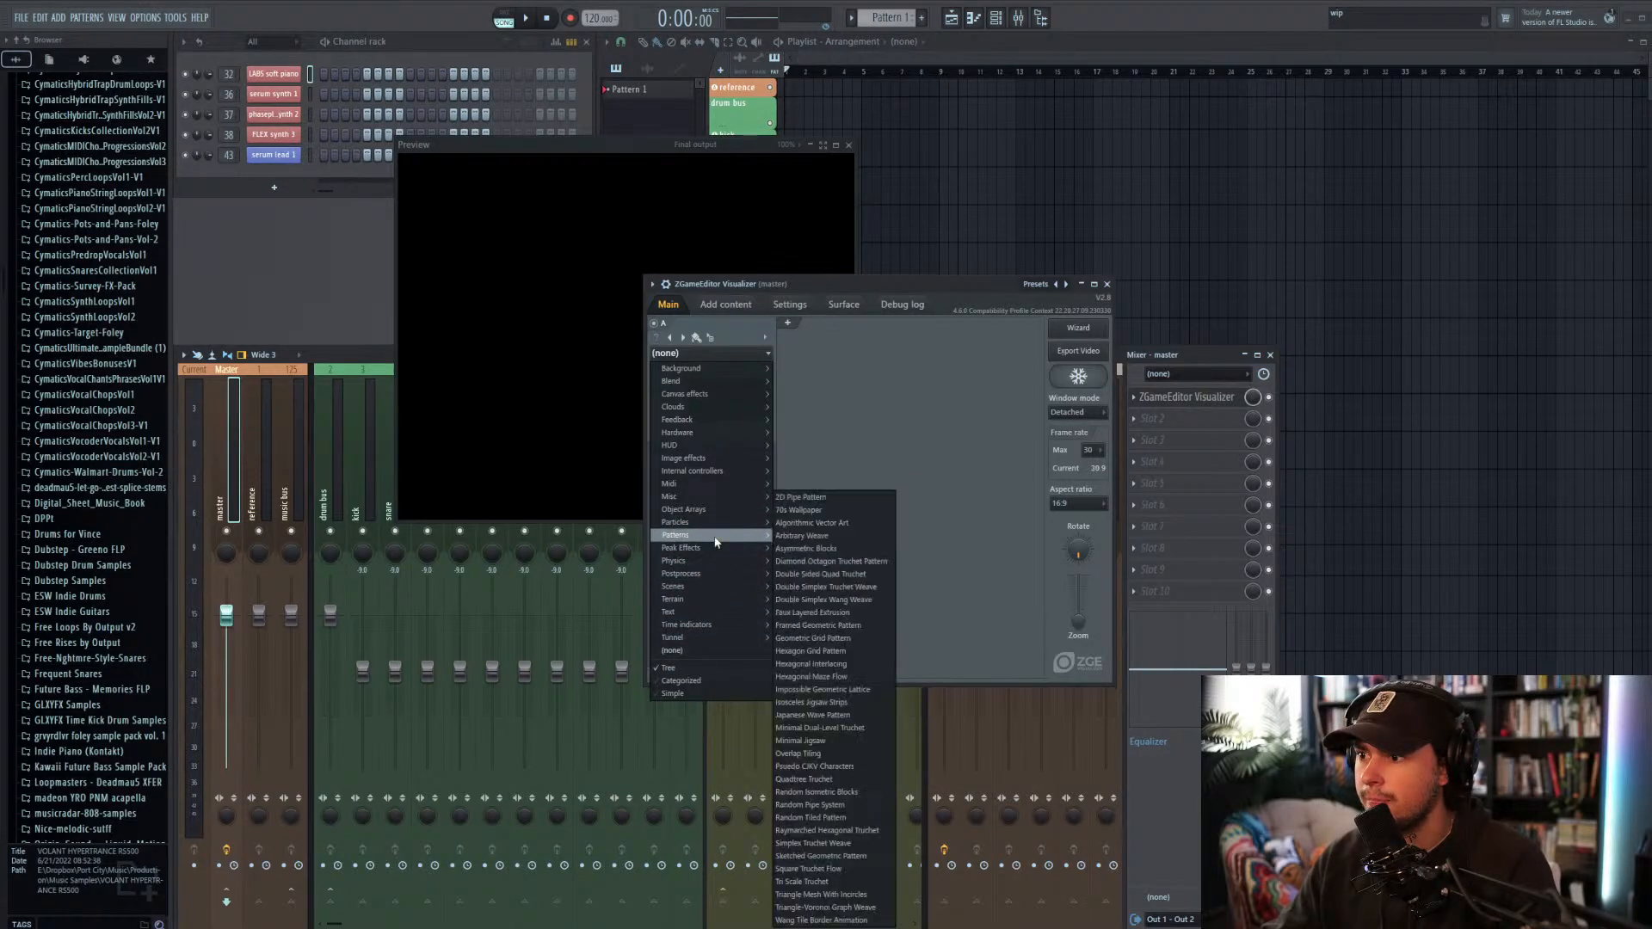
mouse_move(706, 447)
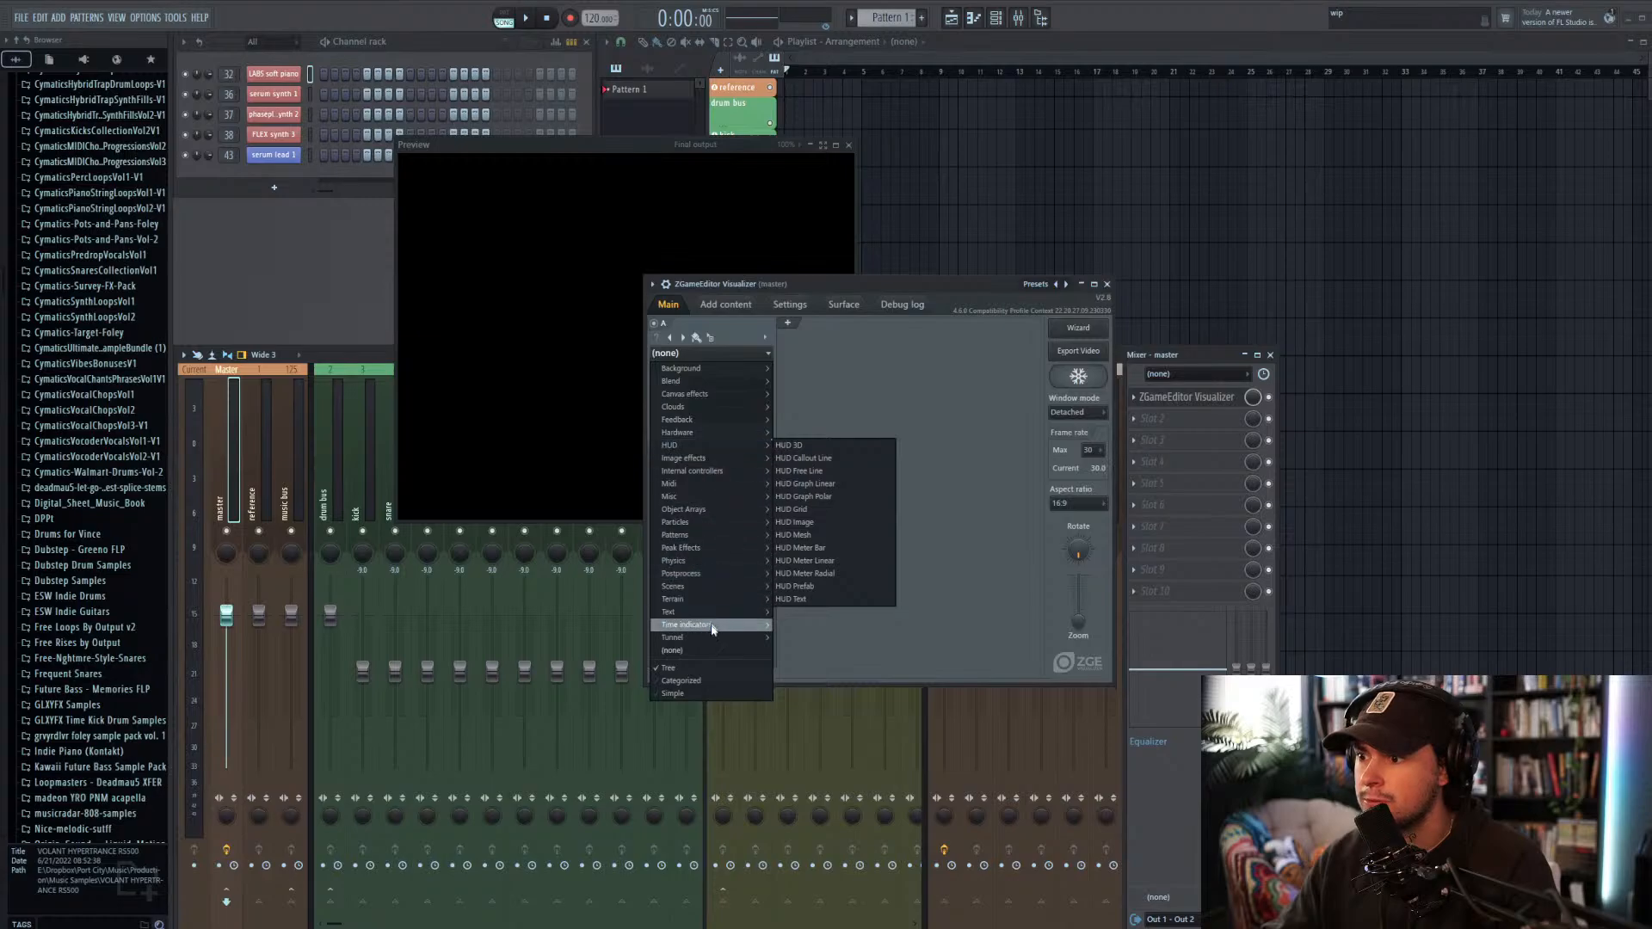
mouse_move(711, 613)
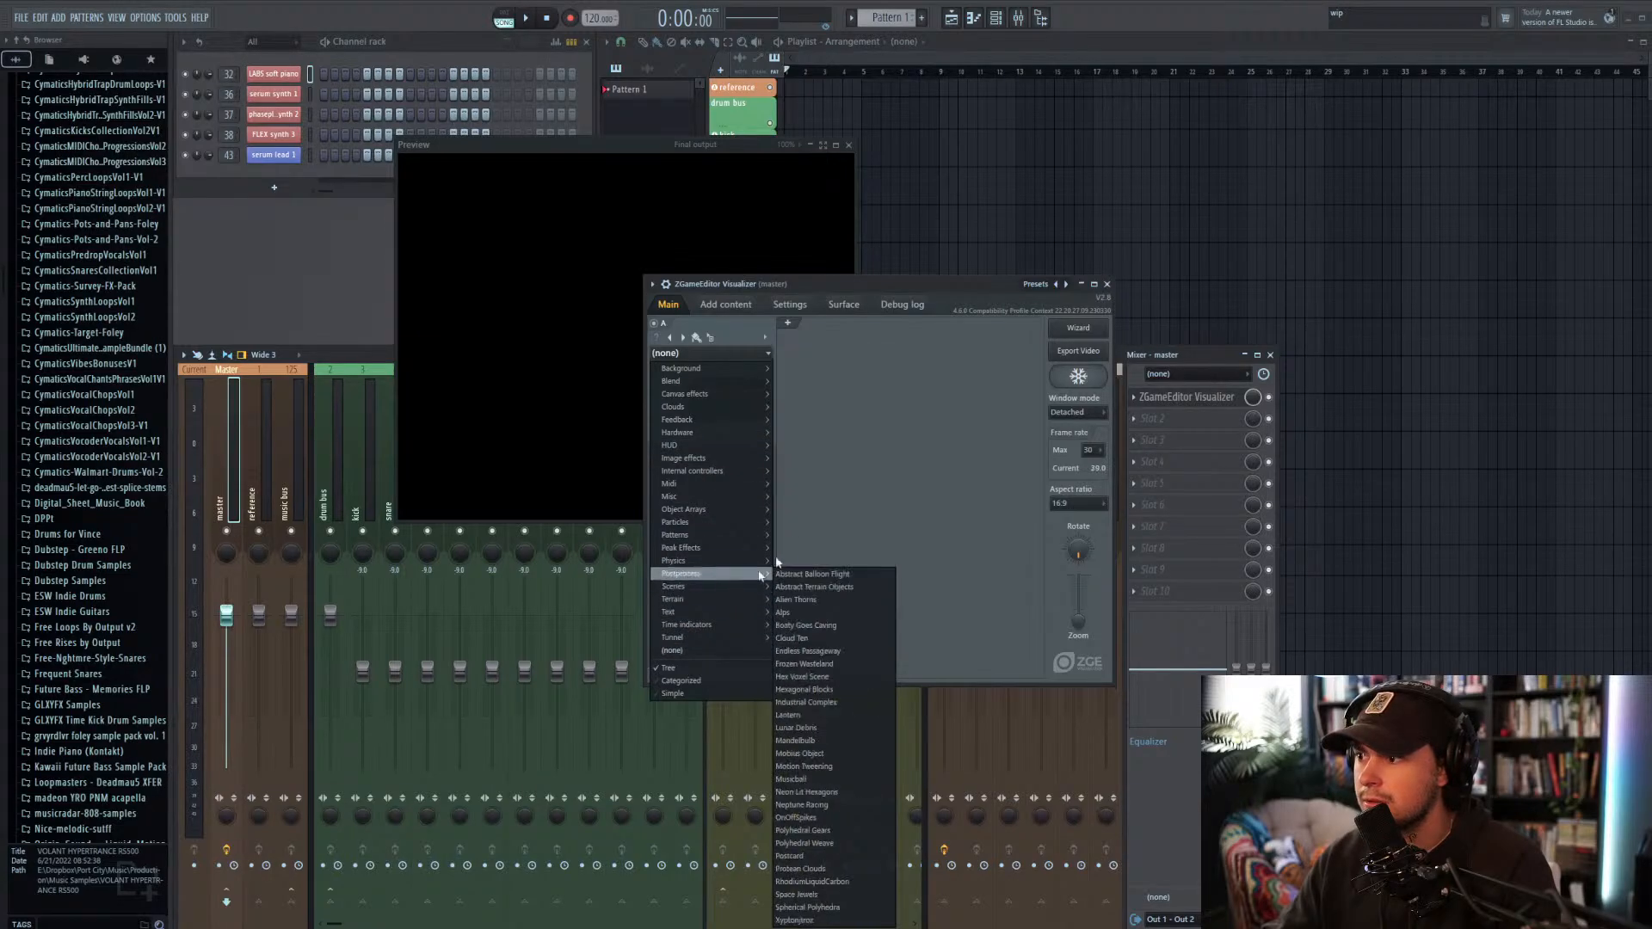
left_click(862, 437)
left_click(706, 353)
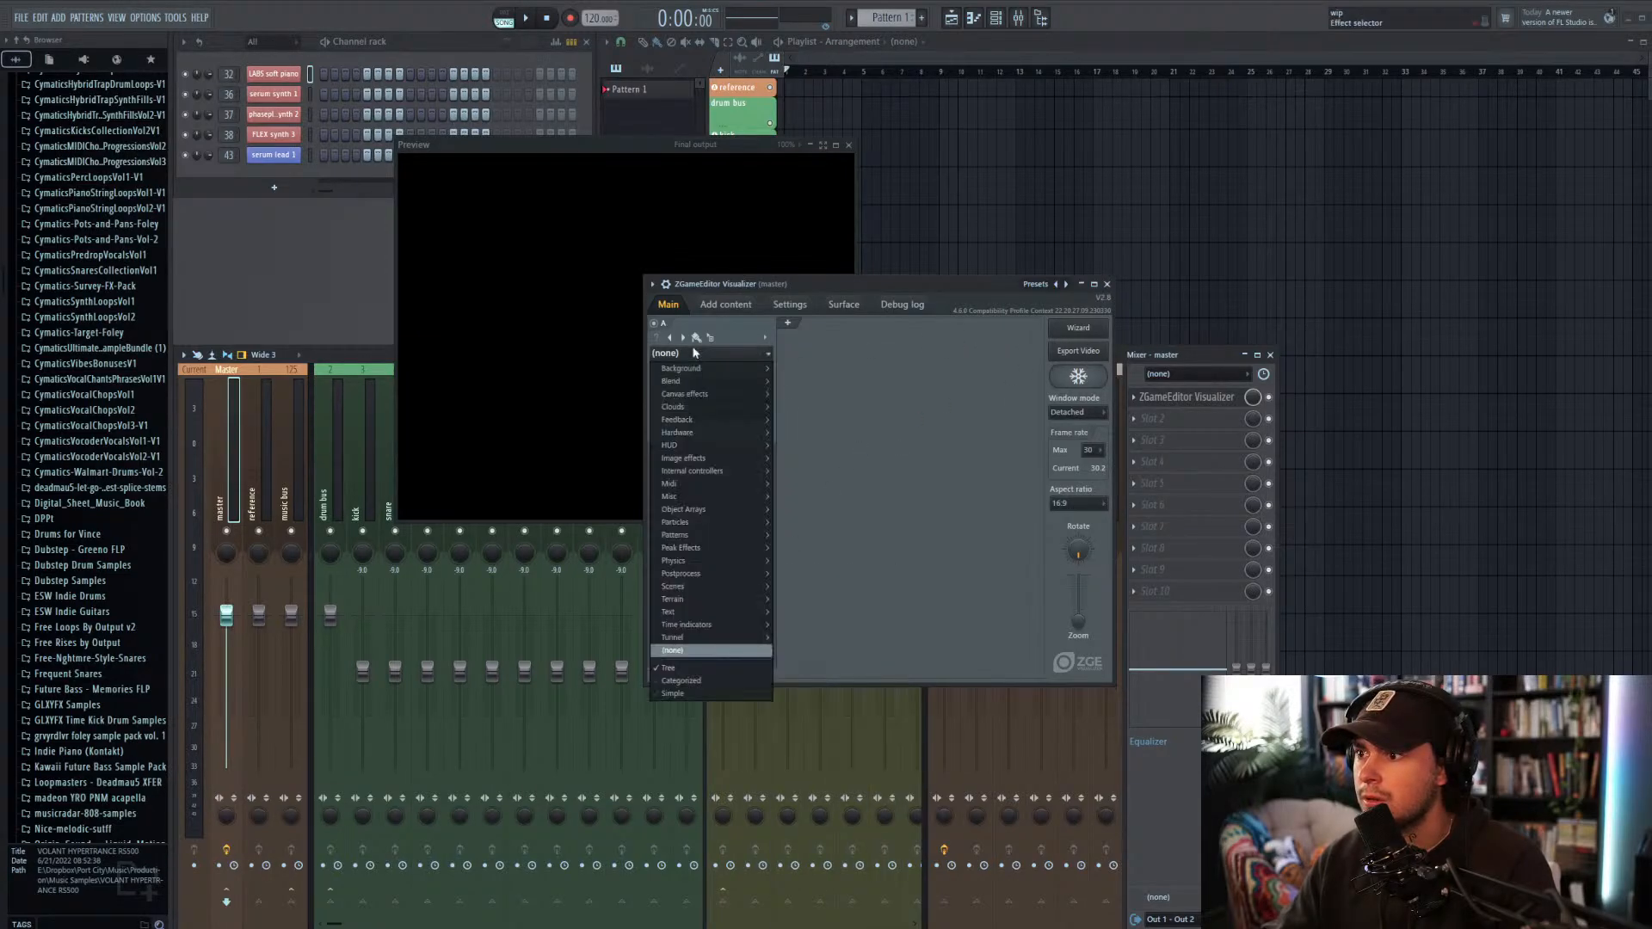
mouse_move(694, 407)
mouse_move(701, 462)
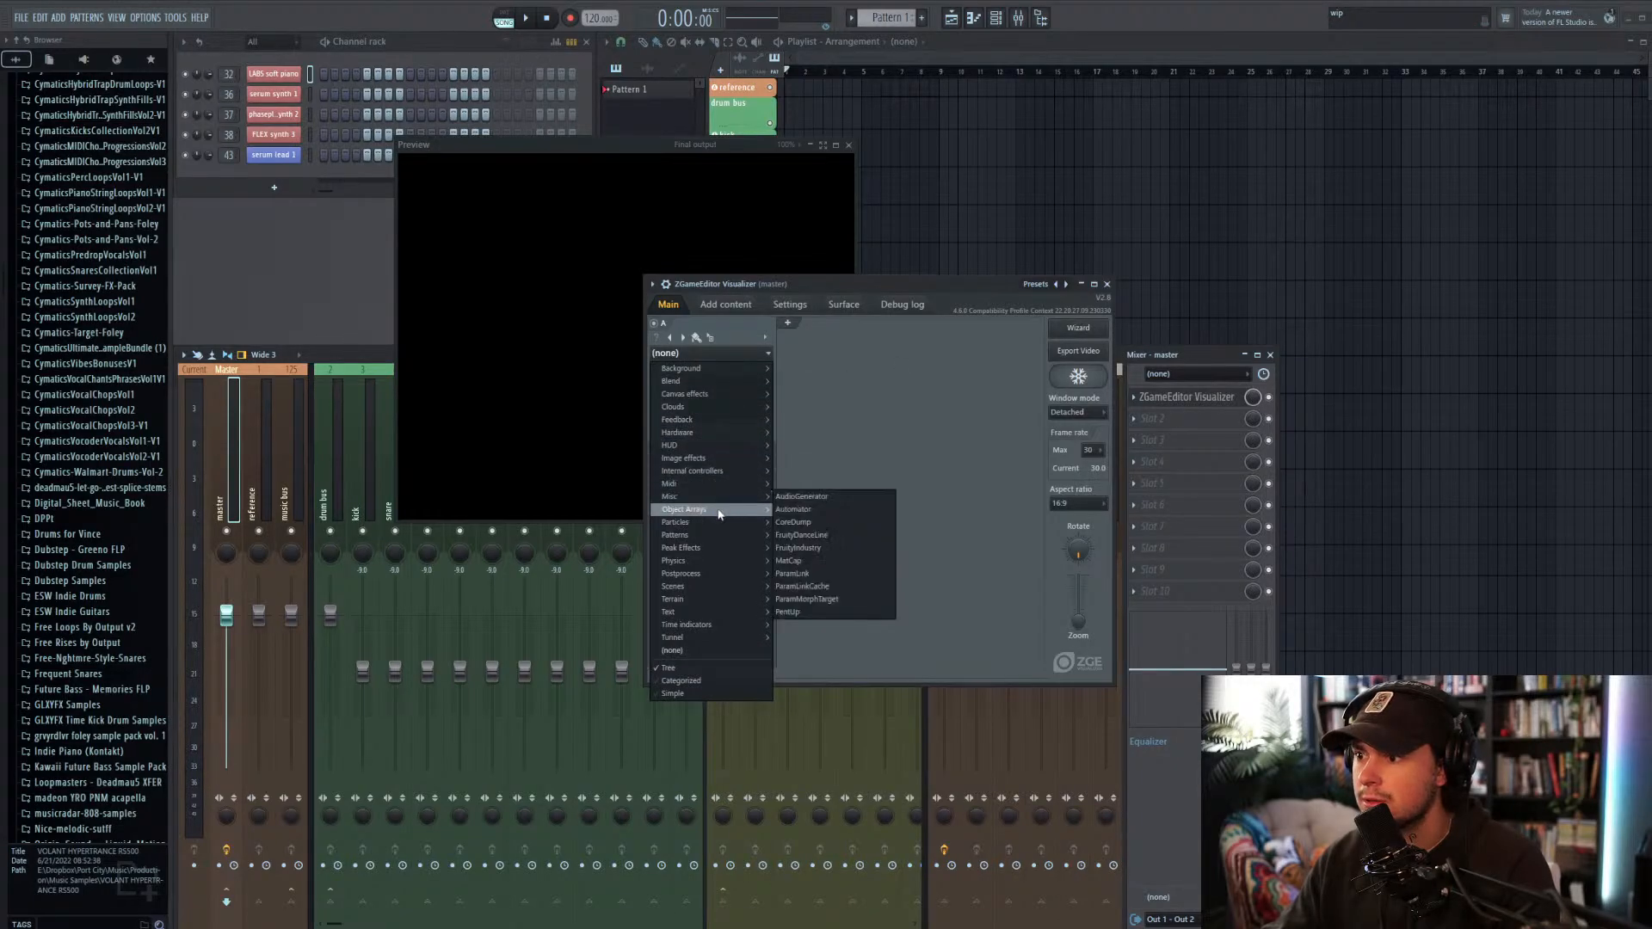
mouse_move(712, 525)
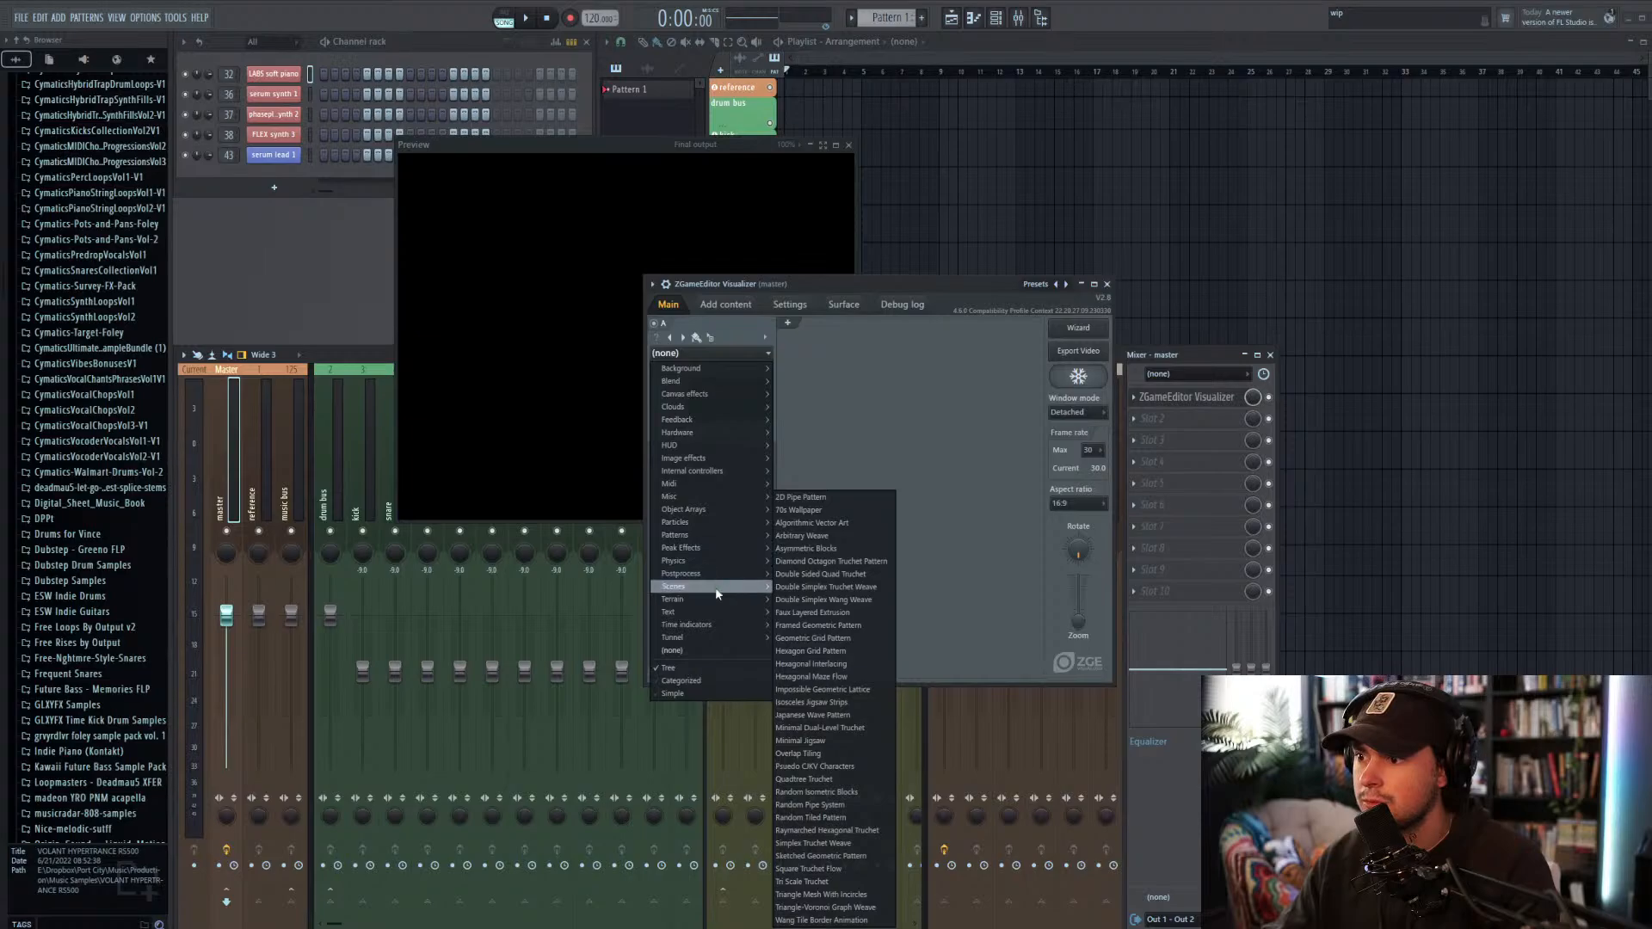
mouse_move(716, 610)
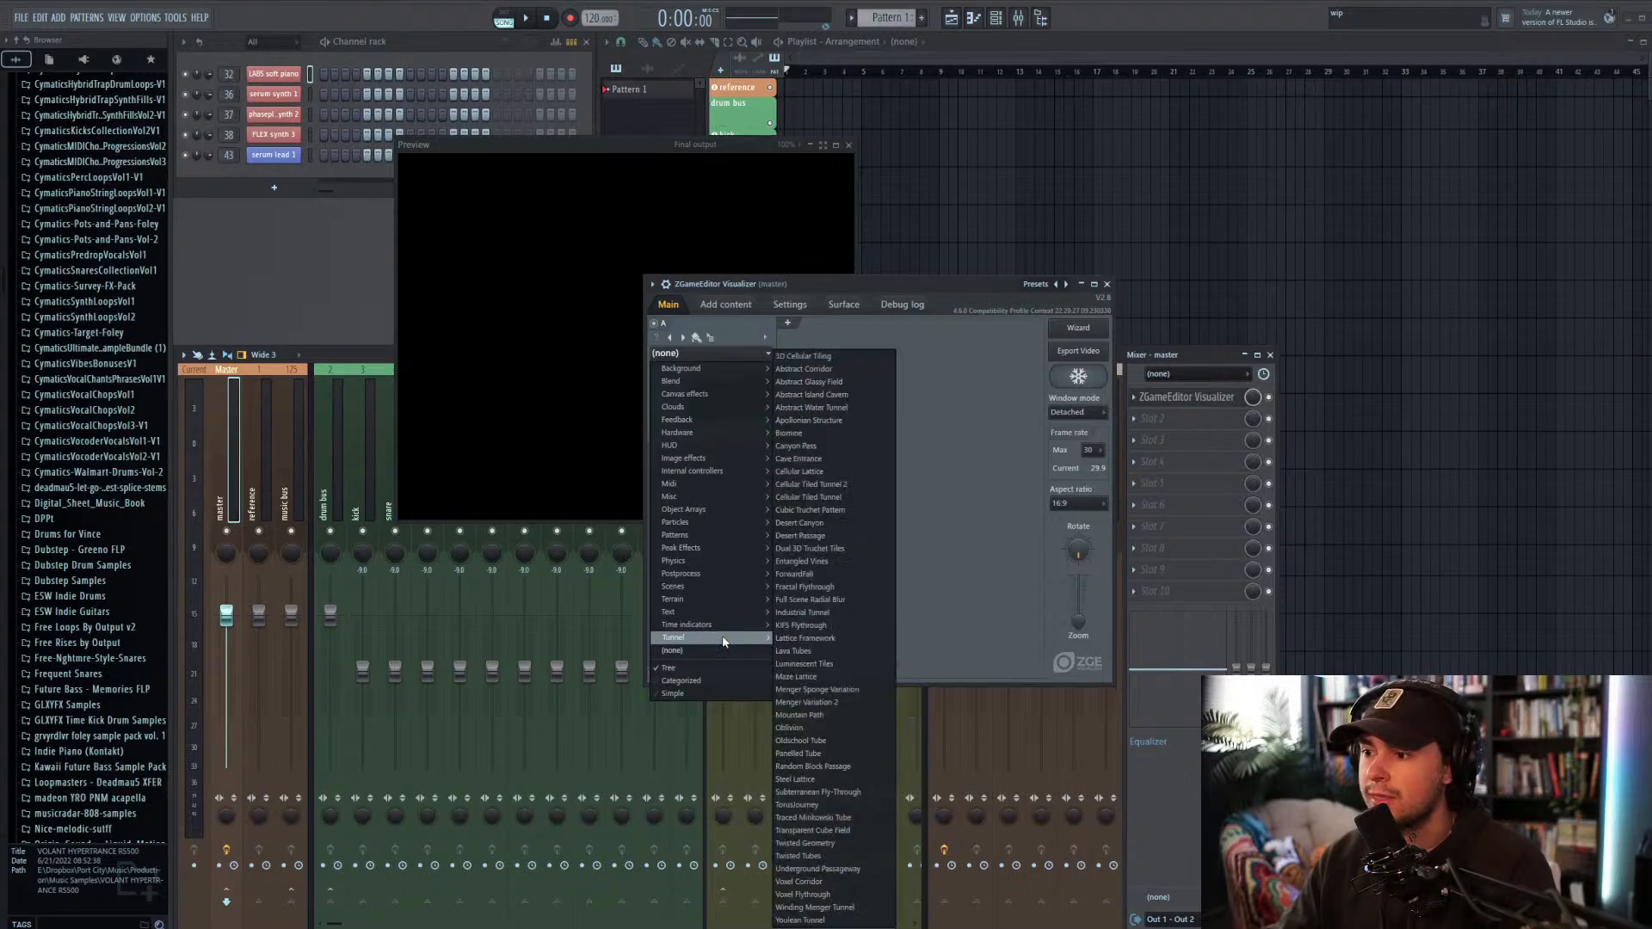
mouse_move(762, 368)
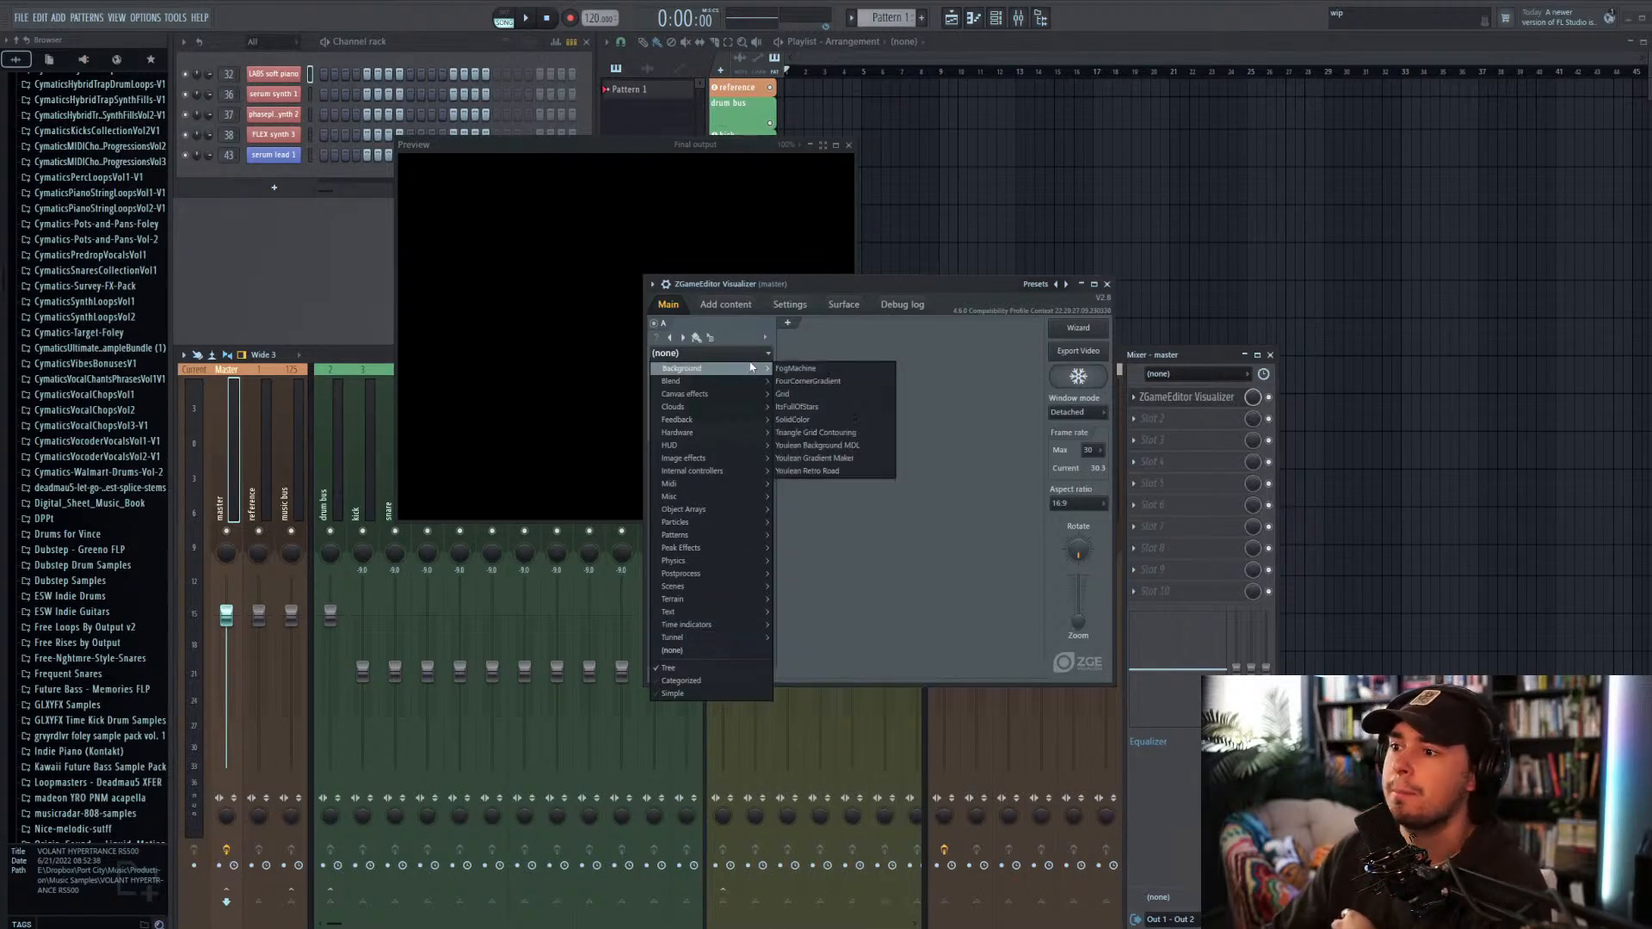
Step: Add a second effect layer to the visualizer and check its effect selector
left_click(786, 323)
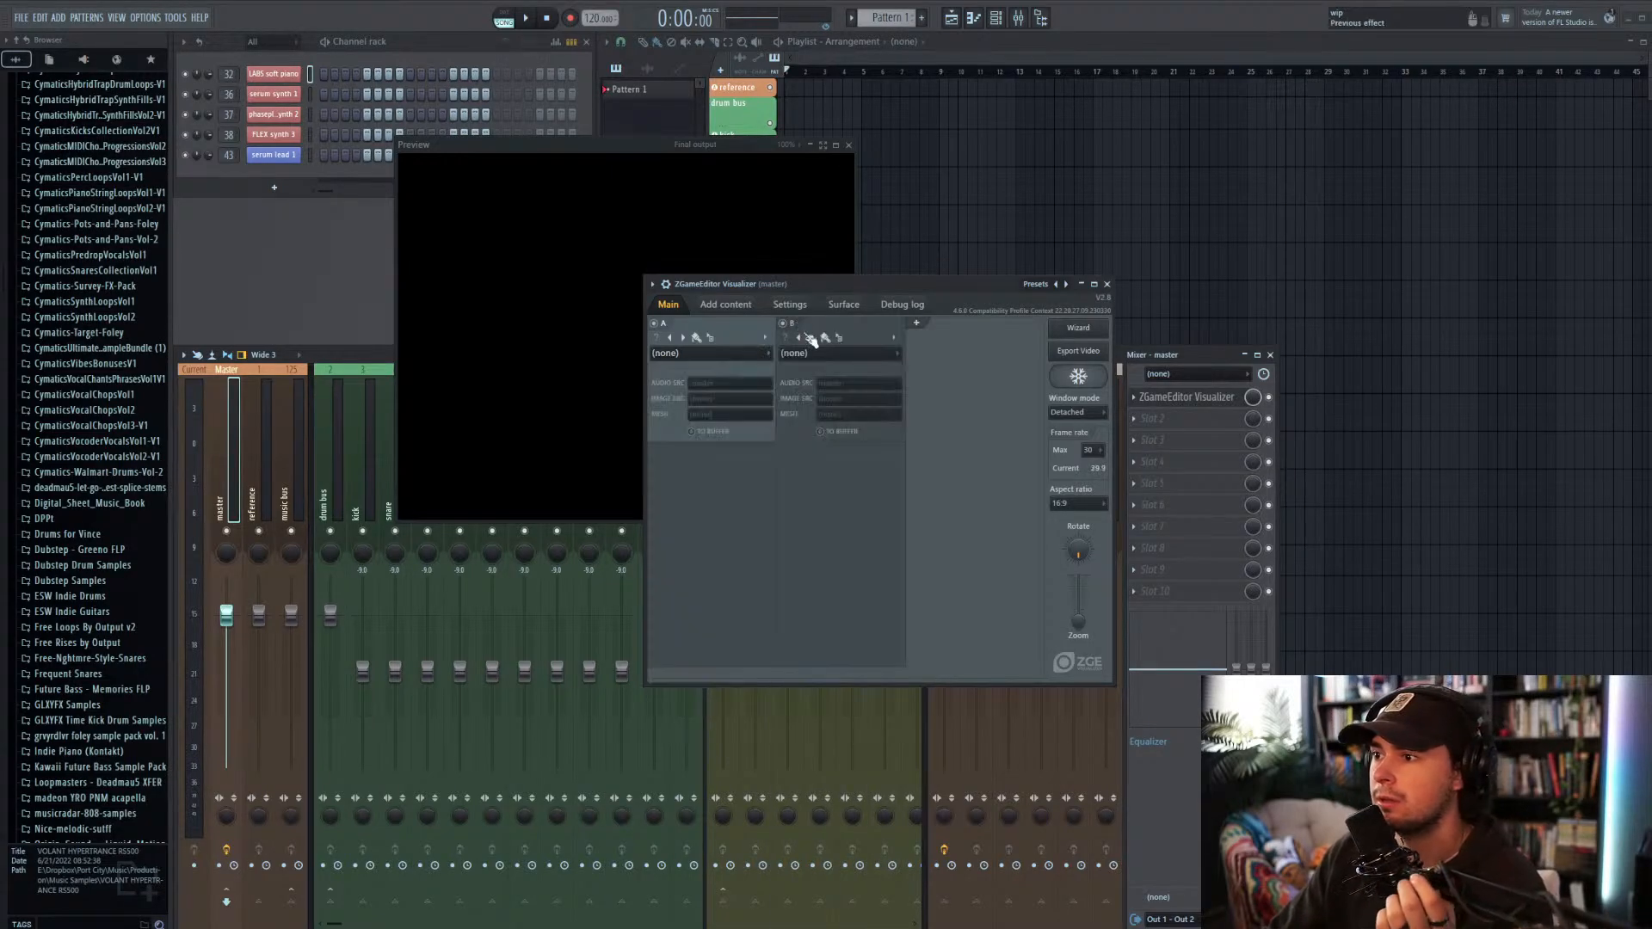
left_click(817, 353)
left_click(818, 351)
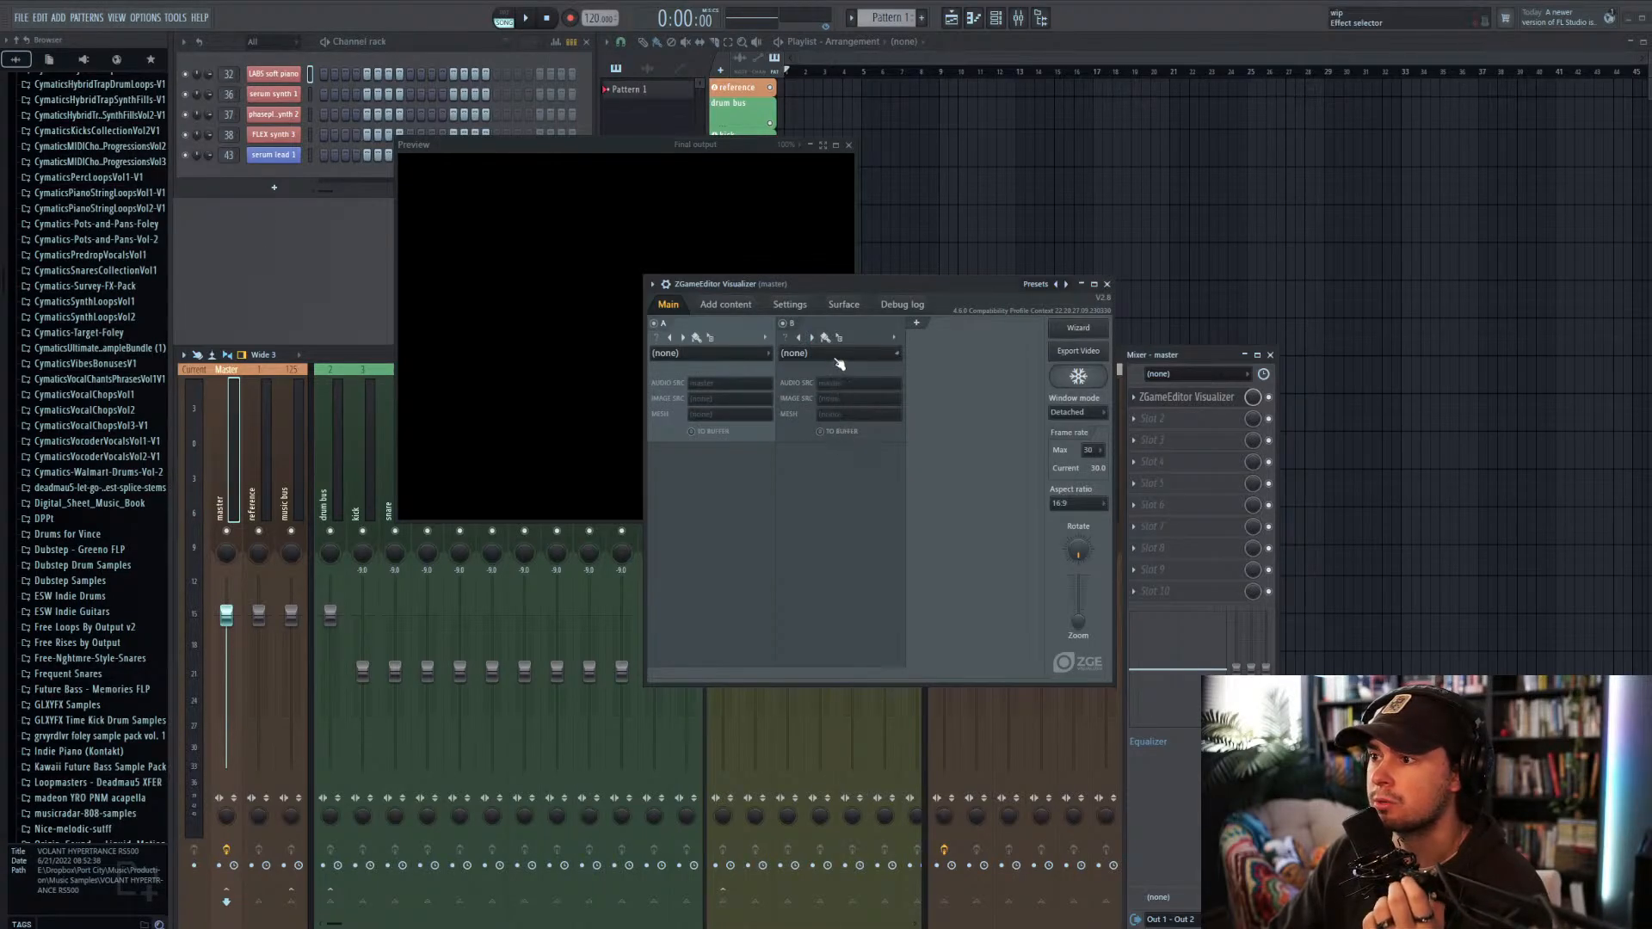
Step: Add the picture R.png from the desktop to the visualizer's image content, and return to the effect layers
left_click(724, 304)
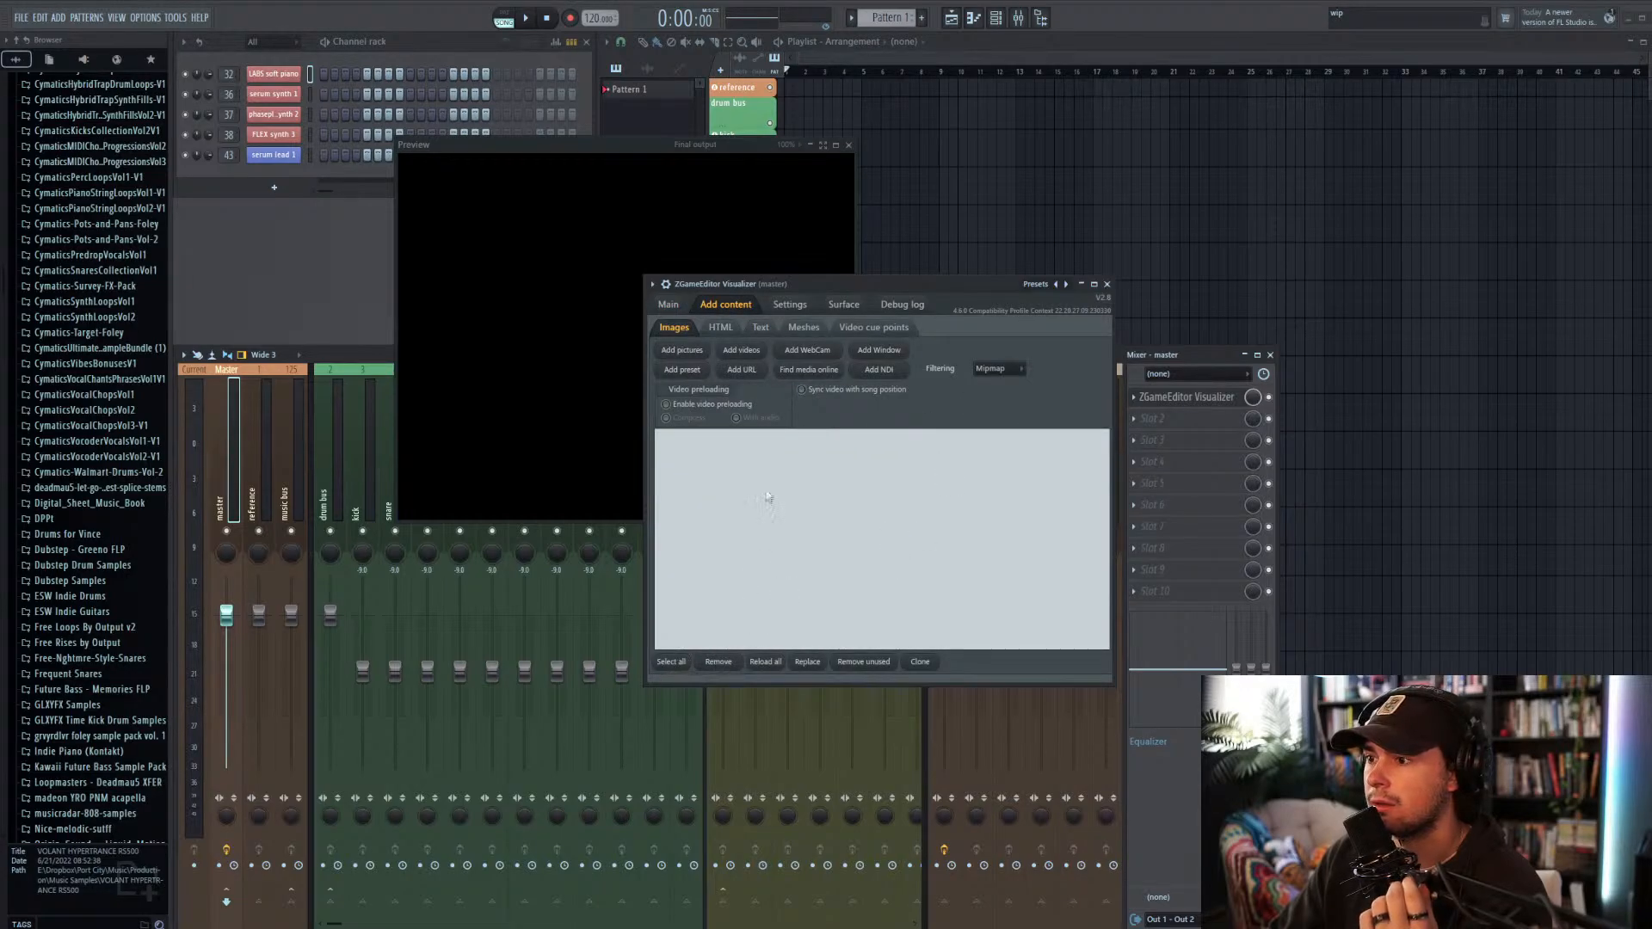
left_click(695, 353)
left_click_drag(819, 290, 1548, 925)
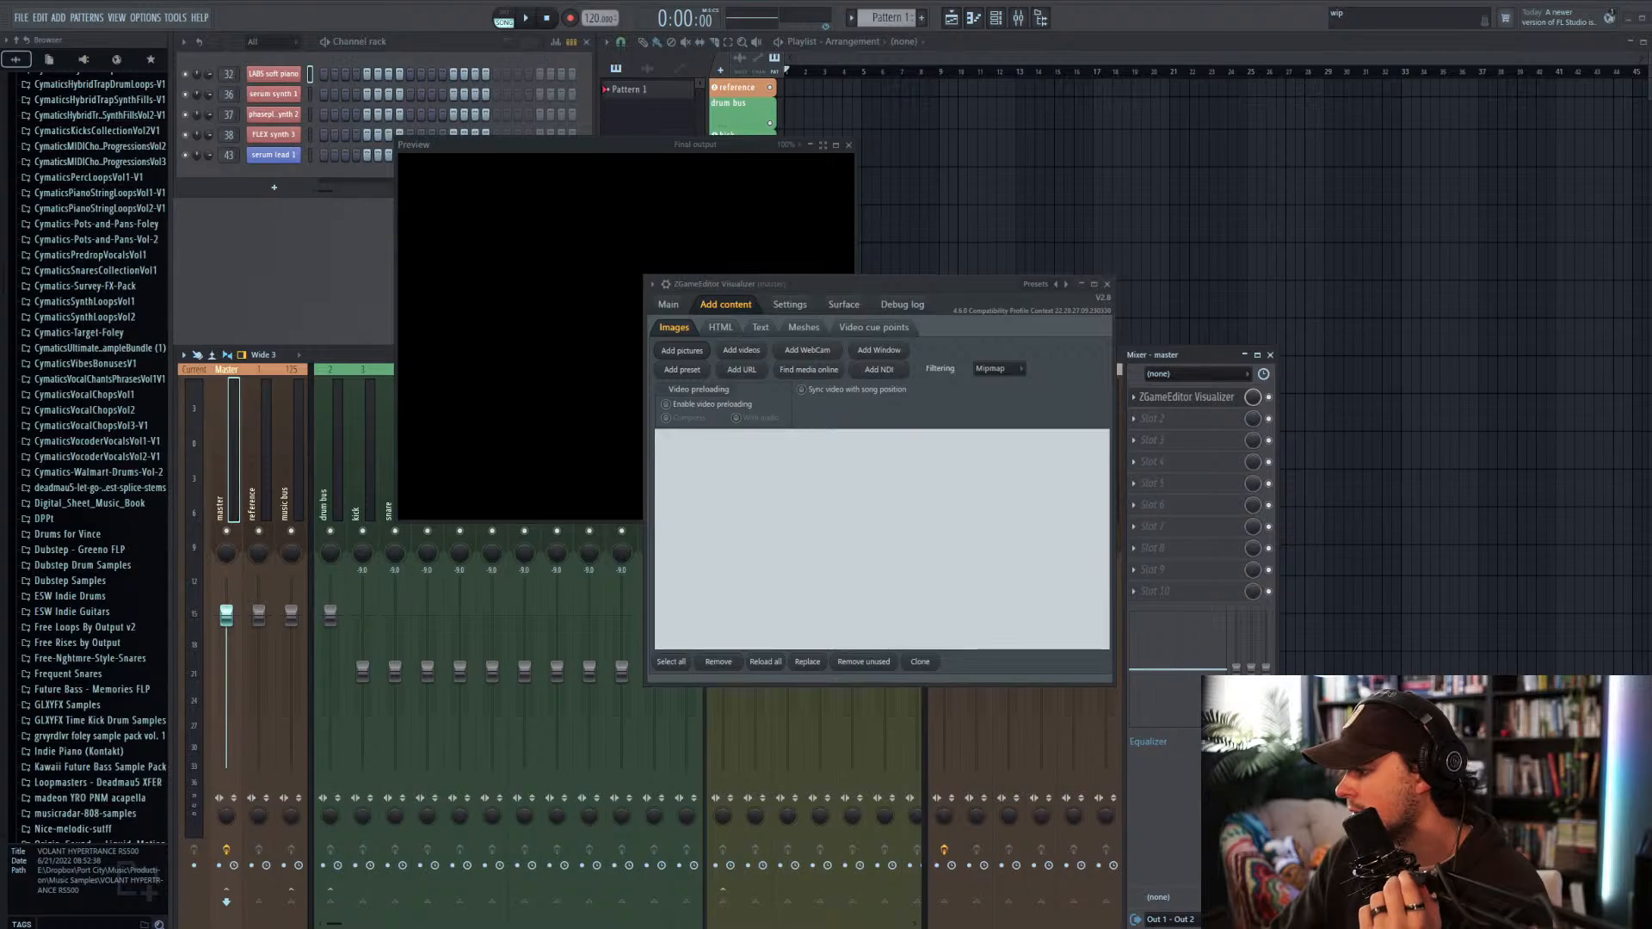
key("Return")
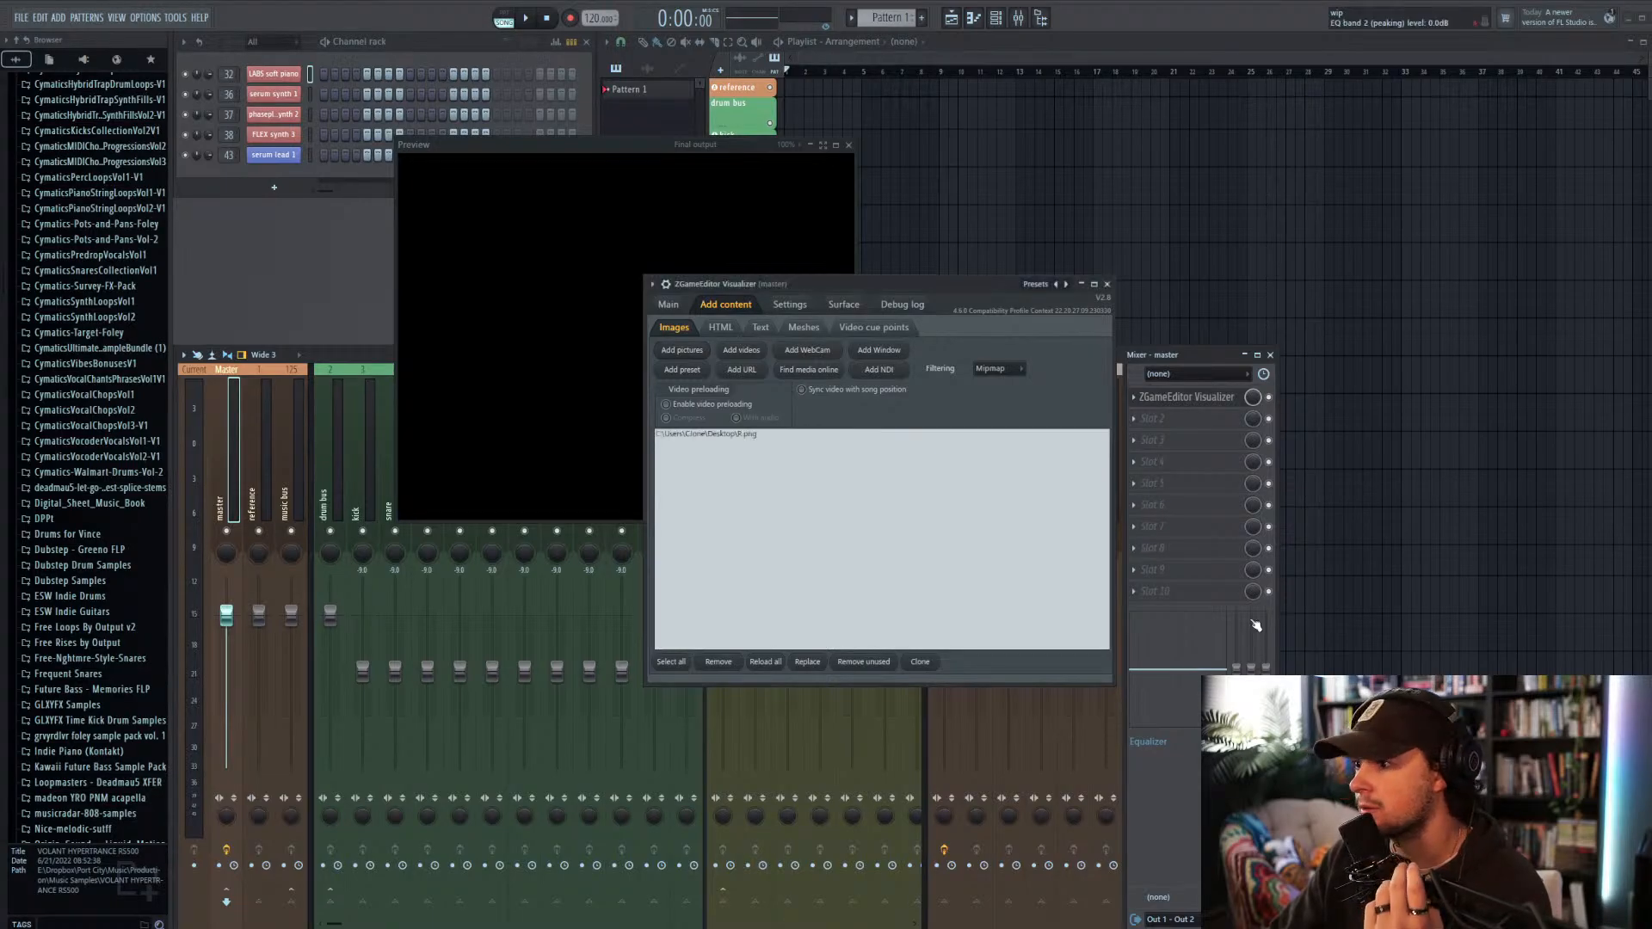
left_click(671, 306)
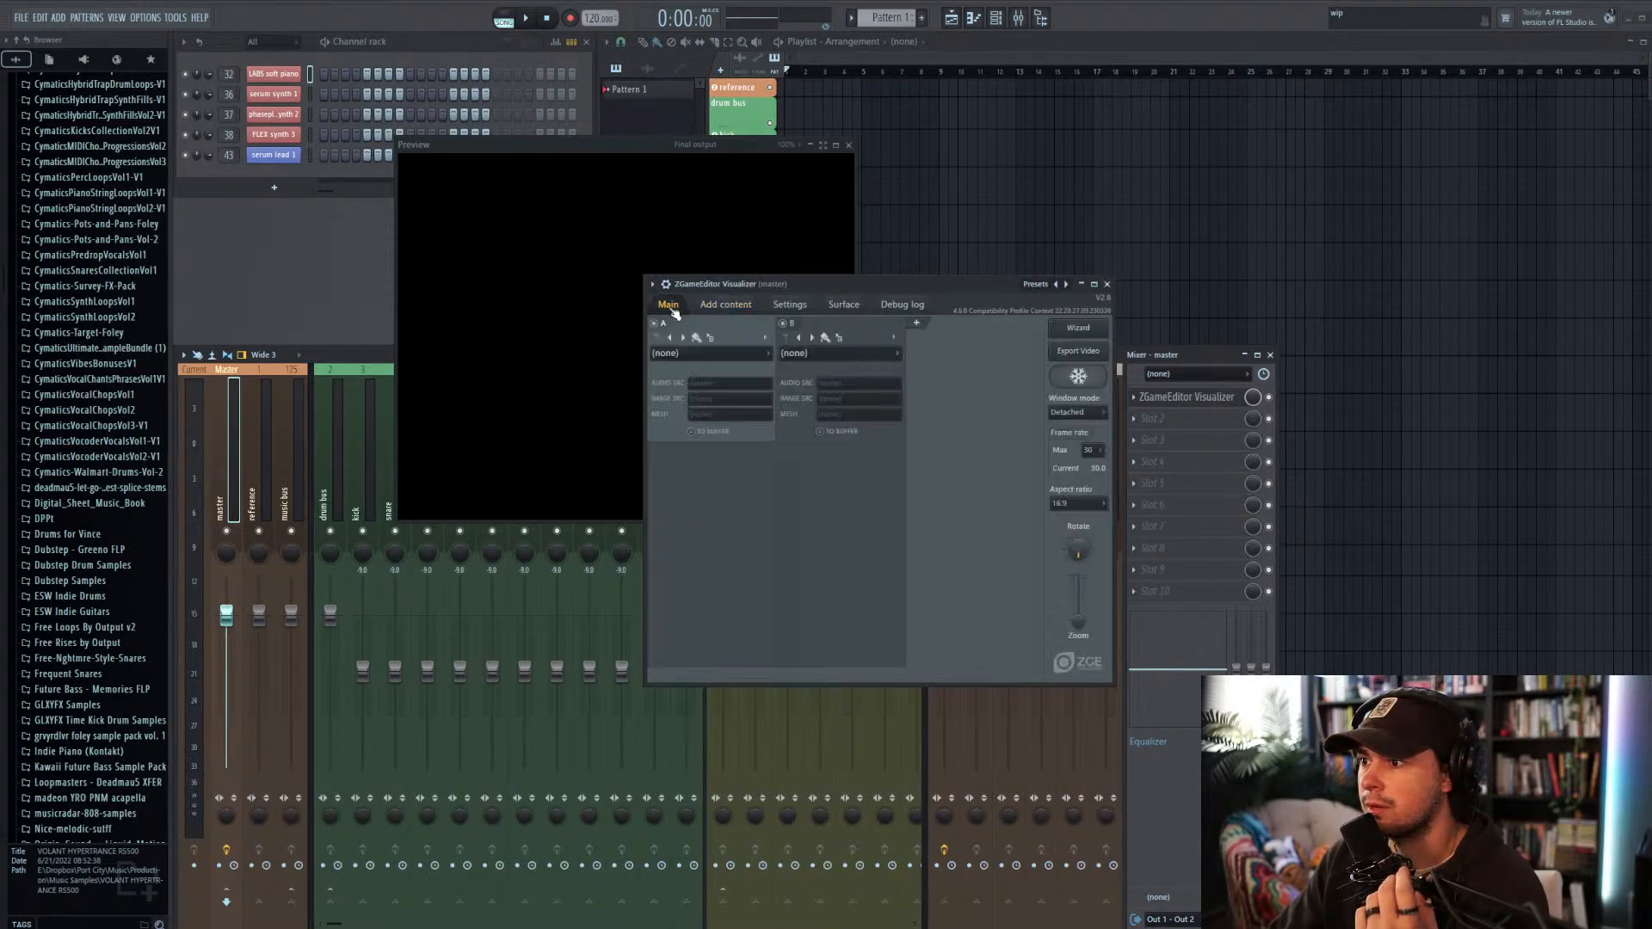
left_click(727, 307)
left_click(672, 306)
Step: Set layer A to the Image effect and use R.png as its image source
left_click(710, 353)
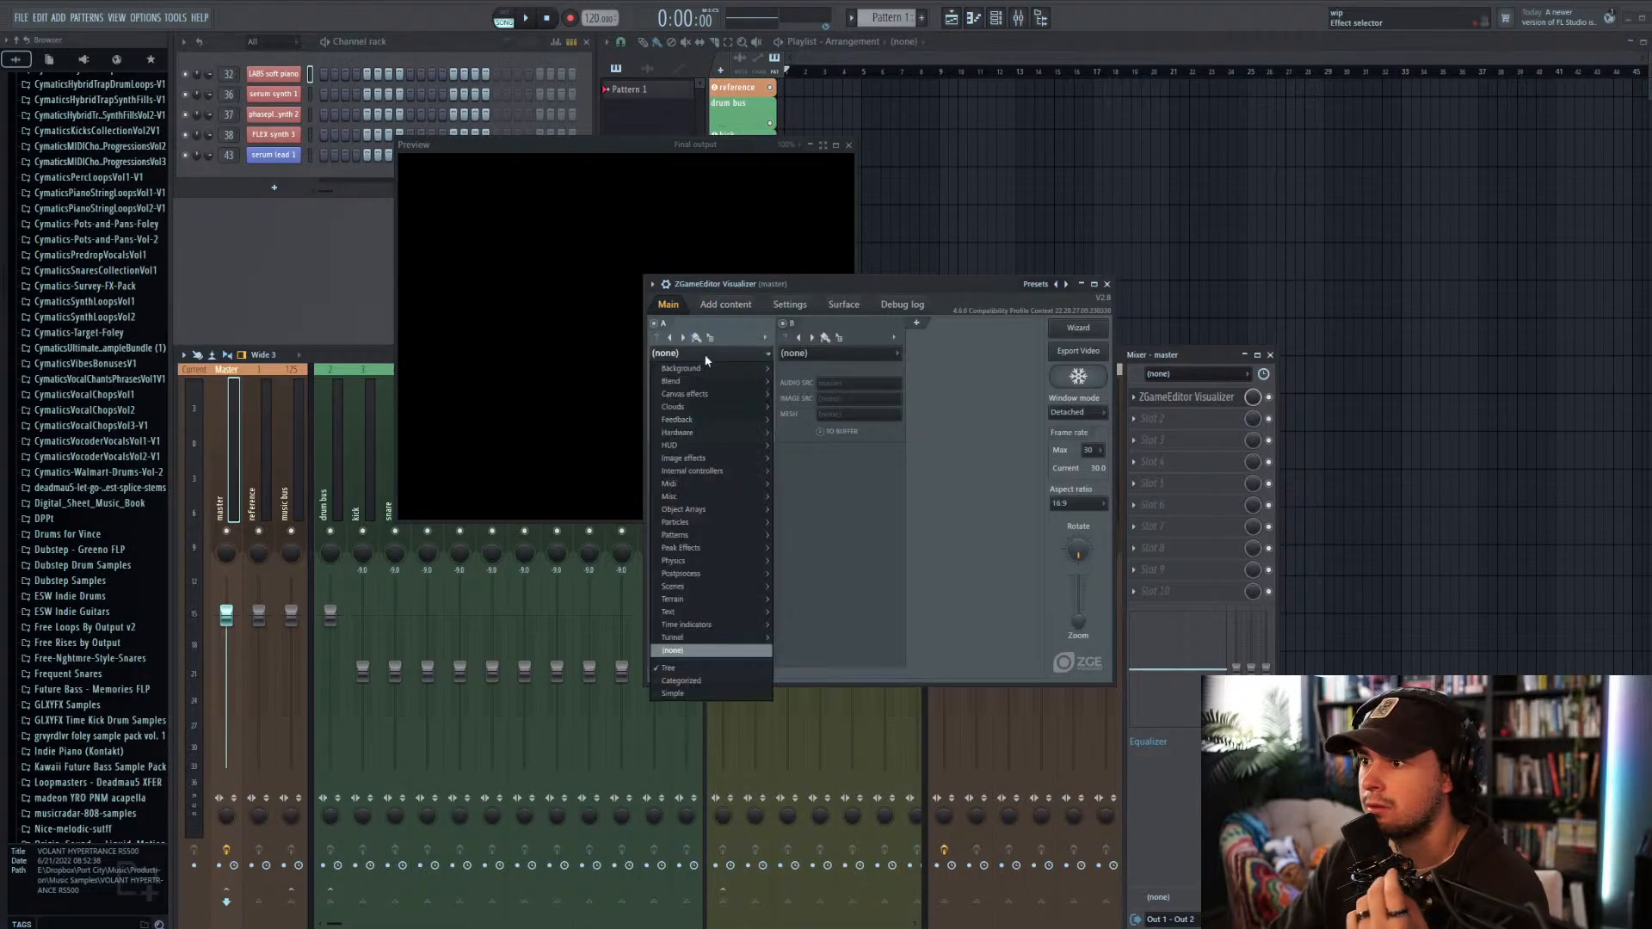
mouse_move(712, 369)
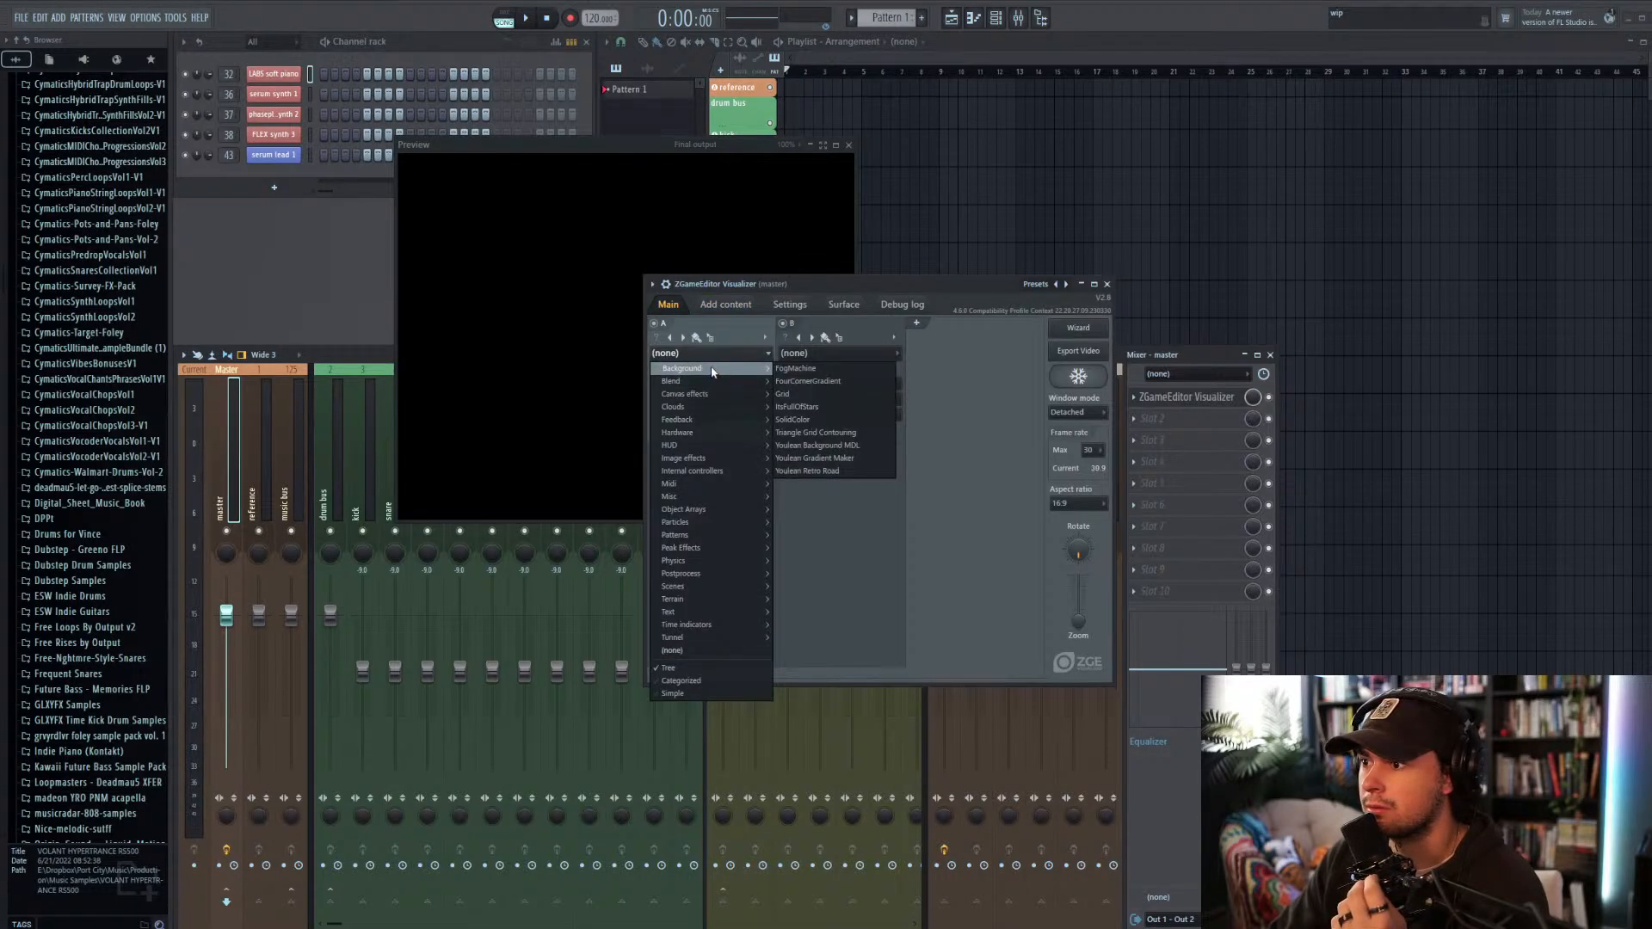
mouse_move(723, 462)
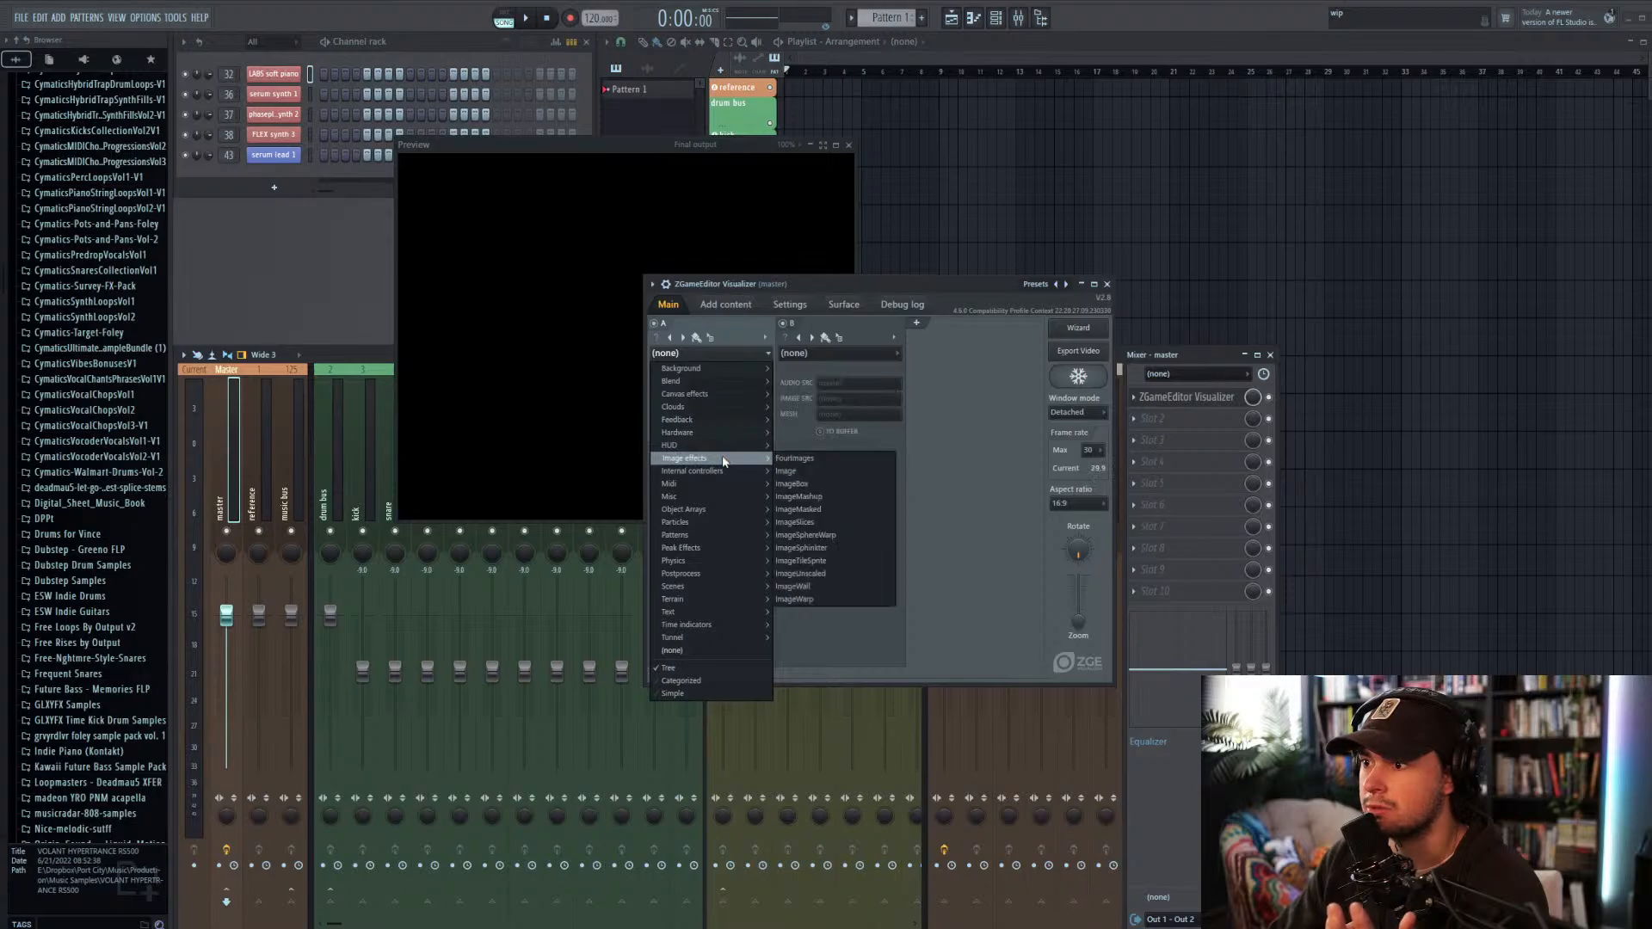
left_click(815, 471)
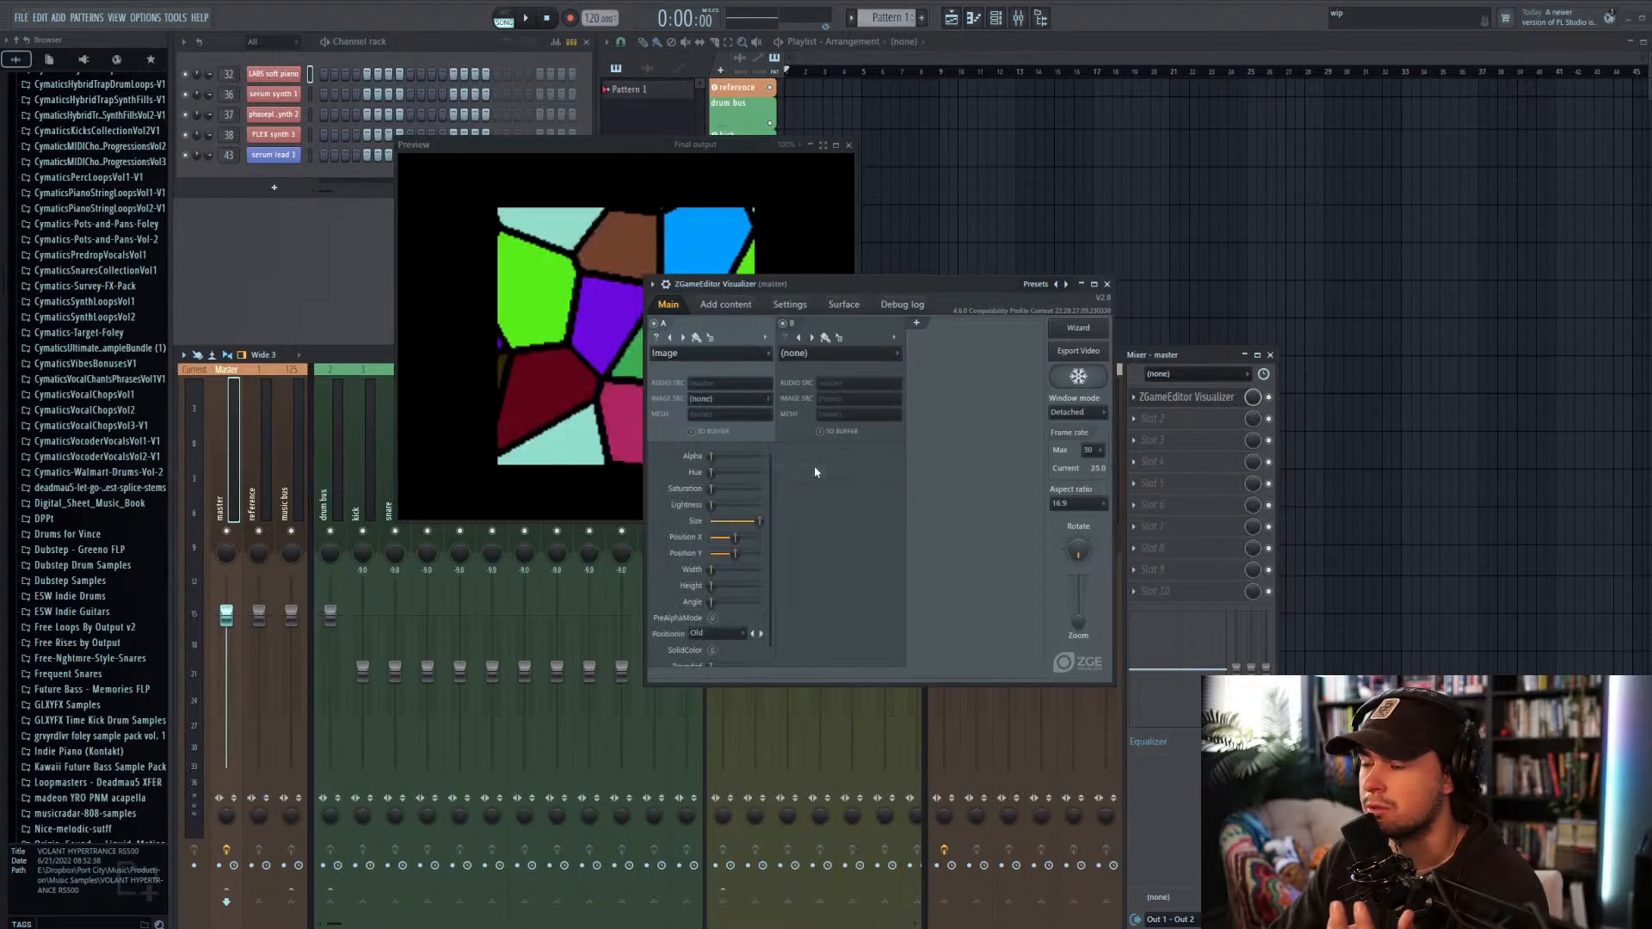
left_click(719, 399)
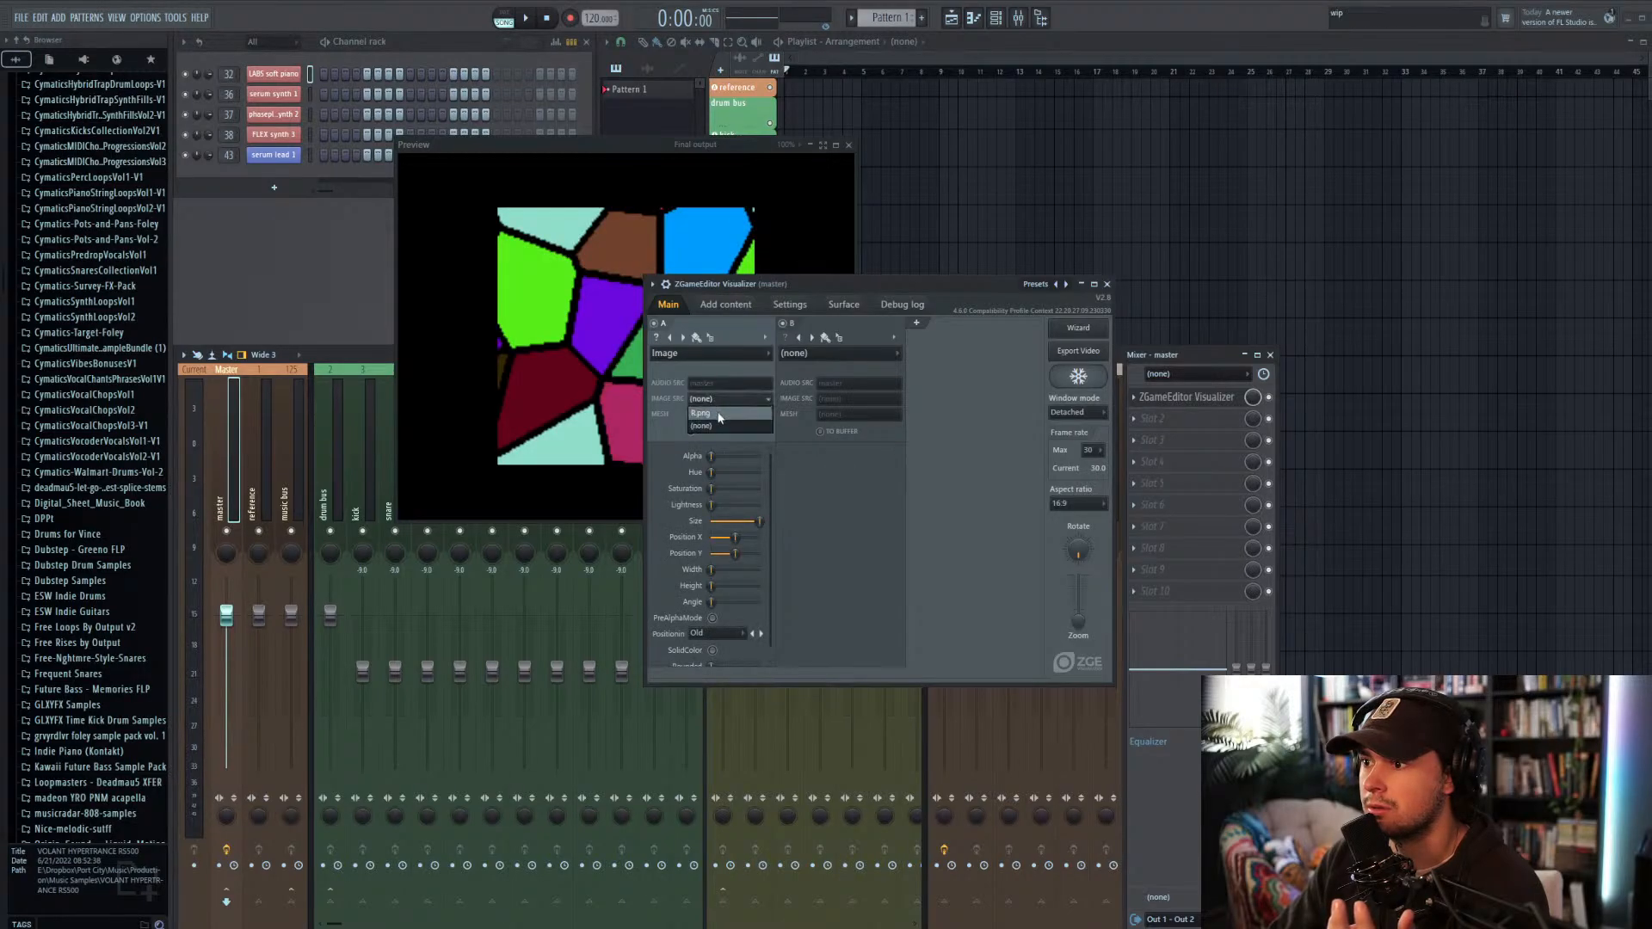
left_click(718, 415)
Step: Close and reopen the visualizer, and move its plugin and preview windows clear of the channel rack and mixer
left_click(1107, 285)
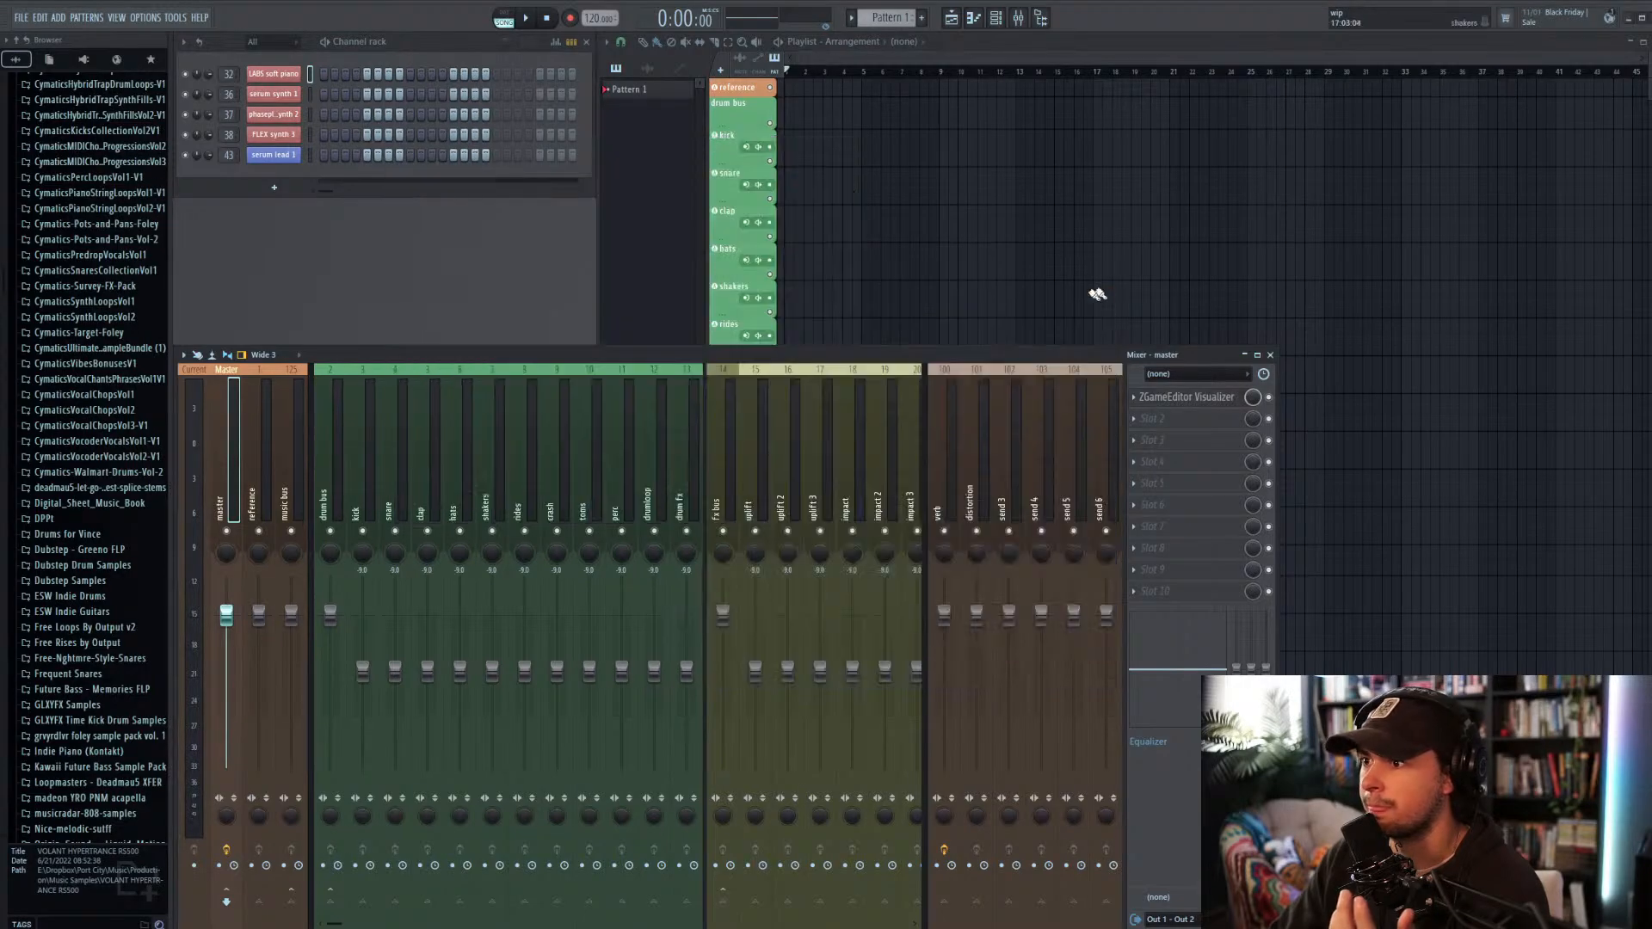
left_click(1179, 403)
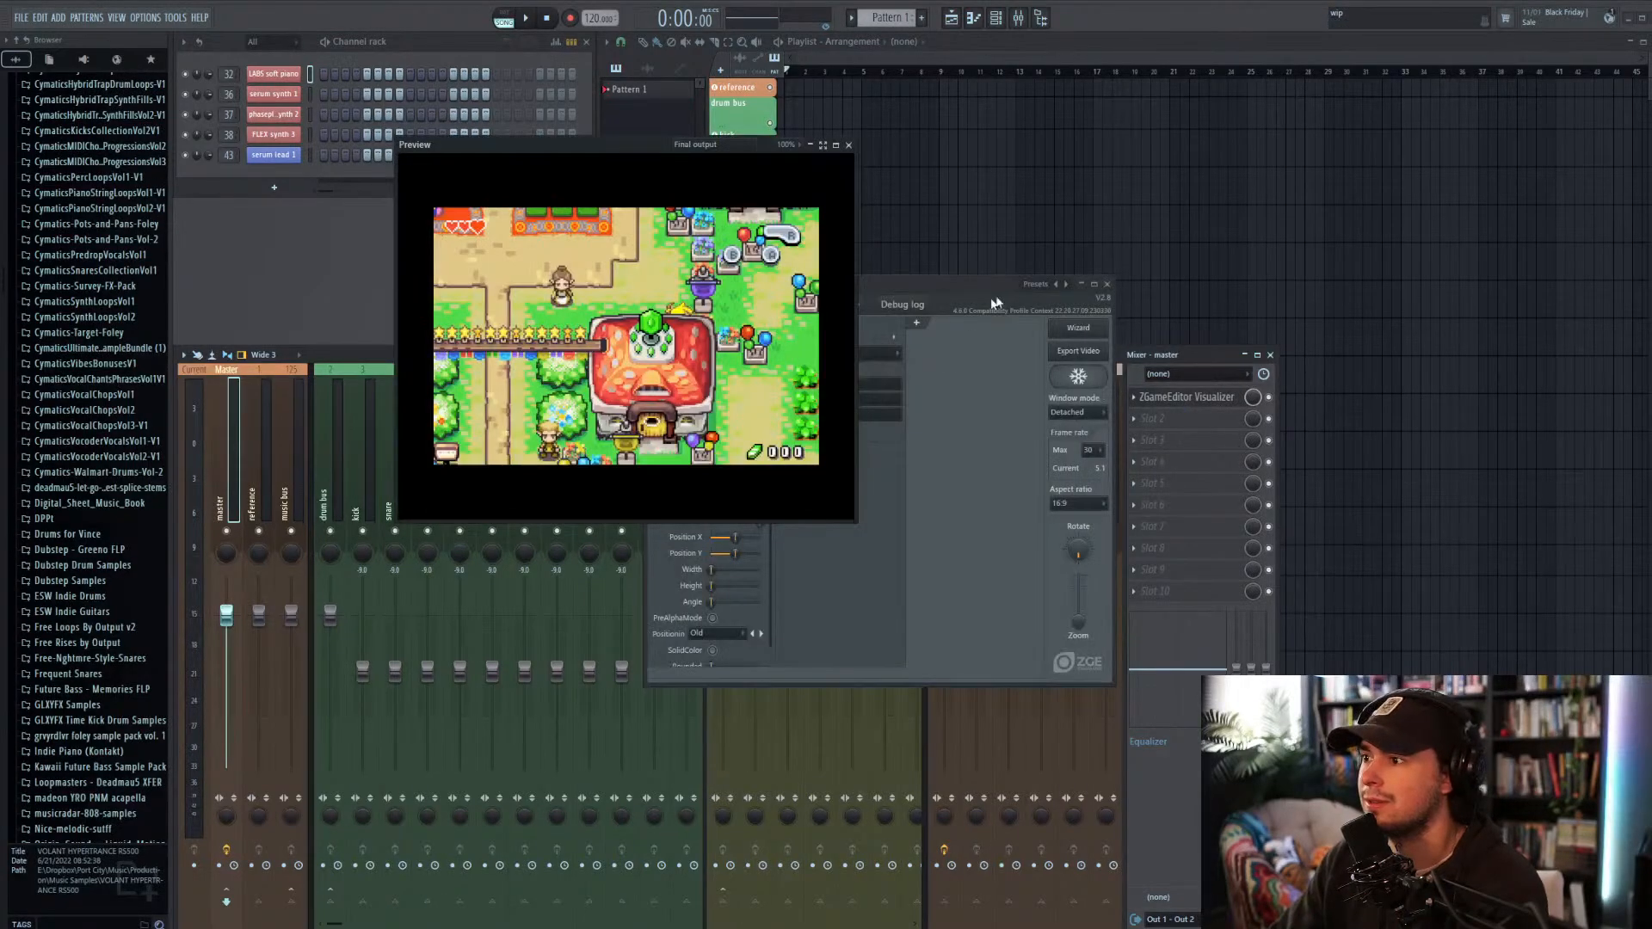
left_click(1082, 284)
left_click(1083, 286)
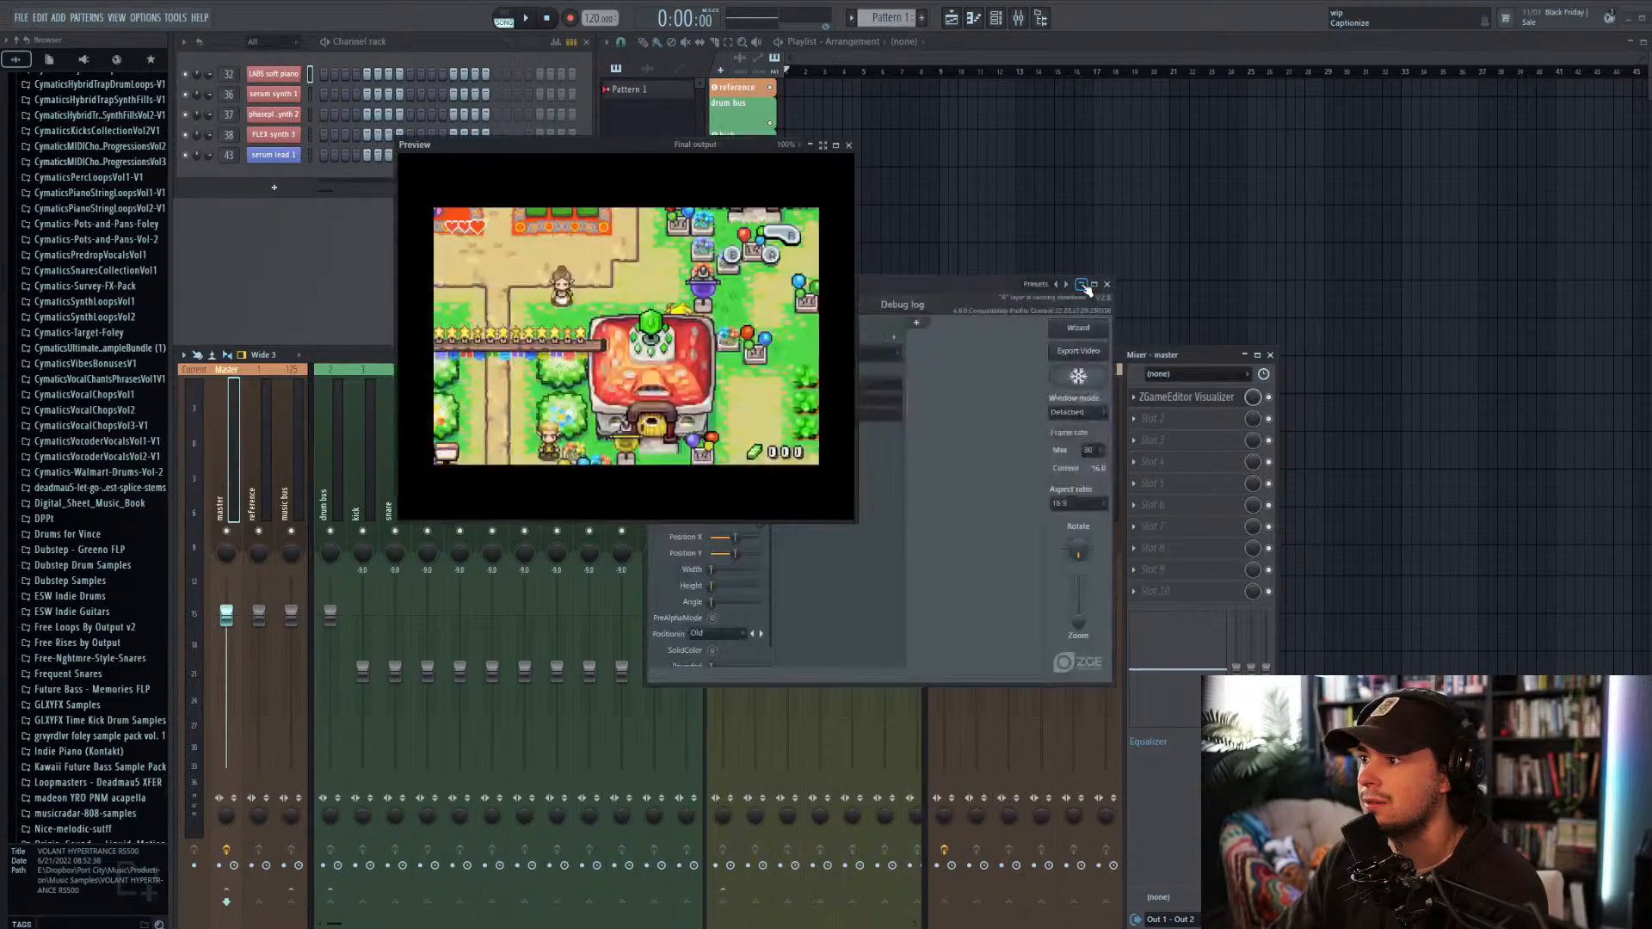
left_click_drag(1002, 292, 1446, 635)
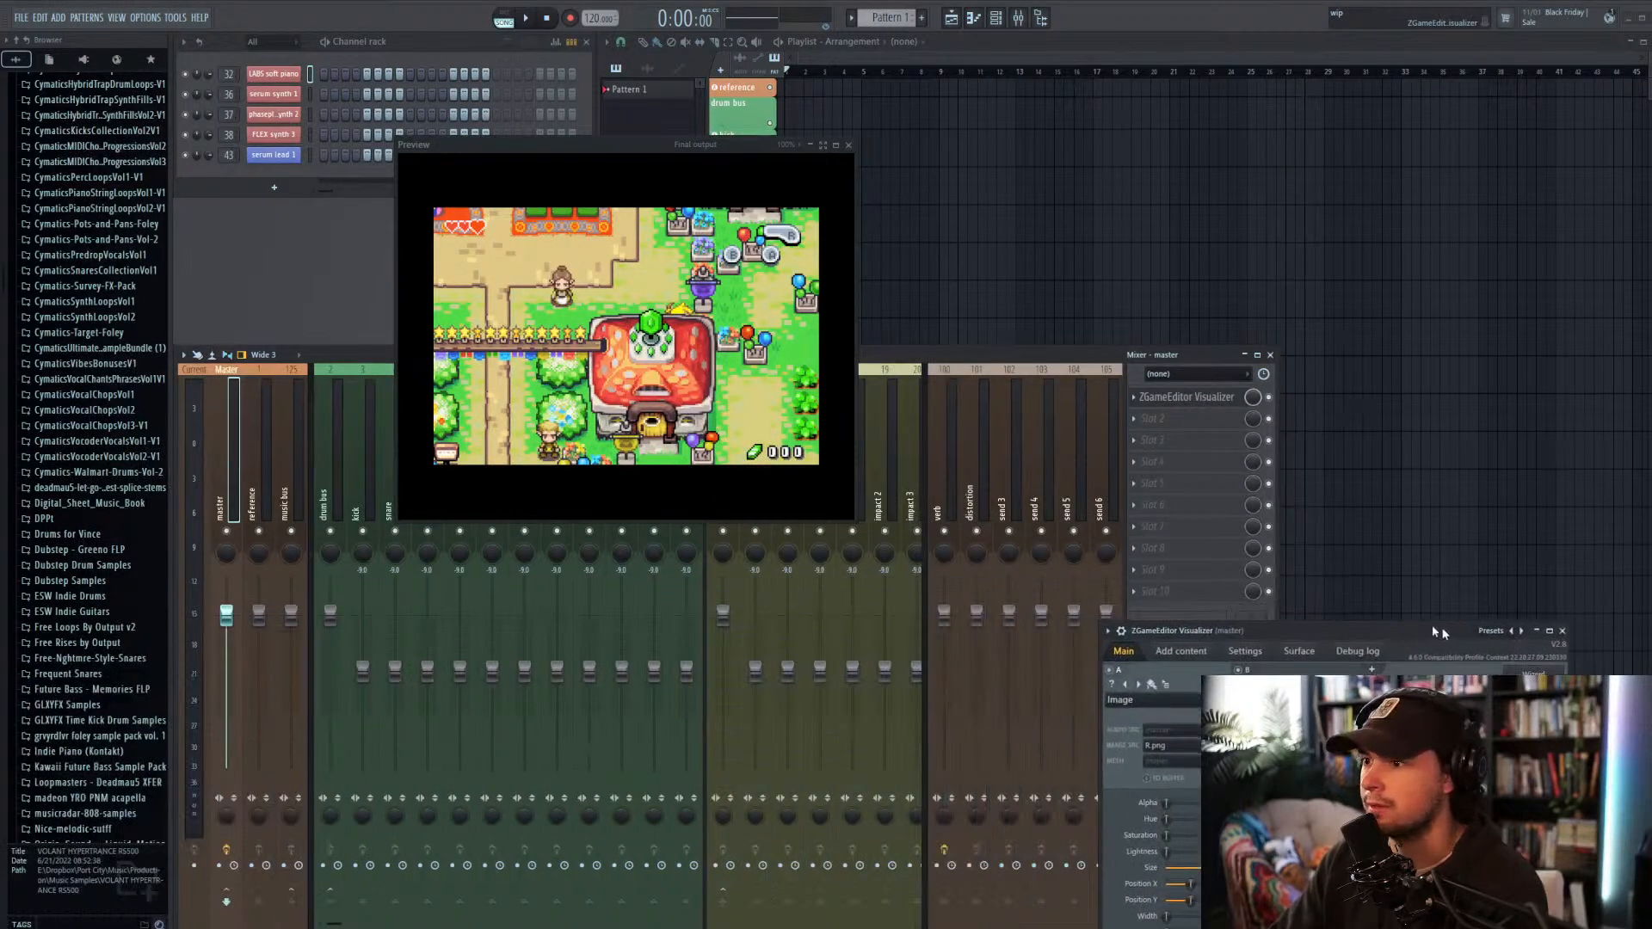
left_click_drag(589, 141, 1400, 84)
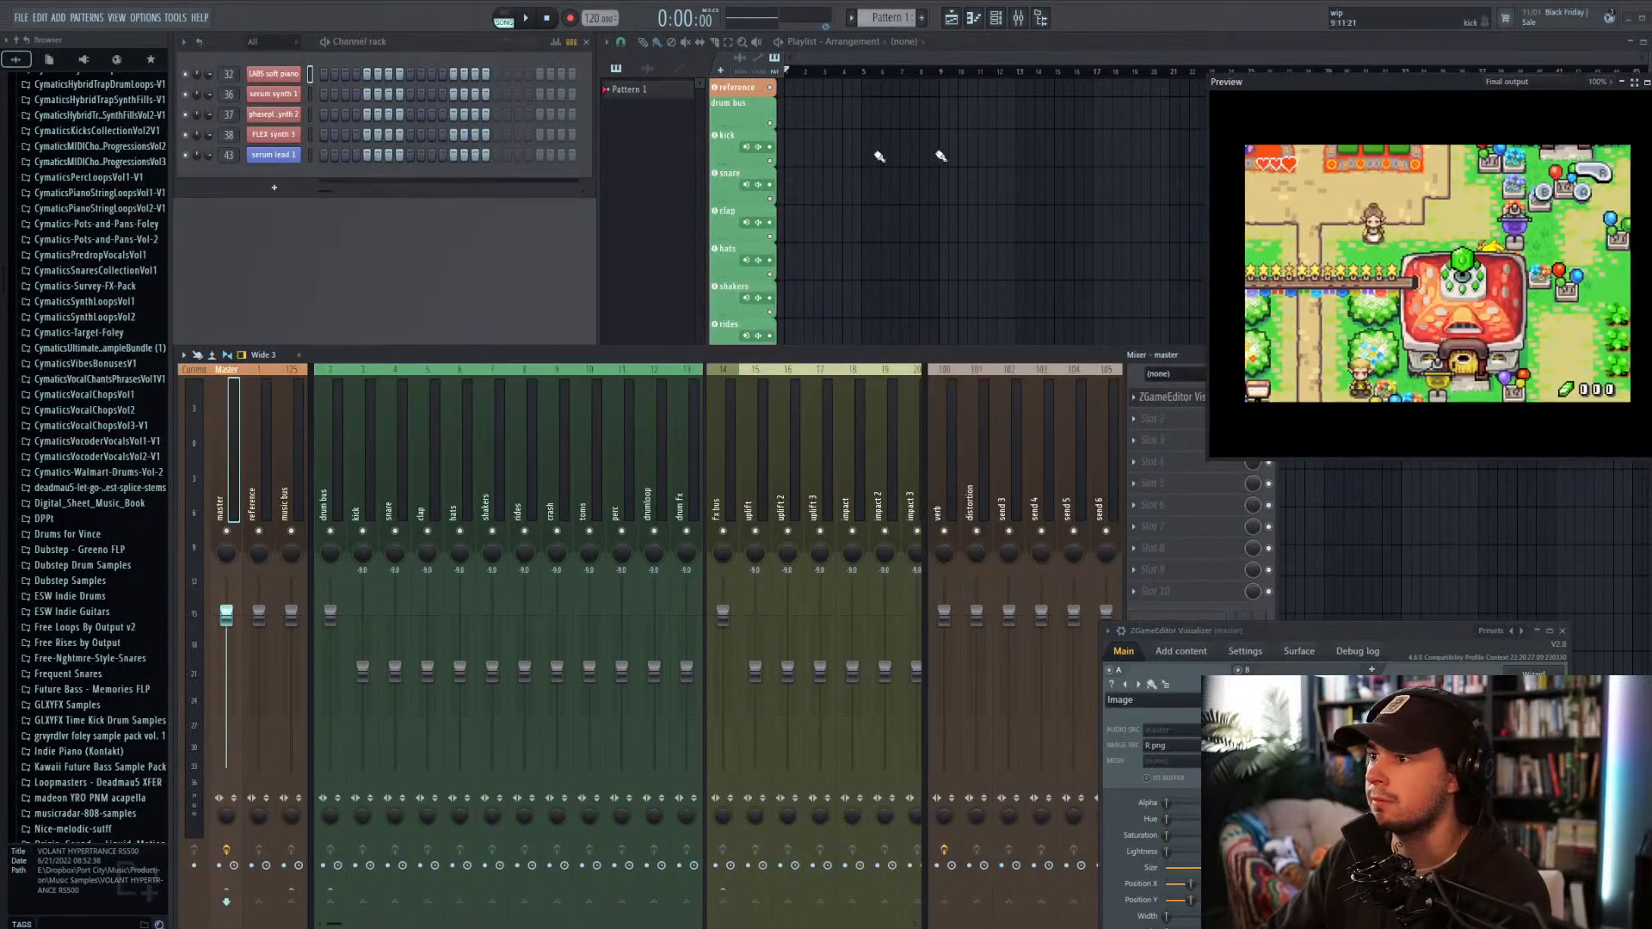
Step: Add a Serum channel to the channel rack, bring its window fully into view, and enlarge the visualizer preview
left_click(274, 186)
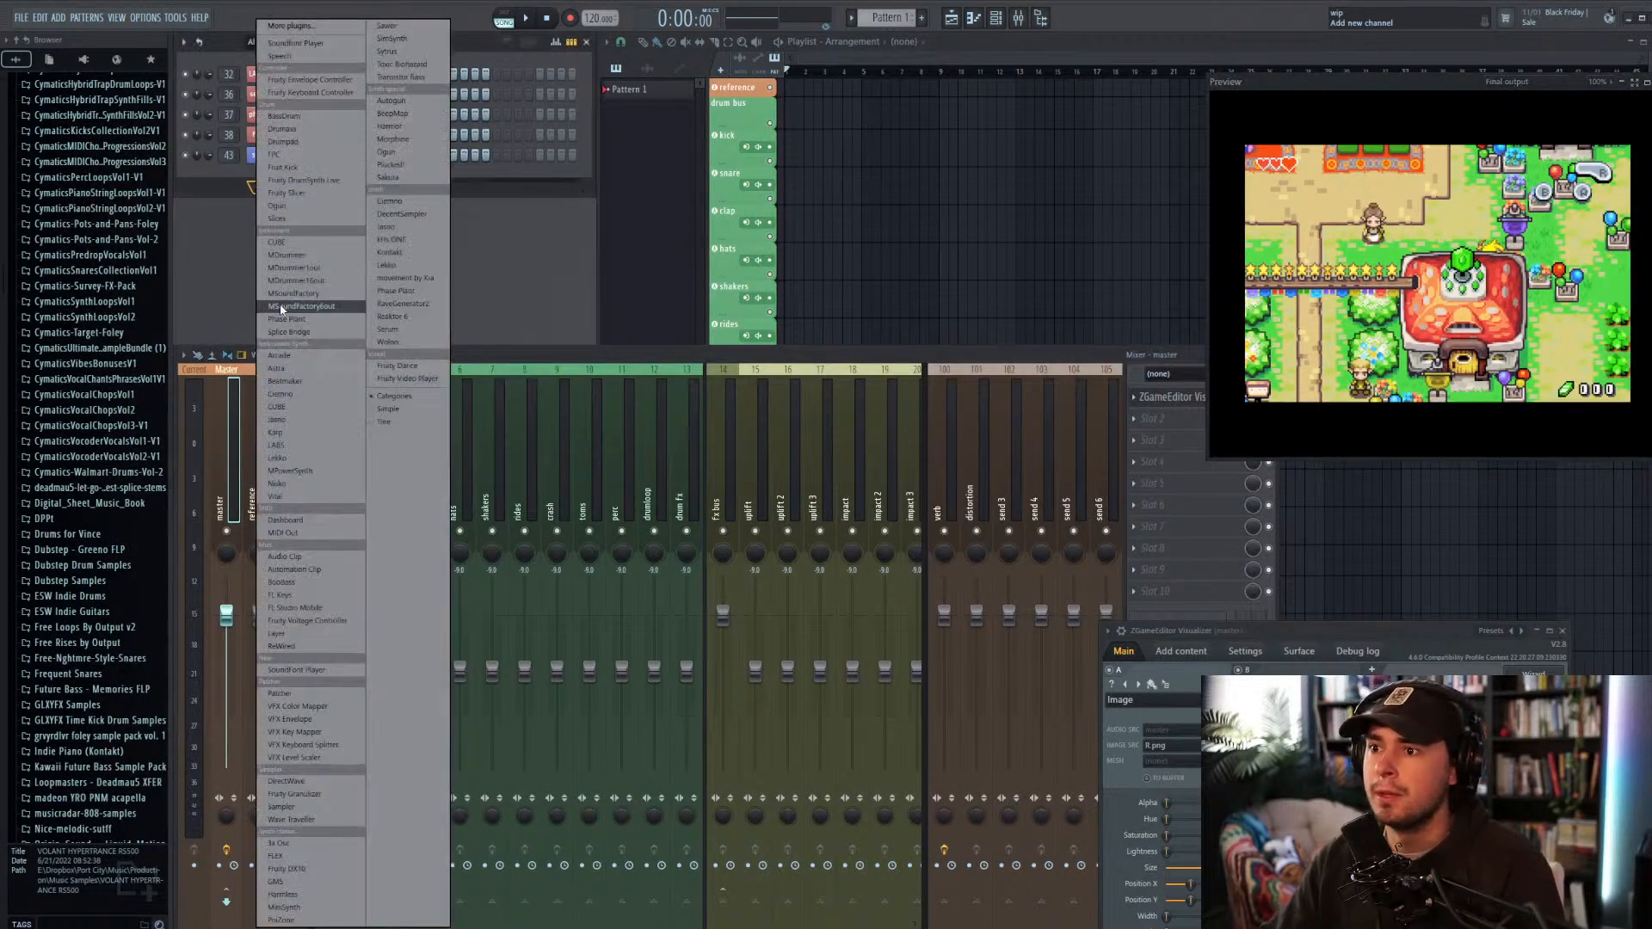
left_click(375, 332)
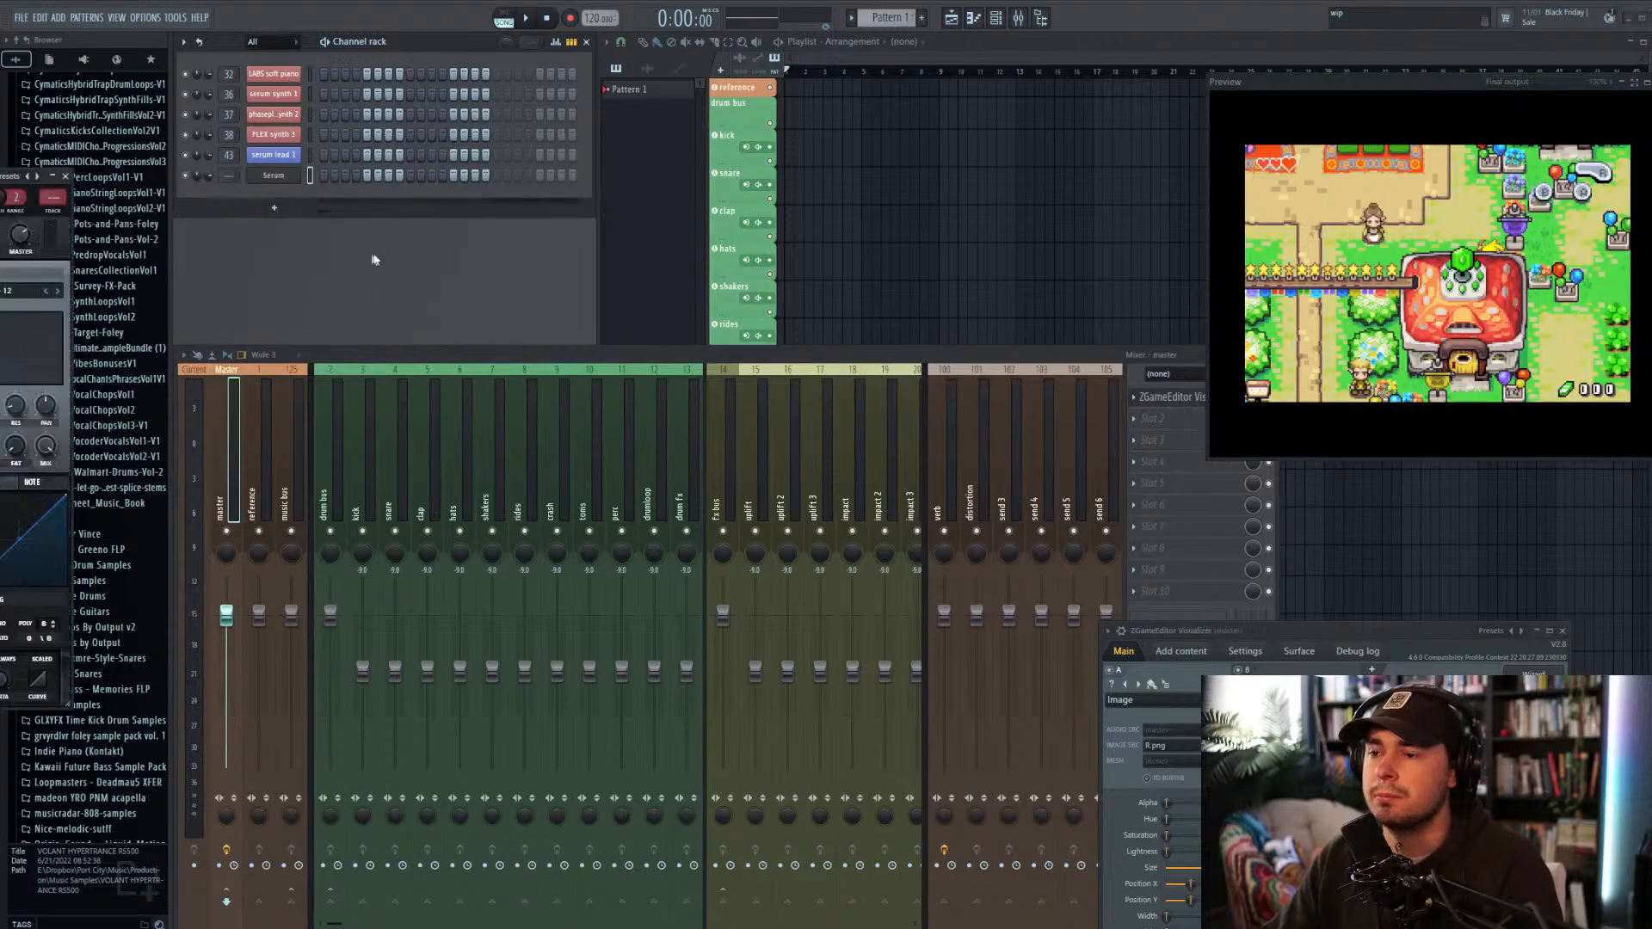
left_click_drag(0, 175, 671, 204)
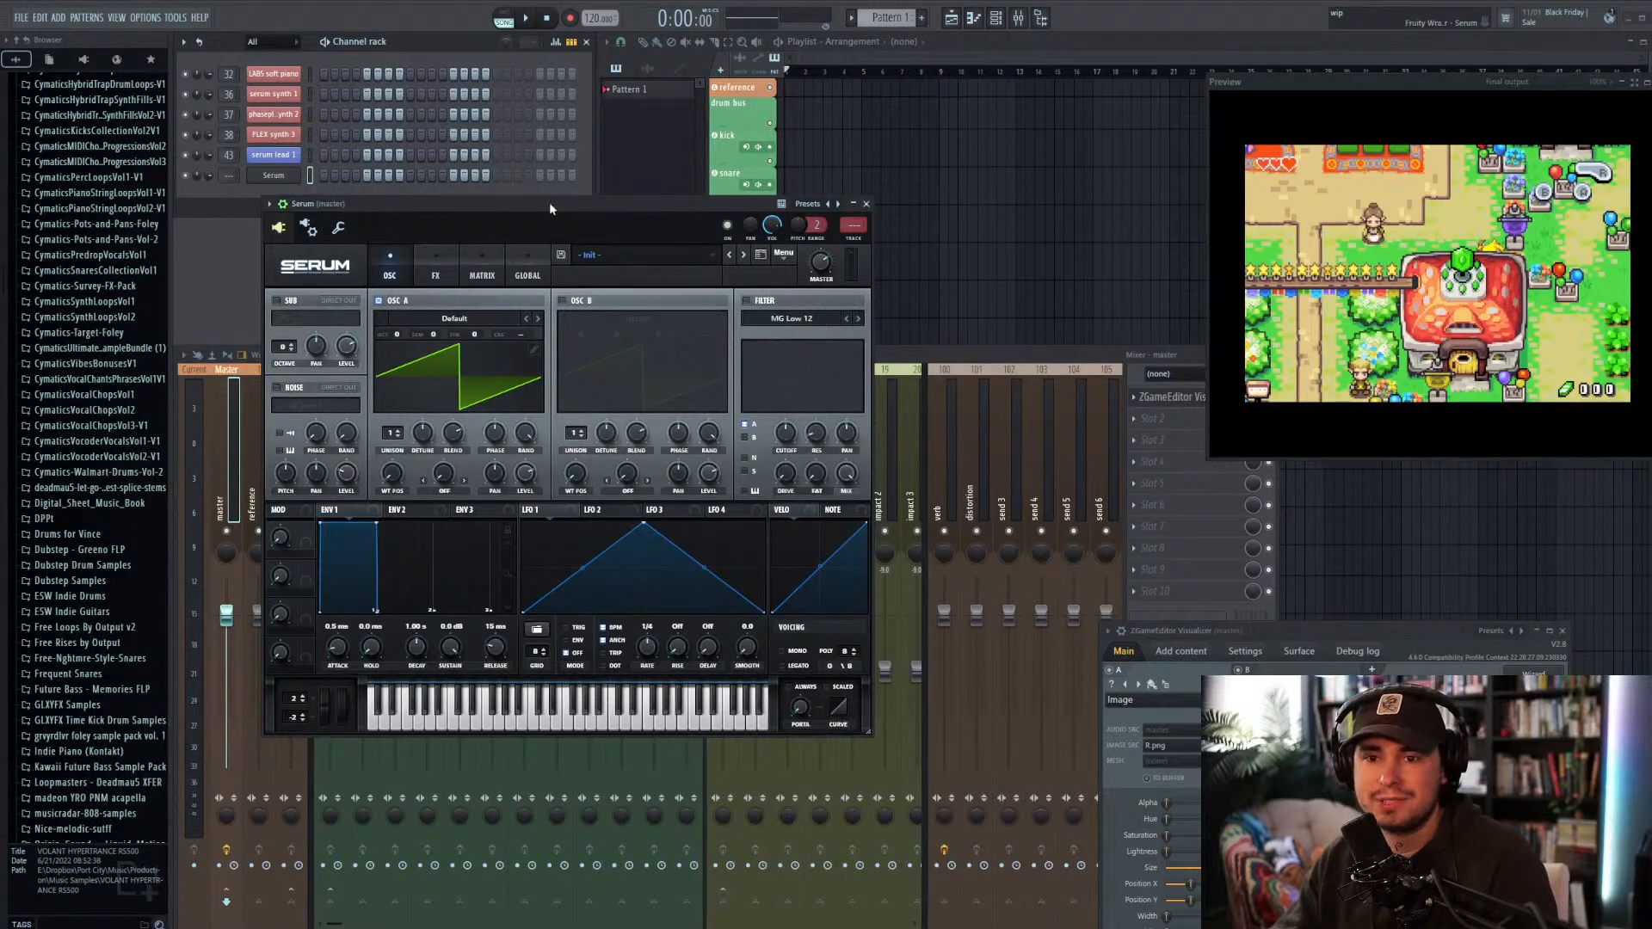
left_click(662, 258)
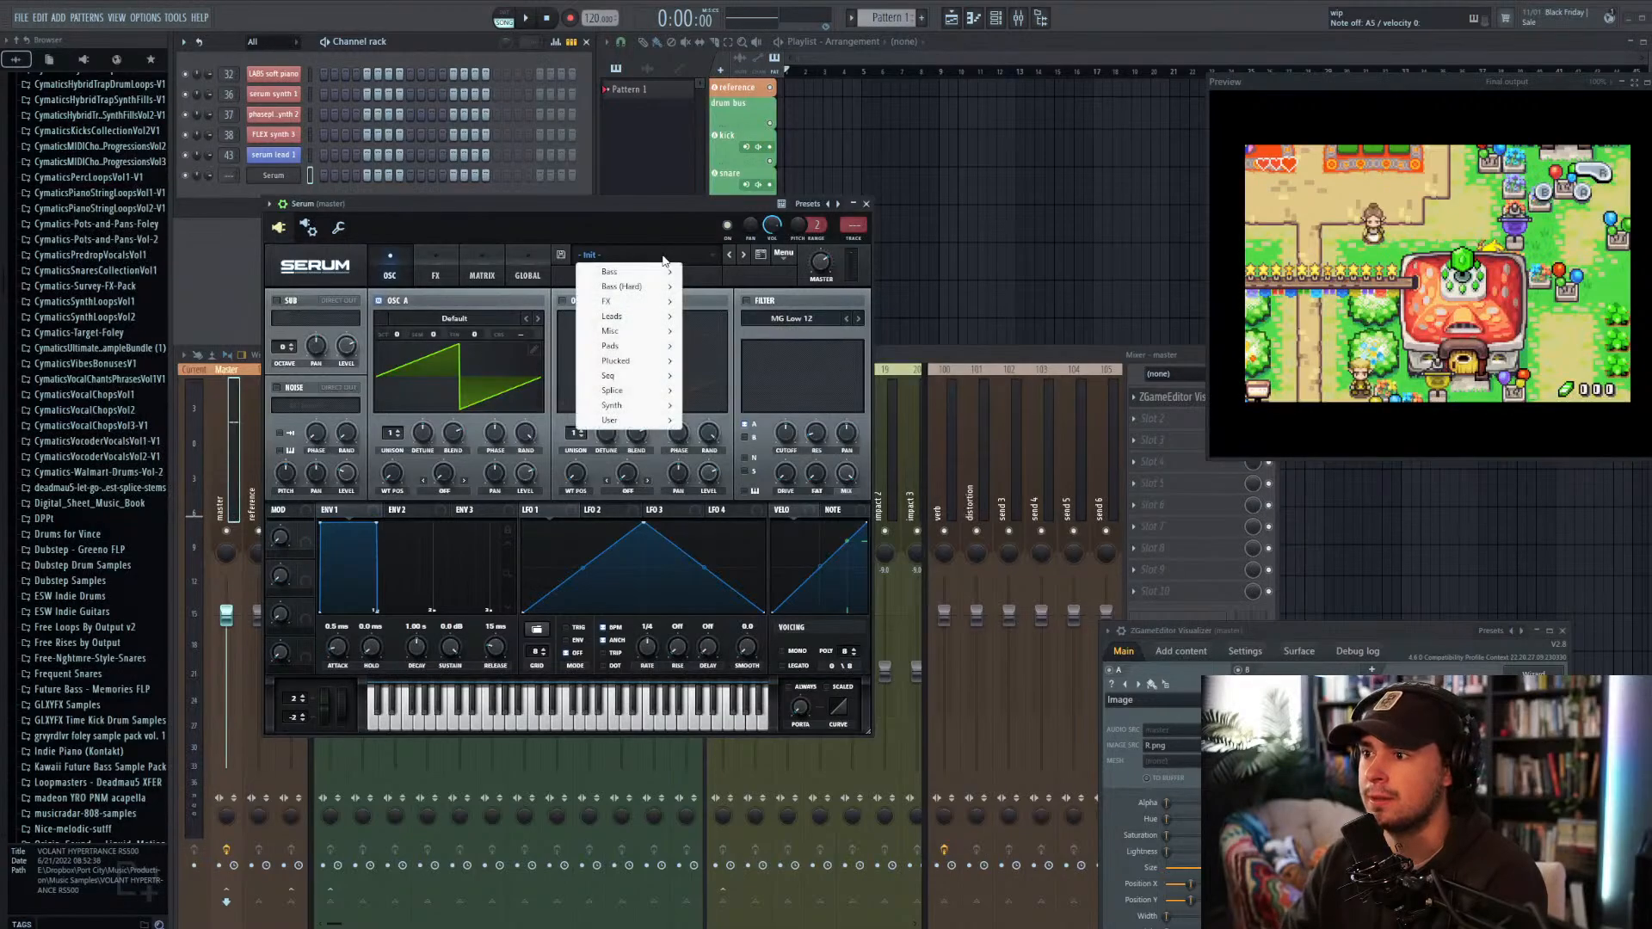
mouse_move(643, 366)
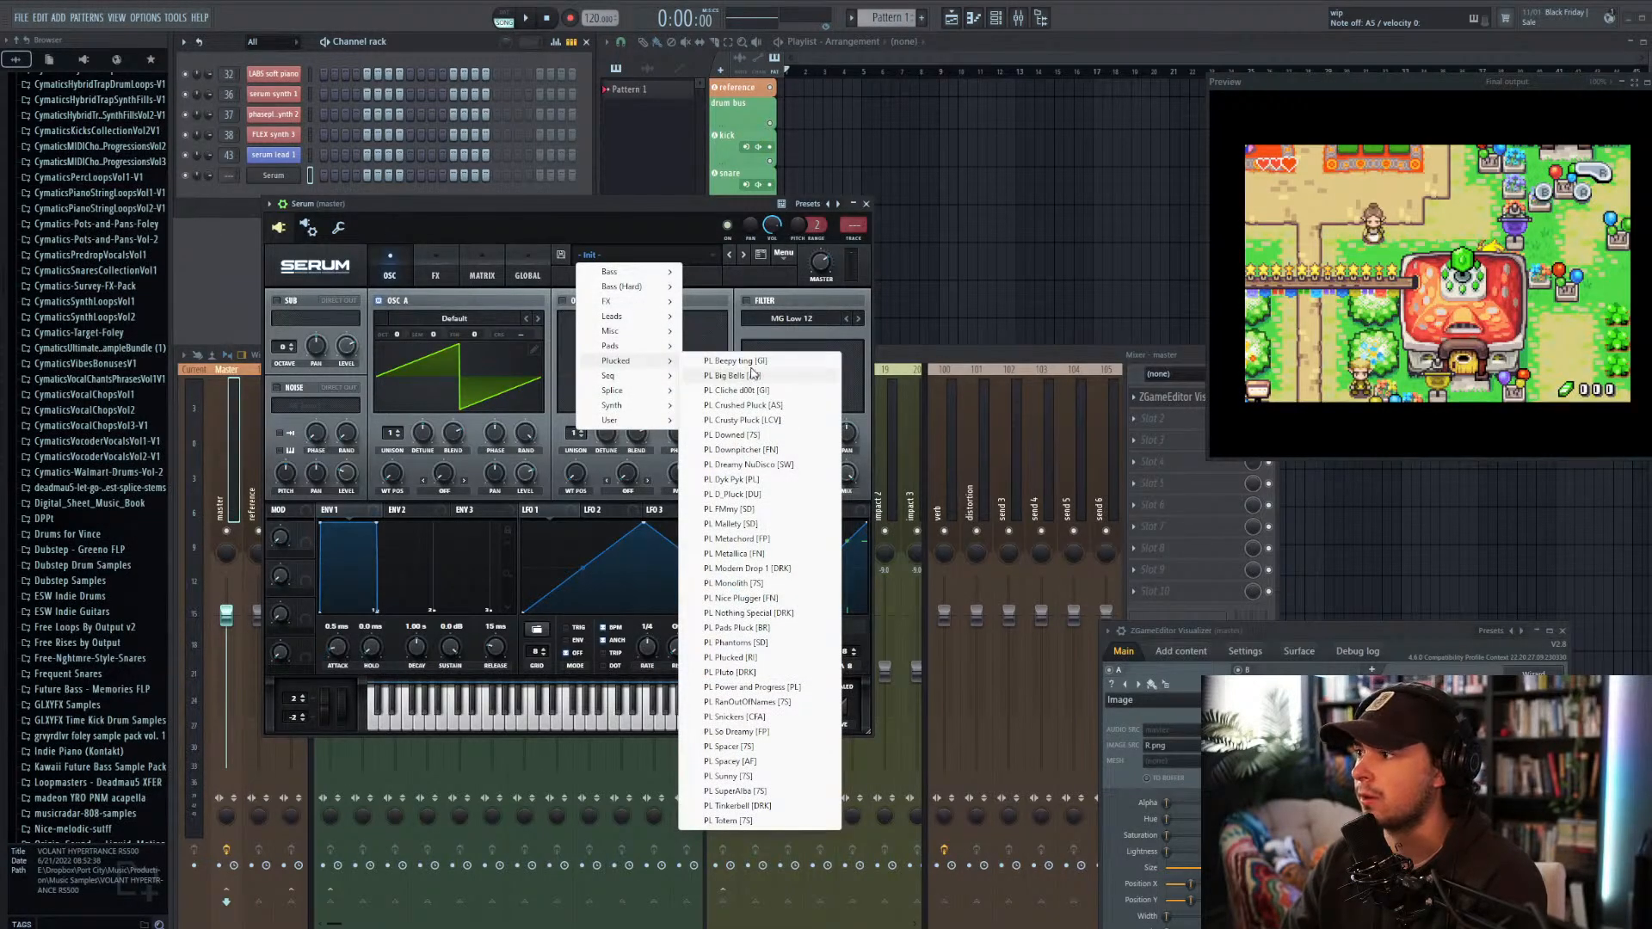
left_click_drag(1211, 458, 885, 667)
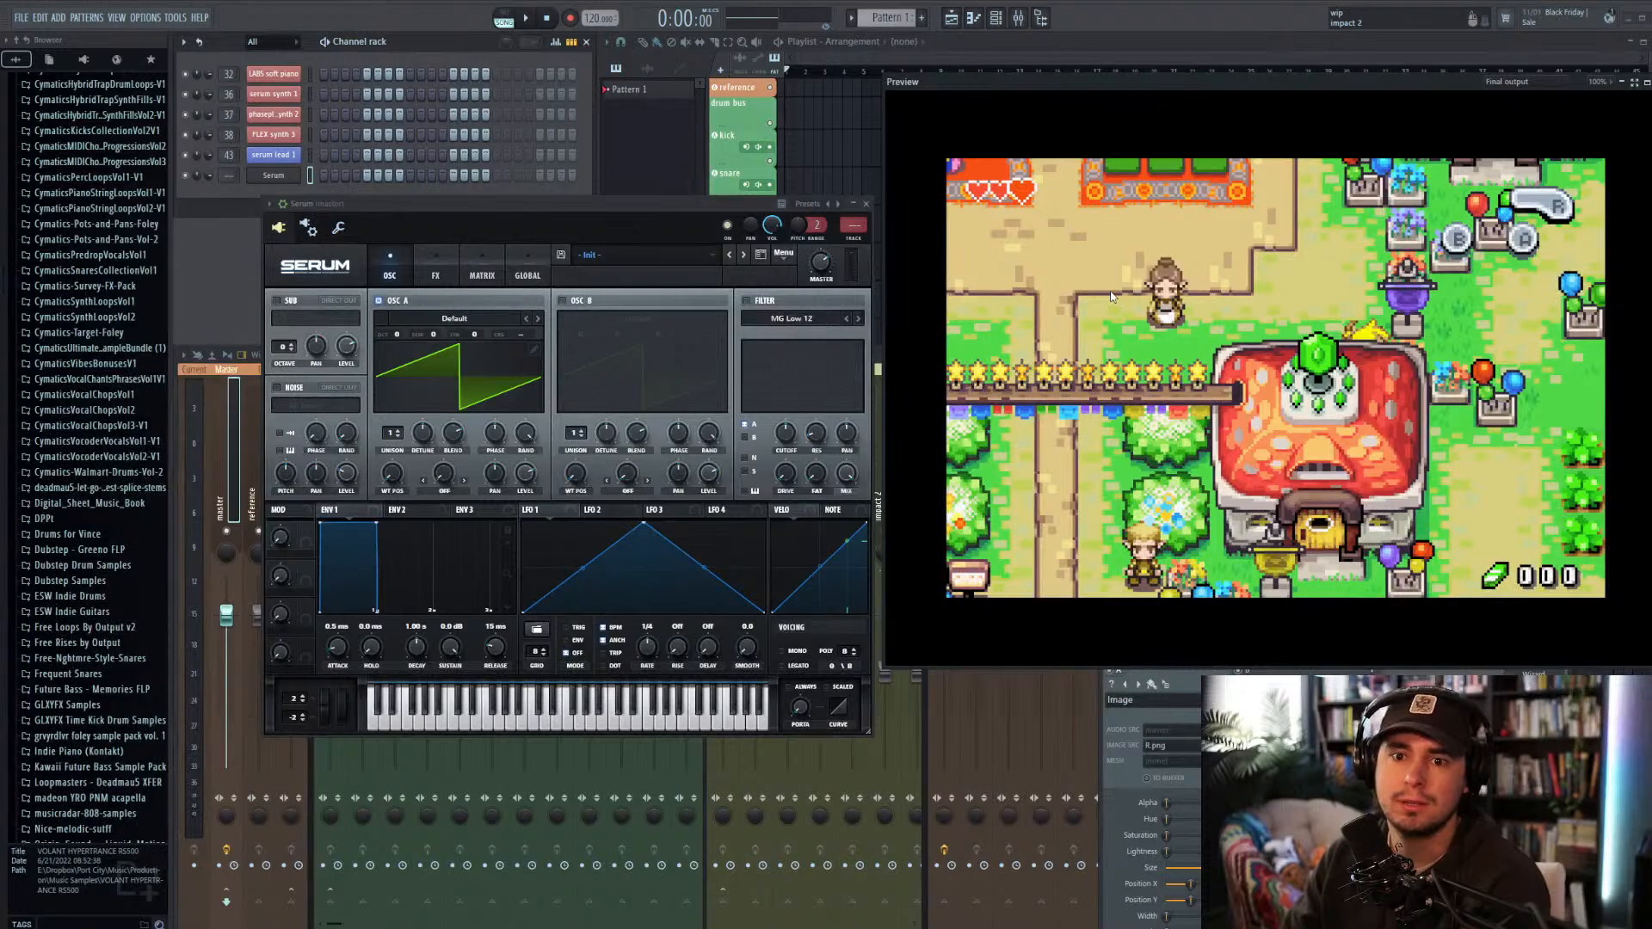
Step: Load the 8 bit Bass 1 preset from Part 1 of Serum's Splice folder, and close the synth window
left_click(668, 255)
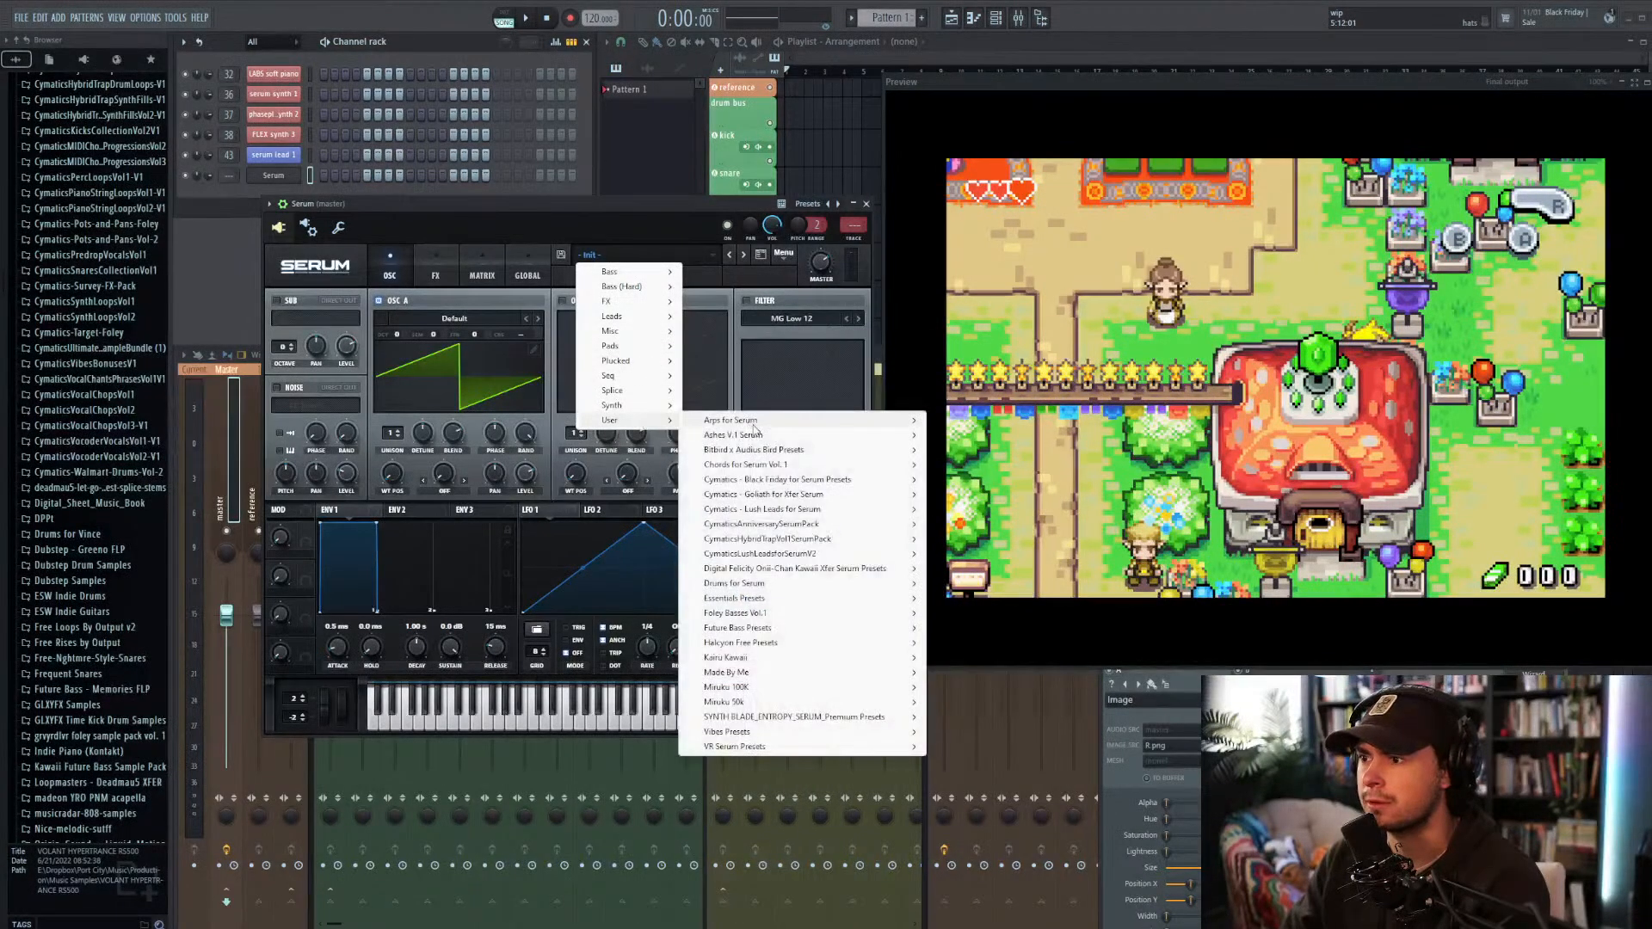
mouse_move(647, 410)
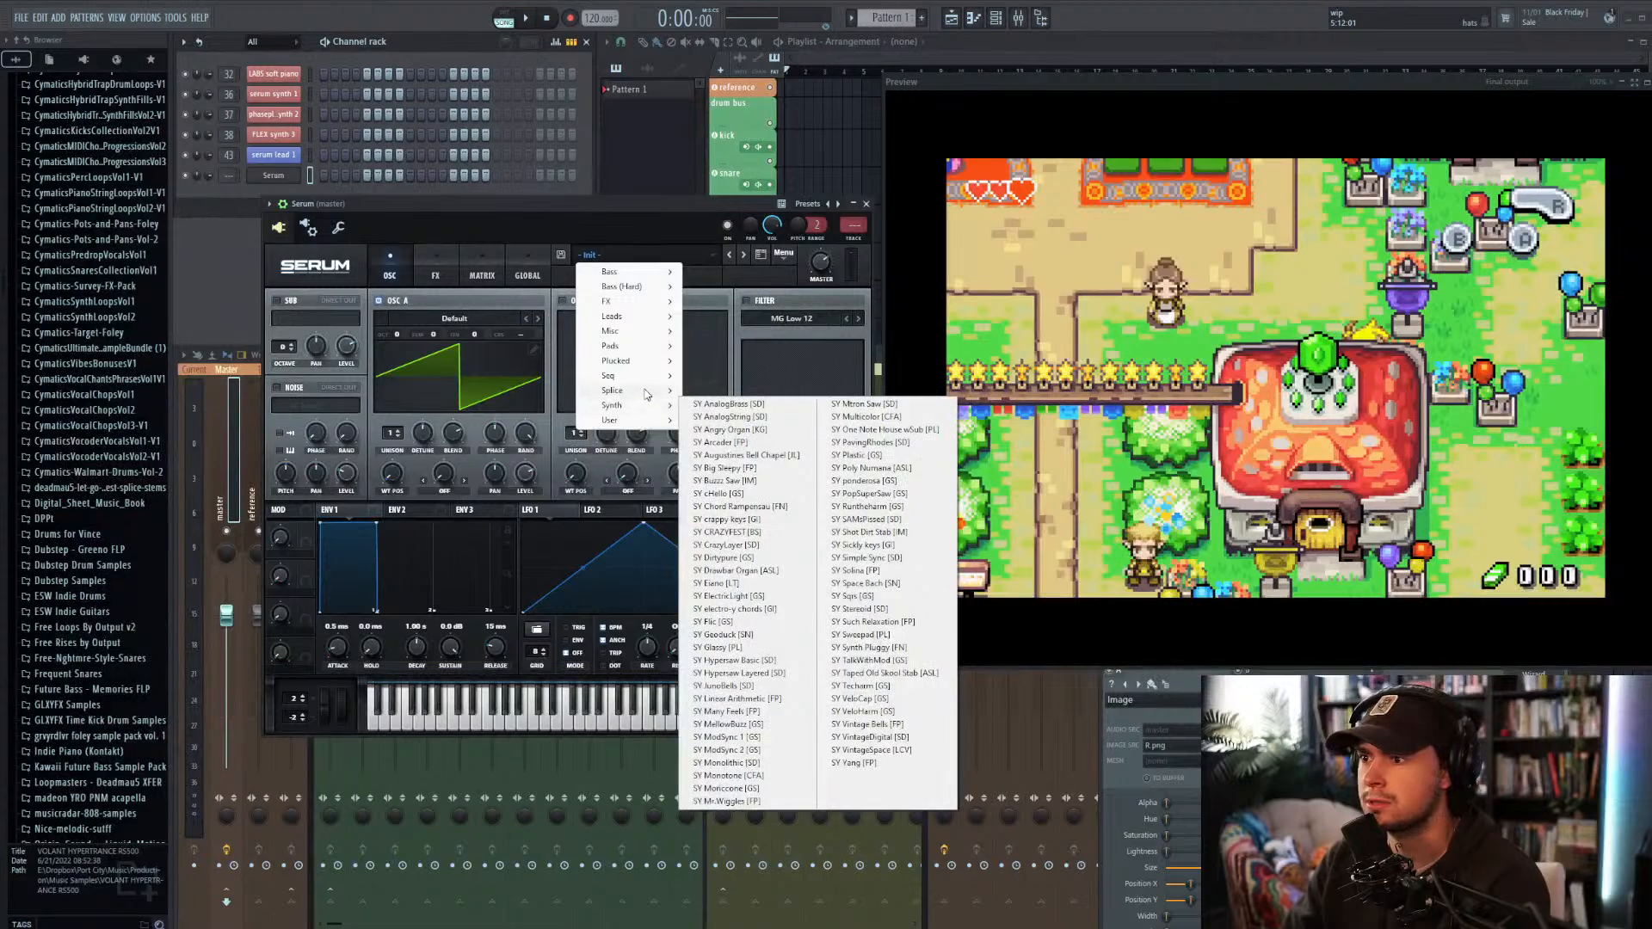
mouse_move(713, 391)
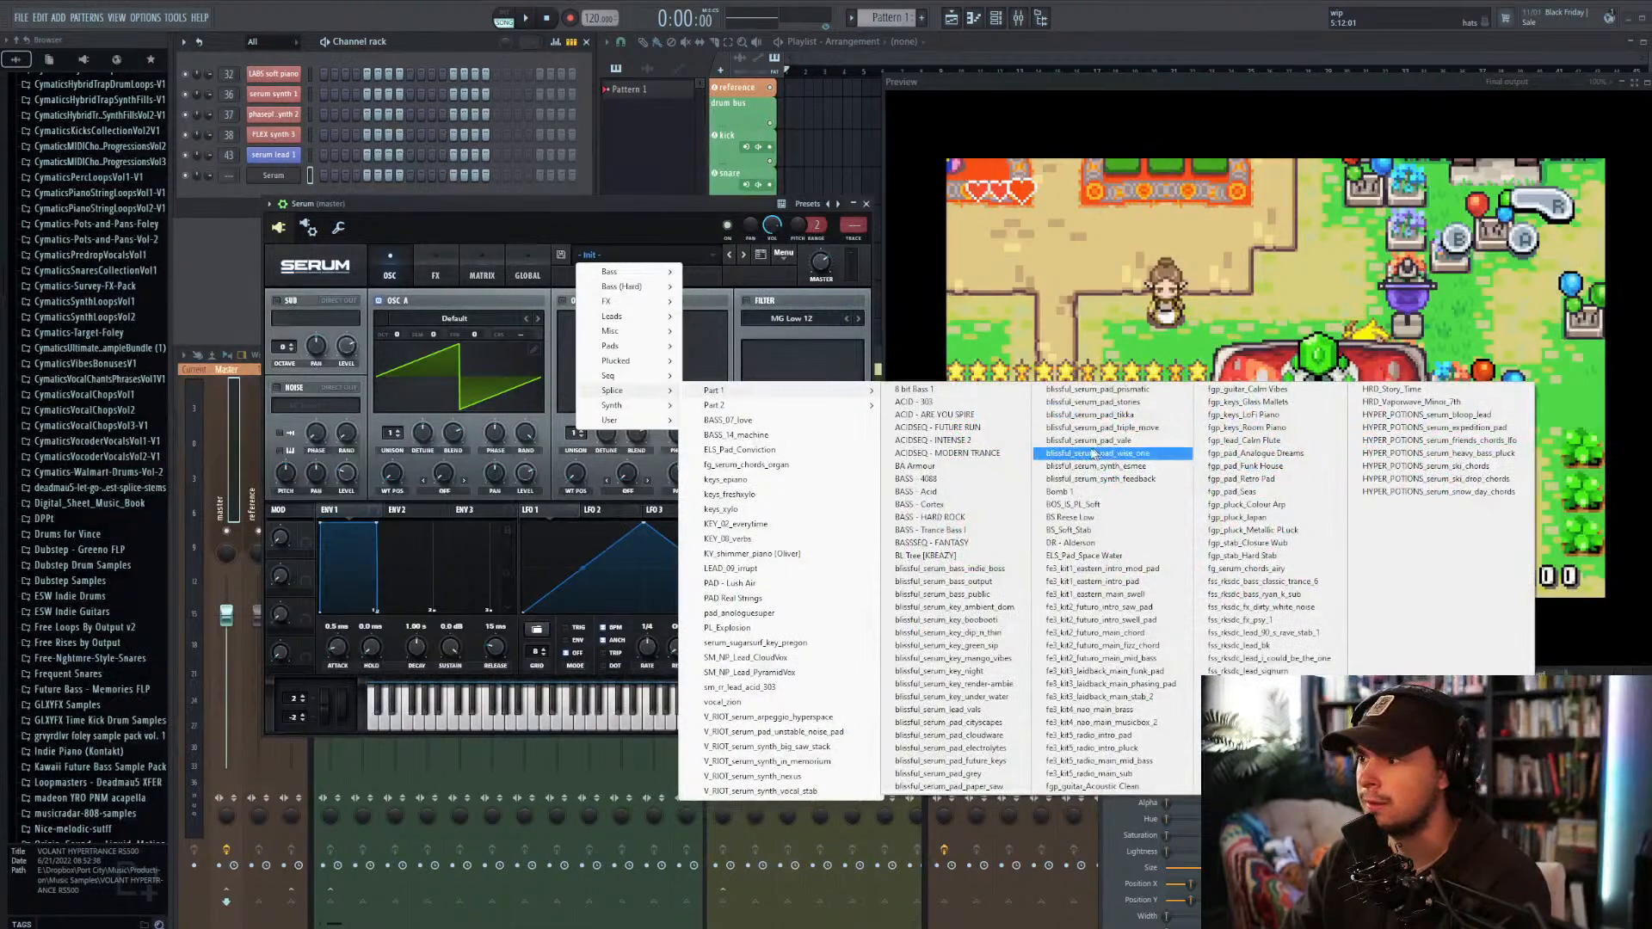
left_click(950, 393)
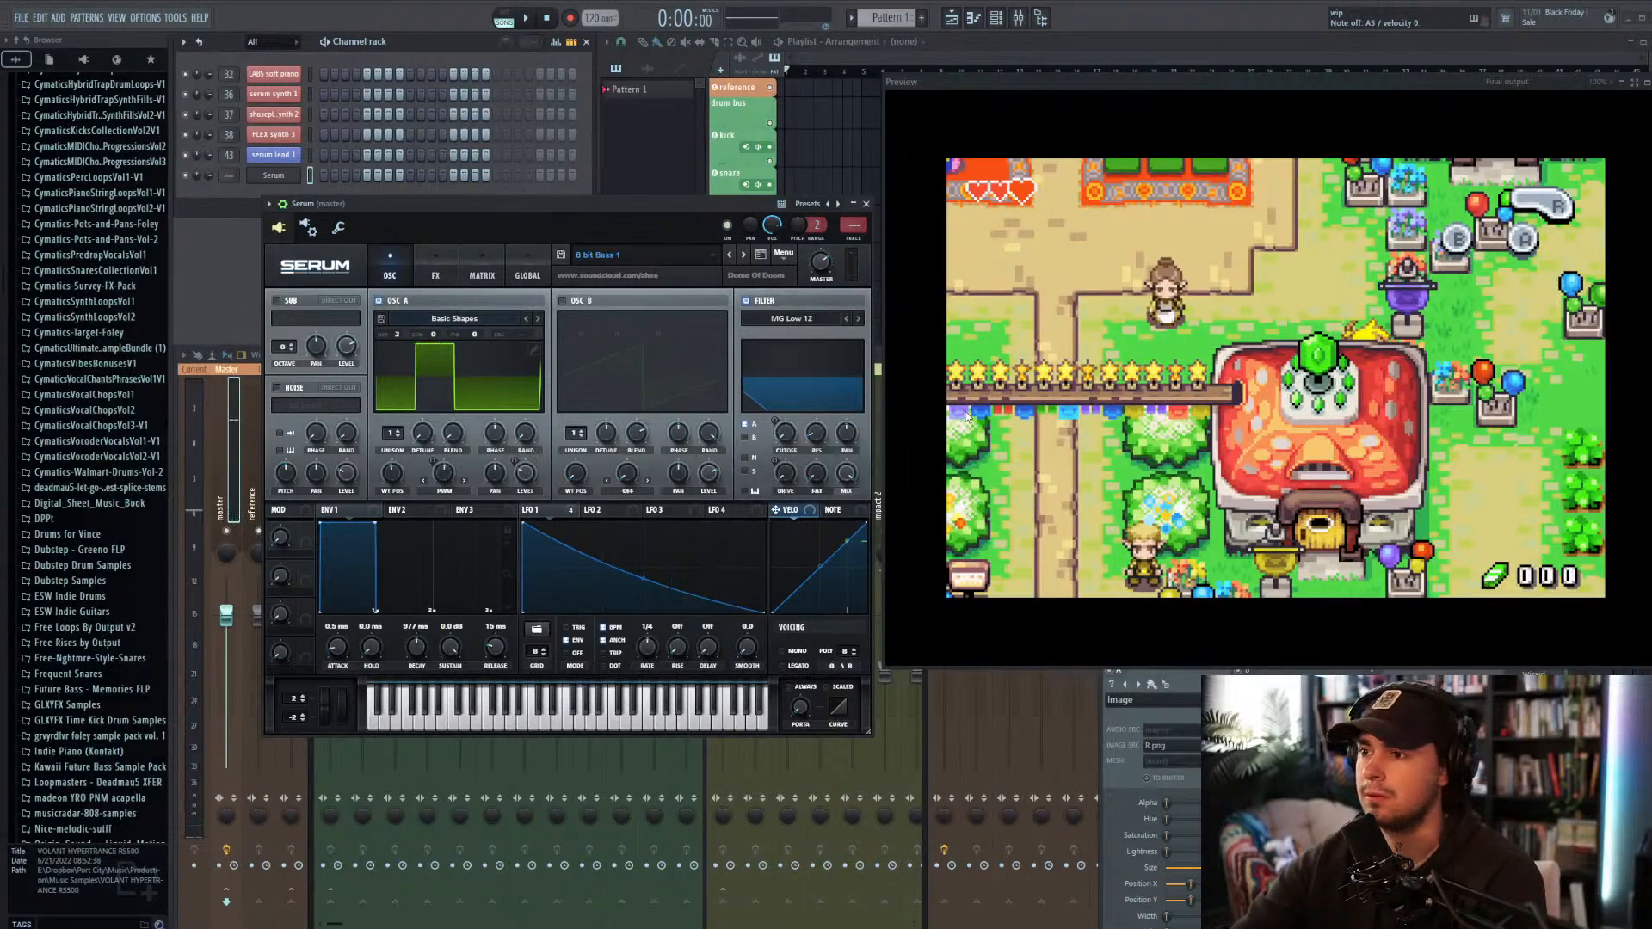
left_click(867, 207)
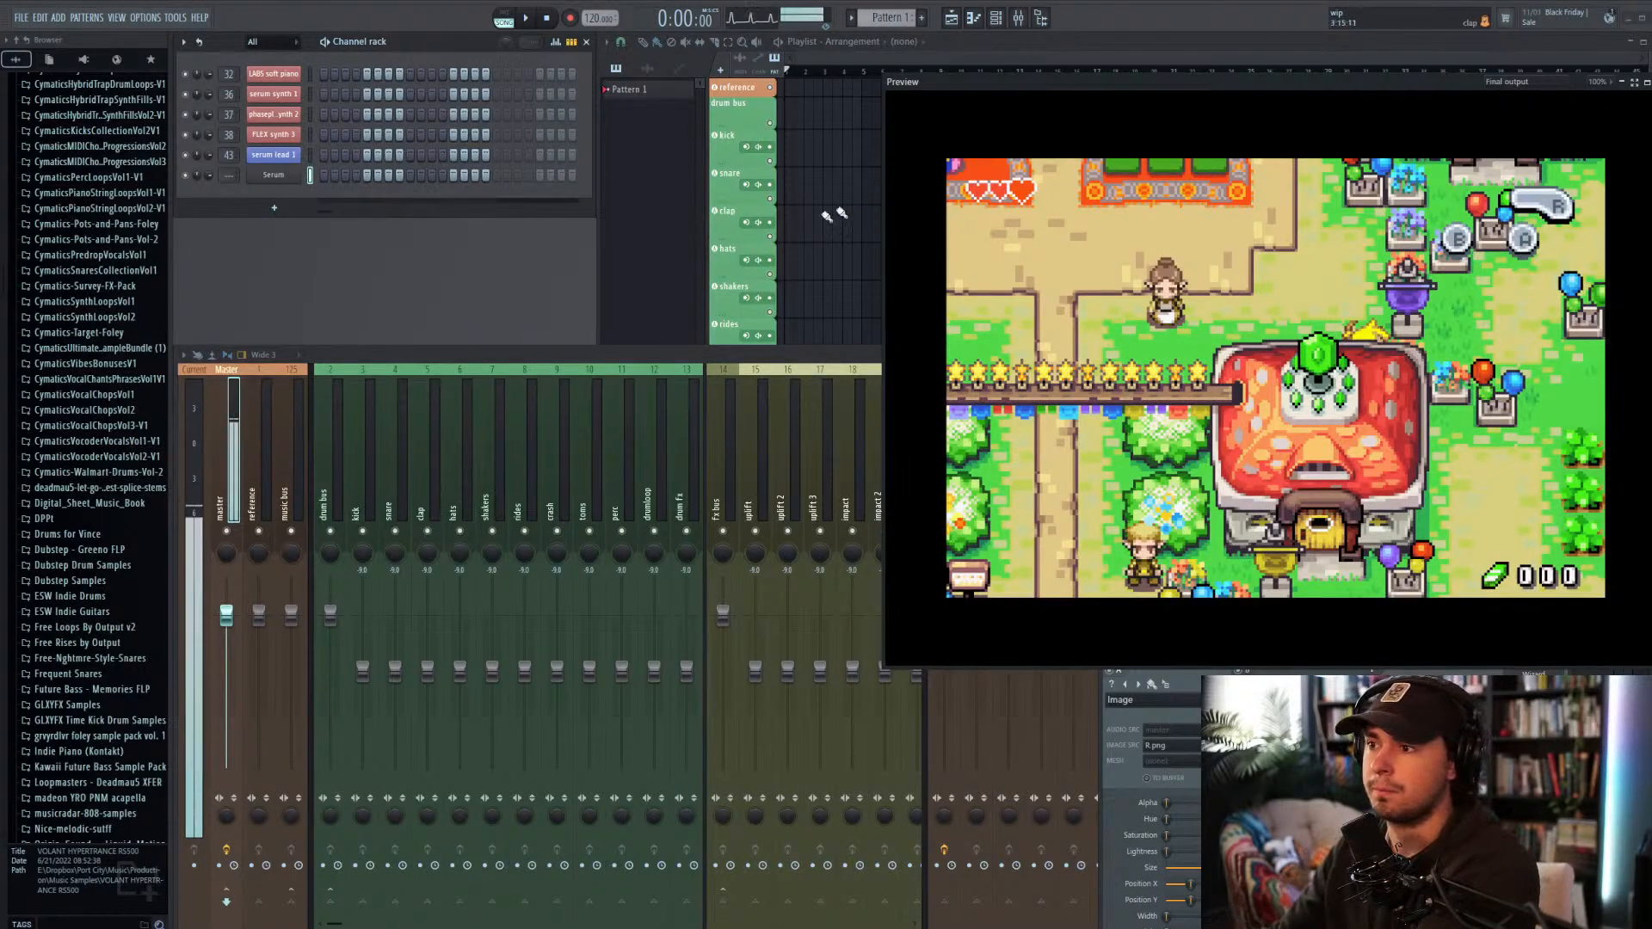
Step: Add a second Serum channel and load the serum_sugarsurf_key_pregon preset from its Splice folder
left_click(275, 210)
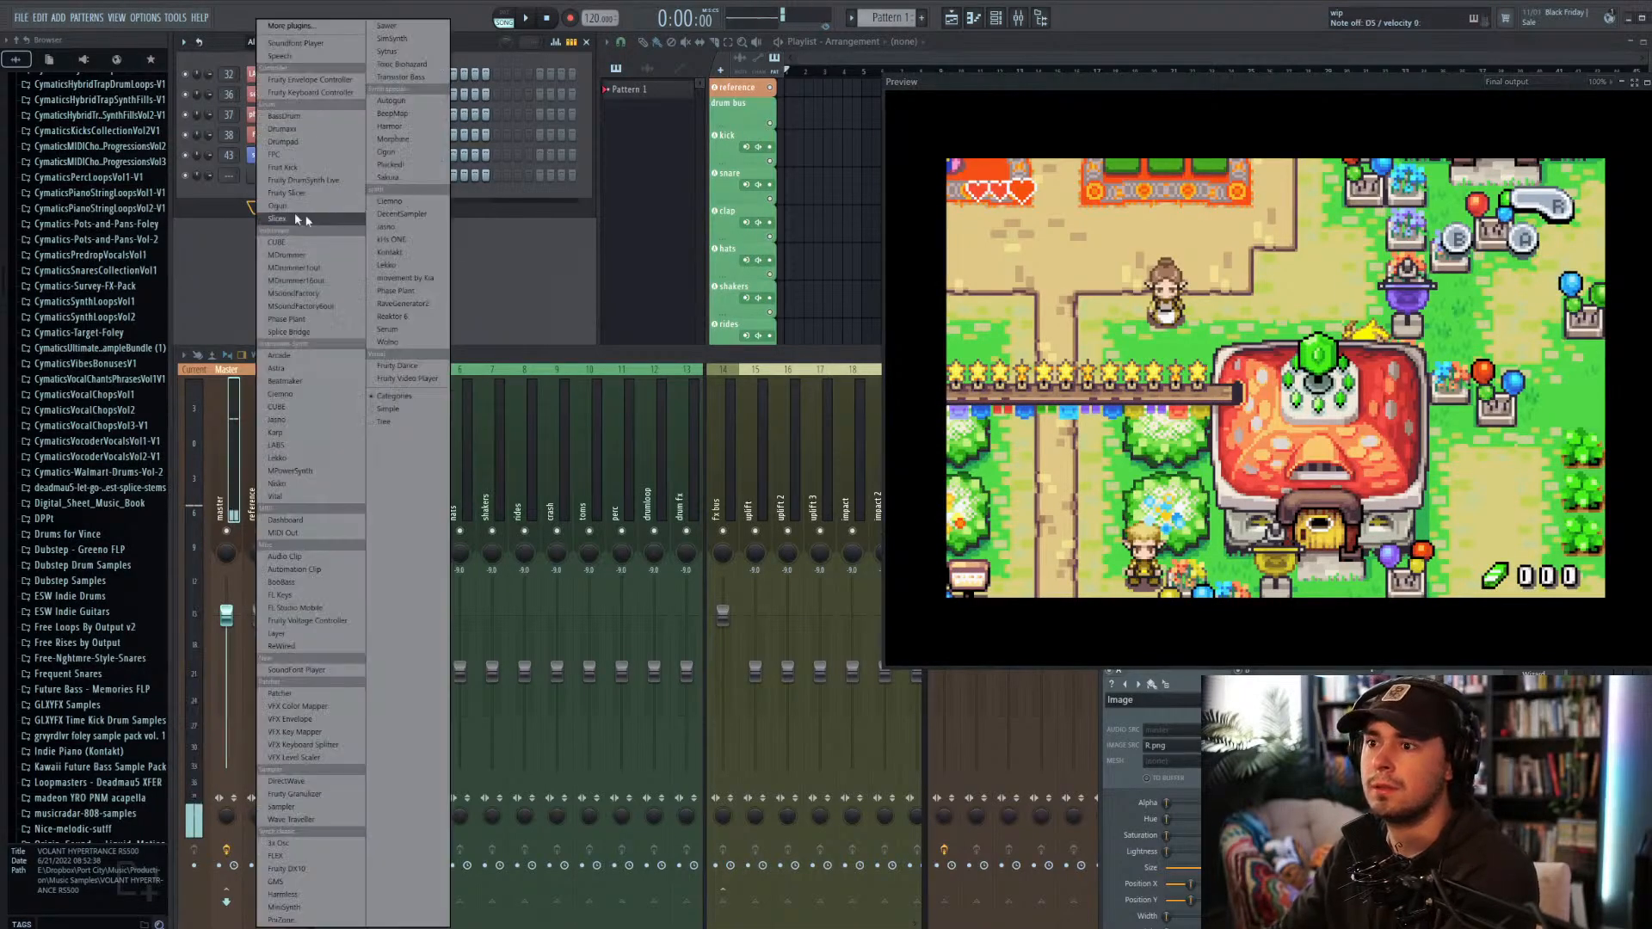
left_click(415, 328)
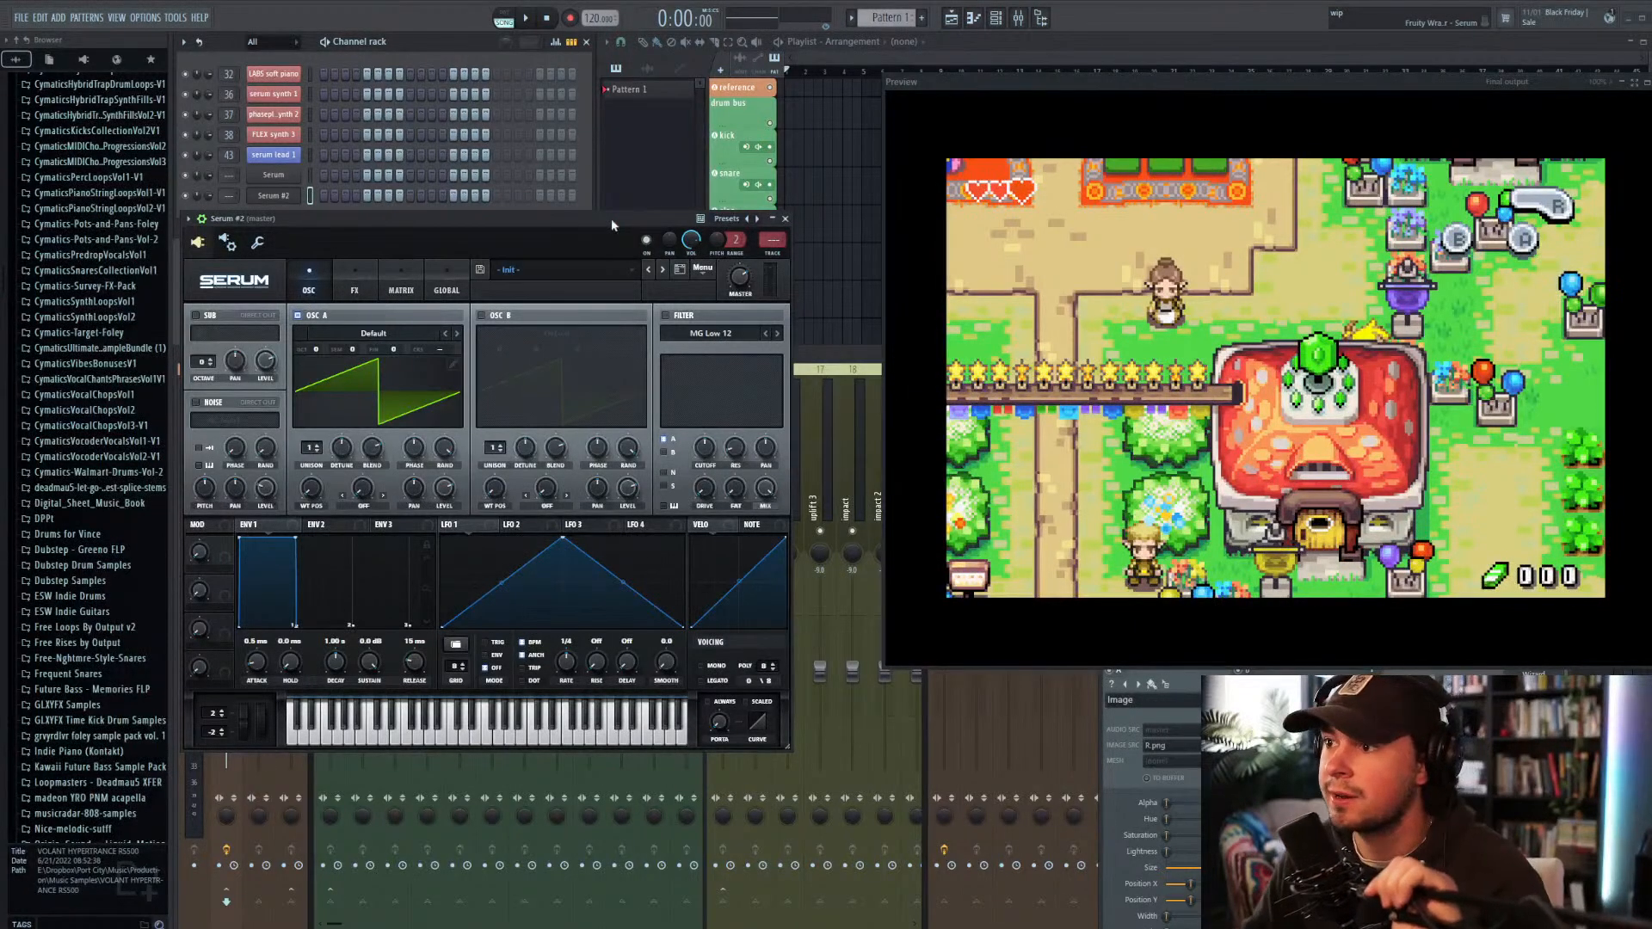
left_click(594, 270)
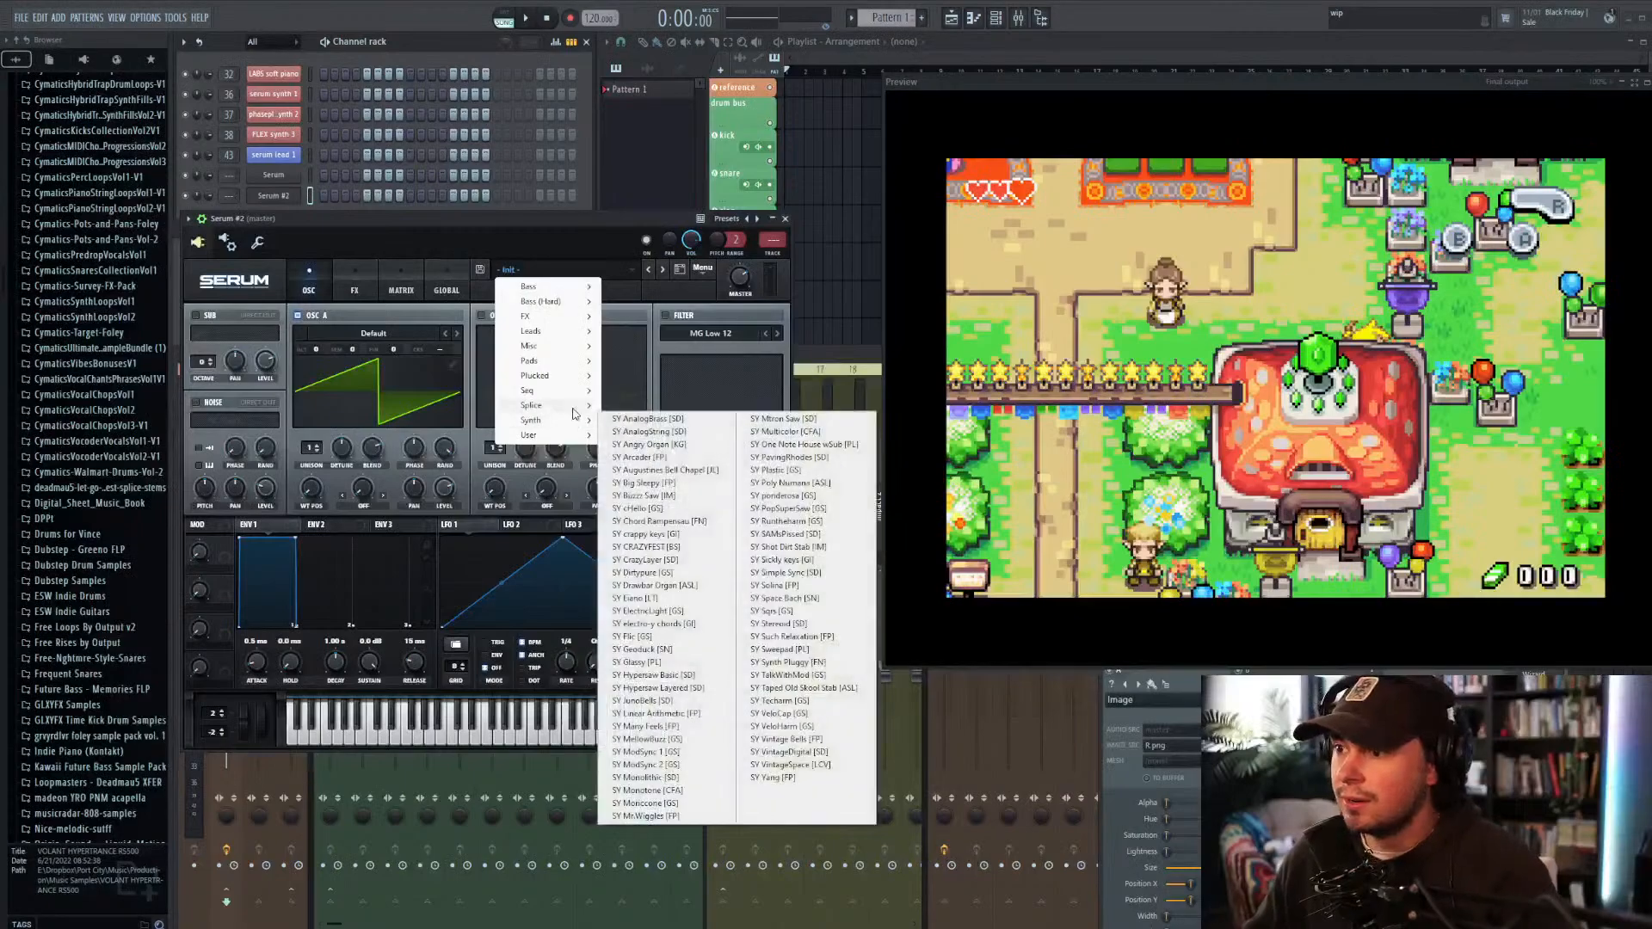
mouse_move(551, 405)
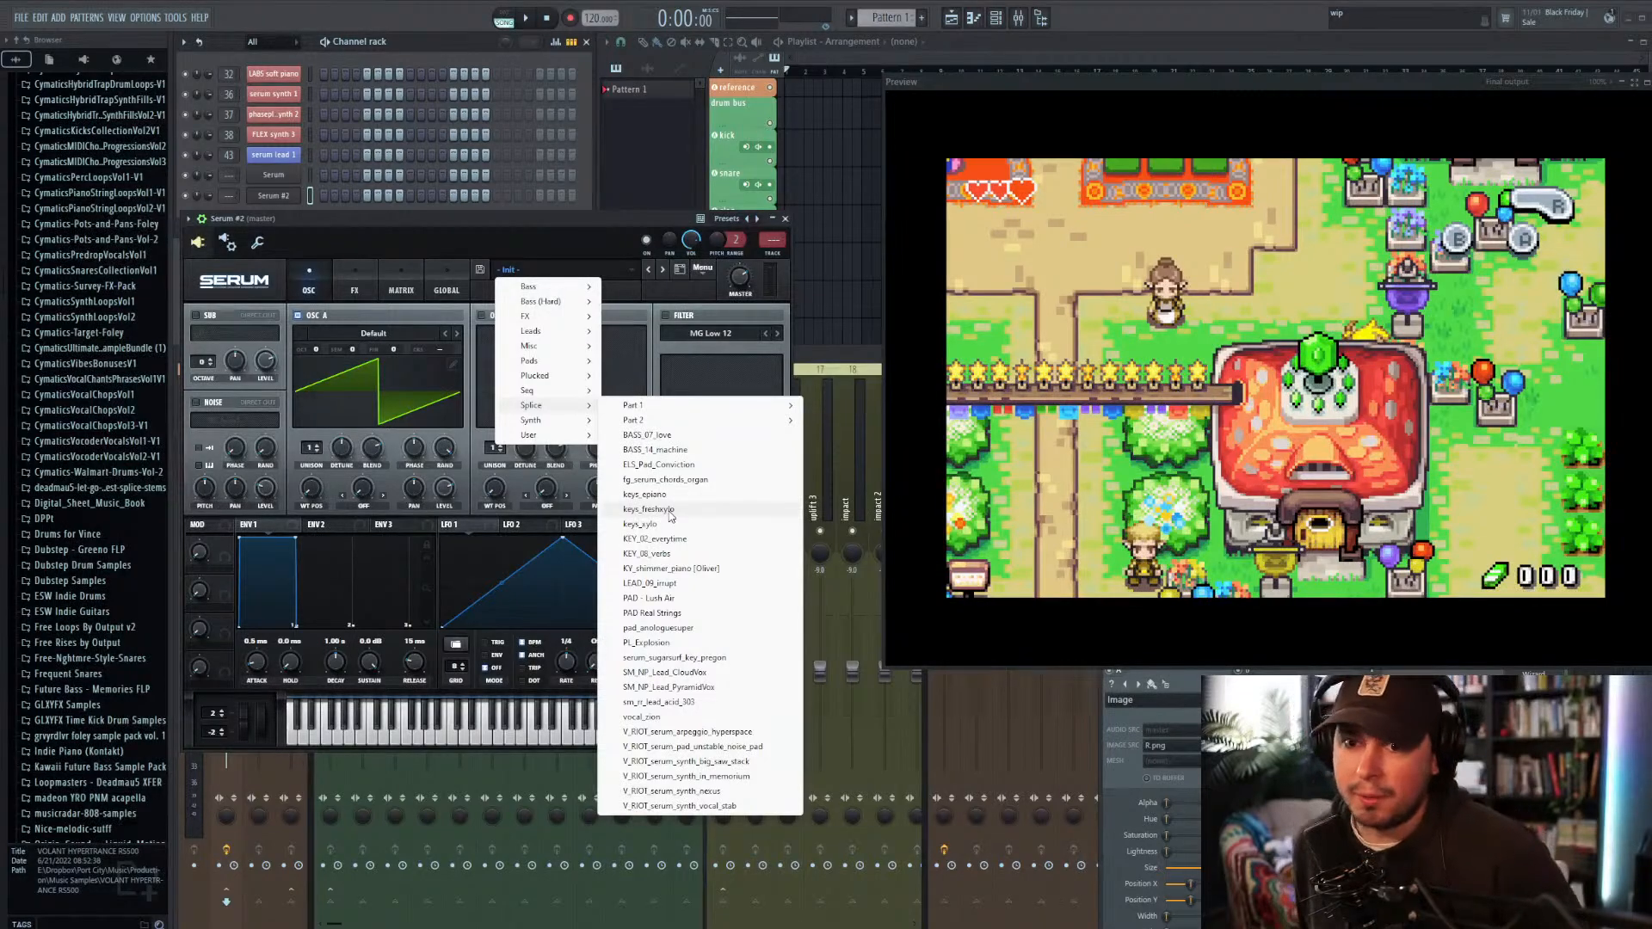
left_click(726, 658)
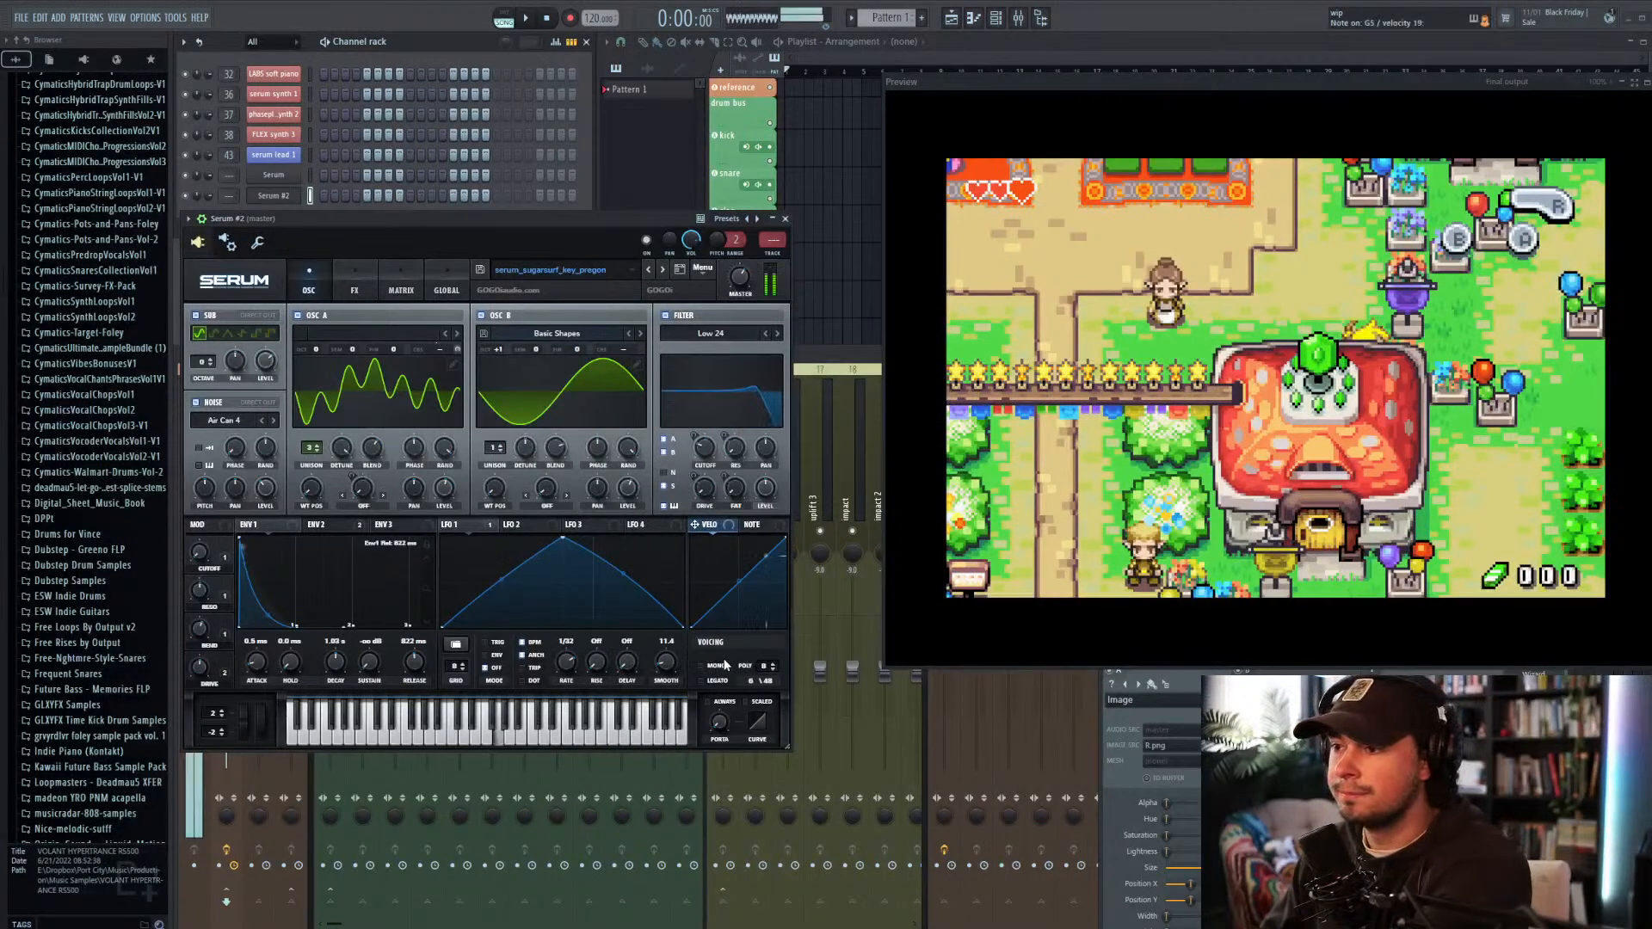
Step: Try the Splice preset PAD Real Strings on the second Serum, and replace it with keys_epiano
left_click(551, 269)
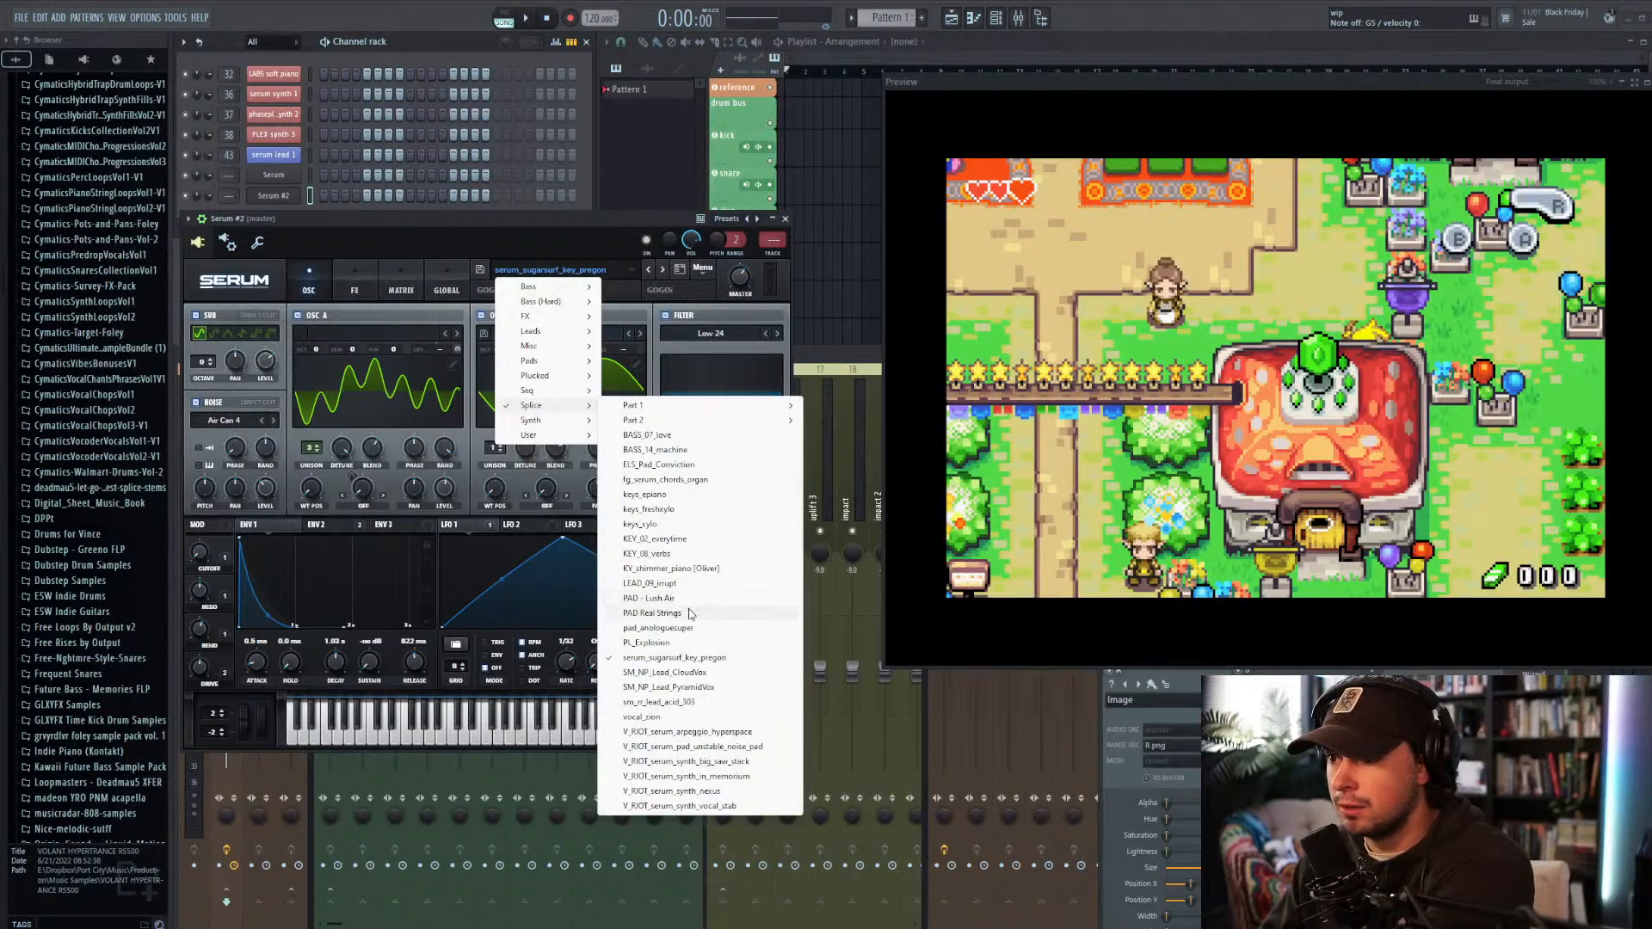
left_click(688, 613)
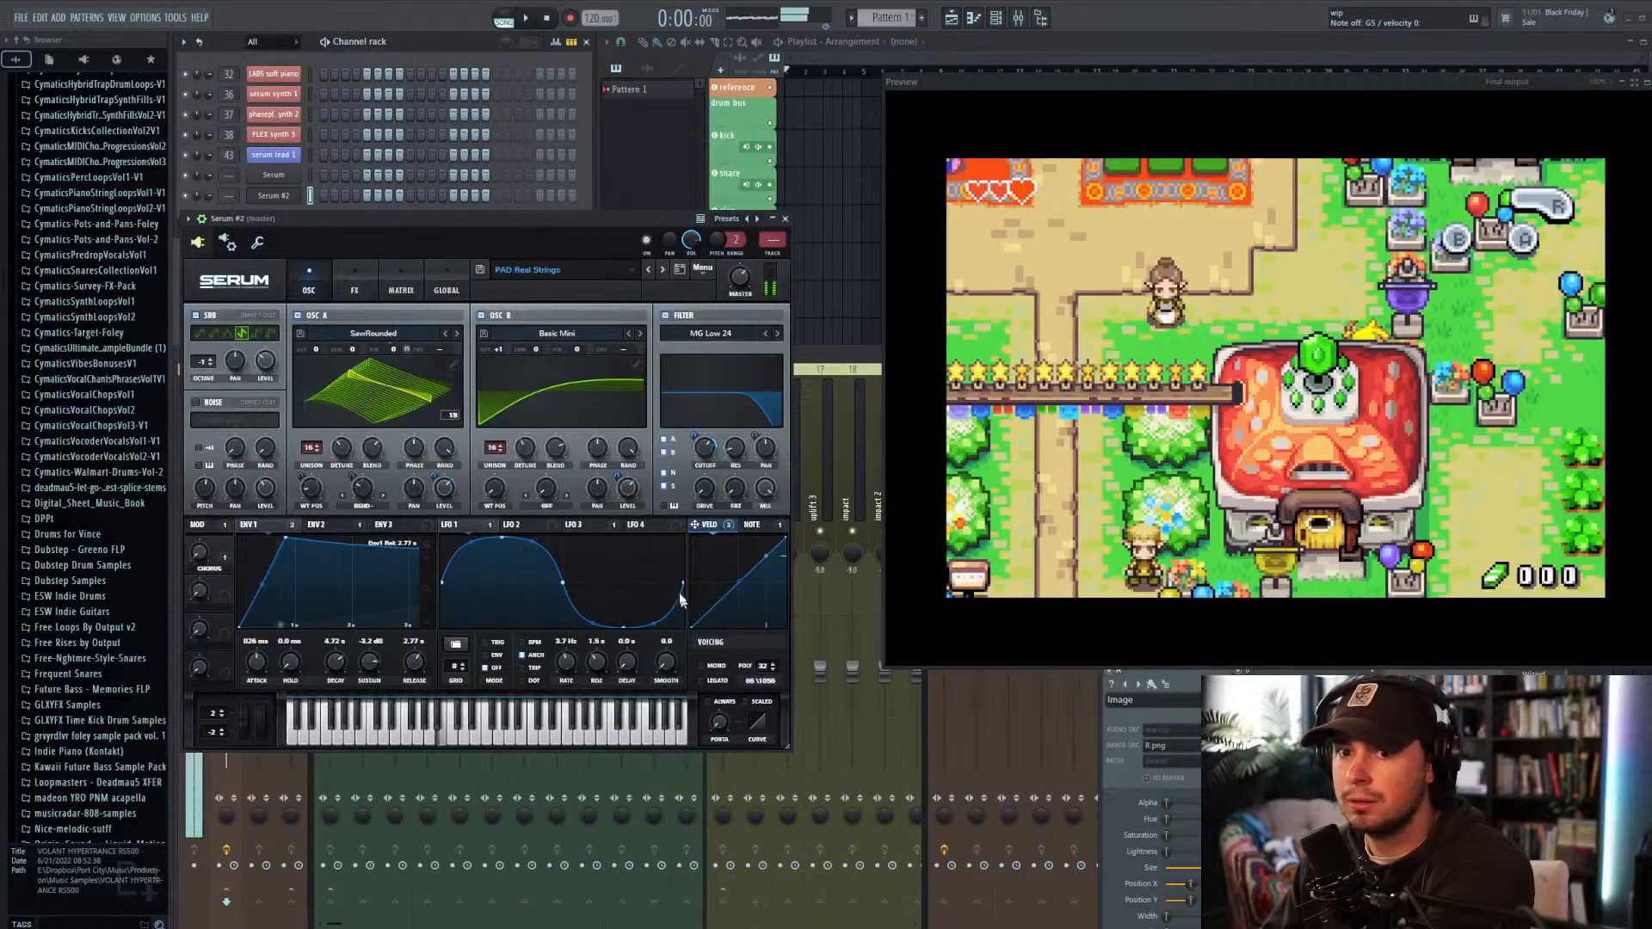
left_click(569, 270)
mouse_move(551, 405)
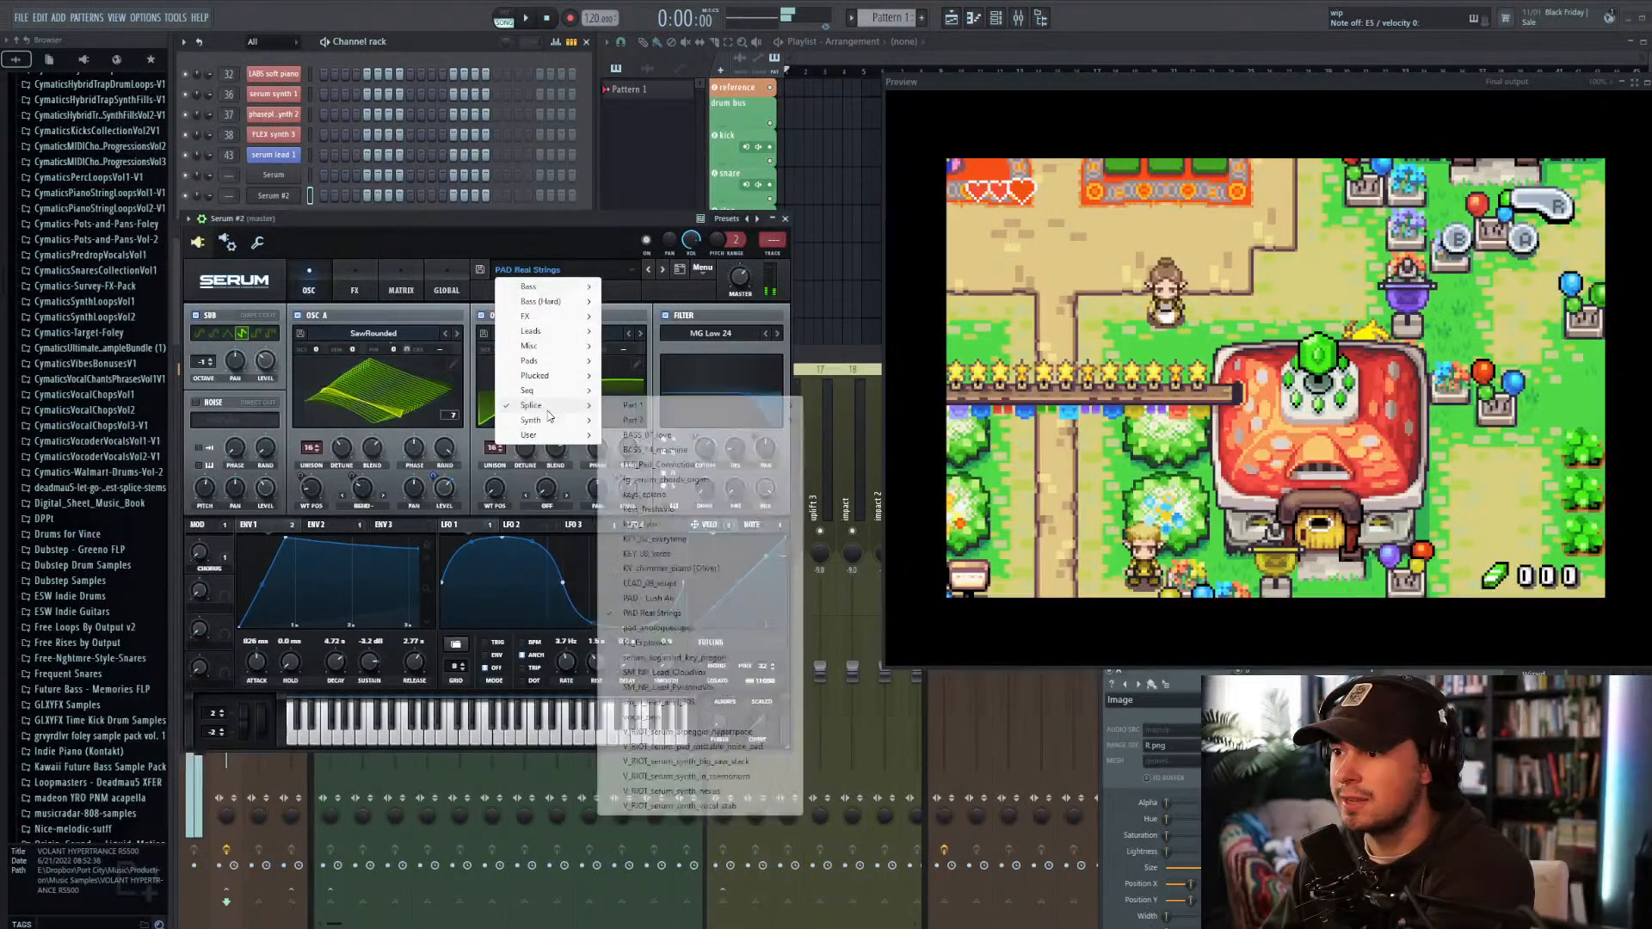
left_click(645, 495)
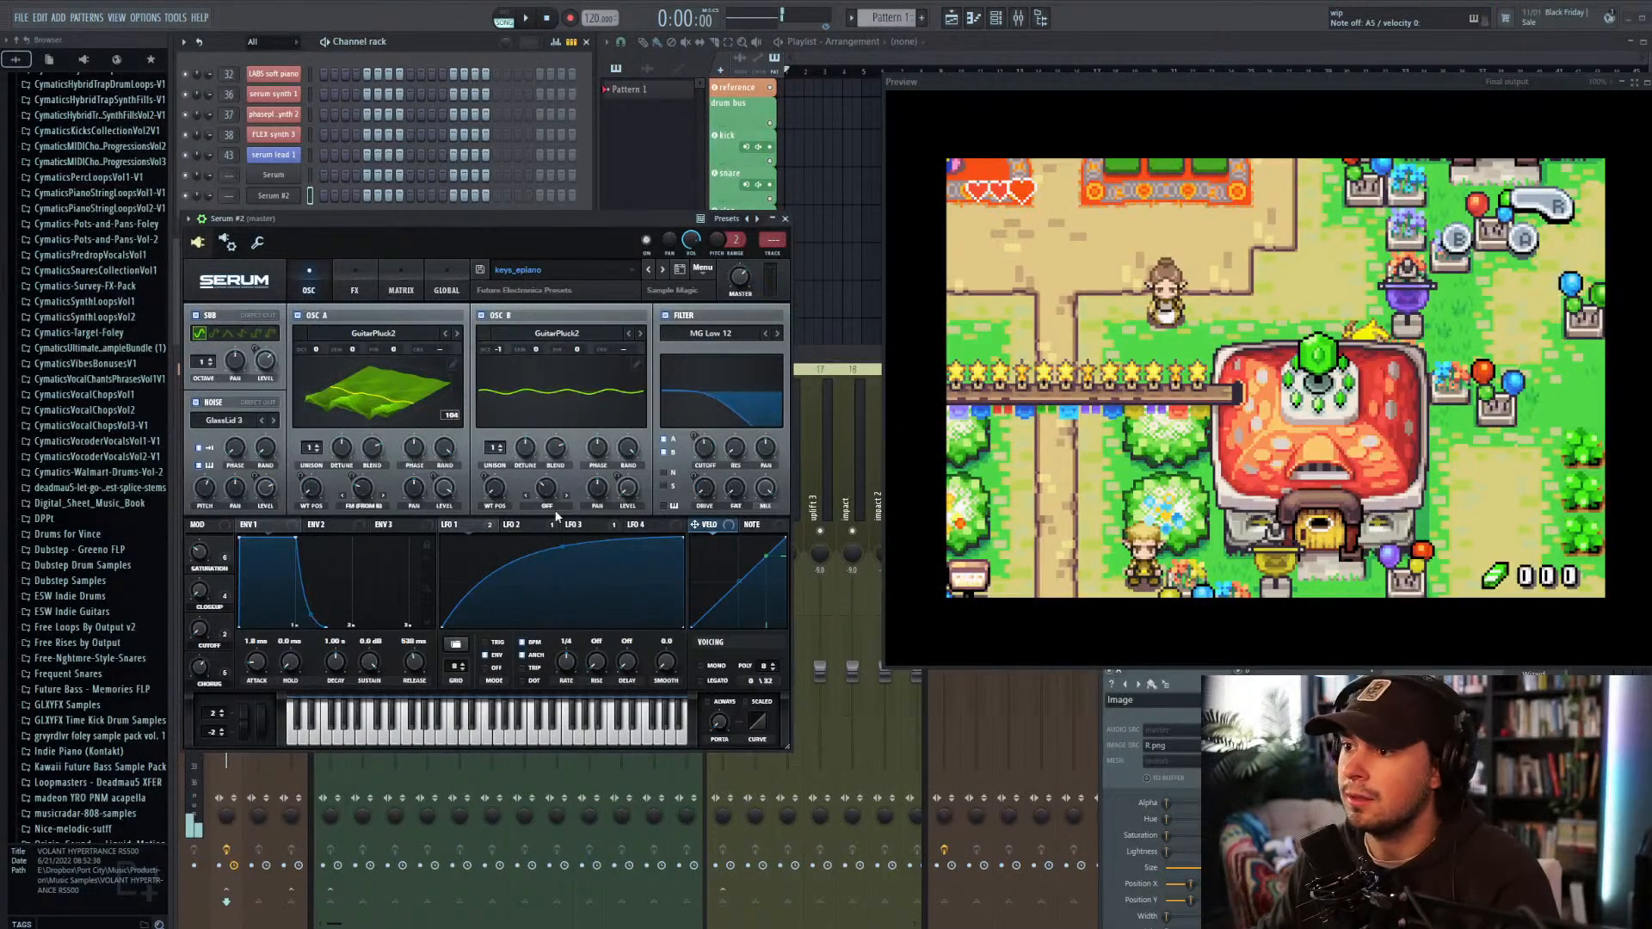
left_click_drag(738, 280, 737, 275)
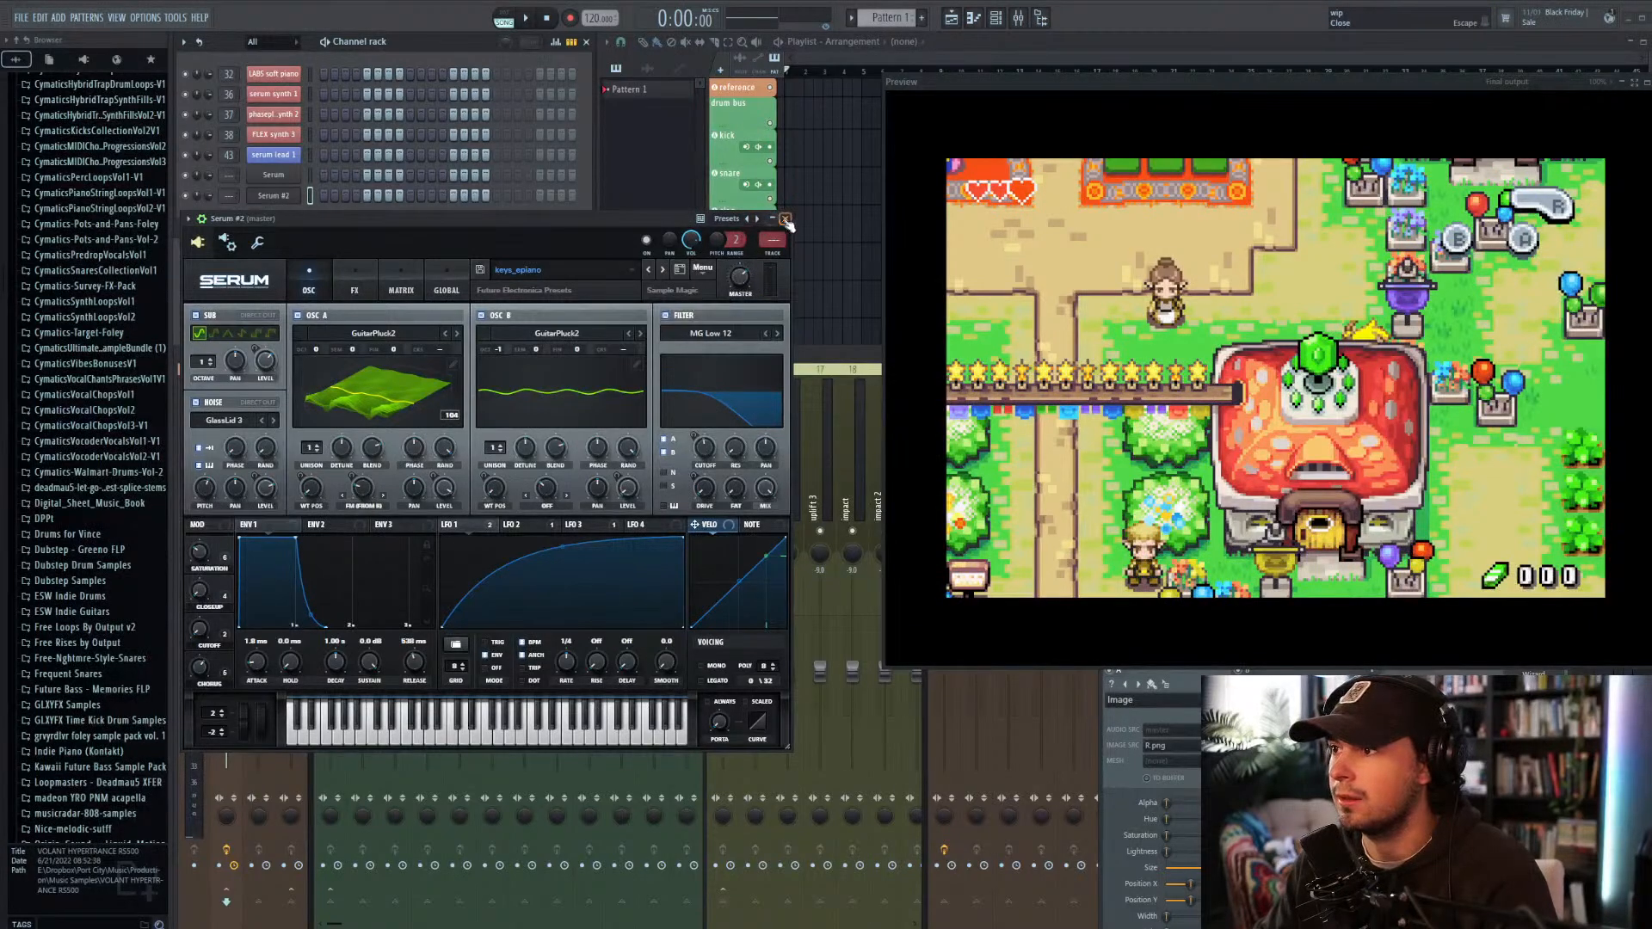
Step: Close the second Serum's window and add a LABS channel to the channel rack
left_click(785, 218)
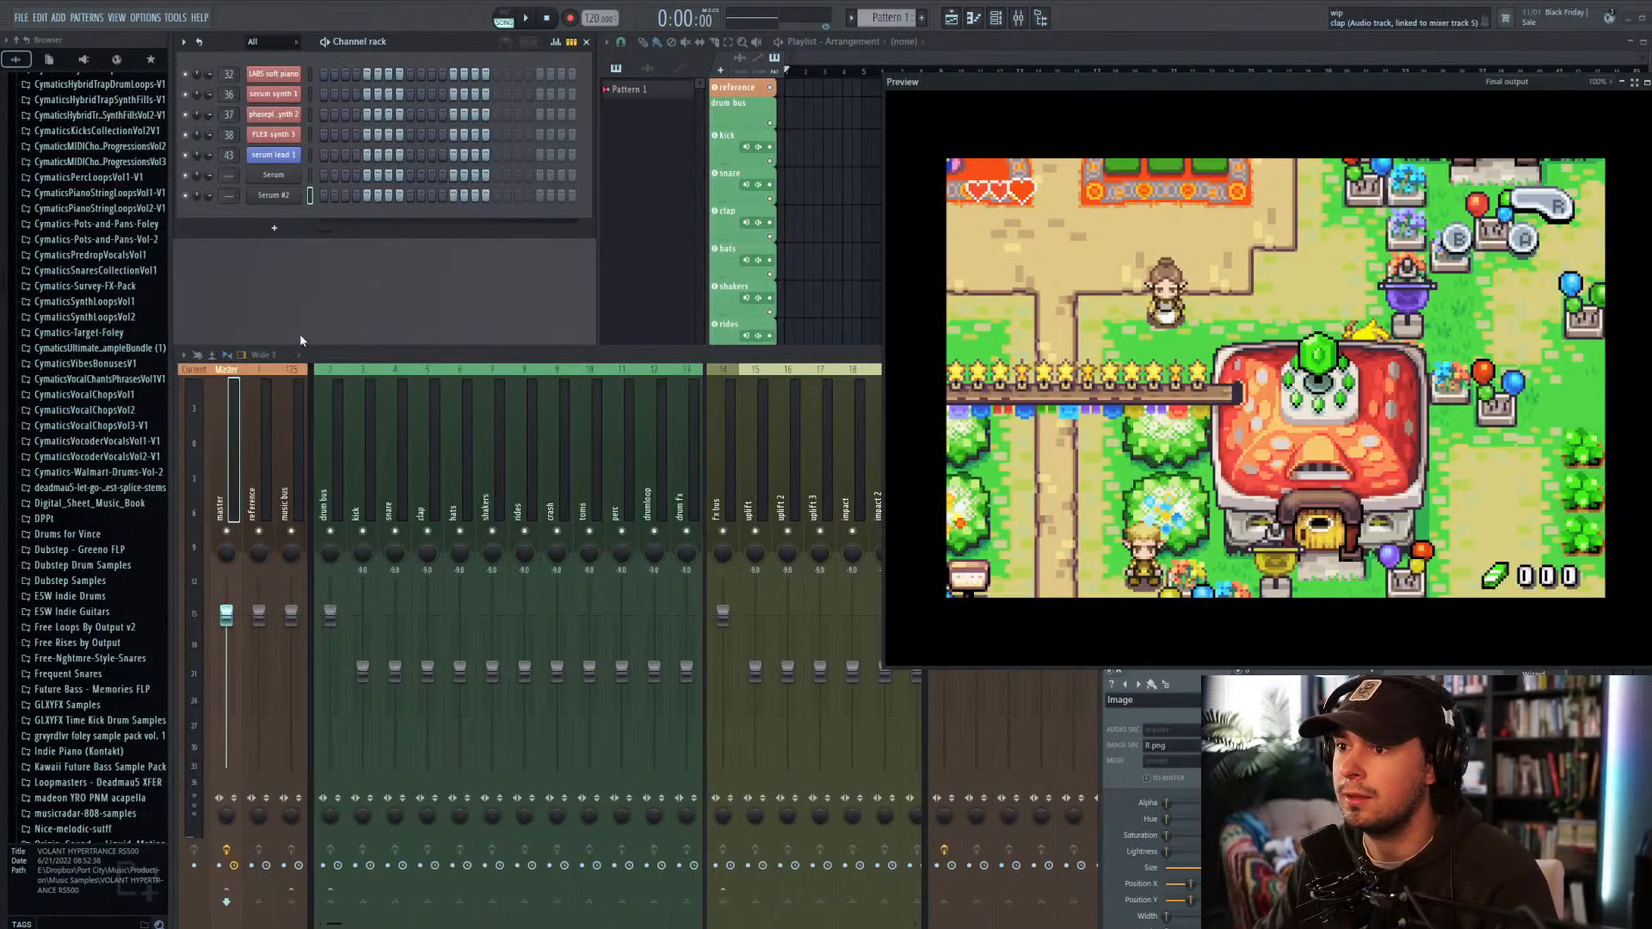
left_click(270, 230)
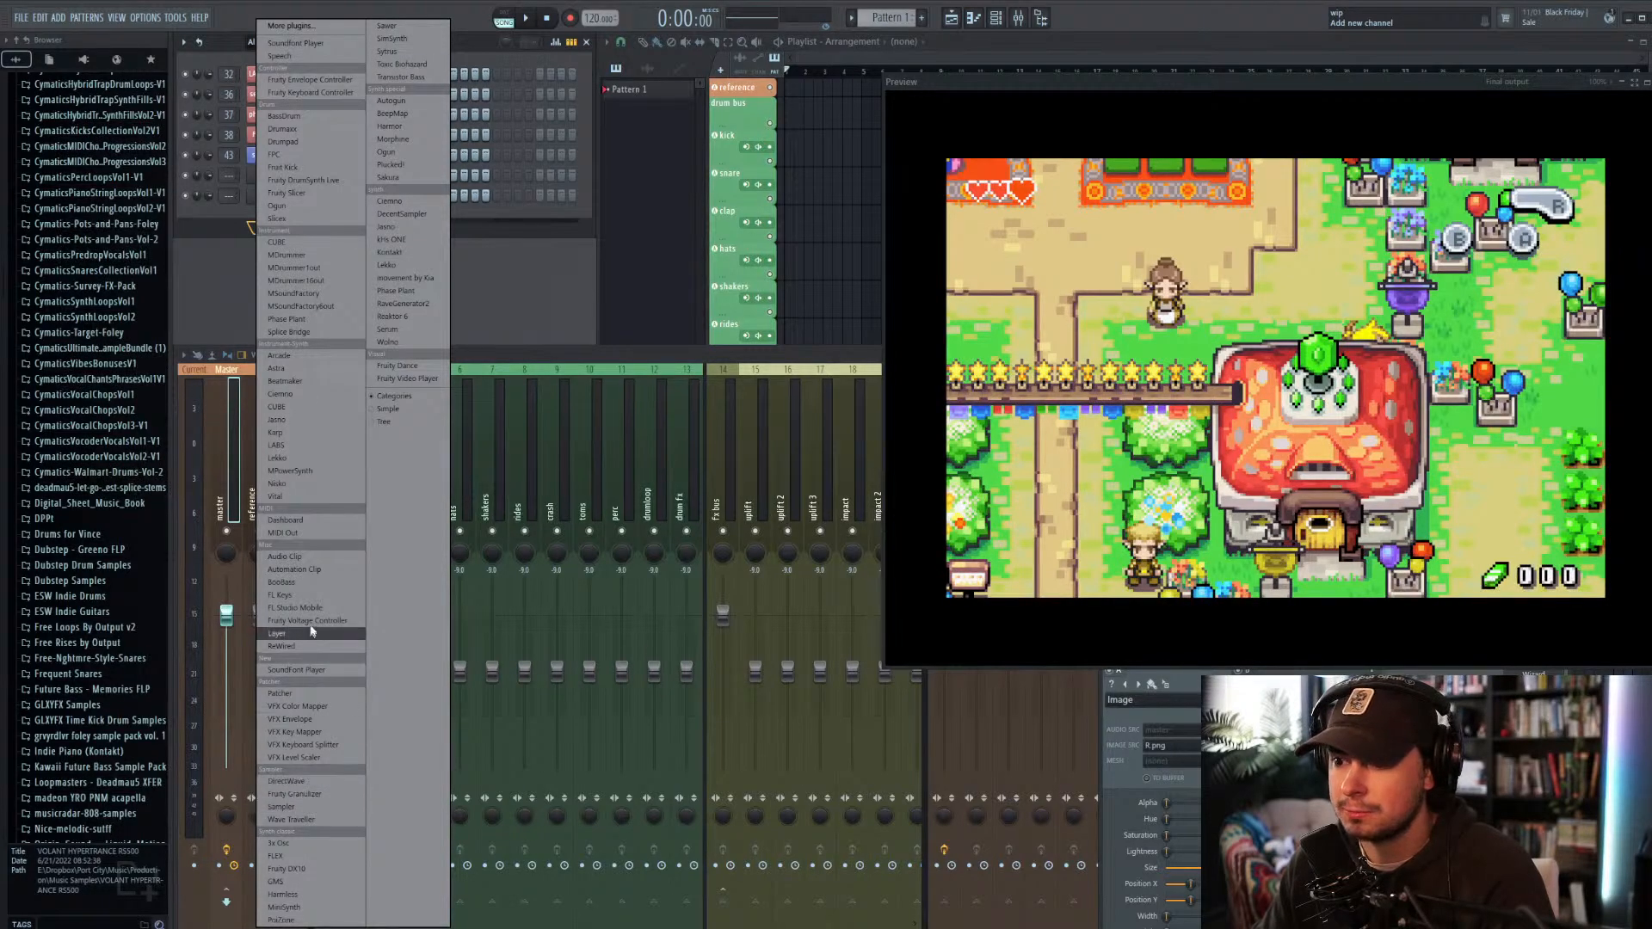
left_click(307, 447)
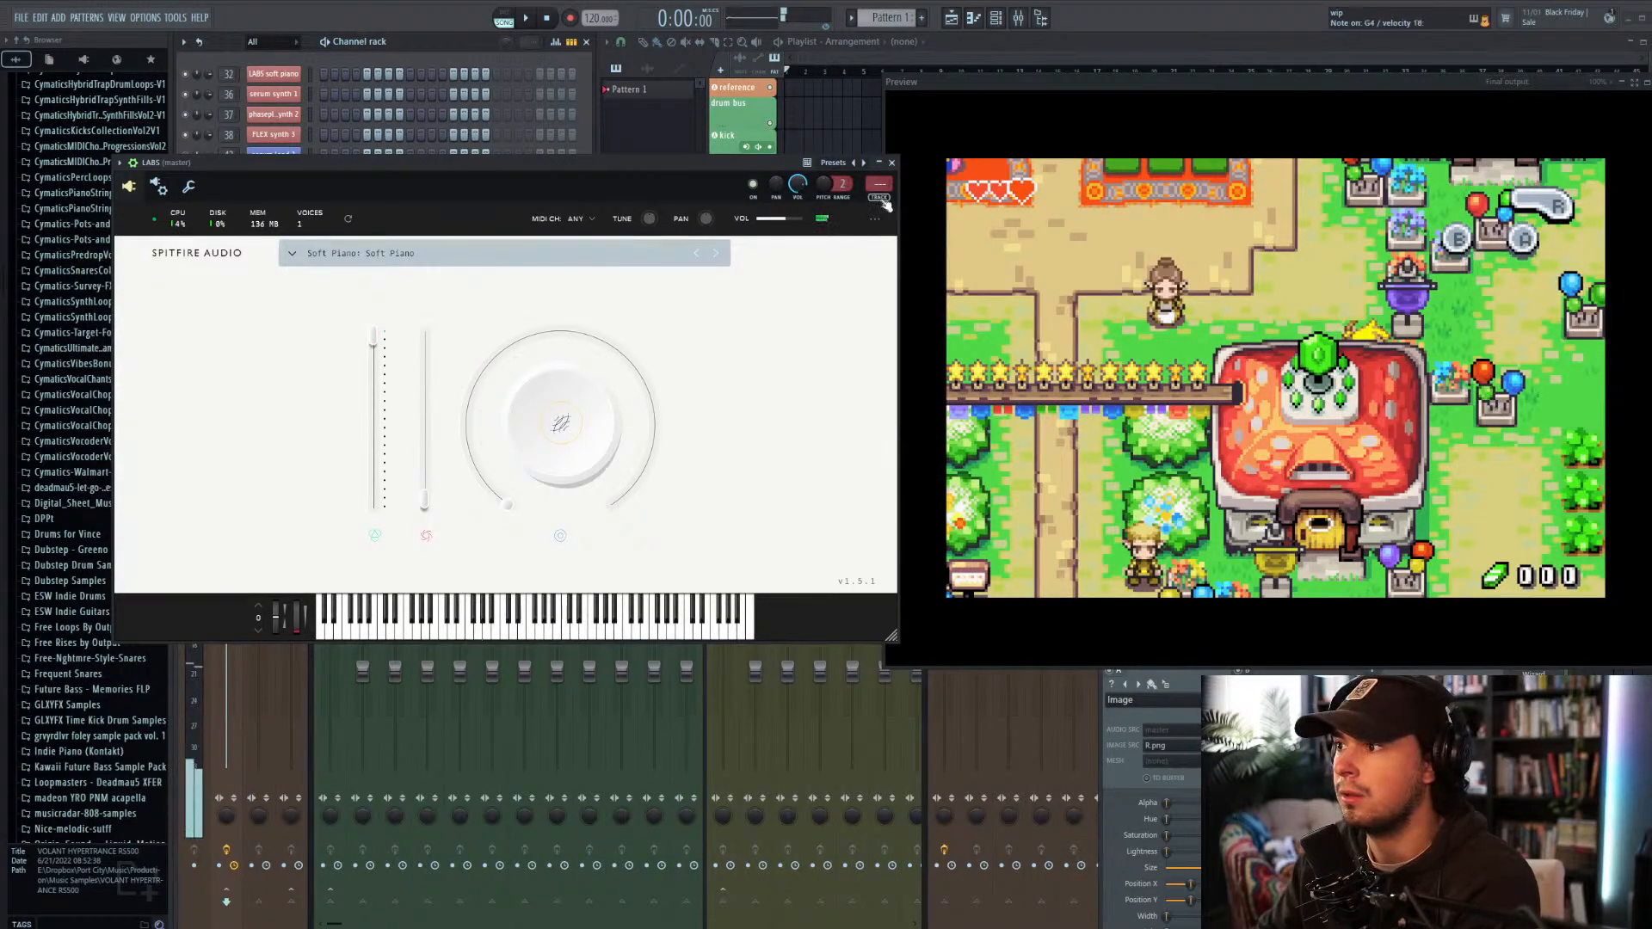
Step: Close the LABS window and replace that channel's instrument with Karp
left_click(891, 161)
right_click(272, 217)
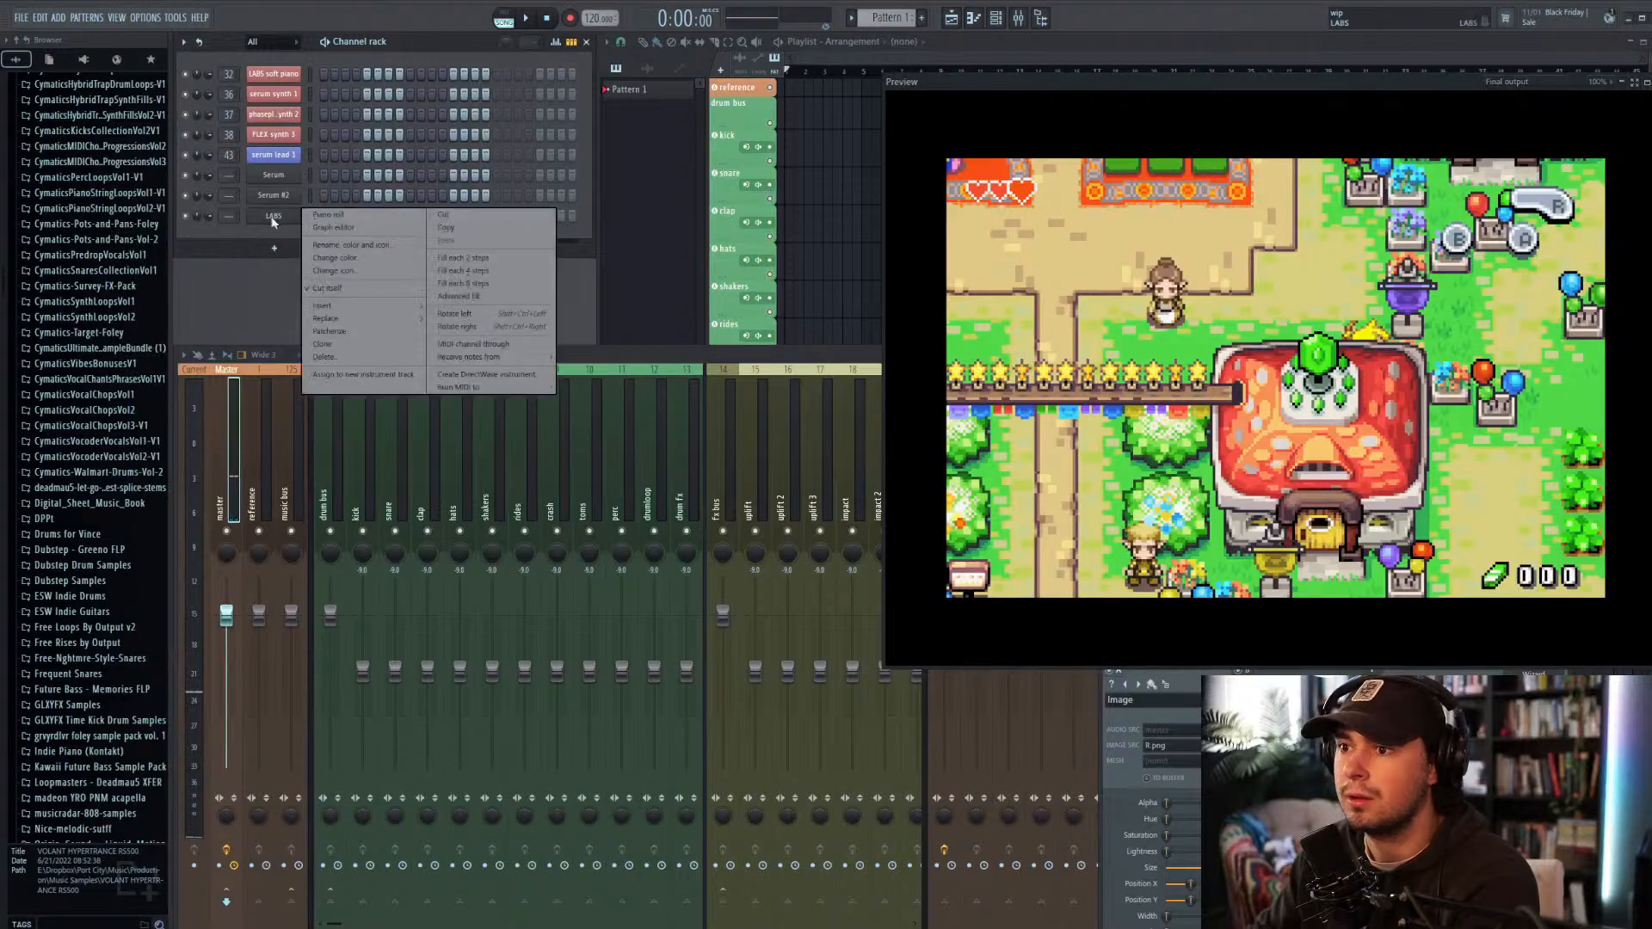
mouse_move(366, 324)
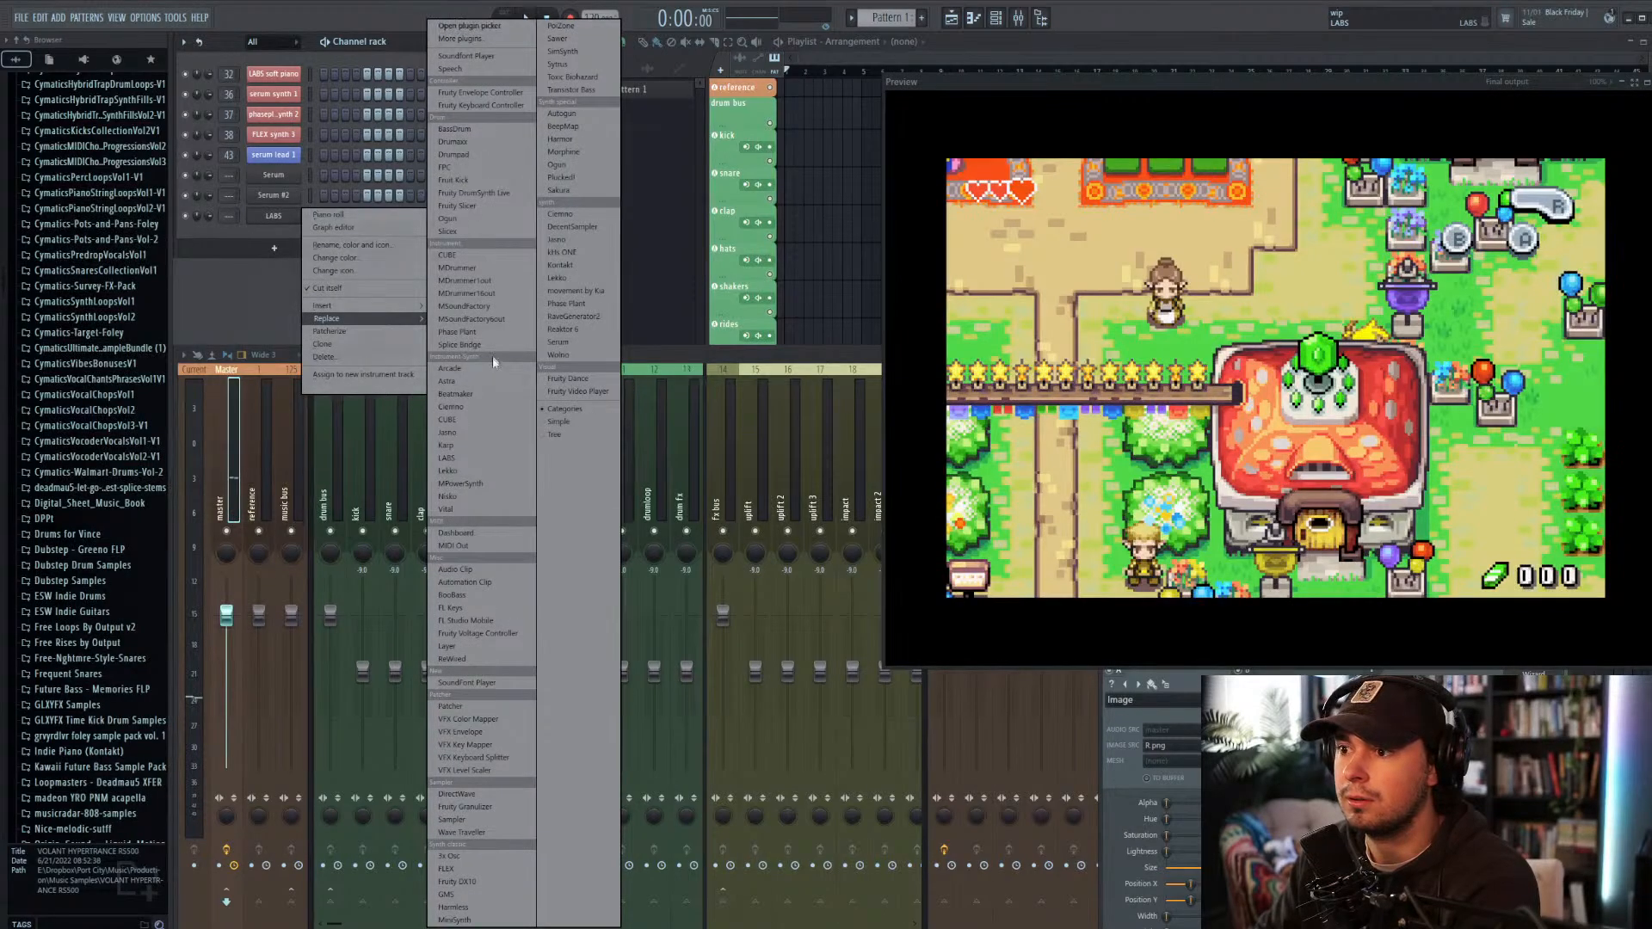
left_click(485, 446)
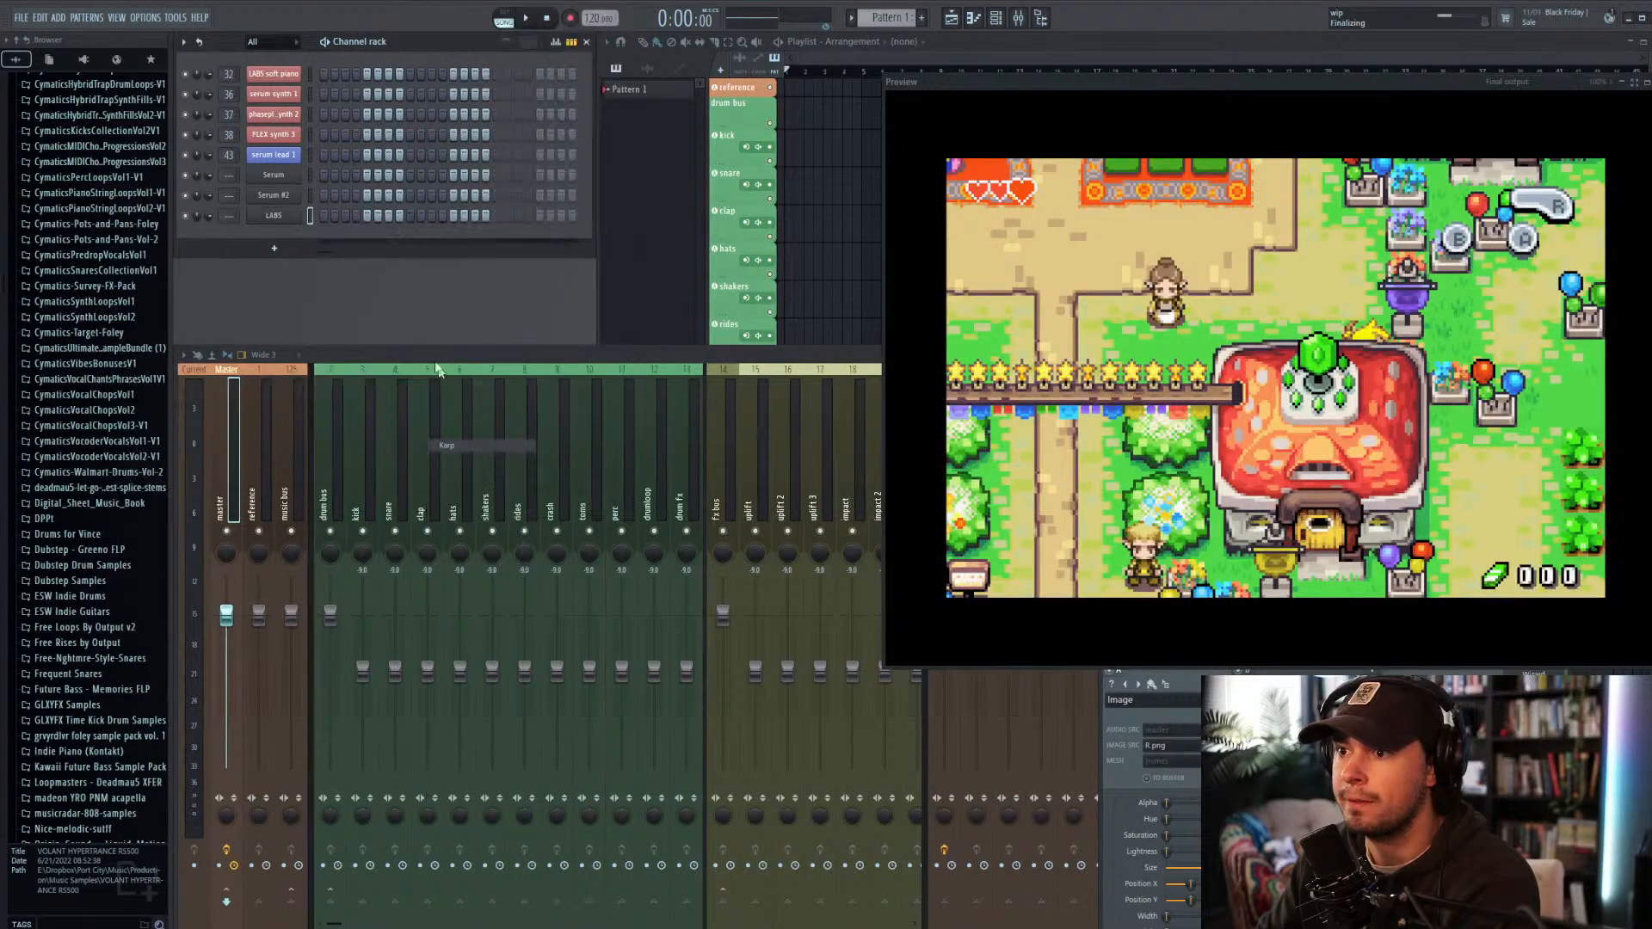
Step: Set Karp's damping to 94% and close the synth window
left_click_drag(248, 172, 384, 239)
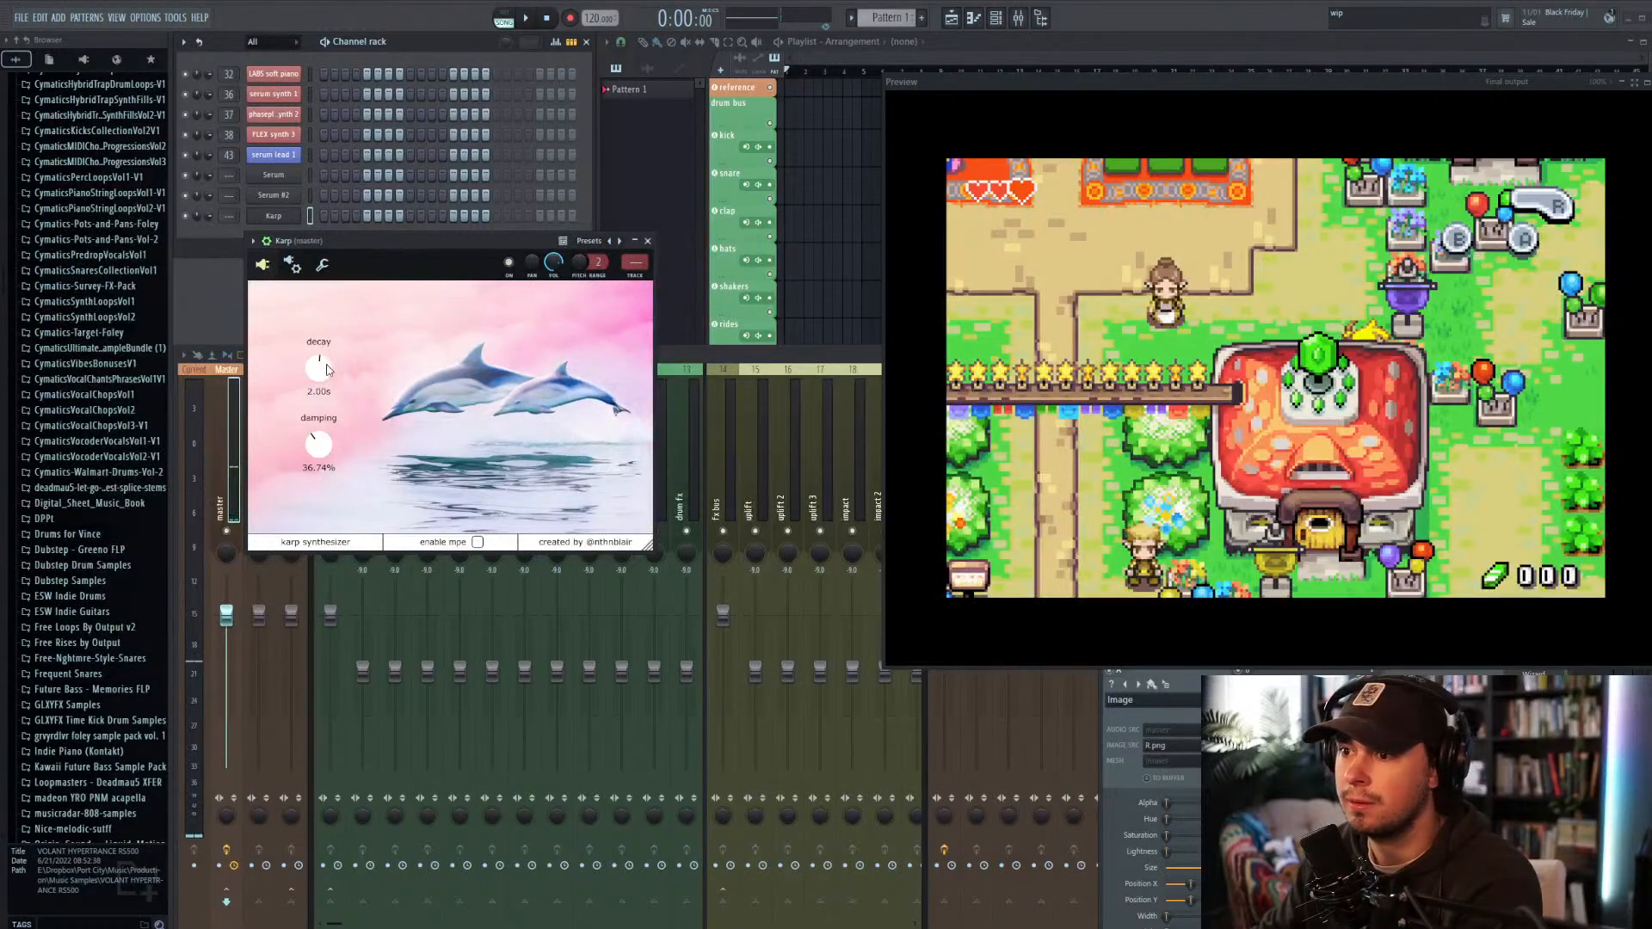
left_click_drag(338, 420, 365, 378)
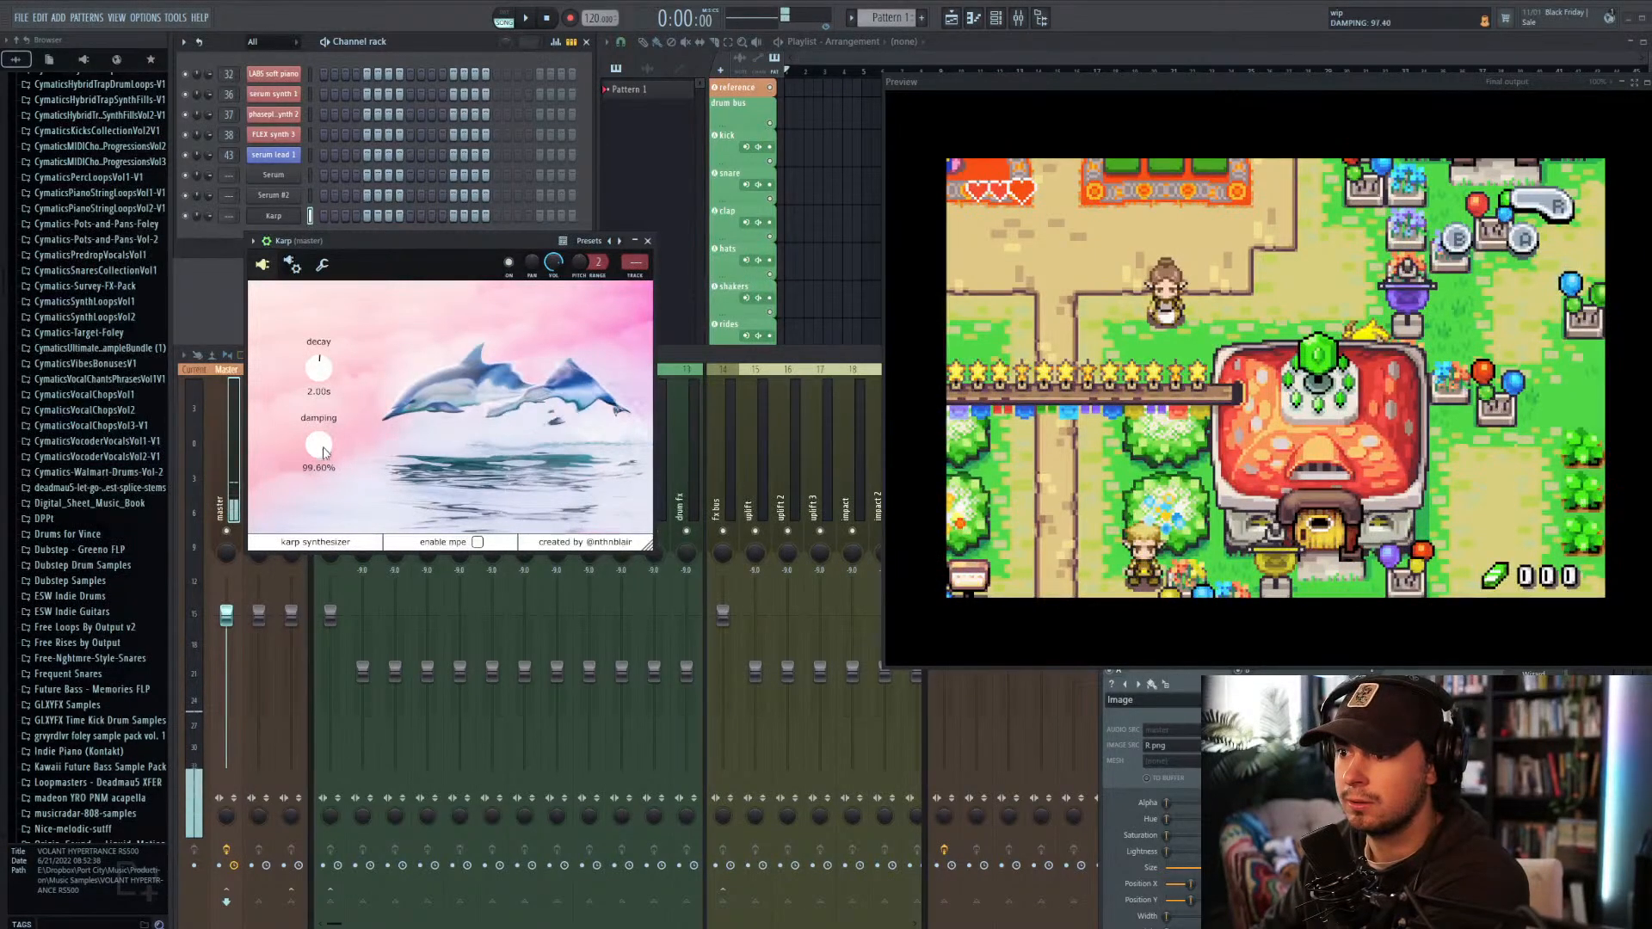
left_click_drag(323, 449, 323, 461)
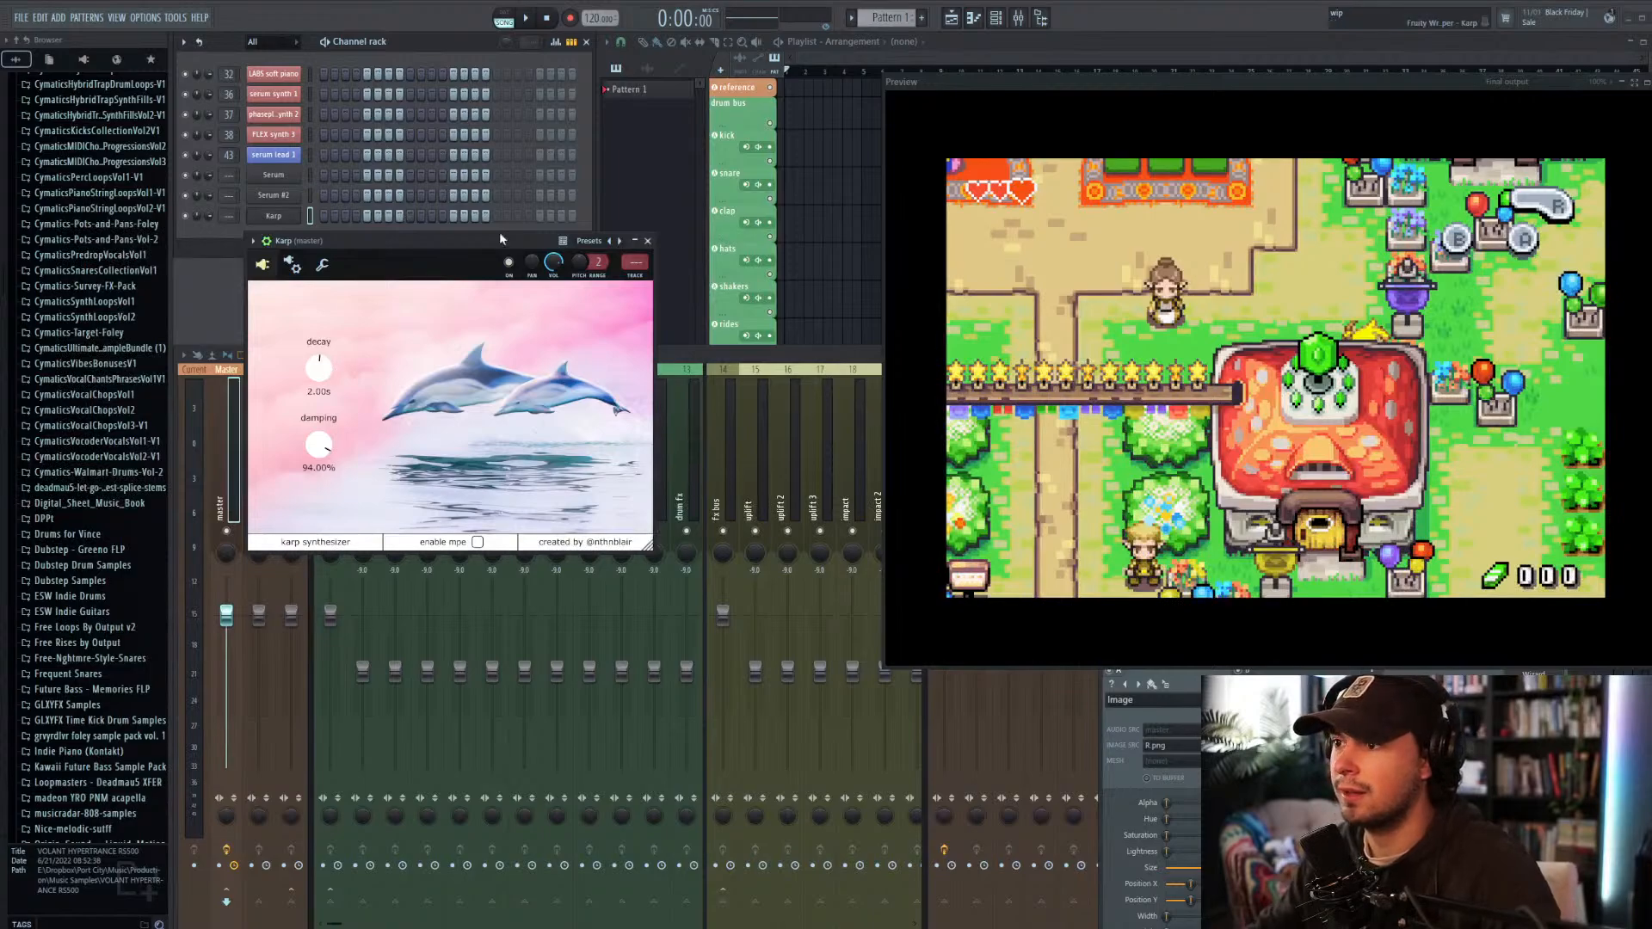
left_click(647, 240)
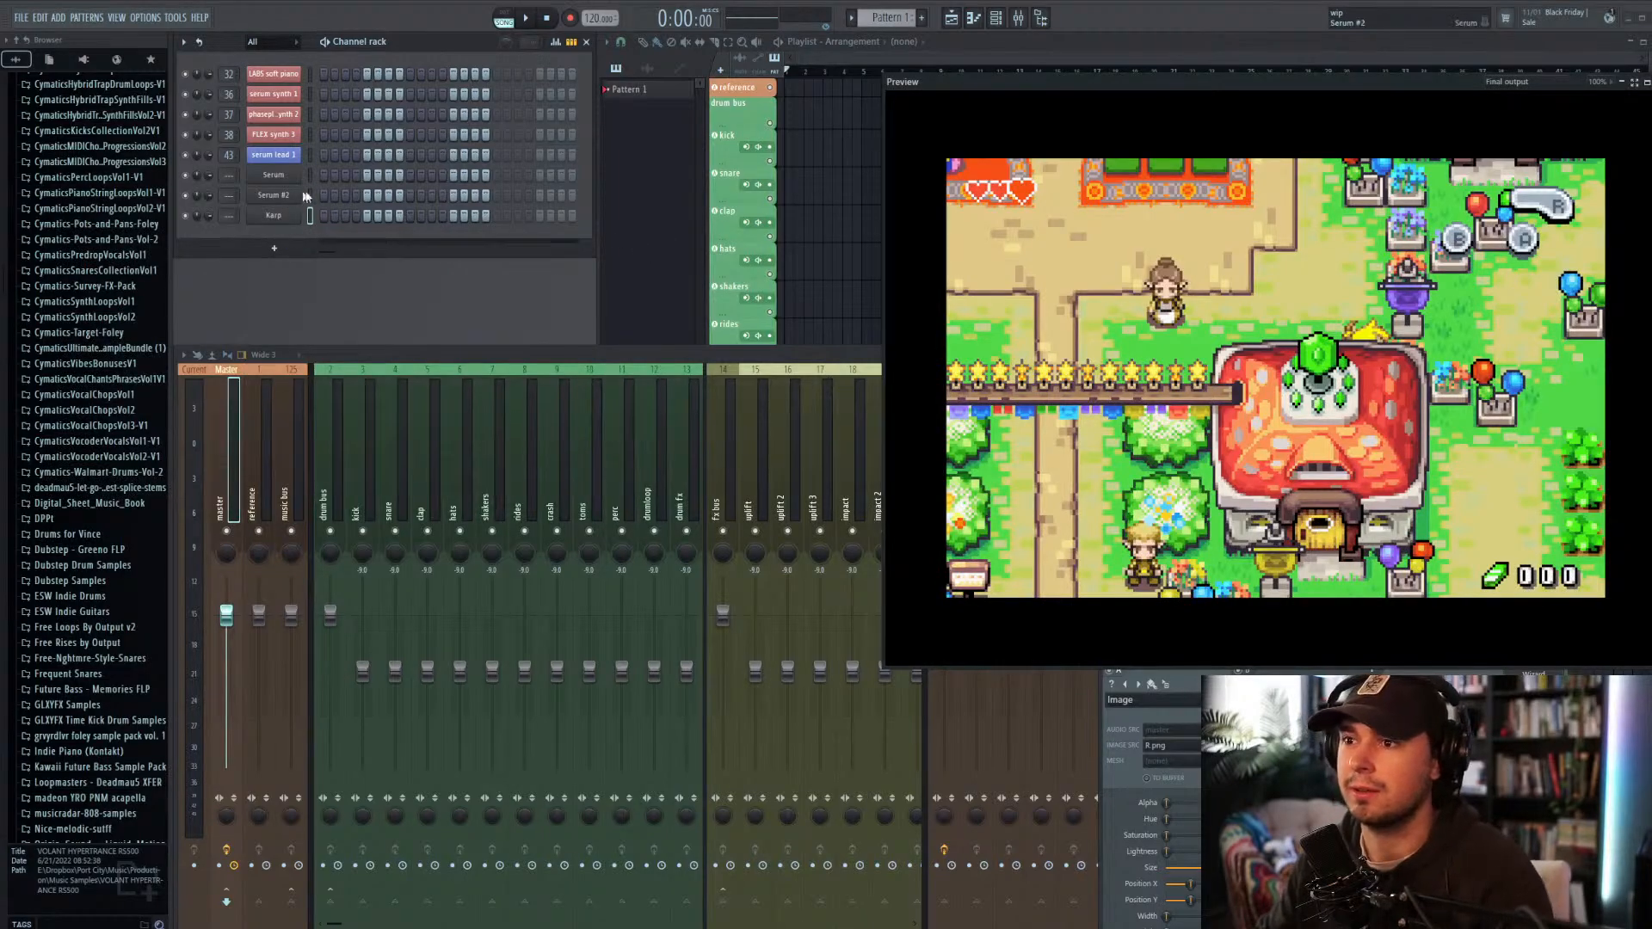
Step: Delete the serum lead 1, FLEX synth, Phase Plant synth, serum synth 1 and LABS soft piano channels from the channel rack
right_click(284, 157)
left_click(352, 297)
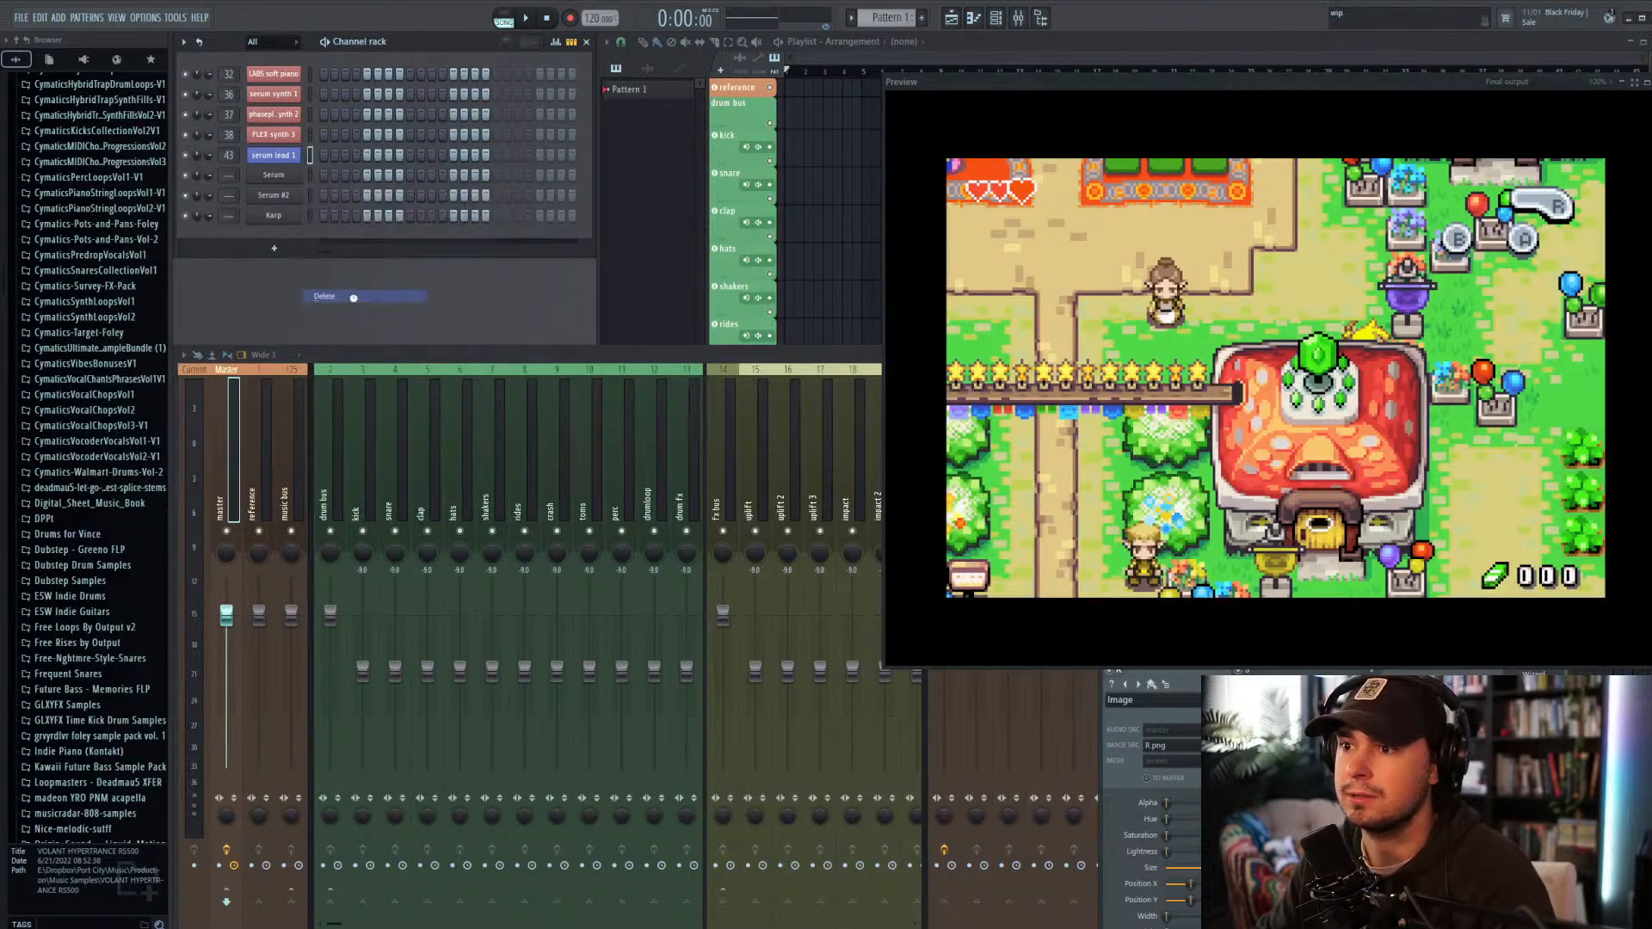
right_click(295, 134)
left_click(325, 275)
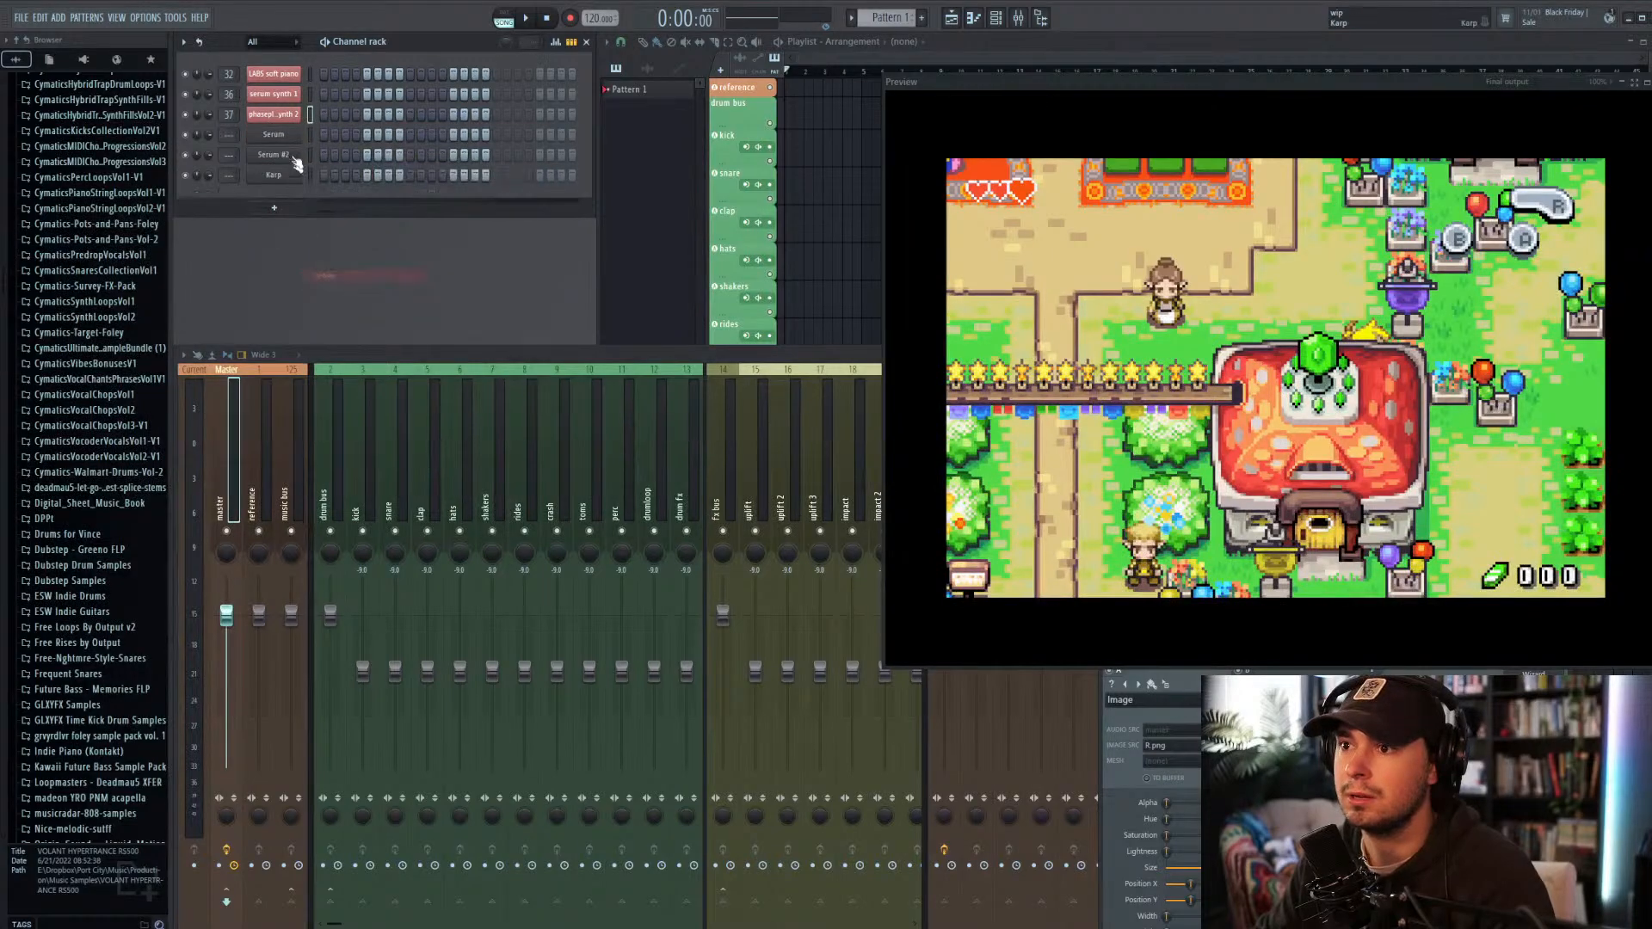
right_click(277, 114)
left_click(325, 253)
right_click(275, 96)
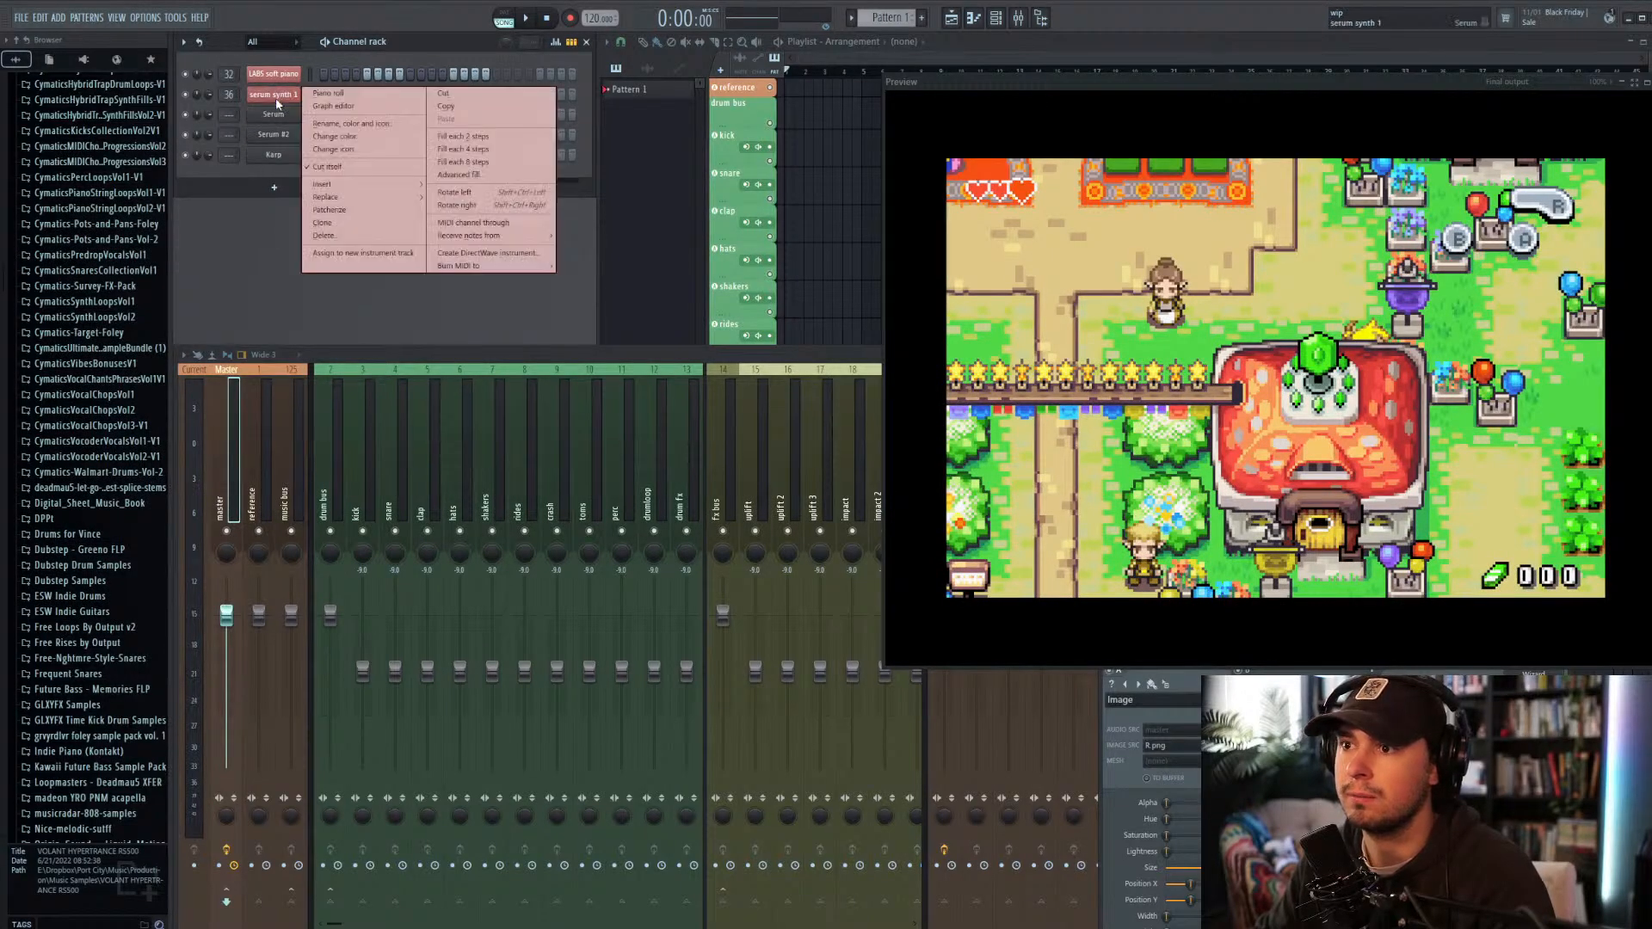
left_click(325, 235)
right_click(277, 77)
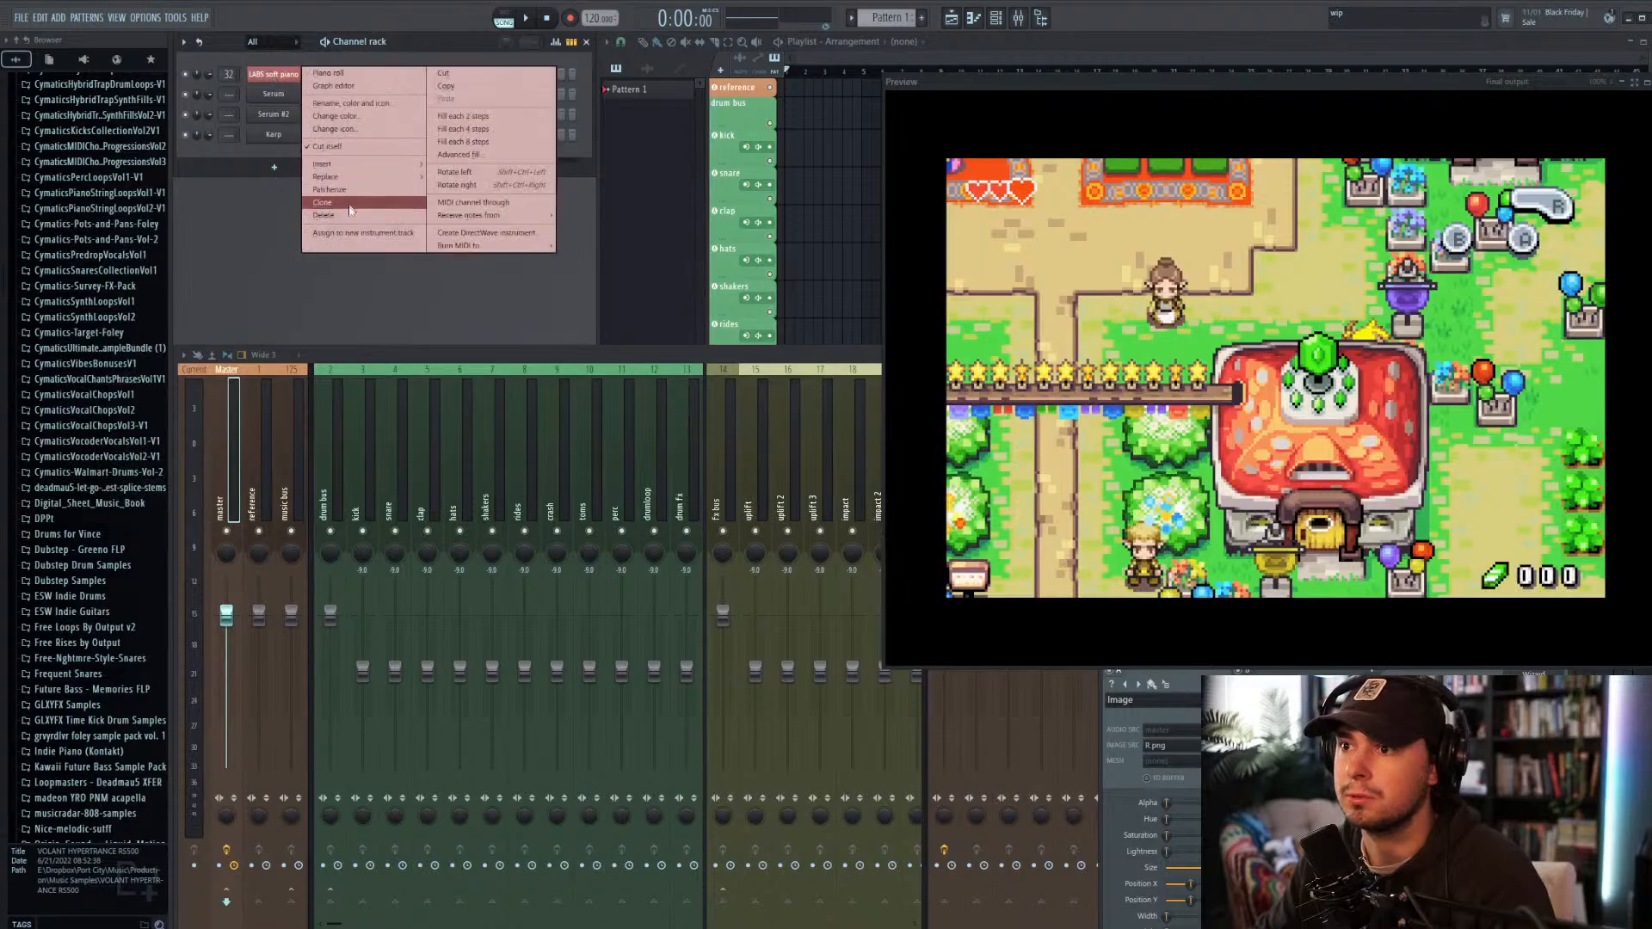
left_click(325, 215)
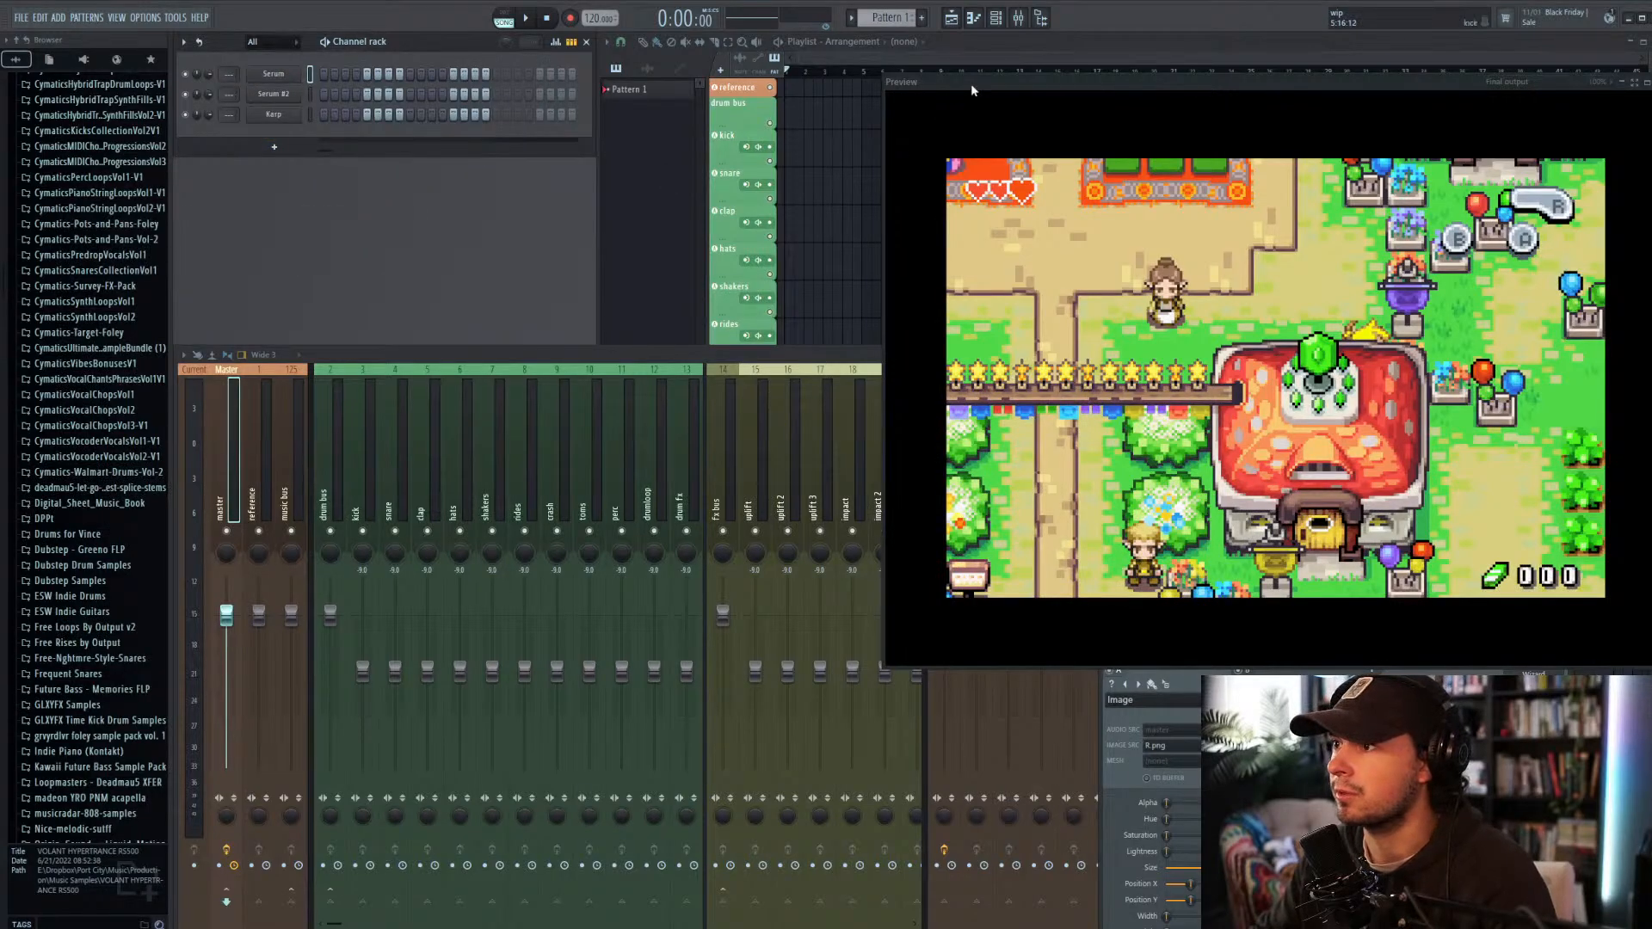
Step: Move the visualizer preview slightly lower to uncover the playlist, and bring the chord bus tracks into view
left_click_drag(971, 85, 977, 126)
scroll(777, 166, "down", 3)
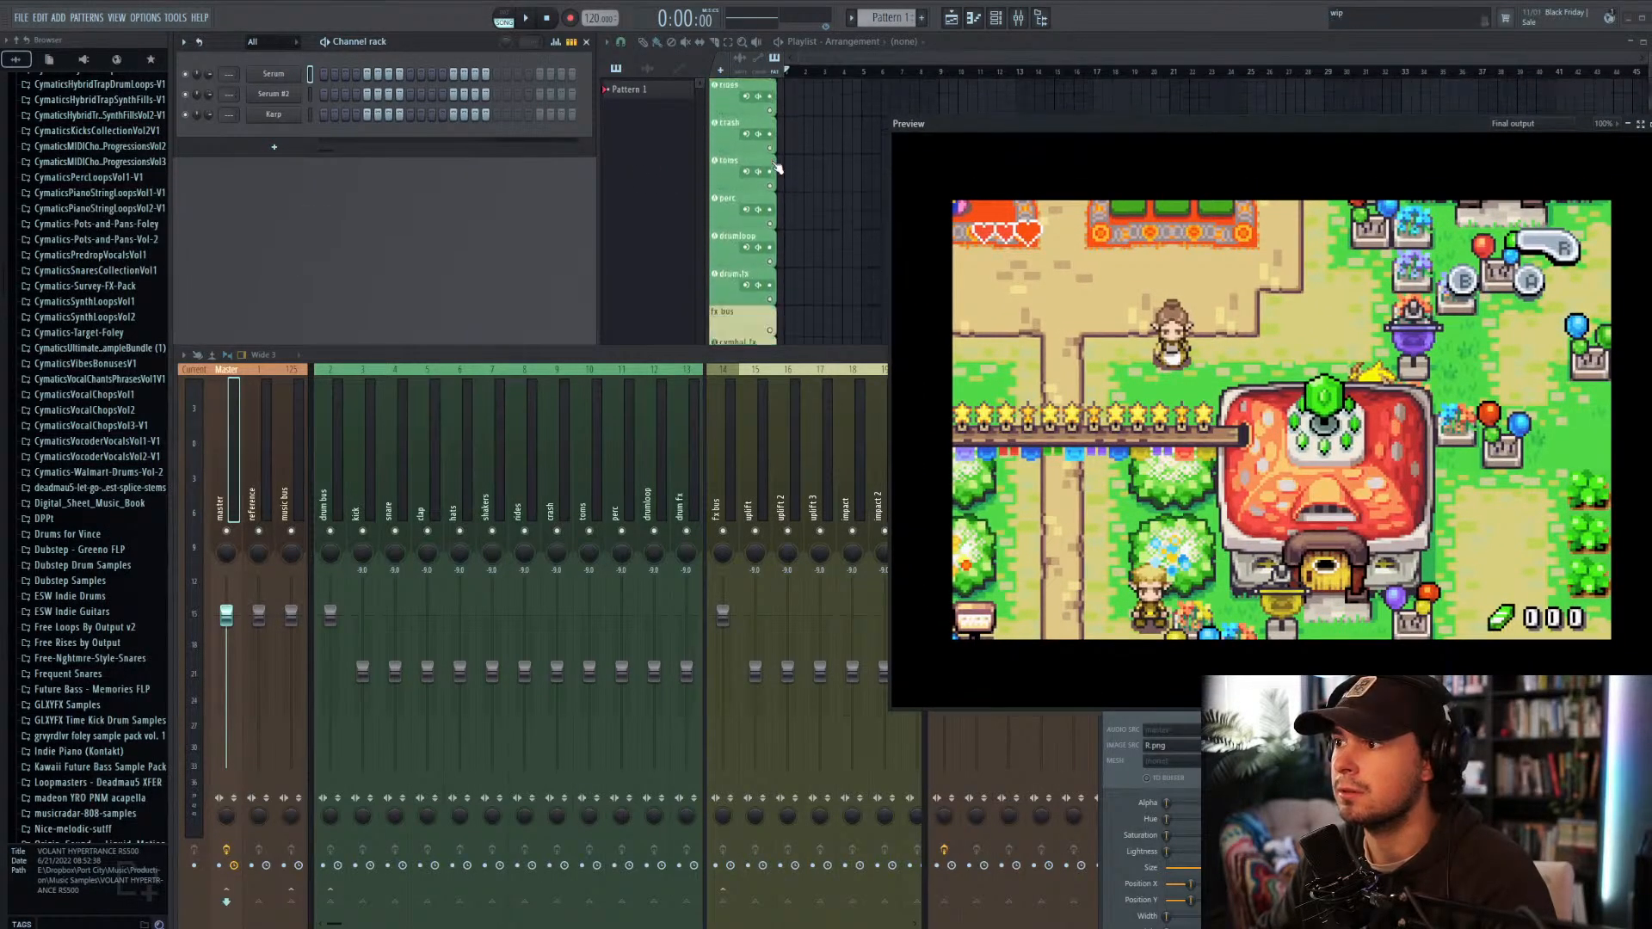
scroll(776, 166, "down", 10)
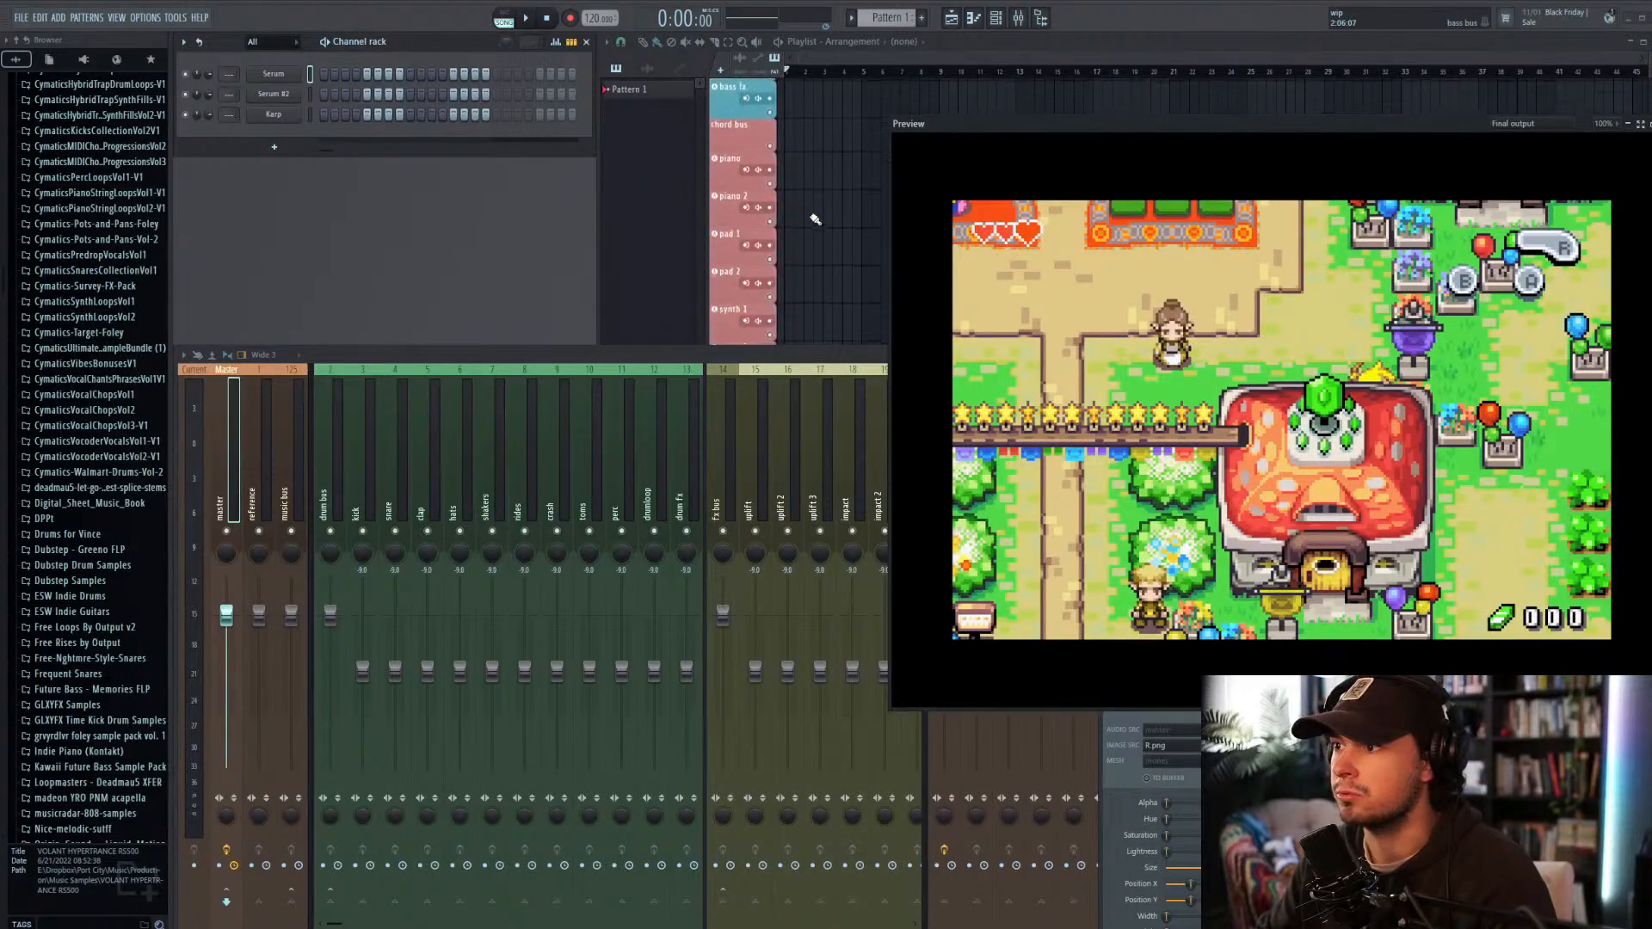
scroll(815, 220, "up", 4)
scroll(815, 219, "down", 4)
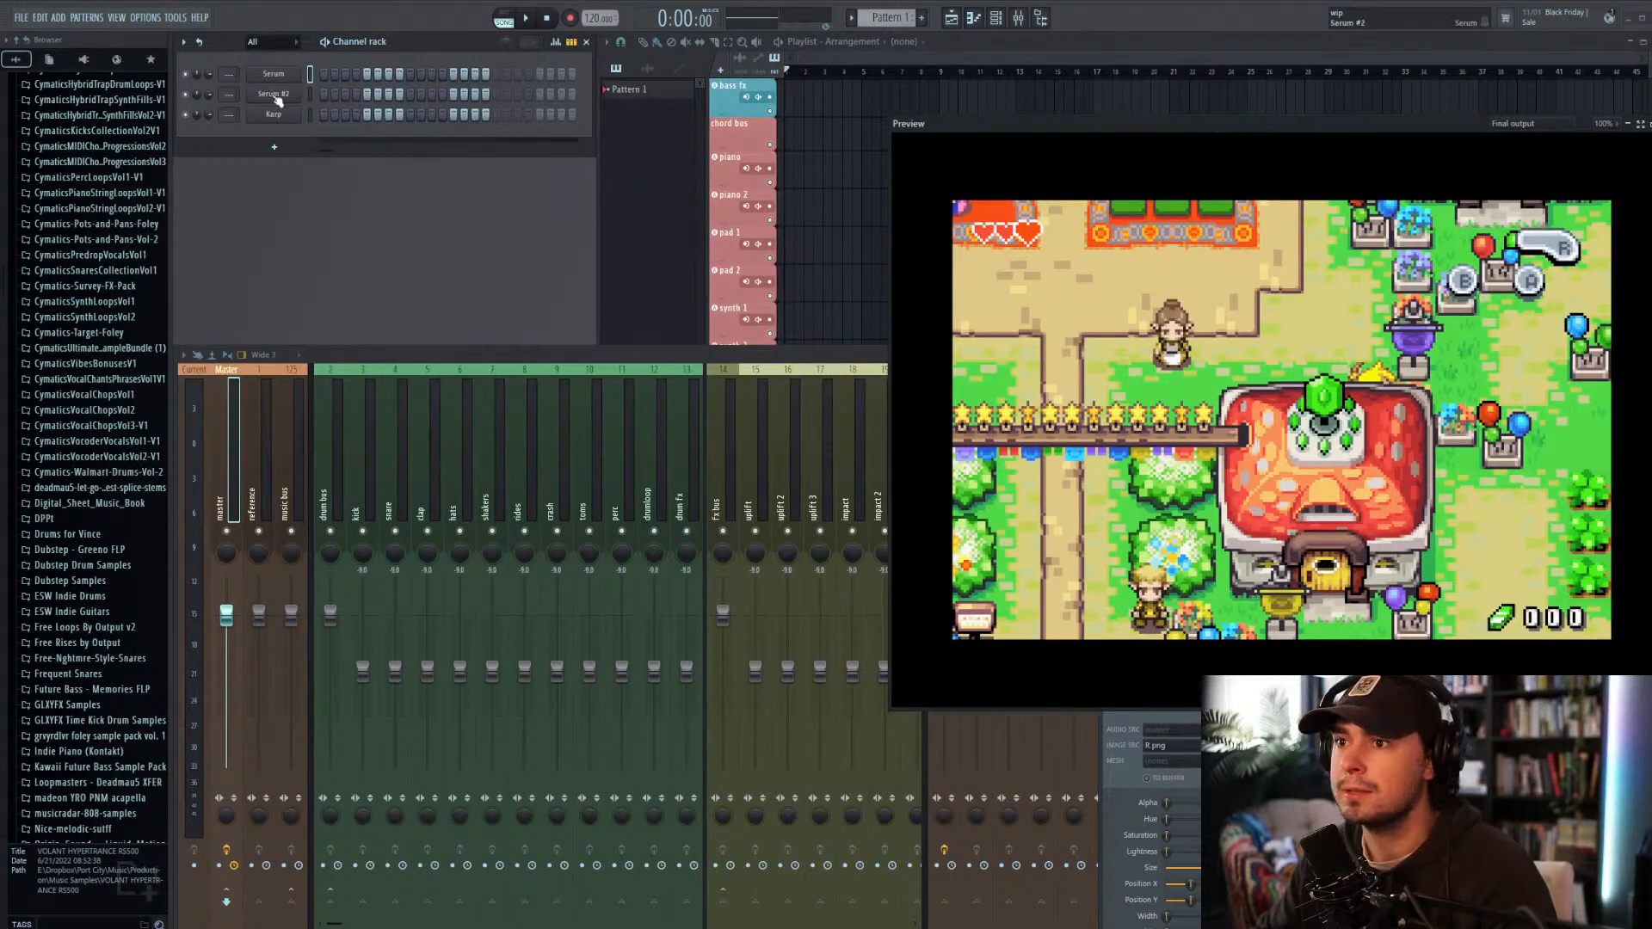
Step: Select the second Serum channel to play its sound, and add a Phase Plant channel to the channel rack
left_click(311, 94)
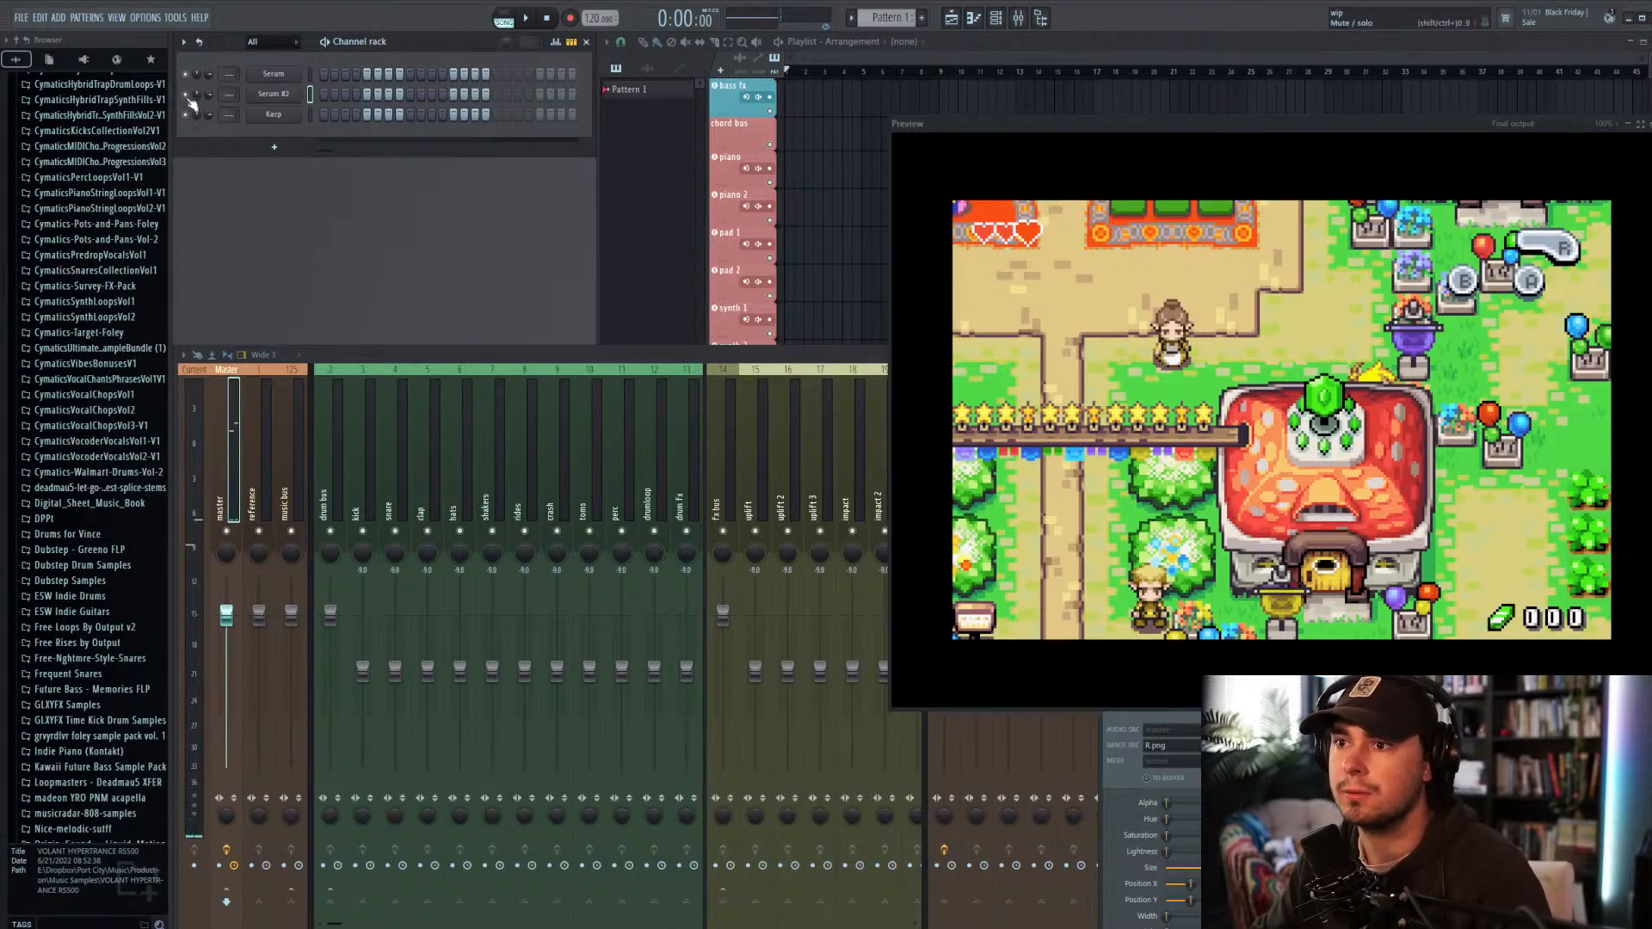
left_click(273, 147)
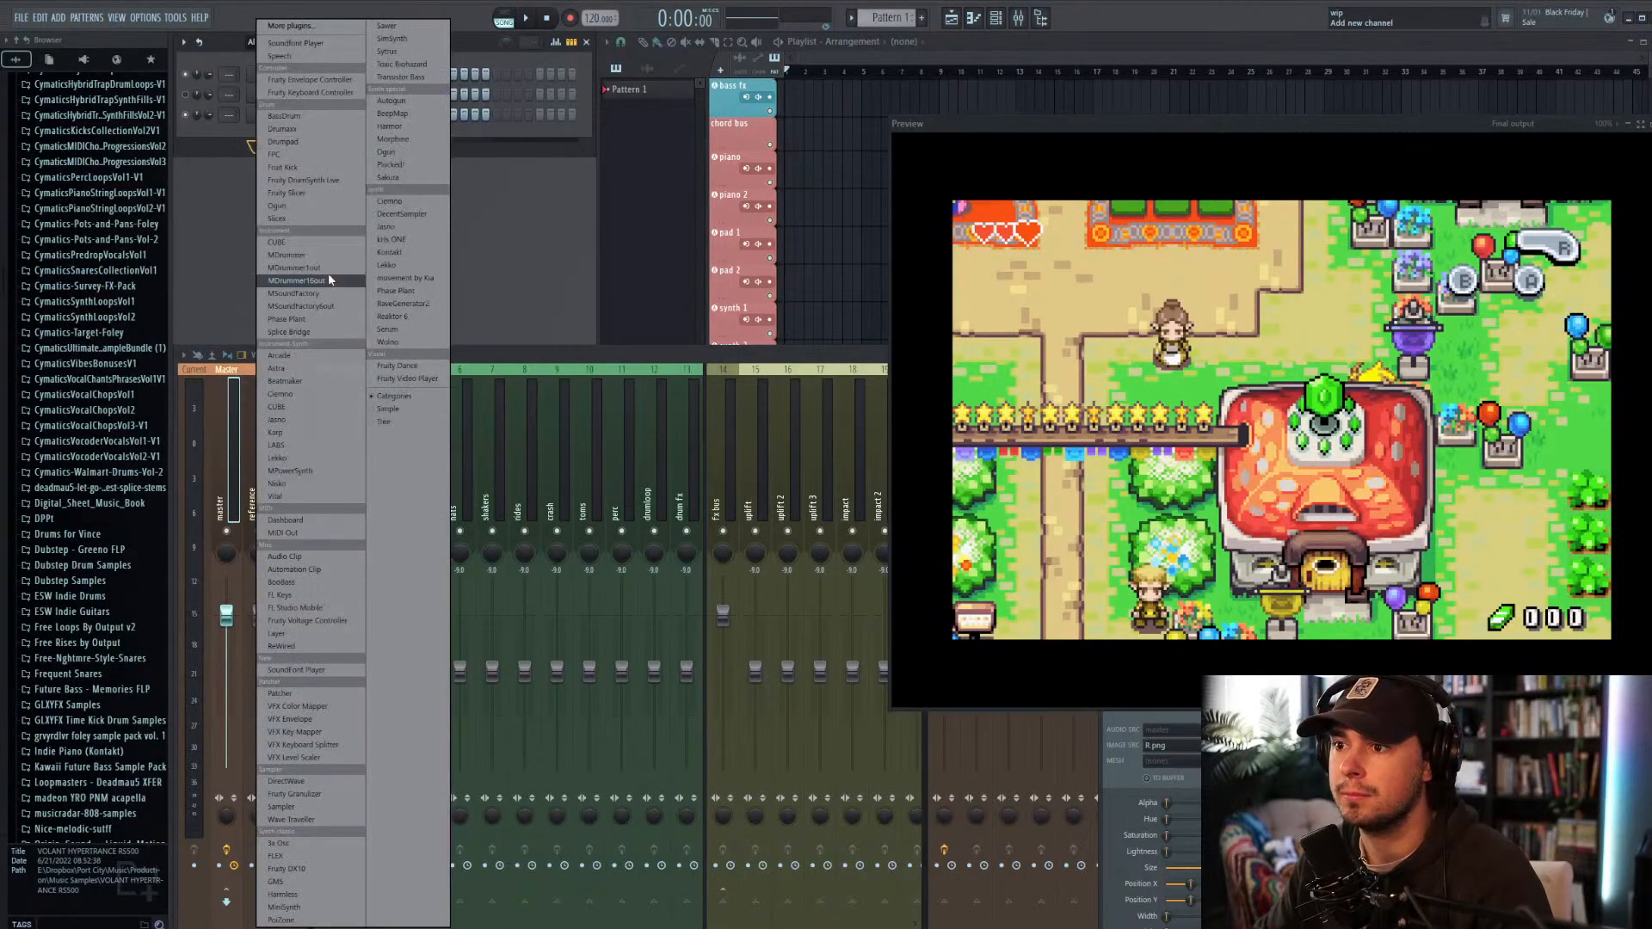
left_click(421, 292)
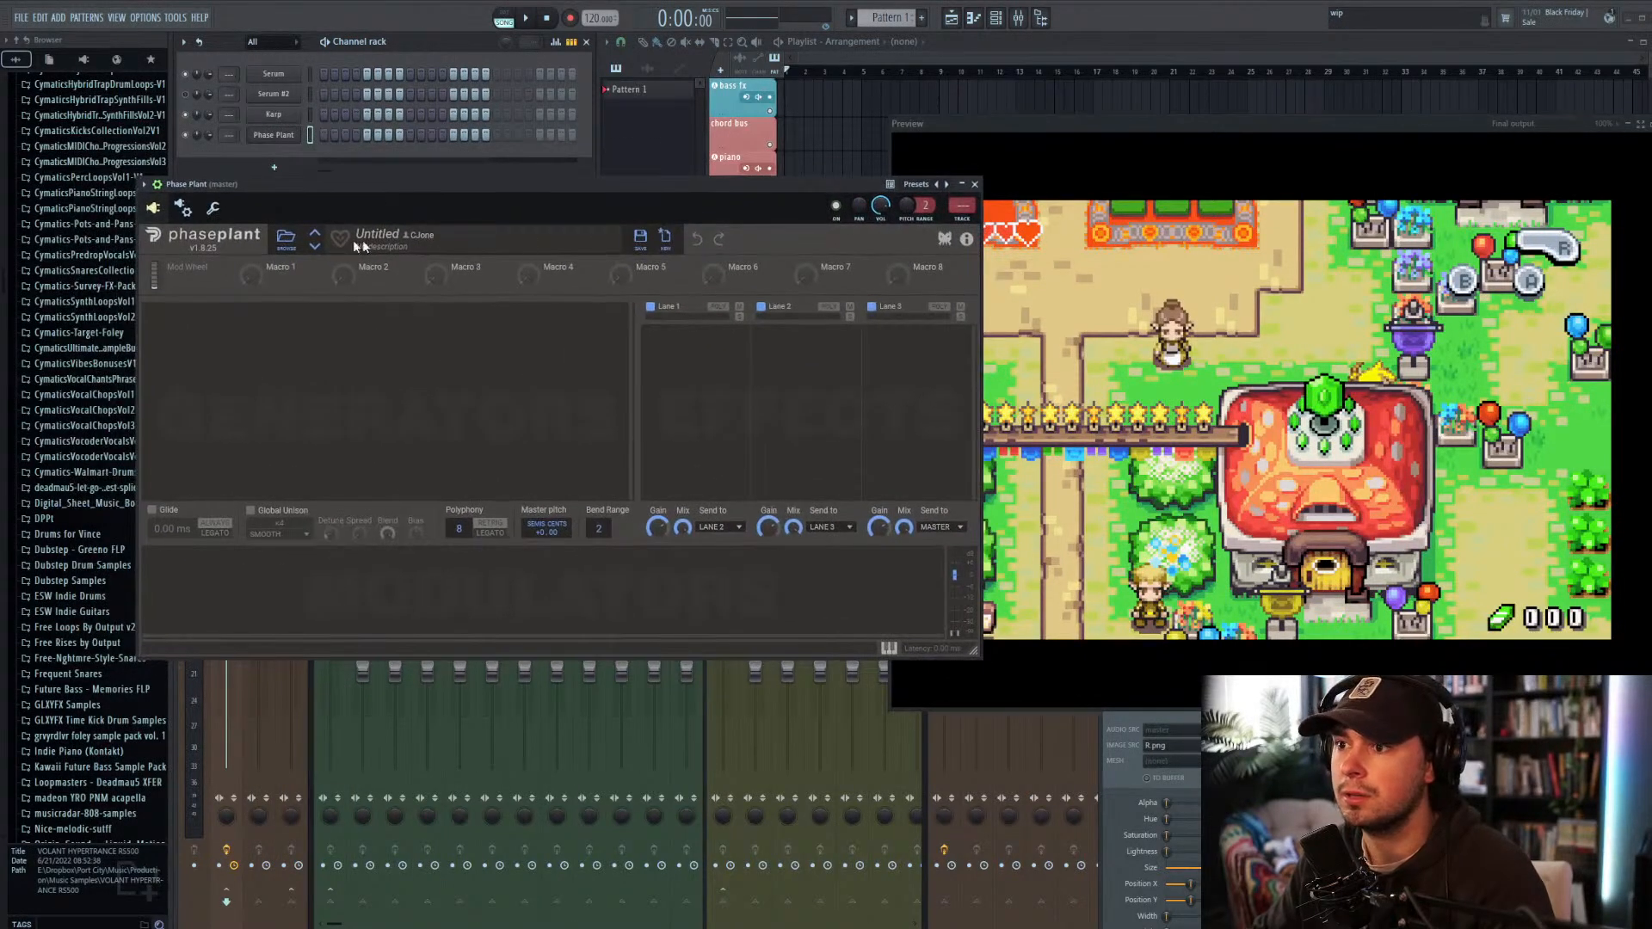
Step: Browse Phase Plant's factory Pads presets and audition 70s String Machine and Atmos Tealeaf
left_click(285, 239)
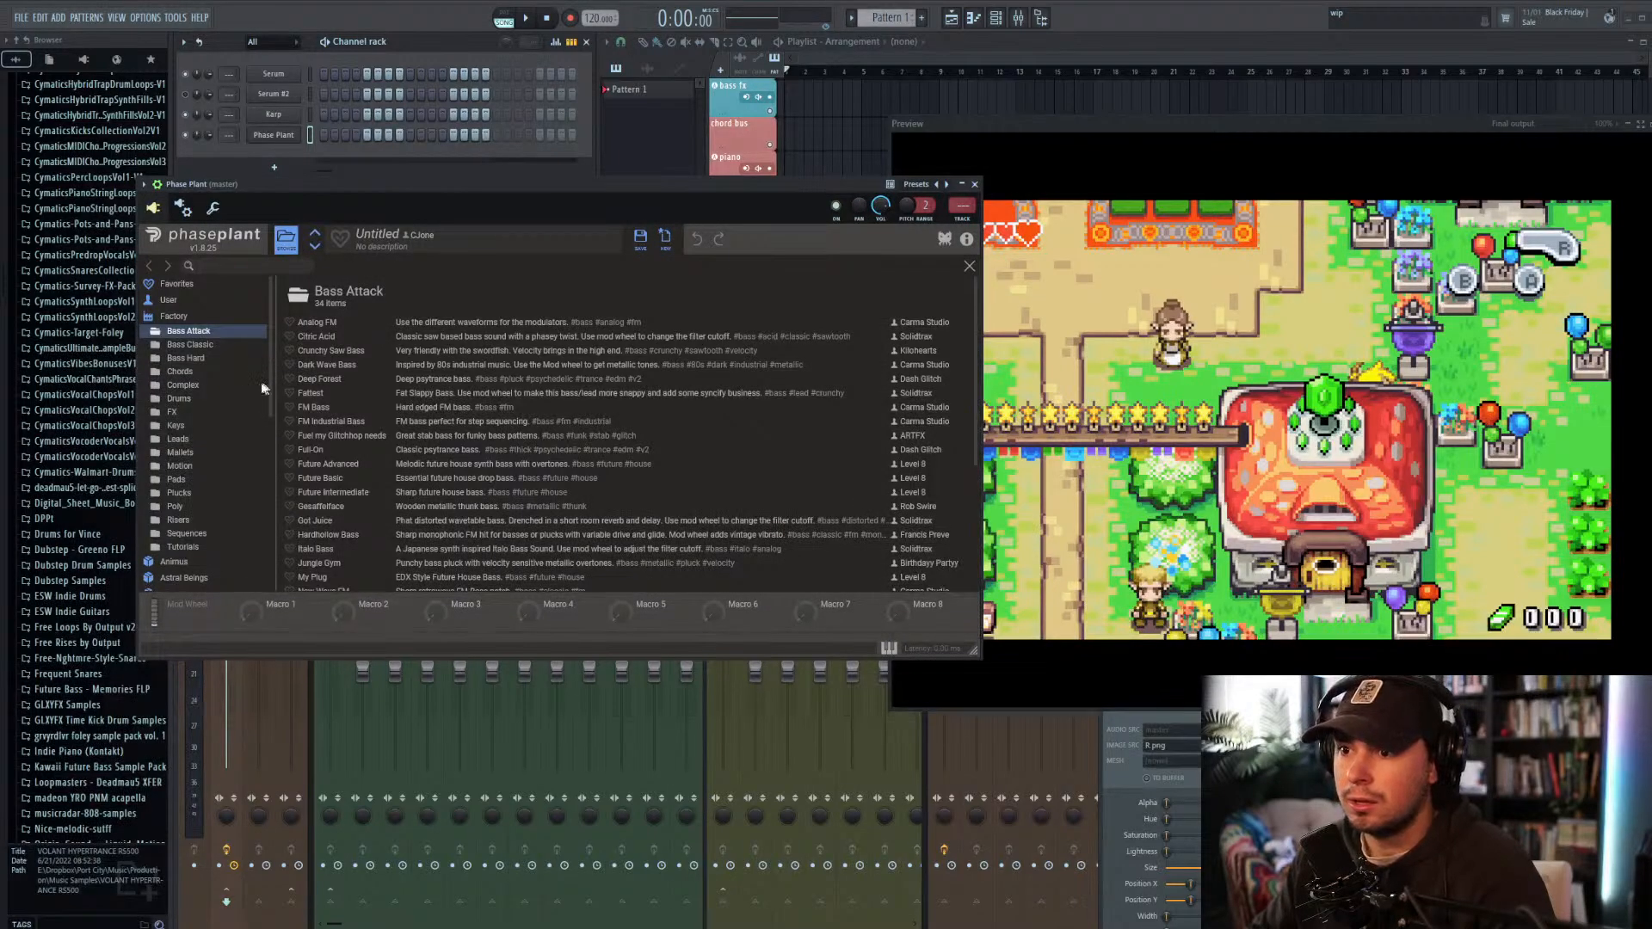
scroll(223, 349, "down", 10)
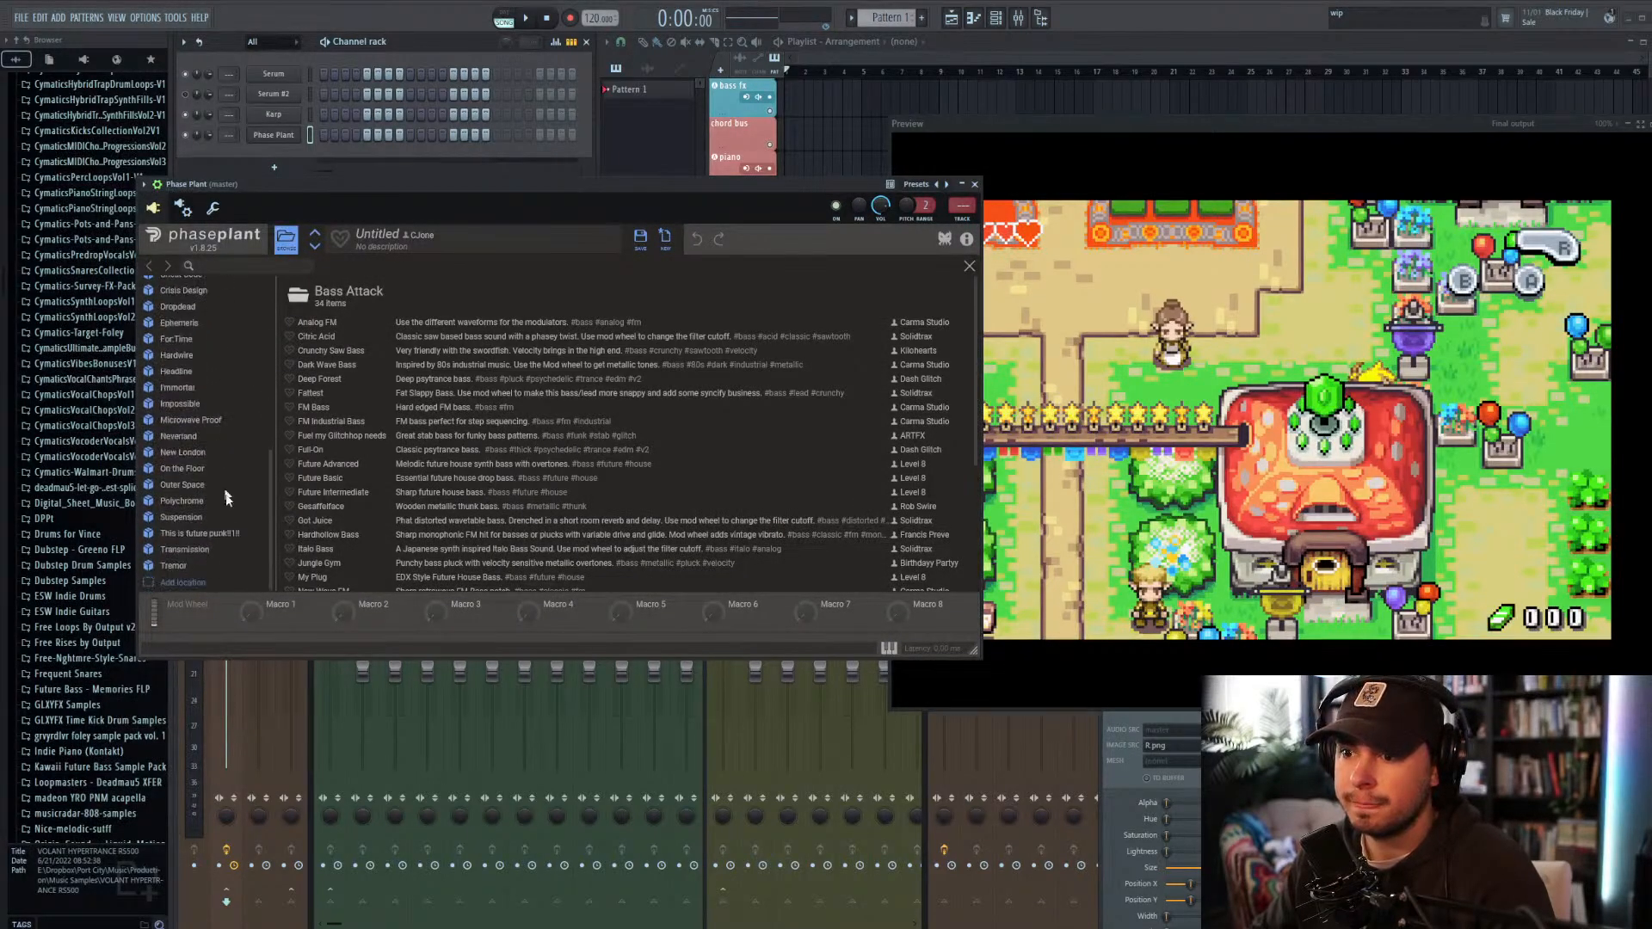
scroll(231, 526, "up", 8)
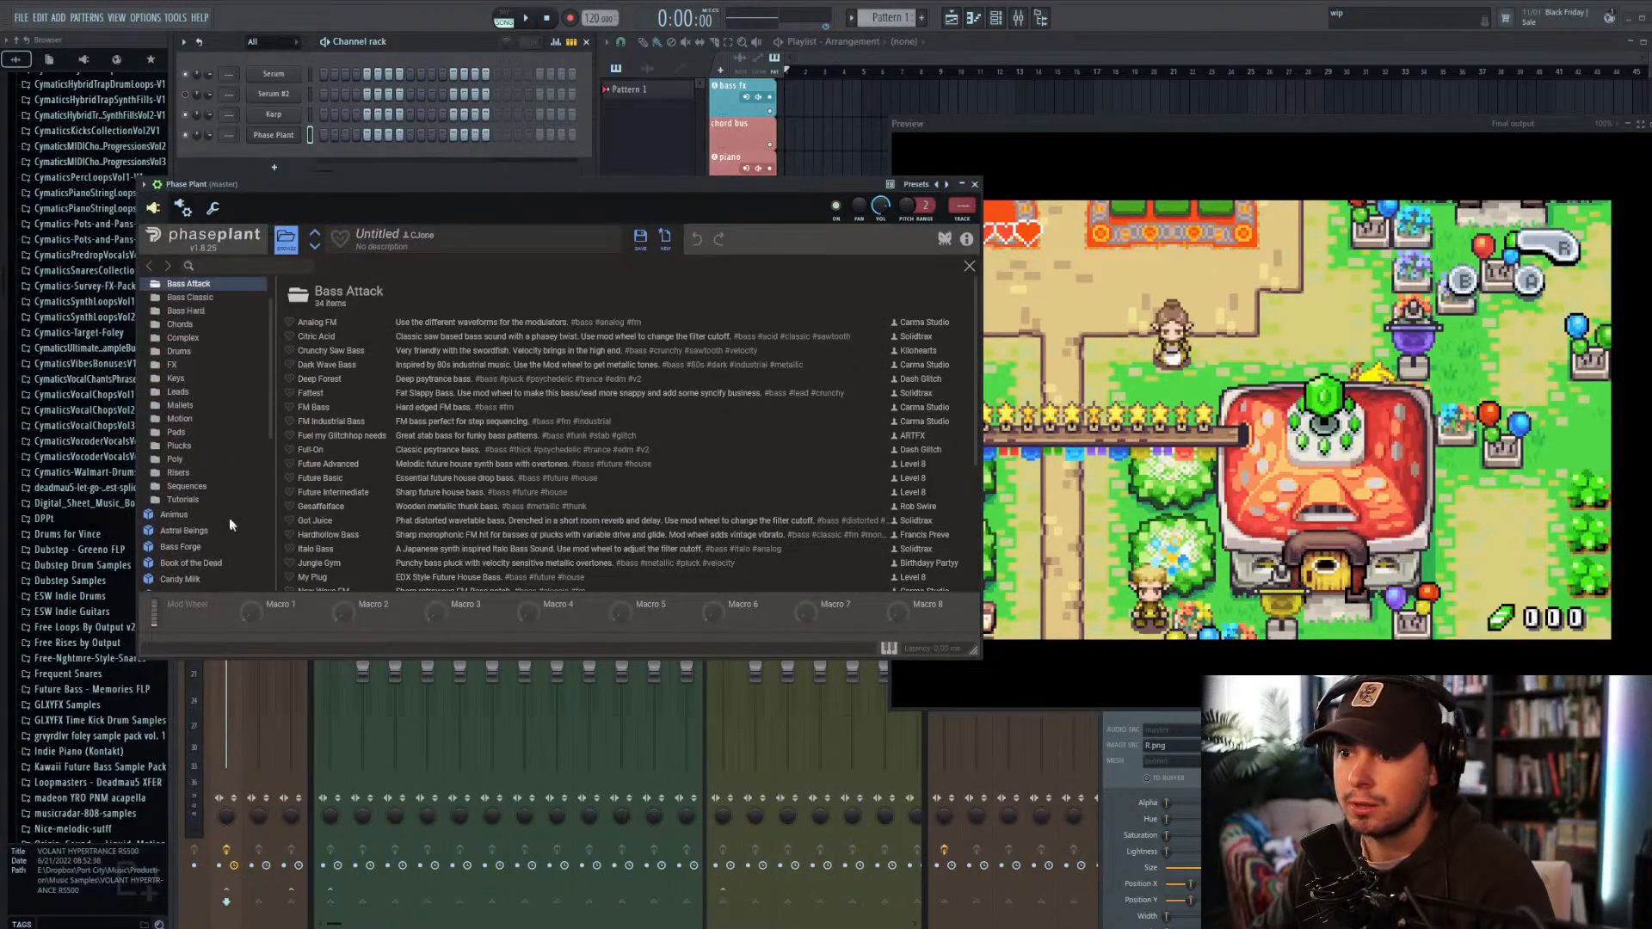
left_click(183, 431)
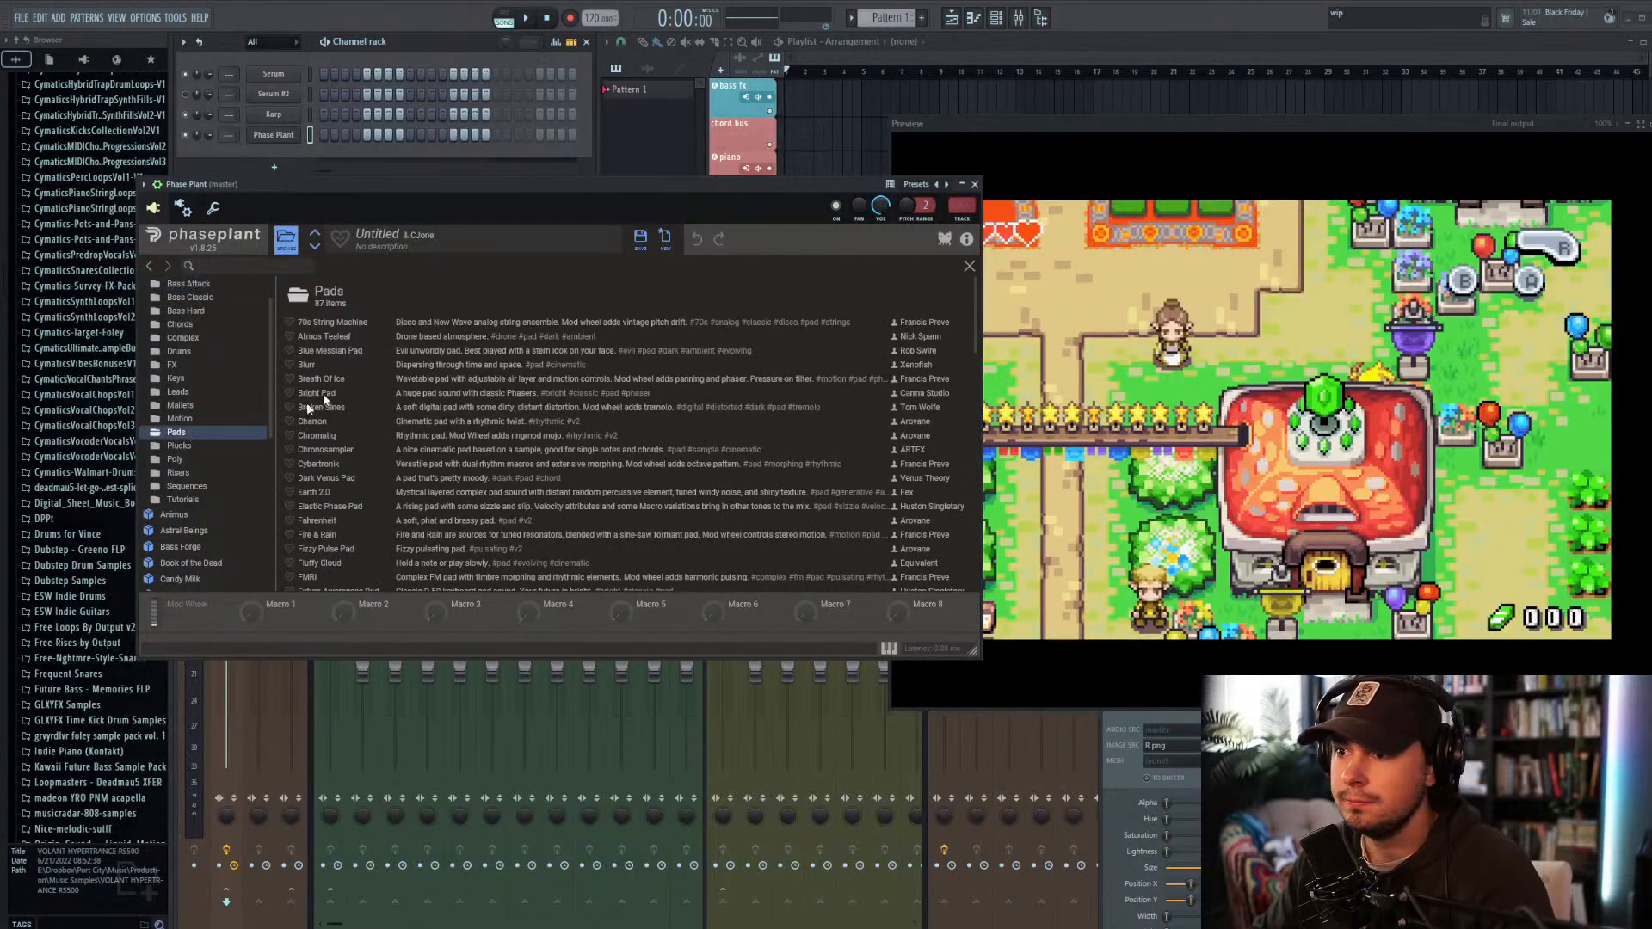
left_click(364, 322)
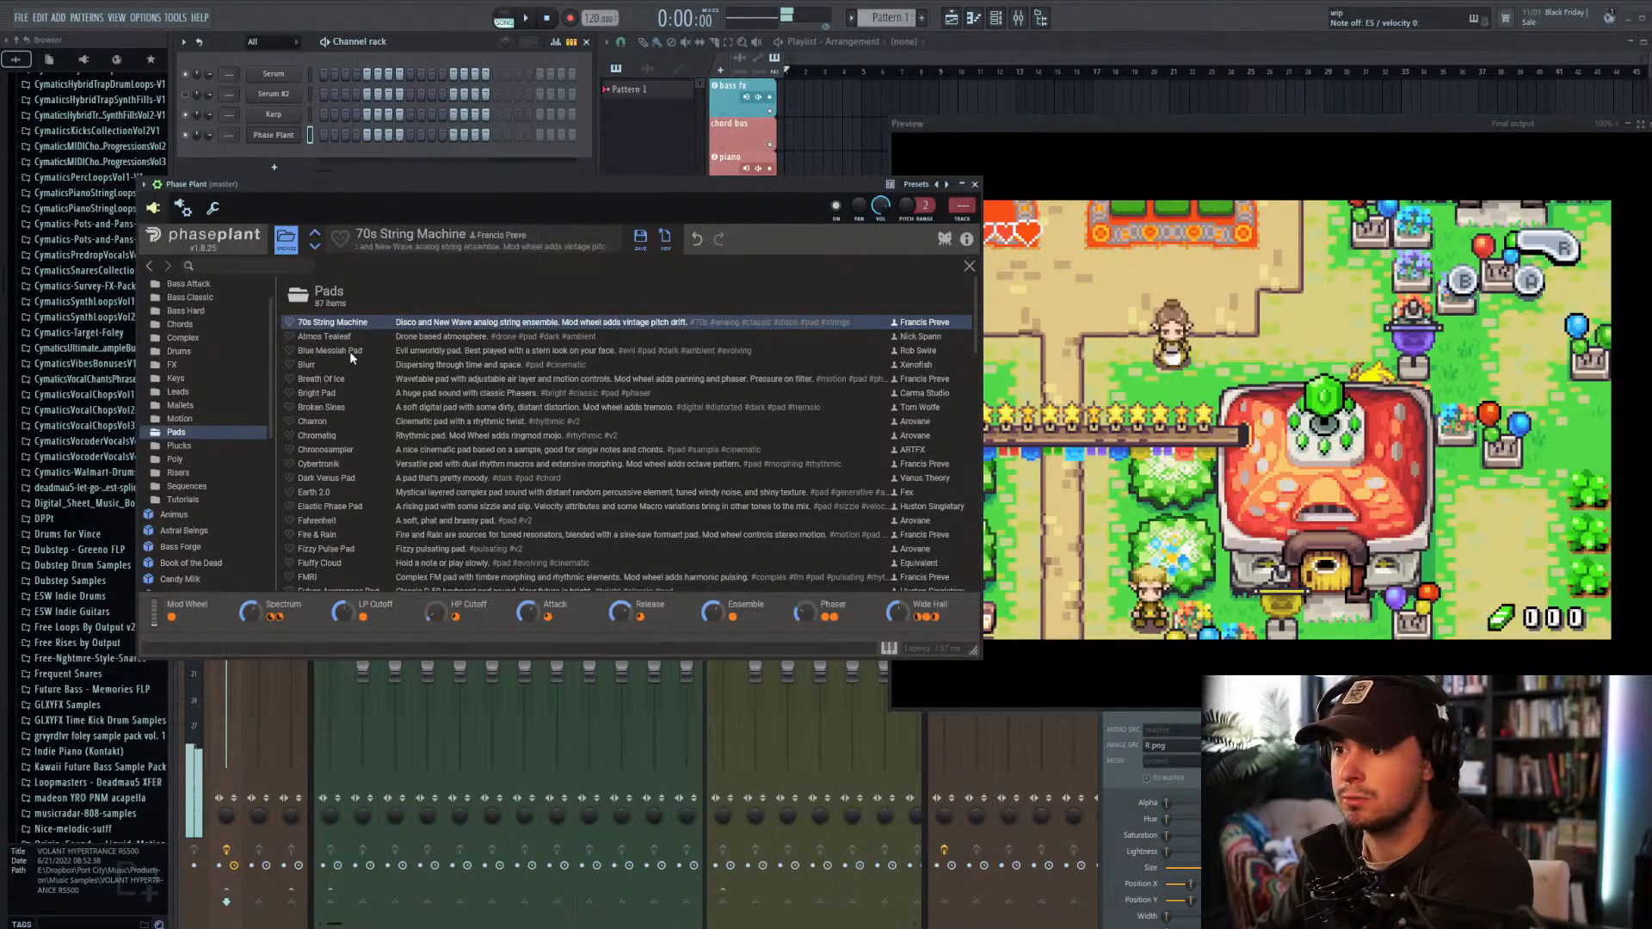
left_click(351, 336)
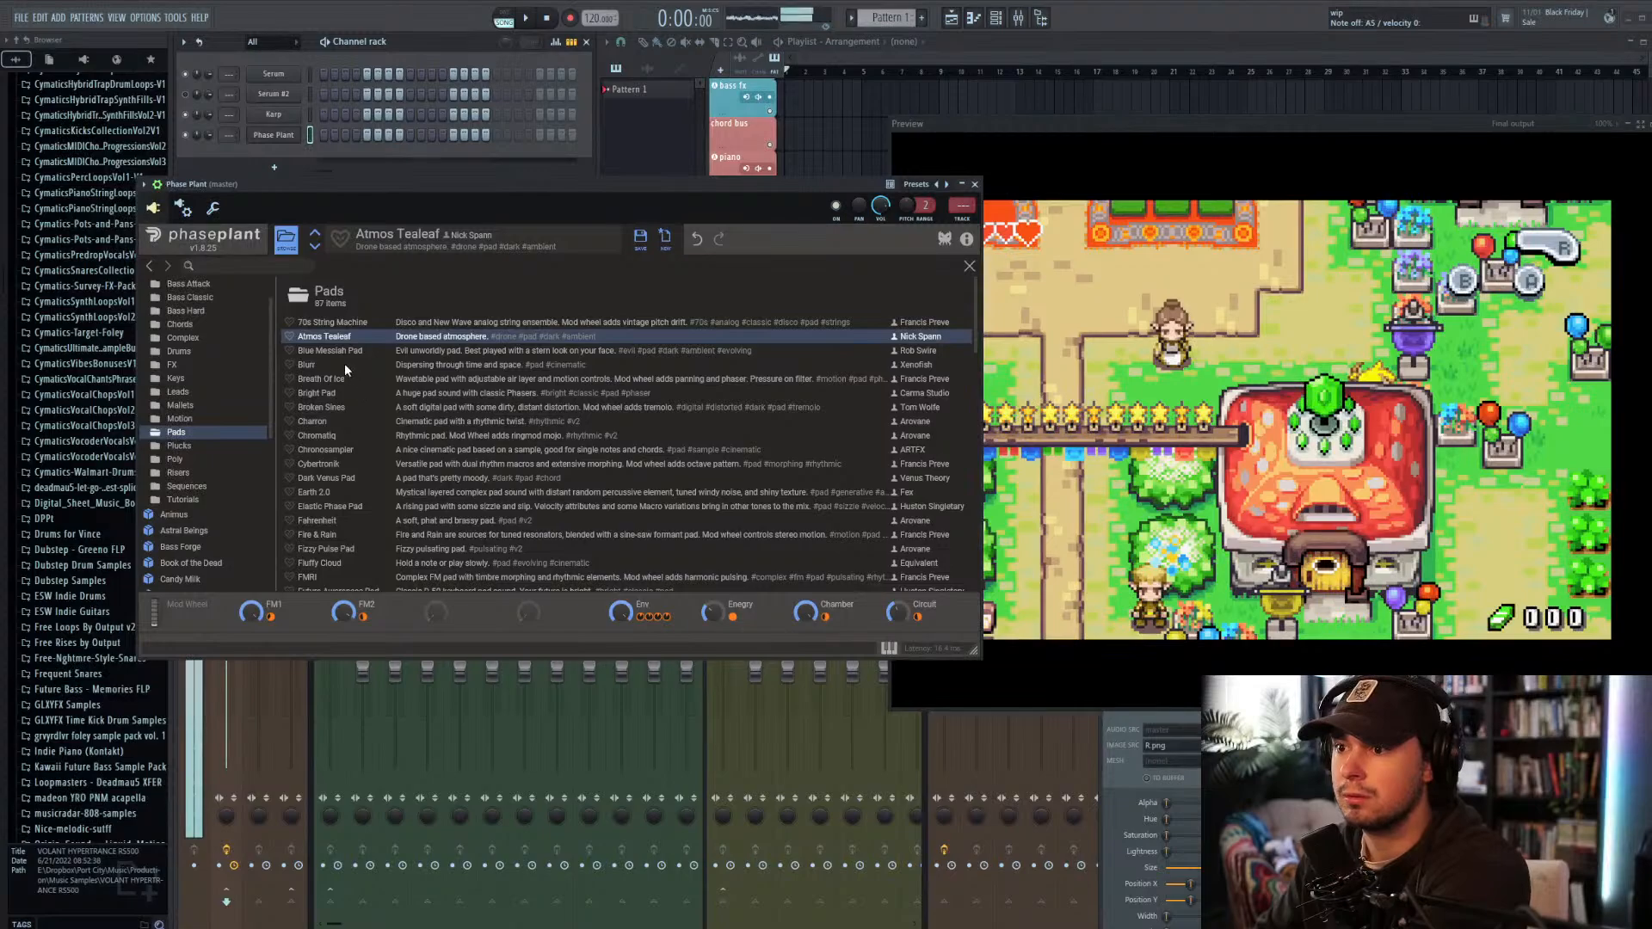
Step: Audition the Phase Plant pad presets Chromatiq, Charron, Bright Pad and Broken Sines
left_click(348, 435)
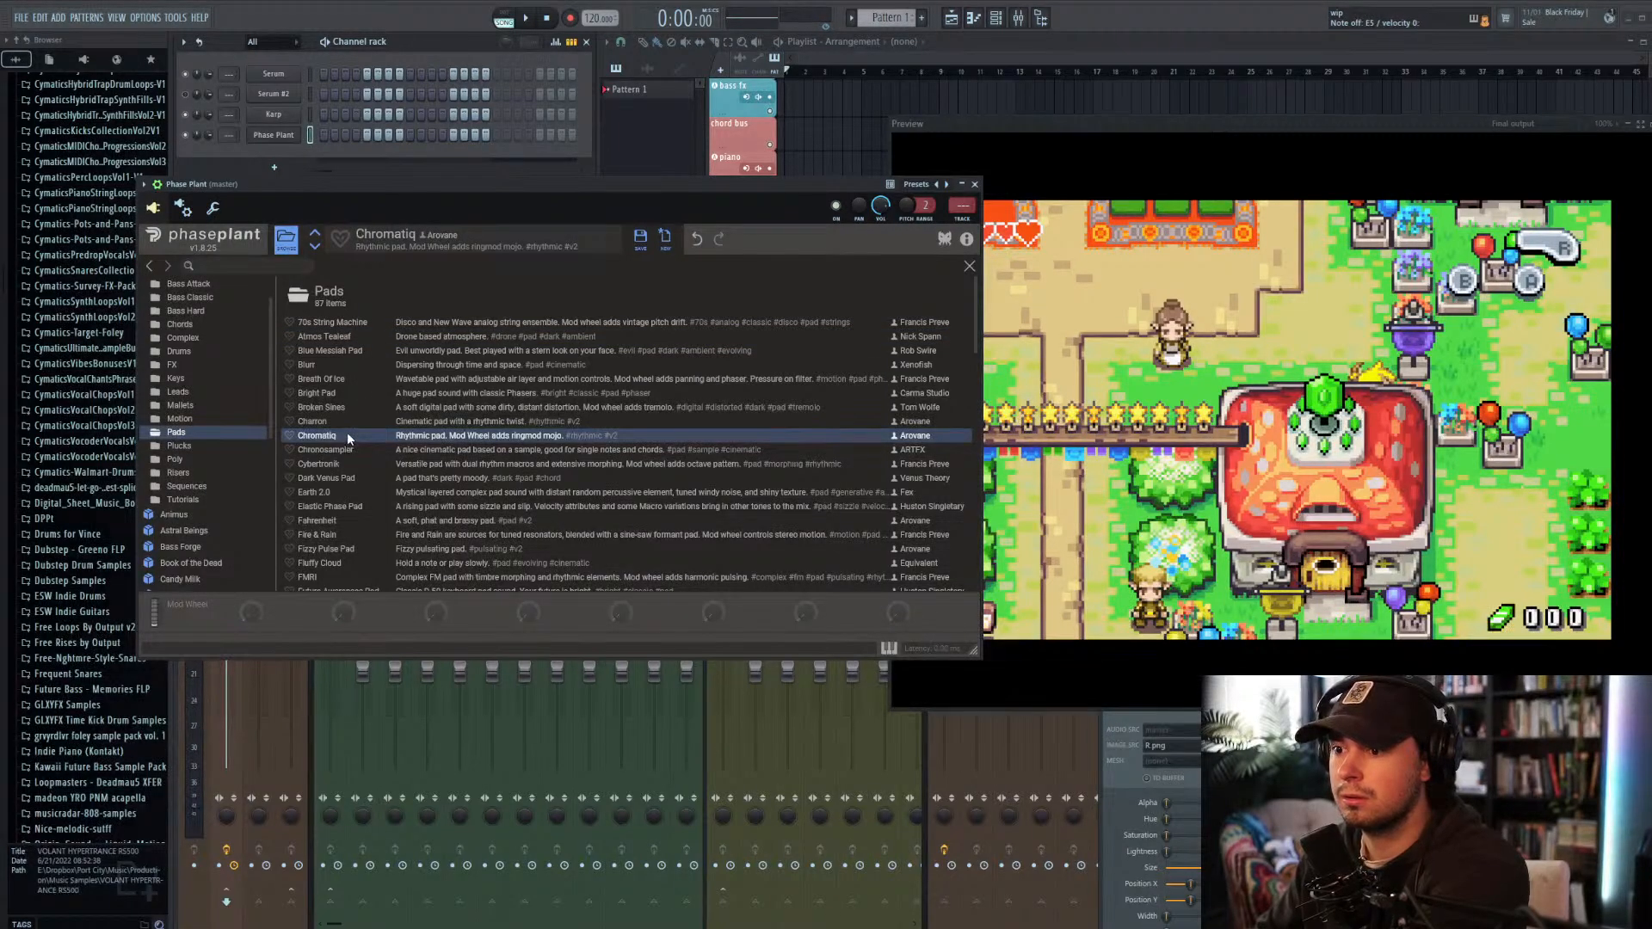
left_click(342, 421)
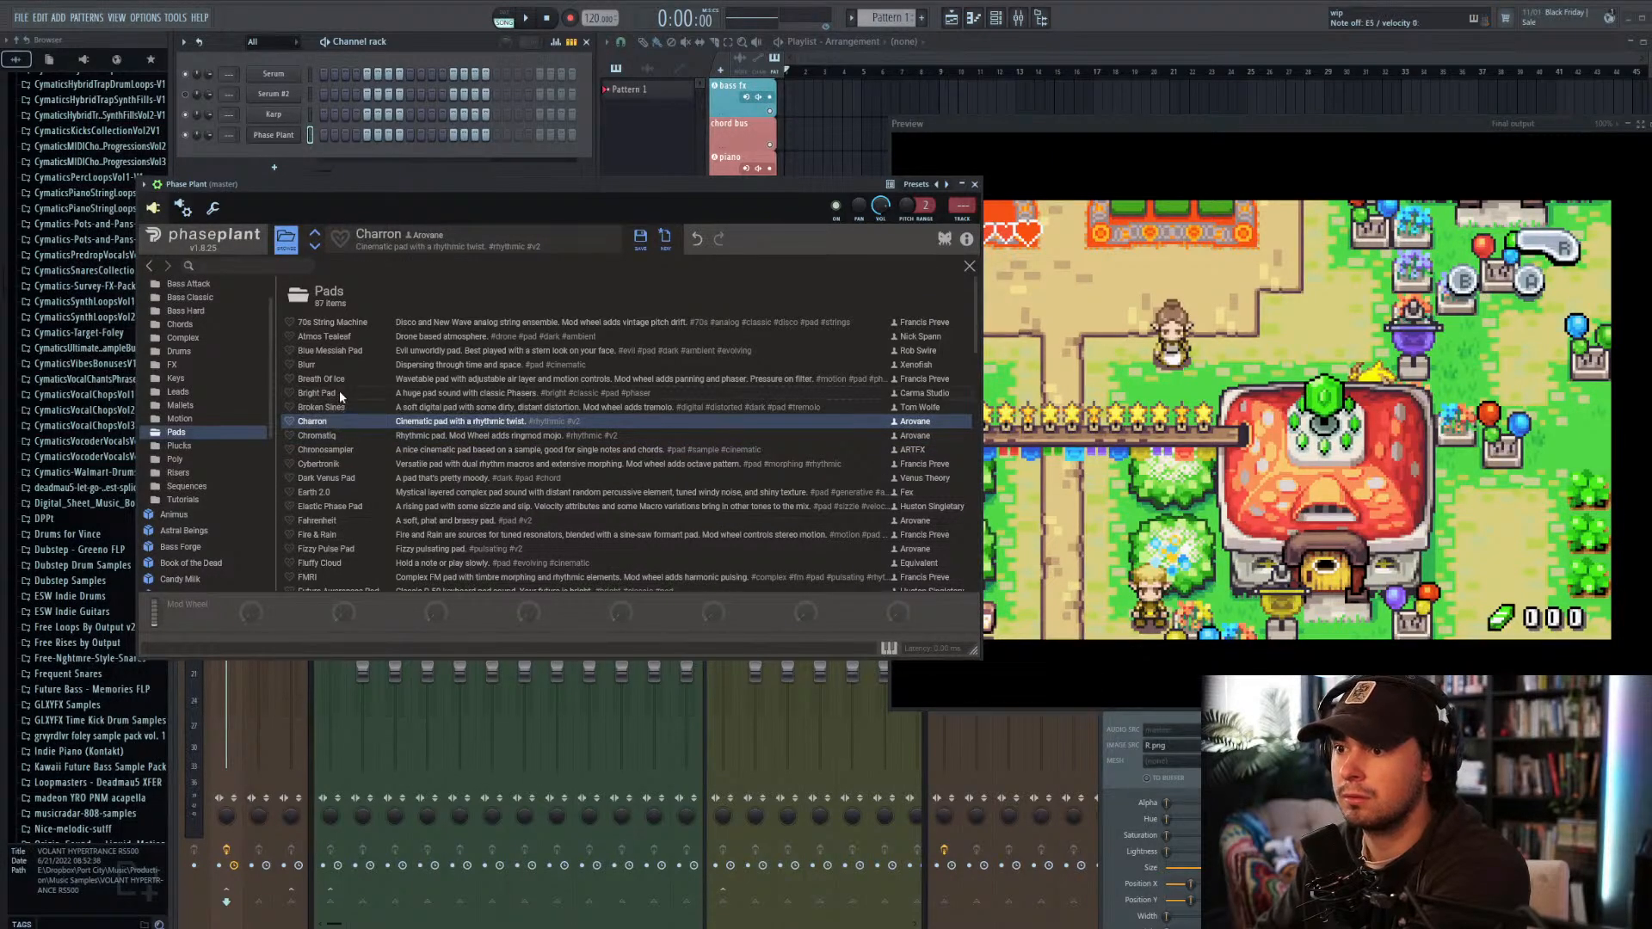
left_click(339, 394)
left_click(342, 407)
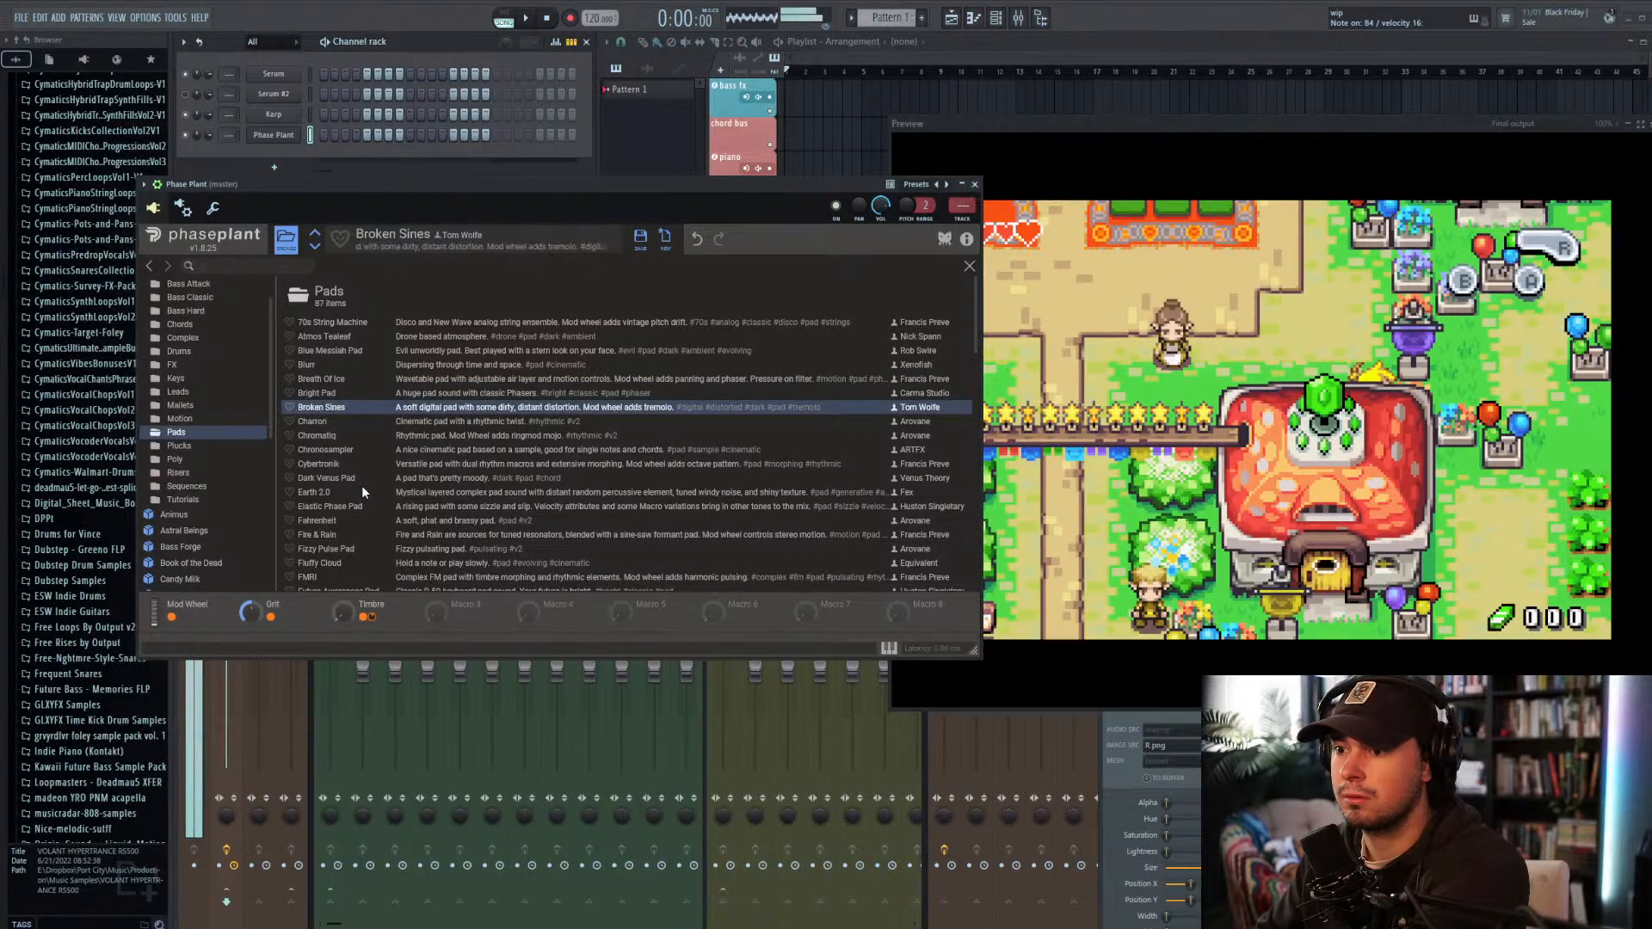
Step: Audition the Phase Plant pad presets Fluffy Cloud, Indfrnt and Kanon
scroll(362, 485, "down", 1)
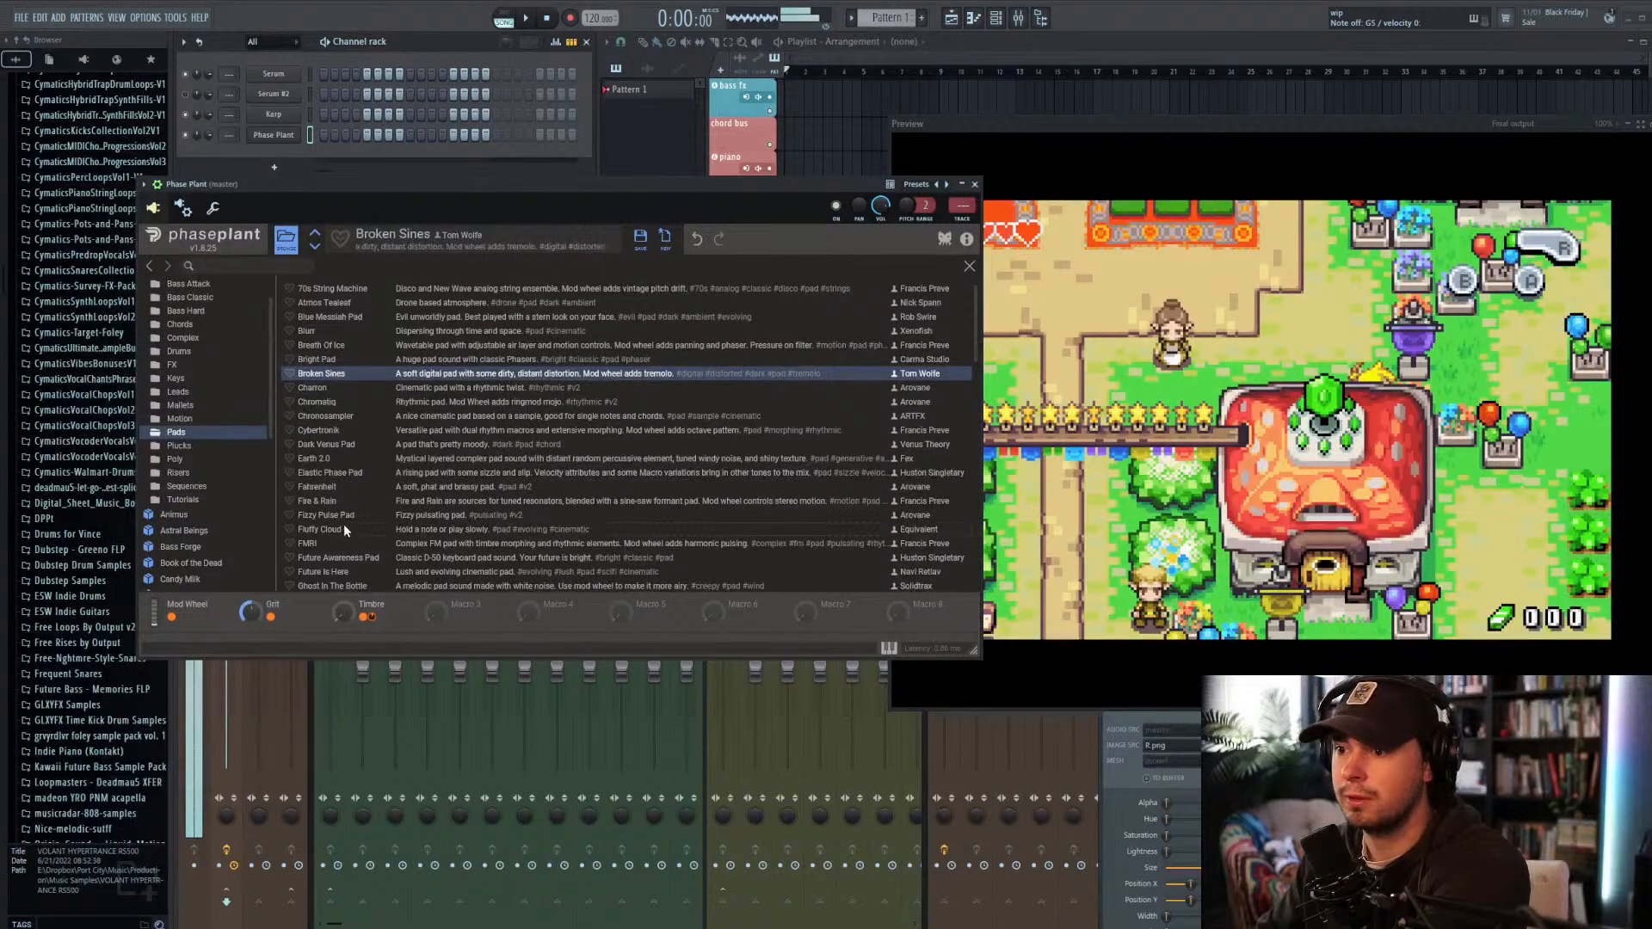
left_click(344, 528)
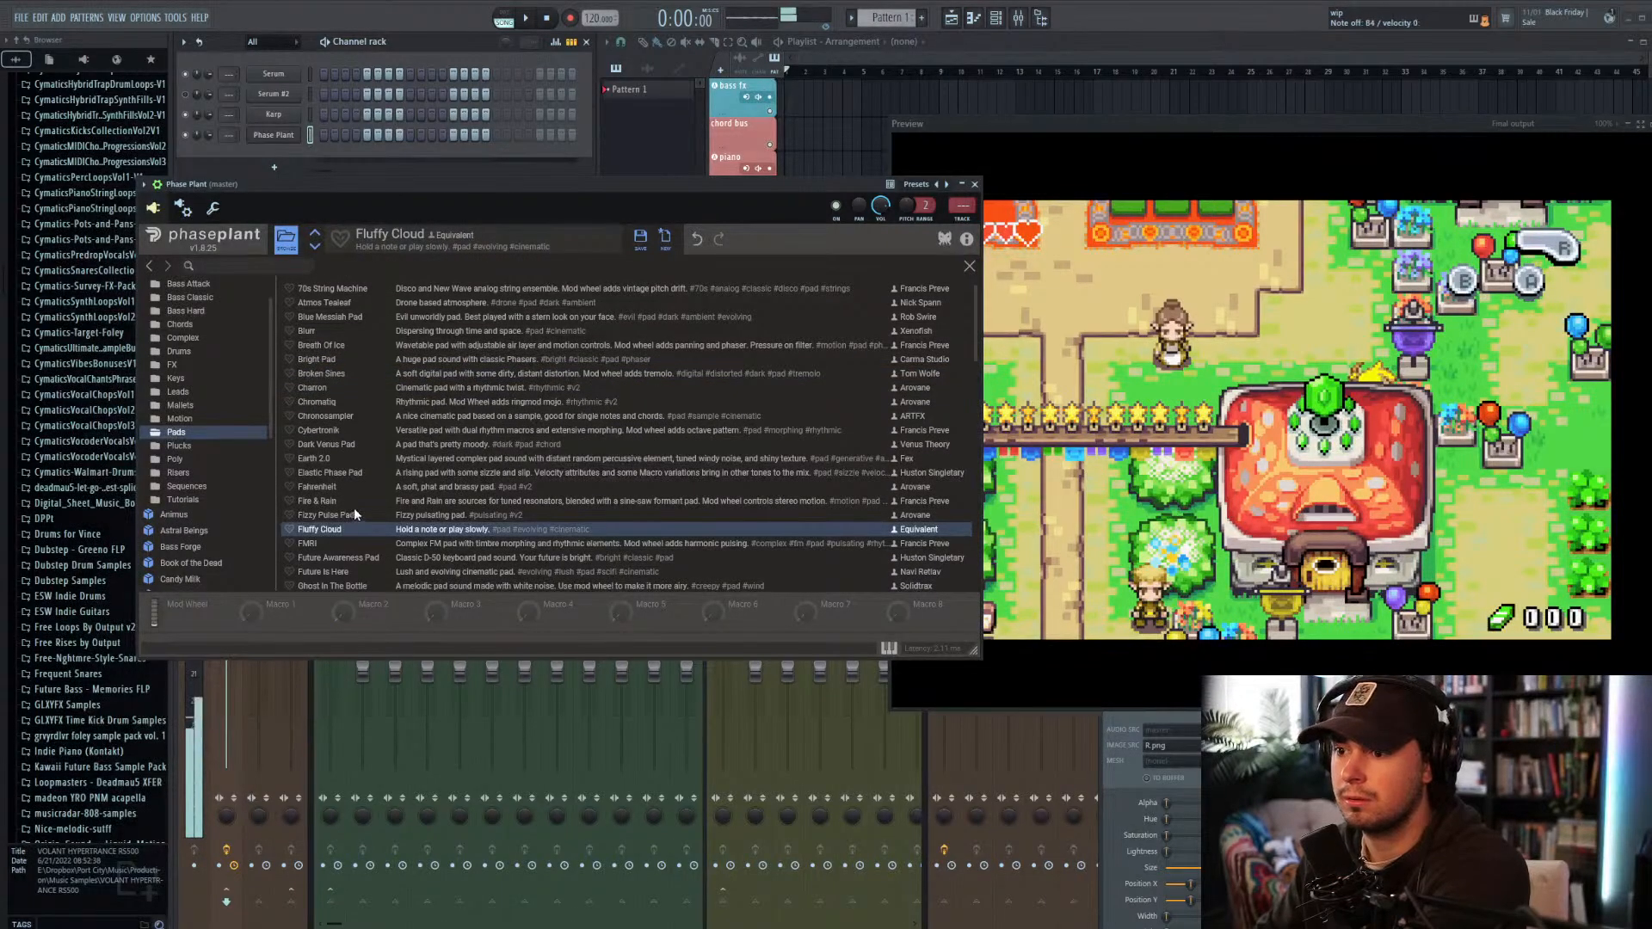
scroll(354, 507, "down", 3)
scroll(359, 475, "down", 3)
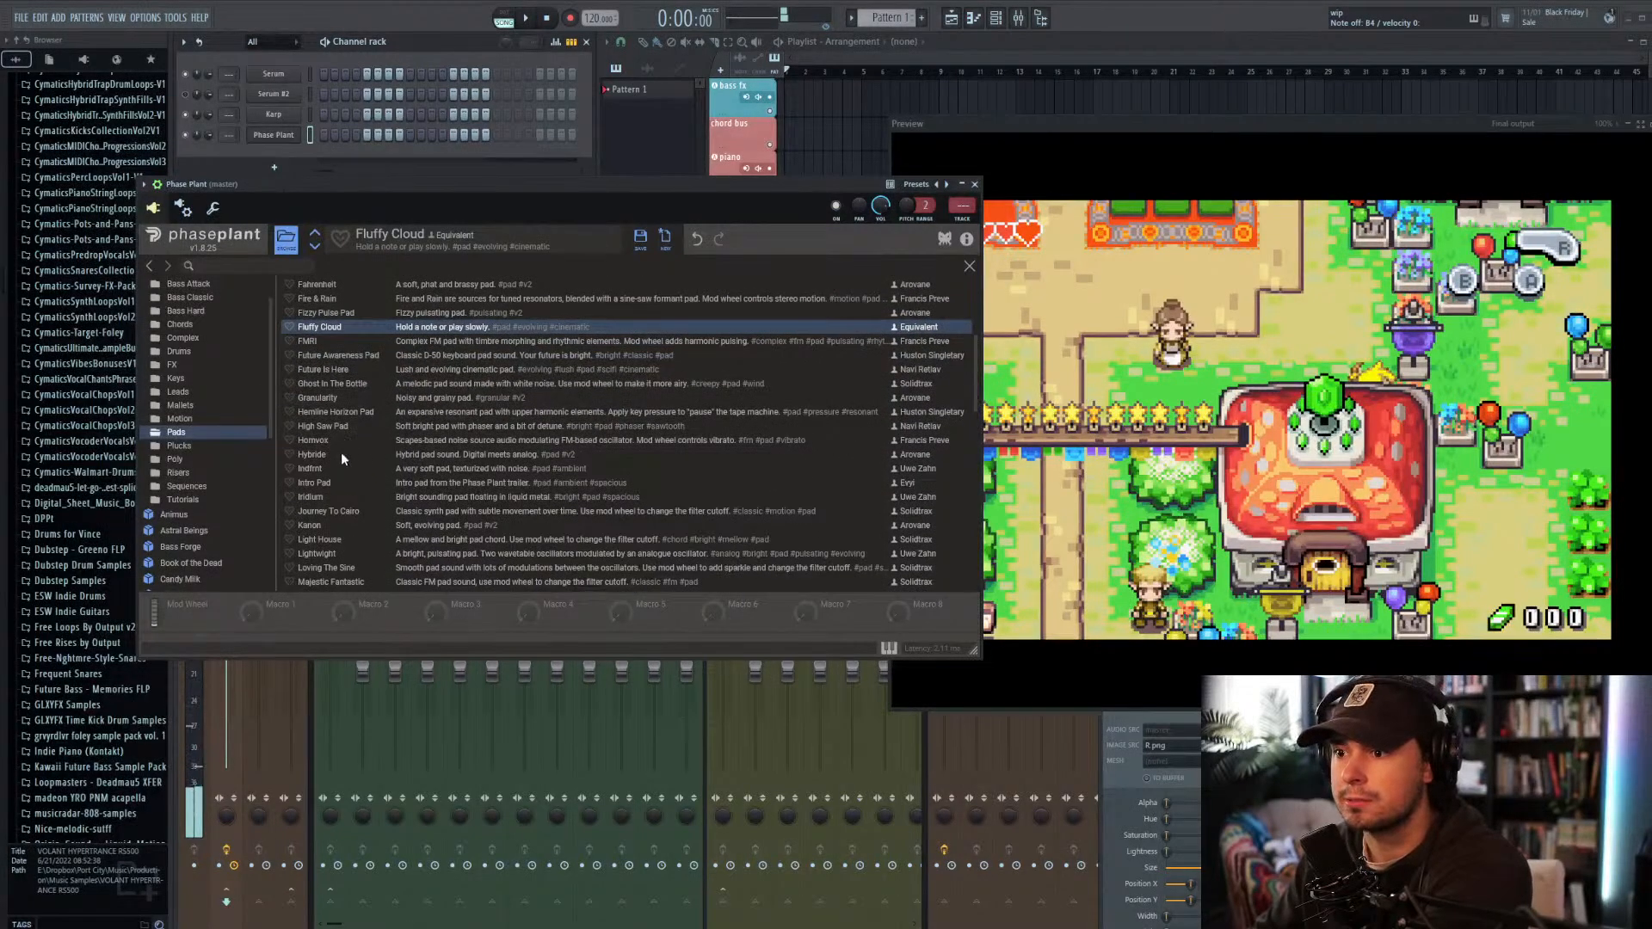
left_click(350, 468)
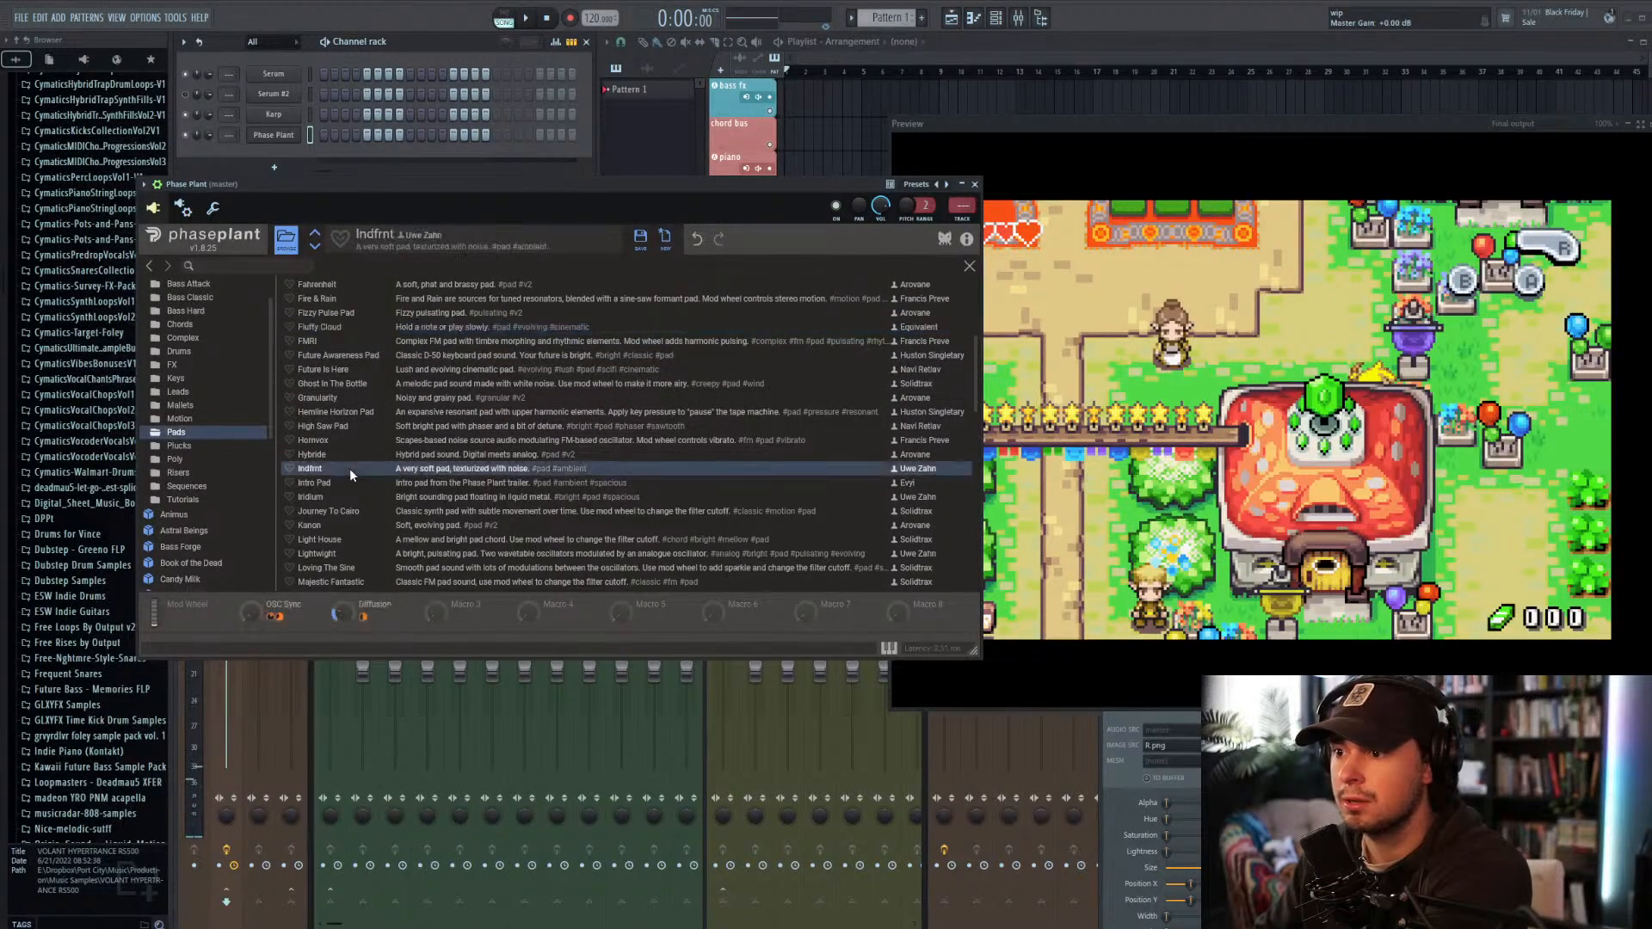
scroll(349, 468, "down", 2)
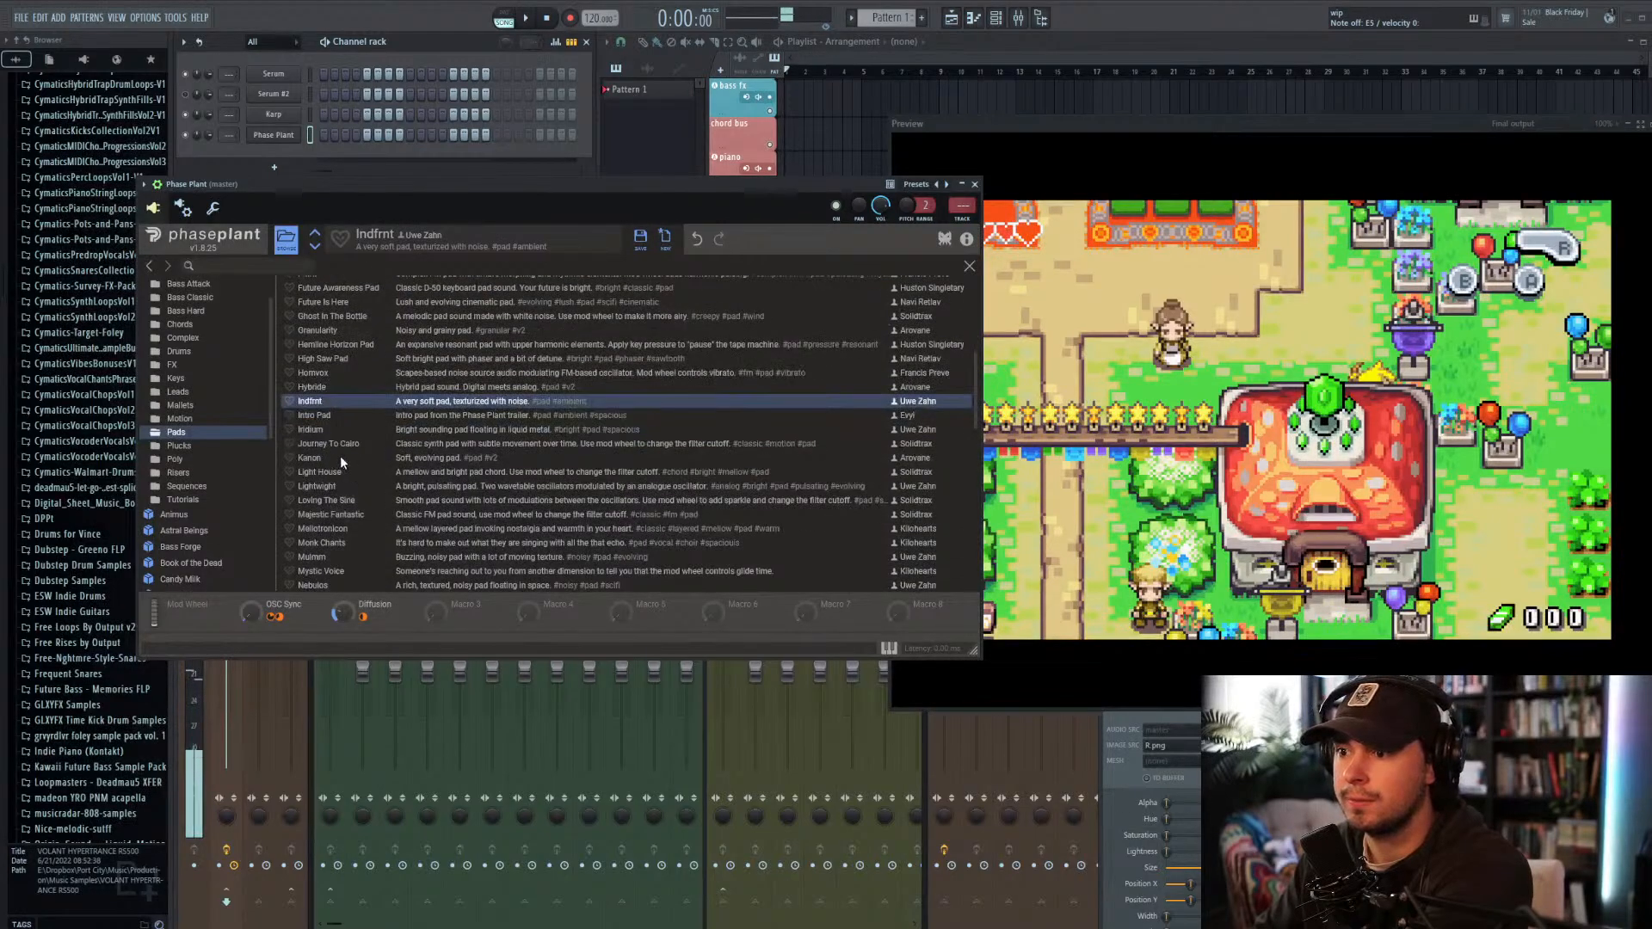
left_click(339, 457)
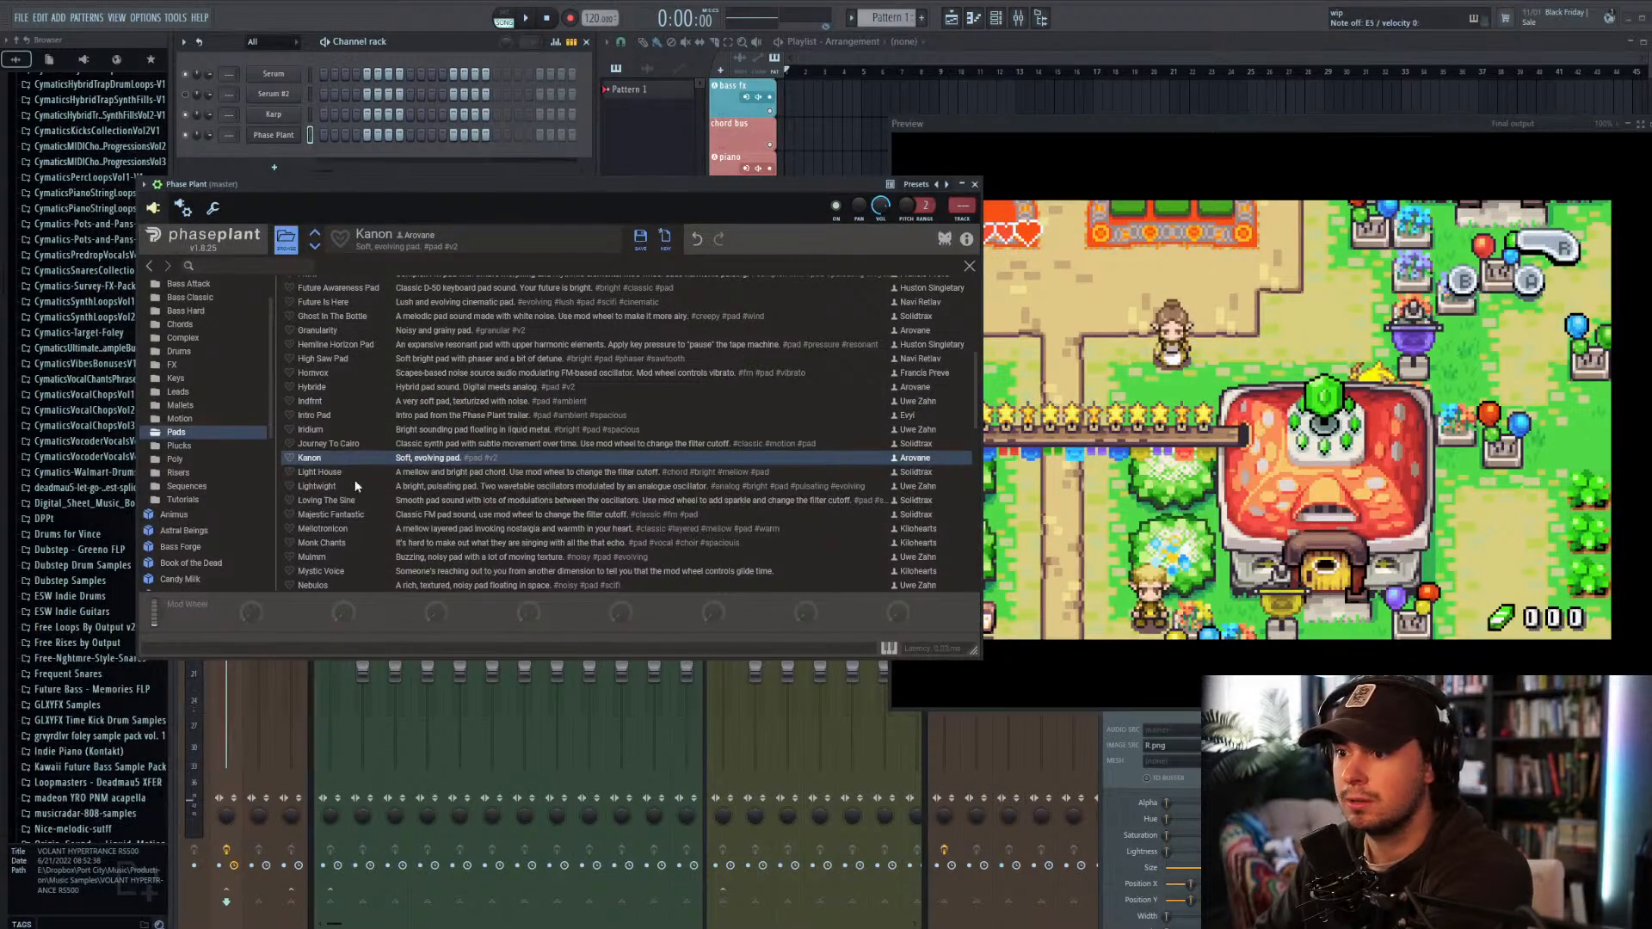
Step: Continue through the Pads preset list and audition Orchestral Pad and Poly Glider
scroll(360, 483, "down", 2)
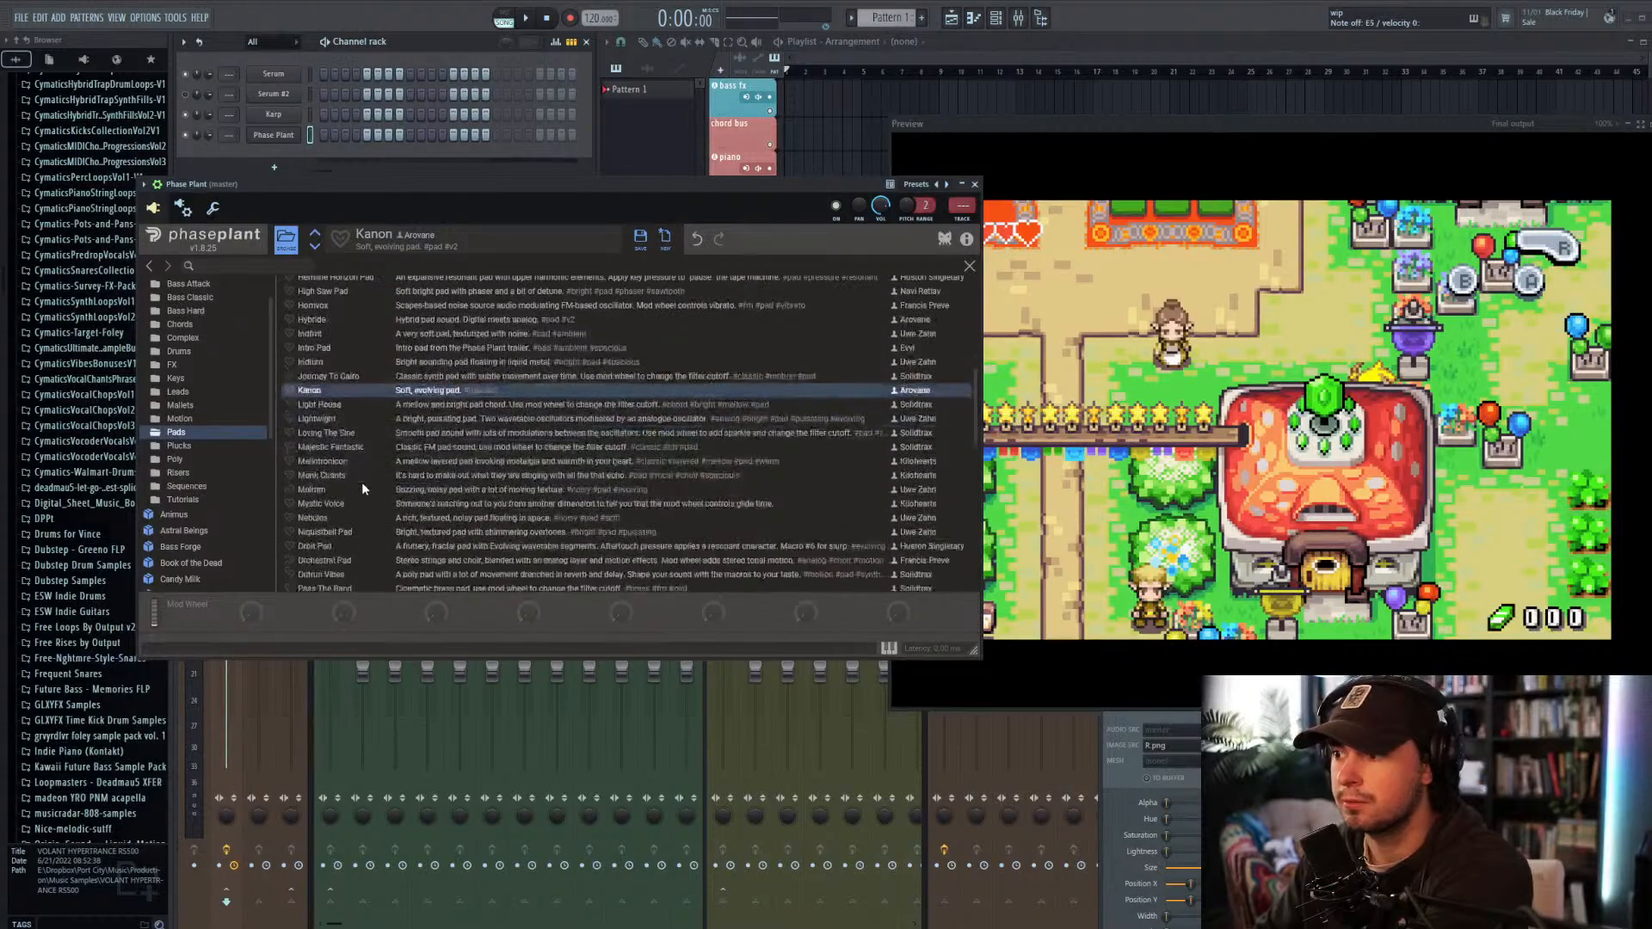
double_click(328, 391)
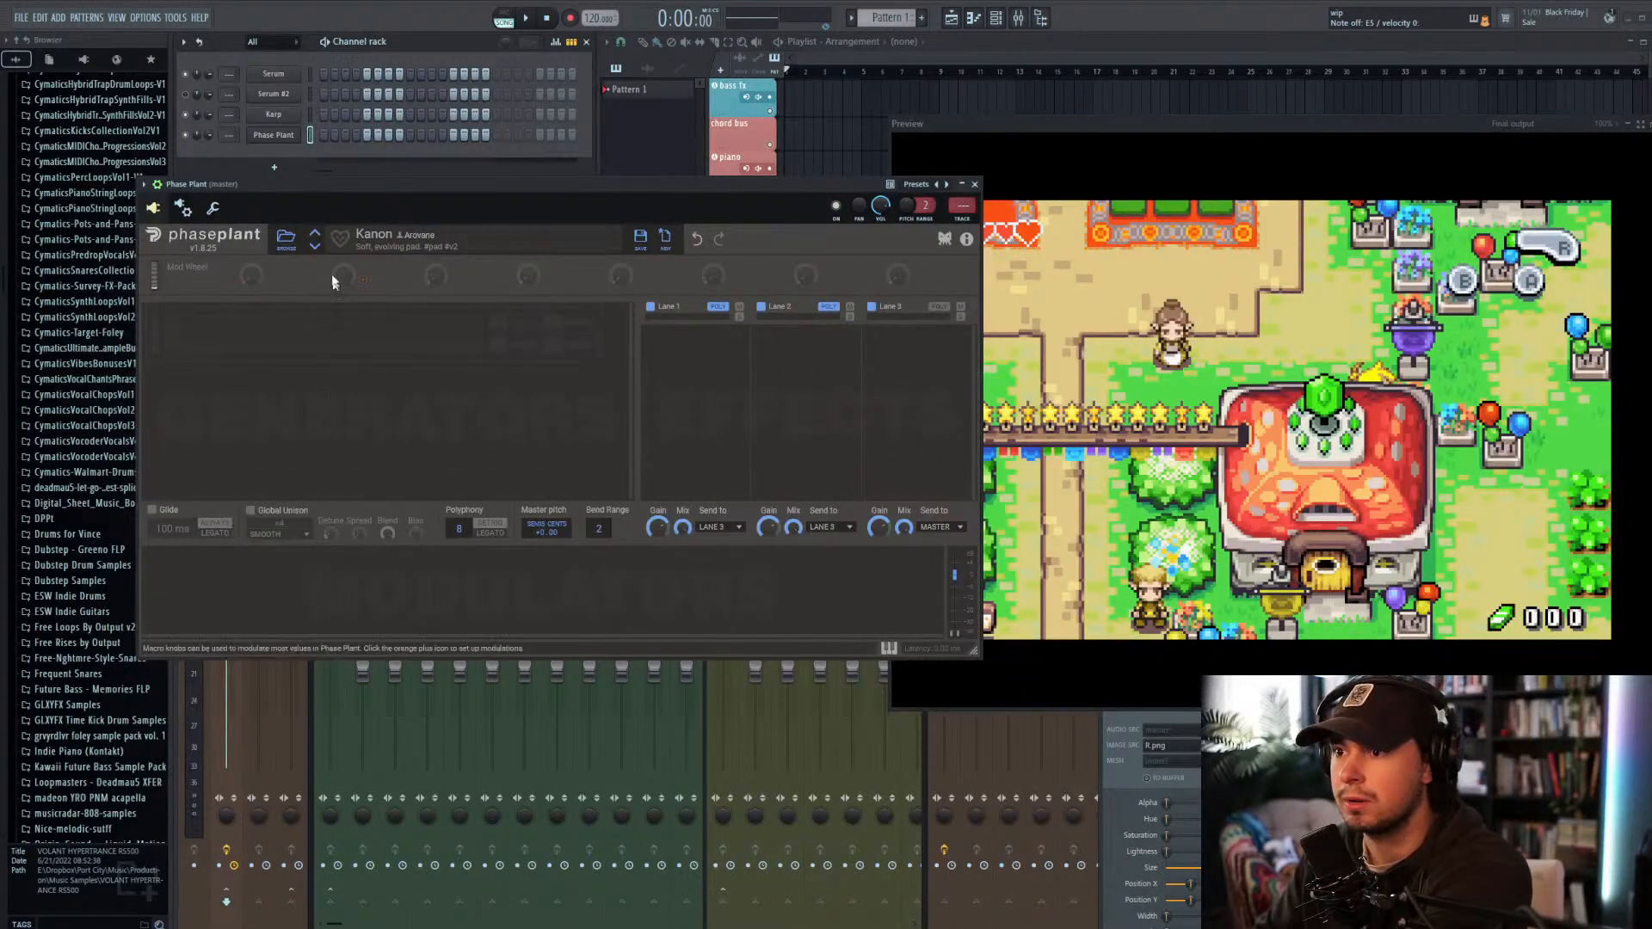
left_click(286, 240)
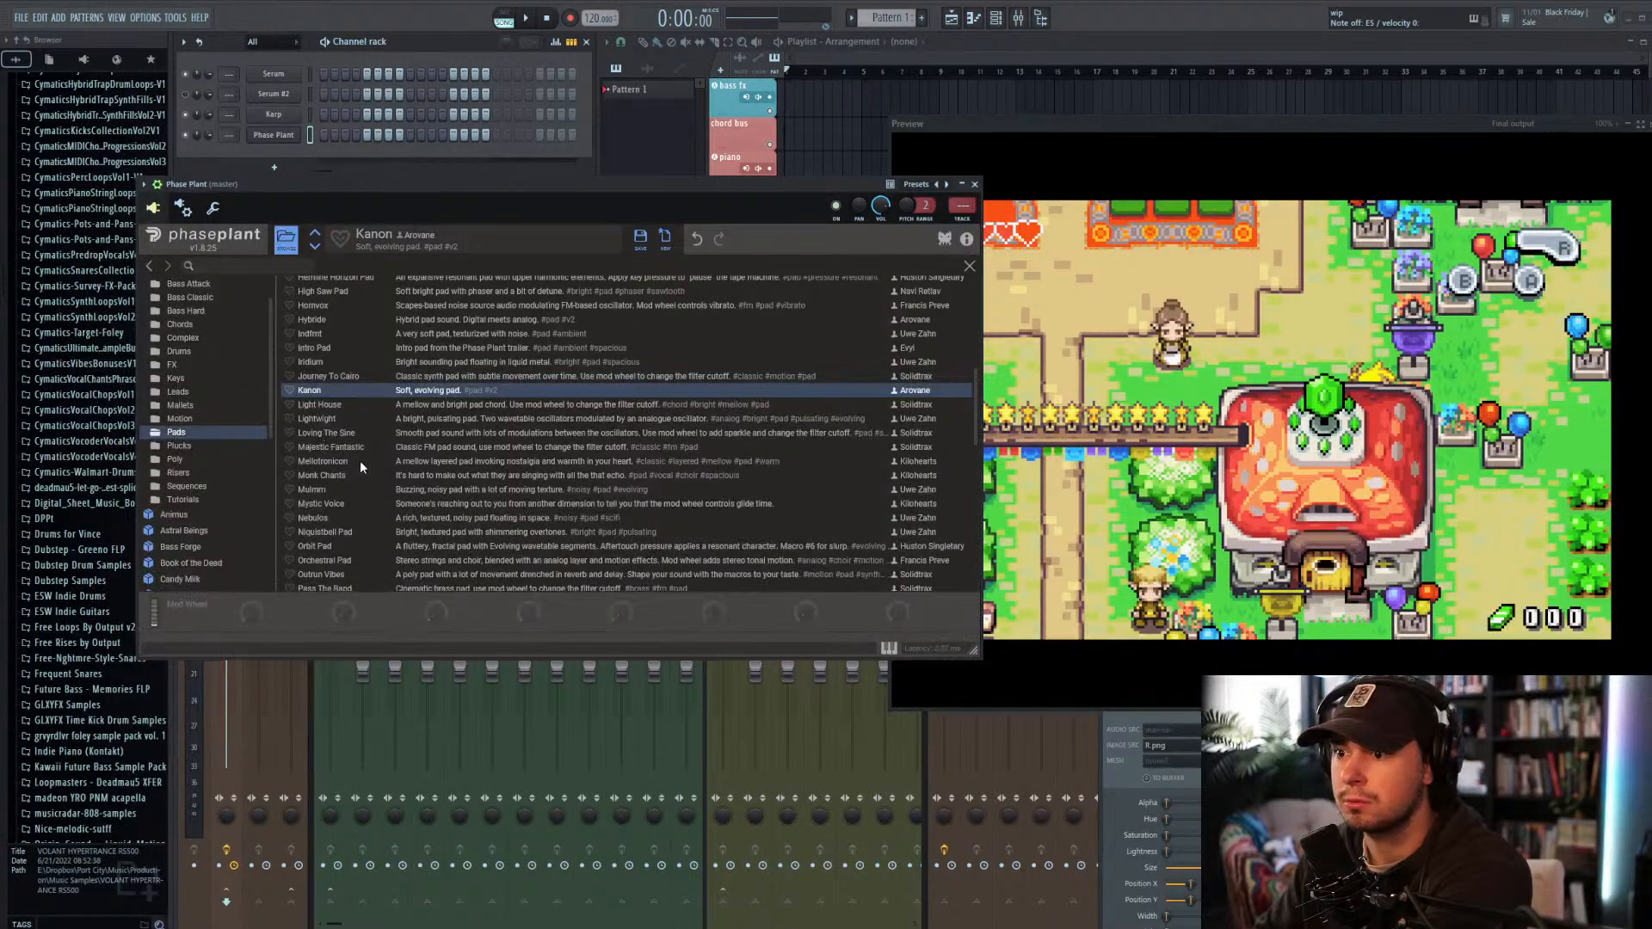
scroll(360, 461, "down", 1)
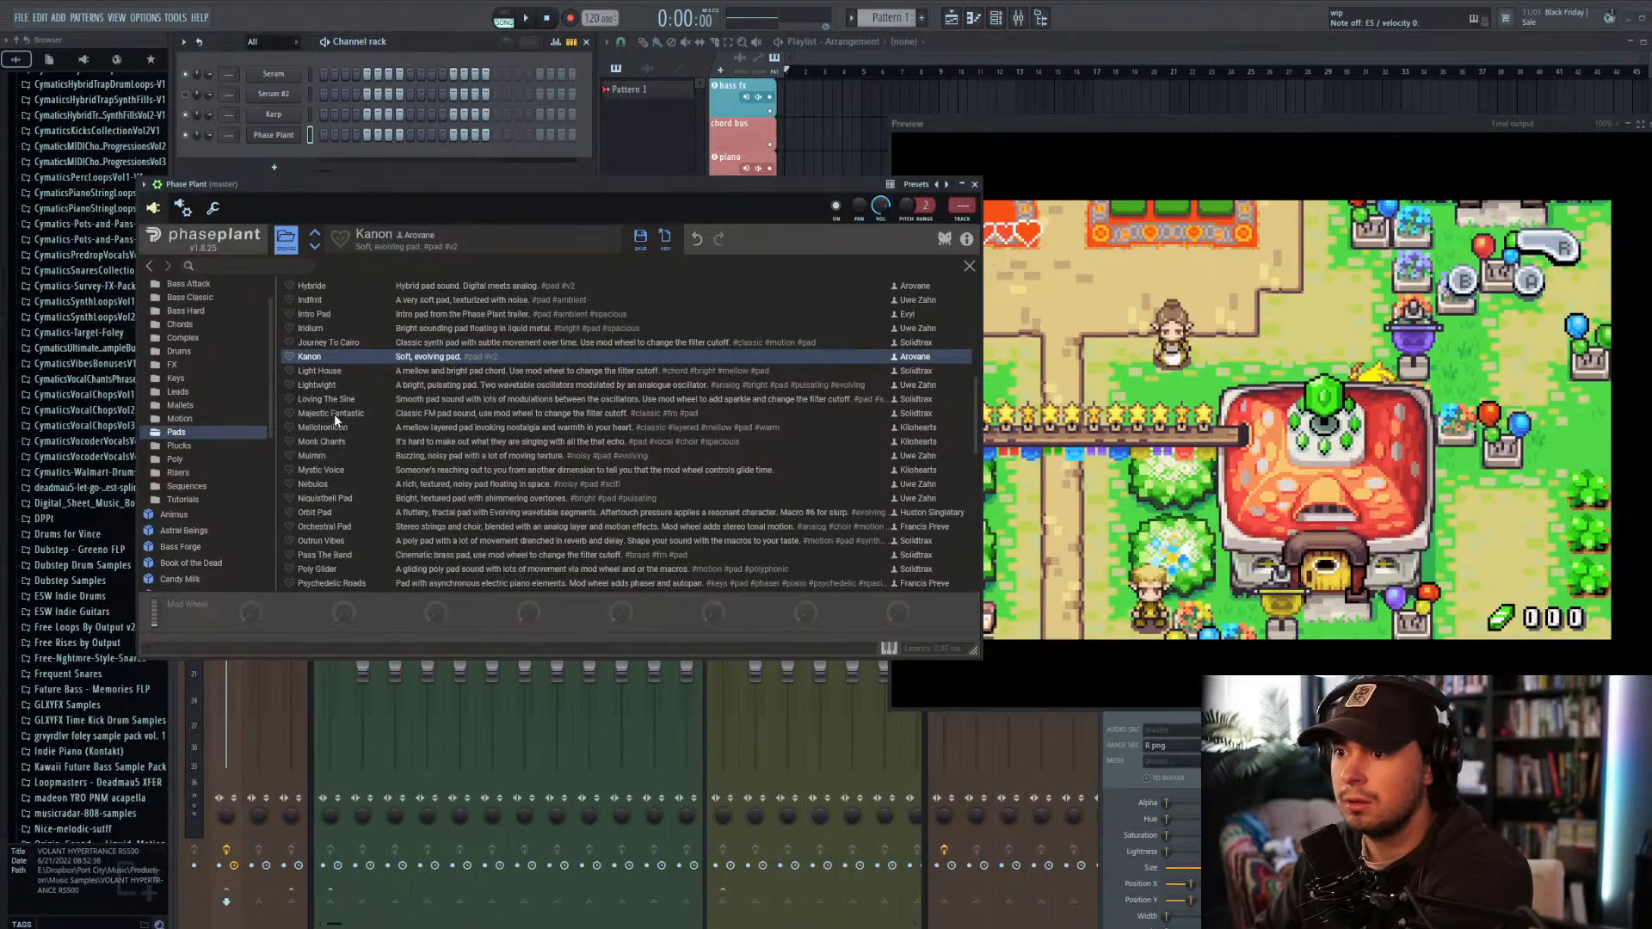
left_click(344, 523)
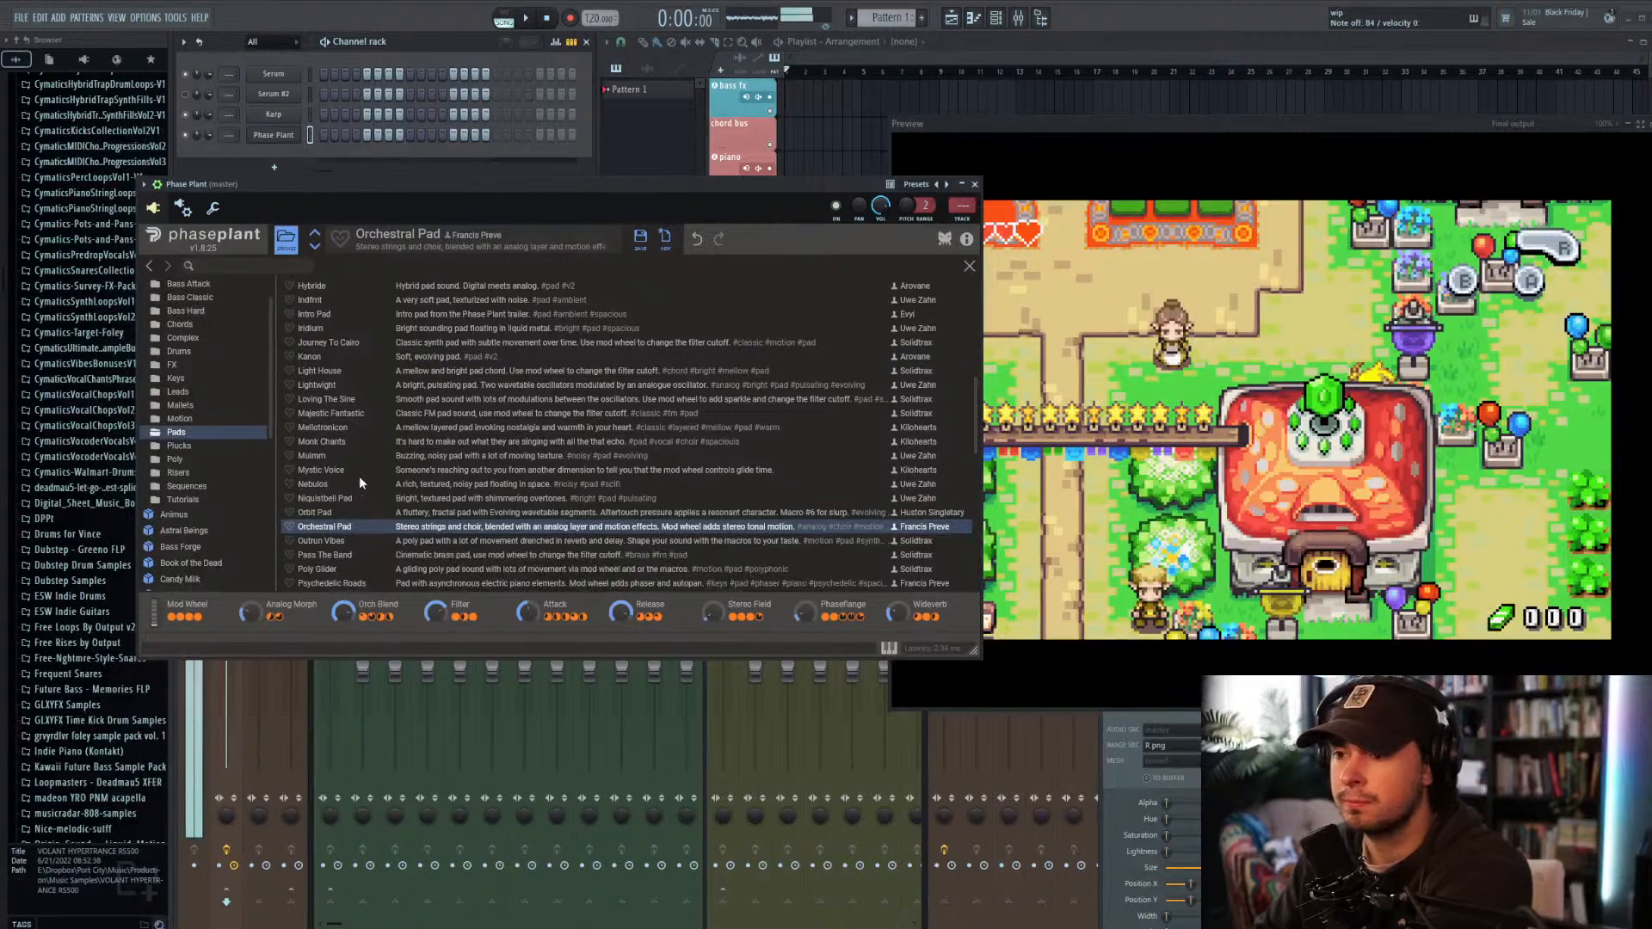
scroll(360, 484, "down", 3)
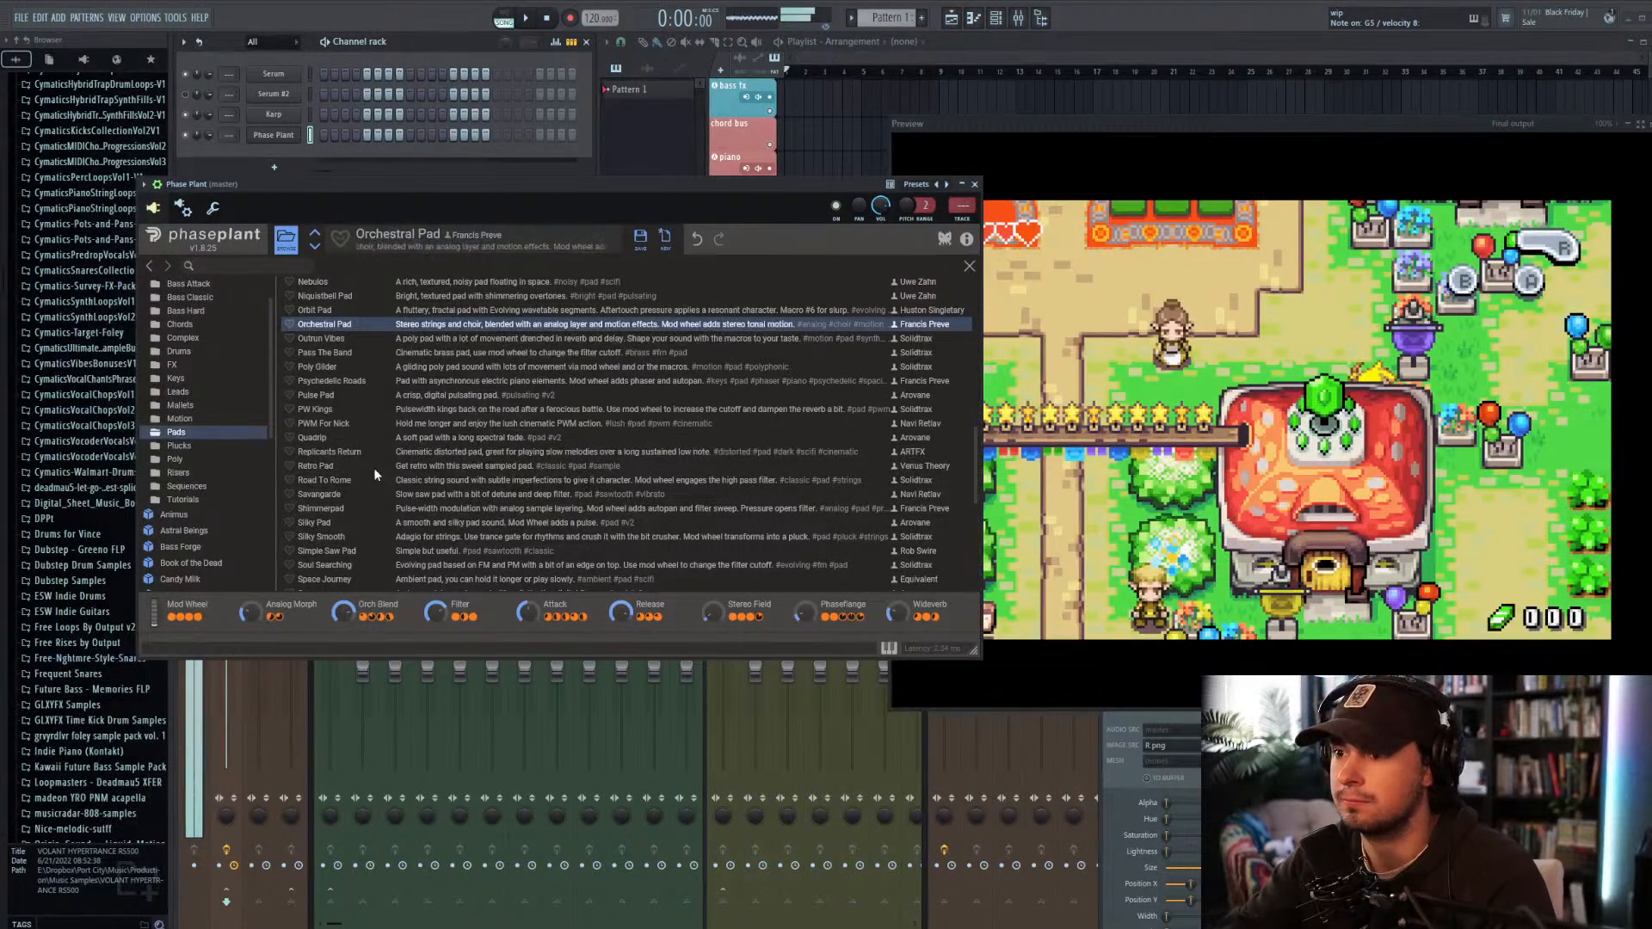
left_click(324, 366)
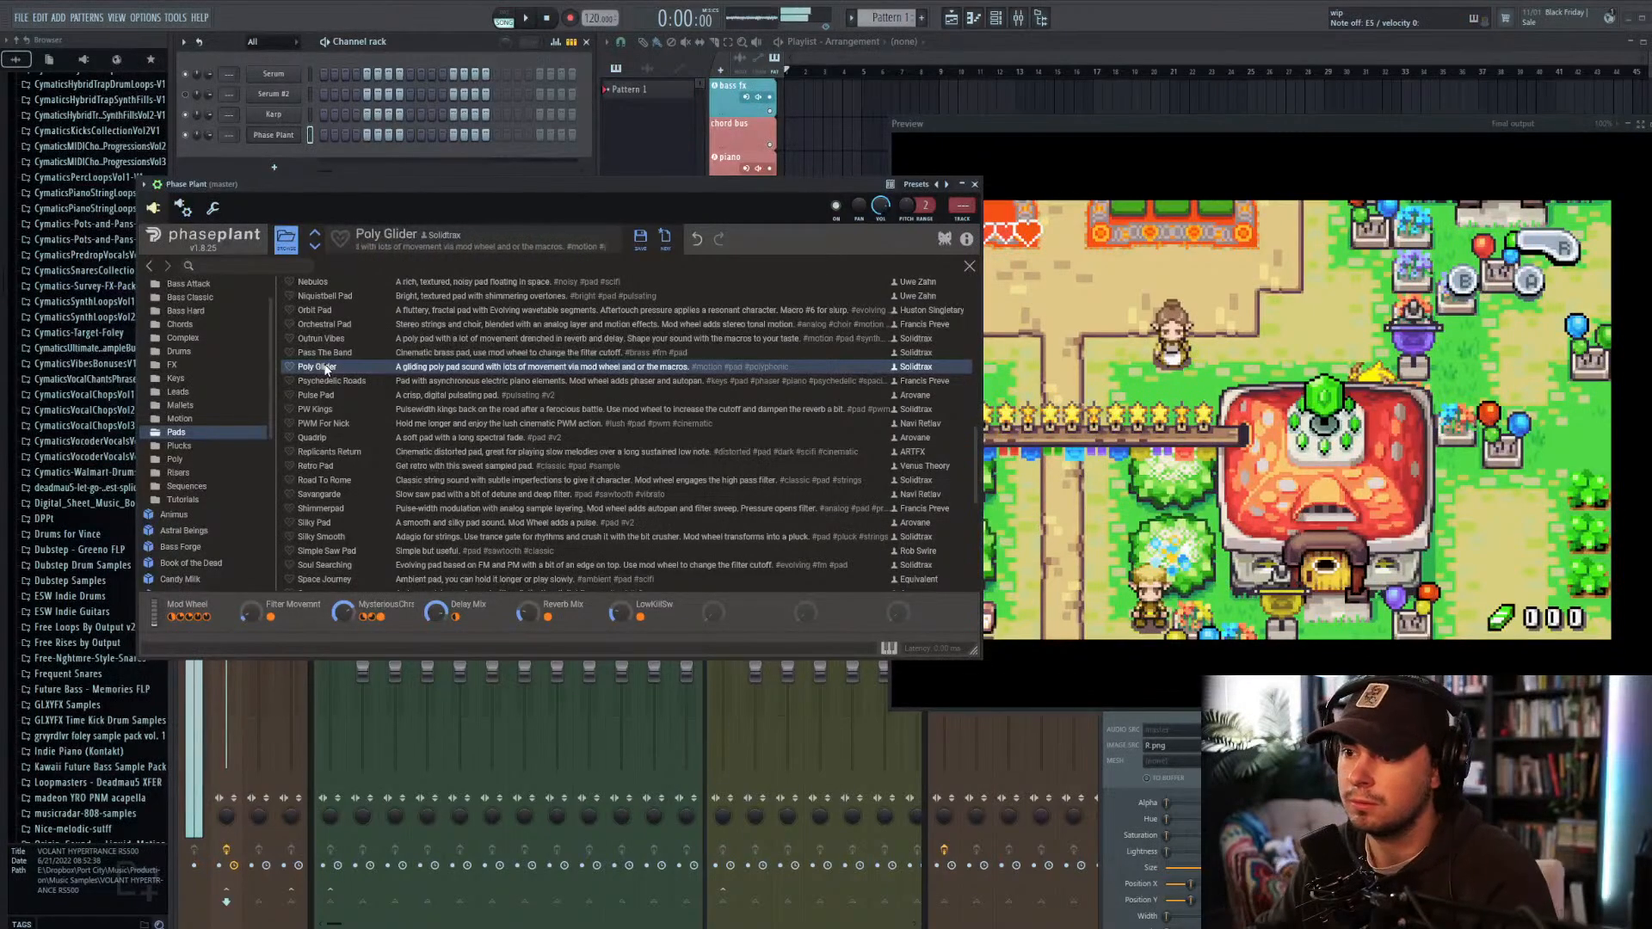
Step: Audition the pad presets Subtle Moving Pad and Vintage String Pad, plus Bottle Slice from the Mallets category
scroll(383, 406, "down", 6)
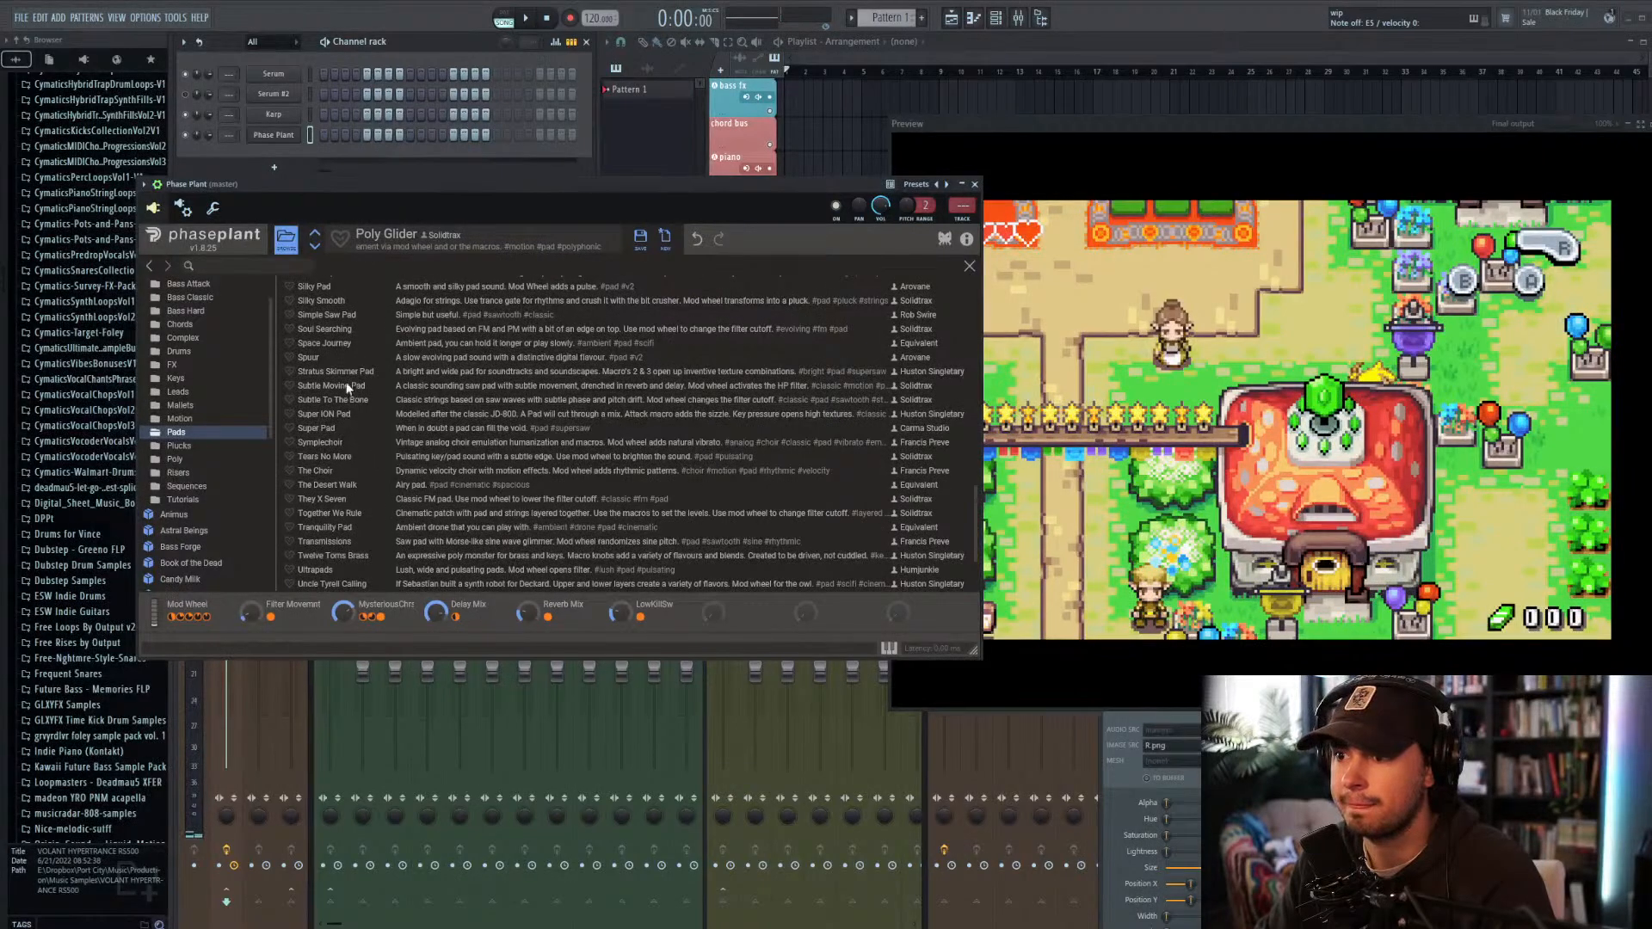
left_click(362, 388)
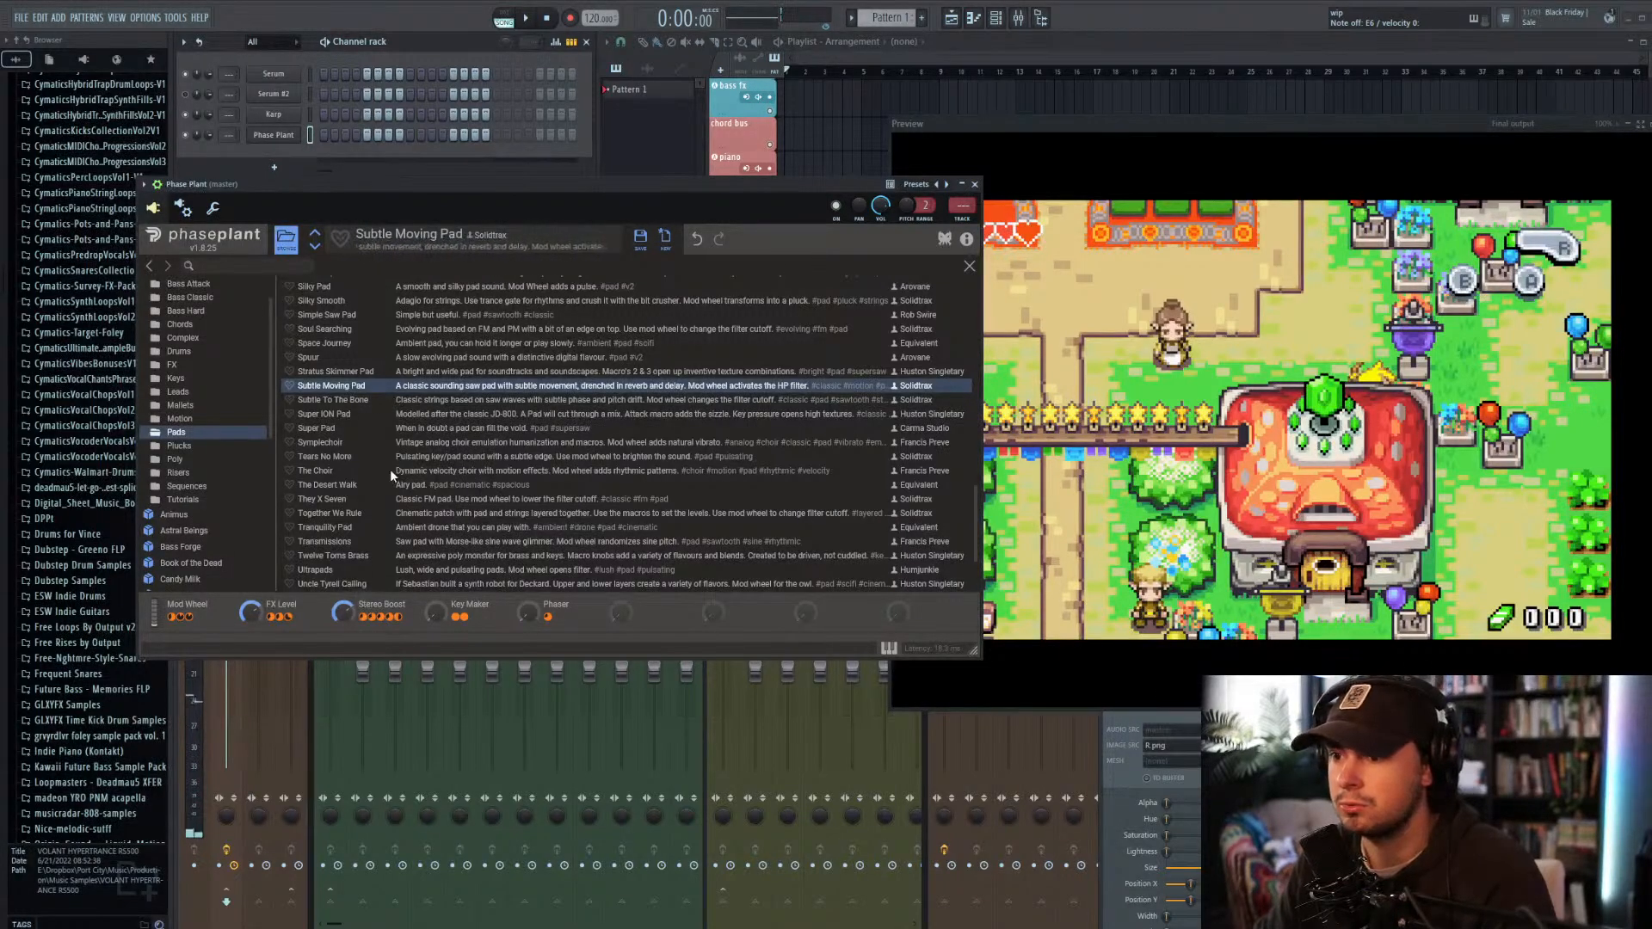
scroll(390, 468, "down", 3)
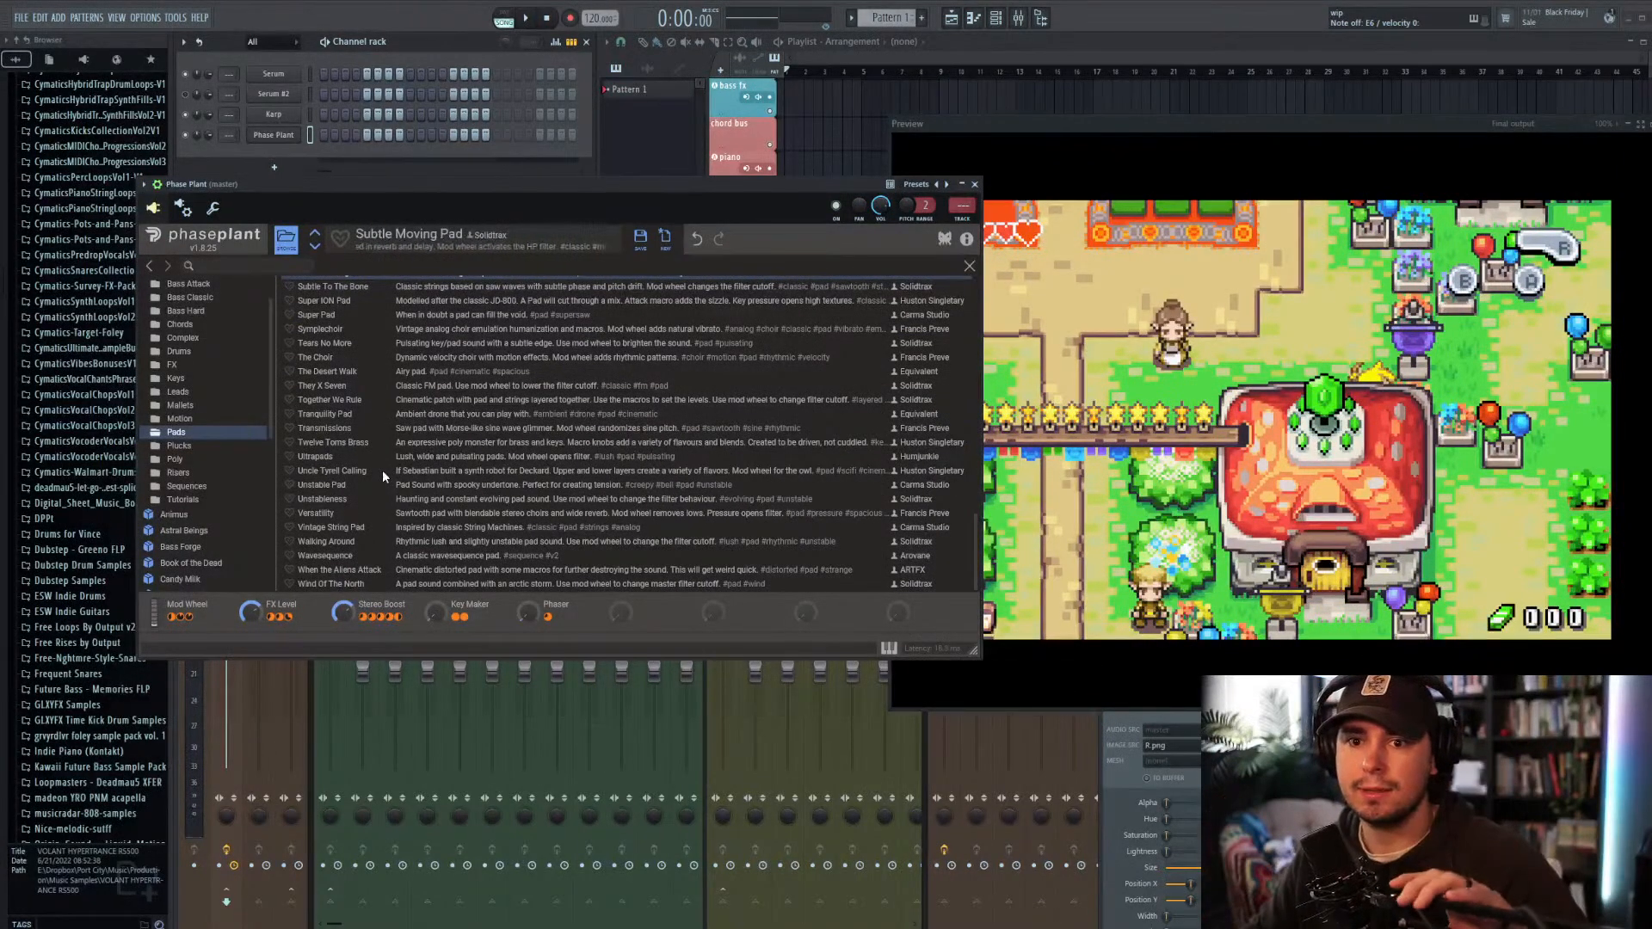
left_click(363, 528)
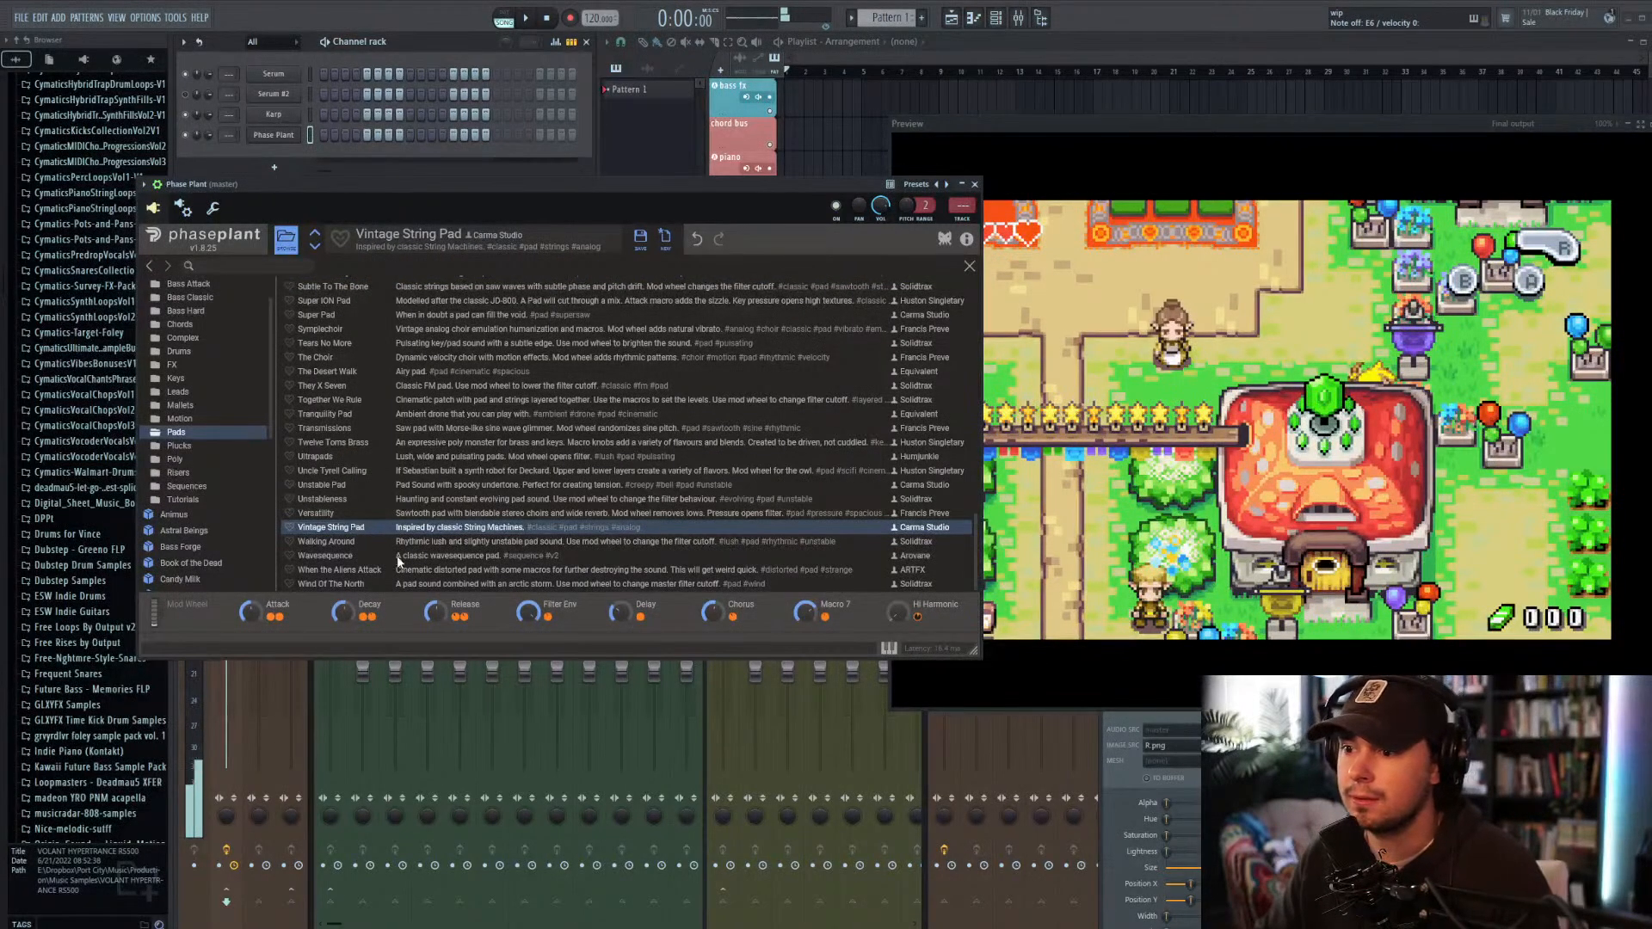
left_click(192, 406)
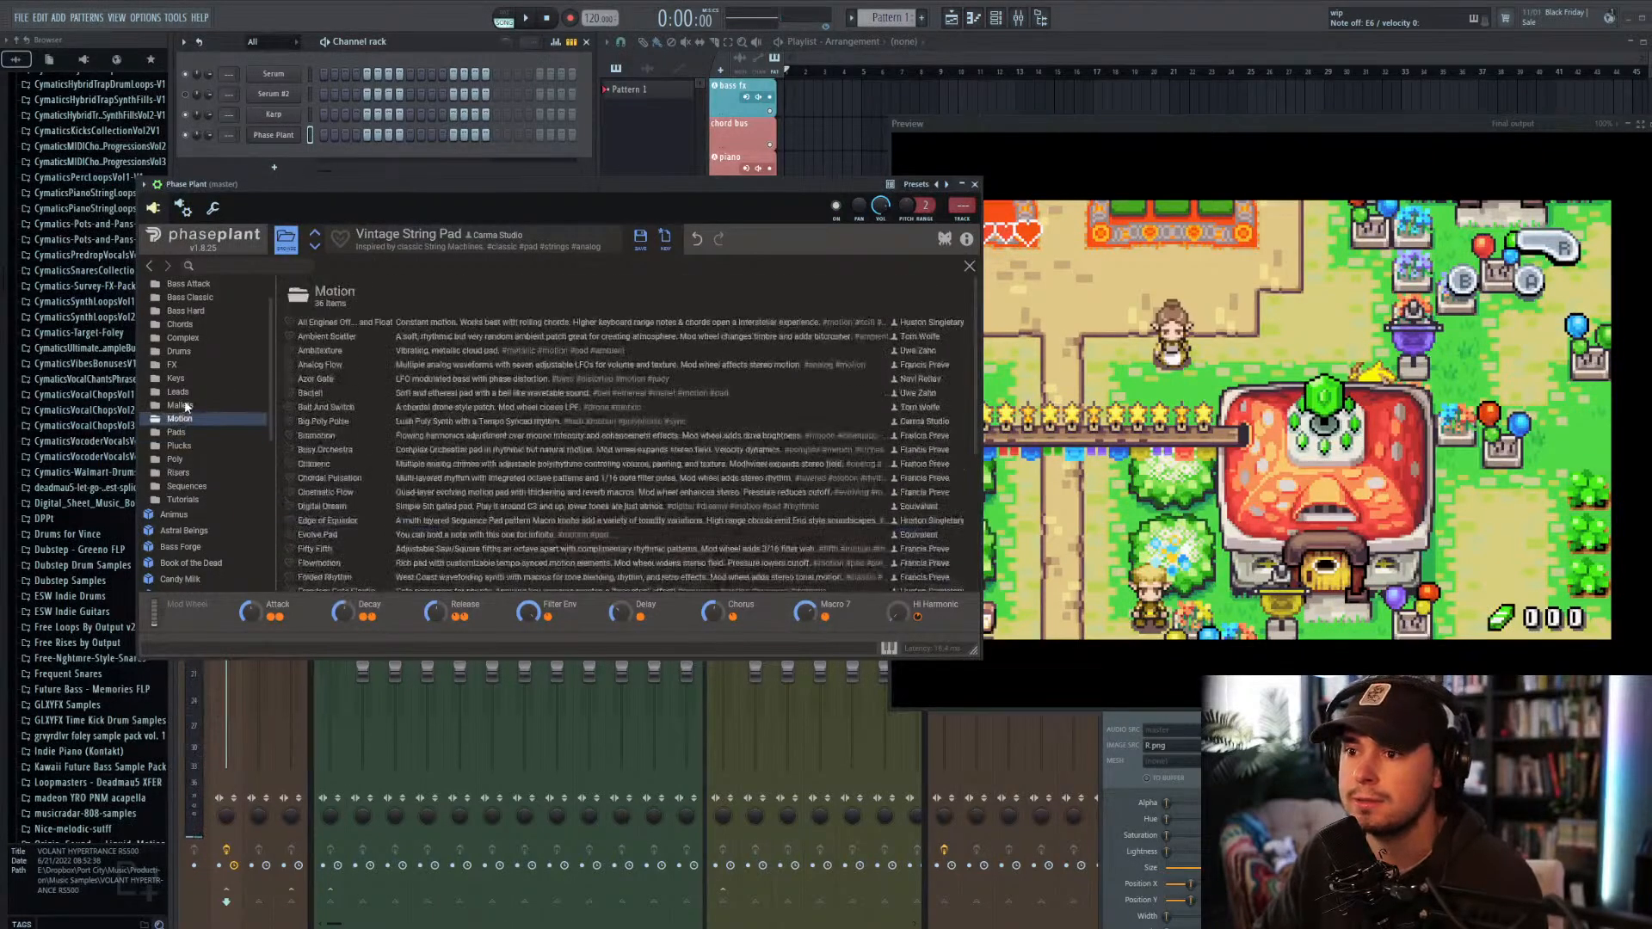
left_click(358, 378)
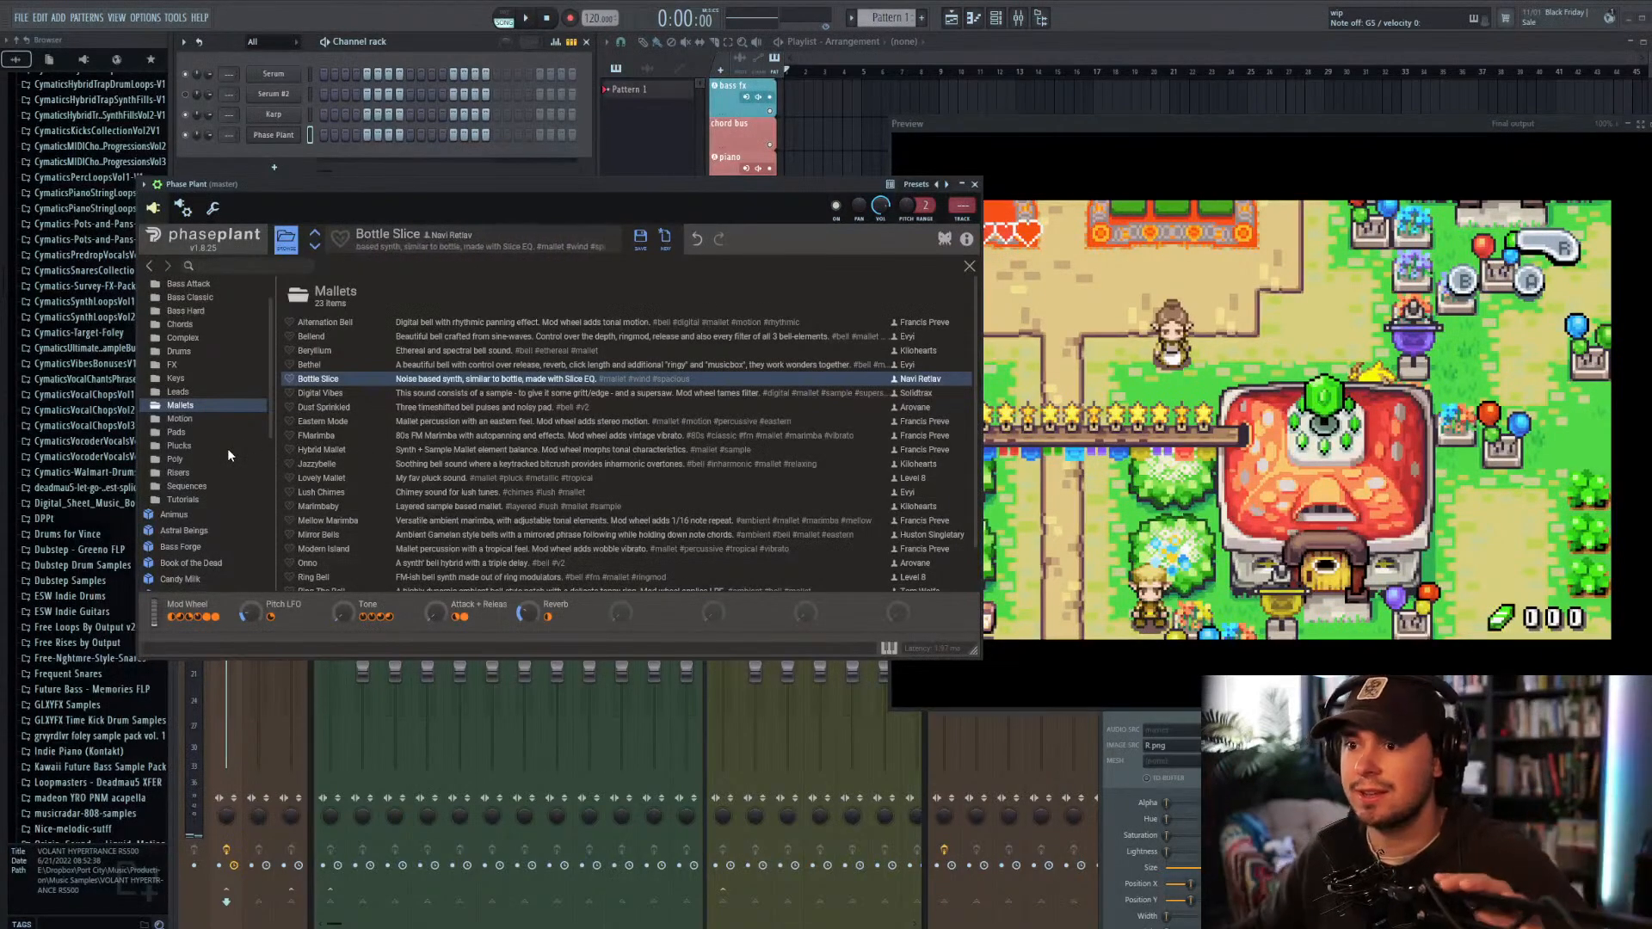
Step: Browse the Poly category, audition Choir v String and load the Flute Brasaw preset
left_click(196, 458)
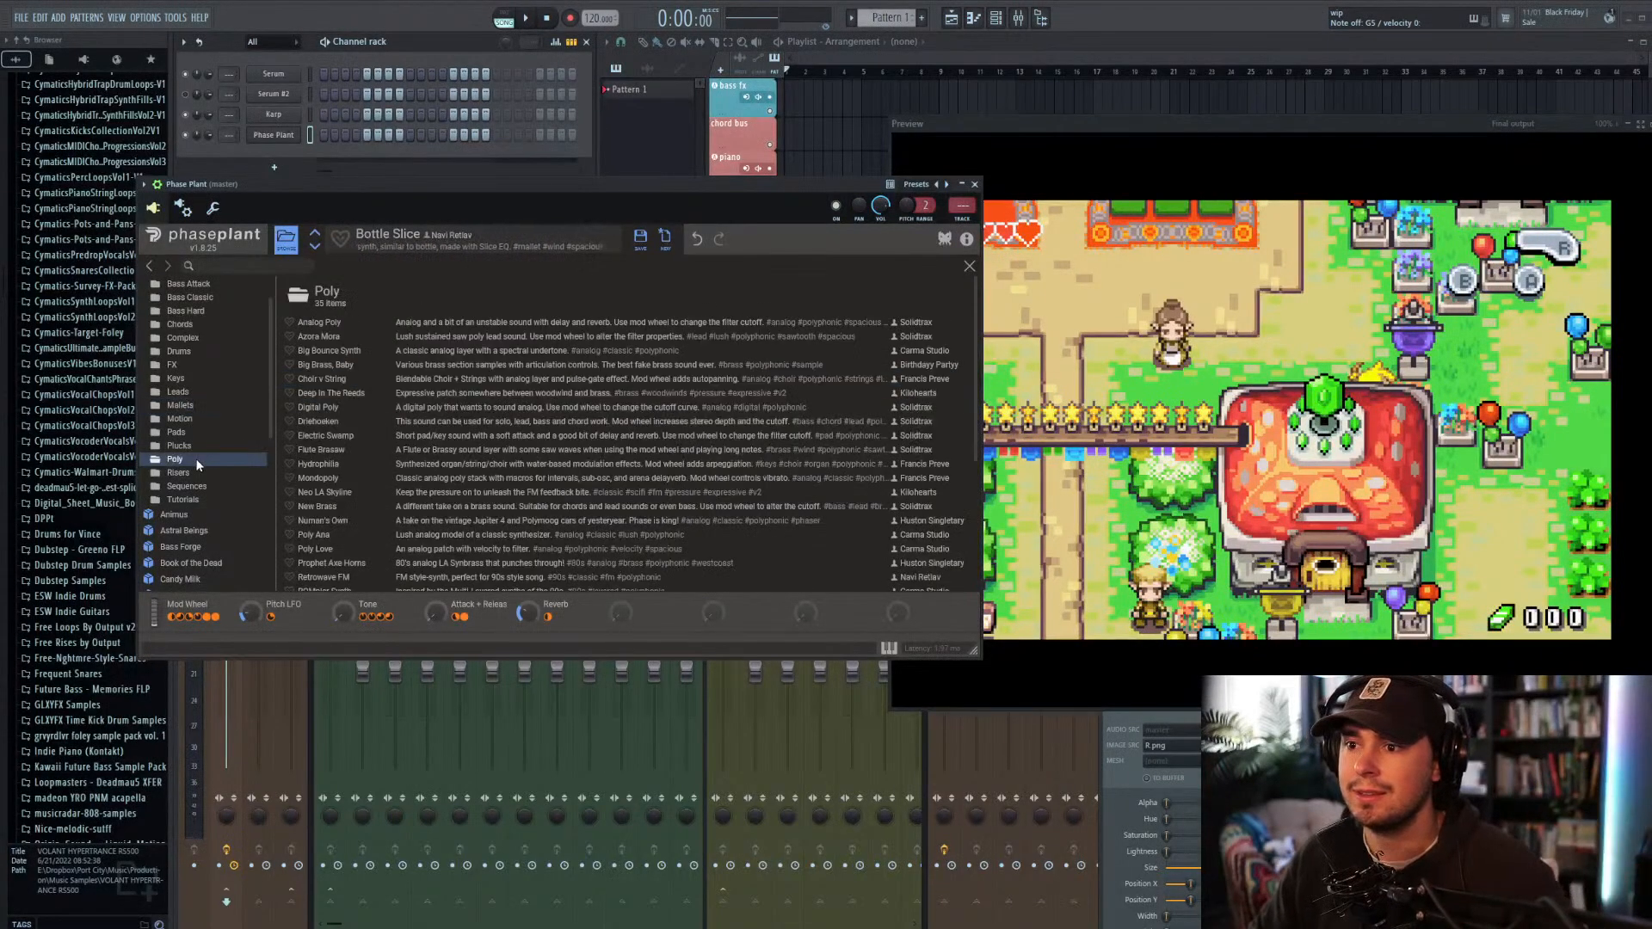
left_click(348, 379)
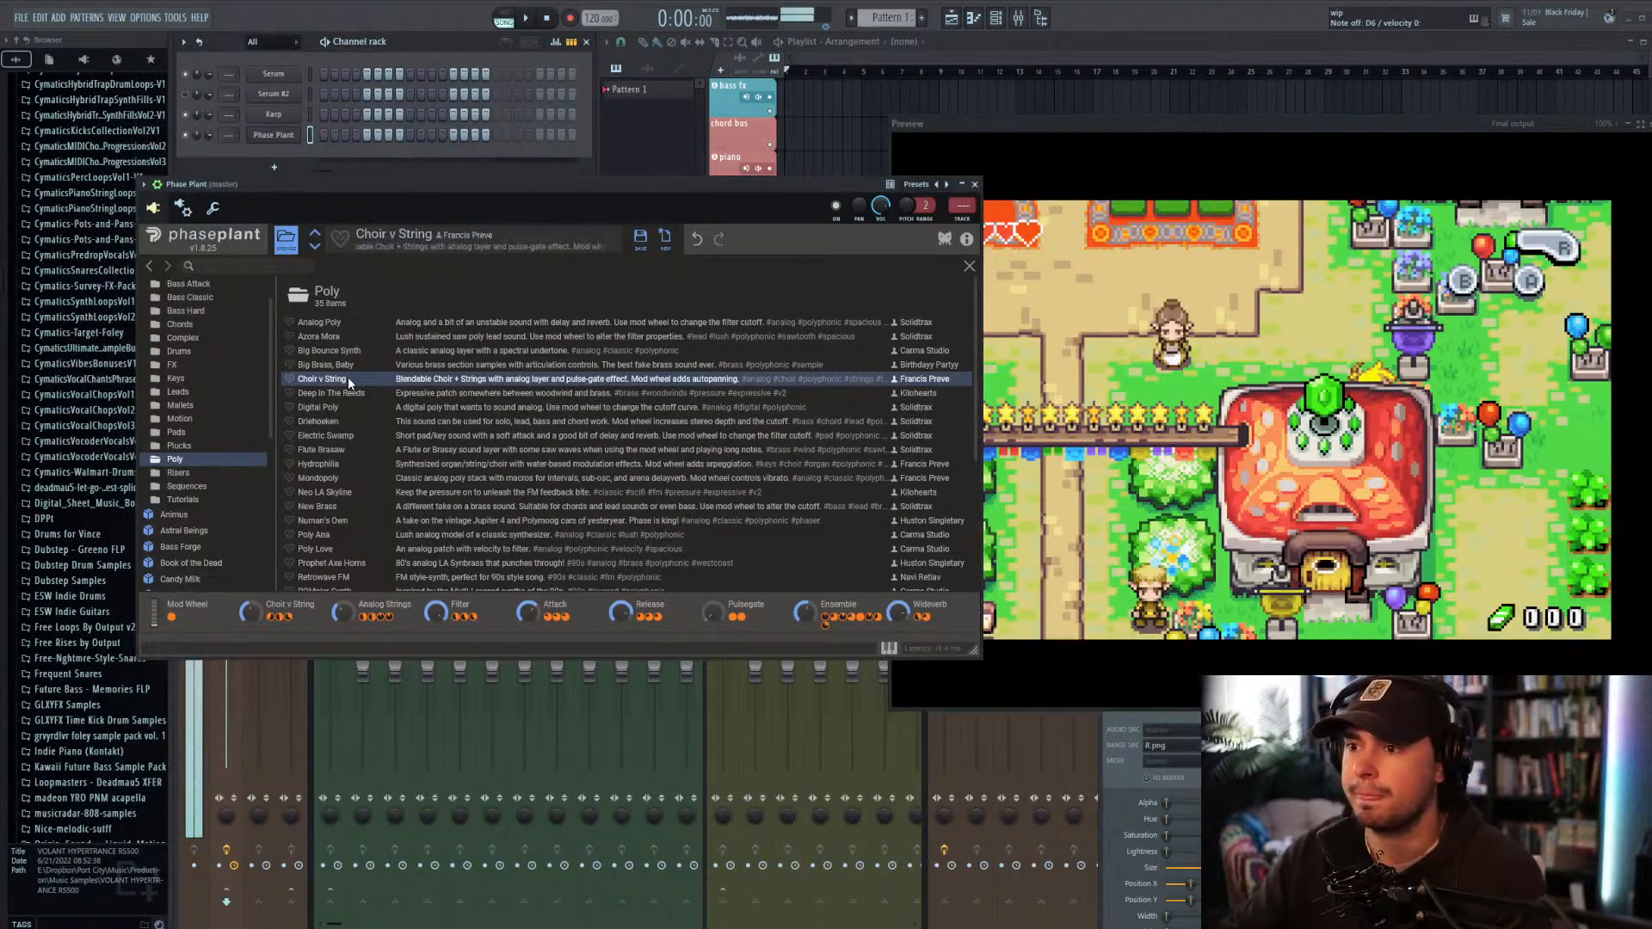
left_click(362, 451)
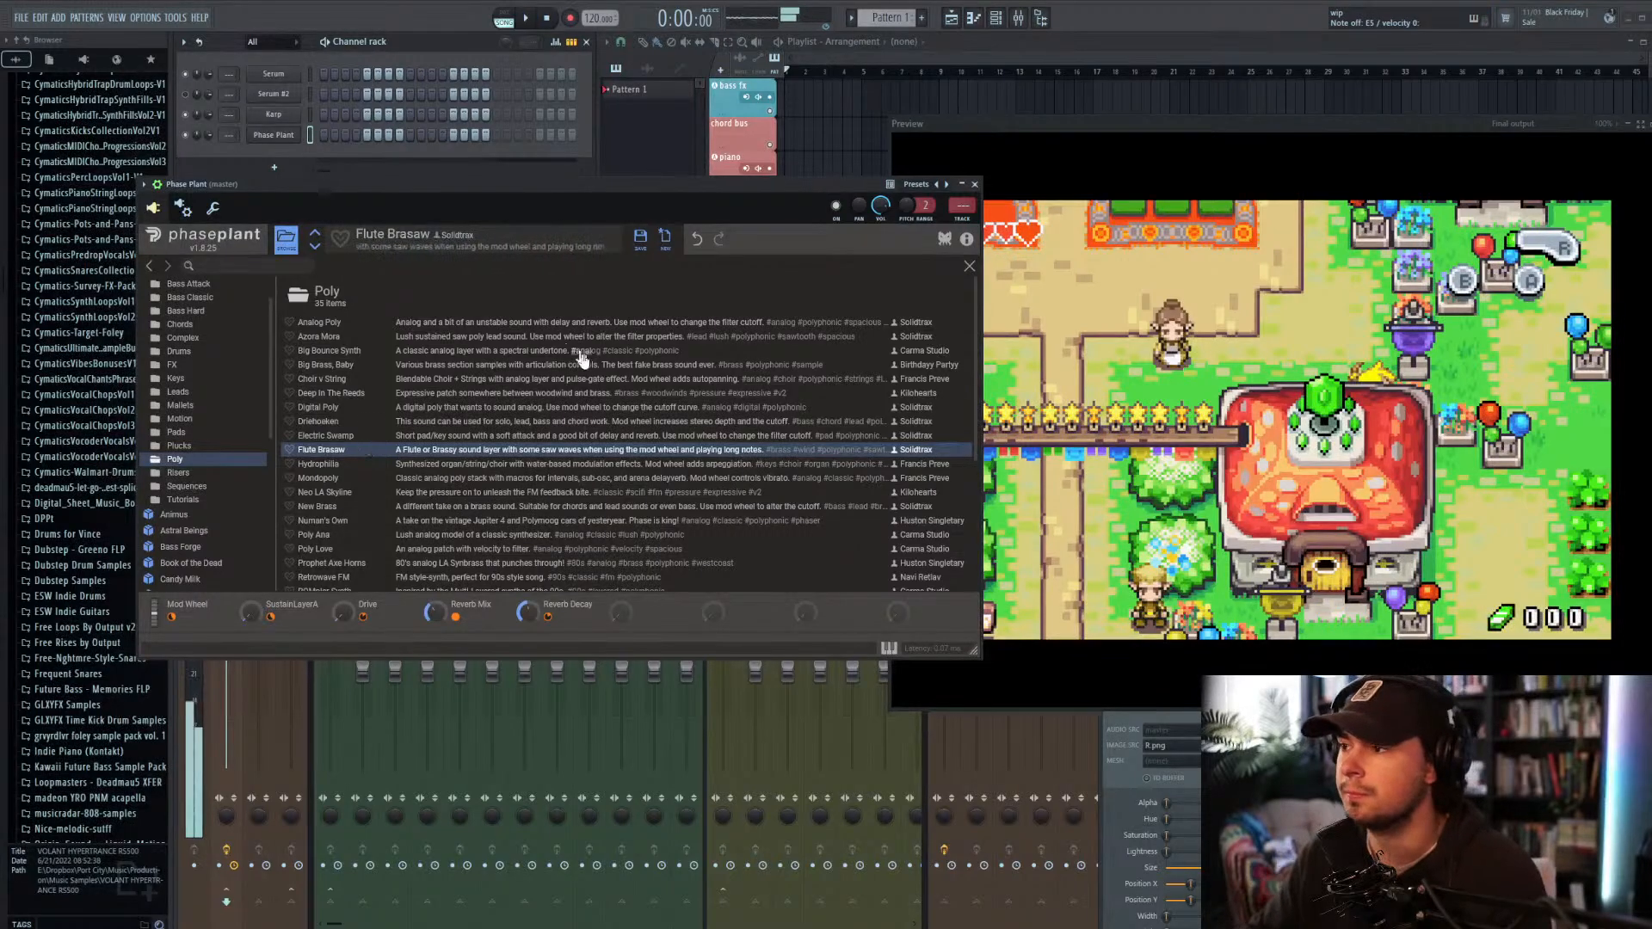
Step: Close Phase Plant and open the piano roll for its channel
left_click(968, 265)
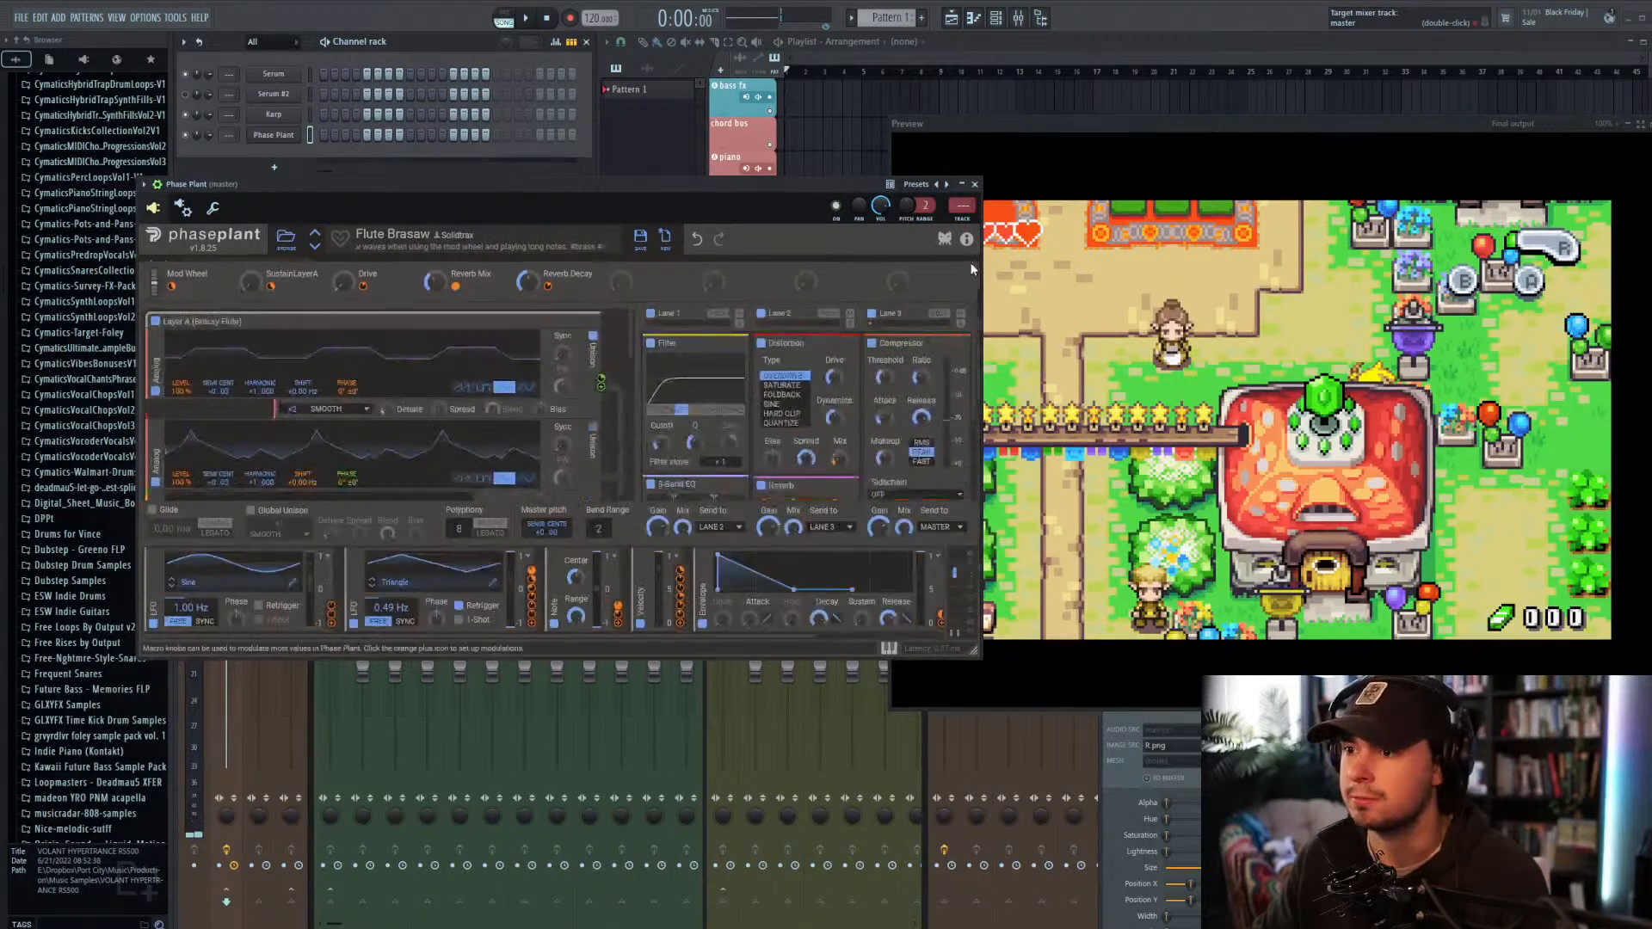
left_click(975, 185)
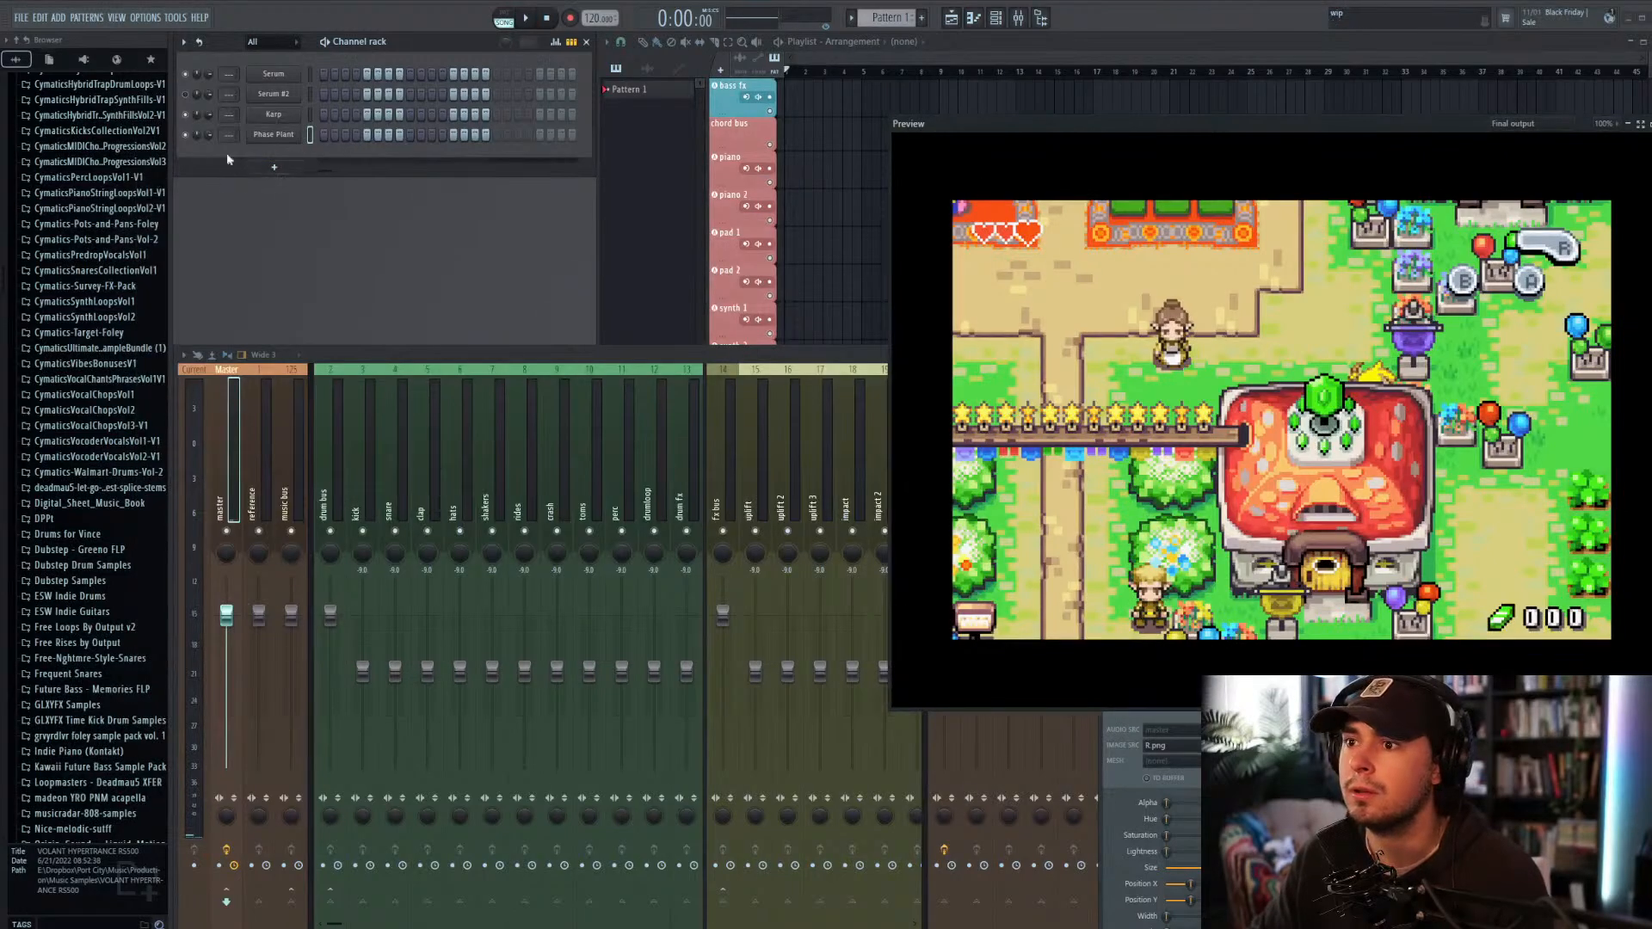
right_click(294, 137)
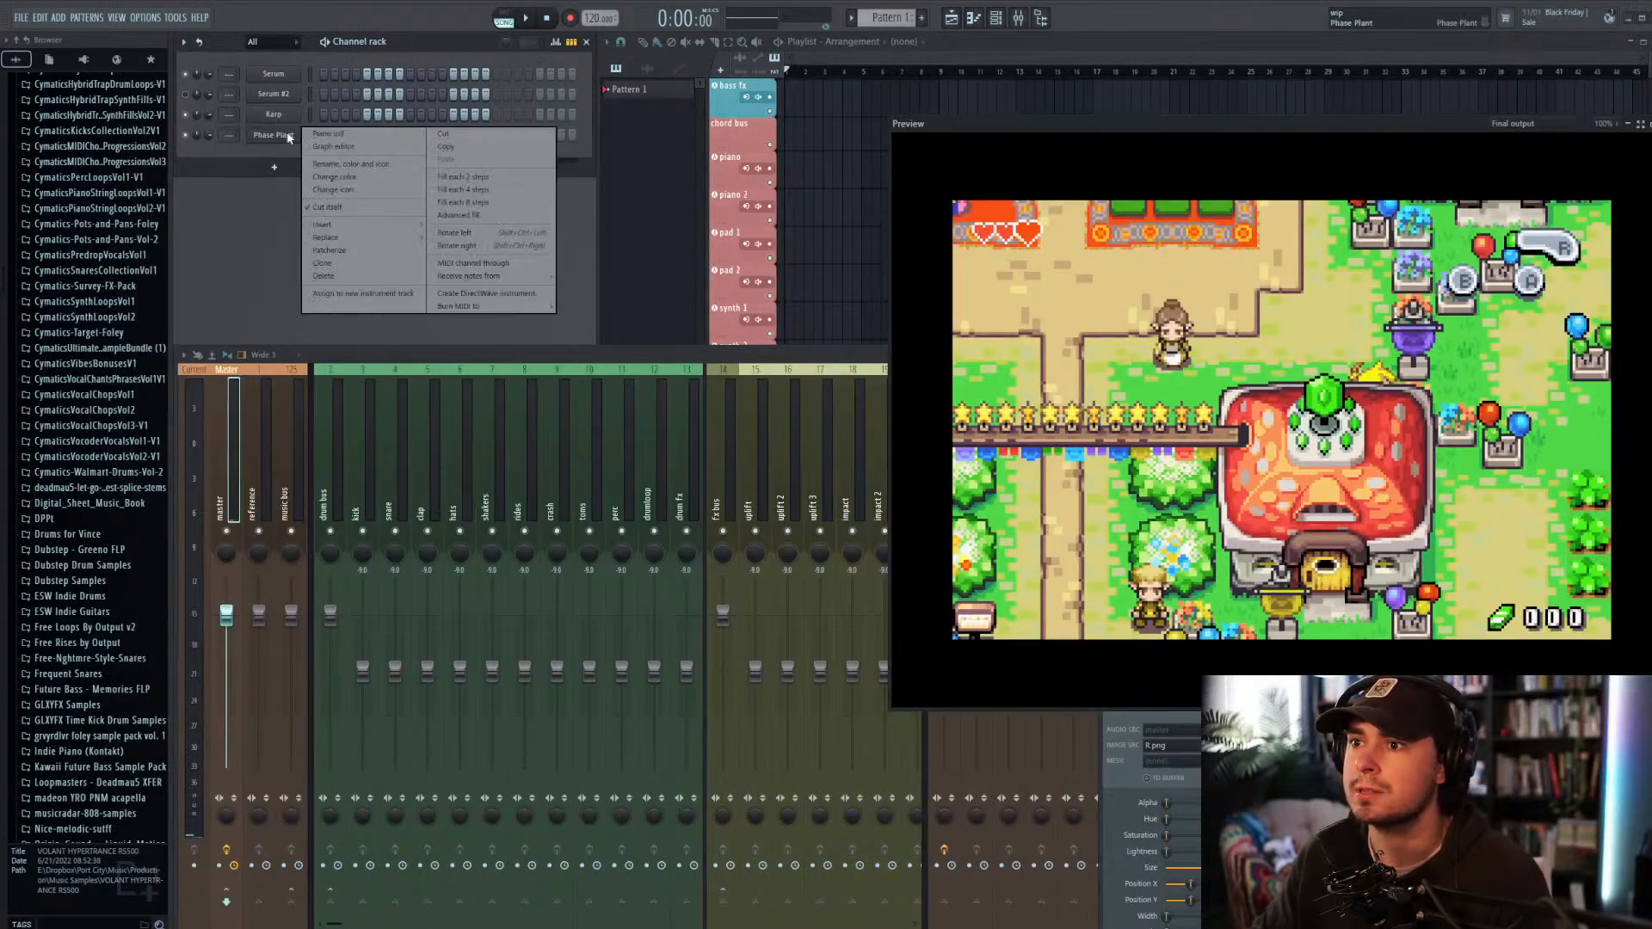
left_click(333, 135)
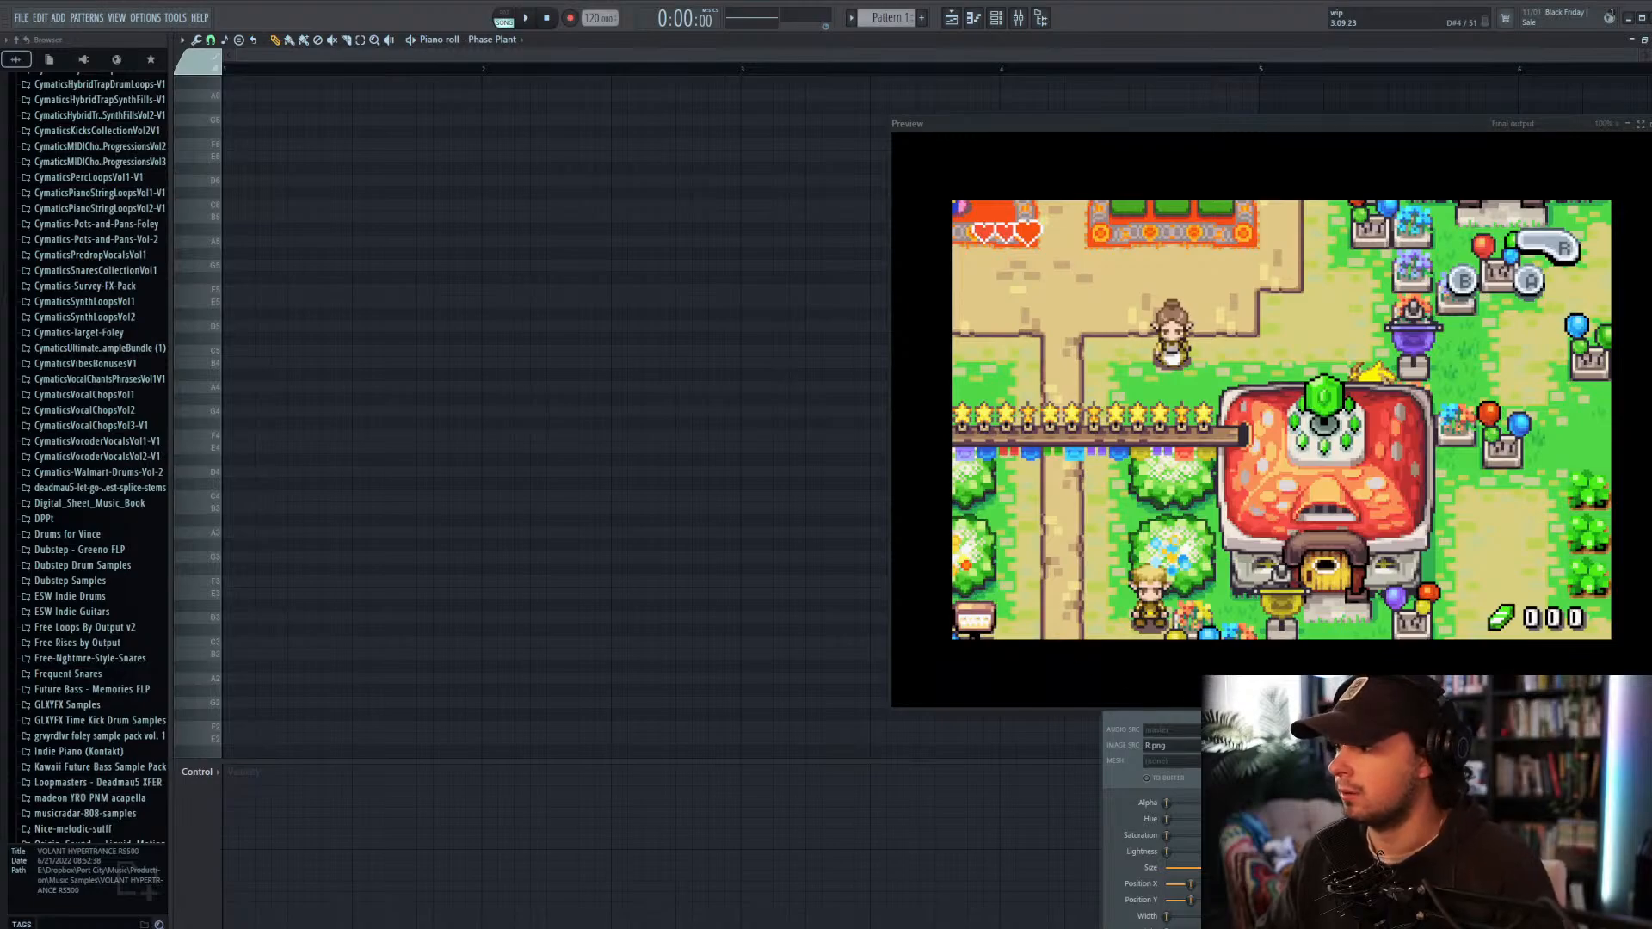
Step: Turn off the detached option of the ZGameEditor Visualizer window and close it to clear the piano roll
left_click(1377, 774)
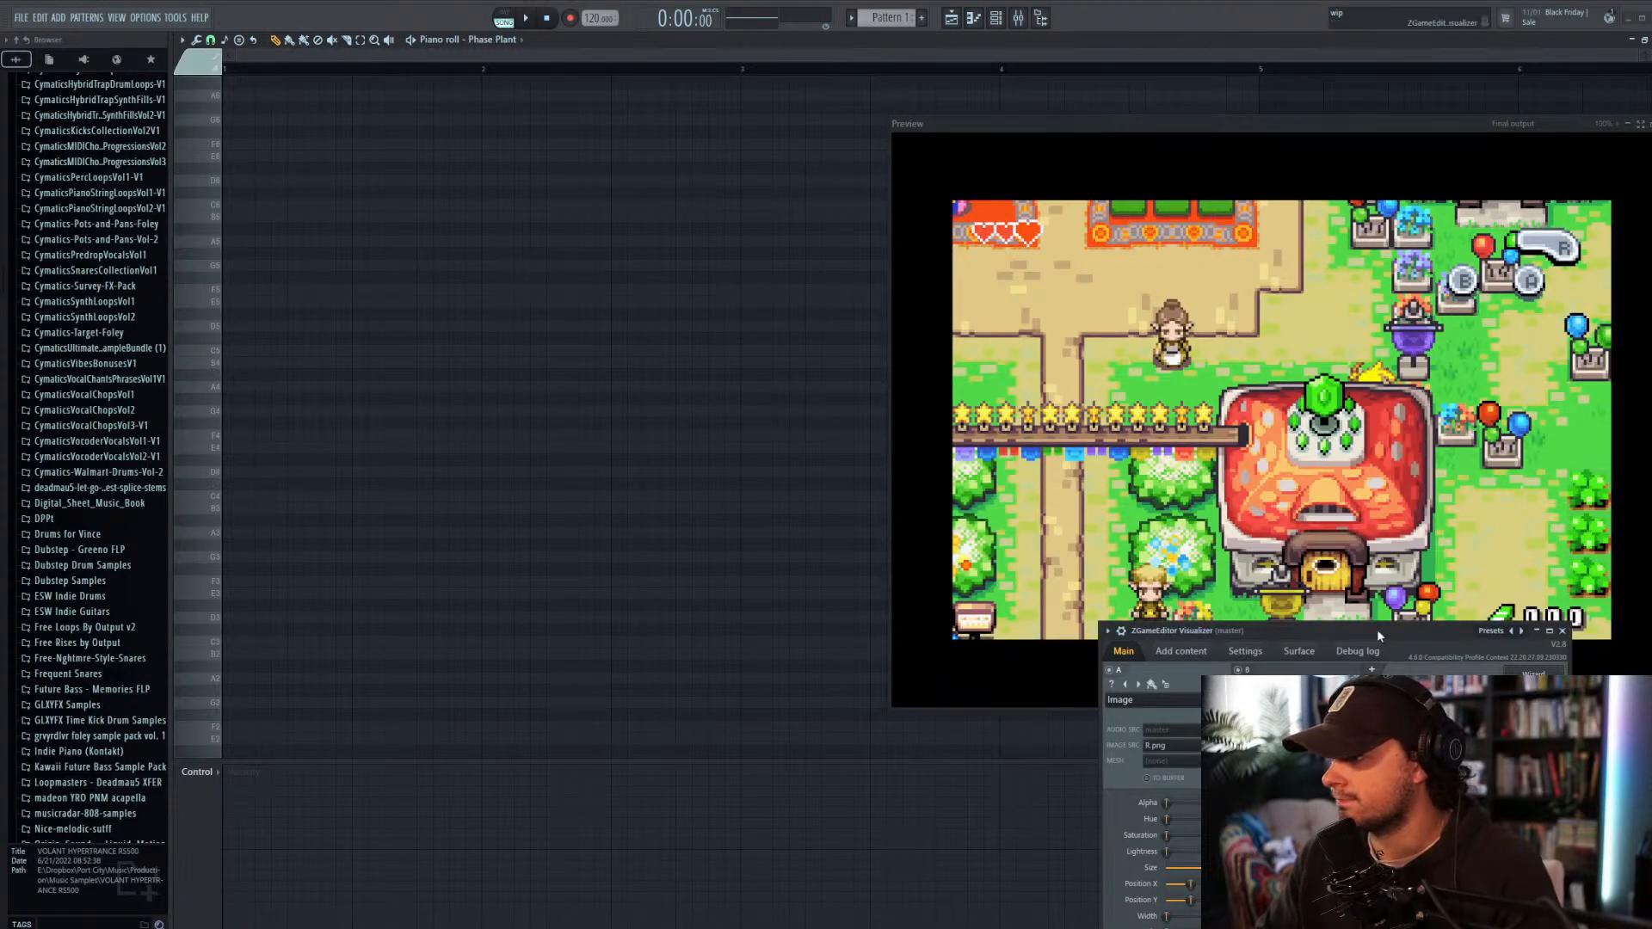
left_click_drag(1376, 635, 1365, 480)
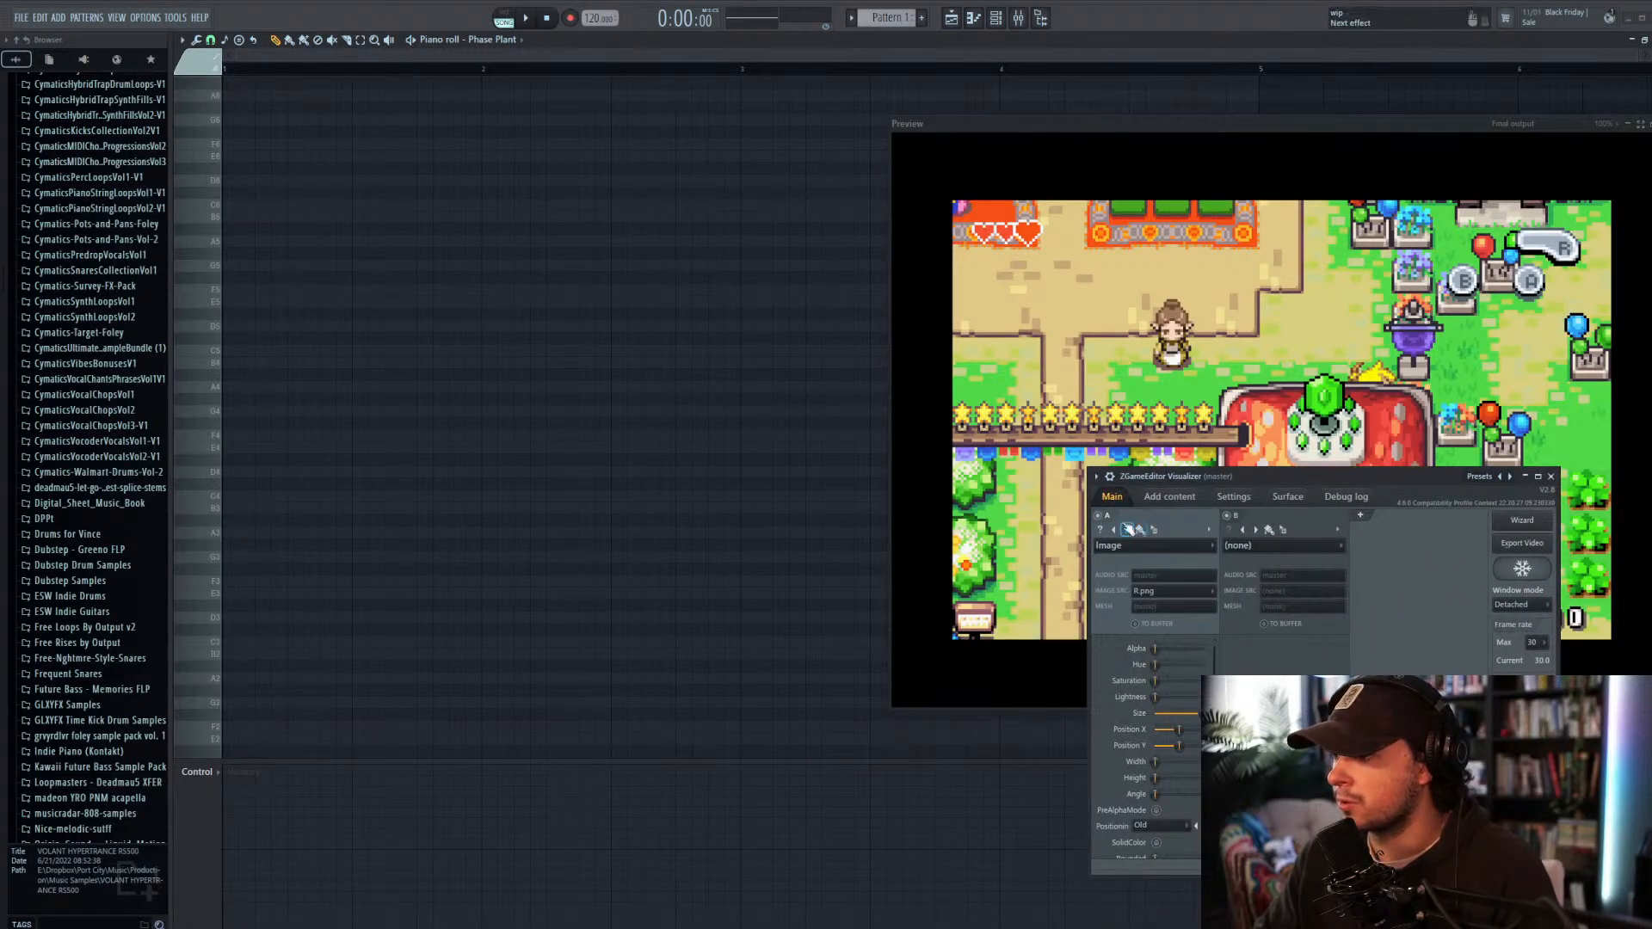
left_click(1109, 477)
left_click(1096, 477)
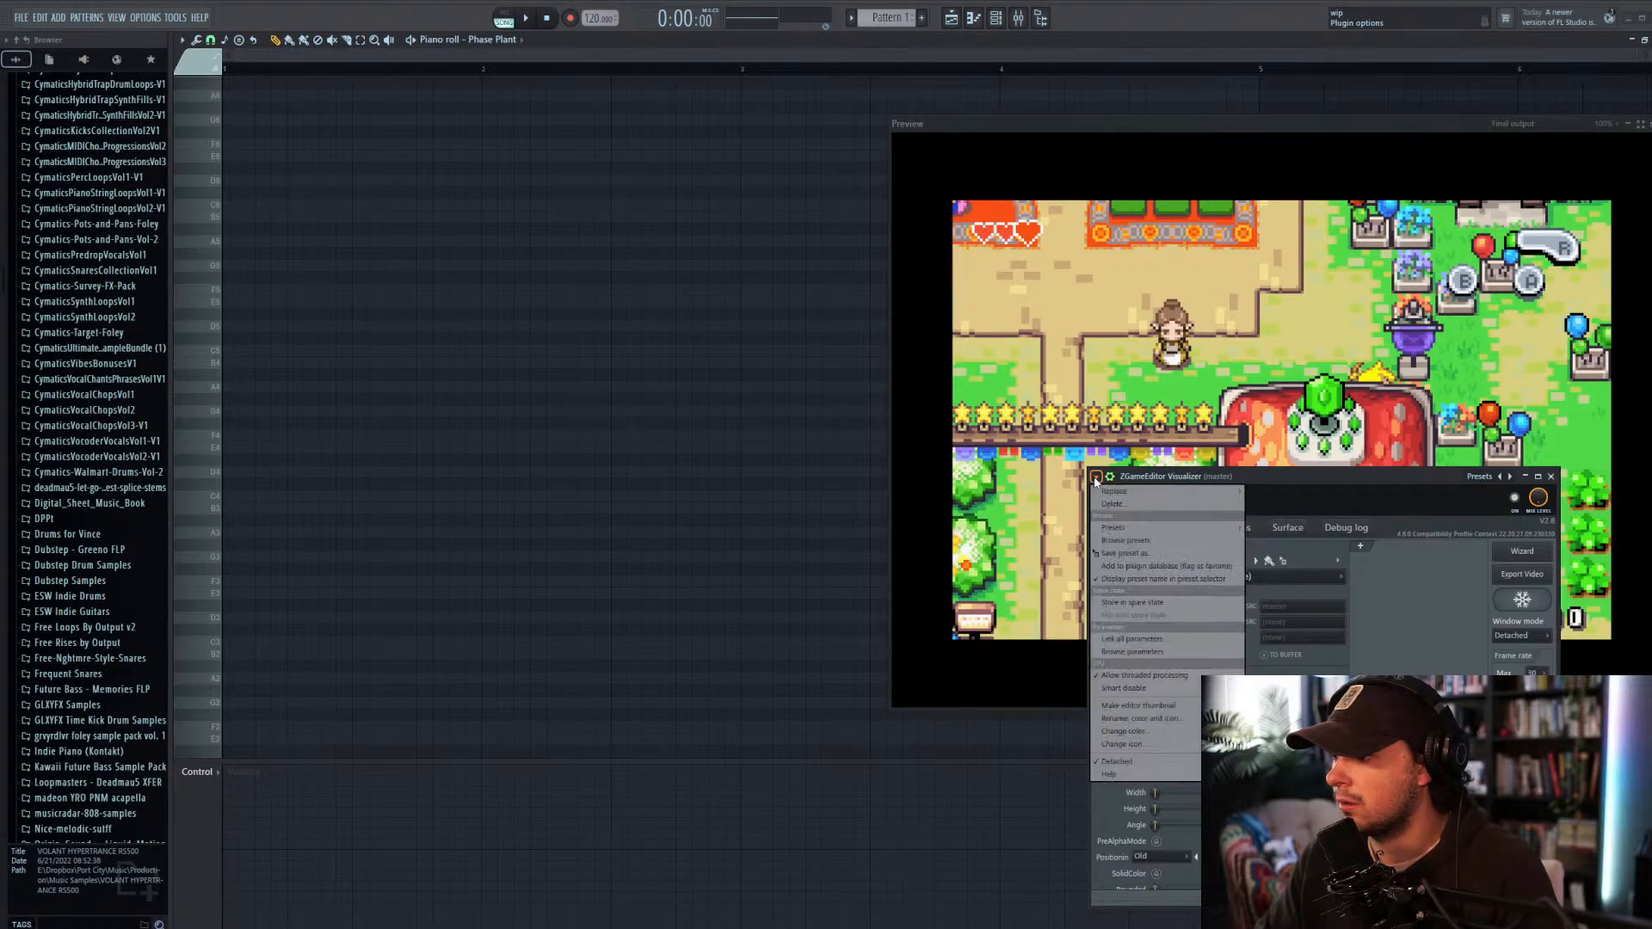
left_click(1182, 758)
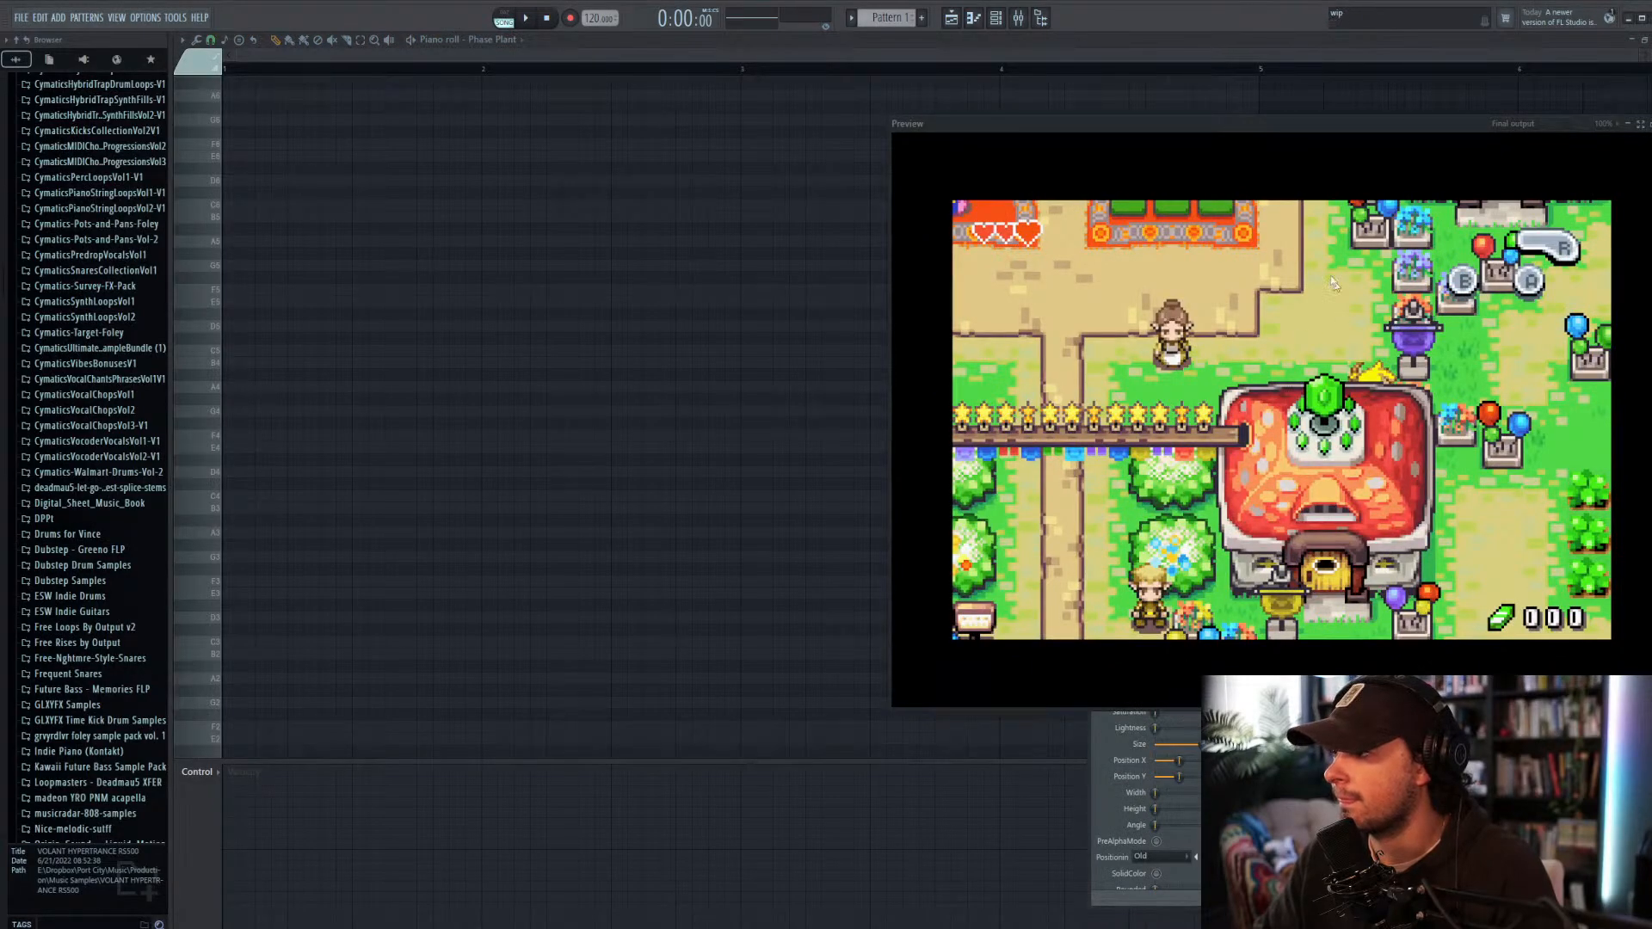
left_click_drag(1277, 129, 813, 142)
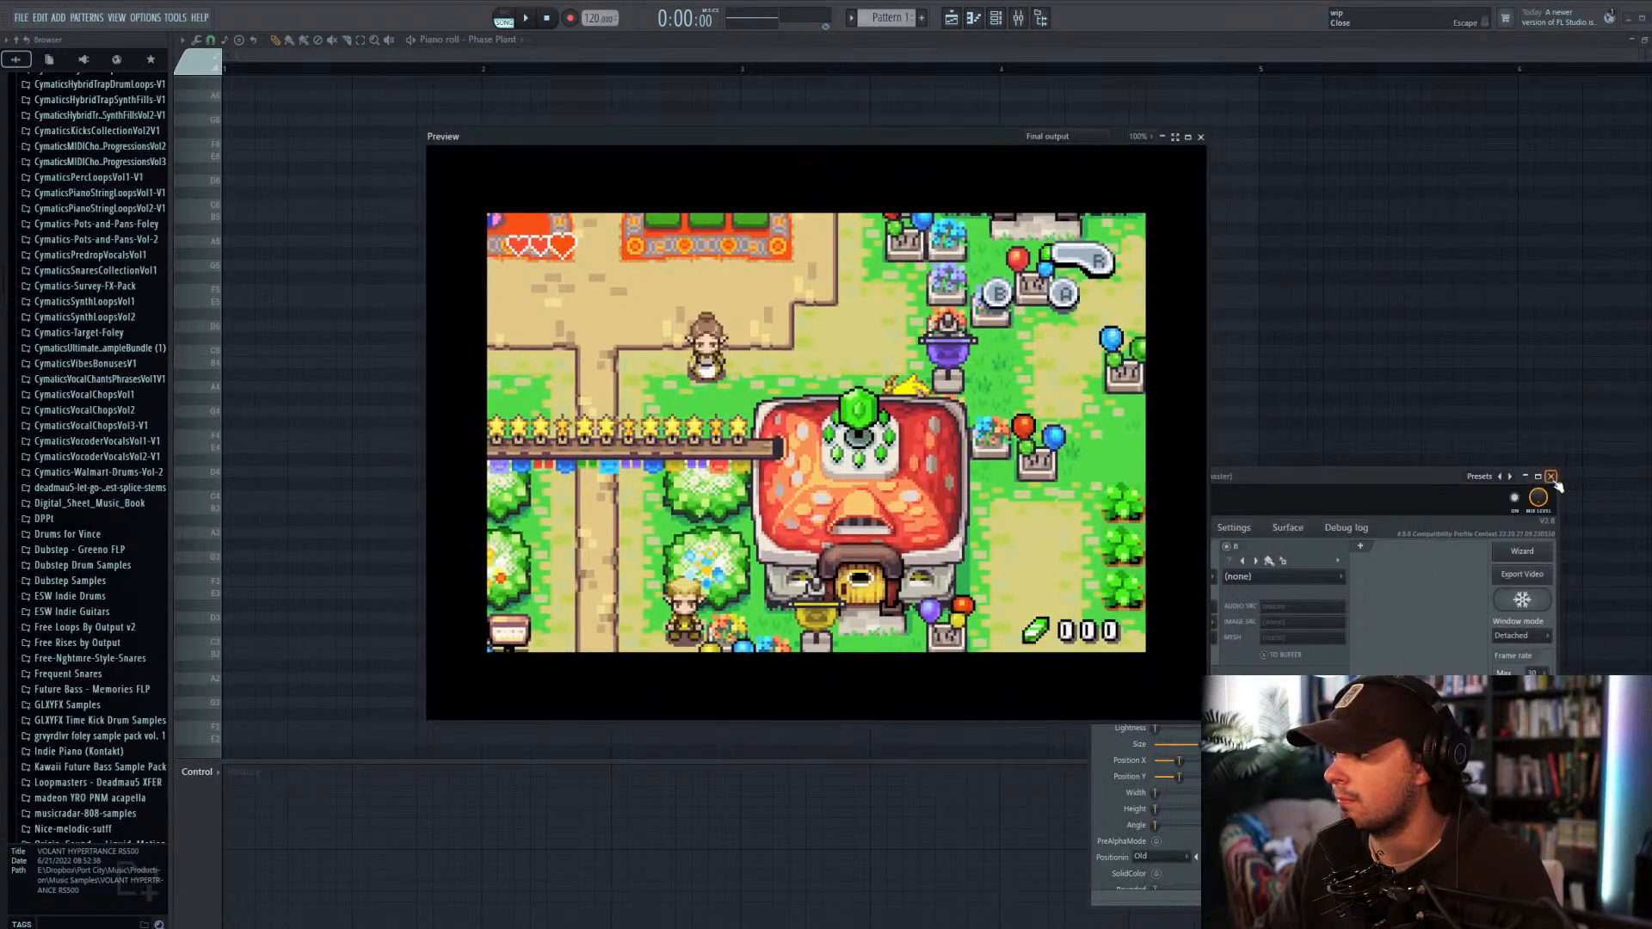
left_click(1550, 476)
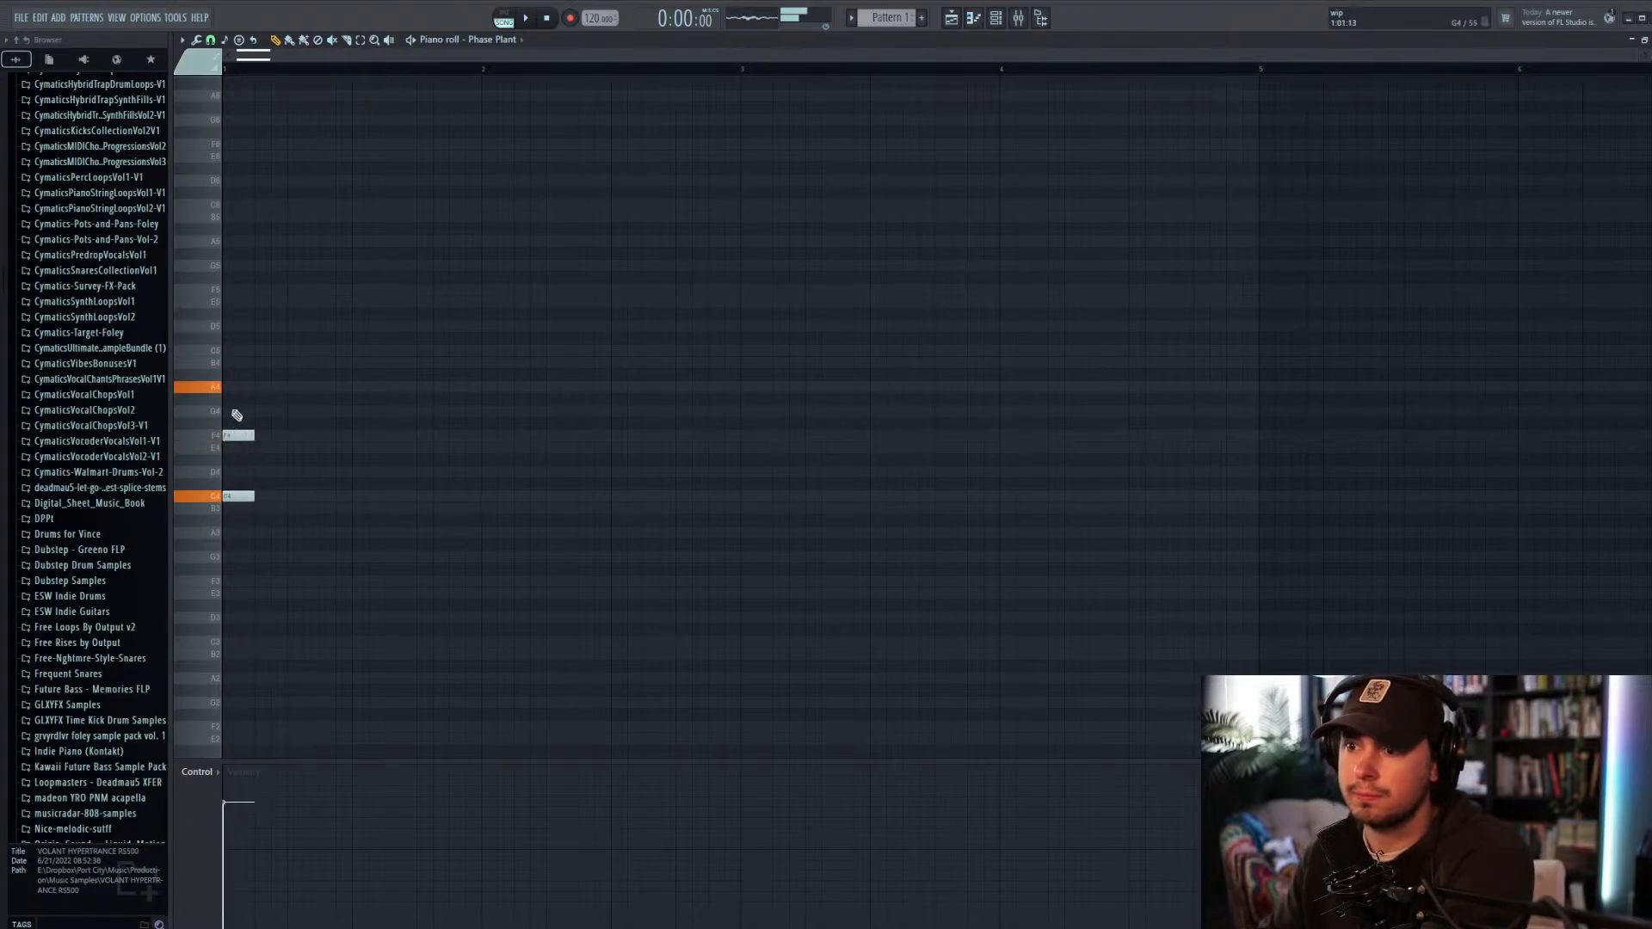
Step: Add an A4 note above the C4 and F4 notes and stagger the three into a rising arpeggio
left_click(230, 387)
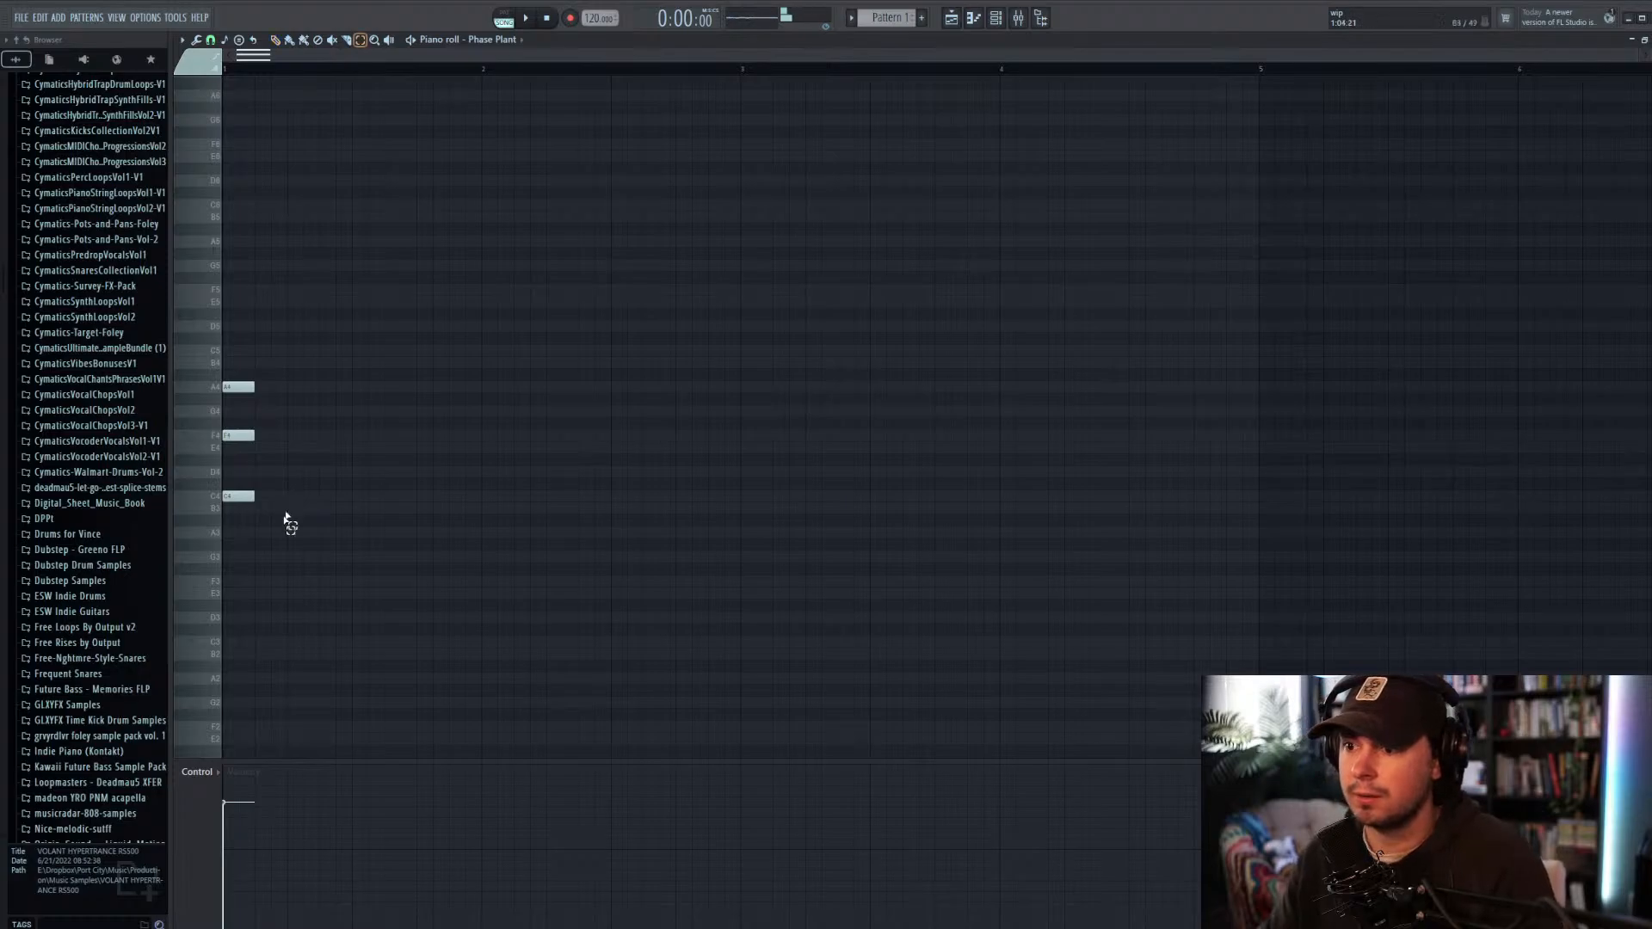
left_click_drag(273, 537, 211, 358)
left_click_drag(241, 440, 305, 388)
left_click(269, 468)
Step: Select the three-note arpeggio and duplicate it nine times in a row along the piano roll
left_click_drag(331, 539, 222, 356)
key("ctrl+b")
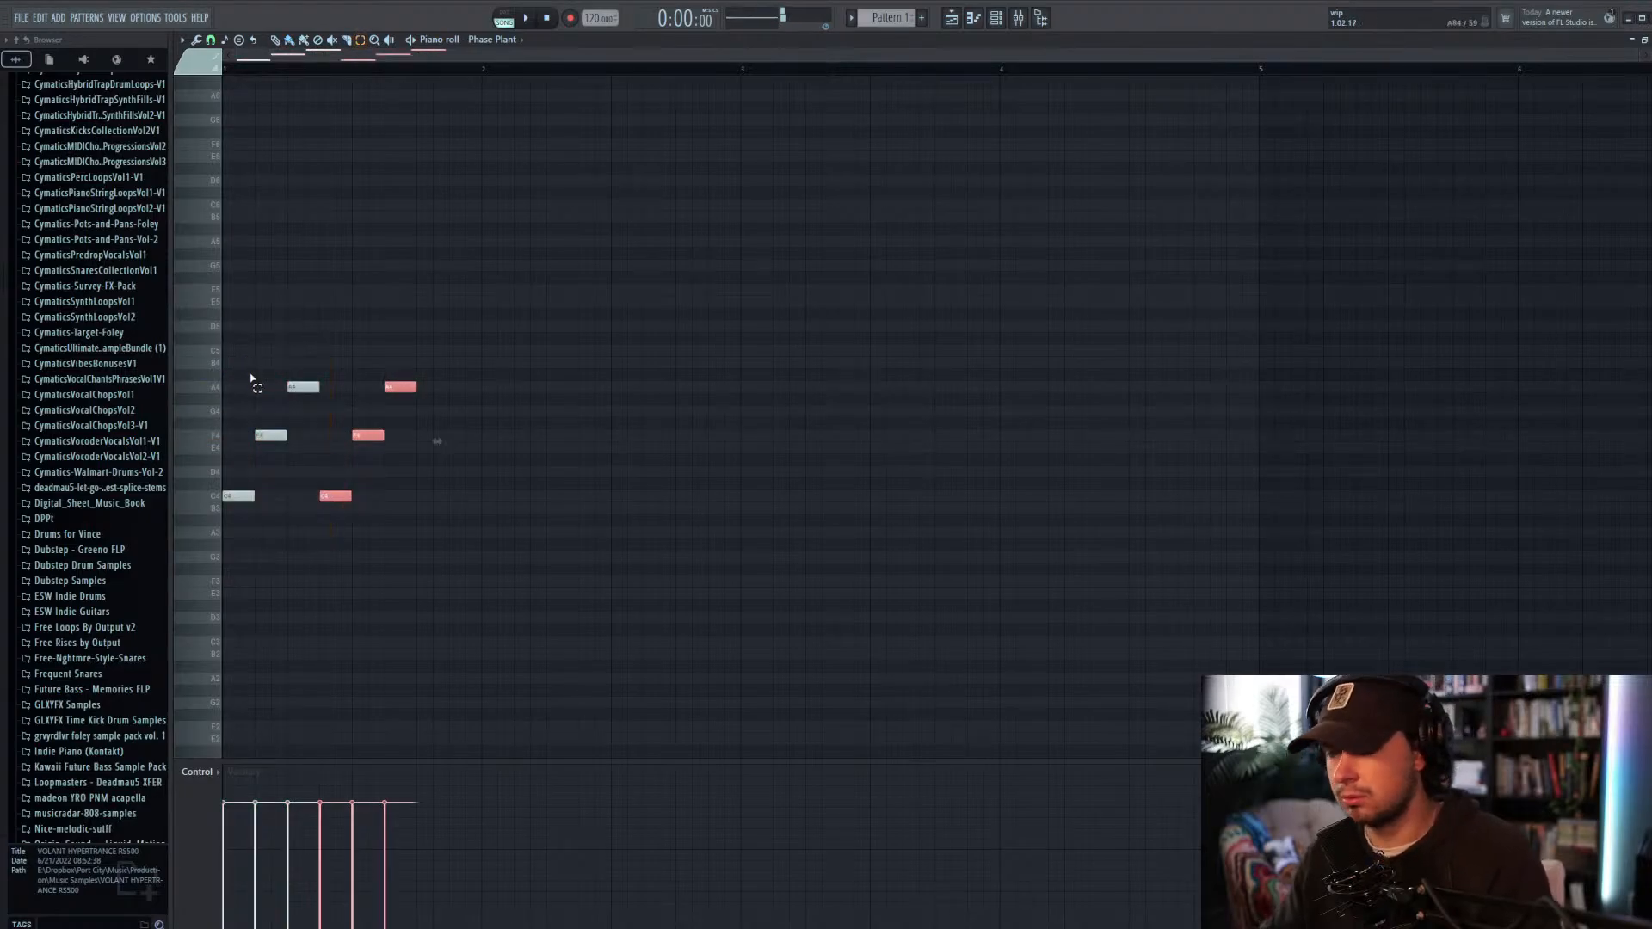
key("ctrl+b")
key("ctrl+b")
key("ctrl+b")
key("ctrl+b")
key("ctrl+b")
key("ctrl+b")
key("ctrl+b")
key("ctrl+b")
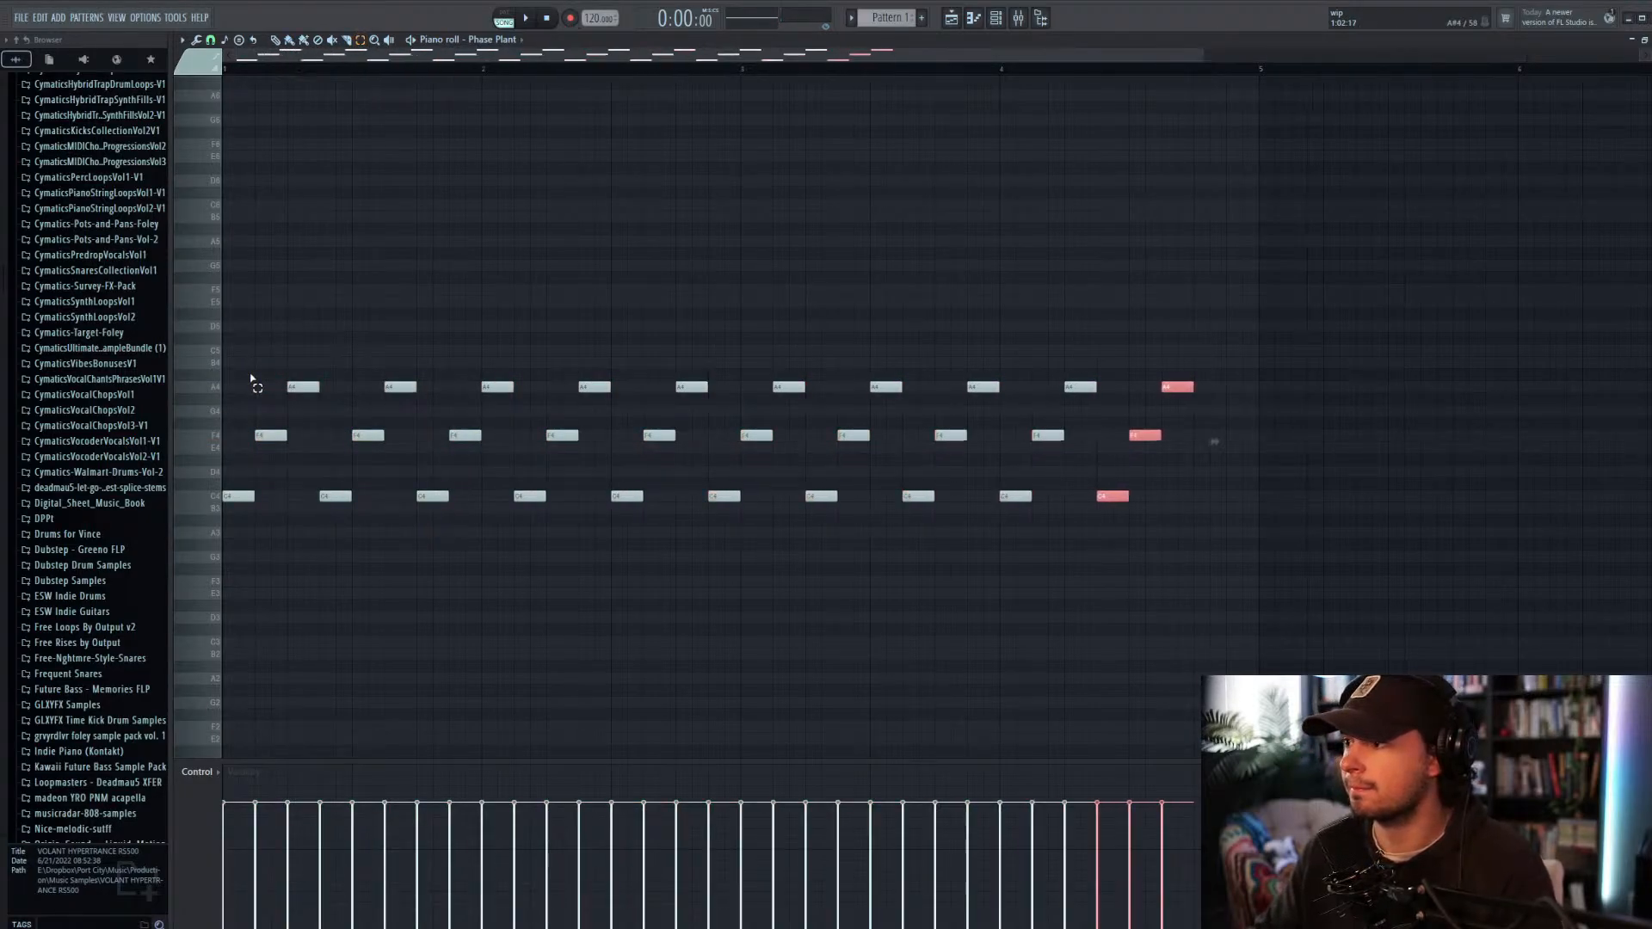
Step: Duplicate the arpeggio once more, delete the surplus A4 note at the start of bar 5, and play the pattern
key("ctrl+b")
left_click(1276, 386)
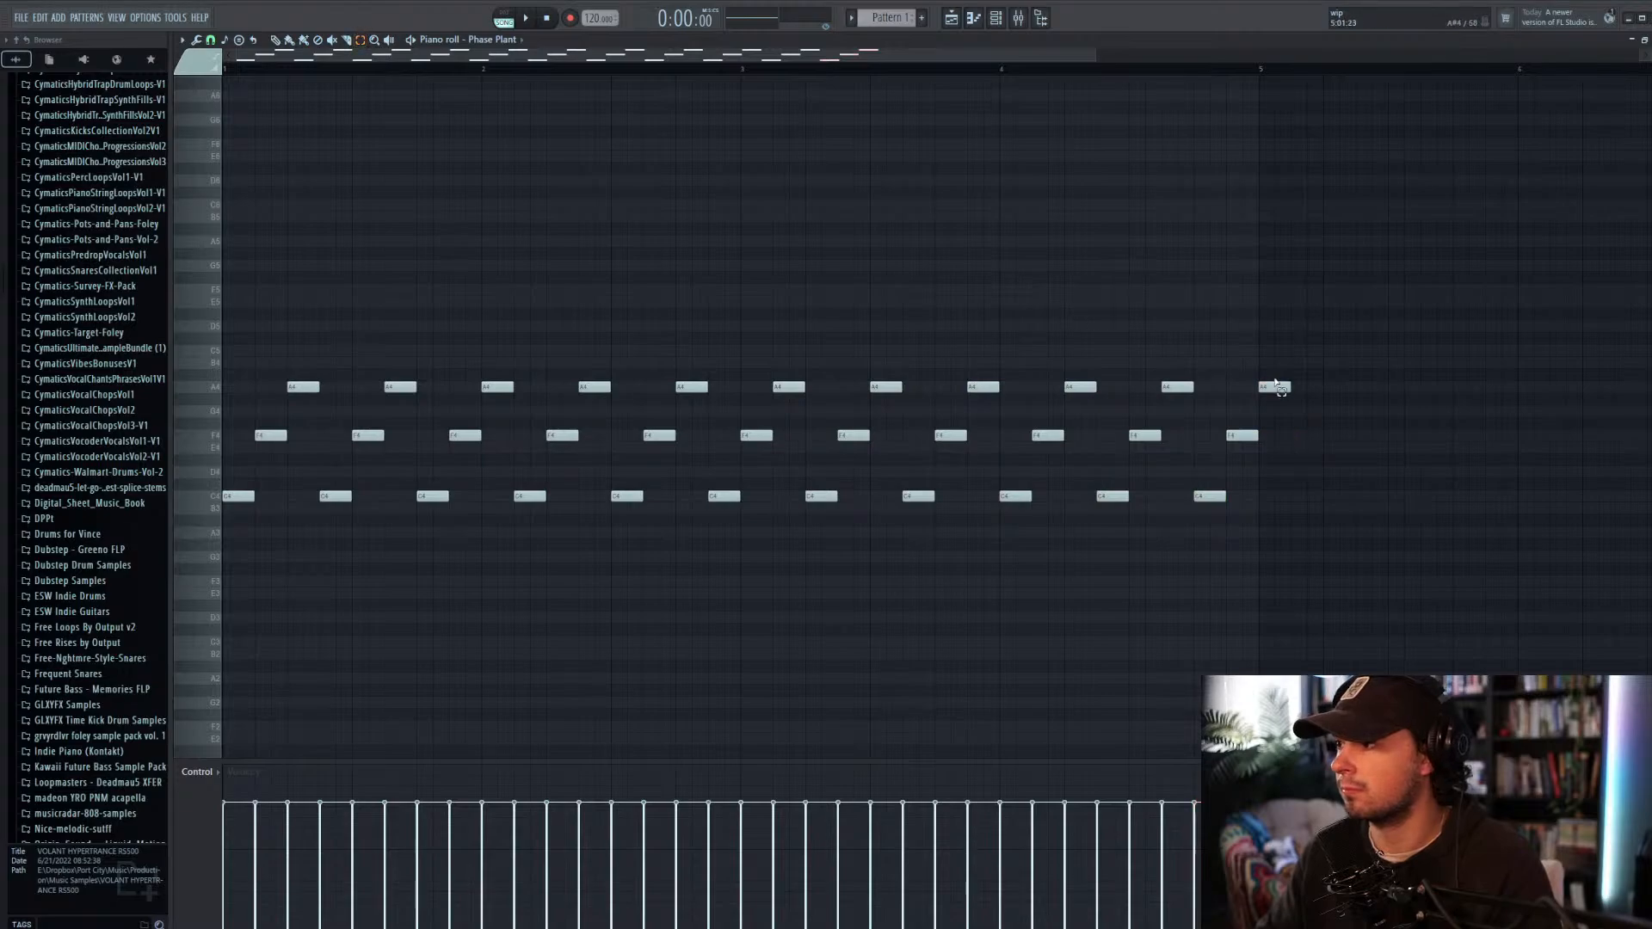
right_click(1282, 392)
key("space")
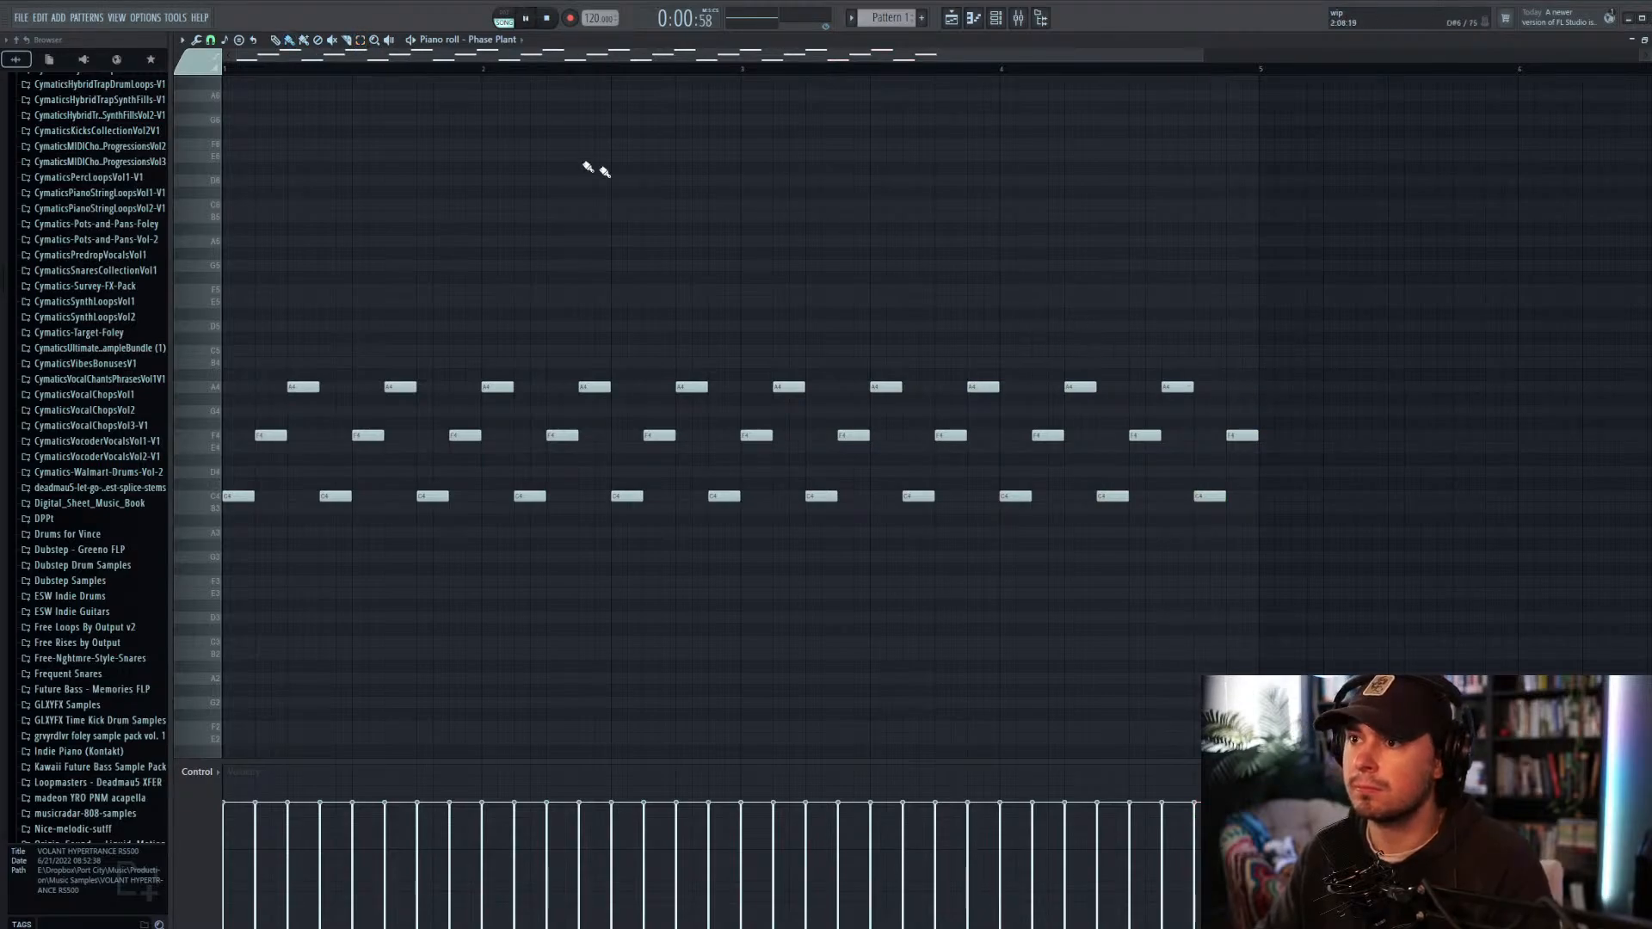
key("space")
key("space")
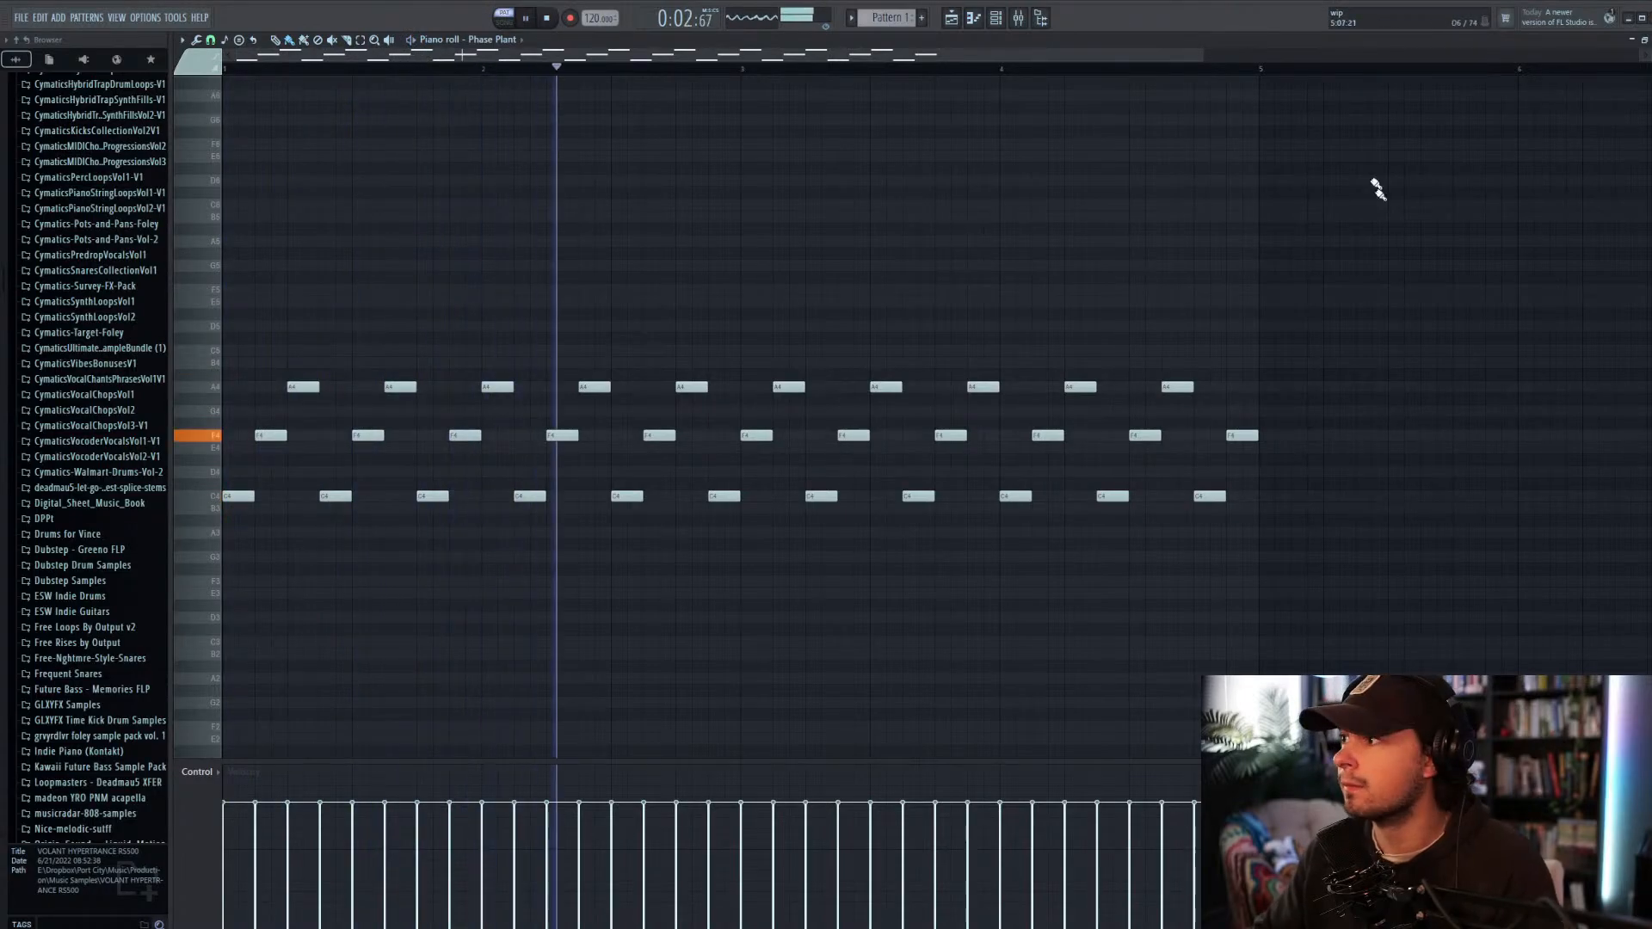
Step: Close the piano roll and bring up the ZGameEditor Visualizer preview image clear of the channel rack
left_click(1650, 40)
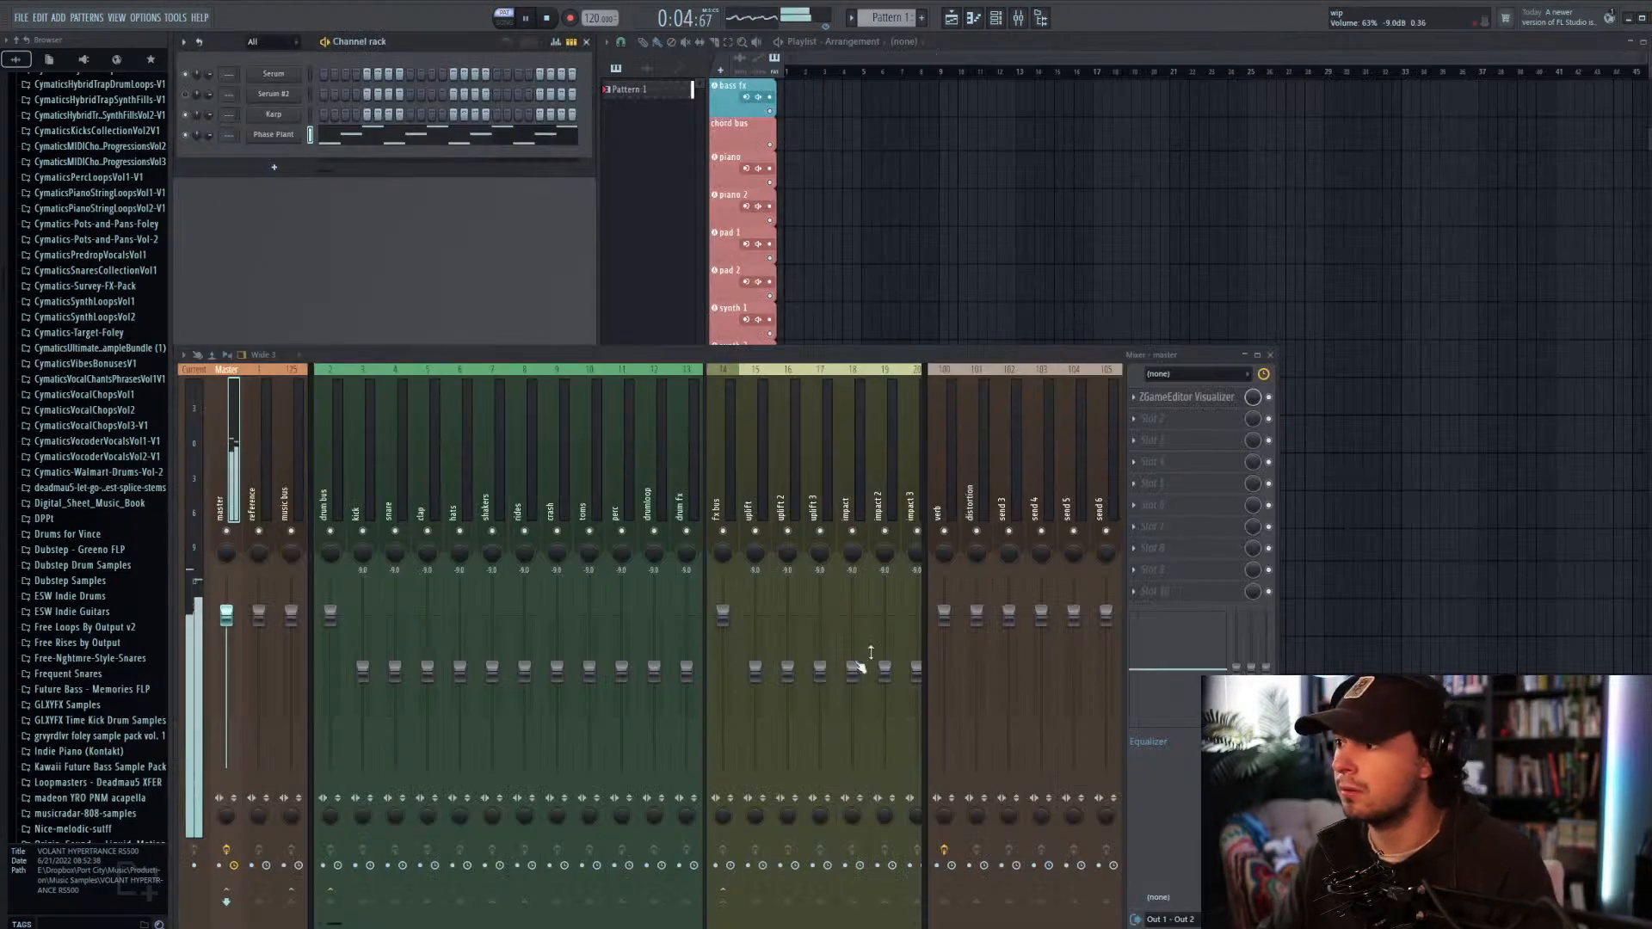
left_click(1183, 396)
left_click_drag(874, 136, 1201, 125)
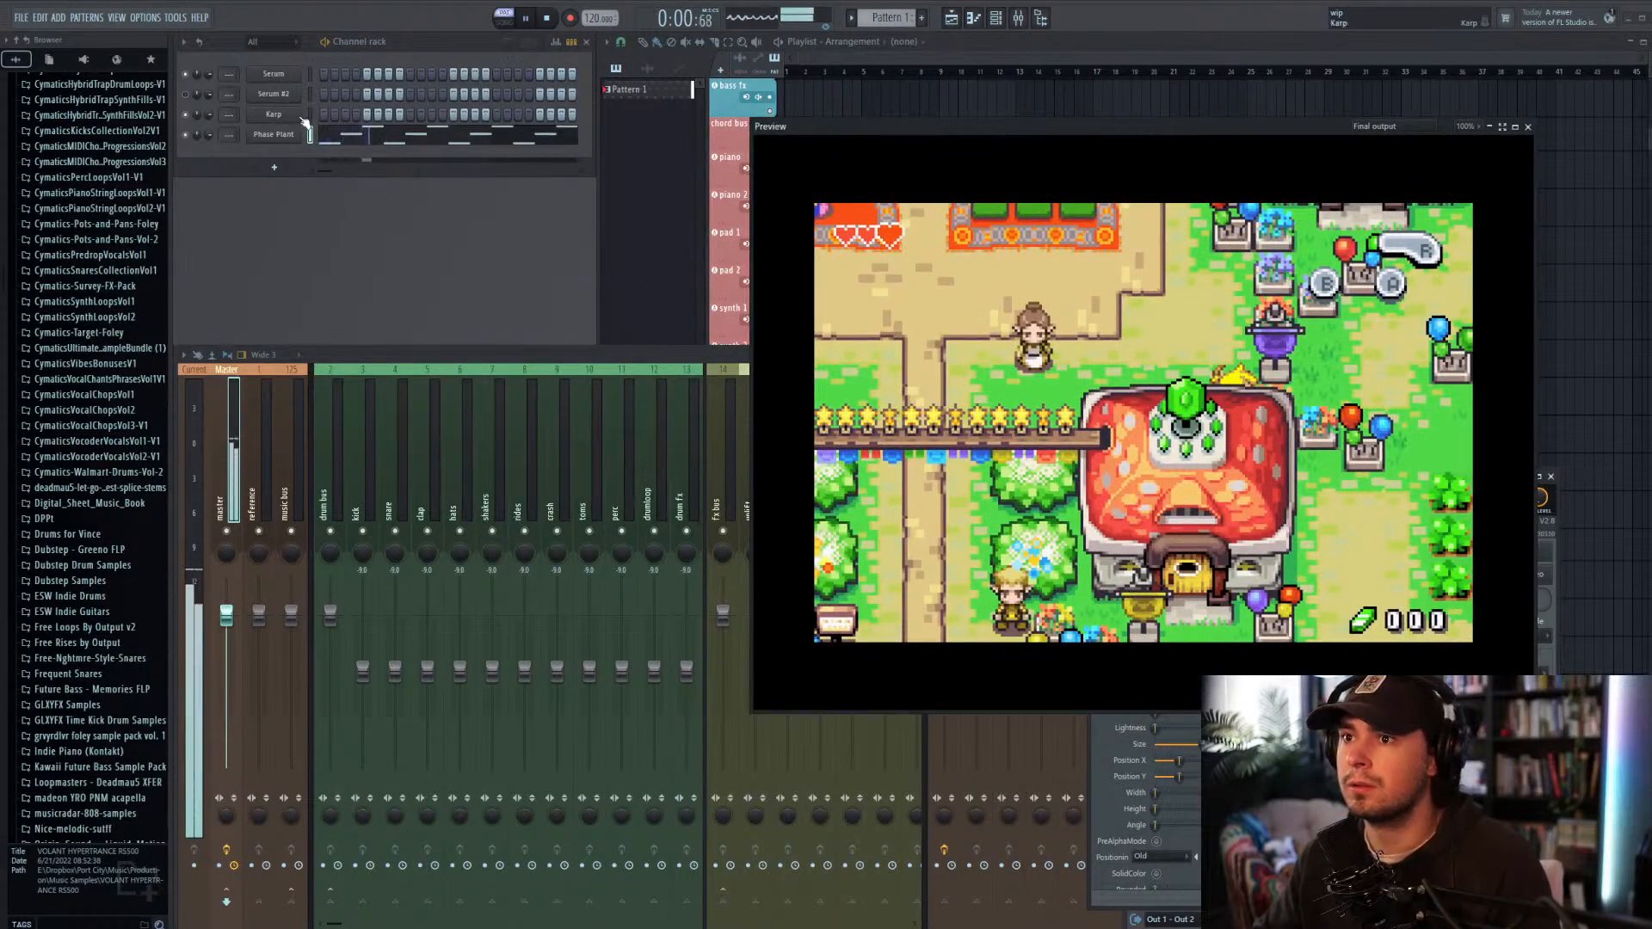
Step: Check the Serum and Karp instruments in turn while the arpeggio plays, closing each one's window
left_click(309, 74)
left_click(273, 74)
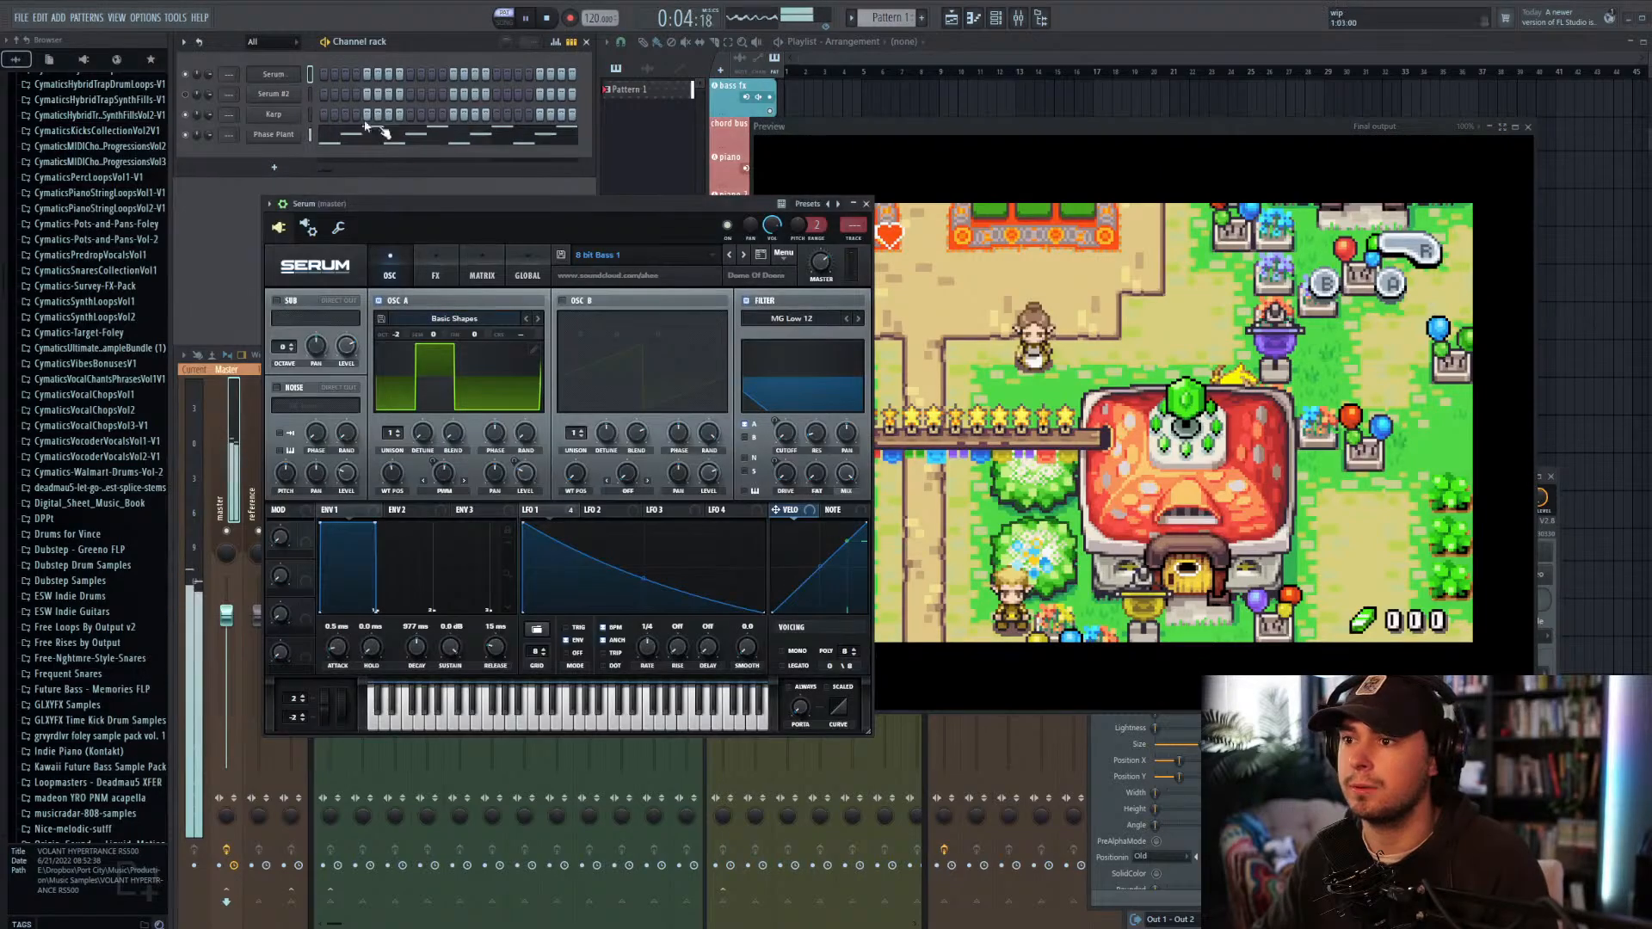
left_click(867, 205)
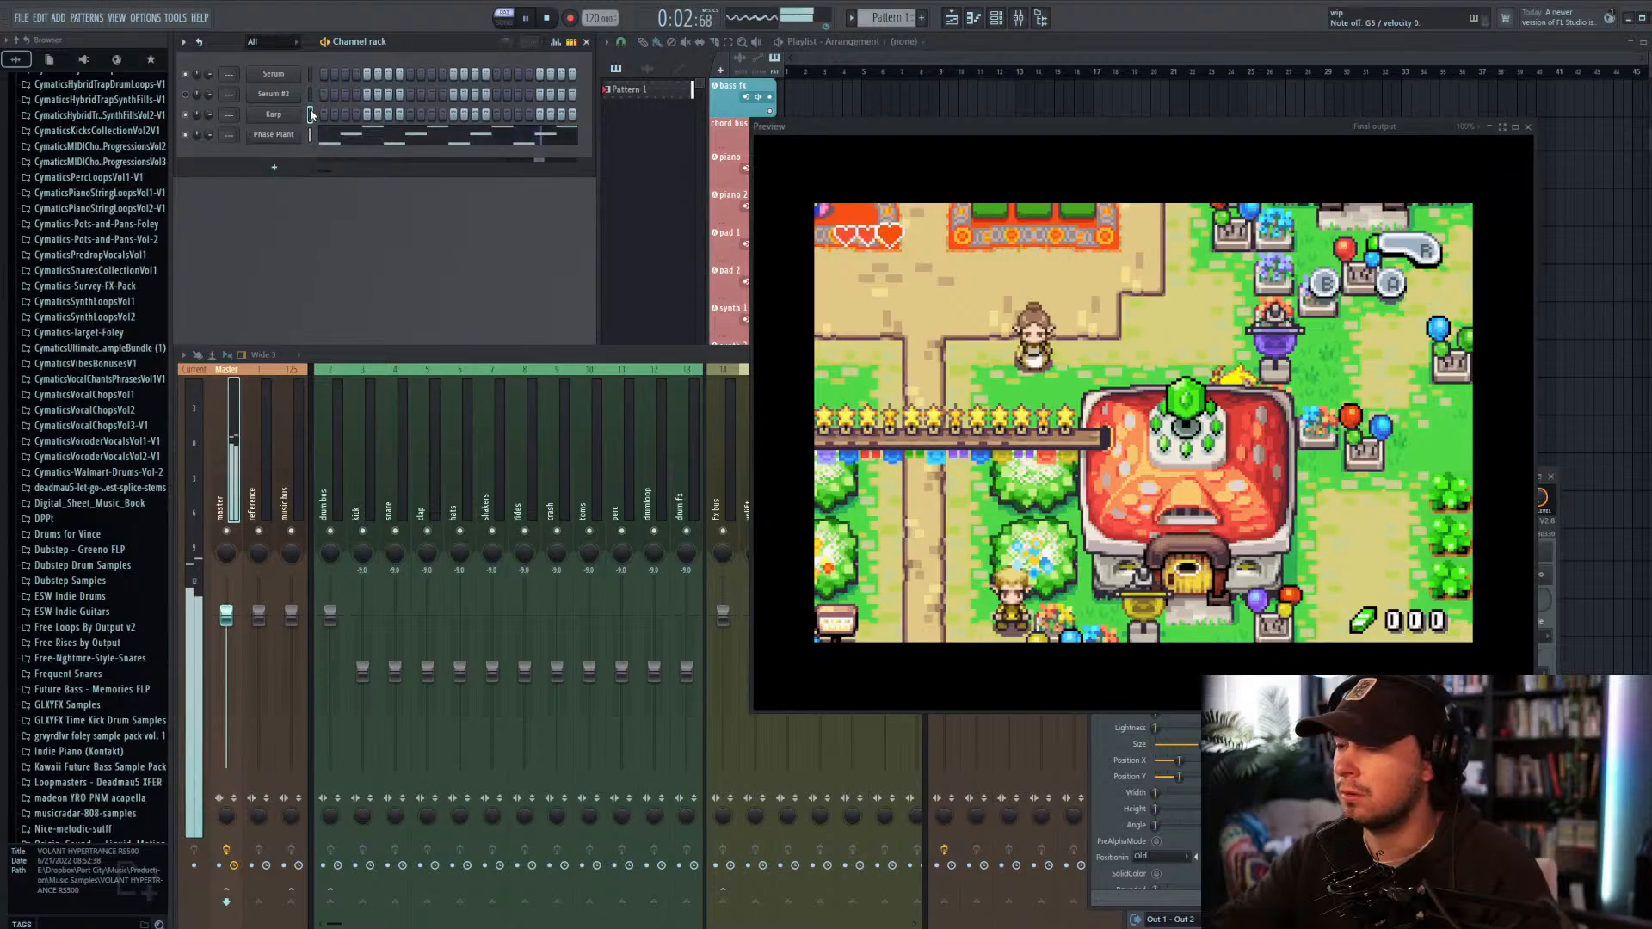
left_click(267, 114)
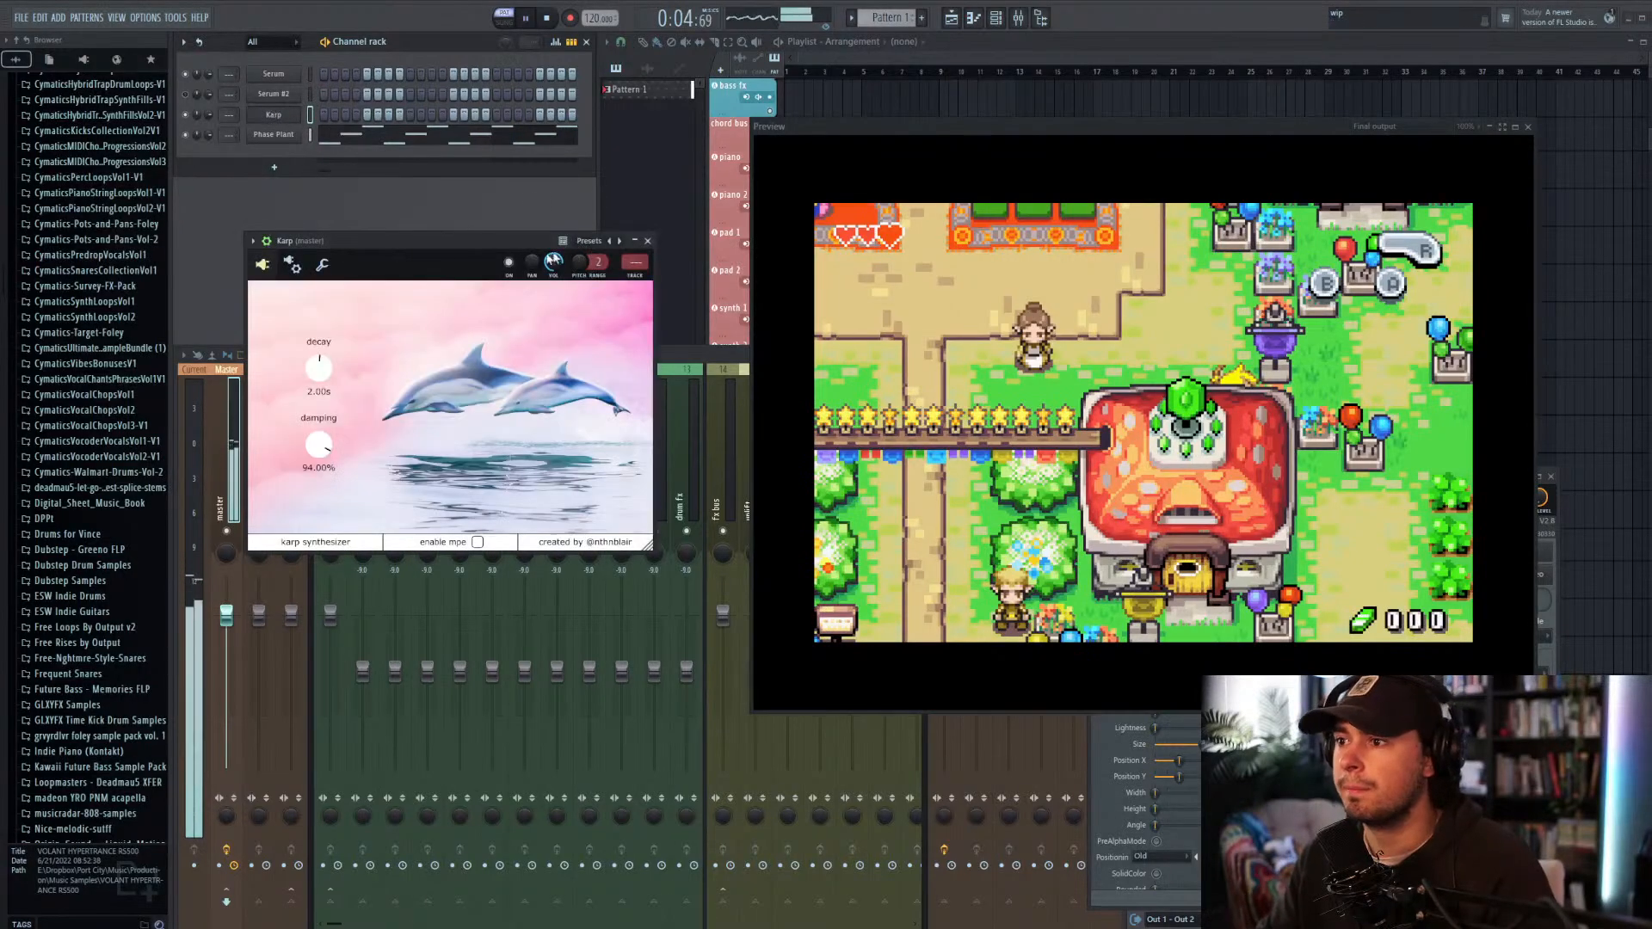
left_click(638, 243)
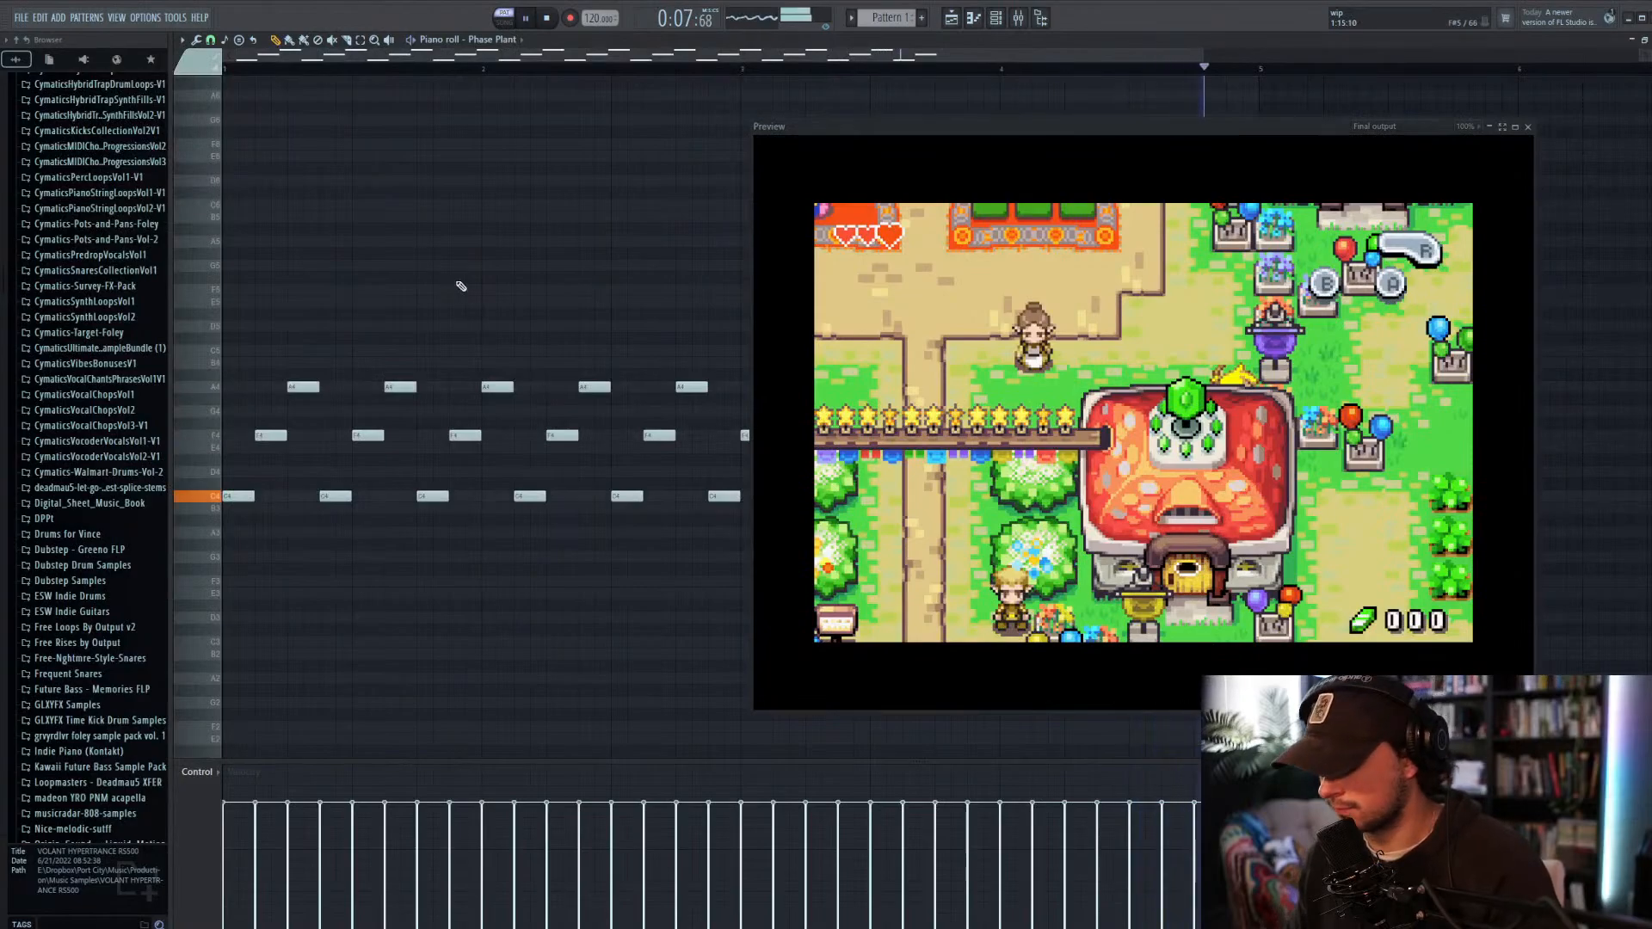
Step: Transpose the whole Phase Plant arpeggio up one octave in the piano roll
scroll(462, 284, "down", 3)
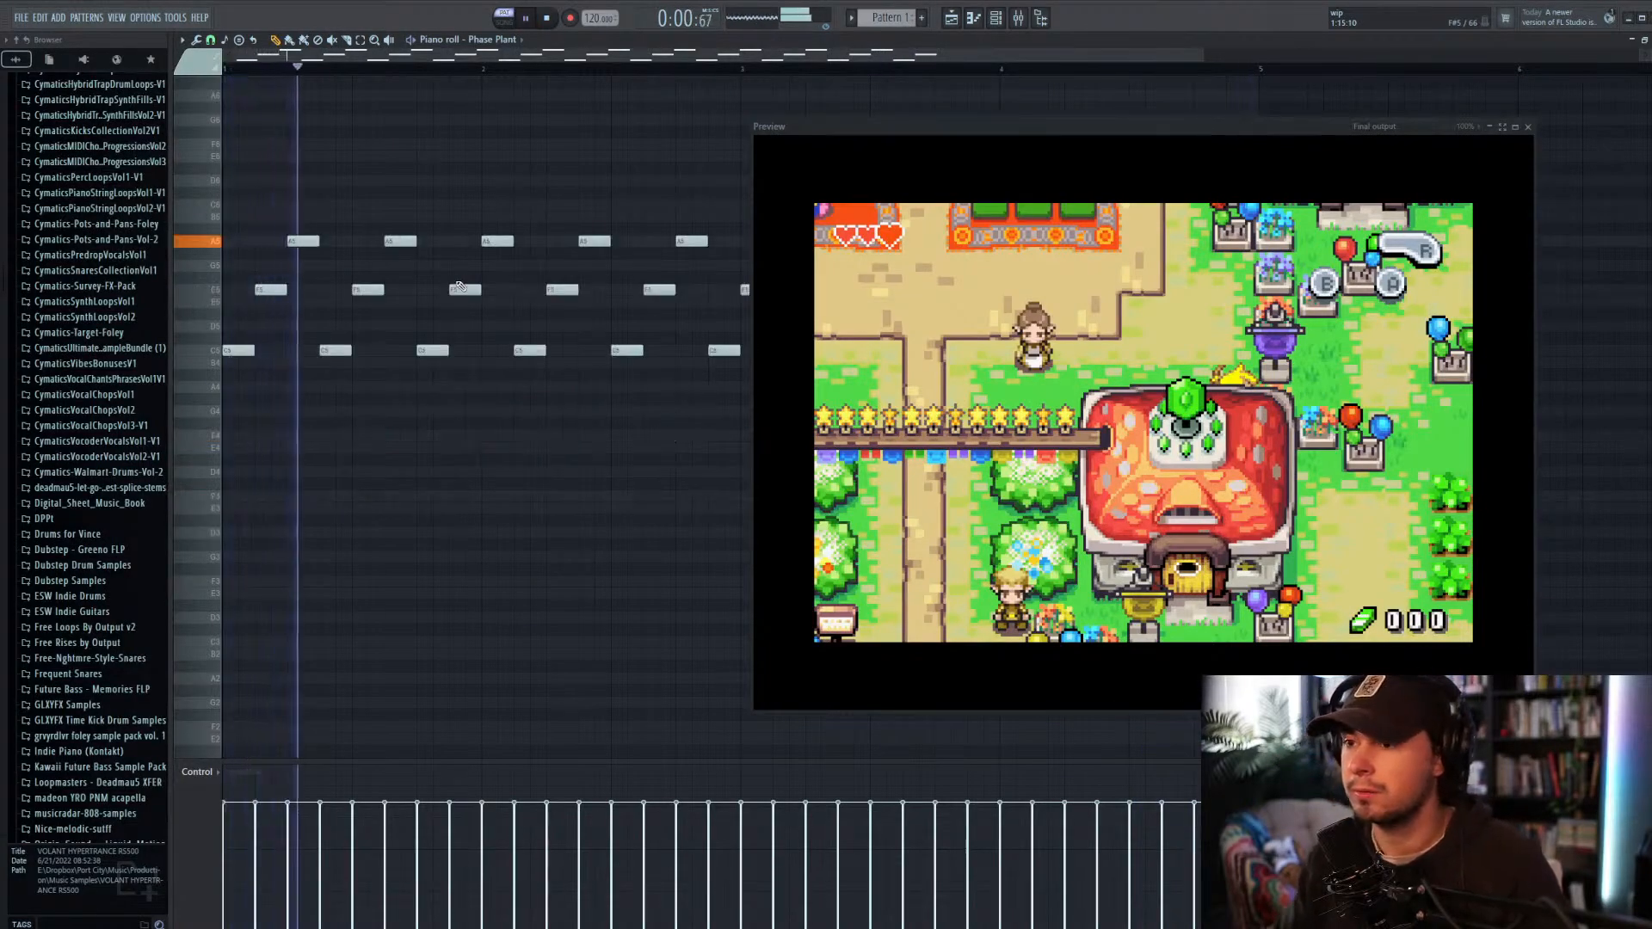
scroll(492, 321, "up", 3)
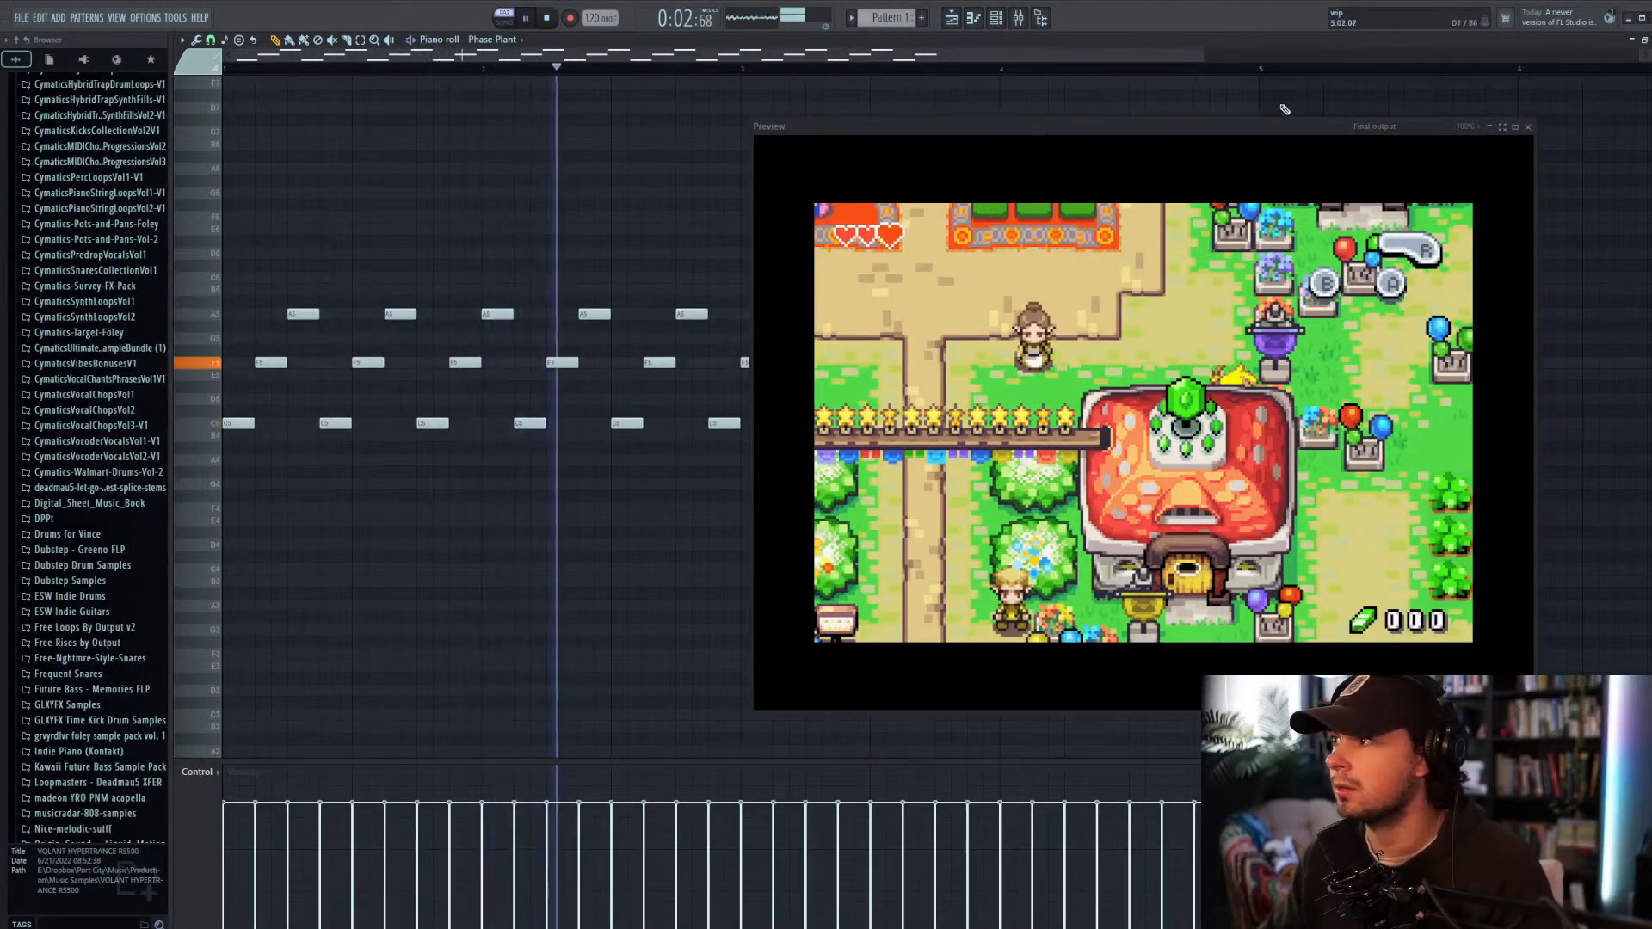
left_click_drag(1201, 55, 1539, 57)
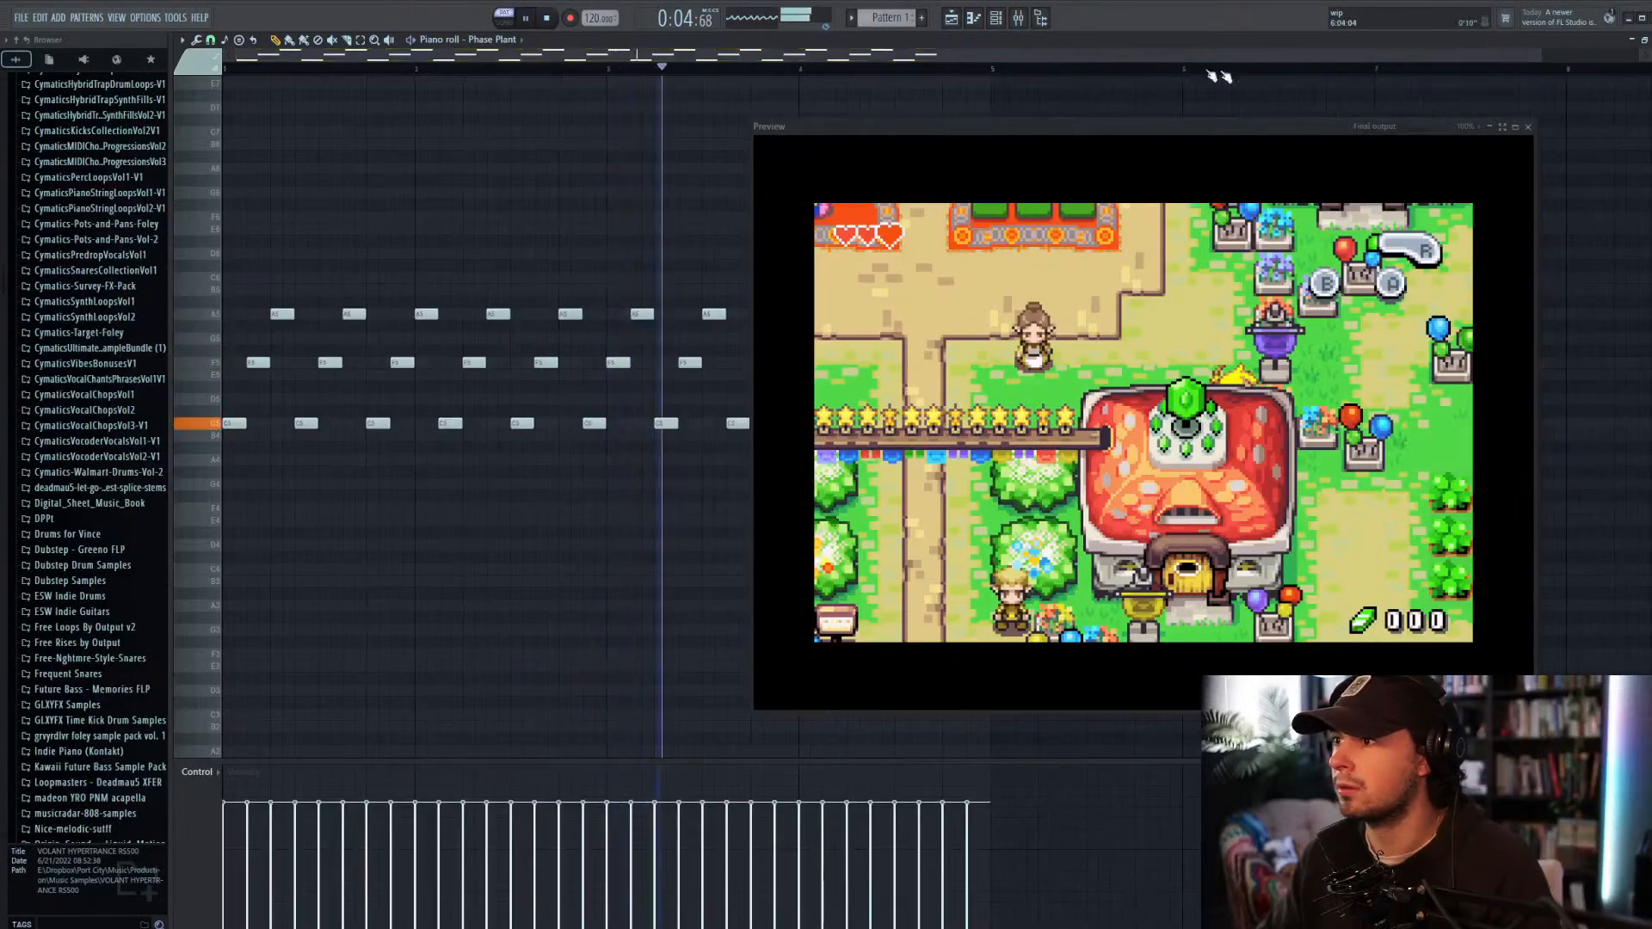
Step: Shrink the preview image window, move it clear of the arpeggio notes, and stop playback
left_click_drag(1143, 155, 1228, 192)
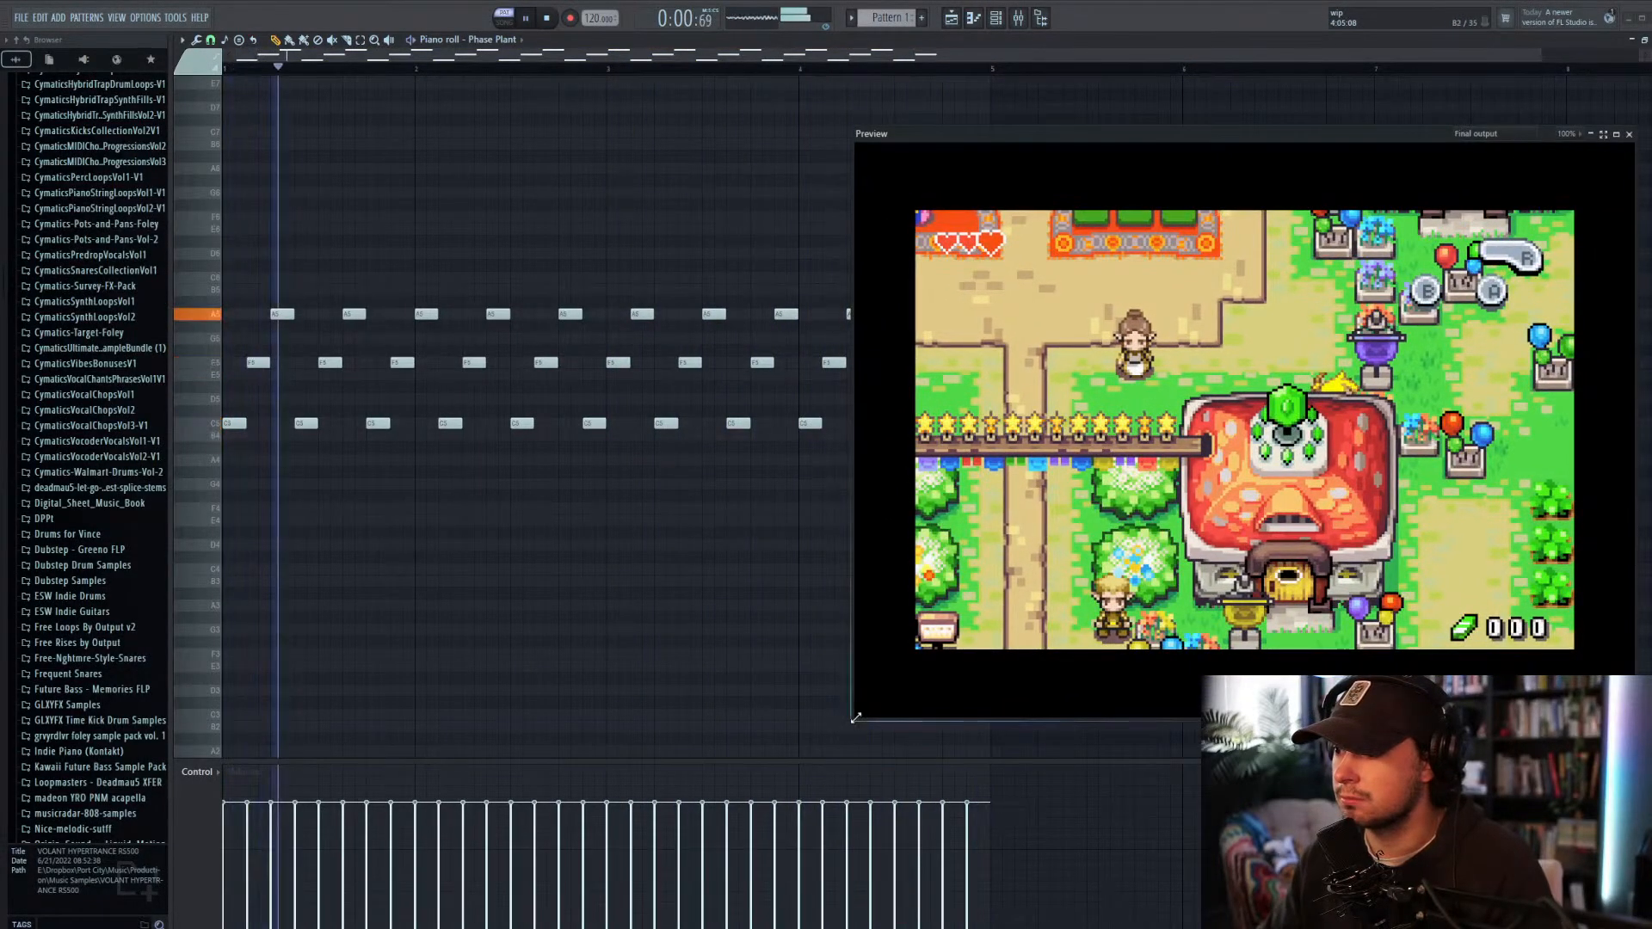
left_click_drag(855, 715, 1145, 547)
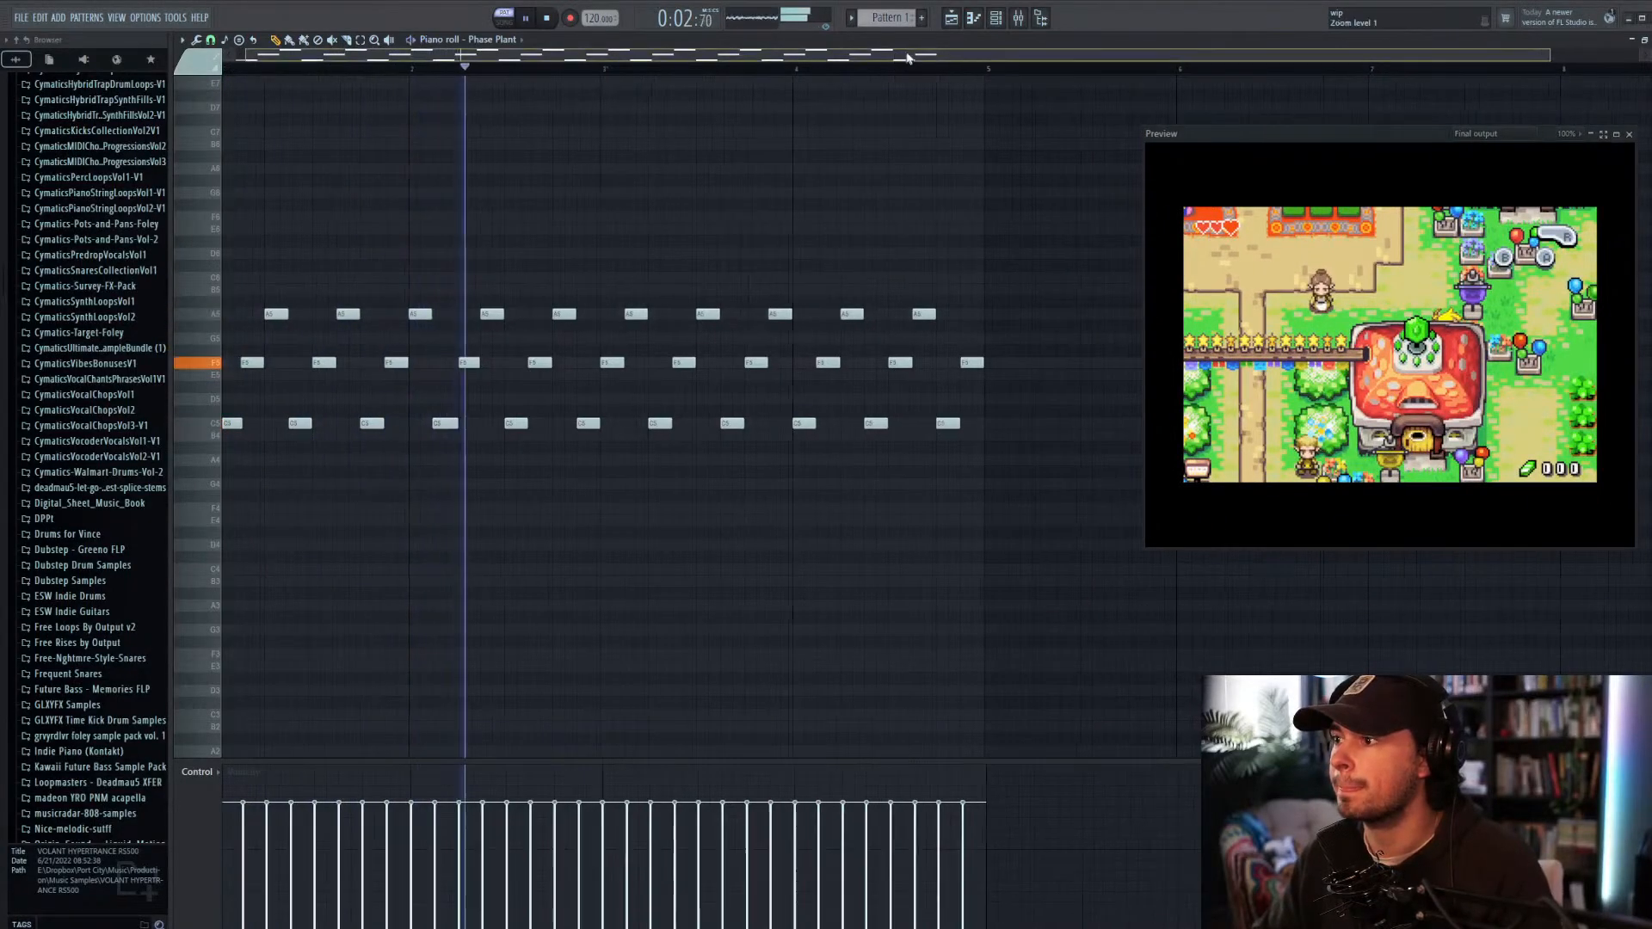
left_click_drag(1243, 130, 1252, 96)
key("space")
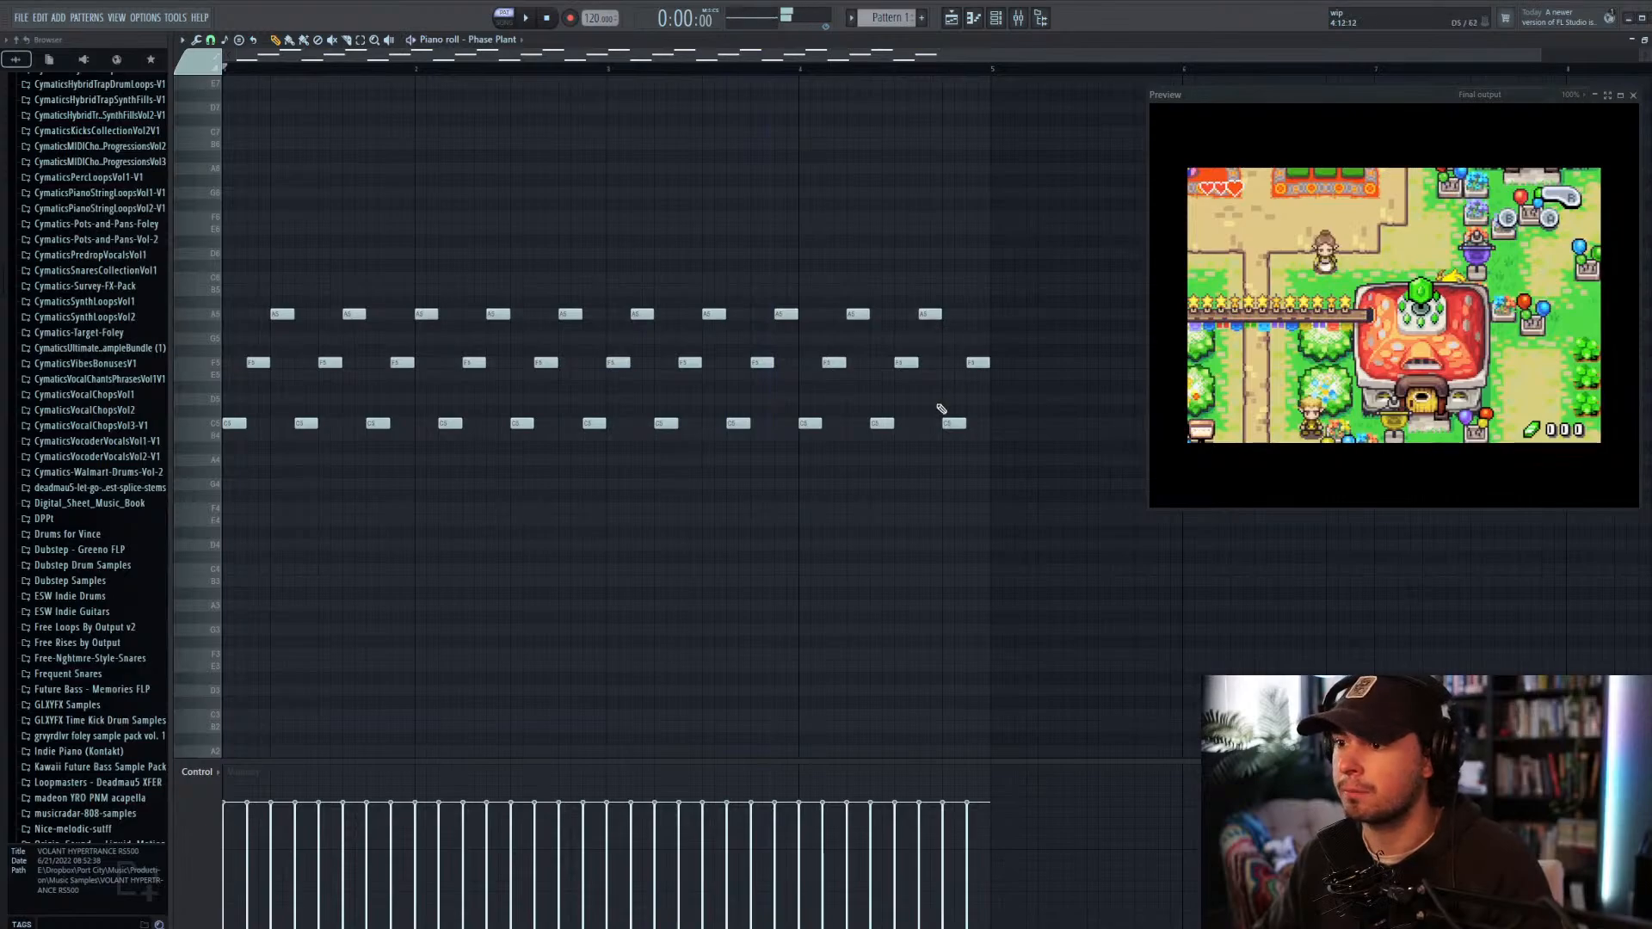
Step: Duplicate the four-bar arpeggio into bars 5 to 8 and transpose the copy down three semitones
scroll(941, 409, "down", 1)
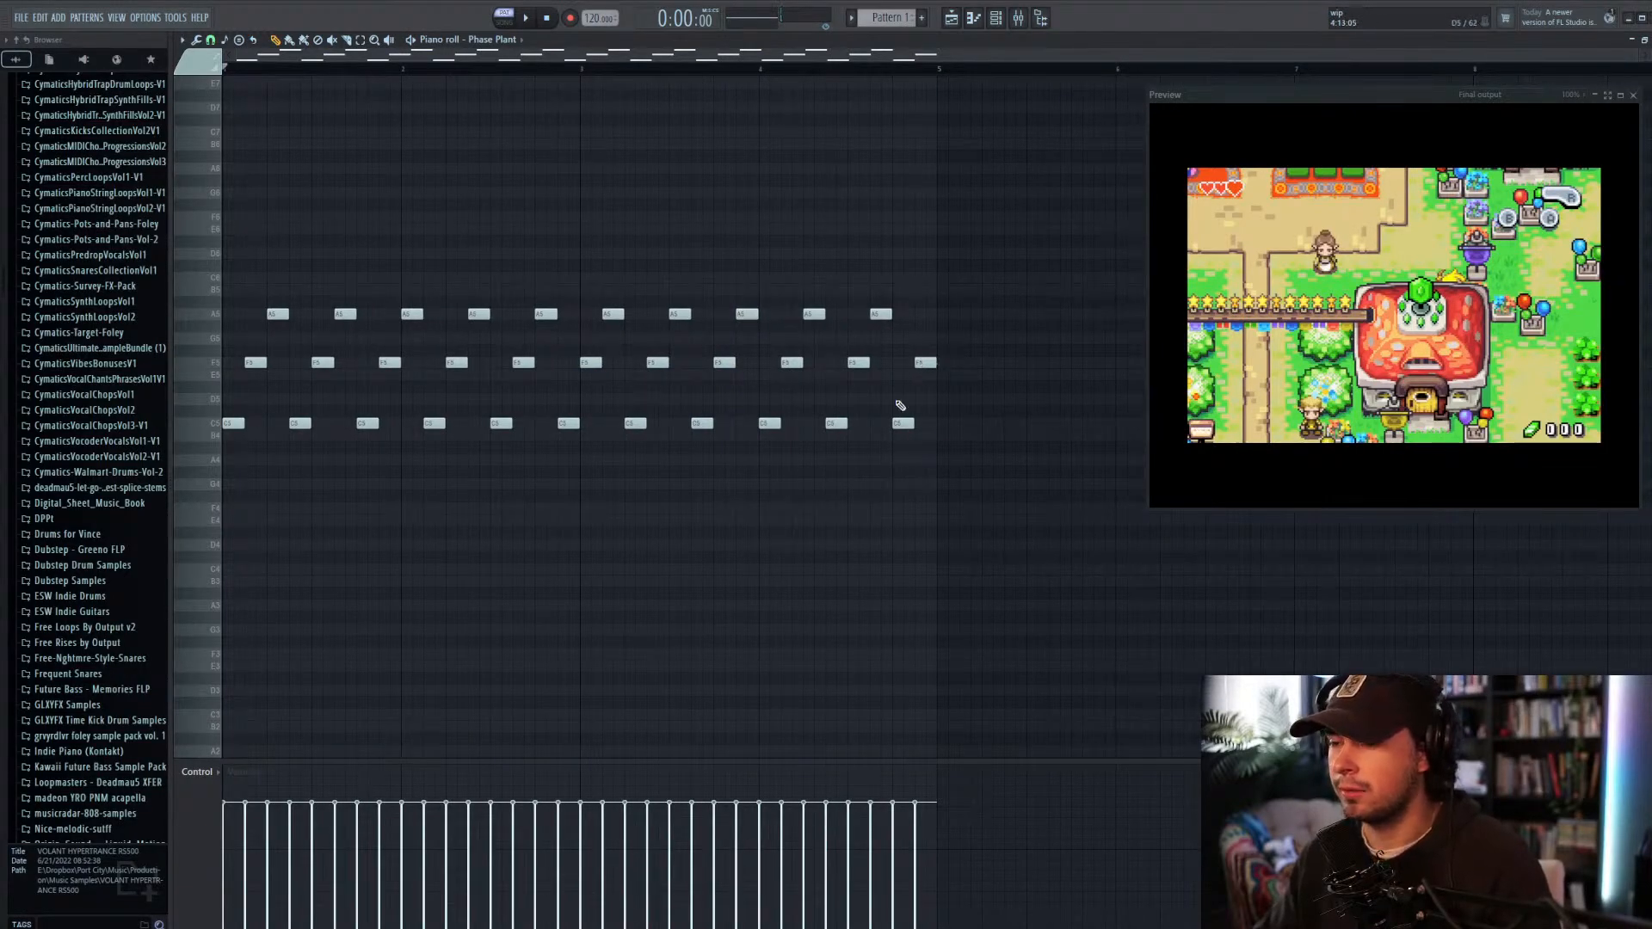
mouse_move(968, 469)
left_mouse_down()
mouse_move(373, 276)
mouse_move(256, 469)
mouse_move(973, 426)
mouse_move(943, 466)
left_mouse_up()
scroll(1004, 511, "down", 2)
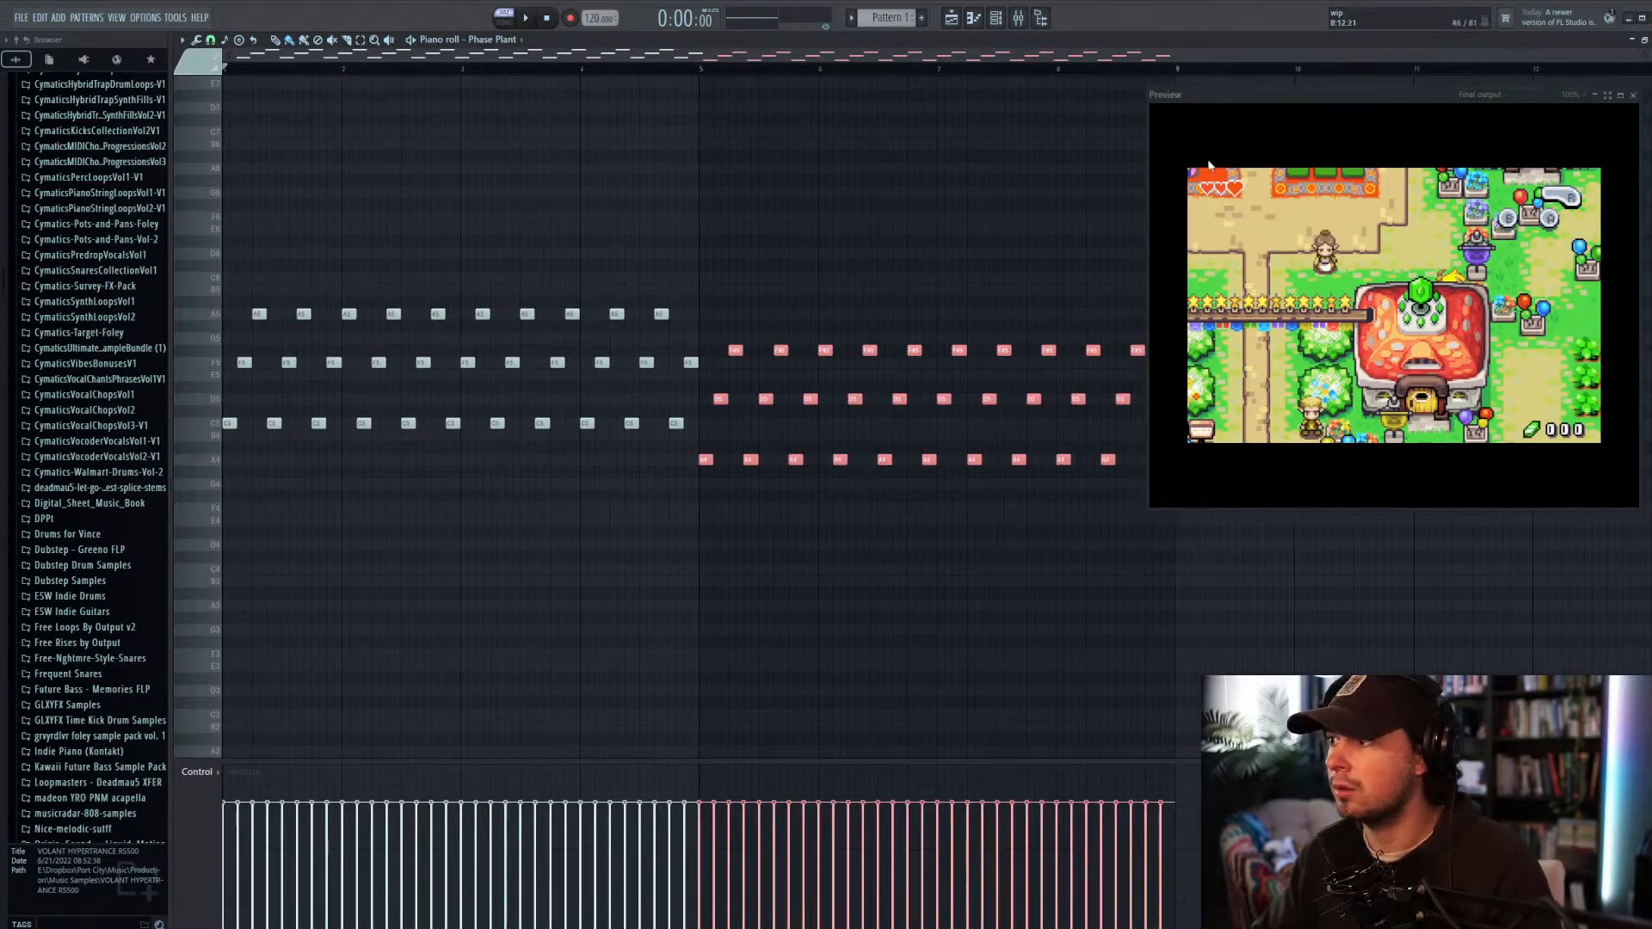
Step: Narrow the preview image window so it no longer covers the copied notes in bars 5 to 8
left_click(1146, 203)
left_click_drag(1150, 204, 1261, 205)
right_click(1145, 206)
Step: Lower the highest notes in bars 5 to 8 to F5 and audition the transition from just before bar 5
left_click_drag(1167, 340, 736, 362)
key("space")
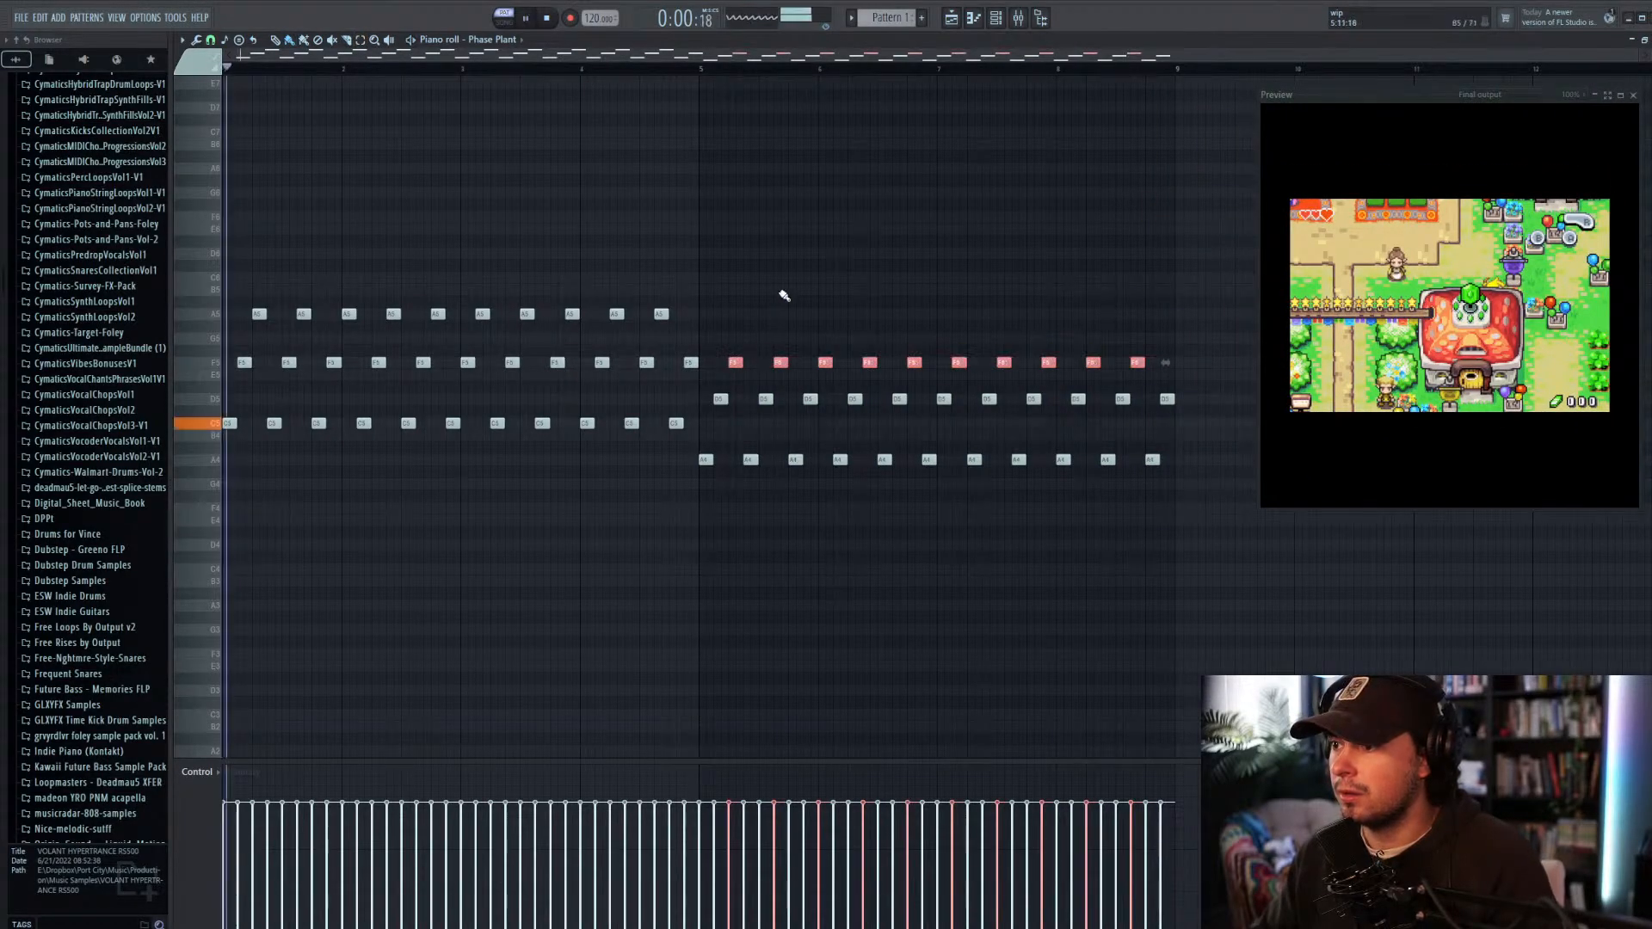
left_click(779, 296, "ctrl")
left_click(671, 67)
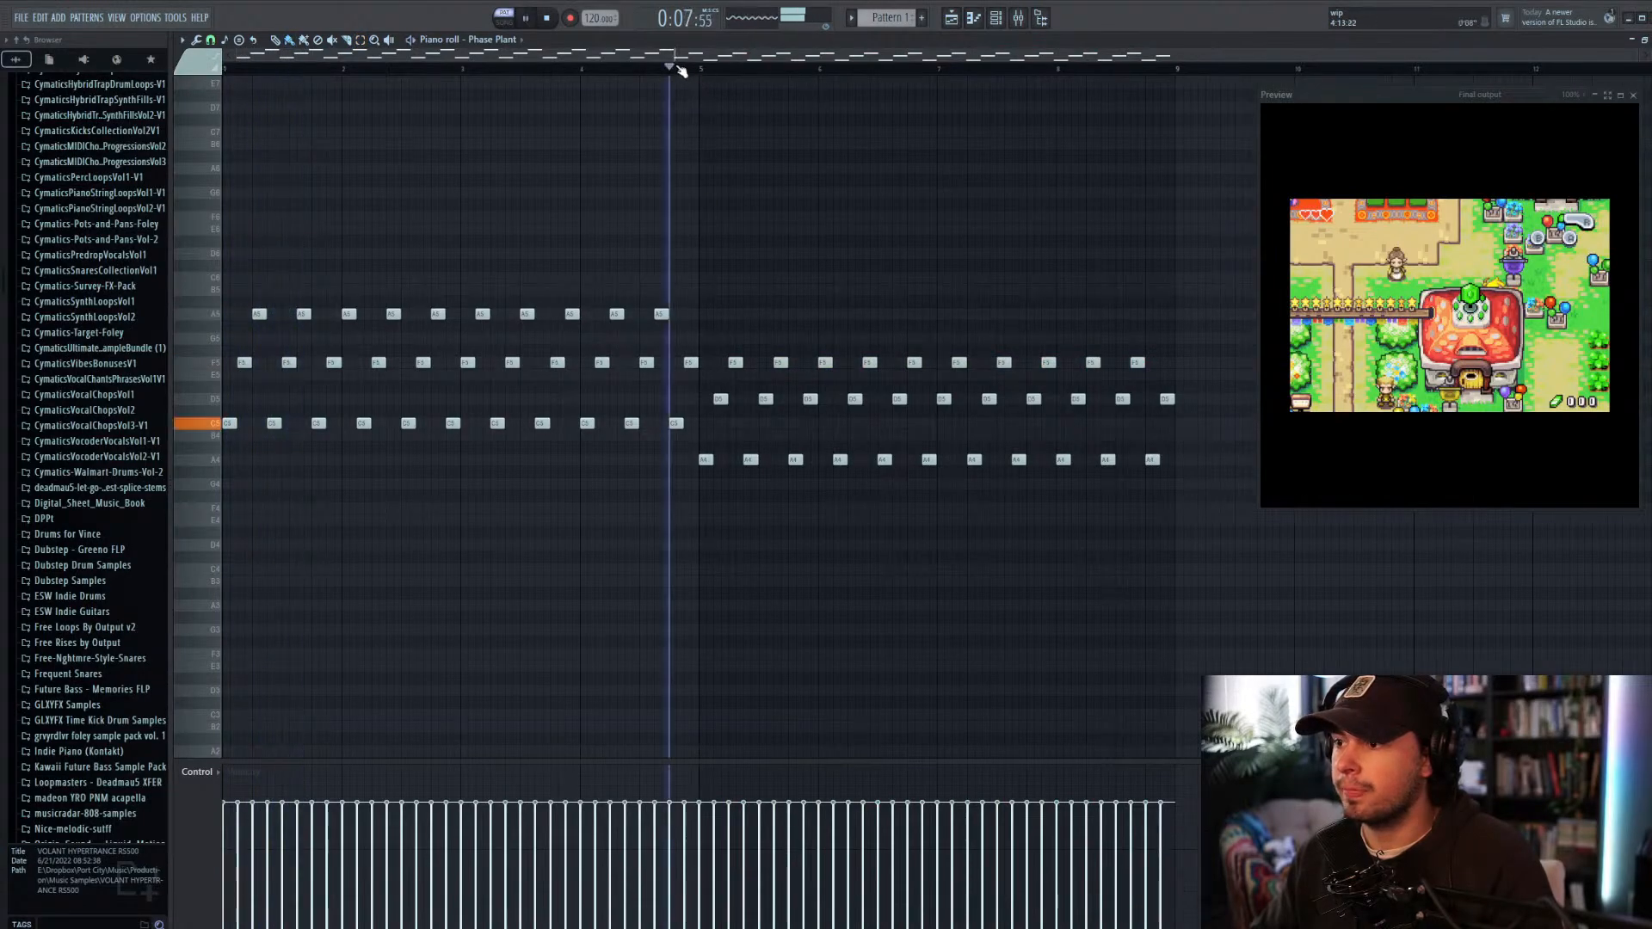
key("space")
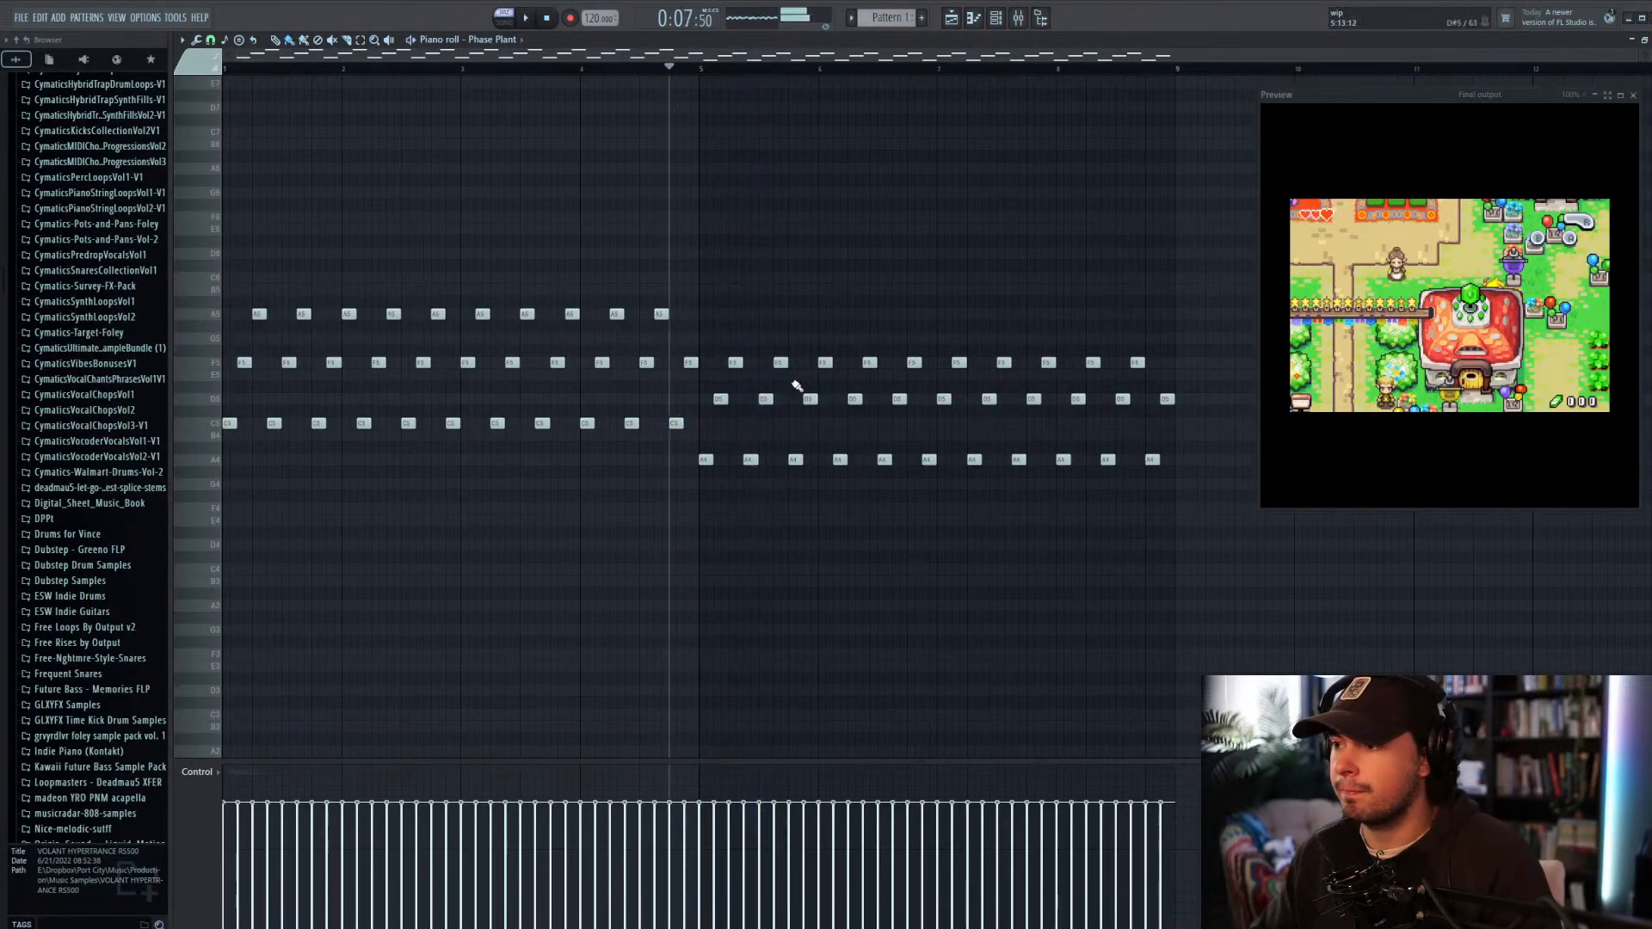
Step: Lower the middle notes in bars 5 to 8 to C5 and the lowest notes to G4, auditioning the change
left_click_drag(1171, 412, 721, 427)
key("space")
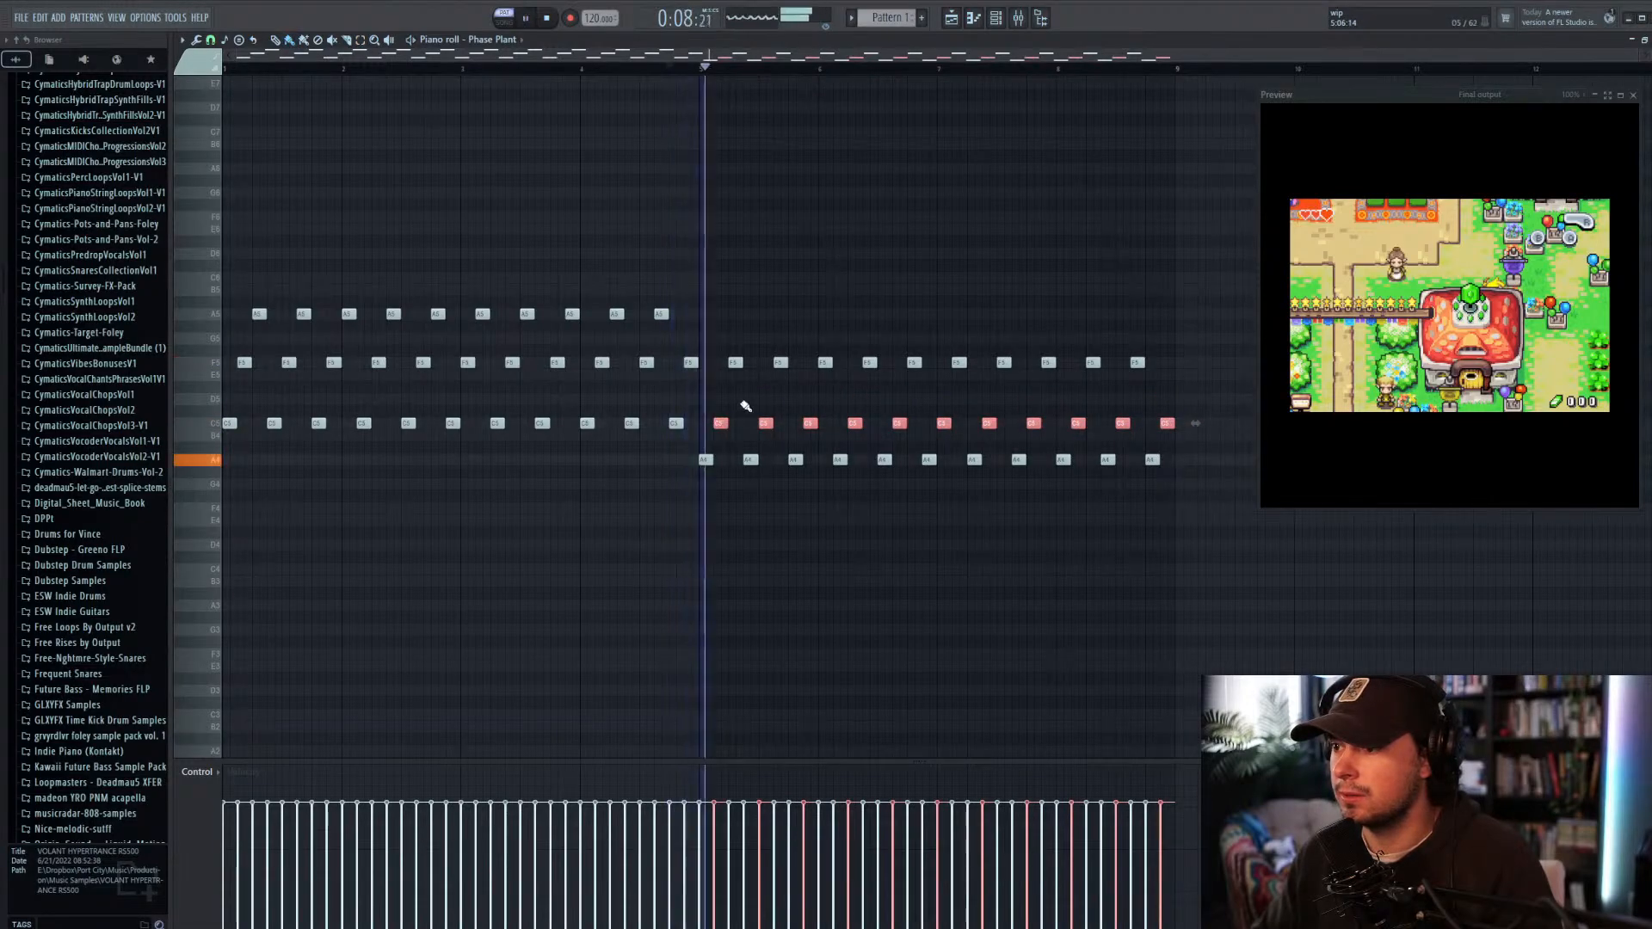
key("space")
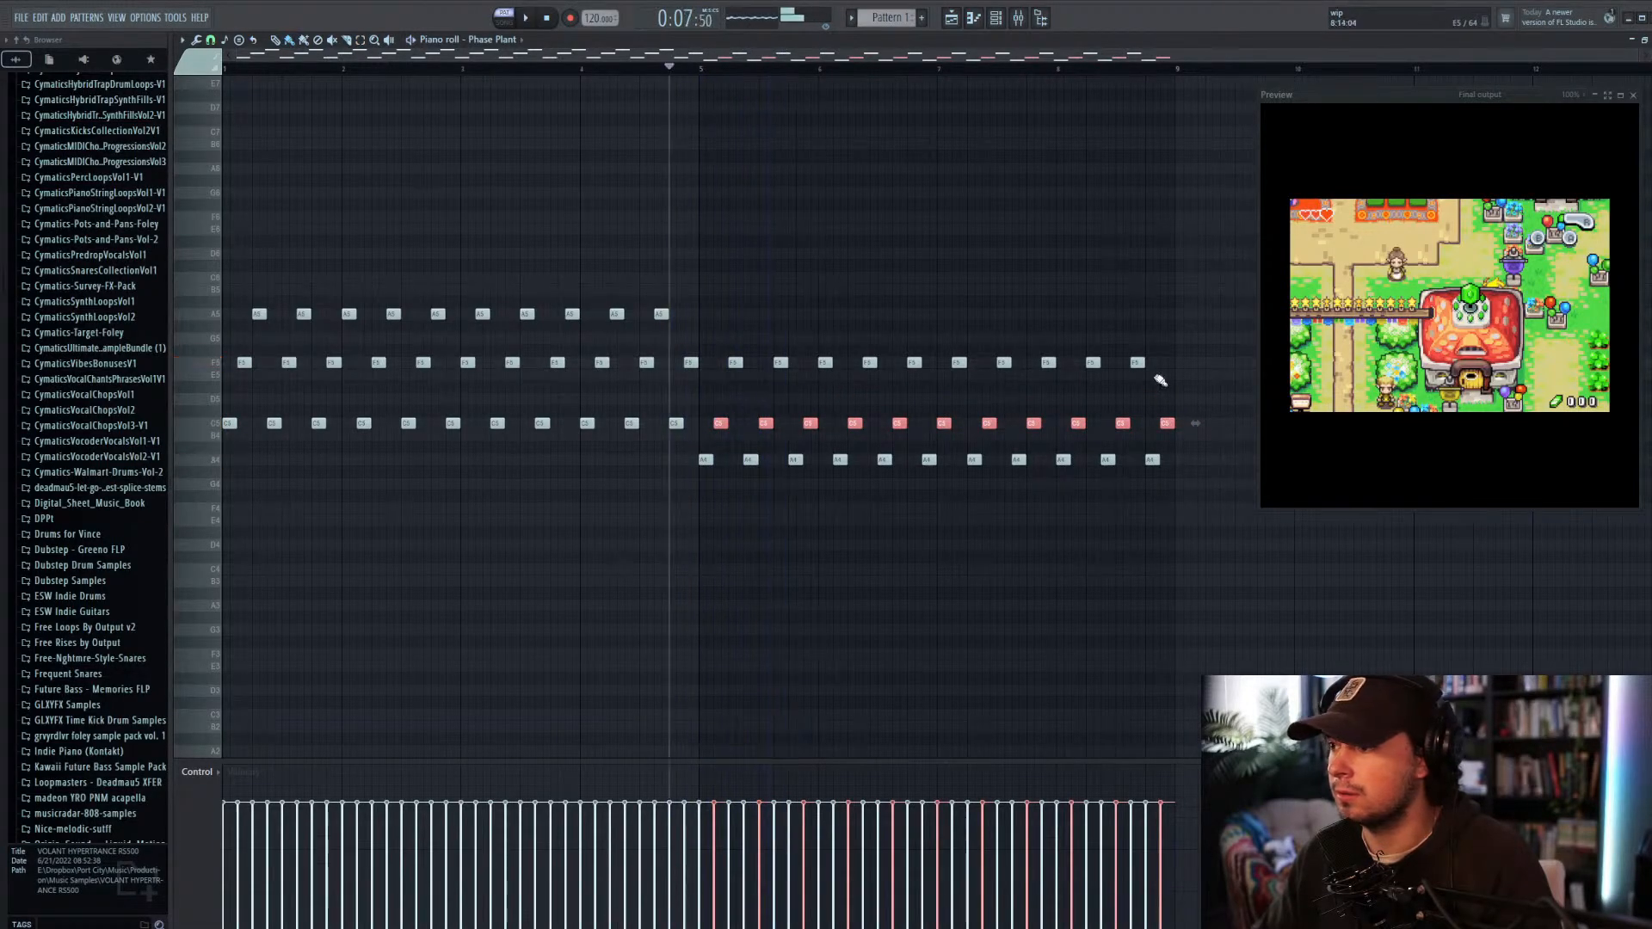
left_click_drag(1162, 472, 707, 486)
key("space")
key("ctrl+d")
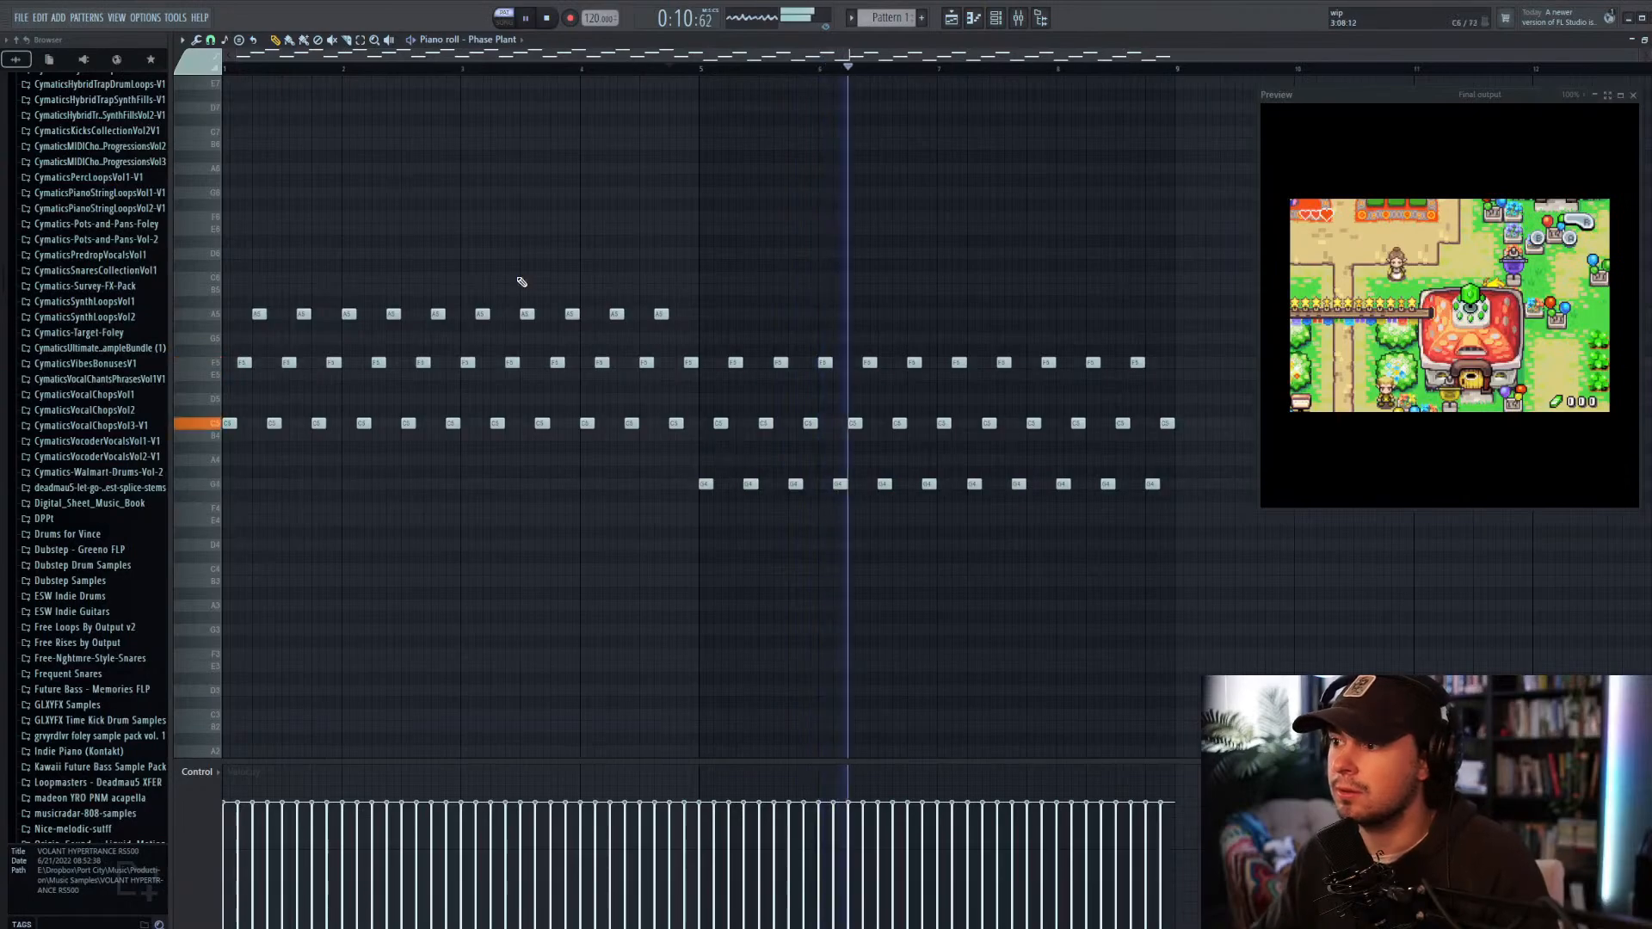
Step: Return playback to the start of the pattern and listen to the arpeggio across the chord change
key("space")
left_click_drag(297, 69, 225, 71)
key("space")
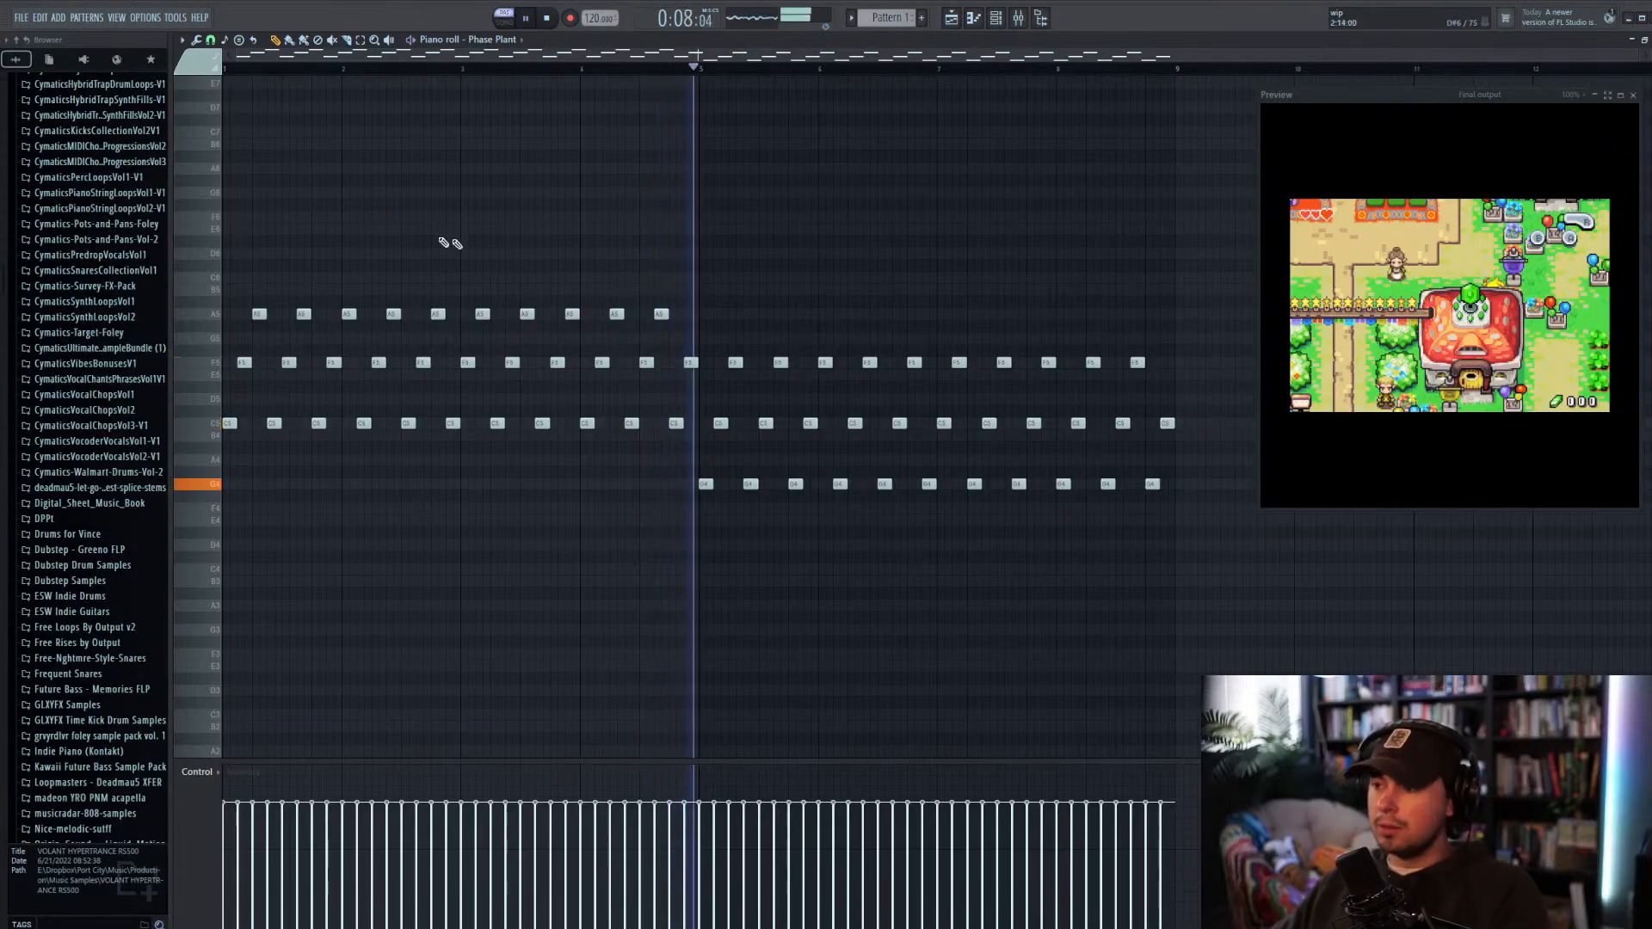
key("space")
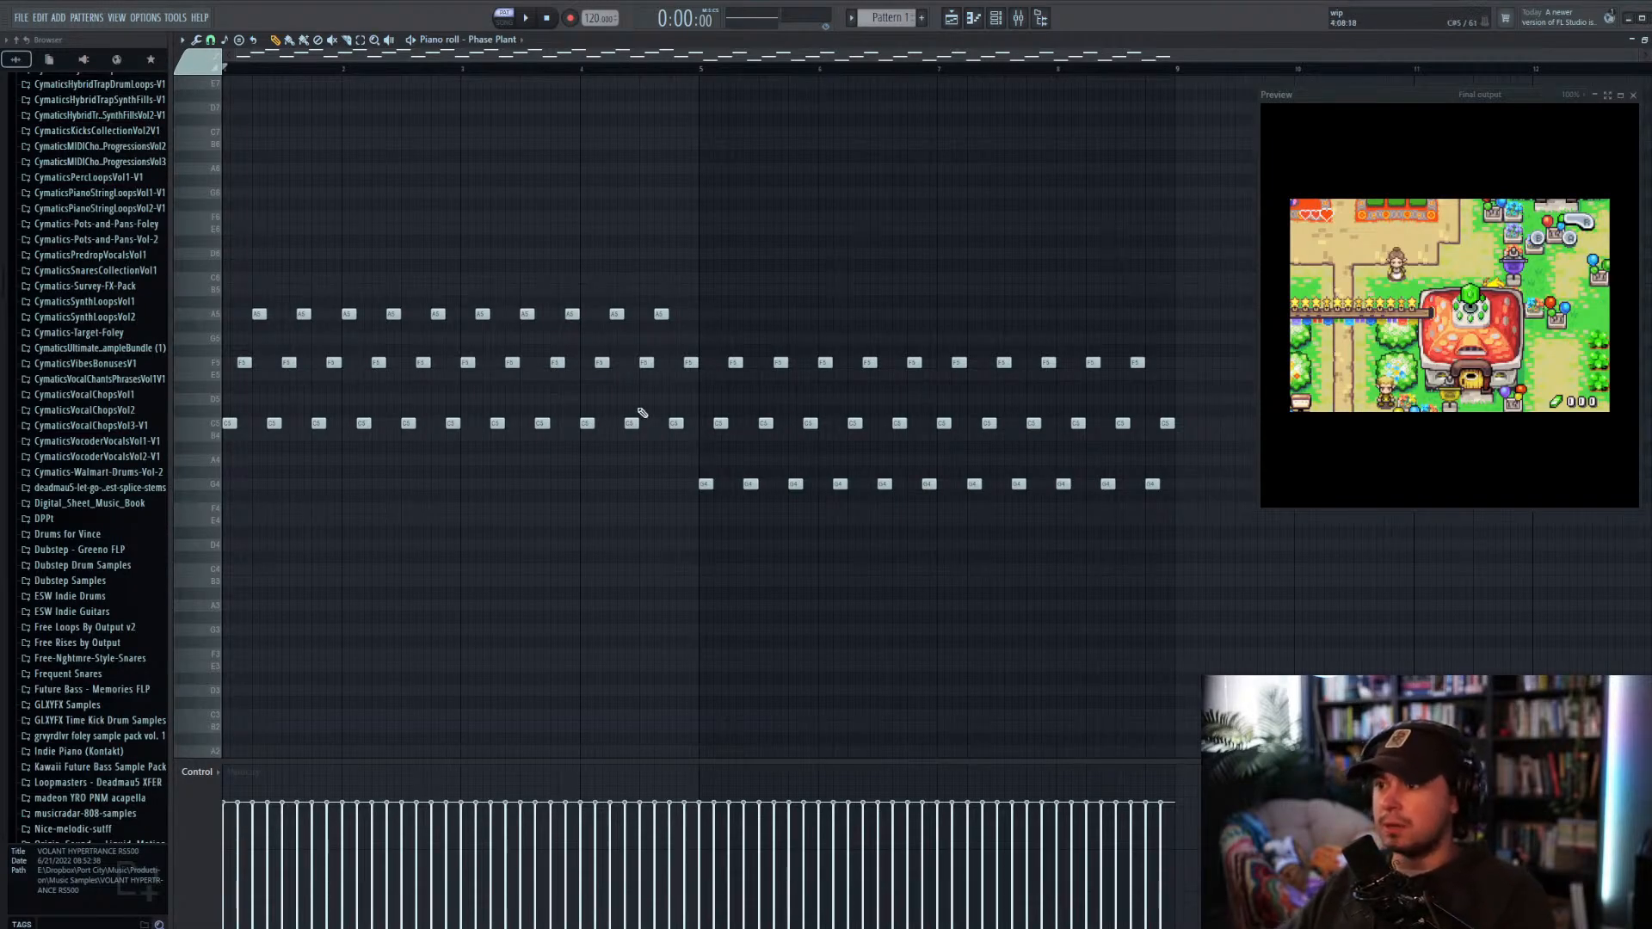
Step: Delete all notes in the first four bars except the opening three-note group
left_click_drag(688, 439, 225, 258)
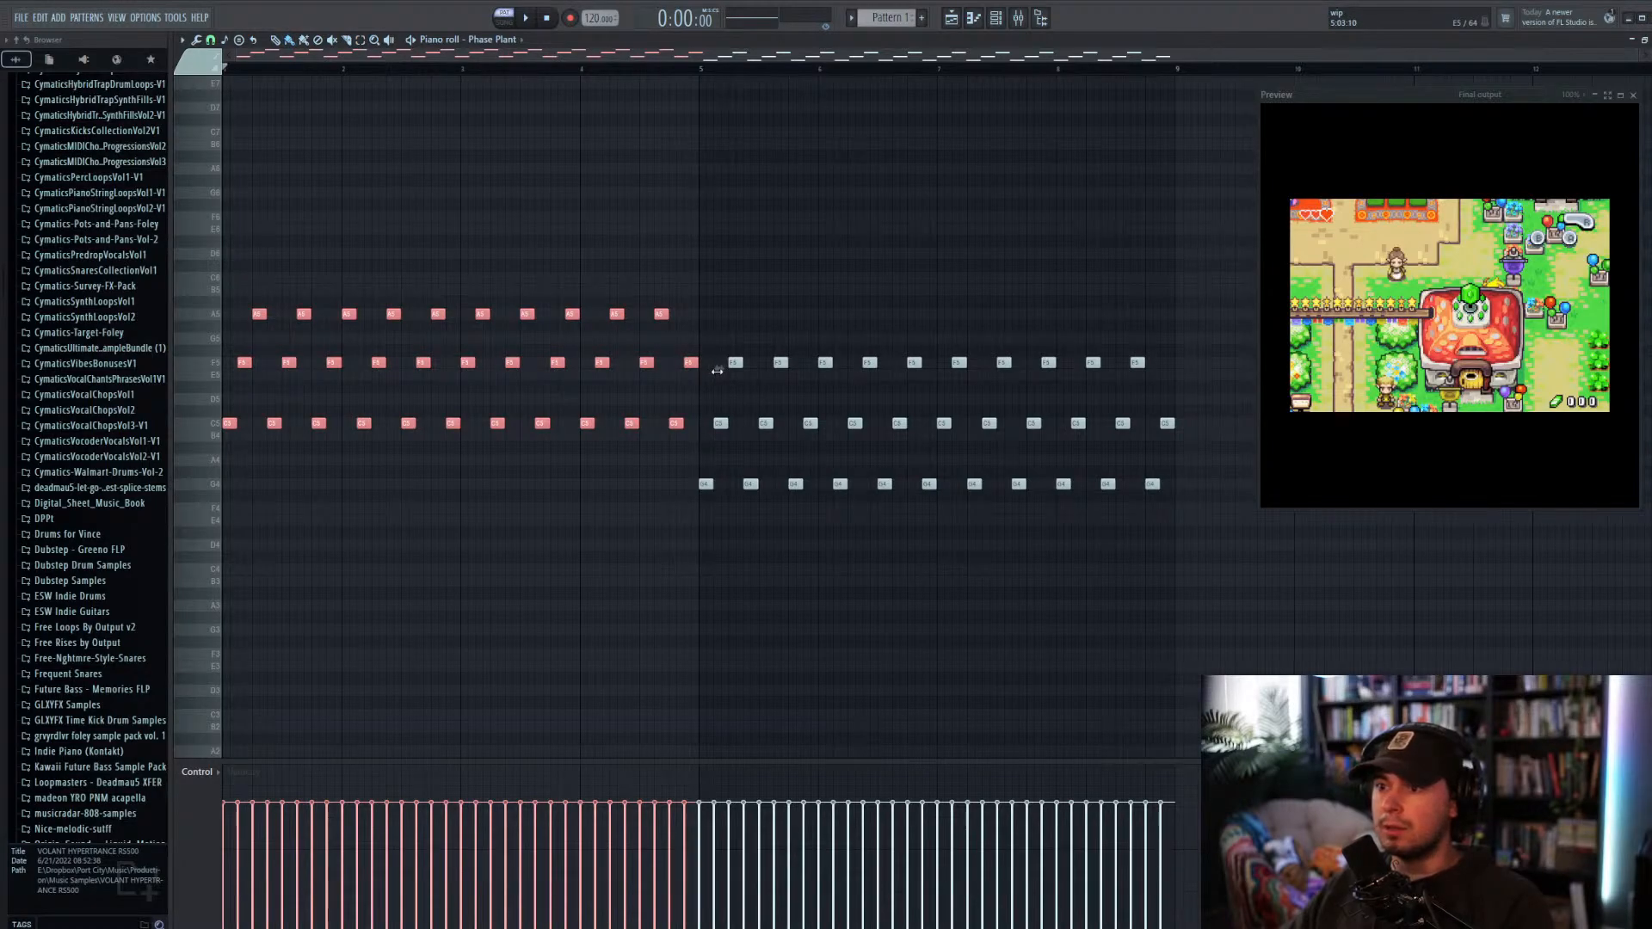
left_click_drag(685, 443, 281, 271)
key("Delete")
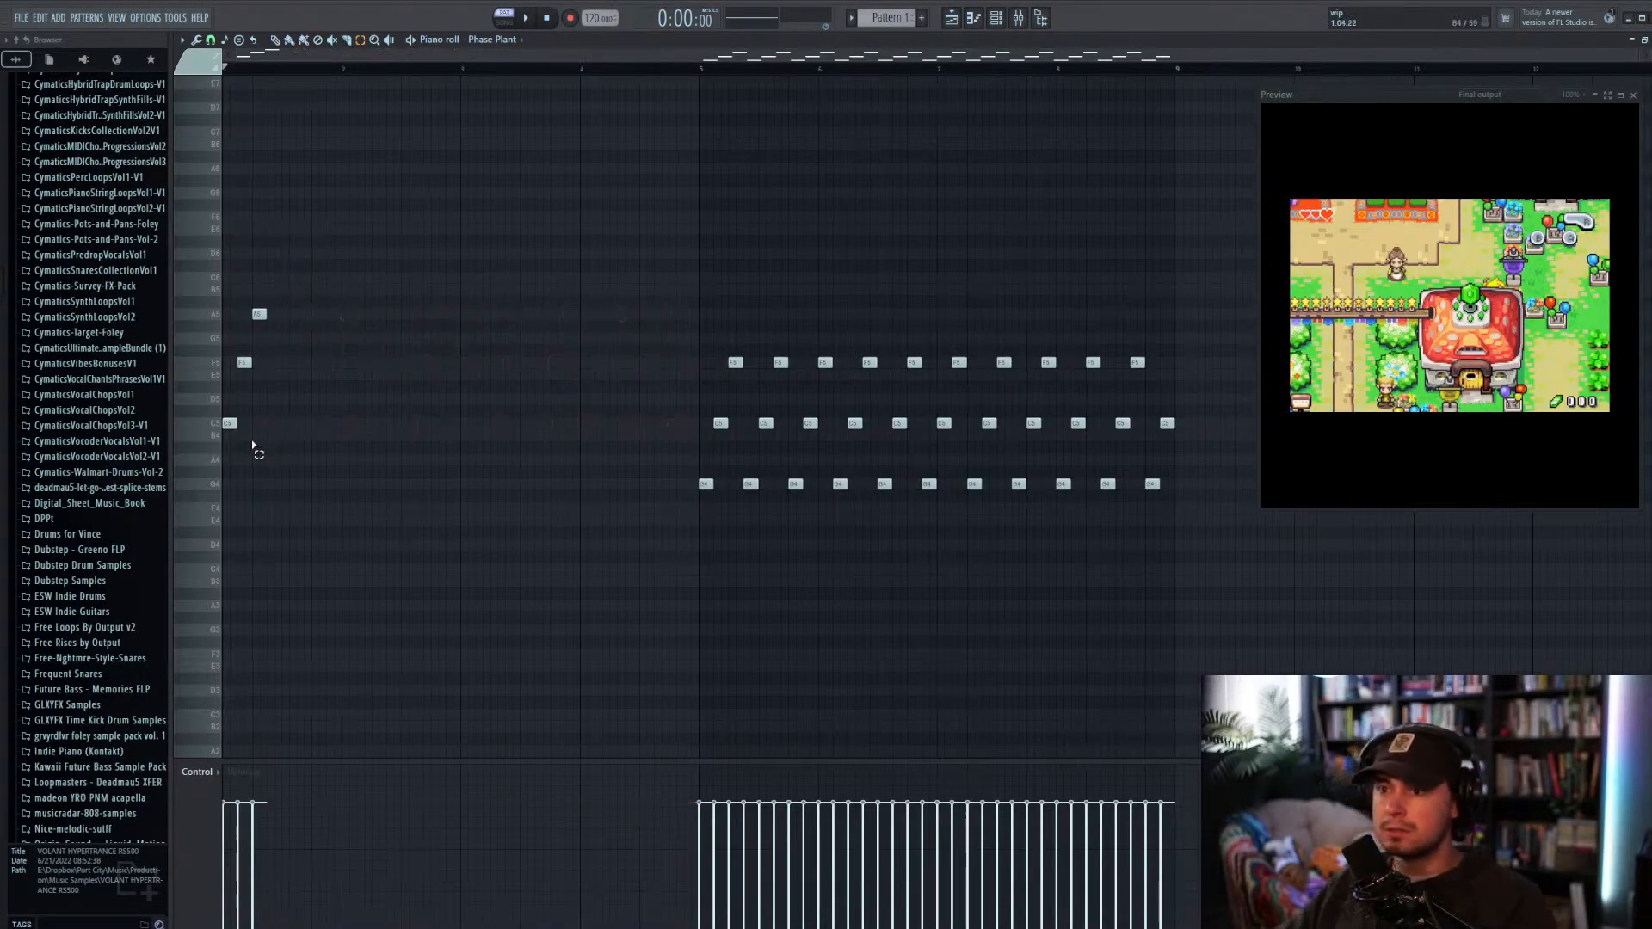
Step: Shorten the three opening notes to one step each and move them together so they follow directly
scroll(256, 448, "up", 3)
left_click_drag(387, 59, 331, 65)
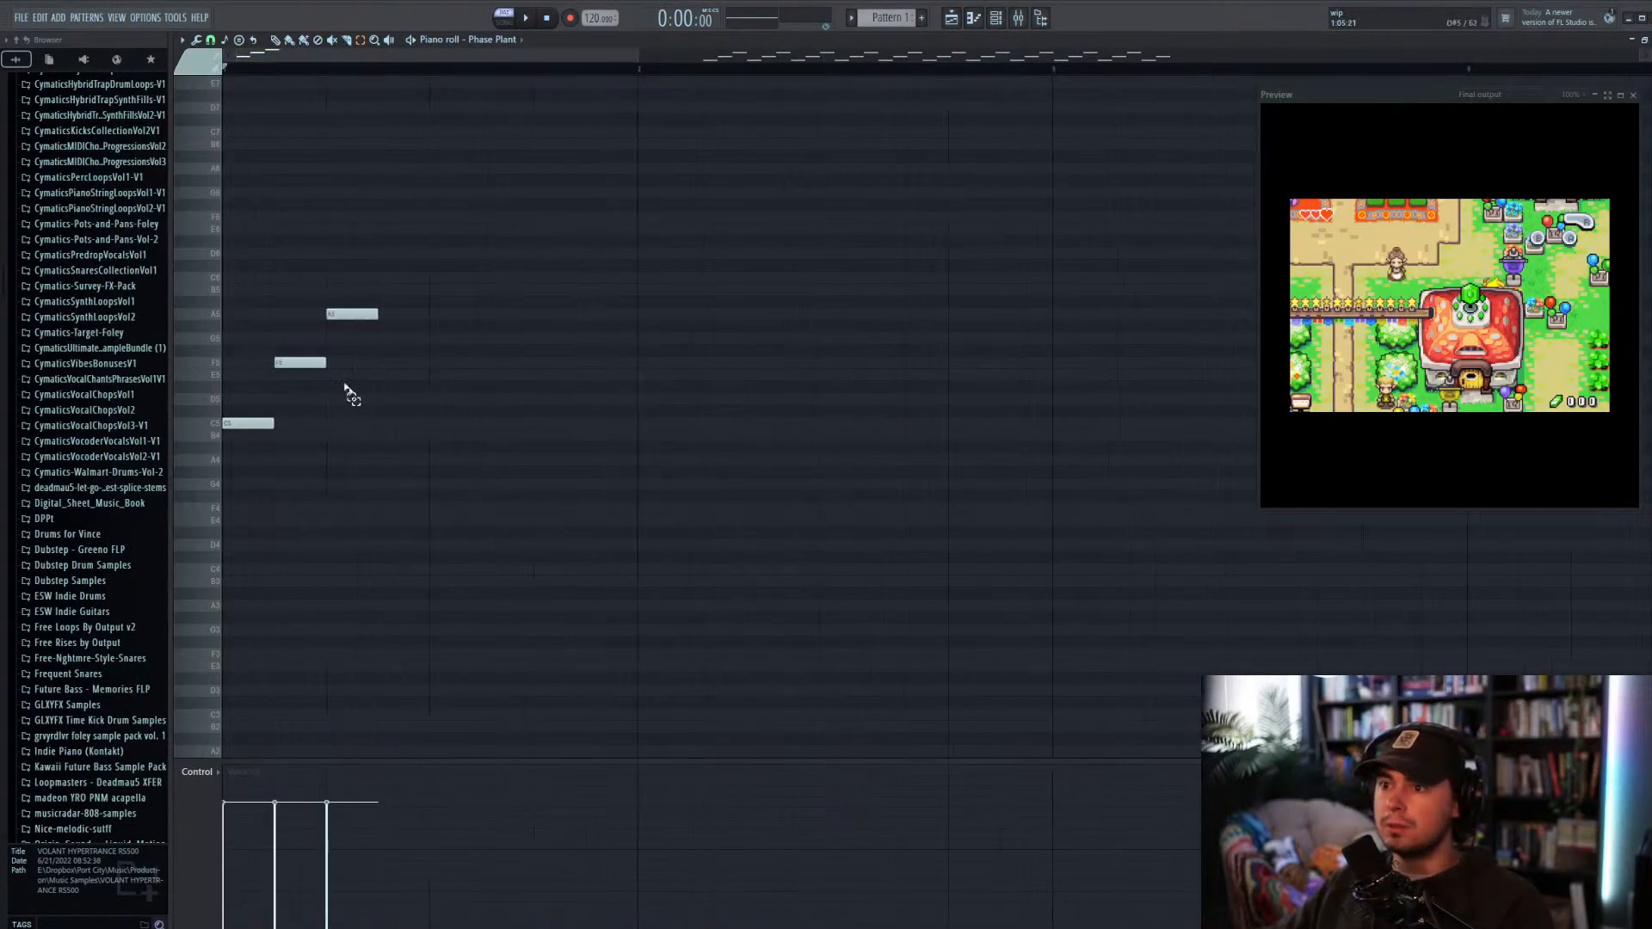
left_click_drag(378, 416, 274, 260)
left_click_drag(305, 364, 282, 364)
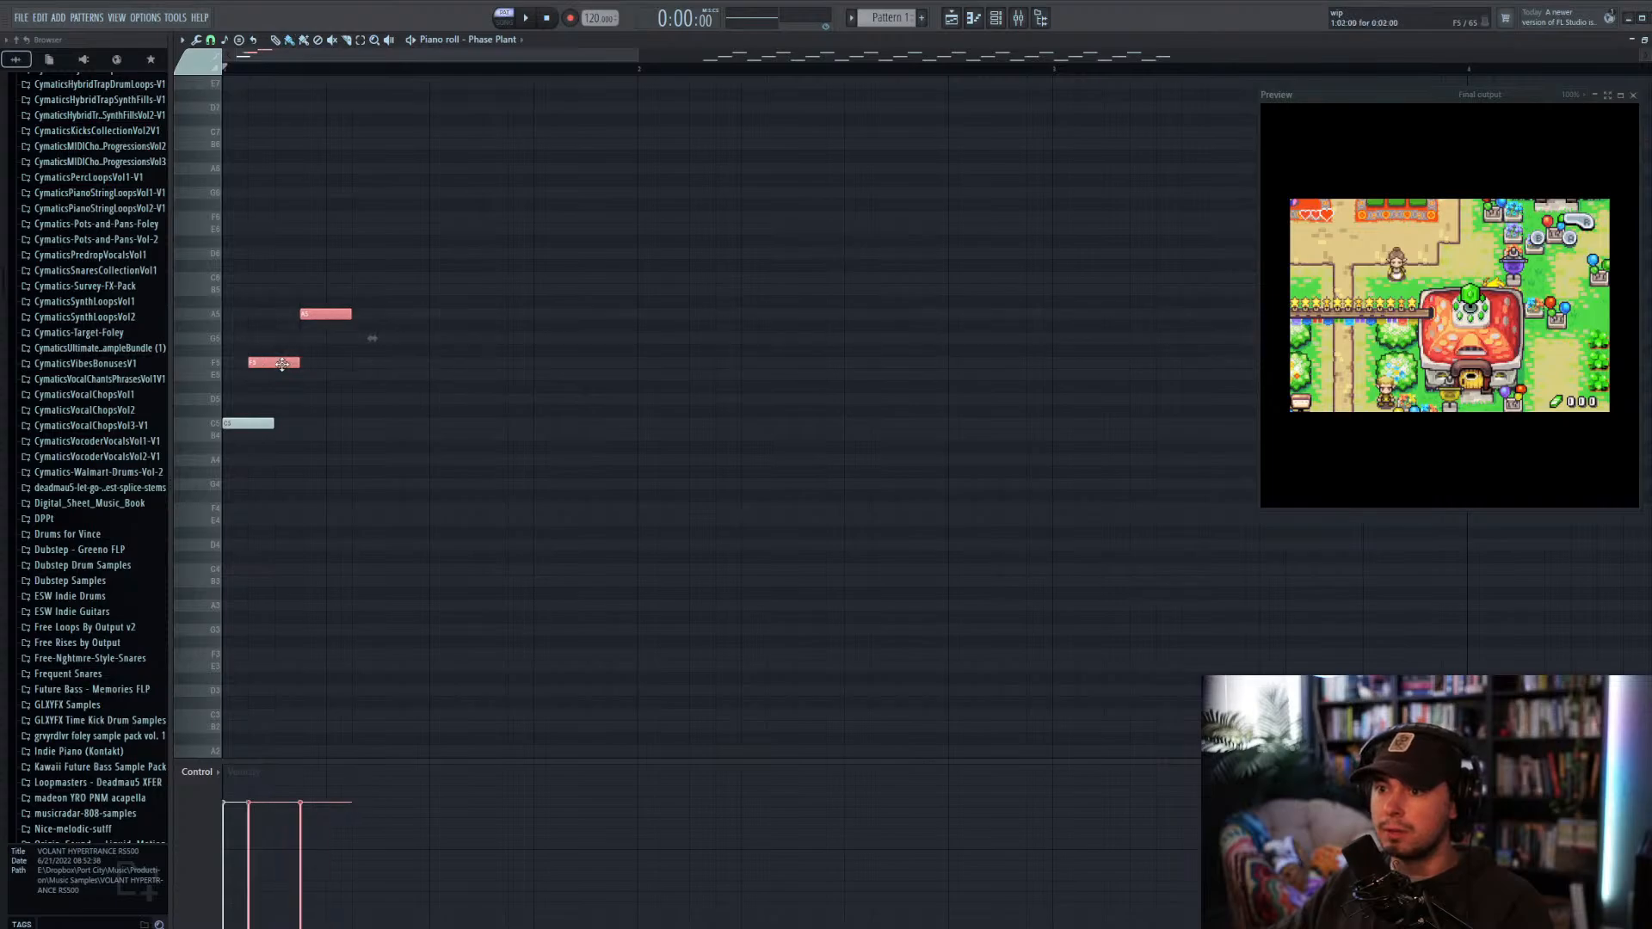
left_click_drag(271, 424, 244, 425)
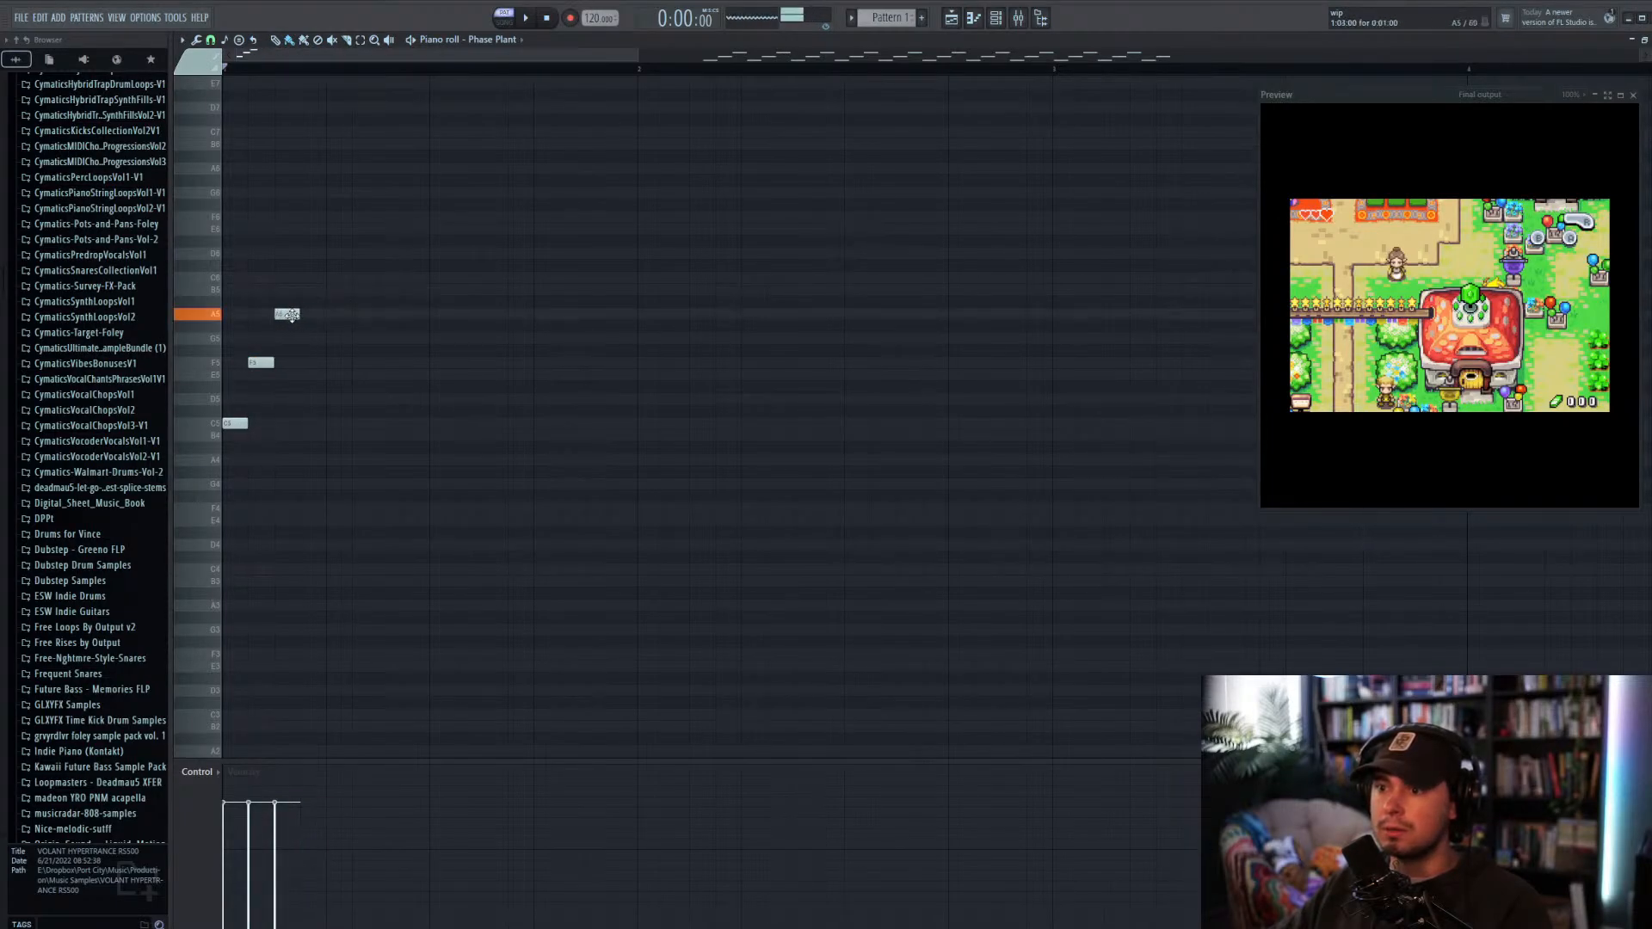
Step: Add a one-step G5 note directly after the A5 note and play the four-note group
left_click(312, 376)
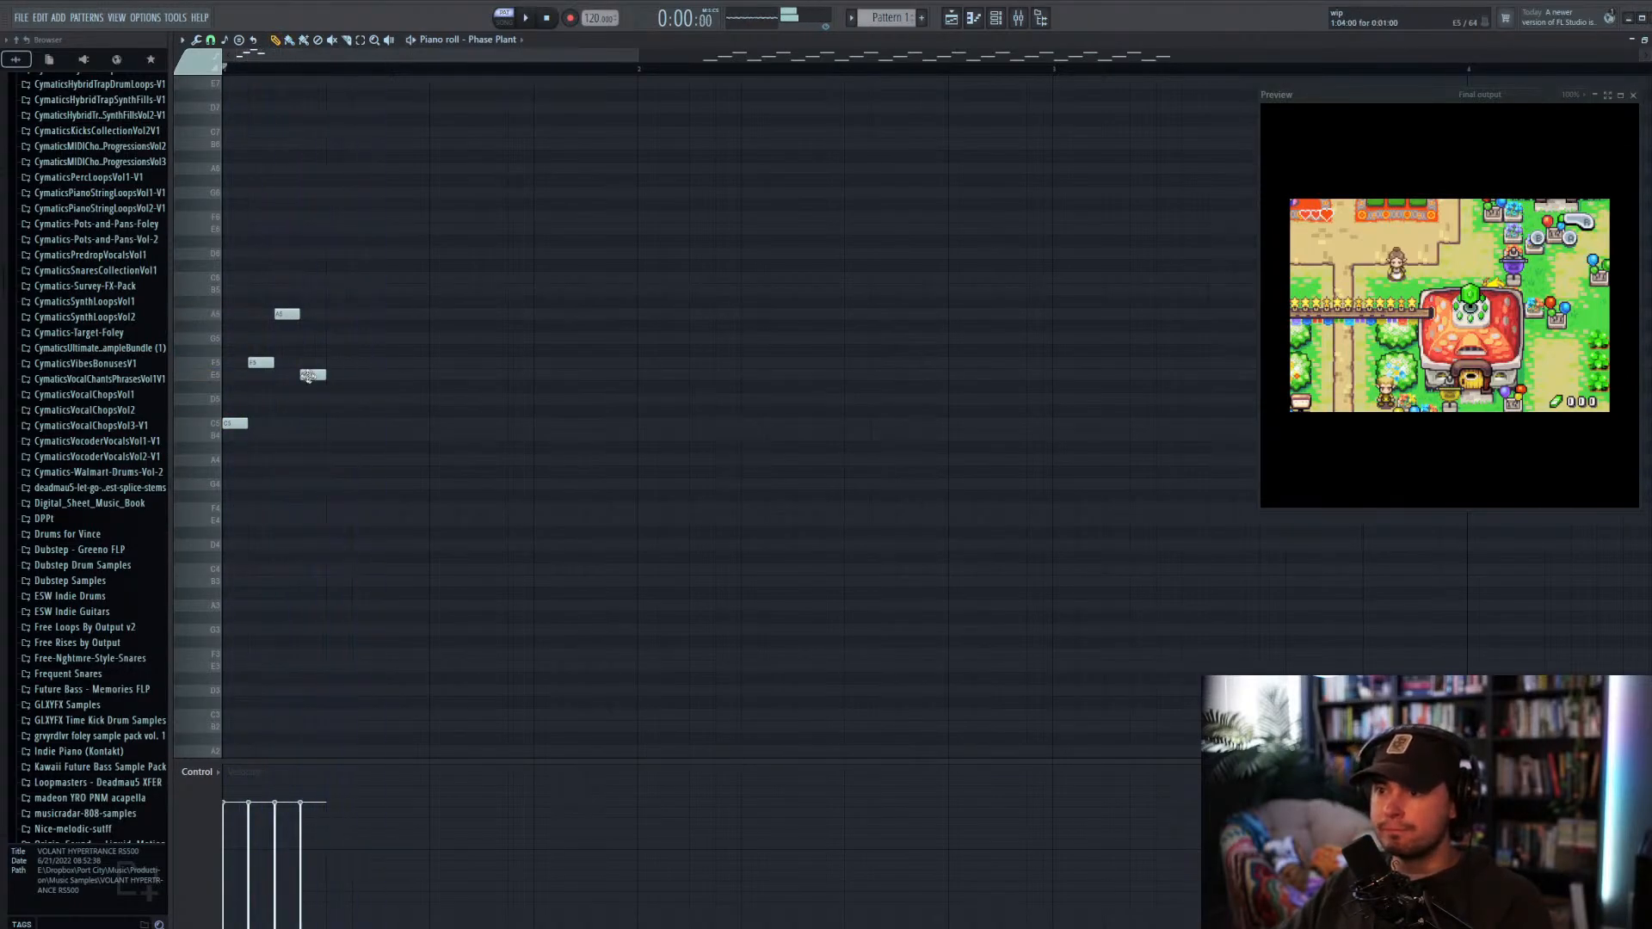
left_click_drag(315, 378, 310, 341)
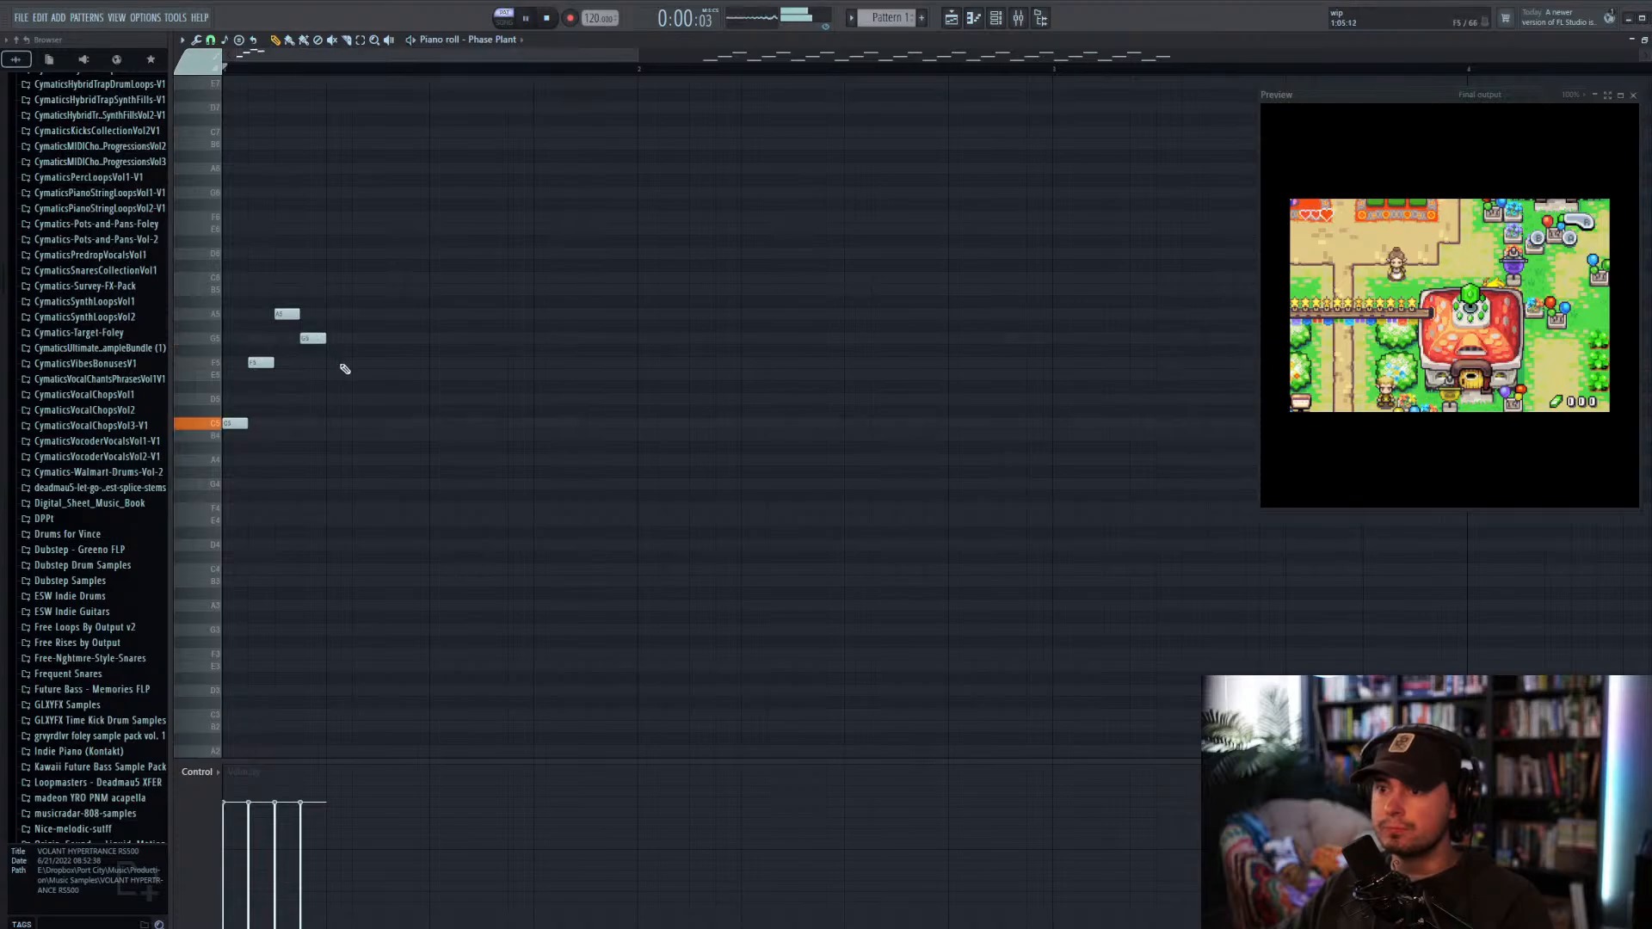
key("space")
Step: Select the four-note group, duplicate it three times to fill the first bar, and audition it
left_click_drag(336, 437, 217, 288)
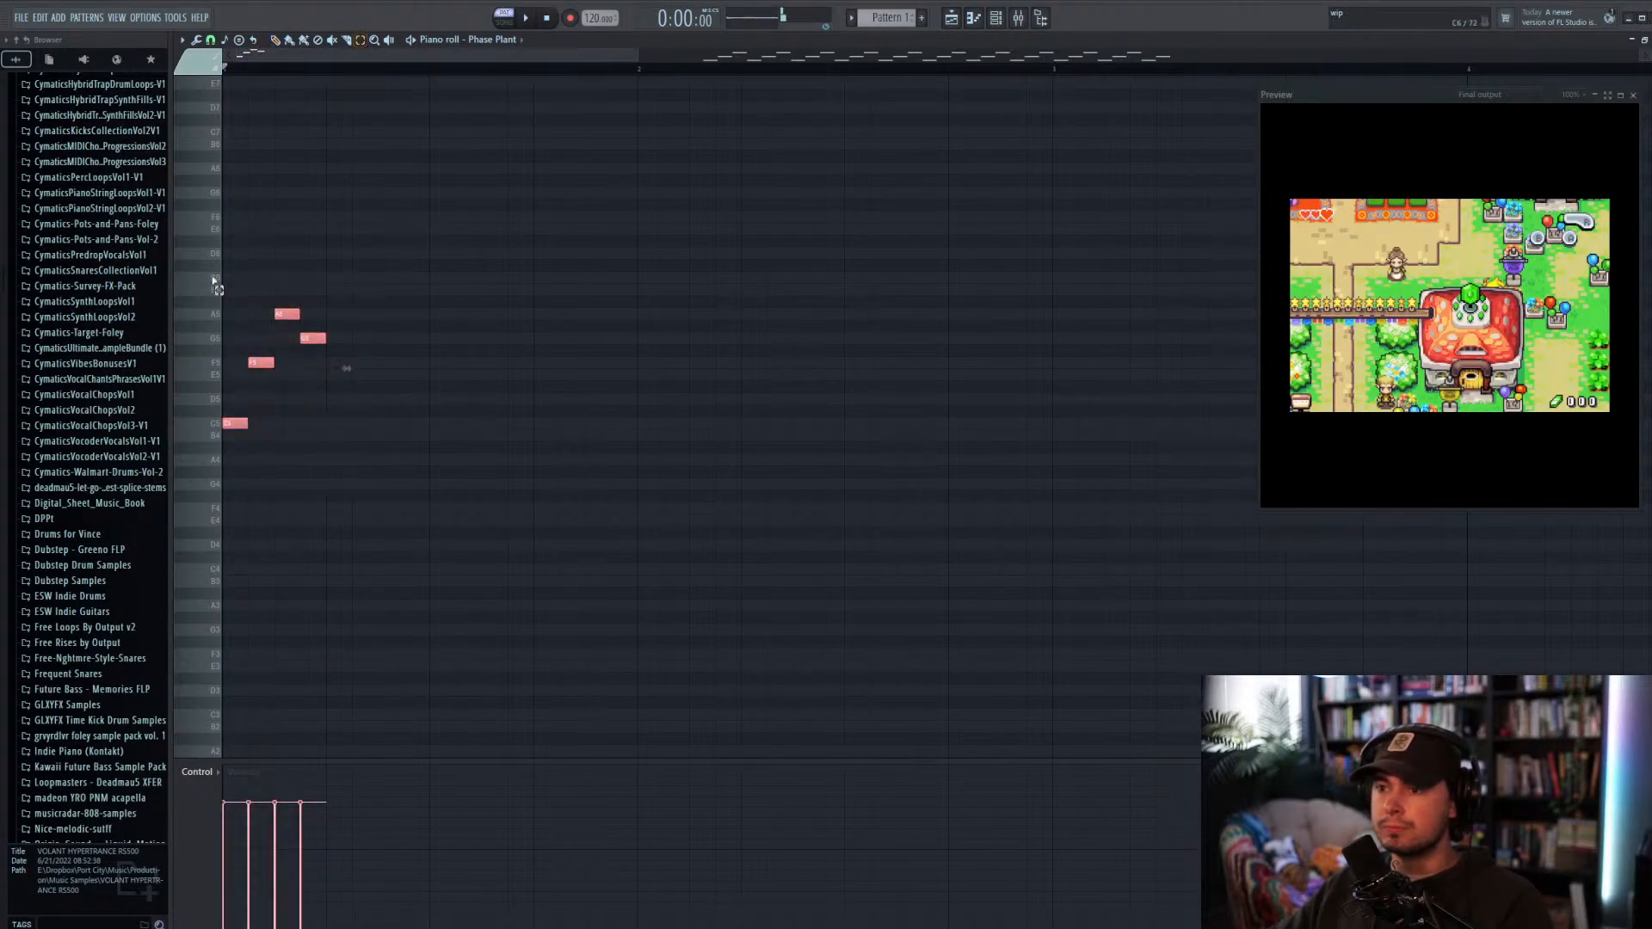
key("ctrl+b")
key("ctrl+b")
key("ctrl+b")
key("space")
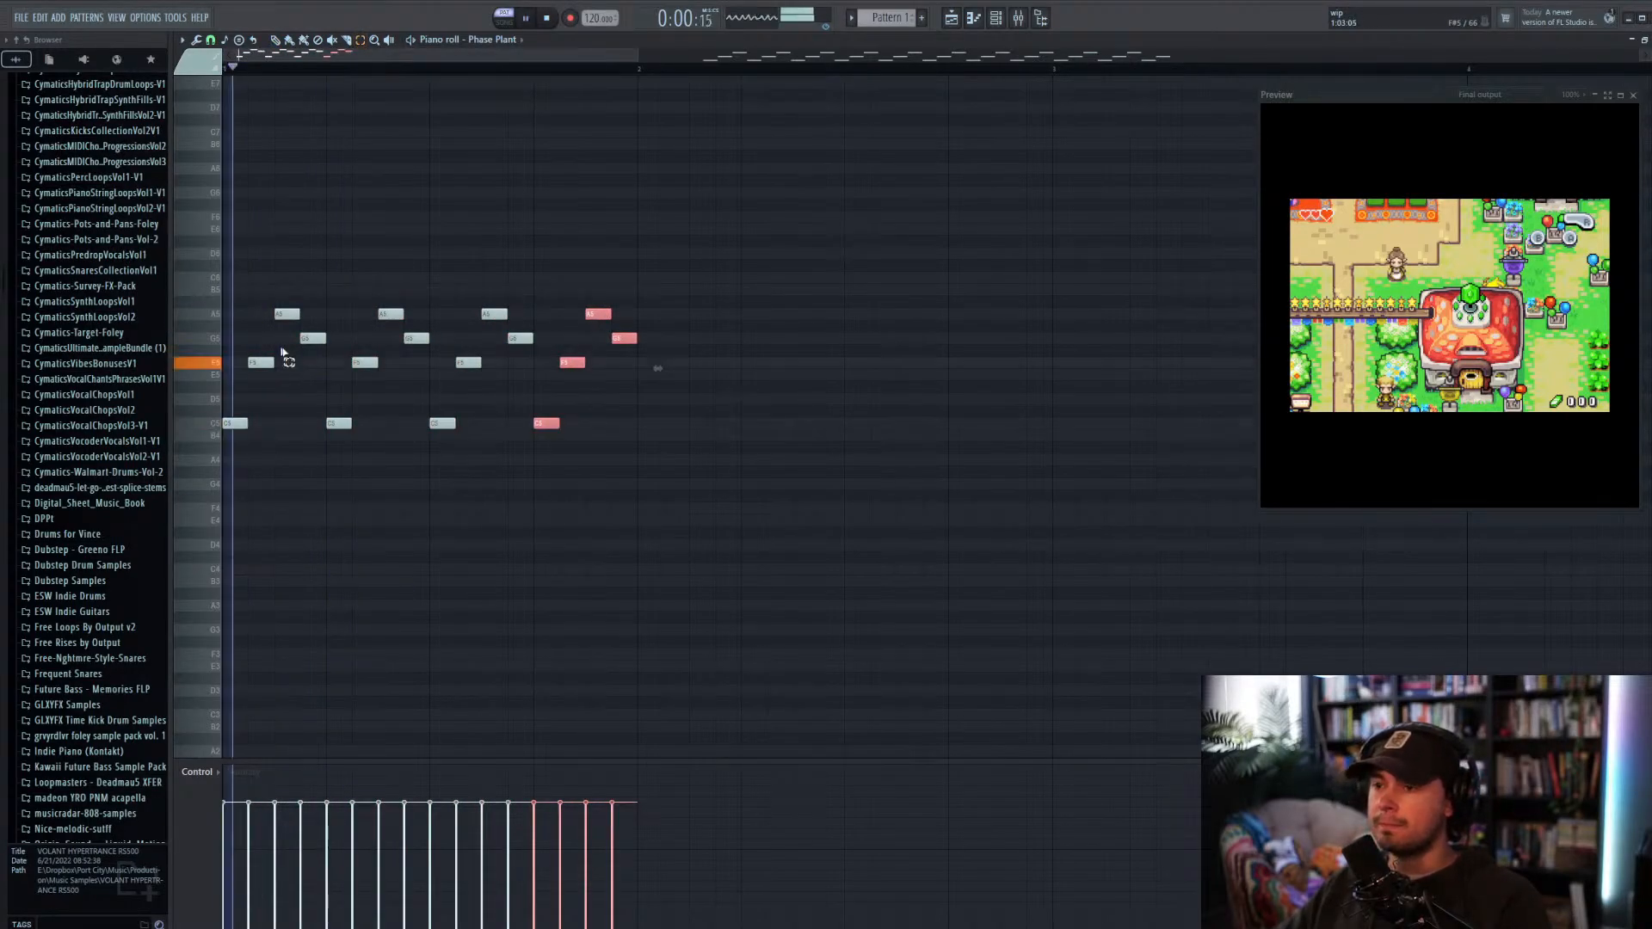
key("space")
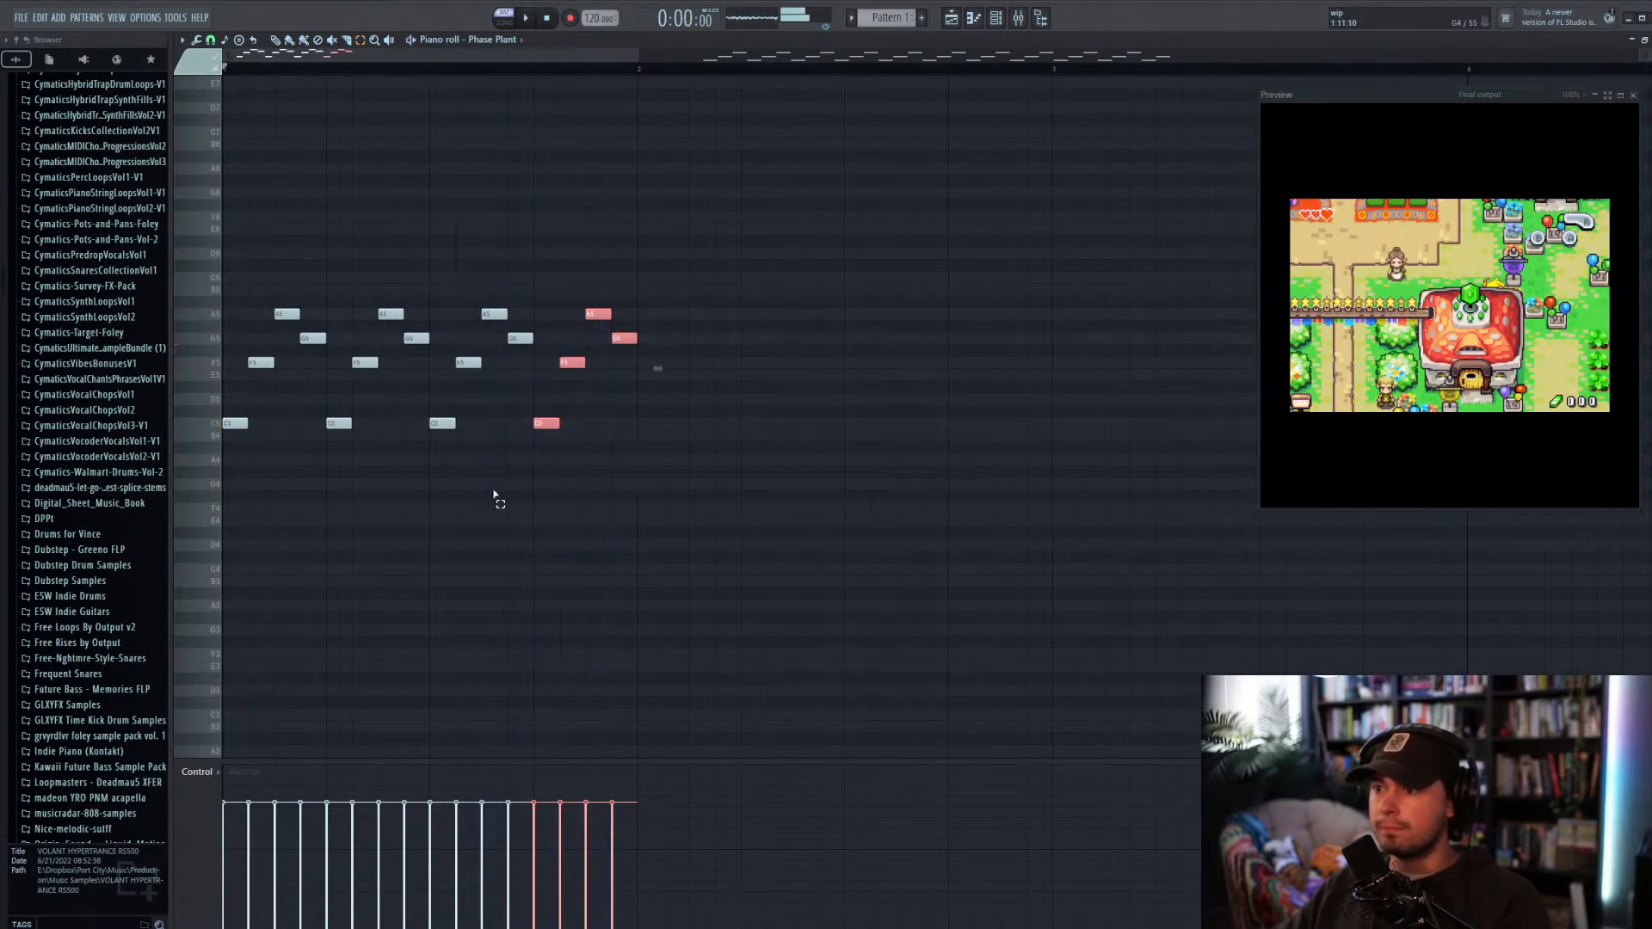
Step: Lower the project tempo to 100 BPM and play the first-bar arpeggio
left_click(573, 505)
scroll(623, 471, "down", 4)
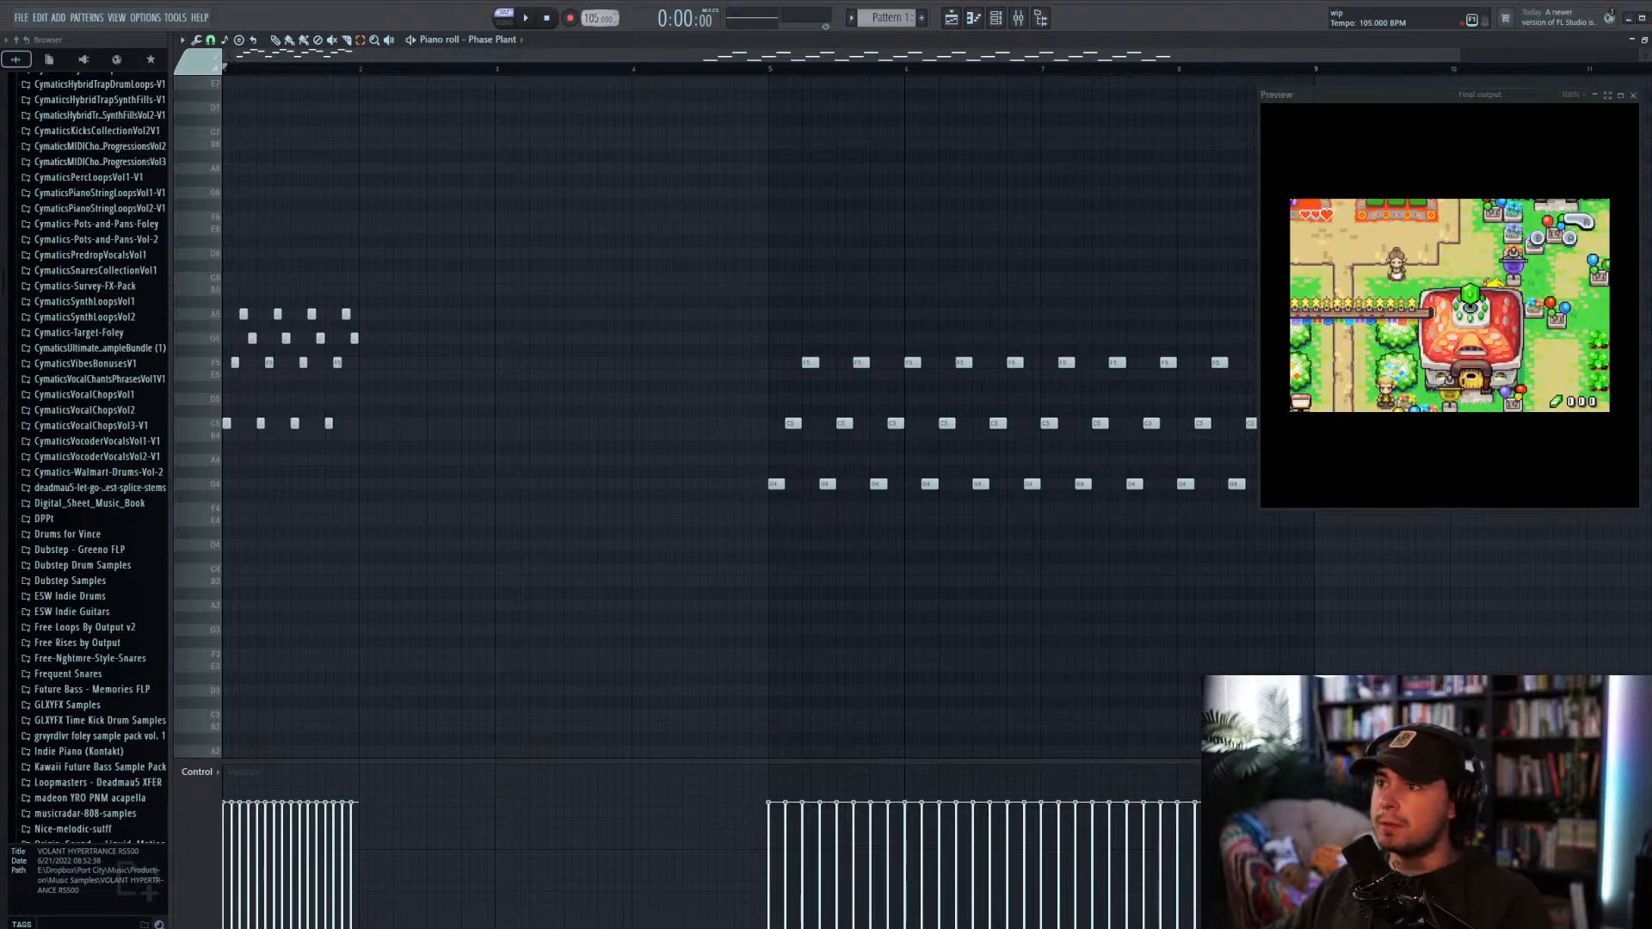
key("space")
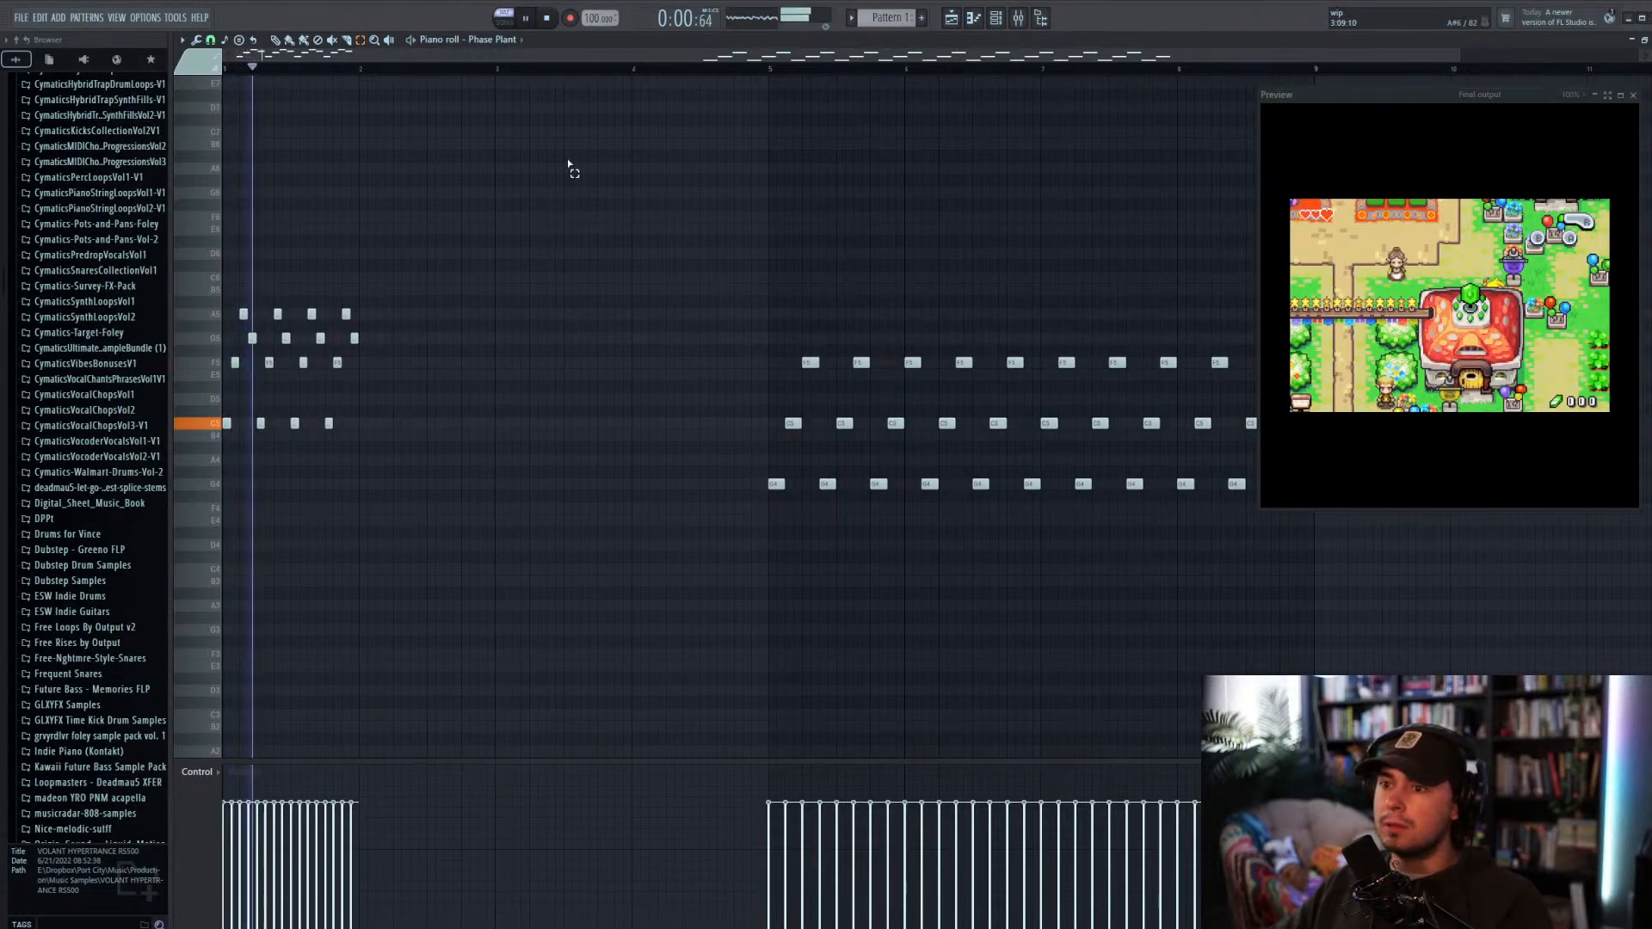
key("space")
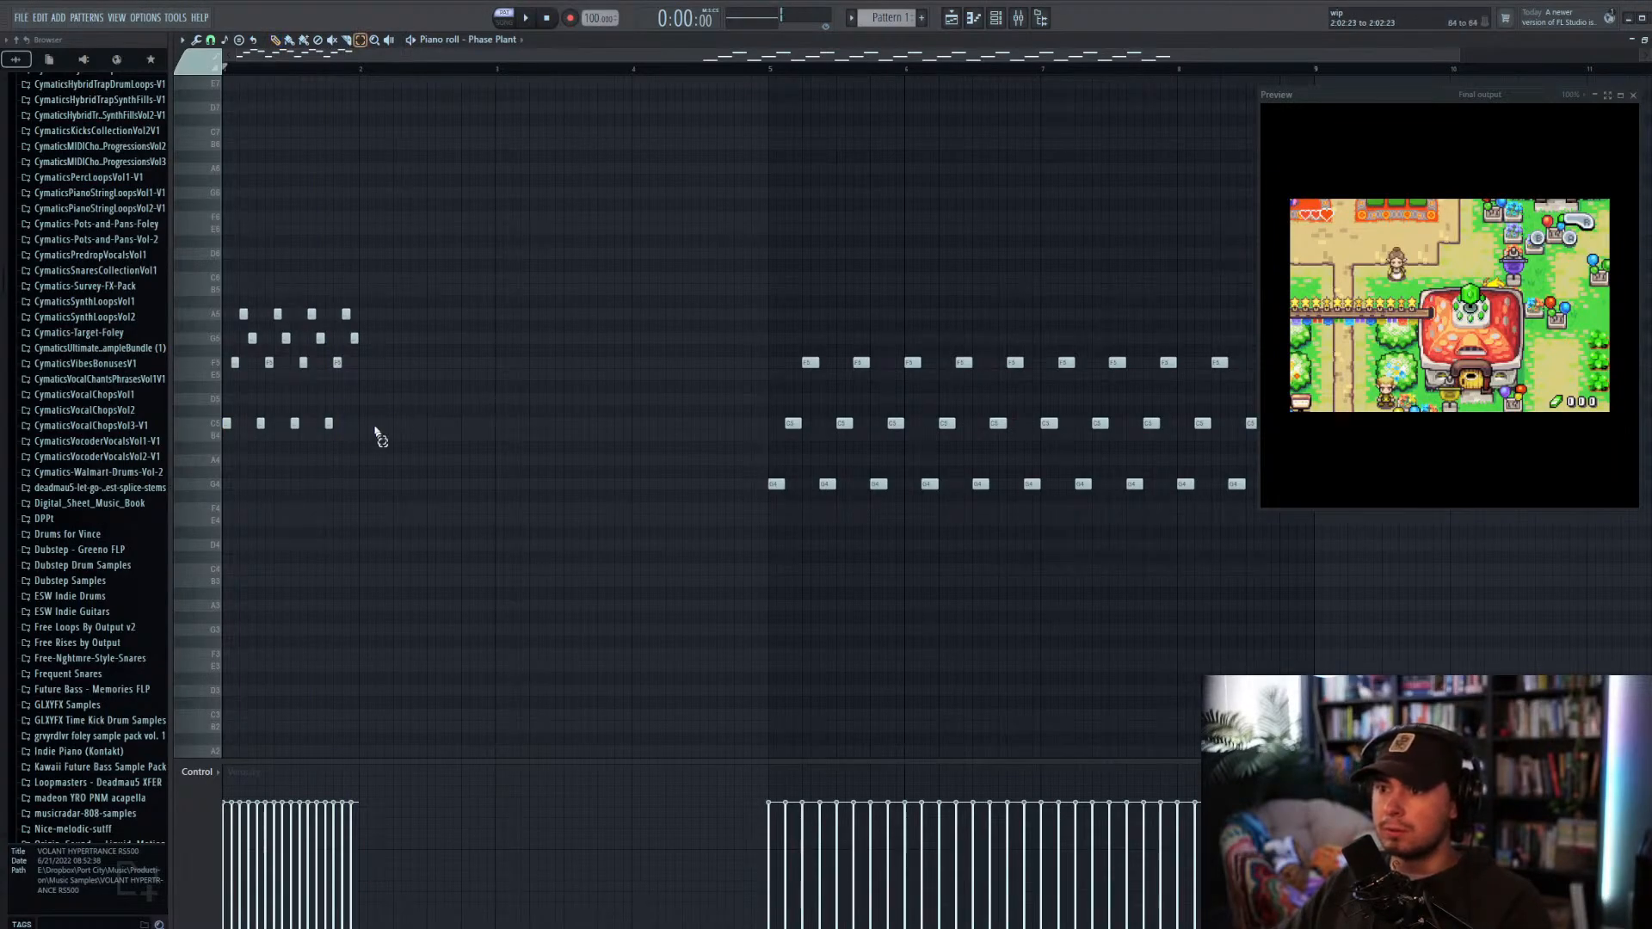
Step: Copy the last four-note group to the start of bar 2, pitch it to B4, F5, A5, G5, and audition it
left_click_drag(376, 435, 332, 298)
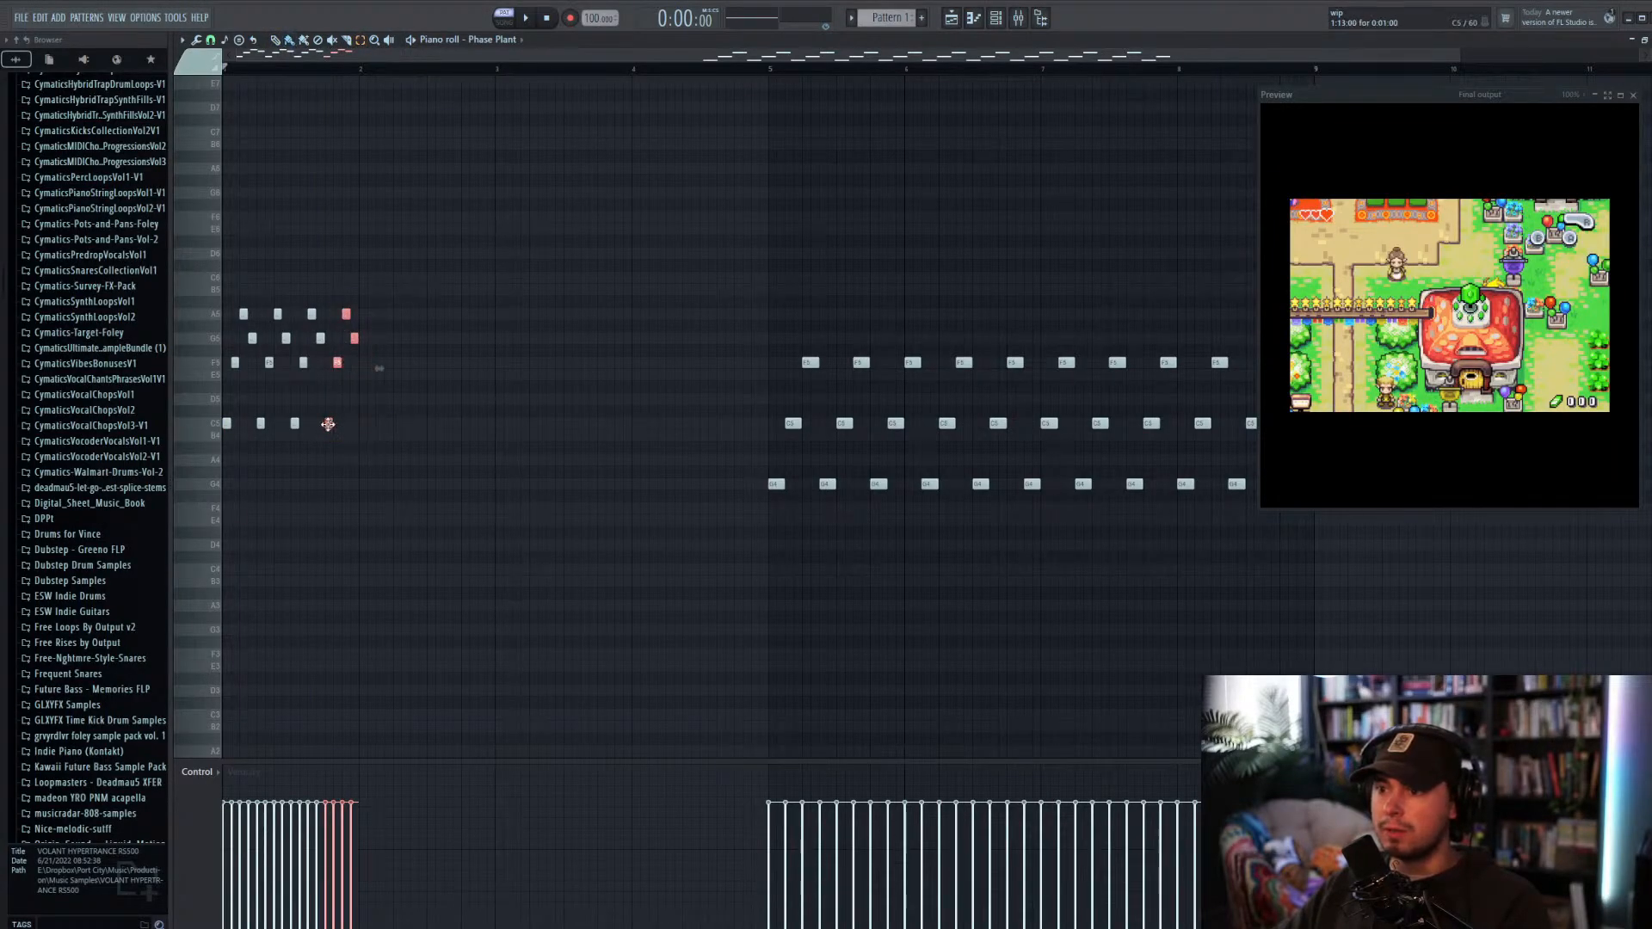
left_click_drag(328, 424, 364, 443, "shift")
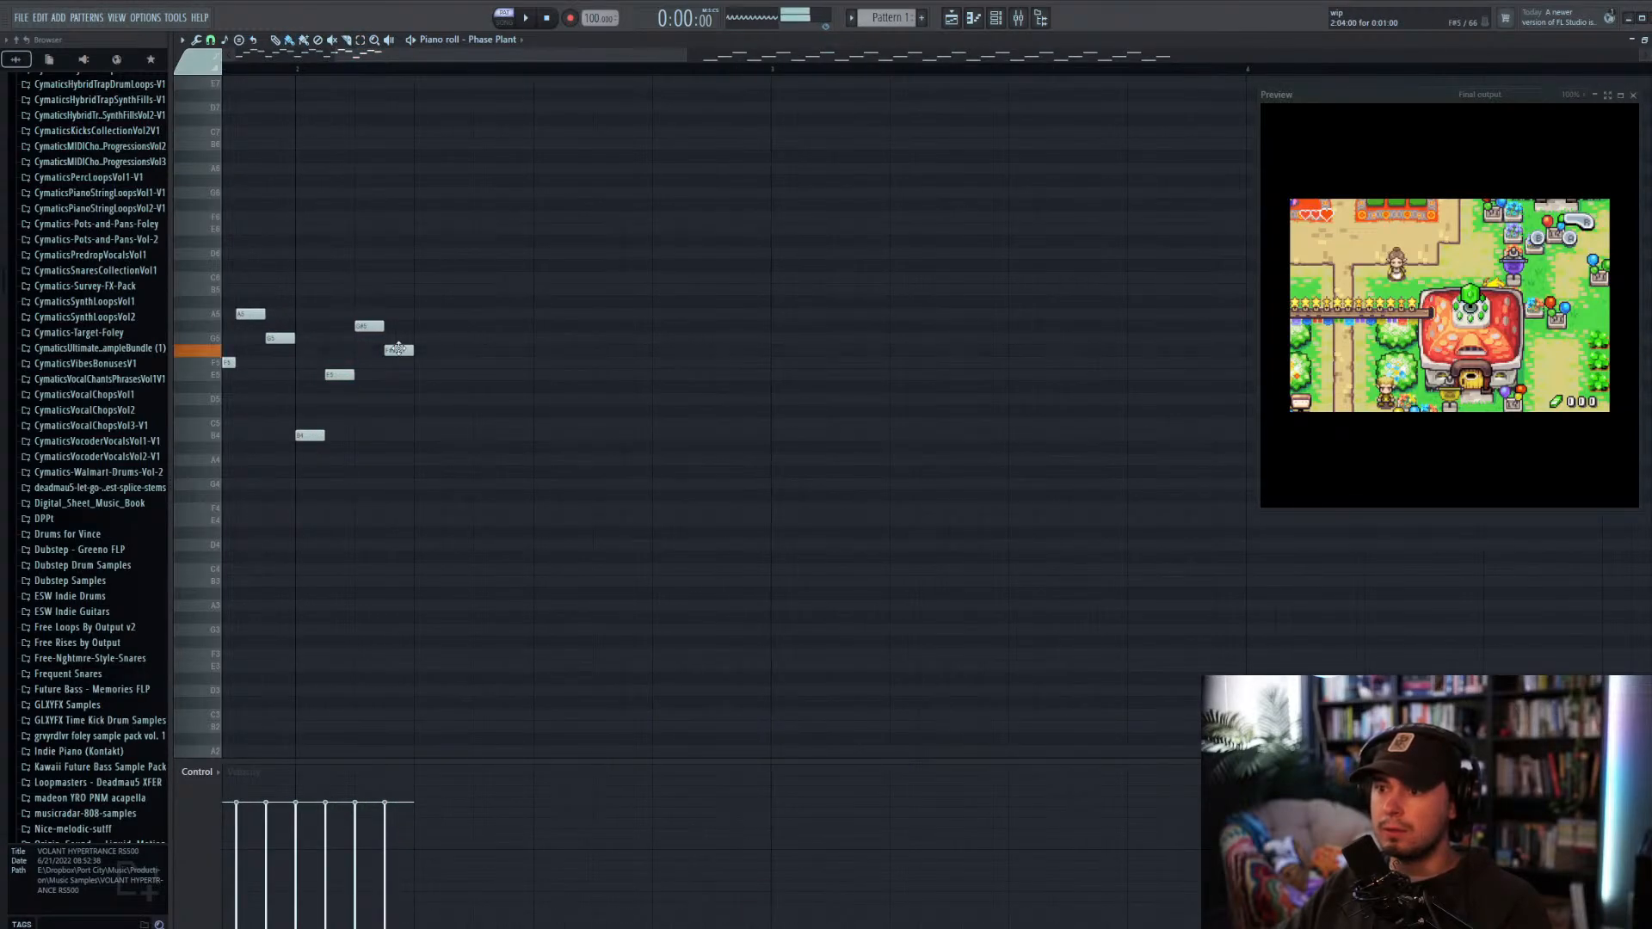
left_click_drag(398, 346, 398, 335)
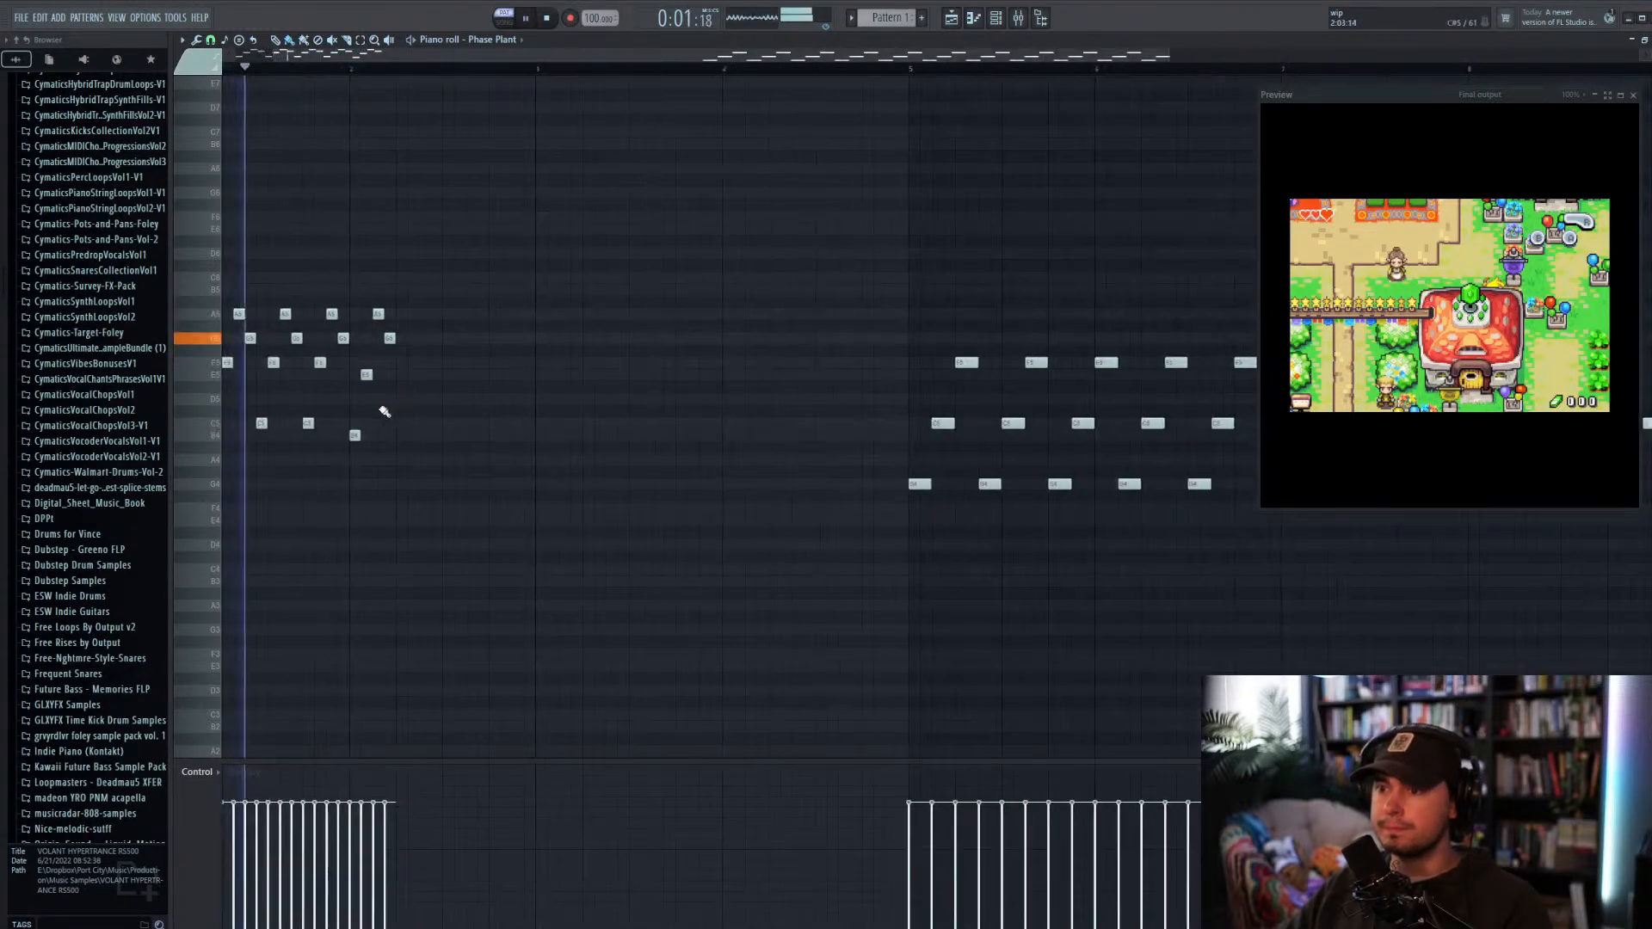
key("space")
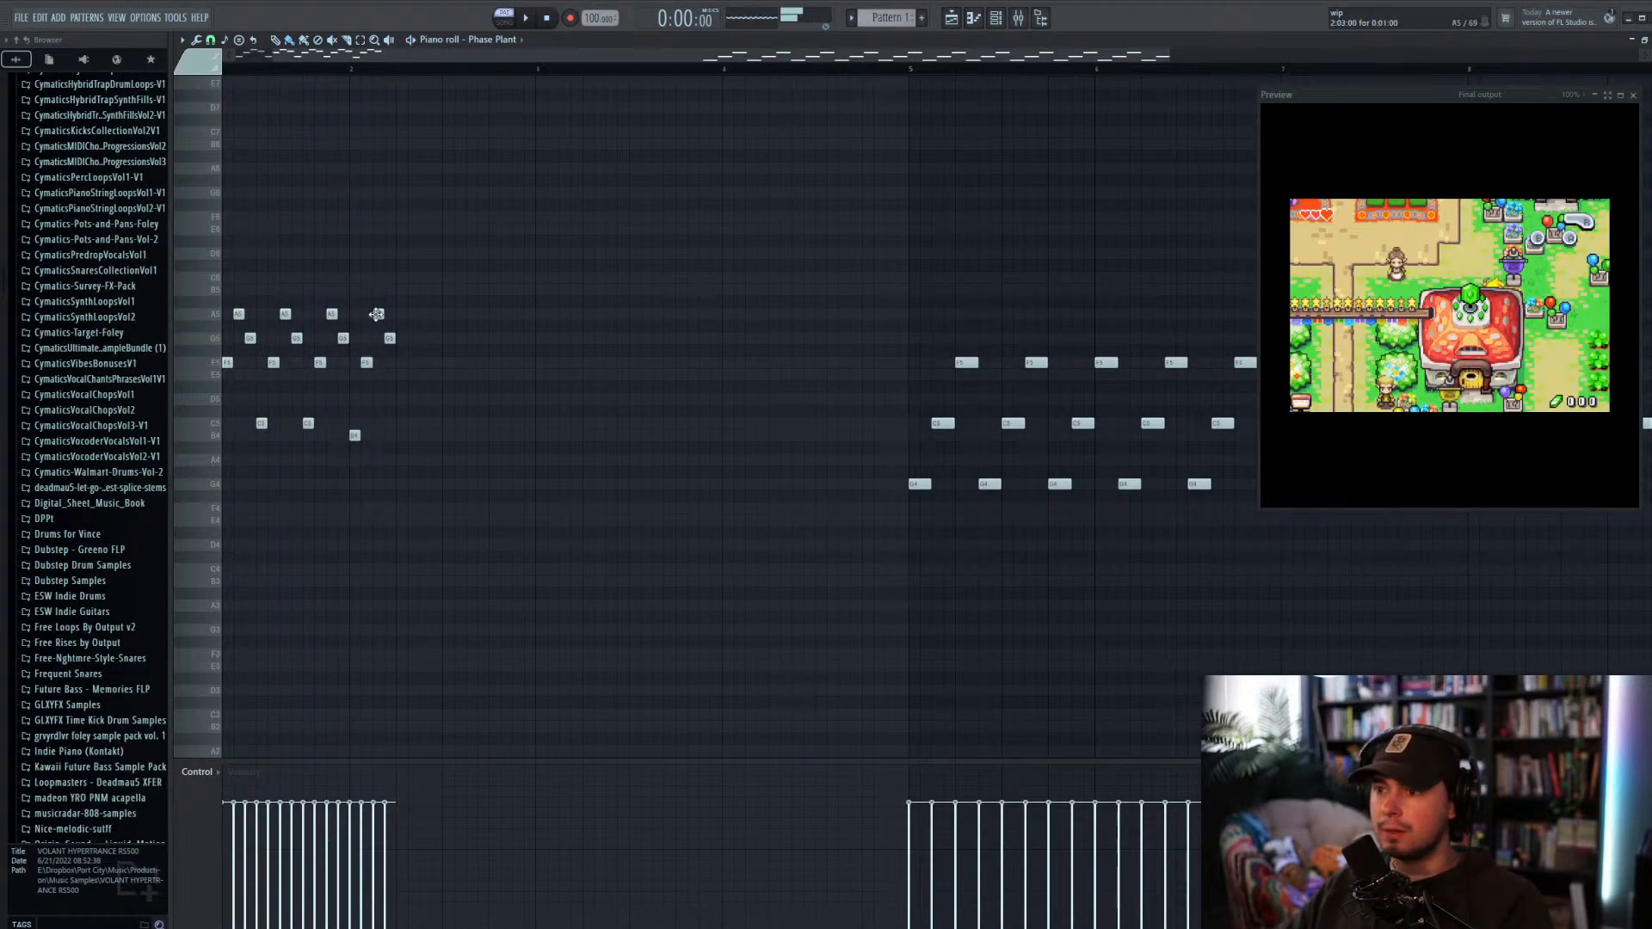
Step: Raise the bar-2 group's first note to D5, try B5 before returning its third note to A5, and play the result
left_click_drag(376, 314, 376, 289)
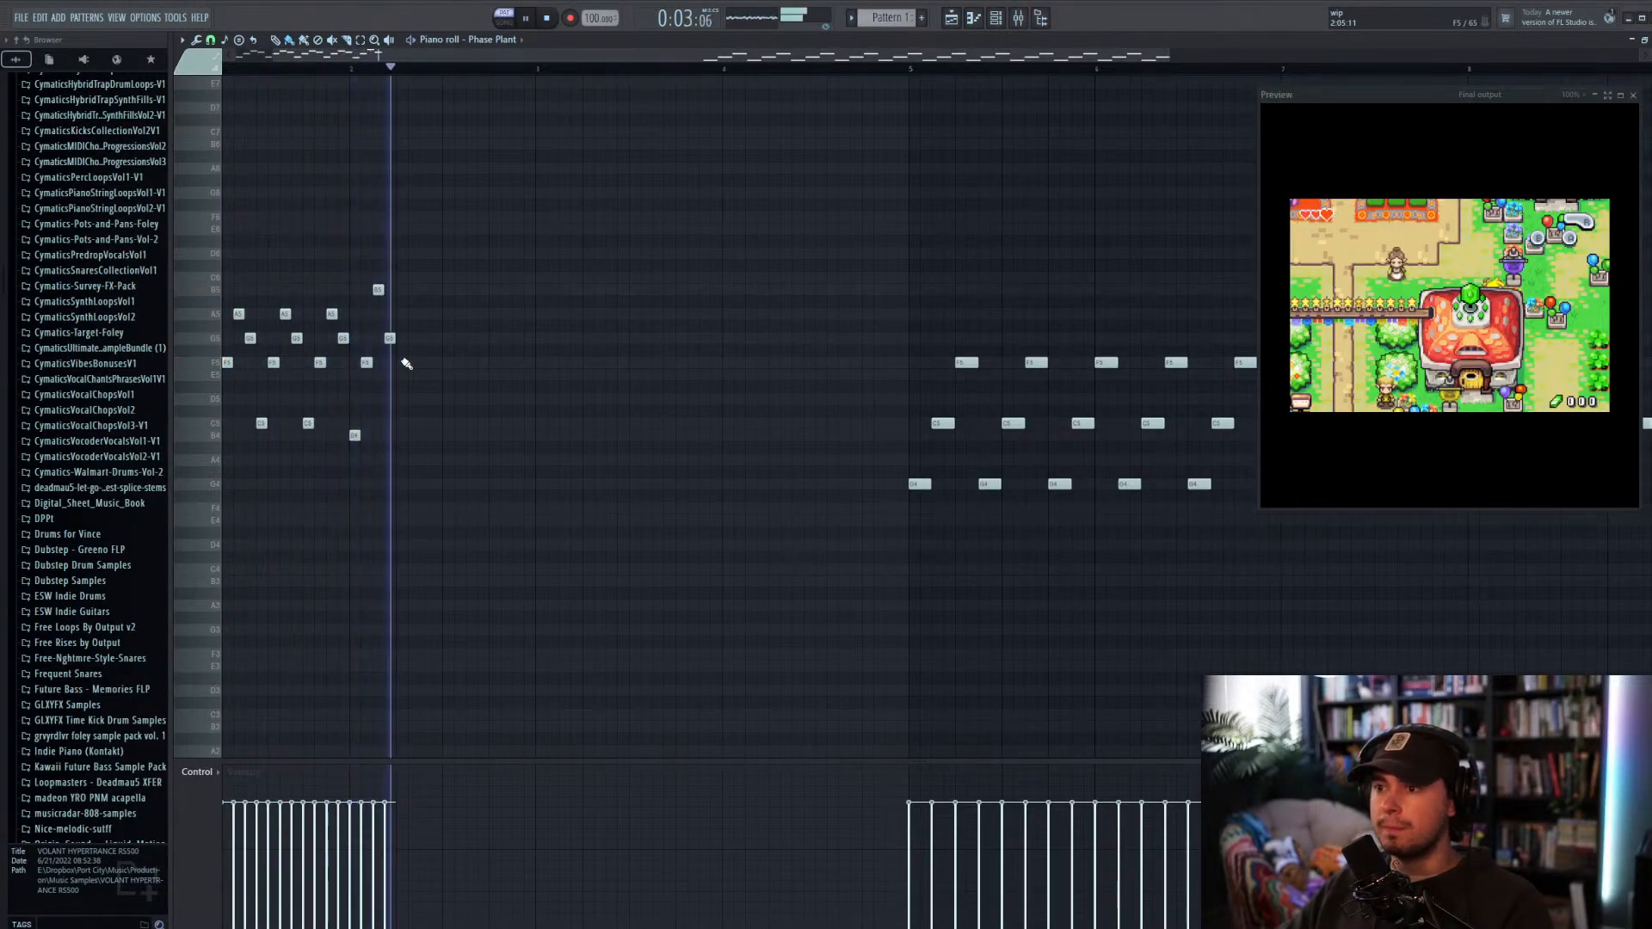
key("space")
left_click_drag(354, 424, 352, 389)
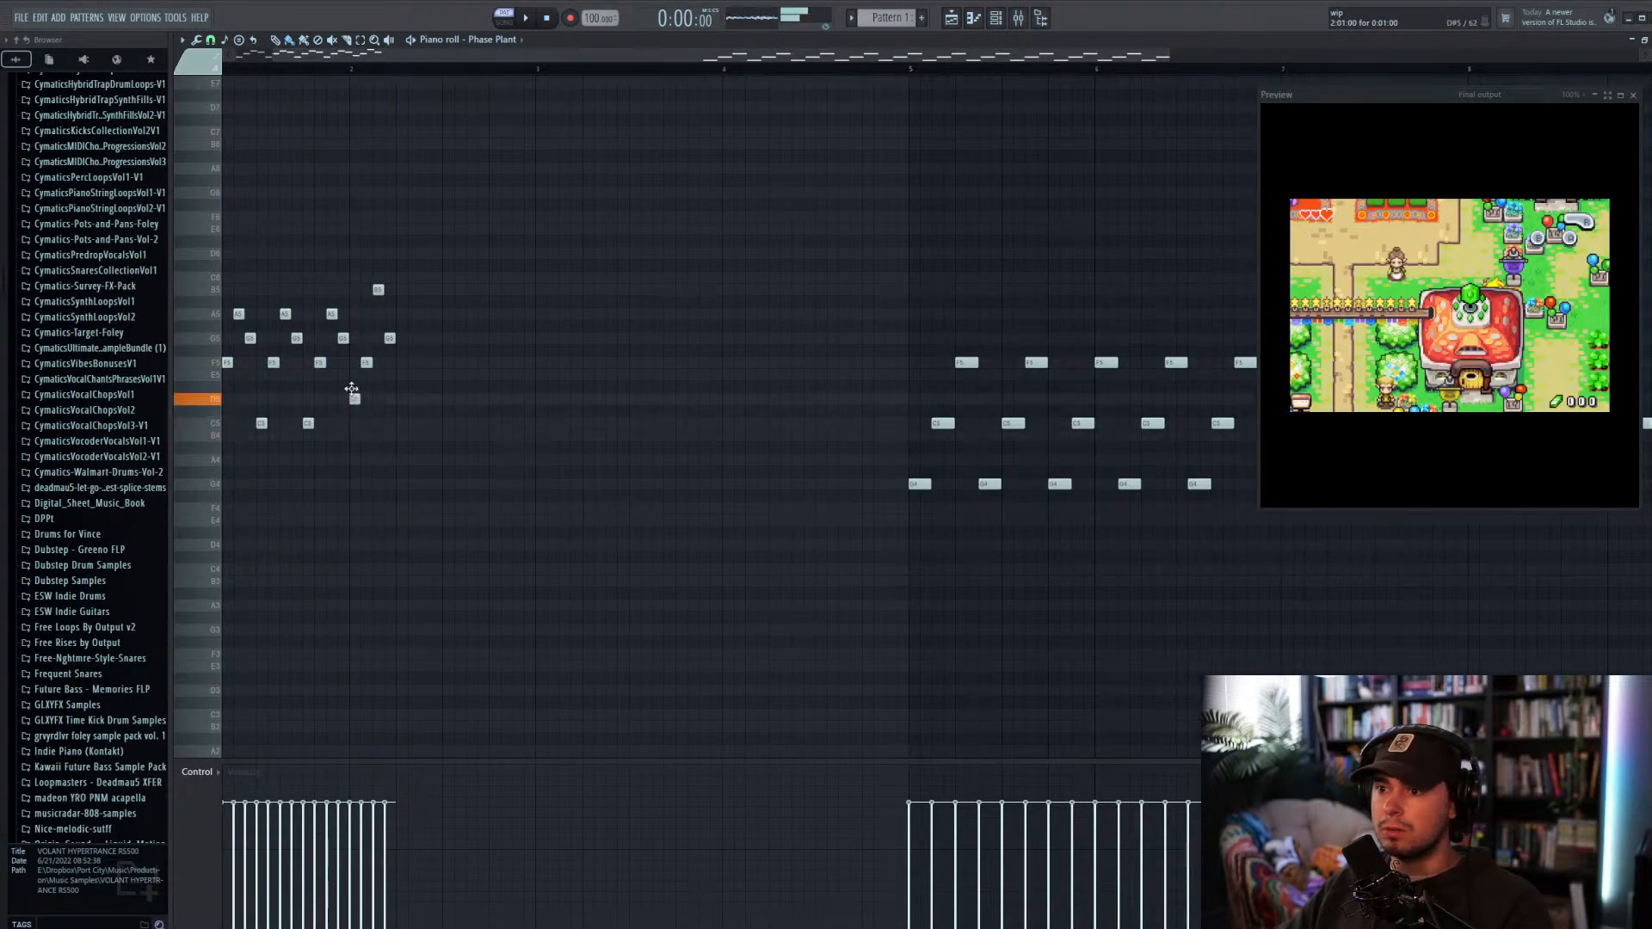
left_click_drag(379, 291, 378, 318)
key("space")
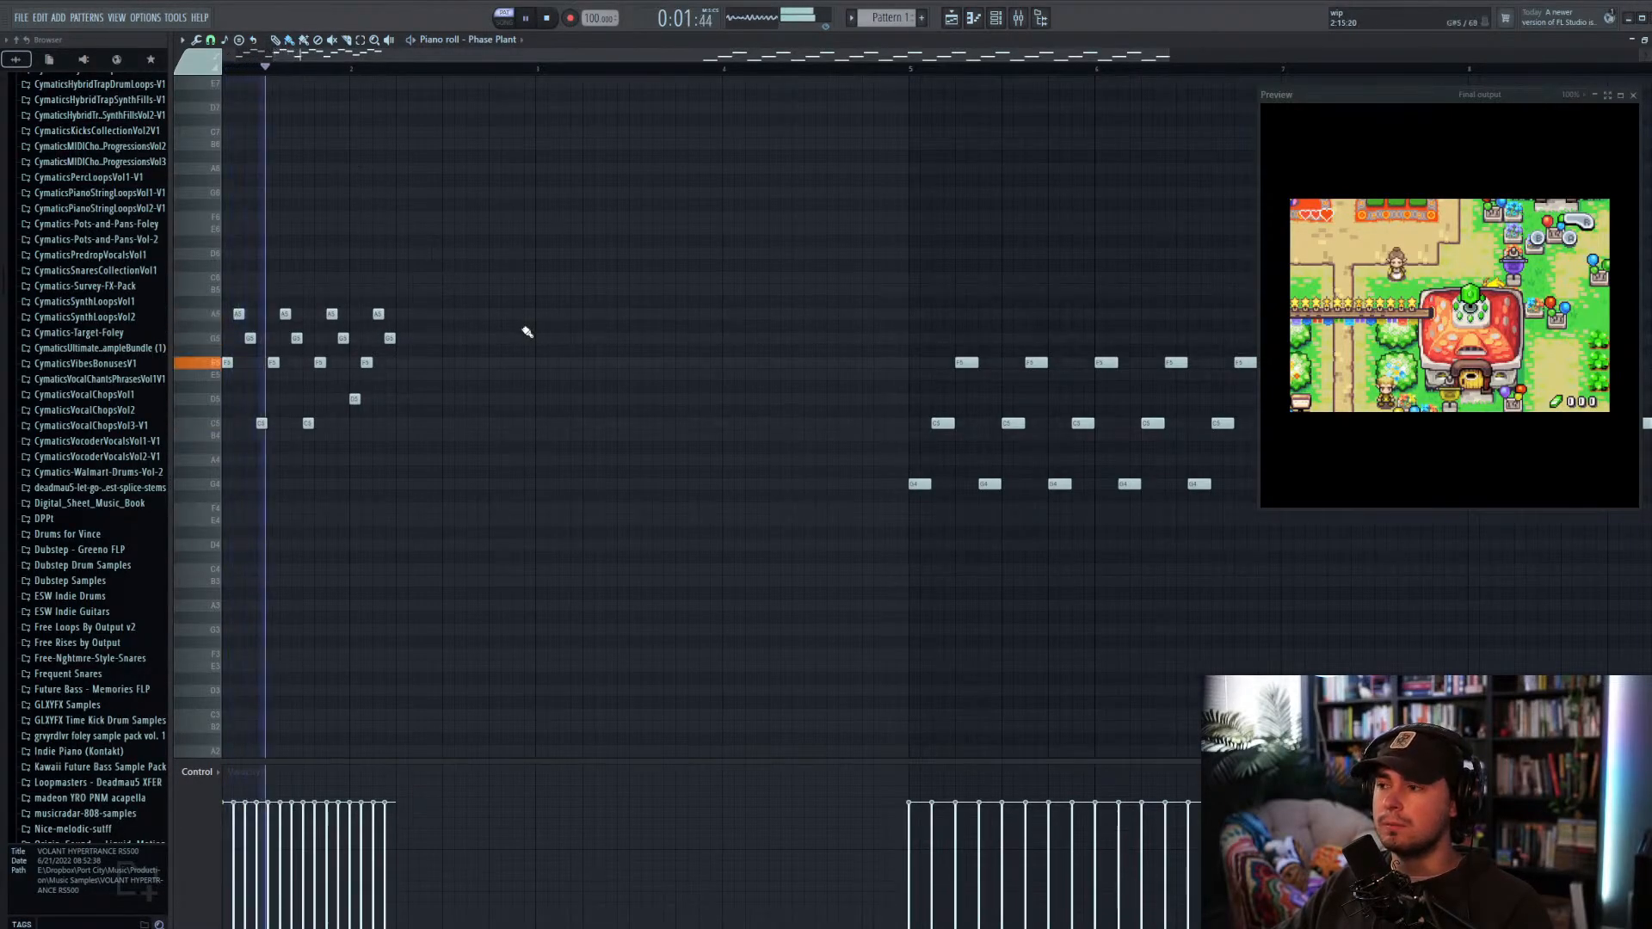
scroll(527, 332, "down", 2)
key("space")
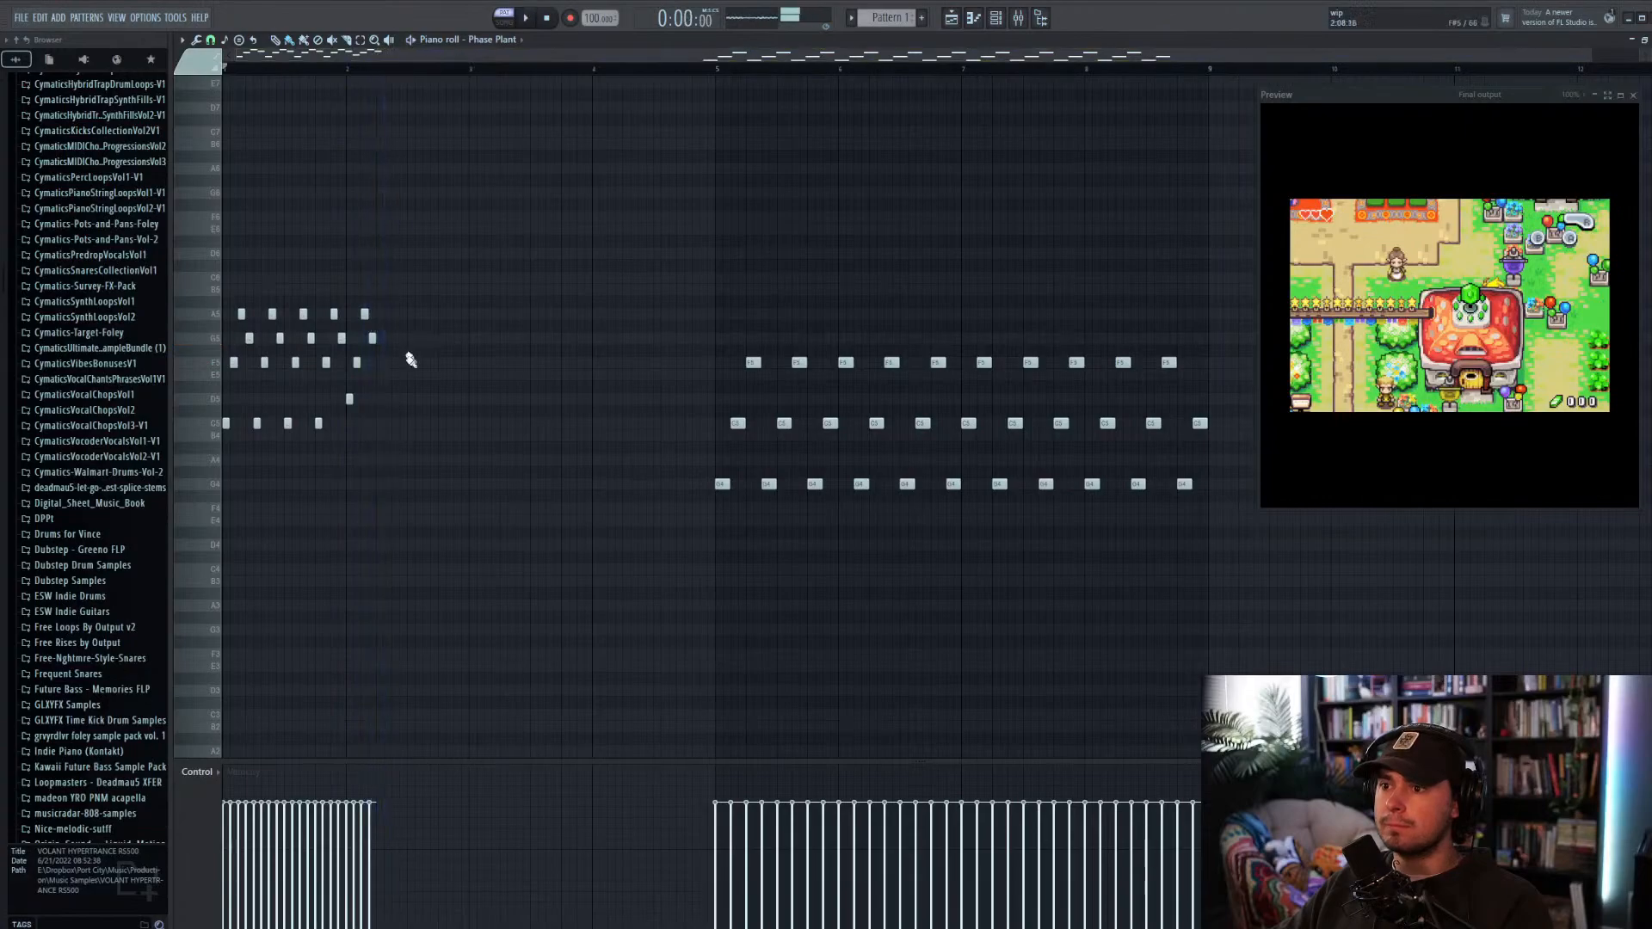
Step: Duplicate the bar-2 four-note group three times to fill the second bar
left_click_drag(394, 411, 348, 305)
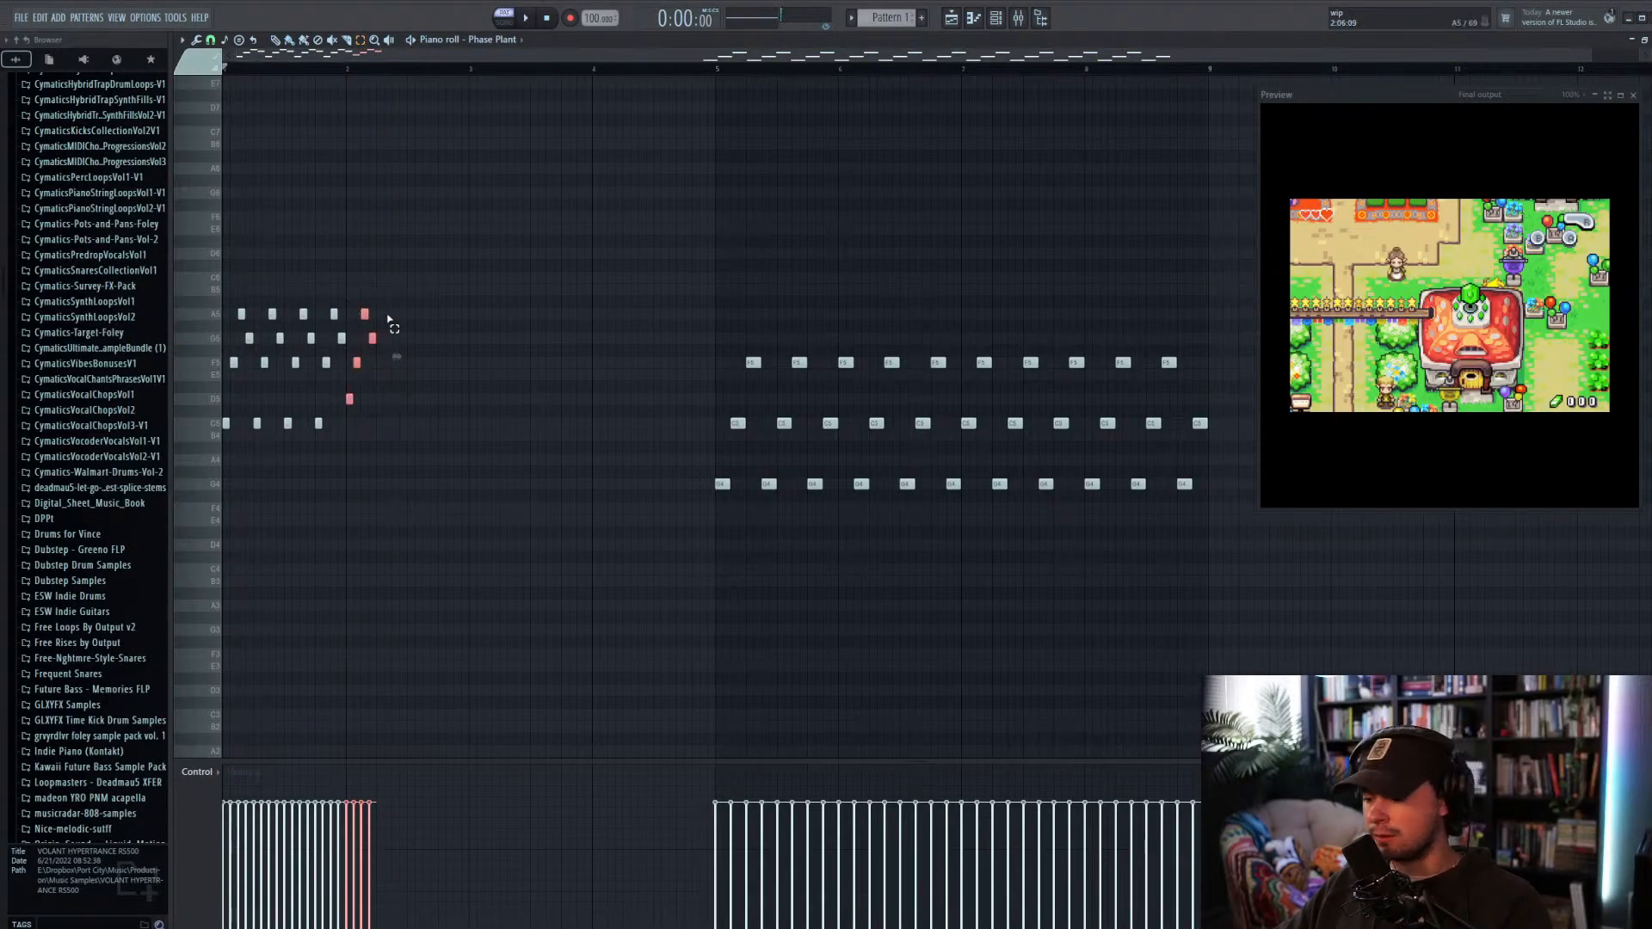
key("ctrl+b")
key("ctrl+b")
key("ctrl+b")
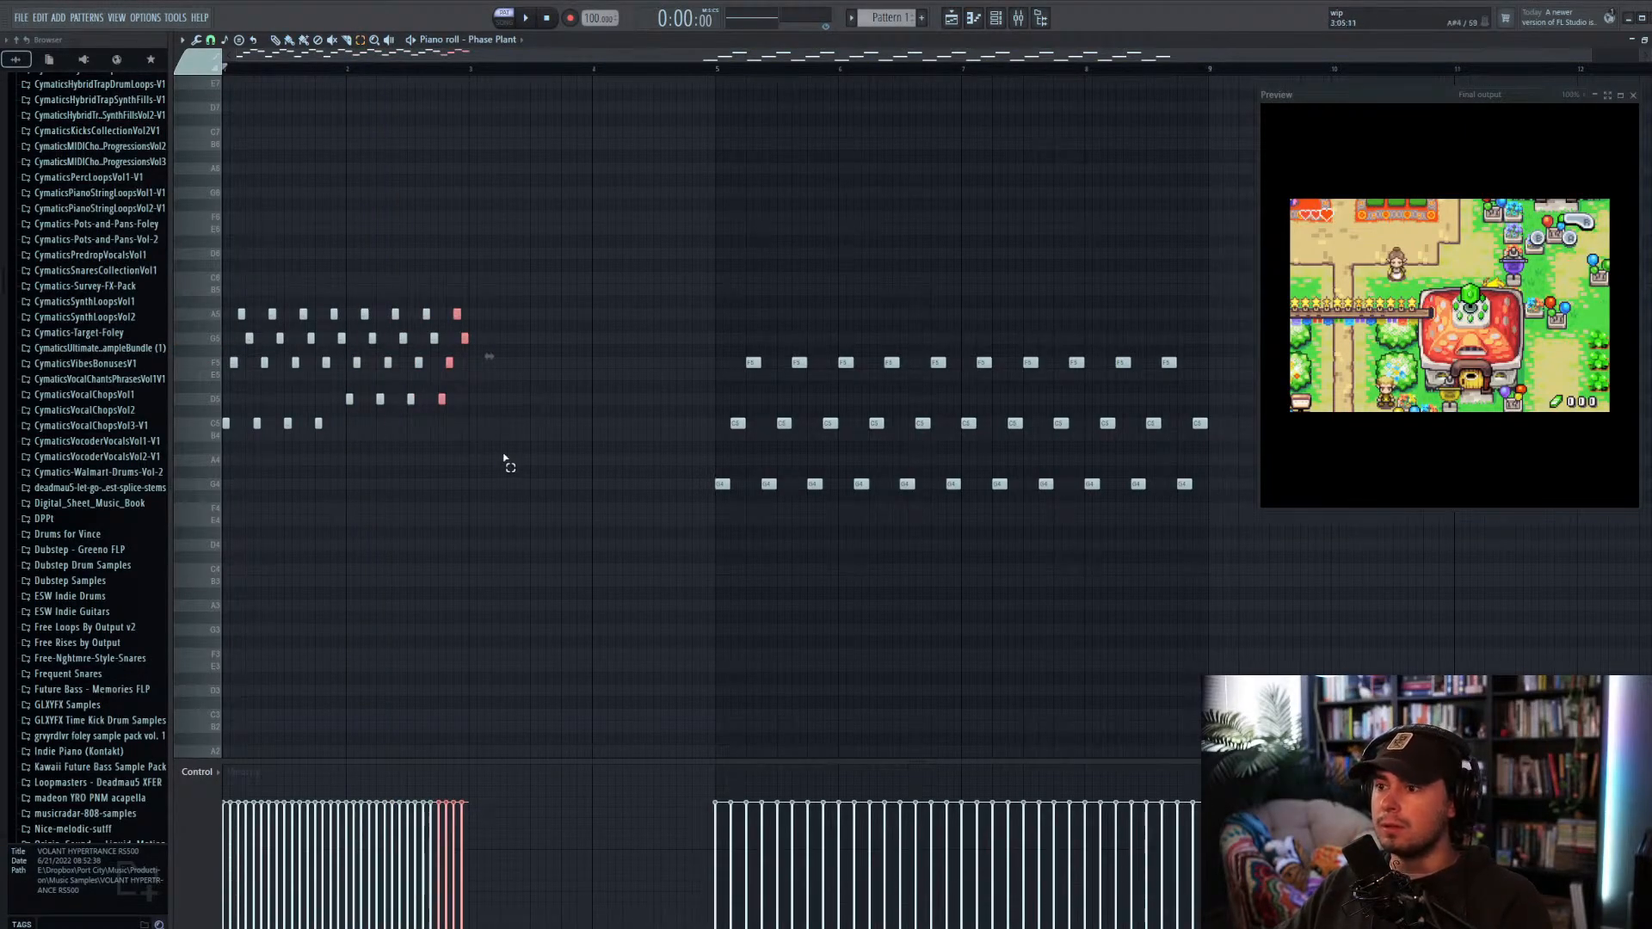
Step: Select the notes of both bars and duplicate them into bars 3 and 4
left_click_drag(505, 465, 240, 242)
left_click_drag(545, 440, 230, 266)
key("ctrl+b")
key("ctrl+d")
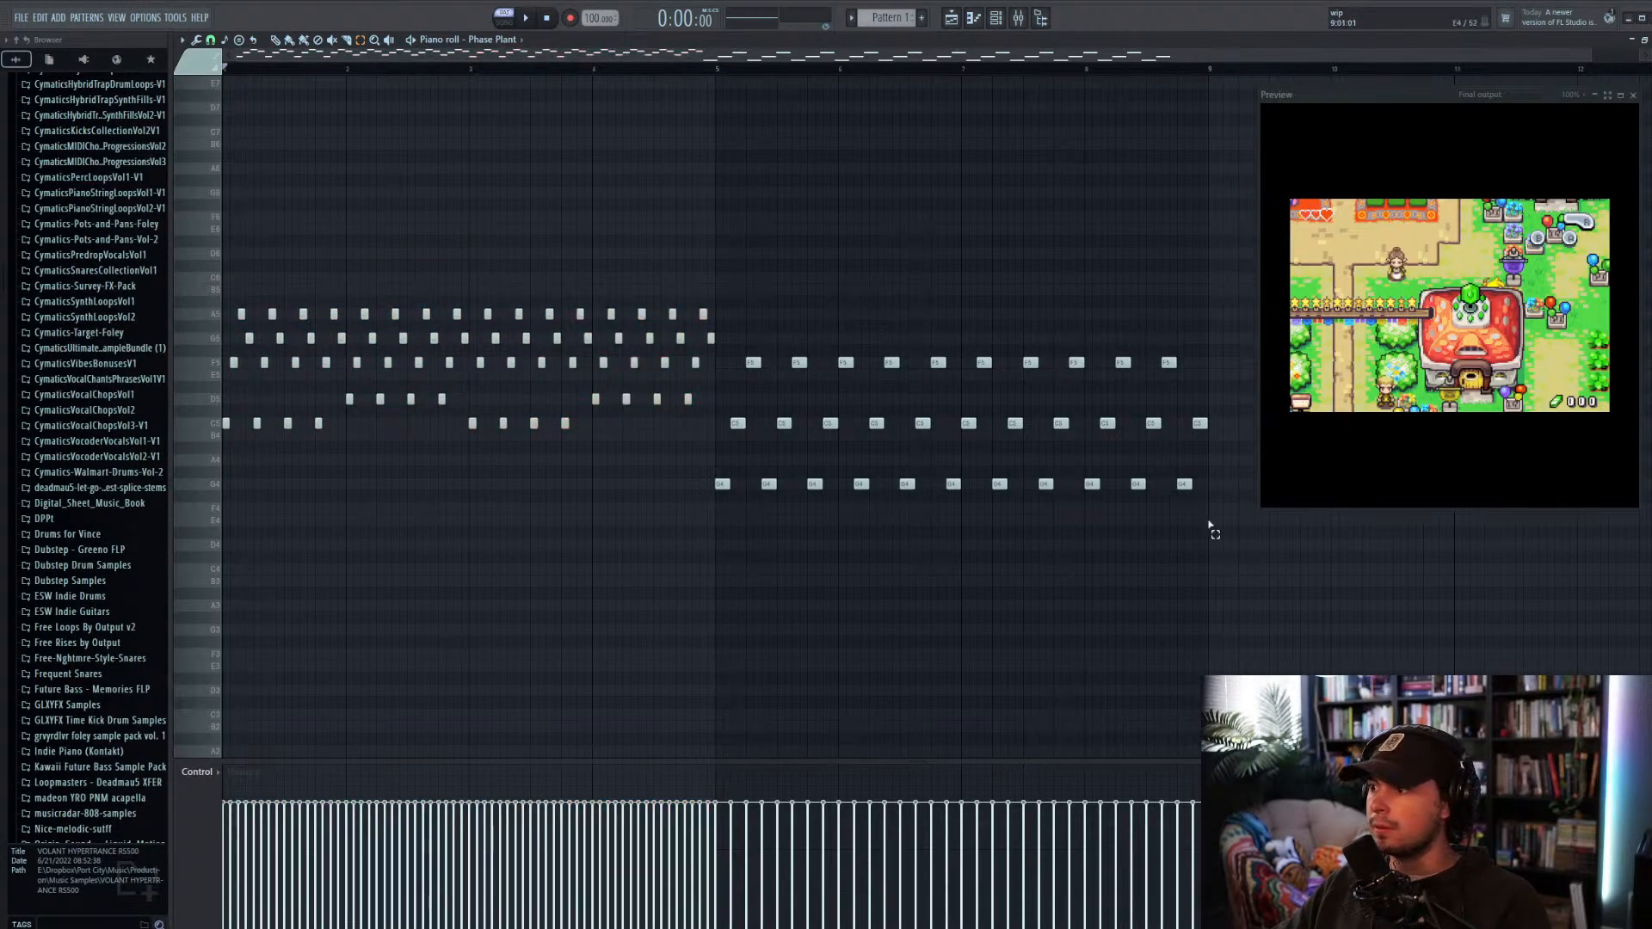
Step: Delete the old arpeggio notes from bar 5 onward and play the four-bar pattern
left_click_drag(1209, 526, 733, 280)
key("Delete")
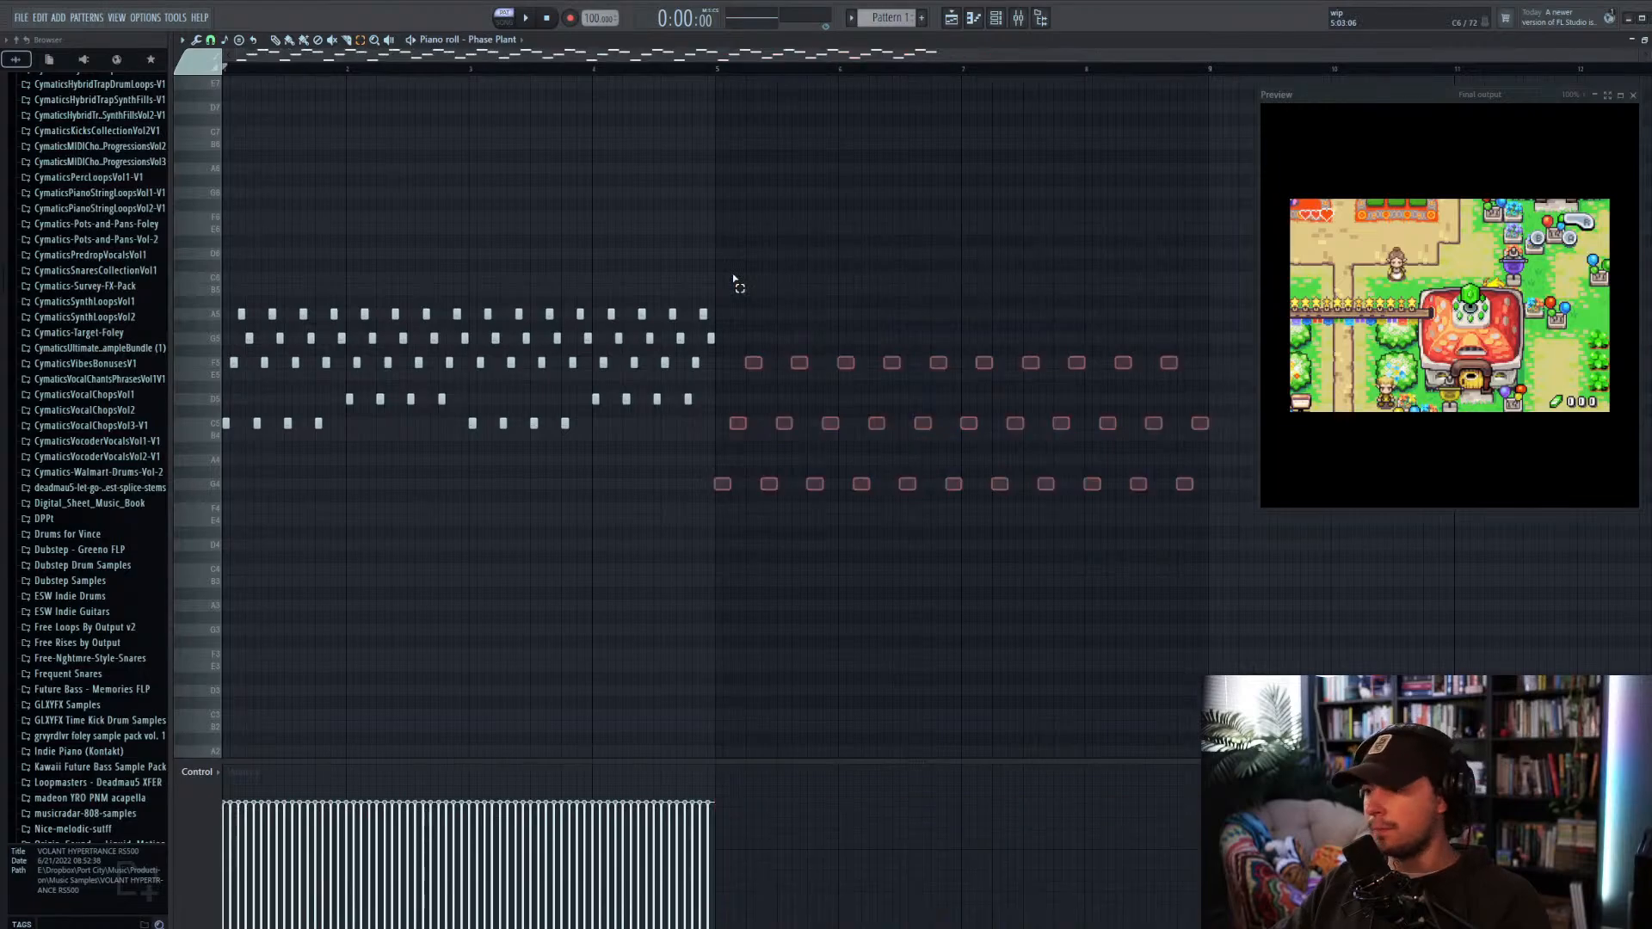
key("space")
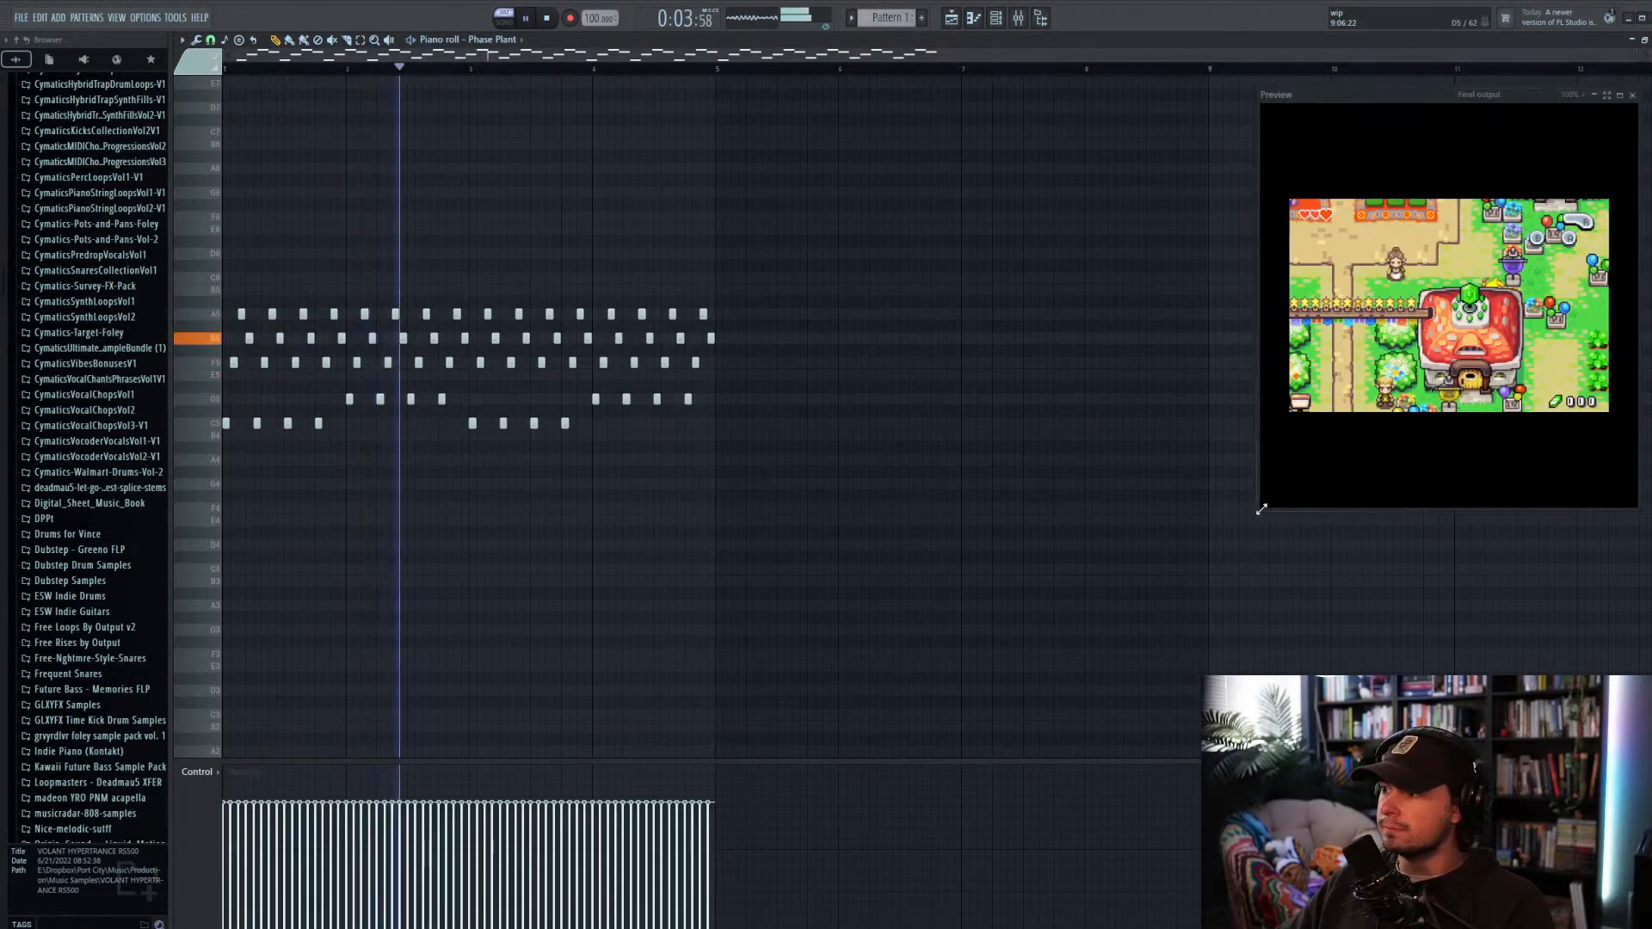
Step: Enlarge the town image preview and try out Karp notes in its piano roll over the looping arpeggio
left_click_drag(1261, 509, 1090, 571)
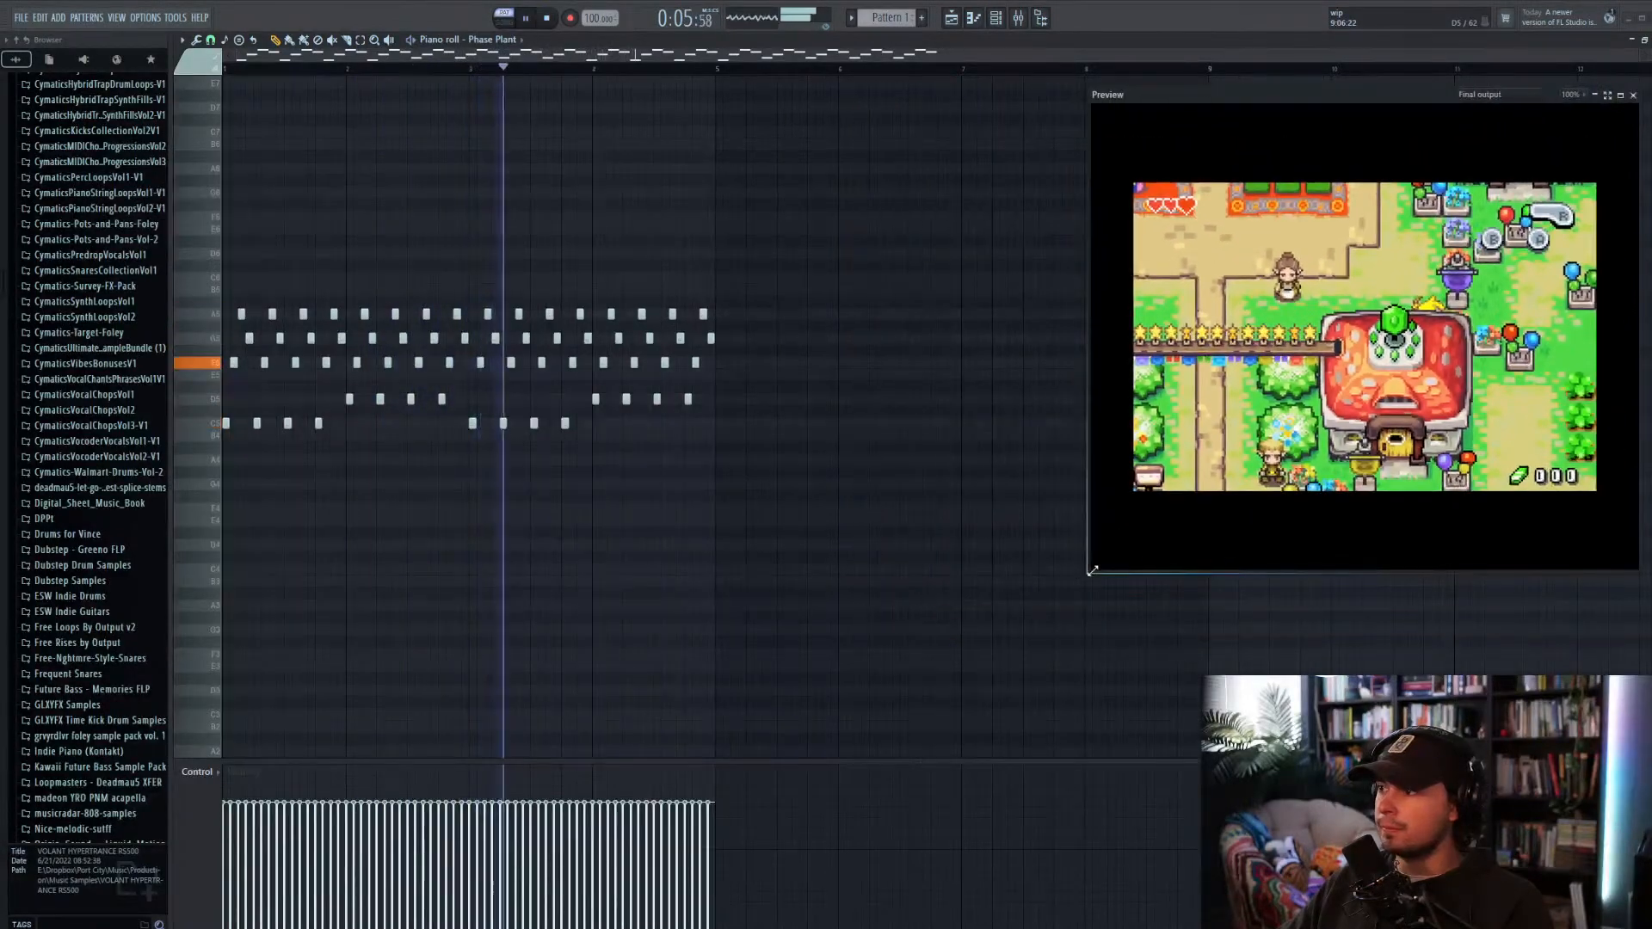
key("F7")
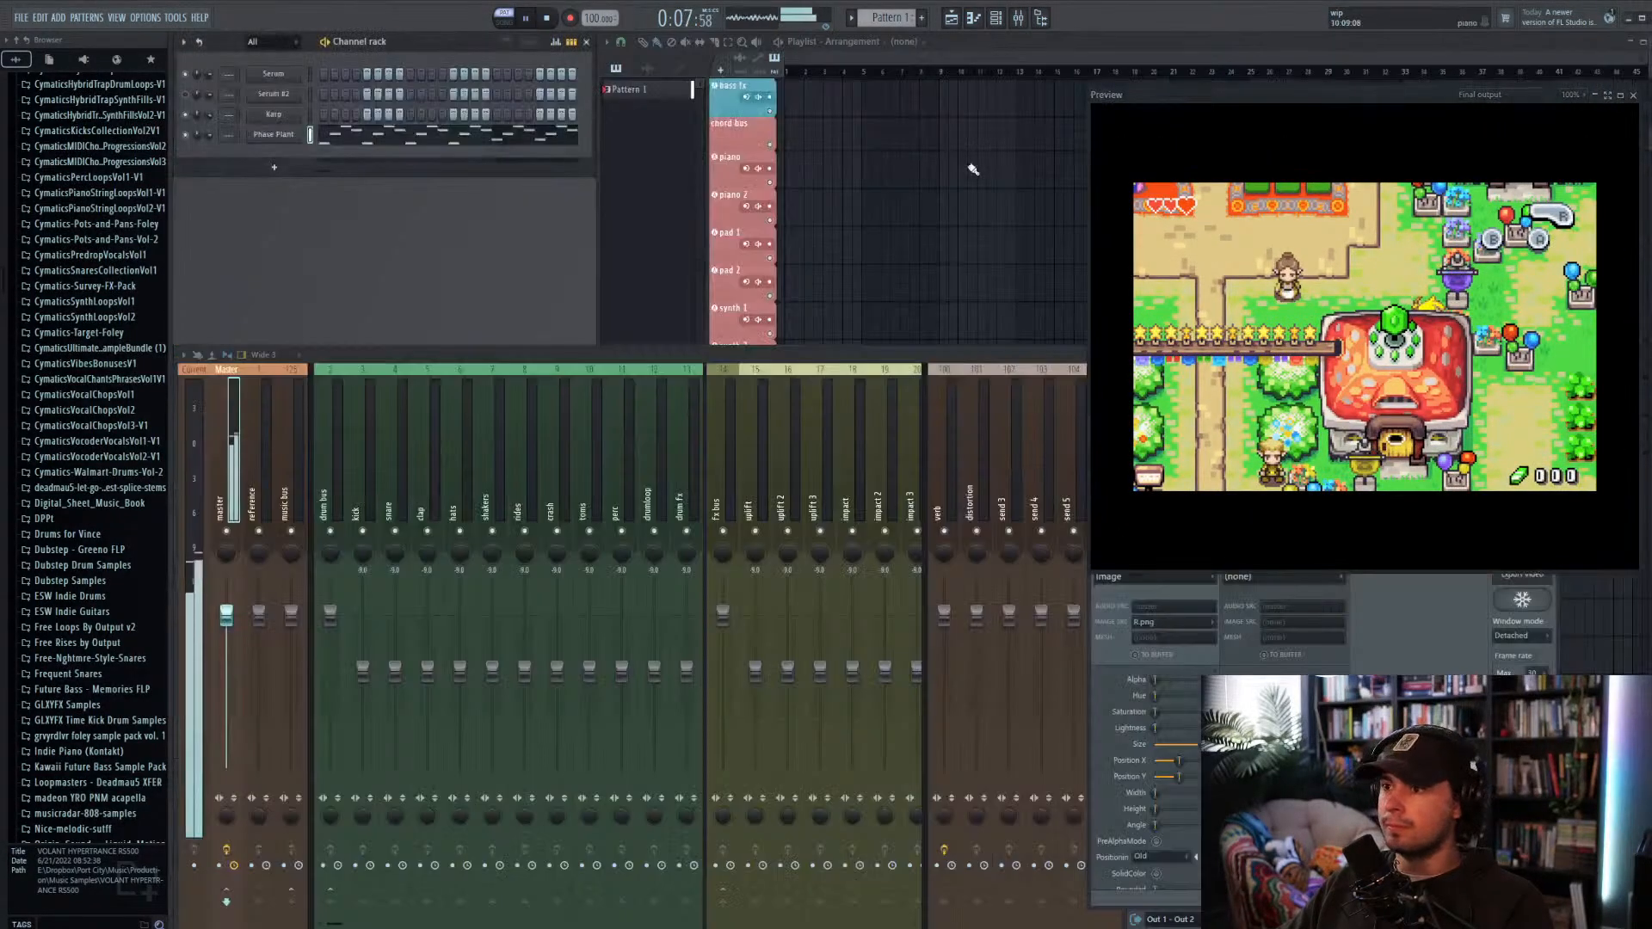
right_click(277, 120)
left_click(310, 122)
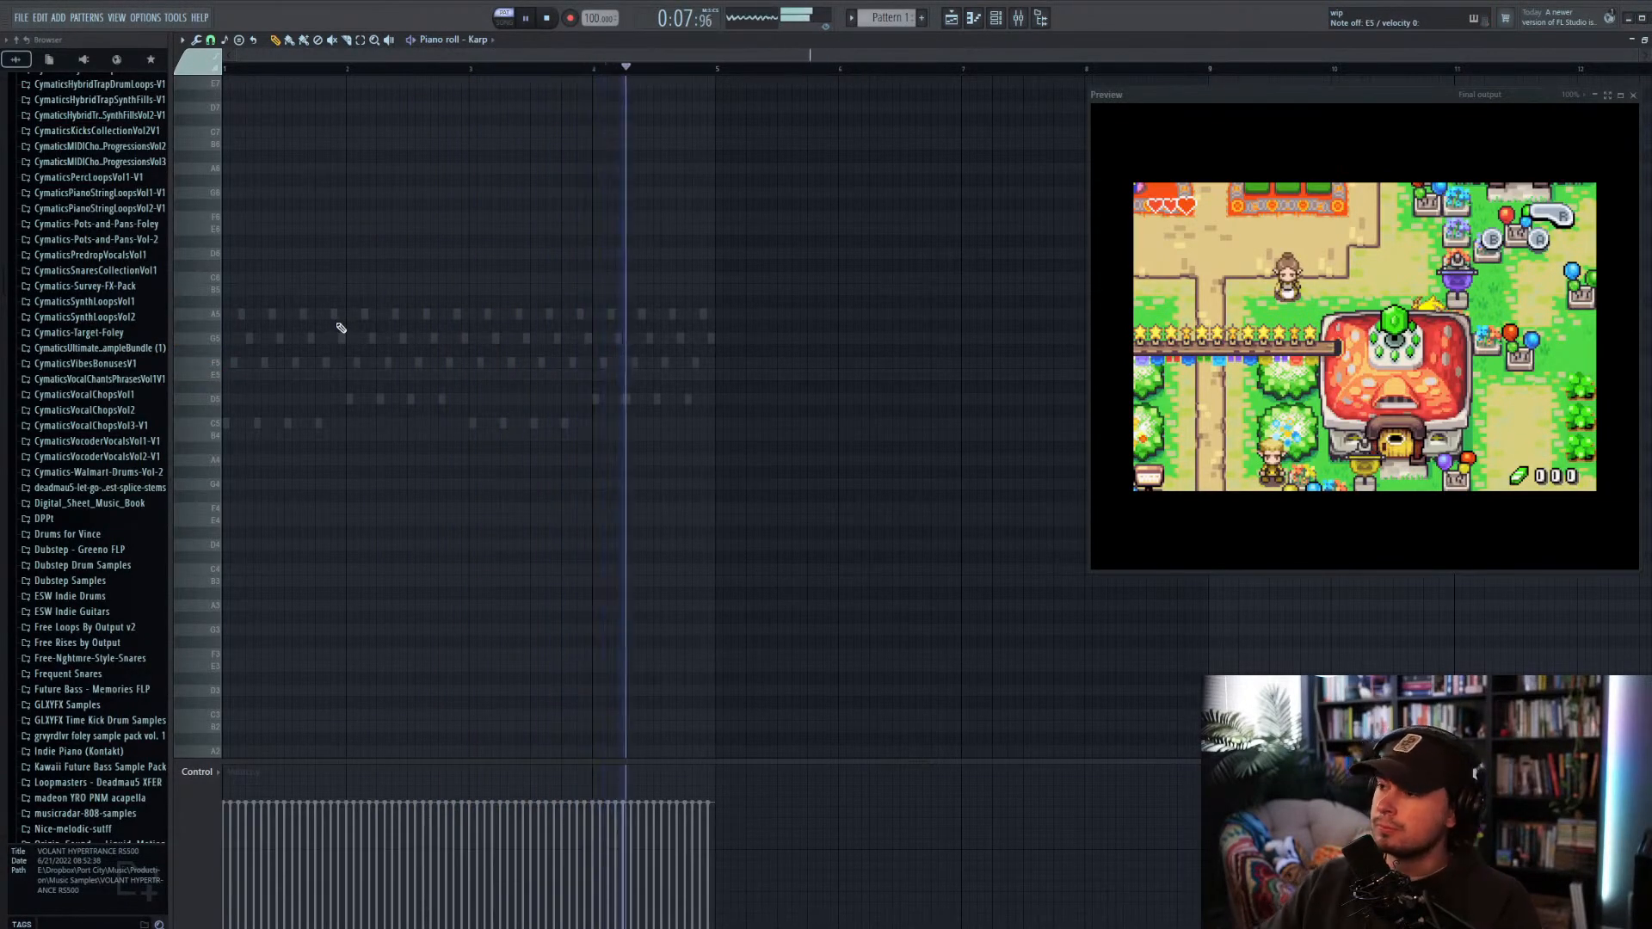
key("F7")
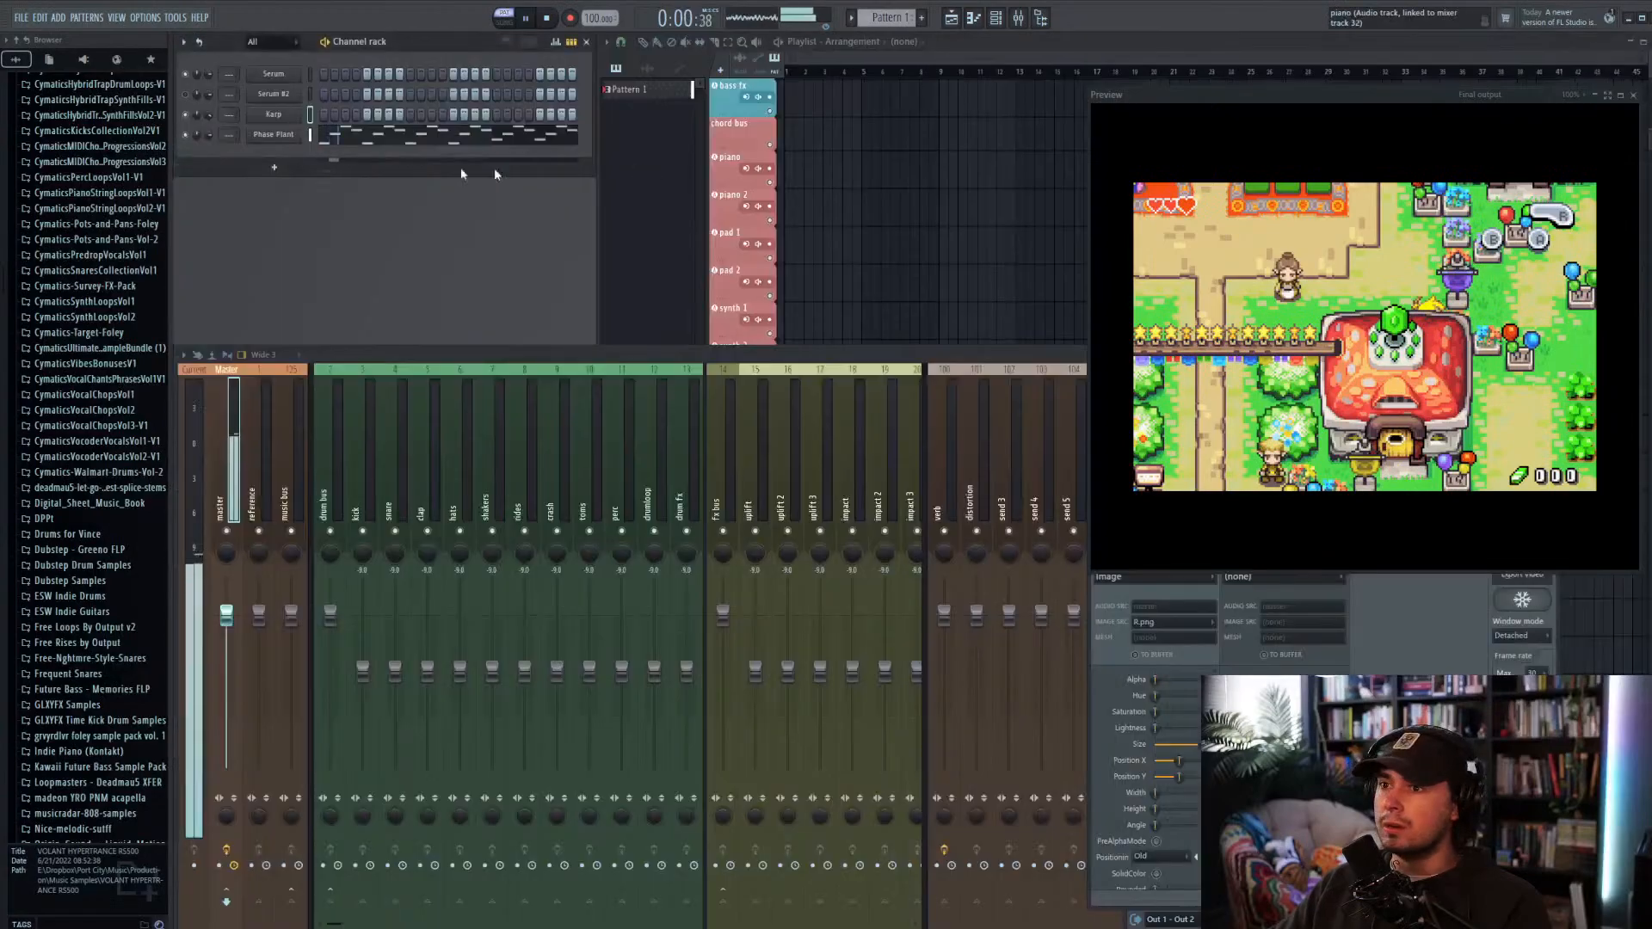
Step: Set the Phase Plant channel's volume to 65% and look over the Karp synthesizer's settings
left_click(274, 135)
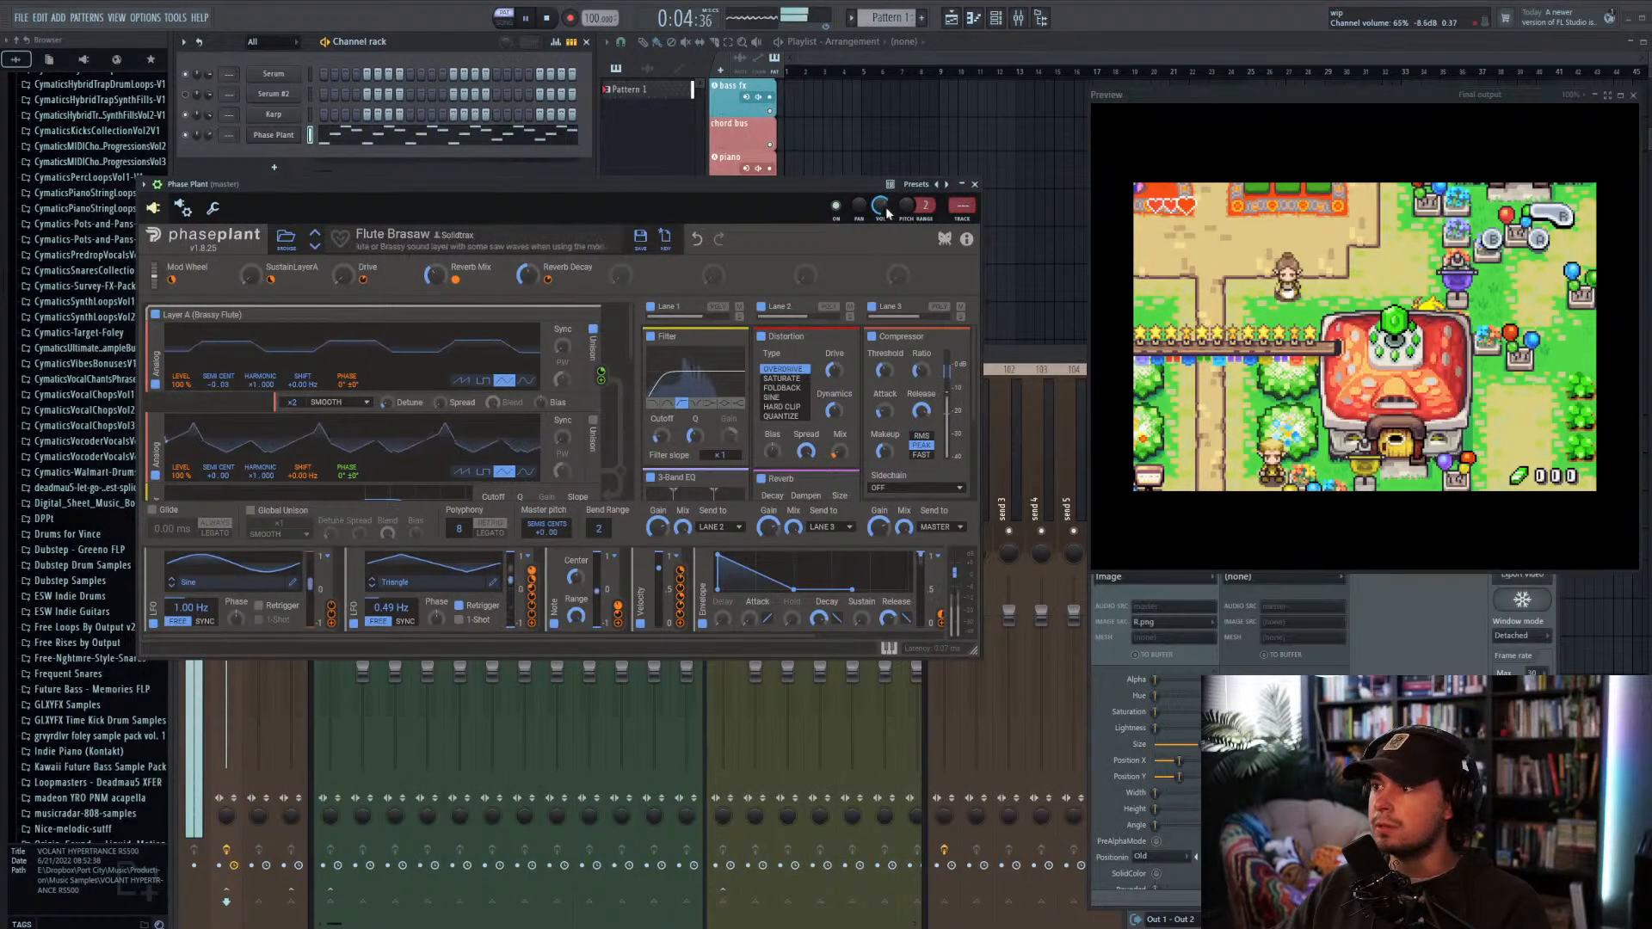
left_click(976, 186)
left_click(274, 114)
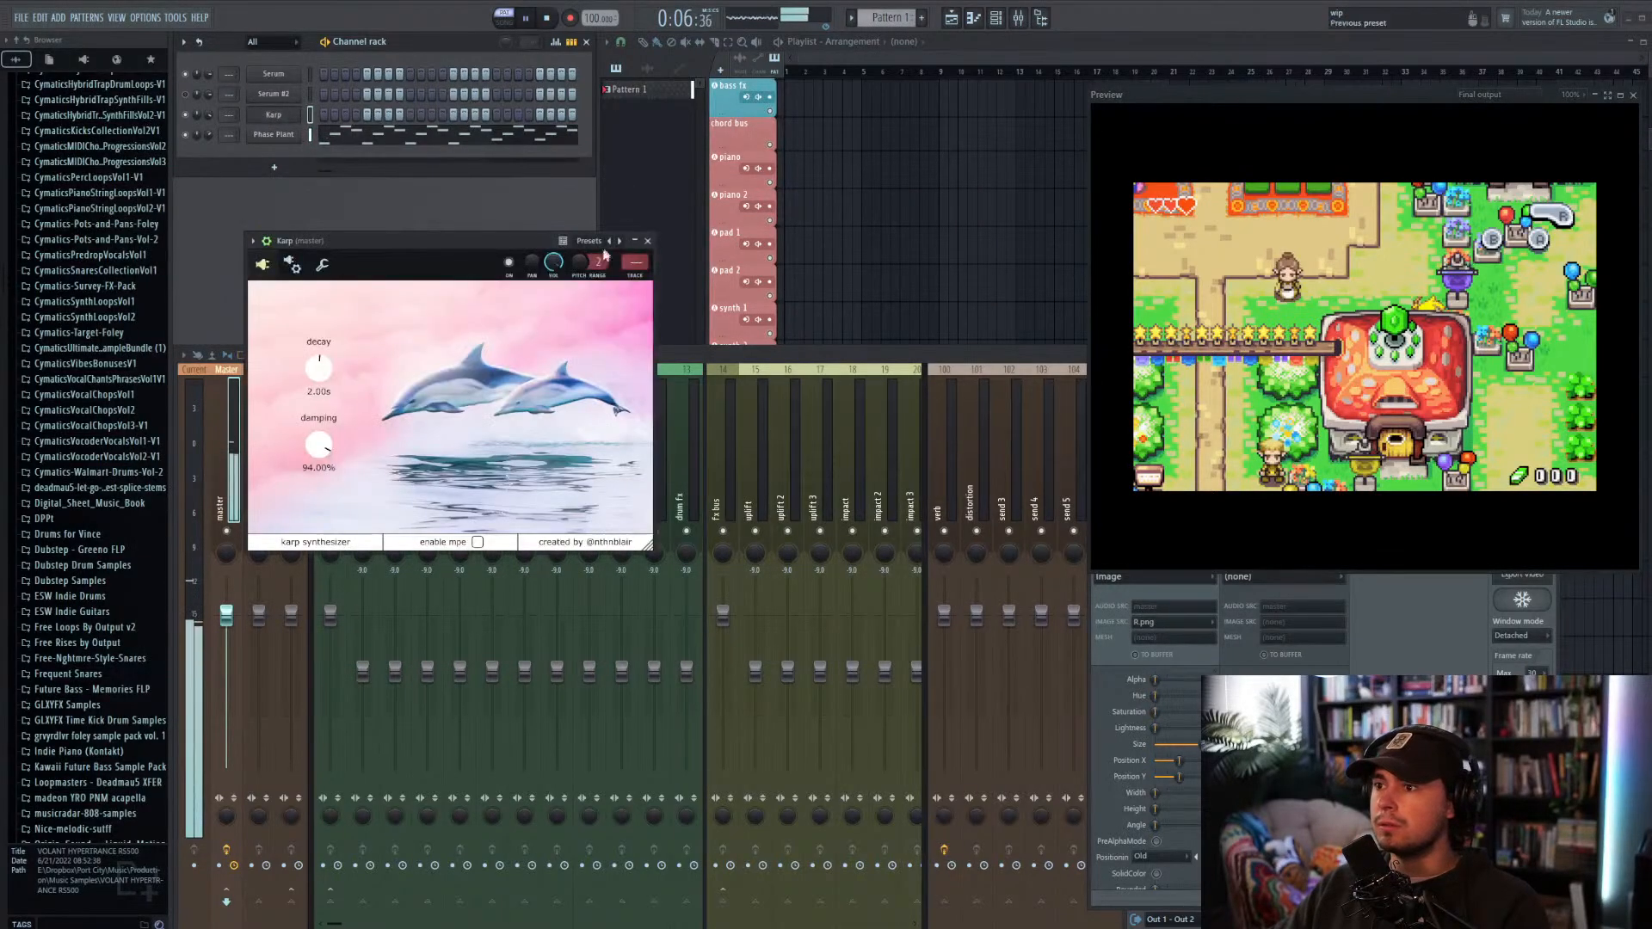
left_click(648, 241)
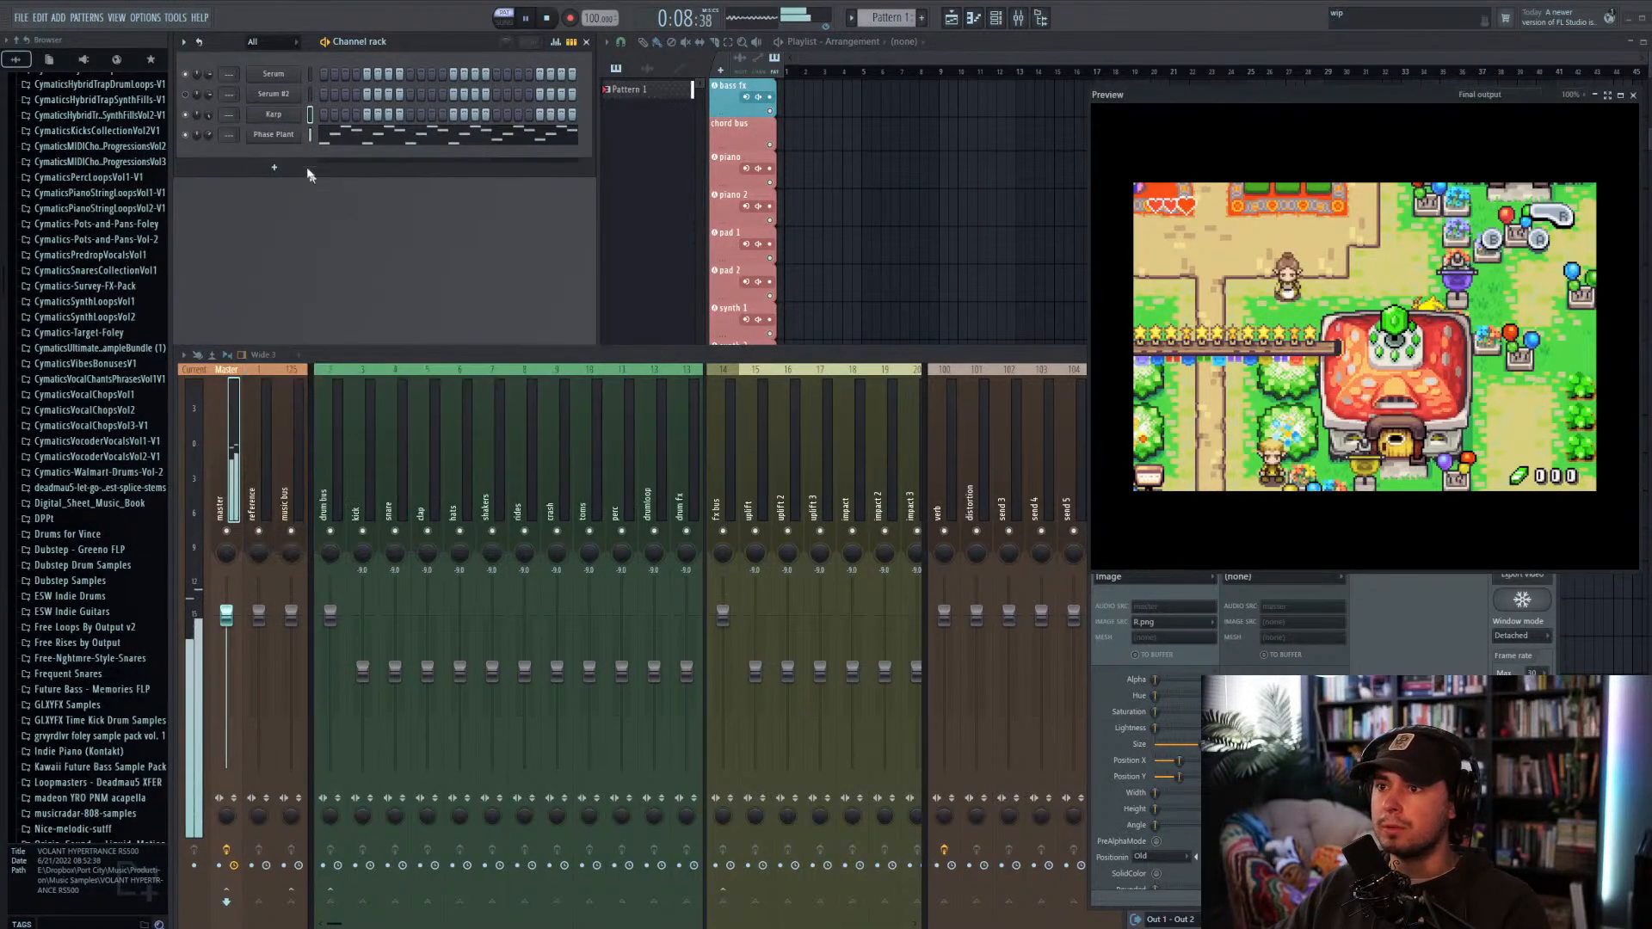
Step: Audition G5, C6 and a few neighbouring keys in Karp's piano roll over the looping arpeggio
right_click(277, 116)
left_click(320, 114)
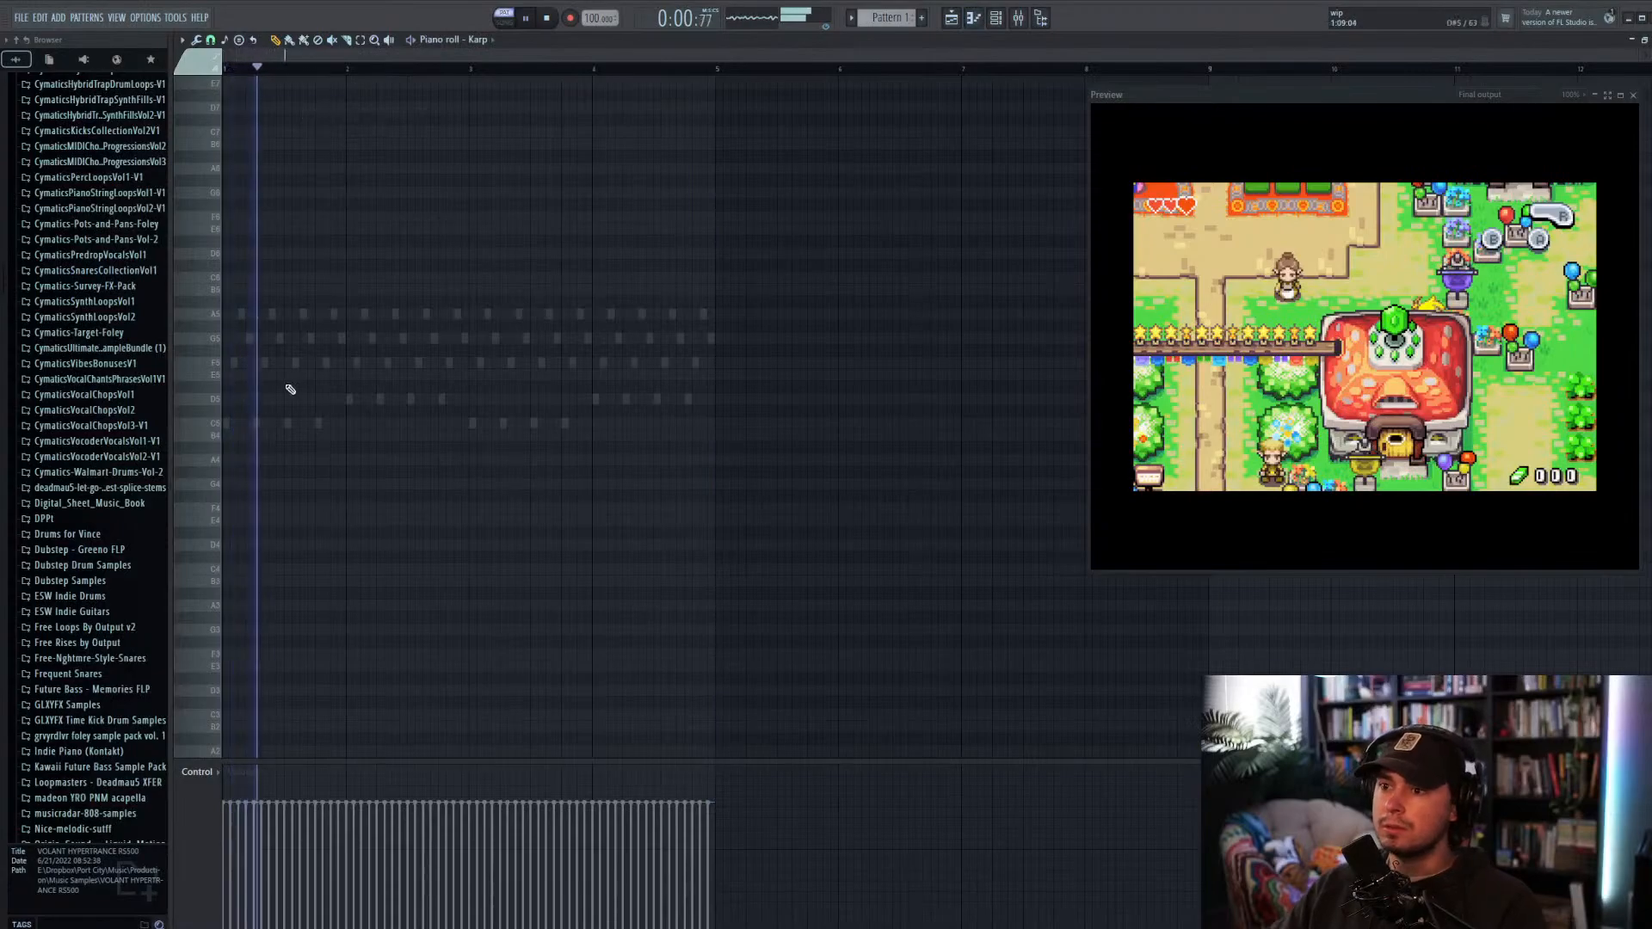
left_click(213, 340)
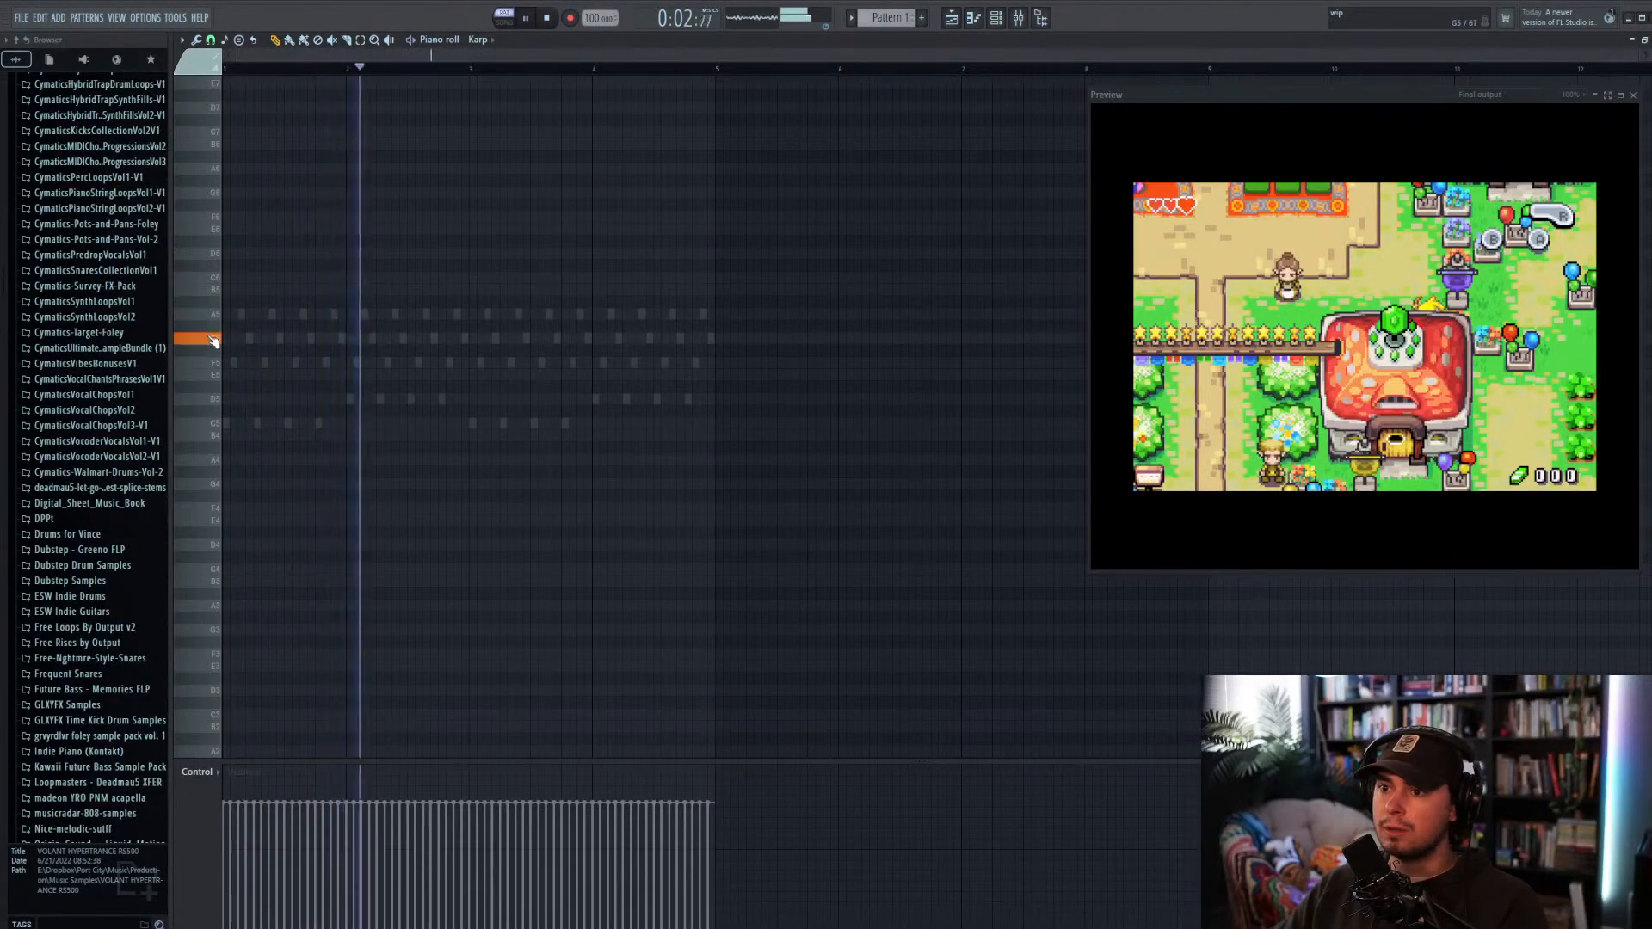
left_click(210, 242)
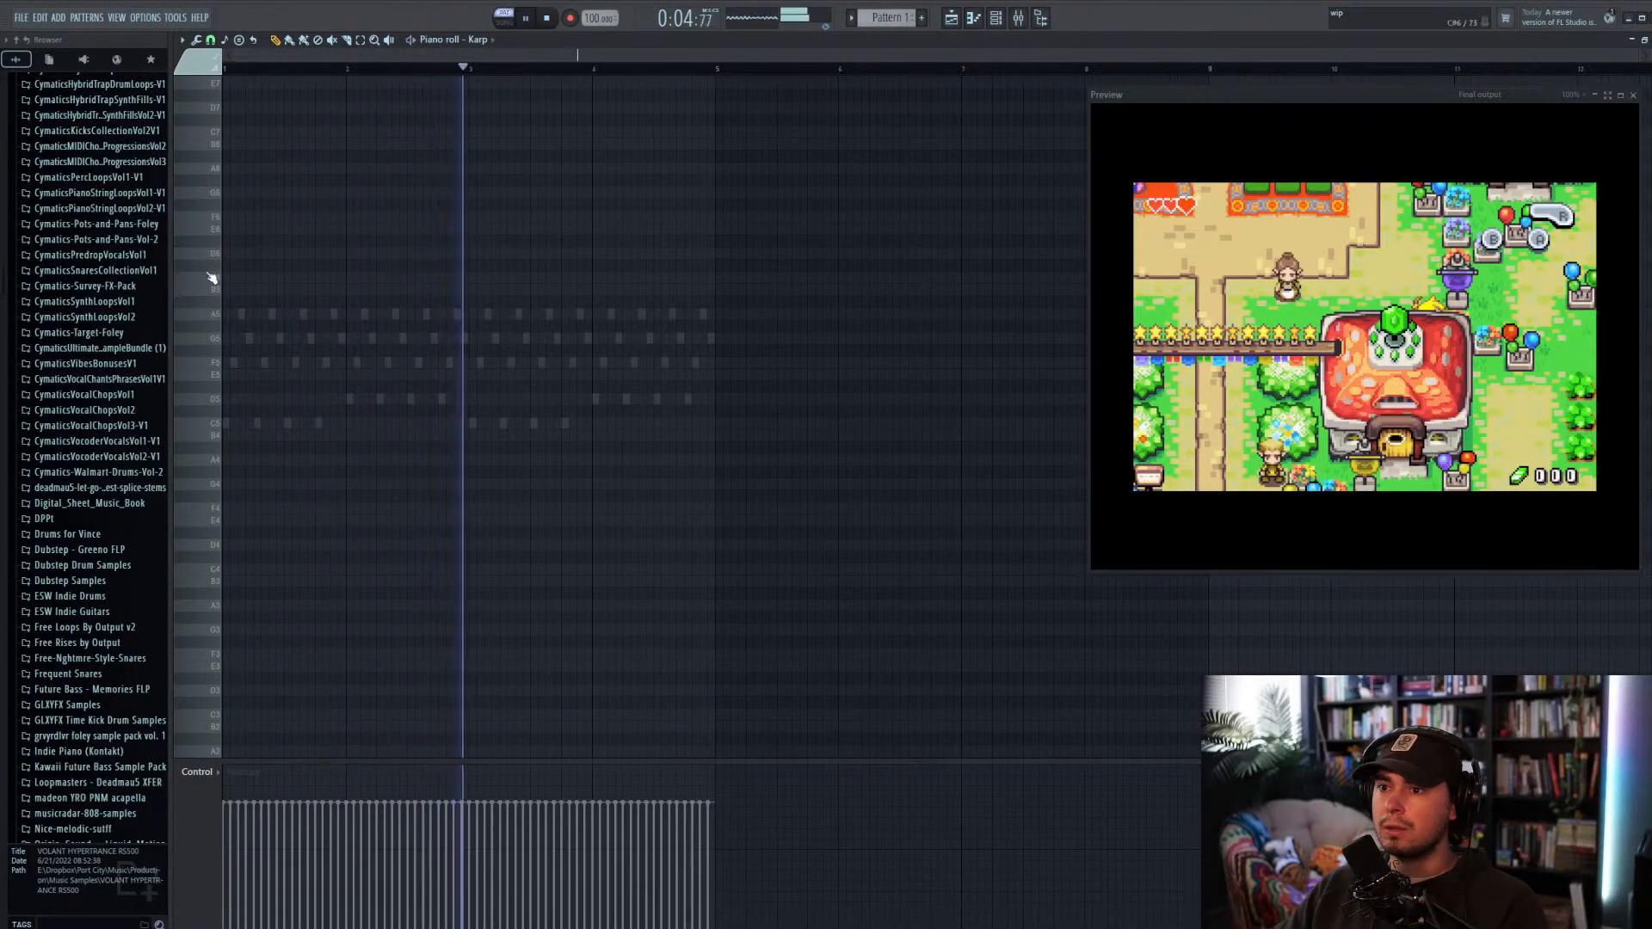
left_click(209, 279)
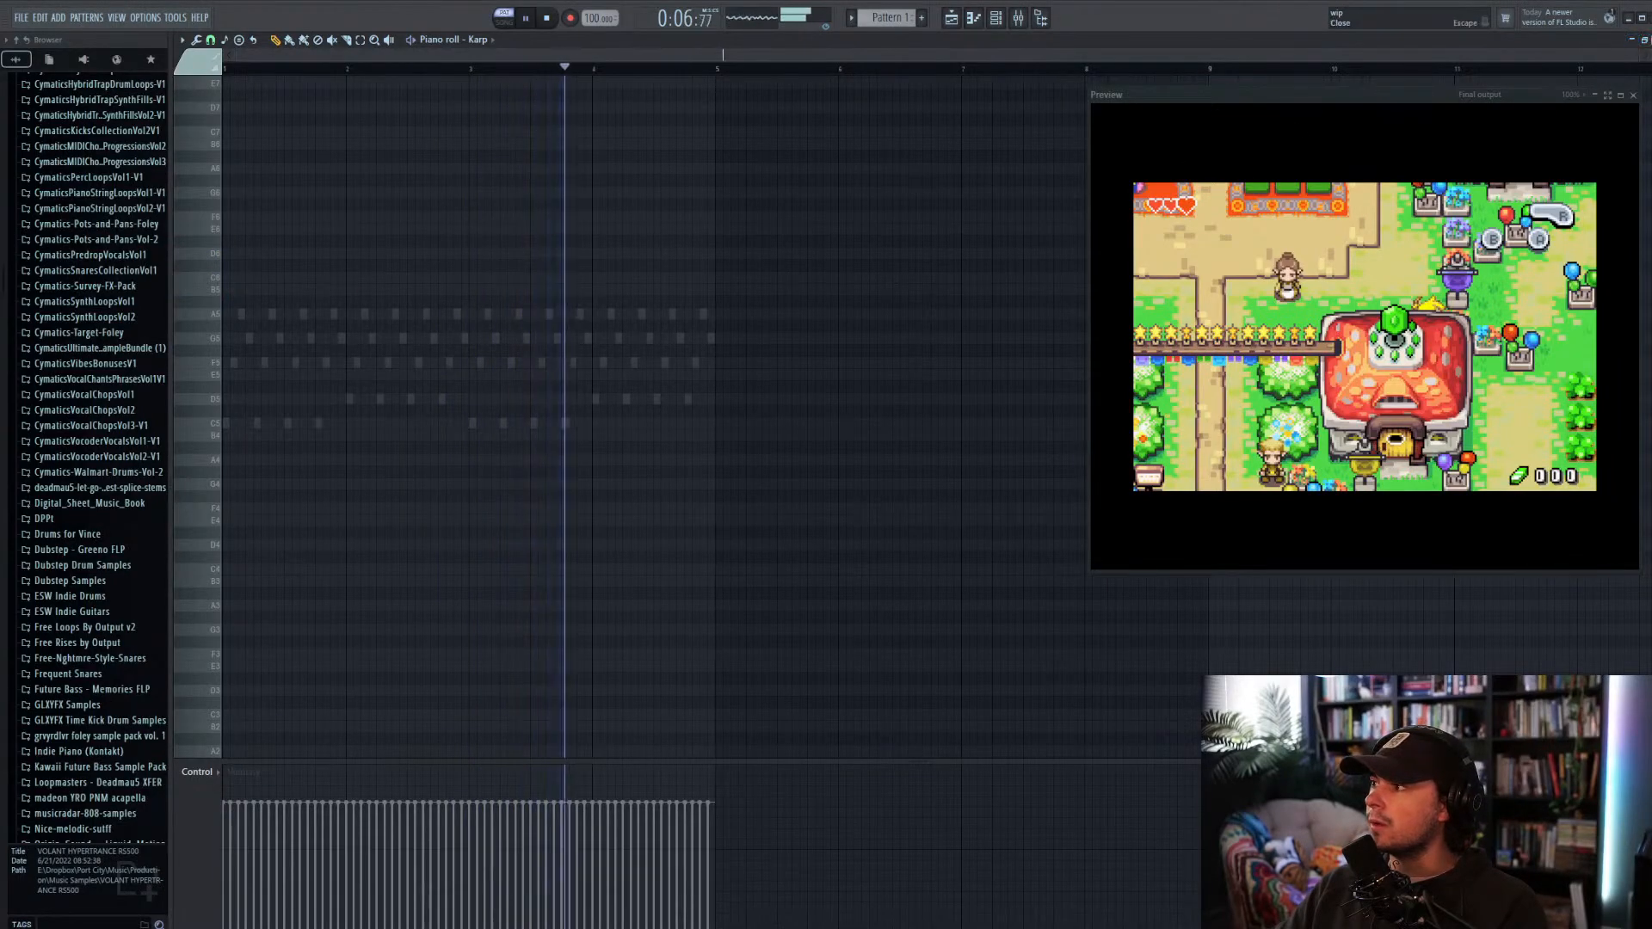
left_click(1649, 39)
Step: Set Karp's decay to 3.89 s and its damping to 100%
left_click(290, 114)
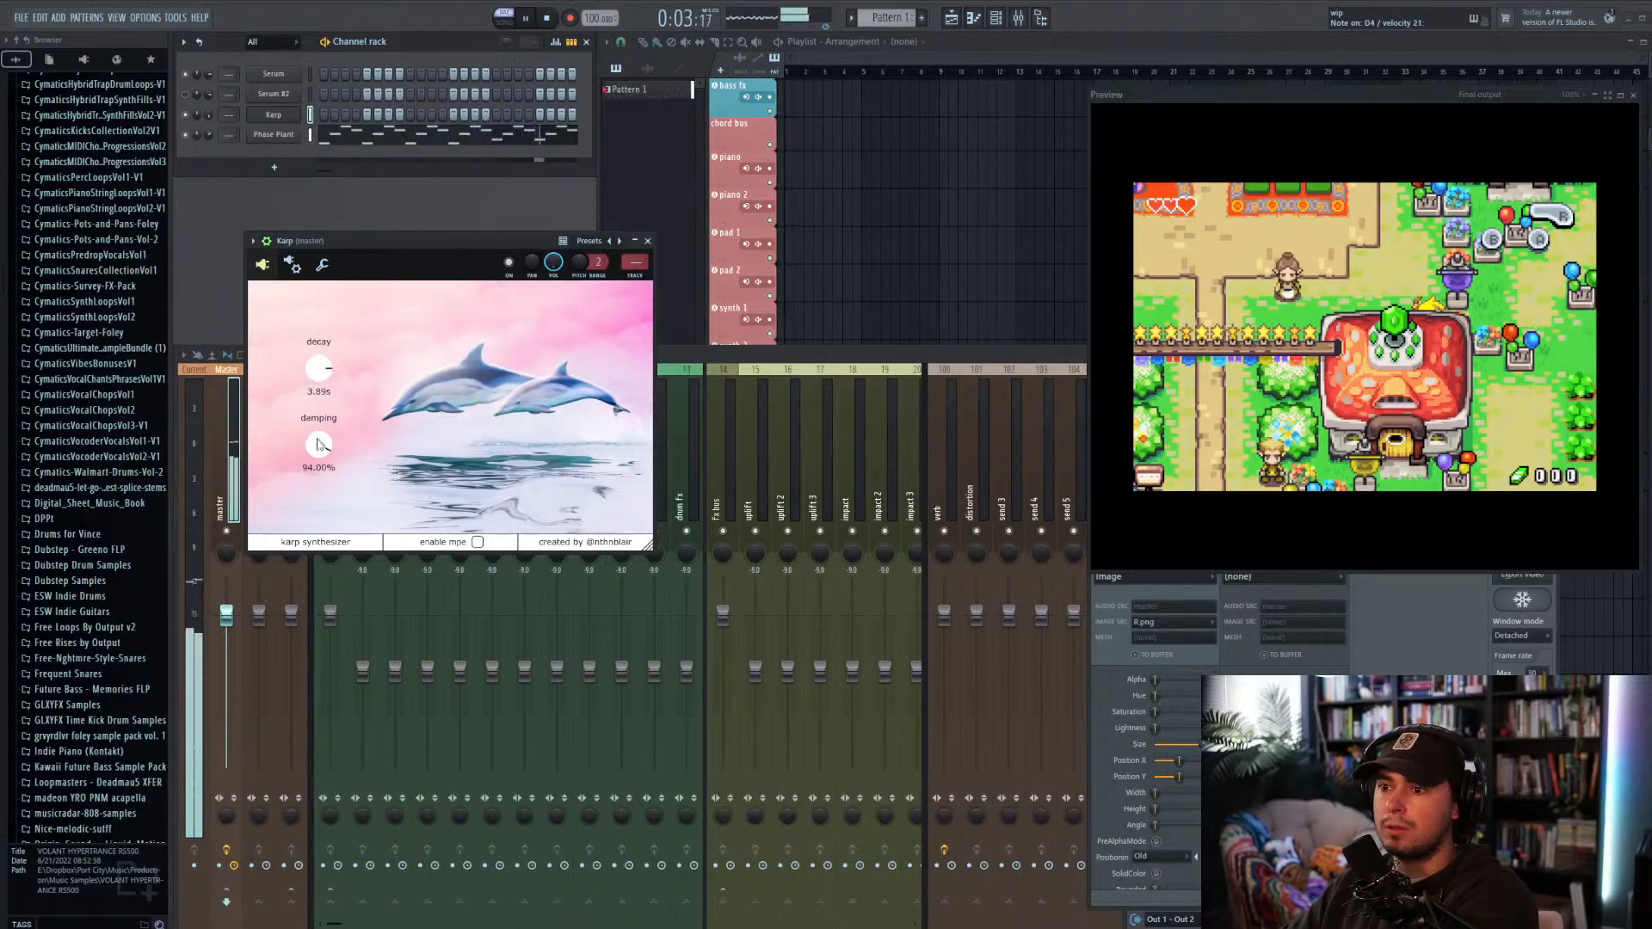
mouse_move(318, 444)
left_mouse_down()
mouse_move(314, 519)
mouse_move(315, 436)
left_mouse_up()
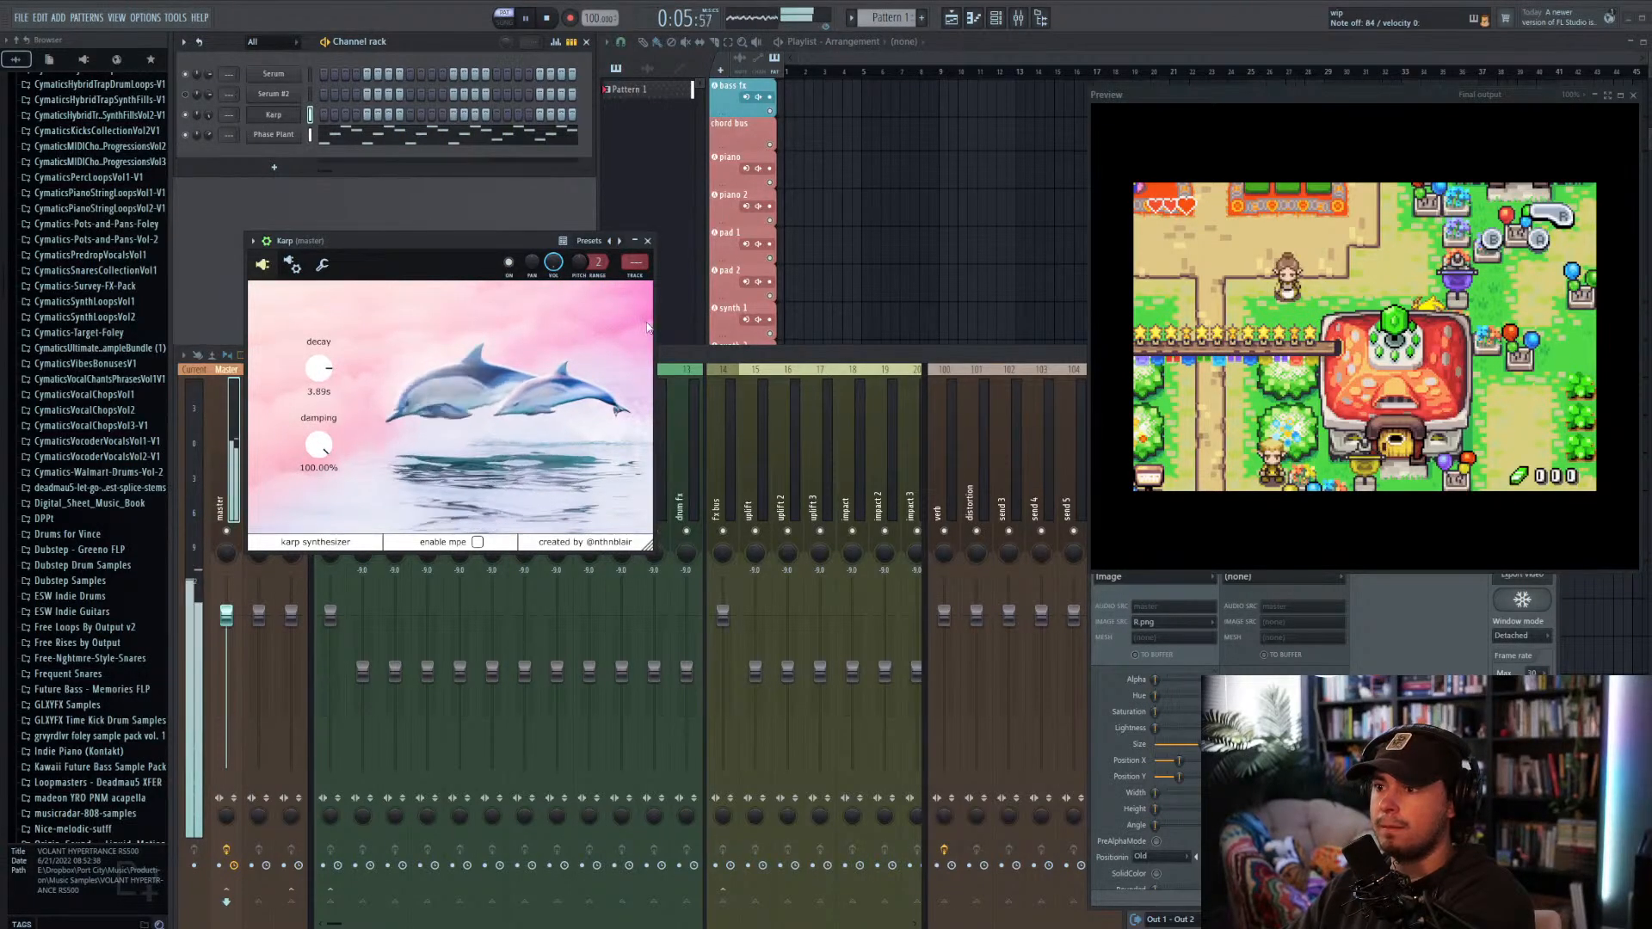
left_click(647, 240)
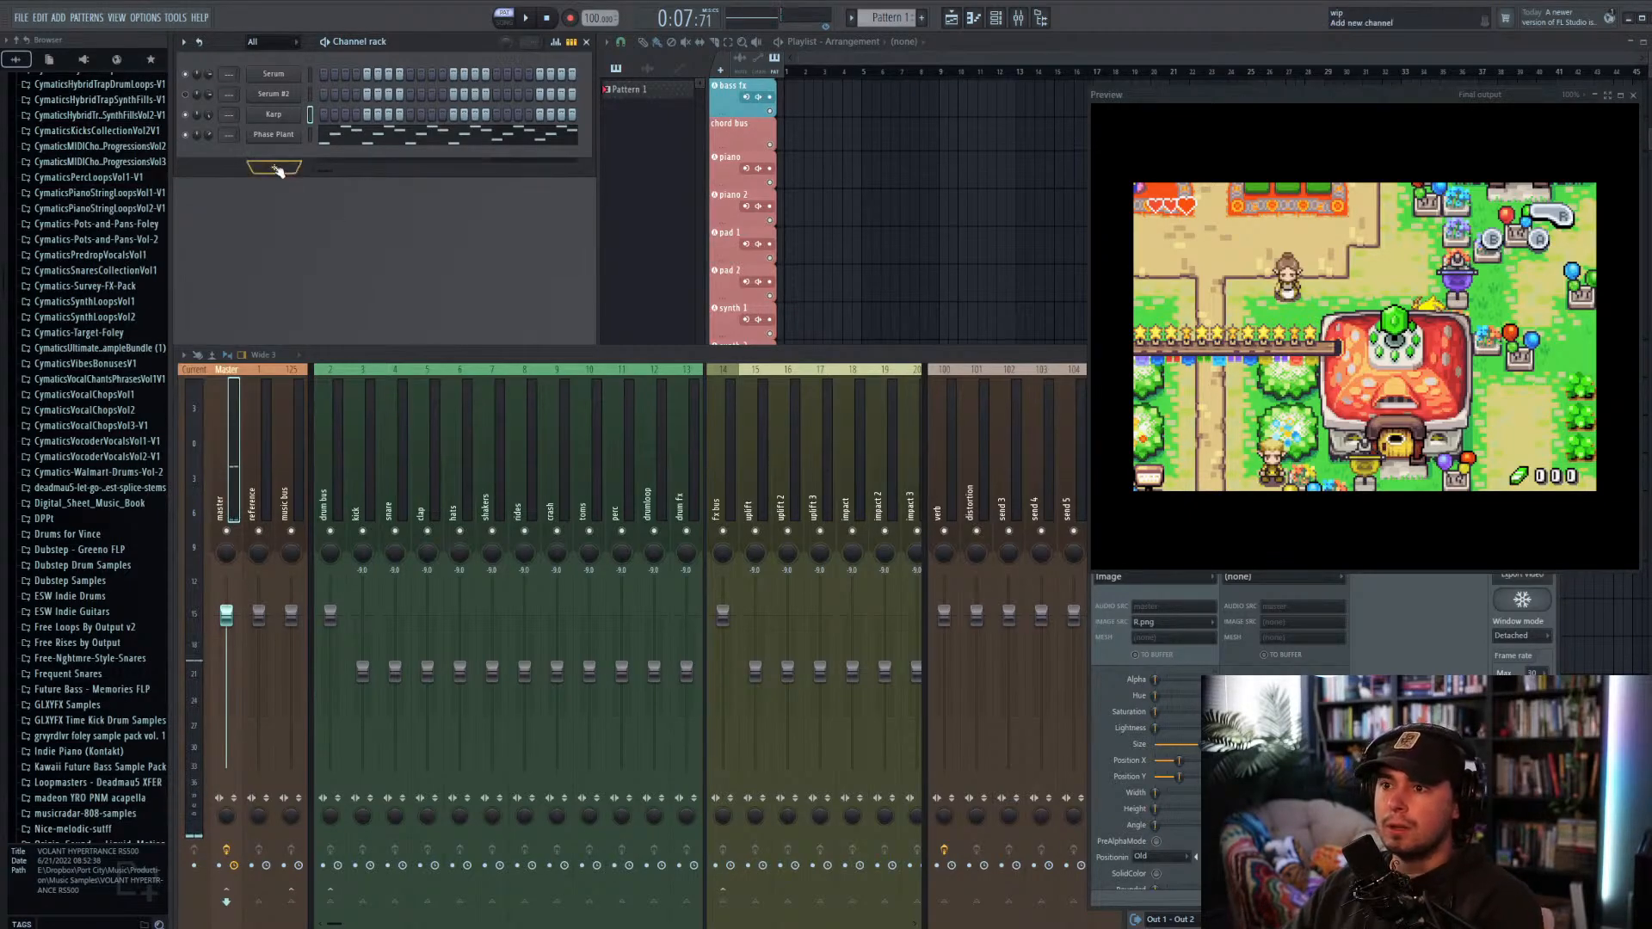
Step: Draw a rising melody of G5, A5, C6 and B5 notes in bar 1 of Karp's piano roll and play it
right_click(299, 115)
left_click(310, 117)
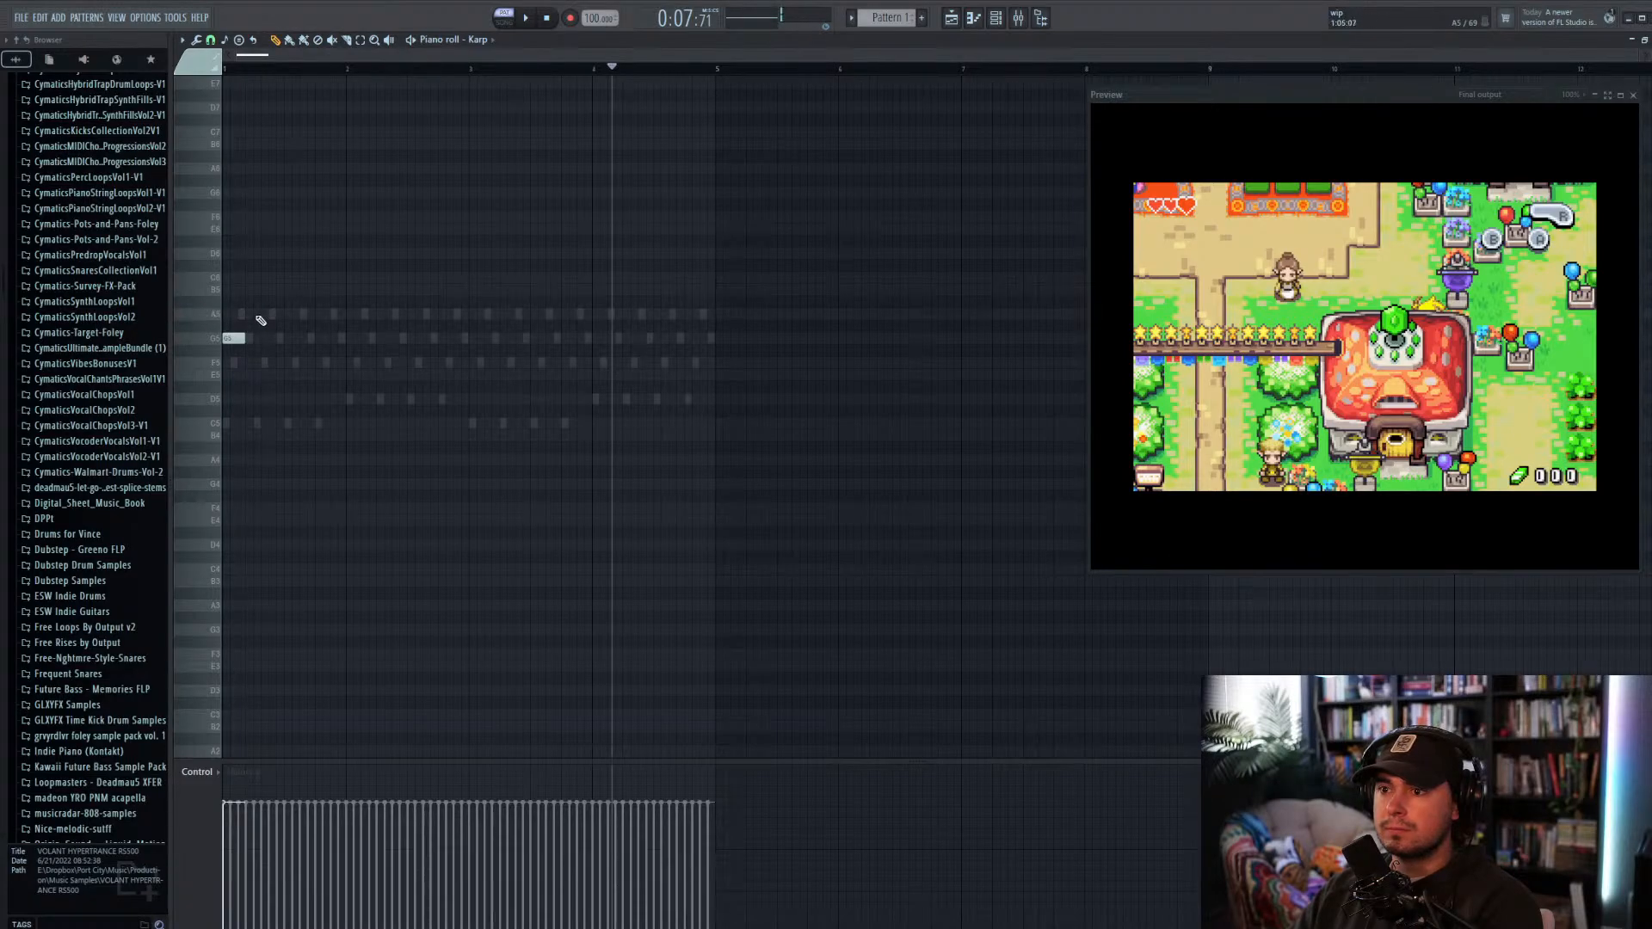
left_click(279, 277)
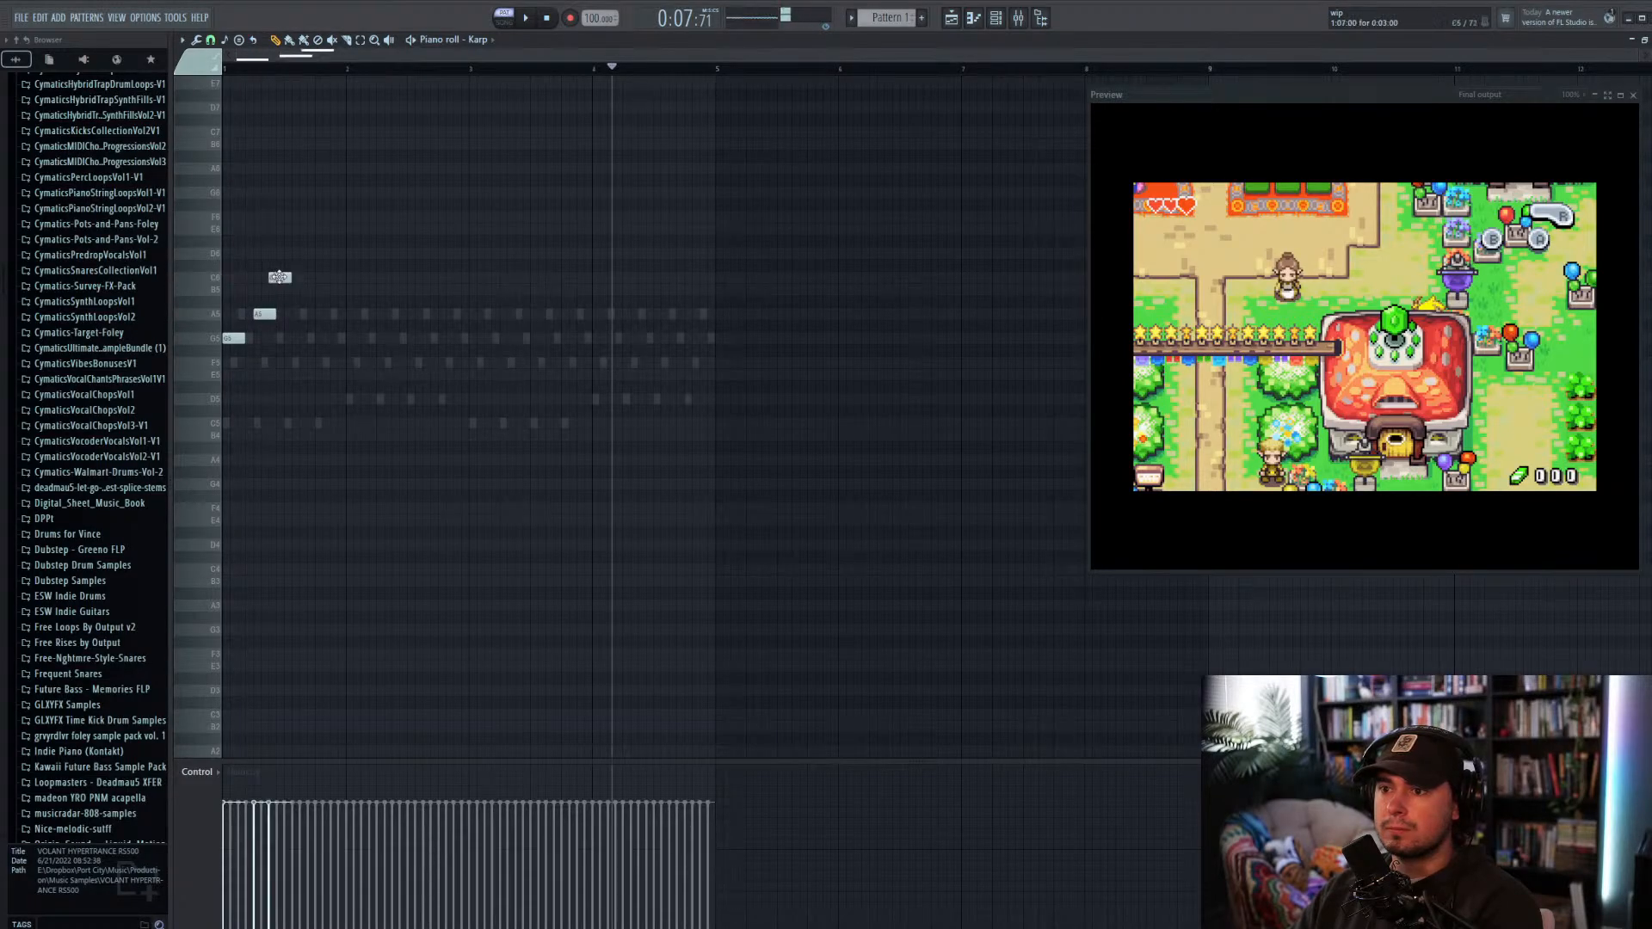
left_click(295, 290)
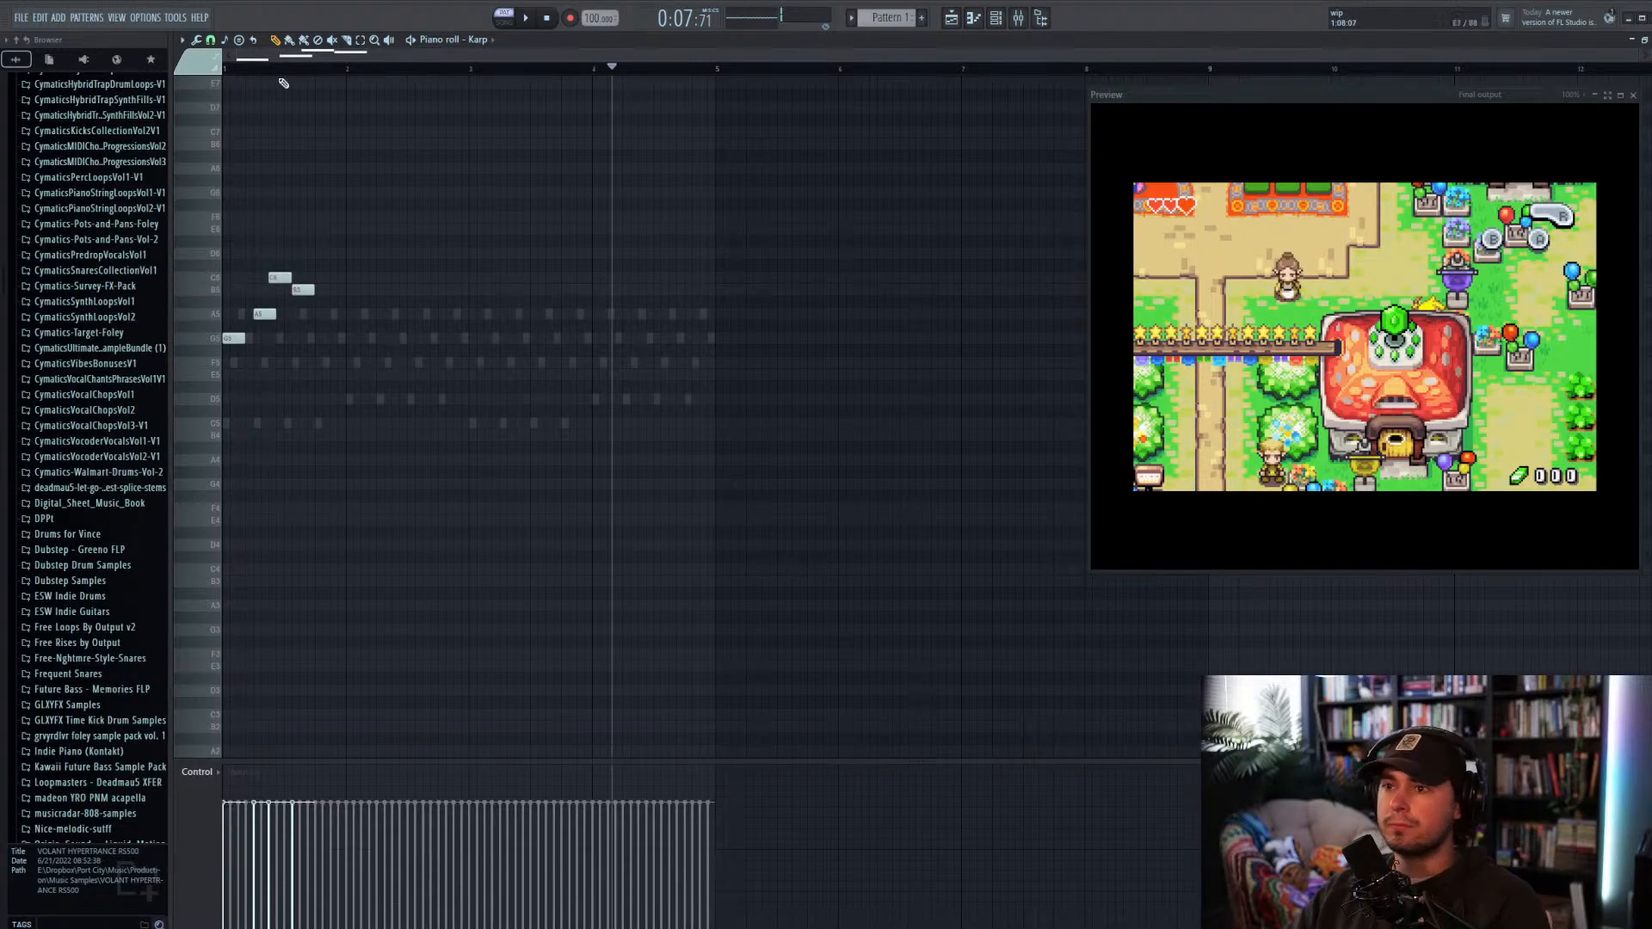
key("space")
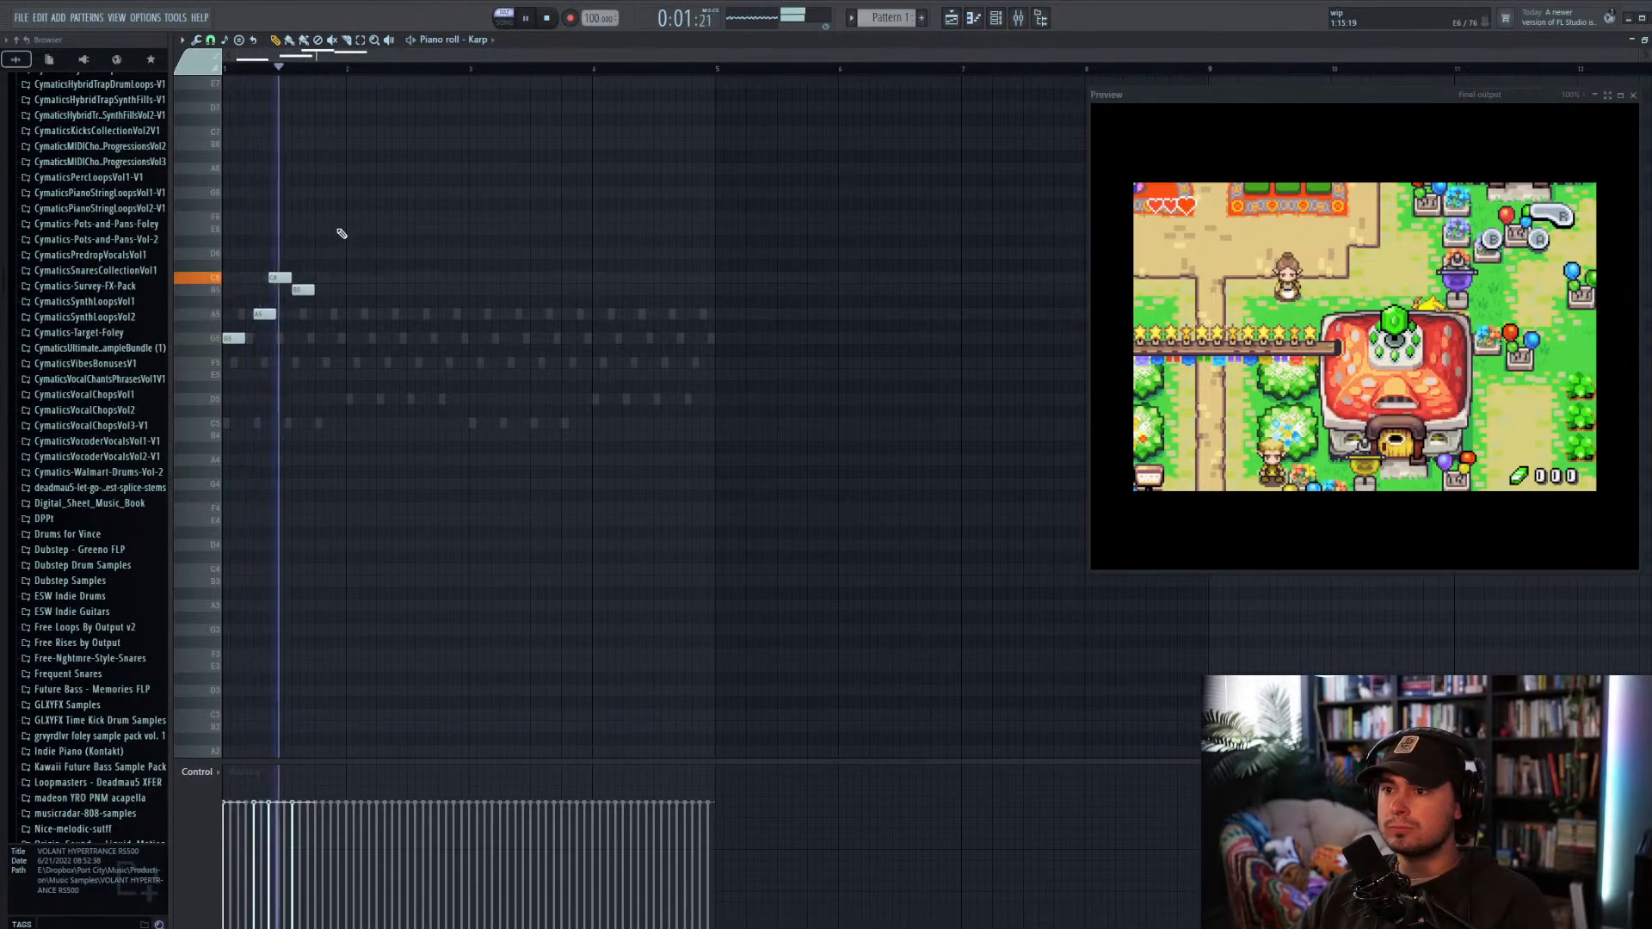
key("space")
scroll(327, 349, "up", 5, "ctrl")
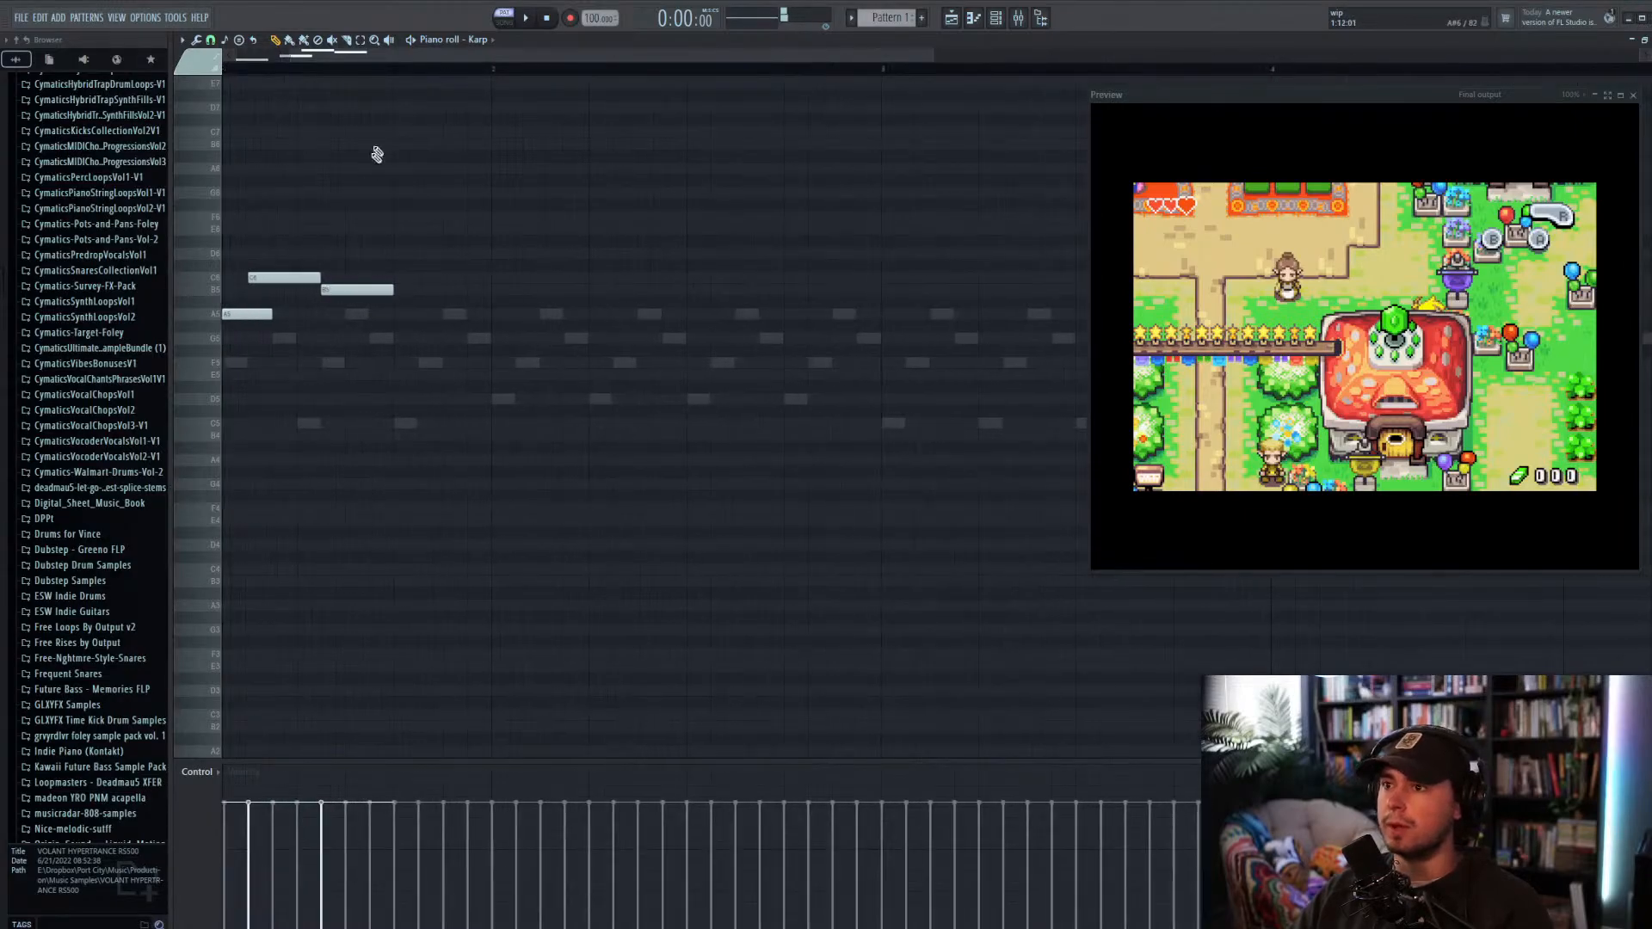
Step: Reposition the B5 note in bar 1 so it starts one sixteenth step later than originally placed, playing the melody to check its timing
left_click_drag(362, 62, 215, 85)
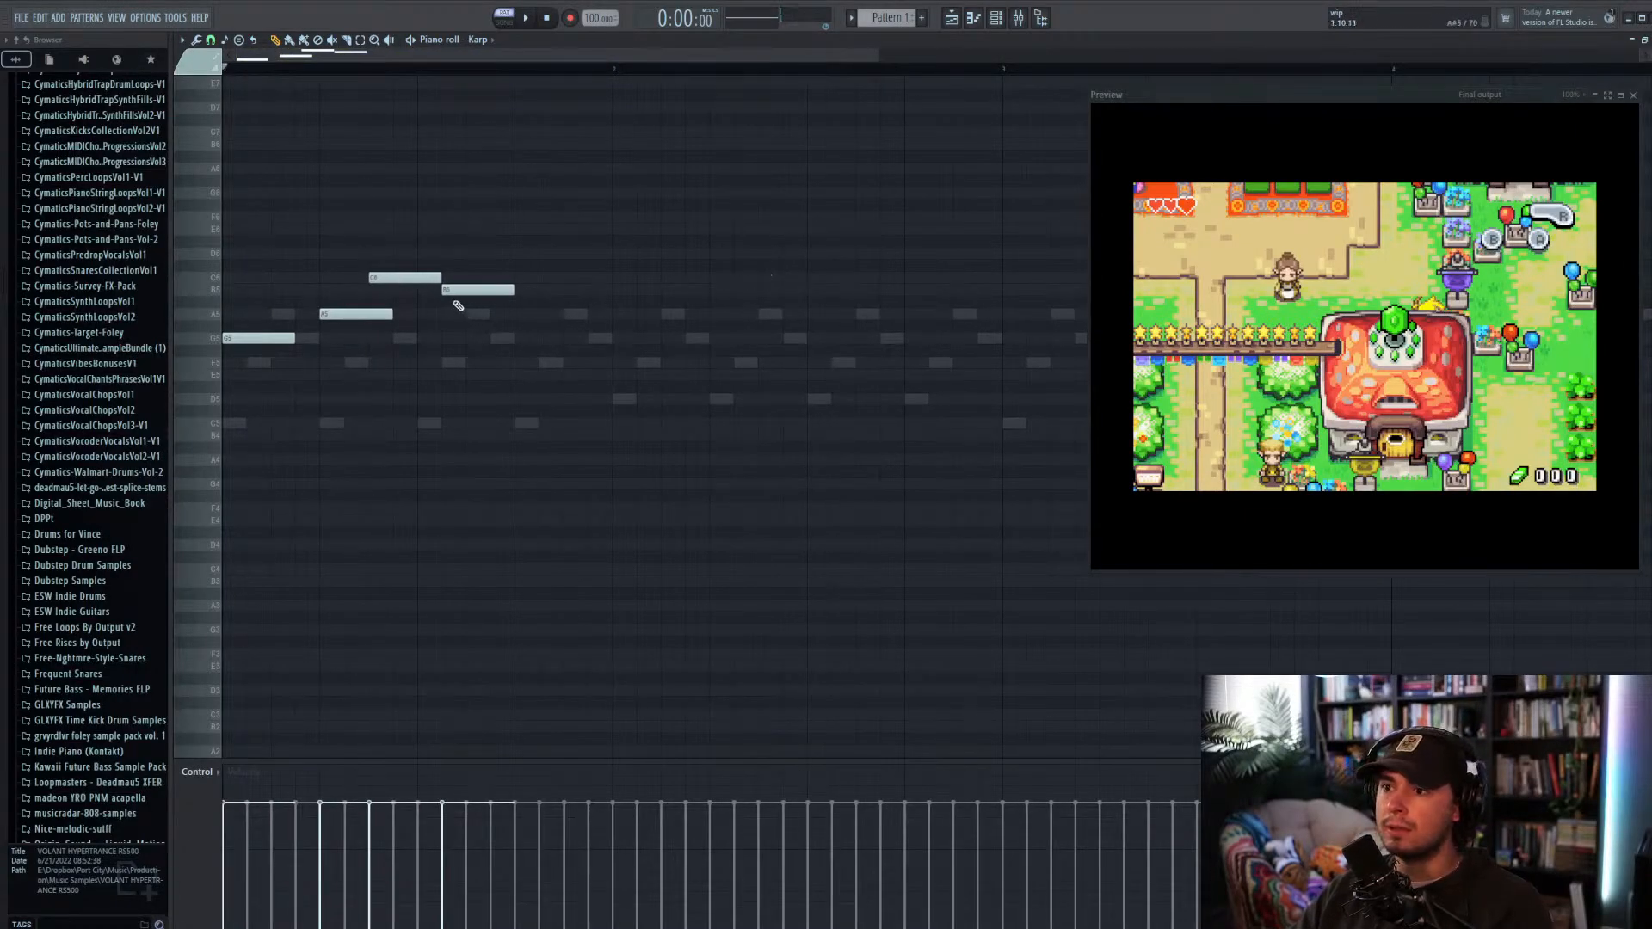
key("space")
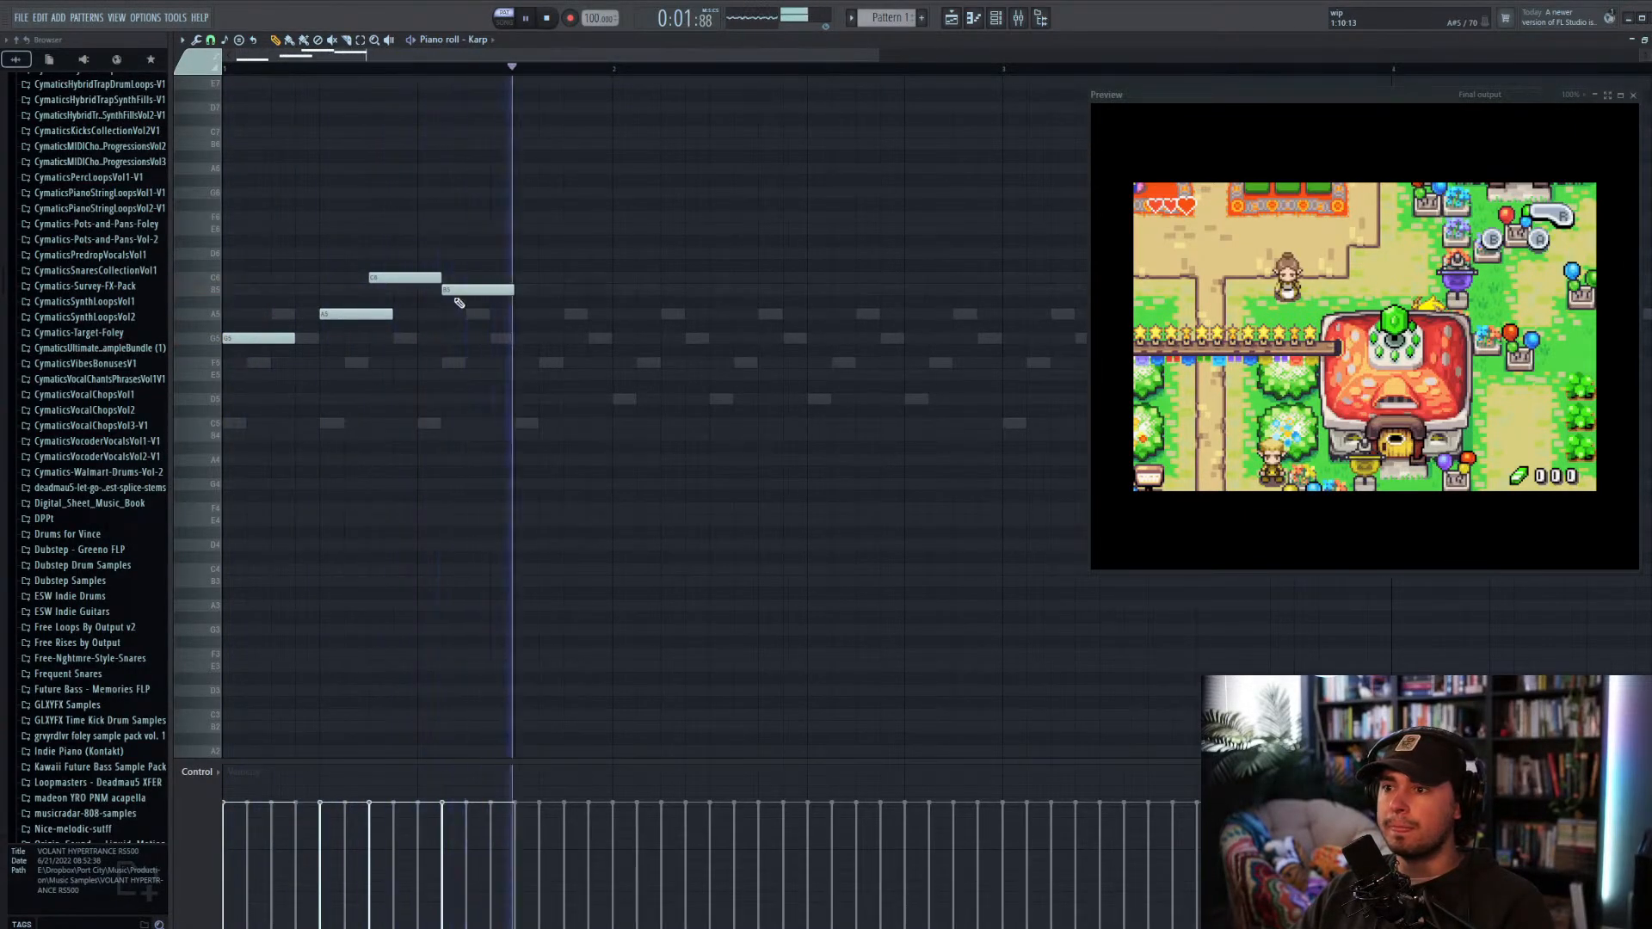
left_click_drag(456, 295, 433, 295)
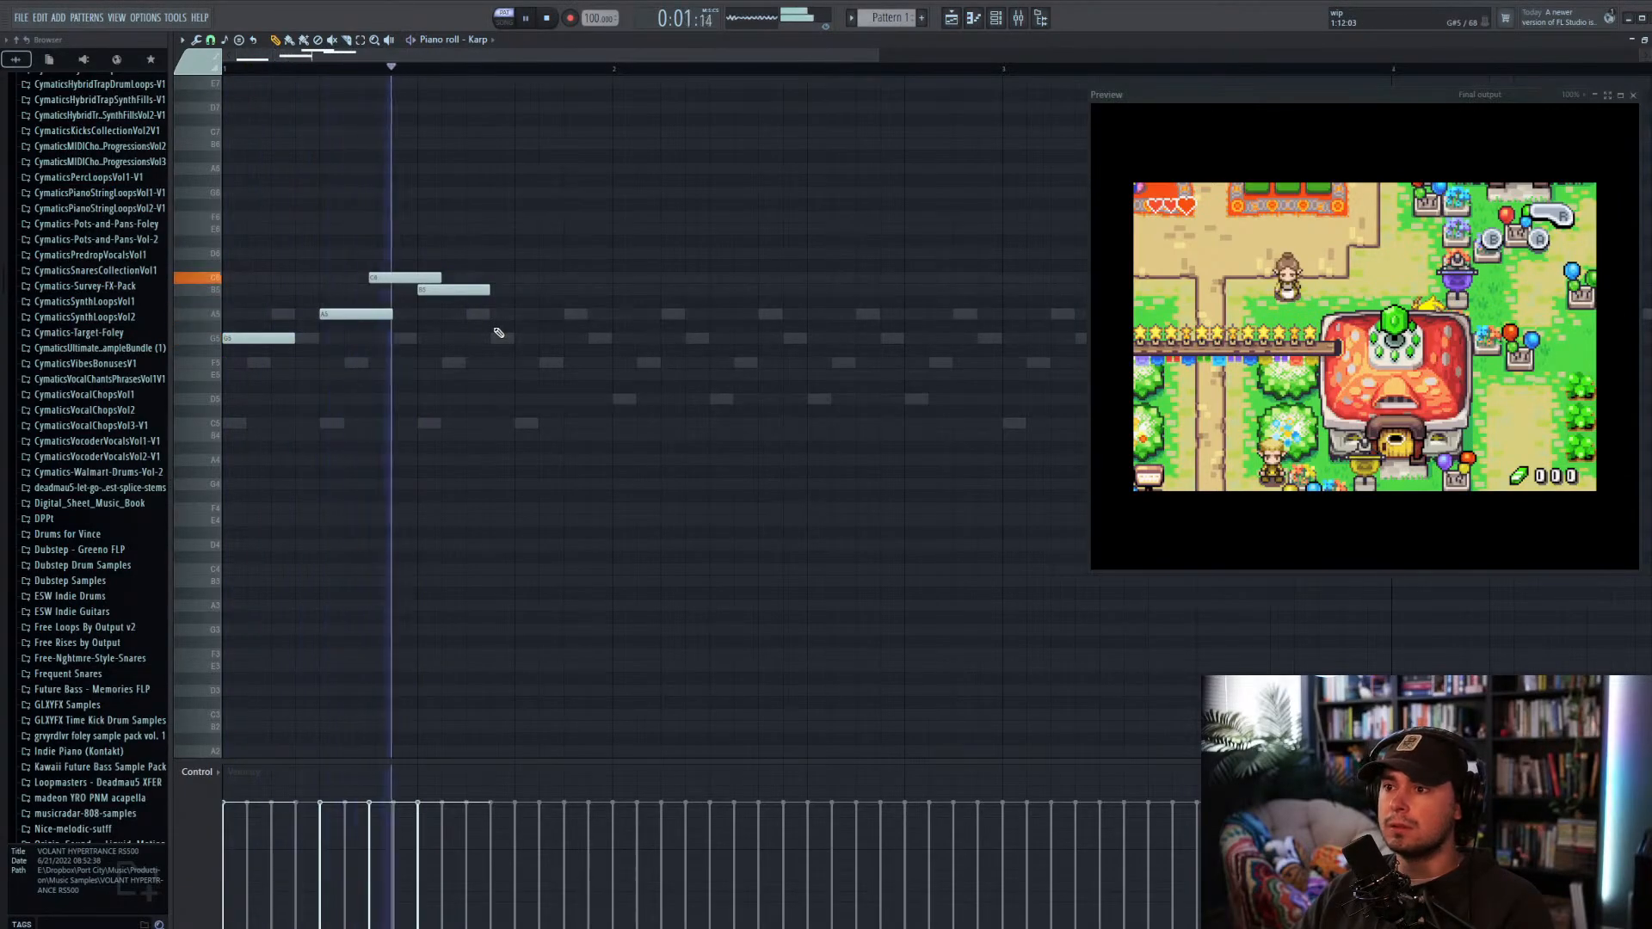
key("space")
left_click_drag(454, 295, 501, 301)
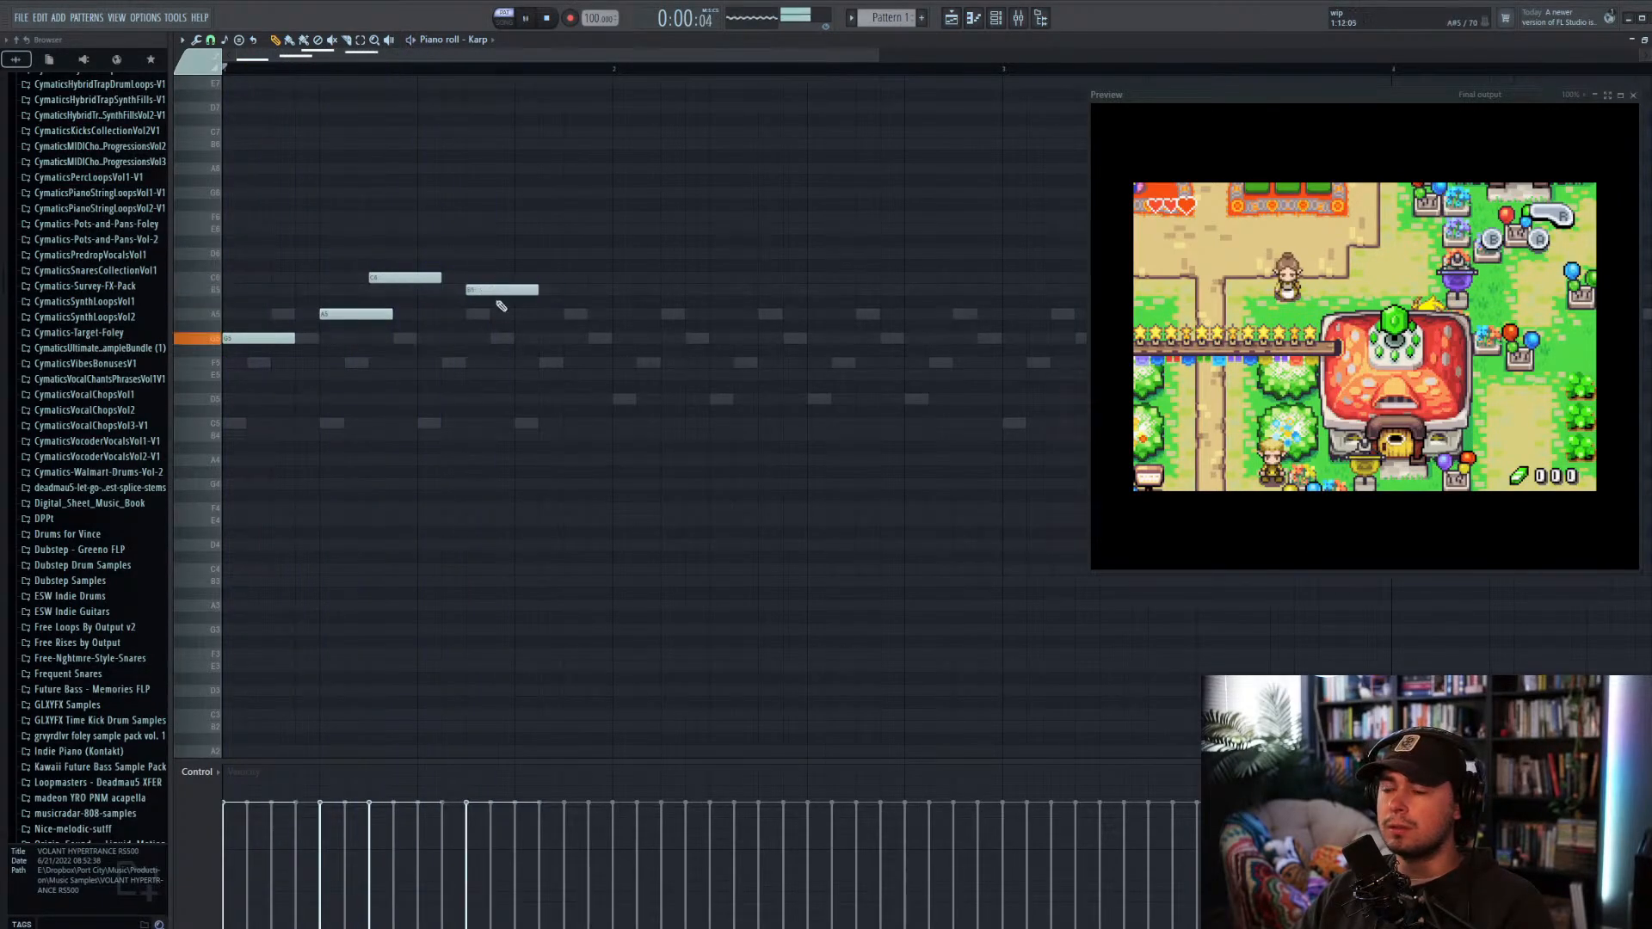
key("space")
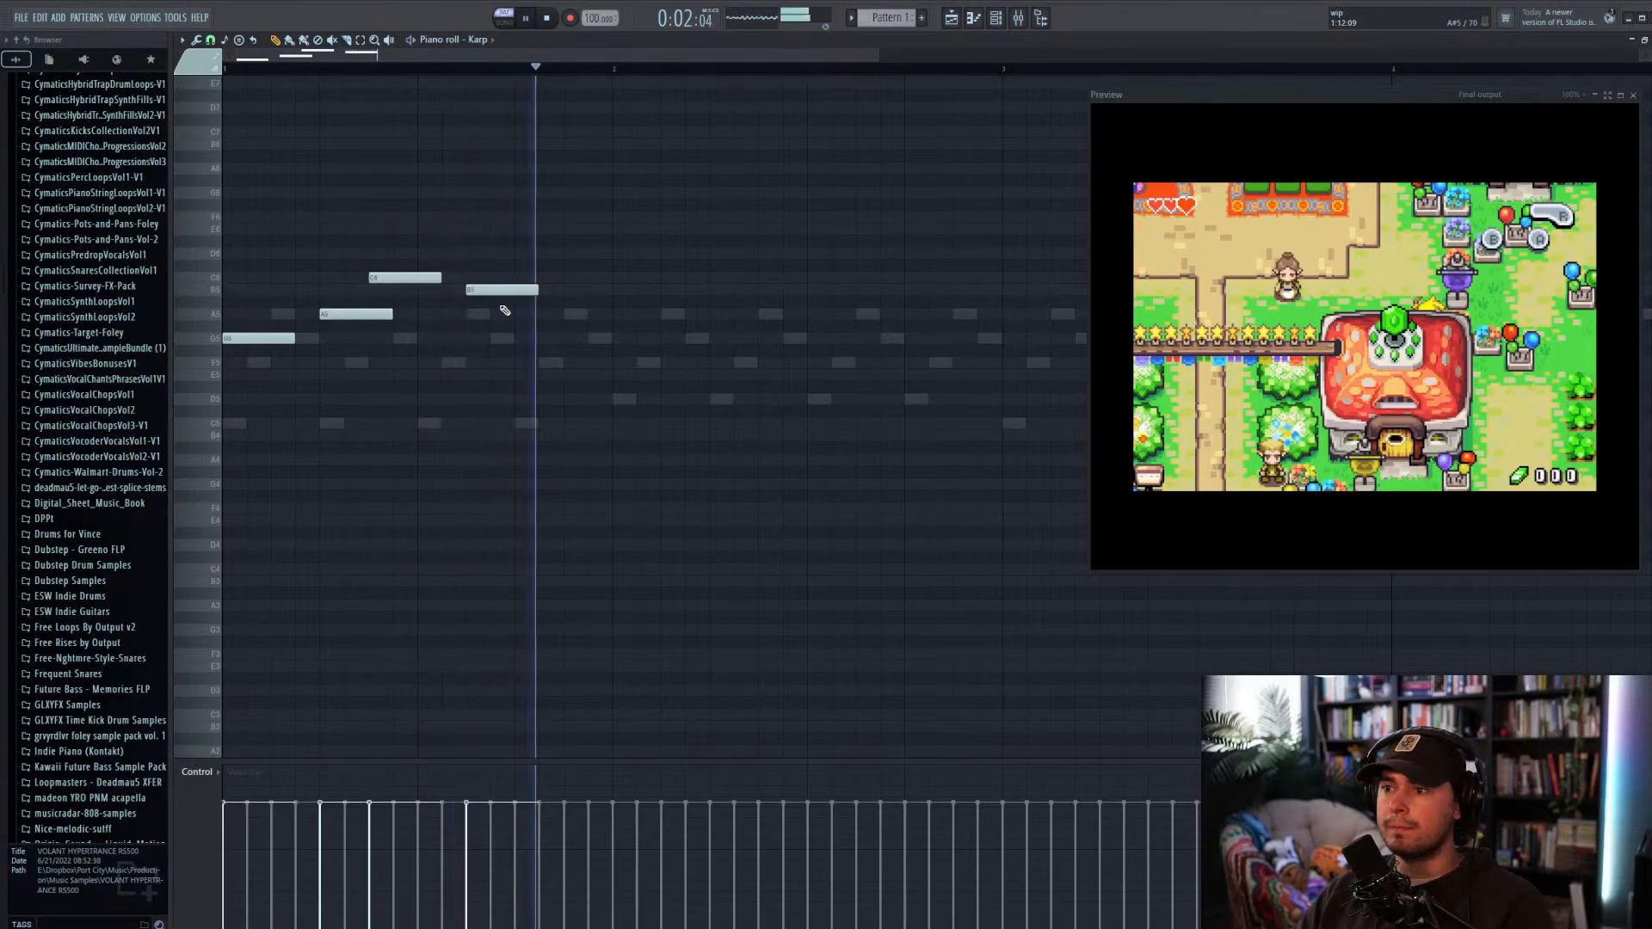
key("space")
Step: Duplicate the four-note Karp phrase, align the copy to the start of bar 2 and play both bars
left_click_drag(516, 358, 219, 273)
key("ctrl+b")
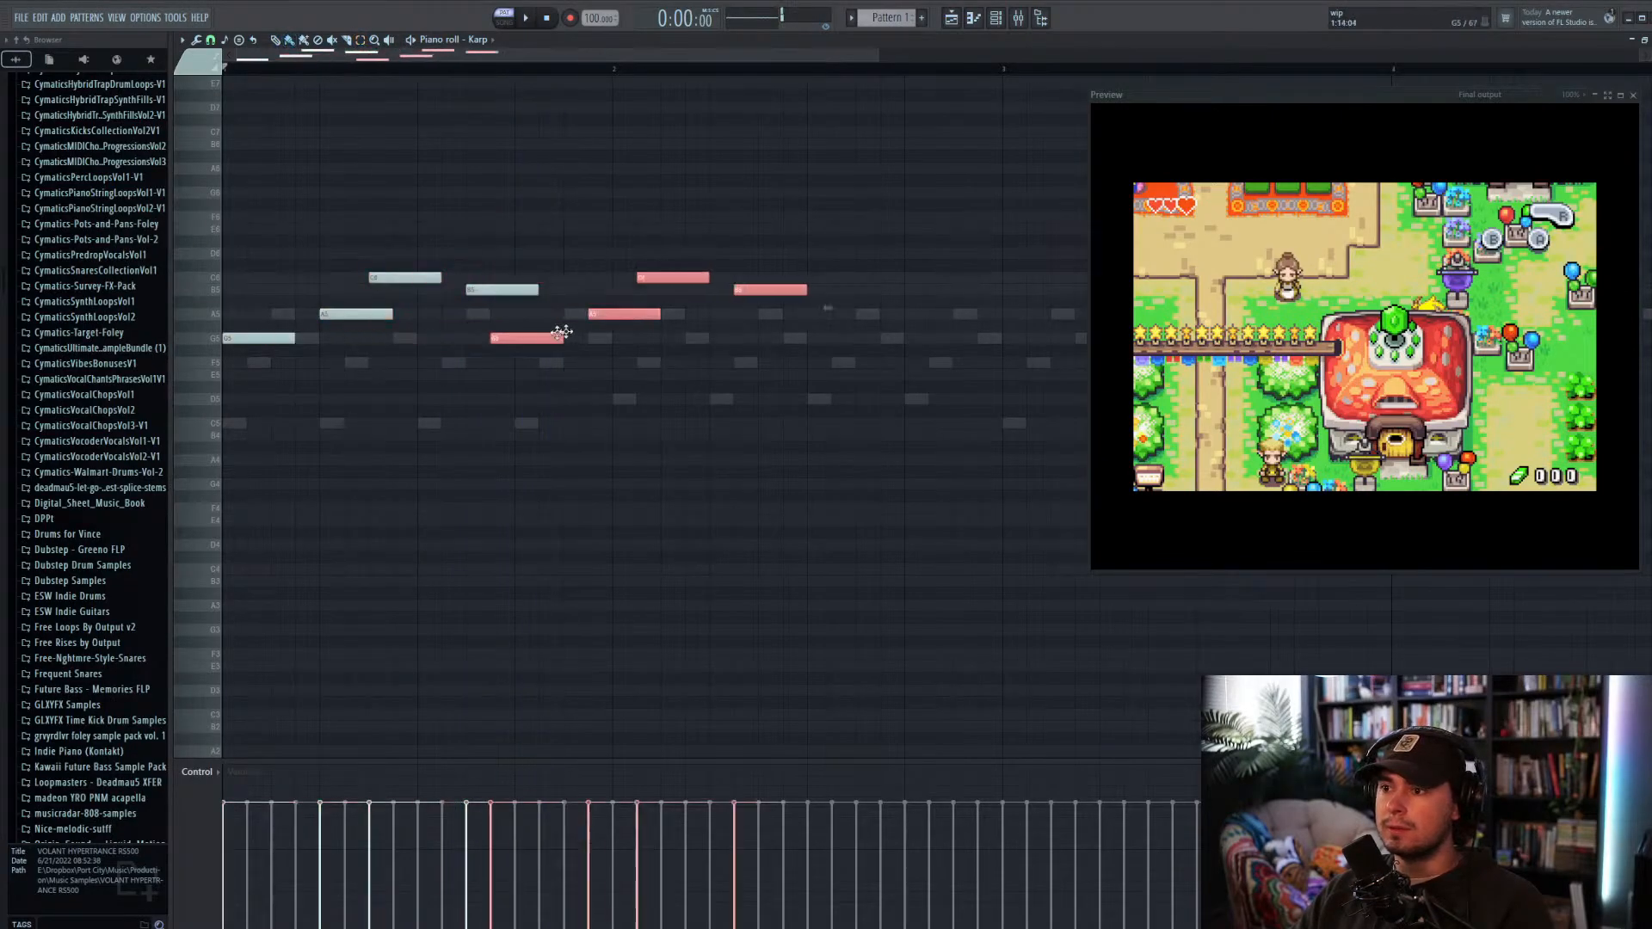
left_click_drag(560, 333, 652, 327)
left_click(630, 302, "ctrl")
scroll(630, 298, "down", 4)
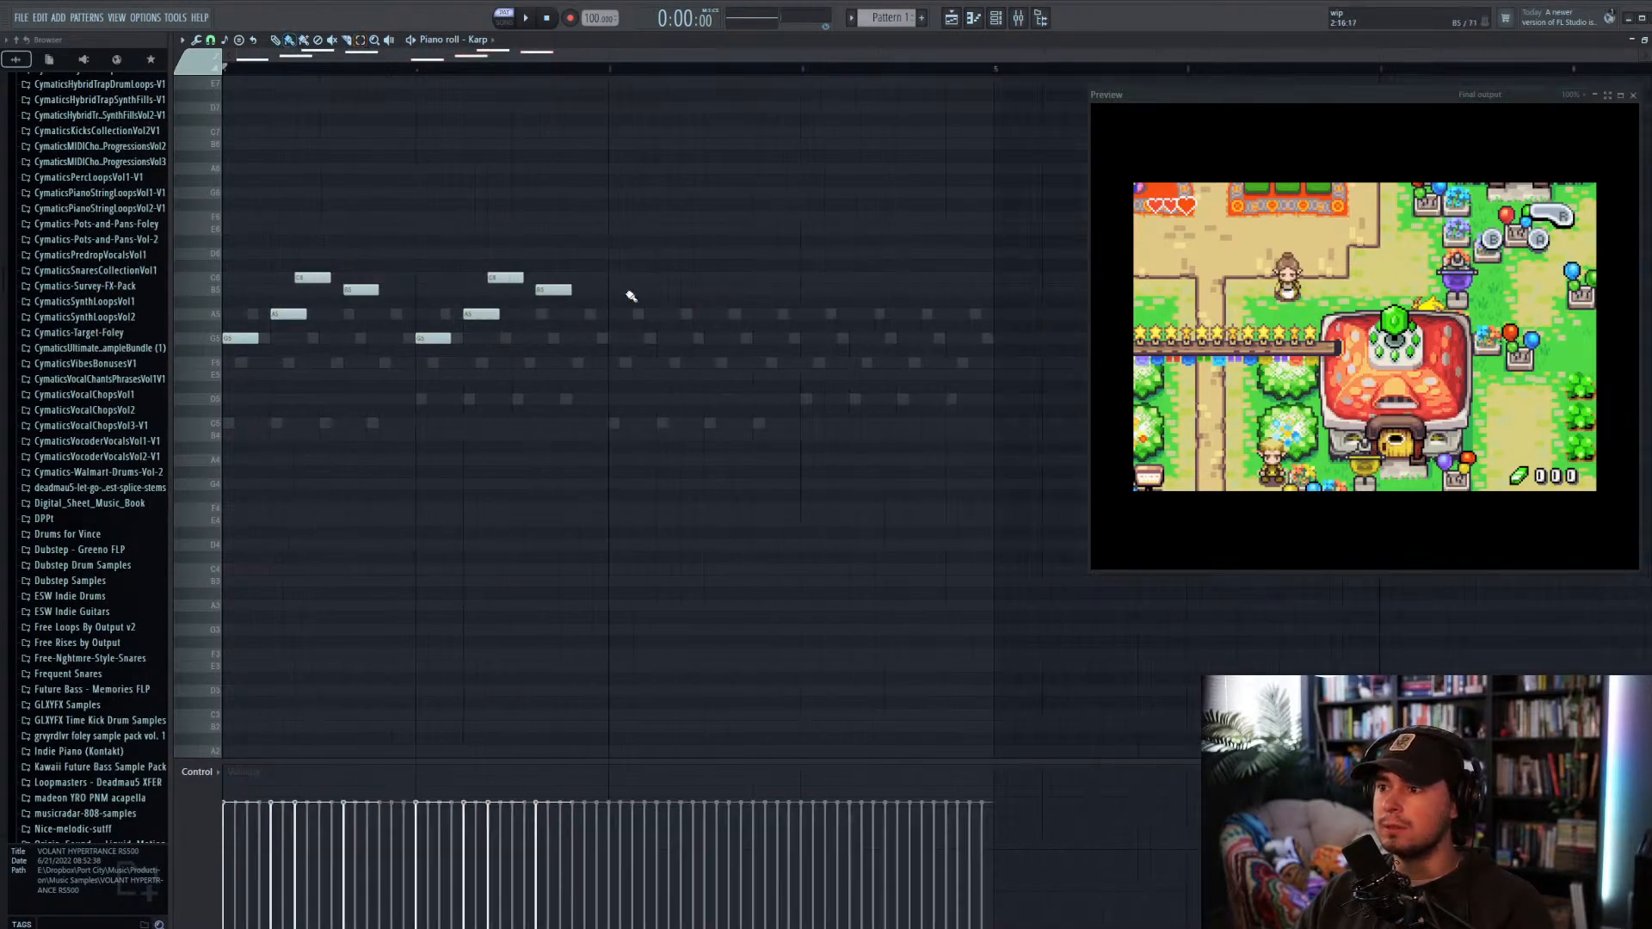
key("space")
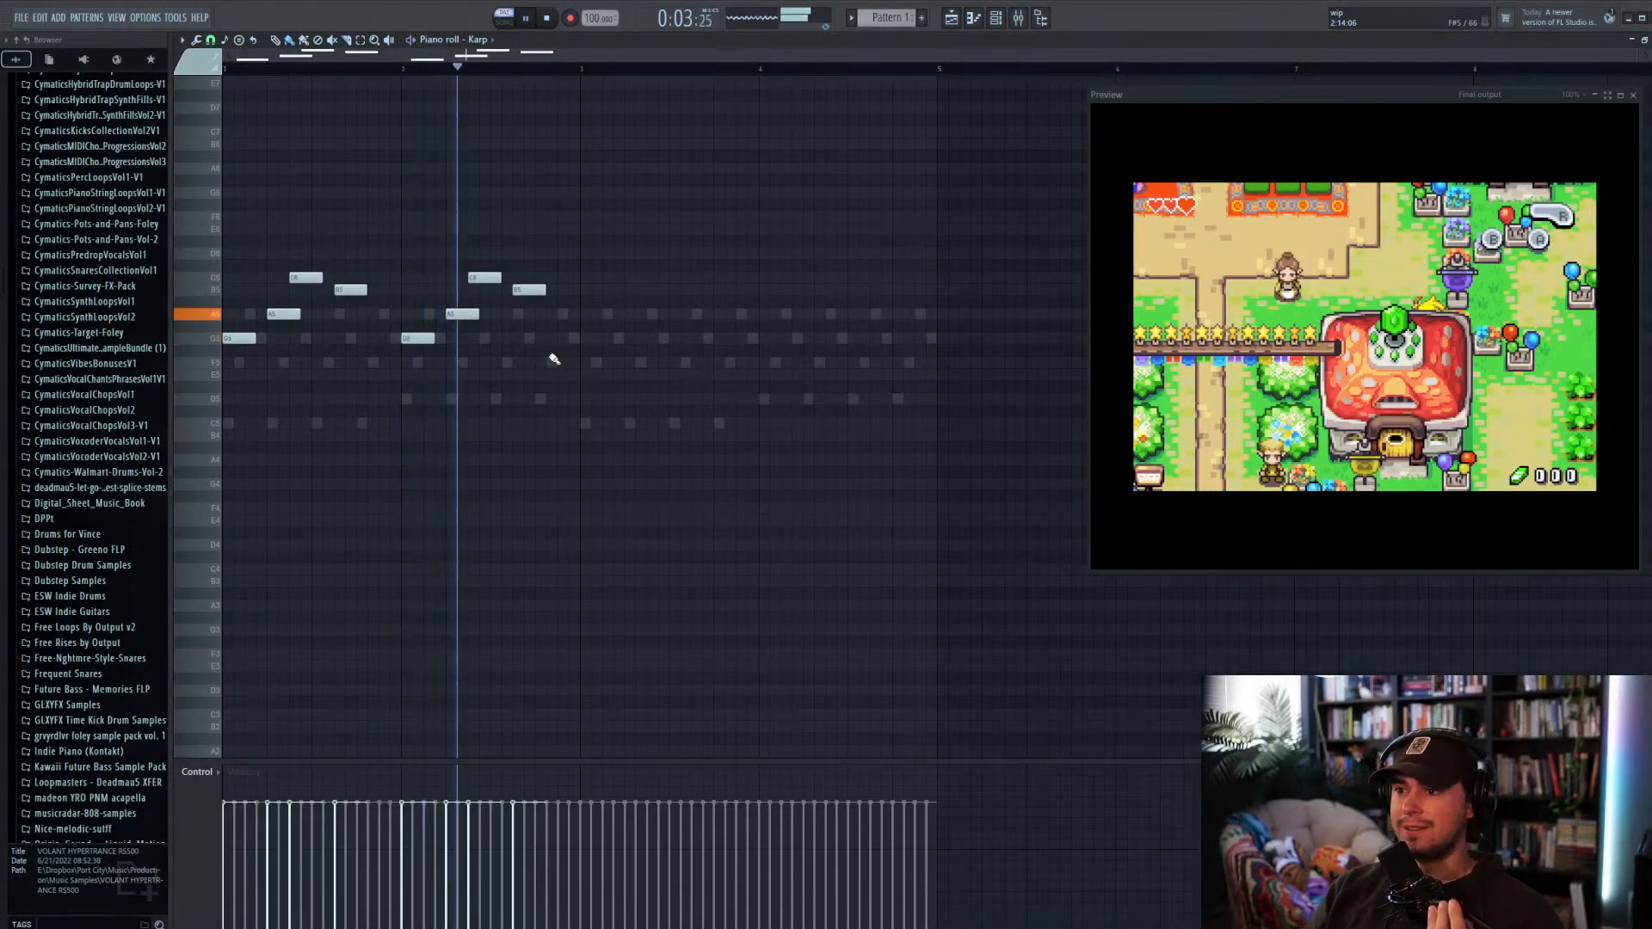
key("space")
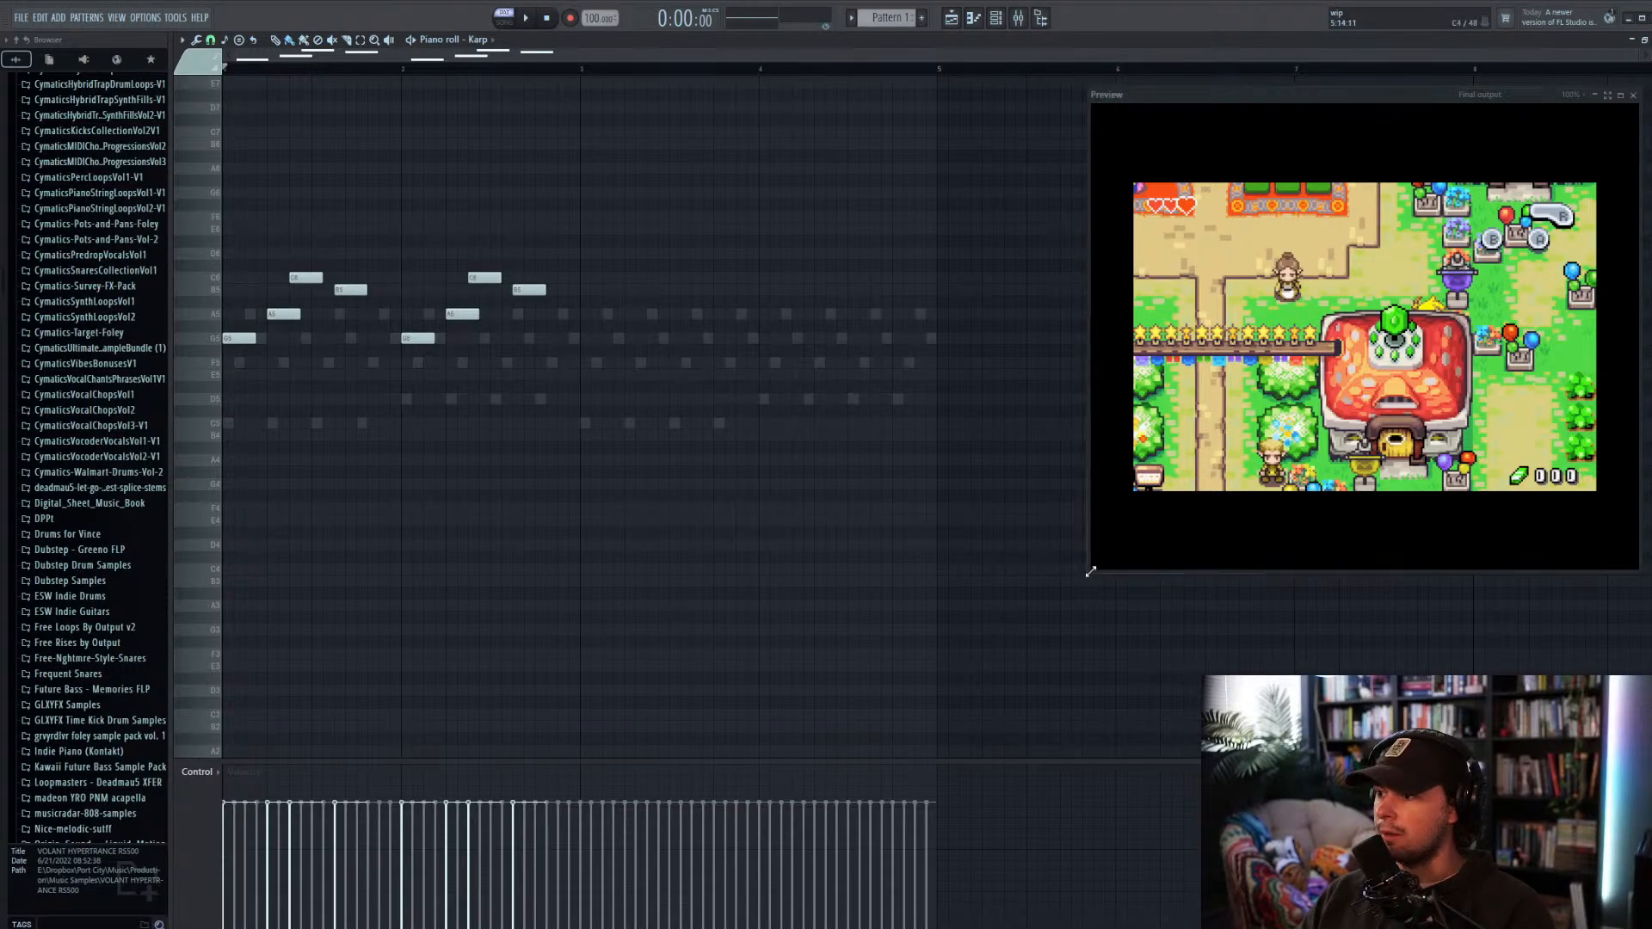
Step: Enlarge the town image preview to study the scene, glance at its source in the browser, and shrink the preview back
left_click_drag(1090, 571, 339, 741)
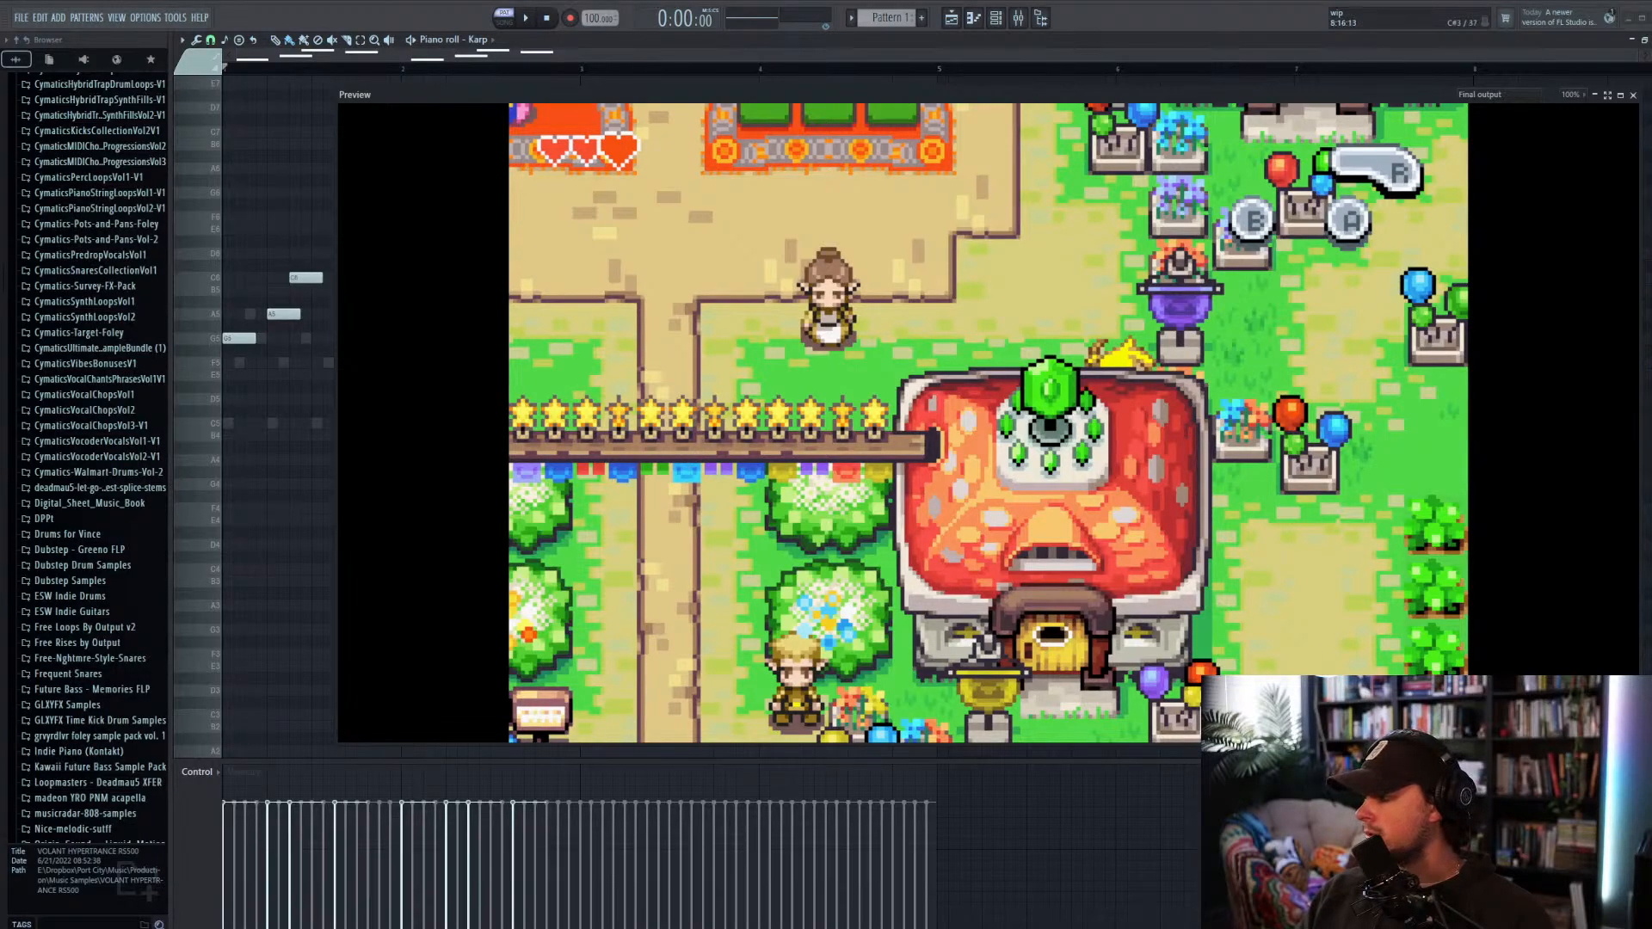
key("alt+Tab")
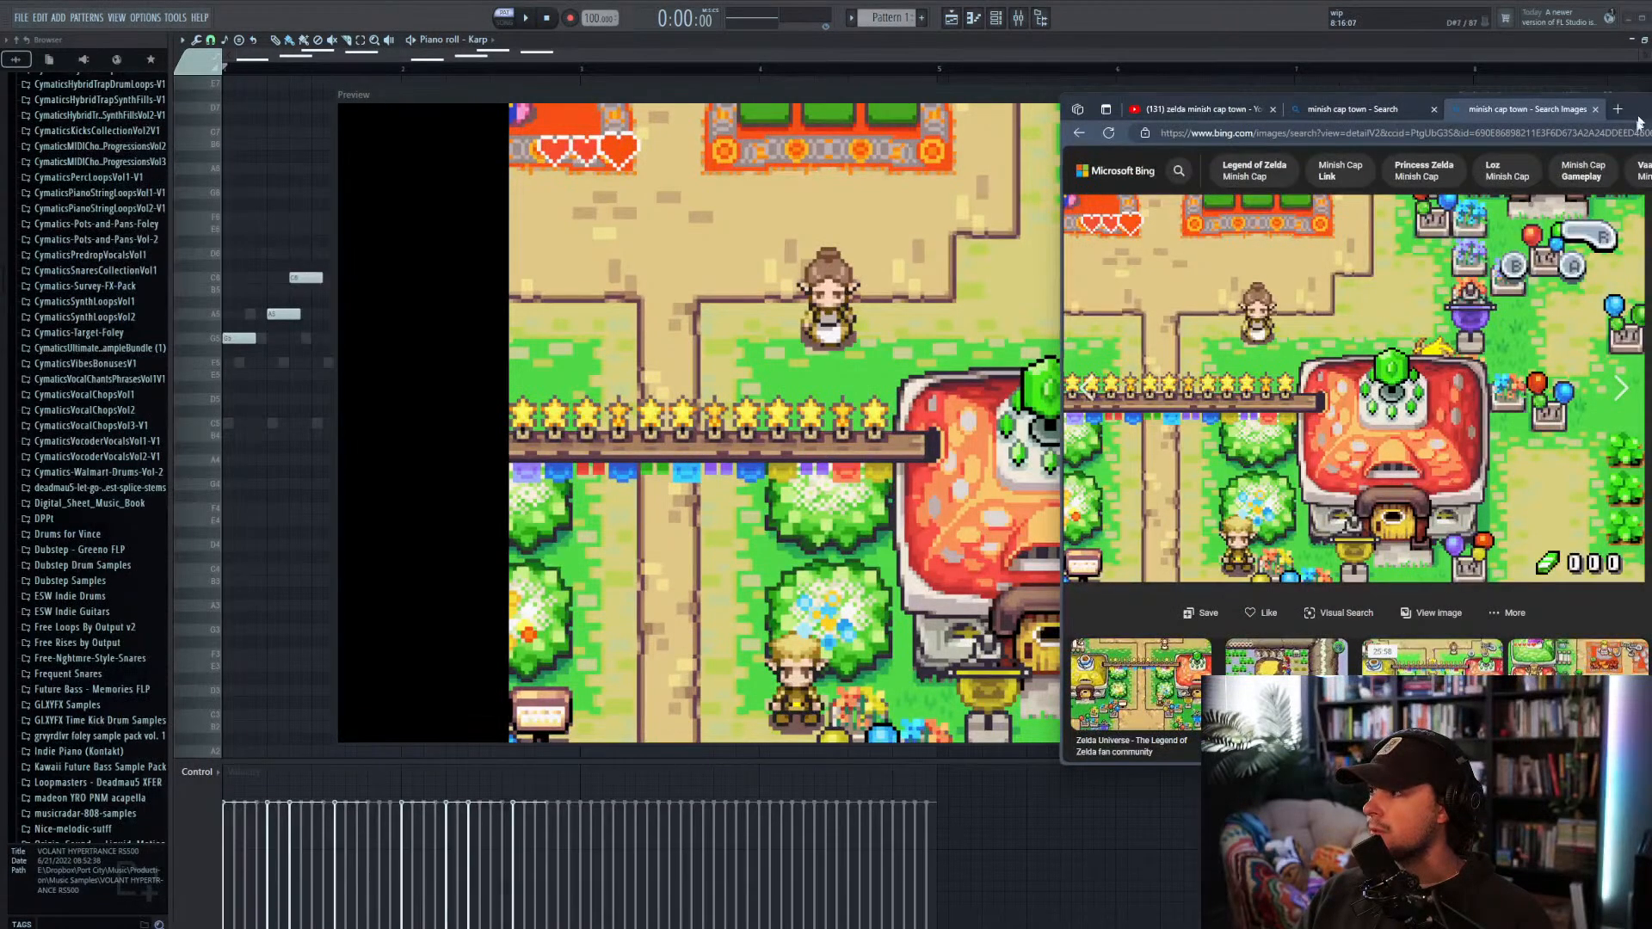
key("alt+Tab")
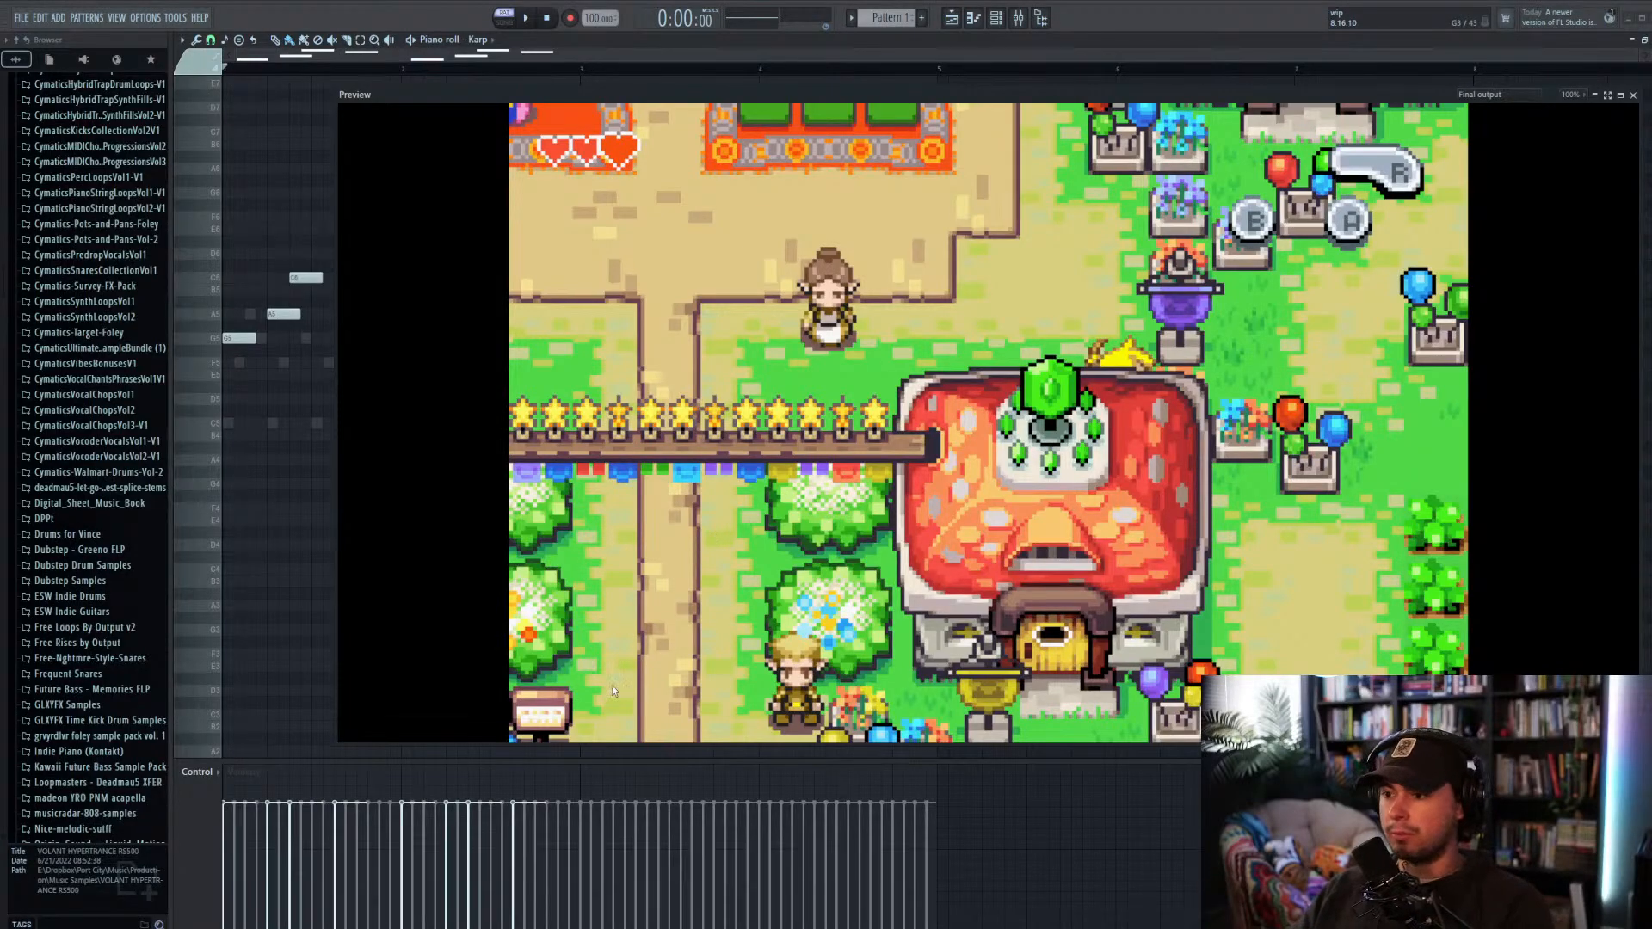
left_click_drag(339, 741, 1027, 531)
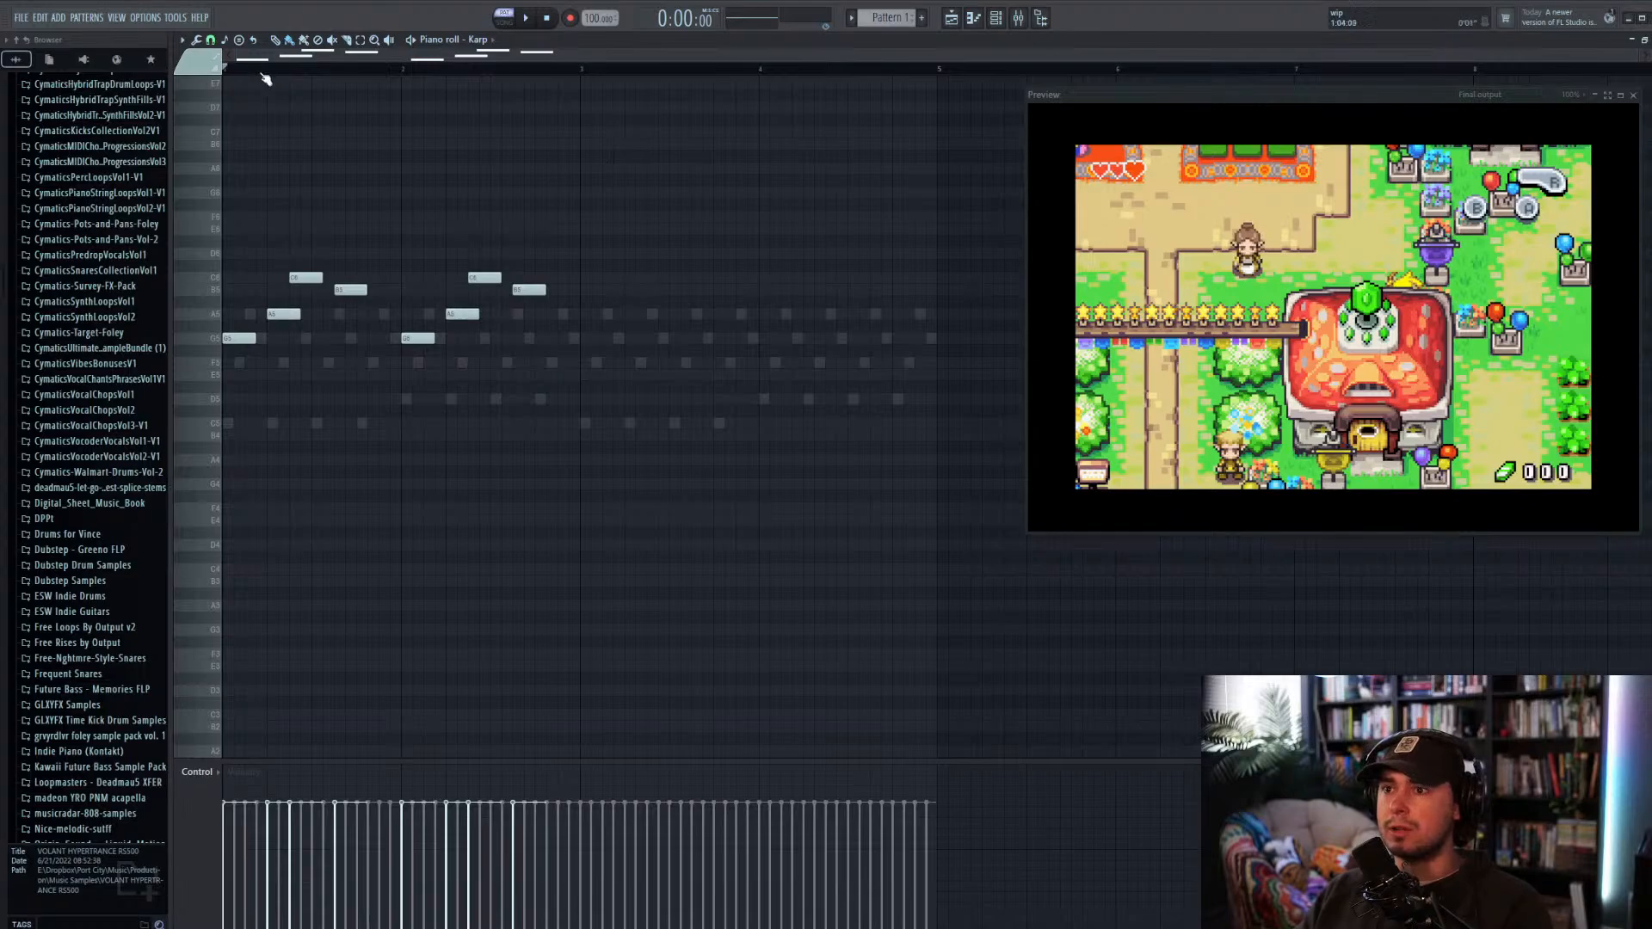
Step: Play the melody, move the copied phrase from bar 2 to the start of bar 3 and play the pattern again
key("space")
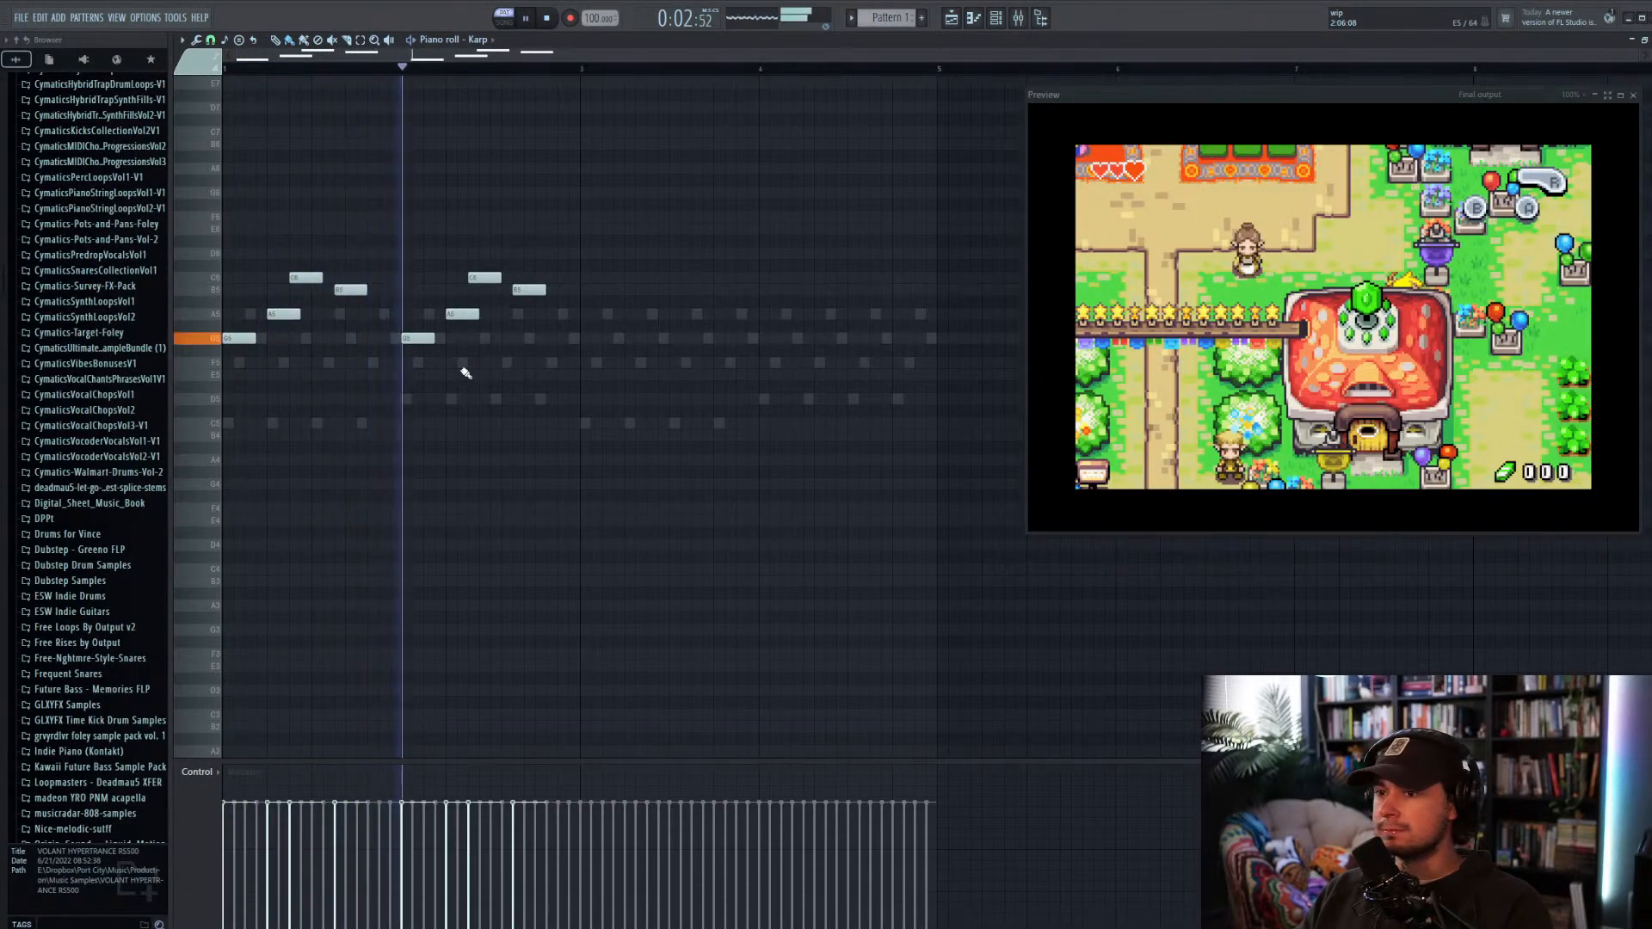
key("space")
left_click_drag(560, 254, 591, 333)
left_click(620, 387)
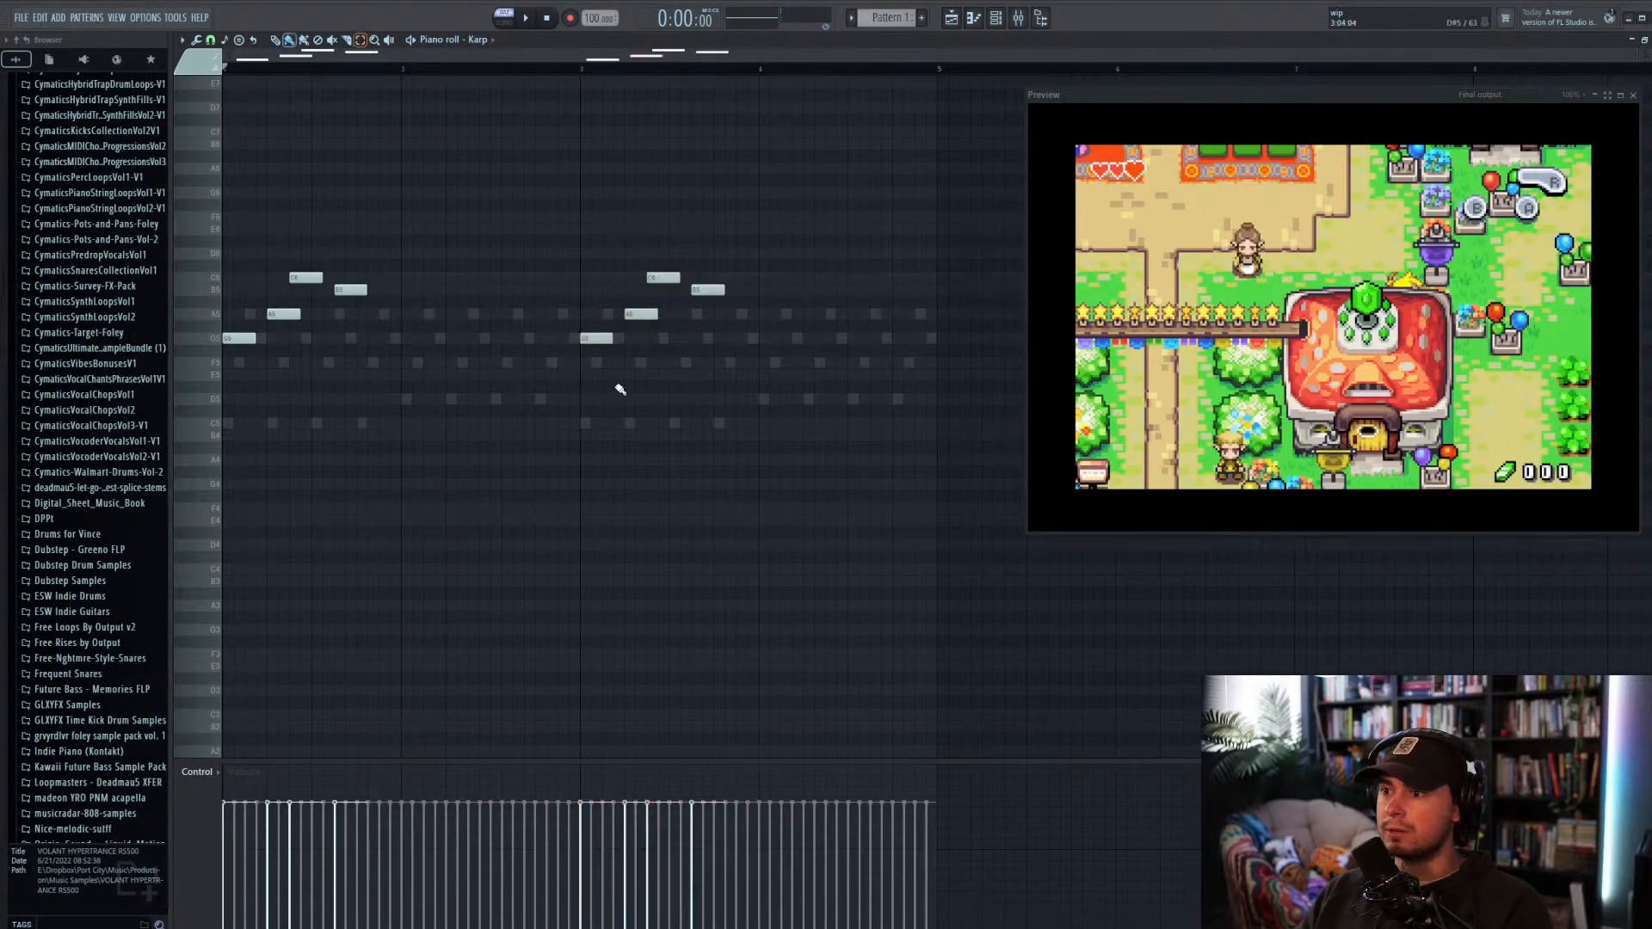
key("space")
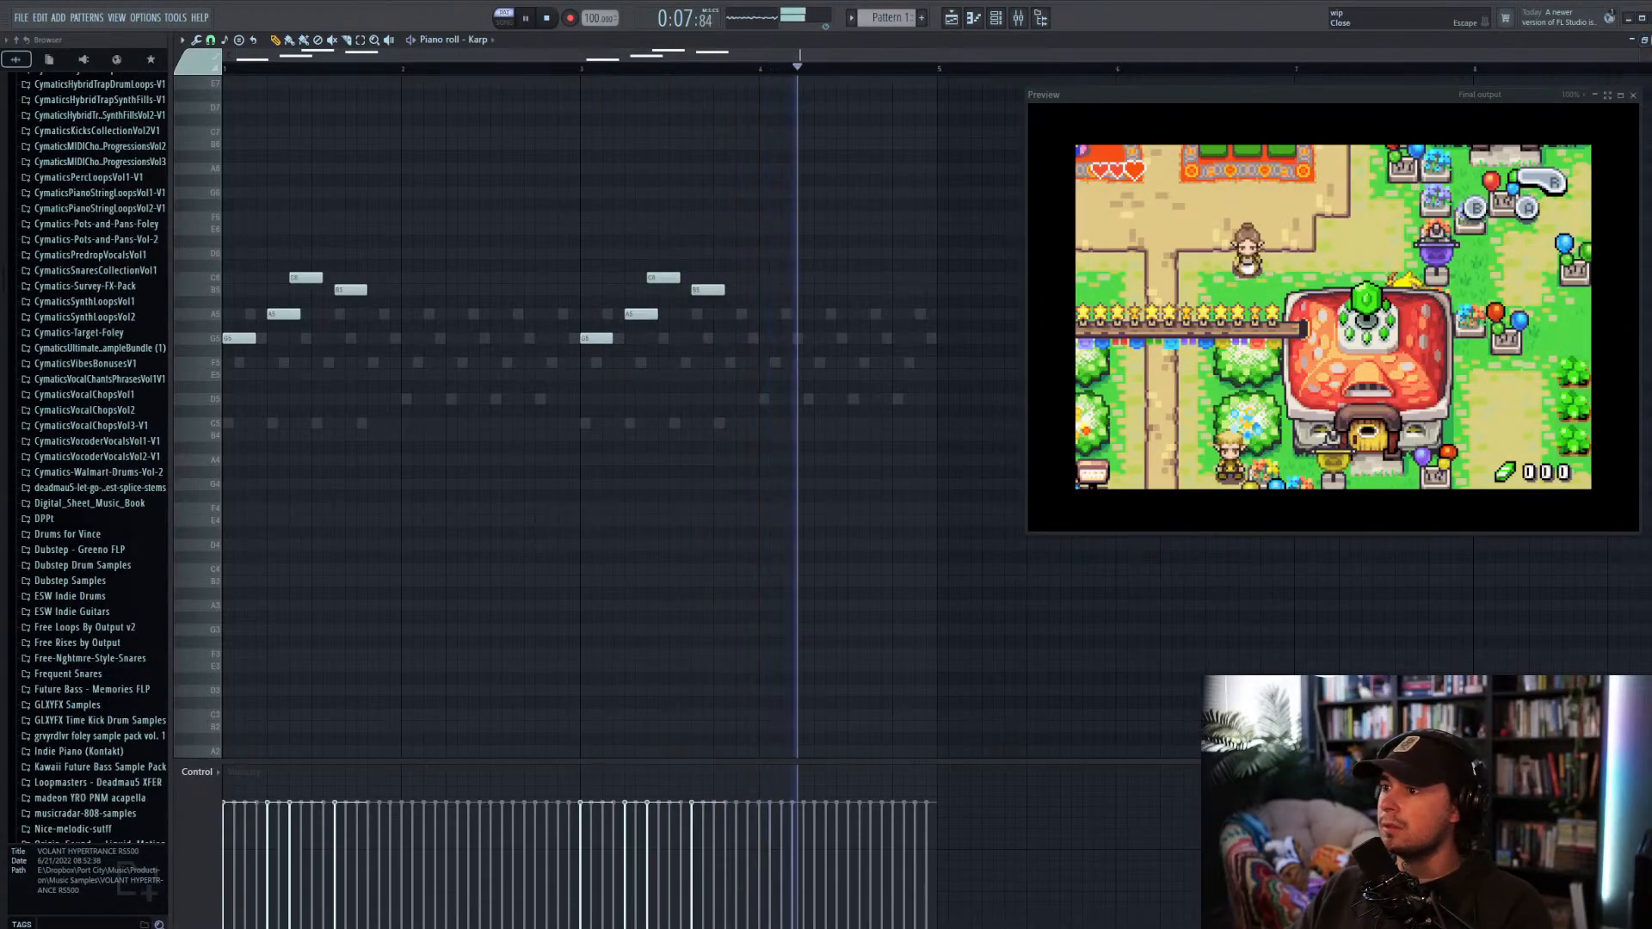
Step: Close Karp's piano roll, add a second Phase Plant channel and lower the master volume slightly
key("F7")
key("space")
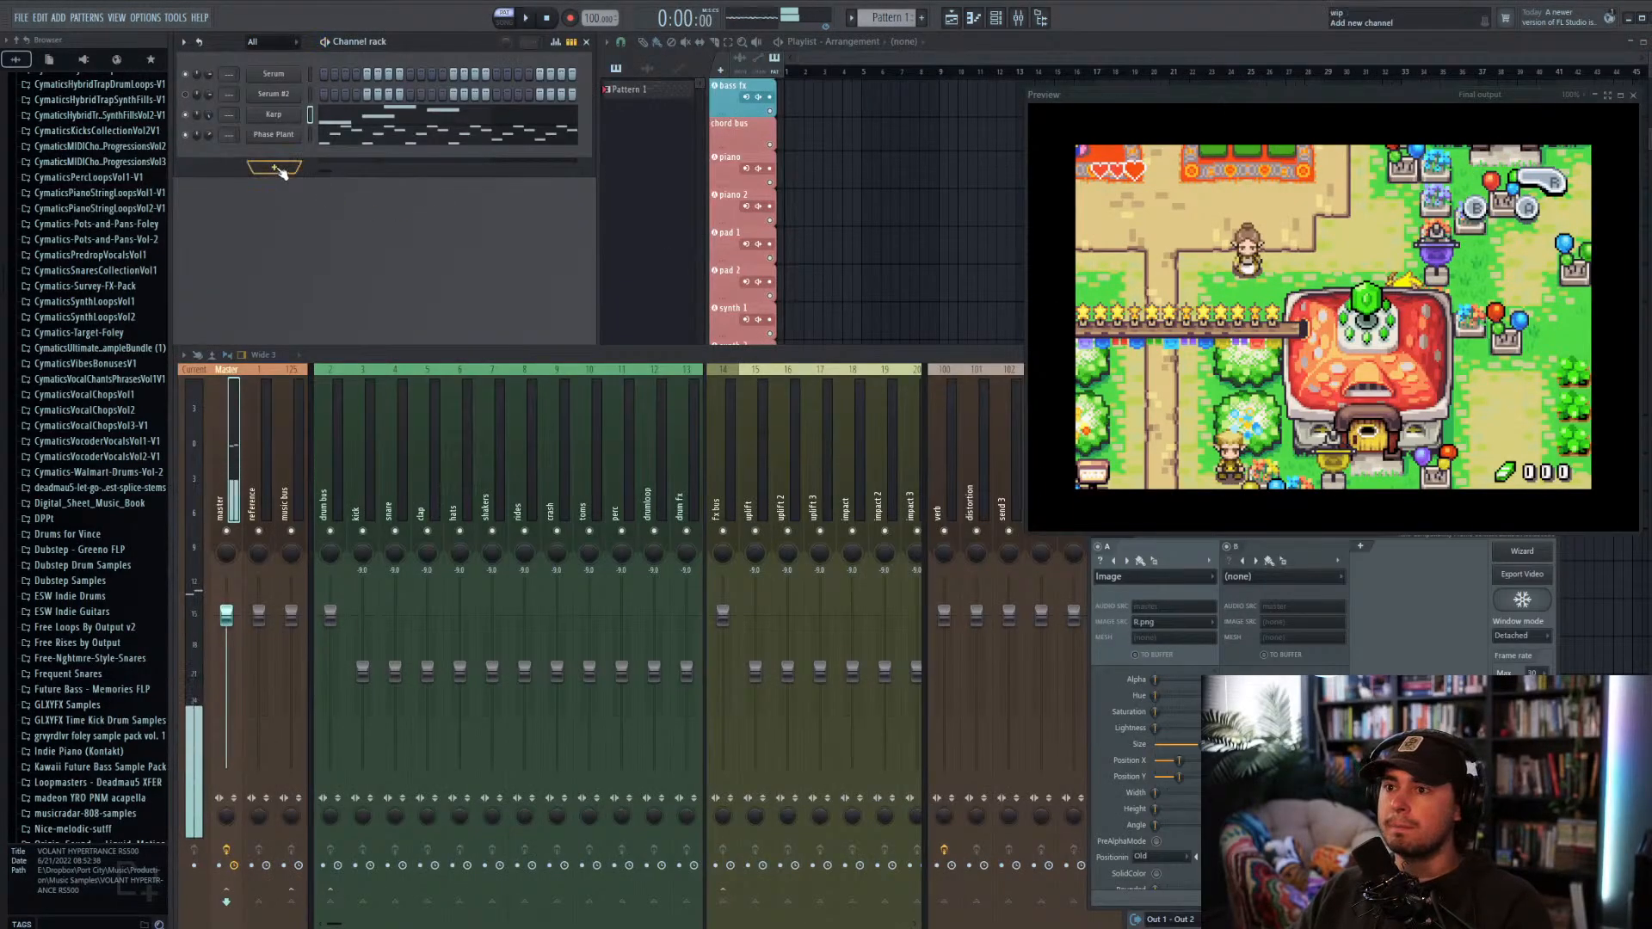
left_click(274, 166)
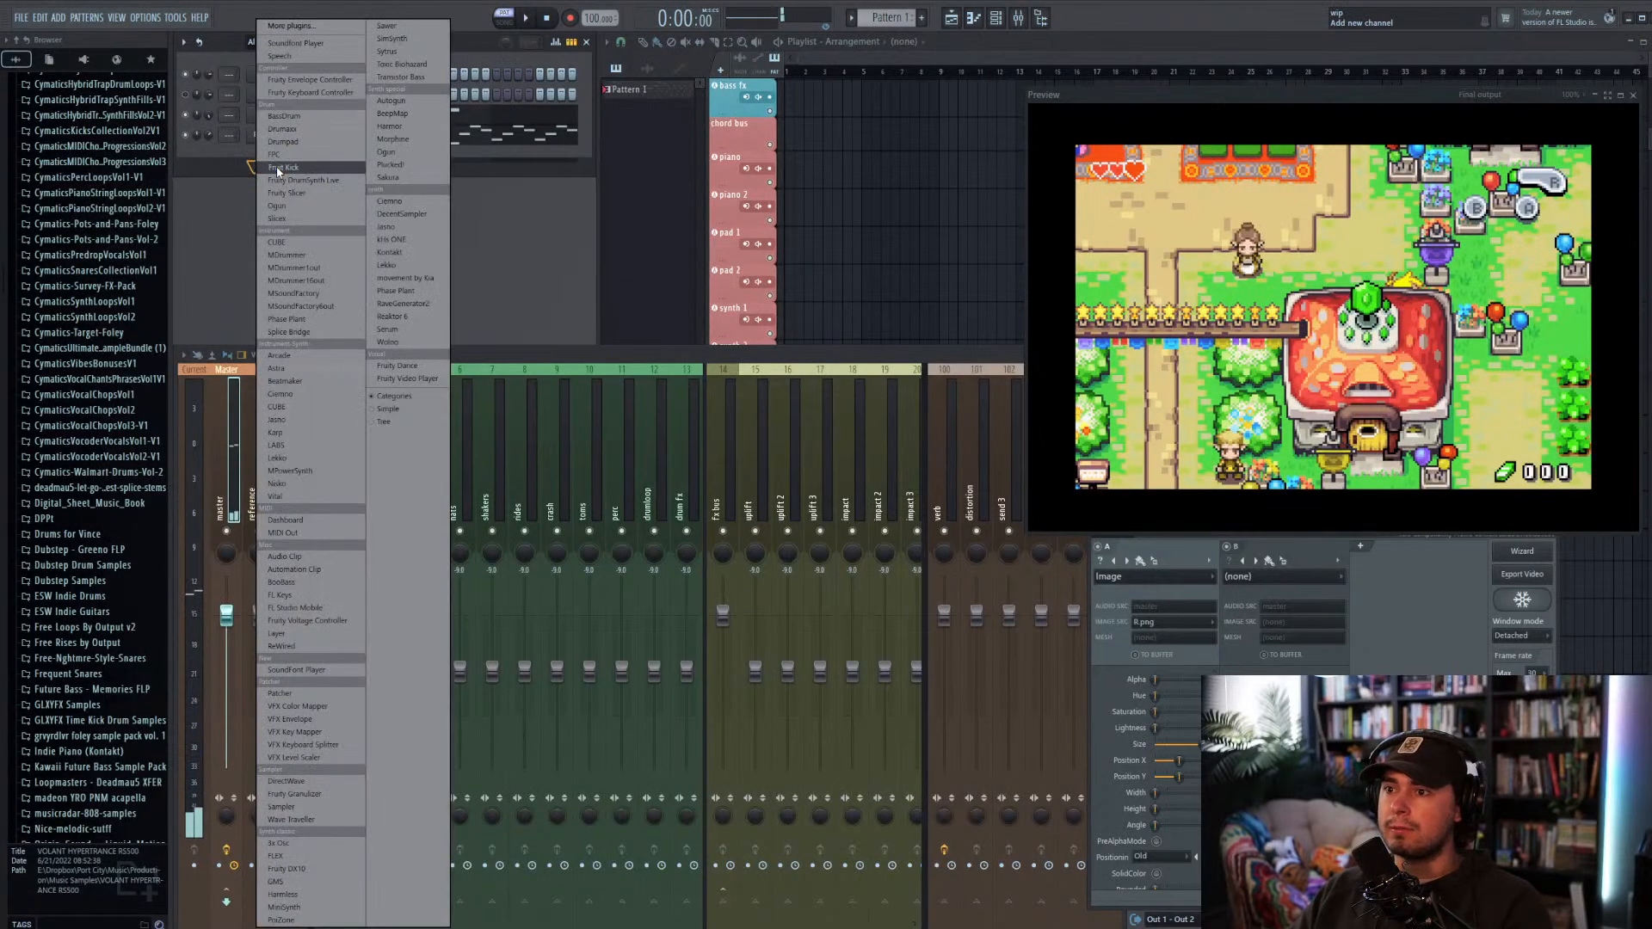
left_click(396, 290)
left_click_drag(51, 114, 871, 202)
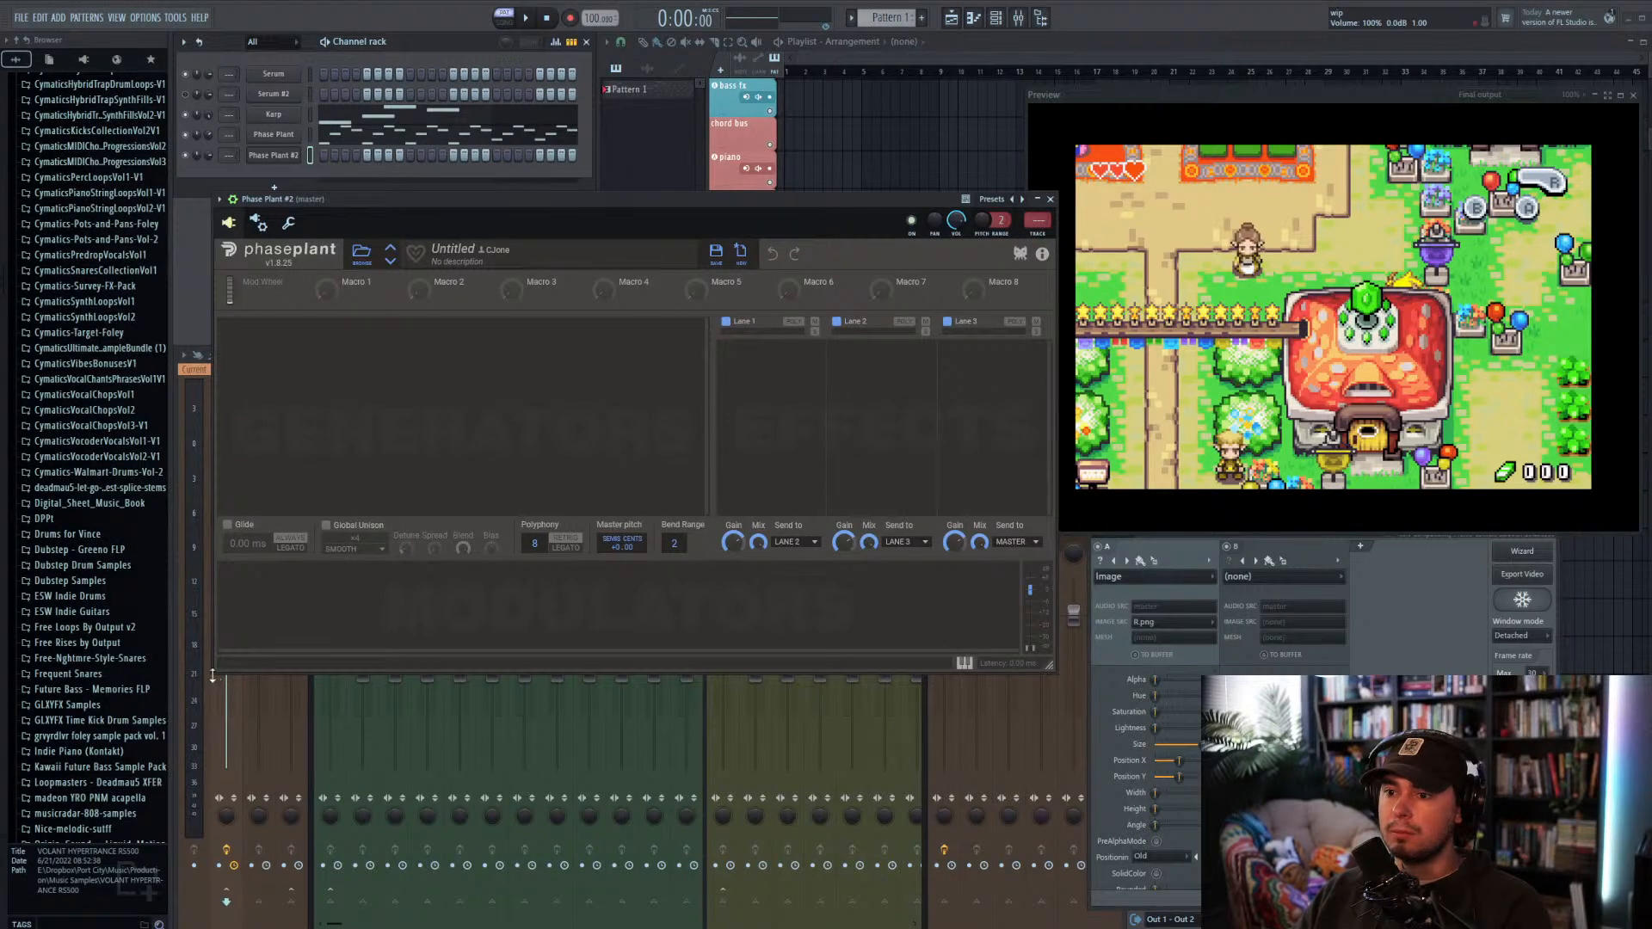
left_click(188, 715)
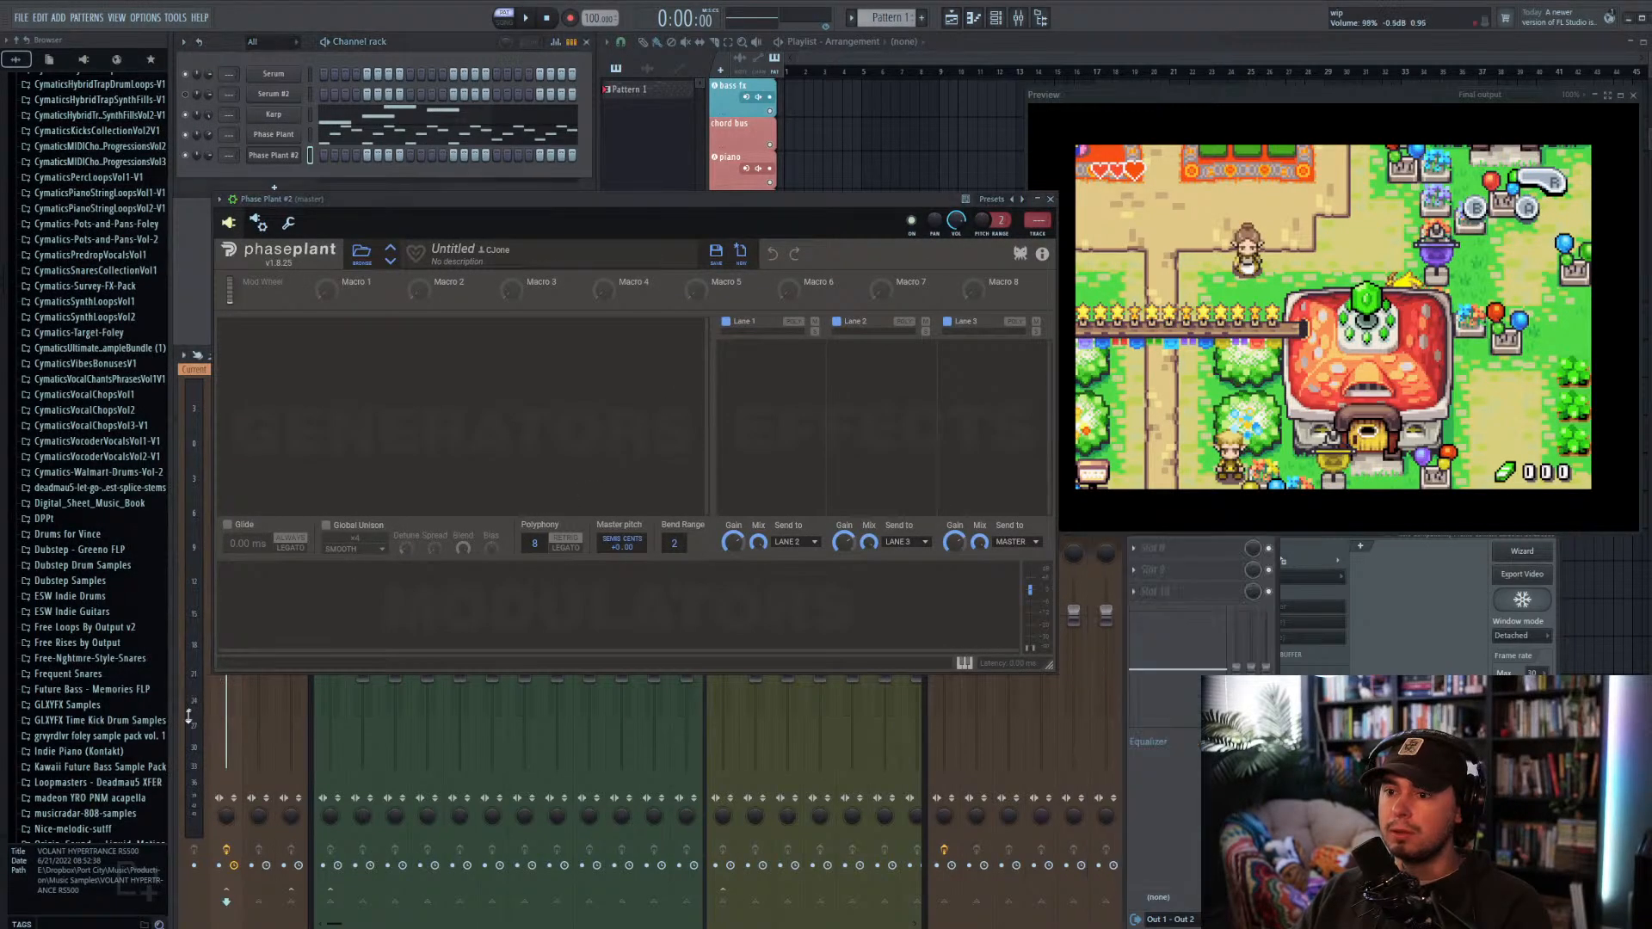
Step: Search the new Phase Plant's presets for "flute", audition several of them and load the Fluteophone preset
left_click(361, 256)
left_click(291, 281)
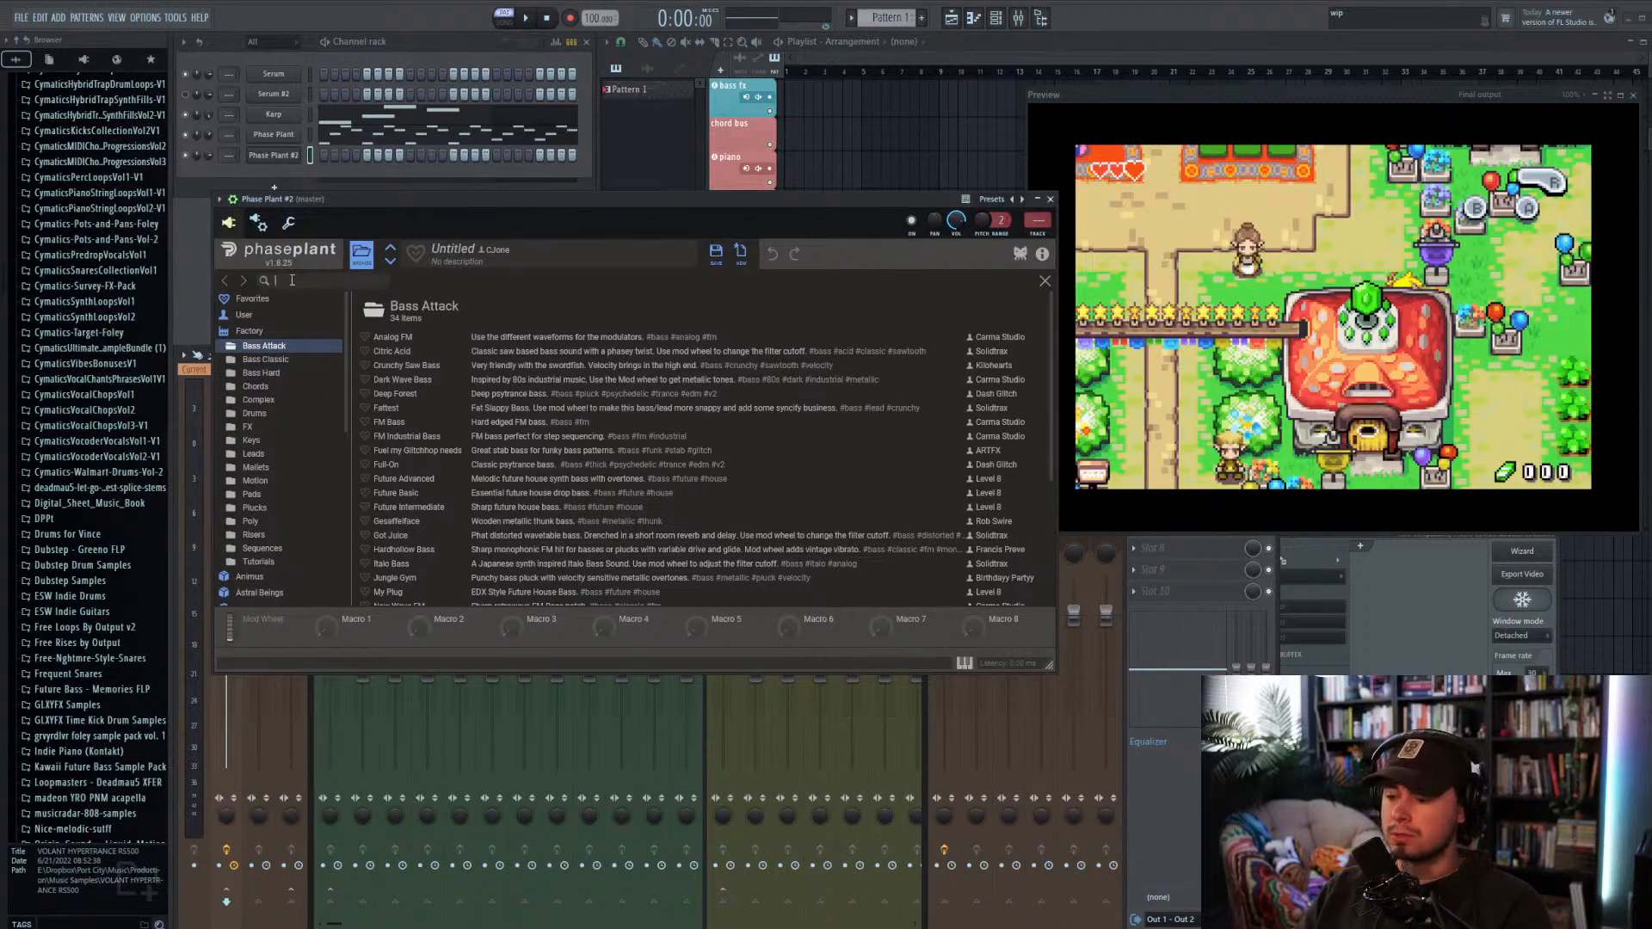
type("flute")
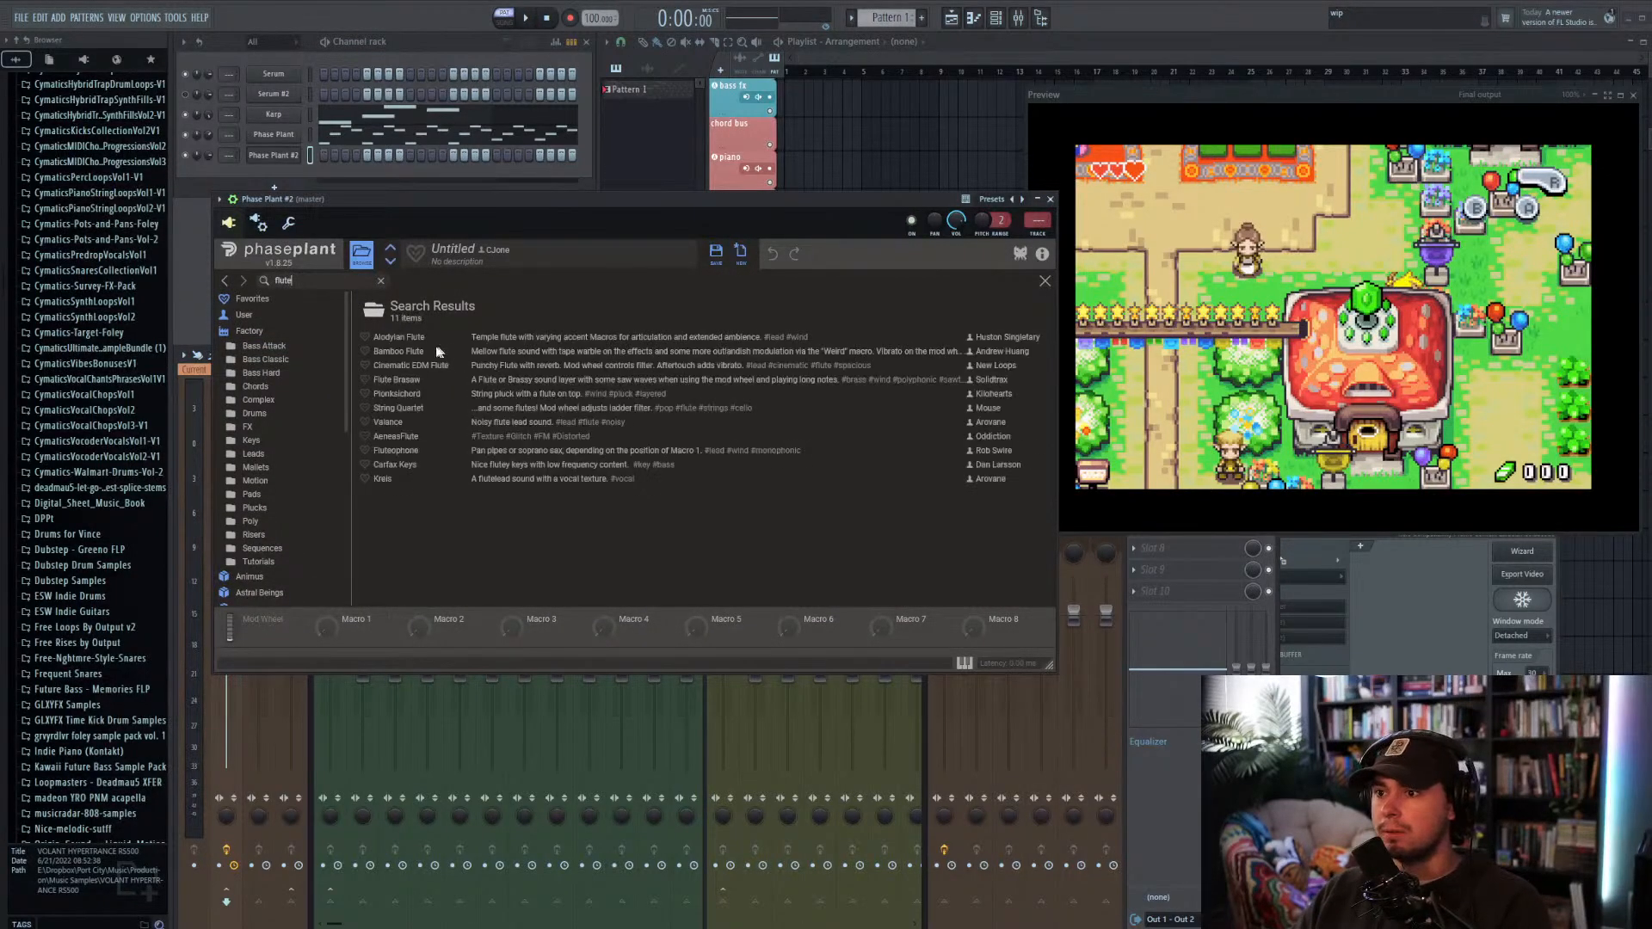
left_click(425, 336)
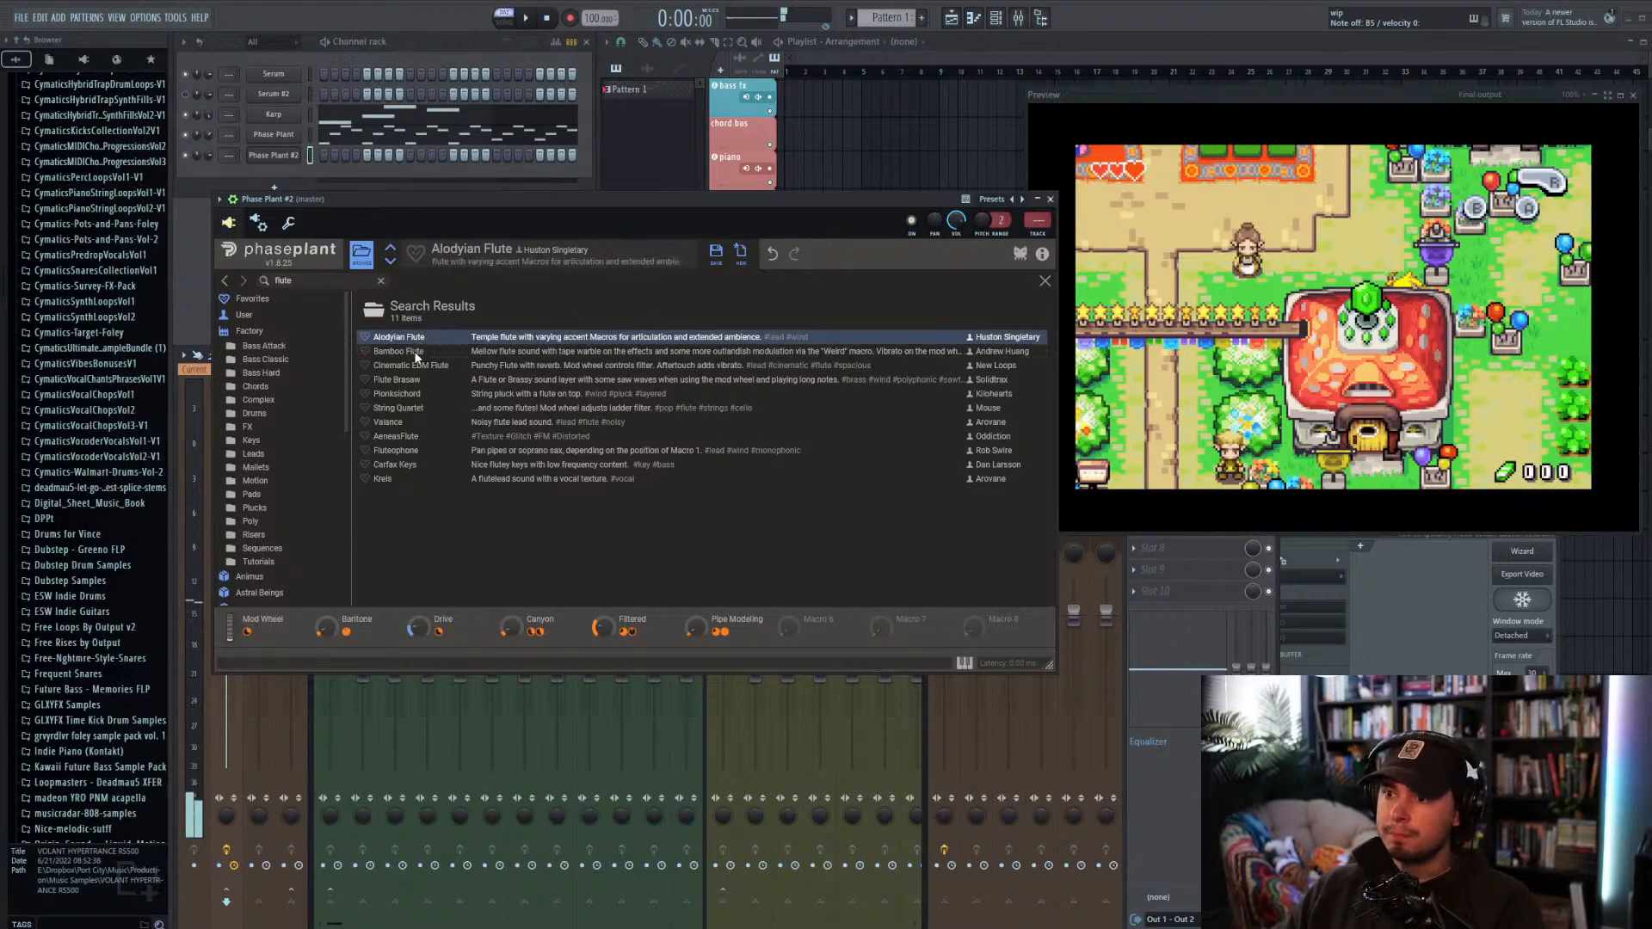
left_click(415, 351)
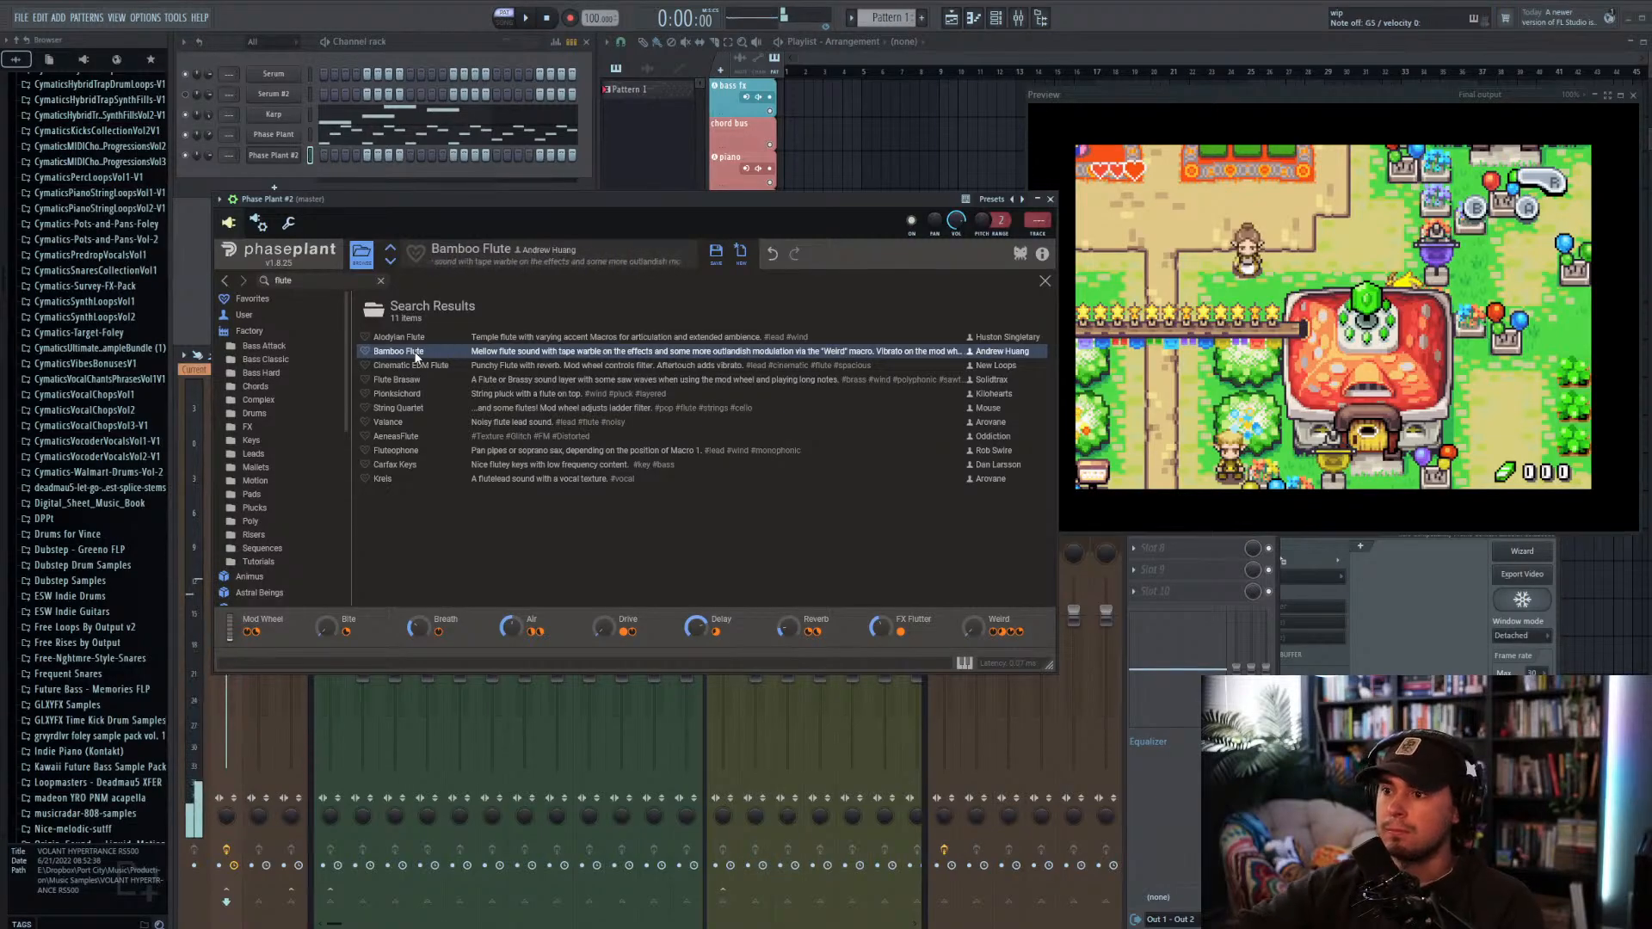
left_click(405, 408)
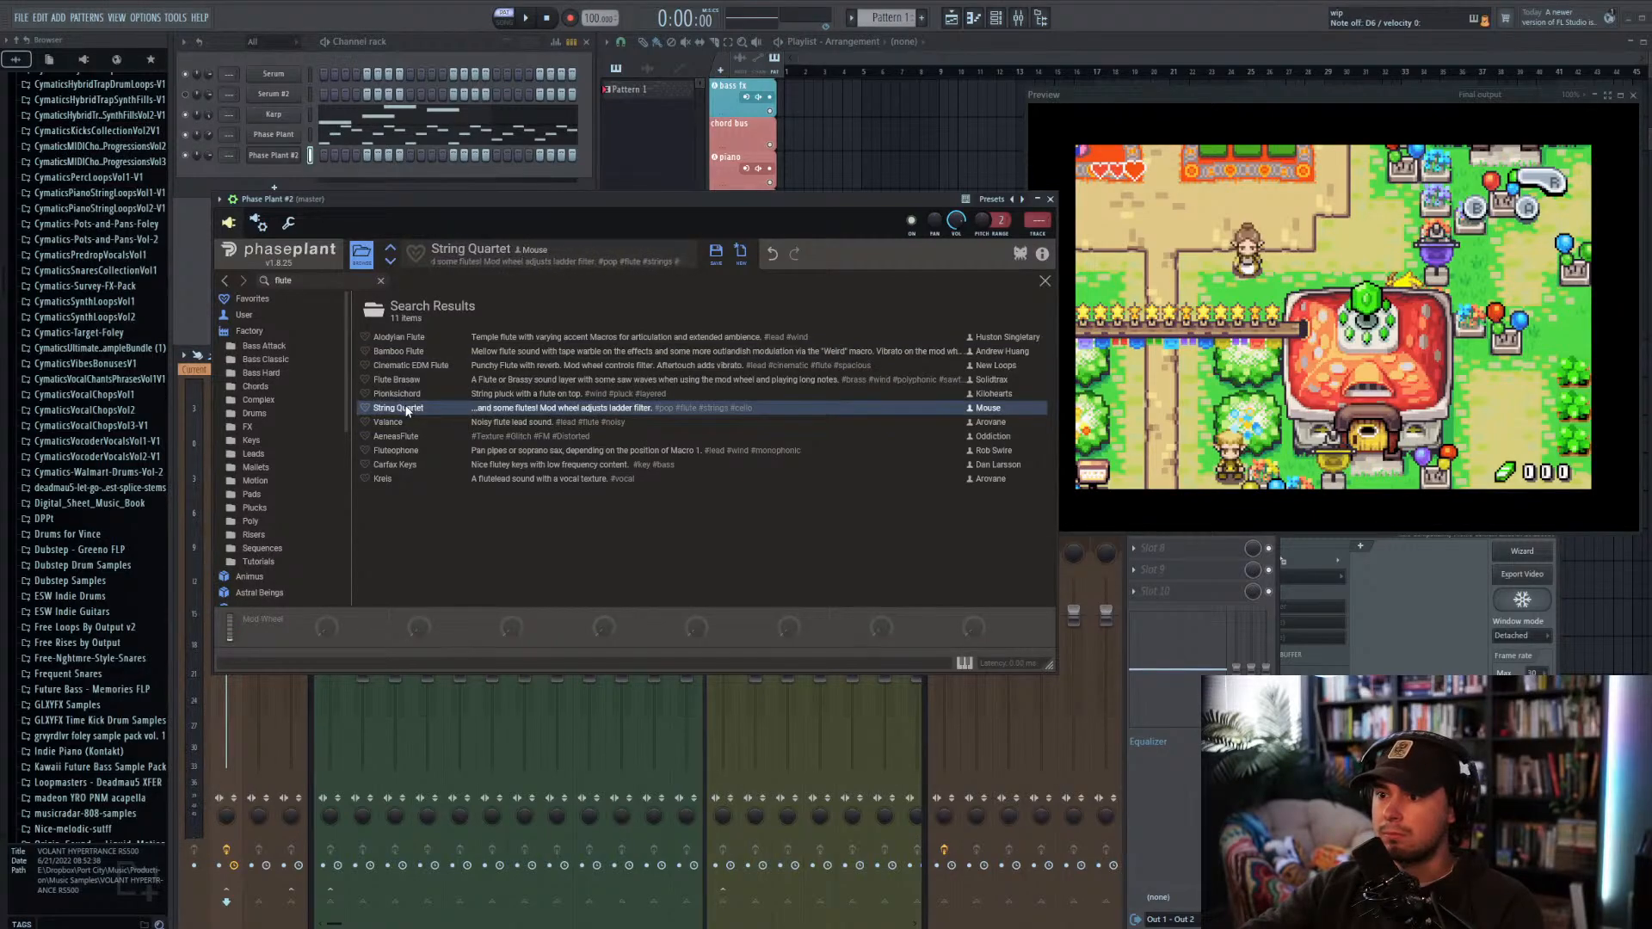
left_click(420, 425)
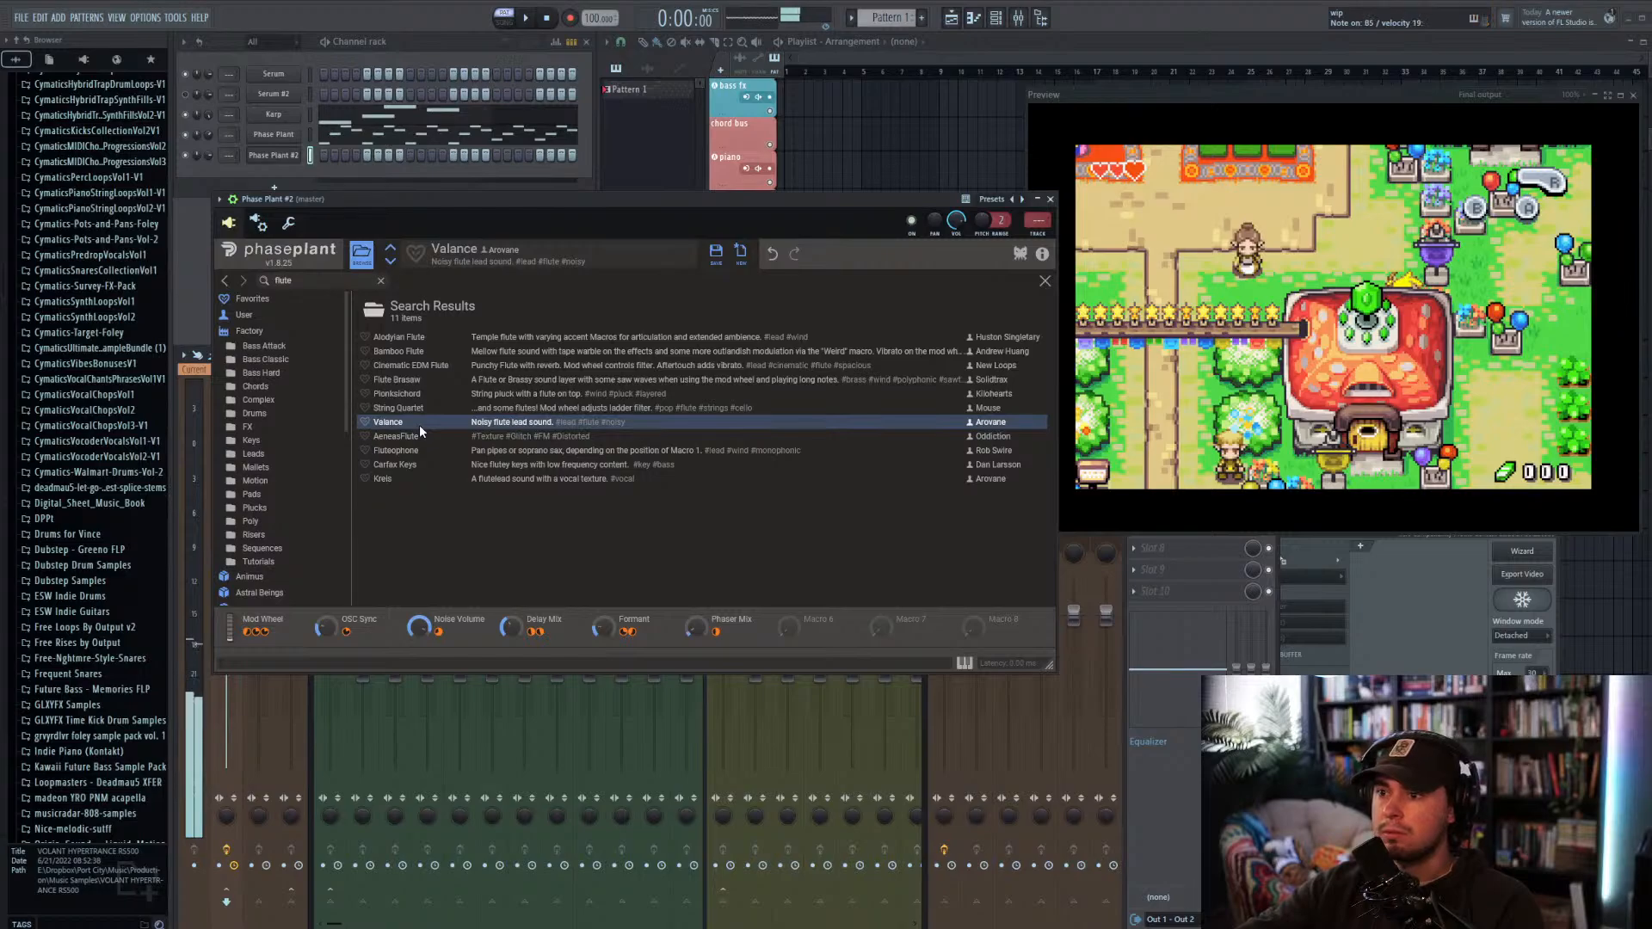
left_click(404, 434)
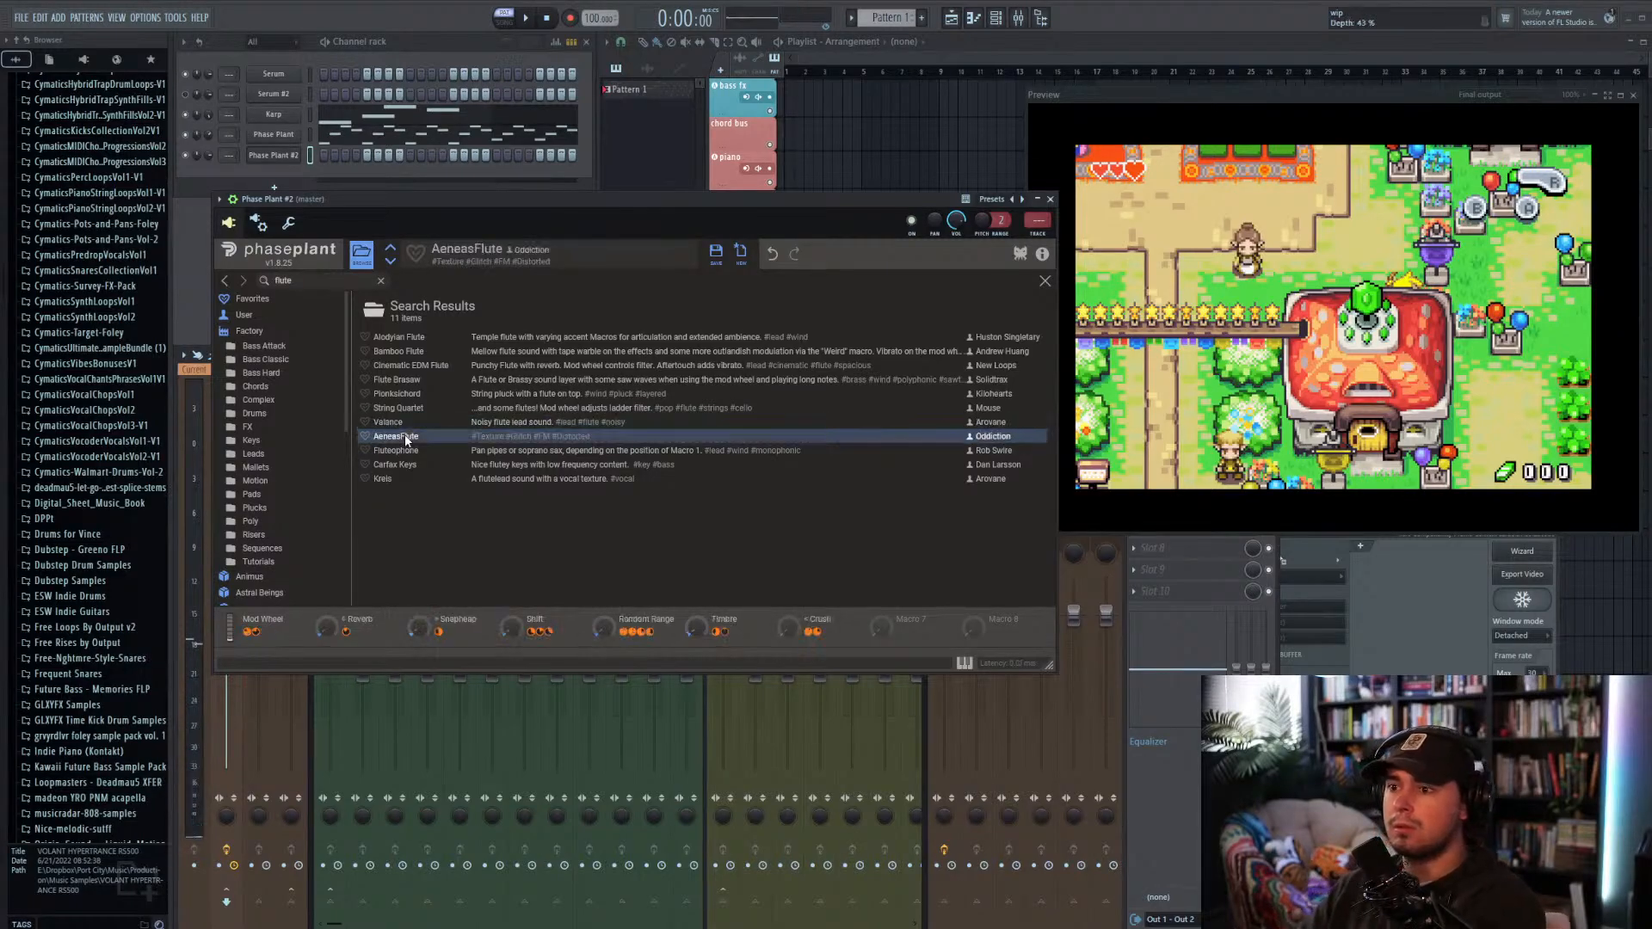
left_click(409, 451)
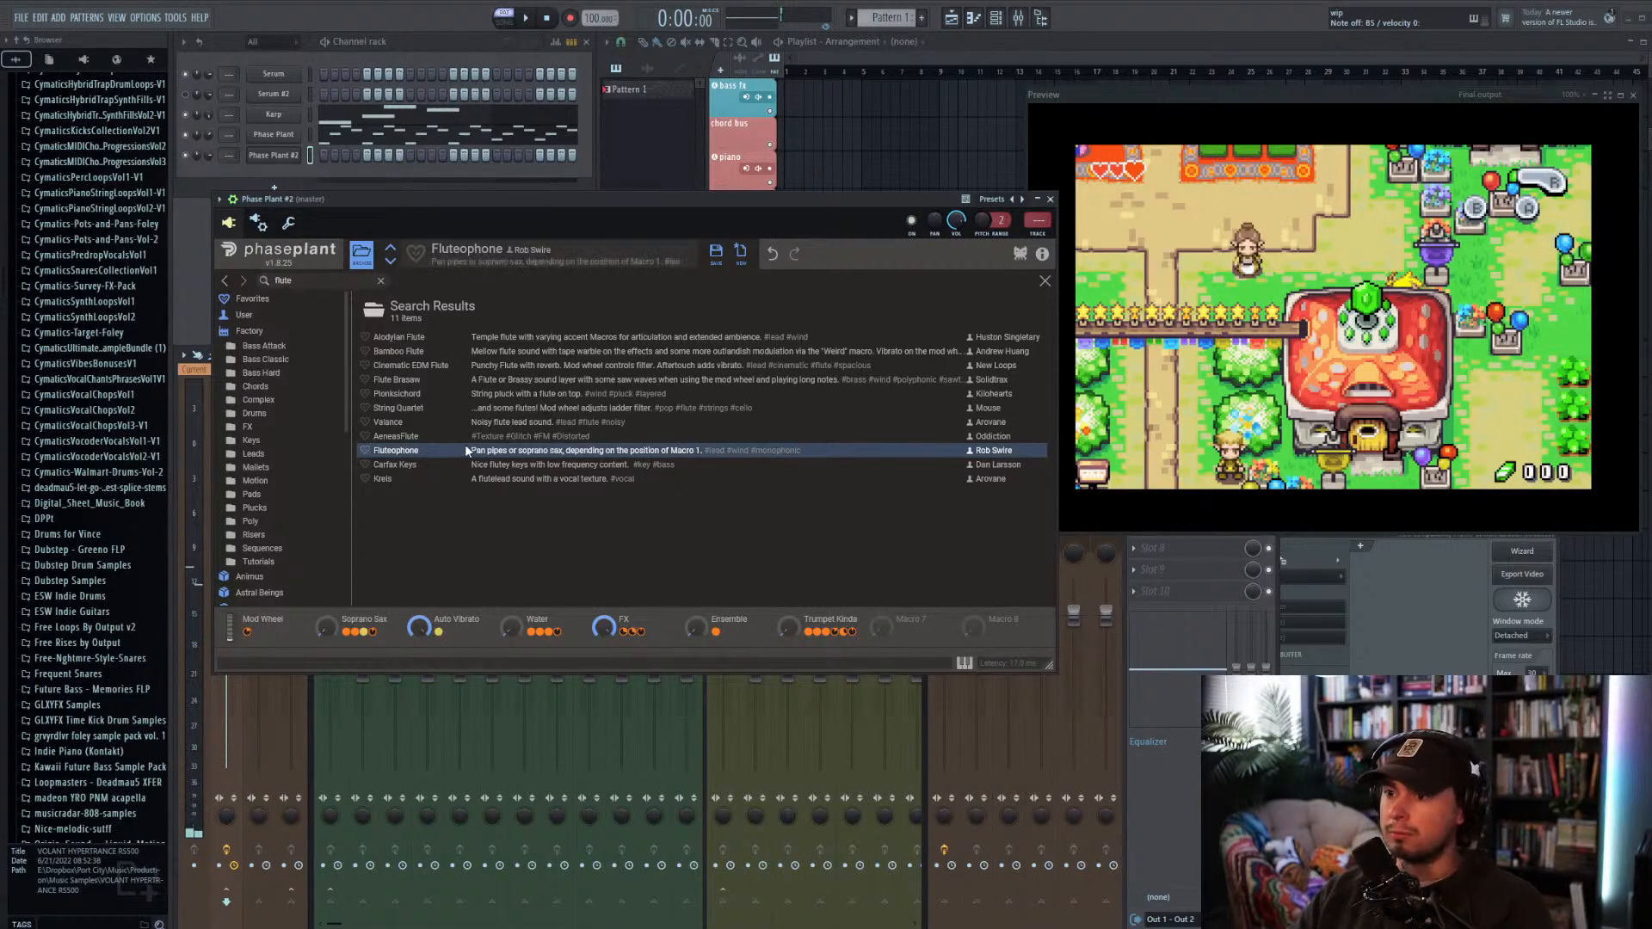
double_click(436, 449)
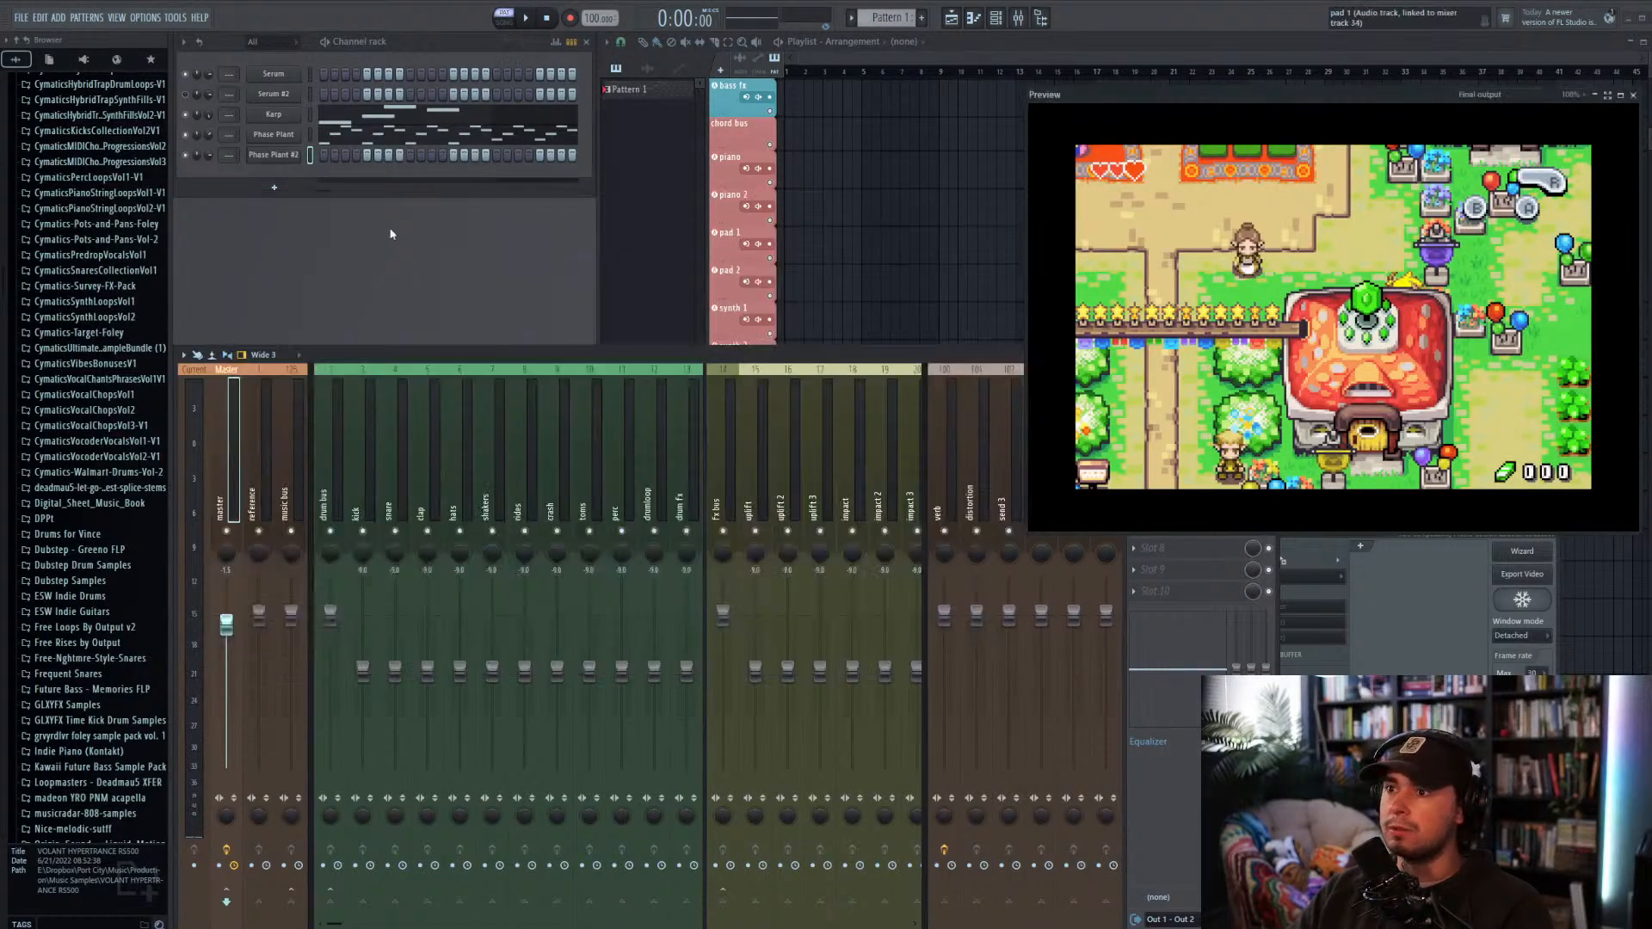
Step: Close the Phase Plant #2 plugin window, look at its empty piano roll and play the pattern
left_click(1050, 199)
right_click(266, 155)
left_click(362, 163)
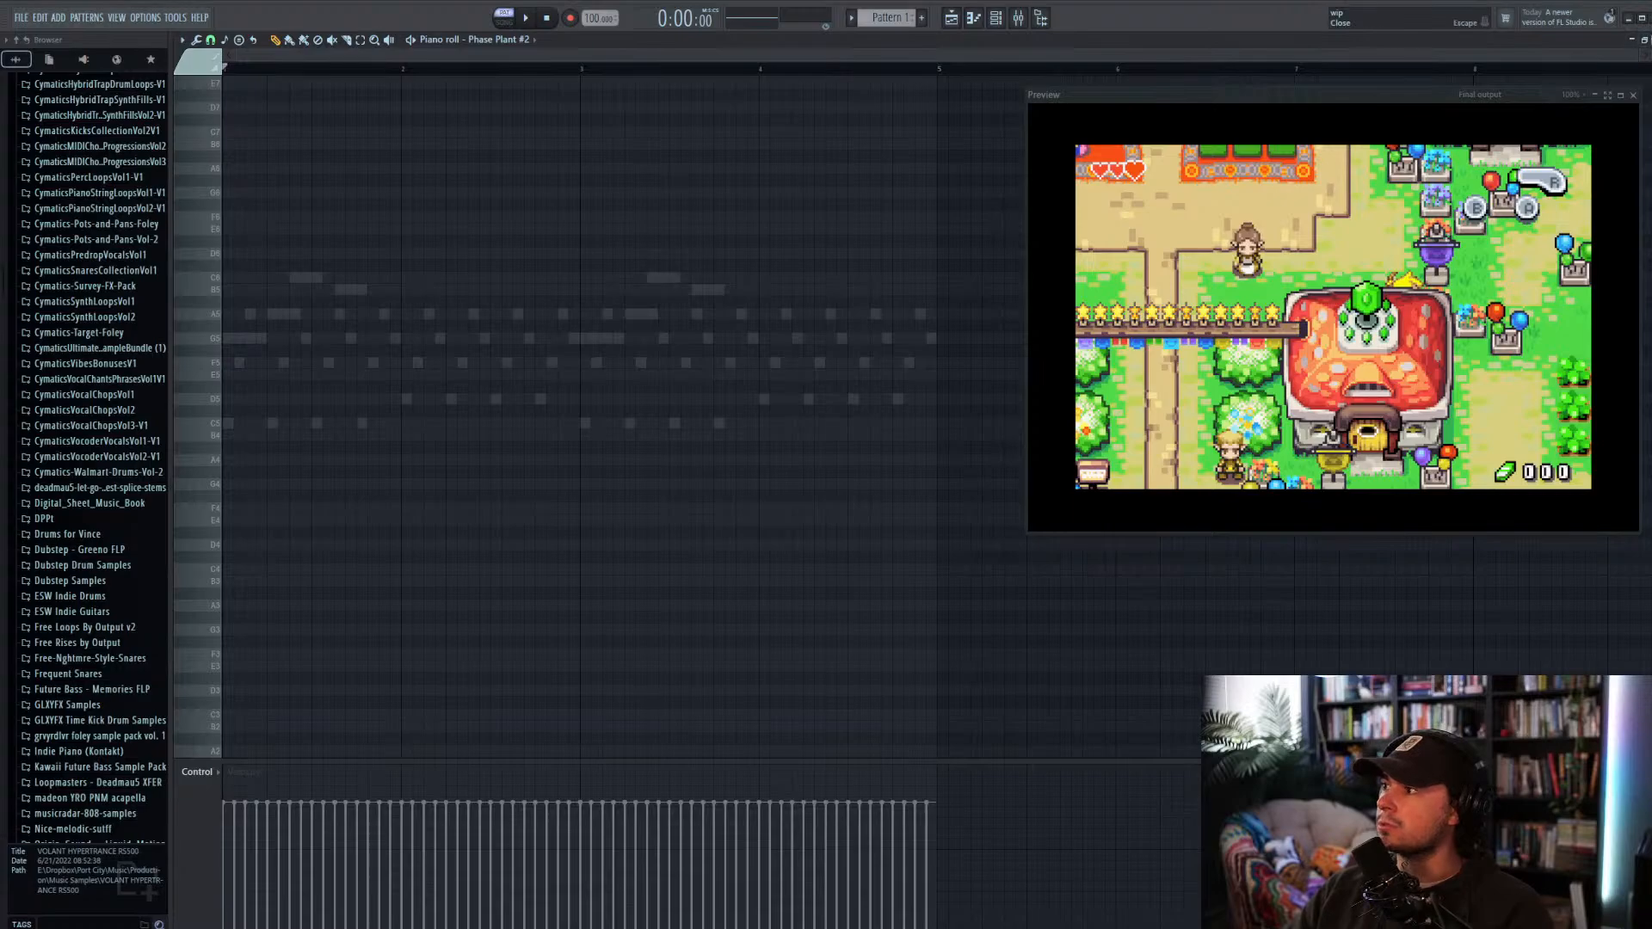
left_click(1651, 39)
key("space")
left_click(359, 121)
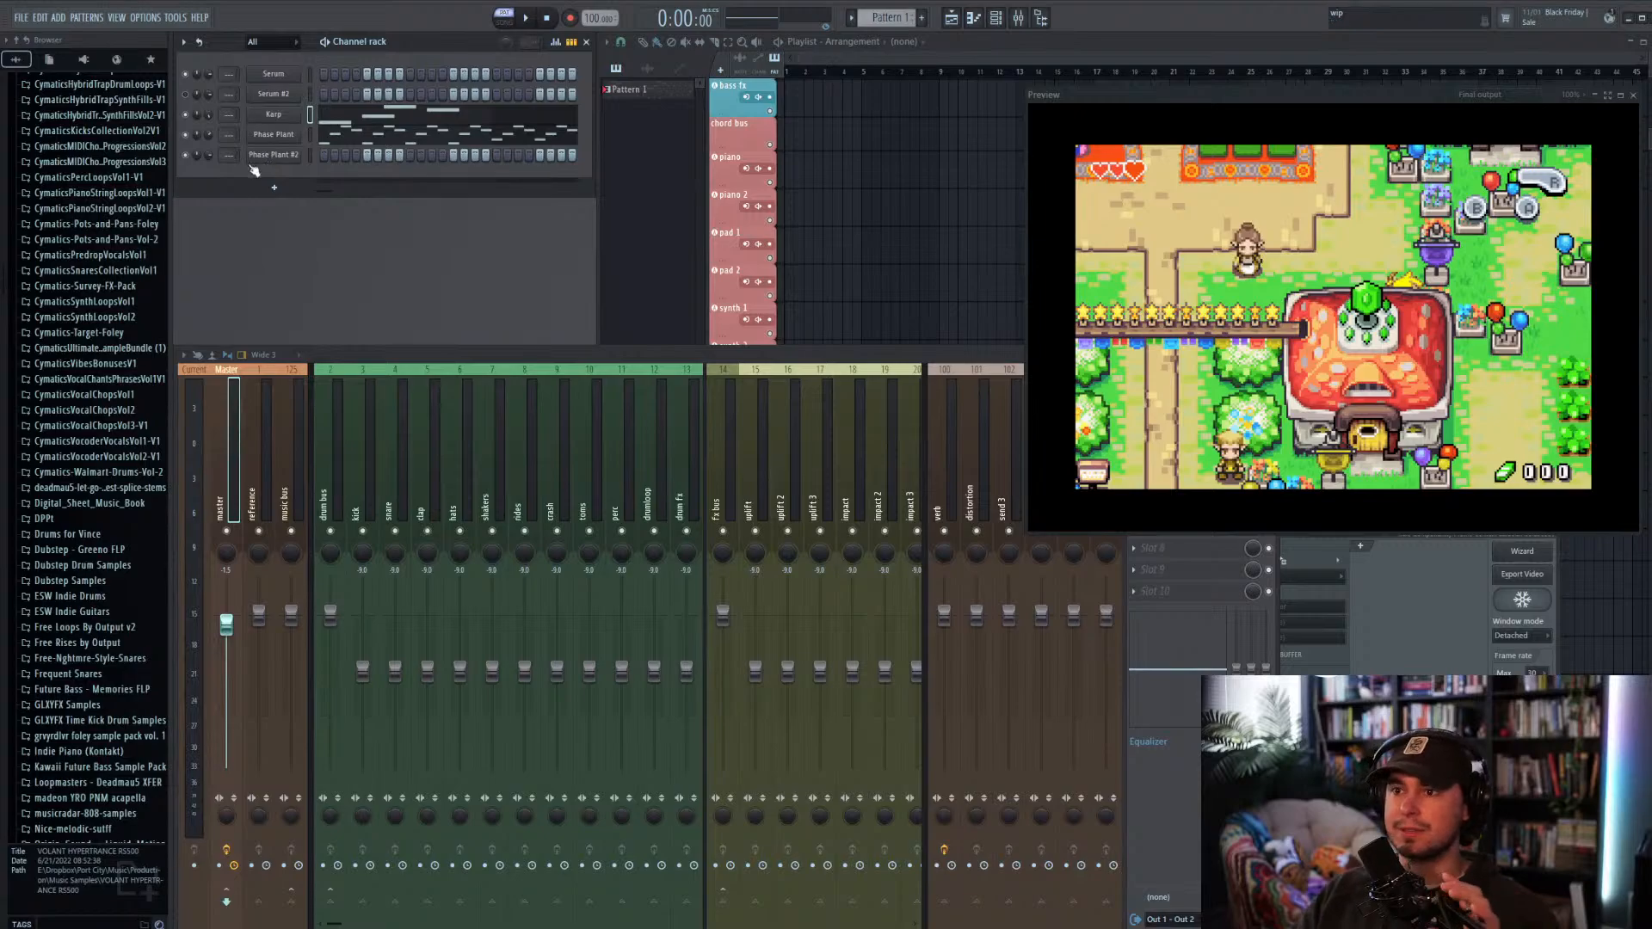
Step: Open the Phase Plant #2 channel's piano roll, play the pattern and audition F5, A5 and G5 on the keyboard
right_click(297, 154)
left_click(326, 154)
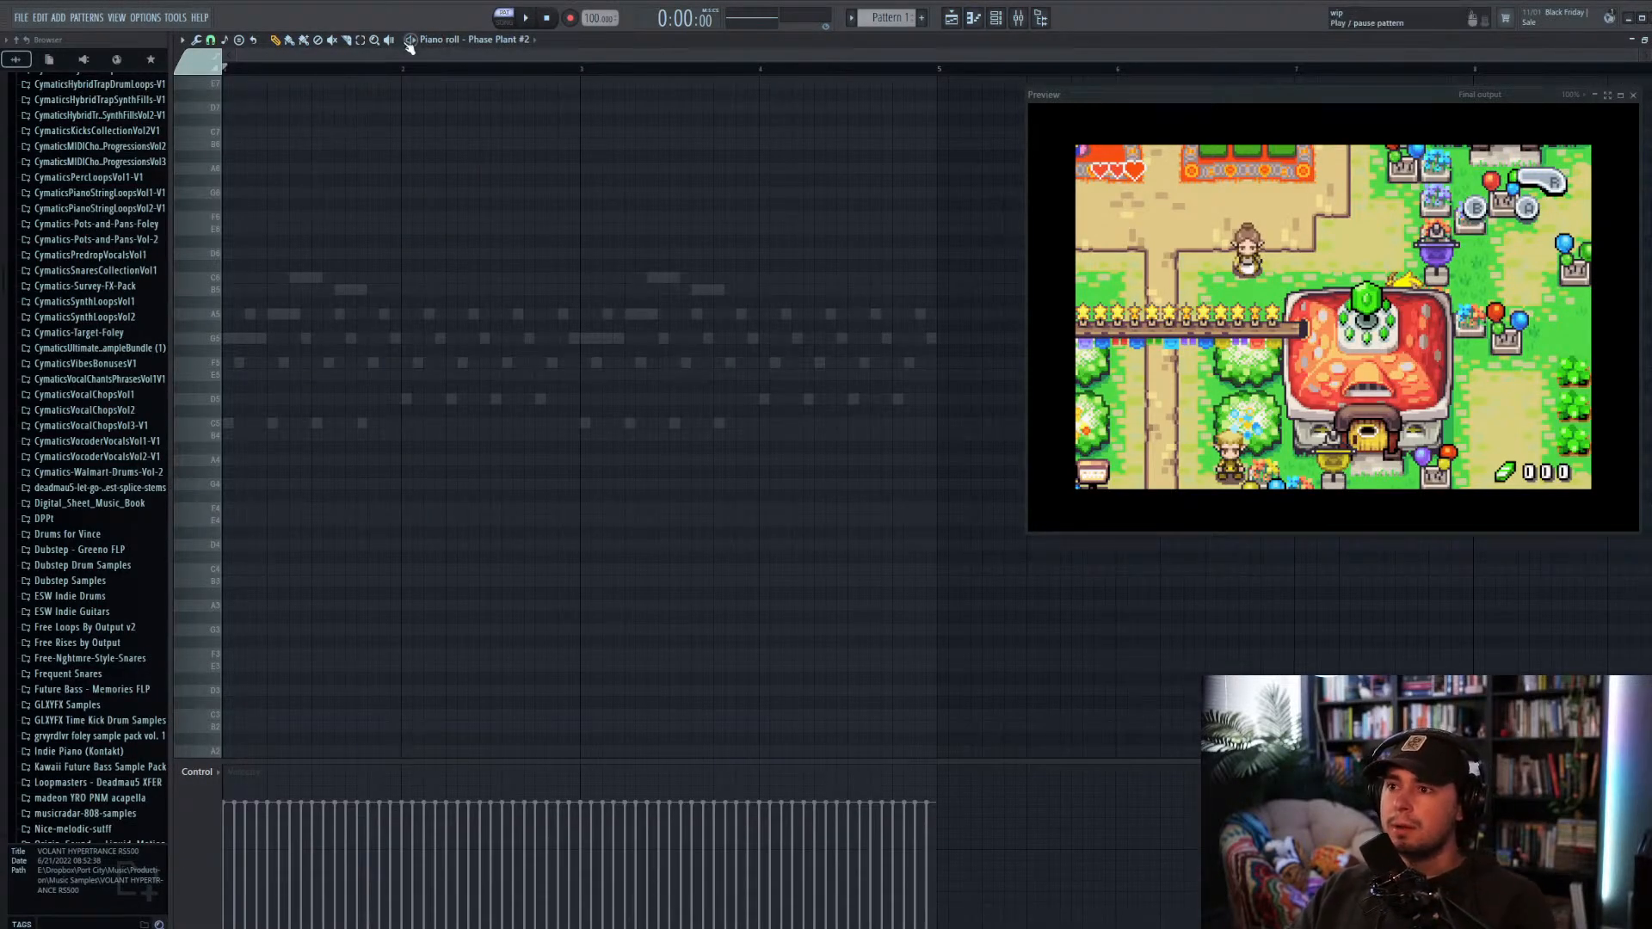
key("space")
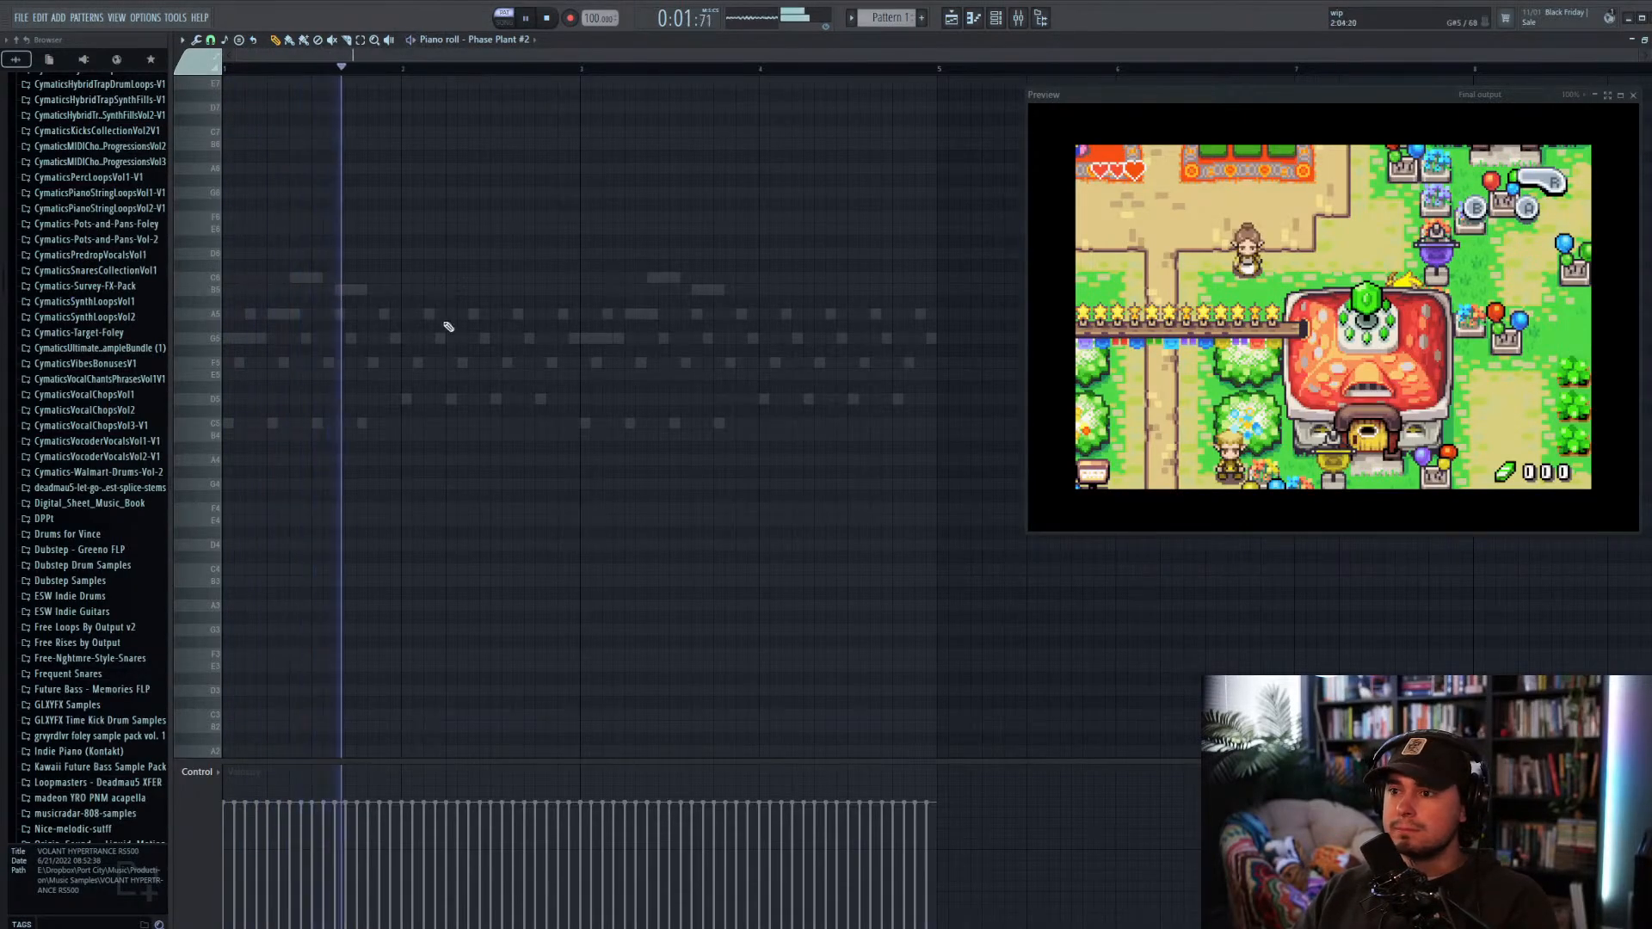
key("space")
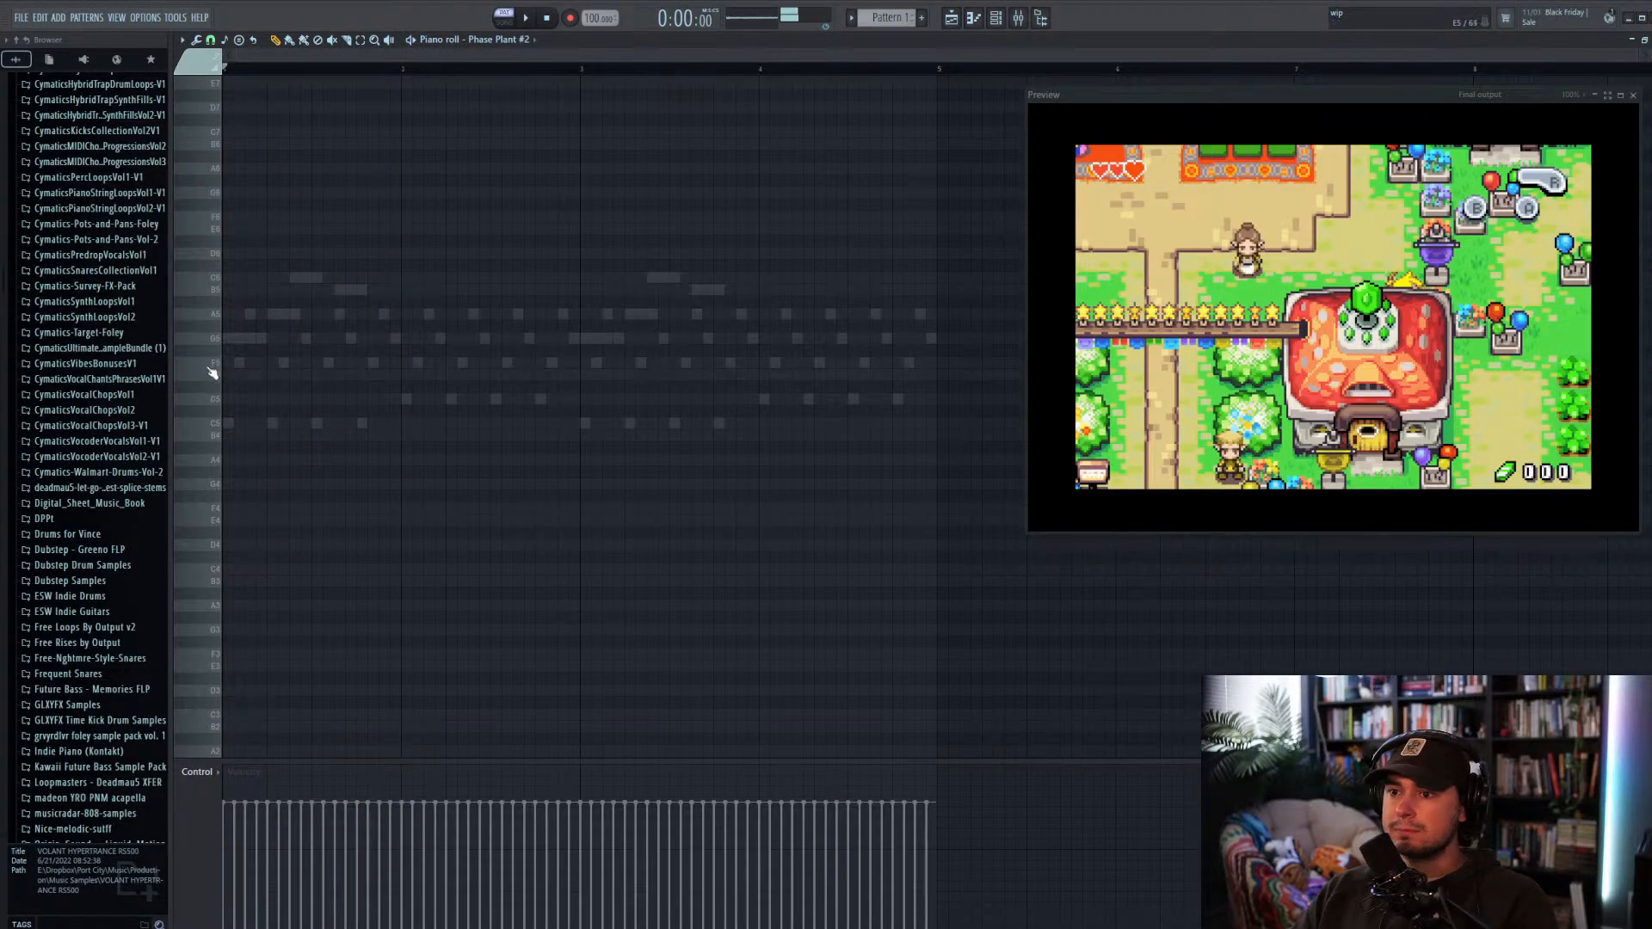
left_click(211, 366)
left_click(212, 318)
left_click(212, 341)
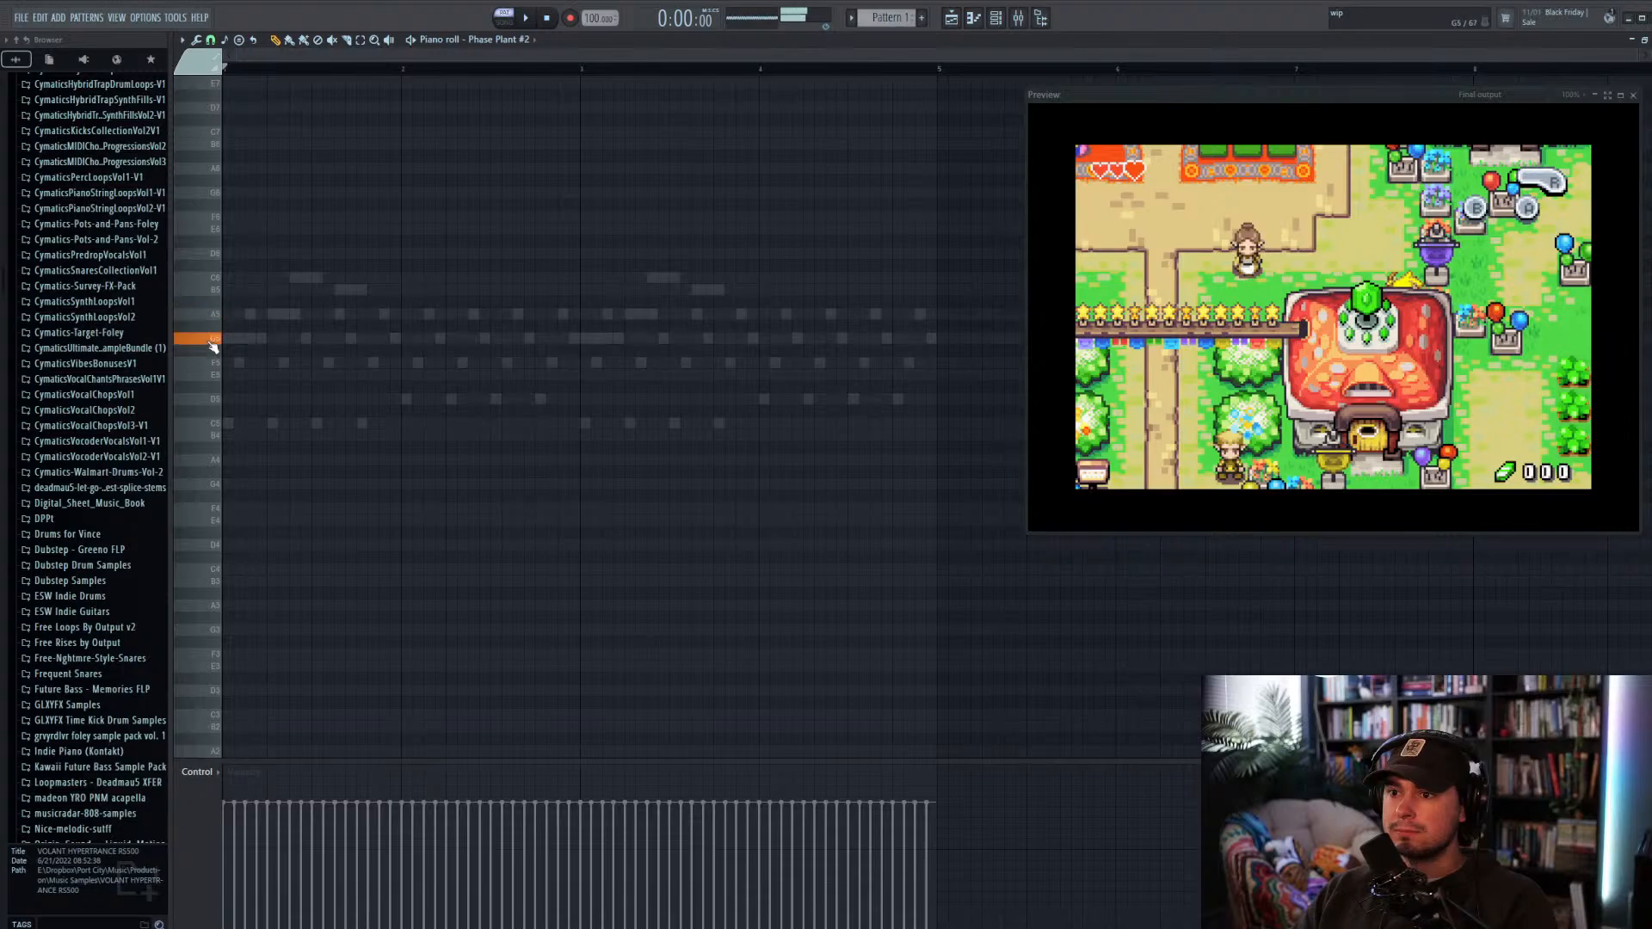
Step: Place E5, F5, A5 and G5 notes as a four-note phrase across bar 2 and play the pattern
left_click(413, 374)
left_click(439, 362)
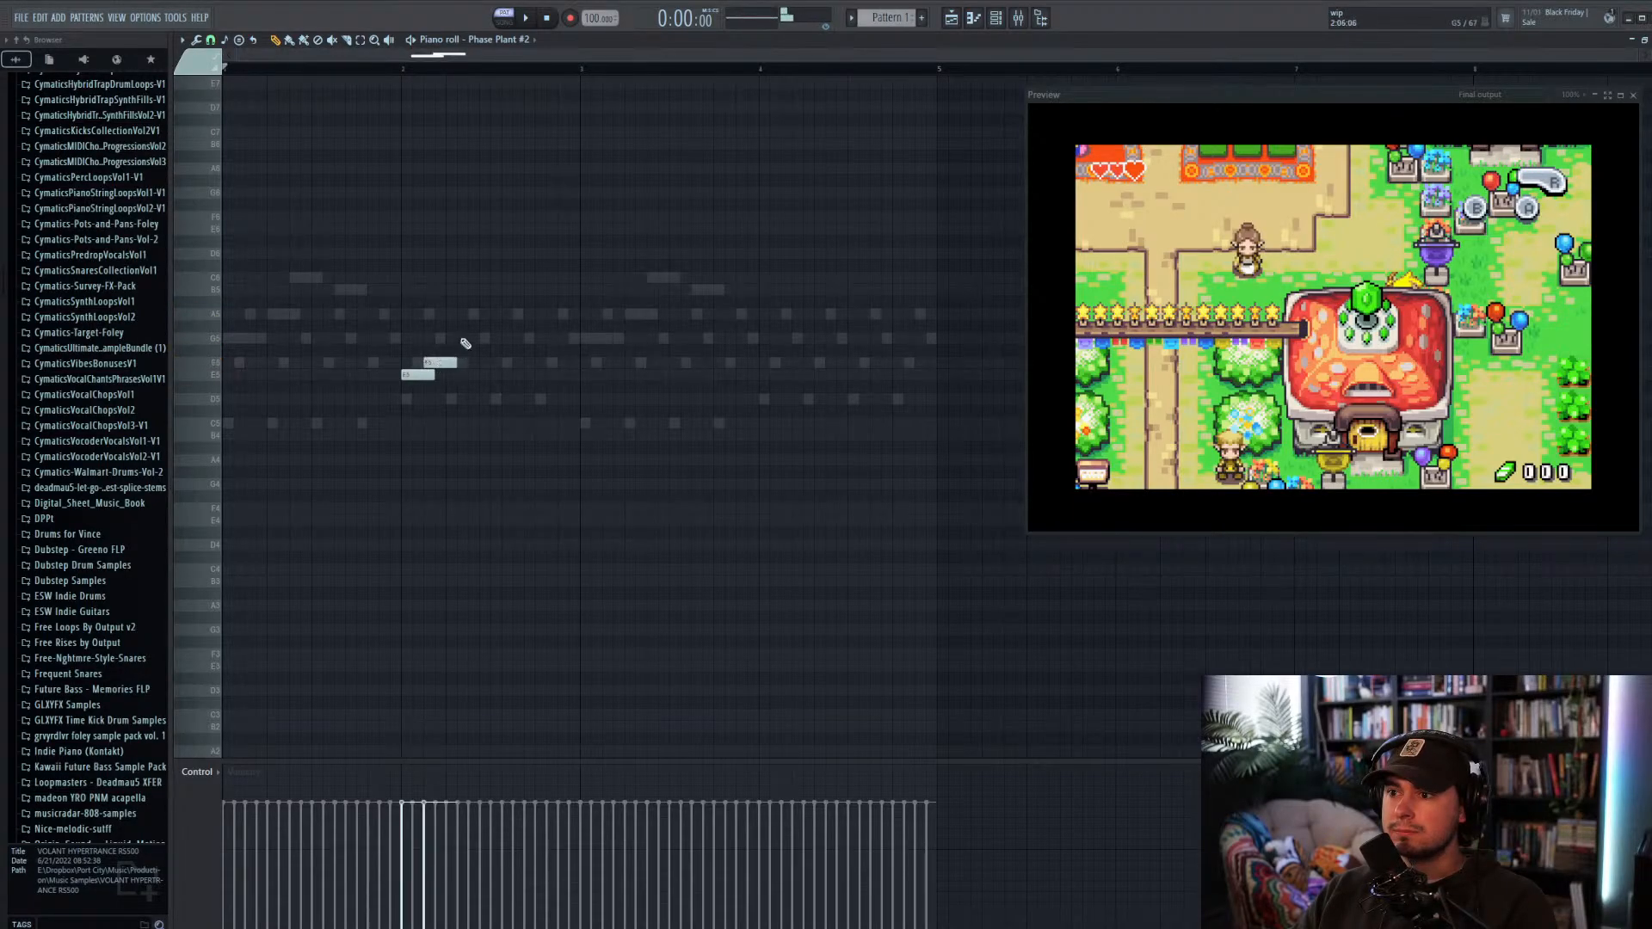
left_click(498, 314)
left_click(520, 341)
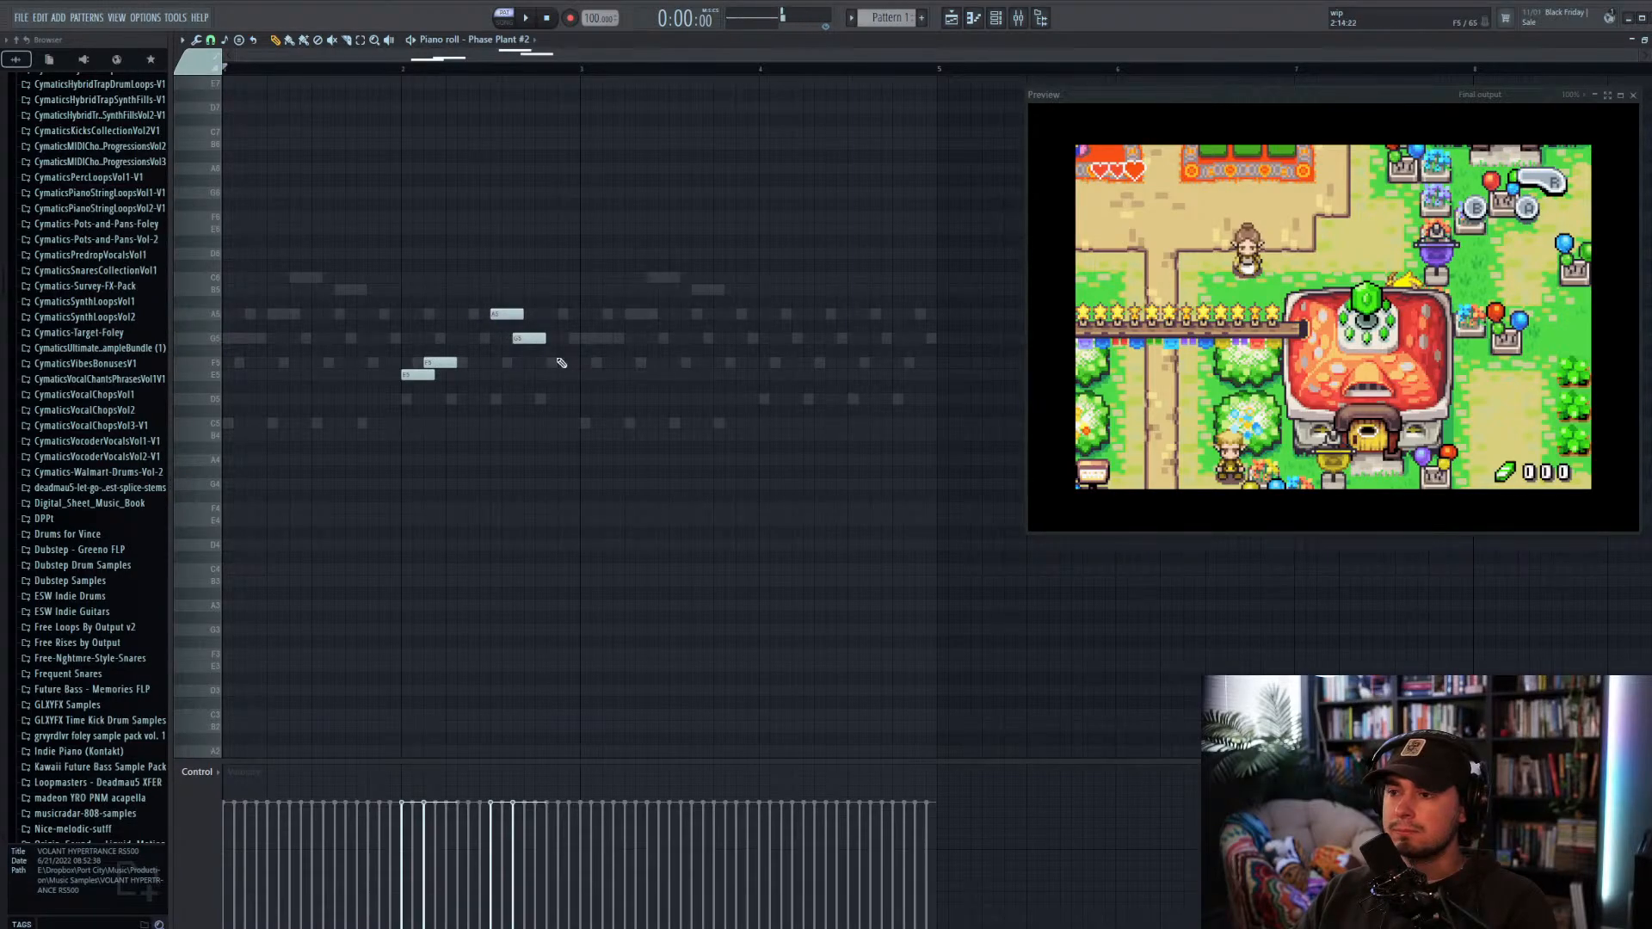
key("space")
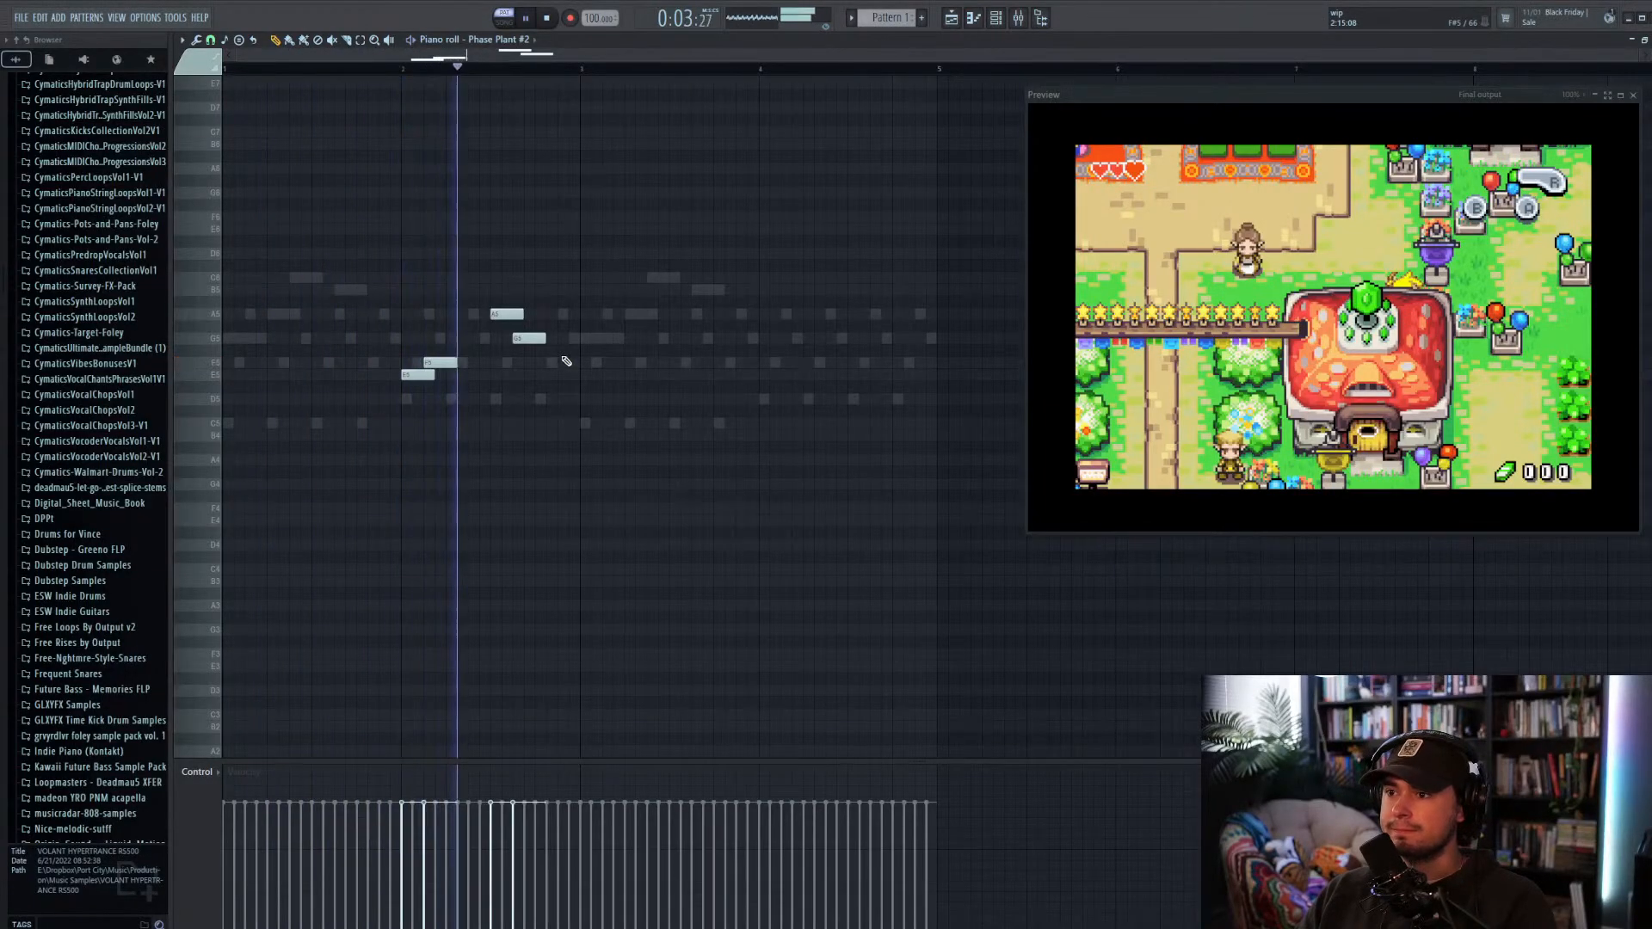
key("space")
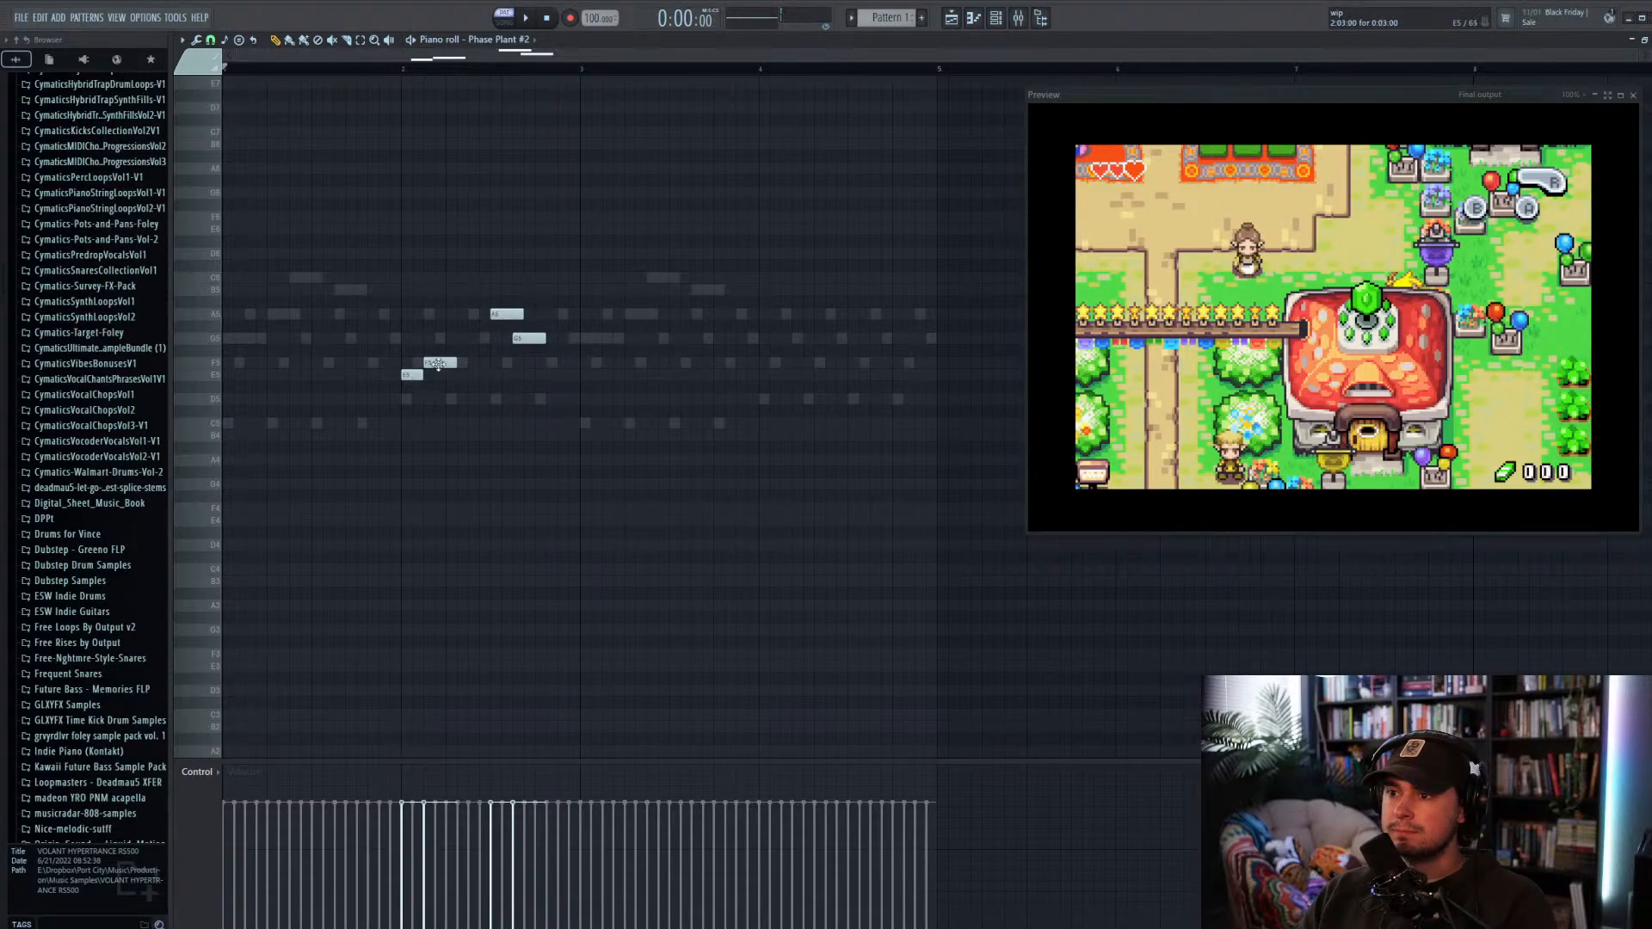
Step: Shorten the four bar 2 notes, shift the F5 start to the bar's second beat and play the pattern
left_click_drag(438, 364, 460, 364)
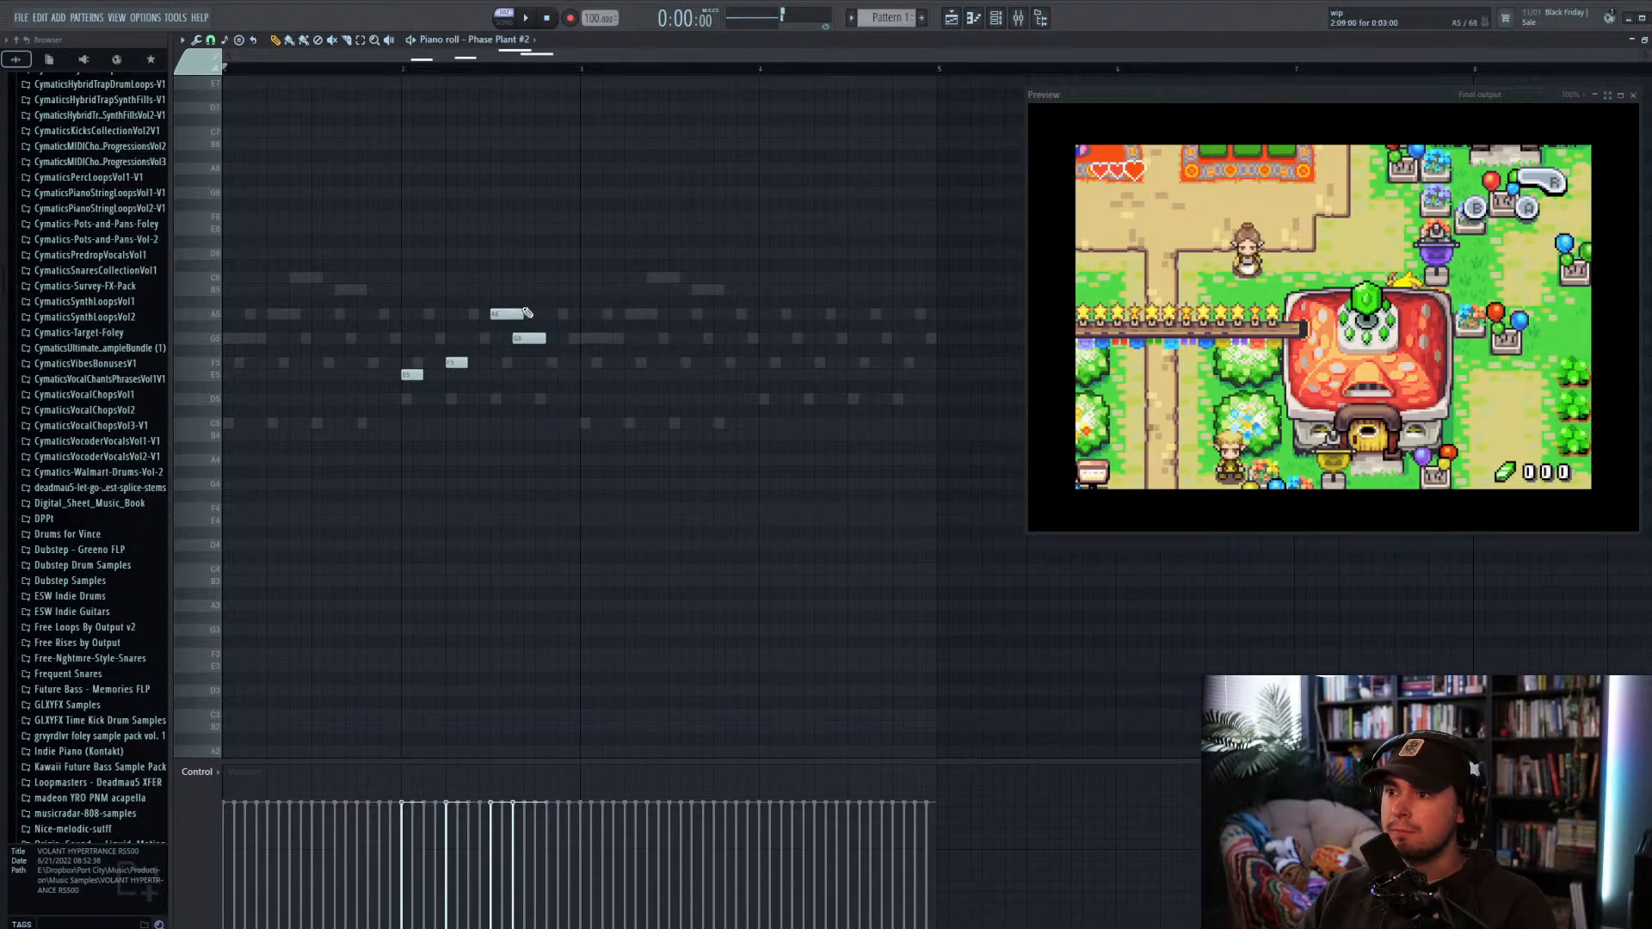
left_click_drag(518, 313, 517, 314)
left_click_drag(523, 315, 529, 339)
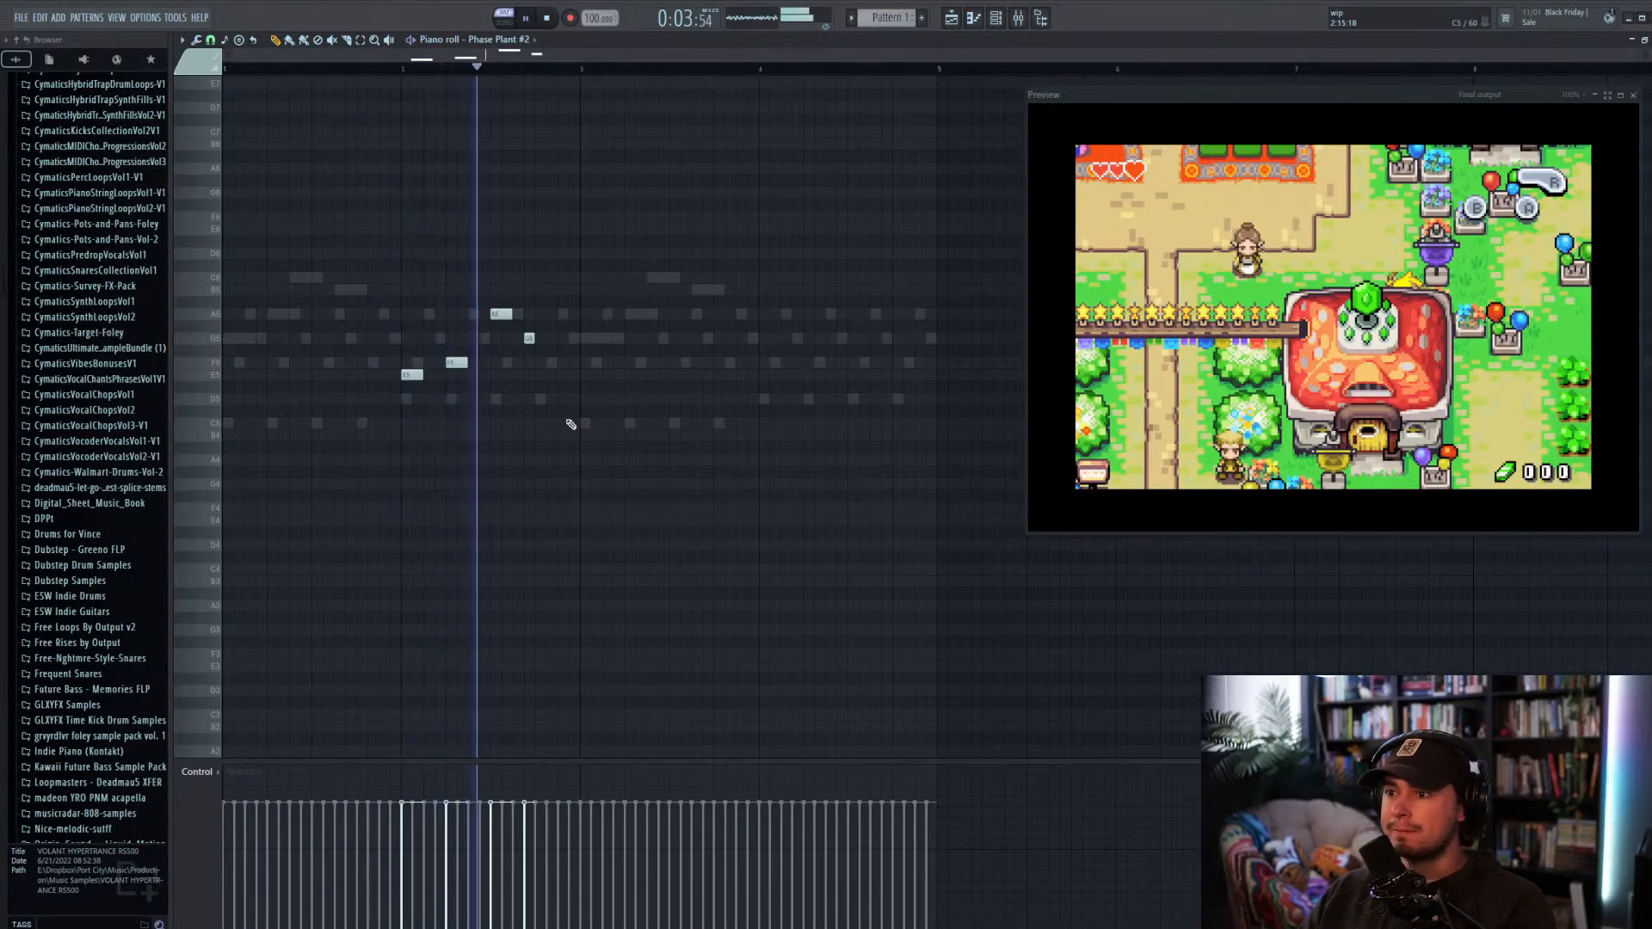
key("space")
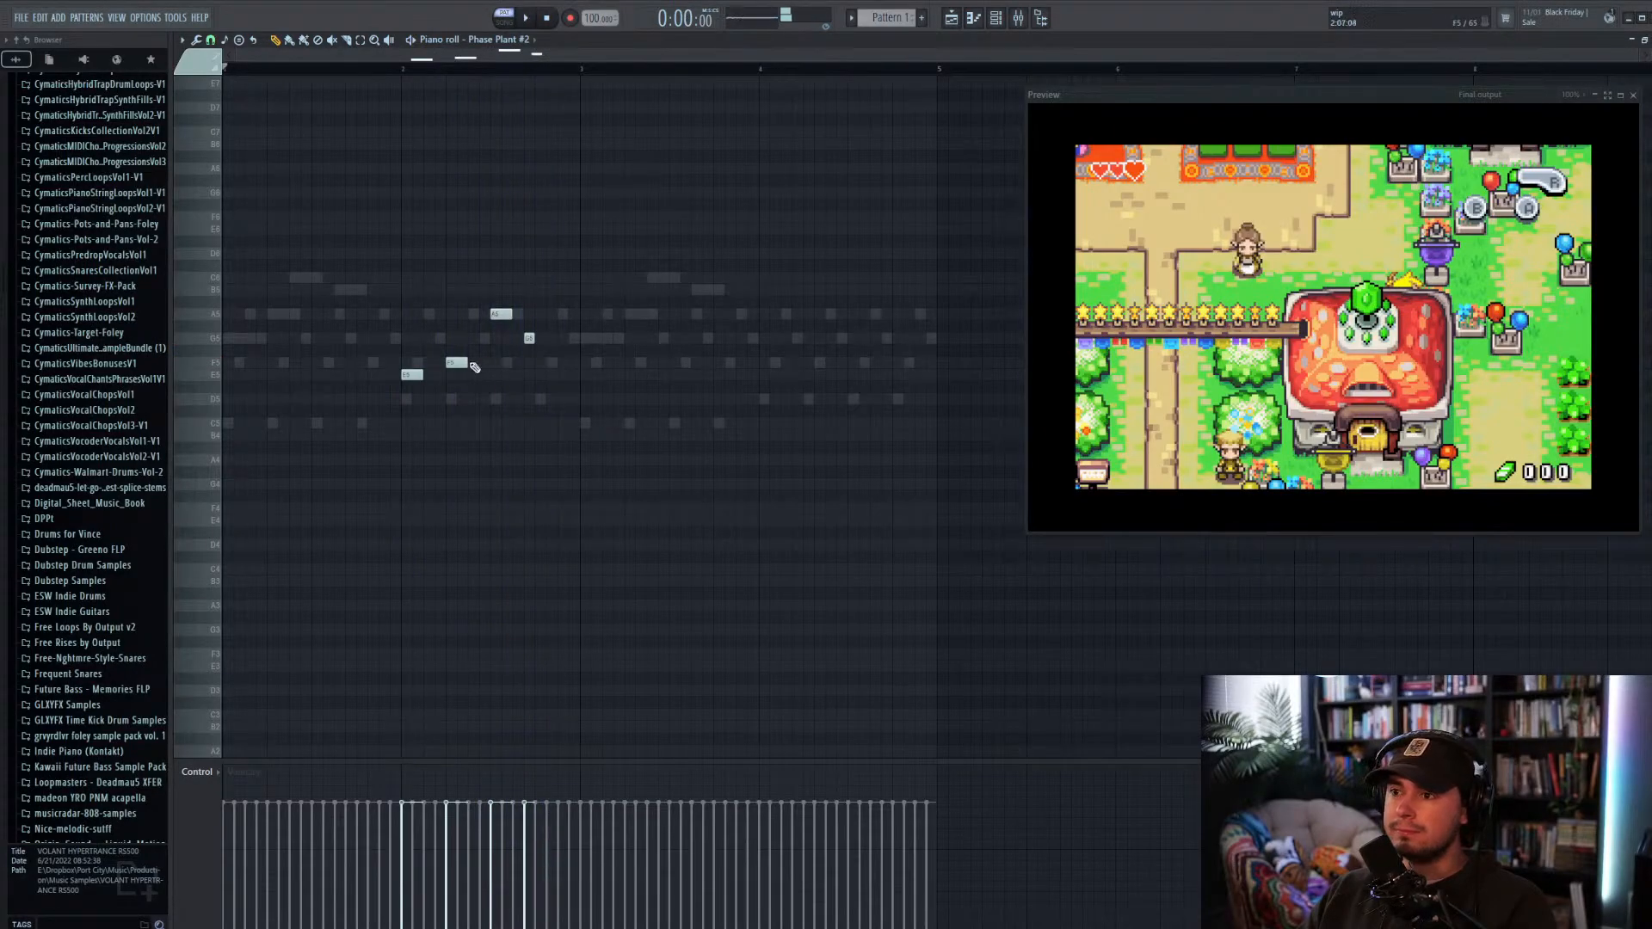
Step: Tighten the A5 note, add a short F5 over a lengthened opening E5, and play from the start of bar 2
left_click(507, 314)
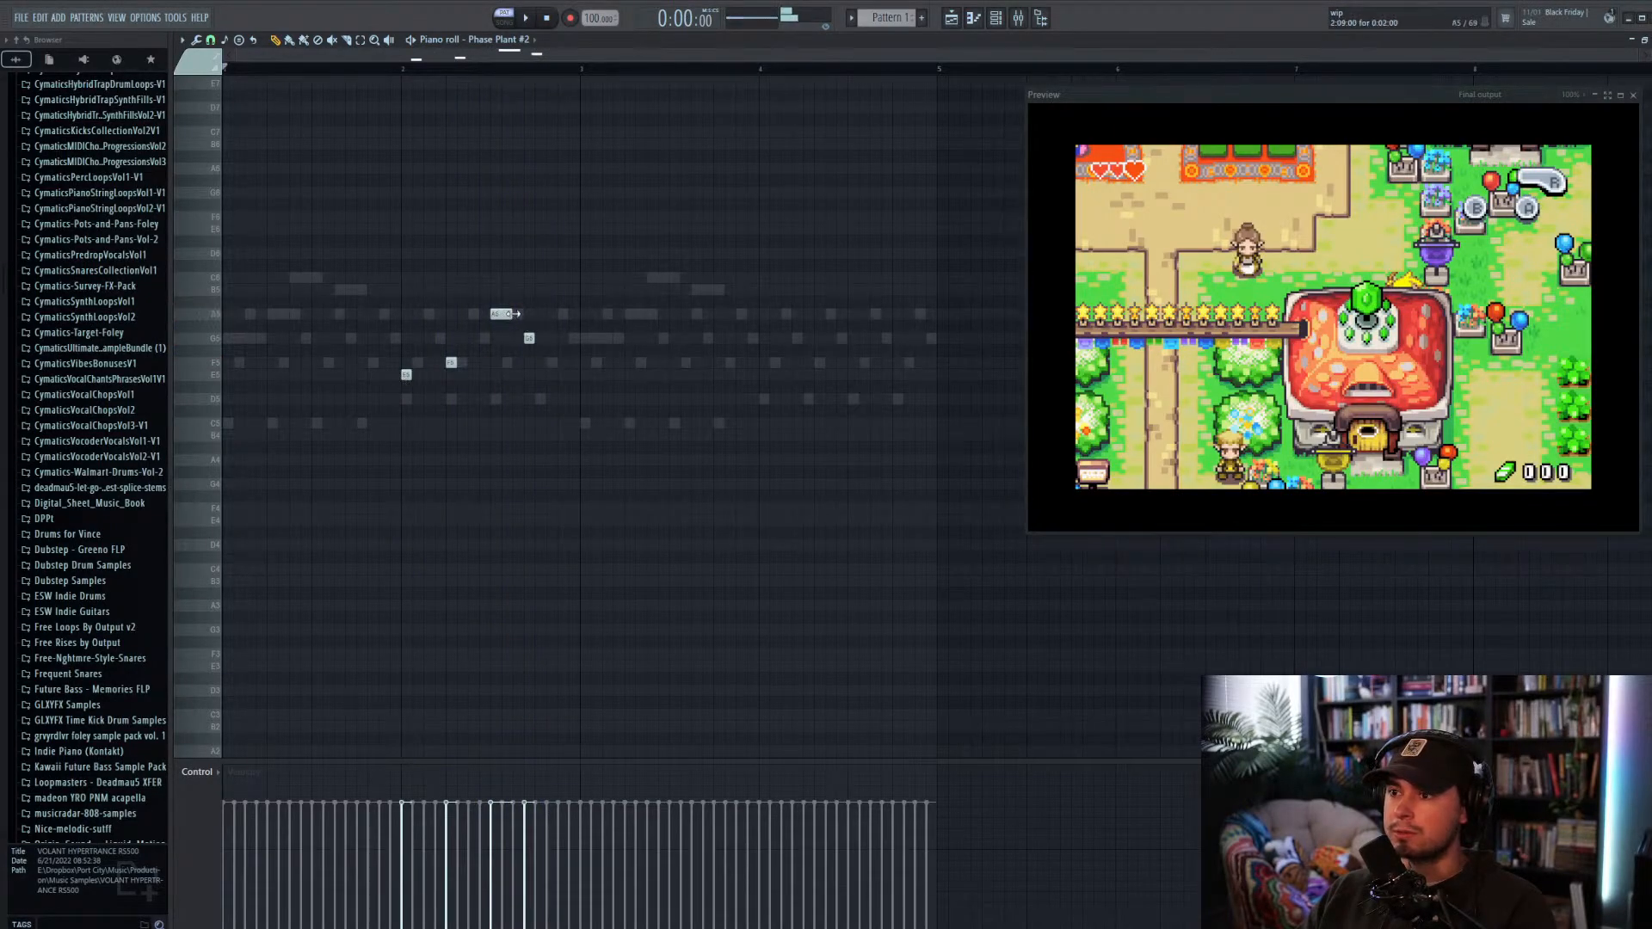
left_click(422, 362)
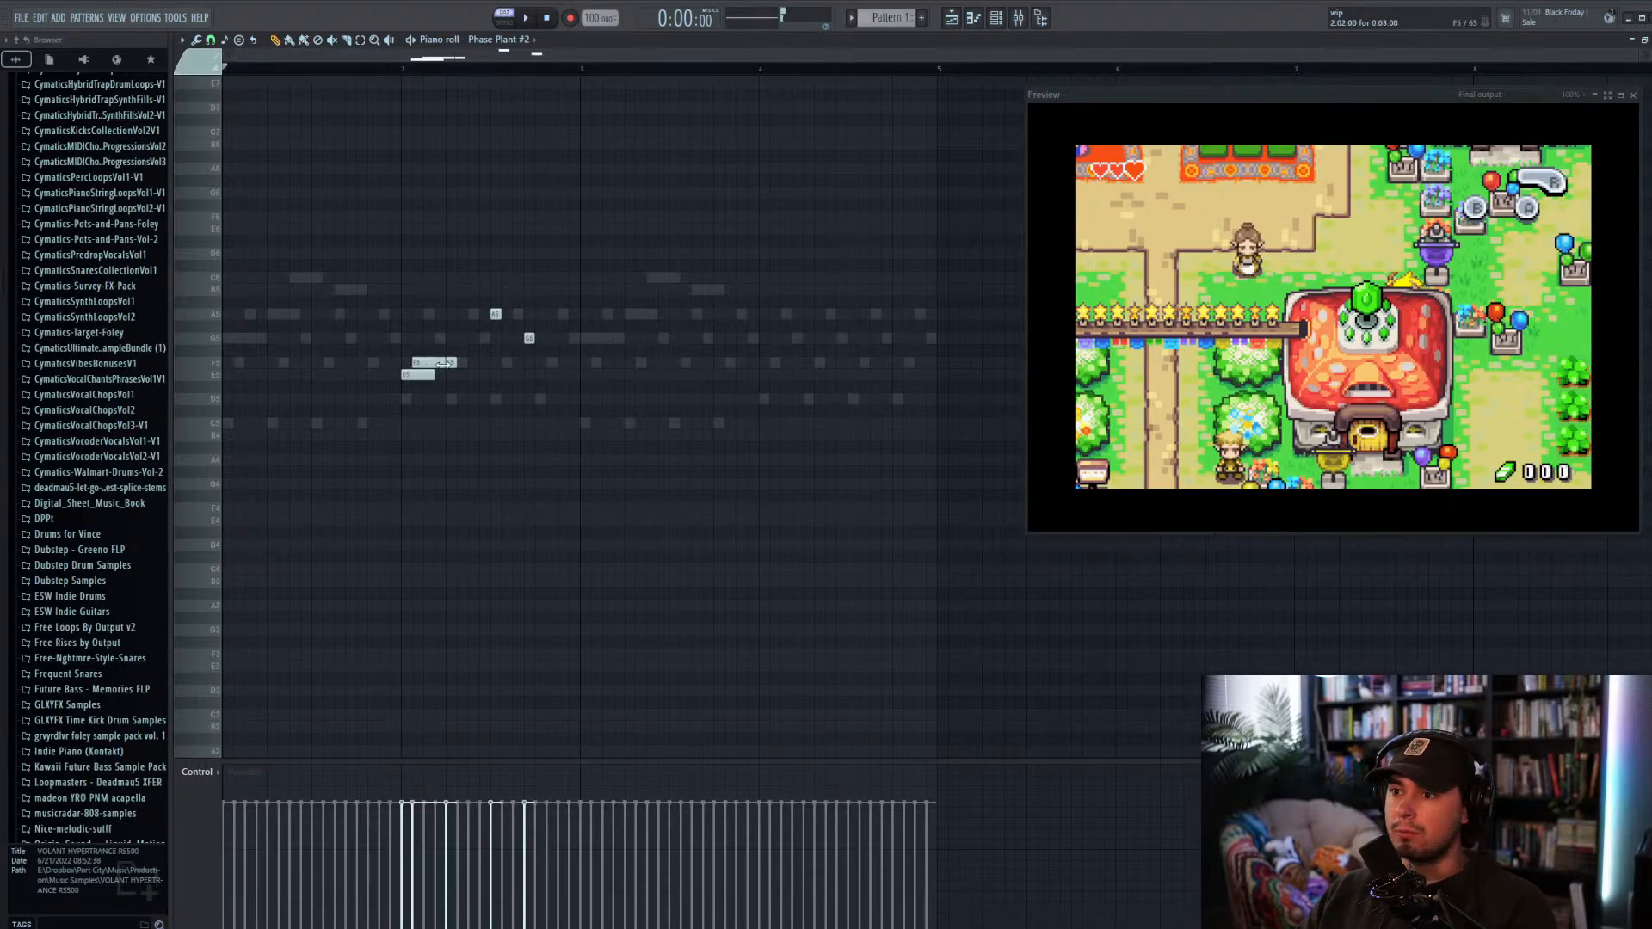
left_click(405, 68)
key("space")
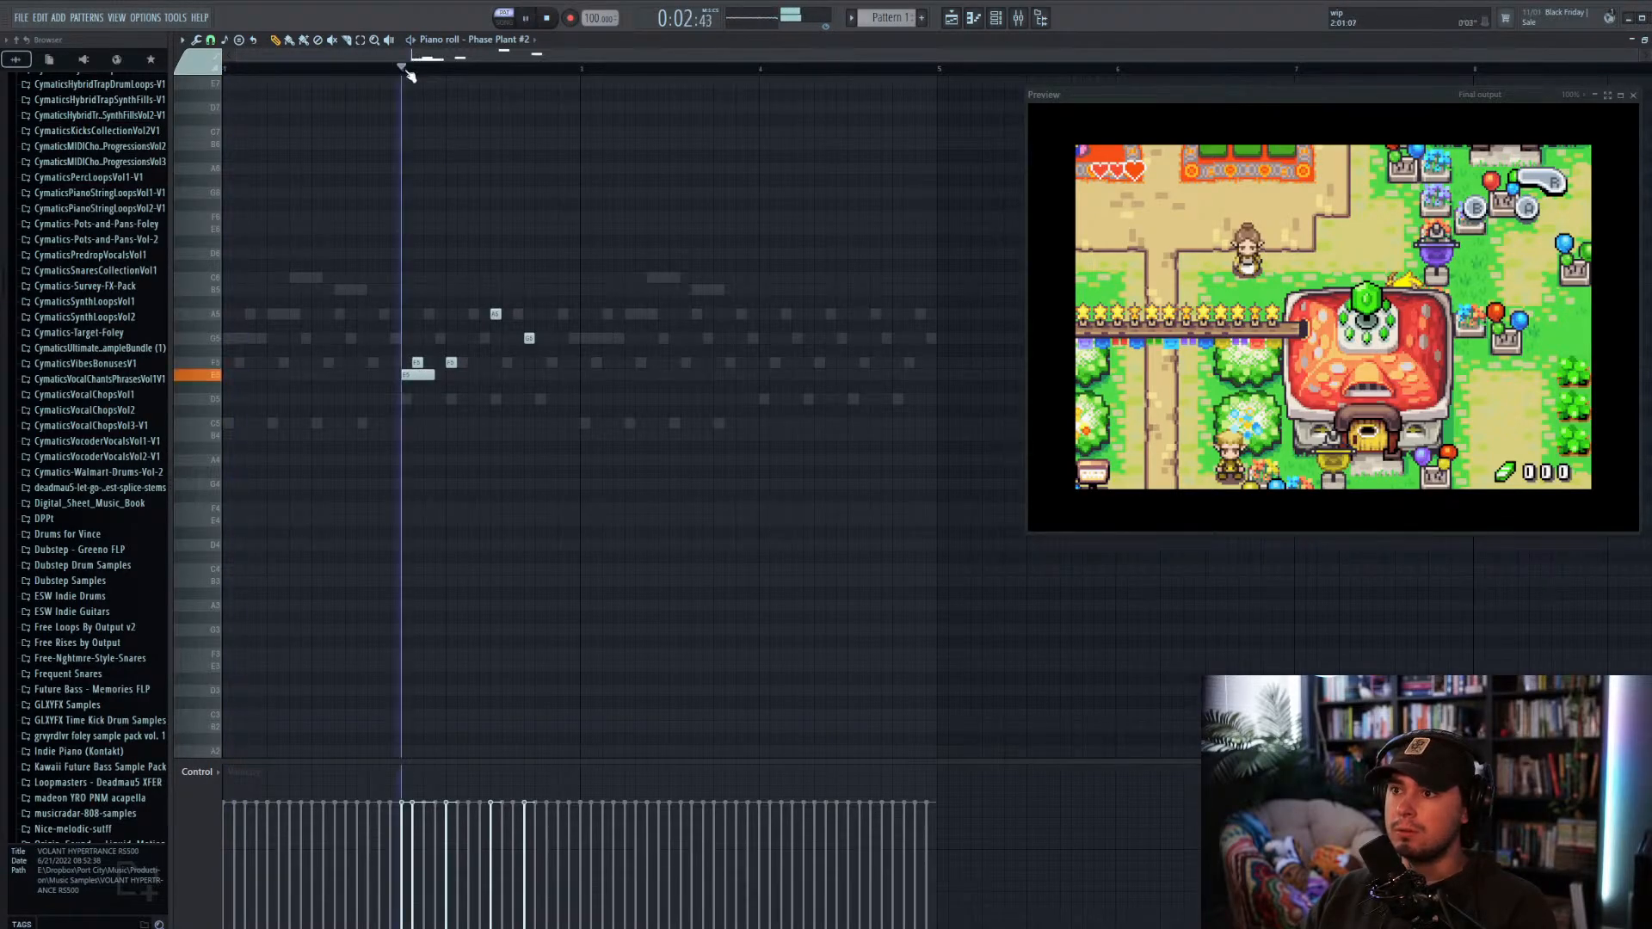
key("space")
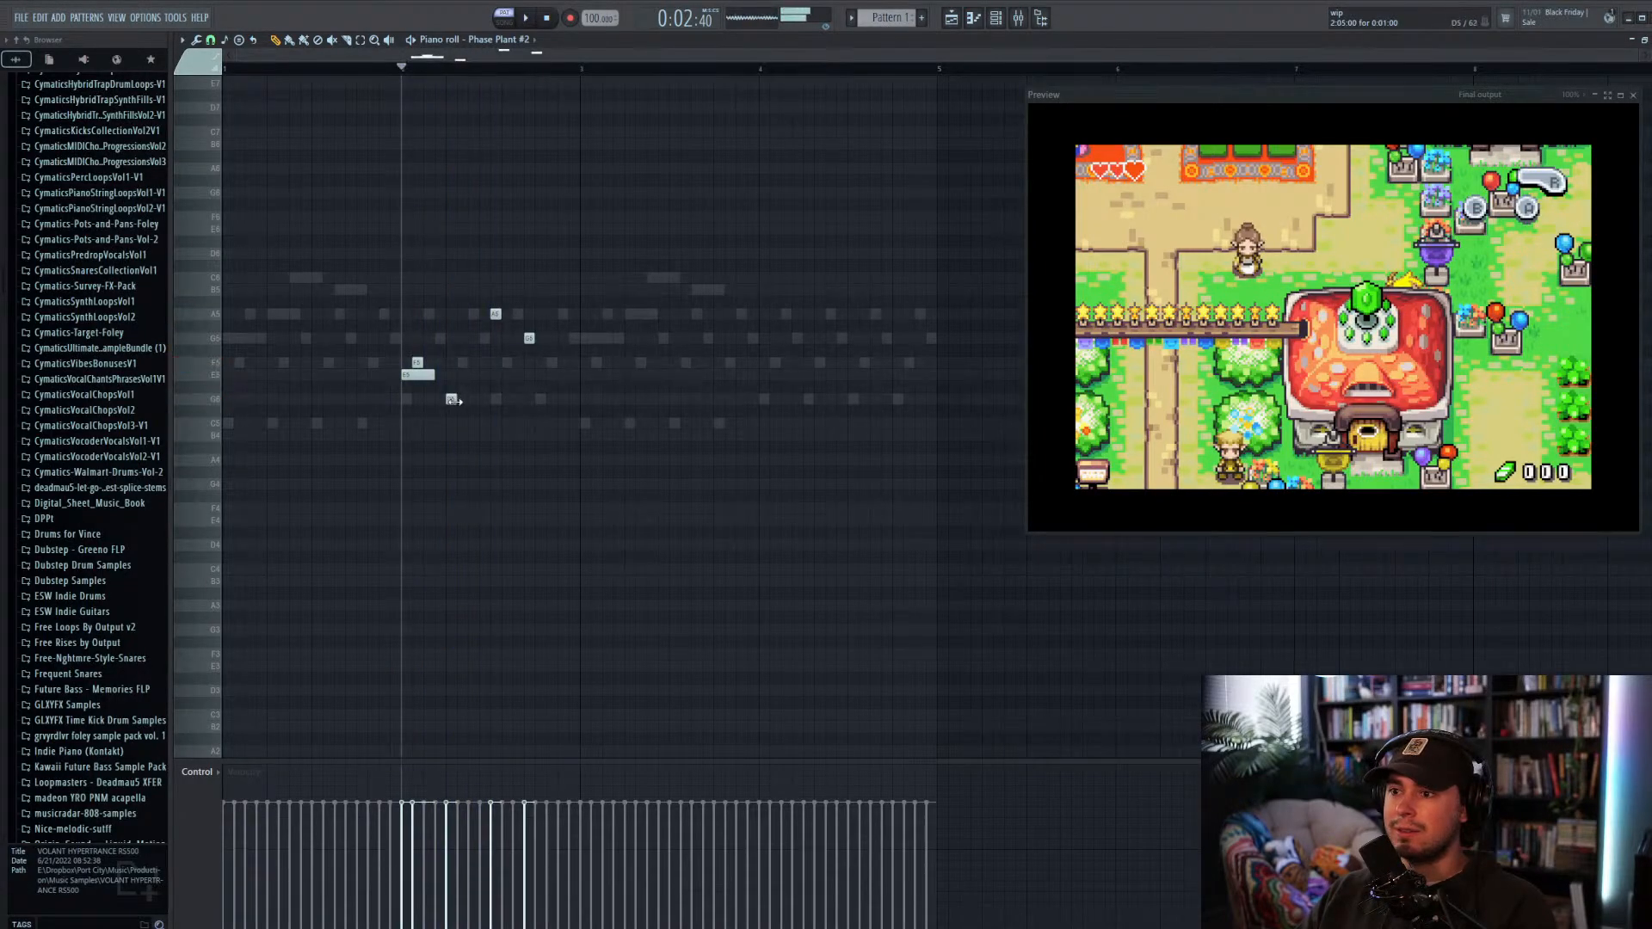
Step: Shift the third note of the bar 2 phrase slightly earlier, try it on G5, lengthen it and play the phrase
key("space")
key("space")
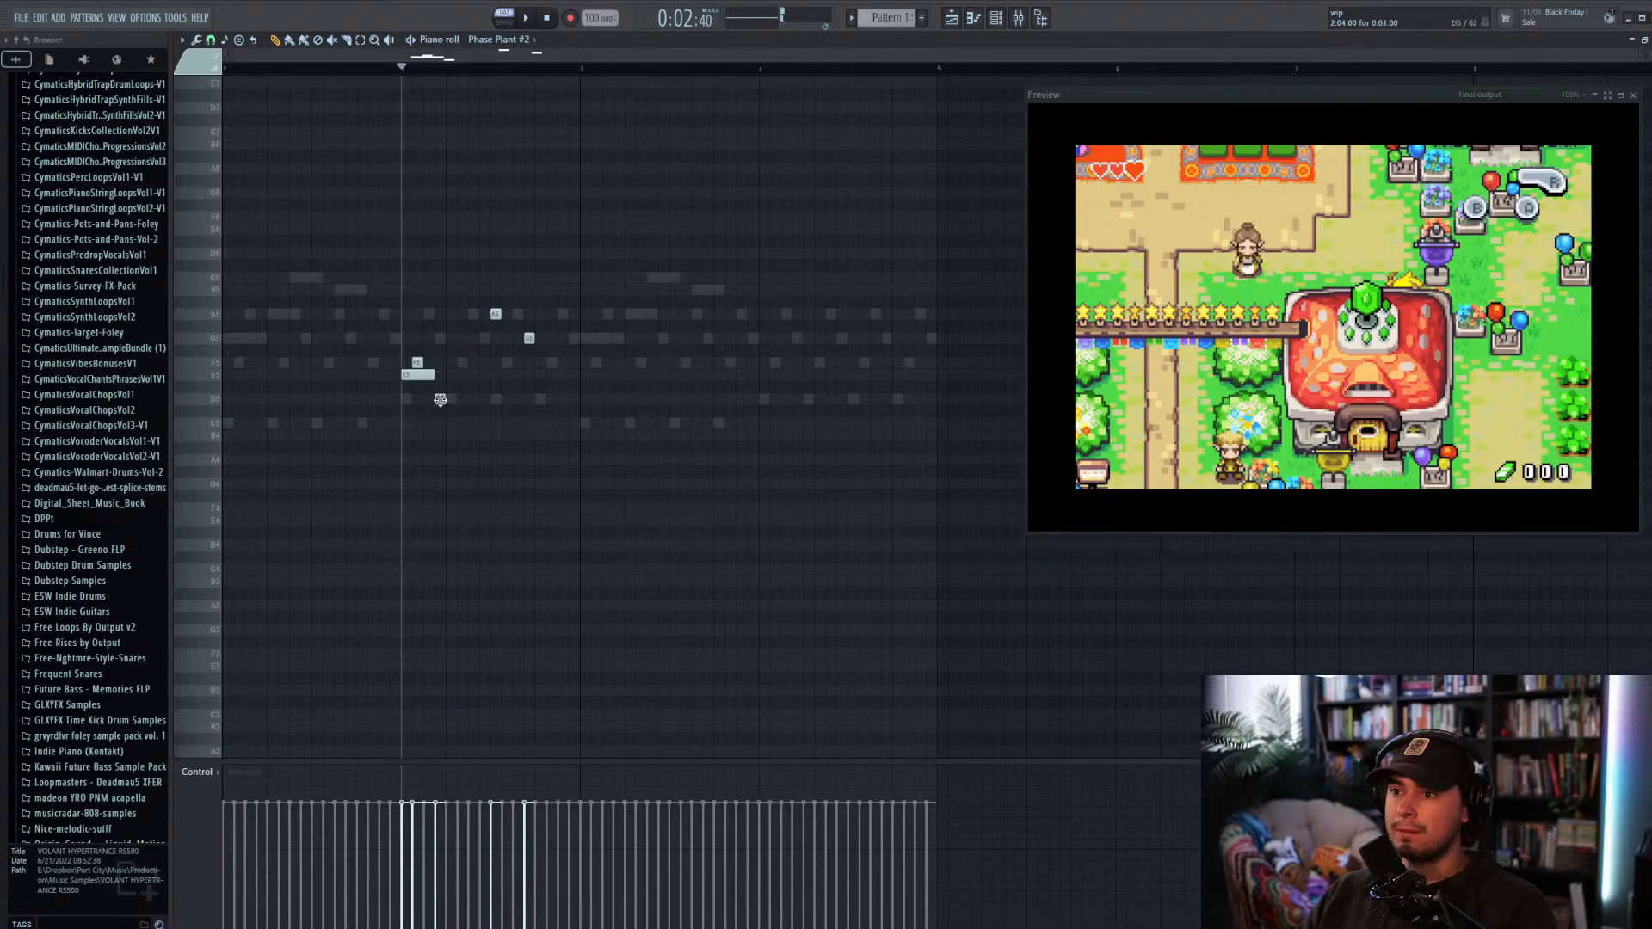
left_click(440, 338)
key("space")
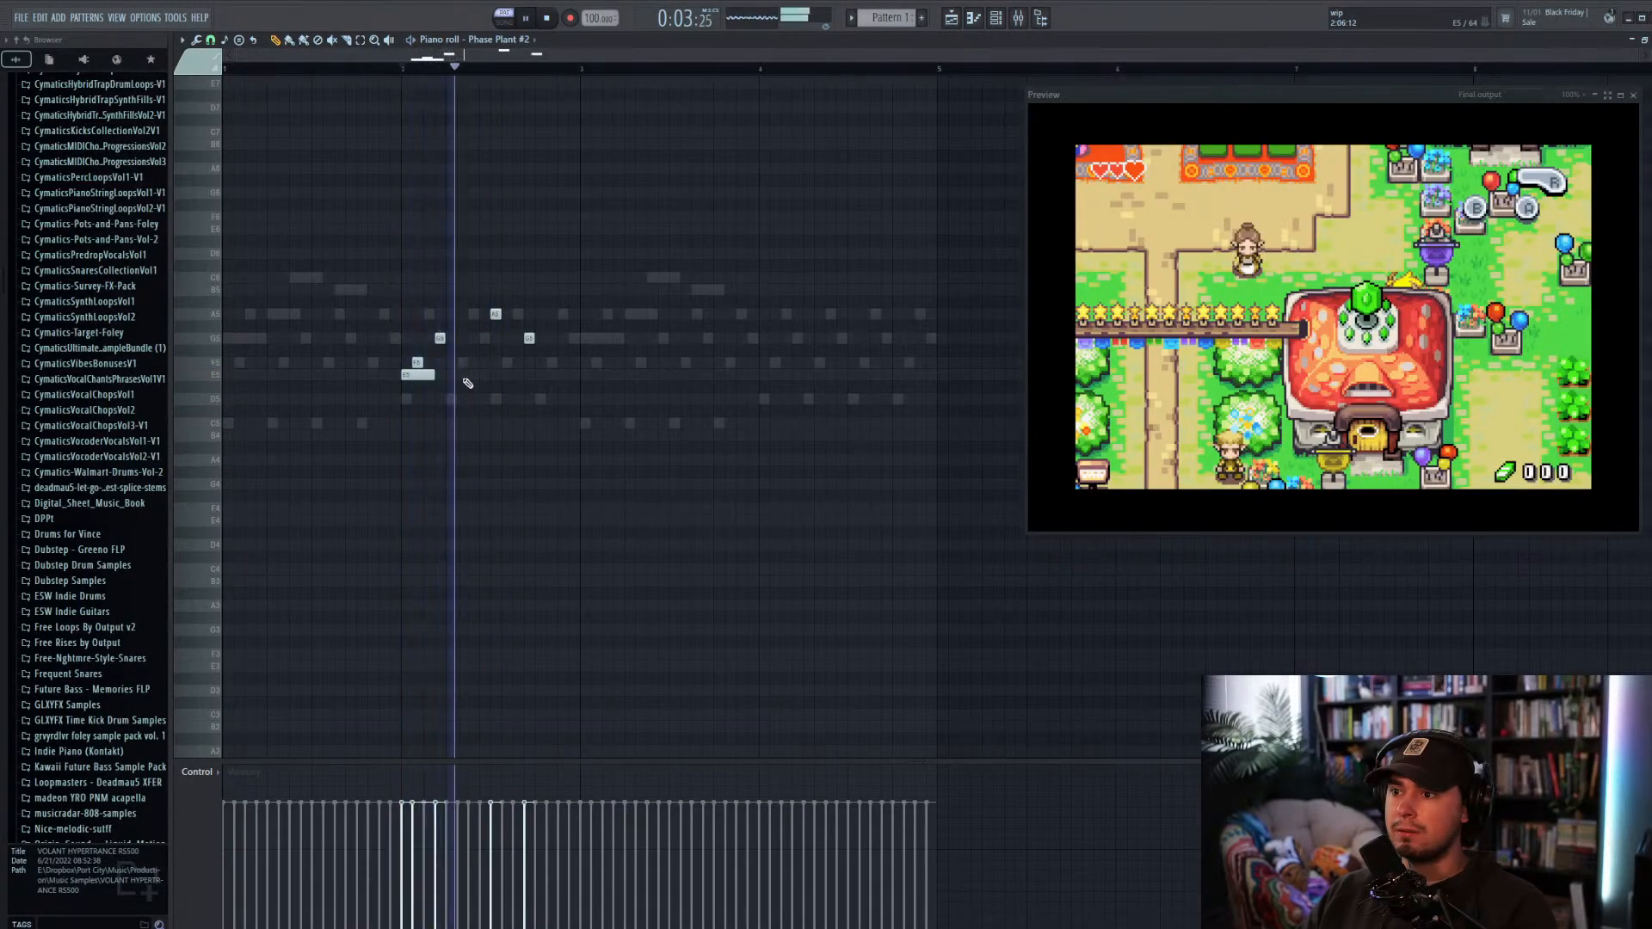
key("space")
key("space")
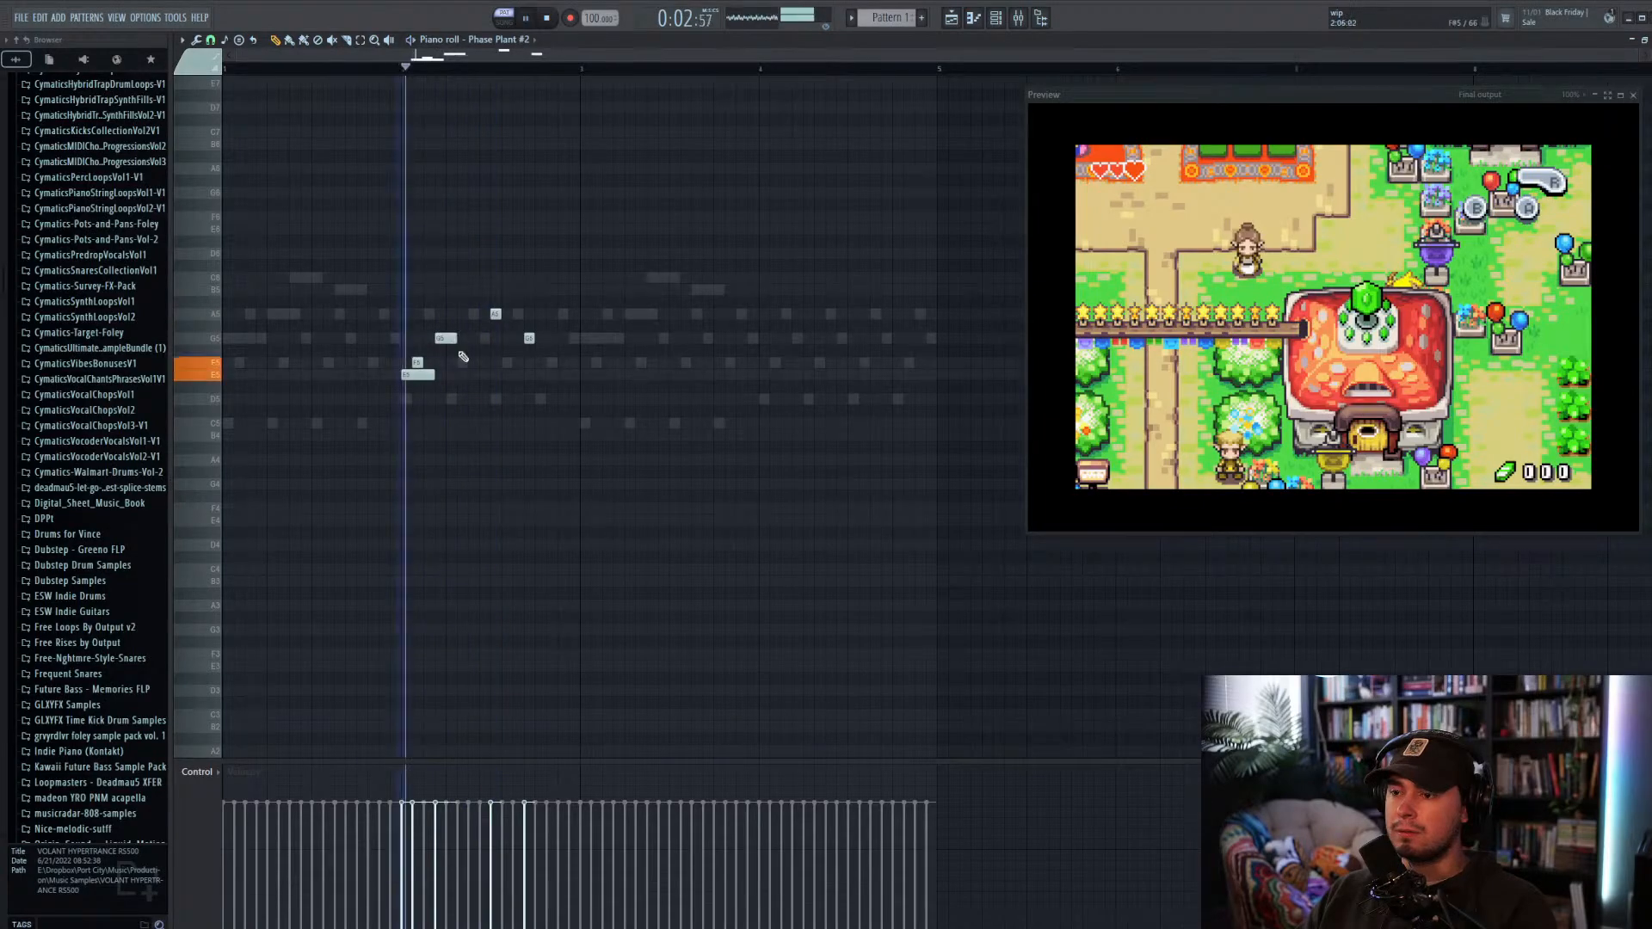
key("space")
Step: Move the lengthened G5 note down to D5 and play the phrase from bar 2
left_click_drag(446, 338, 446, 399)
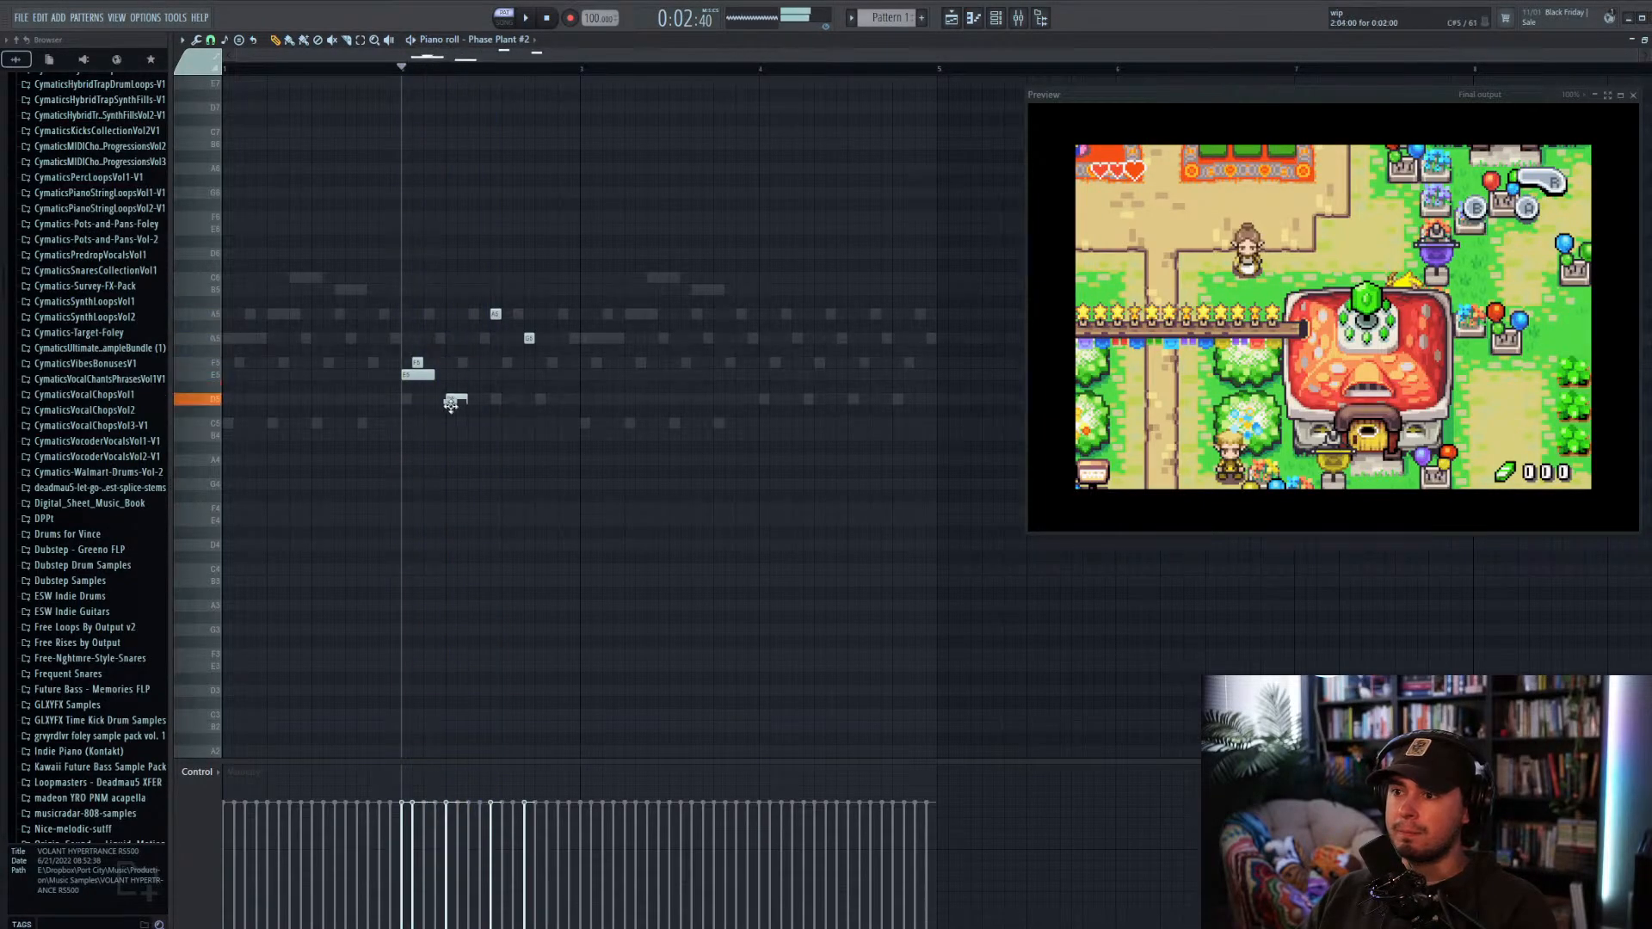
key("space")
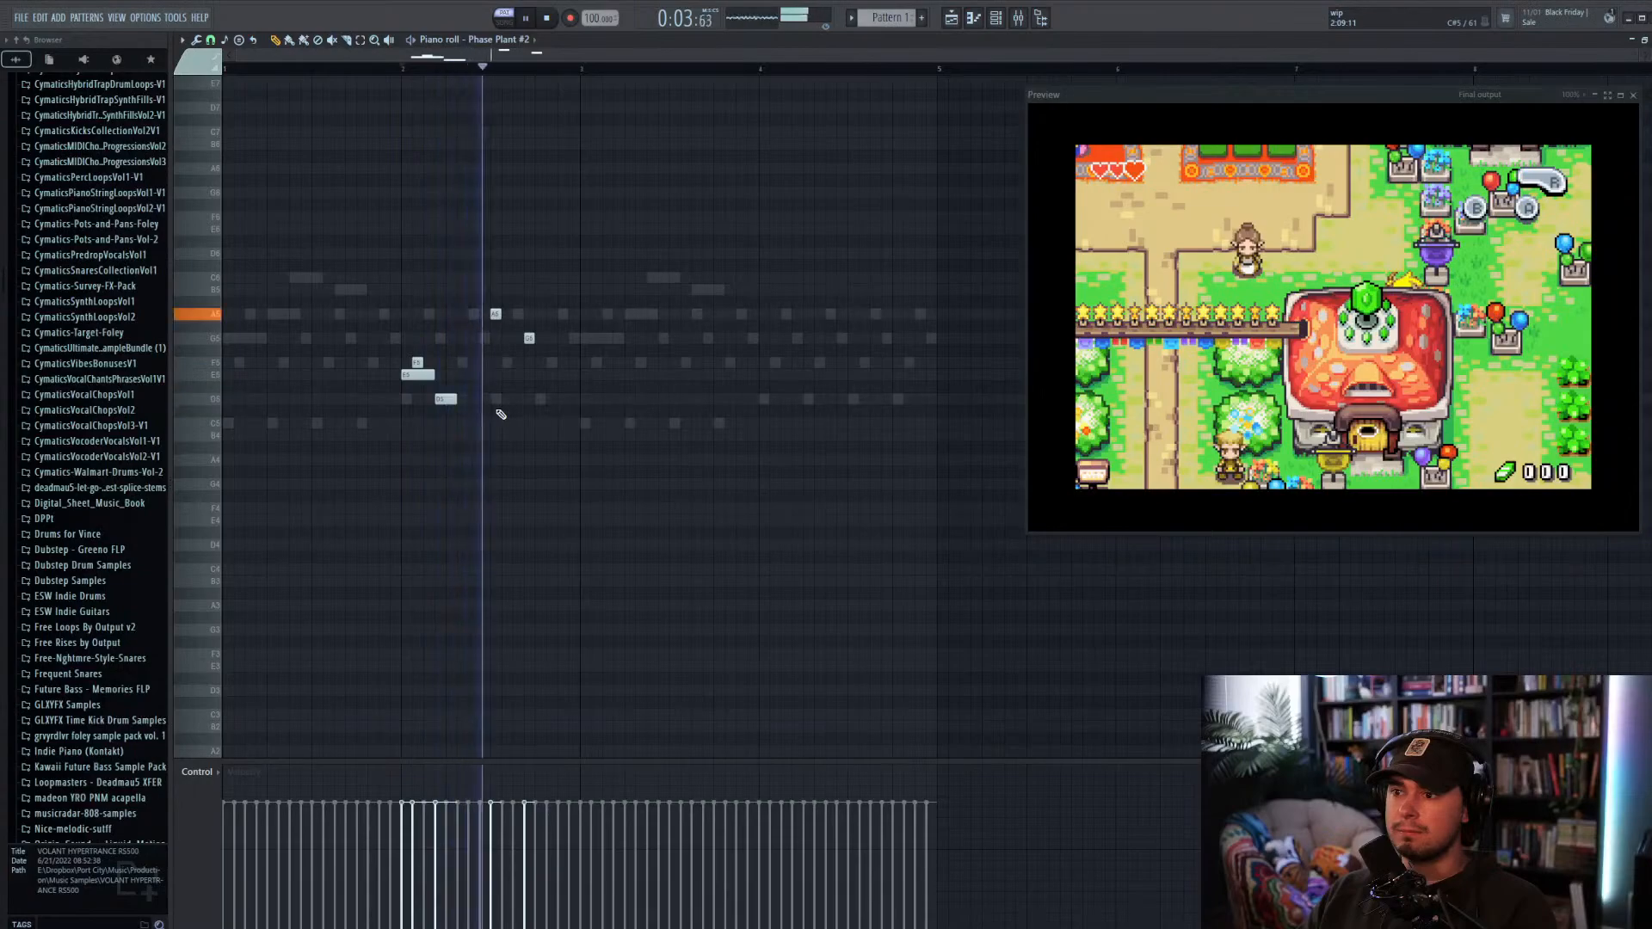
key("space")
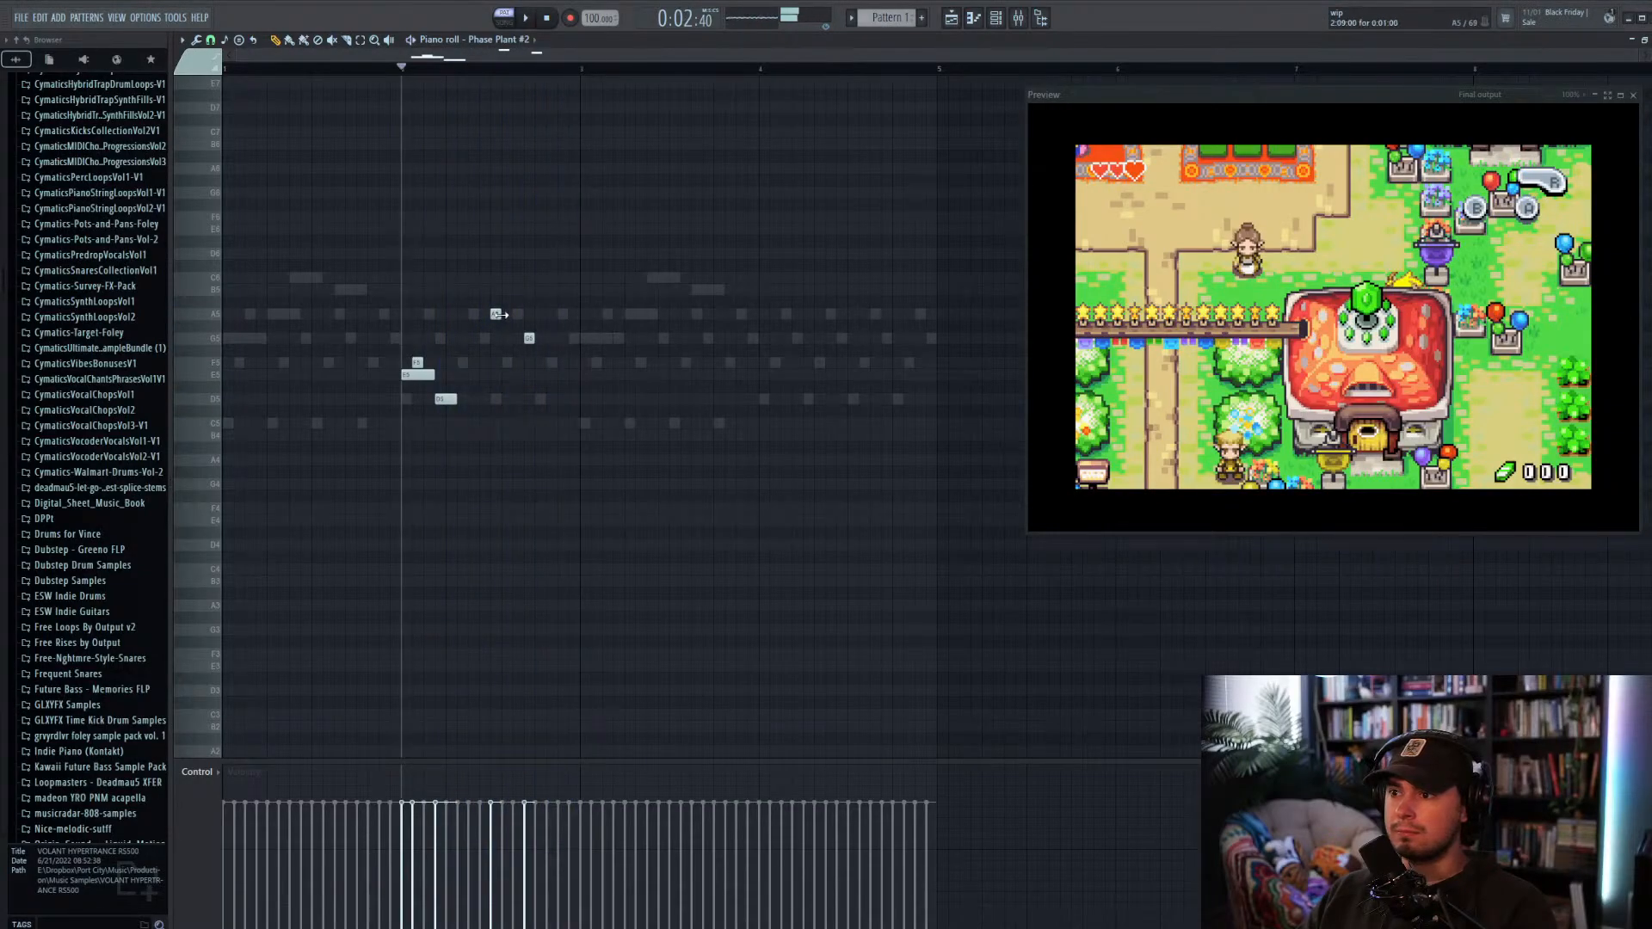
Step: Add a short E5 between A5 and G5 and a short F5 after G5, playing the phrase after each addition
left_click(510, 376)
key("space")
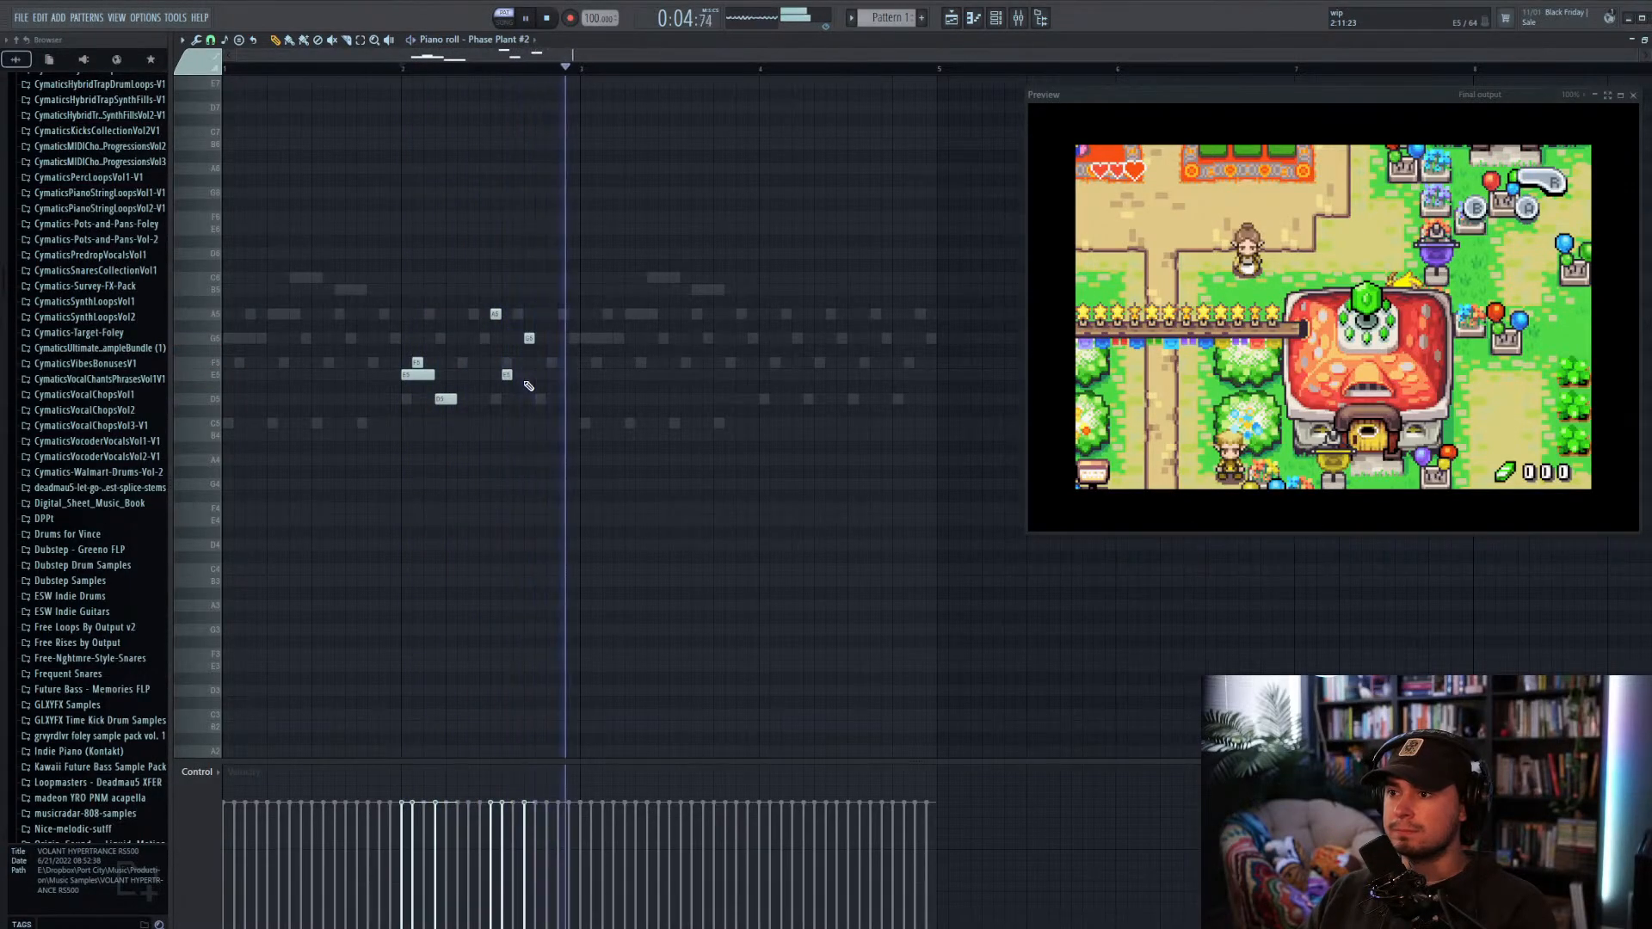
key("space")
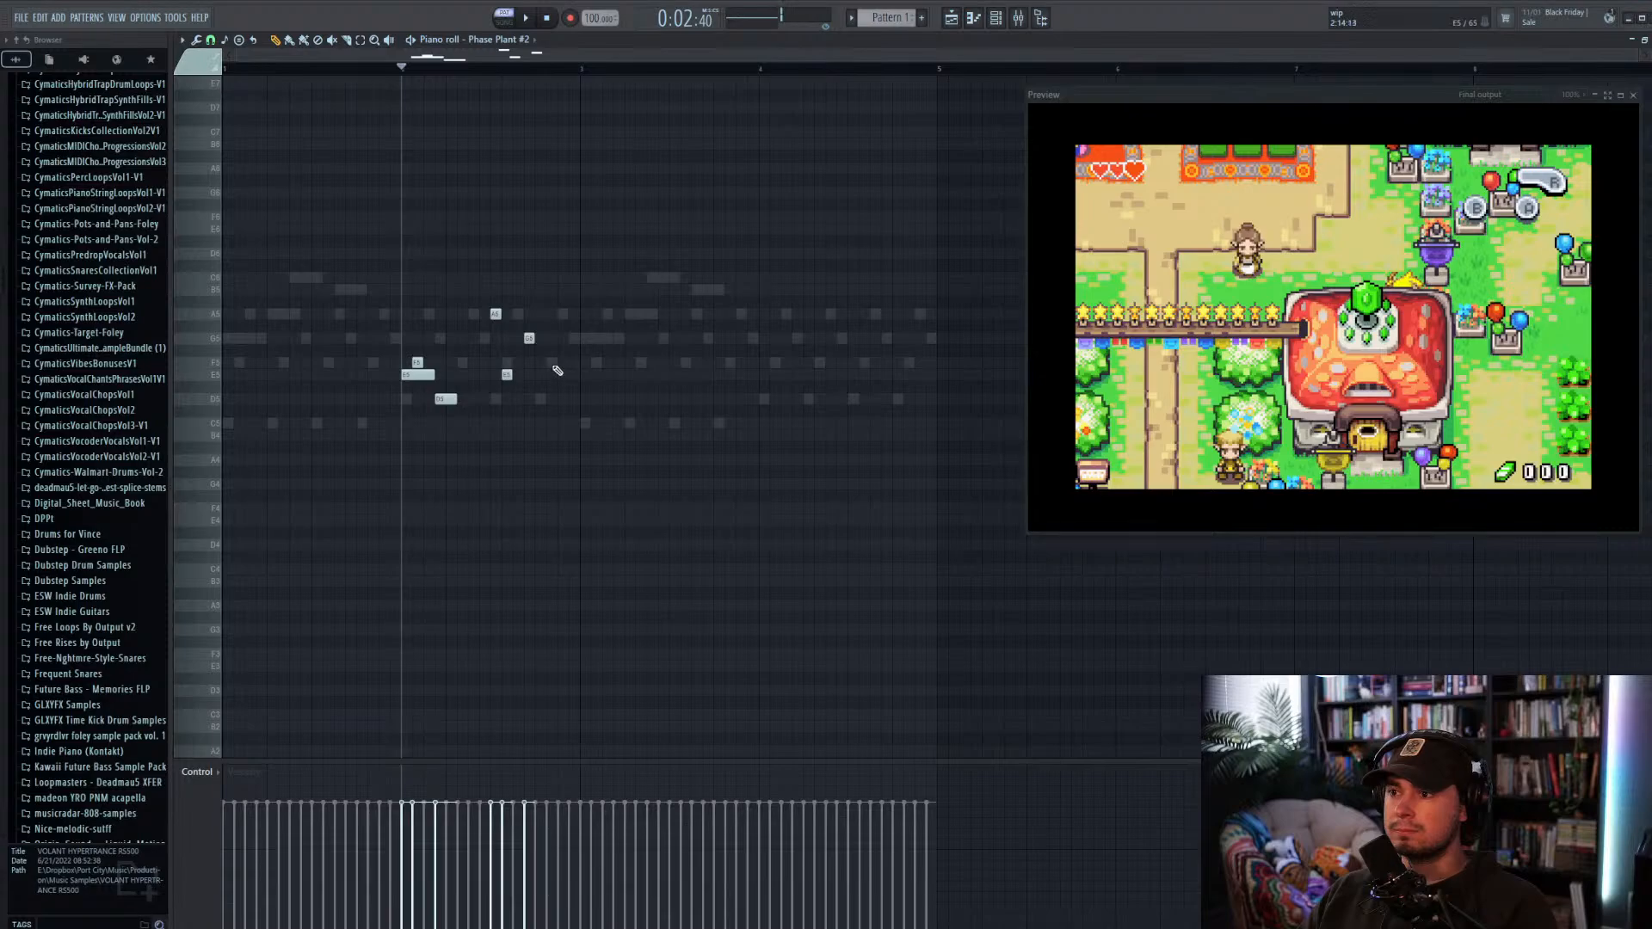
left_click(553, 364)
key("space")
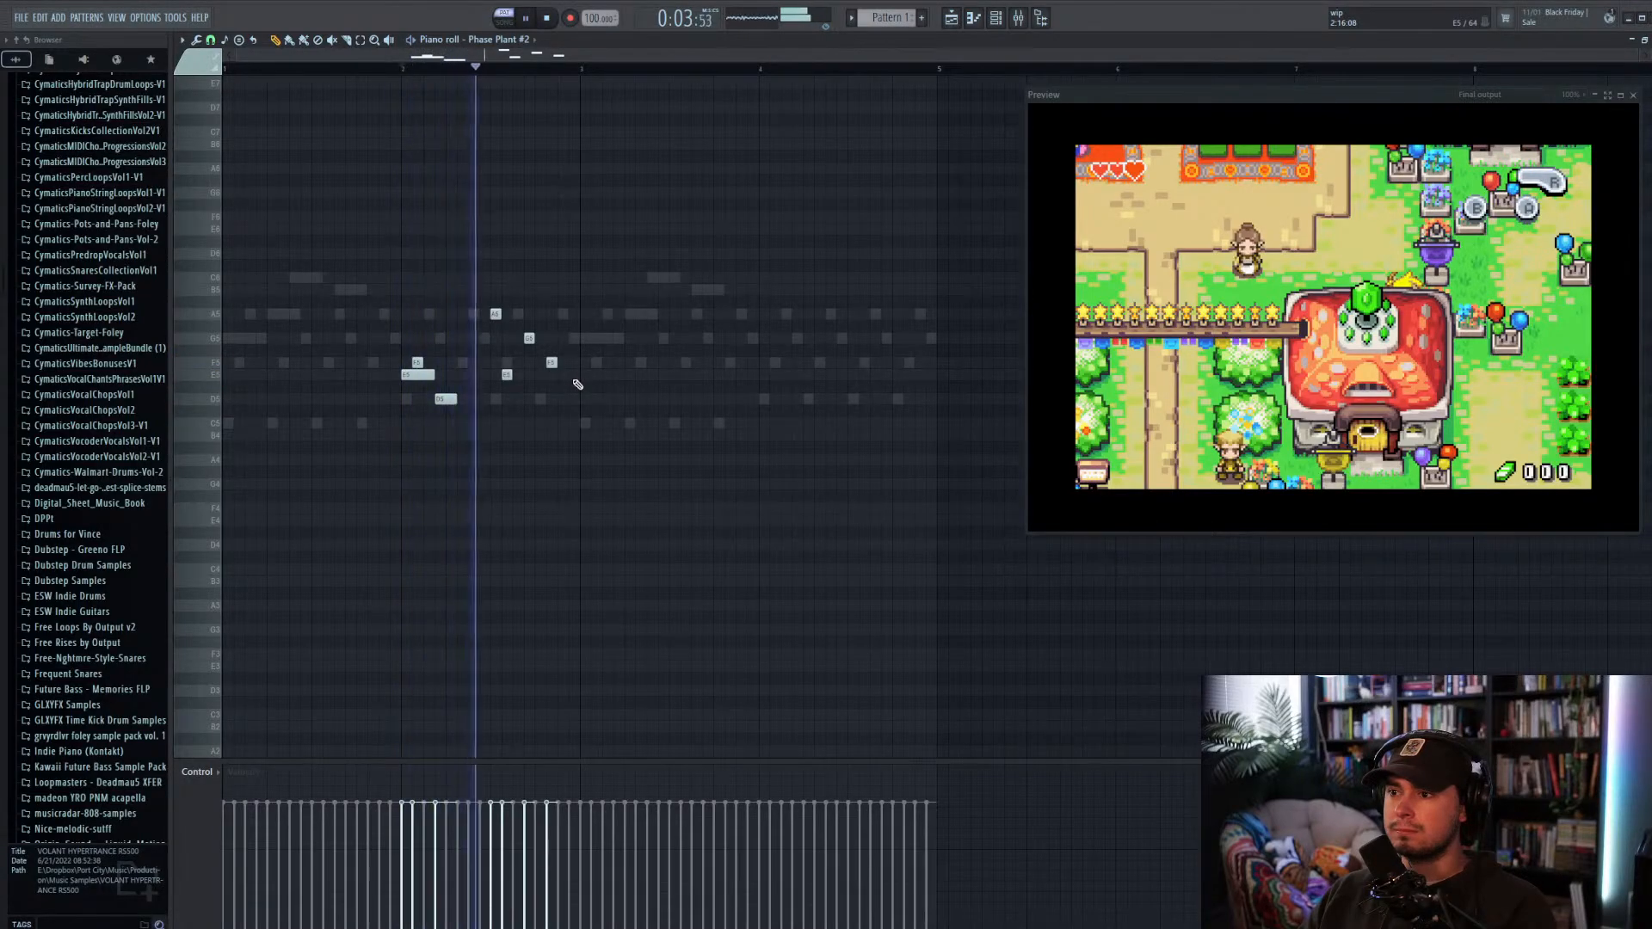
key("space")
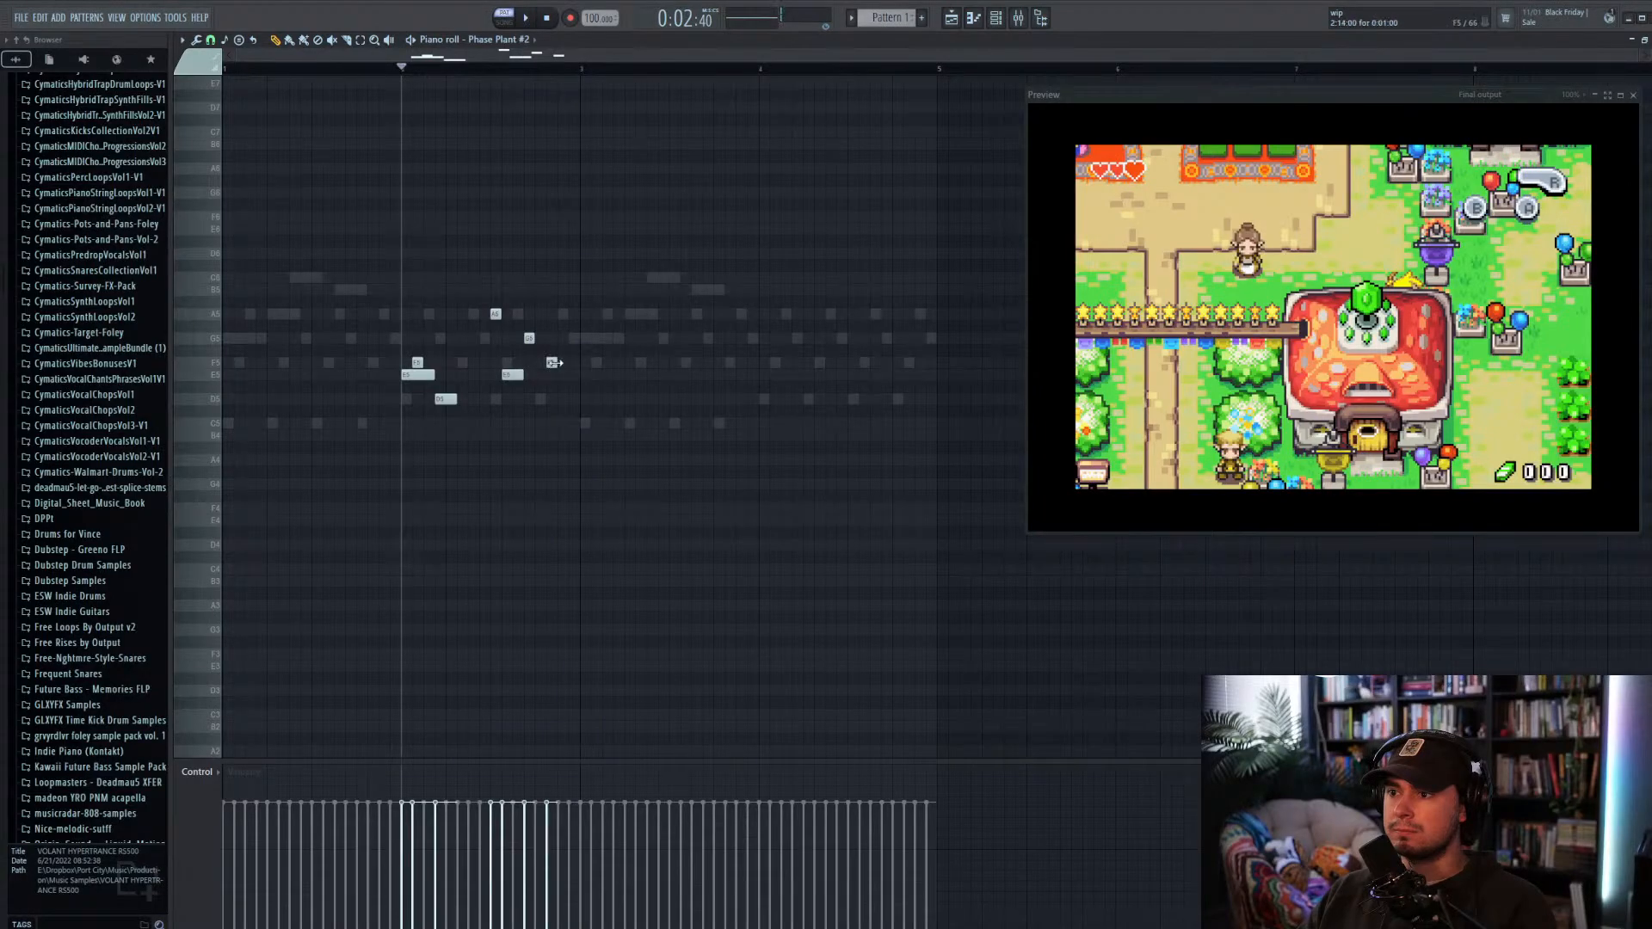
Step: Extend the closing F5 note so it starts earlier and play the phrase from bar 2
left_click_drag(540, 364, 529, 364)
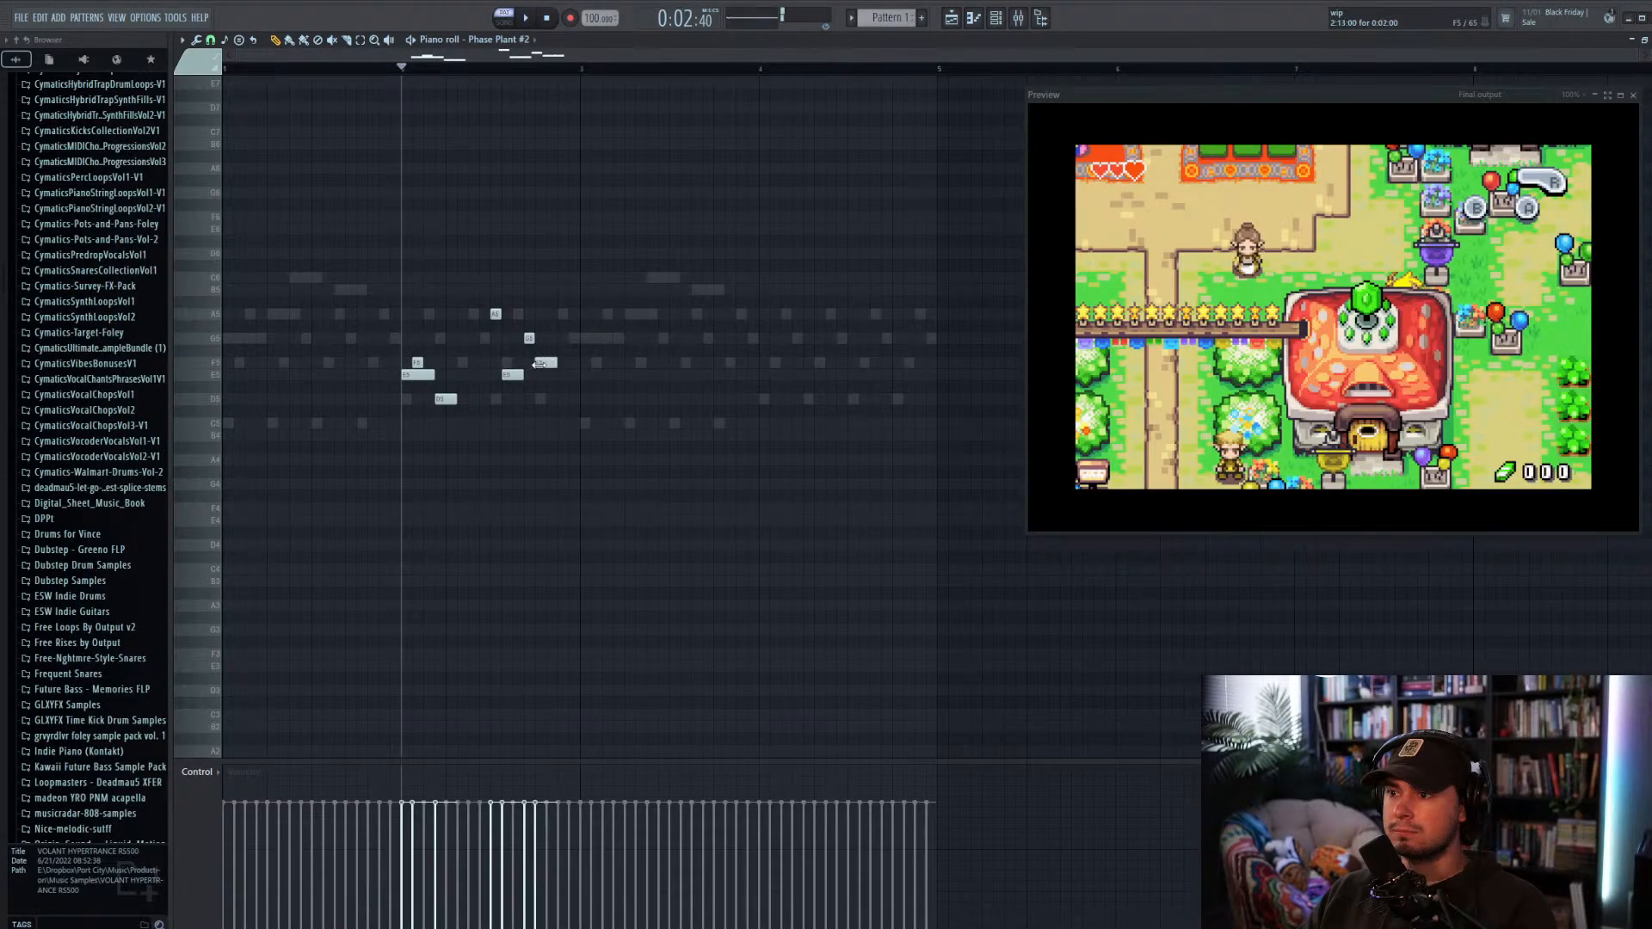
key("space")
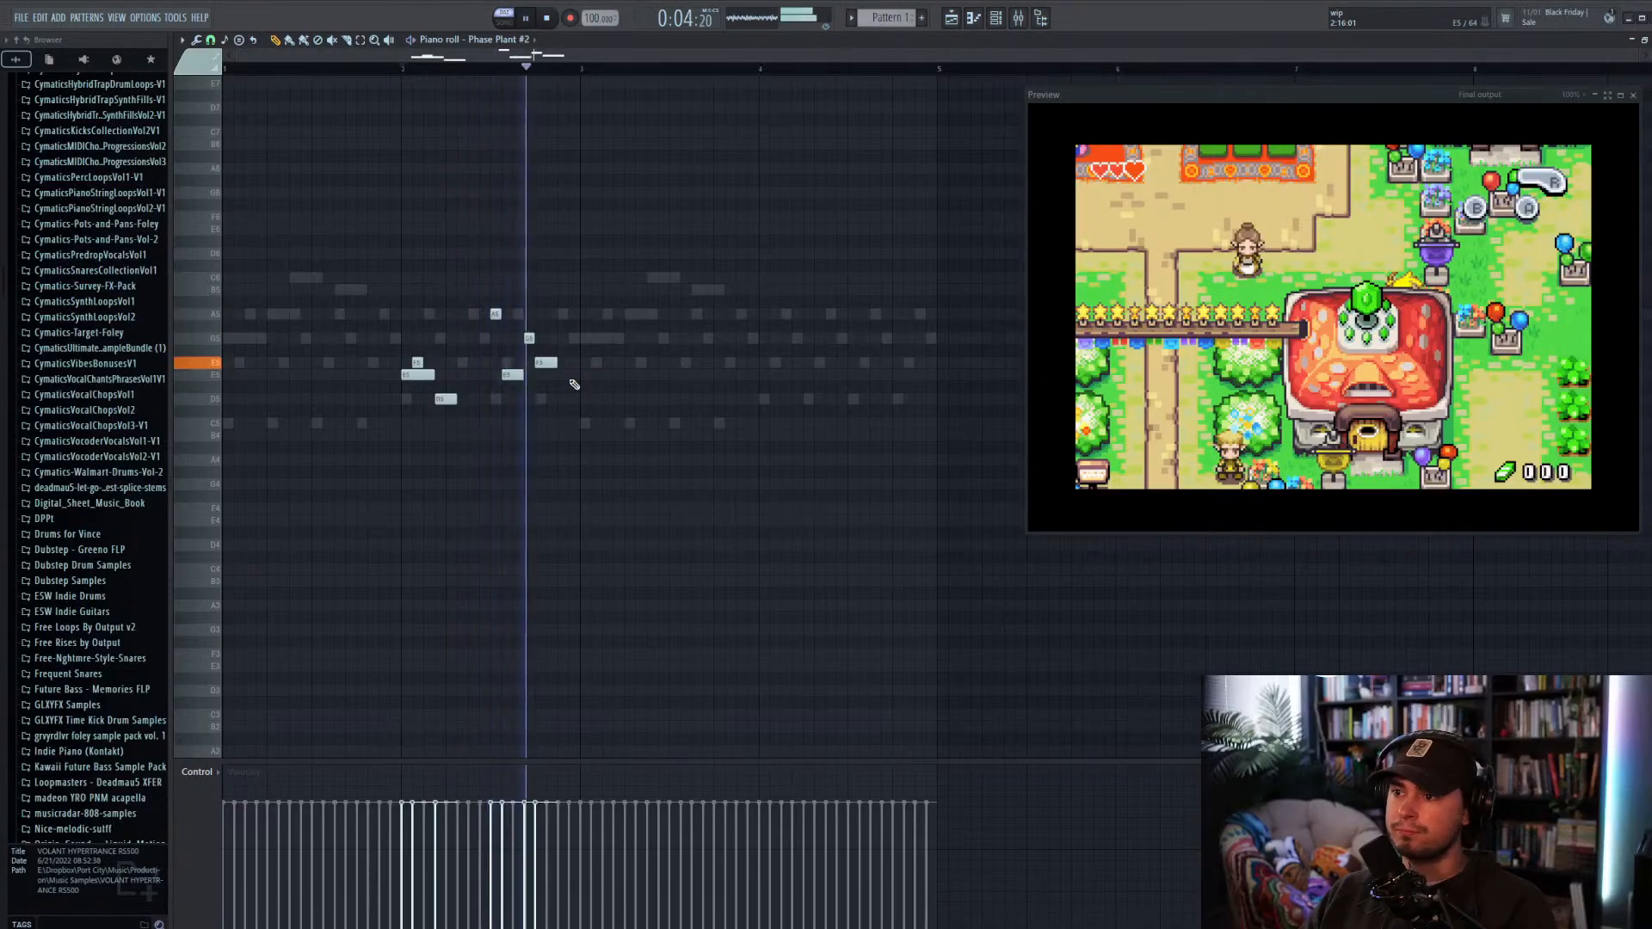
key("space")
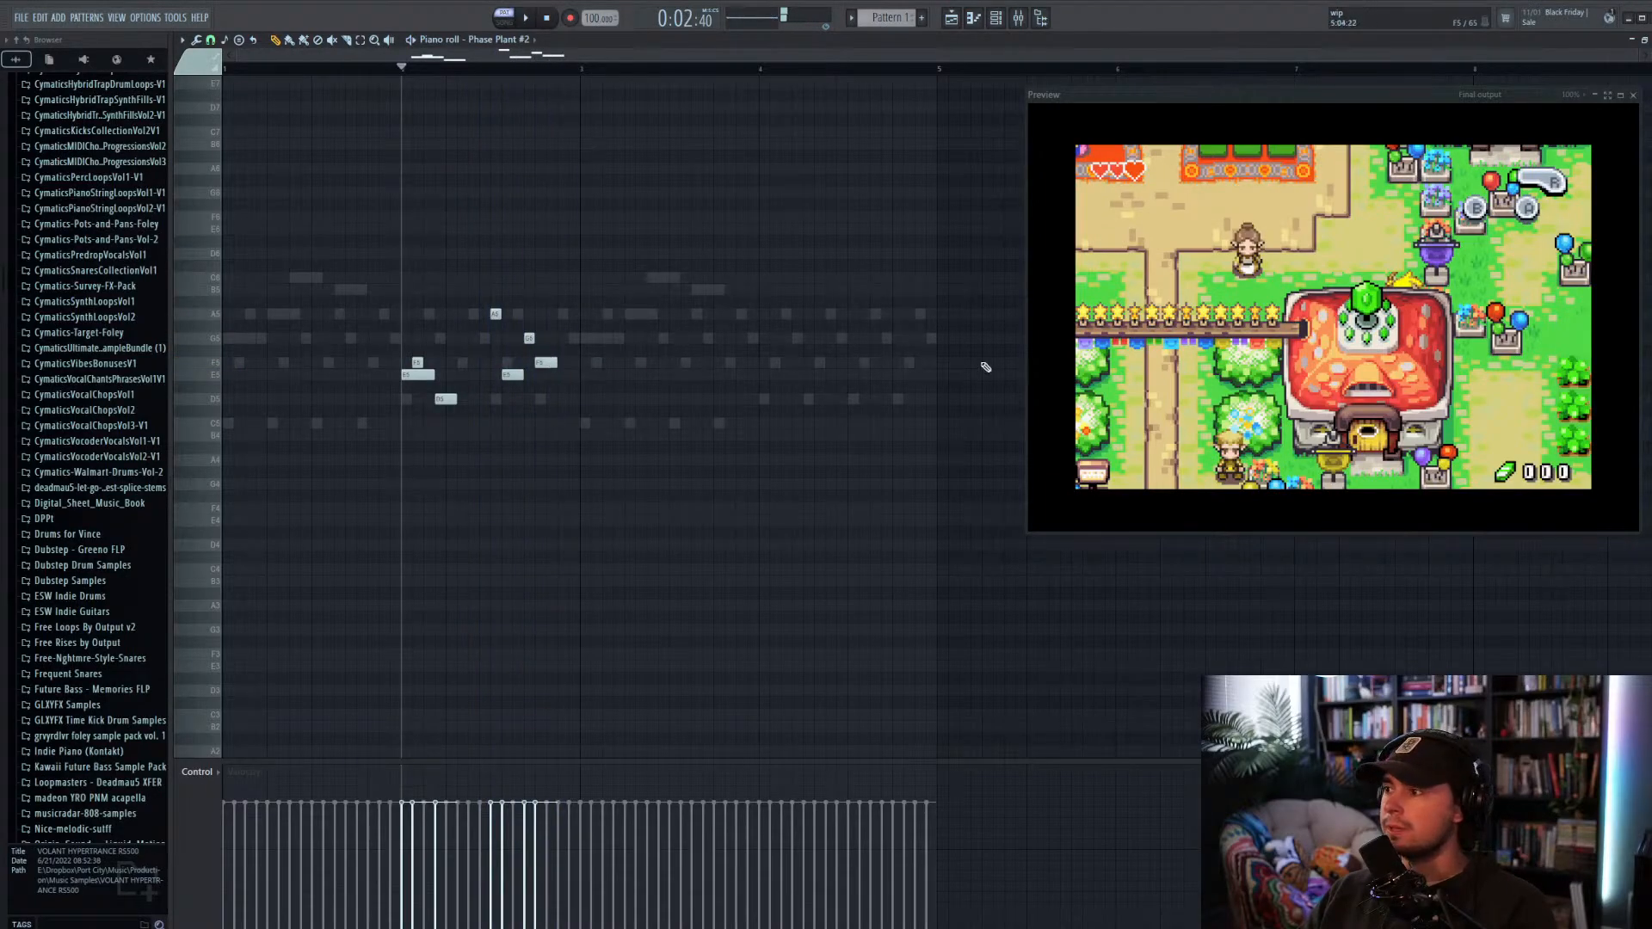
Step: Delete the A5, E5, G5 and F5 notes in the second half of bar 2 and play the shortened phrase
right_click(504, 374)
right_click(550, 362)
right_click(529, 338)
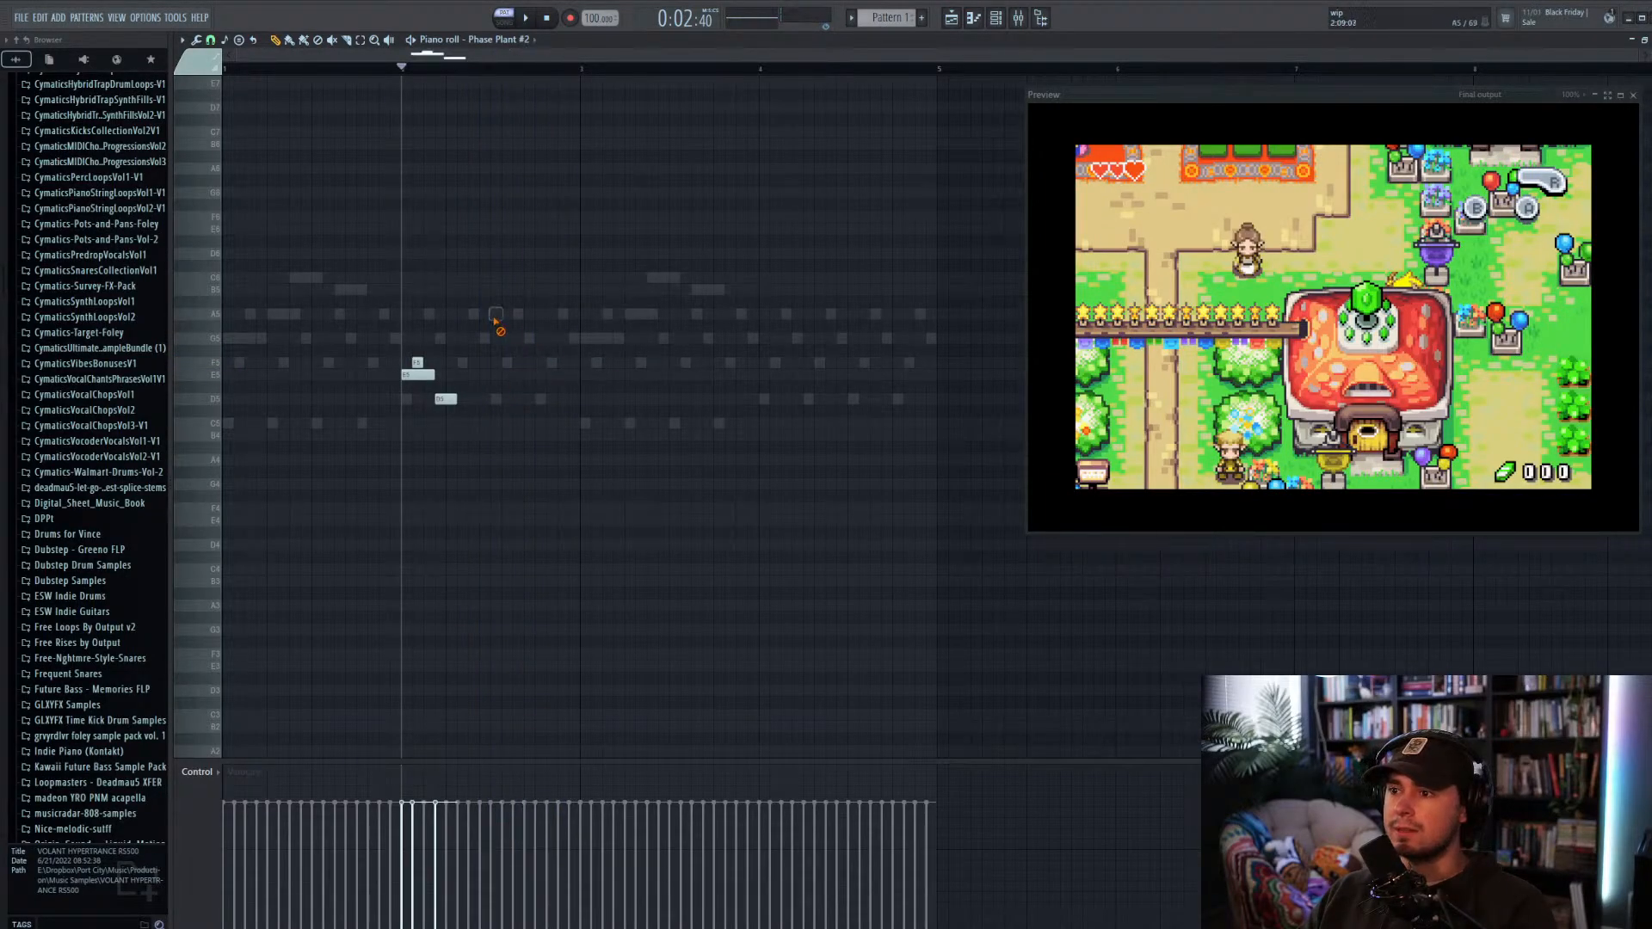
right_click(495, 314)
key("space")
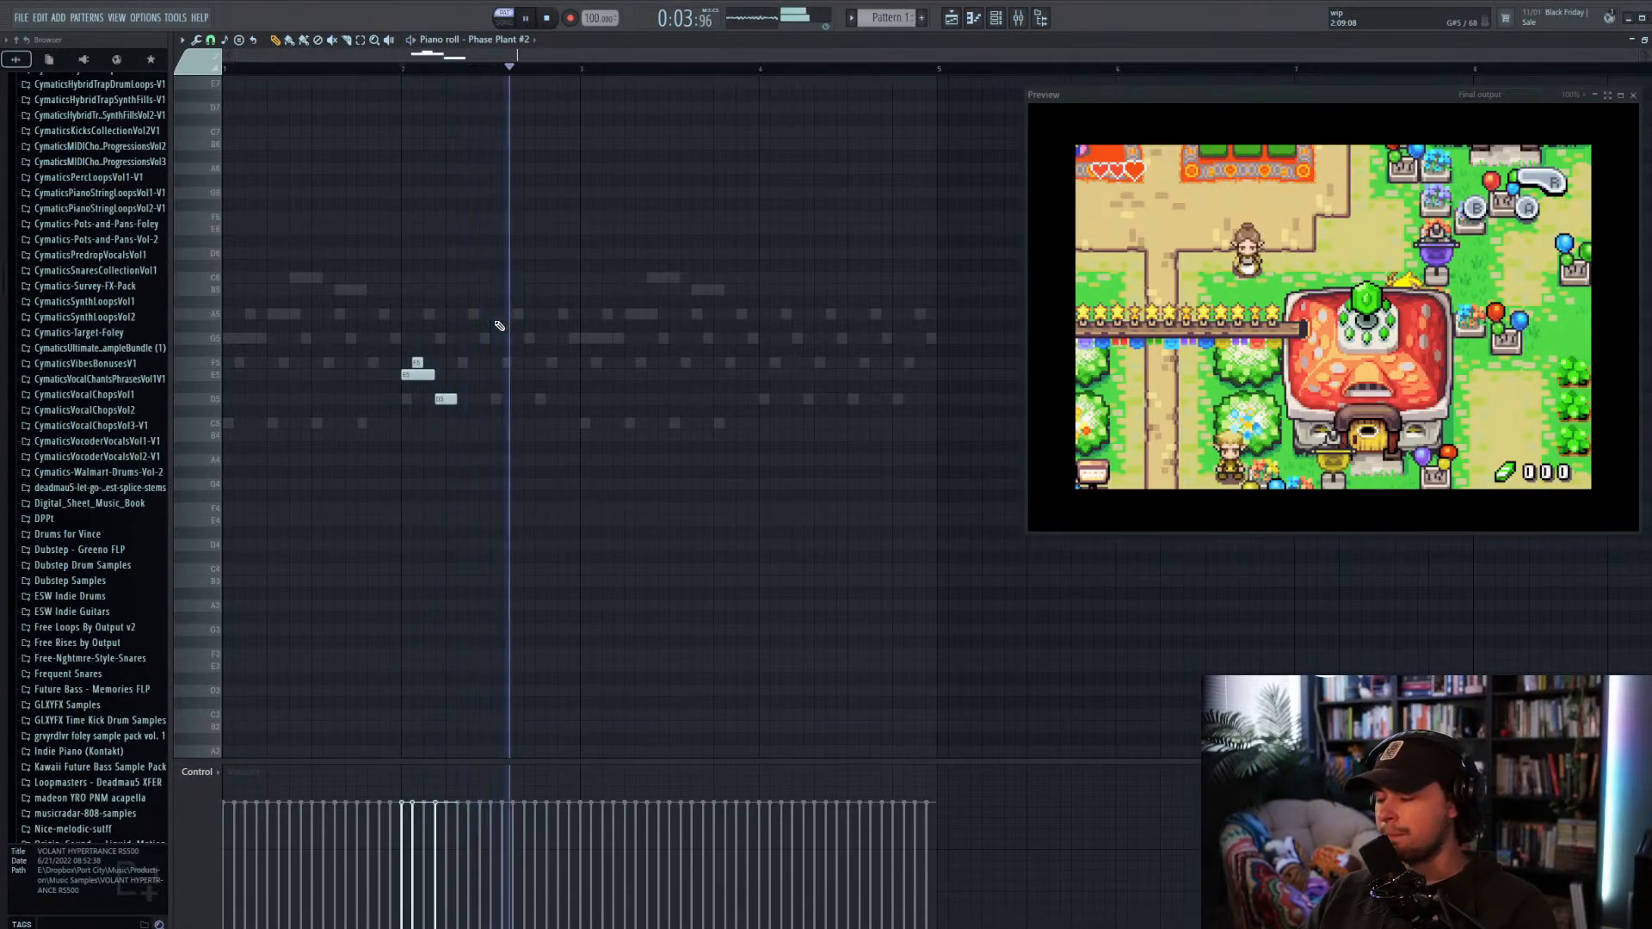
key("space")
Step: Close the piano roll, open the Phase Plant #2 plugin and raise the Fluteophone preset's Water macro
key("Escape")
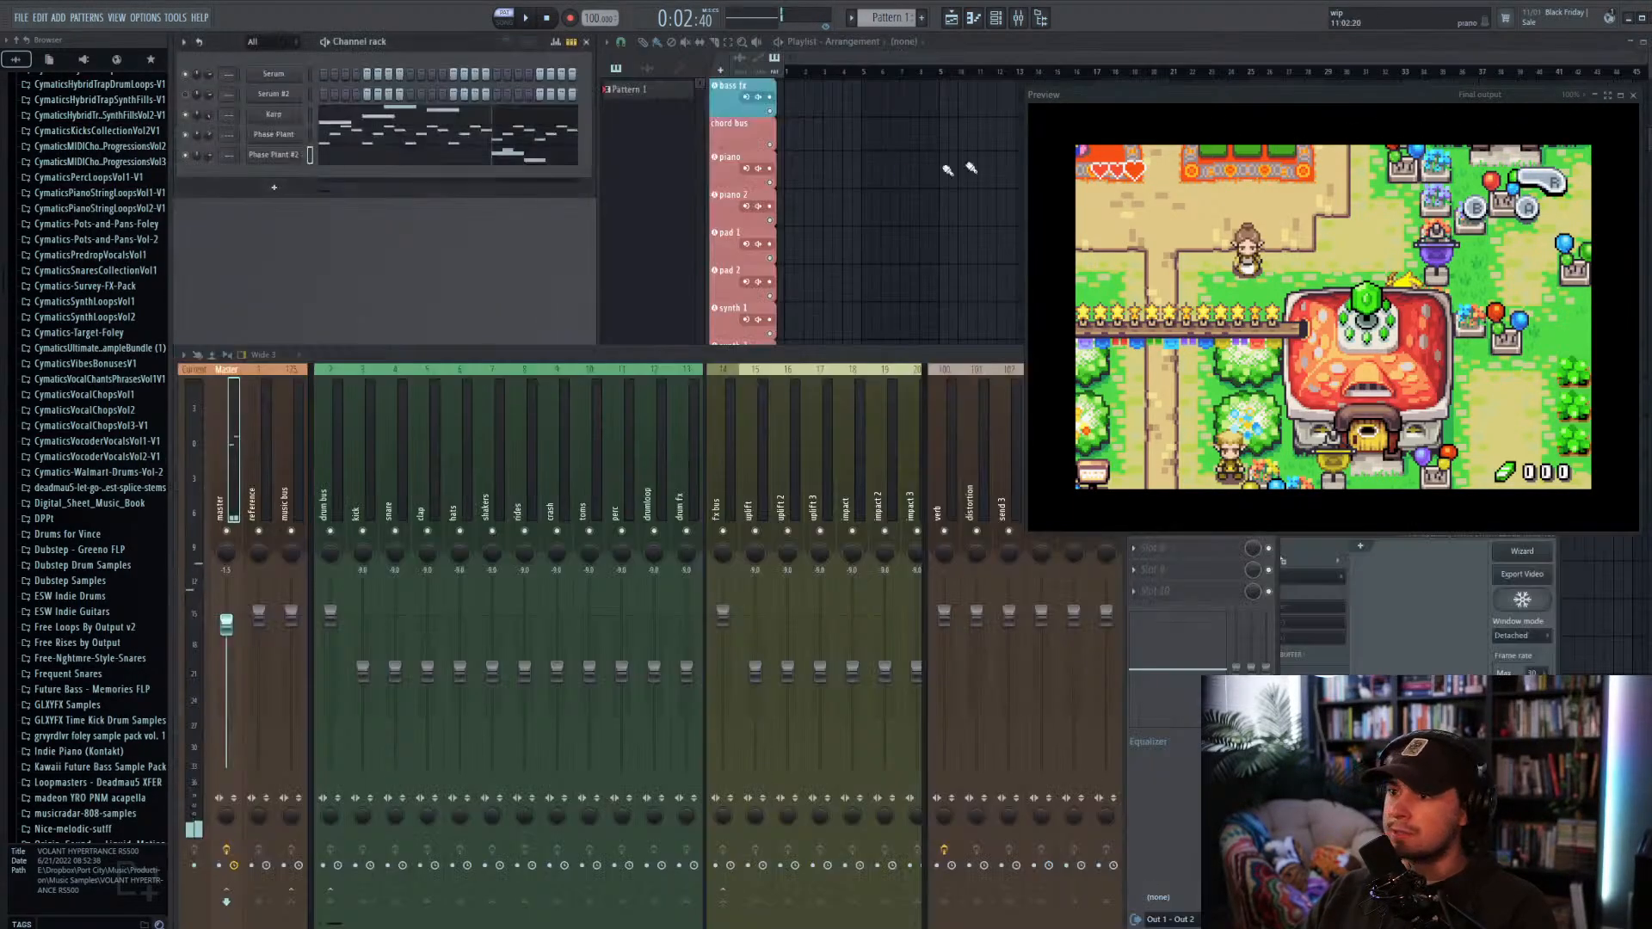
left_click(284, 158)
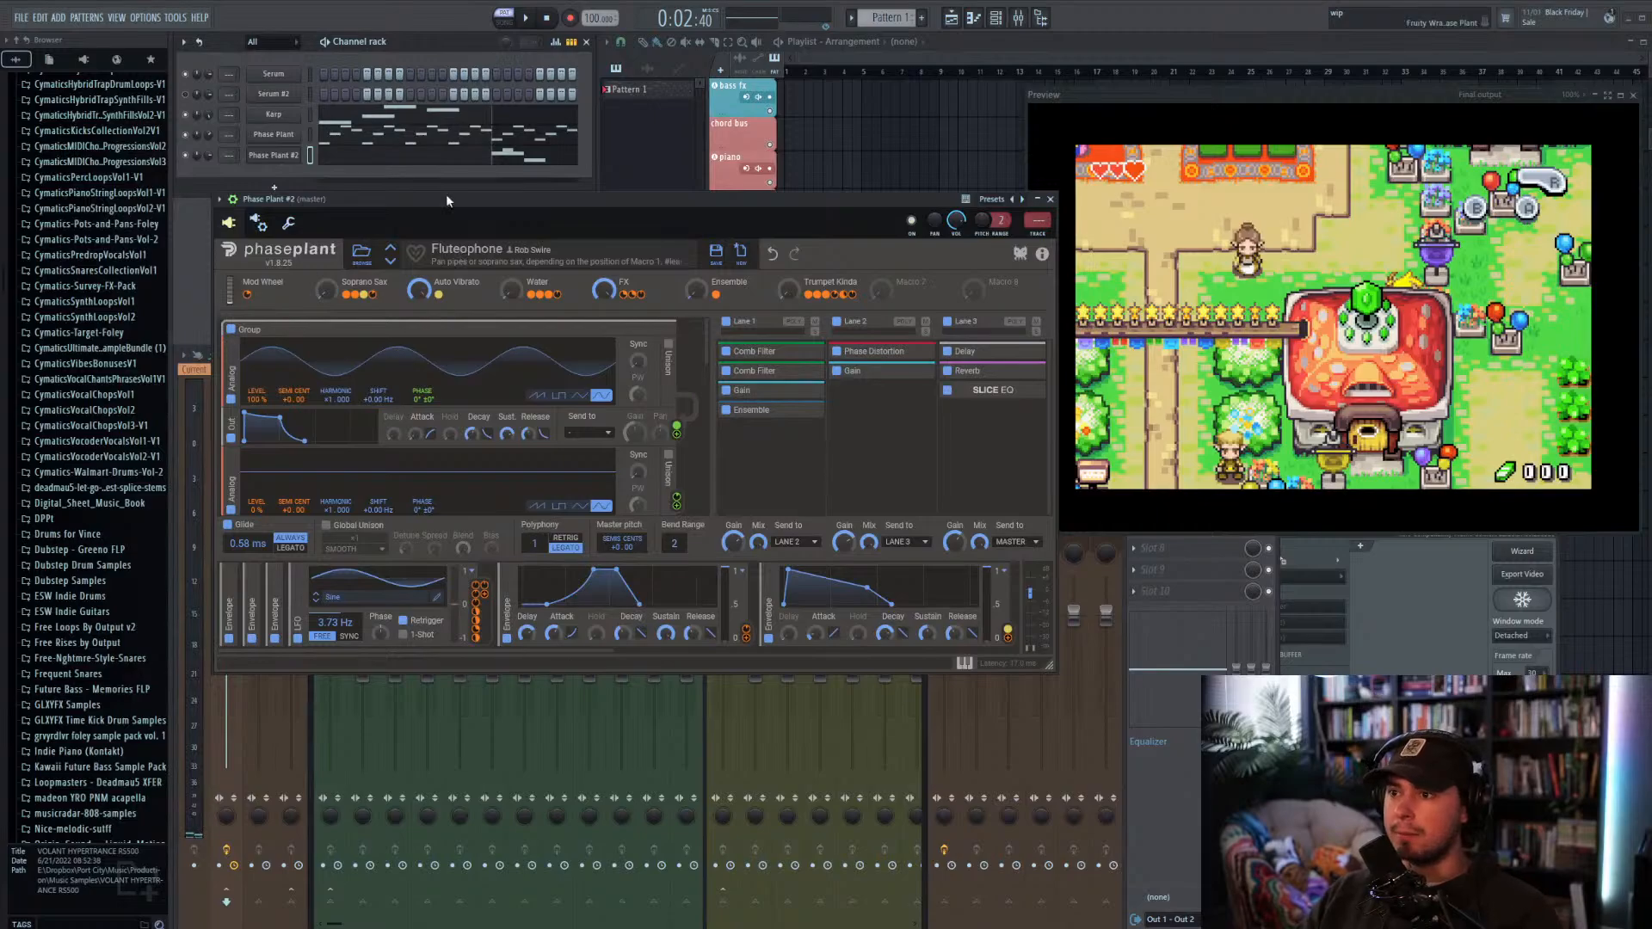
left_click_drag(445, 198, 401, 204)
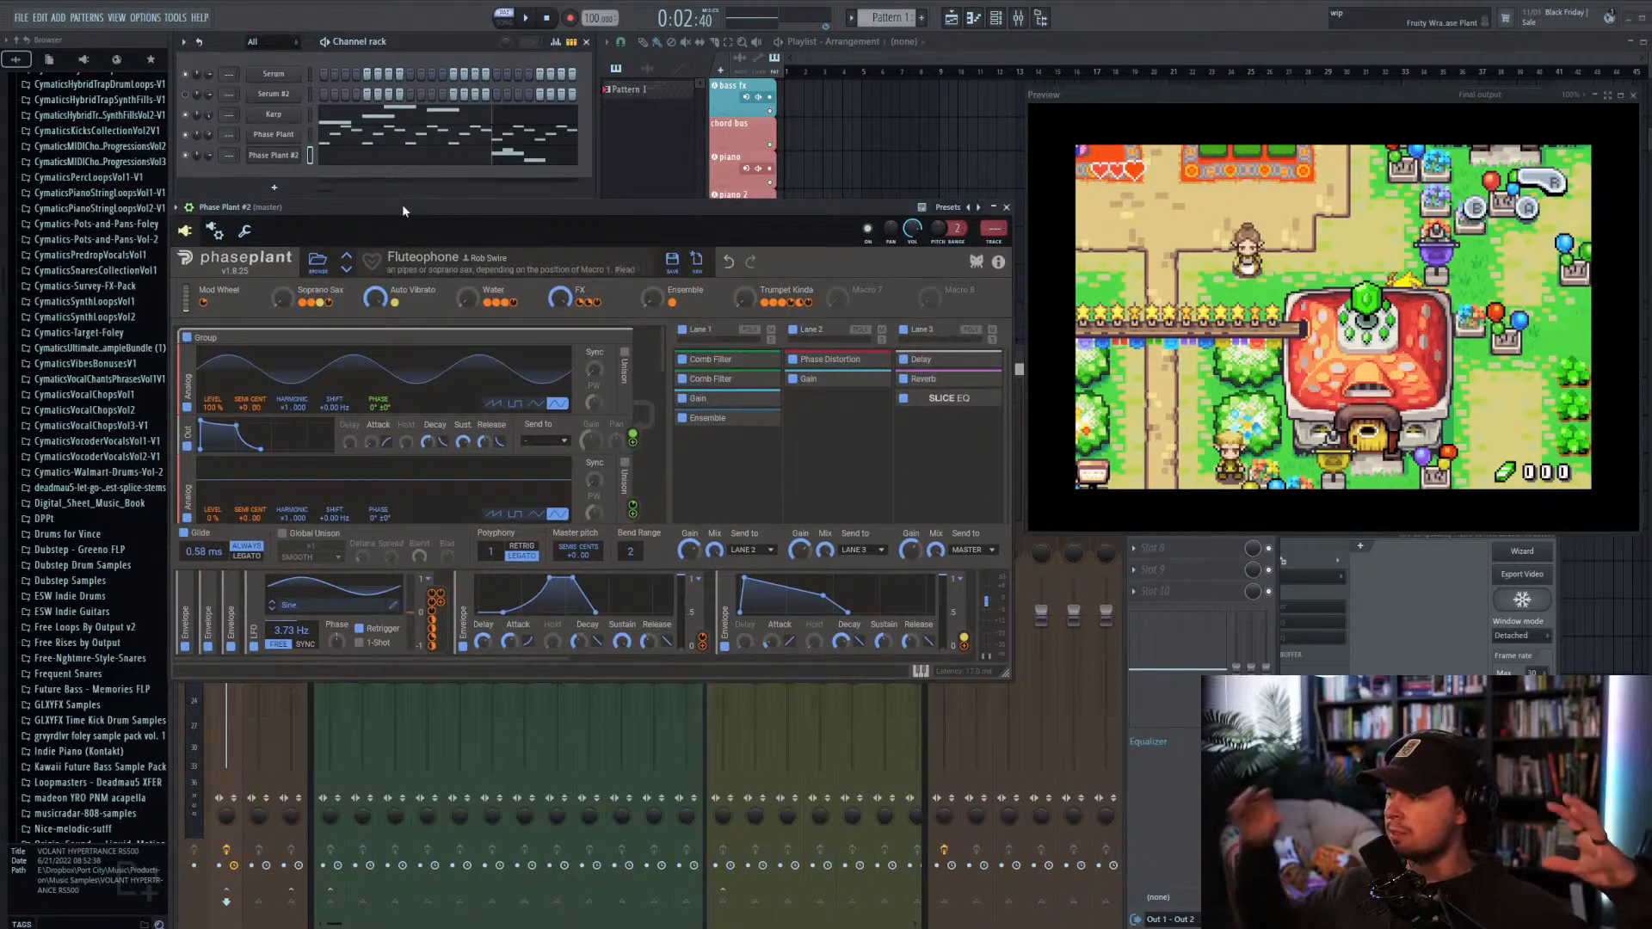
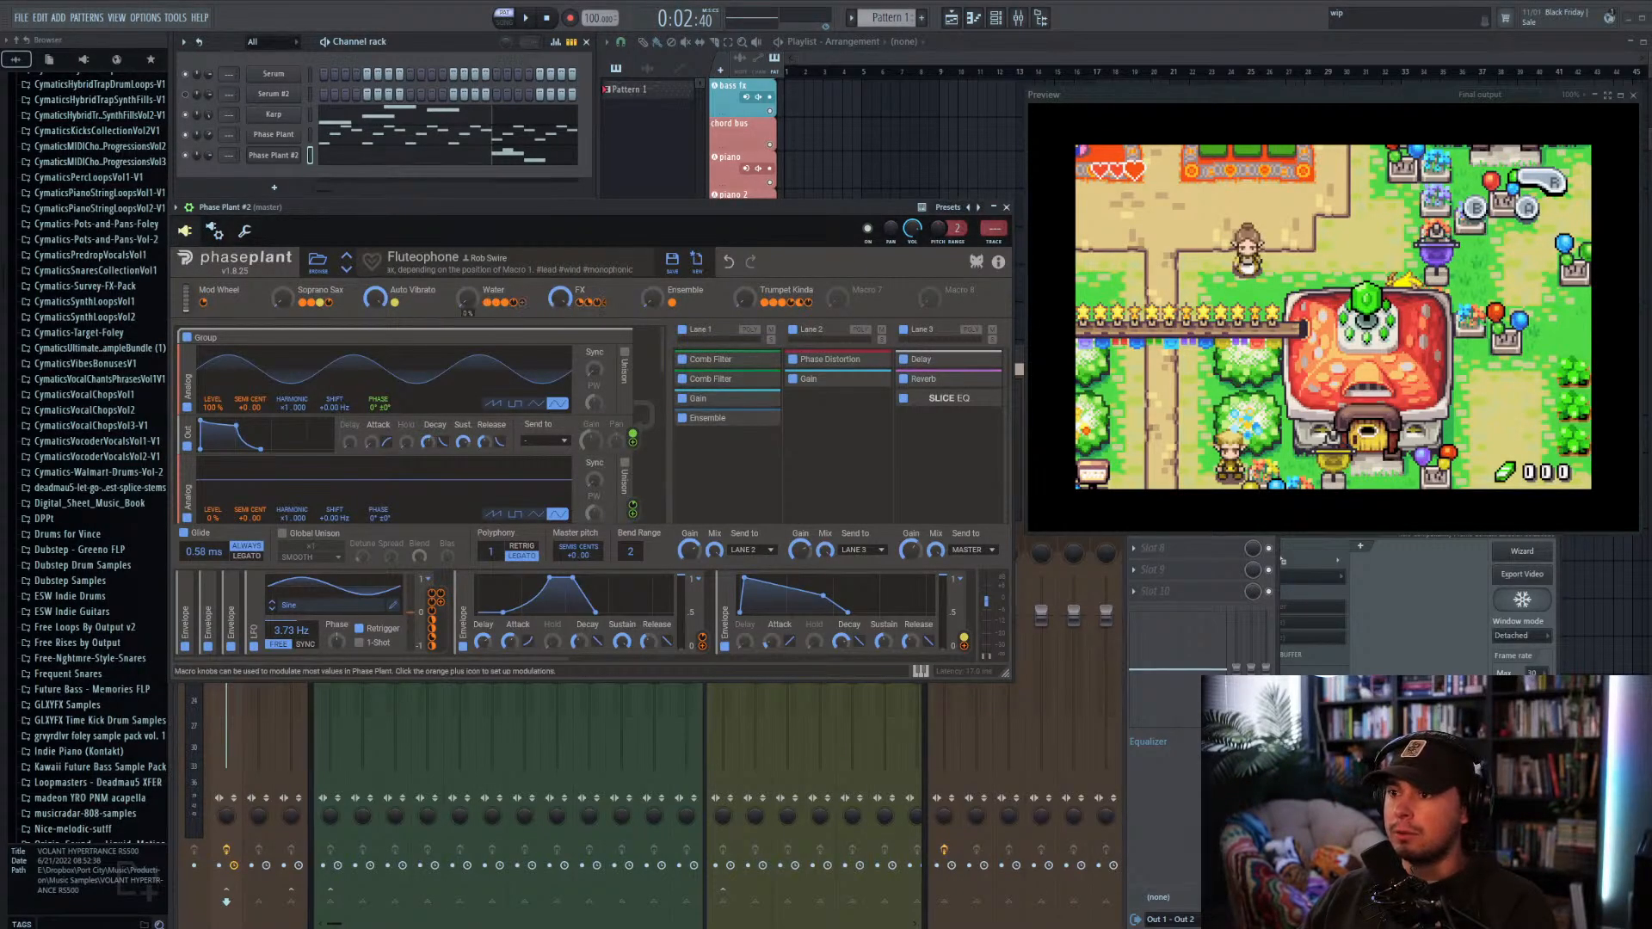
mouse_move(475, 301)
left_mouse_down()
mouse_move(475, 254)
mouse_move(475, 292)
left_mouse_up()
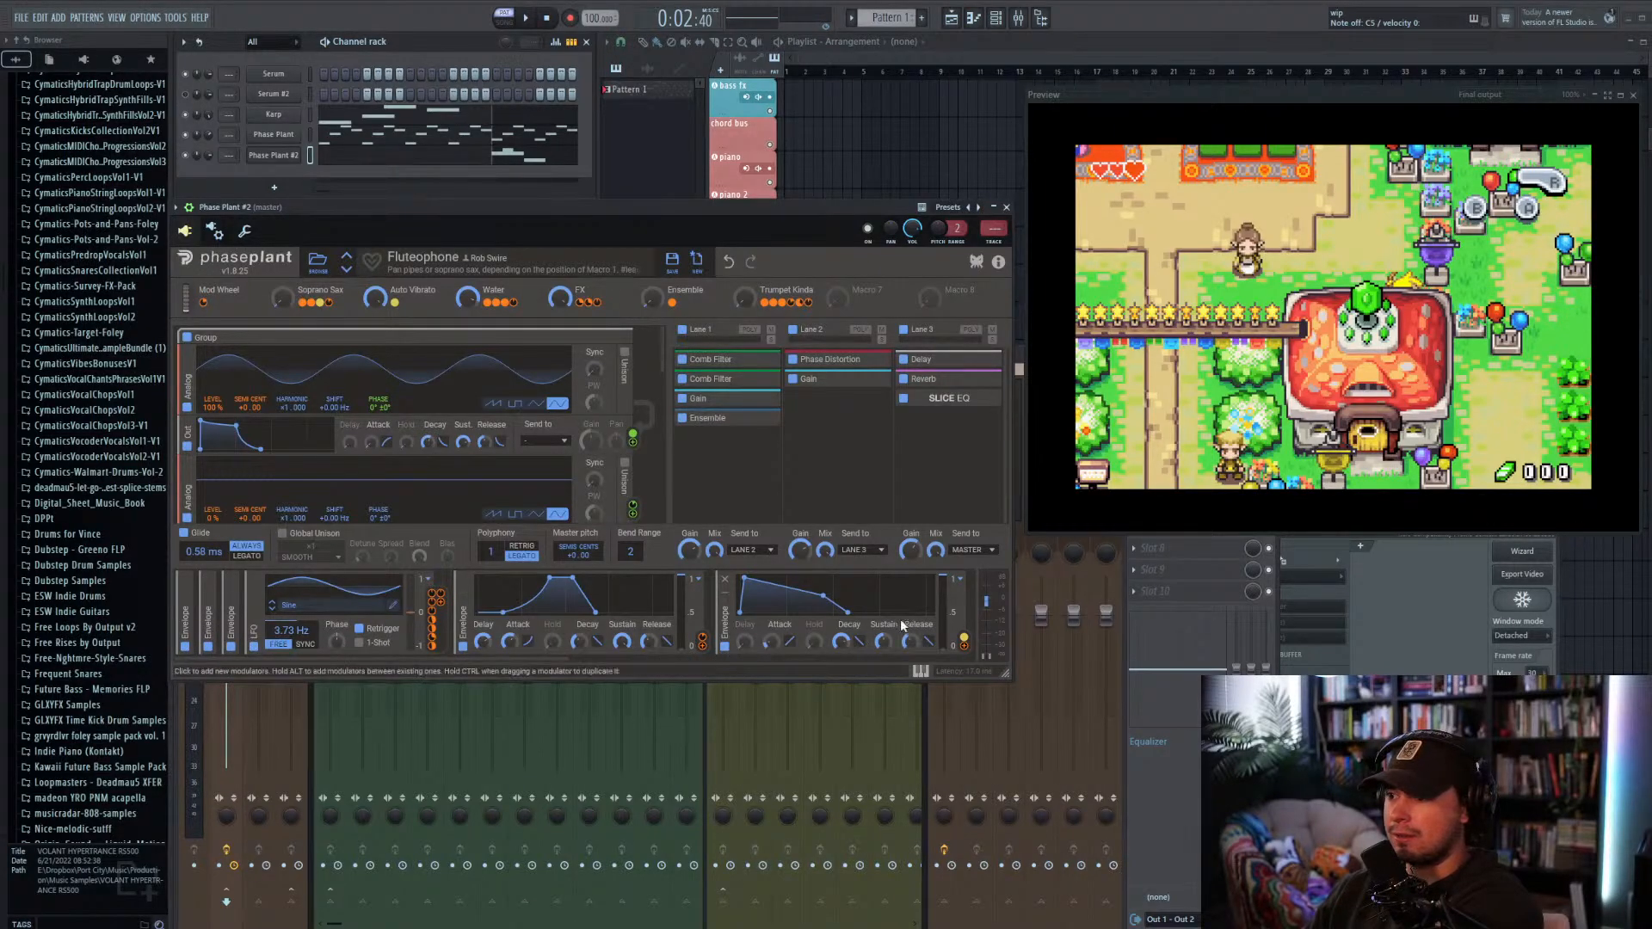
Step: Switch off the Fluteophone preset's five envelope modulators one after another to hear the sound without them
left_click(725, 648)
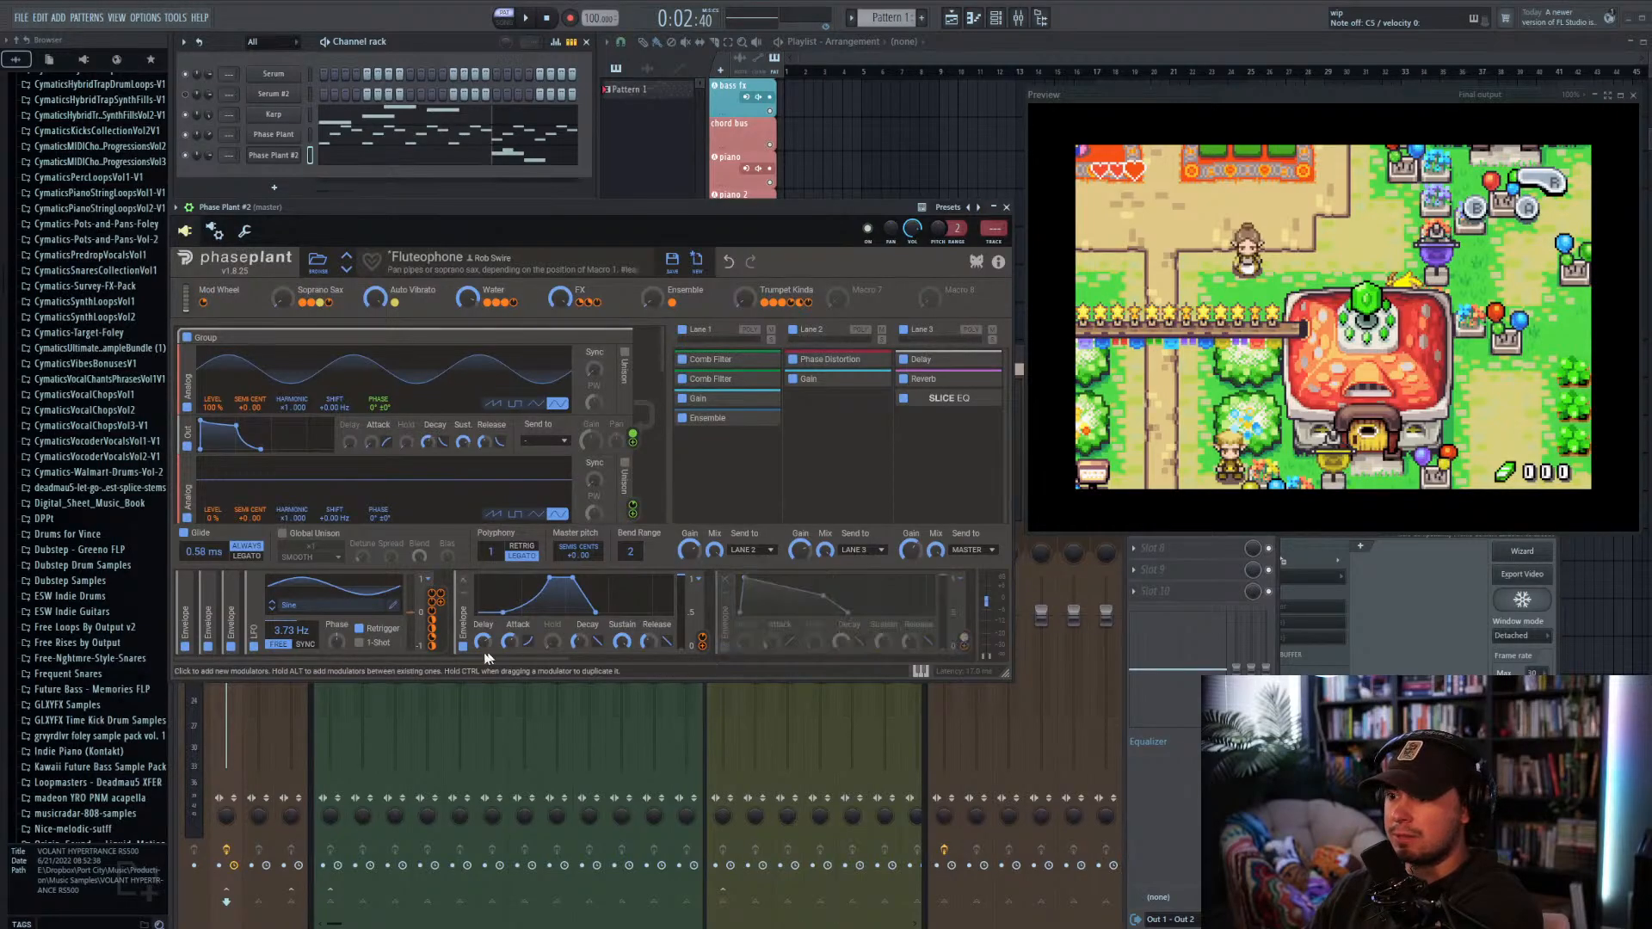
left_click(463, 647)
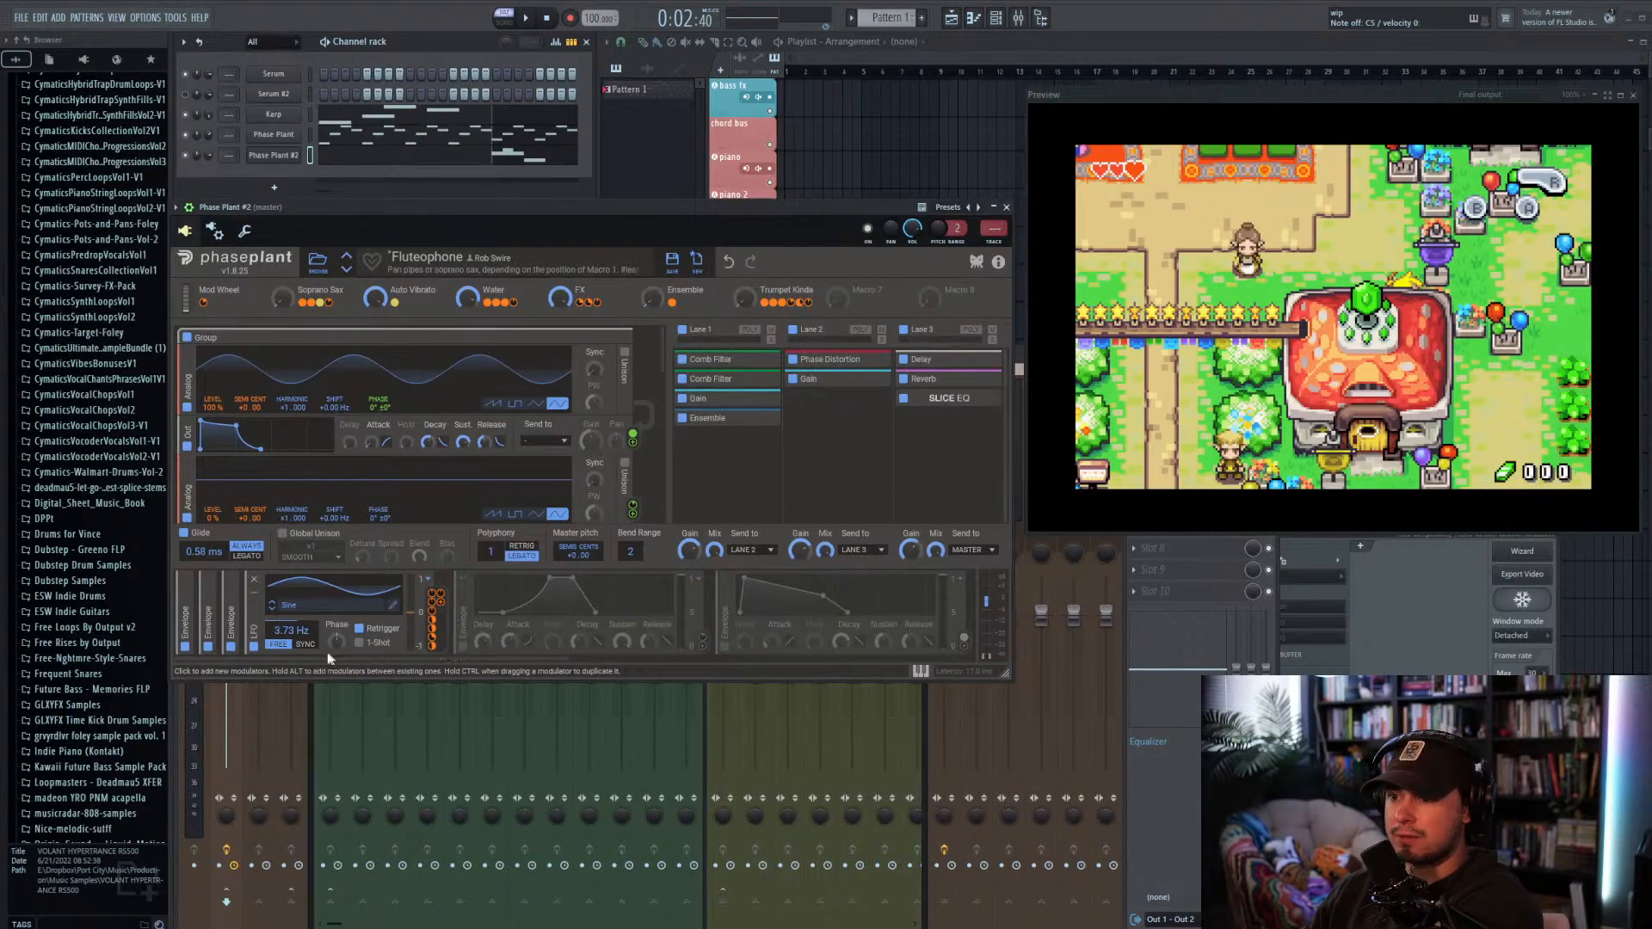
left_click(230, 647)
left_click(208, 647)
left_click(185, 647)
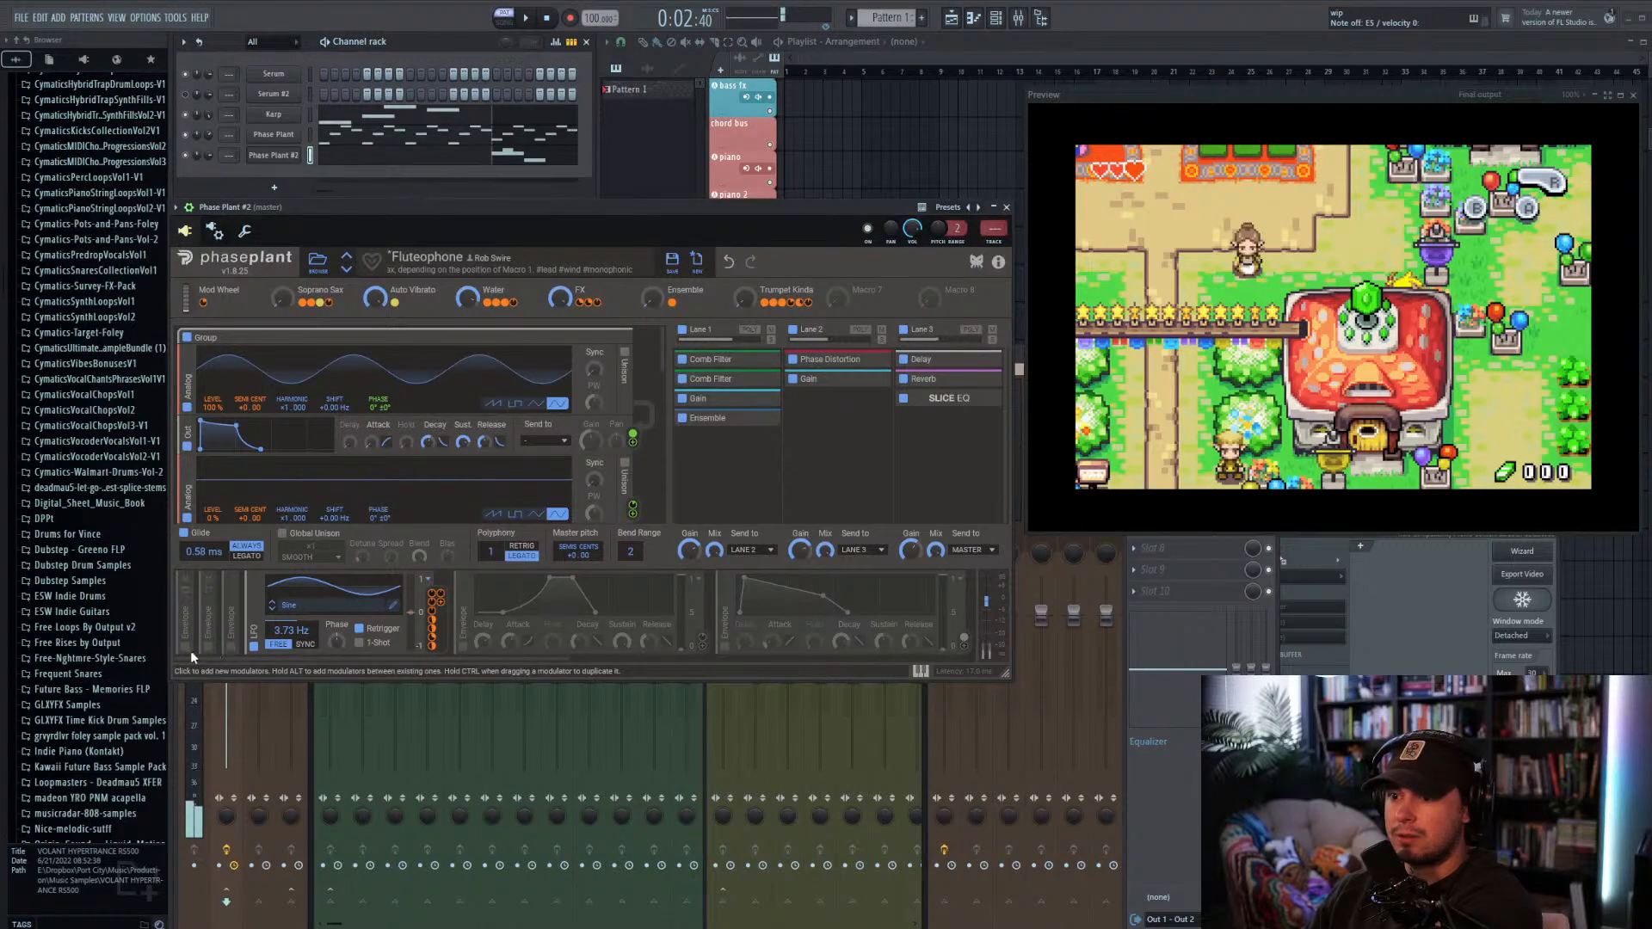
Step: Toggle the three collapsed envelopes individually while playing notes, and switch all five envelope modulators back on
left_click(186, 647)
left_click(186, 649)
left_click(205, 648)
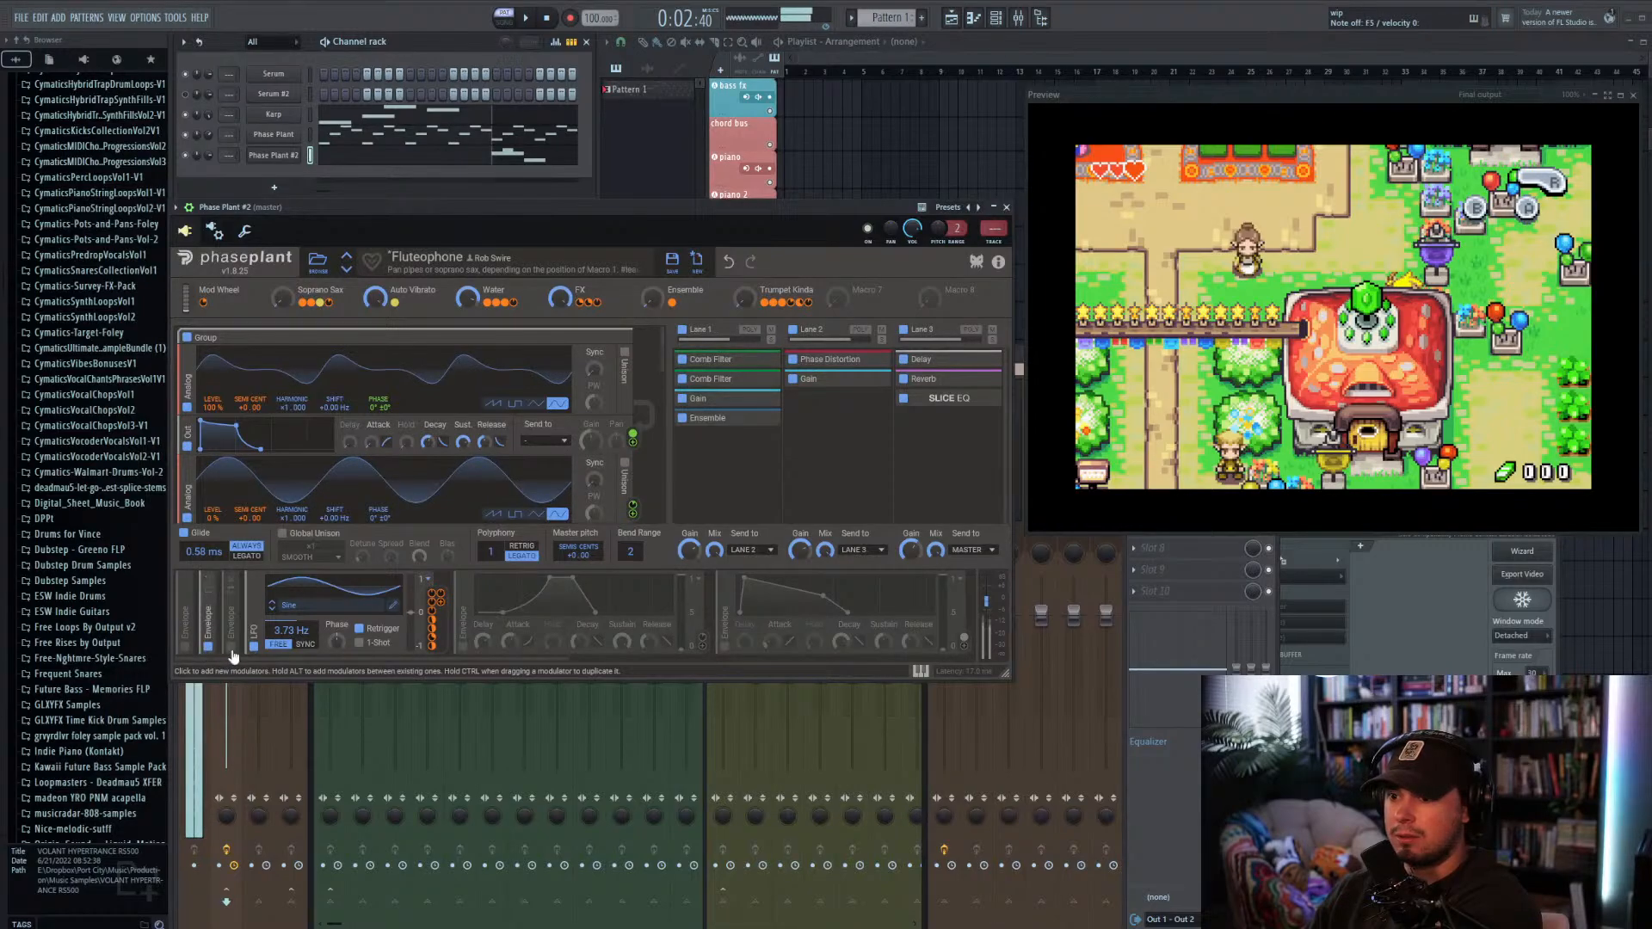
left_click(232, 649)
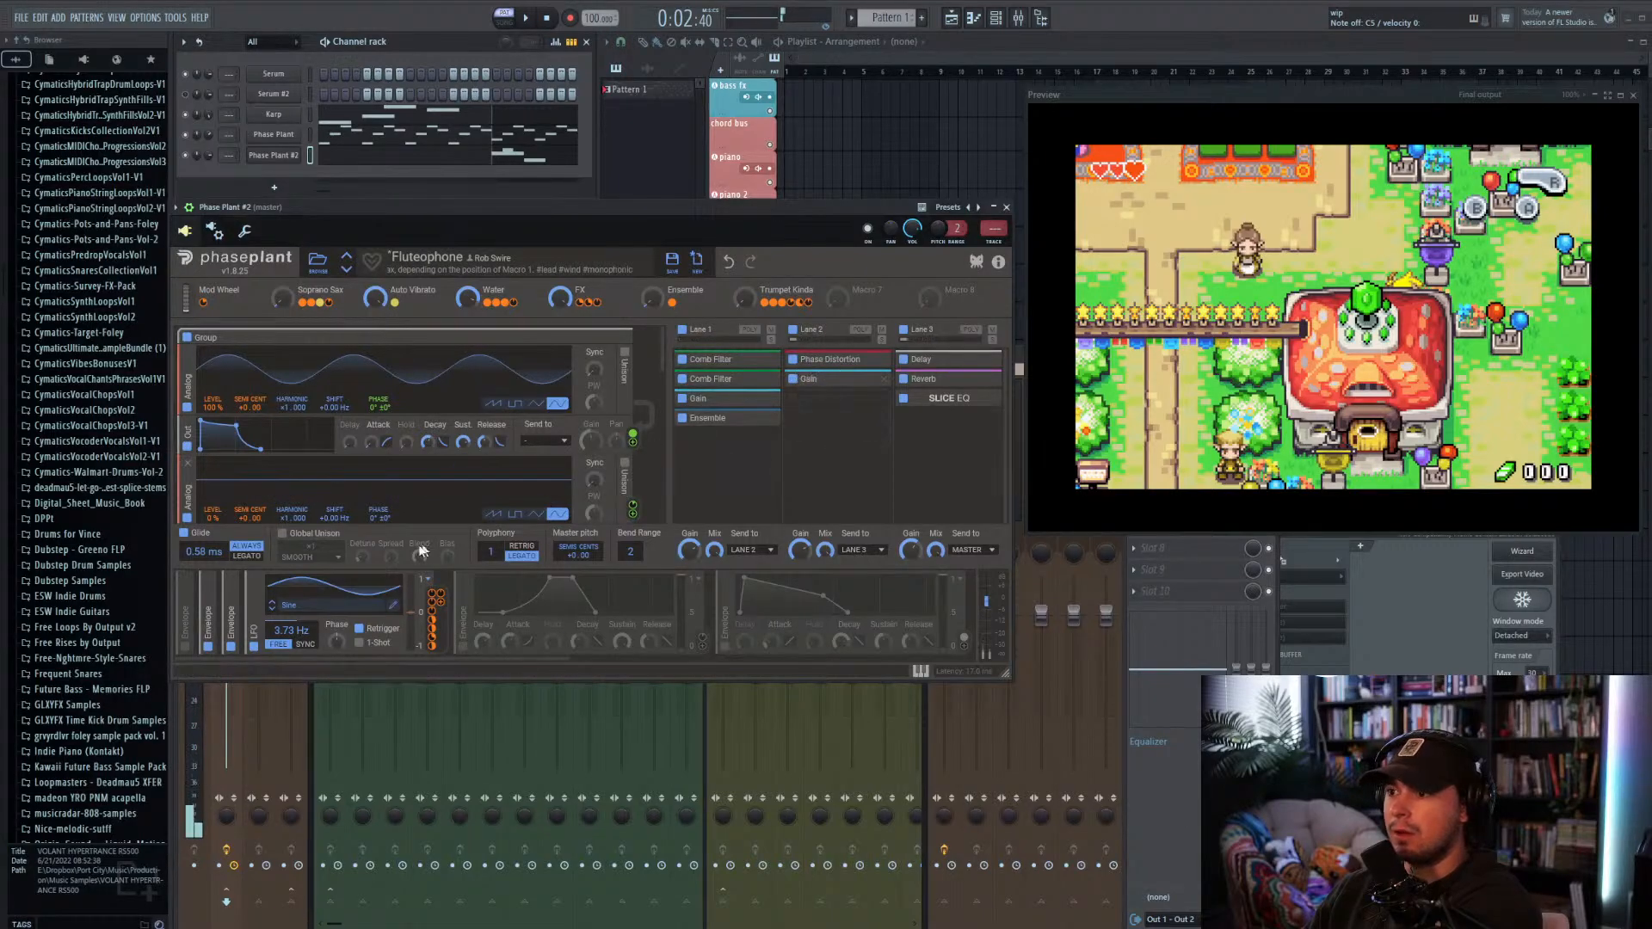
left_click(185, 647)
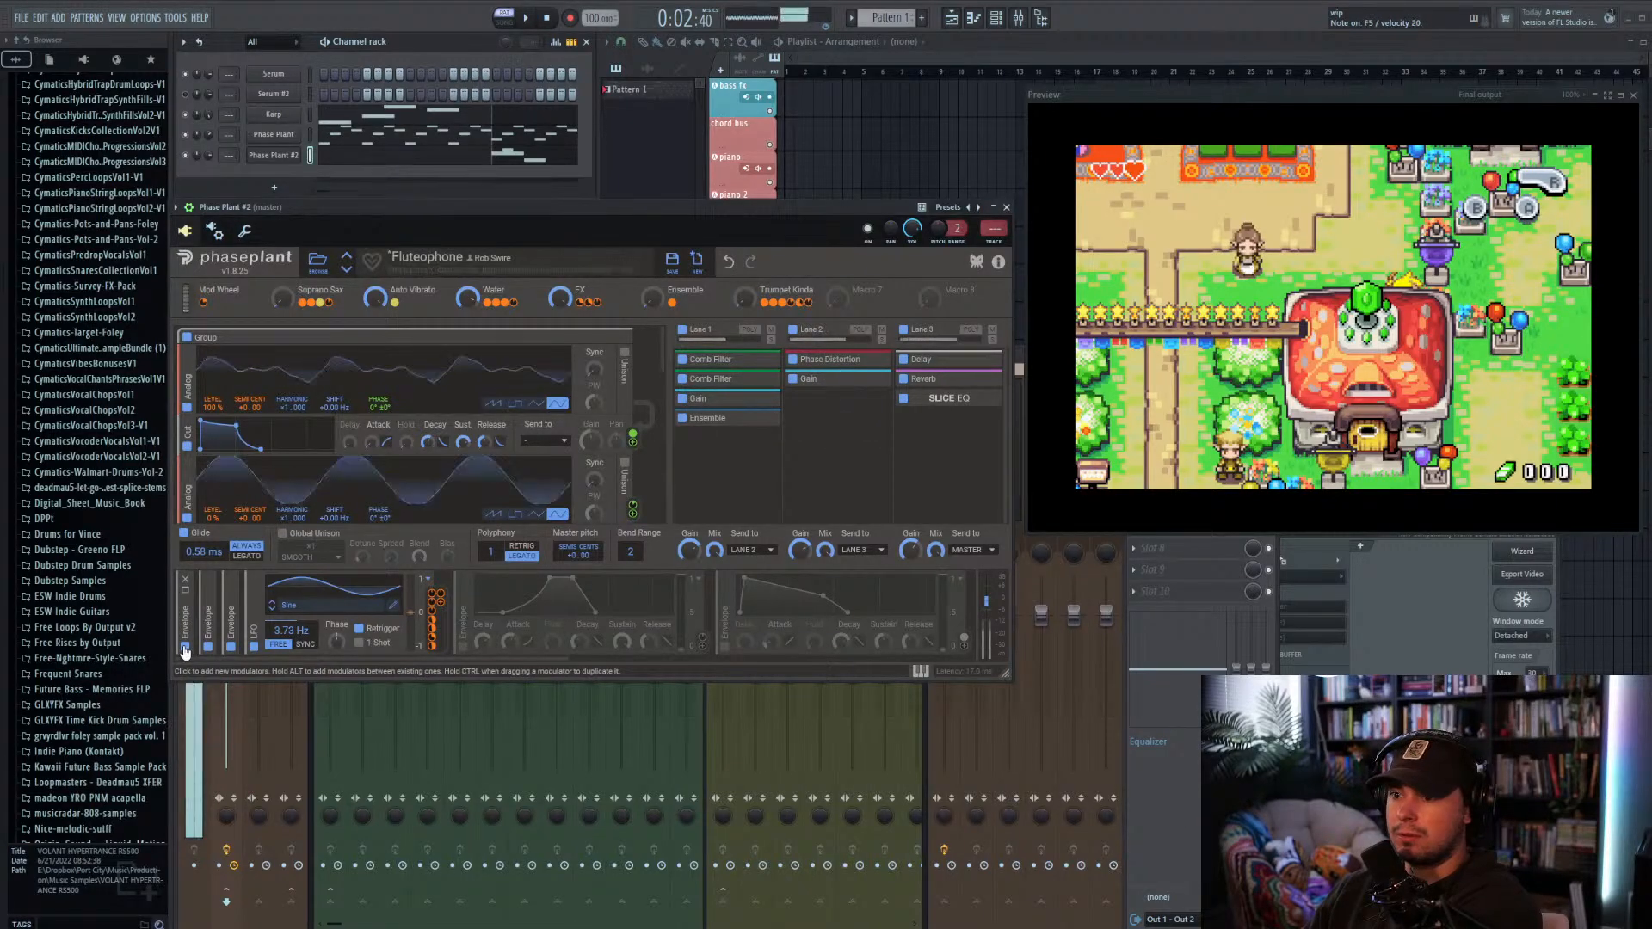
left_click(463, 646)
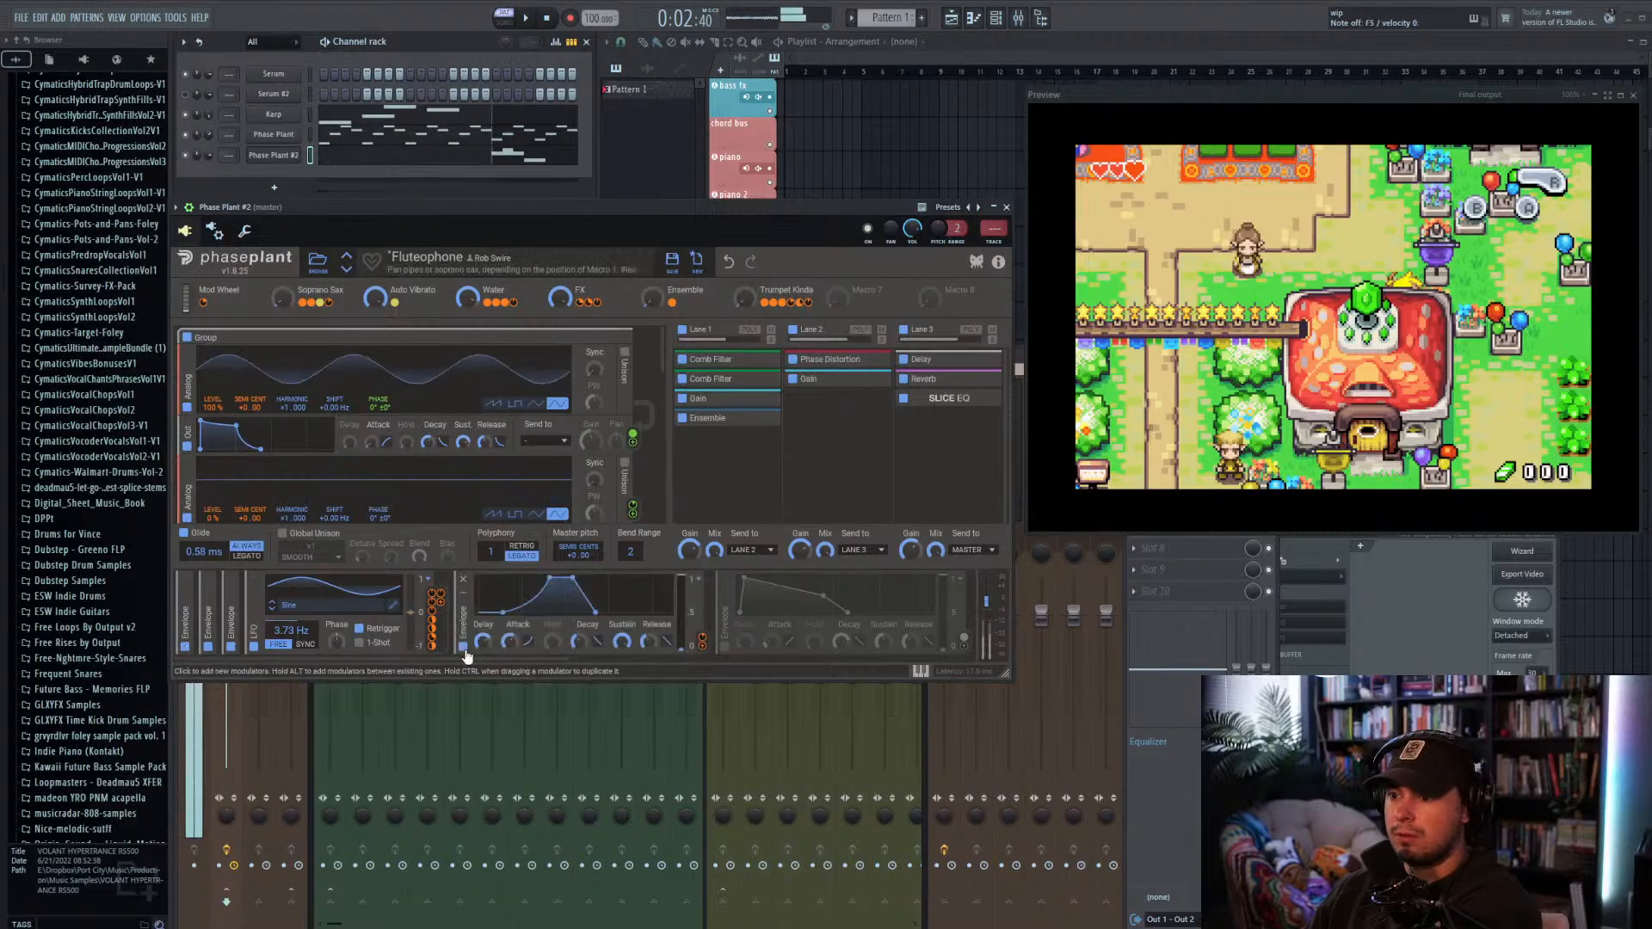
left_click(724, 646)
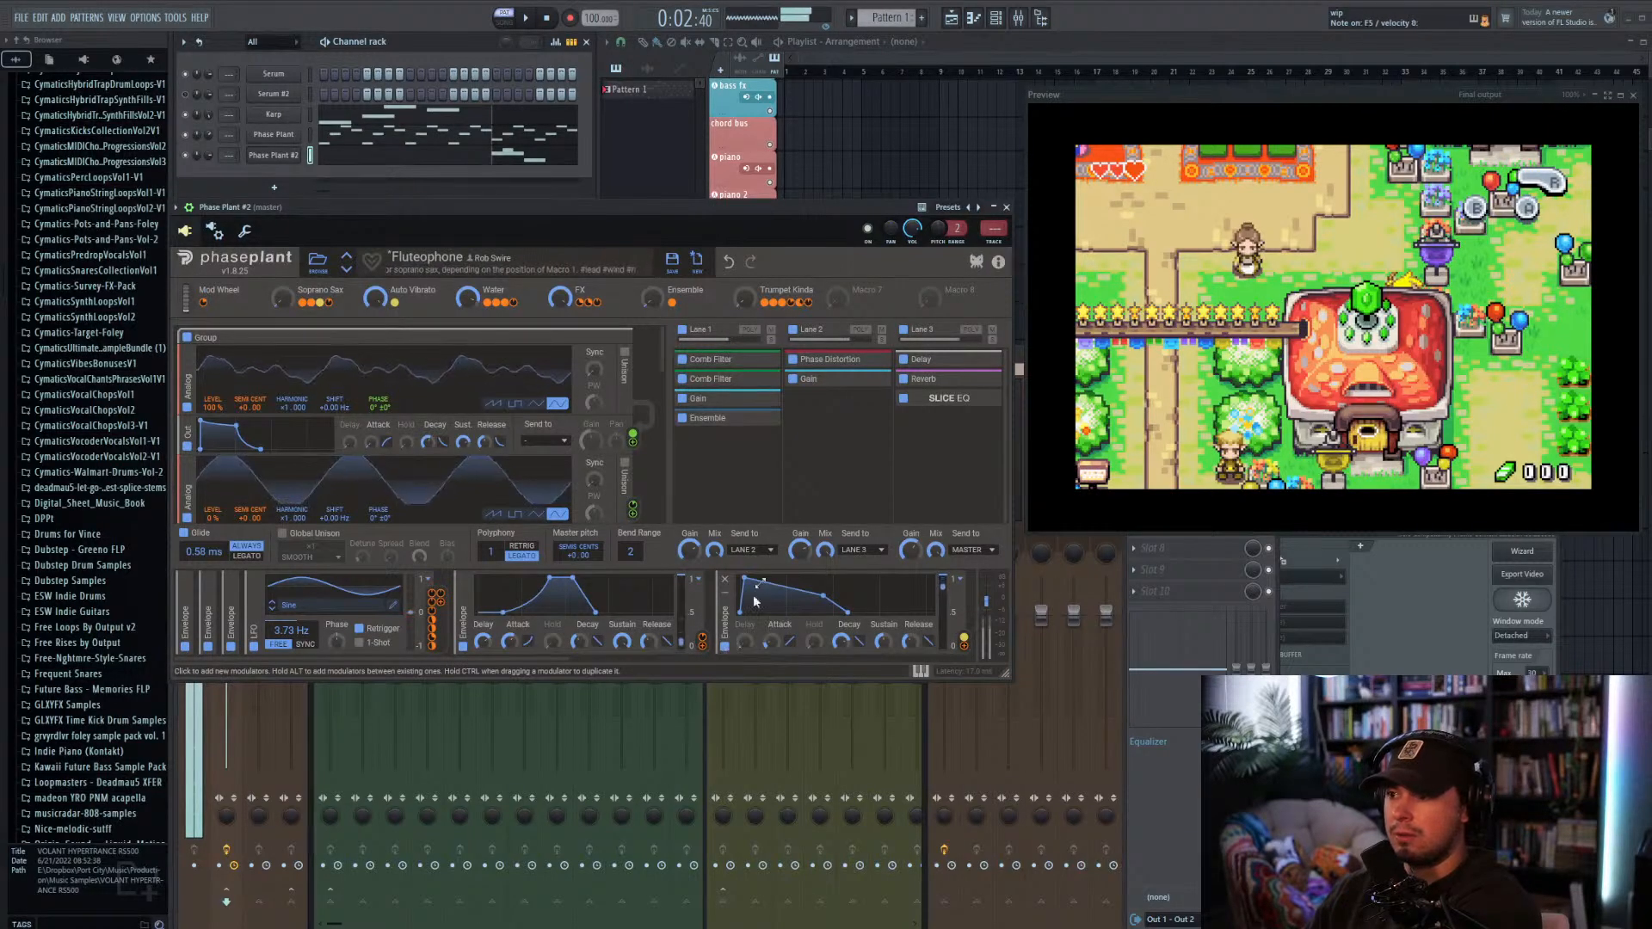
Step: Disable the Reverb in Lane 3 and set the enabled Delay's synced time to 1/16
left_click(902, 379)
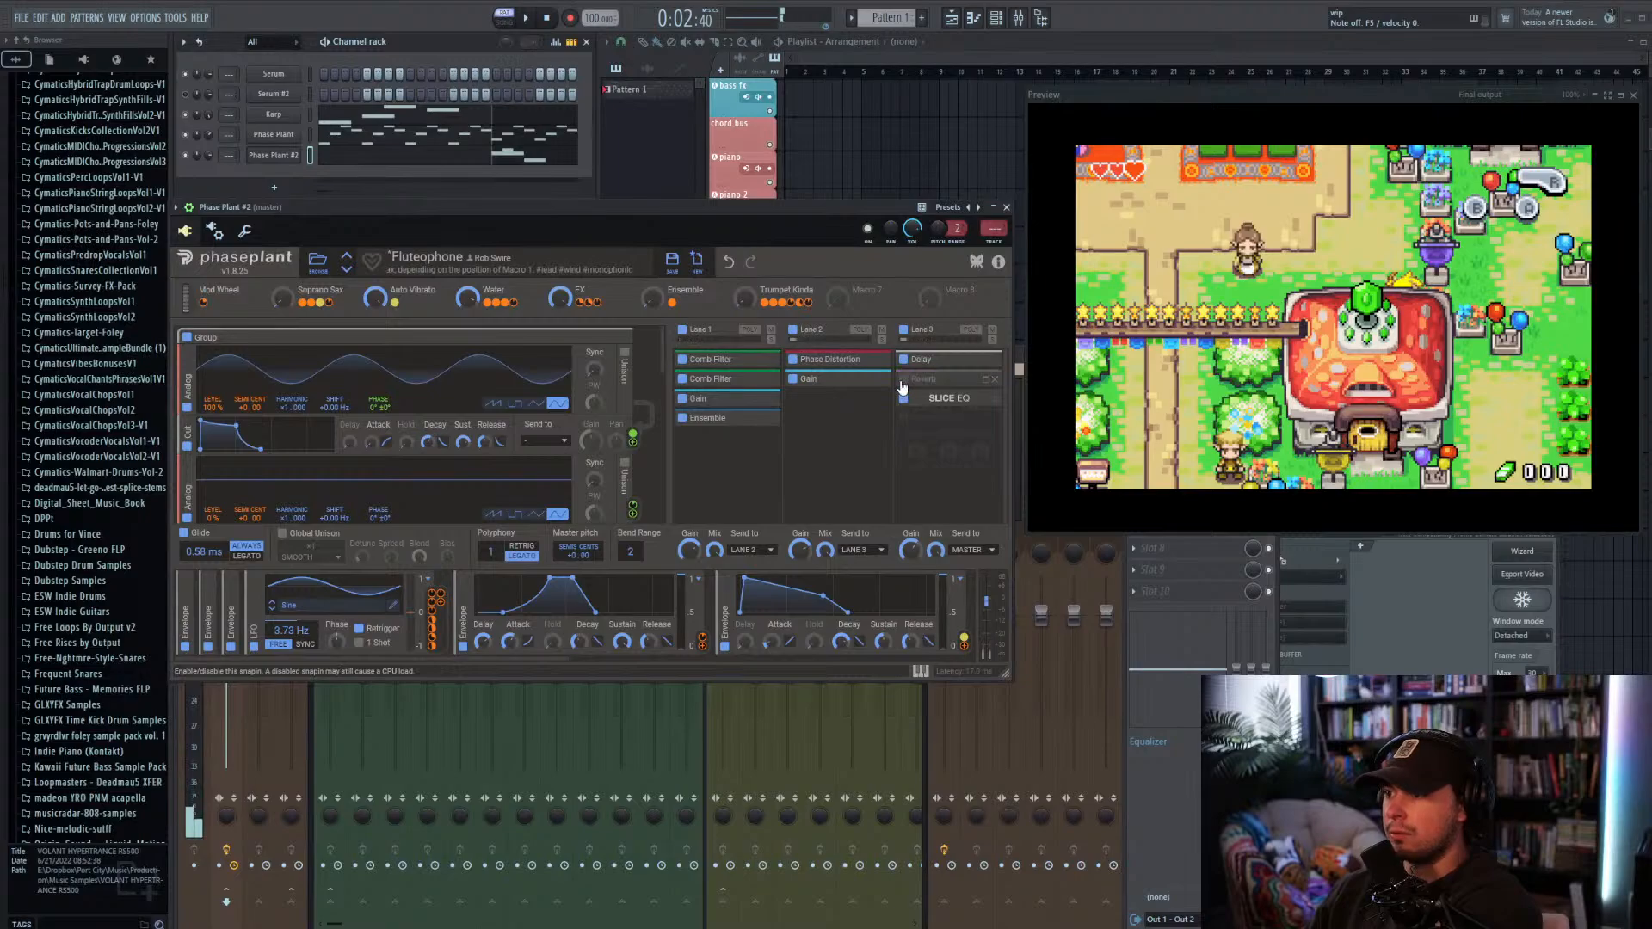
left_click(903, 360)
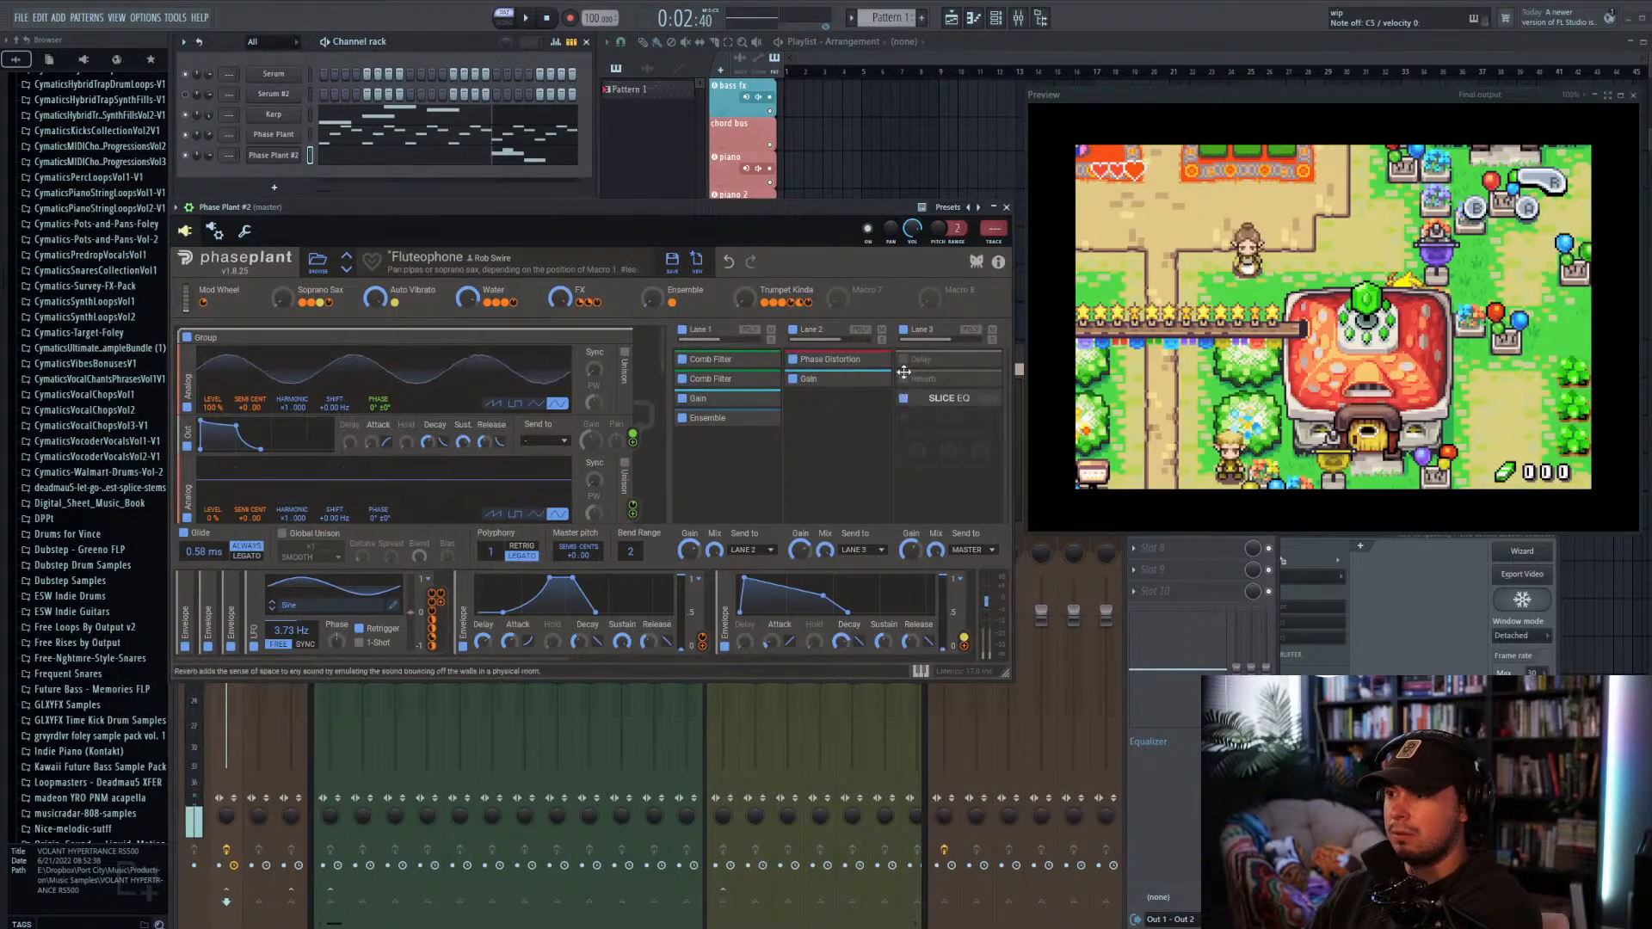
left_click(986, 360)
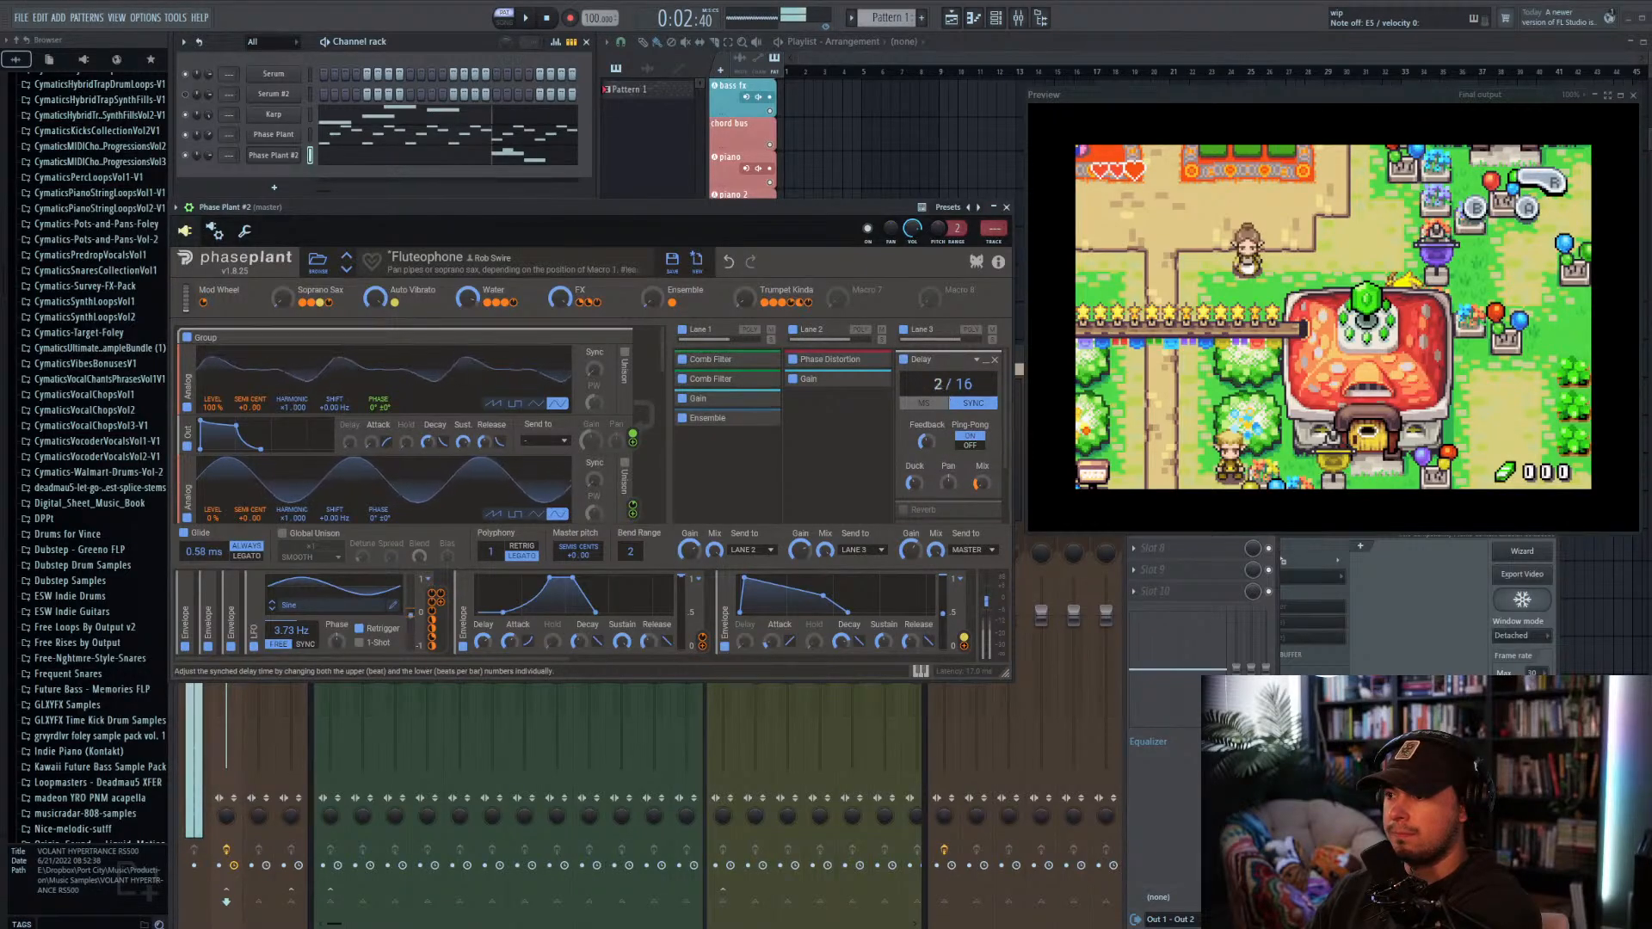
left_click_drag(943, 387, 943, 398)
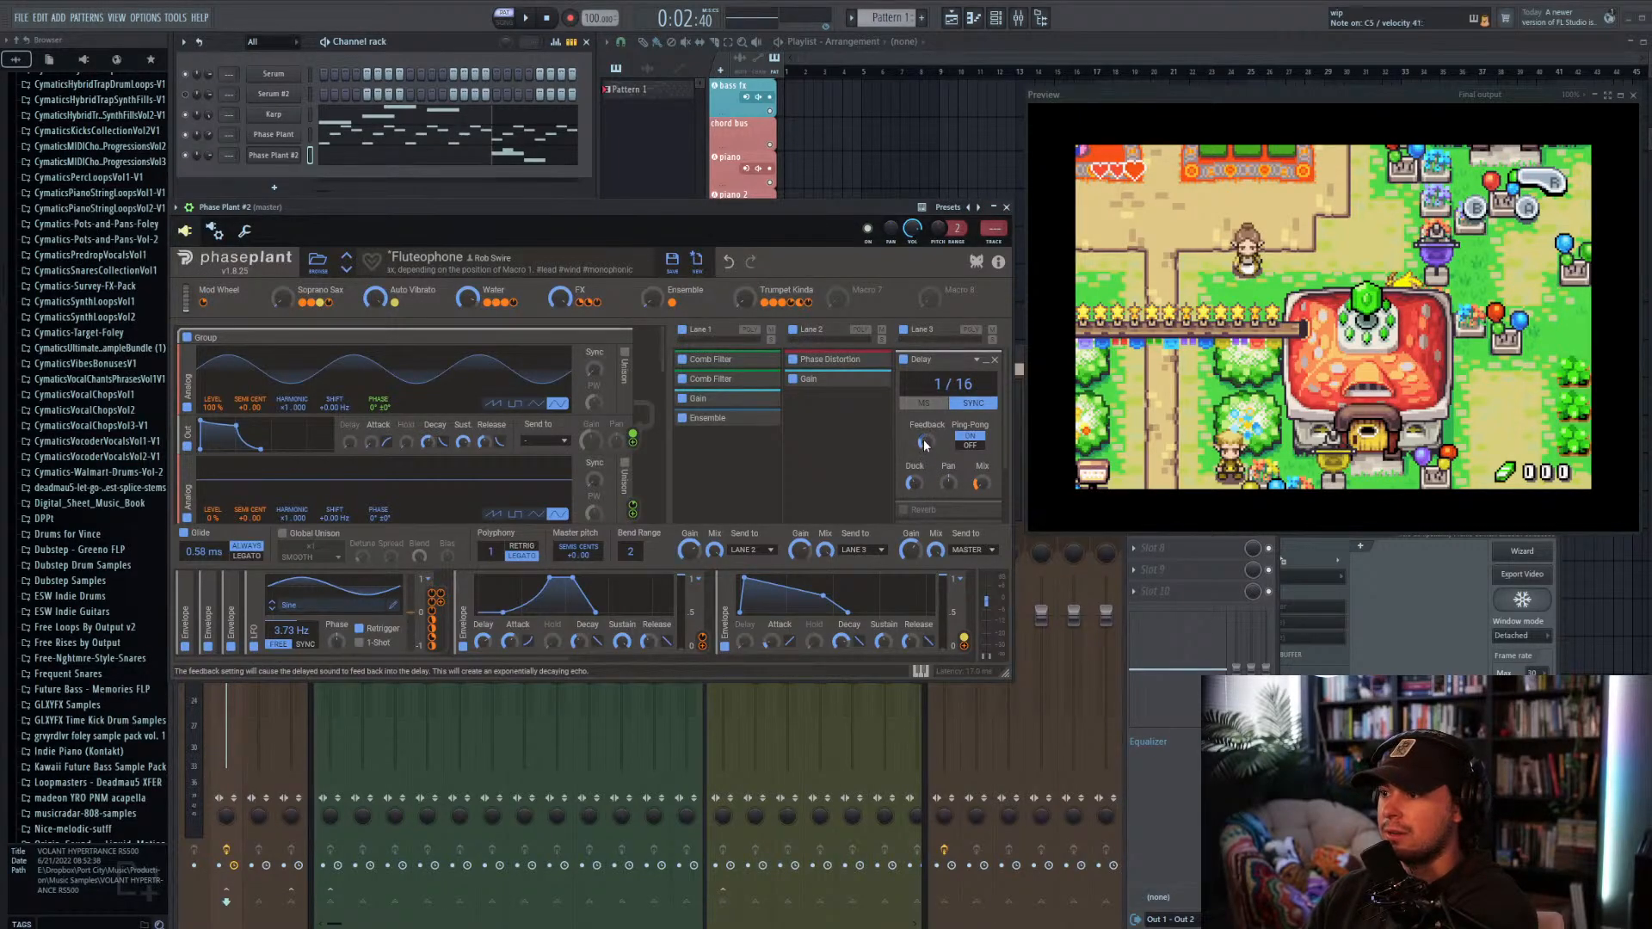
Step: Turn the Lane 3 Delay's feedback down to minimum and collapse the Delay effect
left_click_drag(925, 445, 925, 490)
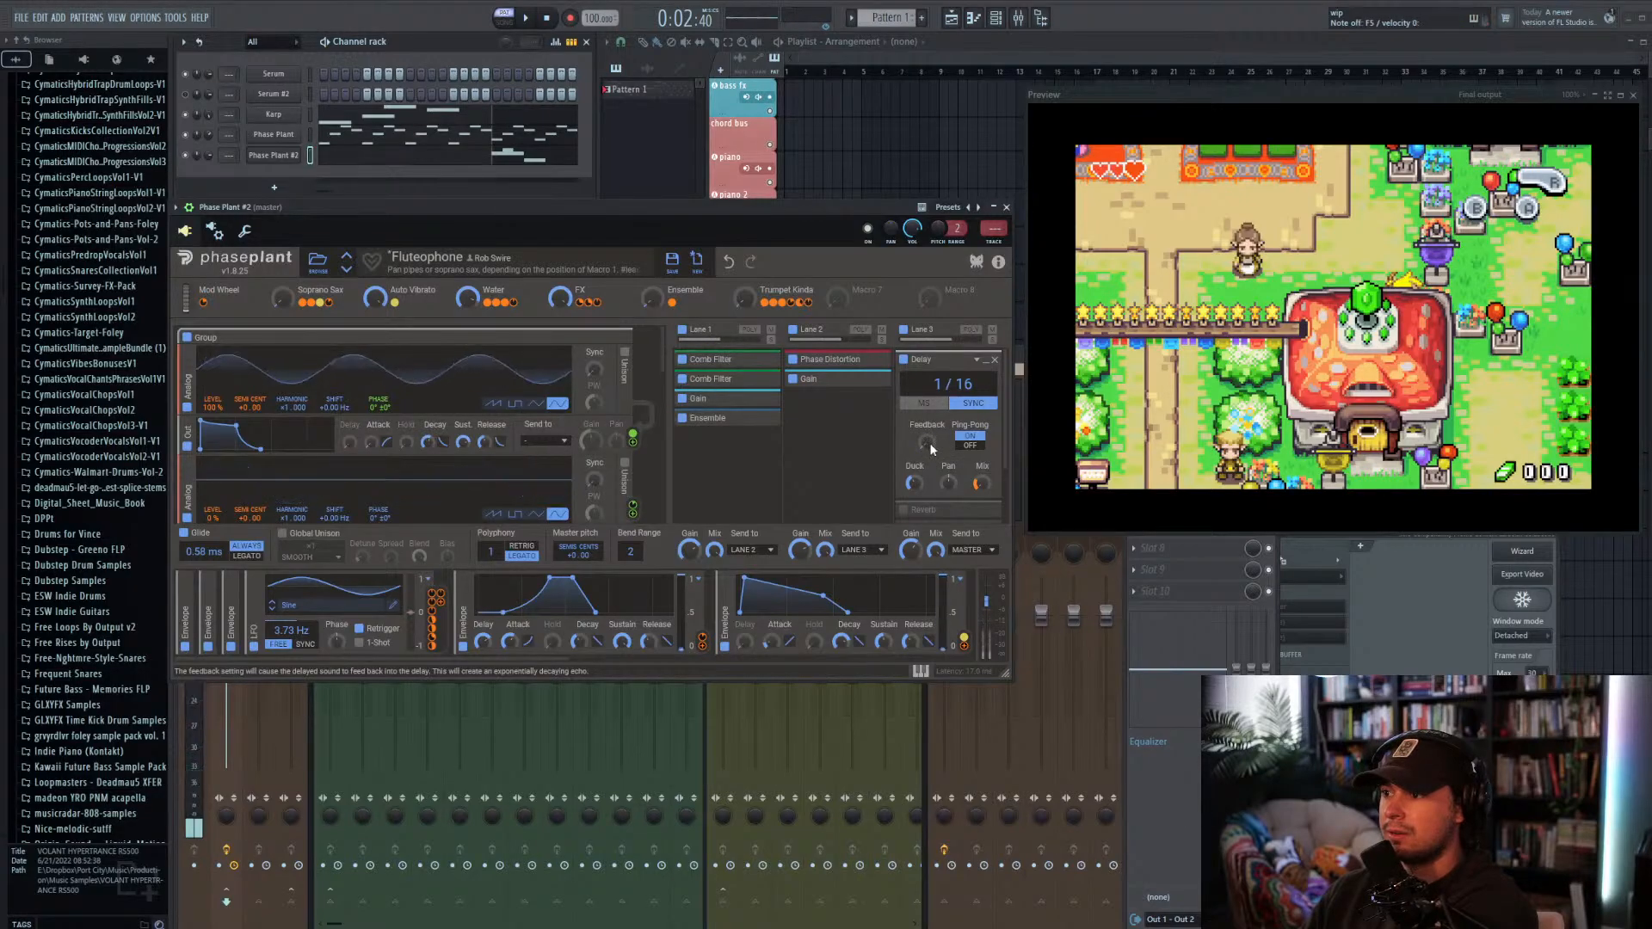
left_click(905, 511)
left_click(986, 362)
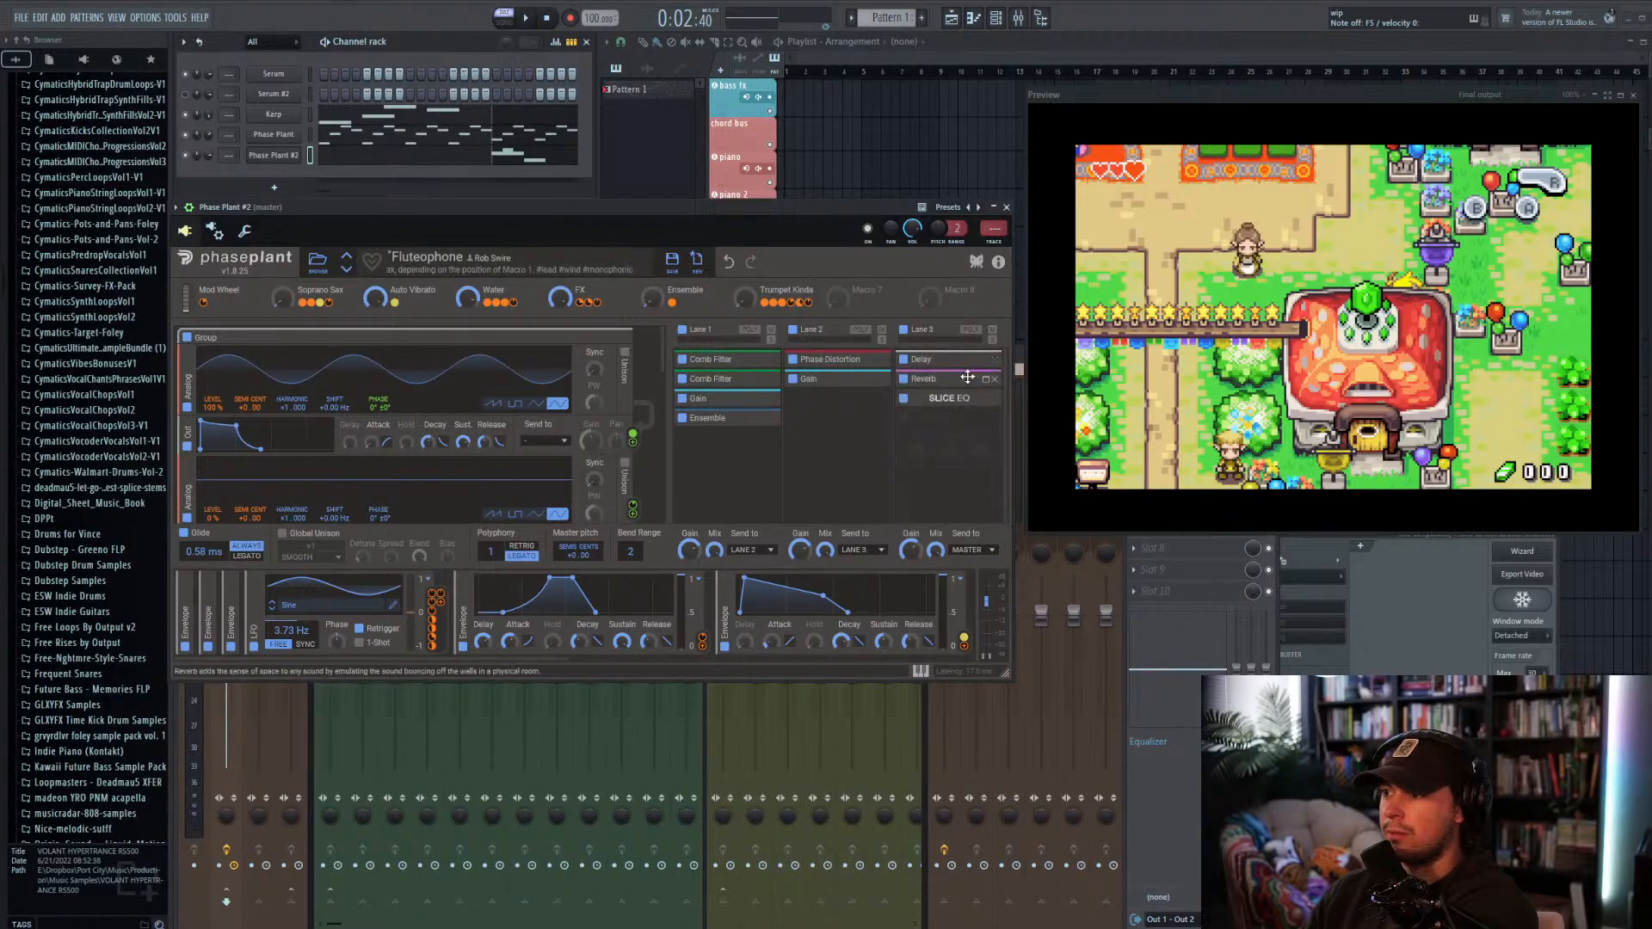
Step: Expand the Reverb in Lane 3, turn down its size and decay, and collapse it again
left_click(986, 379)
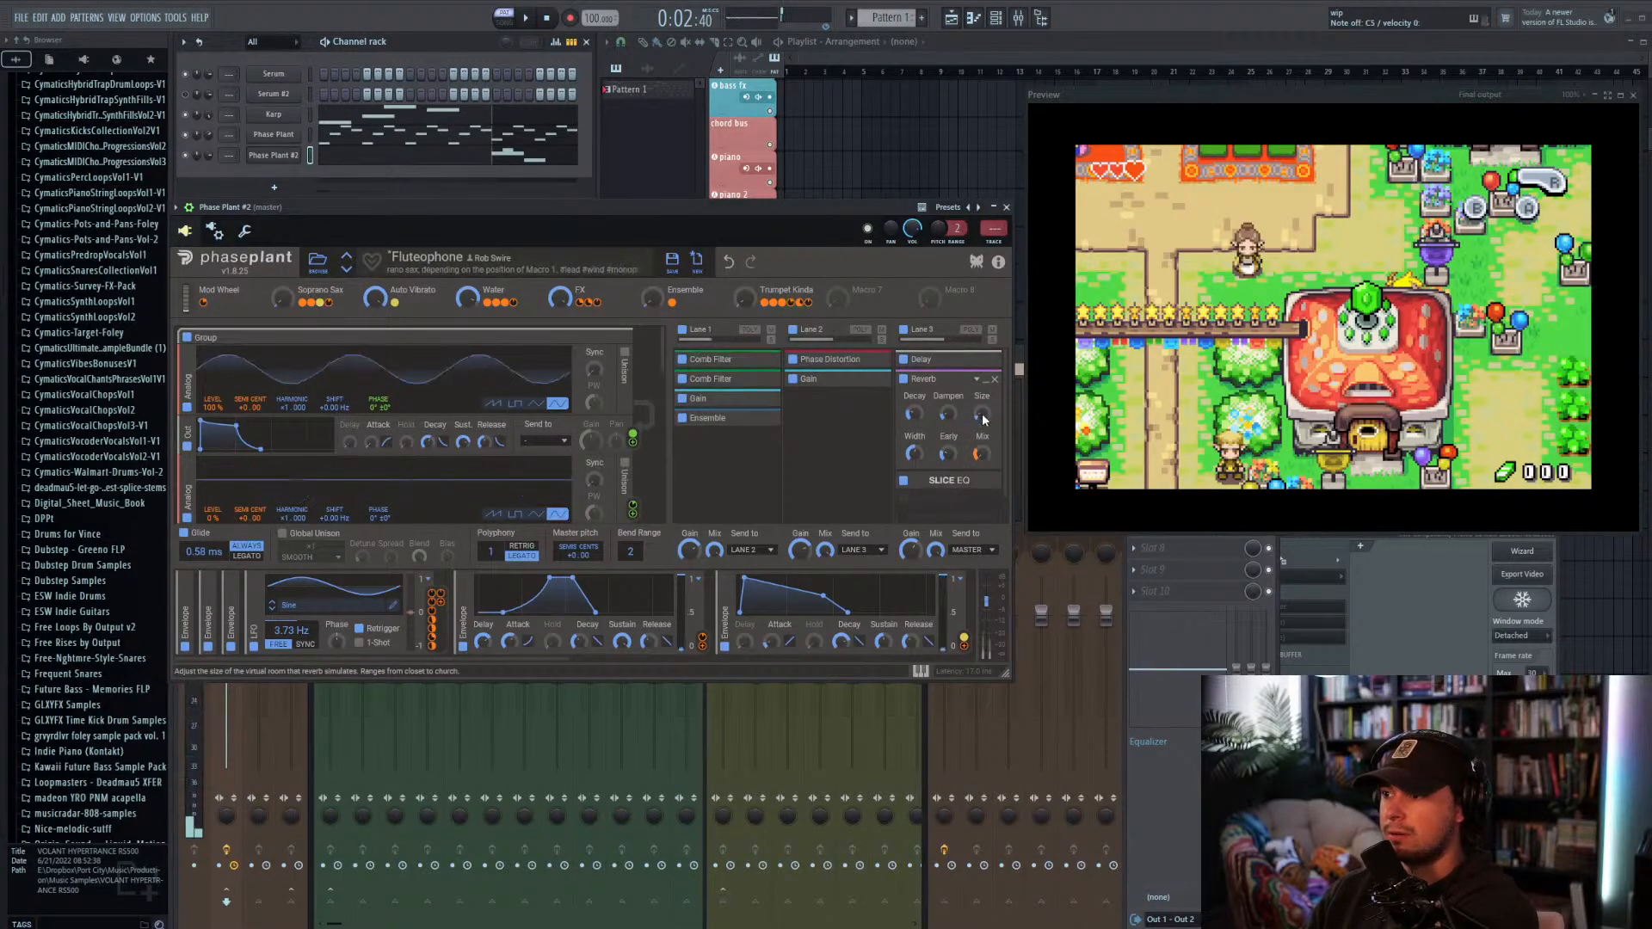
mouse_move(980, 414)
left_mouse_down()
mouse_move(981, 353)
mouse_move(981, 415)
left_mouse_up()
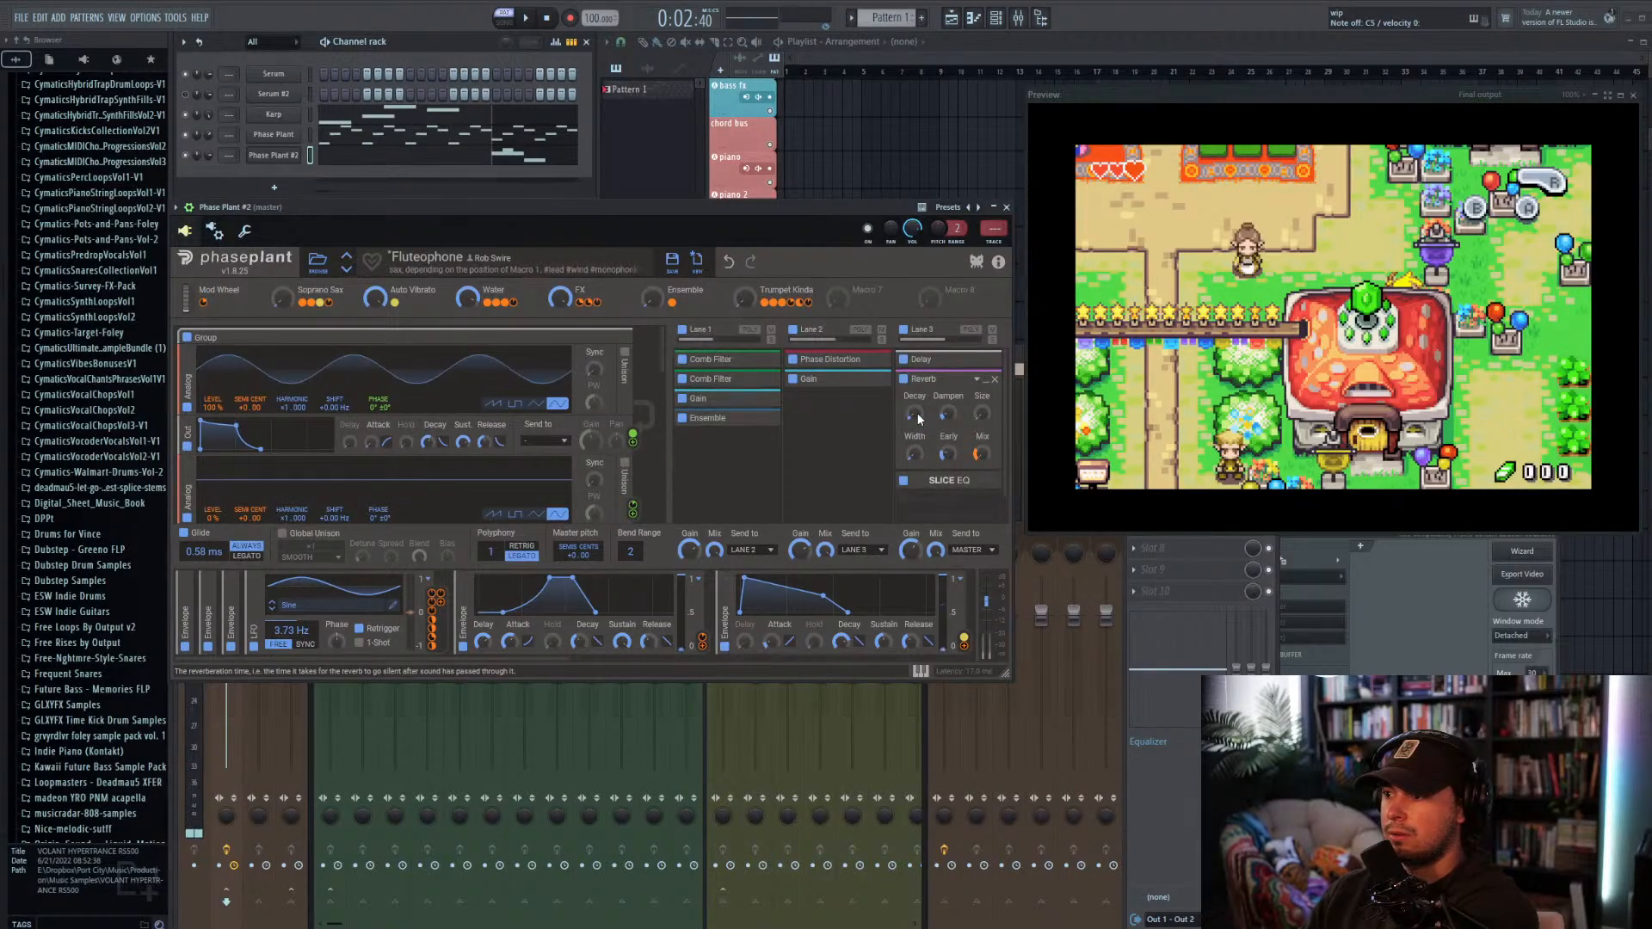
left_click(981, 381)
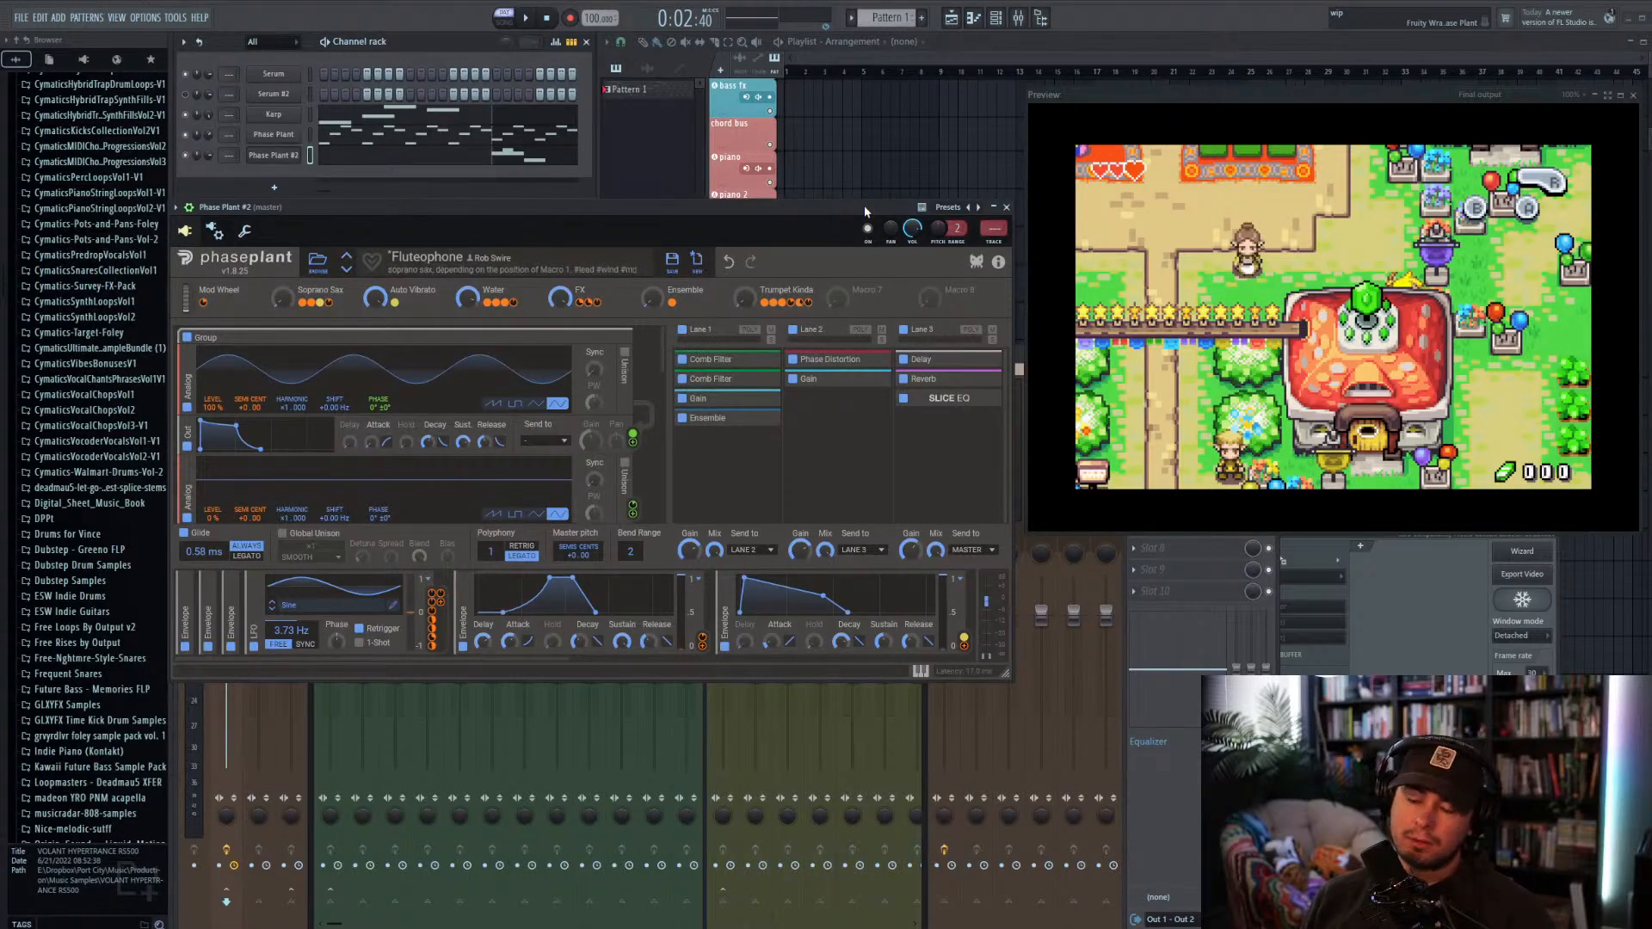
Step: Look through the flute preset search results and the available preset banks, leaving Fluteophone loaded
left_click_drag(859, 208, 855, 239)
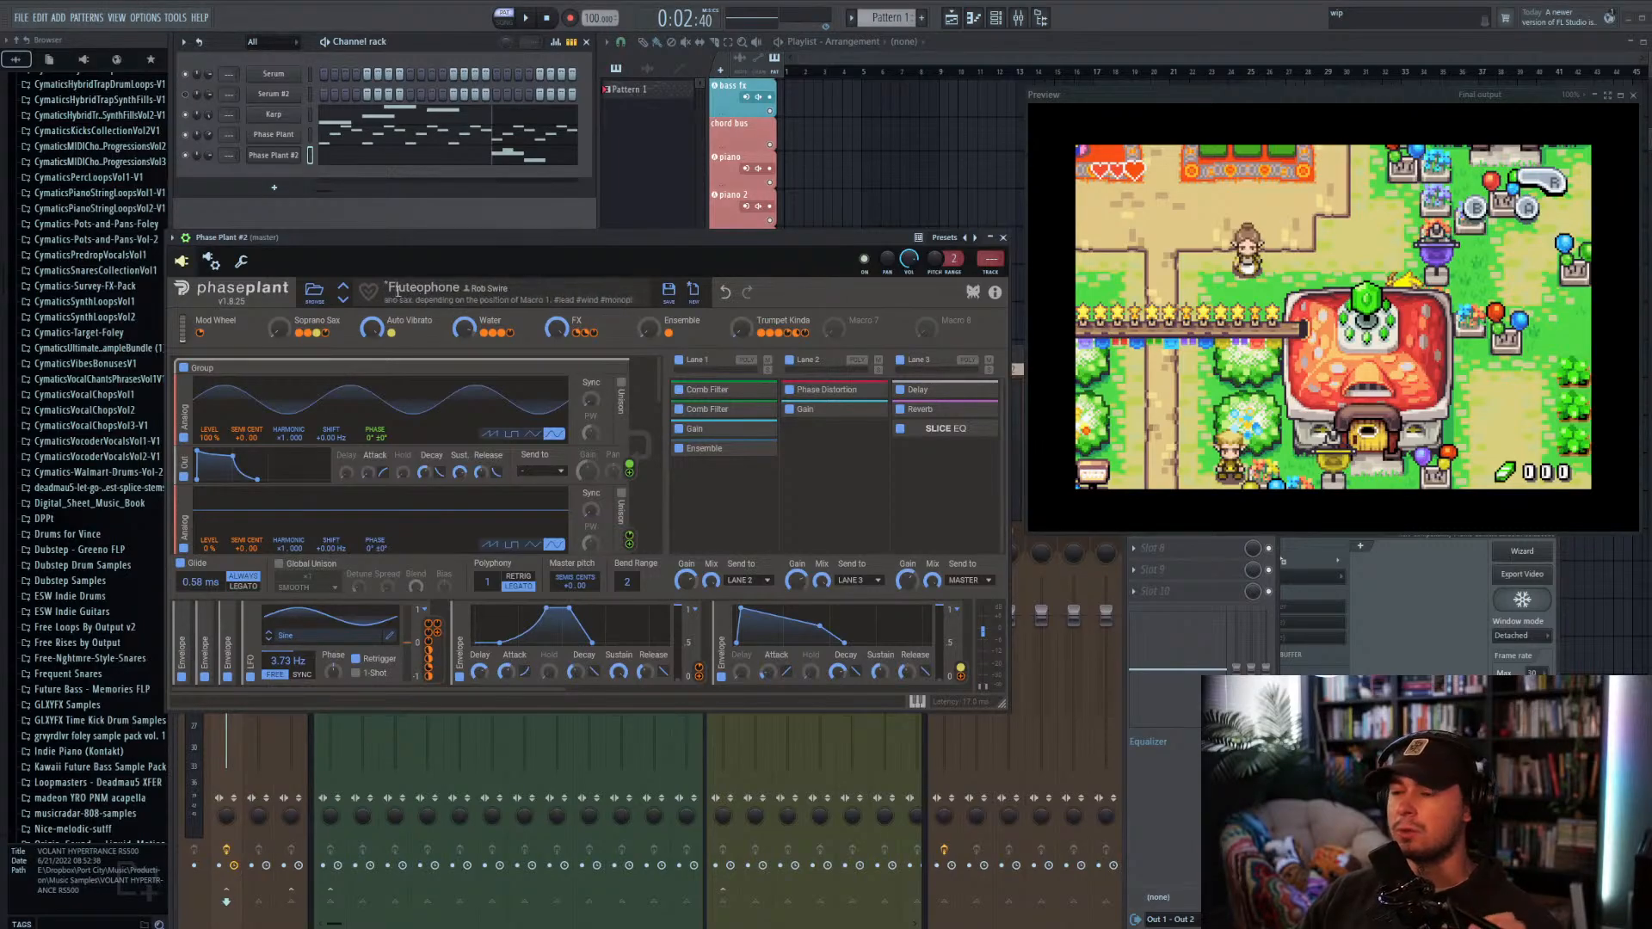
left_click_drag(402, 244, 428, 203)
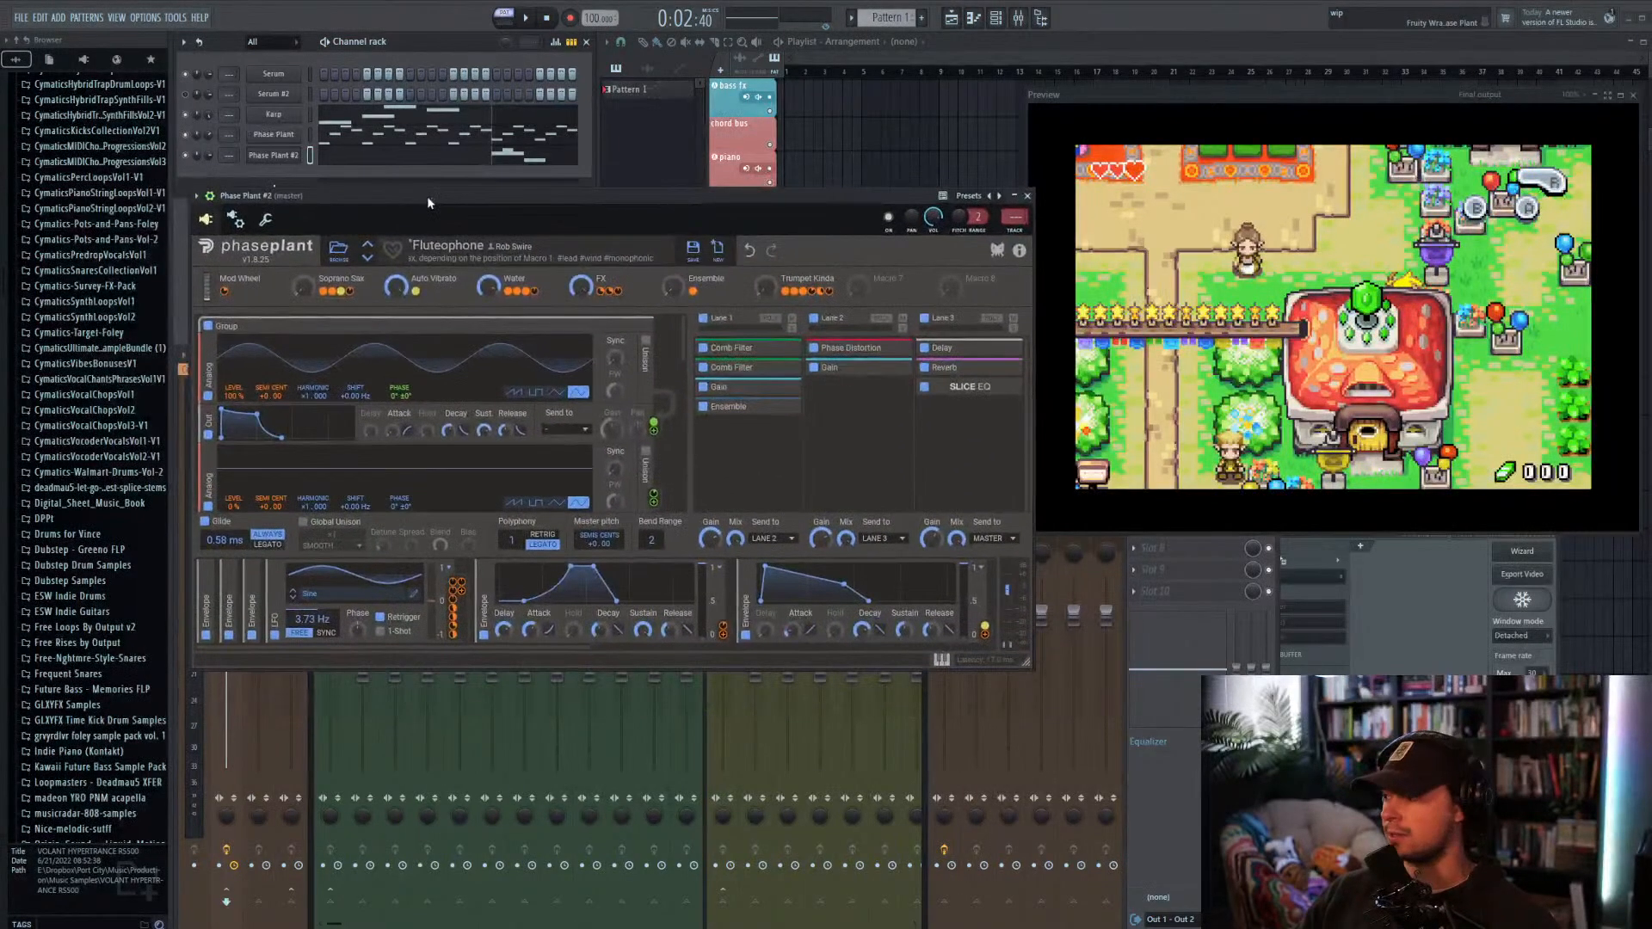
left_click(339, 250)
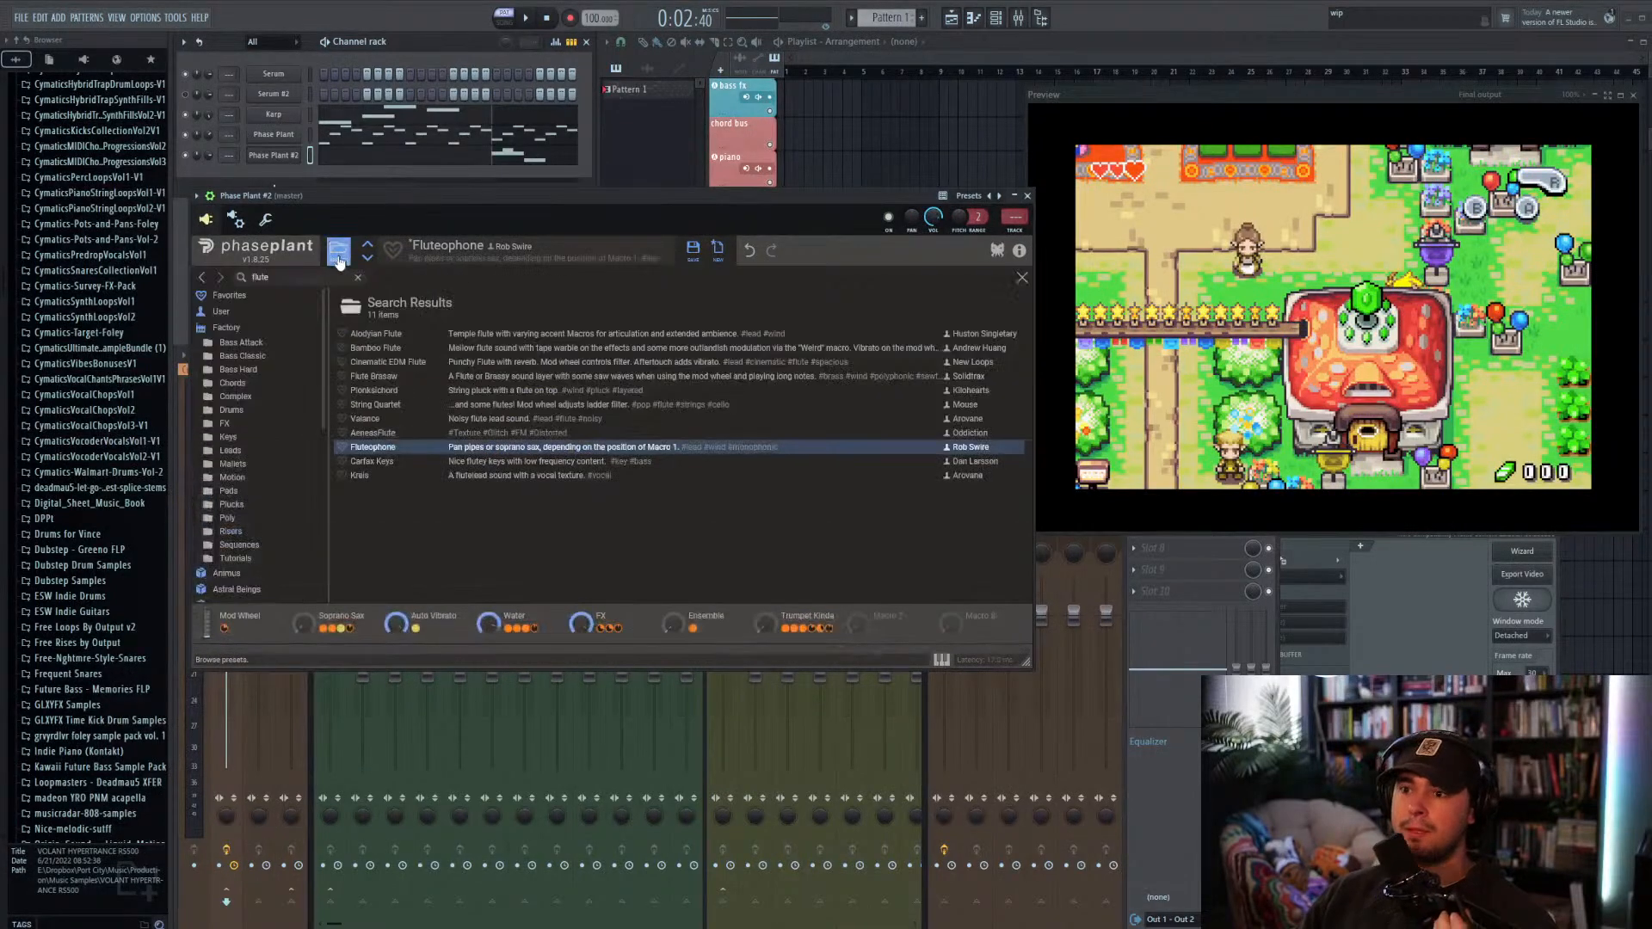
scroll(262, 473, "down", 10)
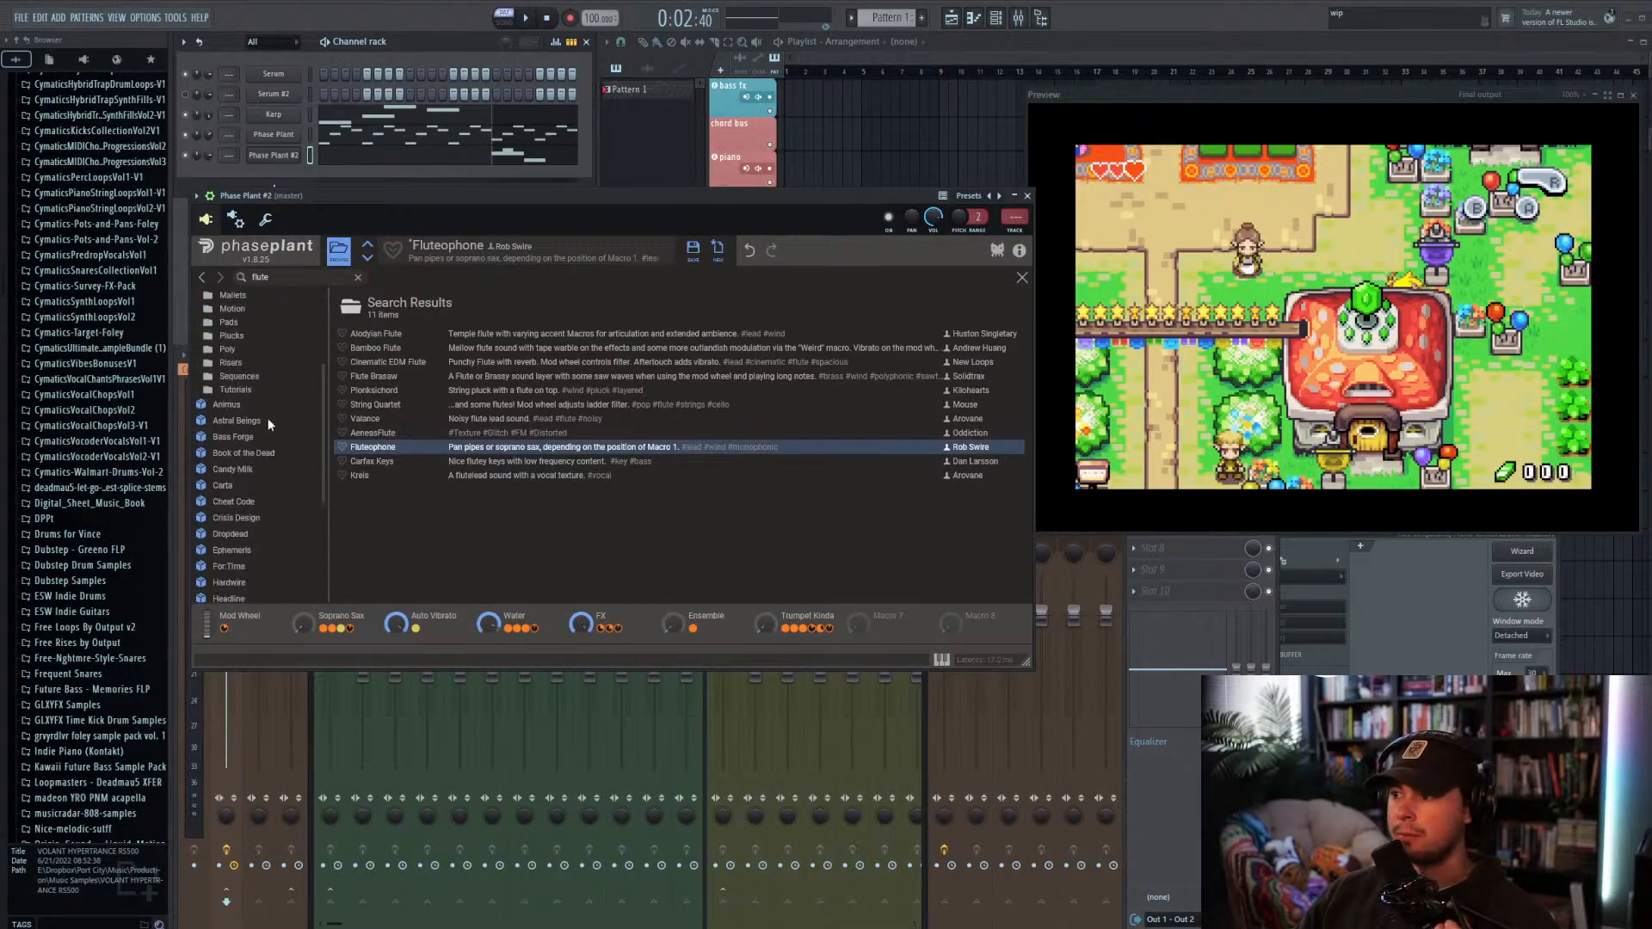
scroll(255, 516, "up", 10)
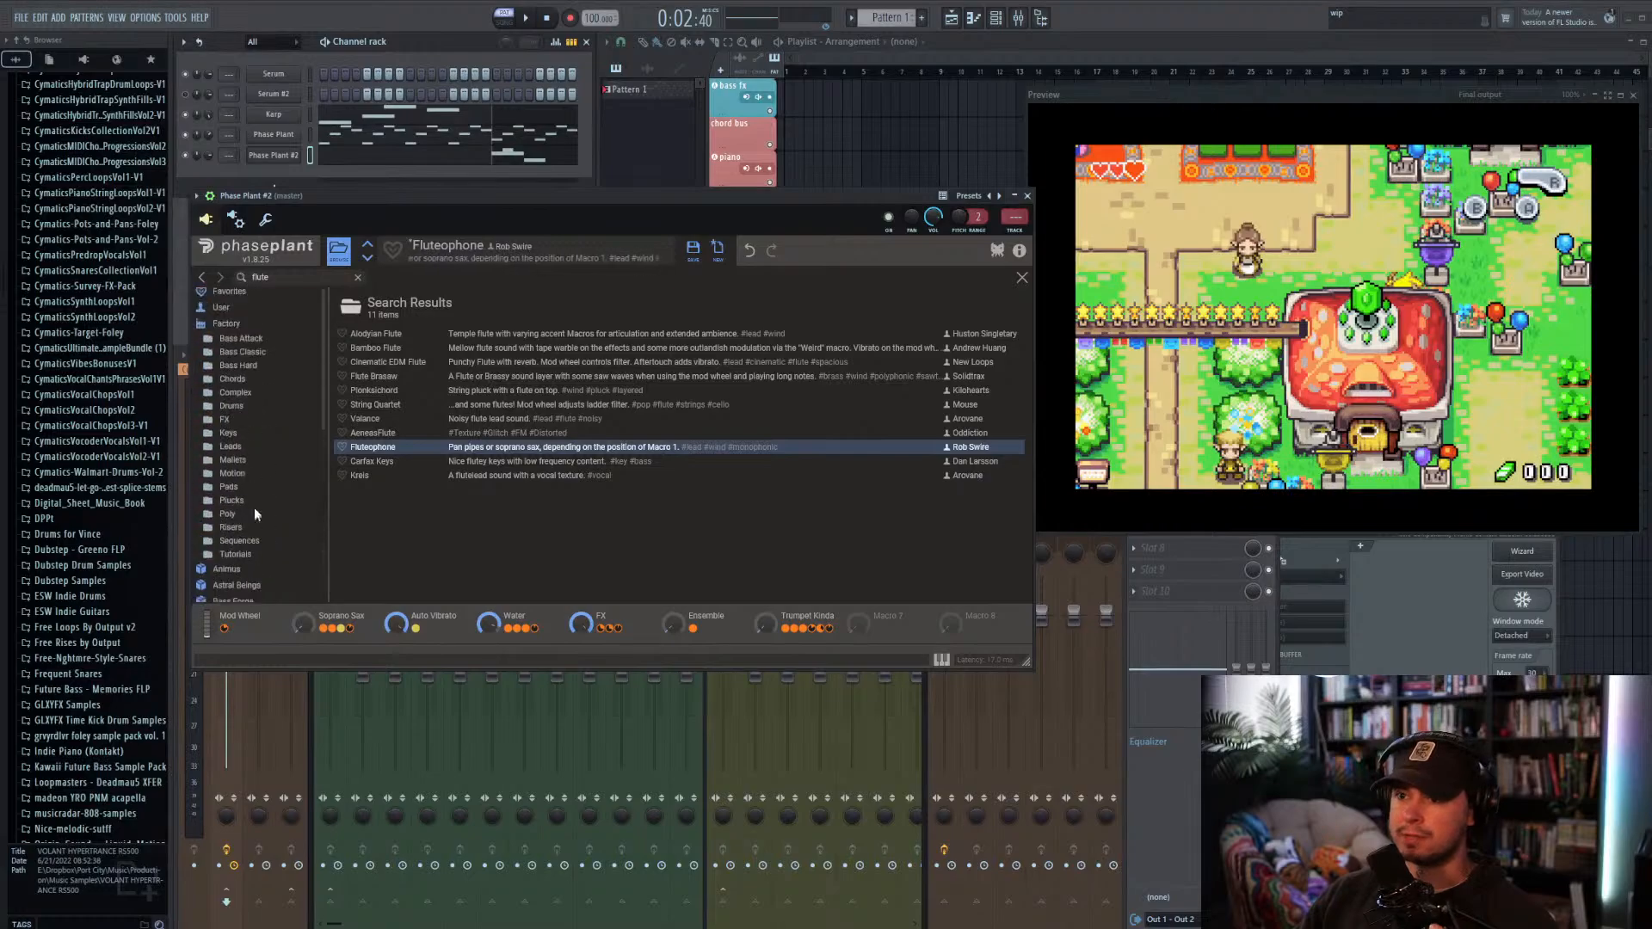
scroll(258, 435, "down", 10)
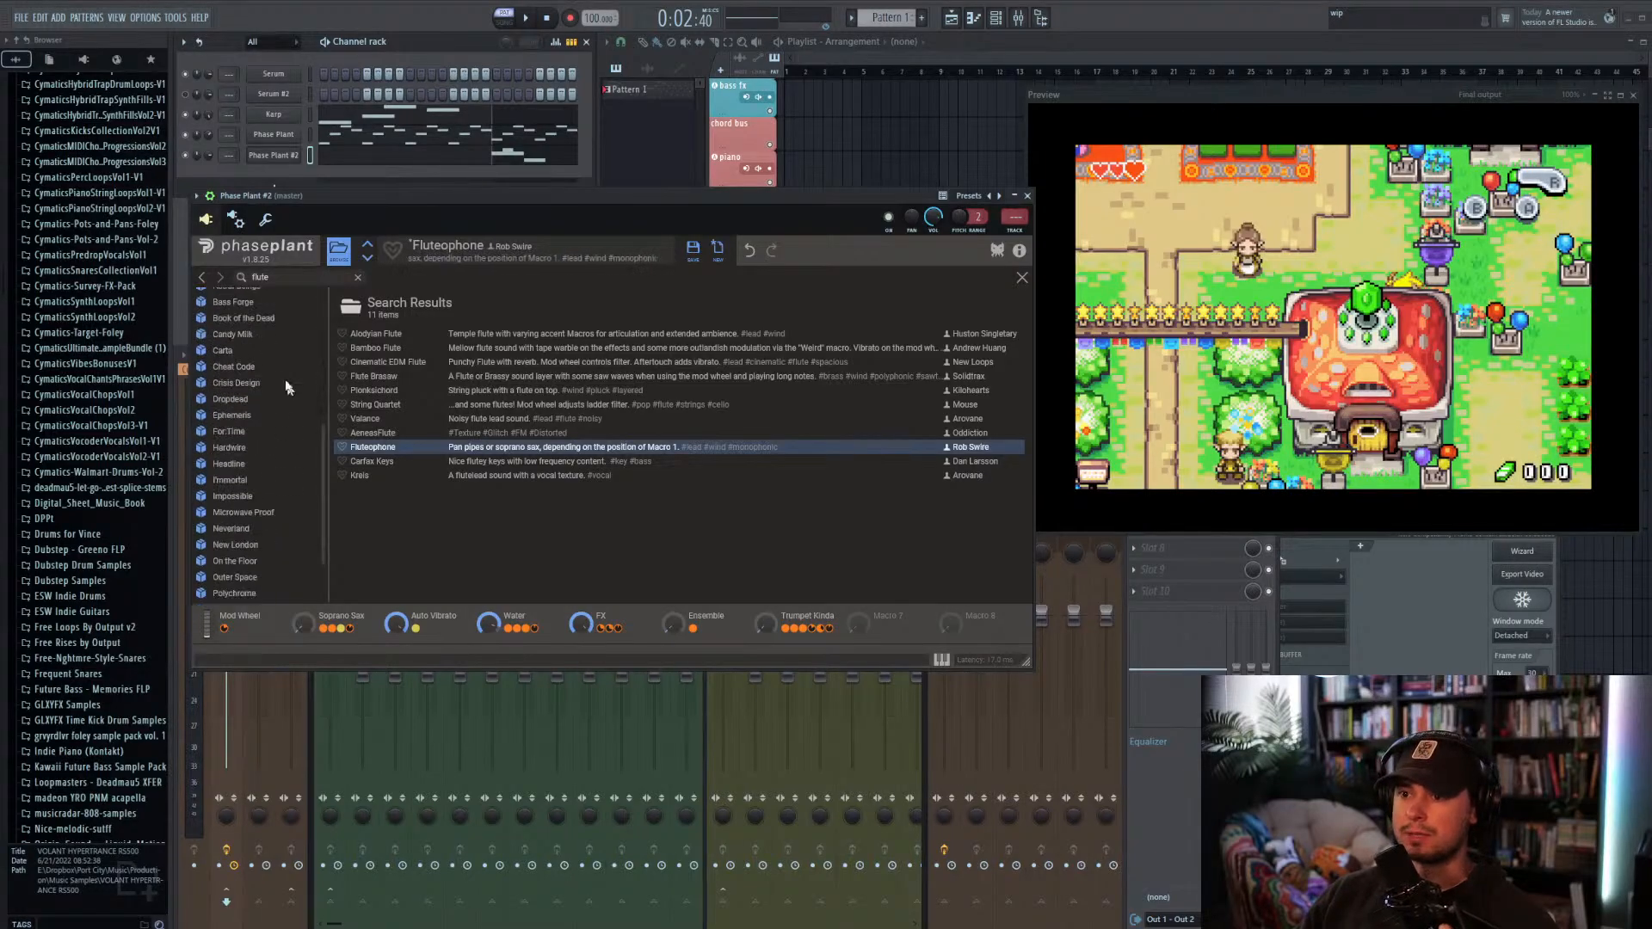
scroll(242, 478, "up", 10)
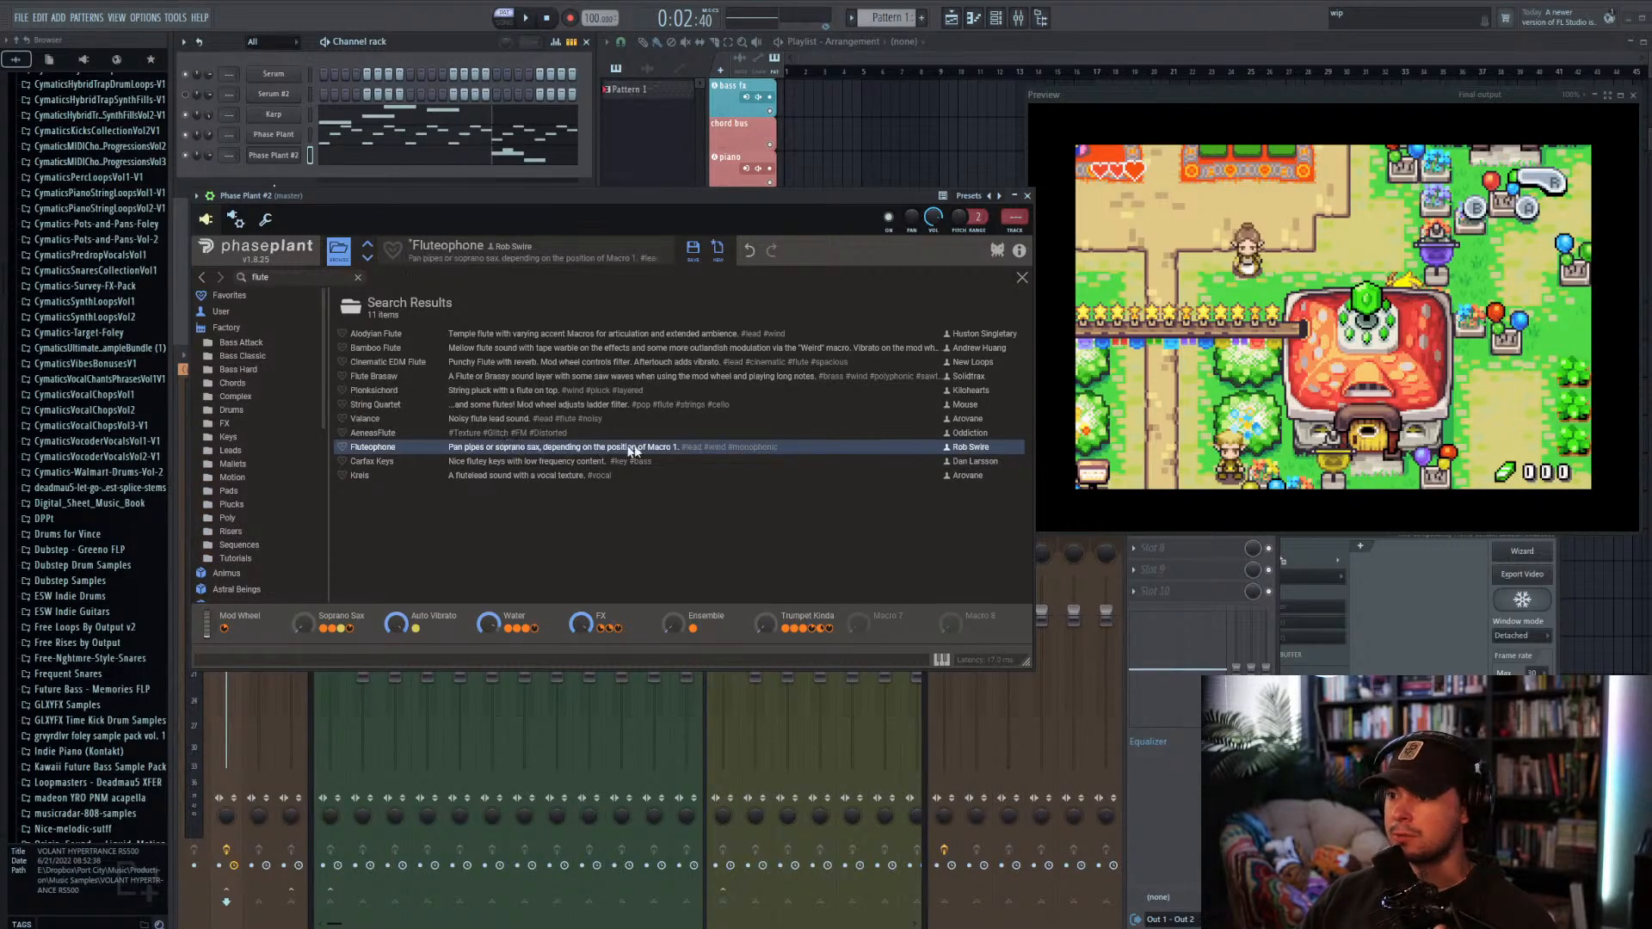
left_click(1022, 277)
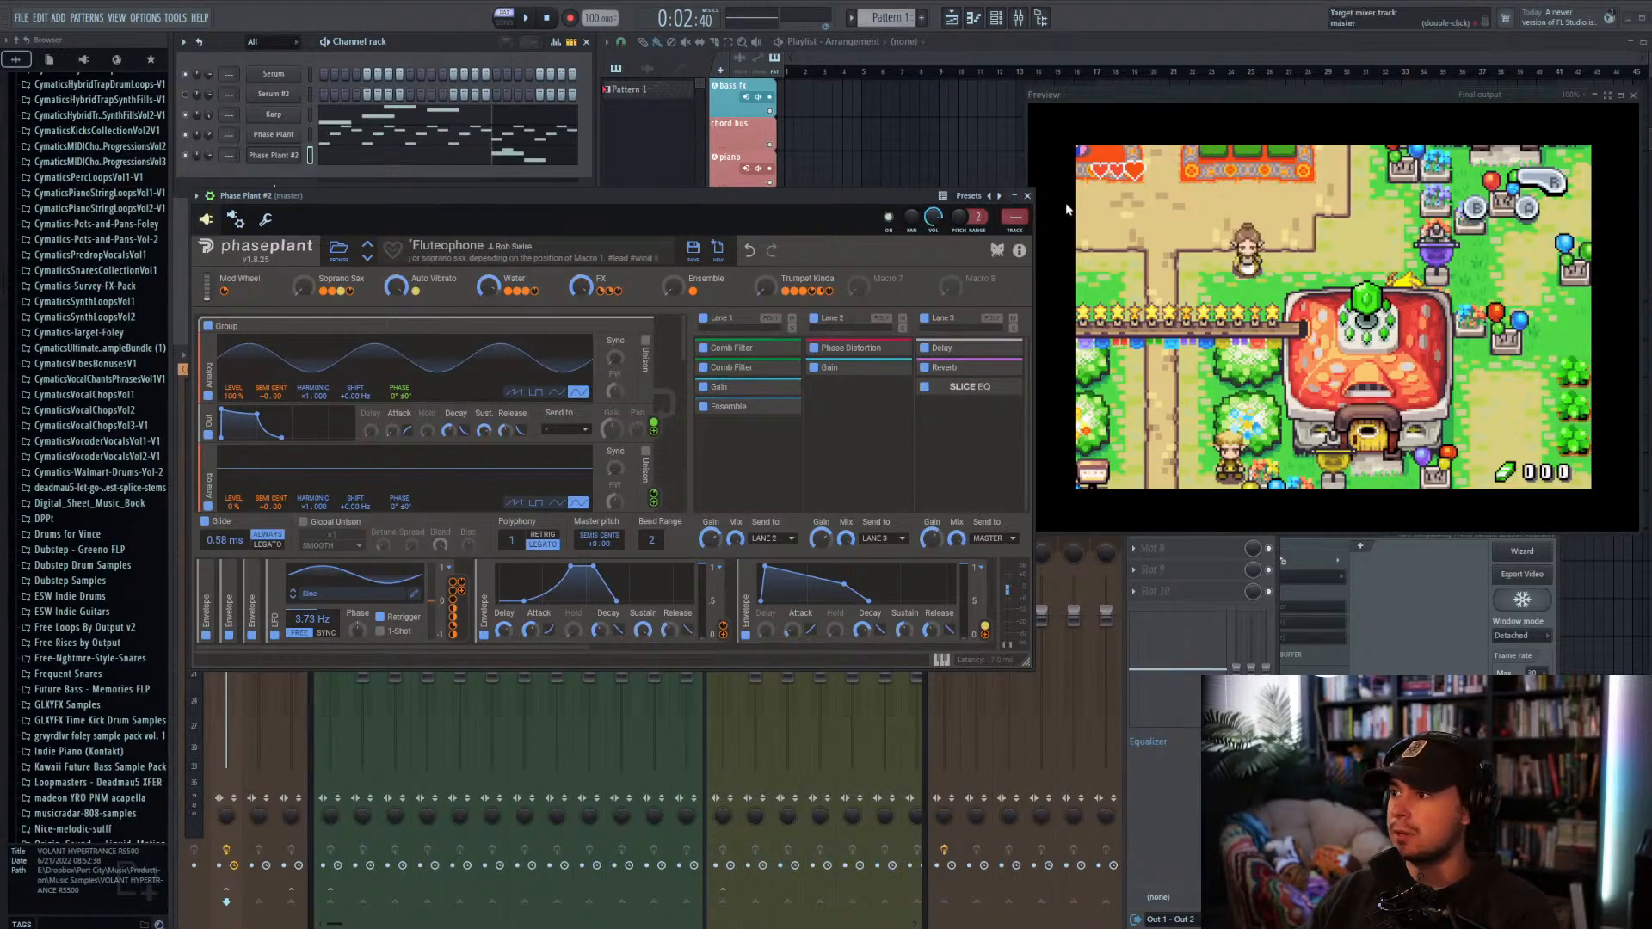
Step: Close the synth window and play the pattern while viewing the Phase Plant #2 notes in the piano roll
left_click(1027, 196)
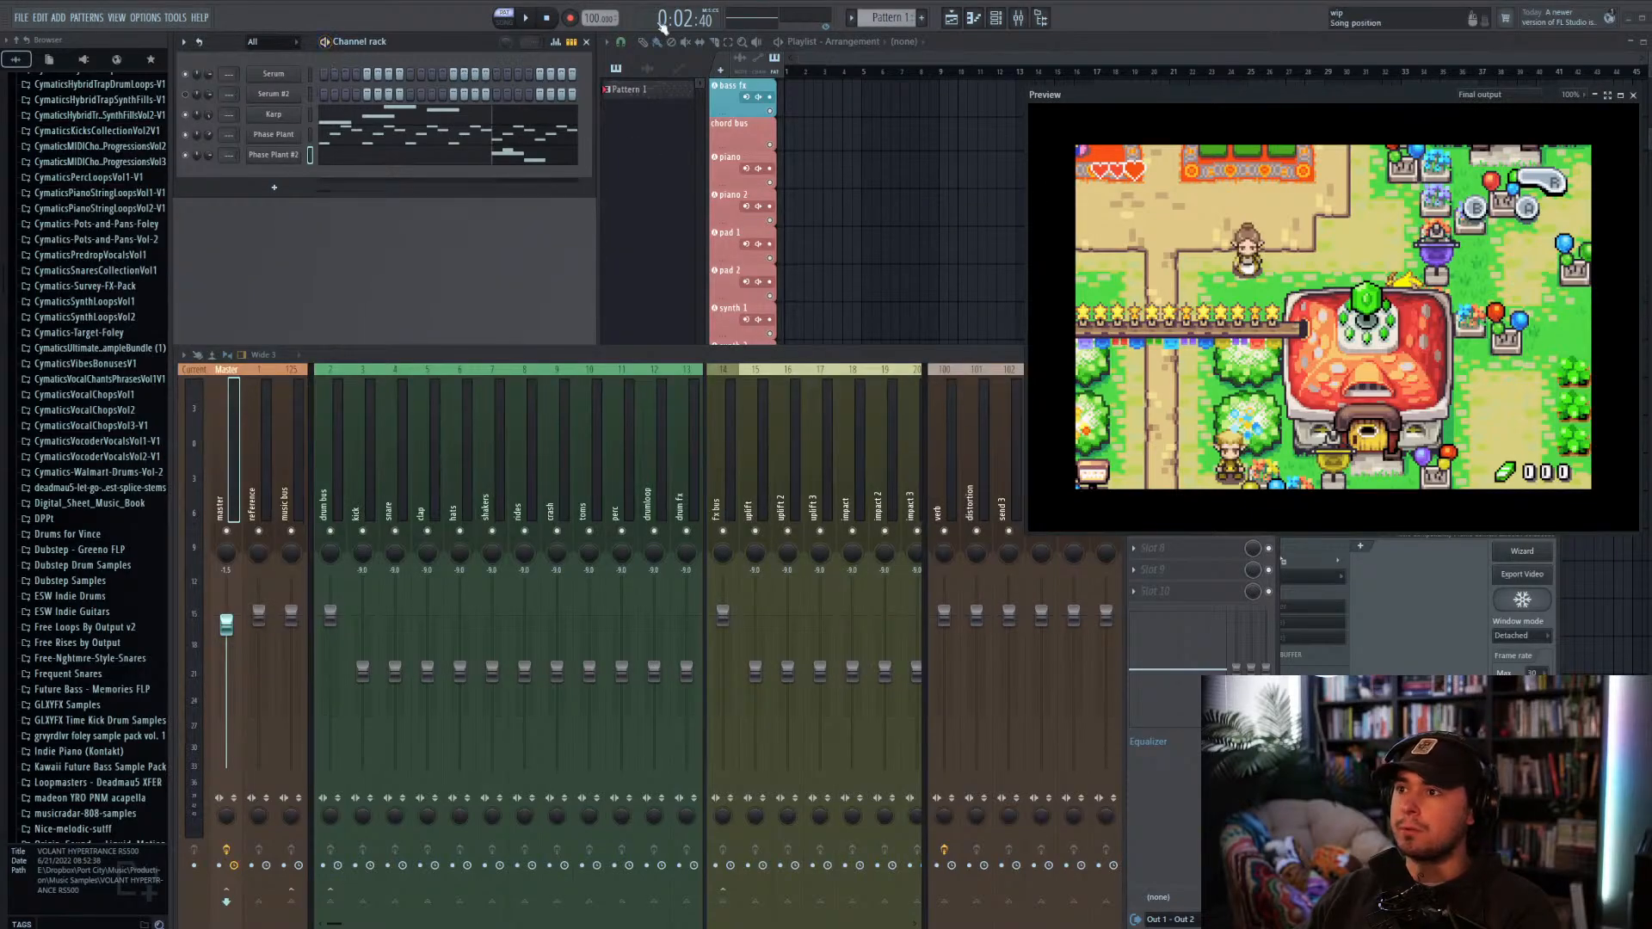
key("space")
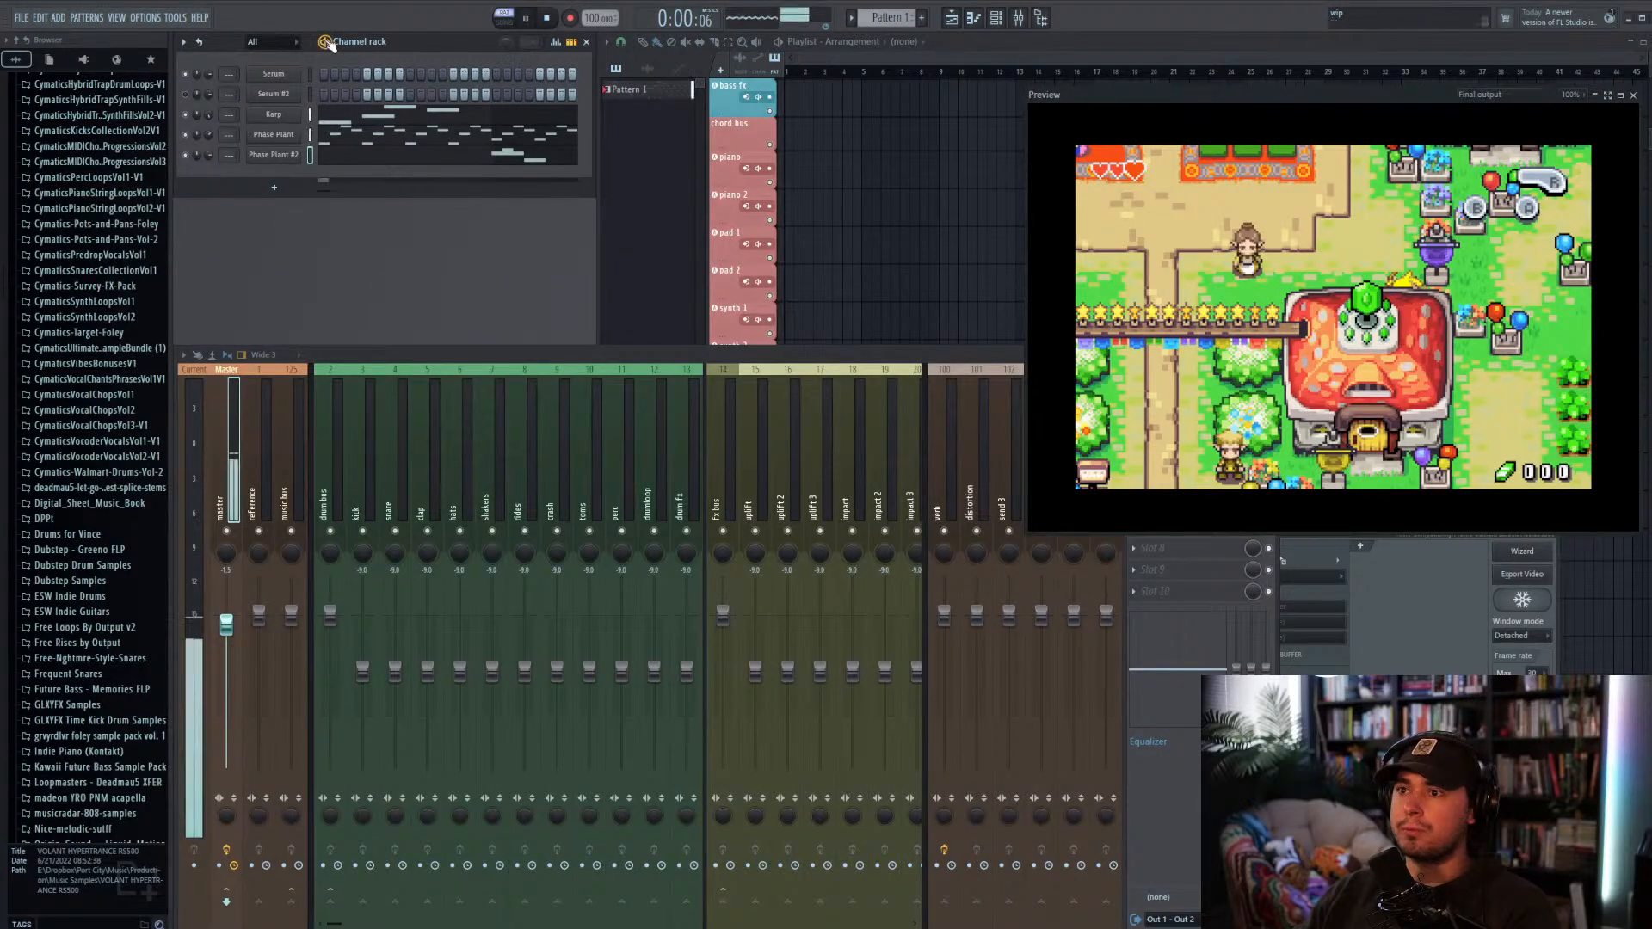
left_click(371, 158)
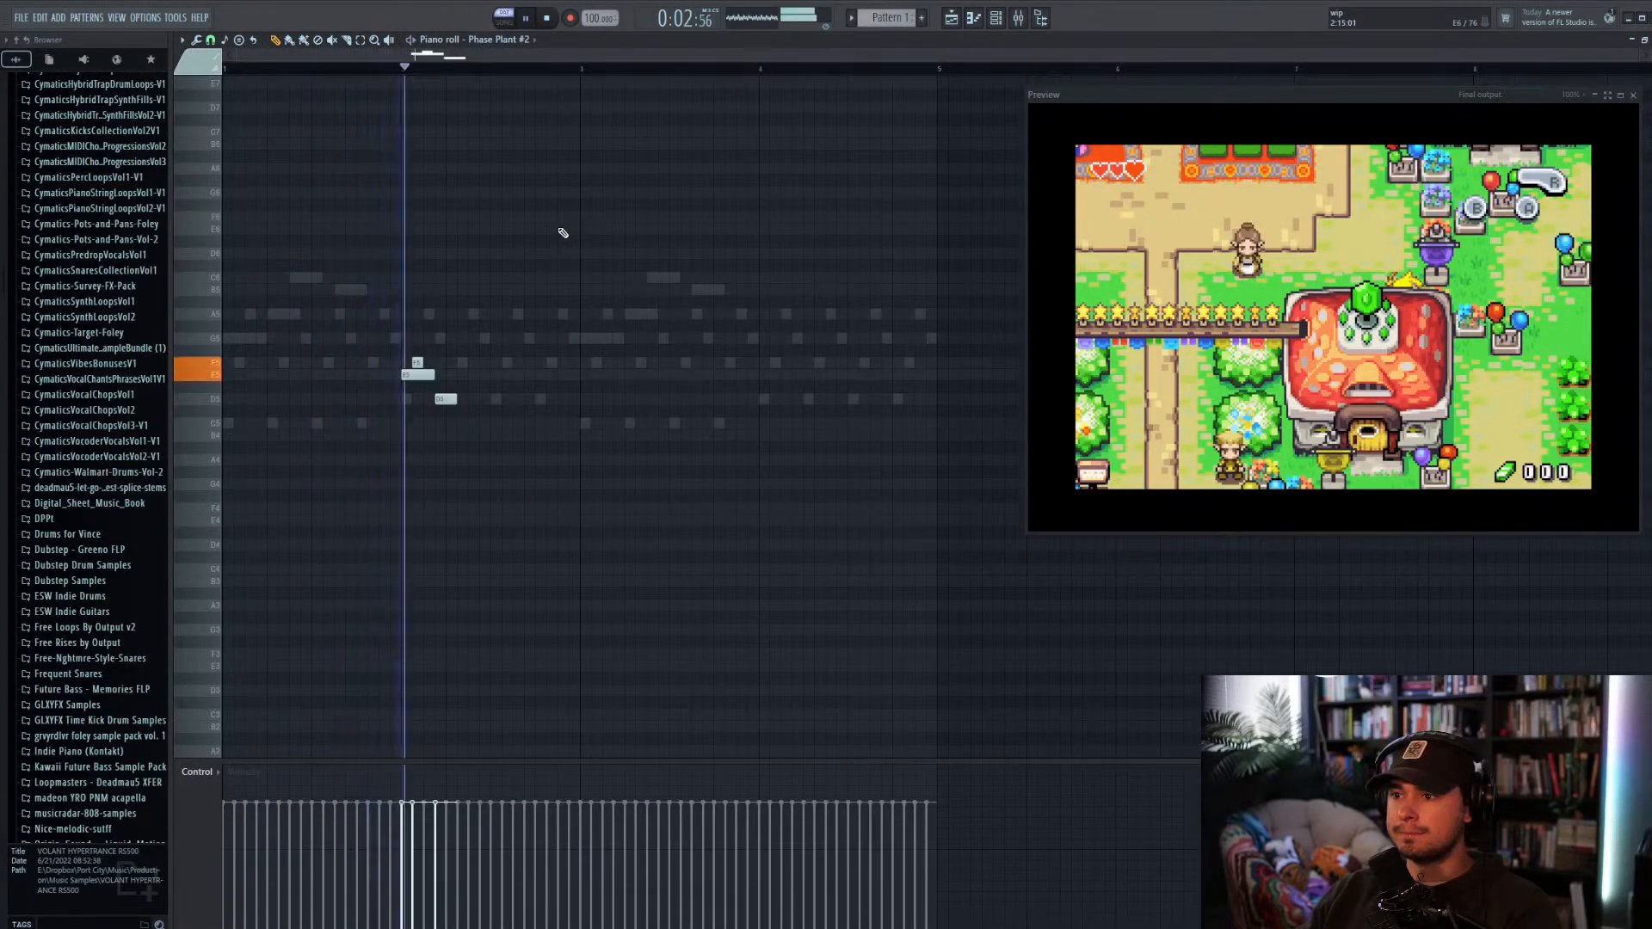
key("space")
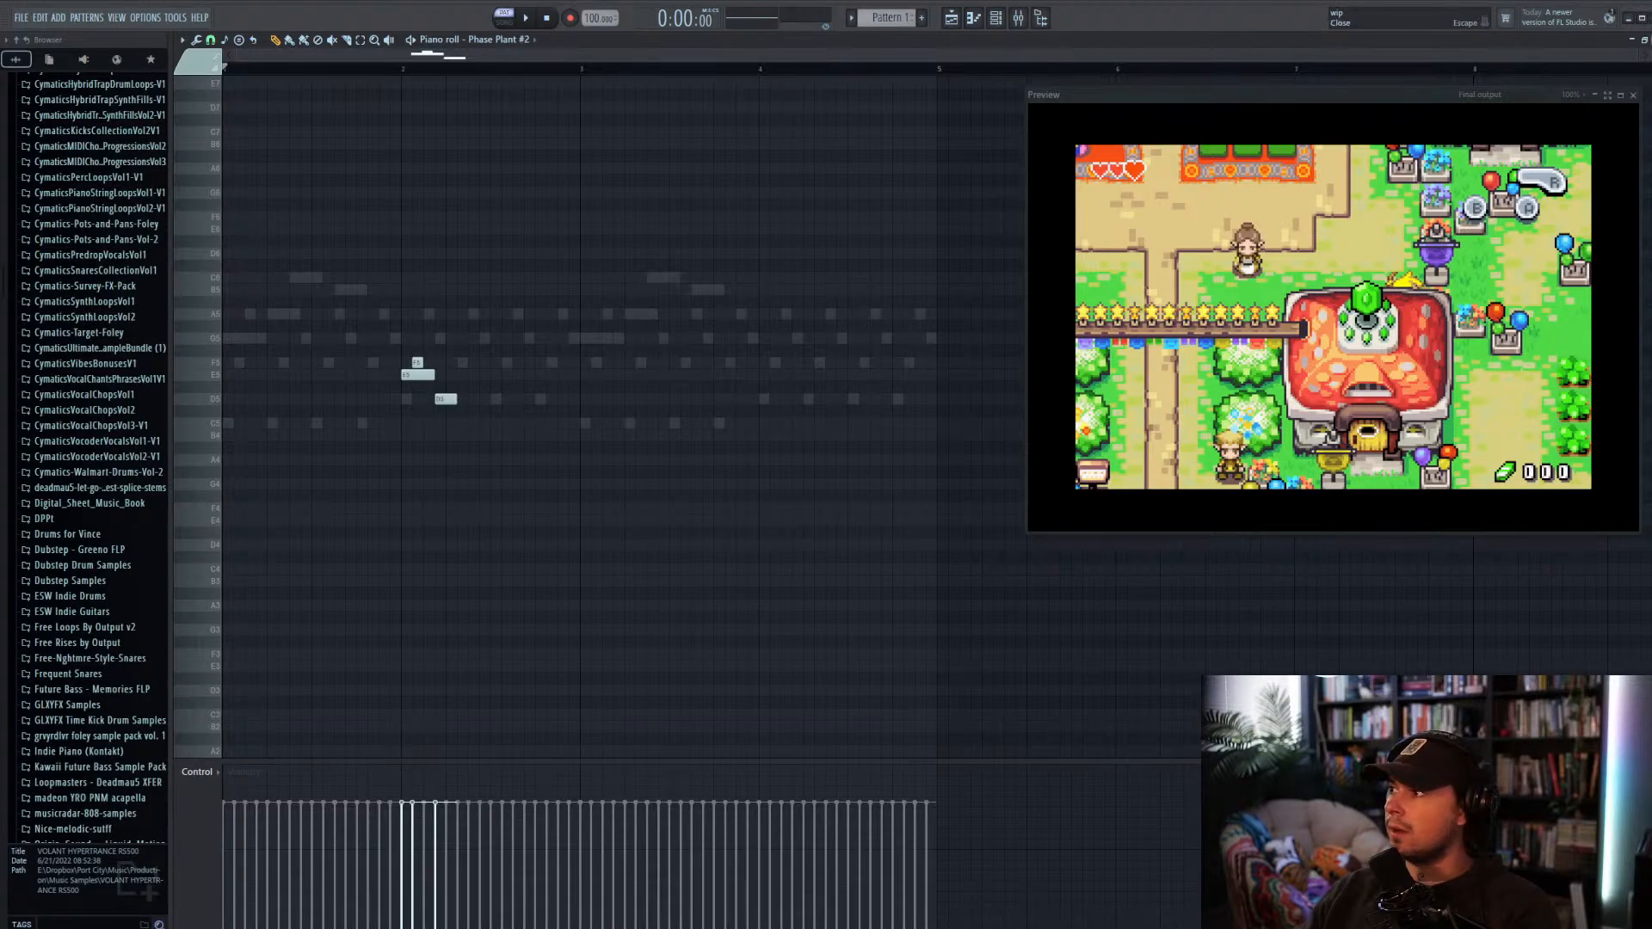
Step: Try the Phase Plant #2 melody one octave higher during playback and move it back down
key("ctrl+Up")
key("space")
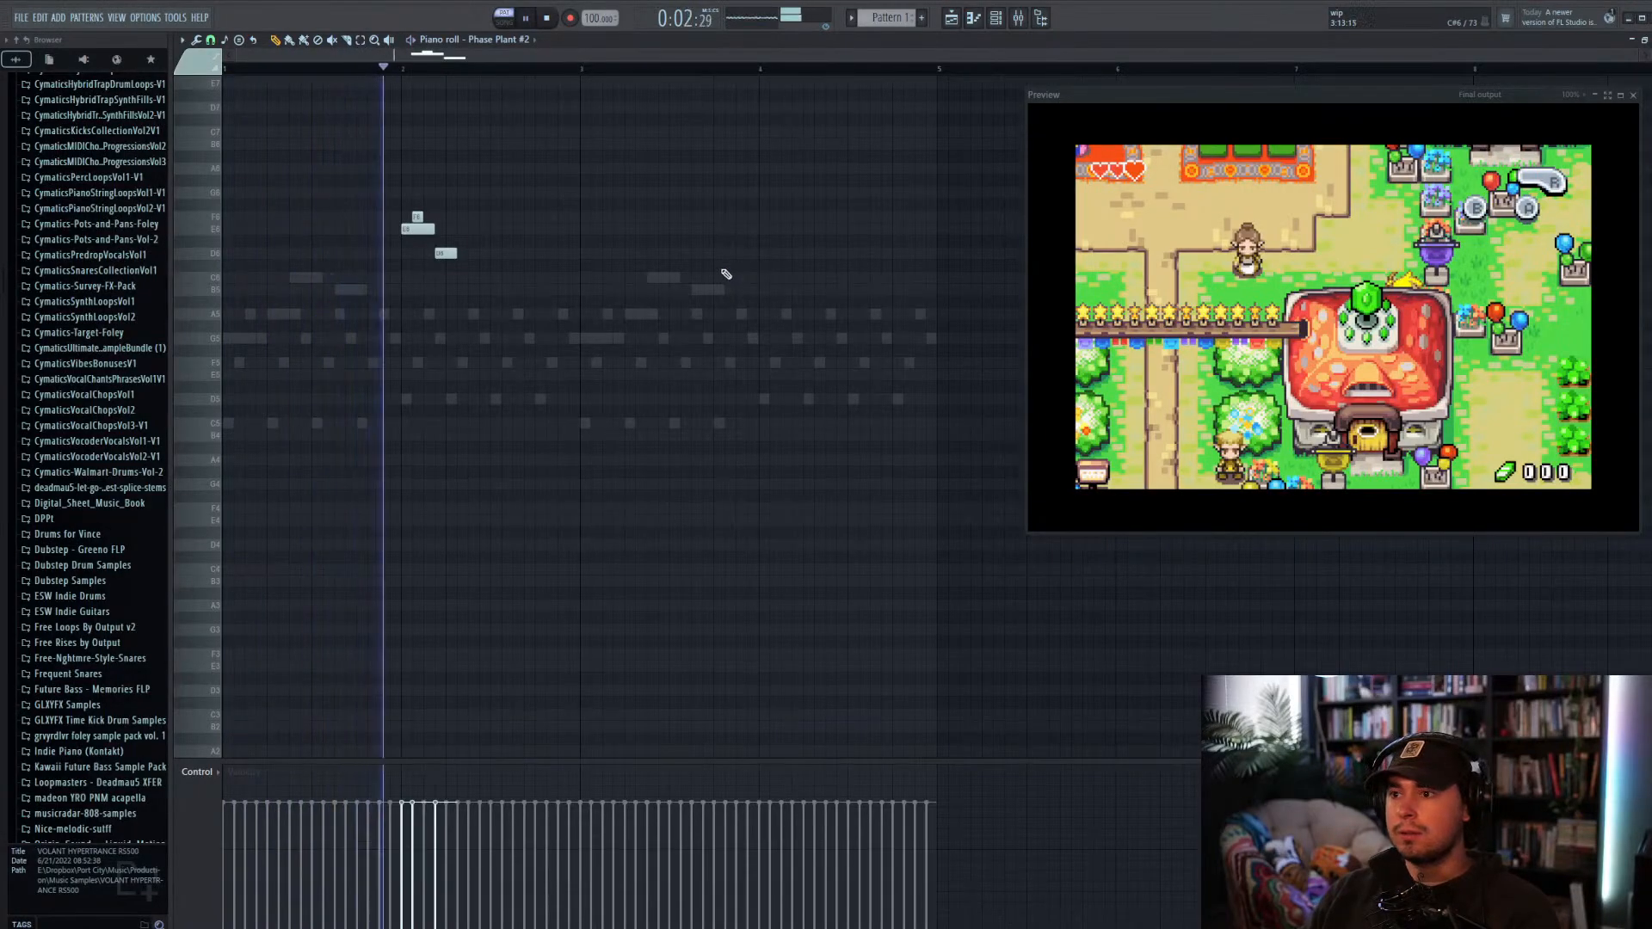
key("space")
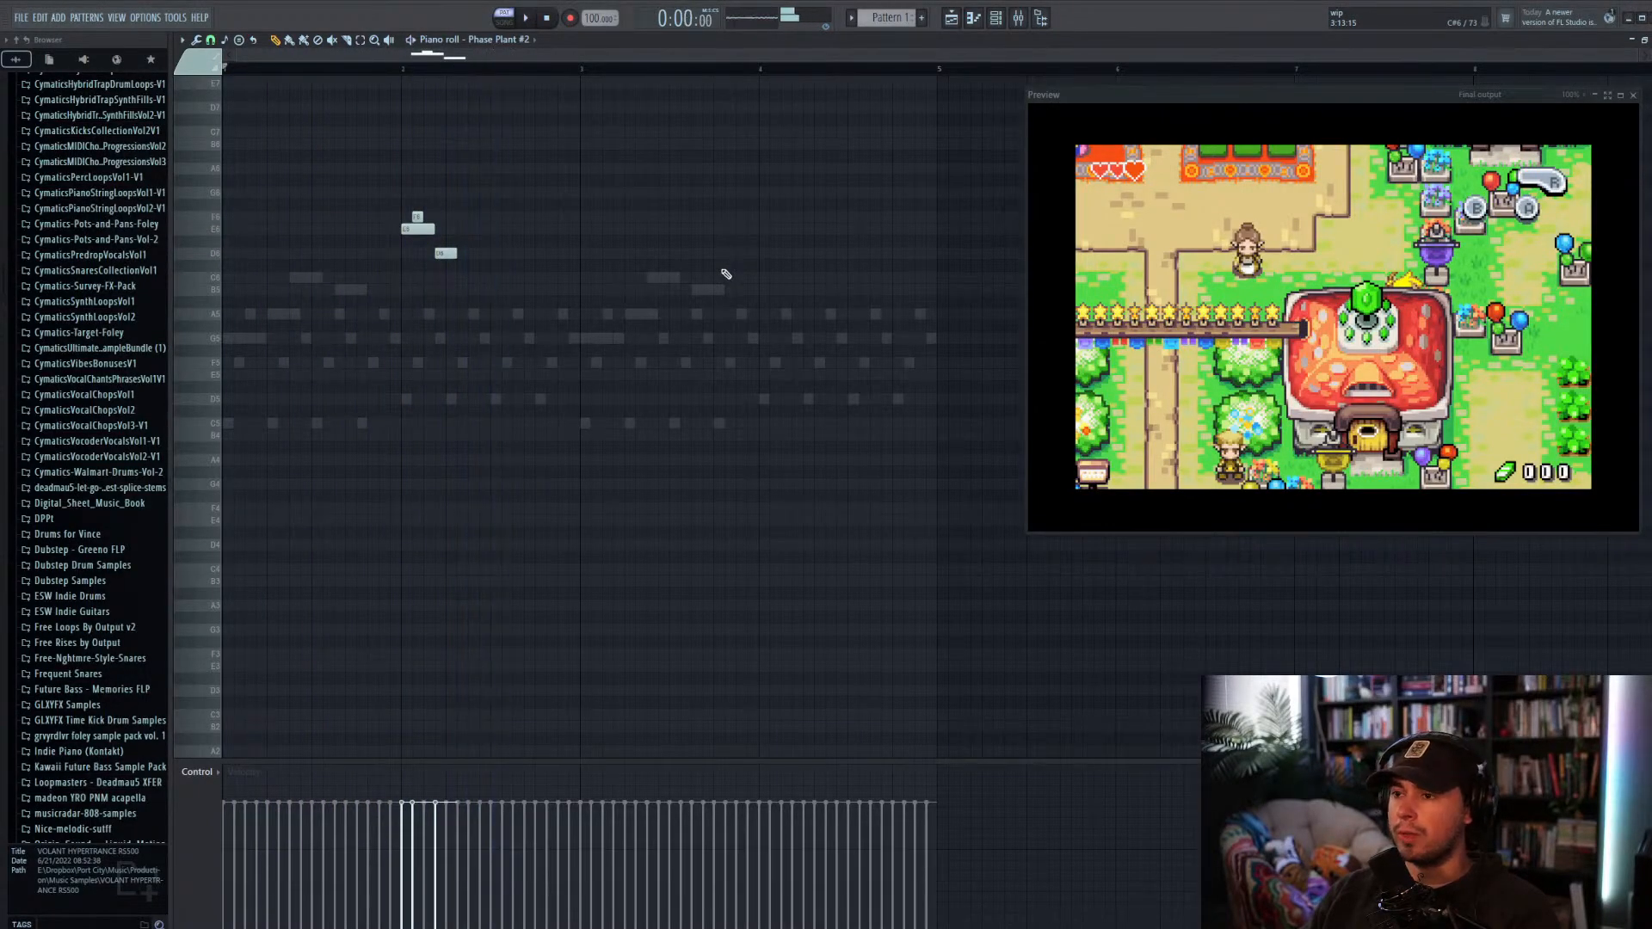
key("ctrl+Down")
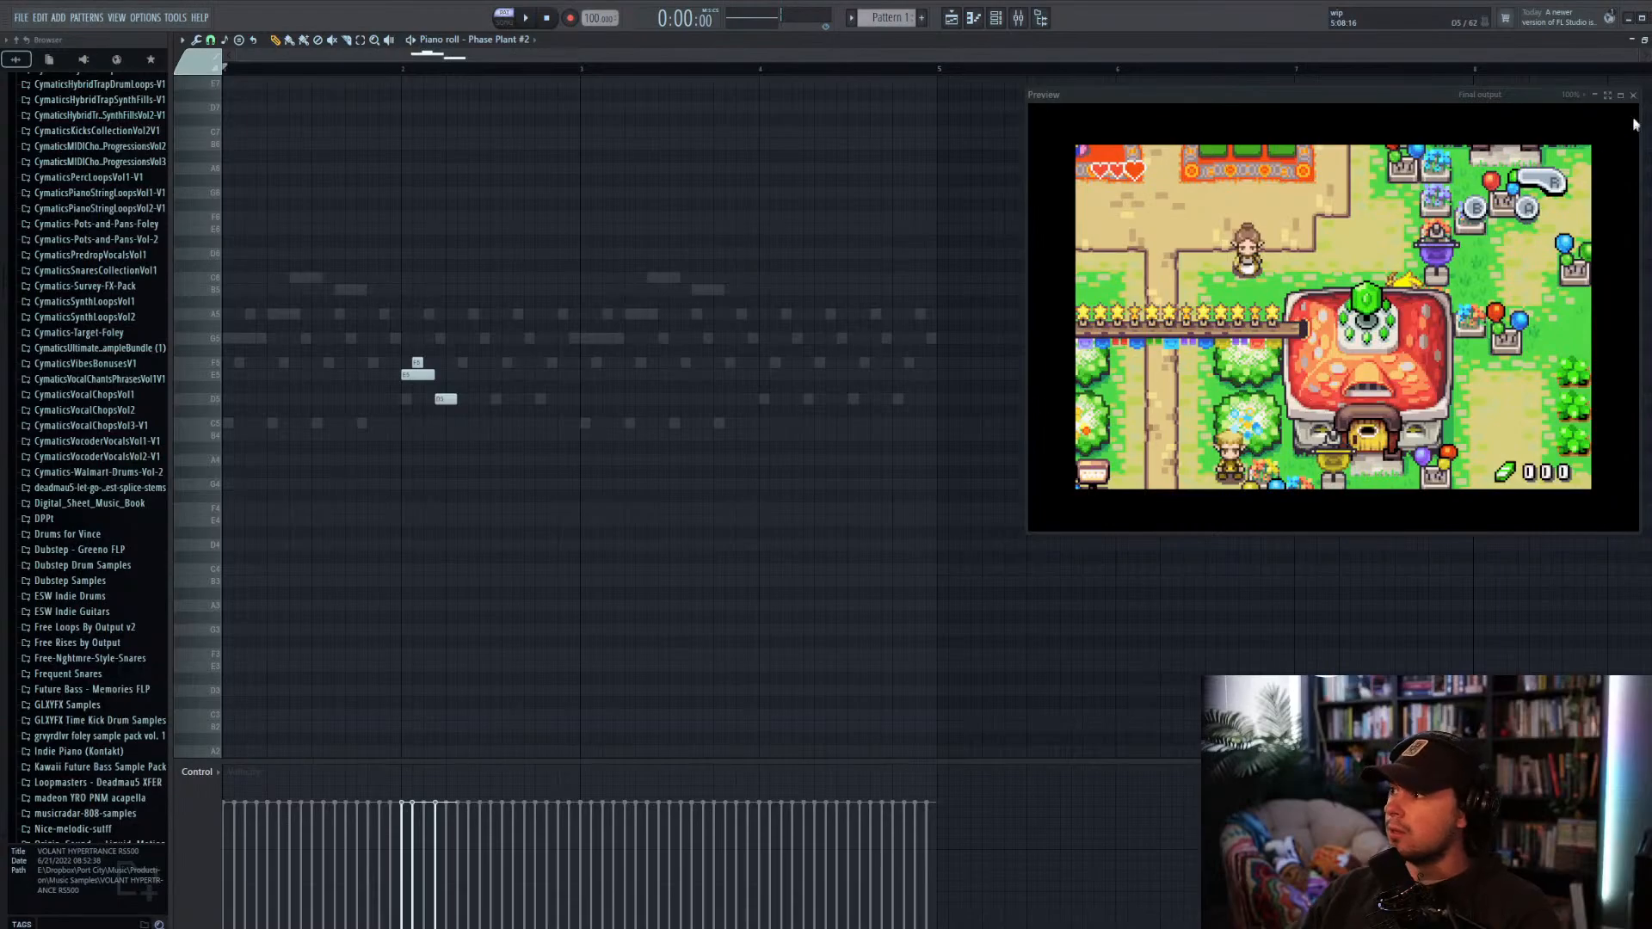
Step: Reopen the Phase Plant #2 synth during pattern playback and lower the Lane 3 Slice EQ's mix to about 30%
key("Escape")
key("space")
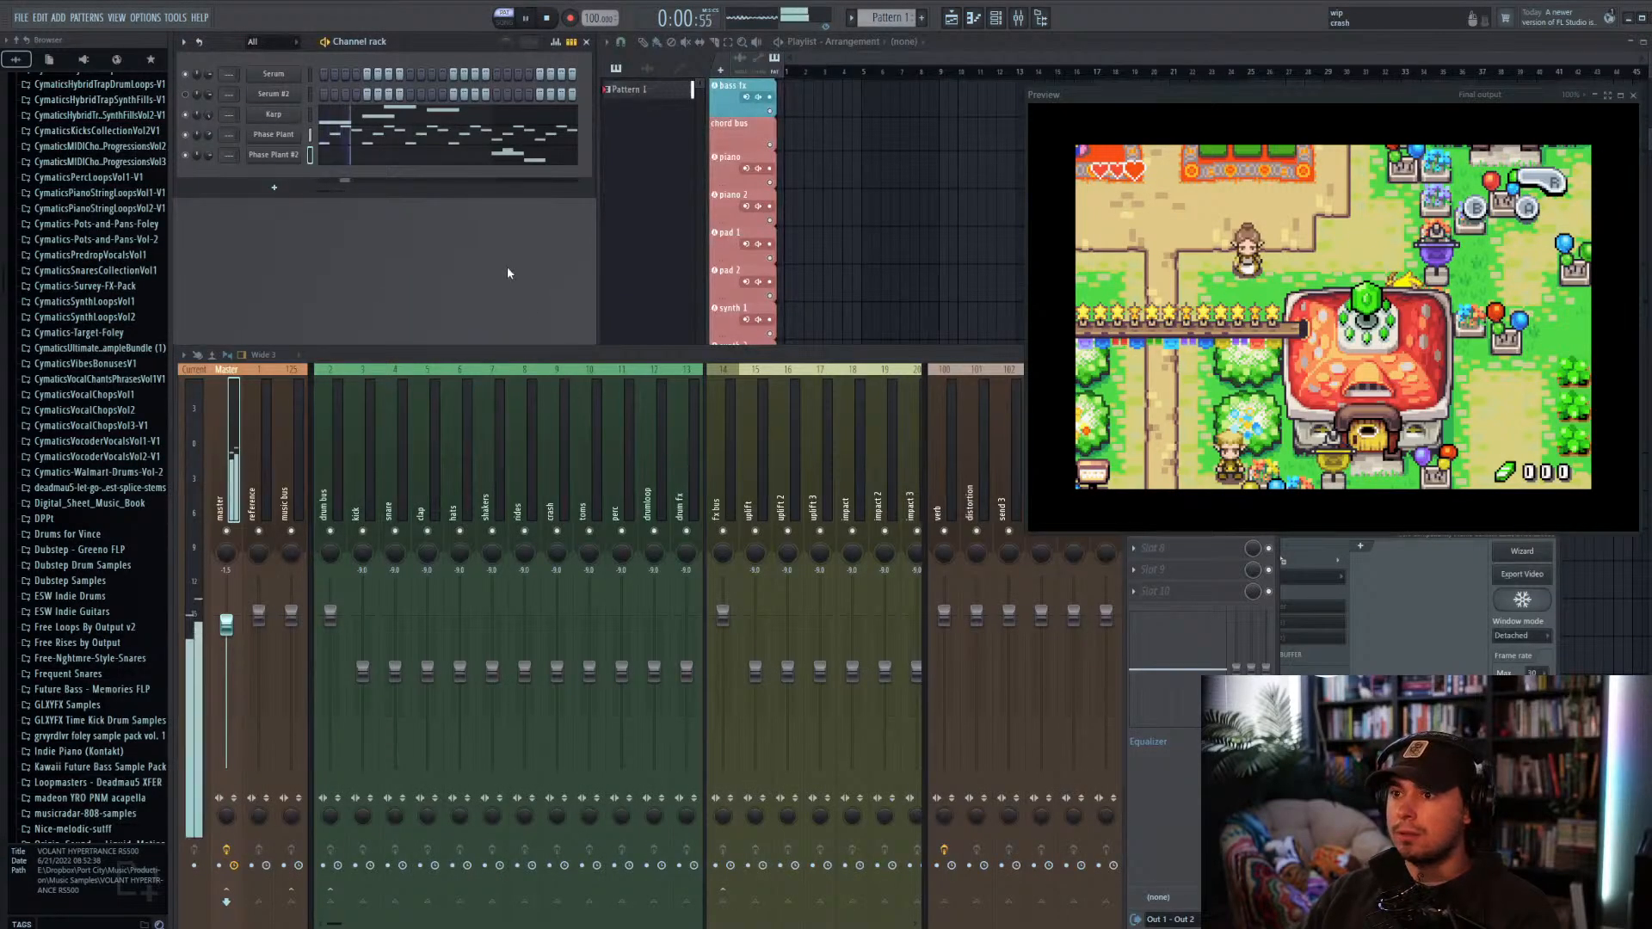
left_click(280, 155)
left_click(964, 387)
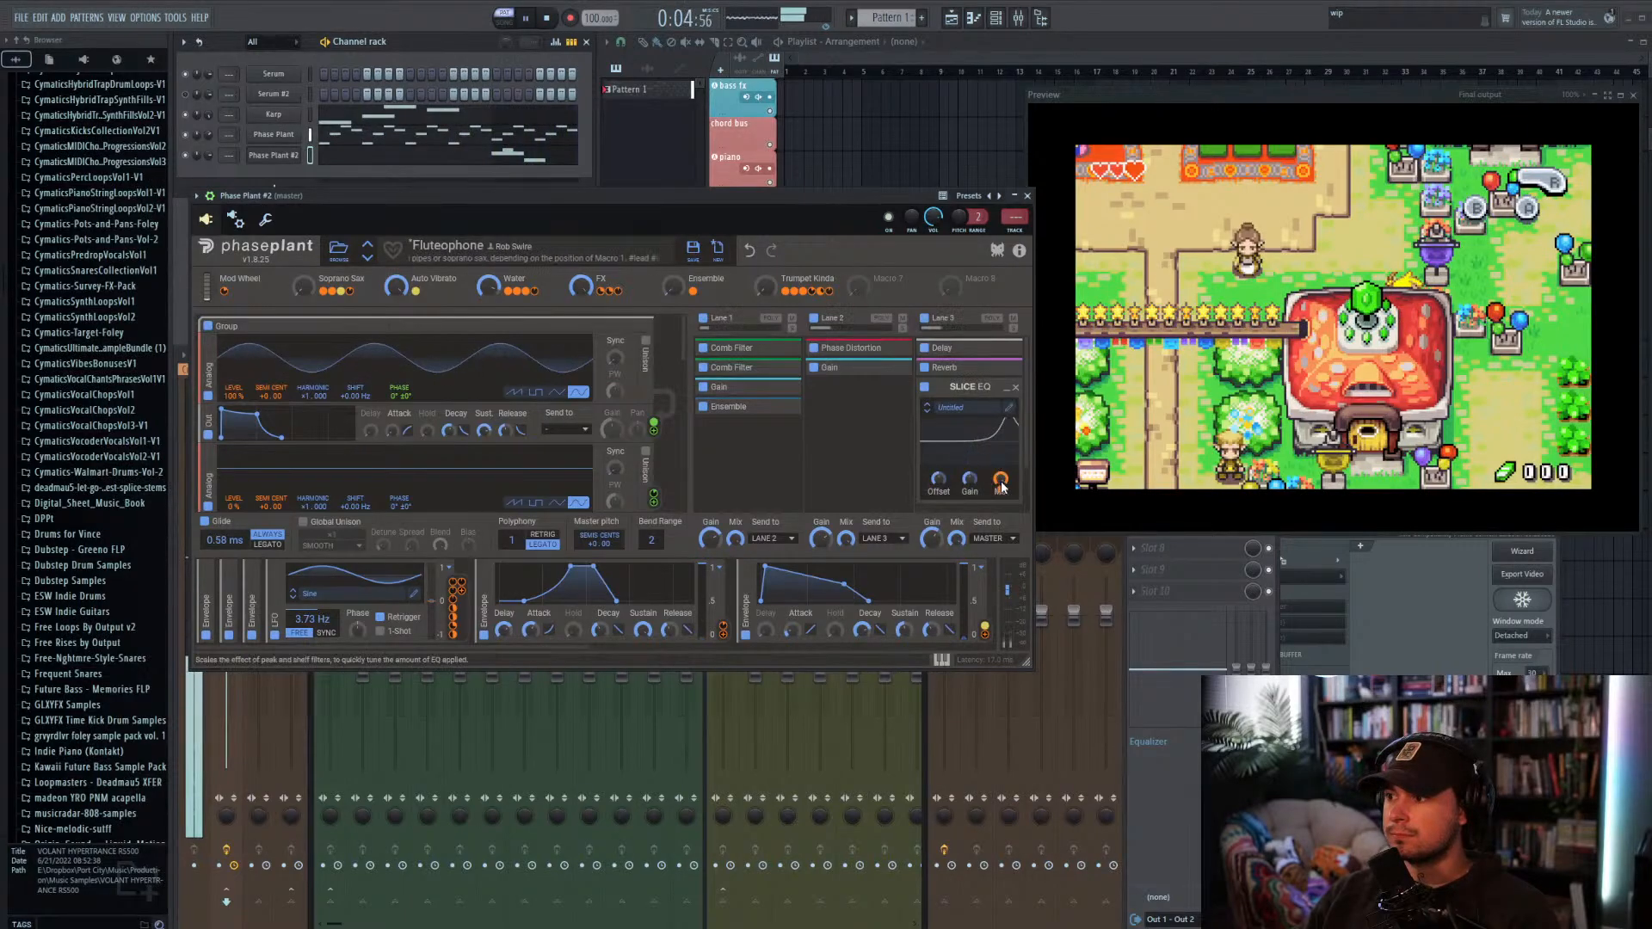
left_click_drag(1000, 479, 999, 503)
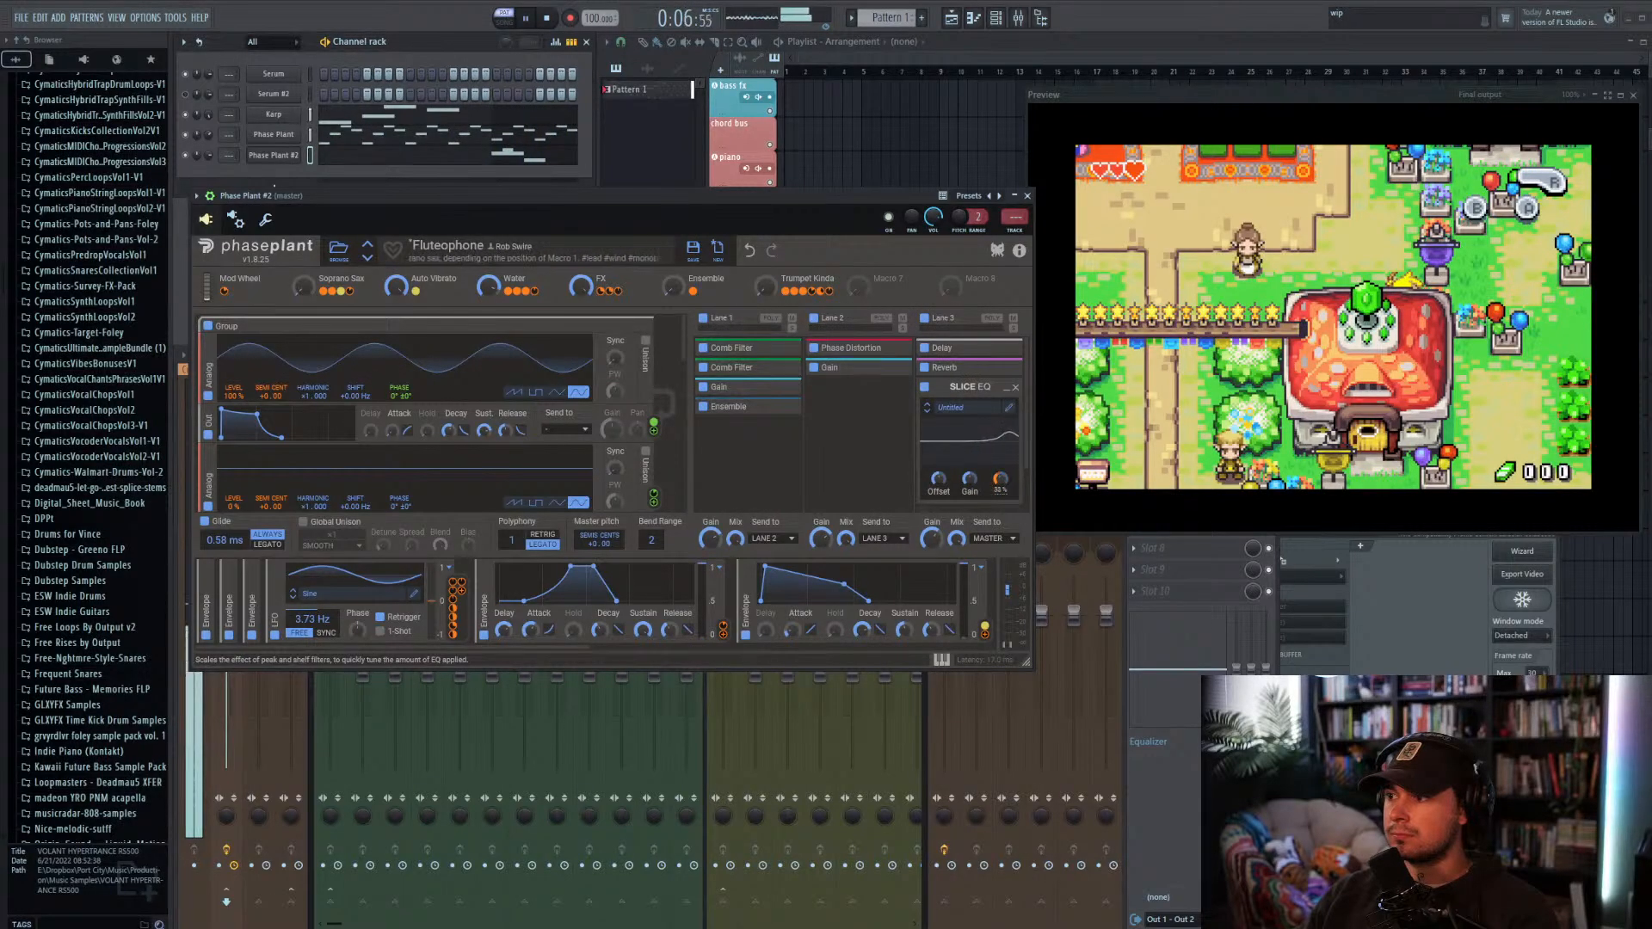
Step: Audition the Phase Plant #2 melody from just before bar 2 with the Slice EQ mix at minimum
left_click(375, 151)
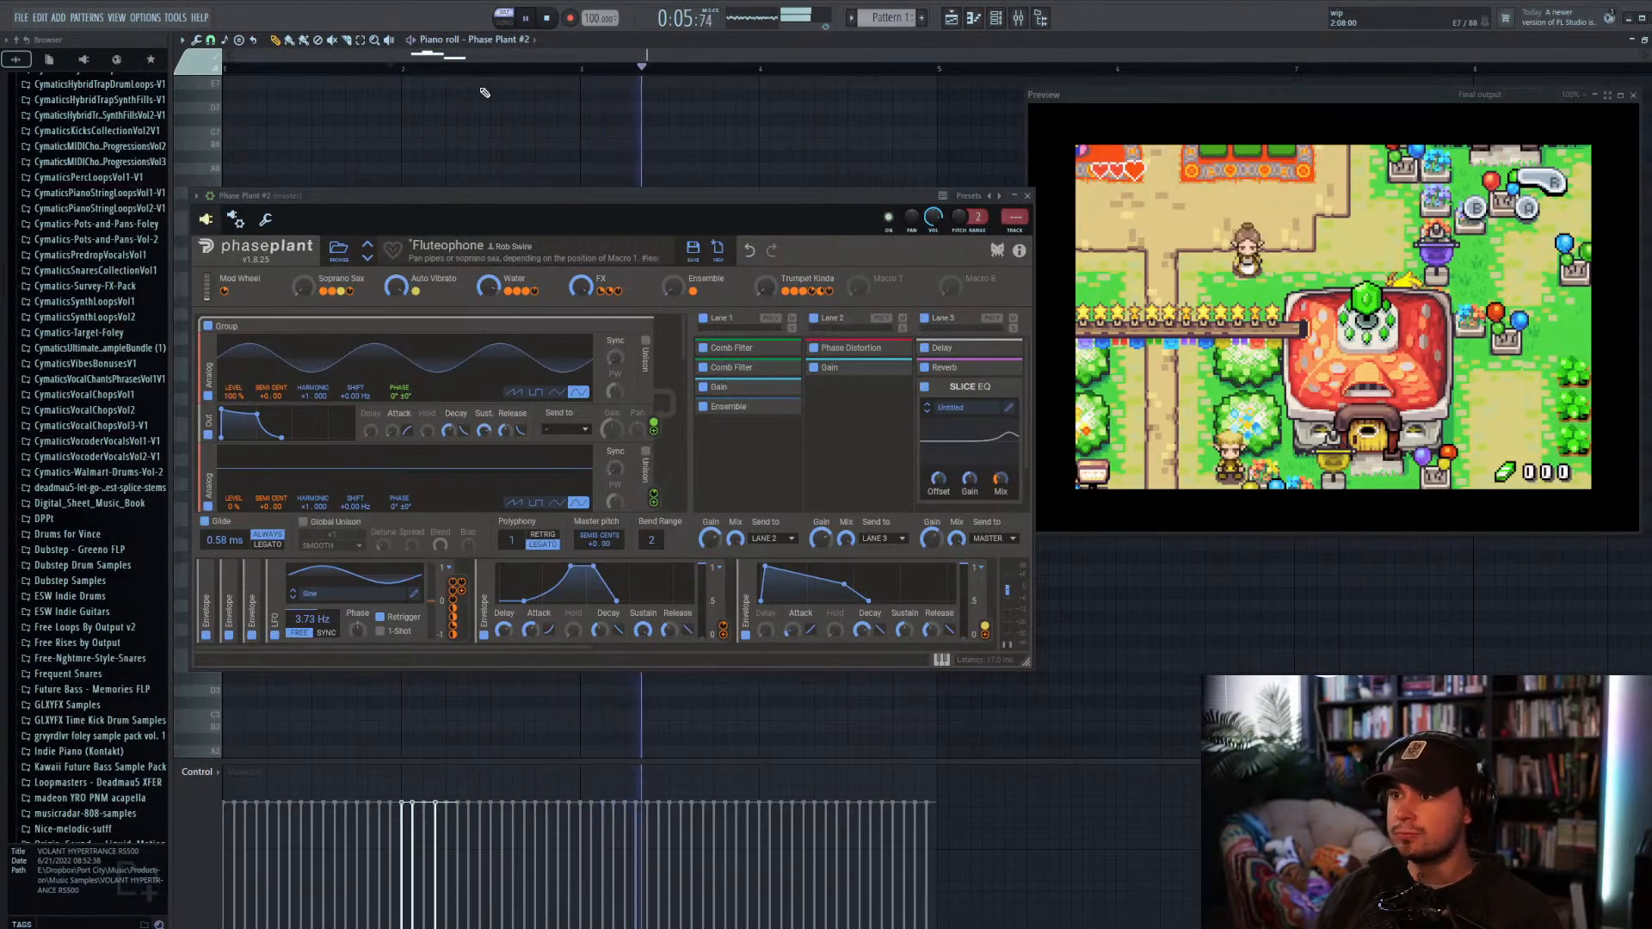
key("space")
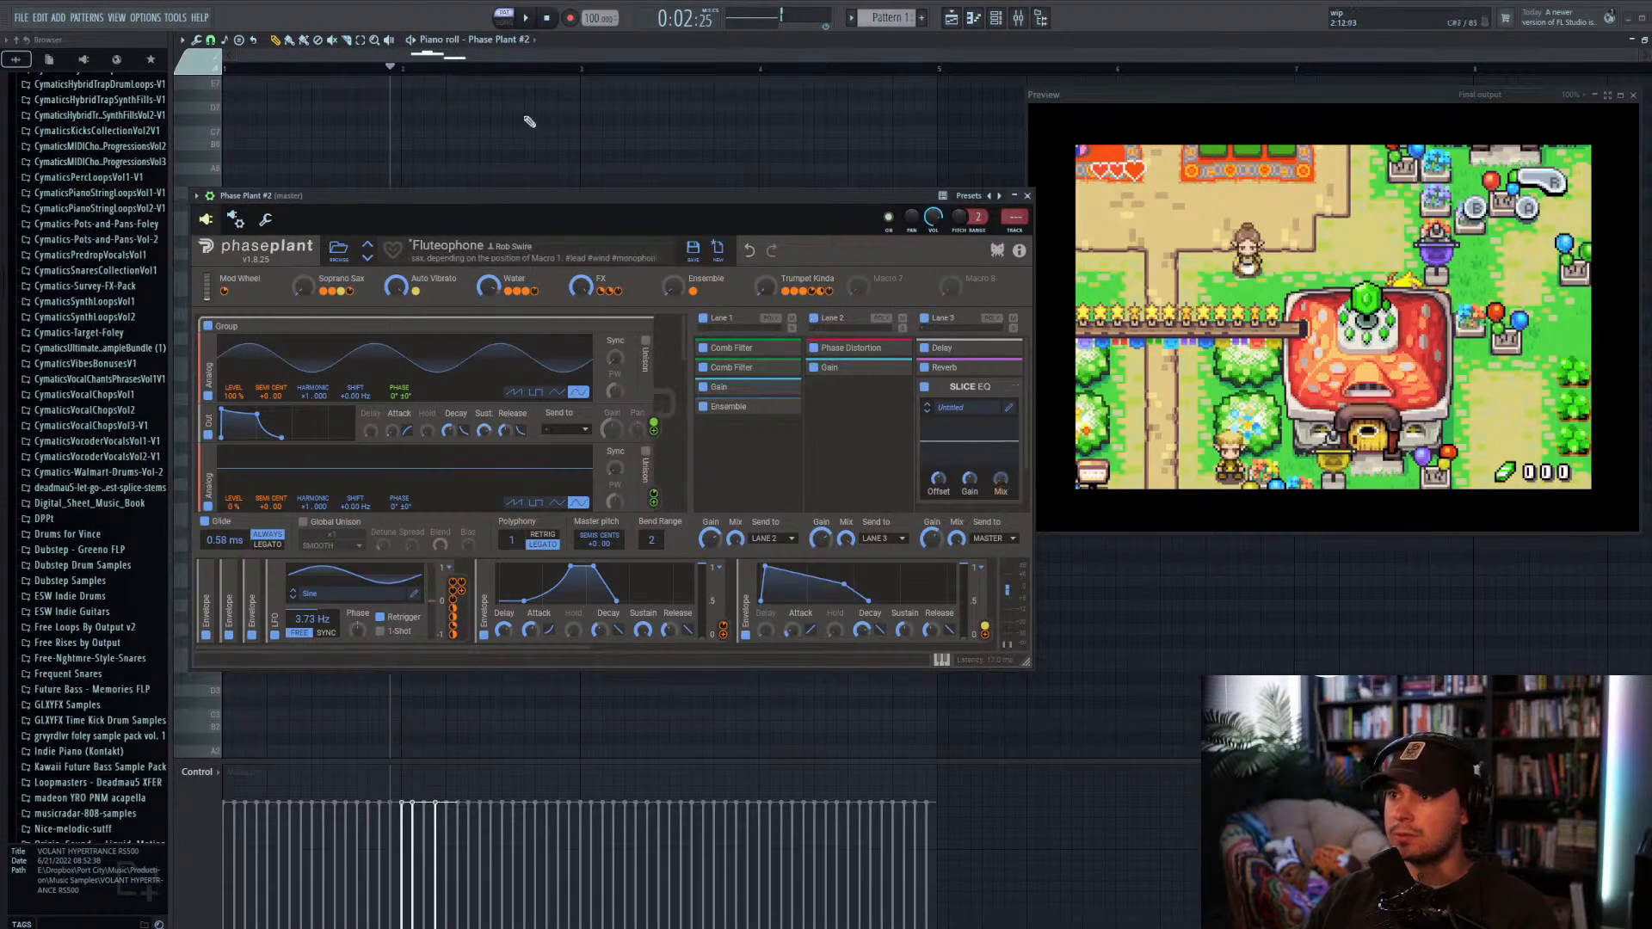
key("space")
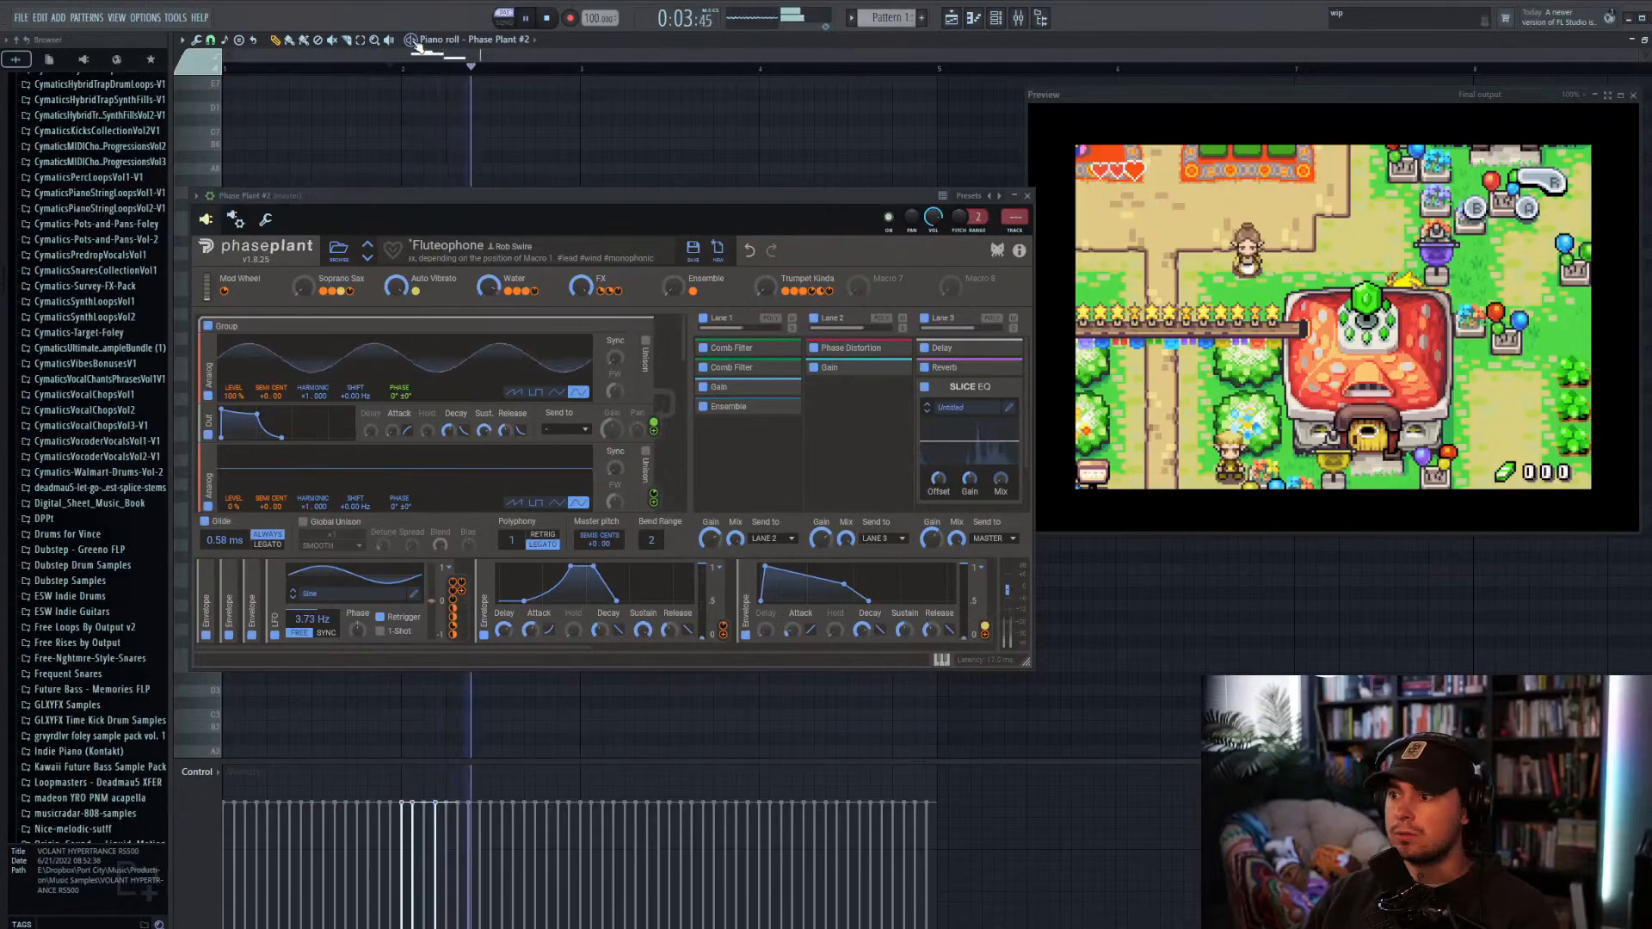
key("space")
key("space")
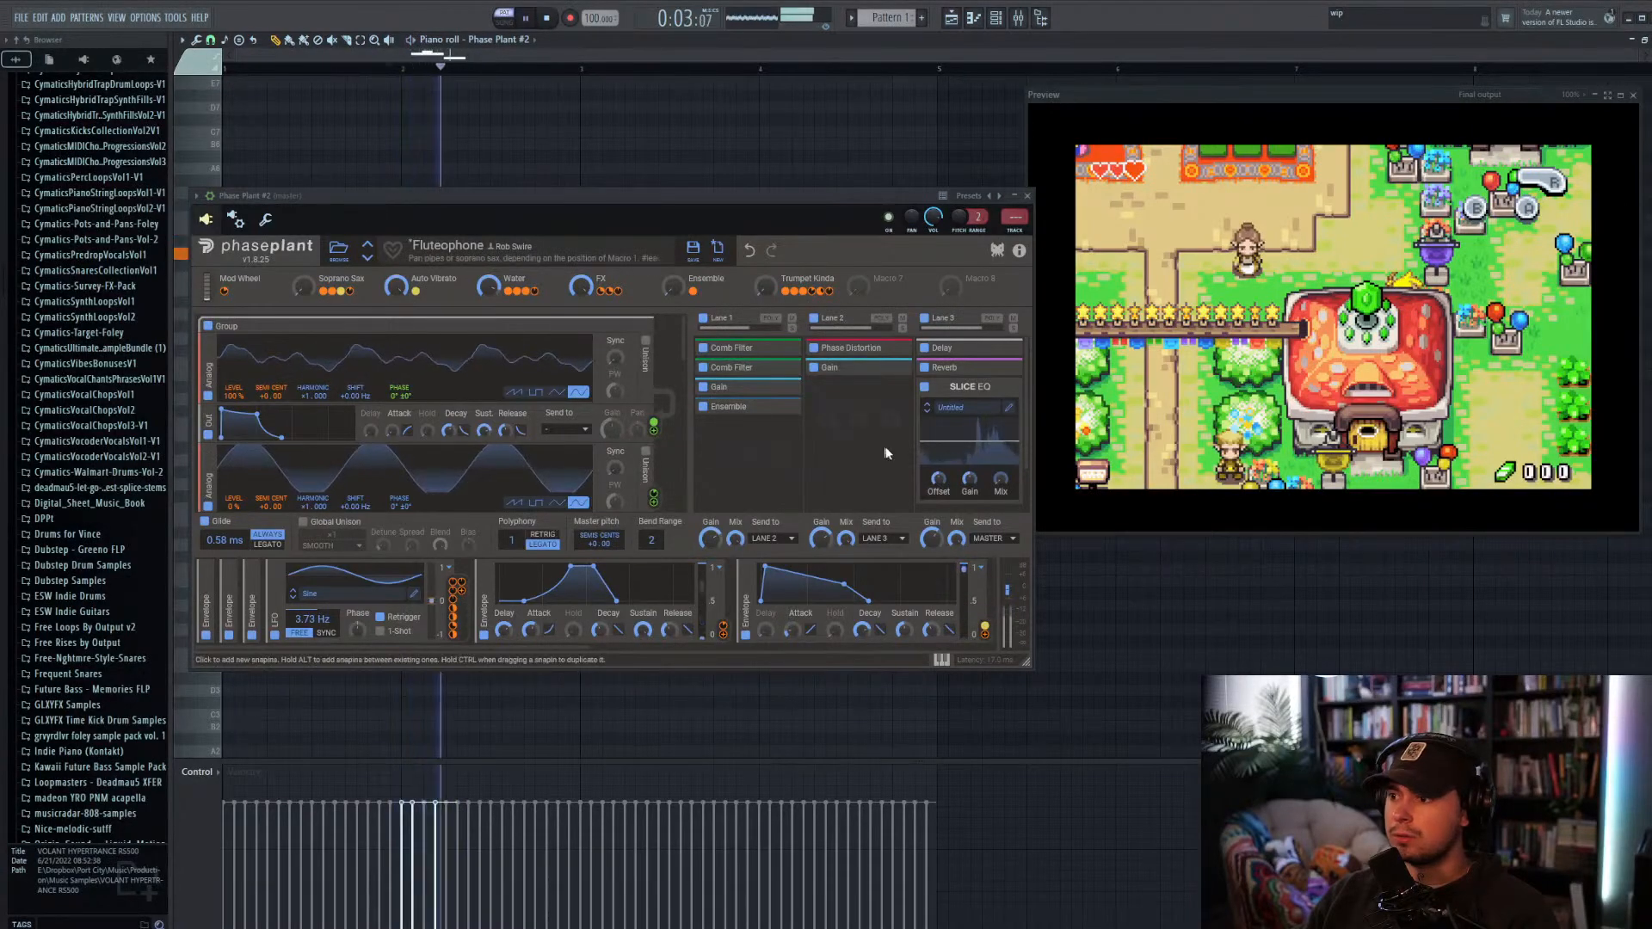
key("space")
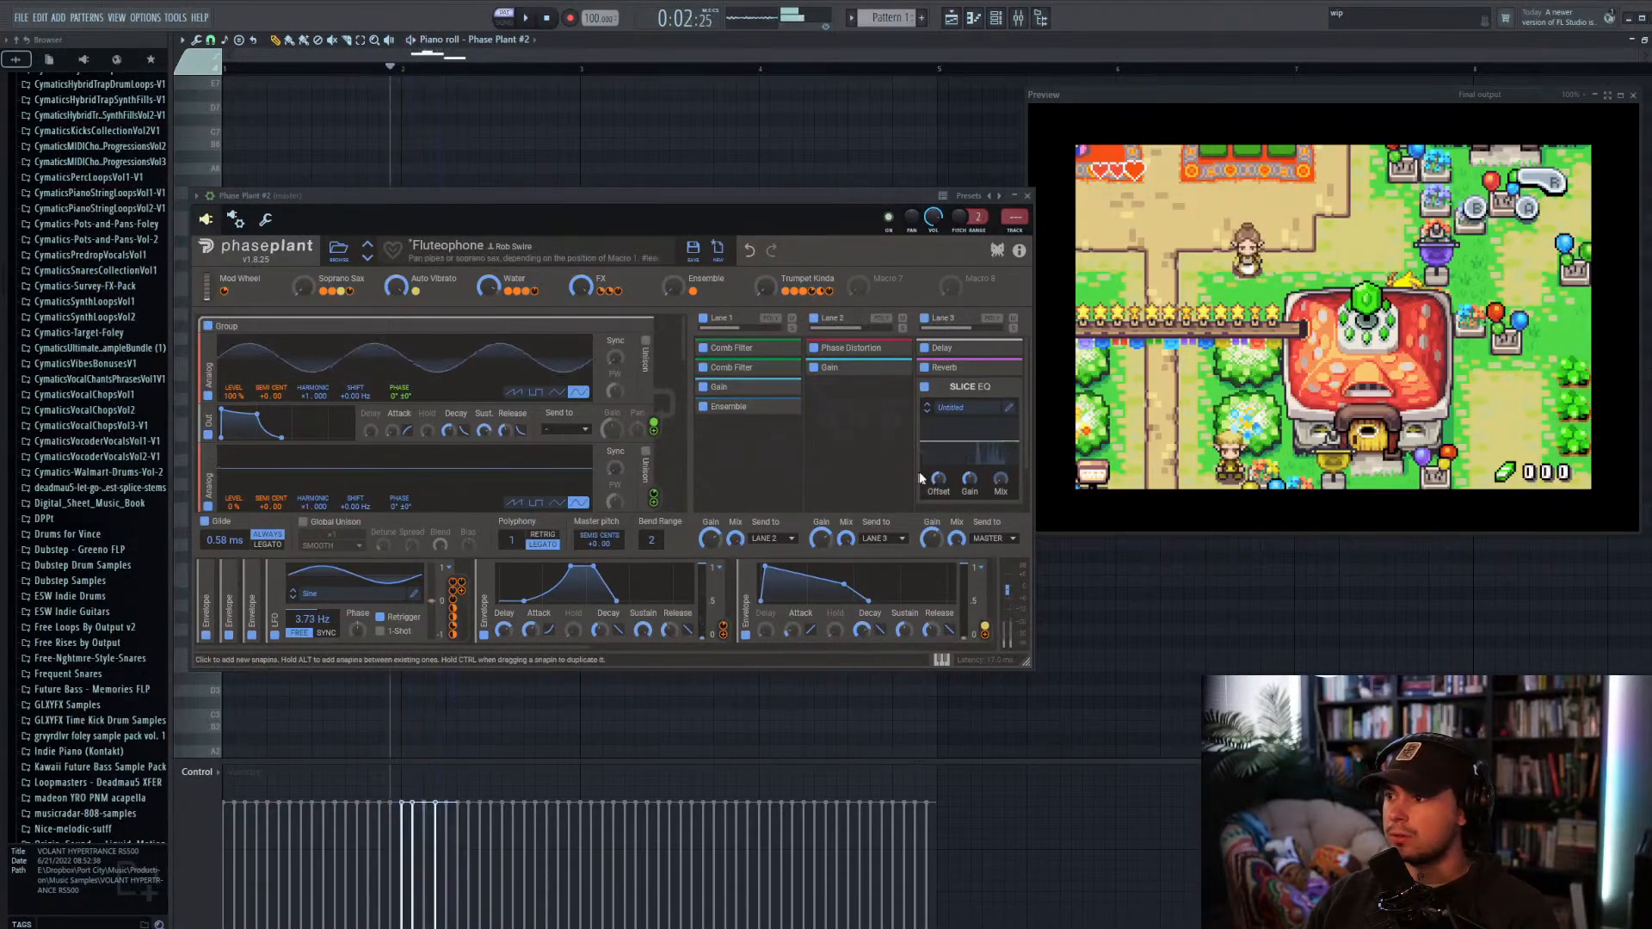
Step: Expand the Phase Distortion and Gain effects in Lane 2 and both Comb Filters in Lane 1
left_click(896, 350)
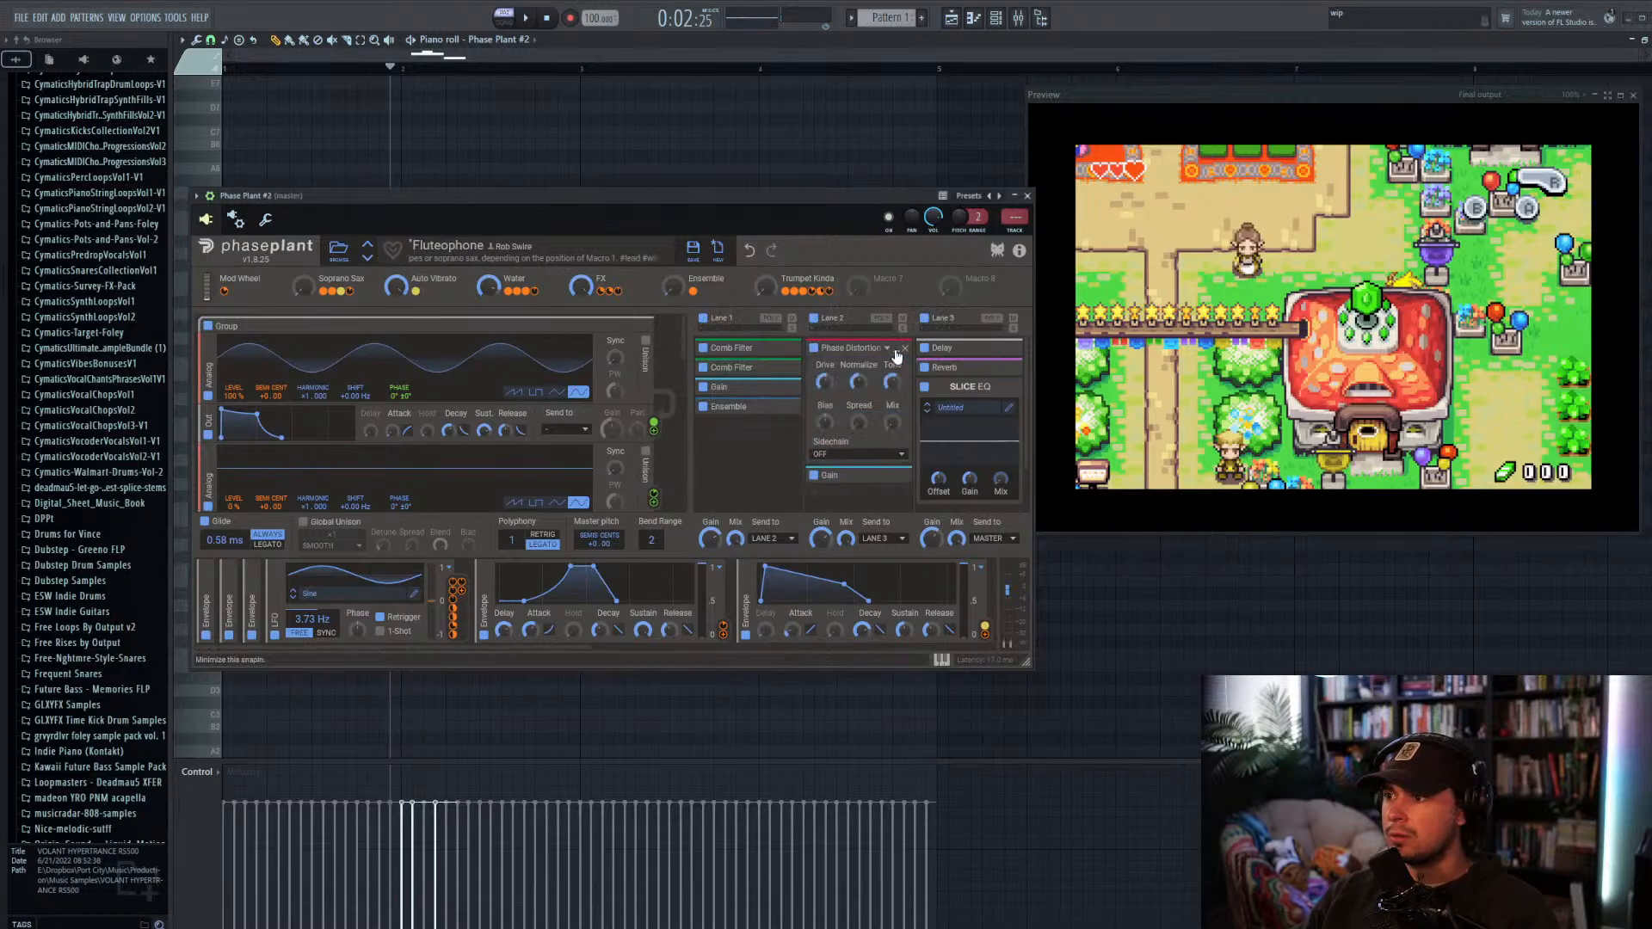
left_click(894, 479)
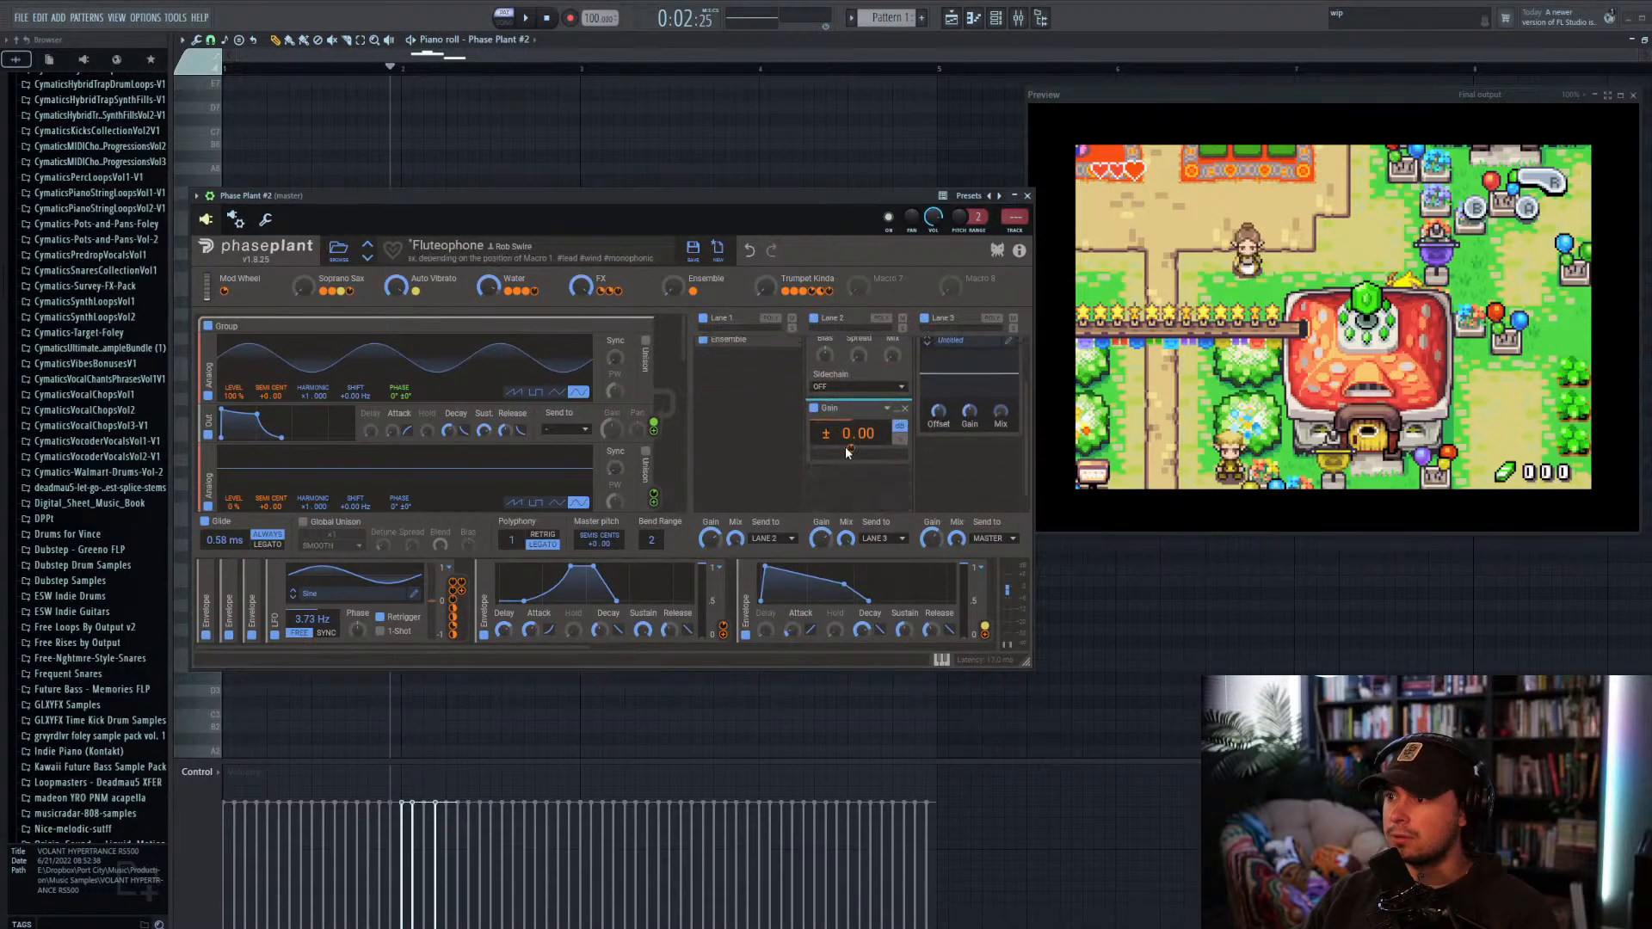
left_click(779, 349)
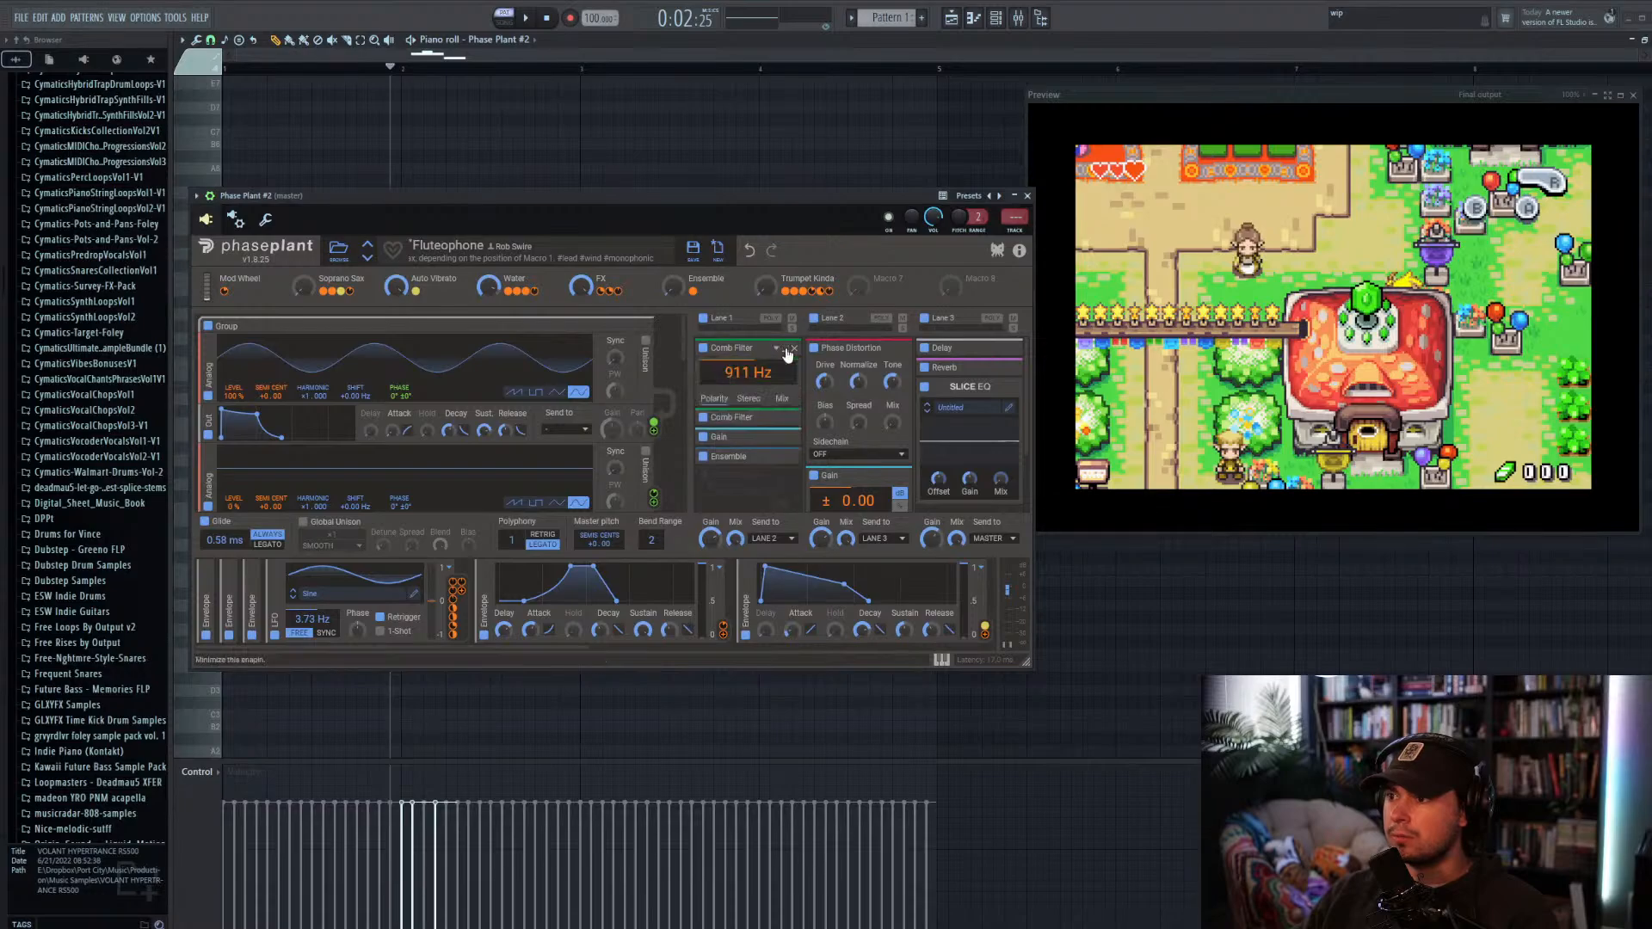
left_click(788, 445)
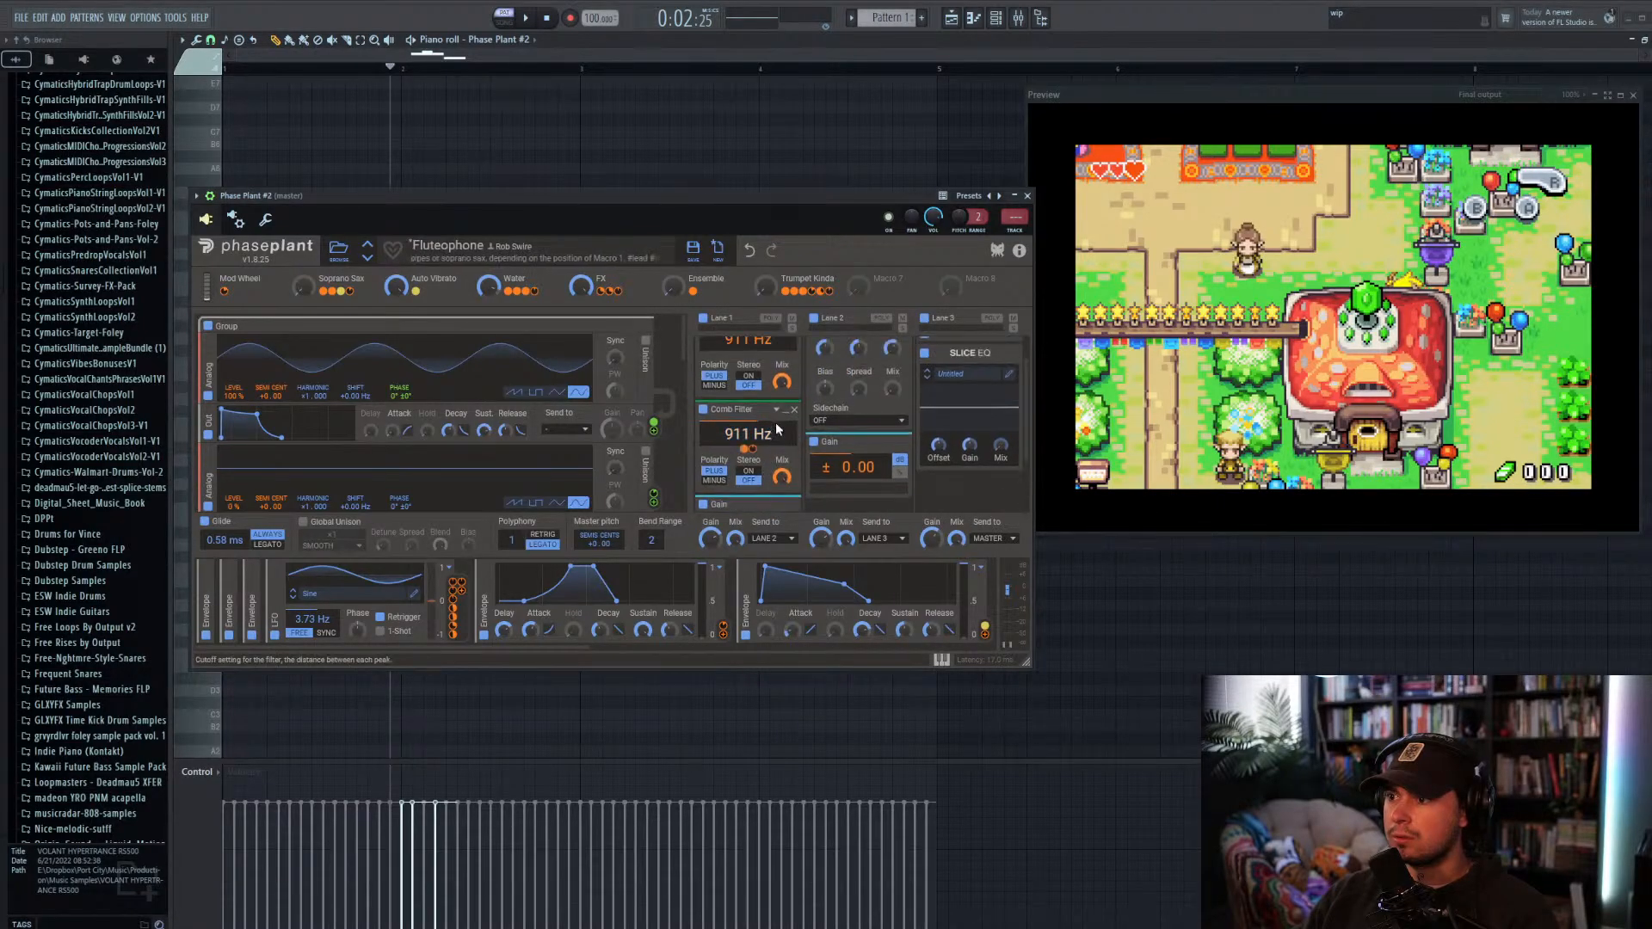
Step: Replay the melody and inspect the settings of the expanded Lane 1 and Lane 2 effects
key("space")
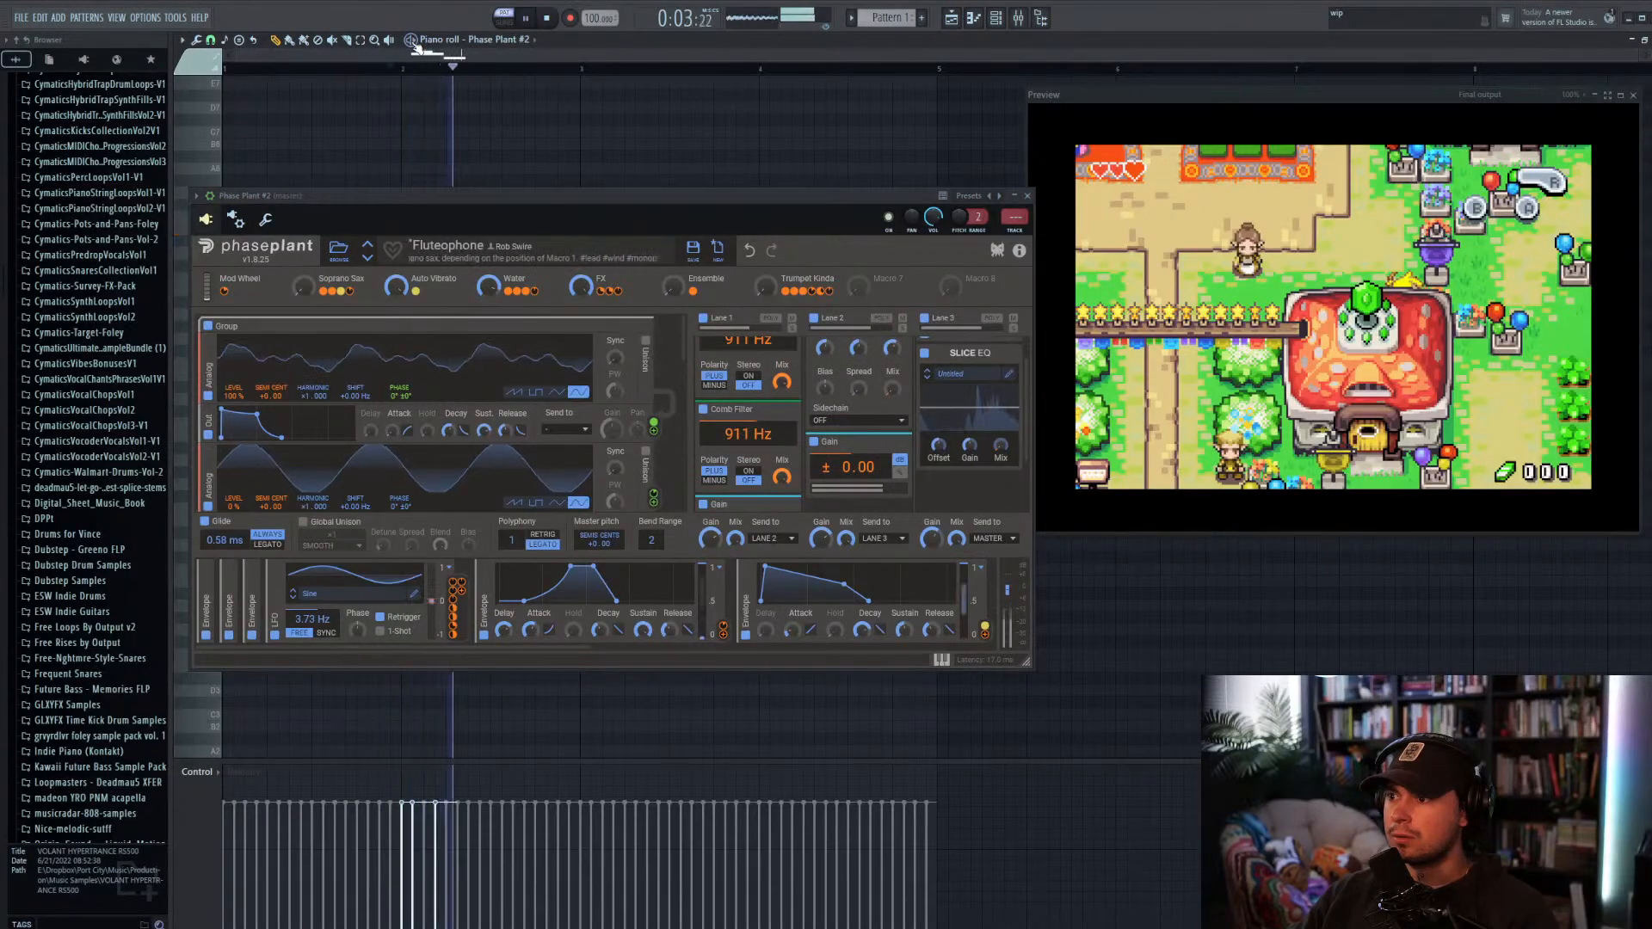
key("space")
scroll(744, 381, "down", 1)
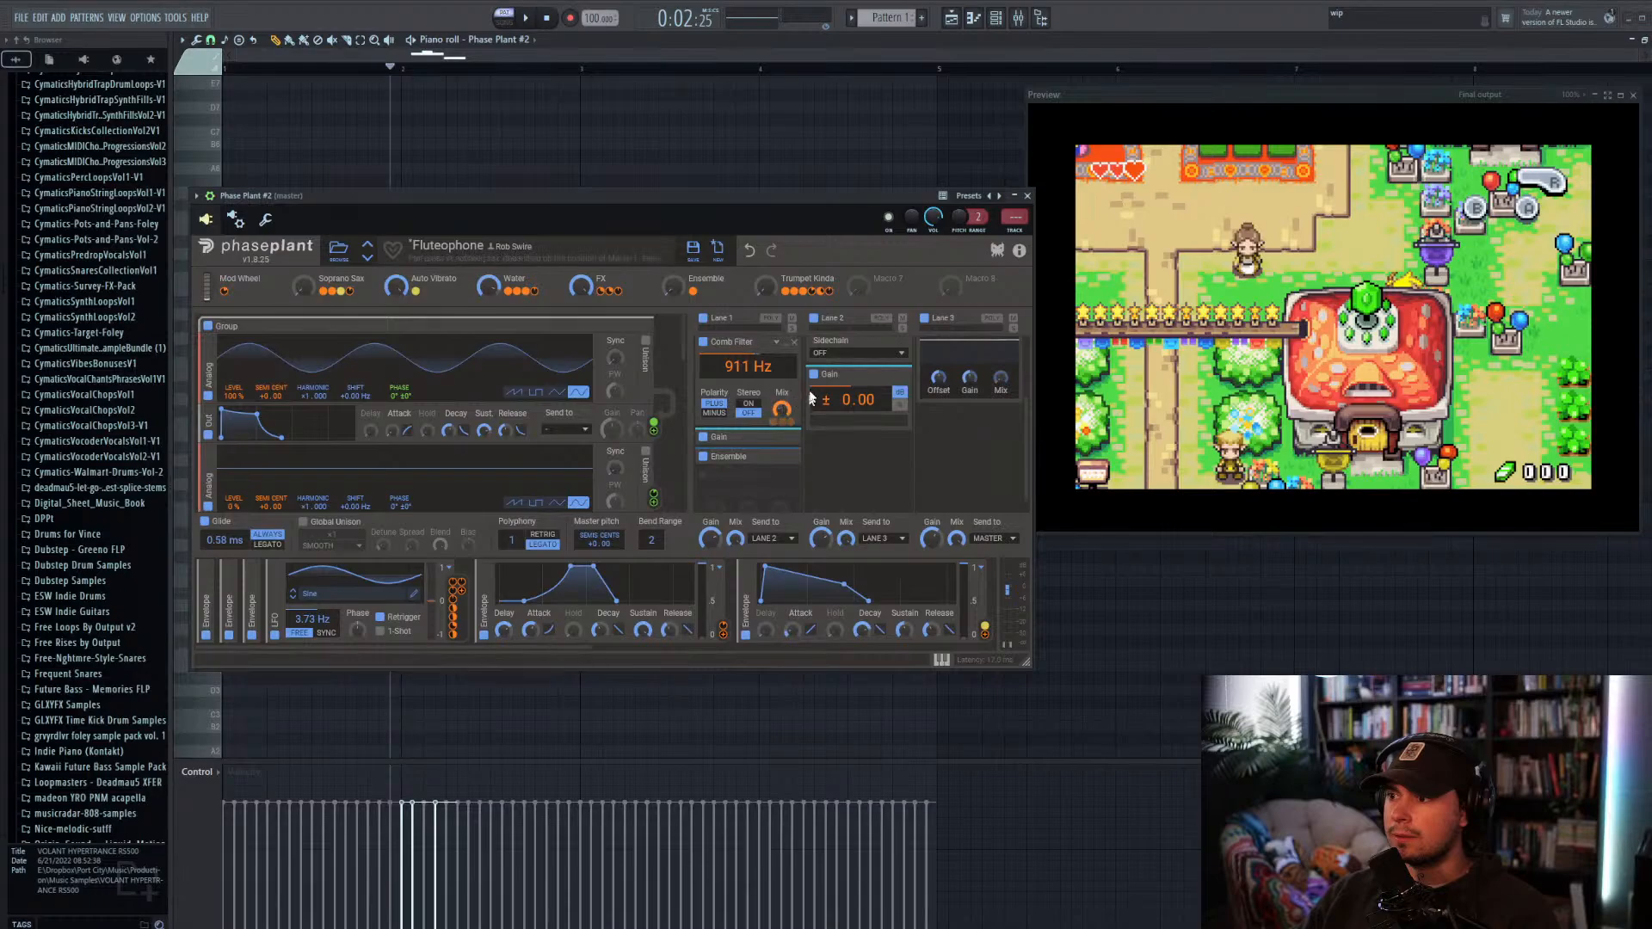
scroll(774, 400, "up", 2)
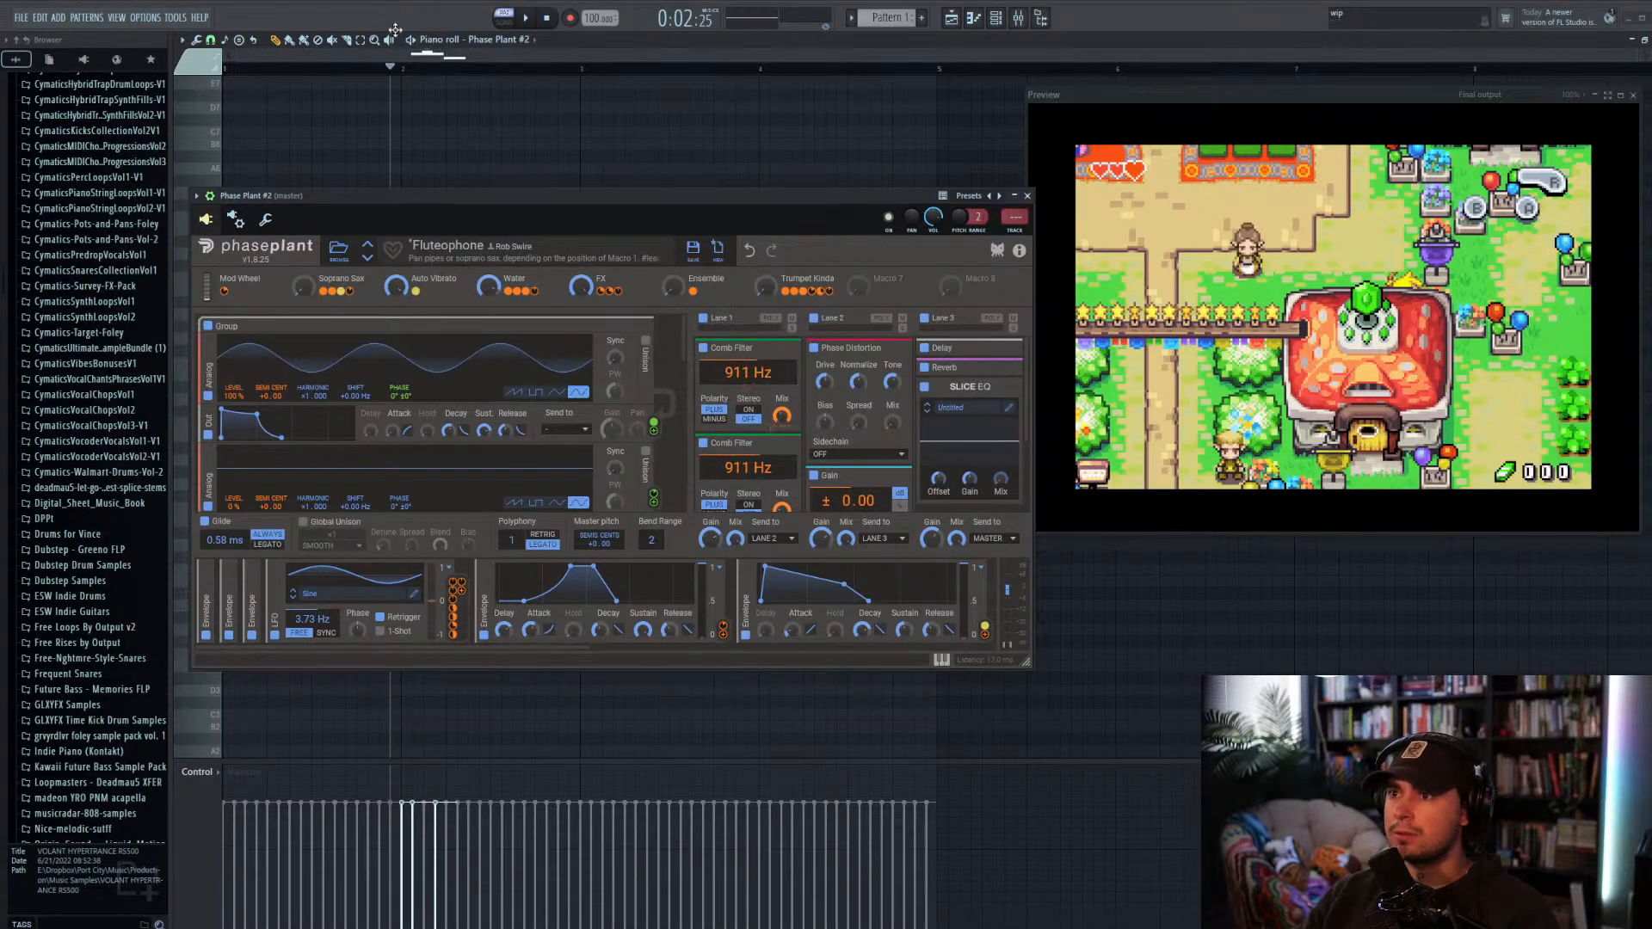
Step: Play the pattern and expand the Ensemble effect in Lane 1 to inspect its settings
key("space")
scroll(747, 409, "down", 2)
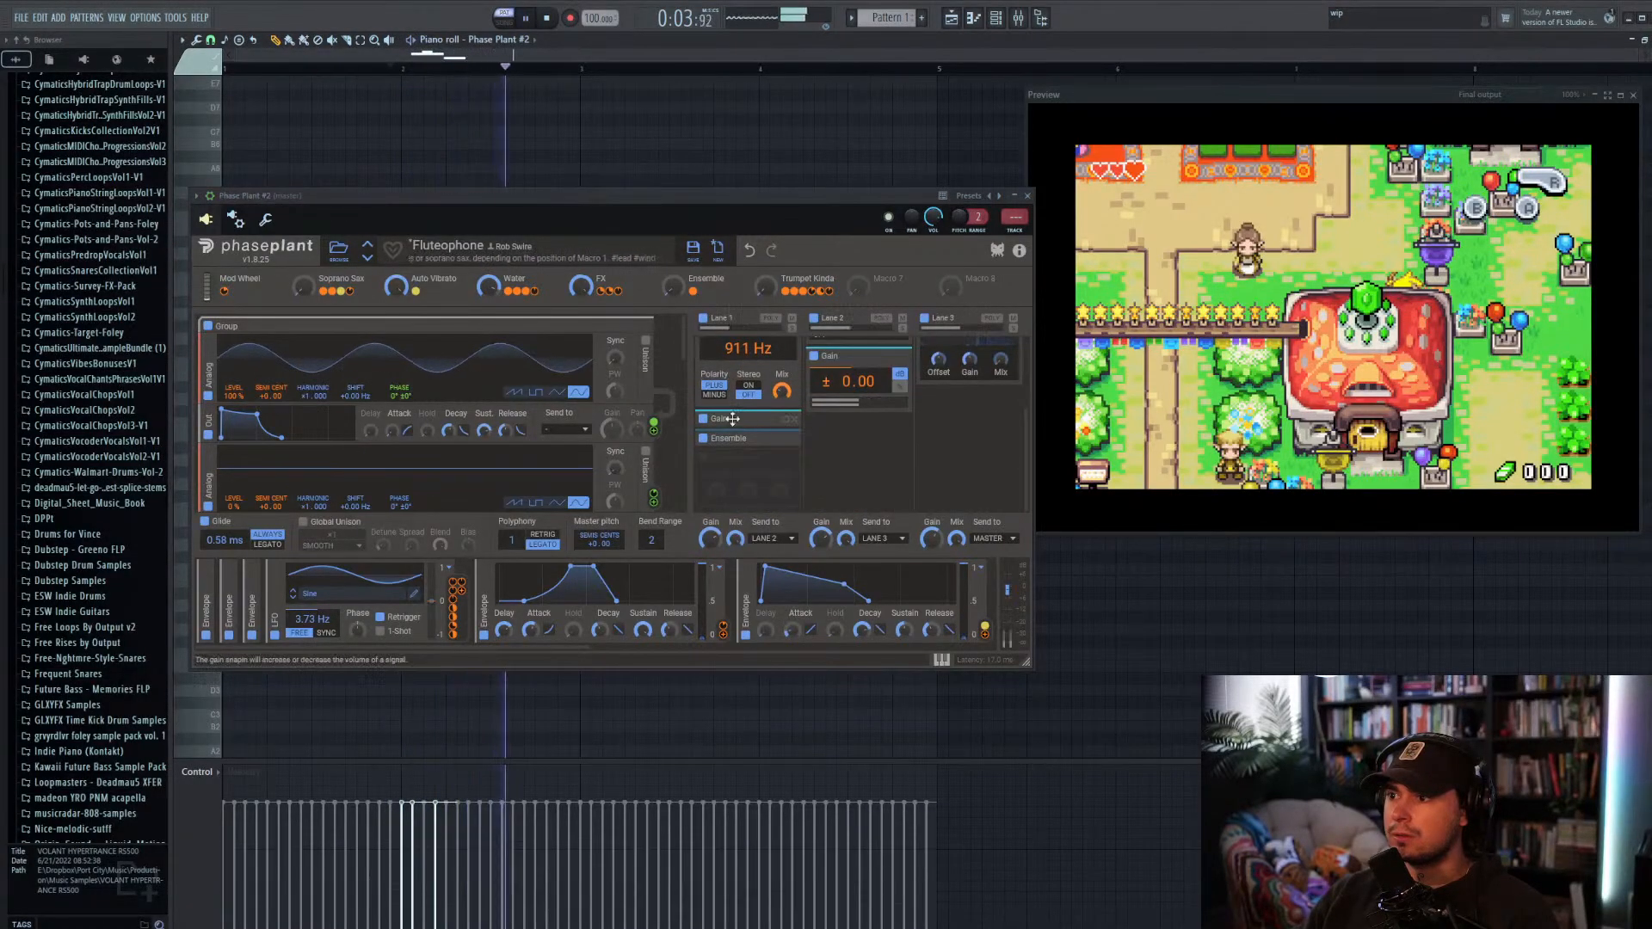
left_click(784, 438)
scroll(775, 438, "down", 2)
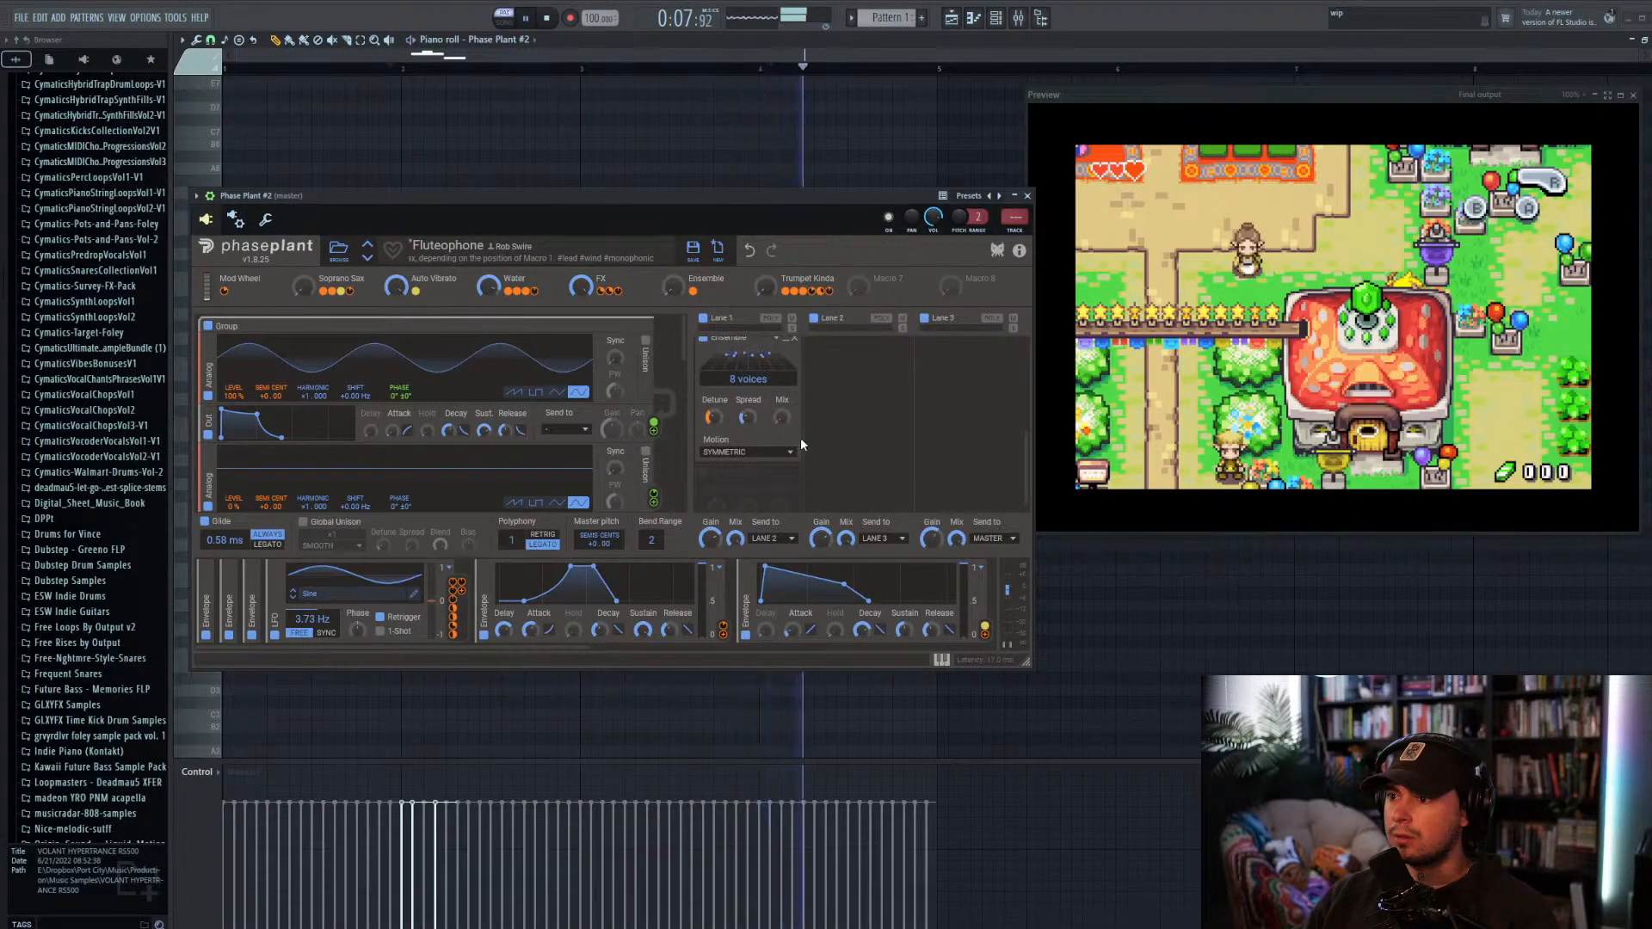
scroll(800, 439, "up", 4)
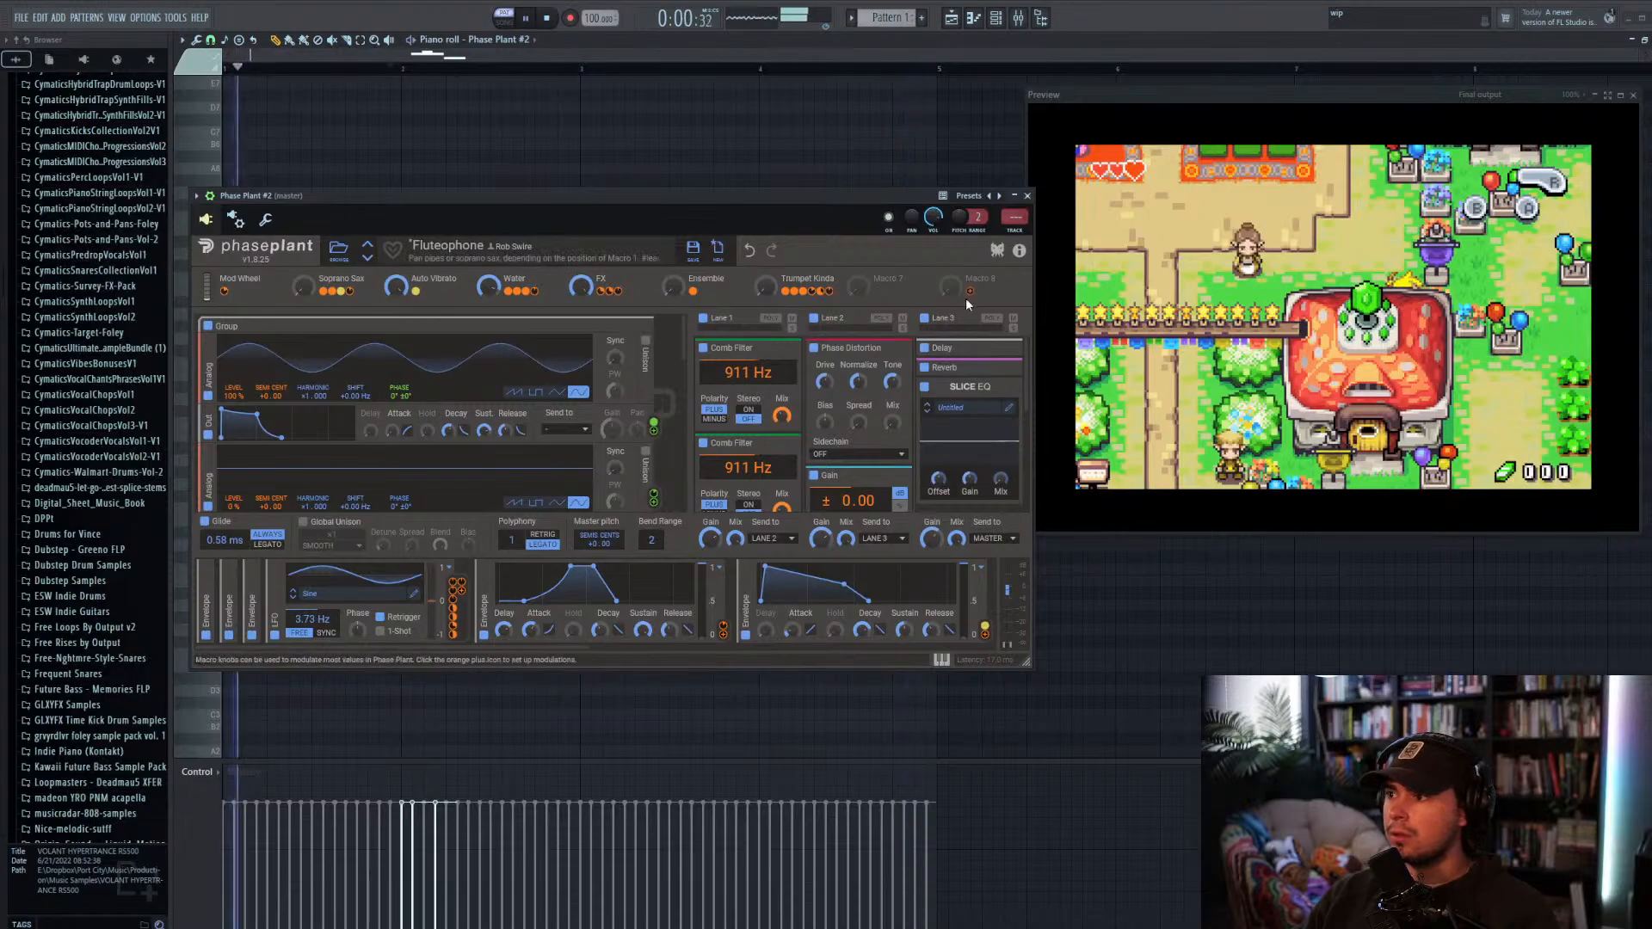
Step: Raise the Ensemble macro during playback and audition the melody from just before bar 2
left_click_drag(673, 286, 673, 249)
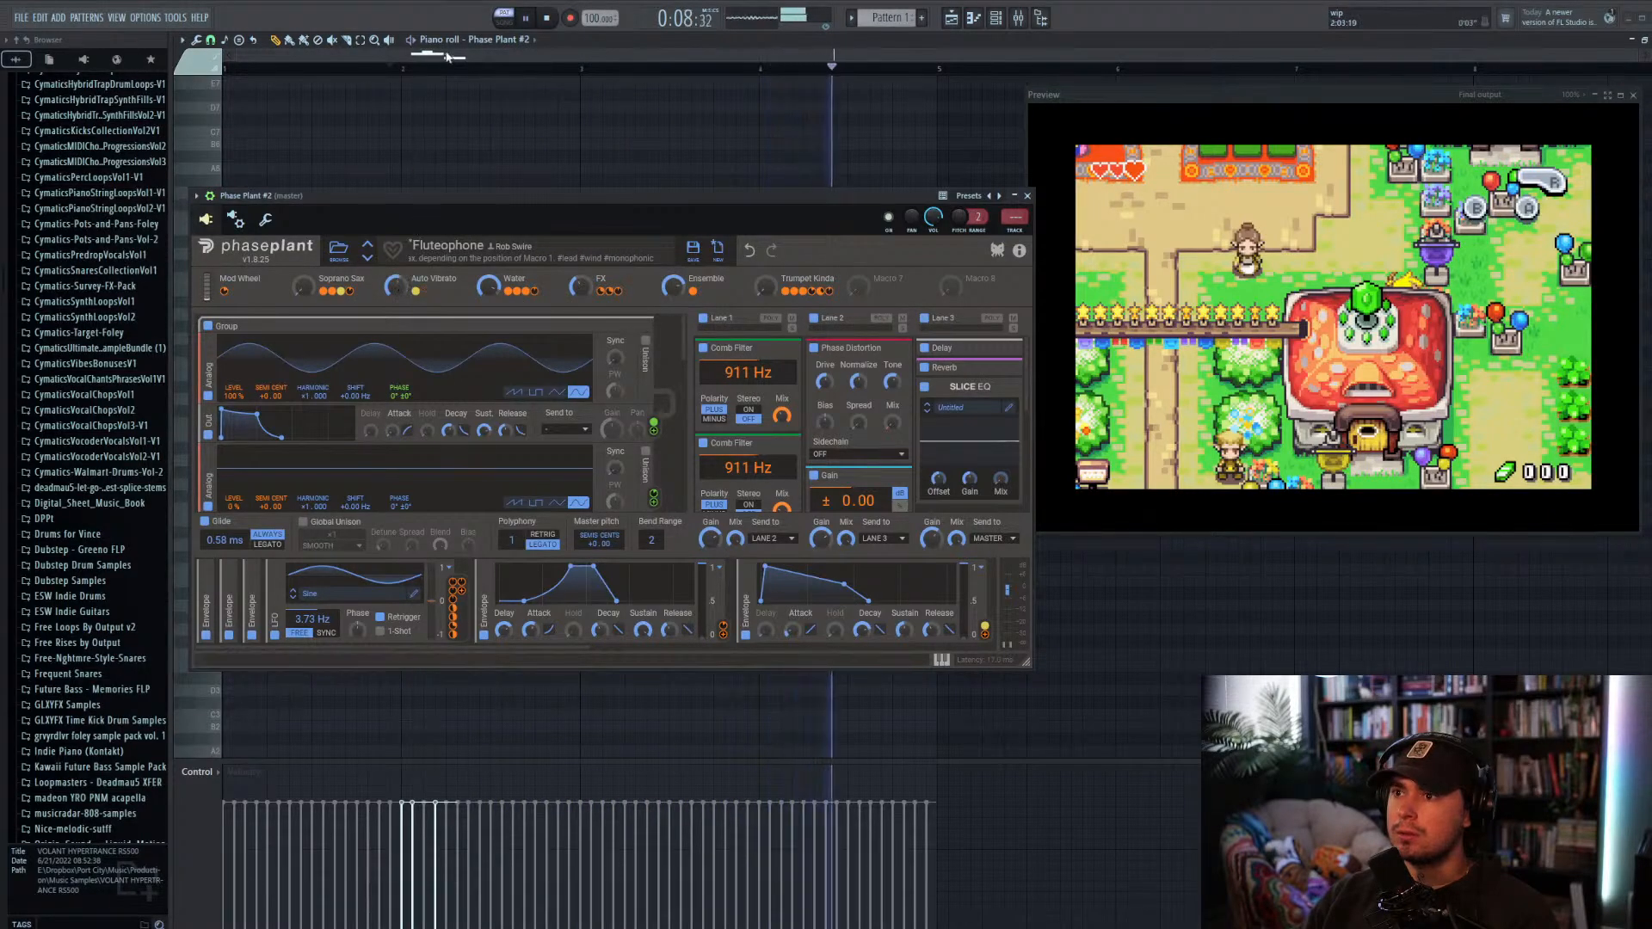
left_click(394, 62)
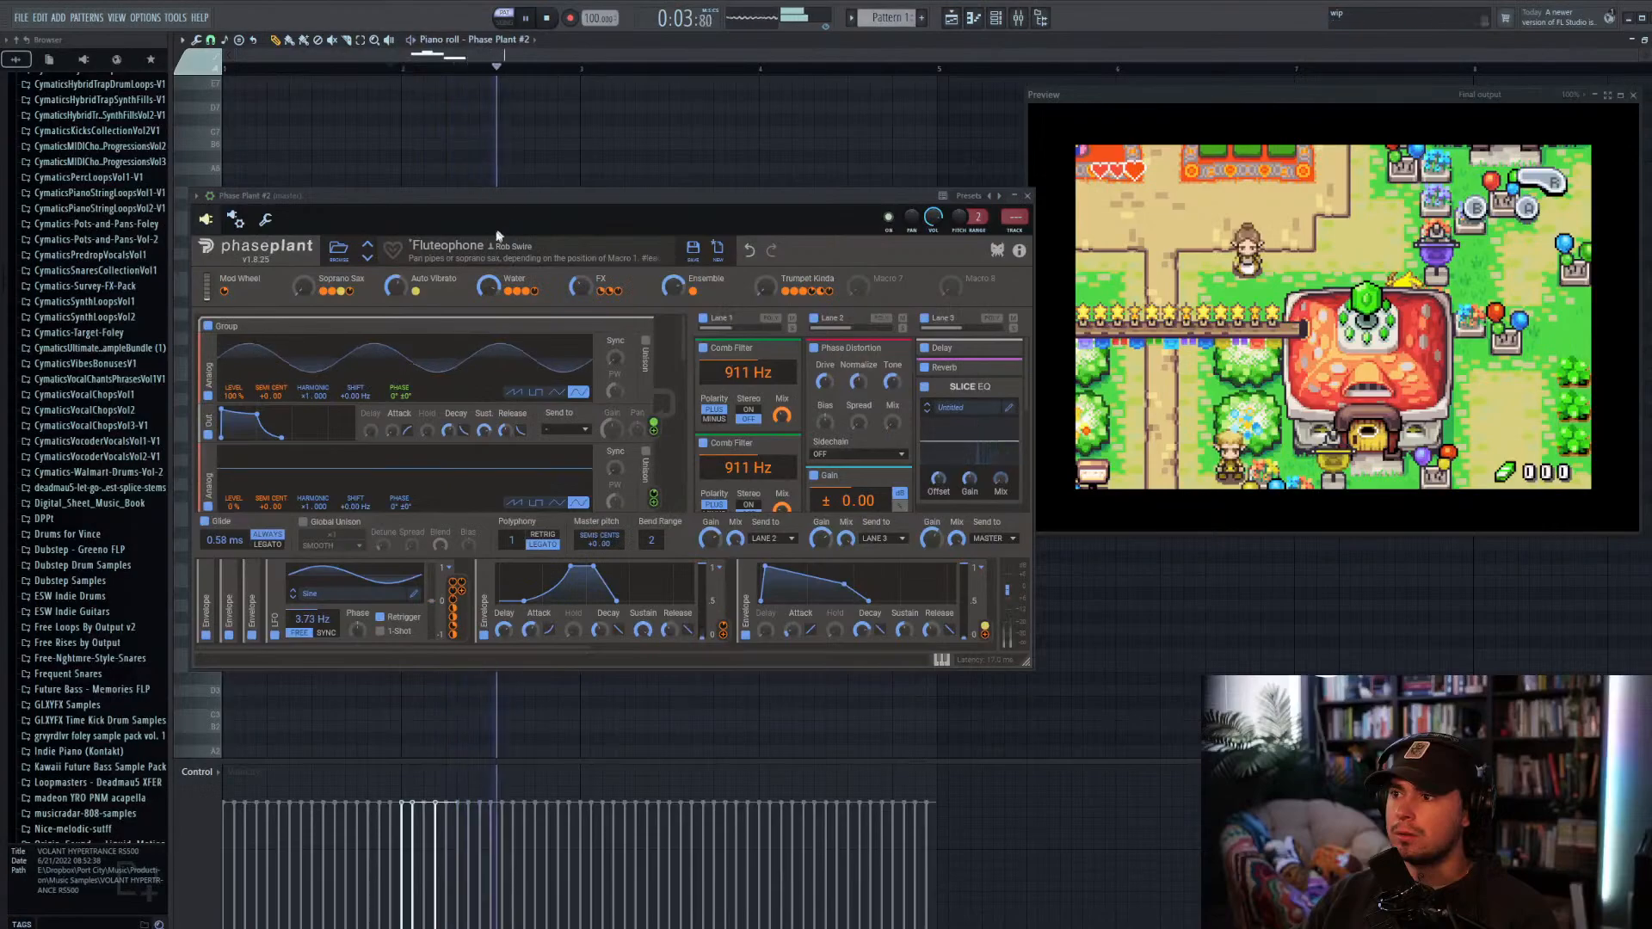
key("space")
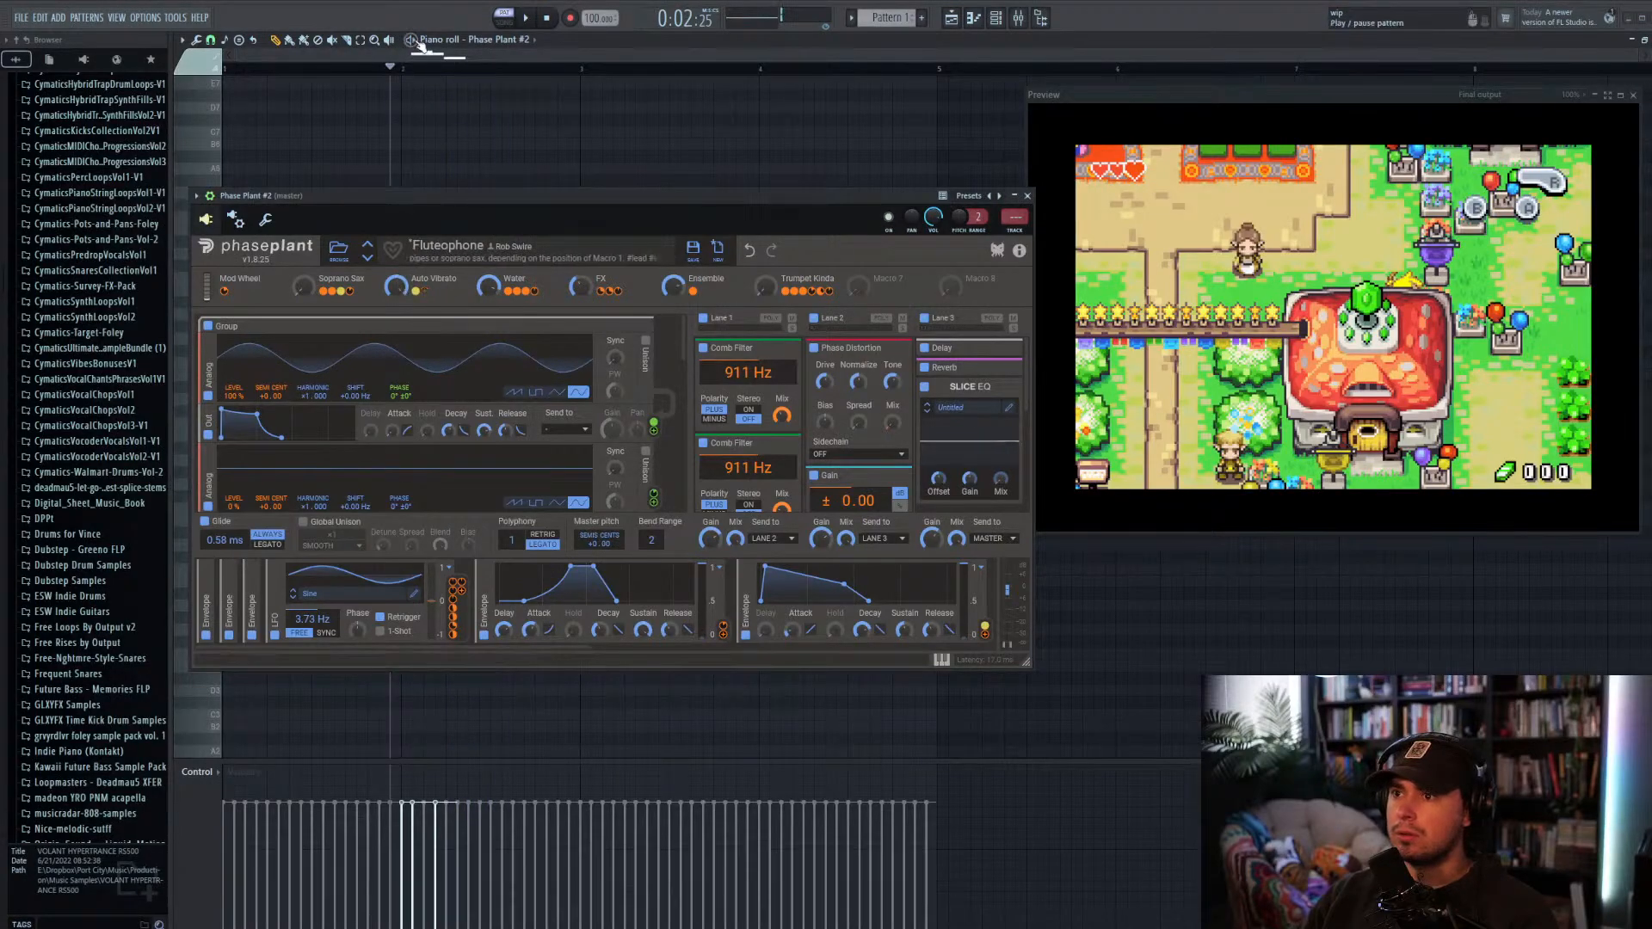
key("space")
key("space")
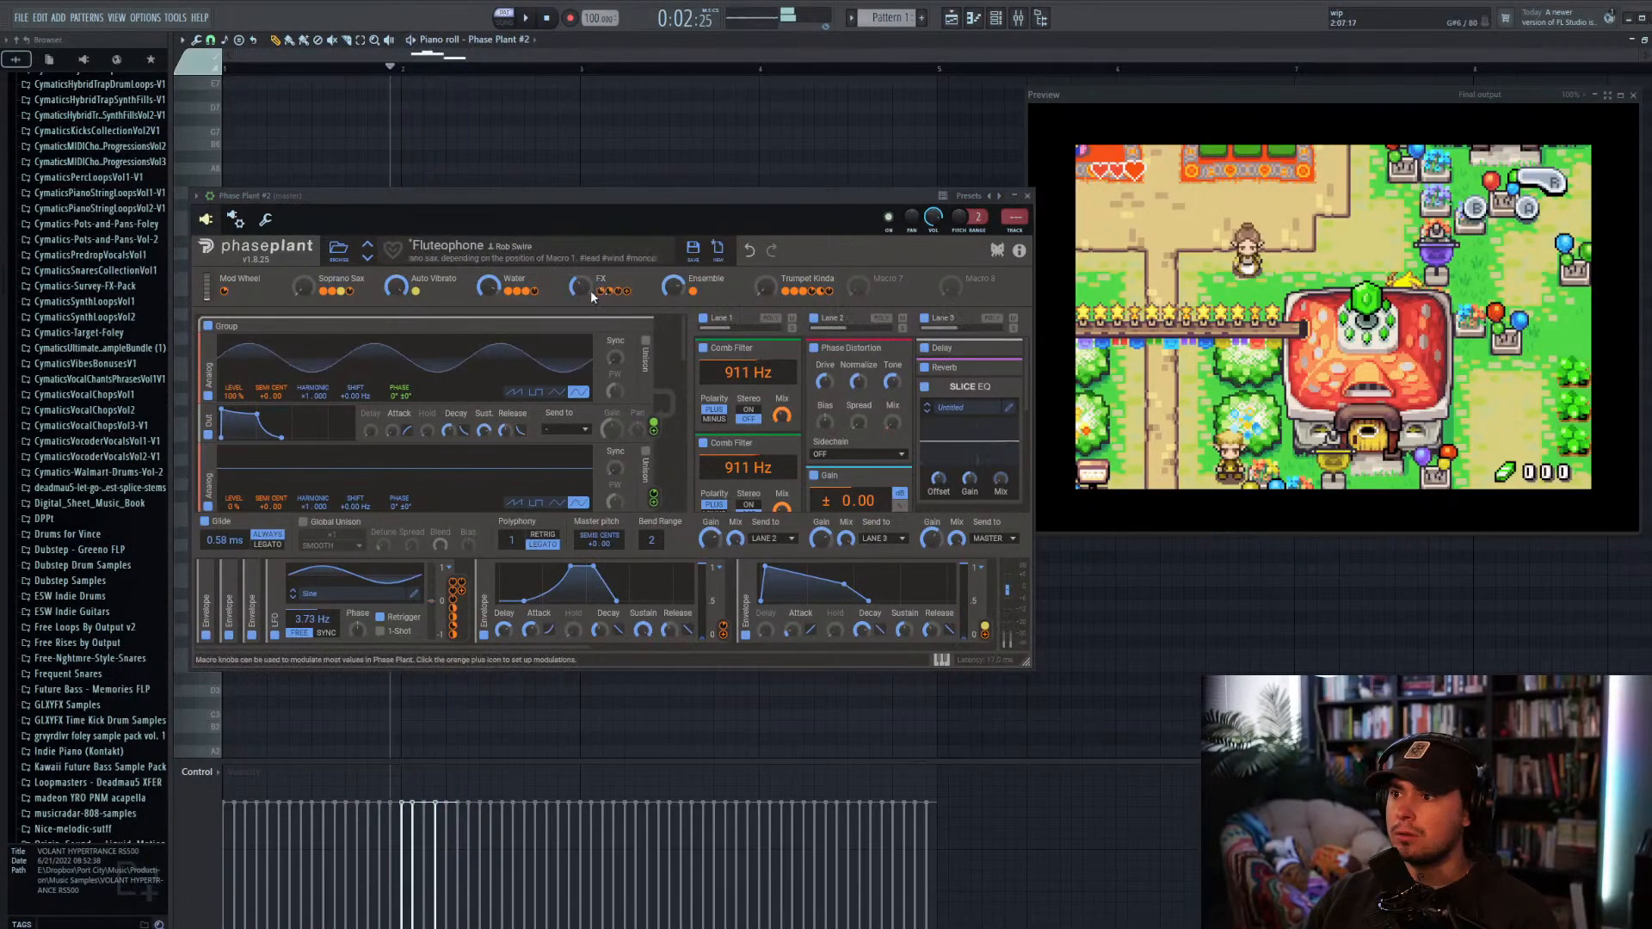
Step: Replay the melody from just before bar 2 to judge the FX macro setting
key("space")
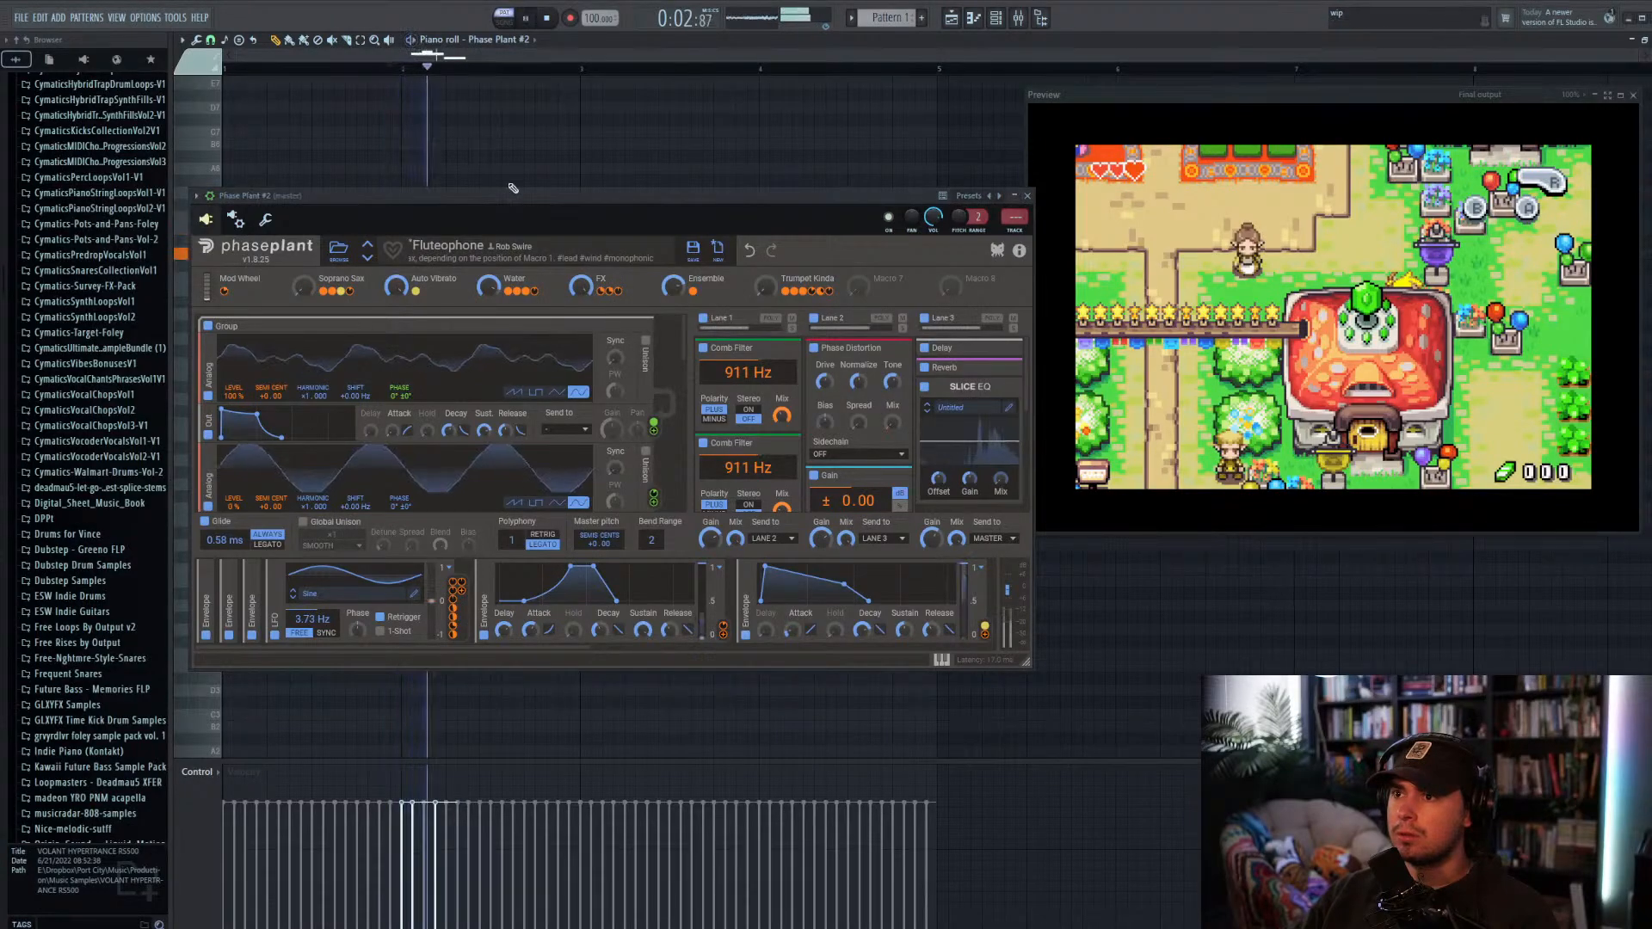
key("space")
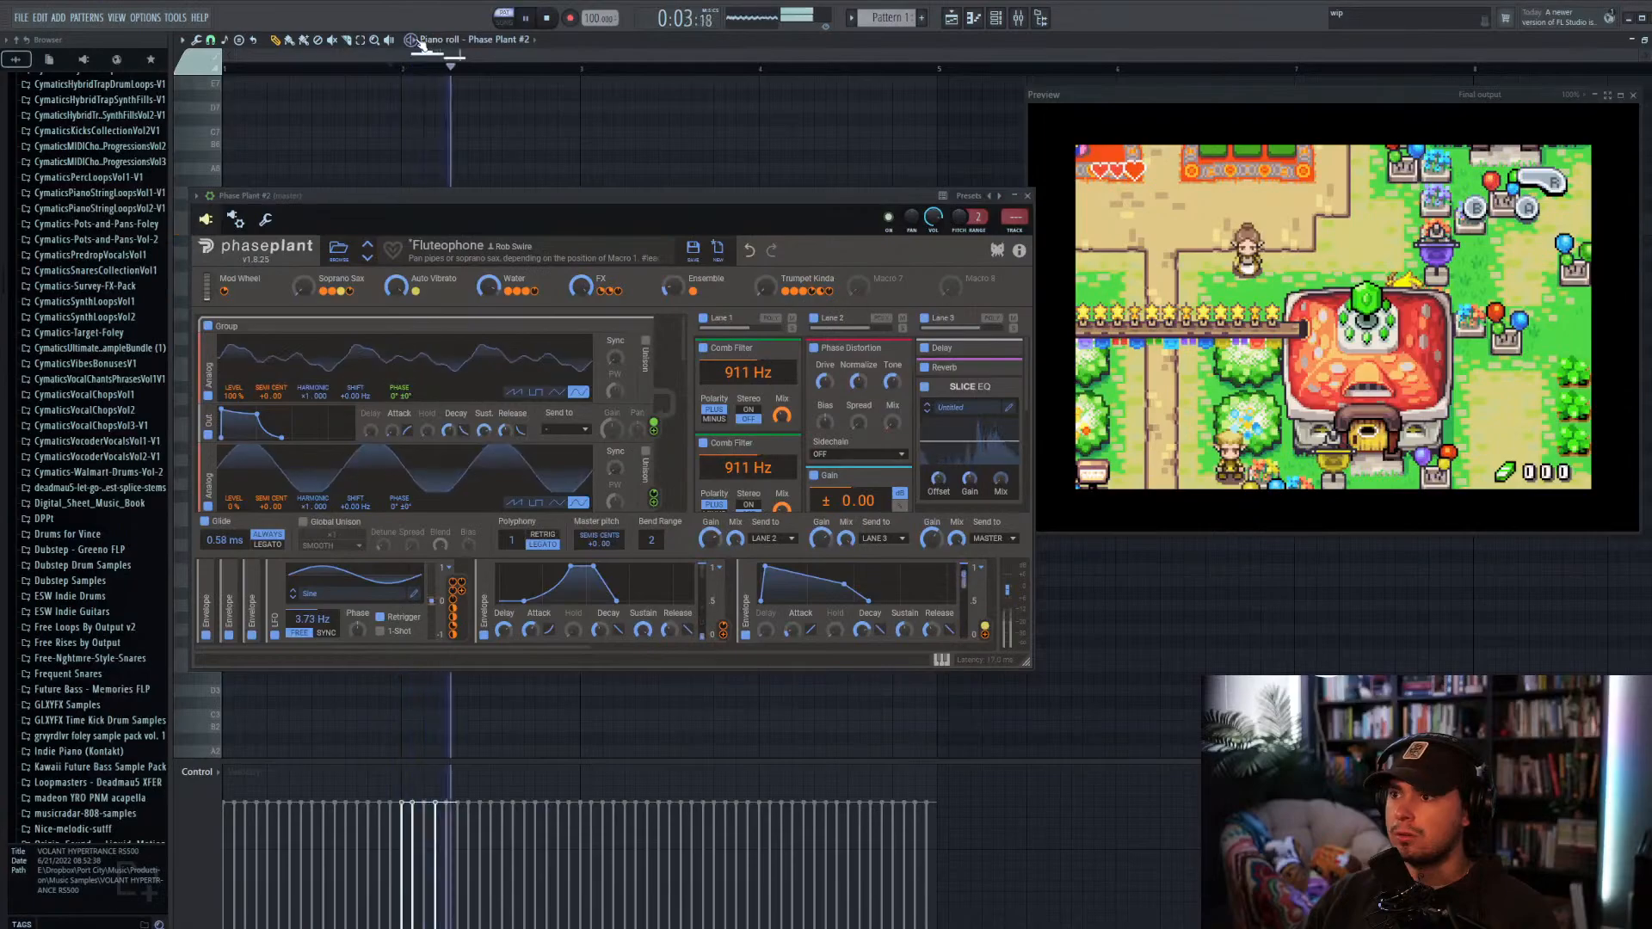
key("space")
key("space")
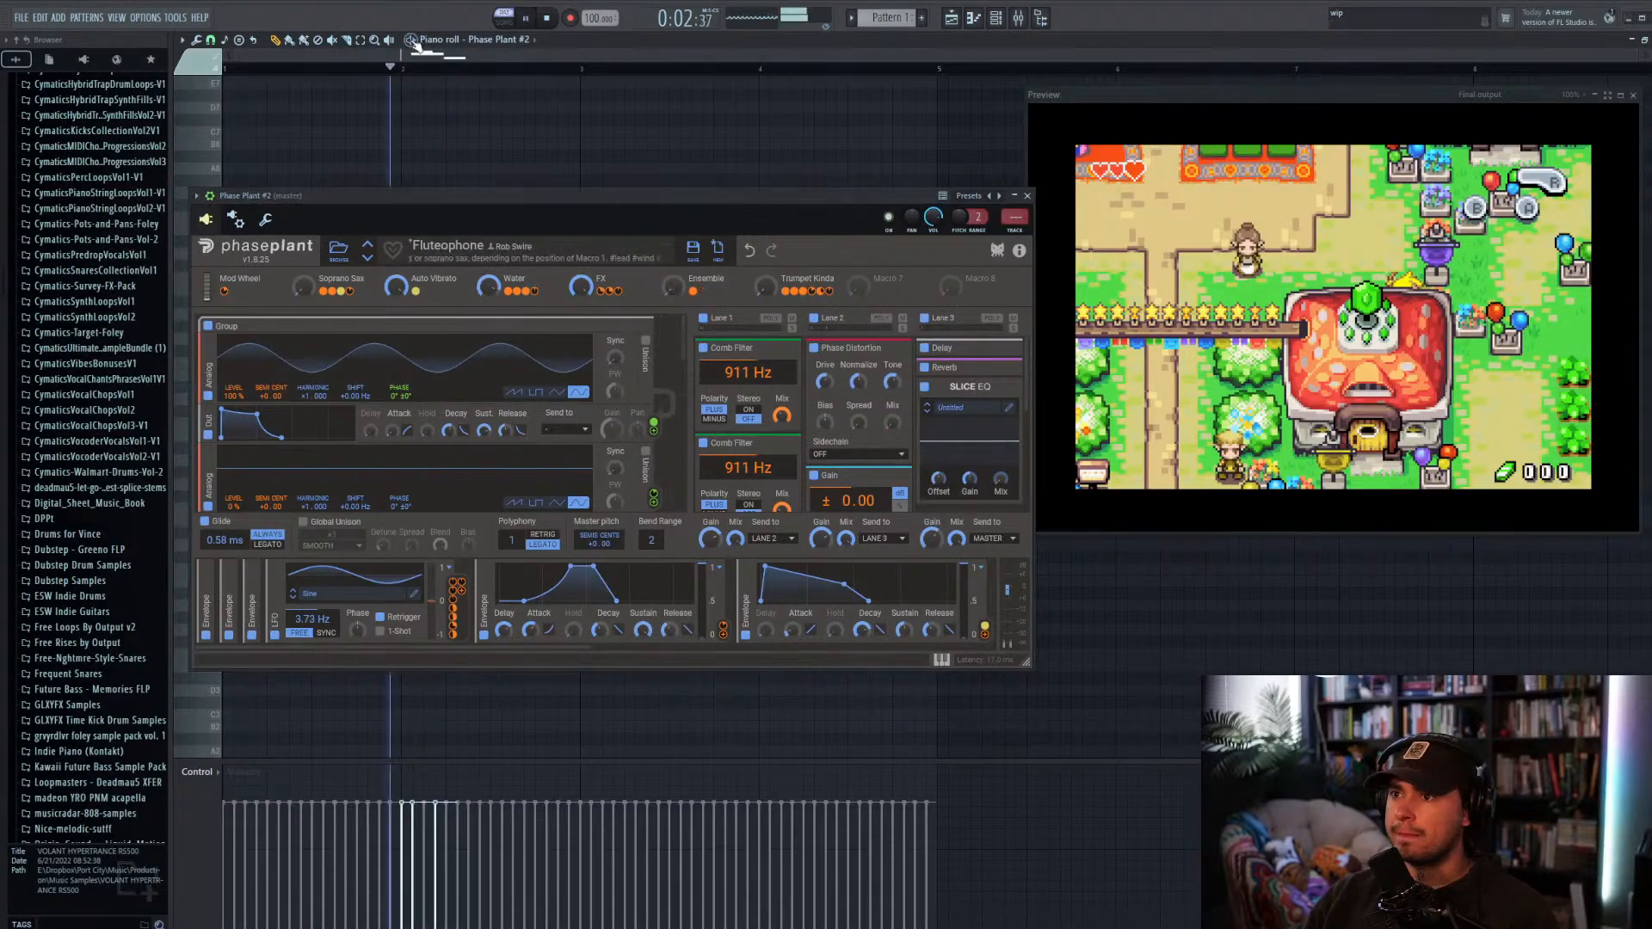
key("space")
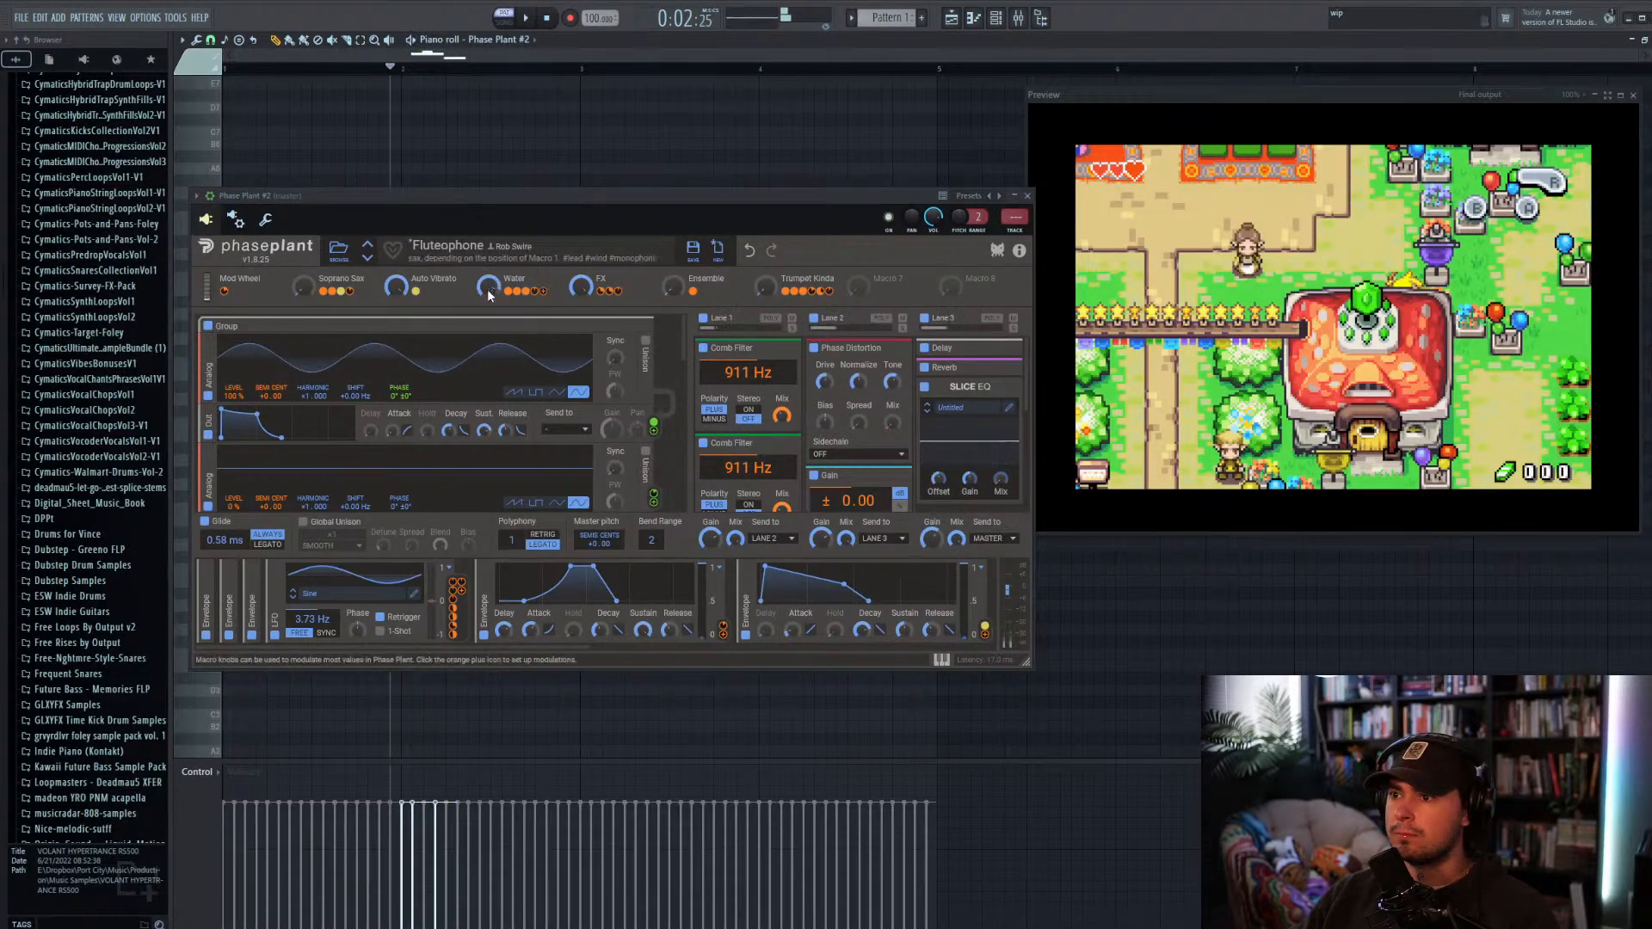
Step: Lower the Water macro in stages while replaying the melody from just before bar 2
key("space")
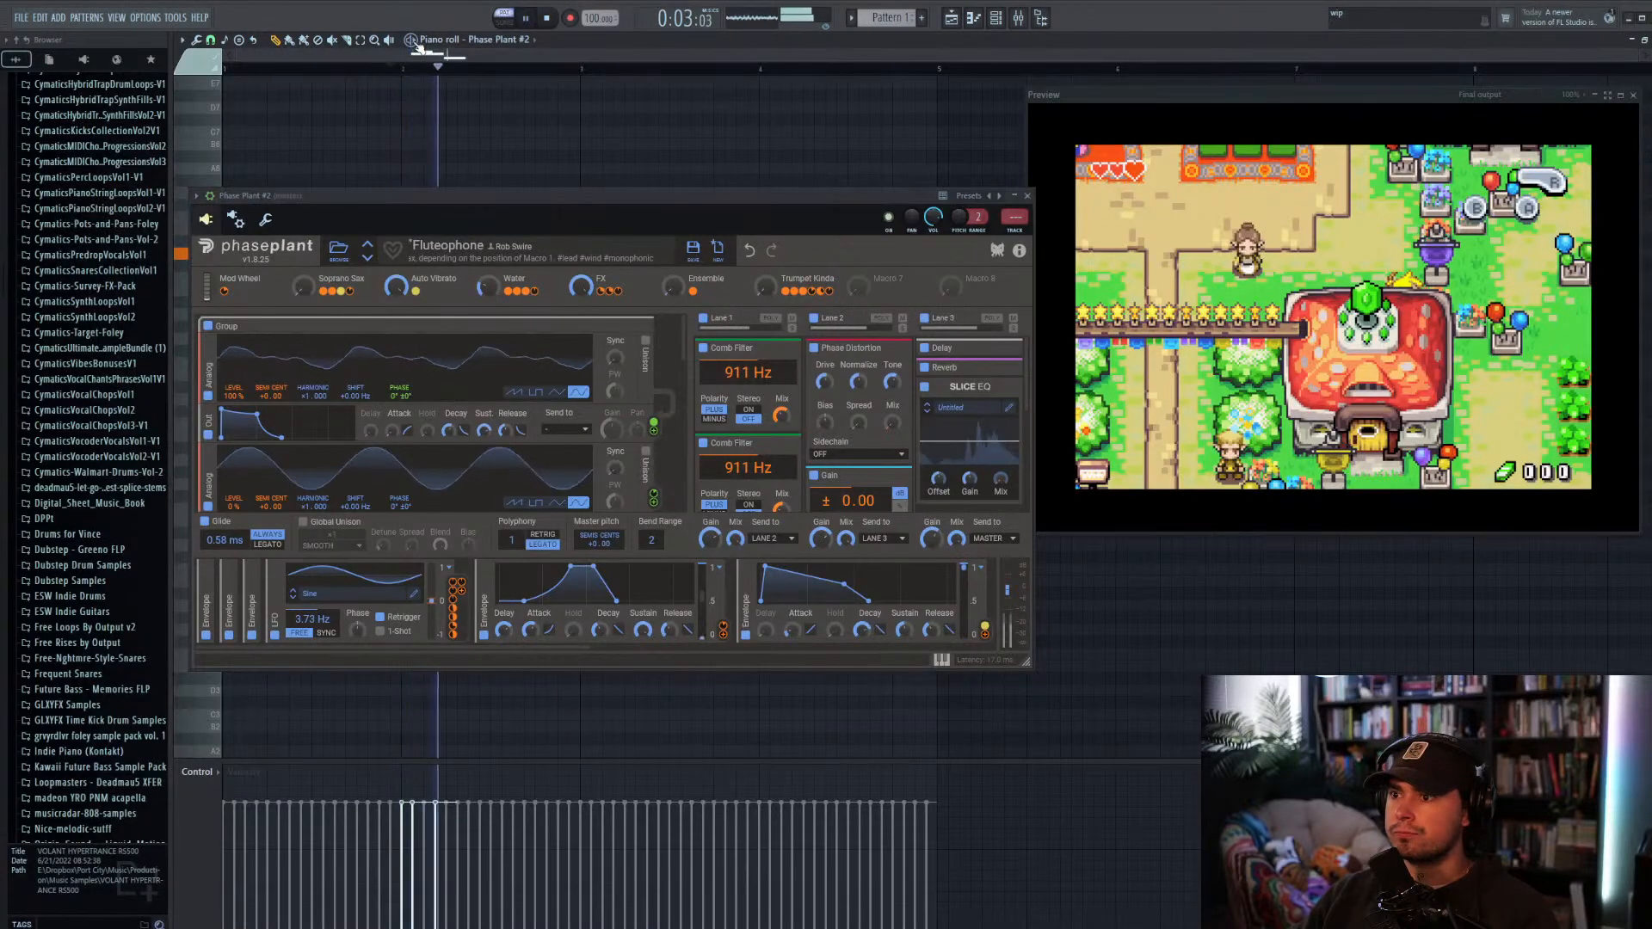
key("space")
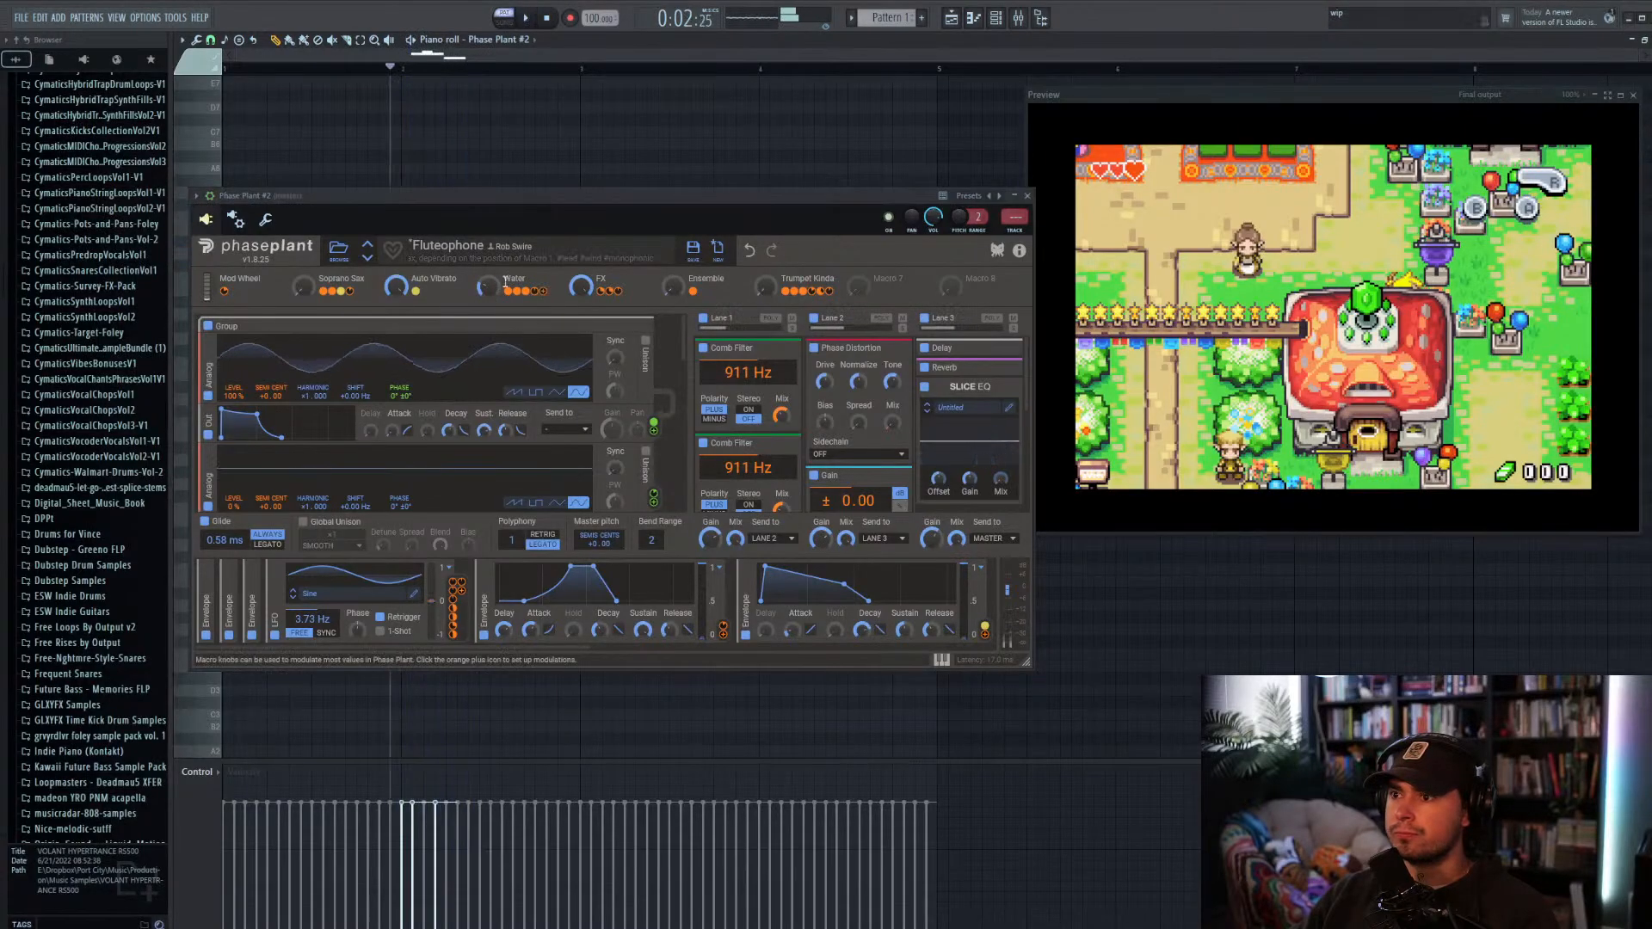
left_click(412, 40)
key("space")
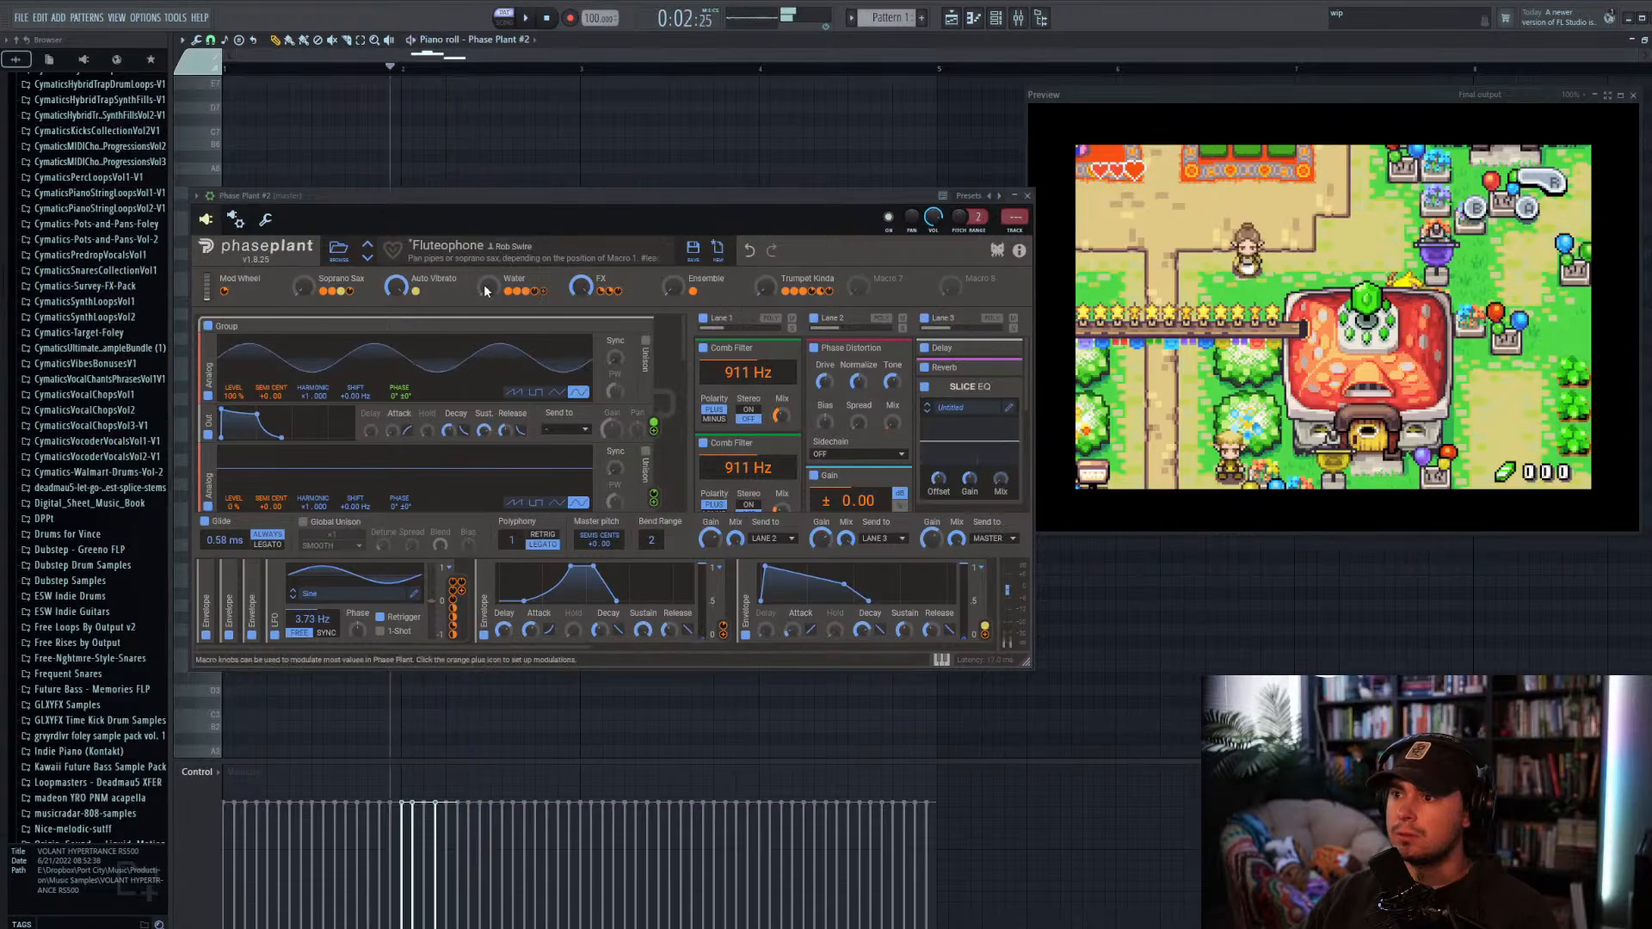
left_click(412, 40)
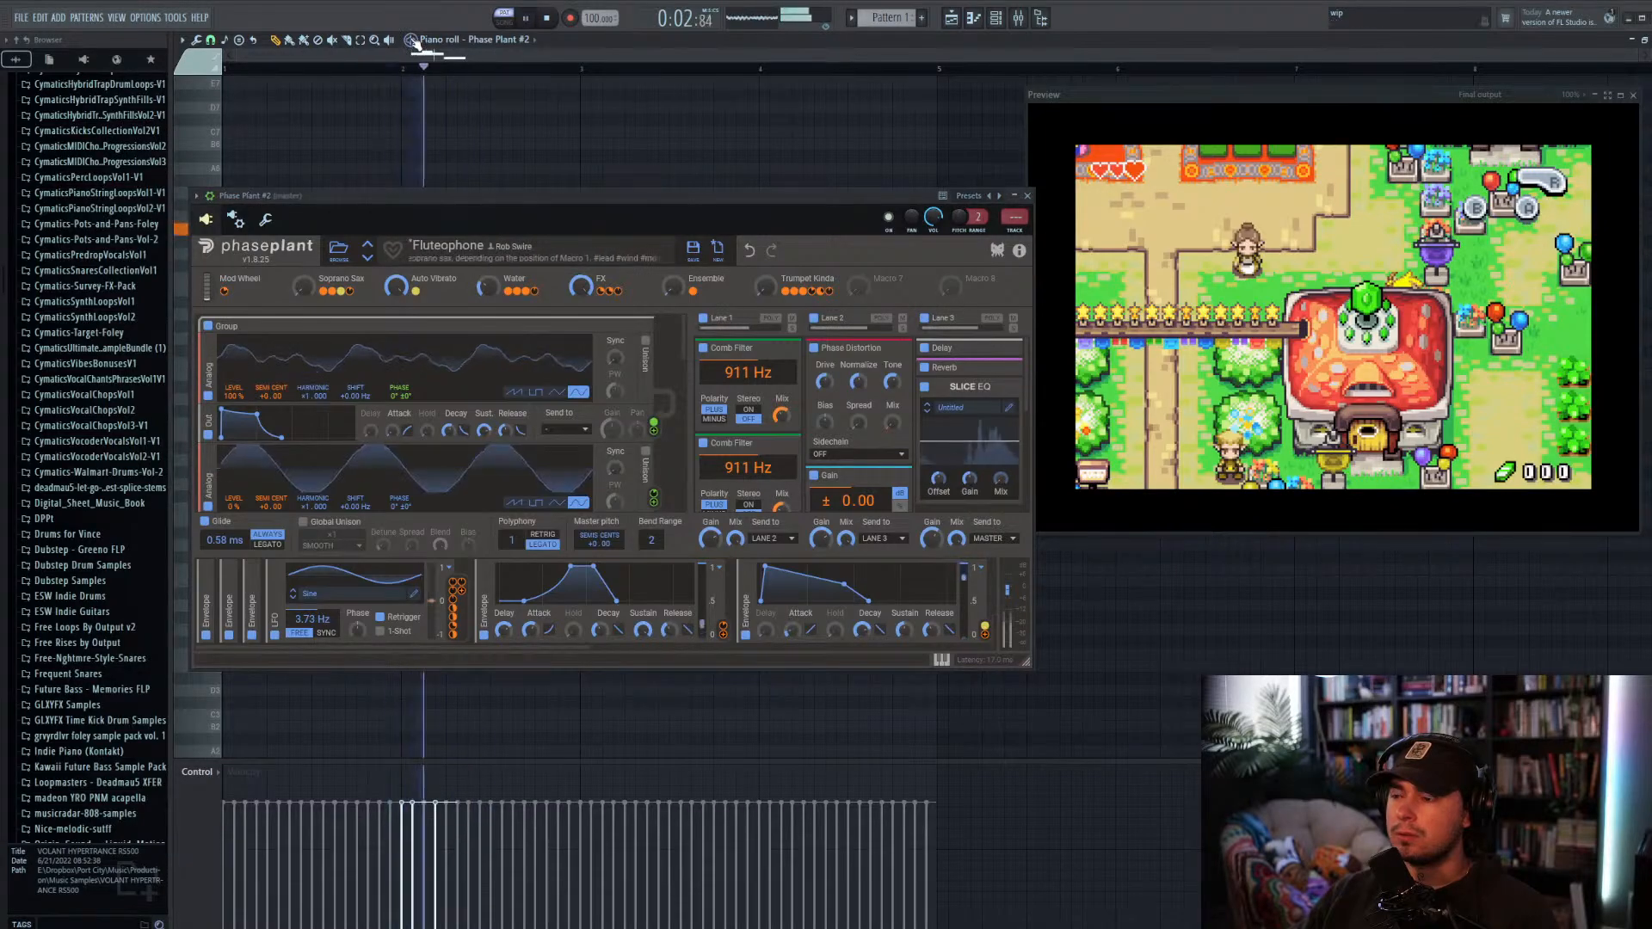
key("space")
Step: Close the synth window, compare the three bar 2 notes in two octaves and place them in the lower octave
left_click(1026, 196)
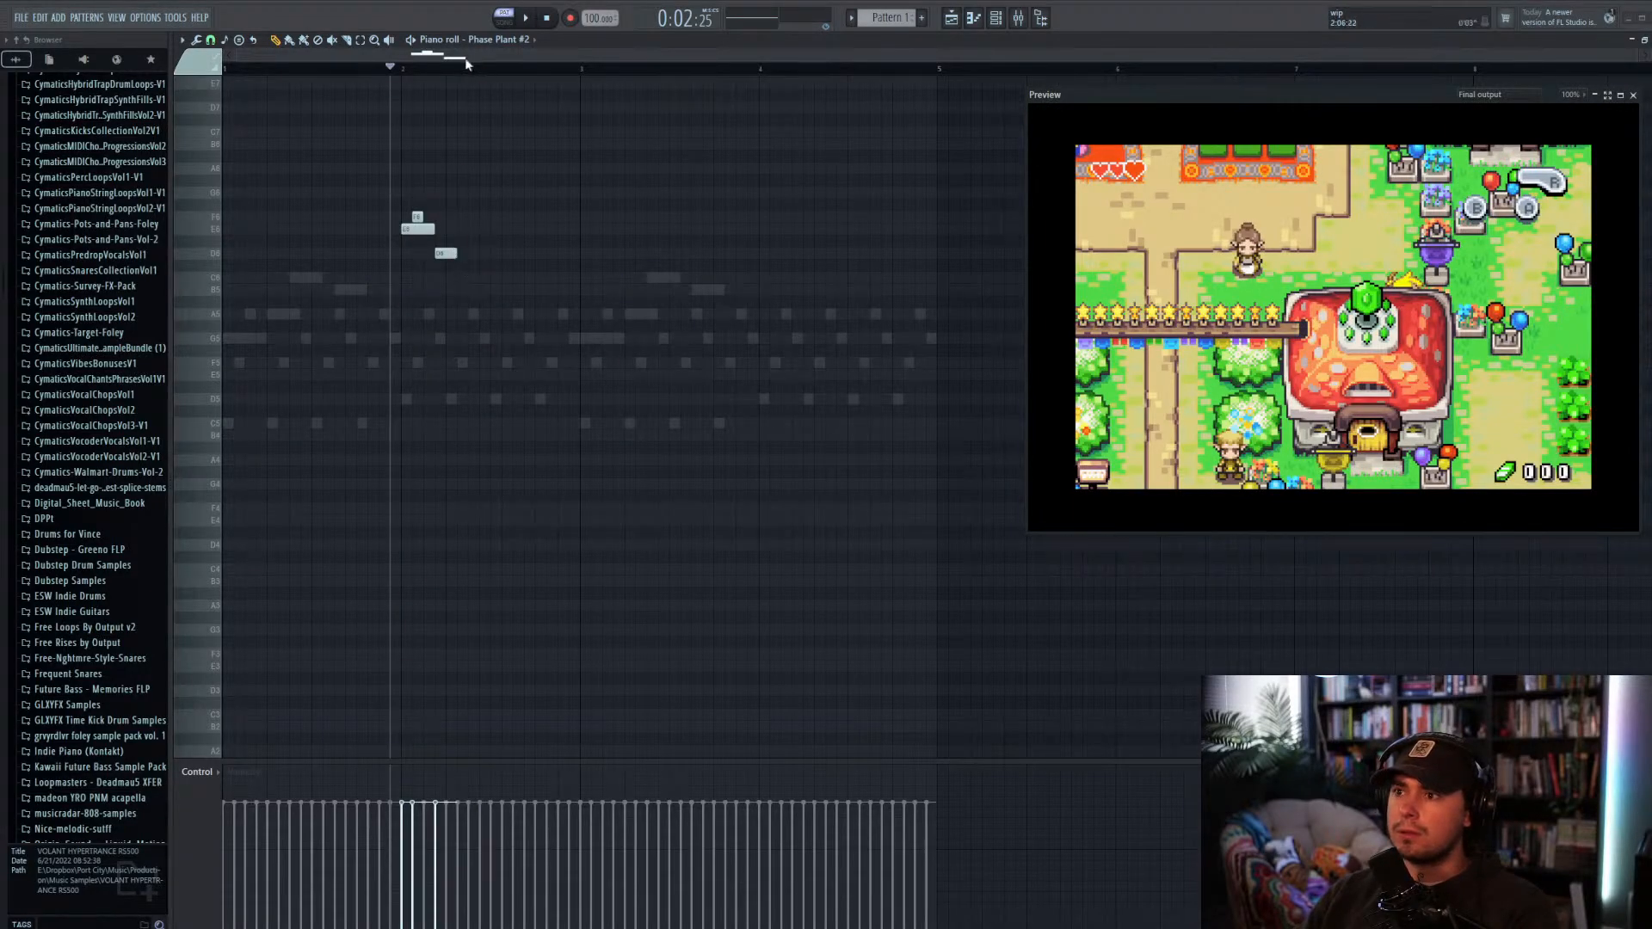
key("space")
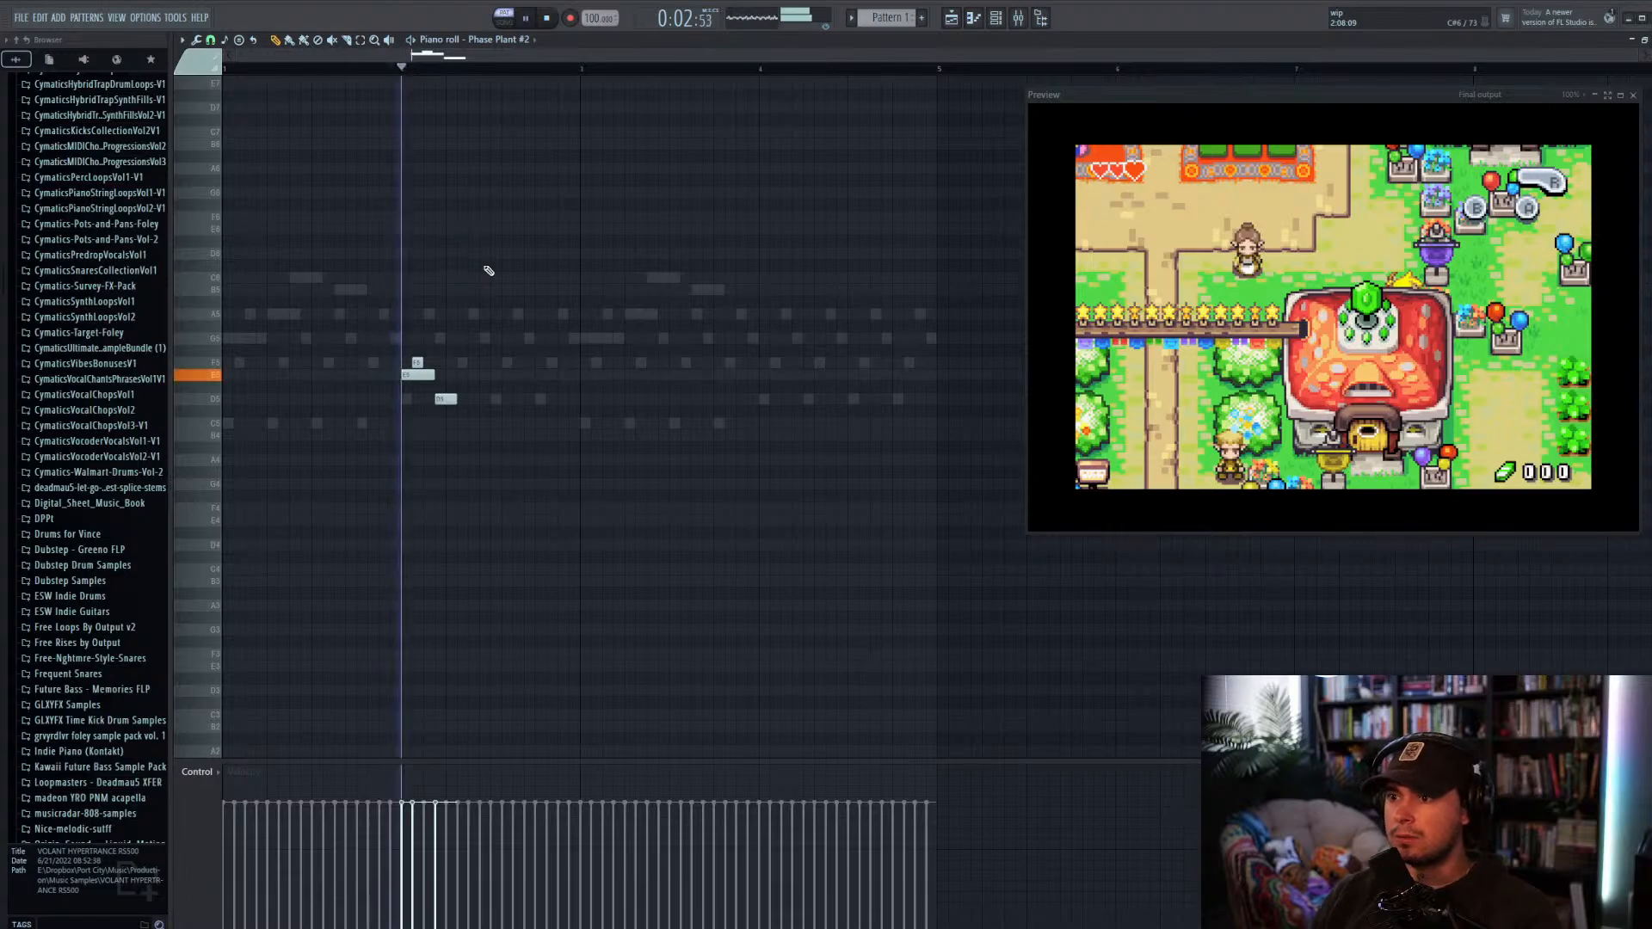
key("ctrl+Up")
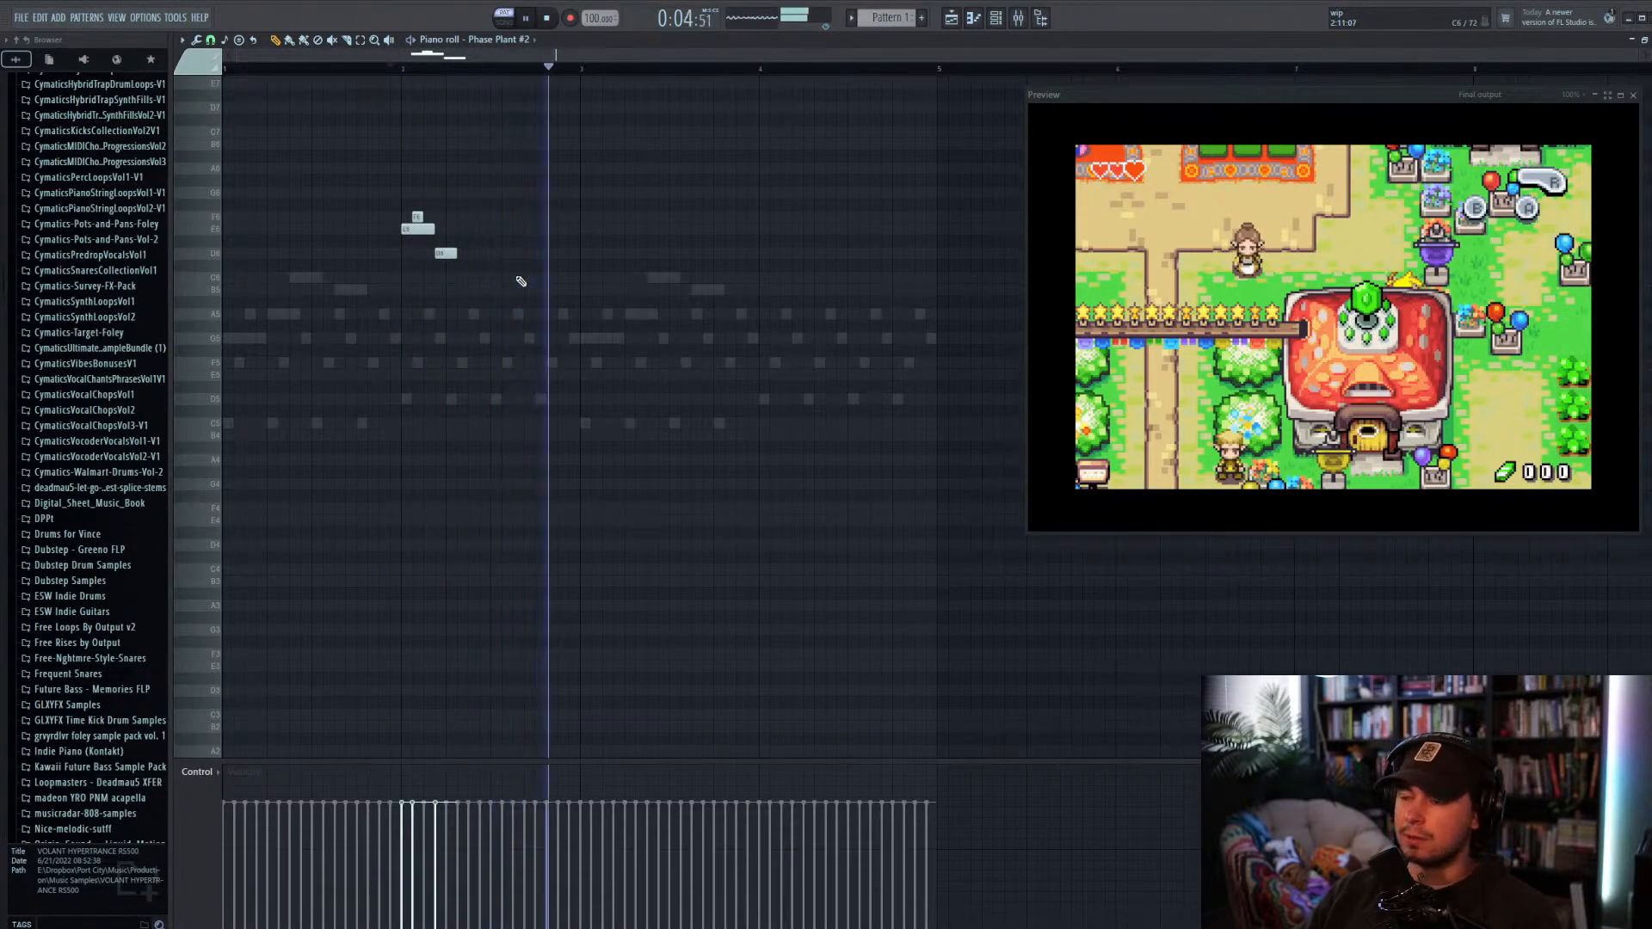
key("space")
left_click_drag(251, 69, 155, 98)
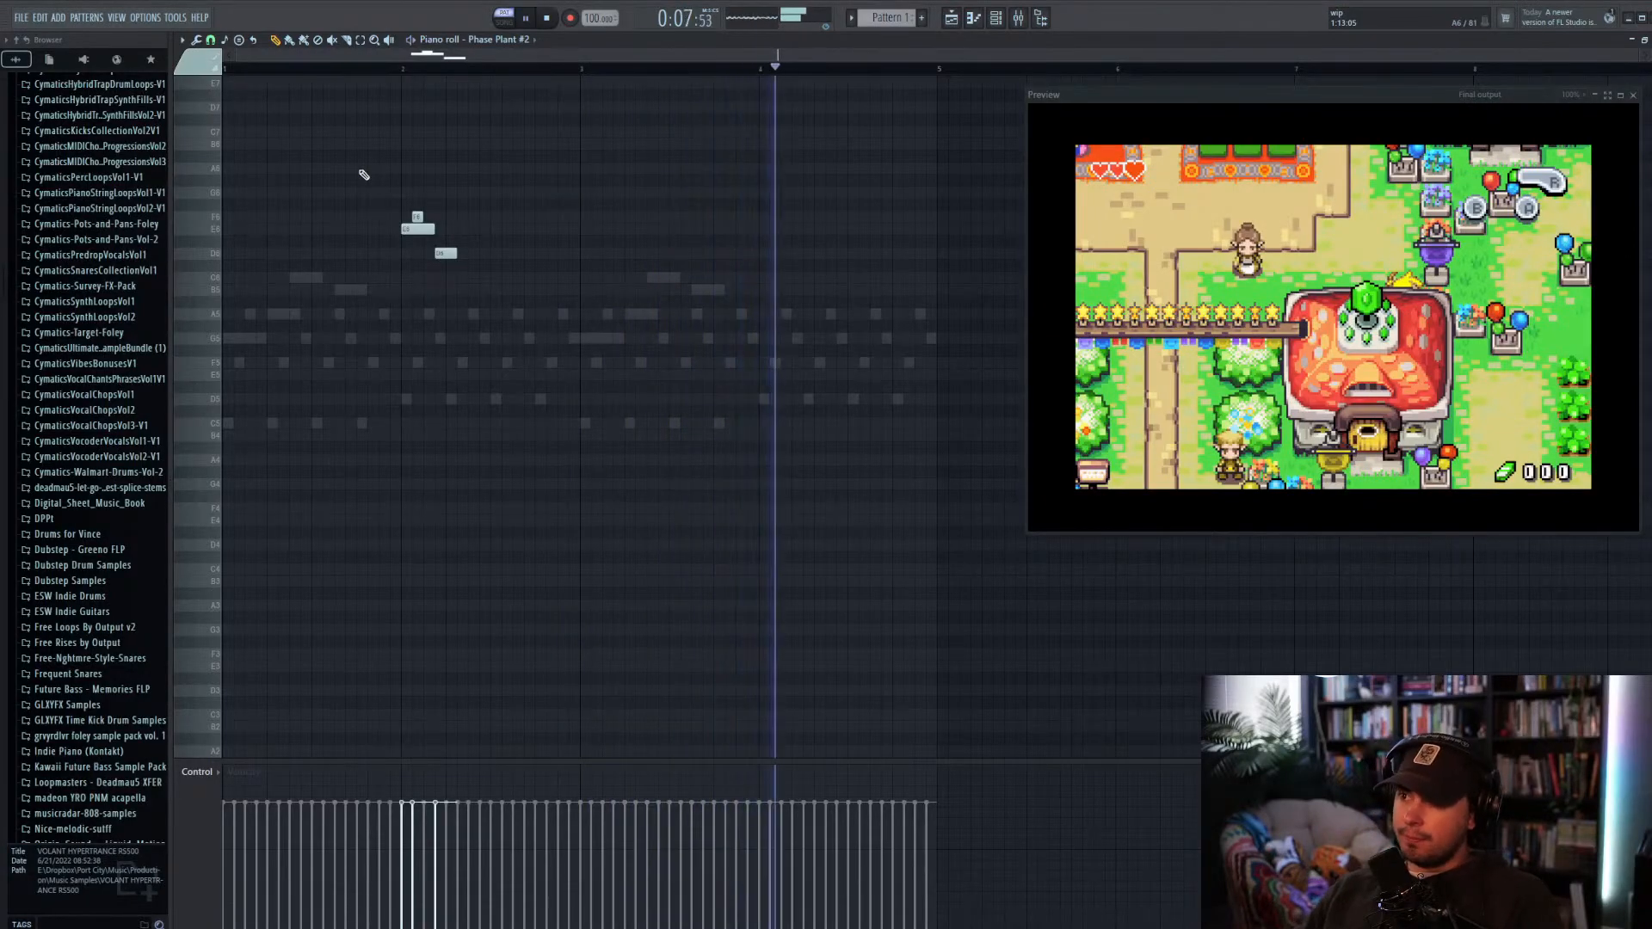
key("space")
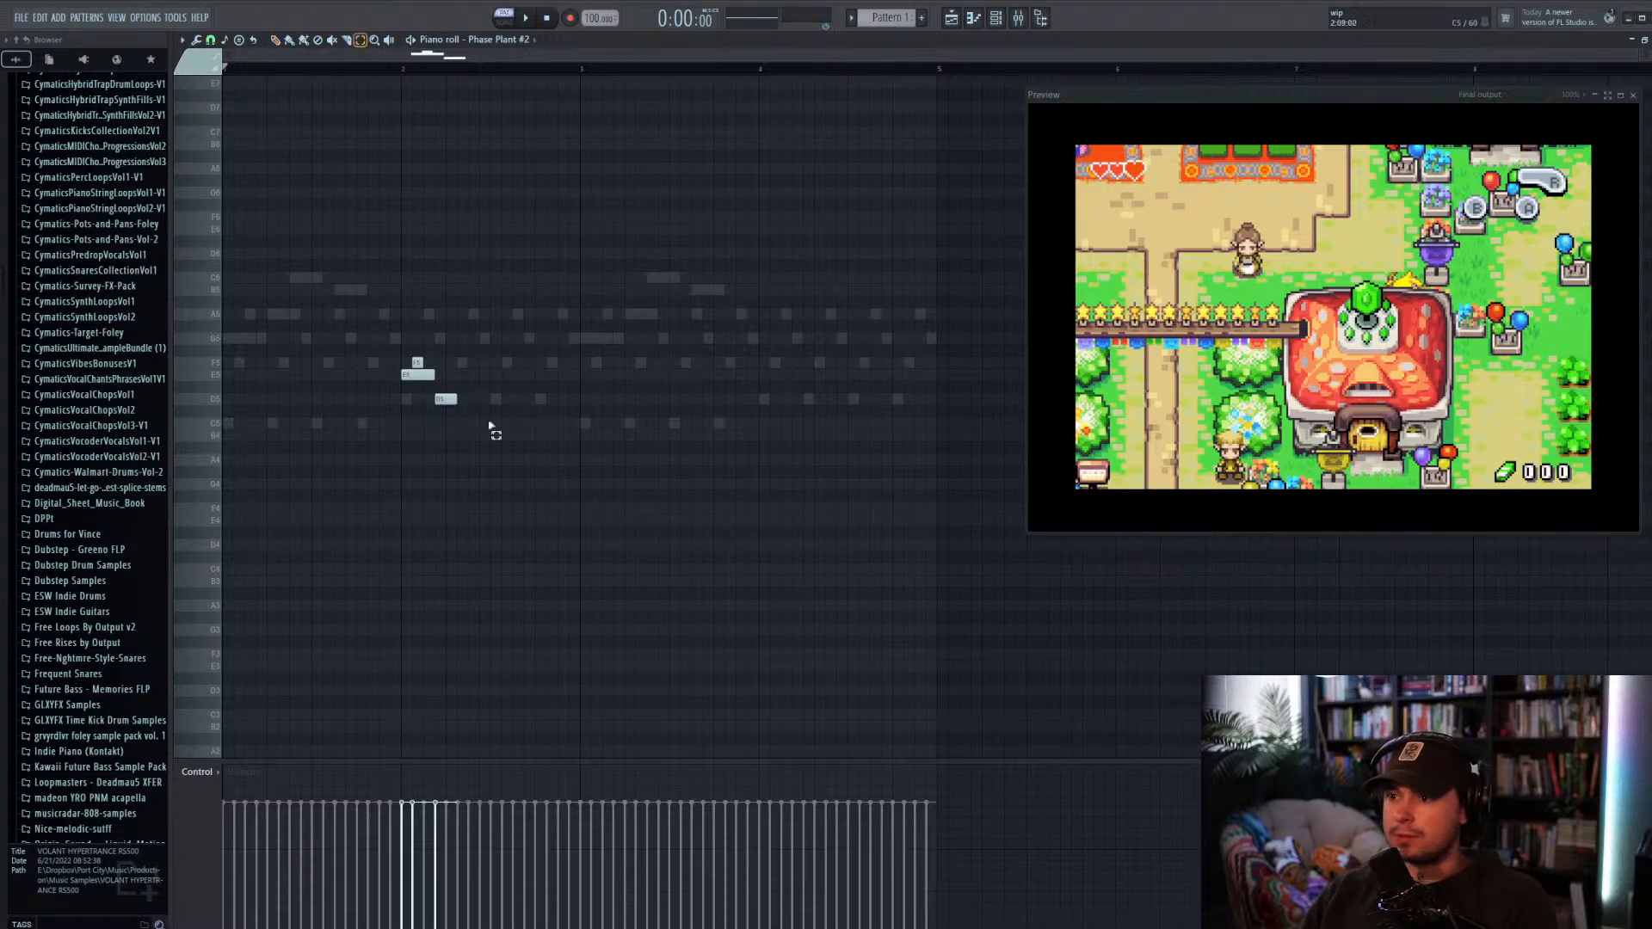
Step: Copy the three-note phrase from bar 2 to bar 4, raise the copy's first note to G5 and audition it
left_click_drag(488, 426, 803, 304)
left_click(765, 442, "ctrl")
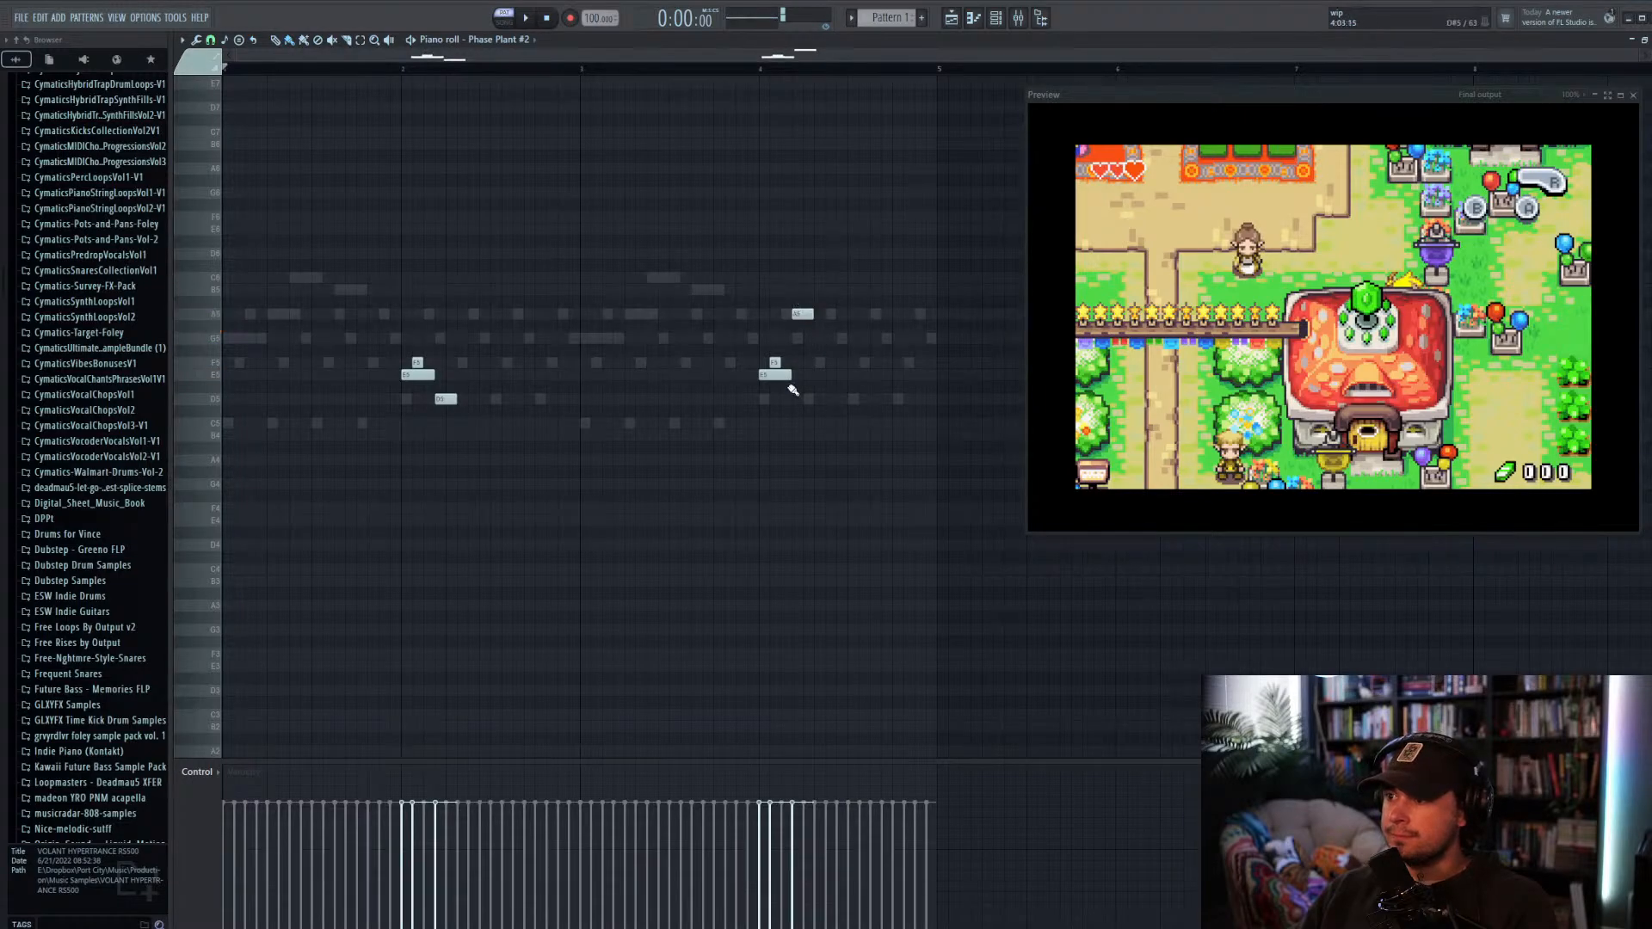
left_click_drag(782, 376, 784, 337)
key("space")
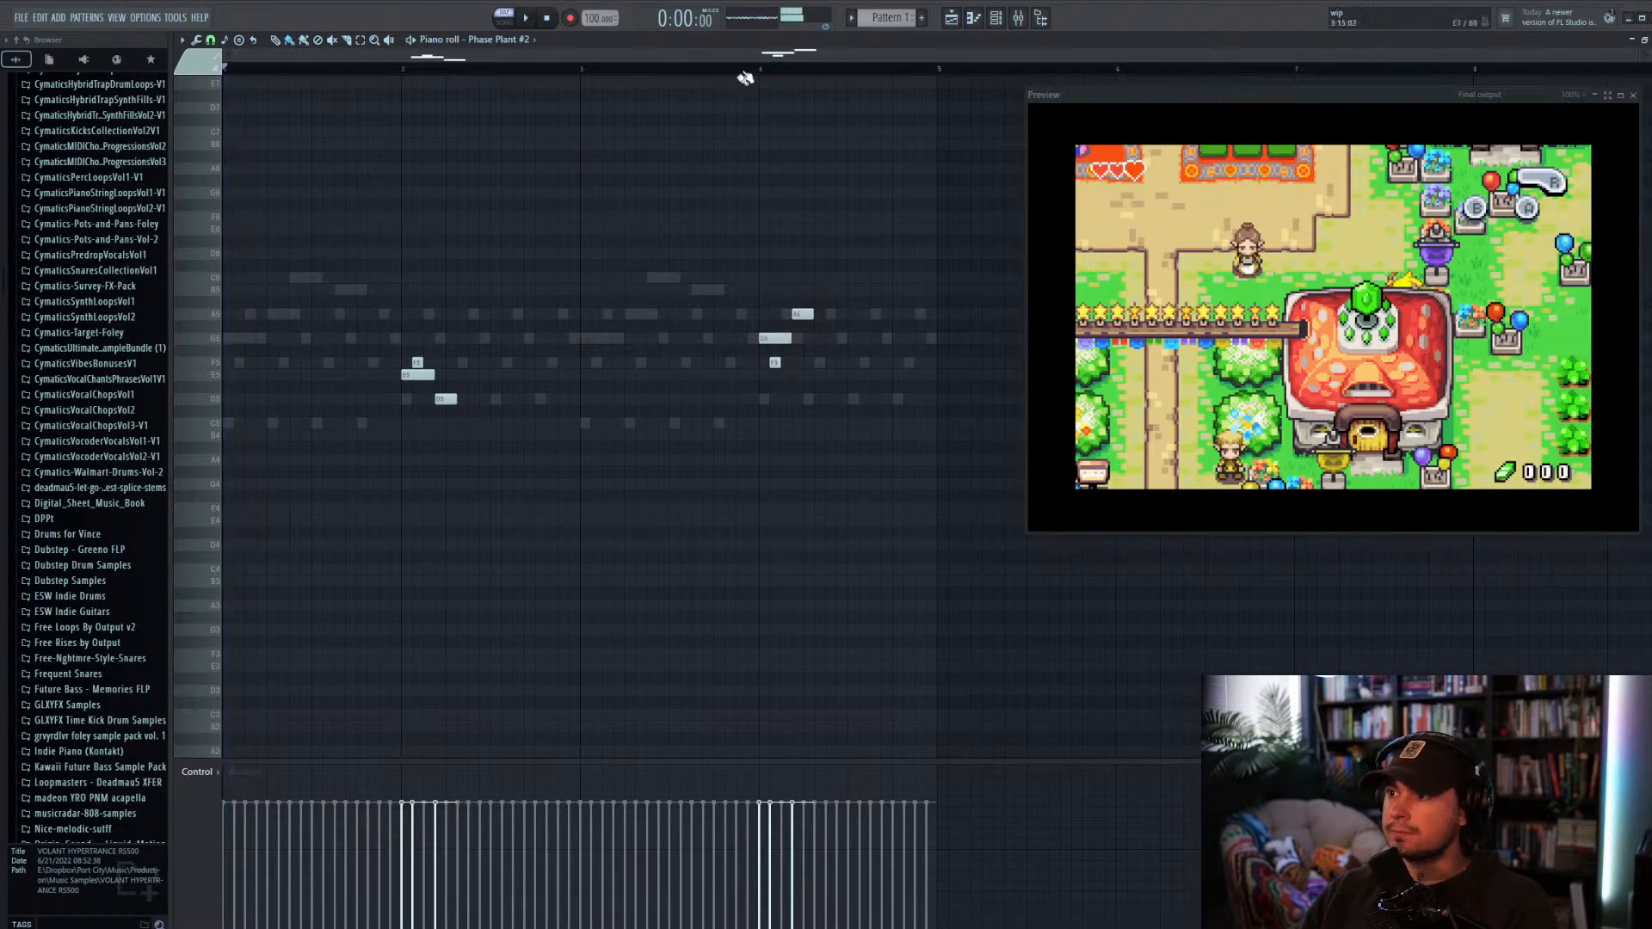
left_click(758, 62)
key("space")
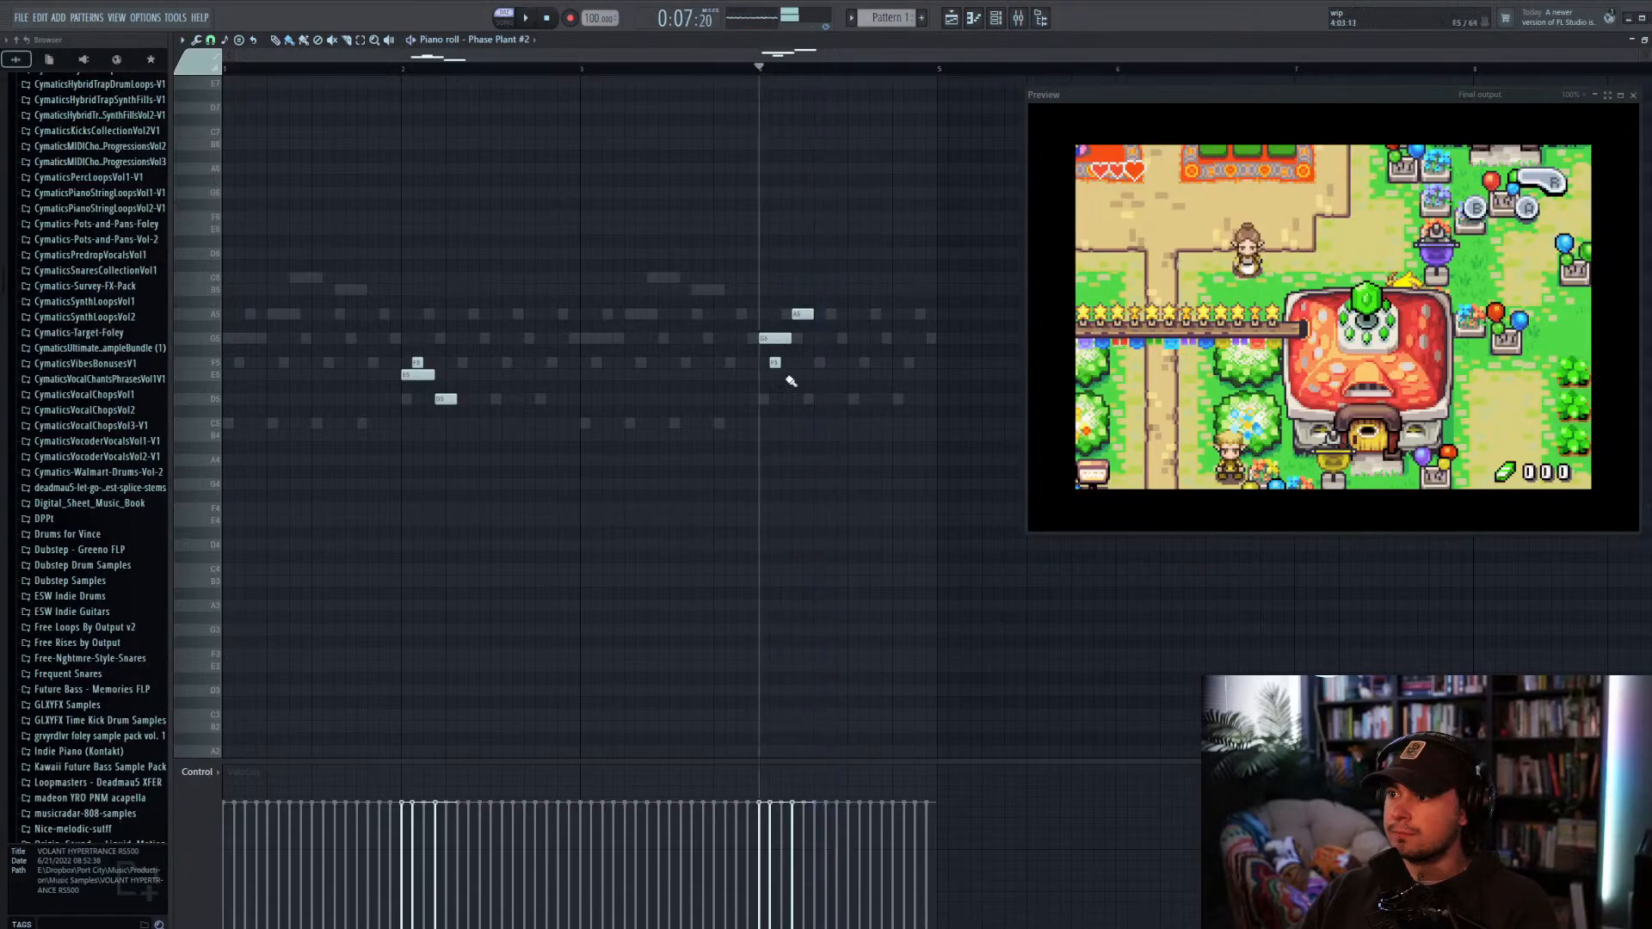
Step: Set the bar 4 phrase's middle note to A5 and its last note to F5, auditioning from bar 4
left_click(775, 314)
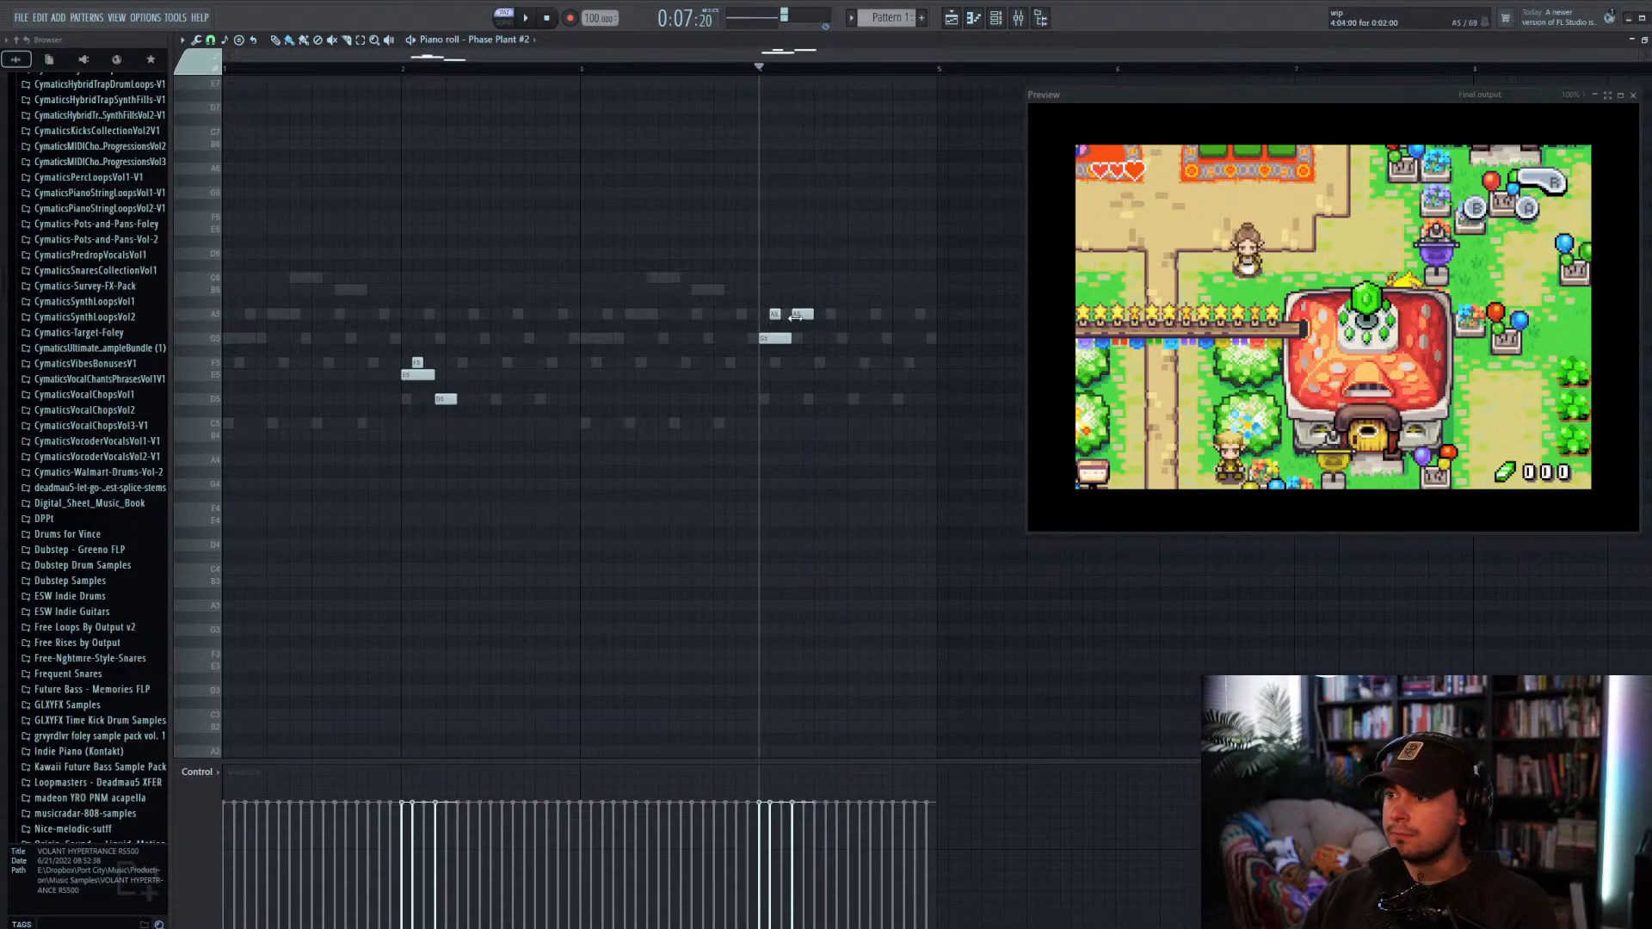
left_click_drag(803, 315, 802, 368)
key("space")
key("space")
key("space")
key("space")
key("space")
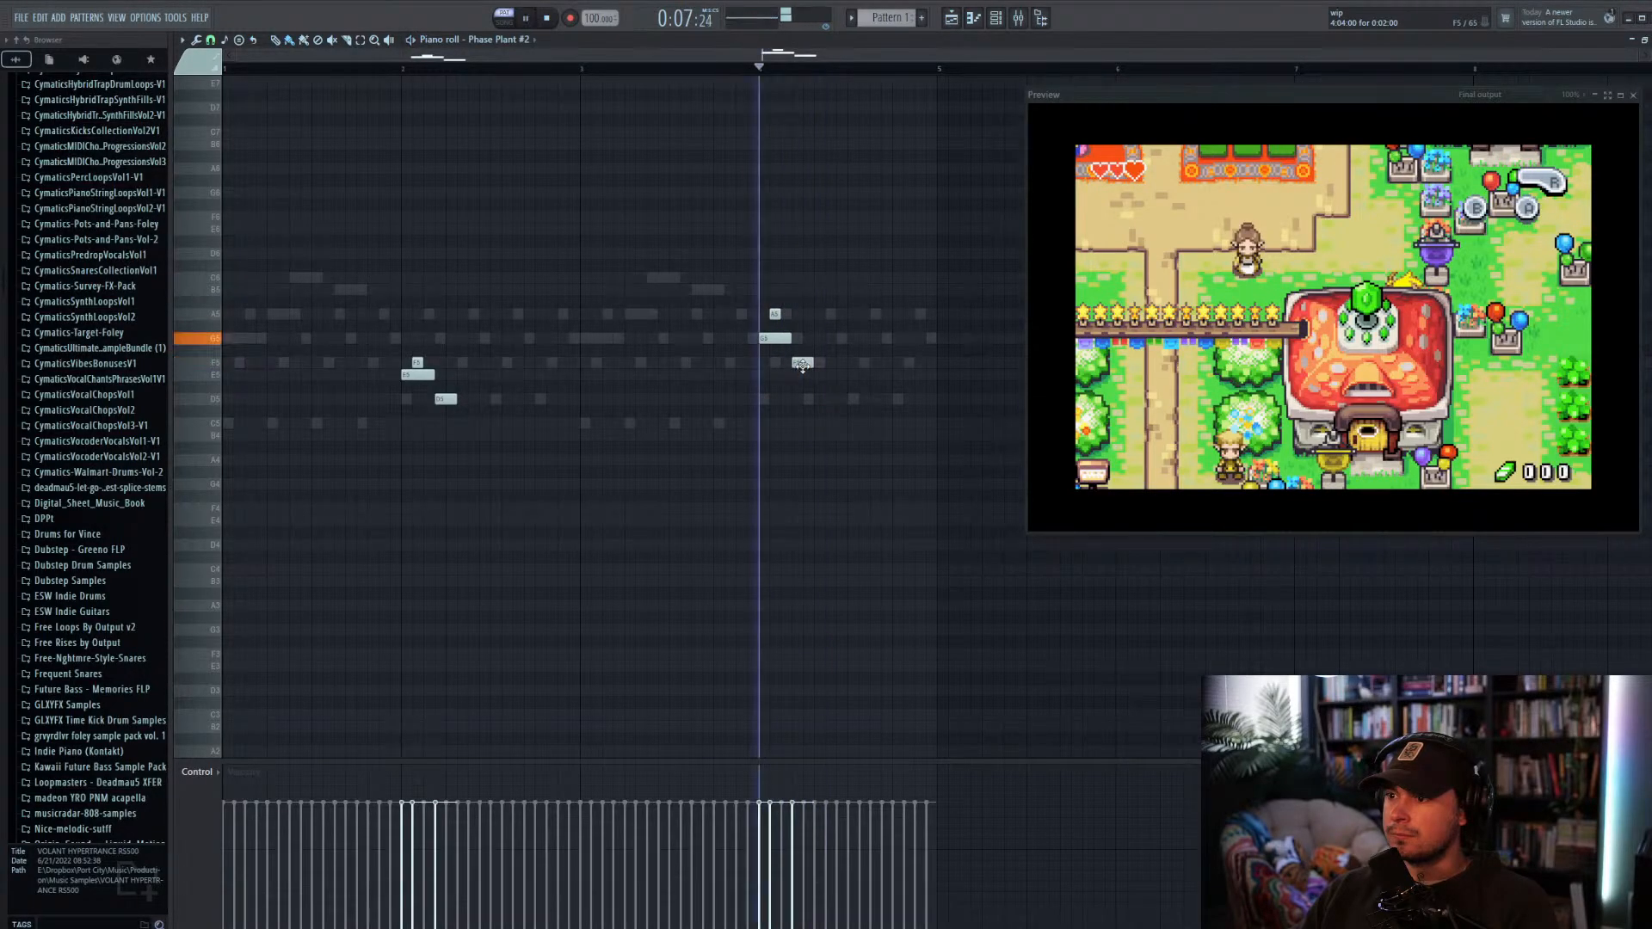
key("space")
Step: Lower the bar 4 phrase's last note to D5 and audition it from bar 4
left_click_drag(802, 362, 802, 399)
key("space")
key("space")
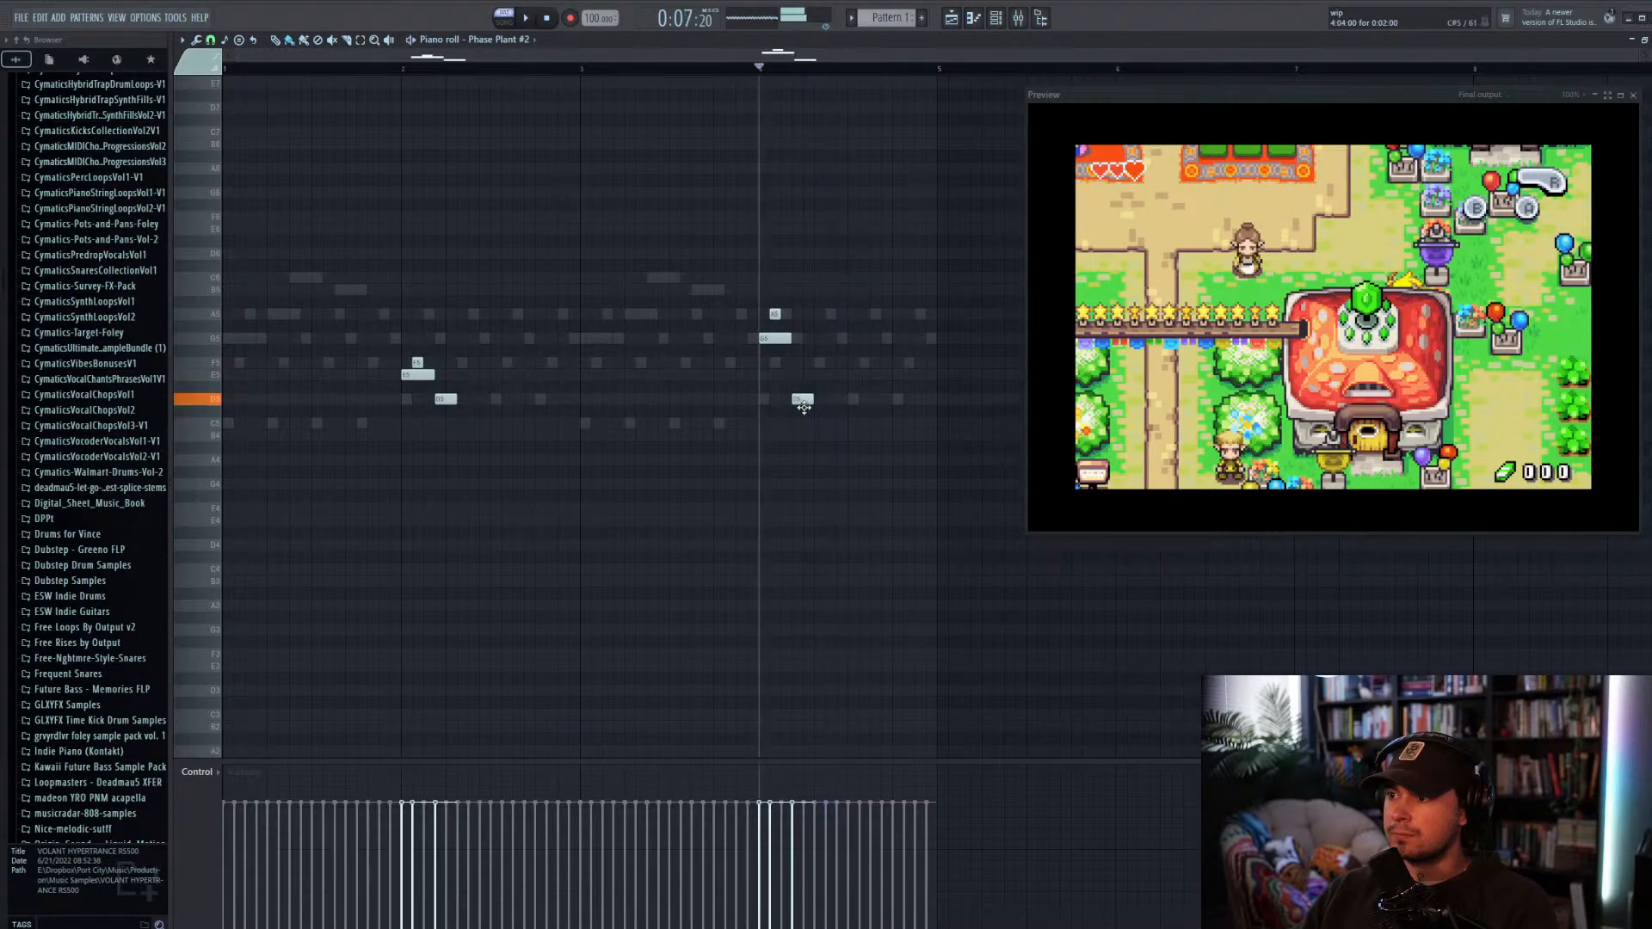
key("space")
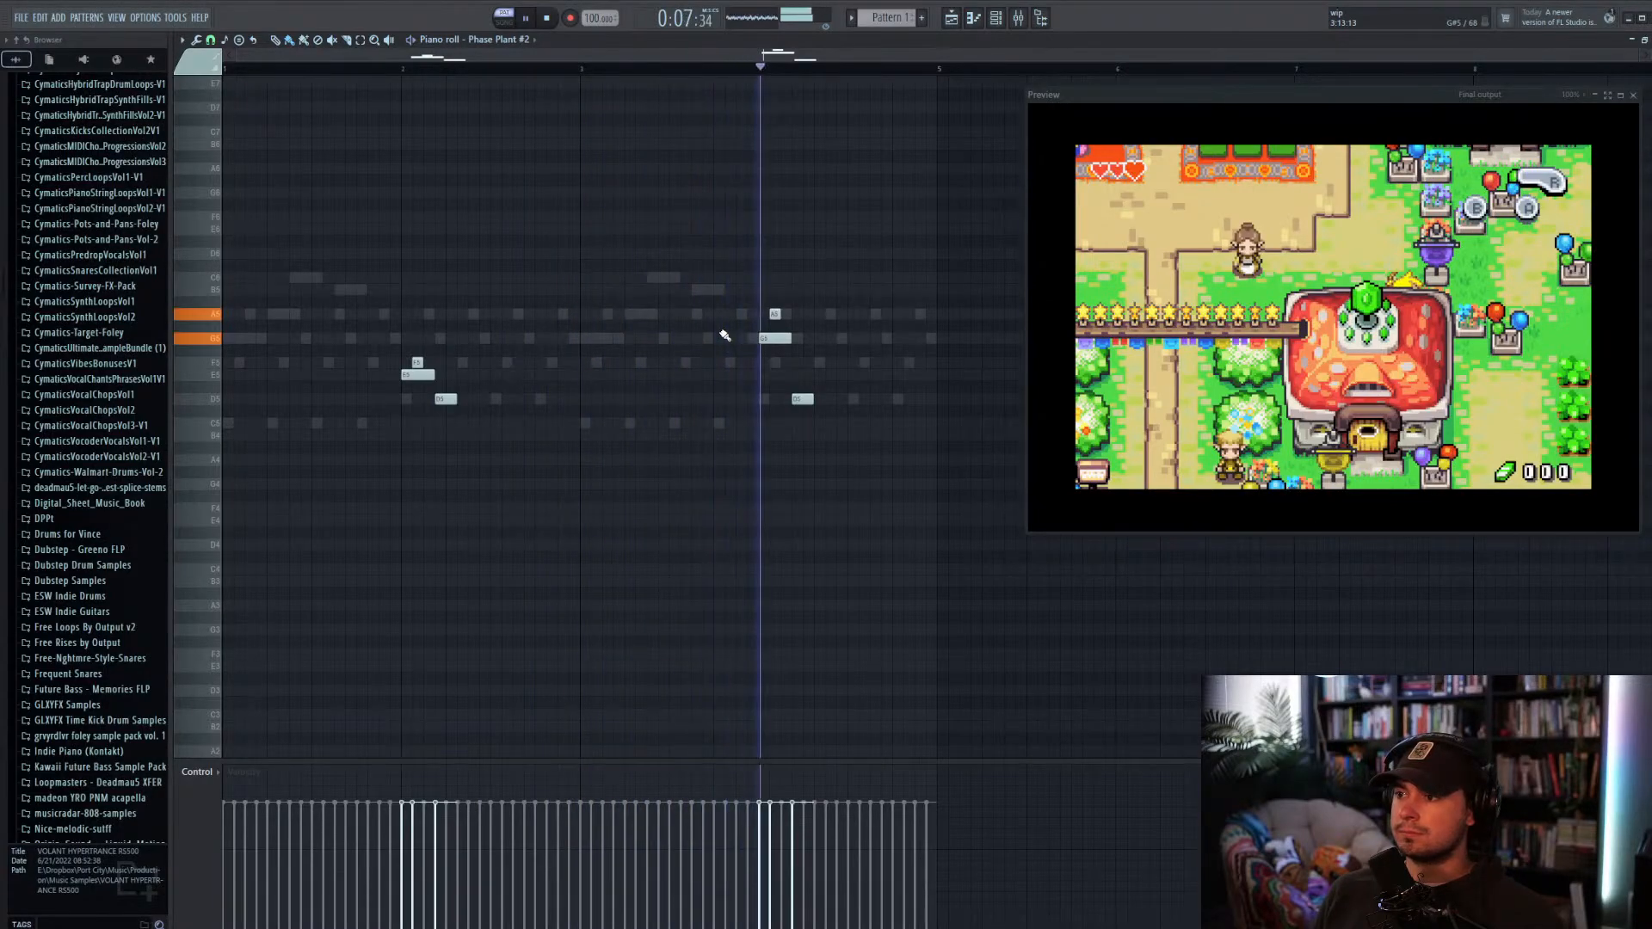
Step: Lengthen the last note of both phrases to three steps and replay the pattern from the start
key("space")
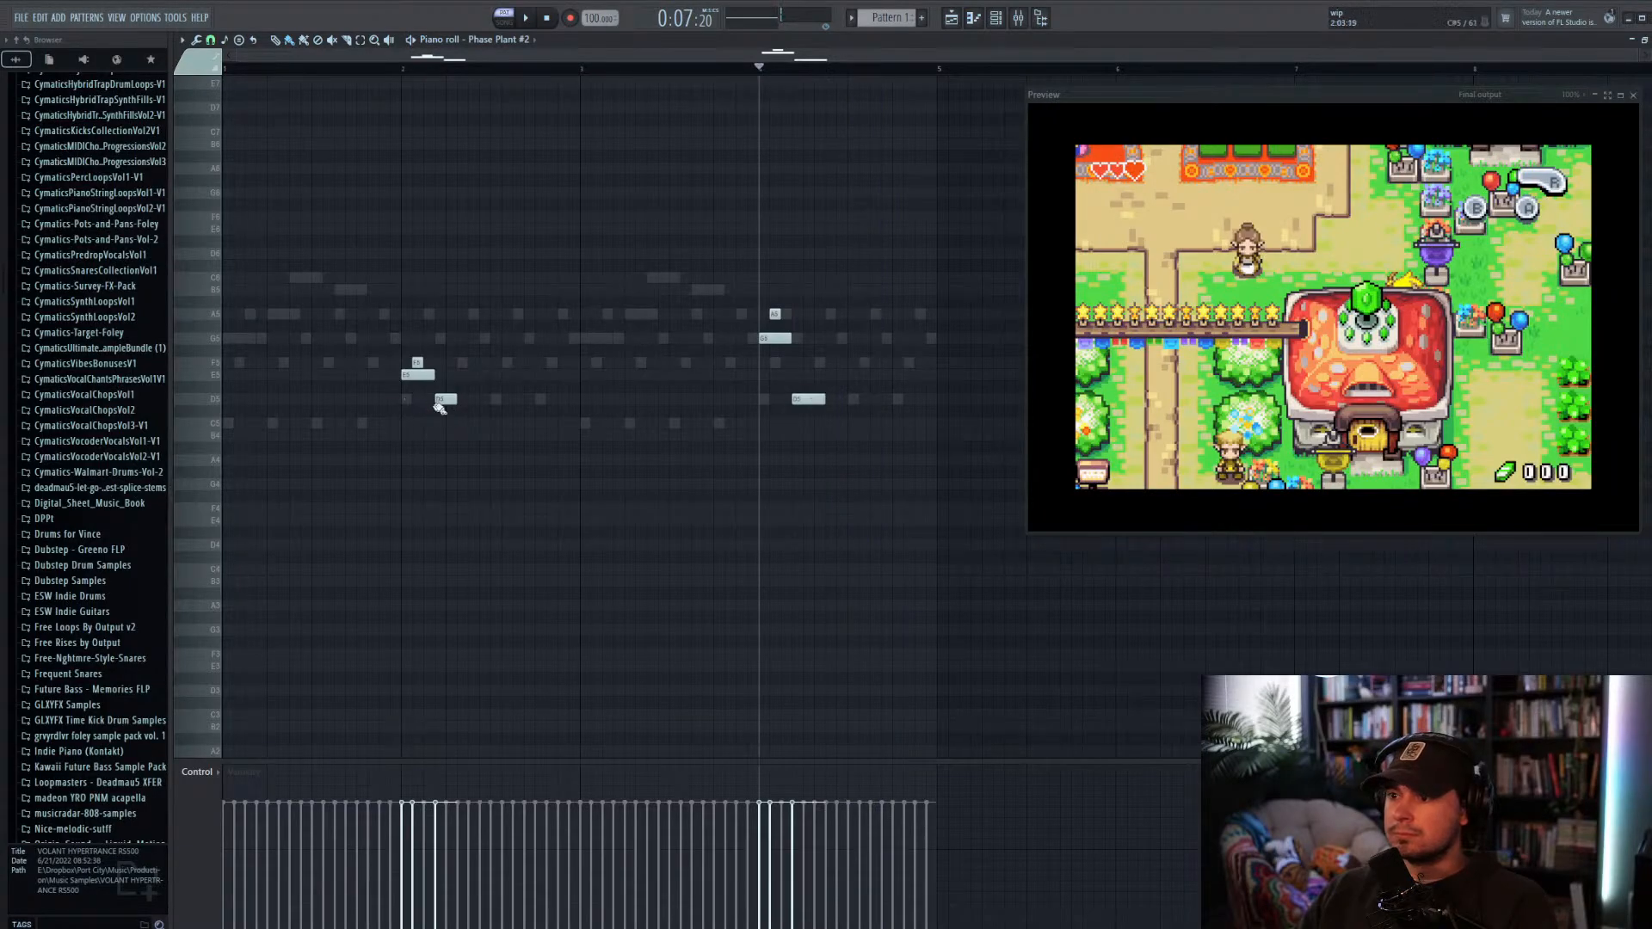
left_click_drag(275, 69, 141, 93)
key("space")
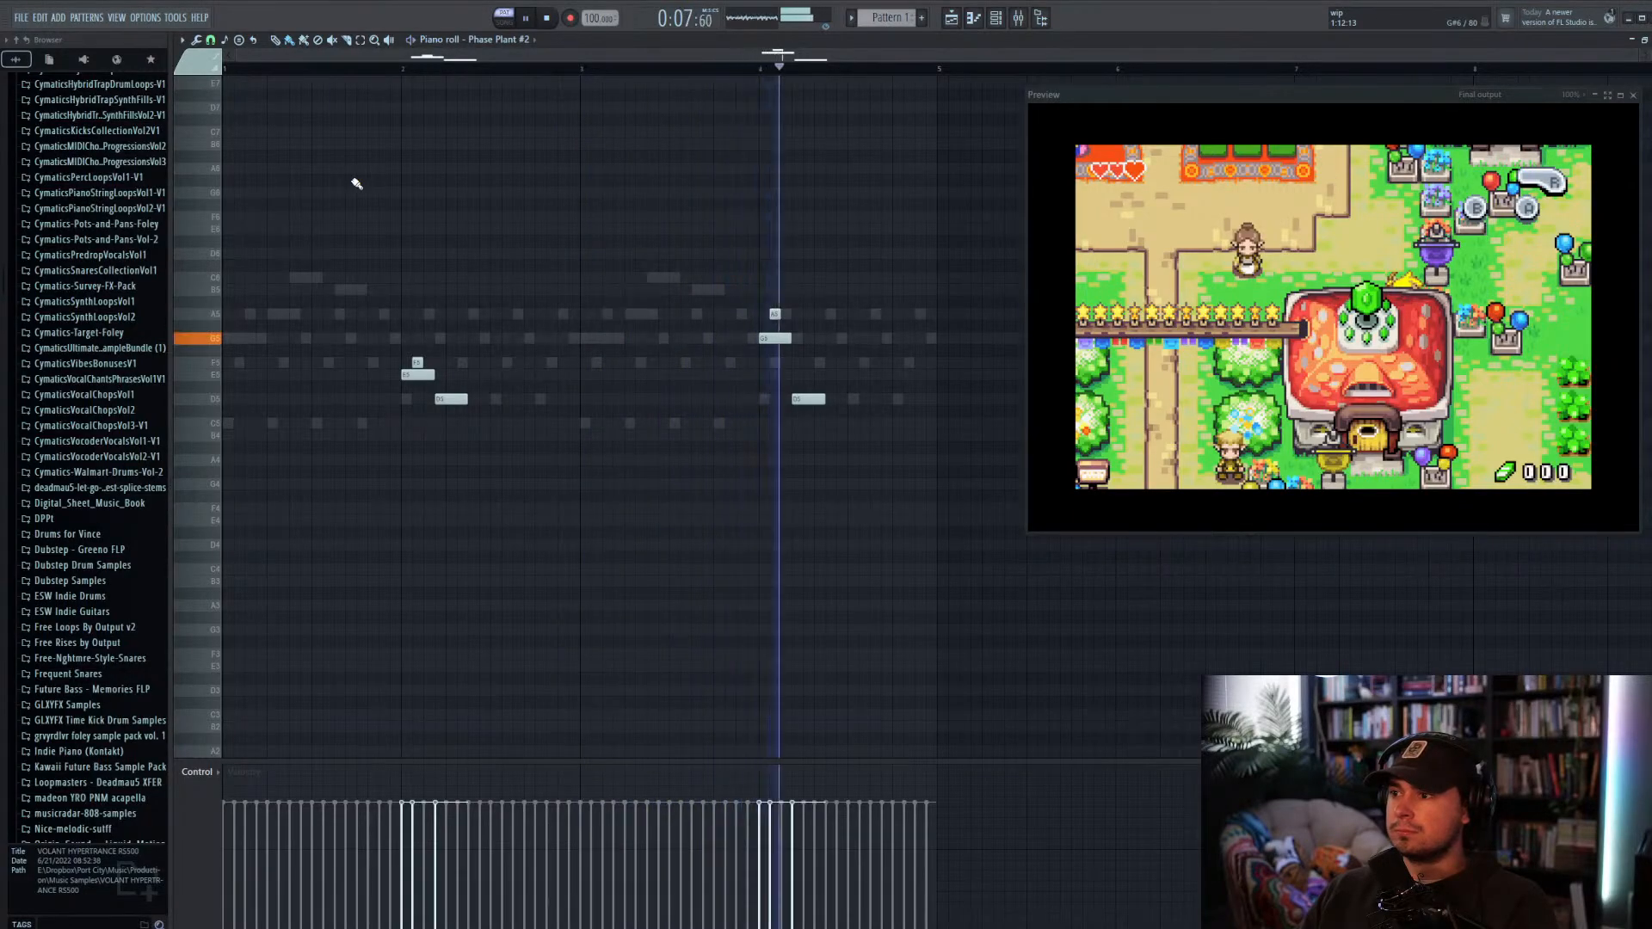
key("space")
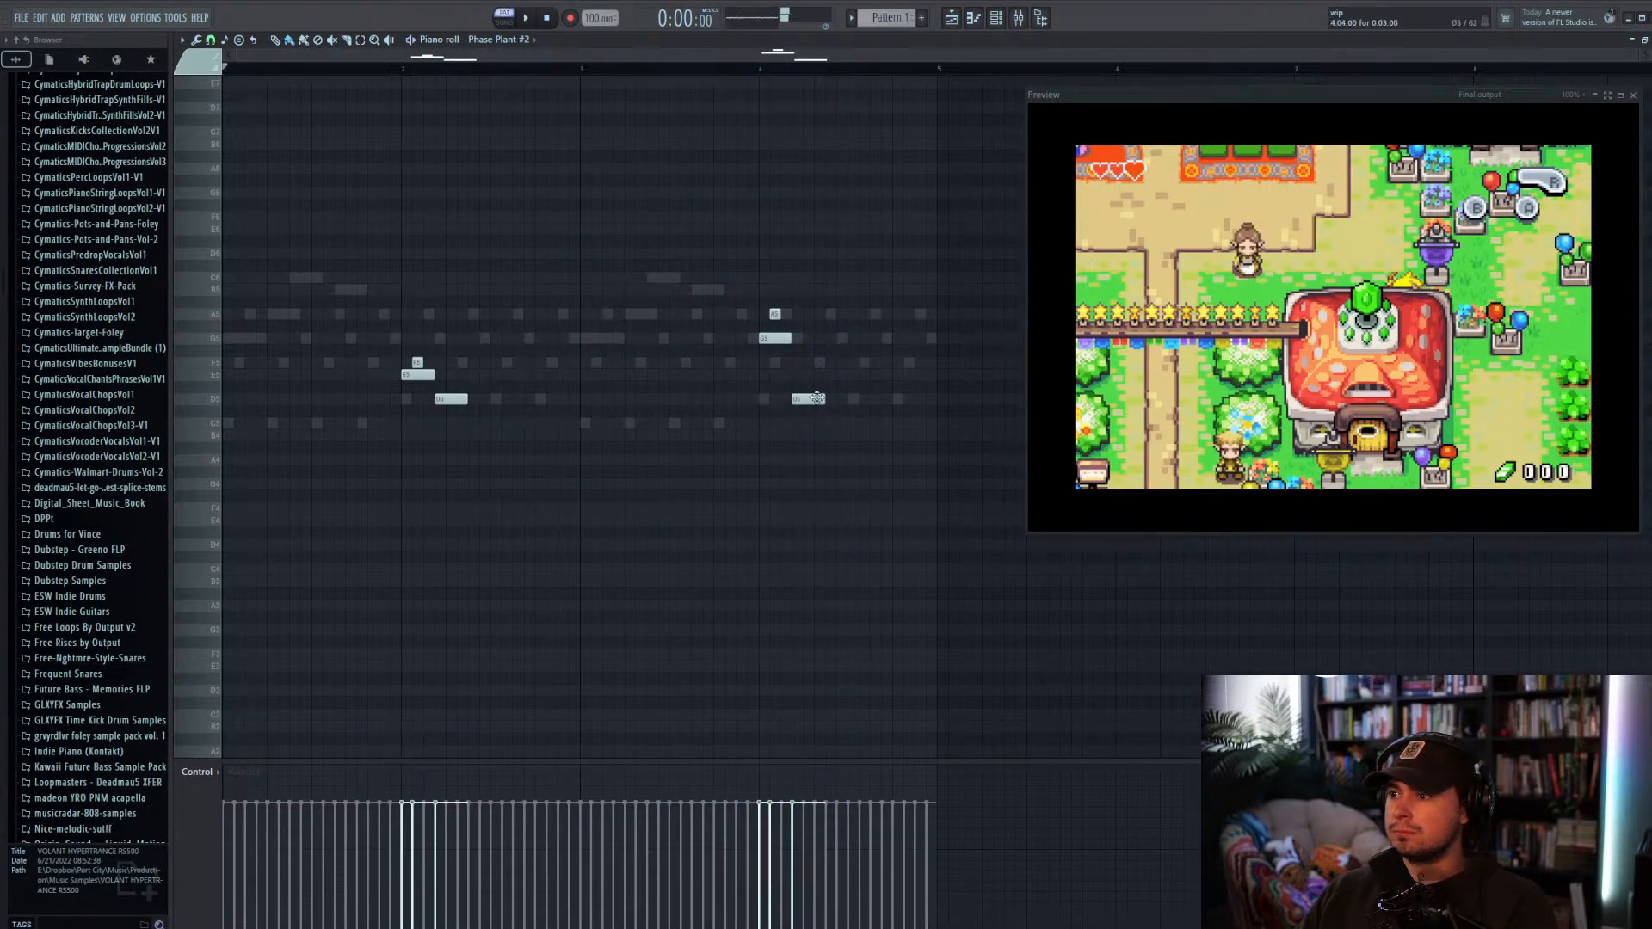
Step: Try the bar 4 phrase's last note at E5 and audition it from just before bar 4
left_click_drag(816, 398, 811, 371)
left_click(744, 69)
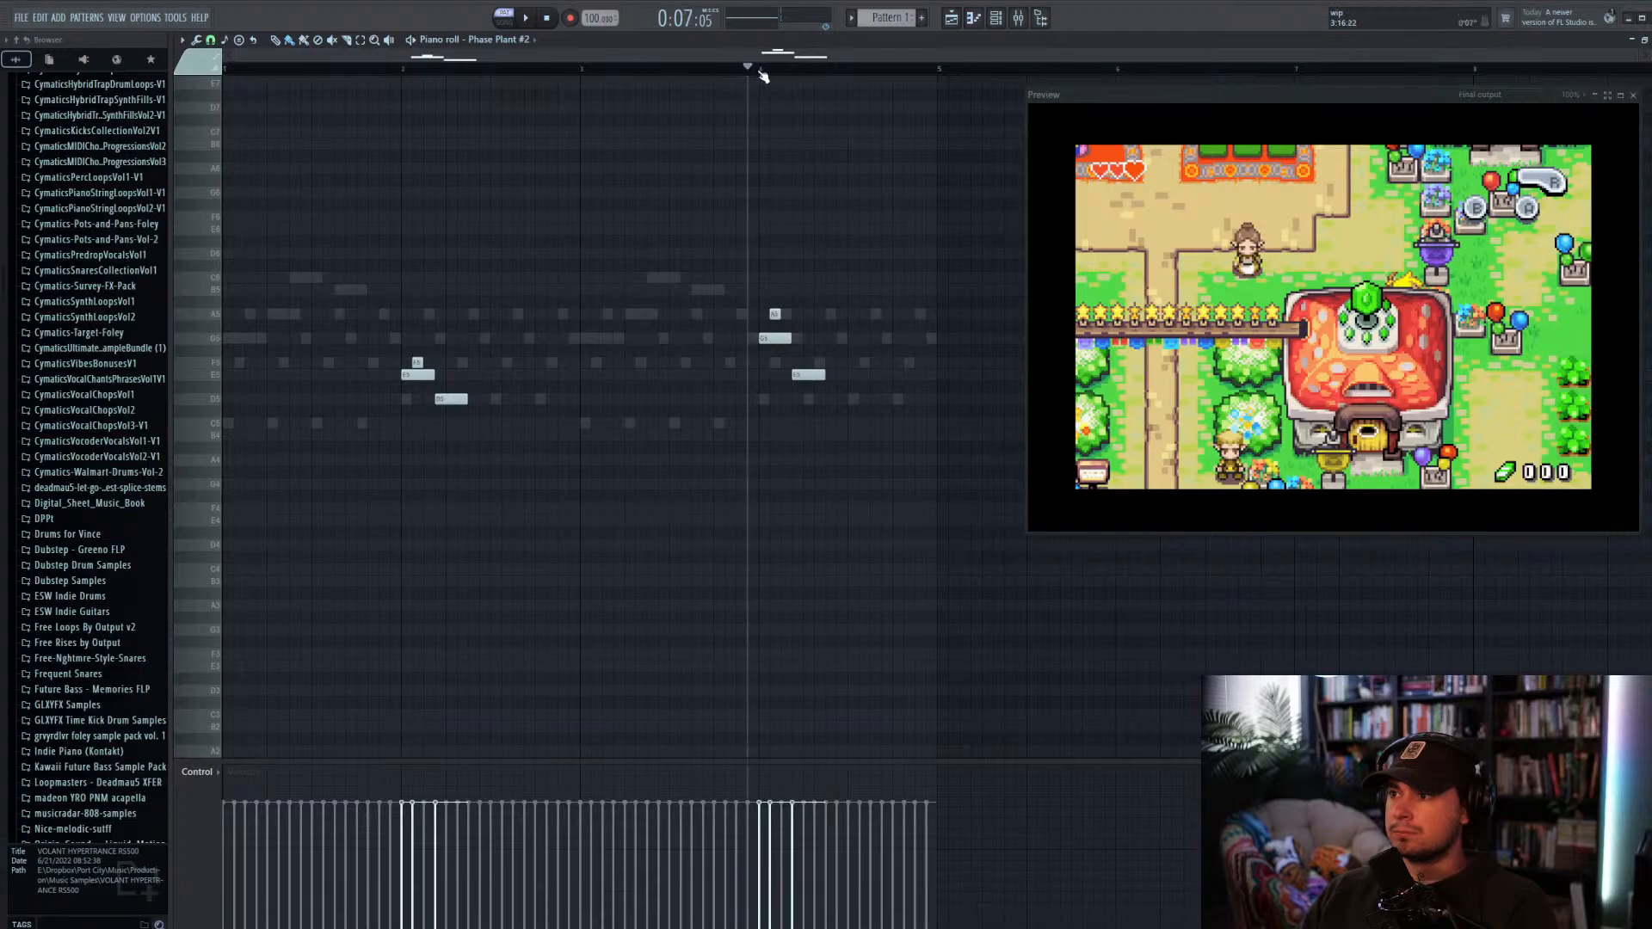
key("space")
key("space")
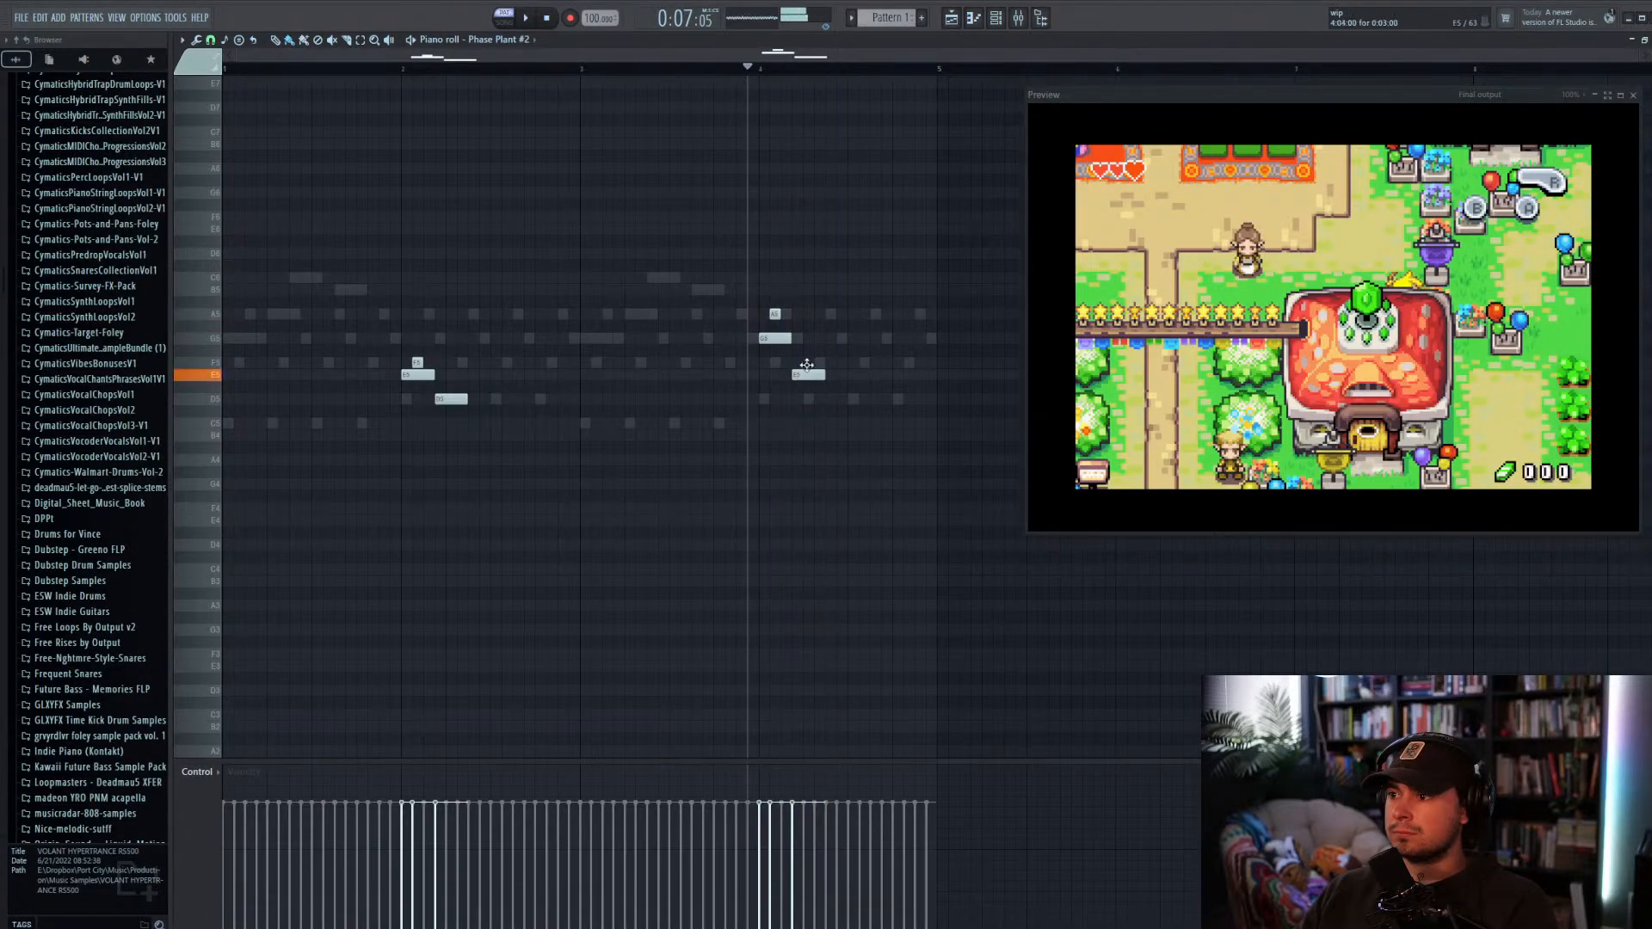
Step: Audition the bar 4 phrase with its last note at C5 and return that note to D5
left_click_drag(806, 365, 806, 423)
key("space")
key("space")
key("space")
key("space")
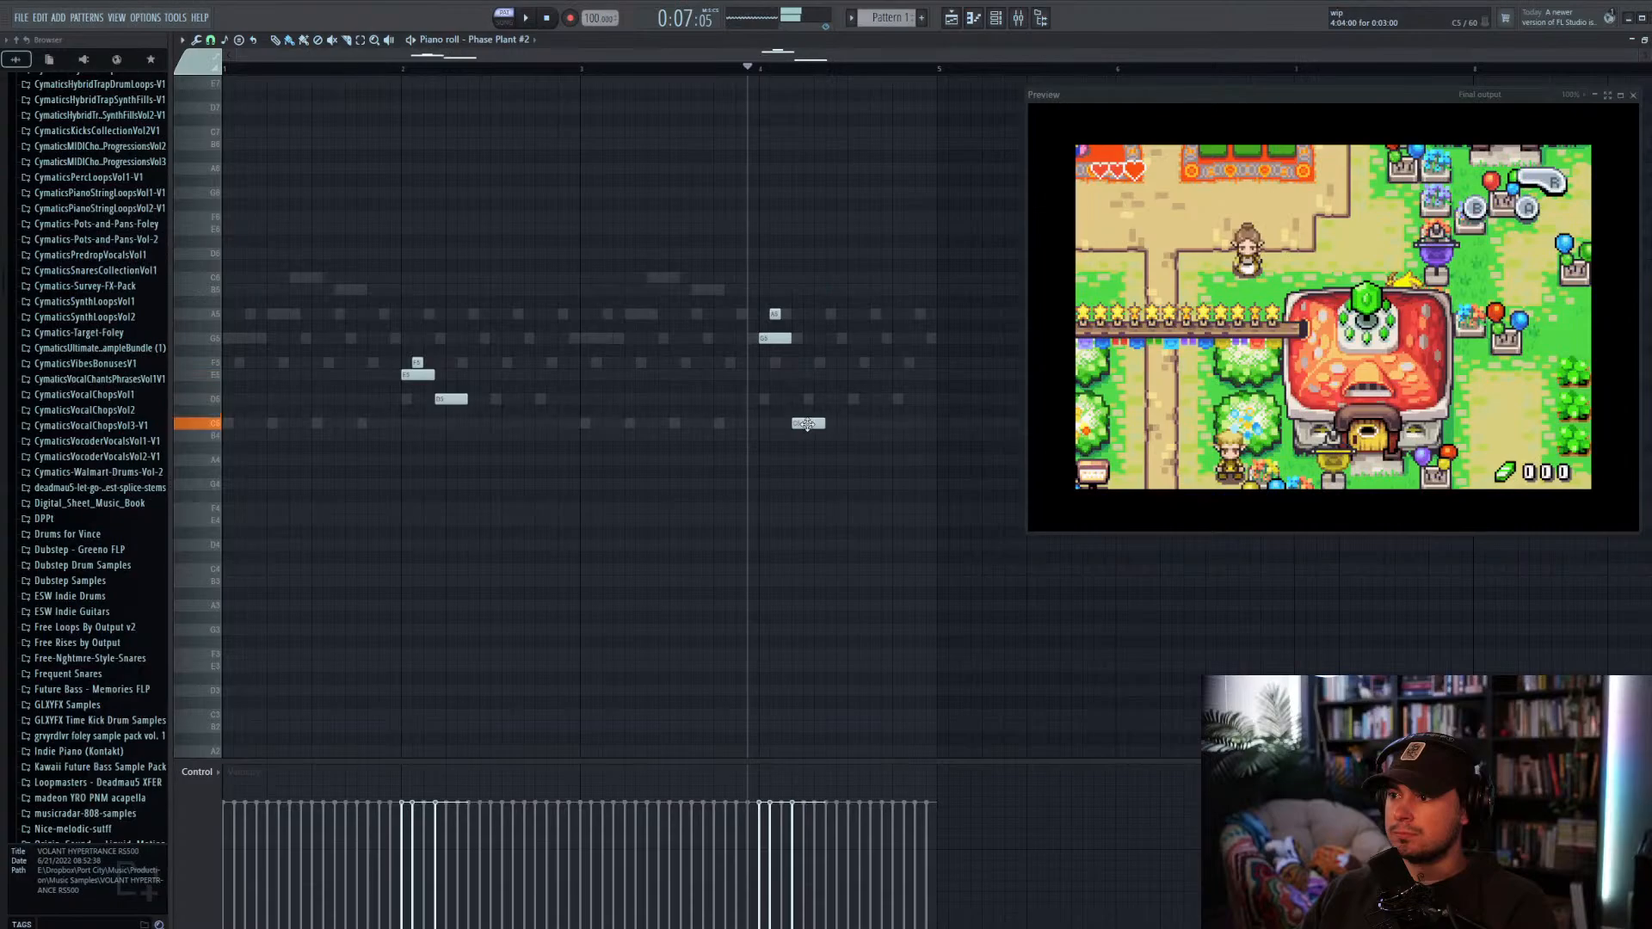
key("space")
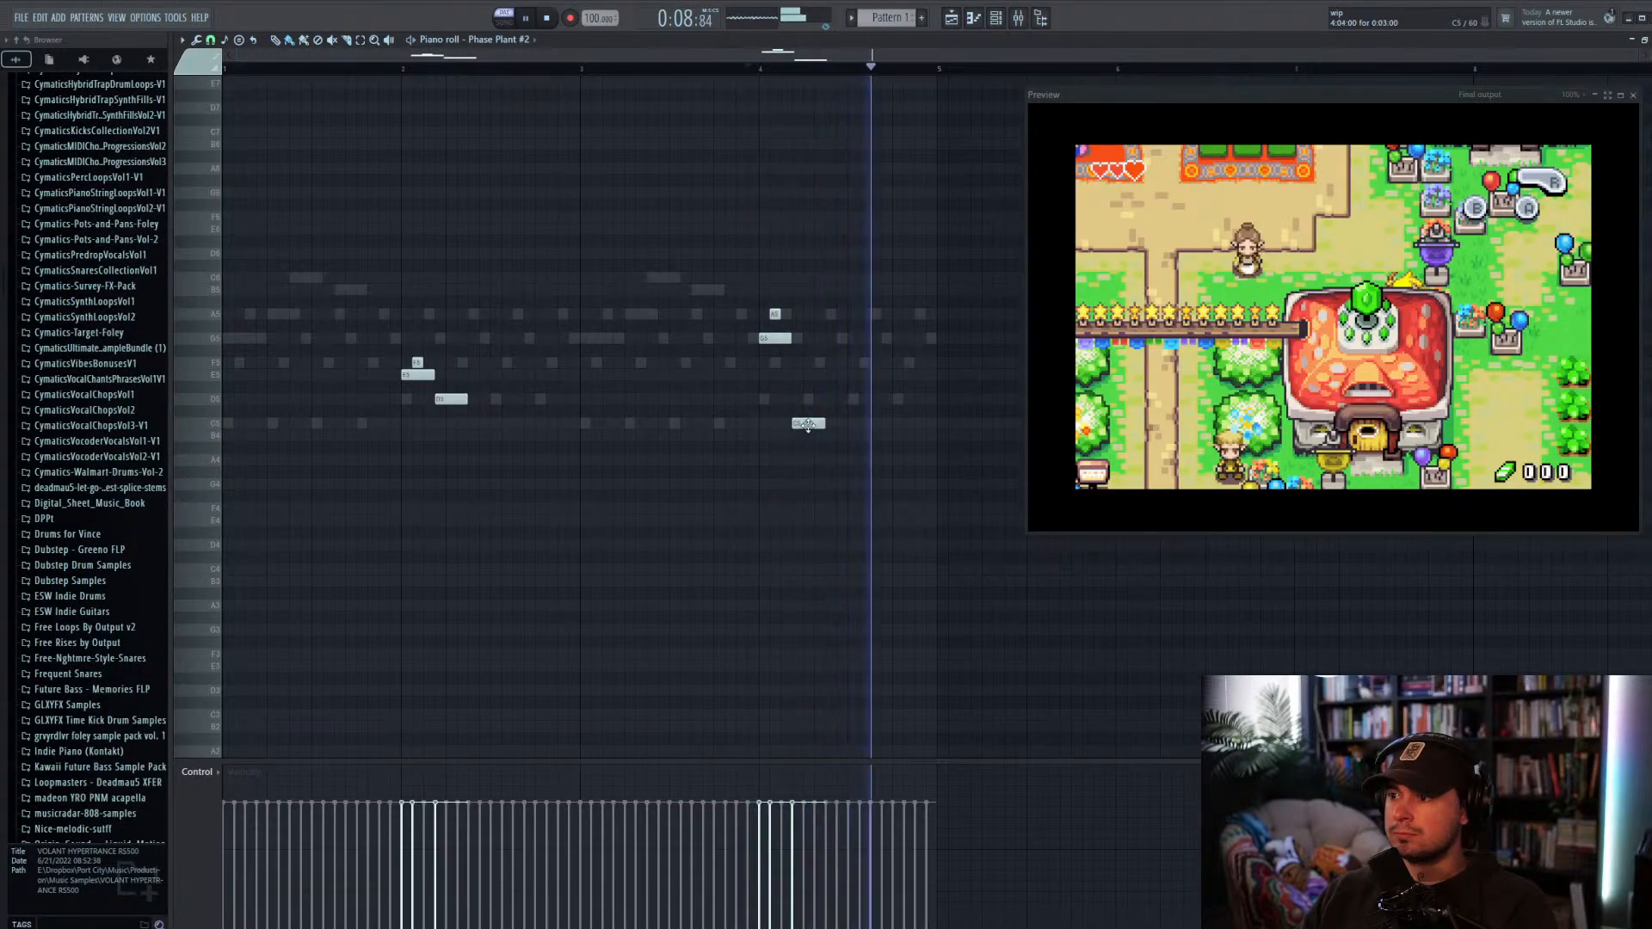
left_click_drag(807, 425, 808, 397)
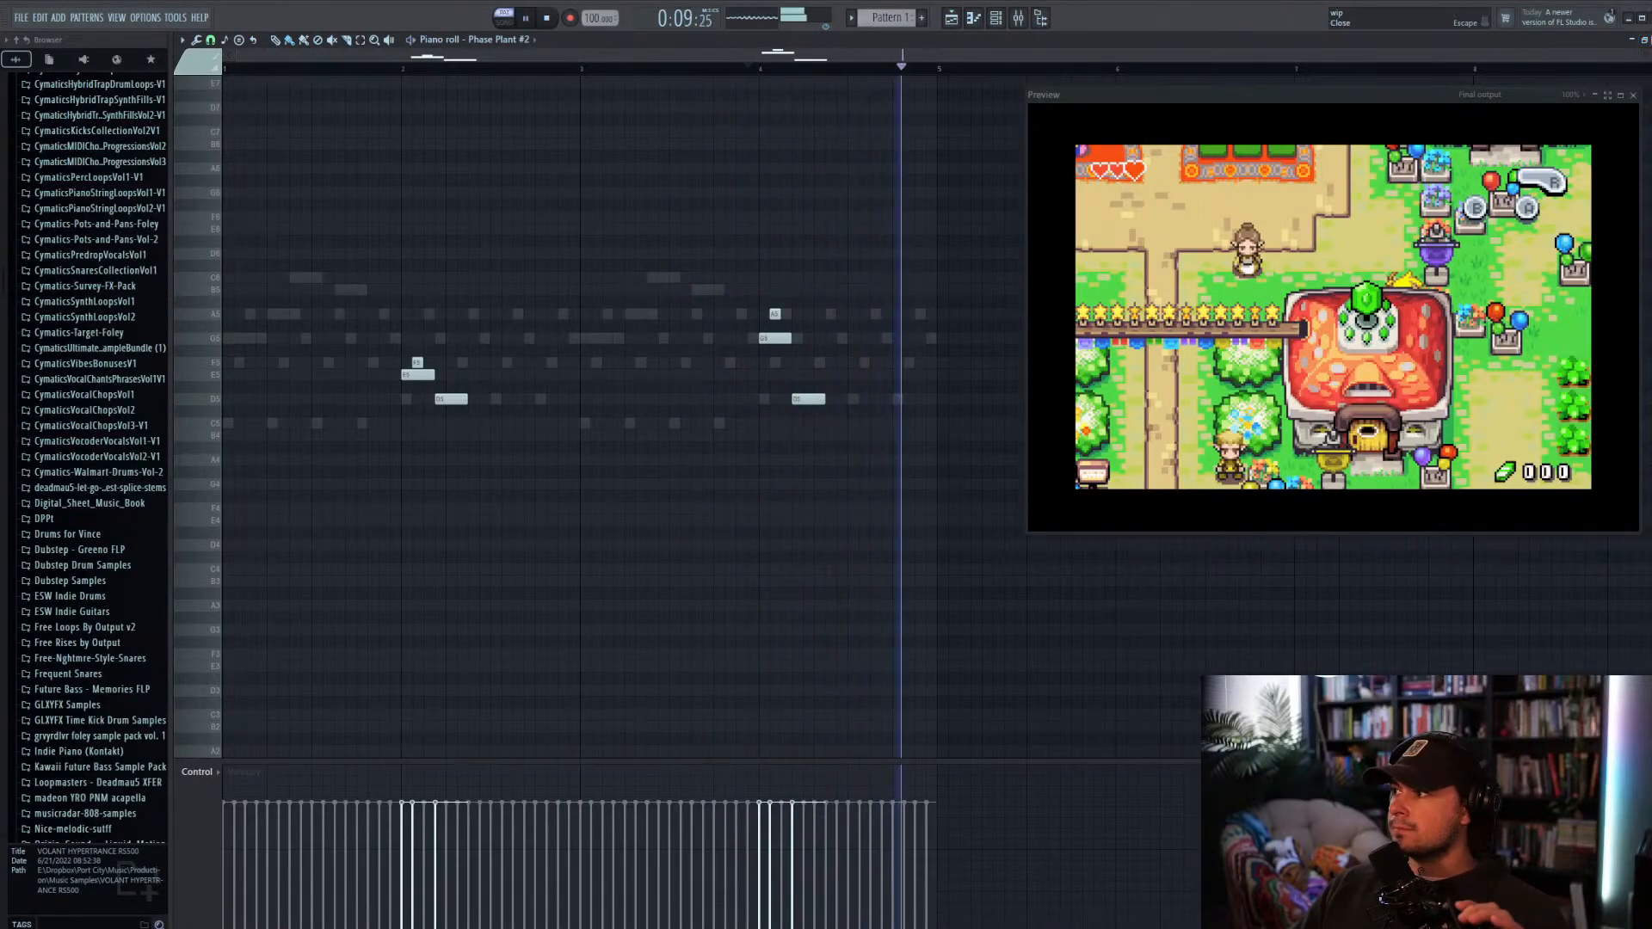
Step: Lay four consecutive copies of Pattern 1 on the playlist's piano track, filling bars 1 to 16
key("Escape")
left_click(846, 62)
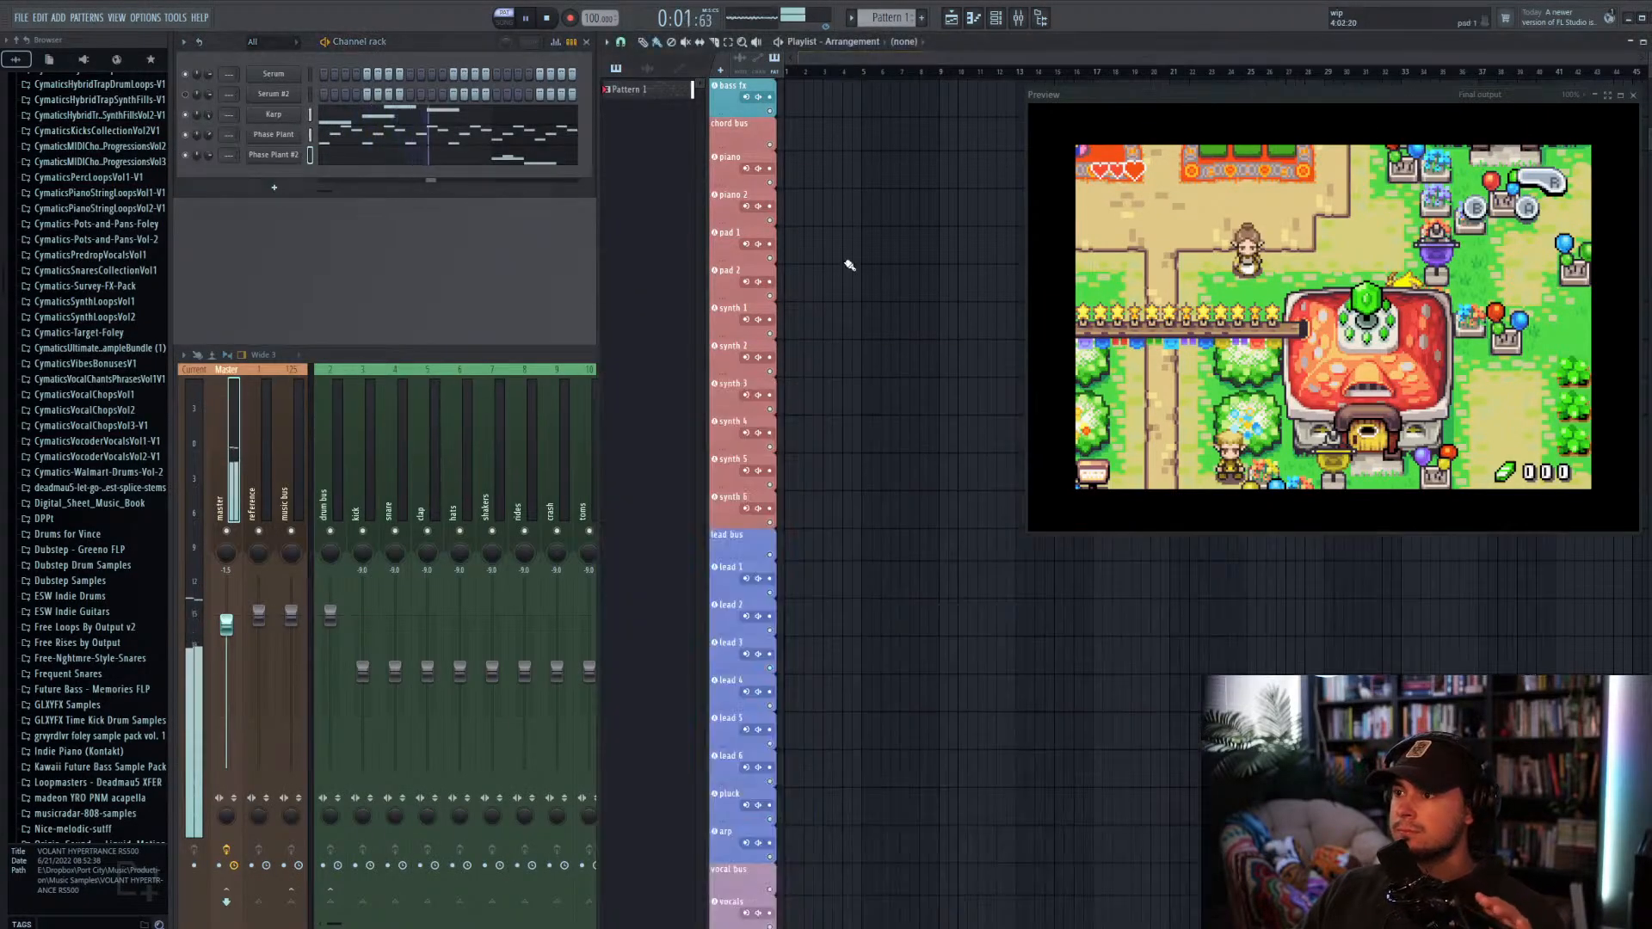
scroll(830, 298, "up", 2)
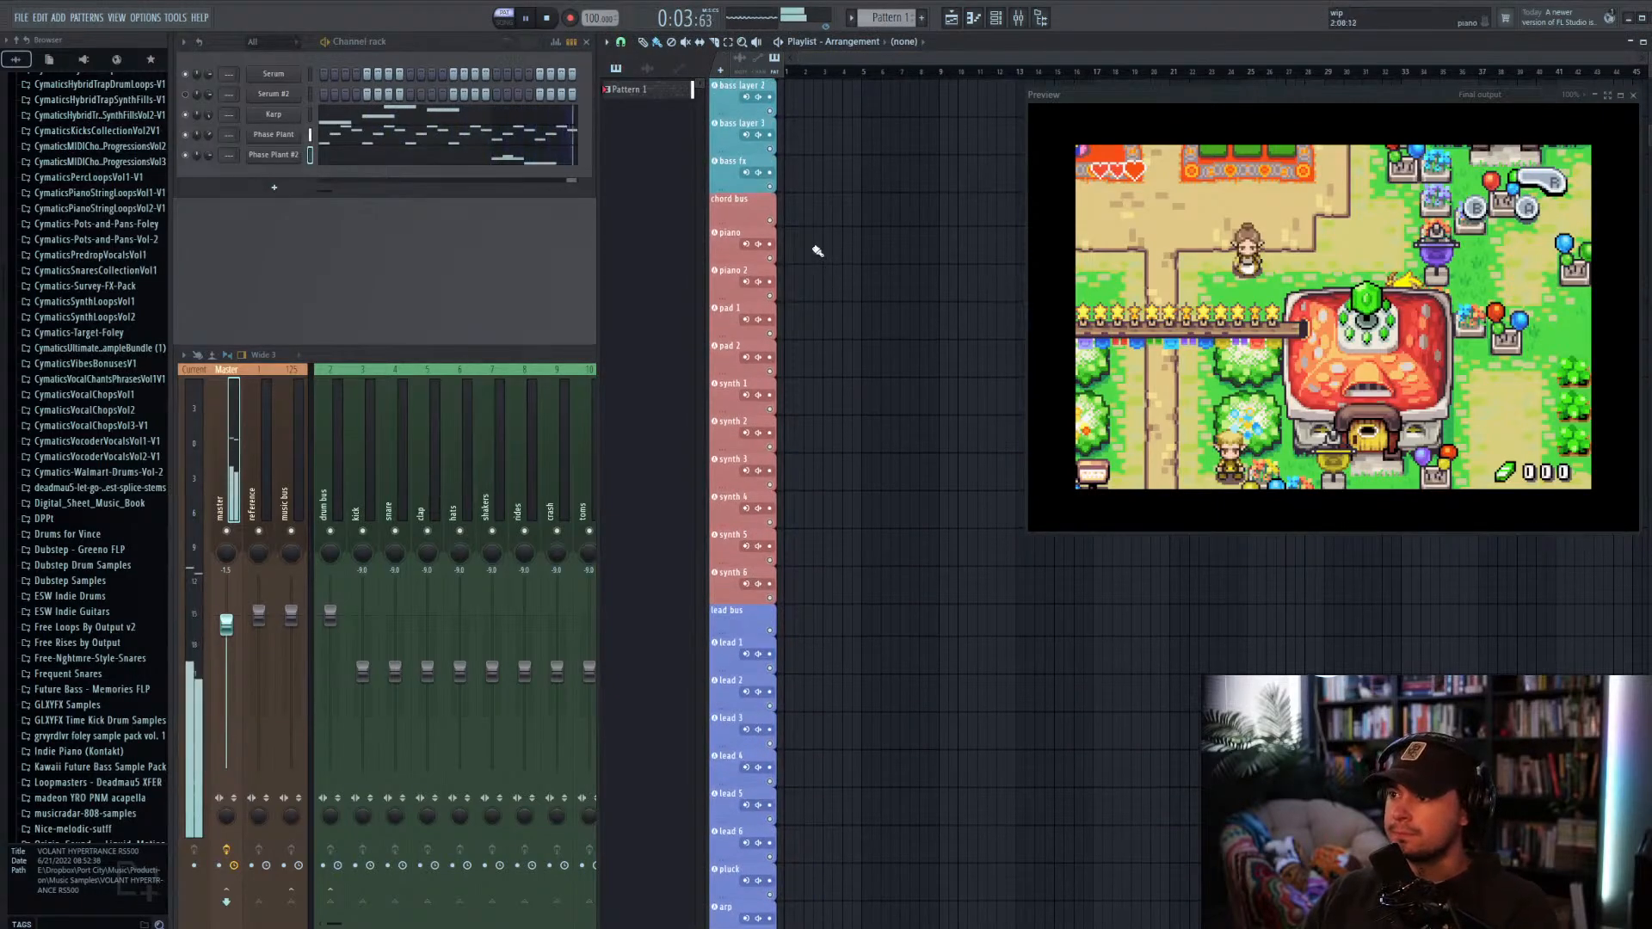
left_click_drag(817, 247, 764, 257)
left_click_drag(867, 253, 1034, 251)
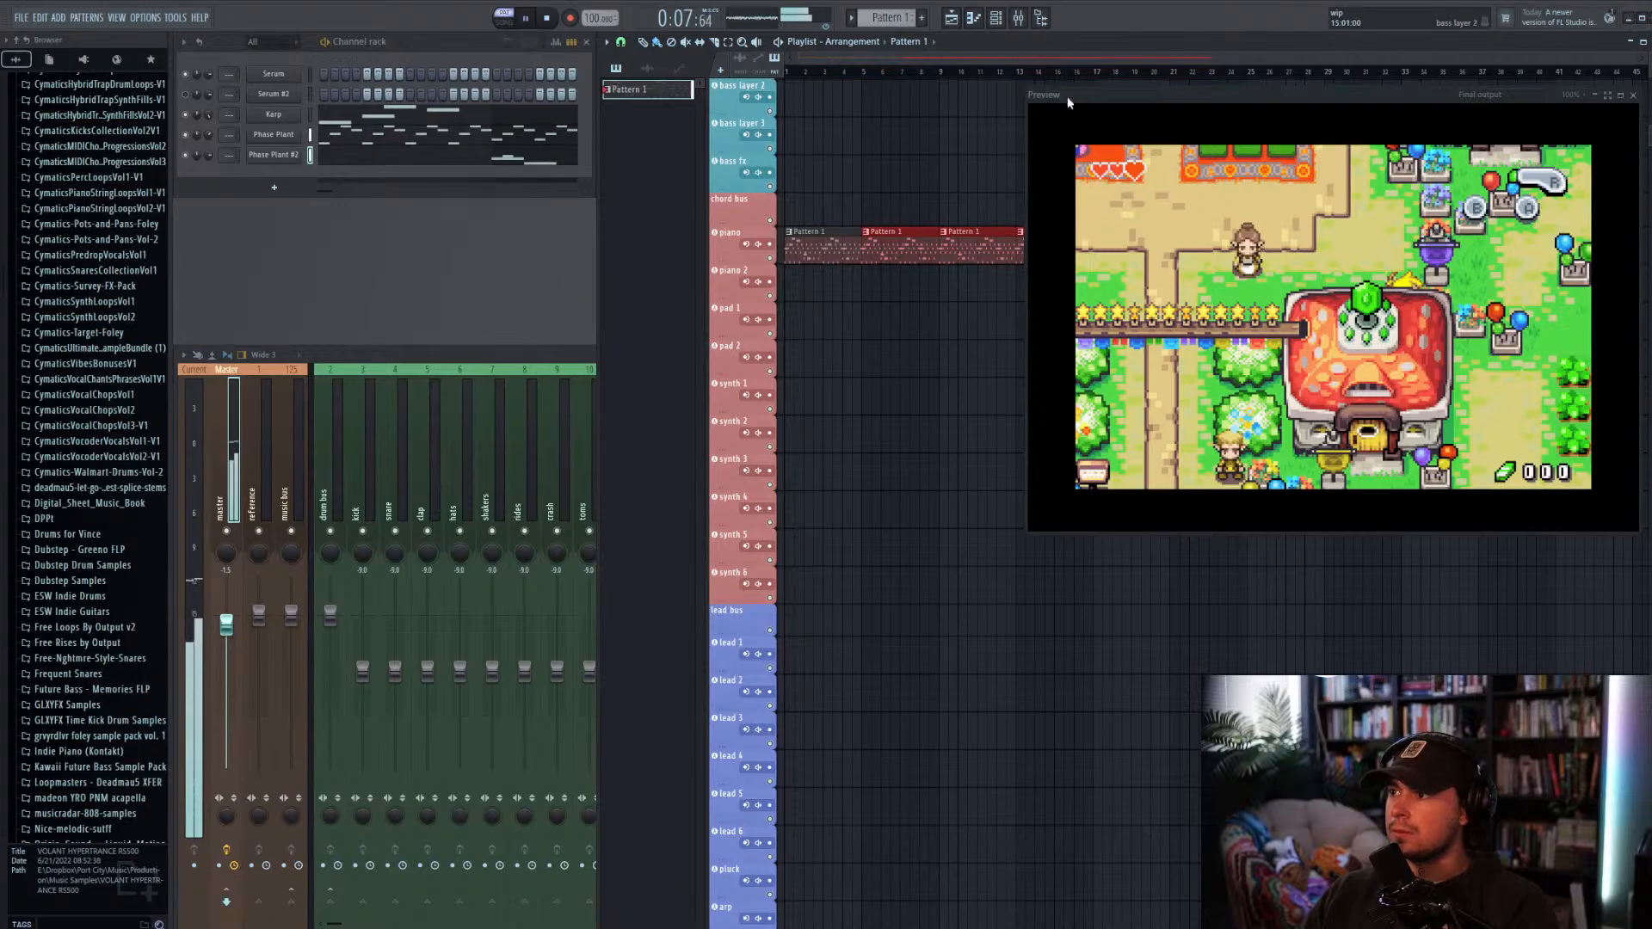
left_click_drag(1069, 103, 1074, 384)
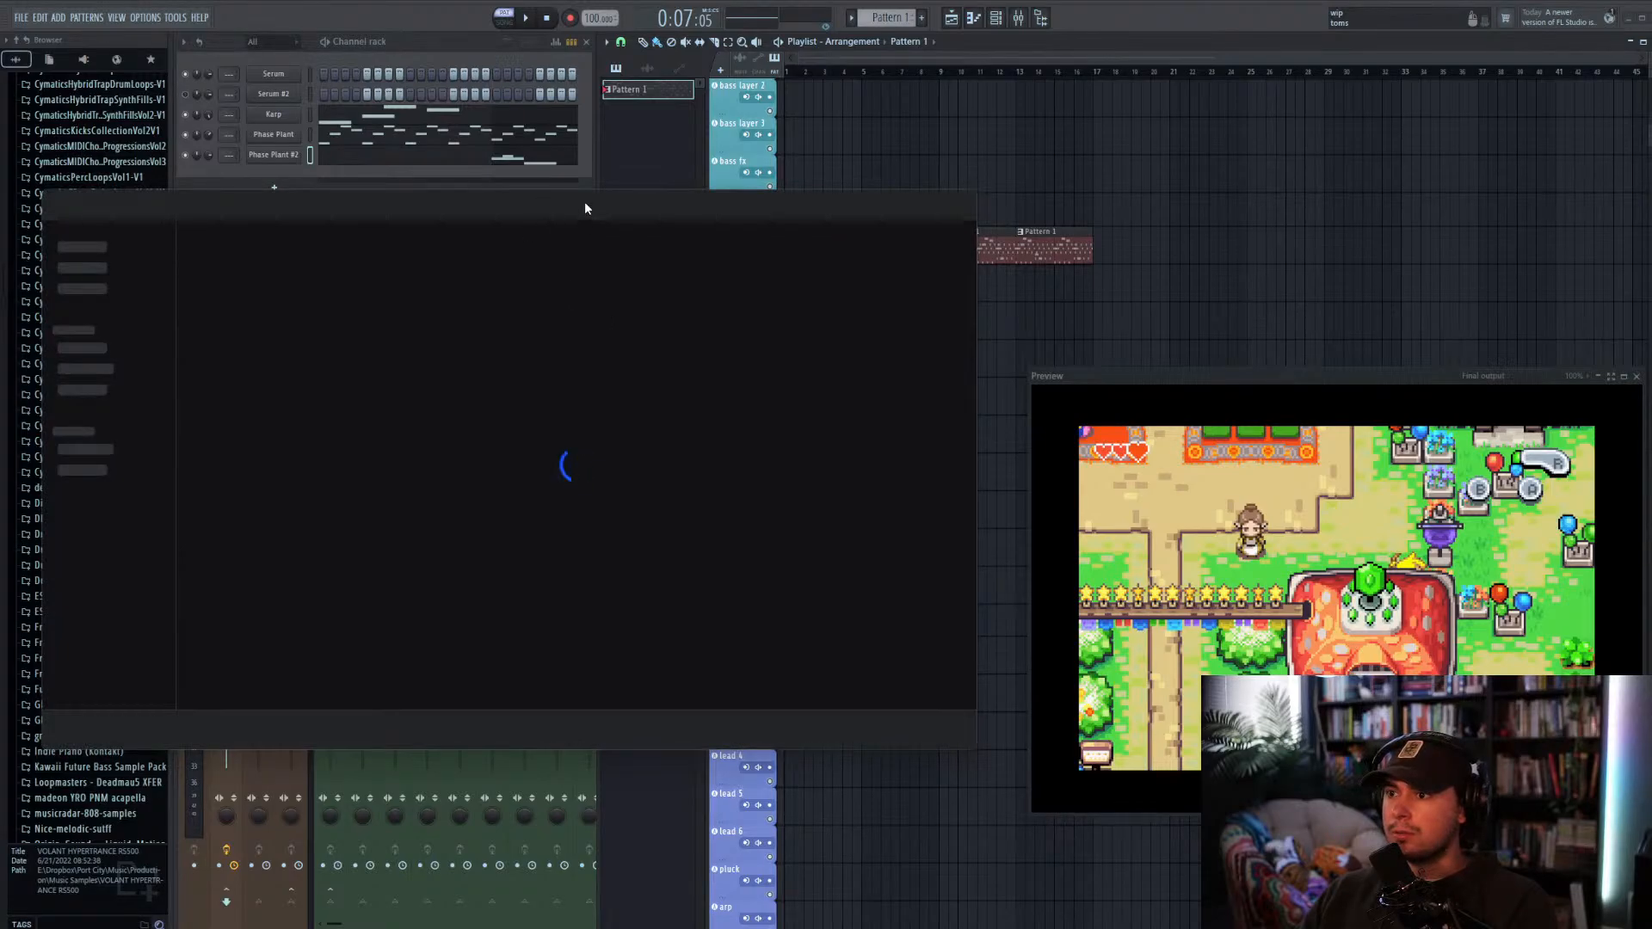
Step: Search Splice for "tambourine" and filter the samples to loops only
left_click(586, 203)
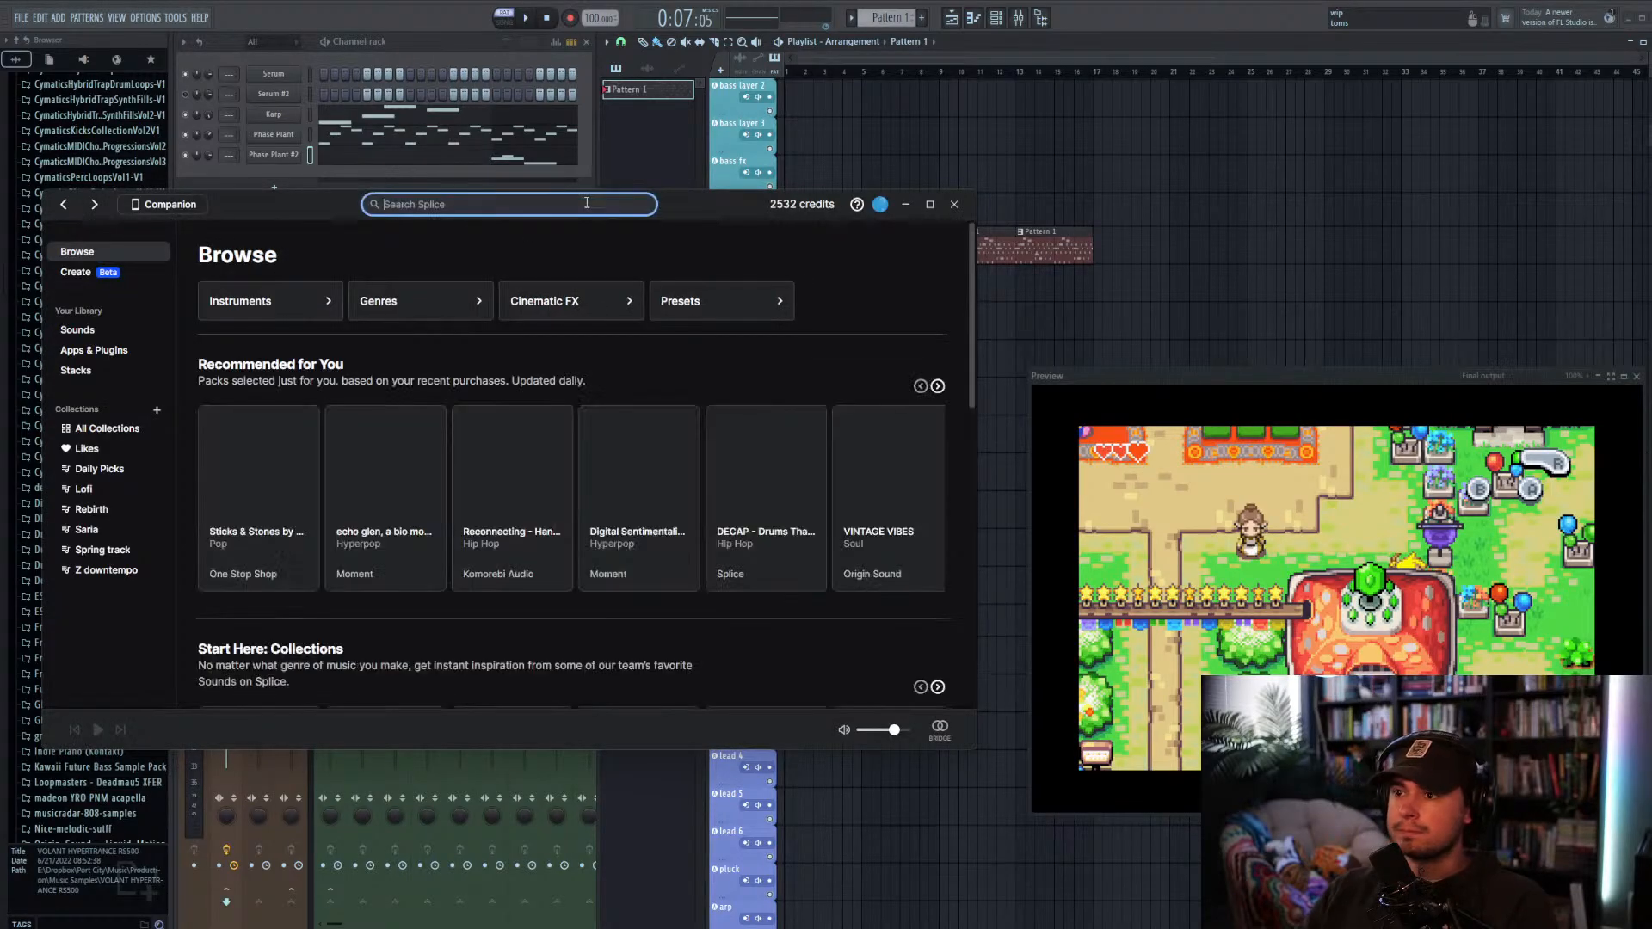
type("tambourine")
key("Return")
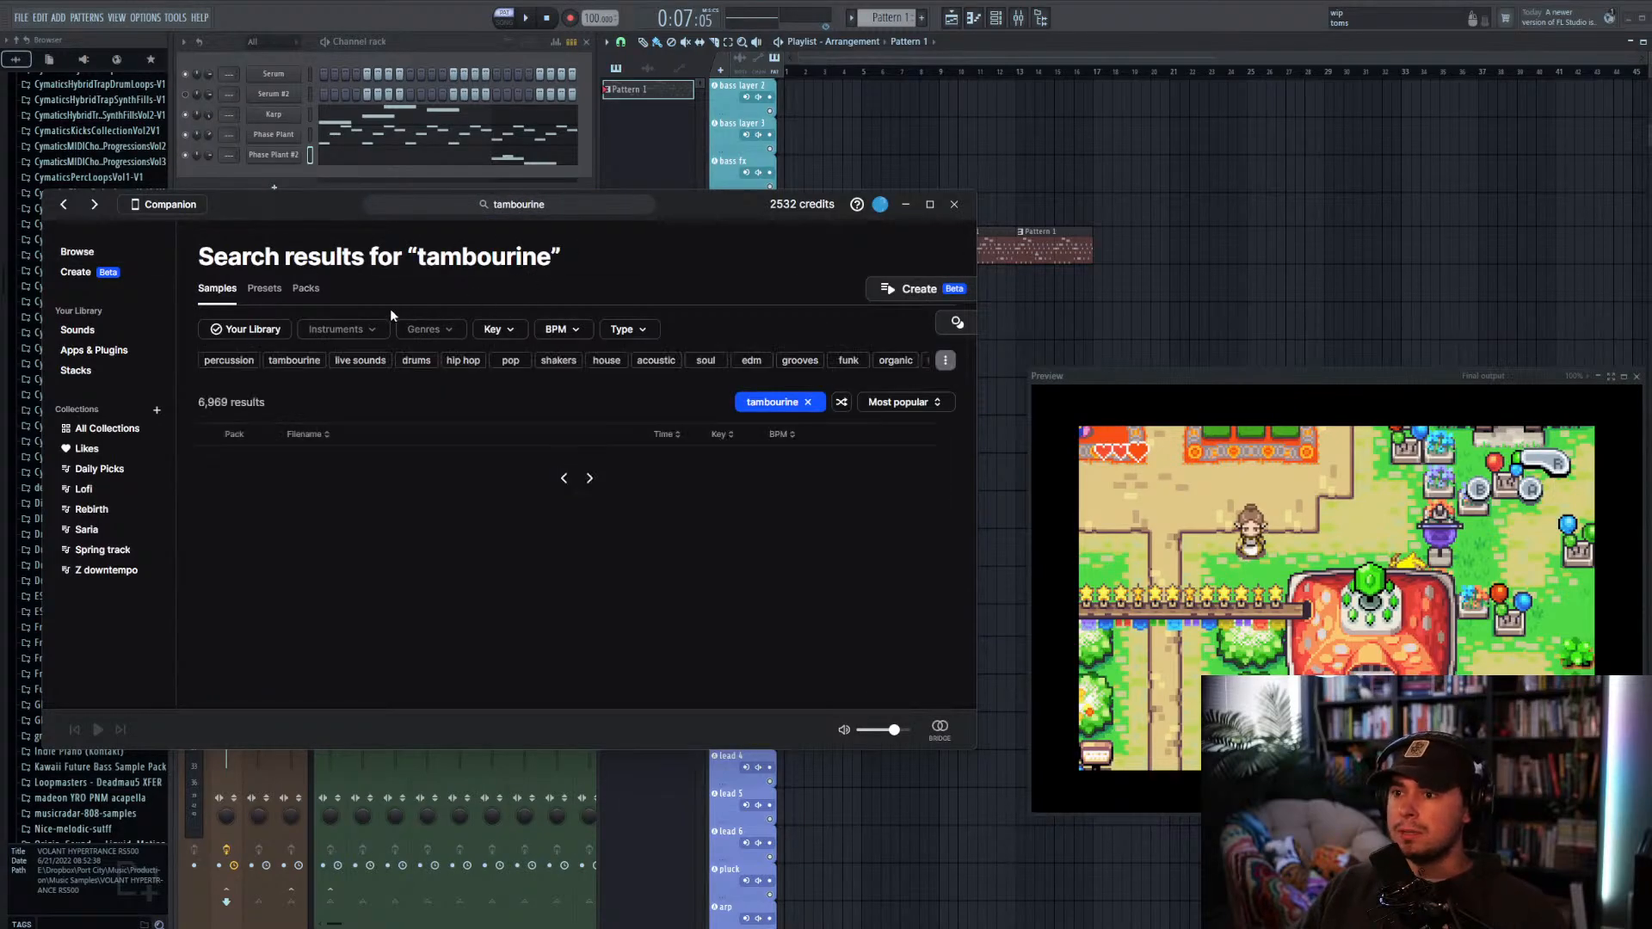
left_click(632, 332)
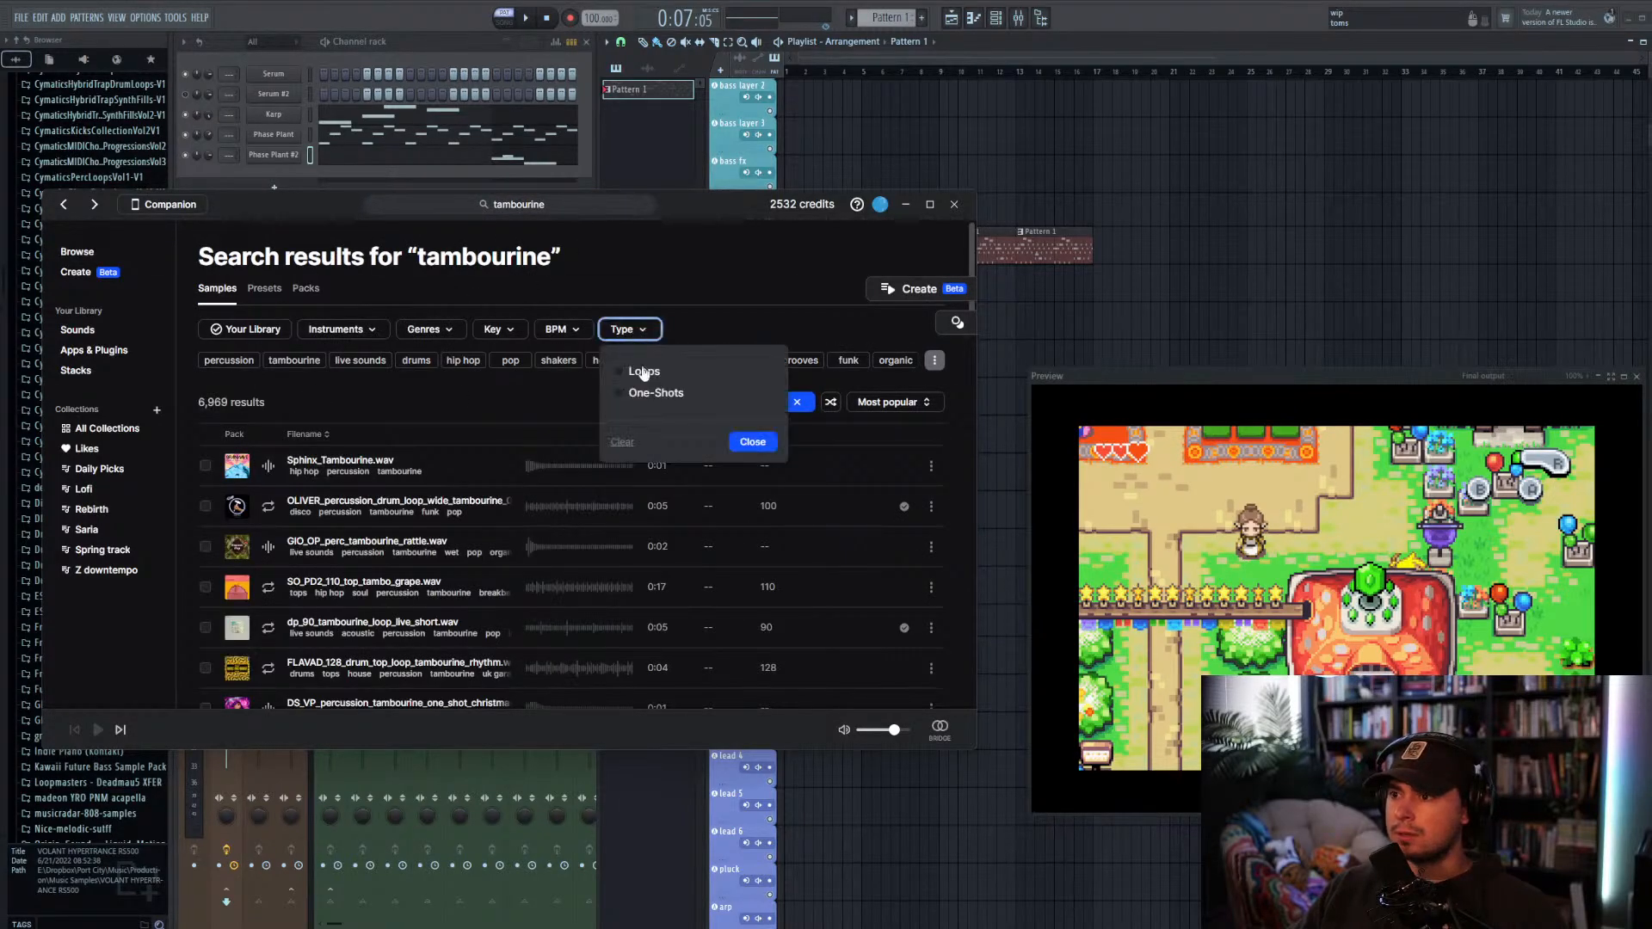
left_click(644, 372)
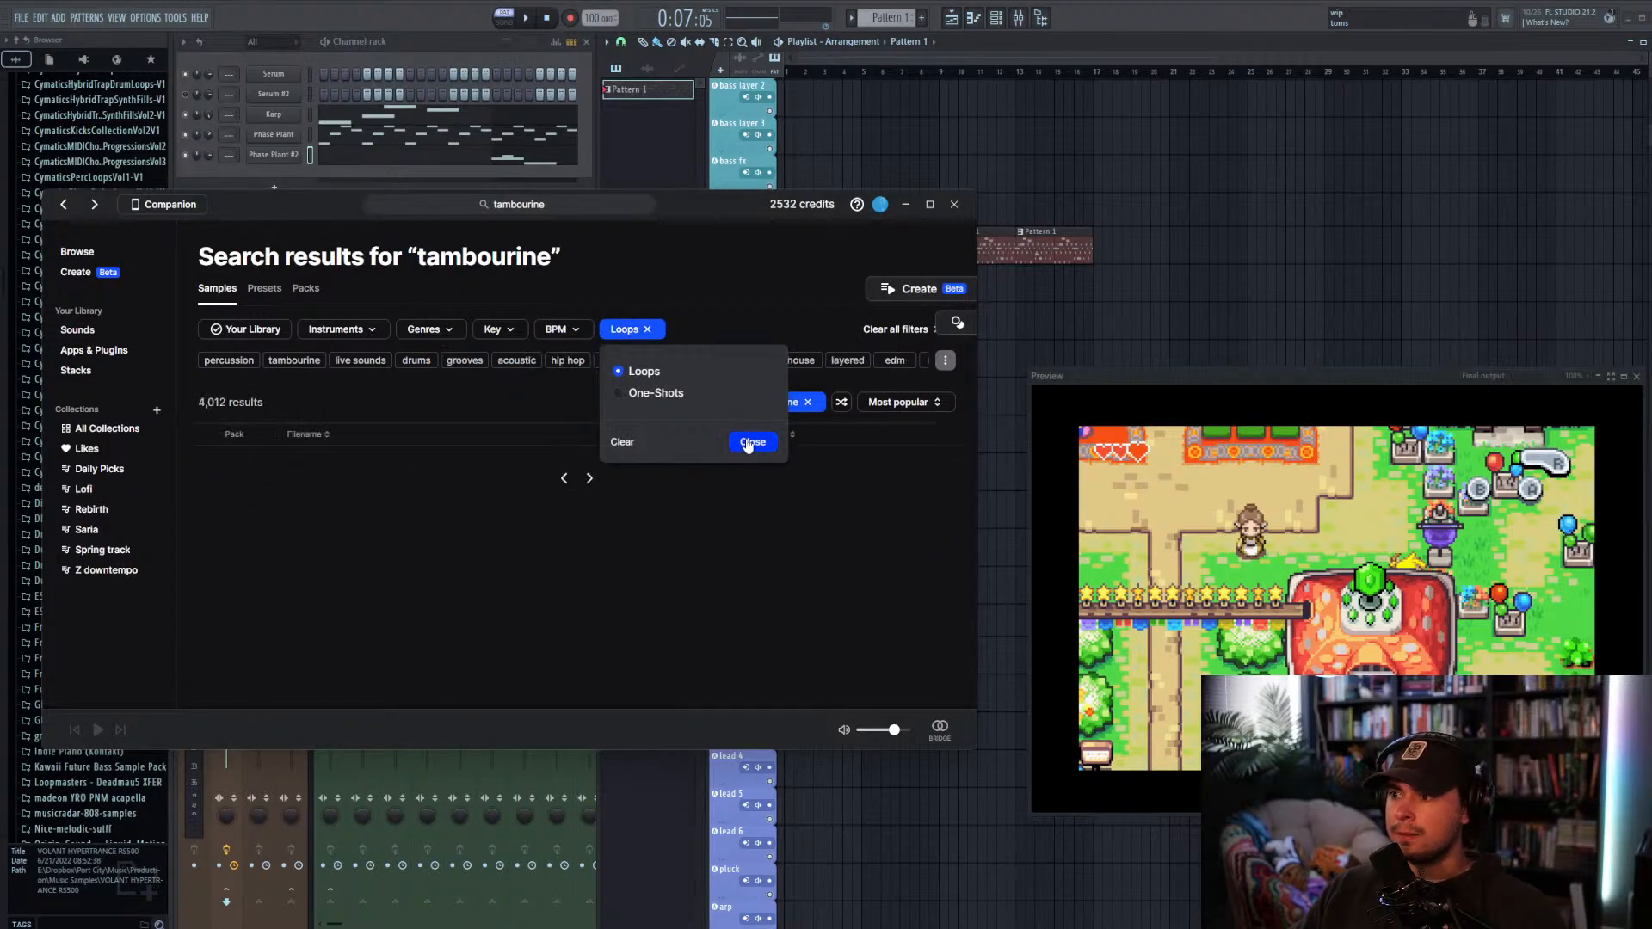
left_click(751, 442)
left_click_drag(677, 217, 675, 291)
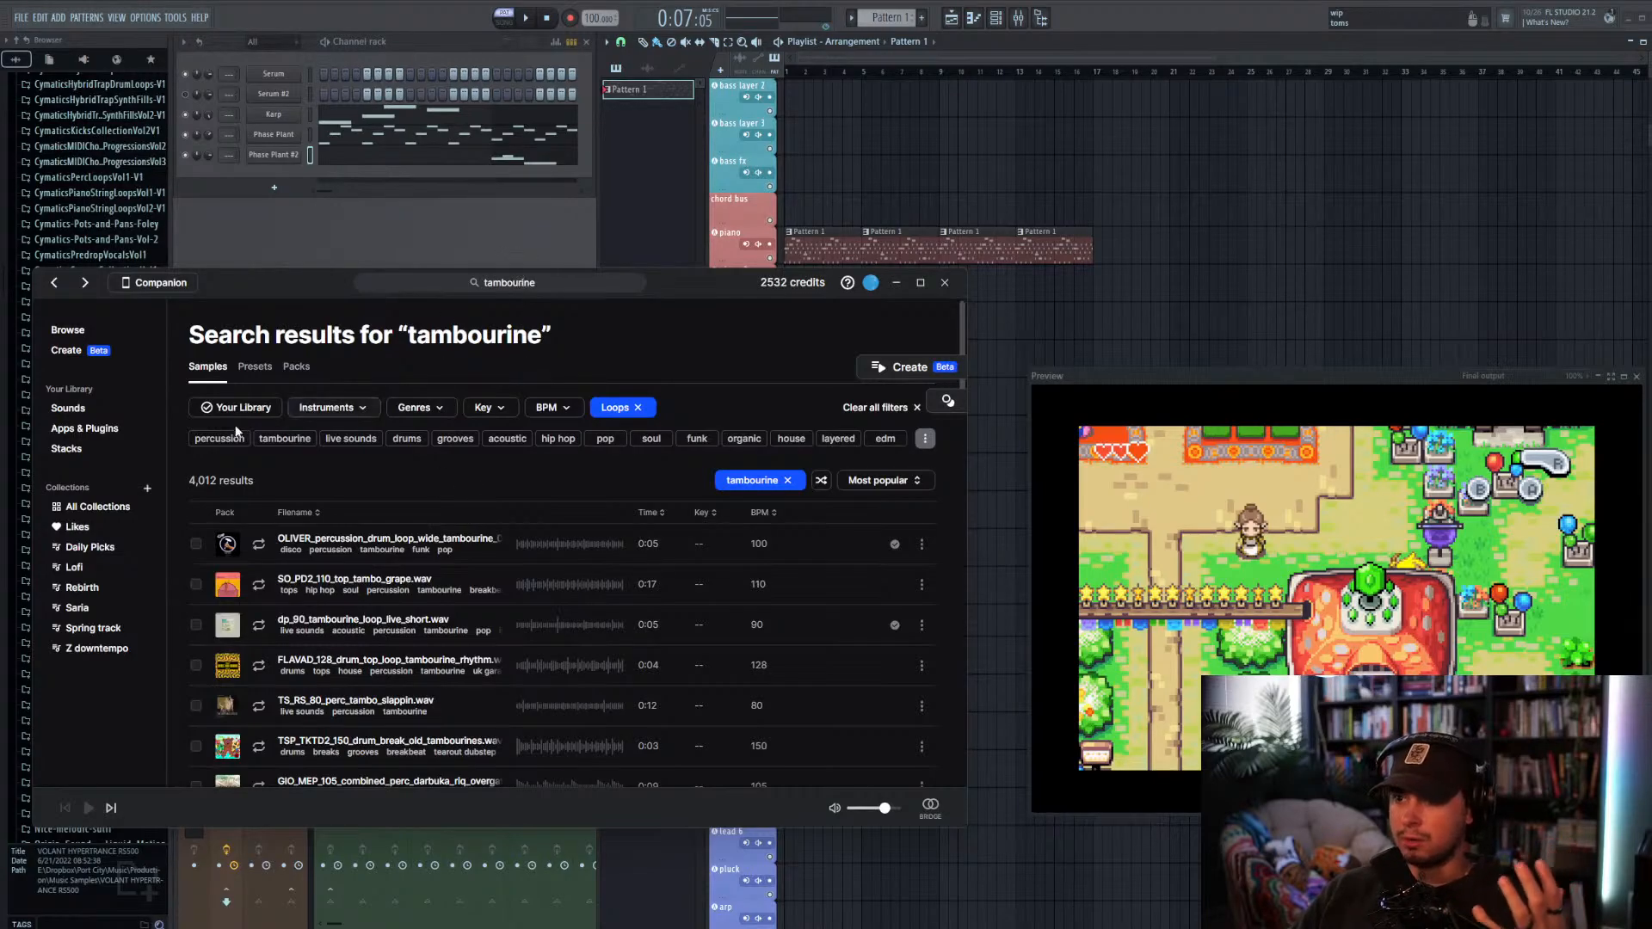
left_click(353, 410)
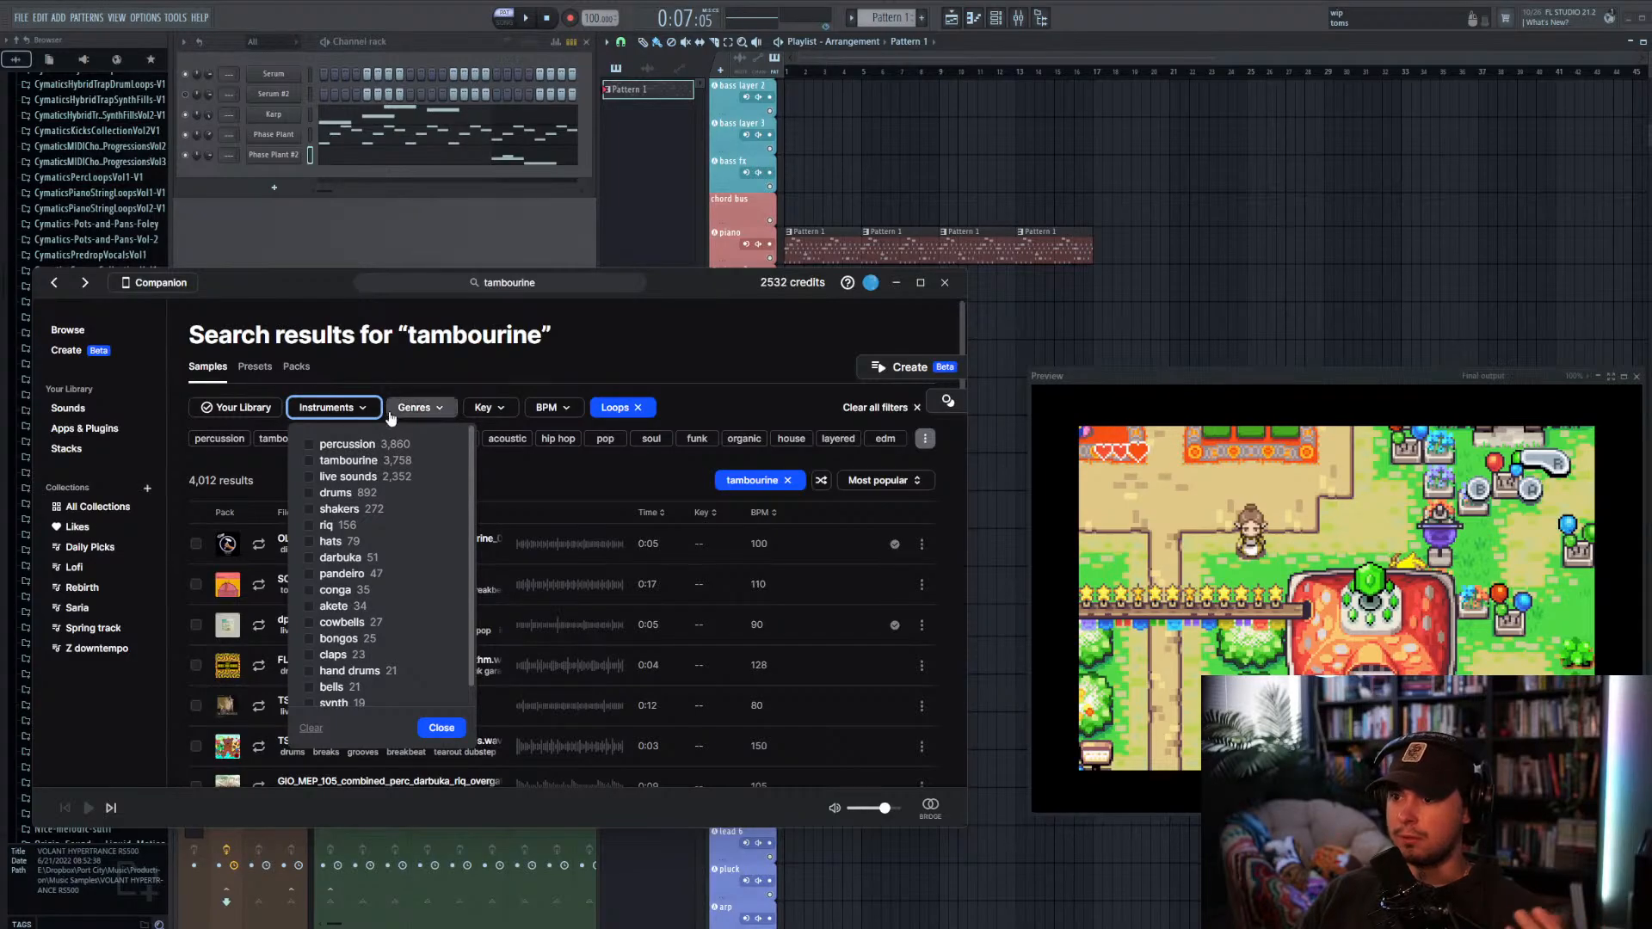
left_click(429, 412)
left_click(489, 412)
left_click(552, 407)
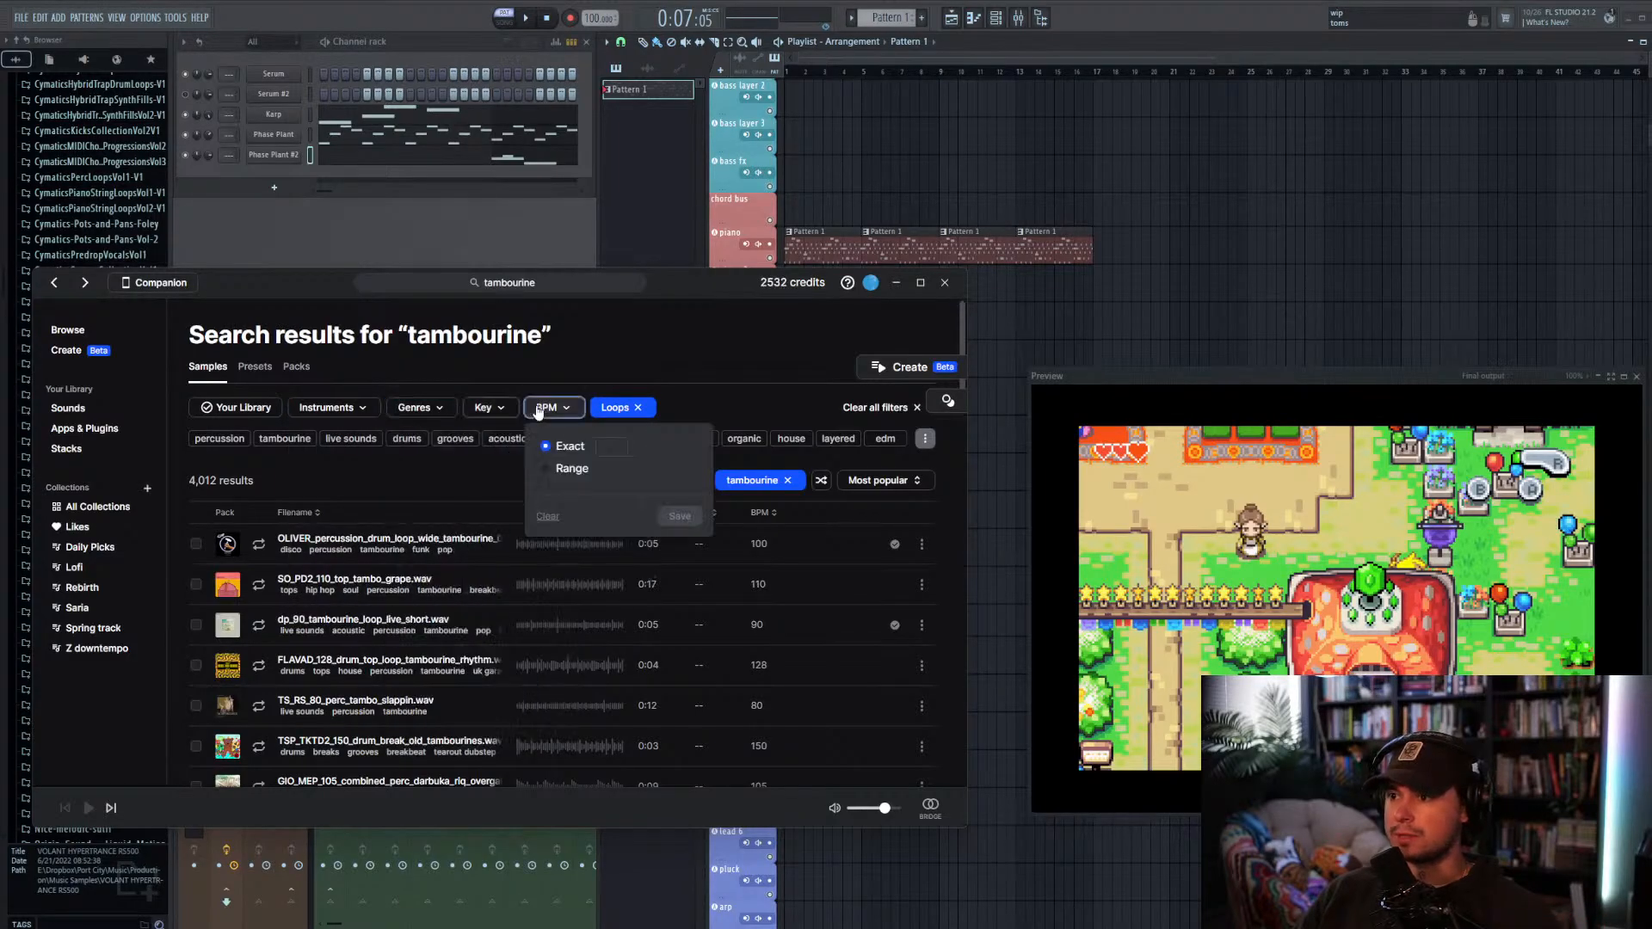
left_click(677, 393)
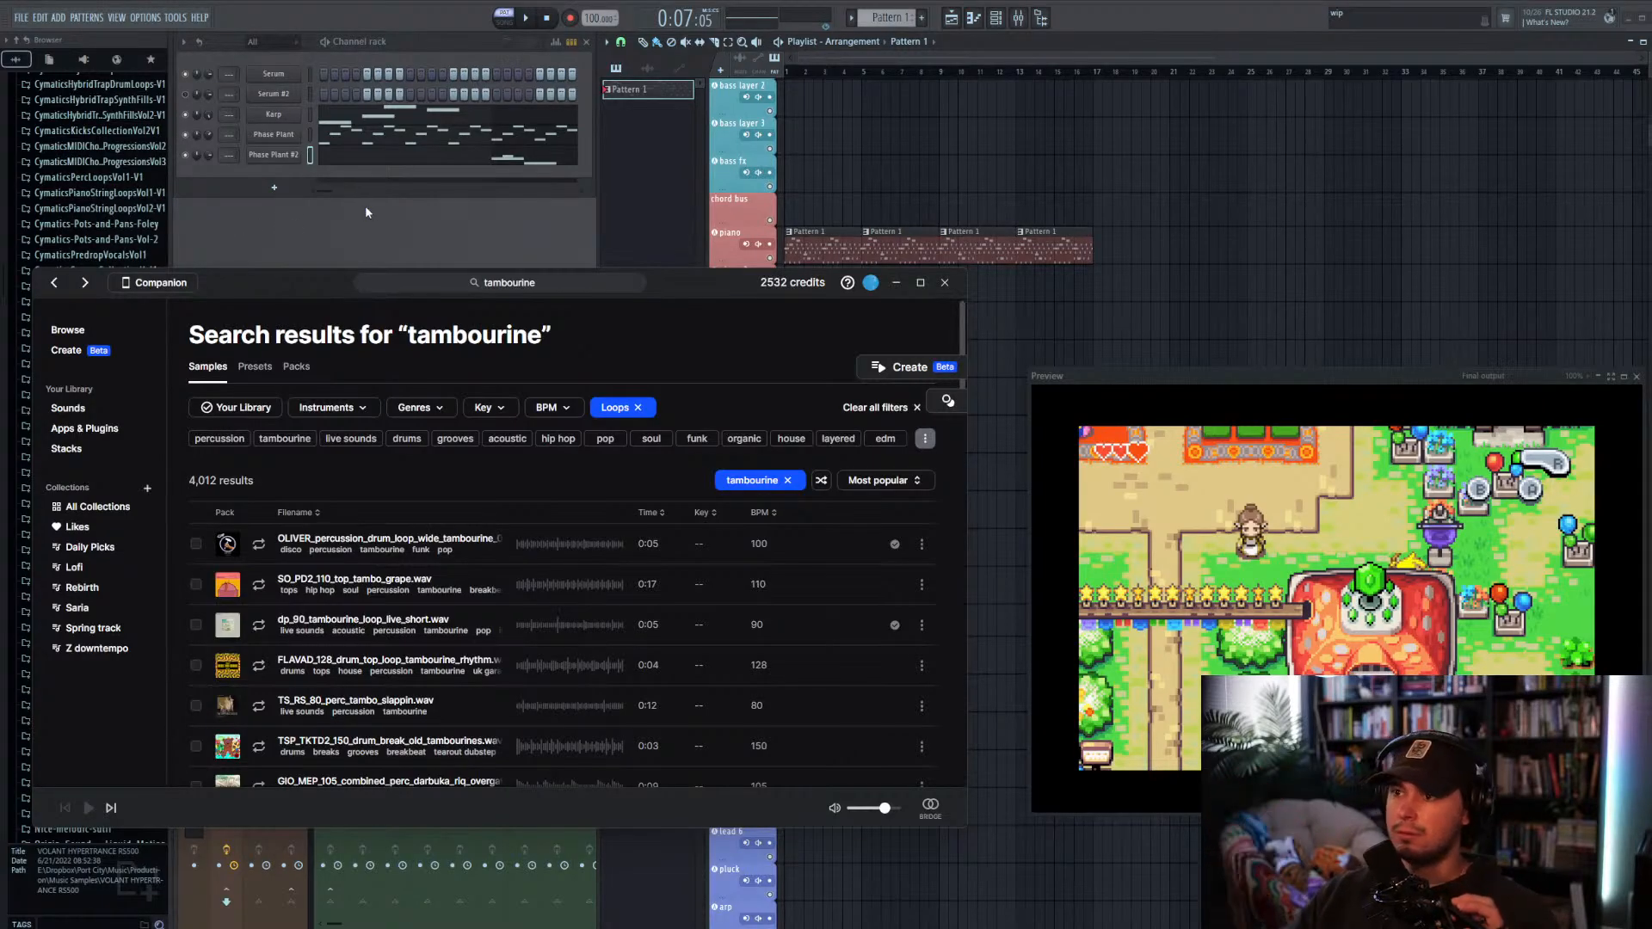
Step: Audition the Phase Plant #2 phrases one octave higher and return all their notes to the original octave
left_click(326, 42)
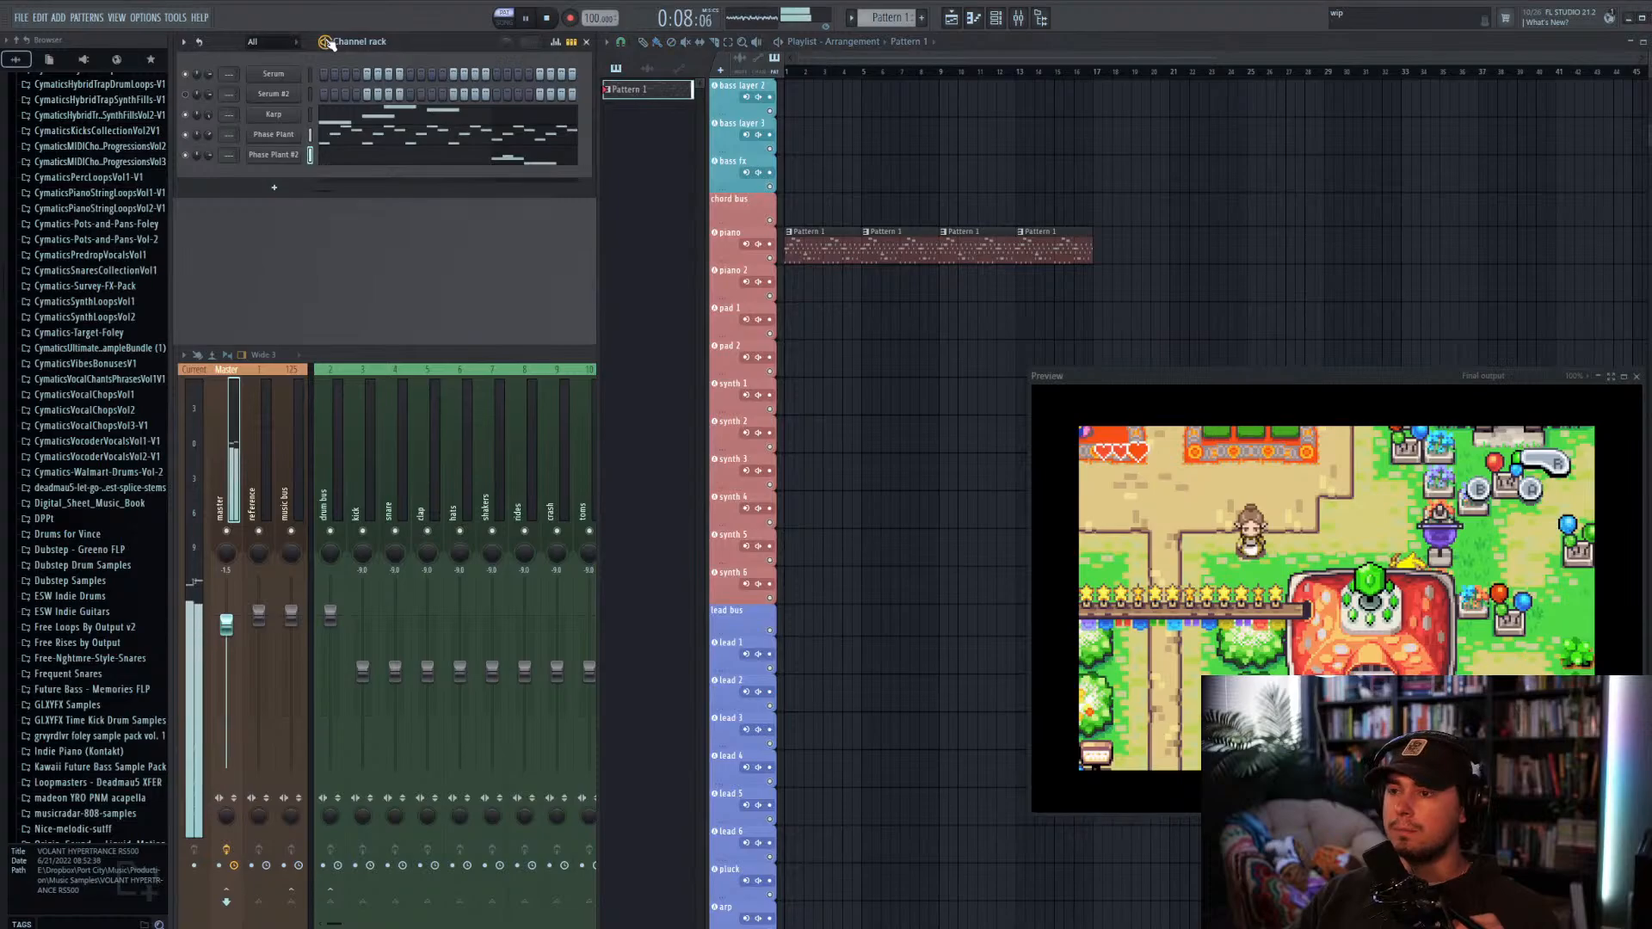
left_click(482, 164)
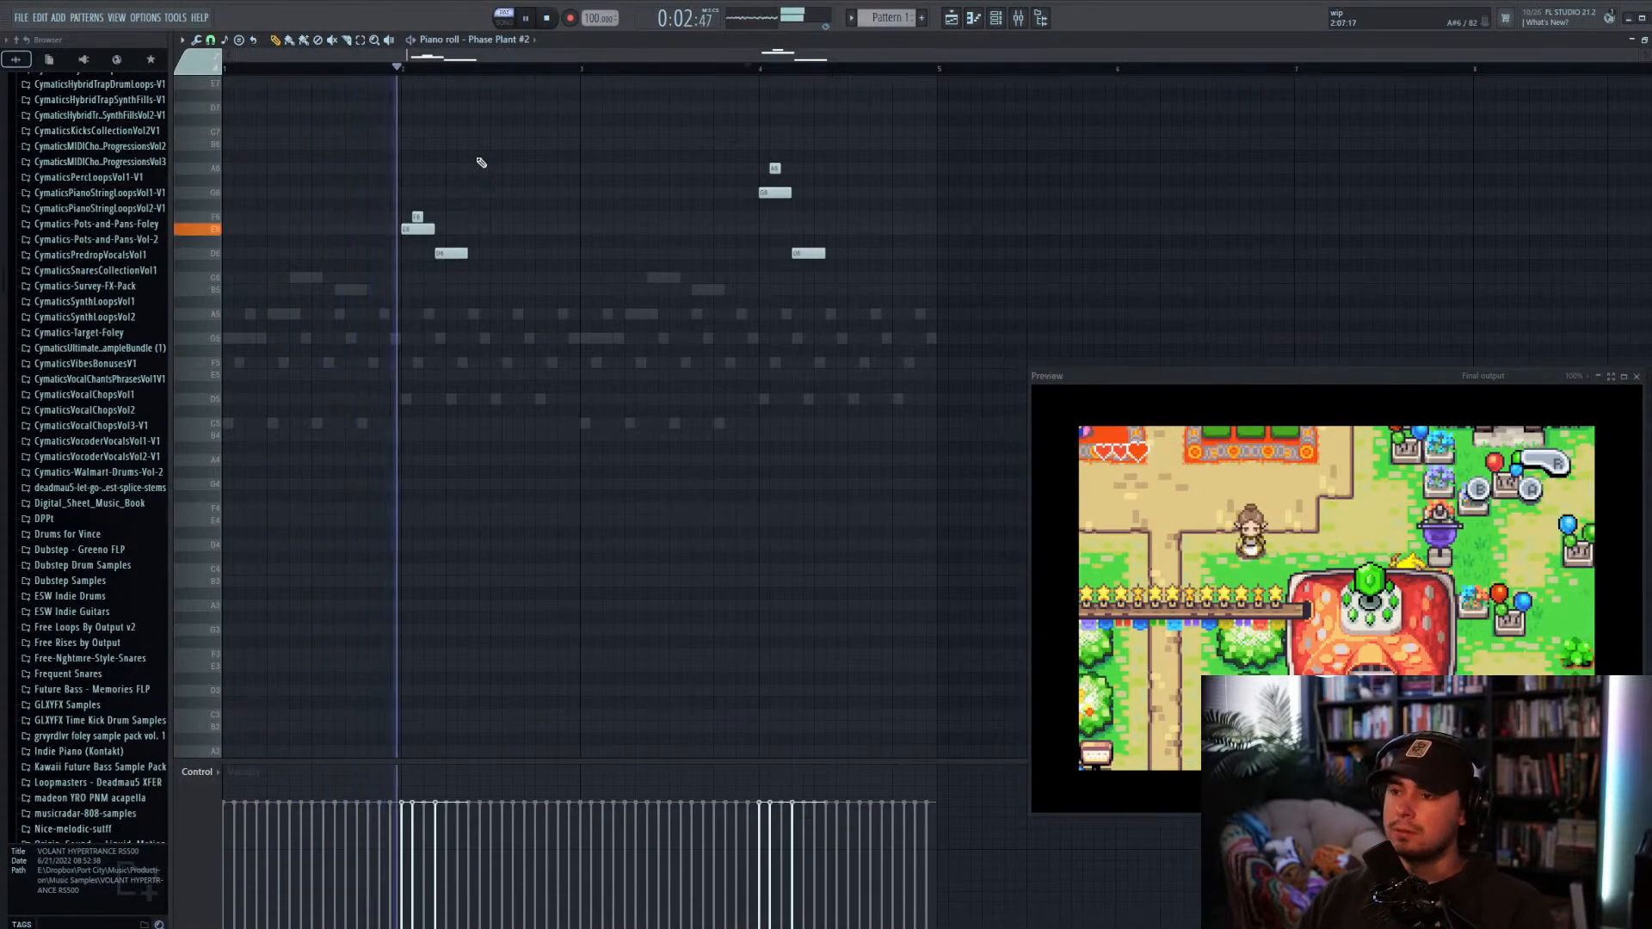
key("ctrl+Down")
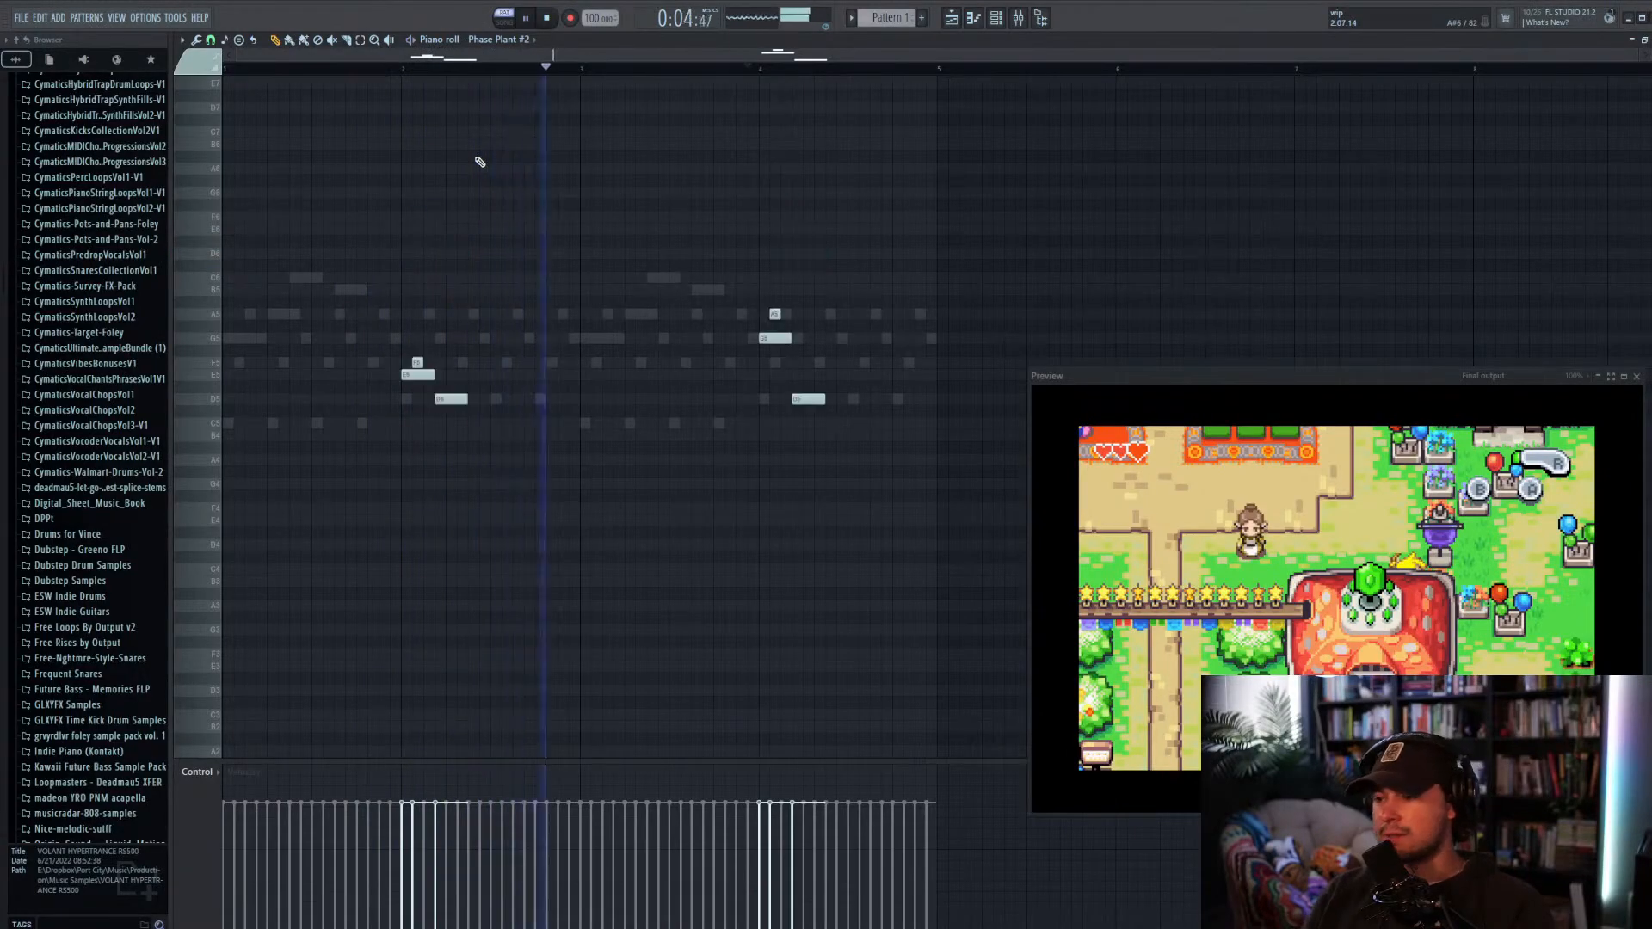
left_click(1651, 40)
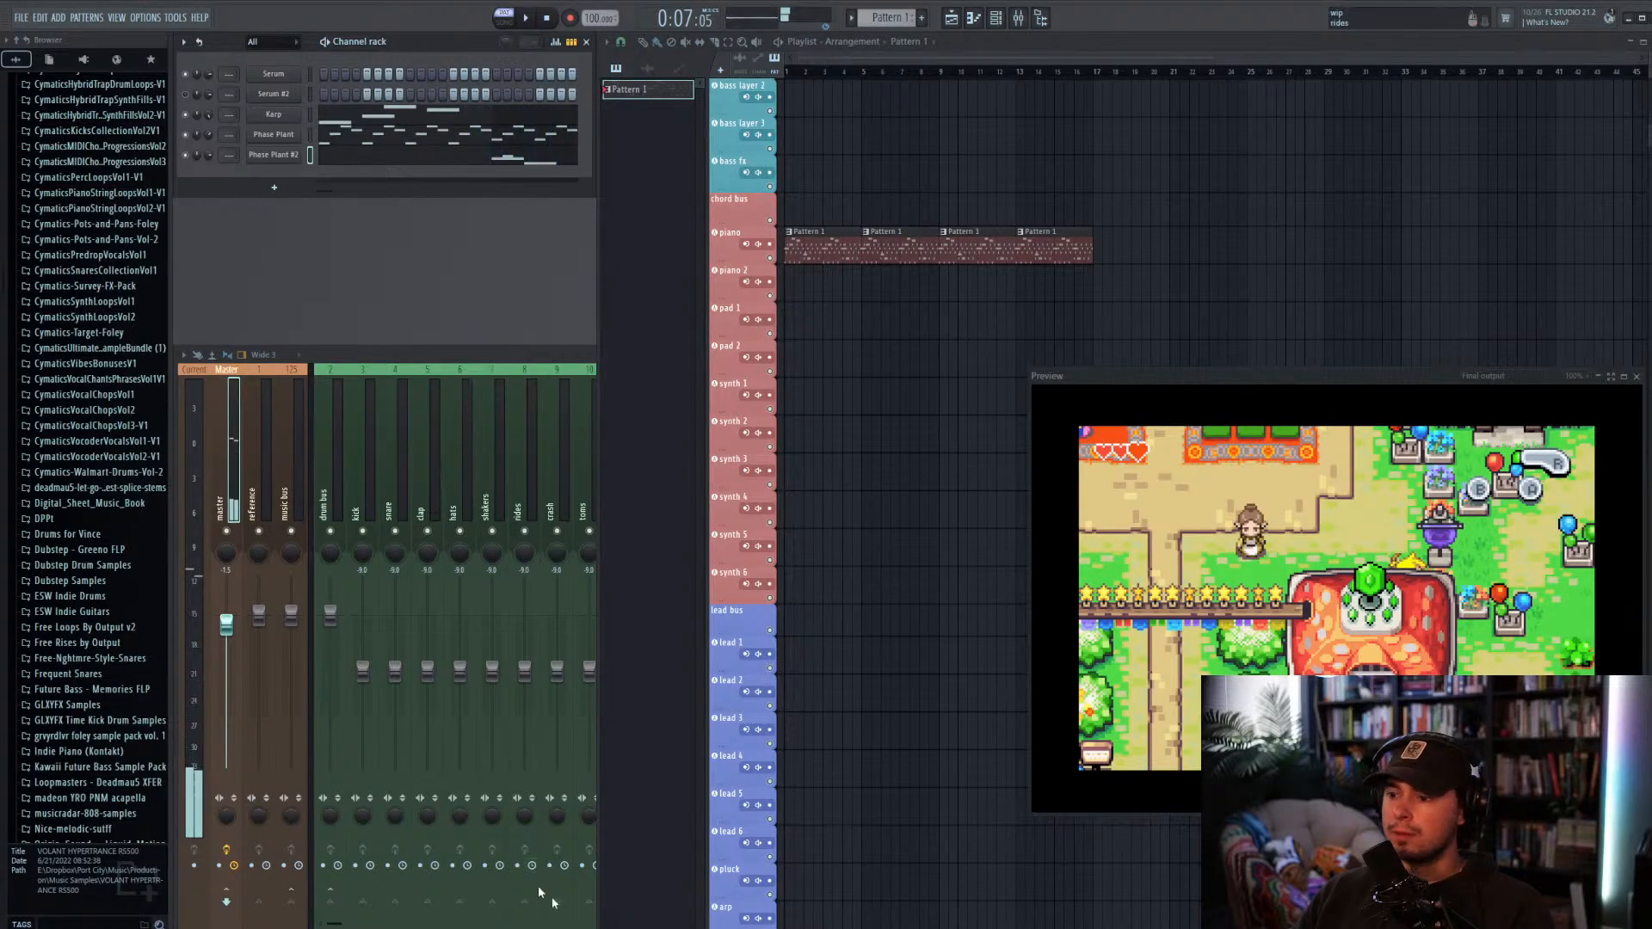
Step: Switch back to Splice and audition the first six tambourine loops in the results
key("alt+Tab")
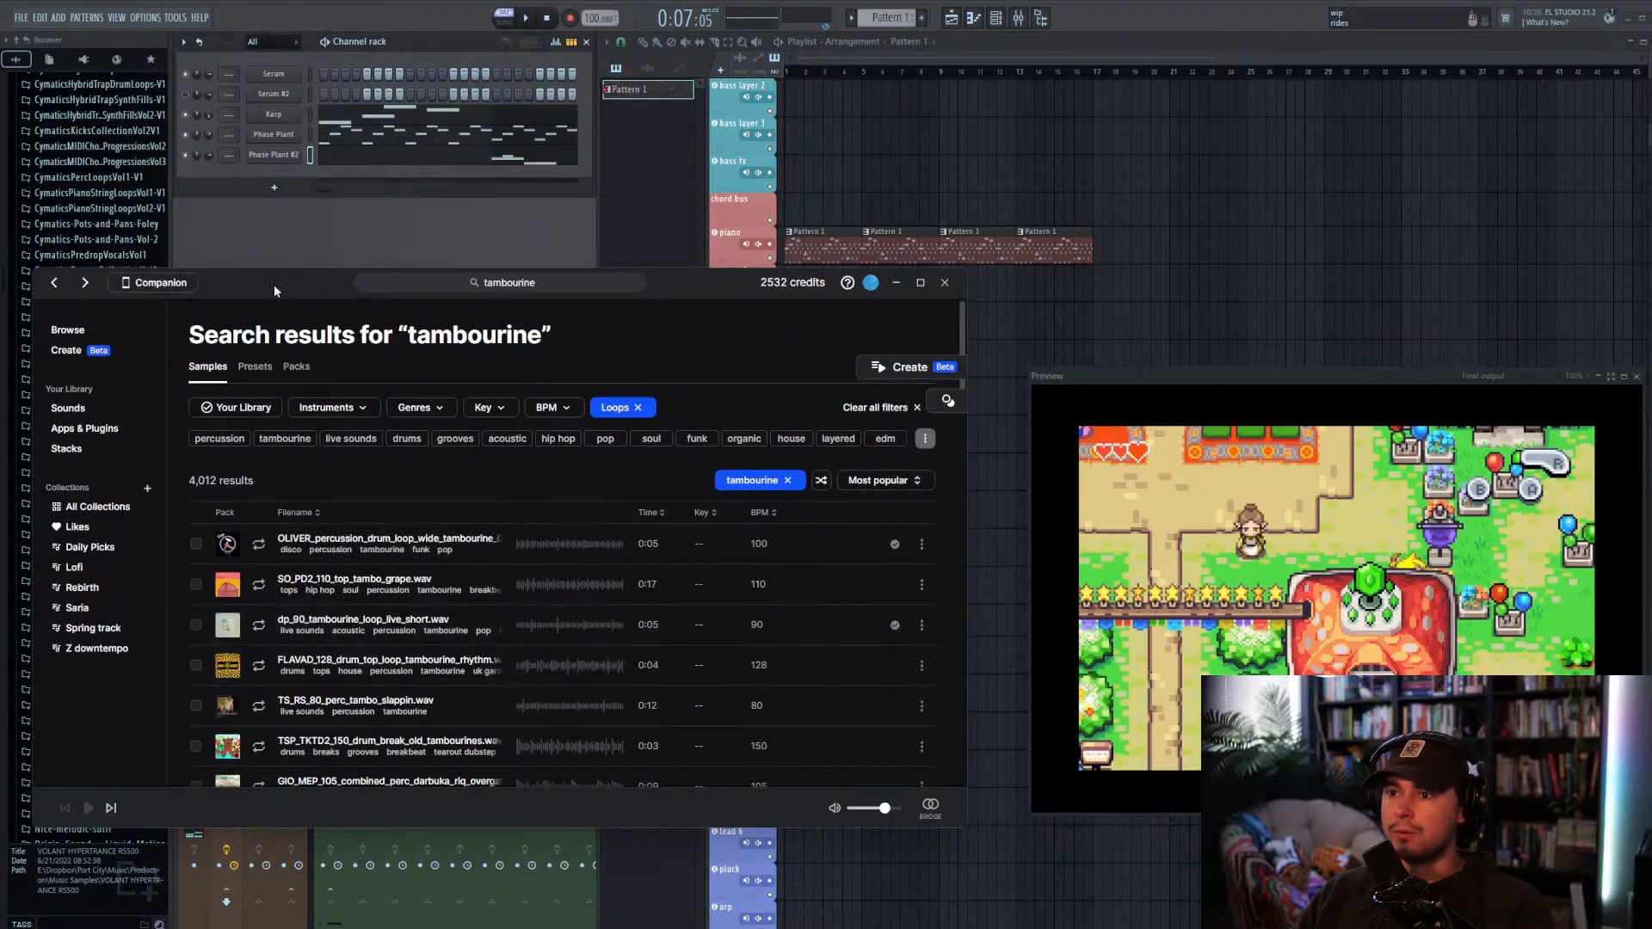
left_click_drag(273, 286, 329, 278)
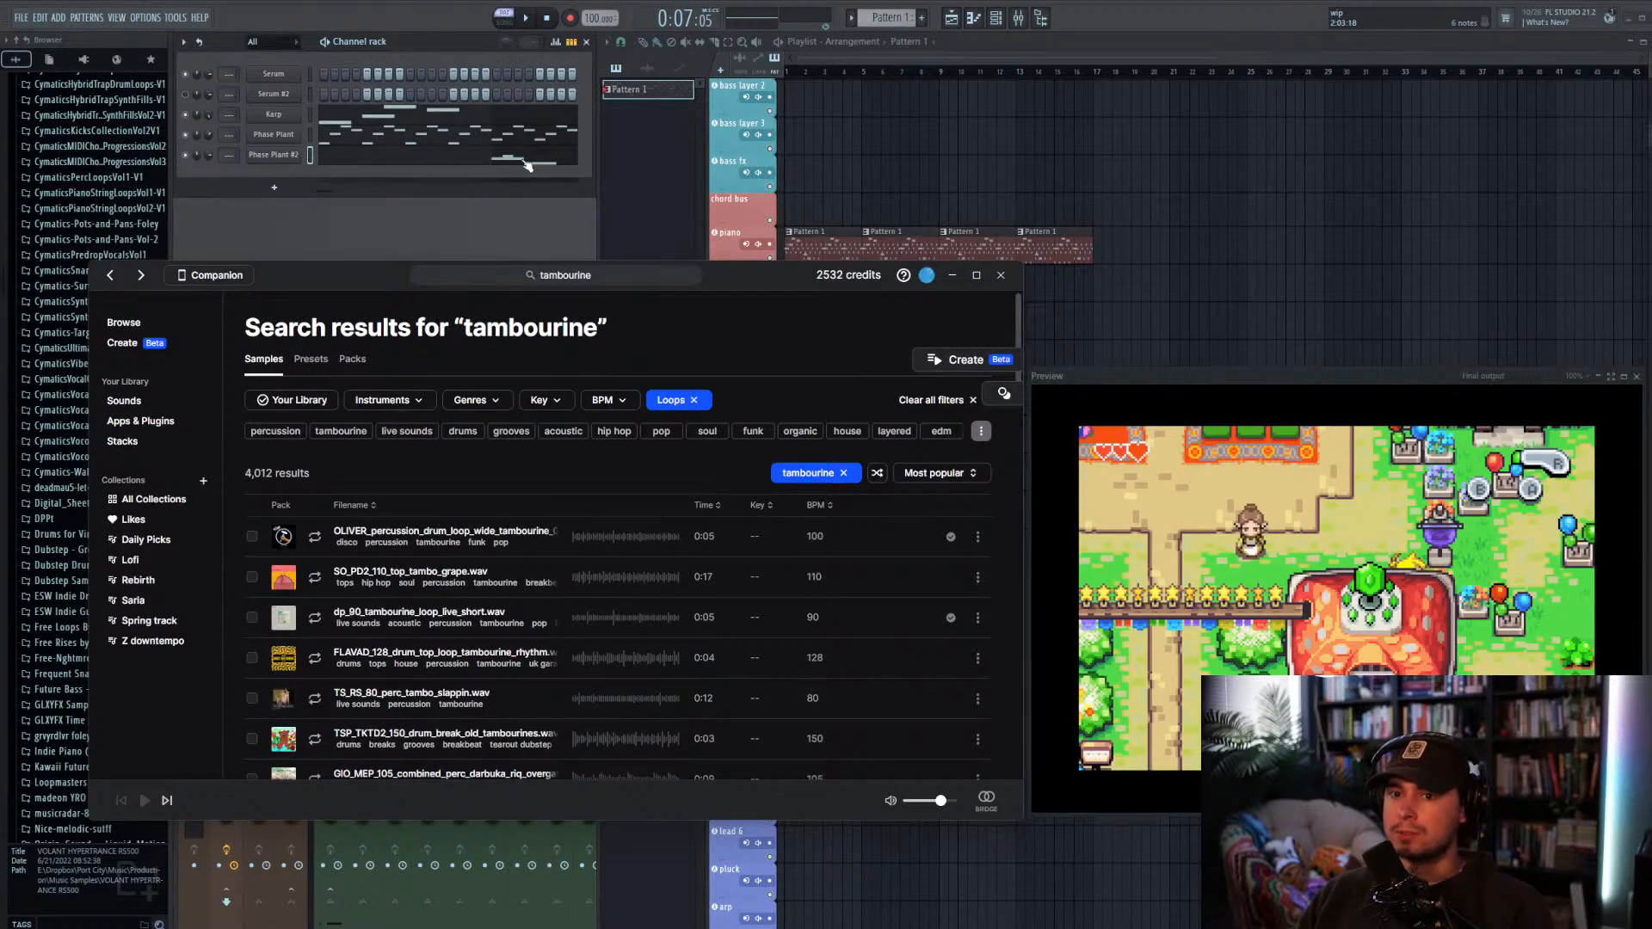
left_click(317, 538)
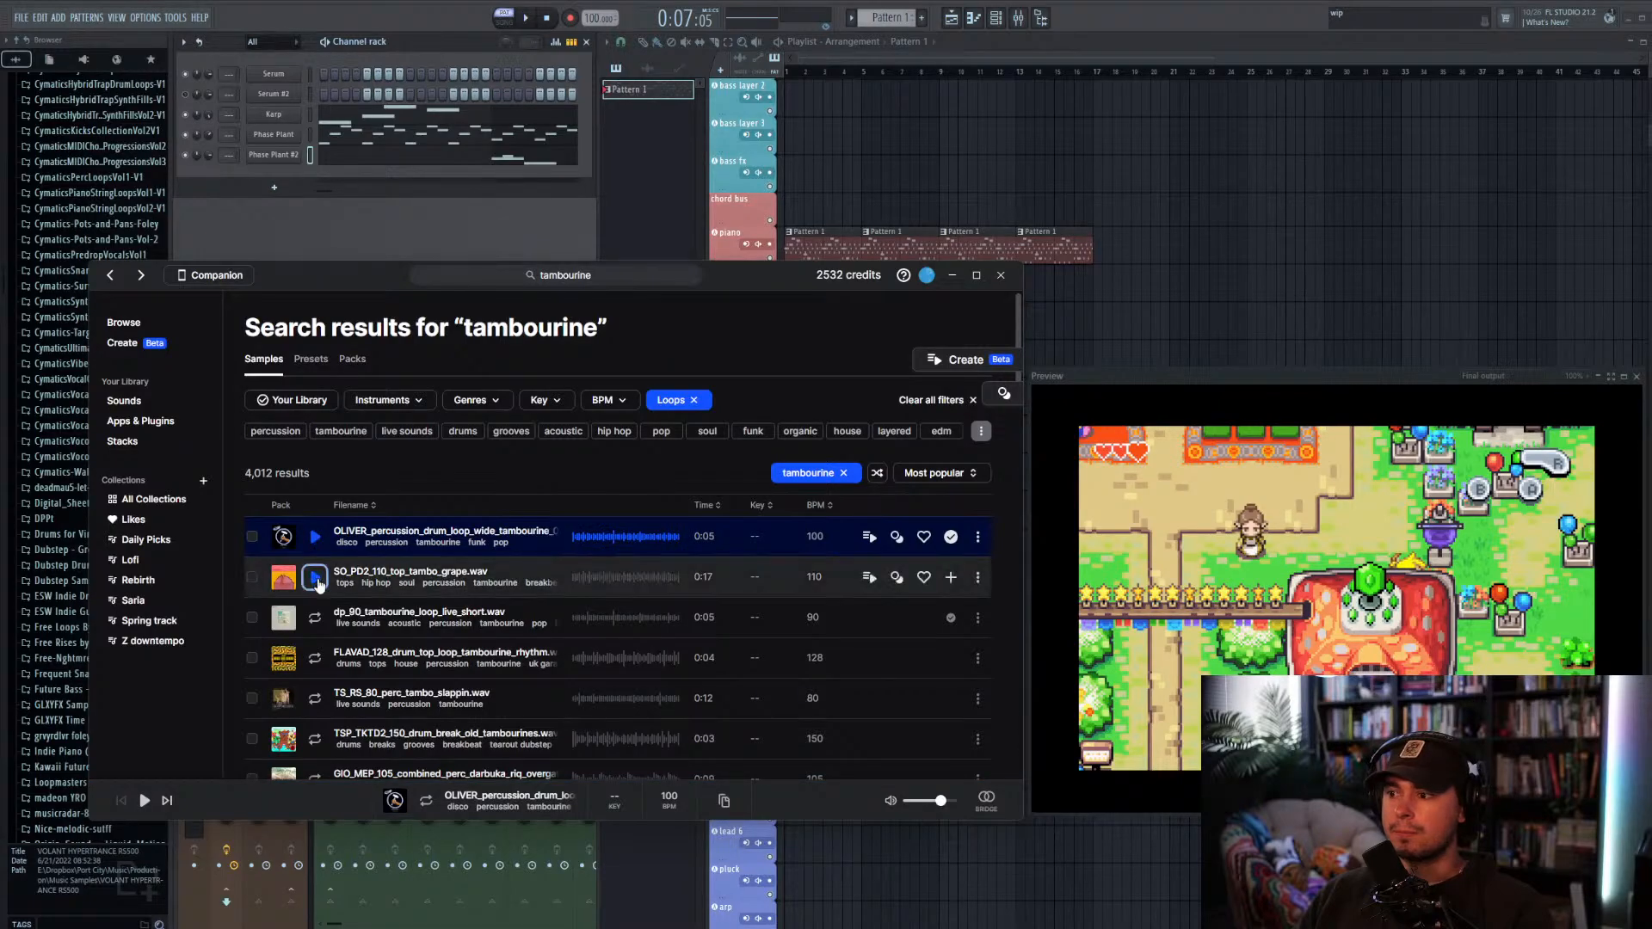
left_click(315, 577)
left_click(315, 619)
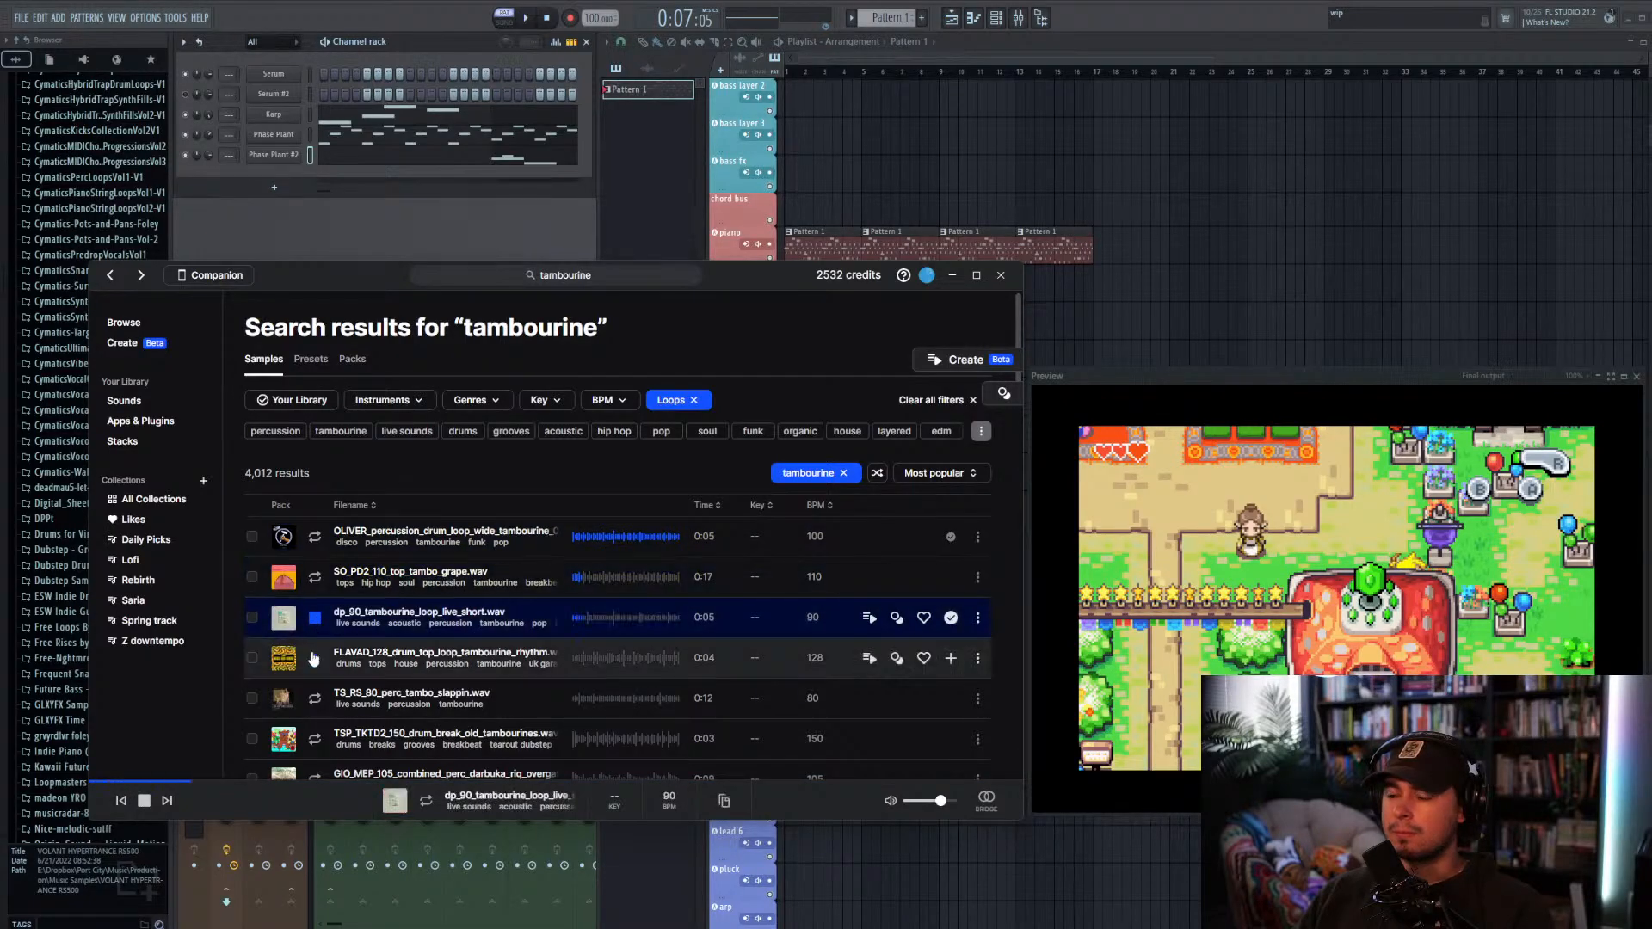
left_click(315, 659)
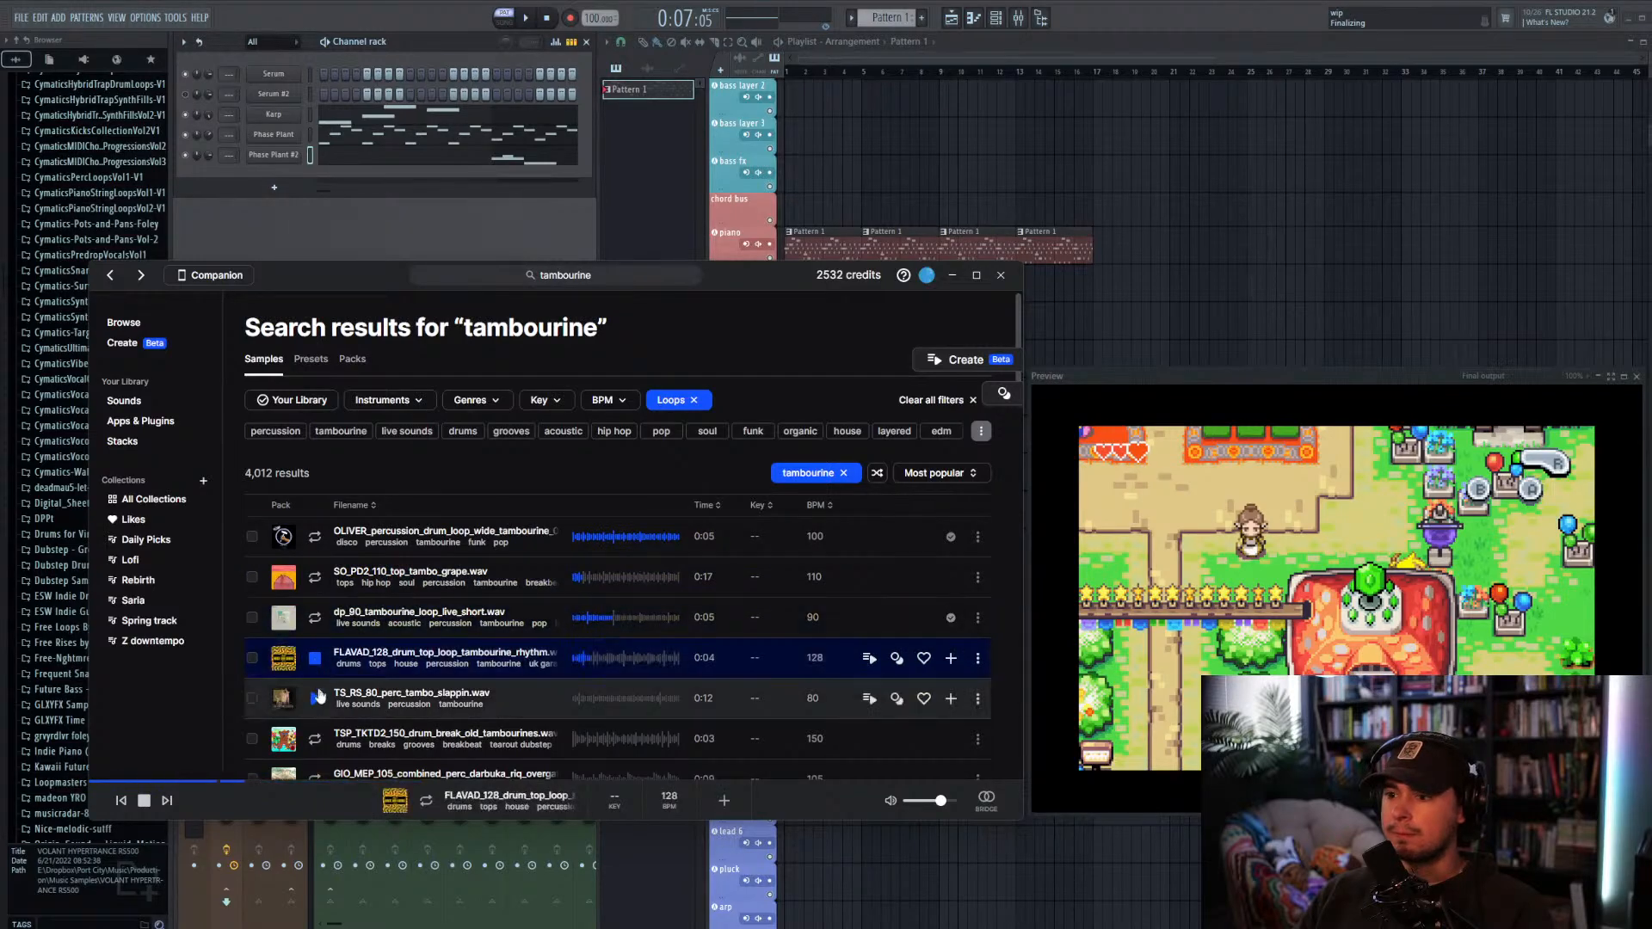
left_click(316, 698)
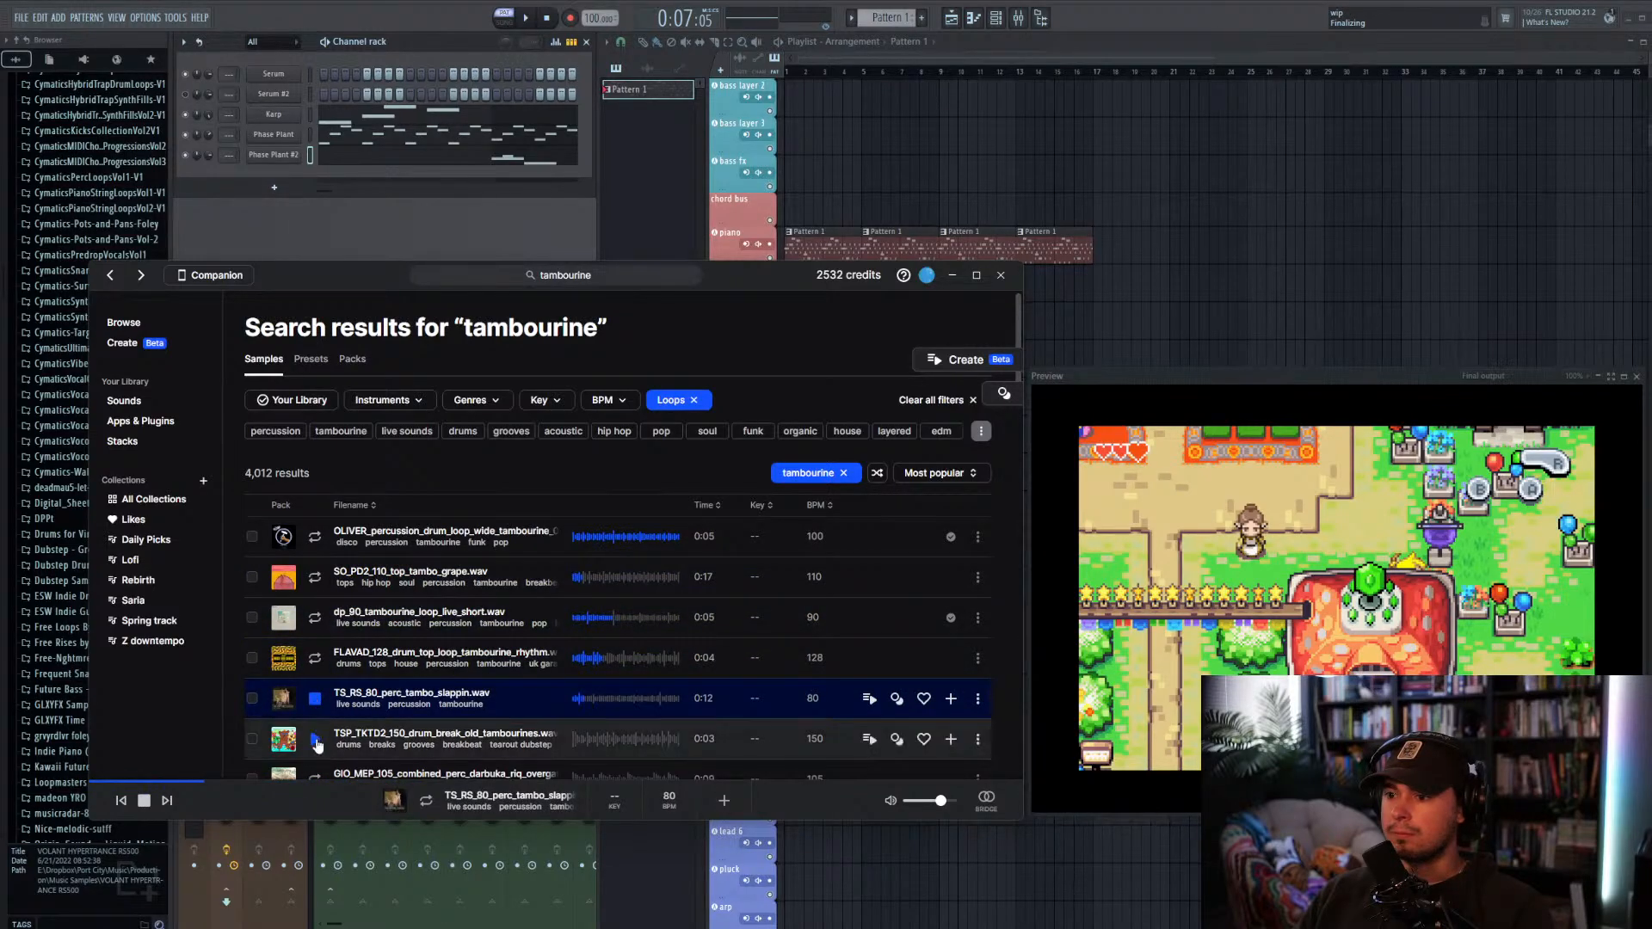
left_click(314, 738)
scroll(315, 654, "down", 4)
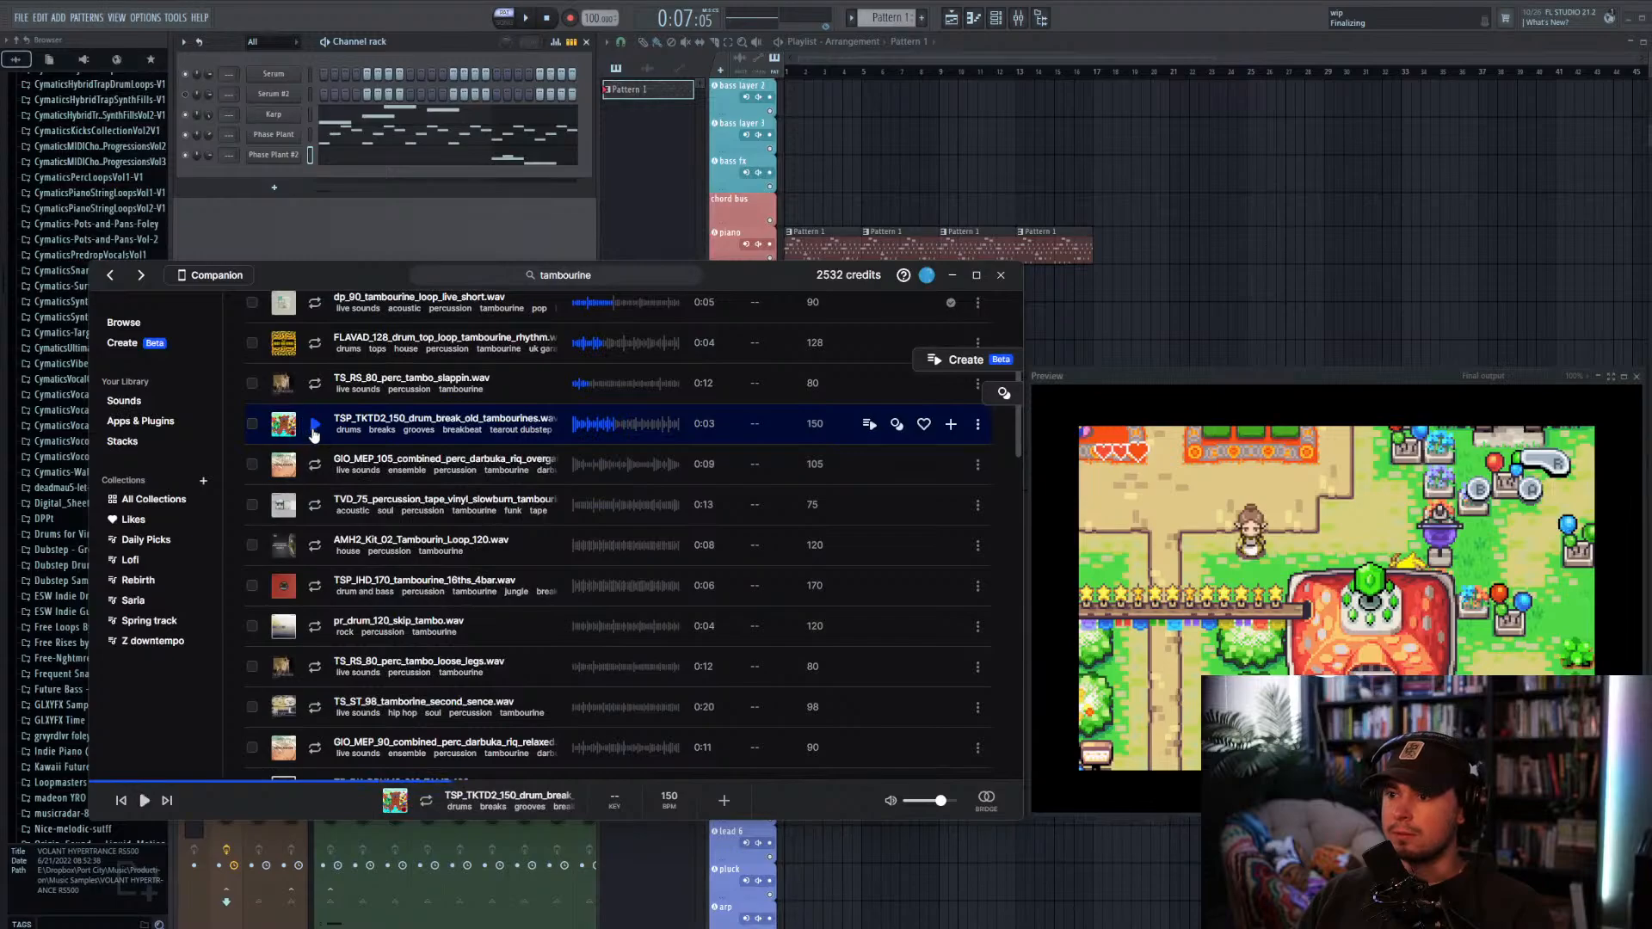
Step: Audition the GIO_MEP_105, AMH2_Kit_02 and TSP_IHD_170 loops and compare them with the TVD_75 slowburn tambourine loop
left_click(315, 465)
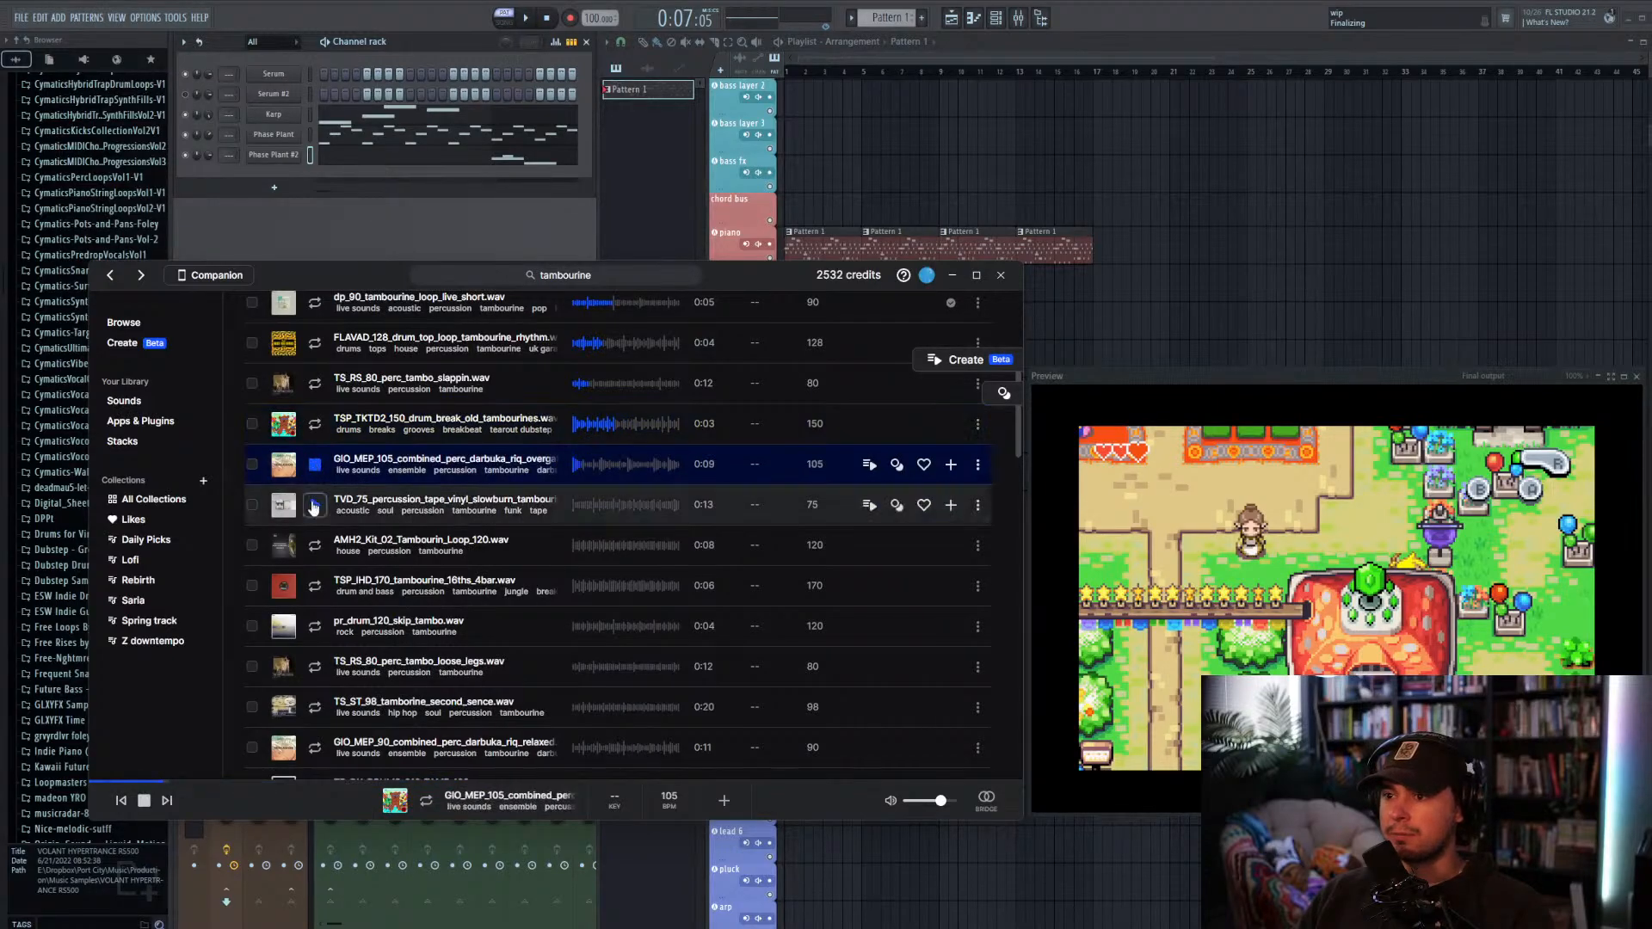
left_click(315, 505)
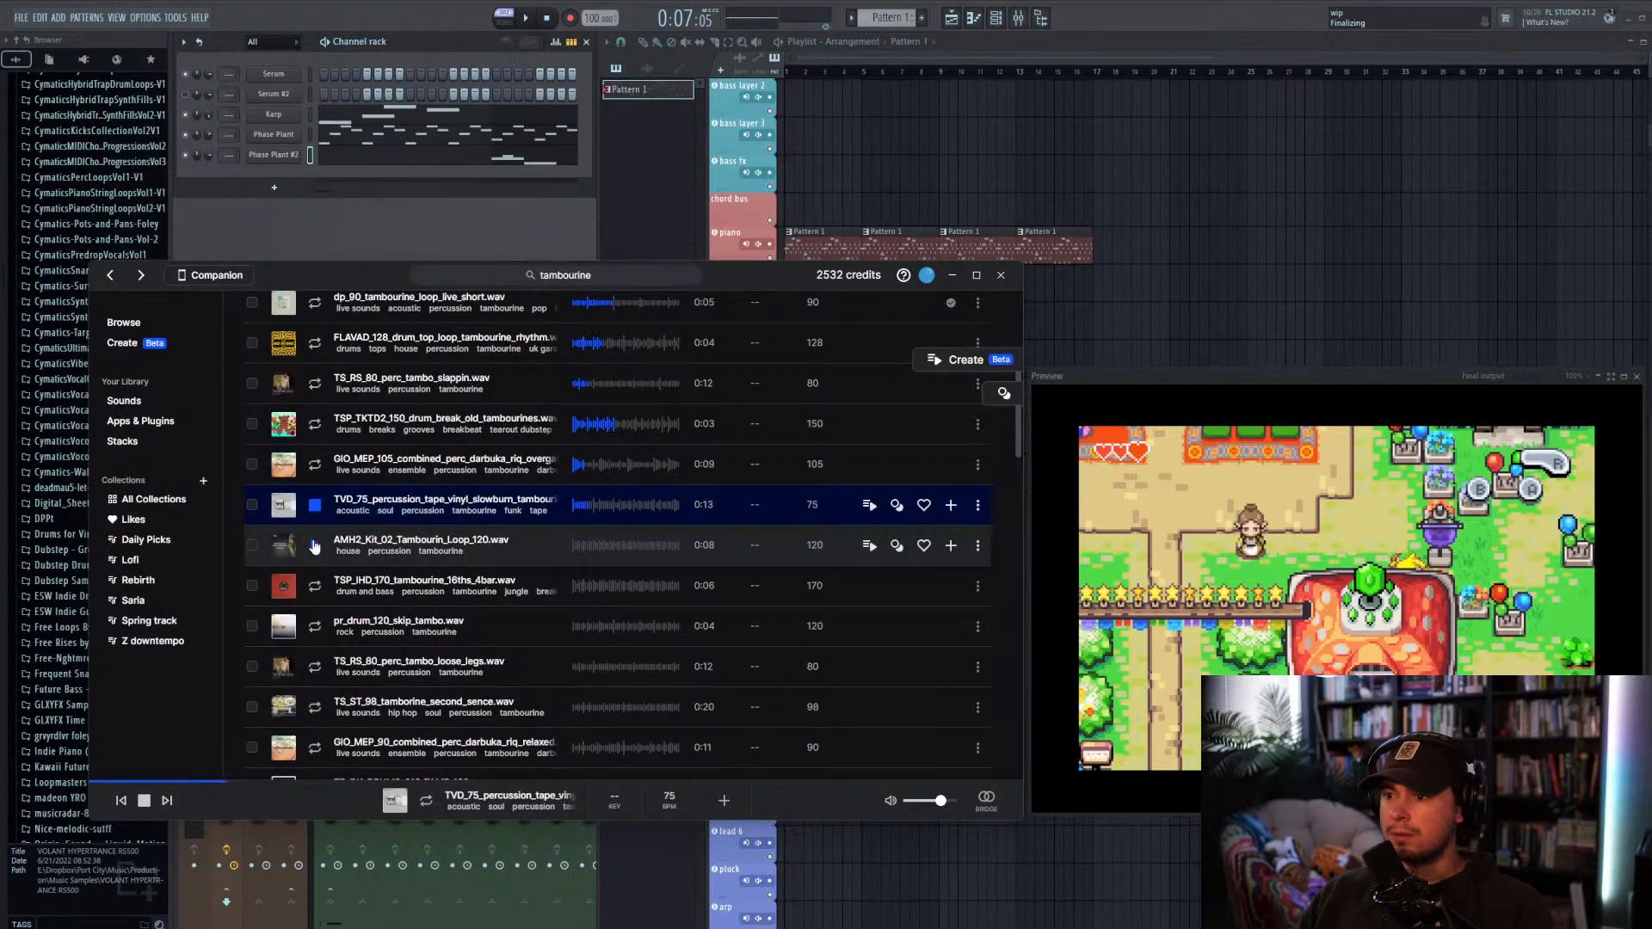
left_click(315, 546)
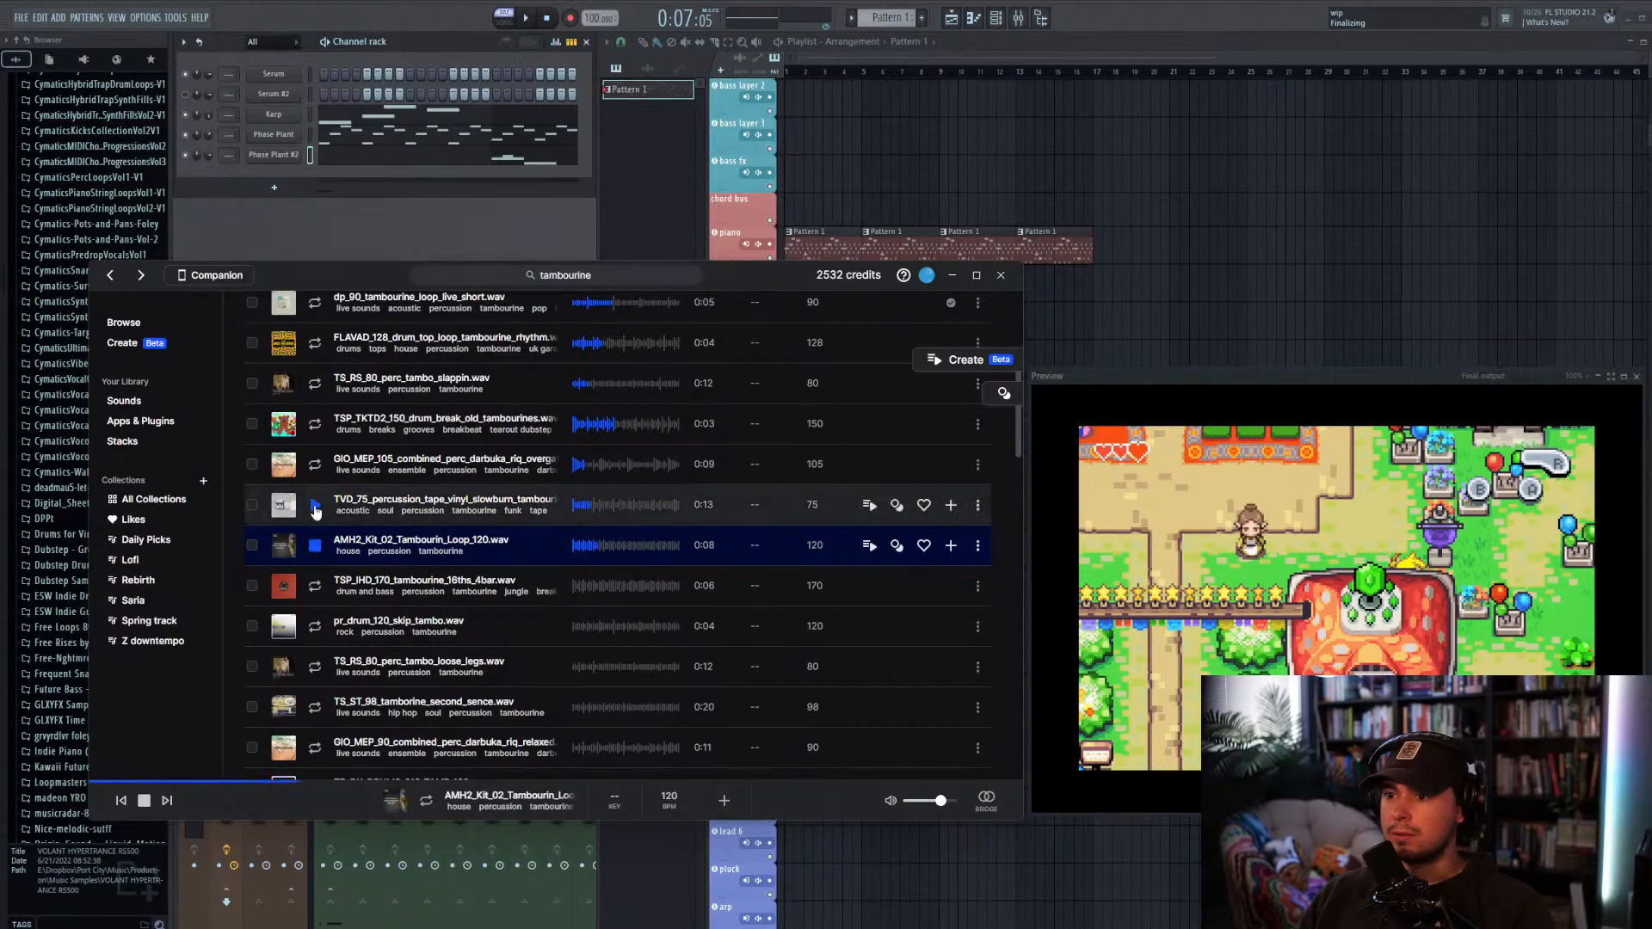
left_click(315, 508)
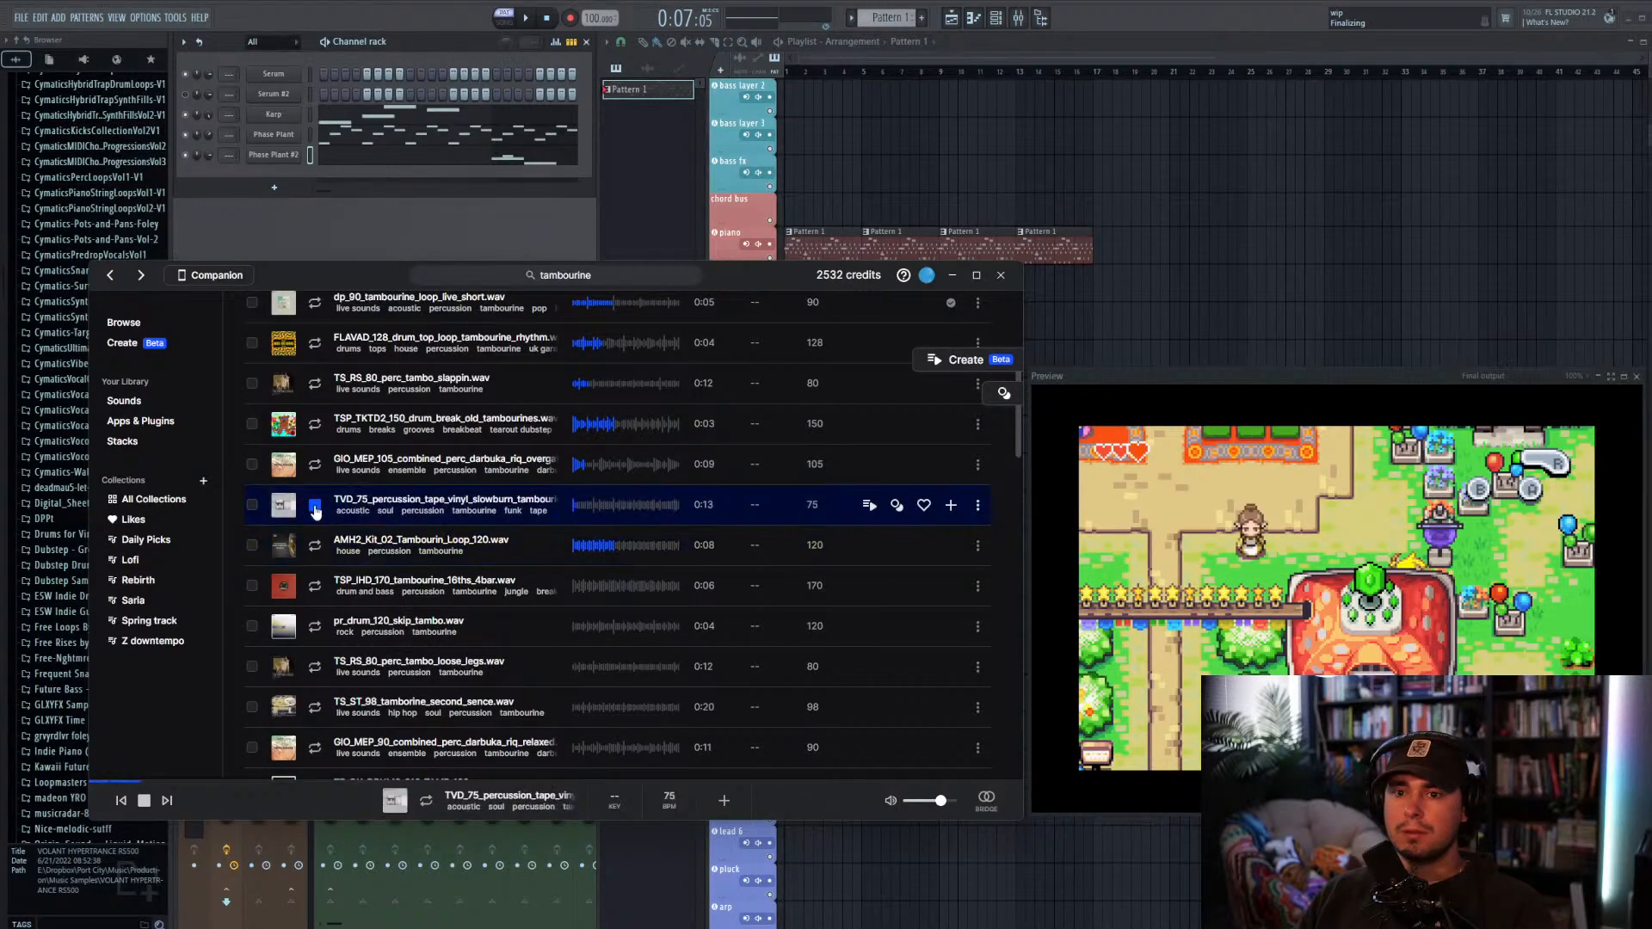
left_click(314, 509)
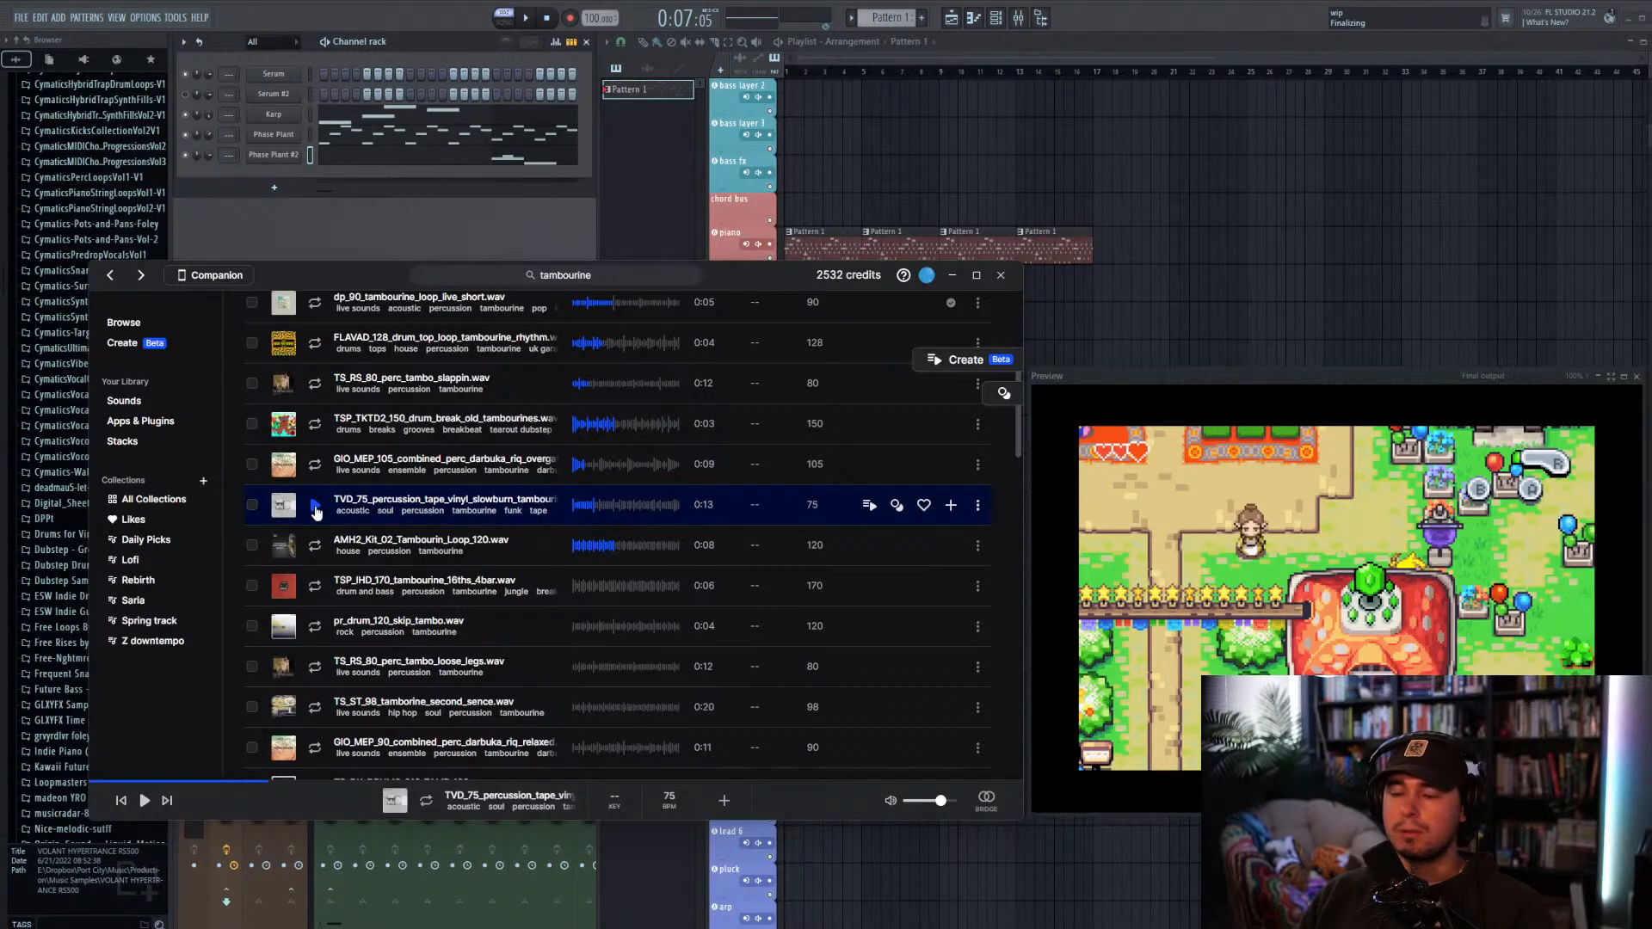
left_click(314, 586)
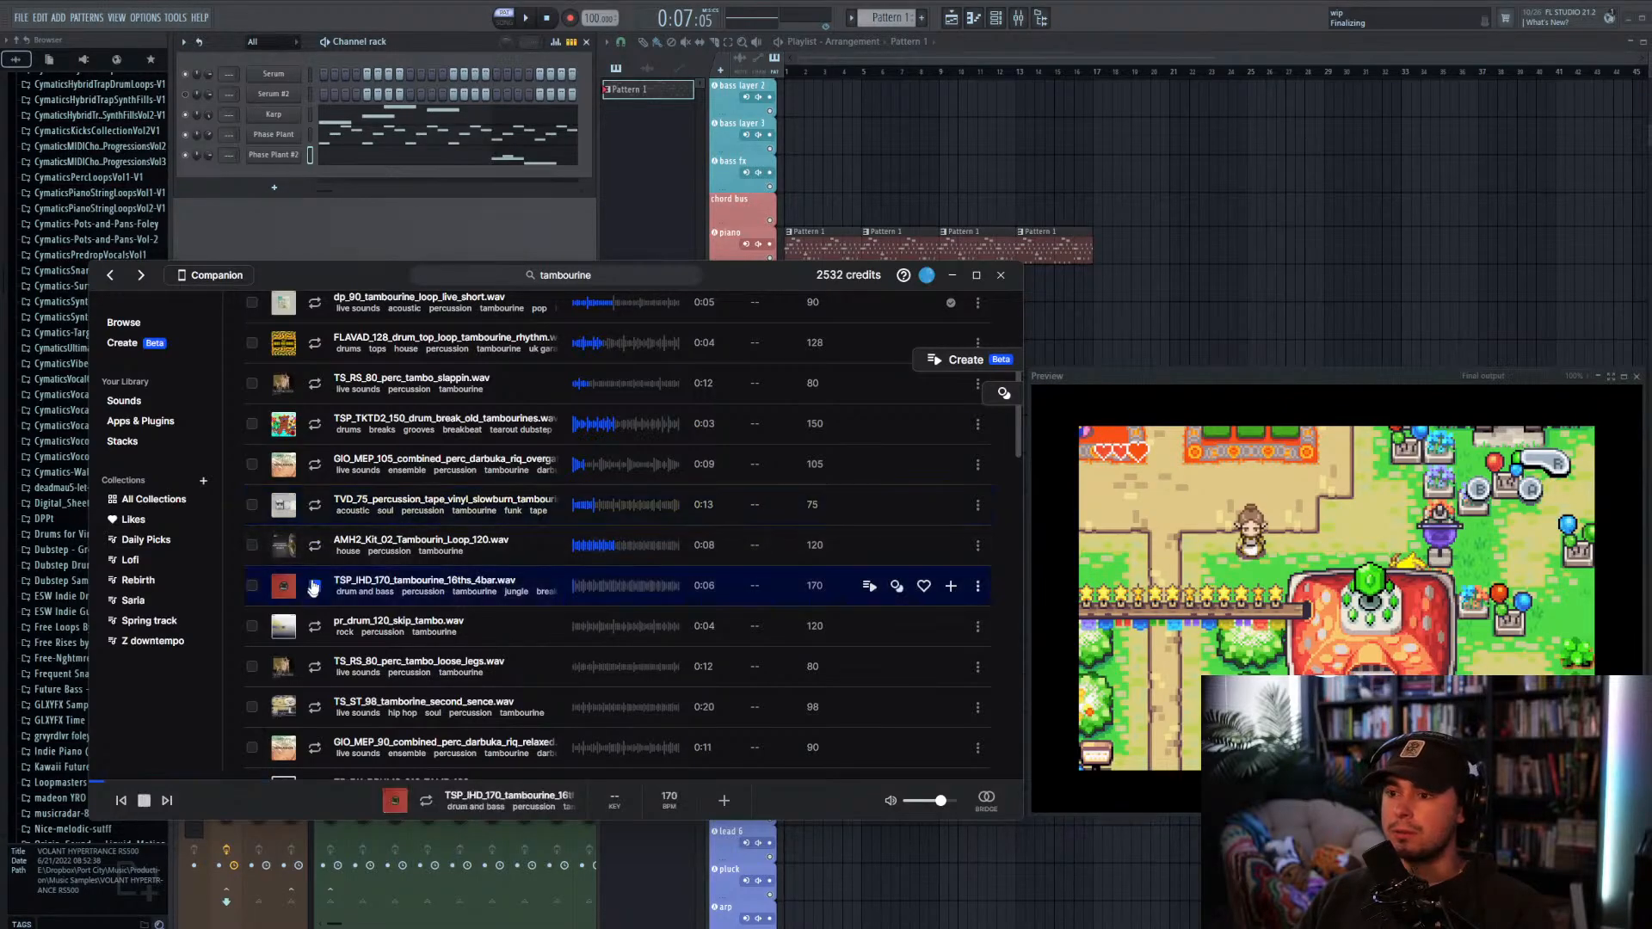
left_click(315, 505)
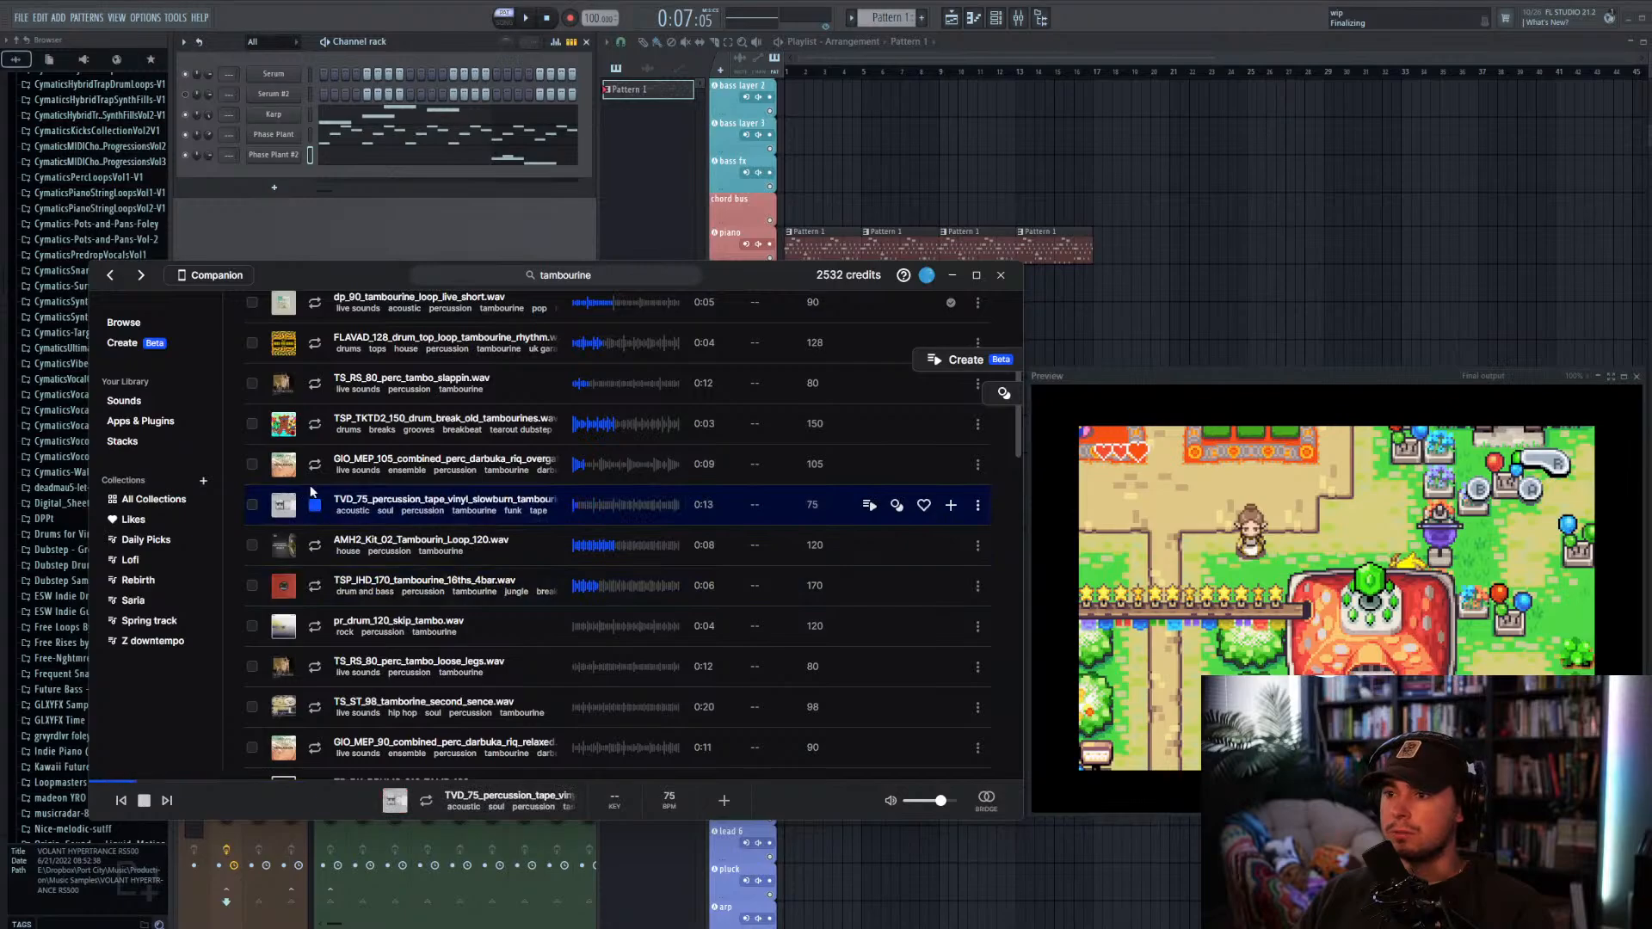
Step: Audition the OLIVER wide tambourine loop again and place it at bar 1 of the playlist's perc track
scroll(311, 492, "up", 3)
left_click(315, 424)
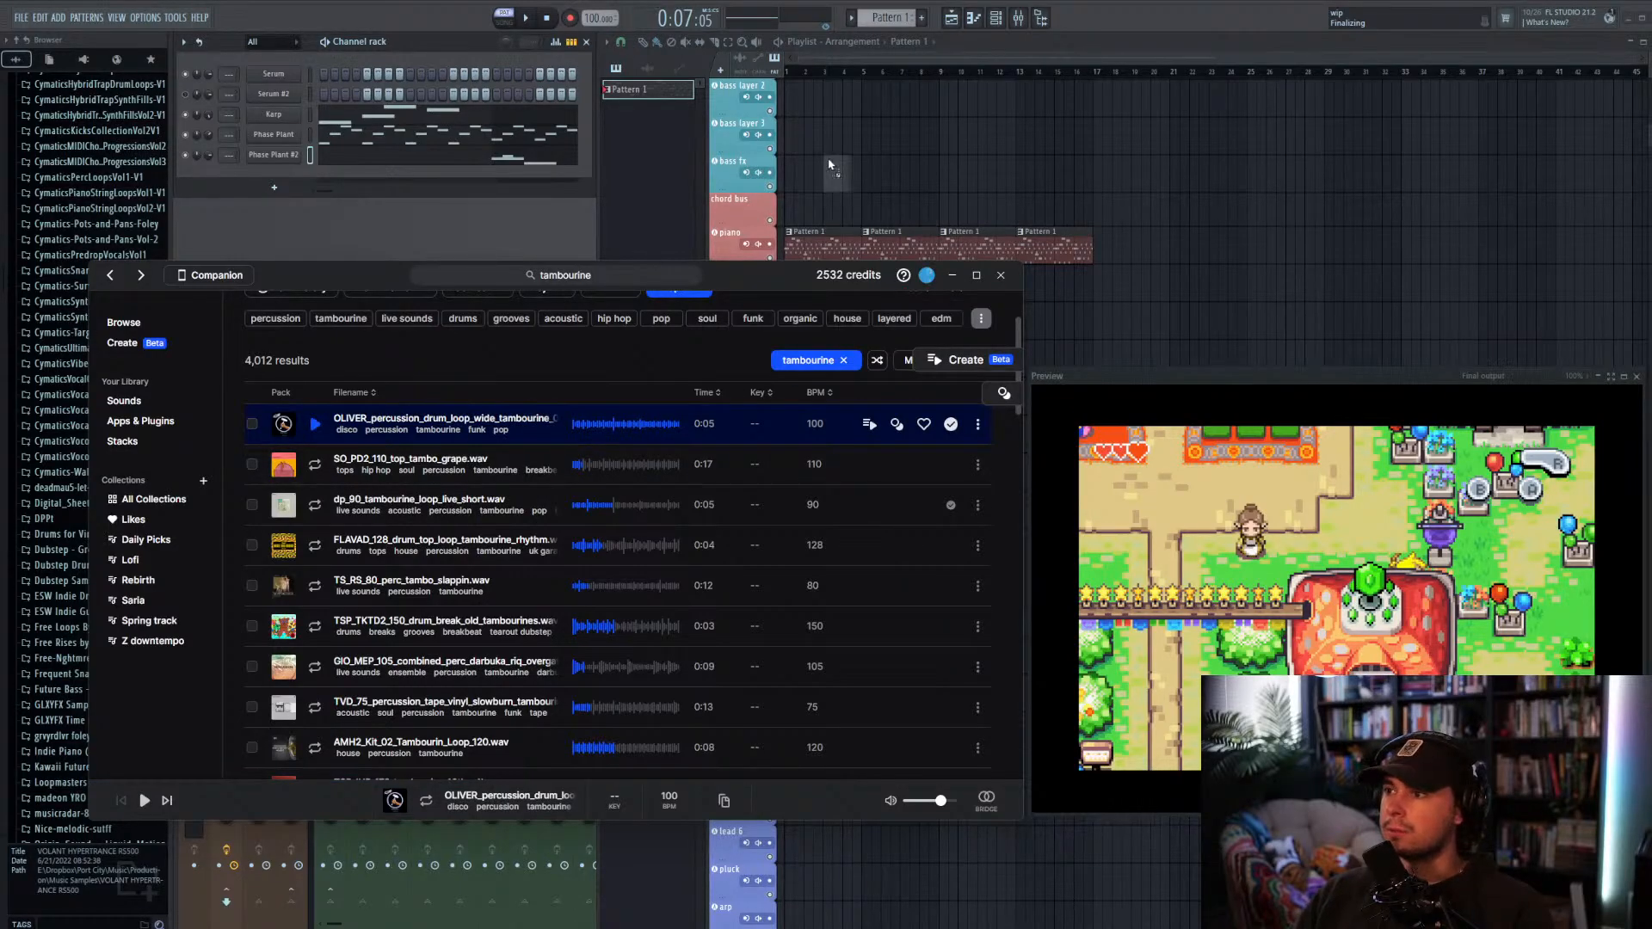
mouse_move(830, 165)
left_mouse_down()
mouse_move(829, 92)
mouse_move(814, 164)
left_mouse_up()
scroll(927, 269, "up", 3)
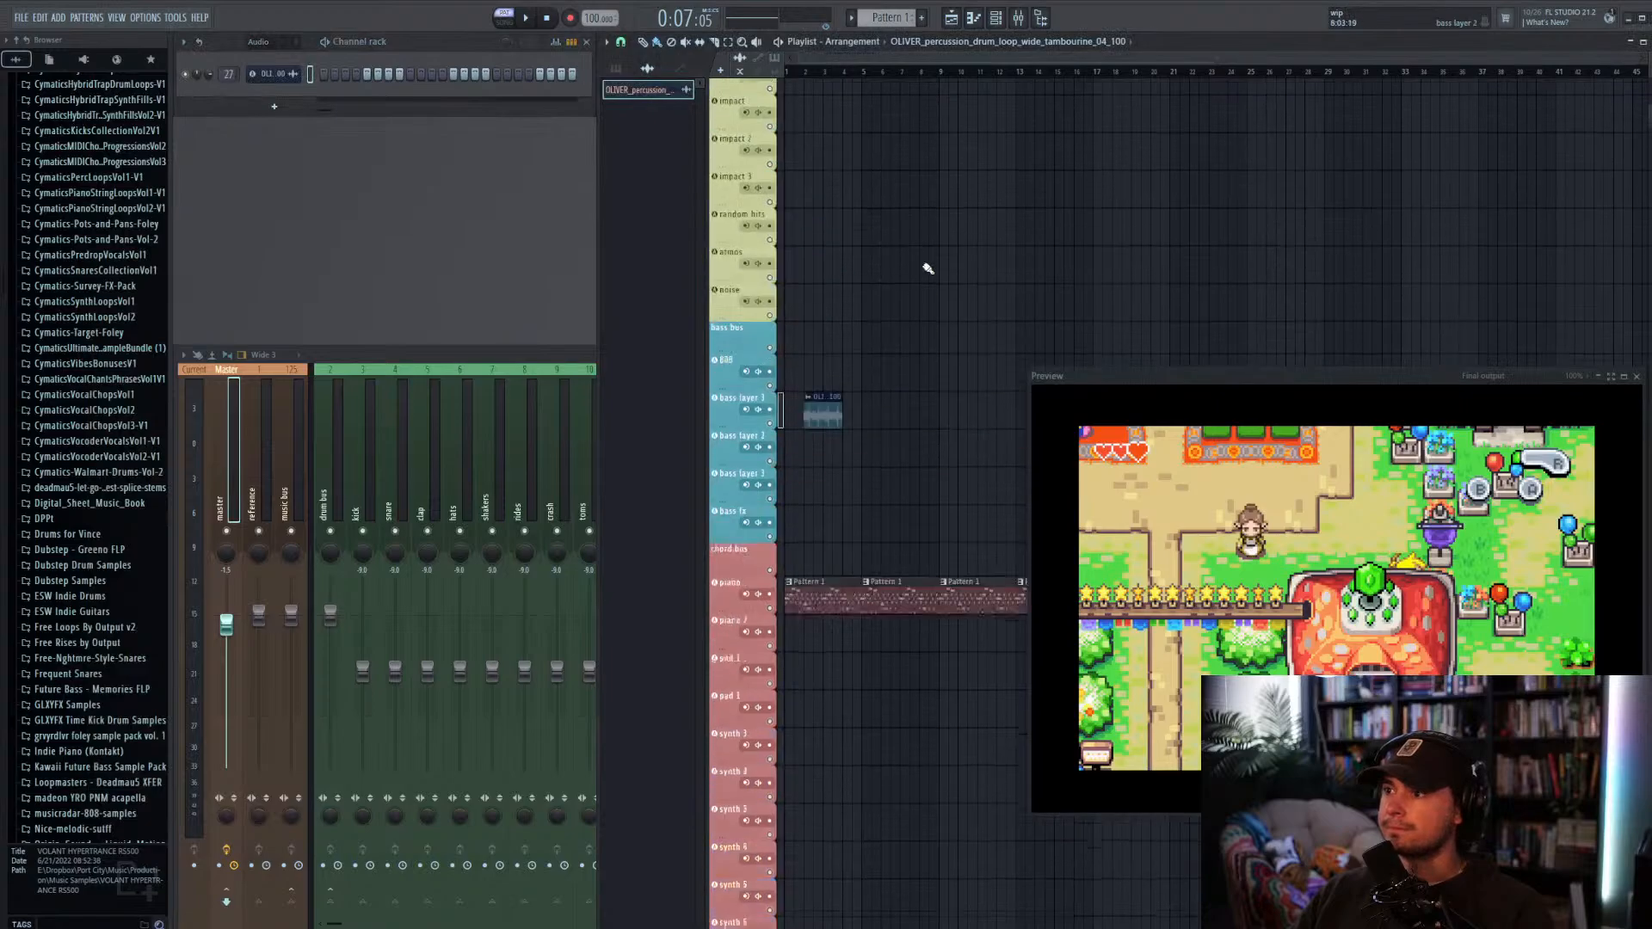
scroll(927, 268, "up", 4)
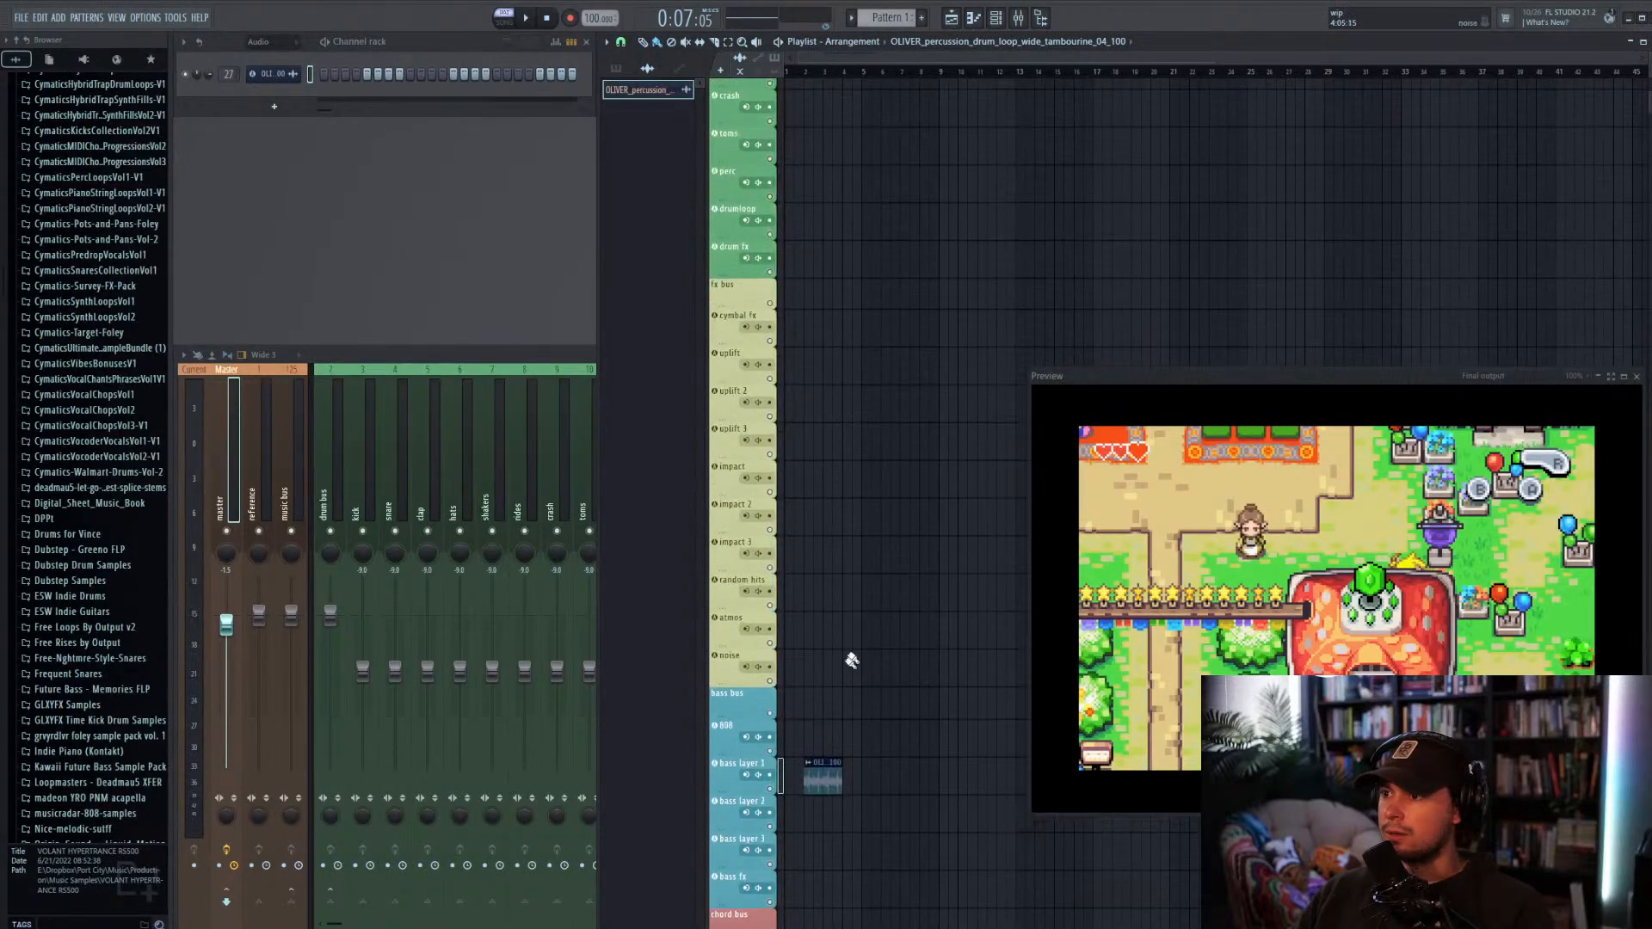
left_click_drag(820, 764, 807, 198)
Step: Repeat the OLIVER tambourine loop along the perc track from bar 3 onward
scroll(828, 221, "up", 2)
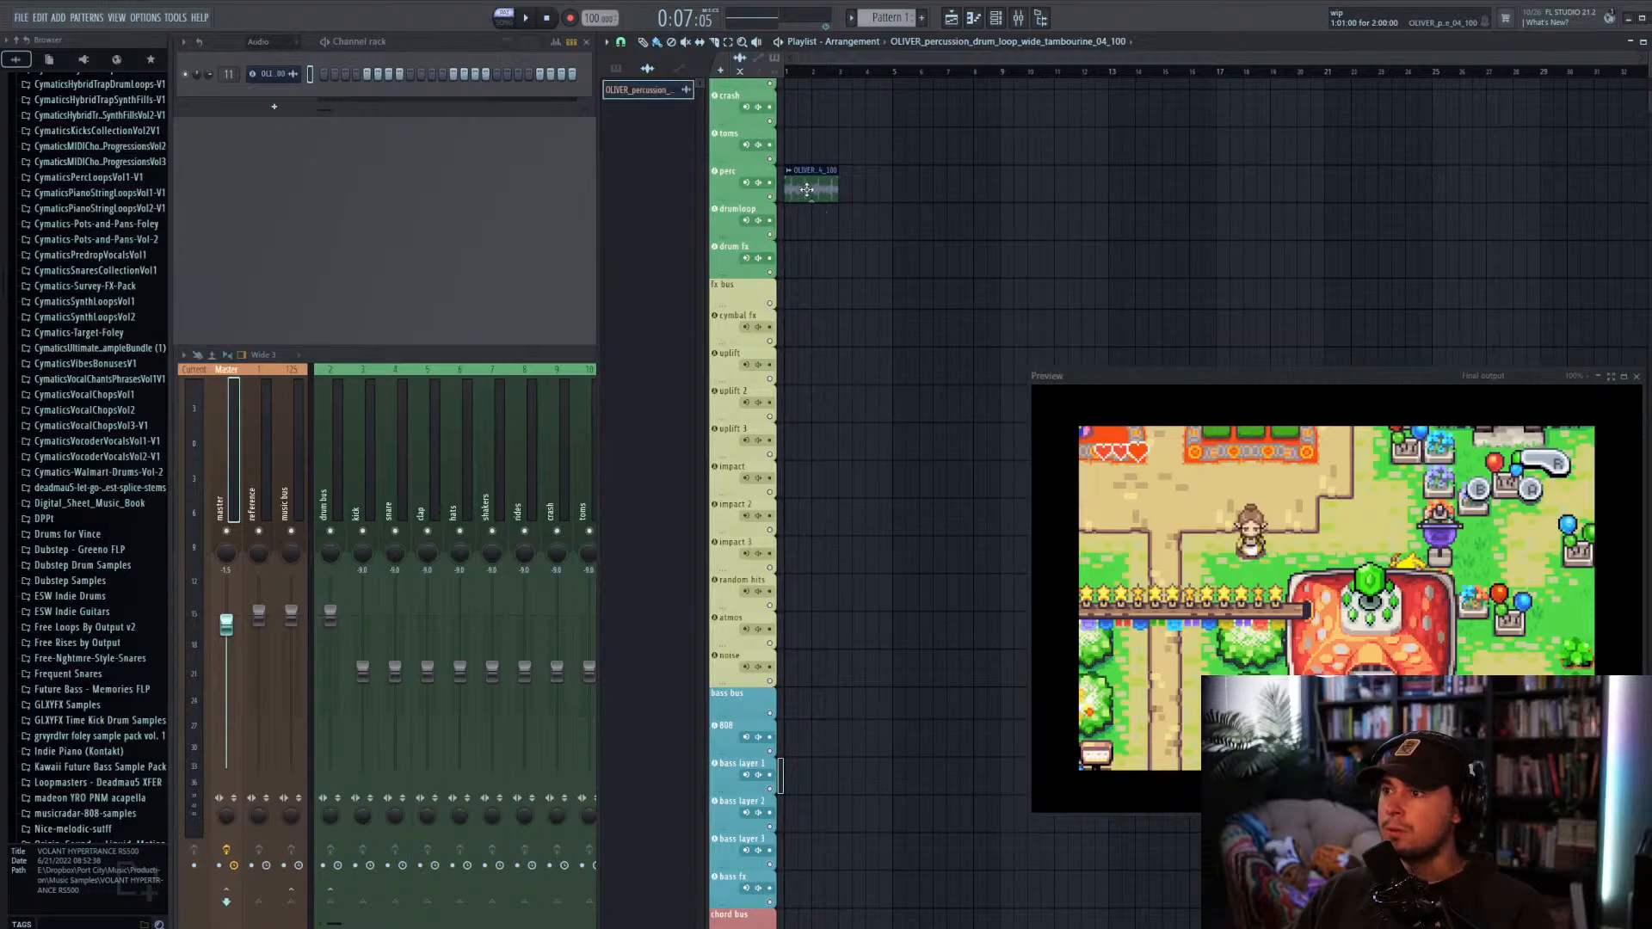
left_click_drag(840, 189, 1108, 190)
scroll(985, 265, "down", 4)
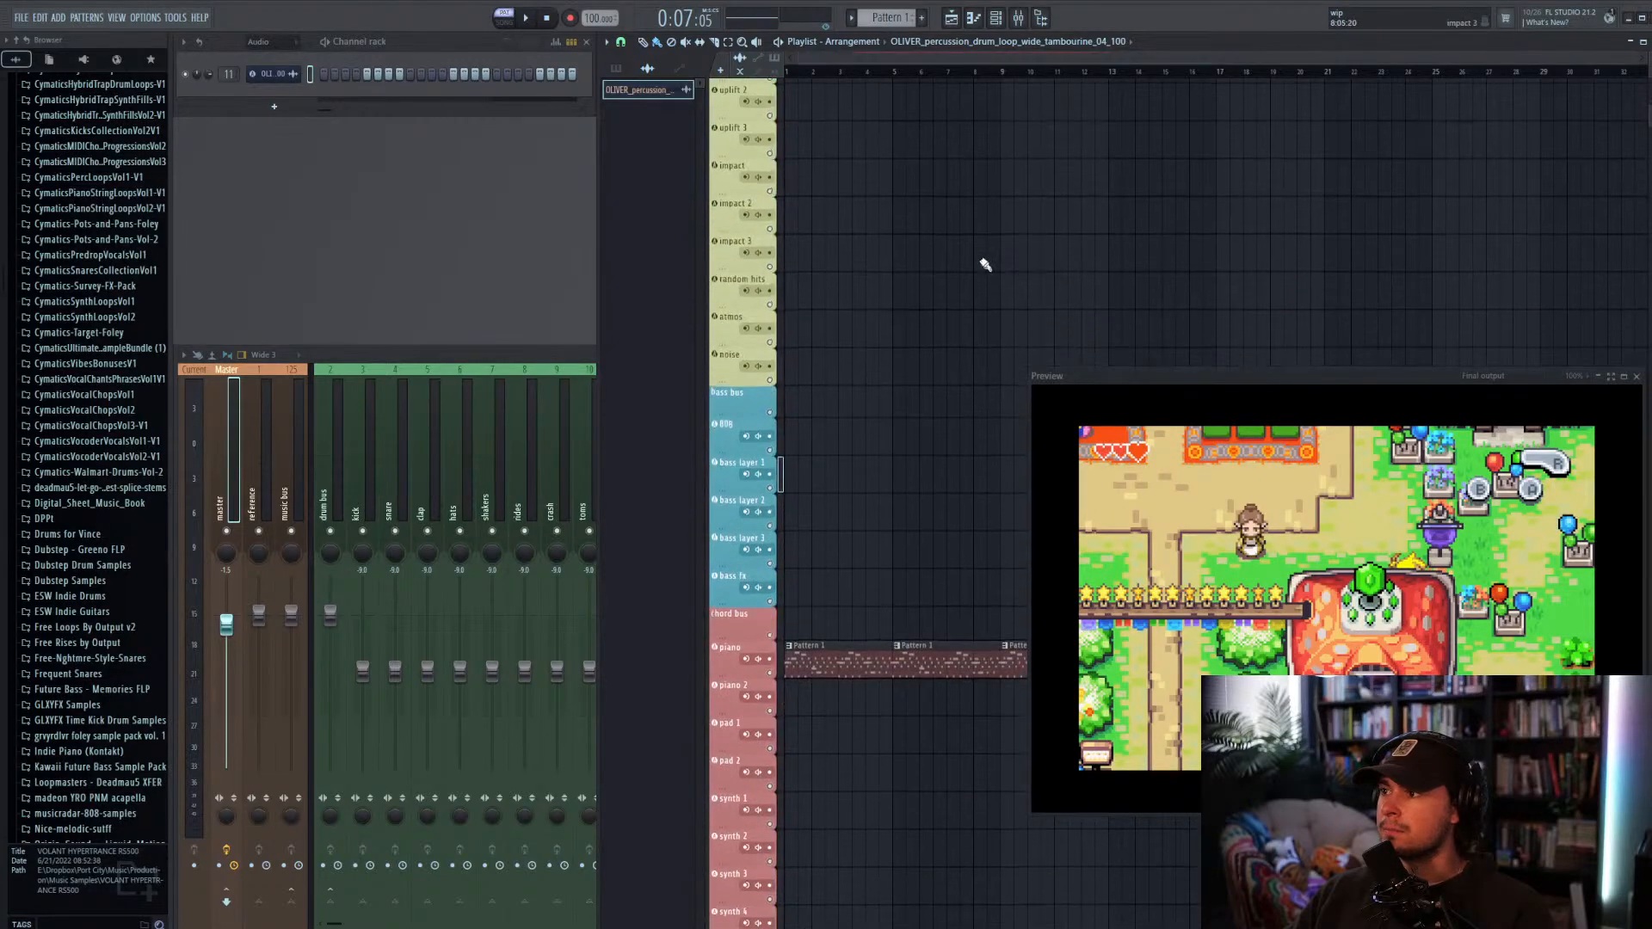
Step: Extend the repeated OLIVER tambourine loop on the perc track up to bar 17 and play the song from the start
scroll(985, 265, "down", 4)
scroll(989, 258, "up", 6)
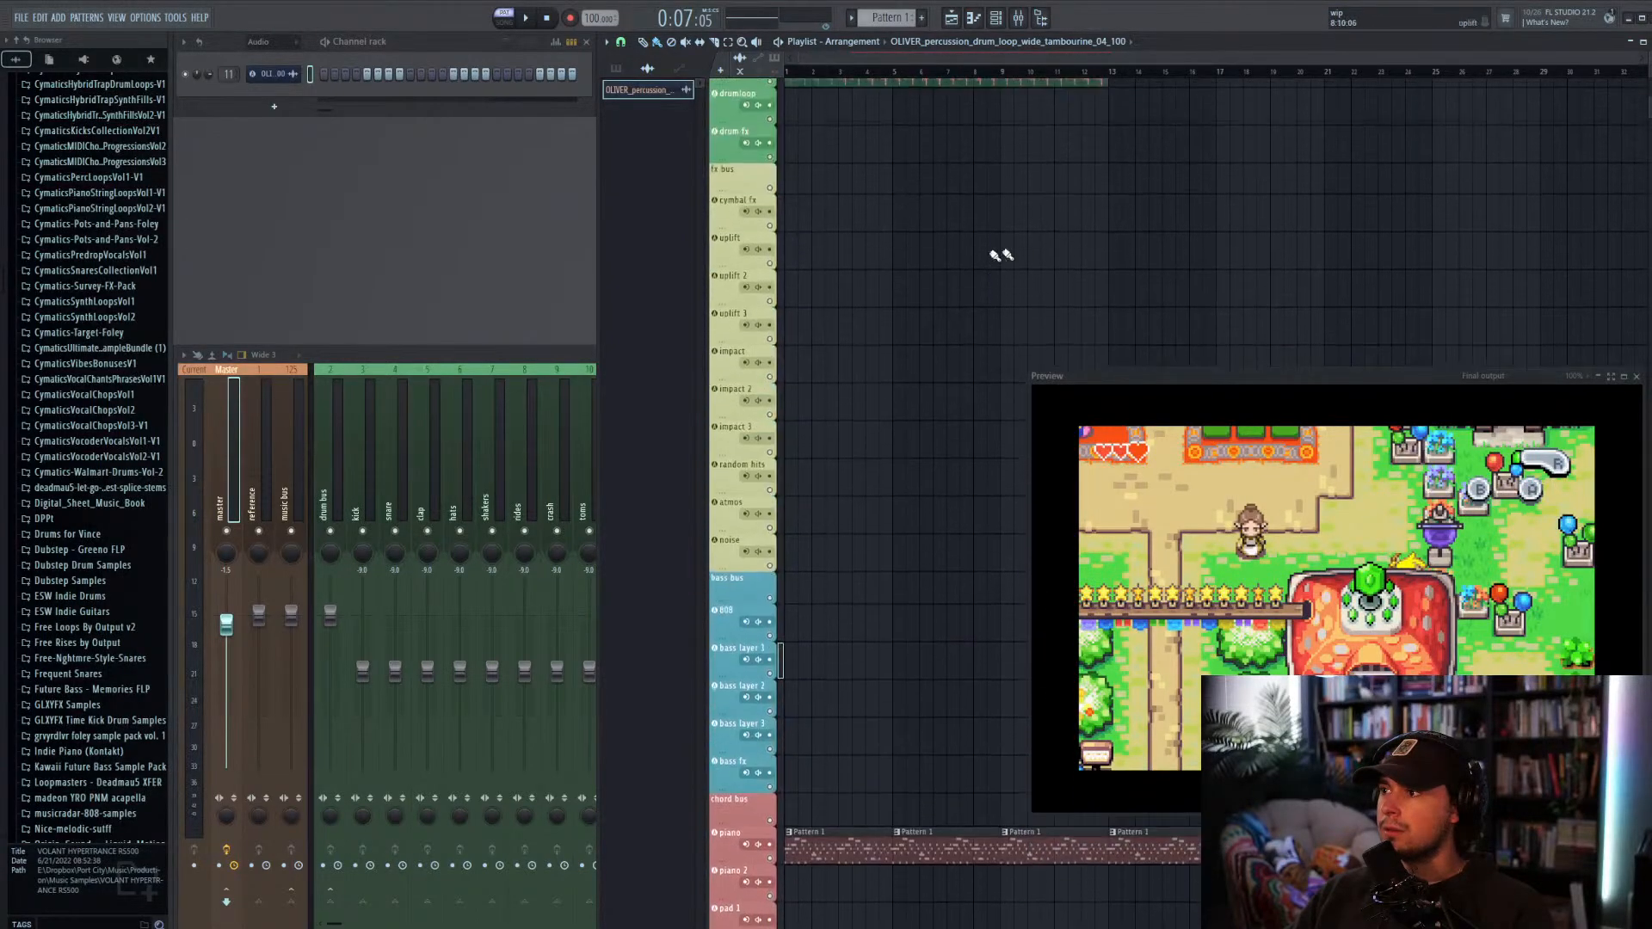
scroll(998, 255, "up", 3)
left_click_drag(1116, 305, 1204, 305)
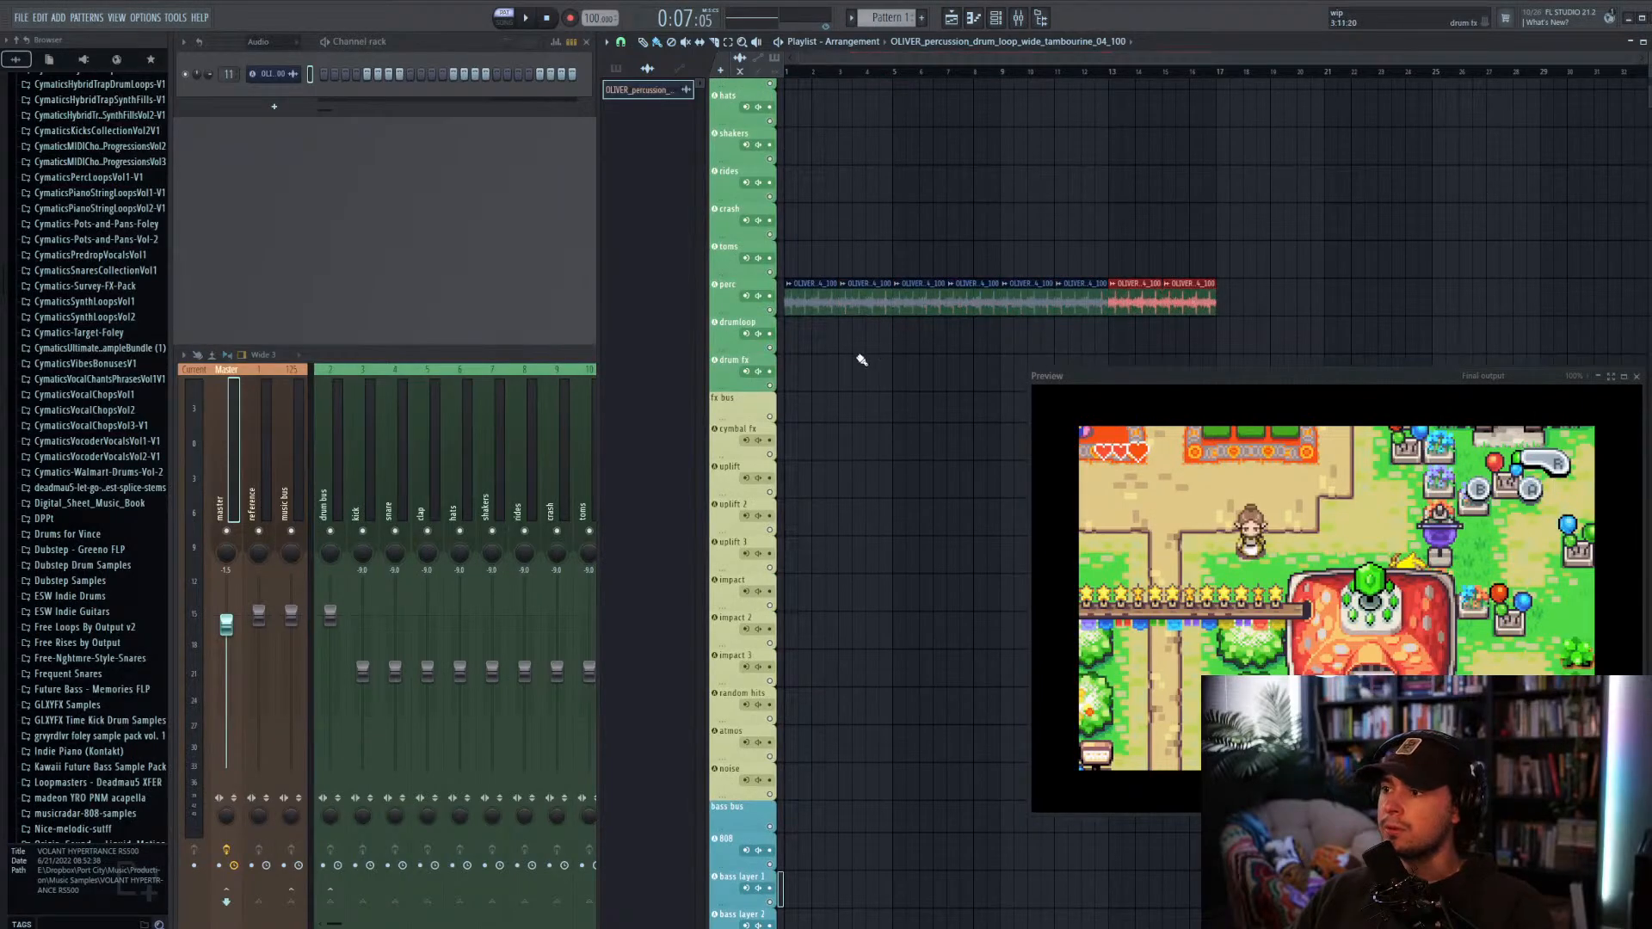
key("ctrl+d")
key("l")
key("space")
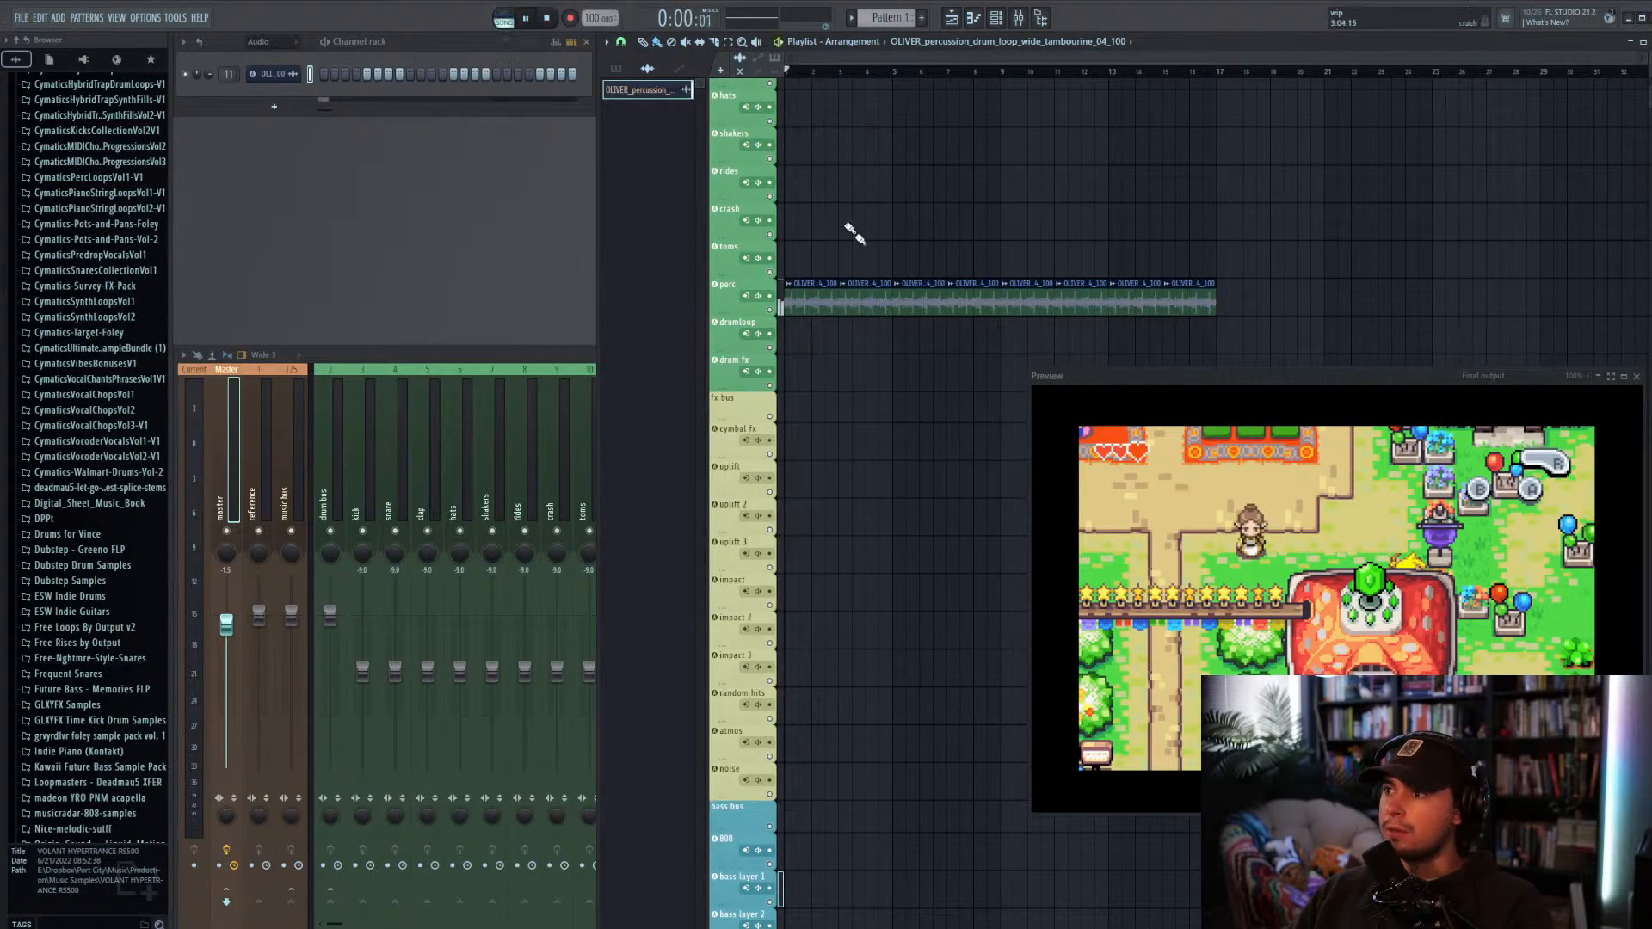
Step: In the unsorted Phase Plant #2 channel's notes, set the final note of the bar 2 and bar 4 phrases to 5 steps and audition them
left_click(269, 41)
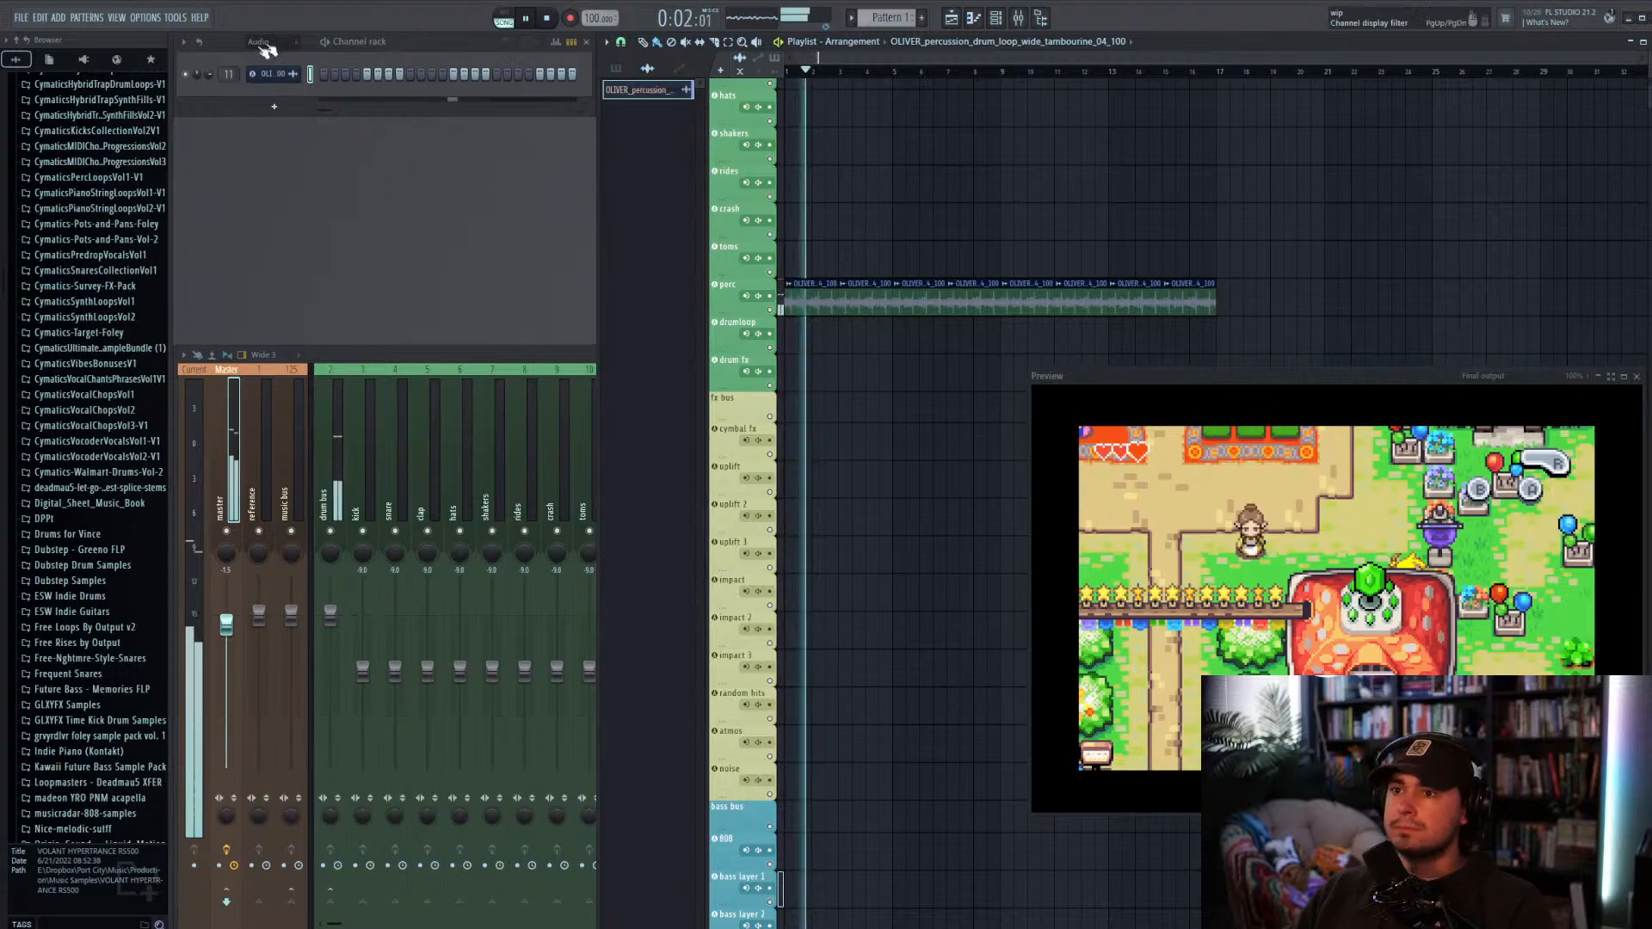
left_click(274, 87)
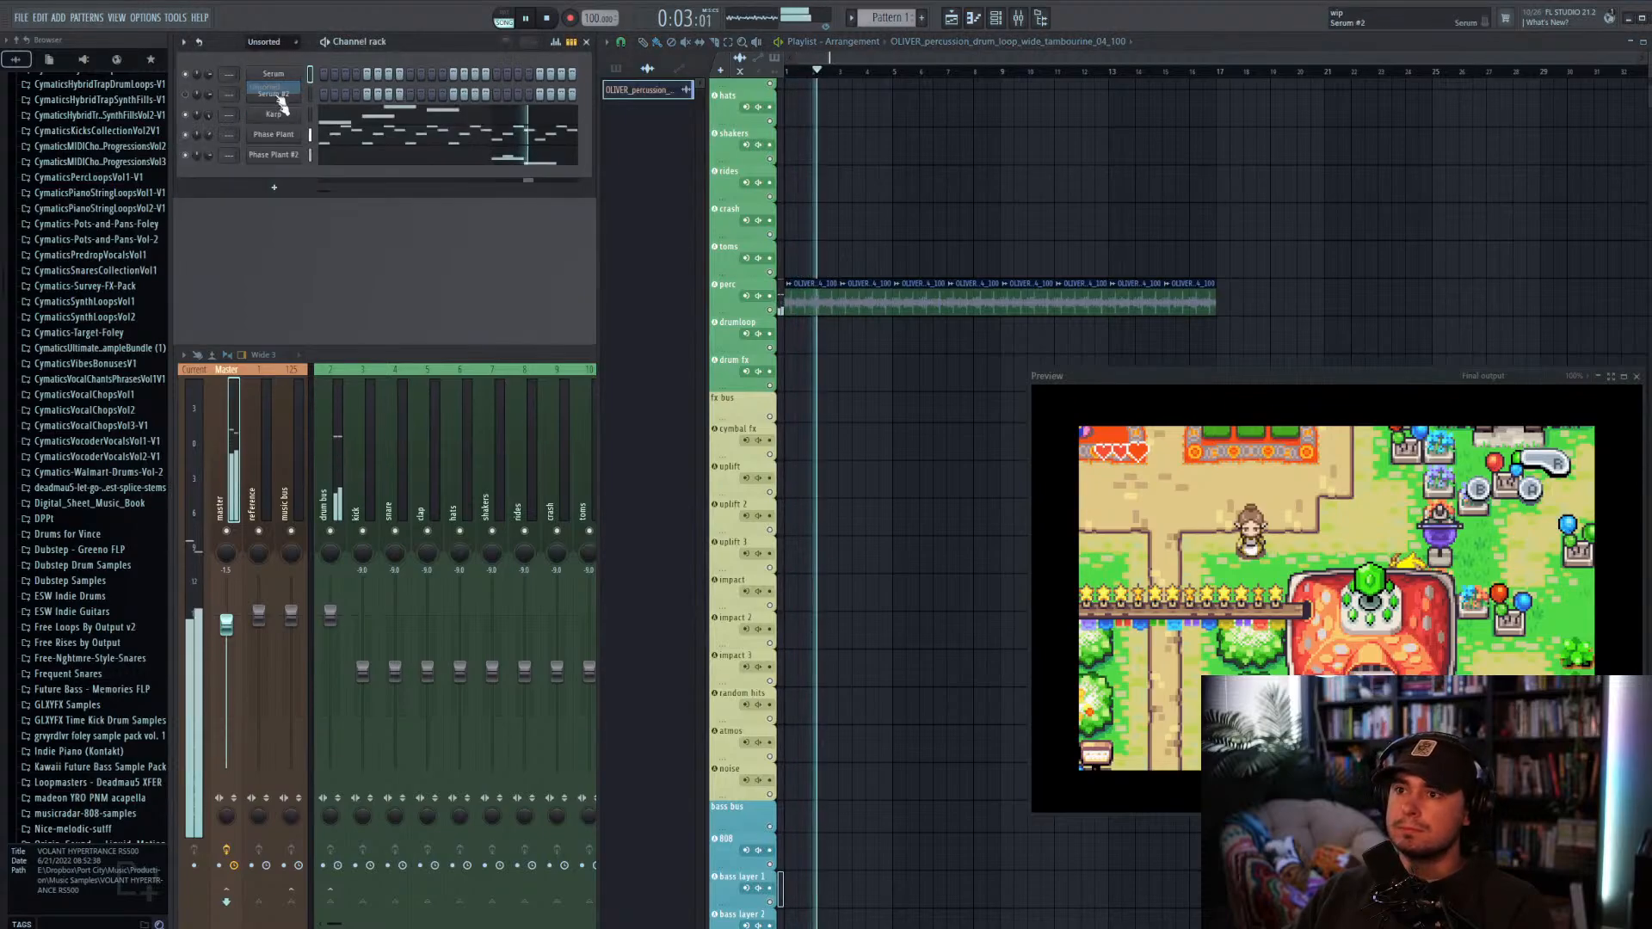
left_click(338, 157)
key("space")
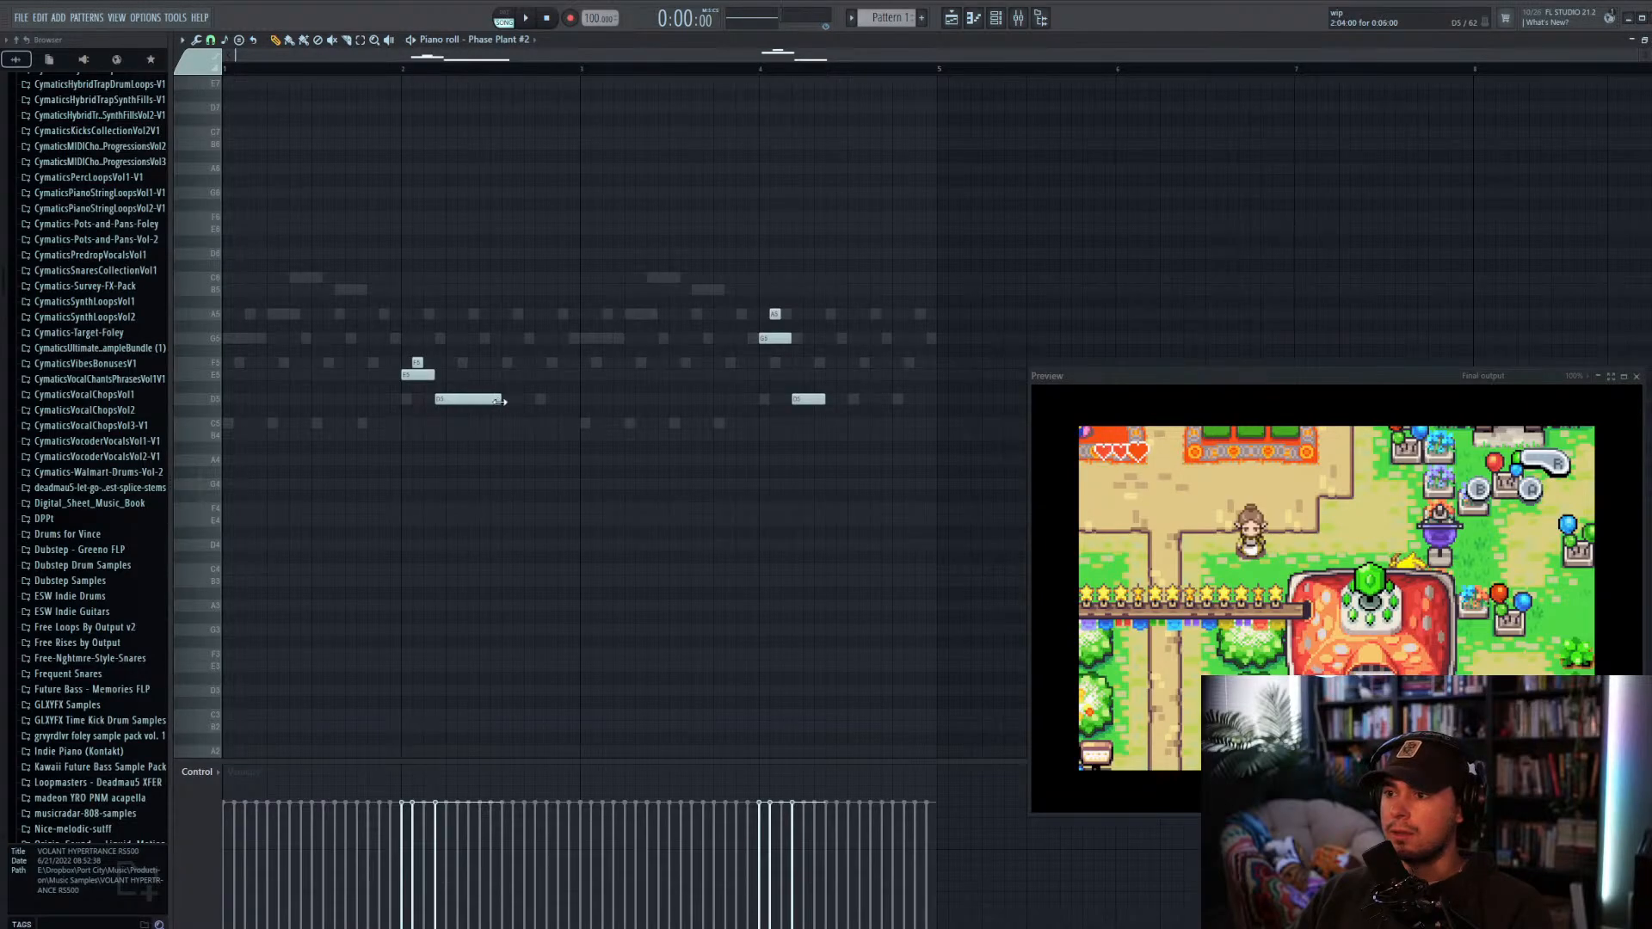
left_click_drag(499, 400, 478, 400)
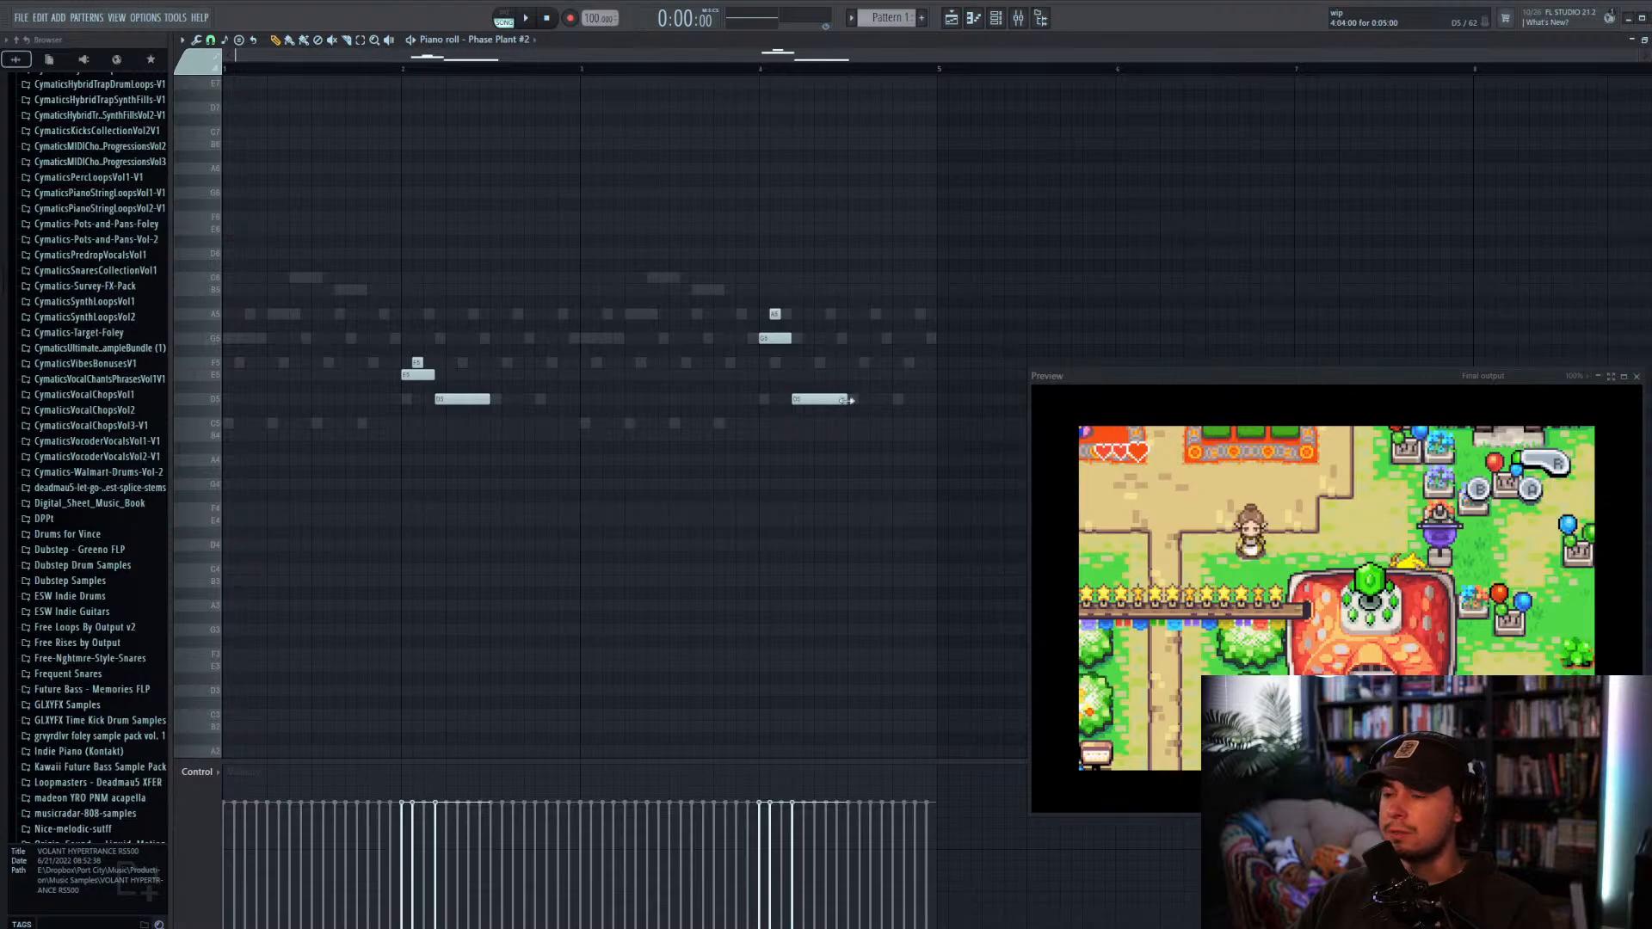
left_click(408, 70)
key("space")
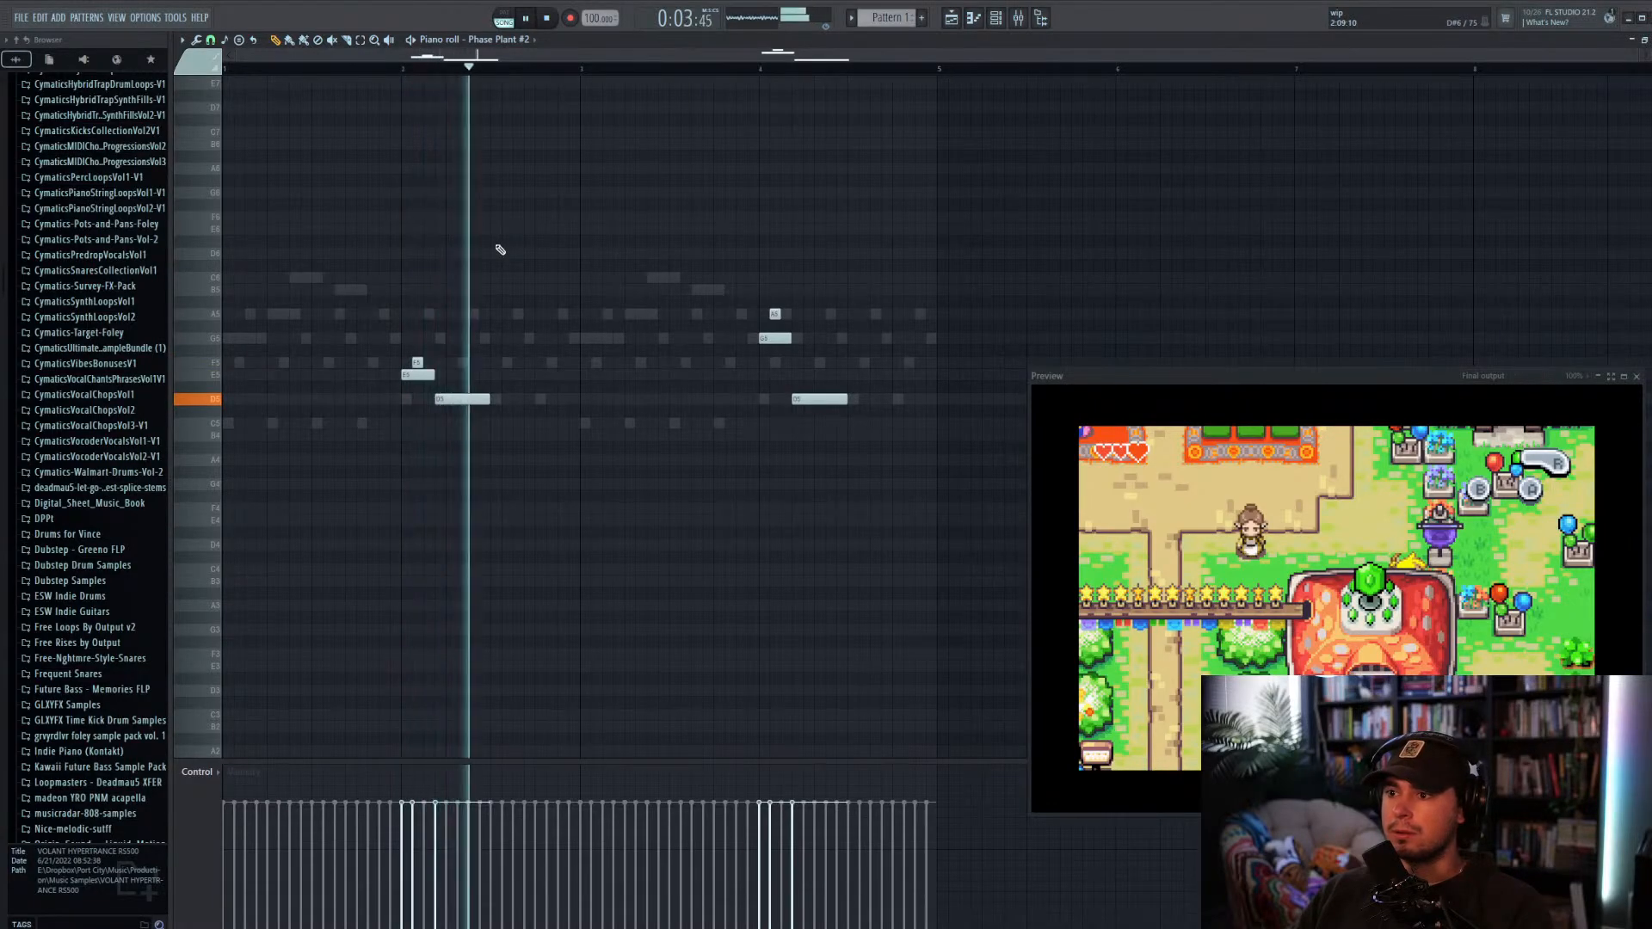
key("space")
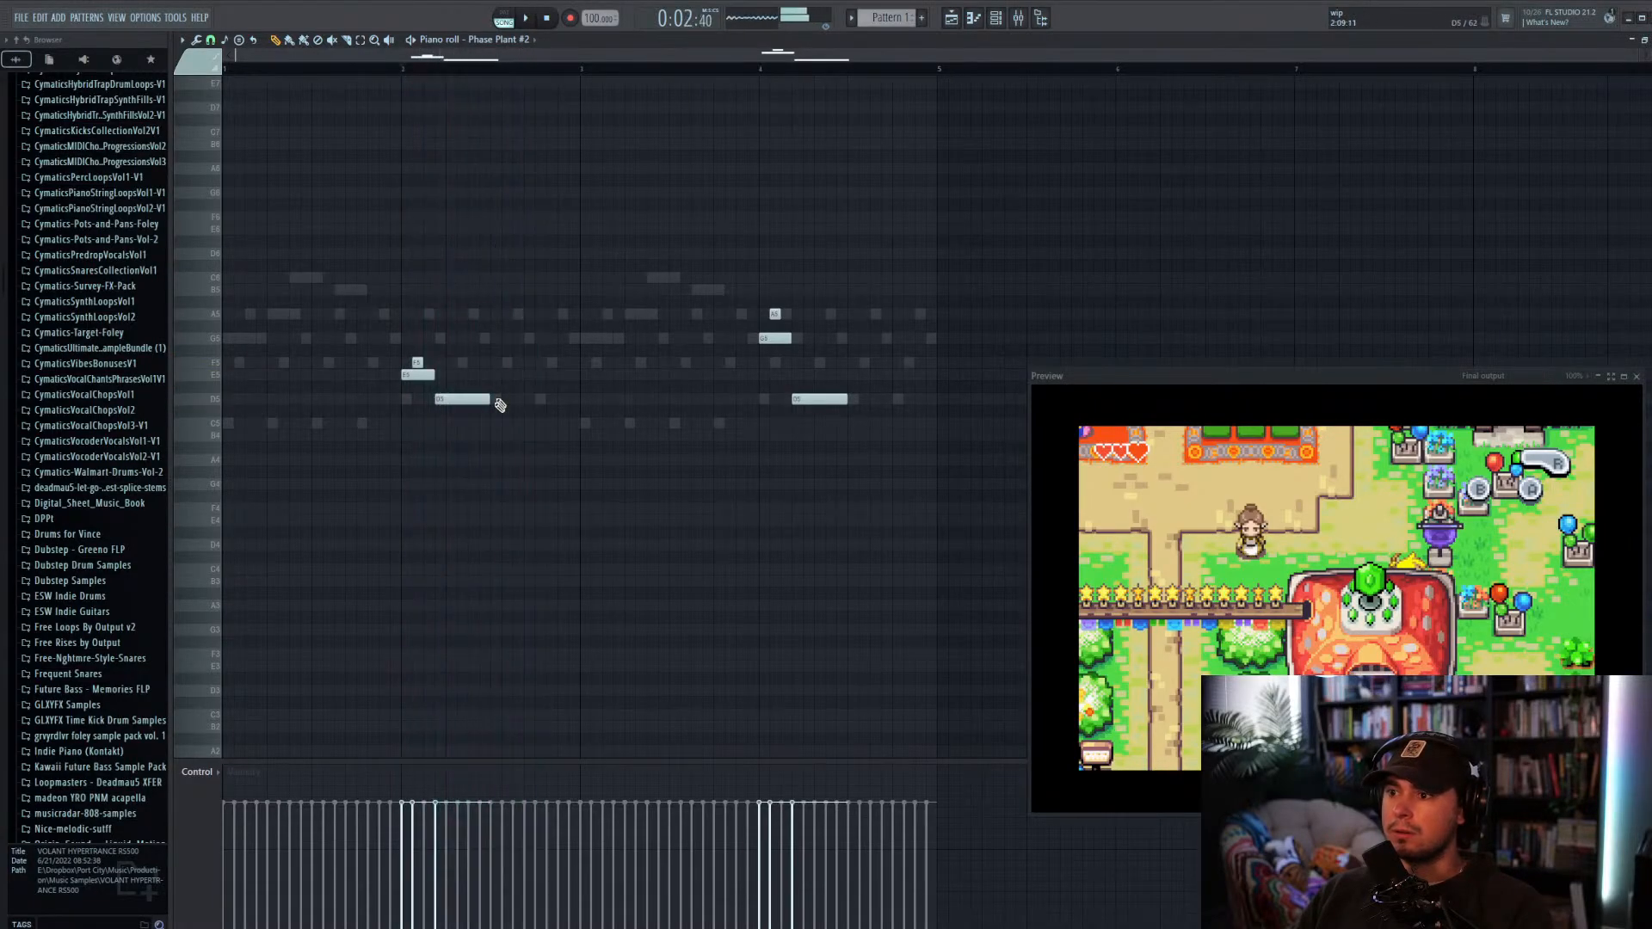
Step: Lengthen the opening notes of the bar 2 and bar 4 phrases to 4 steps each and play the phrases back
left_click(421, 363)
key("space")
key("space")
key("space")
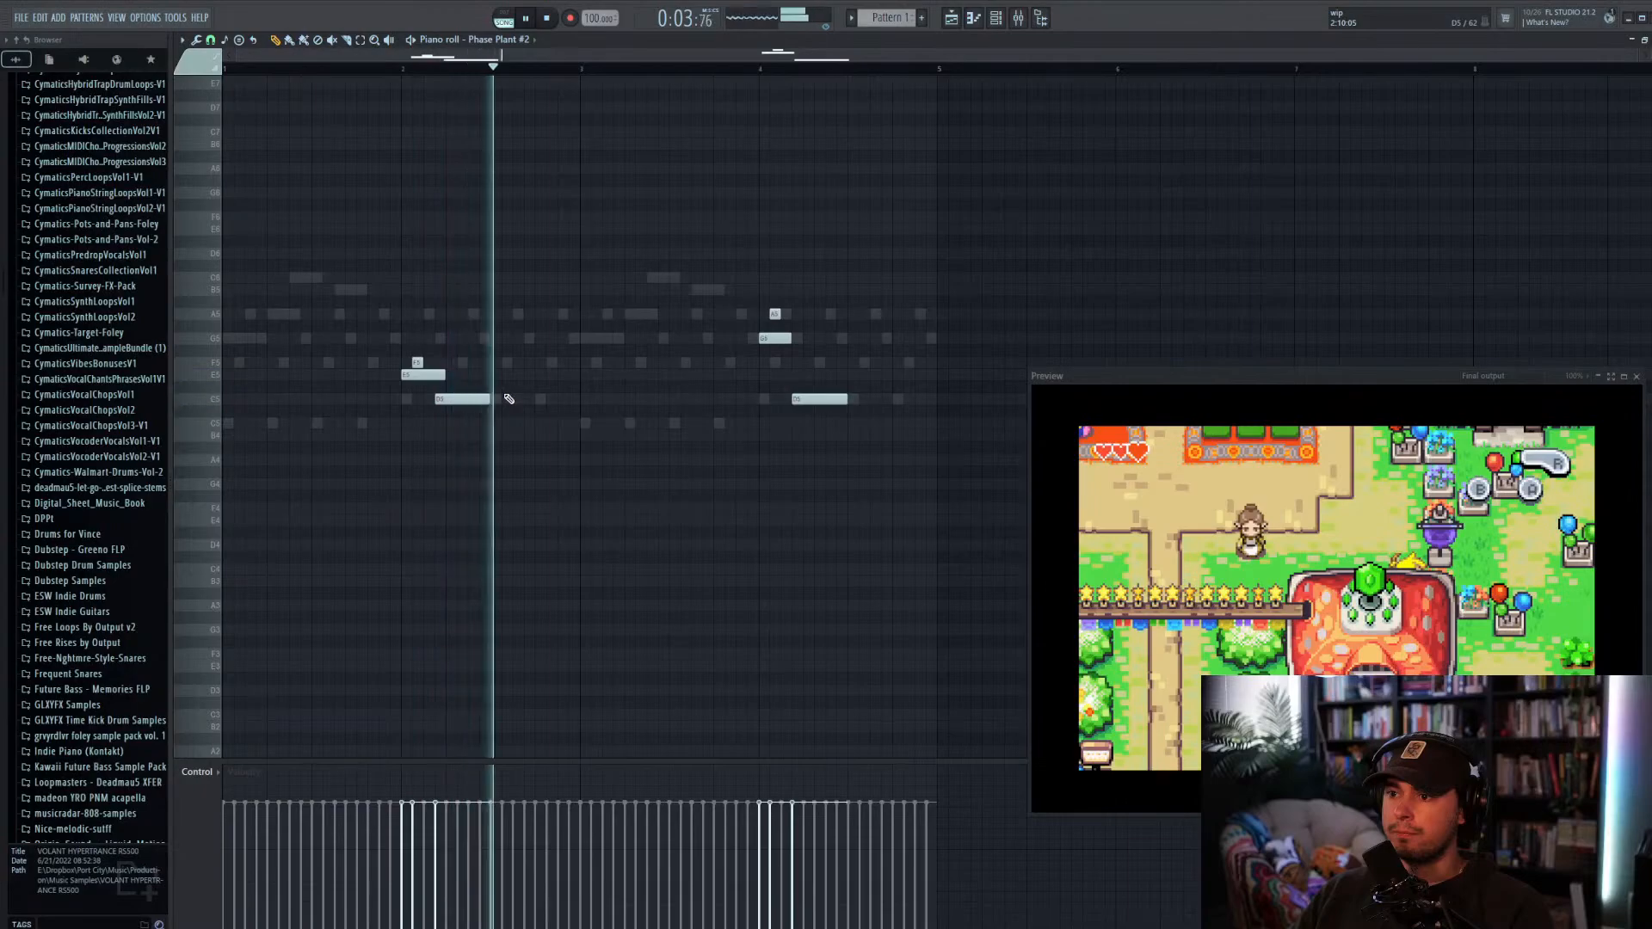
key("space")
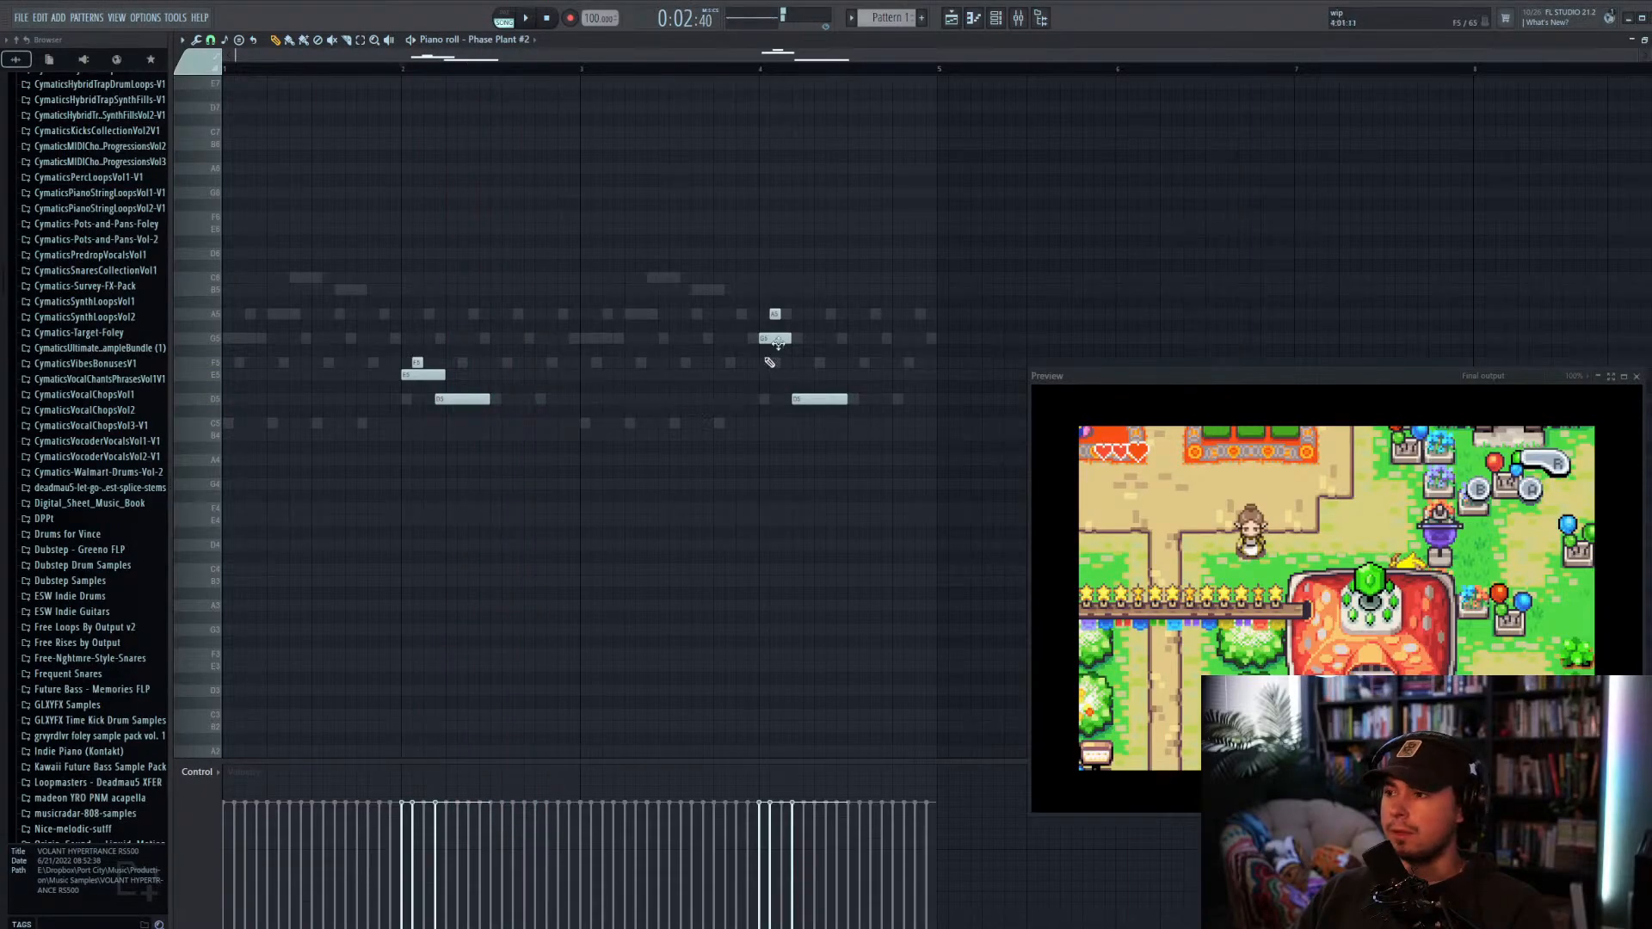
left_click_drag(793, 338, 804, 338)
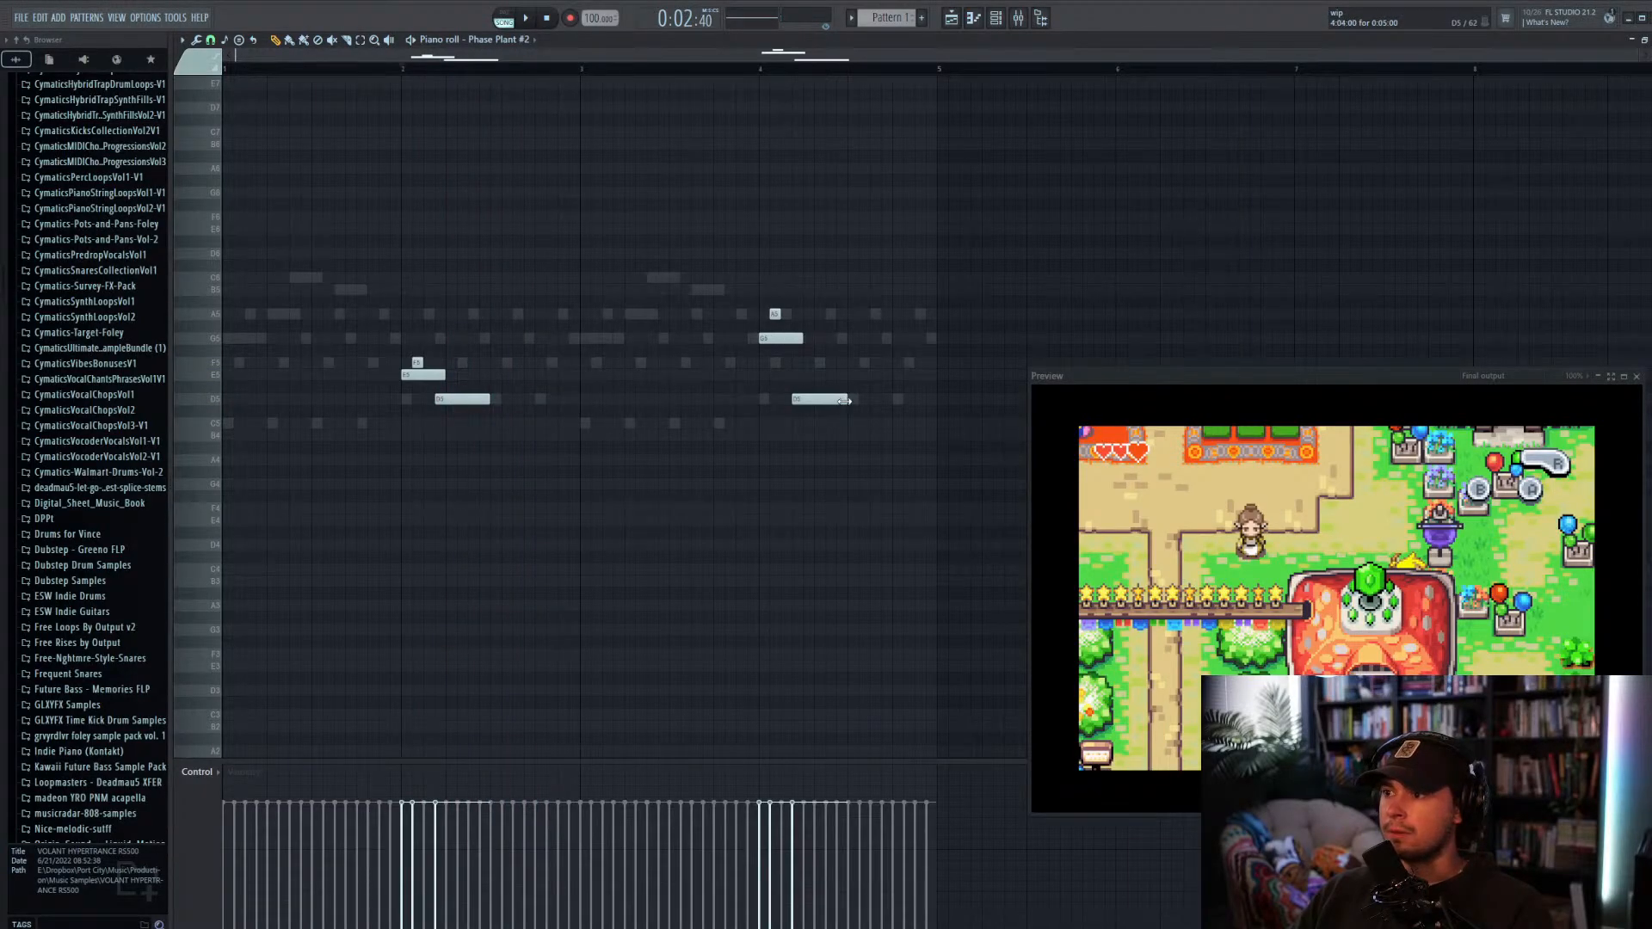
key("space")
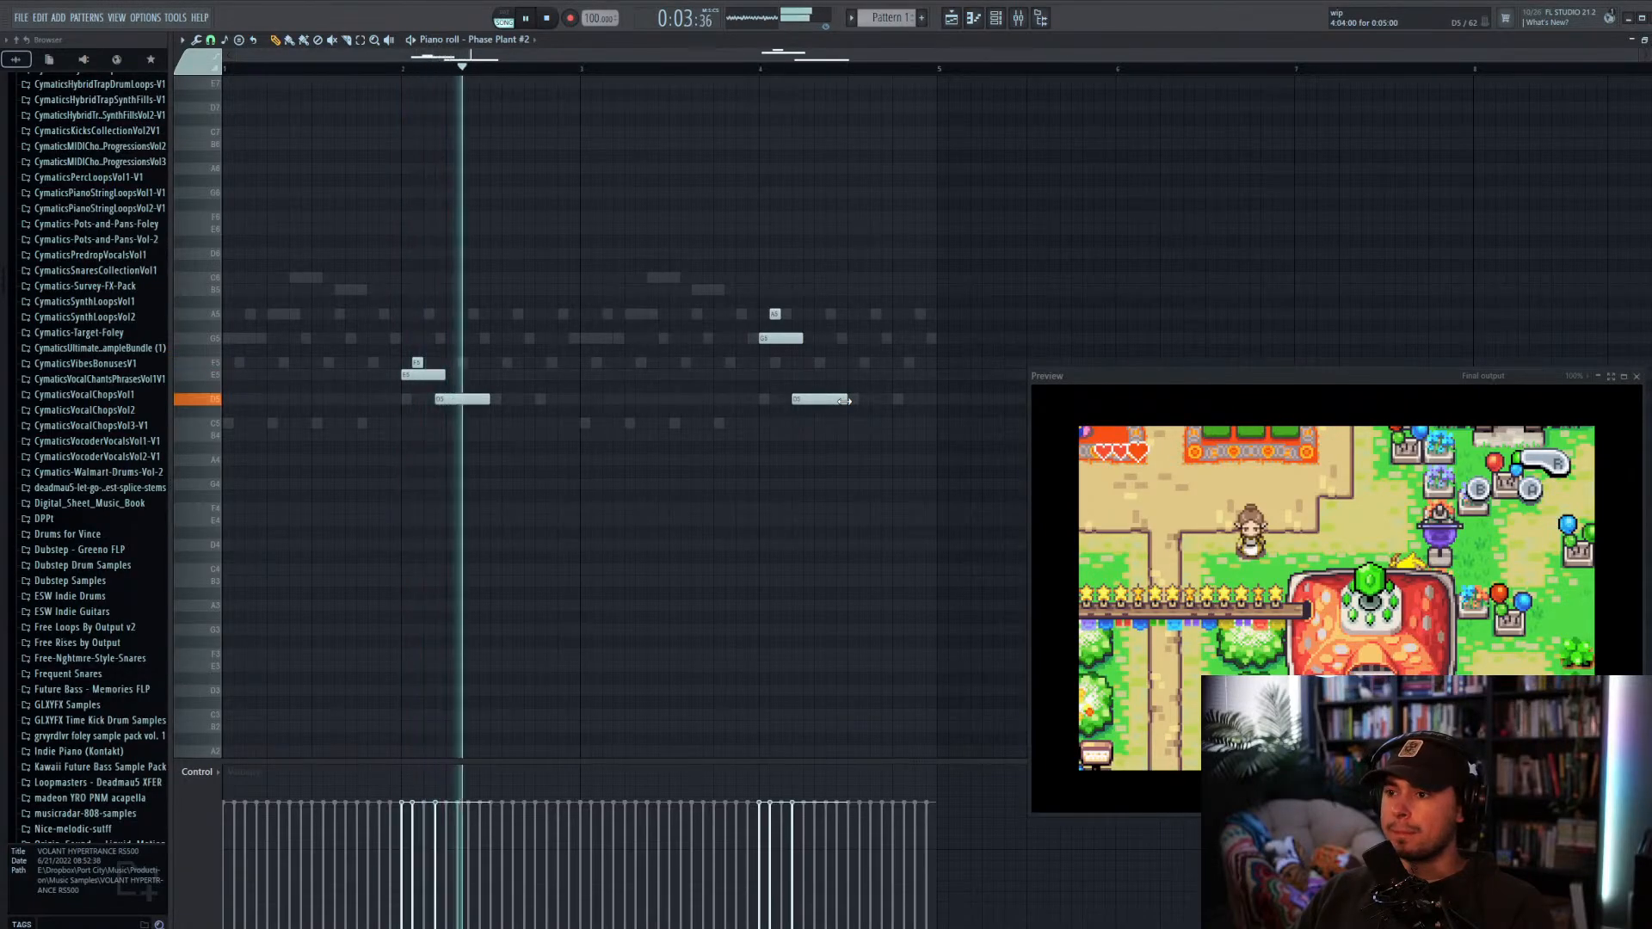
key("space")
Step: Set the final note of both phrases to 6 steps, trying 2 steps on the bar 2 note along the way, and listen back
left_click_drag(488, 399, 500, 399)
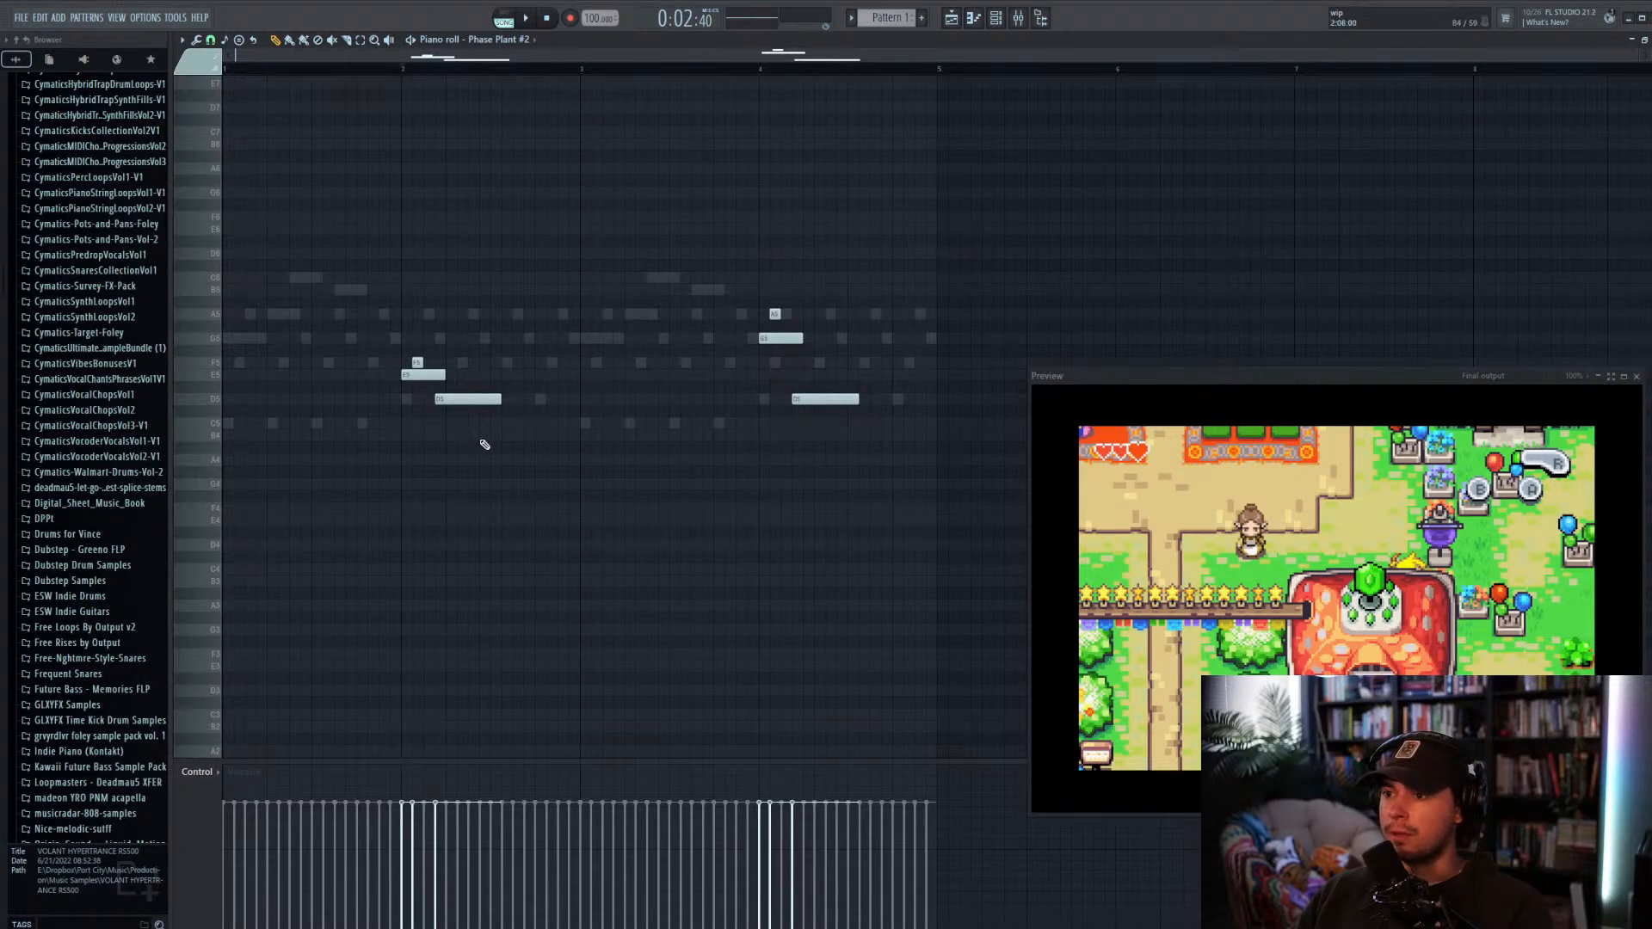
left_click_drag(501, 396, 457, 399)
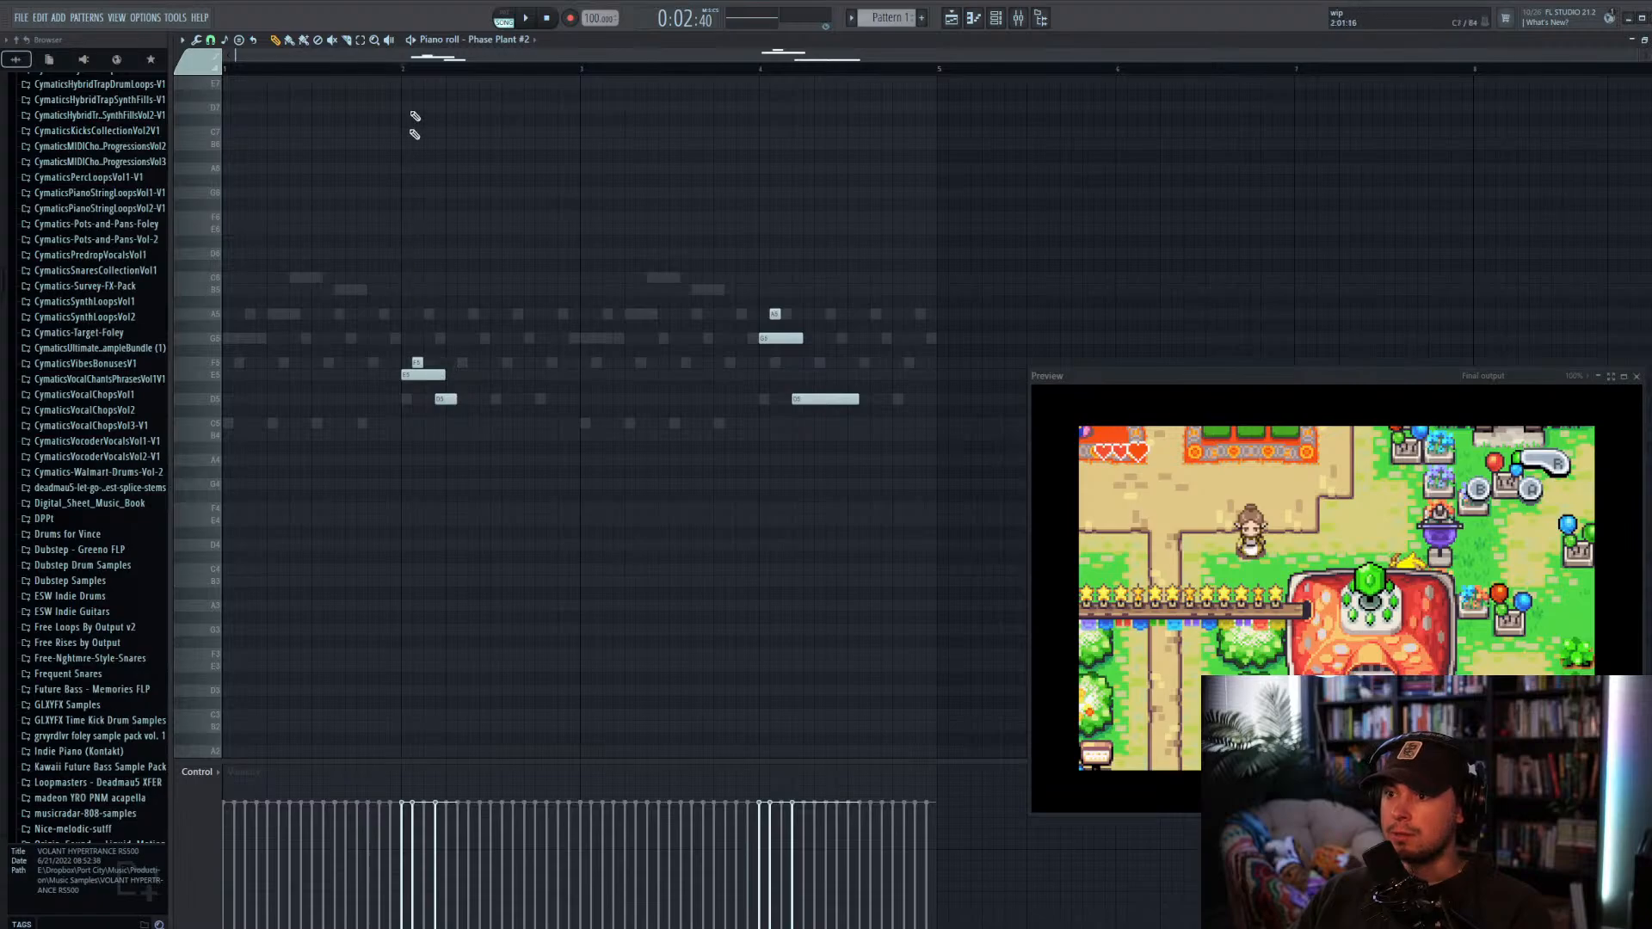
scroll(412, 340, "up", 3)
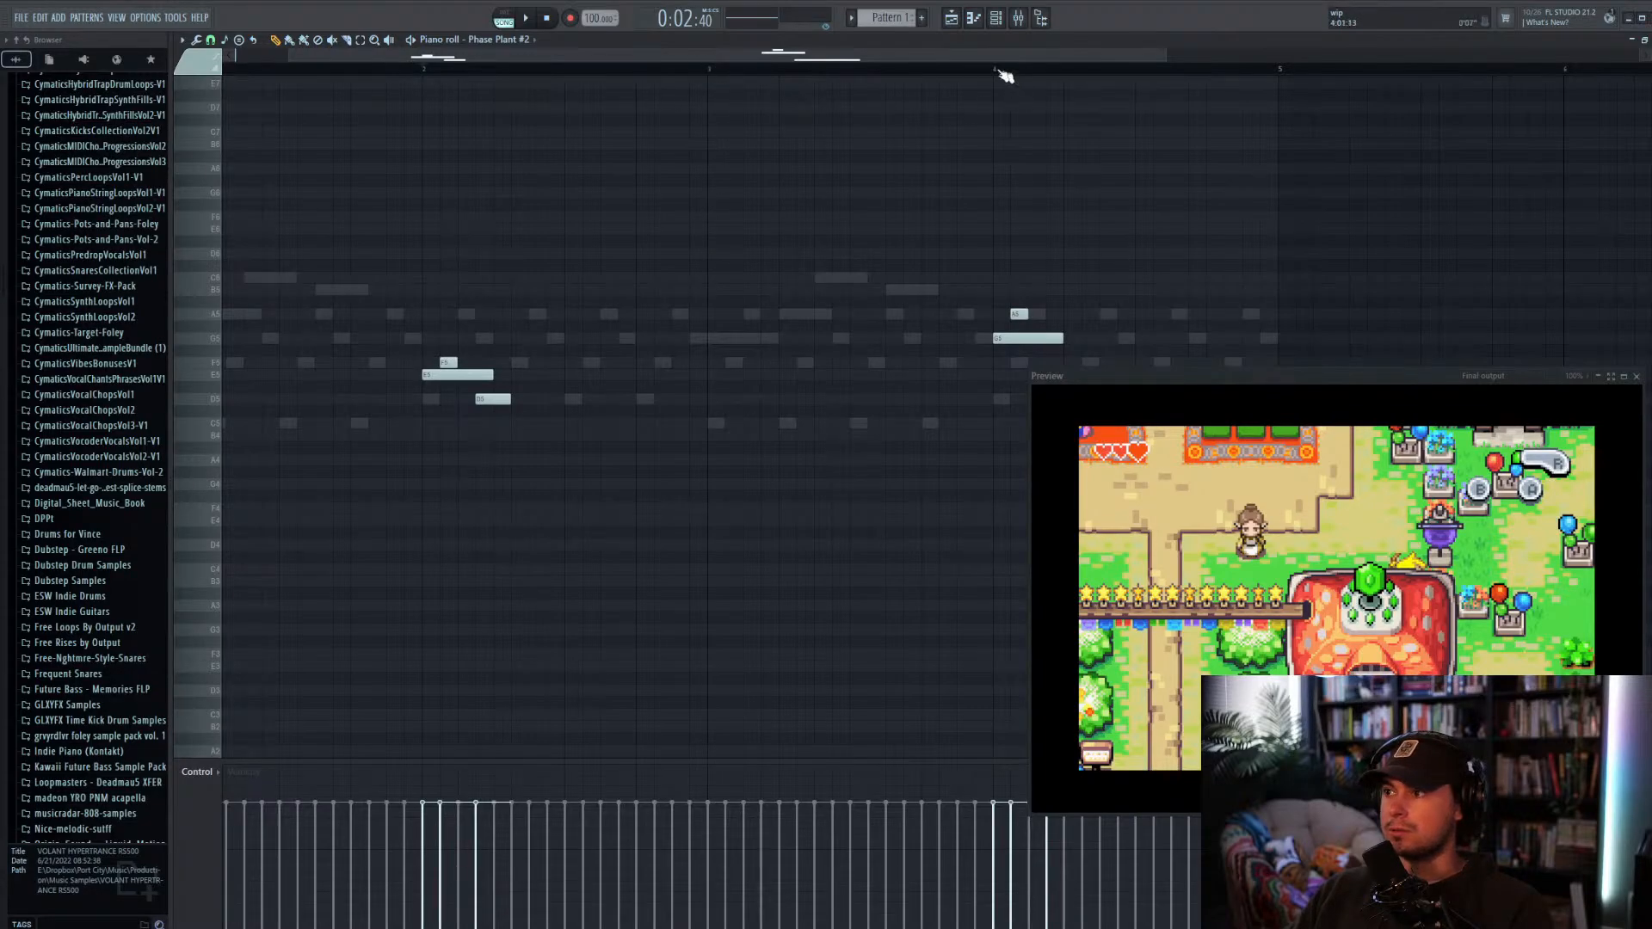
scroll(1189, 221, "down", 2)
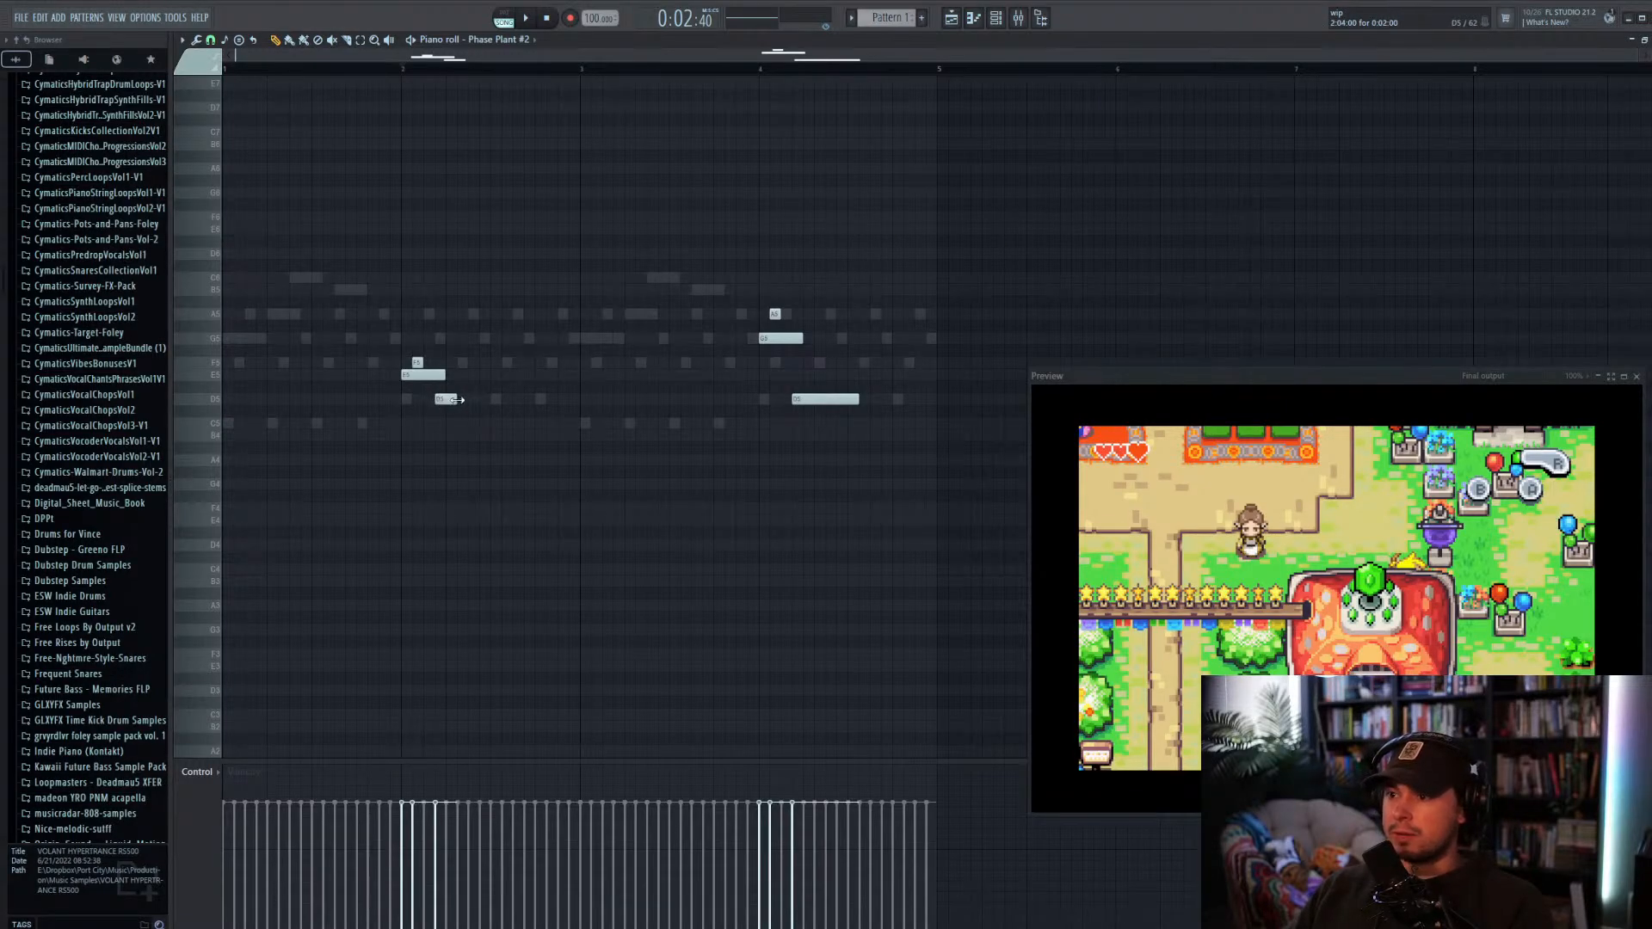
left_click_drag(456, 400, 505, 403)
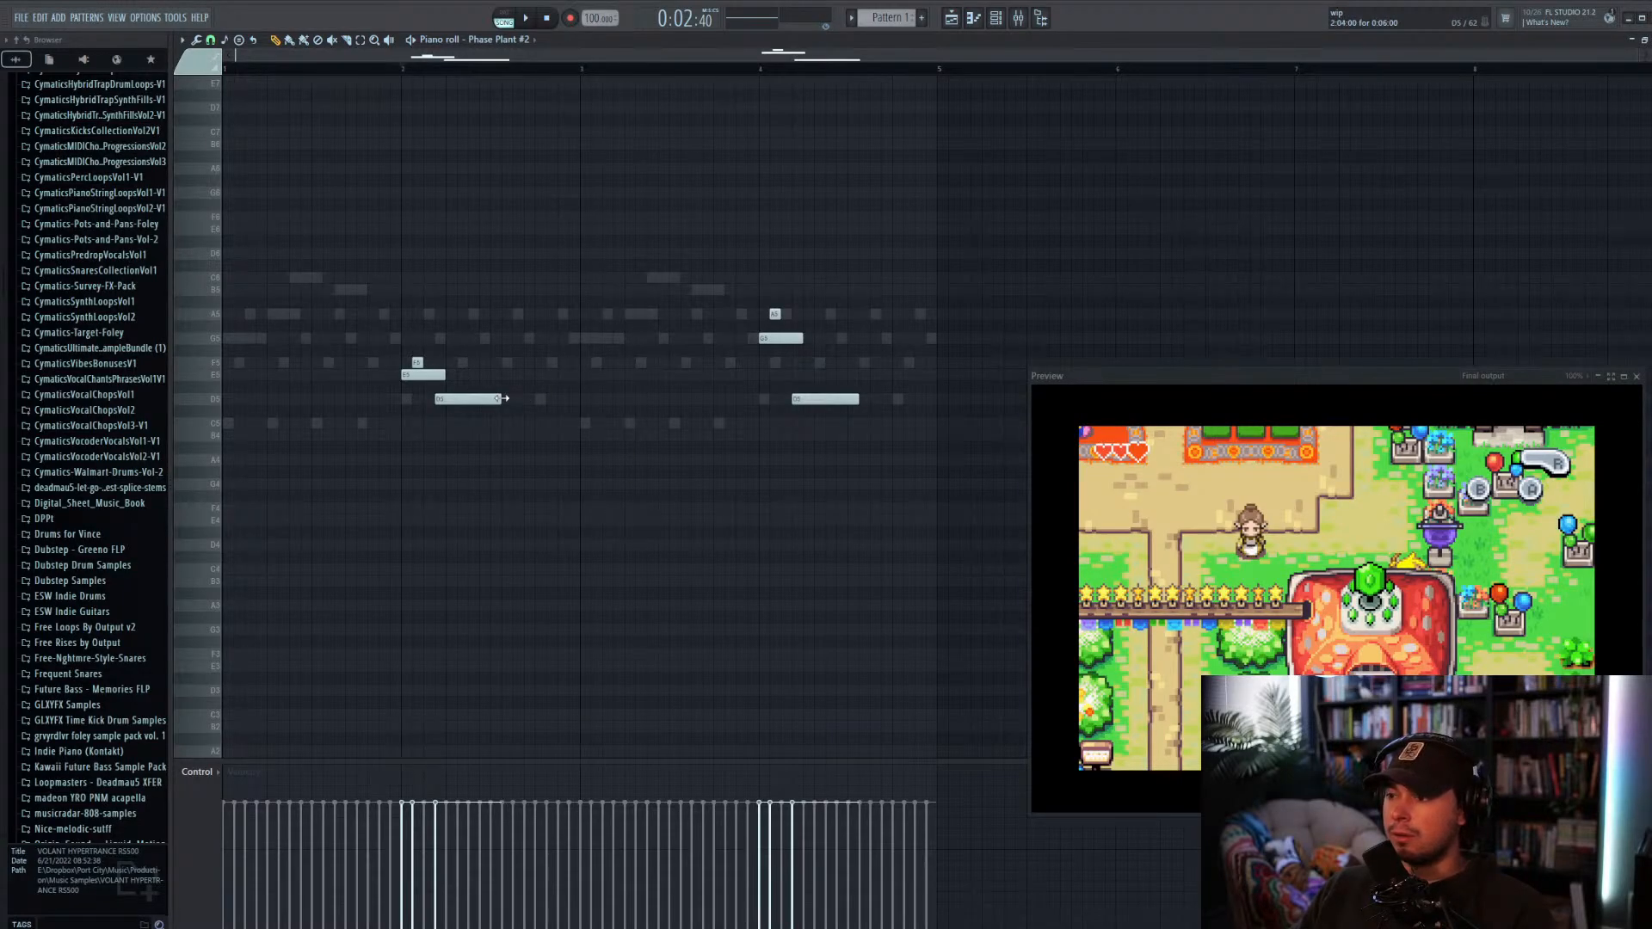
key("space")
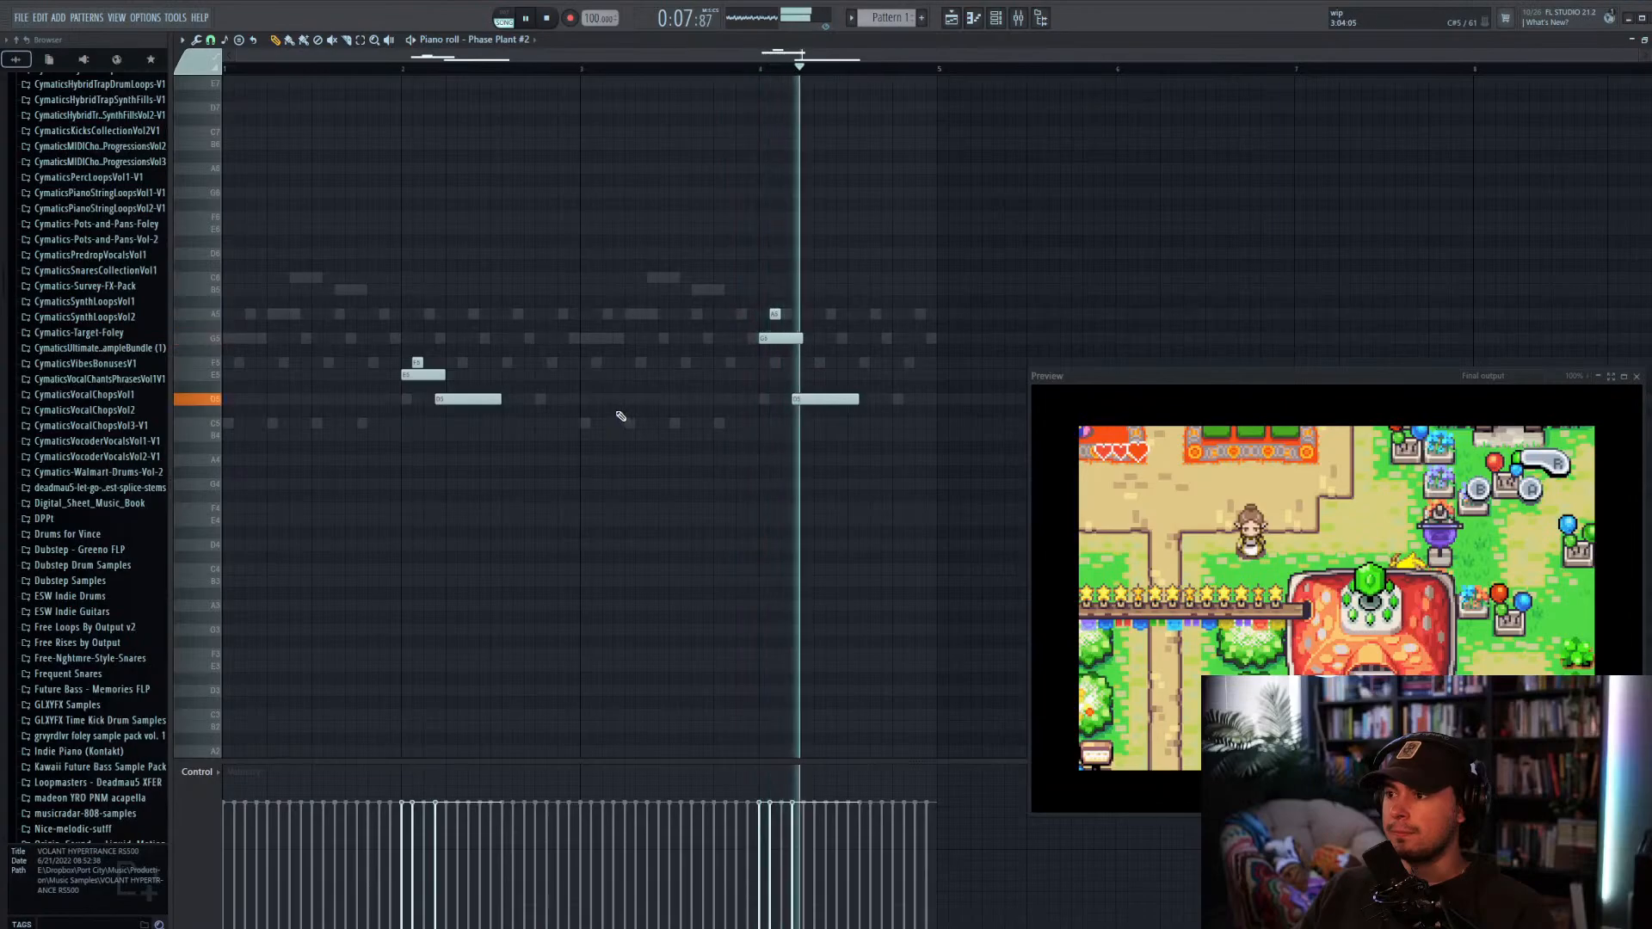
key("space")
Step: Lengthen the final note to 9 steps in bar 4 and 7 steps in bar 2, then audition and return to the playlist
left_click_drag(859, 400, 879, 400)
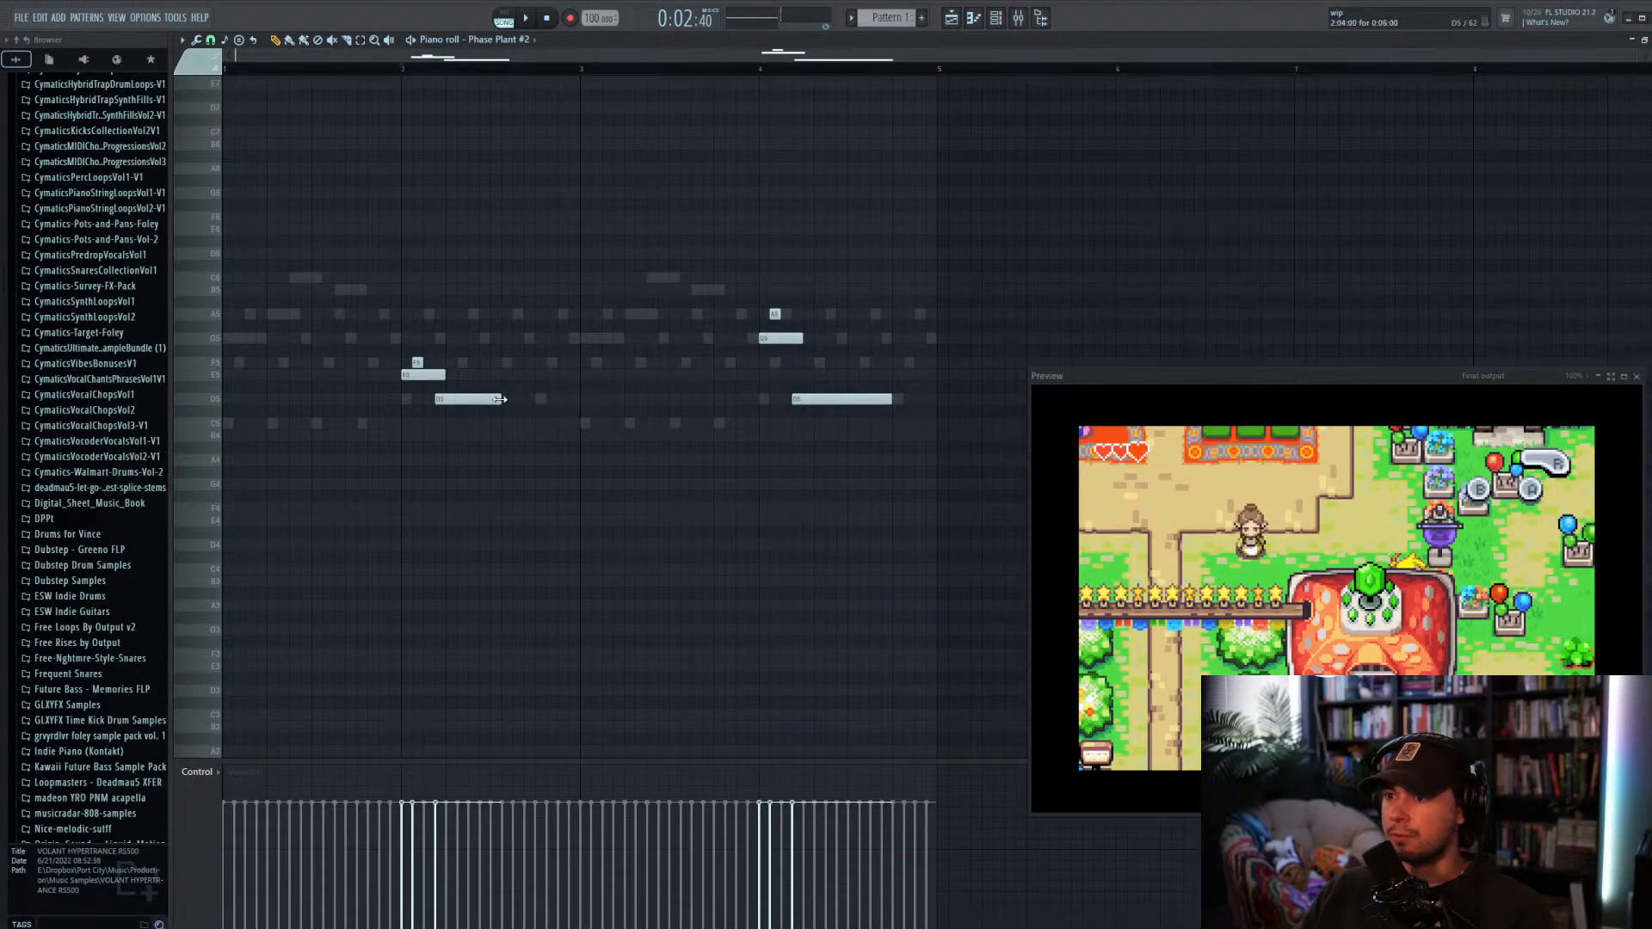
key("space")
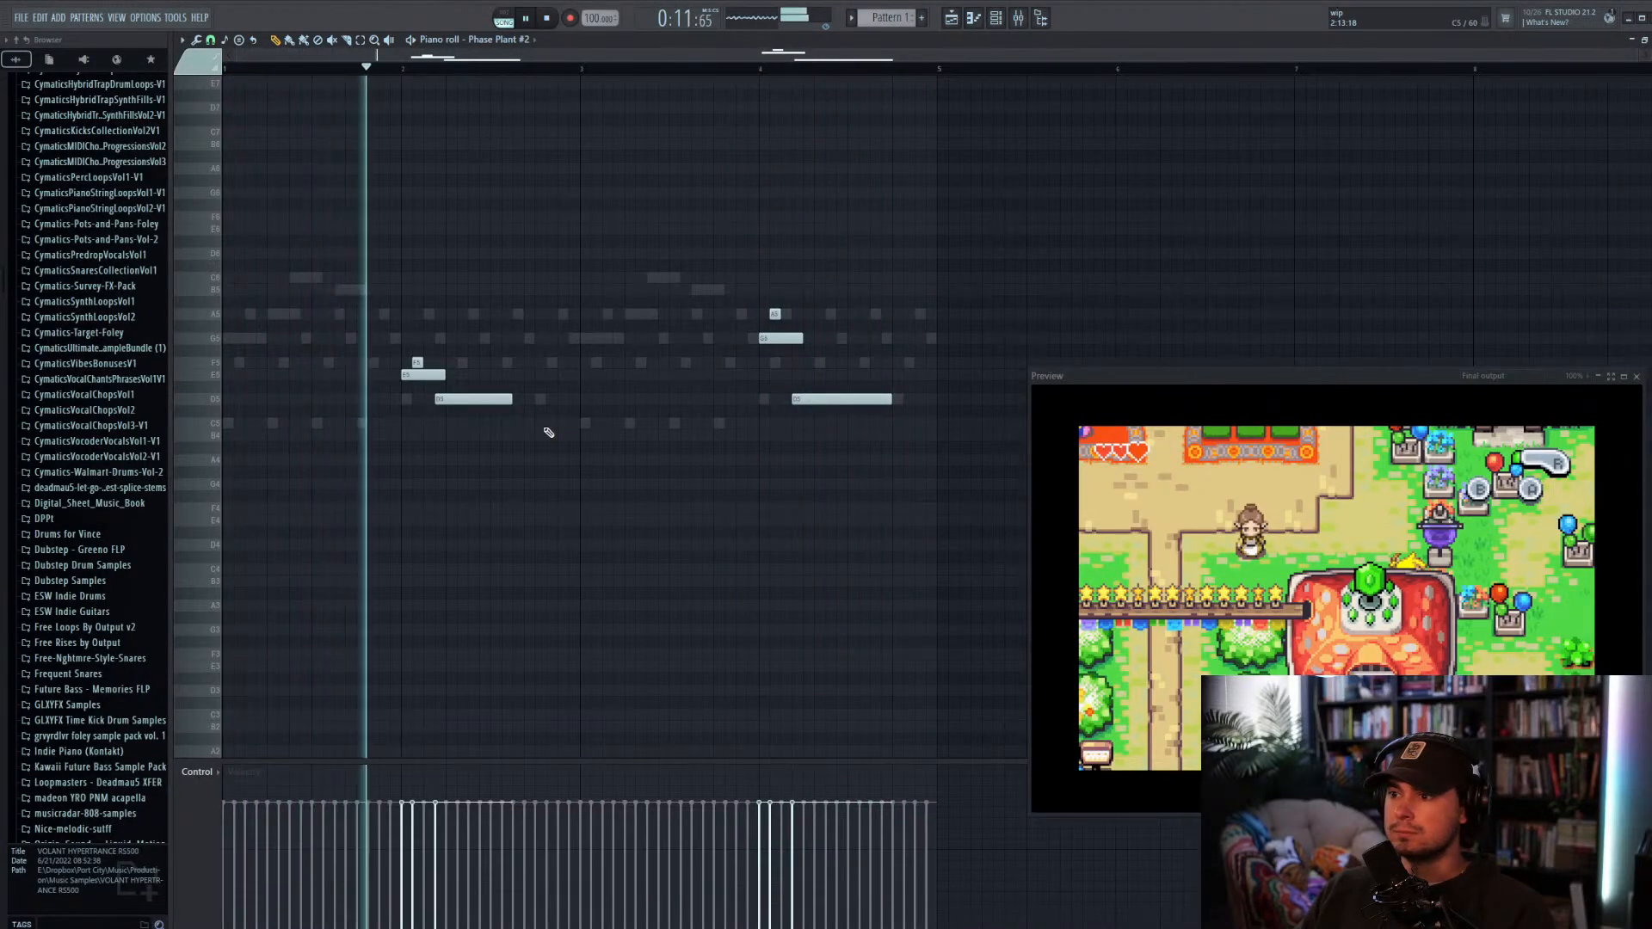
key("F7")
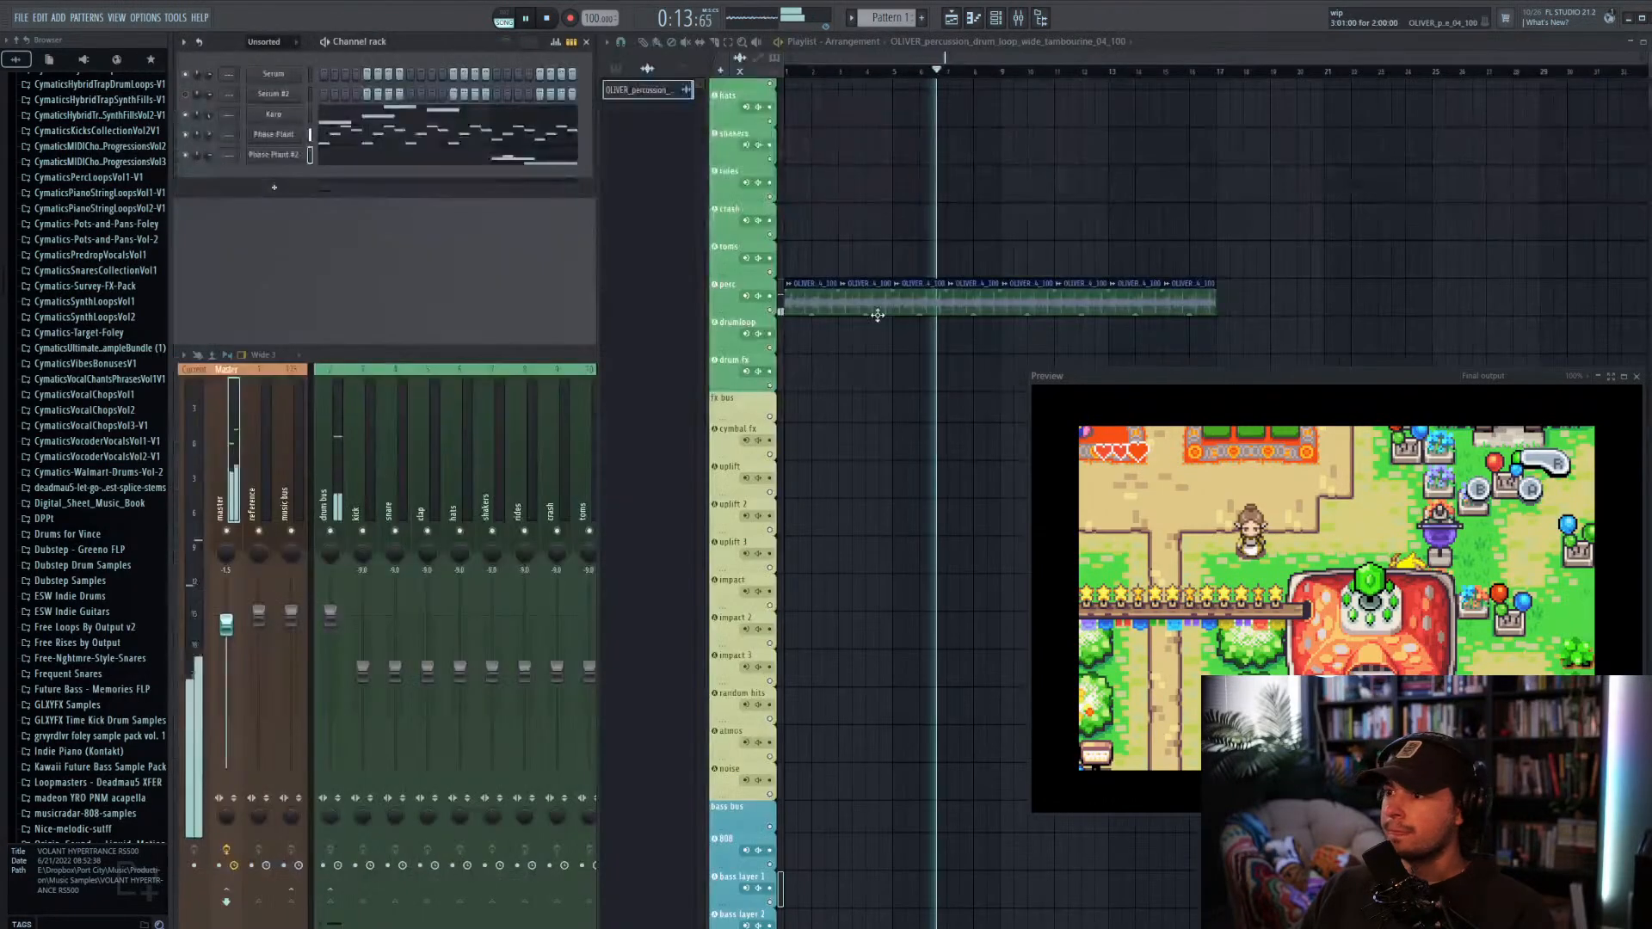
key("space")
Step: Route the Phase Plant #2 channel to the synth 1 mixer track, number 36
left_click(506, 354)
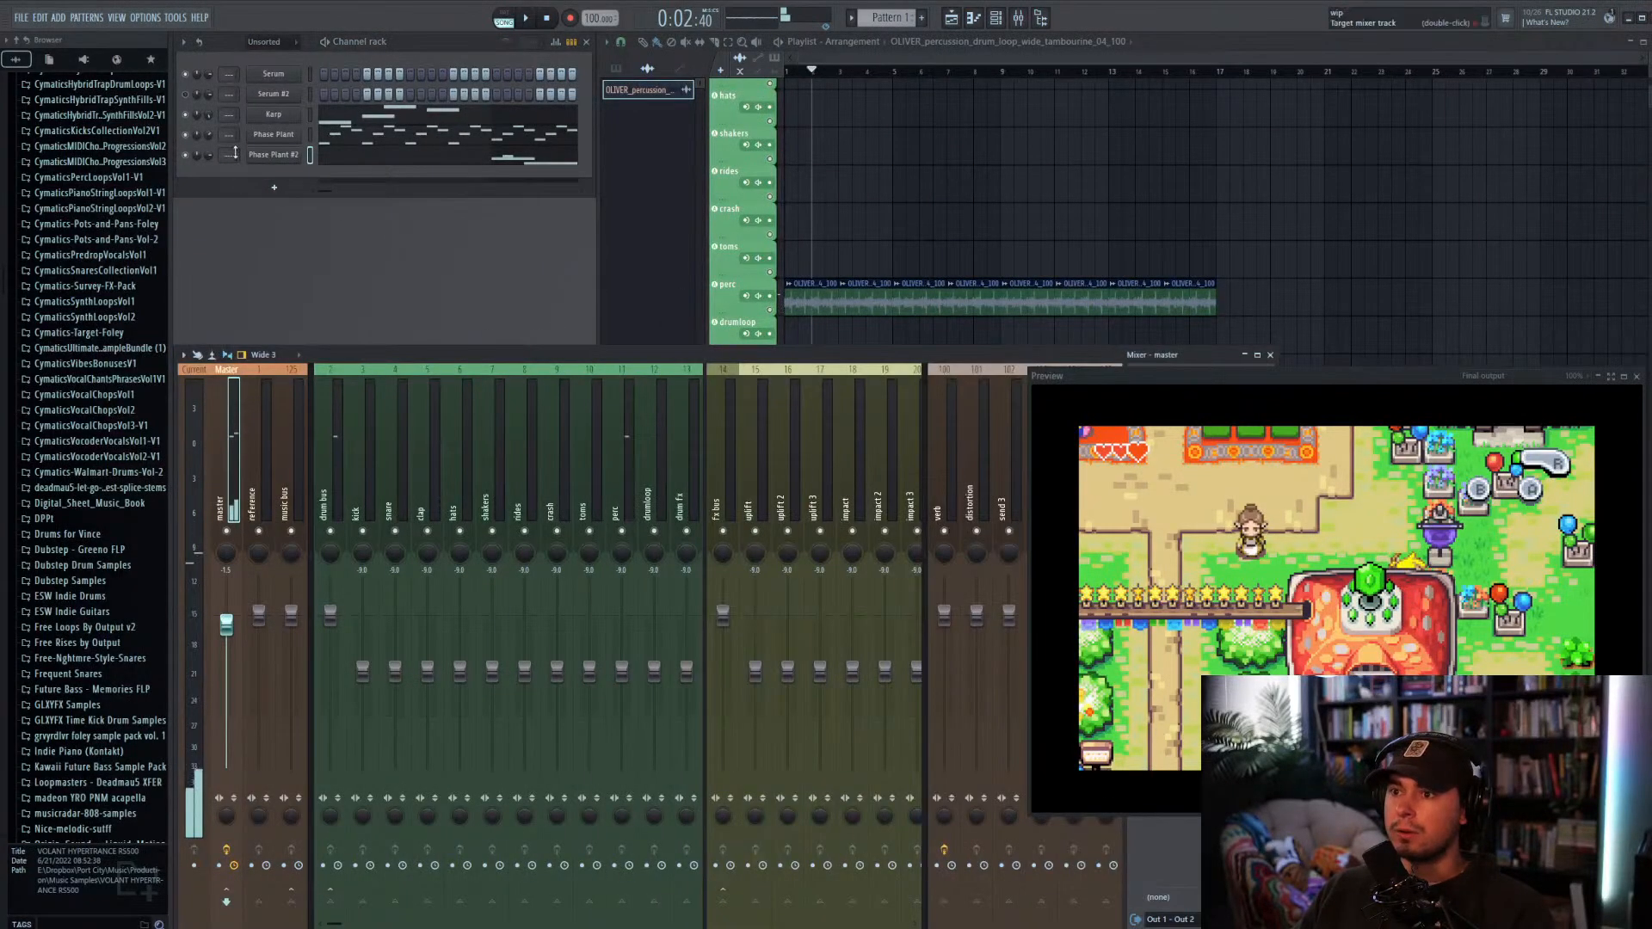
scroll(494, 426, "down", 8)
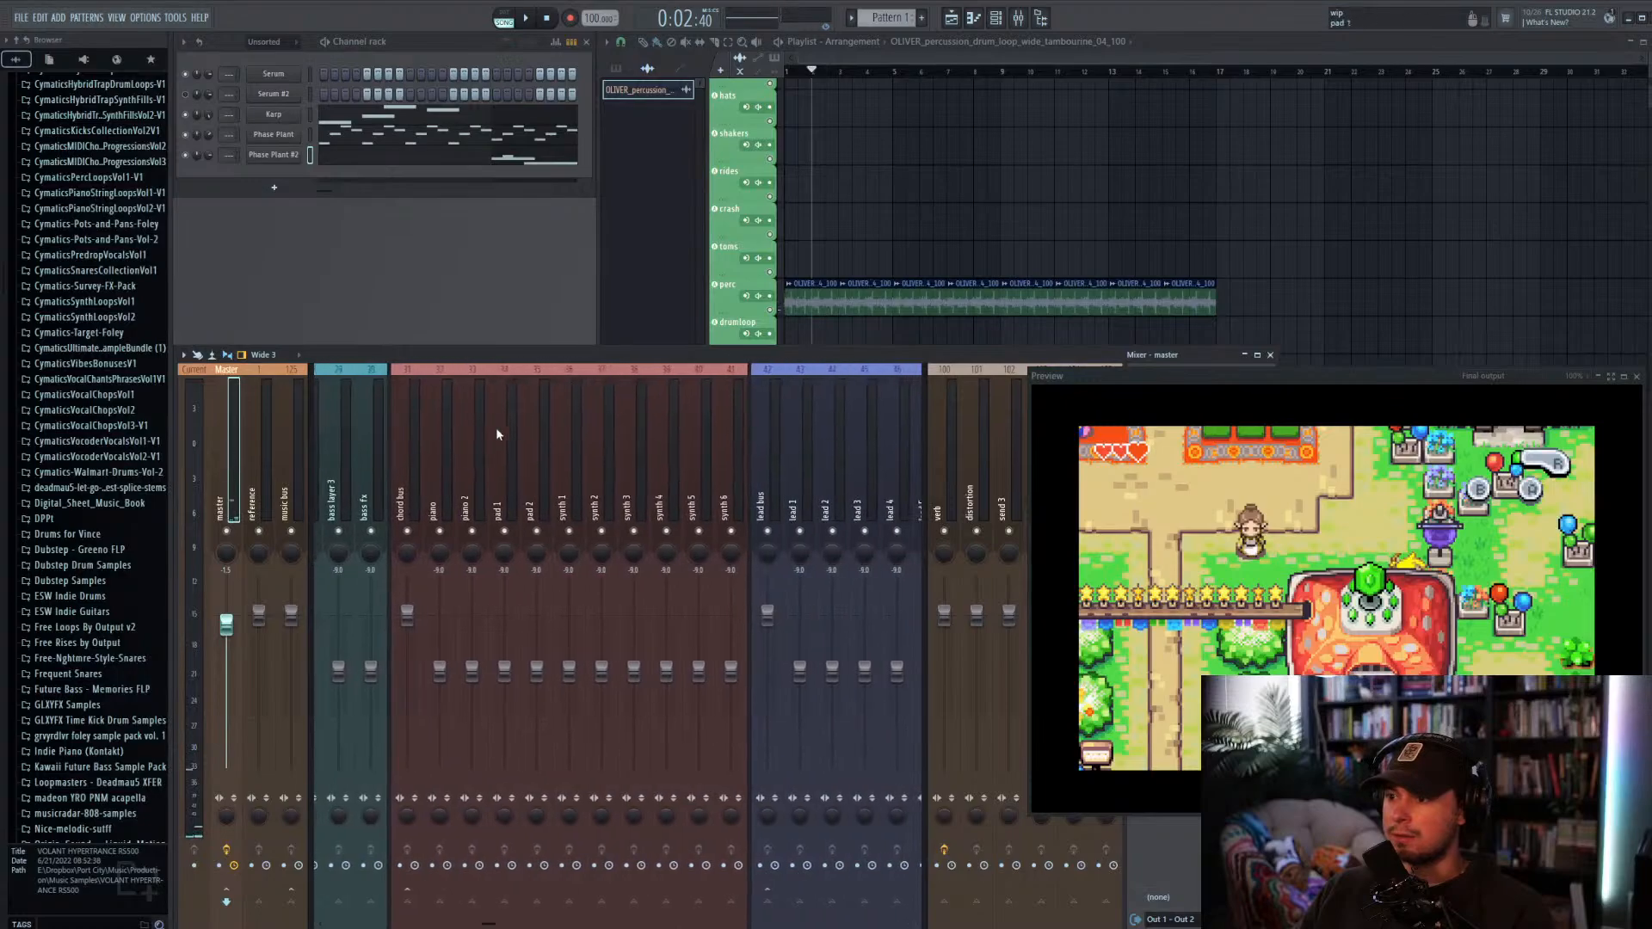
left_click(561, 468)
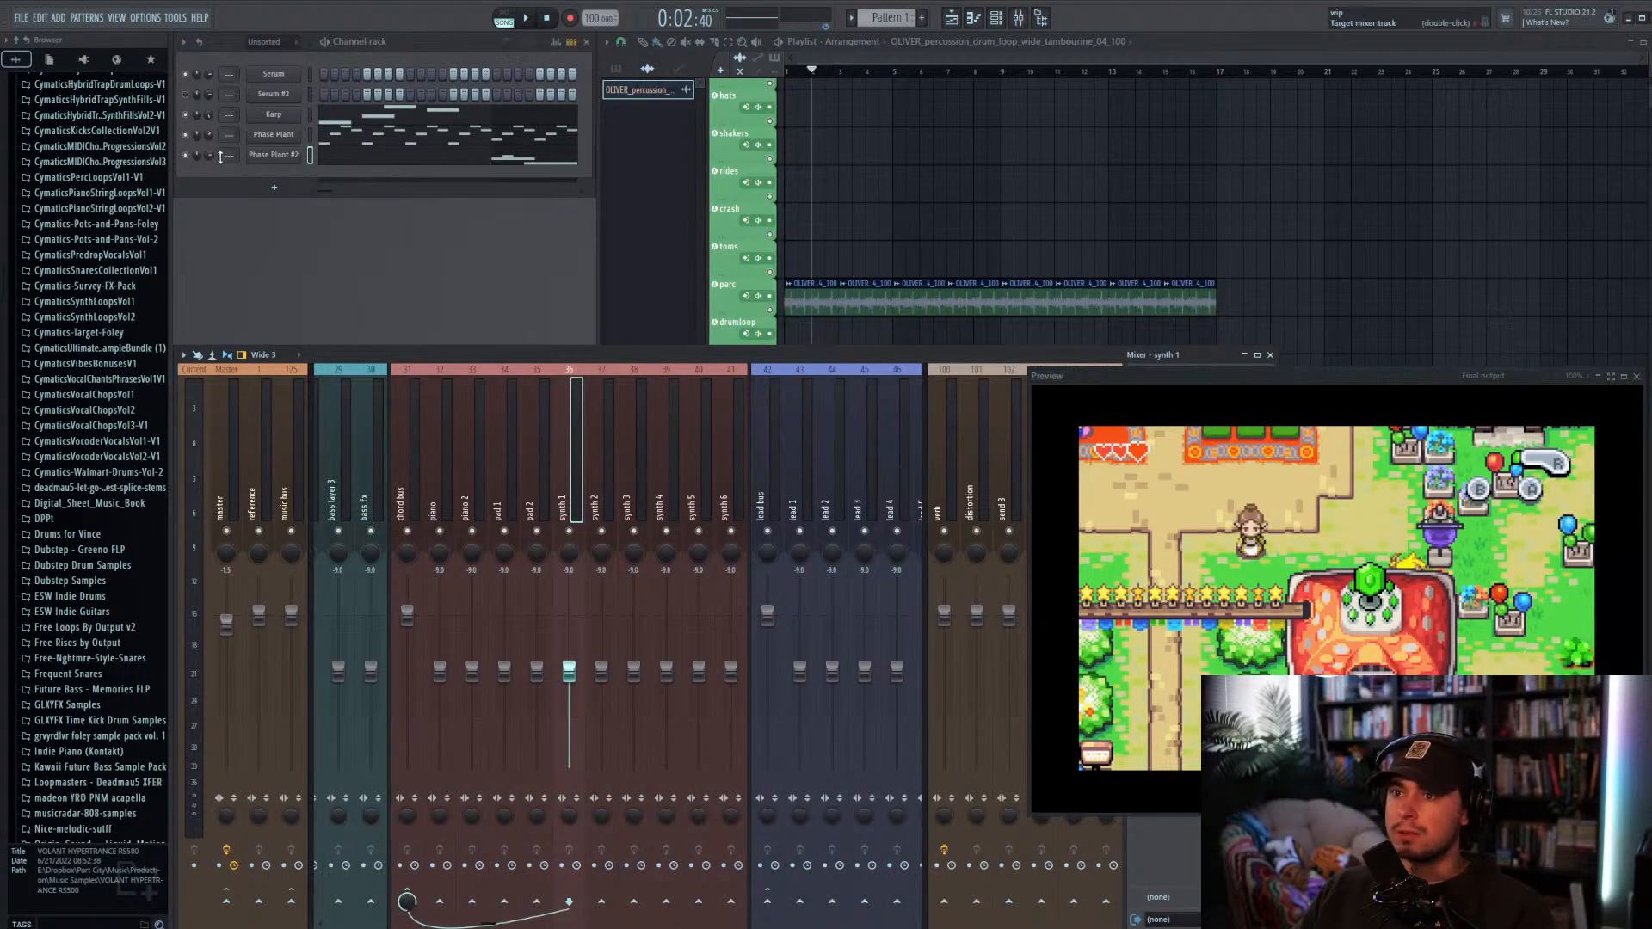
left_click_drag(228, 155, 228, 32)
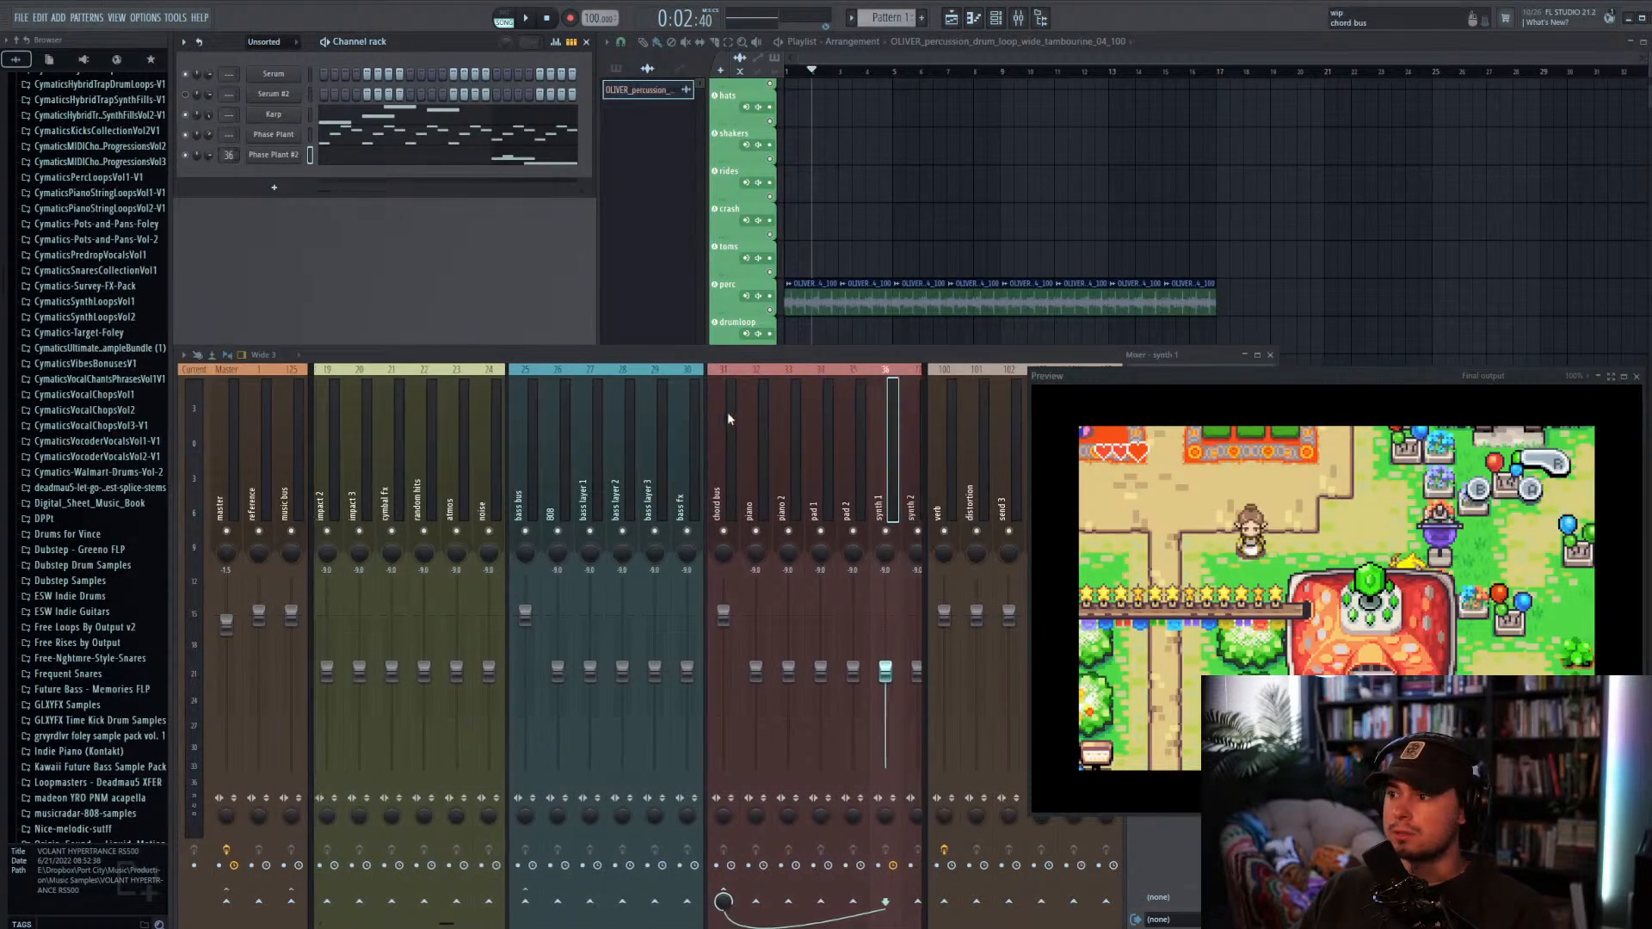
Step: Load ValhallaVintageVerb into the first effect slot of the synth 1 mixer track and bring its window fully into view
left_click_drag(1136, 176, 455, 79)
left_click(1170, 397)
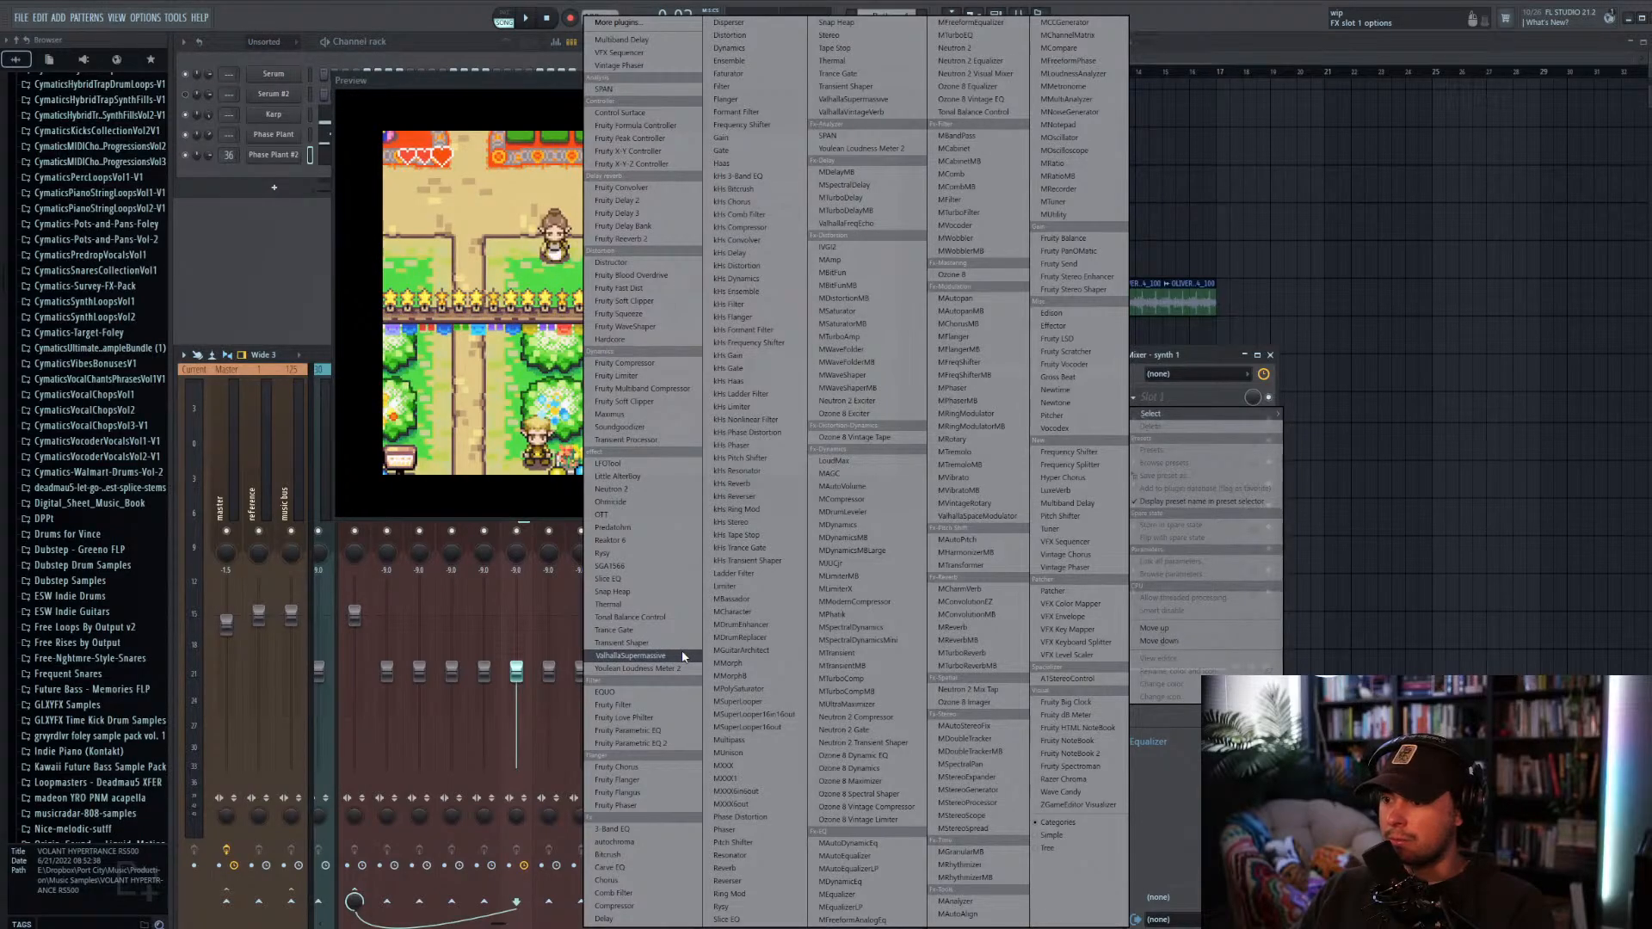
key("v")
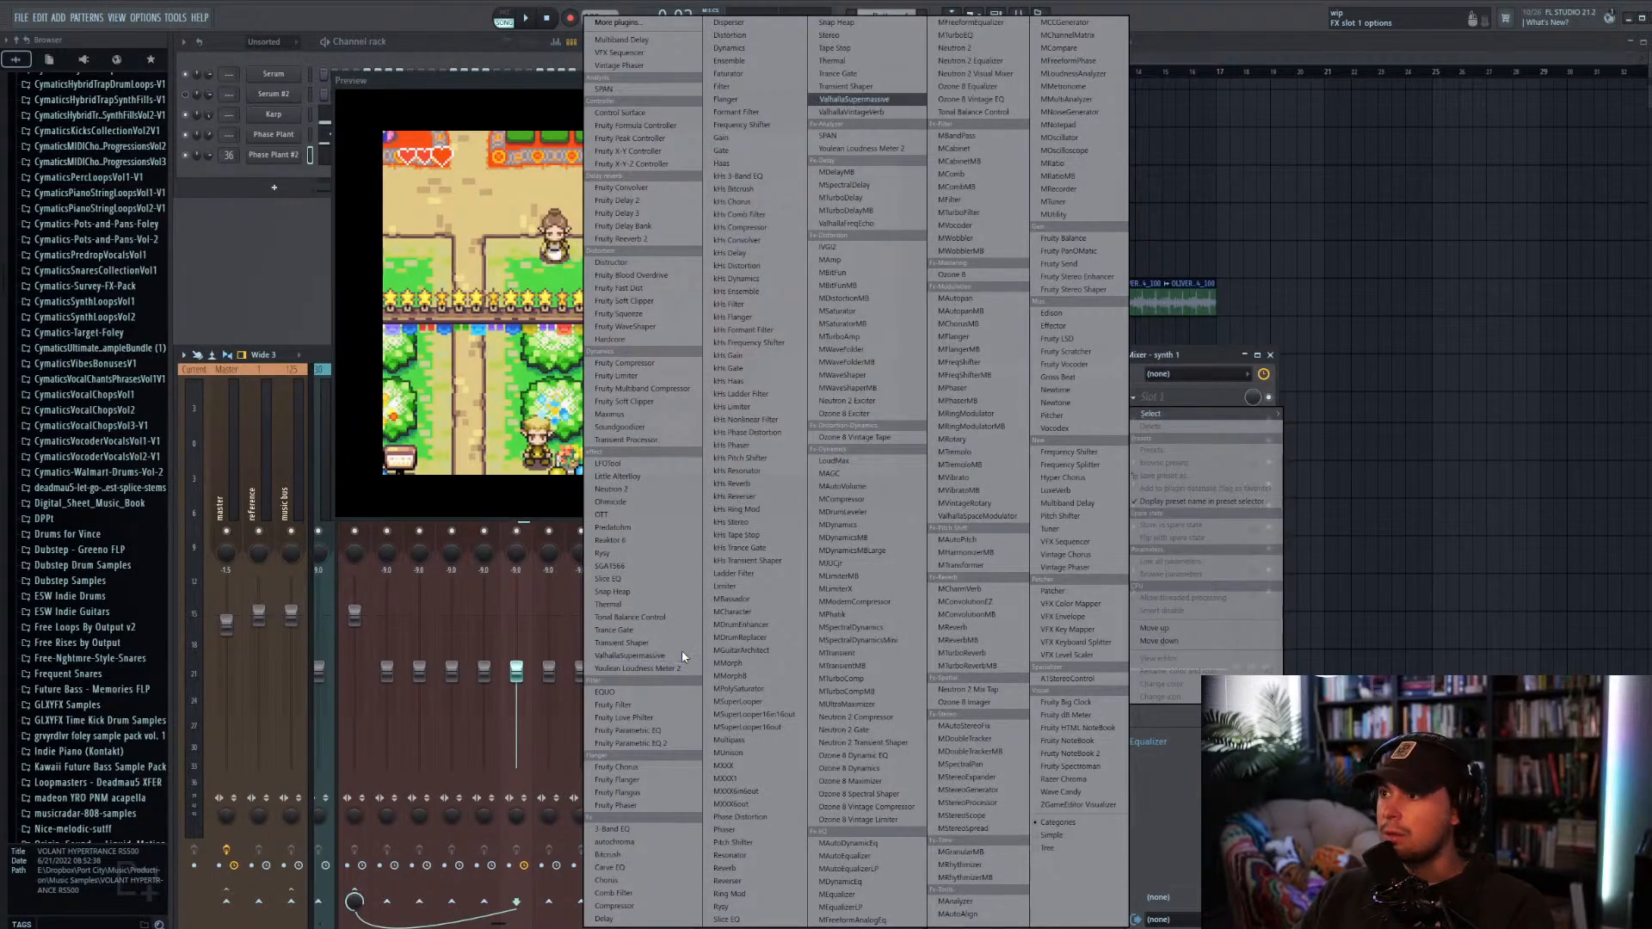
key("v")
key("Return")
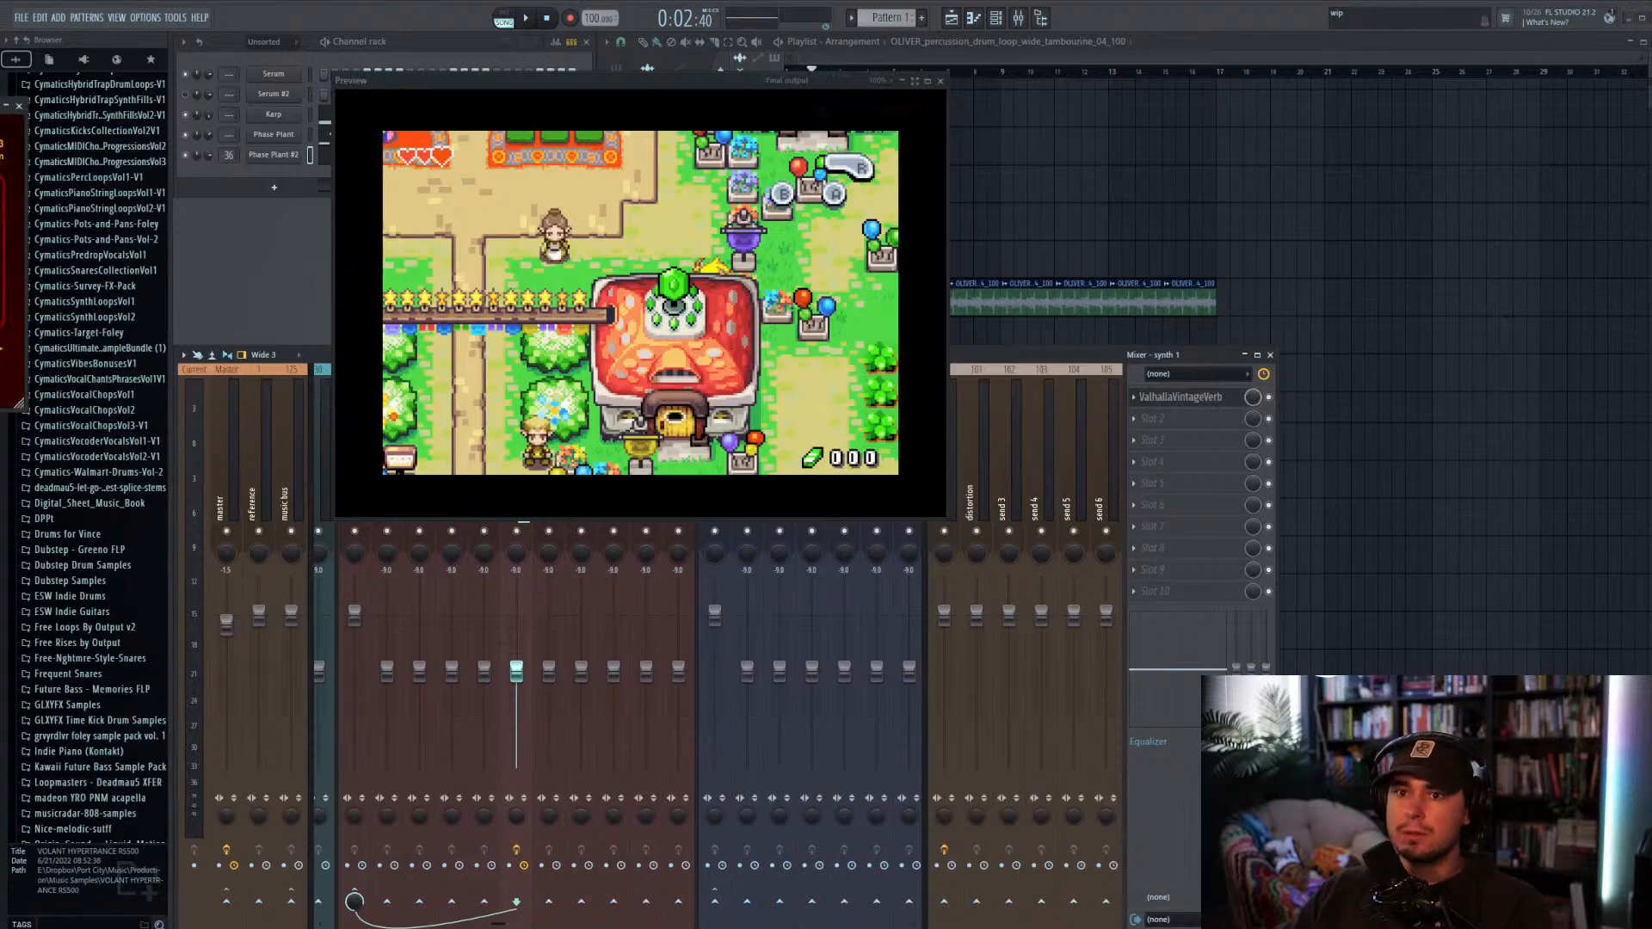
left_click_drag(108, 236, 1143, 236)
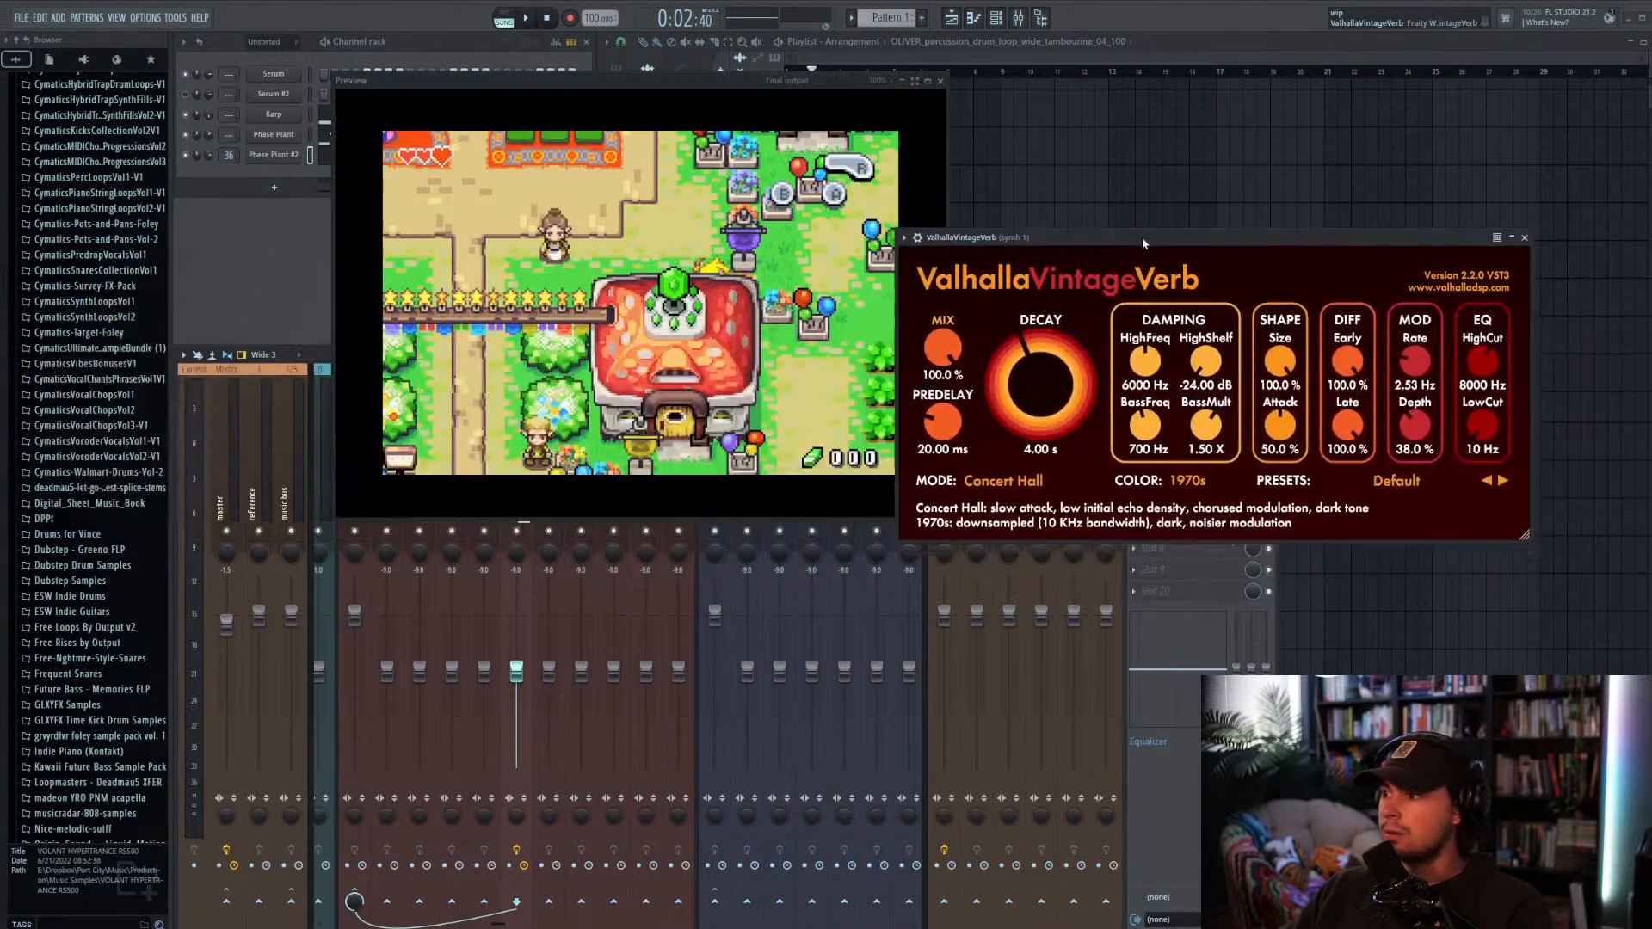
Step: Load the reverb's Tight Plate preset and set the mix to 22% and the predelay to 9.45 ms, moving the video preview clear of the channels
left_click(1415, 483)
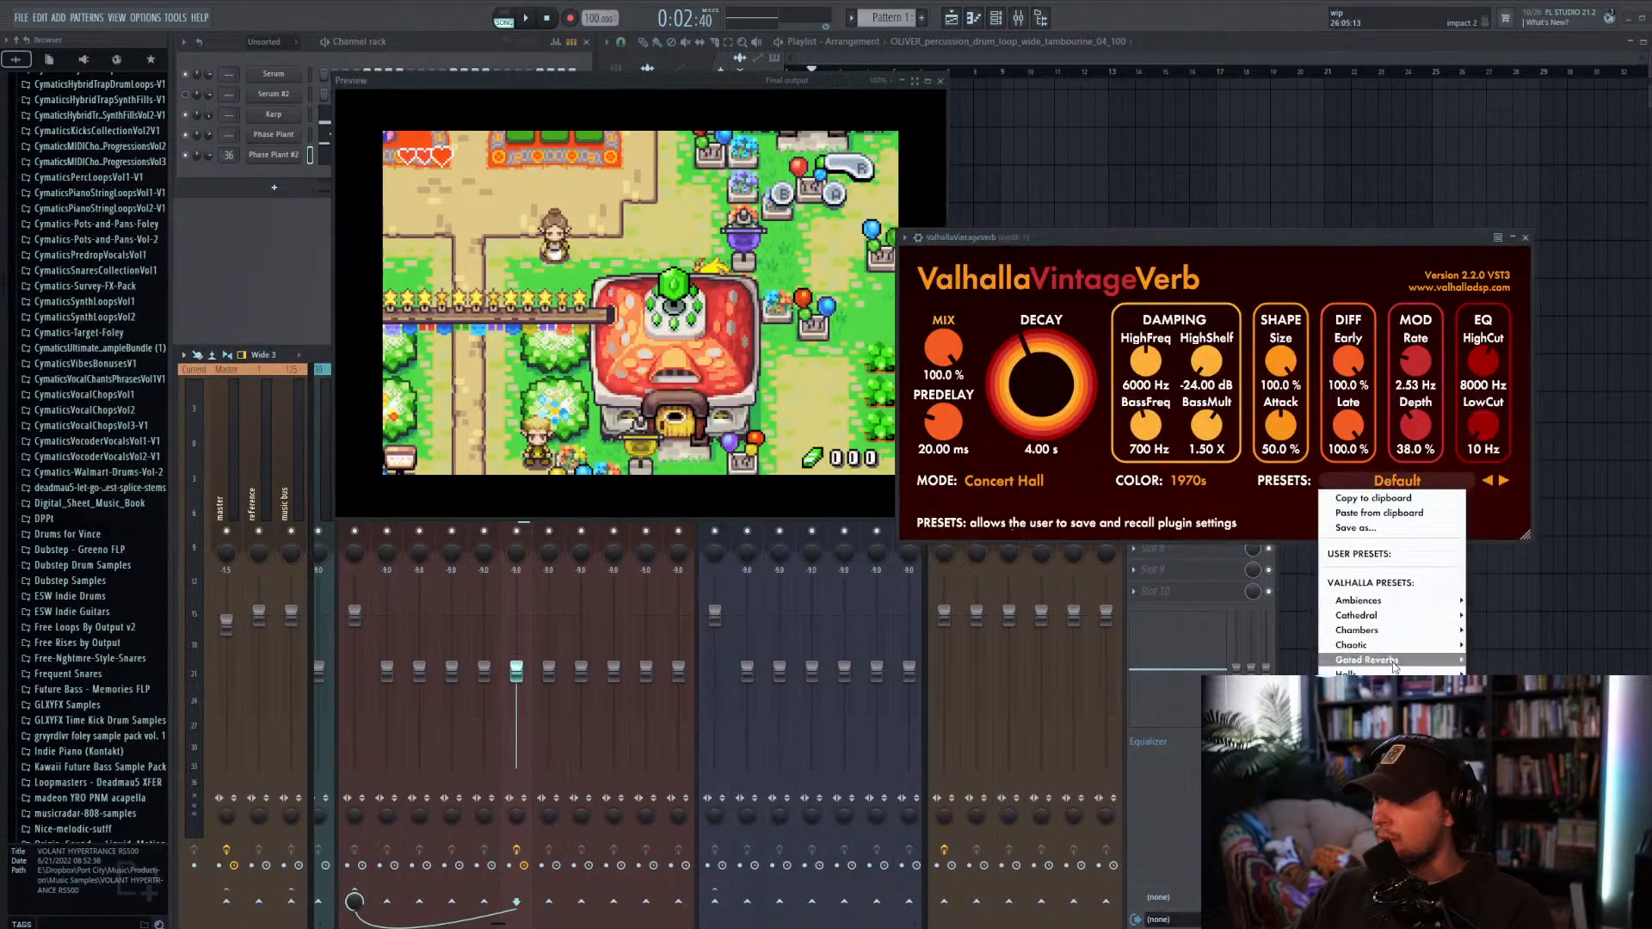
mouse_move(1393, 689)
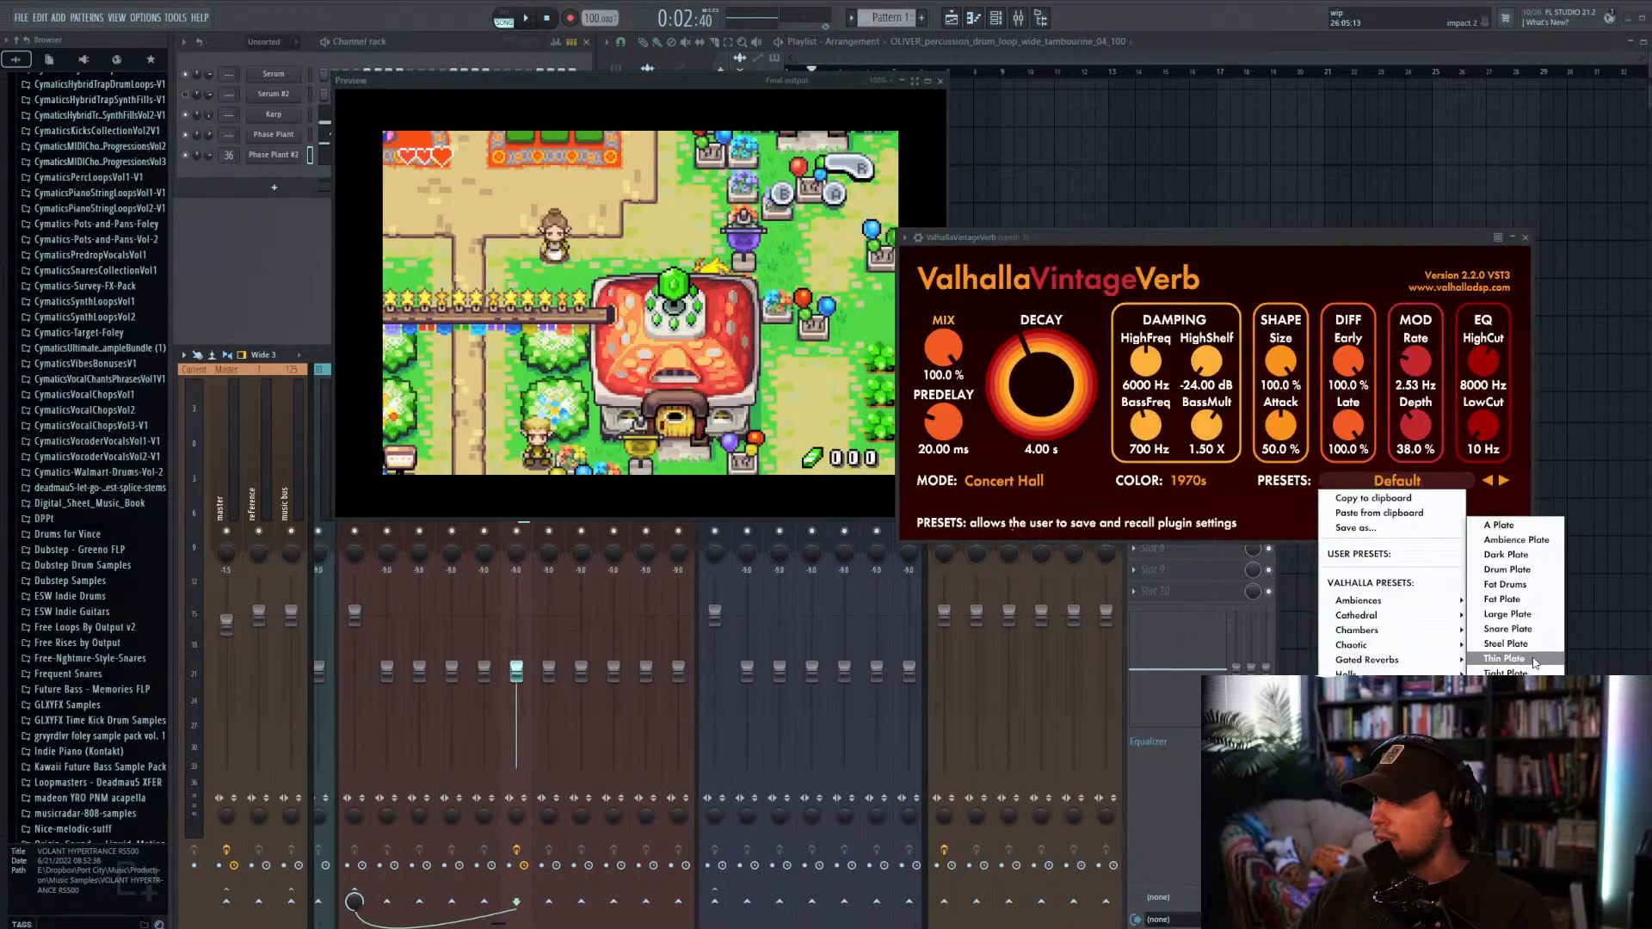
left_click(1535, 673)
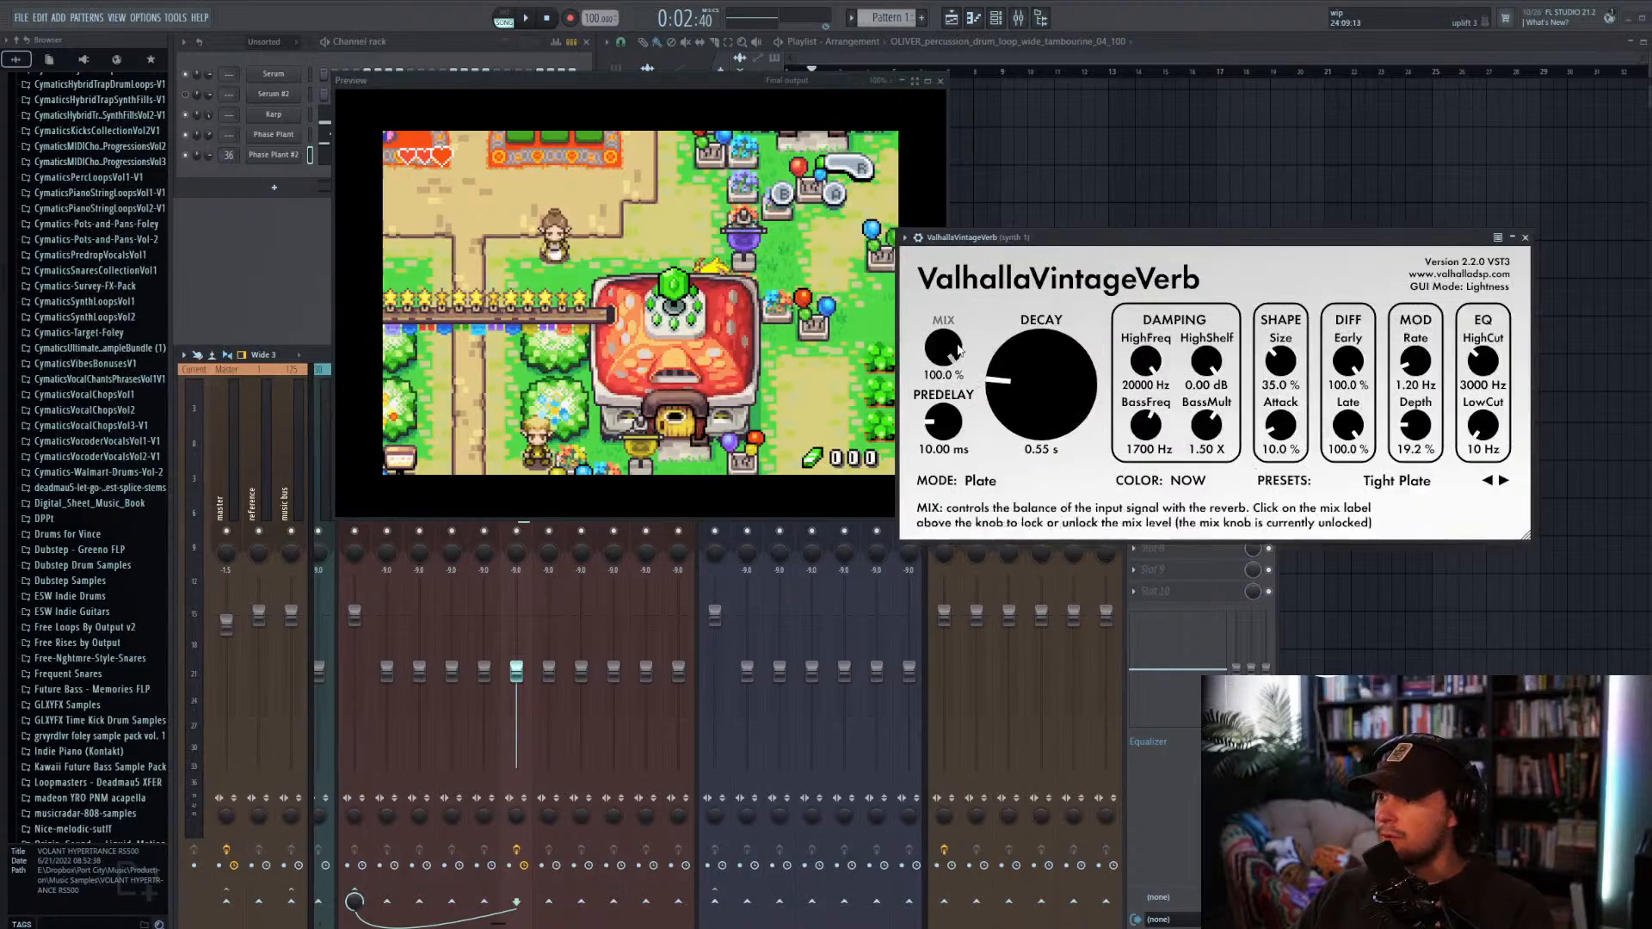
left_click_drag(943, 347, 970, 531)
scroll(943, 422, "down", 1)
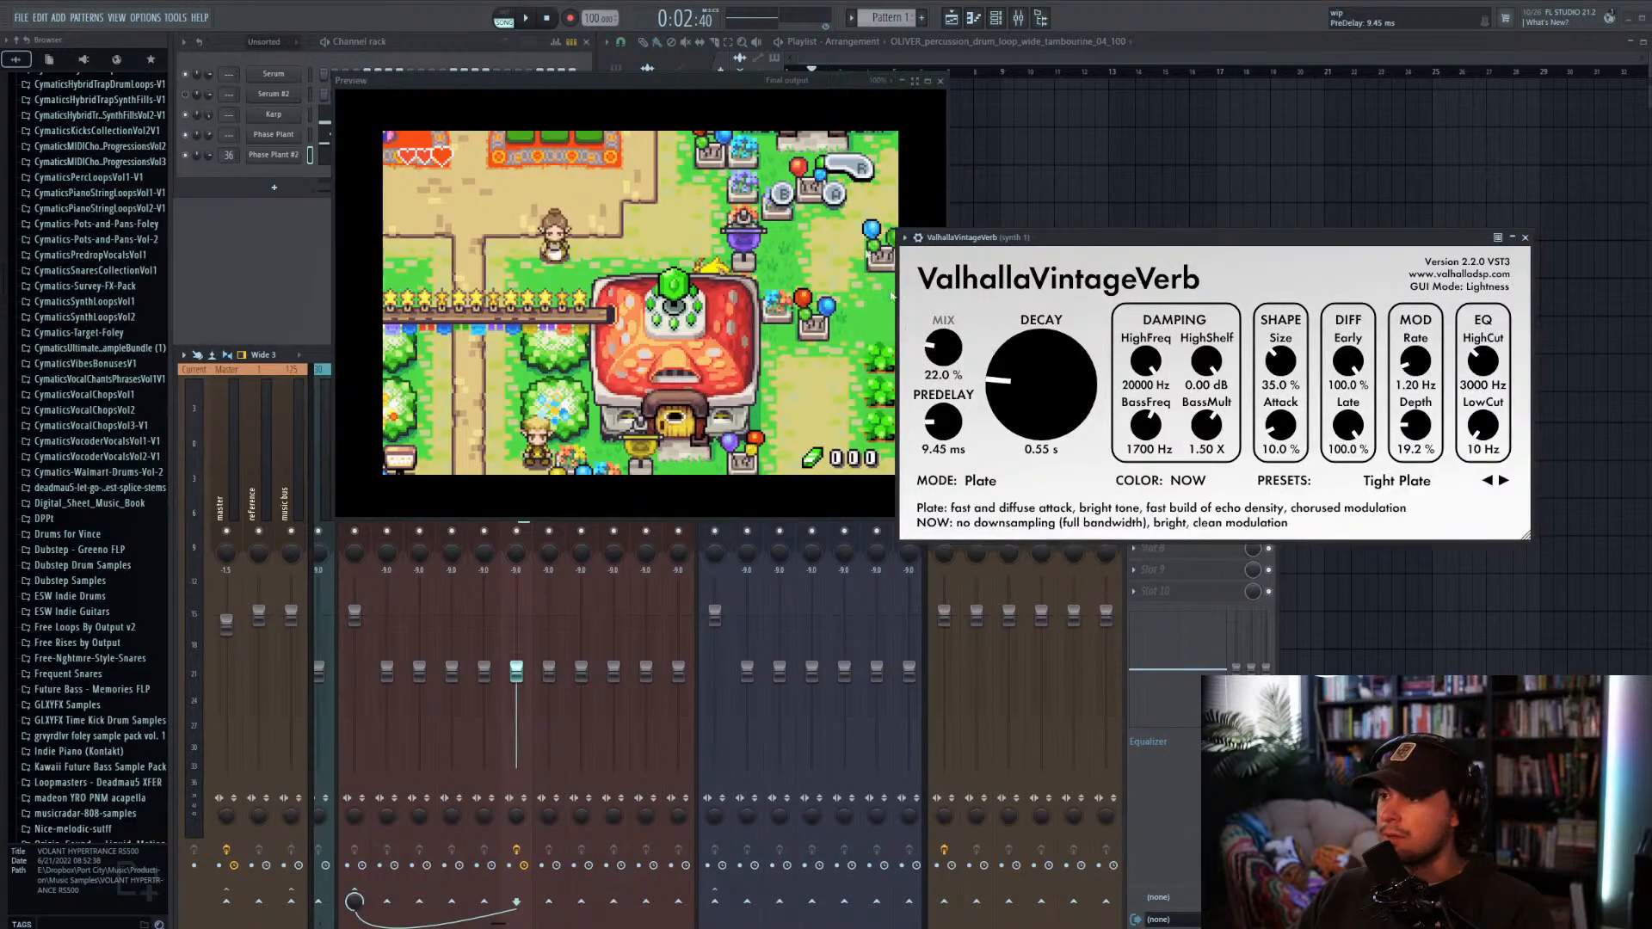
left_click_drag(718, 86, 541, 413)
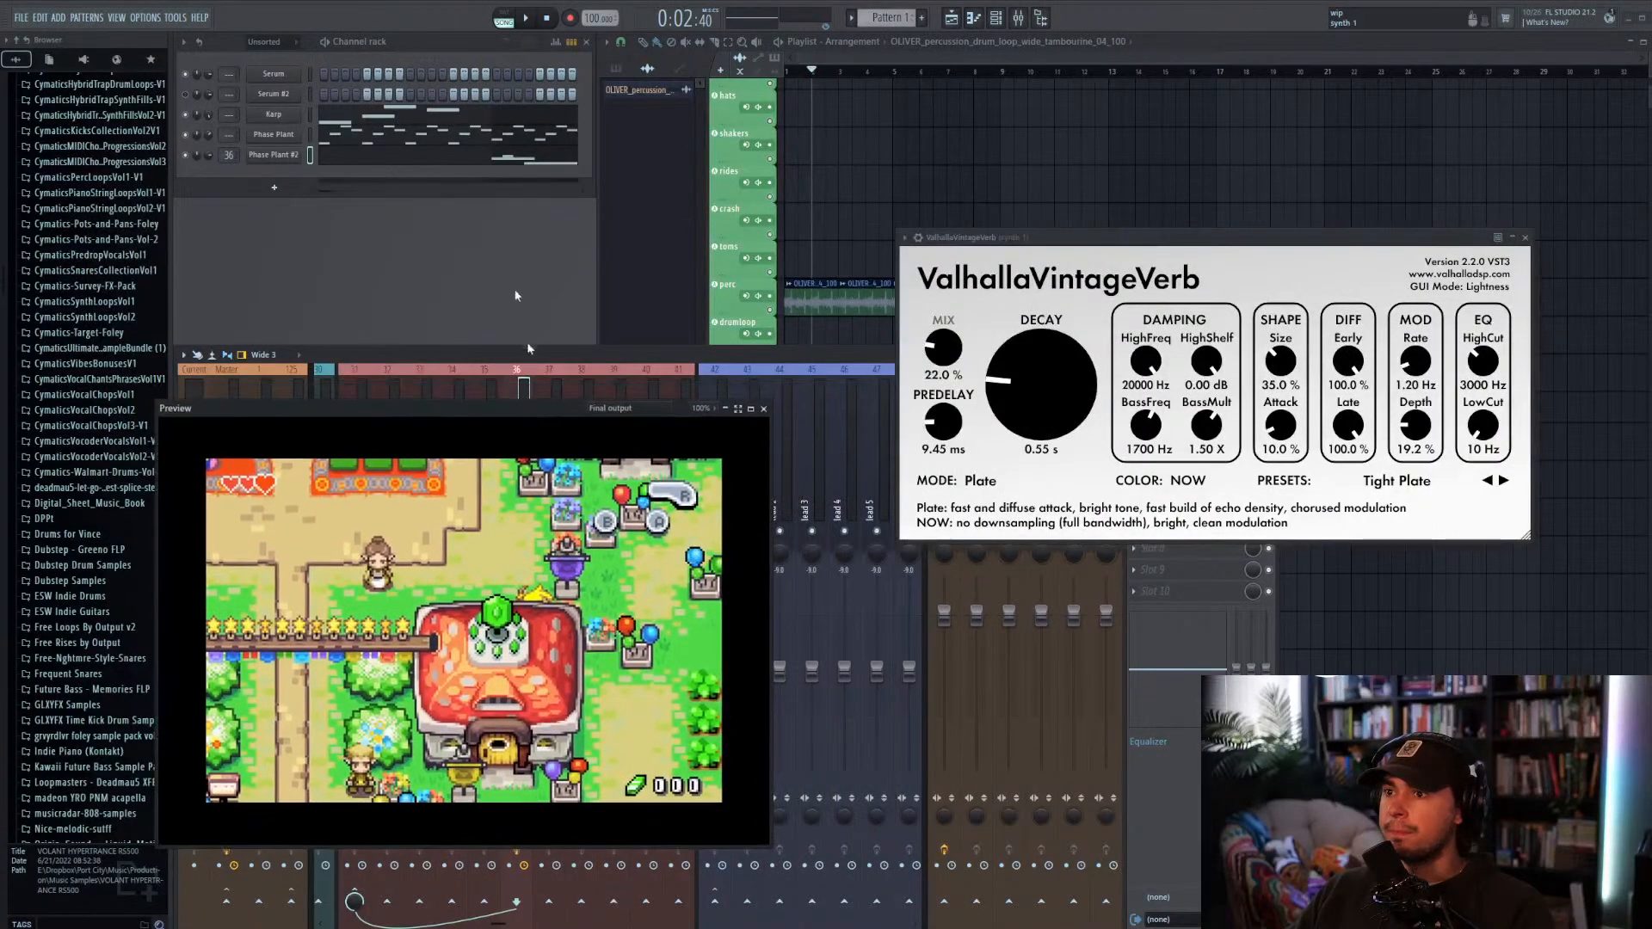
Step: Play the pattern, open the Phase Plant #2 notes, and set the reverb's high cut to 9860 Hz and low cut to 560 Hz
left_click(323, 43)
key("space")
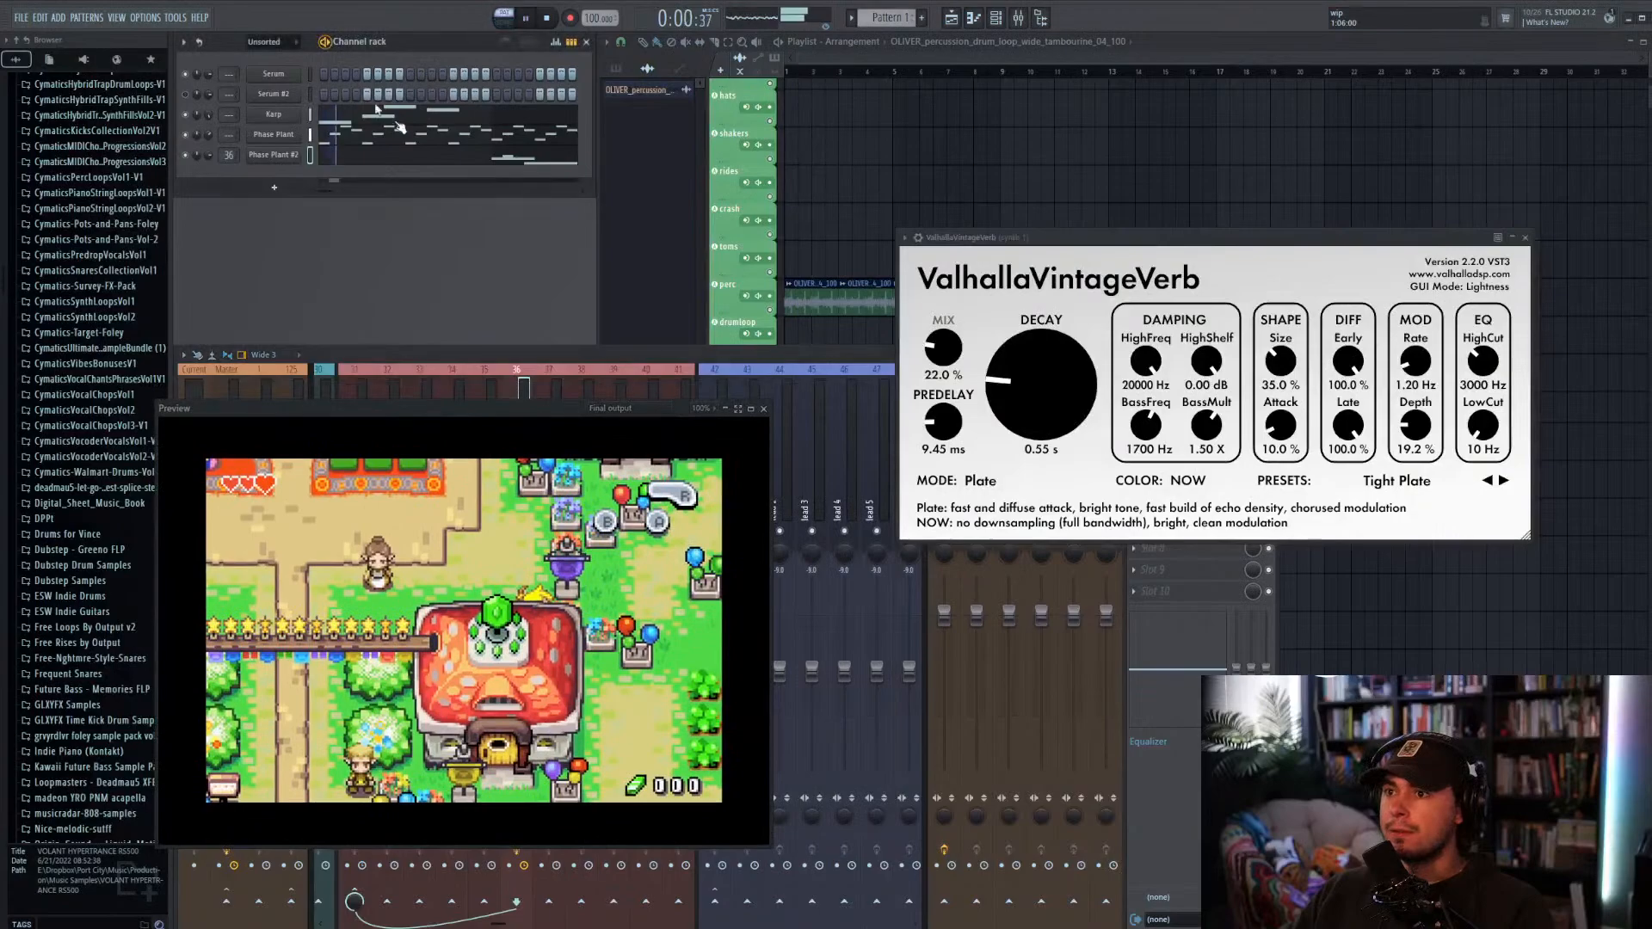
left_click(482, 163)
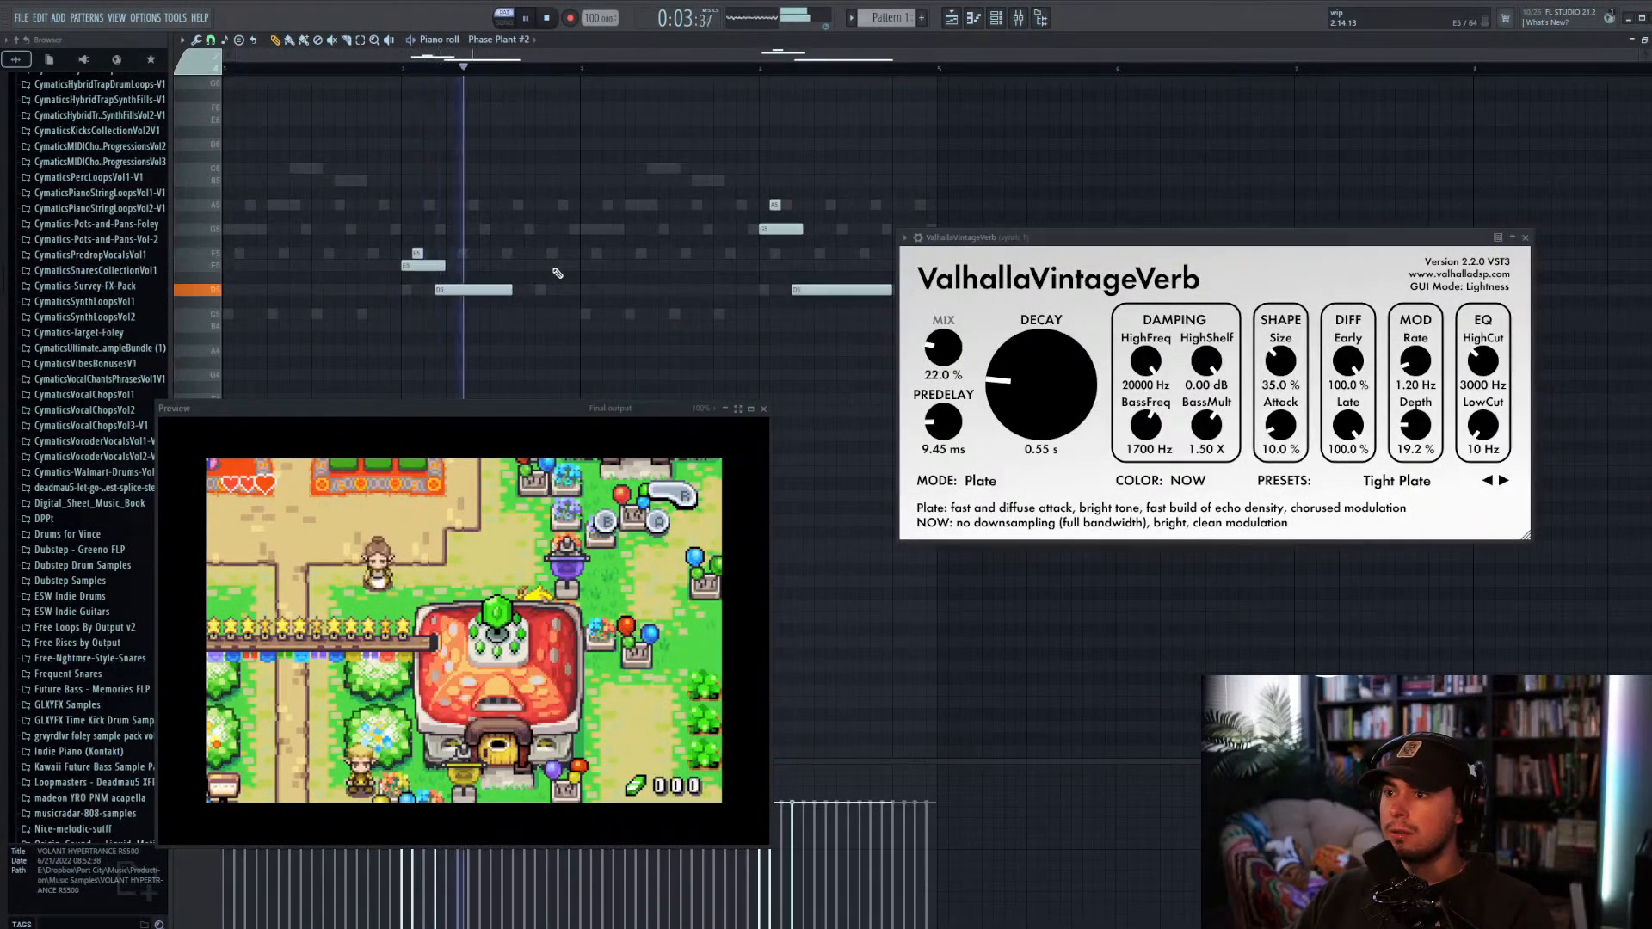
key("space")
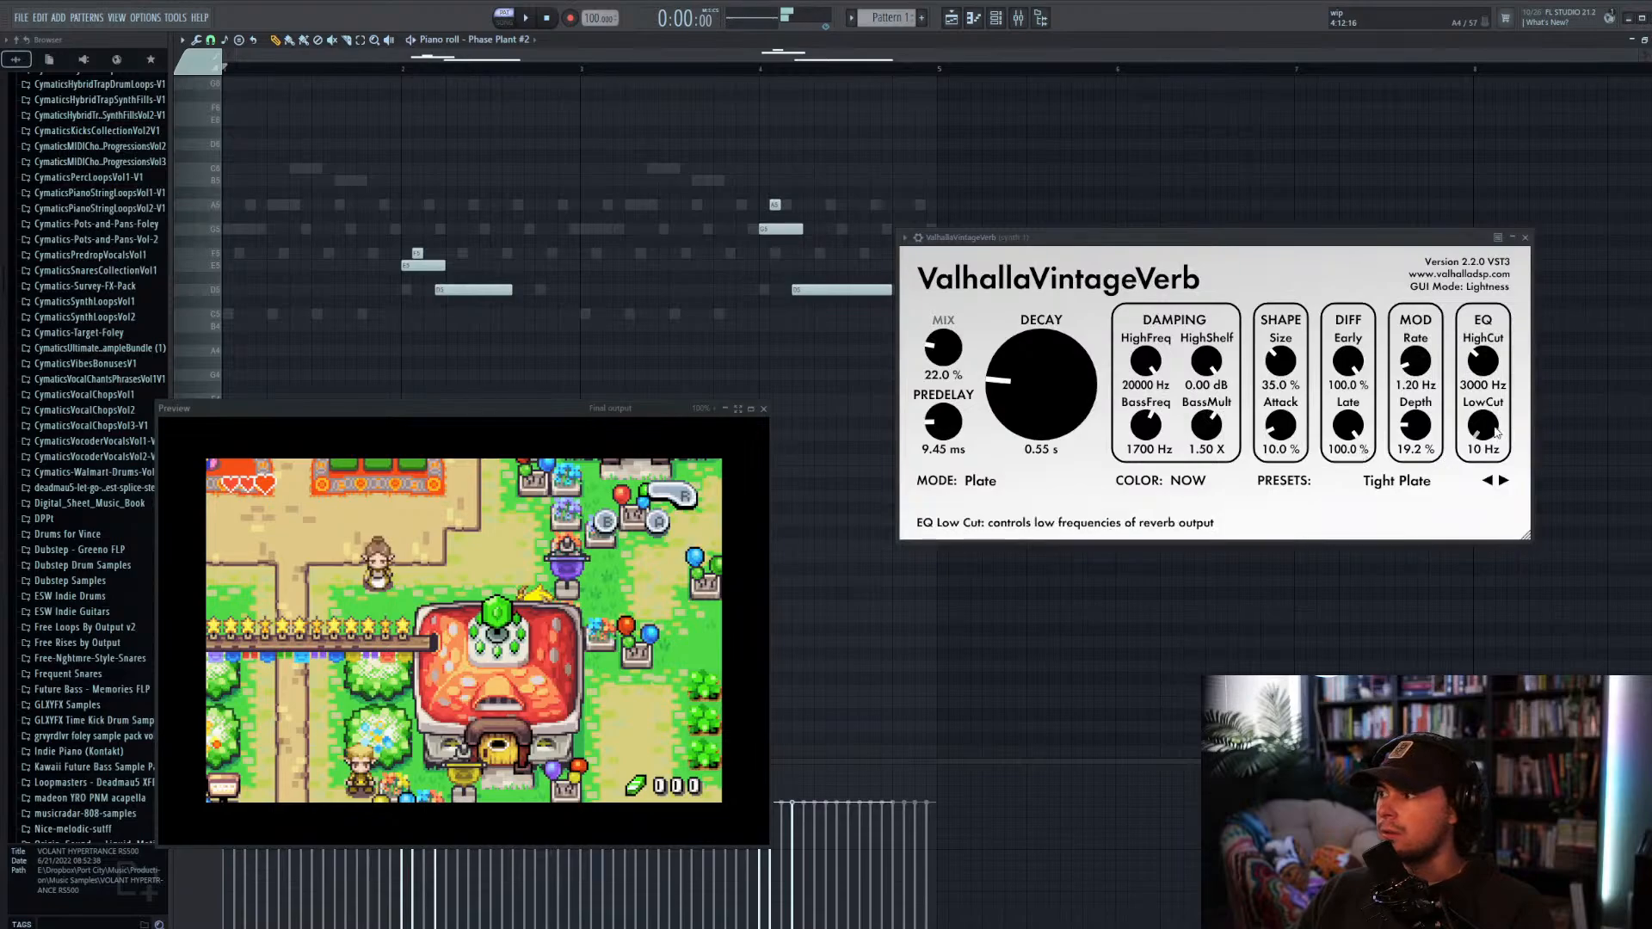
left_click_drag(1496, 433, 1492, 361)
left_click_drag(1485, 427, 1485, 372)
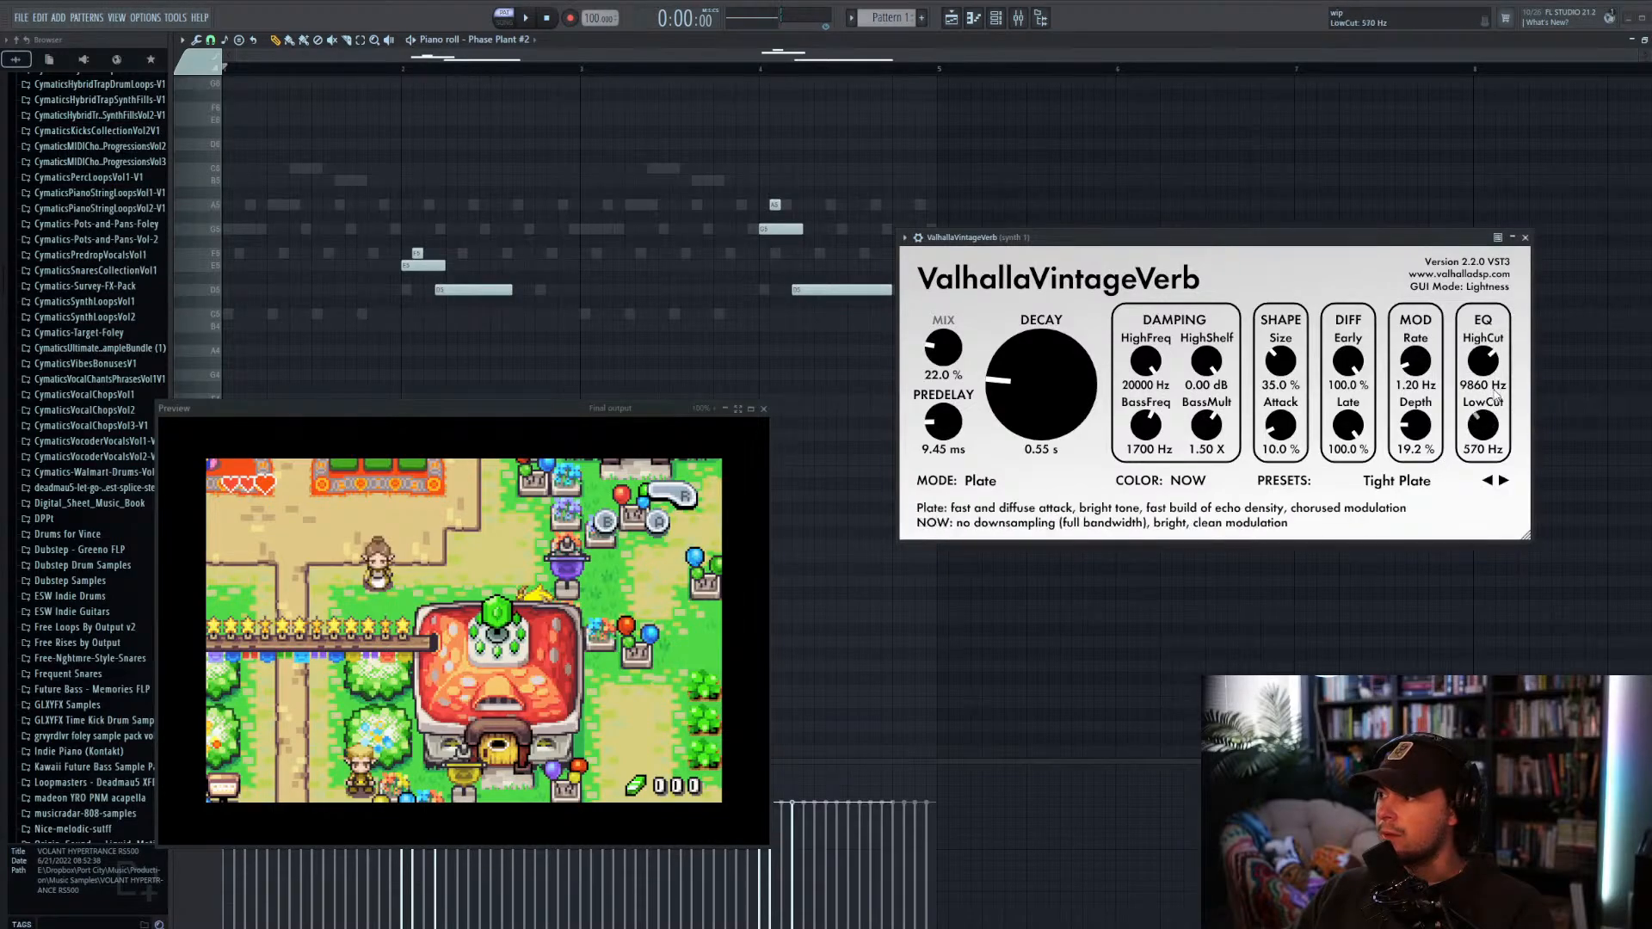
Step: Audition the lead phrase from bar 2 while setting the reverb's decay to 0.21 s and low cut to 610 Hz
left_click(414, 69)
key("space")
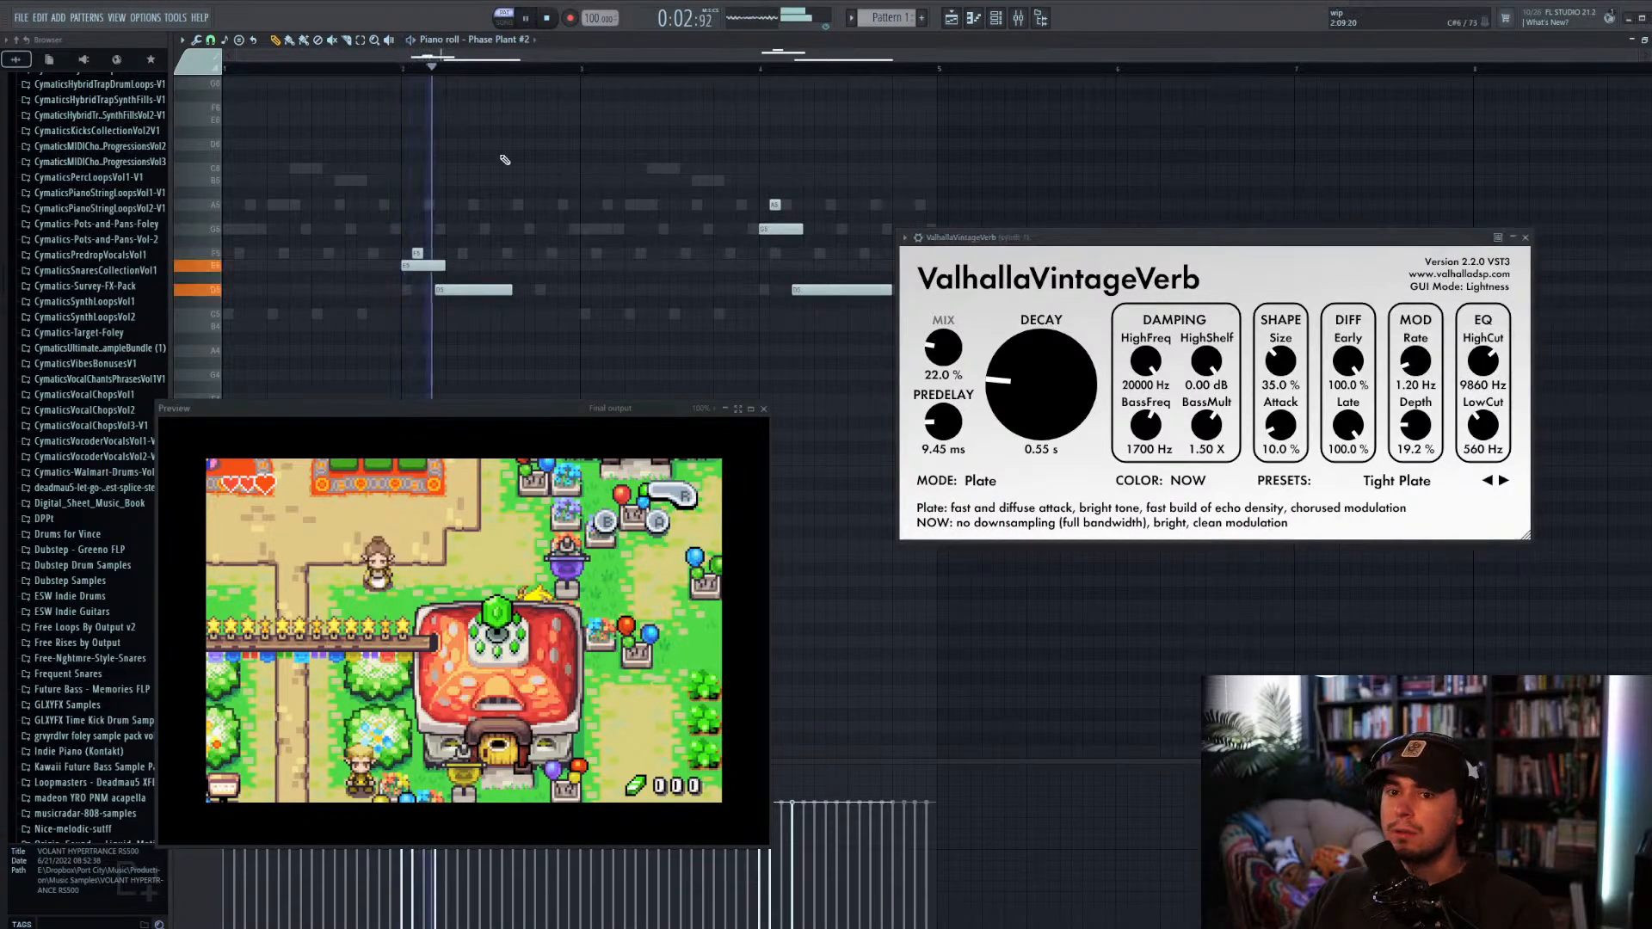
key("space")
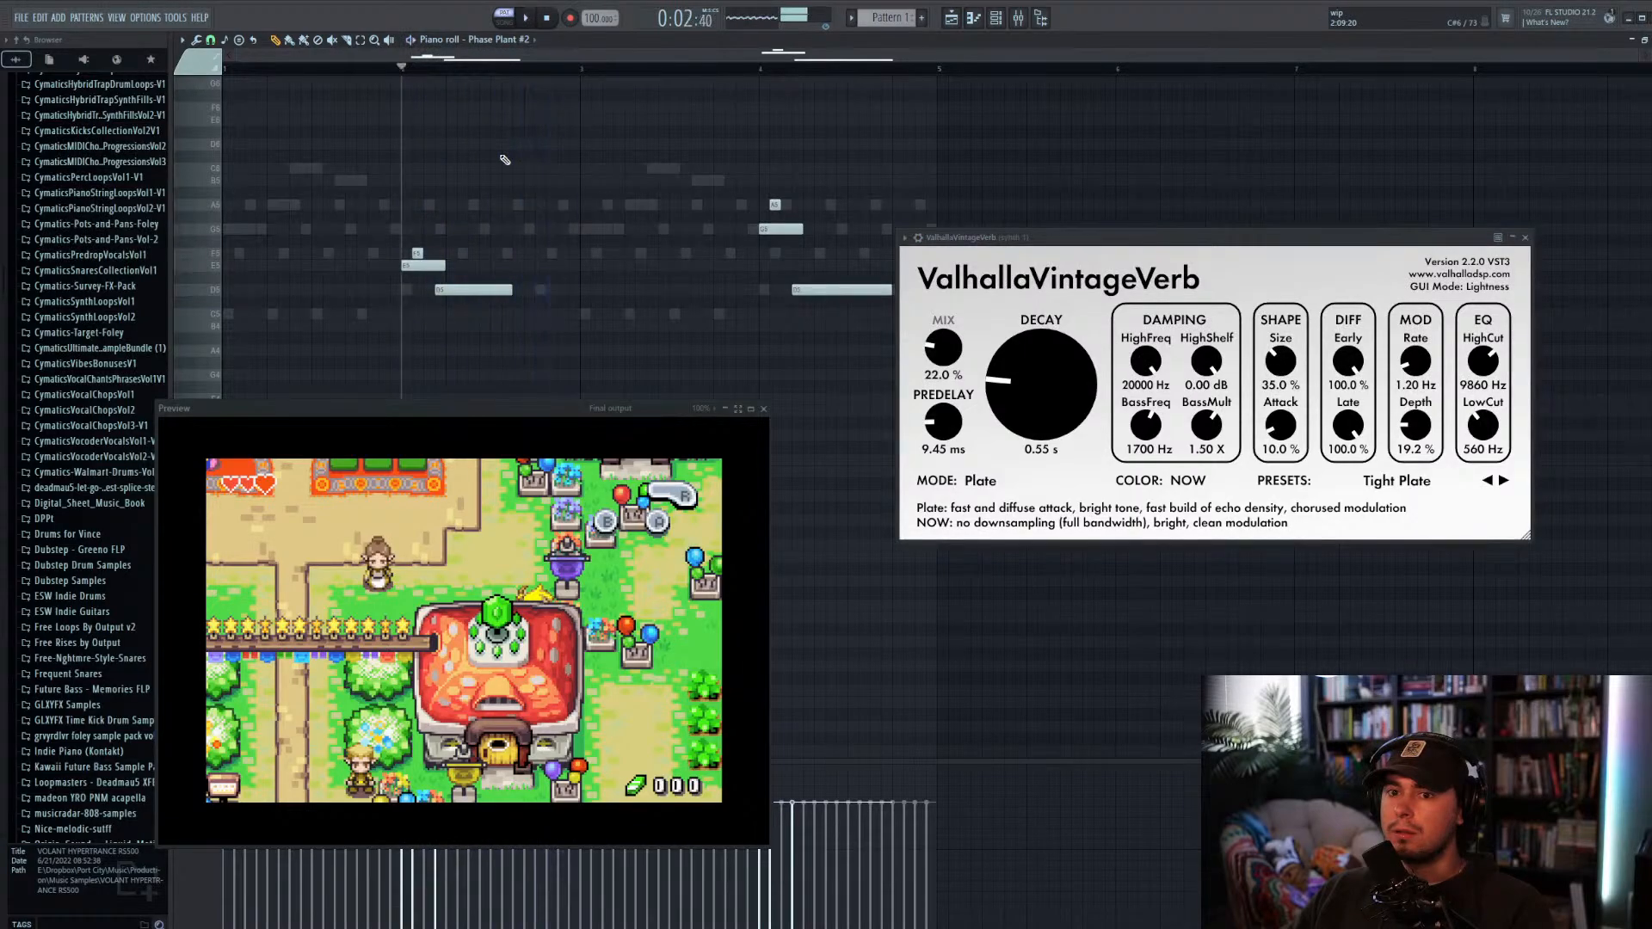
key("space")
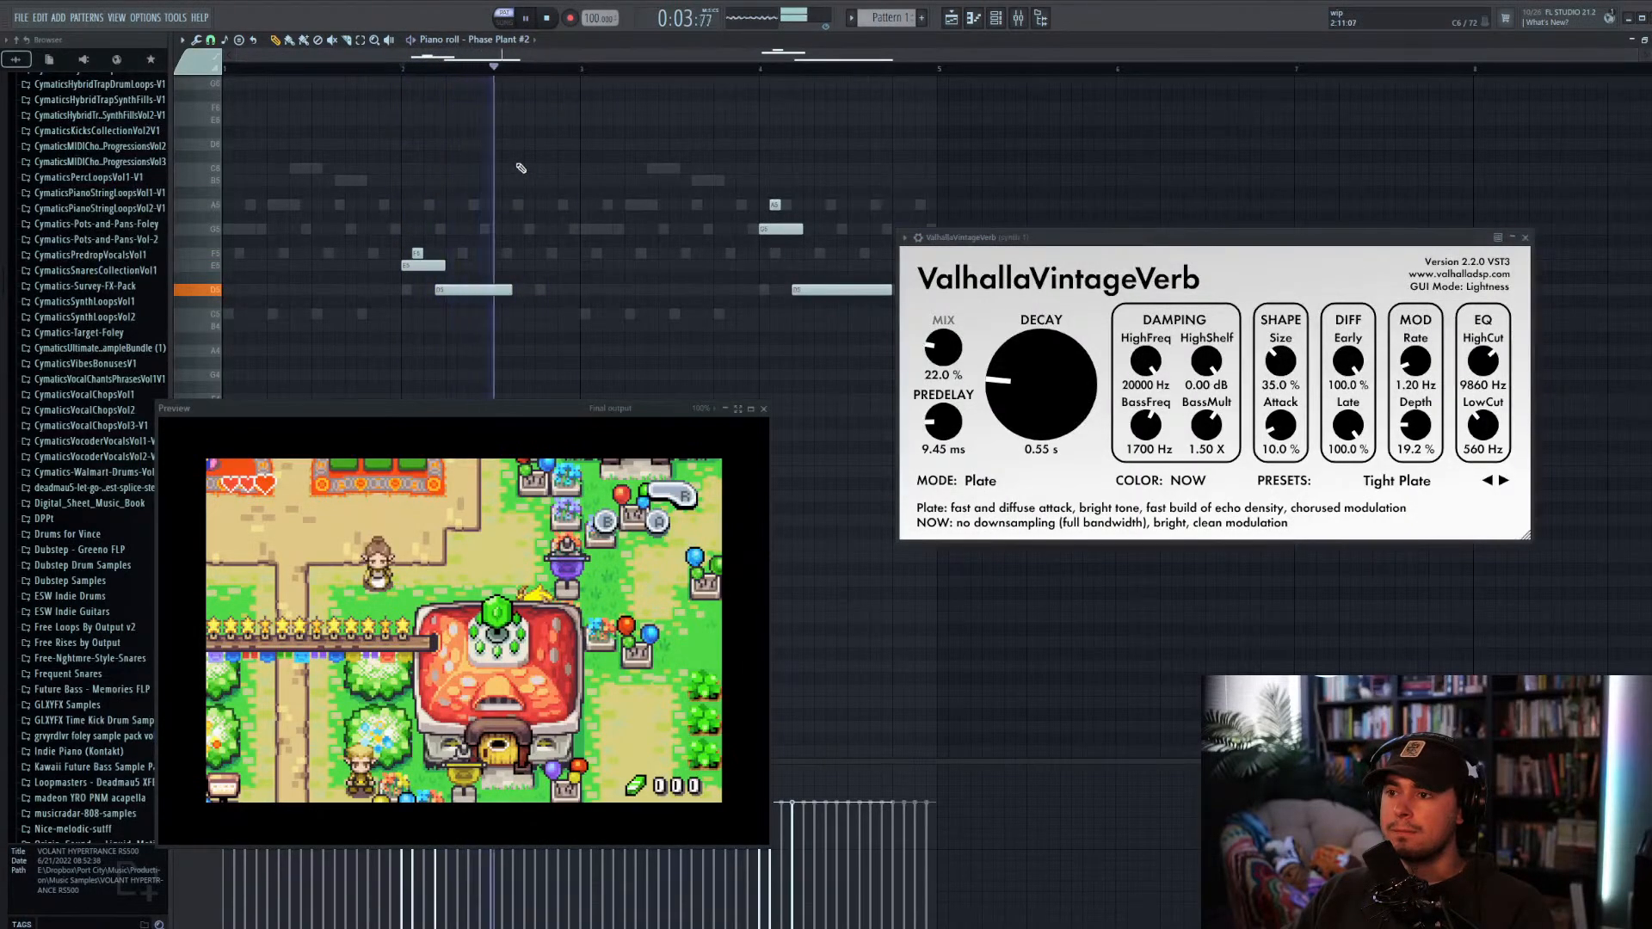
key("space")
left_click_drag(1482, 426, 1482, 417)
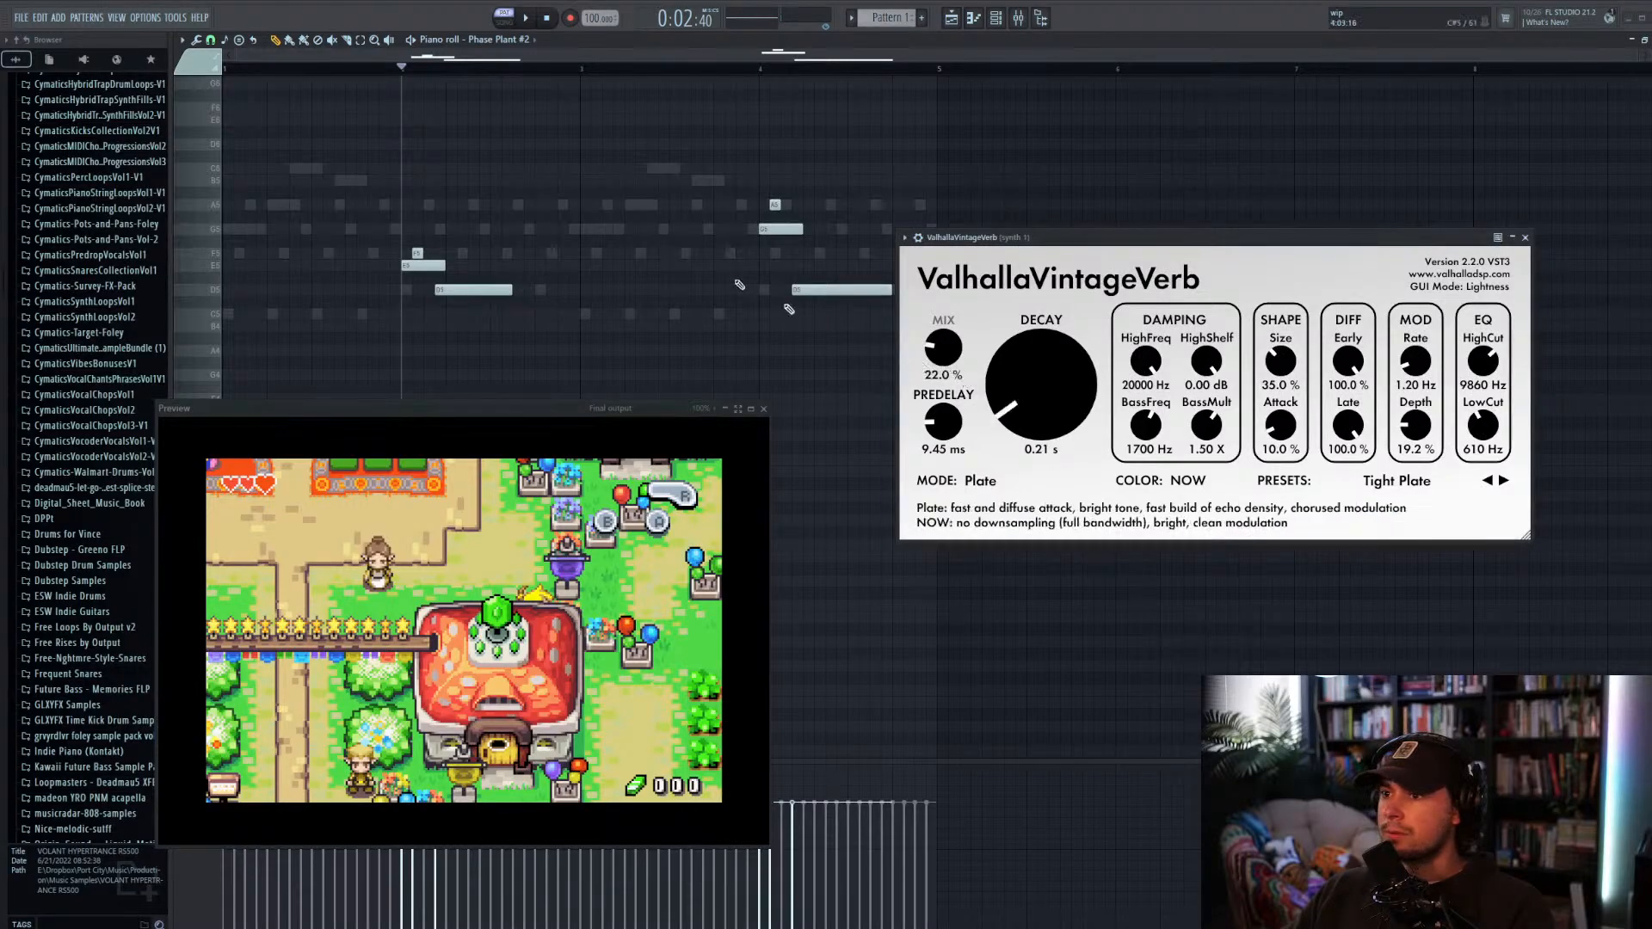
left_click(402, 69)
key("space")
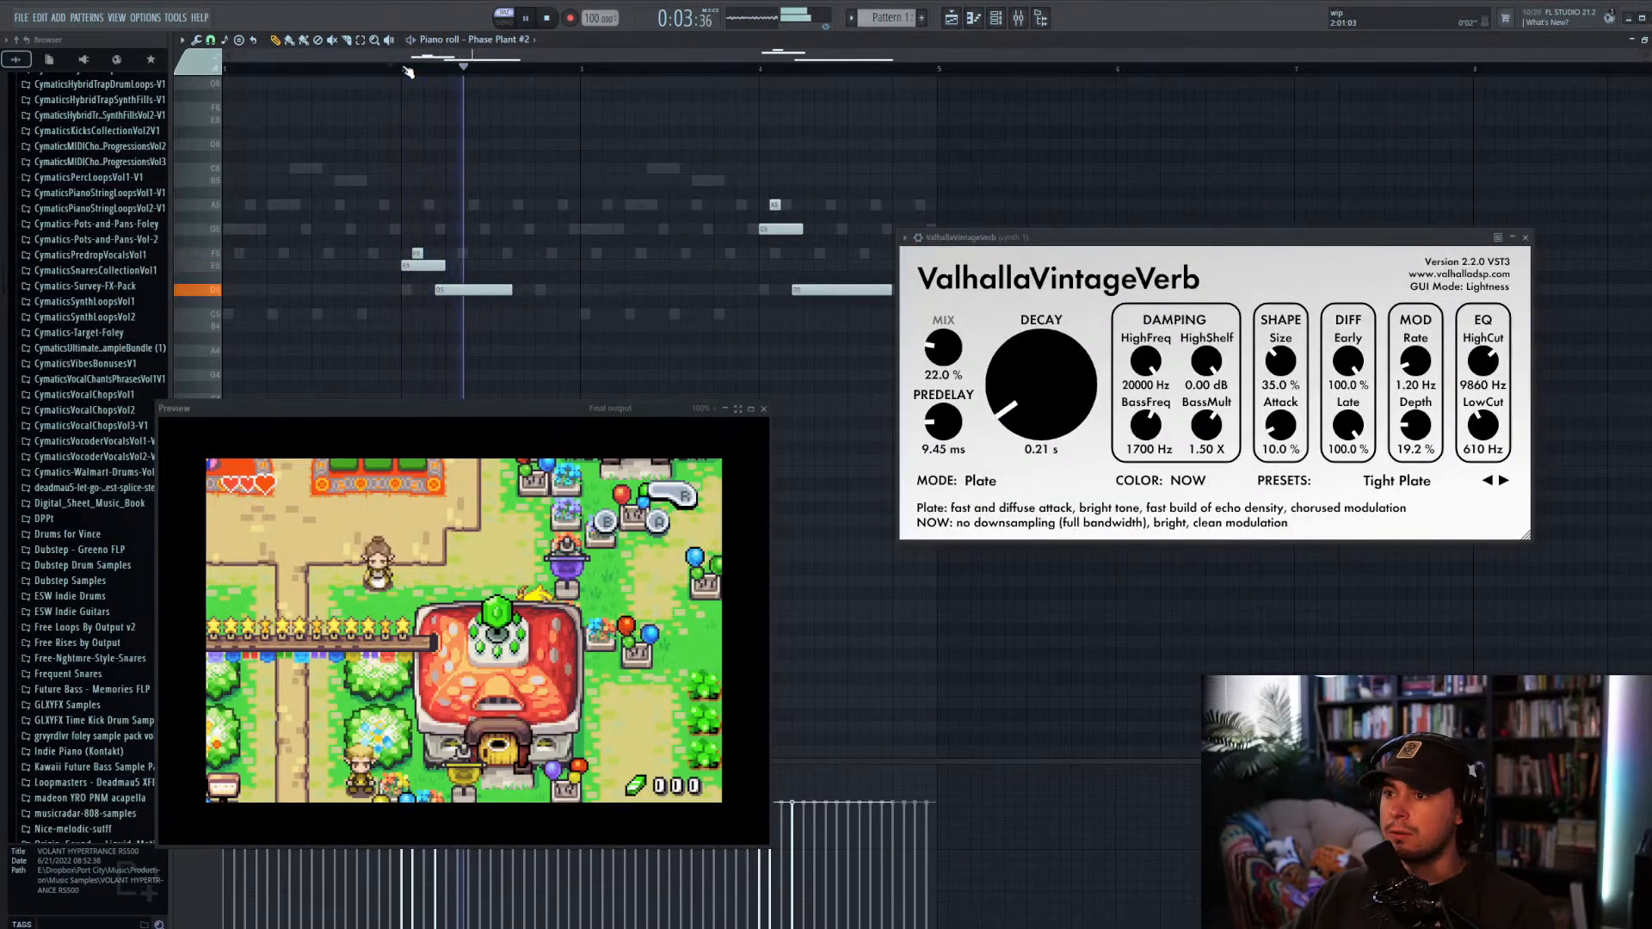
key("space")
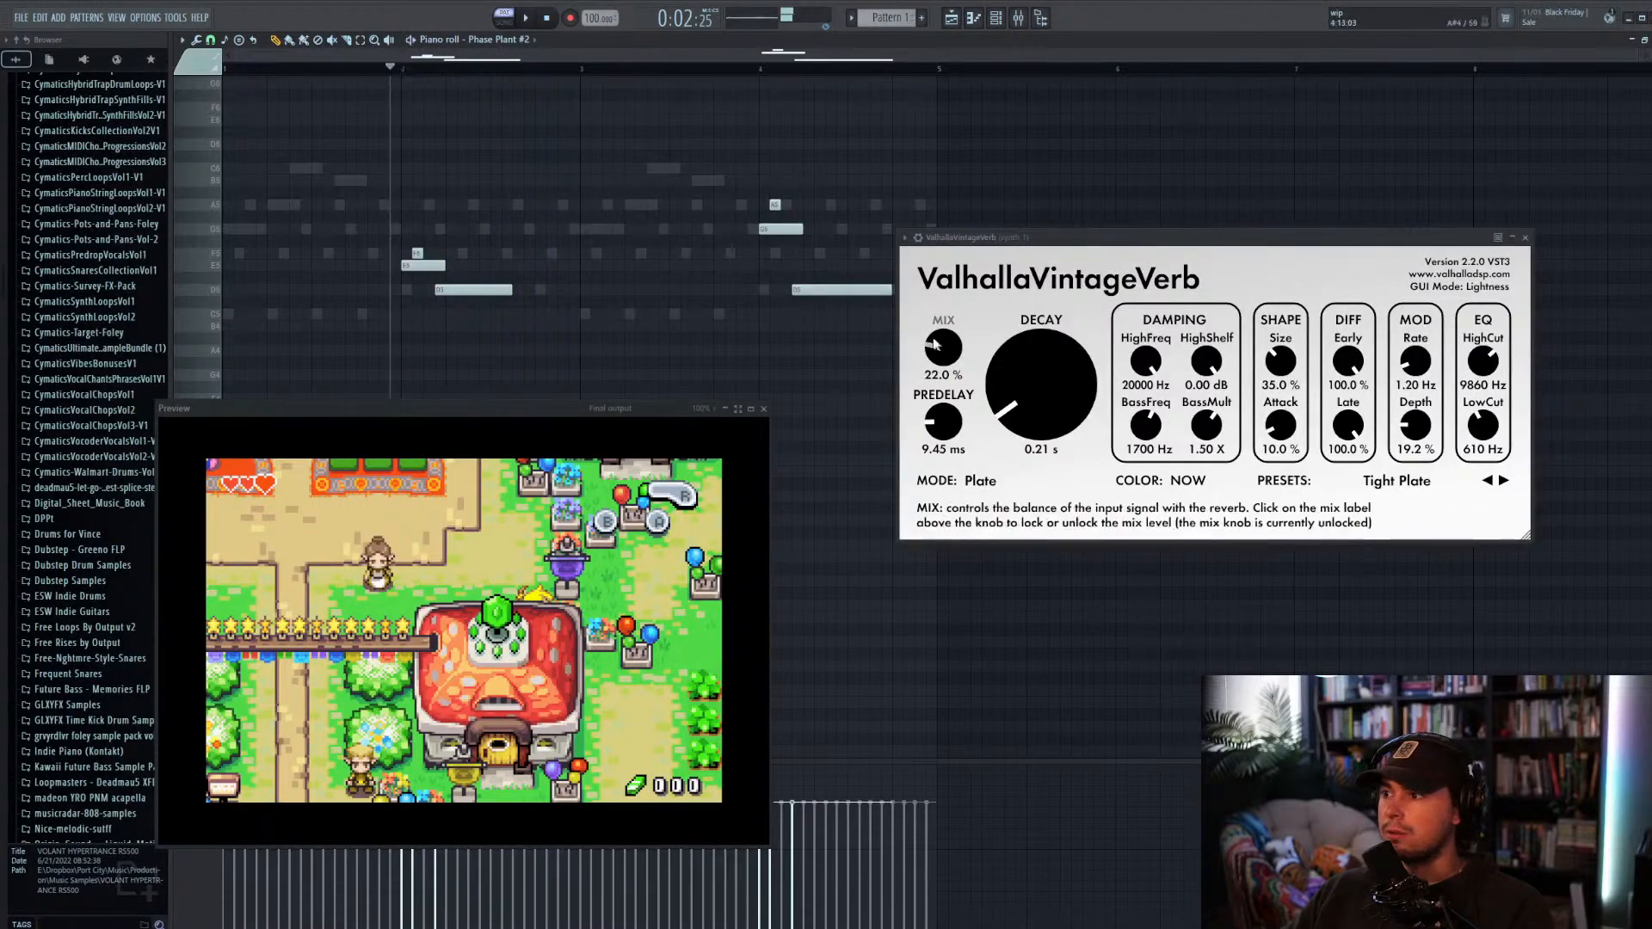
Step: Set the reverb's mix to 30%, predelay to 10.97 ms, high cut to 13730 Hz and low cut to 760 Hz, and audition from bar 2
left_click_drag(933, 346, 932, 340)
left_click_drag(948, 426, 950, 422)
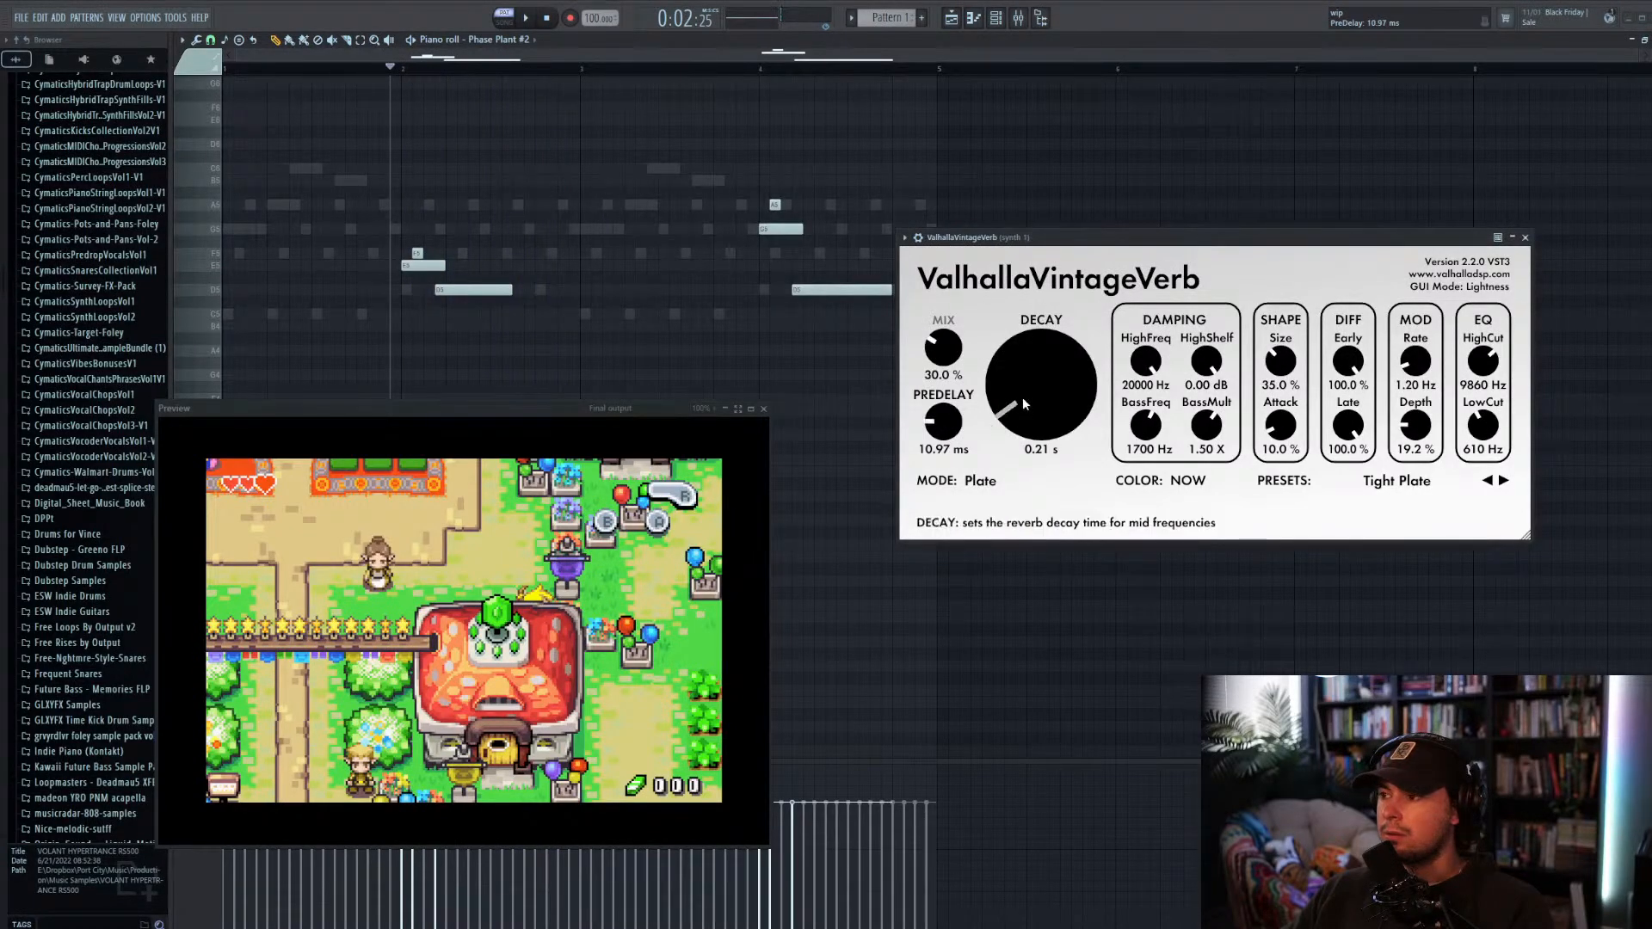
left_click_drag(1483, 365, 1486, 350)
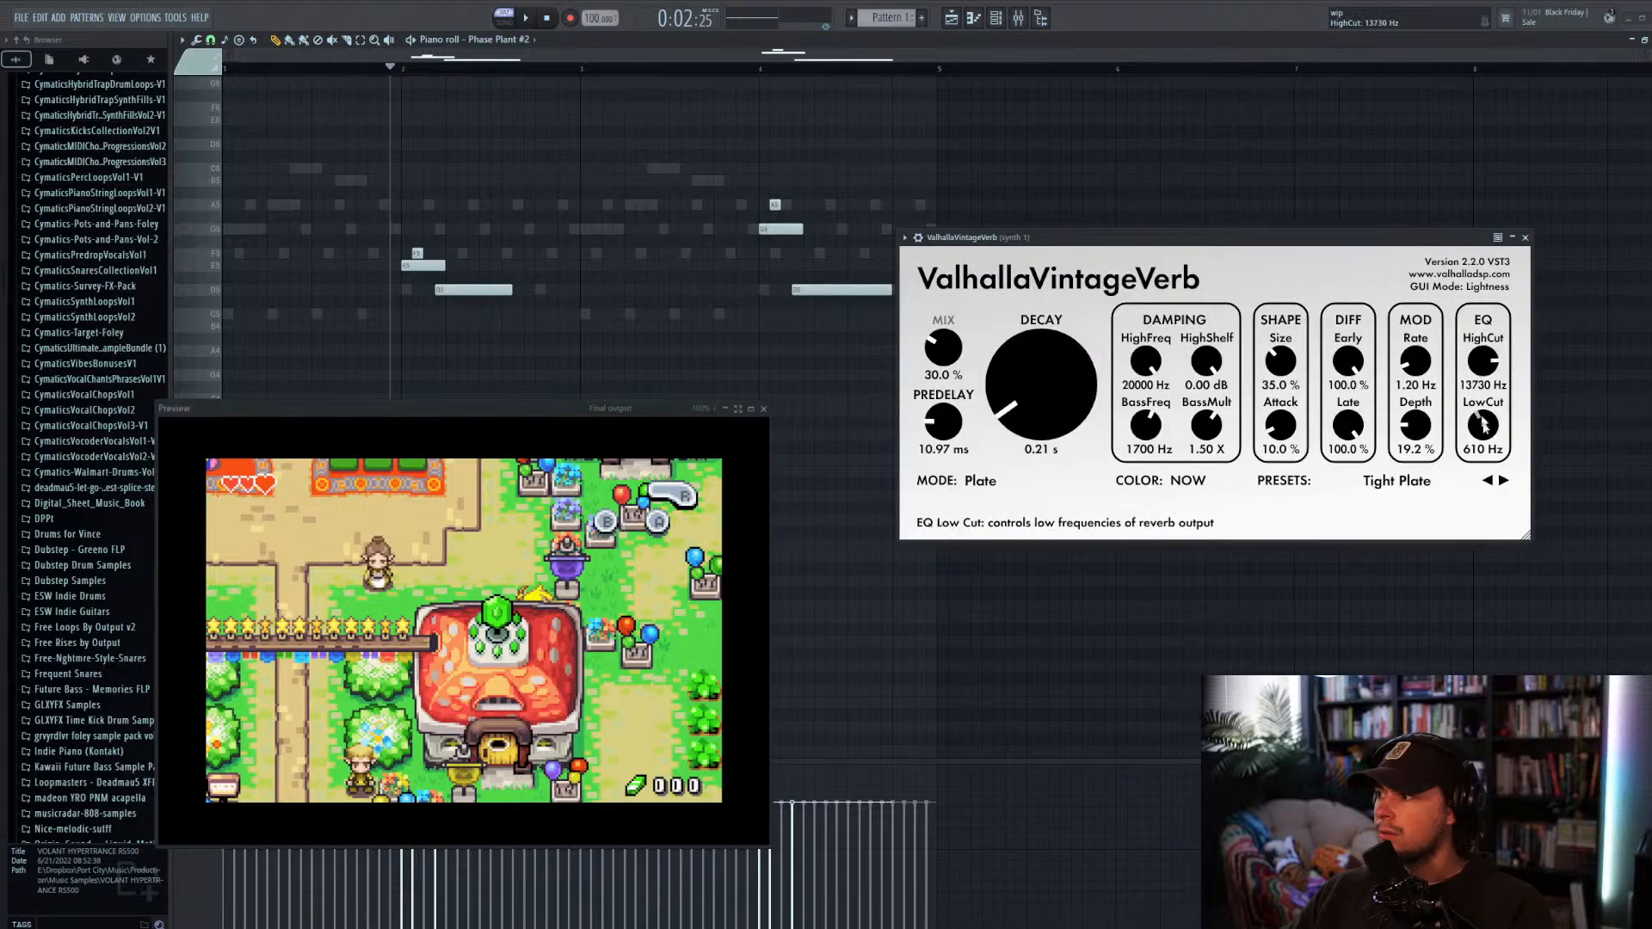
left_click(405, 71)
key("space")
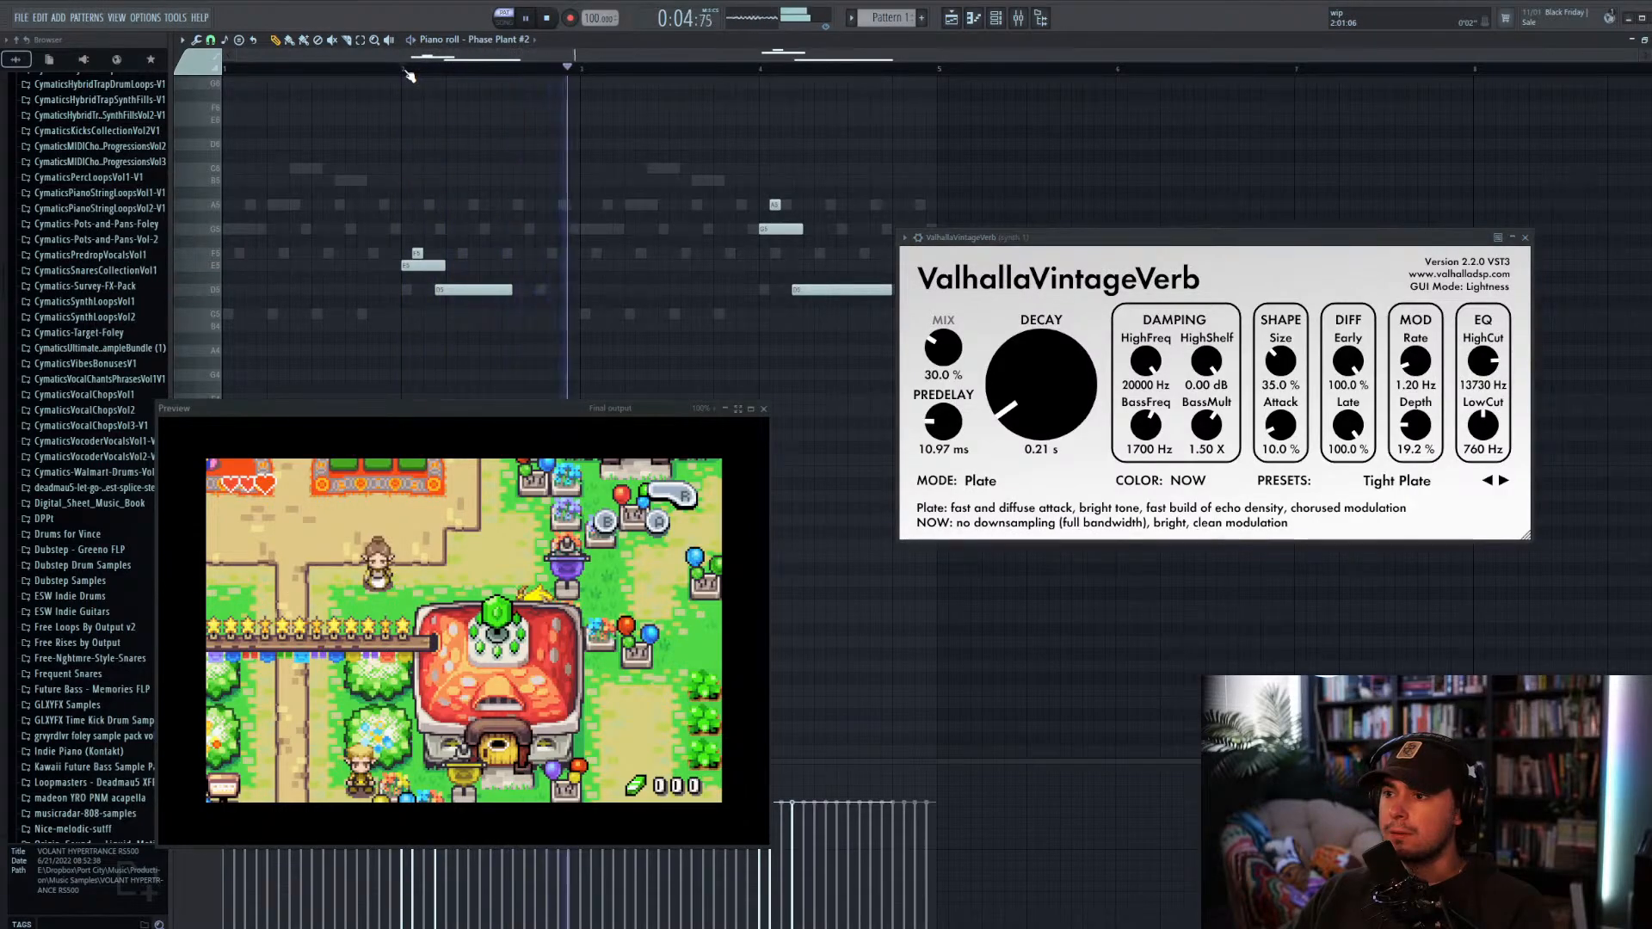
key("space")
Step: Solo the Phase Plant #2 channel in the channel rack and play it, briefly viewing its synth window
key("F7")
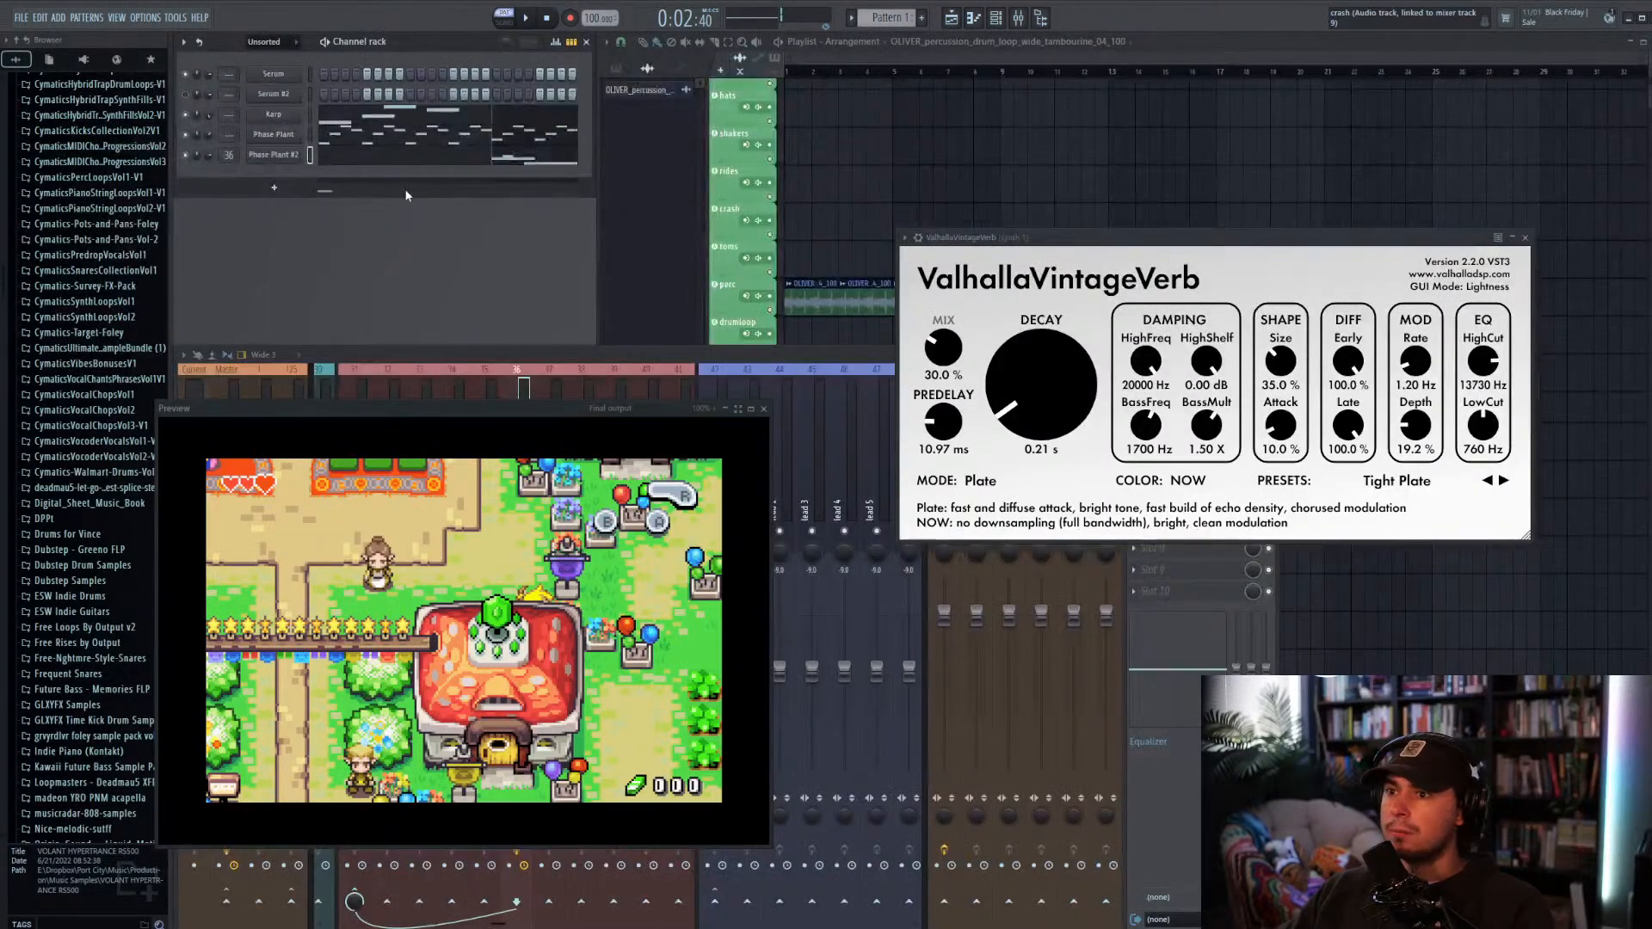
right_click(186, 156)
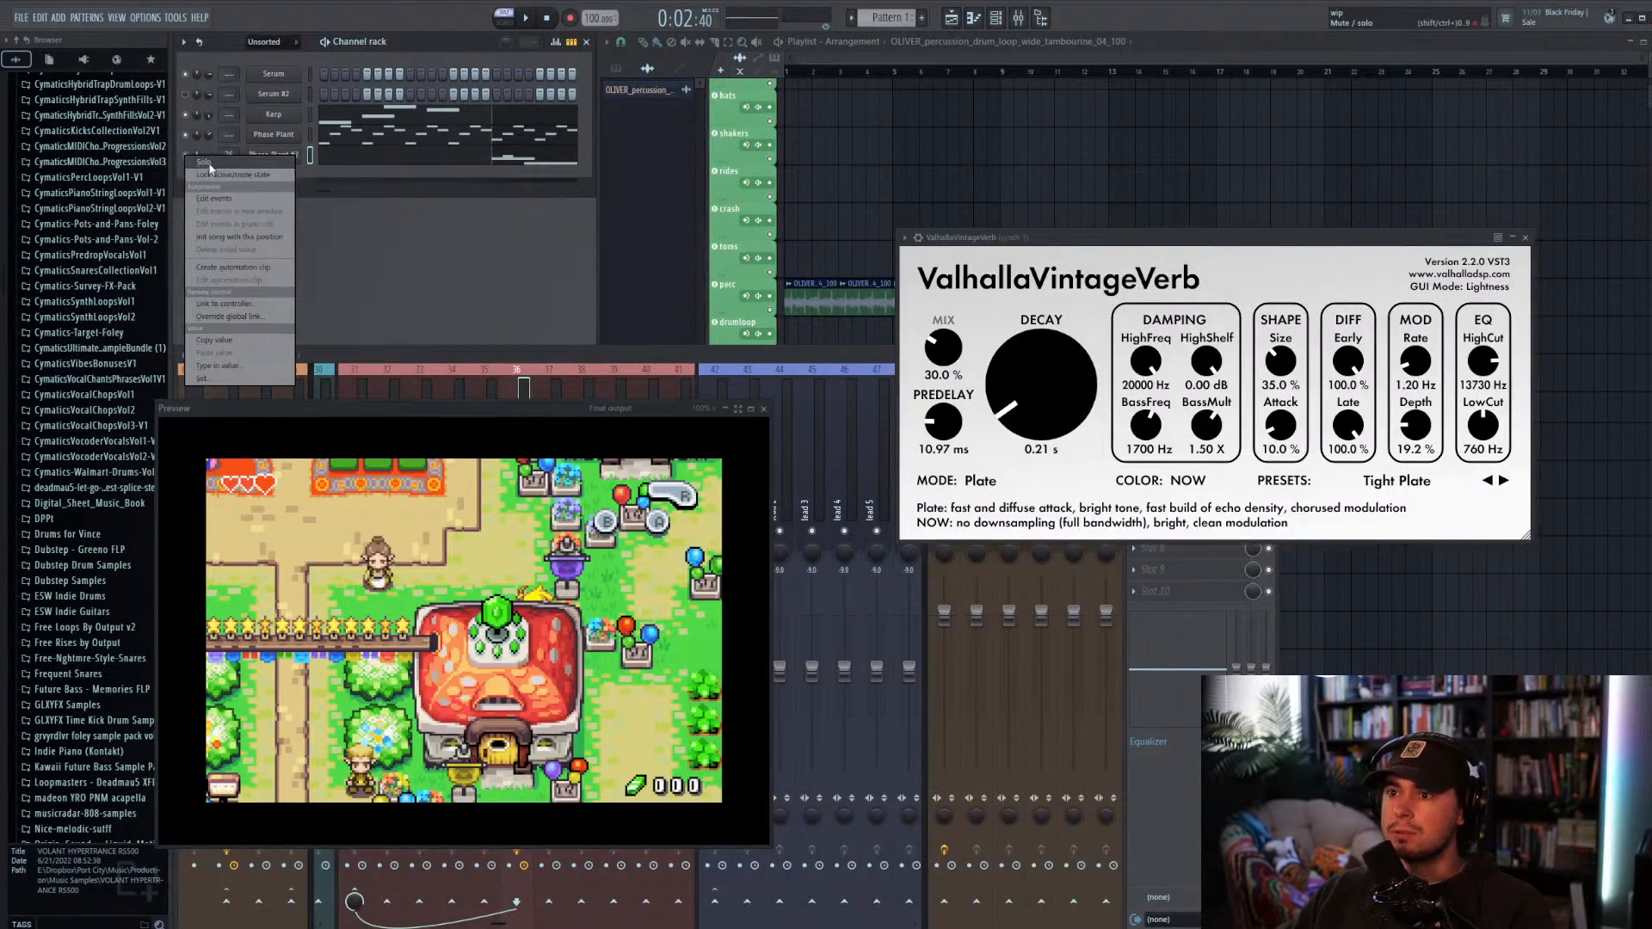
left_click(196, 163)
key("space")
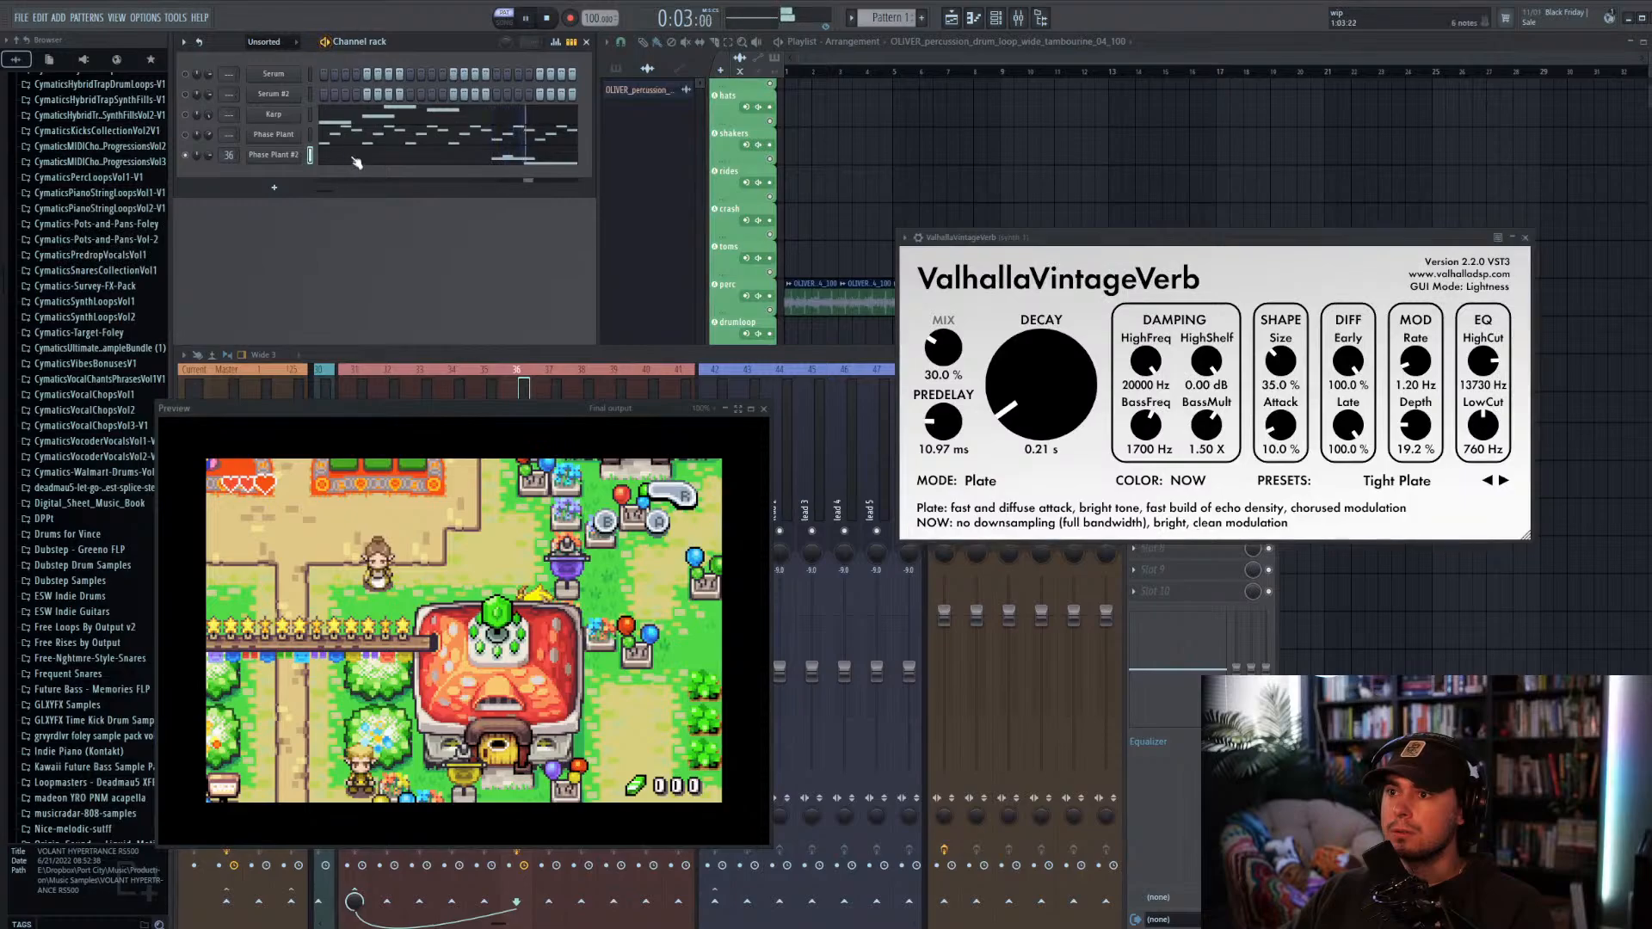
left_click(273, 155)
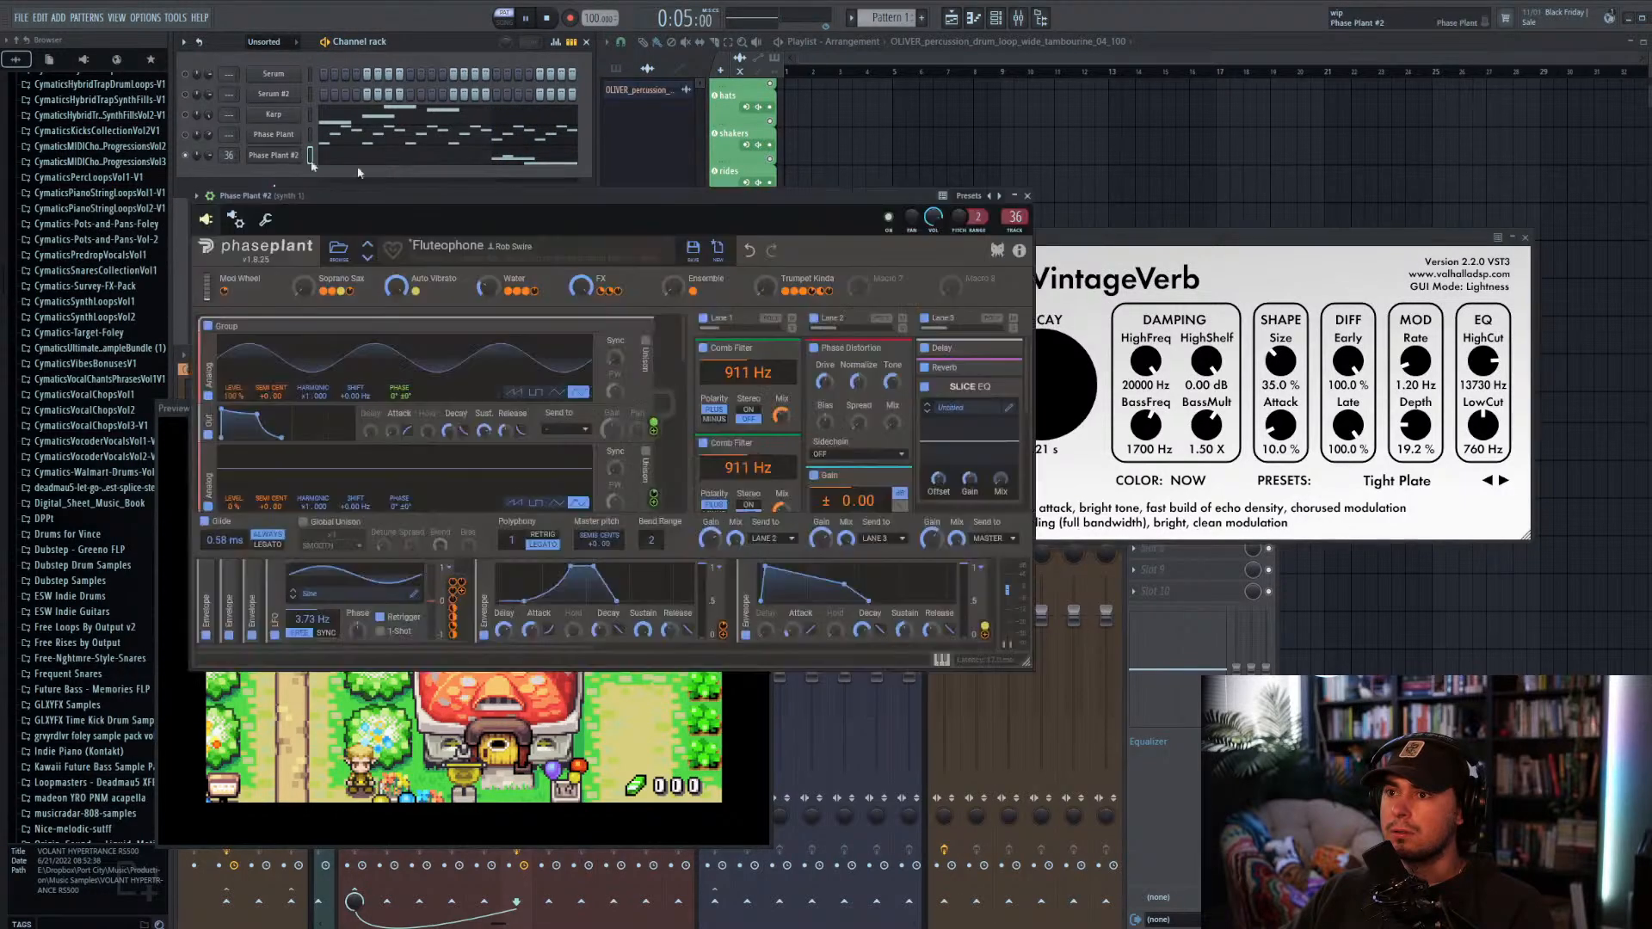
left_click(1028, 197)
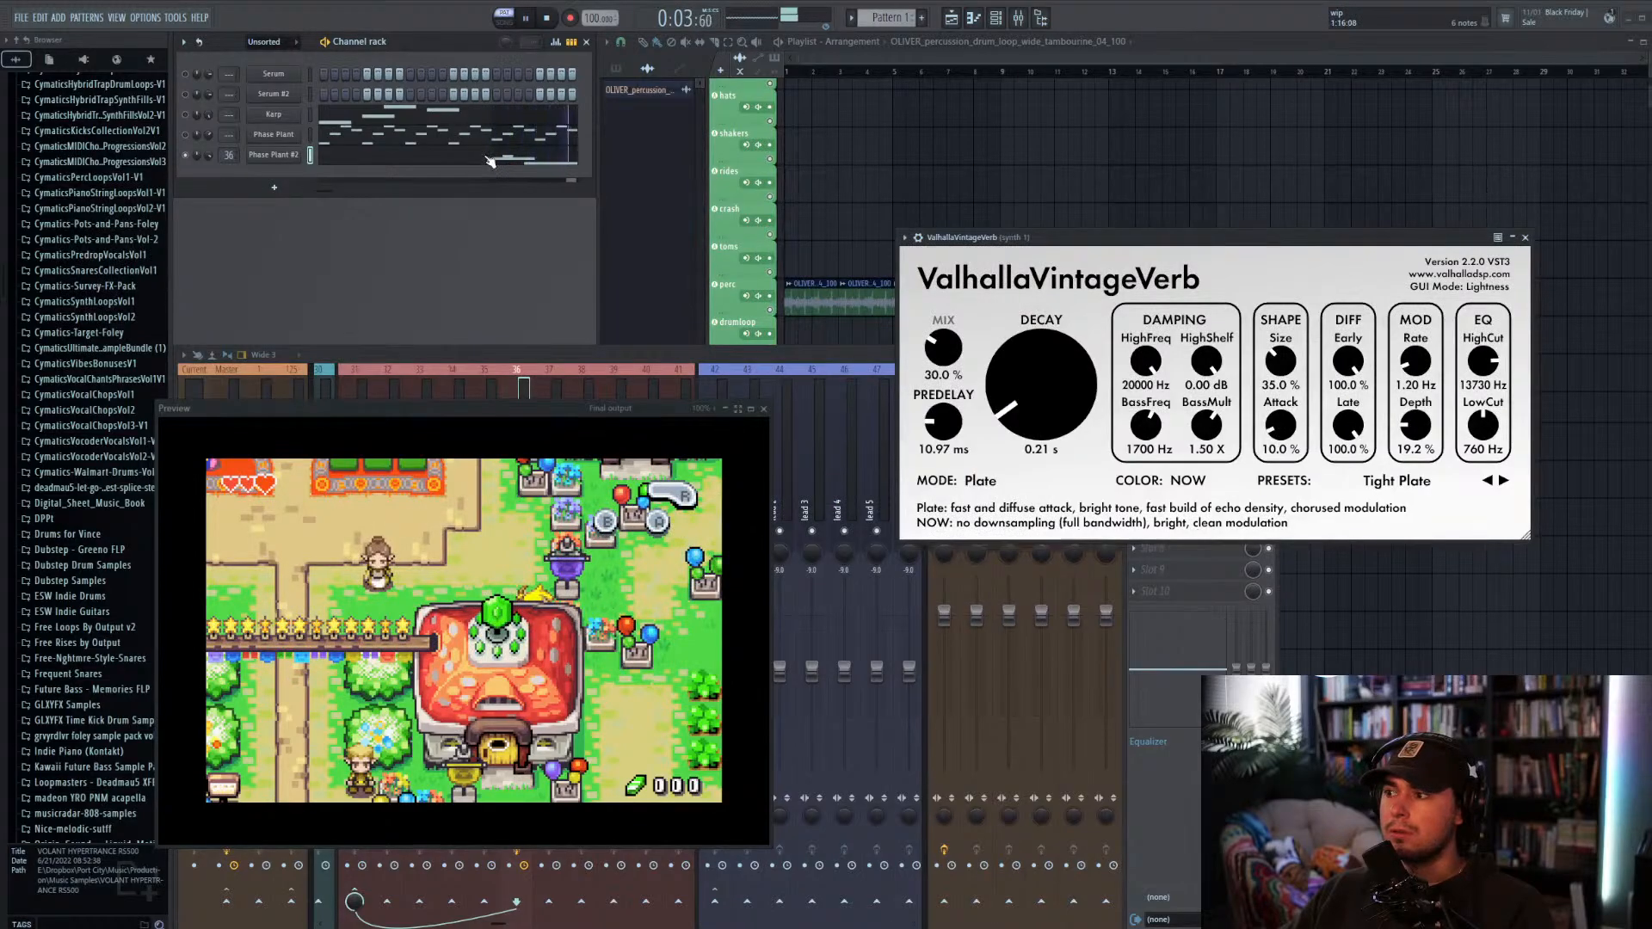
Step: Reopen the Phase Plant #2 notes, set the reverb's mix to 67.2% and decay to 0.28 s, and audition the bar 2 phrase
left_click(491, 162)
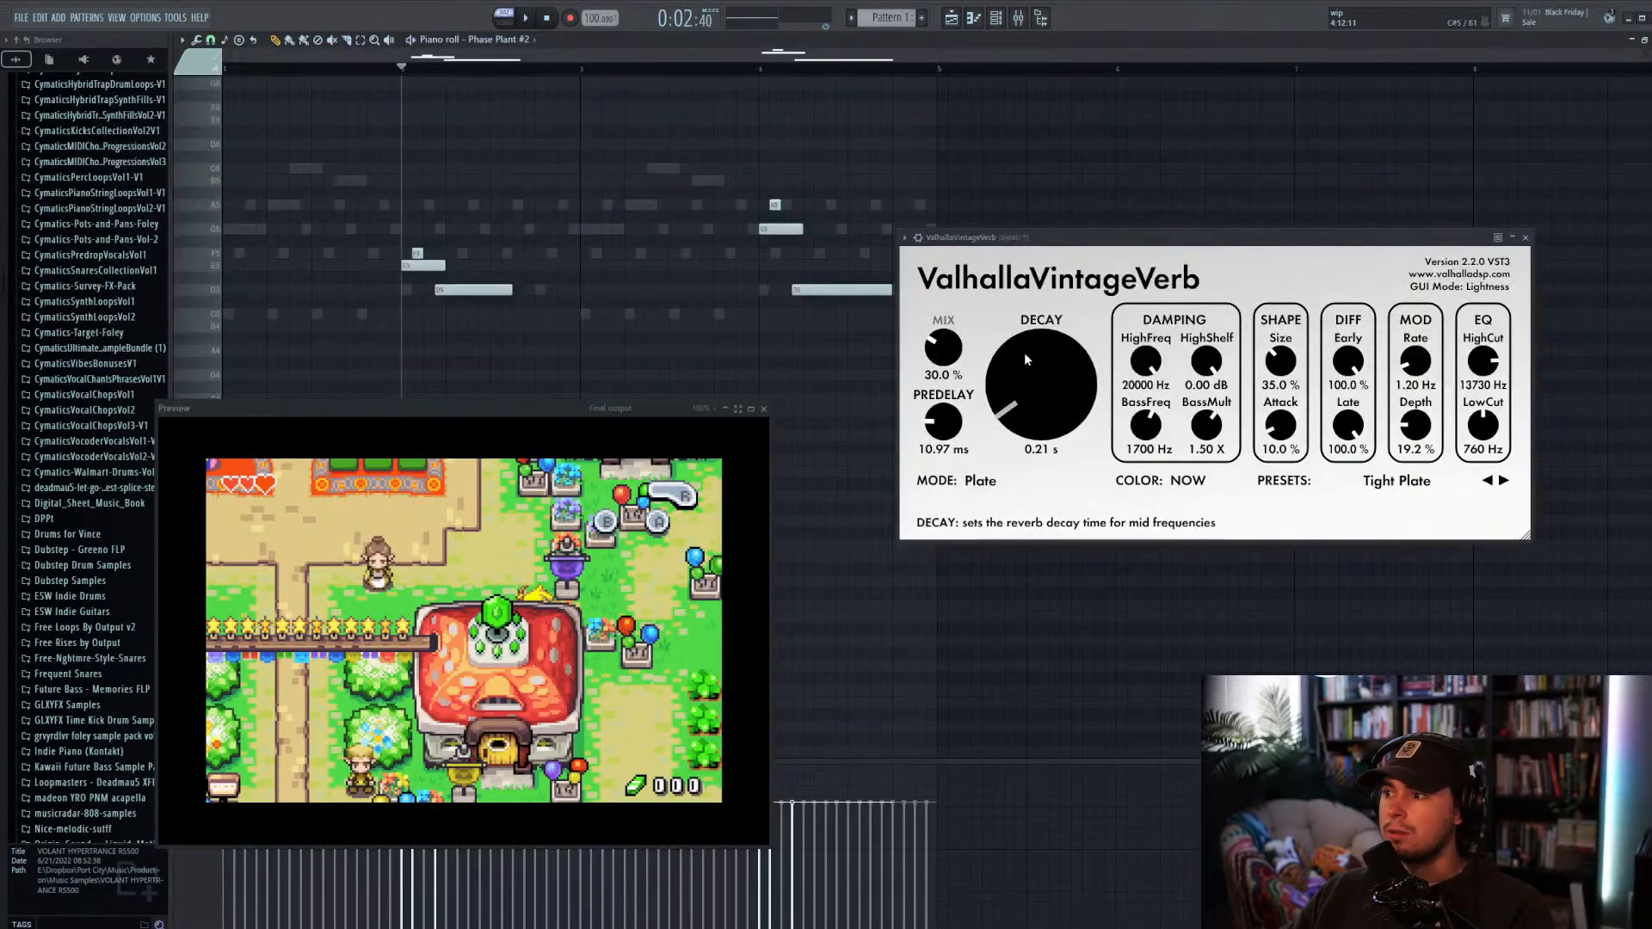
left_click_drag(947, 348, 955, 275)
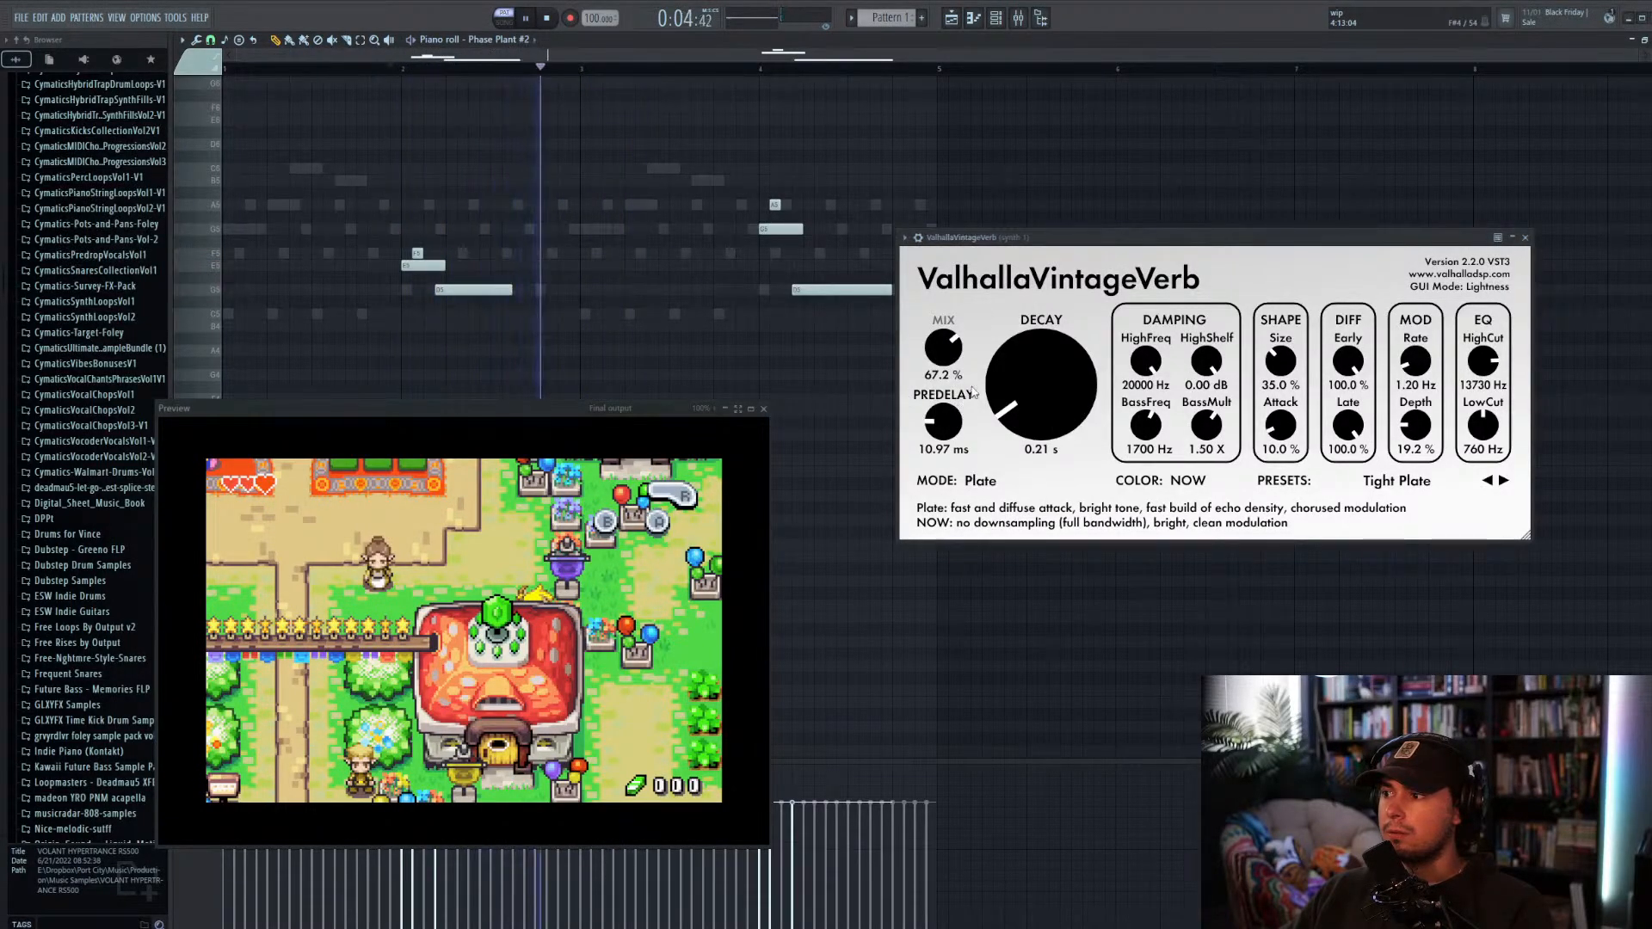
left_click_drag(1044, 428, 1037, 409)
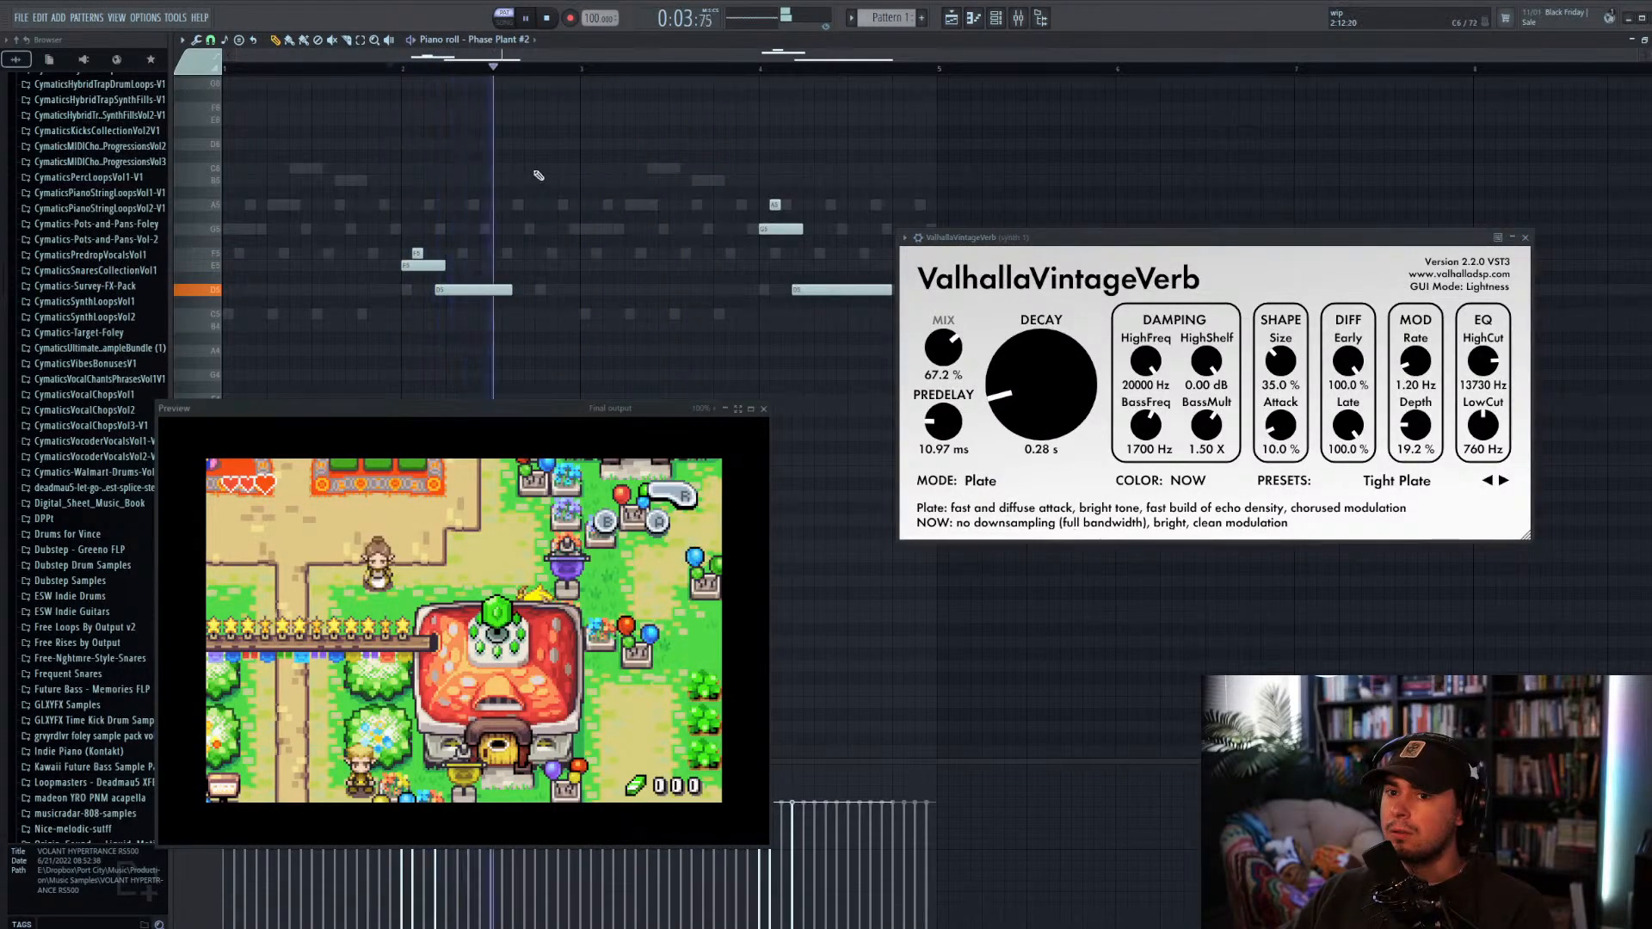
key("space")
key("space")
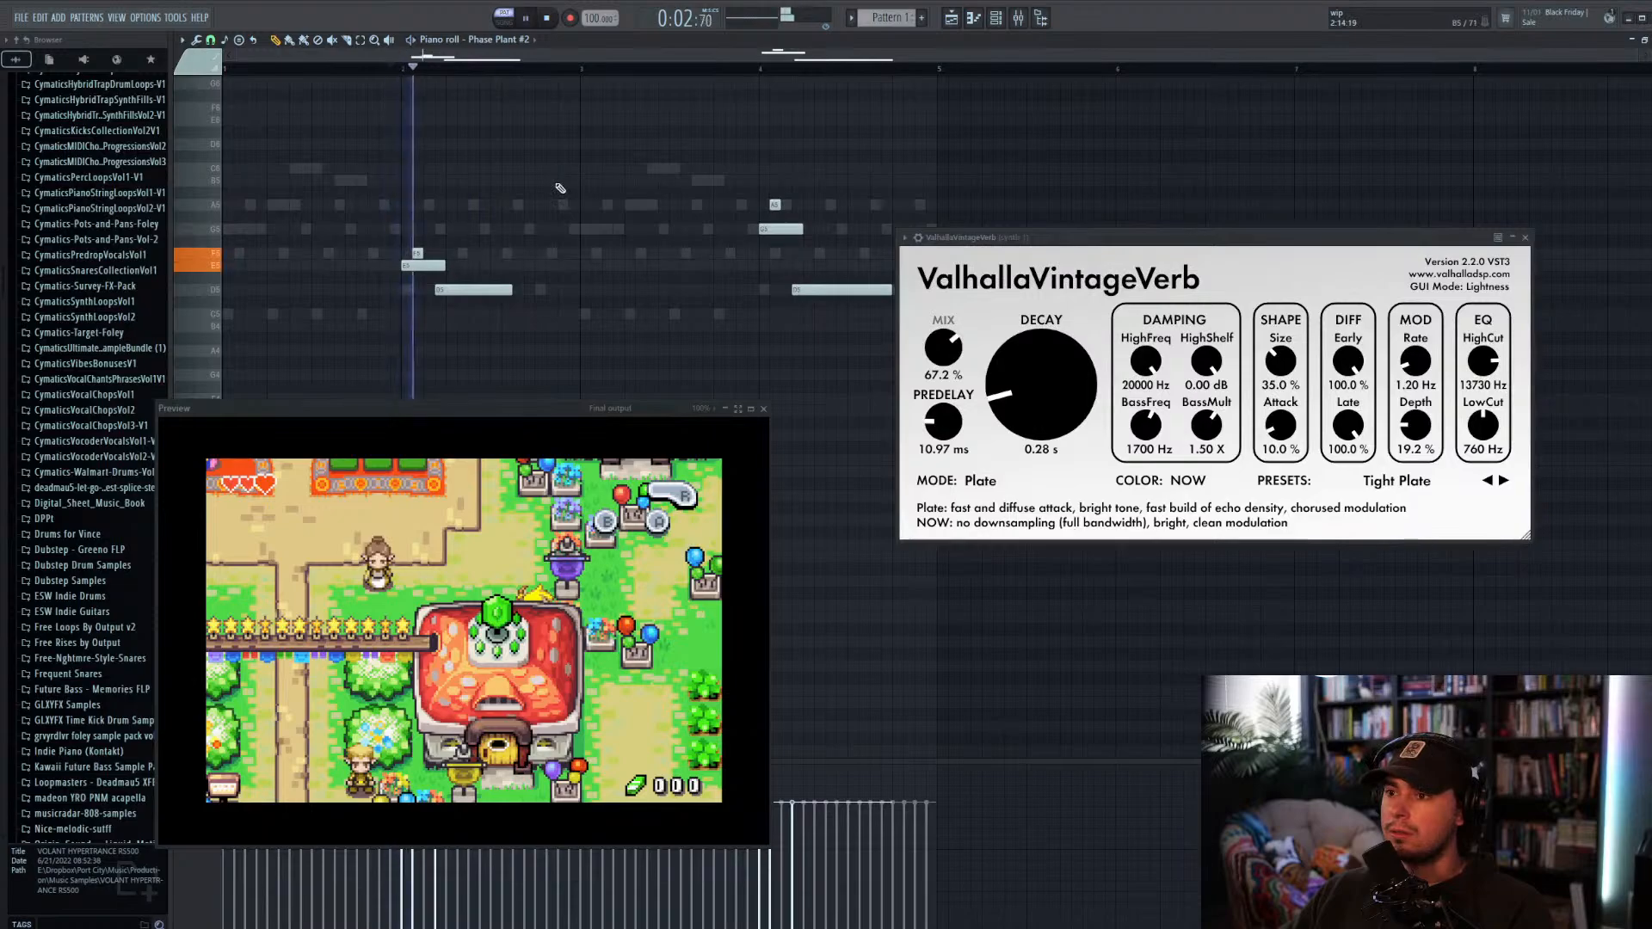
key("space")
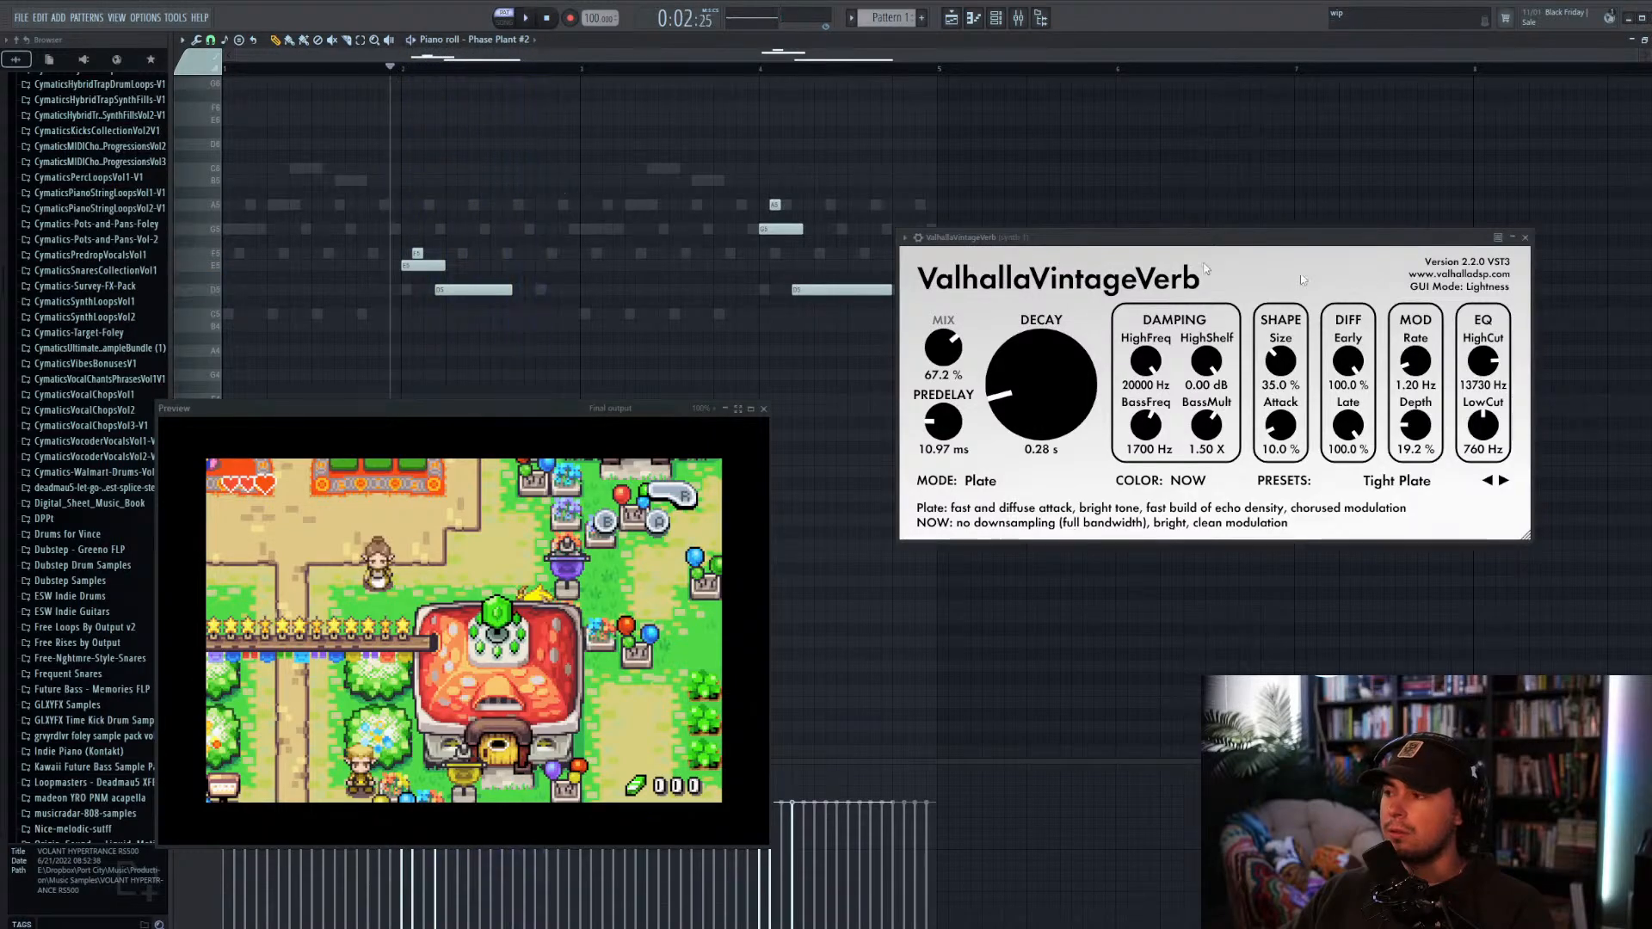
Step: Leave the piano roll, reopen the synth 1 reverb window above its mixer slots, and move the video preview higher to uncover the synth 1 fader
left_click(1532, 237)
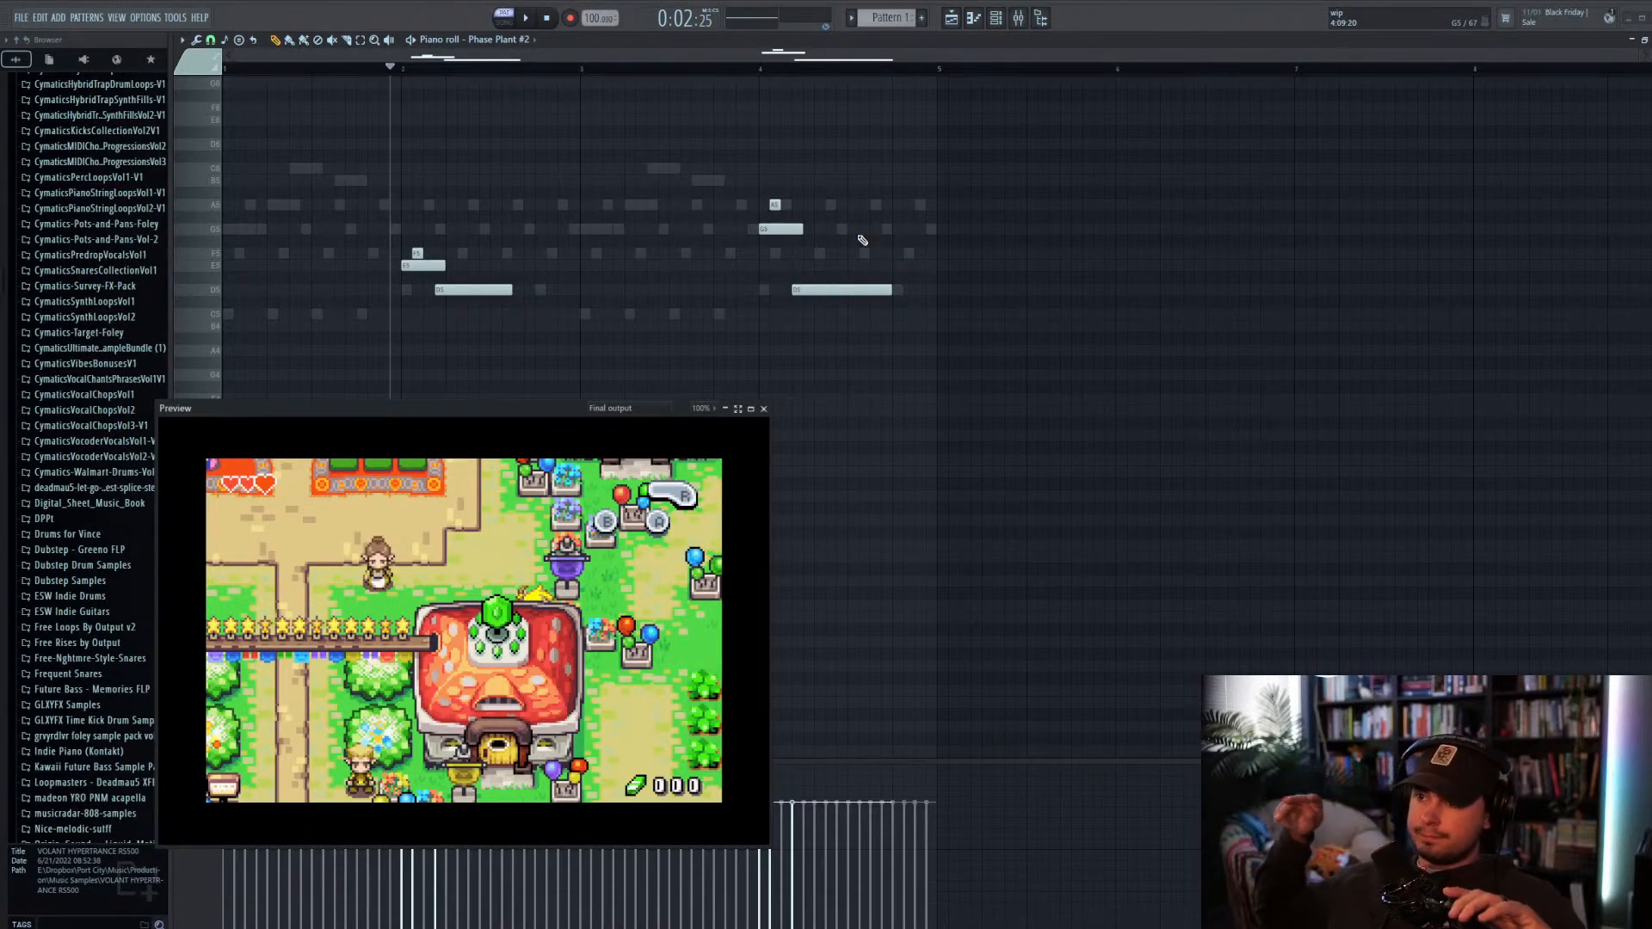
left_click(1649, 39)
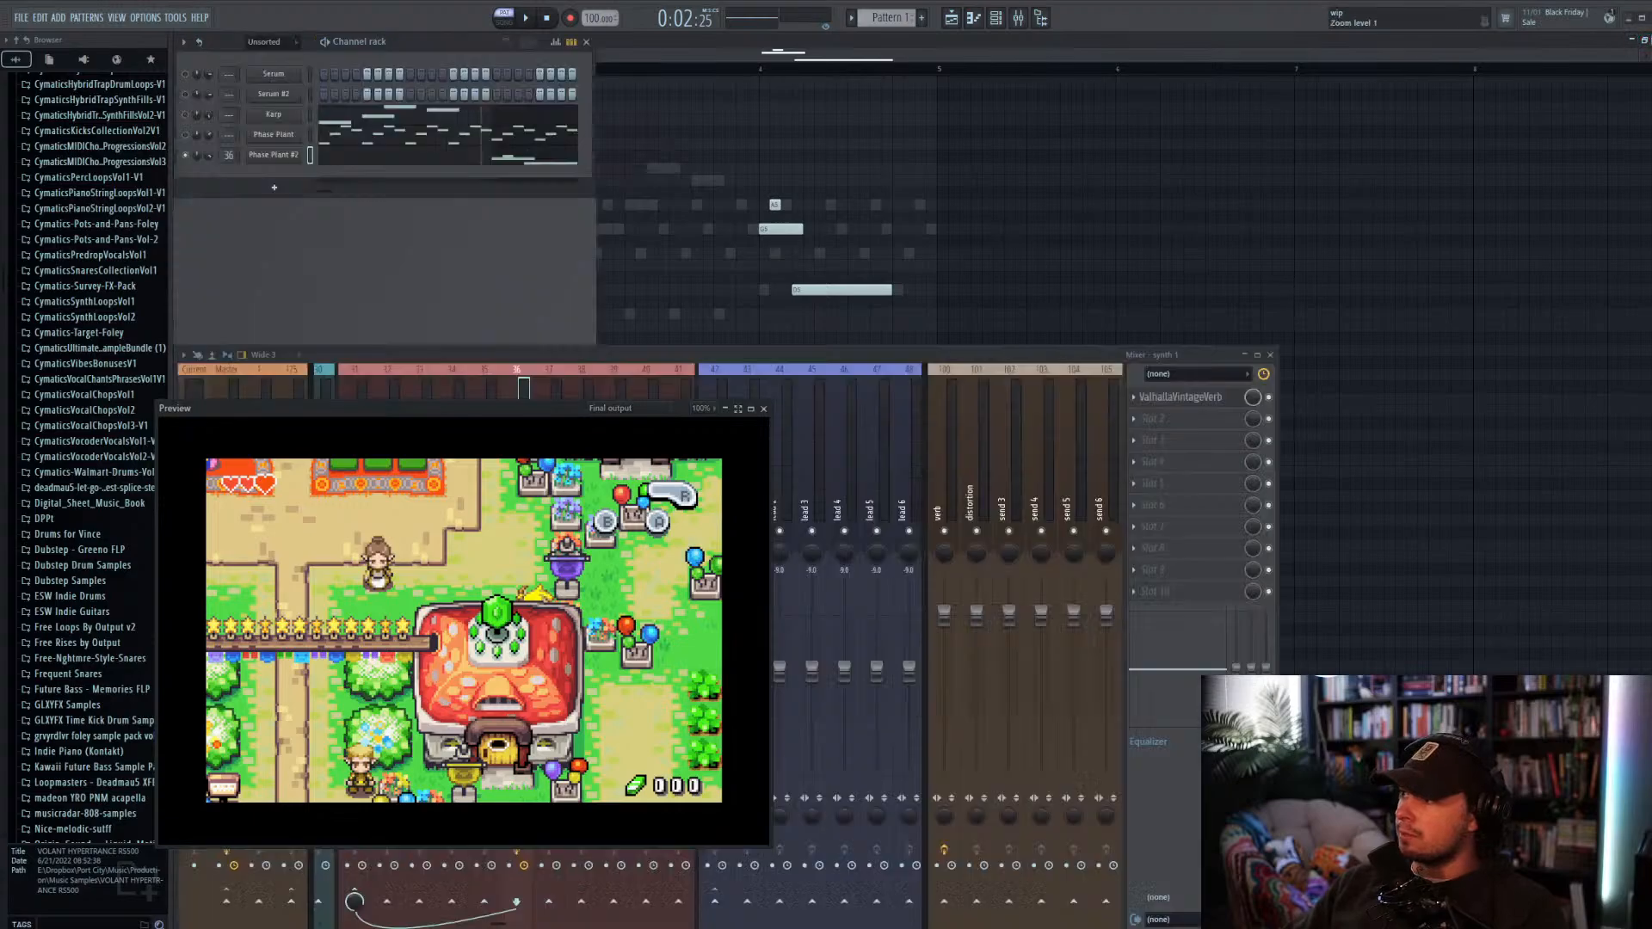
left_click(1165, 399)
left_click_drag(1053, 235, 1068, 105)
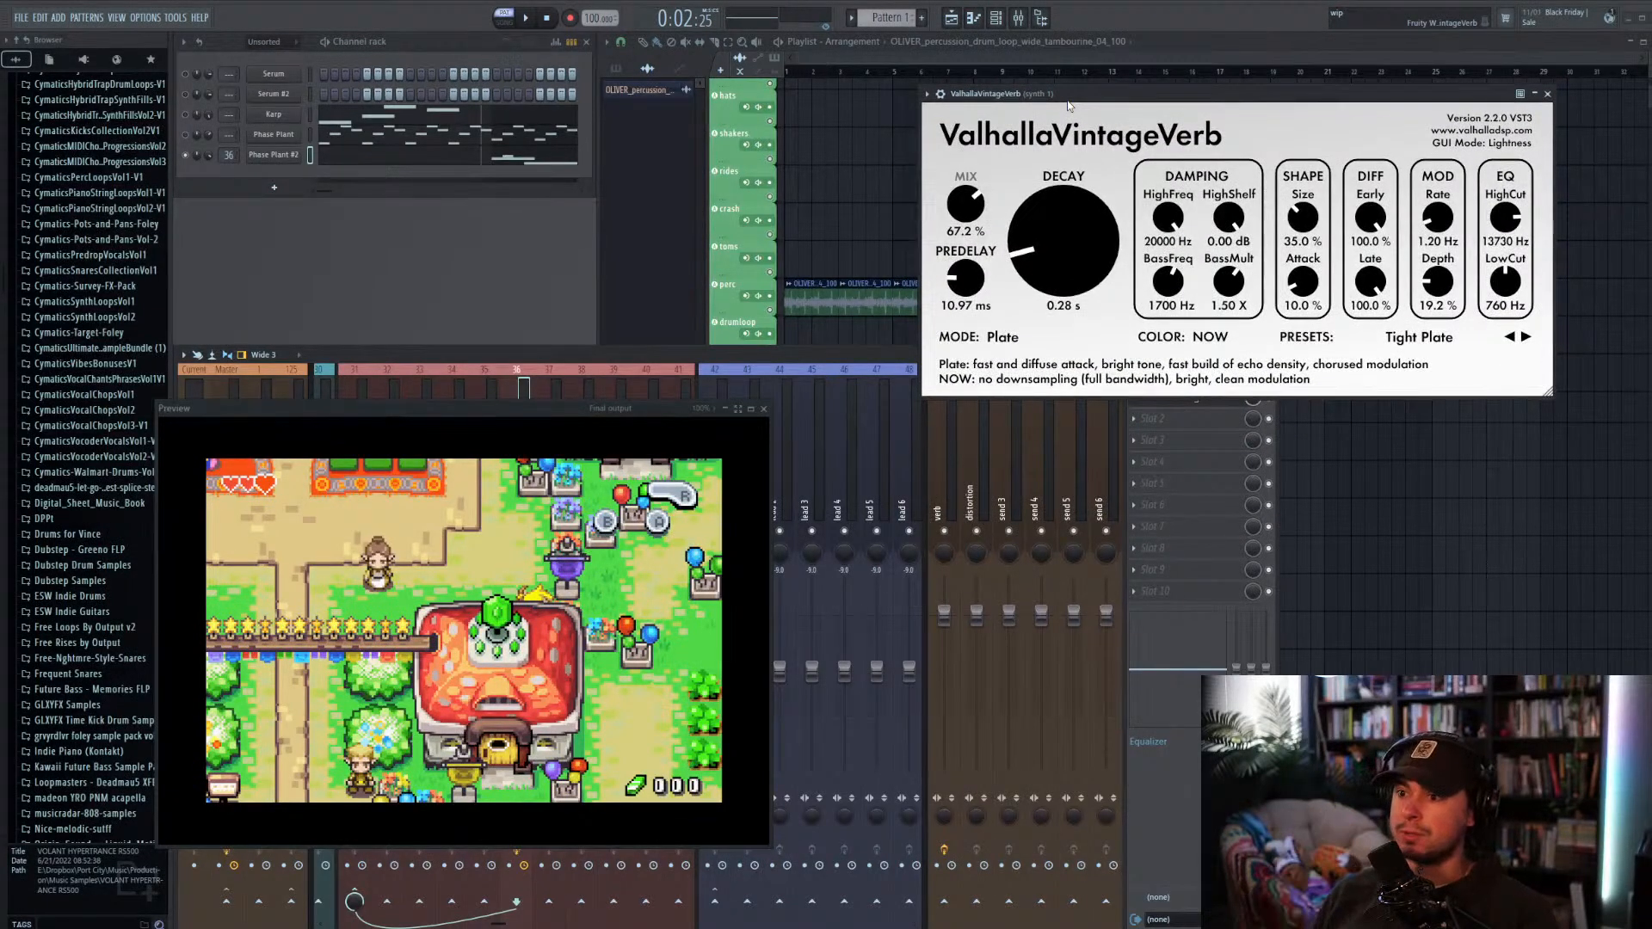
left_click_drag(467, 410, 488, 215)
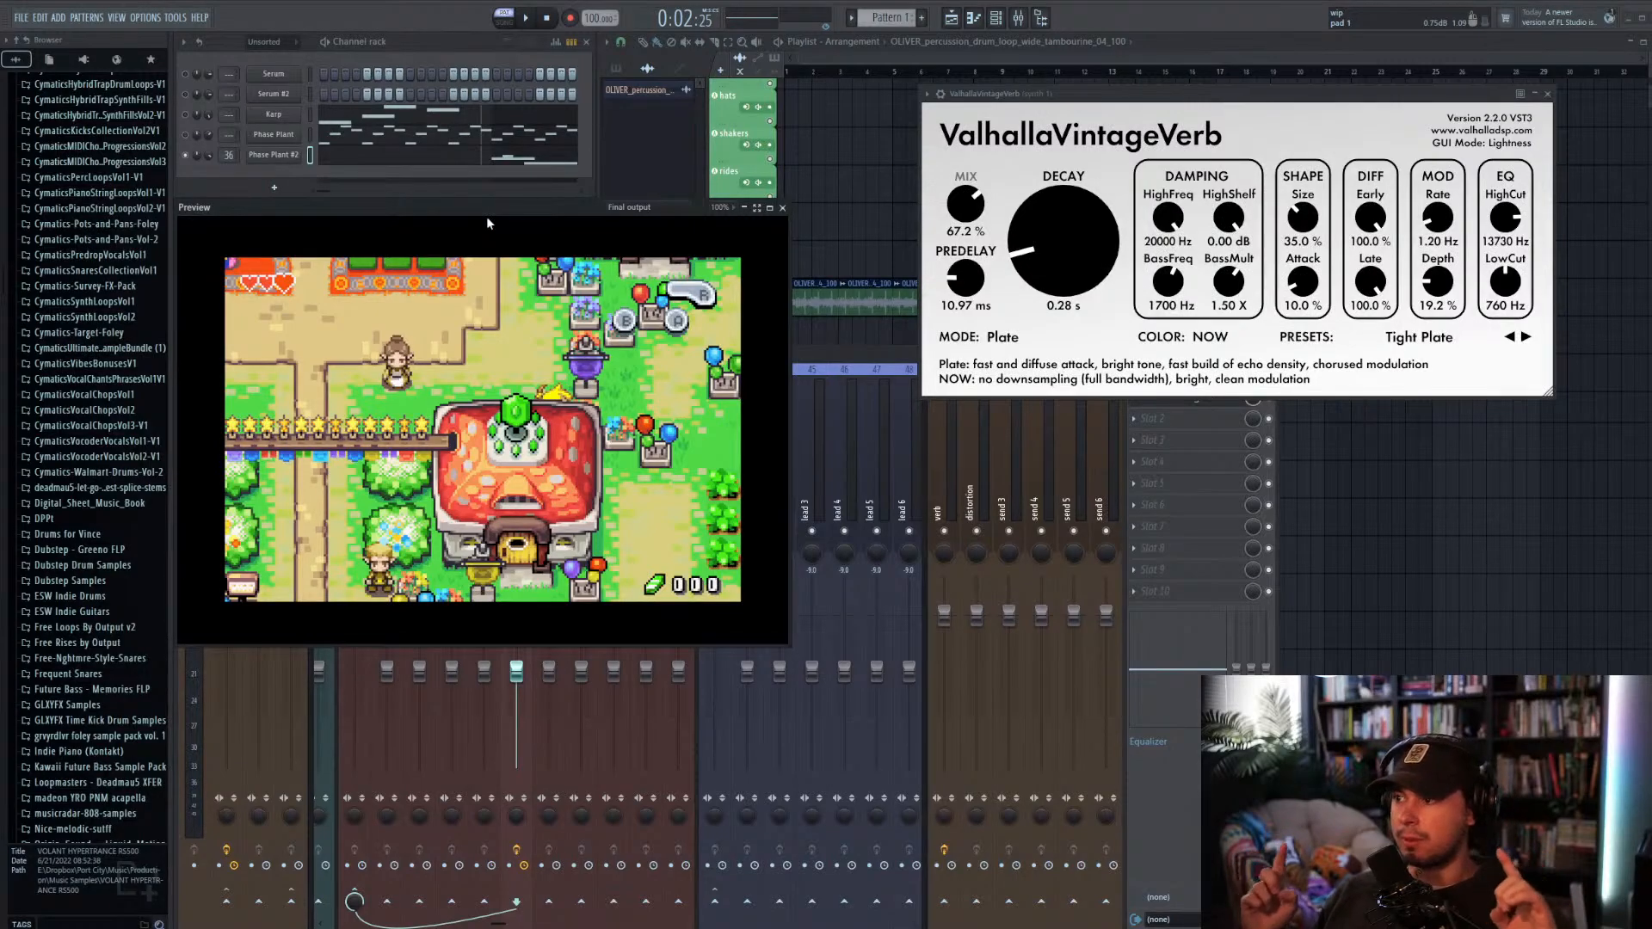
Step: Open the Phase Plant #2 notes and audition the soloed lead phrase from bar 2
left_click(472, 161)
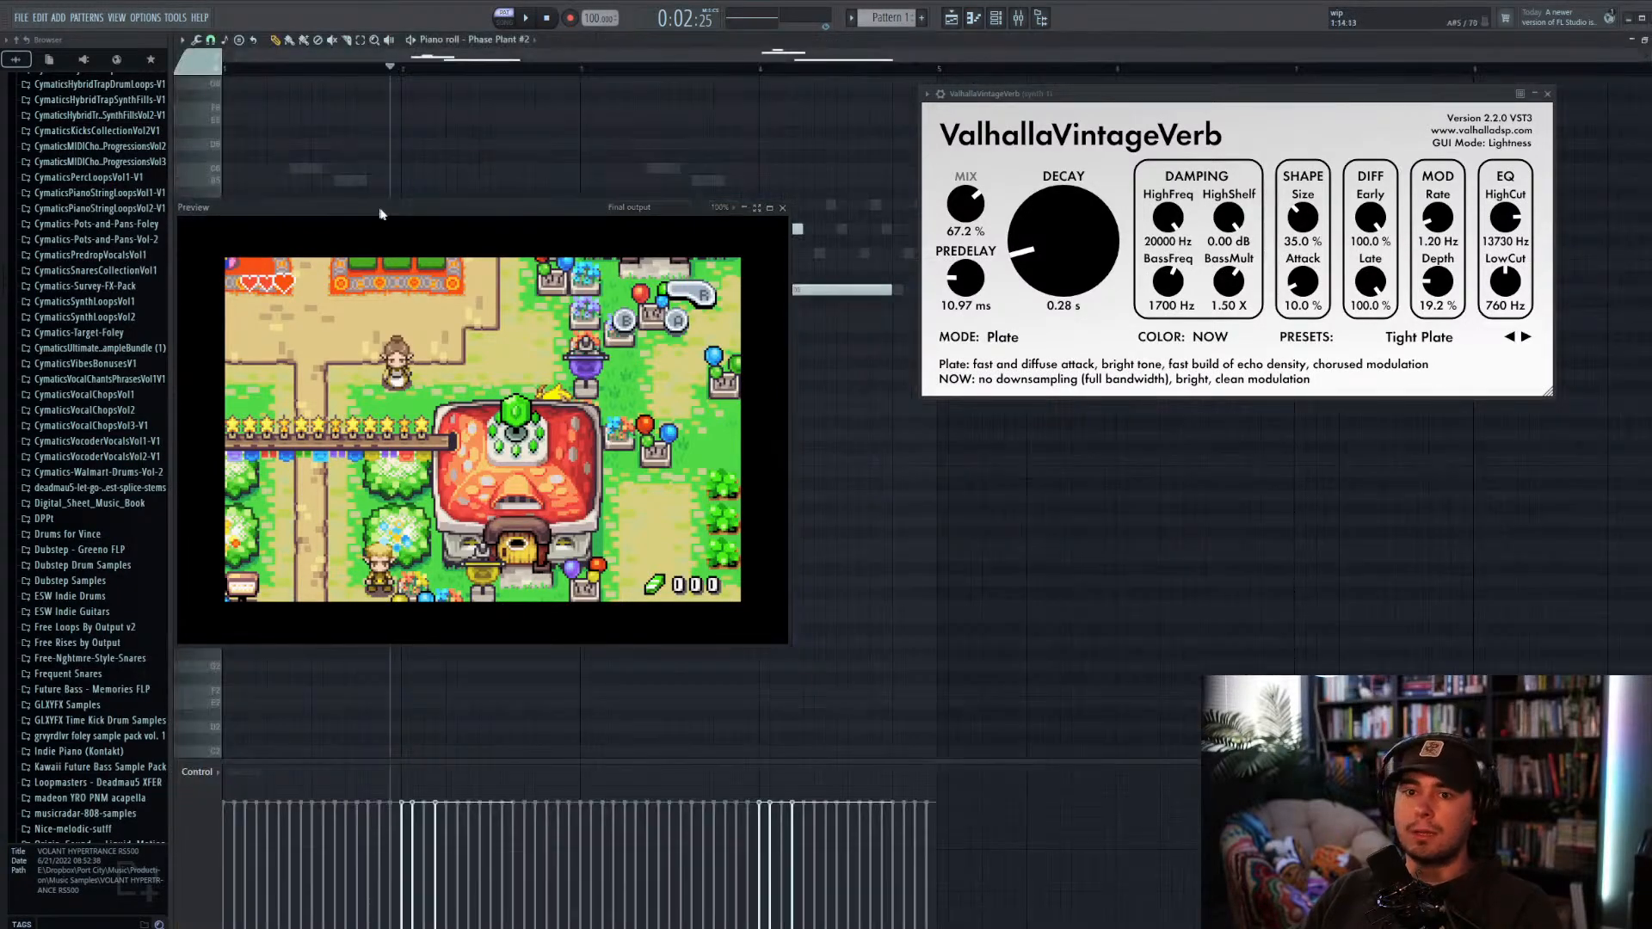
scroll(480, 142, "down", 4)
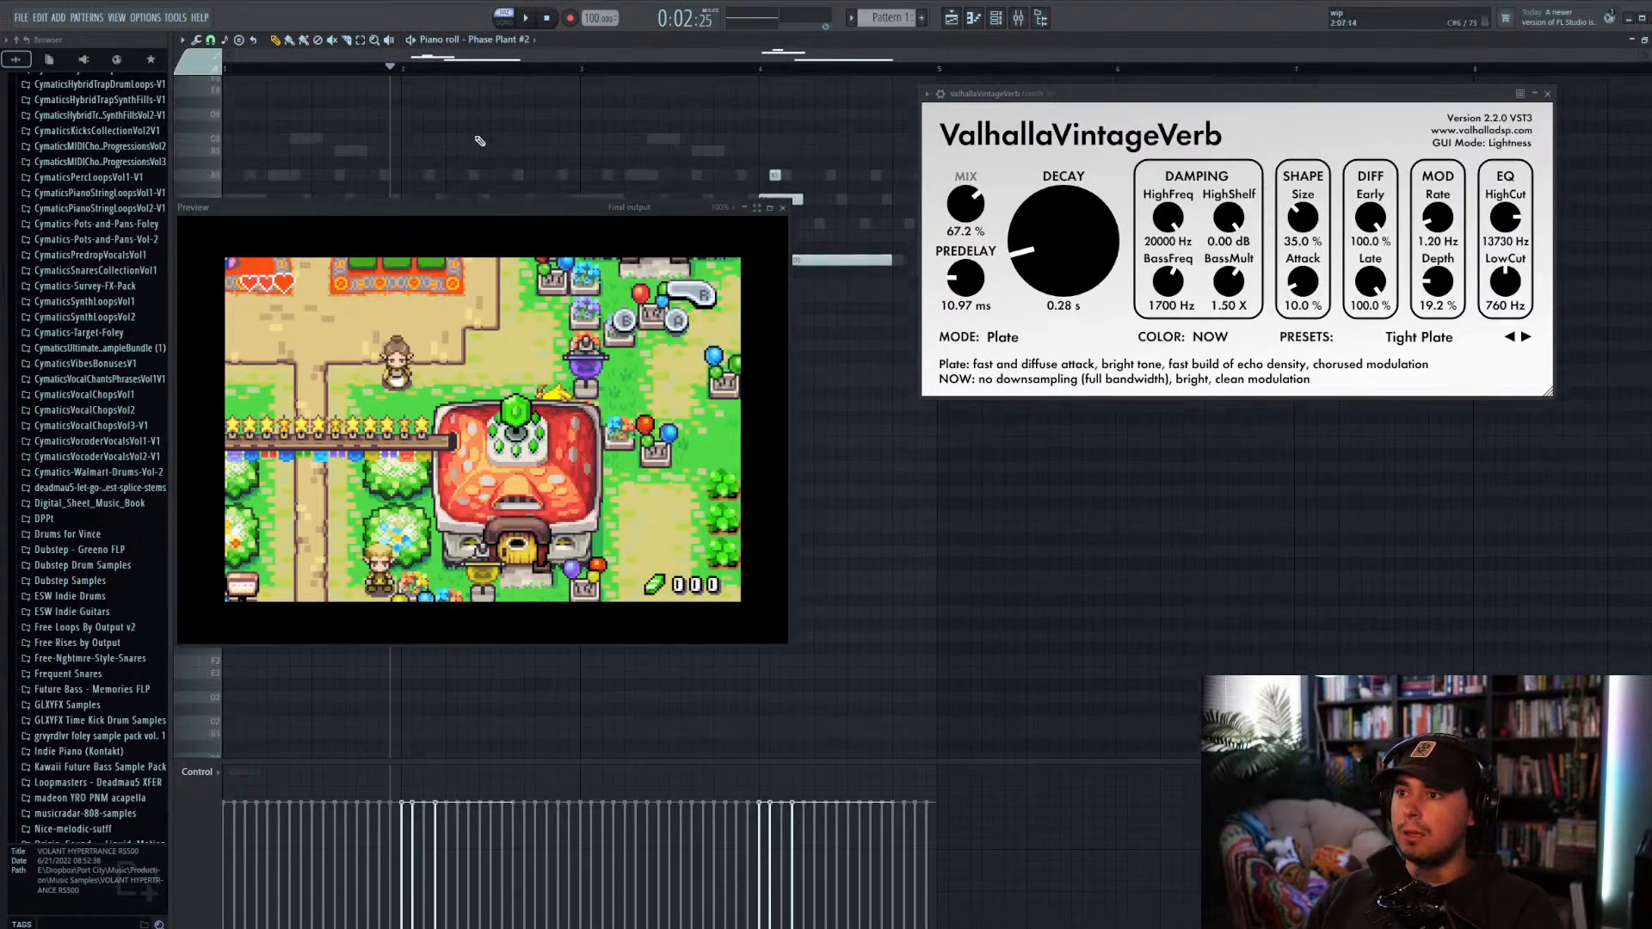
left_click(410, 68)
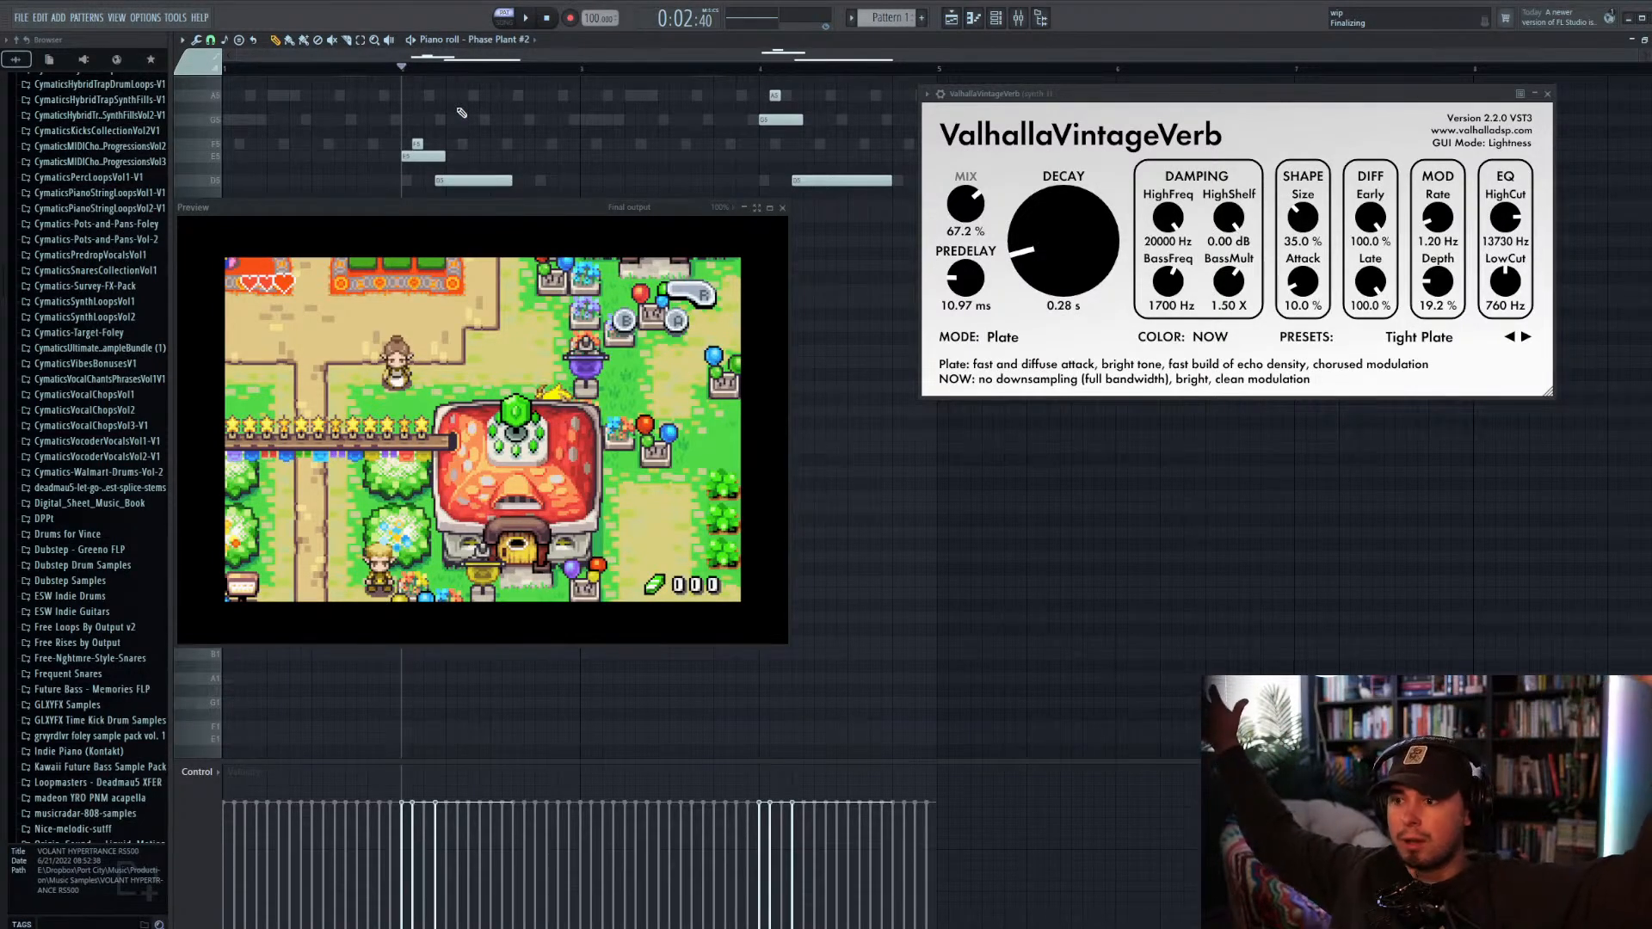
key("space")
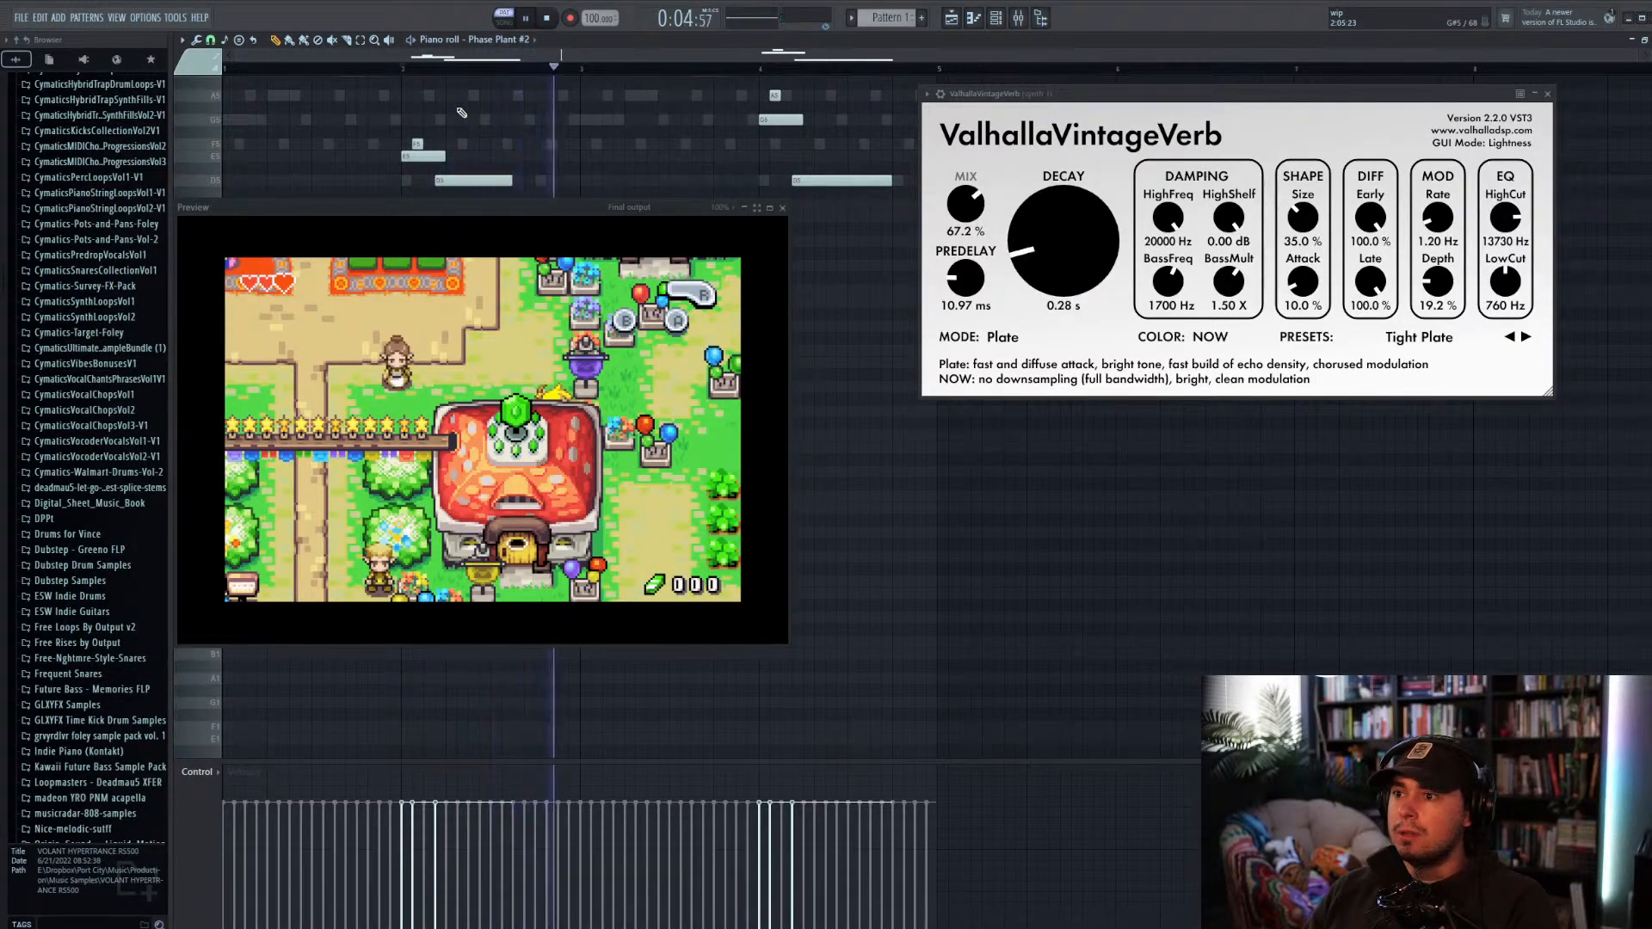
key("space")
Step: Move the video preview below the lead notes and play the bar 2 phrase in a closer view
scroll(472, 140, "up", 3)
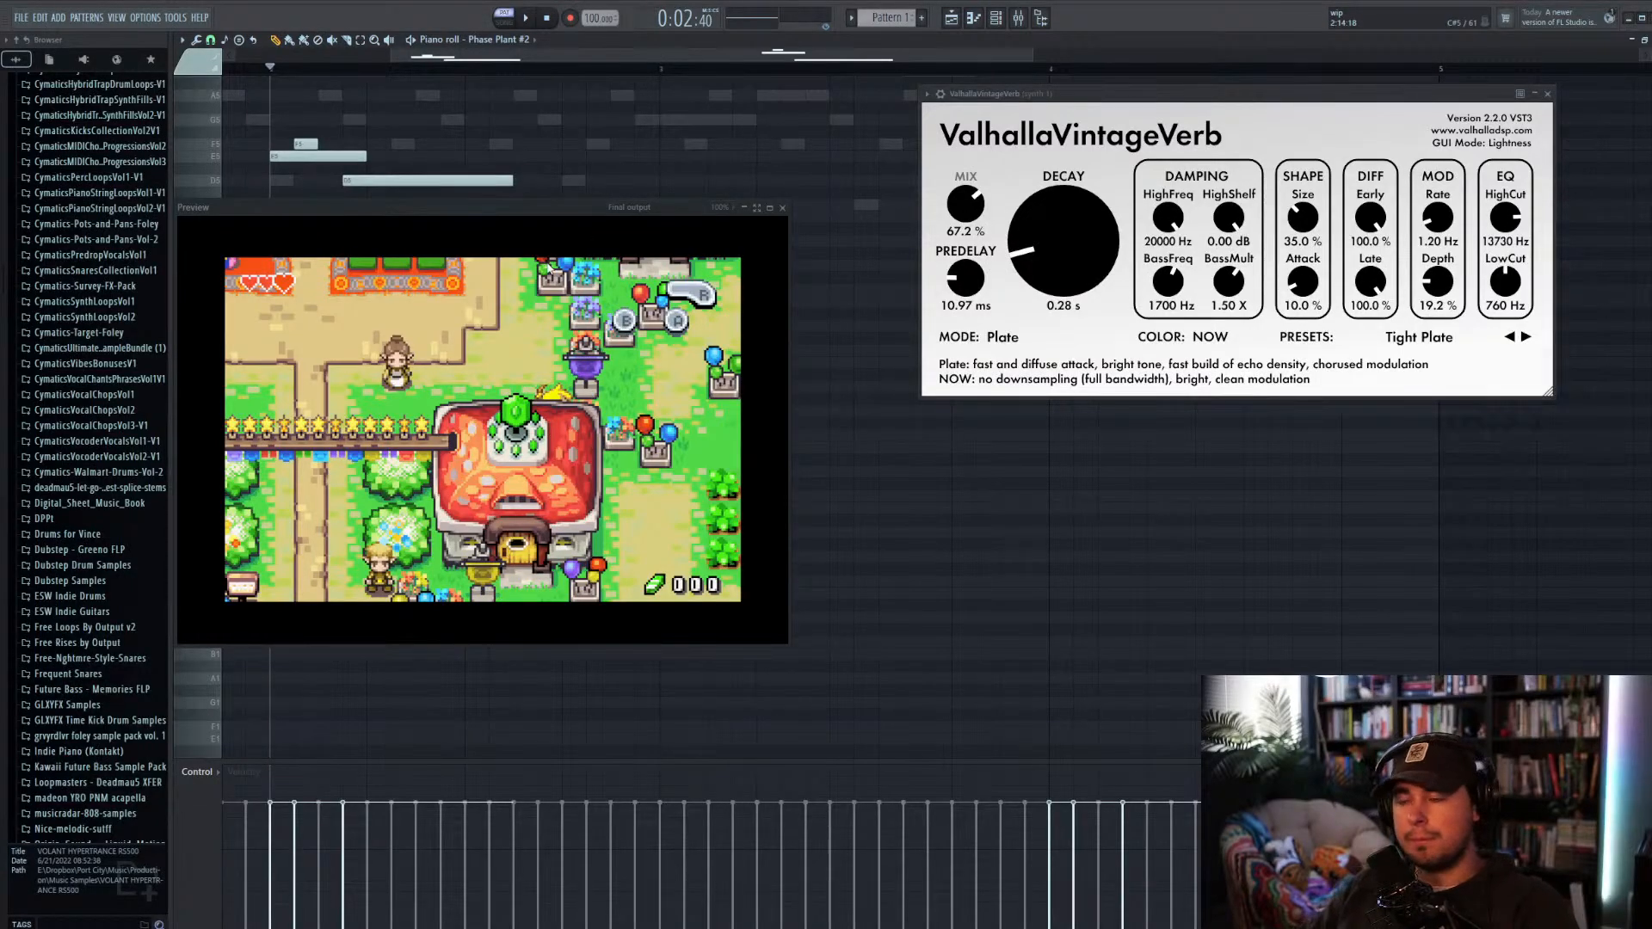
left_click_drag(425, 212, 485, 427)
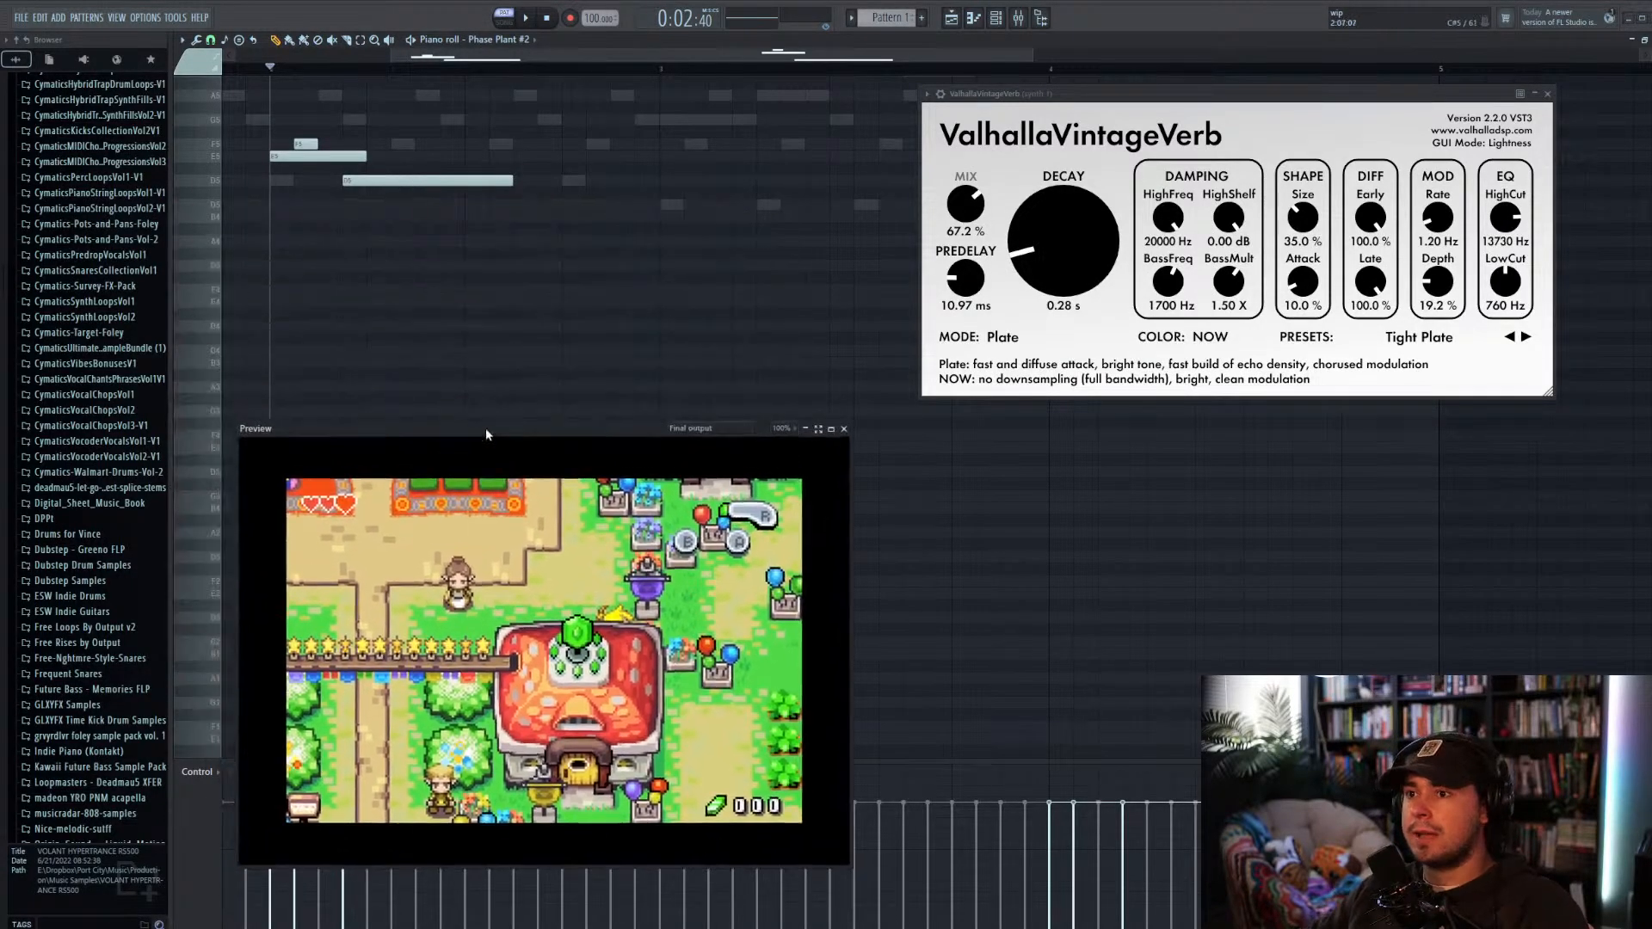
scroll(521, 187, "up", 3)
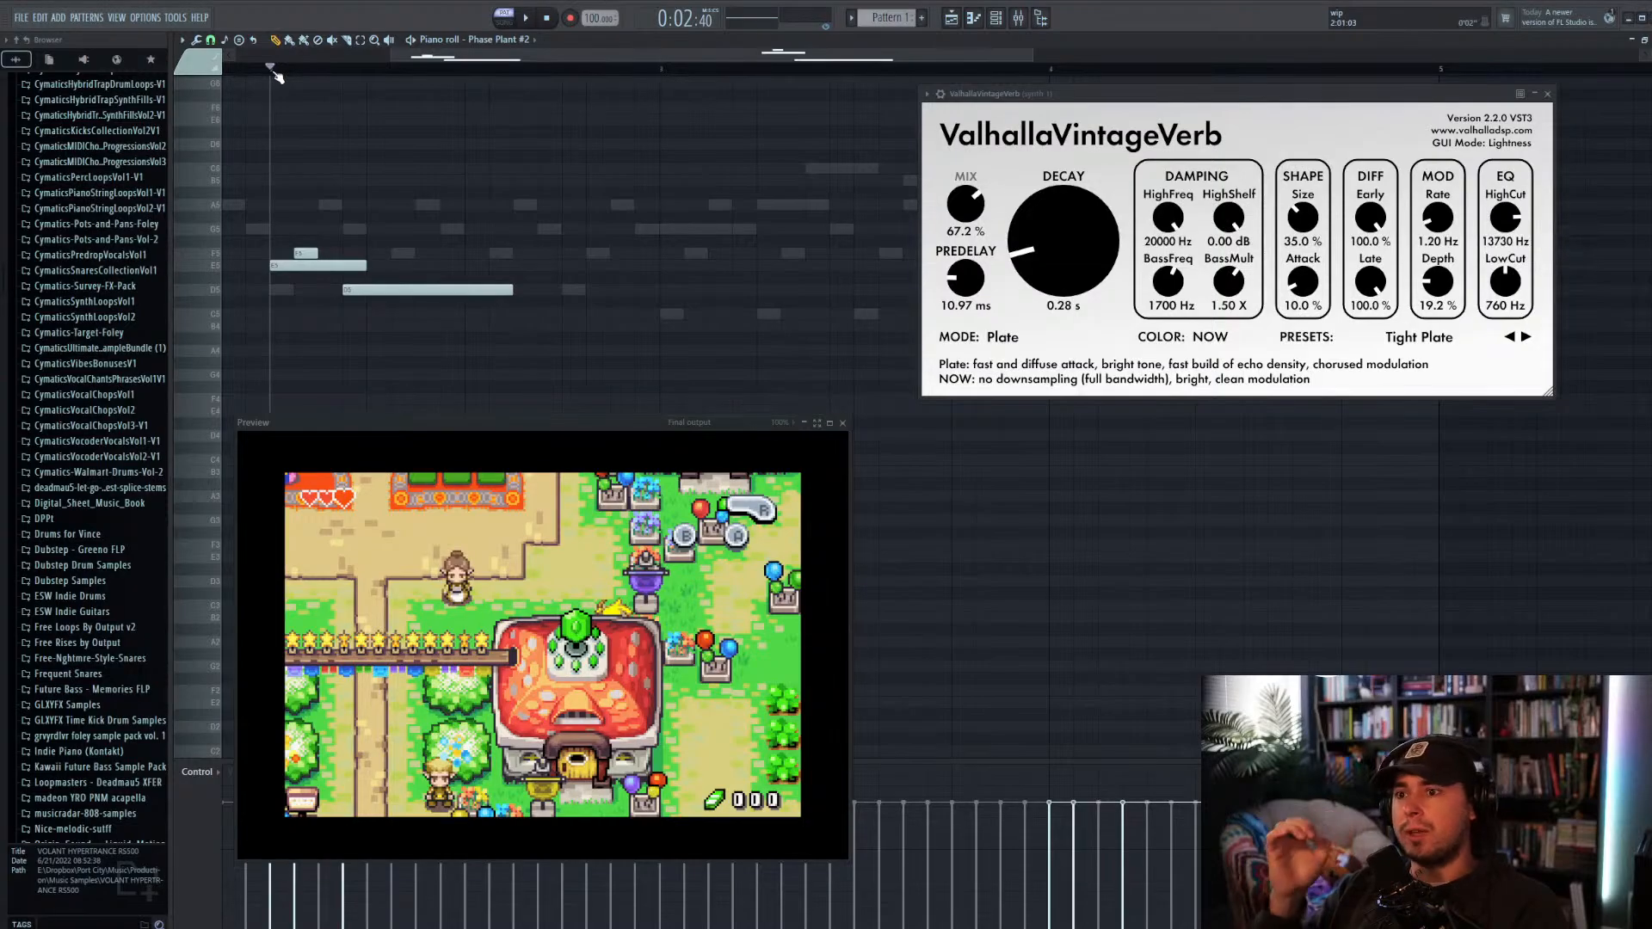
key("space")
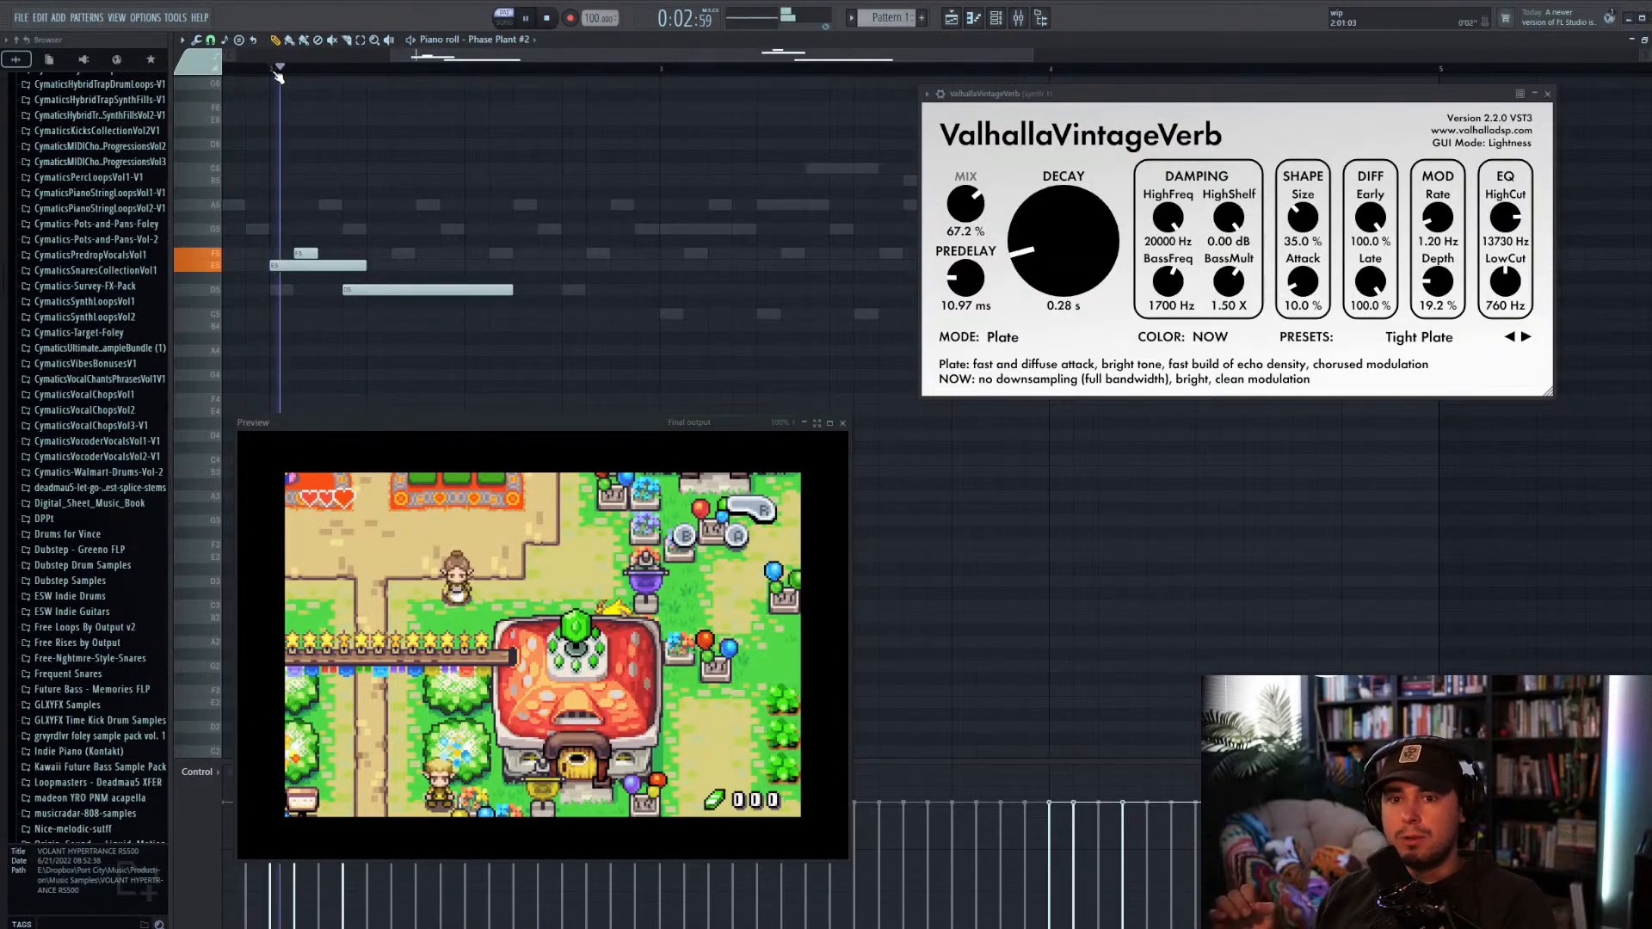
Step: Audition the Phase Plant #2 phrase from bar 2 once more, and close the reverb window and the piano roll
key("space")
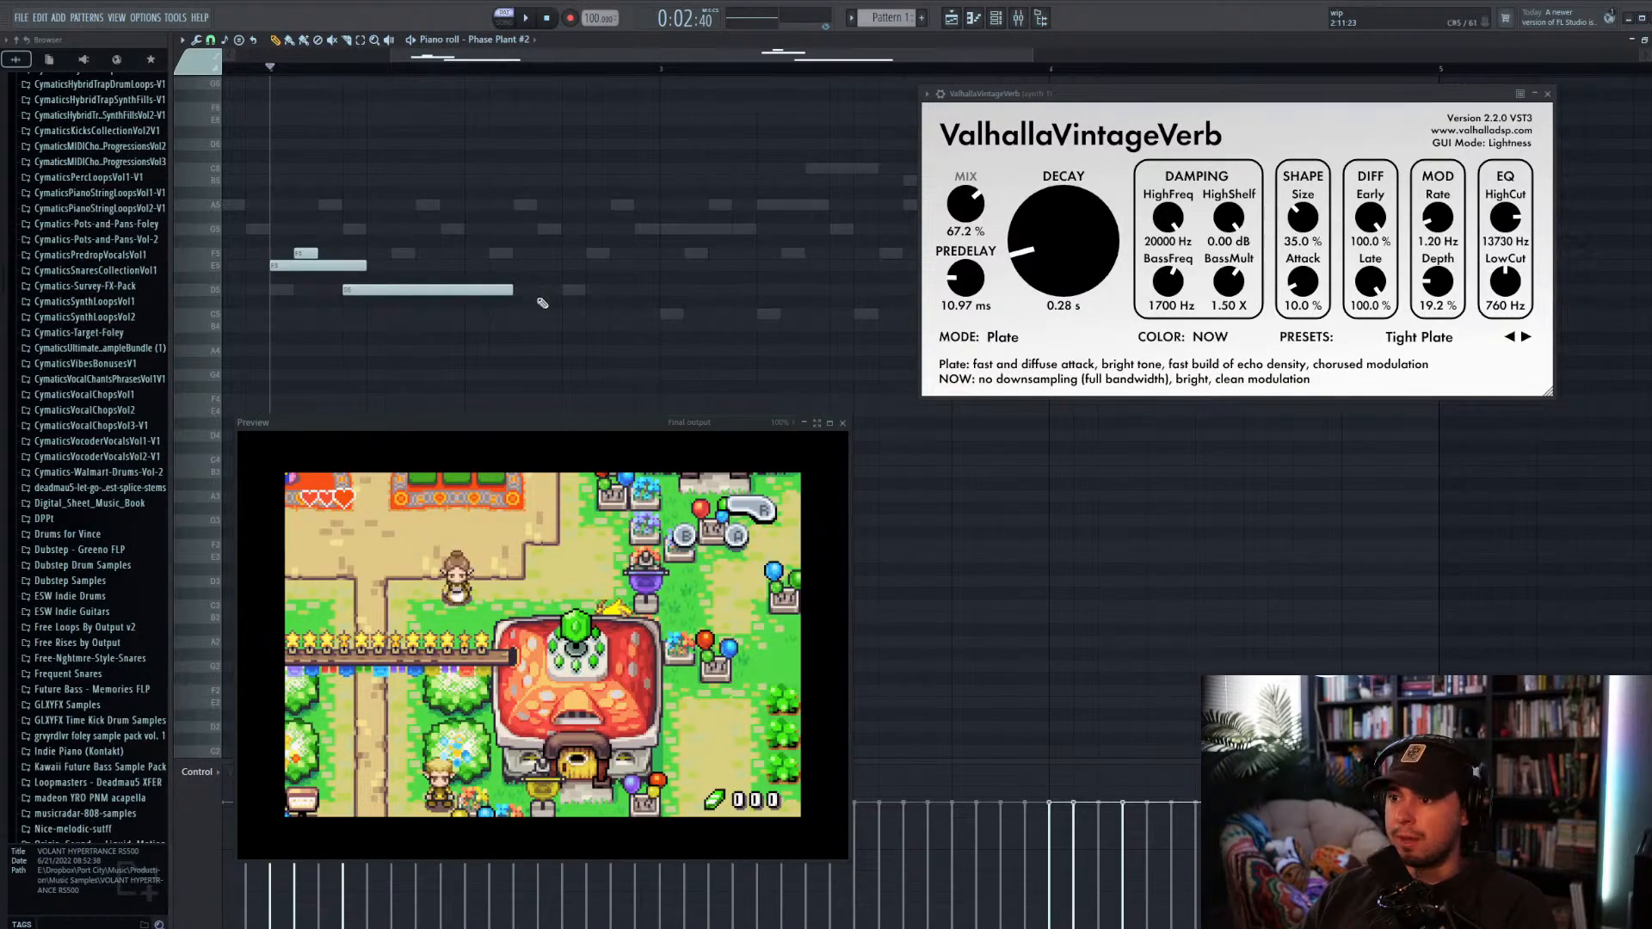
key("space")
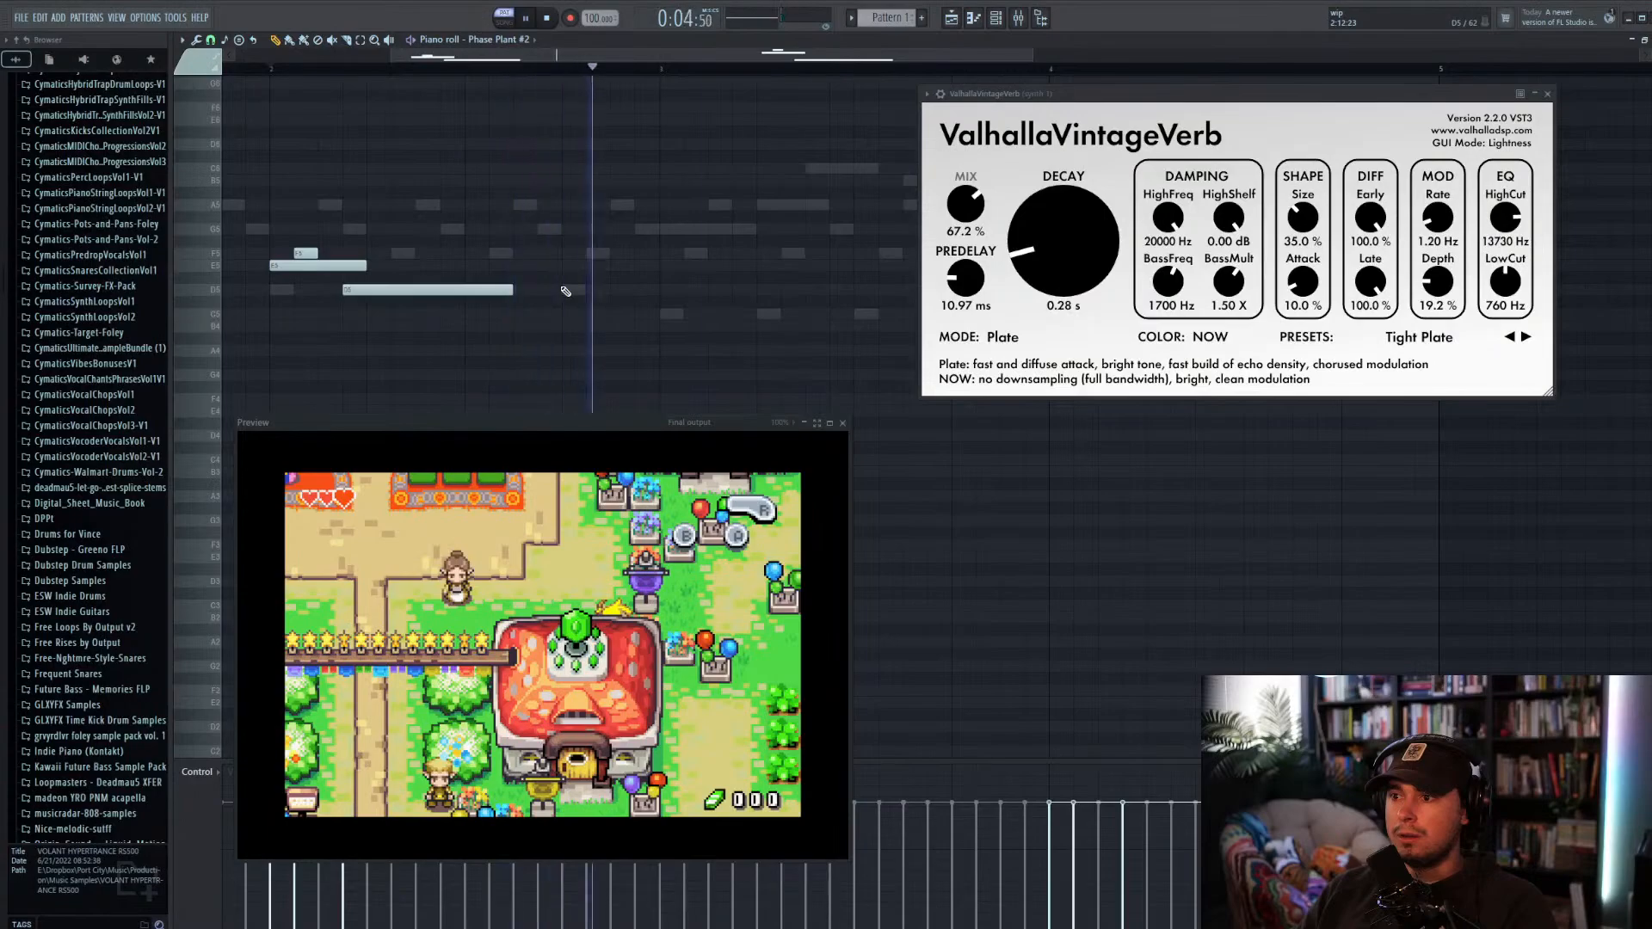
key("space")
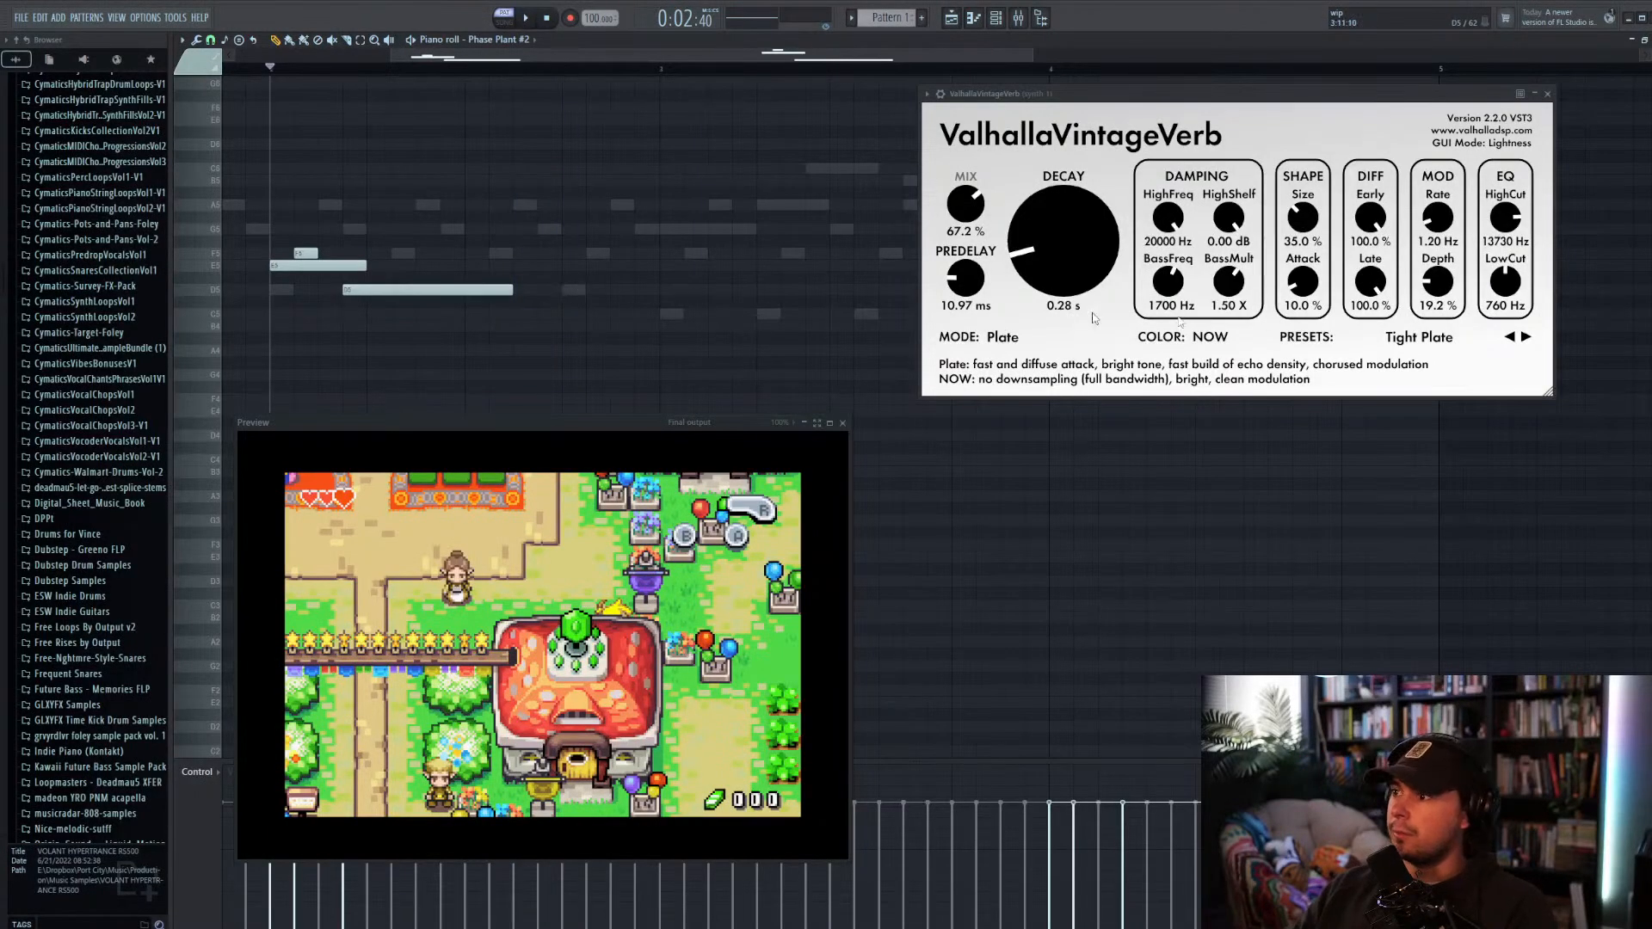
left_click(1547, 94)
left_click(1650, 40)
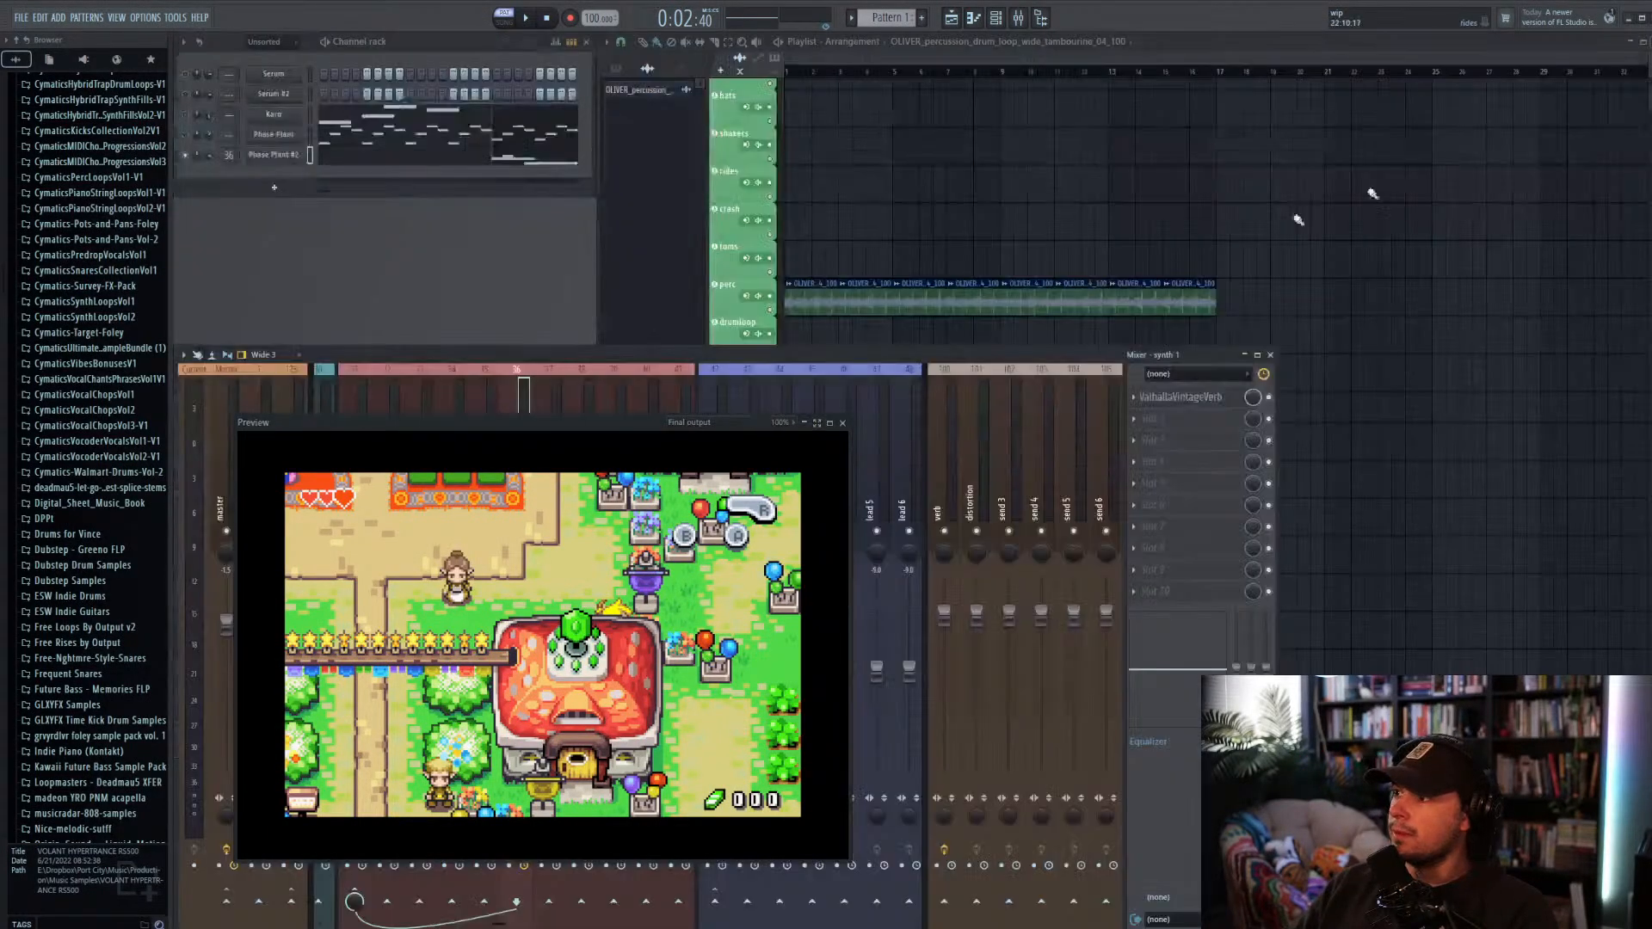
Step: Show the playlist's chord tracks, list the patterns in the picker, and move the video preview off the screen
scroll(831, 168, "down", 5)
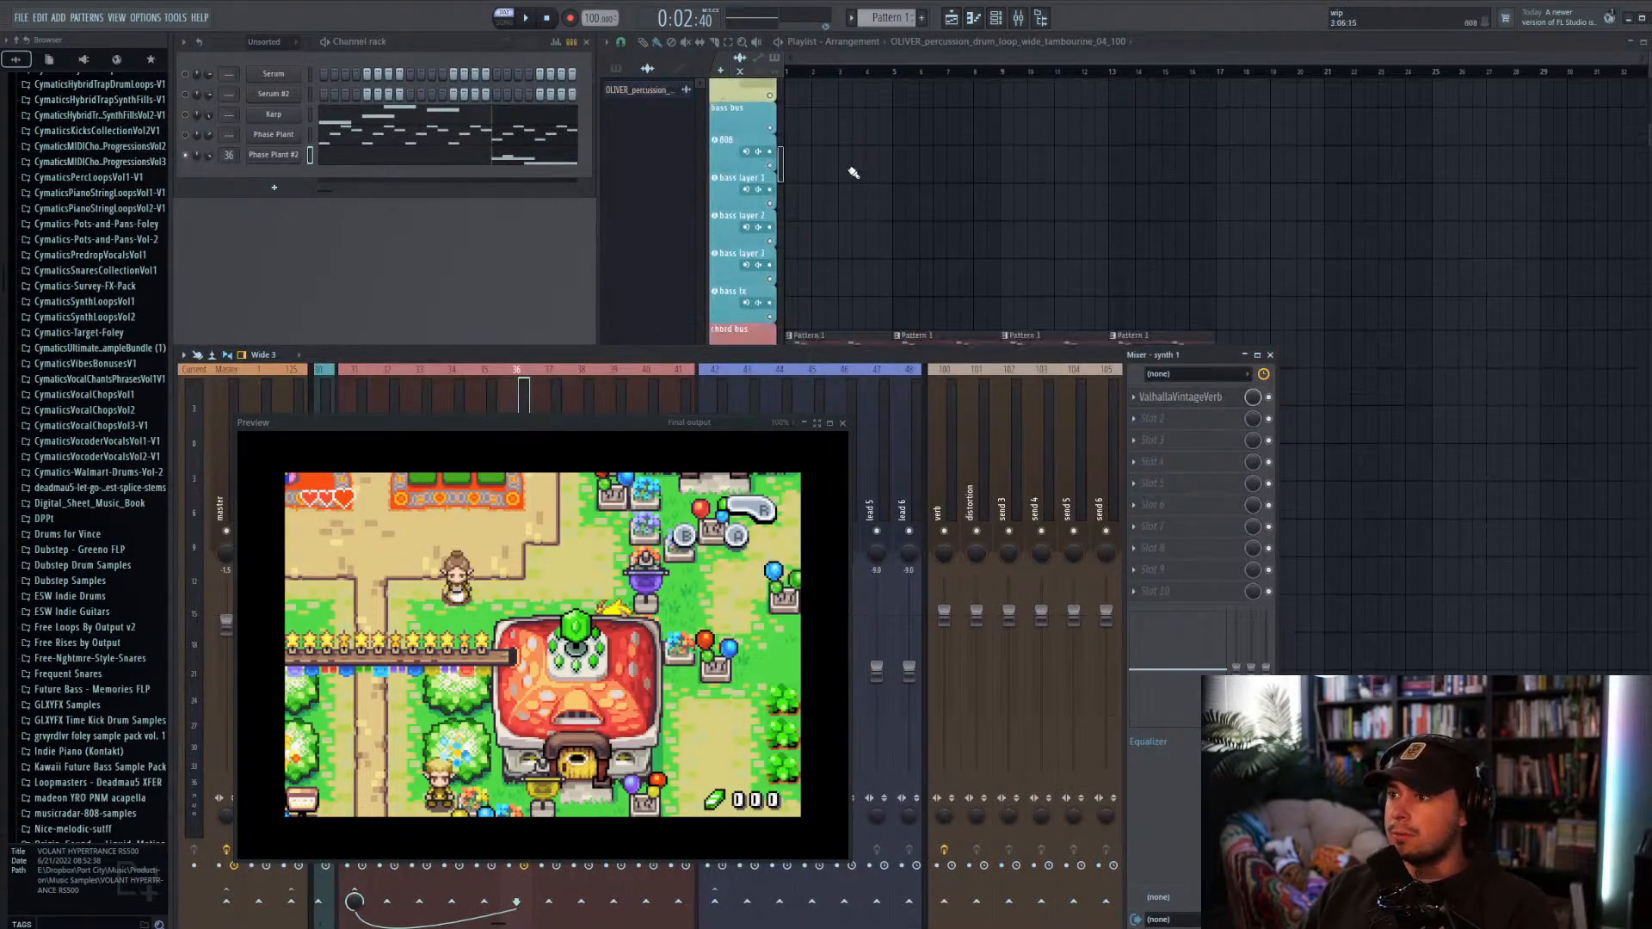
scroll(822, 159, "down", 5)
scroll(851, 168, "up", 4)
scroll(852, 168, "down", 2)
left_click(619, 68)
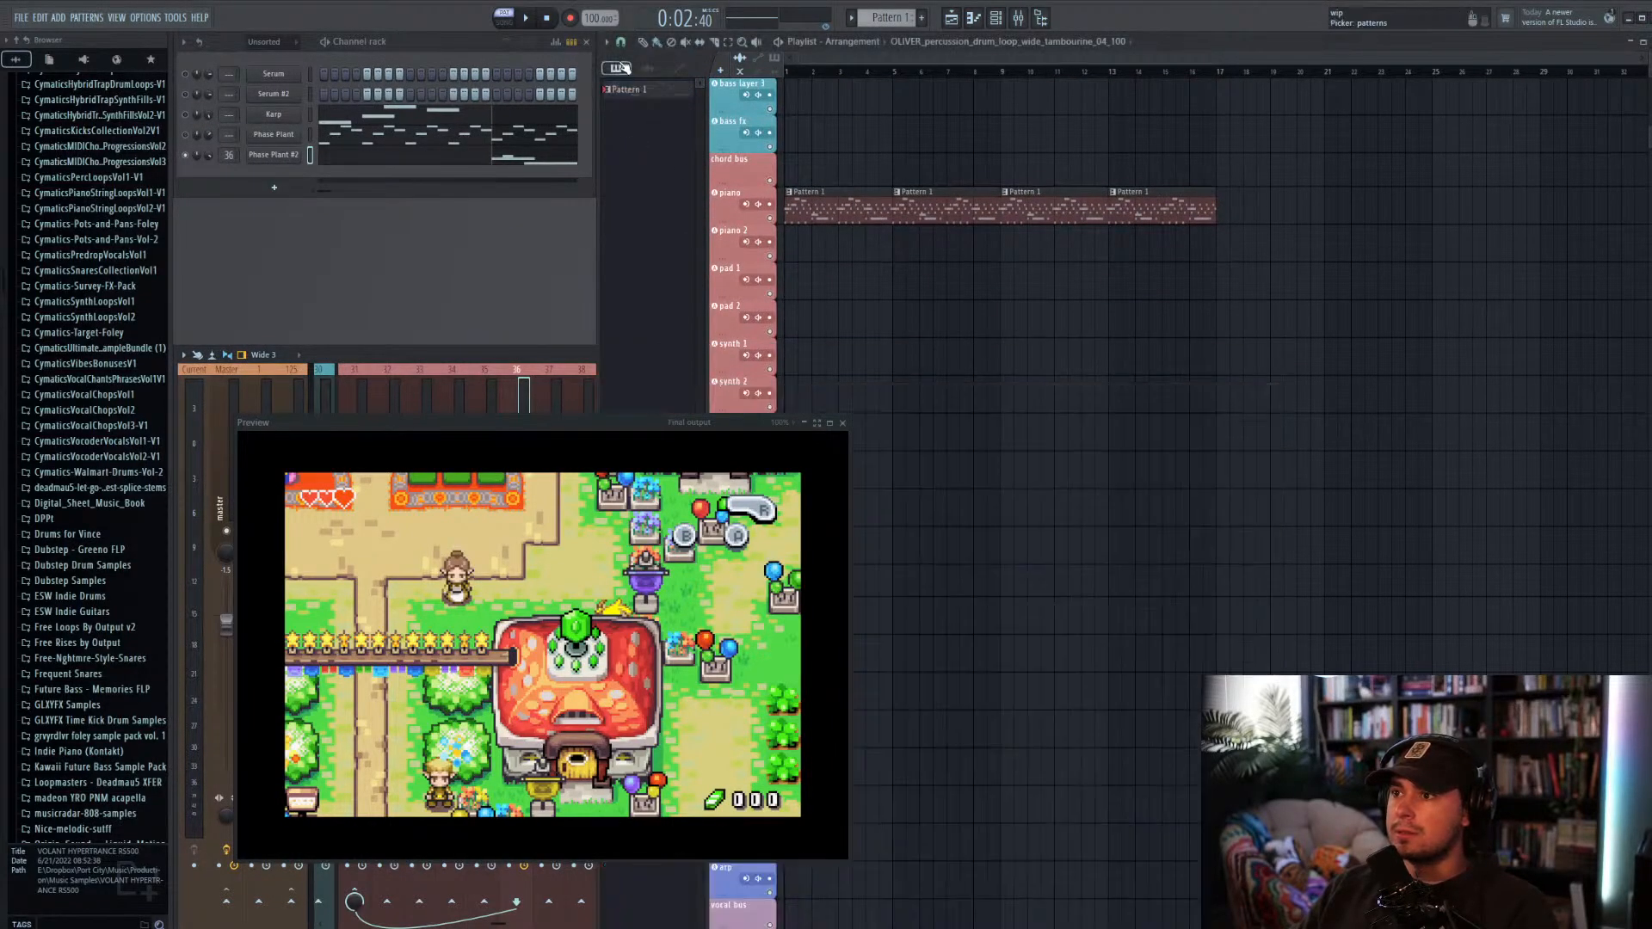
left_click_drag(654, 439, 0, 438)
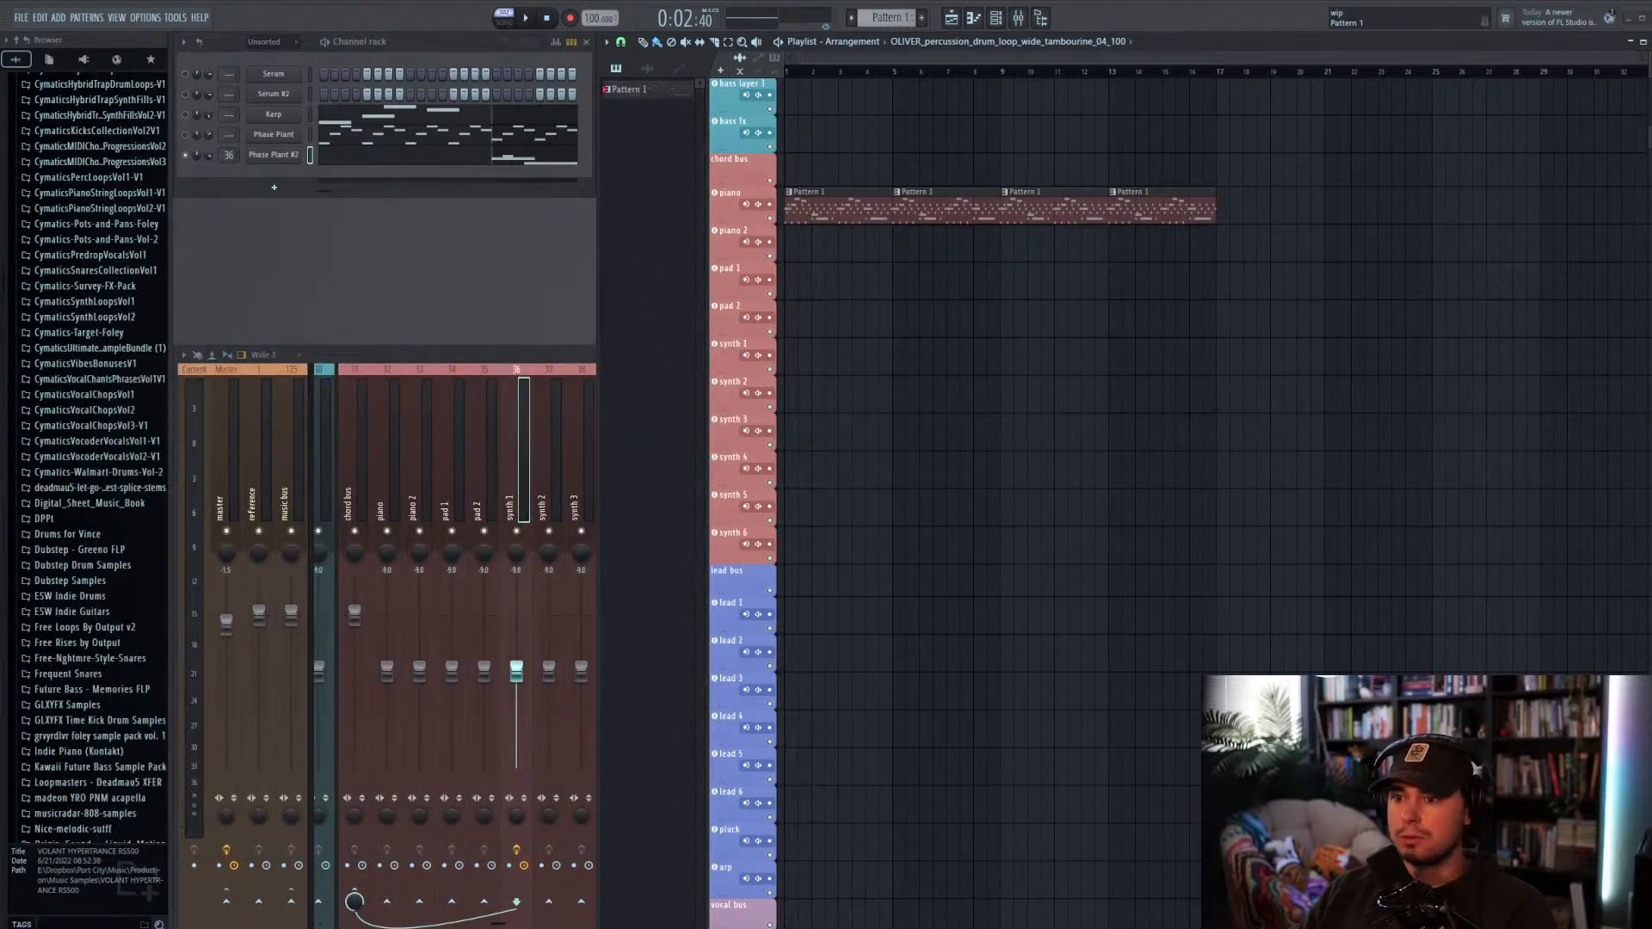
Step: Bring the playlist in front of the mixer and resize it so its lower edge reaches the end of the screen
scroll(435, 473, "left", 10)
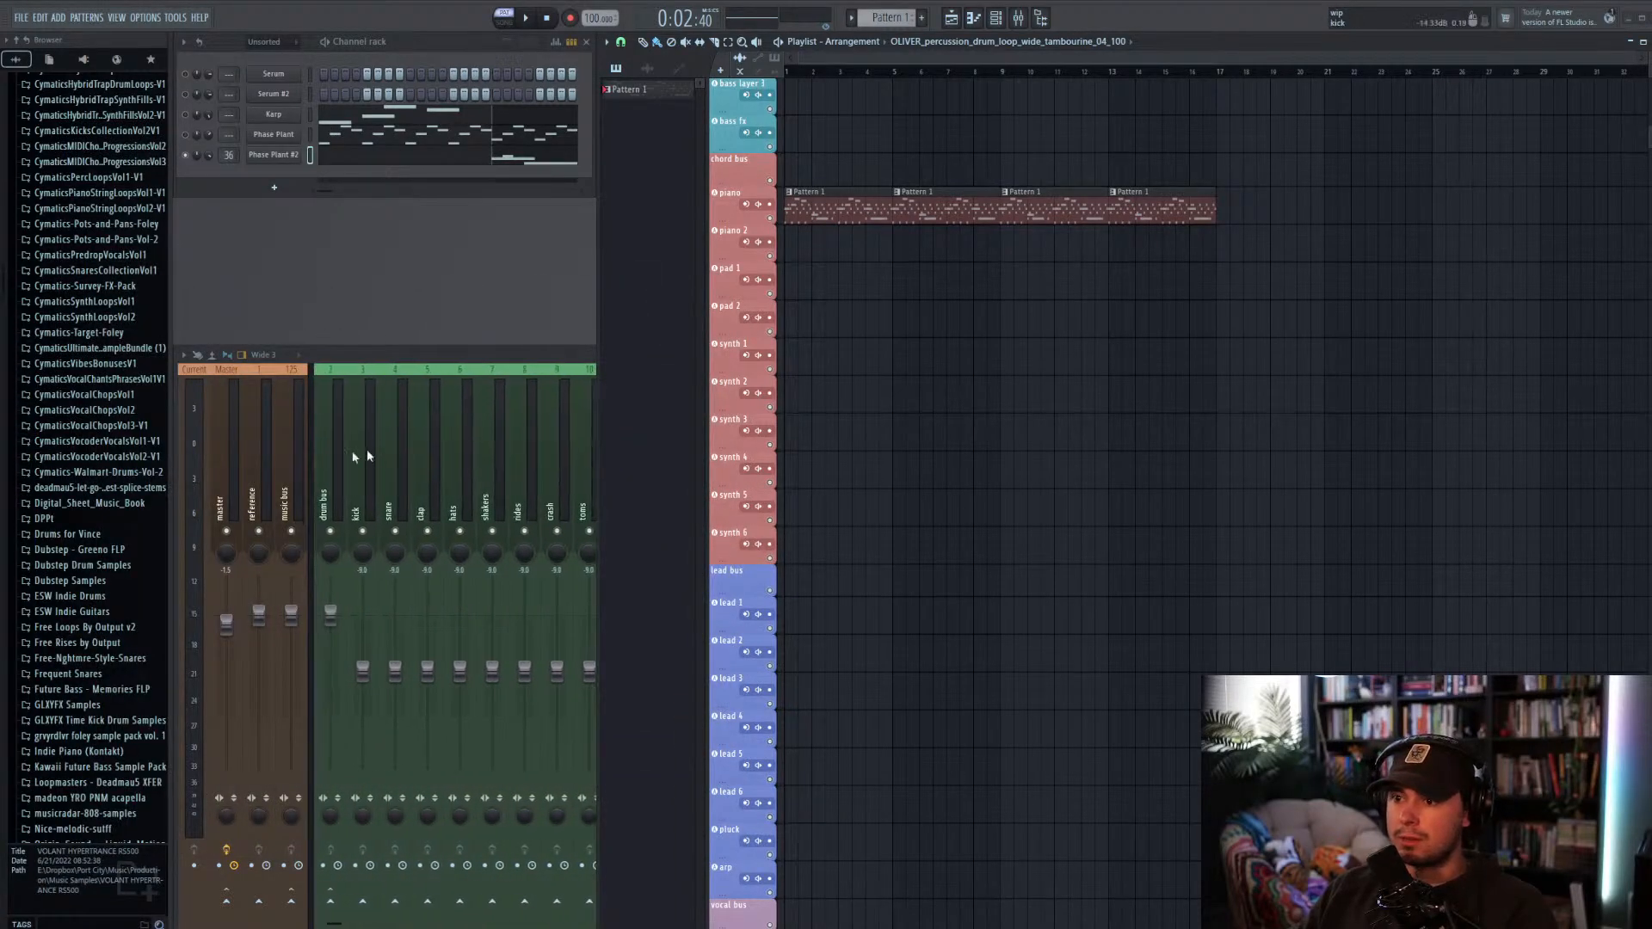
left_click(365, 357)
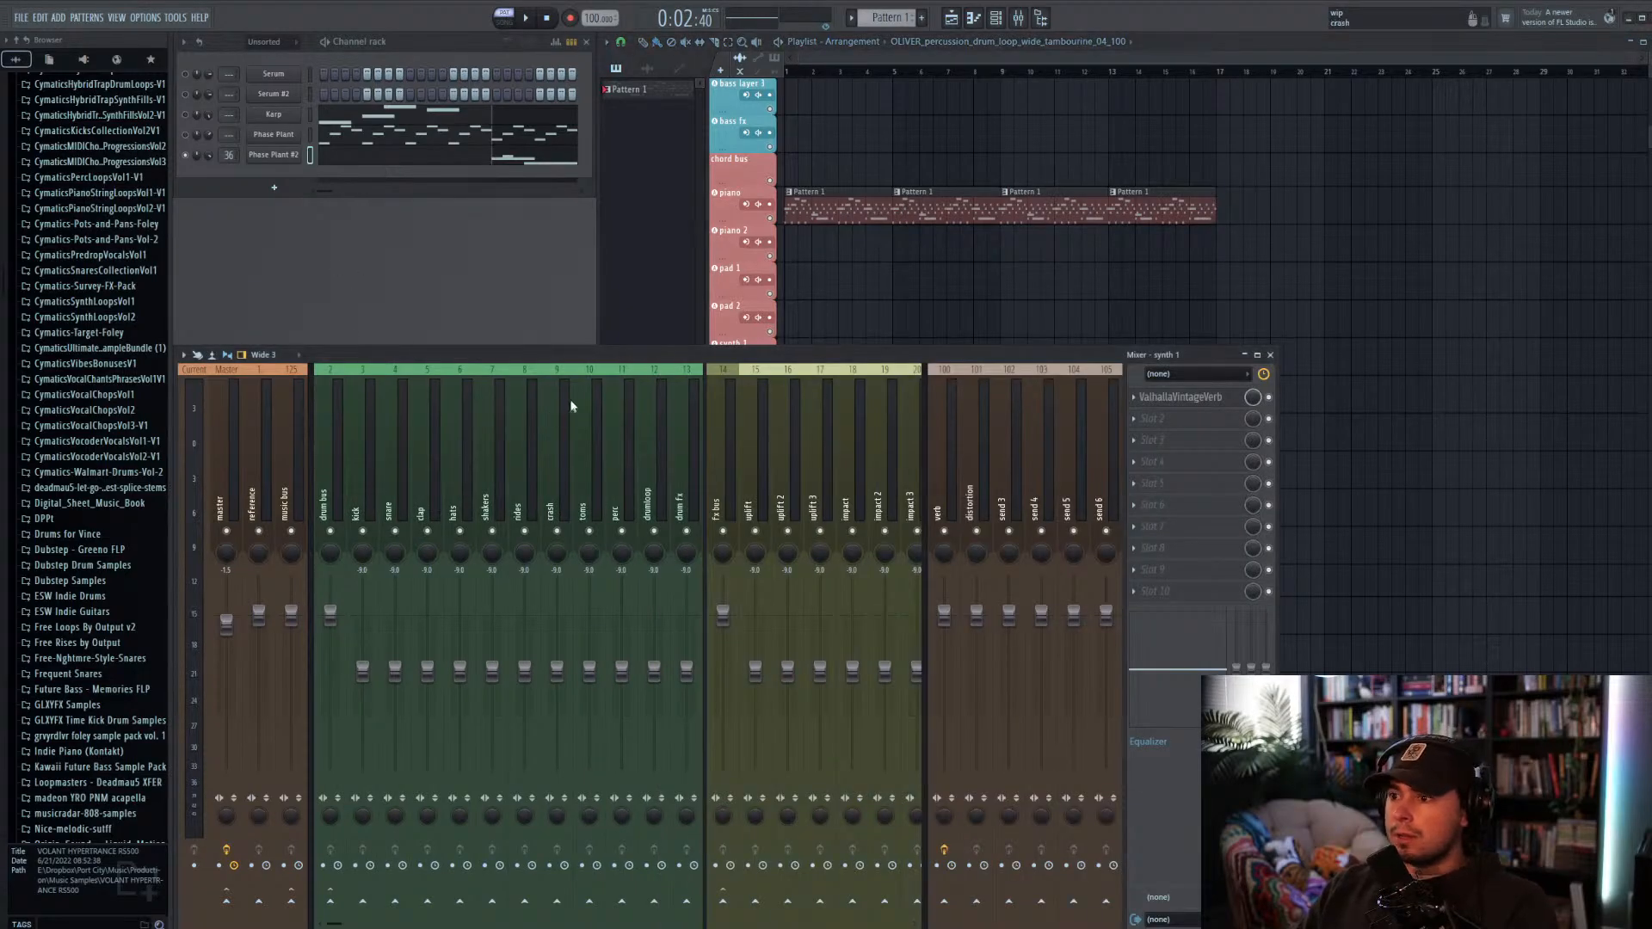
left_click(637, 184)
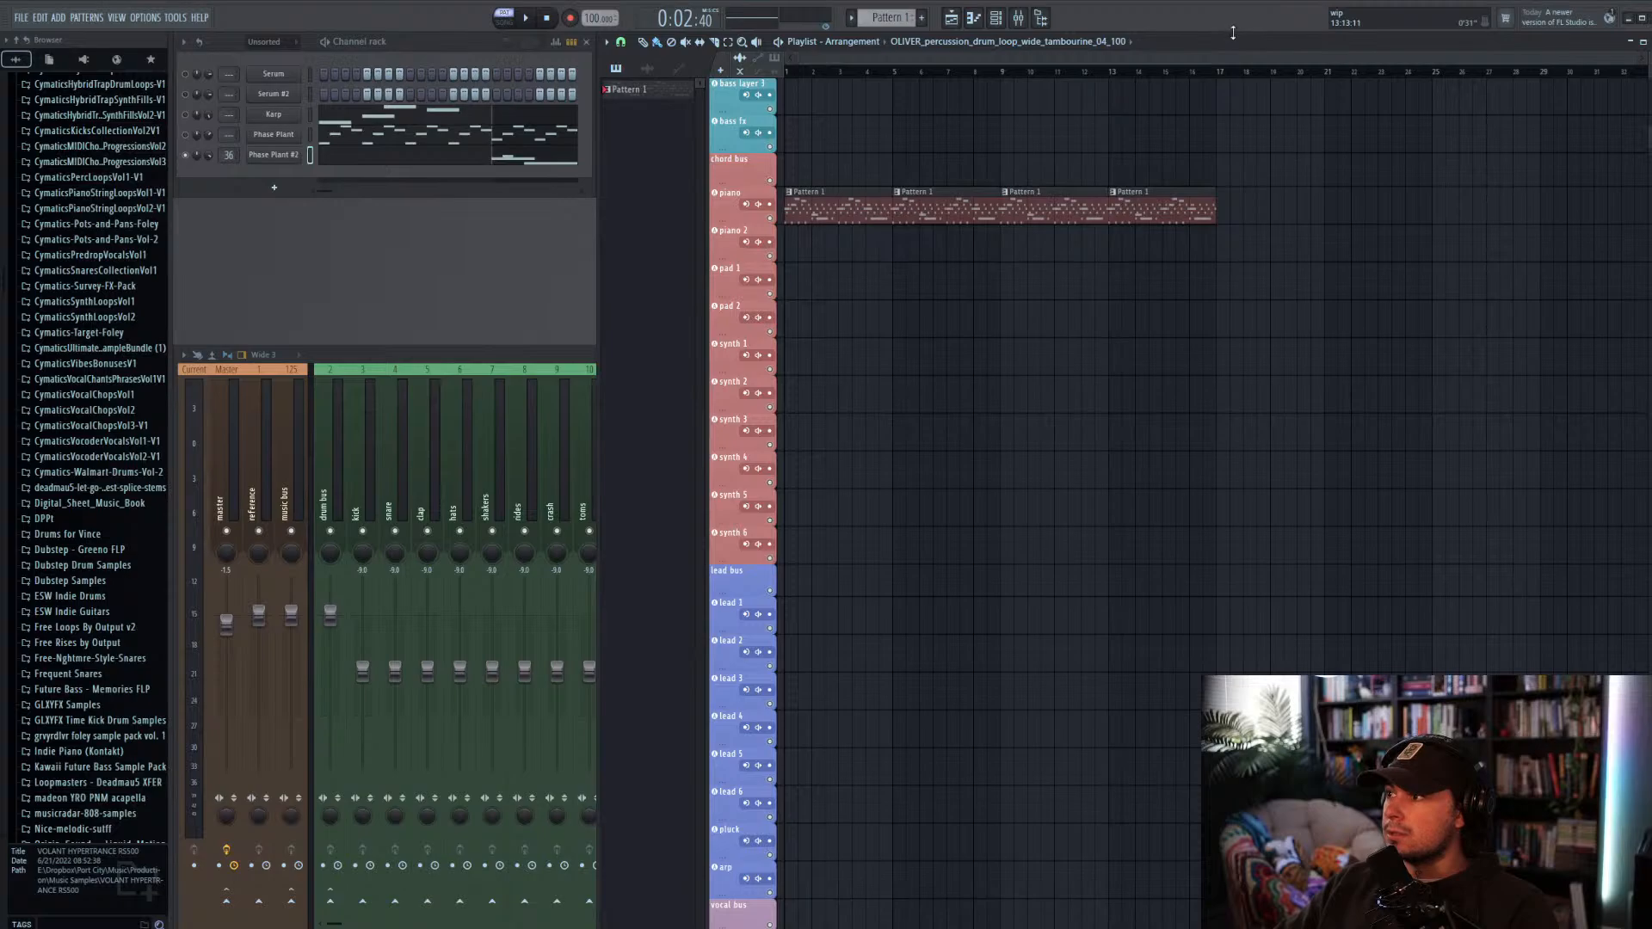
mouse_move(1232, 33)
left_mouse_down()
mouse_move(1233, 159)
mouse_move(1237, 49)
left_mouse_up()
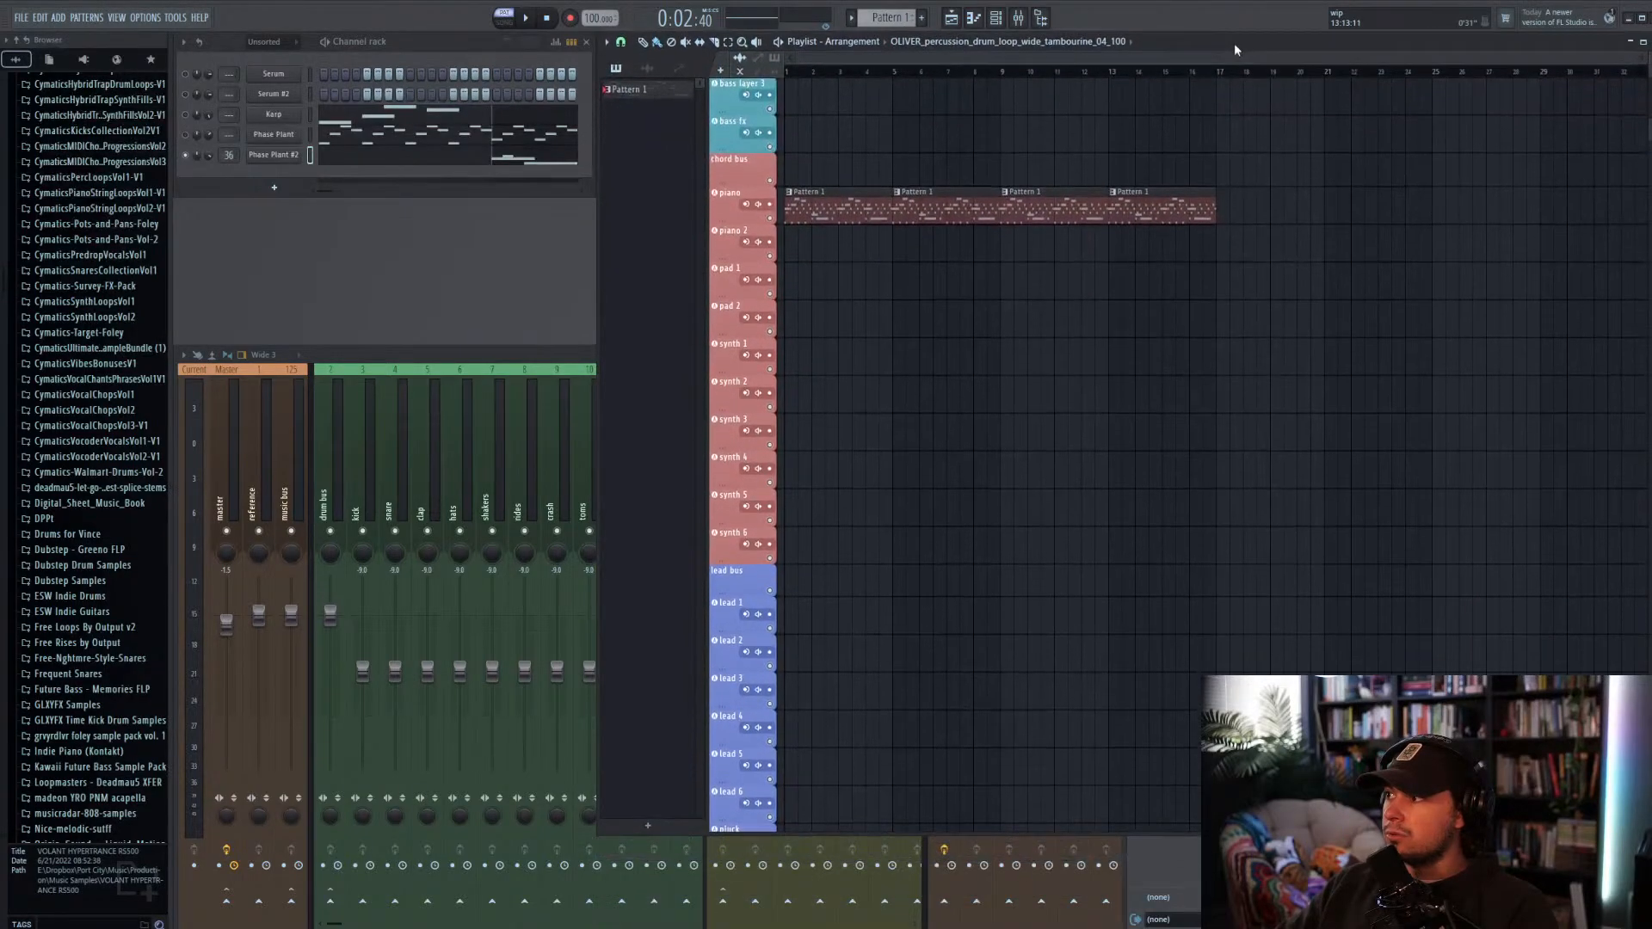
left_click_drag(1048, 835, 1048, 928)
Step: Add a new pattern named Flute
left_click(650, 925)
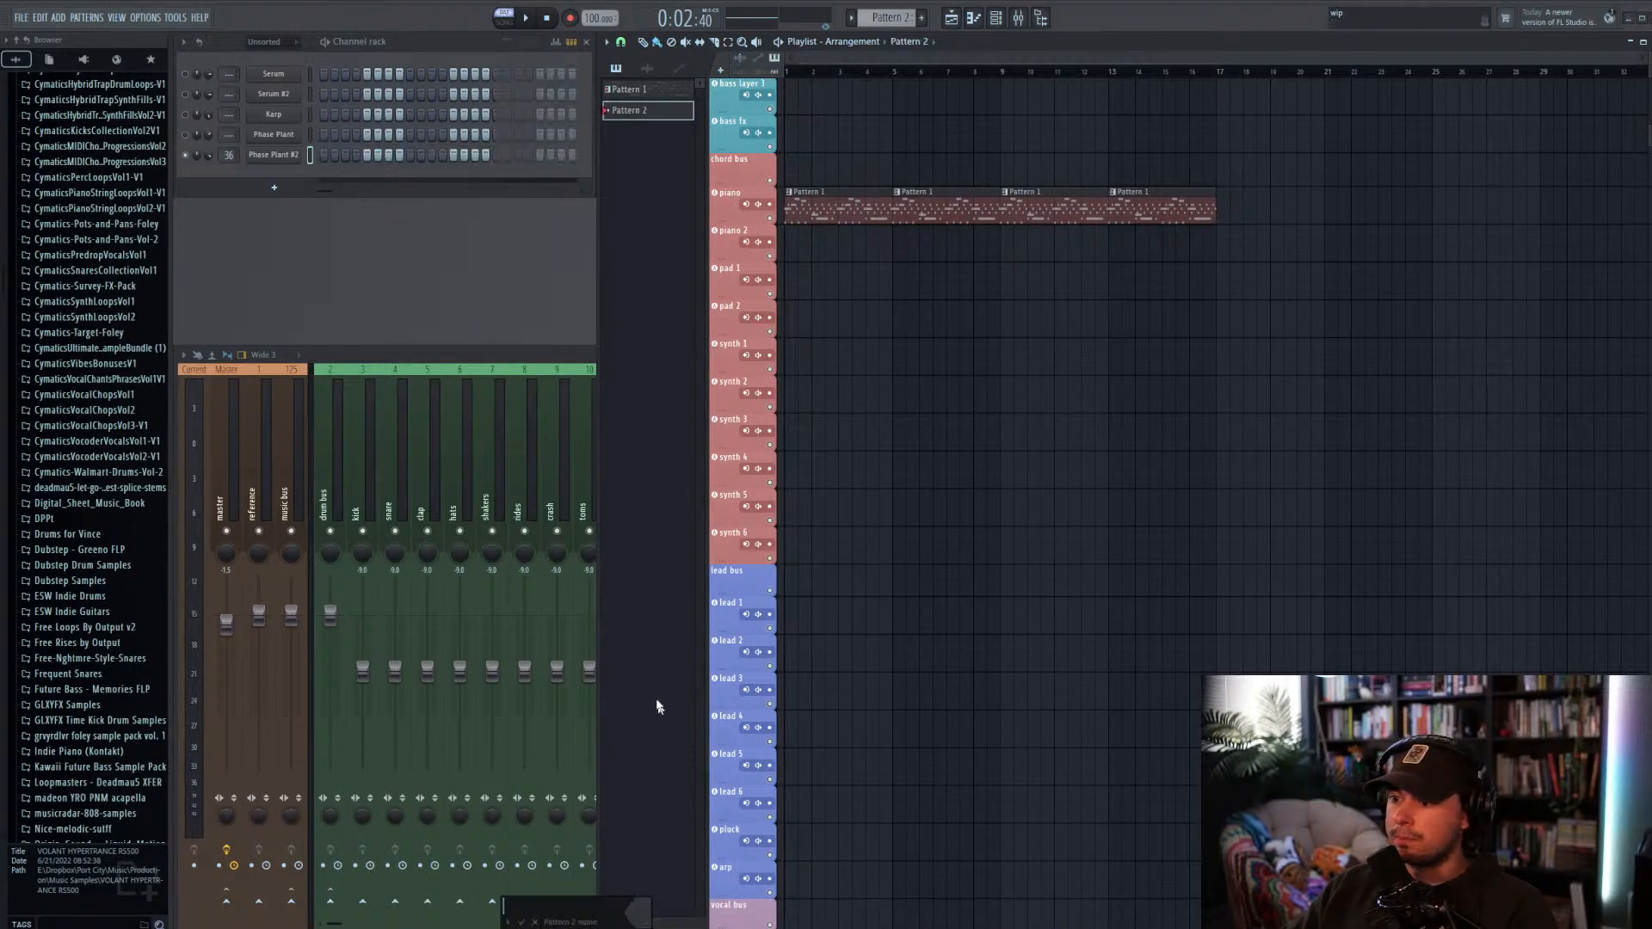
type("Flute")
key("Return")
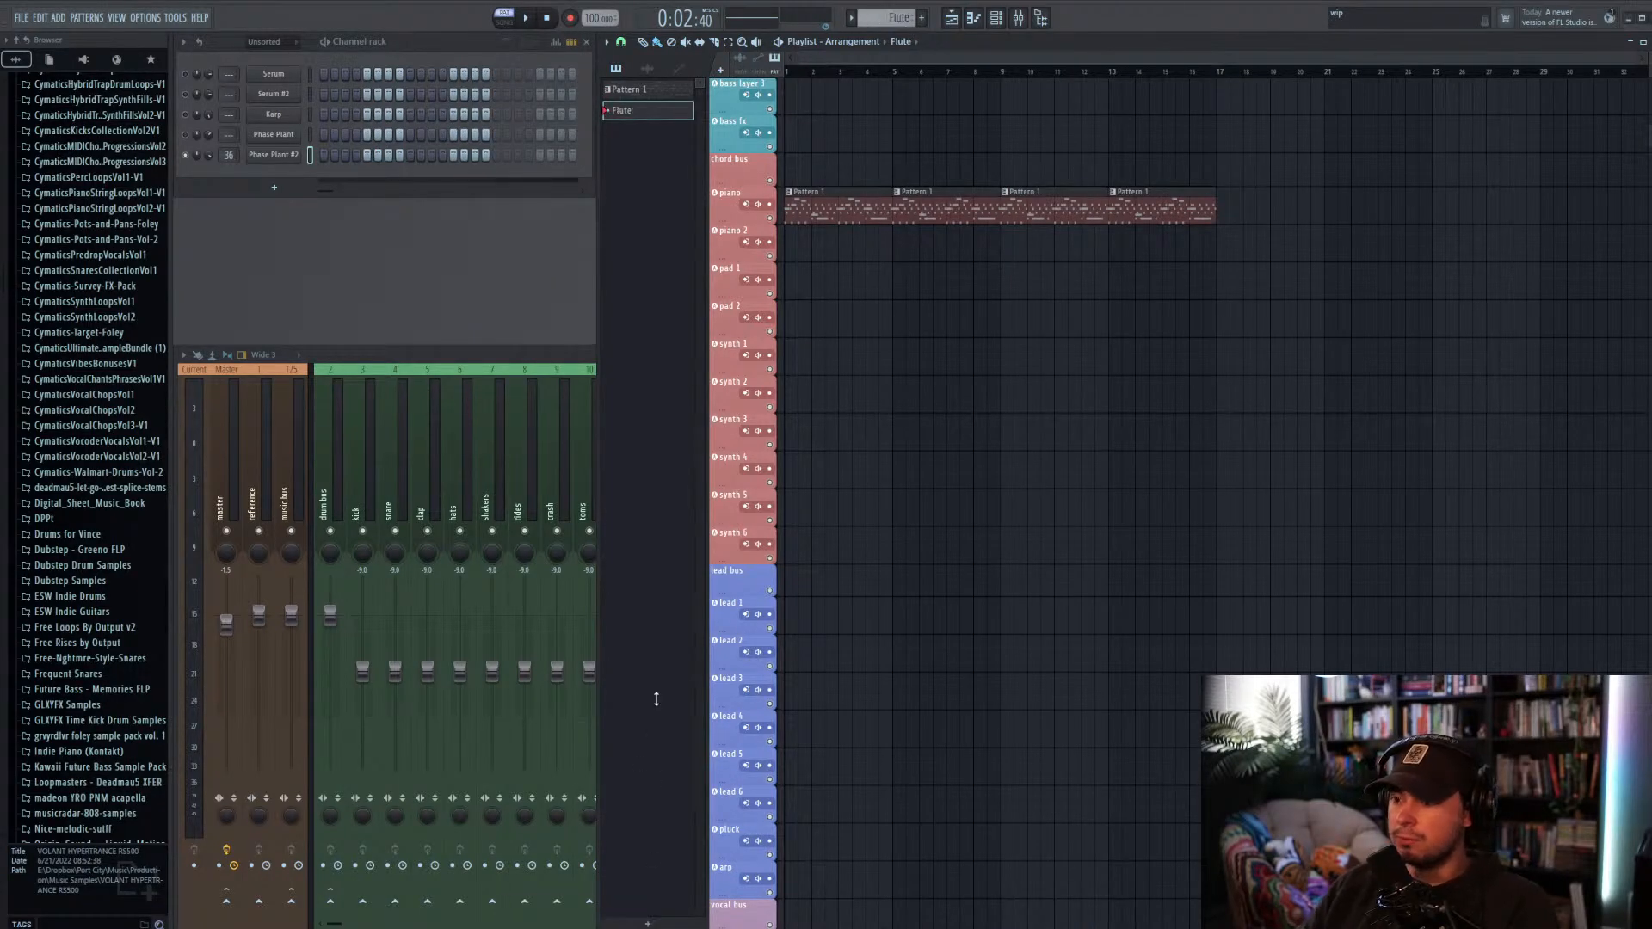
Step: Move the Phase Plant #2 notes from Pattern 1 into Flute and place four consecutive Flute clips on the synth 1 track from bar 1
left_click(630, 88)
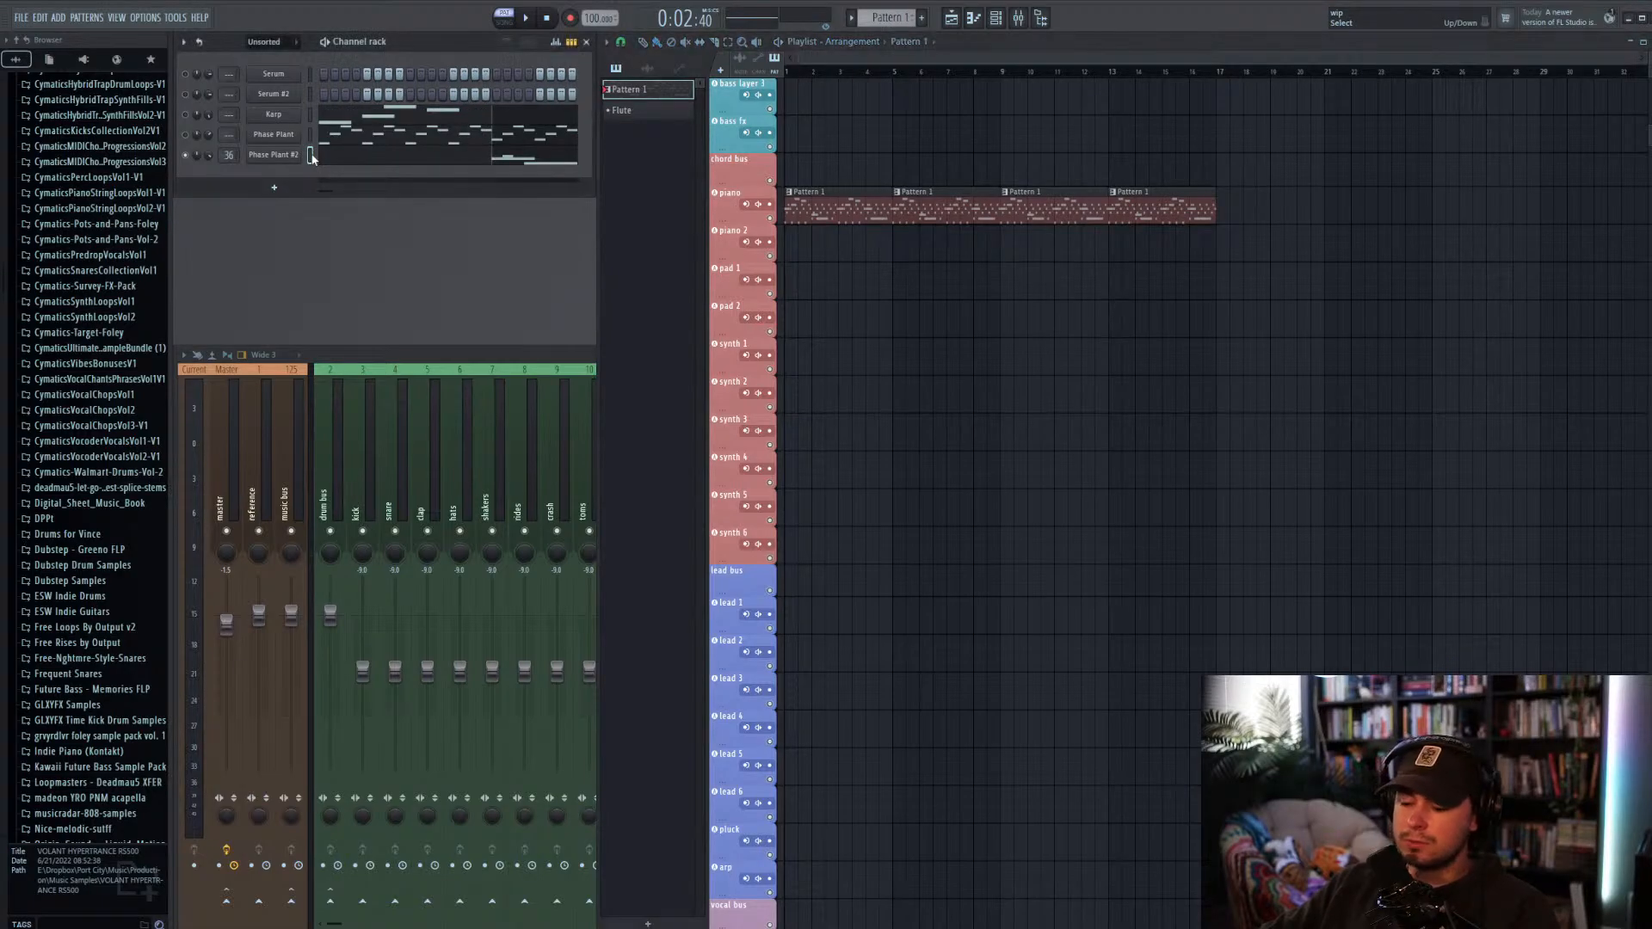
key("ctrl+x")
left_click(622, 113)
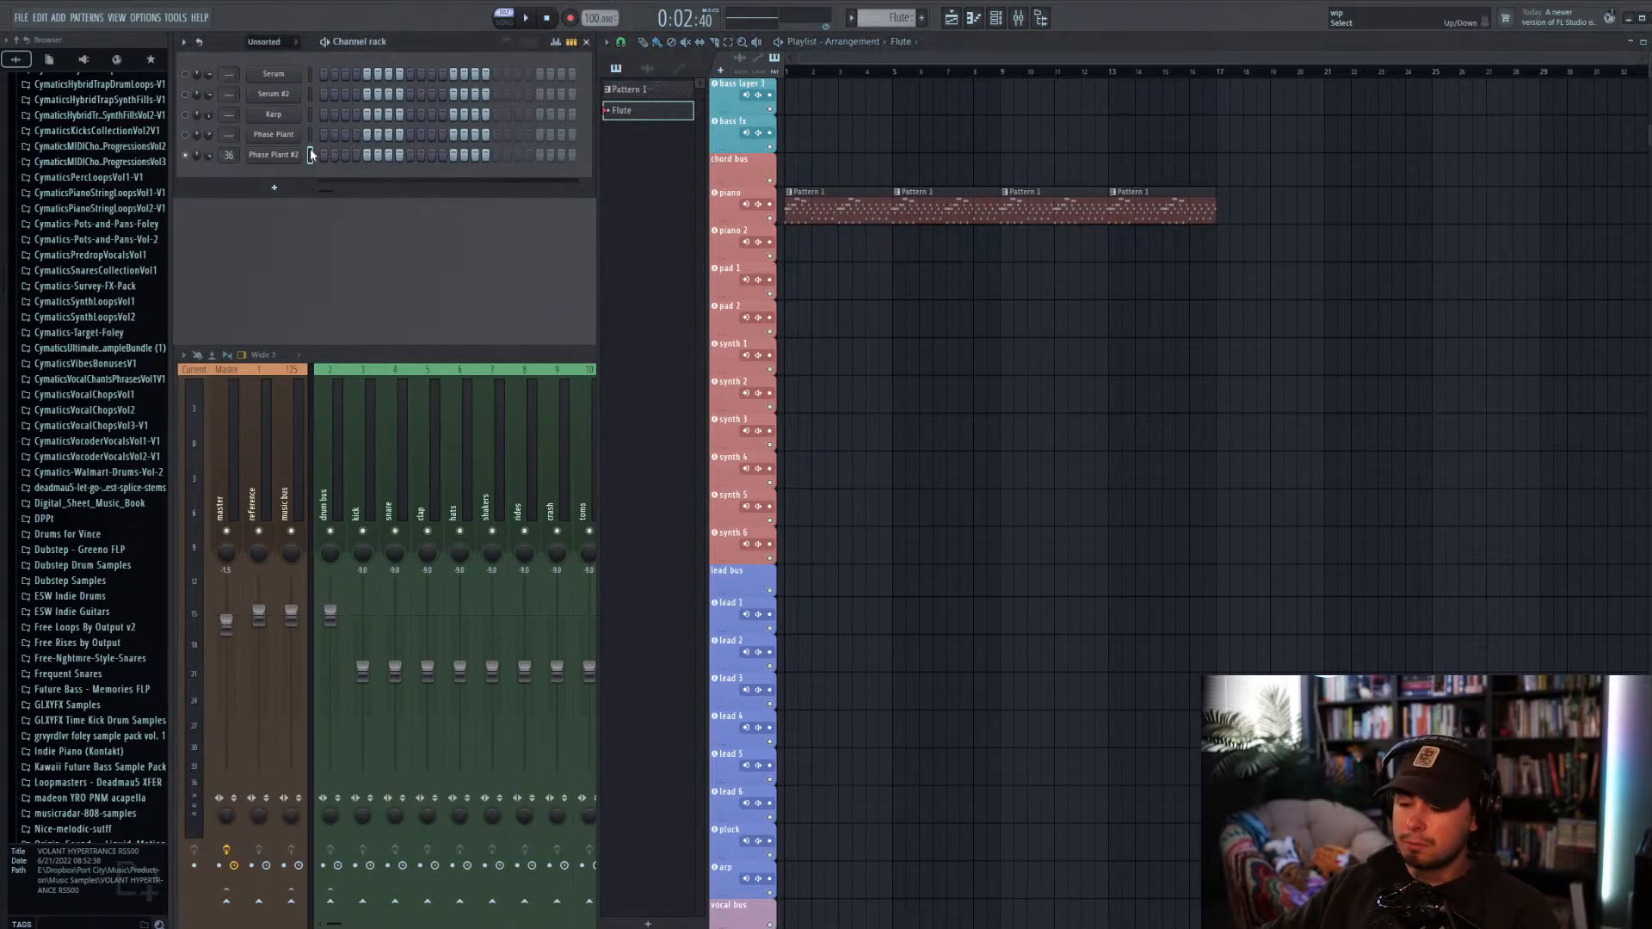
key("ctrl+v")
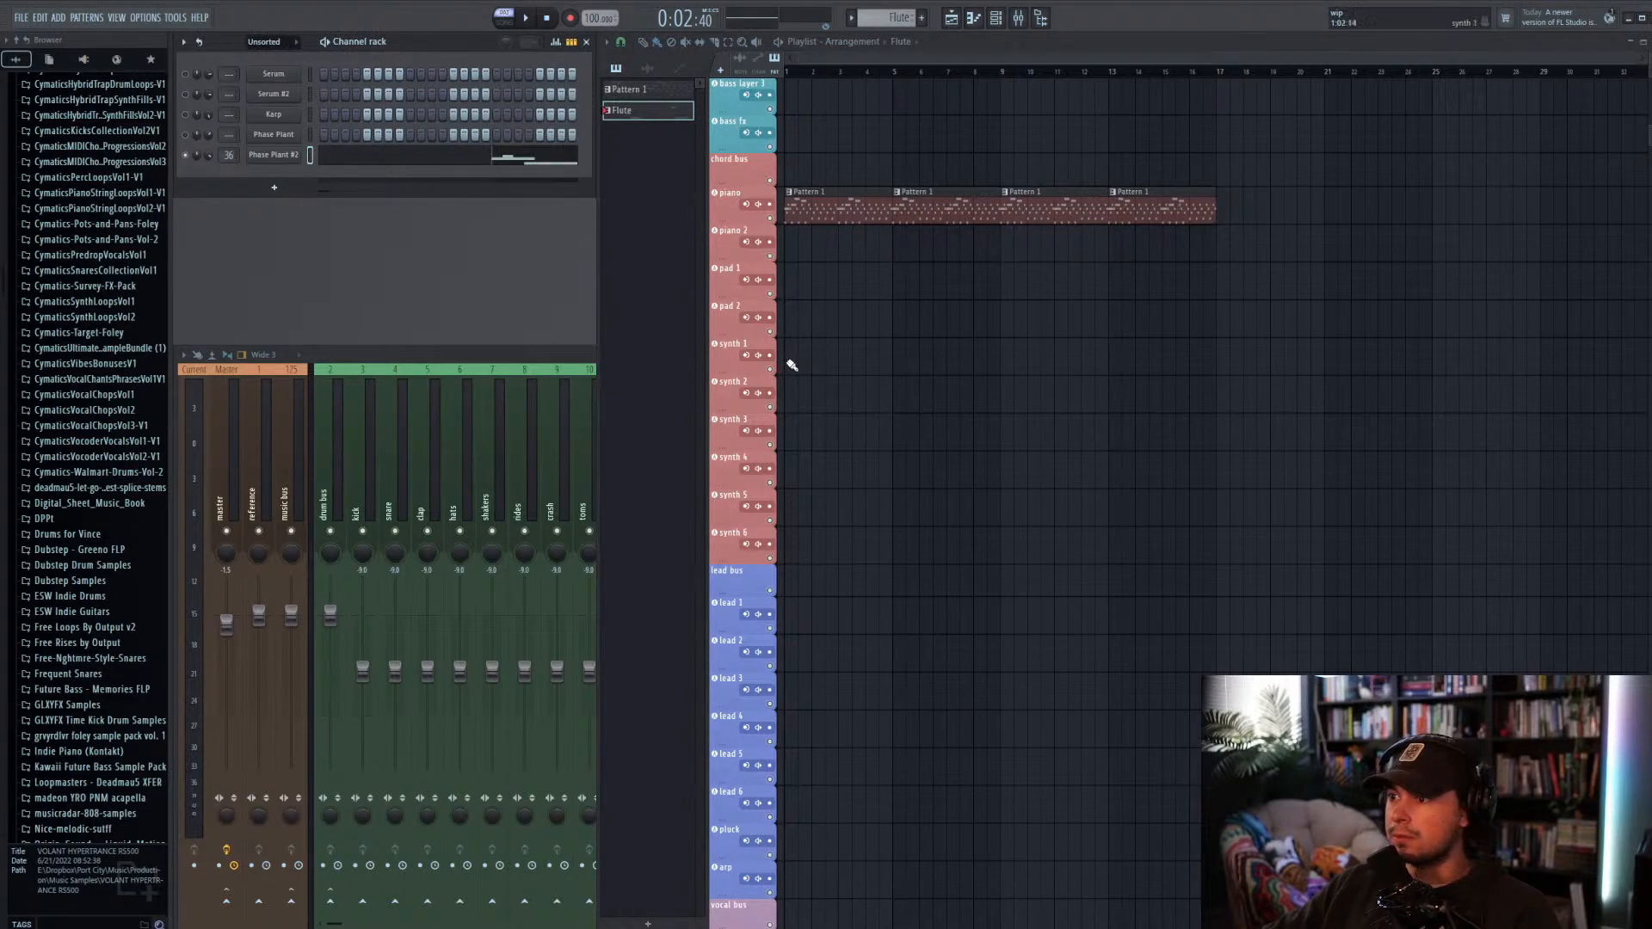
left_click_drag(791, 365, 1127, 366)
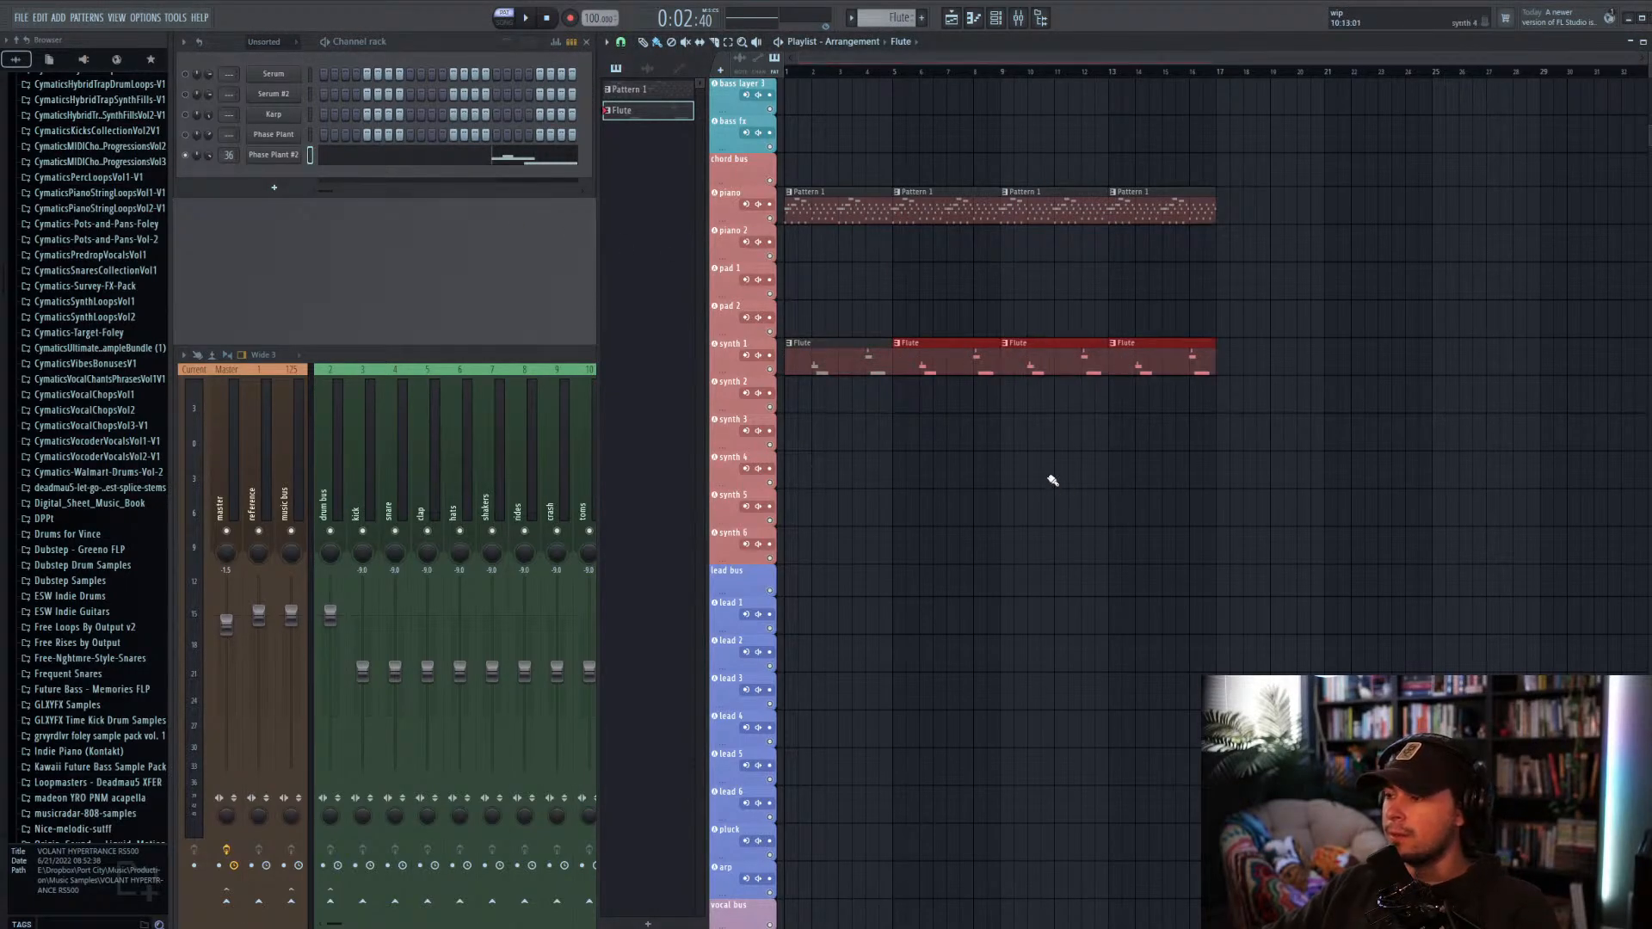
Step: Solo the Phase Plant channel in Pattern 1, audition it, and add a new pattern named Arp
left_click(825, 198)
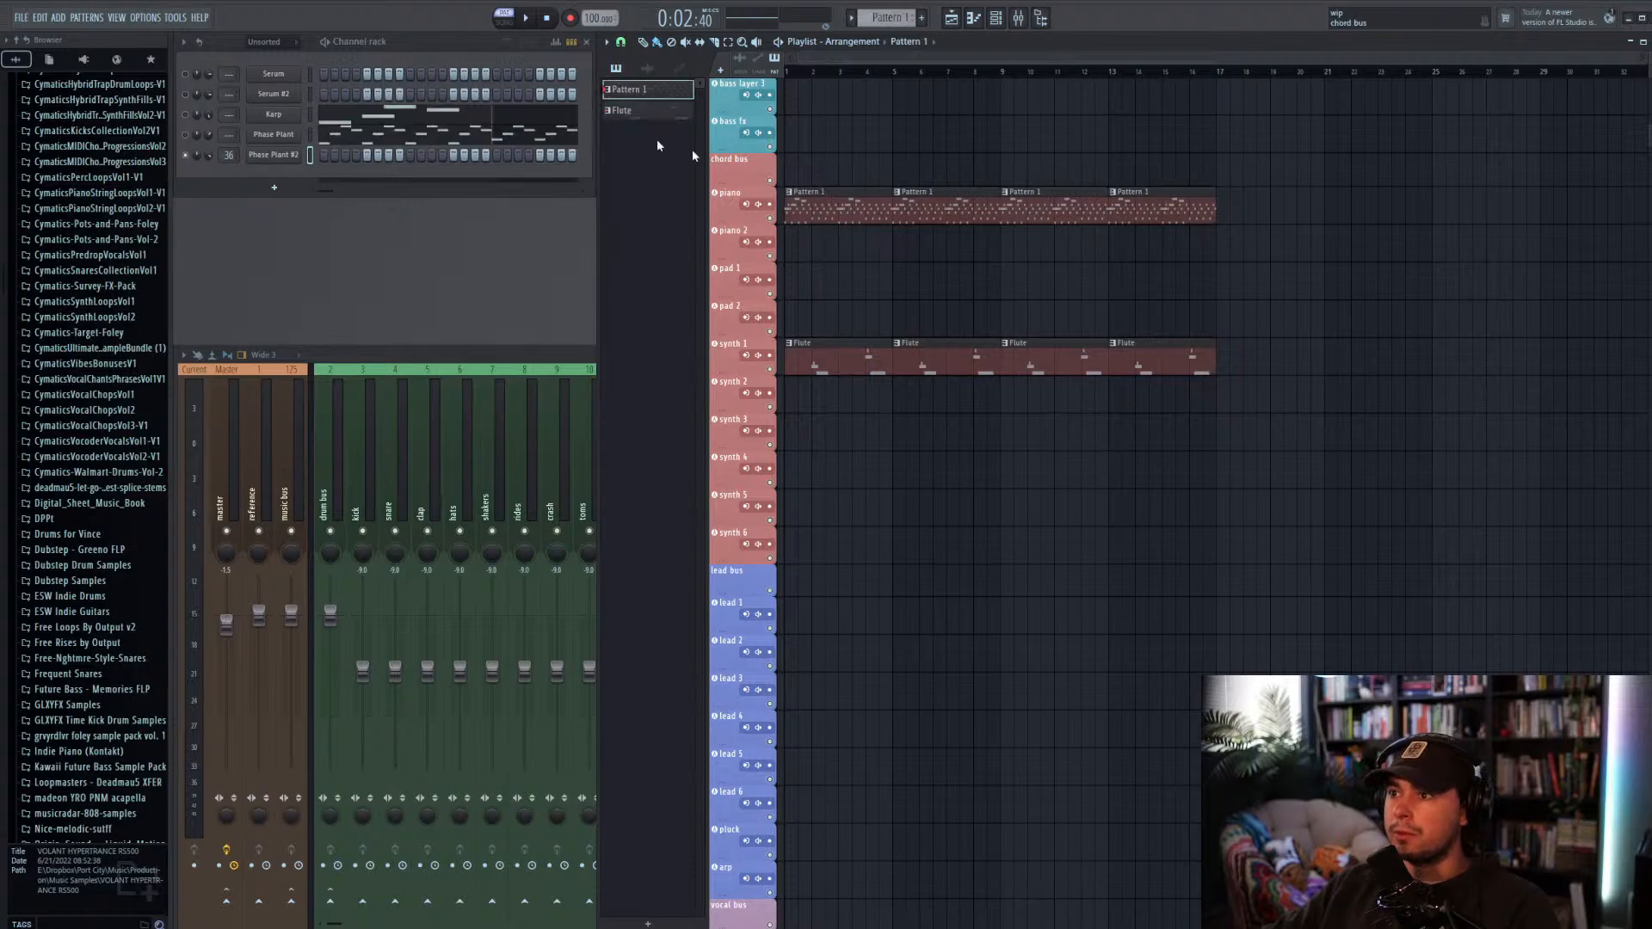
left_click(186, 134)
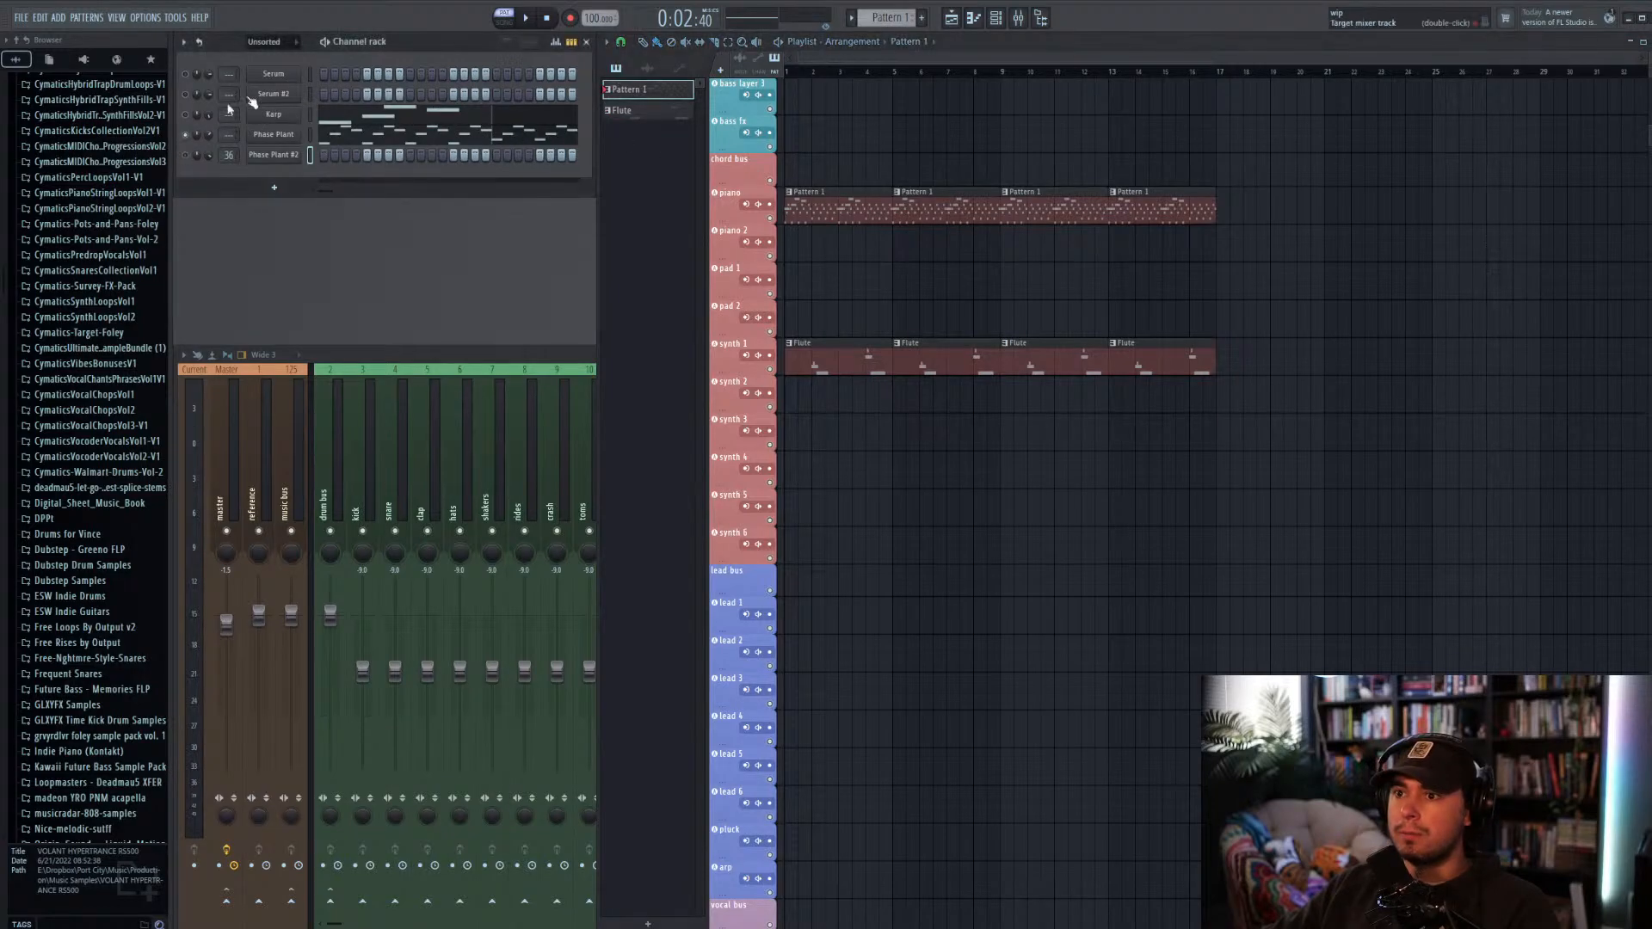
key("space")
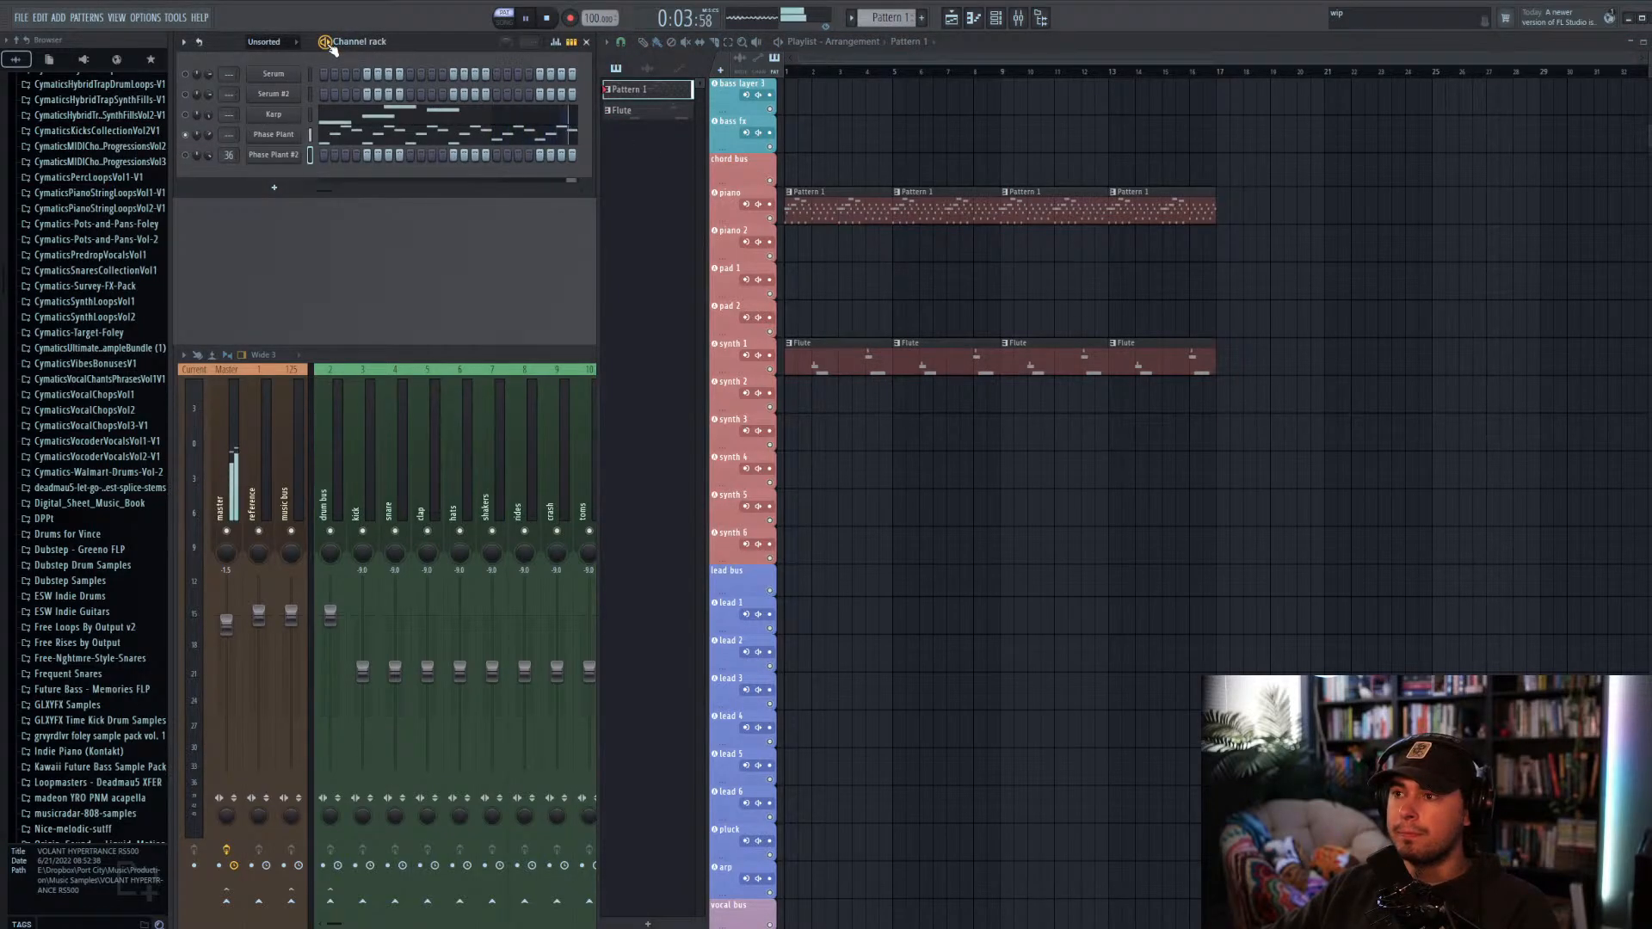
key("F4")
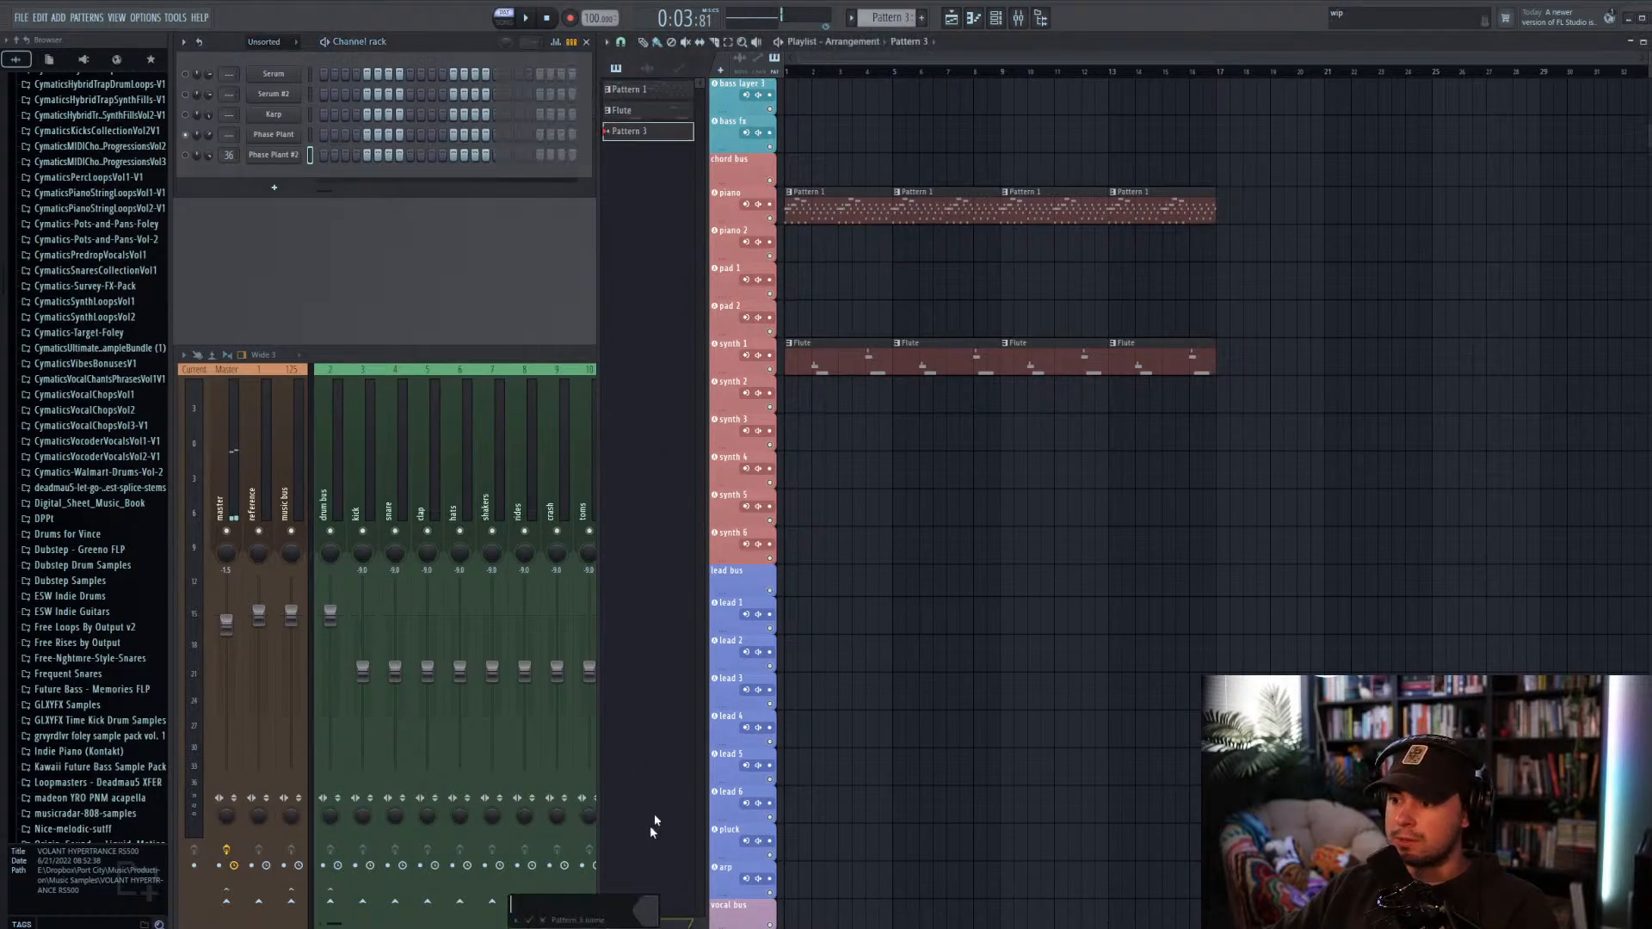
type("Arp")
key("Return")
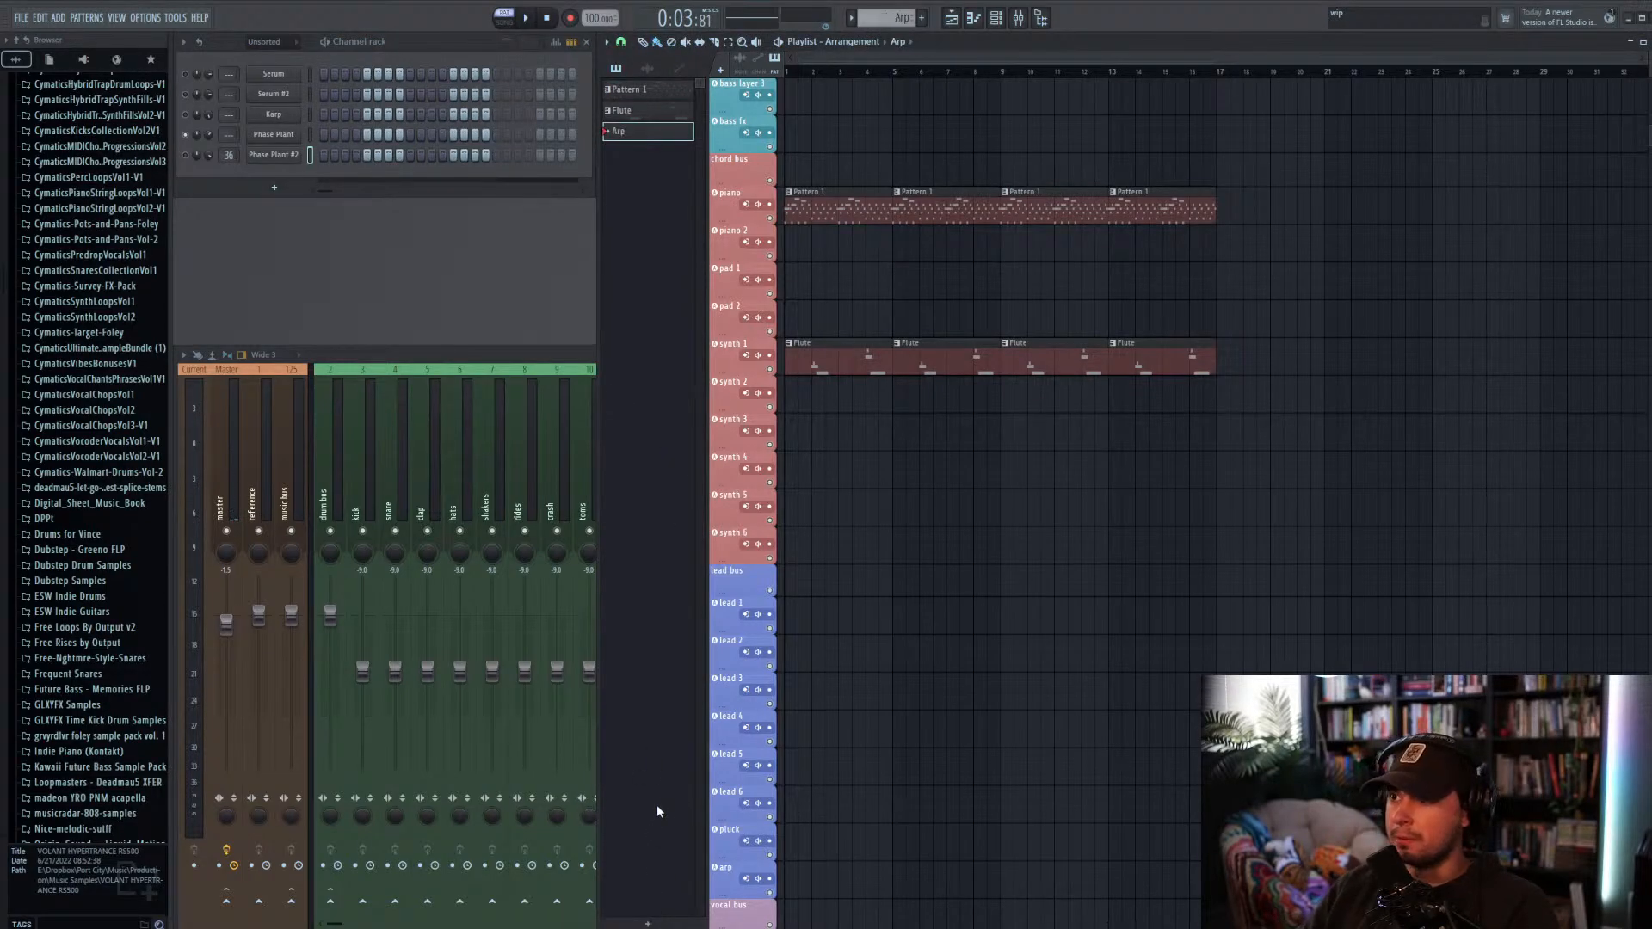
Step: Move the Phase Plant notes from Pattern 1 into Arp and place four consecutive Arp clips on the pad 1 track from bar 1
left_click(650, 91)
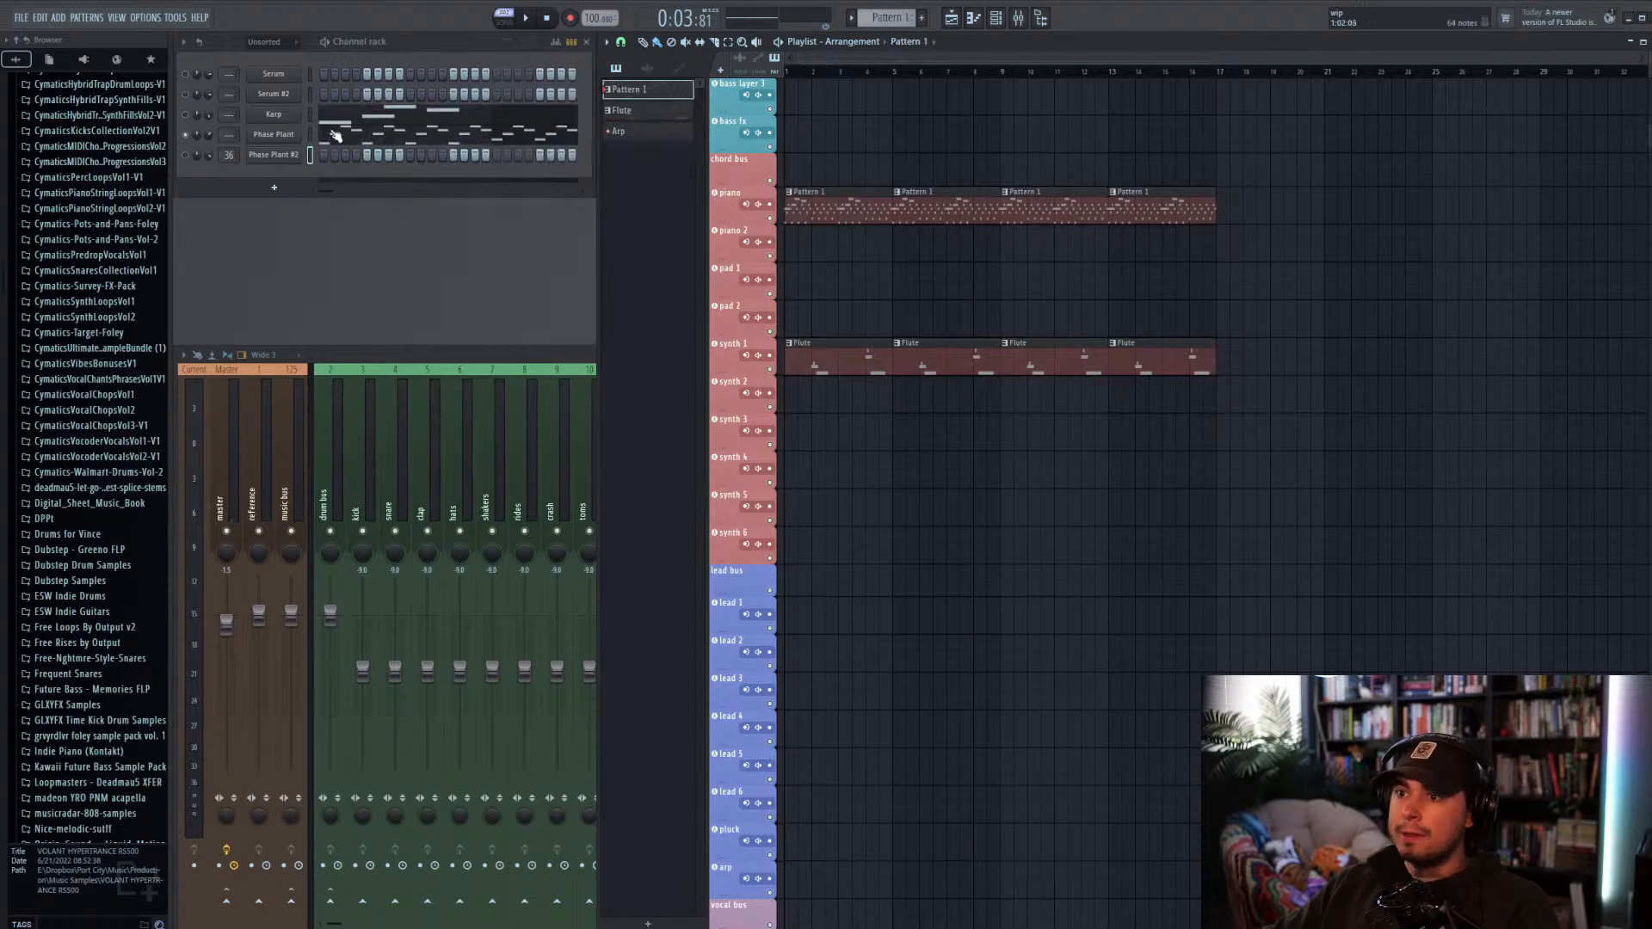
left_click(311, 134)
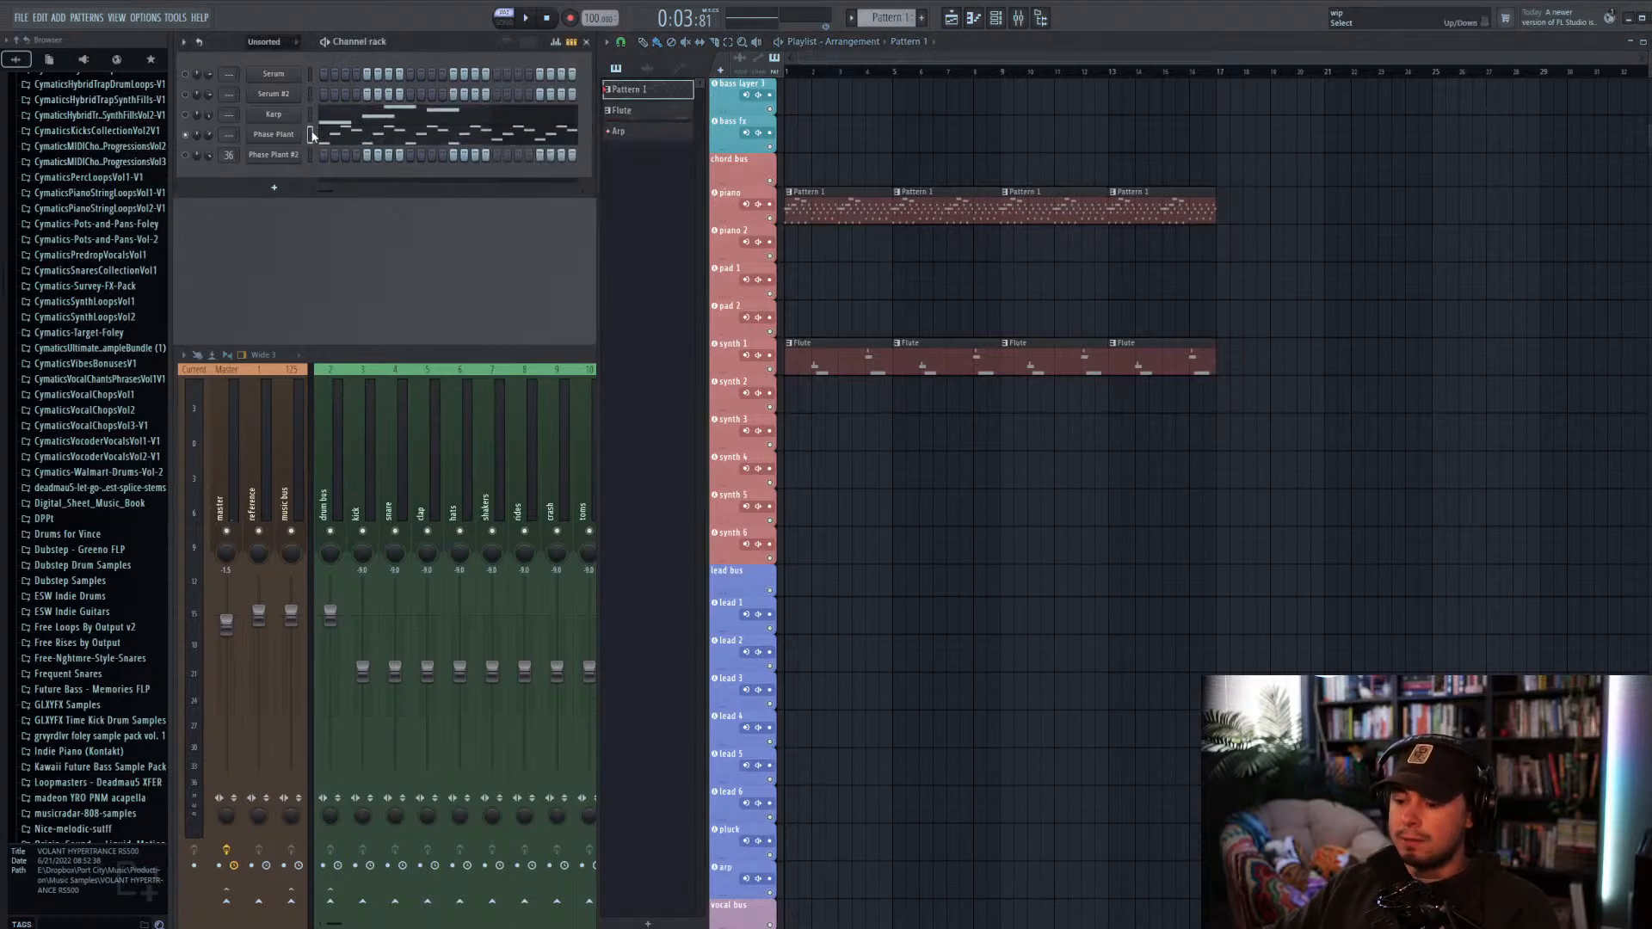
left_click(650, 131)
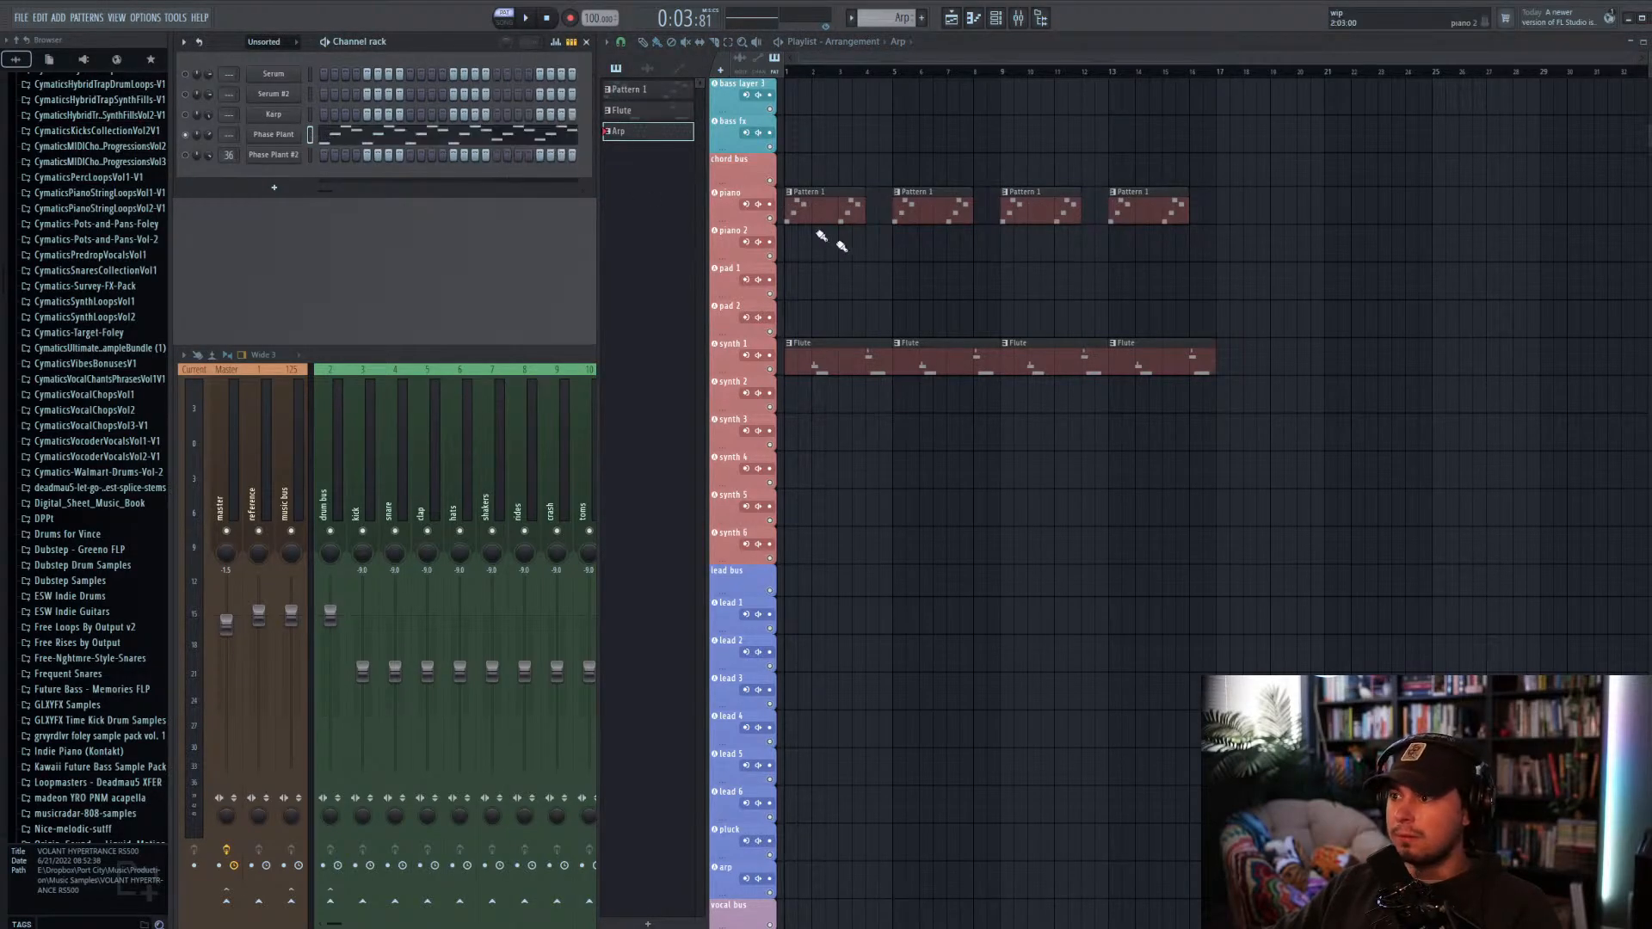
left_click_drag(815, 289, 1158, 276)
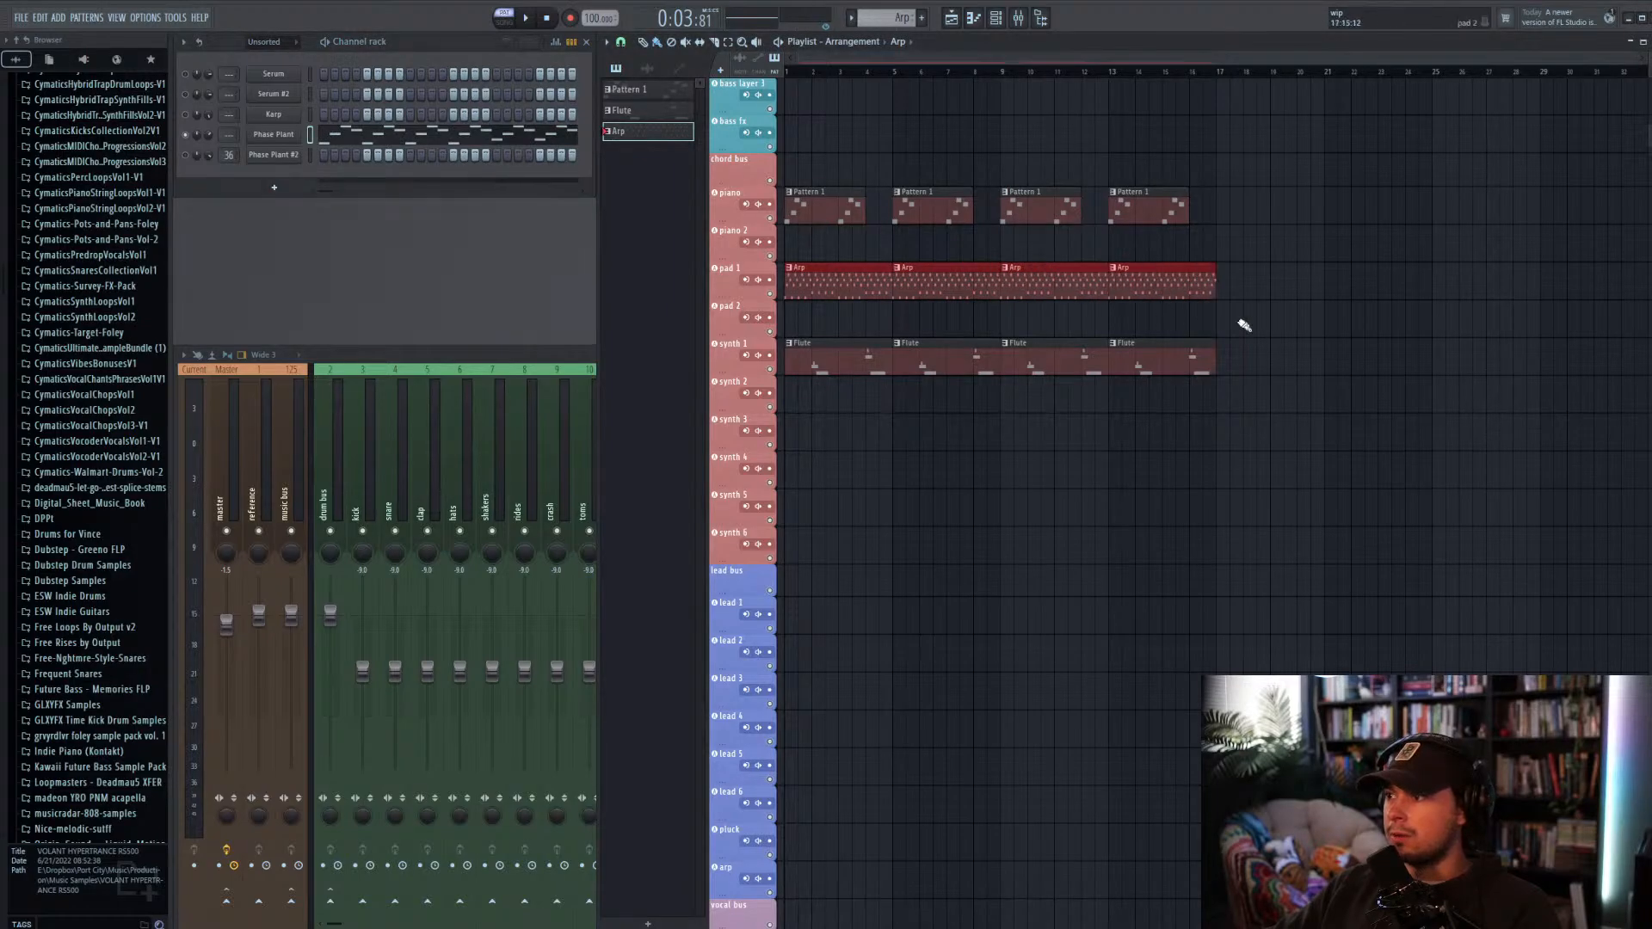
Step: Route the Phase Plant channel to the pad 1 mixer track, number 34, and put the mixer behind the playlist
scroll(437, 449, "down", 10)
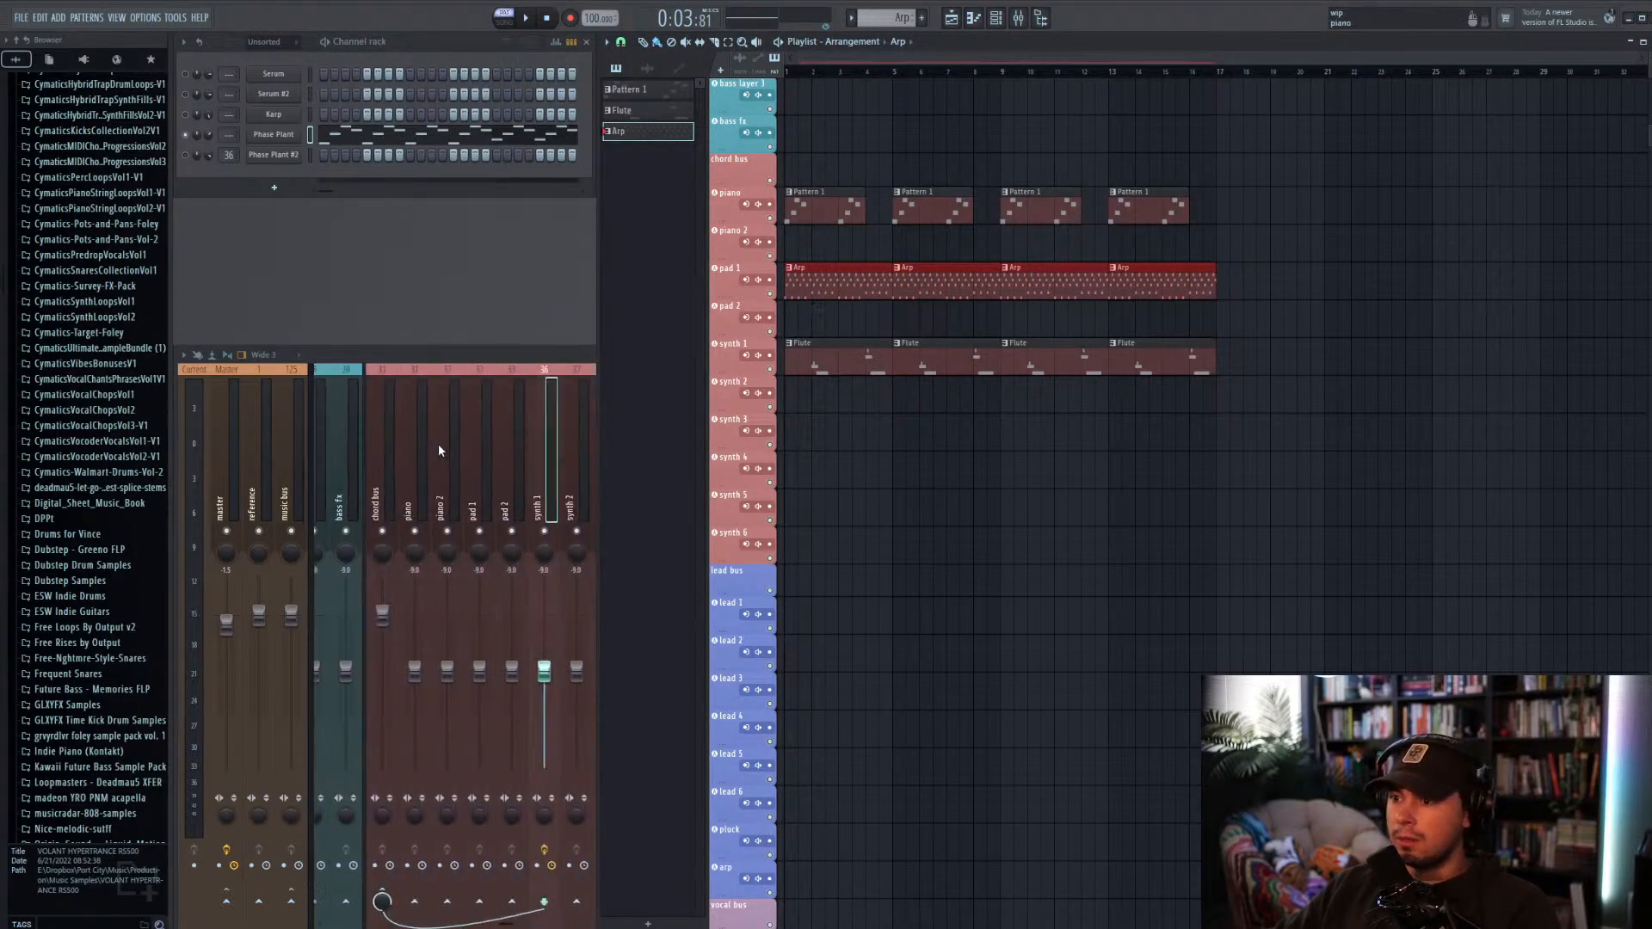
left_click(408, 466)
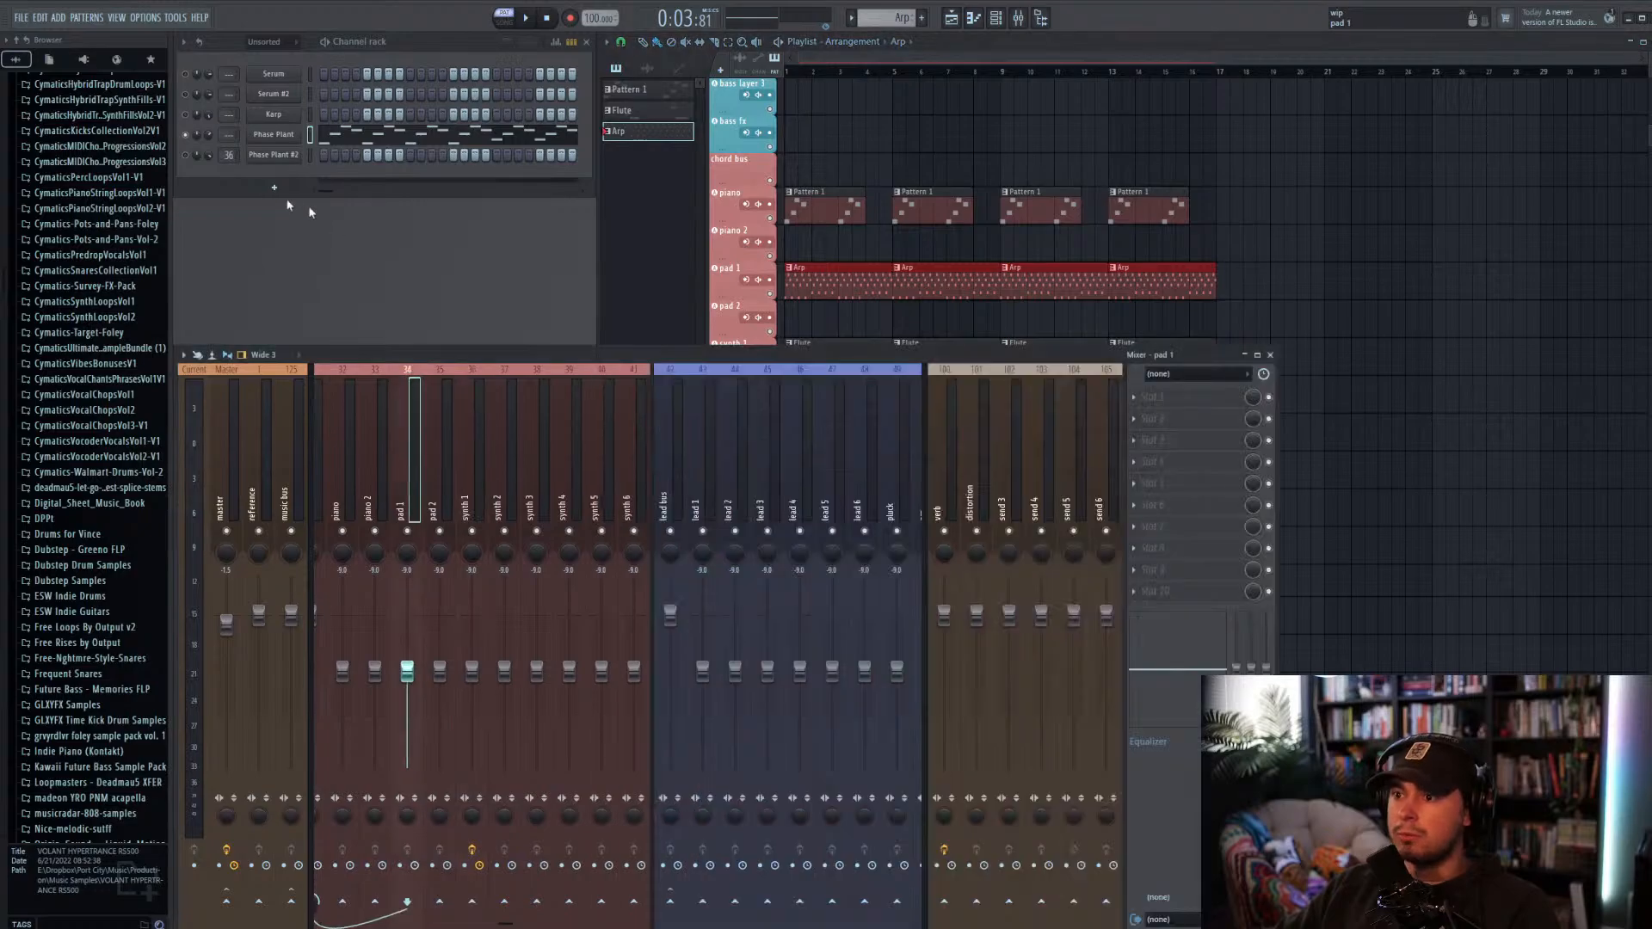
left_click_drag(228, 135, 229, 79)
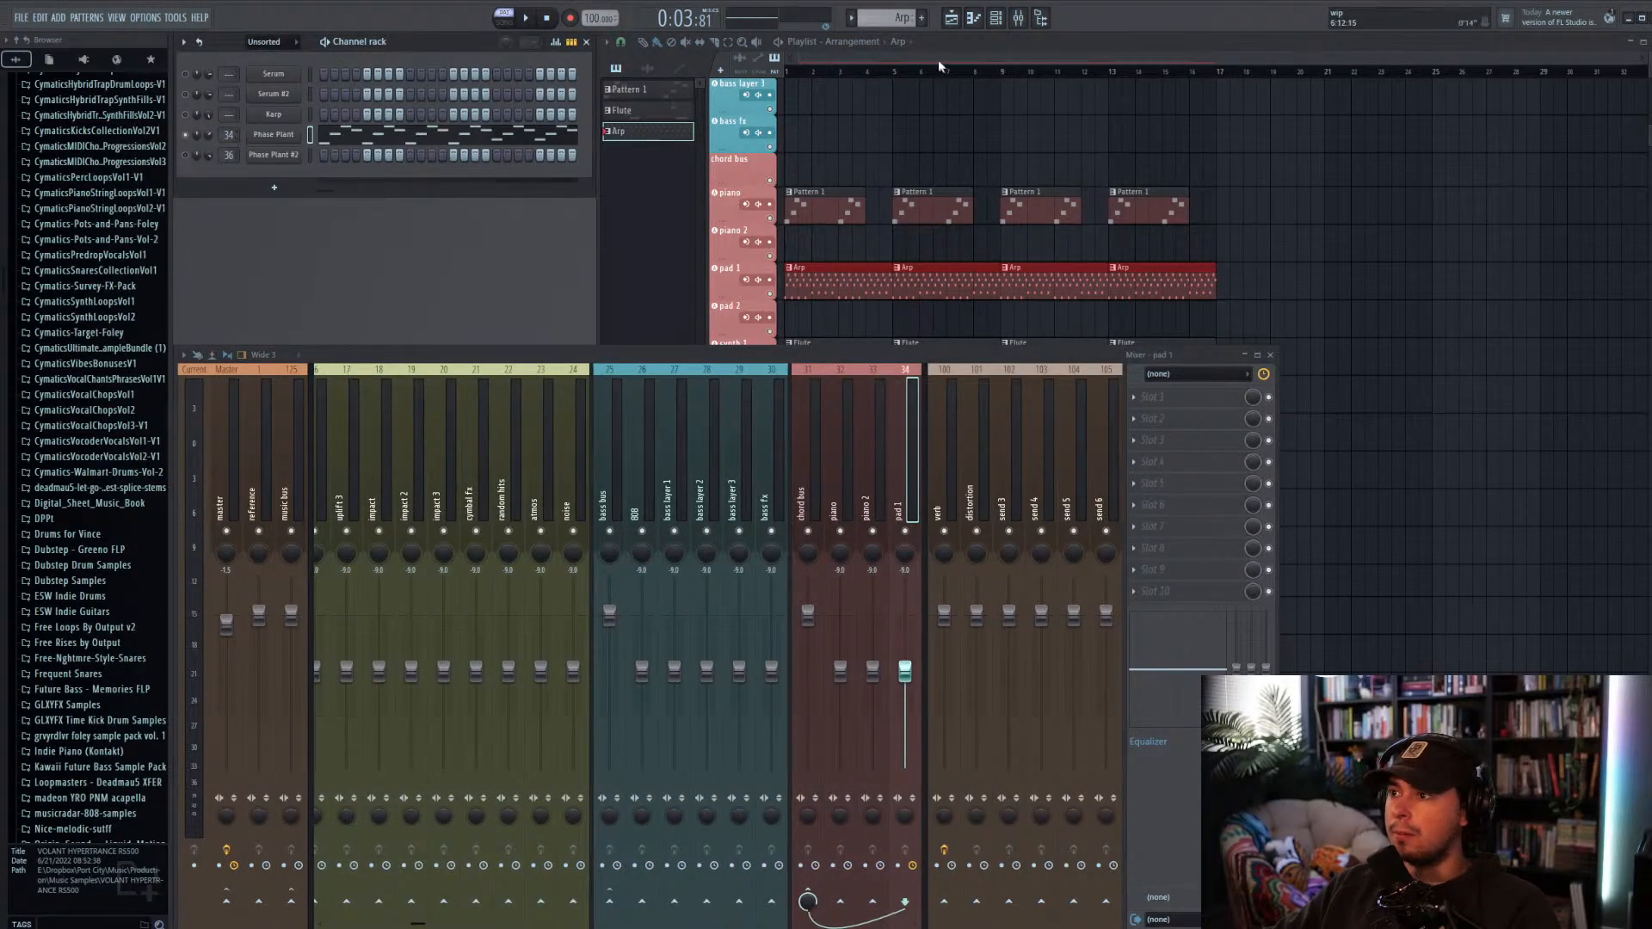
key("F9")
Step: Audition the notes that remain in Pattern 1
left_click(630, 89)
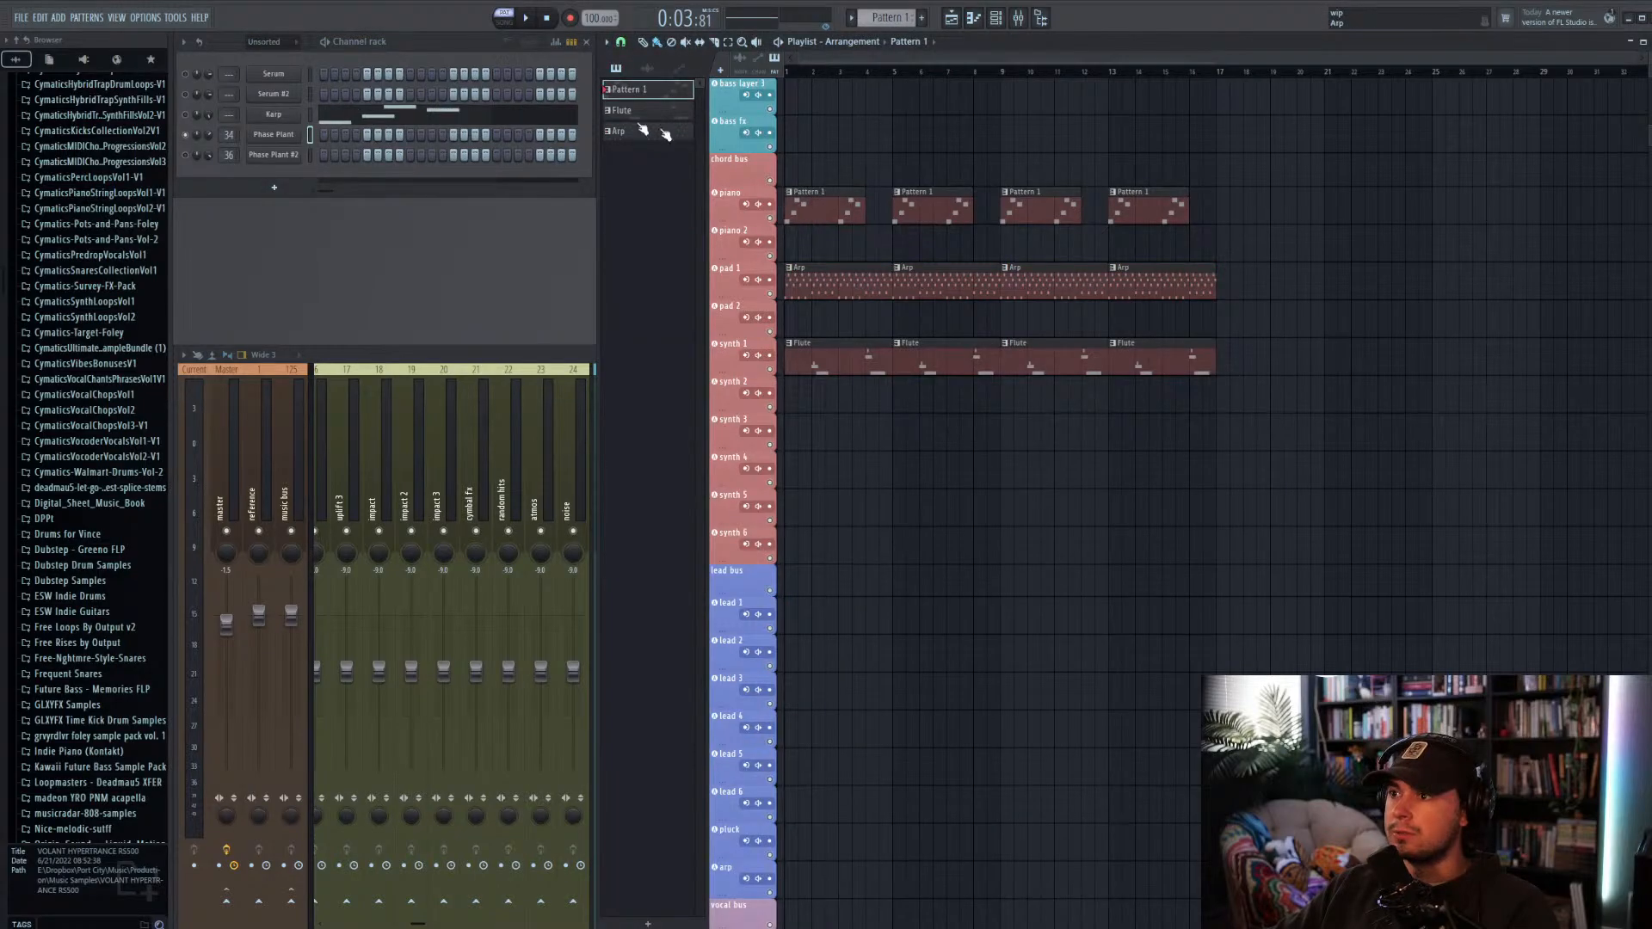
left_click(334, 45)
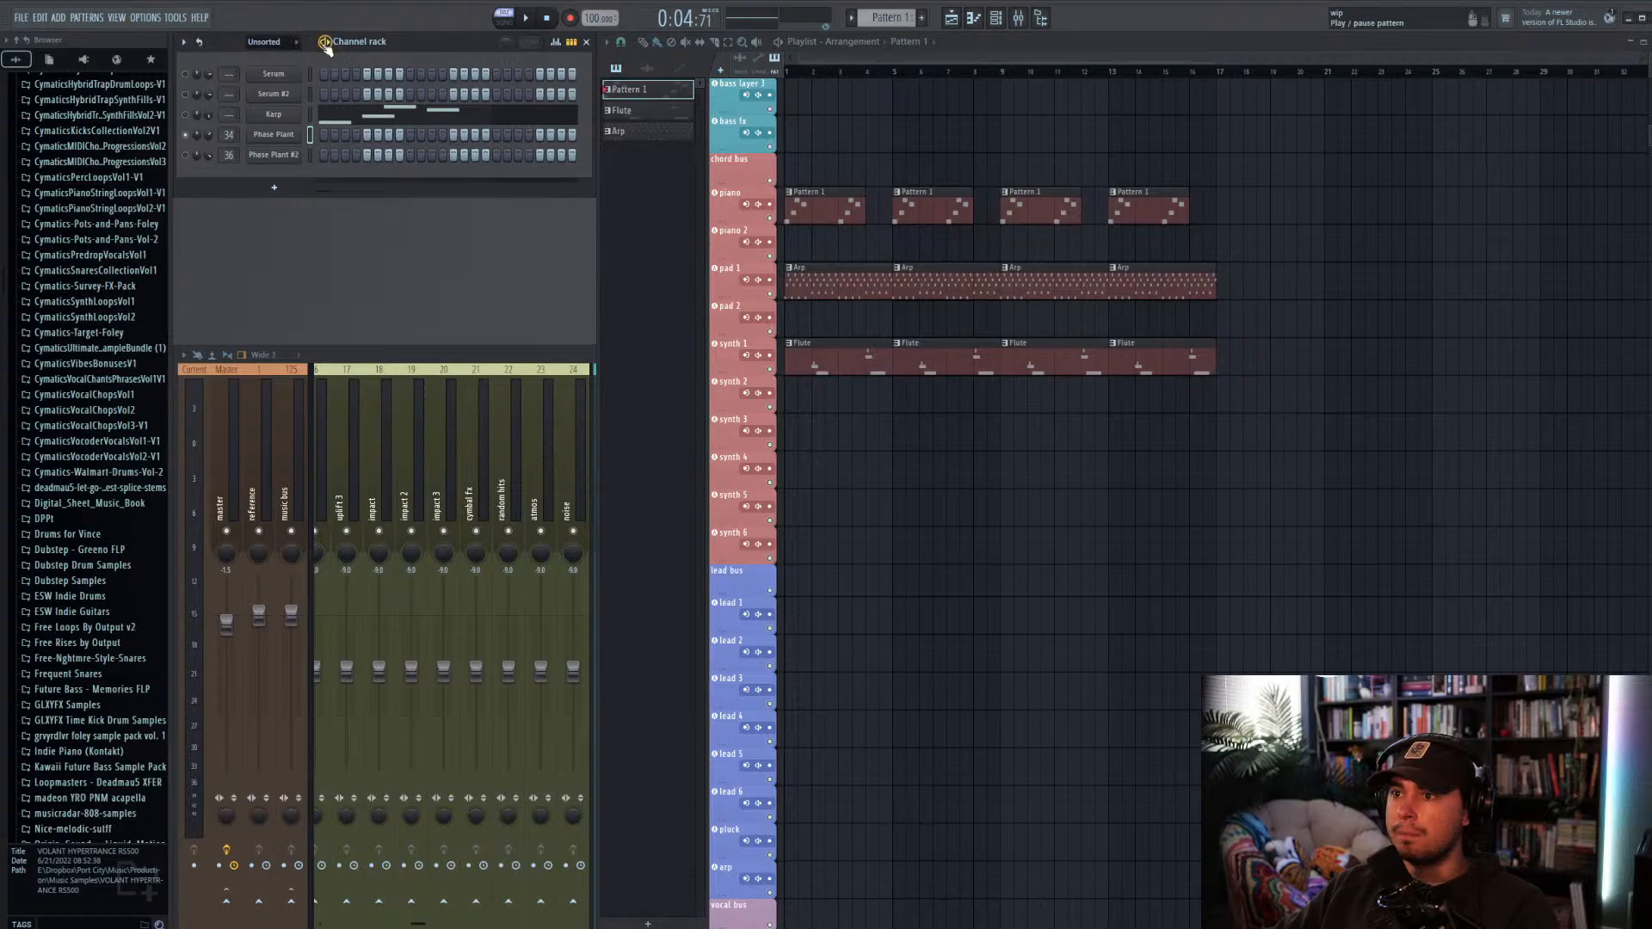
key("space")
Step: Rename Pattern 1 as Pluck and move its four clips from the piano track to the synth 2 track
right_click(625, 91)
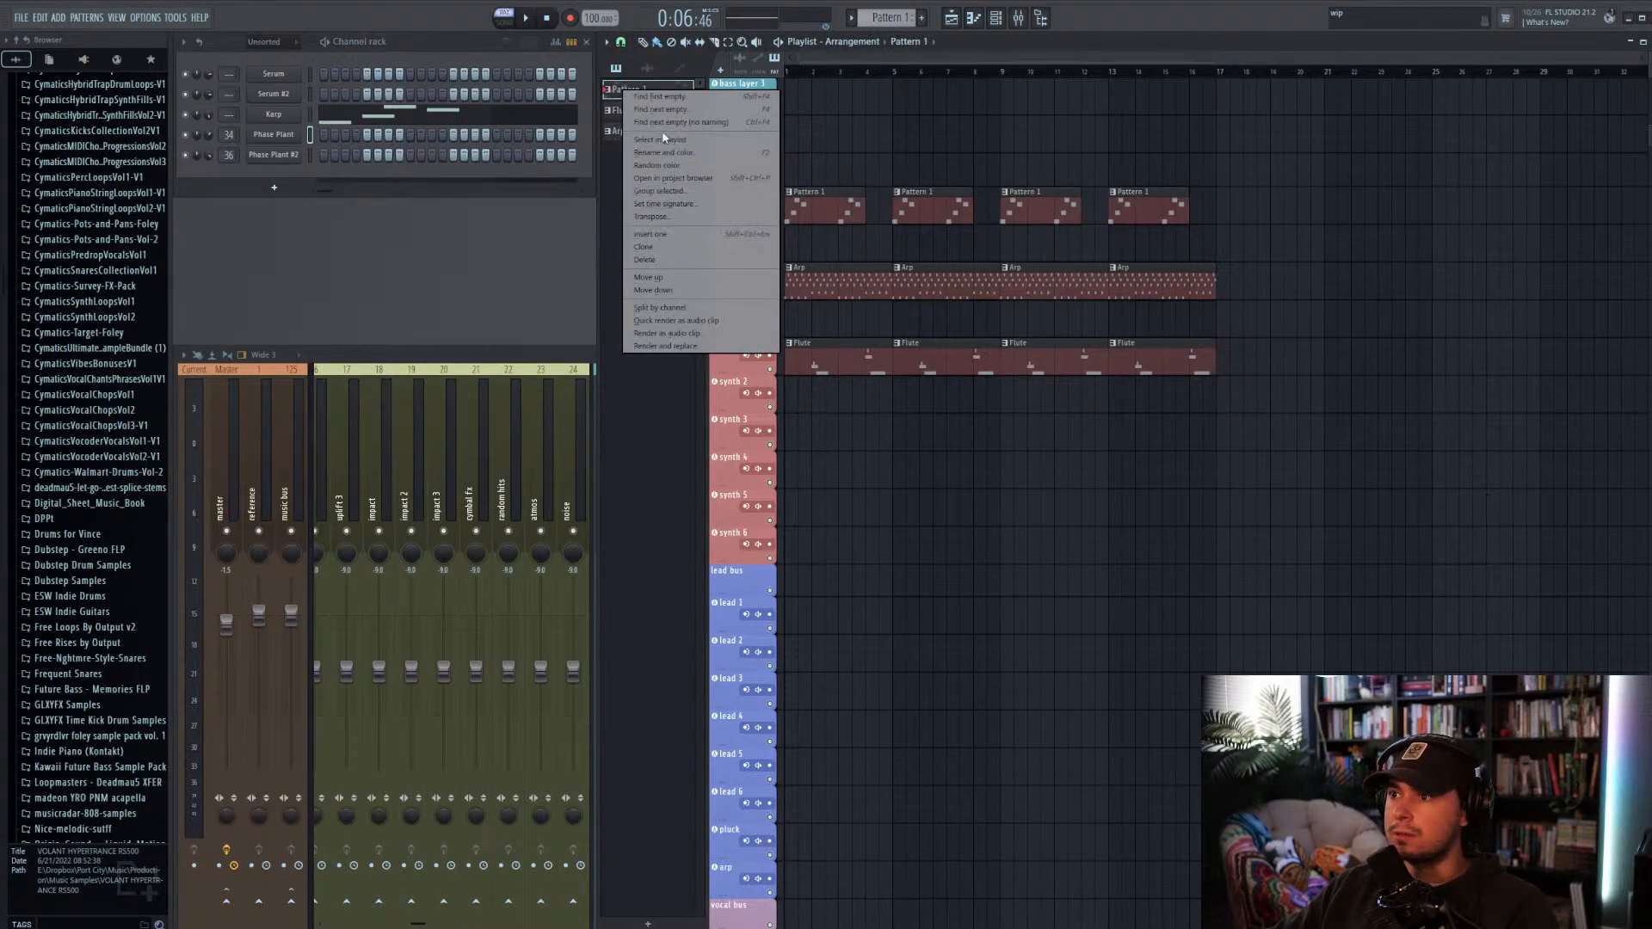
left_click(679, 152)
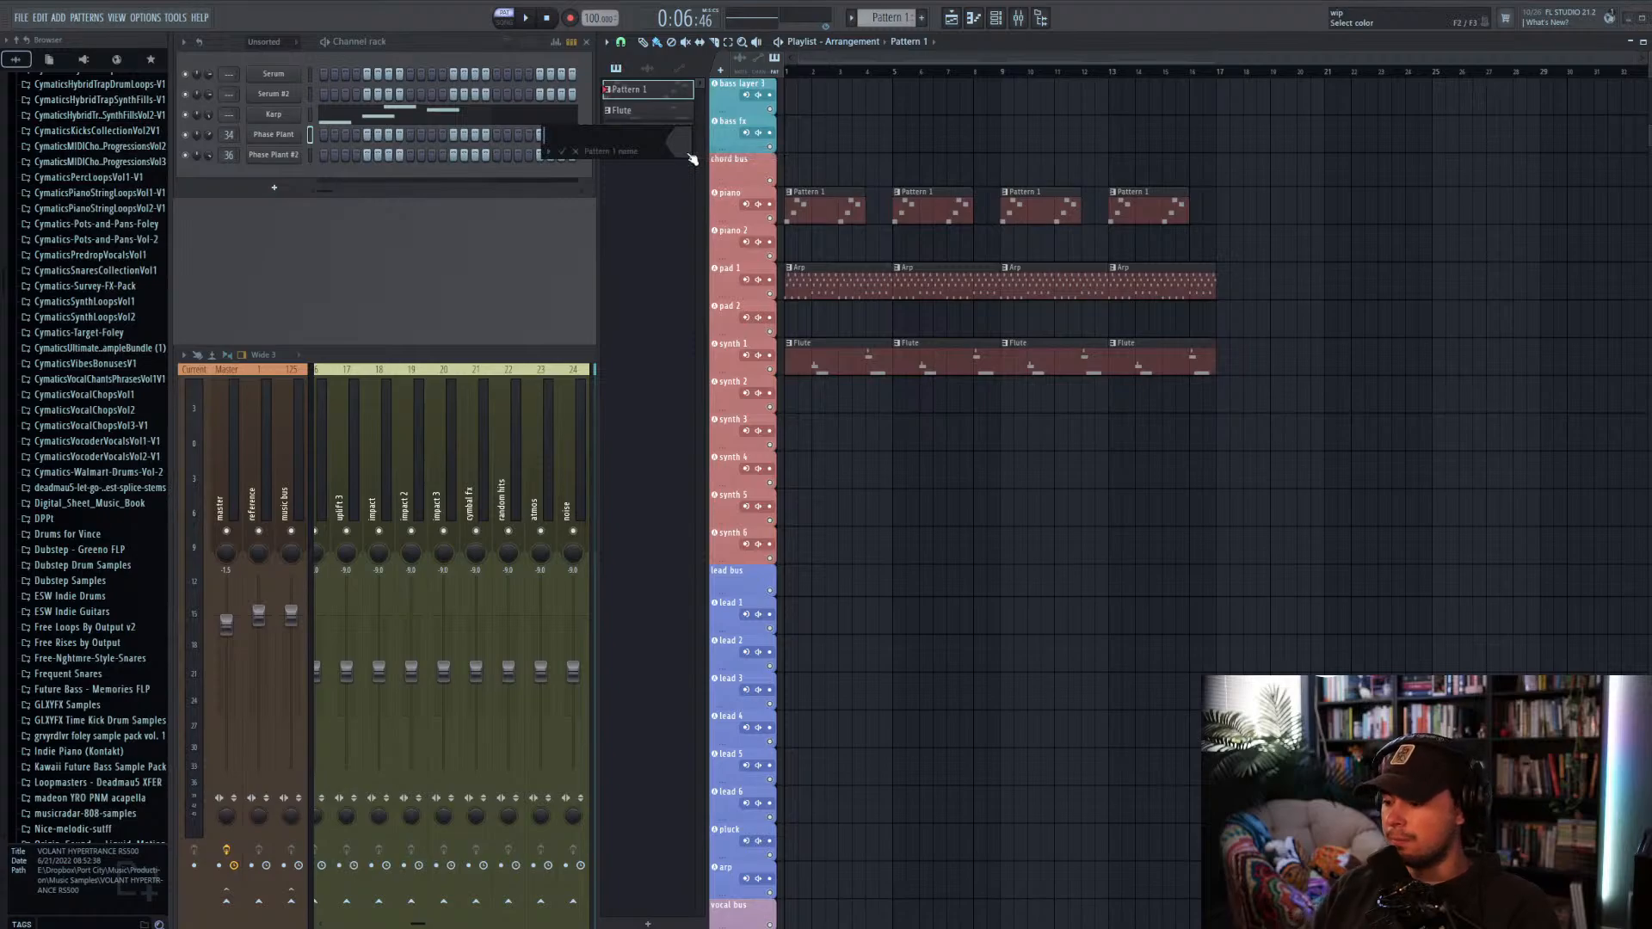
type("Pluck")
key("Return")
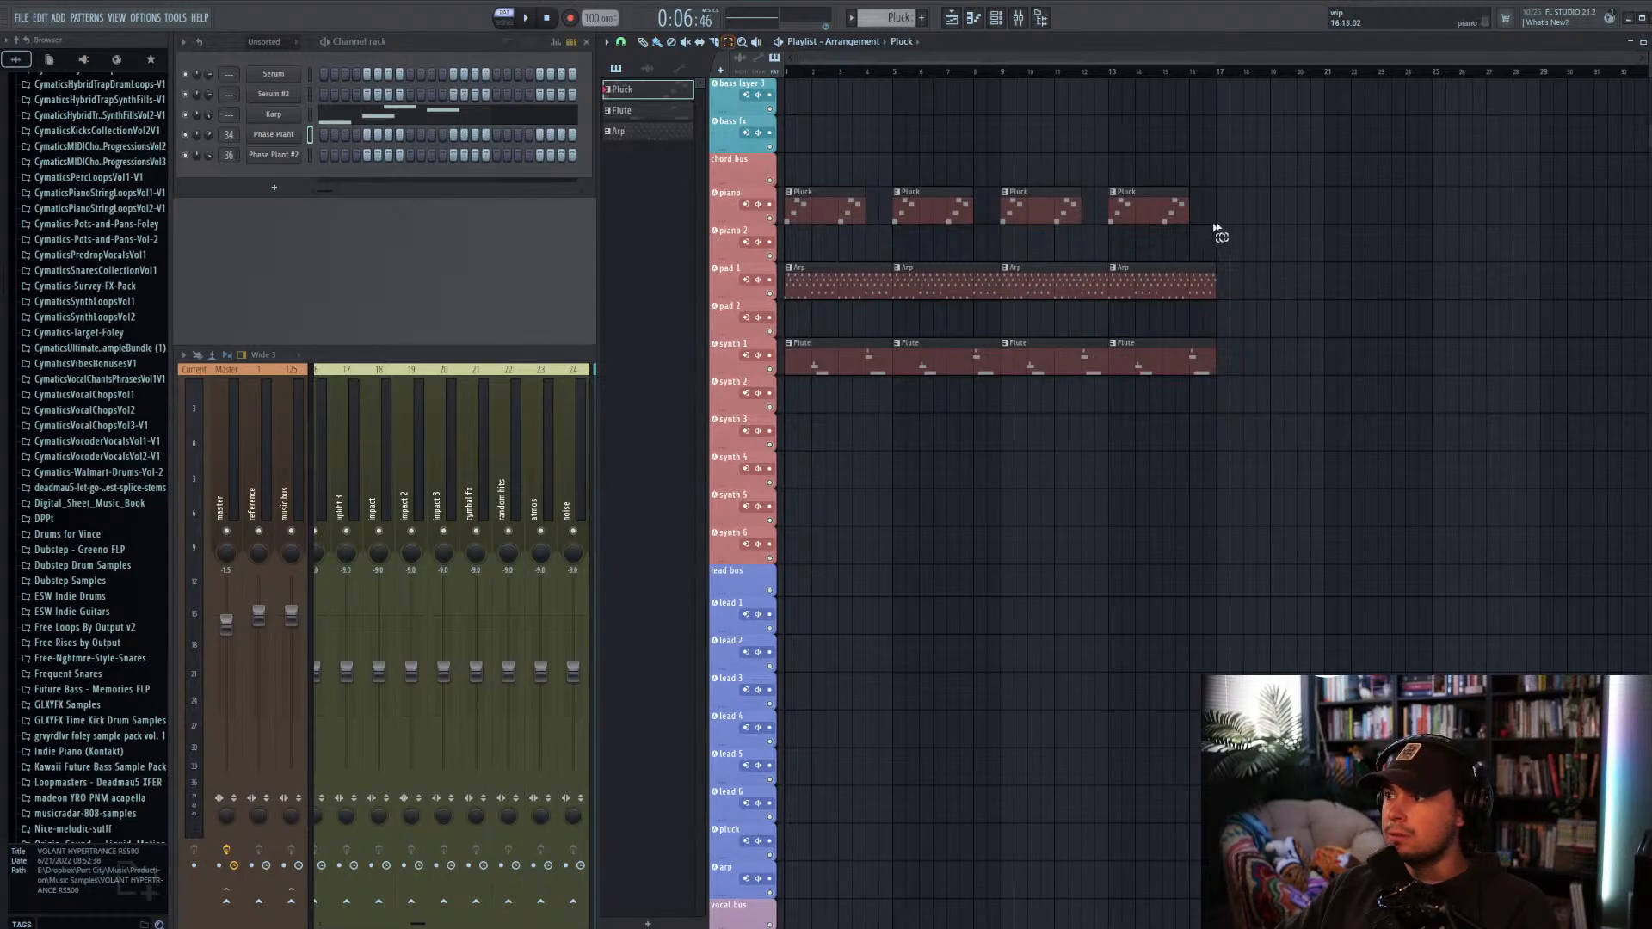
left_click_drag(1216, 229, 801, 405)
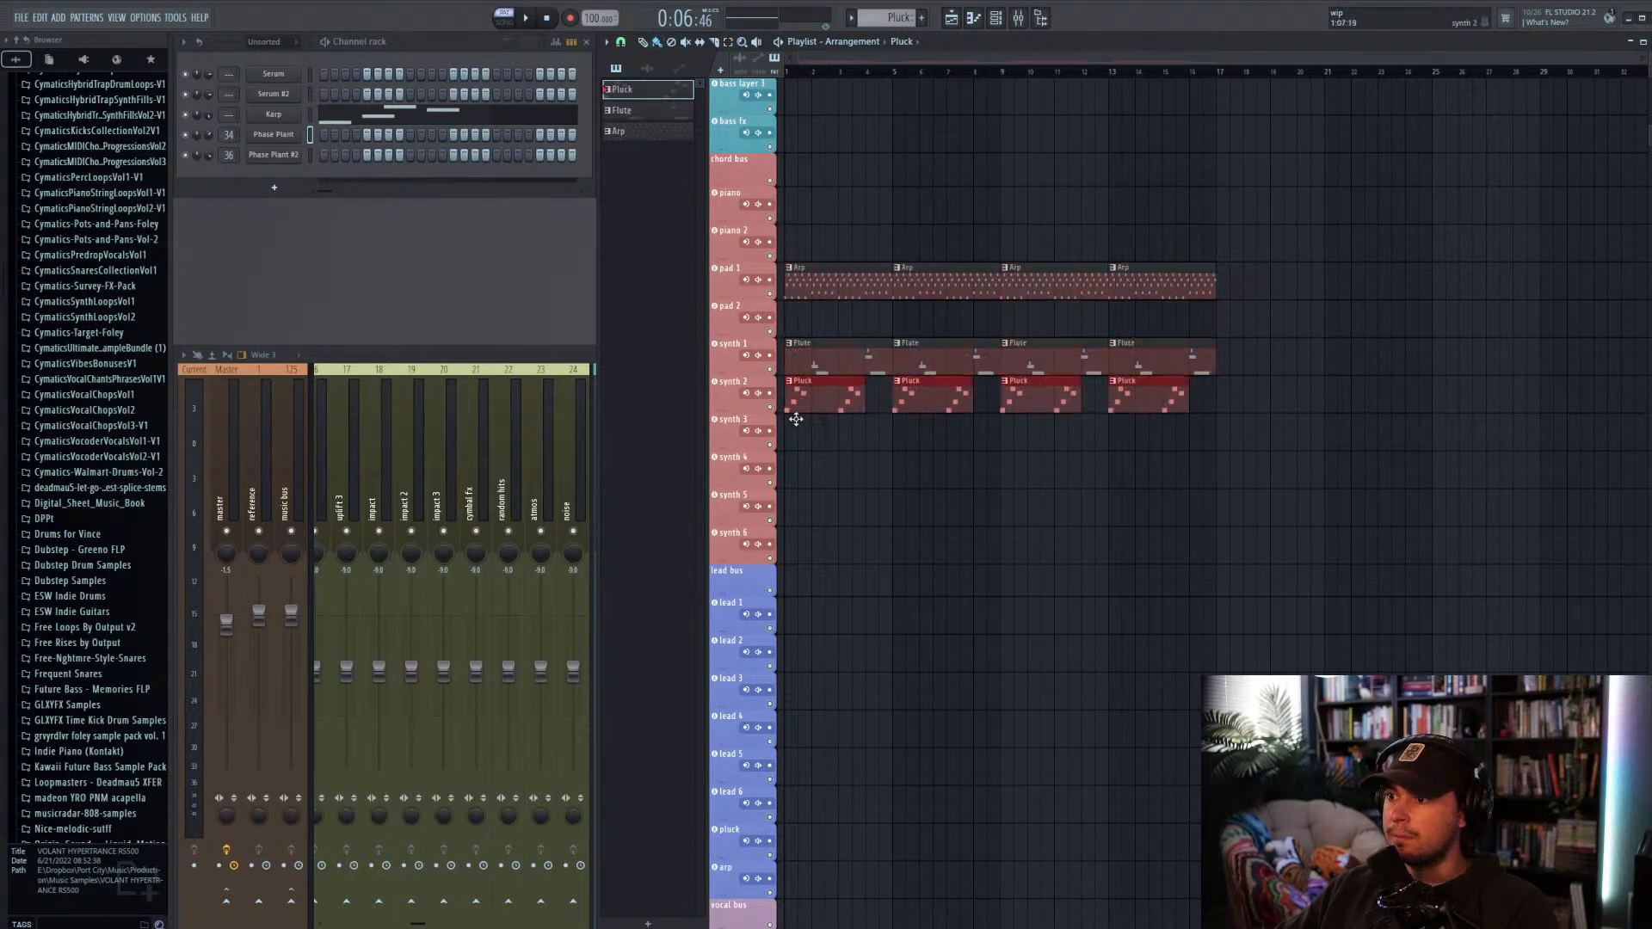
Step: Route the channel that plays the Pluck pattern to the synth 2 mixer track, number 37, and put the playlist in front
left_click(529, 430)
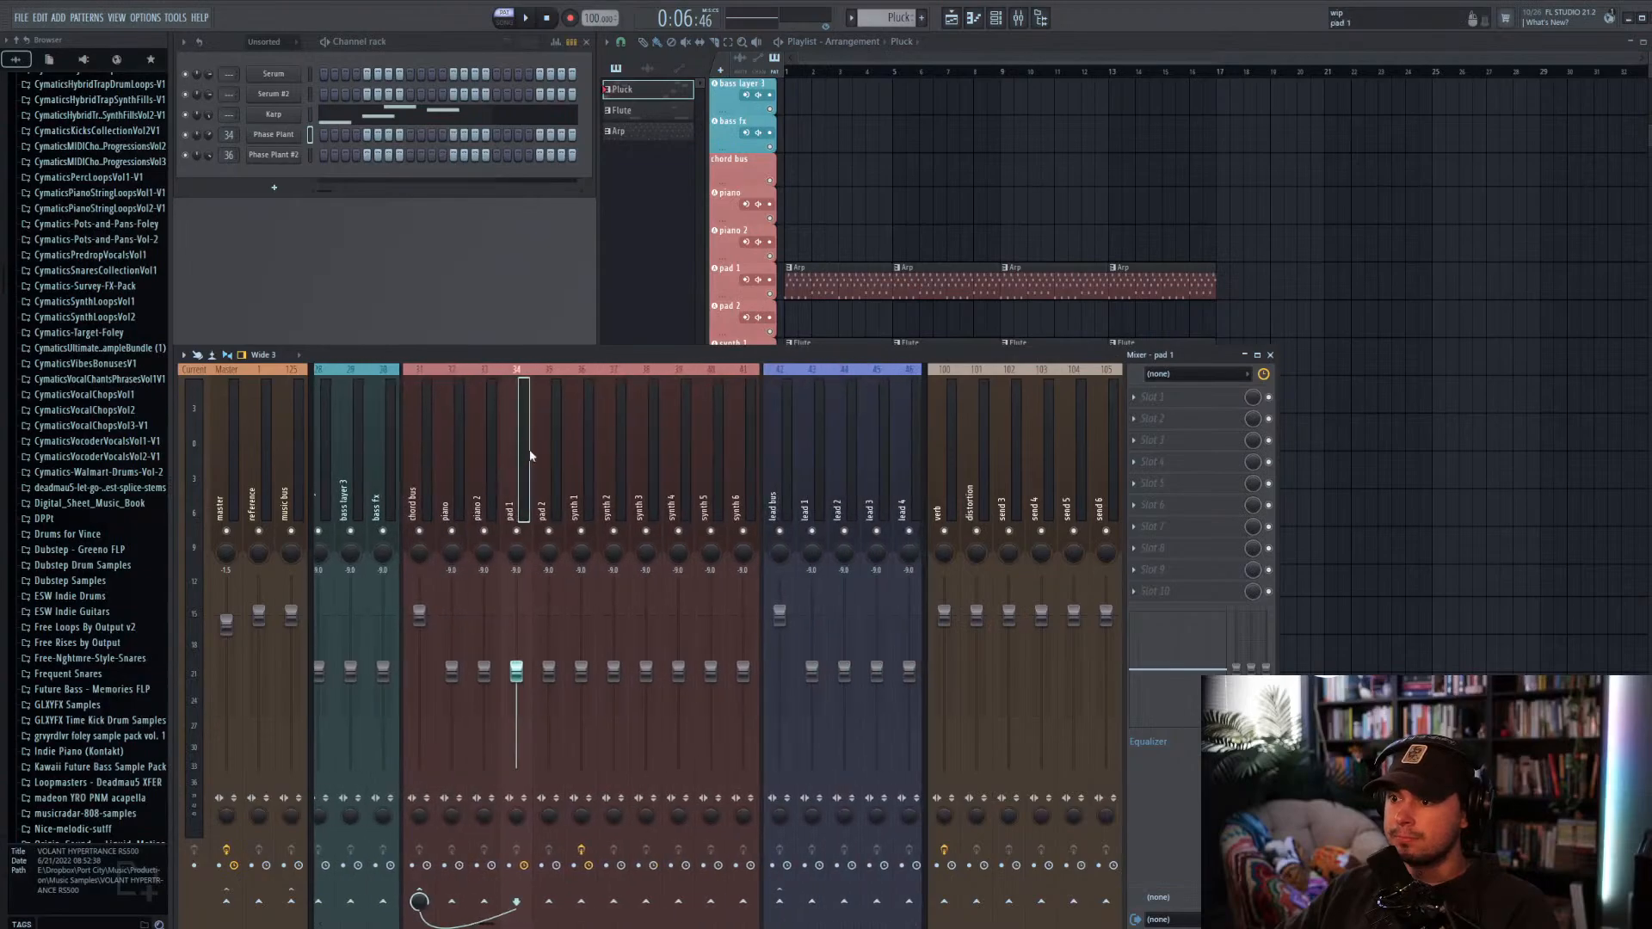
left_click(601, 458)
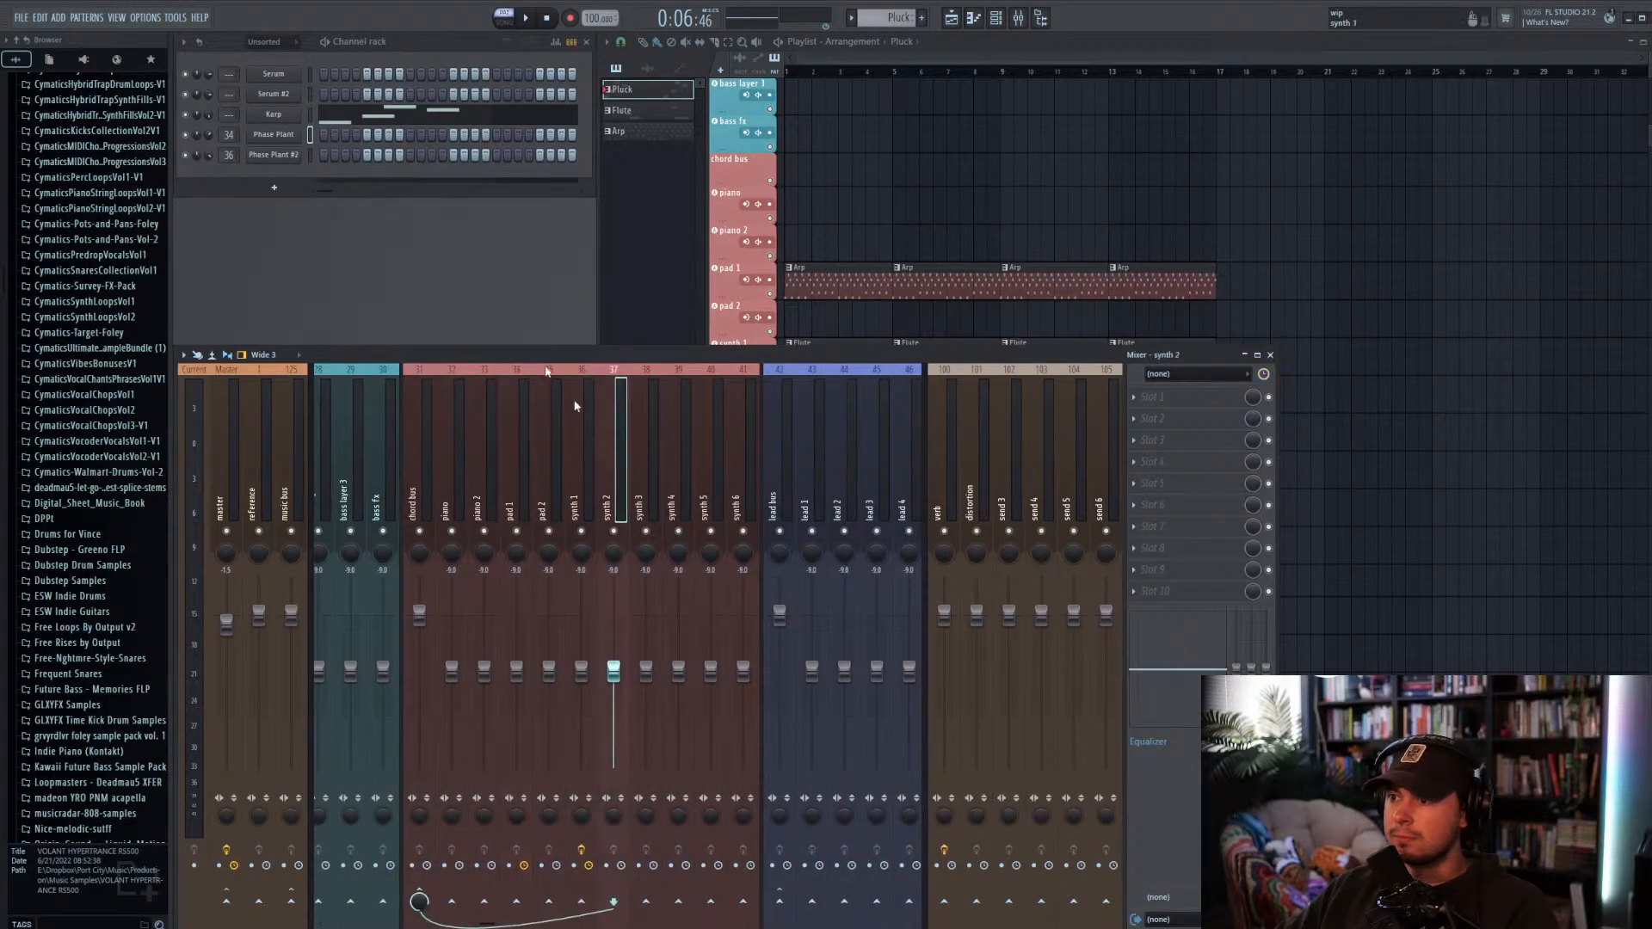
left_click_drag(229, 115, 229, 50)
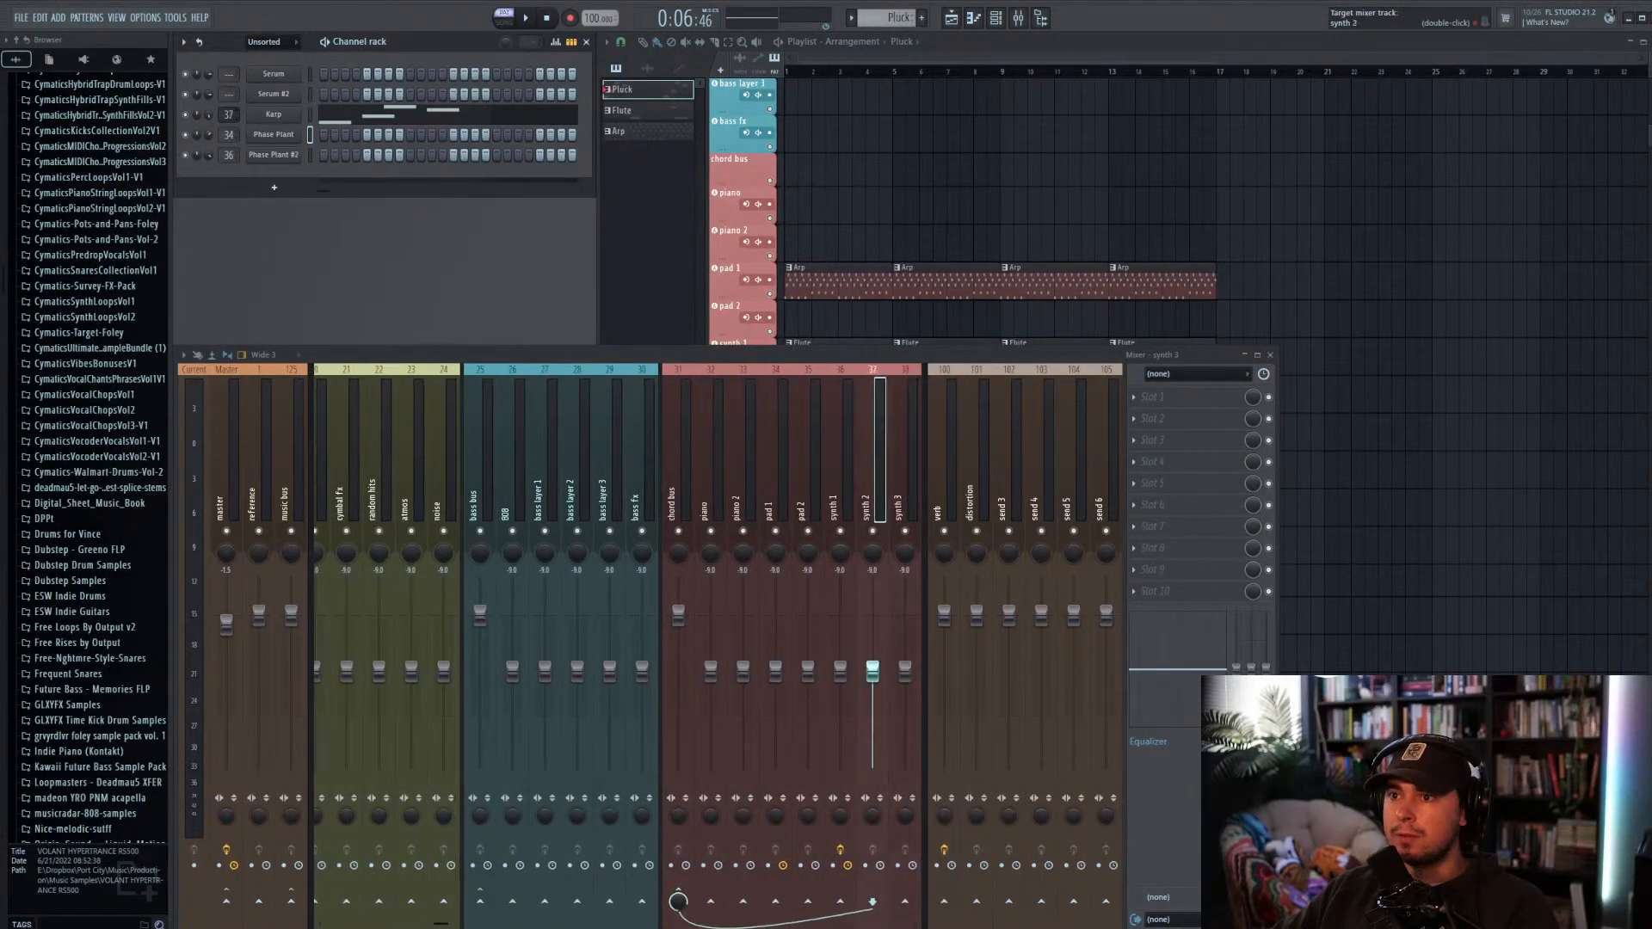
scroll(780, 469, "down", 3)
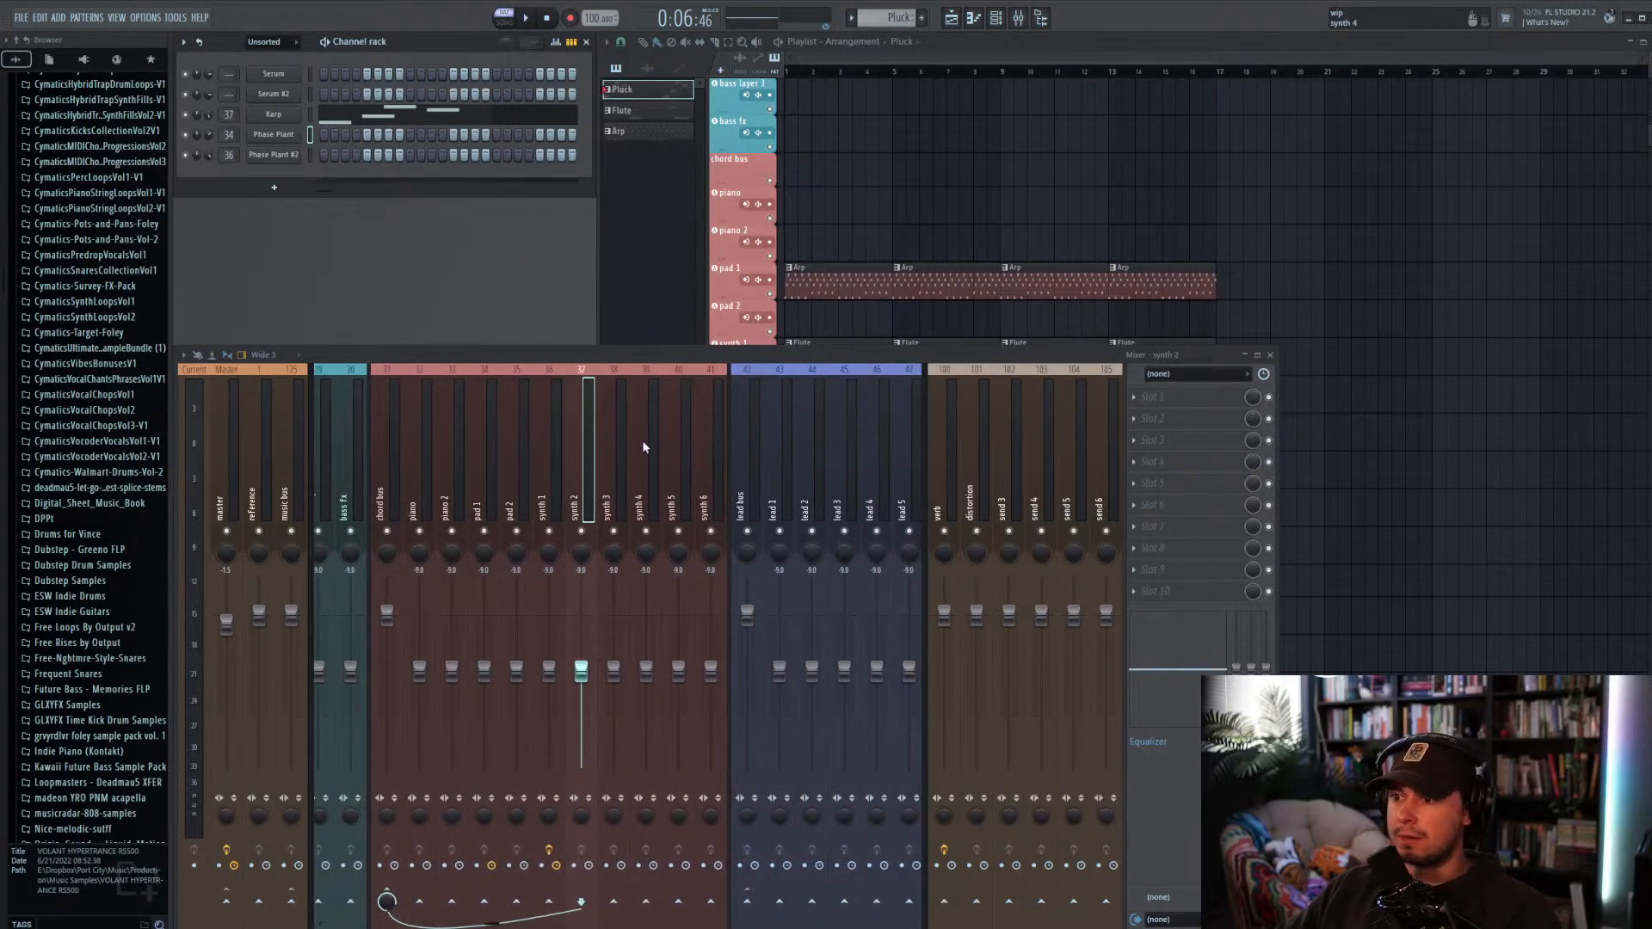
left_click(905, 58)
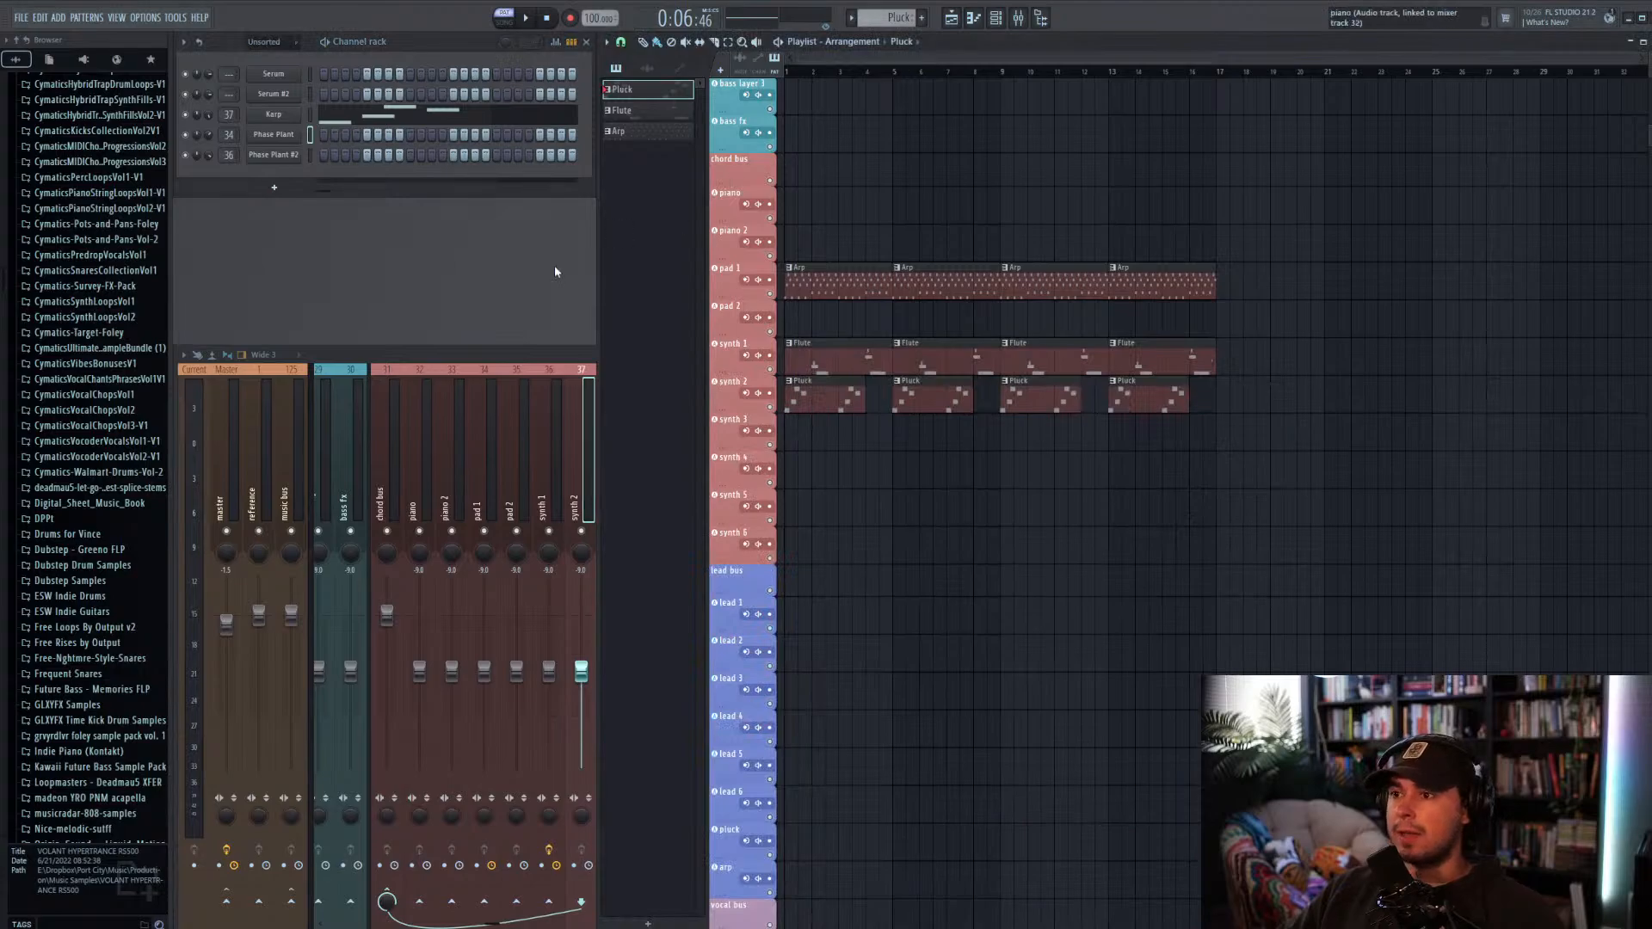
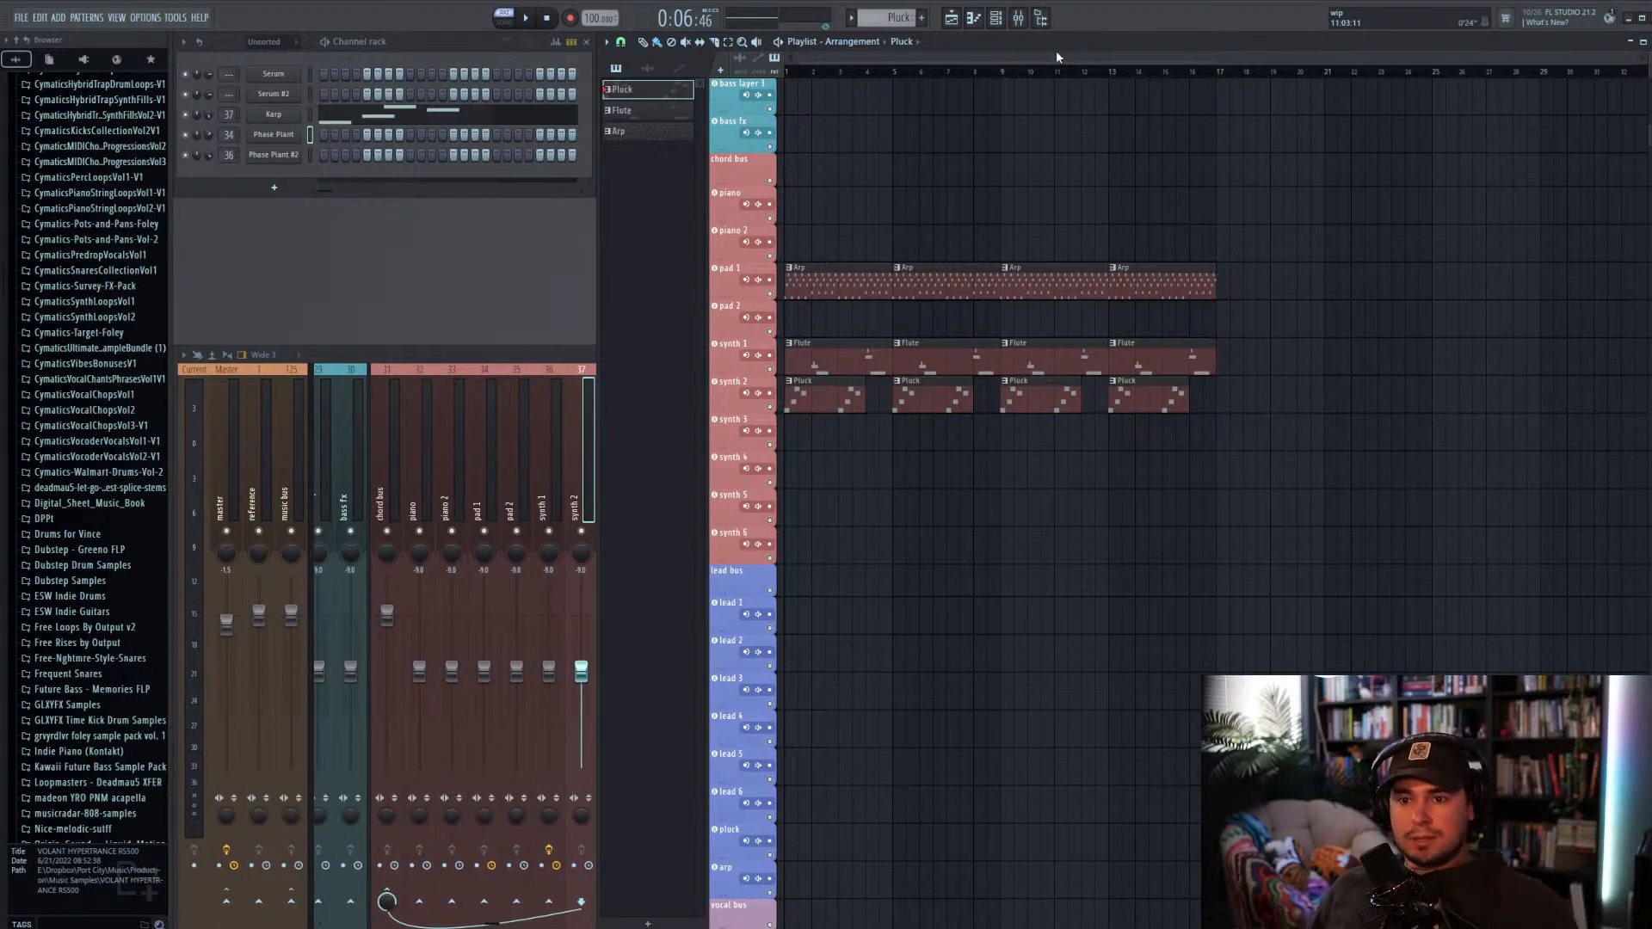
Step: Play the arrangement from the start while viewing the drum, bass and chord tracks, and stop playback
left_click(796, 73)
key("space")
scroll(932, 184, "up", 3)
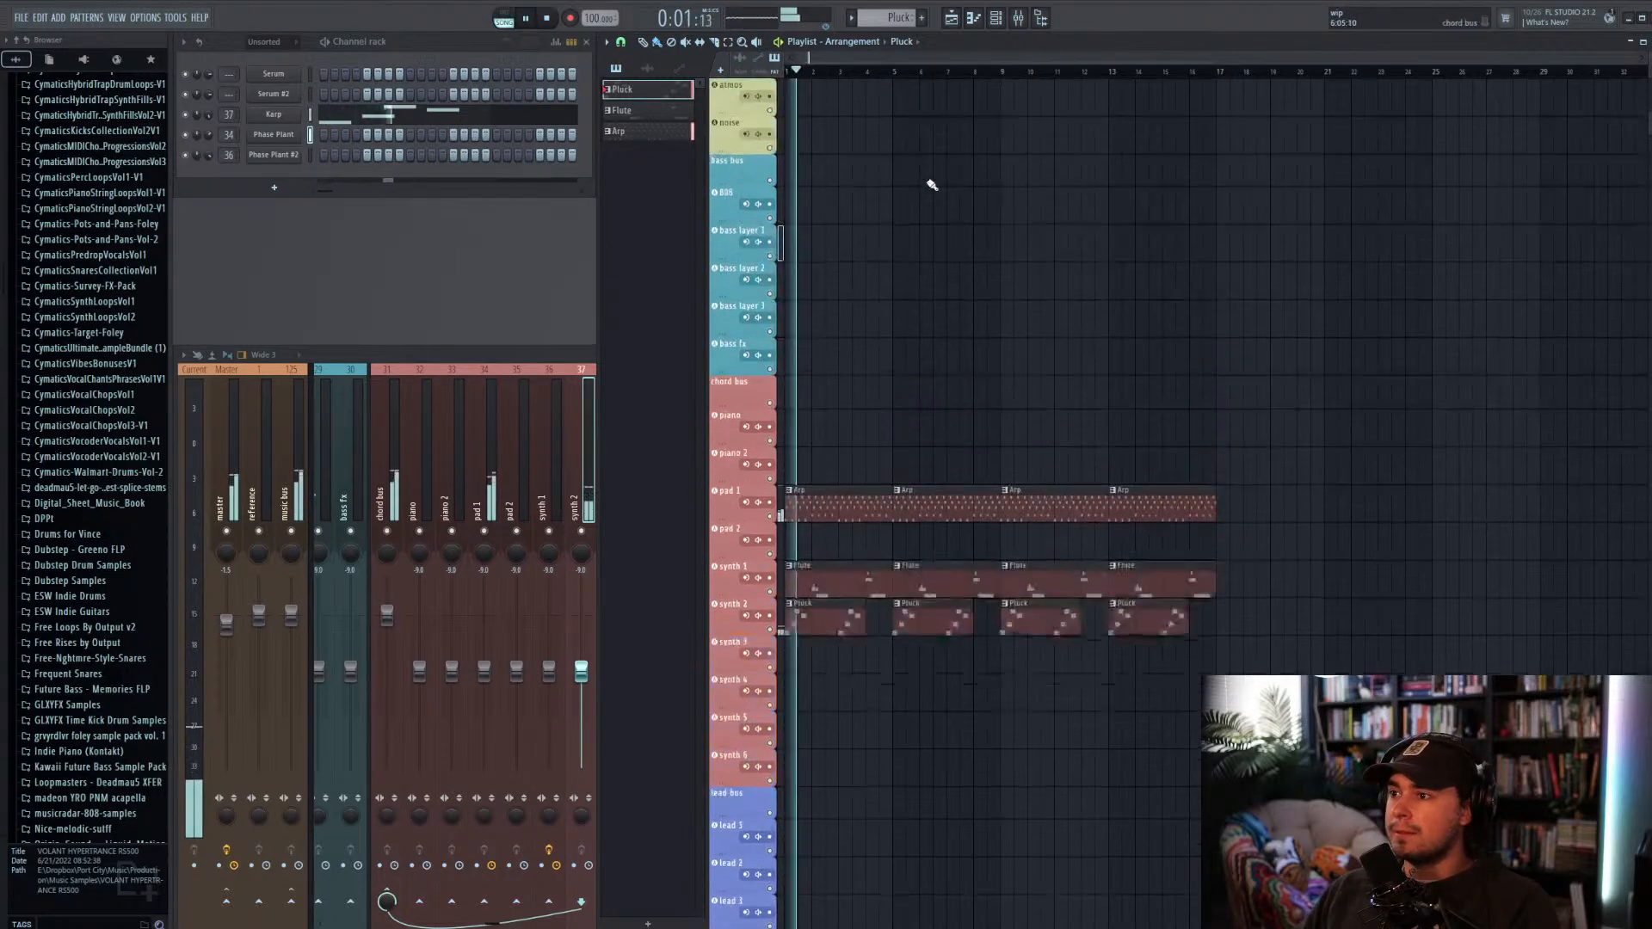
scroll(932, 185, "up", 10)
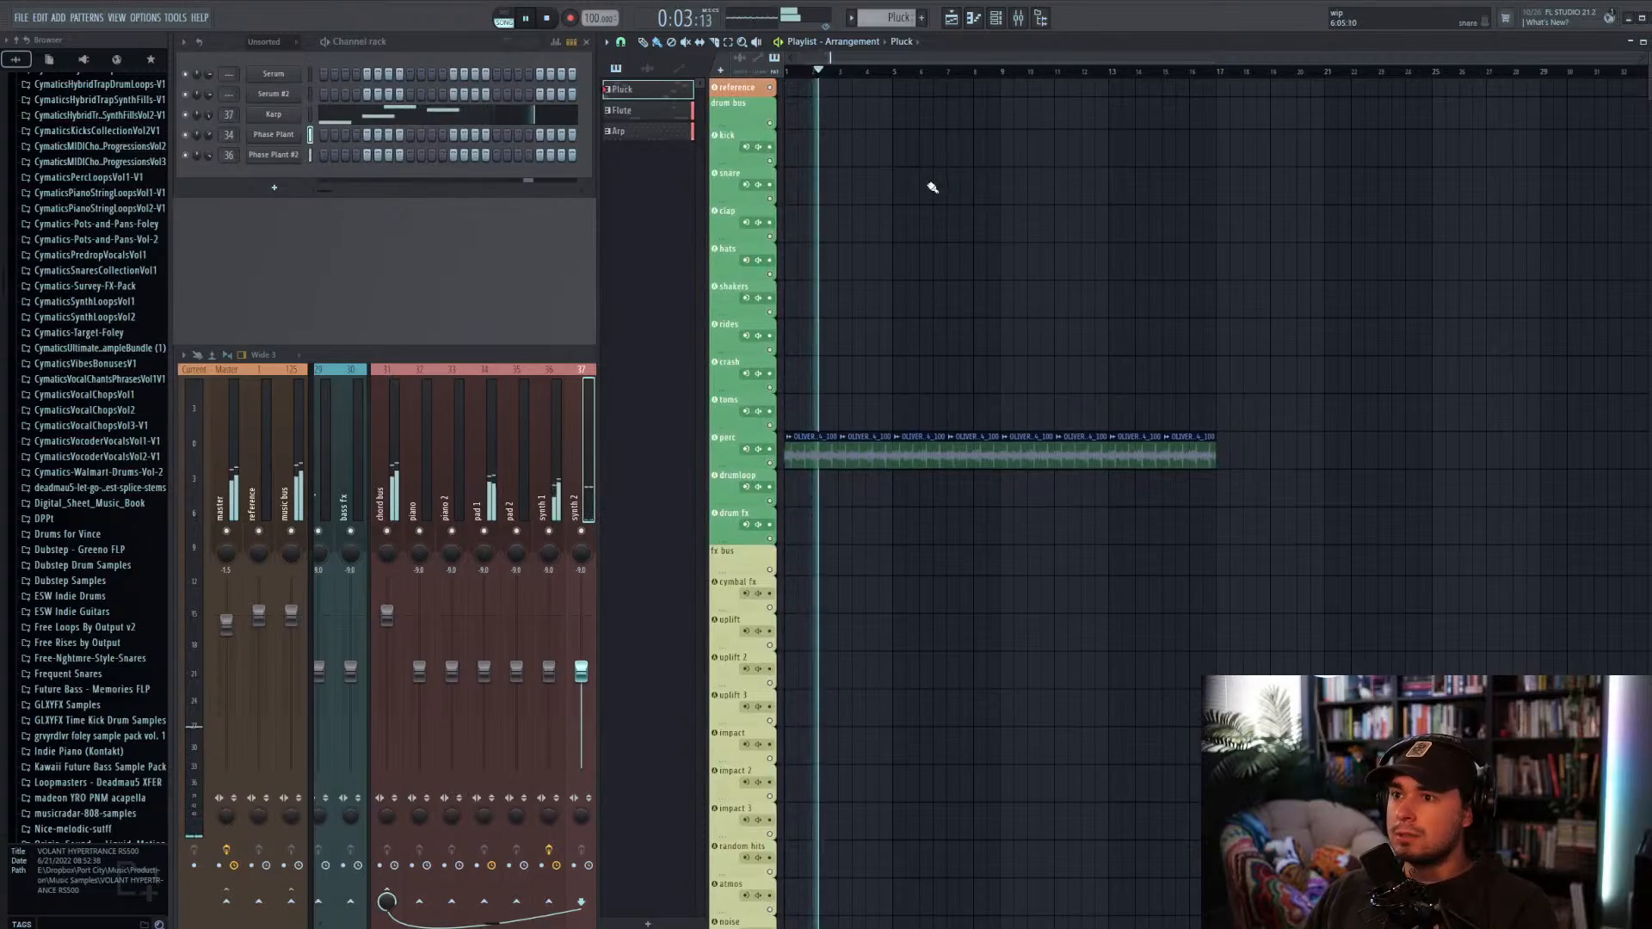
key("space")
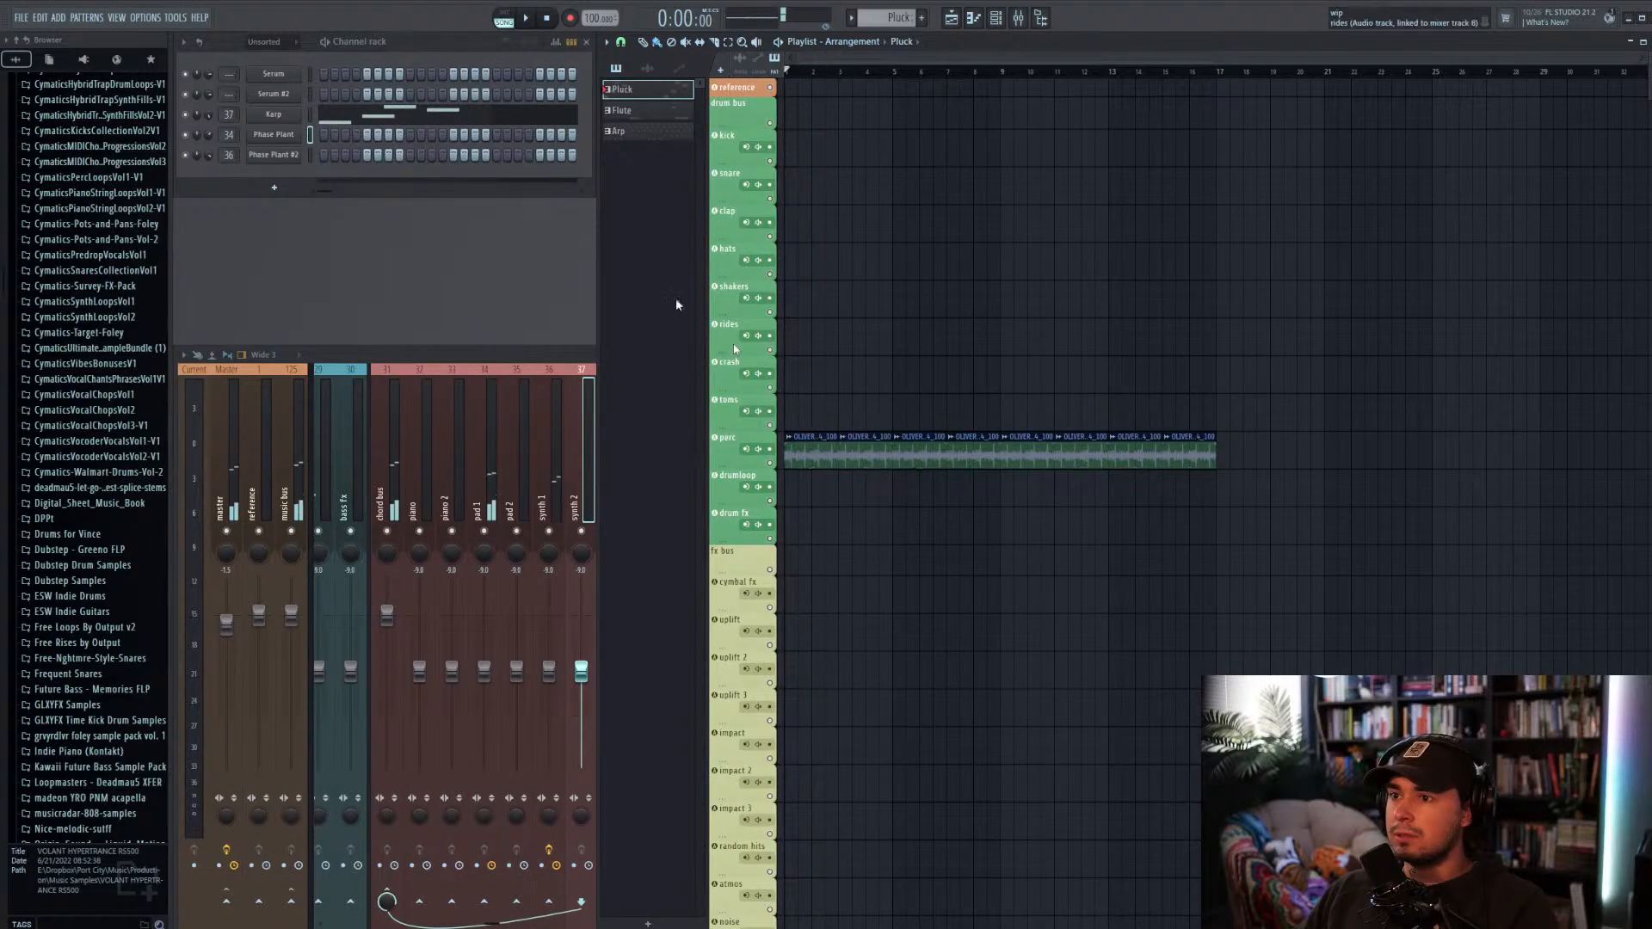
Step: Toggle solo and the active-state lock on the Phase Plant #2 channel, and release both
right_click(186, 156)
left_click(196, 171)
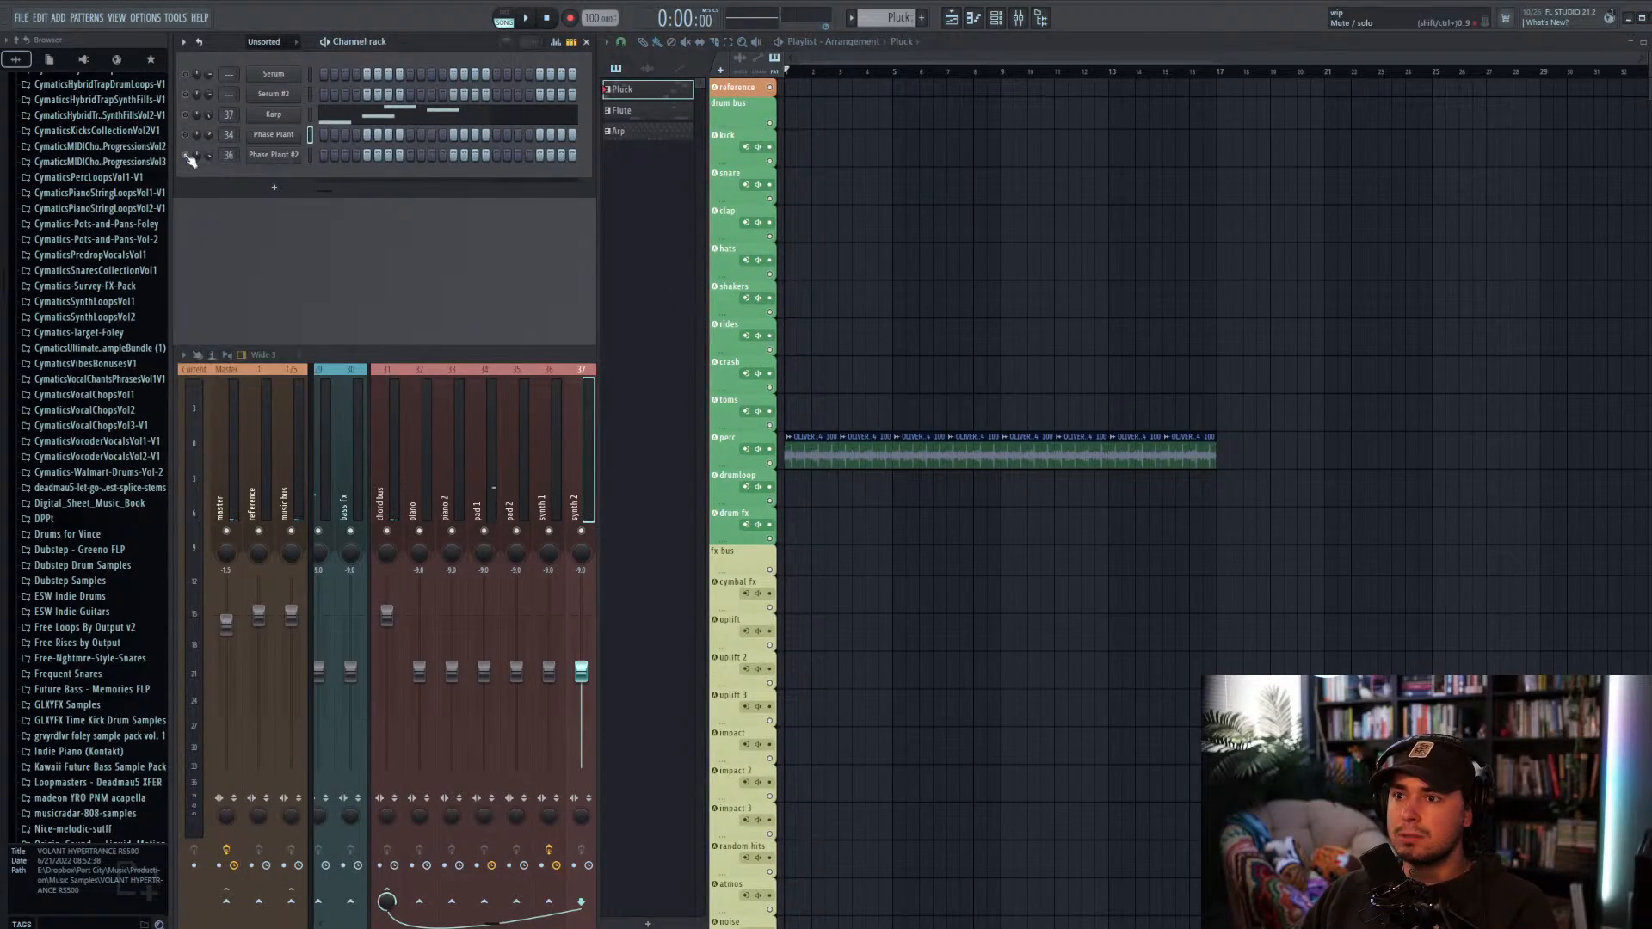
right_click(185, 156)
left_click(196, 174)
right_click(185, 156)
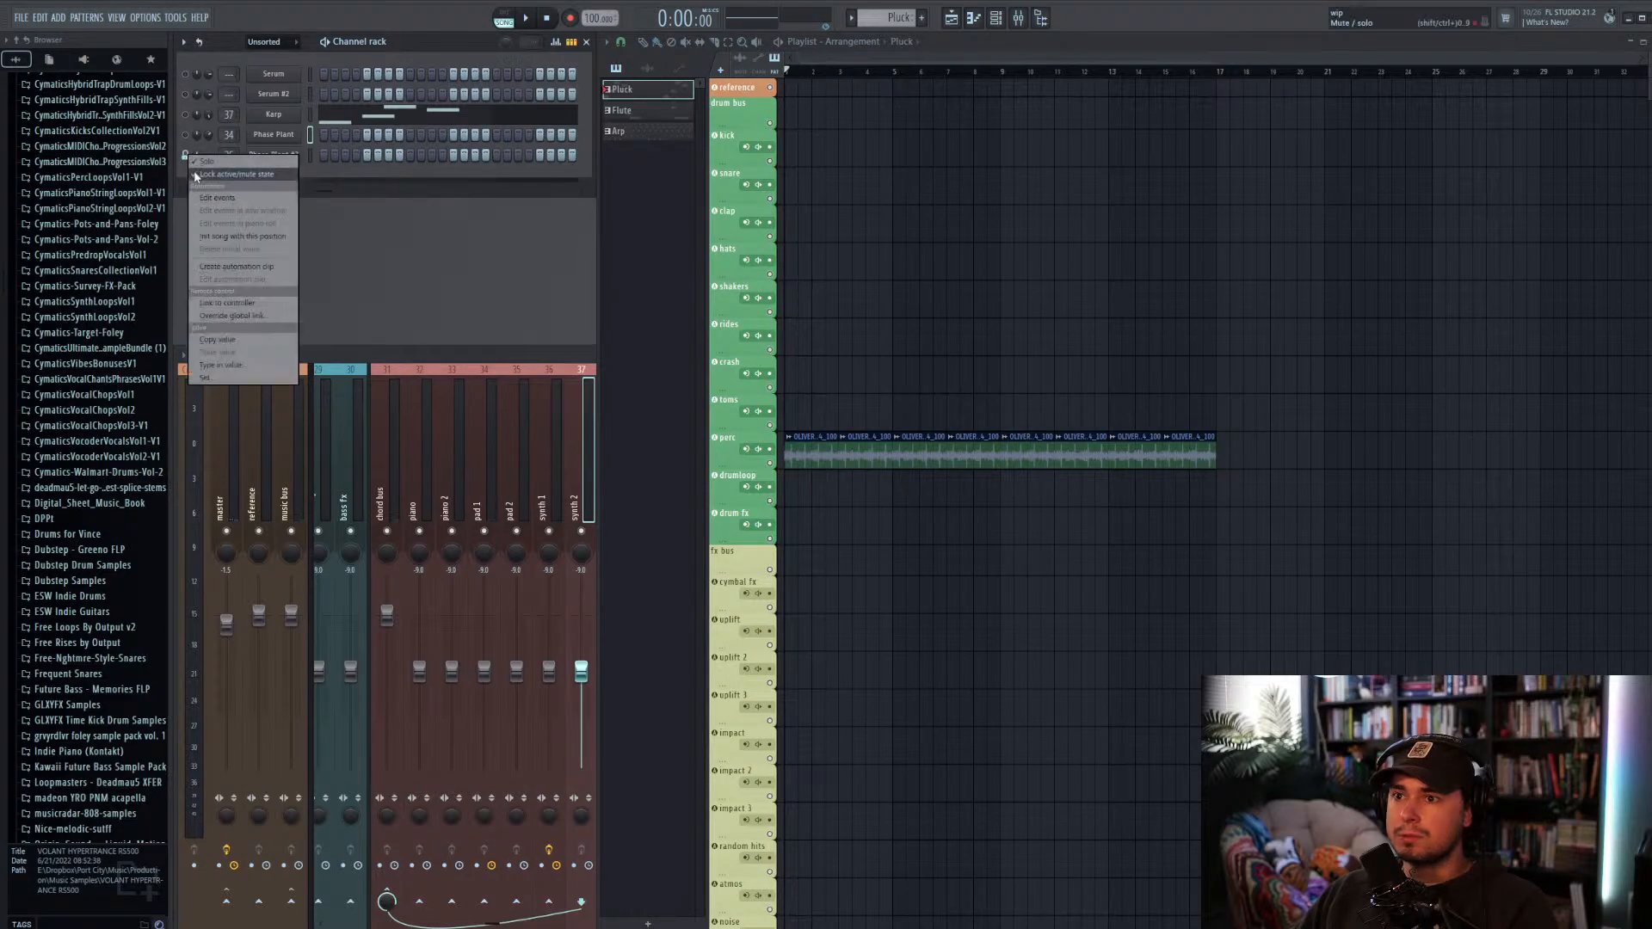
left_click(196, 174)
right_click(184, 157)
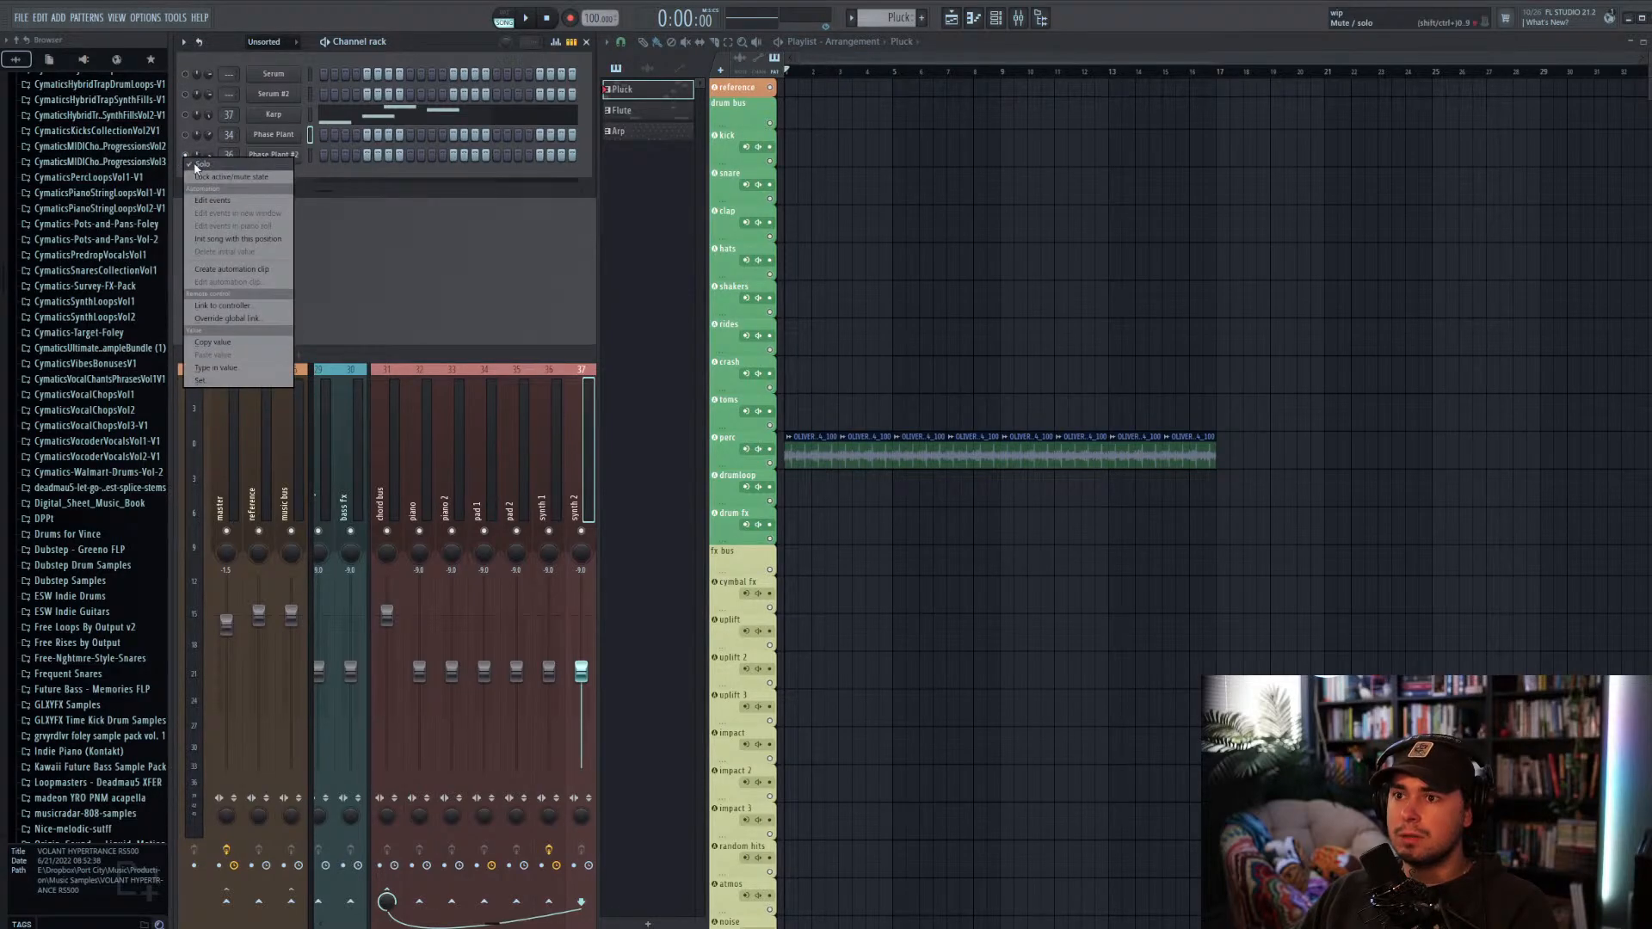
left_click(193, 165)
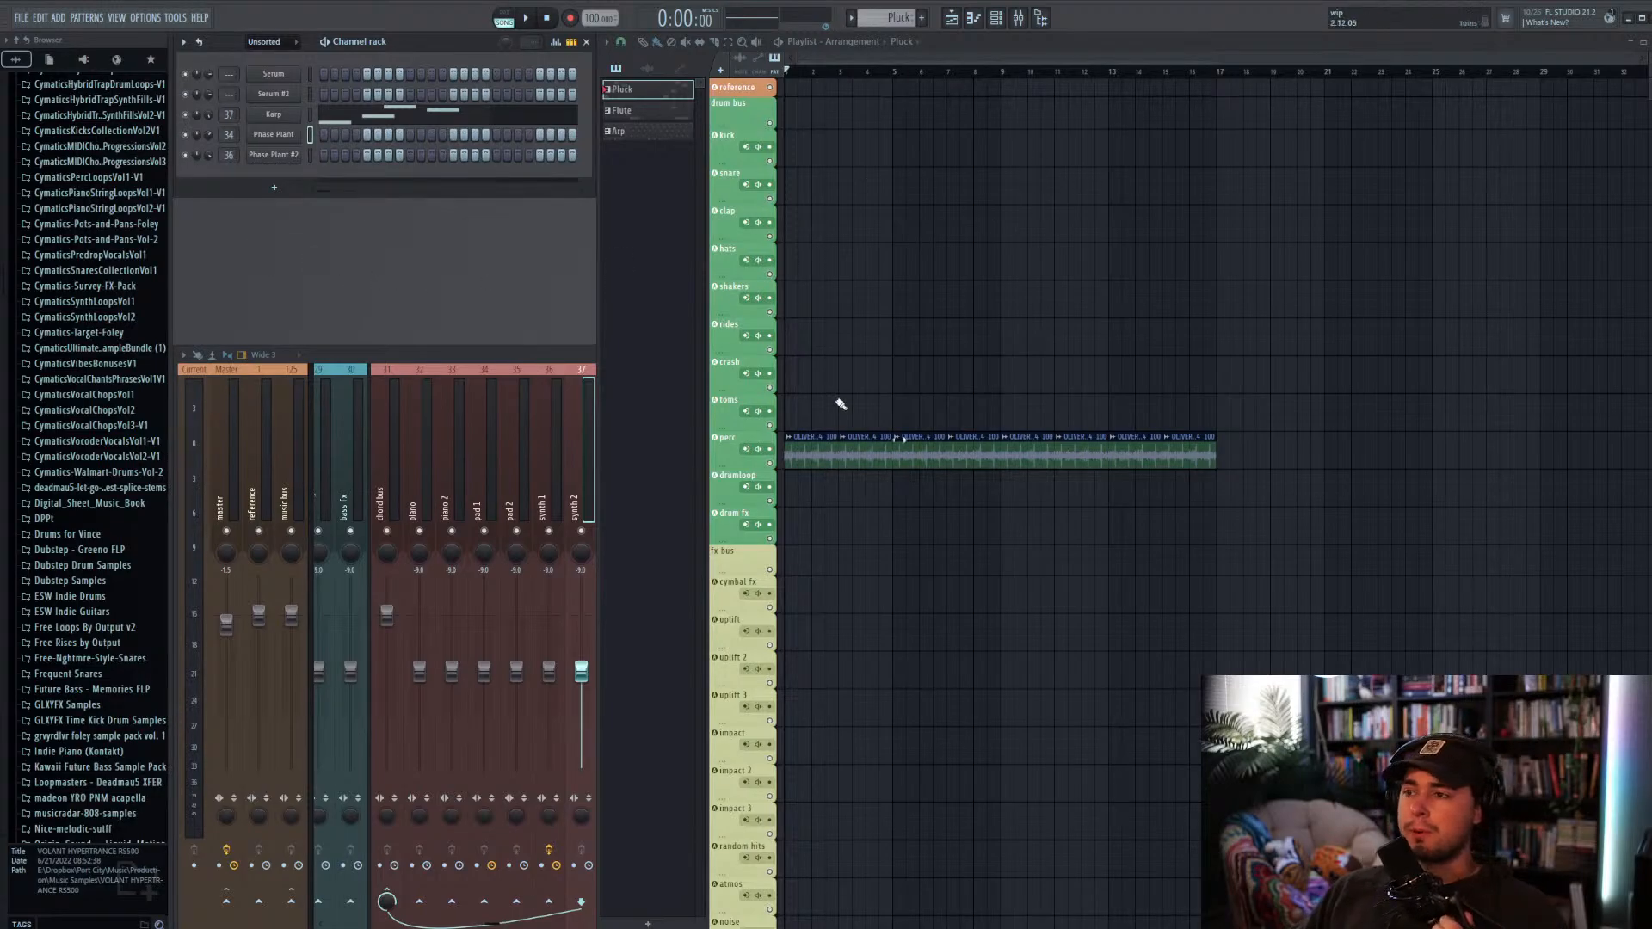
Step: Lock the active/mute state of the Phase Plant #2 channel and solo the Phase Plant channel
right_click(186, 158)
left_click(407, 220)
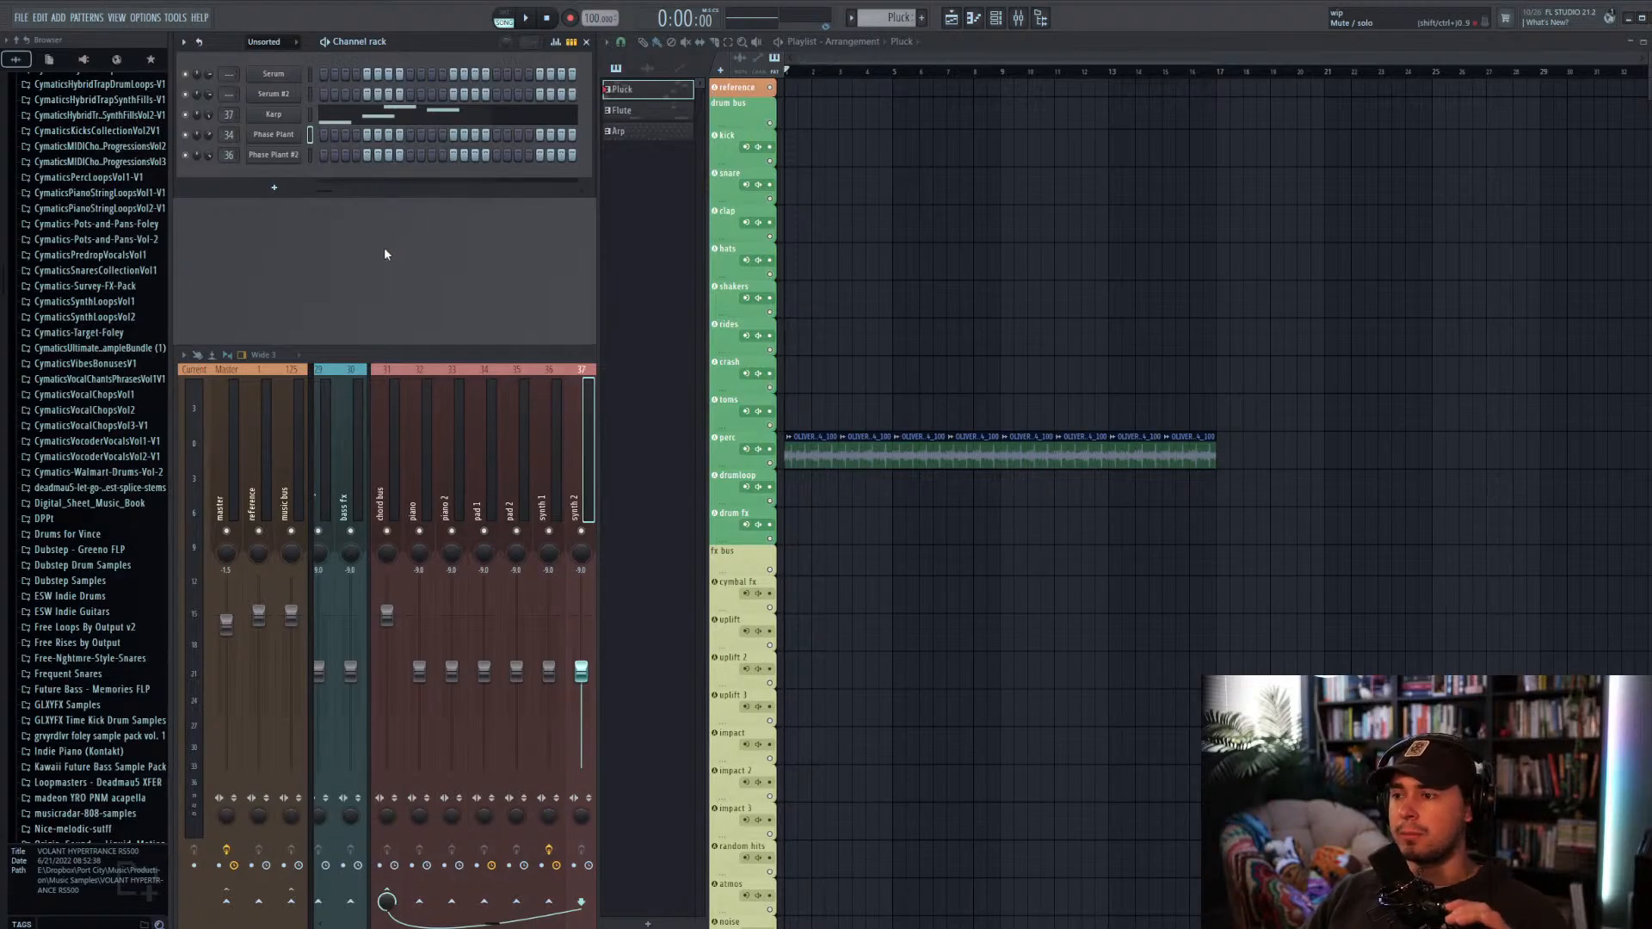
right_click(184, 157)
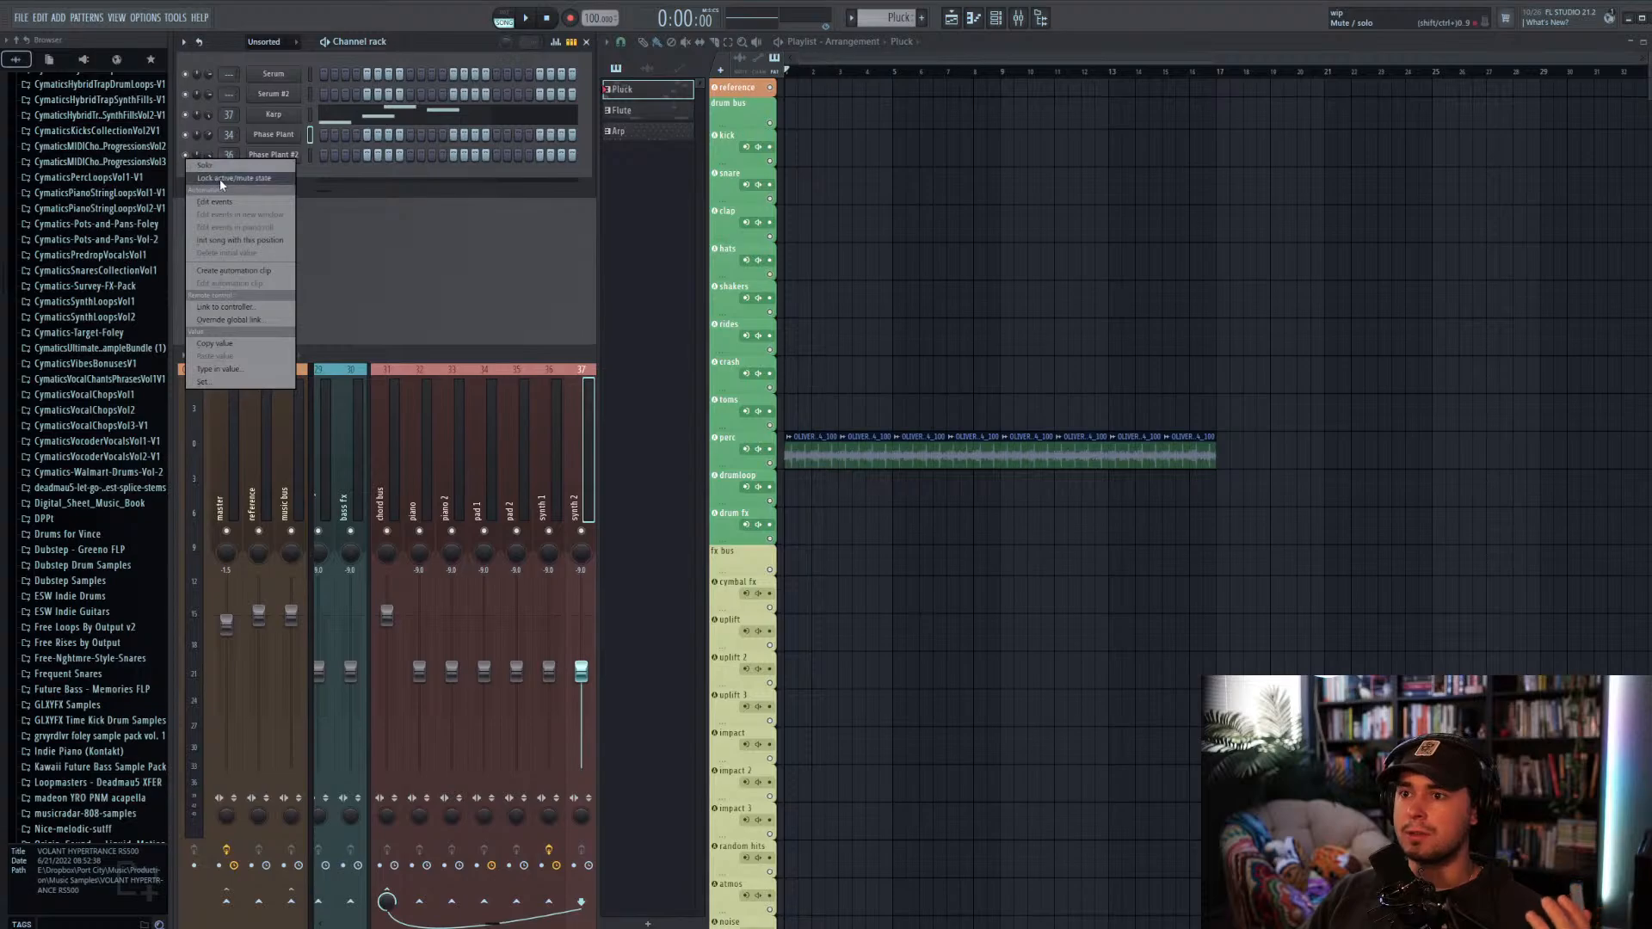
left_click(268, 181)
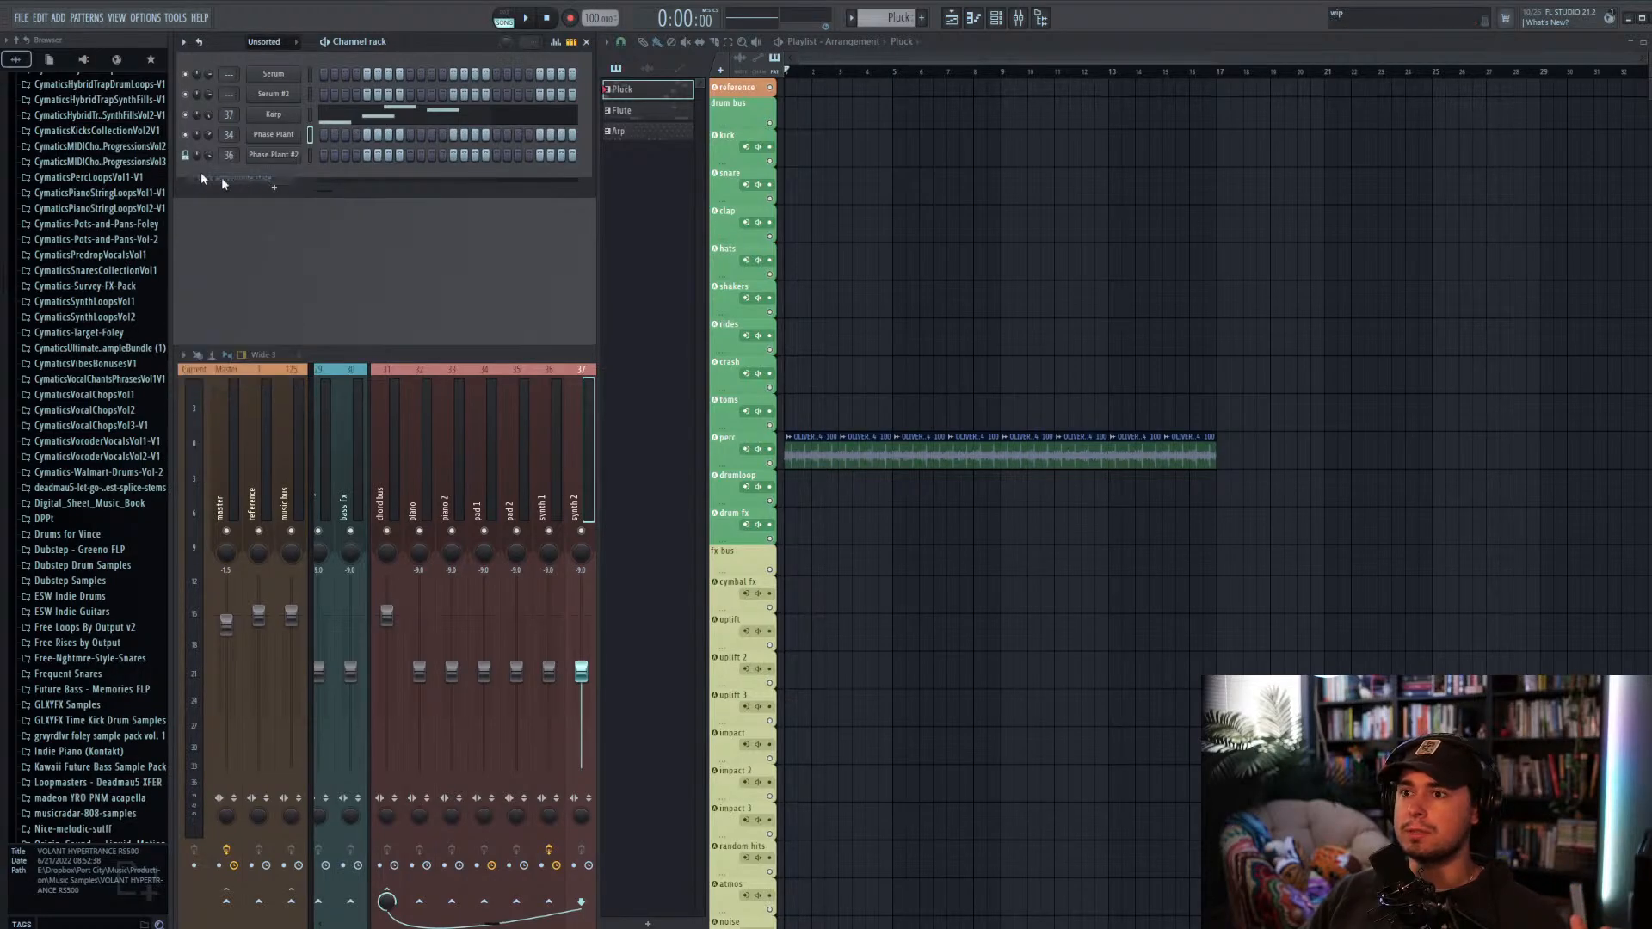
right_click(190, 139)
left_click(215, 161)
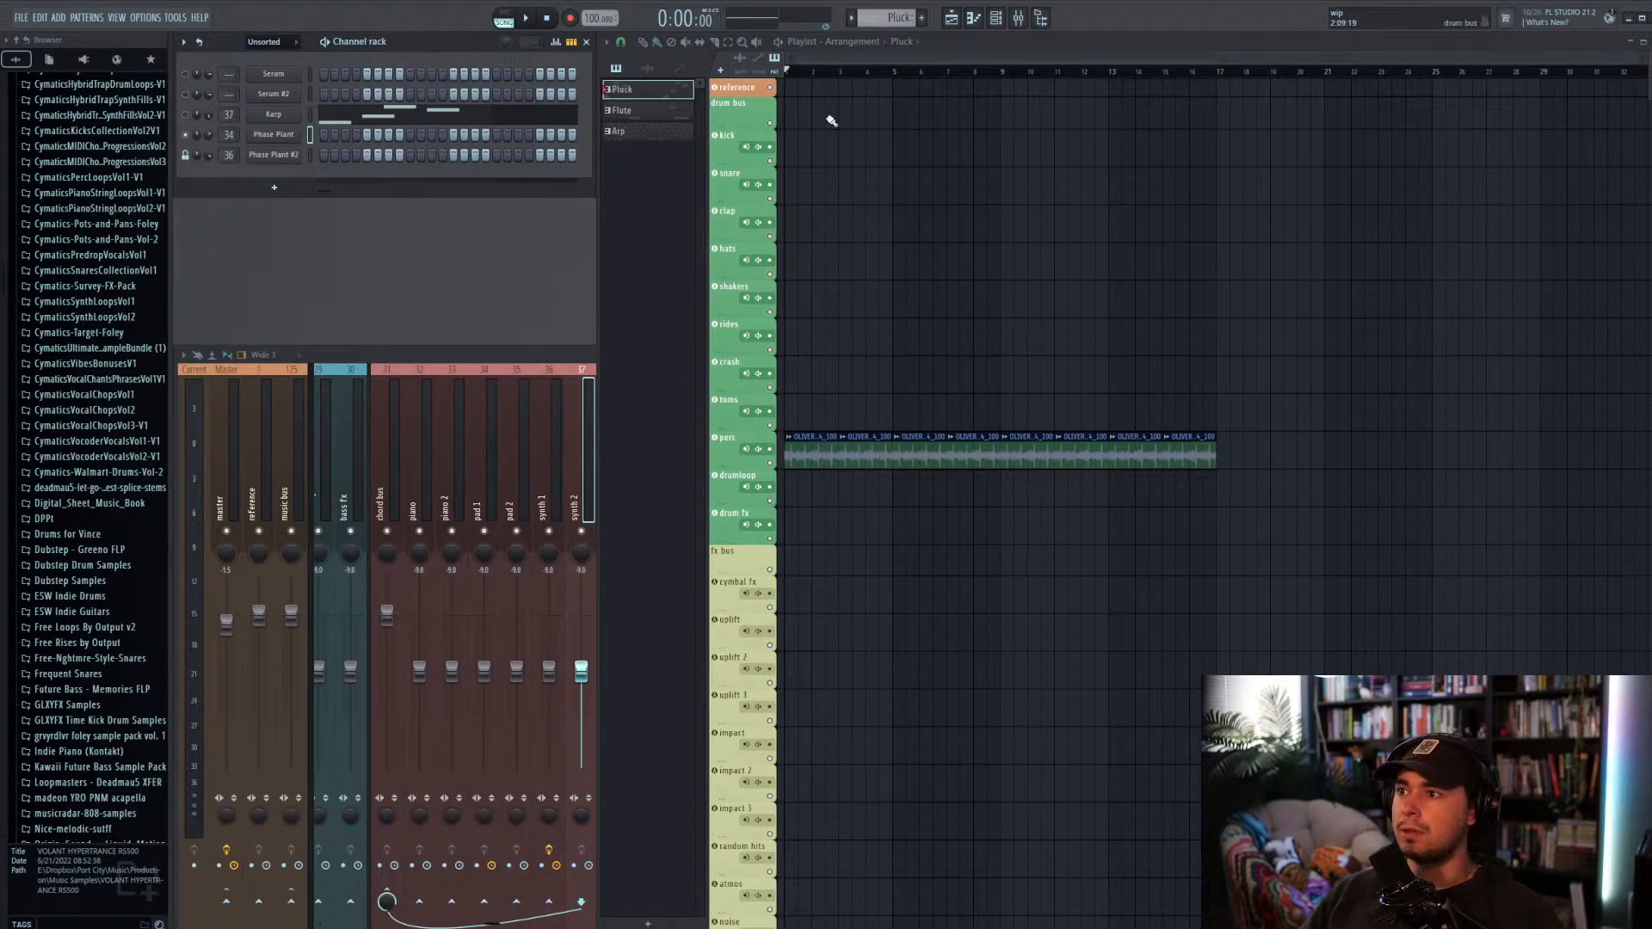
Step: Audition the soloed Phase Plant channel together with the locked Phase Plant #2 channel, and stop playback
key("space")
scroll(881, 235, "down", 2)
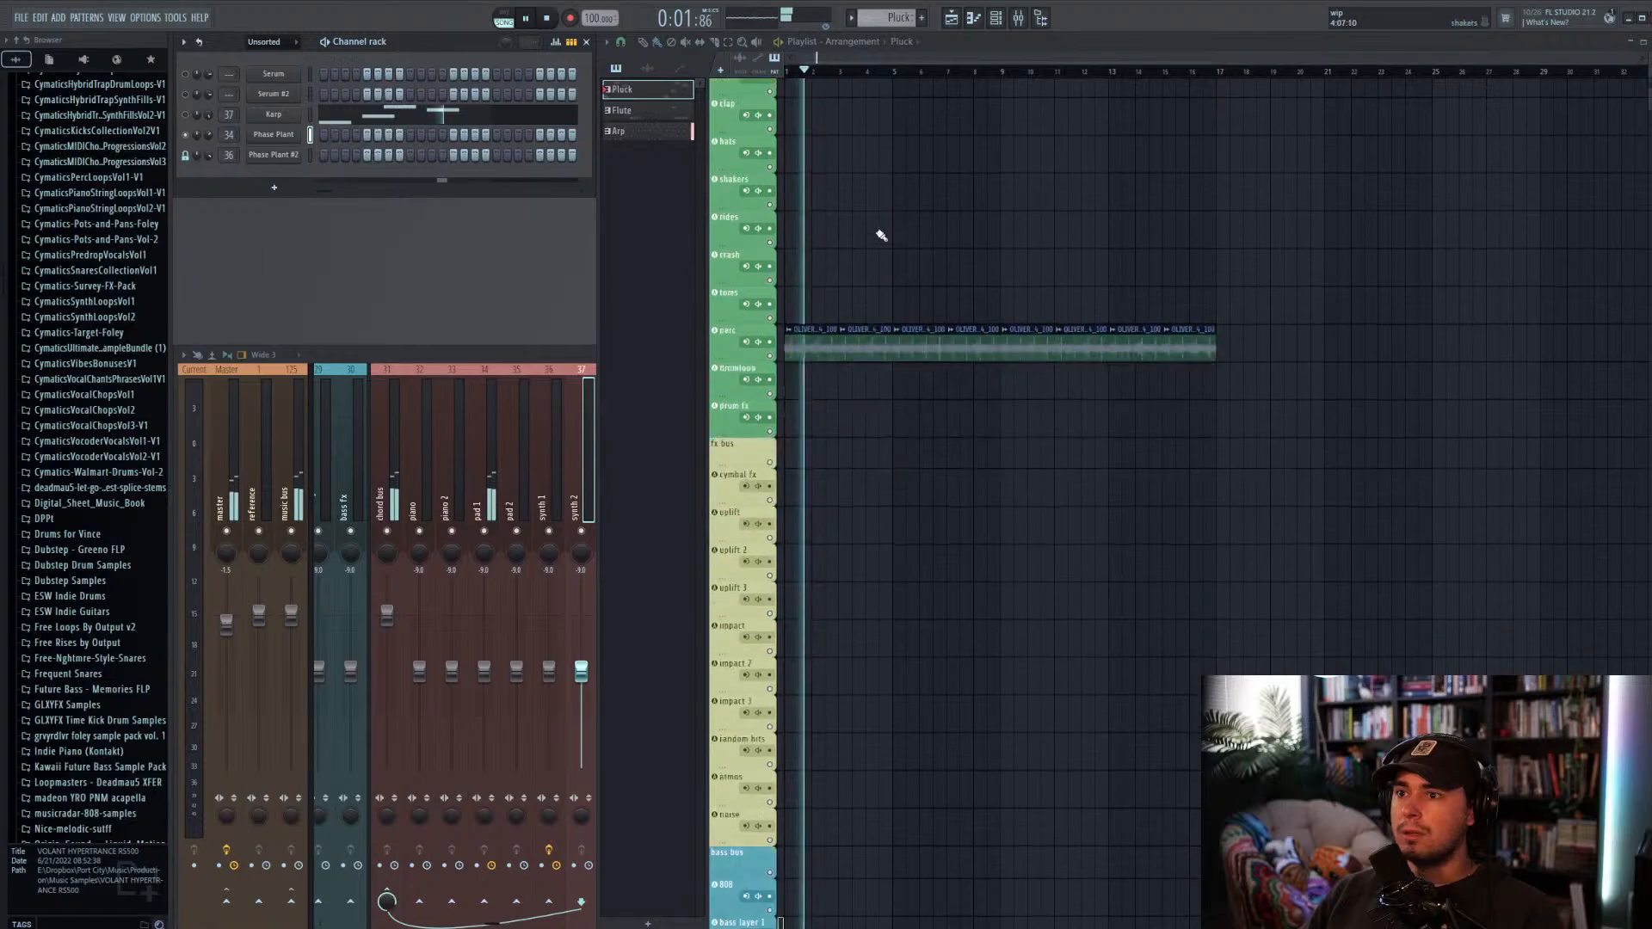
scroll(884, 238, "down", 12)
scroll(848, 232, "up", 7)
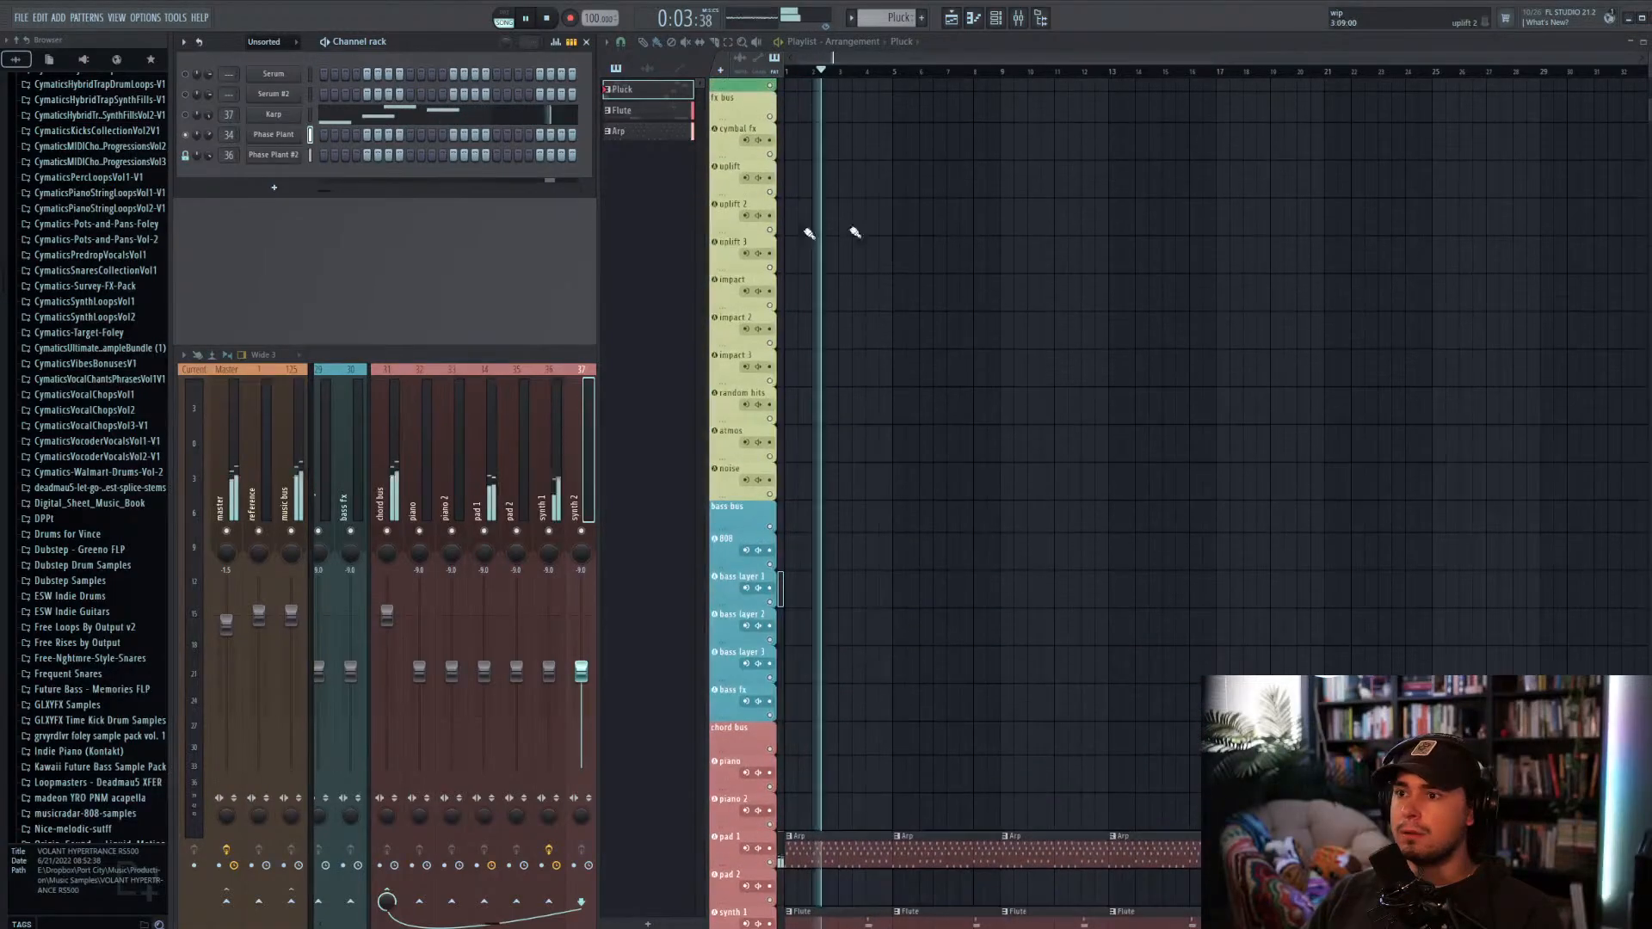
key("space")
Step: Unlock the Phase Plant #2 channel and release the solo so all channels are active
right_click(185, 157)
left_click(206, 172)
right_click(185, 158)
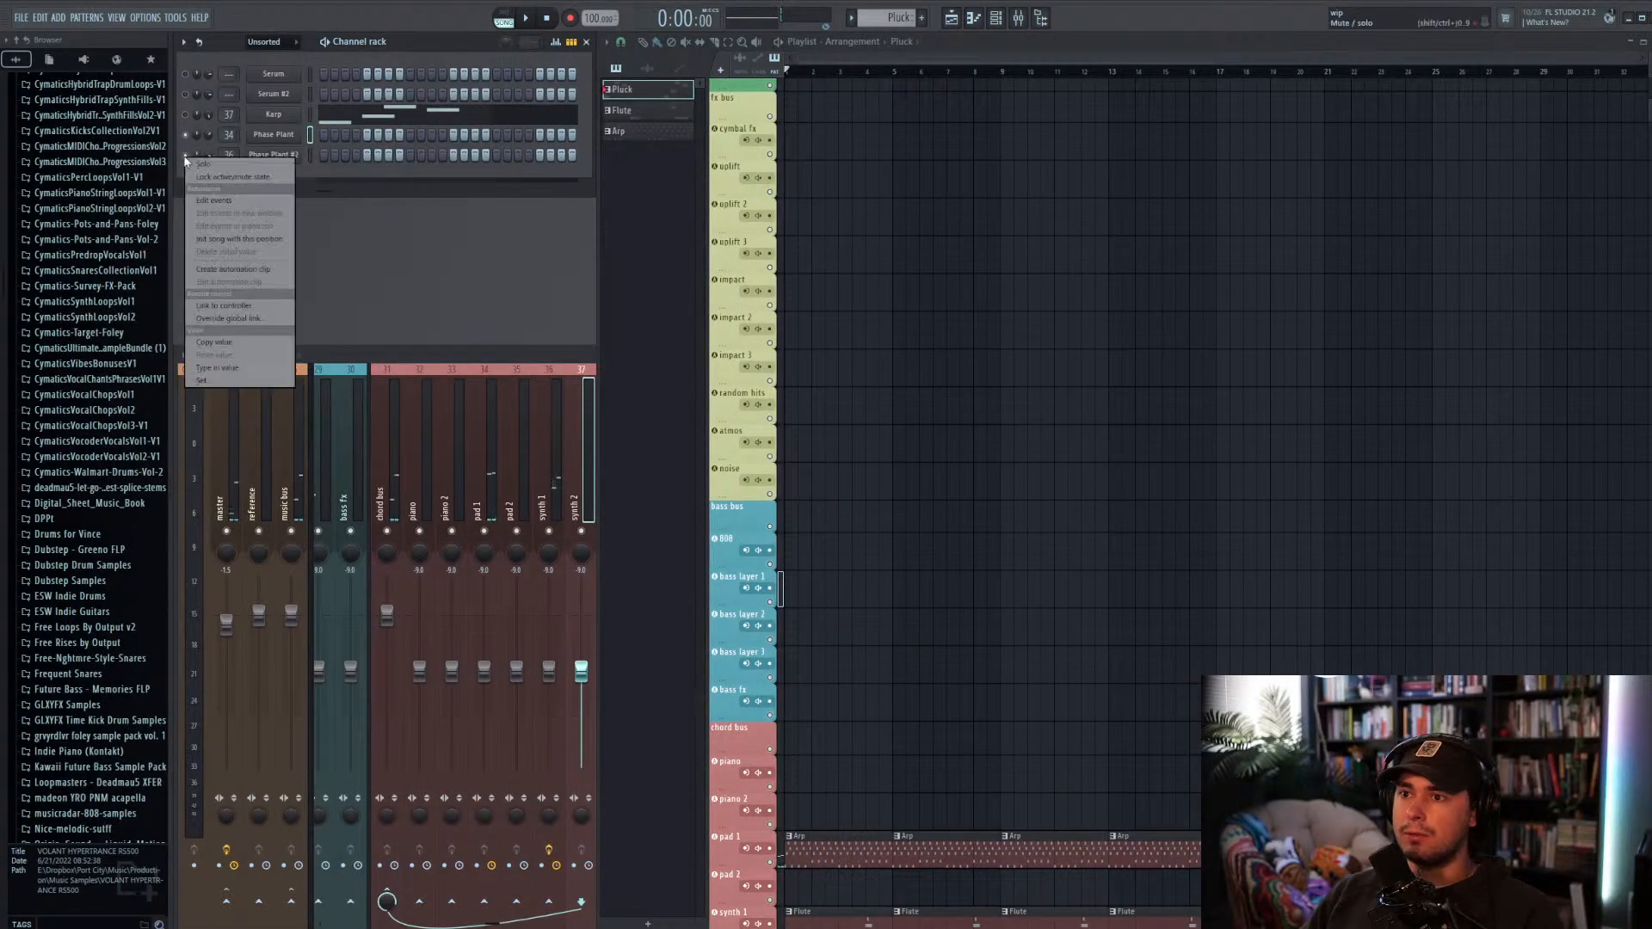
left_click(194, 166)
right_click(186, 159)
left_click(214, 174)
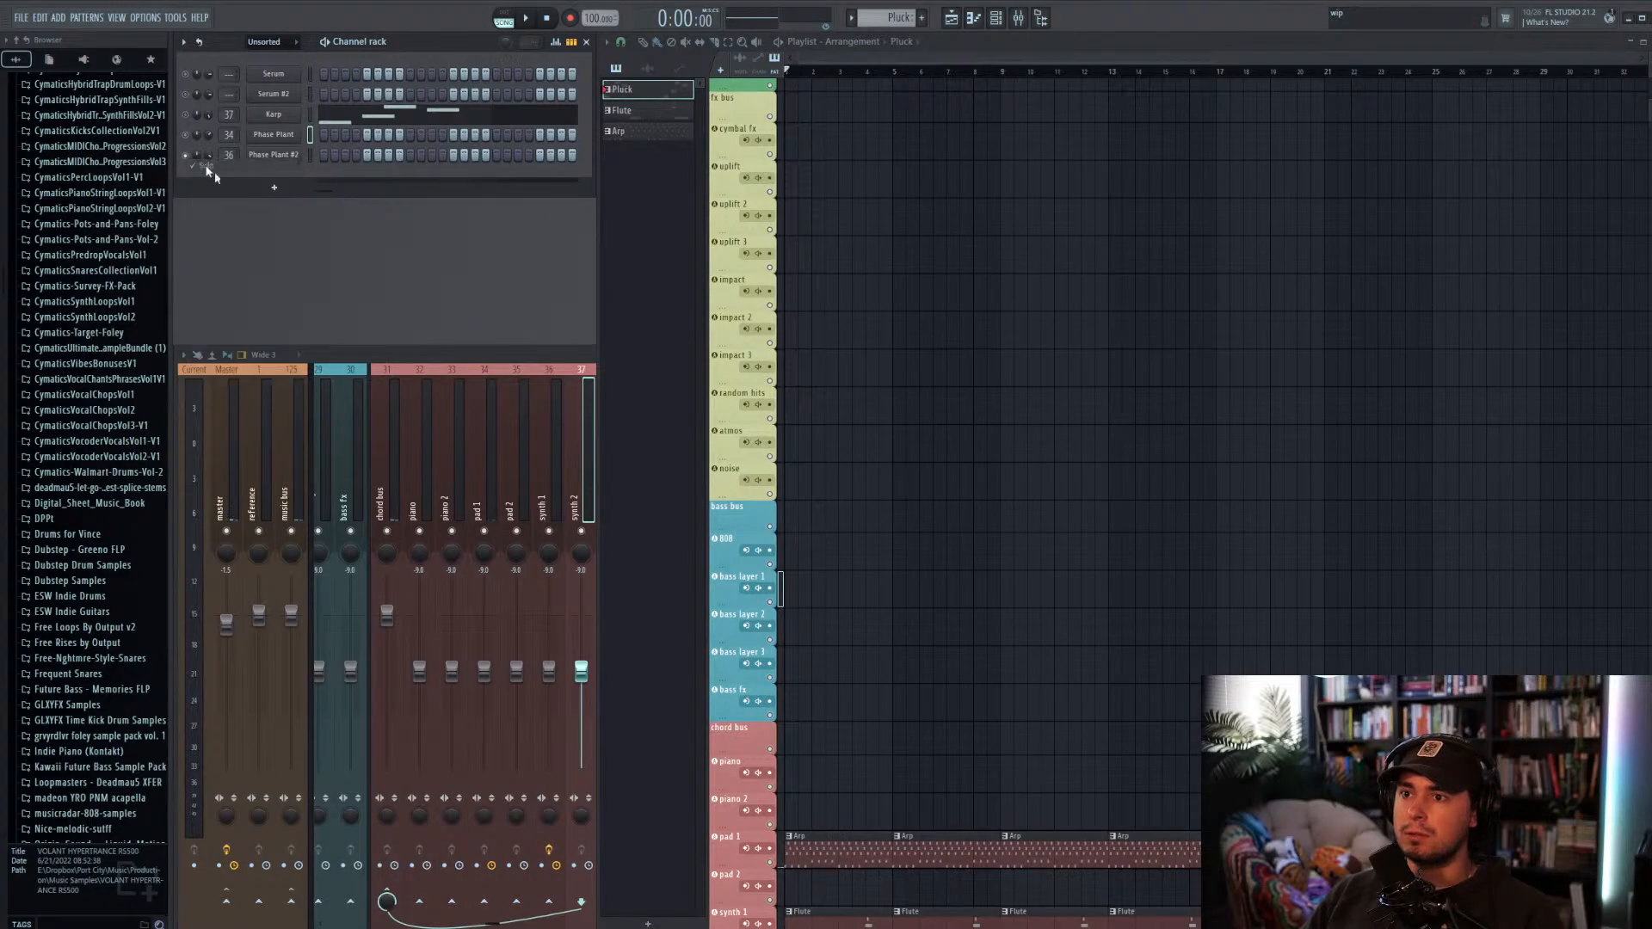
Step: Play the arrangement, place the game Preview window over the playlist, and check the drum and master levels in the mixer
scroll(979, 259, "down", 5)
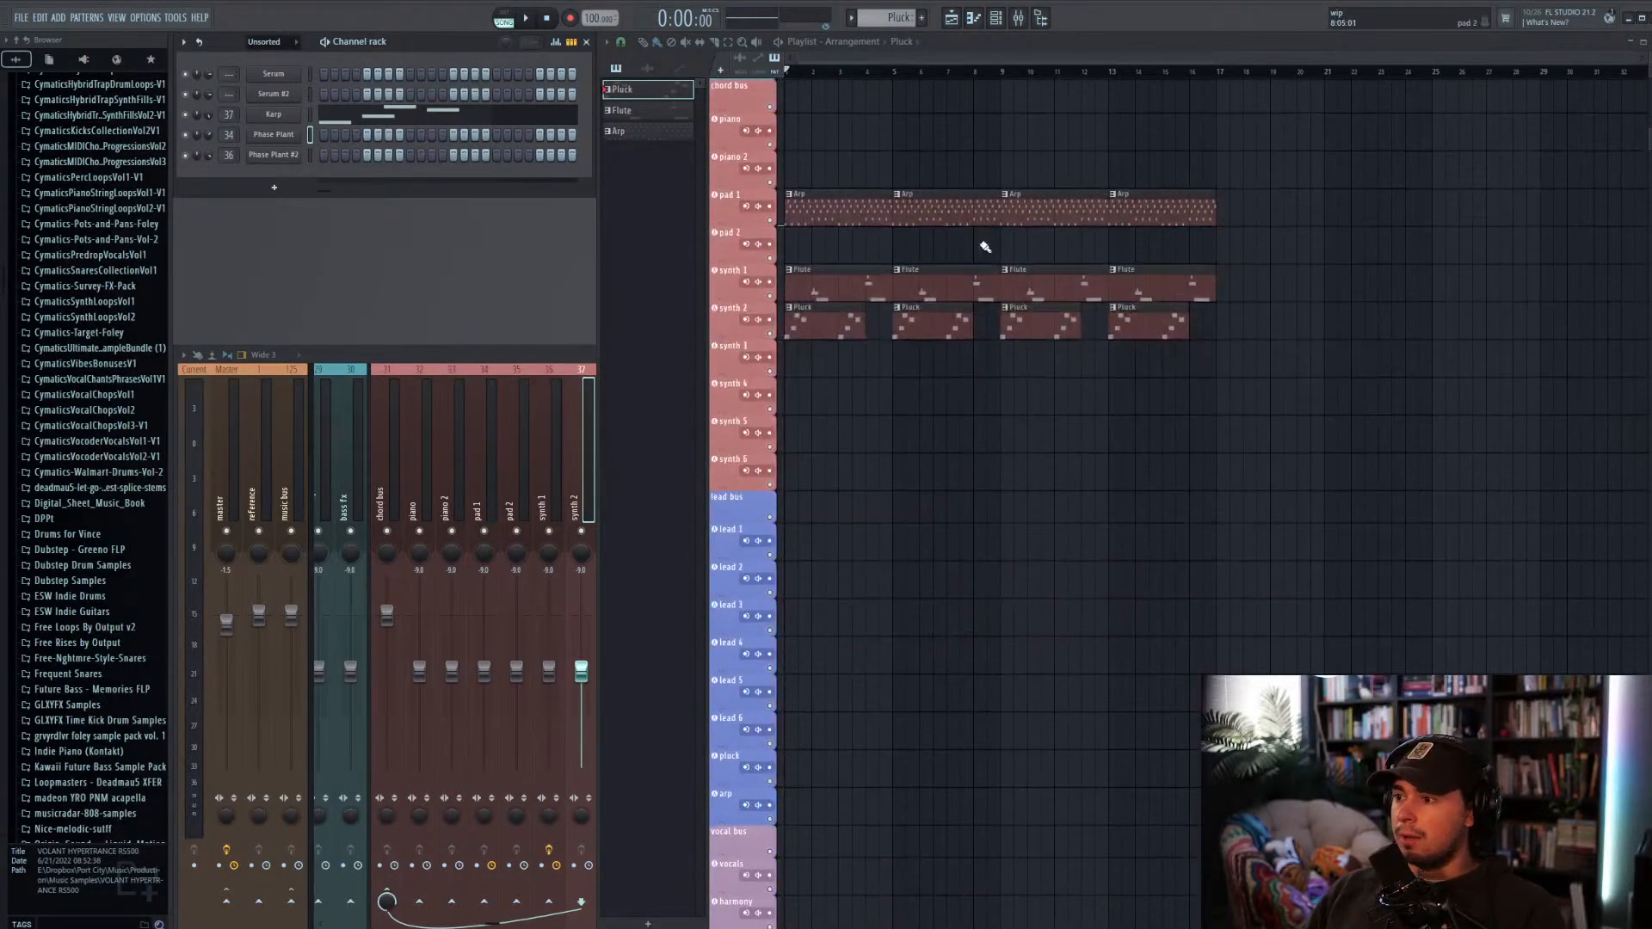
key("space")
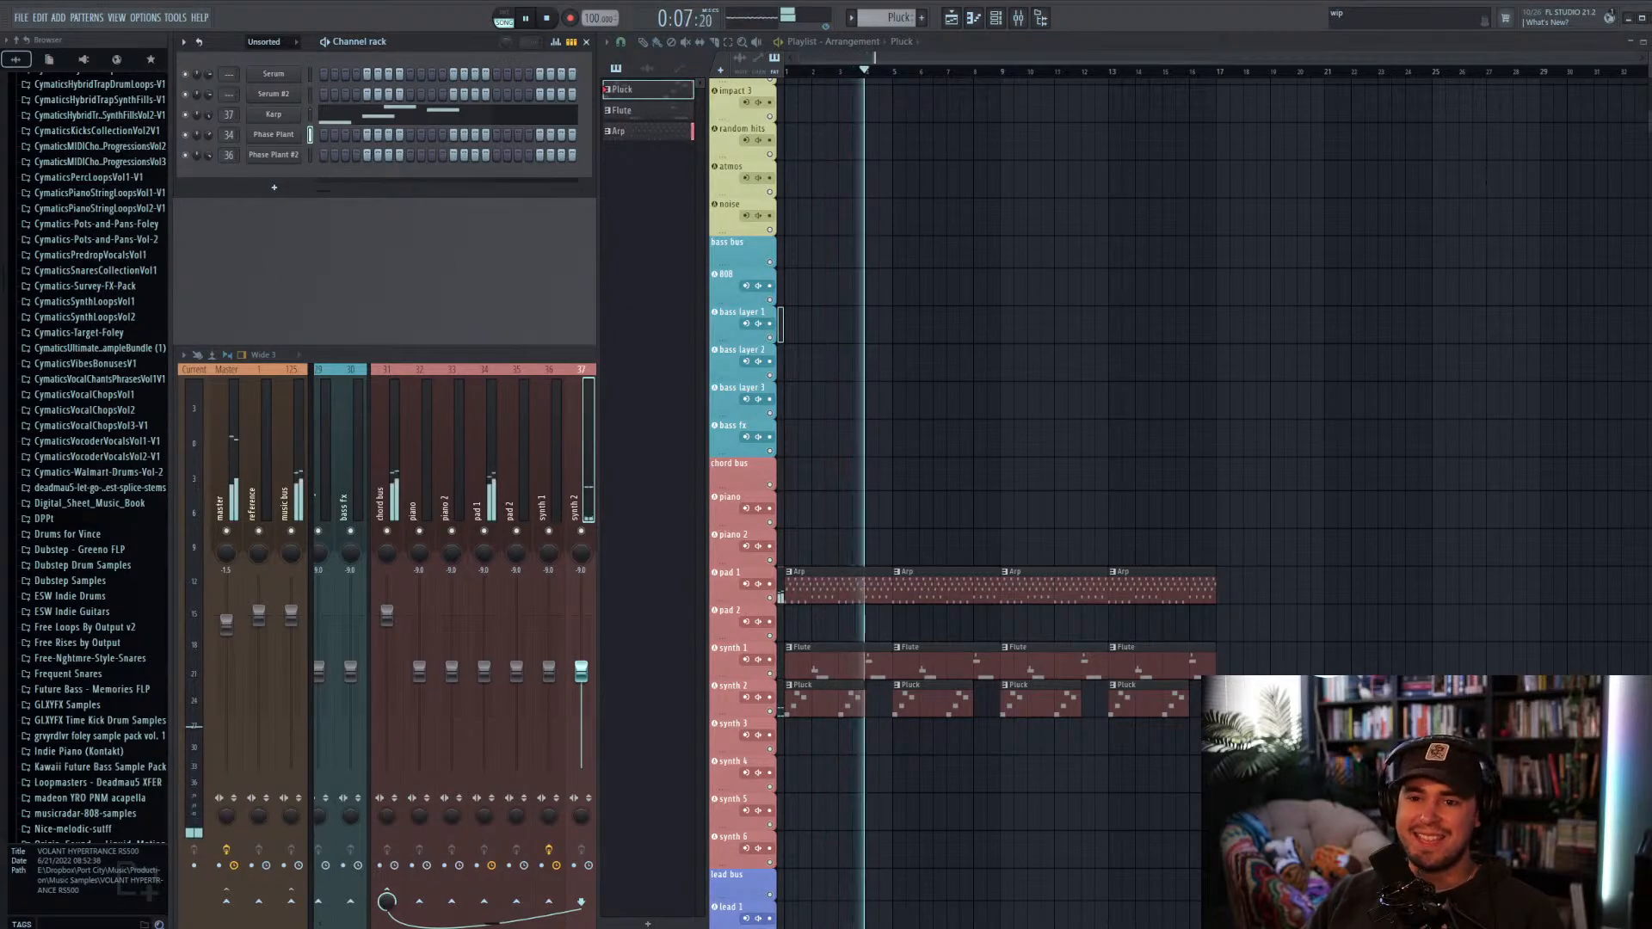
left_click_drag(1, 430, 1300, 79)
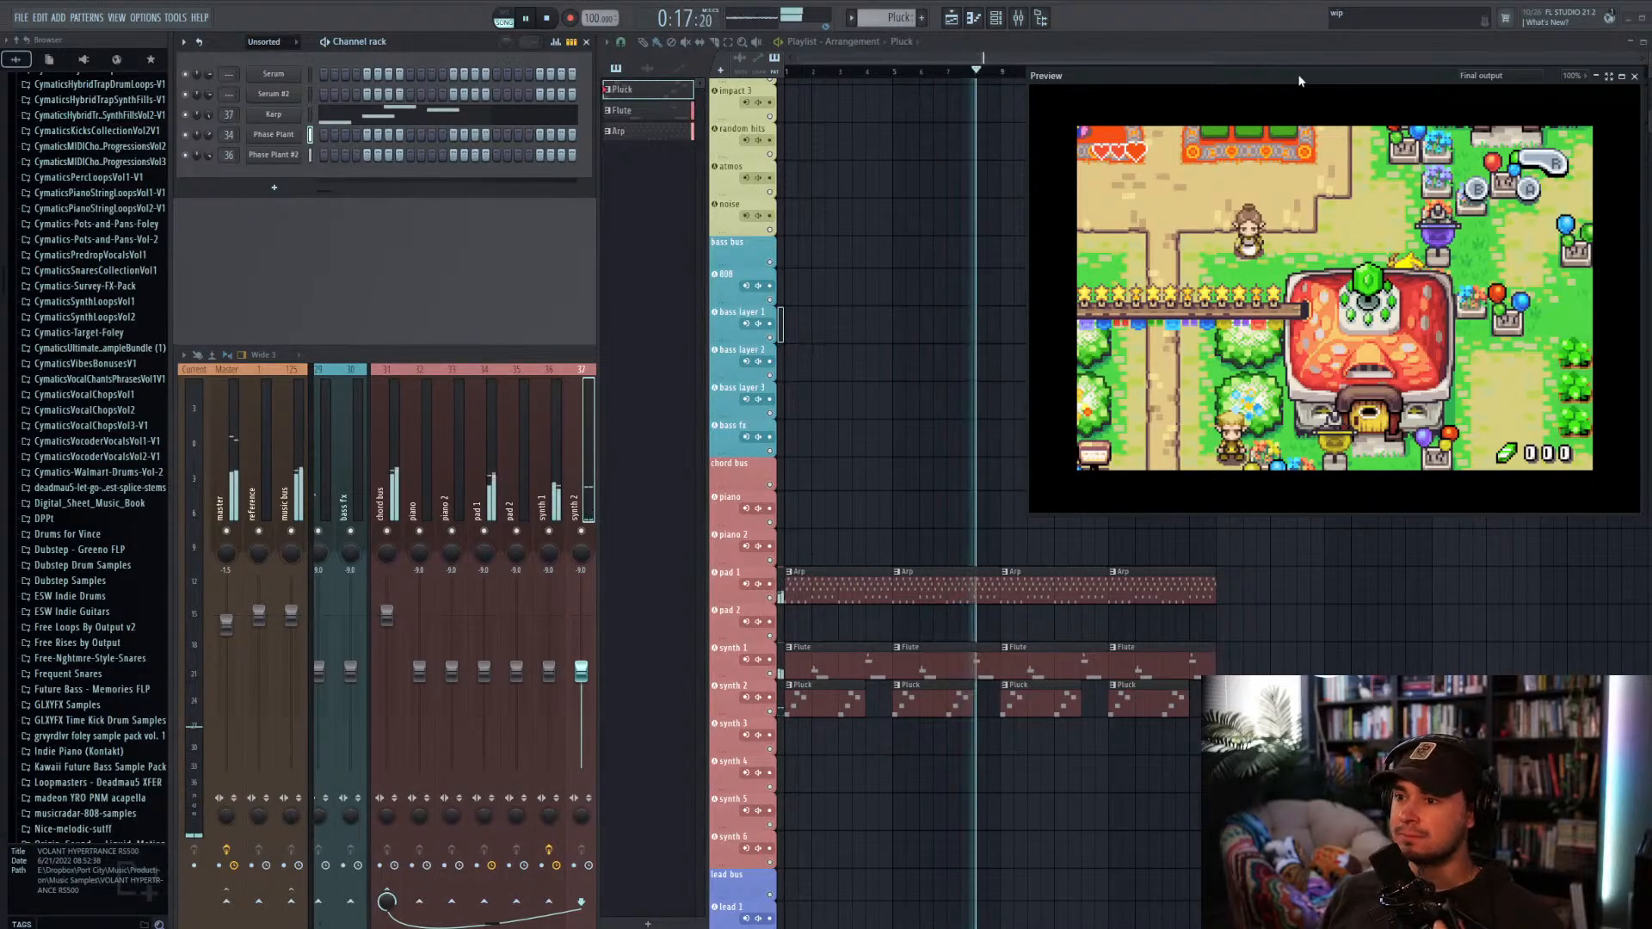
left_click(519, 345)
scroll(538, 461, "up", 5)
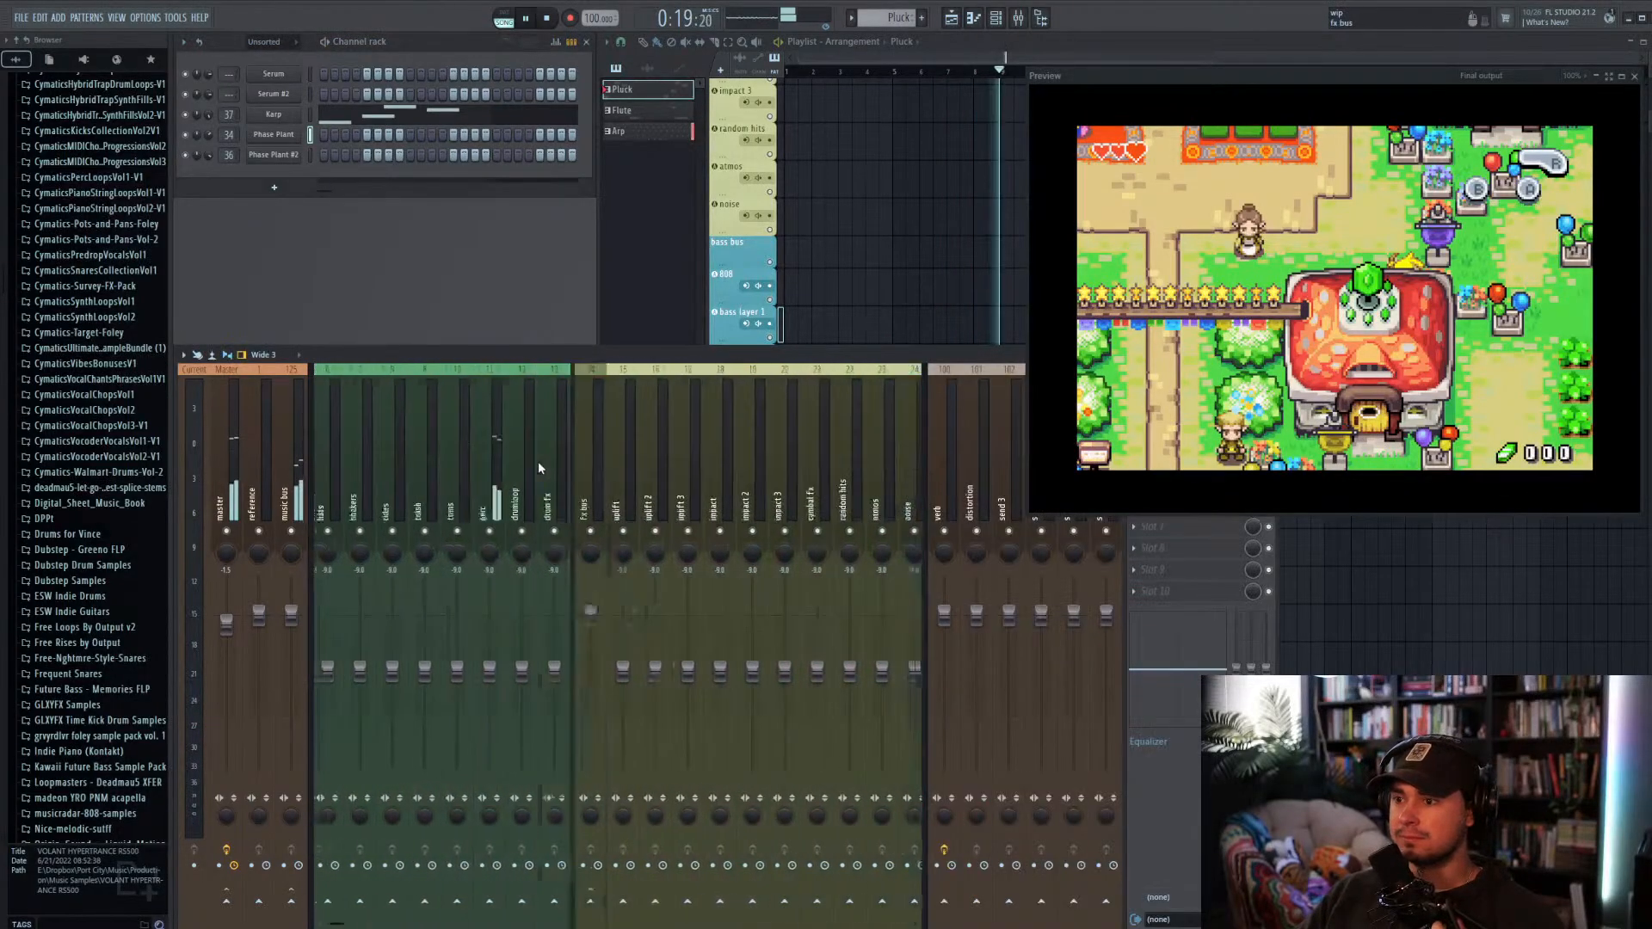
left_click(239, 467)
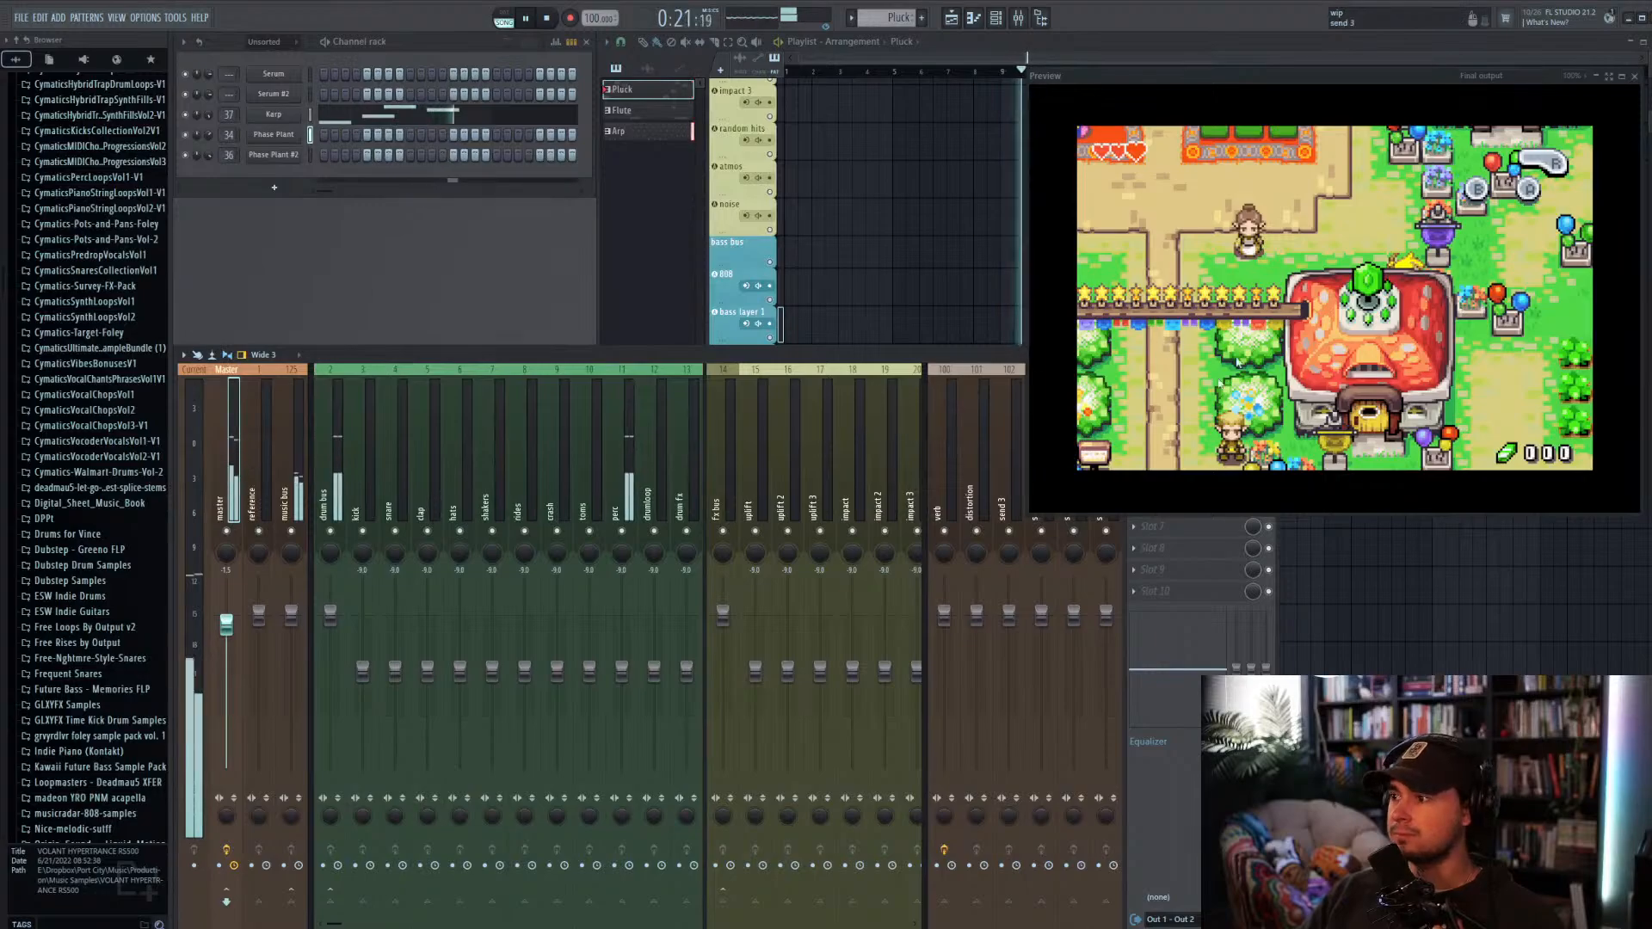
Step: Enlarge the game Preview window, shrink it to a small view over the playlist, bring the playlist forward and stop playback
left_click_drag(1030, 514, 441, 740)
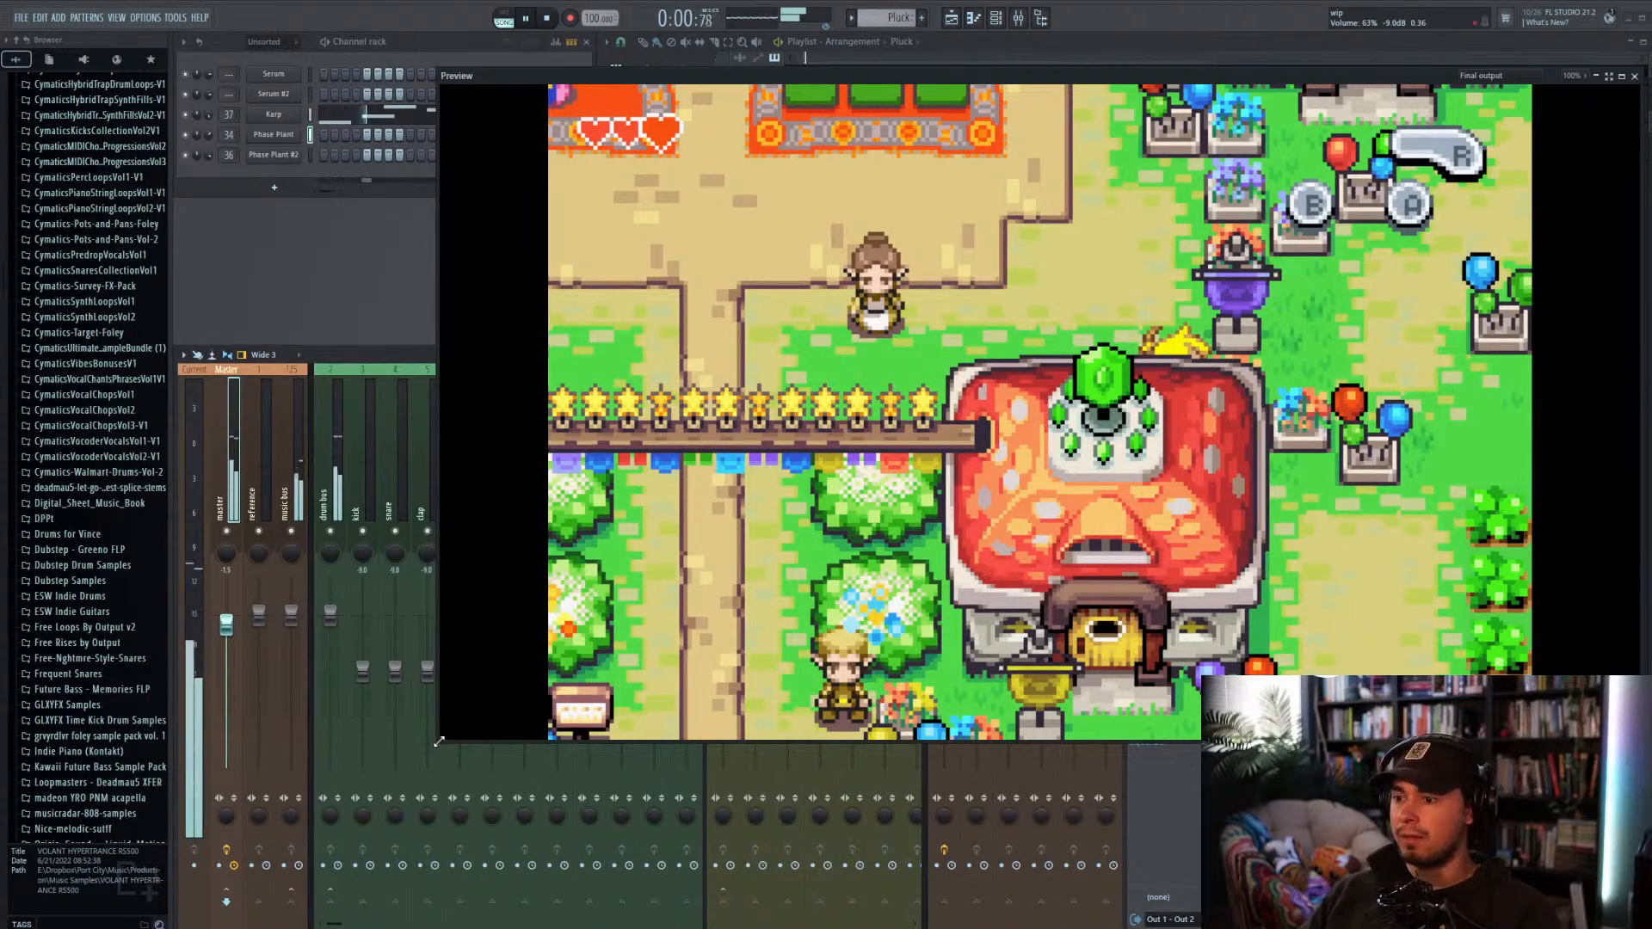
left_click_drag(439, 742, 1095, 526)
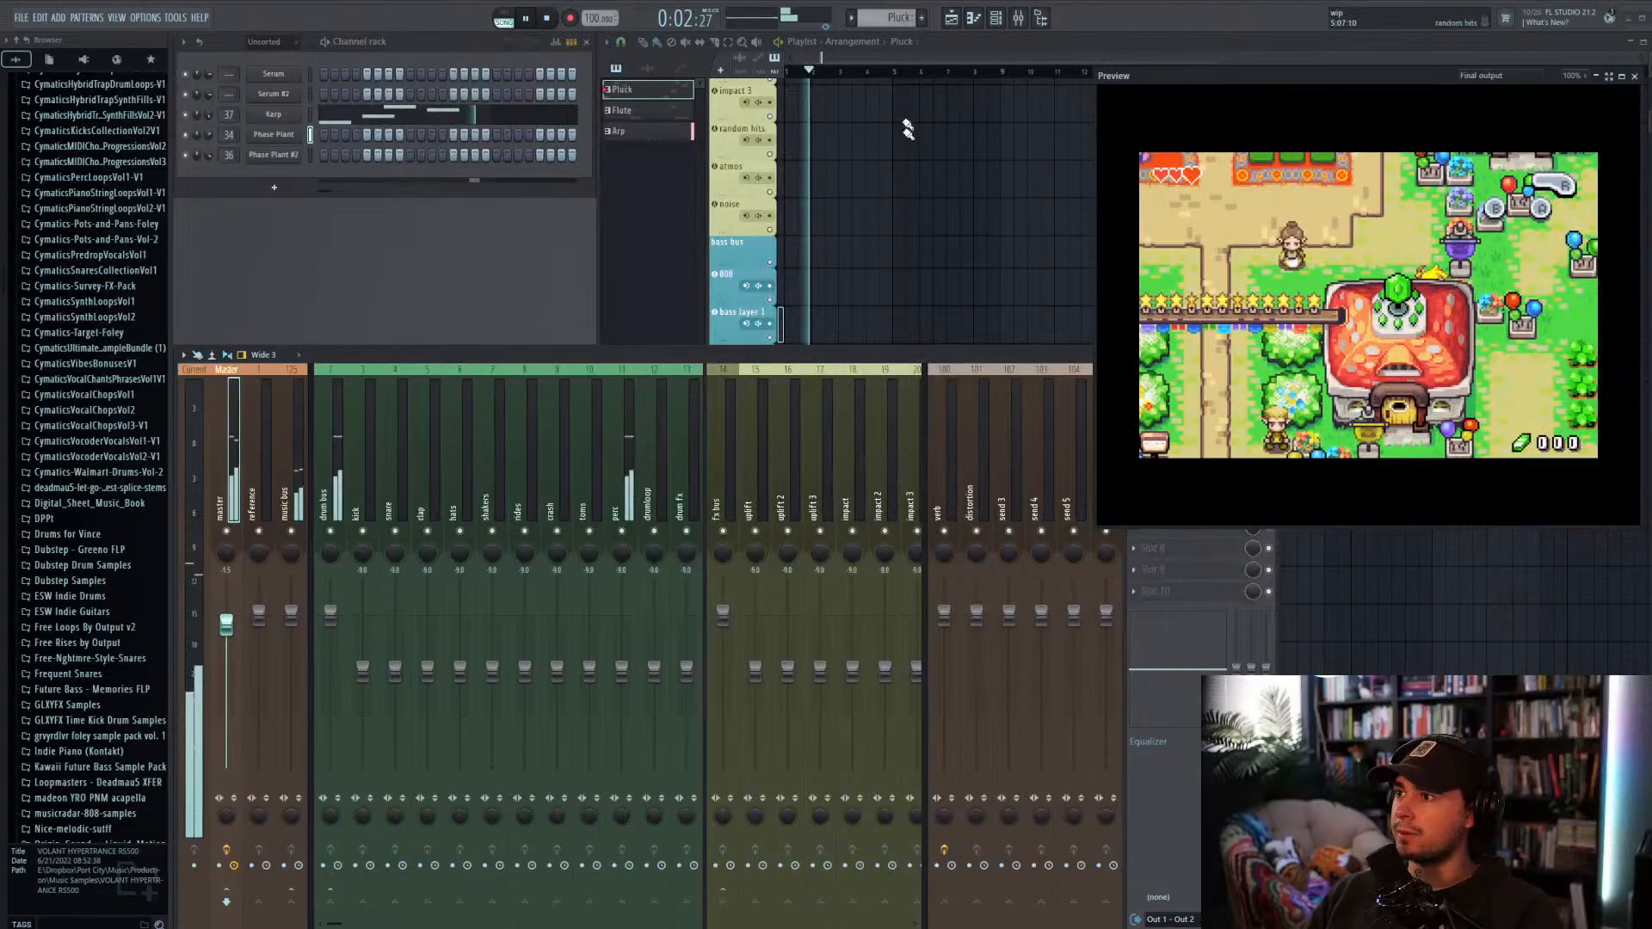
left_click(918, 60)
key("space")
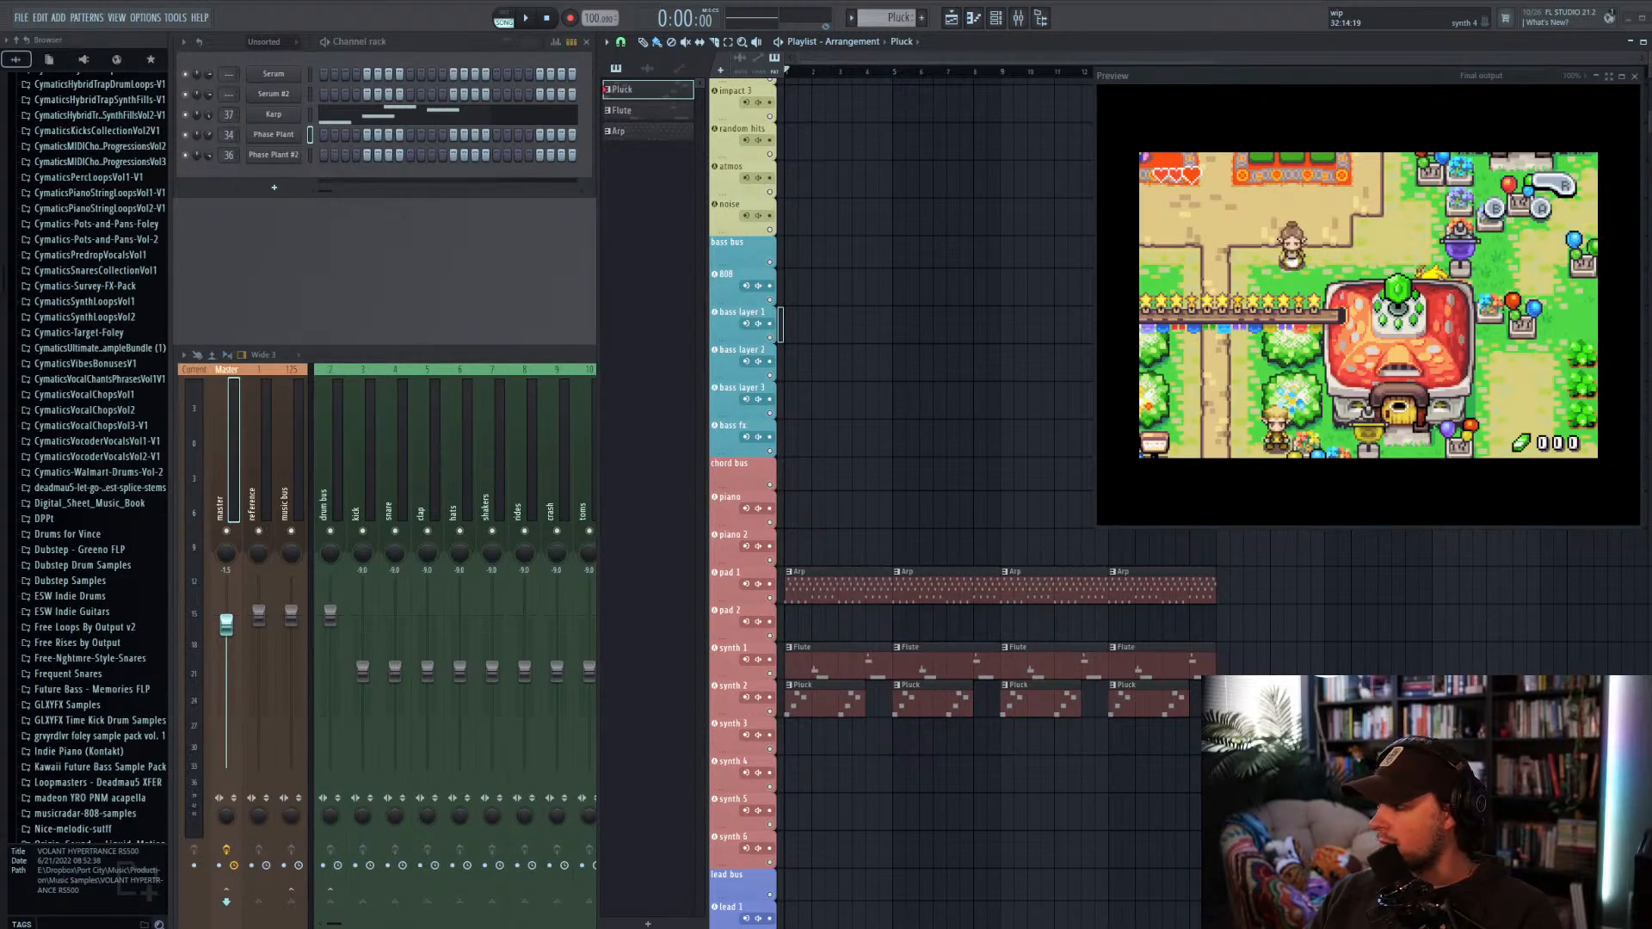
Step: Bring the browser window with the Longplay of The Legend of Zelda: The Minish Cap on screen, enlarge it and use theater mode
left_click_drag(1647, 770, 1394, 60)
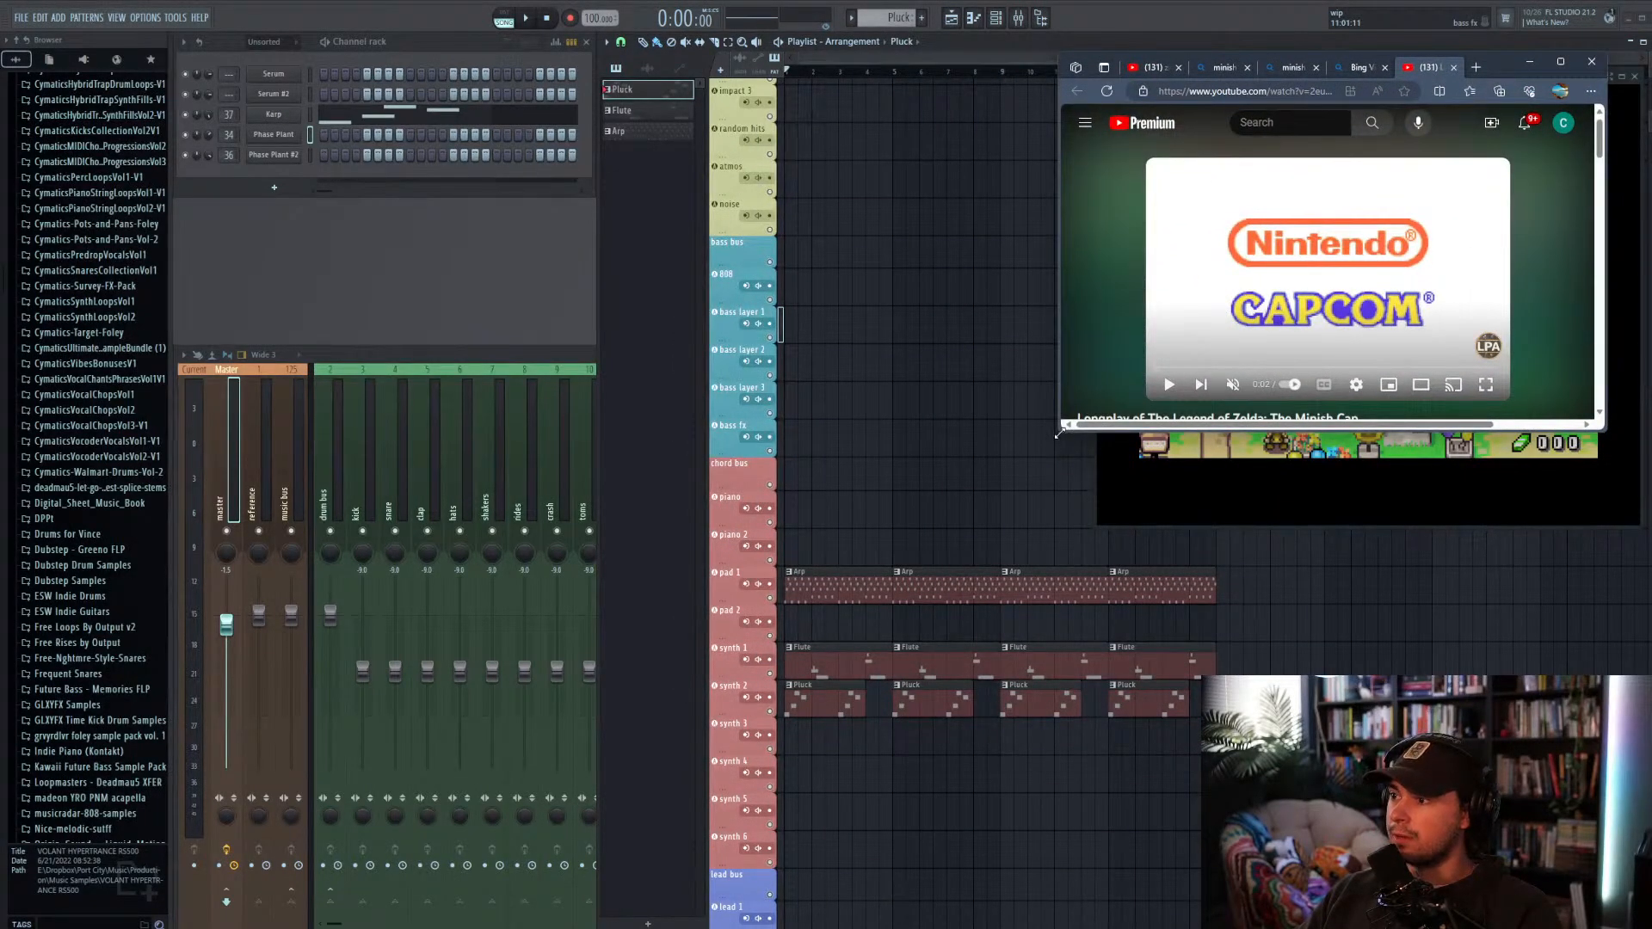
left_click_drag(1060, 426, 288, 861)
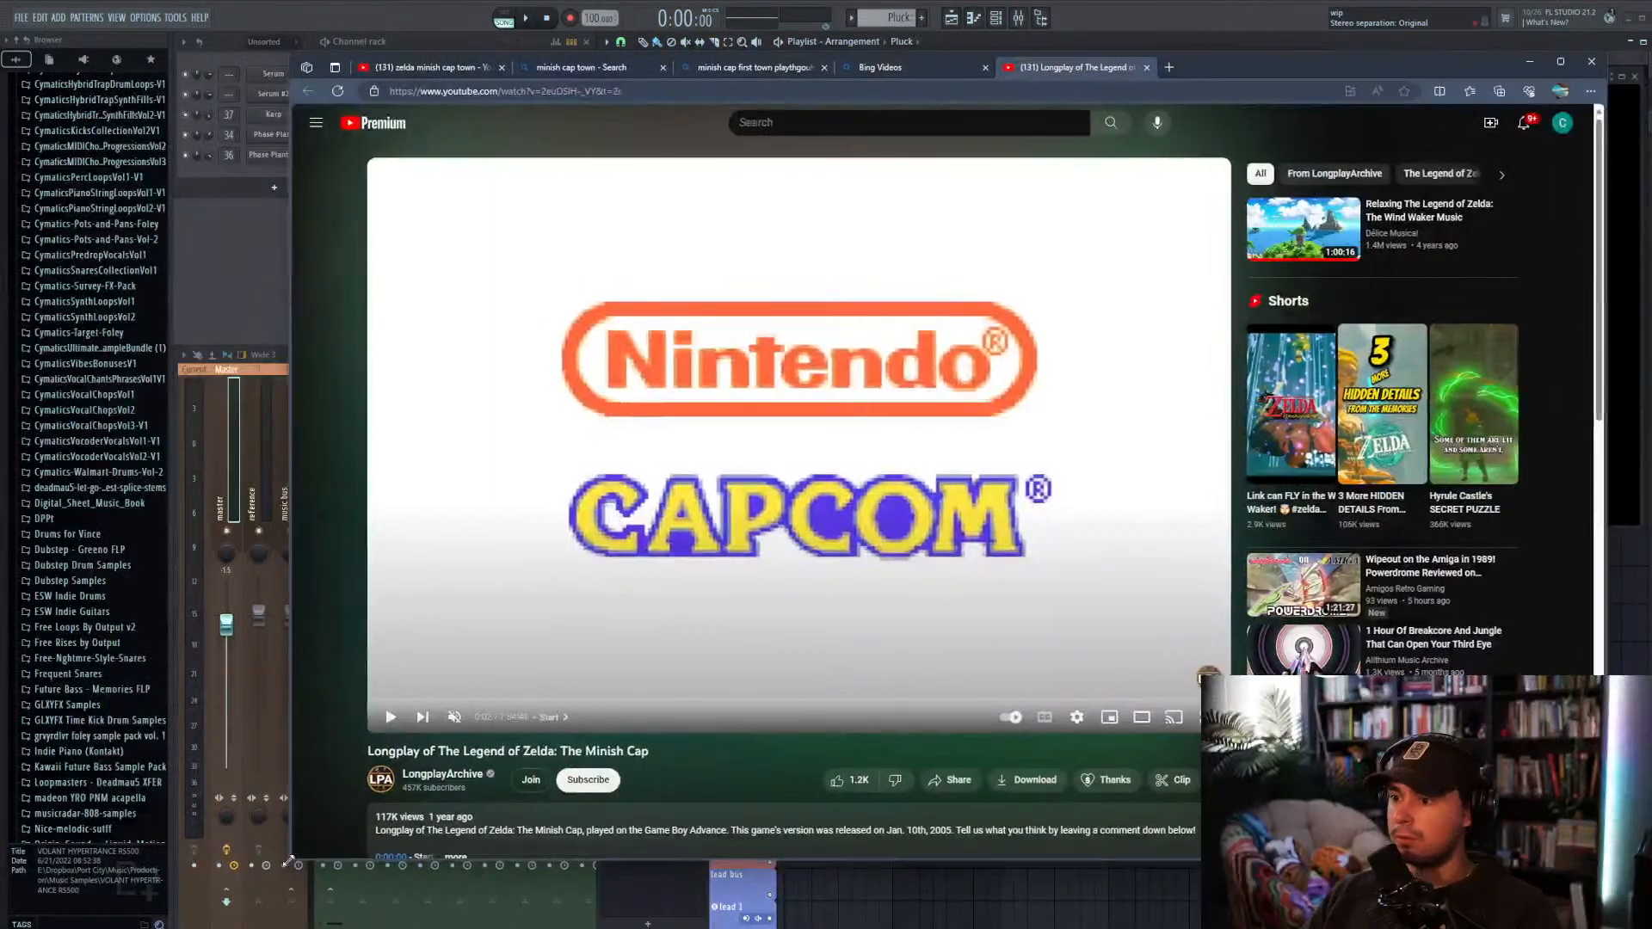
left_click(1141, 718)
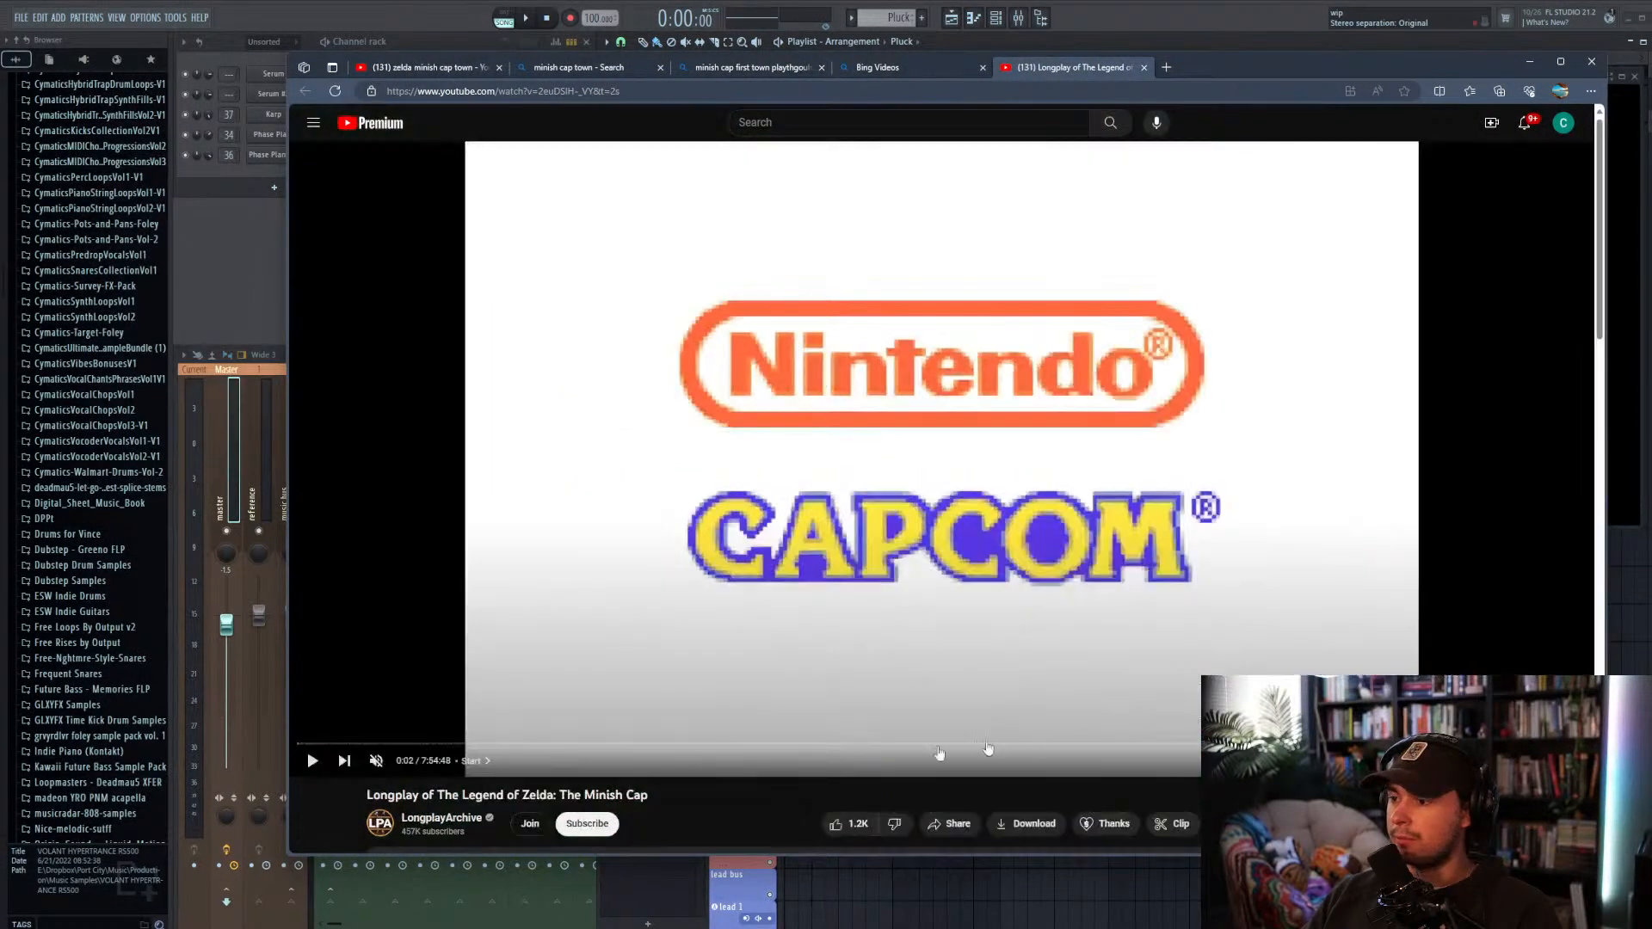
Step: Play the longplay video from about 3:35, switch back to FL Studio and start the arrangement
left_click(309, 744)
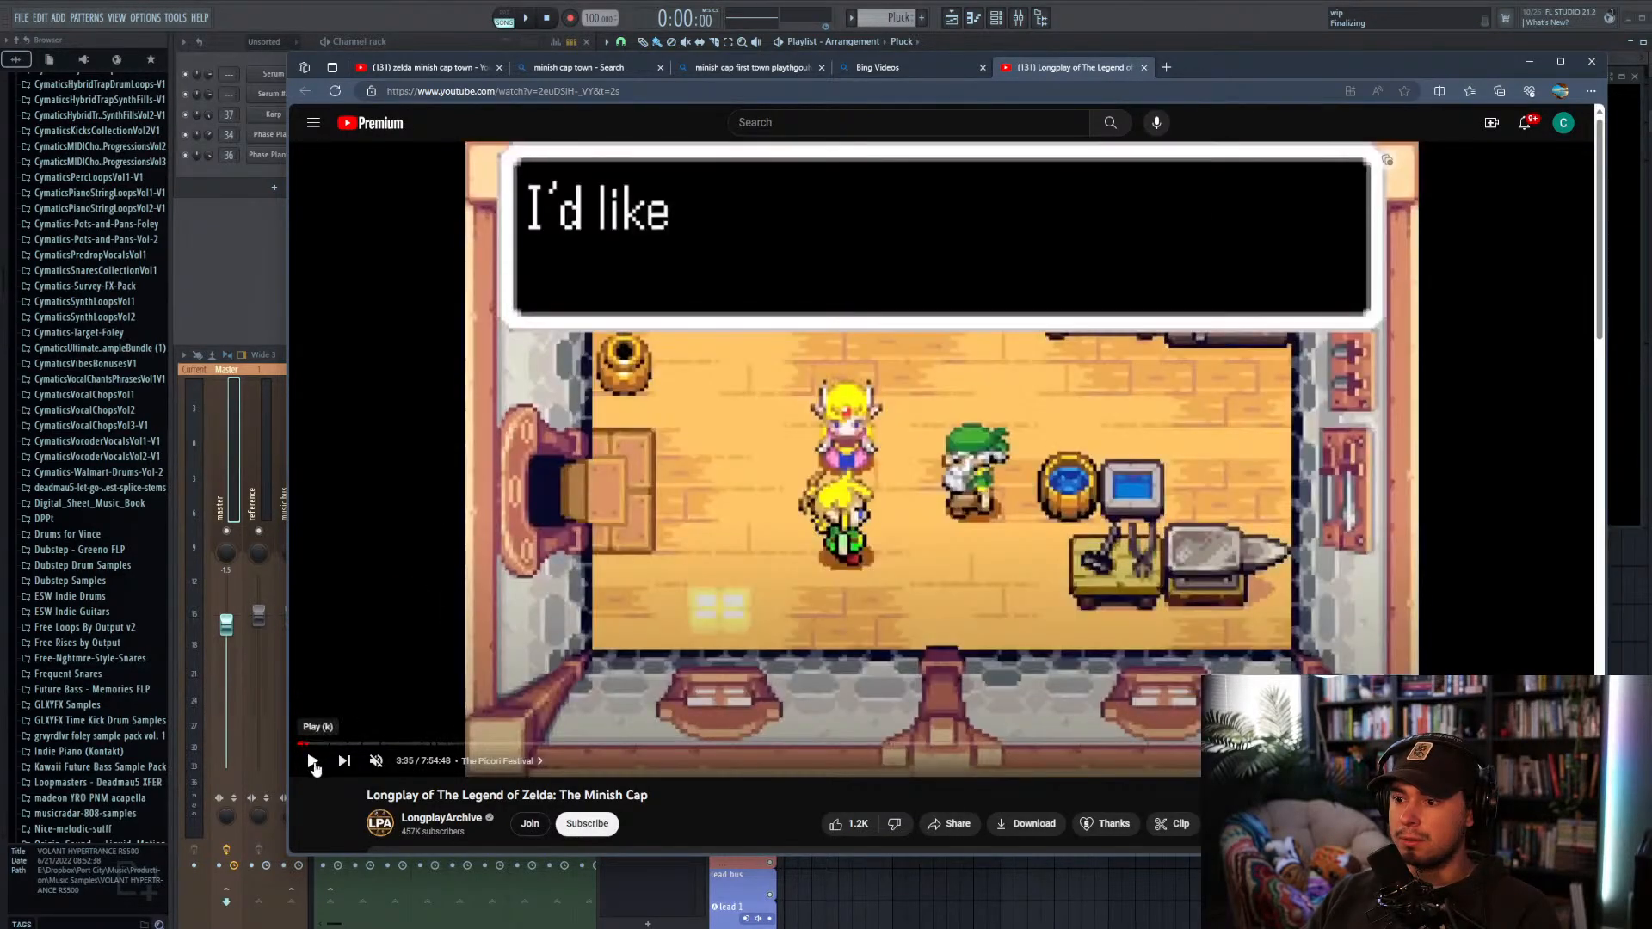
left_click(312, 761)
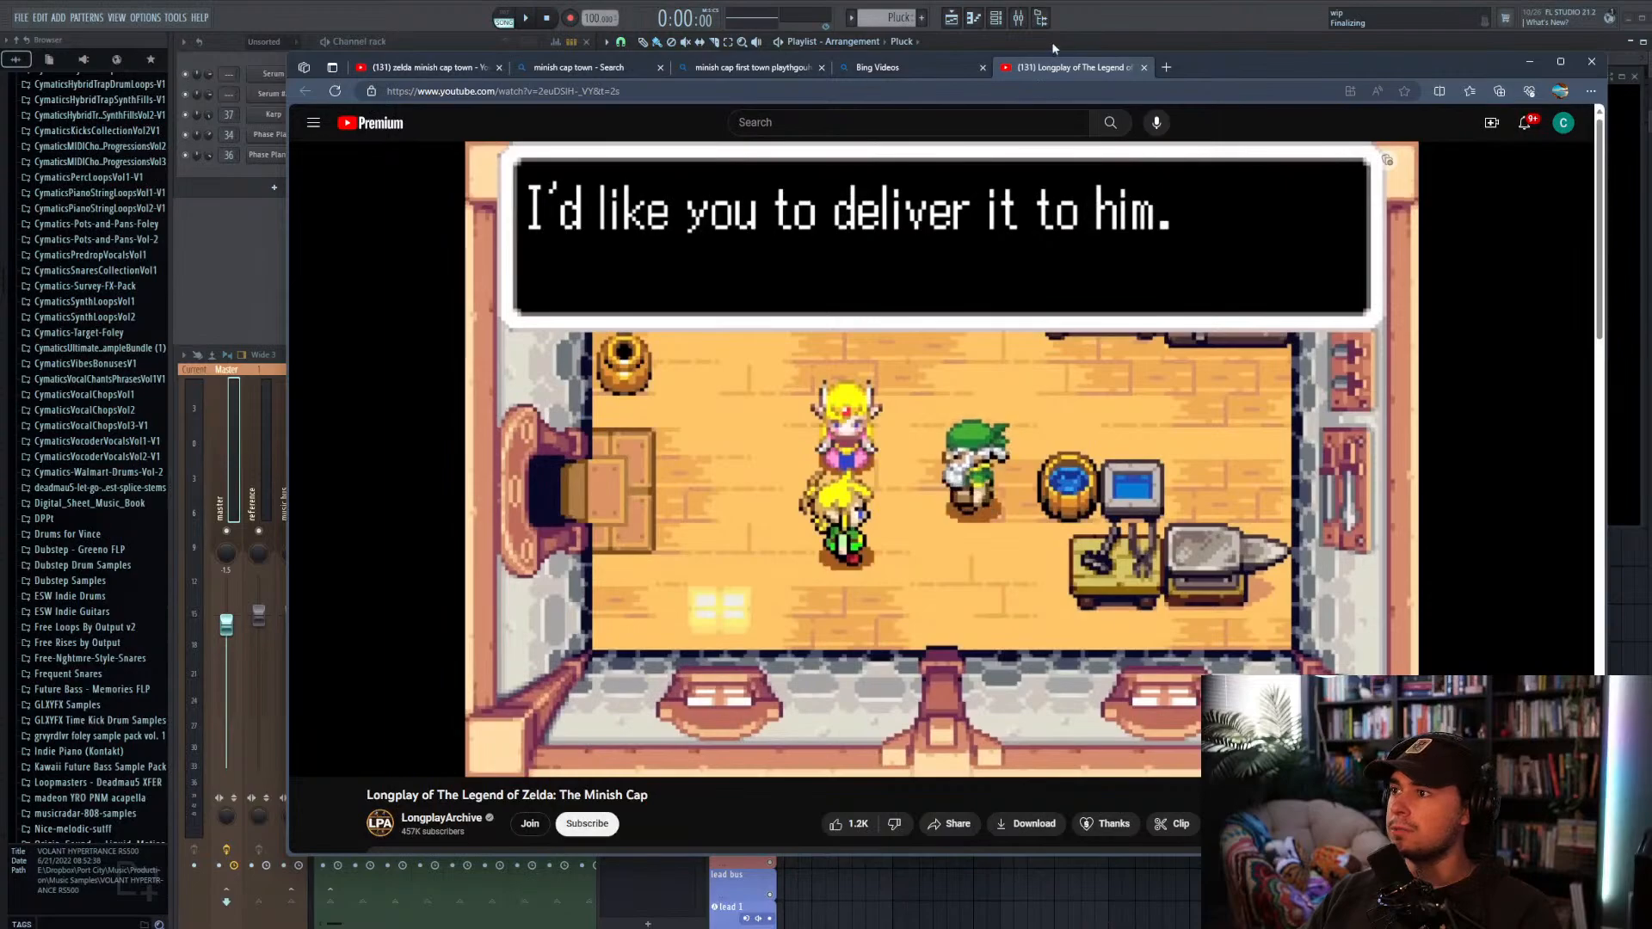
left_click(1051, 42)
key("space")
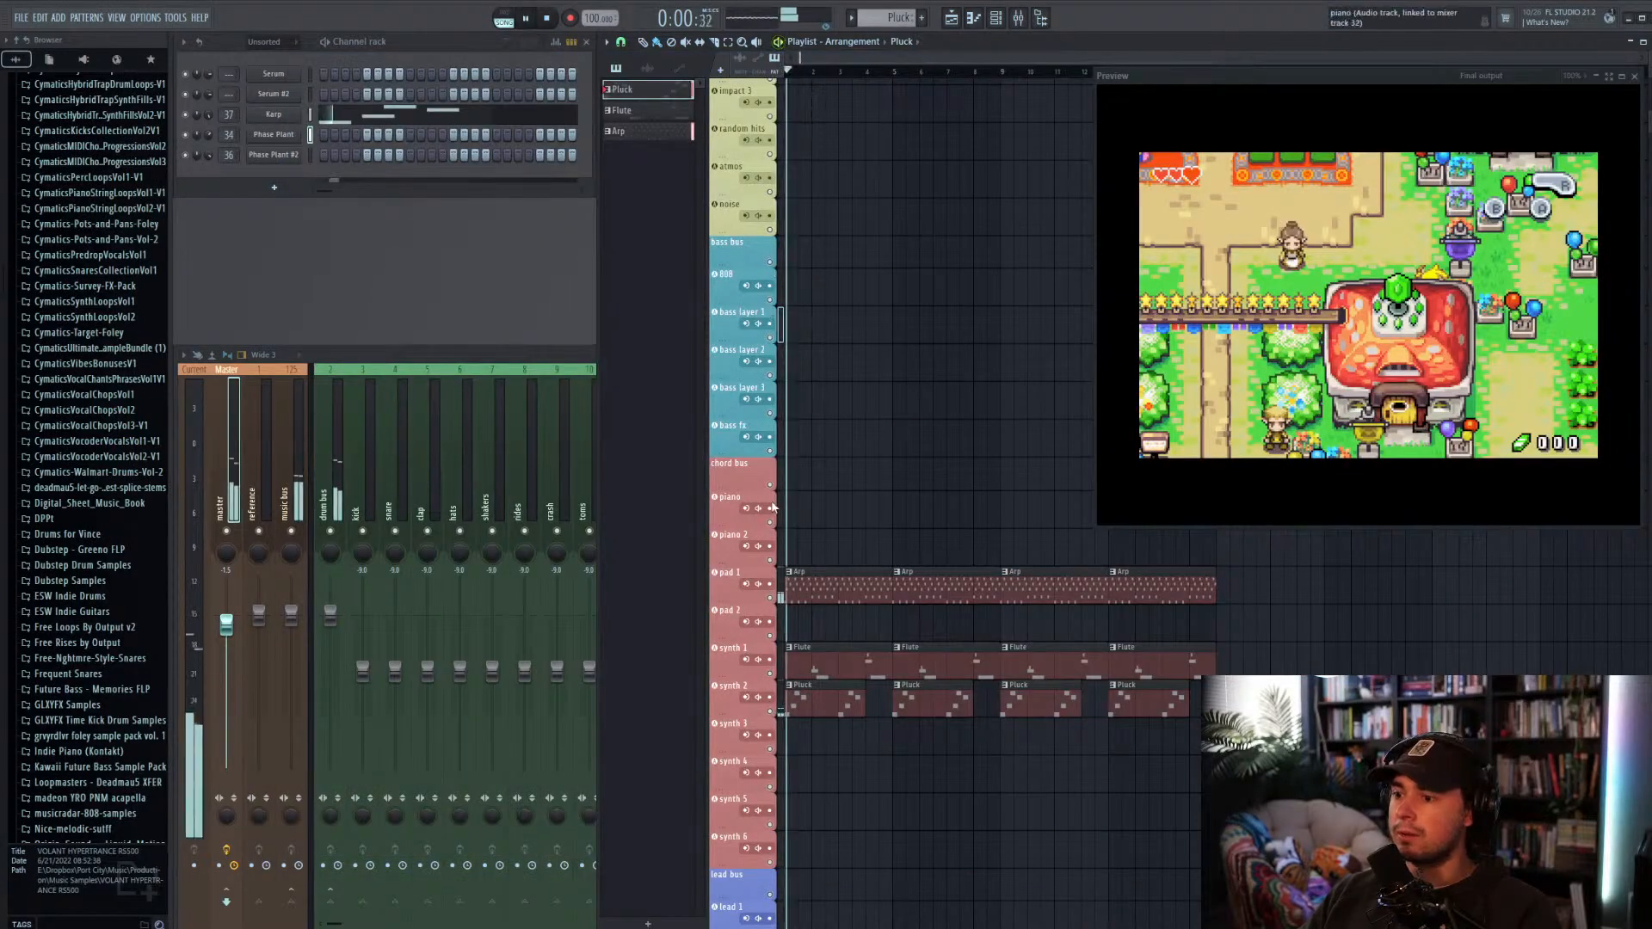
Step: Bring the longplay video back on screen, skip it ahead to the festival town scene, and watch it while the arrangement plays
key("alt+Tab")
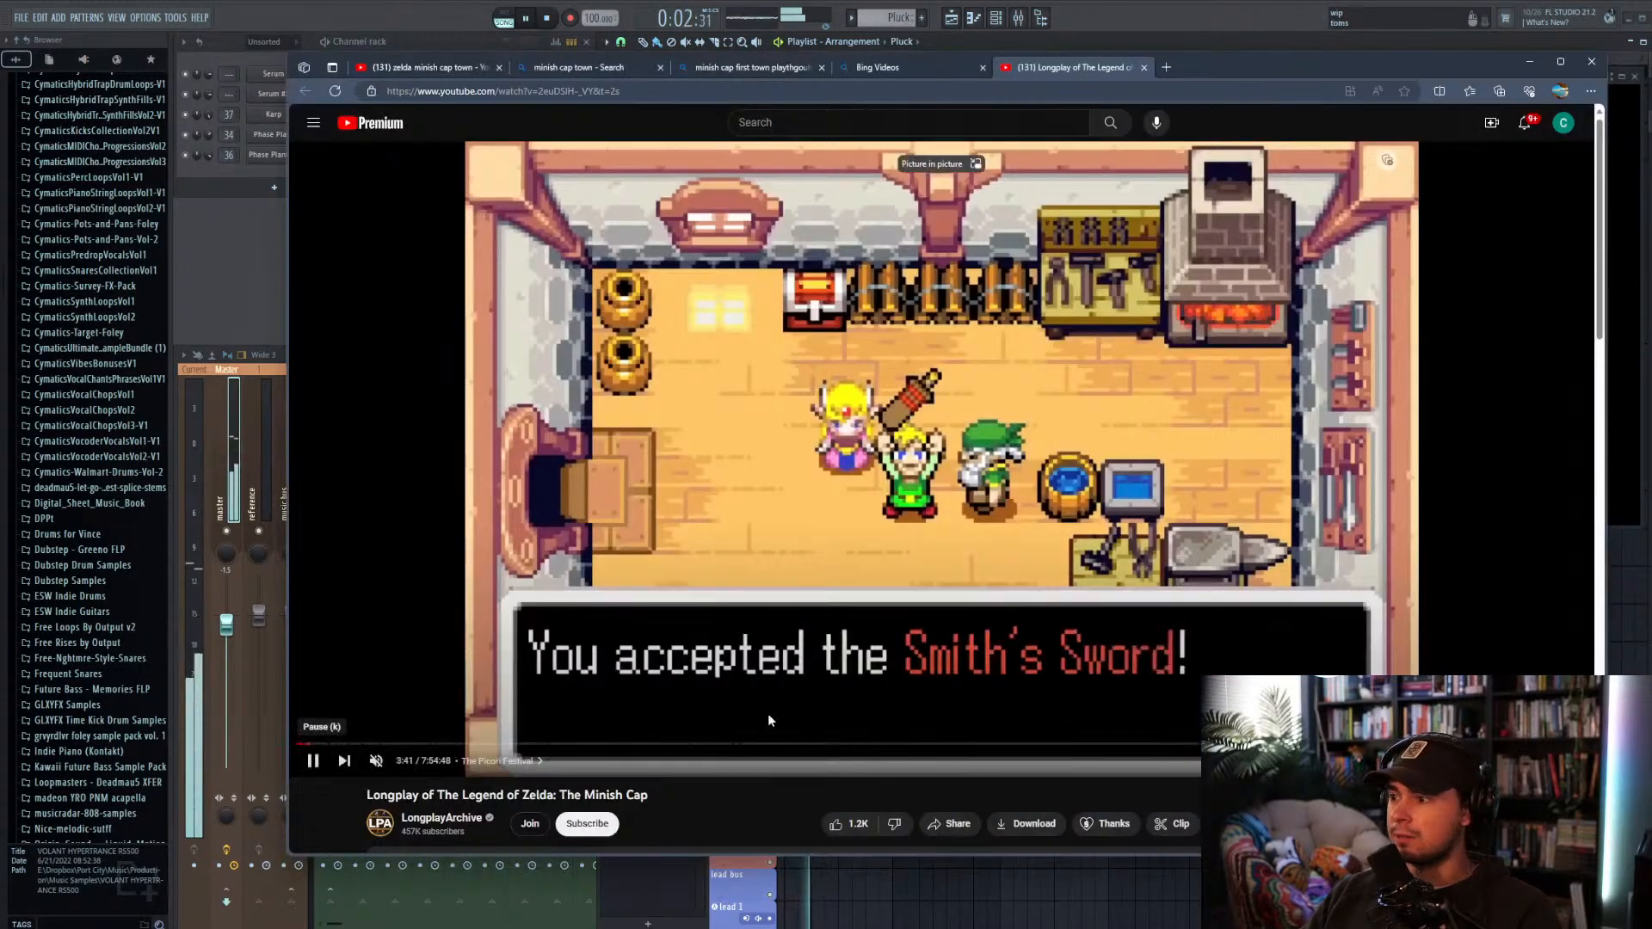
left_click(310, 742)
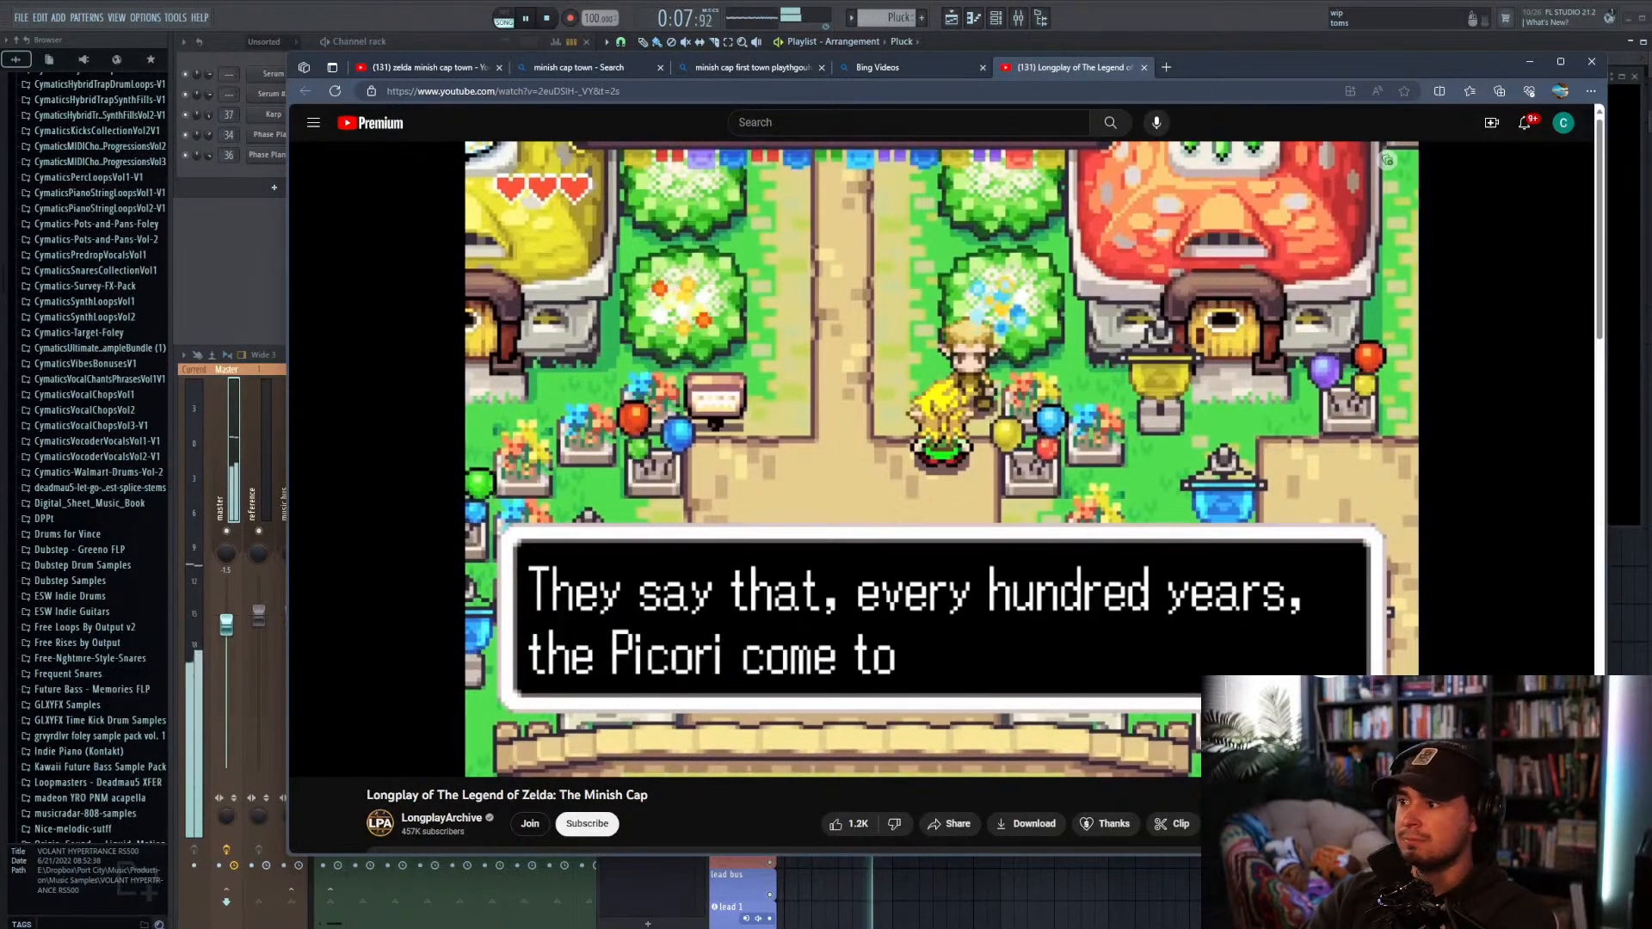
mouse_move(919, 498)
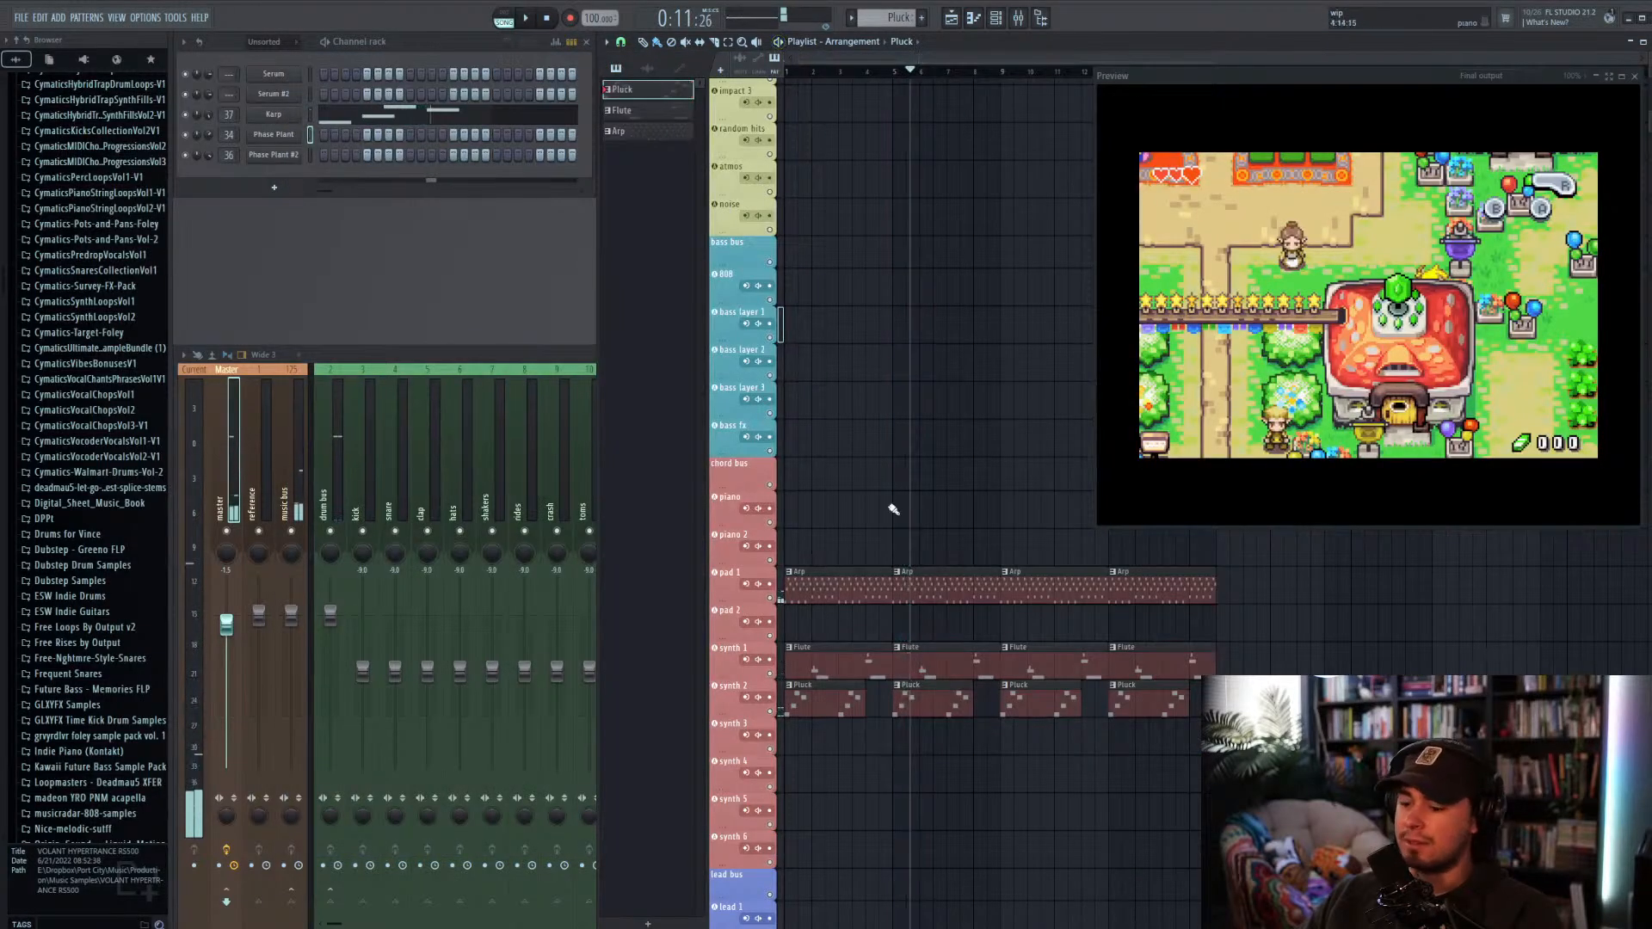
Step: Return to the longplay video, unmute it, and listen to the original game music from about 5:18 to 5:54 before pausing
key("alt+Tab")
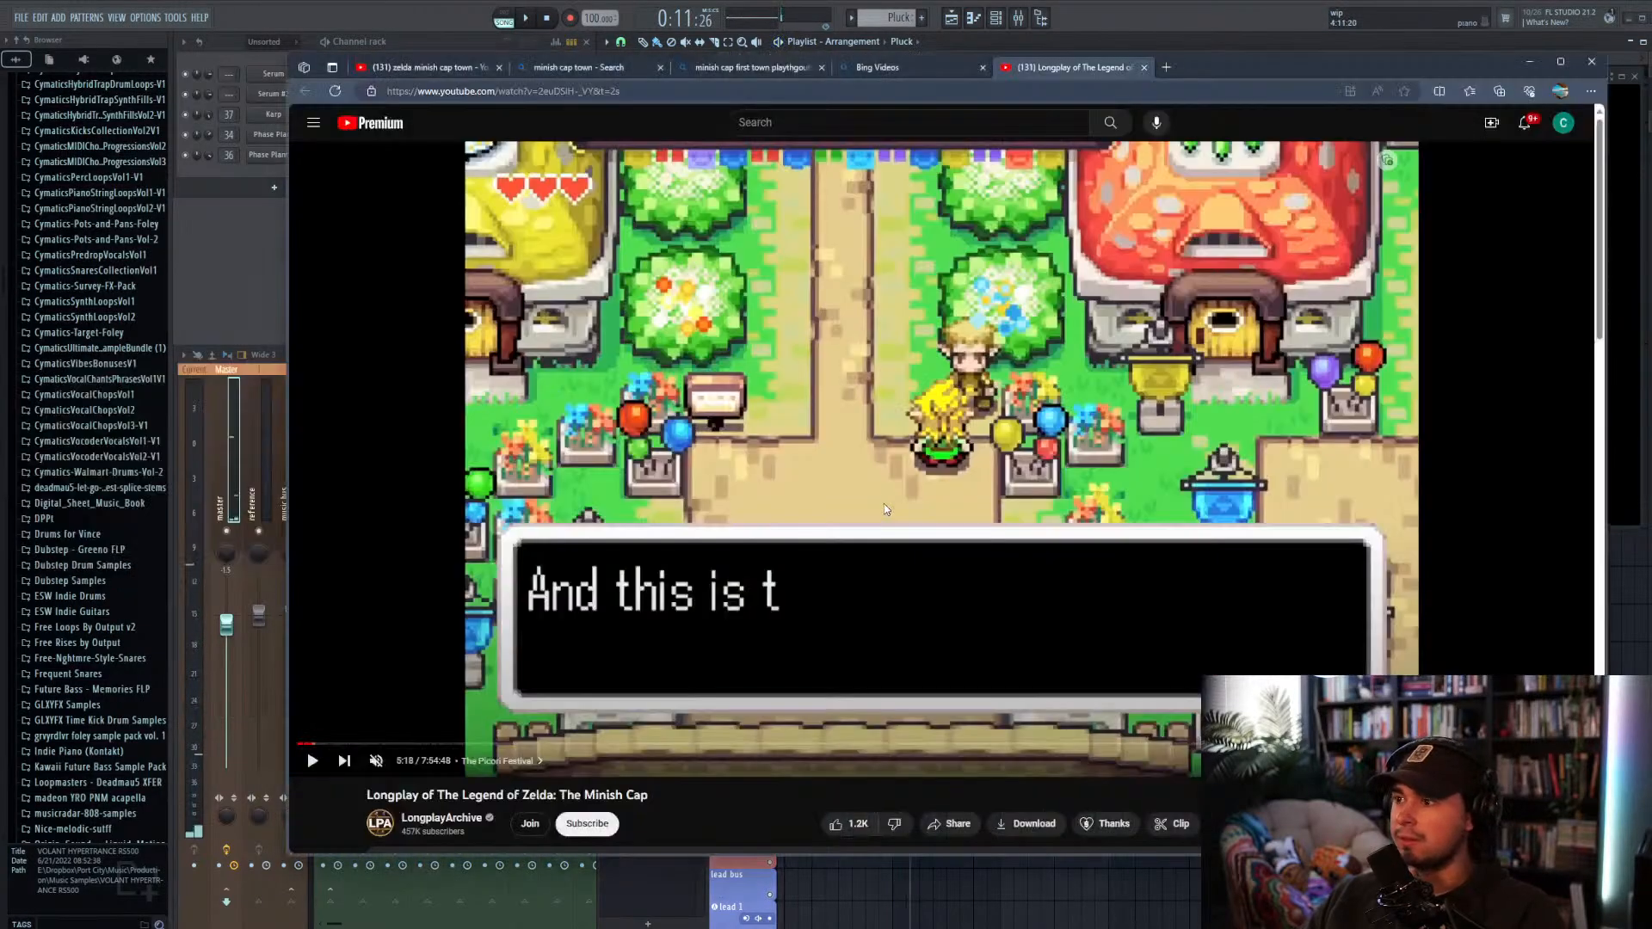
left_click(418, 762)
left_click(313, 762)
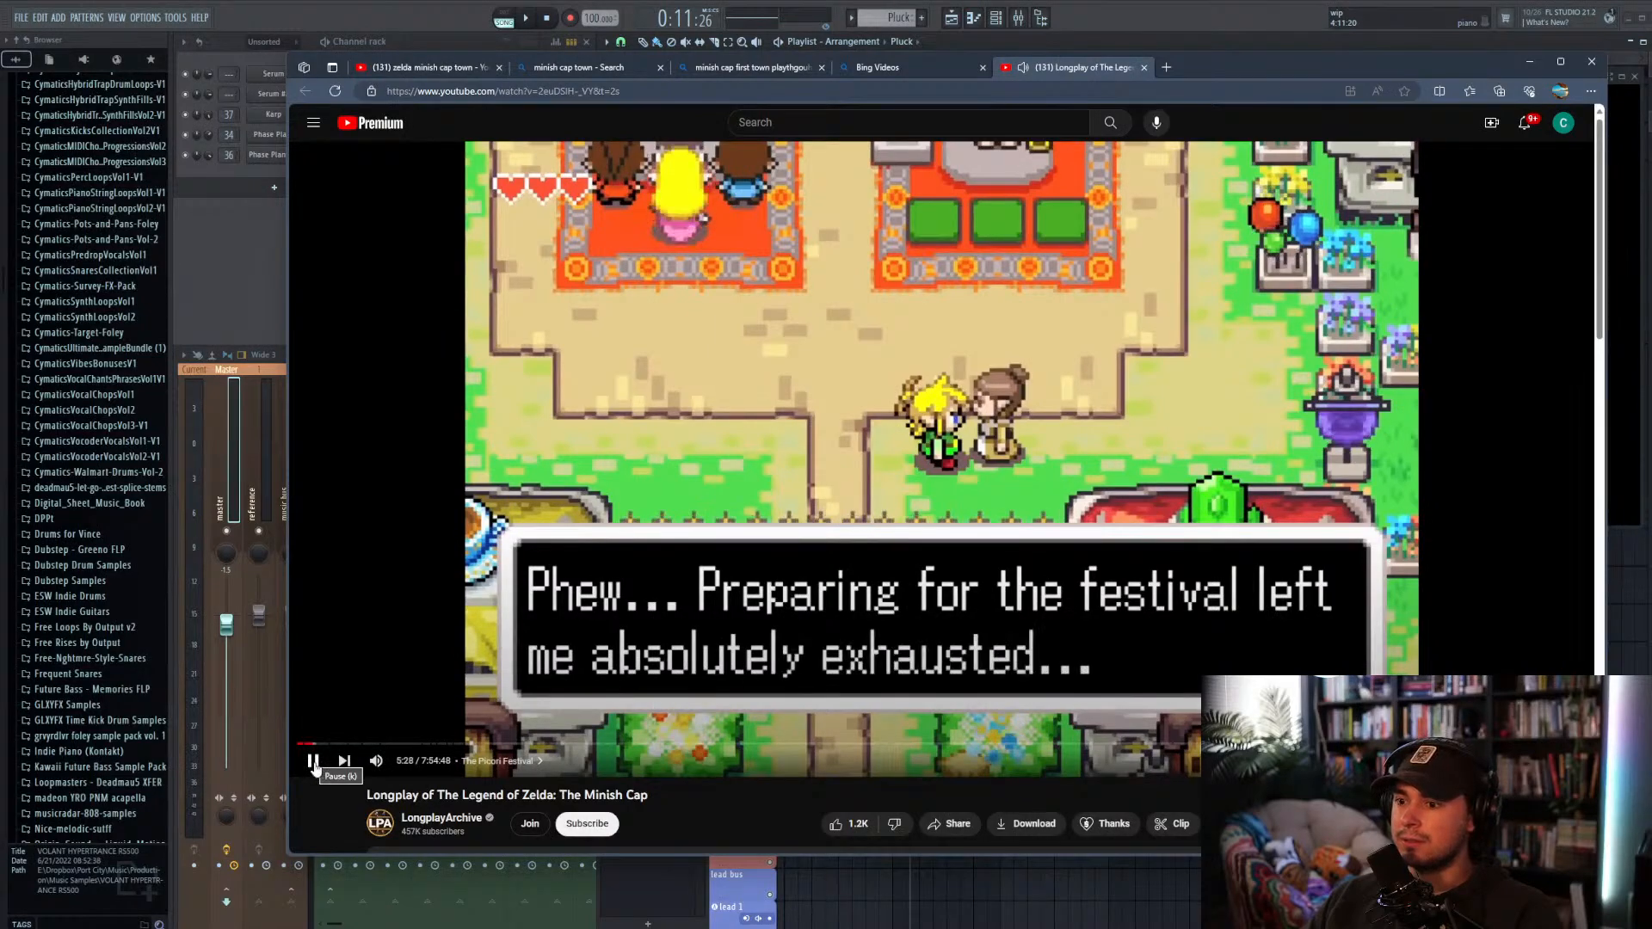
left_click(314, 764)
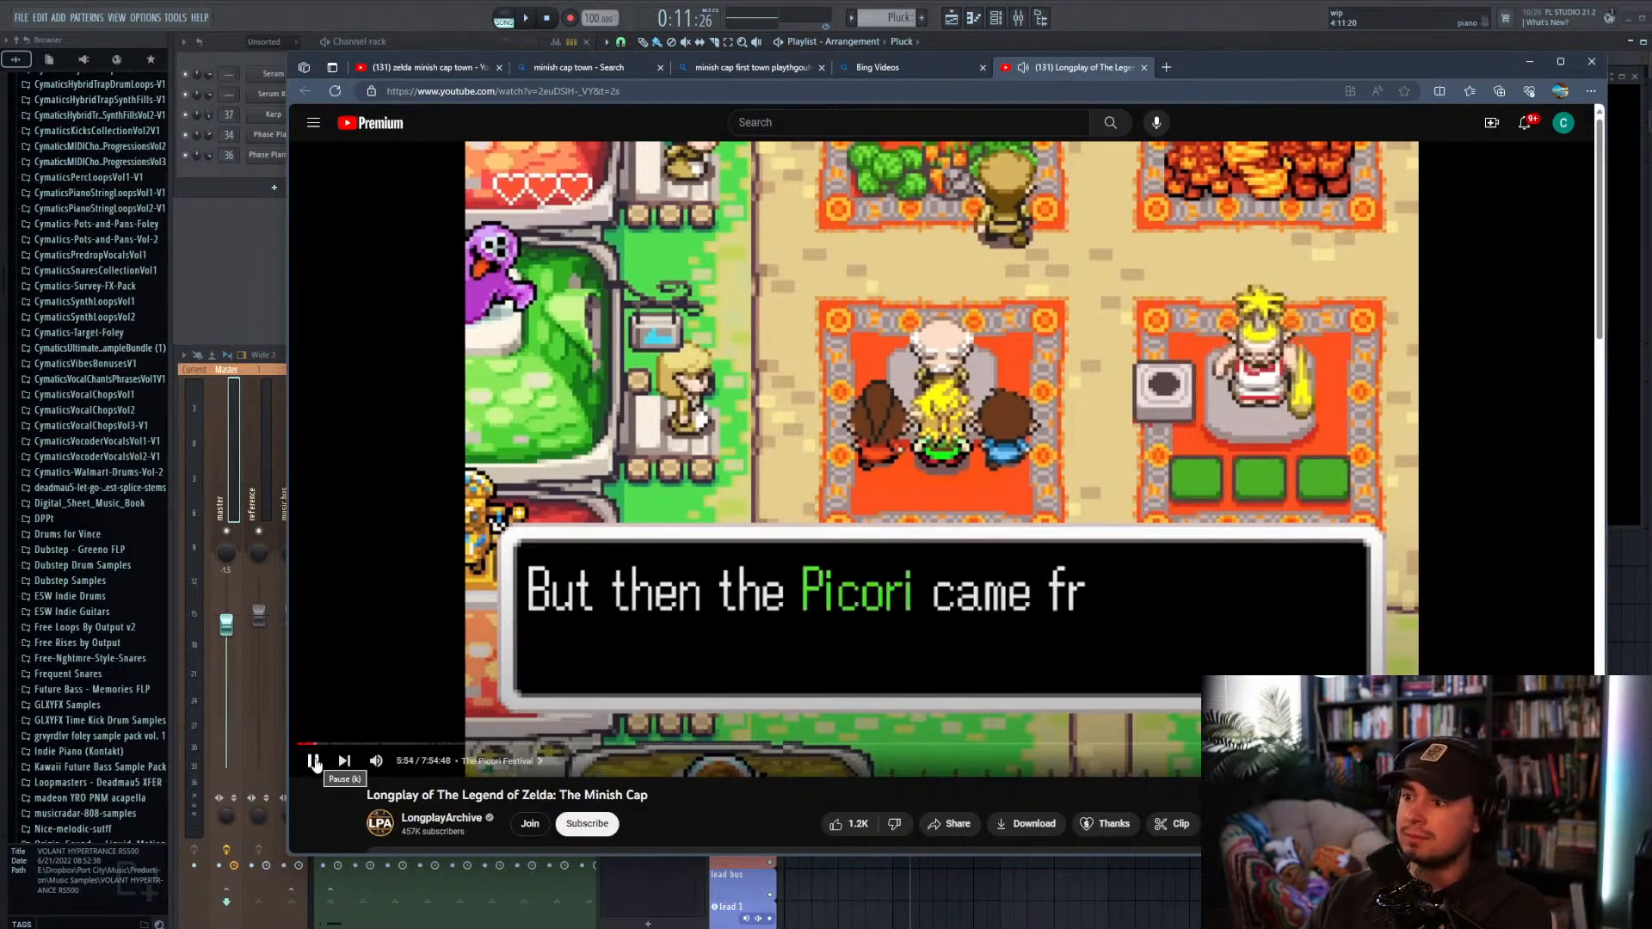
Step: Mute the longplay video, restart the arrangement from the beginning in FL Studio, and resume the video alongside it
left_click(531, 662)
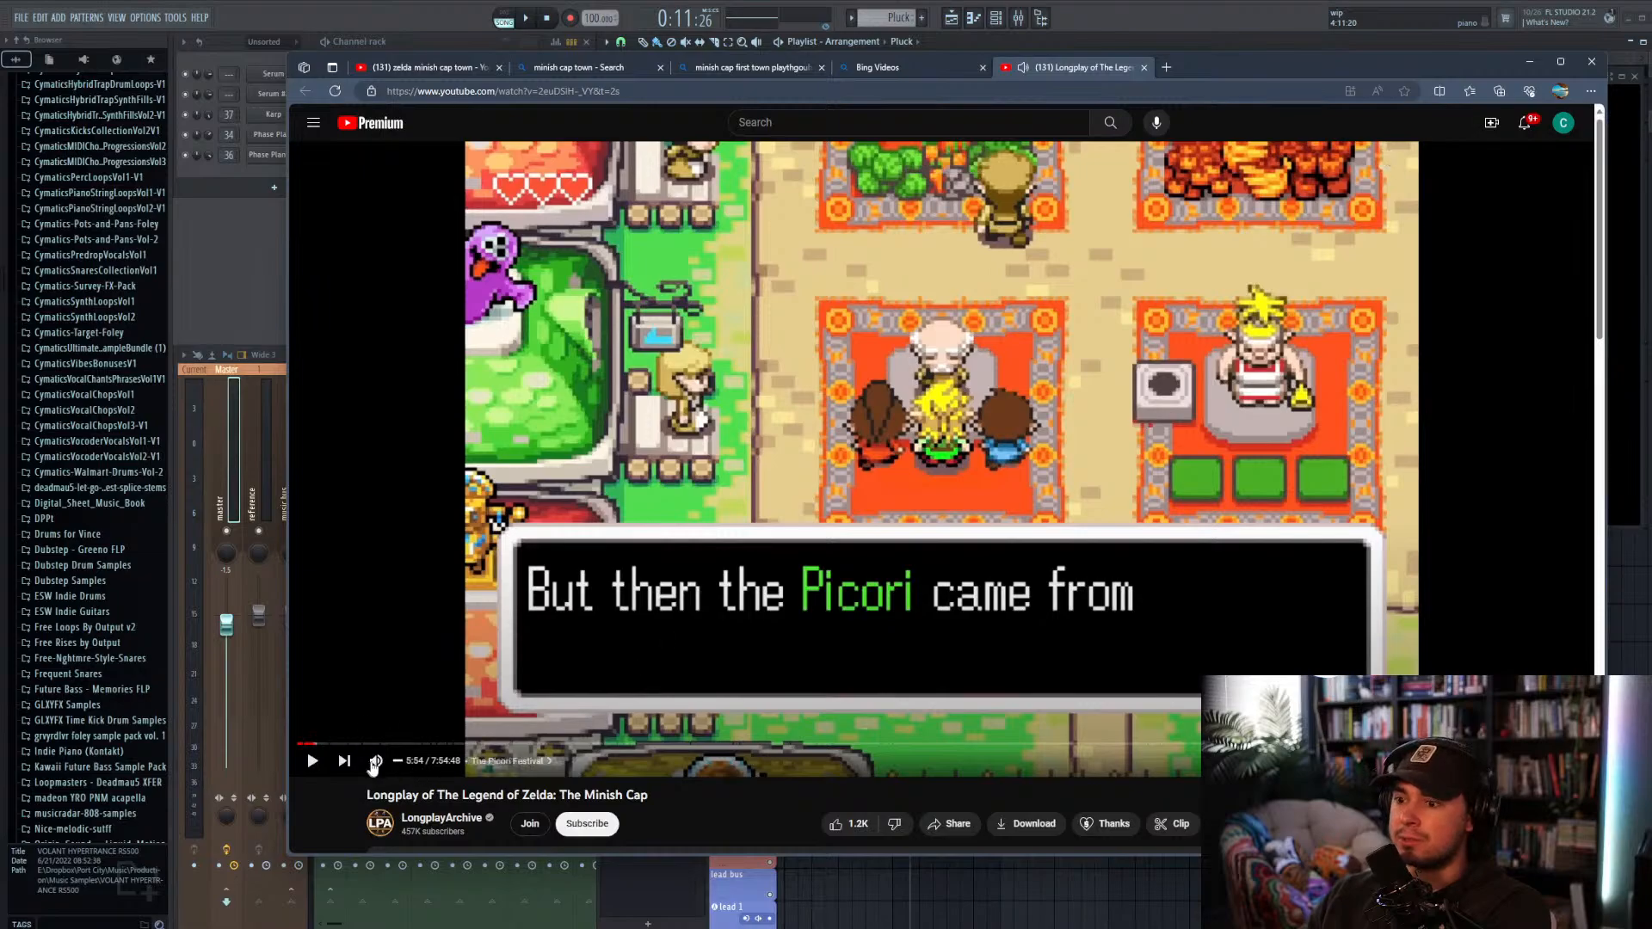
left_click(1076, 43)
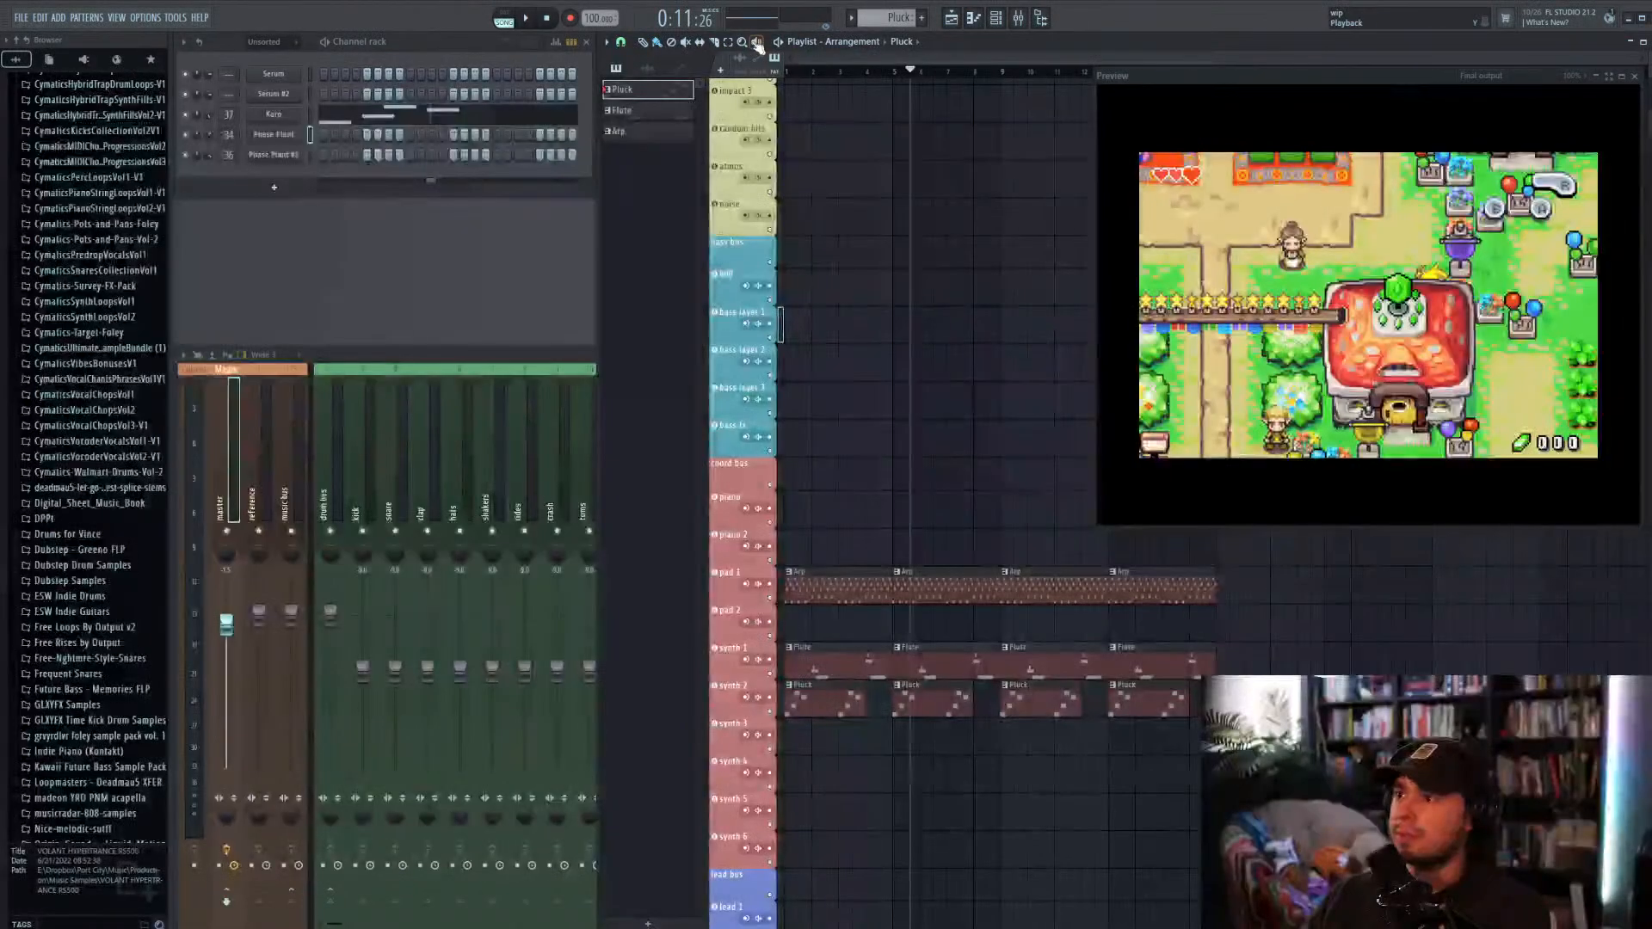
left_click(799, 72)
left_click(778, 43)
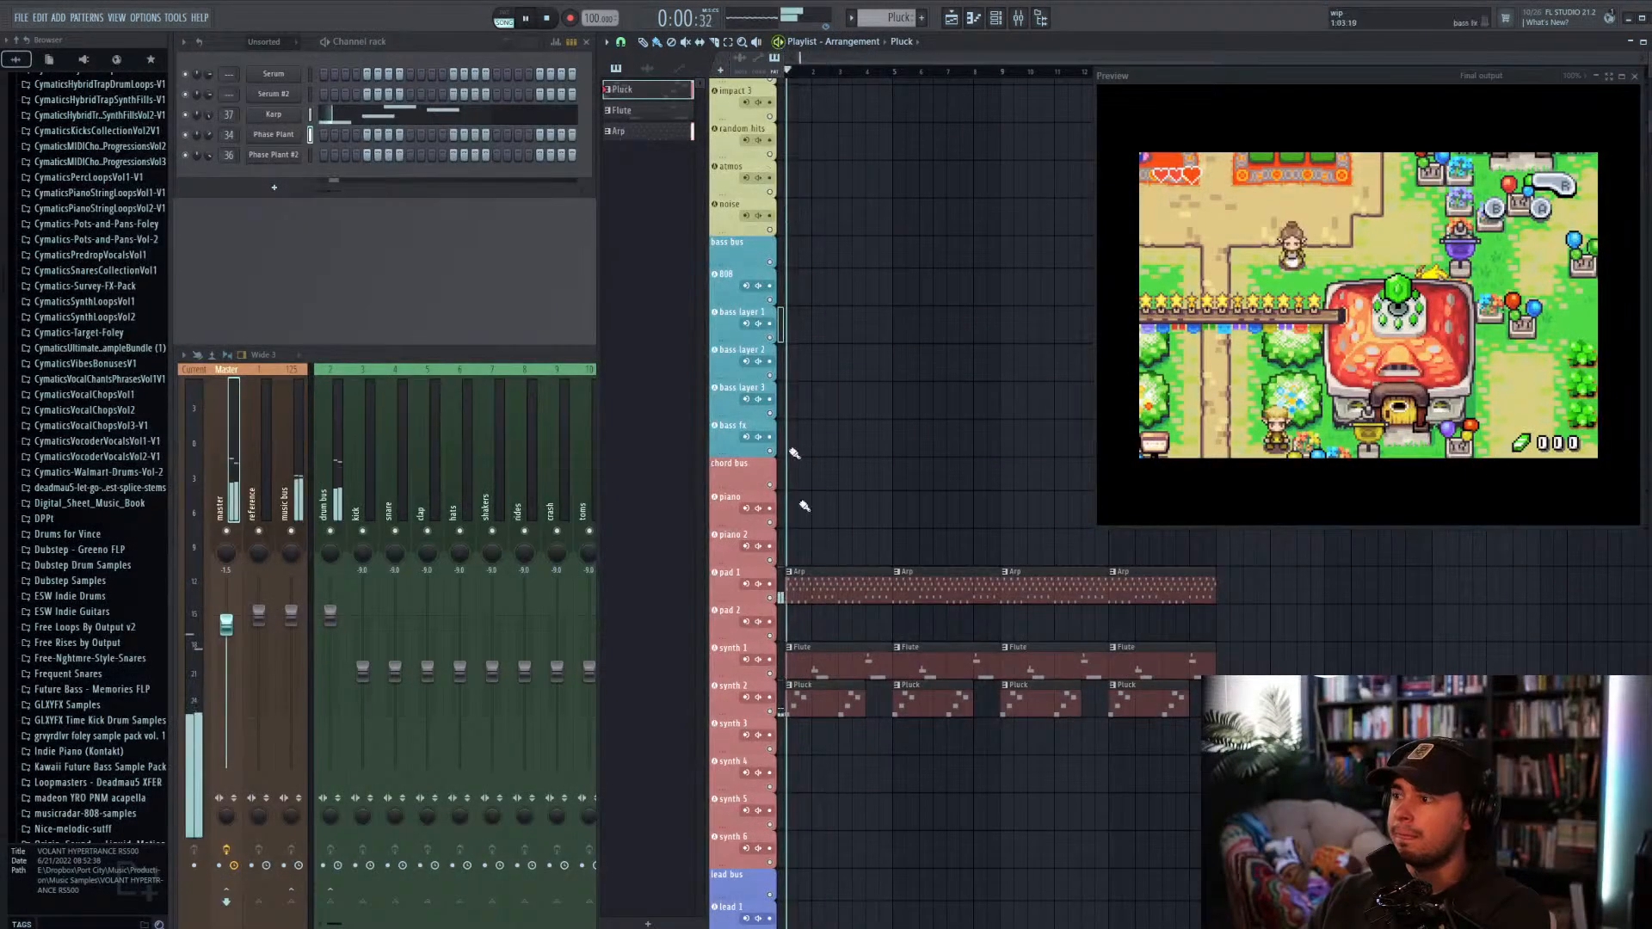
key("alt+Tab")
left_click(313, 761)
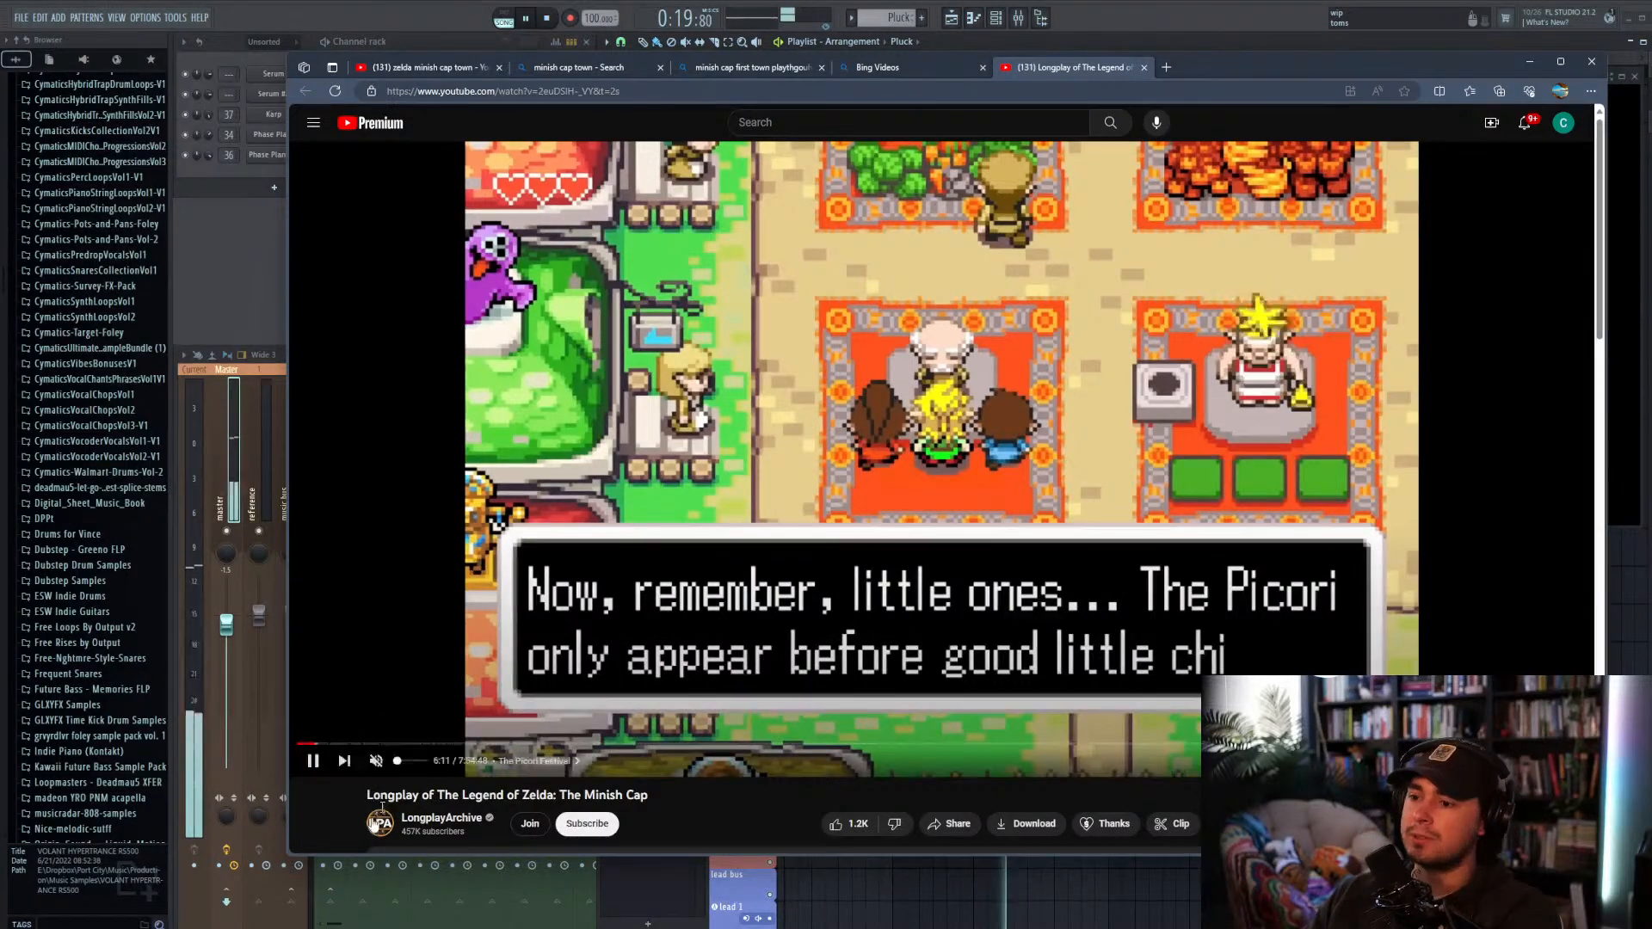
Step: Pause the longplay video at 6:15 and stop the arrangement in FL Studio
left_click(313, 760)
left_click(1529, 62)
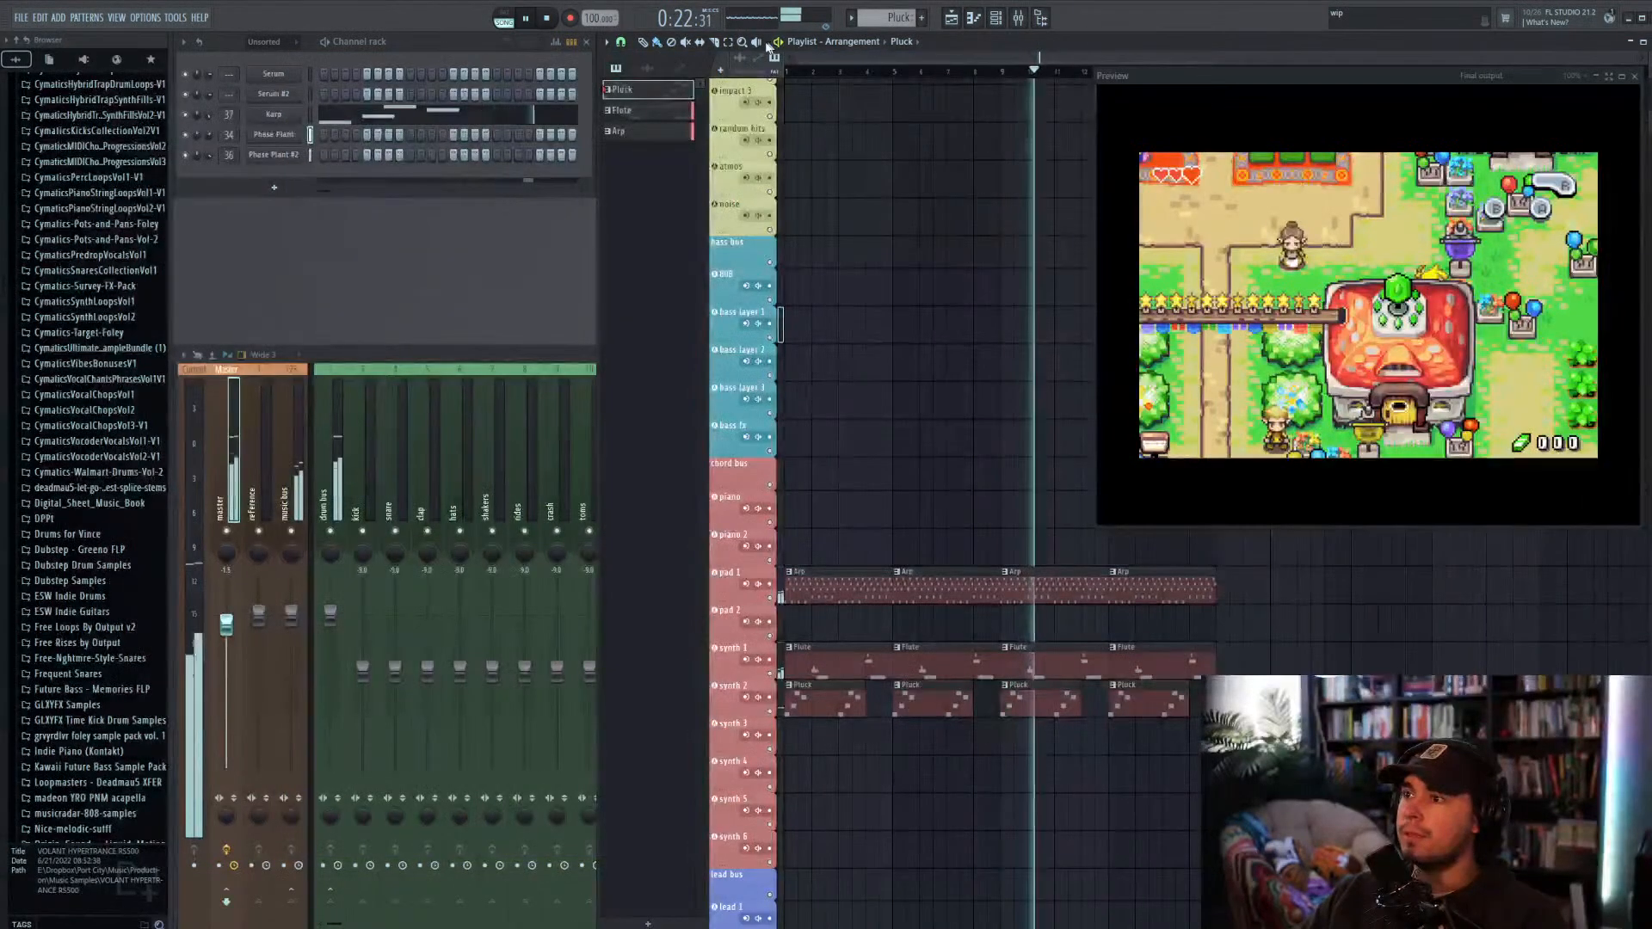
key("space")
Step: Play the arrangement alongside the muted longplay again, pause the video at 6:42, and stop playback in FL Studio
left_click(565, 926)
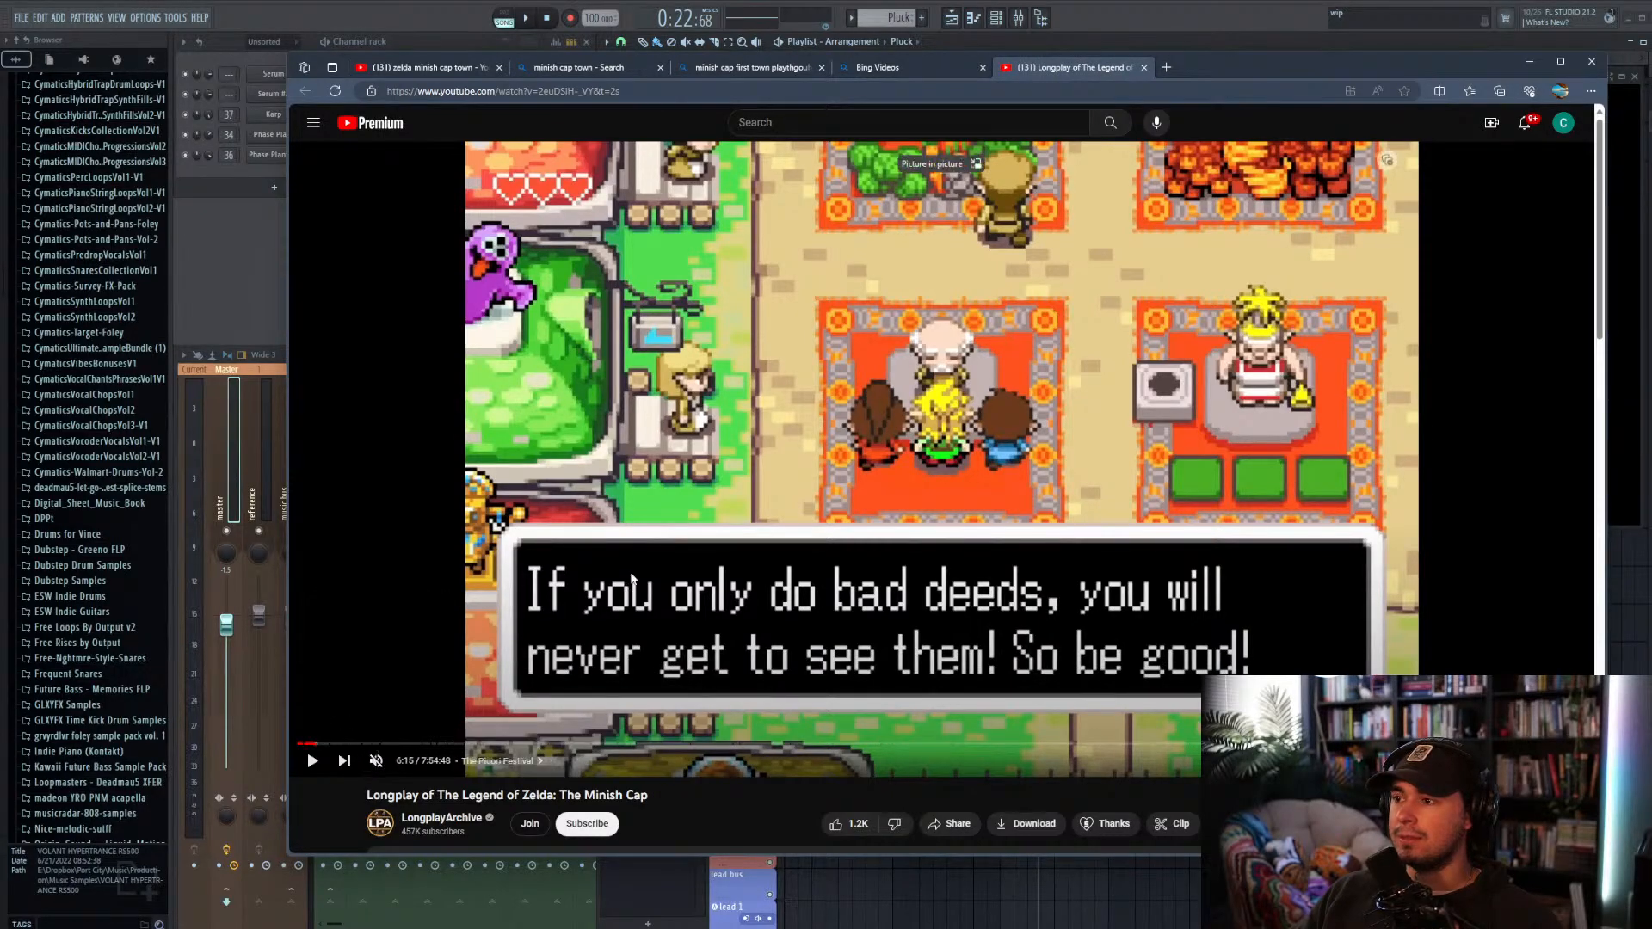
left_click(1041, 39)
key("space")
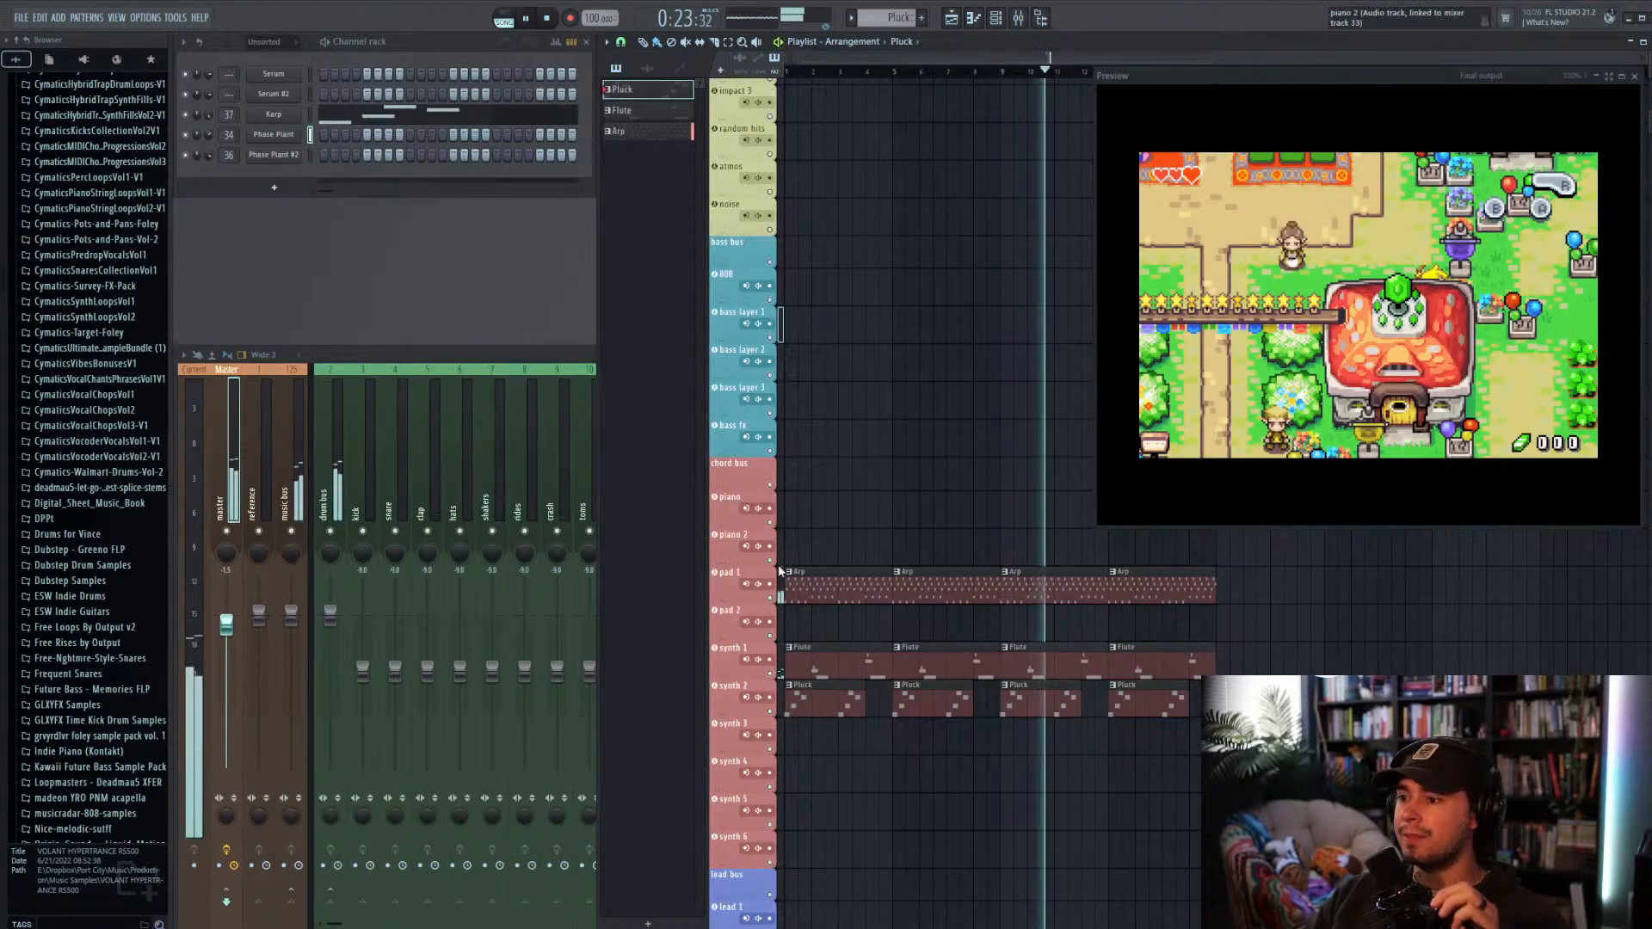
left_click(574, 896)
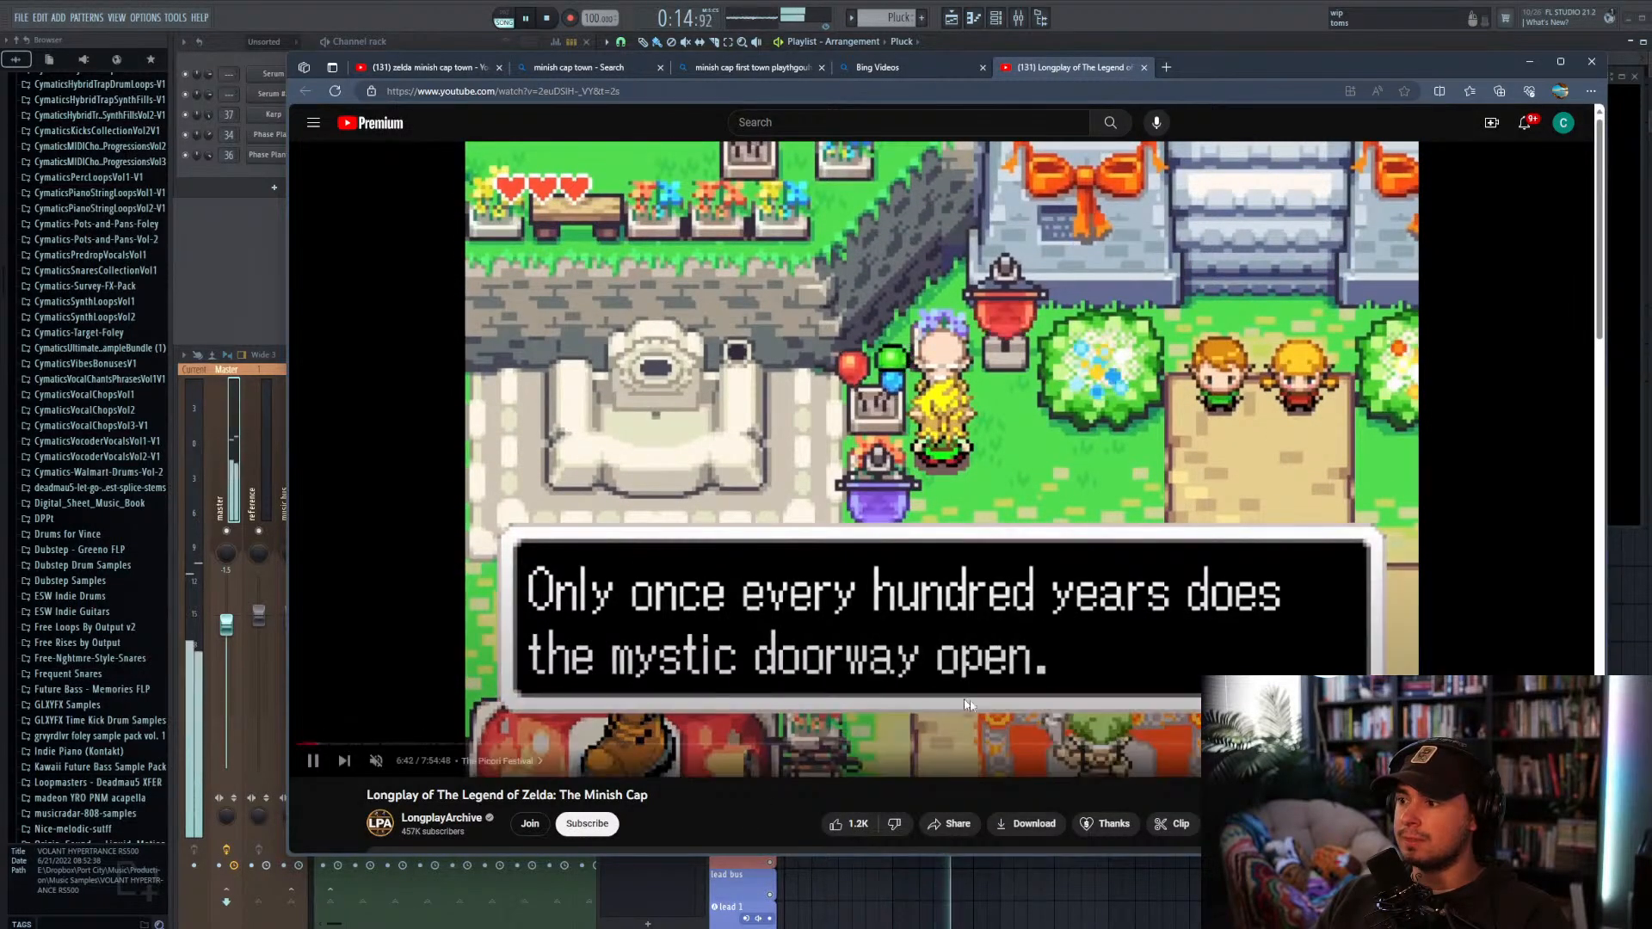
left_click(833, 666)
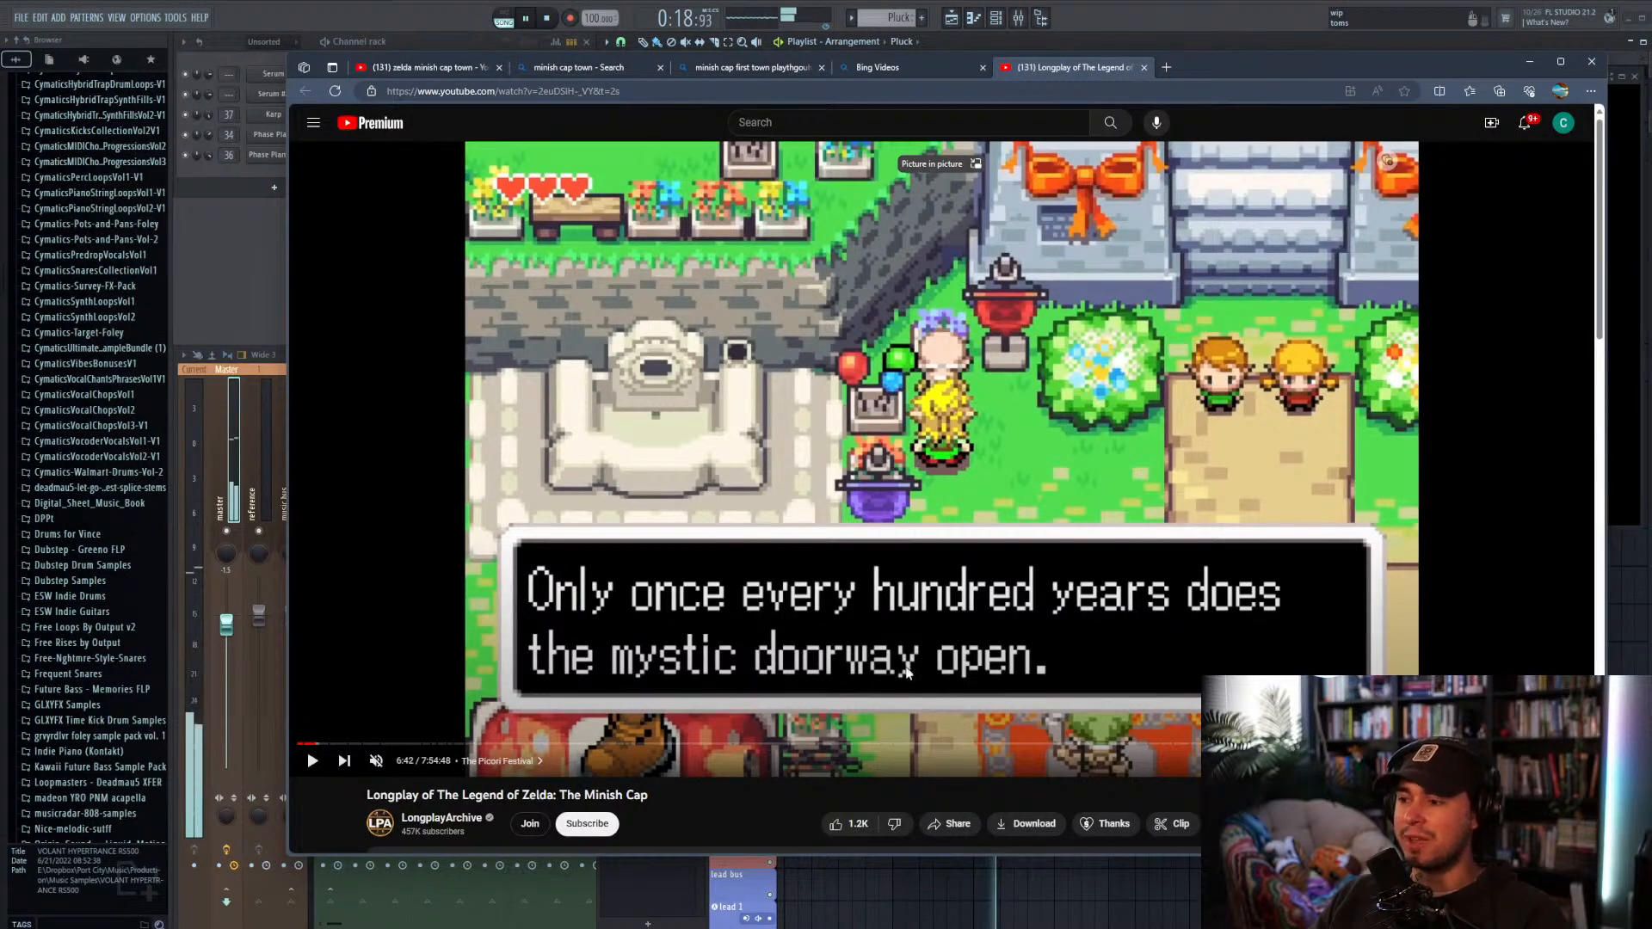
left_click(1098, 14)
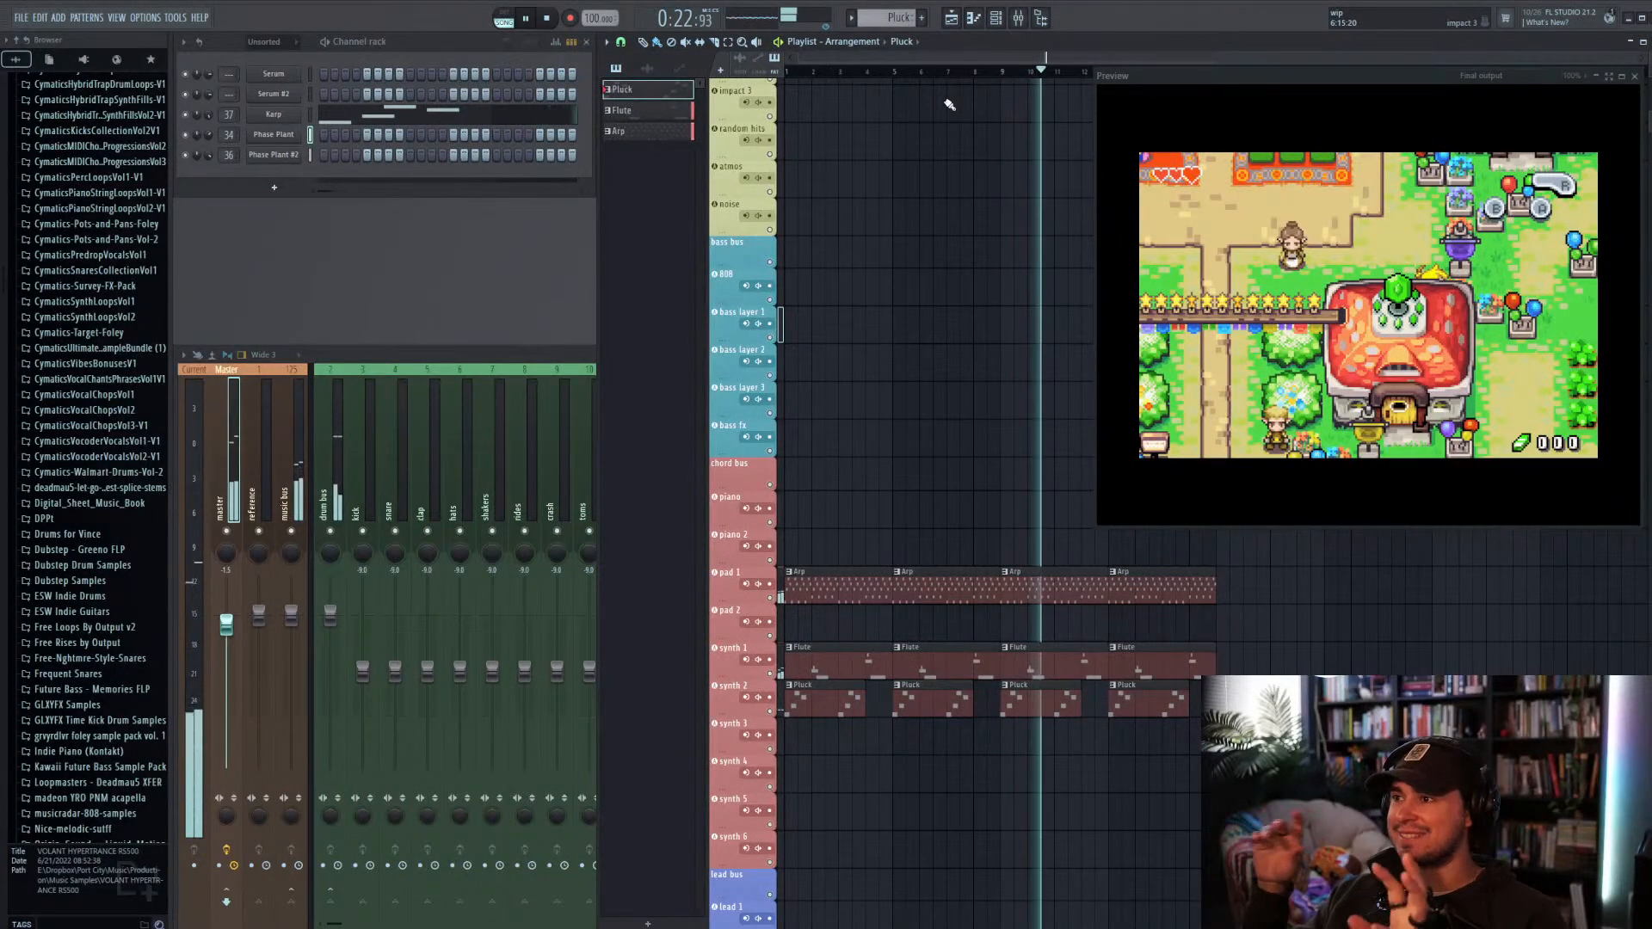
left_click(780, 44)
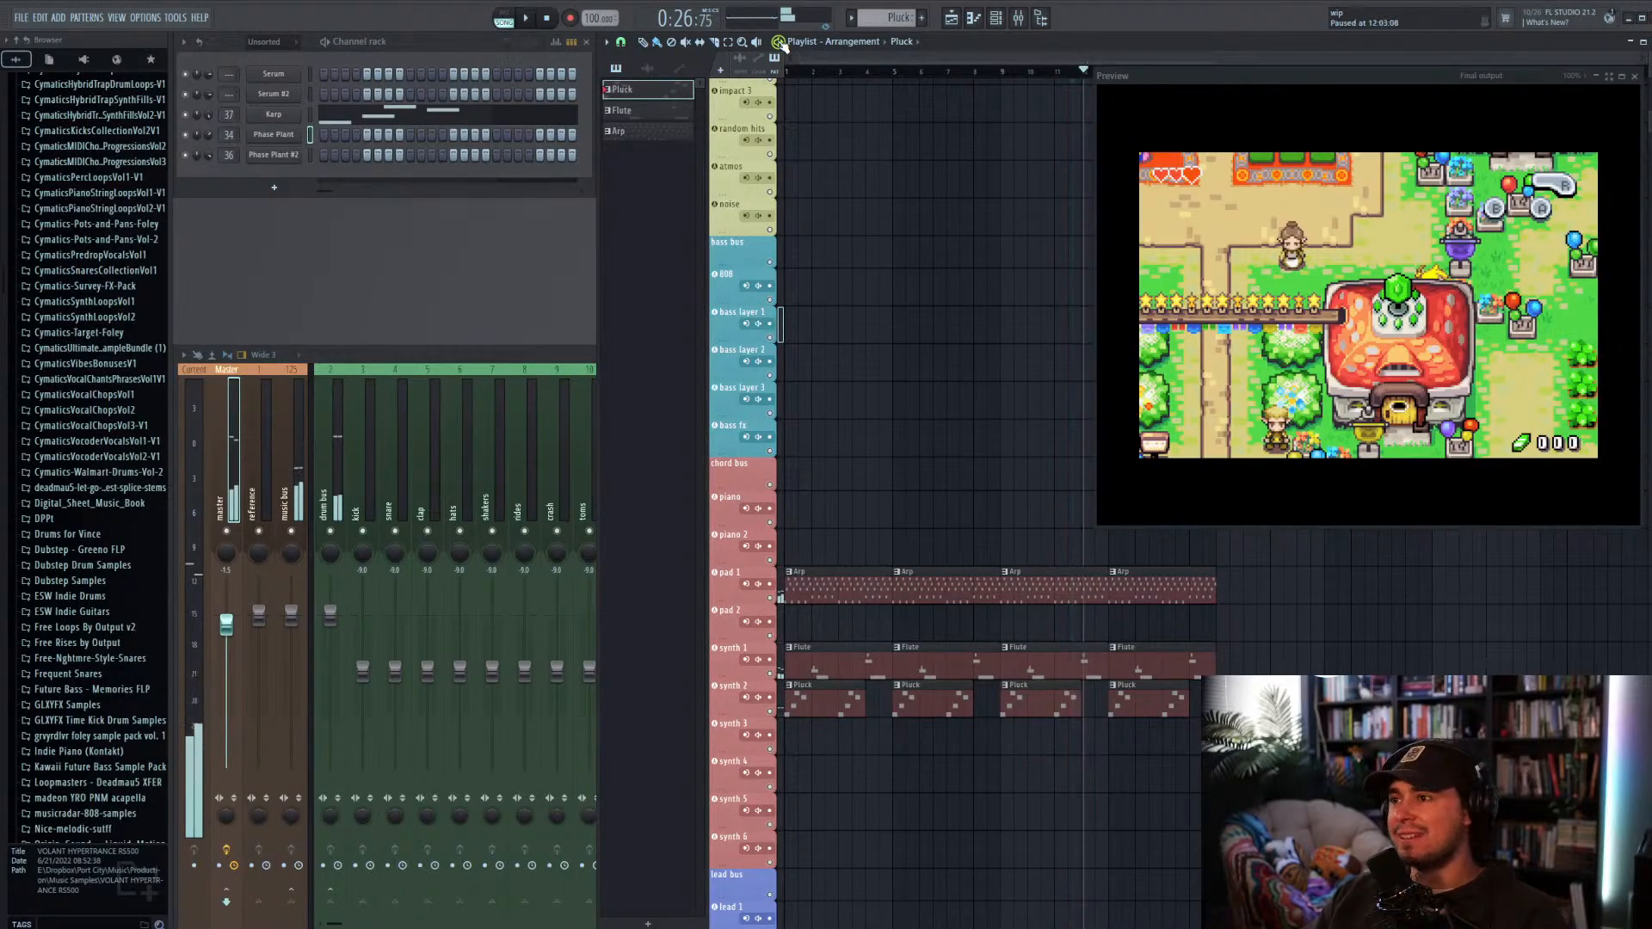
Step: Switch to the longplay video and play two short passages with its sound on, pausing at 6:54
left_click(560, 927)
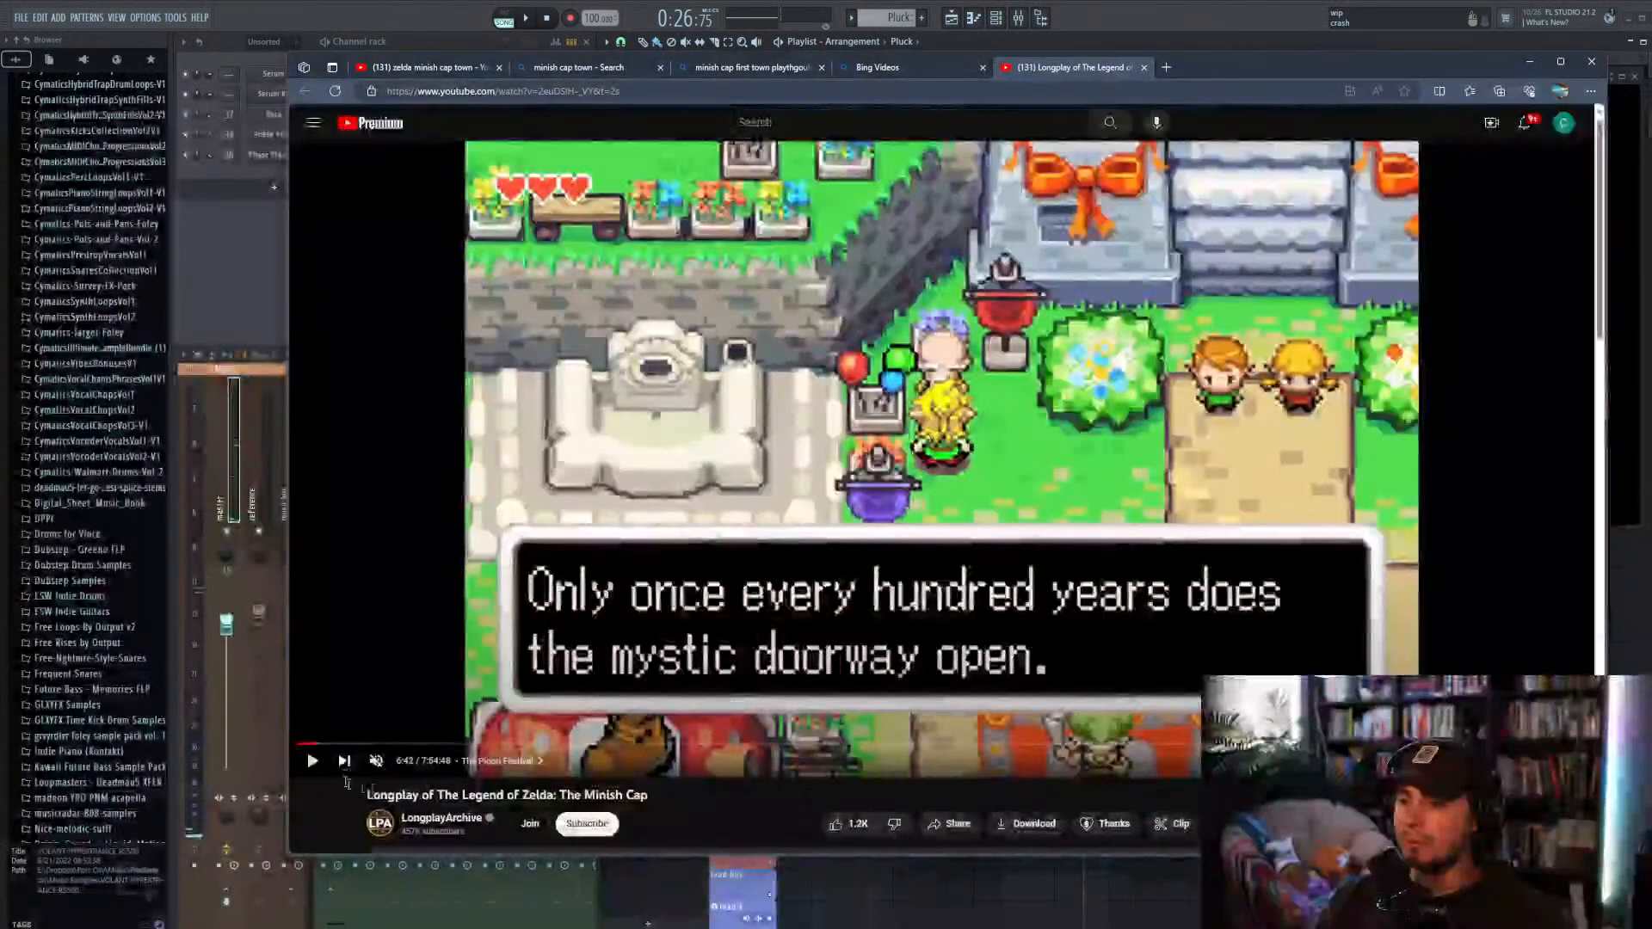
left_click(315, 762)
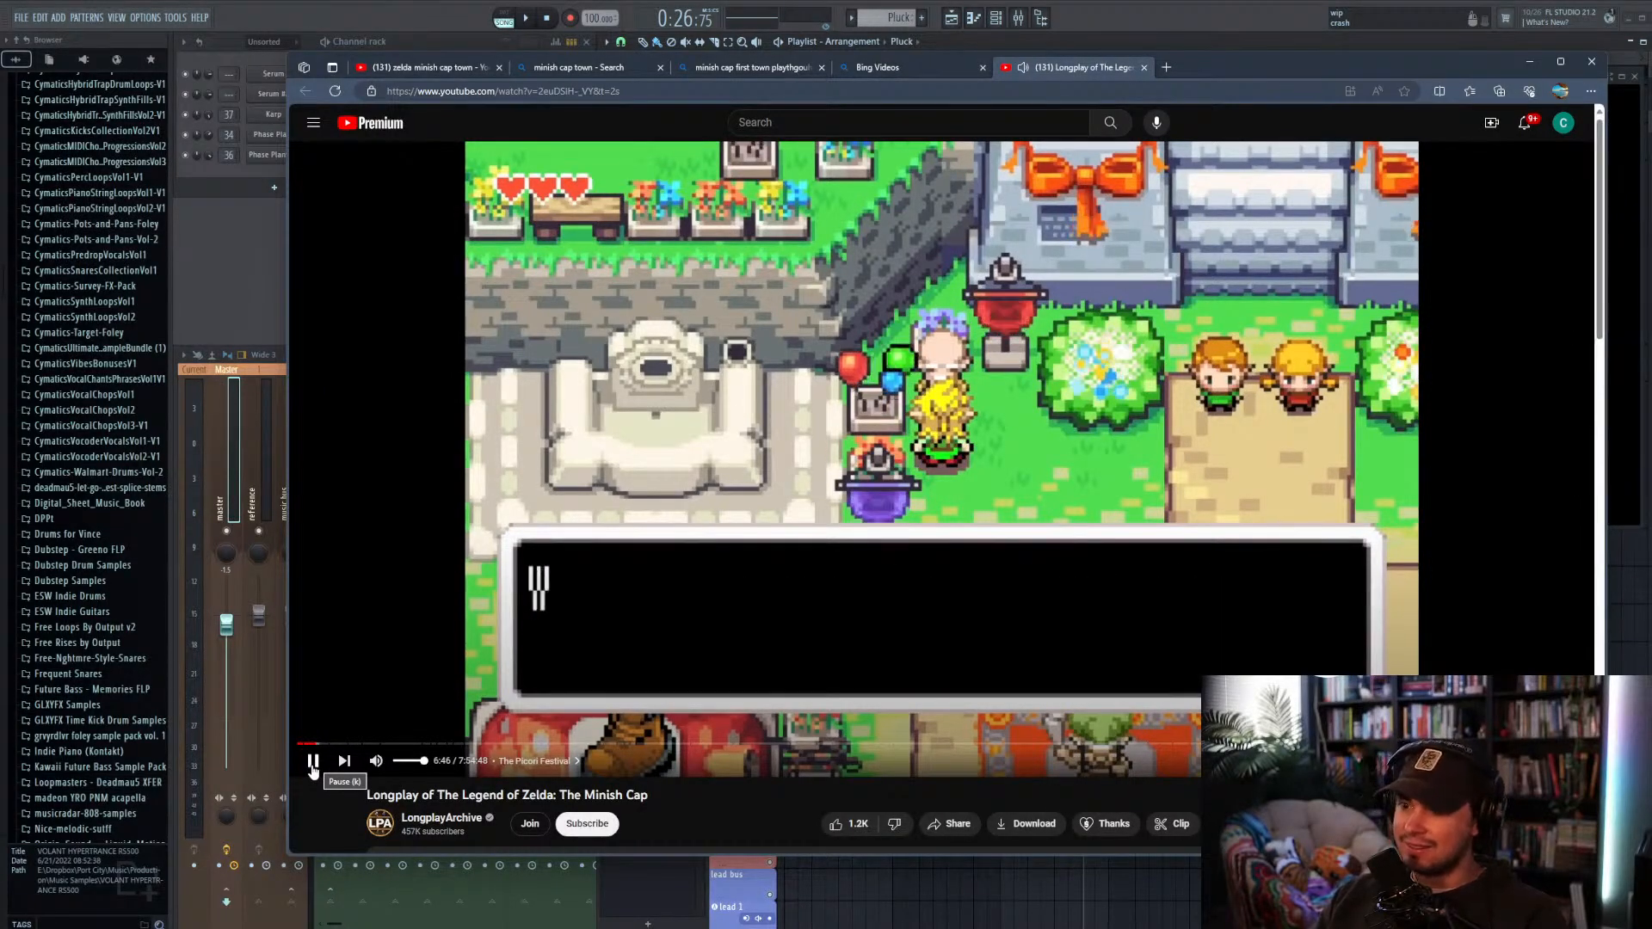
left_click(314, 762)
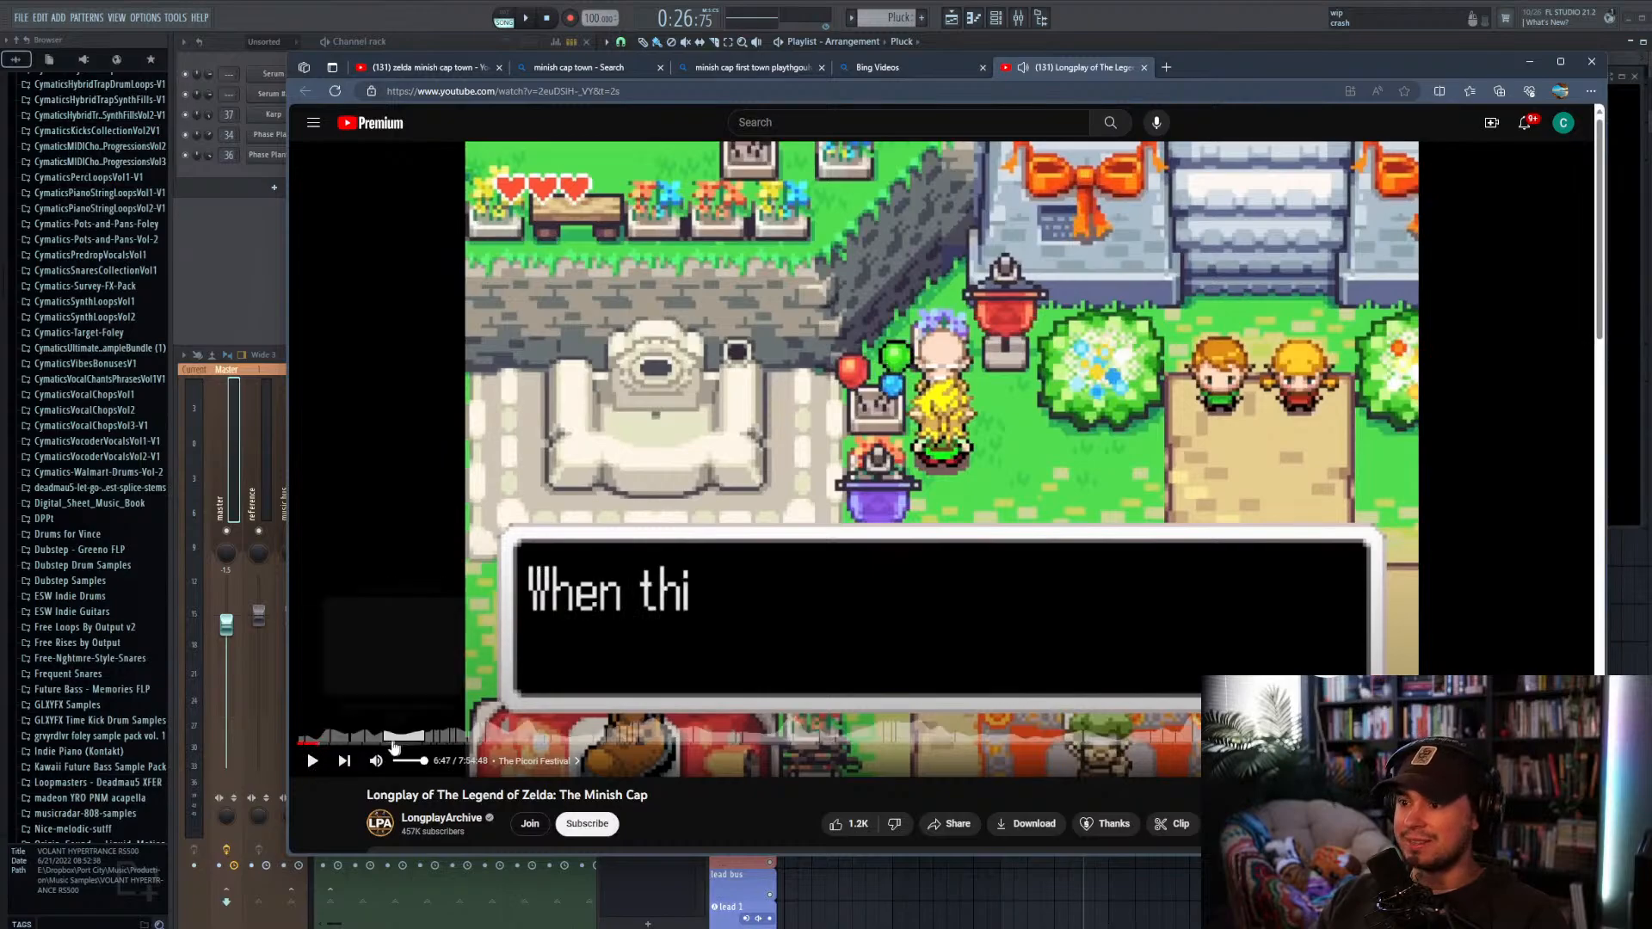
left_click(312, 762)
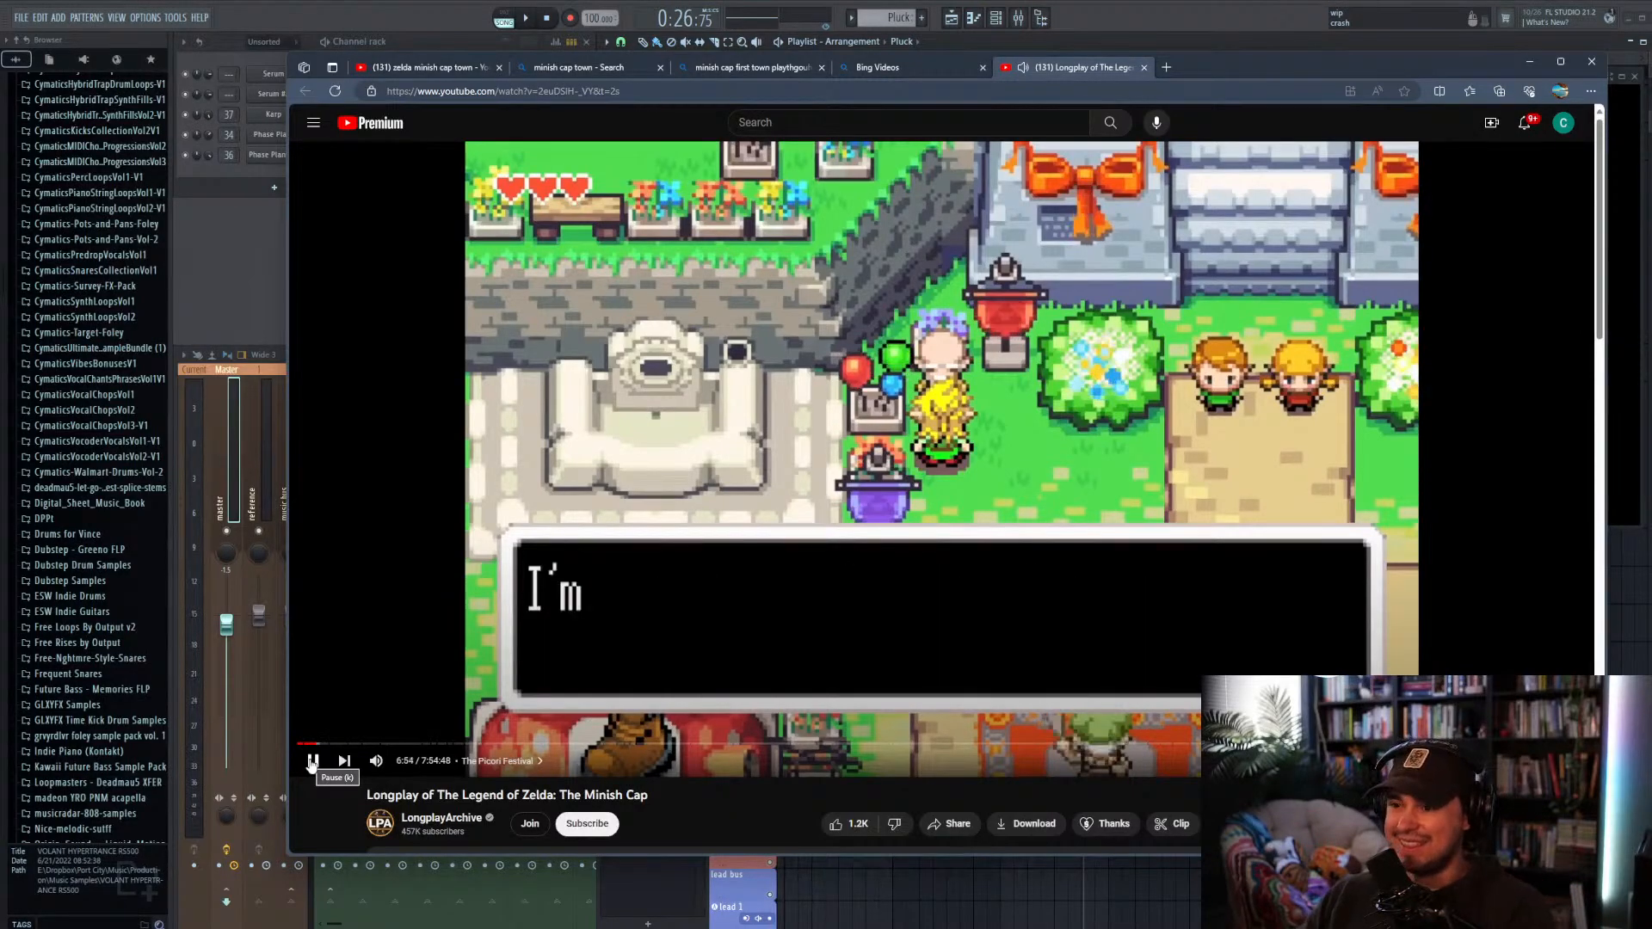
left_click(312, 761)
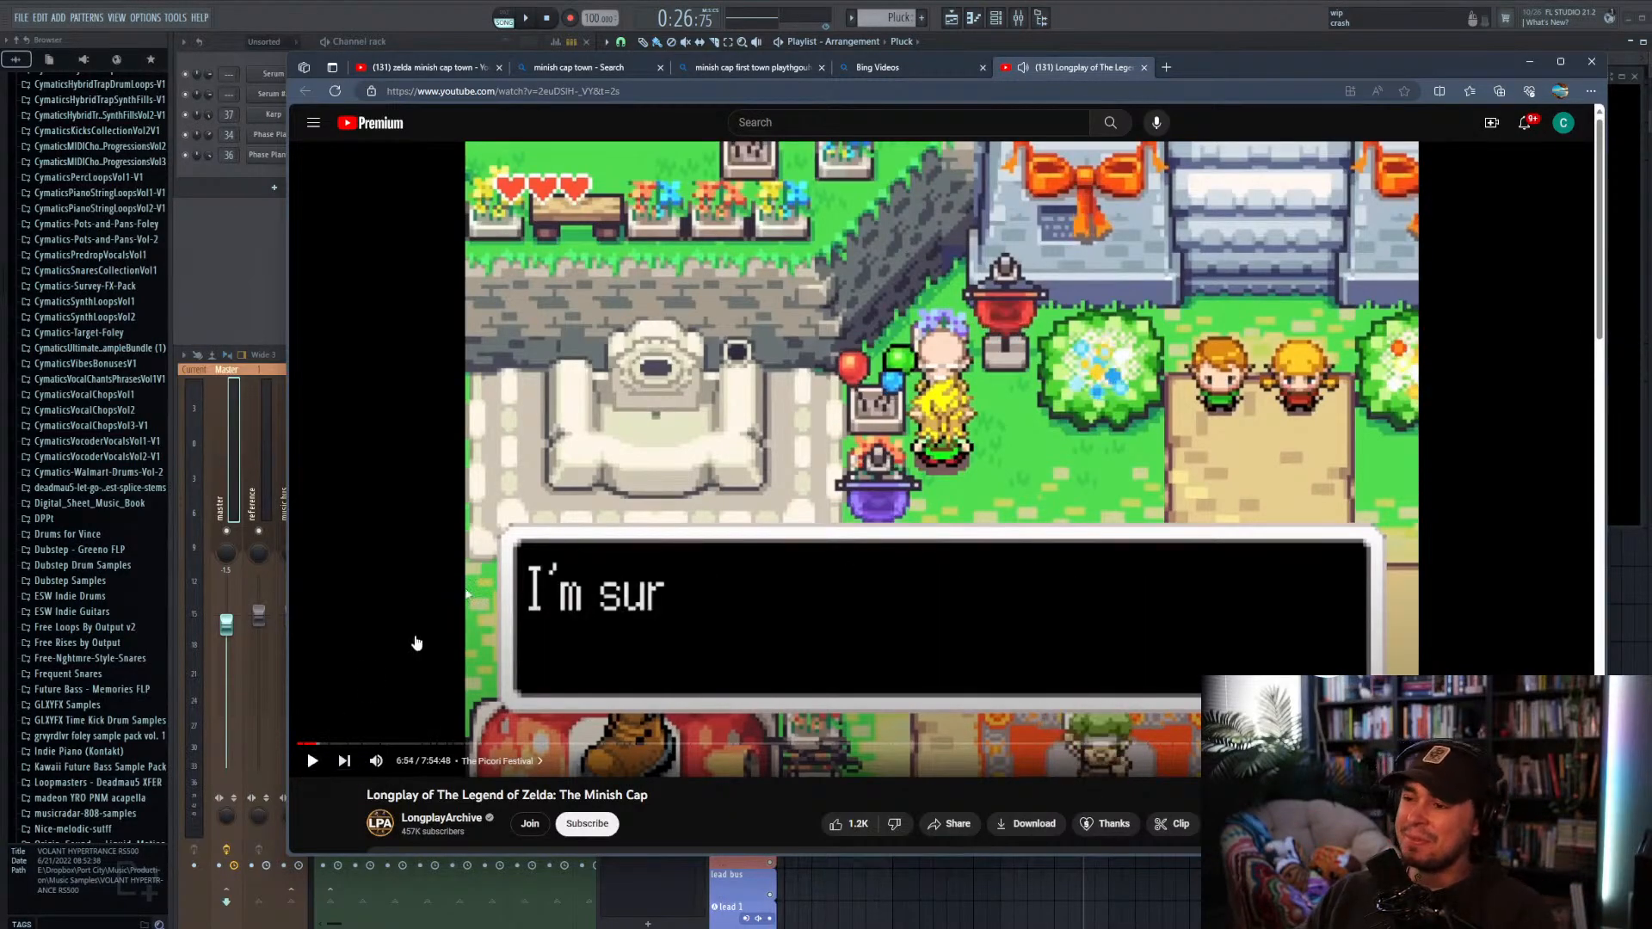
Step: Switch to FL Studio, add a RaveGenerator2 channel to the channel rack, and replace it with Phase Plant
left_click(1209, 33)
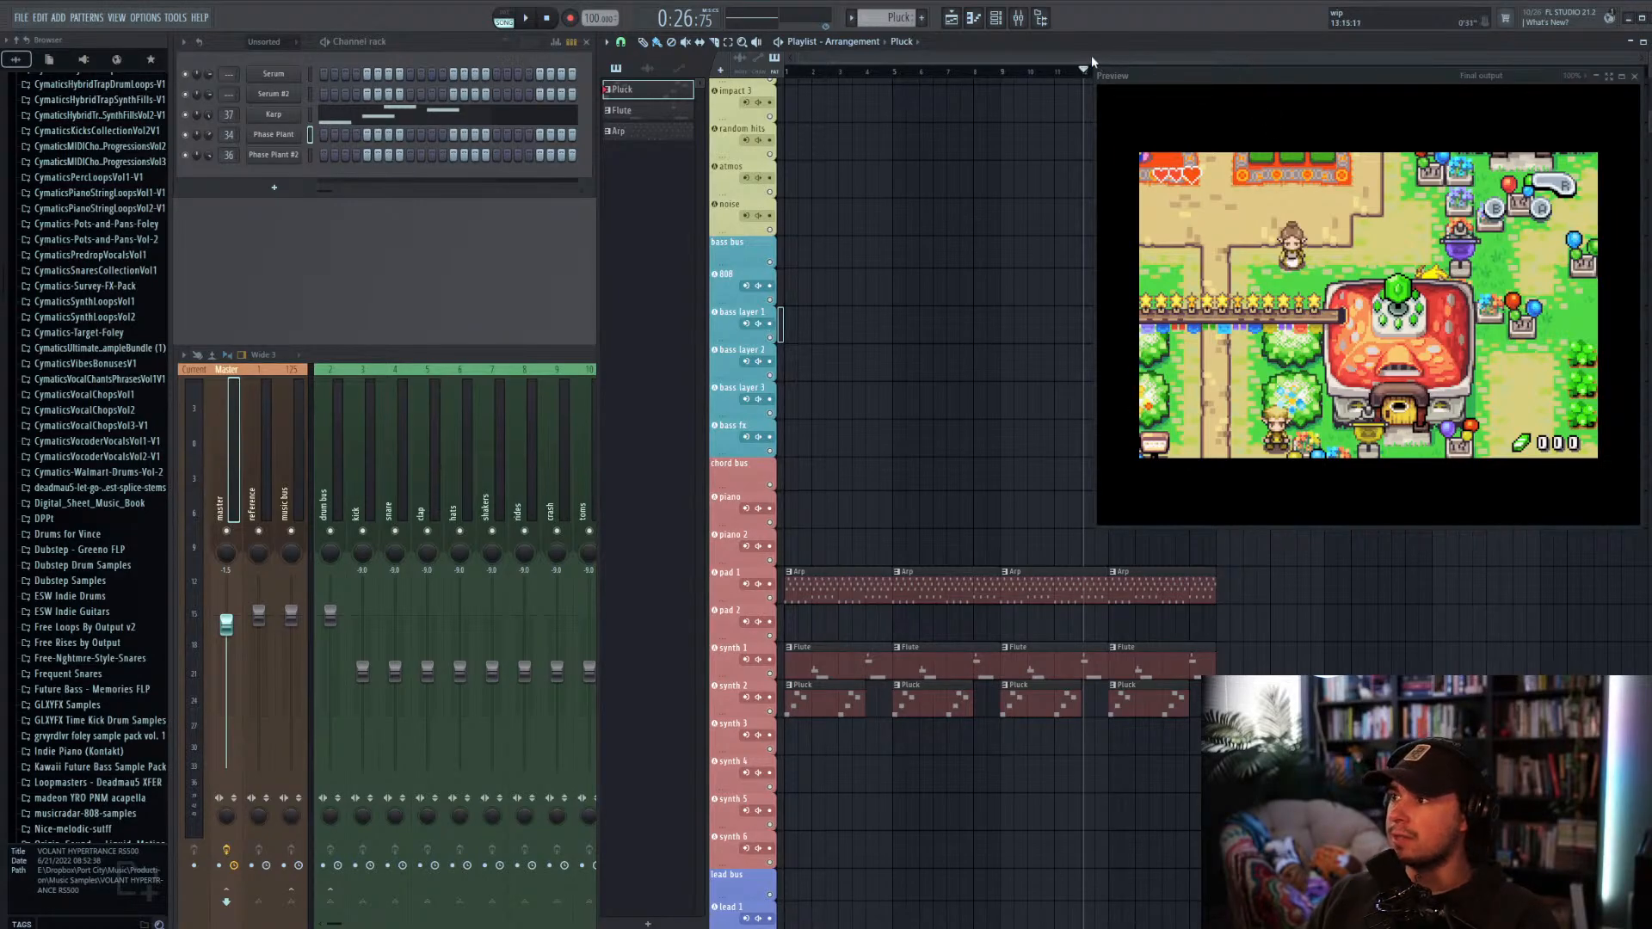
scroll(981, 400, "down", 4)
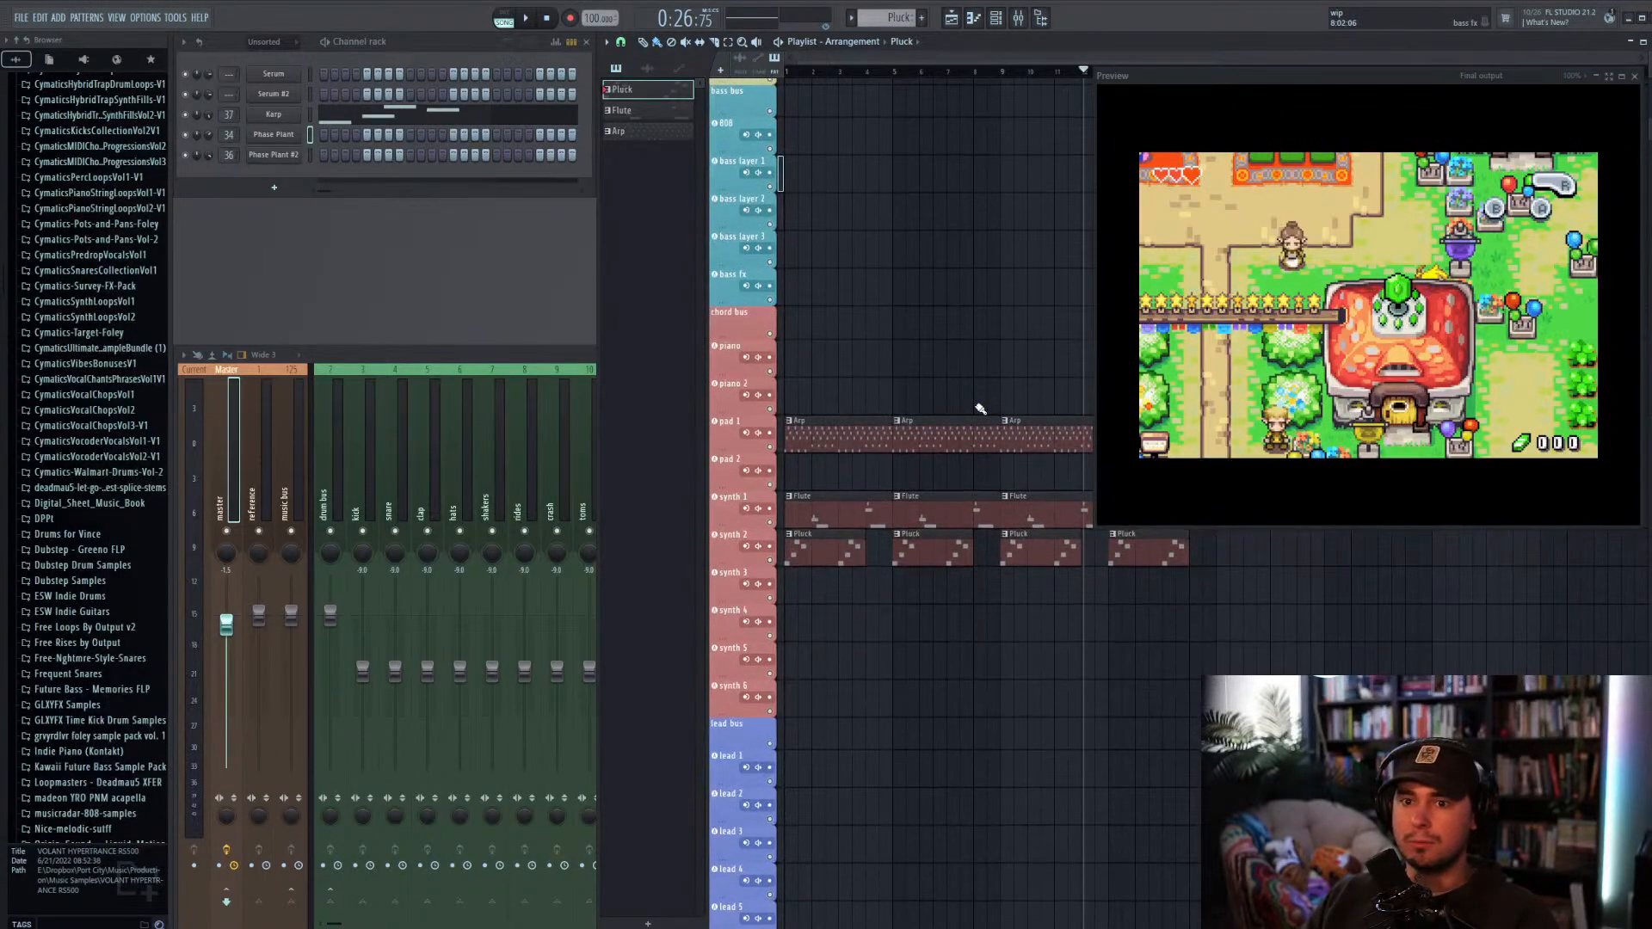
left_click(275, 189)
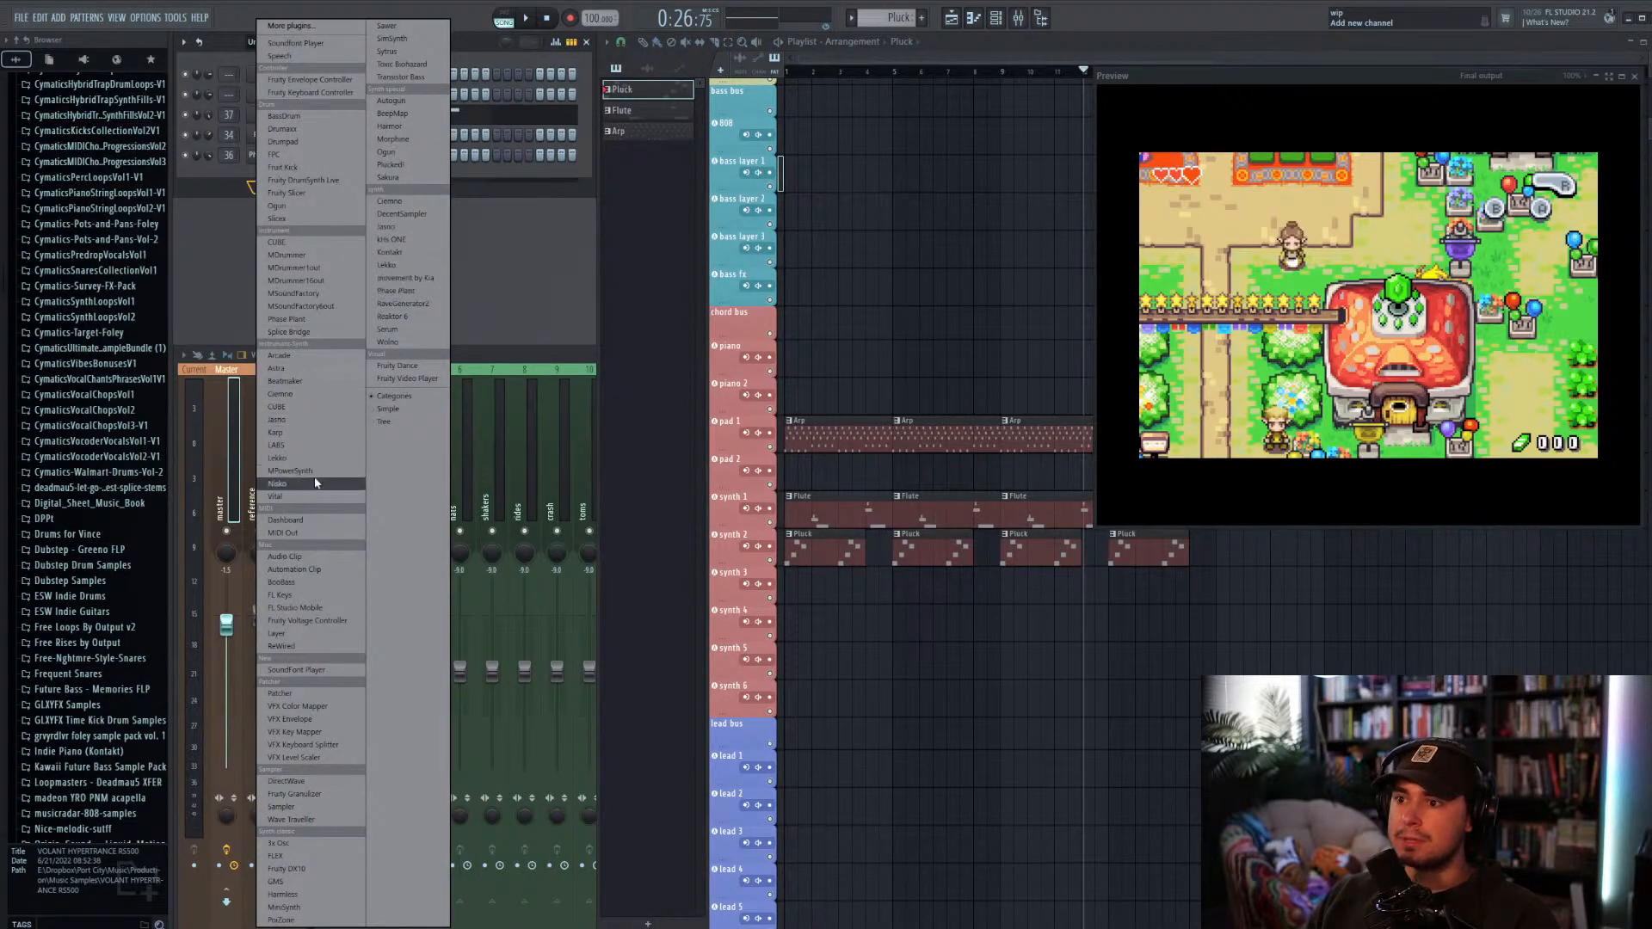
left_click(403, 304)
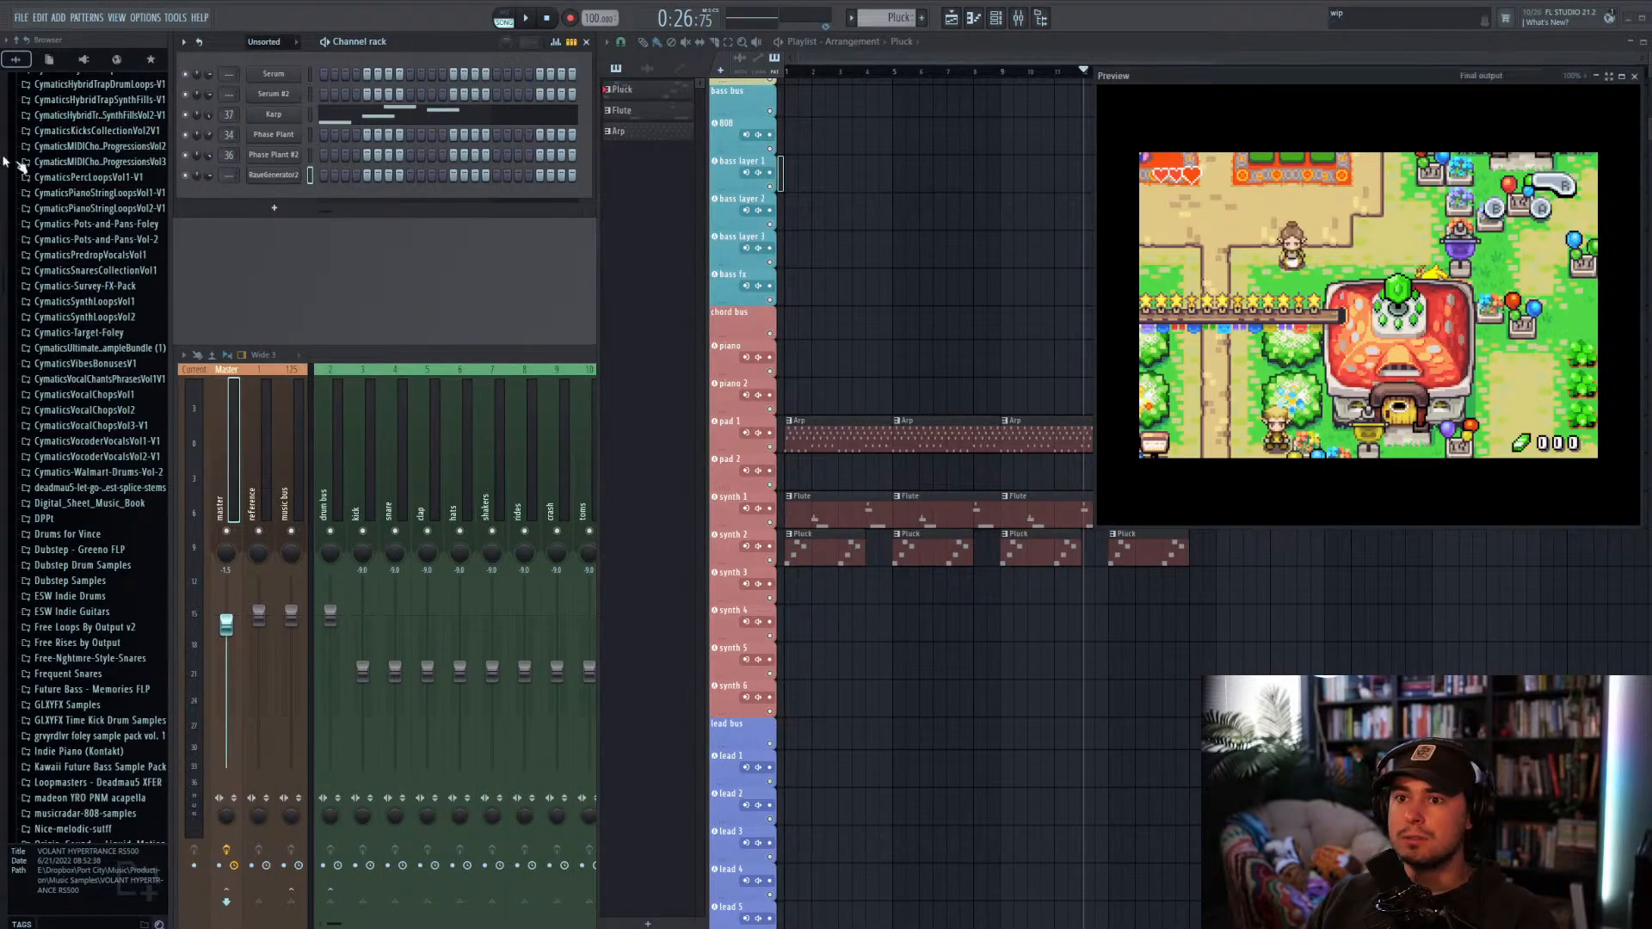
right_click(274, 177)
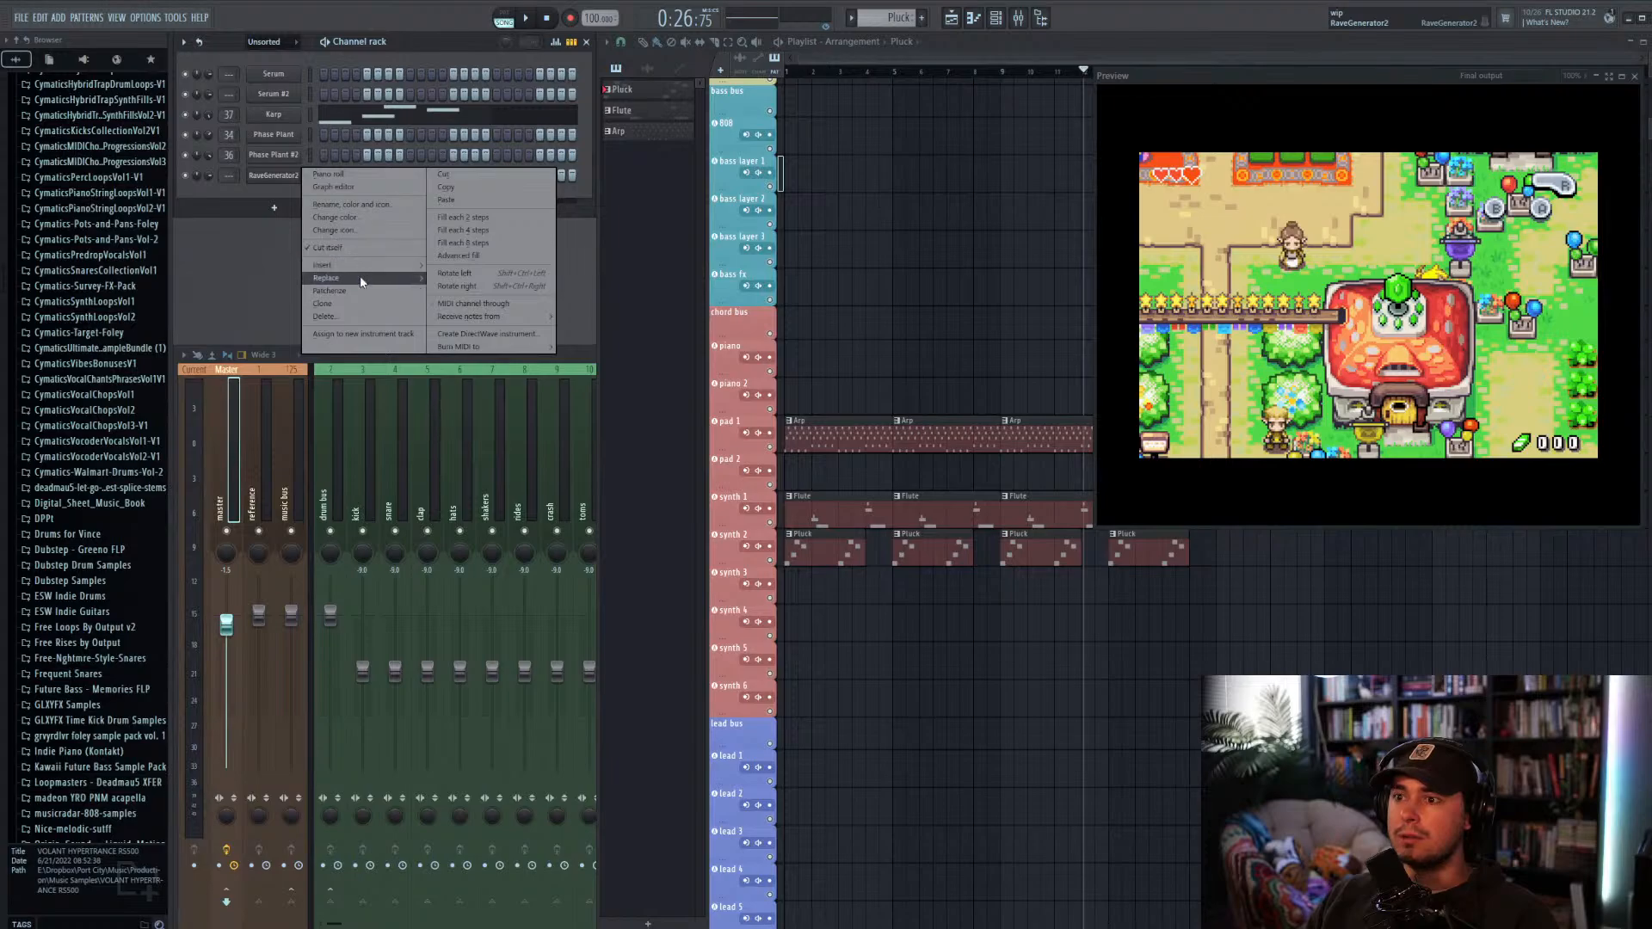
mouse_move(360, 277)
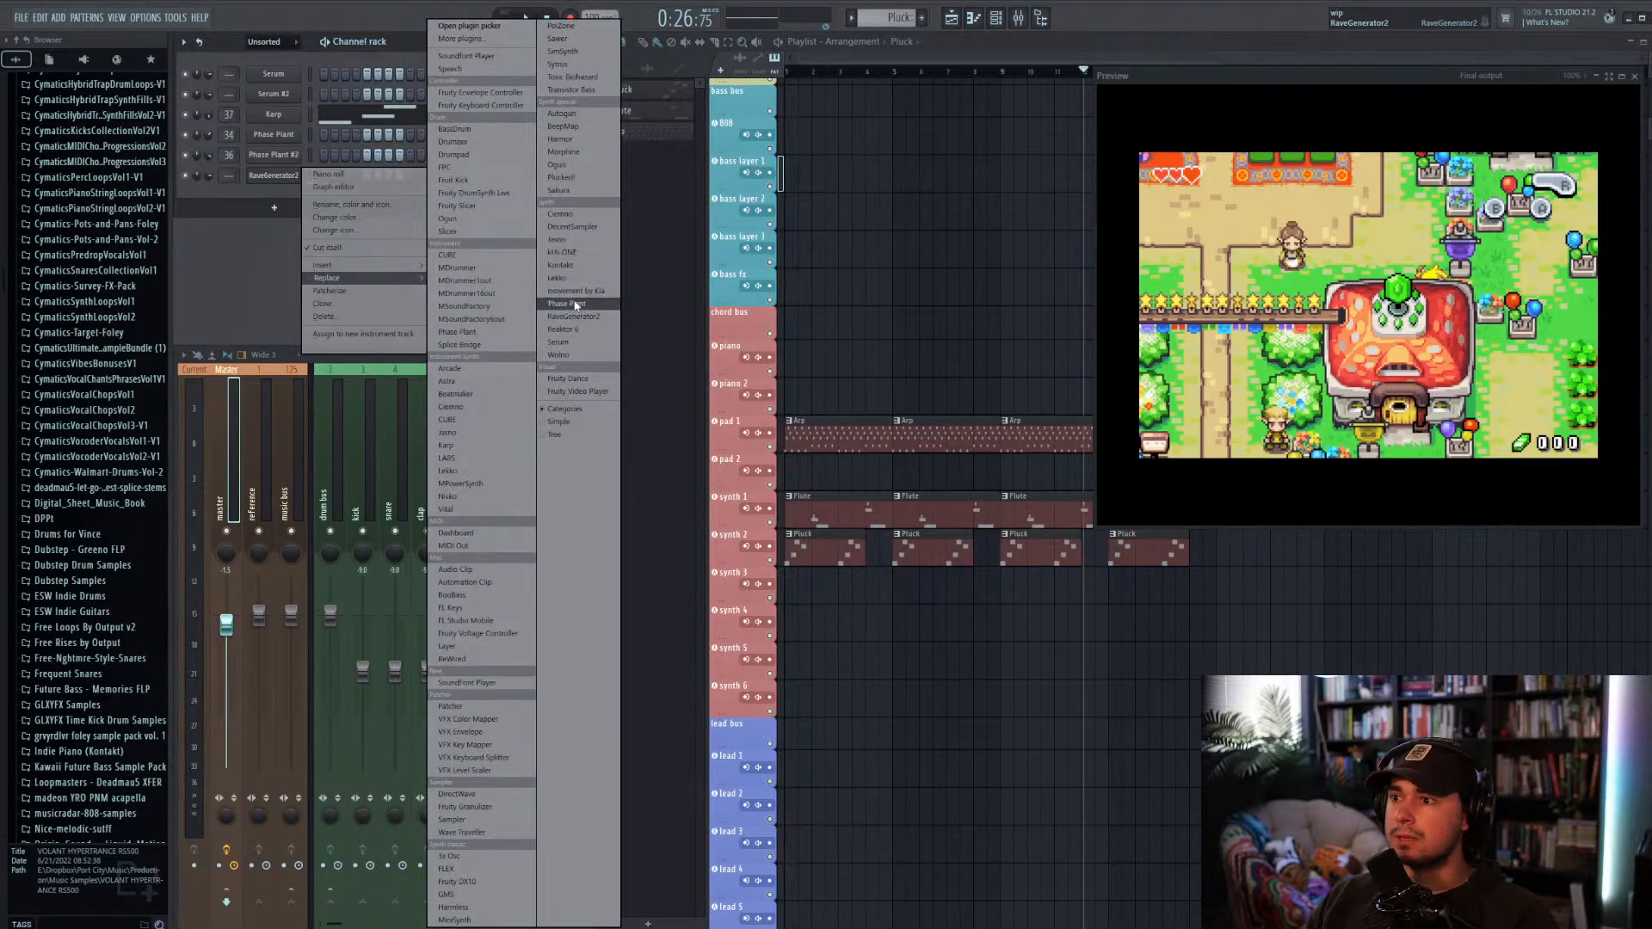
left_click(566, 304)
Step: Search the new Phase Plant channel's presets for "wind", load Wind Farm, and close the plugin window
left_click_drag(0, 141, 621, 235)
left_click(358, 287)
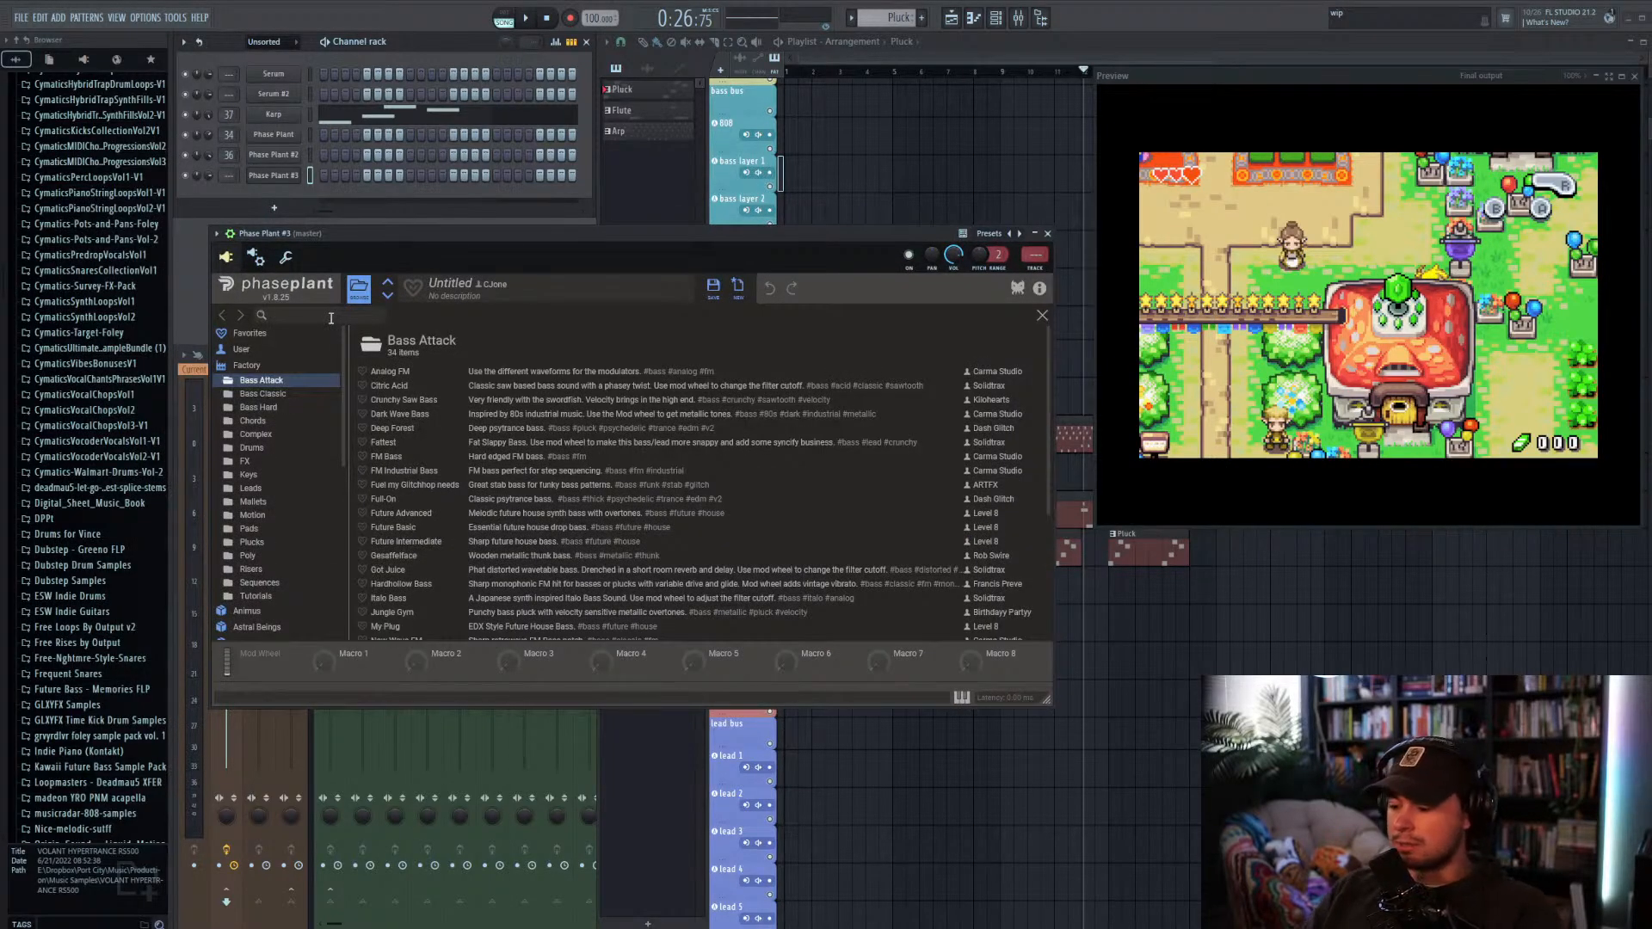
type("wind")
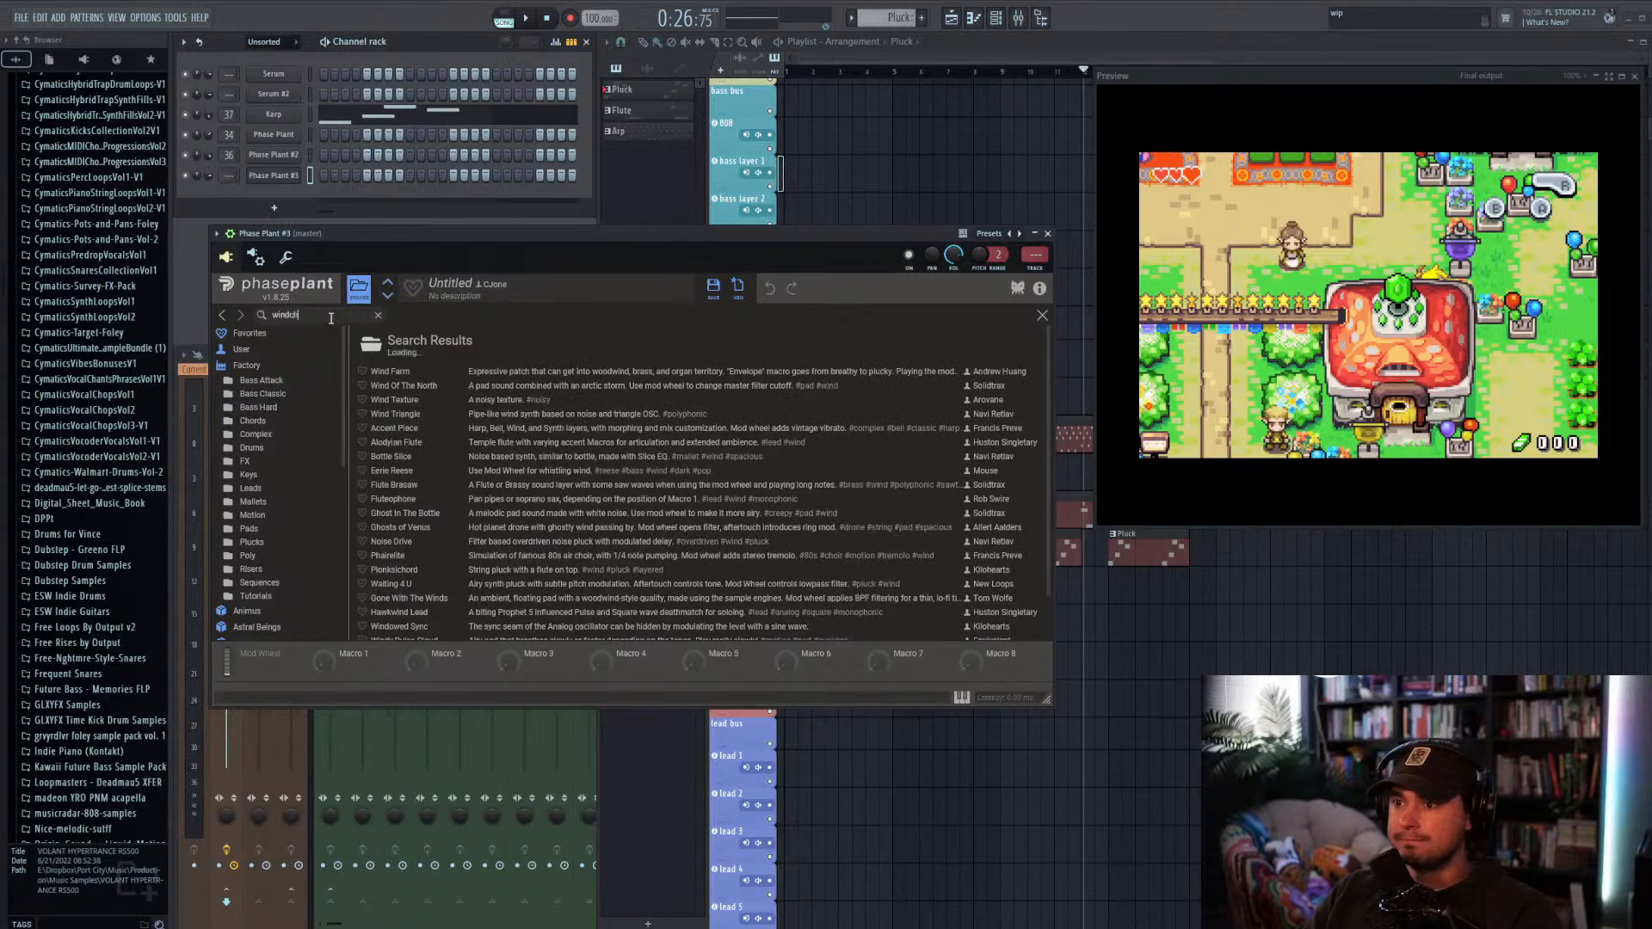
type("ch")
key("BackSpace")
key("BackSpace")
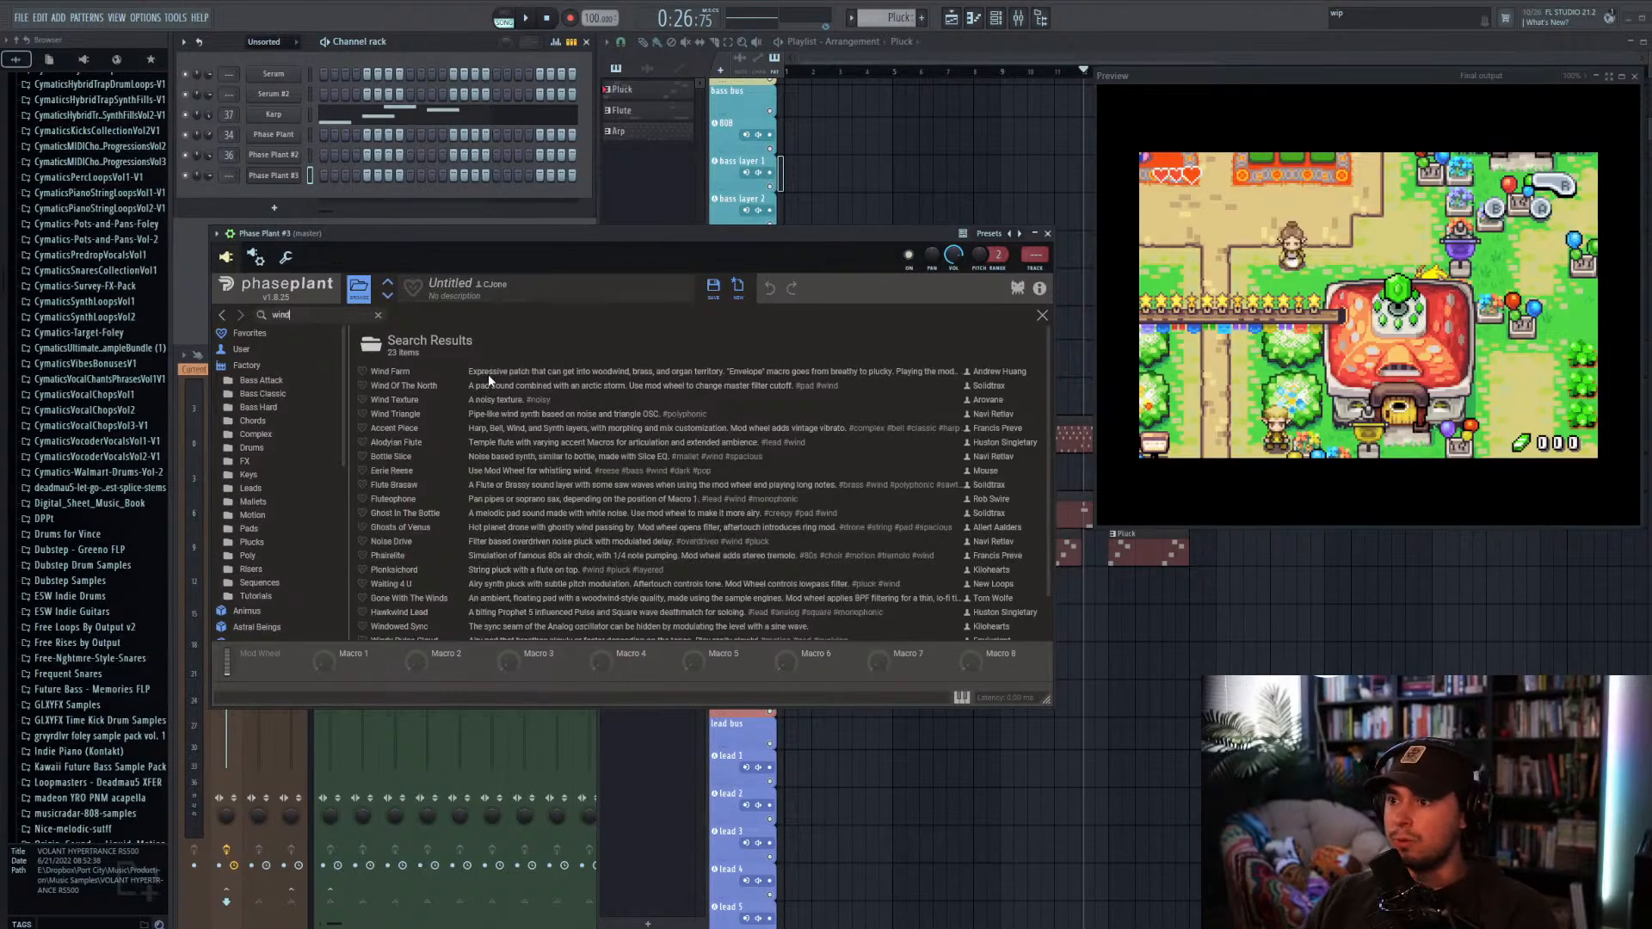
left_click(488, 374)
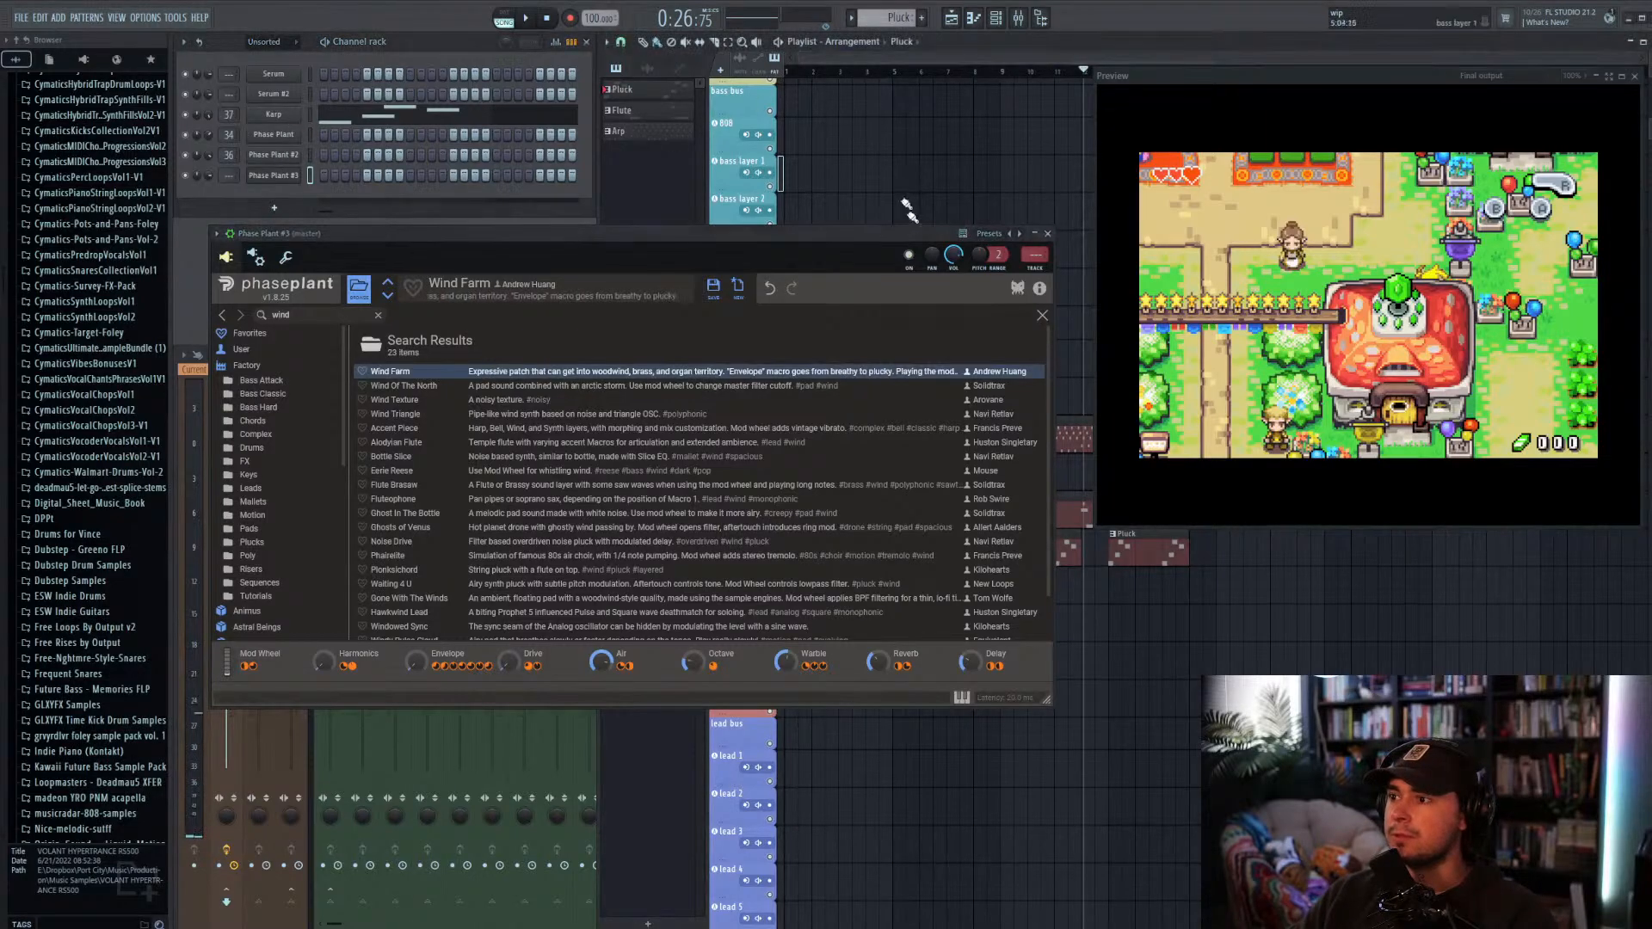
left_click(1036, 234)
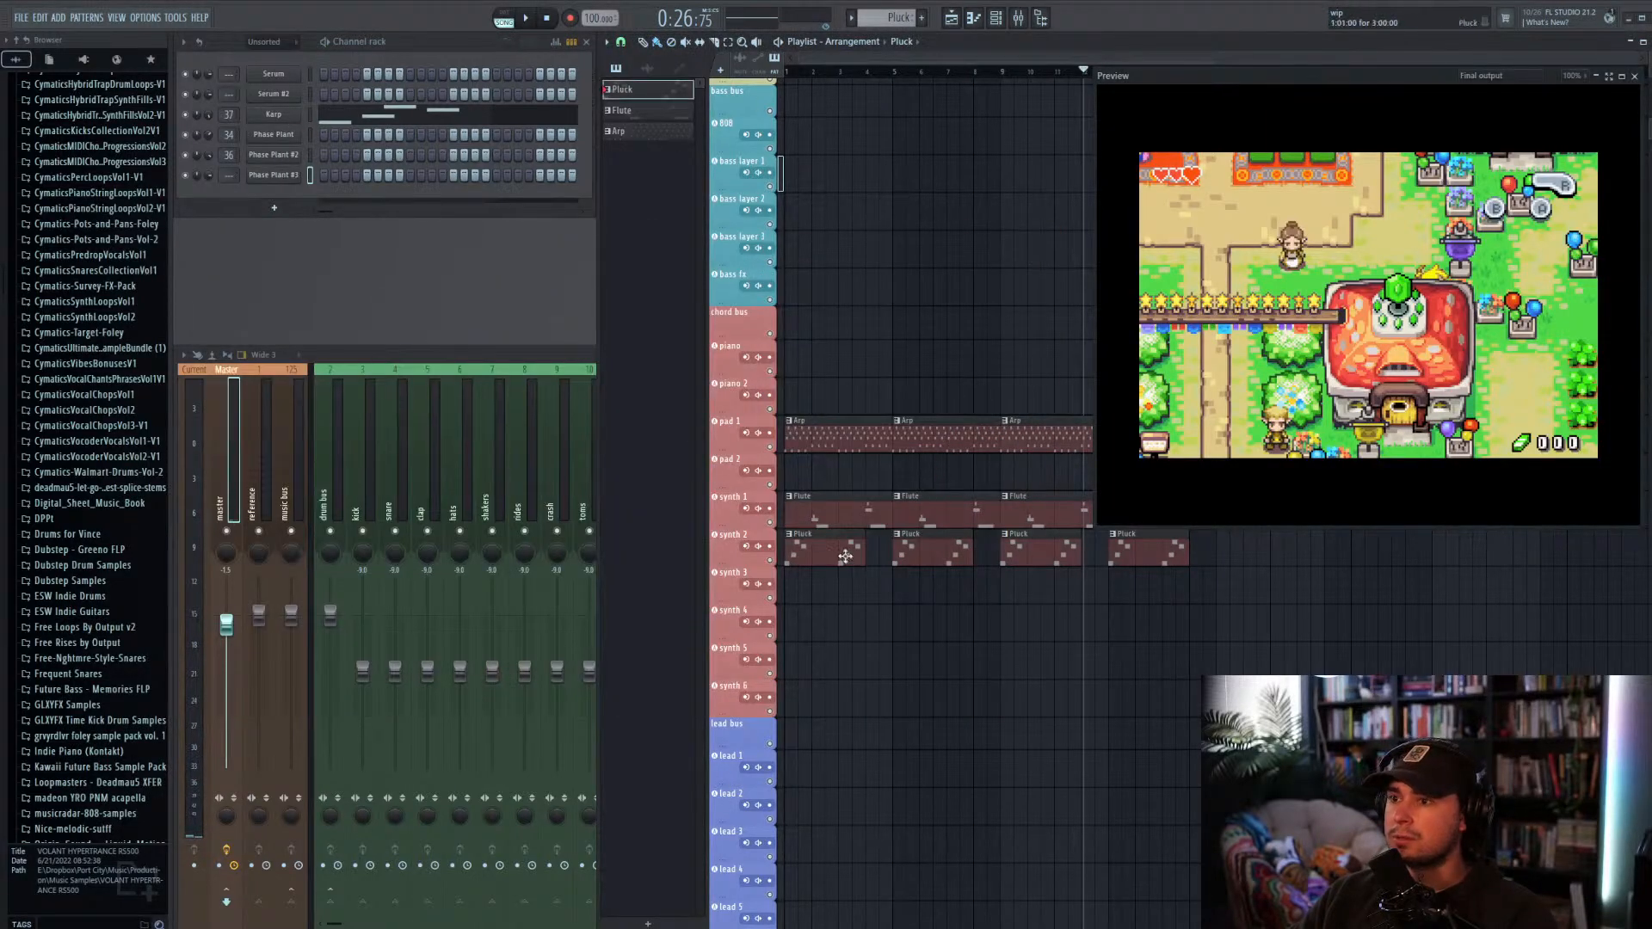
Step: Play the Flute pattern on its own and open the preset browser of its Phase Plant #2 synth
left_click(832, 508)
key("l")
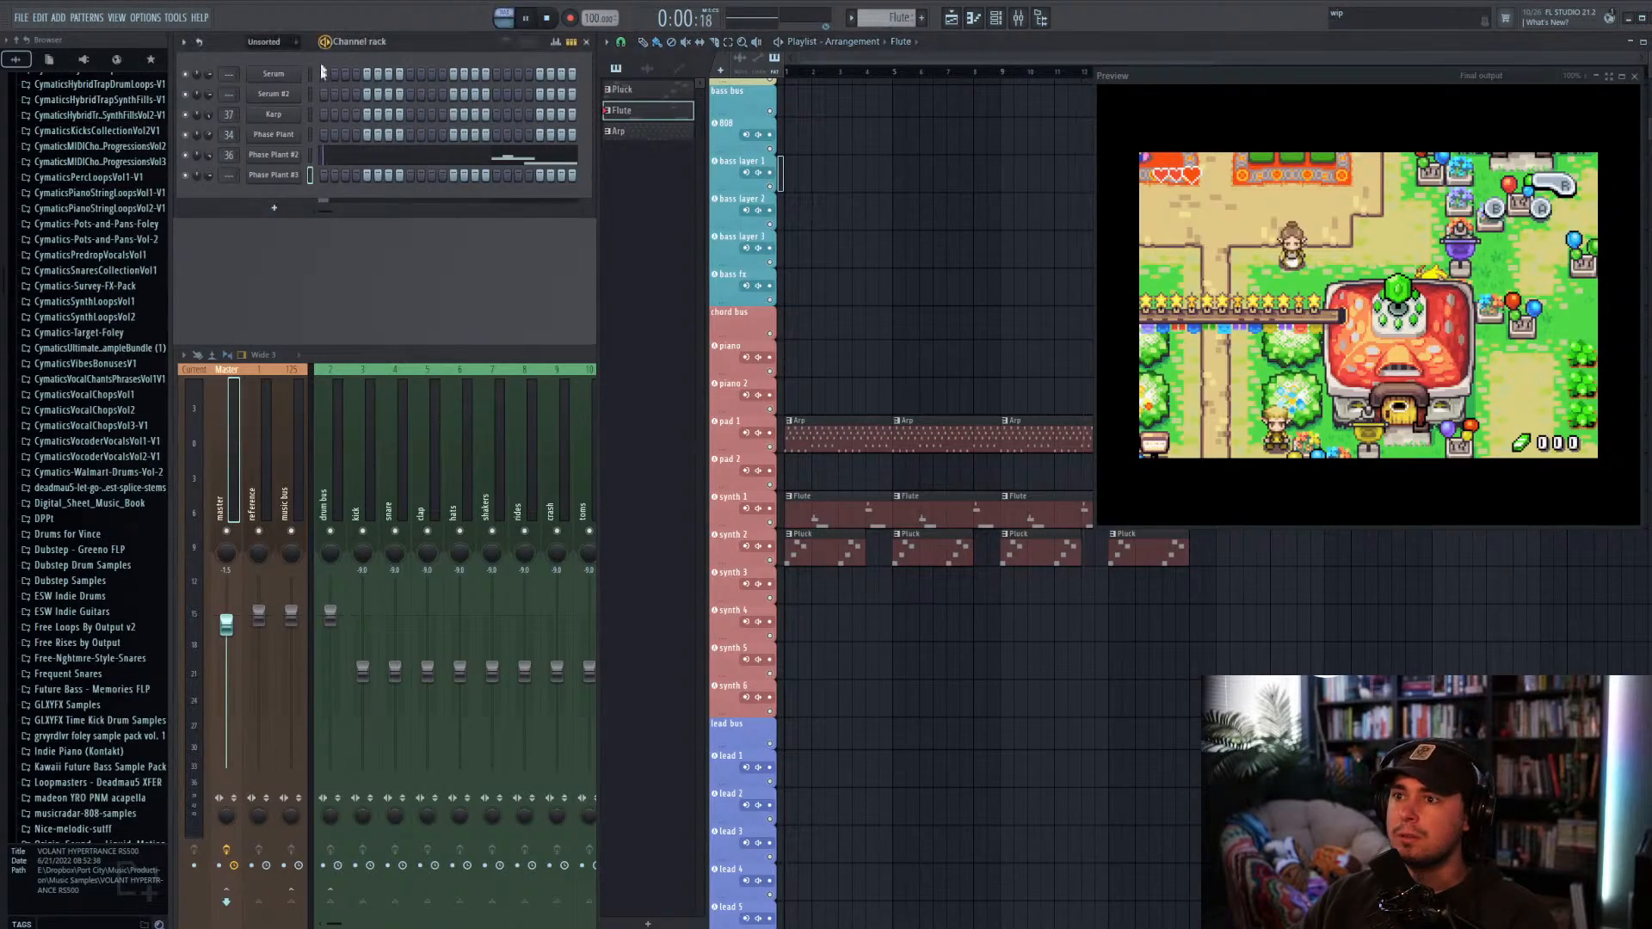
key("space")
left_click(275, 155)
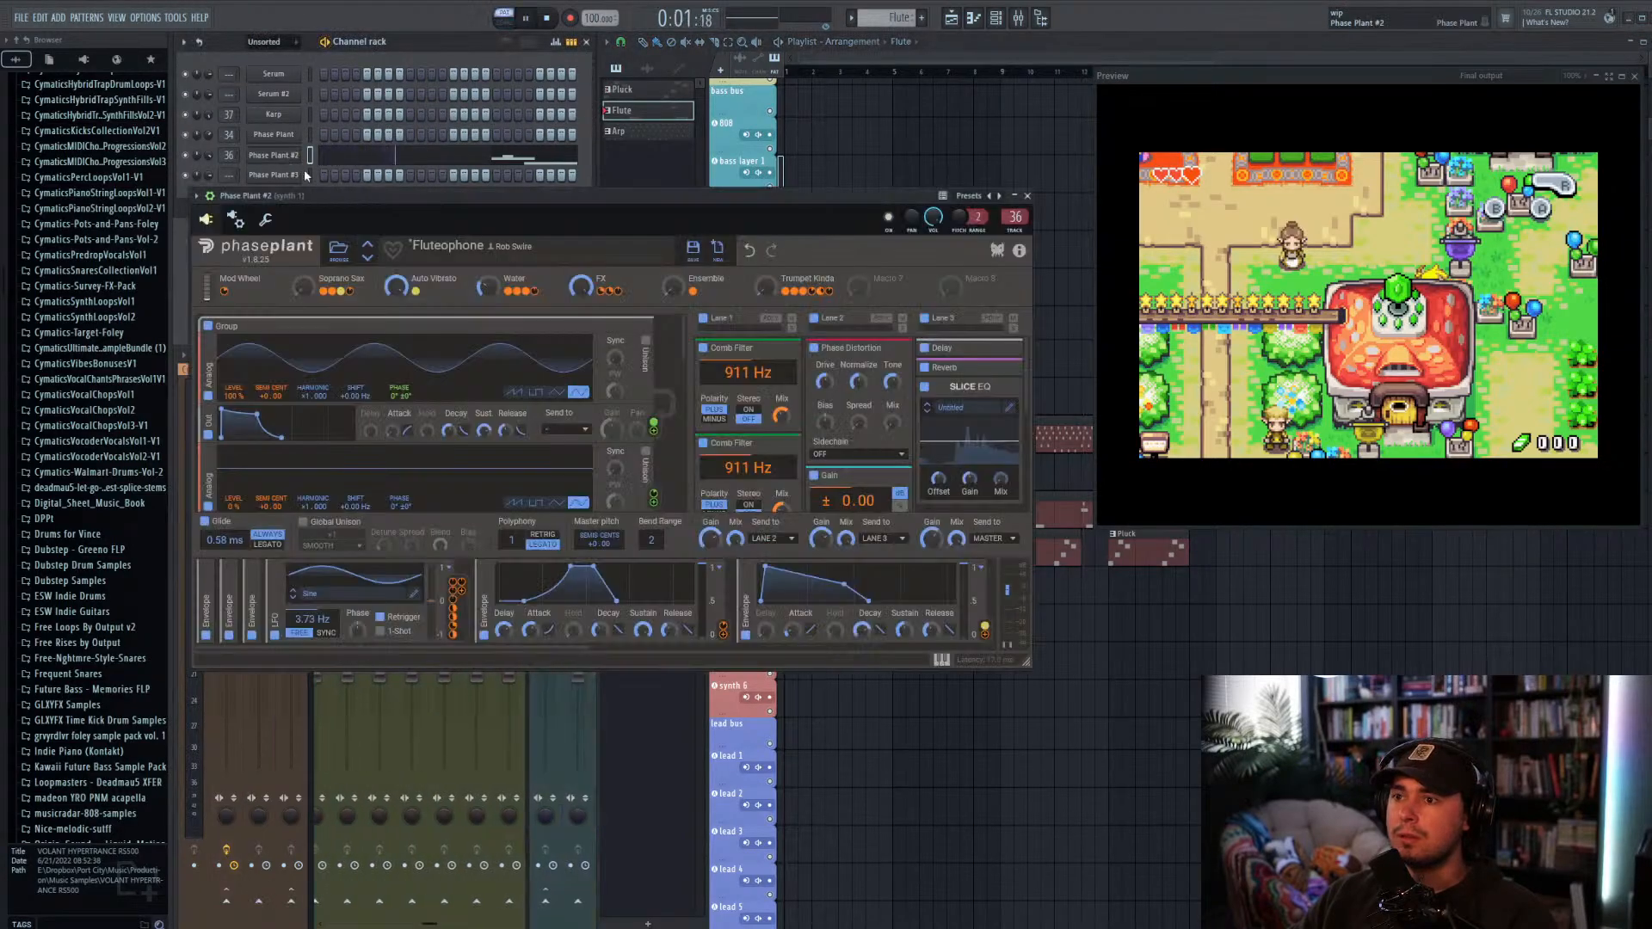
left_click(338, 249)
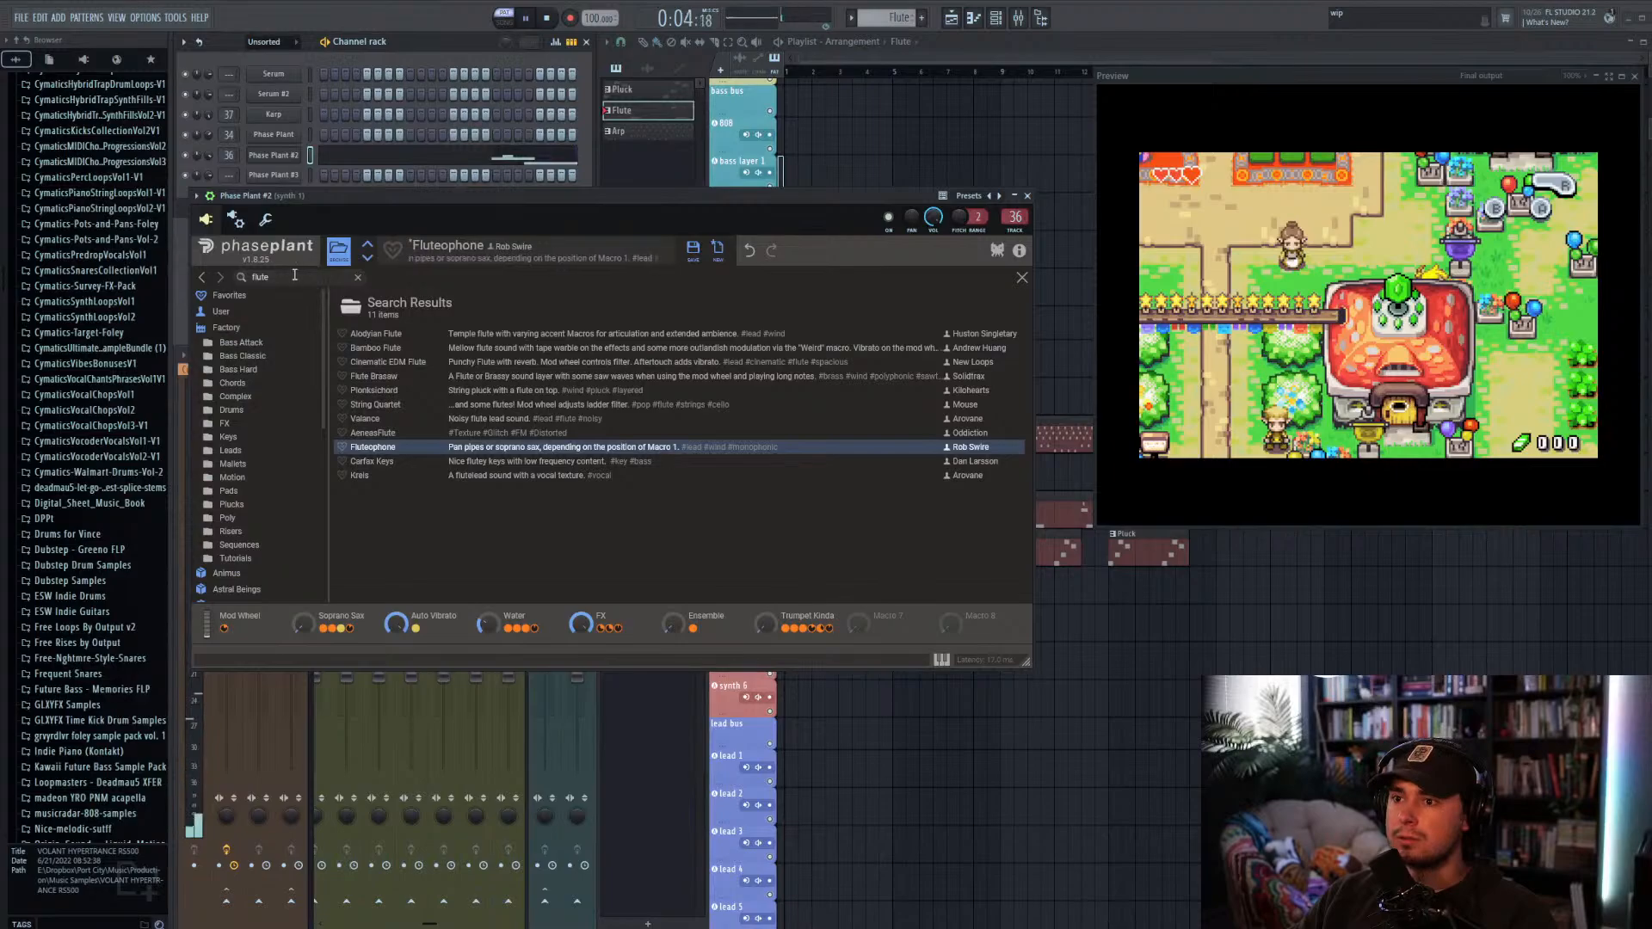
Step: Search the Phase Plant #2 presets for "wind", audition Wind Farm, Wind Triangle, Alodyian Flute and Flute Brasaw against the flute notes, and load Fluteophone
double_click(293, 276)
type("wind")
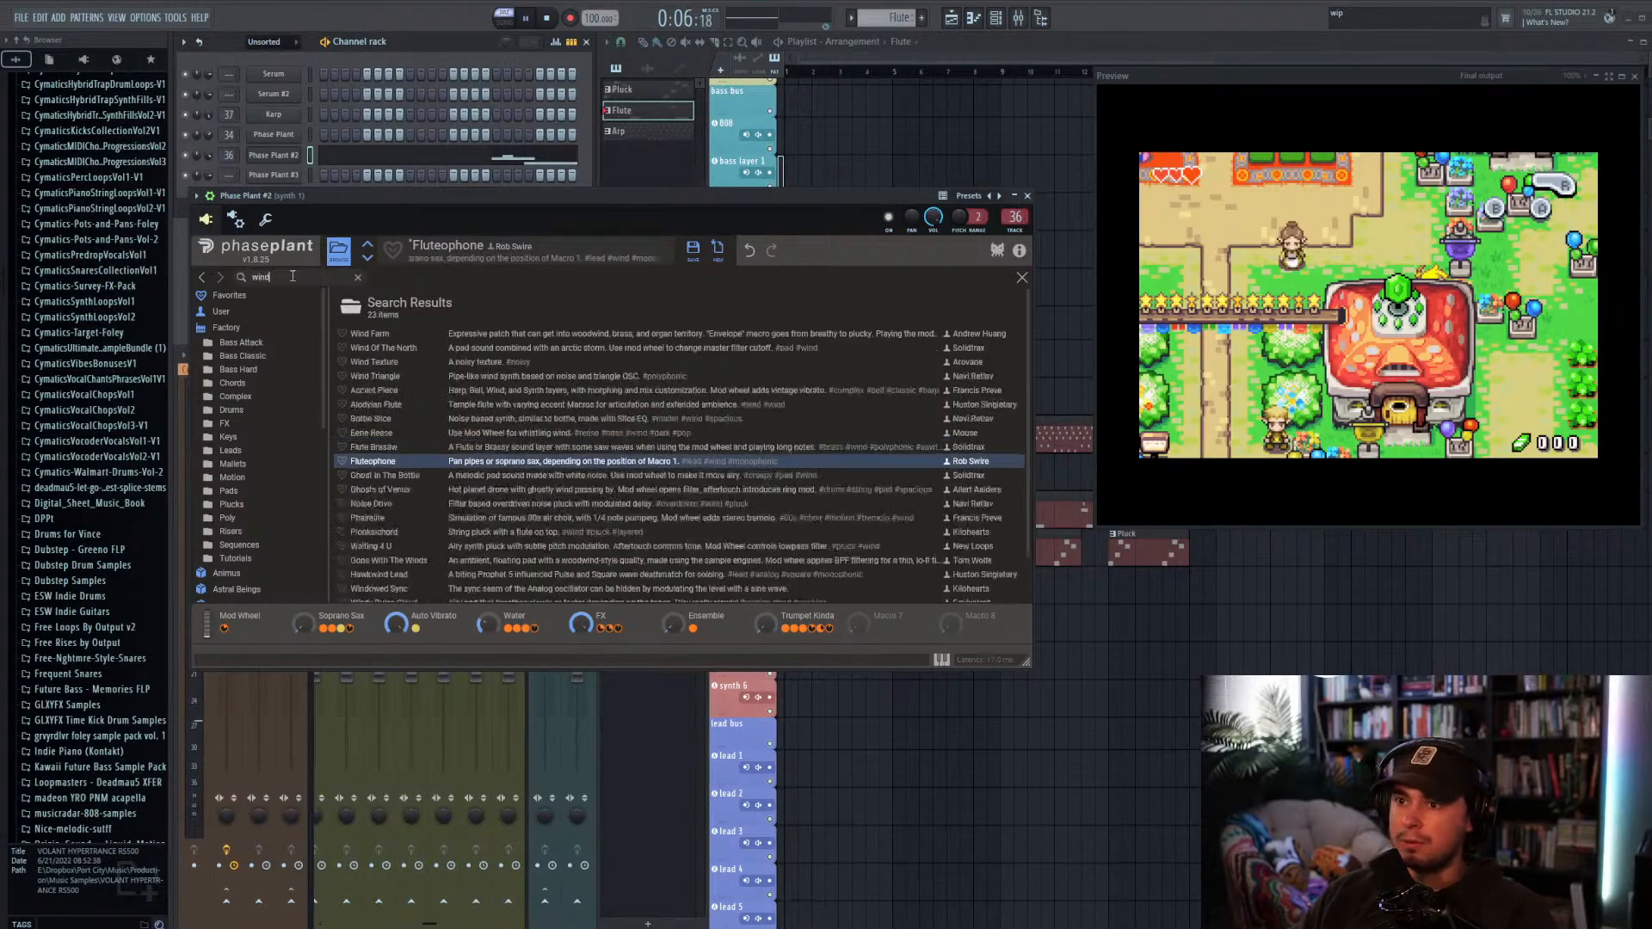
left_click(386, 334)
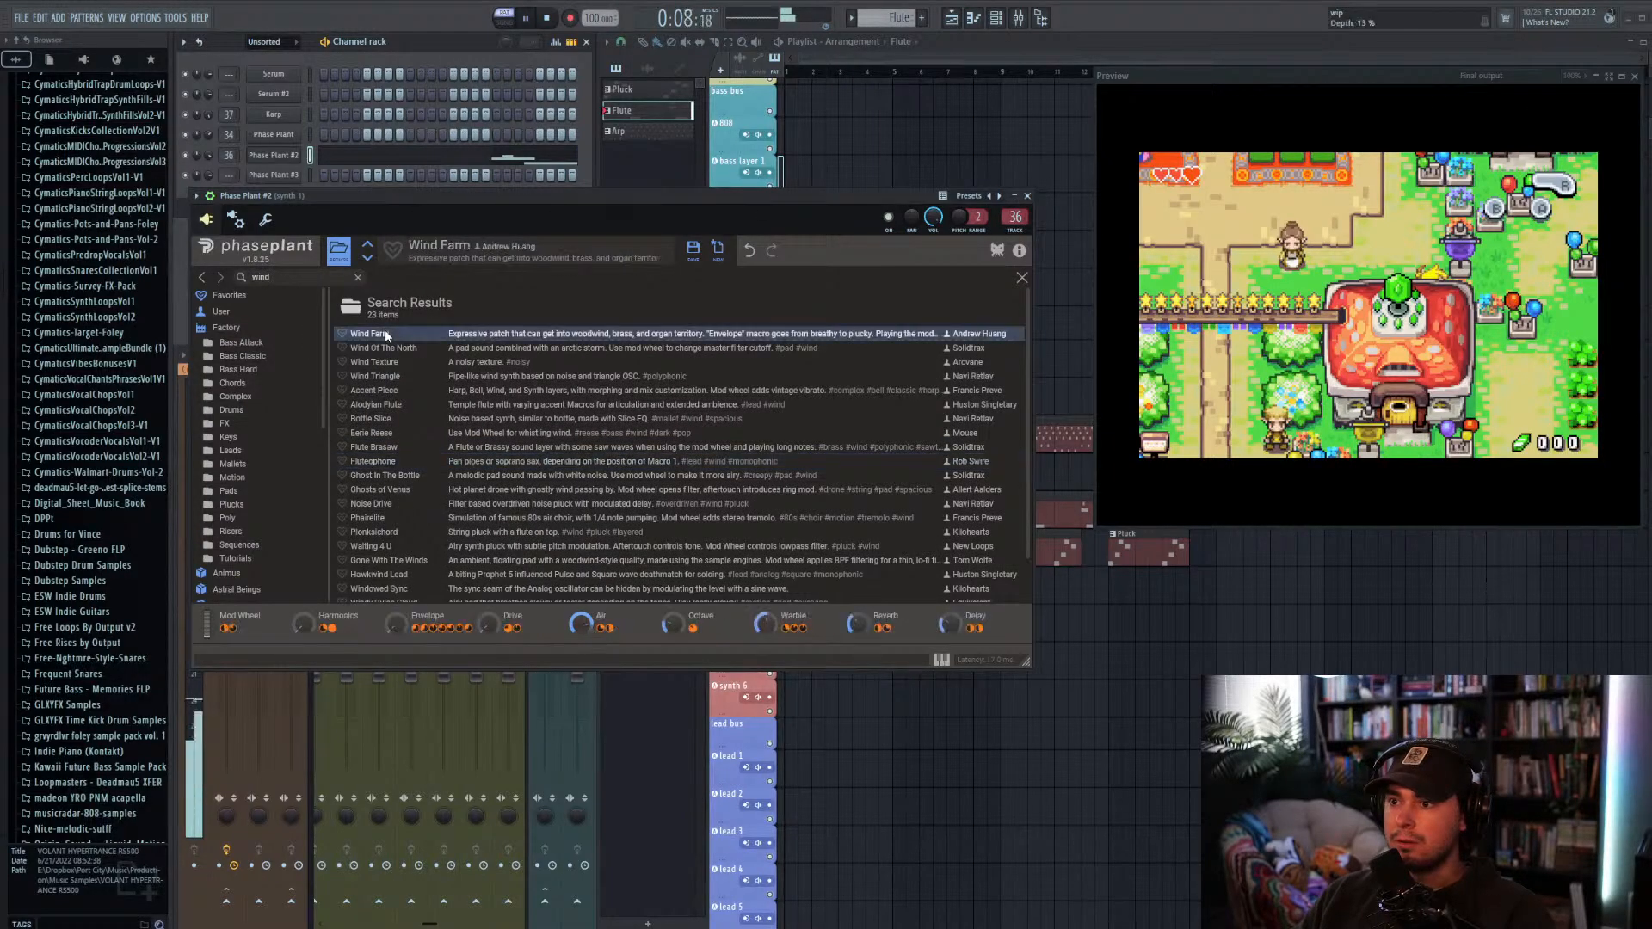
left_click(397, 157)
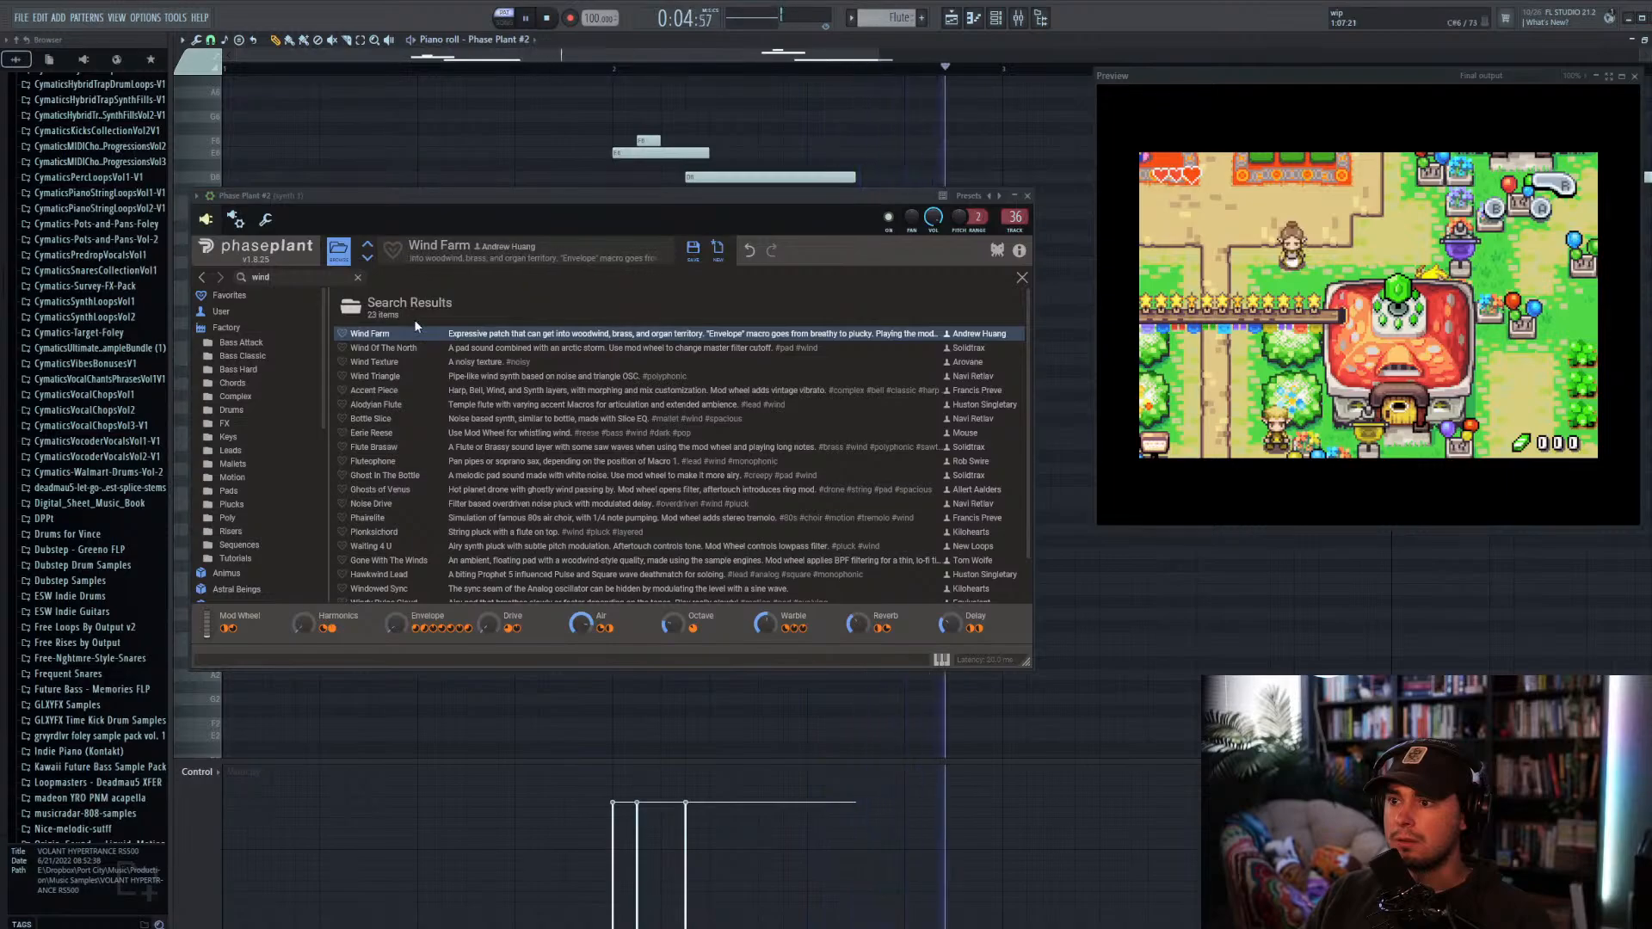
left_click(411, 376)
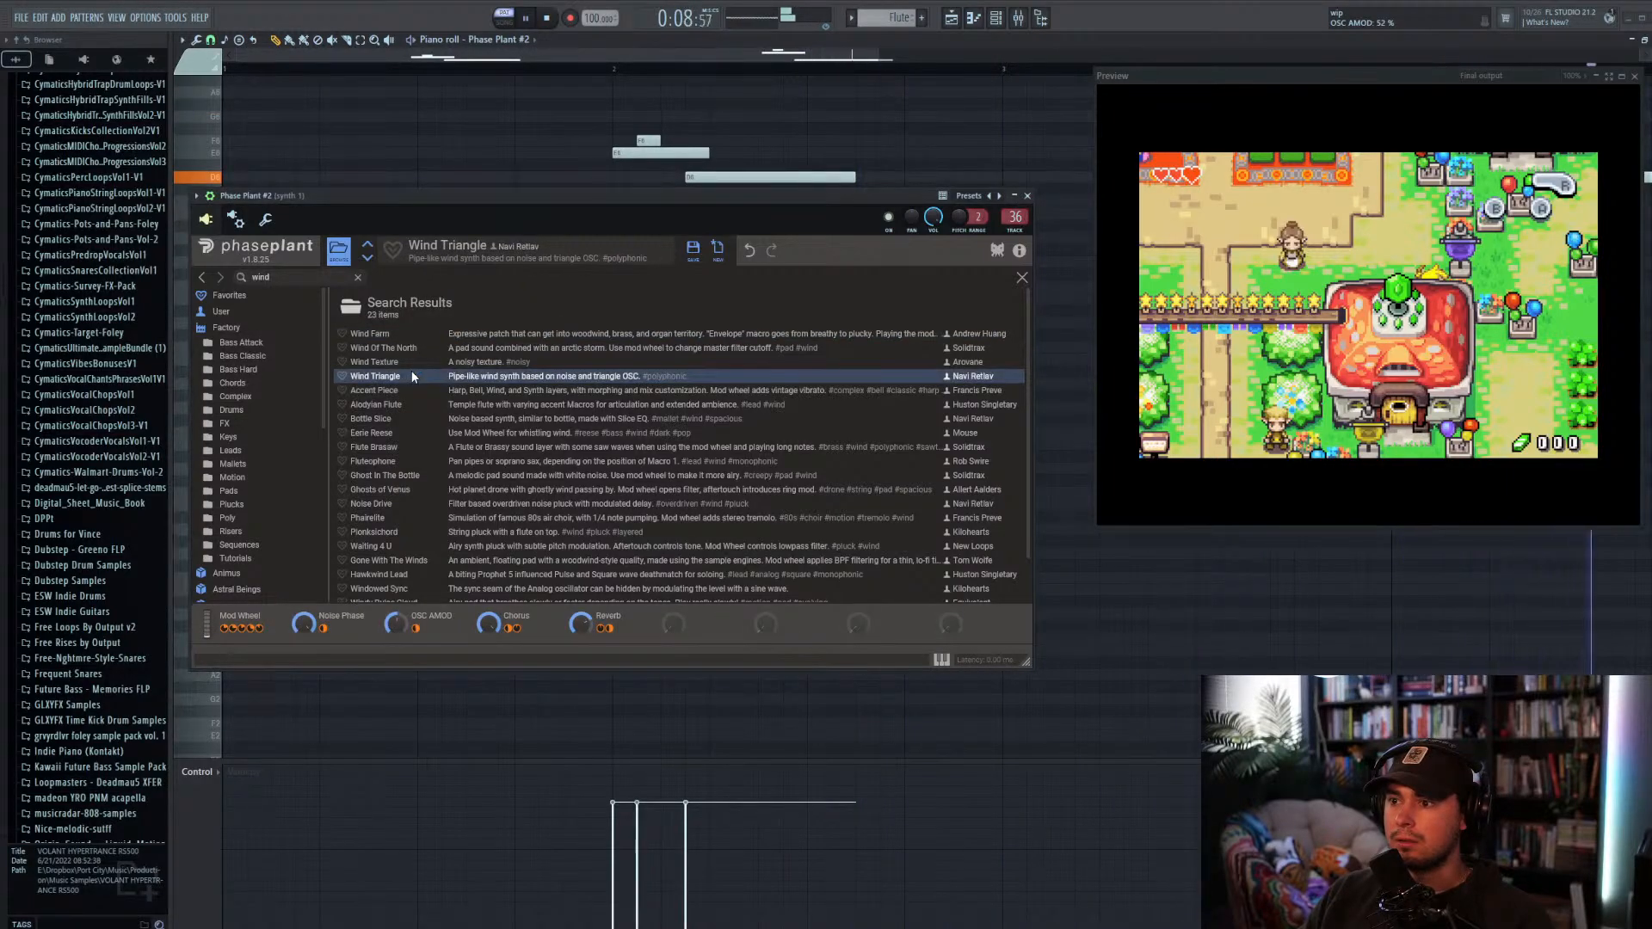
left_click(413, 406)
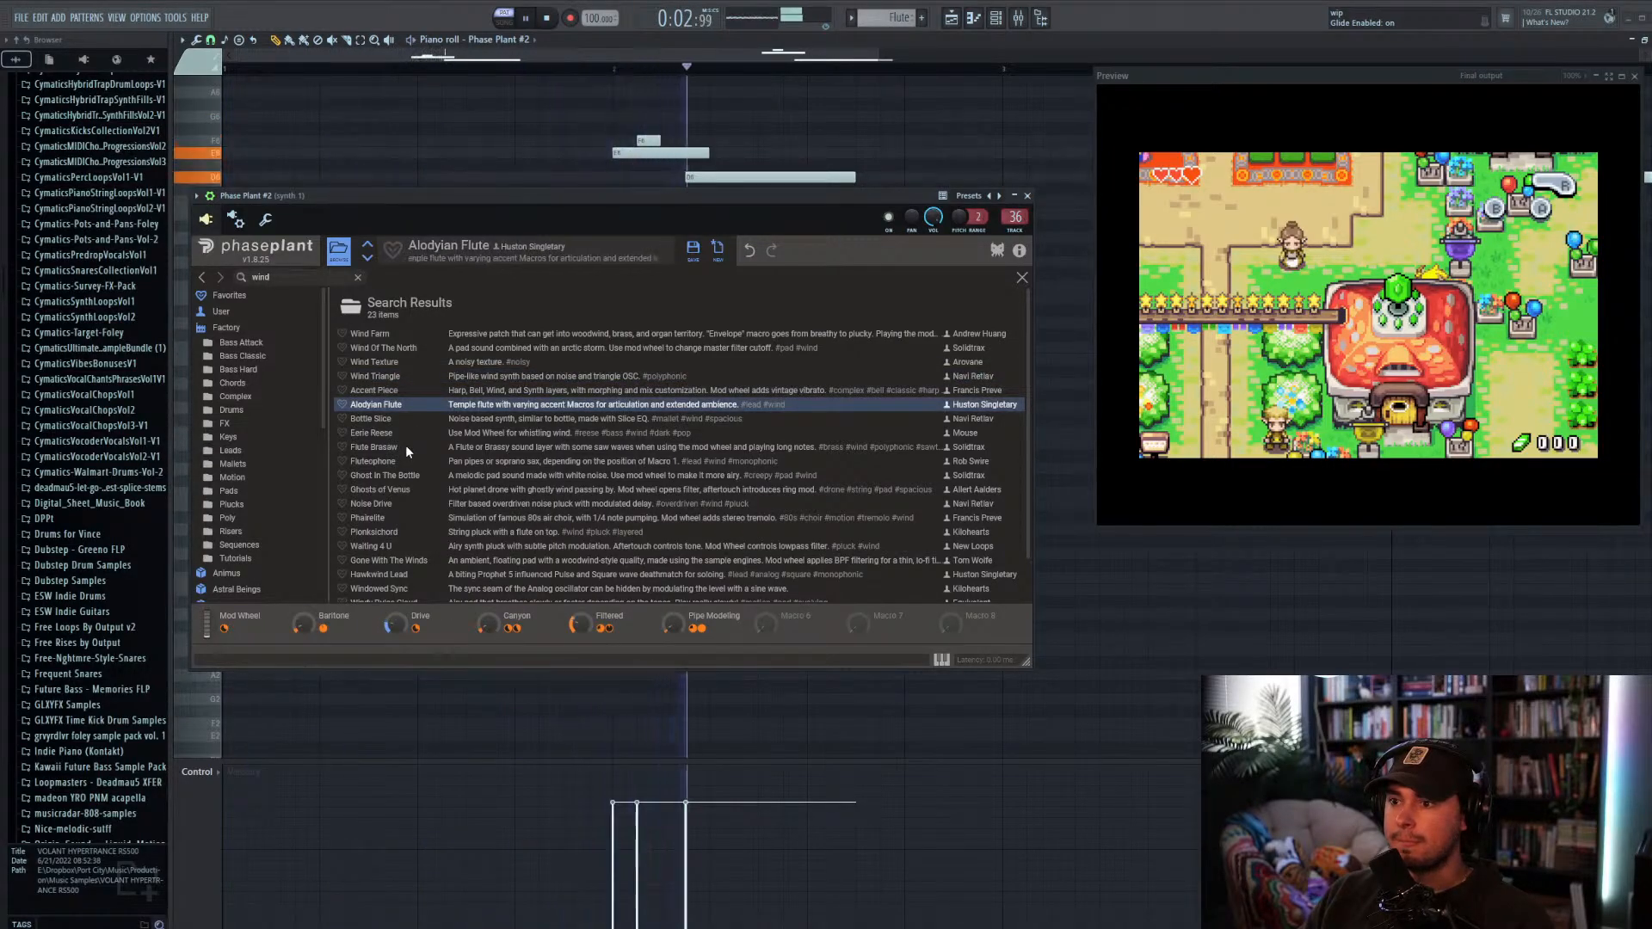
left_click(405, 447)
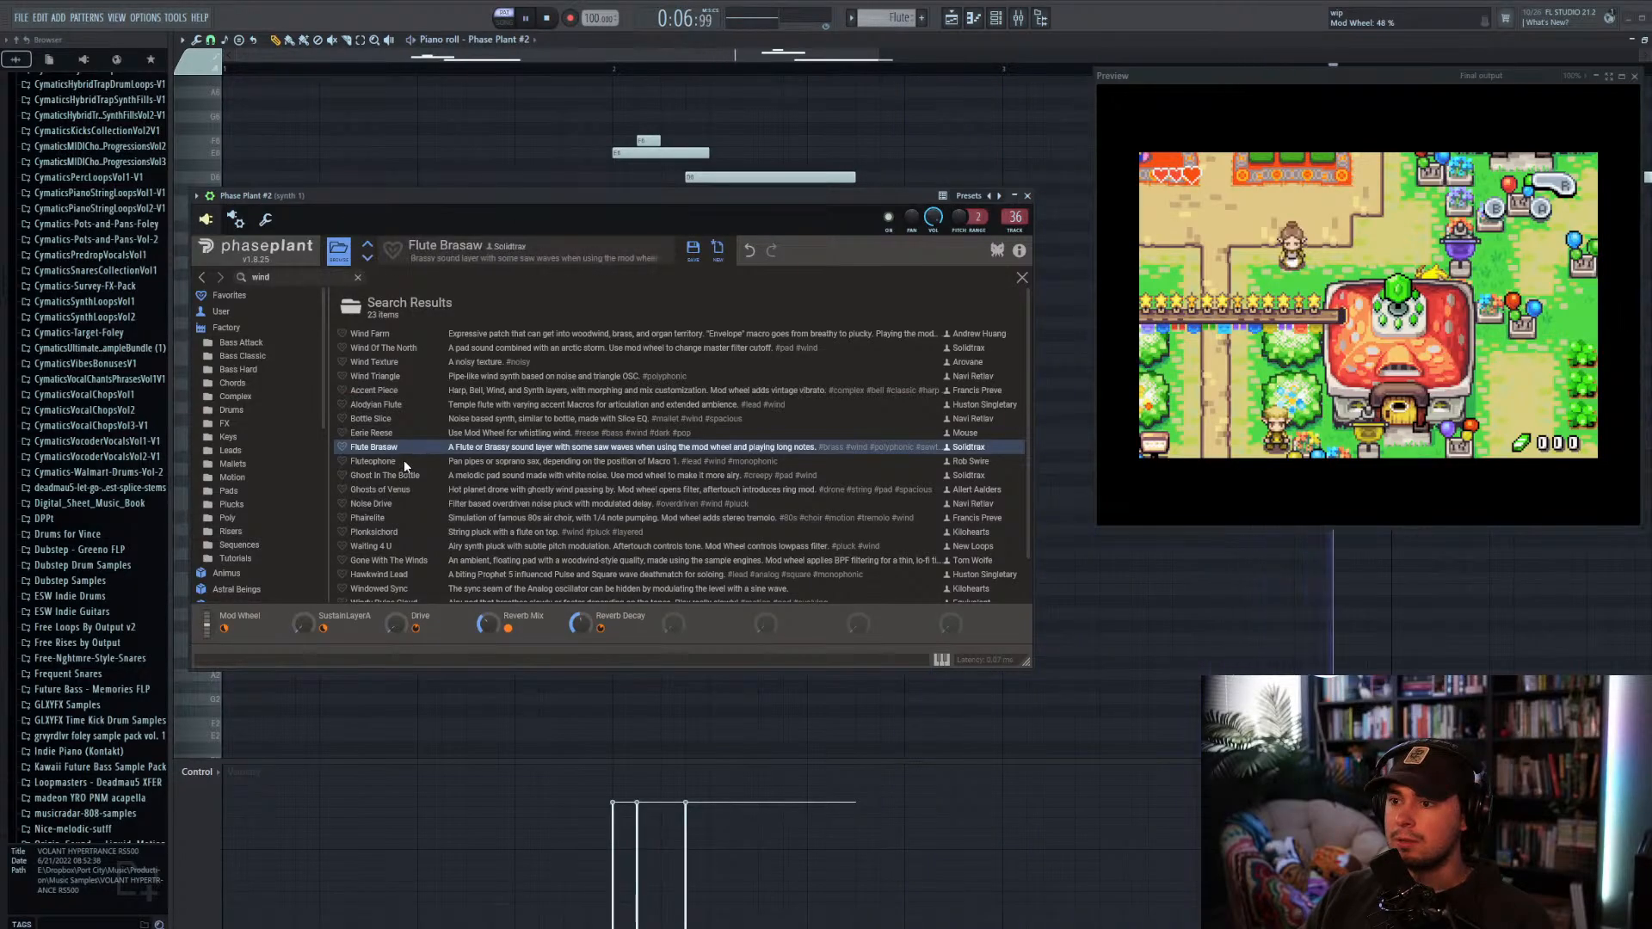
left_click(404, 460)
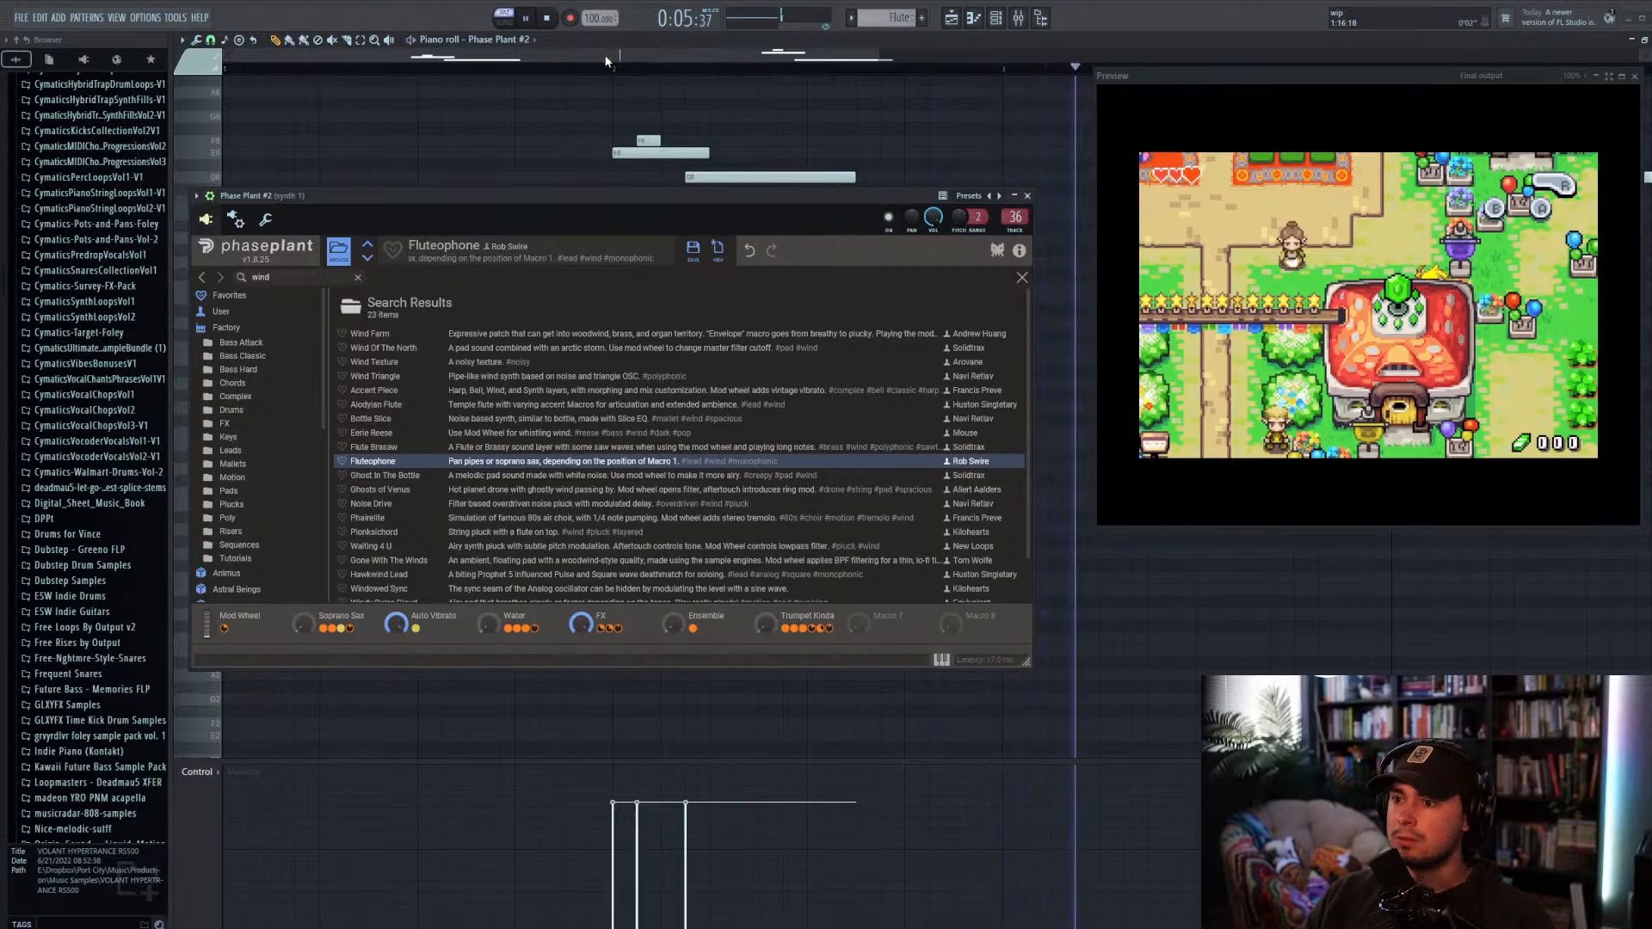
Step: Close the Phase Plant #2 window and play the arrangement from its beginning to hear the flute with the arp and pluck
left_click(1027, 196)
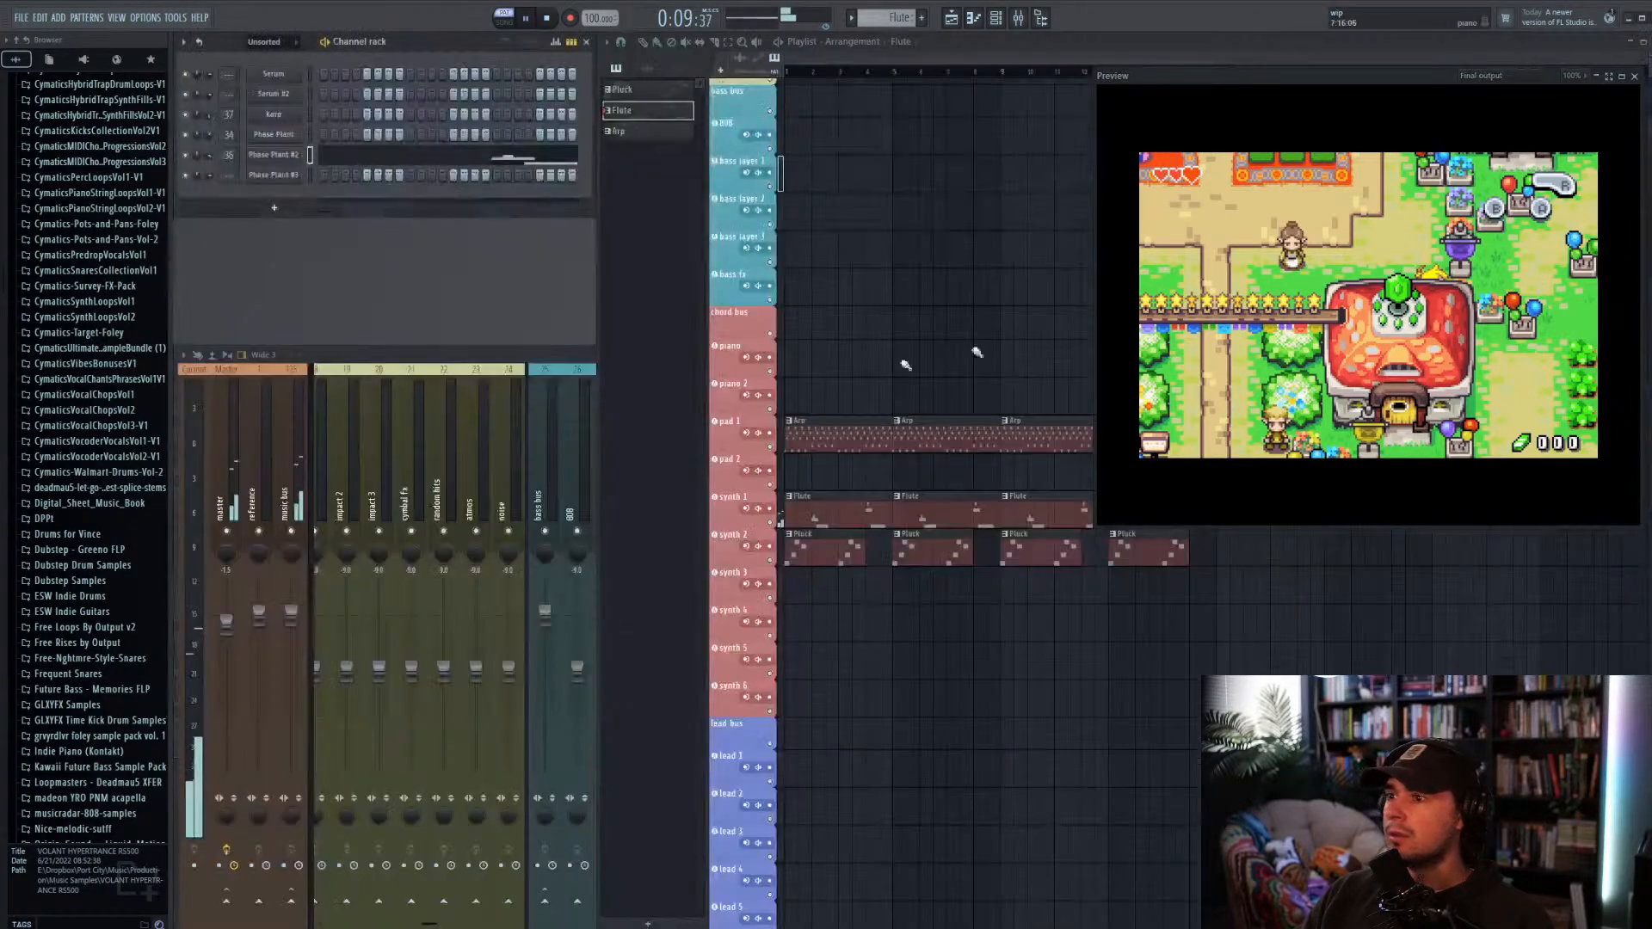
left_click(796, 76)
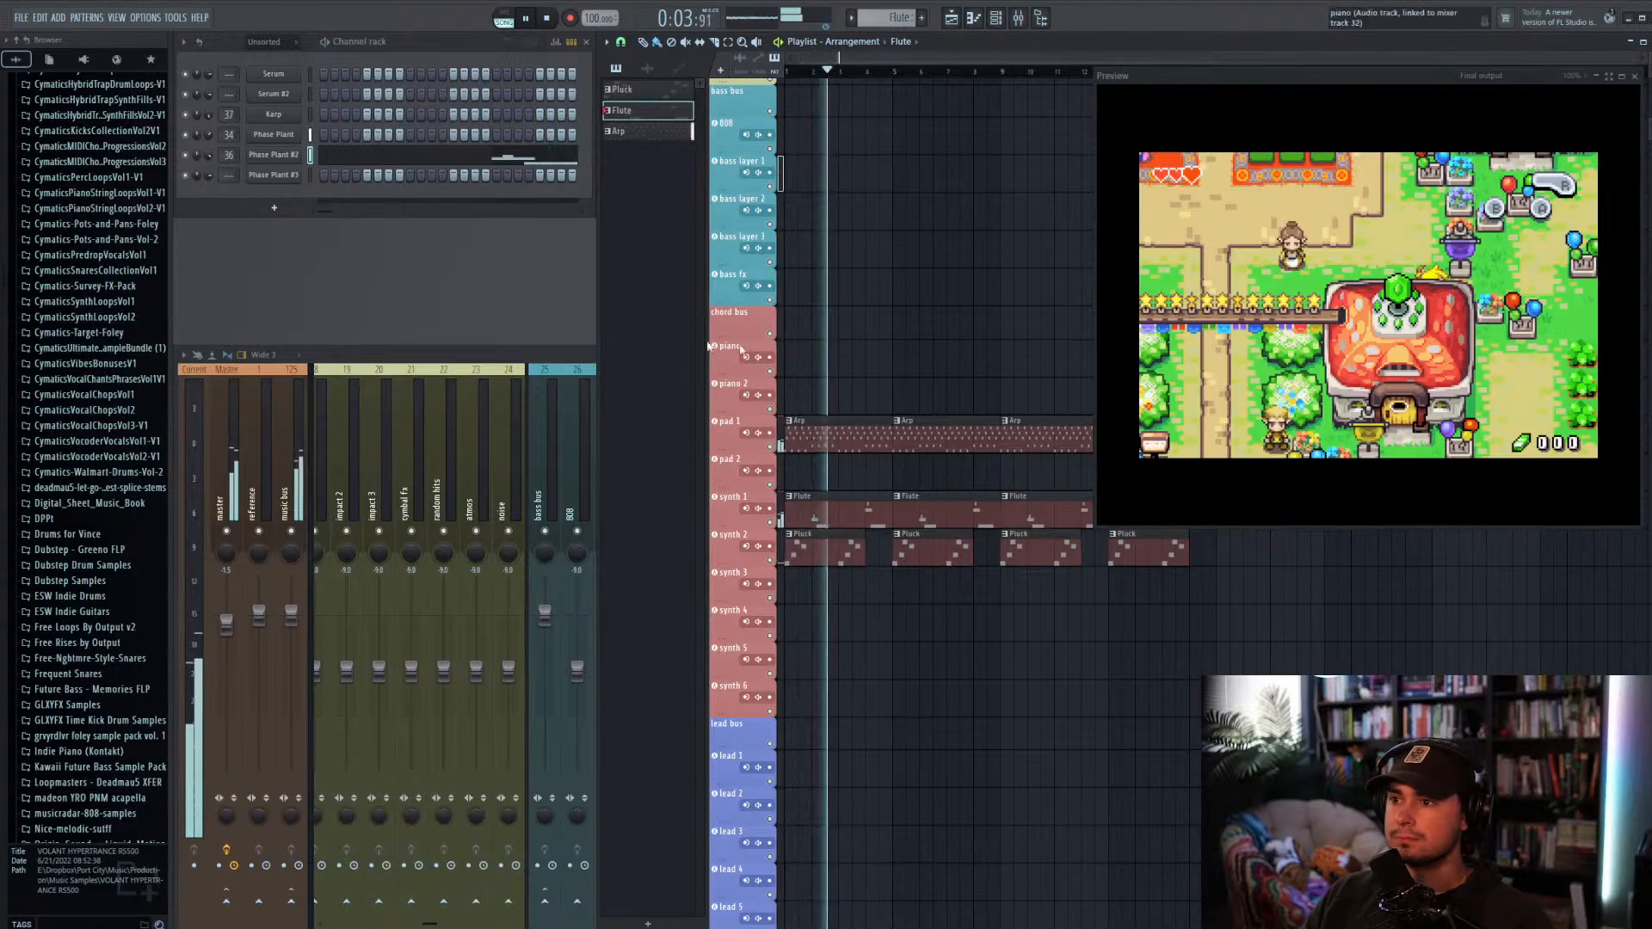
key("space")
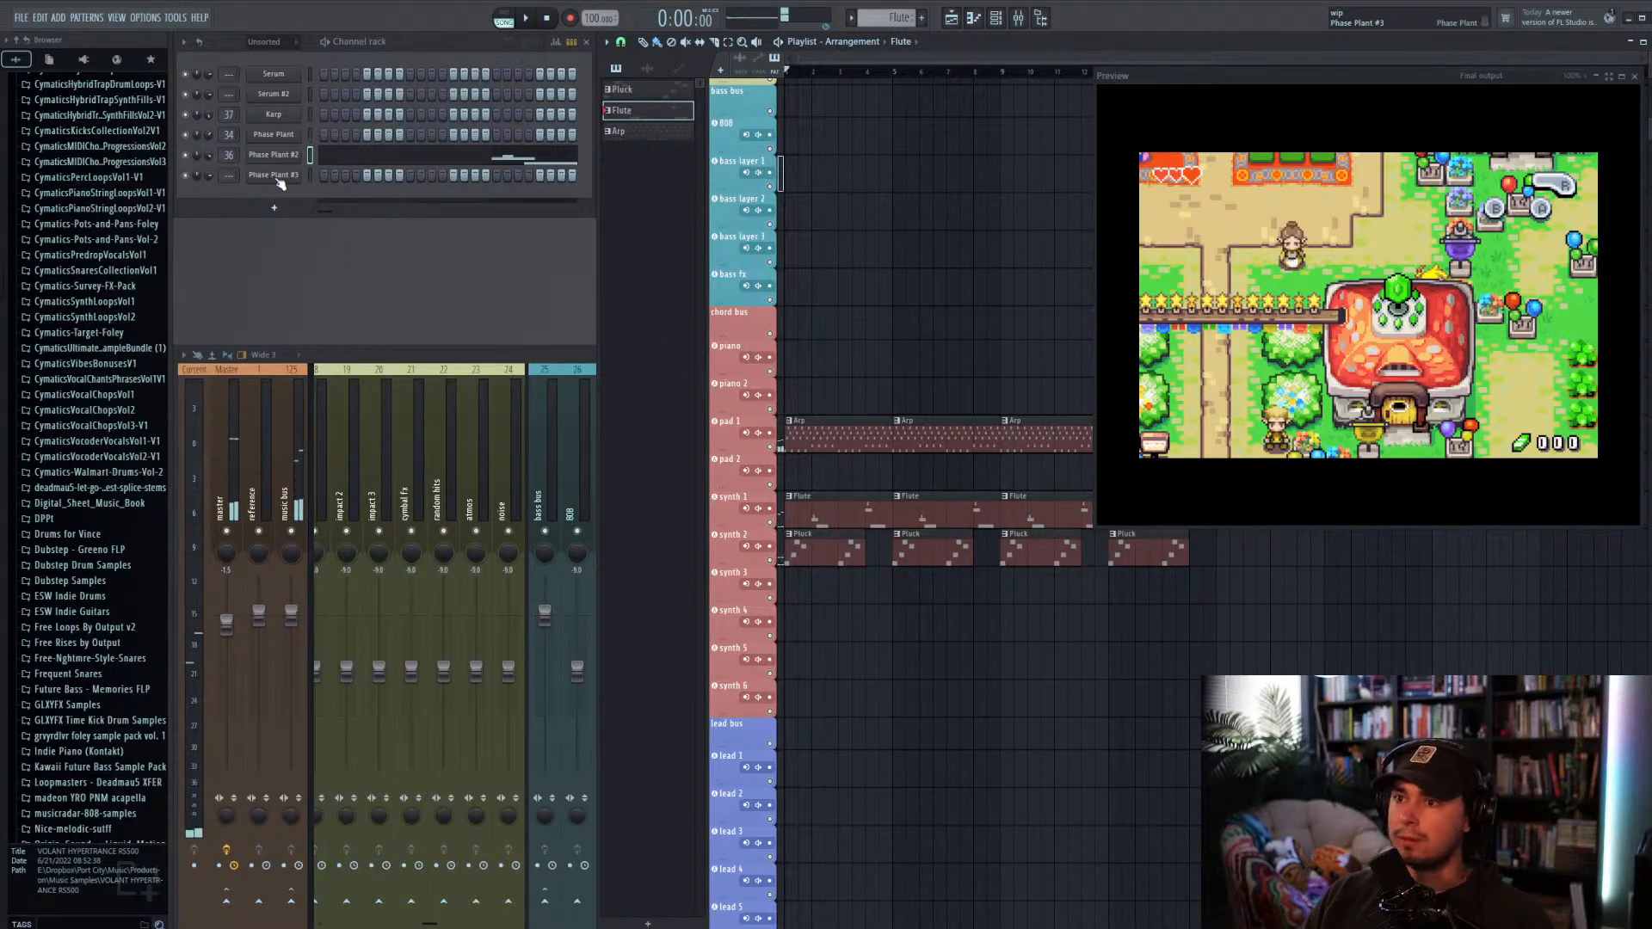
Step: Open Phase Plant #3, search its presets for "chime", and audition Synthwave Chime and Lush Chimes
left_click(277, 177)
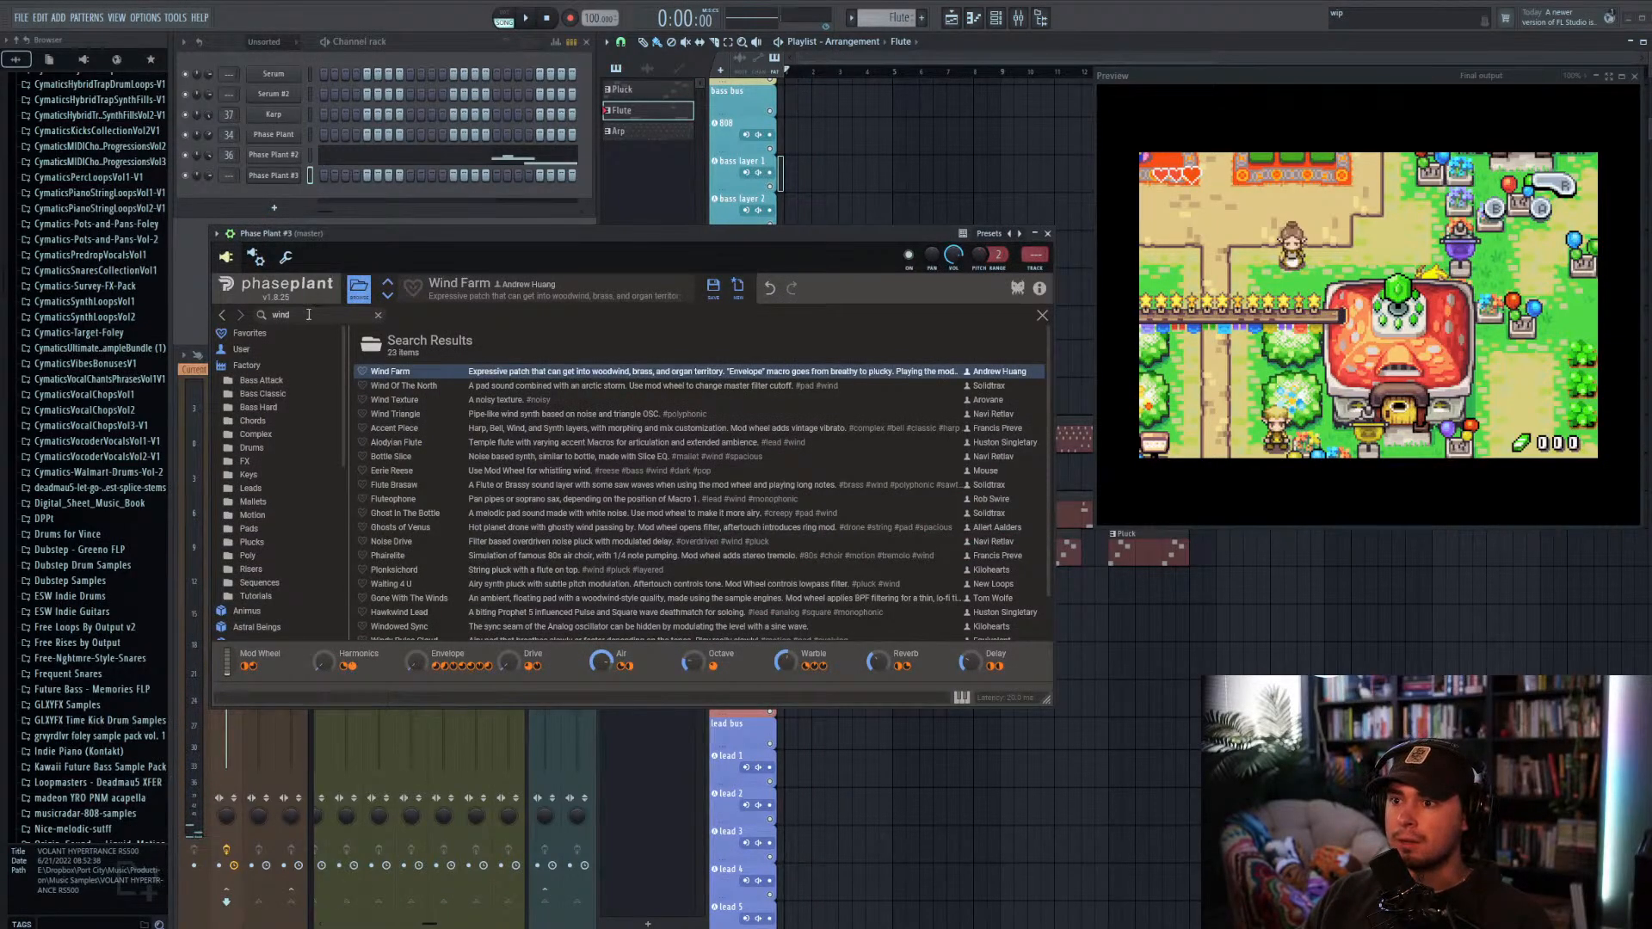
type("chime")
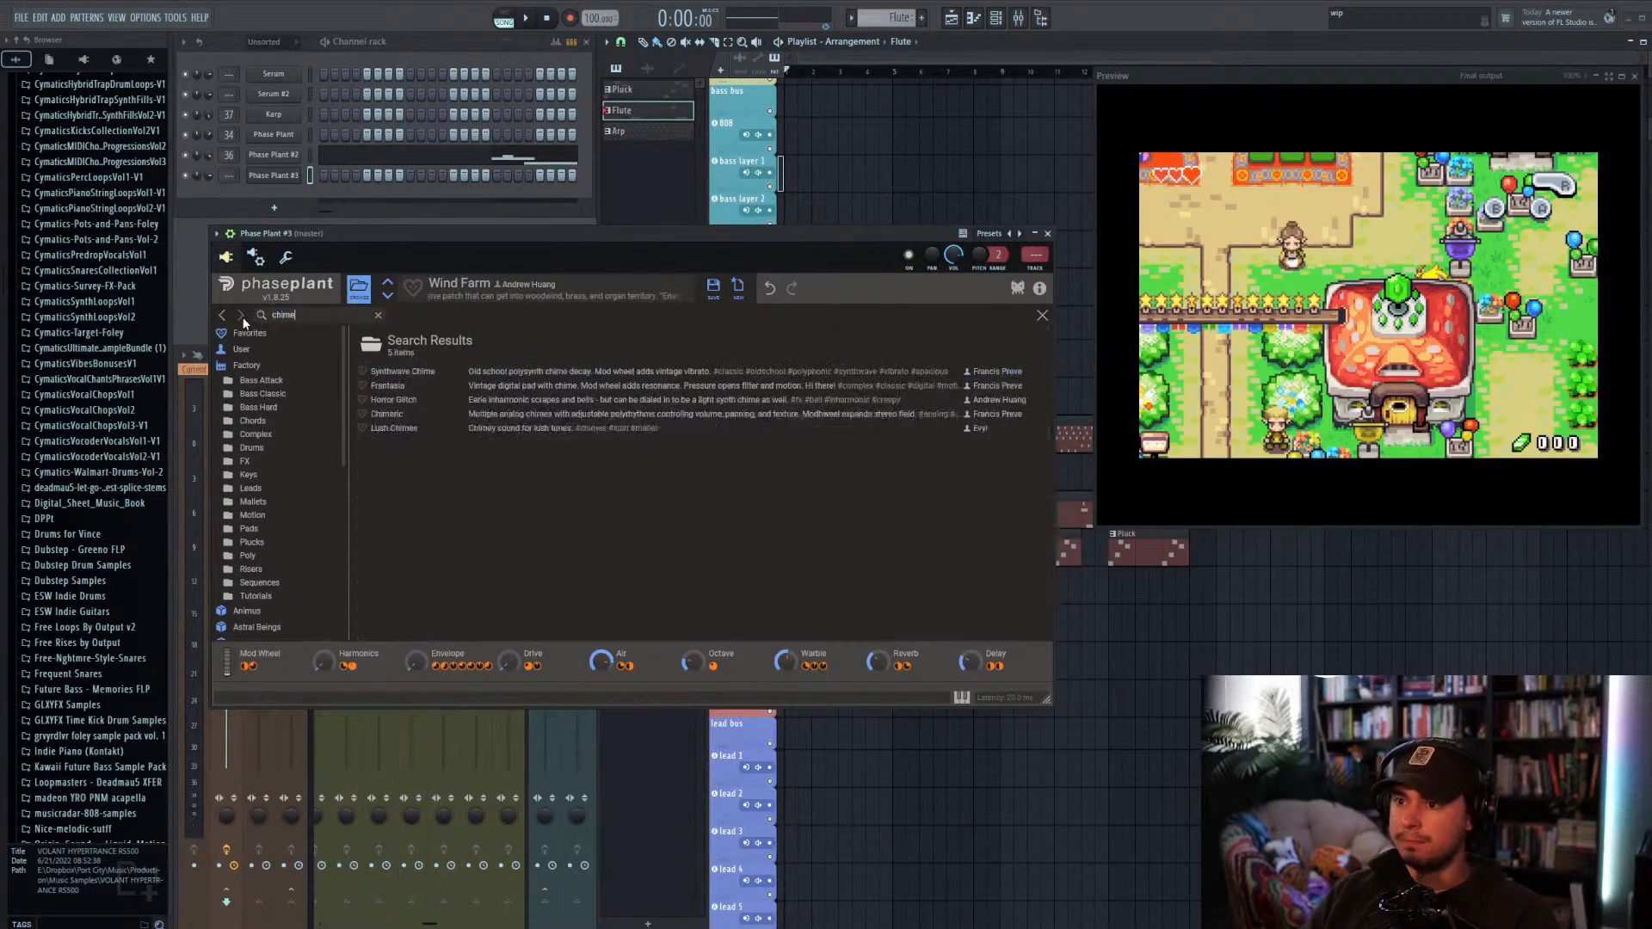
left_click(437, 370)
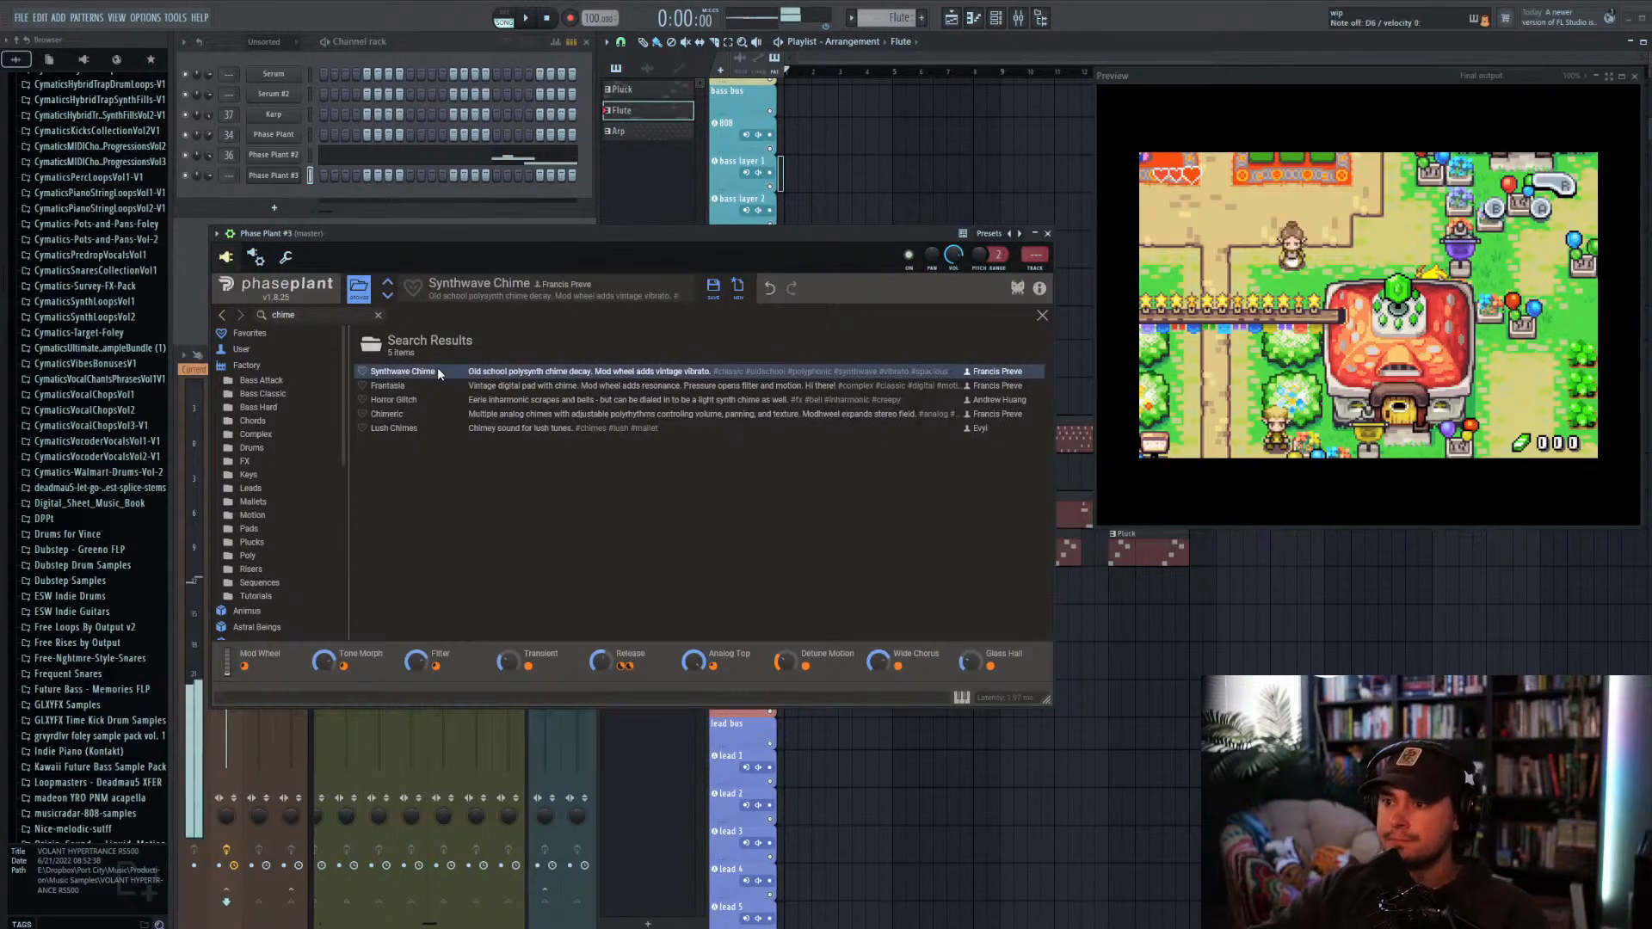
left_click(472, 428)
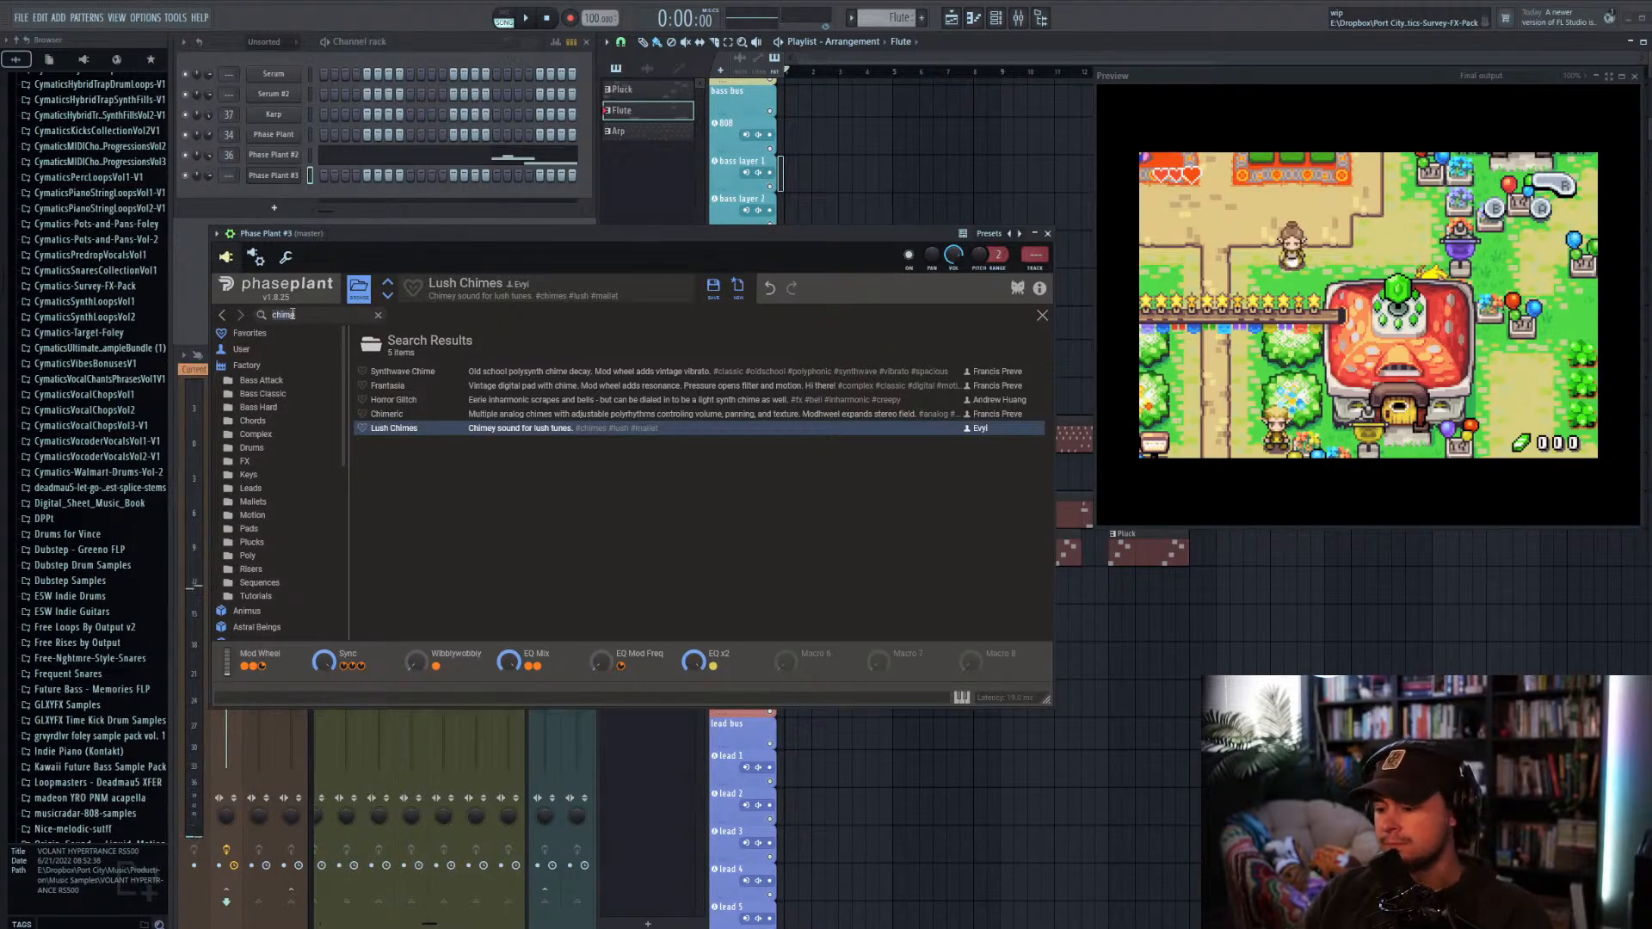
Step: Search the Phase Plant #3 presets for "bell" and audition Alternation Bell, FM Bell, Serenity Bell Pad, Video Bell and Bactell
double_click(291, 314)
type("bell")
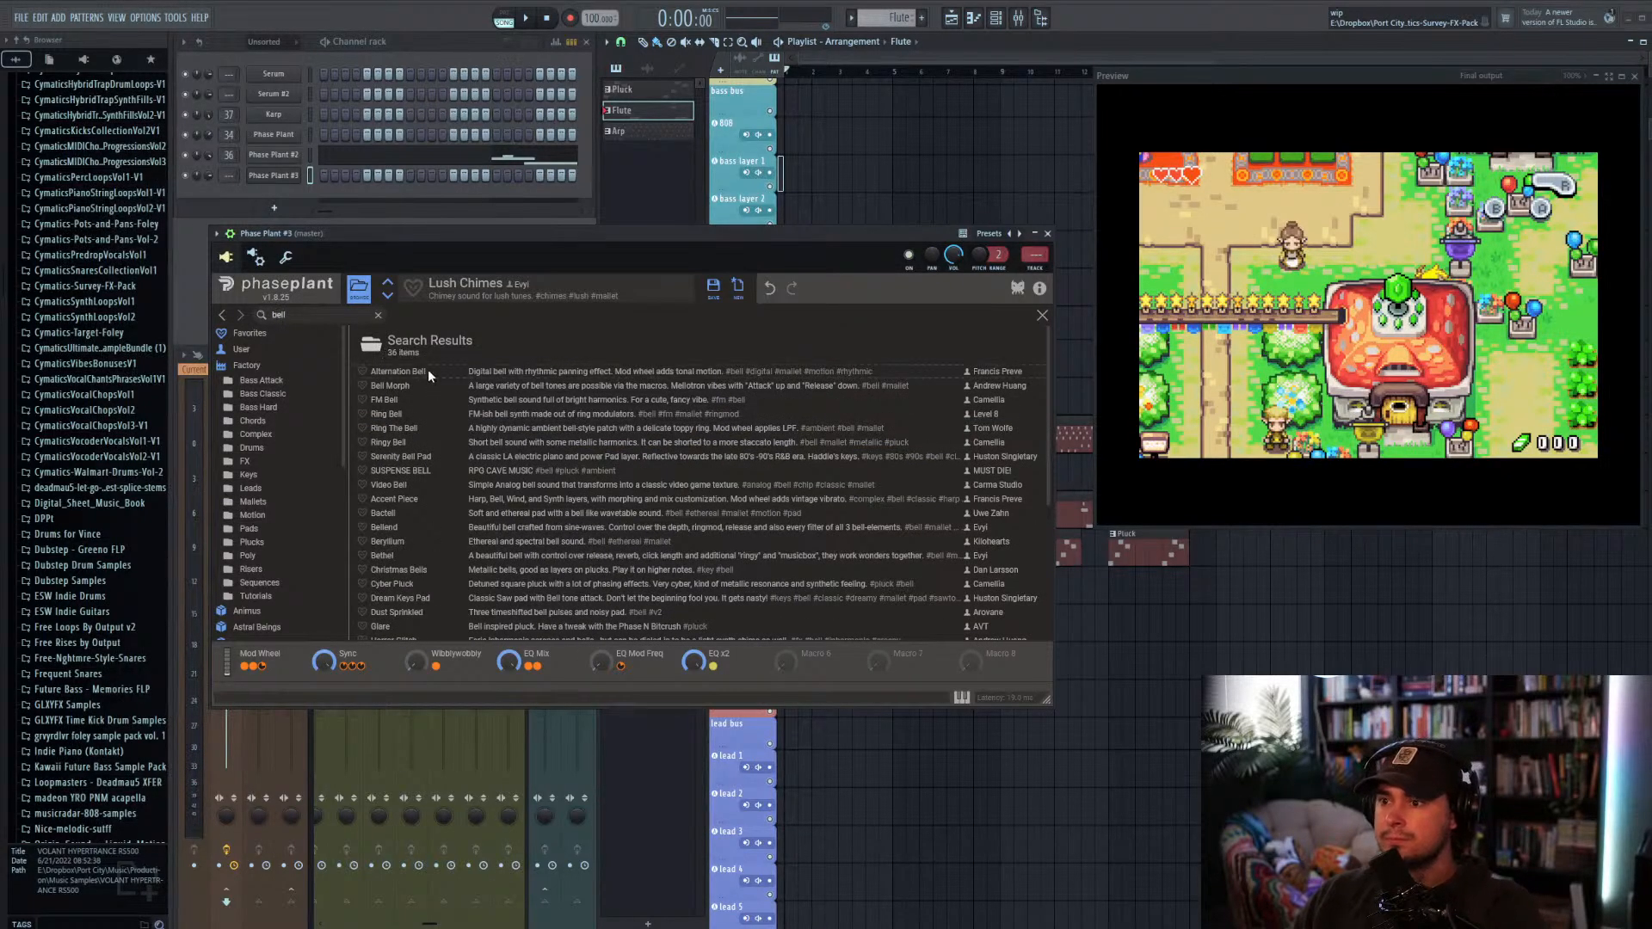
left_click(427, 370)
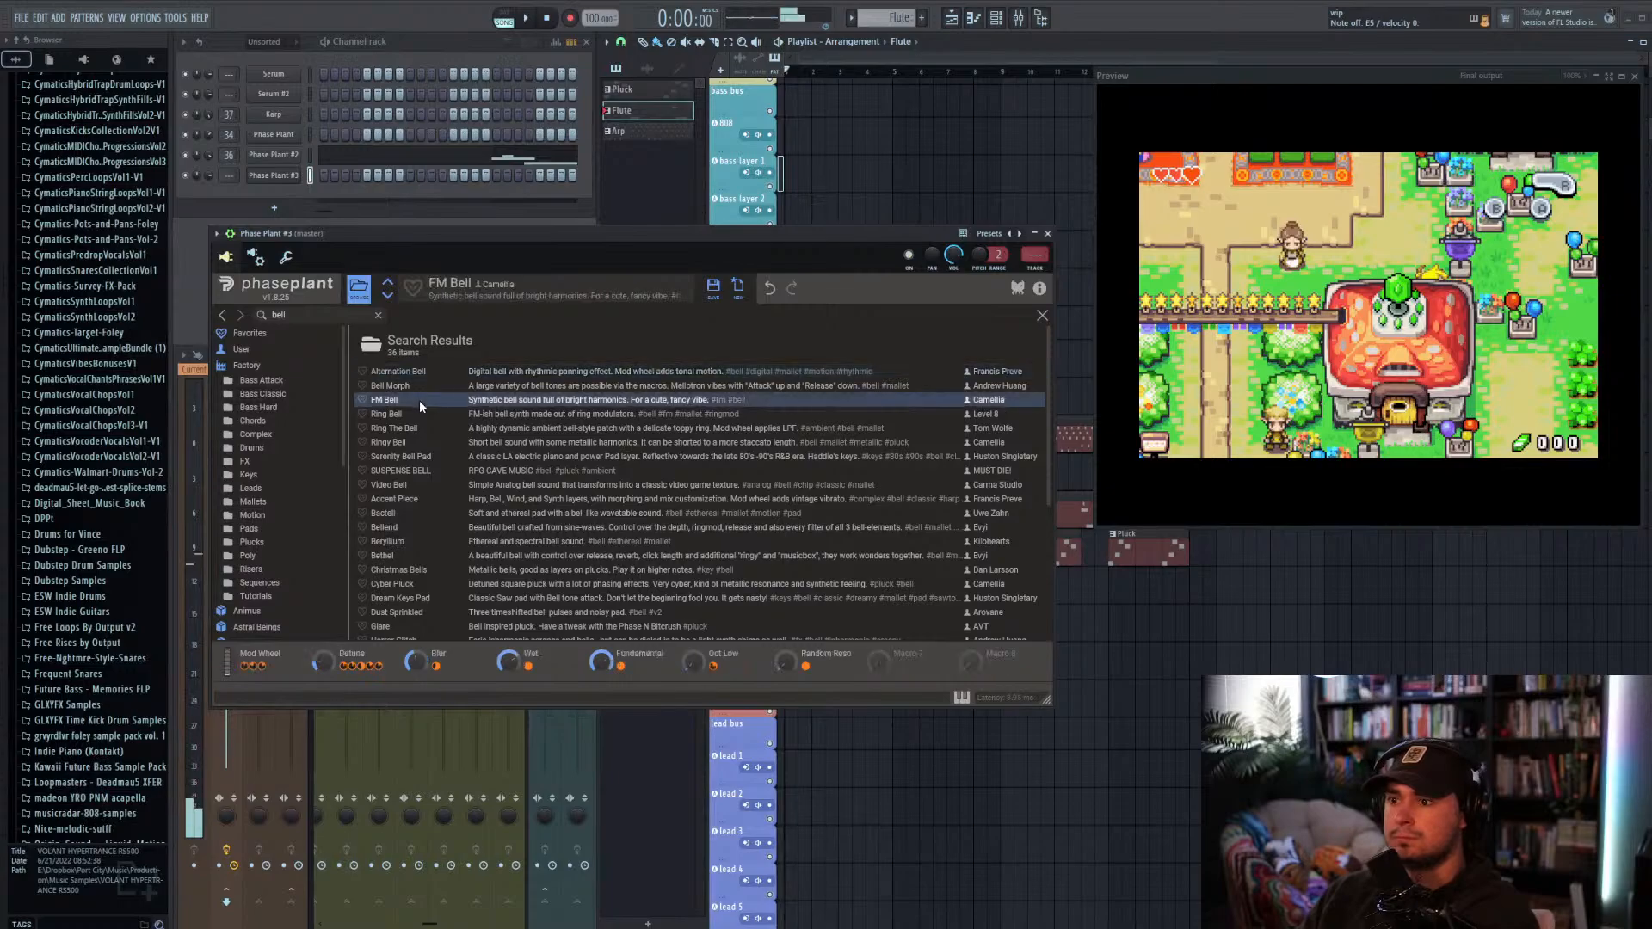
left_click(428, 456)
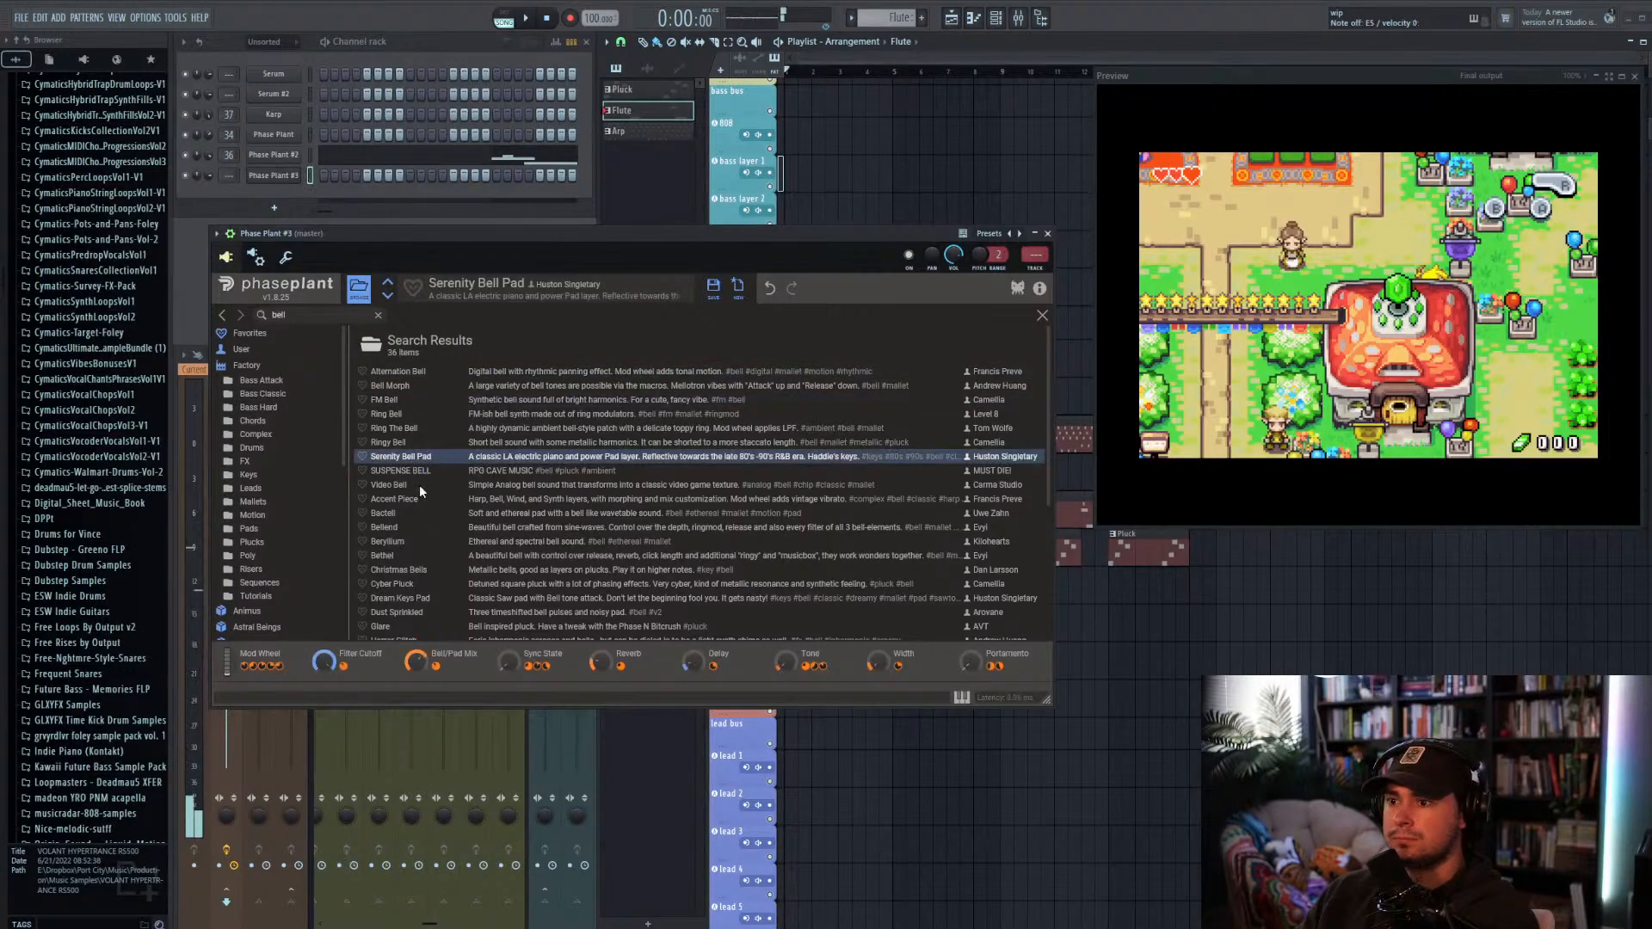
left_click(420, 485)
left_click(411, 512)
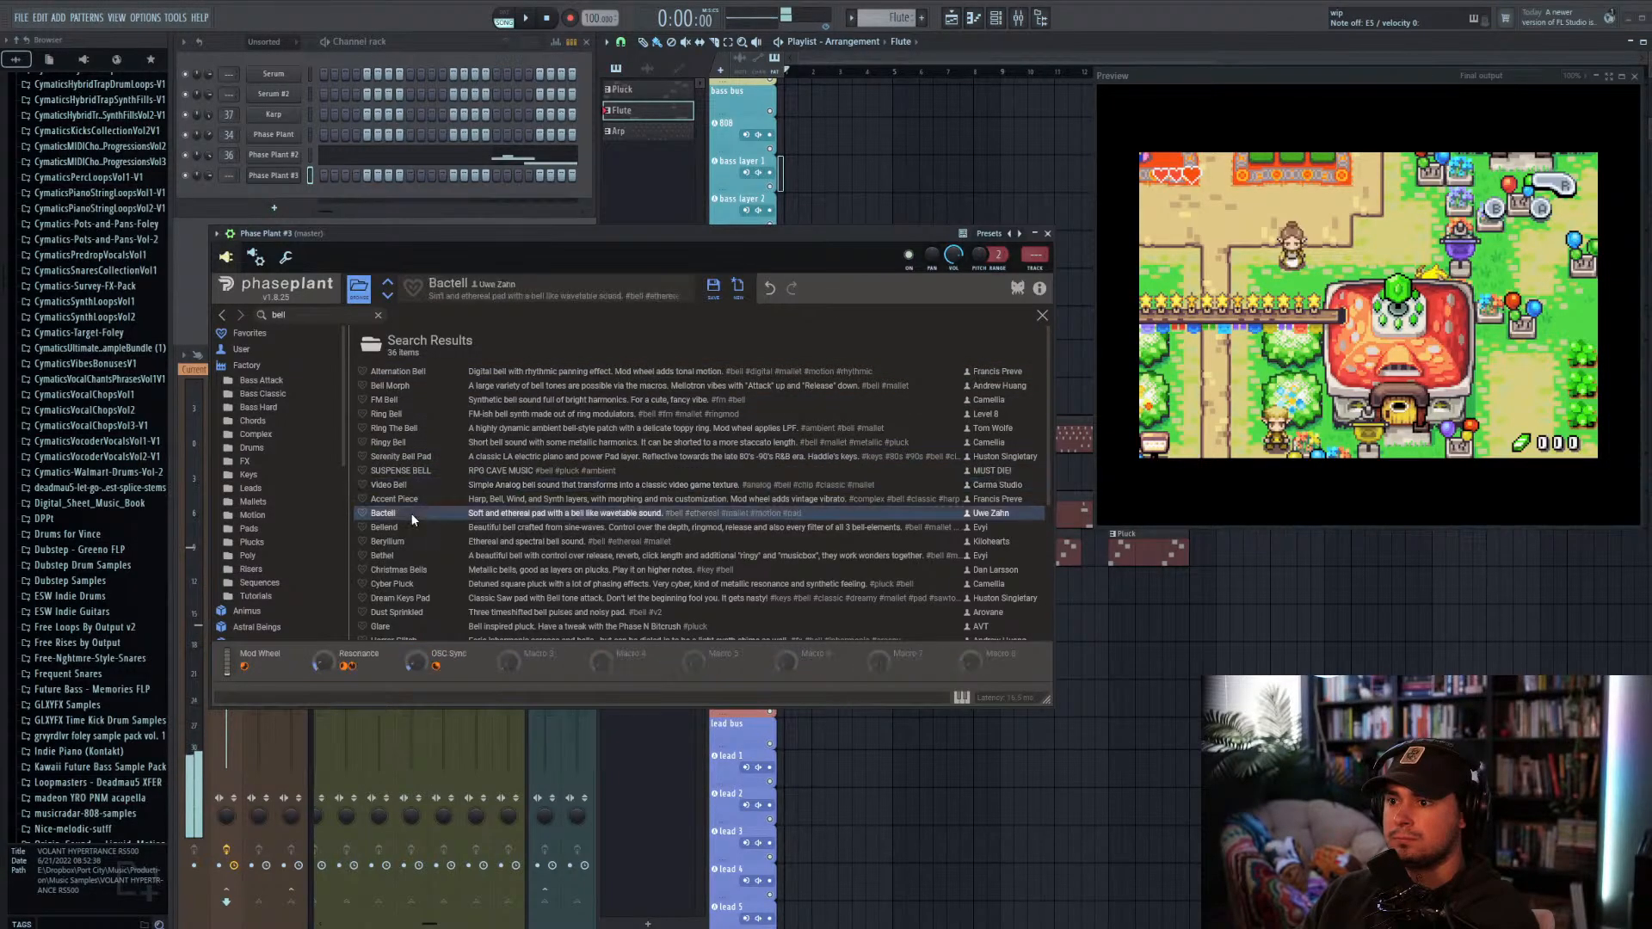
Step: Audition Video Bell again, followed by the Accent Piece, Dream Keys Pad and Christmas Bells presets
left_click(415, 486)
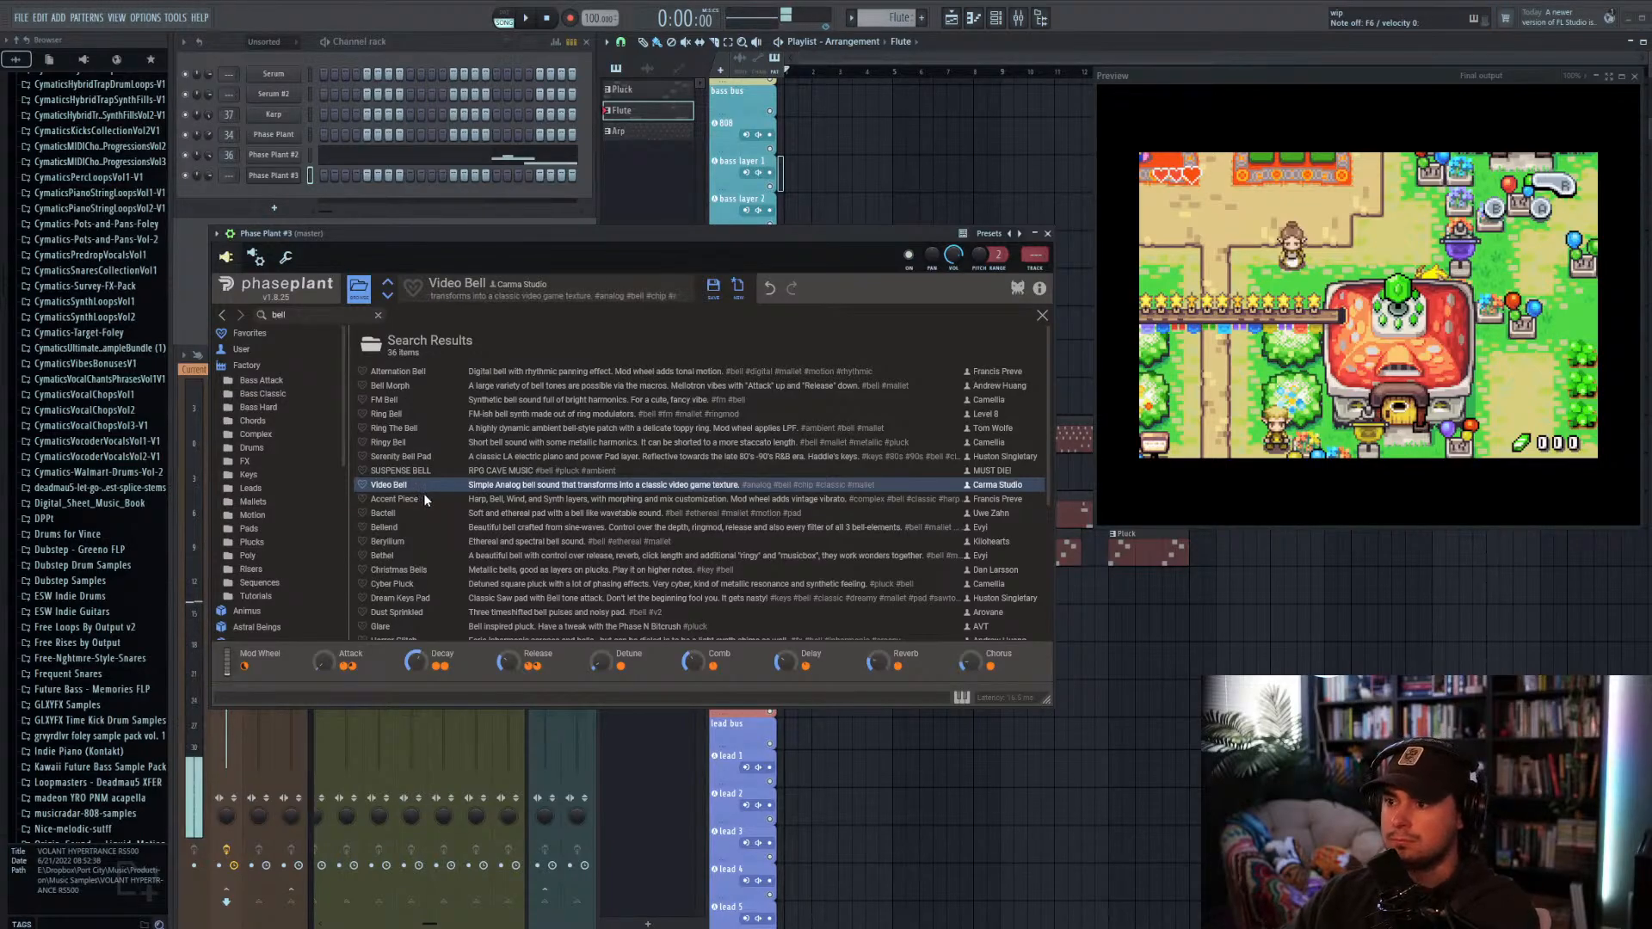
left_click(425, 498)
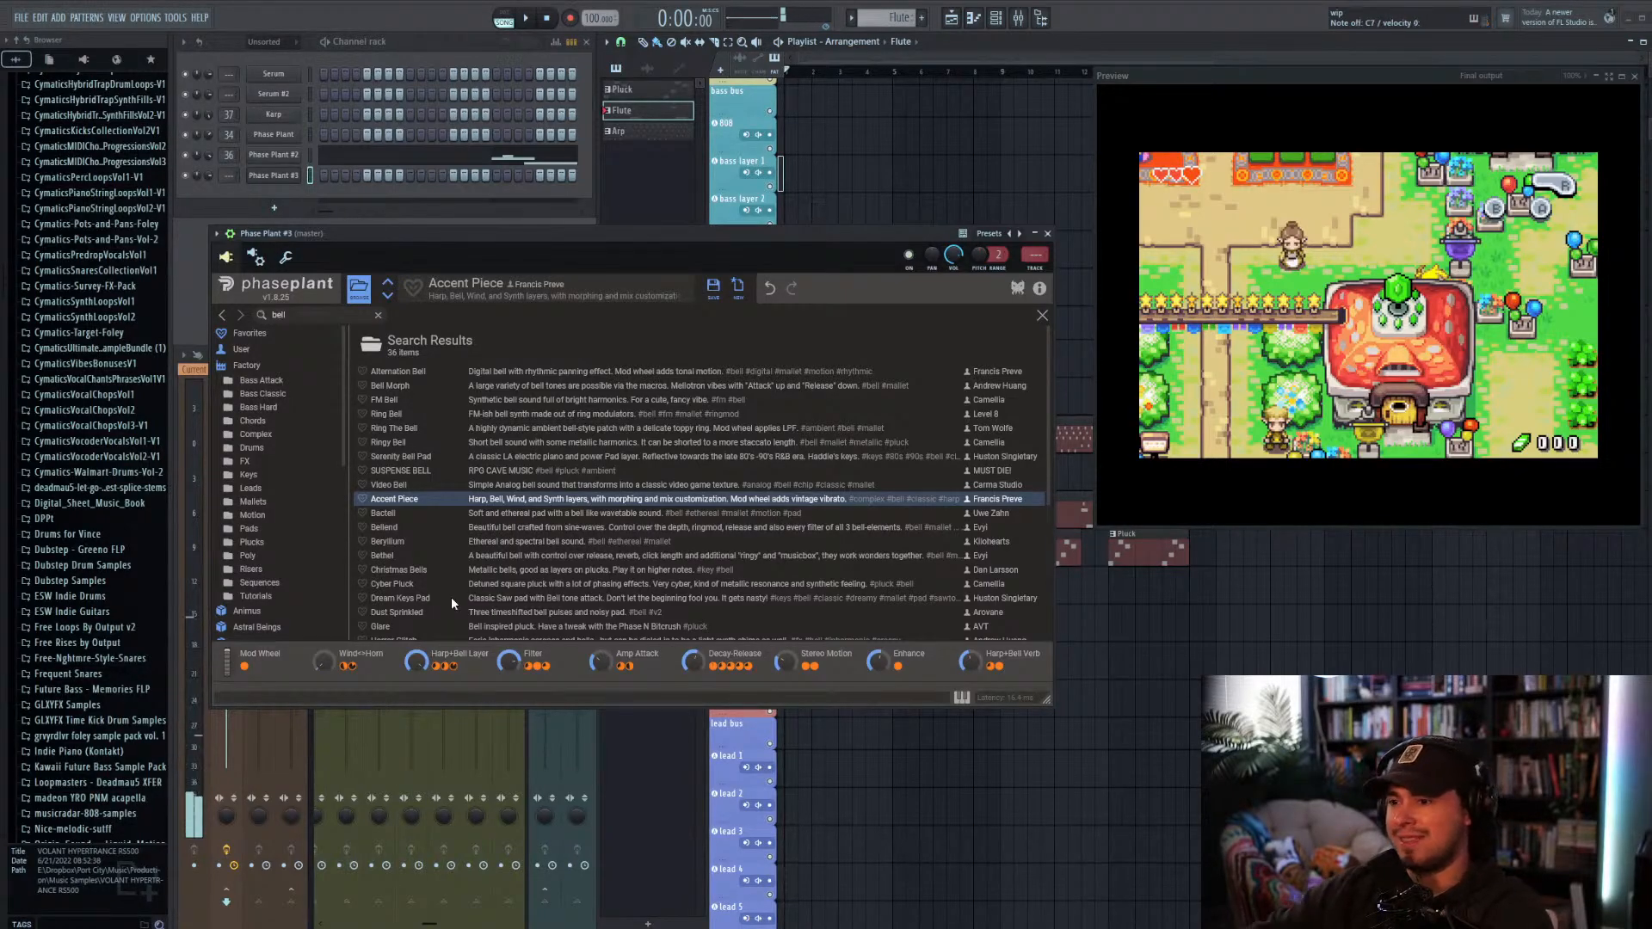
left_click(416, 600)
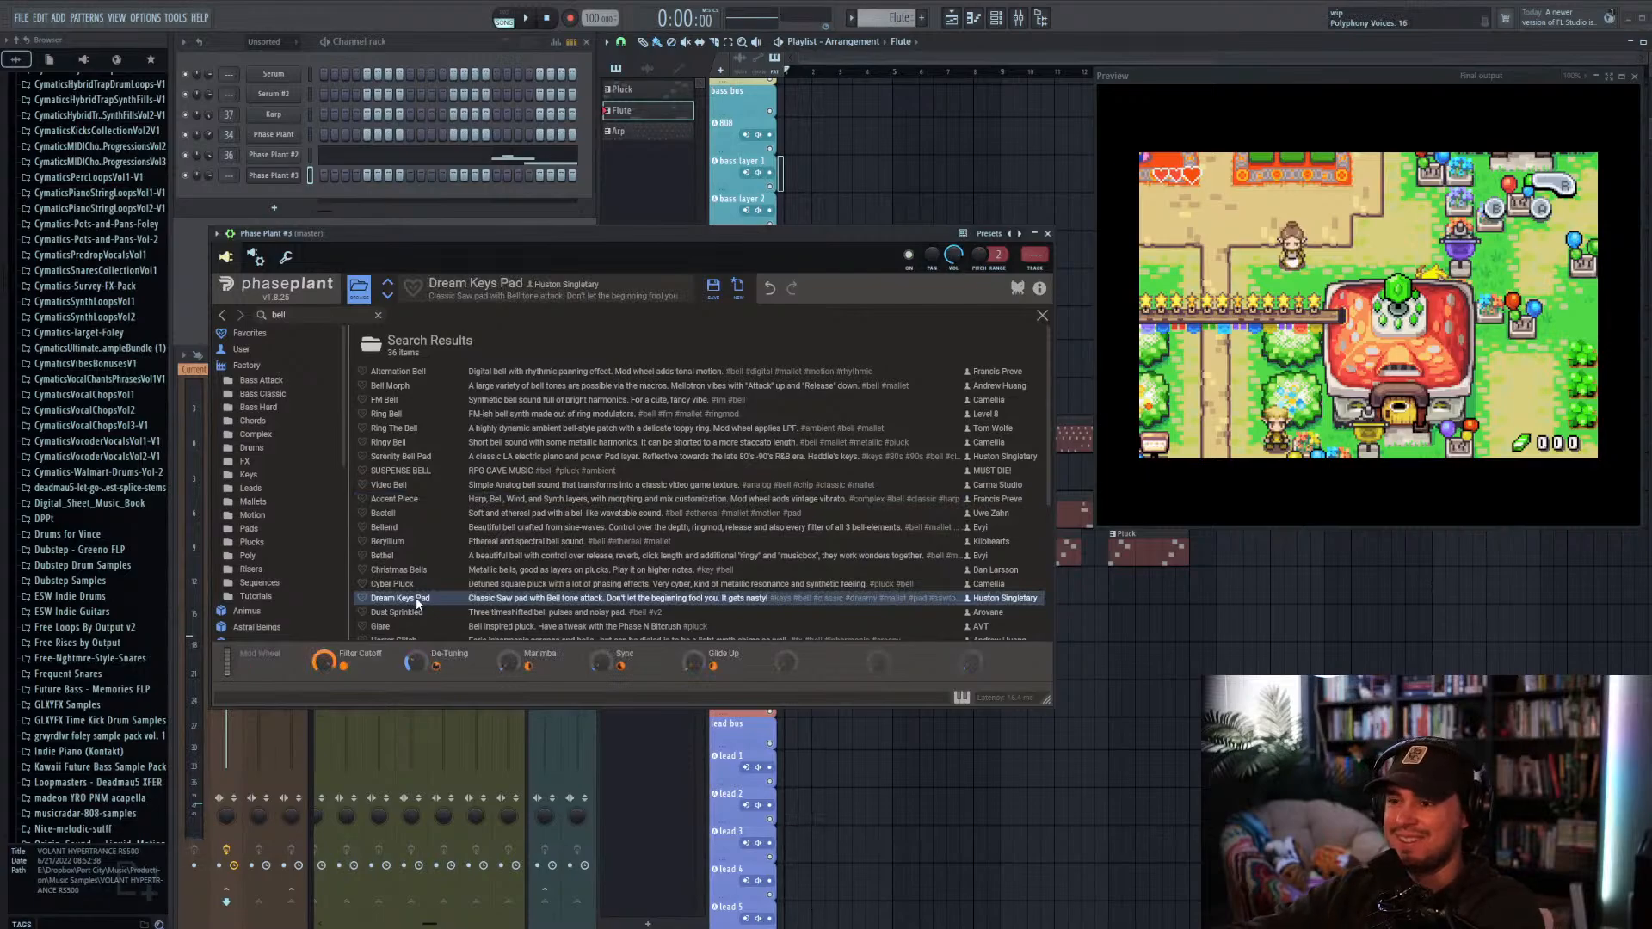
left_click(426, 568)
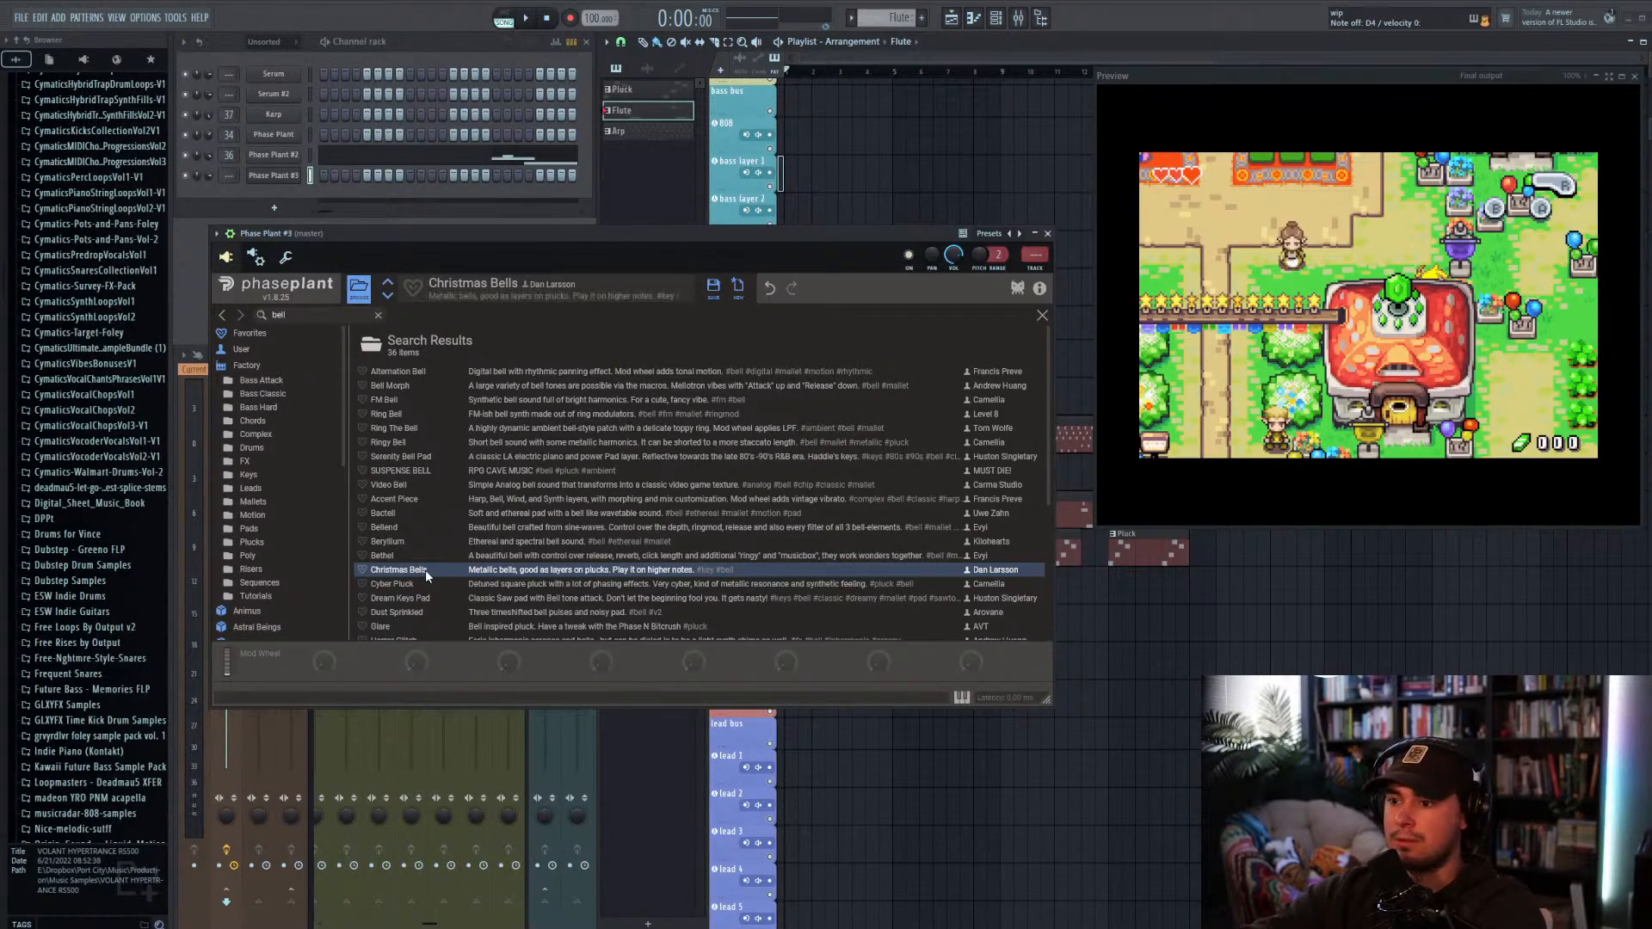
double_click(425, 570)
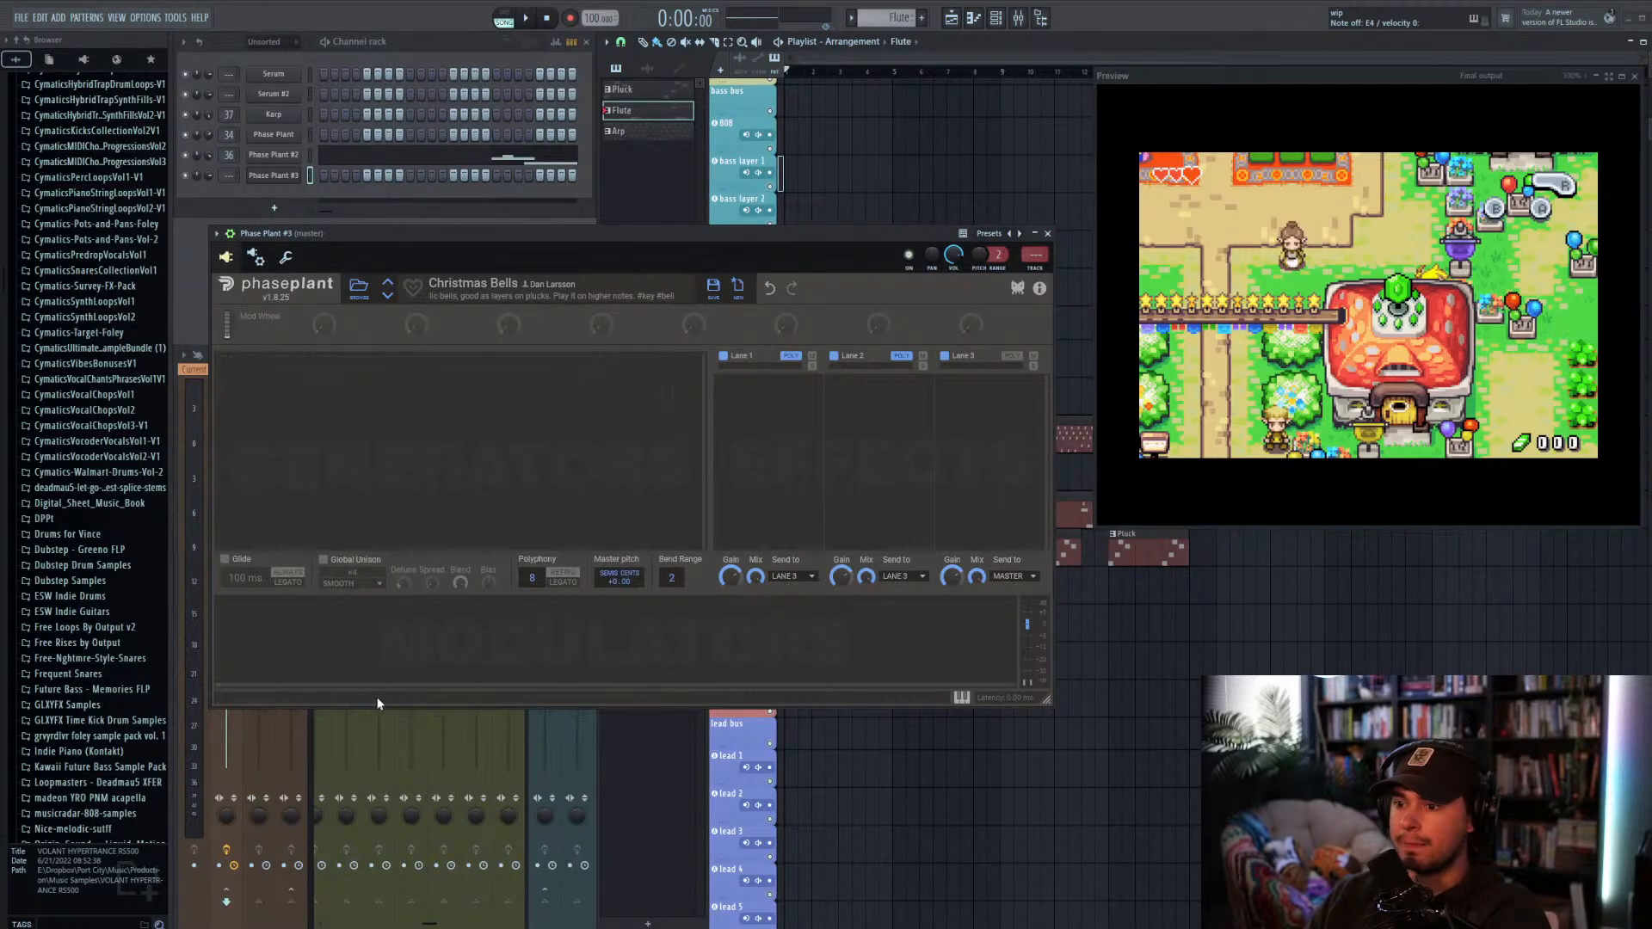
Step: Reopen the preset browser and audition the Dust Sprinkled, Glare and Jazzybelle presets from the bell results
left_click(358, 293)
scroll(427, 592, "down", 1)
left_click(430, 578)
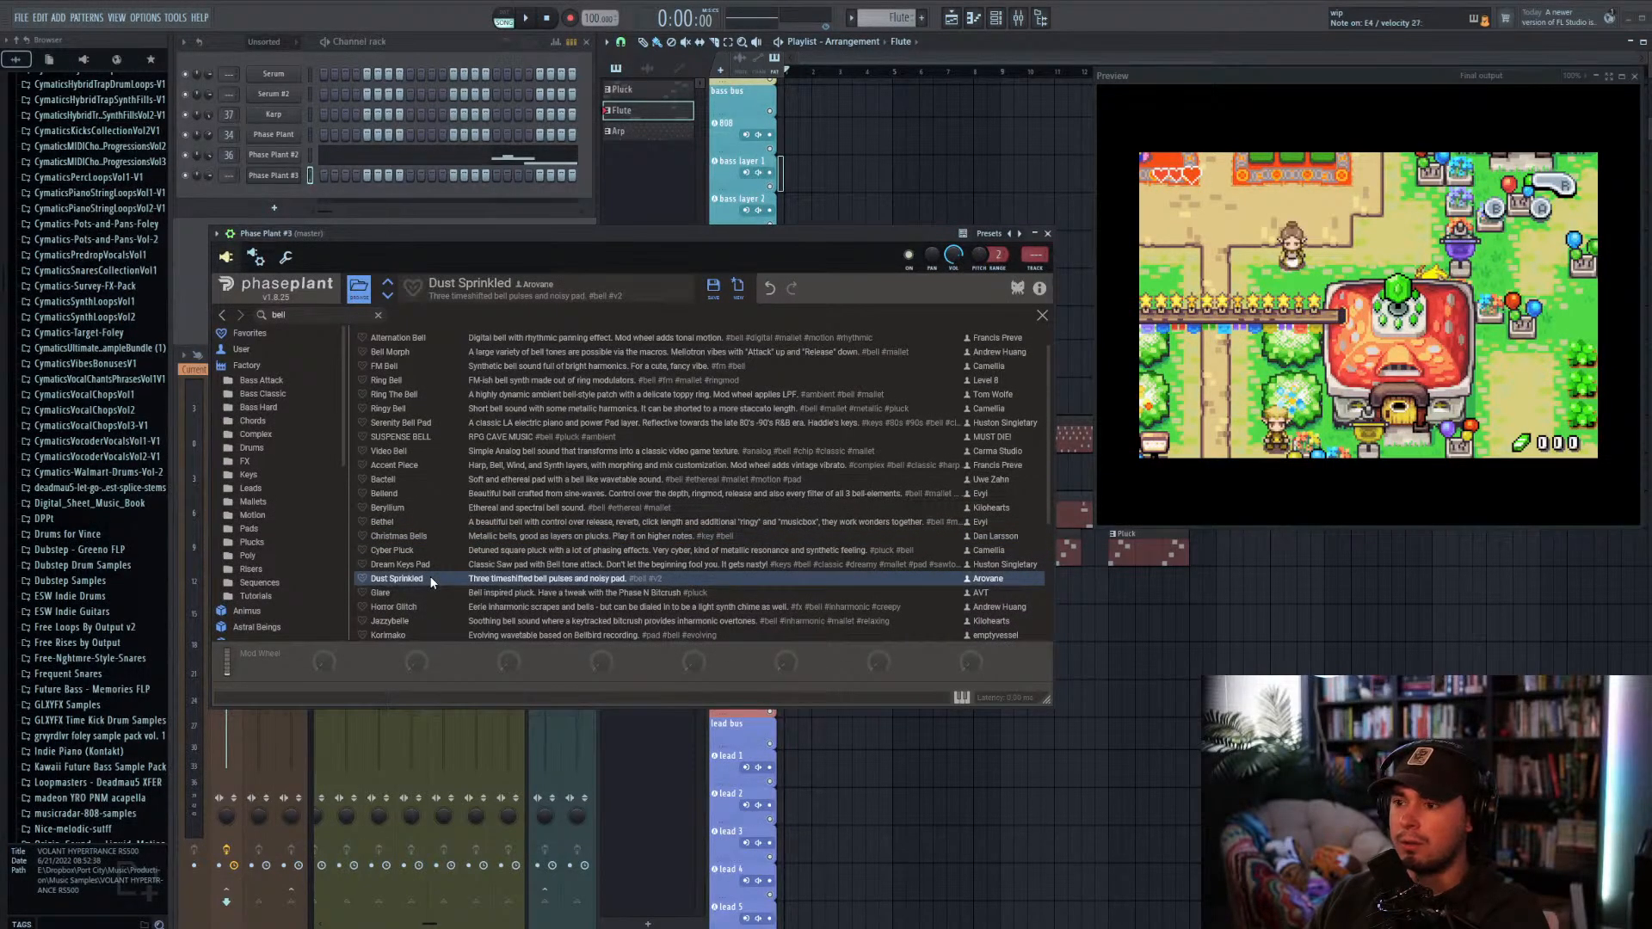
left_click(415, 593)
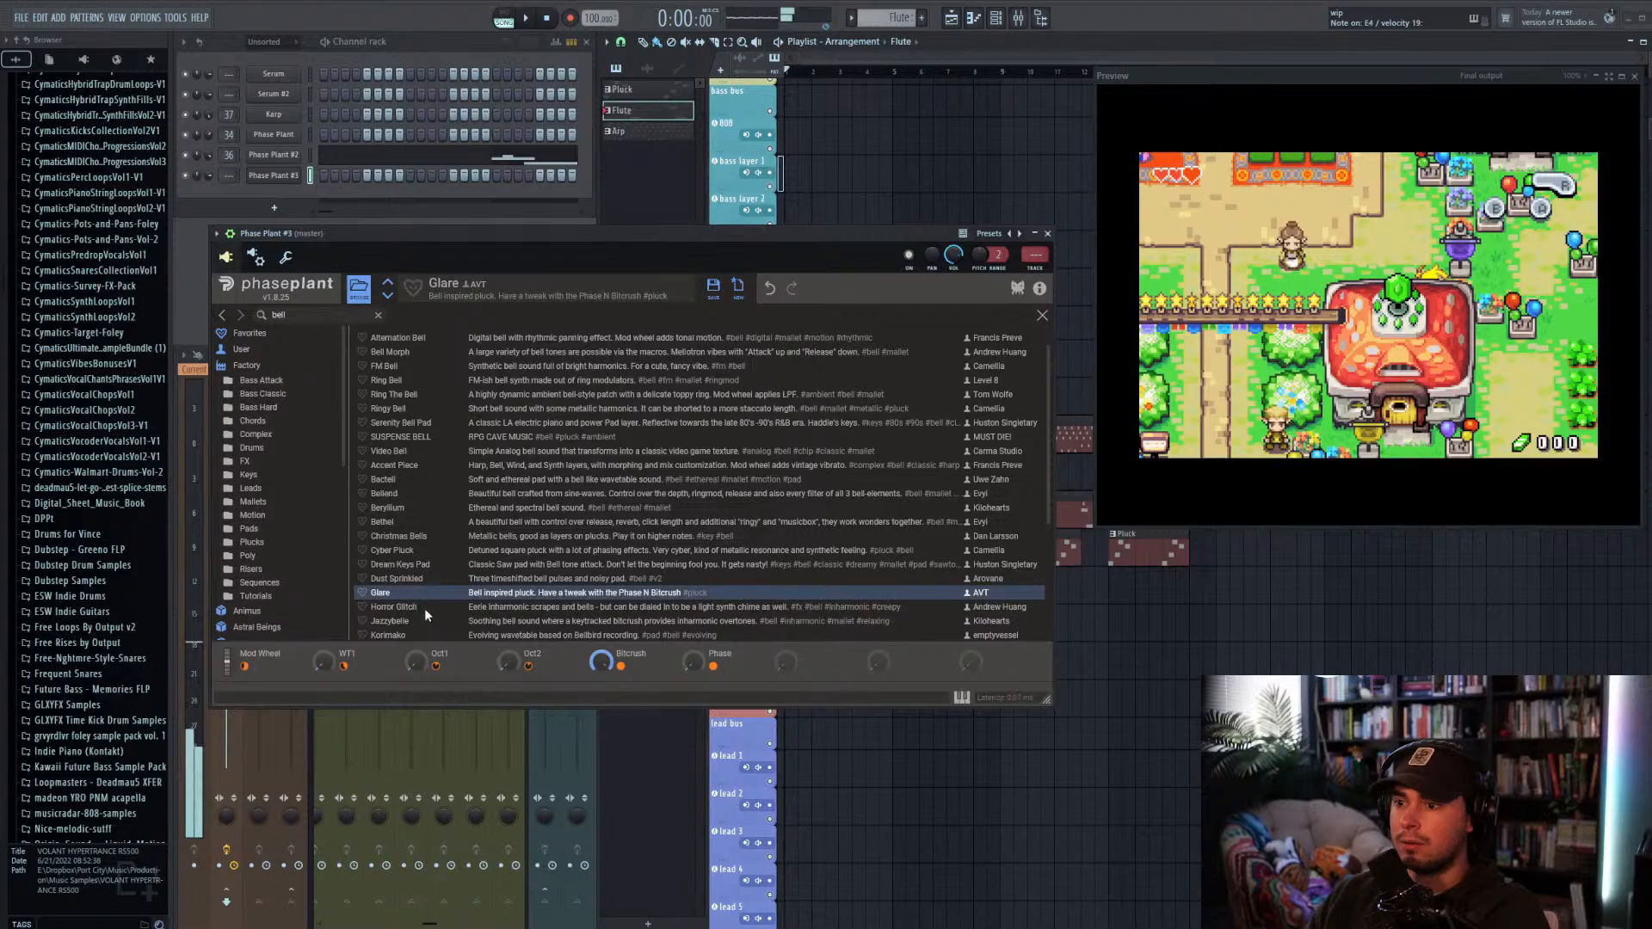
left_click(419, 622)
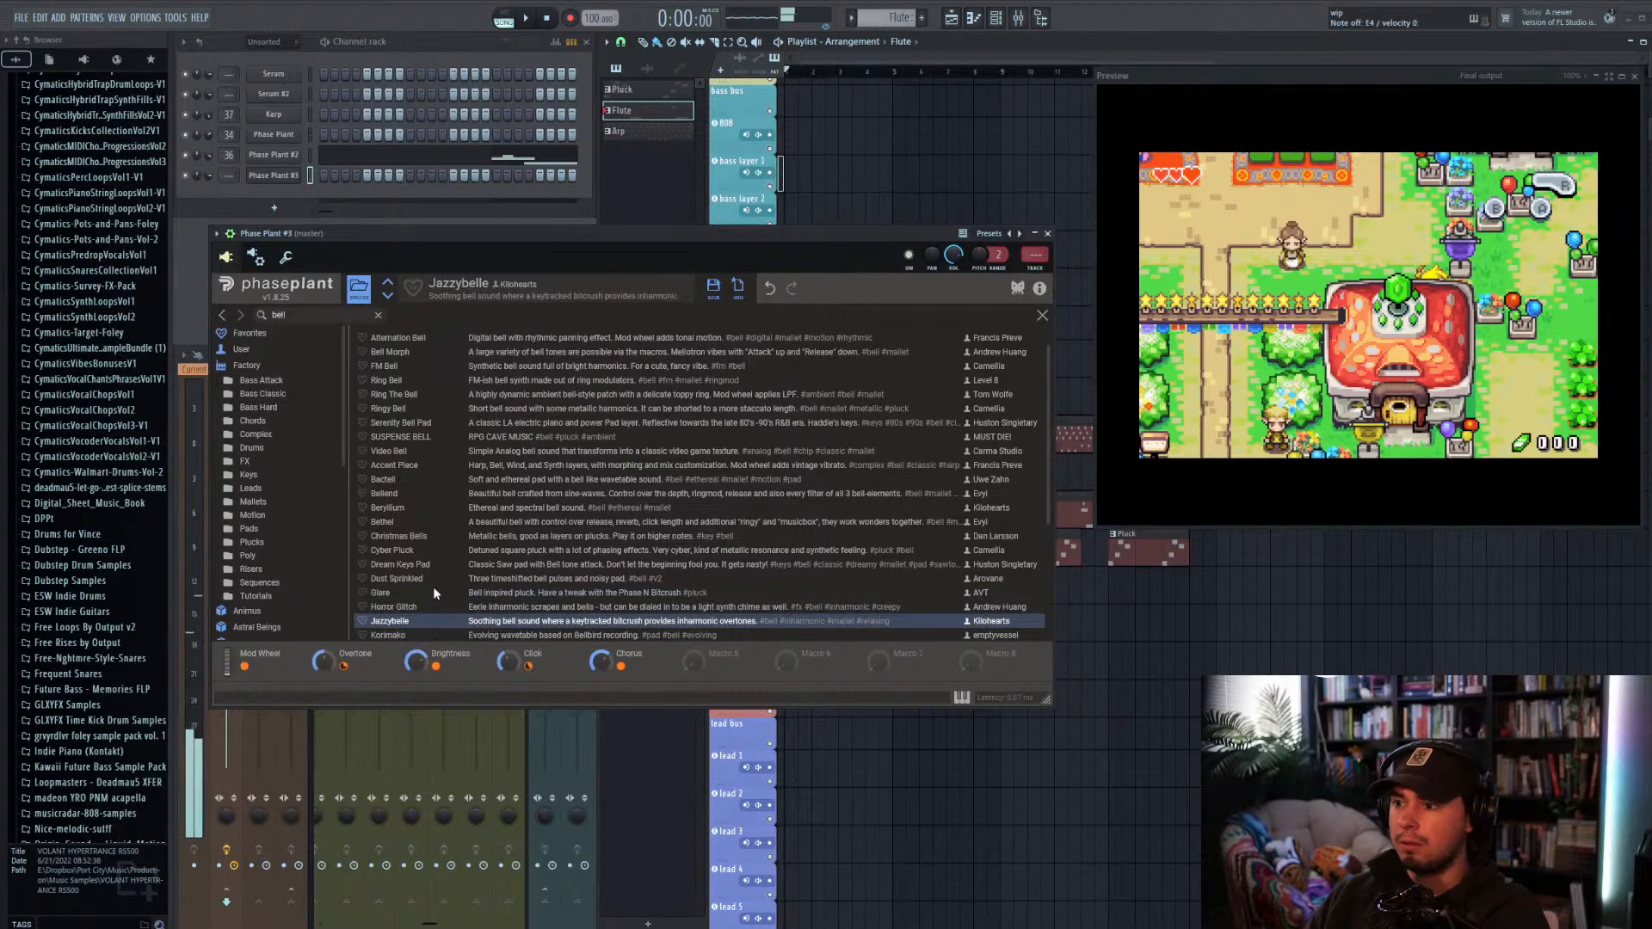
Step: Audition the Mirror Bells and Plateau Bells presets further down the bell results
scroll(432, 583, "down", 2)
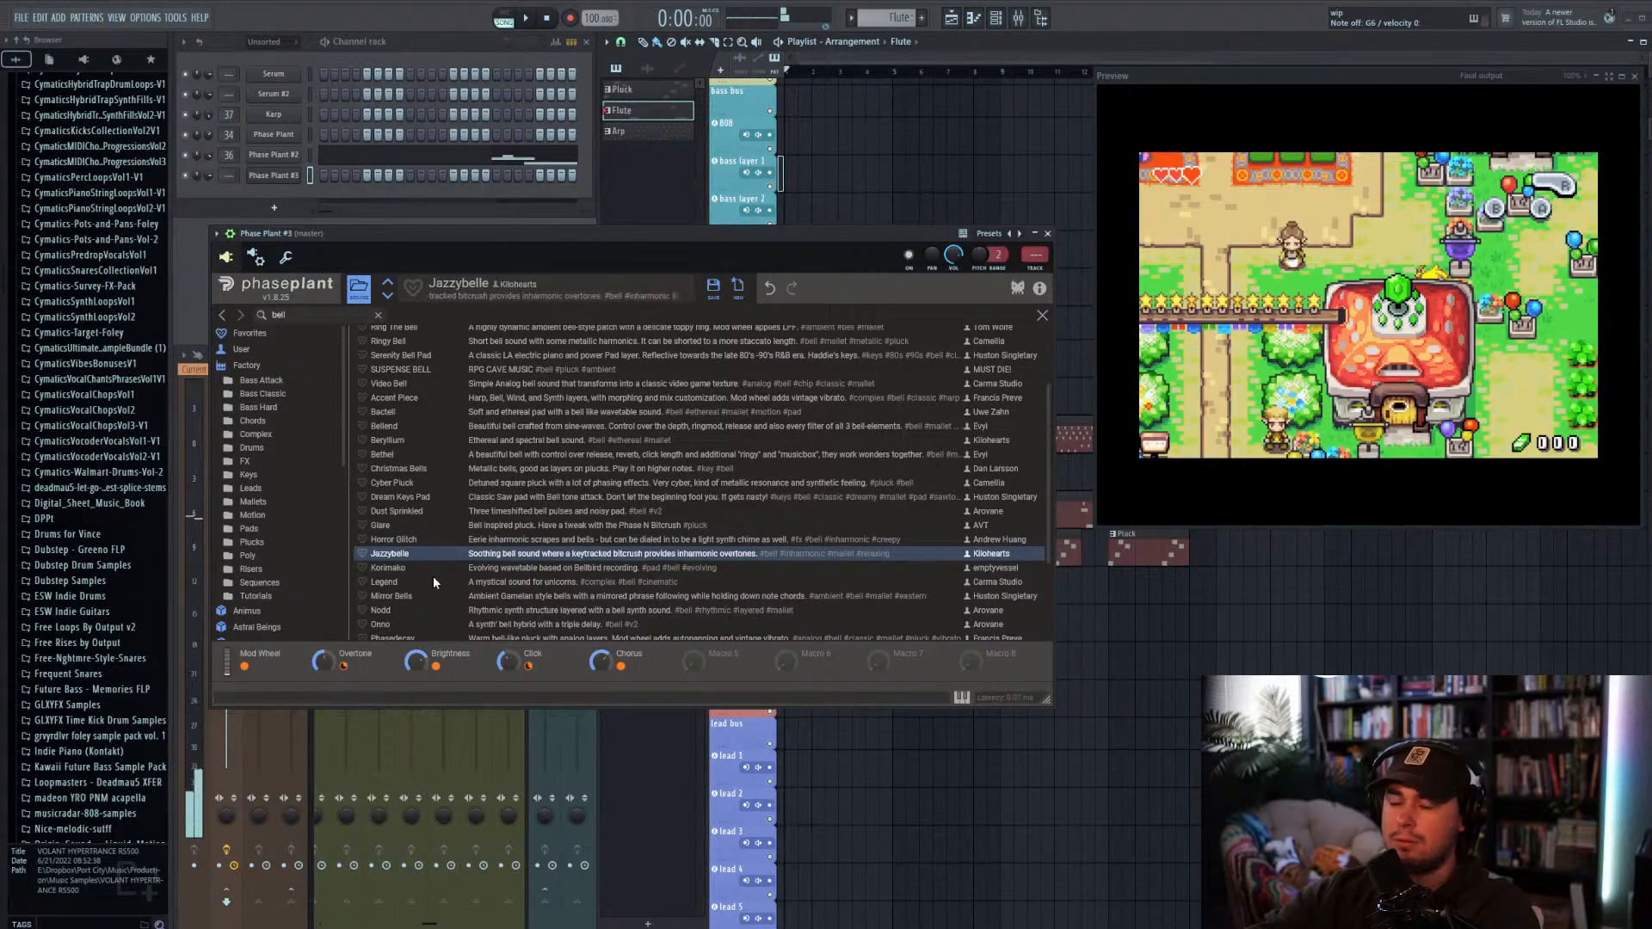
left_click(410, 597)
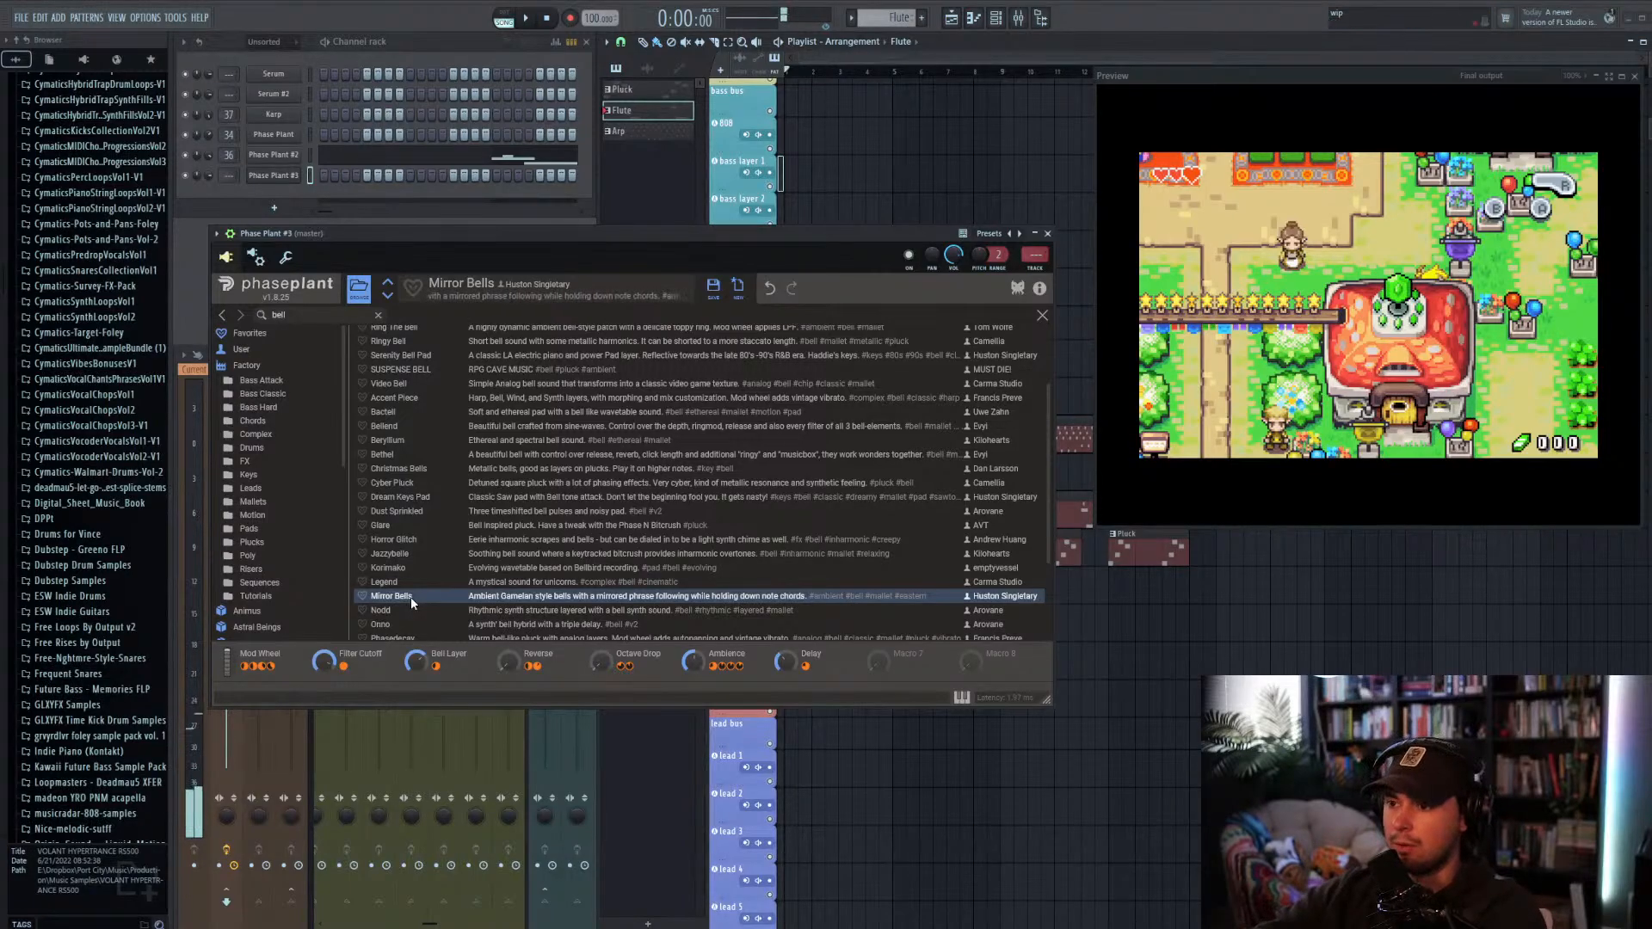
scroll(408, 596, "down", 1)
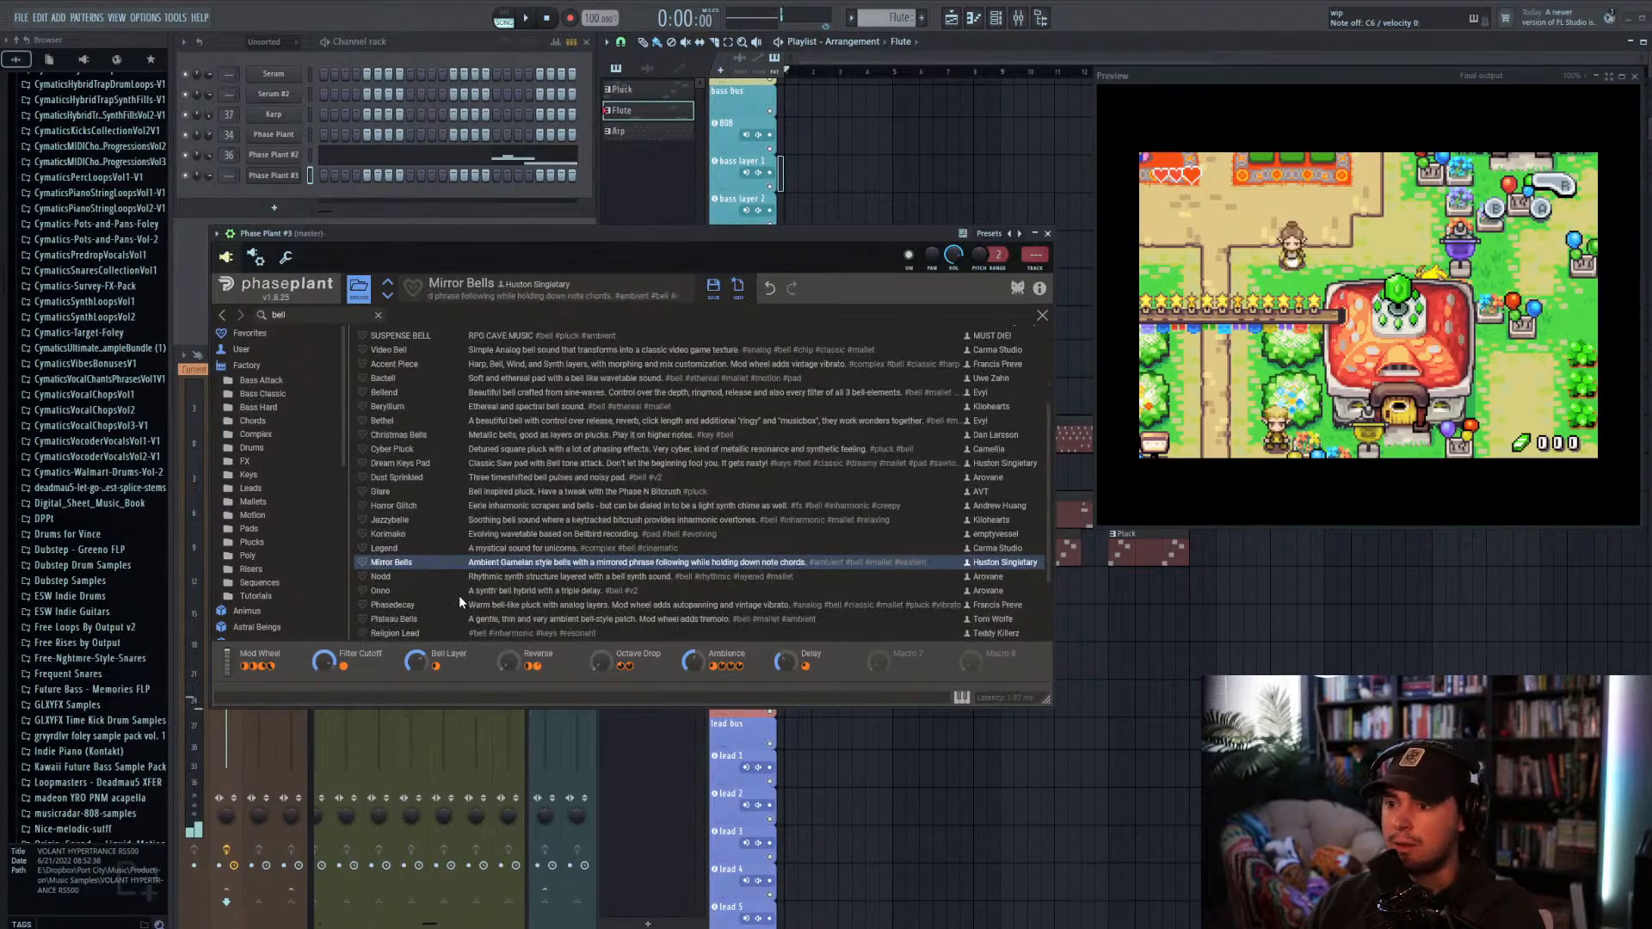
scroll(457, 598, "down", 1)
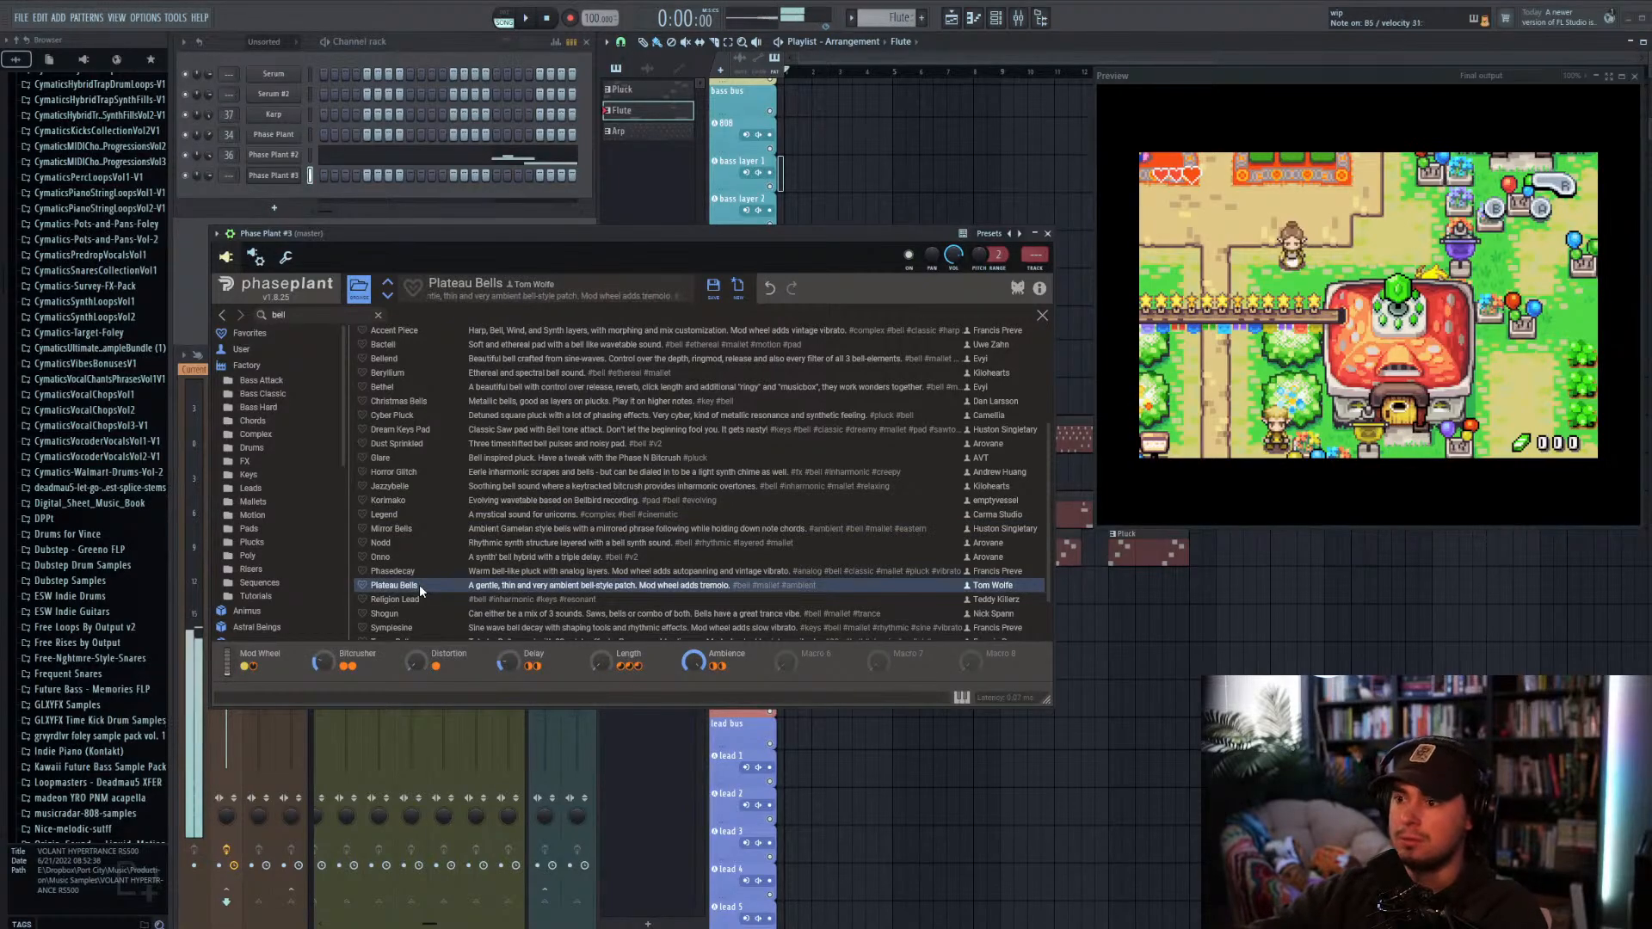
Step: Load the Religion Lead and Shogun presets in turn and mark each one as a favourite
left_click(415, 600)
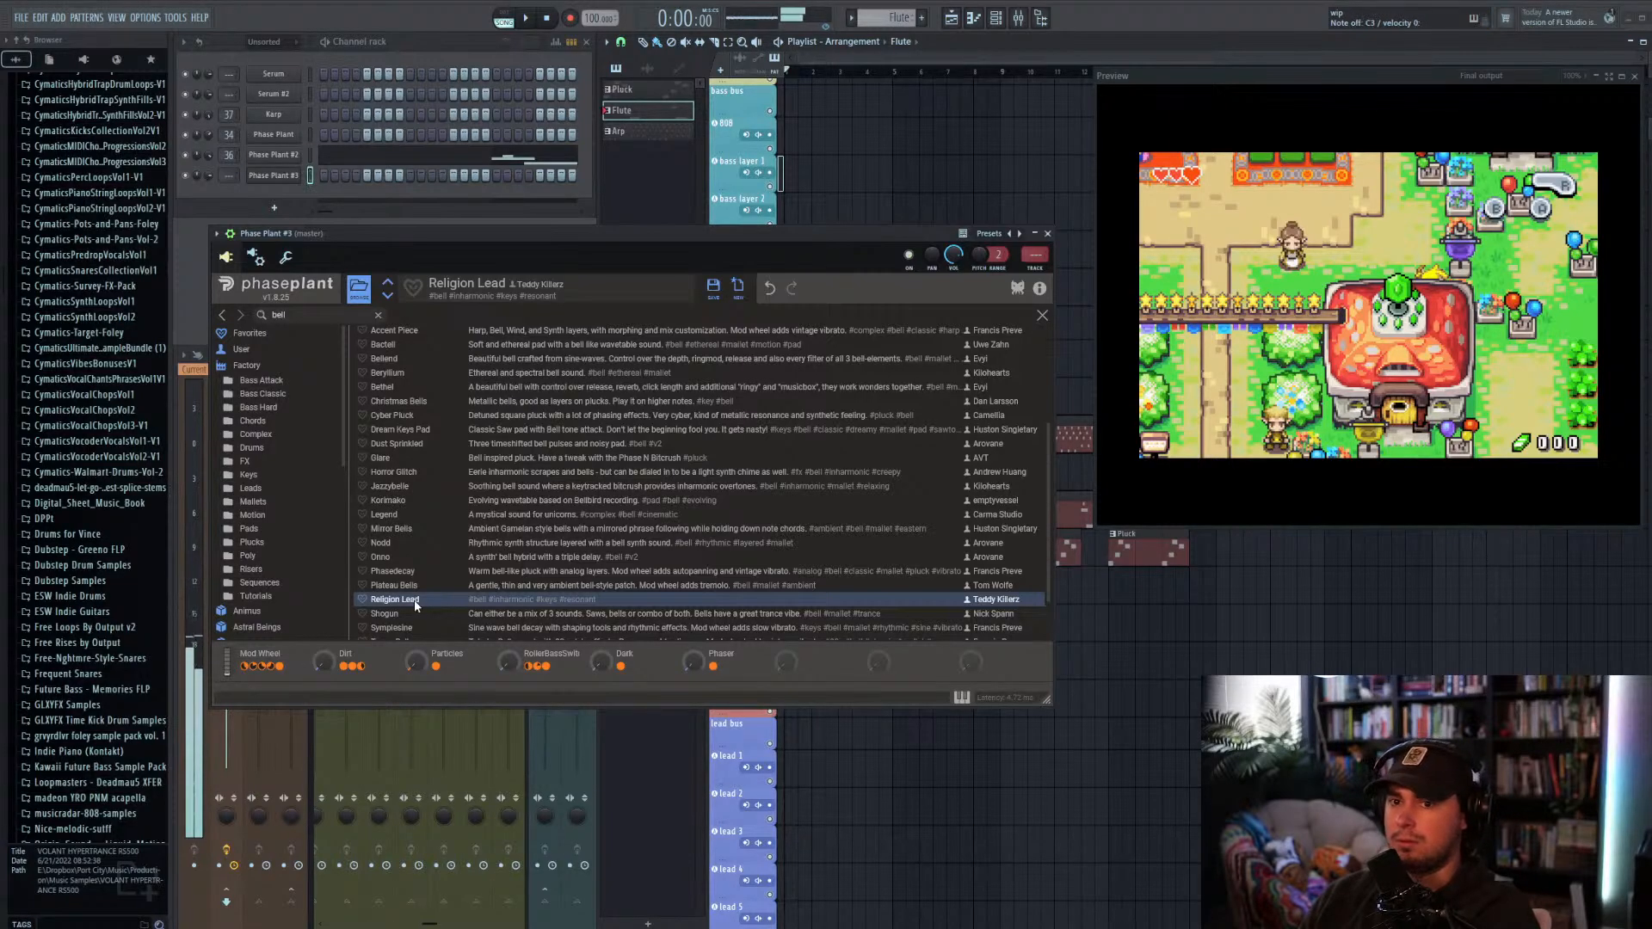
left_click(363, 600)
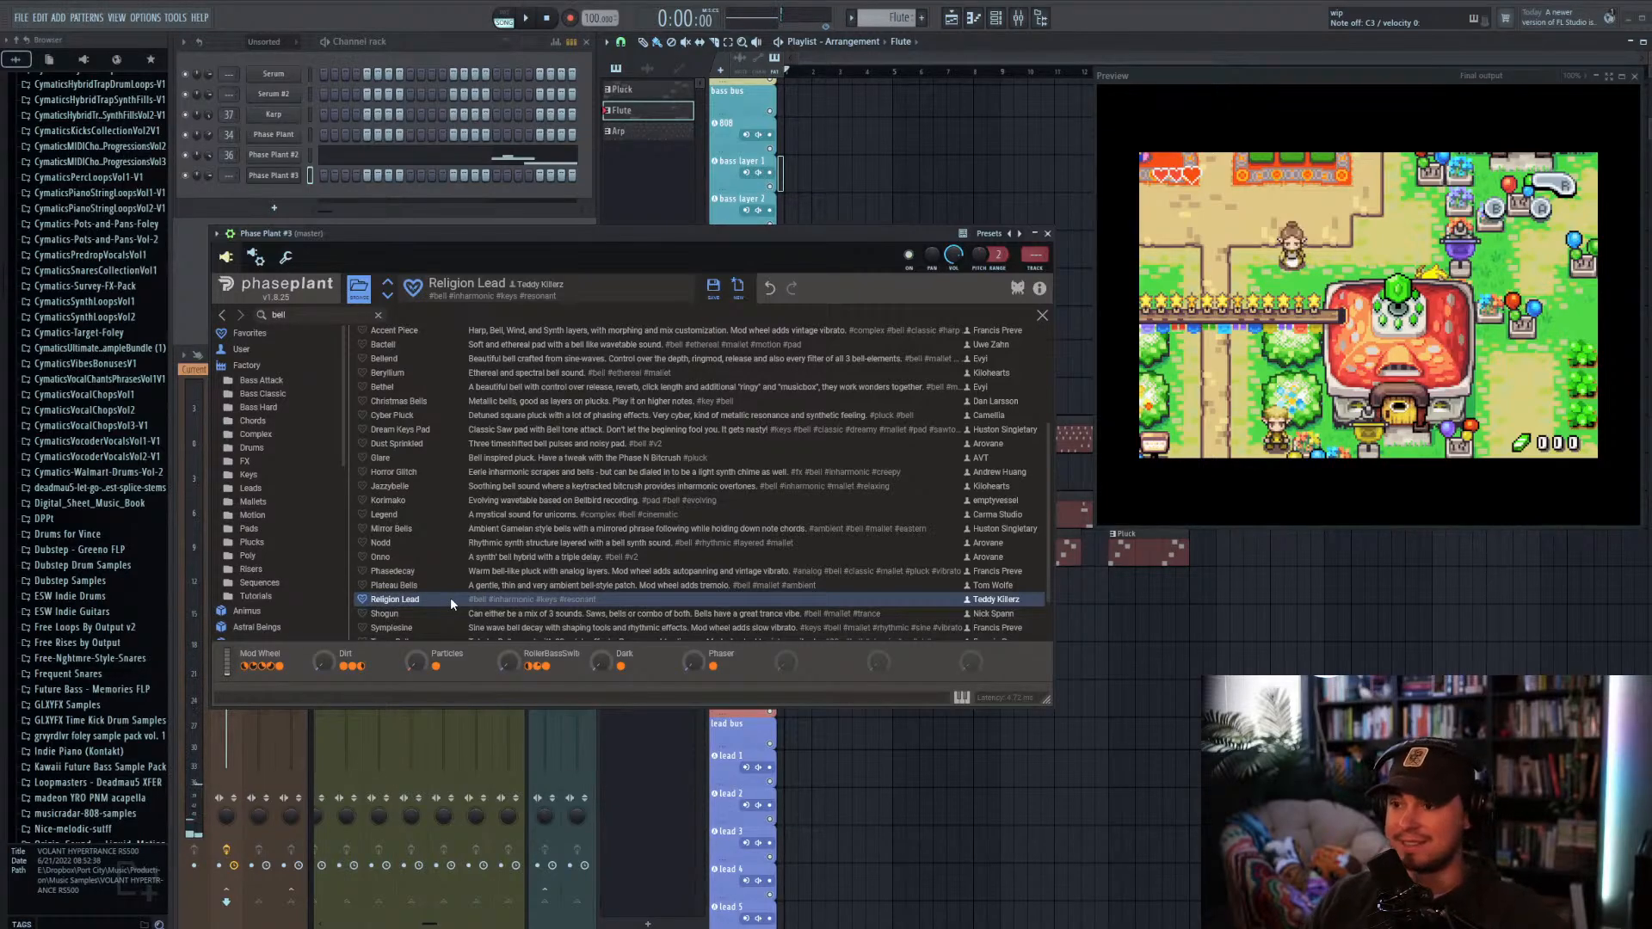
scroll(450, 597, "down", 1)
left_click(425, 580)
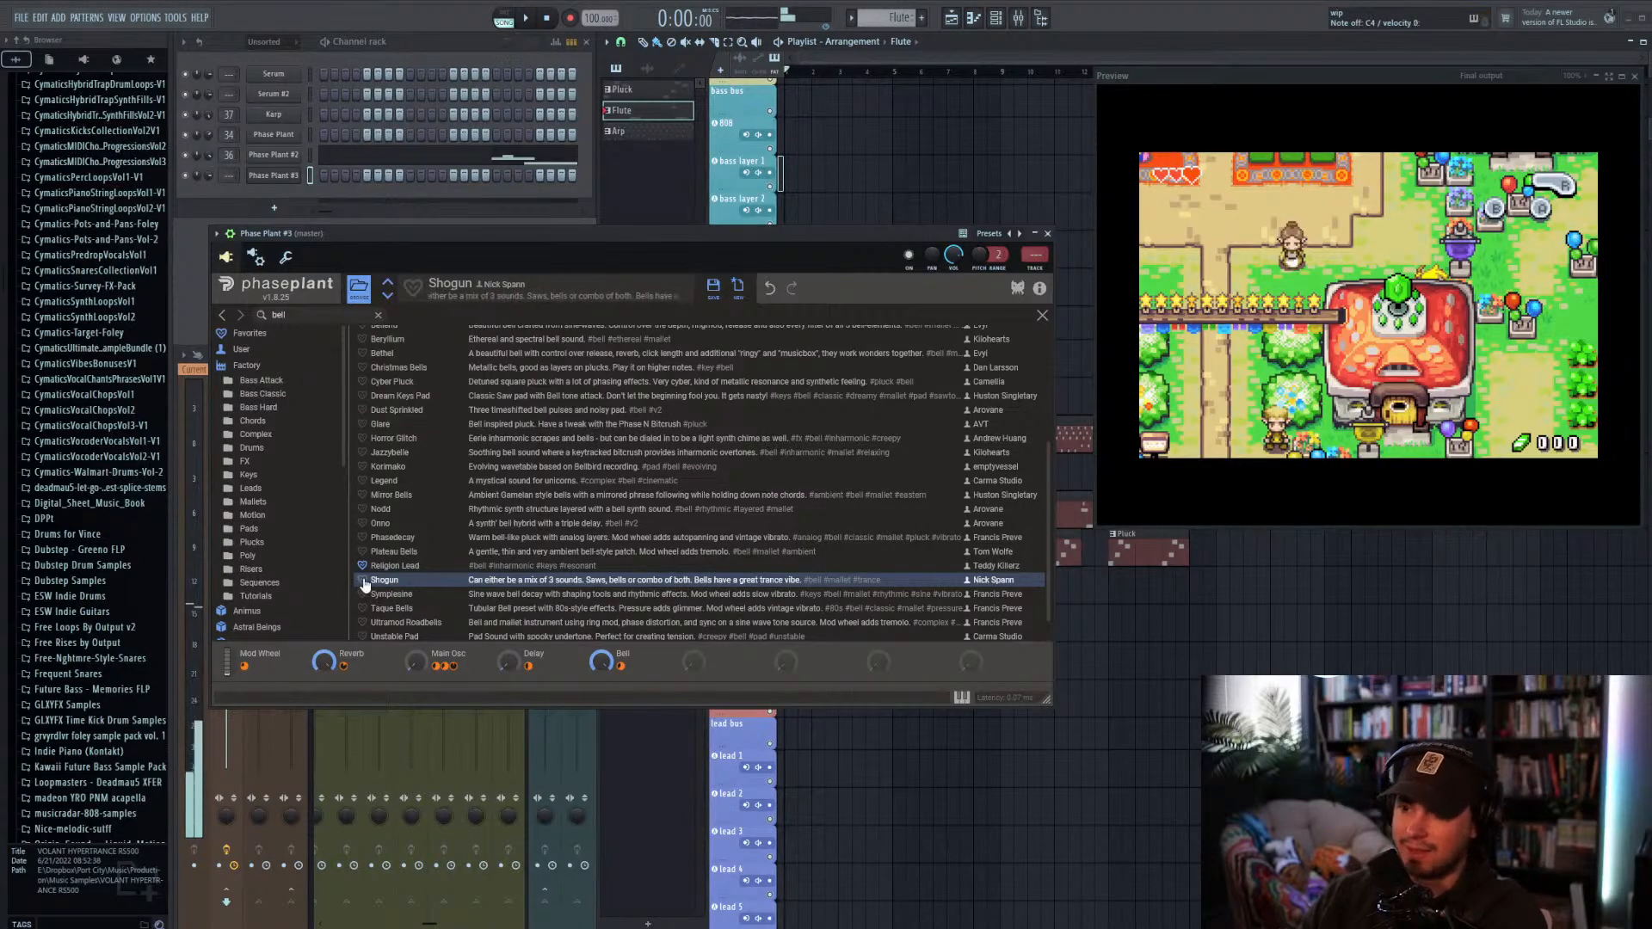
Step: Load the CloverBell preset in Phase Plant #3 to audition it
scroll(430, 589, "down", 1)
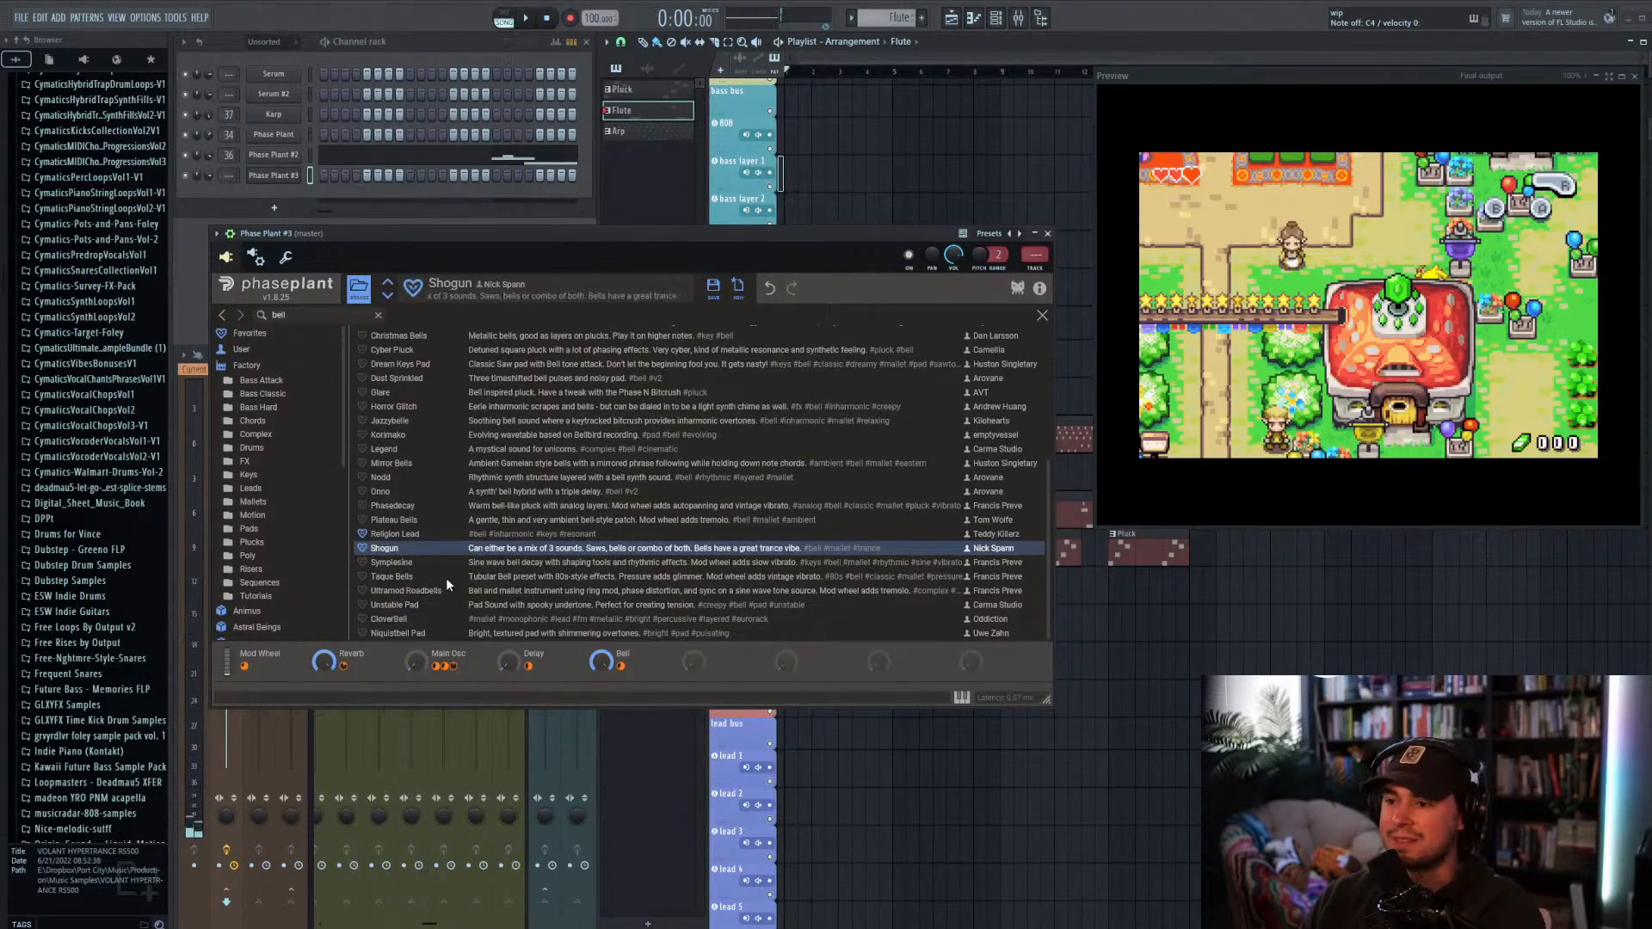
left_click(409, 622)
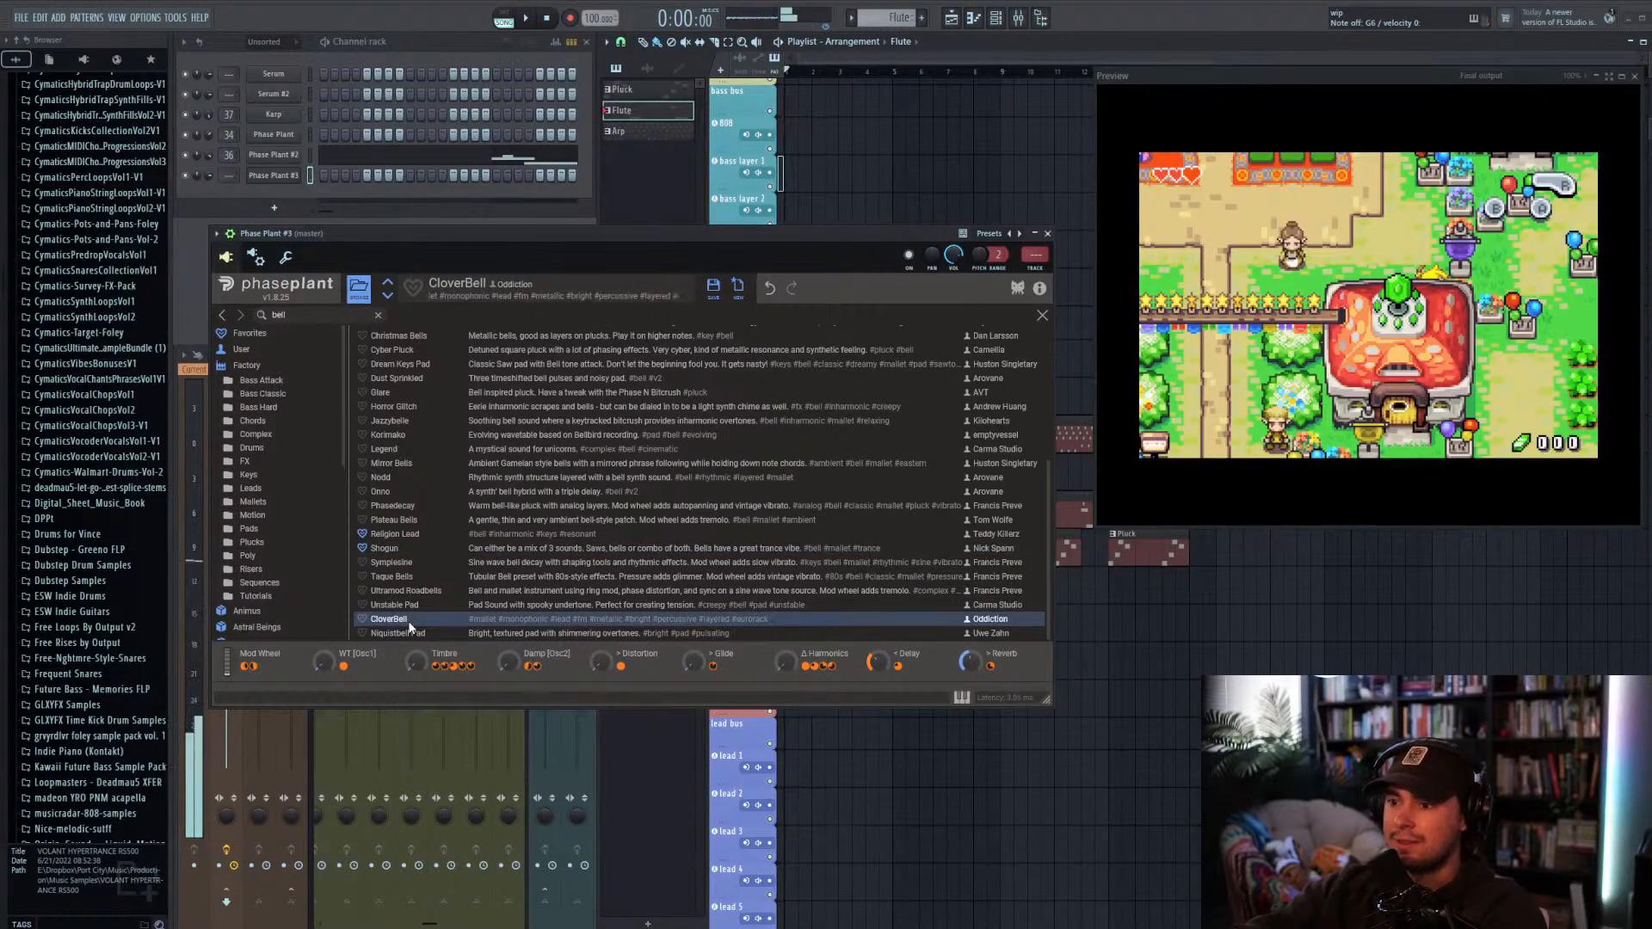
Step: Audition the Taque Bells preset in Phase Plant #3, keep it loaded and close the synth window
left_click(390, 576)
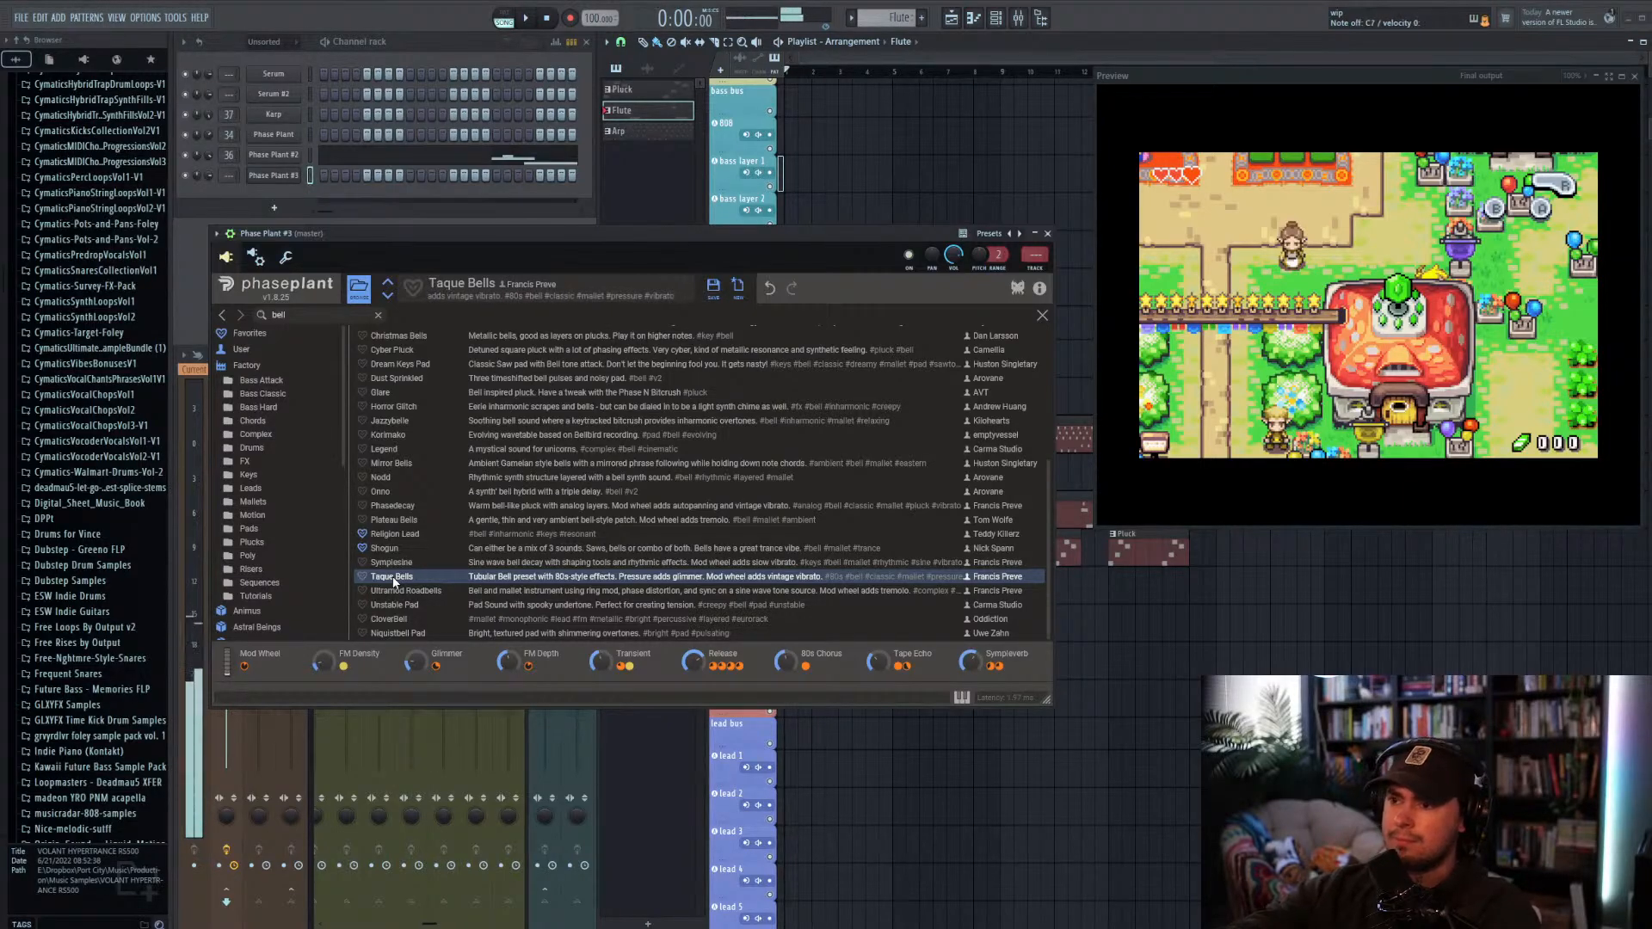
double_click(394, 578)
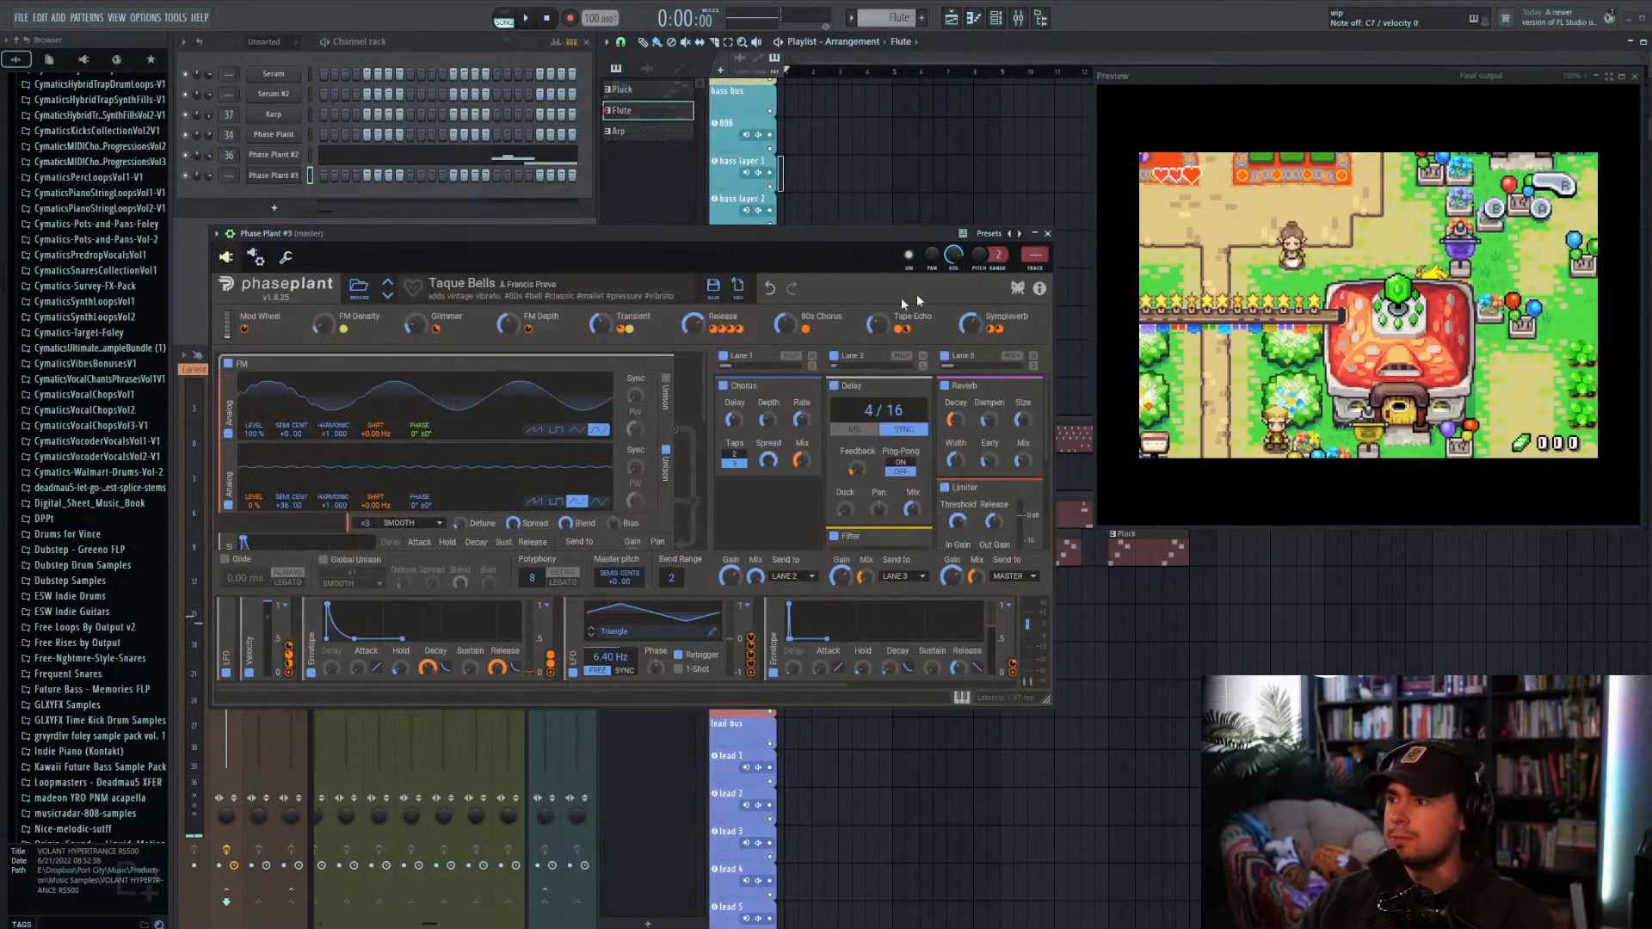
left_click(1047, 233)
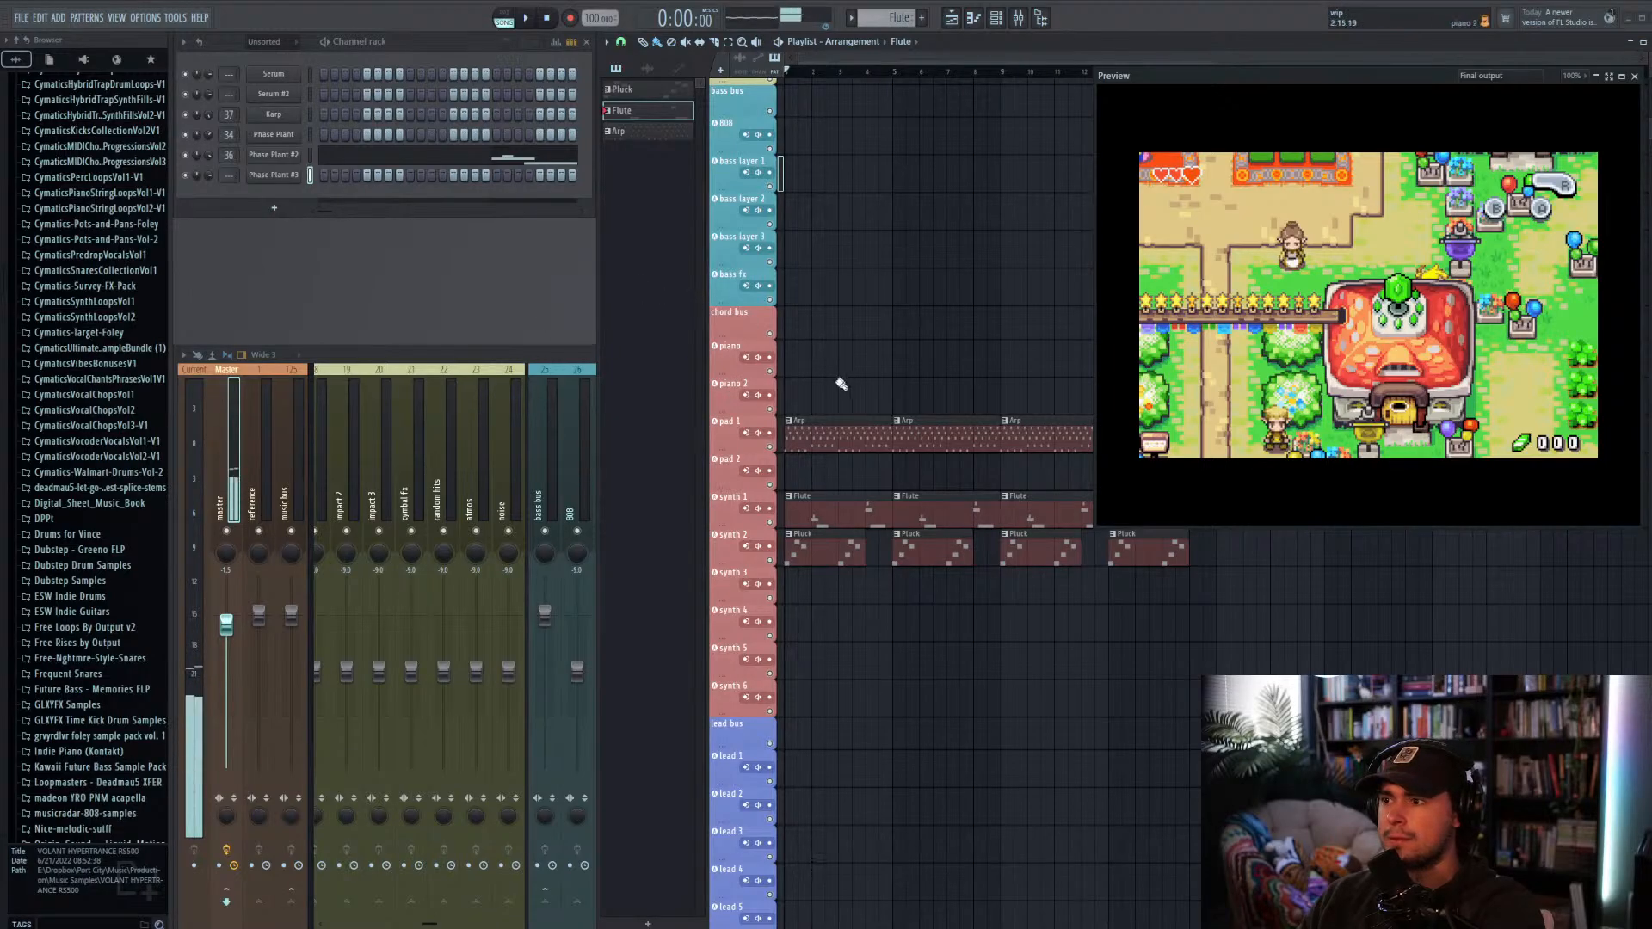
Step: Select the Arp pattern from its playlist clip, open Serum #2 while the song plays, and stop playback
left_click(823, 423)
left_click(325, 42)
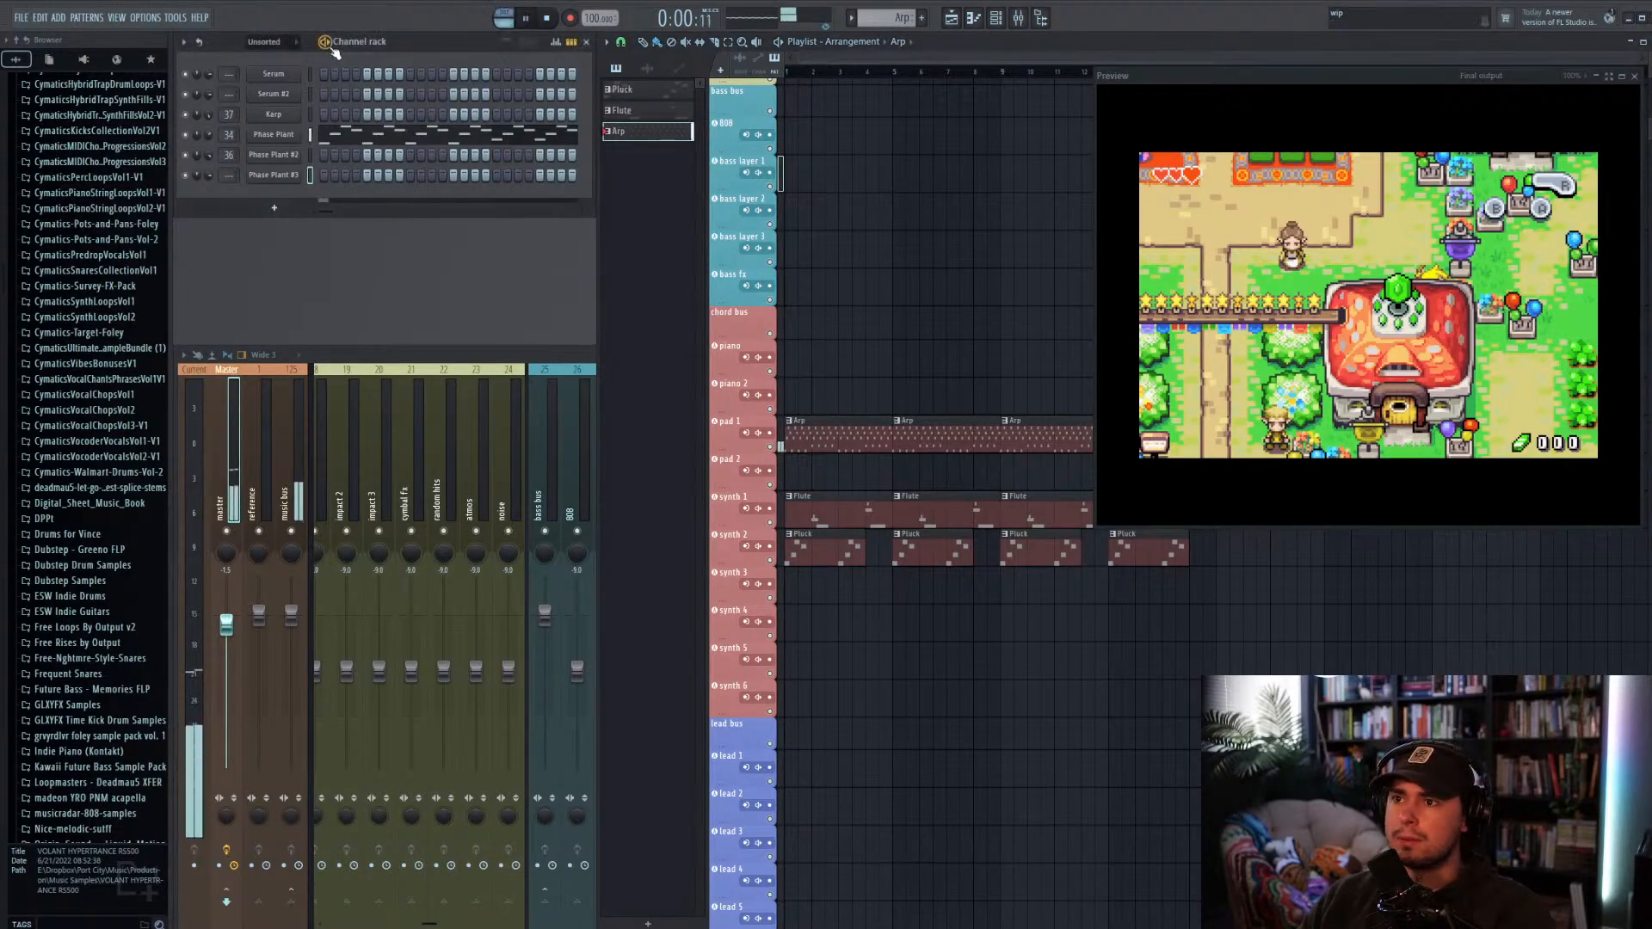
left_click(286, 97)
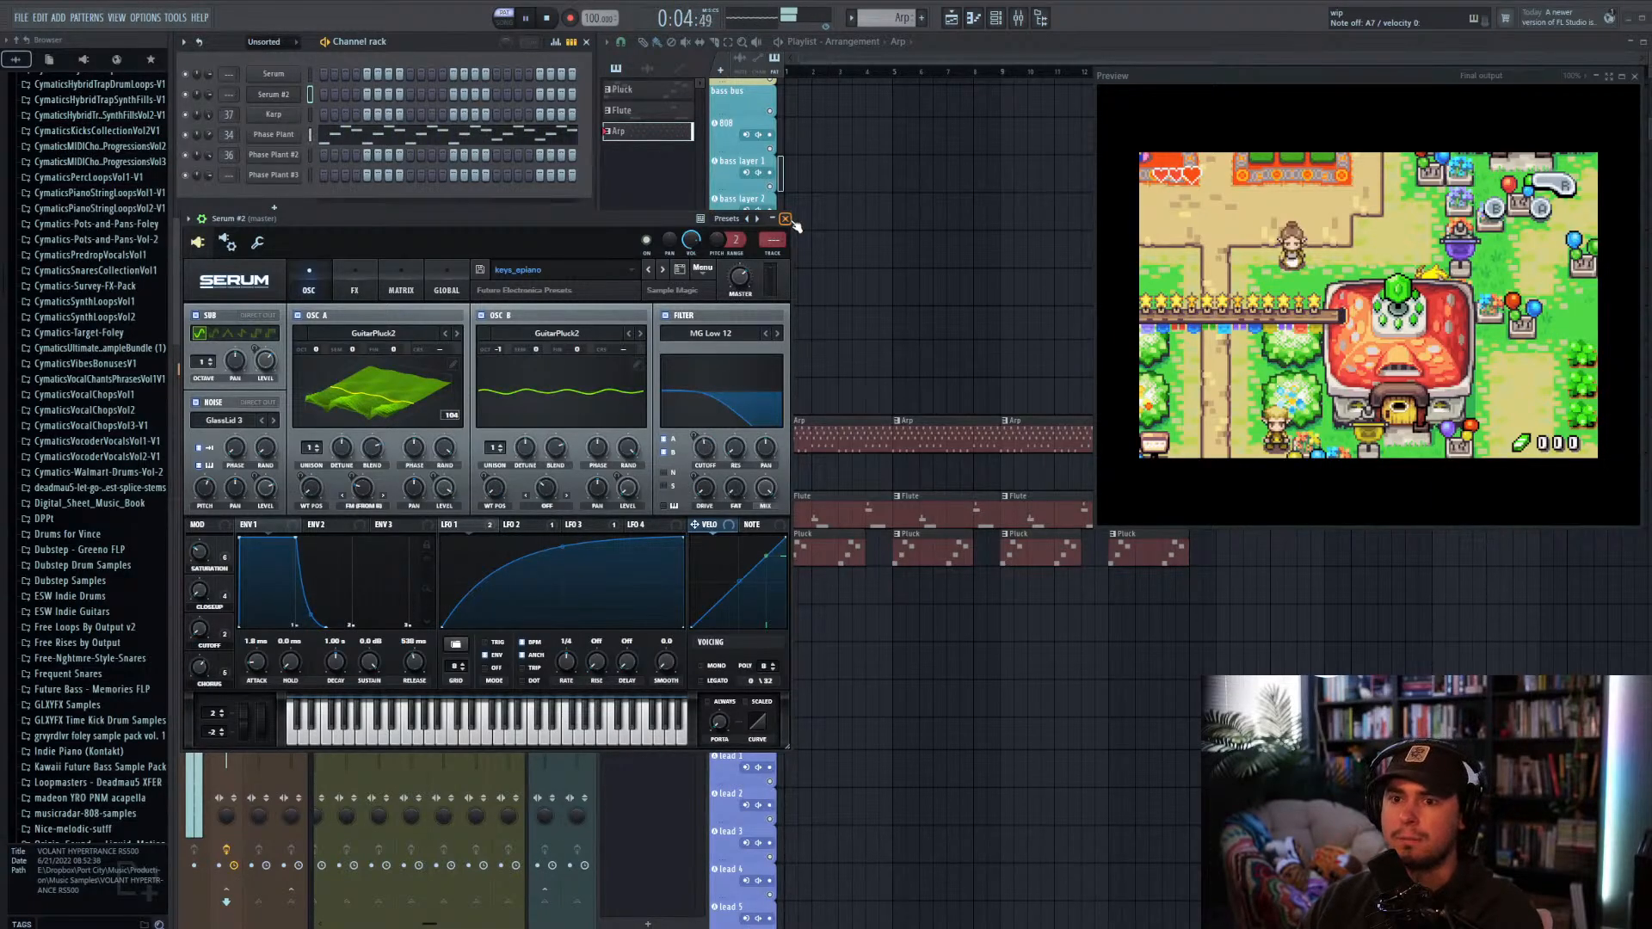
key("space")
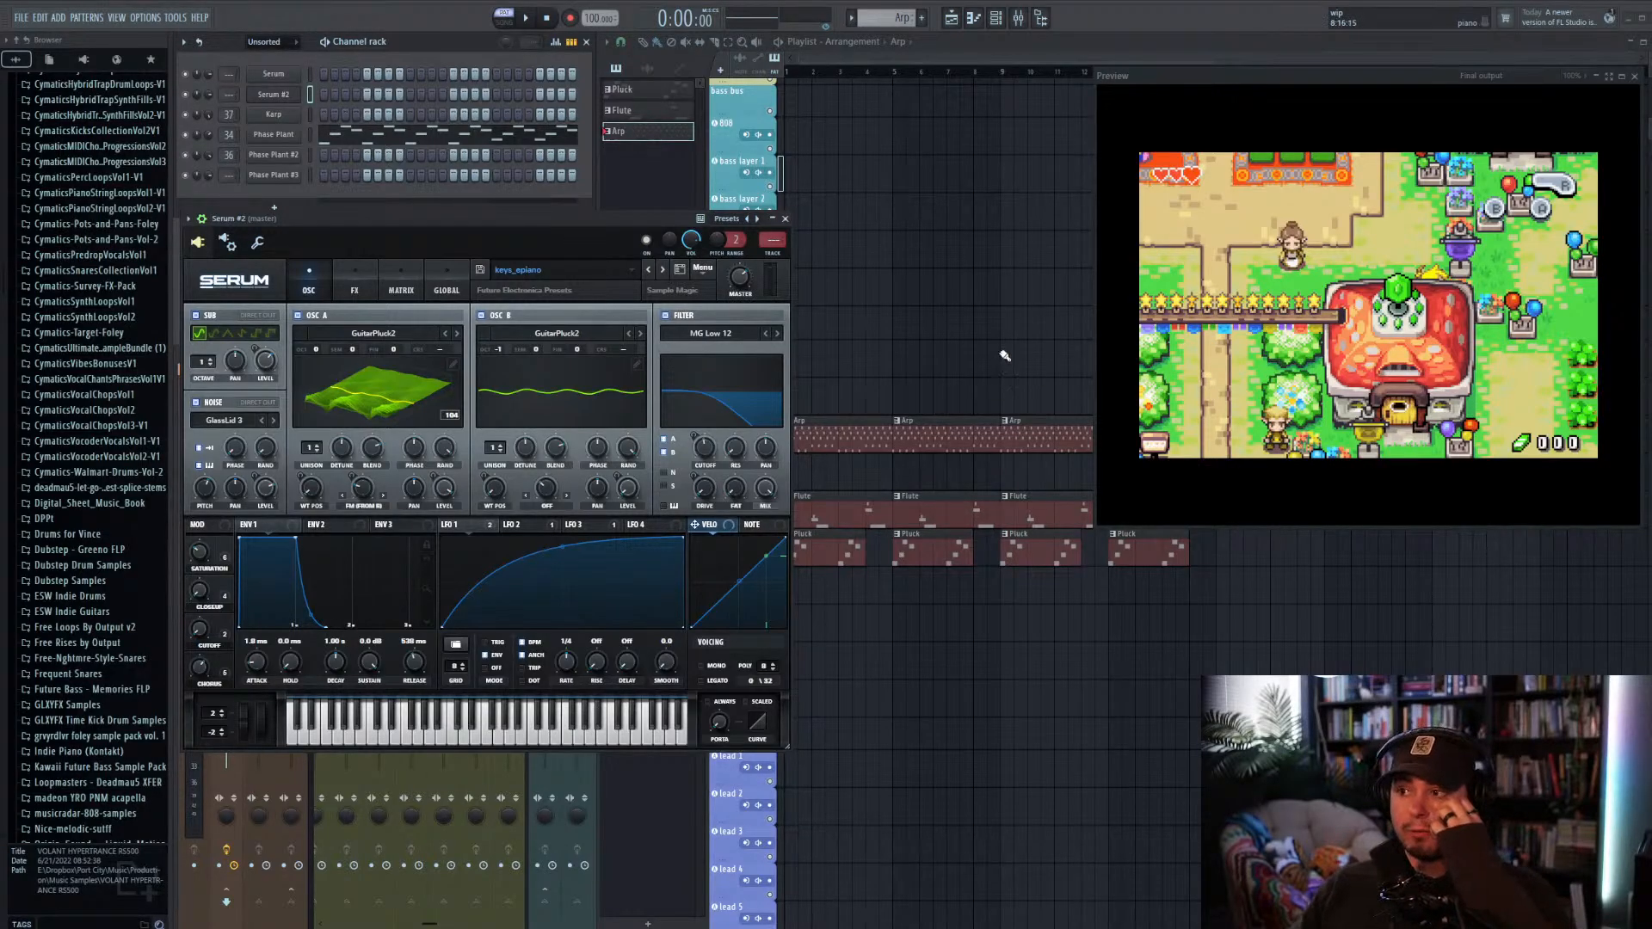
Step: Move the Serum #2 window off the playlist tracks and play the Arp, Flute and Pluck arrangement through
scroll(961, 290, "up", 8)
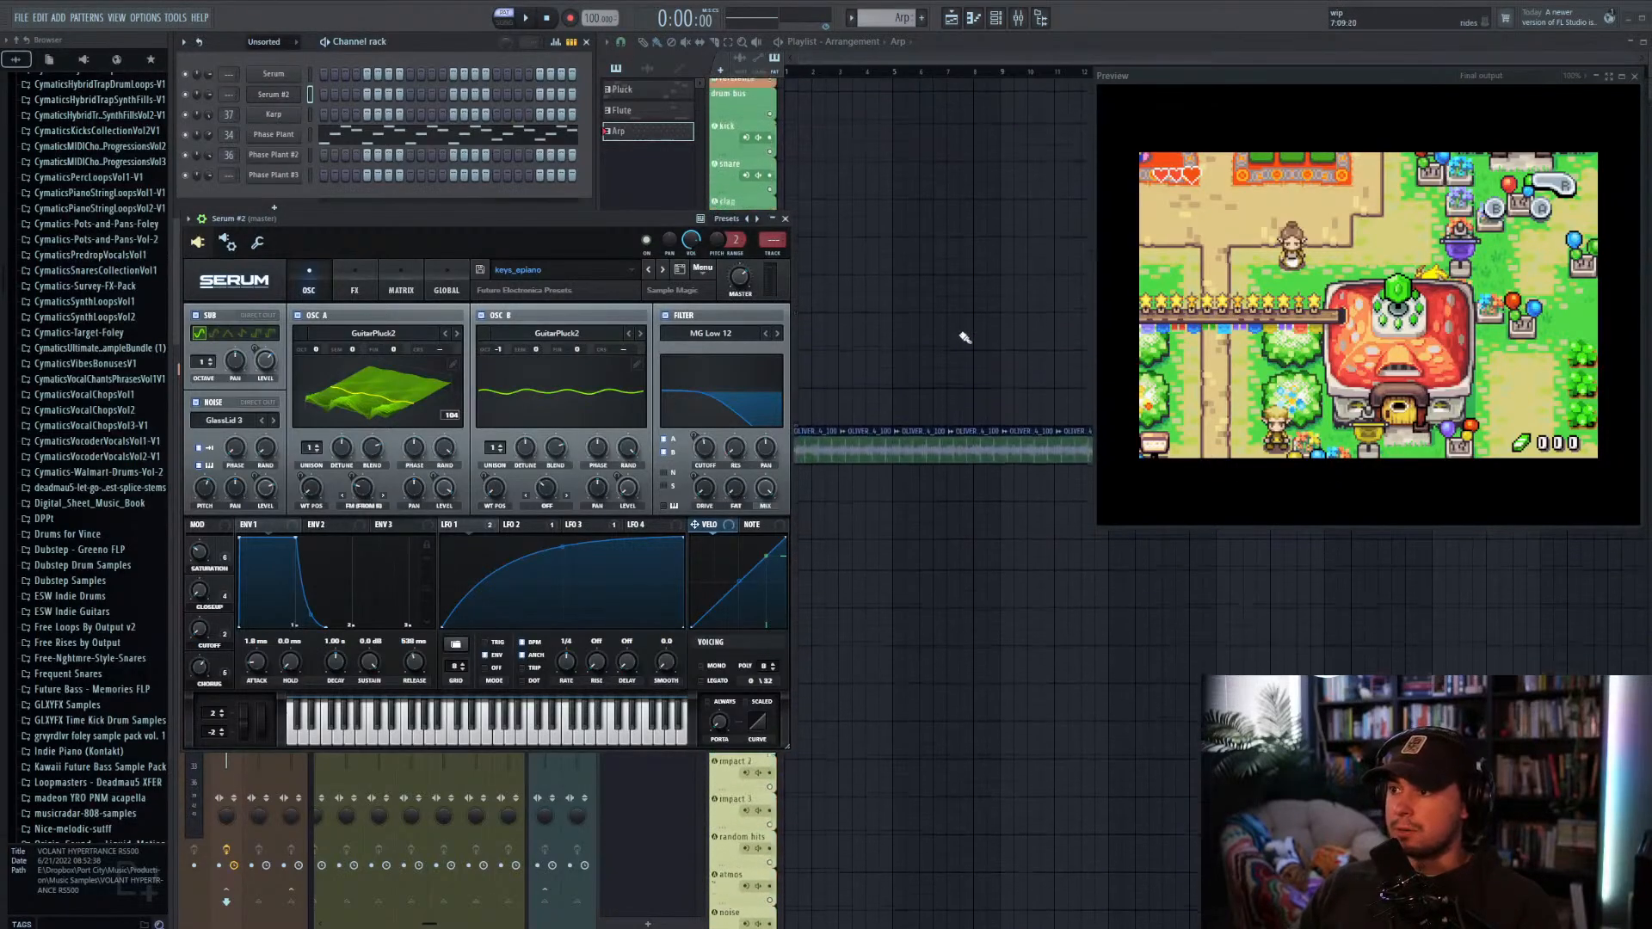
scroll(961, 336, "down", 8)
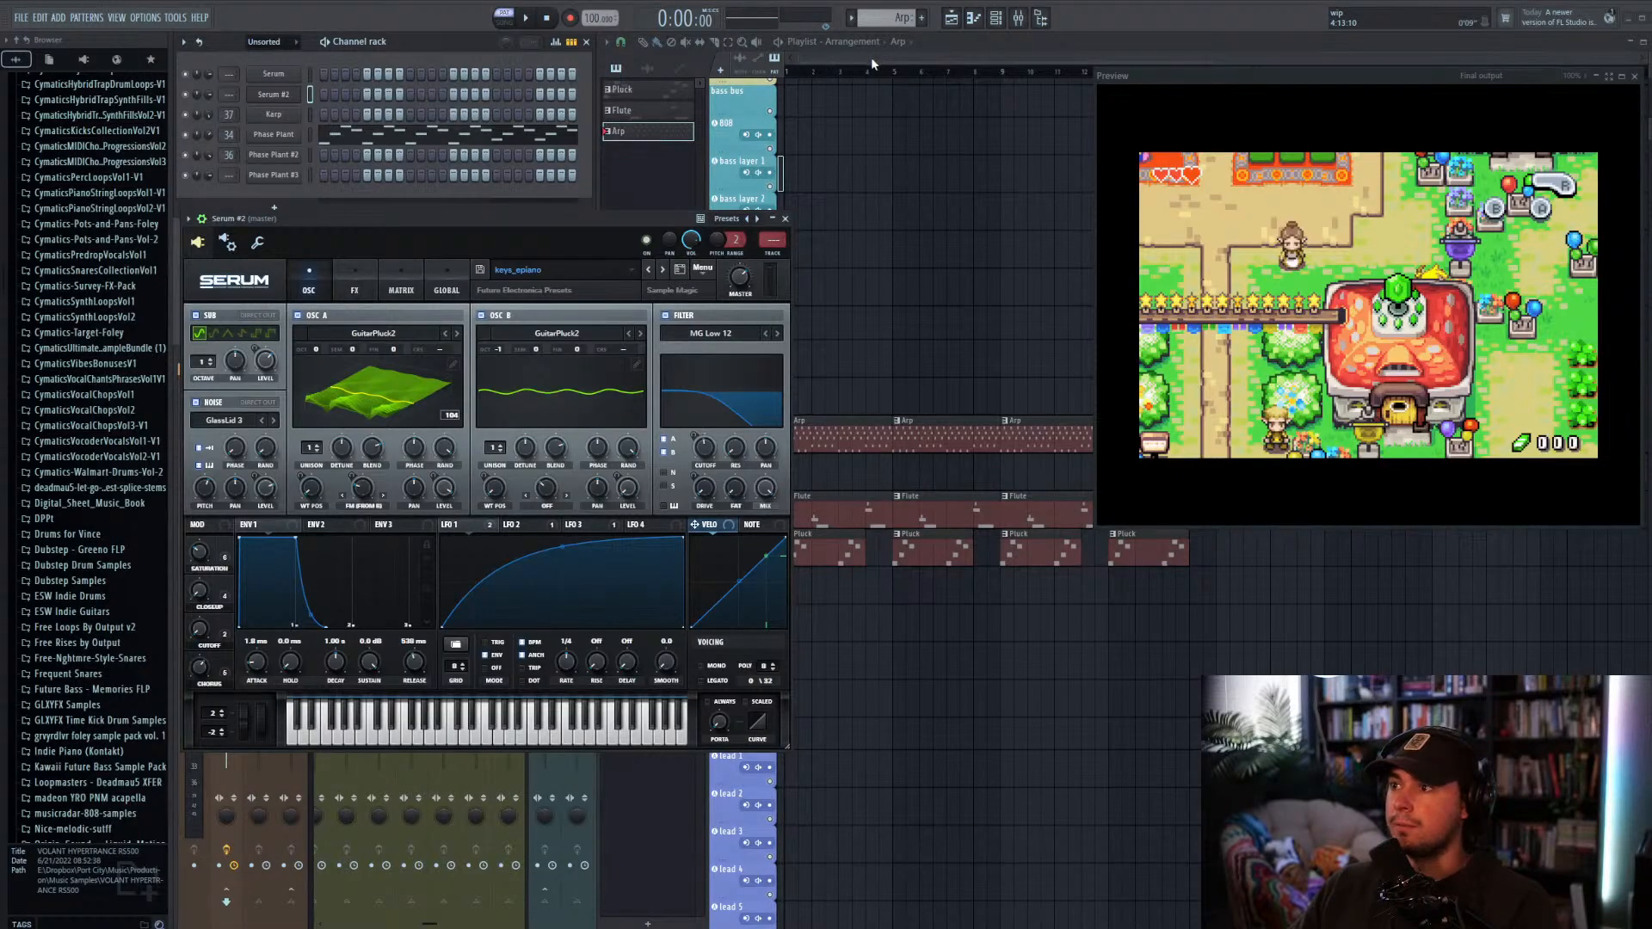
left_click_drag(499, 216, 410, 210)
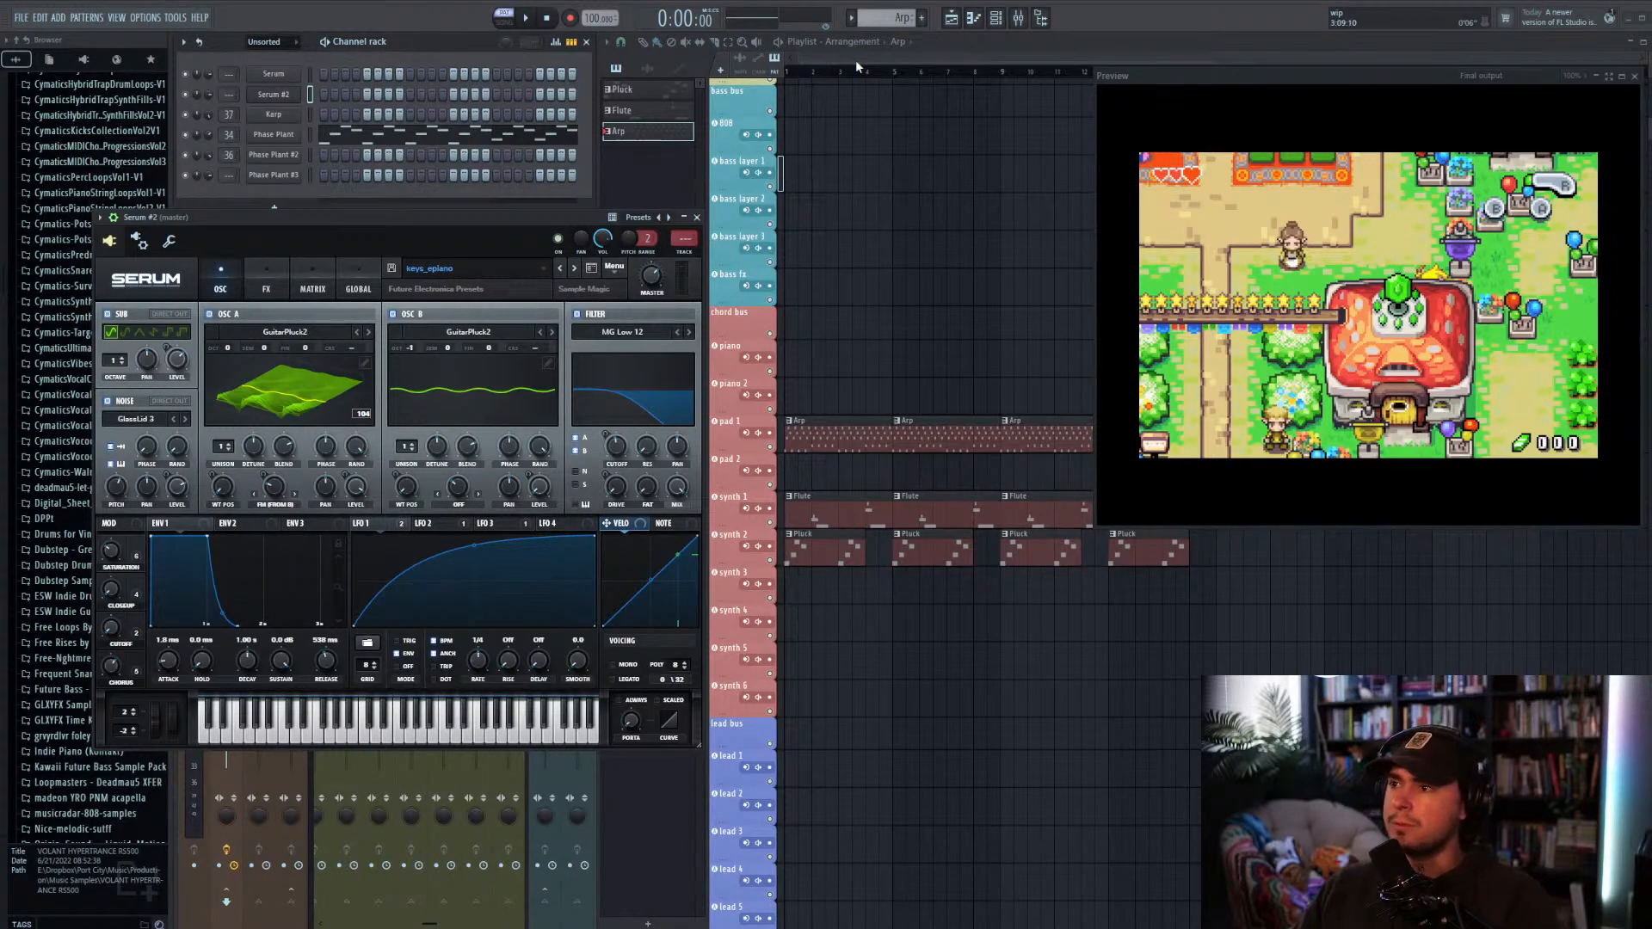
key("space")
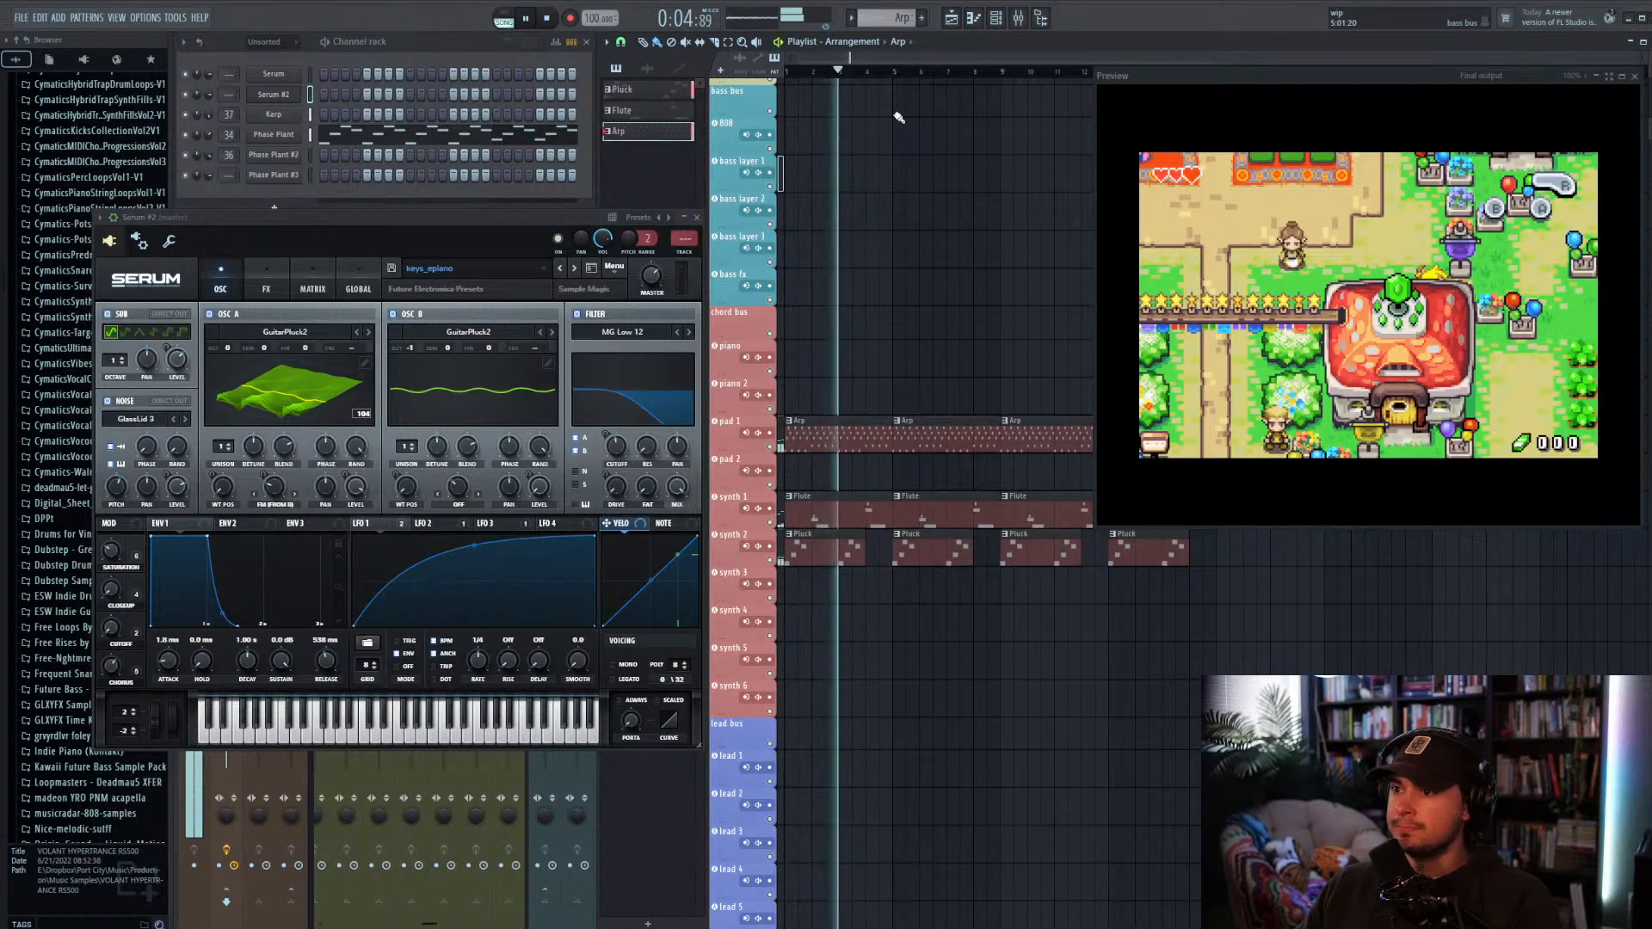
key("space")
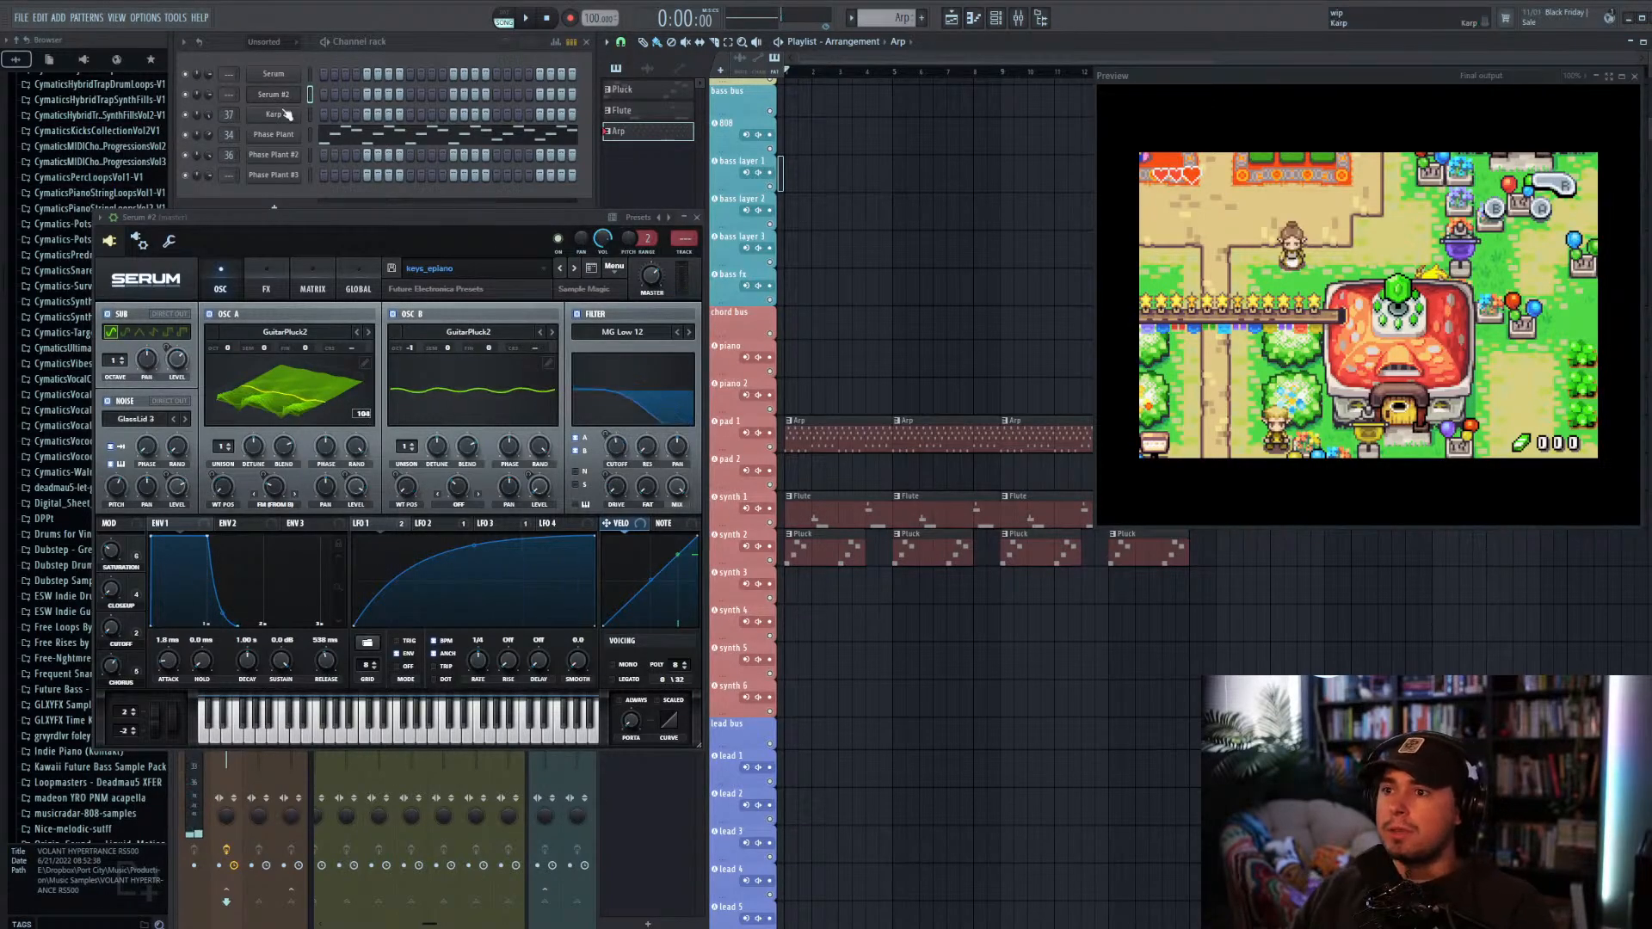
Step: Open Phase Plant #3 and disable the first LFO modulator of the Taque Bells preset
left_click(310, 176)
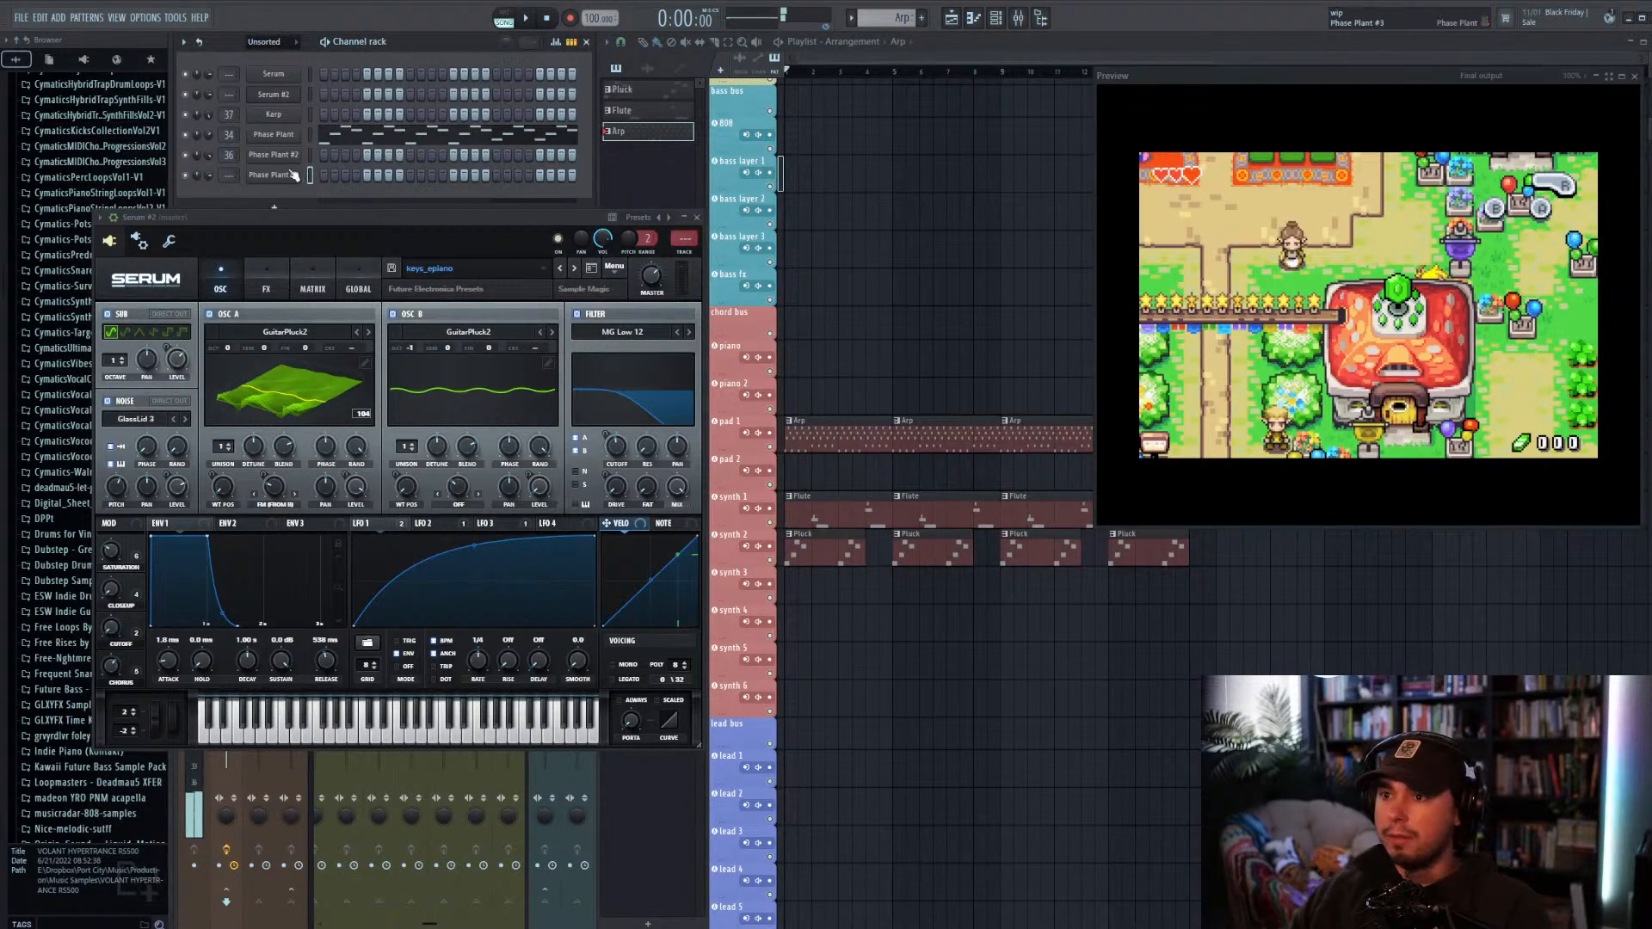
left_click(292, 175)
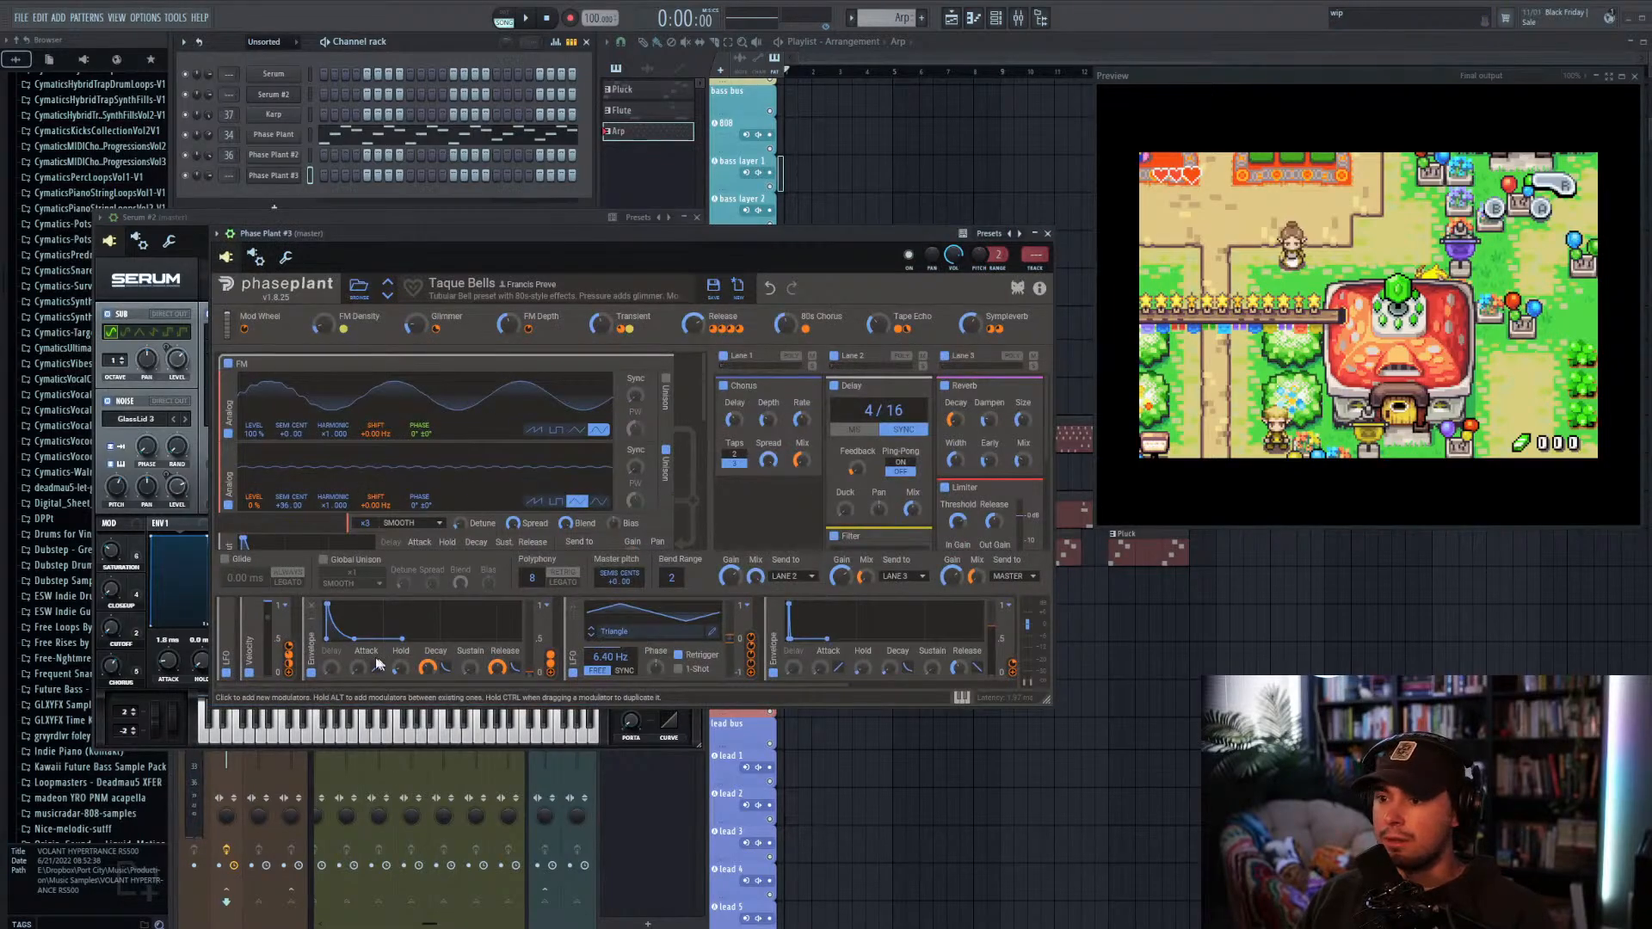
left_click(228, 676)
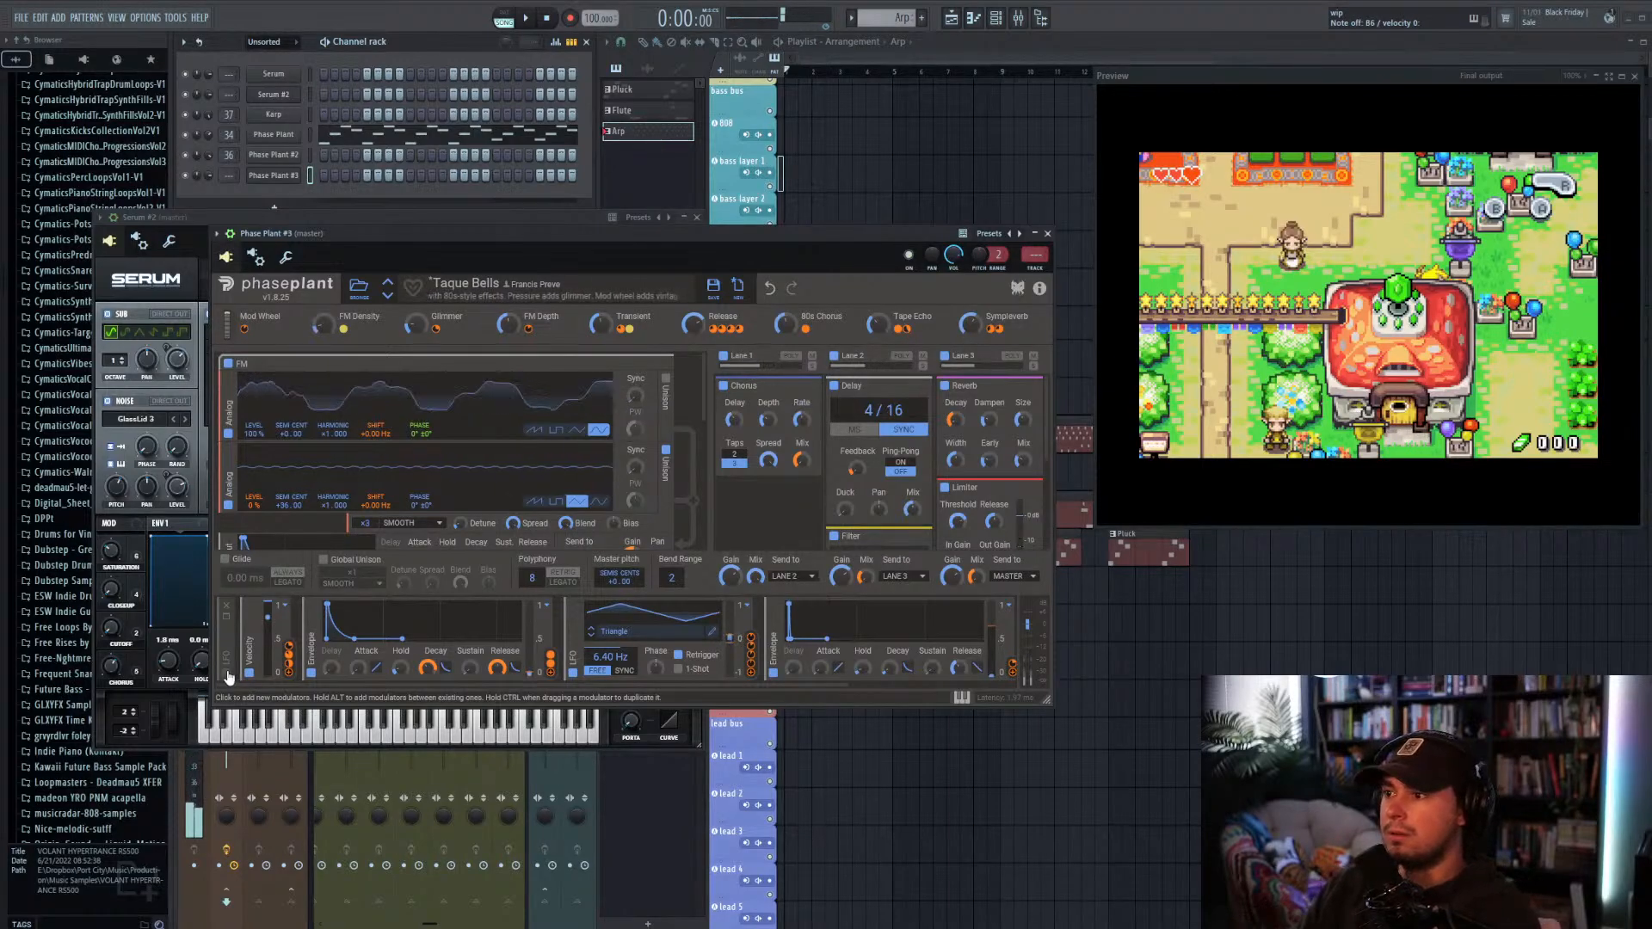
Step: Raise the Glimmer macro to about 64% and turn down the 80s Chorus, Tape Echo and Symphoverb macros
left_click_drag(791, 327, 792, 387)
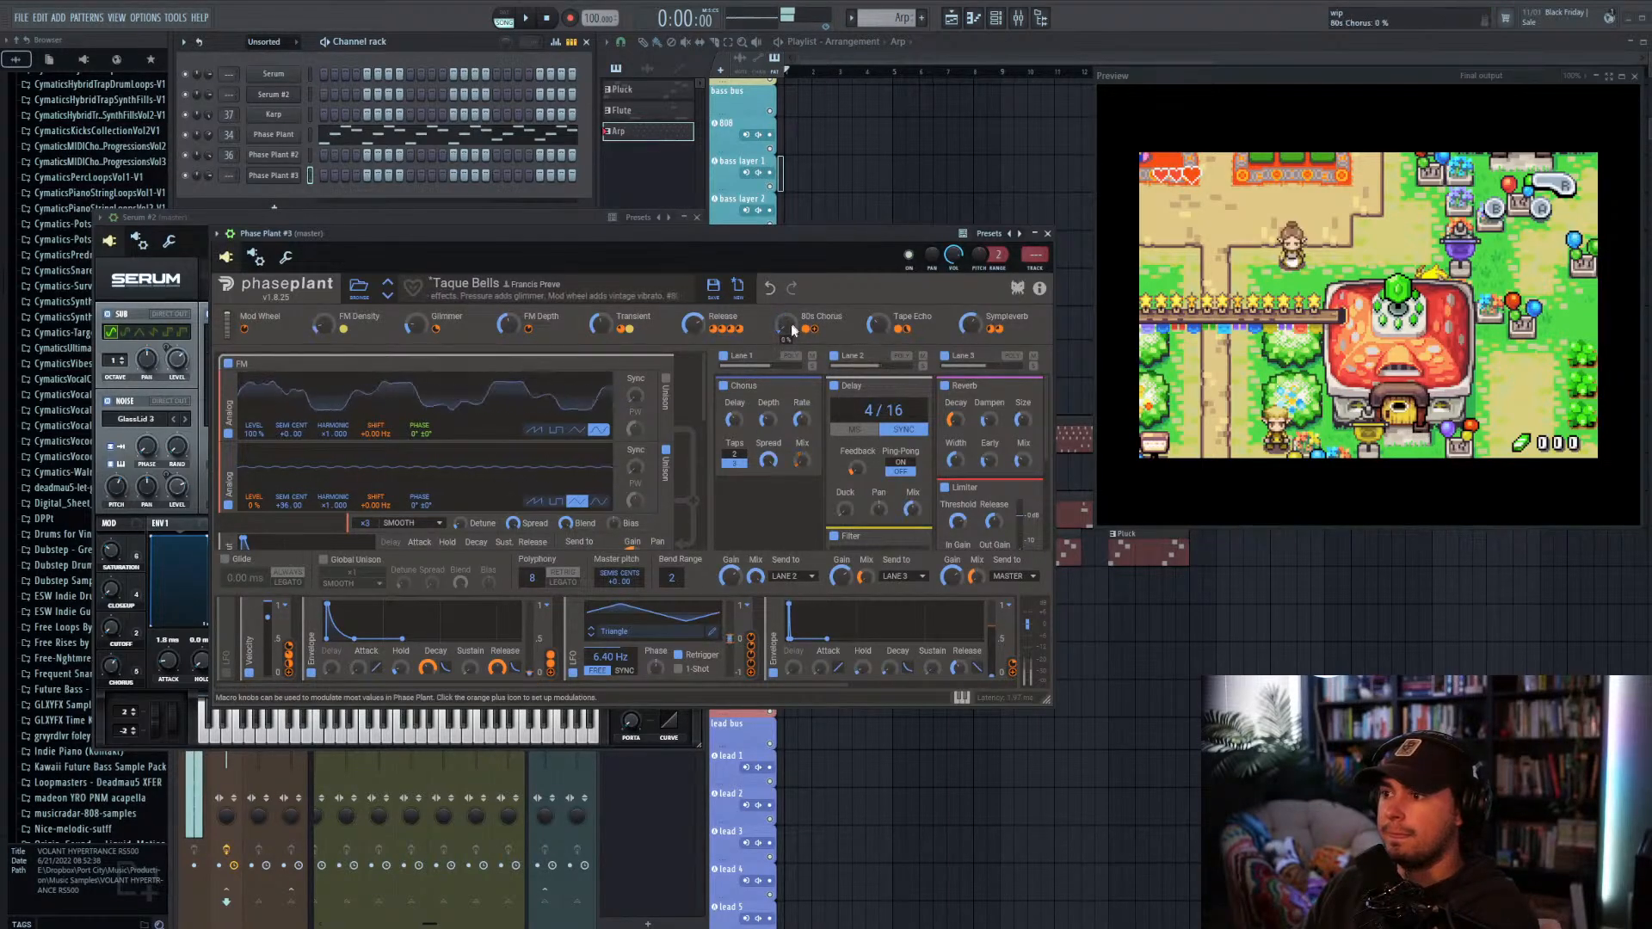
left_click_drag(415, 326, 416, 274)
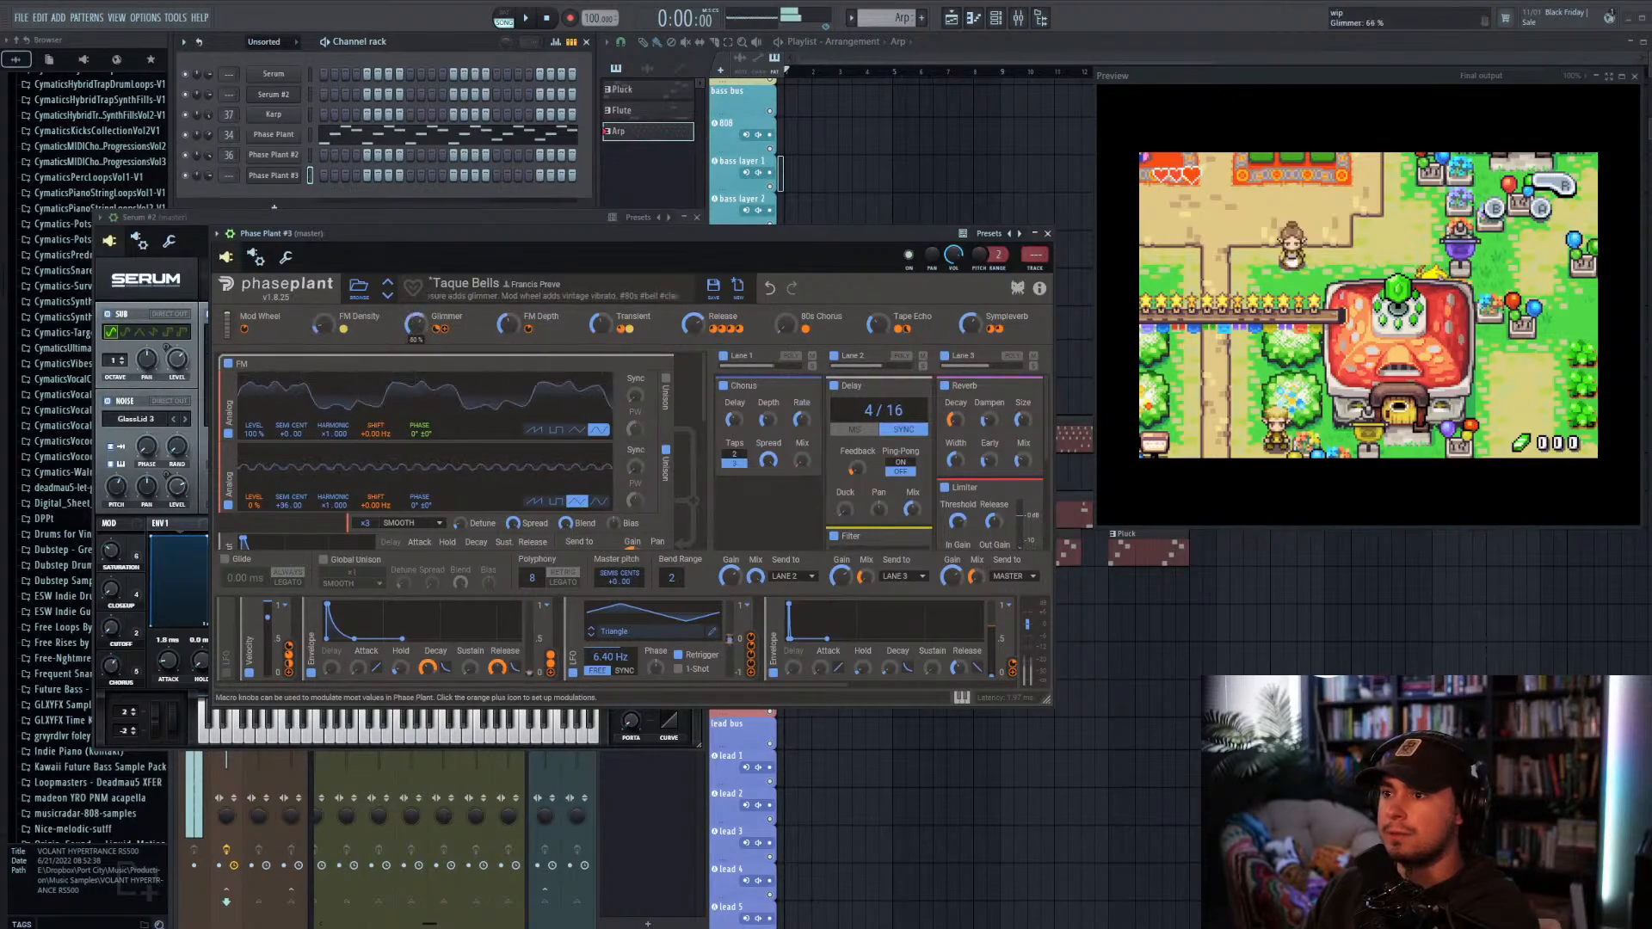
left_click_drag(786, 326, 785, 403)
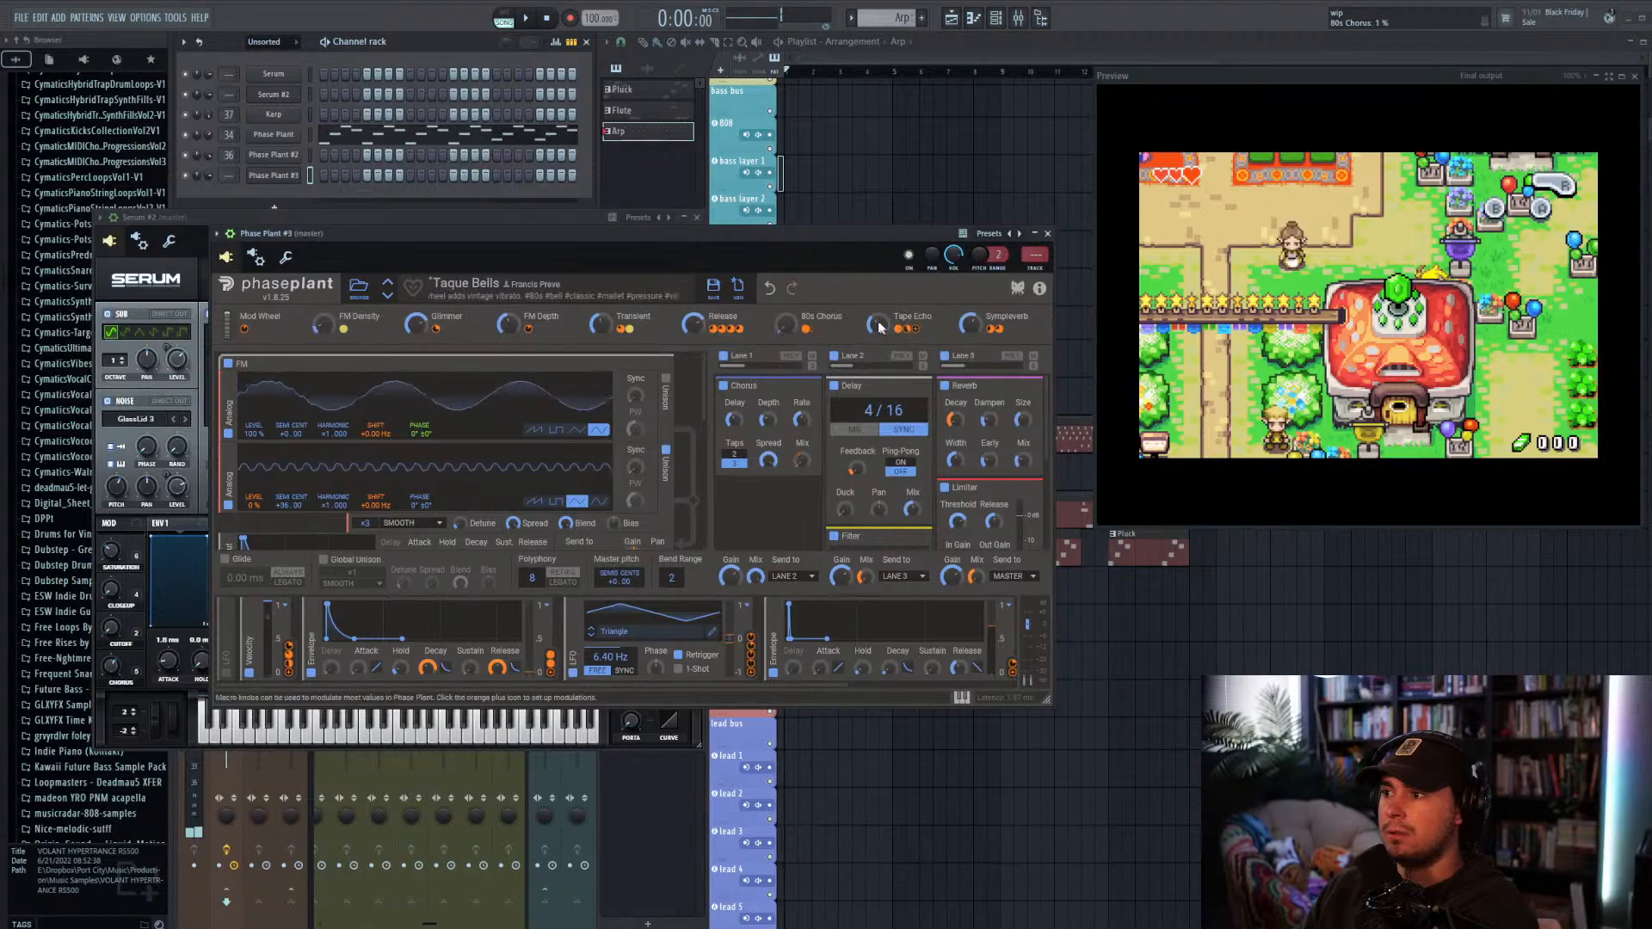
left_click_drag(877, 325, 878, 378)
left_click_drag(970, 325, 971, 388)
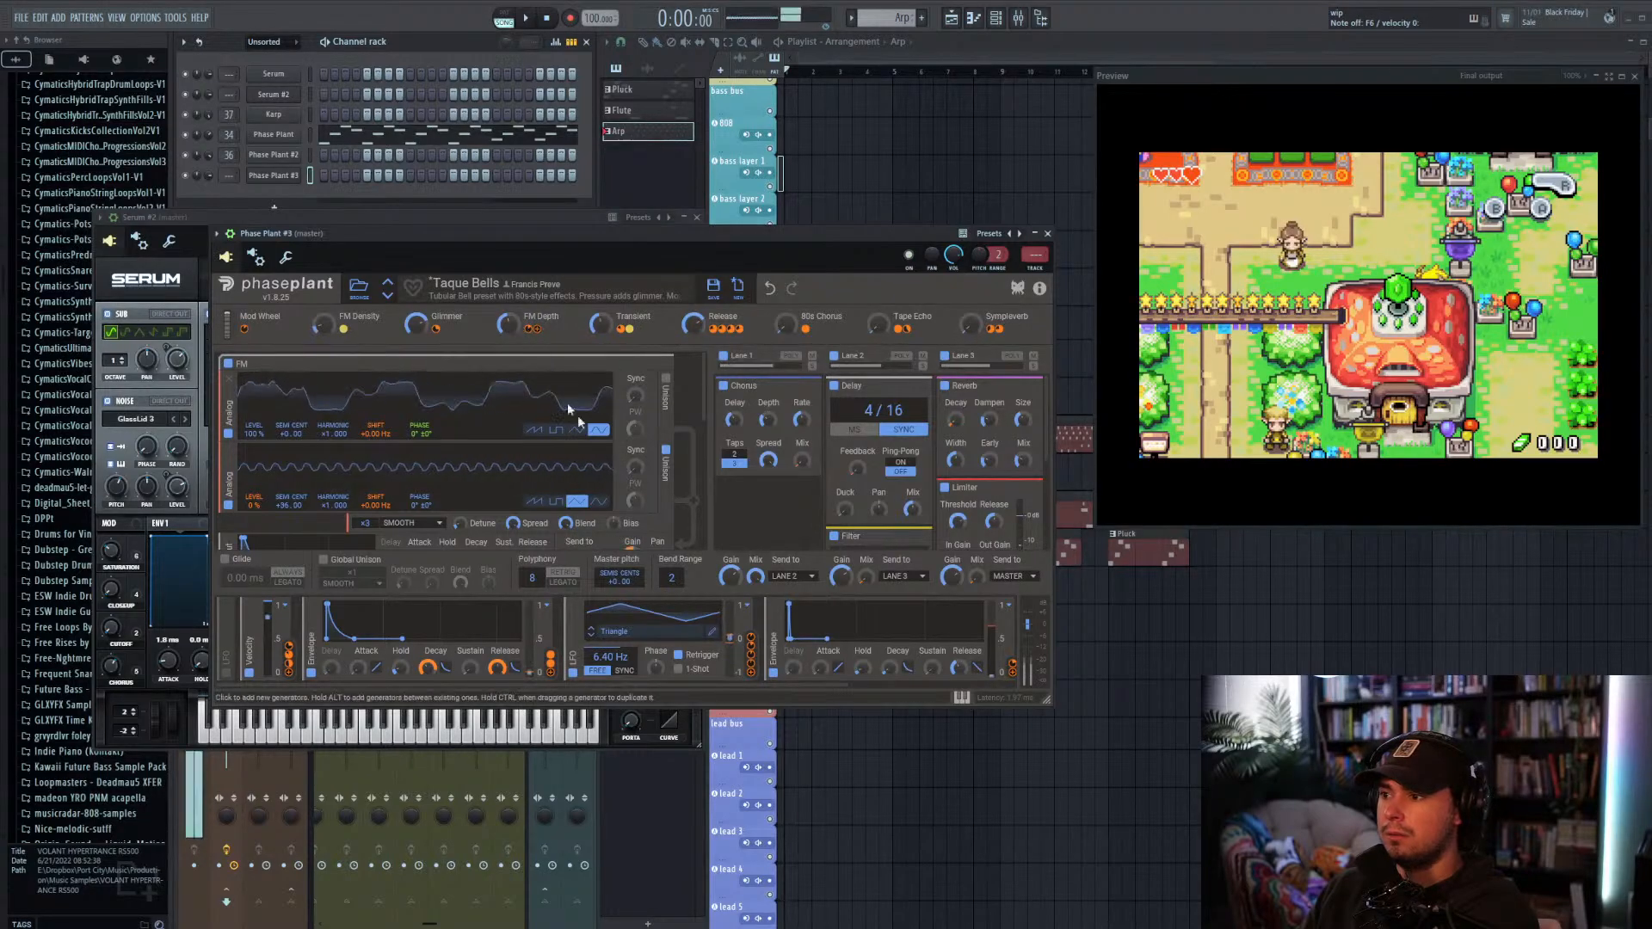
Step: Compare the bell sound with individual effects bypassed, leaving Chorus enabled and Delay and Reverb disabled
scroll(813, 405, "down", 1)
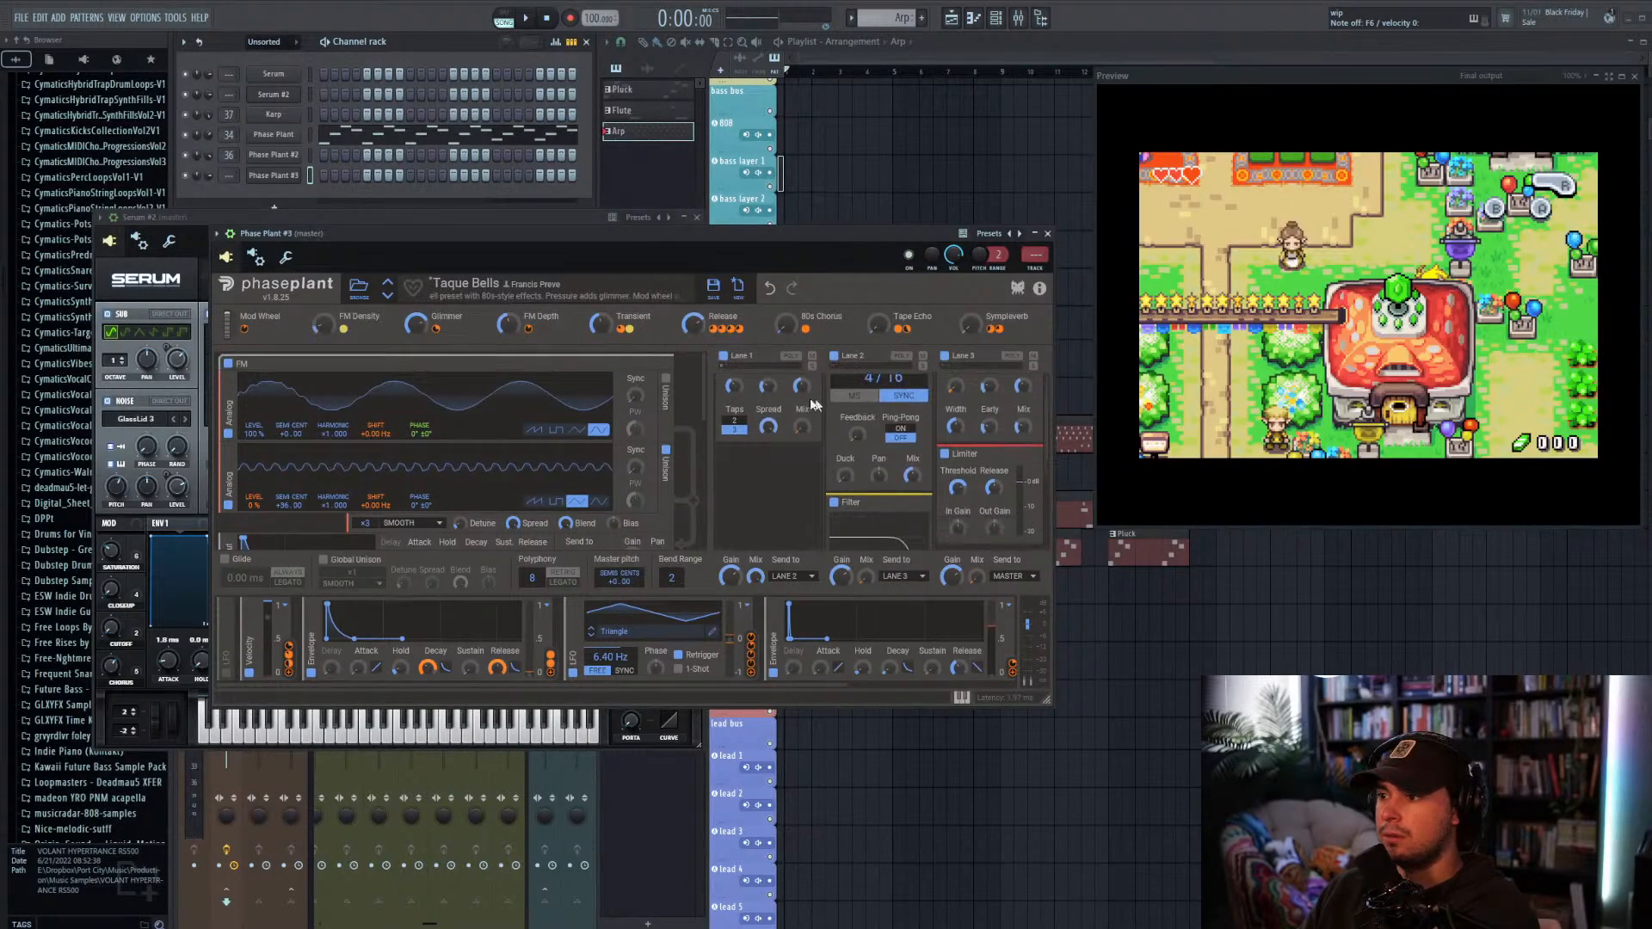
scroll(813, 404, "up", 1)
left_click(727, 387)
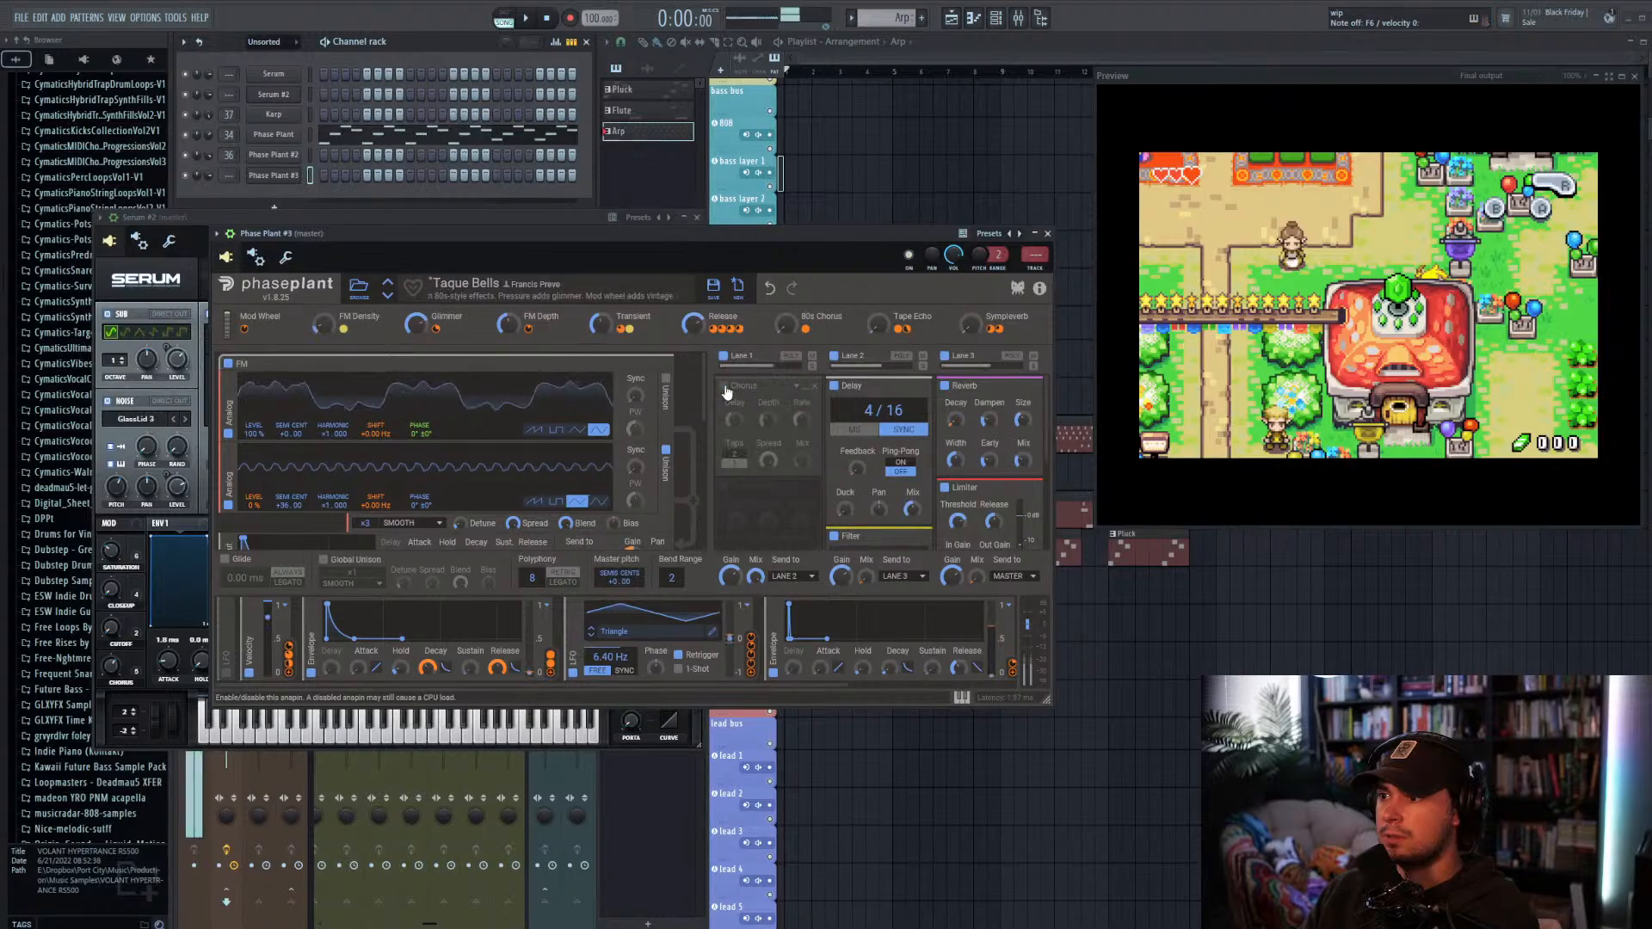
left_click(725, 387)
left_click(944, 386)
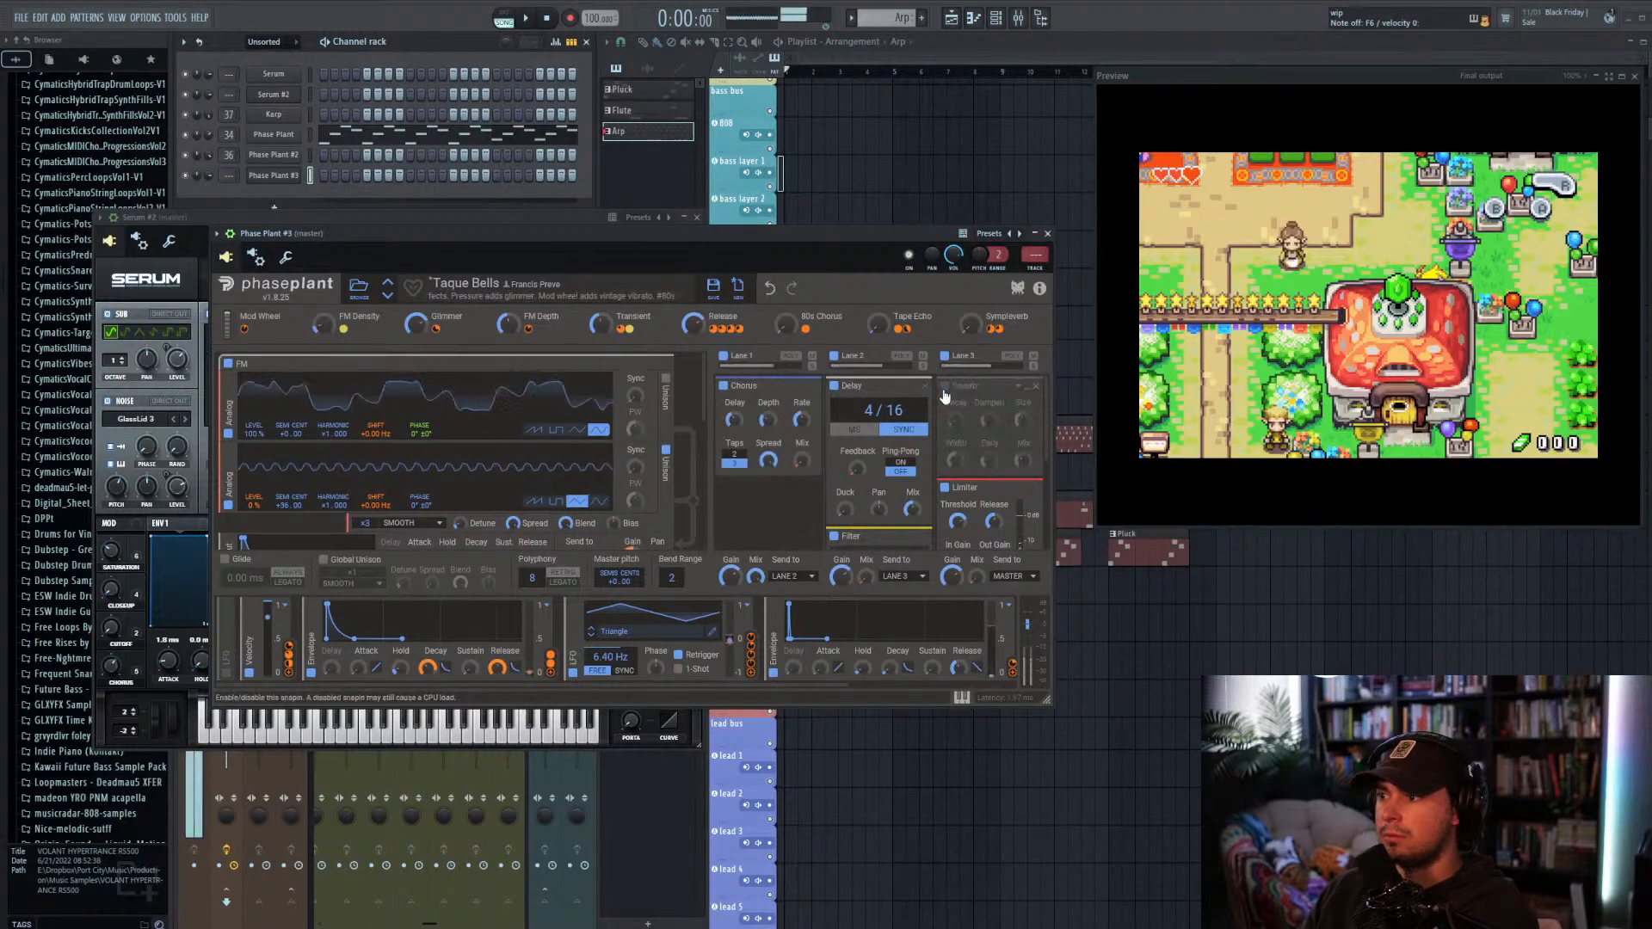
left_click(945, 386)
left_click(834, 386)
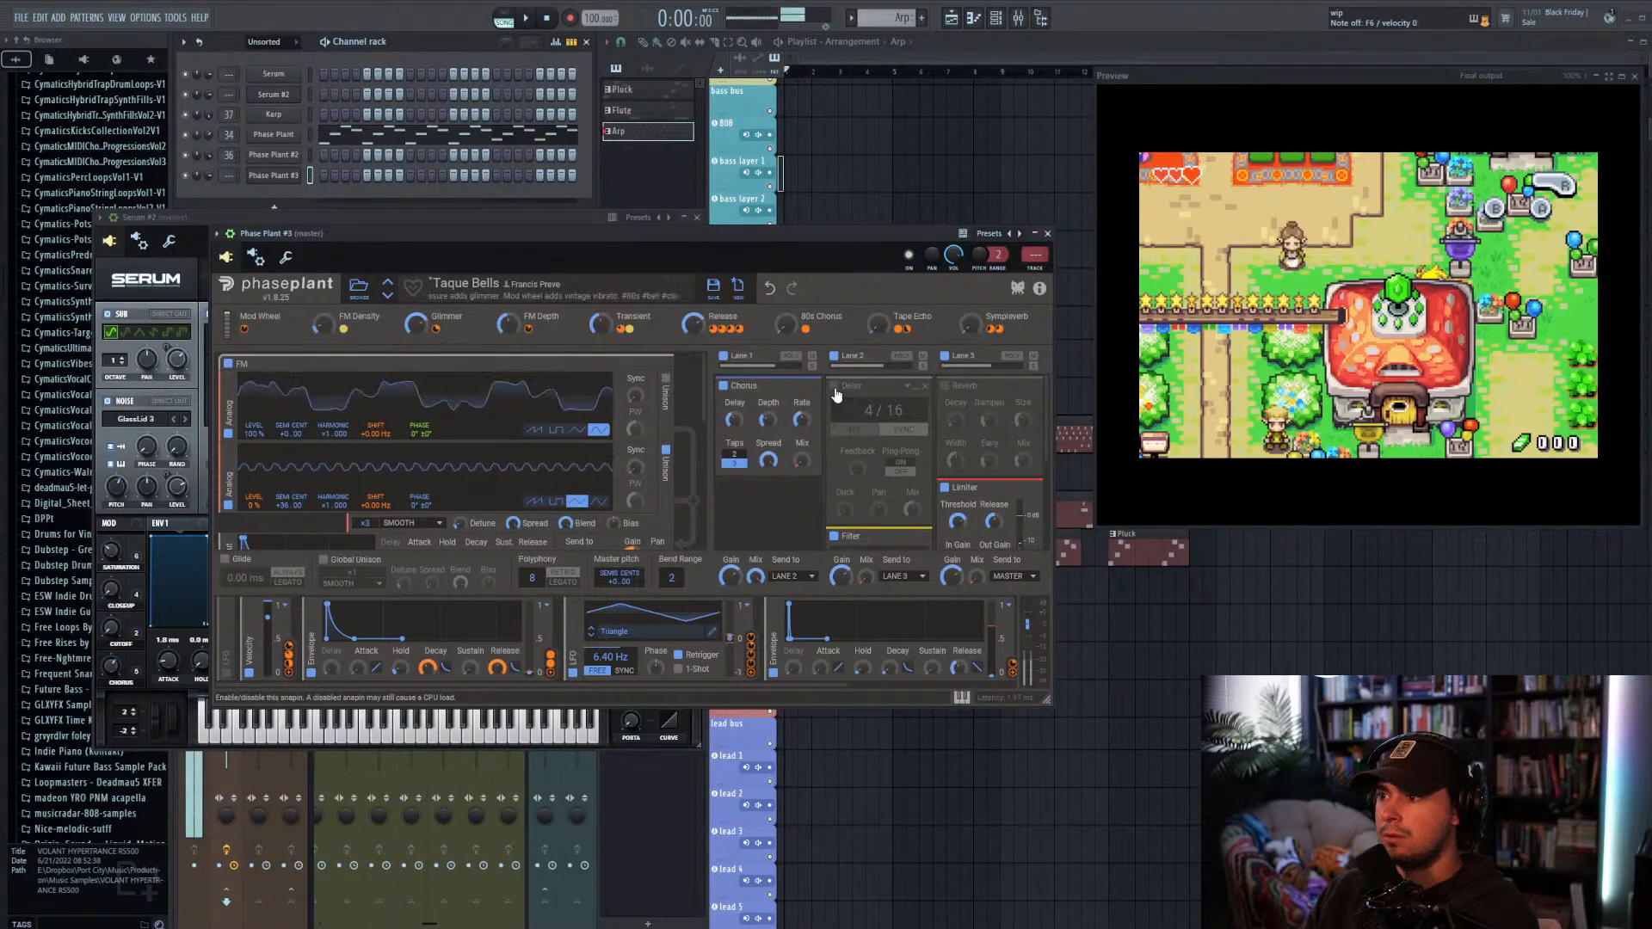
left_click(945, 386)
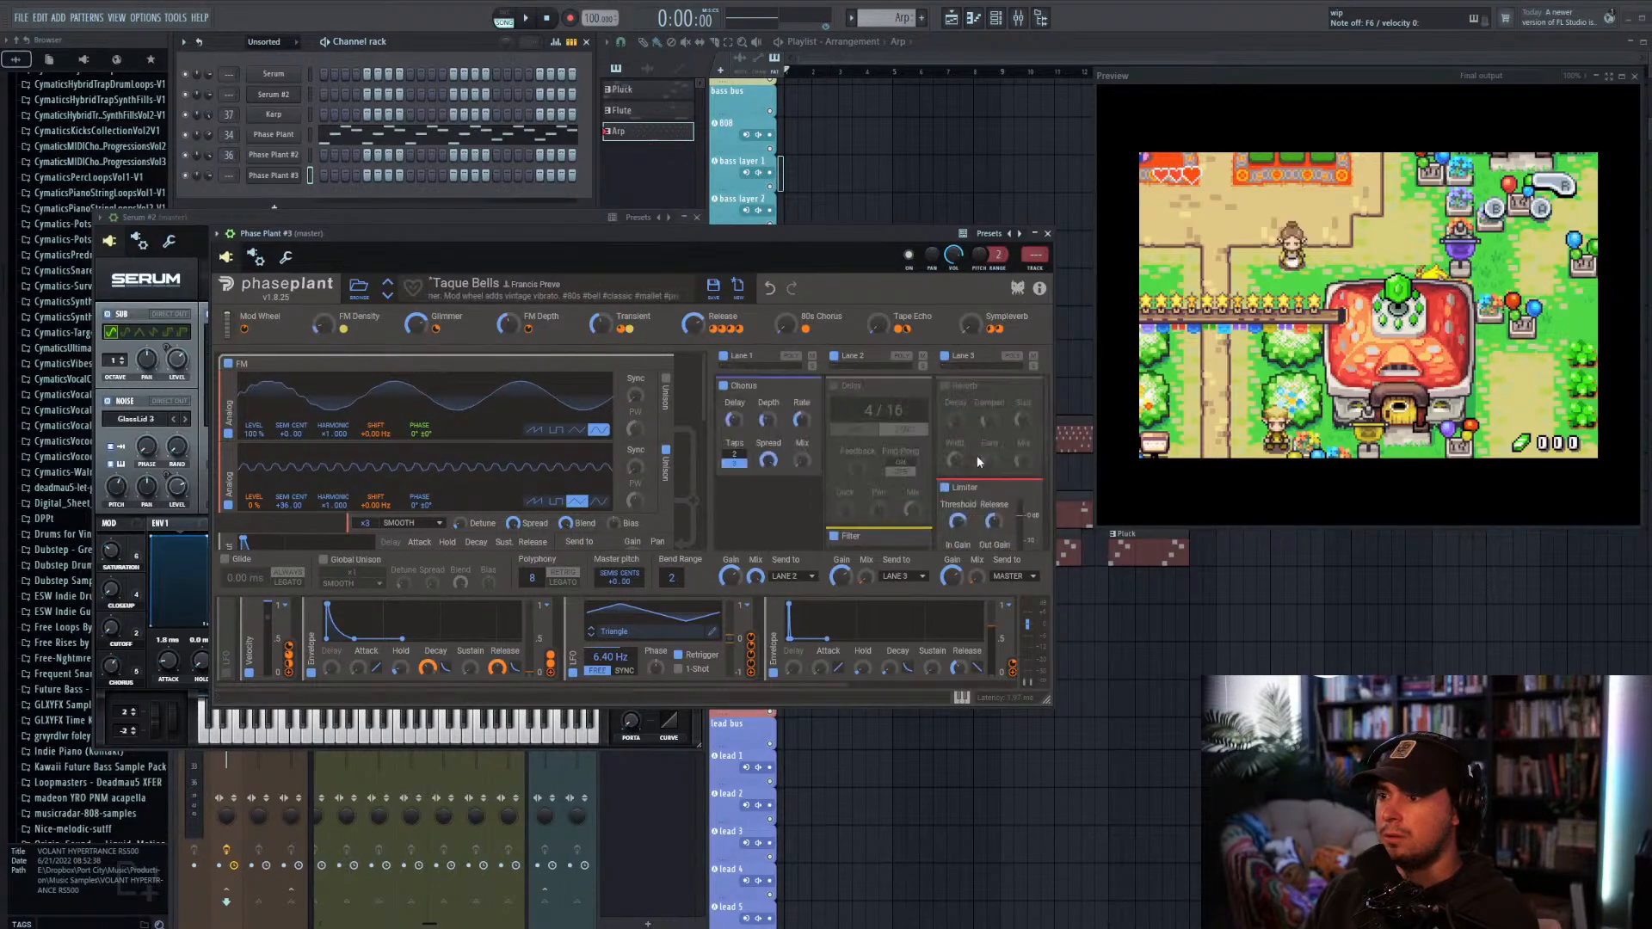
Step: Switch the first LFO modulator back on and disable the 6.40 Hz Triangle LFO
left_click(225, 674)
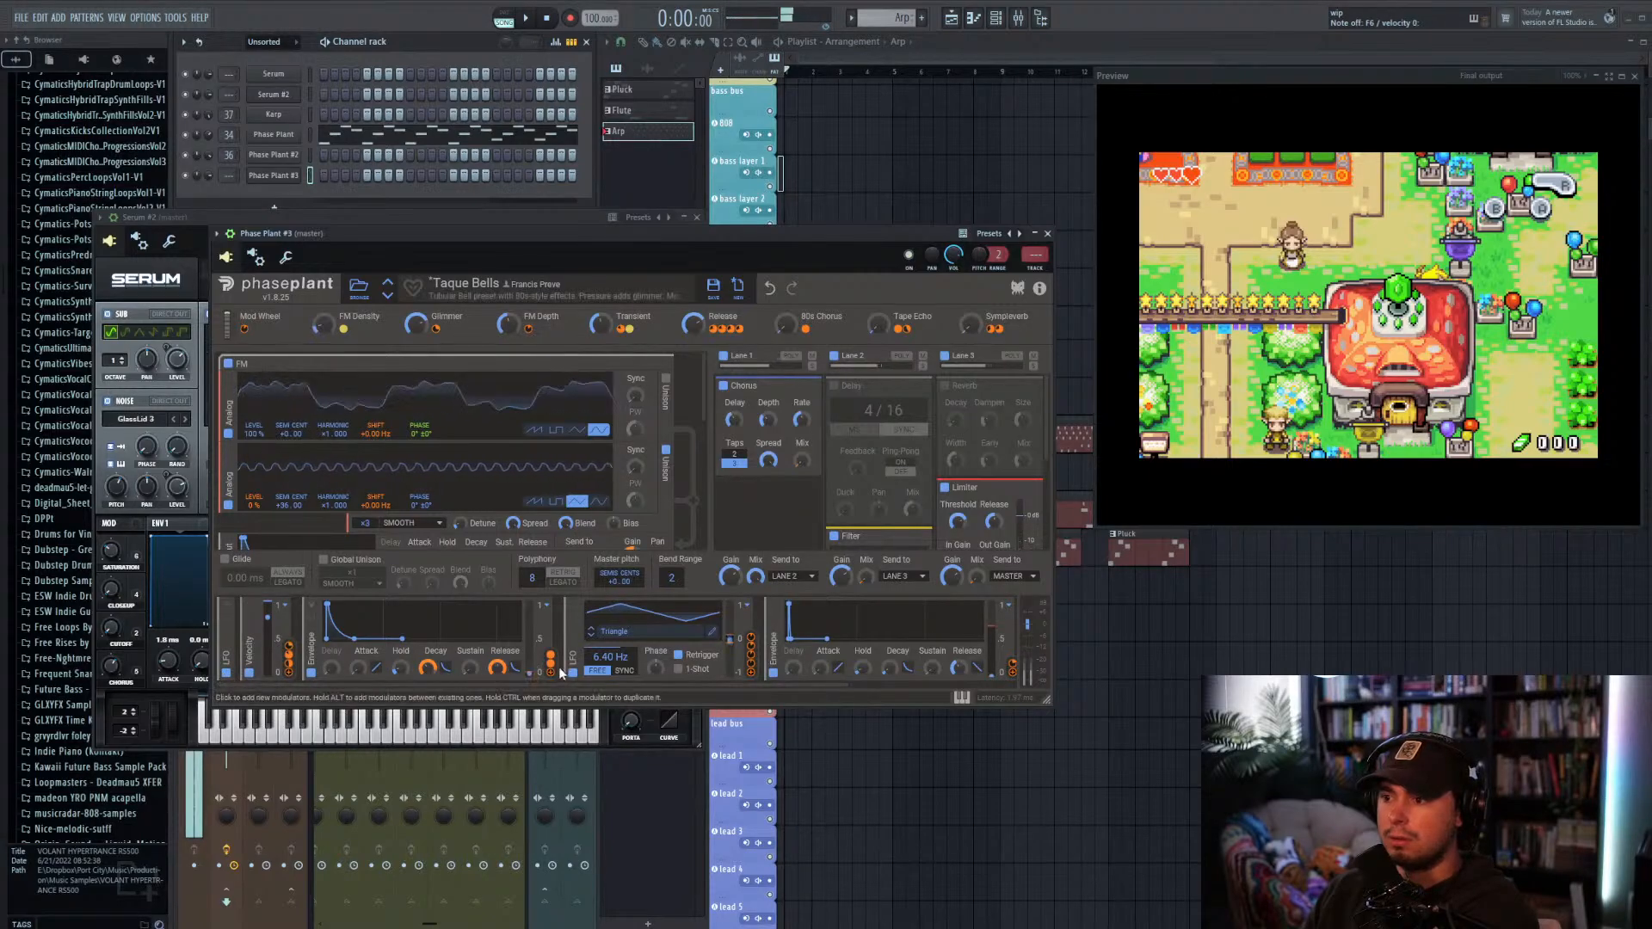
left_click(572, 673)
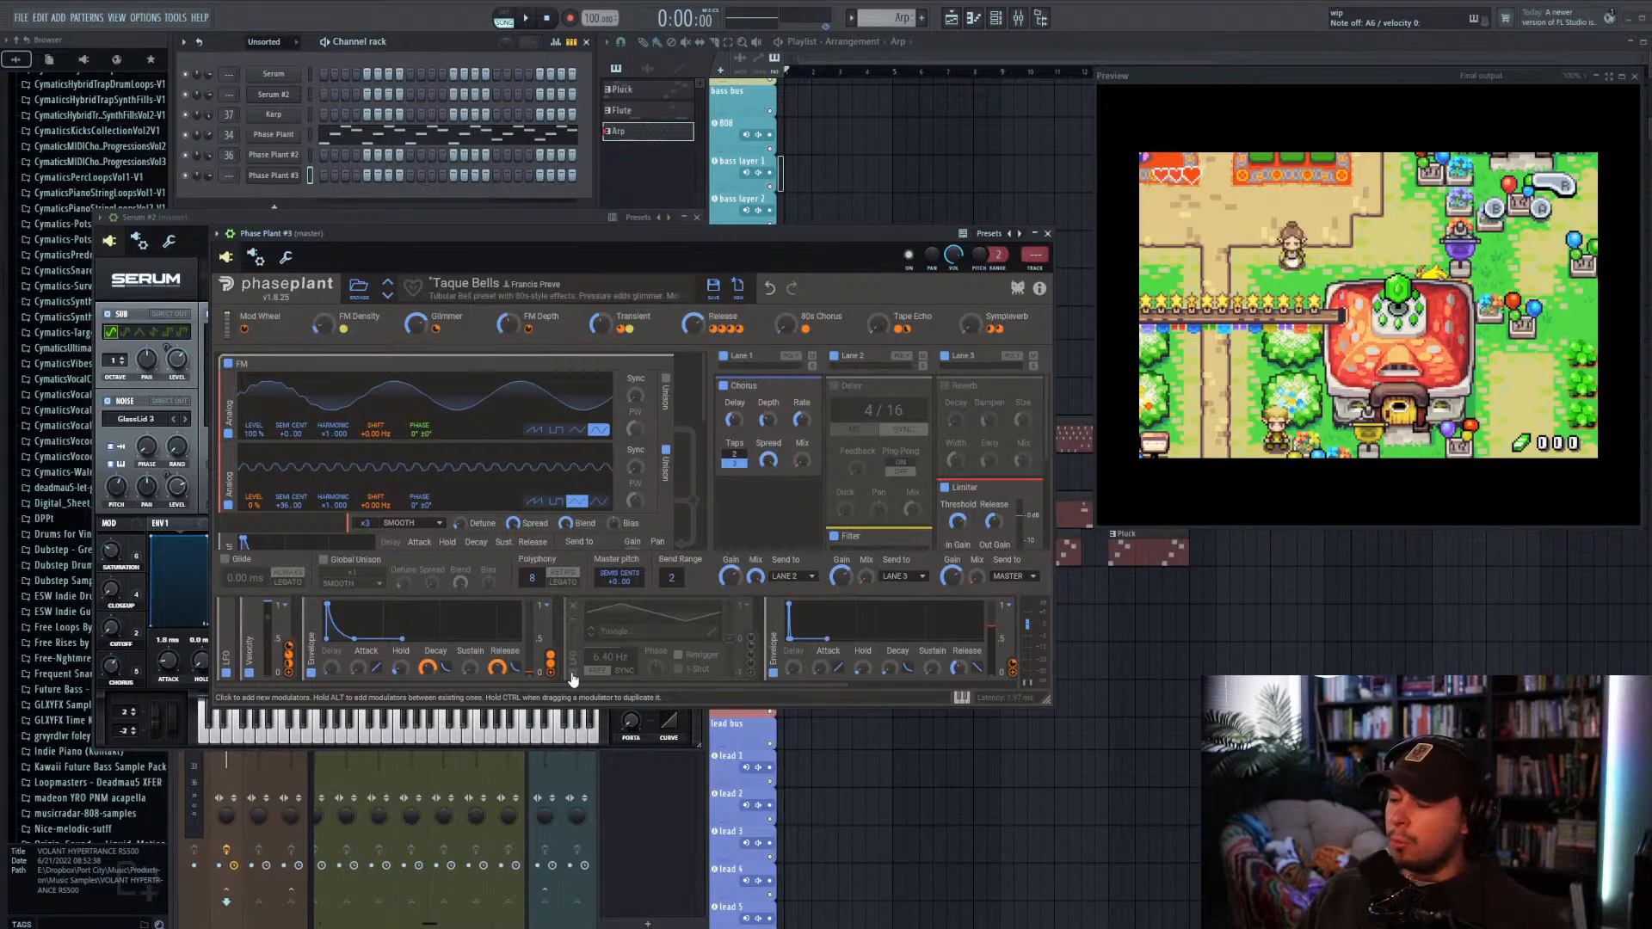
Step: Switch to the browser and replay the Minish Cap longplay from about 4:39, unmuting it briefly to hear the music
key("alt+Tab")
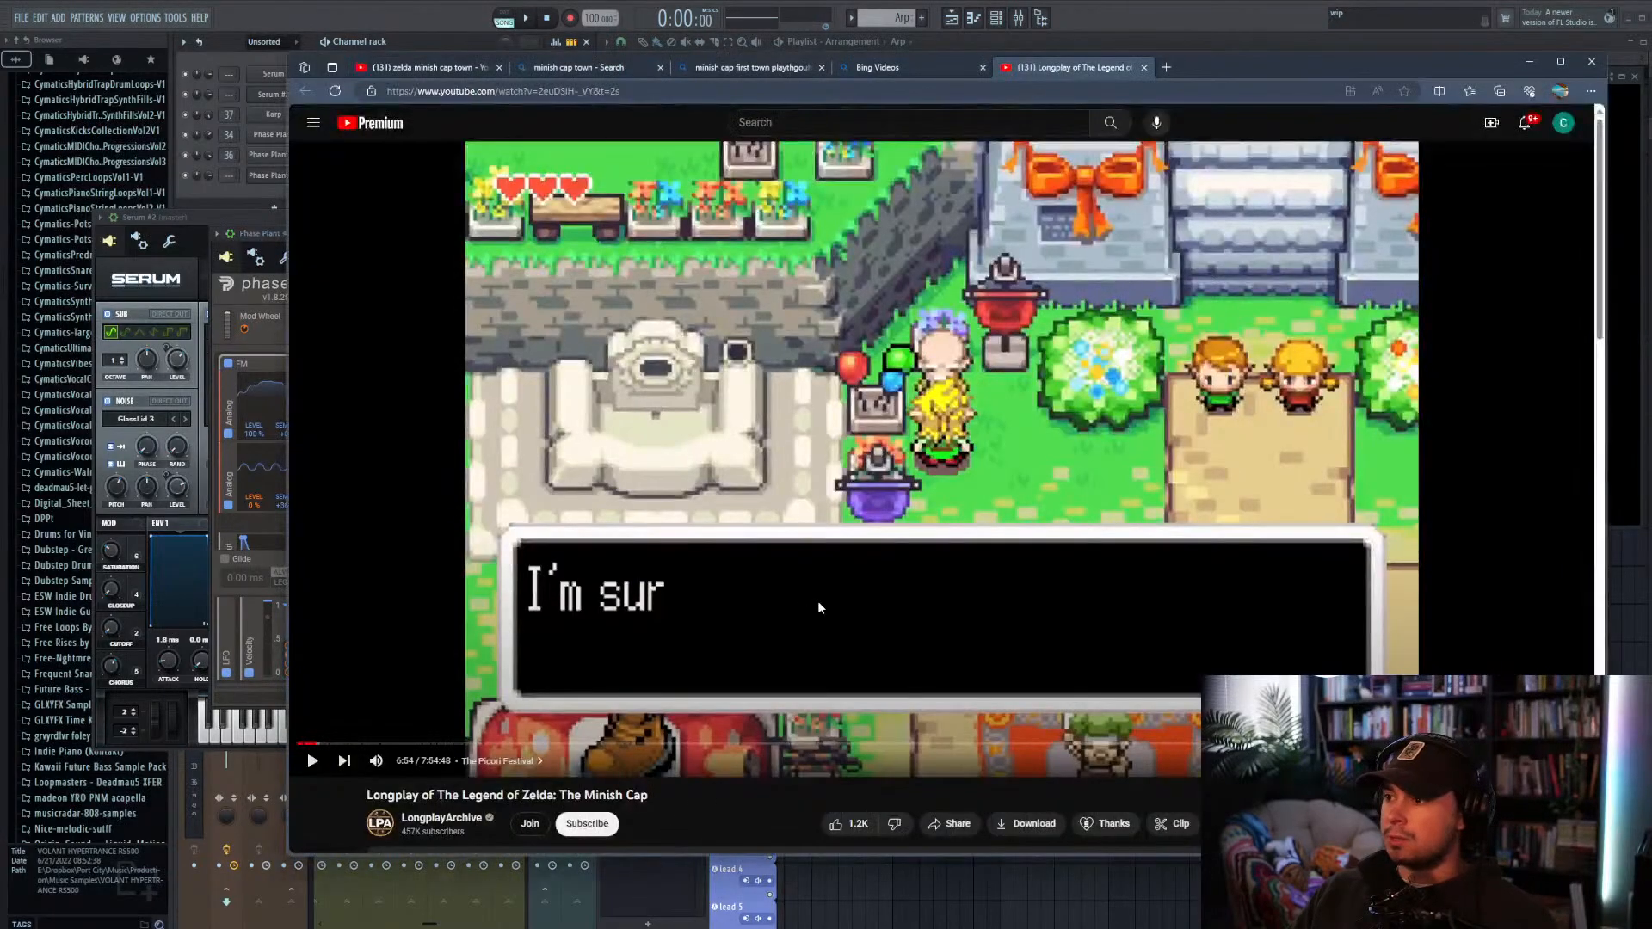
left_click(312, 745)
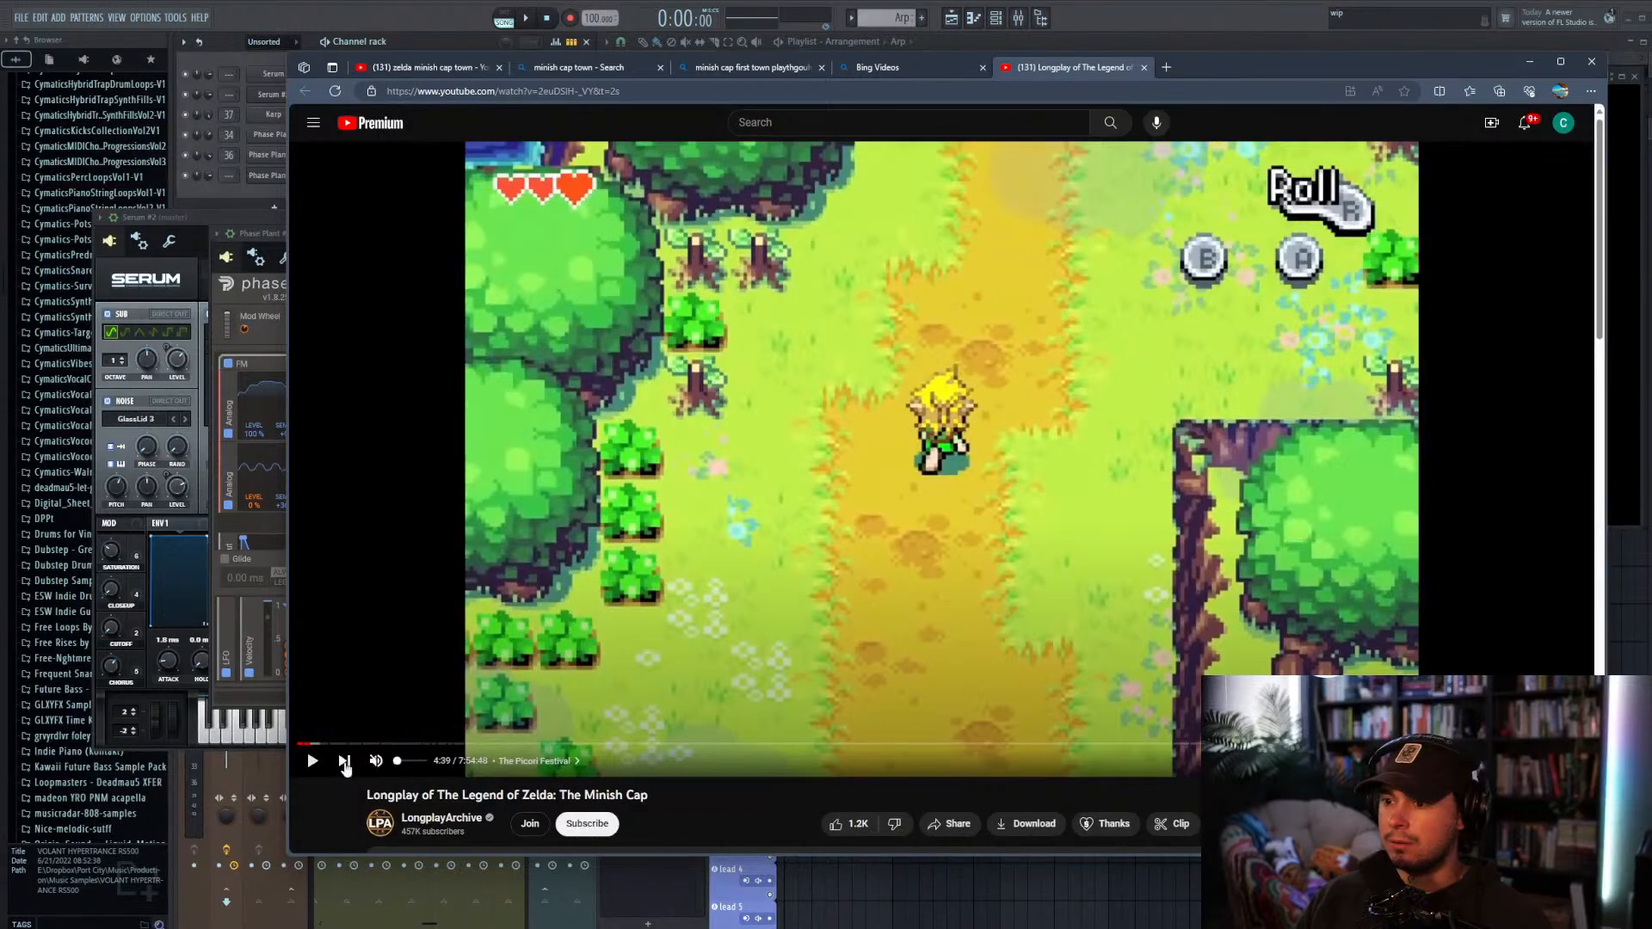
left_click(376, 763)
left_click(315, 764)
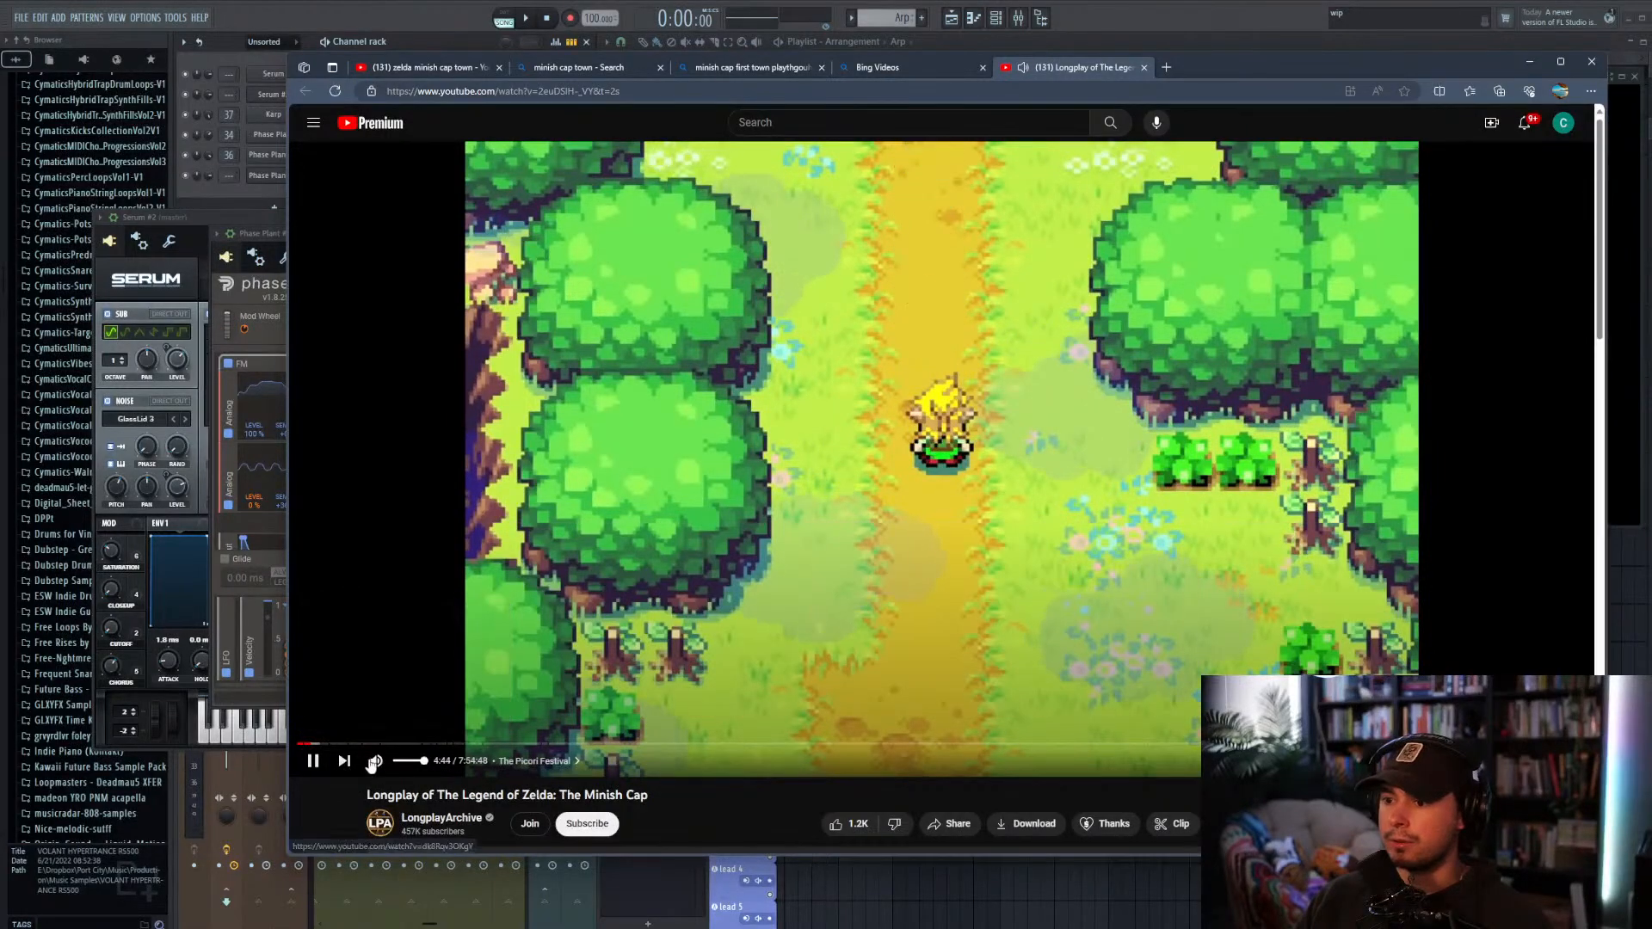
left_click(374, 764)
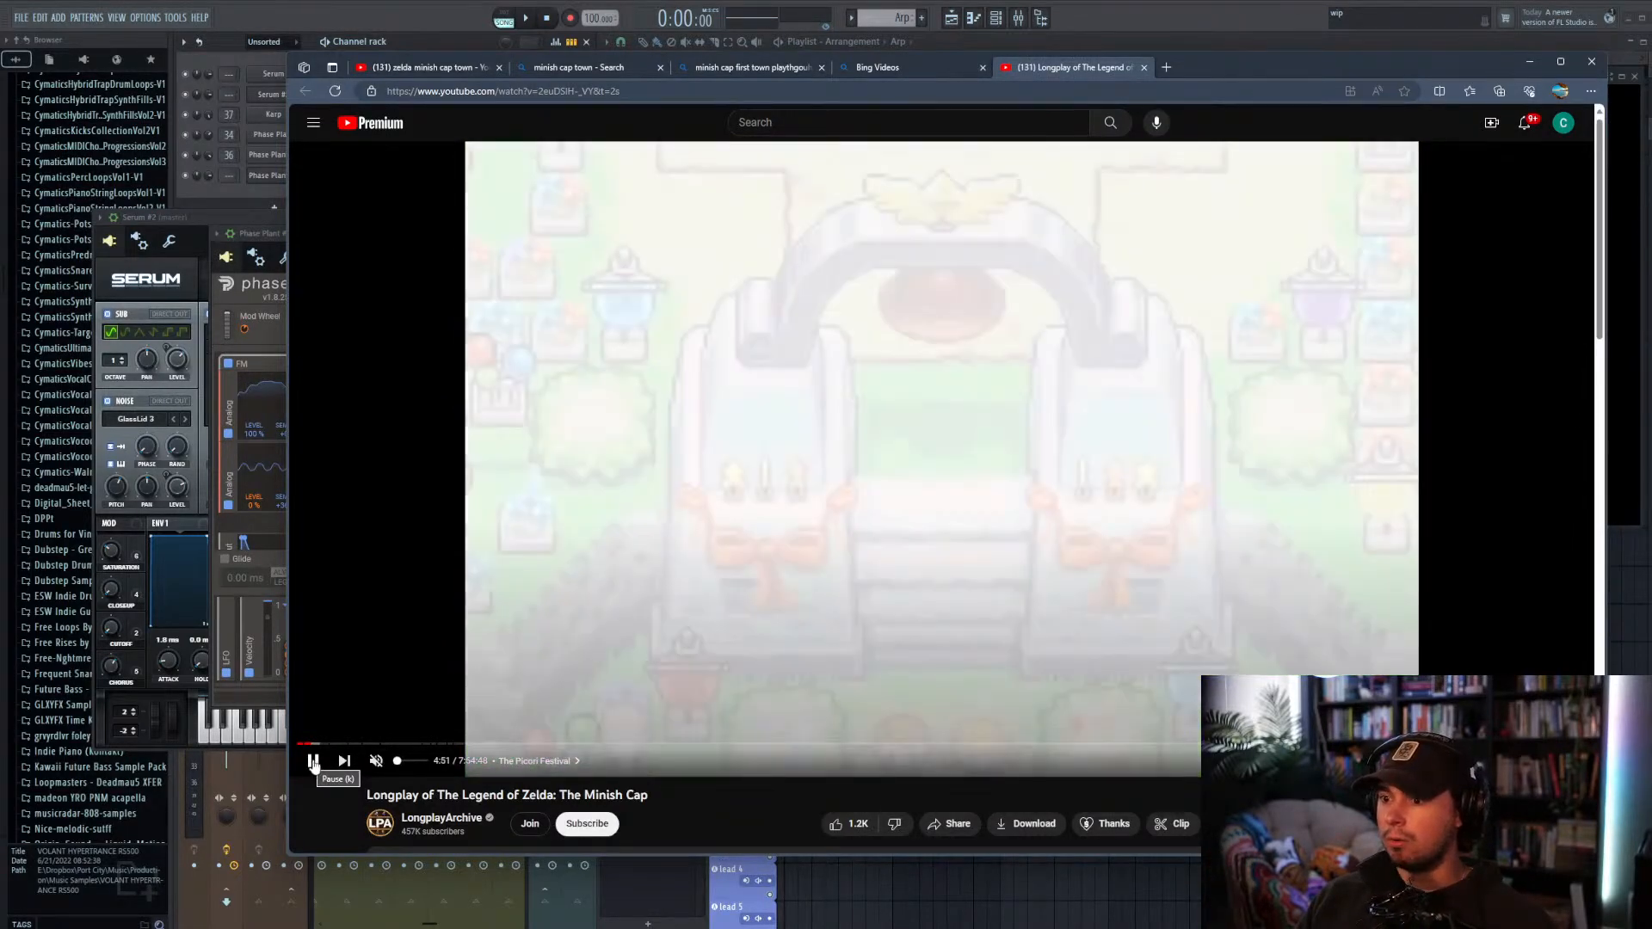
Step: Play and pause the muted longplay from about 4:51 to study the Picori Festival town scenes
left_click(313, 763)
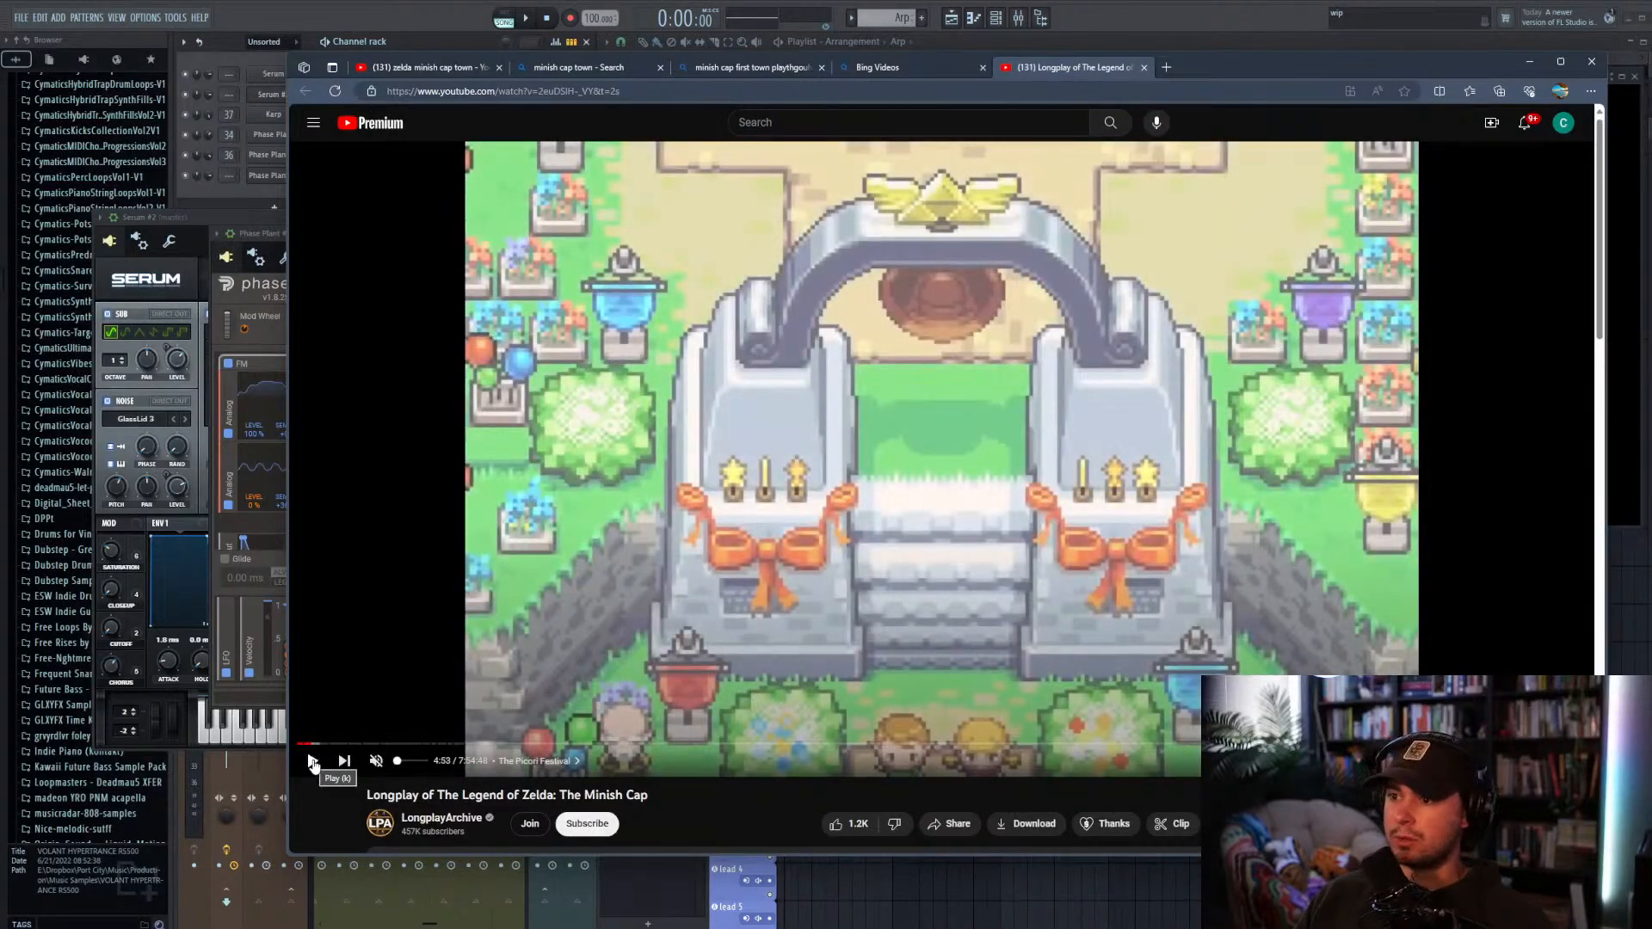
left_click(312, 763)
left_click(314, 764)
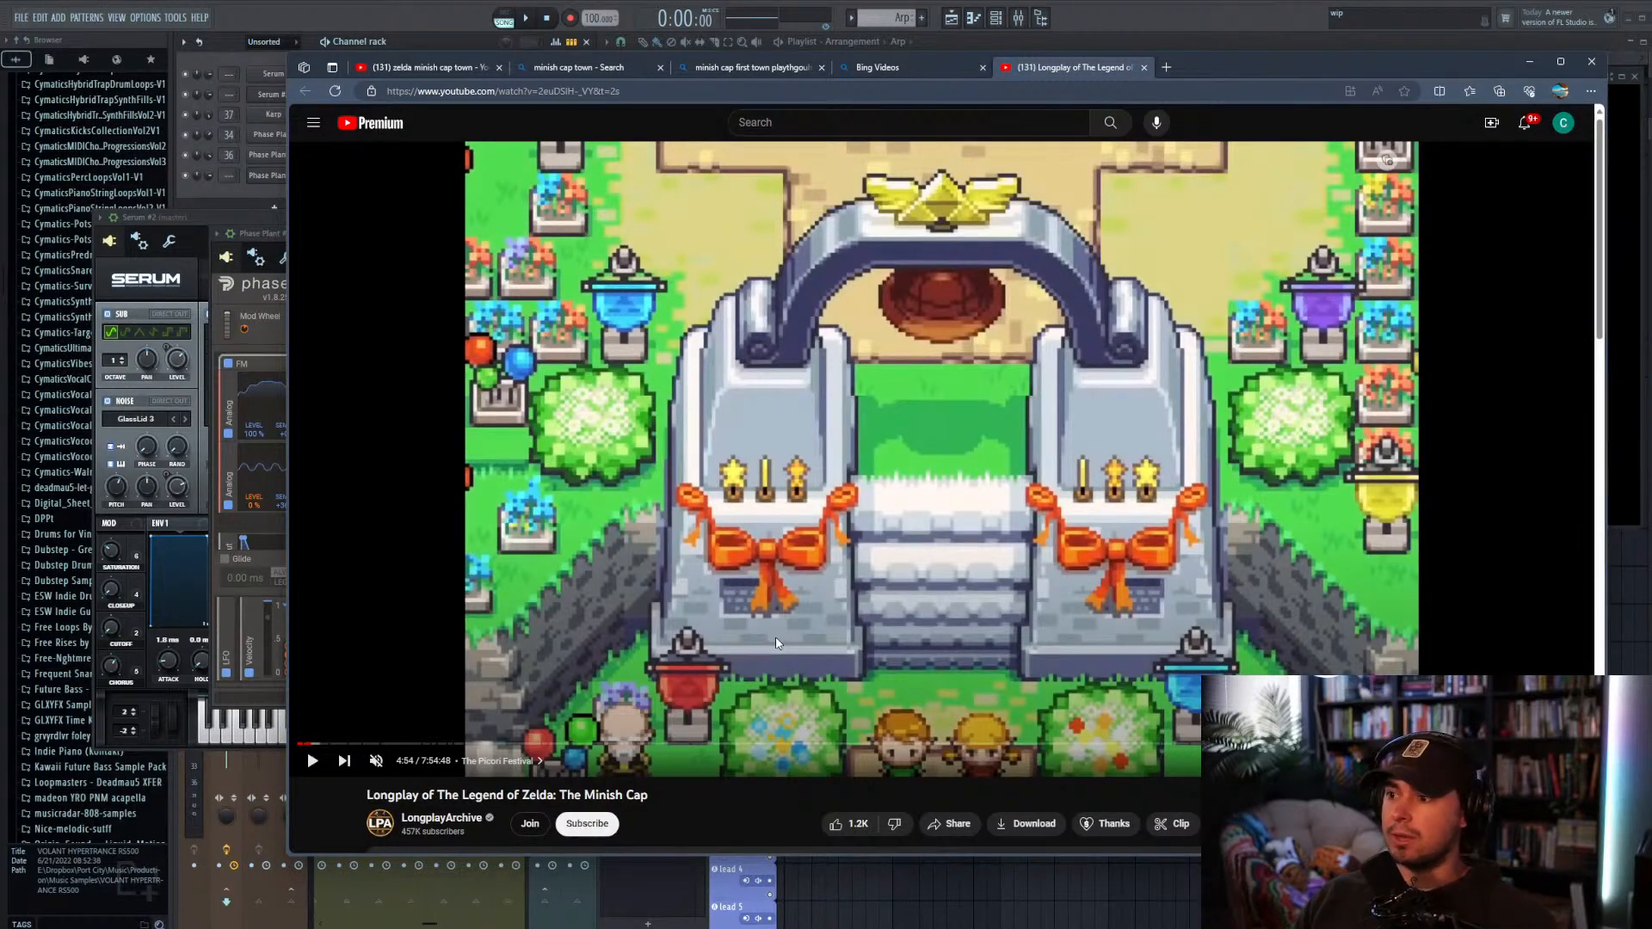
left_click(878, 559)
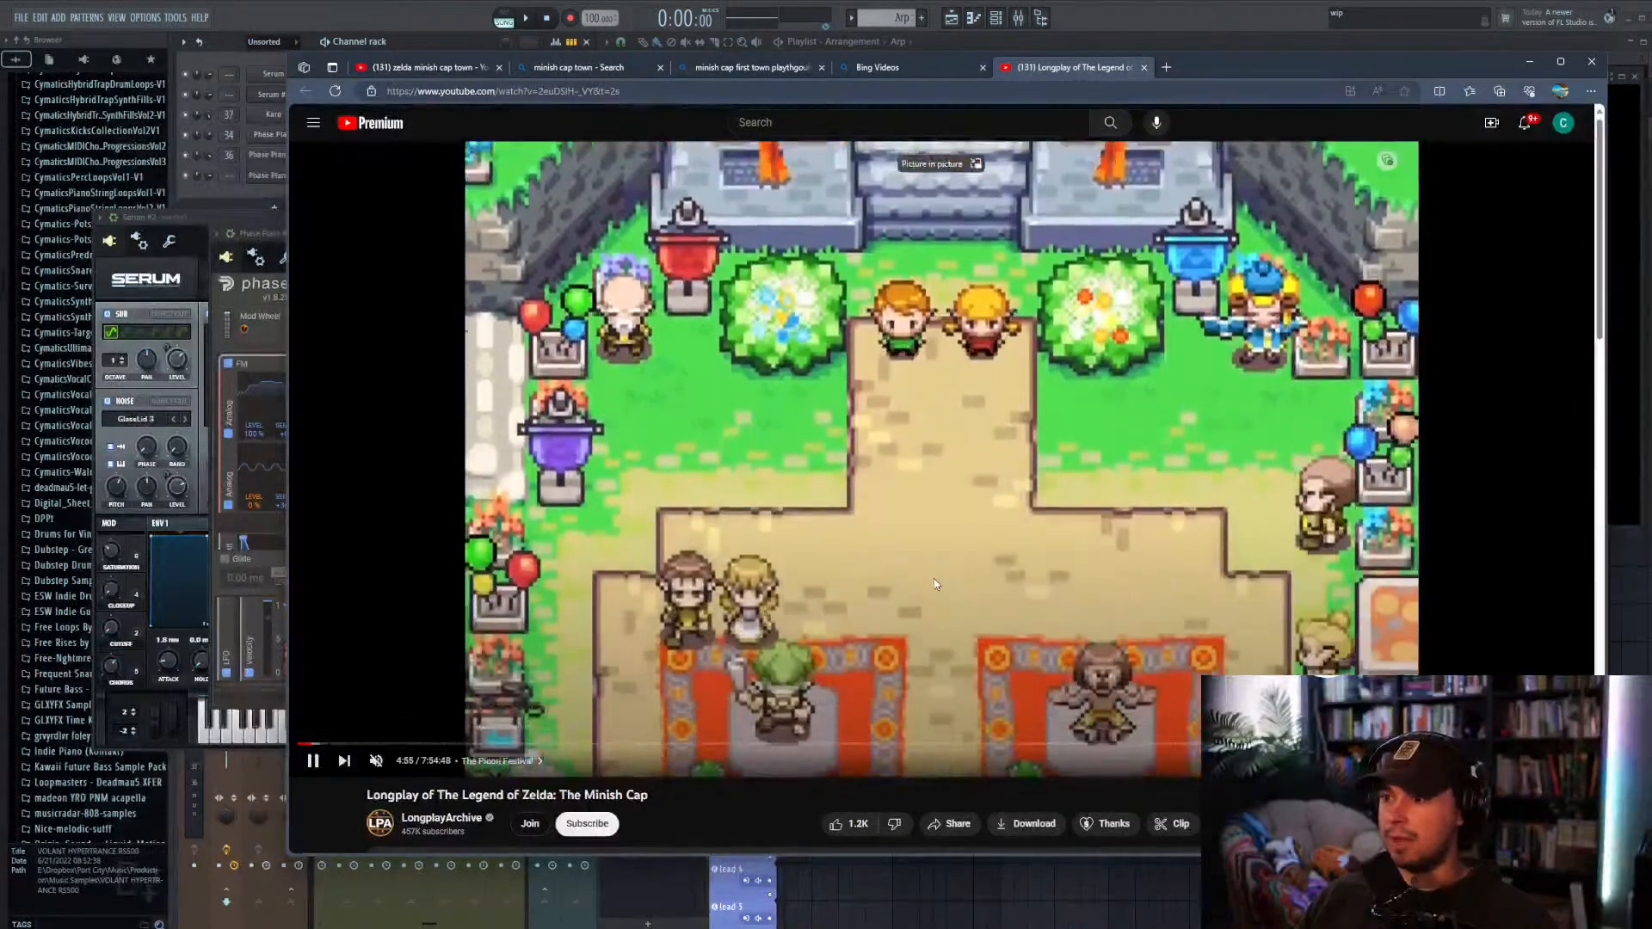
left_click(759, 487)
left_click(907, 469)
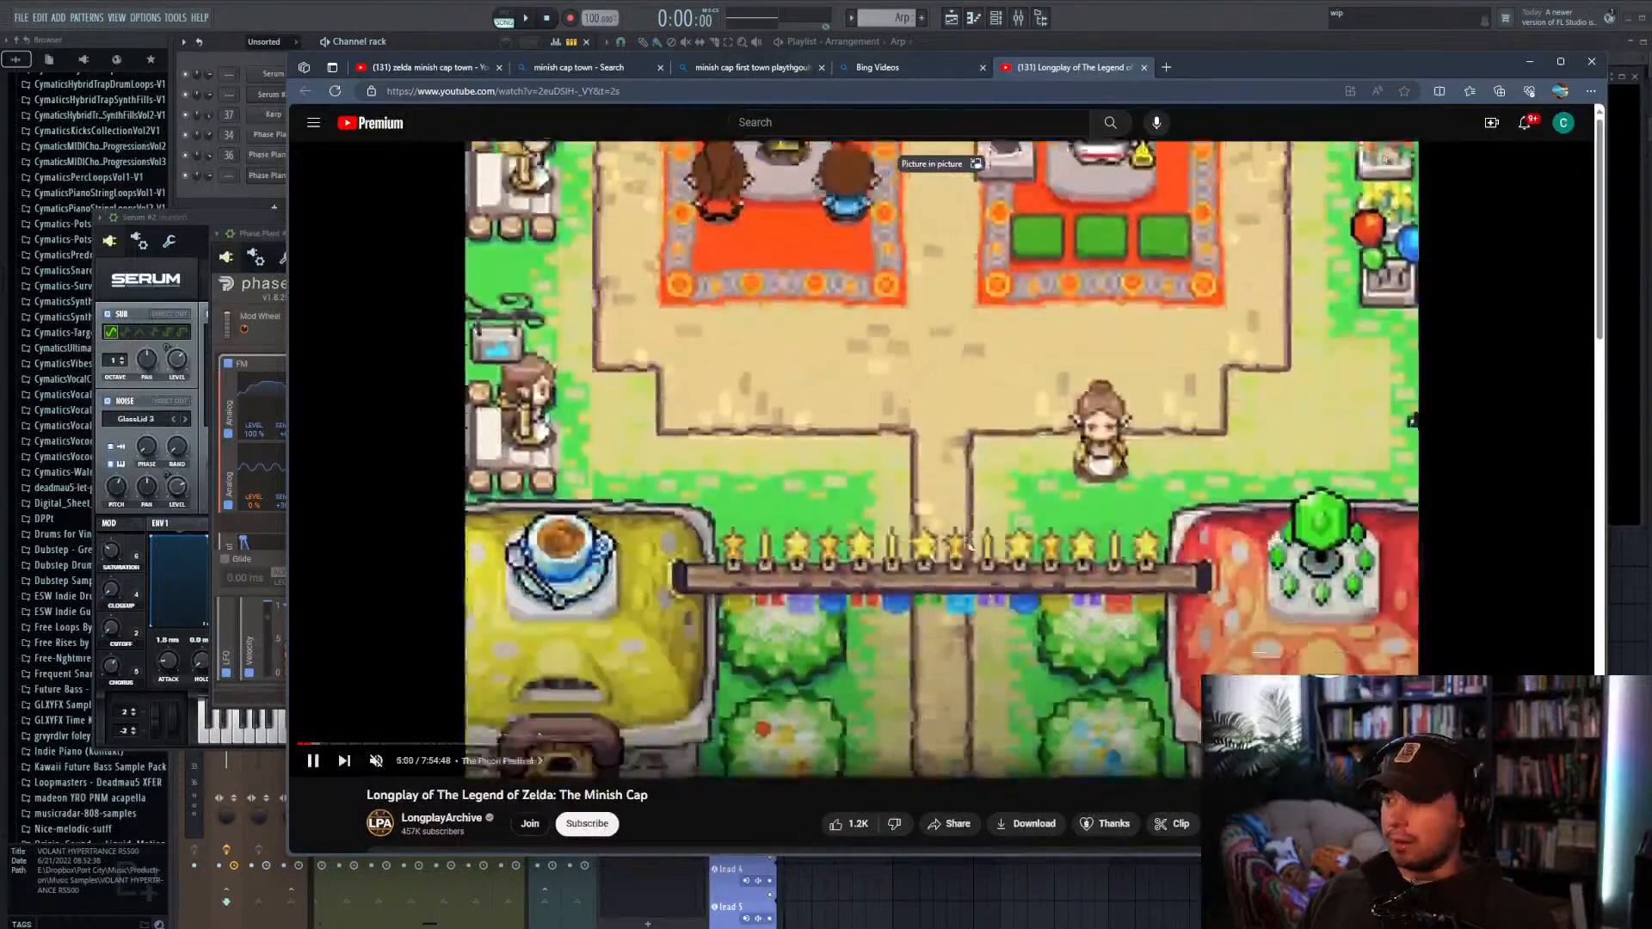
left_click(968, 547)
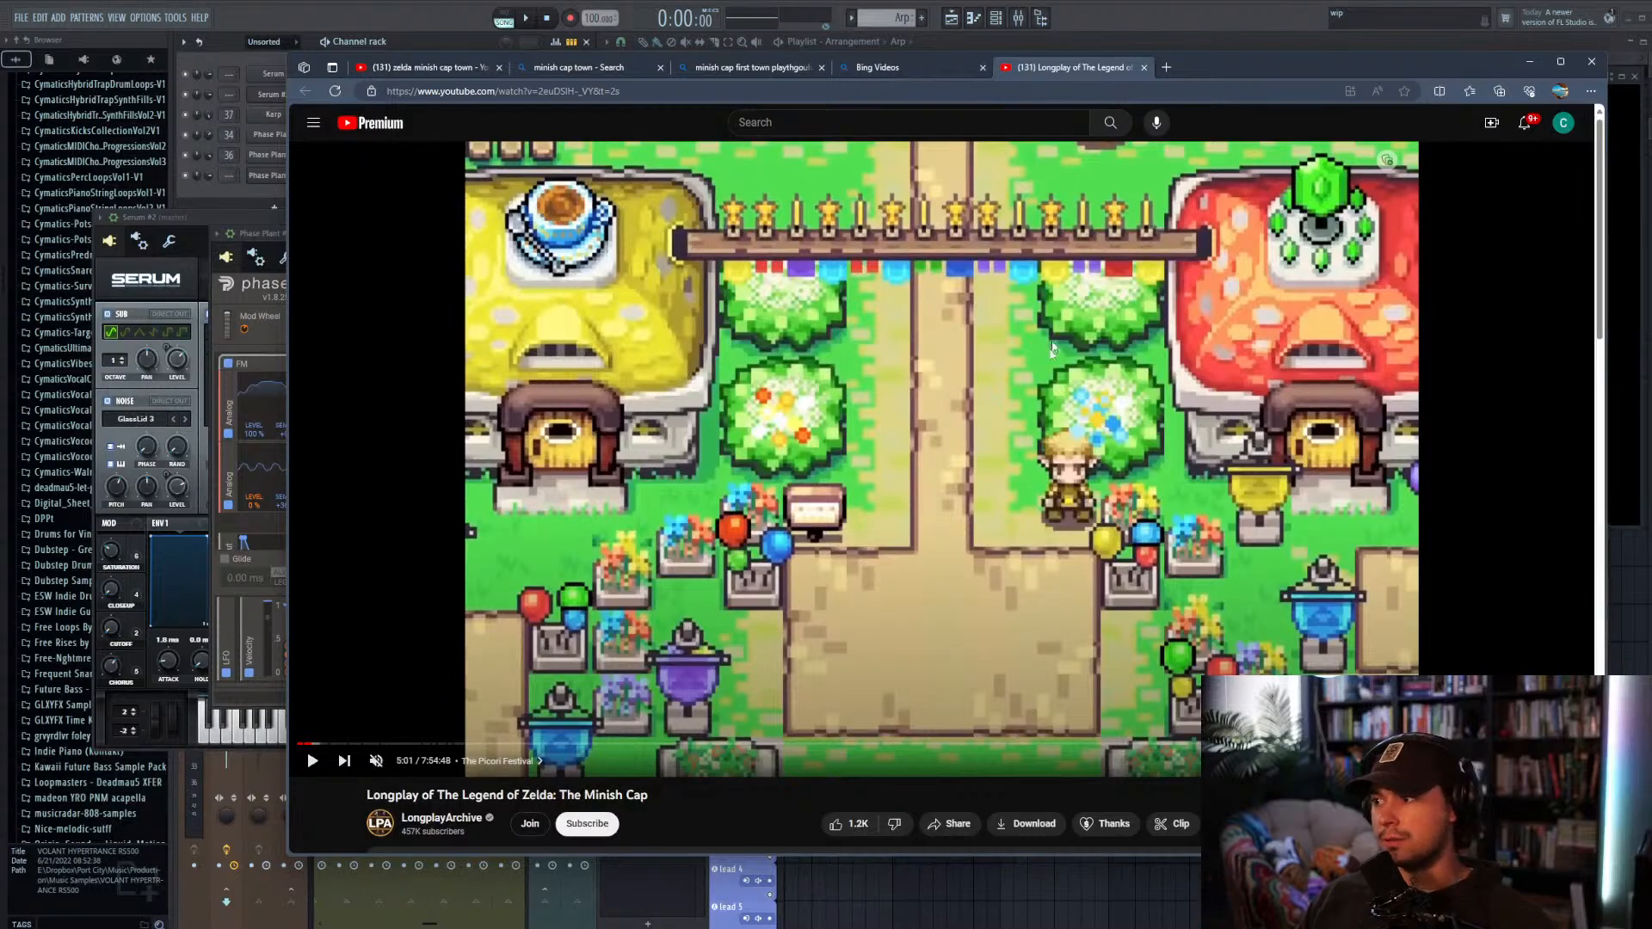
left_click(1032, 449)
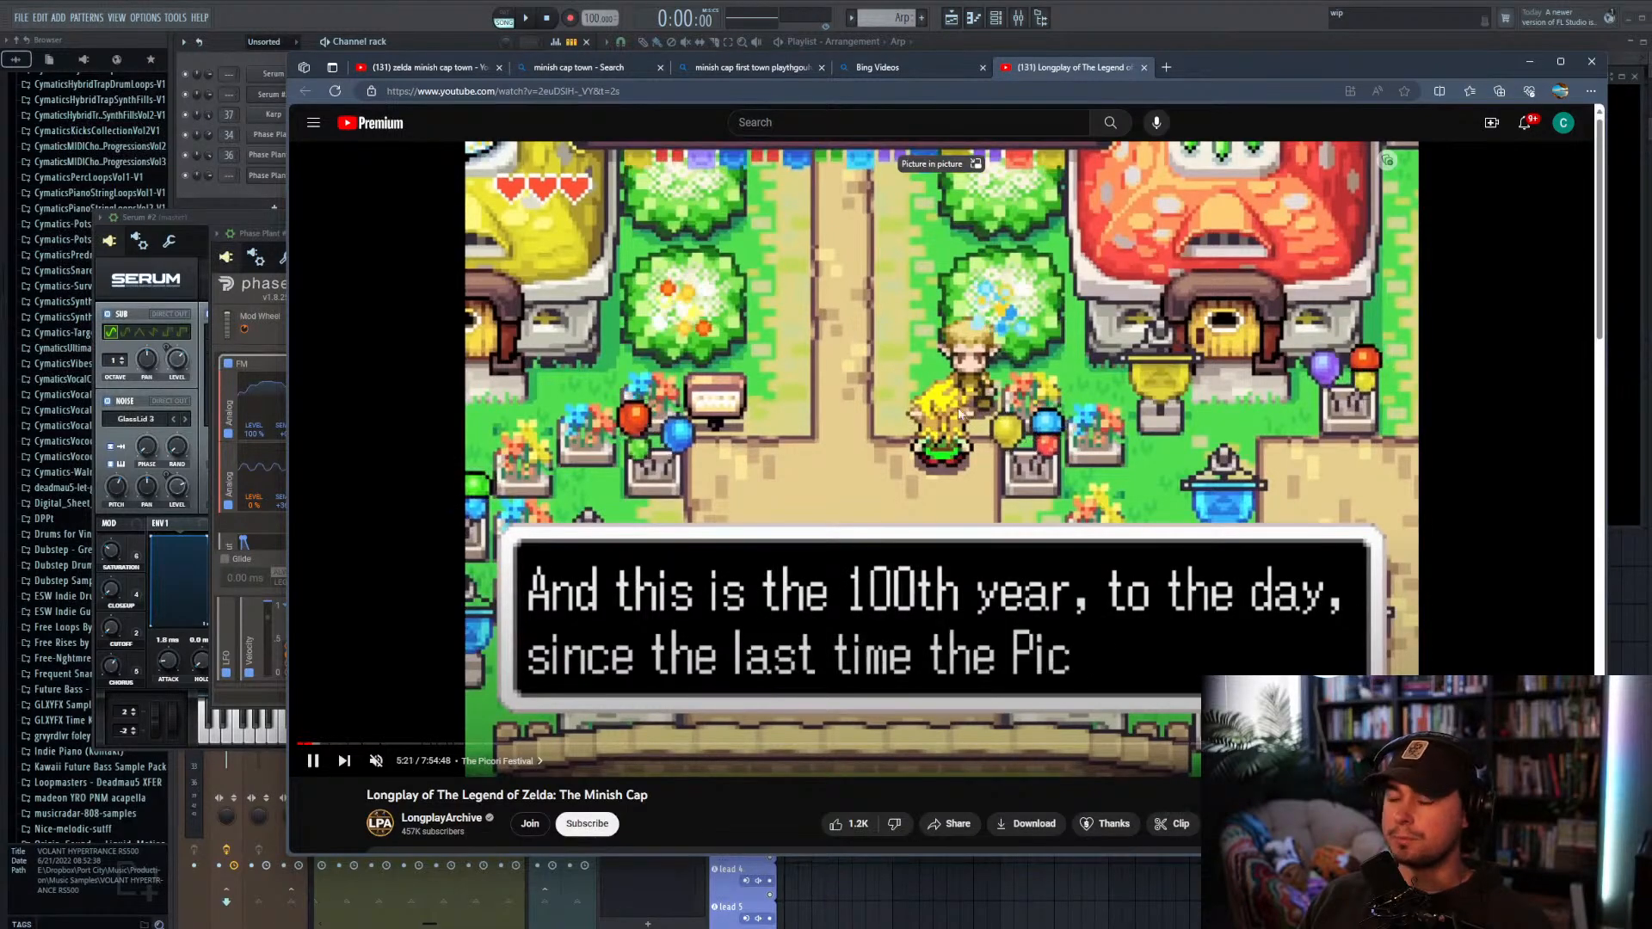
Step: Skip ahead in the muted longplay from about 5:21 to 5:46 to examine more Picori Festival scenes
key("Right")
key("Right")
key("Right")
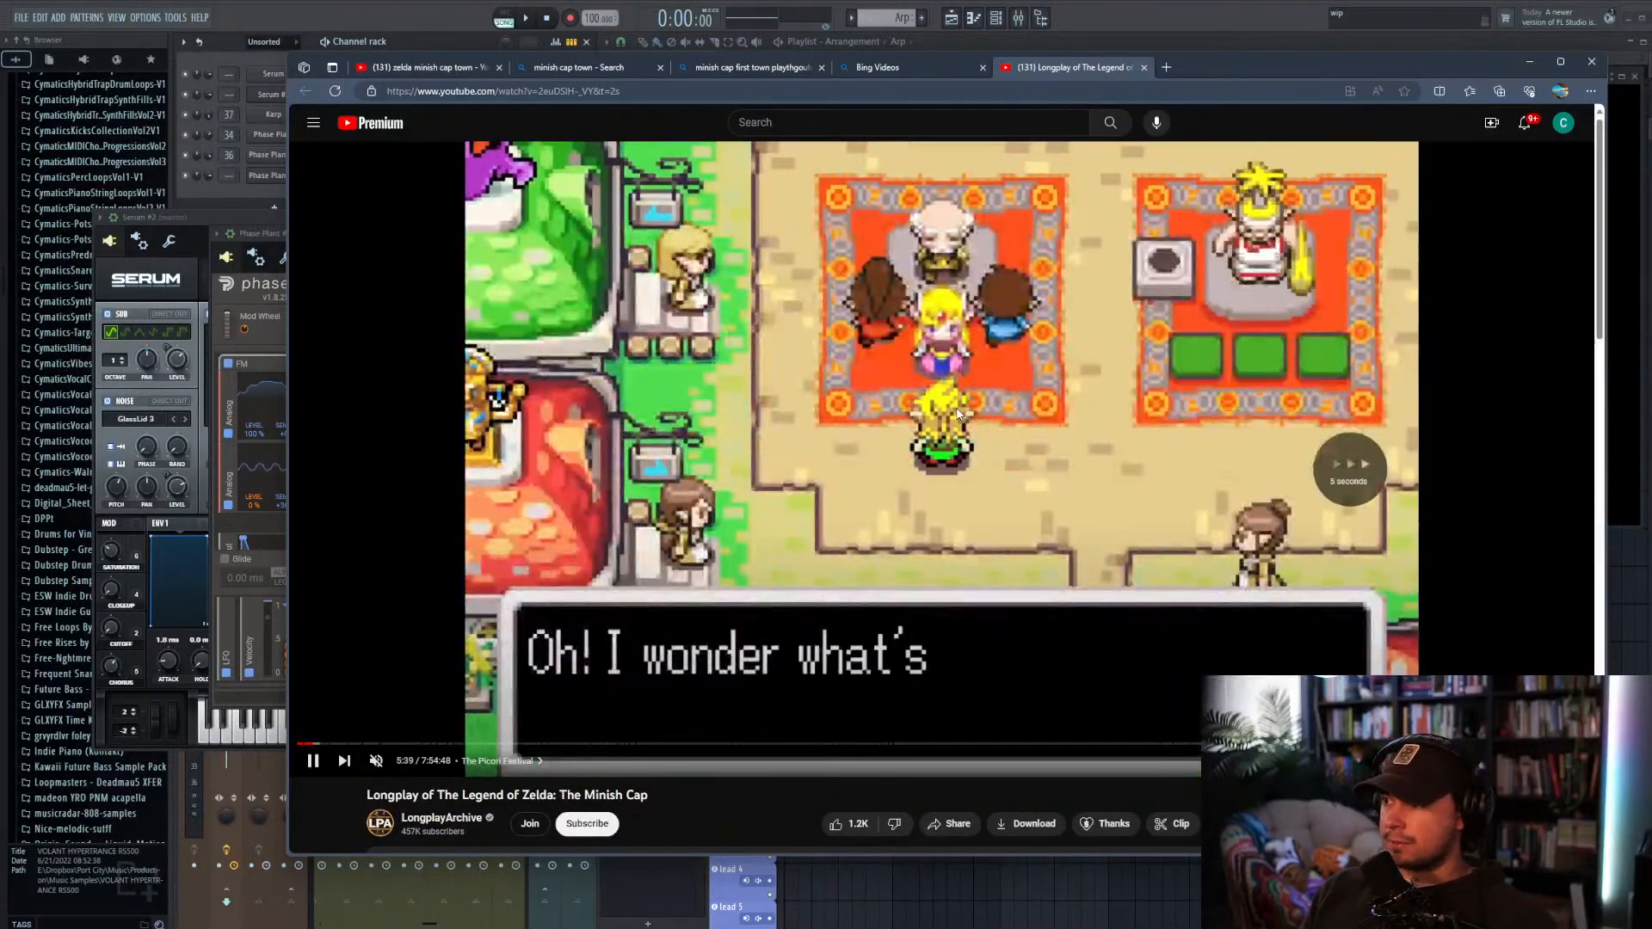
key("Right")
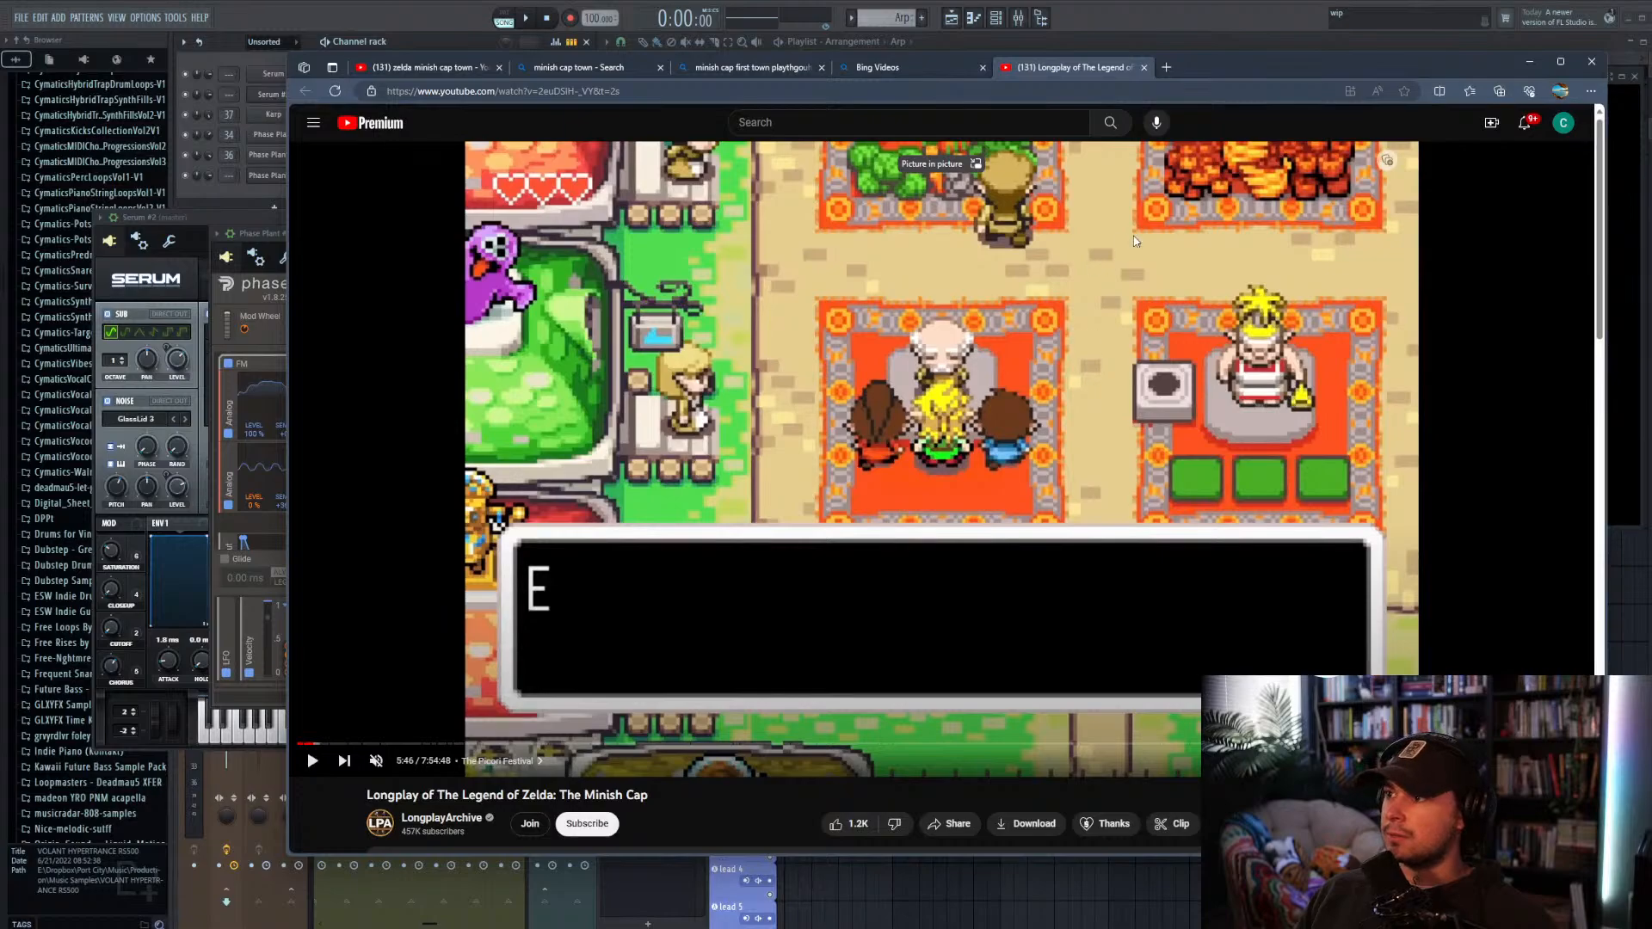
Step: Switch back to FL Studio and close the Phase Plant #3 and Serum #2 plugin windows
left_click(1127, 21)
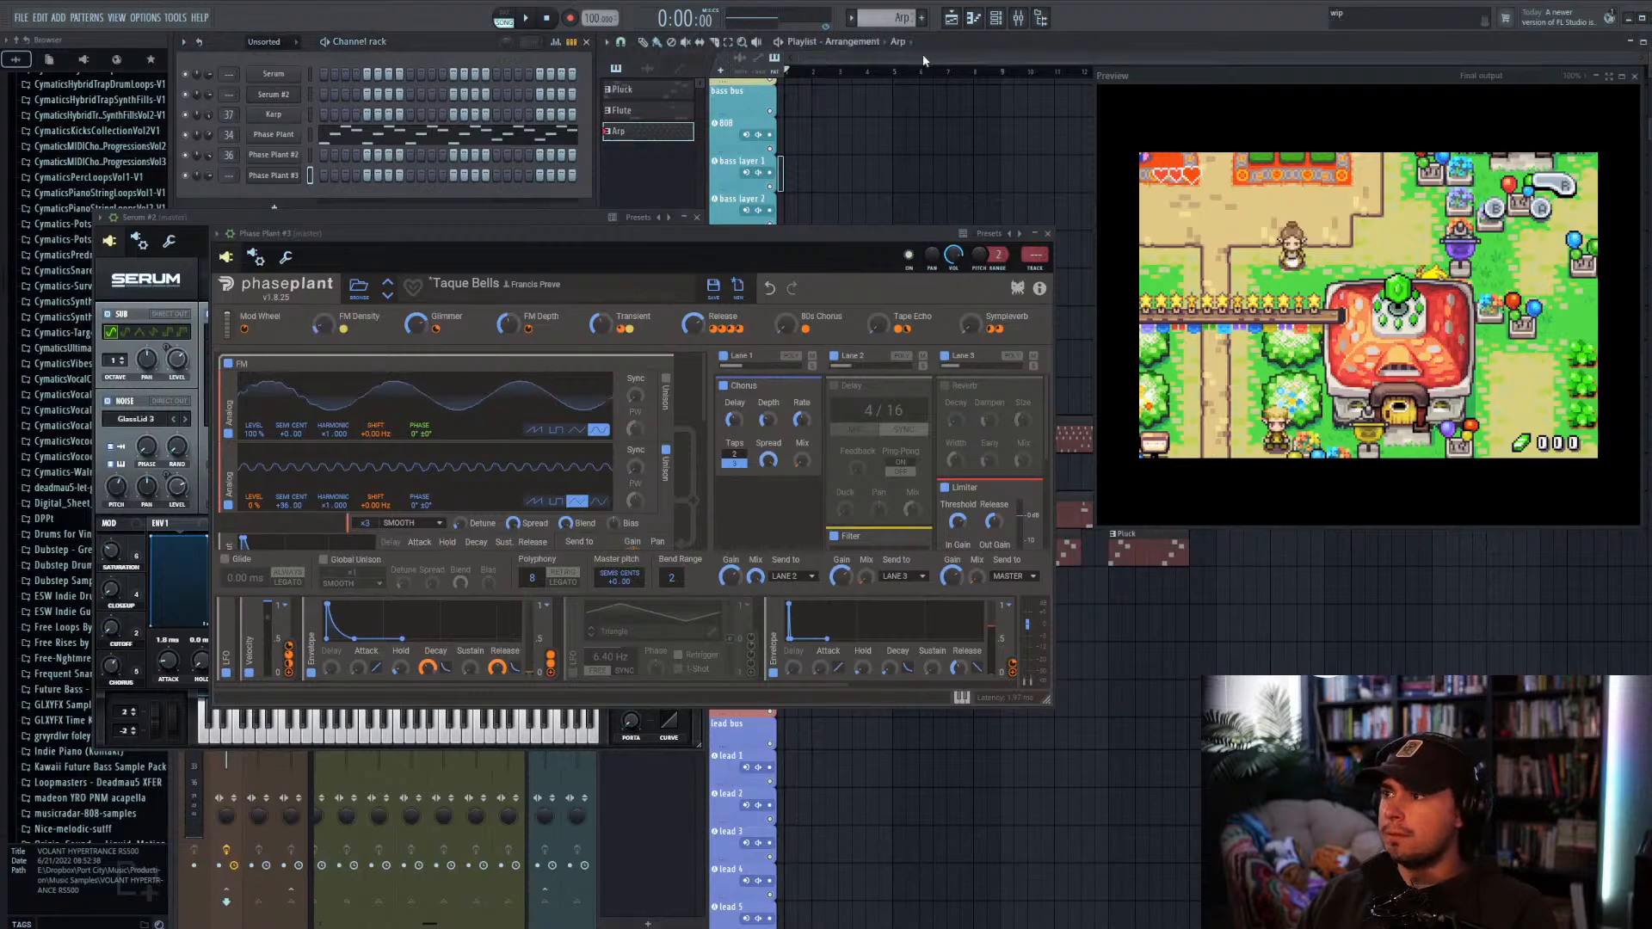
left_click(1049, 235)
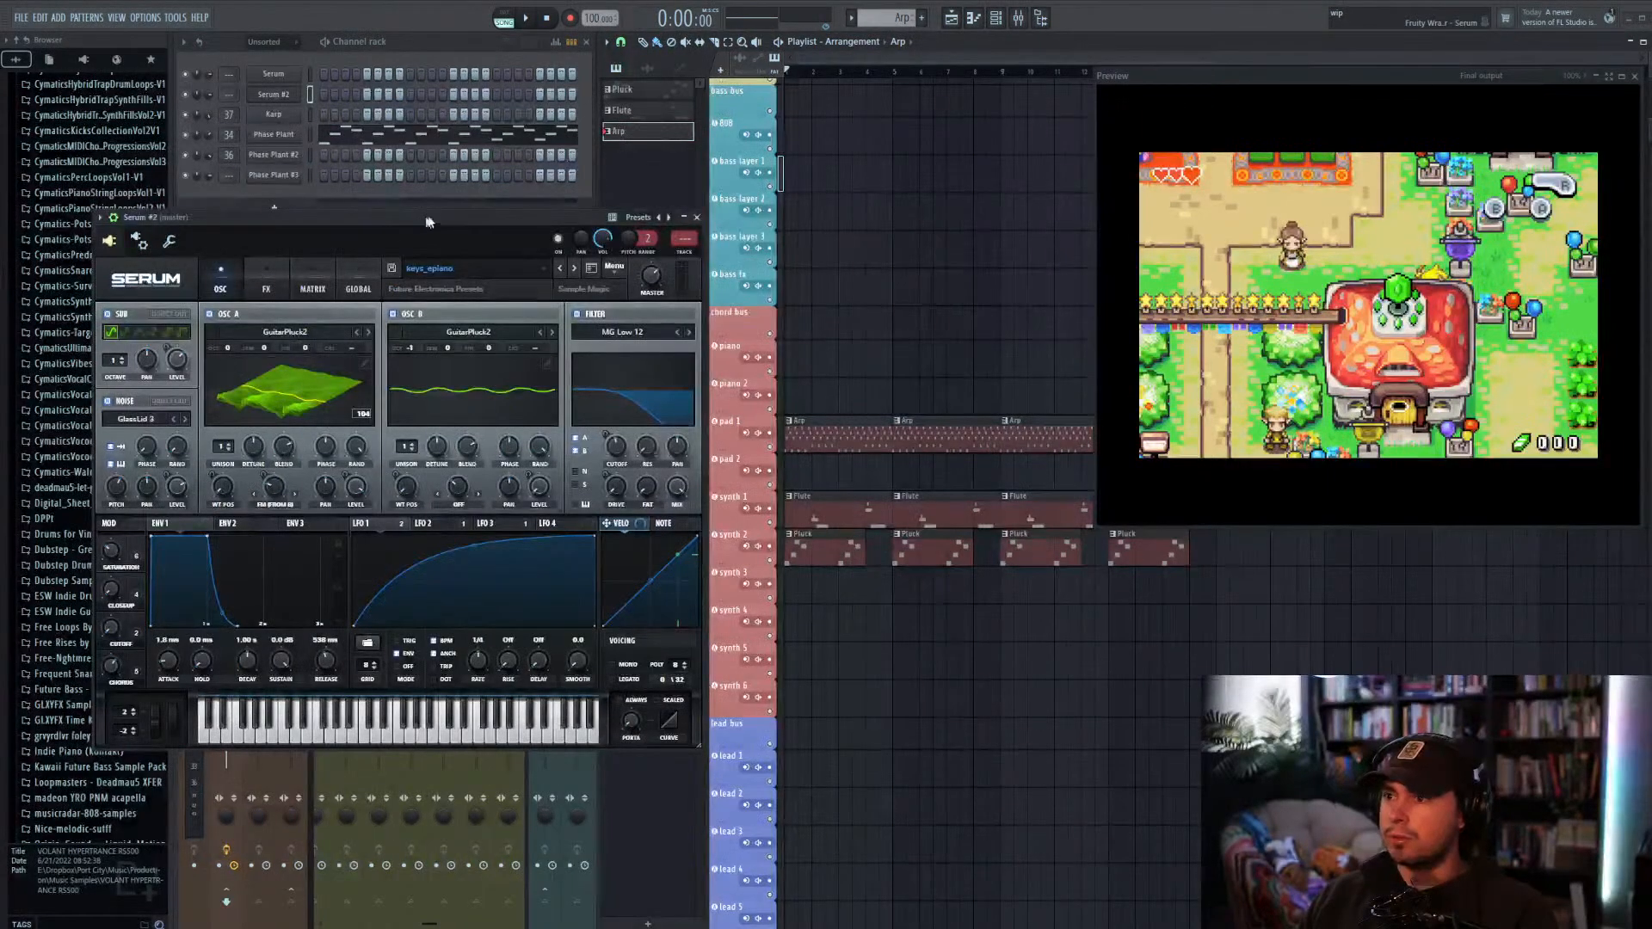
left_click(697, 217)
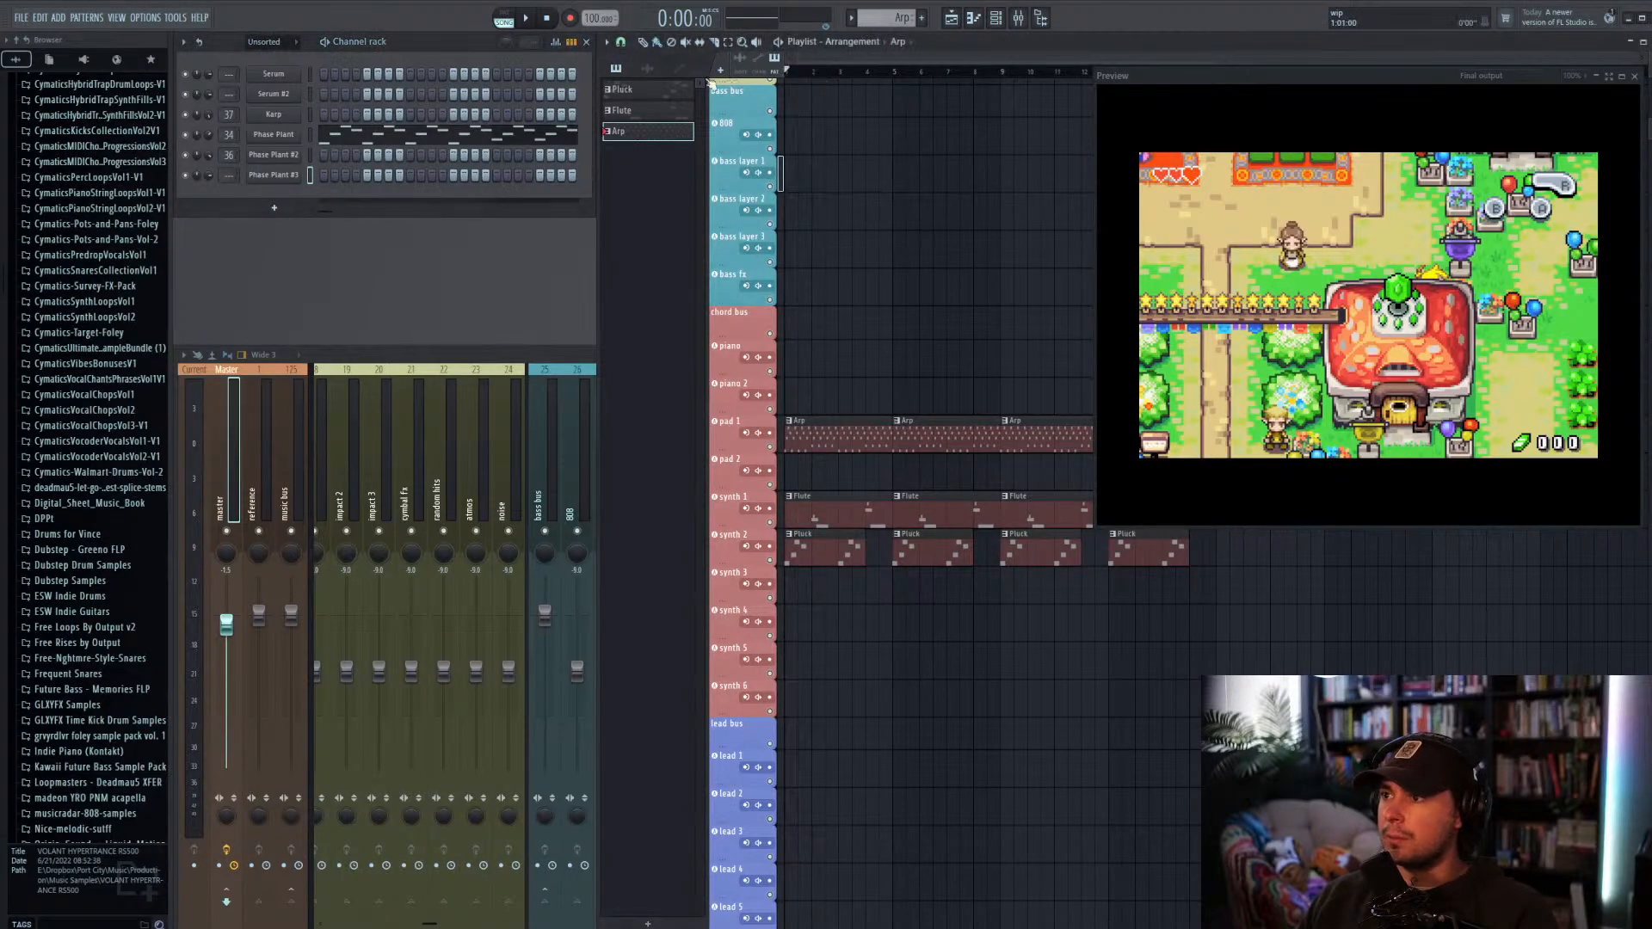
Step: Play the Arp pattern while checking Phase Plant #3's piano roll, ending with playback stopped and the piano roll closed
key("space")
right_click(287, 174)
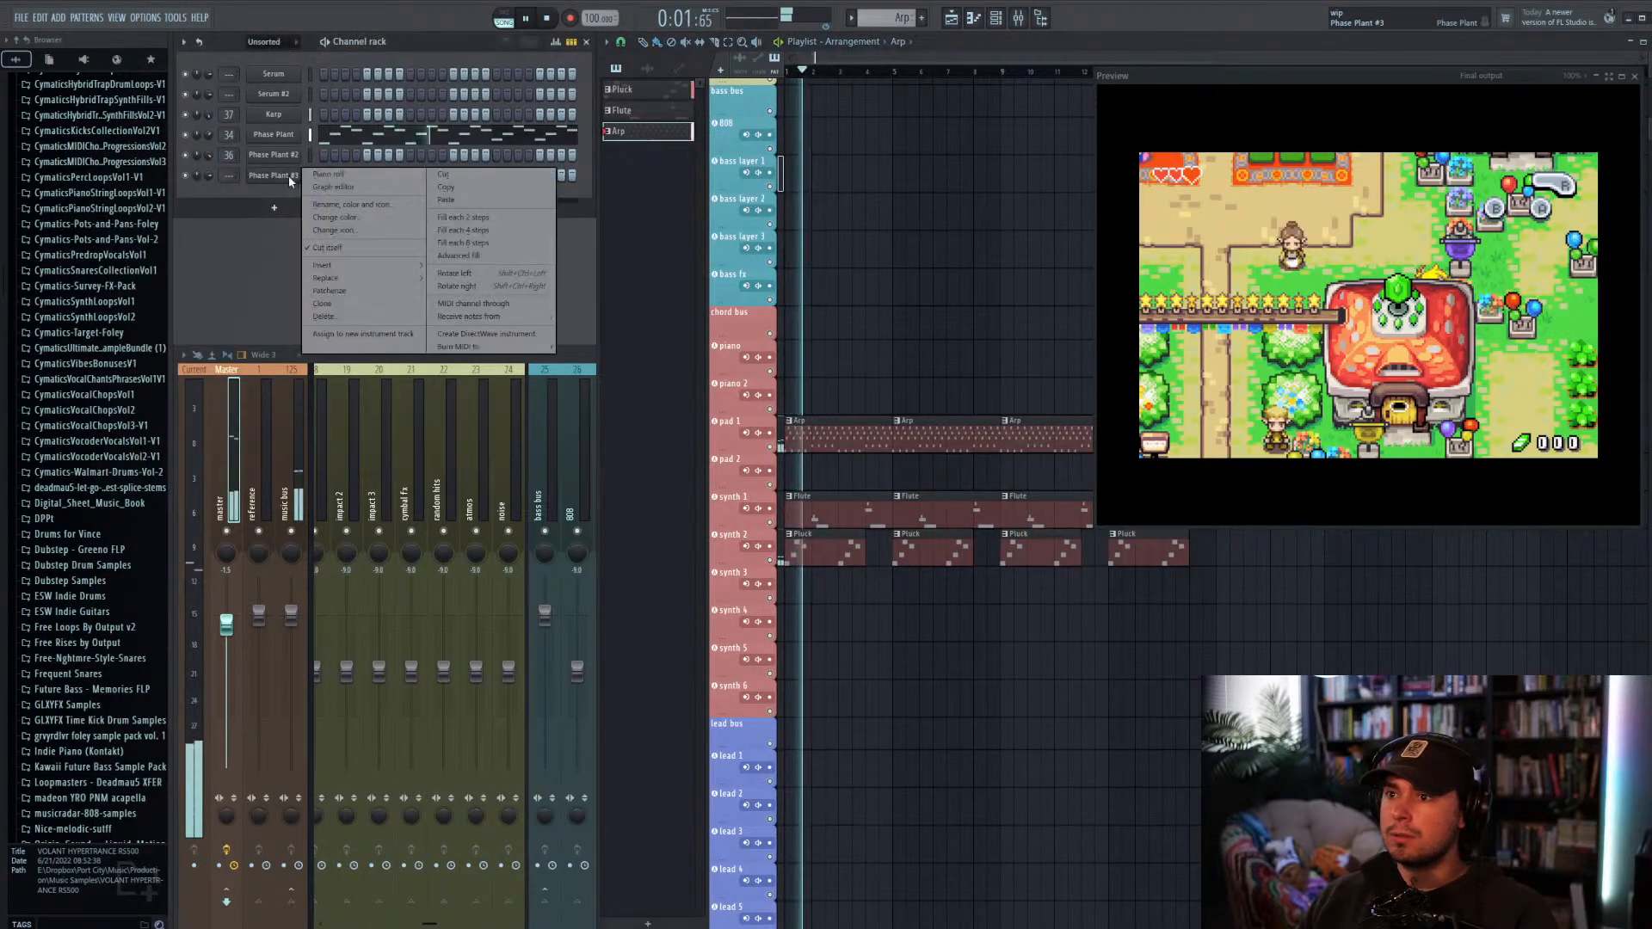
left_click(443, 308)
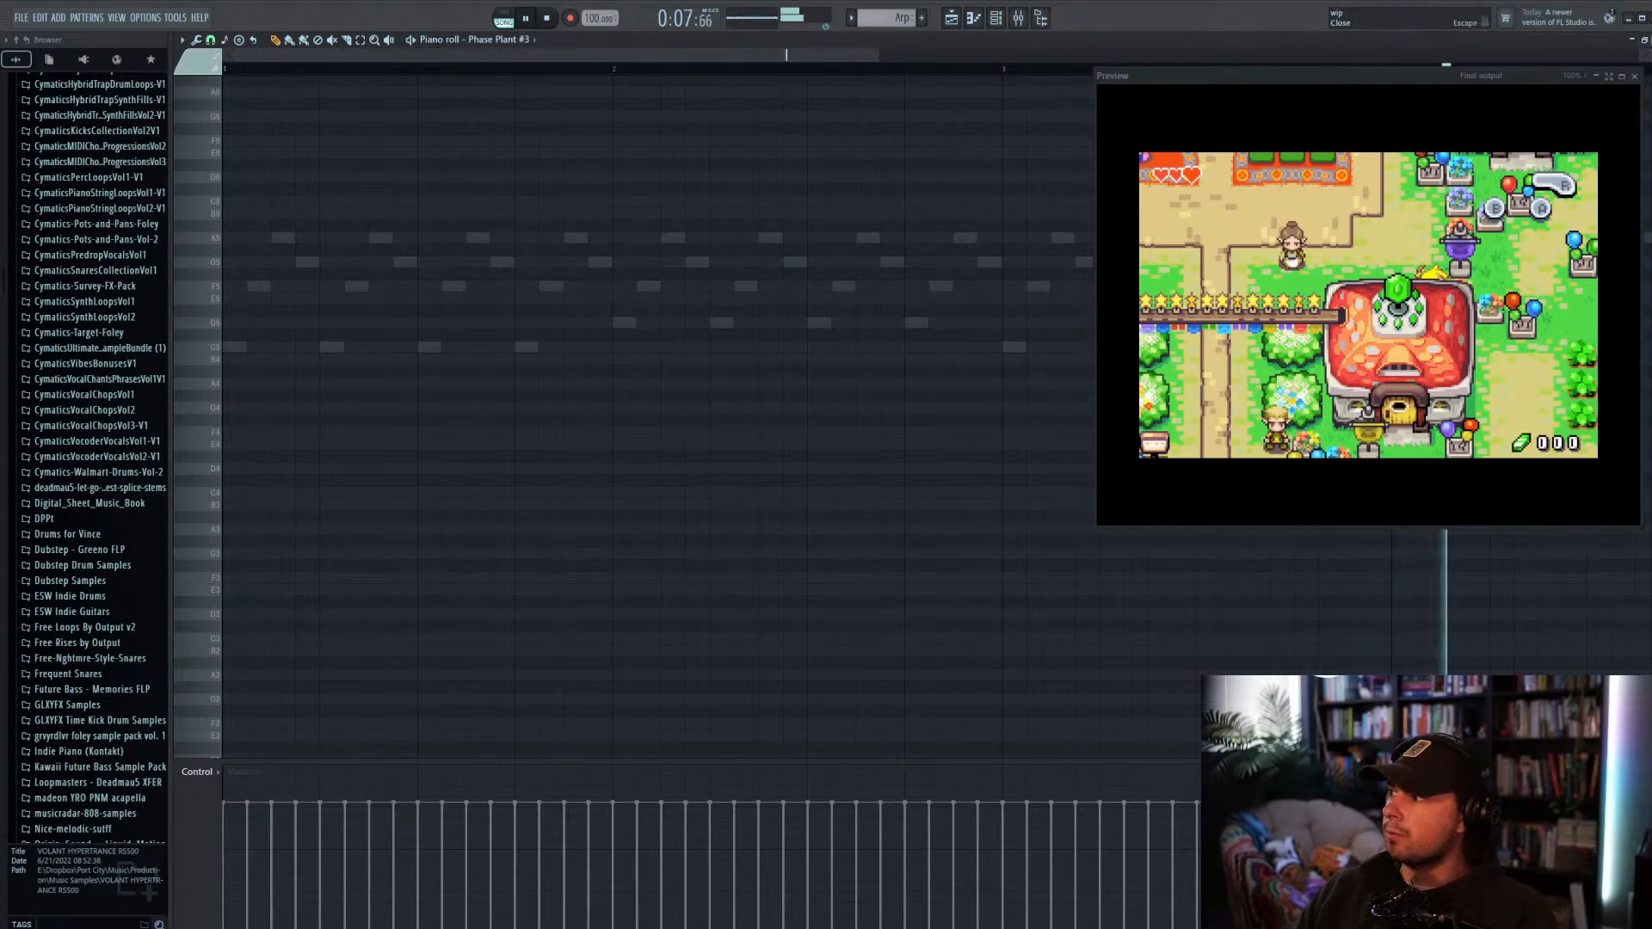
left_click(1649, 40)
key("space")
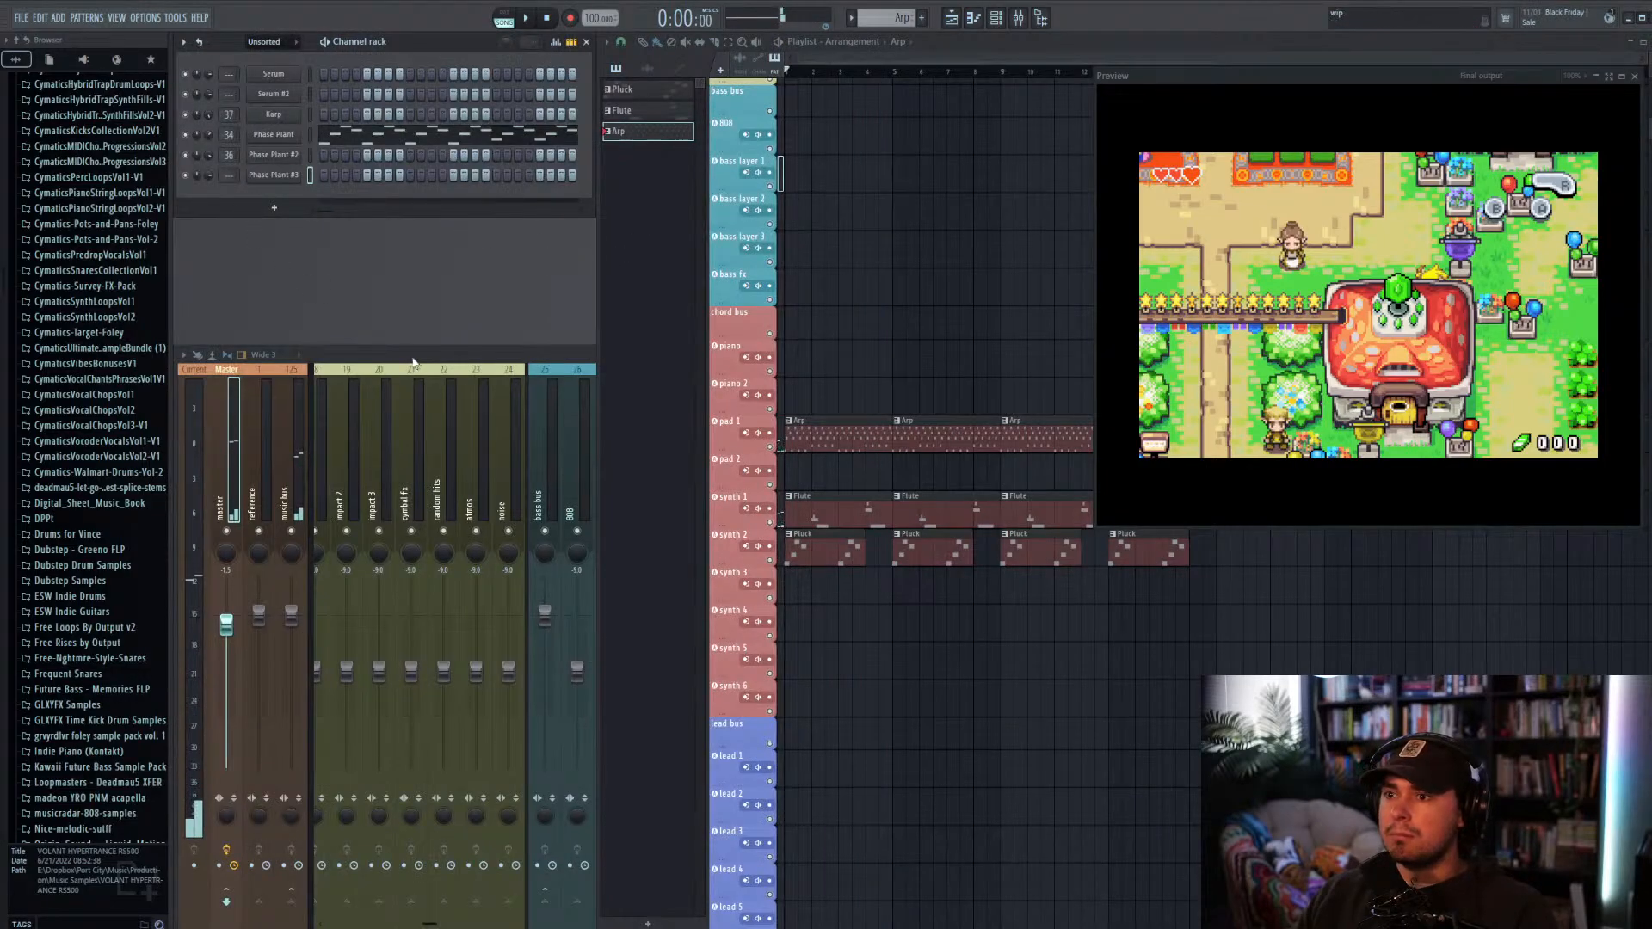
Step: Find the shakers track in the mixer and route the Phase Plant #3 channel to mixer track 7
left_click(410, 463)
scroll(431, 452, "down", 3)
scroll(432, 453, "up", 8)
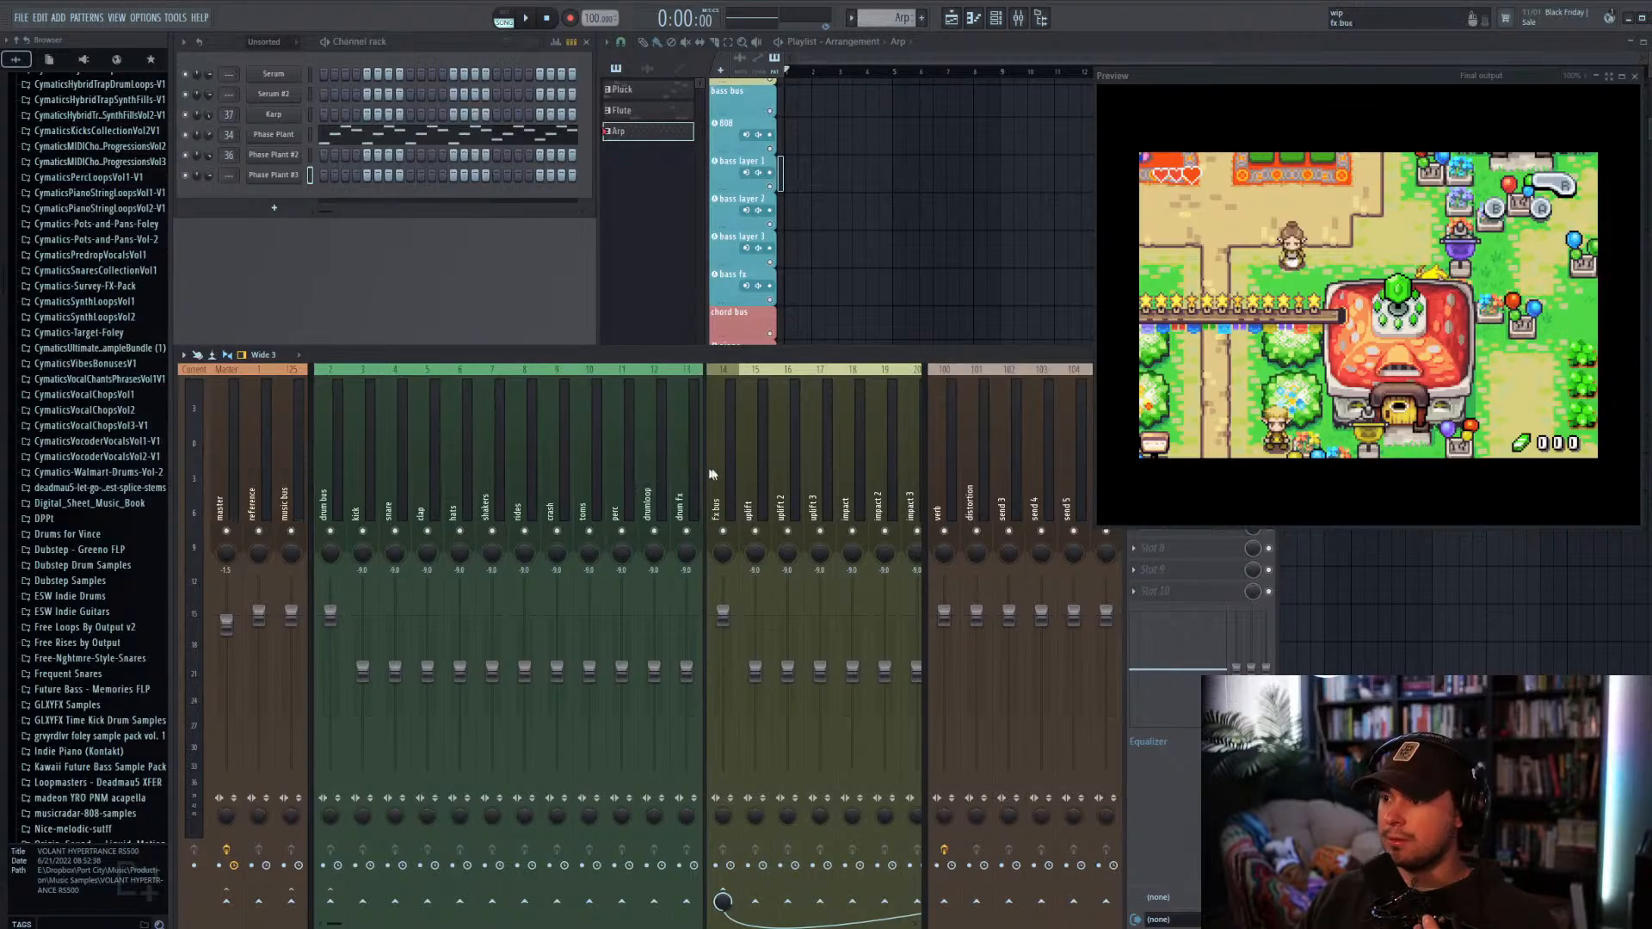
scroll(775, 464, "down", 4)
scroll(778, 465, "up", 5)
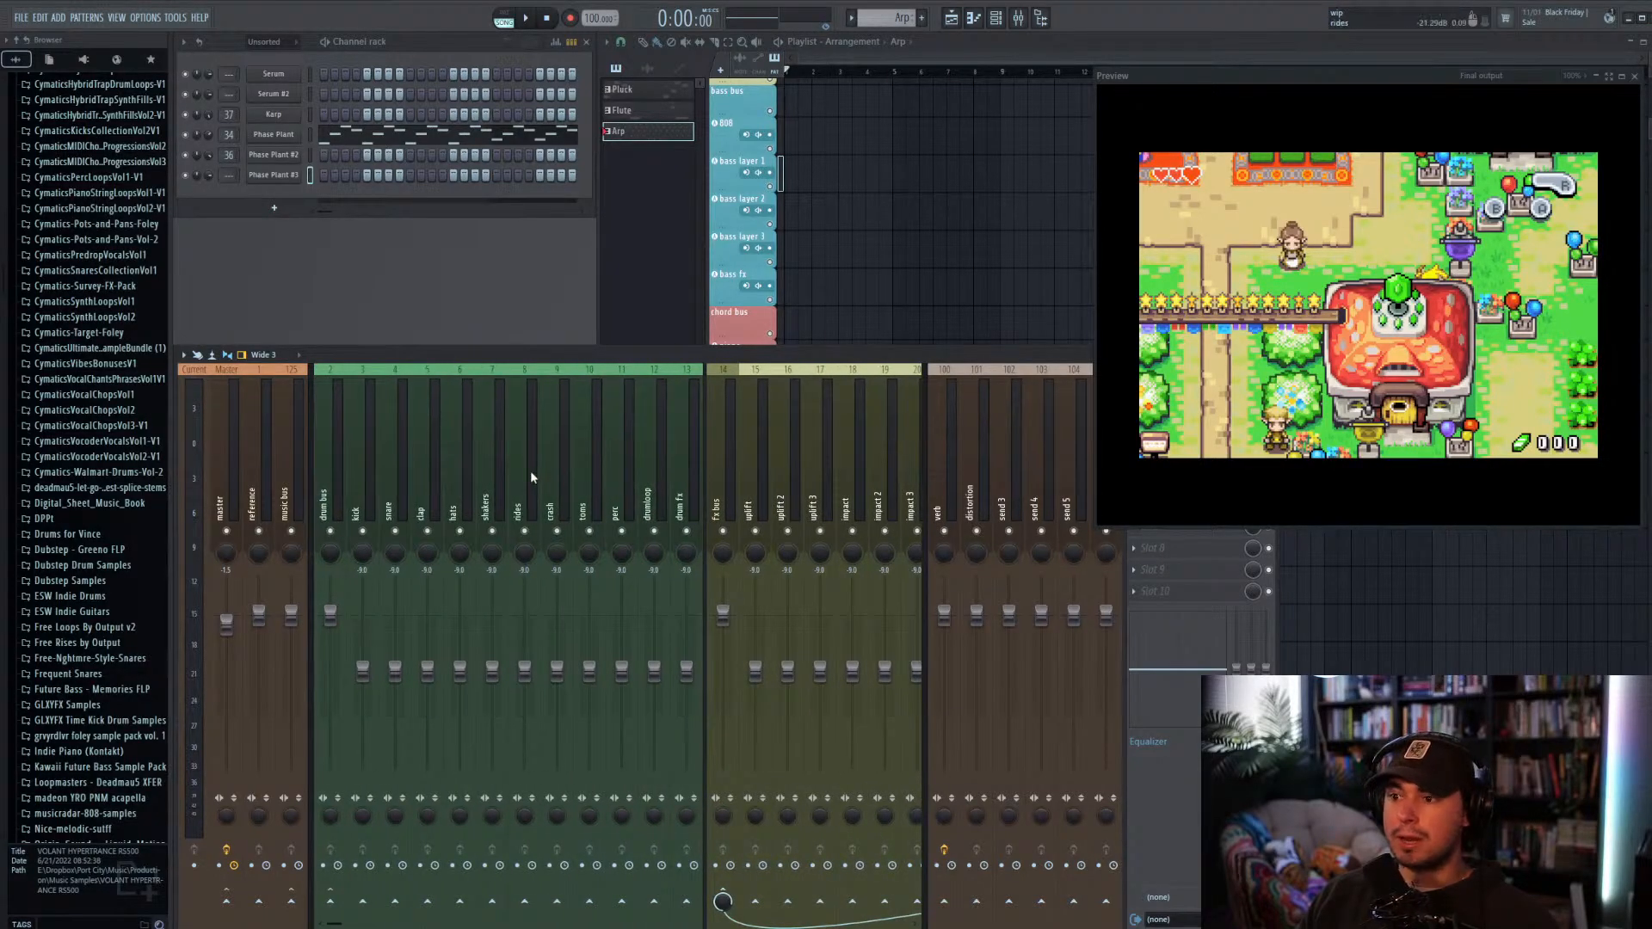
left_click(490, 480)
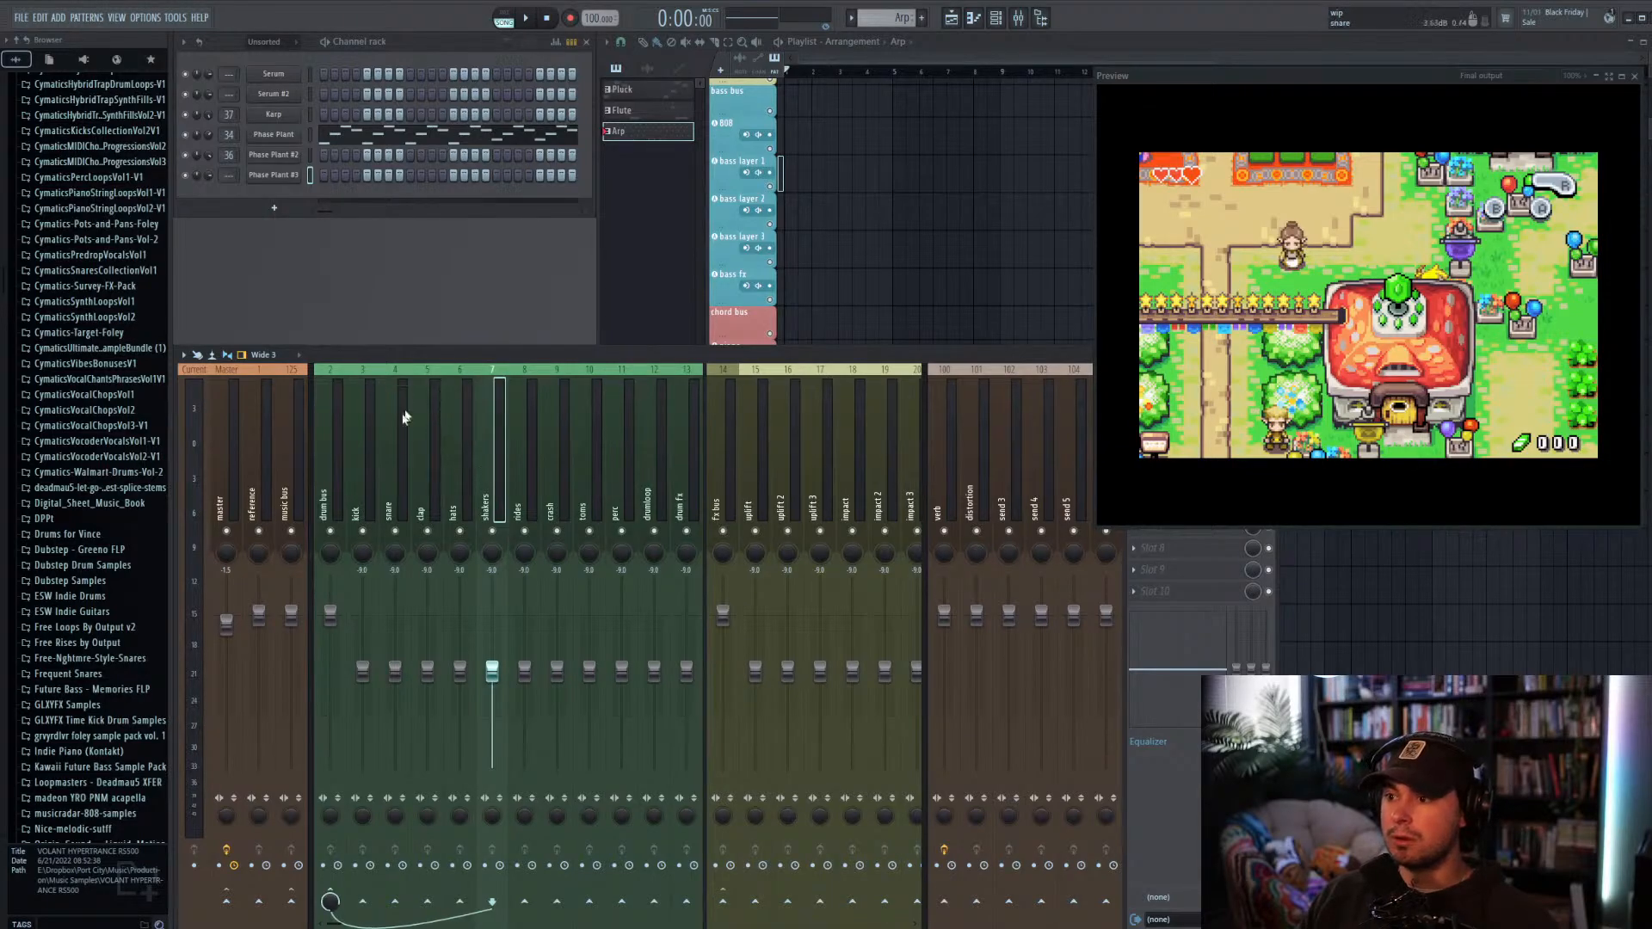
mouse_move(228, 175)
left_mouse_down()
mouse_move(228, 137)
mouse_move(228, 160)
left_mouse_up()
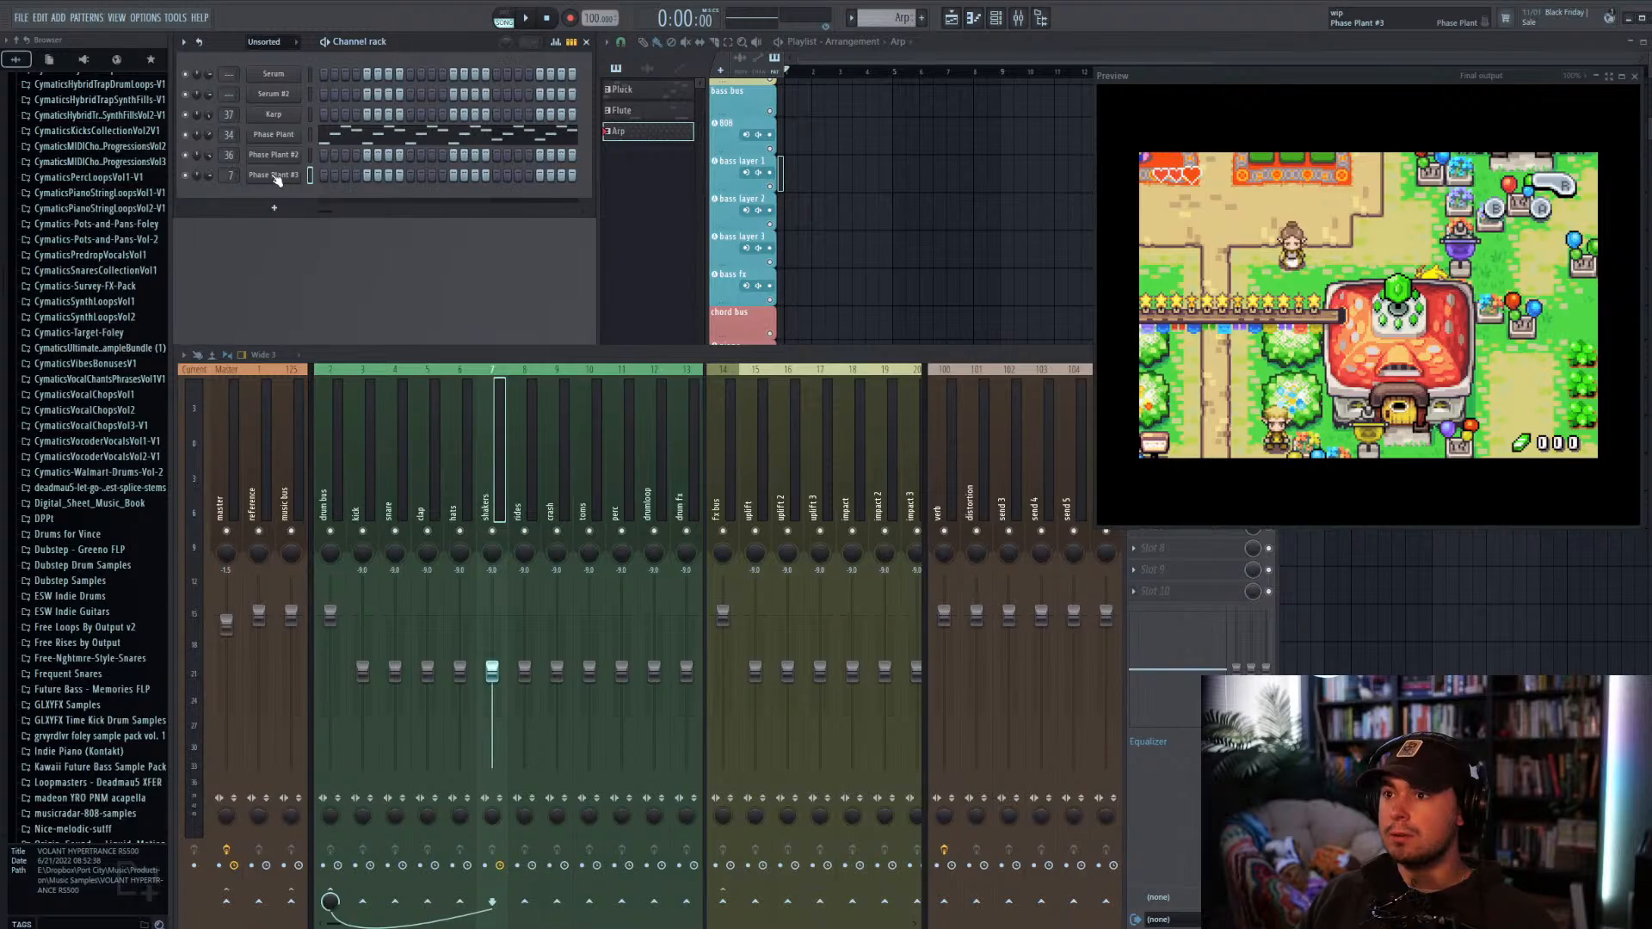
Step: In Phase Plant #3's piano roll, place a short C5 note at the pattern start followed directly by a short G5
right_click(273, 177)
left_click(325, 174)
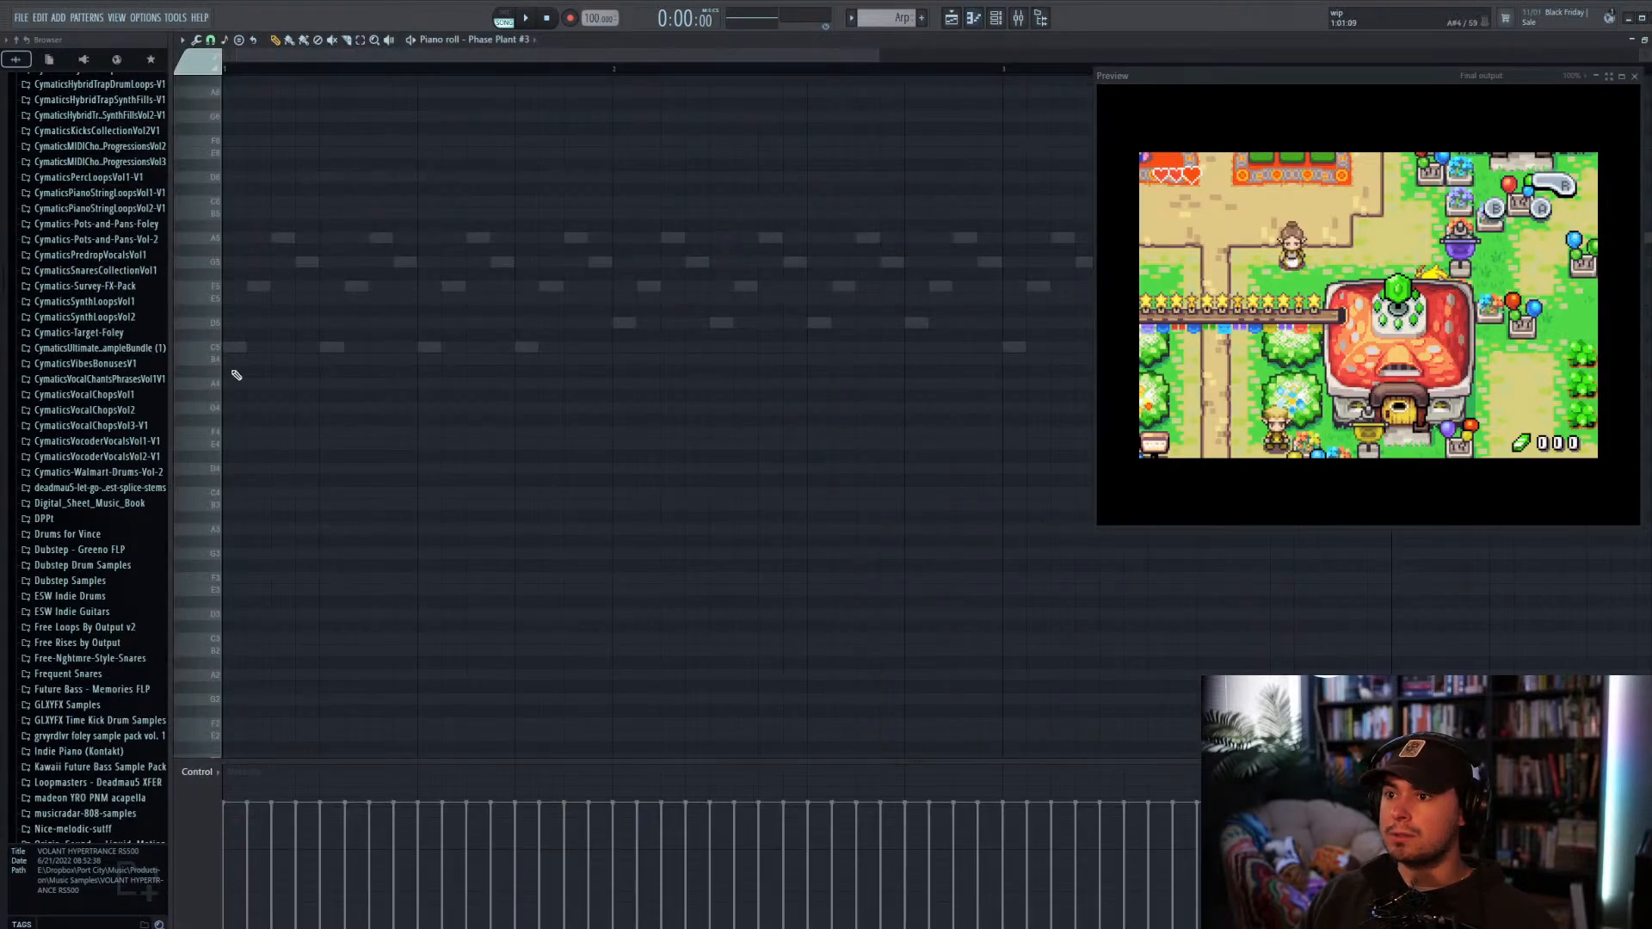
left_click(239, 349)
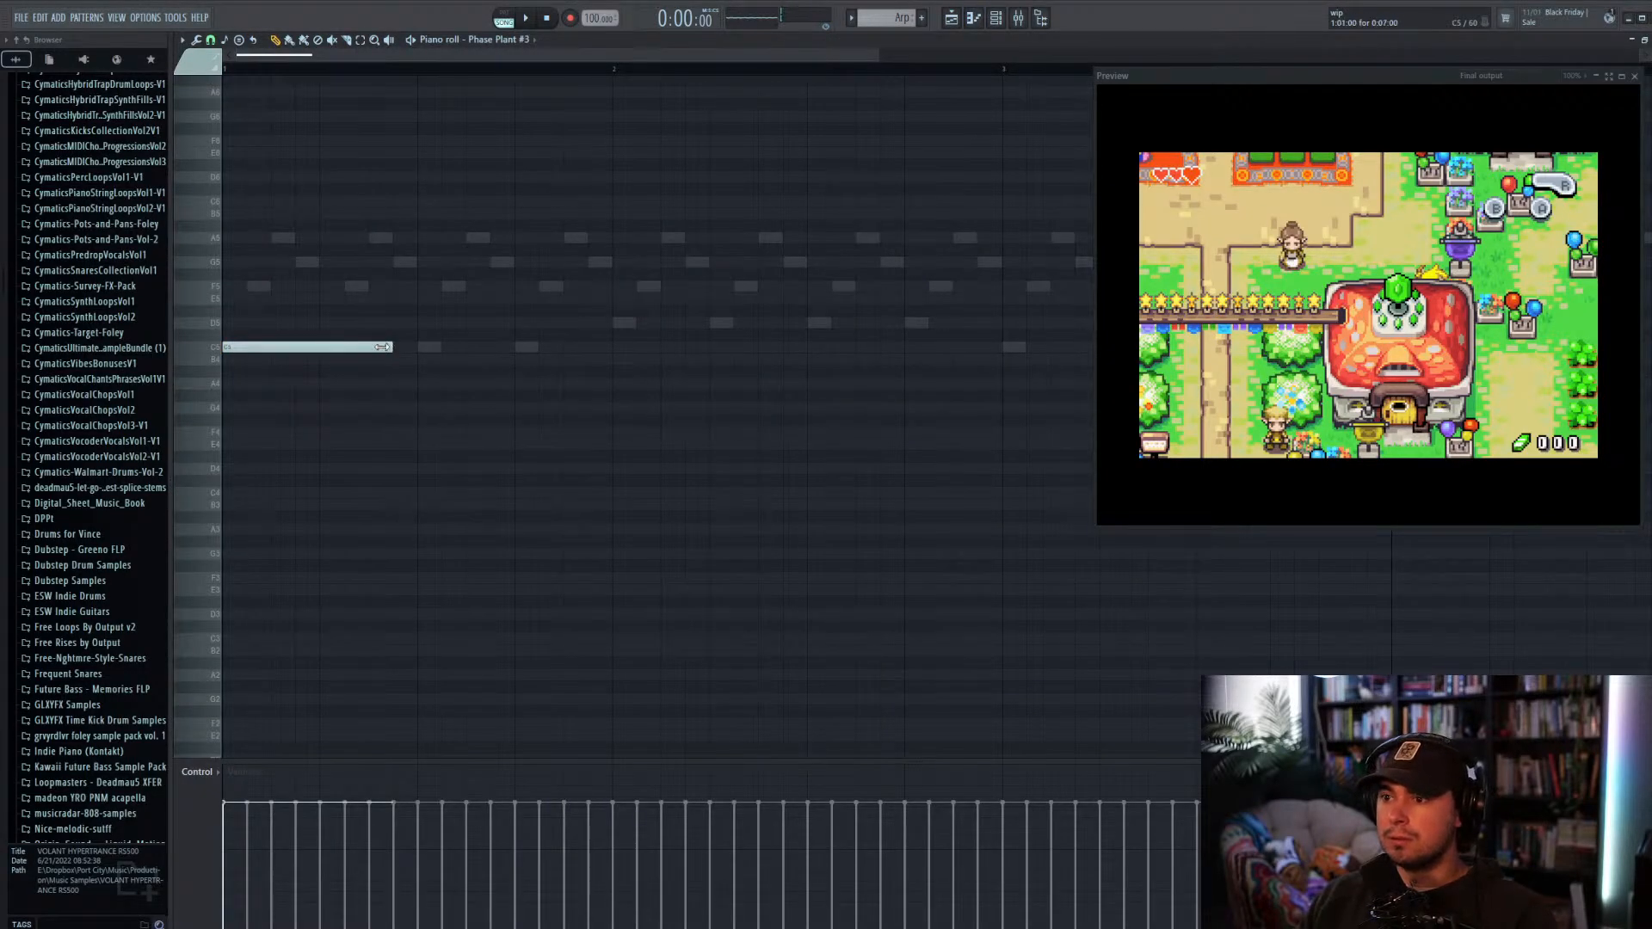
left_click_drag(389, 347, 235, 352)
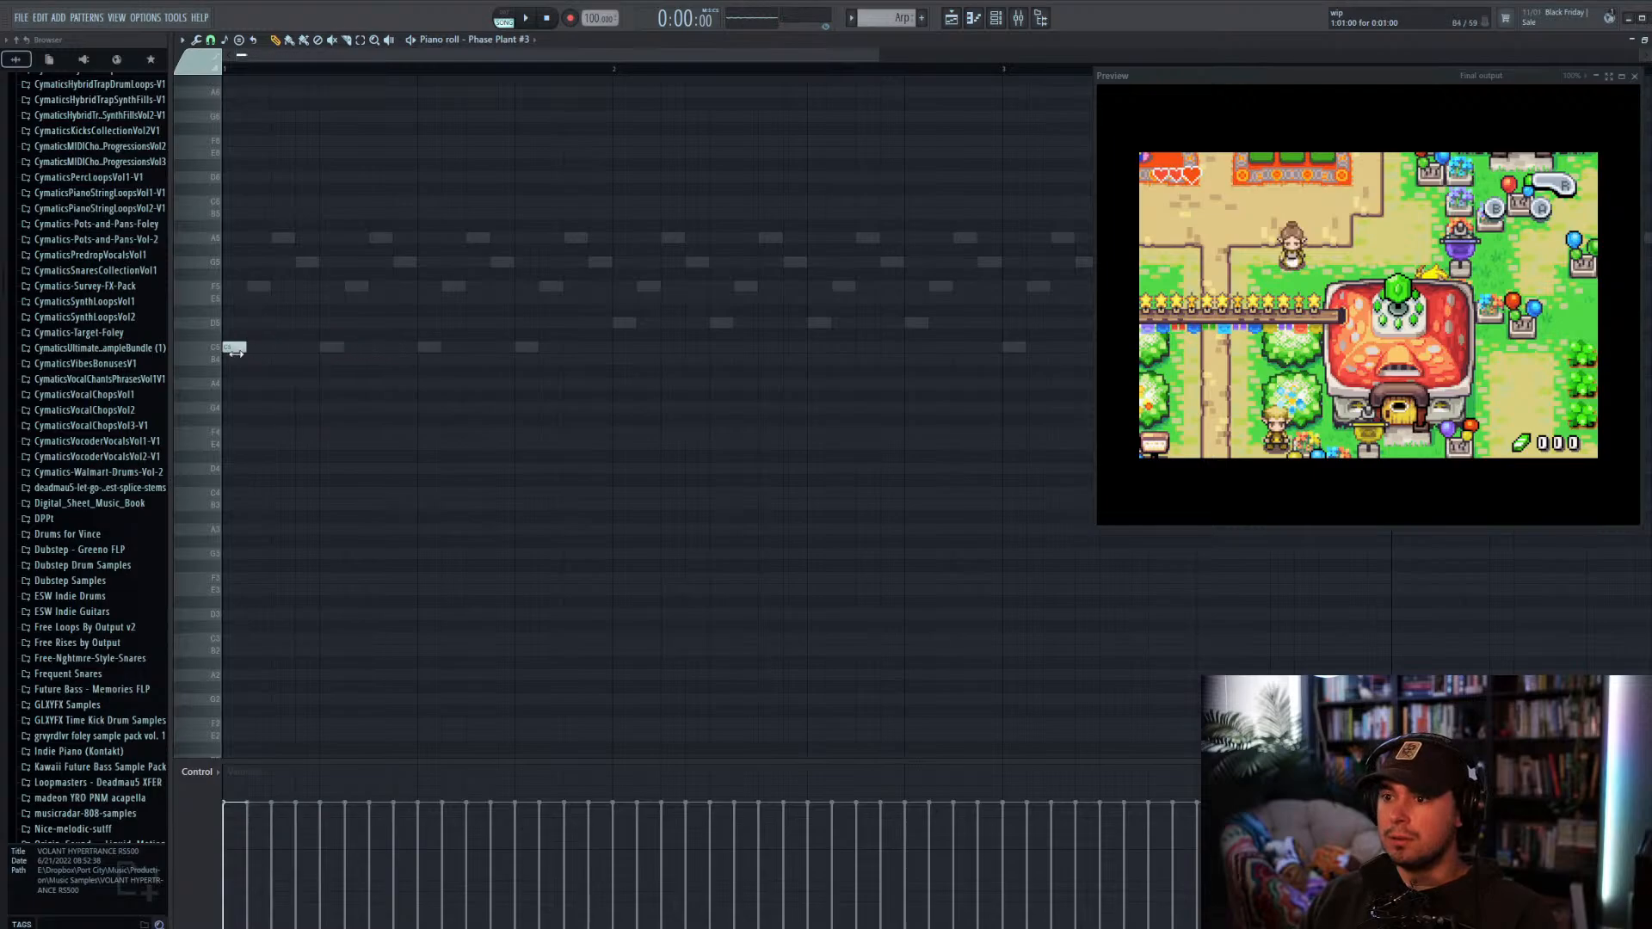
left_click(256, 239)
right_click(258, 245)
left_click(263, 286)
right_click(261, 290)
left_click(260, 263)
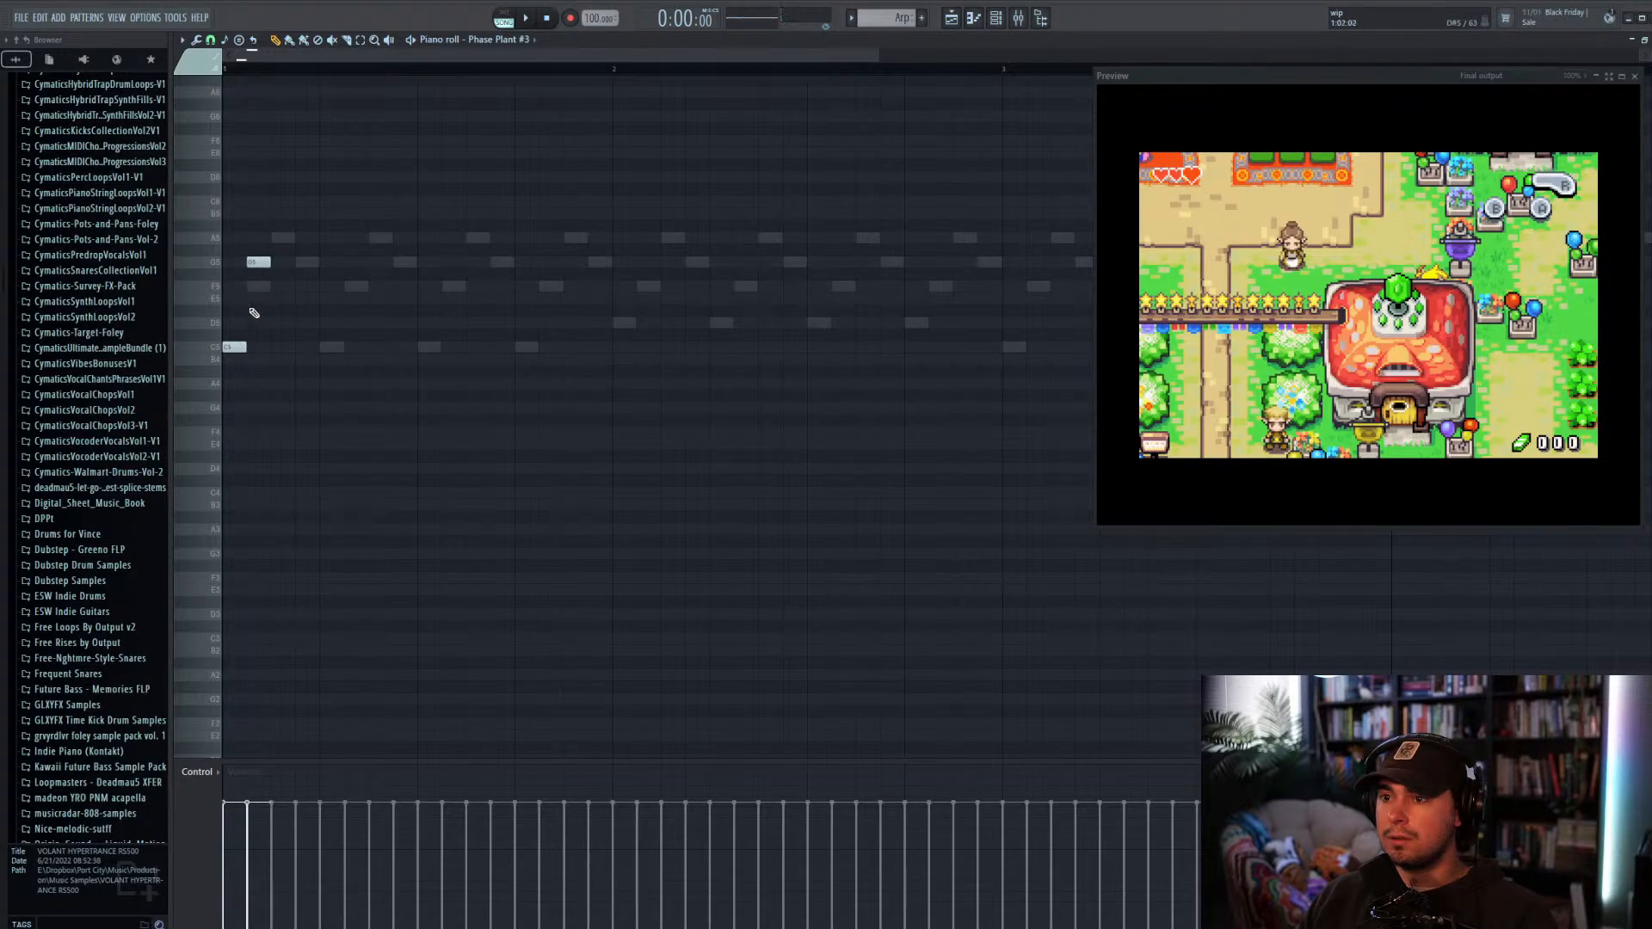
Step: Add a second C5–G5 pair and duplicate the four notes to fill the first bar
left_click(289, 347)
left_click_drag(327, 352, 247, 238)
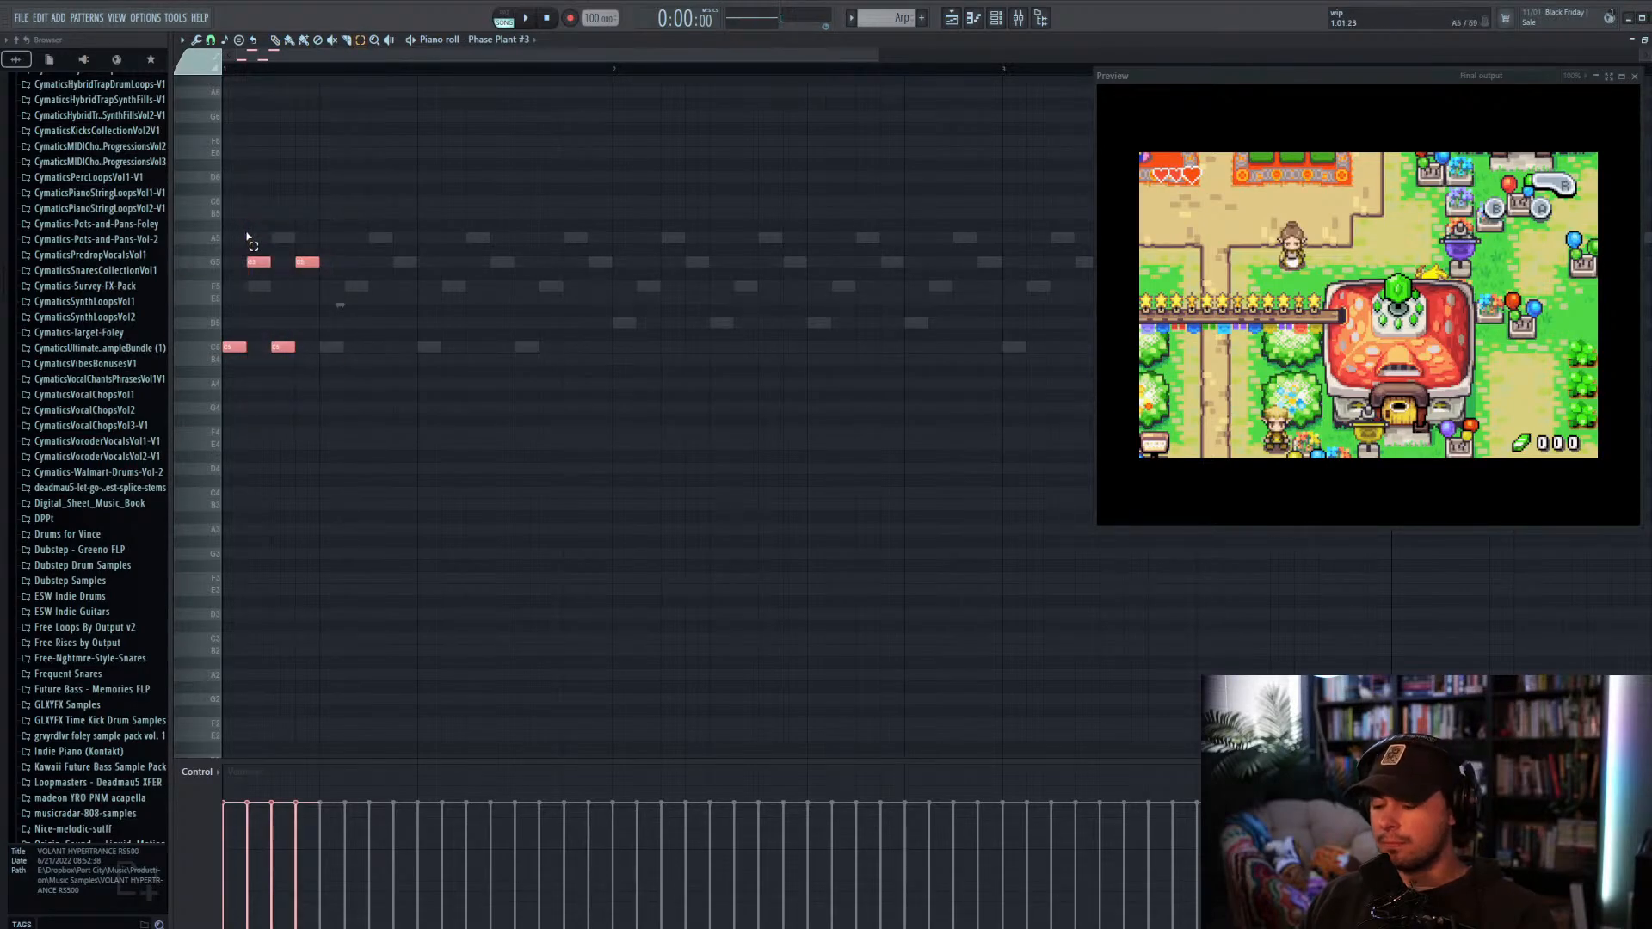
key("ctrl+b")
key("ctrl+b")
key("ctrl+b")
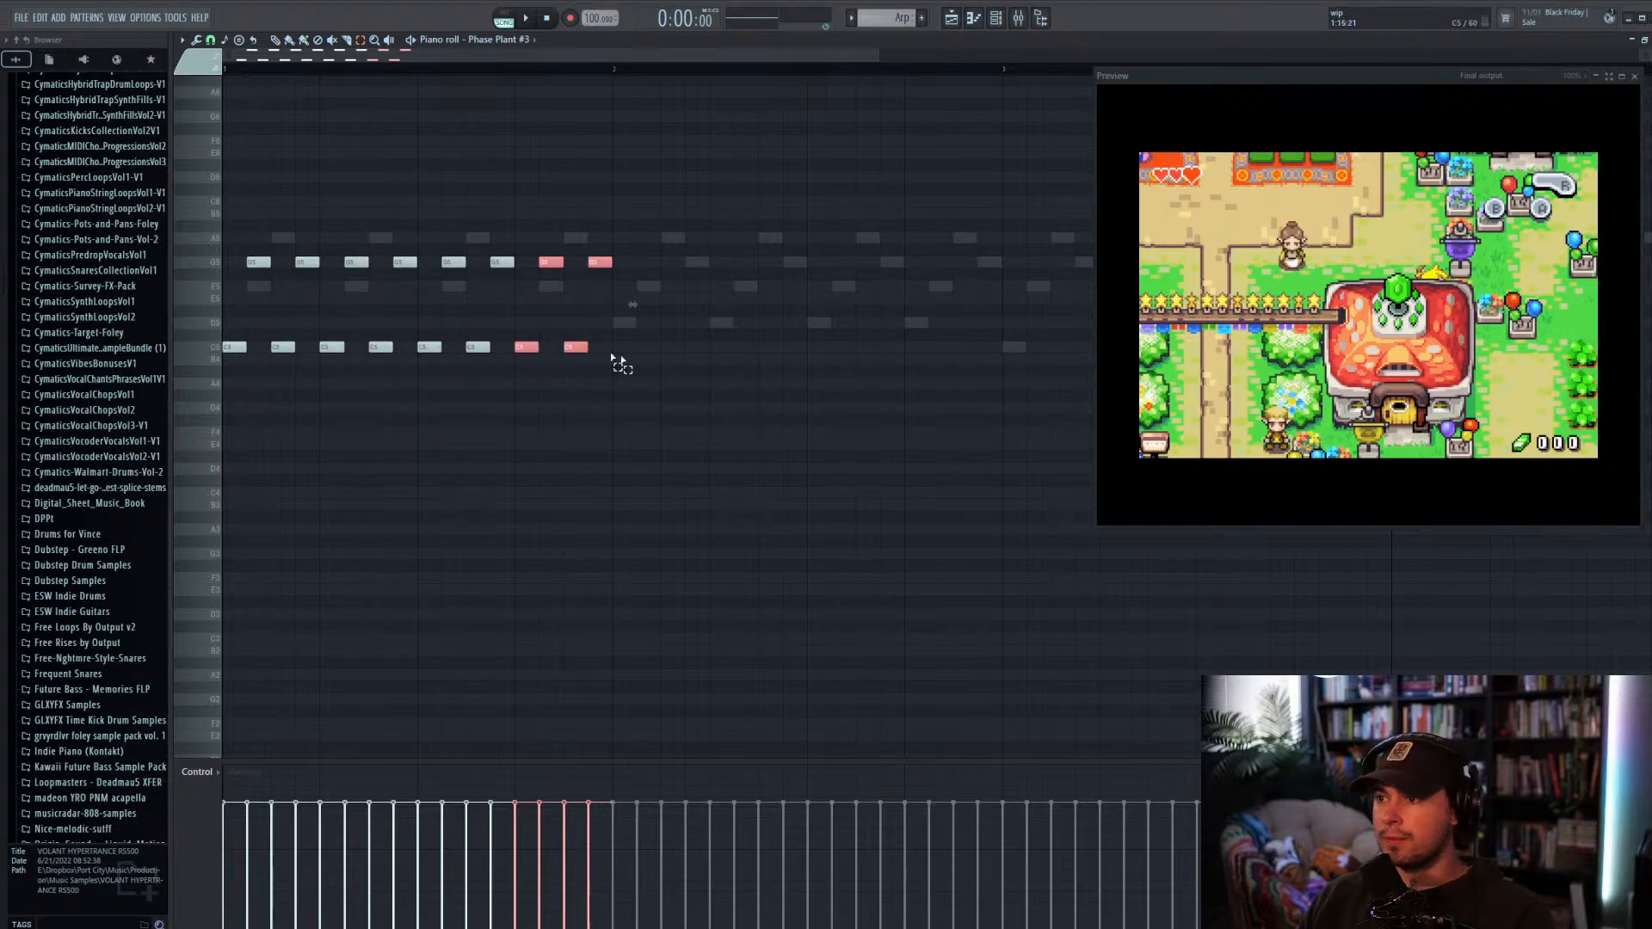
Step: Place an alternating D5–A5 pair at the start of bar 2 and duplicate it to fill the bar
left_click(649, 354)
left_click(620, 321)
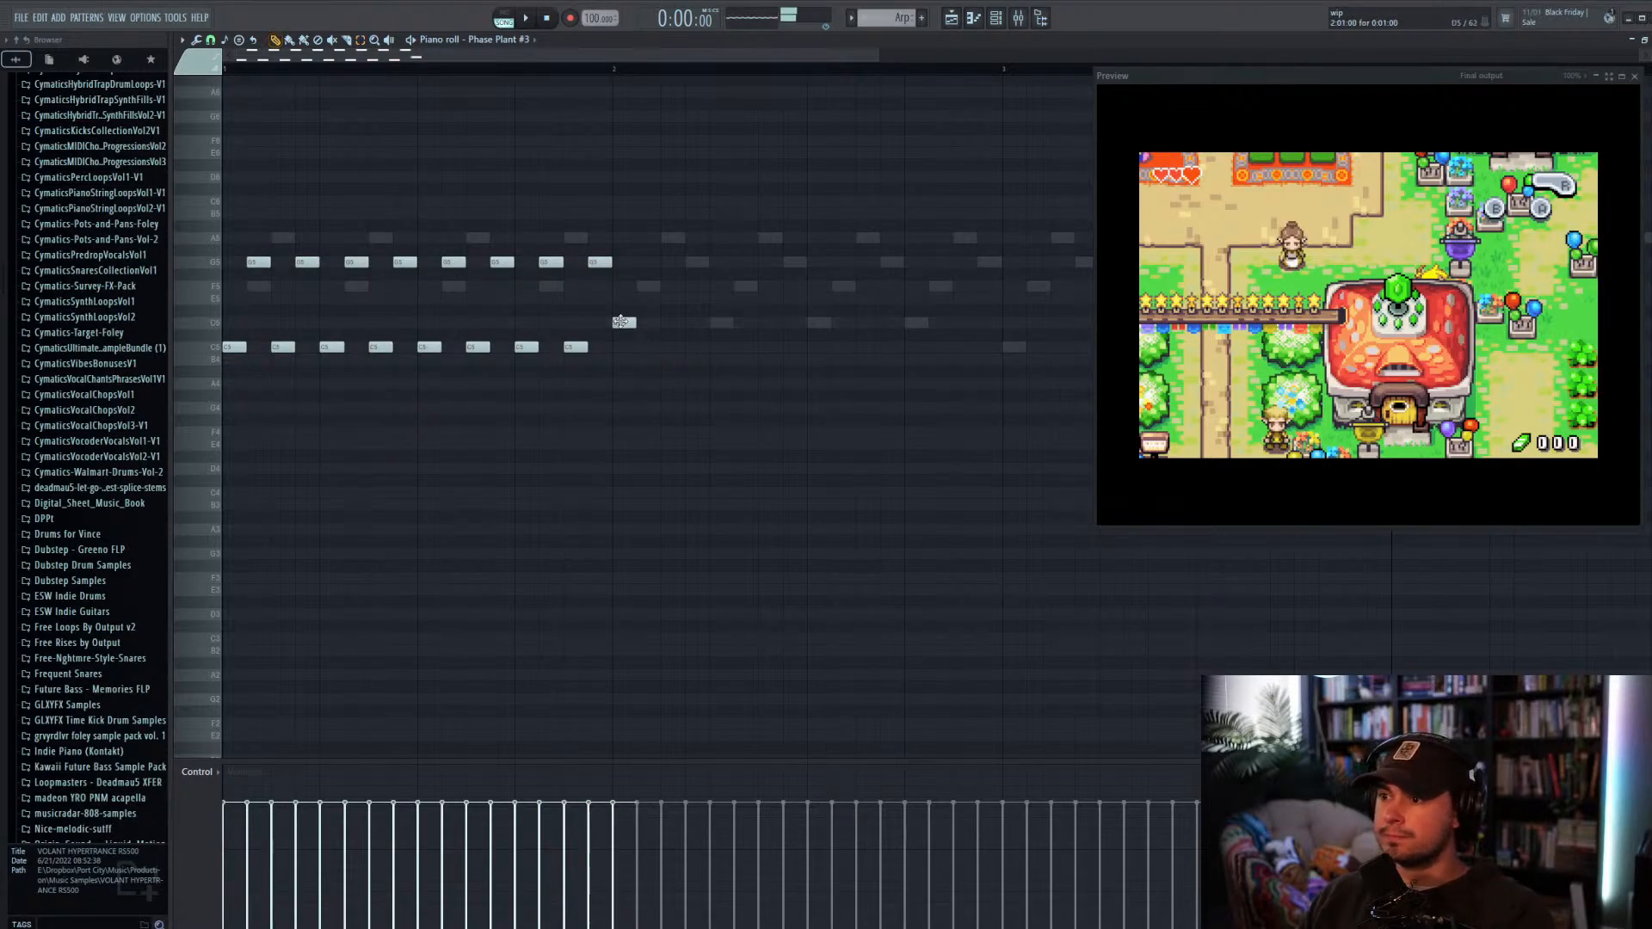
left_click(651, 237)
left_click_drag(659, 353, 631, 225)
key("ctrl+b")
key("ctrl+b")
key("ctrl+b")
key("ctrl+b")
key("ctrl+b")
key("ctrl+b")
key("ctrl+b")
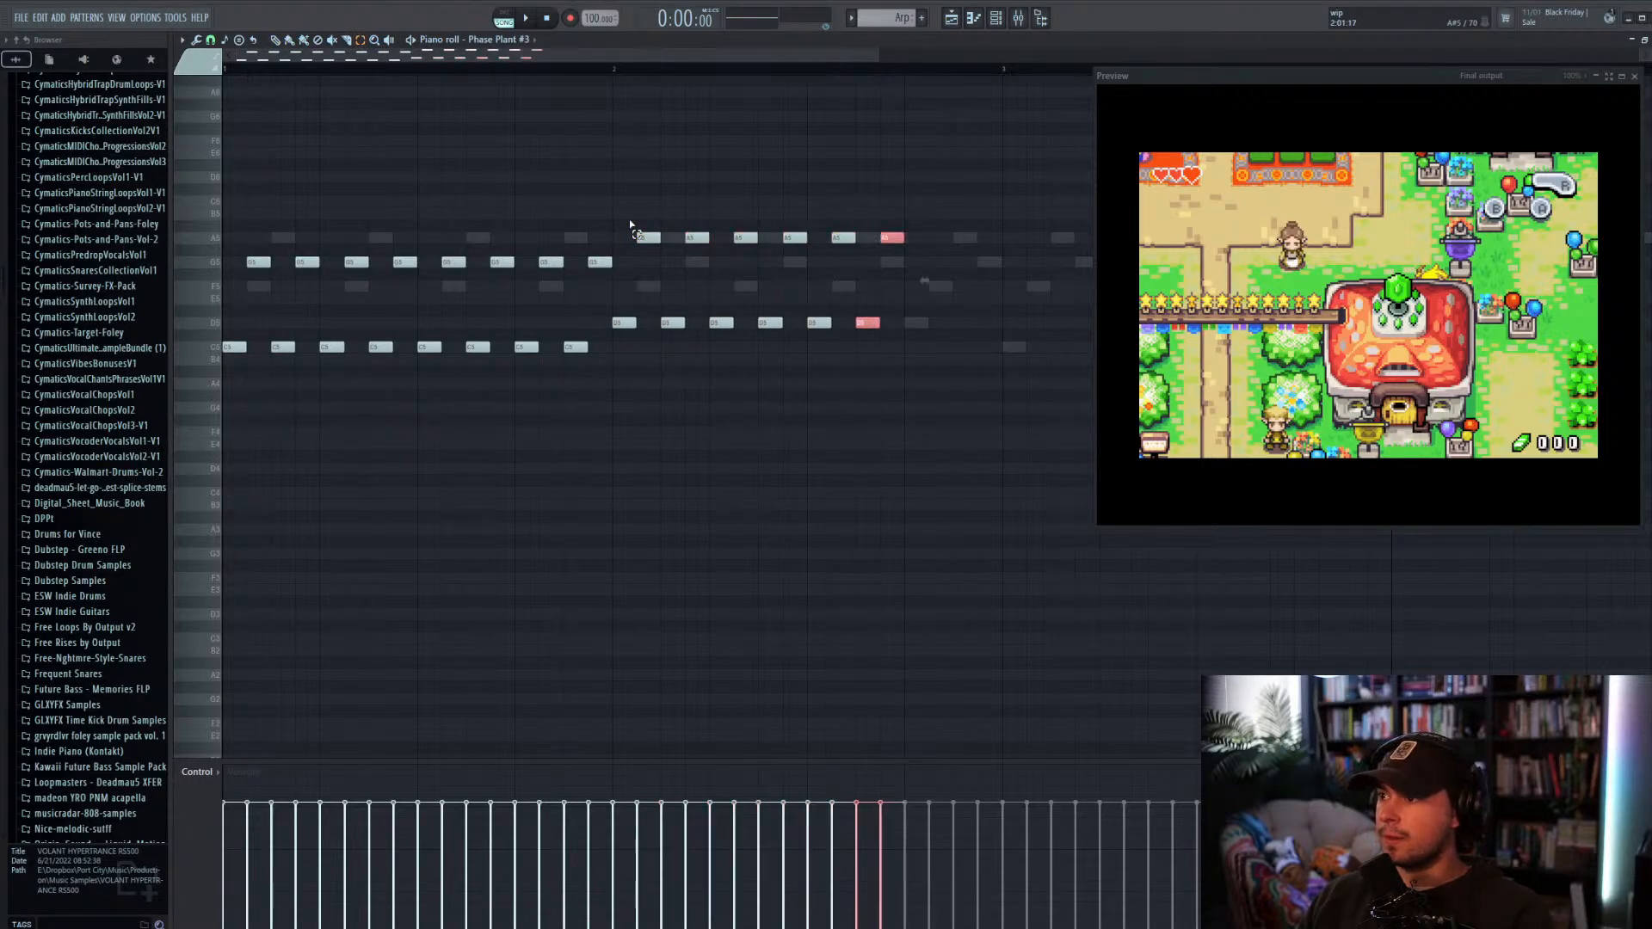
Step: Duplicate the two-bar phrase into bars 3 and 4, undo the extra copy beyond bar 4, and deselect the notes
scroll(747, 436, "down", 2)
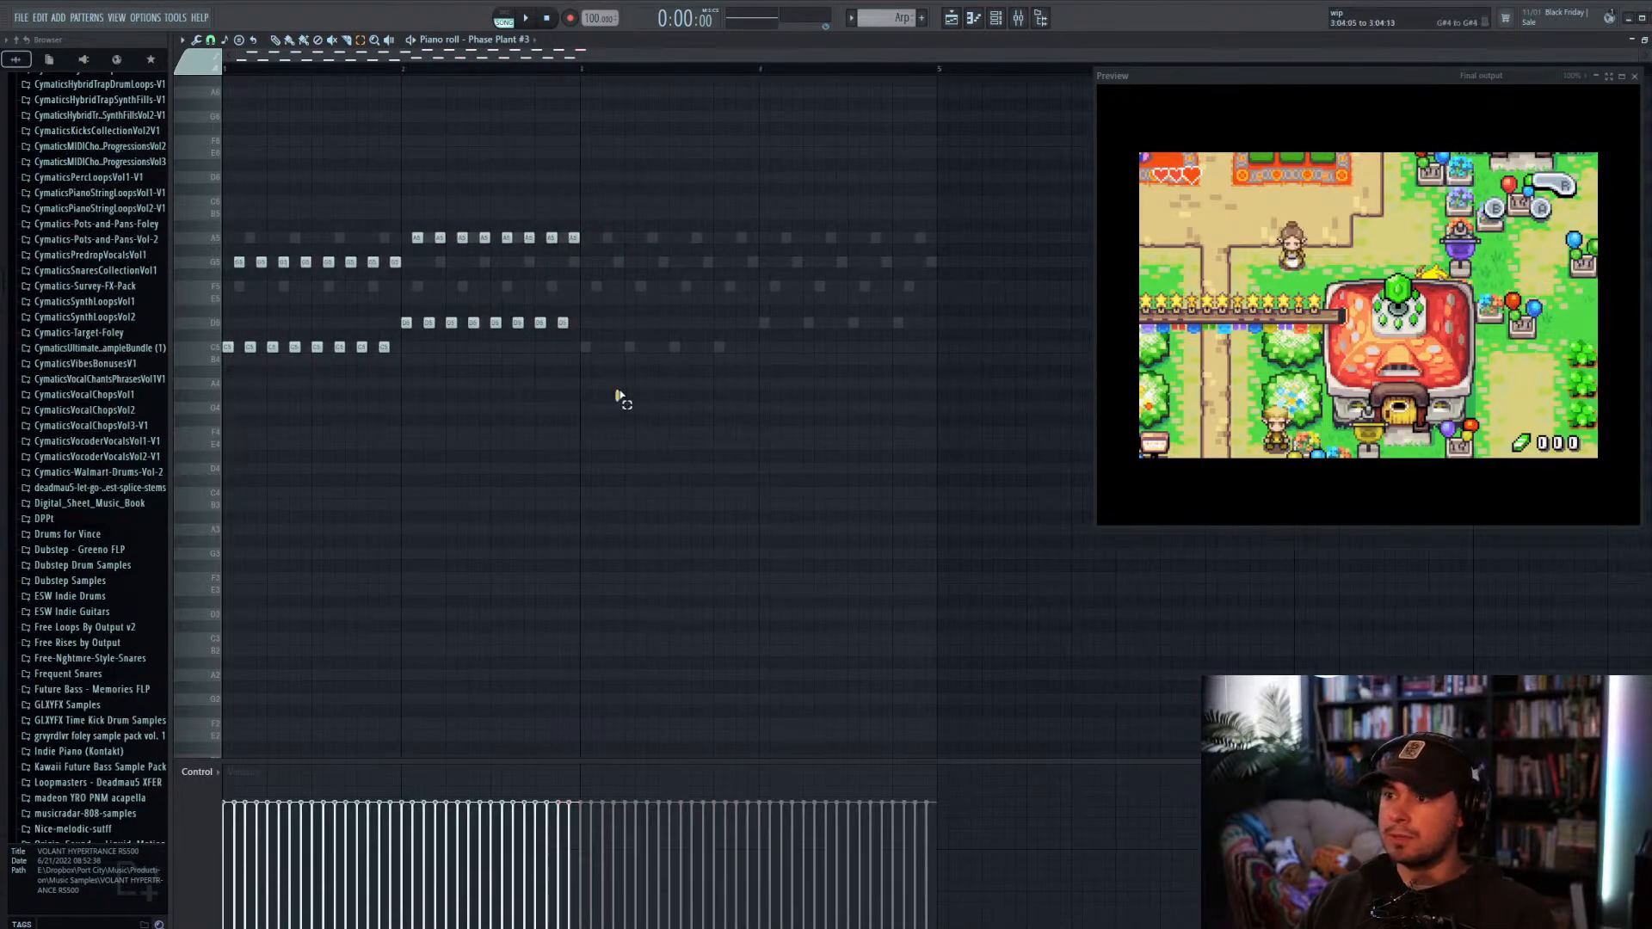
left_click_drag(615, 398, 232, 177)
key("ctrl+b")
key("ctrl+b")
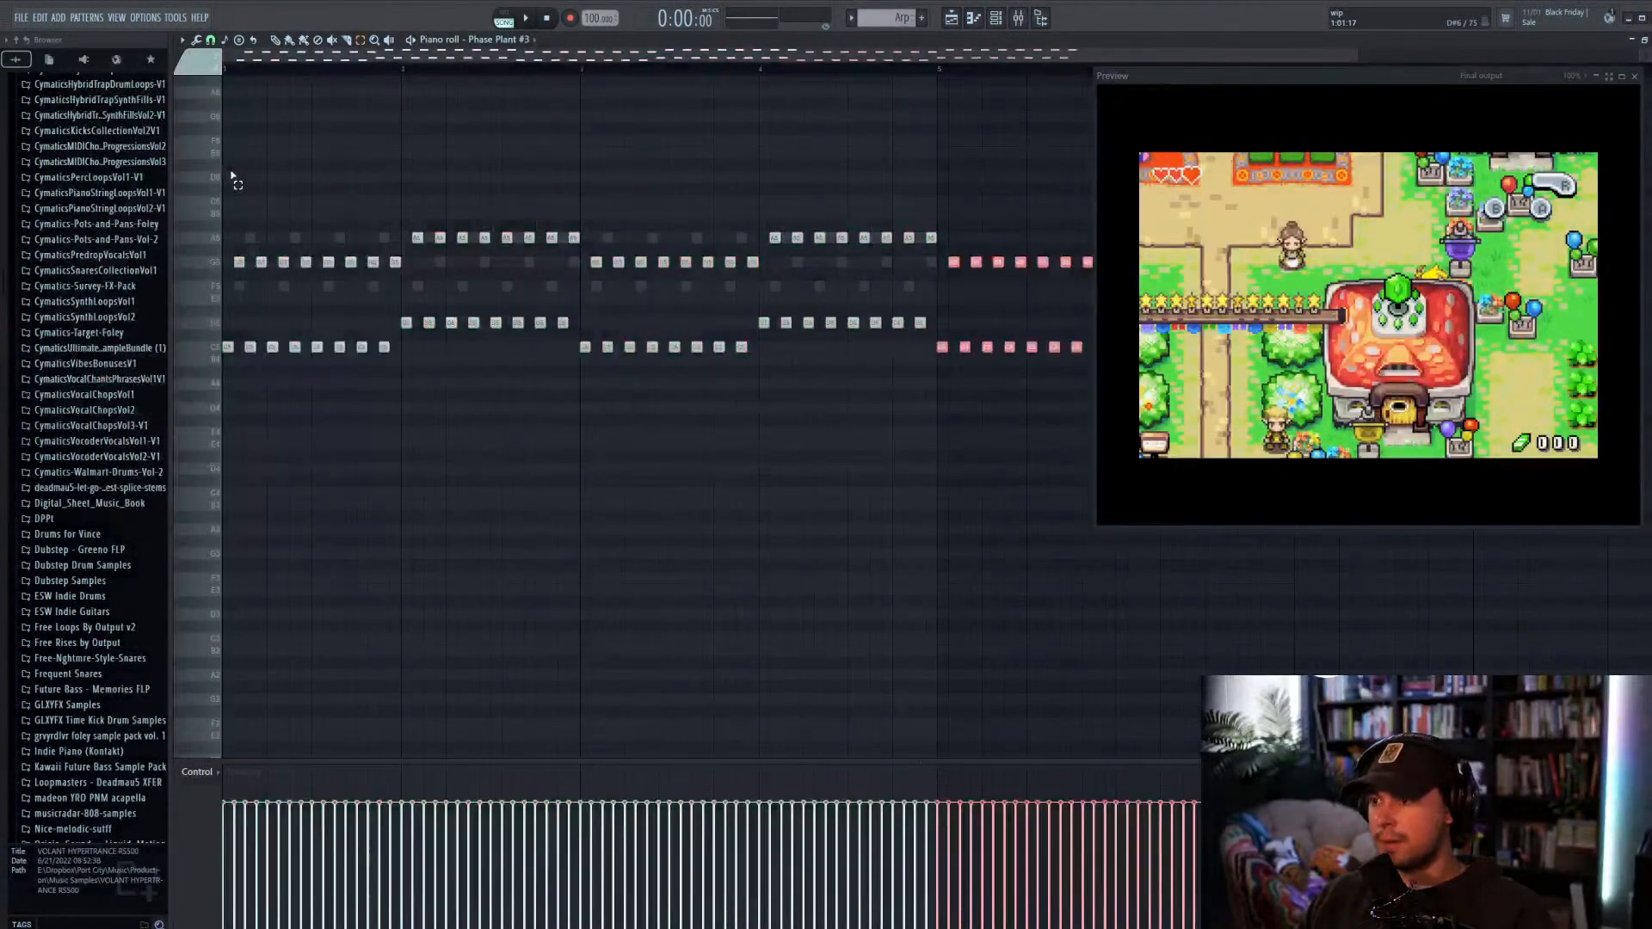
scroll(809, 450, "down", 2)
key("ctrl+z")
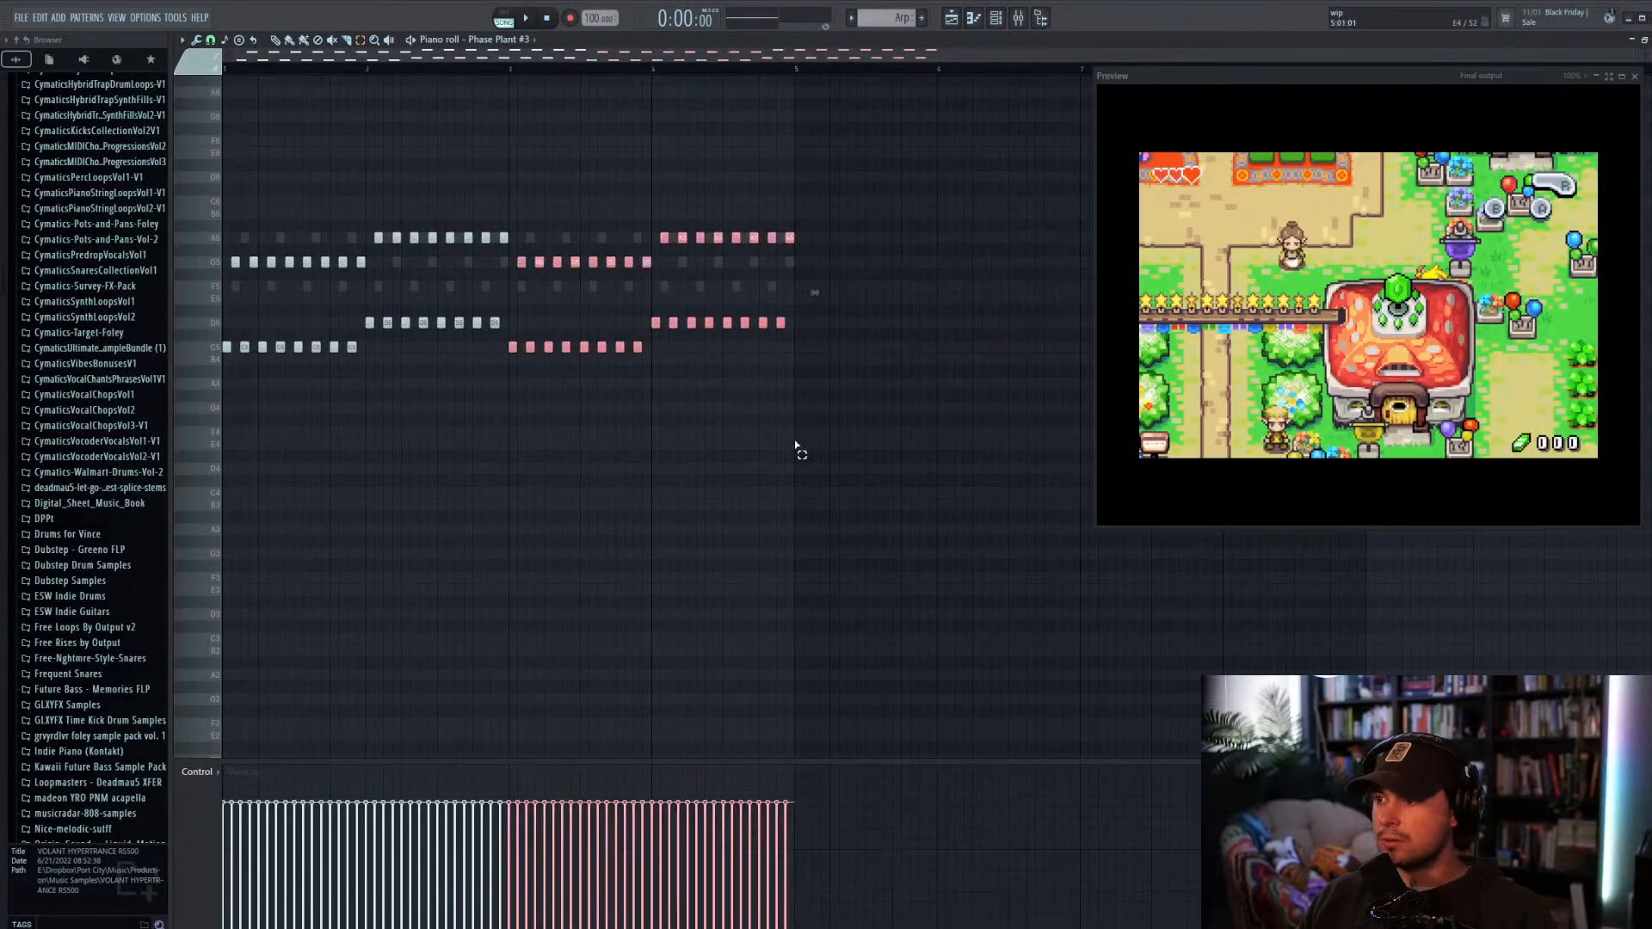
left_click(755, 437, "ctrl")
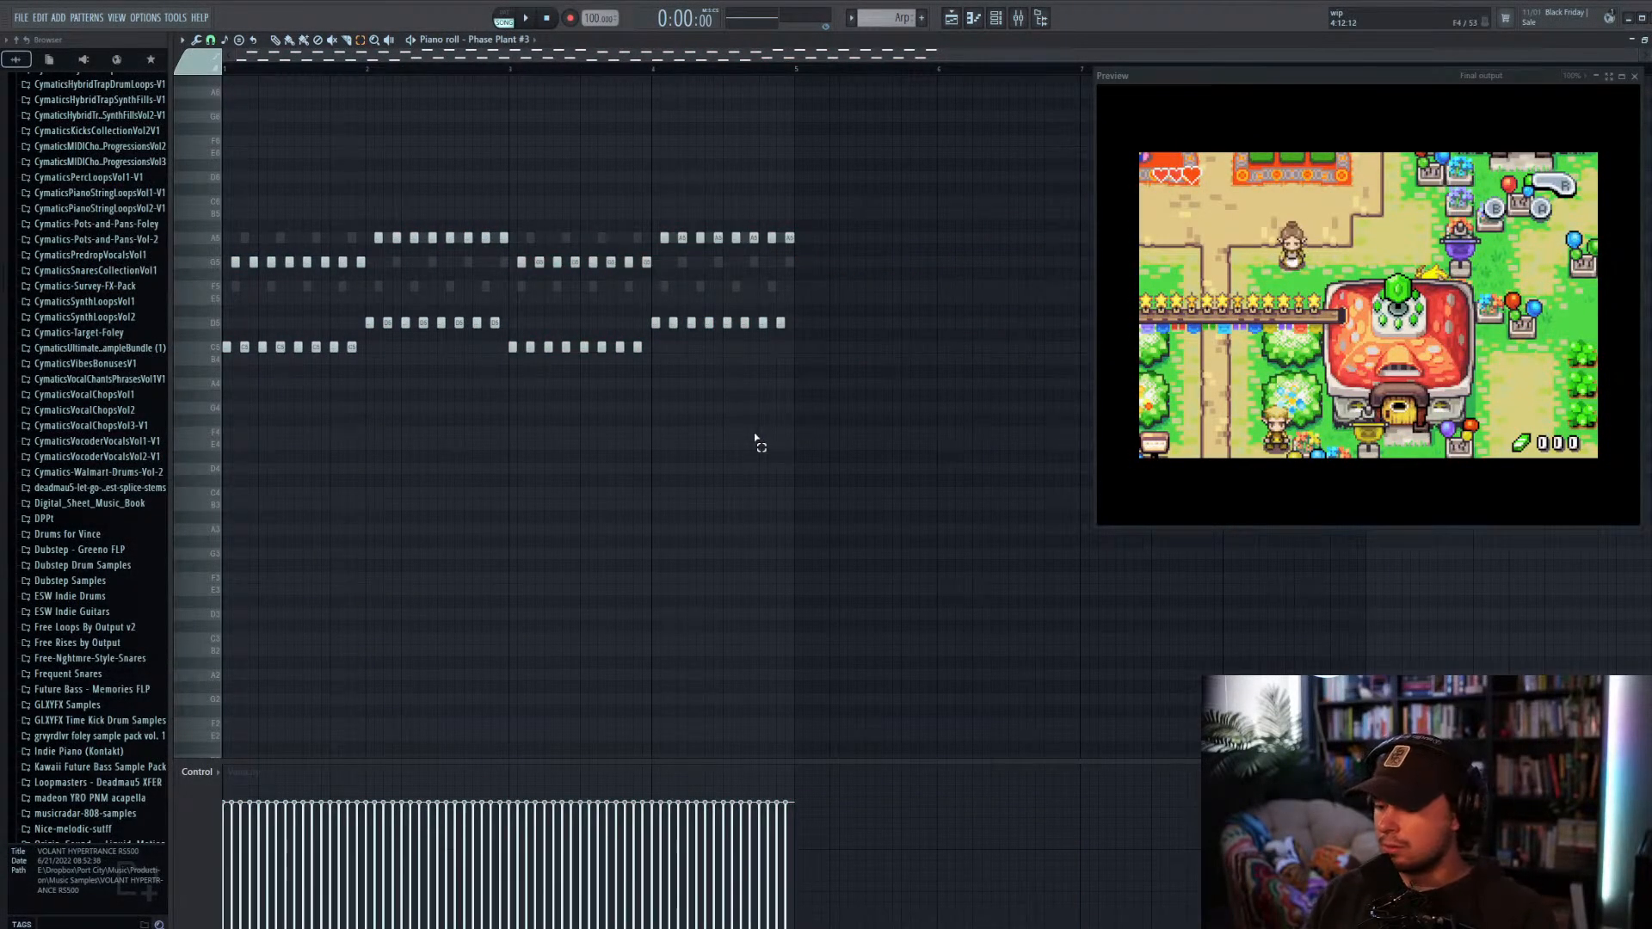
Step: Transpose all Phase Plant #3 notes up two octaves and play the pattern to hear them
key("ctrl+Up")
key("space")
scroll(731, 446, "up", 4)
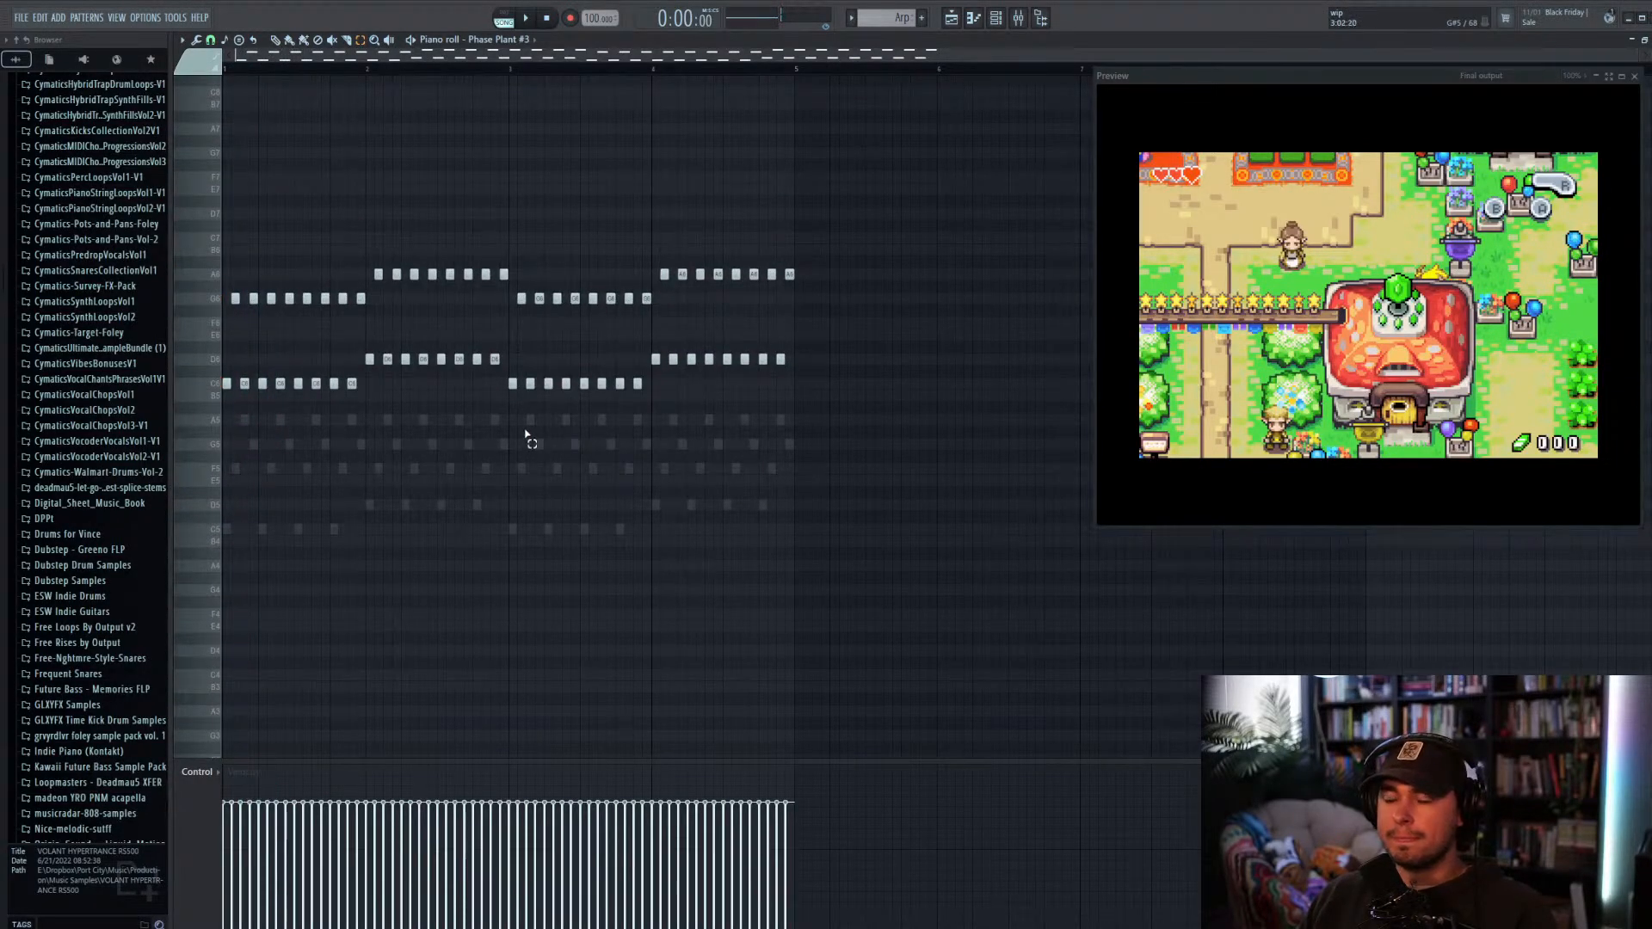
key("space")
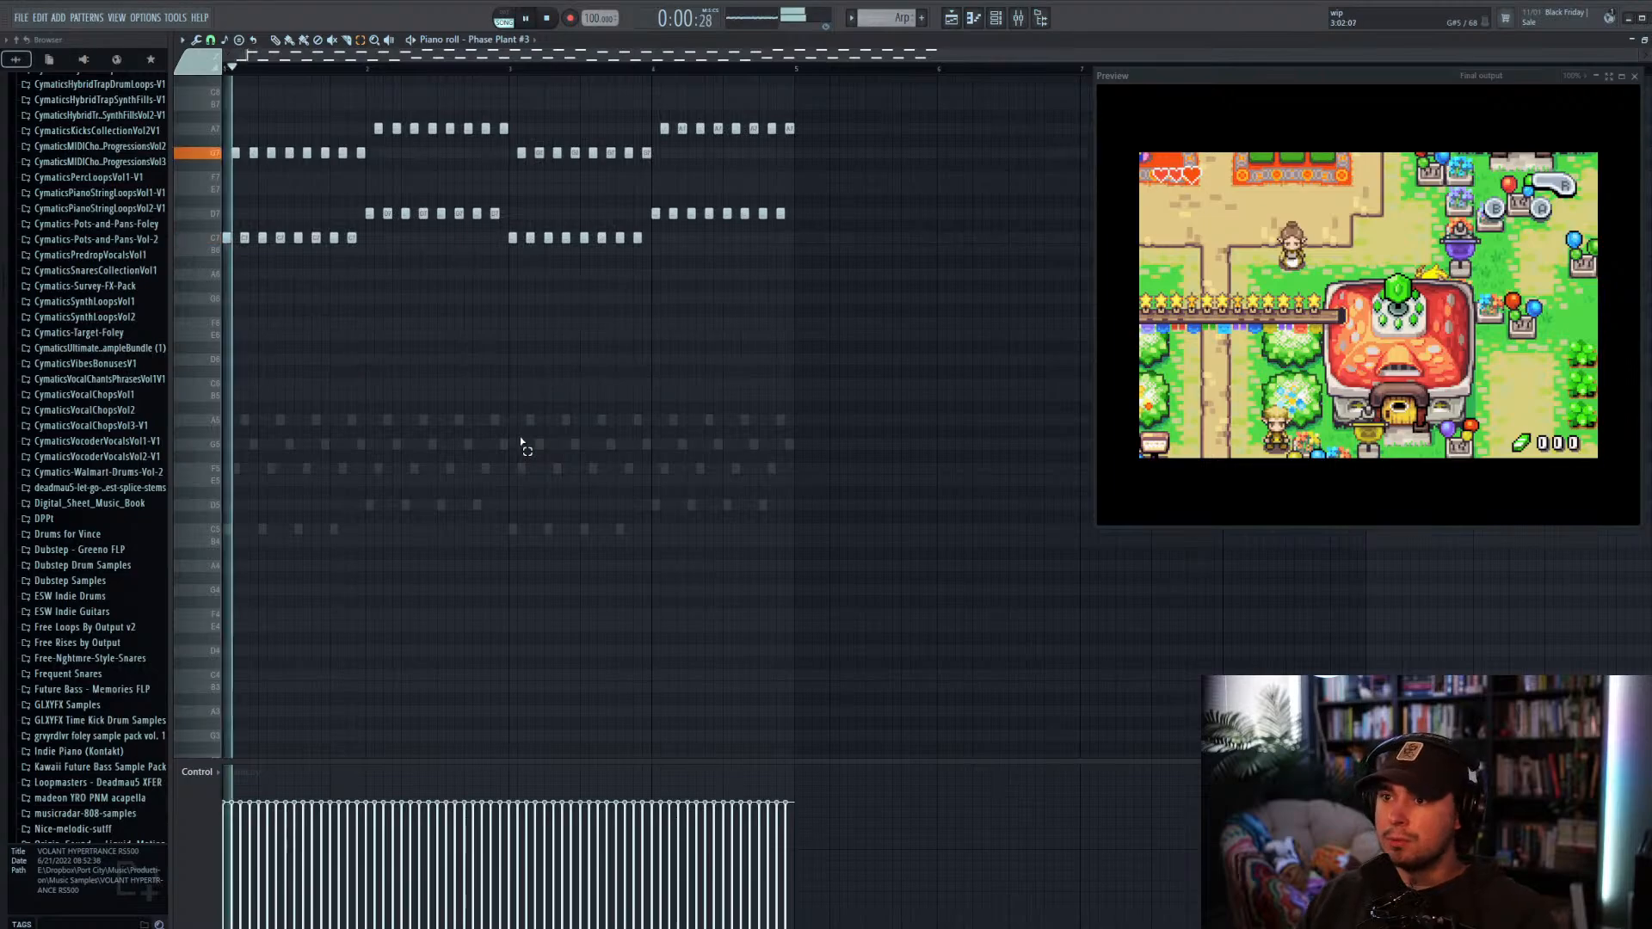
scroll(565, 444, "up", 5)
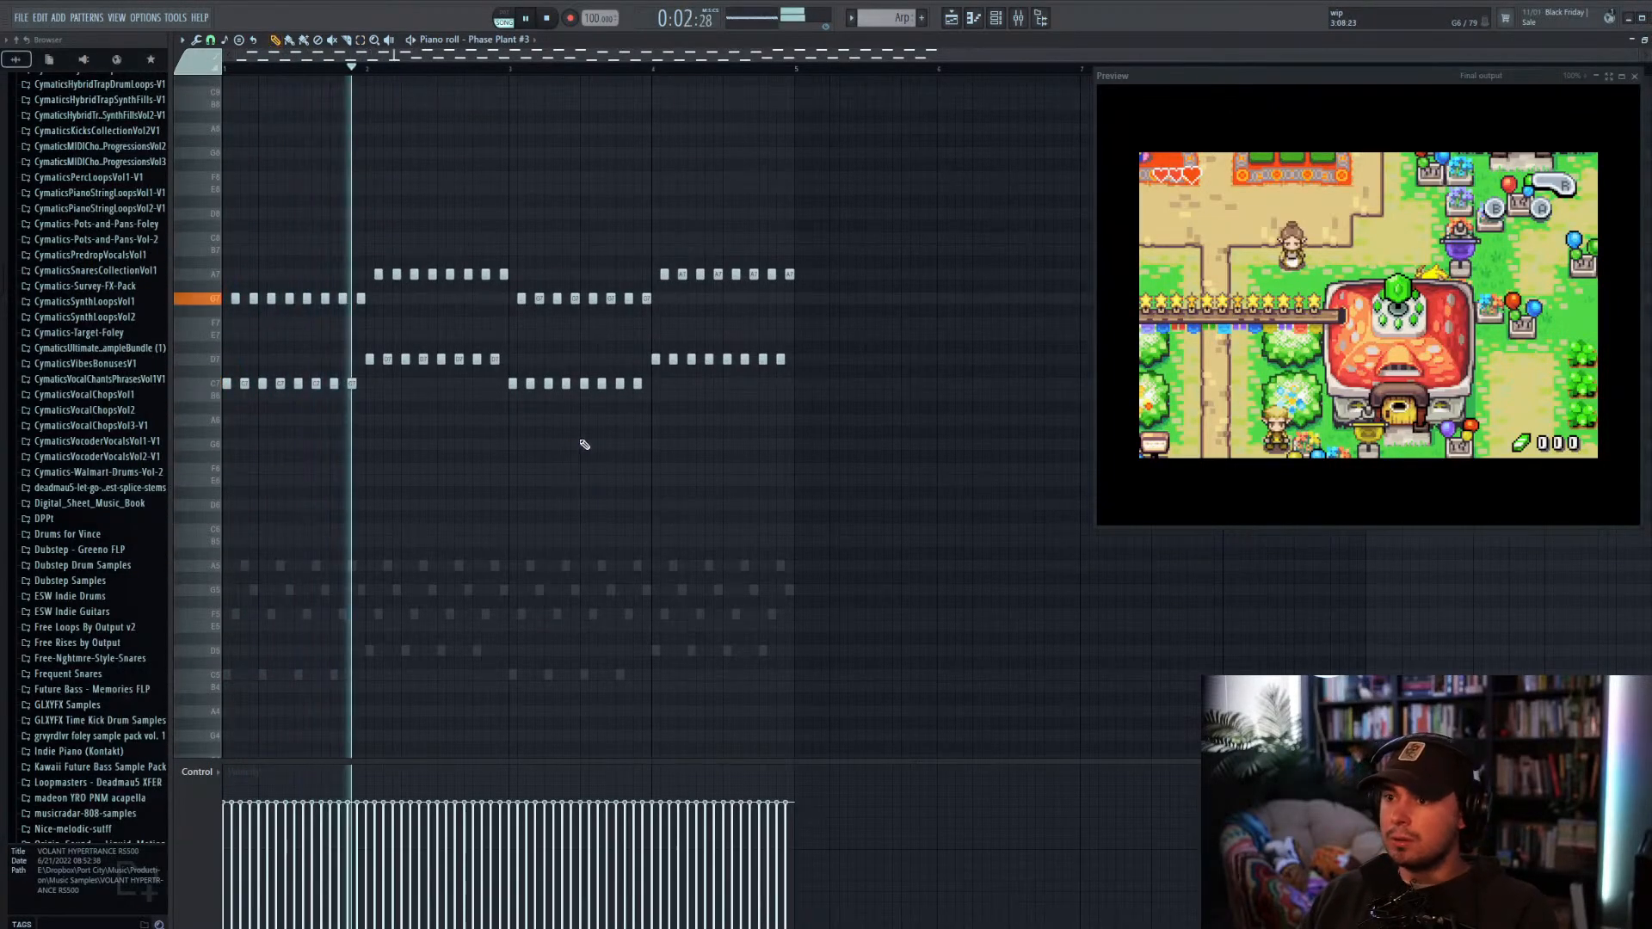
key("space")
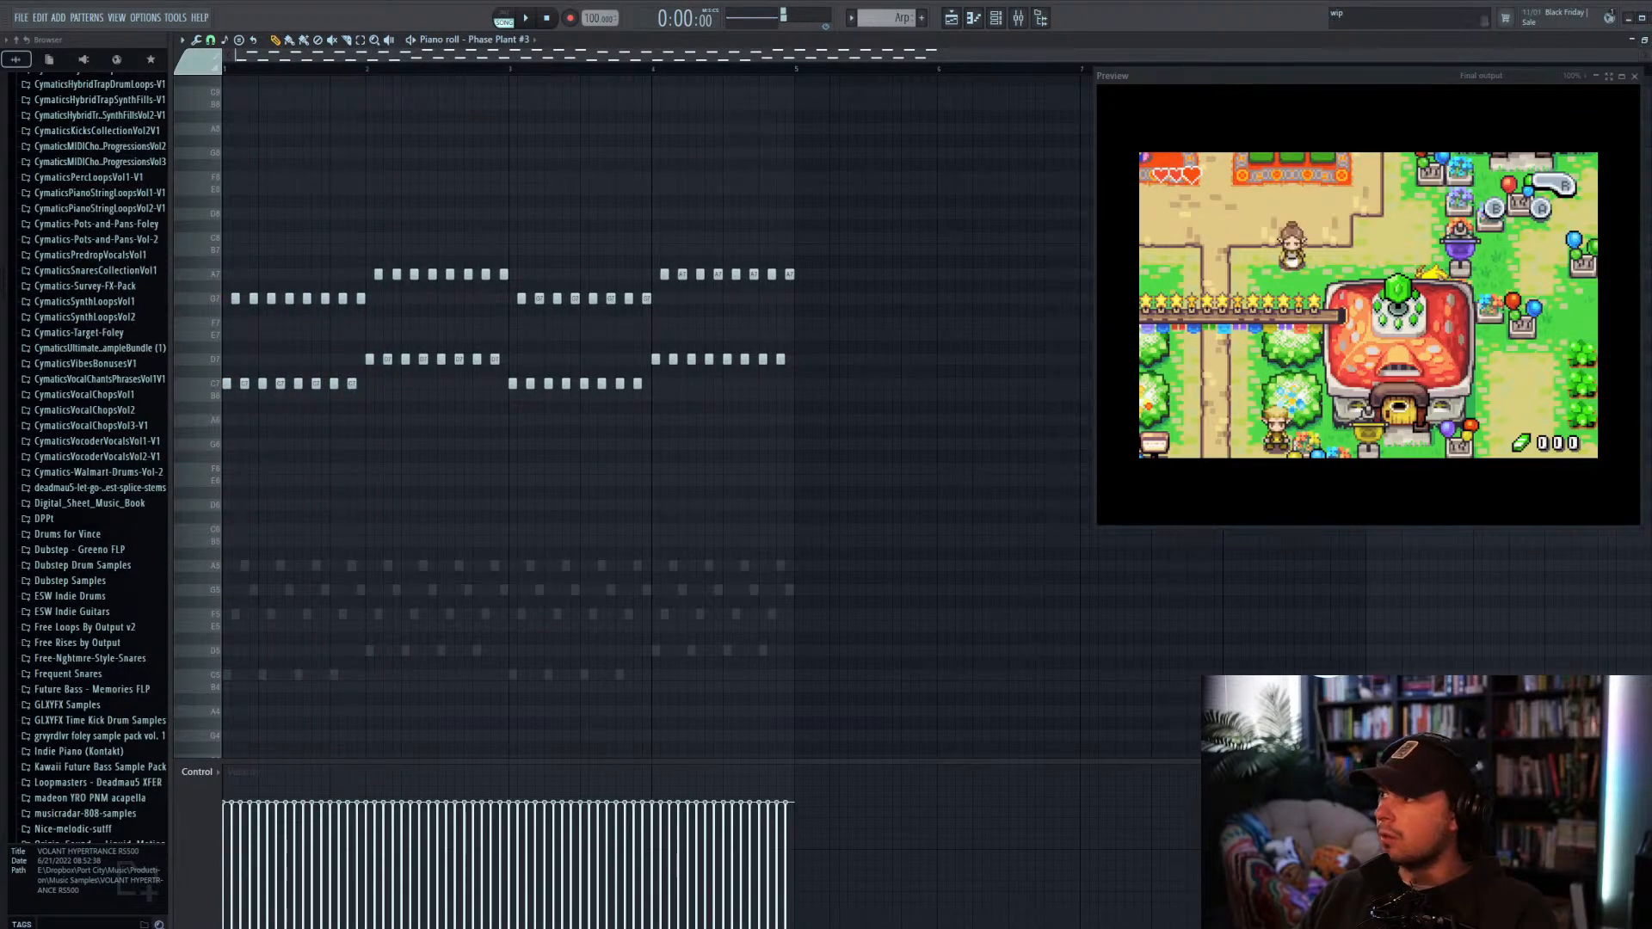
Step: Leave the piano roll, lower the shakers mixer track to about -22 dB, and play the Arp pattern
key("F7")
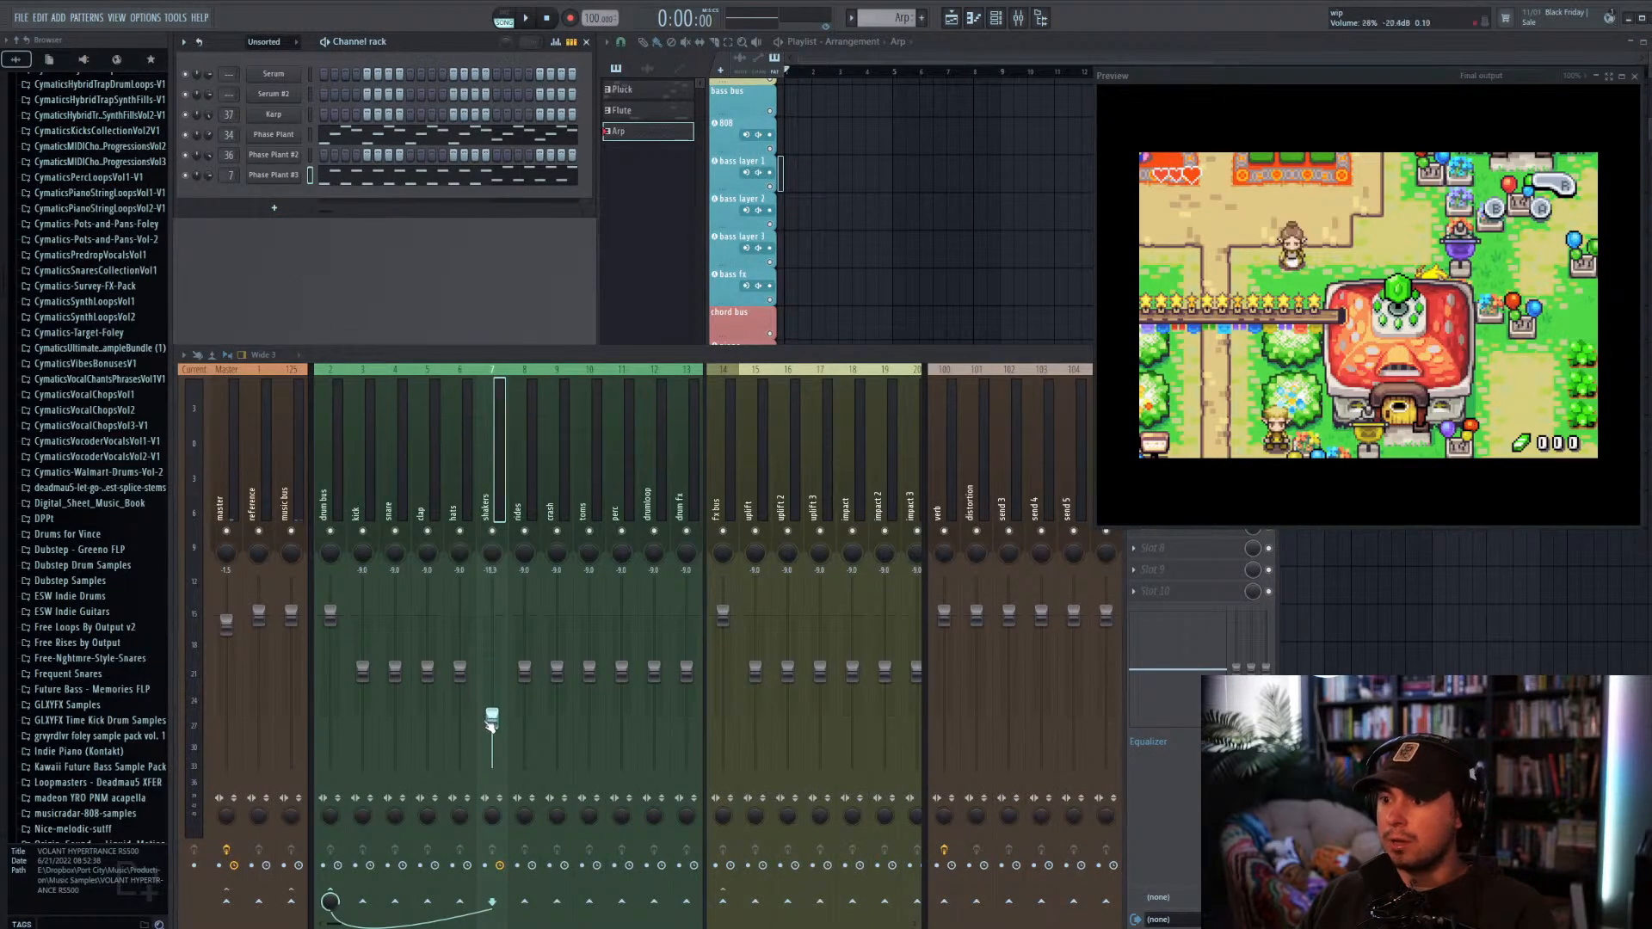
left_click_drag(491, 723, 493, 733)
key("space")
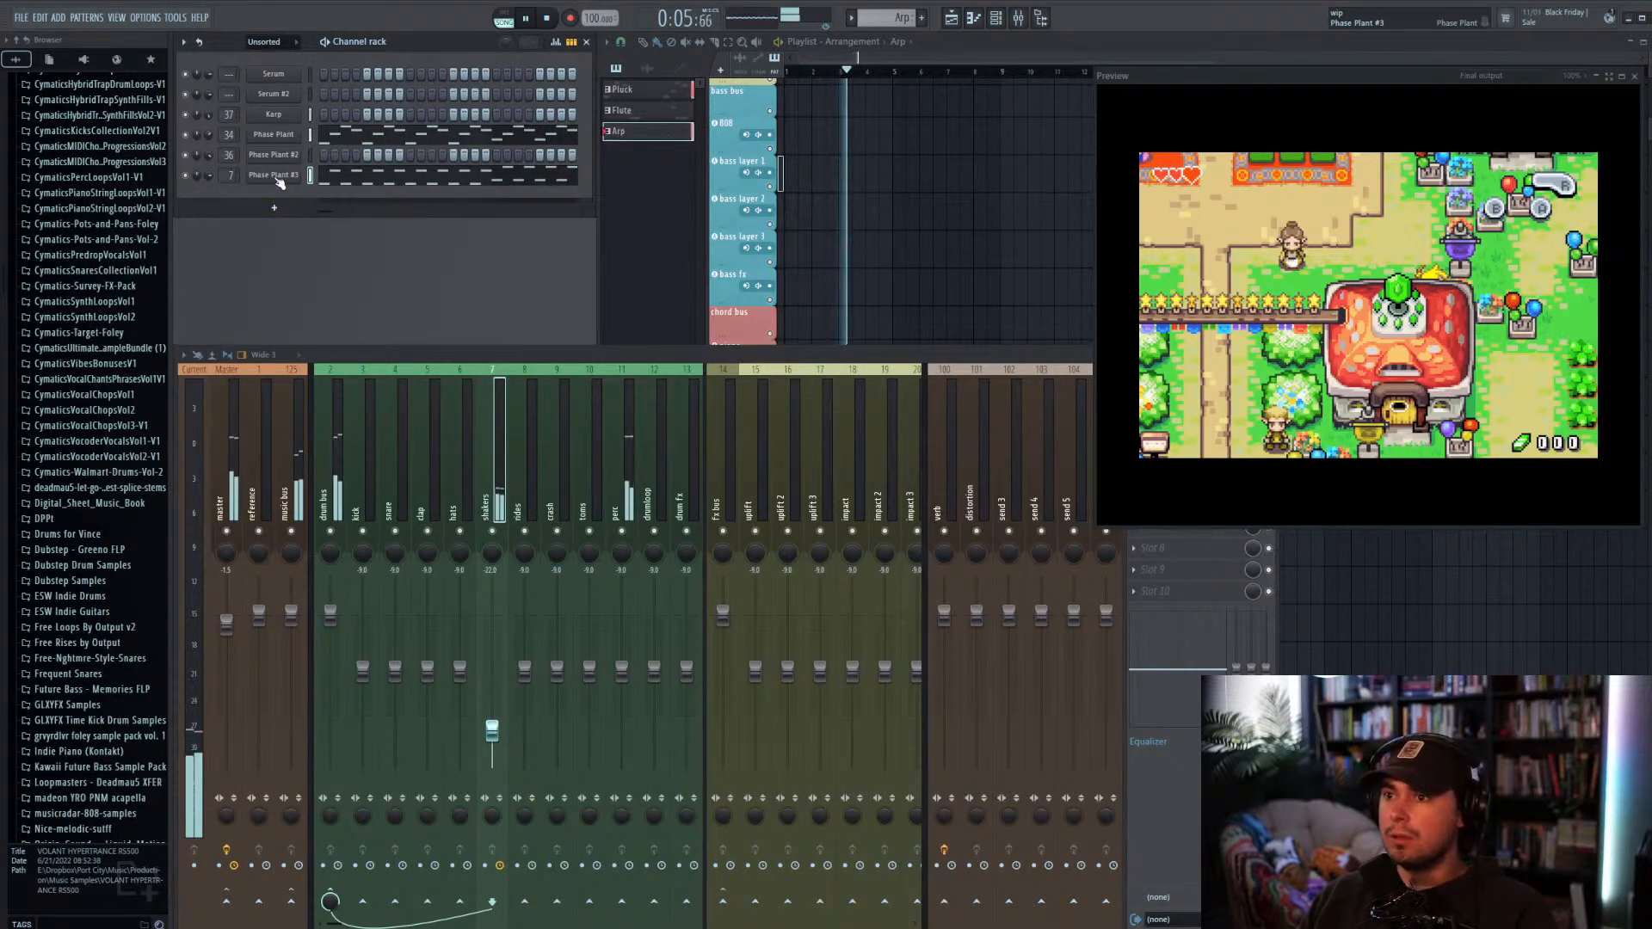
Step: Transpose the Phase Plant #3 notes up one more octave, listen to the result, and stop playback
left_click(387, 177)
key("ctrl+Up")
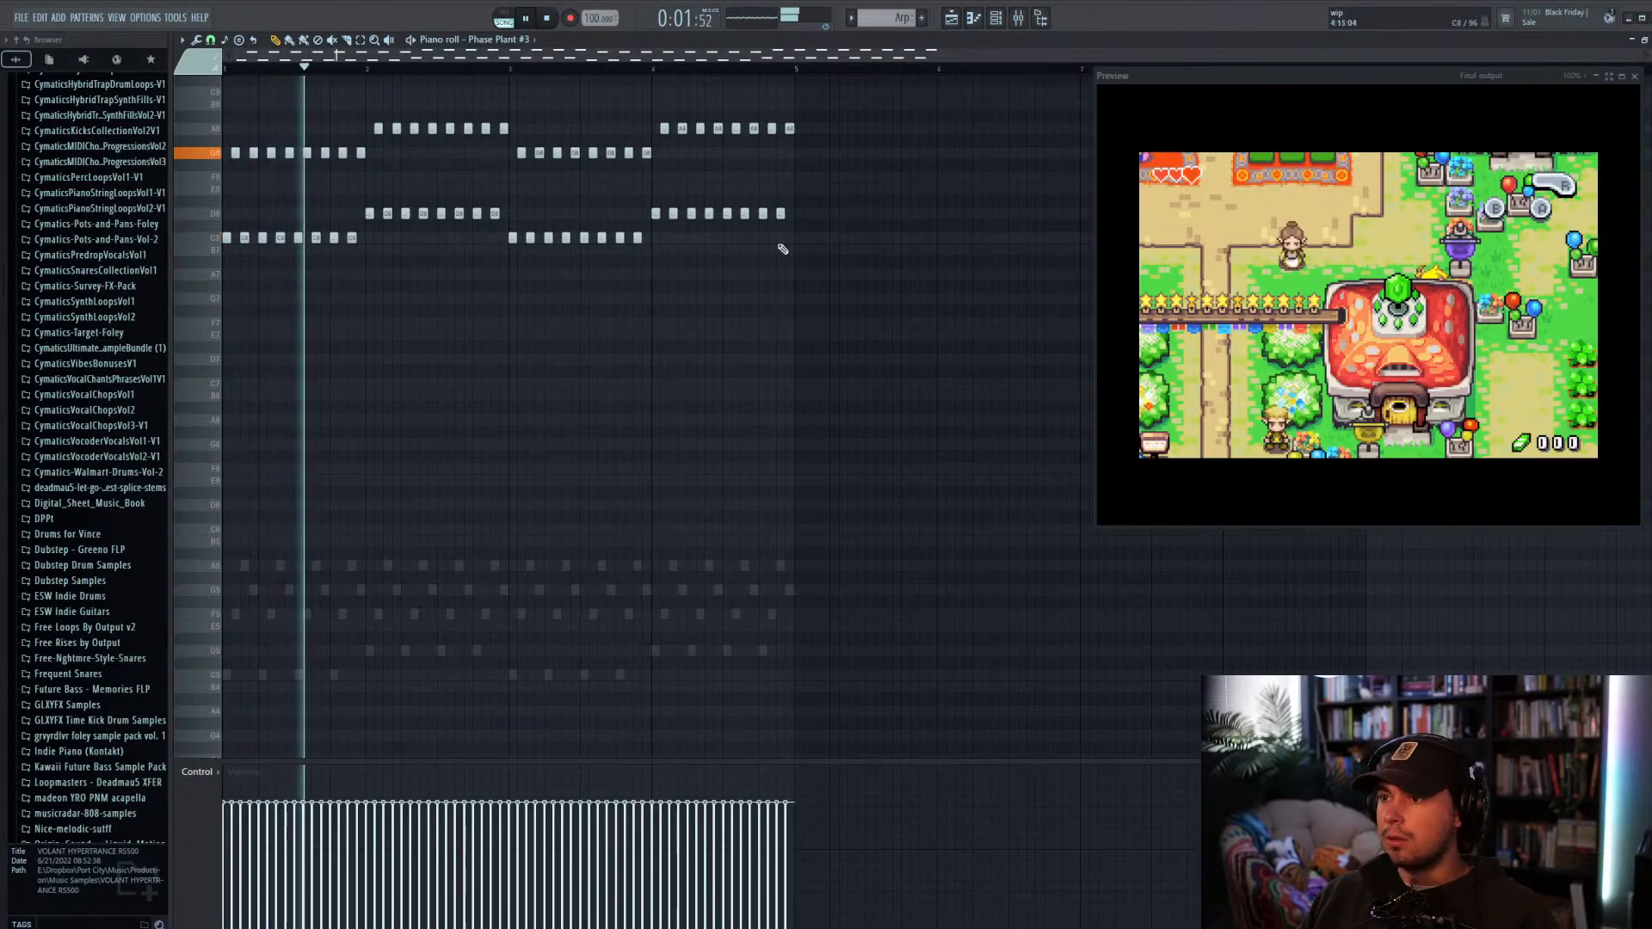
left_click(1648, 40)
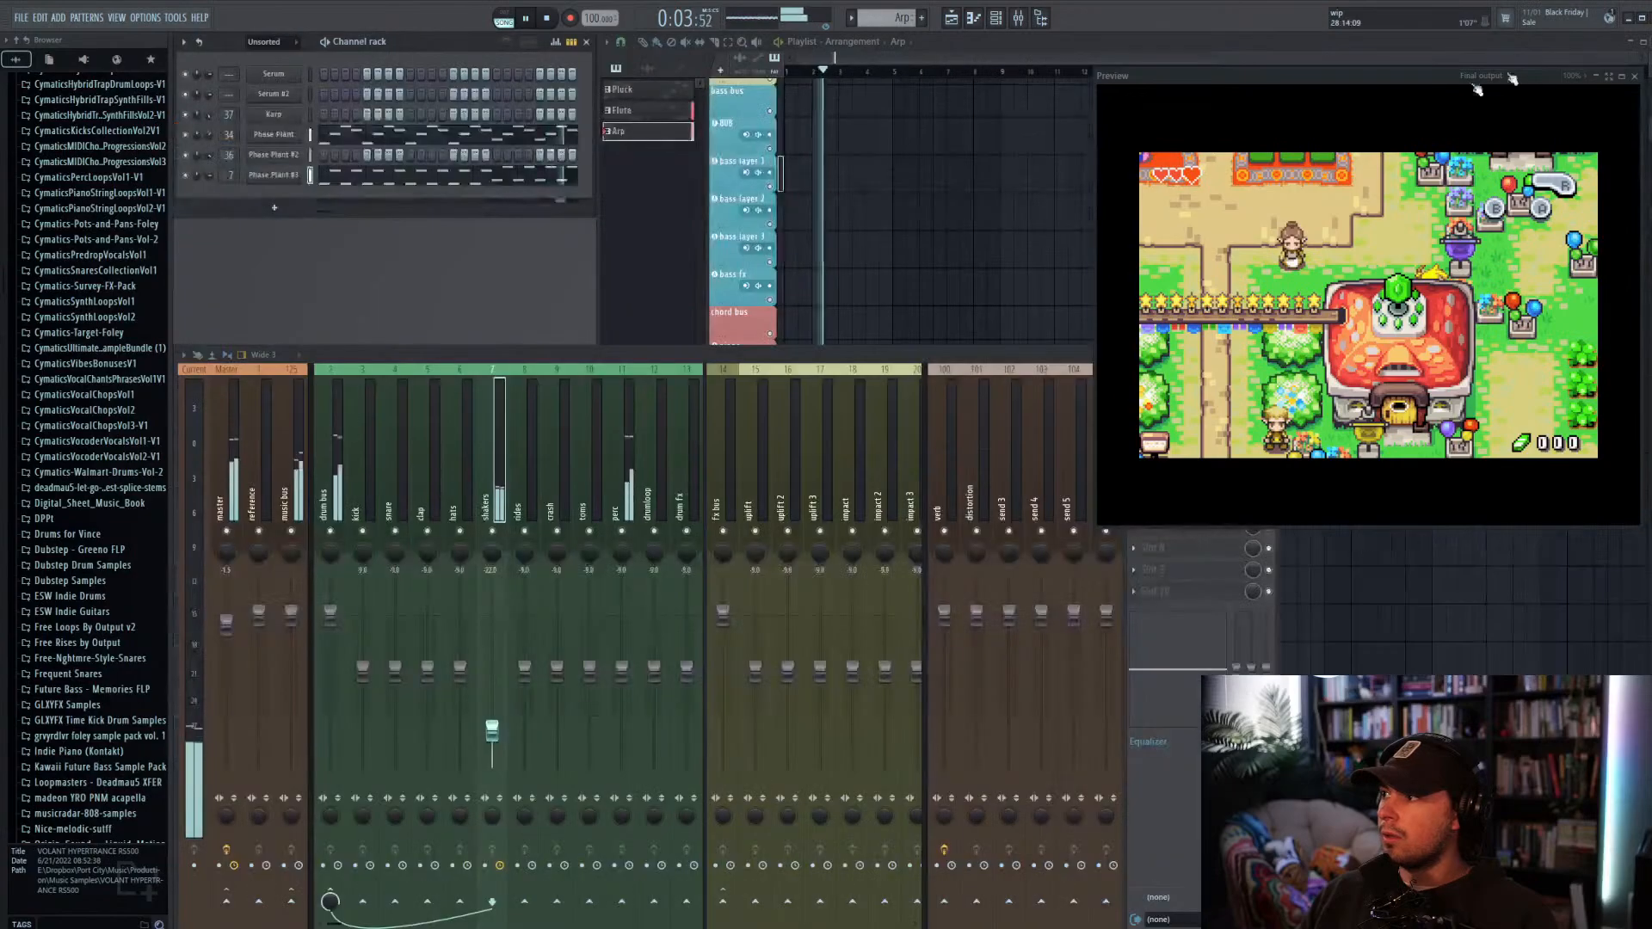
key("space")
Step: Open the Phase Plant #3 window with the Taque Bells preset, shift it slightly aside, and audition the Arp pattern
left_click(274, 175)
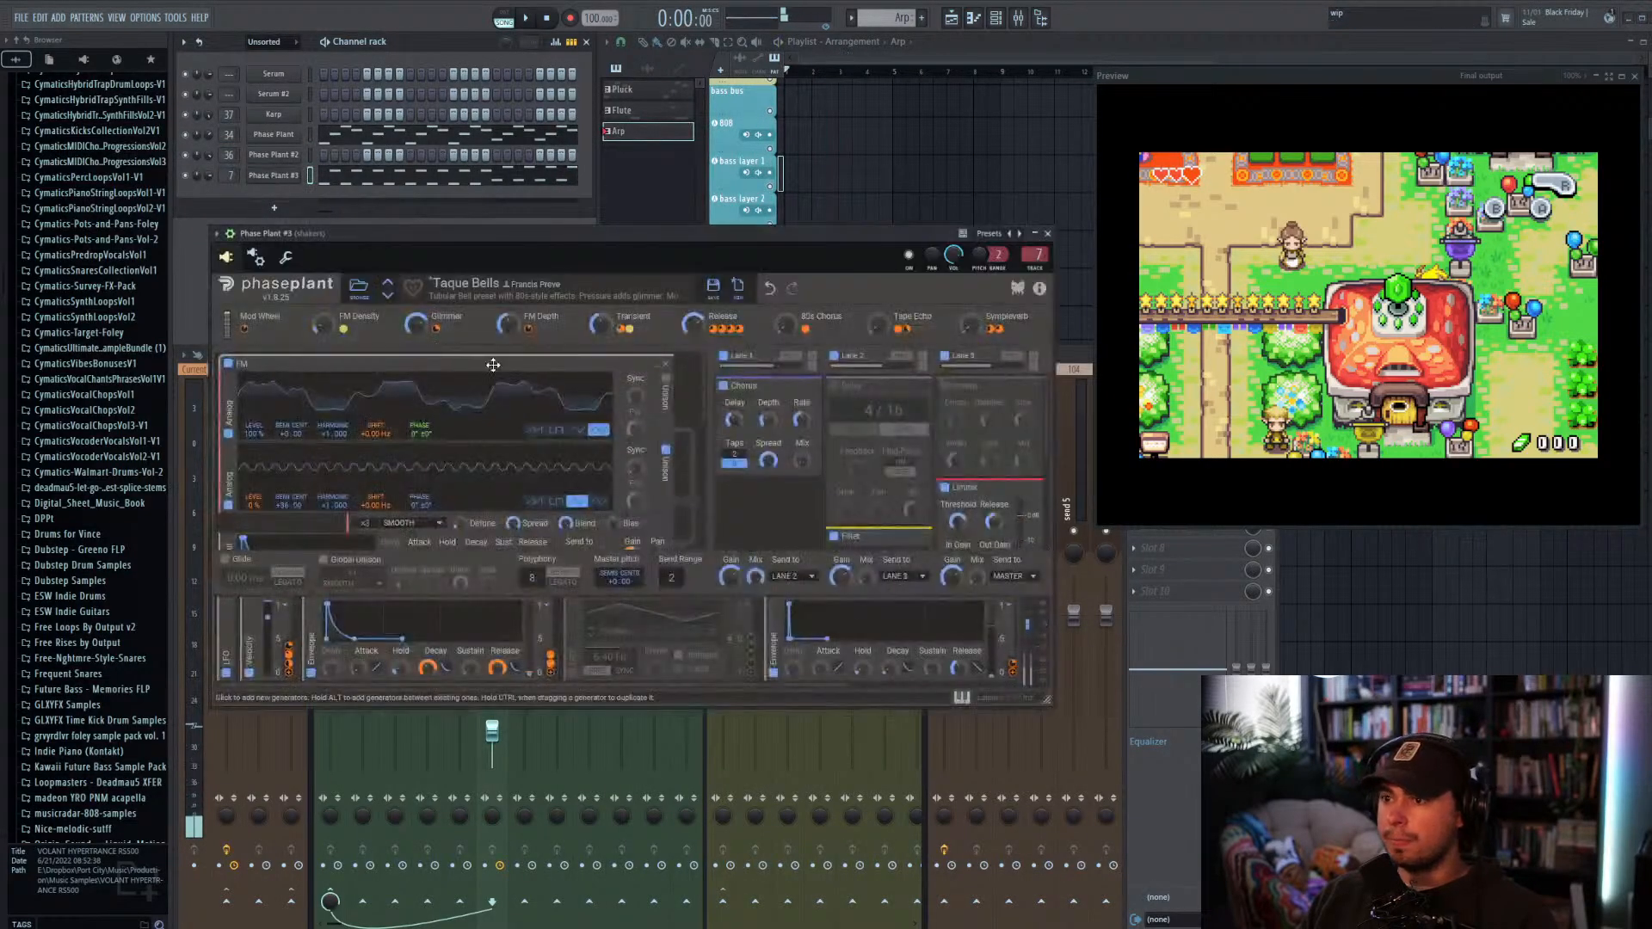
left_click_drag(508, 240, 463, 236)
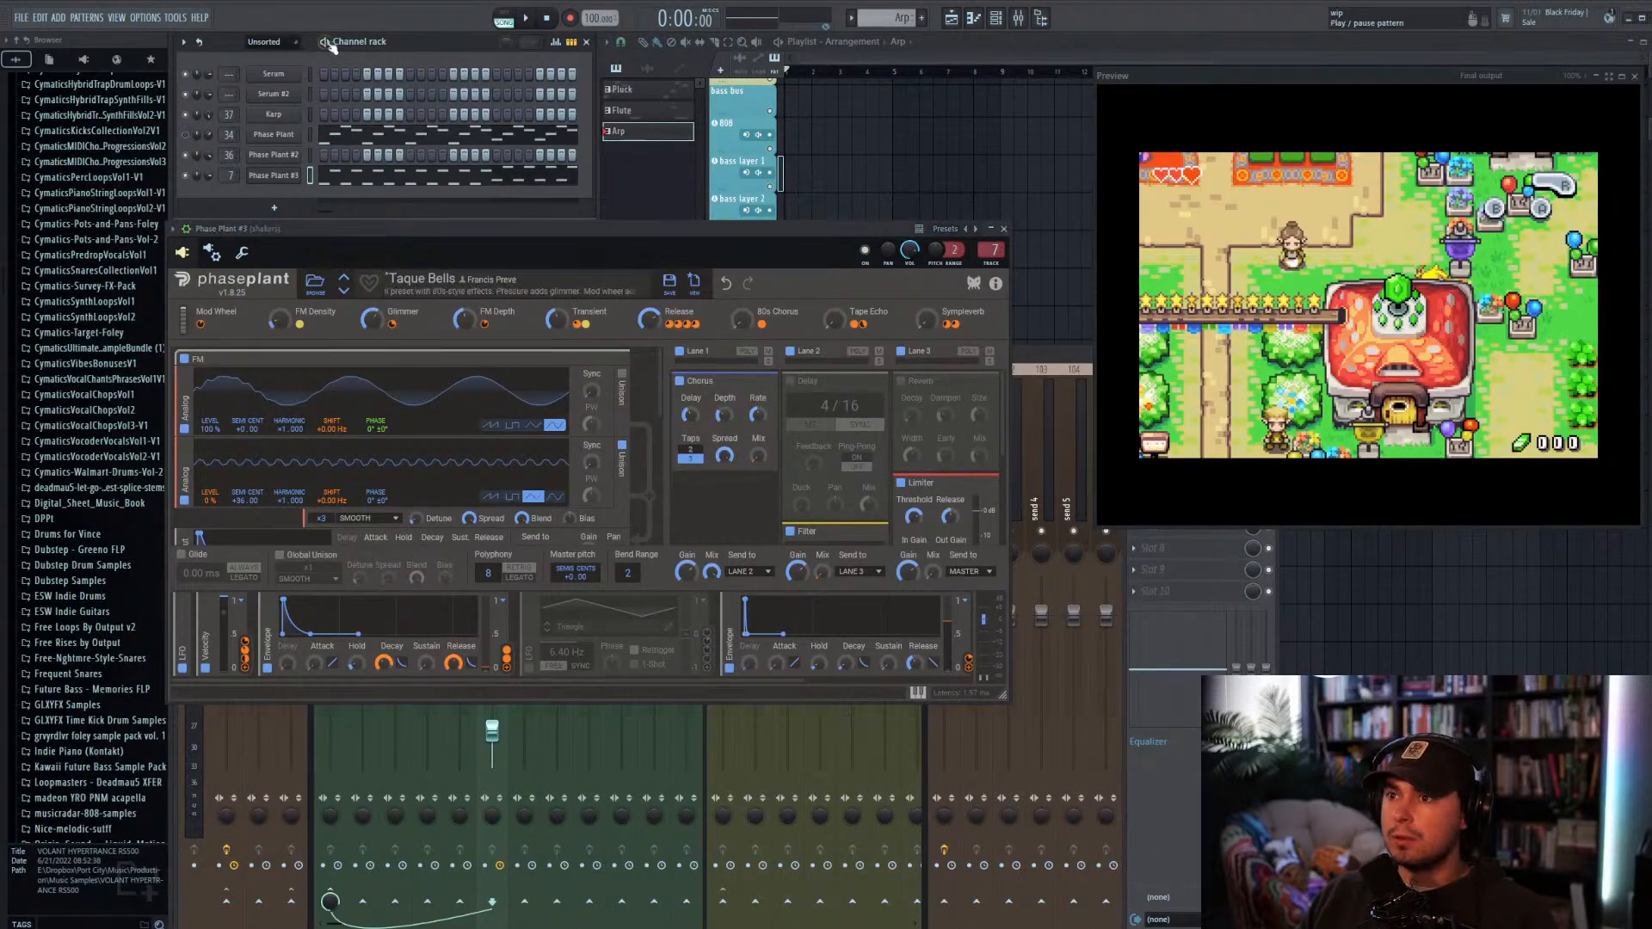
key("space")
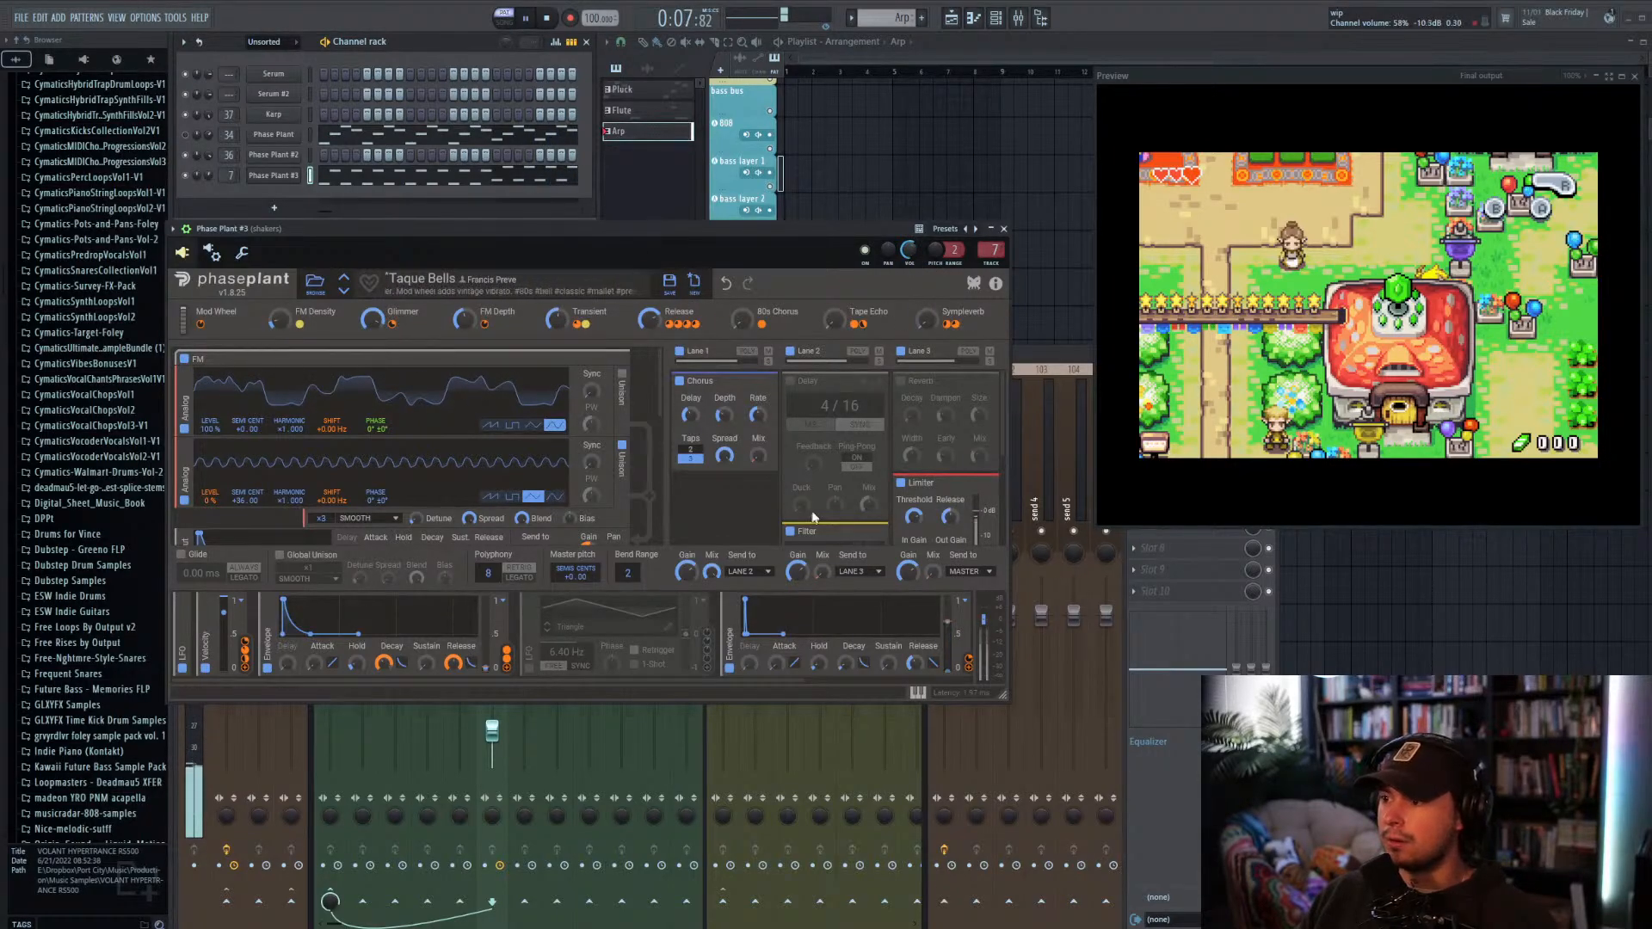
Step: Enable the Reverb and Delay effects in Phase Plant #3, and collapse the effect modules in all three lanes
left_click(902, 380)
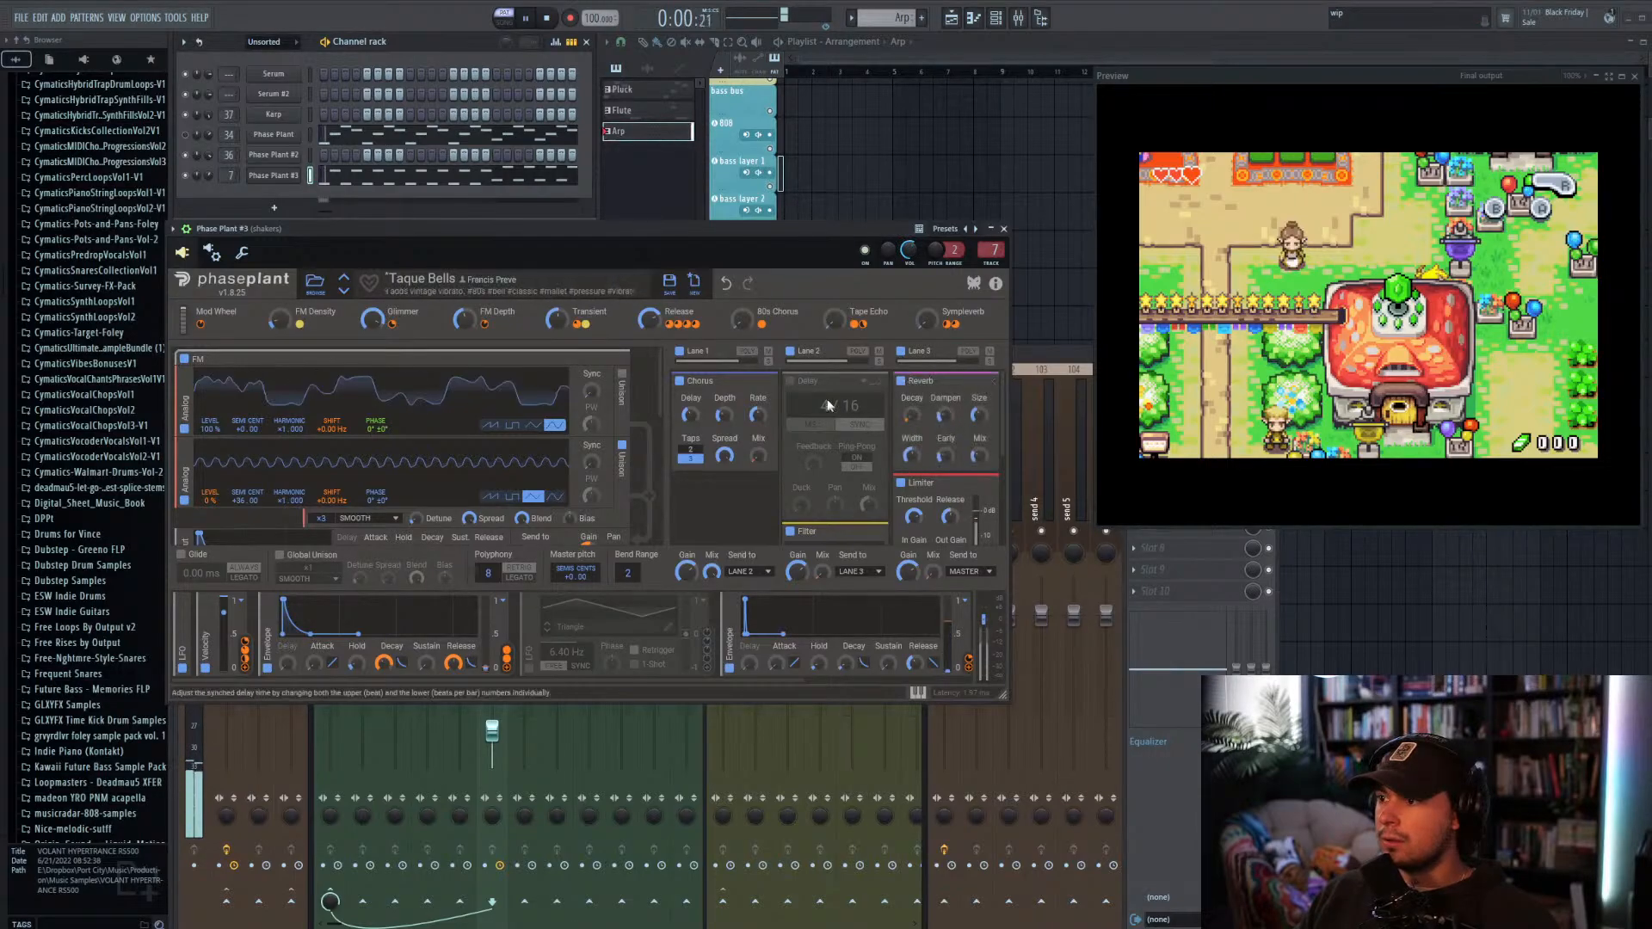
left_click(790, 381)
left_click(873, 384)
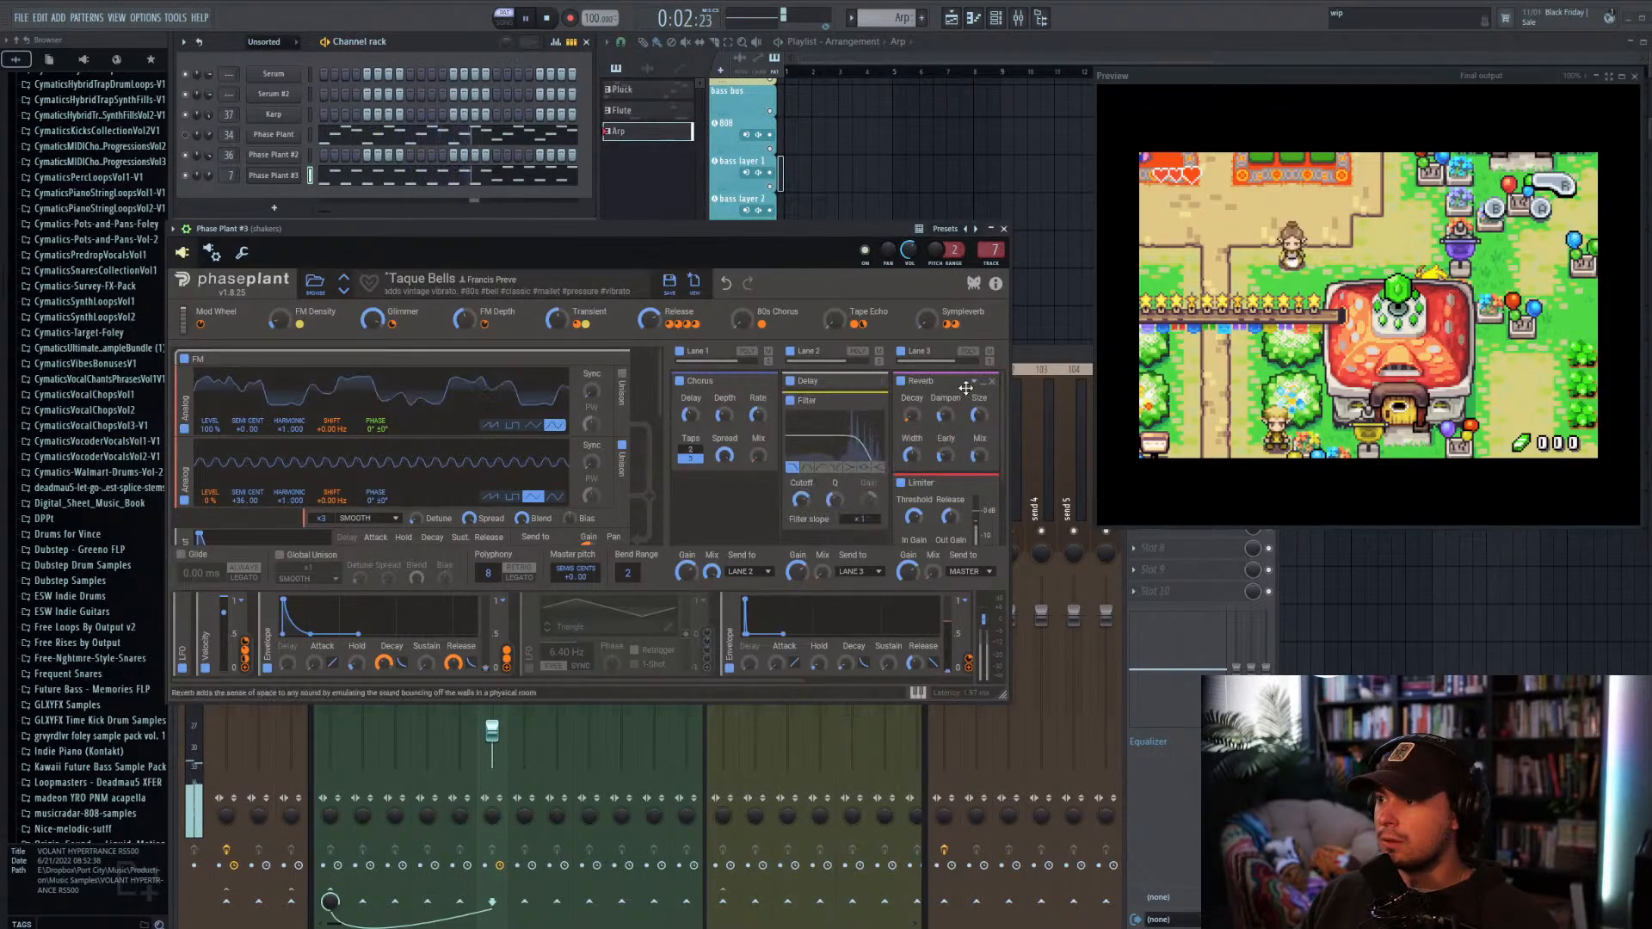
left_click(979, 383)
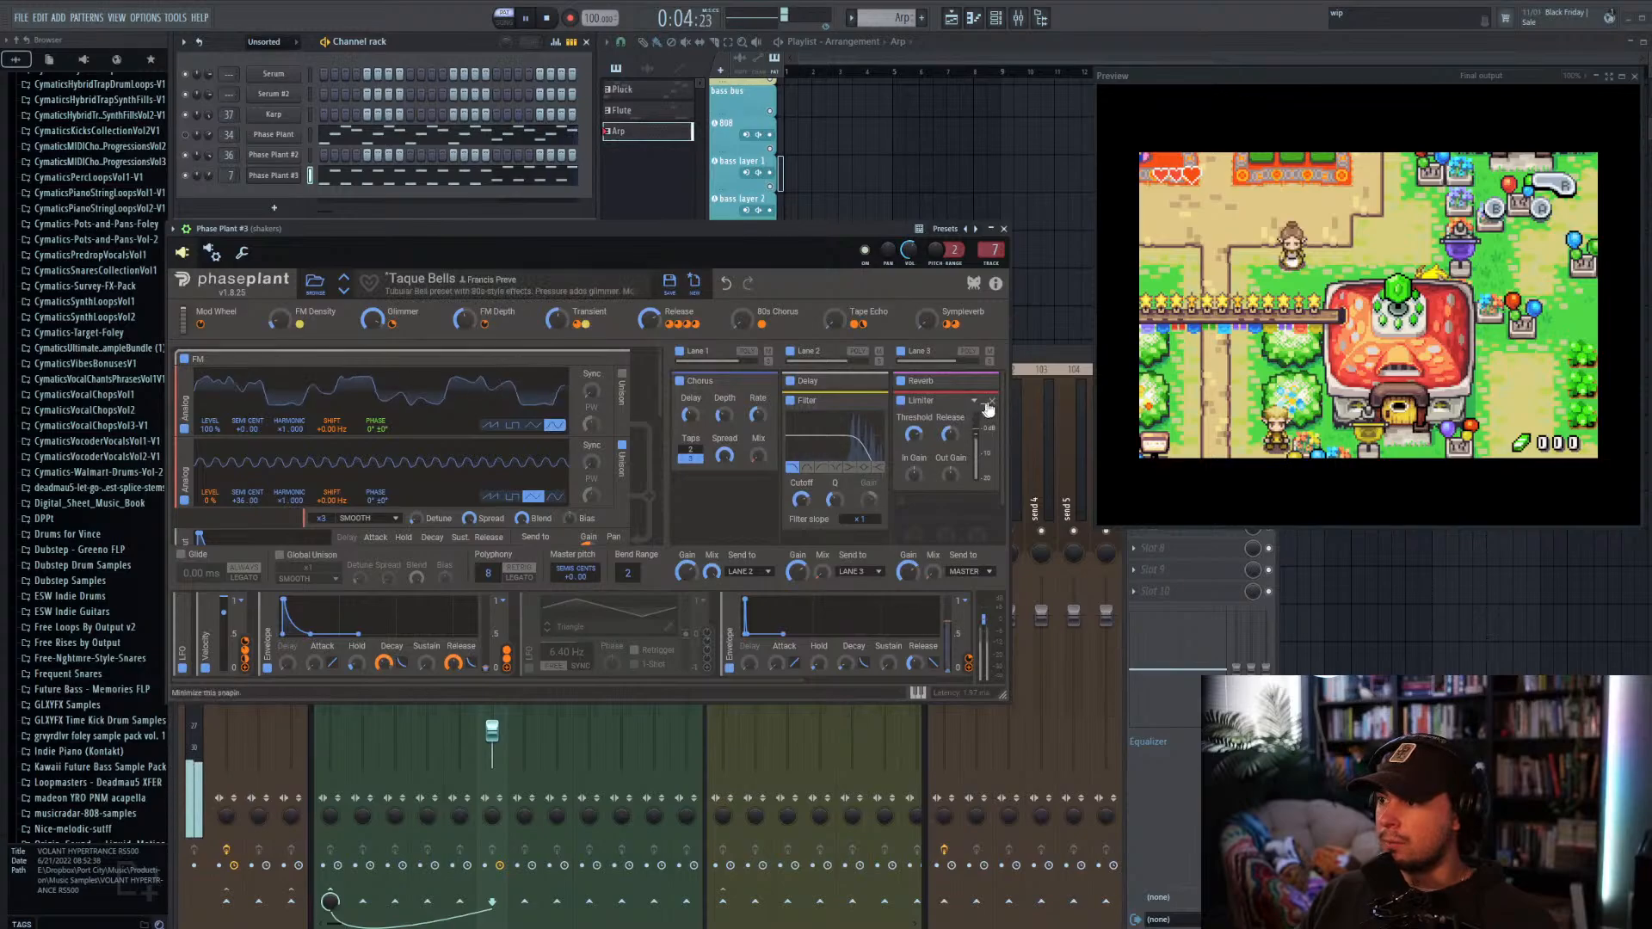
left_click(985, 402)
left_click(873, 403)
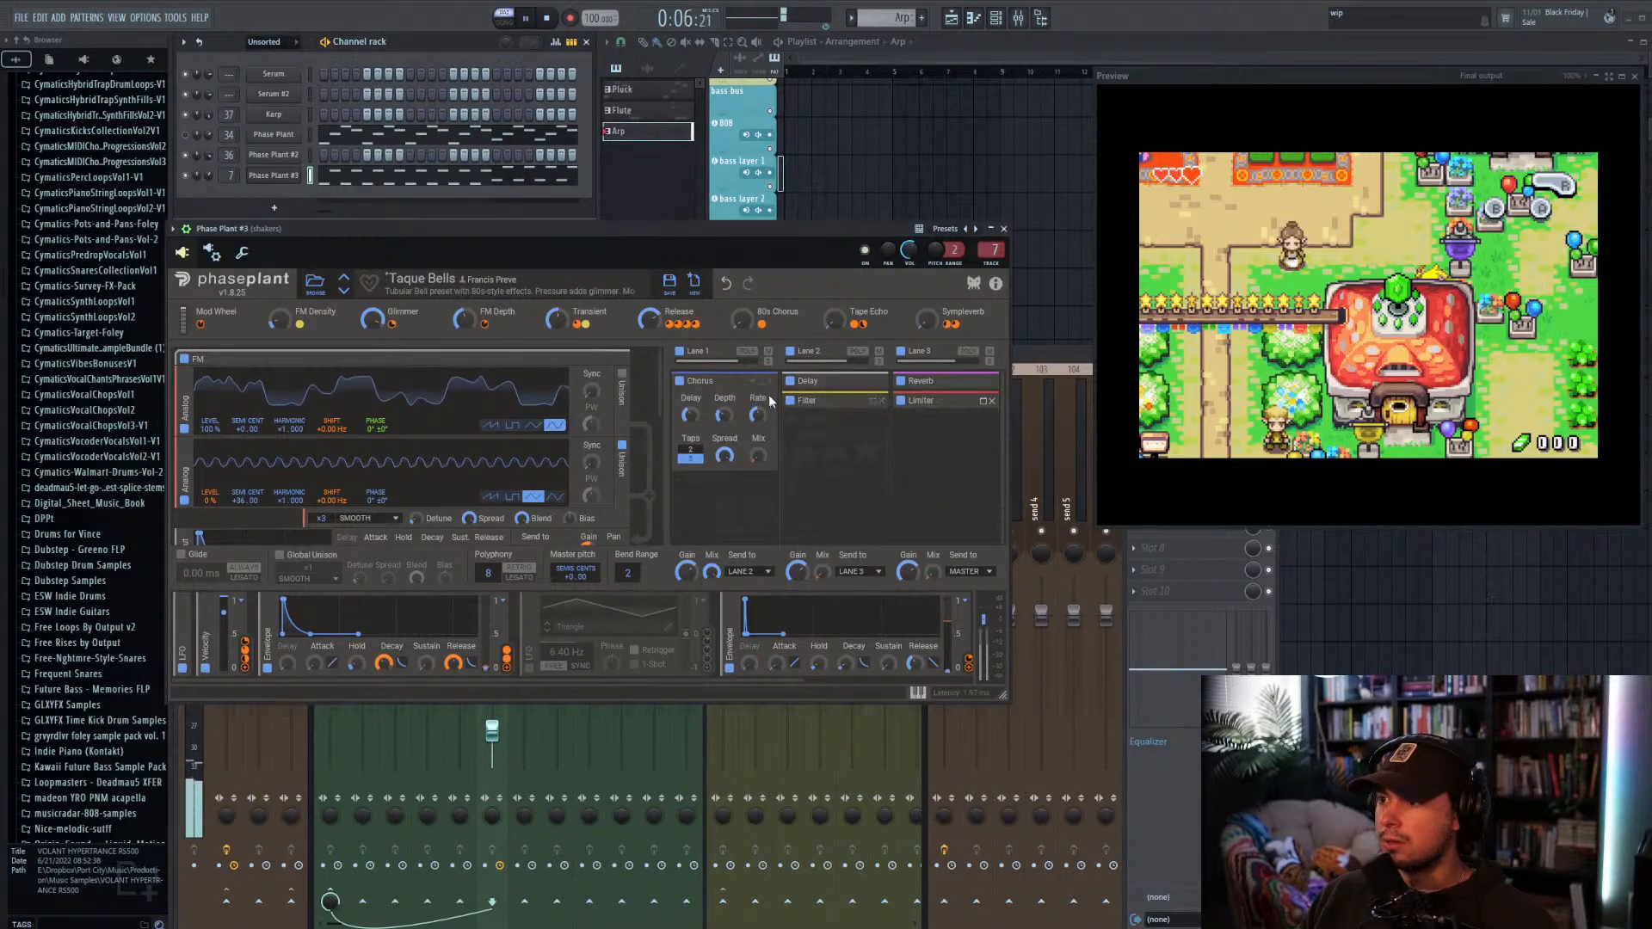
left_click(761, 384)
Step: Open the Phase Plant #3 notes in the piano roll and restart playback of the Arp pattern
left_click(364, 175)
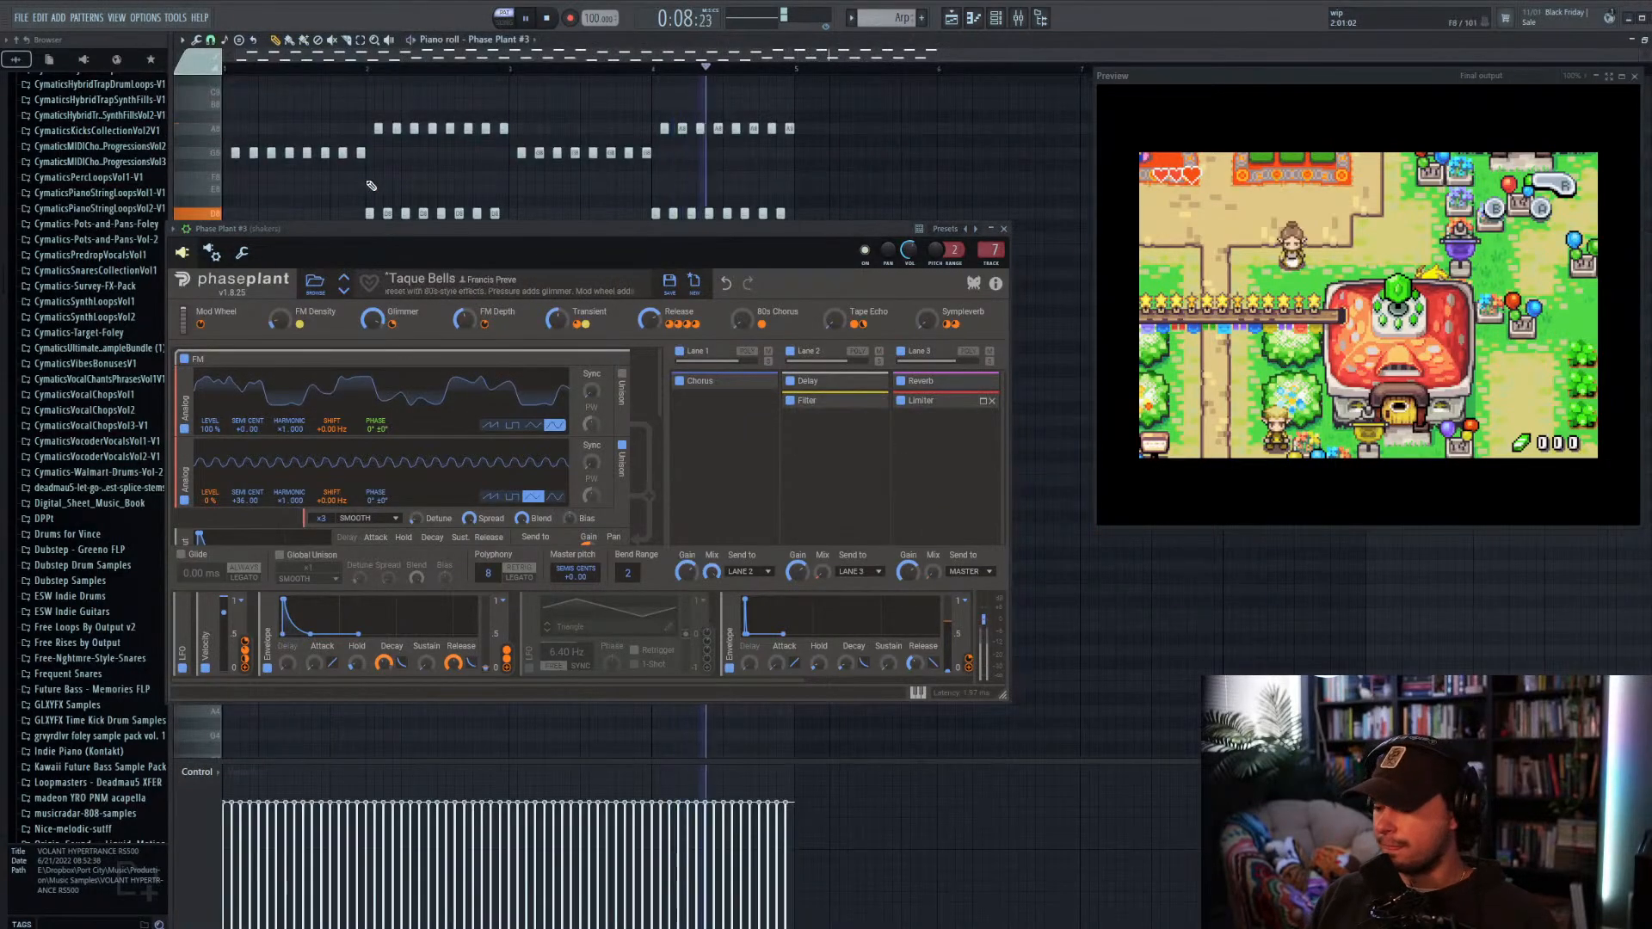
key("space")
key("space")
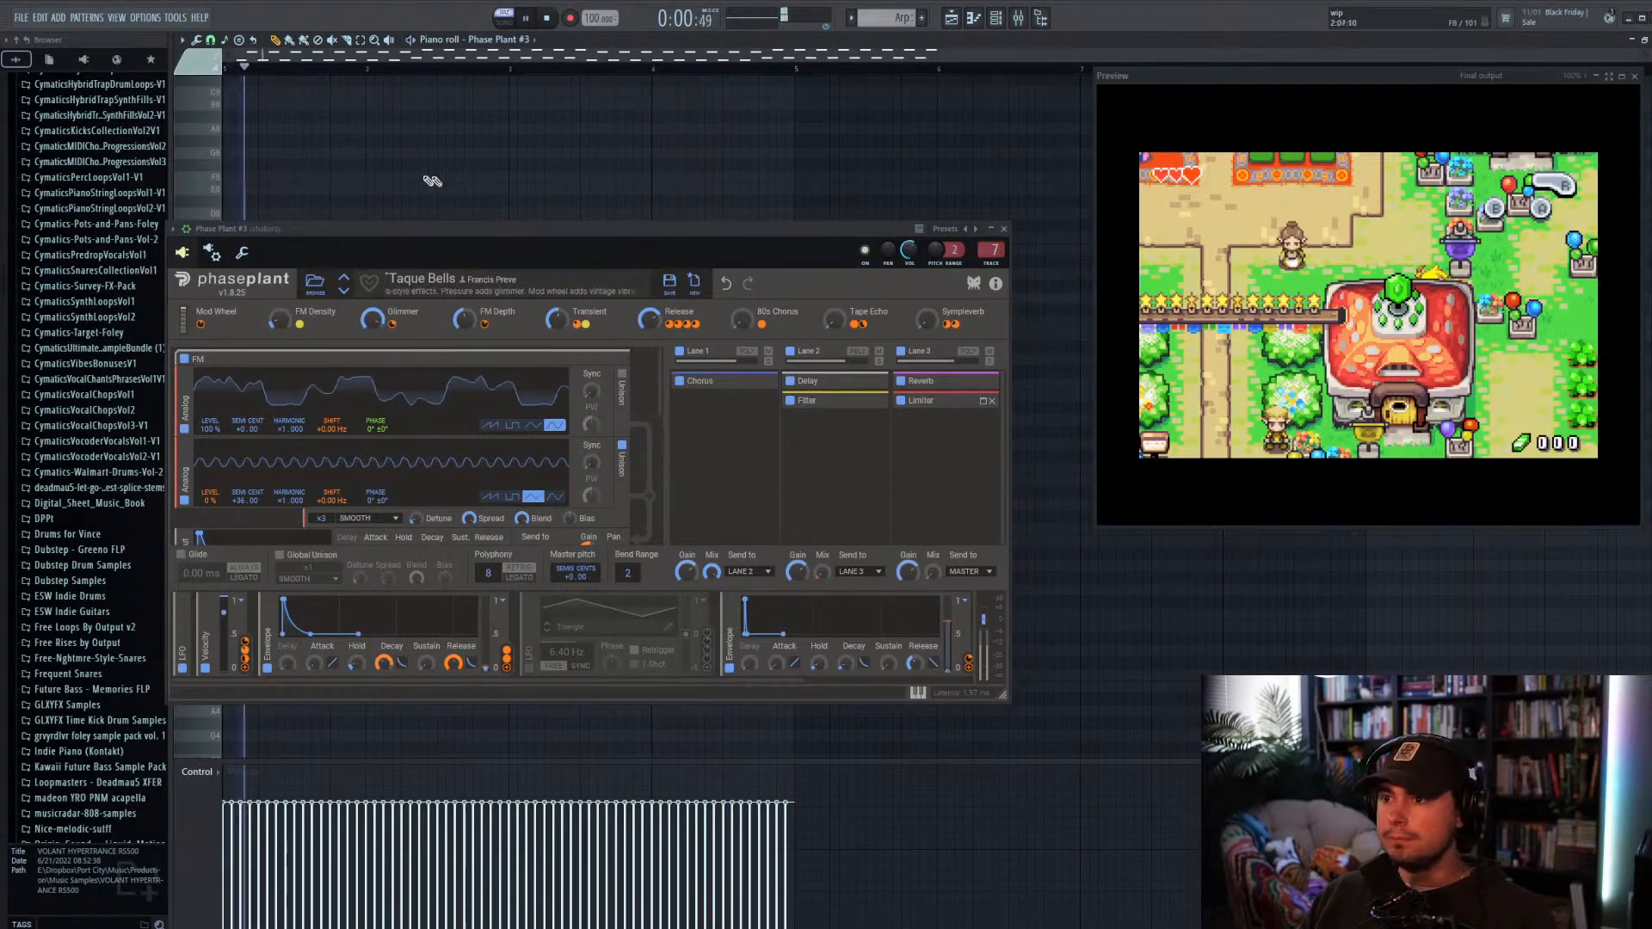
scroll(466, 188, "down", 3)
scroll(466, 189, "up", 3)
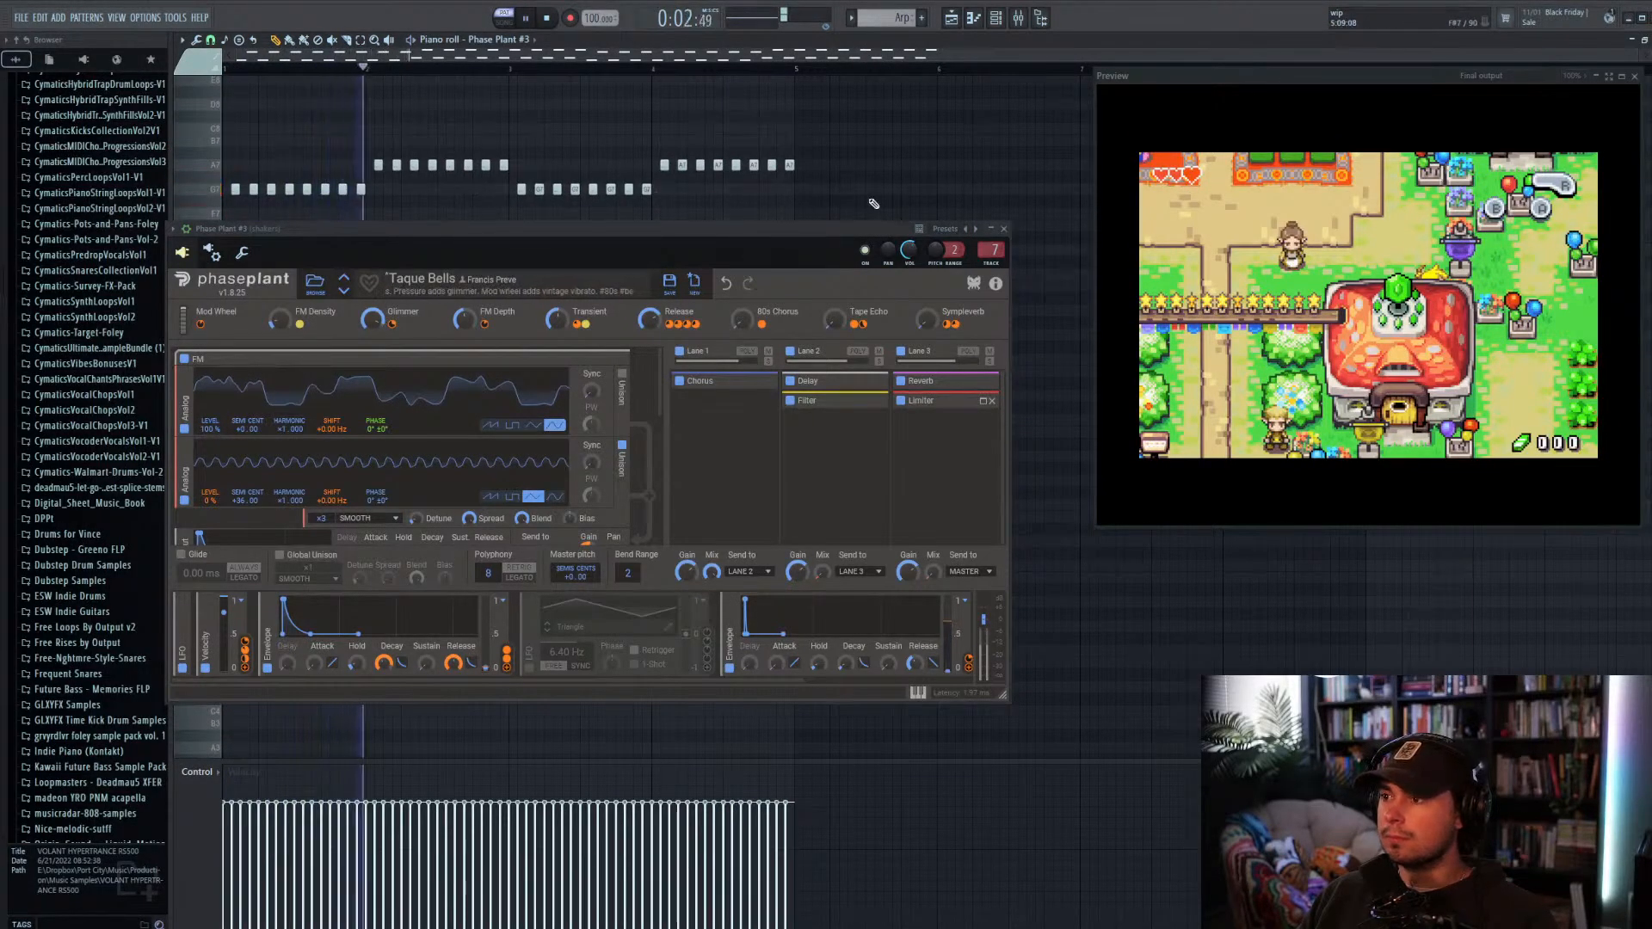
Step: Set the 80s Chorus macro to about 12% and the Release macro to about 58%, and close the Phase Plant #3 window
mouse_move(742, 320)
left_mouse_down()
mouse_move(741, 233)
mouse_move(742, 294)
left_mouse_up()
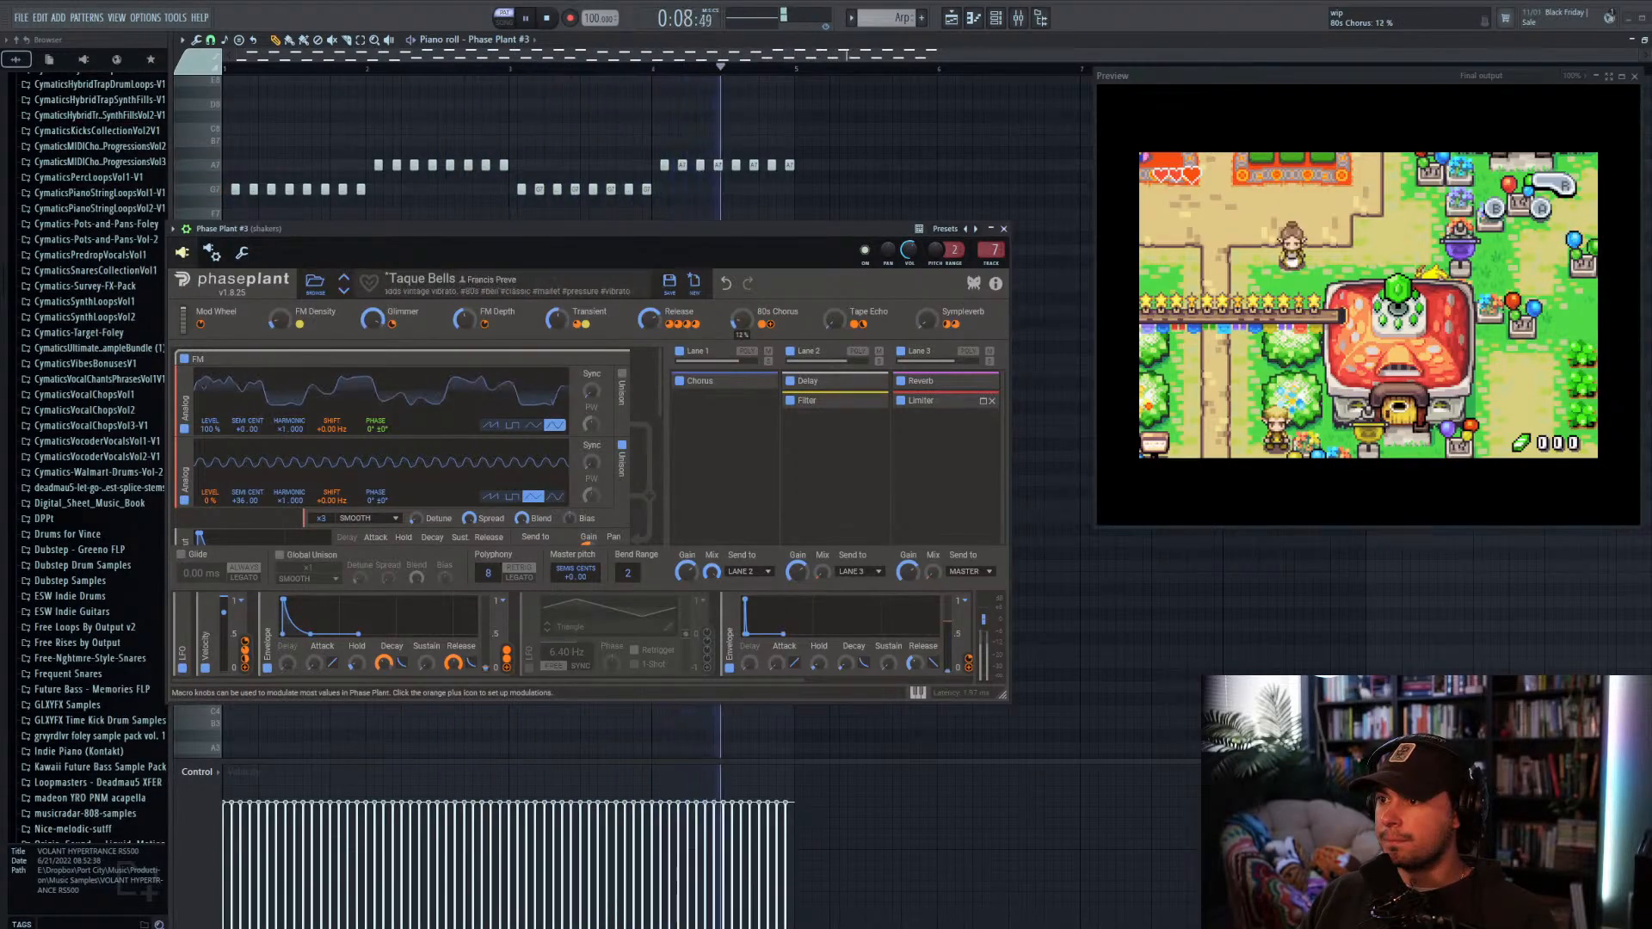
mouse_move(647, 317)
left_mouse_down()
mouse_move(647, 396)
mouse_move(649, 325)
left_mouse_up()
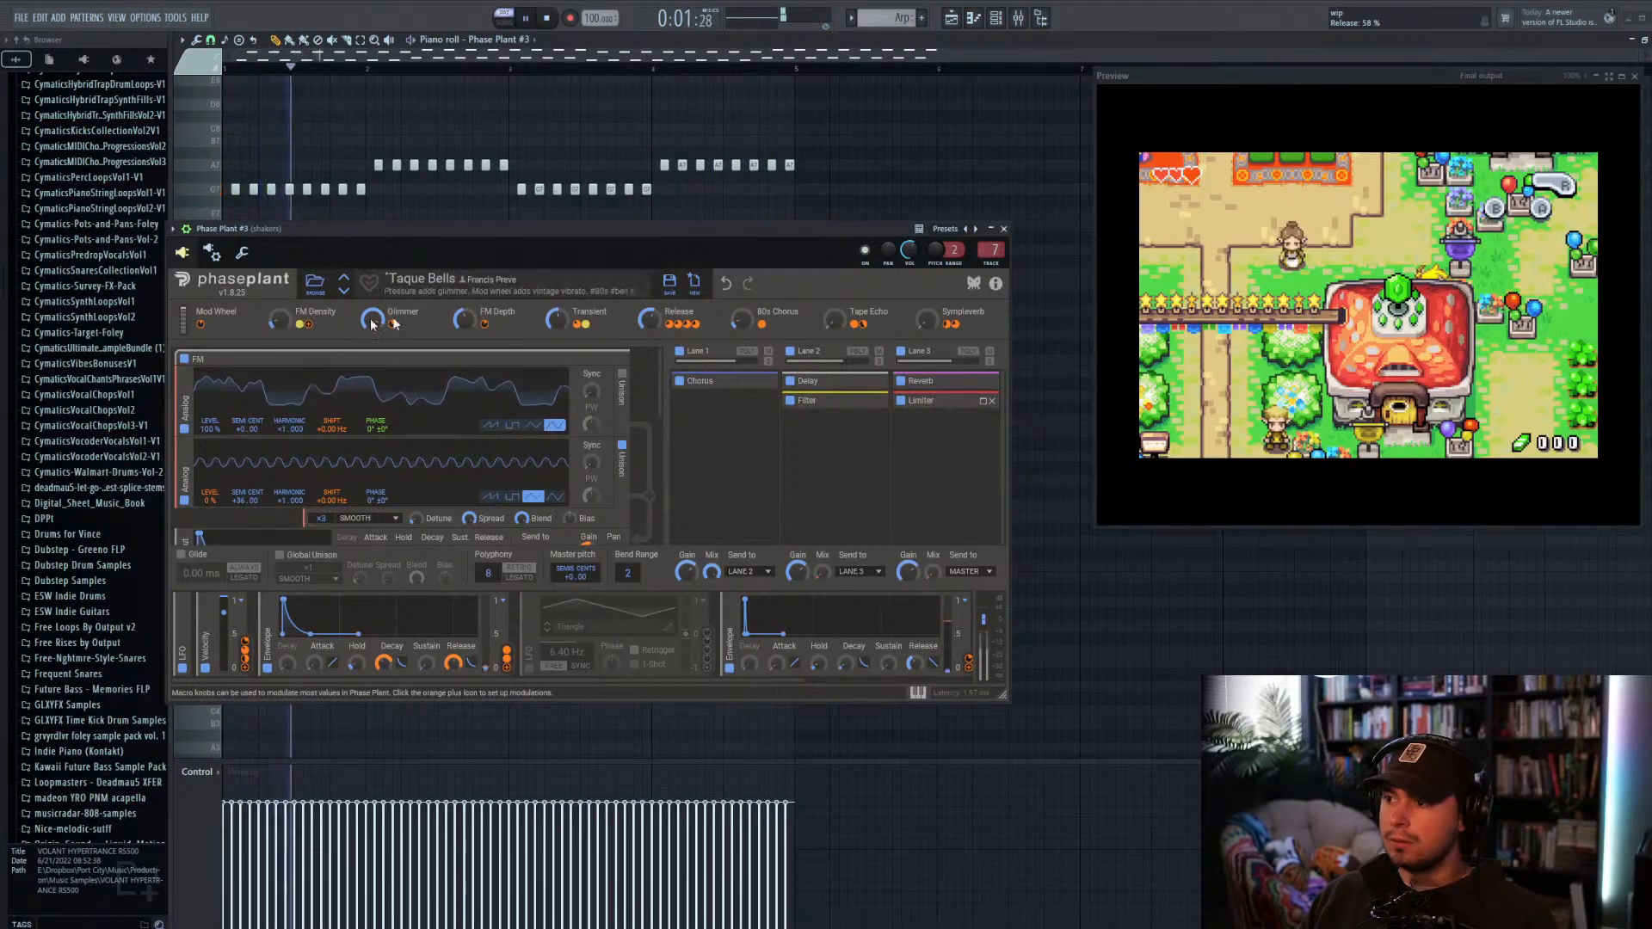
left_click(1003, 229)
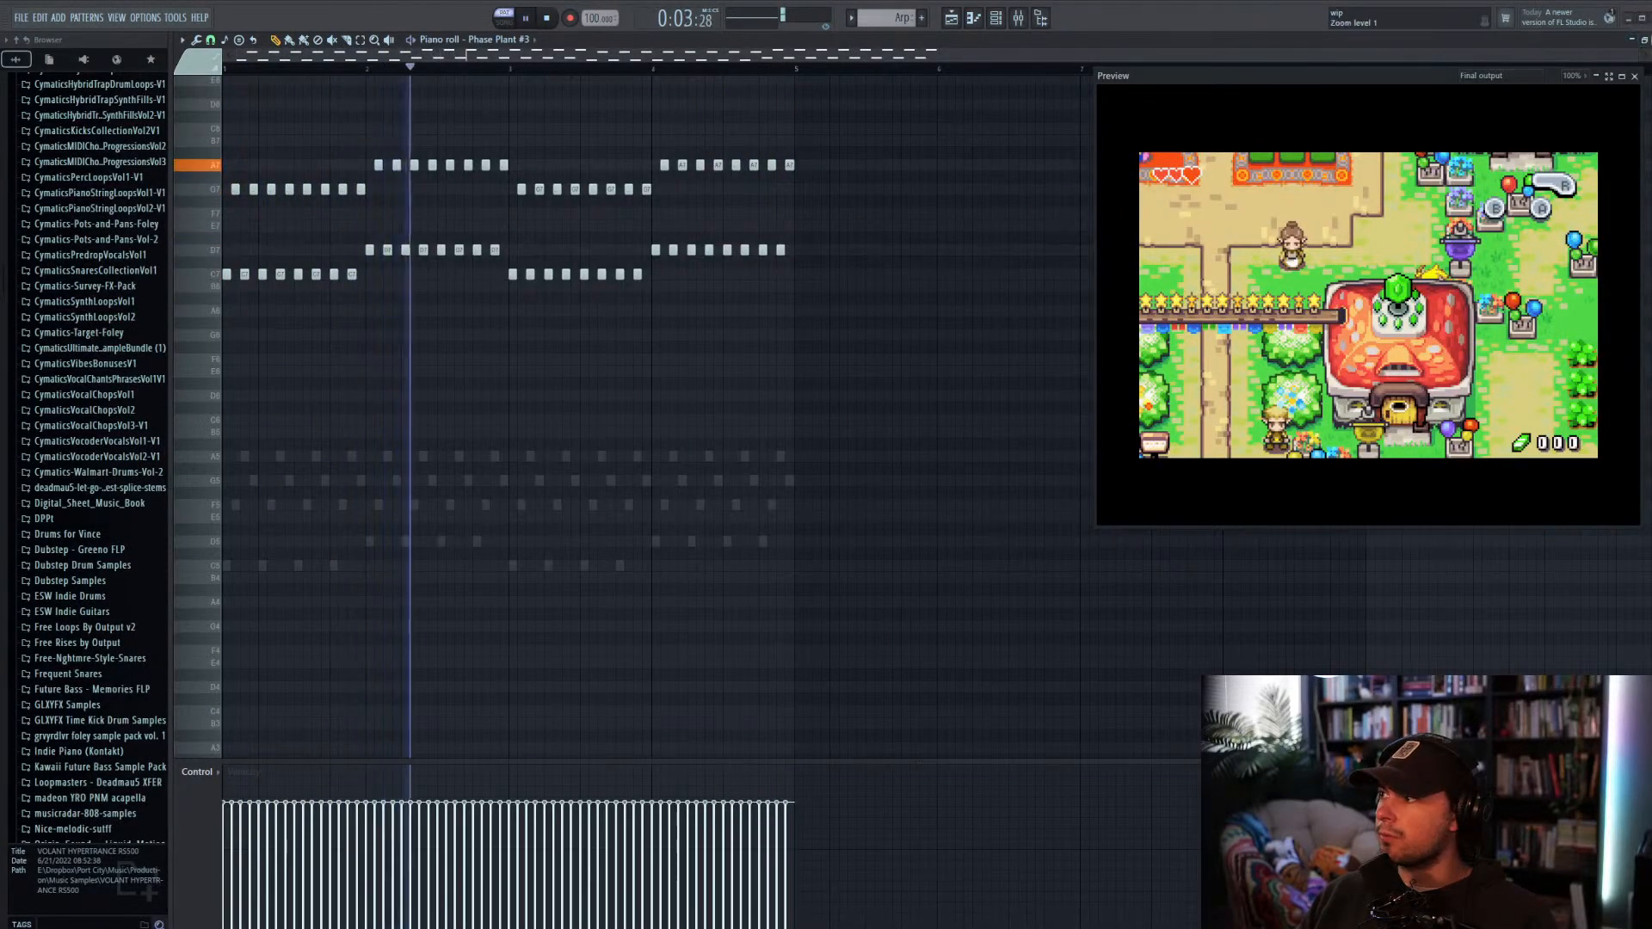
Step: Return to the Phase Plant #3 piano roll with playback stopped and select all of its notes
key("F7")
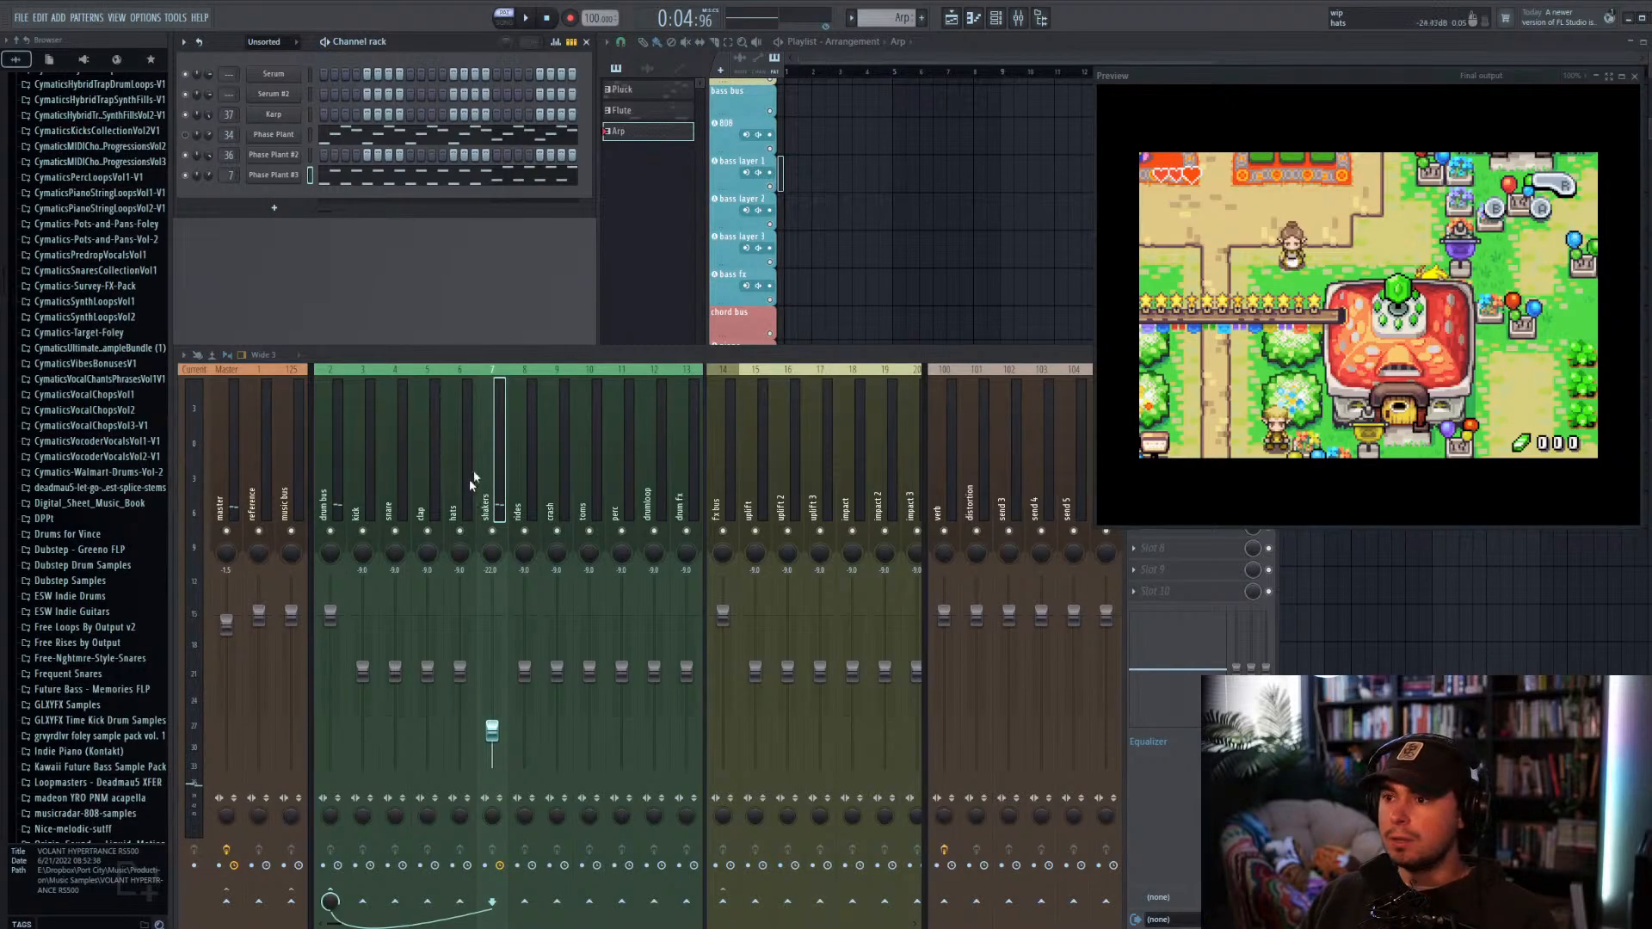
key("F7")
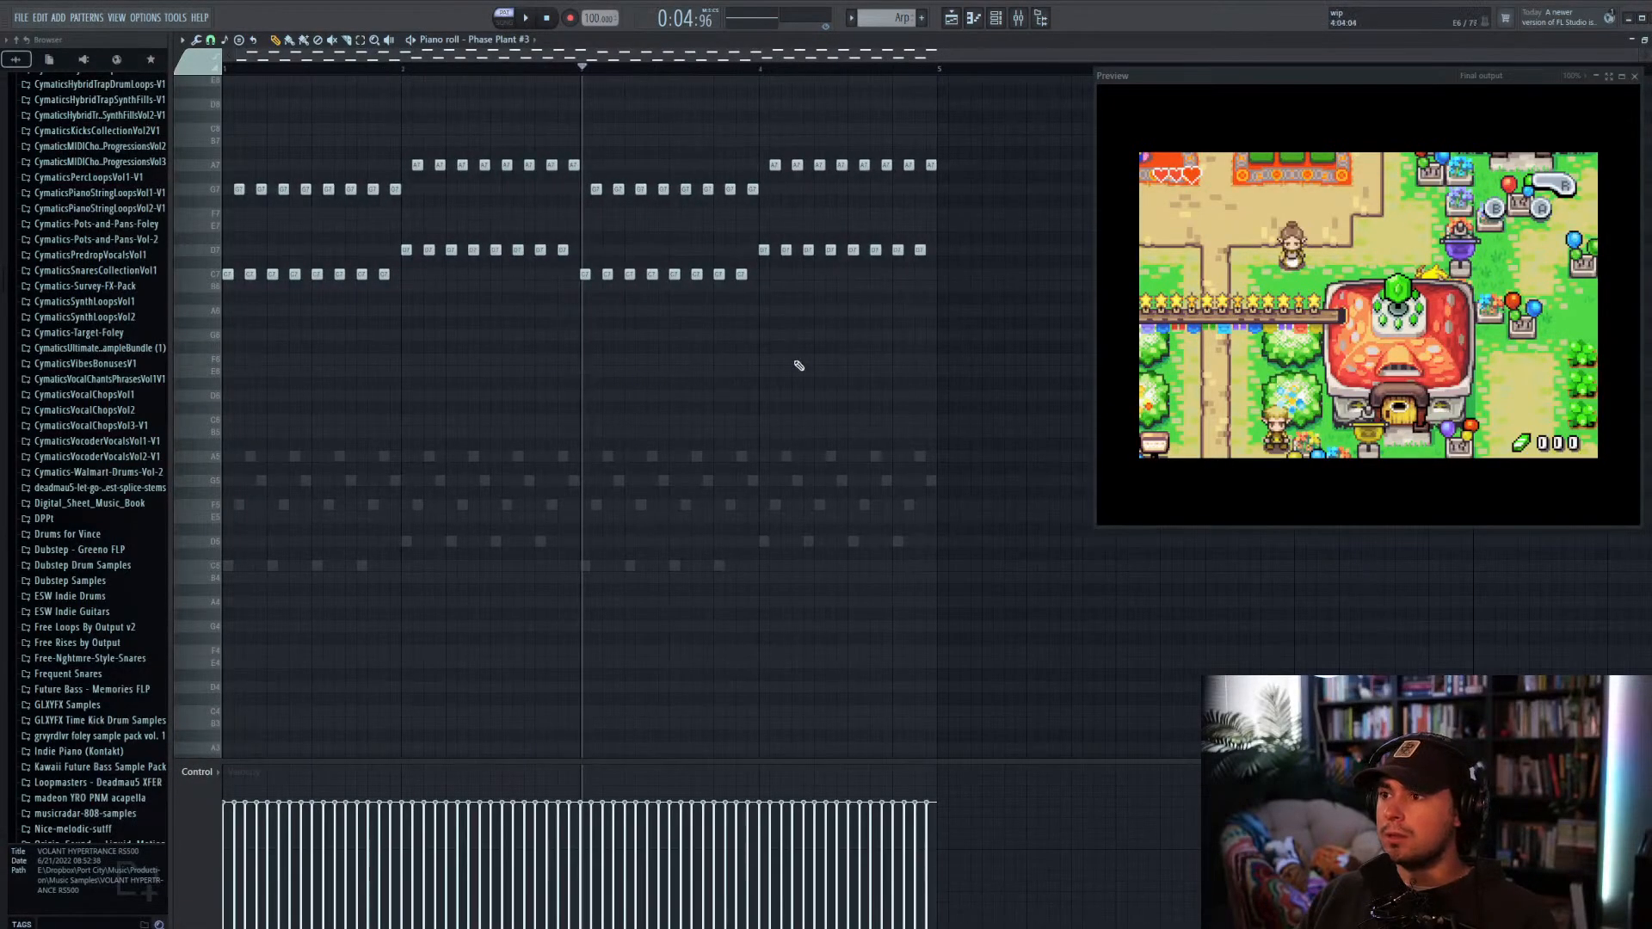
left_click_drag(955, 310, 221, 87)
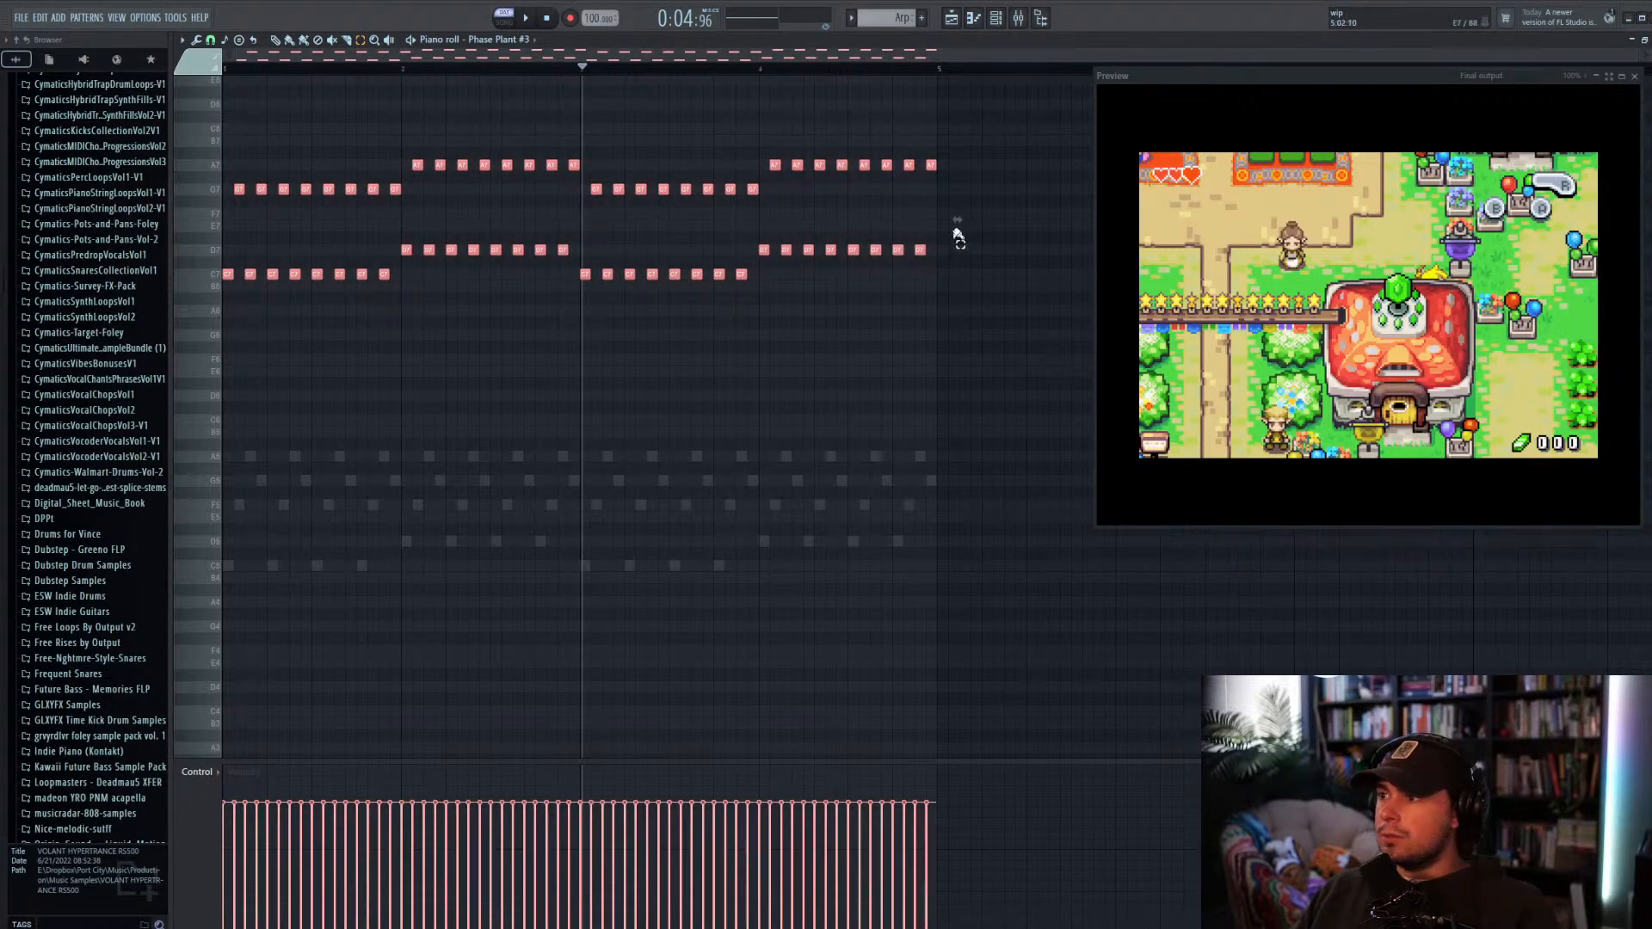
Step: Try to stretch the selected notes over a longer span, moving the video preview window out of the way
left_click_drag(954, 221, 1210, 219)
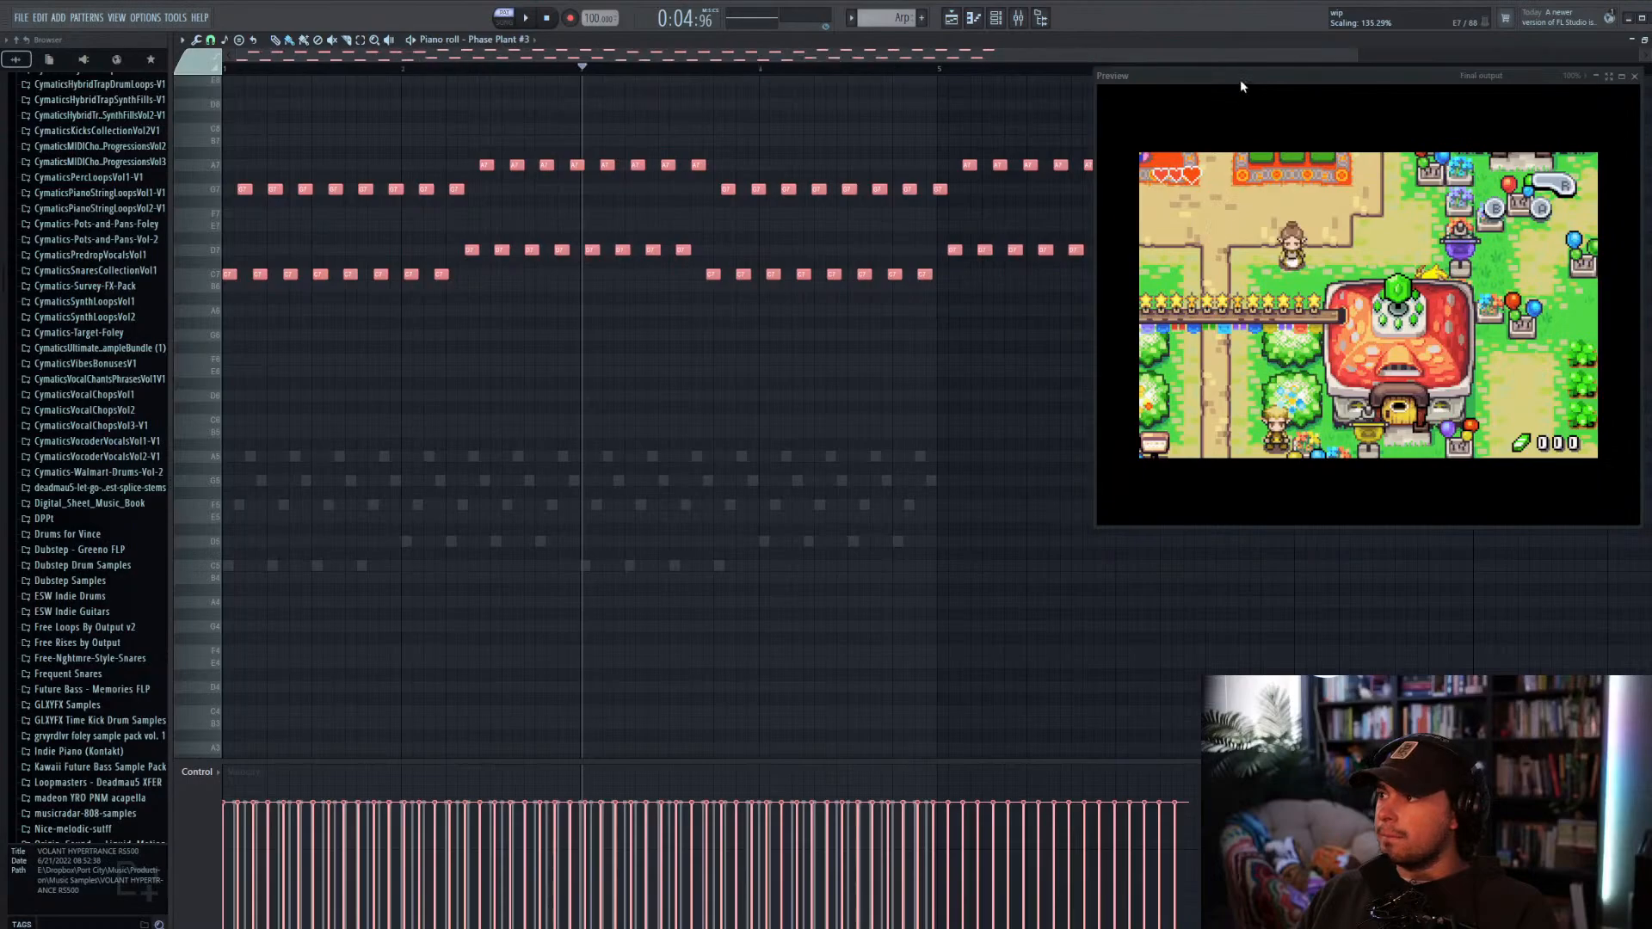
left_click_drag(1241, 79, 1241, 323)
left_click_drag(1210, 219, 1567, 224)
scroll(1580, 244, "up", 6)
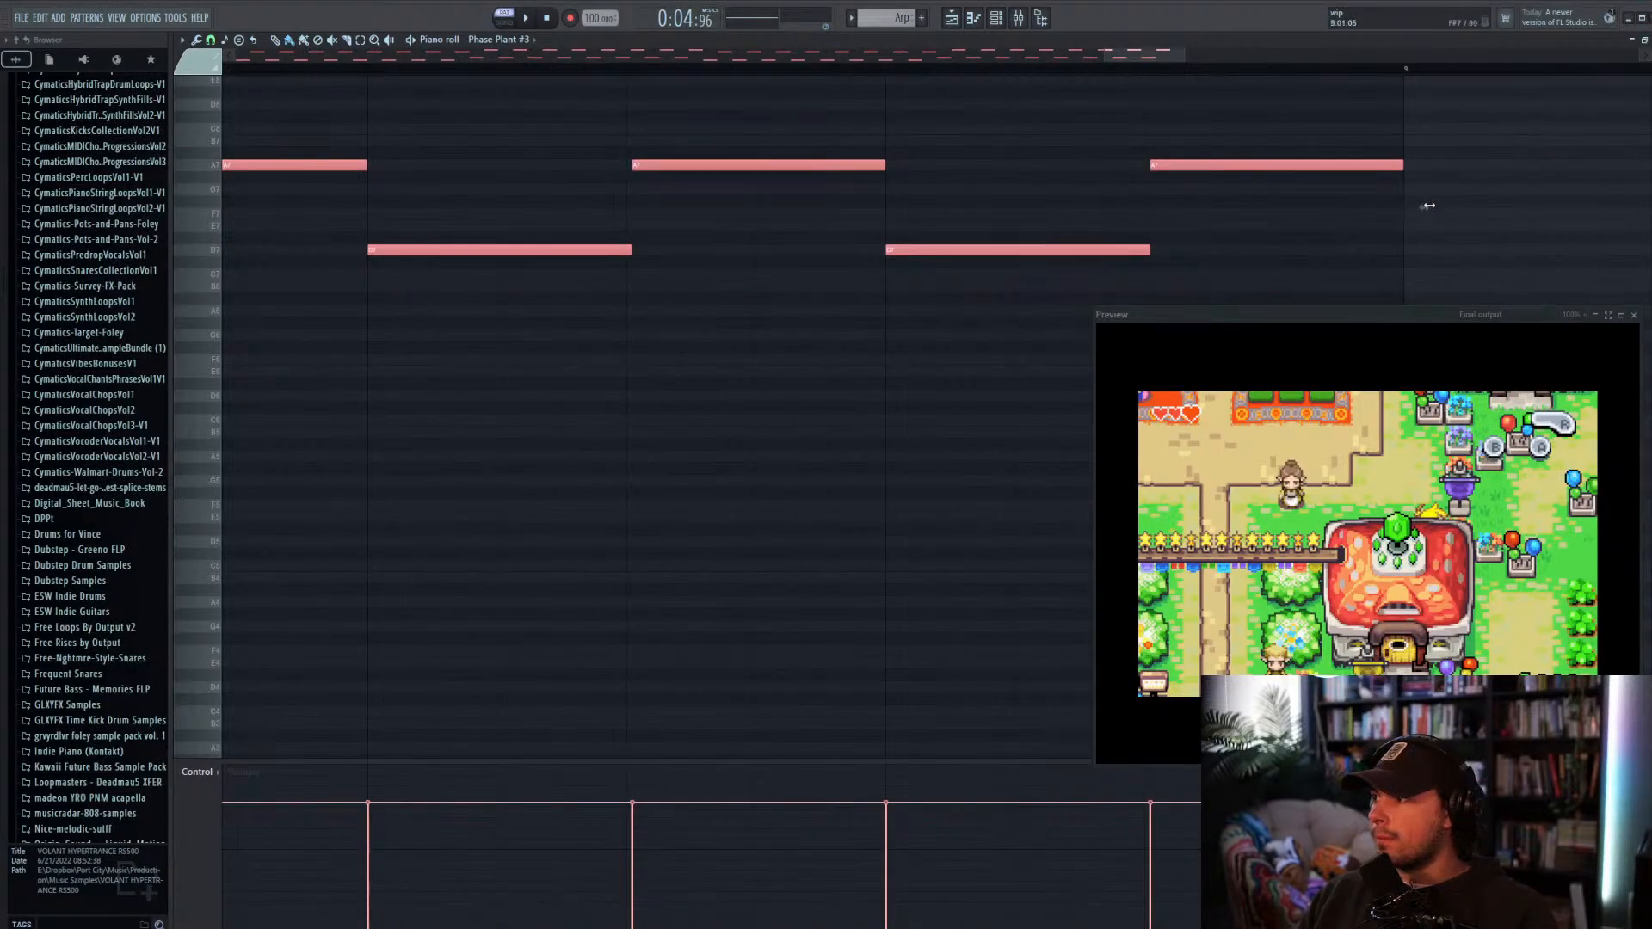
left_click_drag(1428, 207, 1428, 207)
Step: Undo the stretching of the Phase Plant #3 notes back to their original timing
key("Delete")
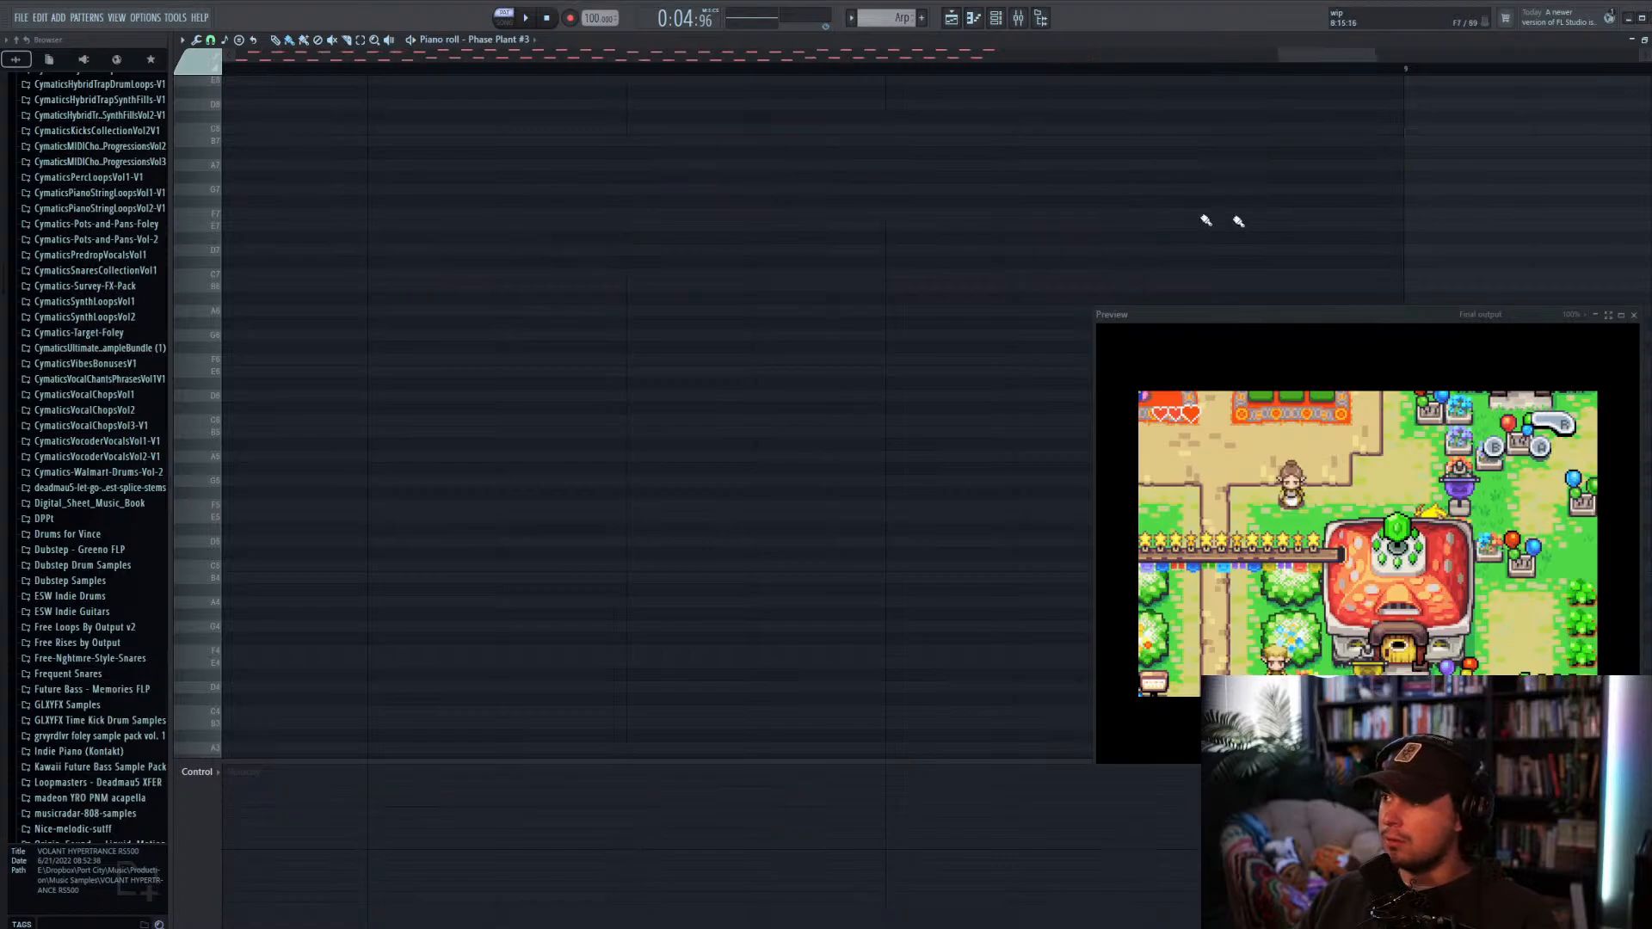
key("ctrl+z")
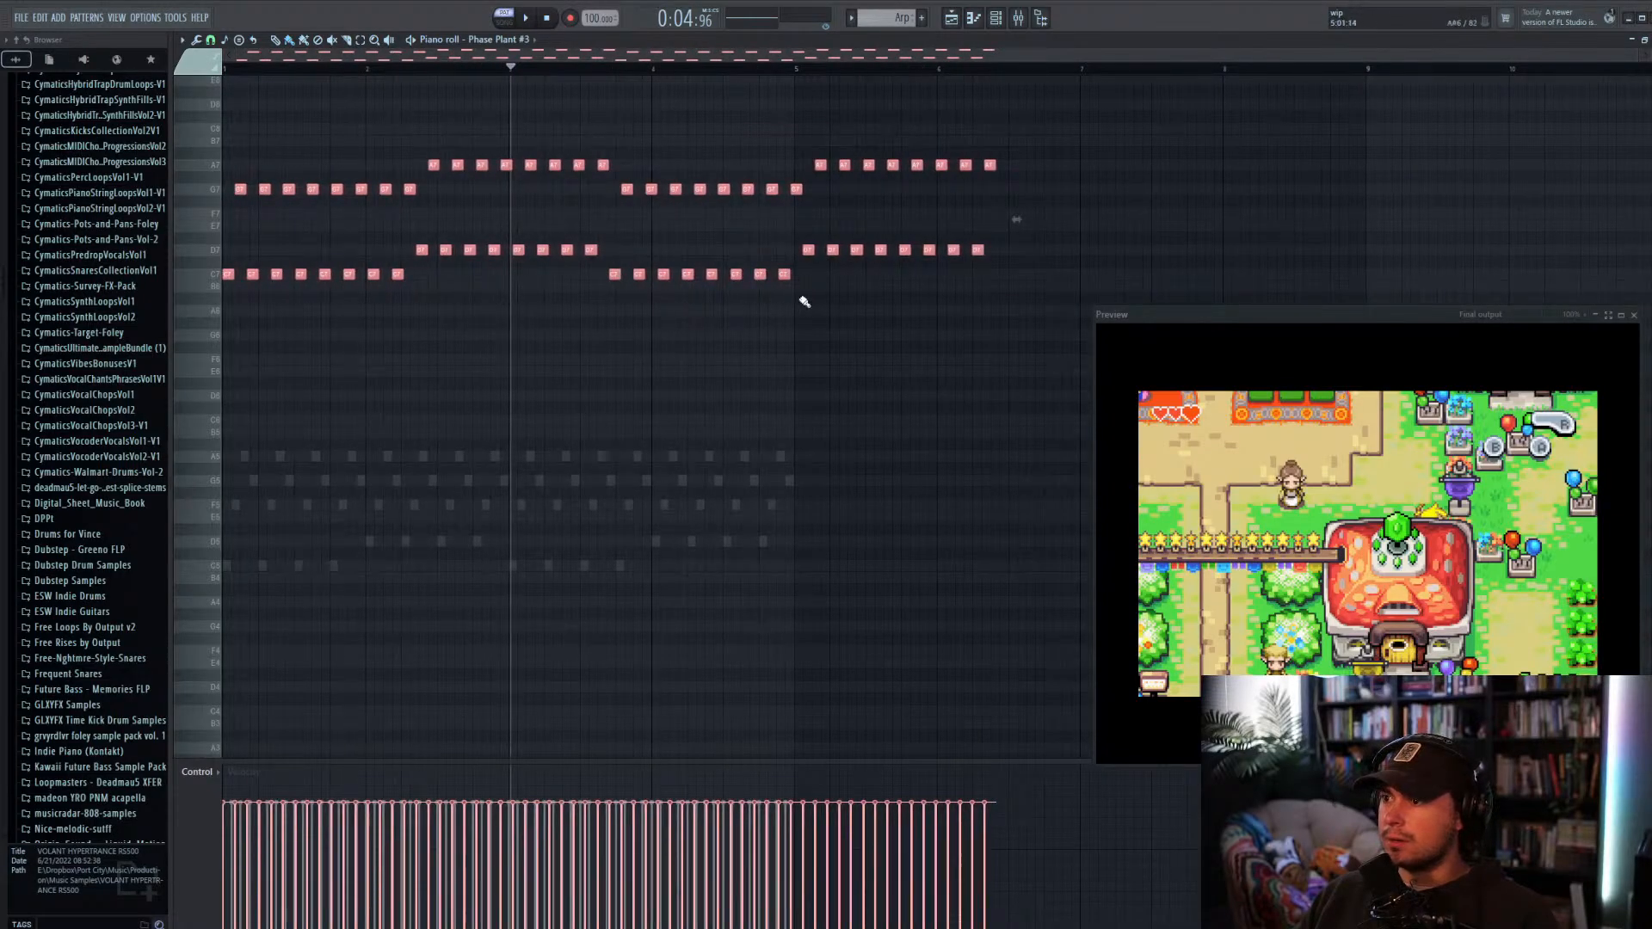
key("ctrl+z")
key("ctrl+z")
key("ctrl+alt+z")
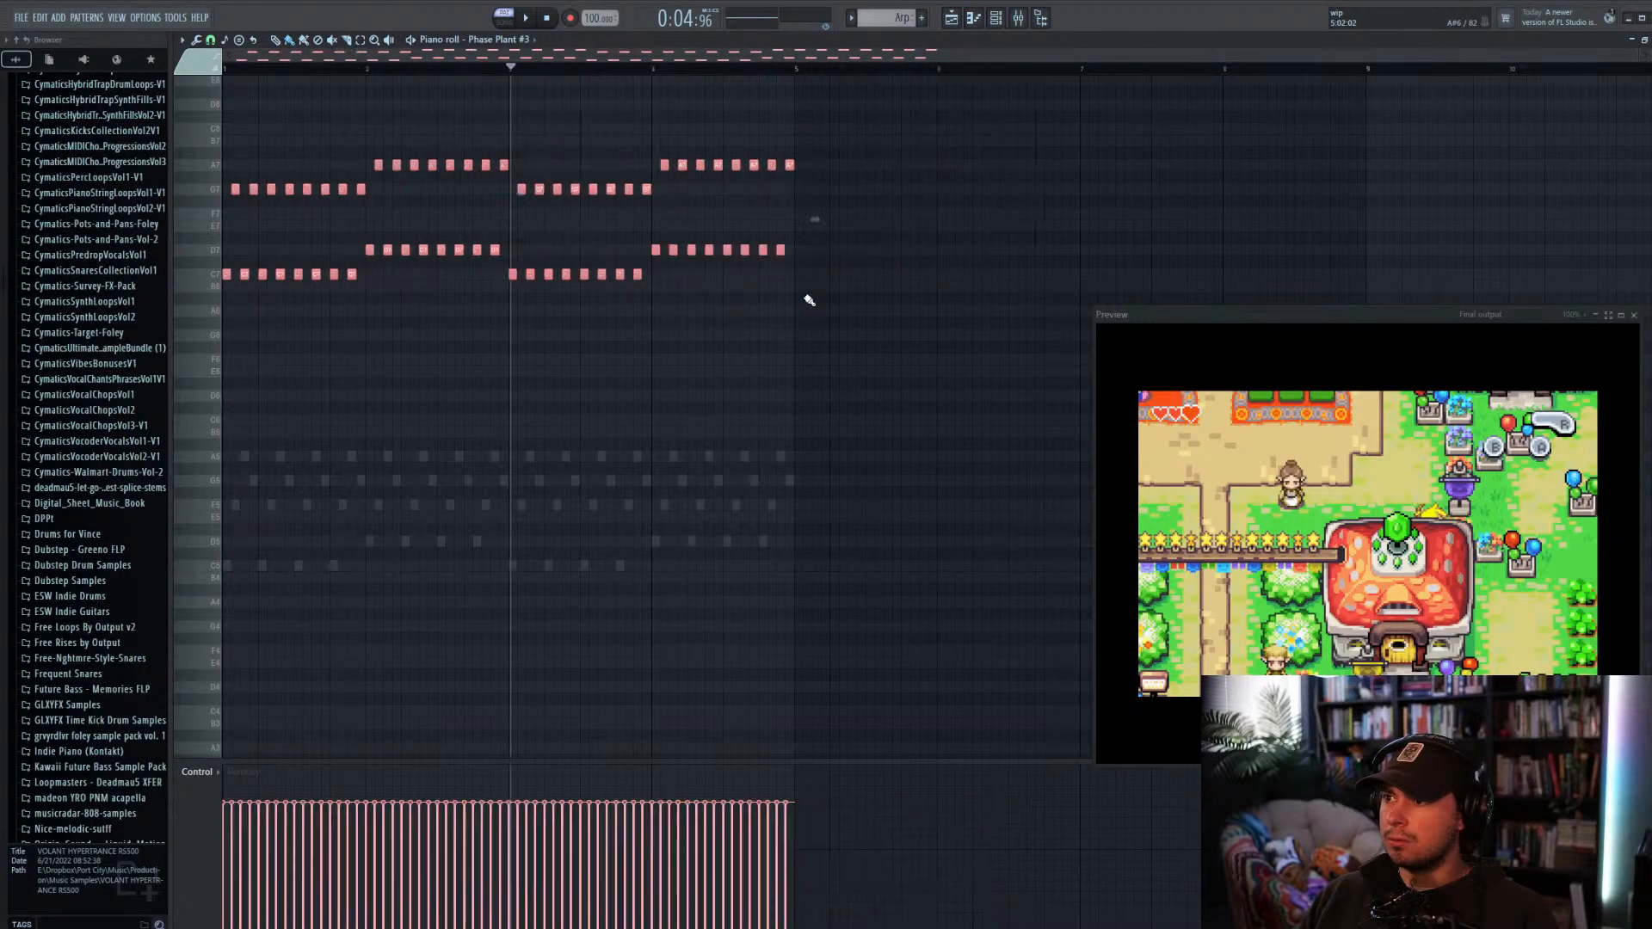
Step: Stretch the selected Phase Plant #3 notes to double length so they end exactly at bar 9, and deselect them
scroll(688, 279, "up", 5)
scroll(568, 269, "up", 5)
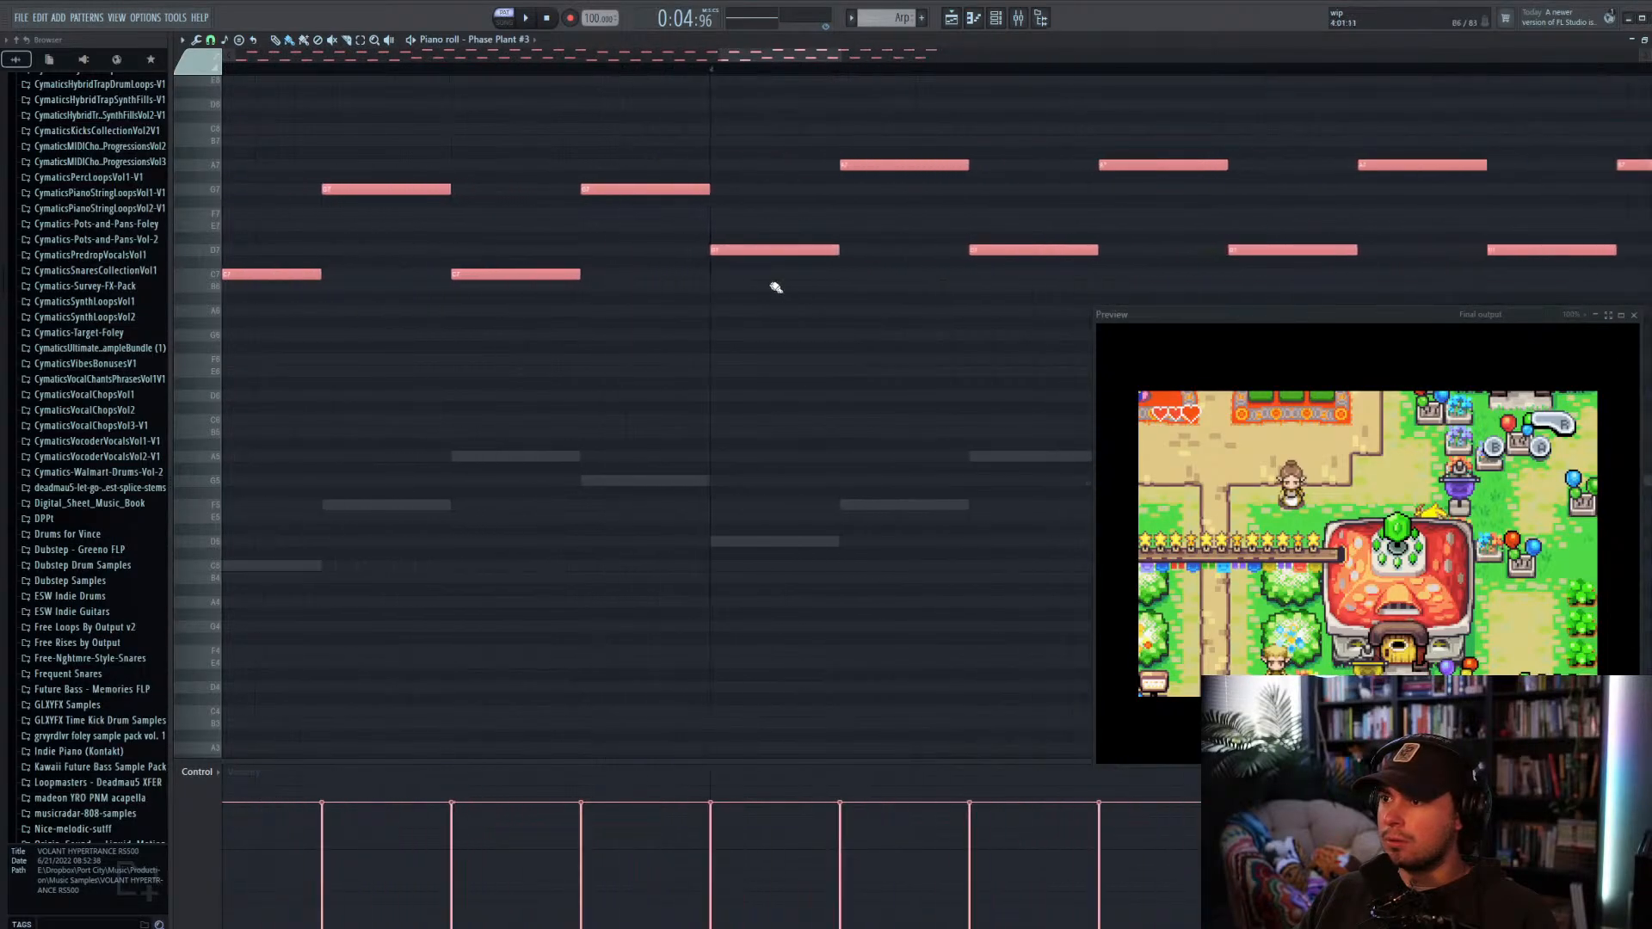
scroll(839, 282, "down", 8)
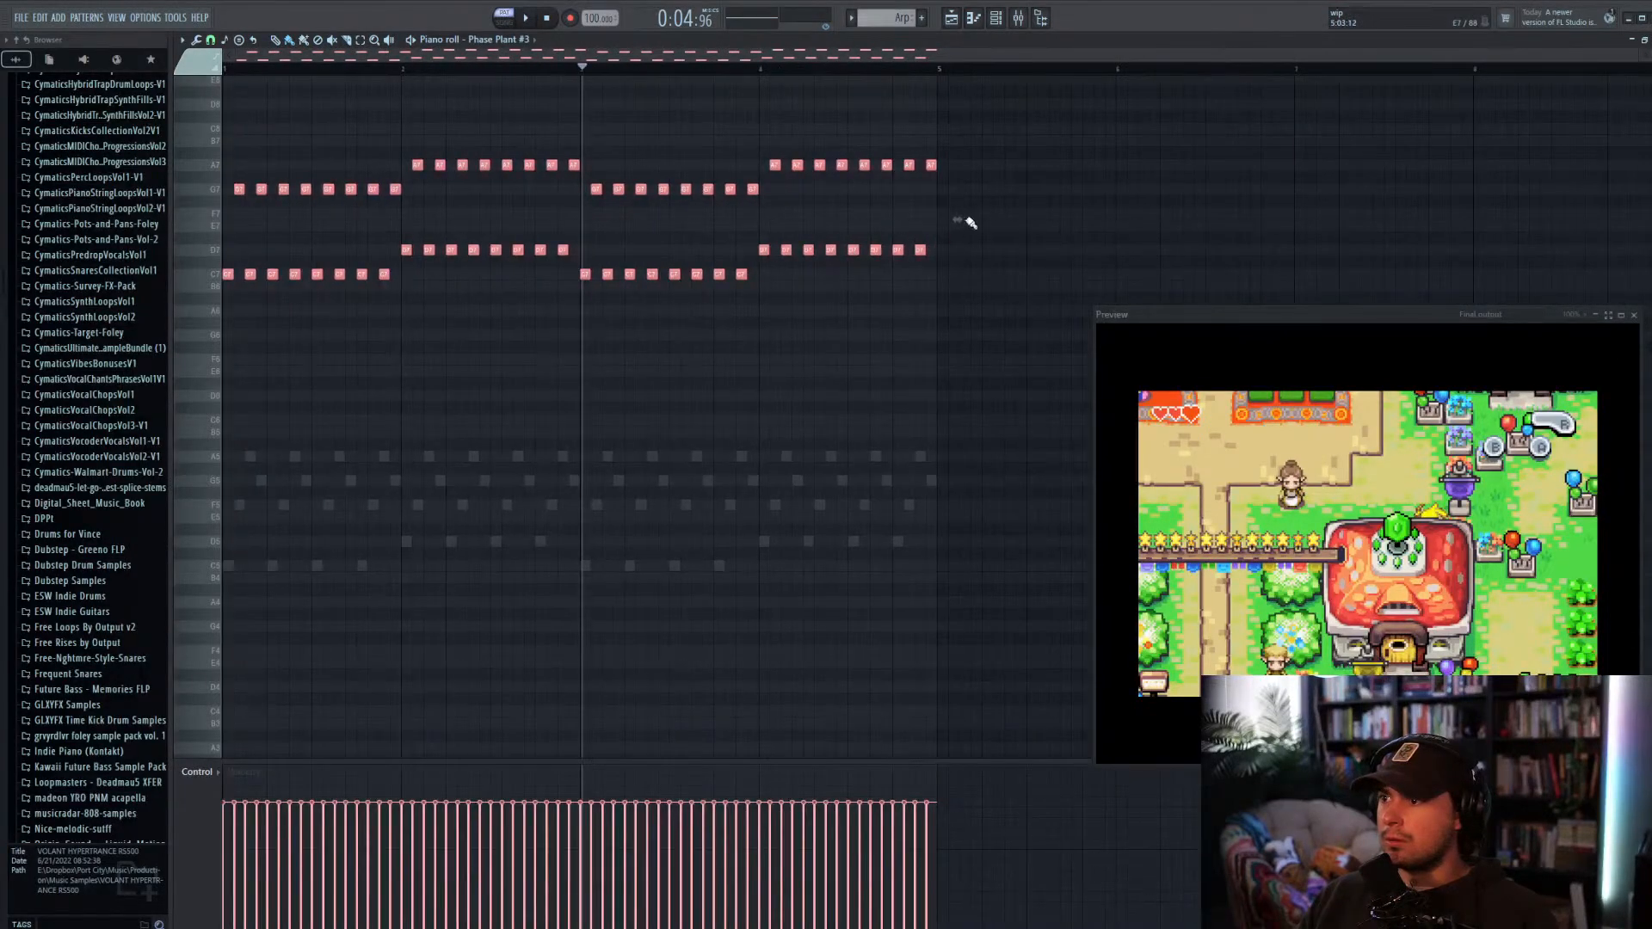
left_click_drag(957, 218, 1456, 266)
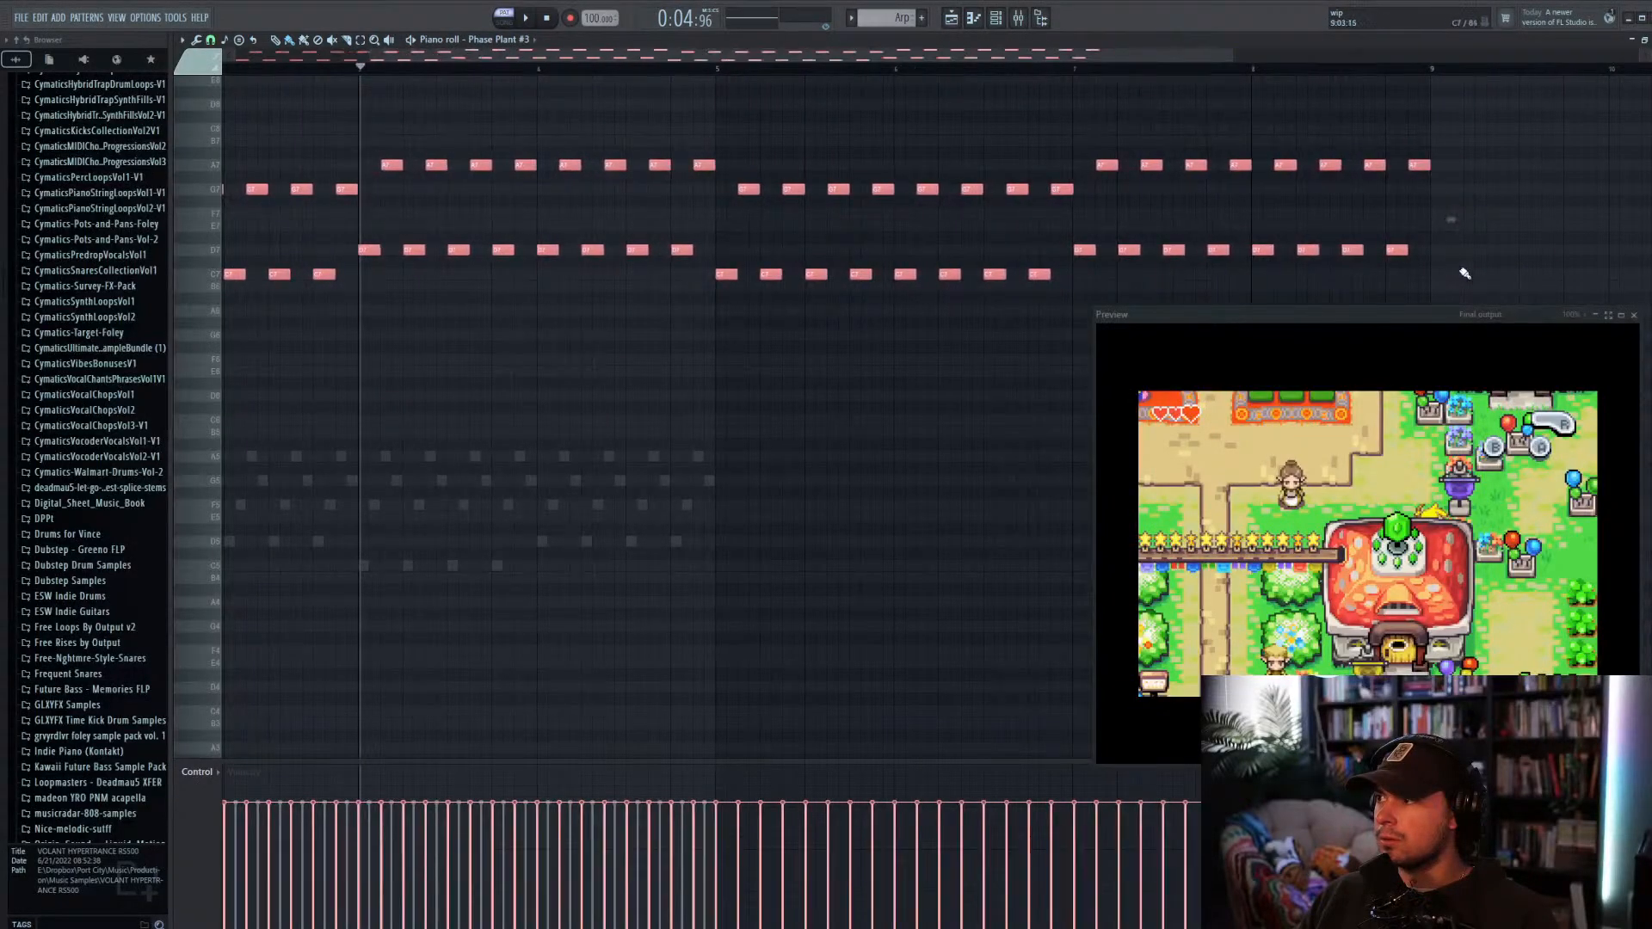
scroll(1407, 259, "up", 4)
scroll(1377, 257, "up", 3)
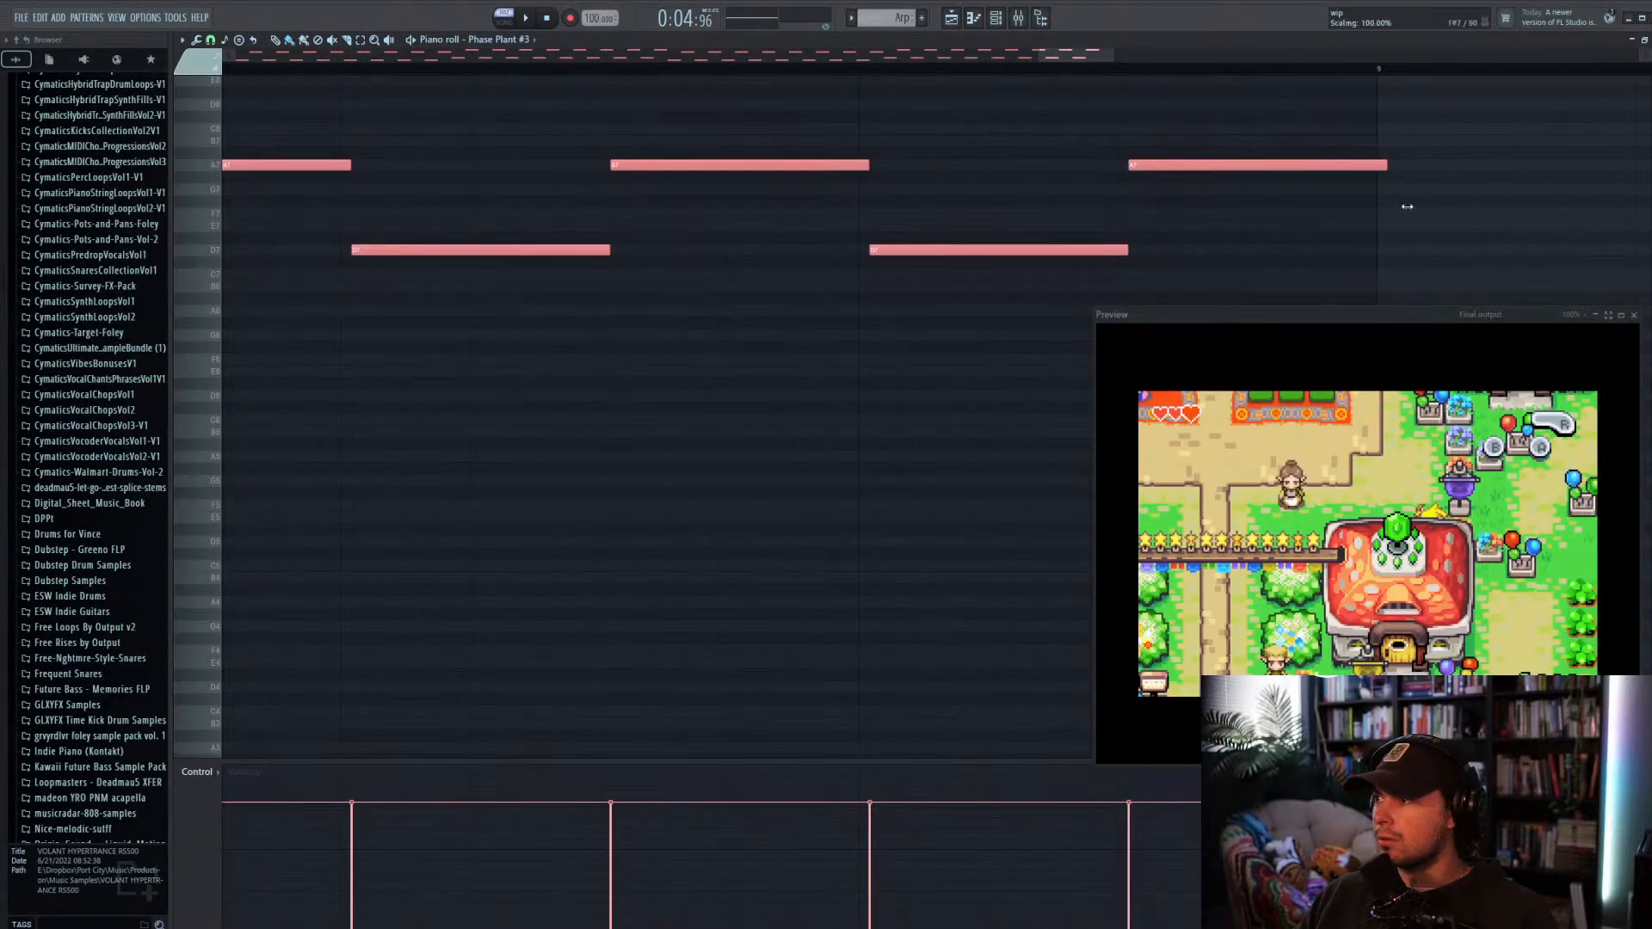
left_click_drag(1406, 206, 1397, 208)
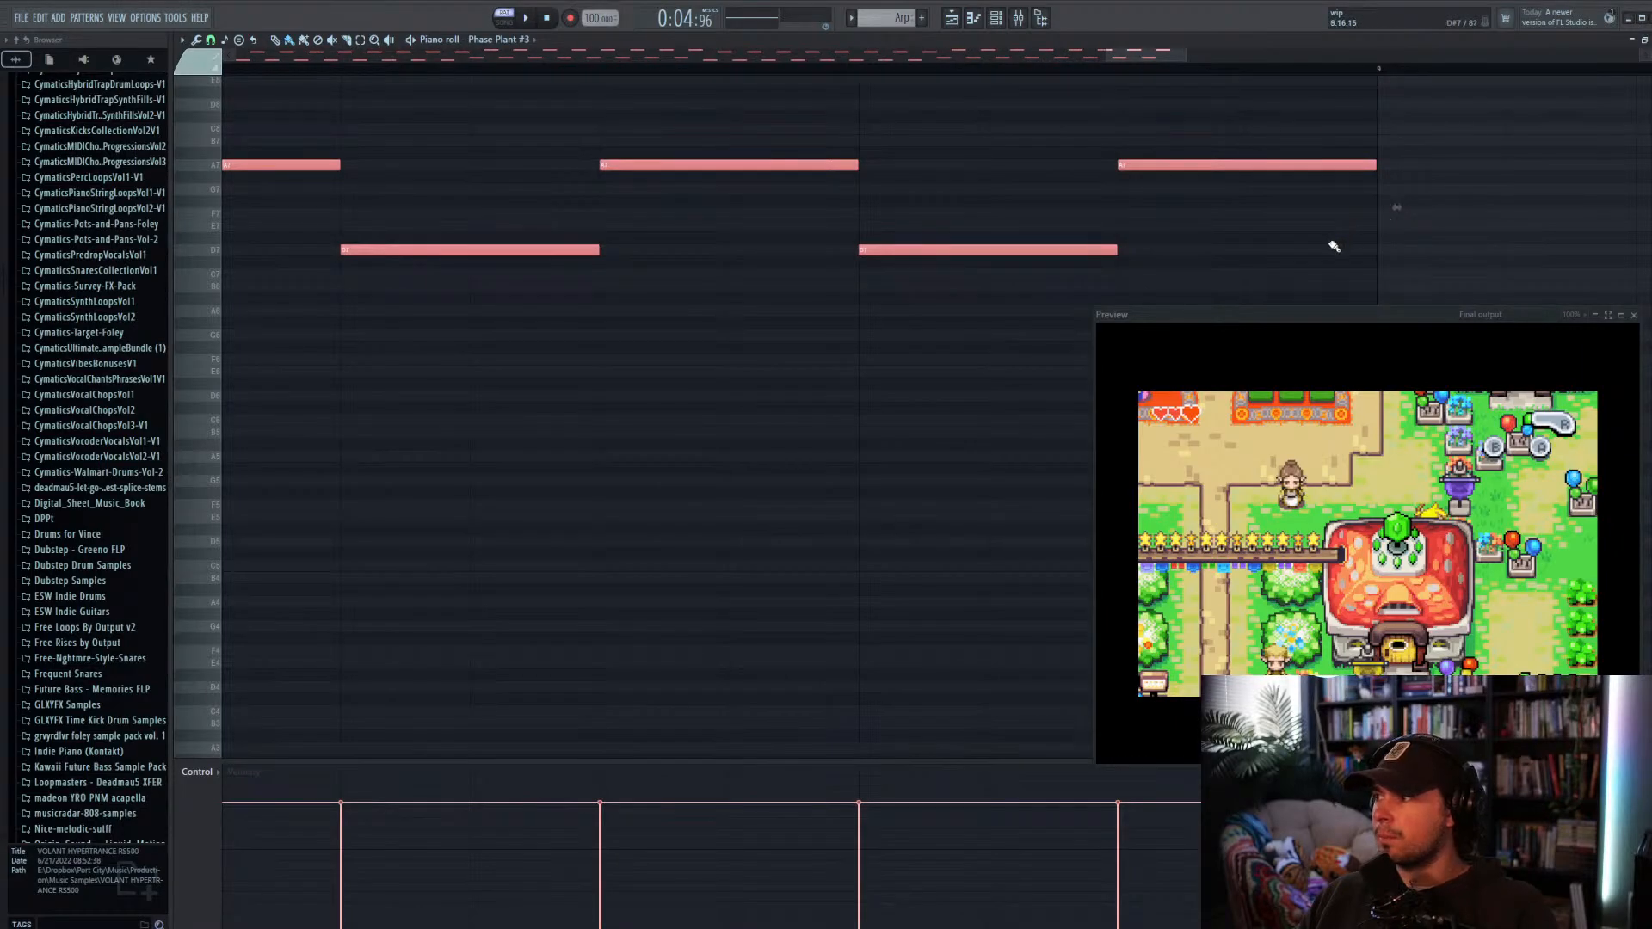
key("ctrl+d")
scroll(1331, 250, "down", 10)
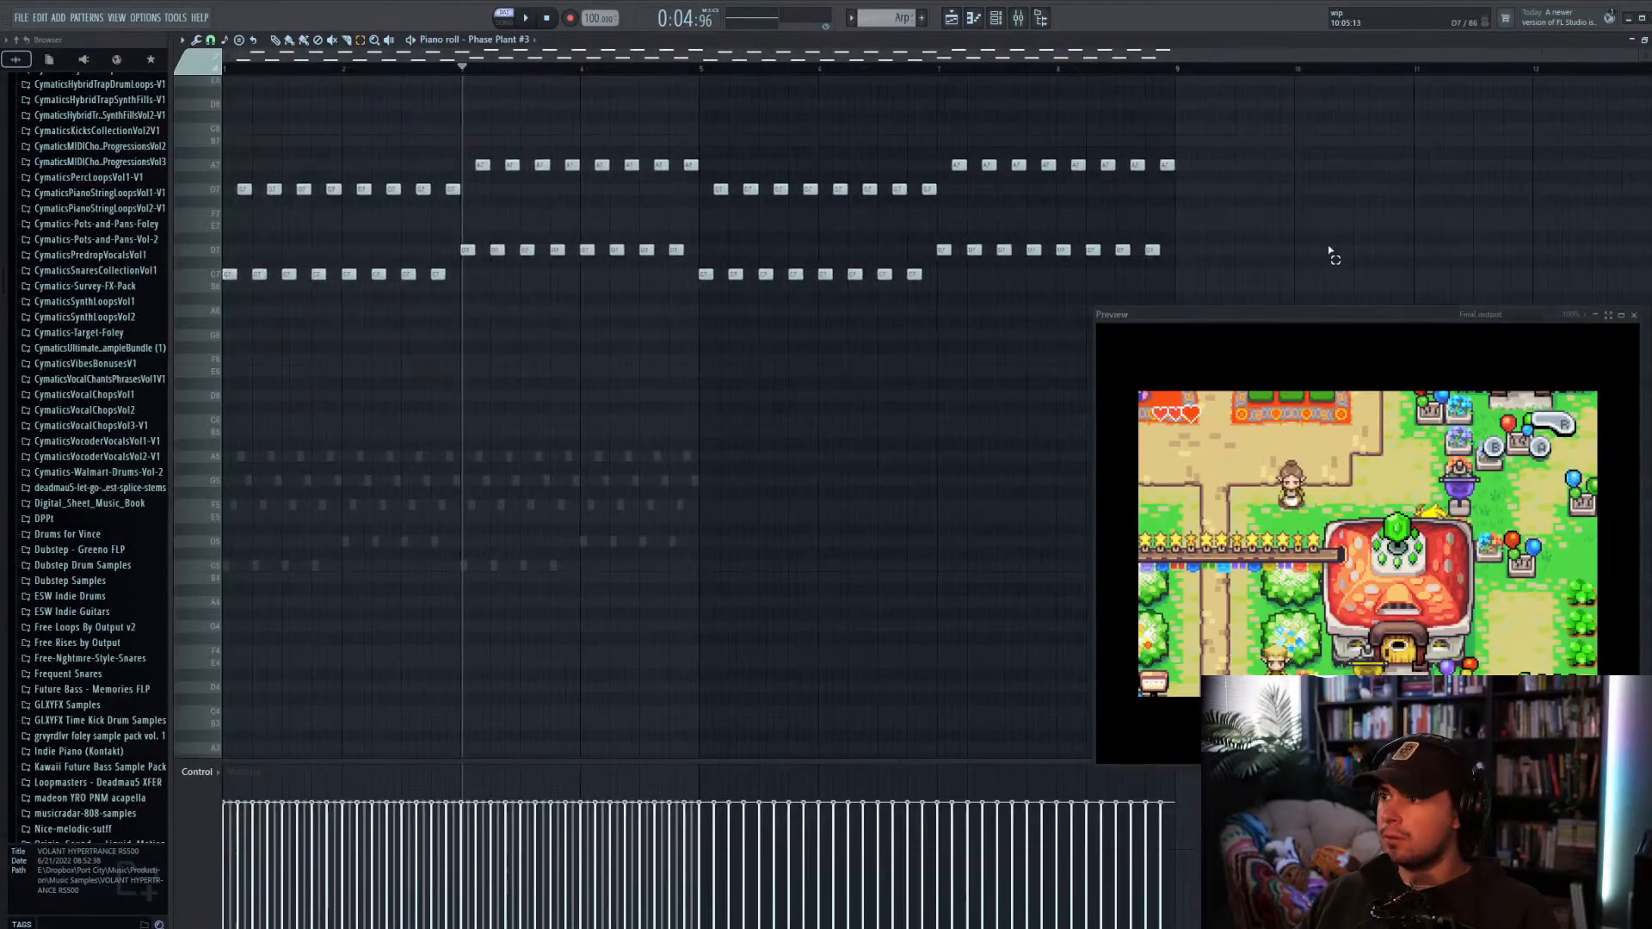
Step: Play the Arp pattern with the stretched Phase Plant #3 notes, restarting it from the beginning
key("space")
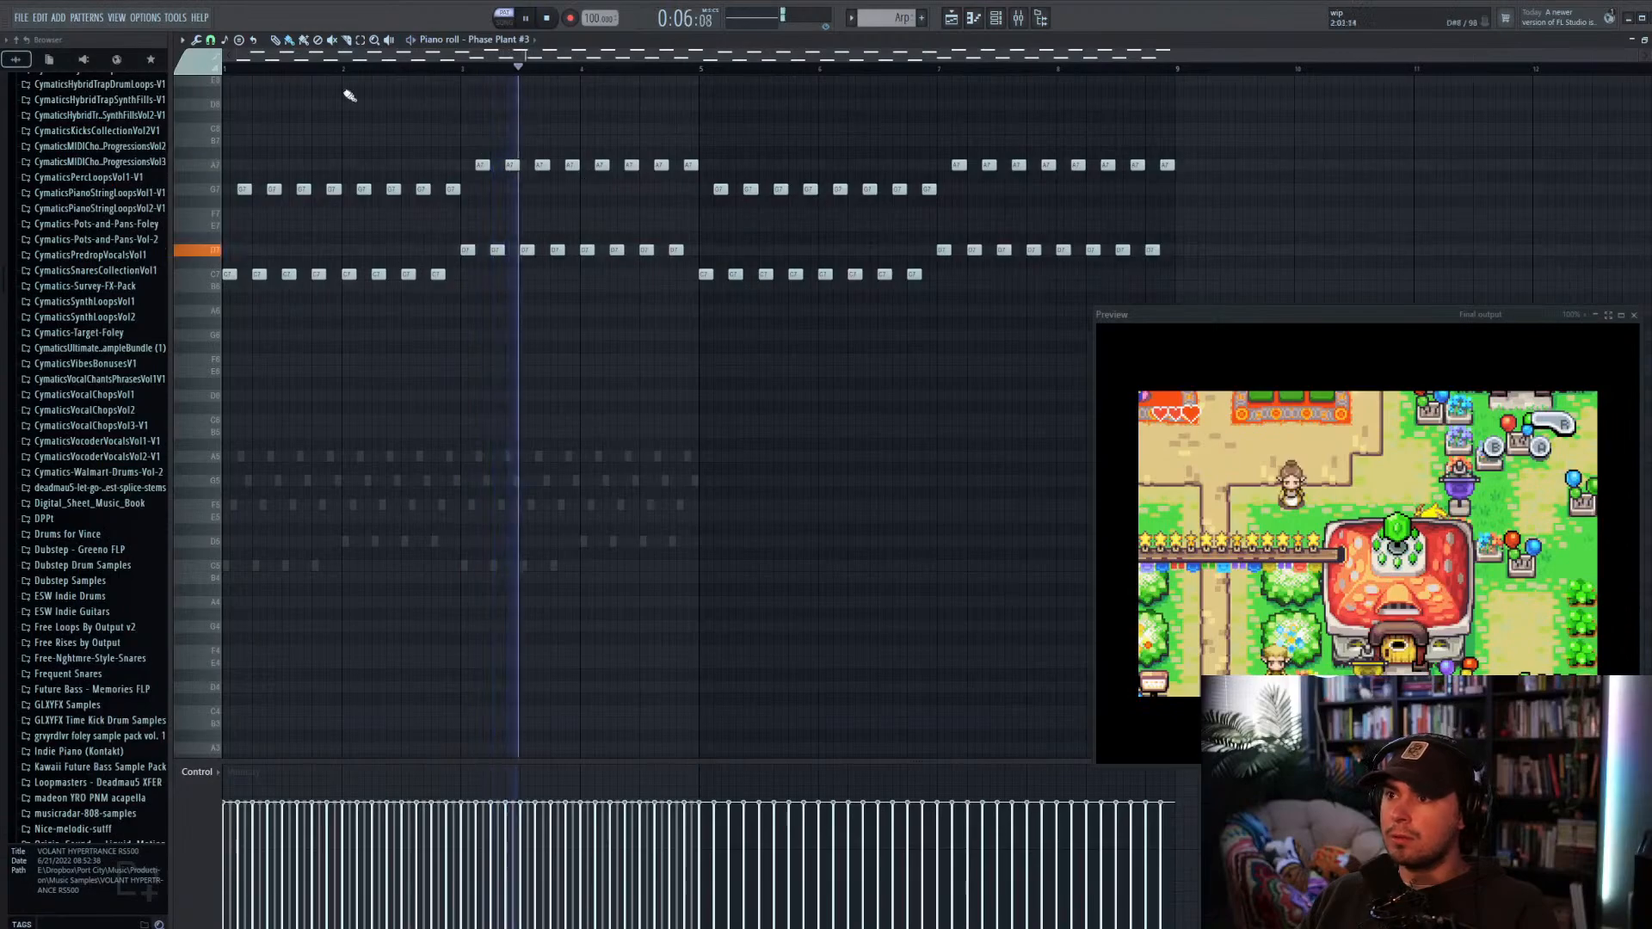
key("space")
key("space")
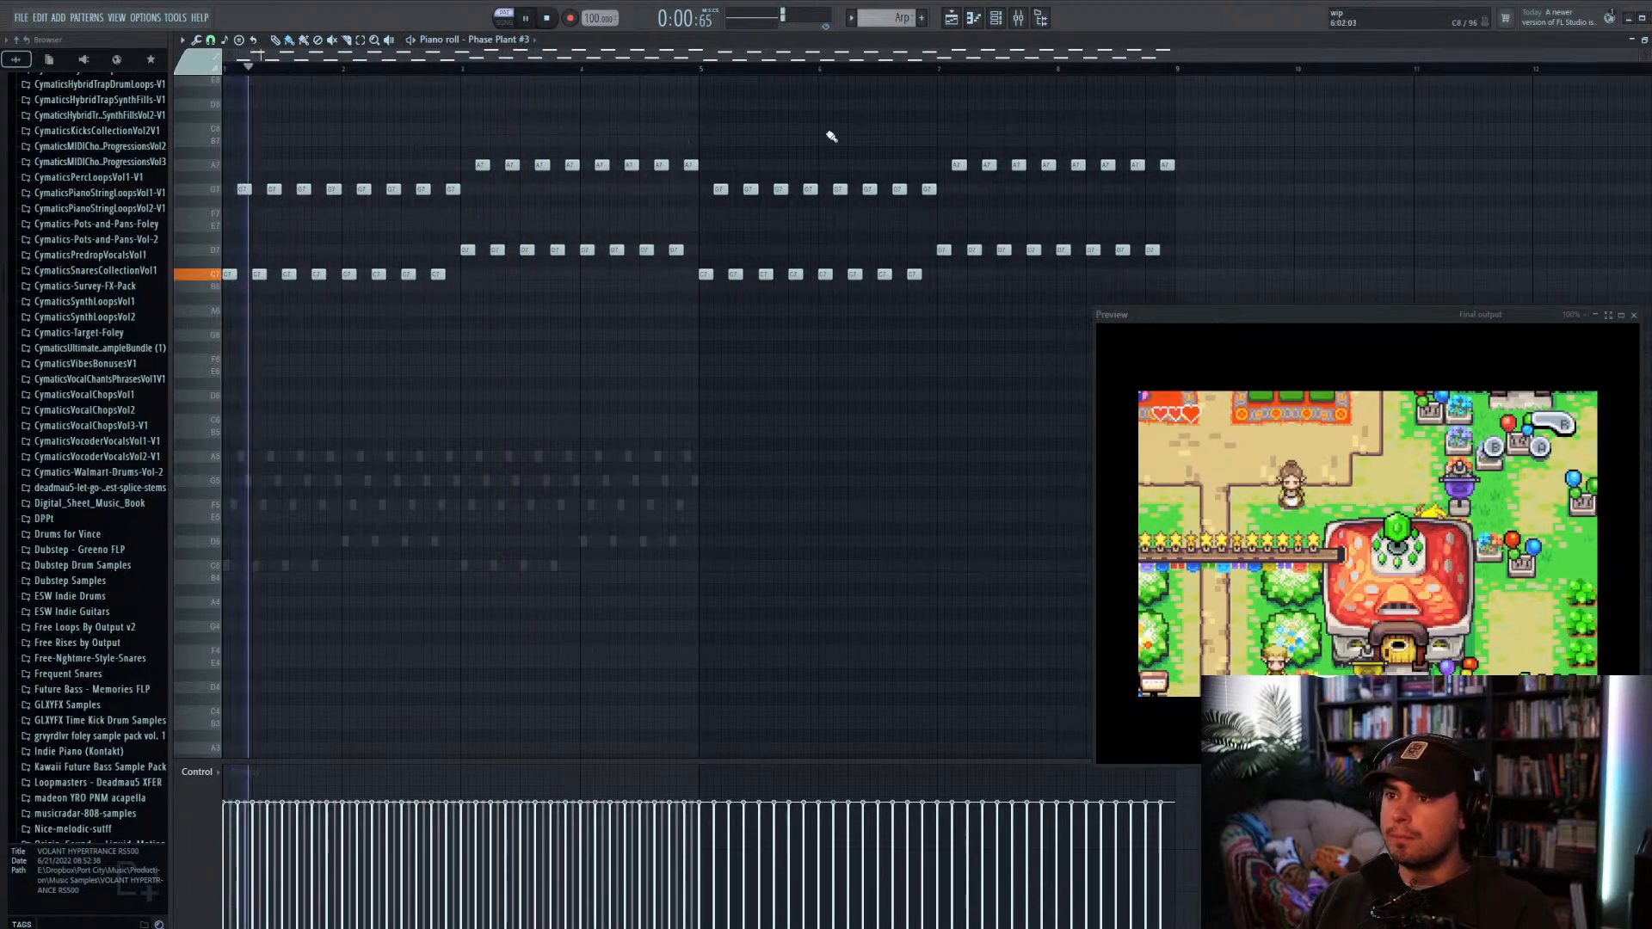
Step: Move the Phase Plant #3 notes out of the Arp pattern into a new pattern named Chime
key("F7")
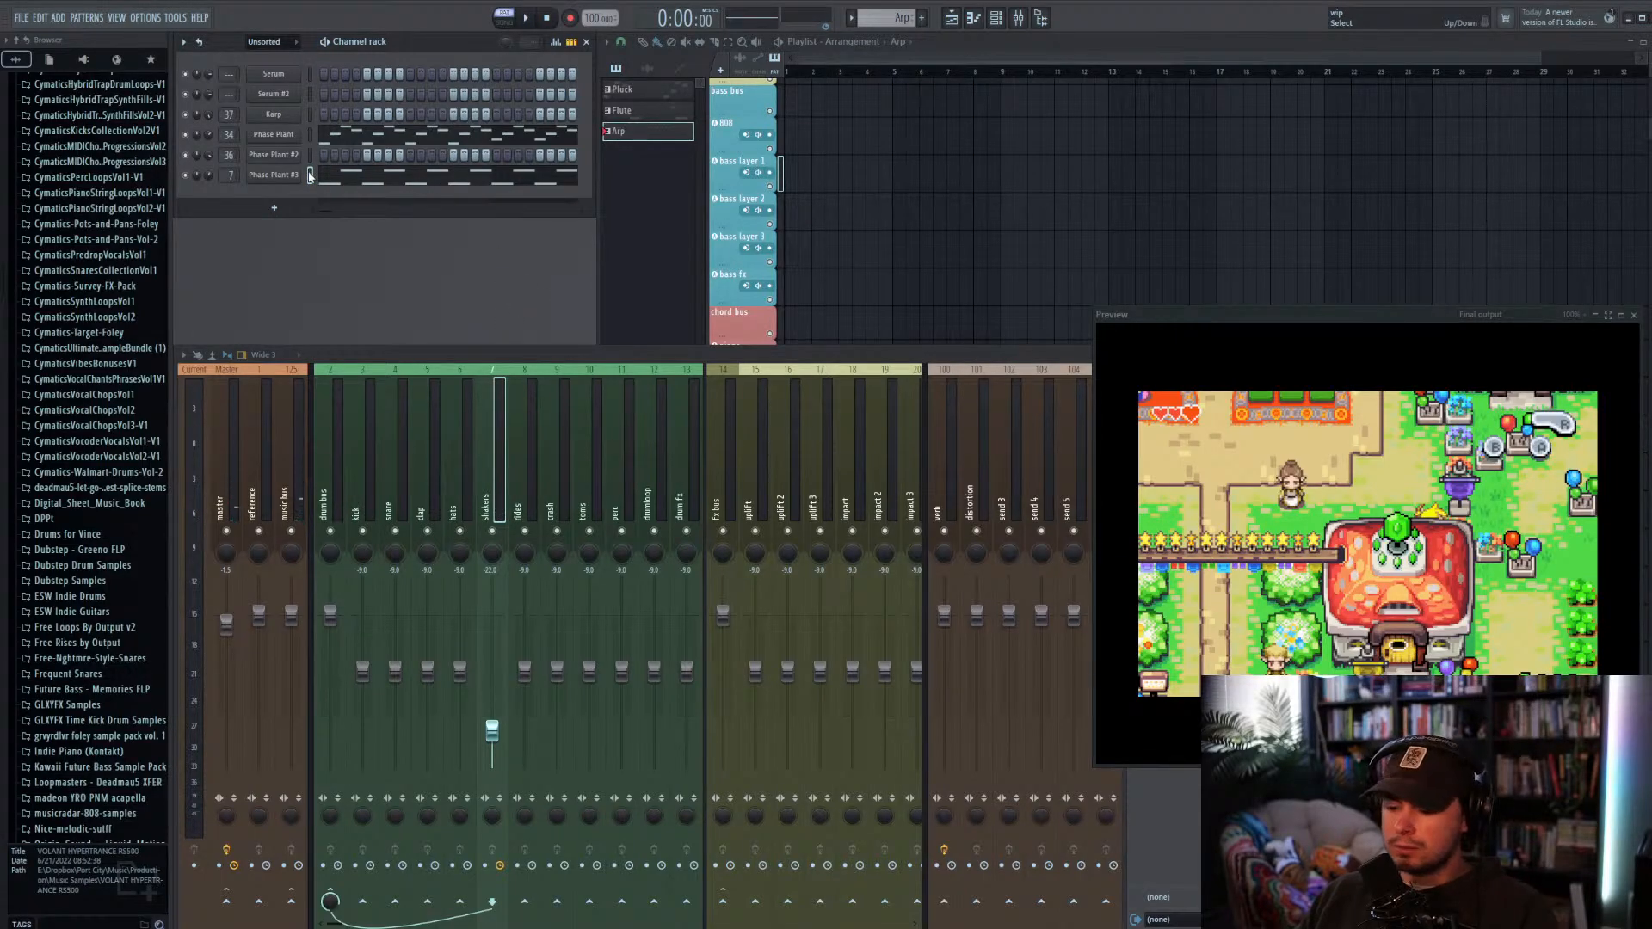
left_click(644, 178)
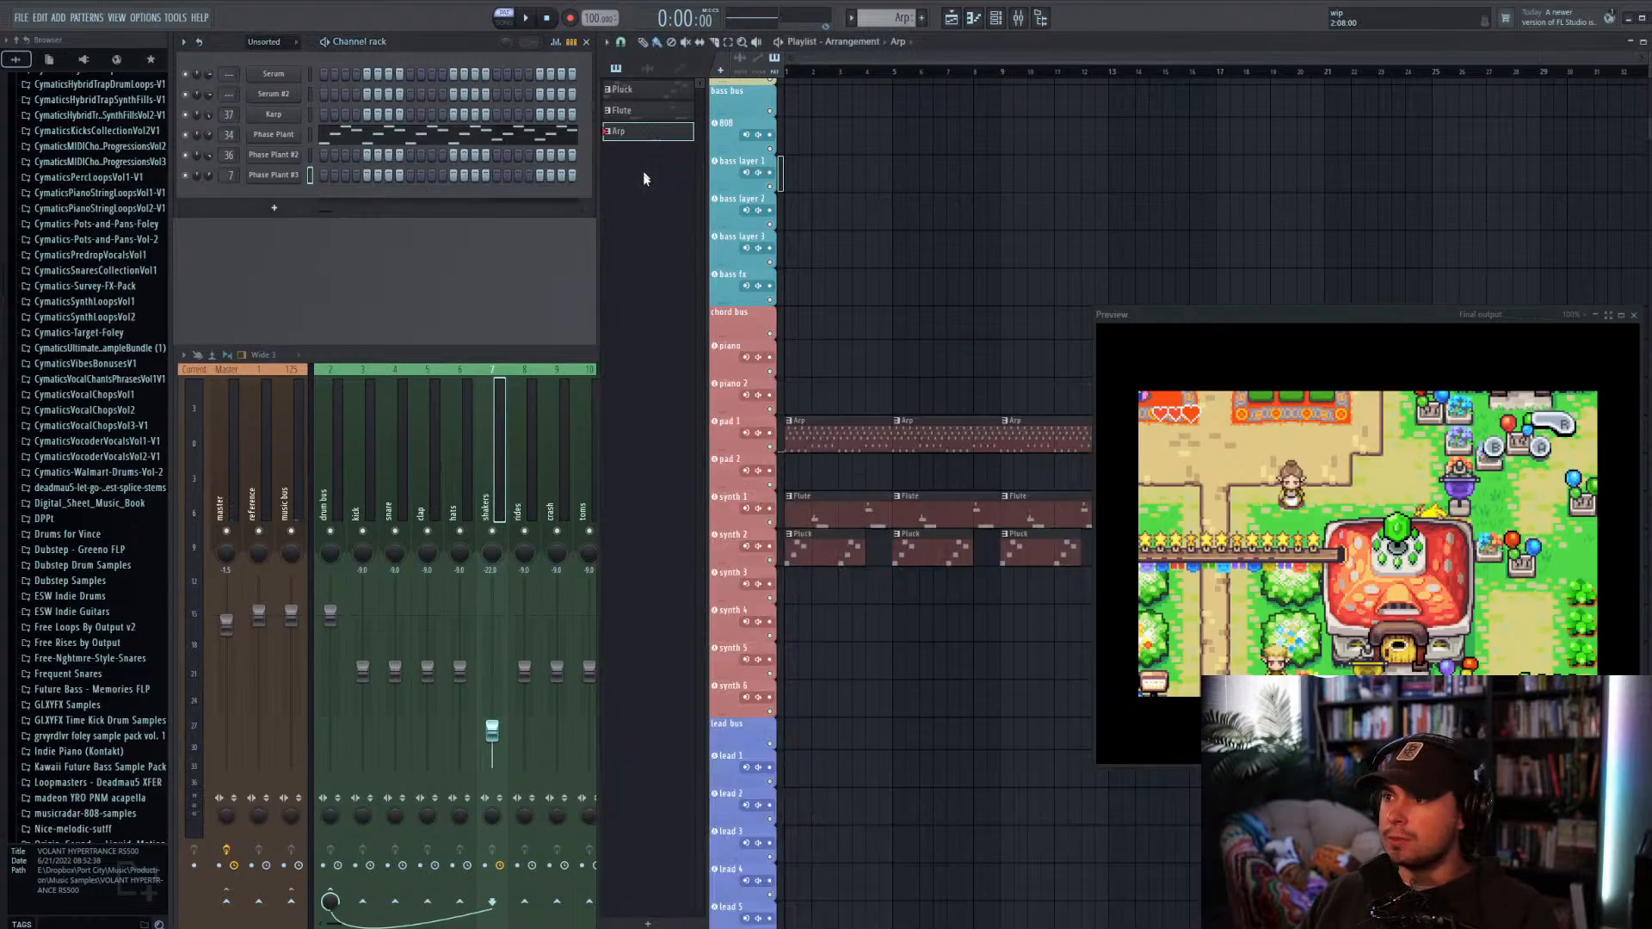
left_click(648, 924)
type("Chime")
key("Return")
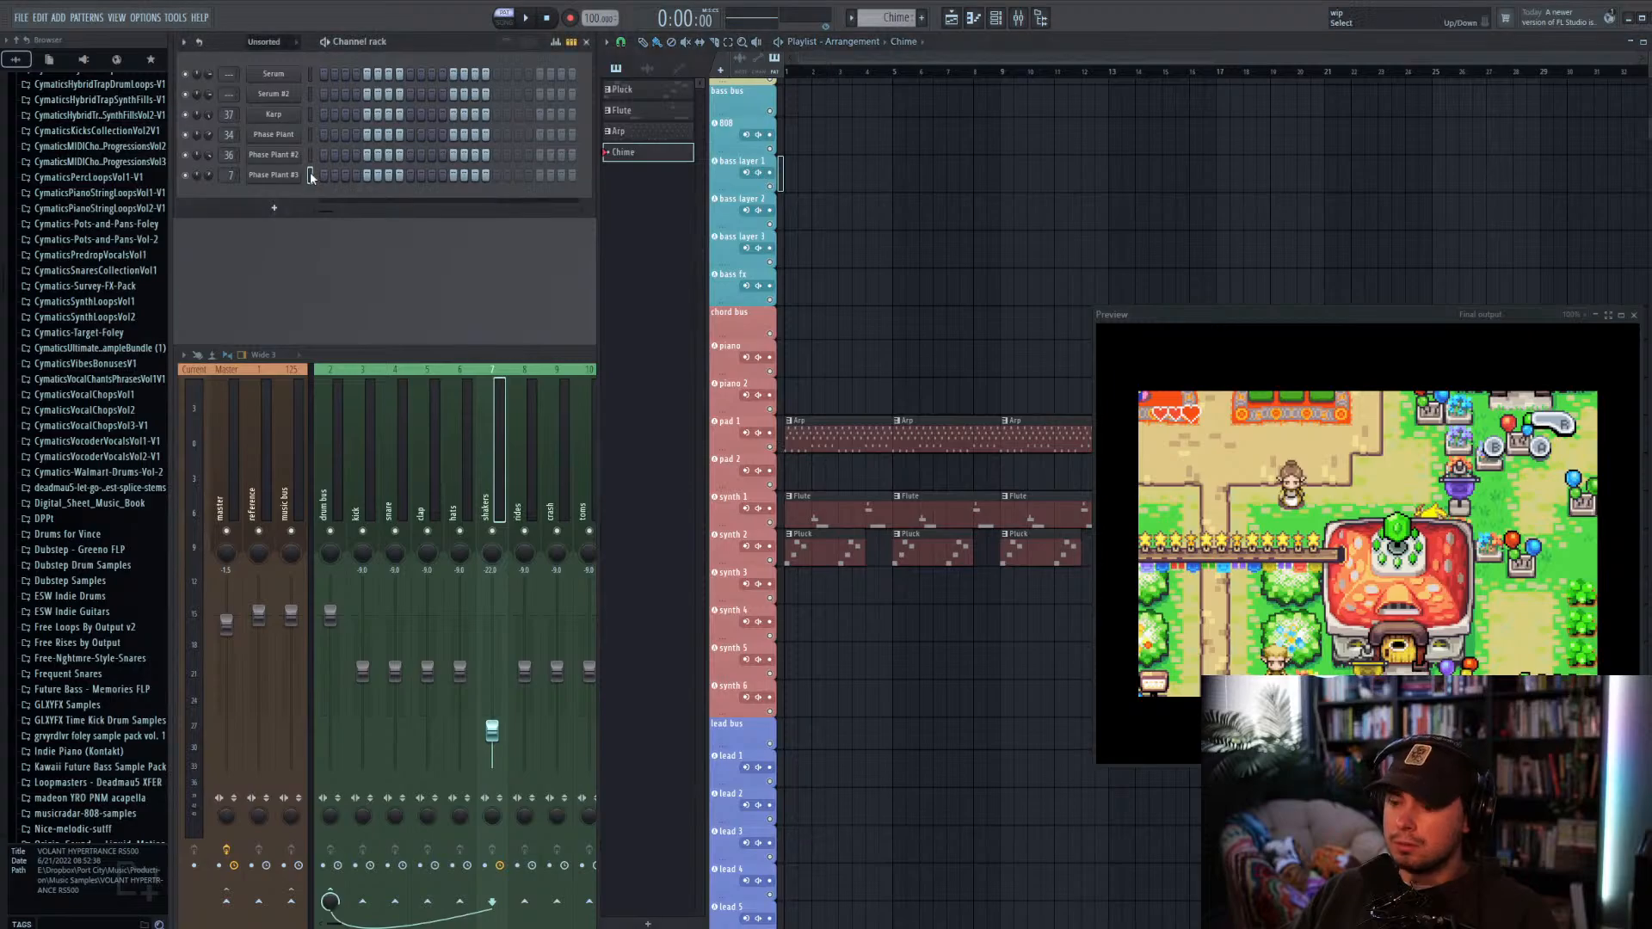
key("ctrl+v")
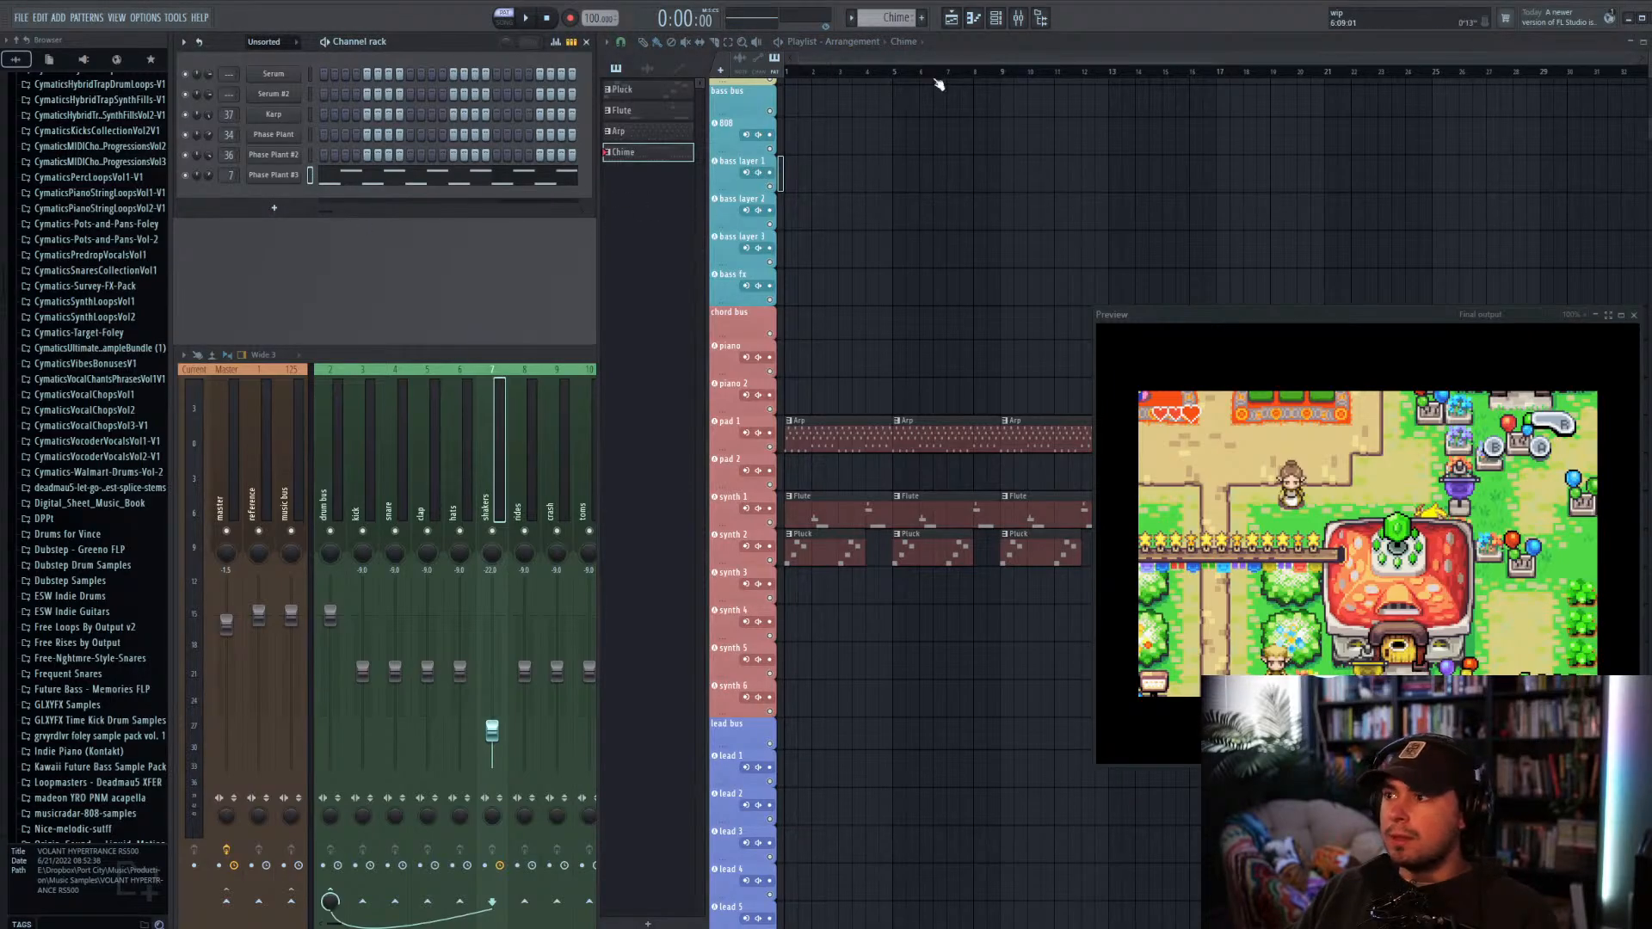
Step: Place two consecutive Chime pattern clips on the shakers track of the playlist, starting at bars 1 and 9
scroll(860, 344, "up", 5)
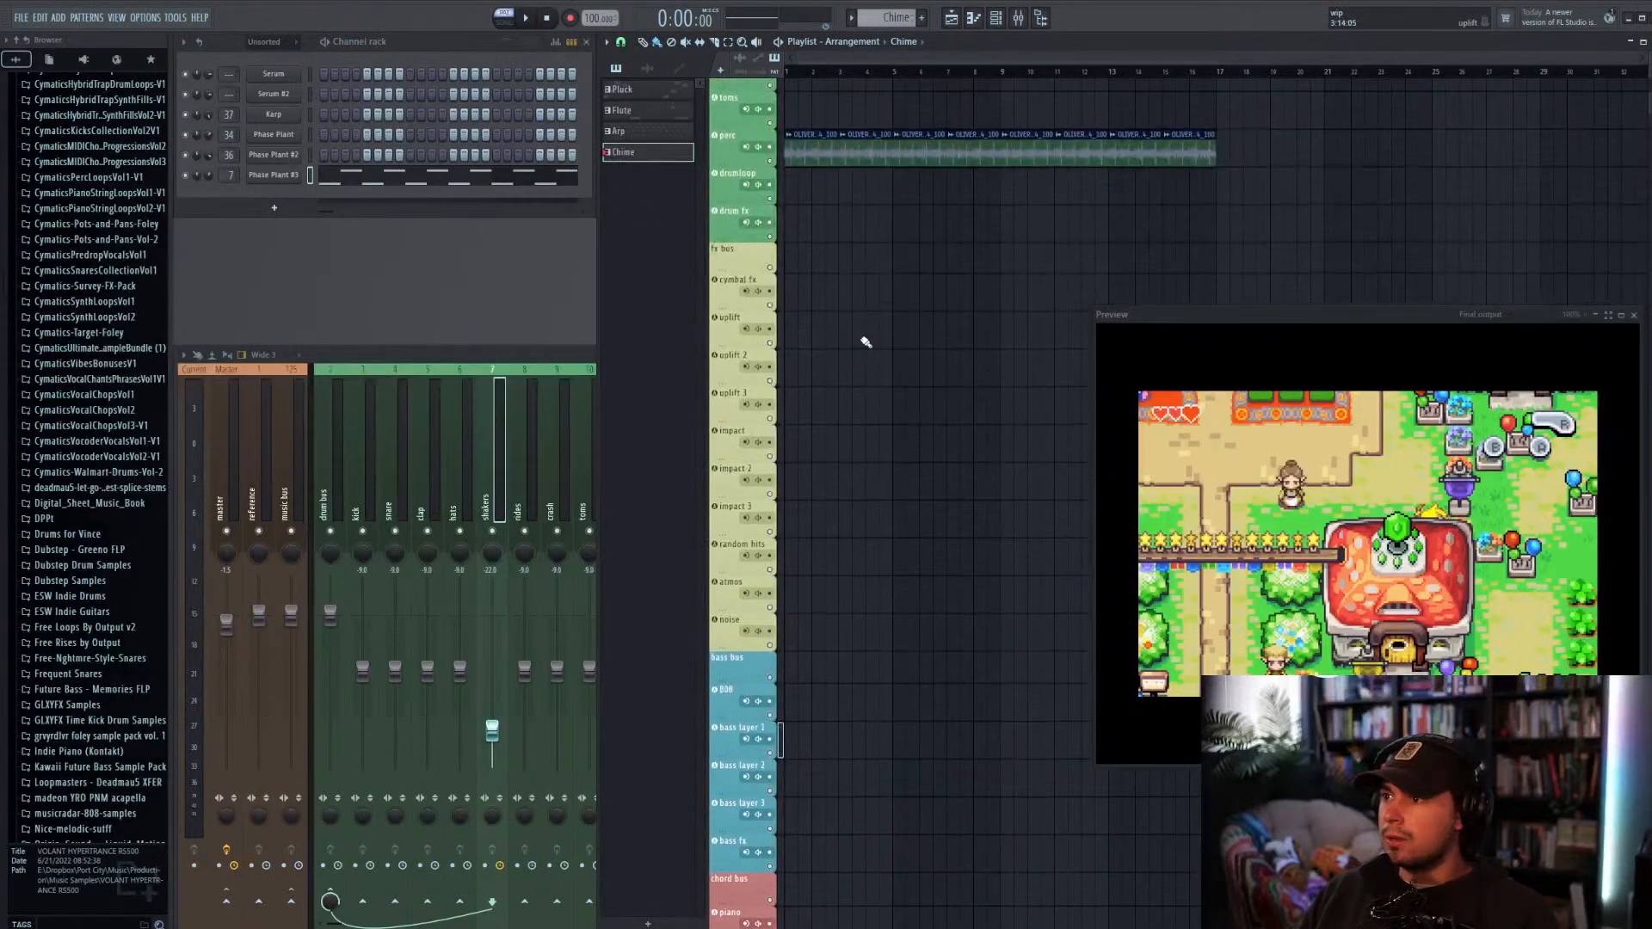
scroll(865, 343, "up", 3)
left_click(822, 258)
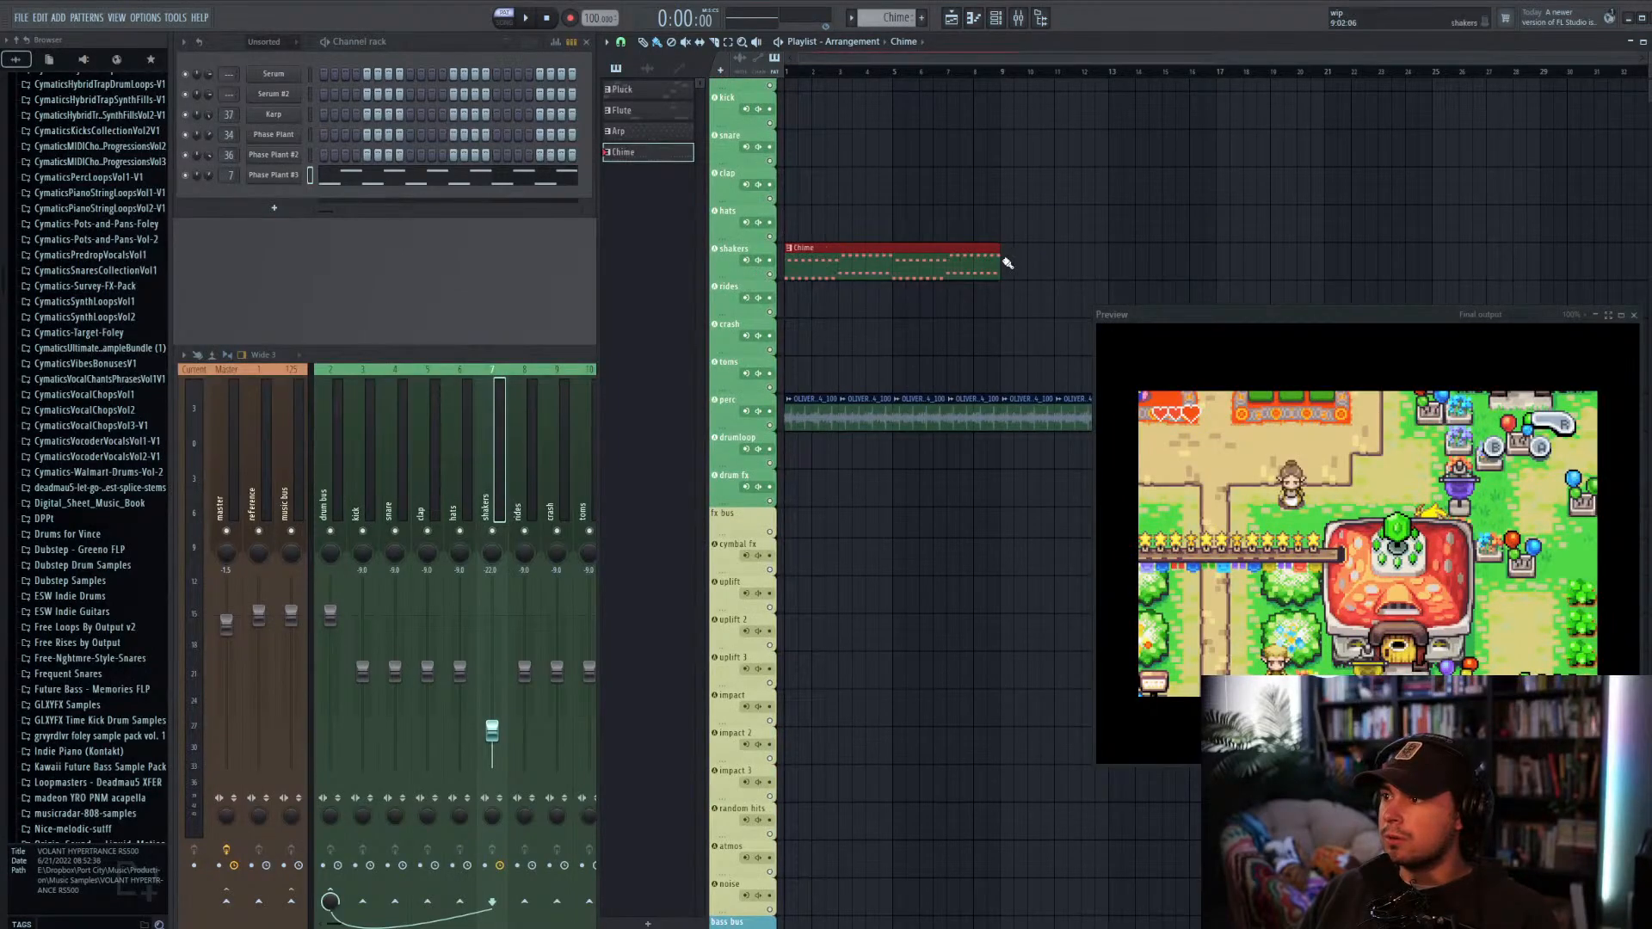
left_click(1007, 262)
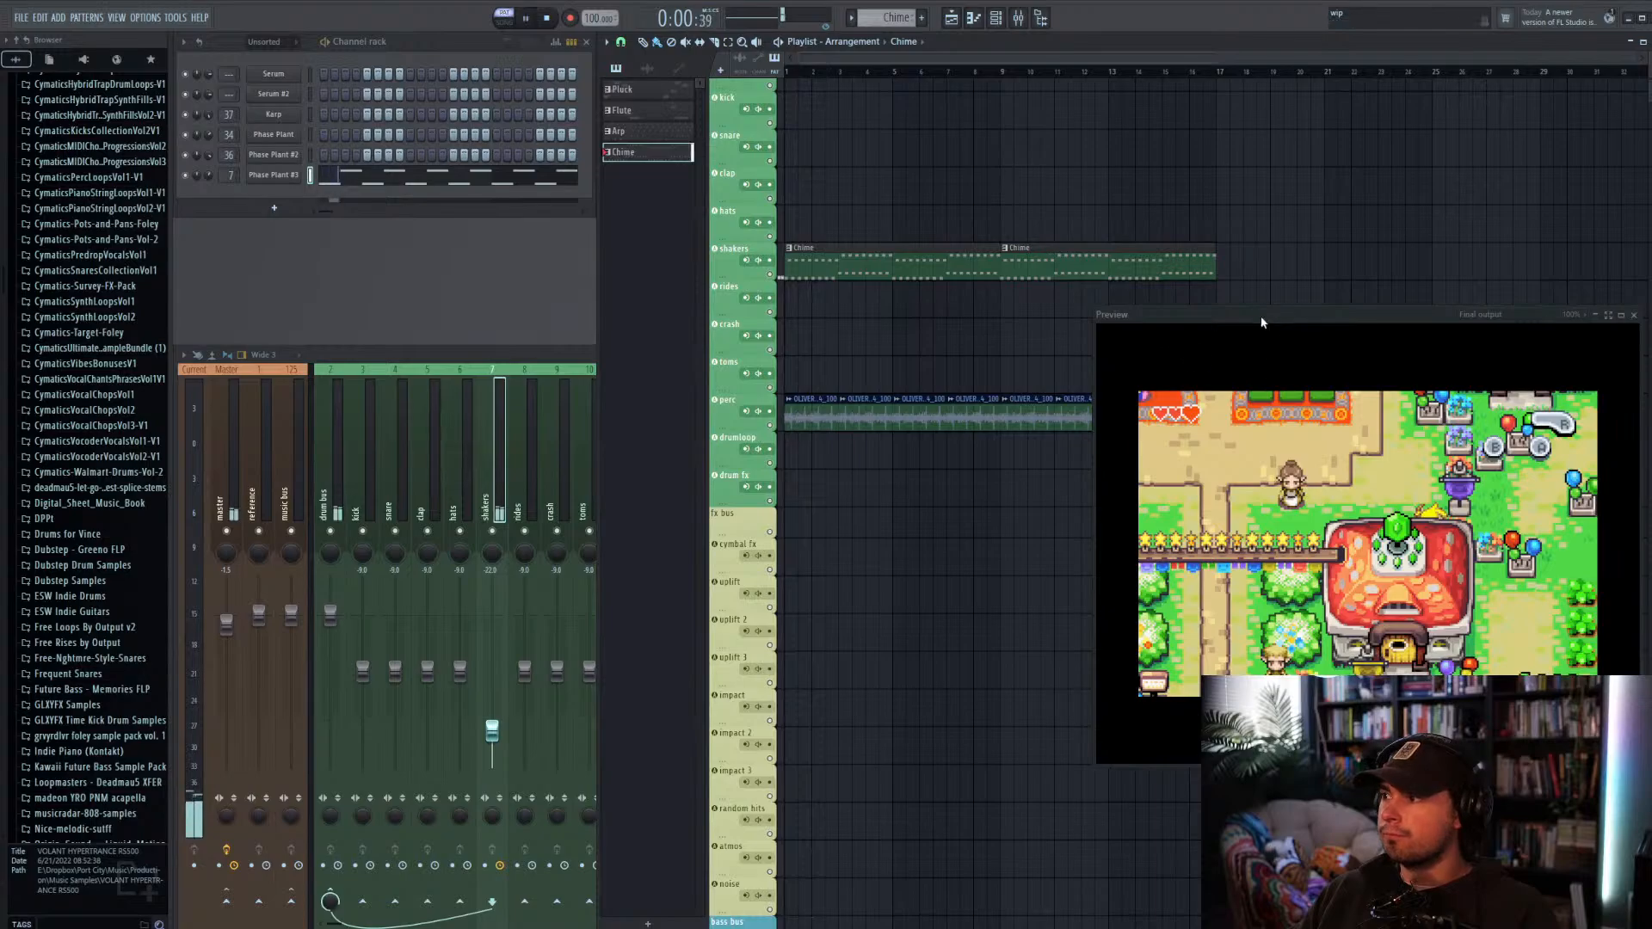
Step: Move the video preview window back up and play the whole arrangement with the Chime clips
left_click_drag(1262, 322, 1289, 57)
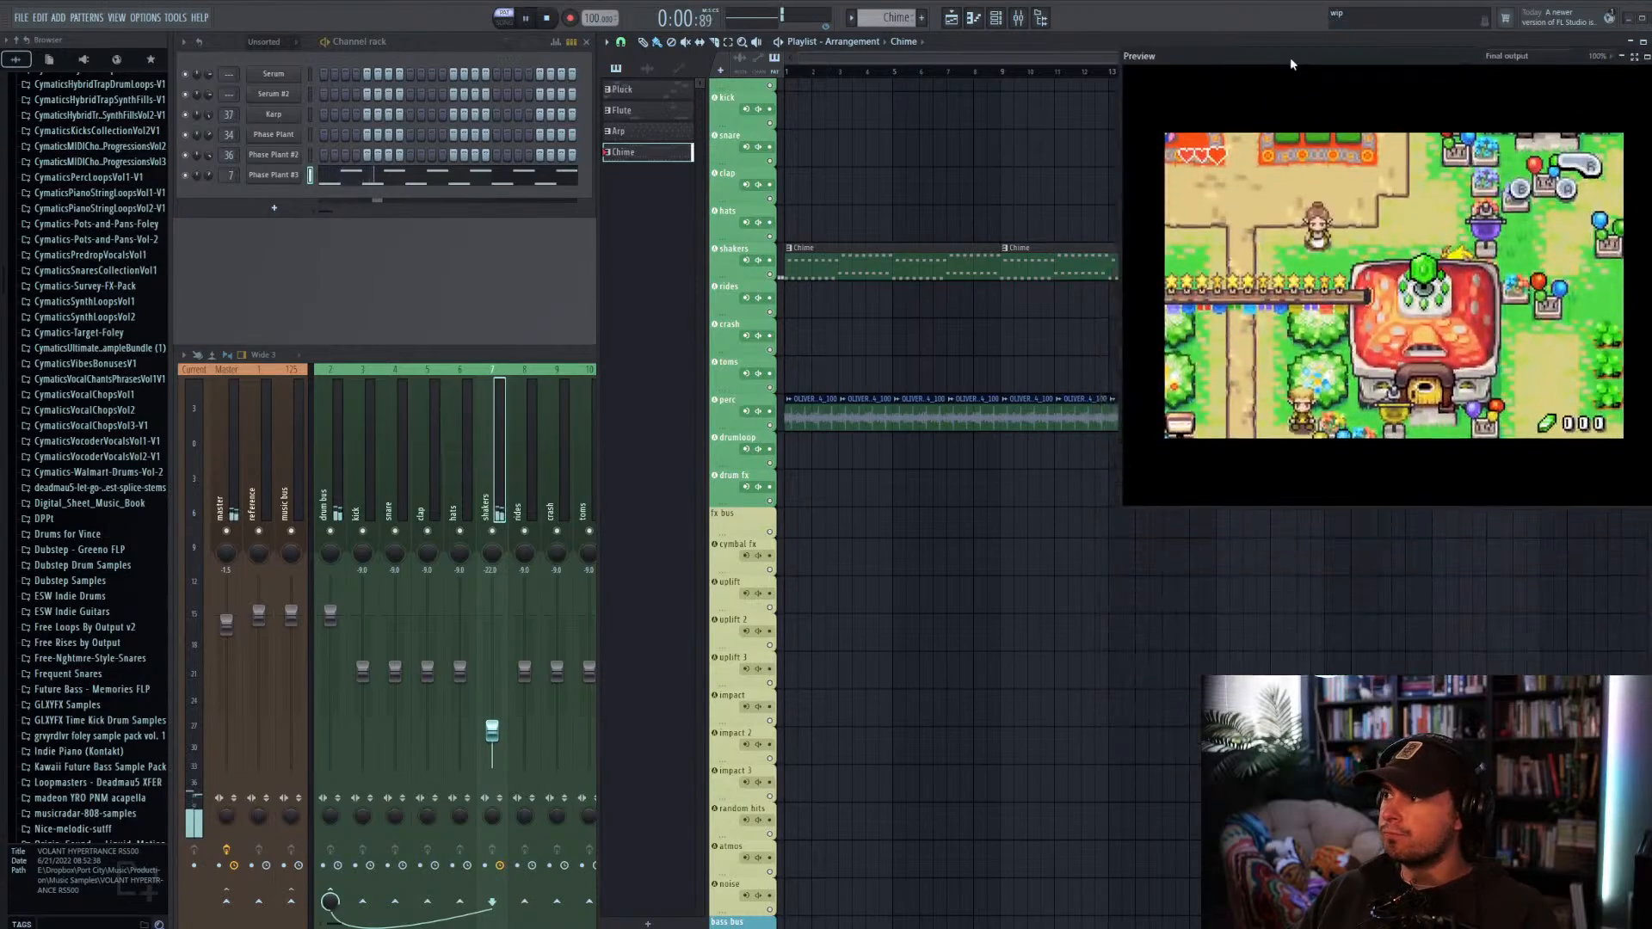
left_click(780, 41)
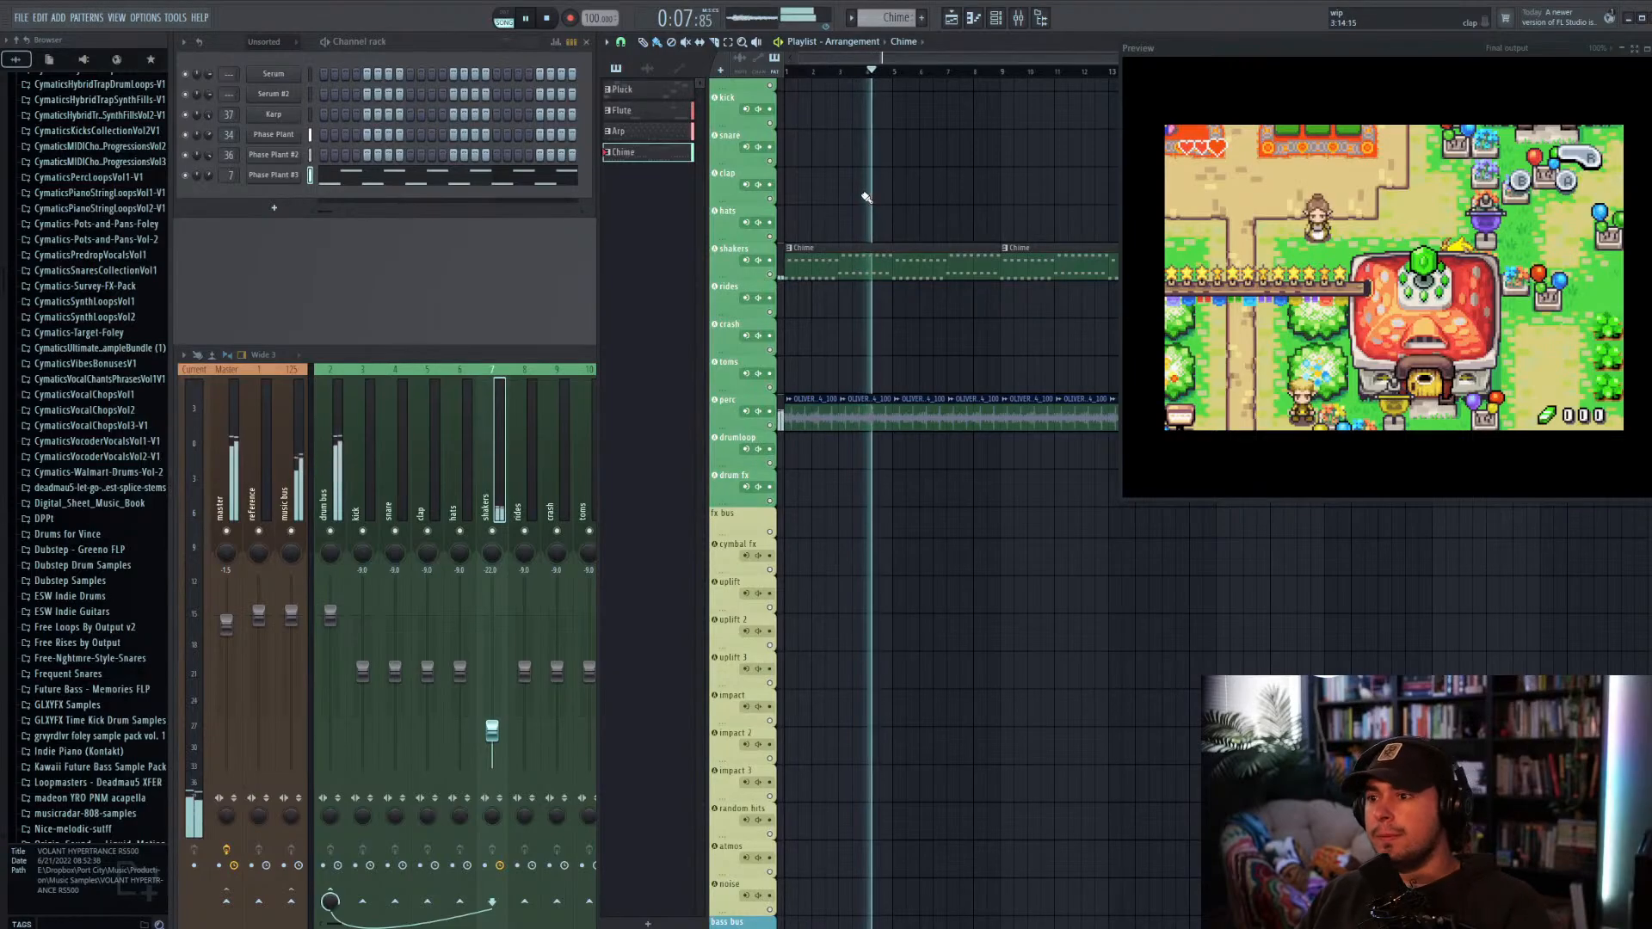
Step: Transpose all Phase Plant #3 notes in the Chime pattern up one octave and leave the piano roll
left_click(383, 181)
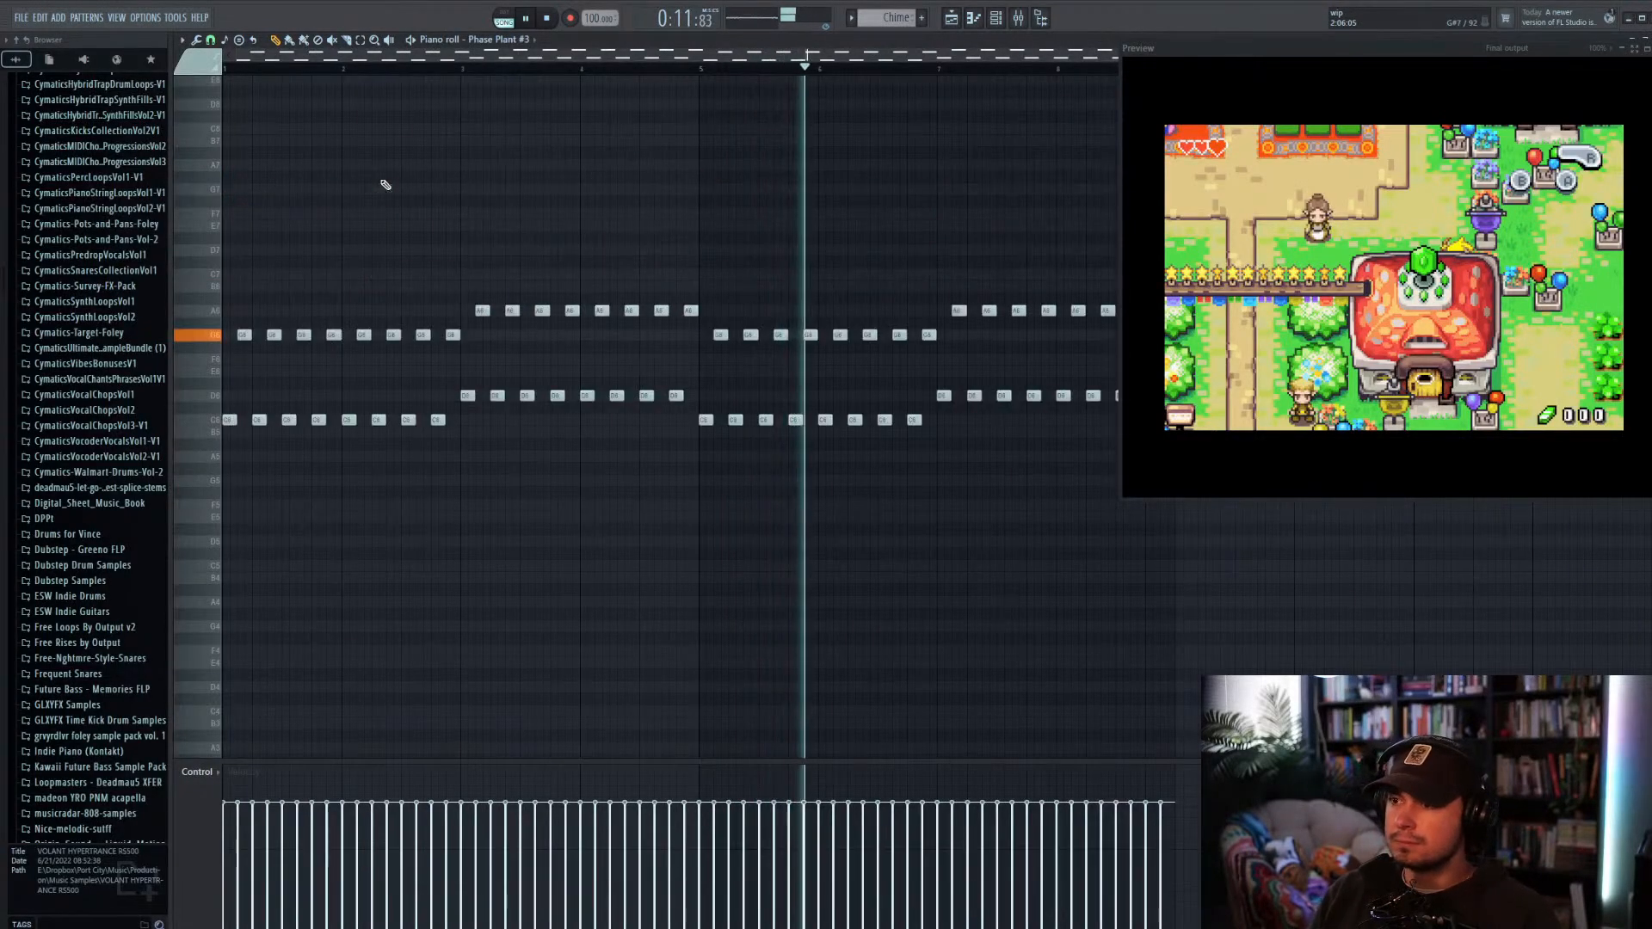
key("ctrl+Up")
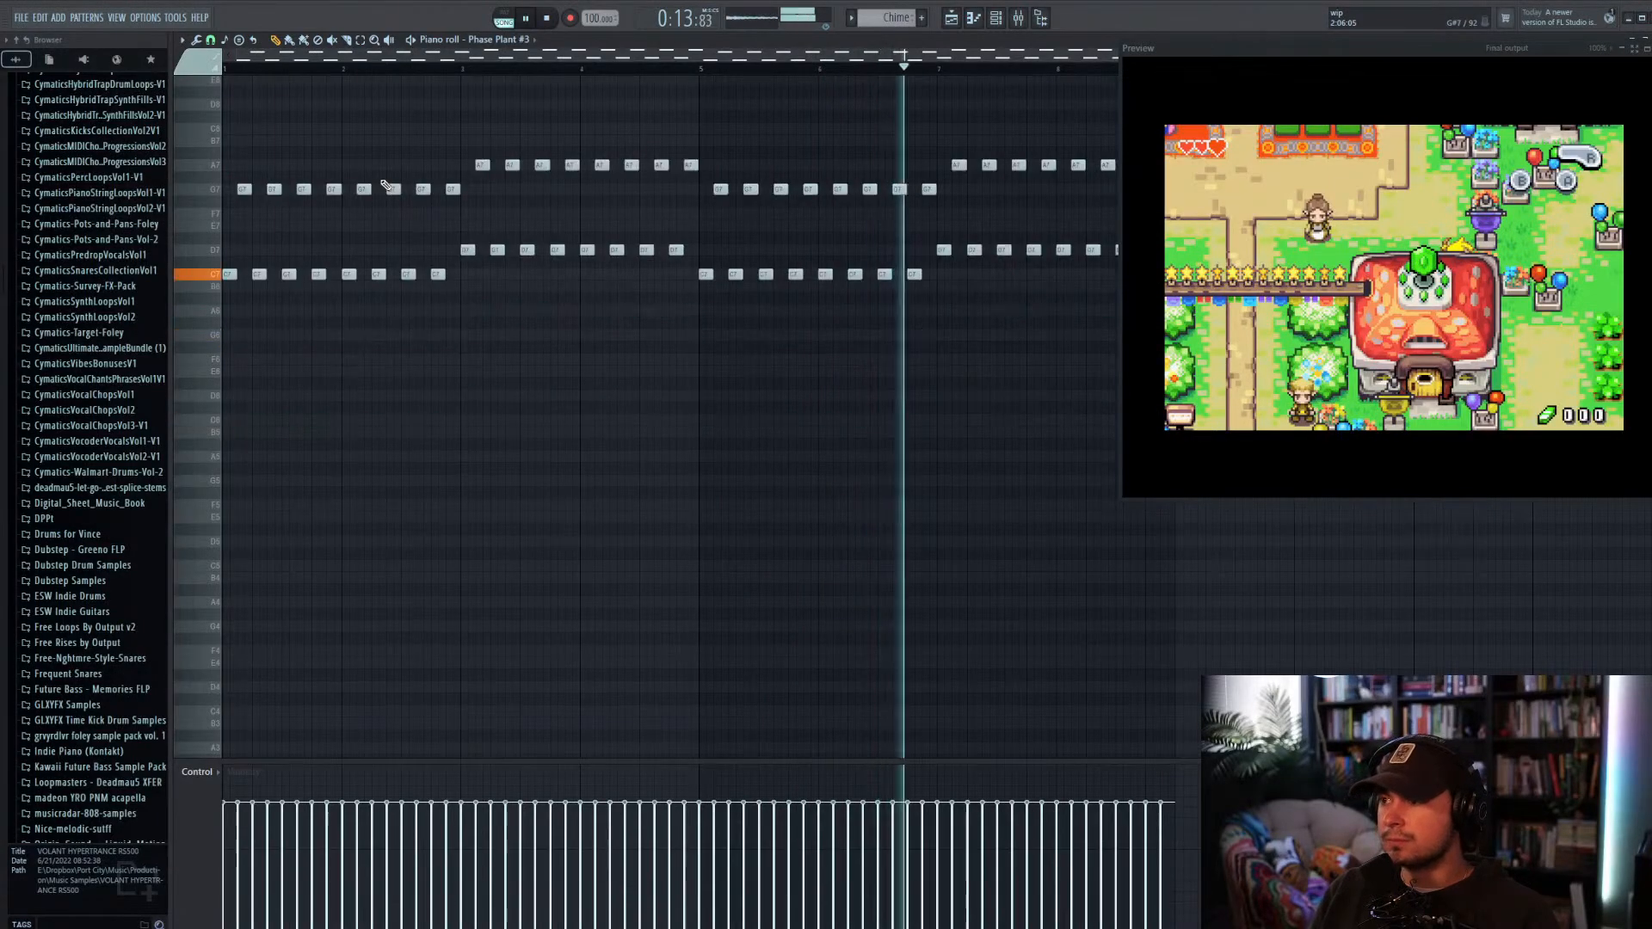
left_click_drag(1462, 49, 1463, 75)
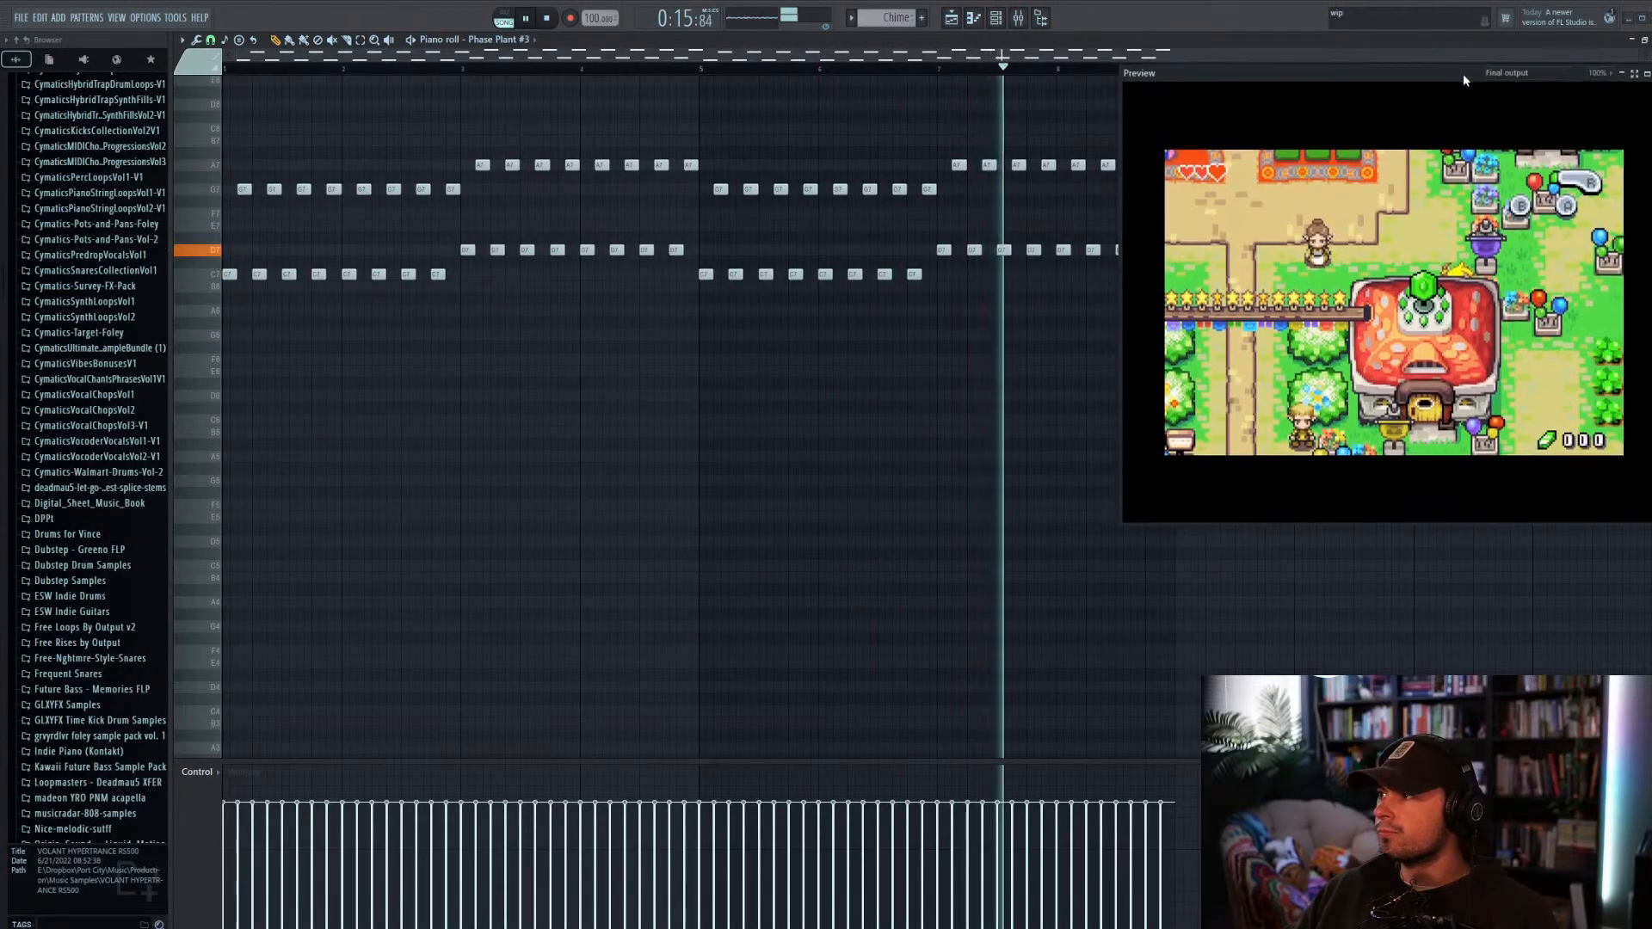
left_click(1650, 40)
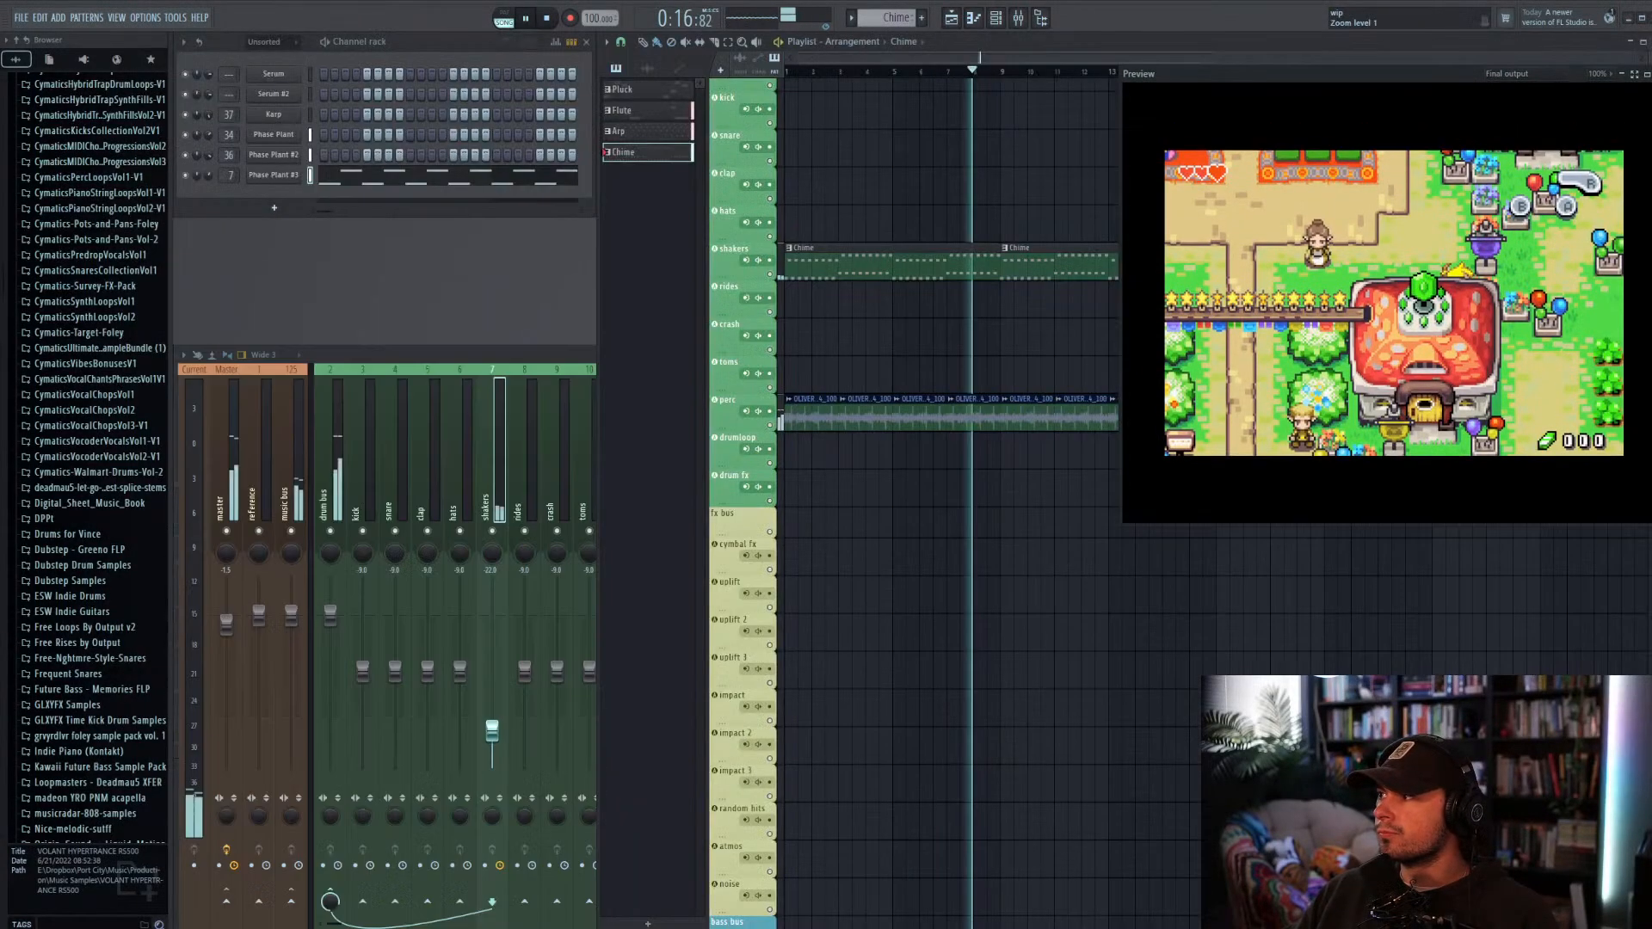
Step: Shrink the video preview window to uncover the mixer's effect slots, replay from near bar 1 and stop playback
left_click(452, 370)
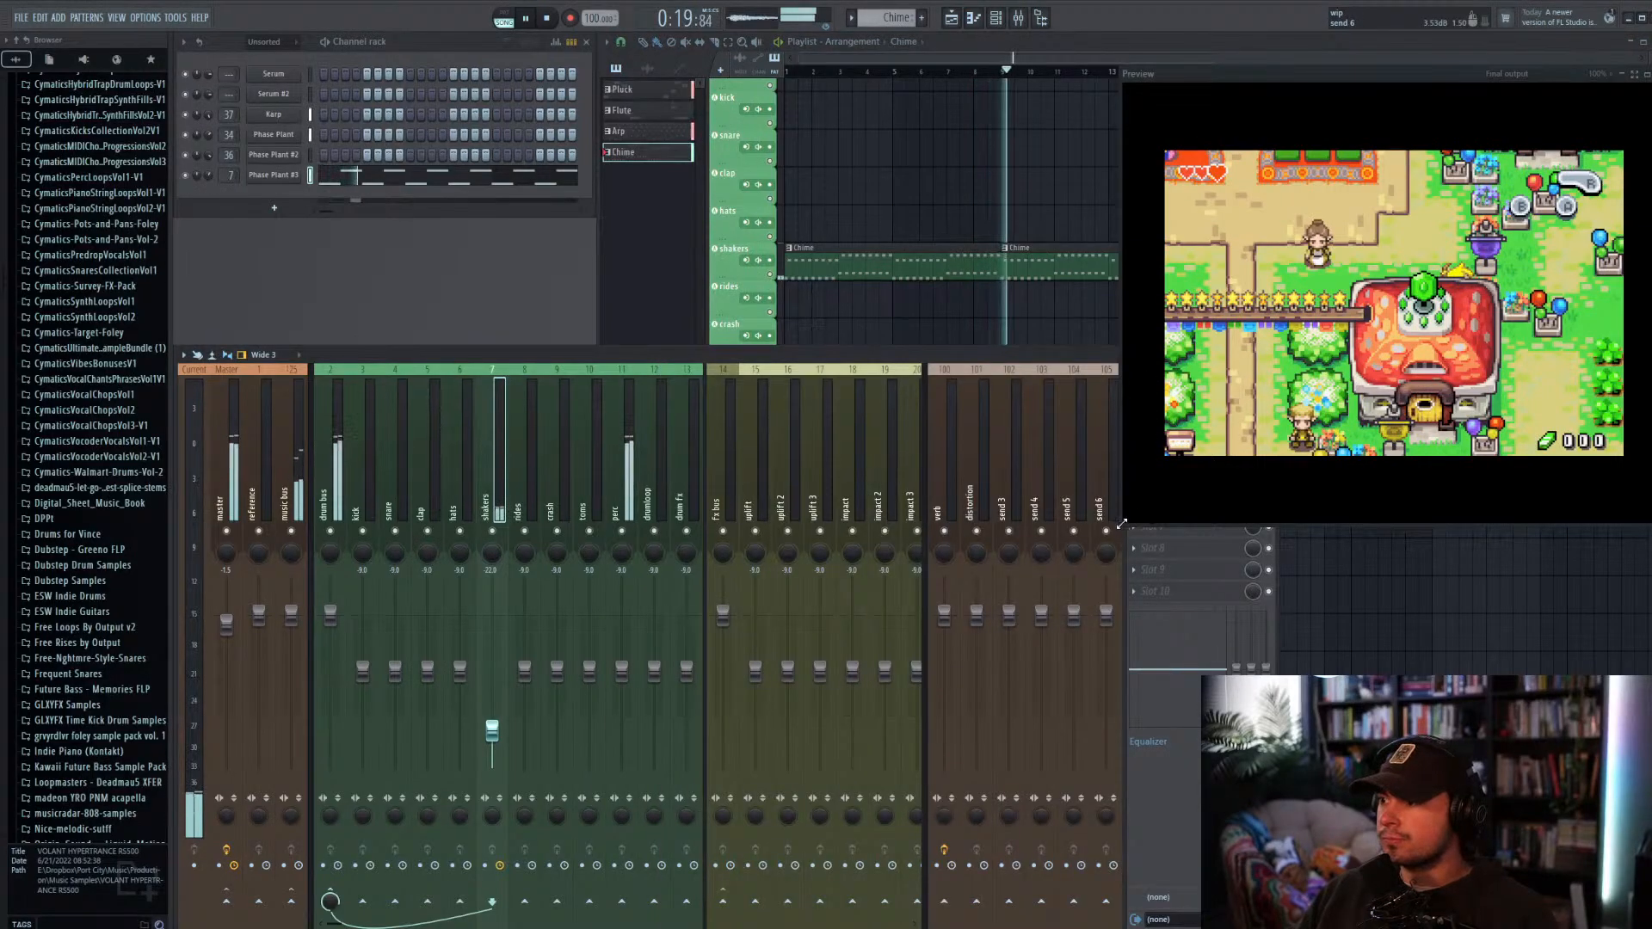
left_click_drag(1122, 524, 1309, 307)
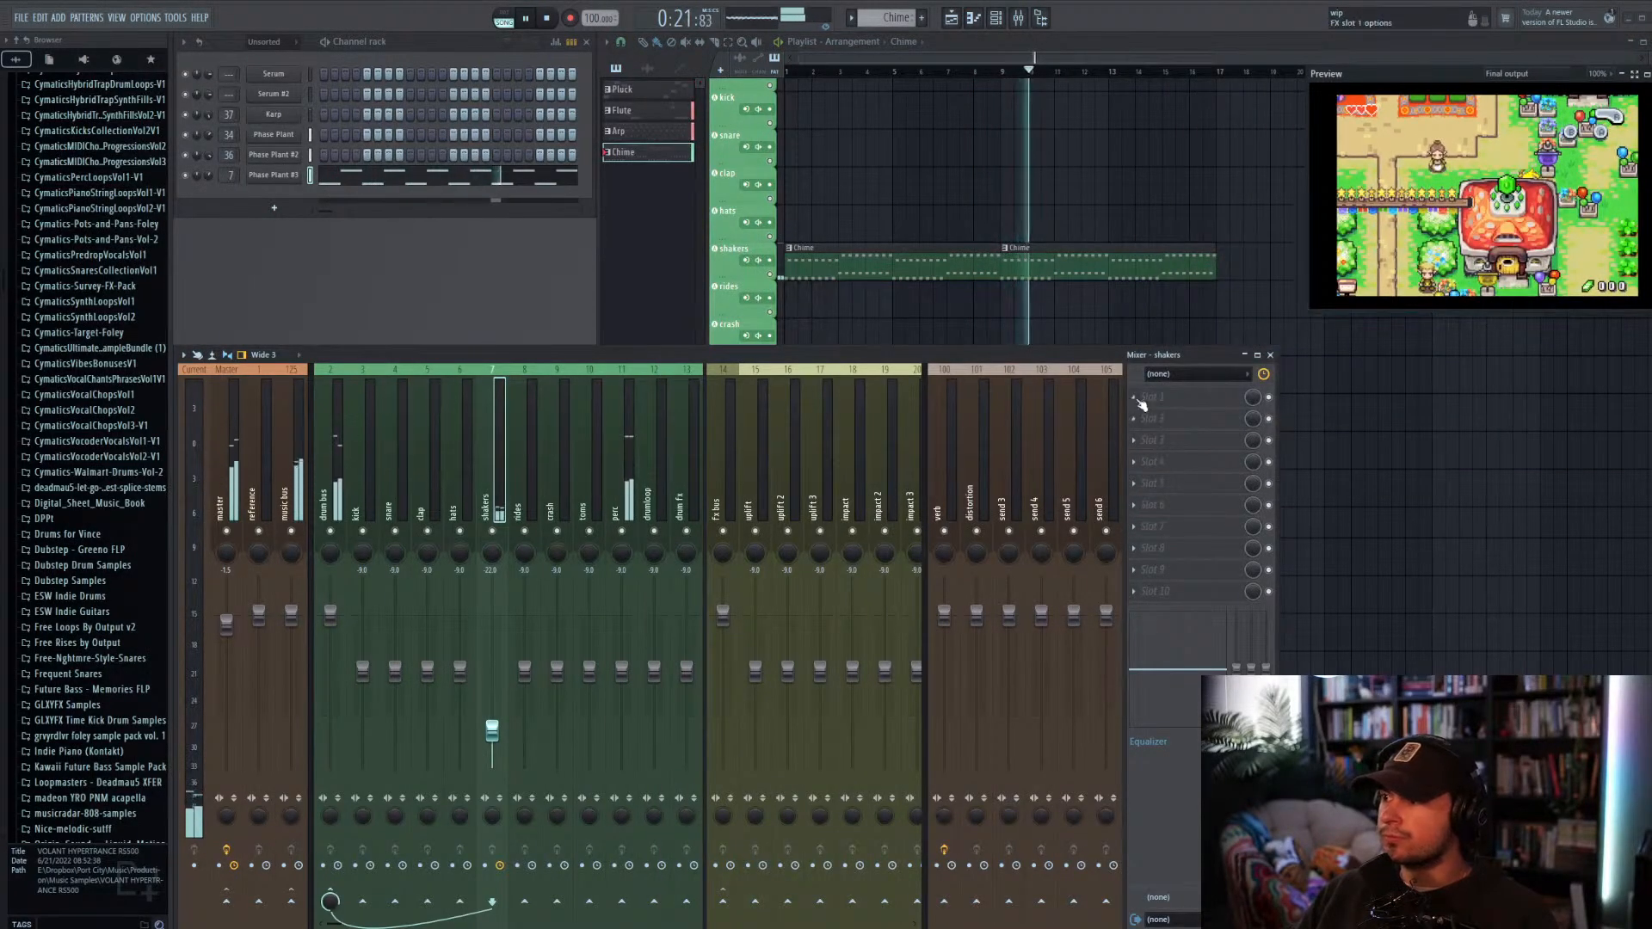
left_click(800, 72)
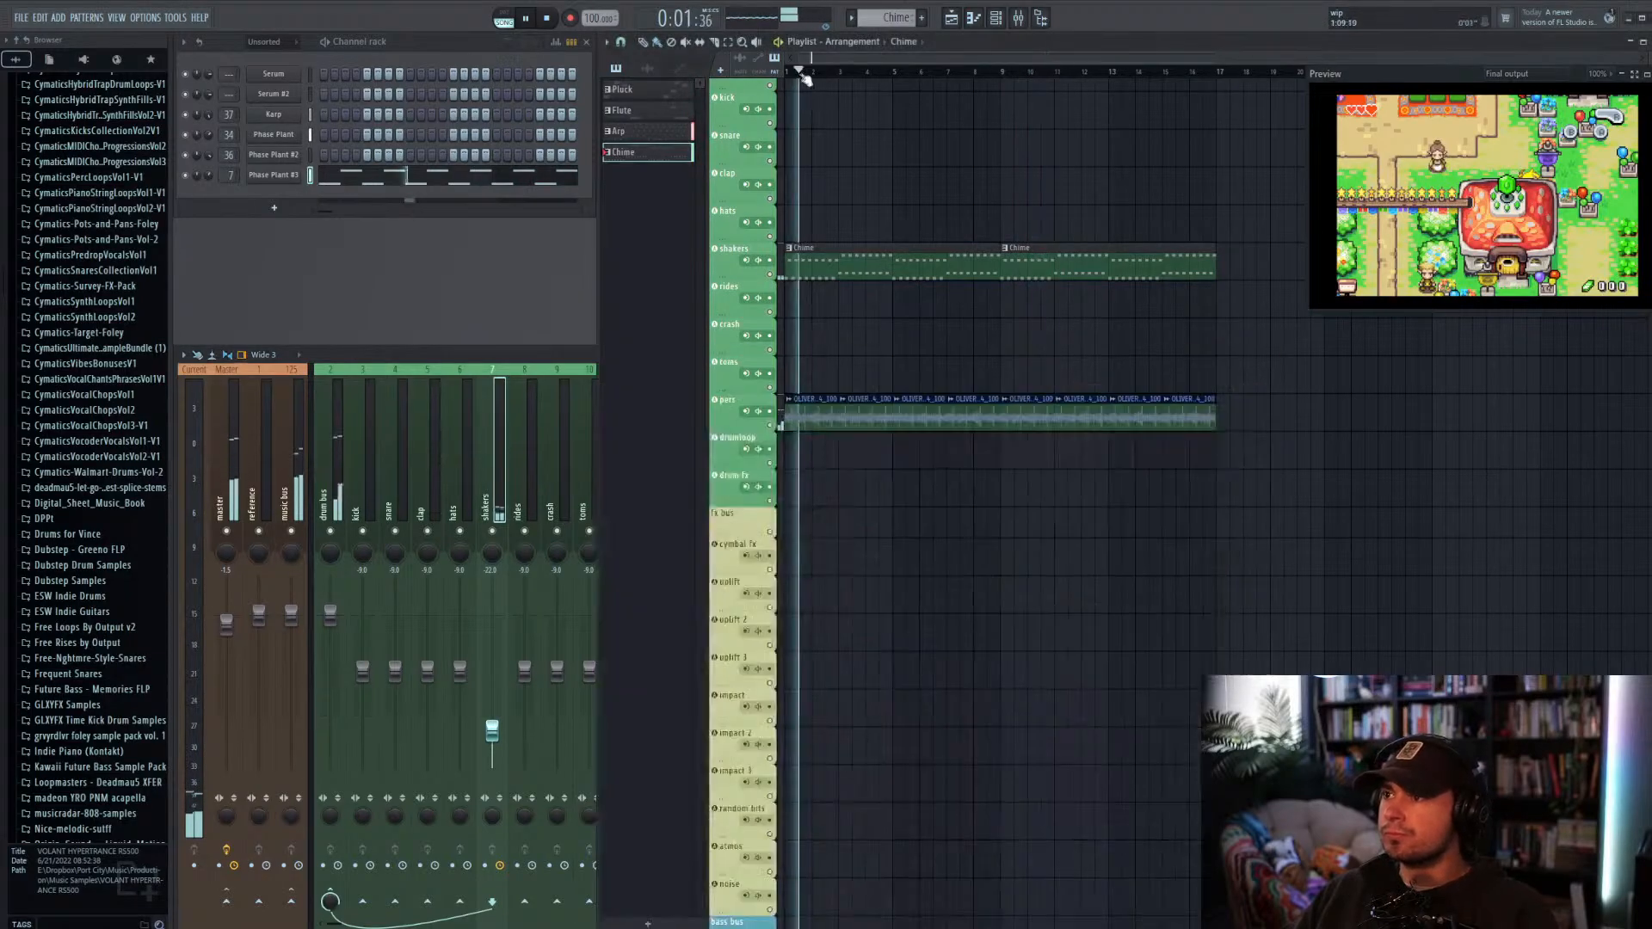
key("space")
Step: Load ValhallaVintageVerb in the first effect slot of the shakers mixer track with the Steel Plate preset
left_click(534, 376)
left_click(1202, 410)
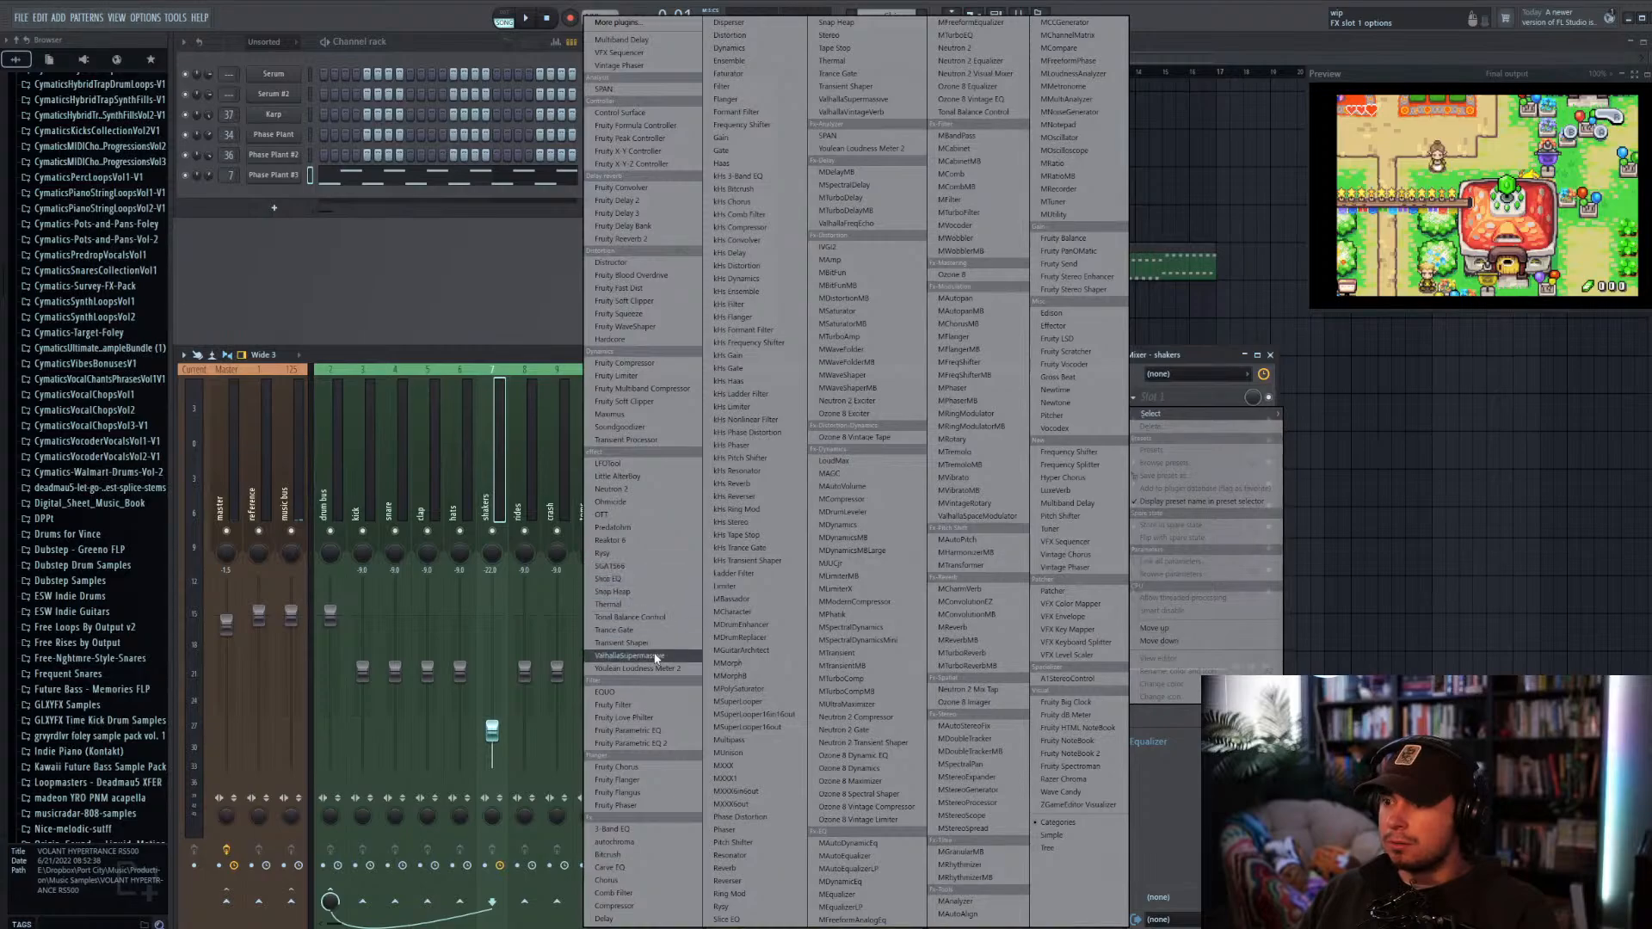
left_click(856, 111)
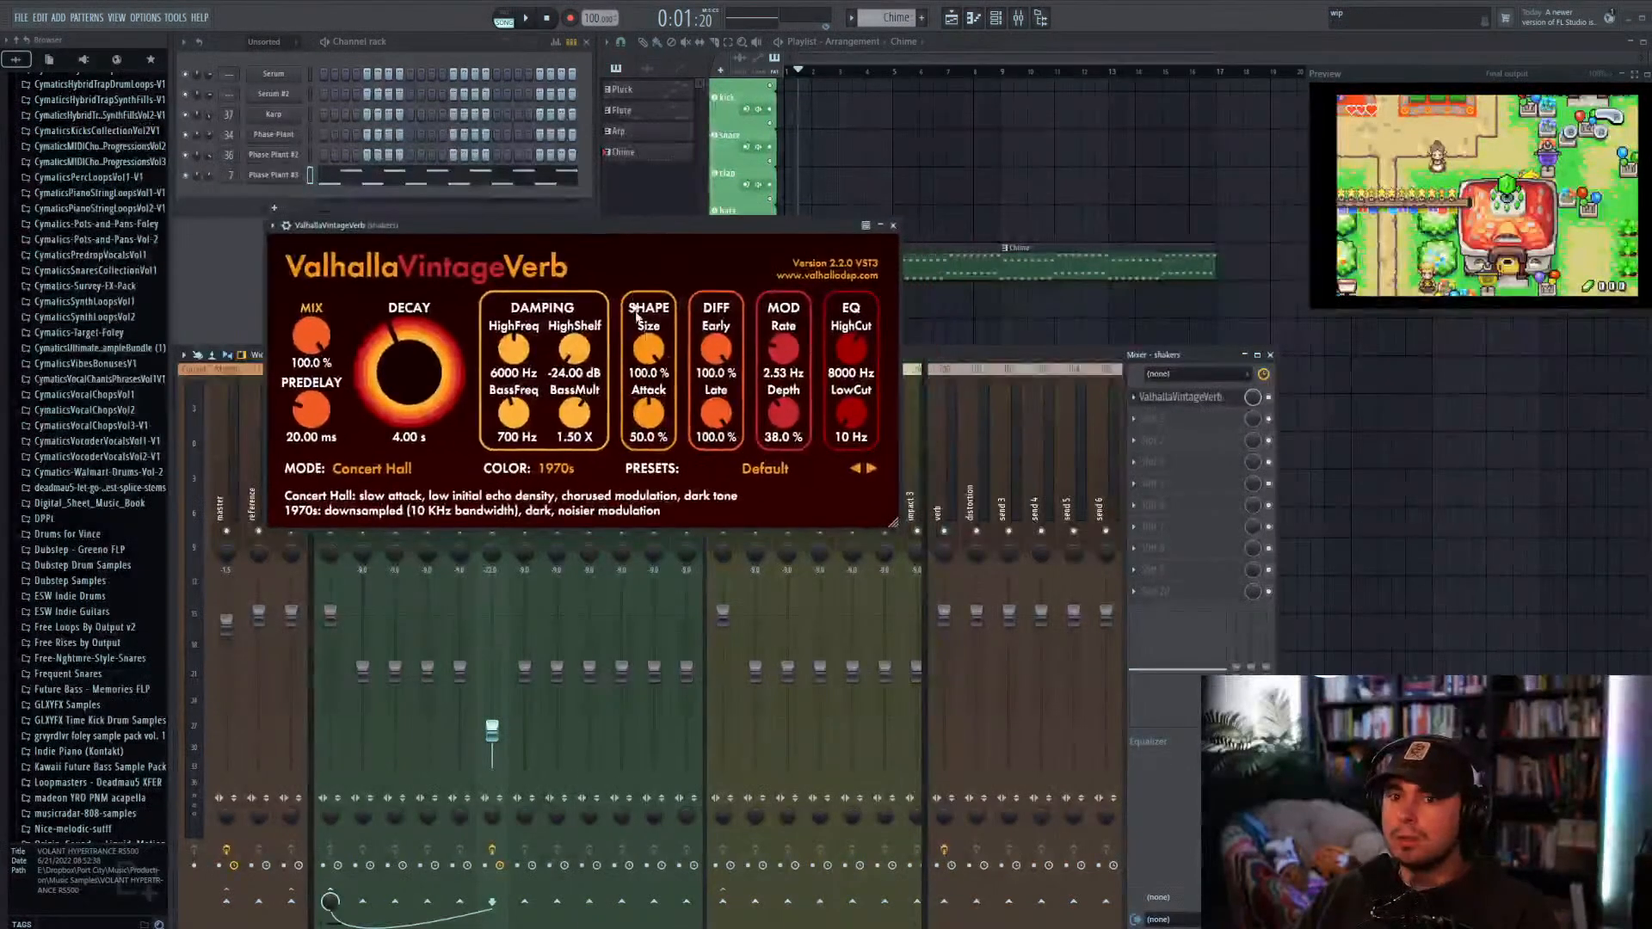
left_click(769, 469)
mouse_move(738, 713)
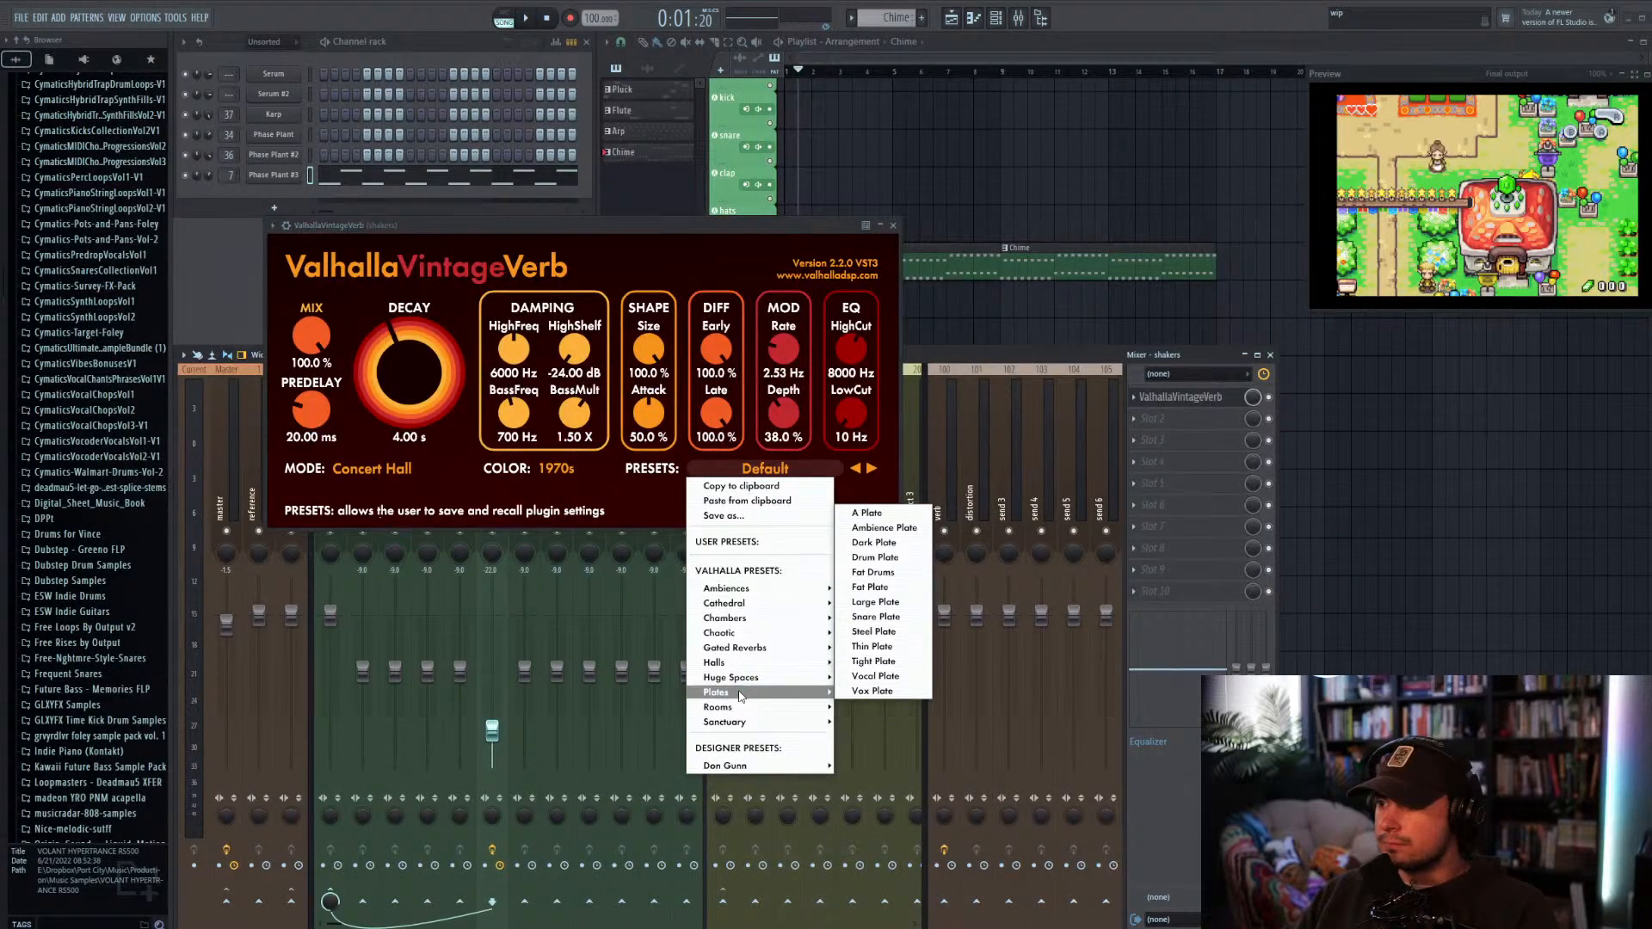
left_click(897, 634)
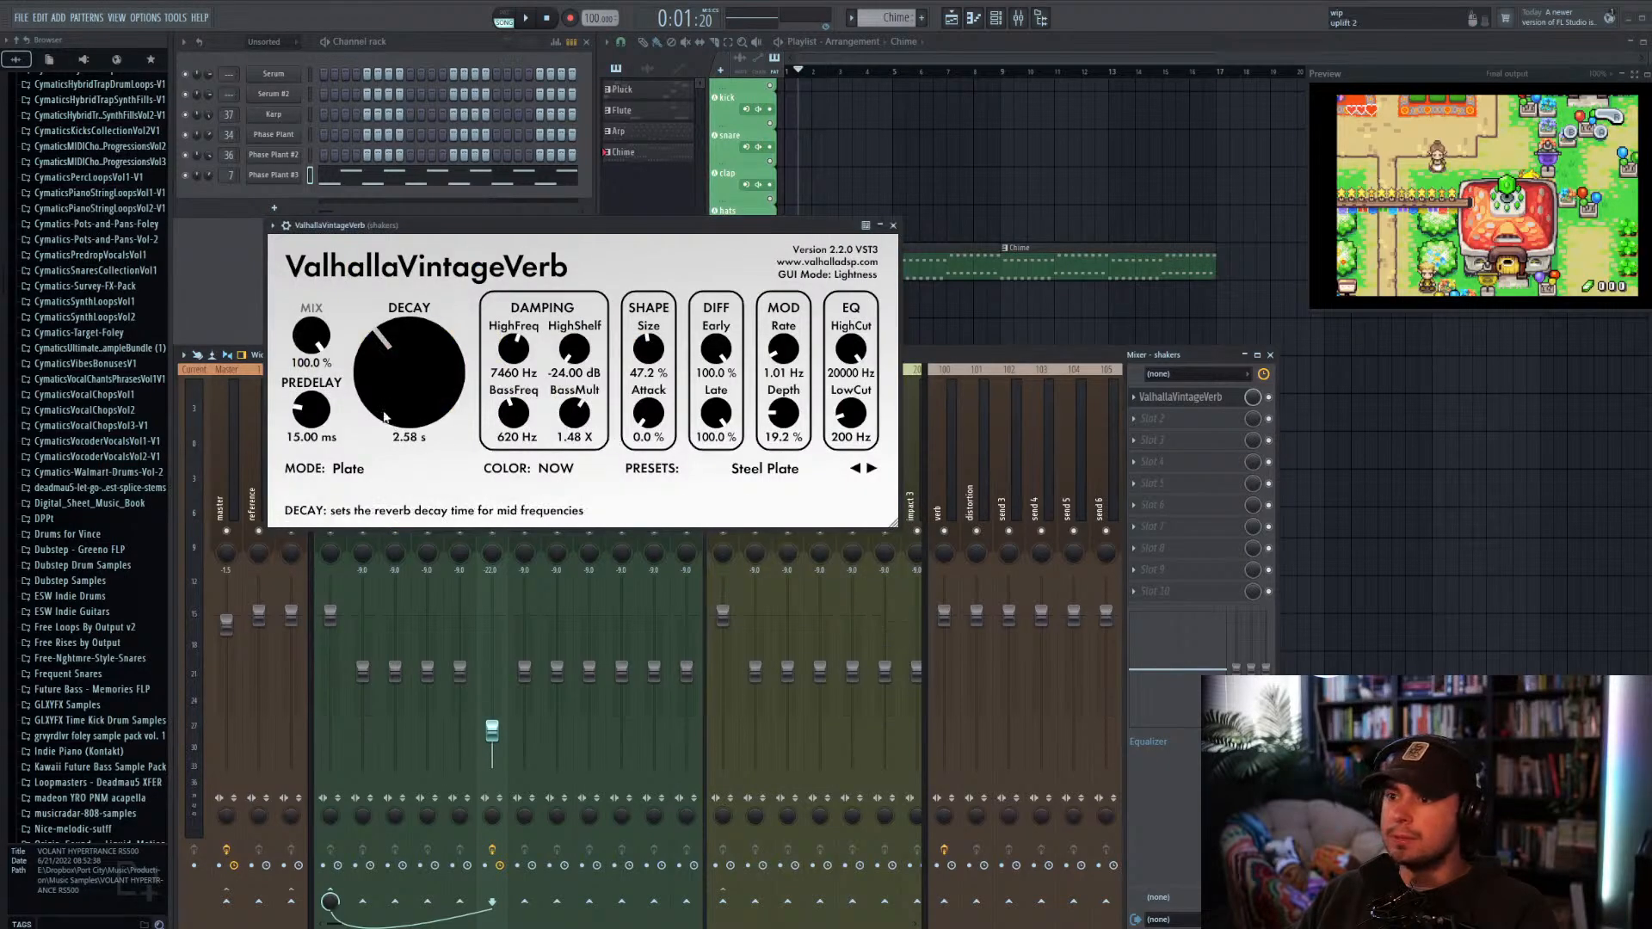
Step: Set the reverb's mix to 32.8 %, predelay to 17.67 ms, decay to 3.47 s and low cut to 560 Hz while the pattern plays
key("space")
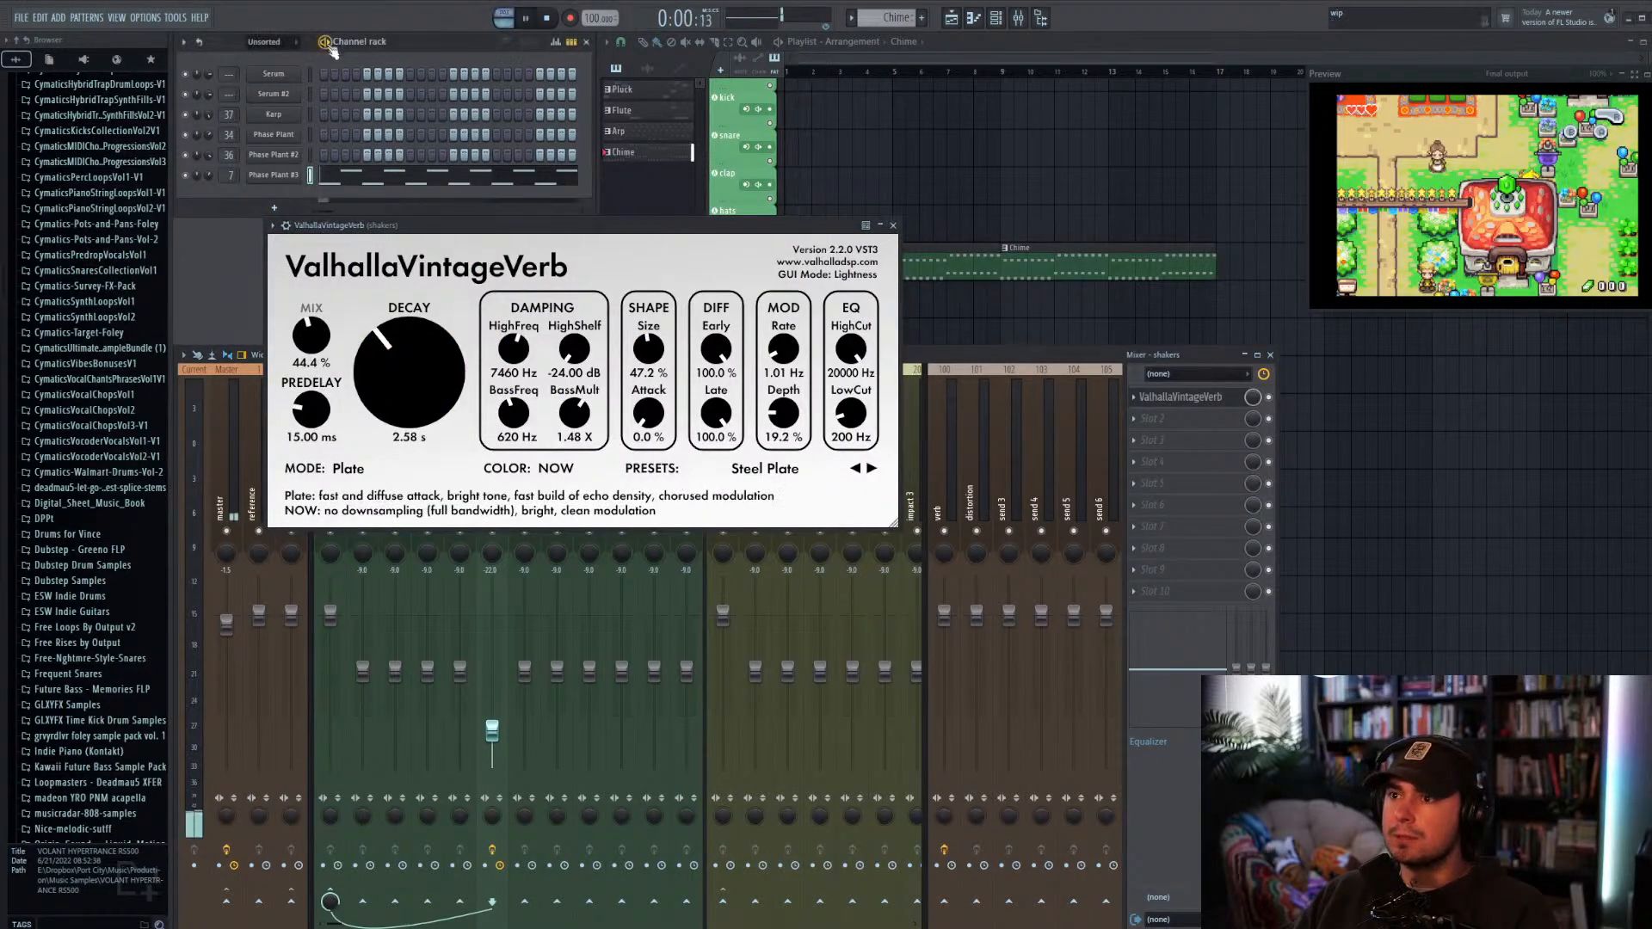
left_click_drag(474, 231, 532, 270)
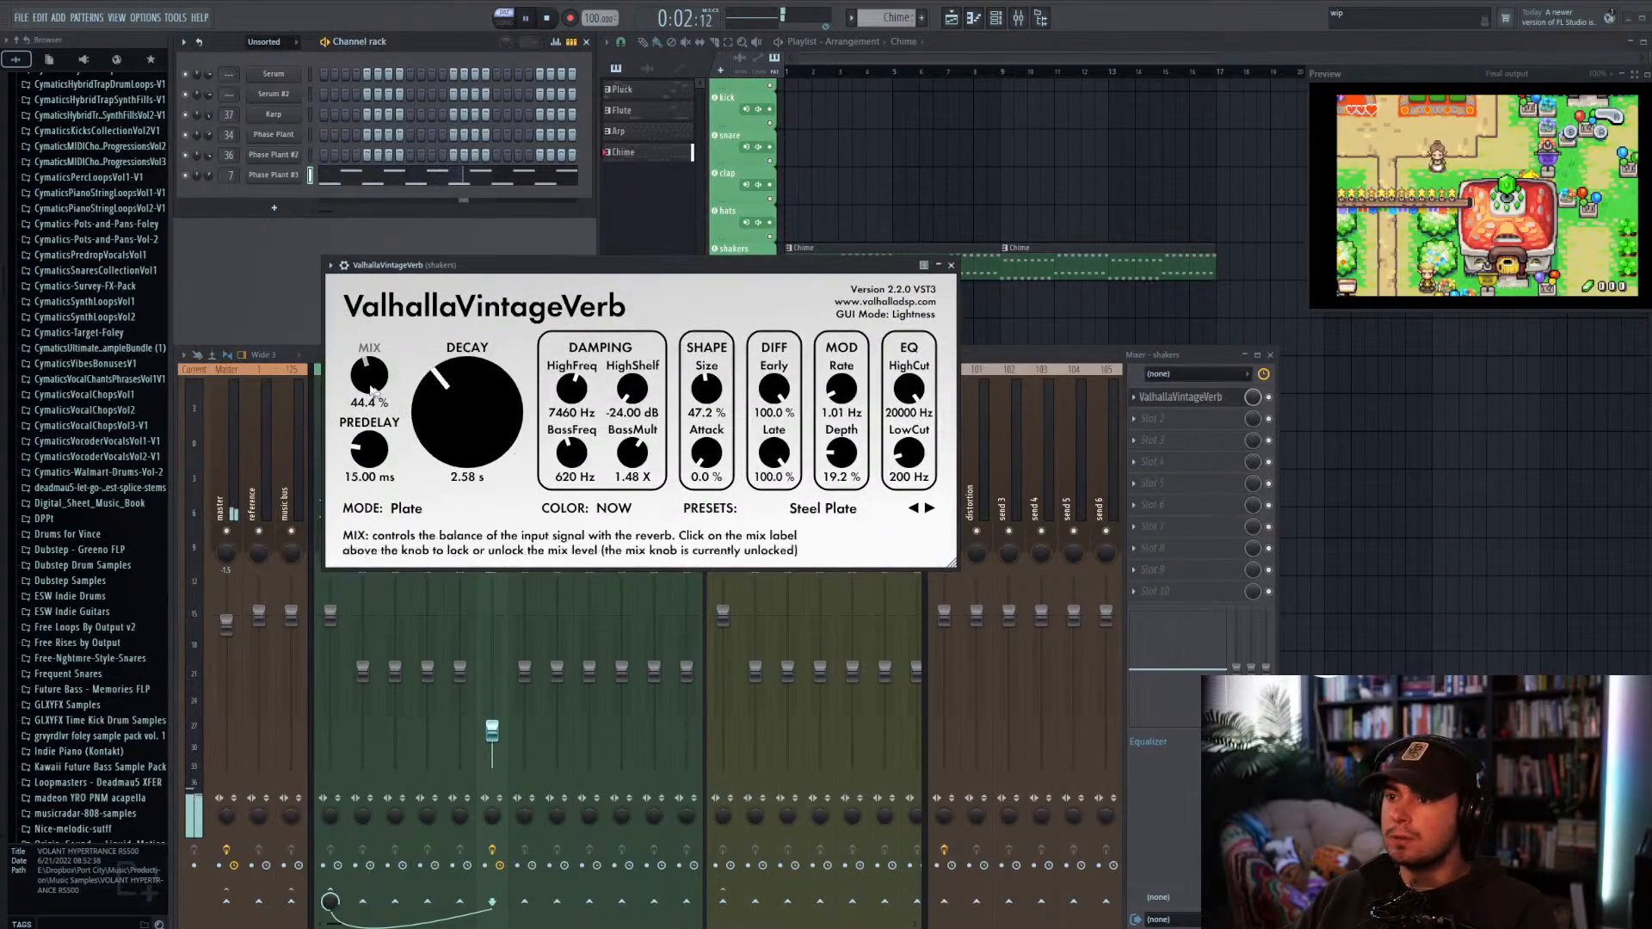
left_click_drag(365, 449, 441, 422)
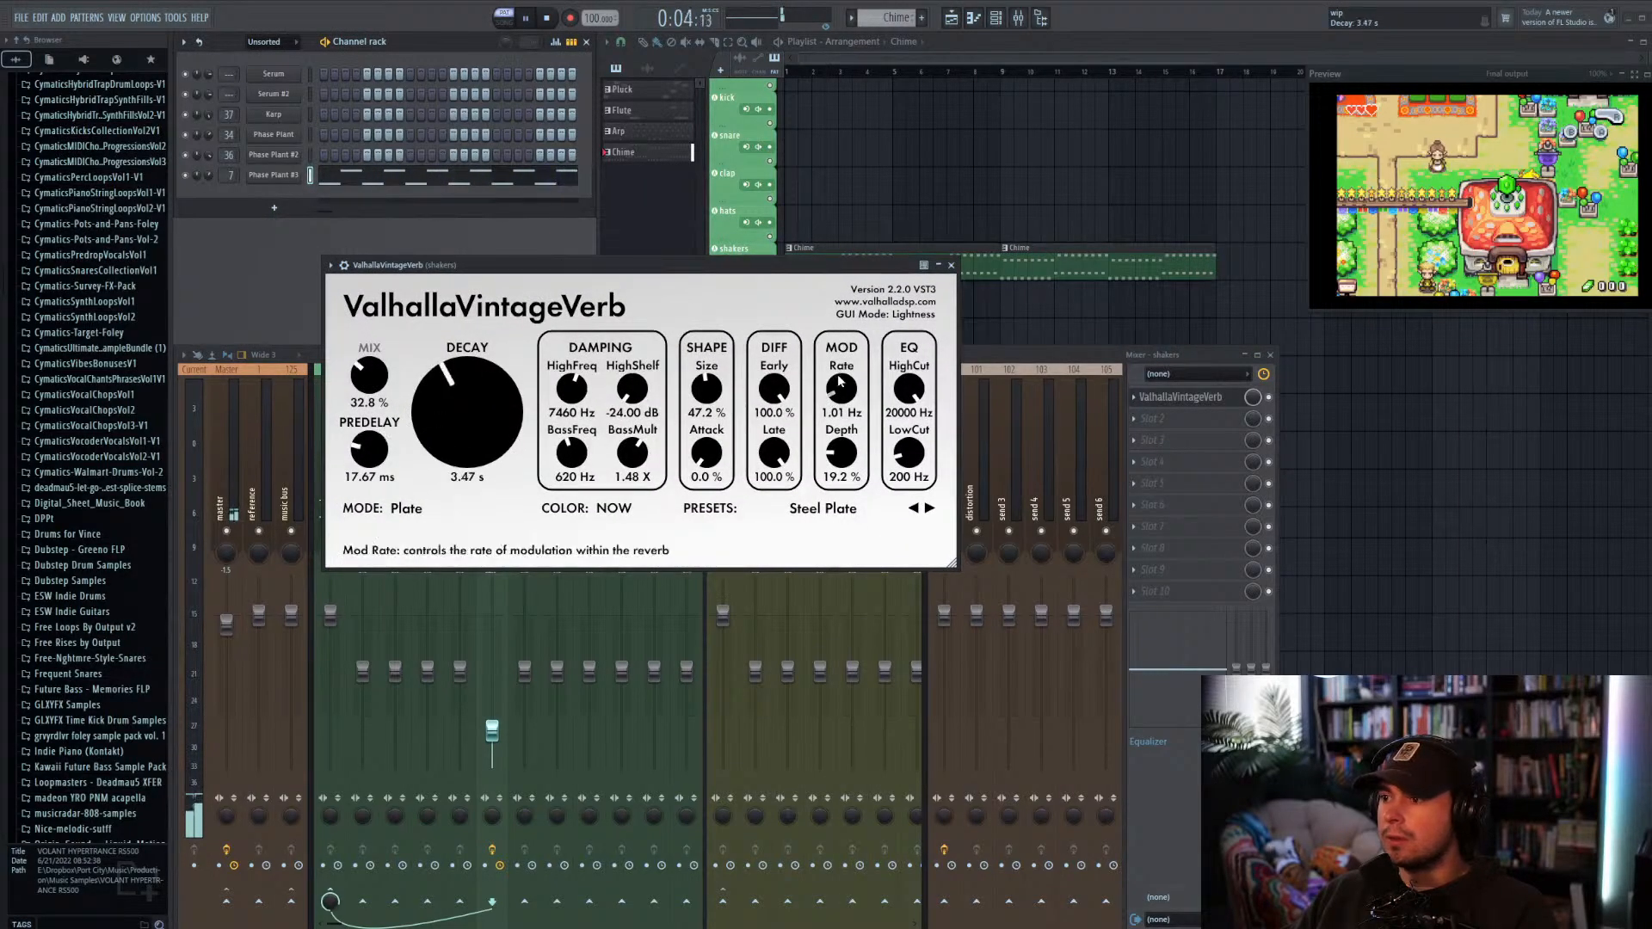
left_click_drag(911, 451, 901, 406)
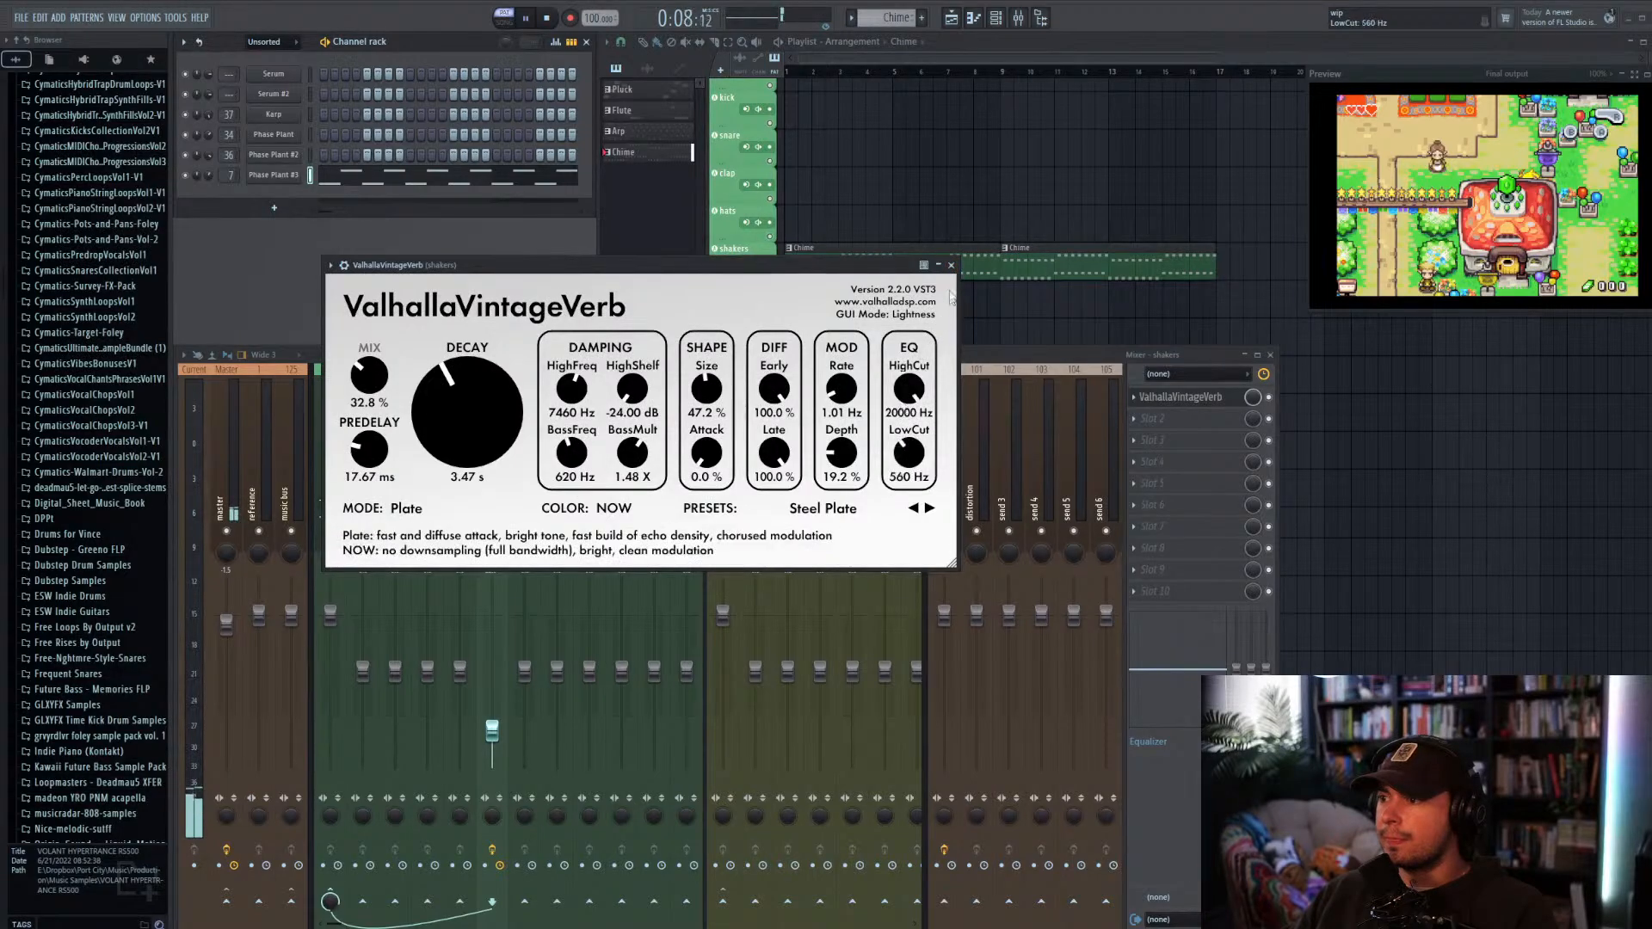
left_click(950, 265)
Step: Add Fruity Parametric EQ 2 after the reverb on the shakers mixer track and place its window over the mixer
left_click(1156, 419)
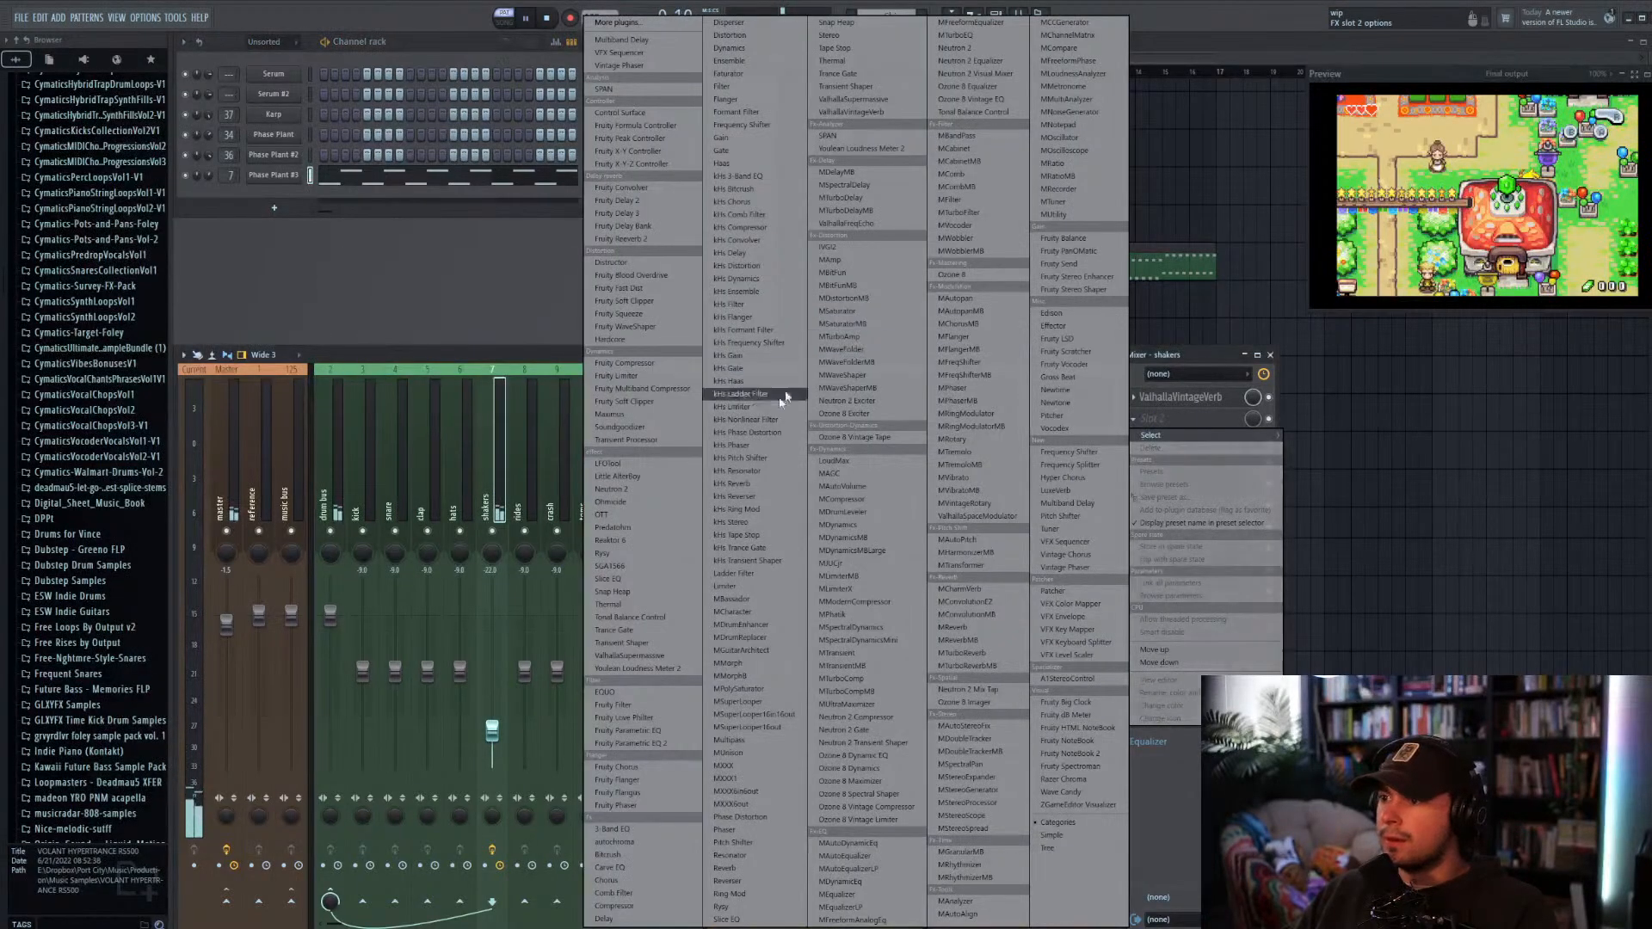
left_click(658, 743)
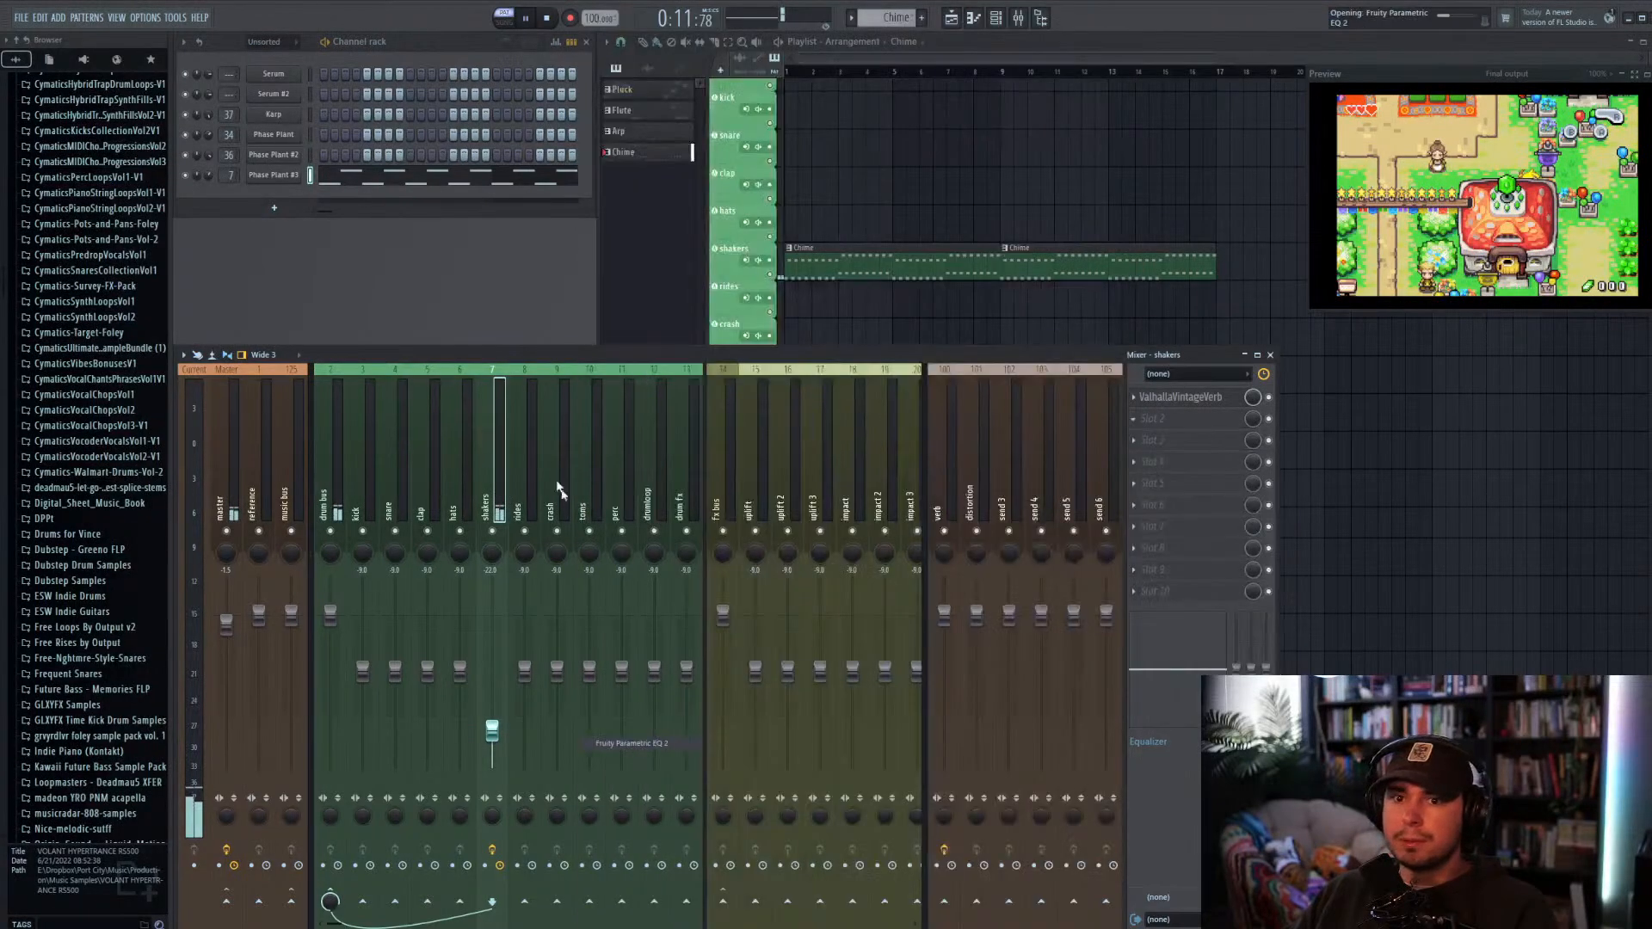
left_click_drag(687, 184, 737, 256)
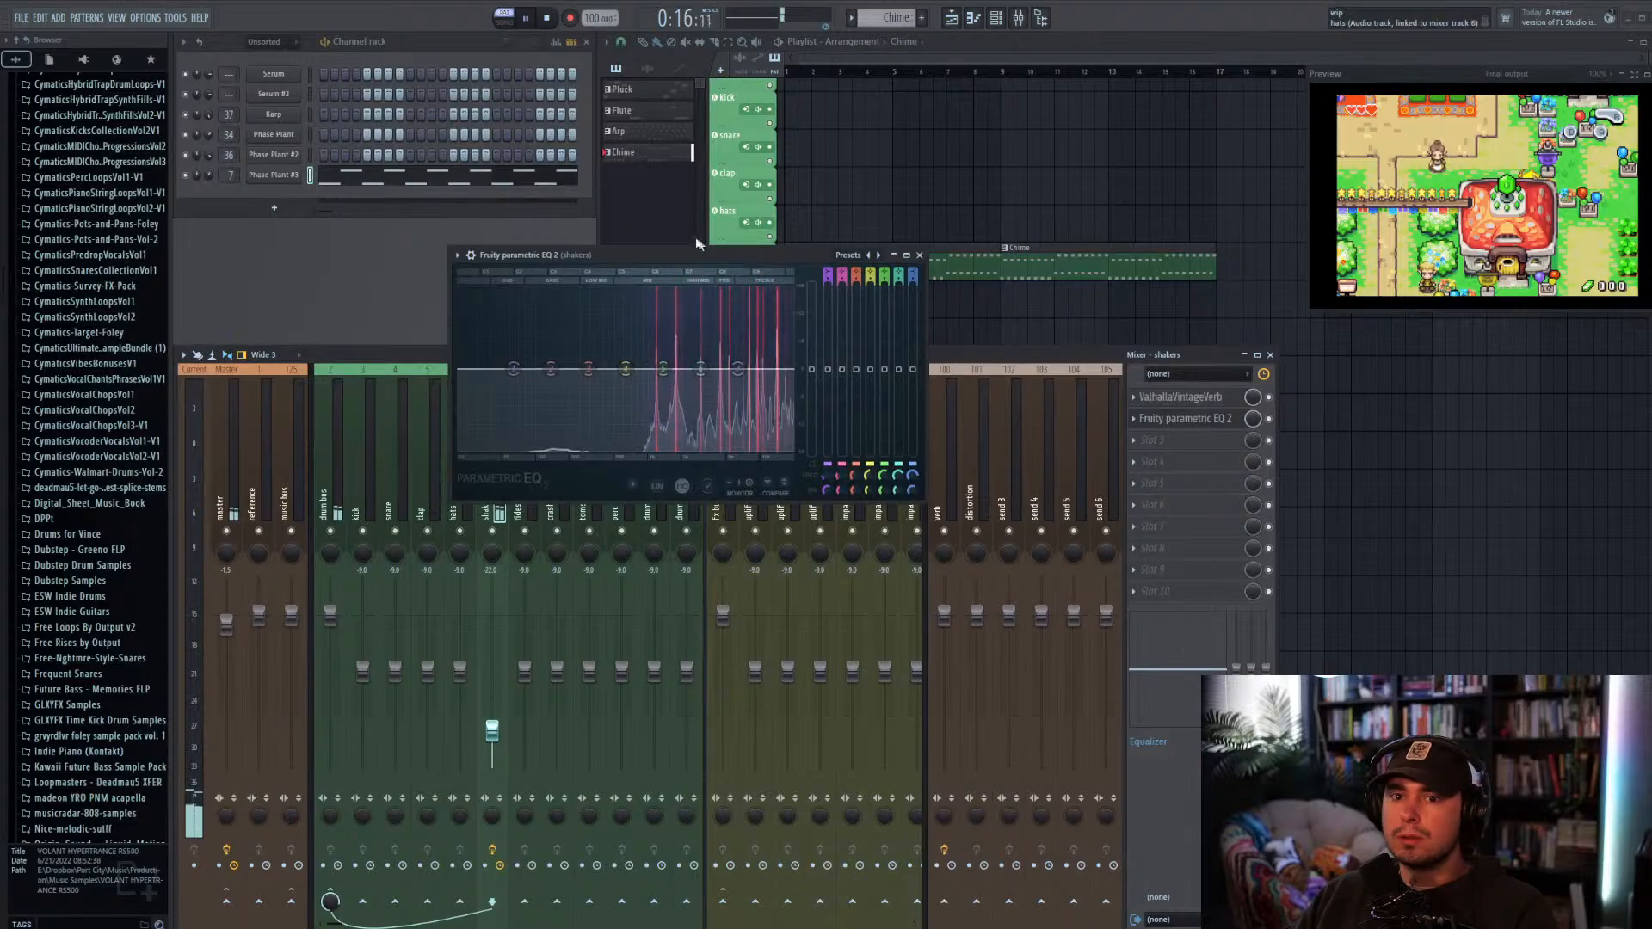
left_click_drag(605, 253, 562, 303)
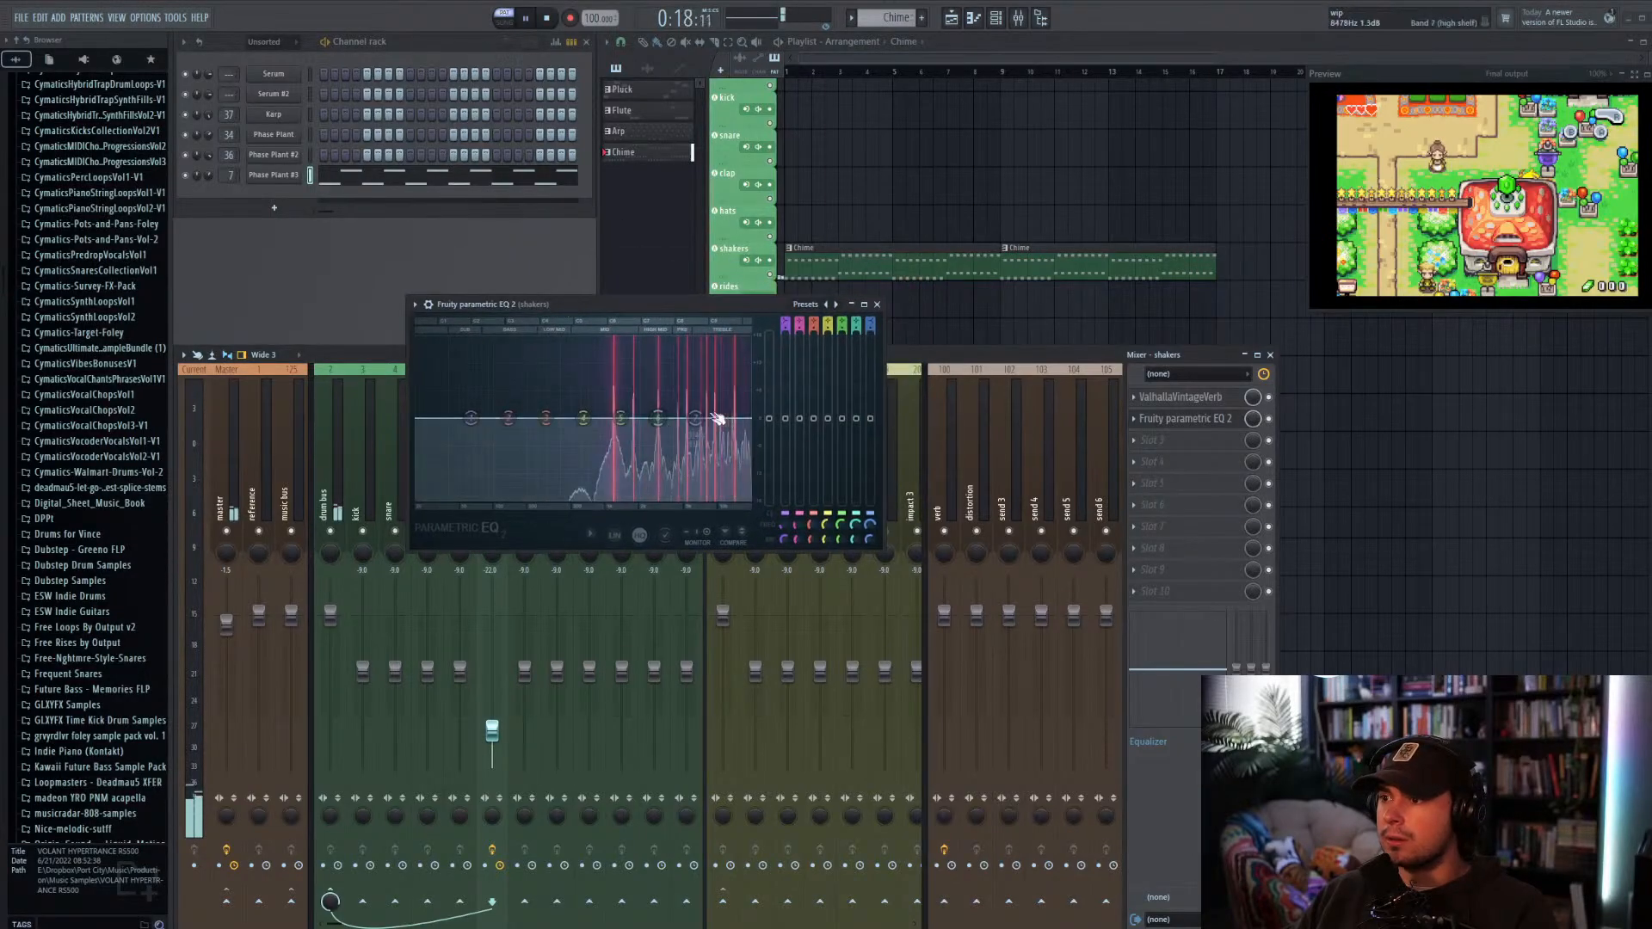
Step: Boost band 5 of the EQ, lower its lowest band and high shelf, and play the arrangement with the filtered chime
left_click_drag(620, 418, 616, 381)
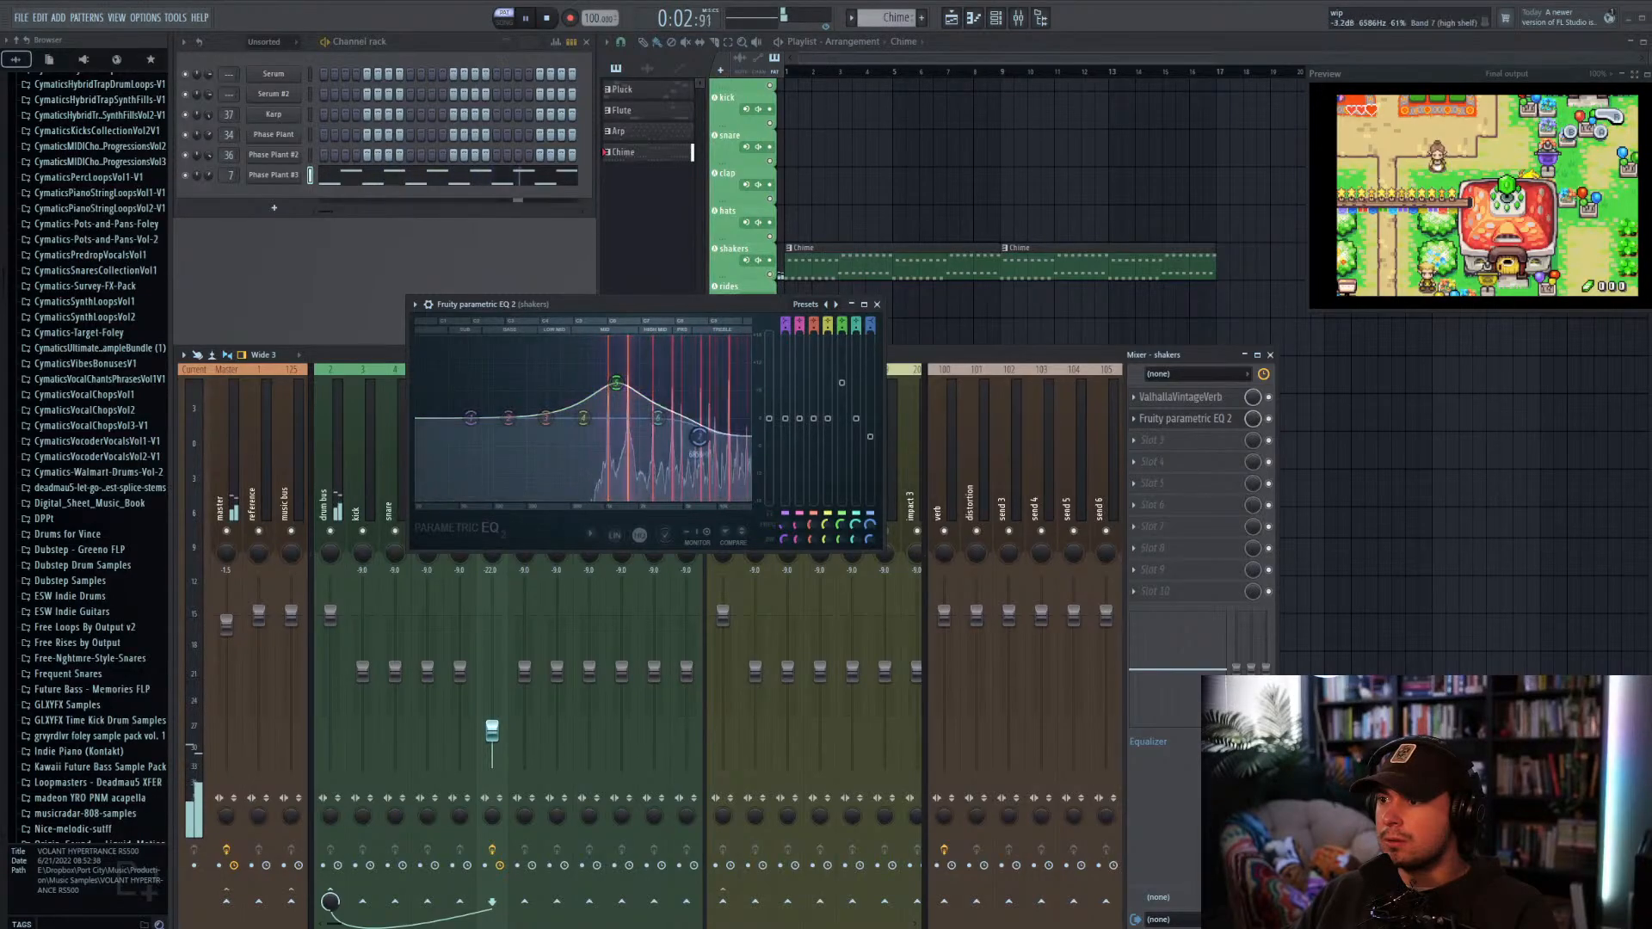
left_click_drag(695, 418, 701, 442)
left_click_drag(472, 419, 513, 445)
left_click(876, 304)
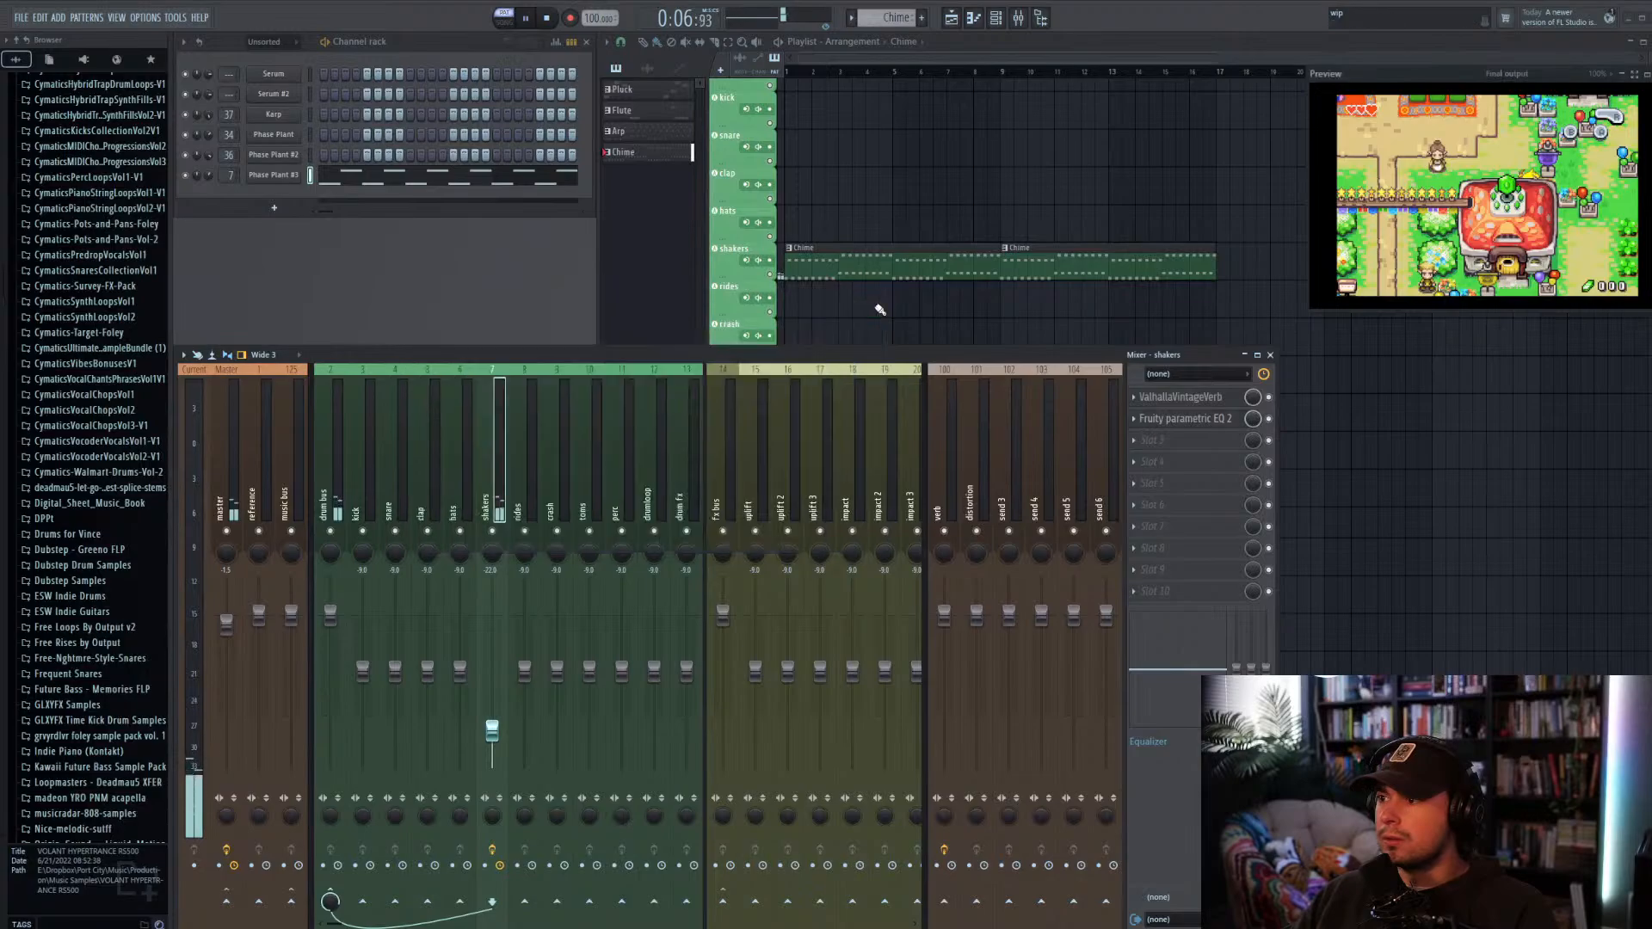
left_click(814, 72)
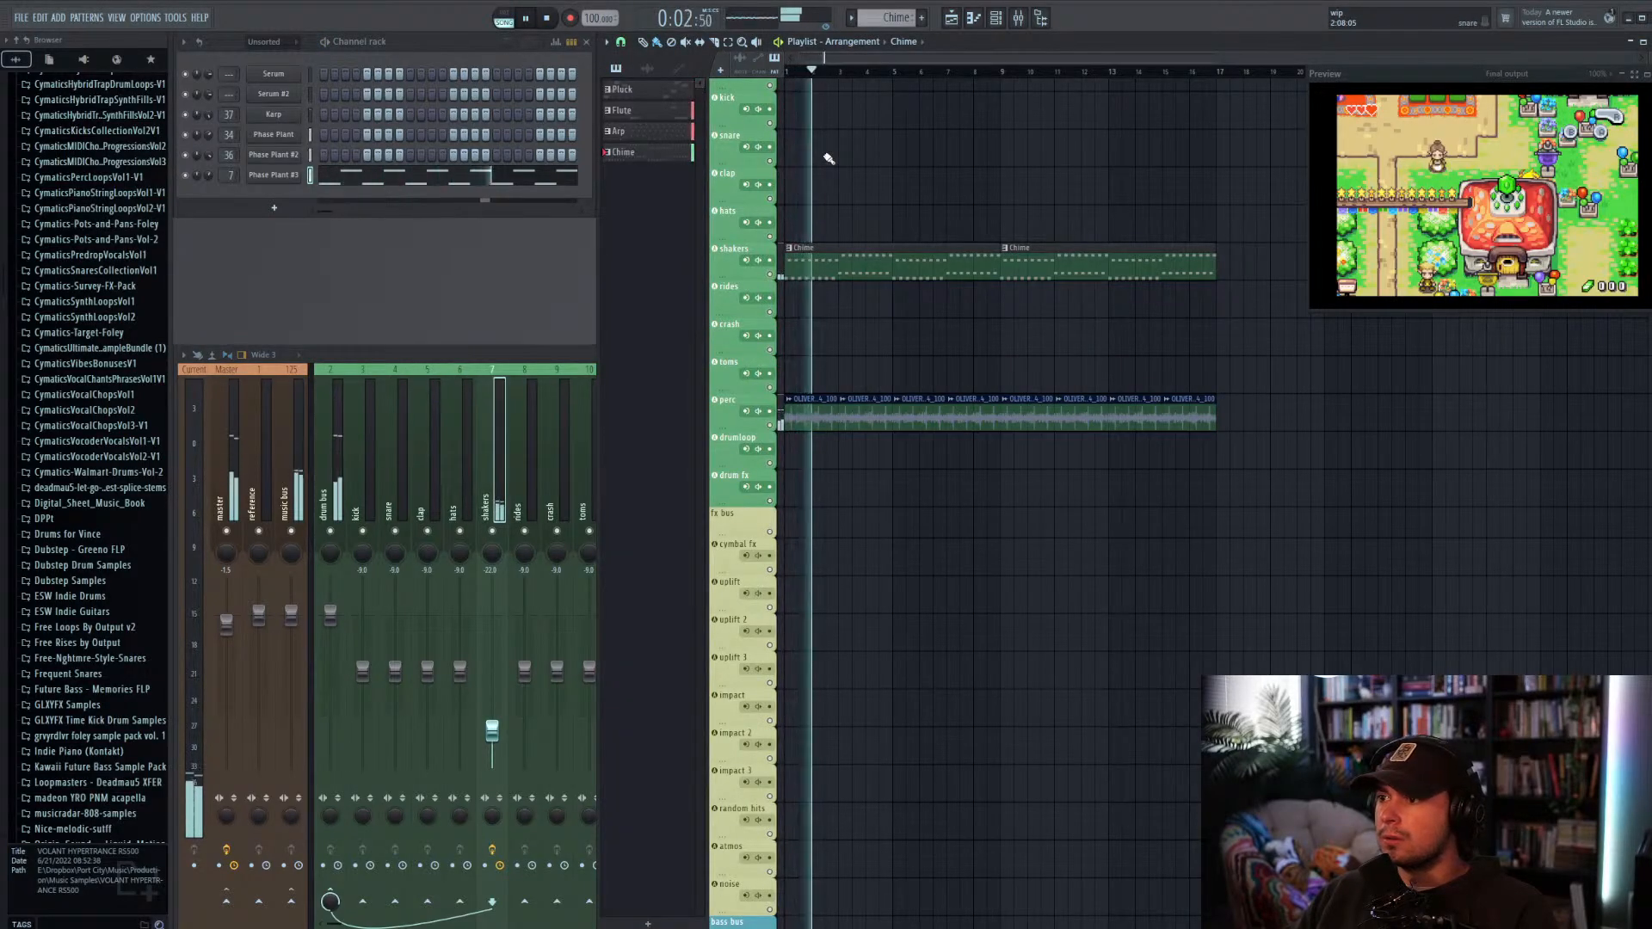
key("space")
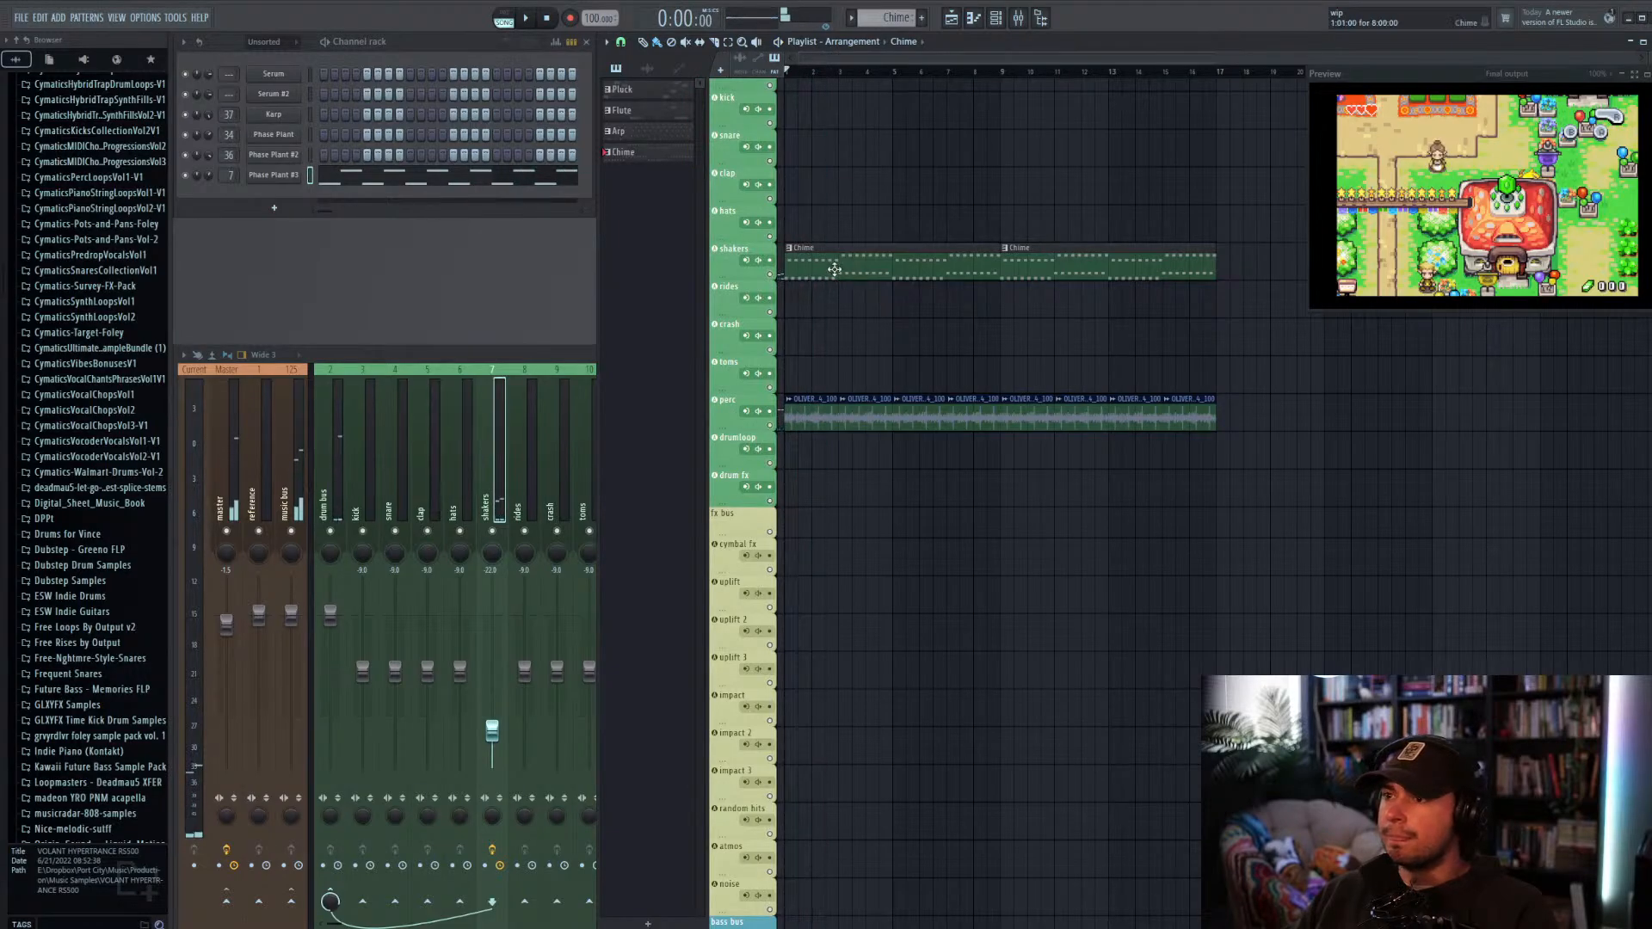
Step: Delete the repeated Chime notes in bars 1 to 4, keeping only the first low and high note at bars 1 and 3
double_click(846, 273)
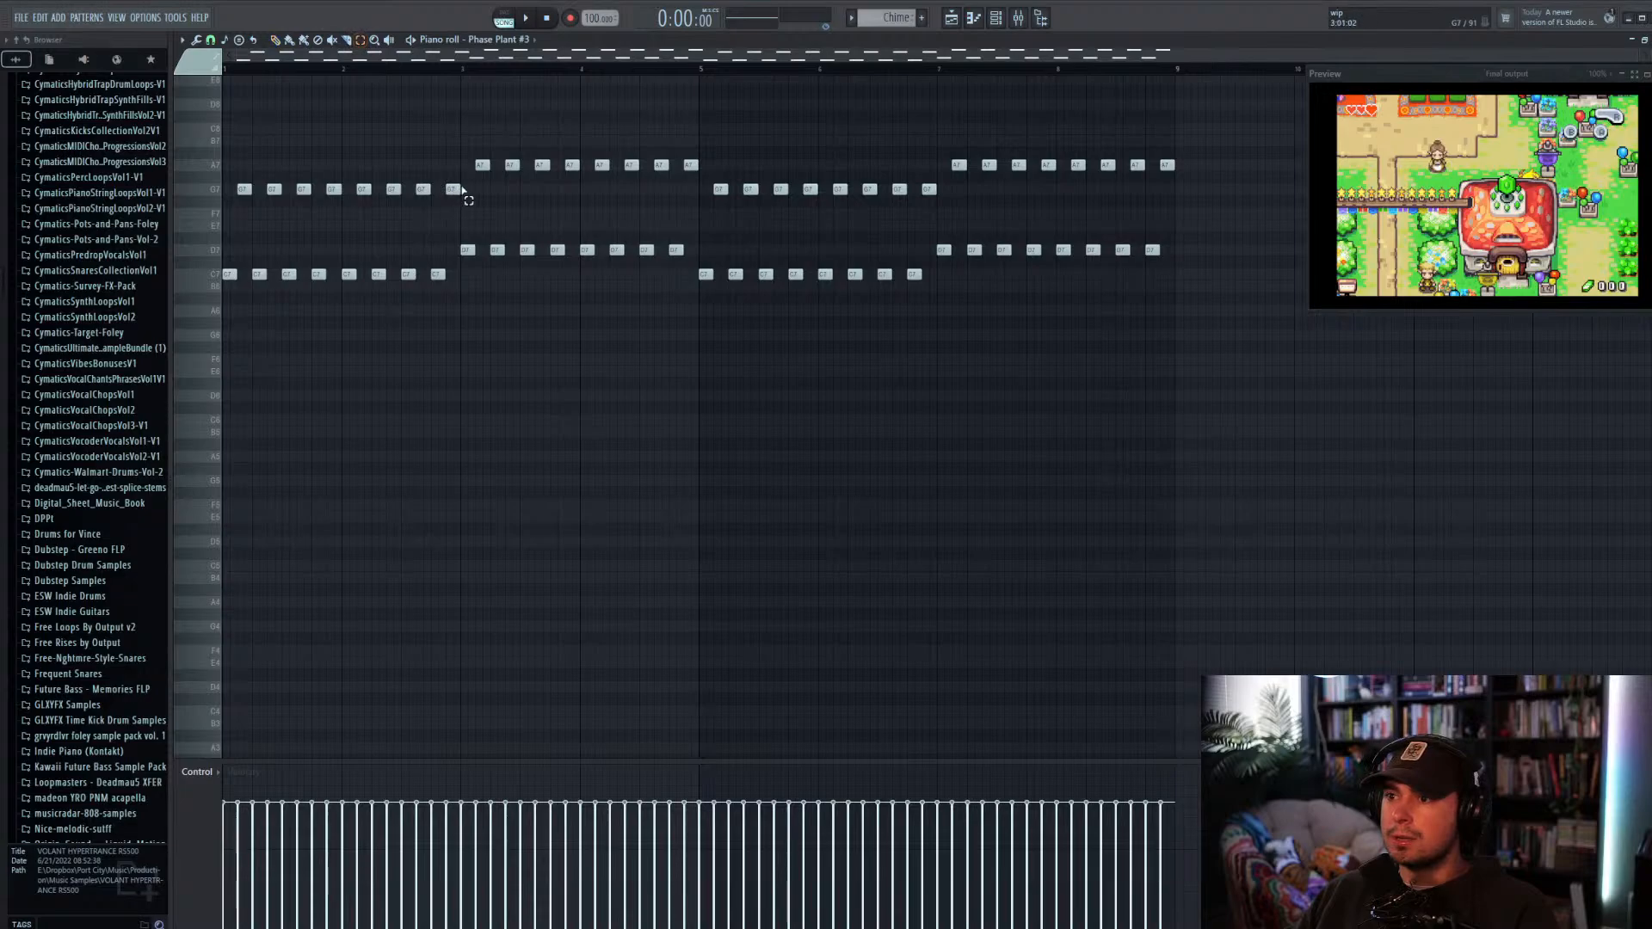
left_click_drag(470, 204, 278, 194)
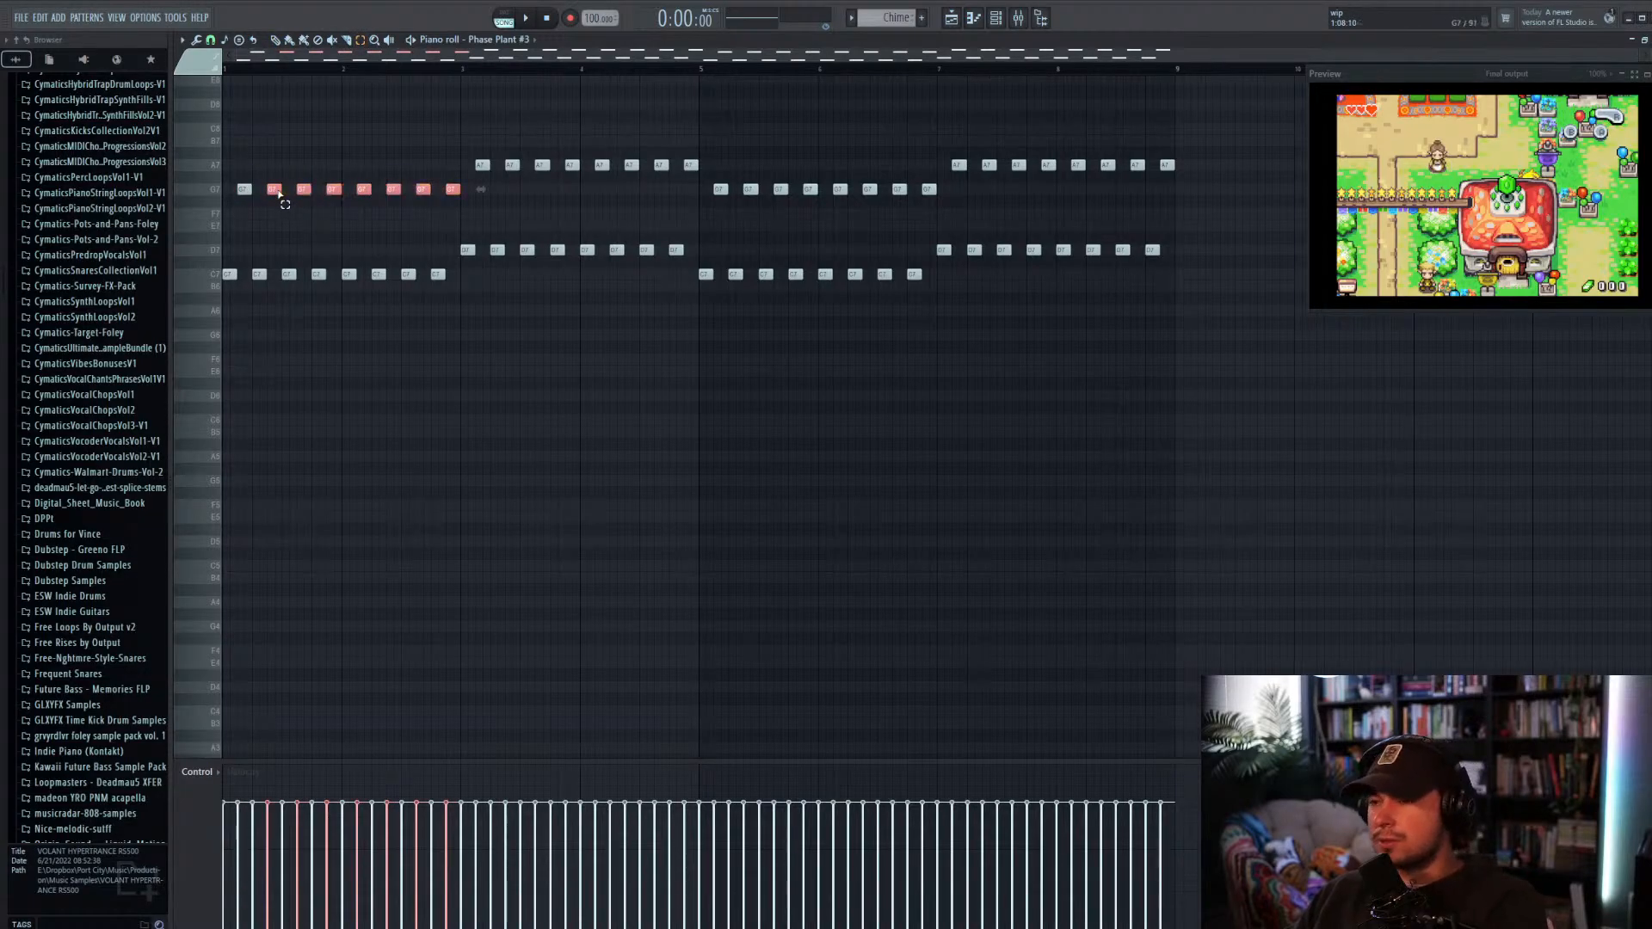
key("Delete")
left_click_drag(442, 295, 256, 281)
key("Delete")
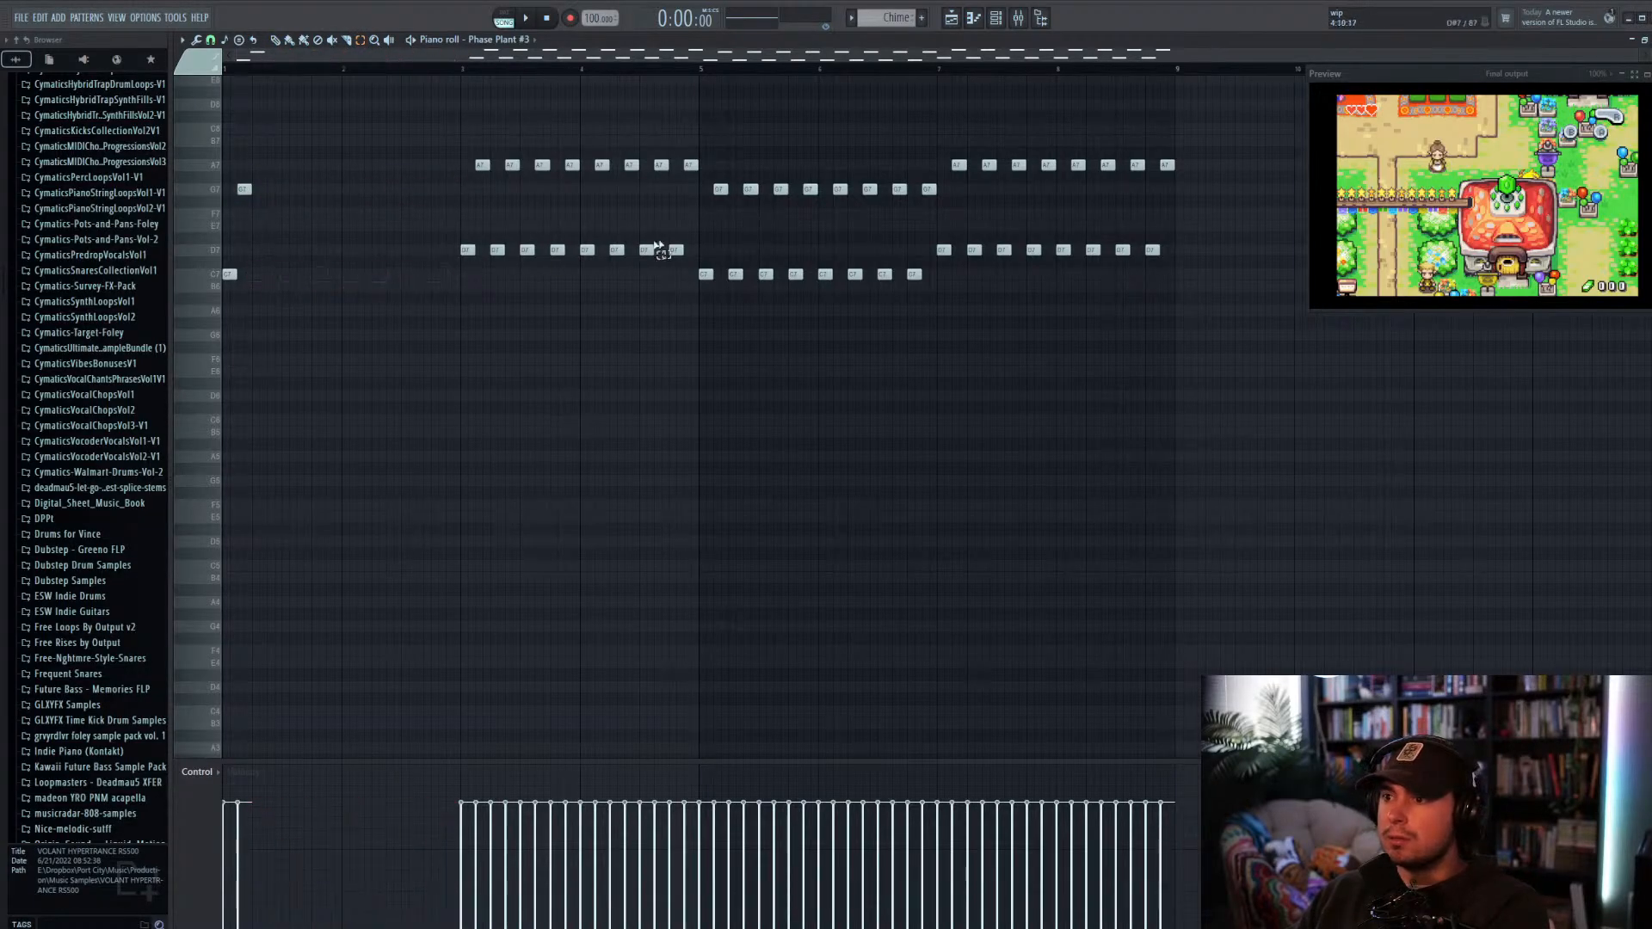
left_click_drag(693, 234, 495, 262)
key("Delete")
left_click_drag(698, 158, 507, 171)
key("Delete")
Step: Delete all Chime notes from bar 5 onward
left_click_drag(927, 267, 729, 284)
key("Delete")
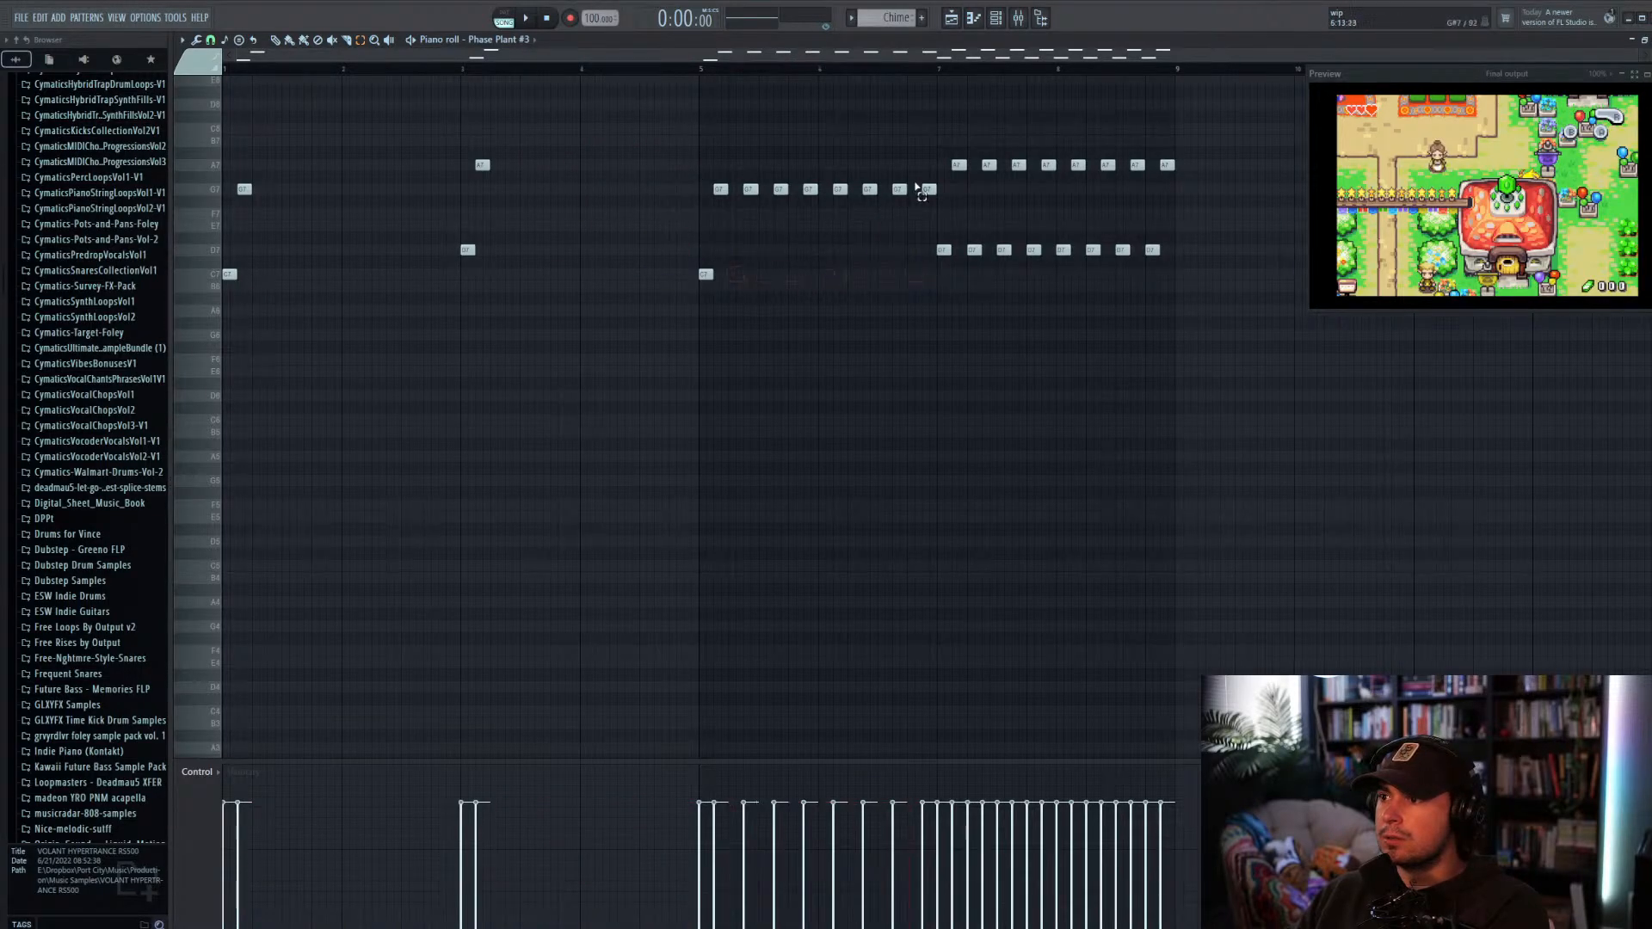
left_click_drag(936, 183, 745, 200)
key("Delete")
left_click_drag(1180, 160, 984, 178)
key("Delete")
left_click_drag(1163, 243, 970, 258)
key("Delete")
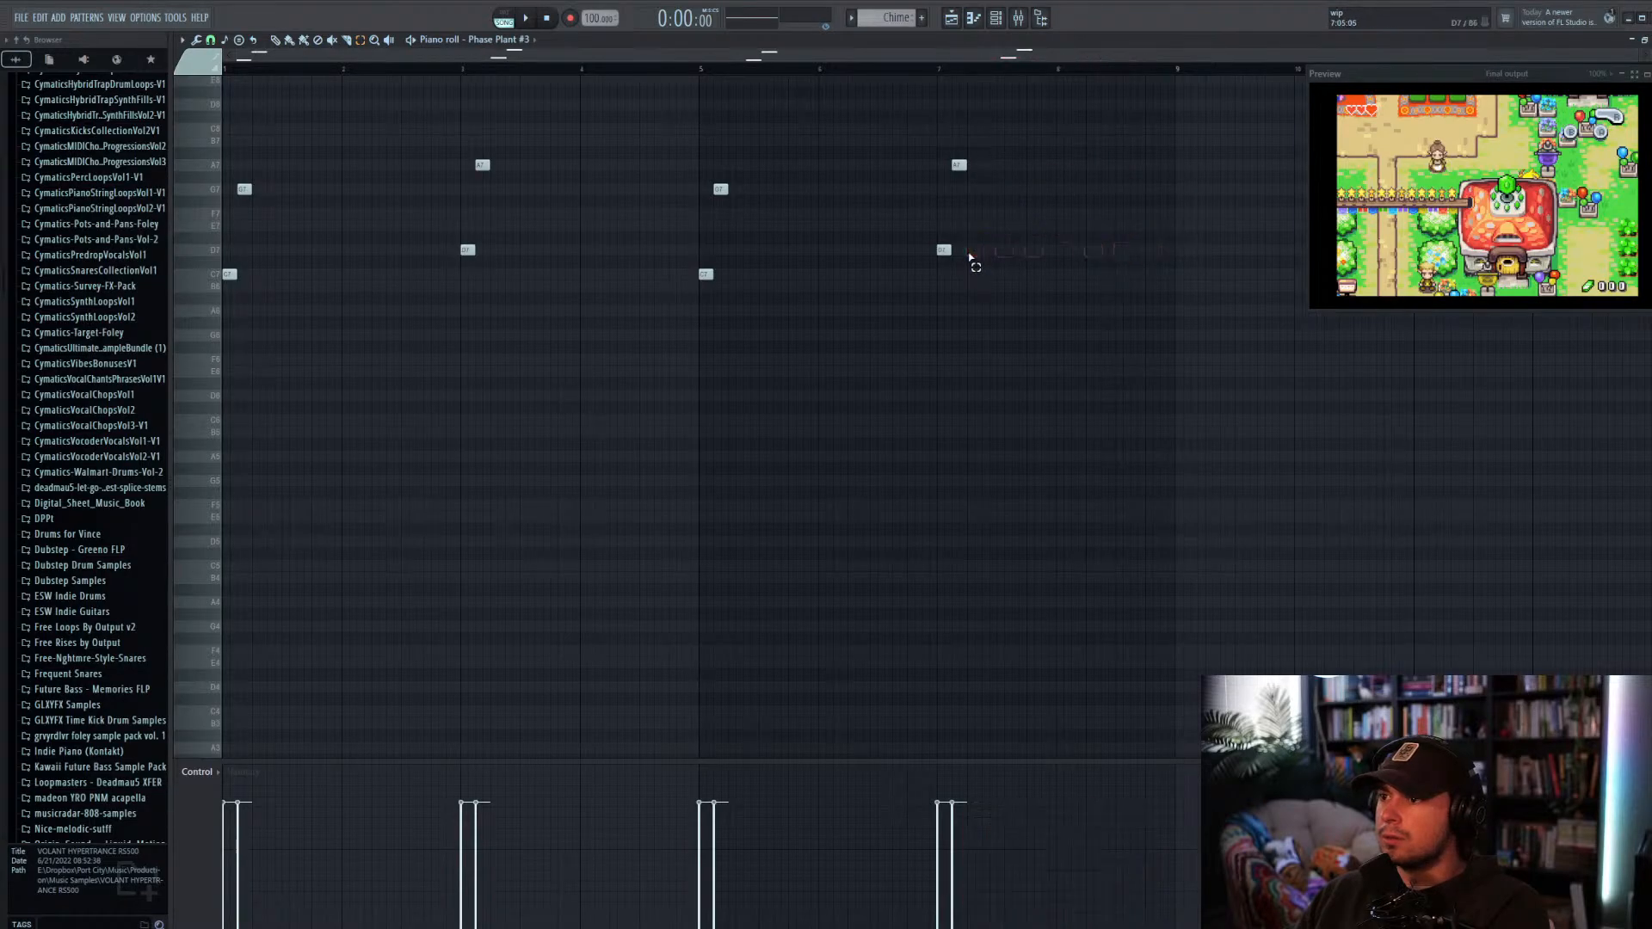
left_click_drag(1091, 362, 680, 125)
key("Delete")
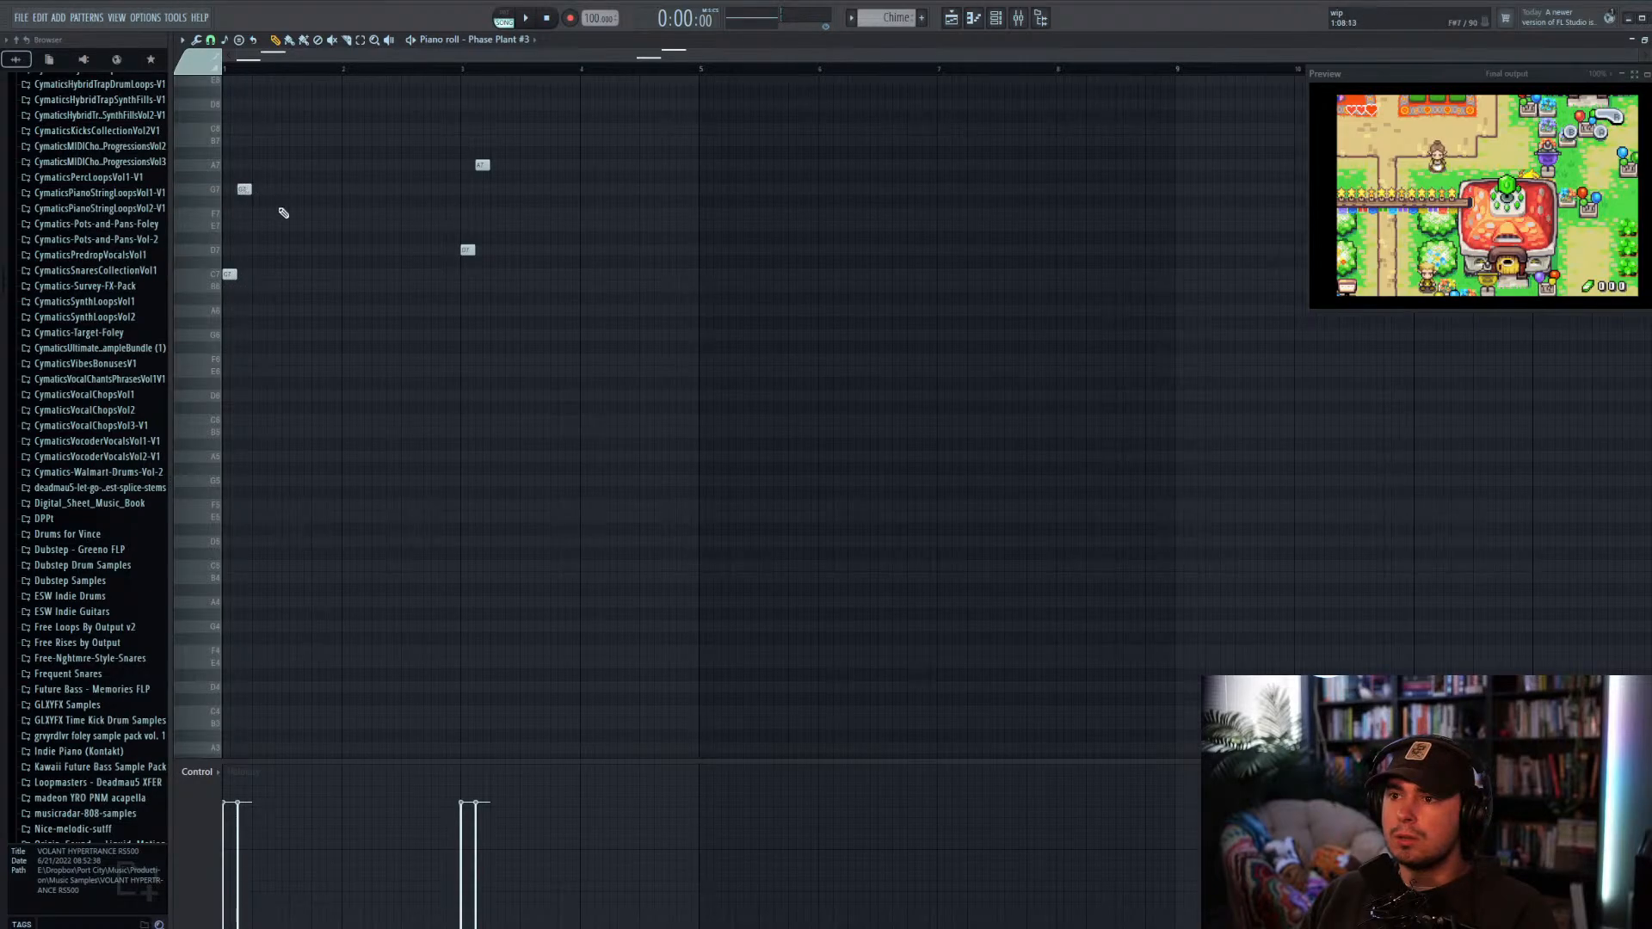
Step: Add E7 and A7 notes on beats 3 and 4 of bar 1, move the G7 note to beat 2, and play the pattern
left_click(286, 228)
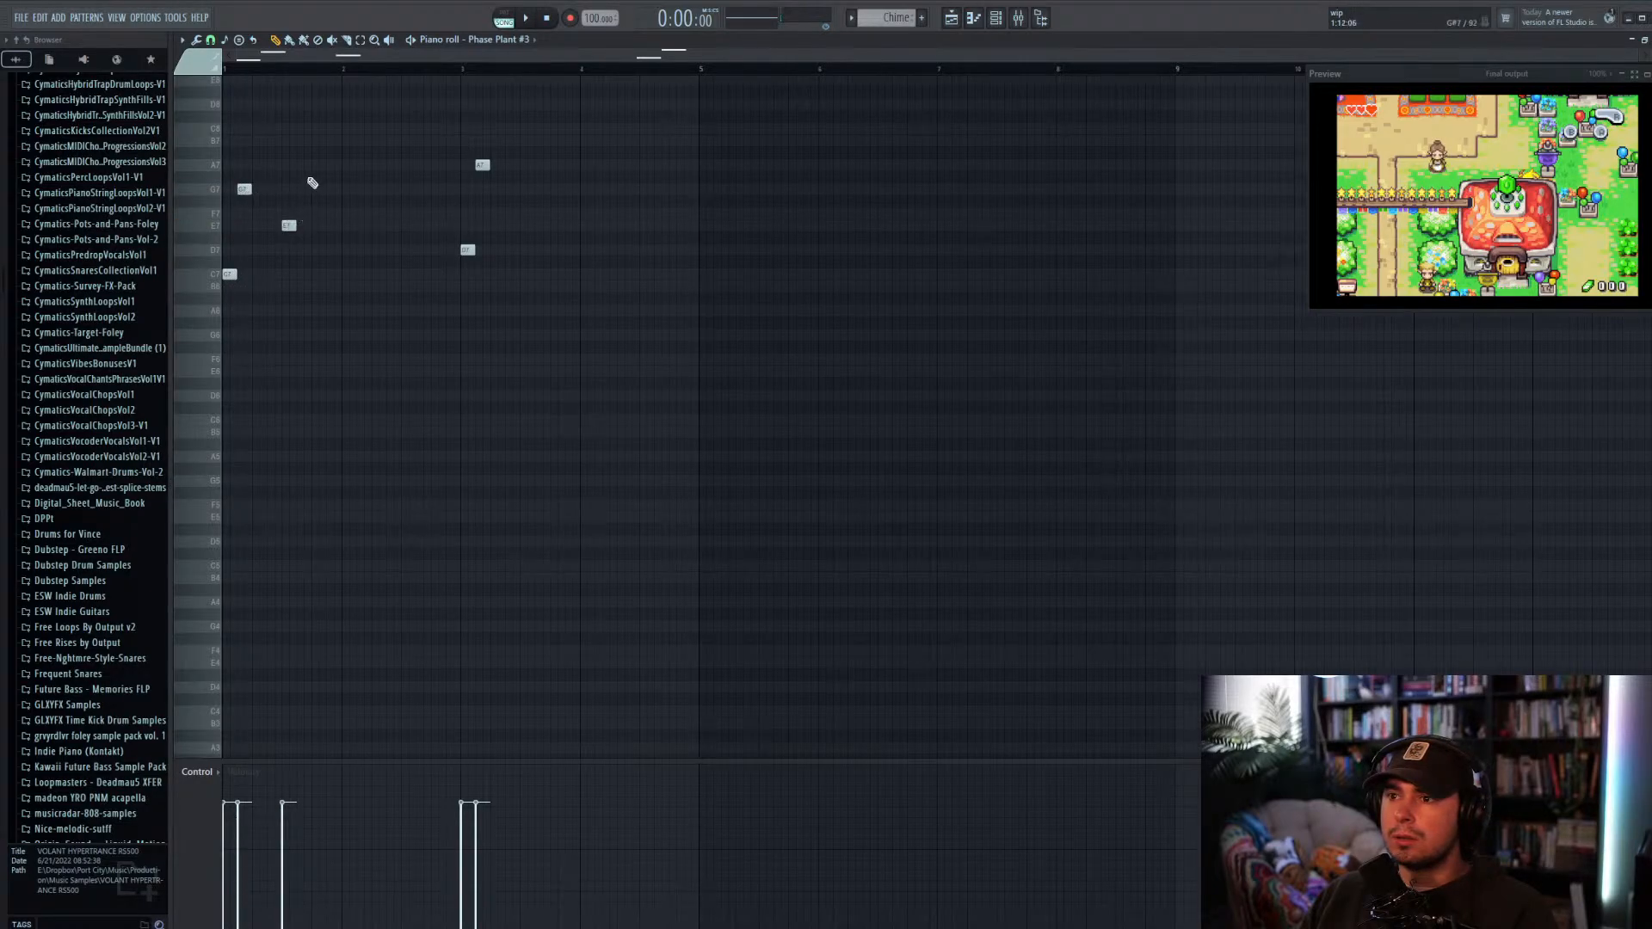
left_click(317, 165)
key("space")
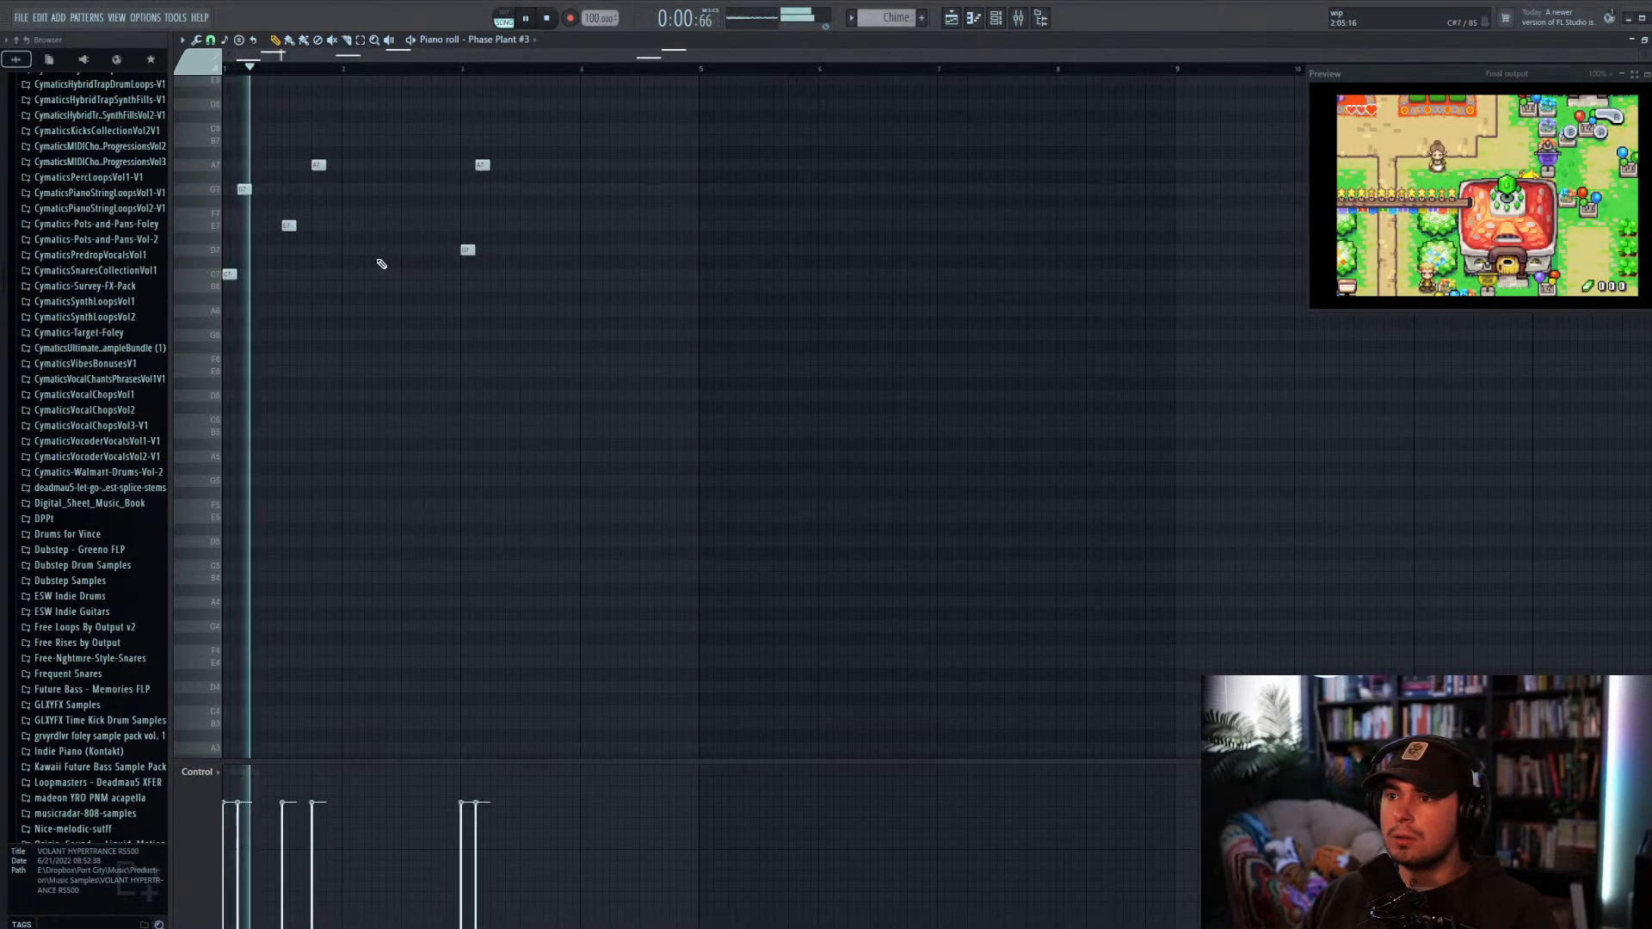
key("space")
left_click_drag(247, 190, 261, 189)
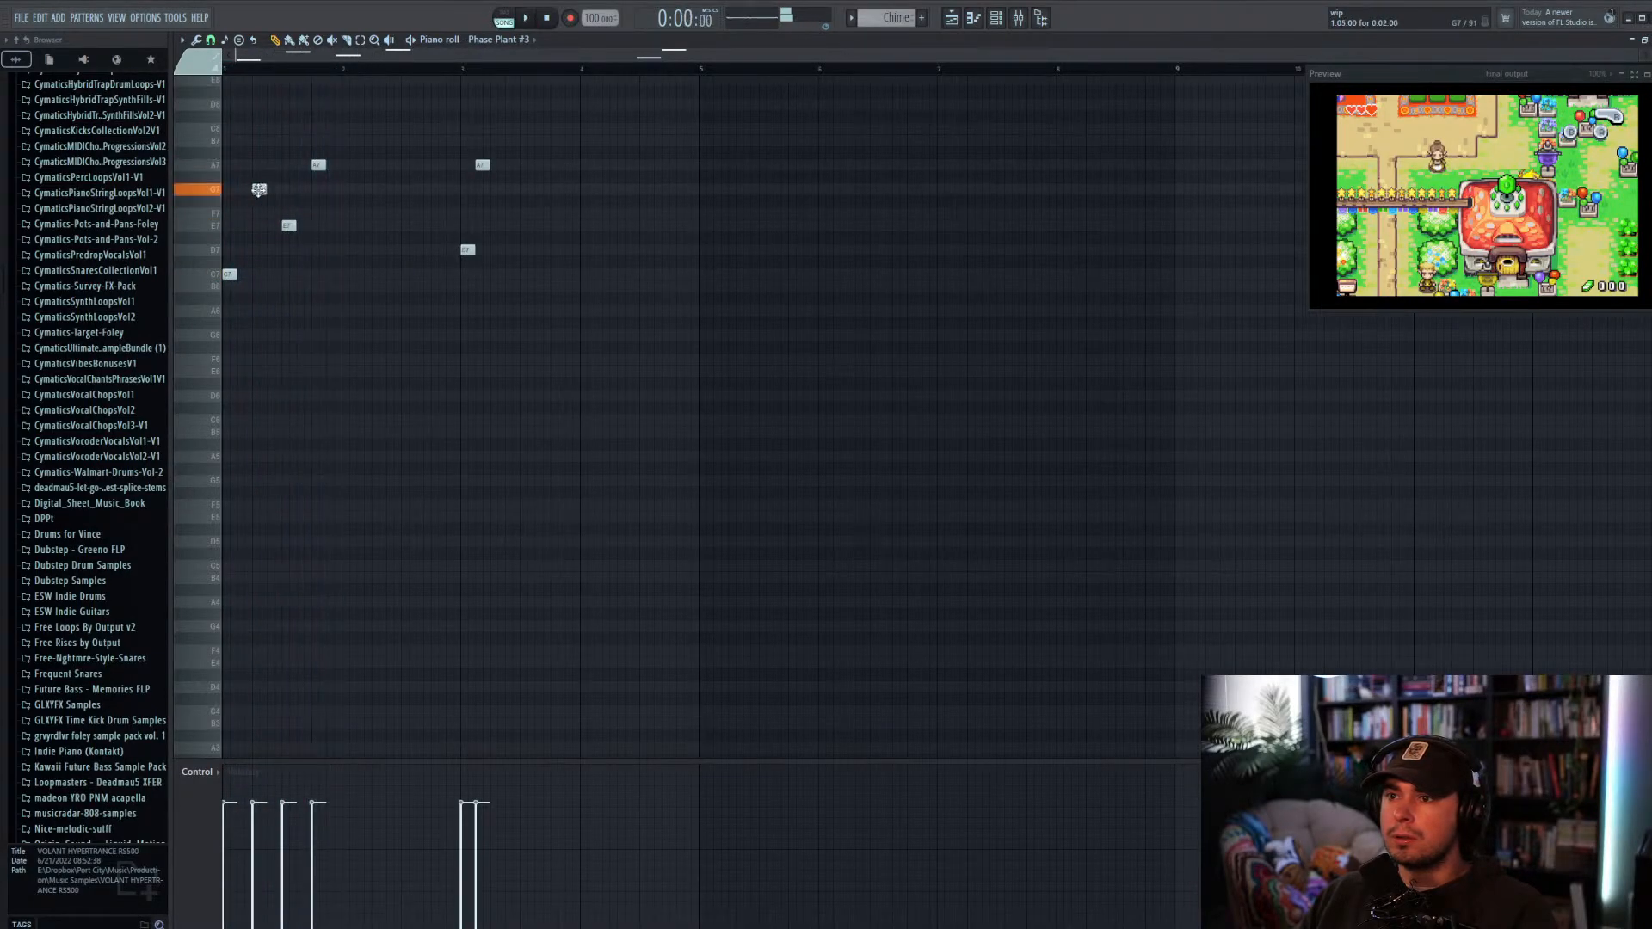
key("space")
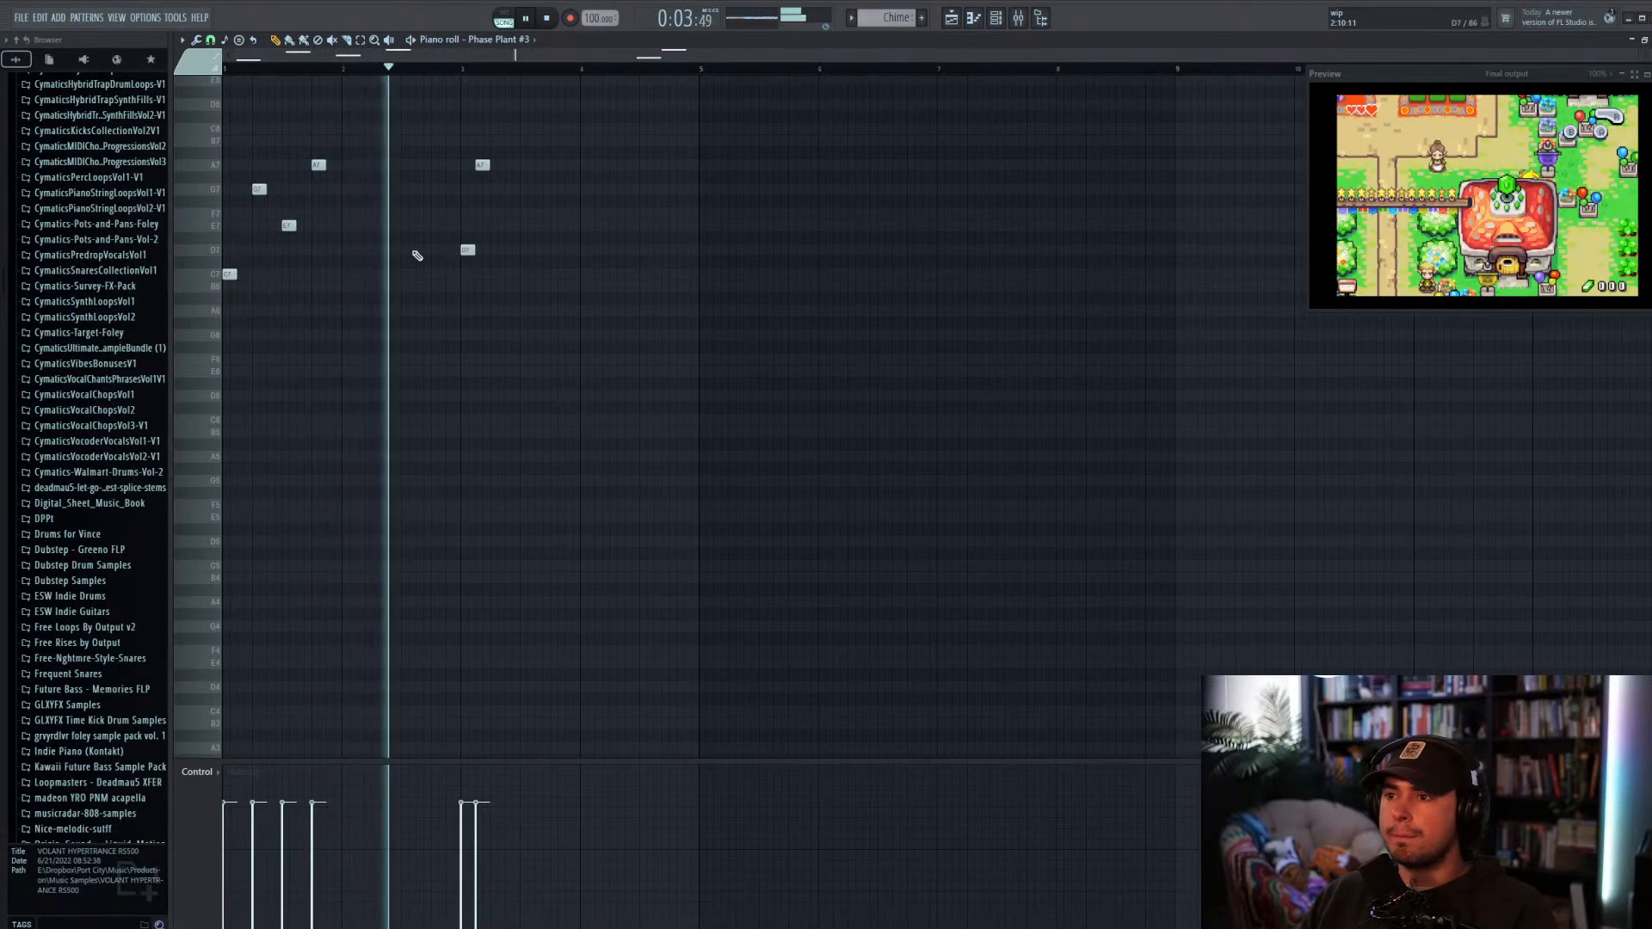
Step: Move the A7 note in bar 3 to beat 2, transpose all Chime notes down one octave, and restart playback
left_click_drag(483, 164, 497, 164)
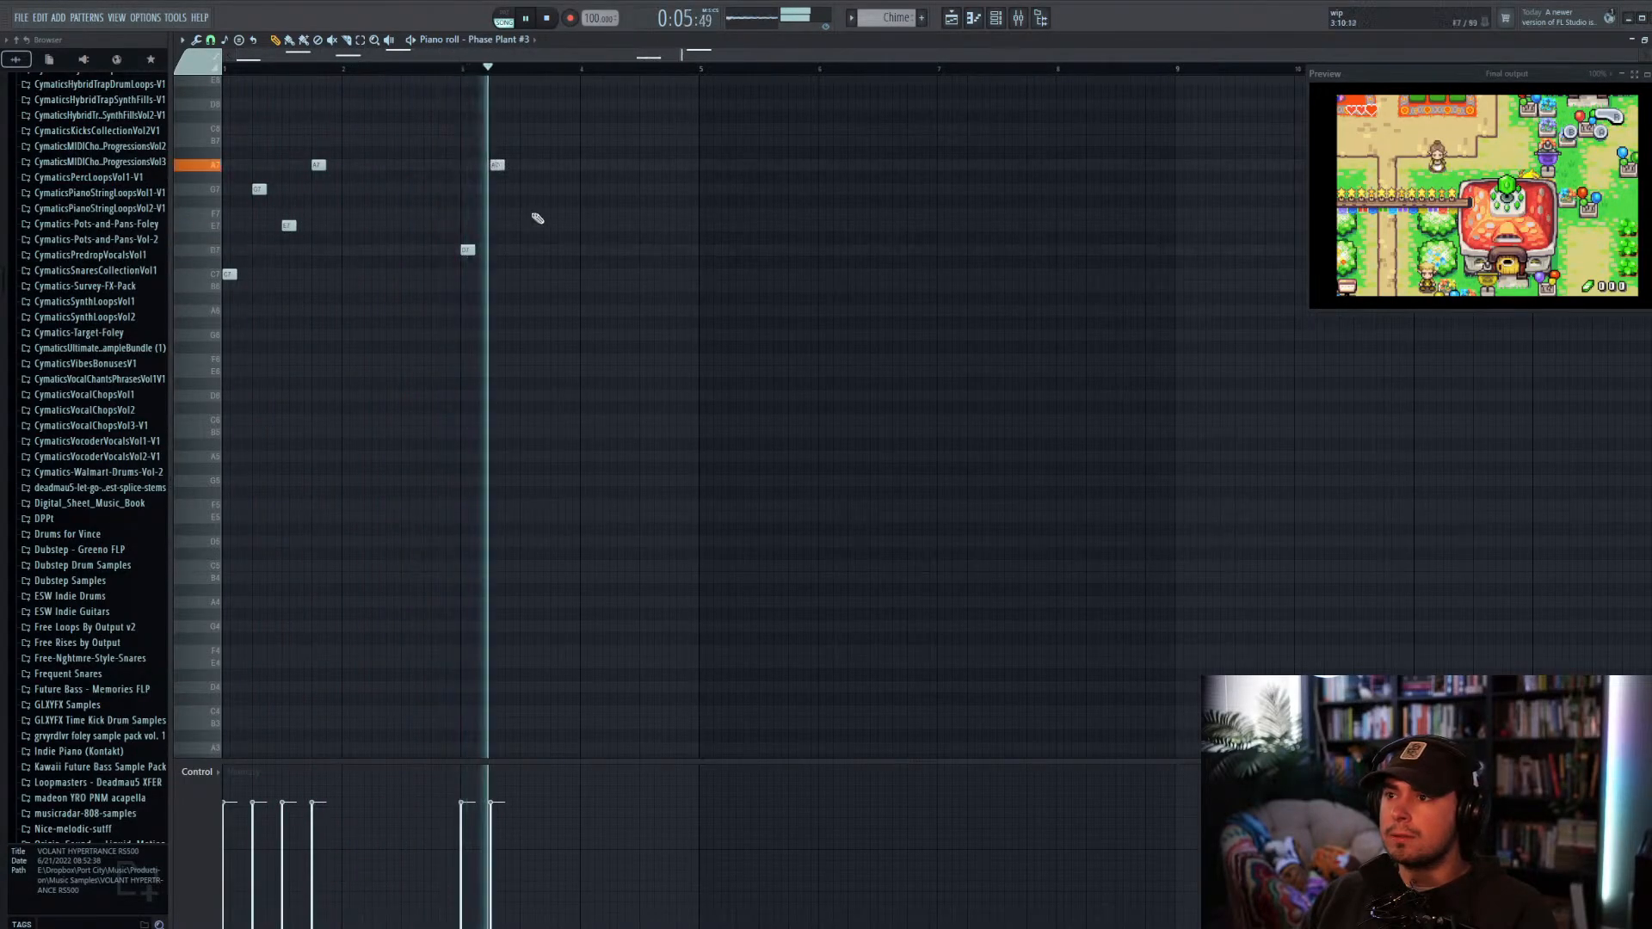
key("space")
key("ctrl+Down")
key("space")
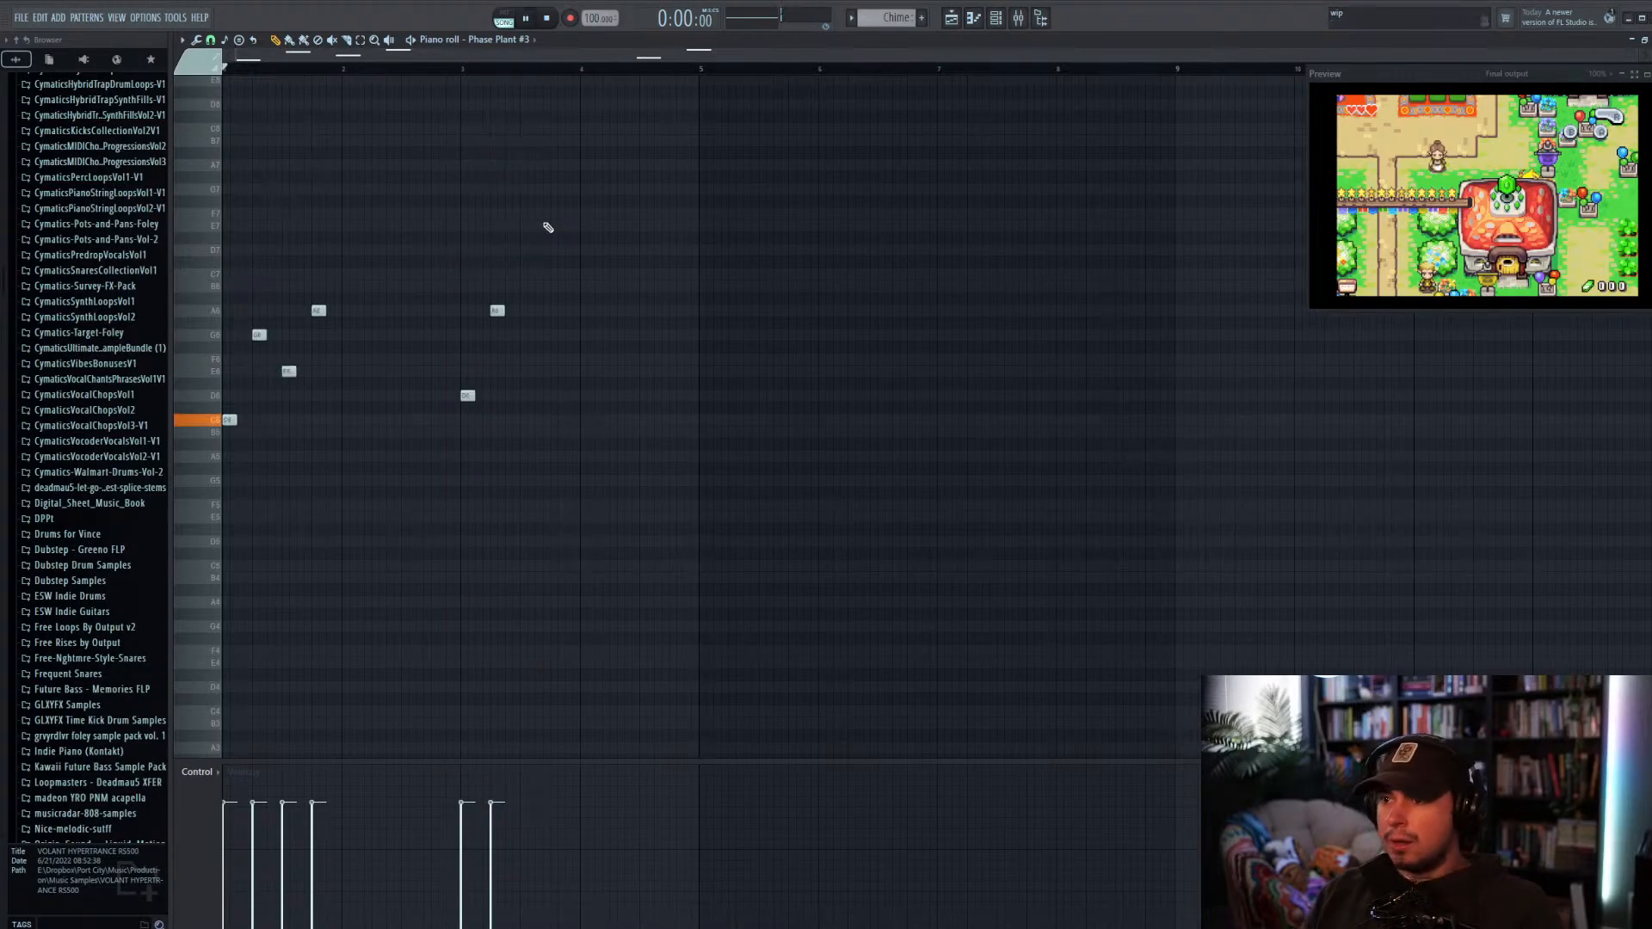
Step: Stop playback, transpose all Chime notes up one octave and close the piano roll
key("space")
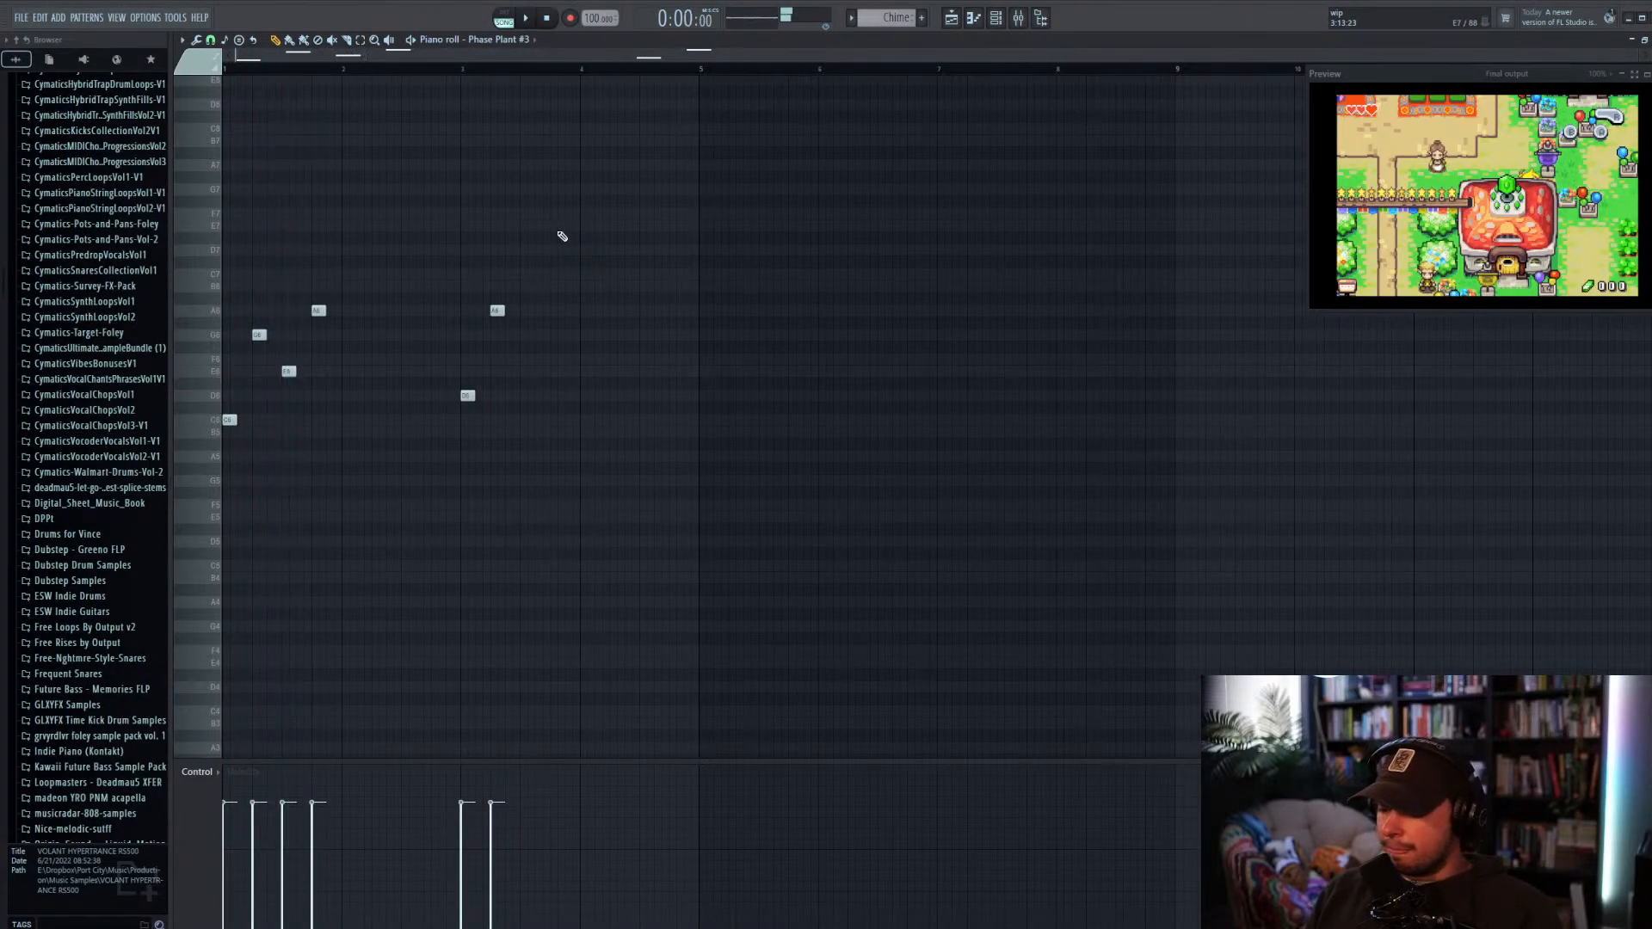
key("ctrl+Up")
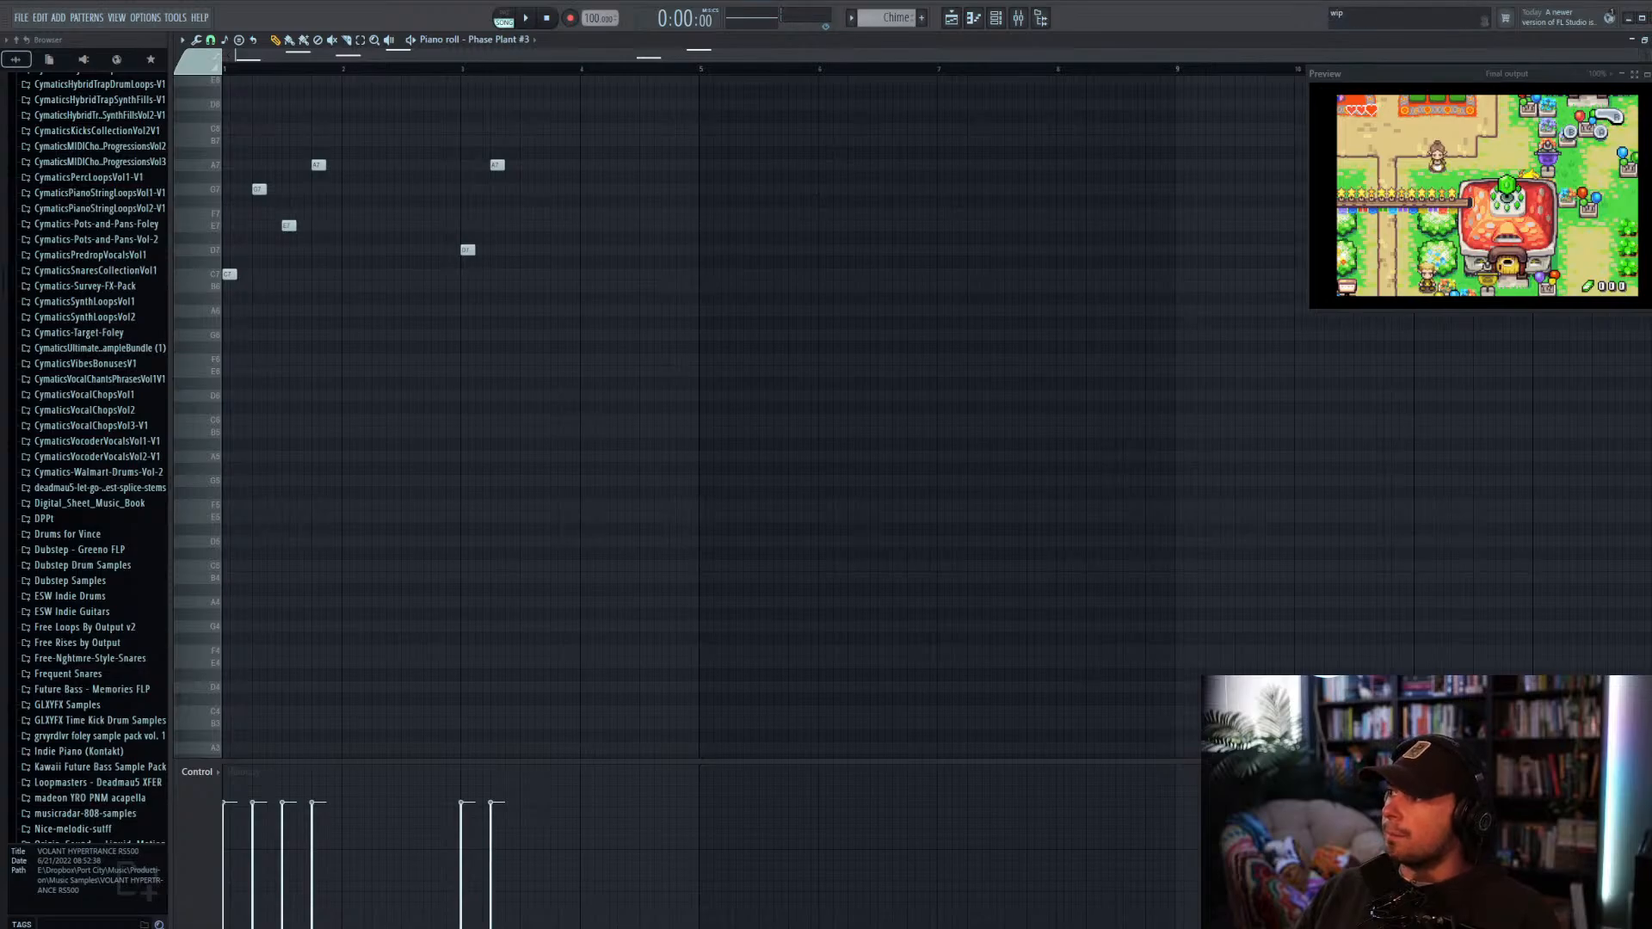
left_click(1651, 39)
Step: Add a LABS instrument channel and browse its Woodwind, Electric Guitar and Experimental presets
left_click(273, 207)
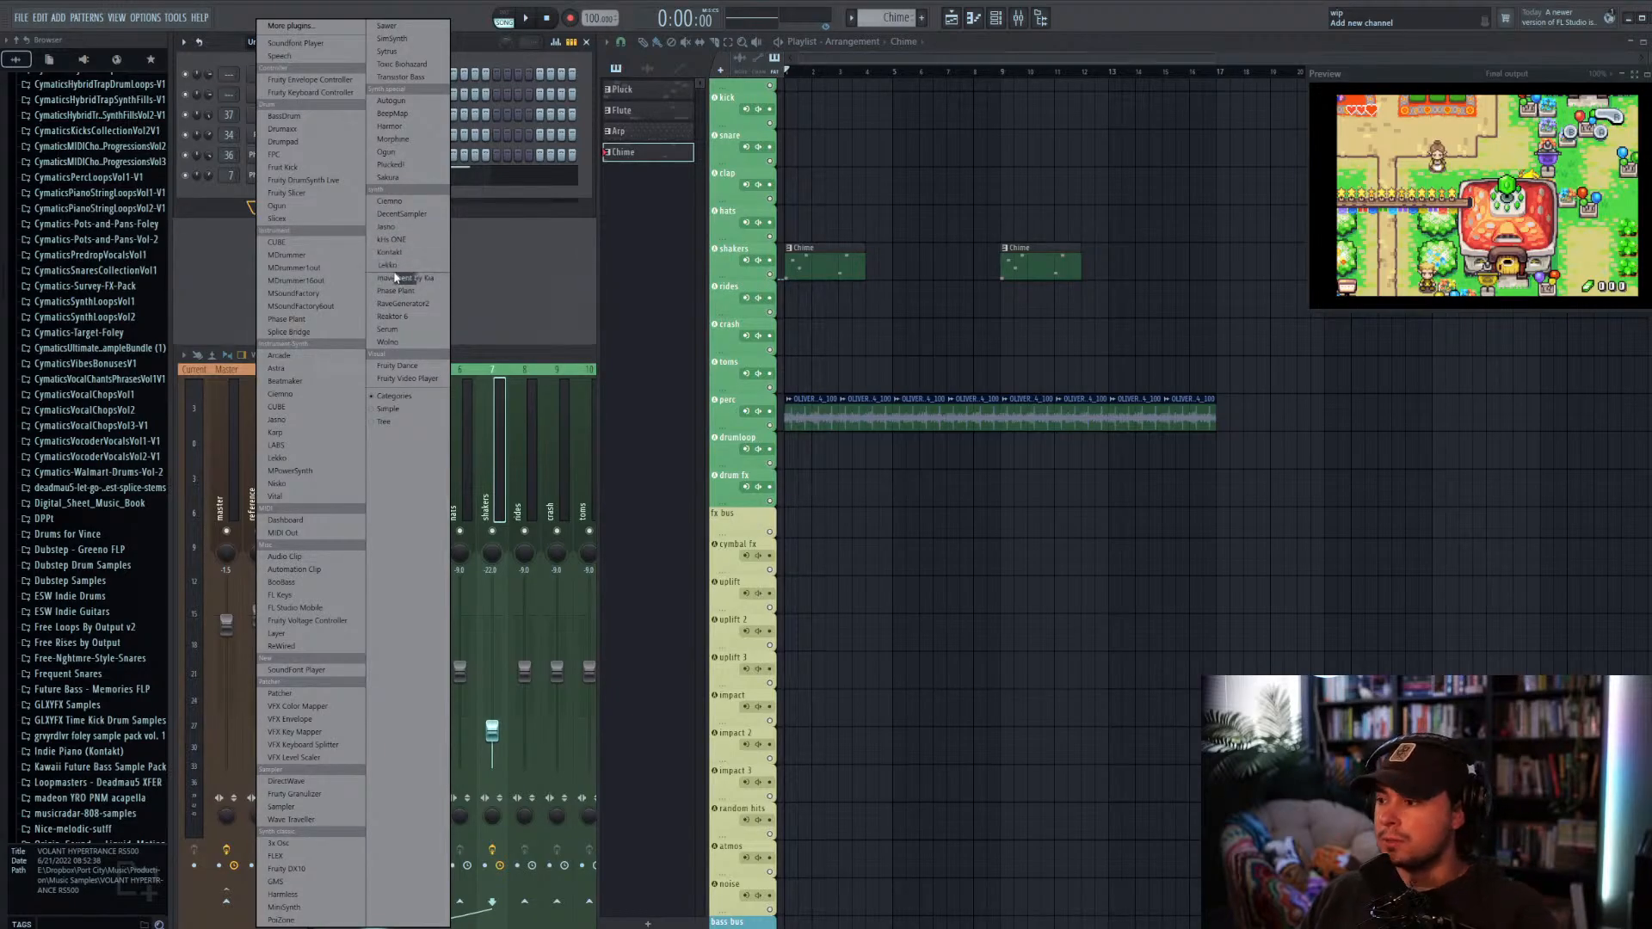
left_click(312, 444)
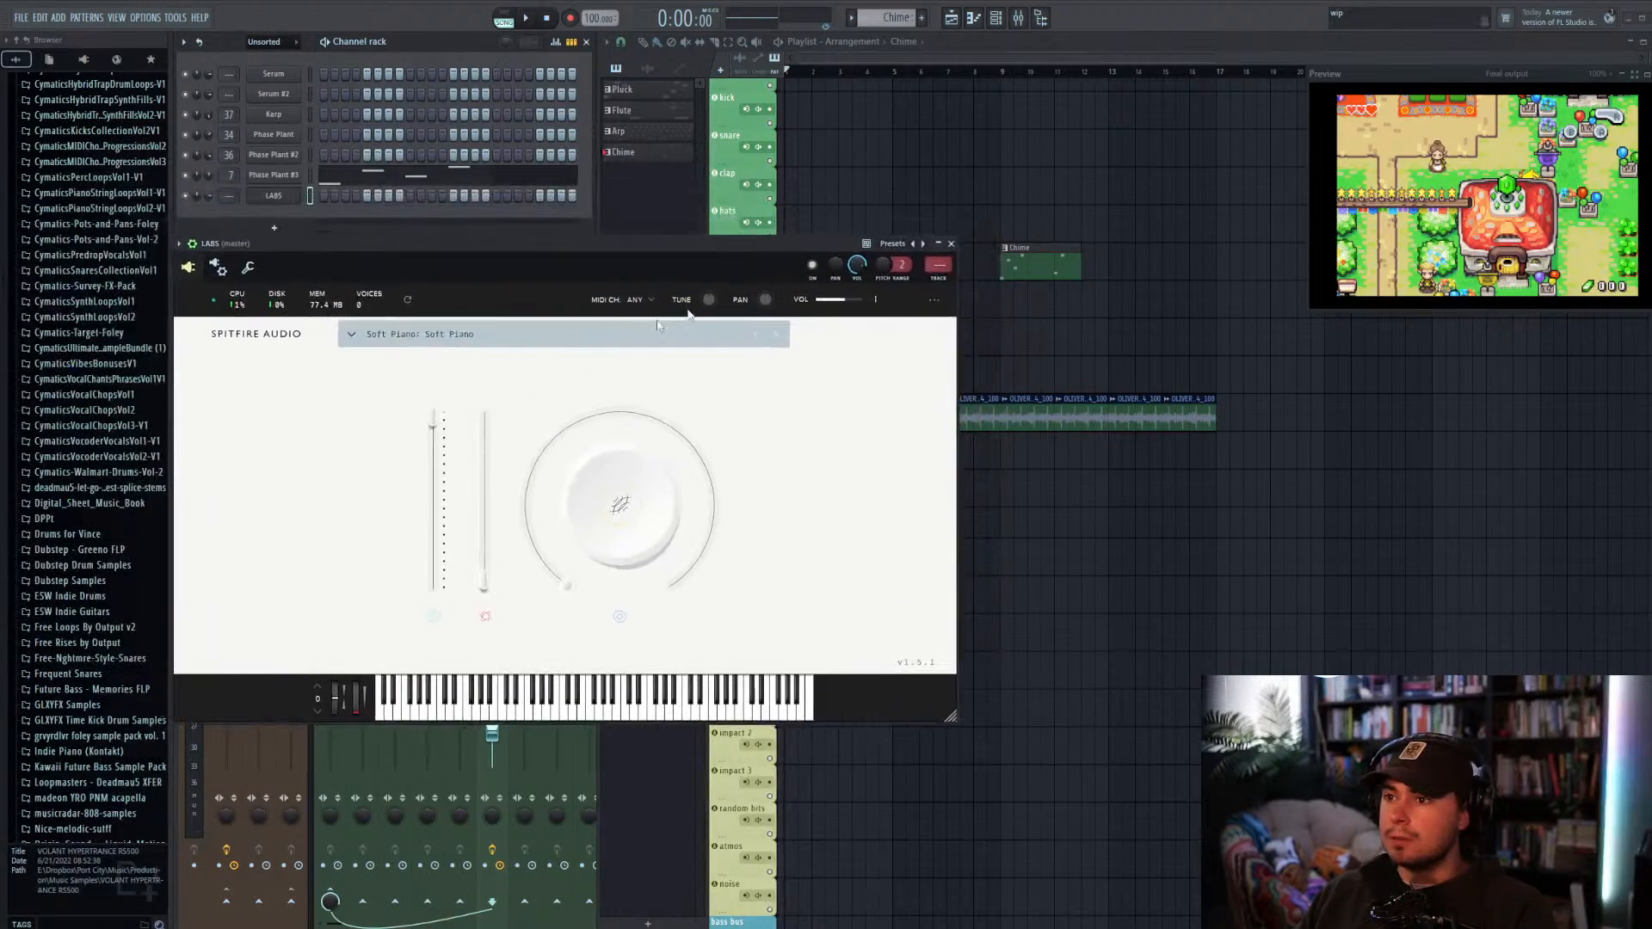
left_click(412, 341)
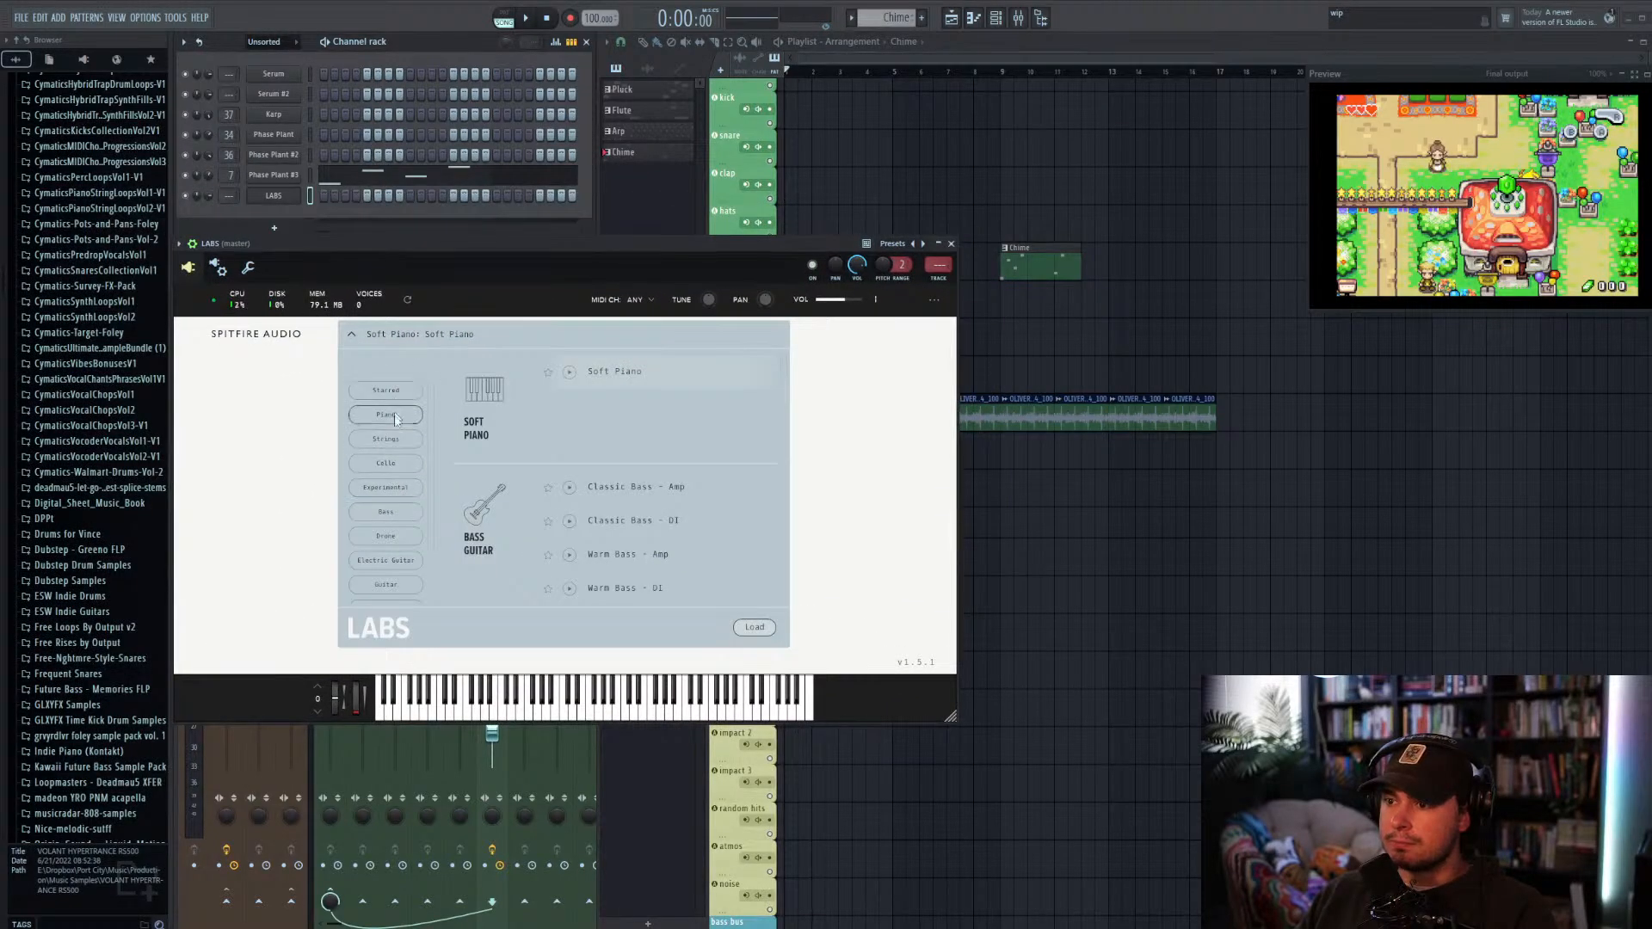
scroll(401, 520, "down", 2)
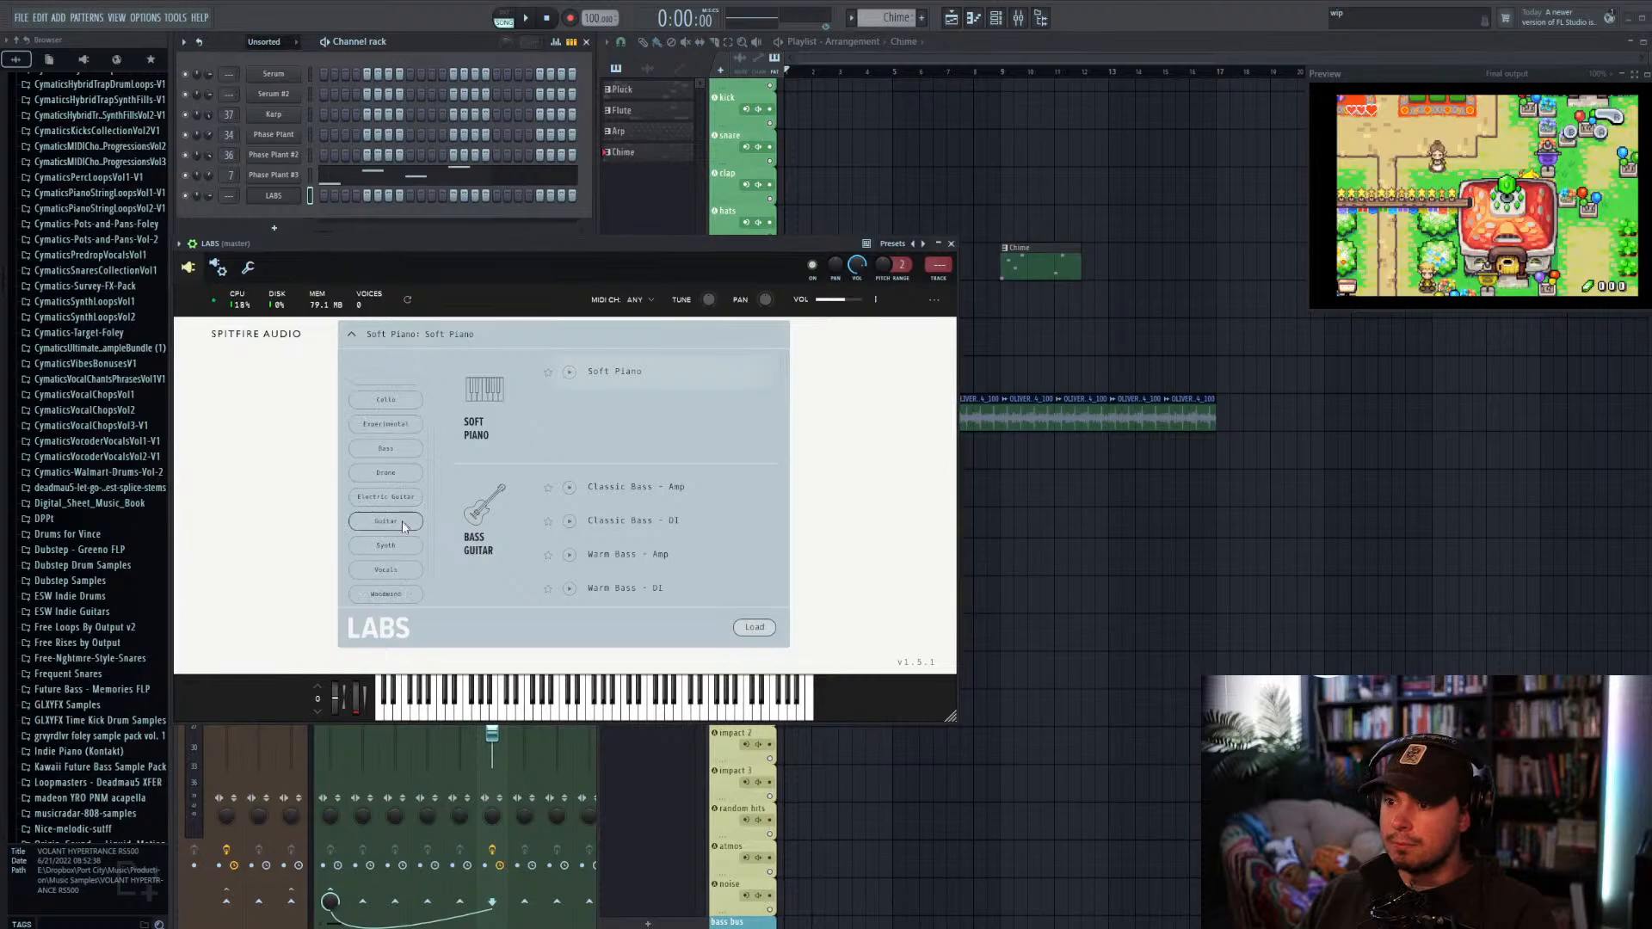
left_click(404, 594)
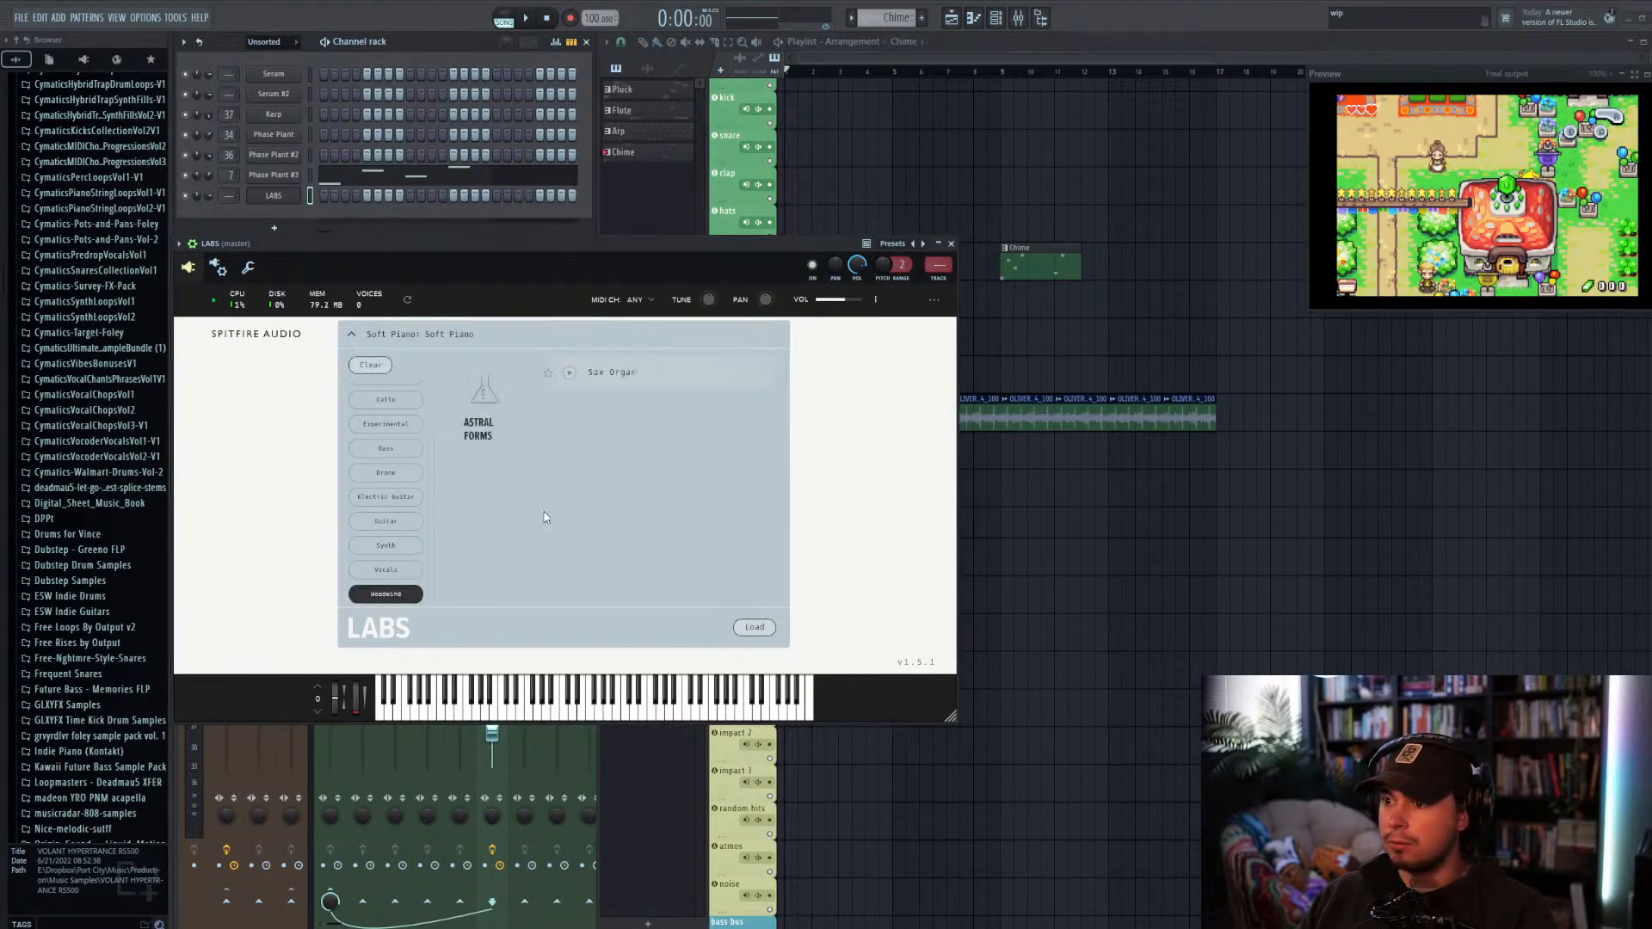
left_click(400, 499)
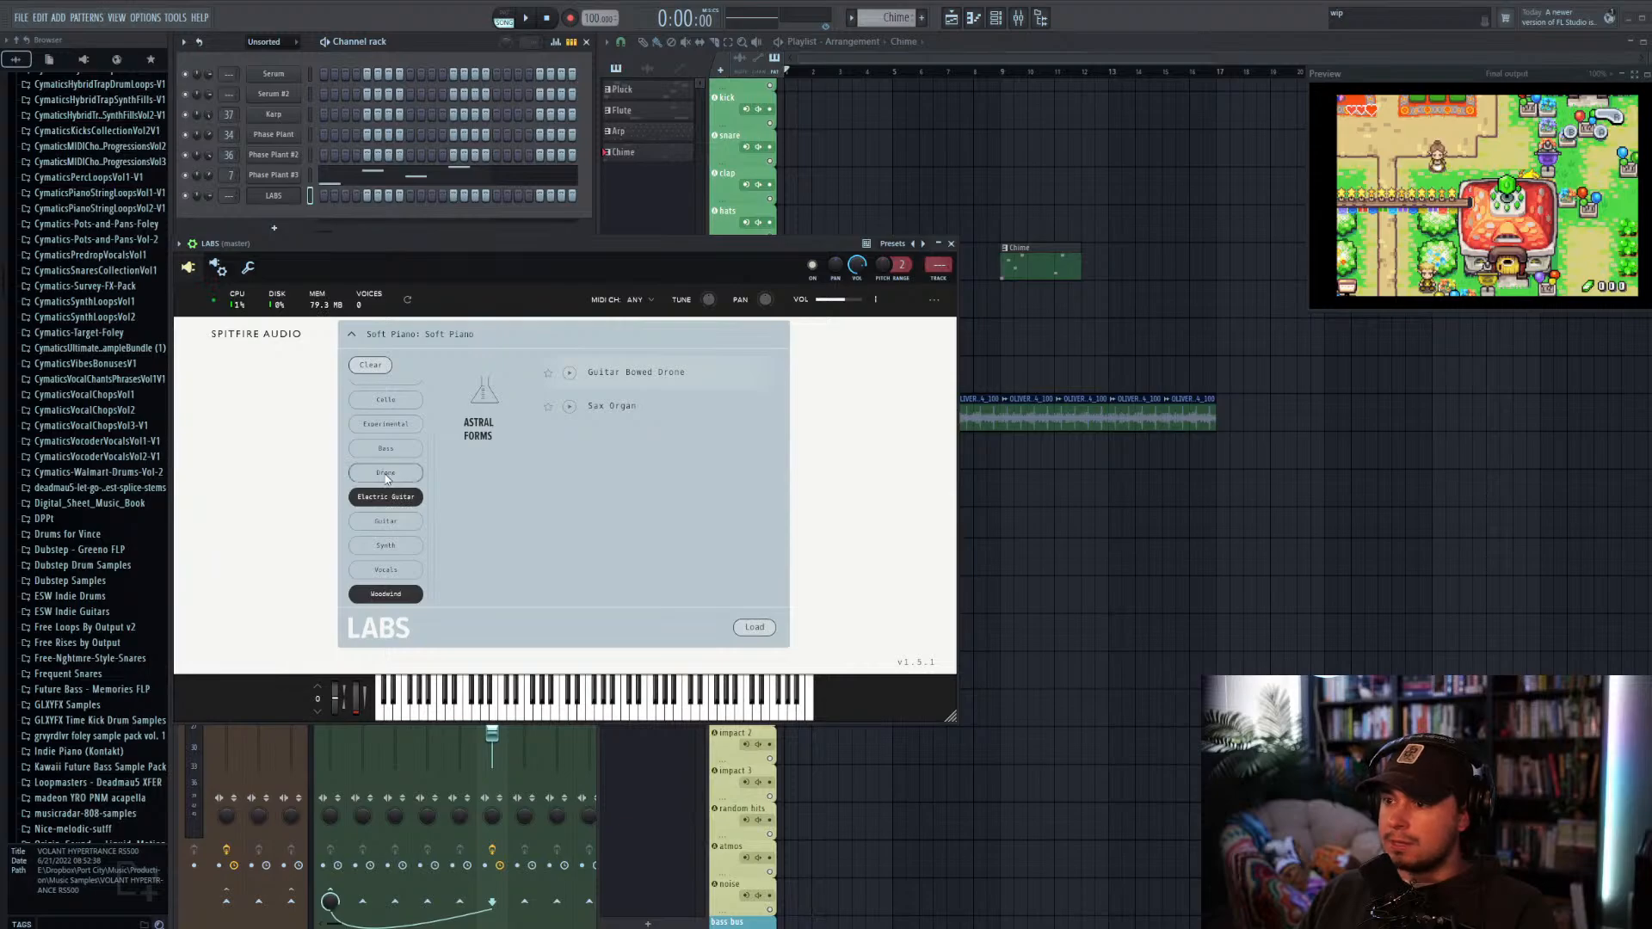
scroll(387, 481, "up", 2)
left_click(389, 491)
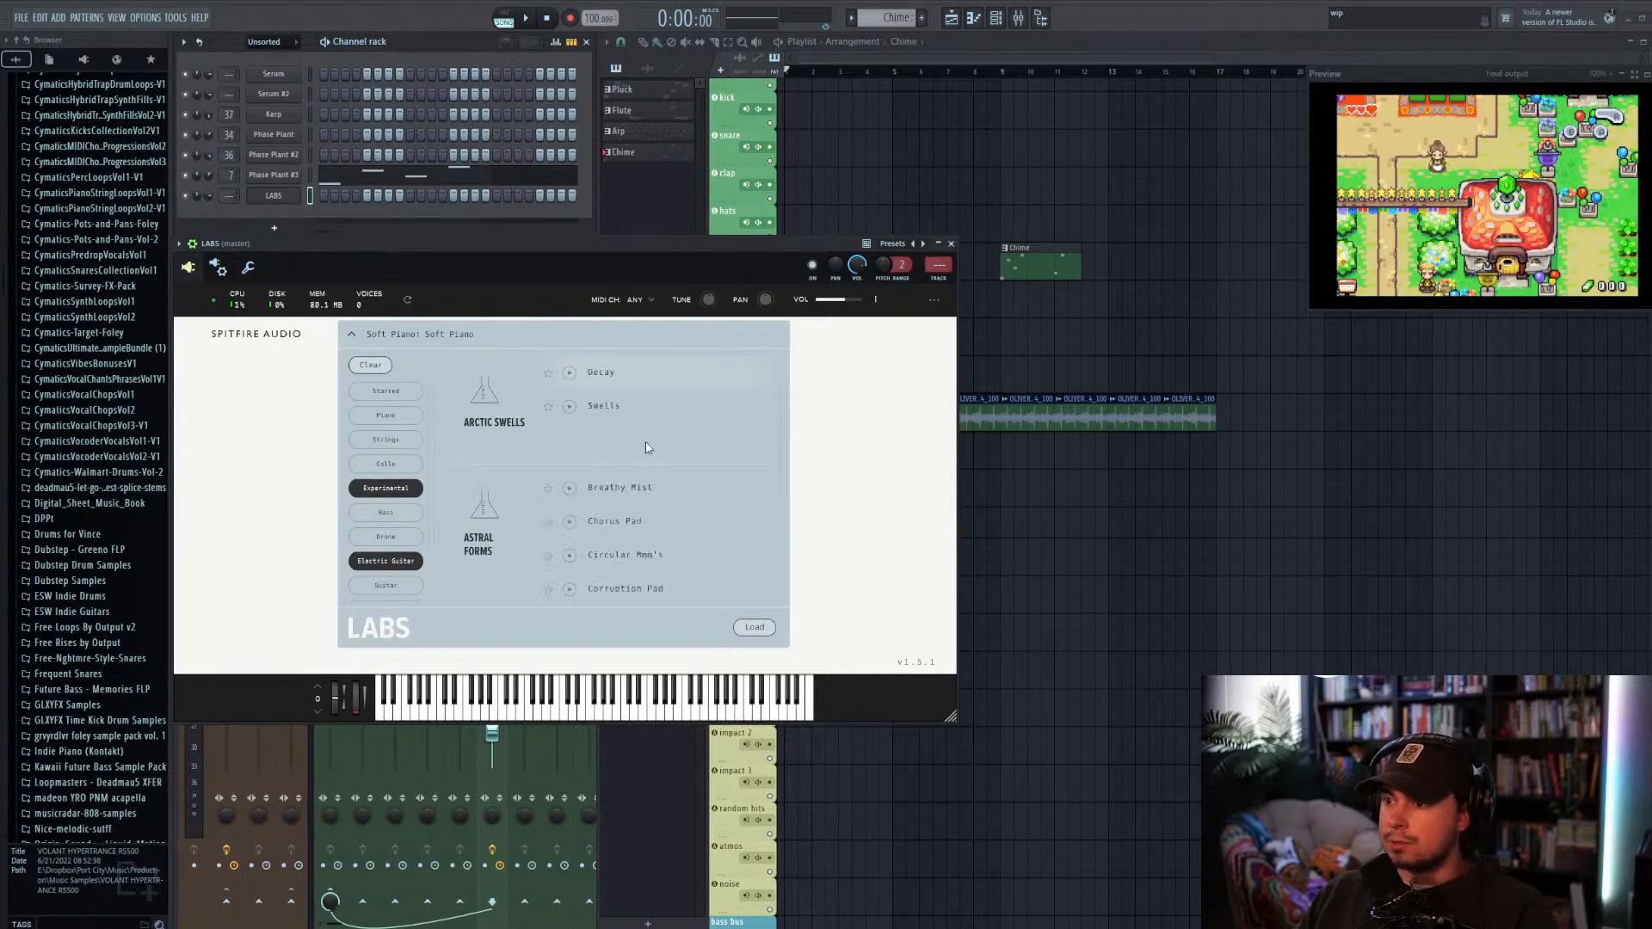
scroll(654, 454, "down", 2)
scroll(705, 565, "up", 2)
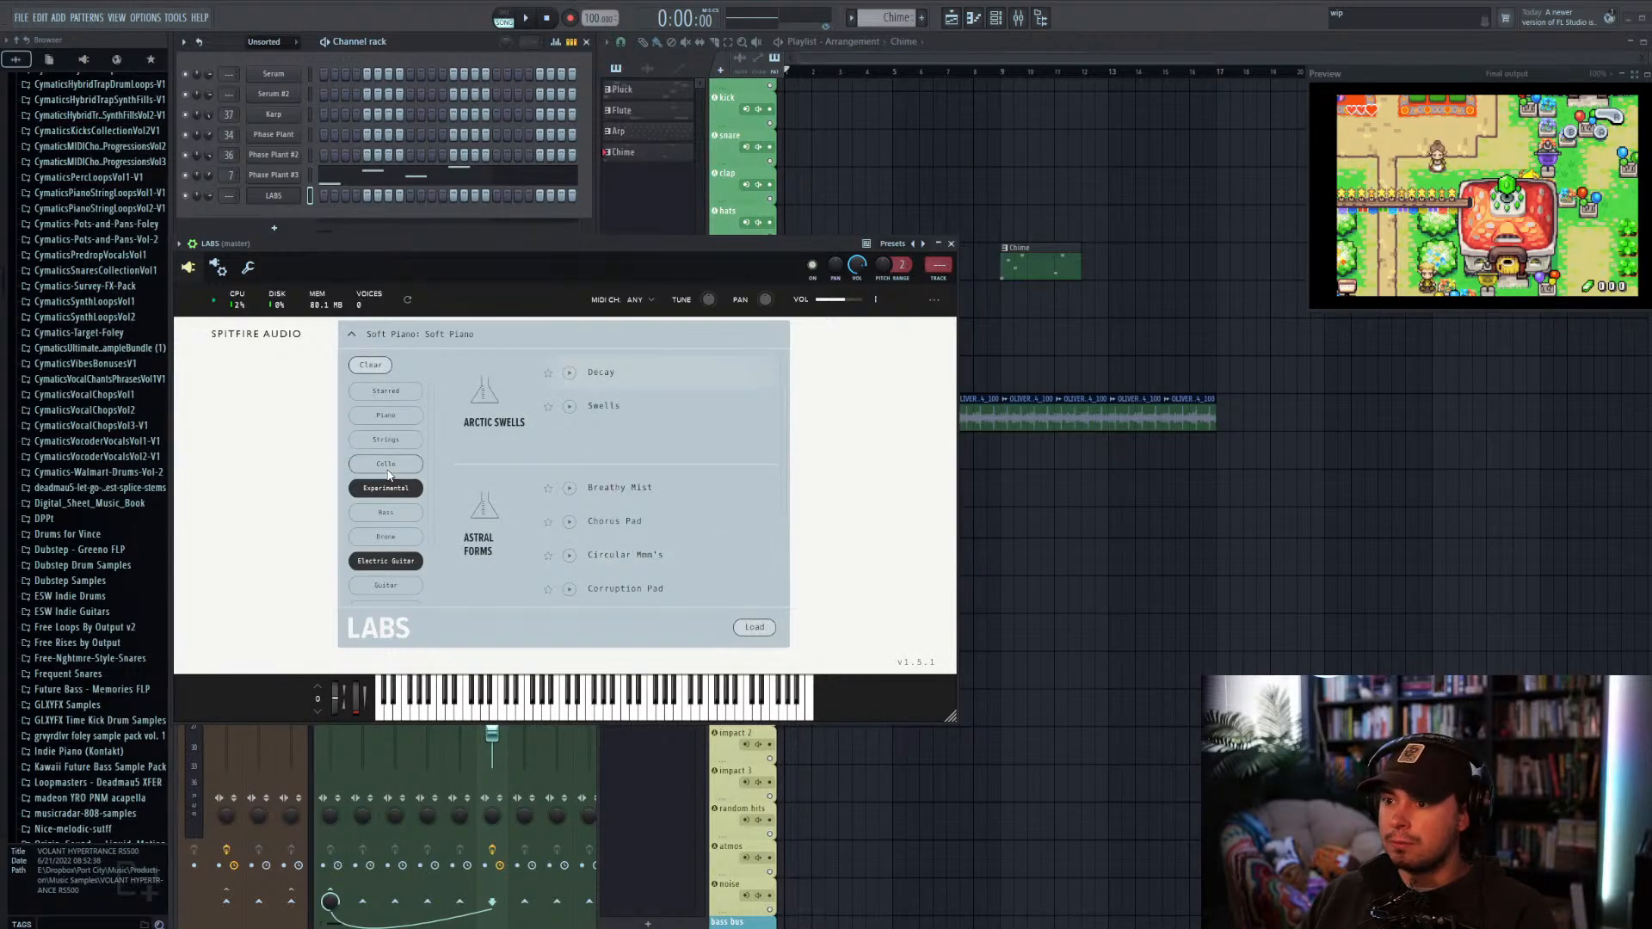
left_click(850, 379)
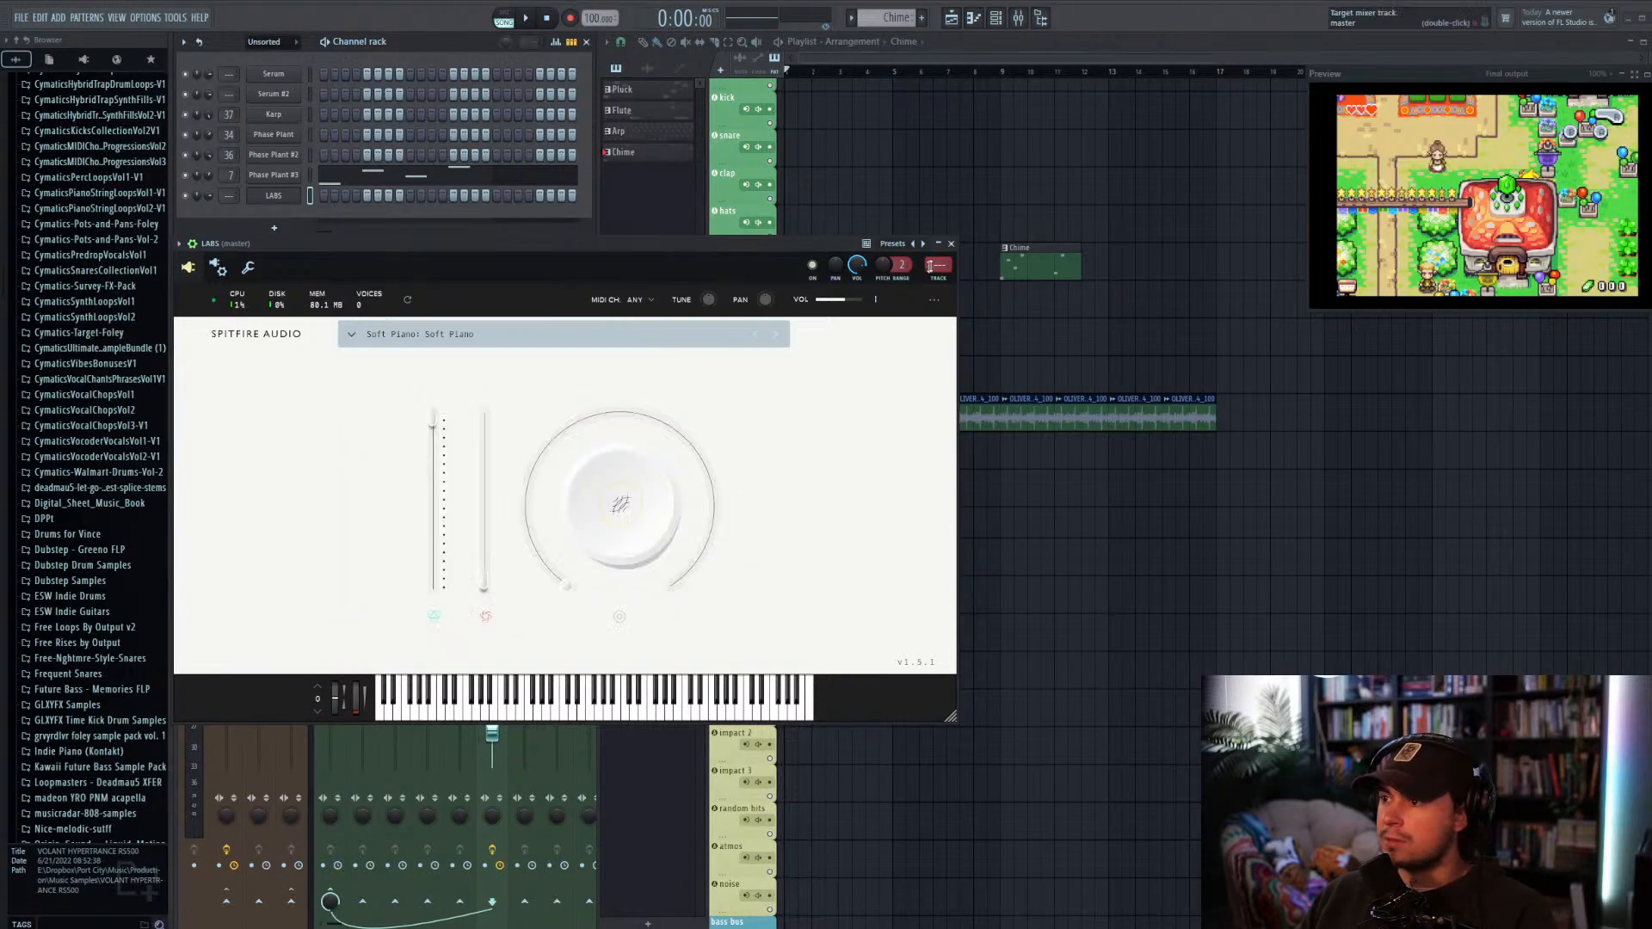
Step: Close the LABS instrument and delete its channel from the channel rack
left_click(951, 243)
right_click(274, 195)
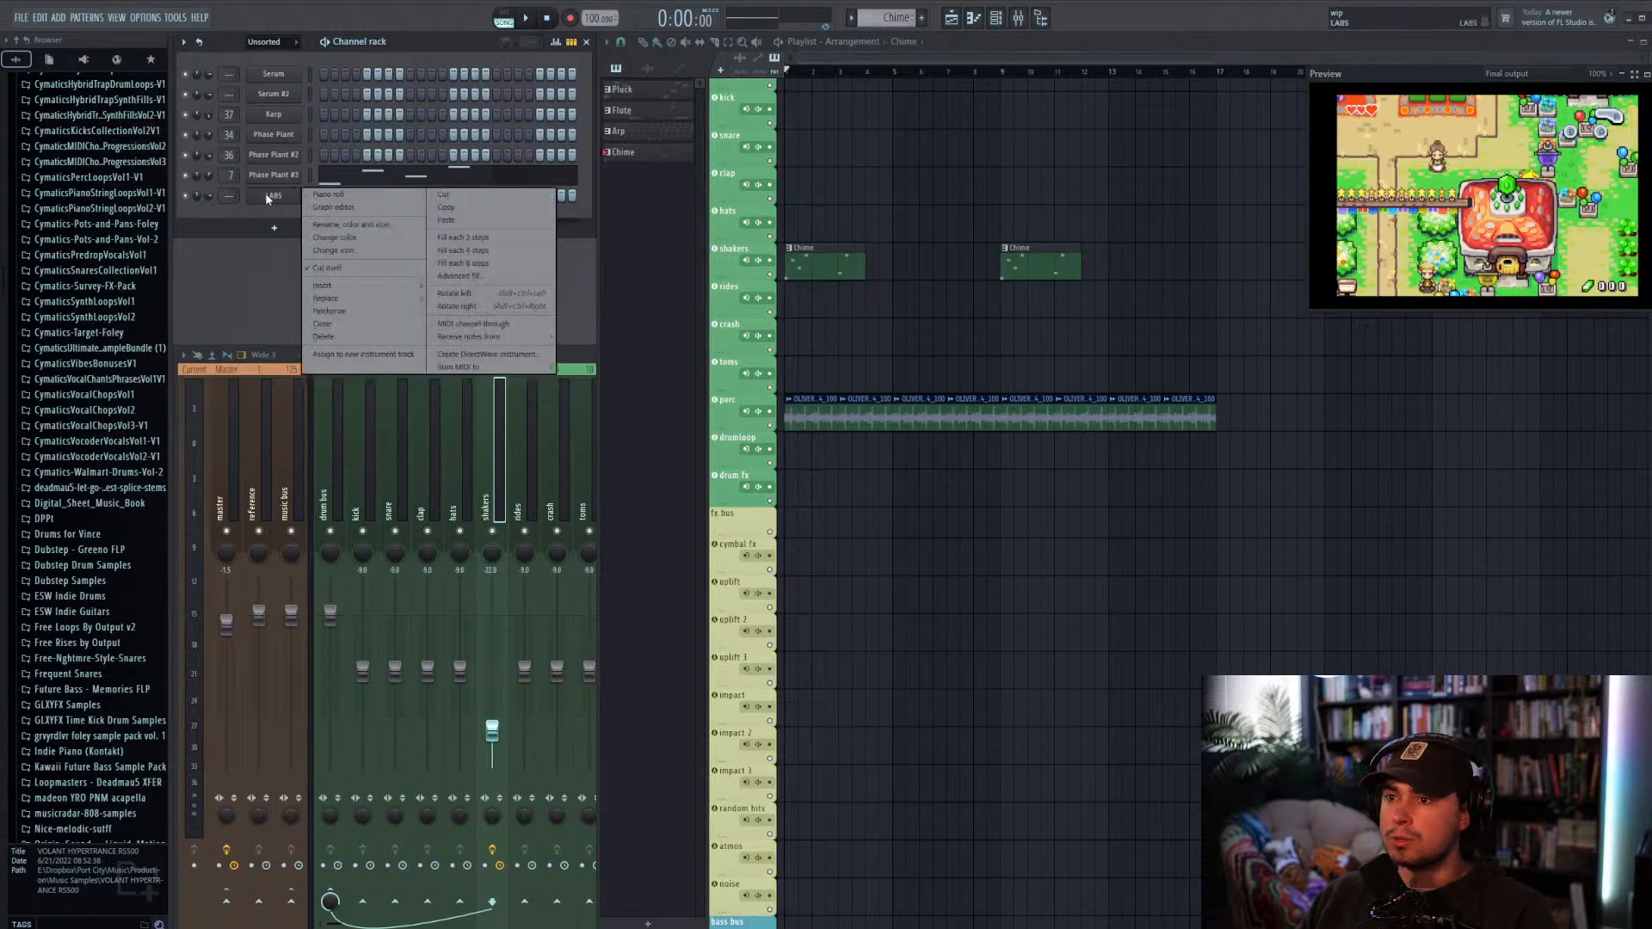
left_click(425, 326)
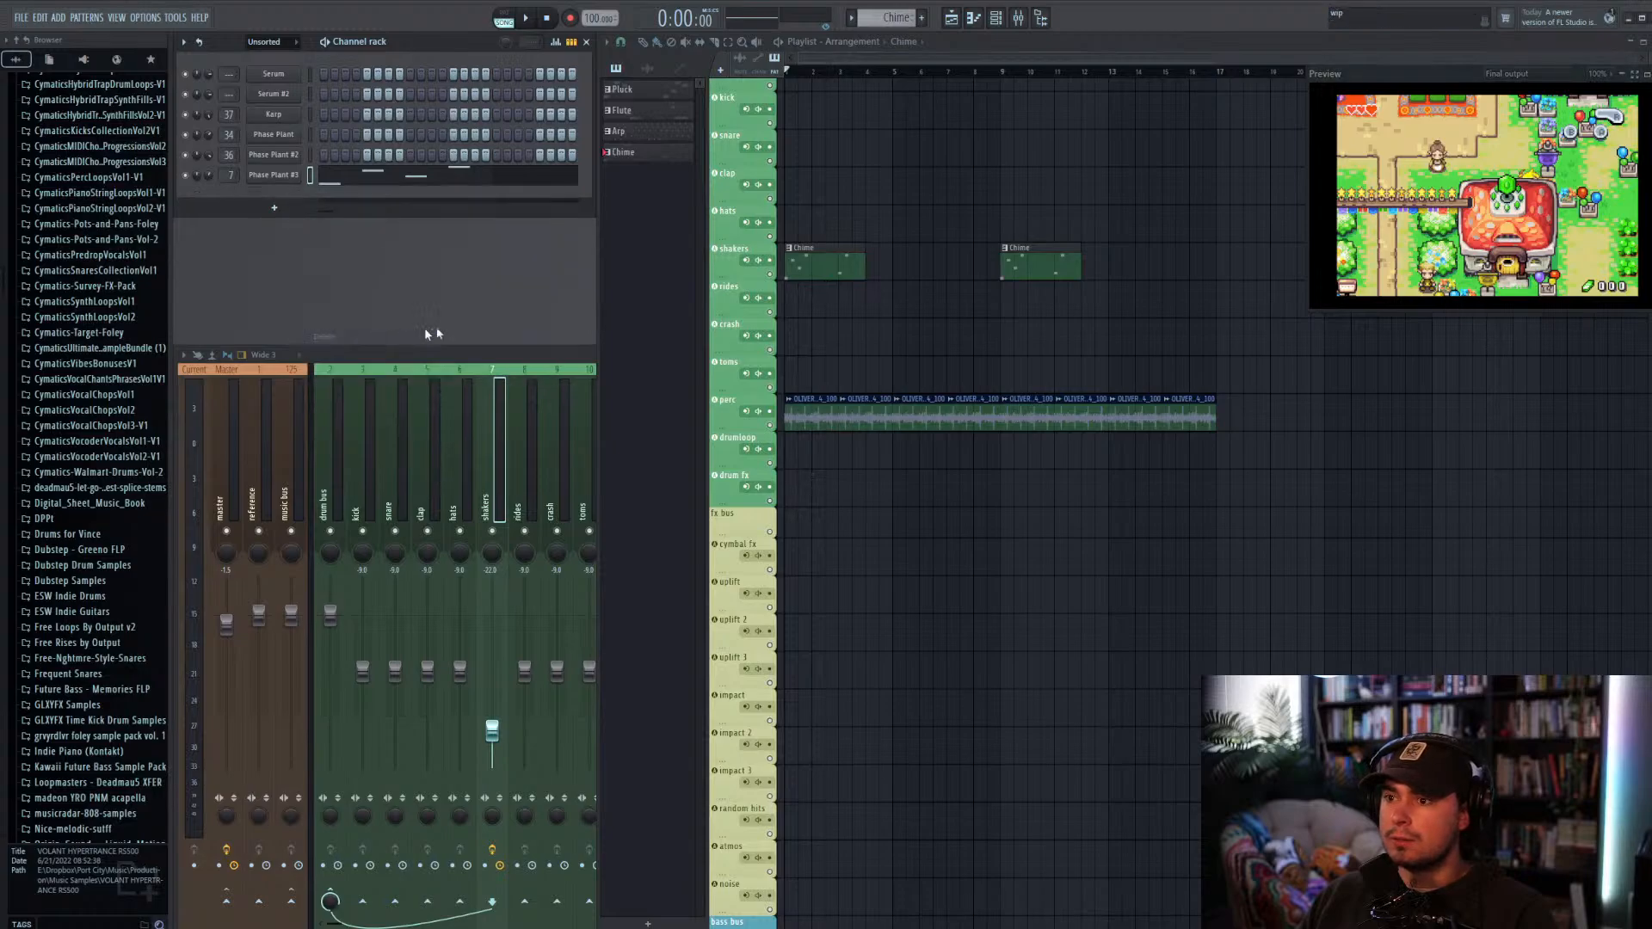
Step: Check the preset loaded in Phase Plant #3, and listen to the Chime pattern
left_click(293, 176)
left_click_drag(414, 235, 435, 260)
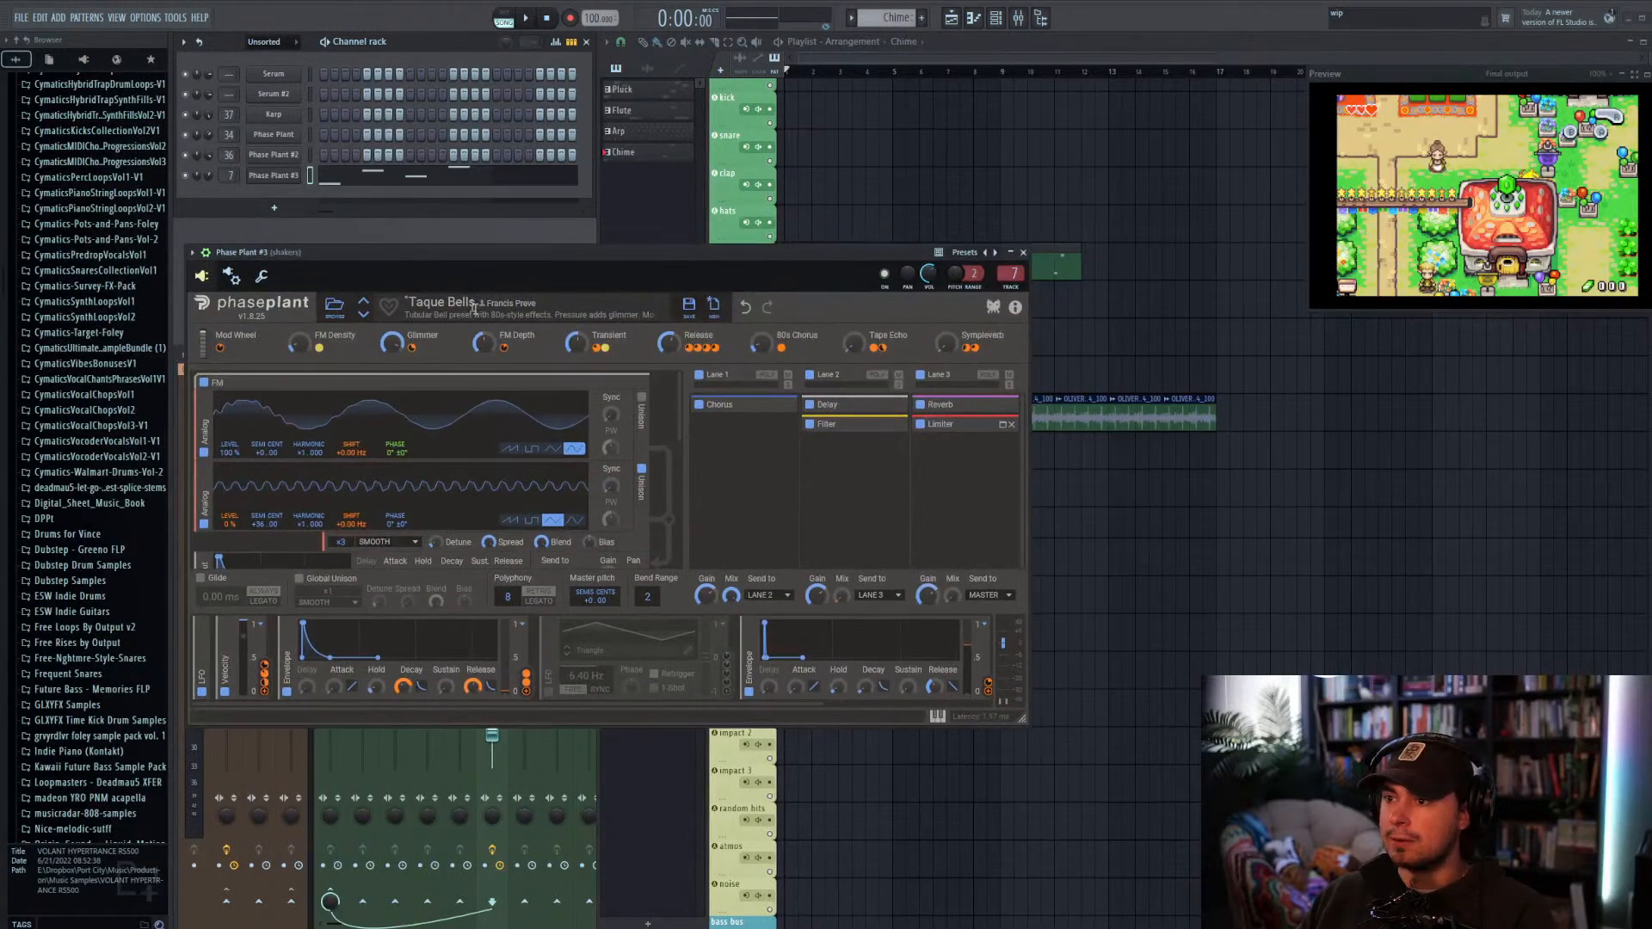
left_click(1023, 252)
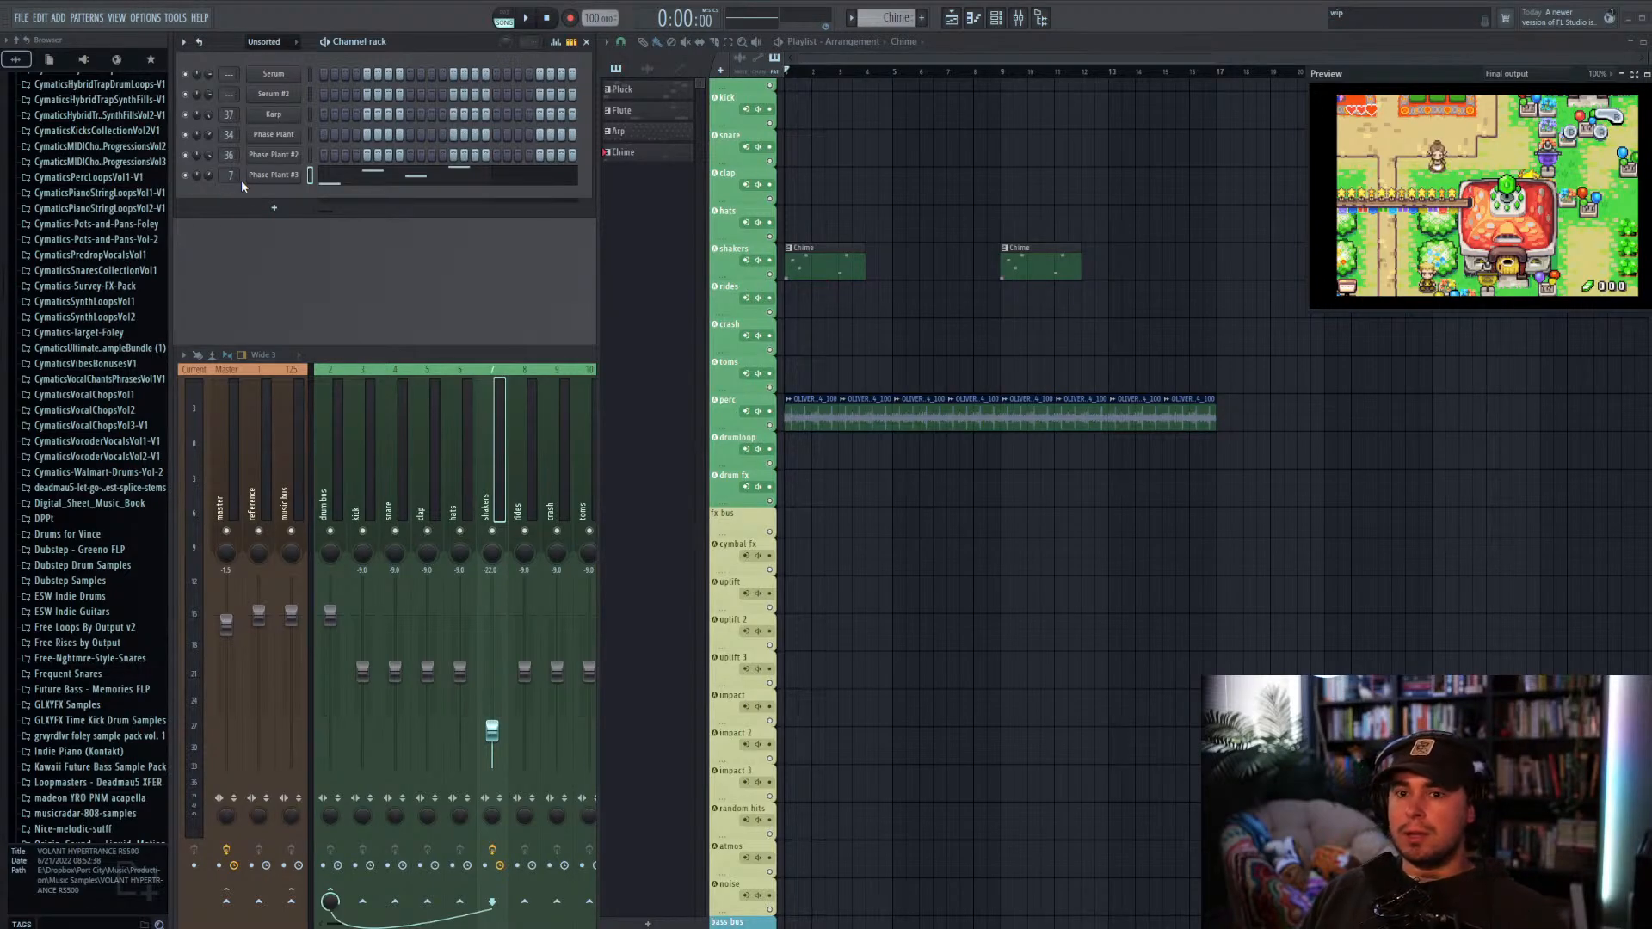
key("space")
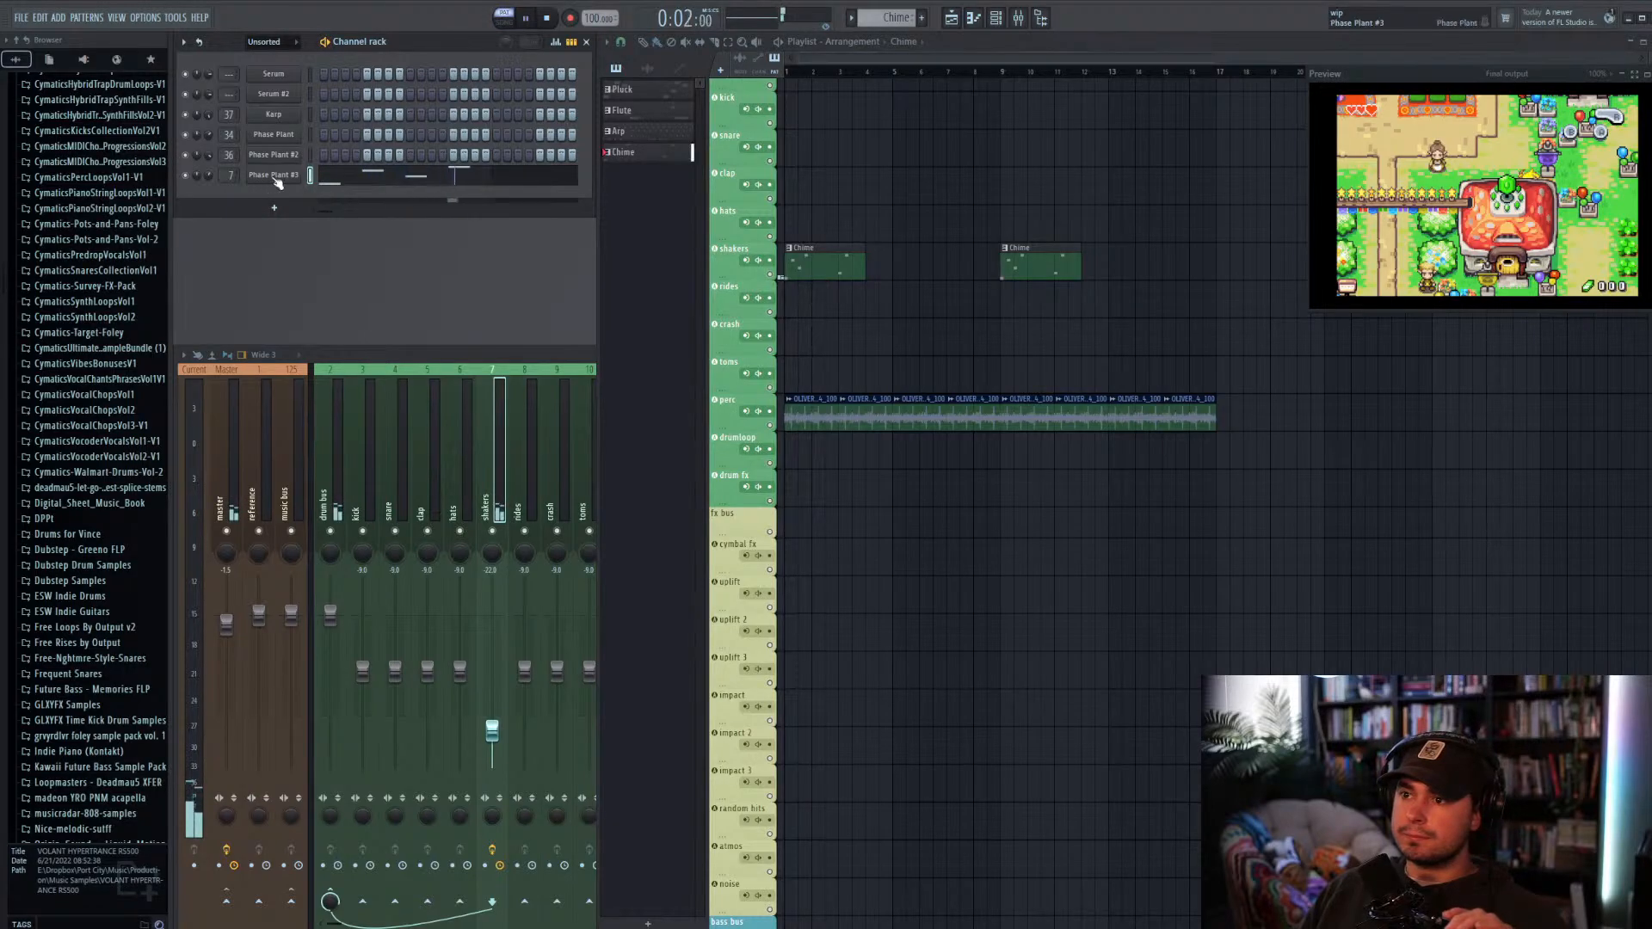
key("space")
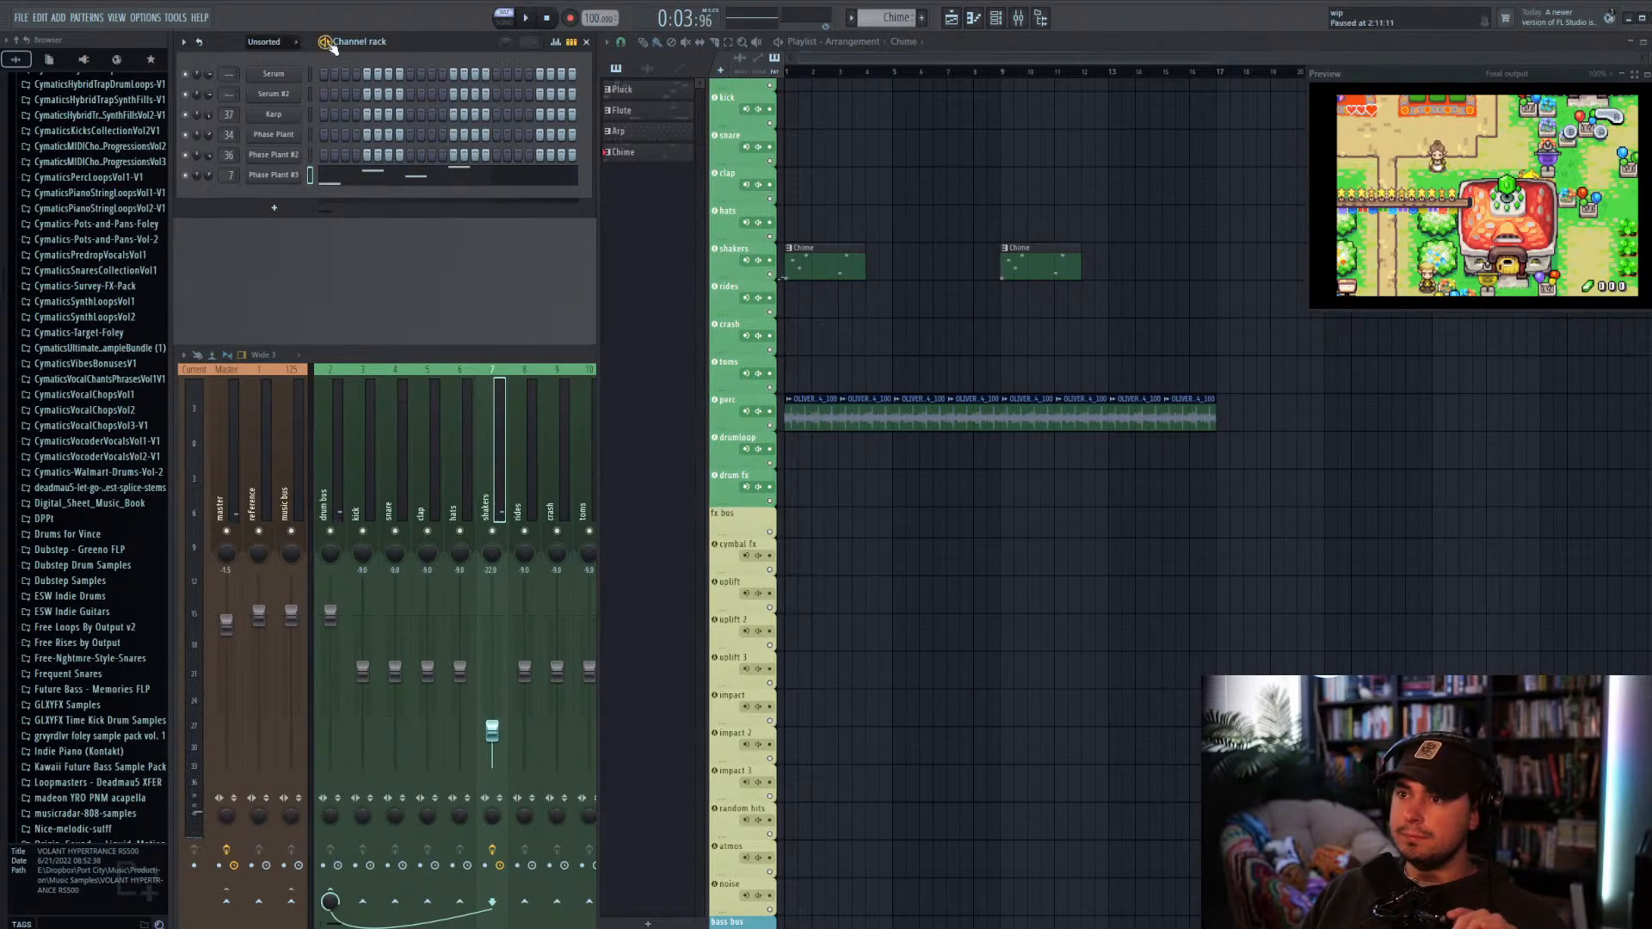
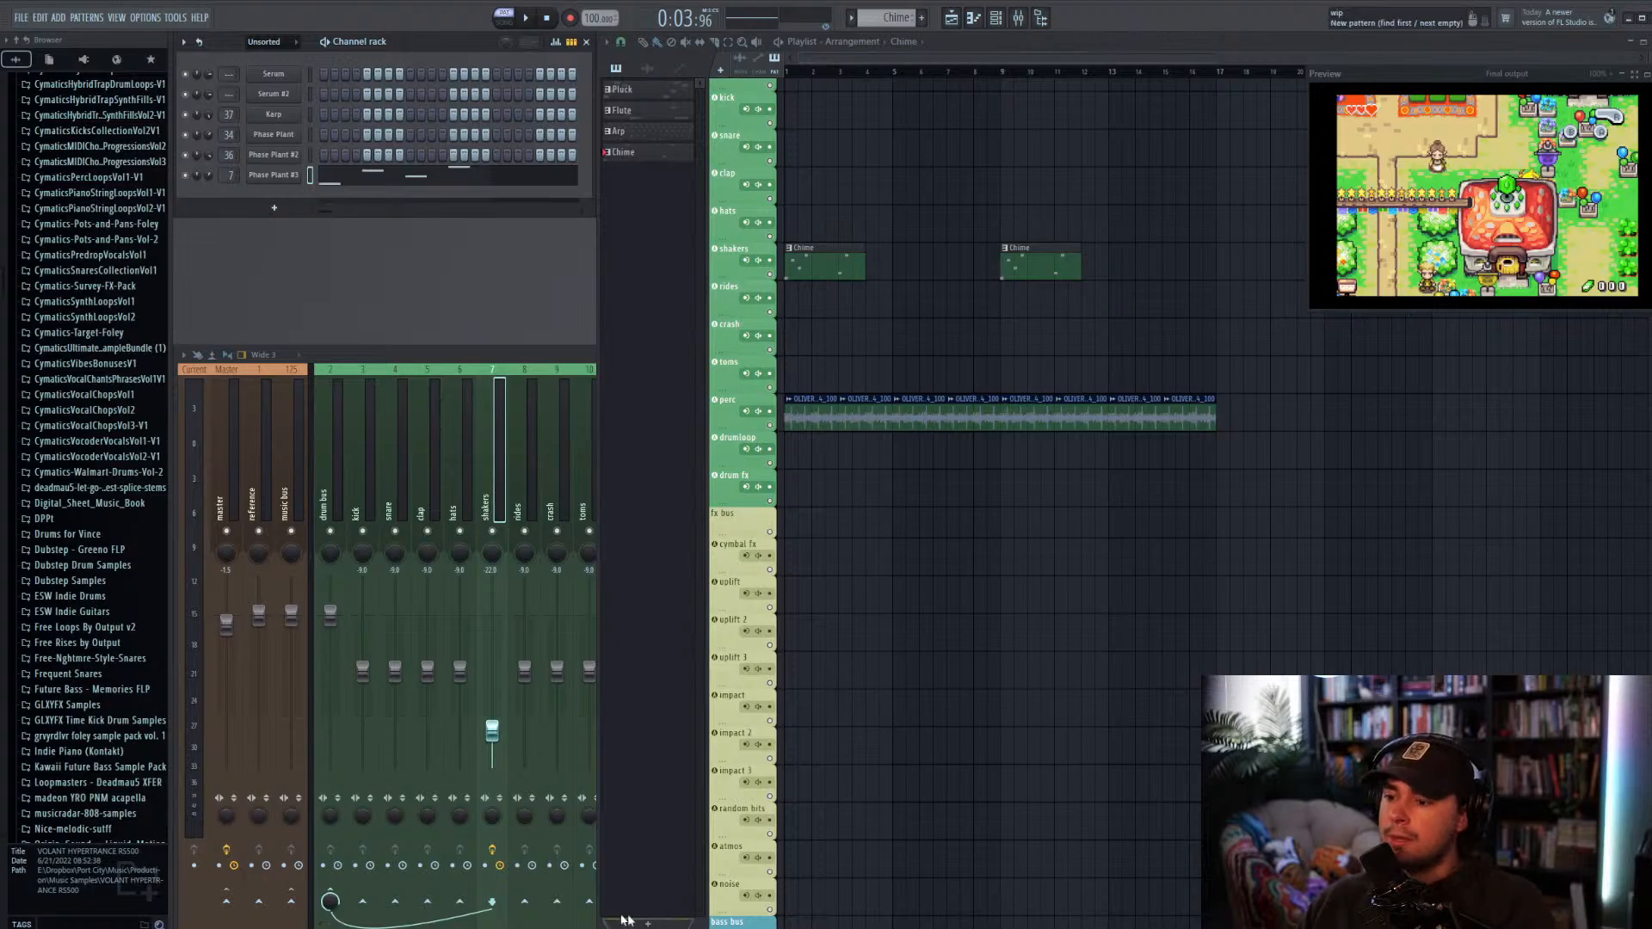
Step: Enlarge the game video preview, shrink it back, and play the arrangement from the start
left_click_drag(1305, 316, 785, 686)
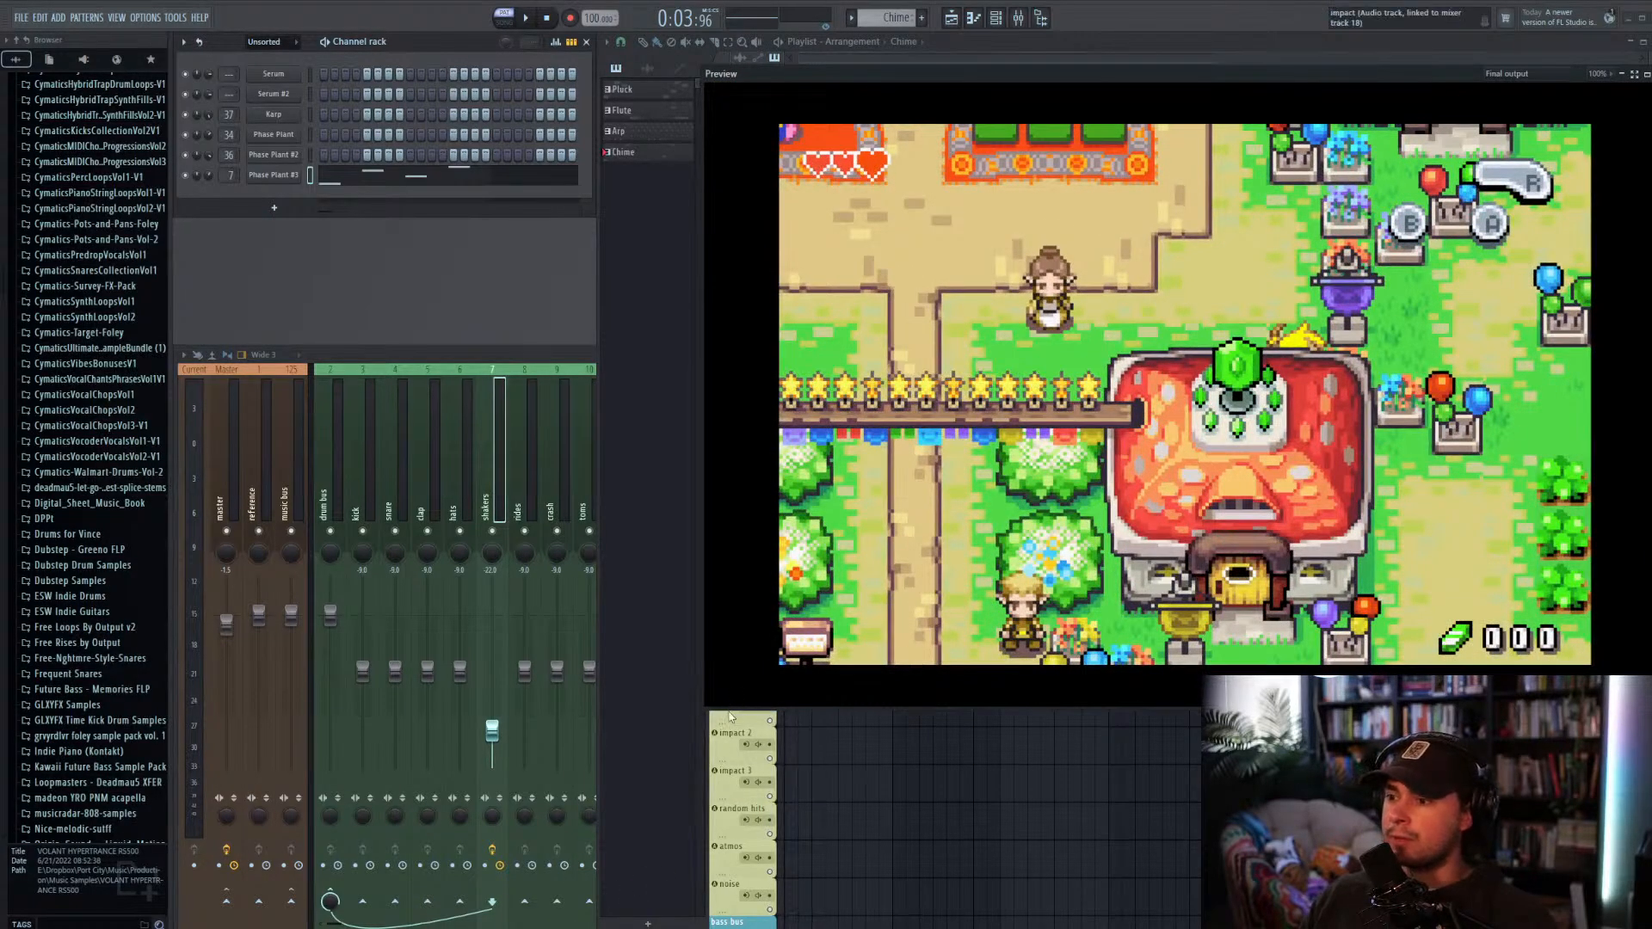
left_click_drag(704, 708, 1271, 291)
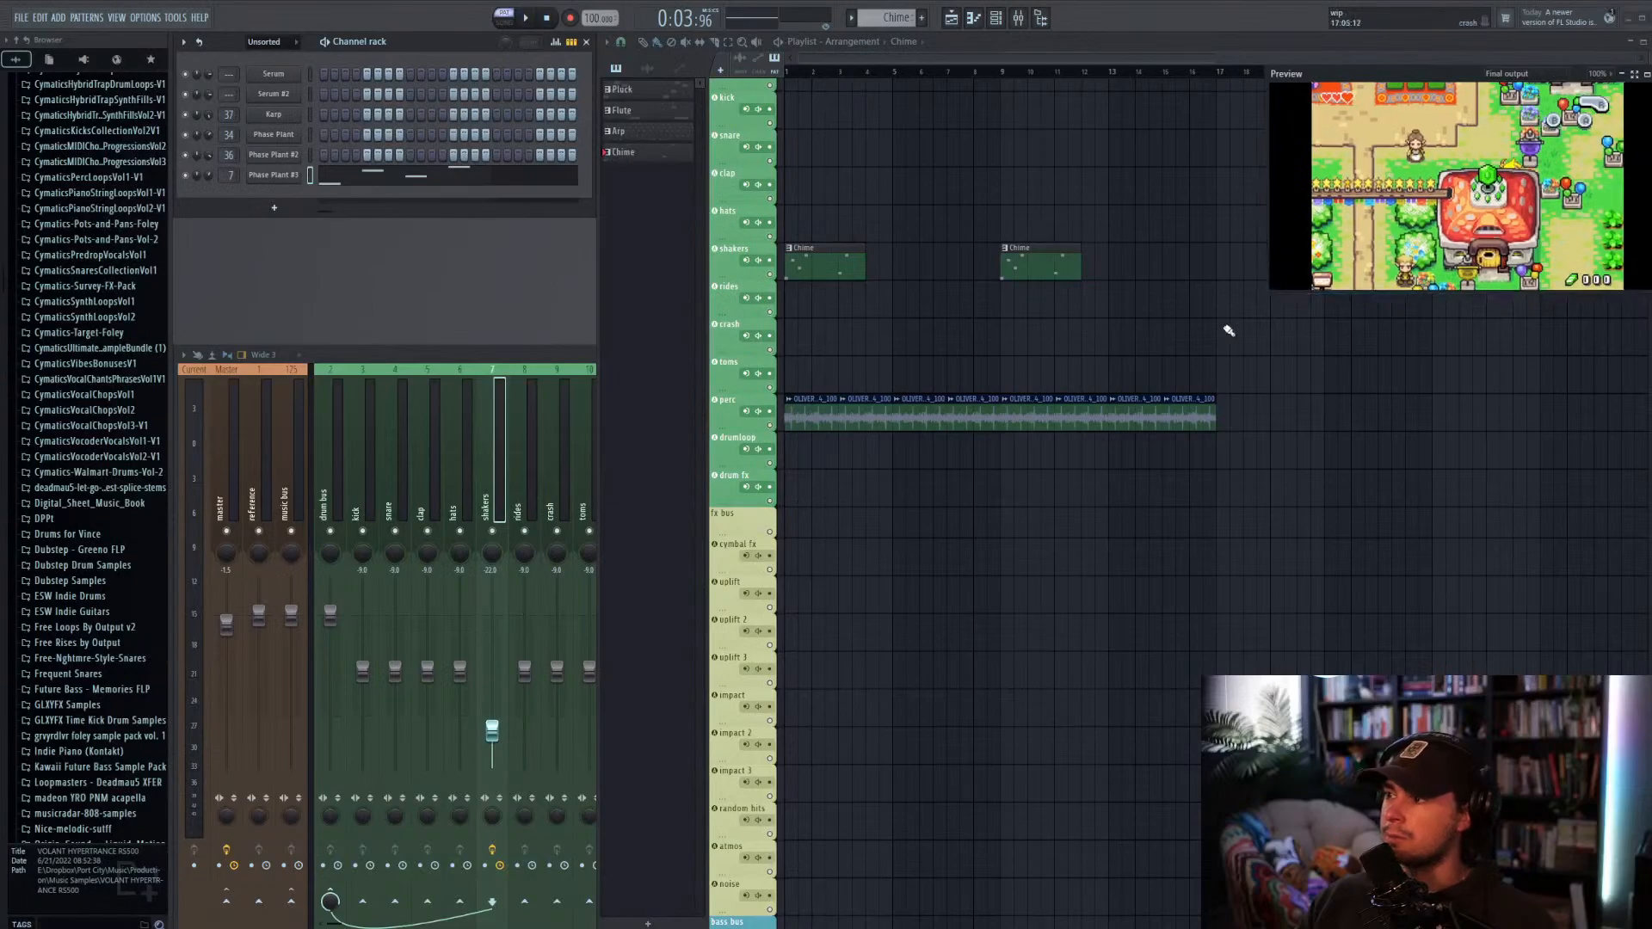
left_click(814, 79)
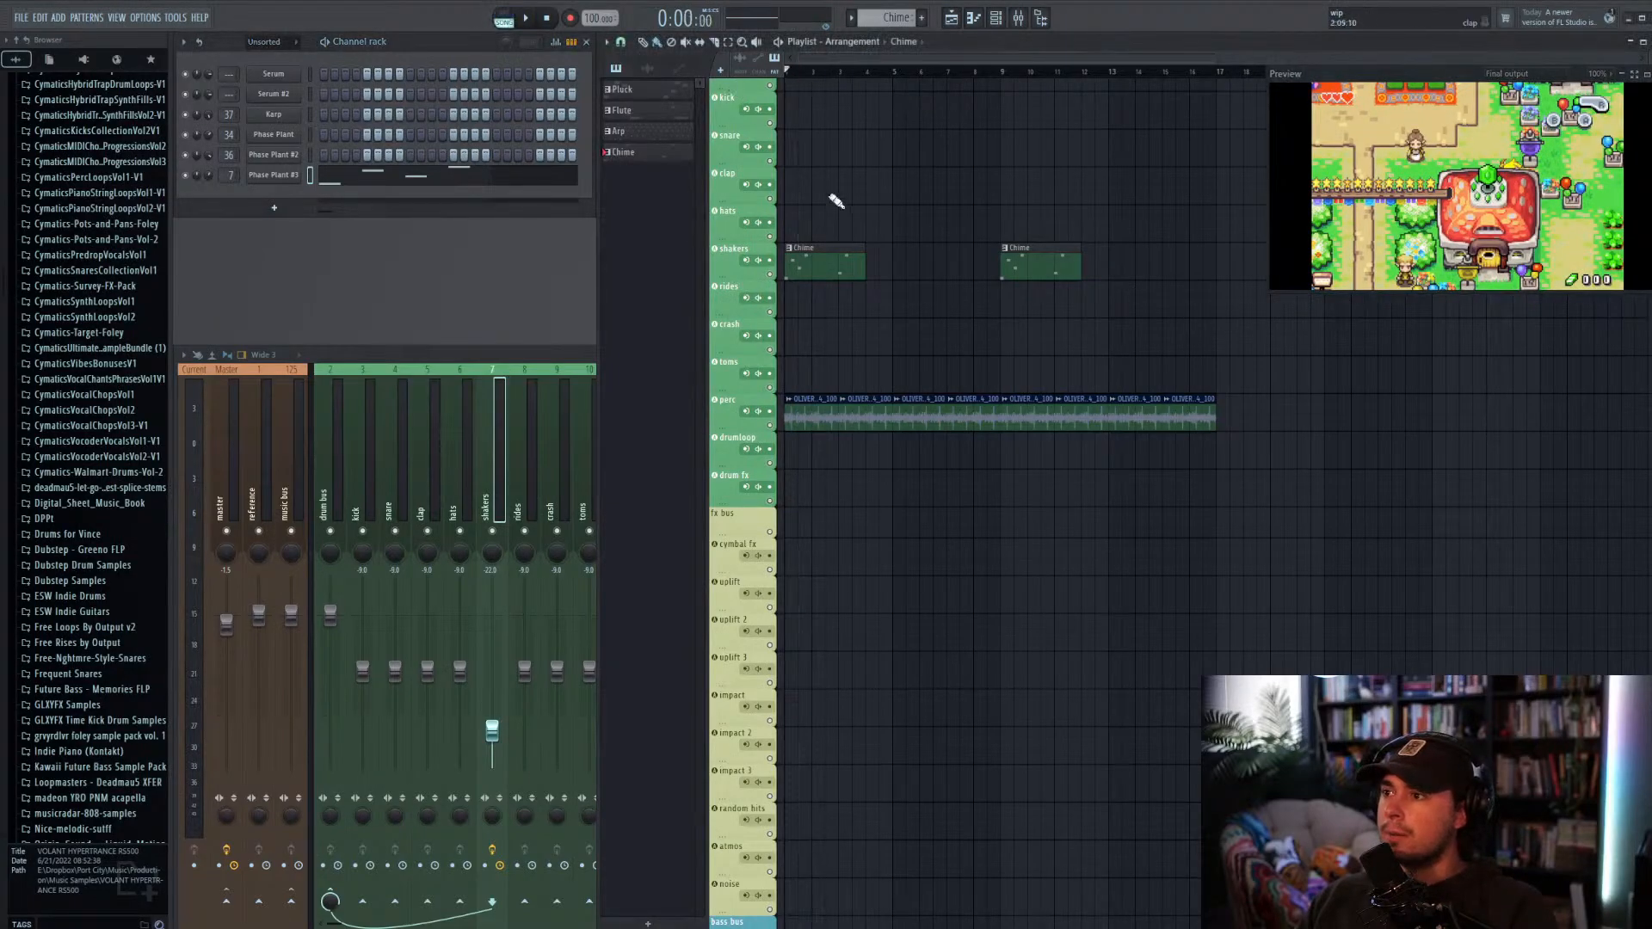
key("space")
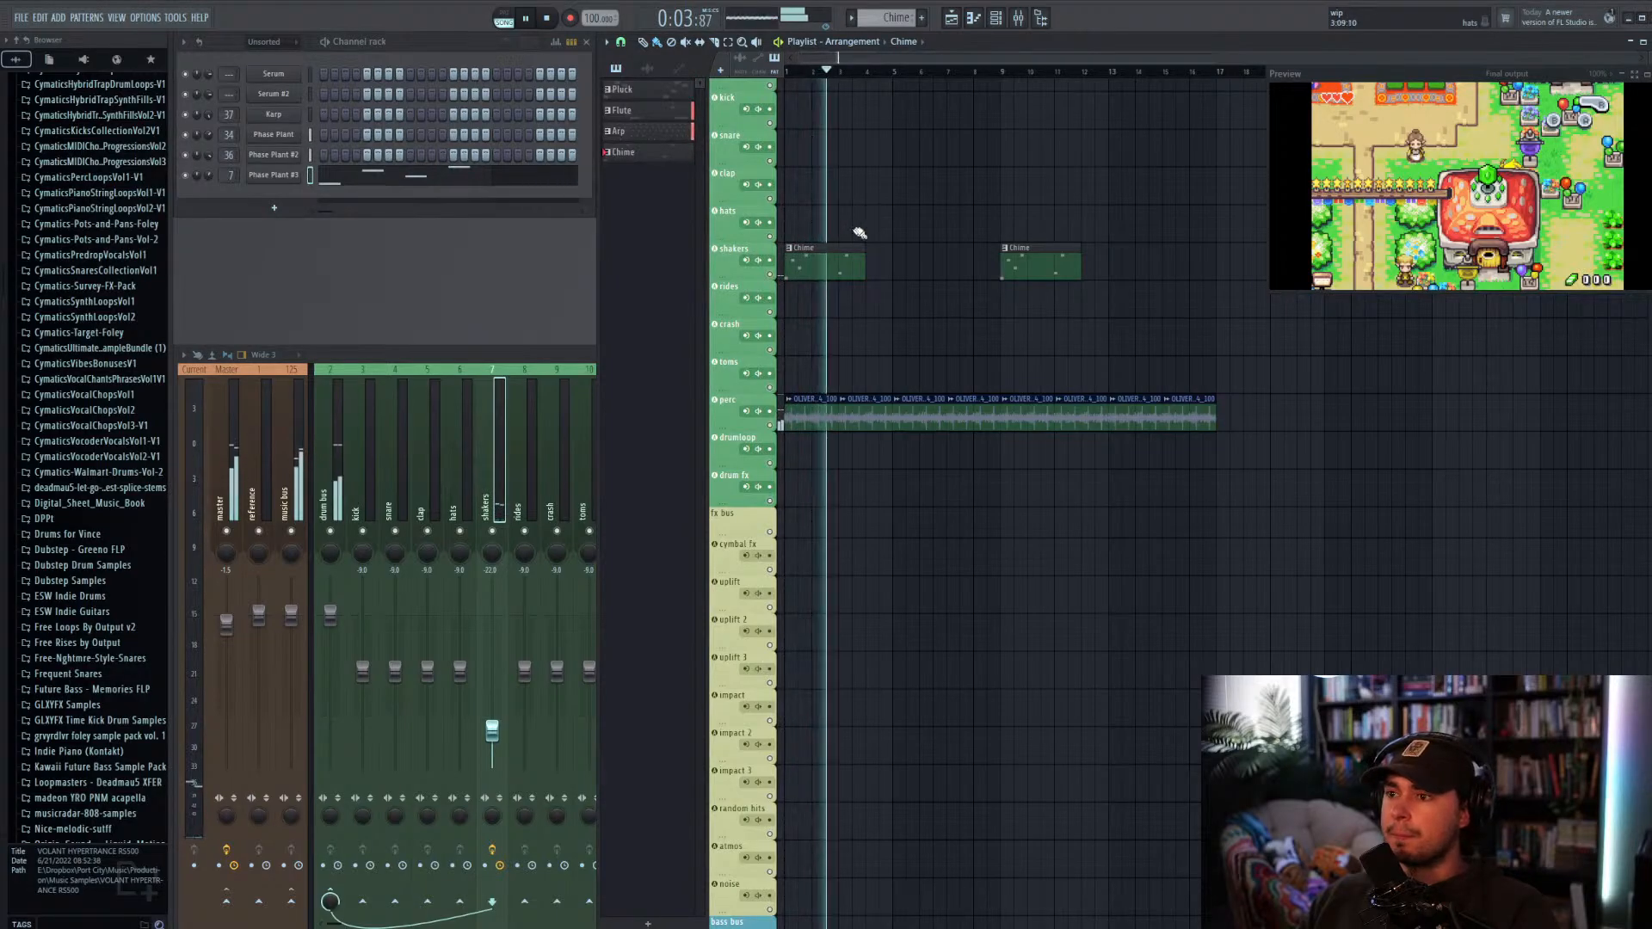
key("space")
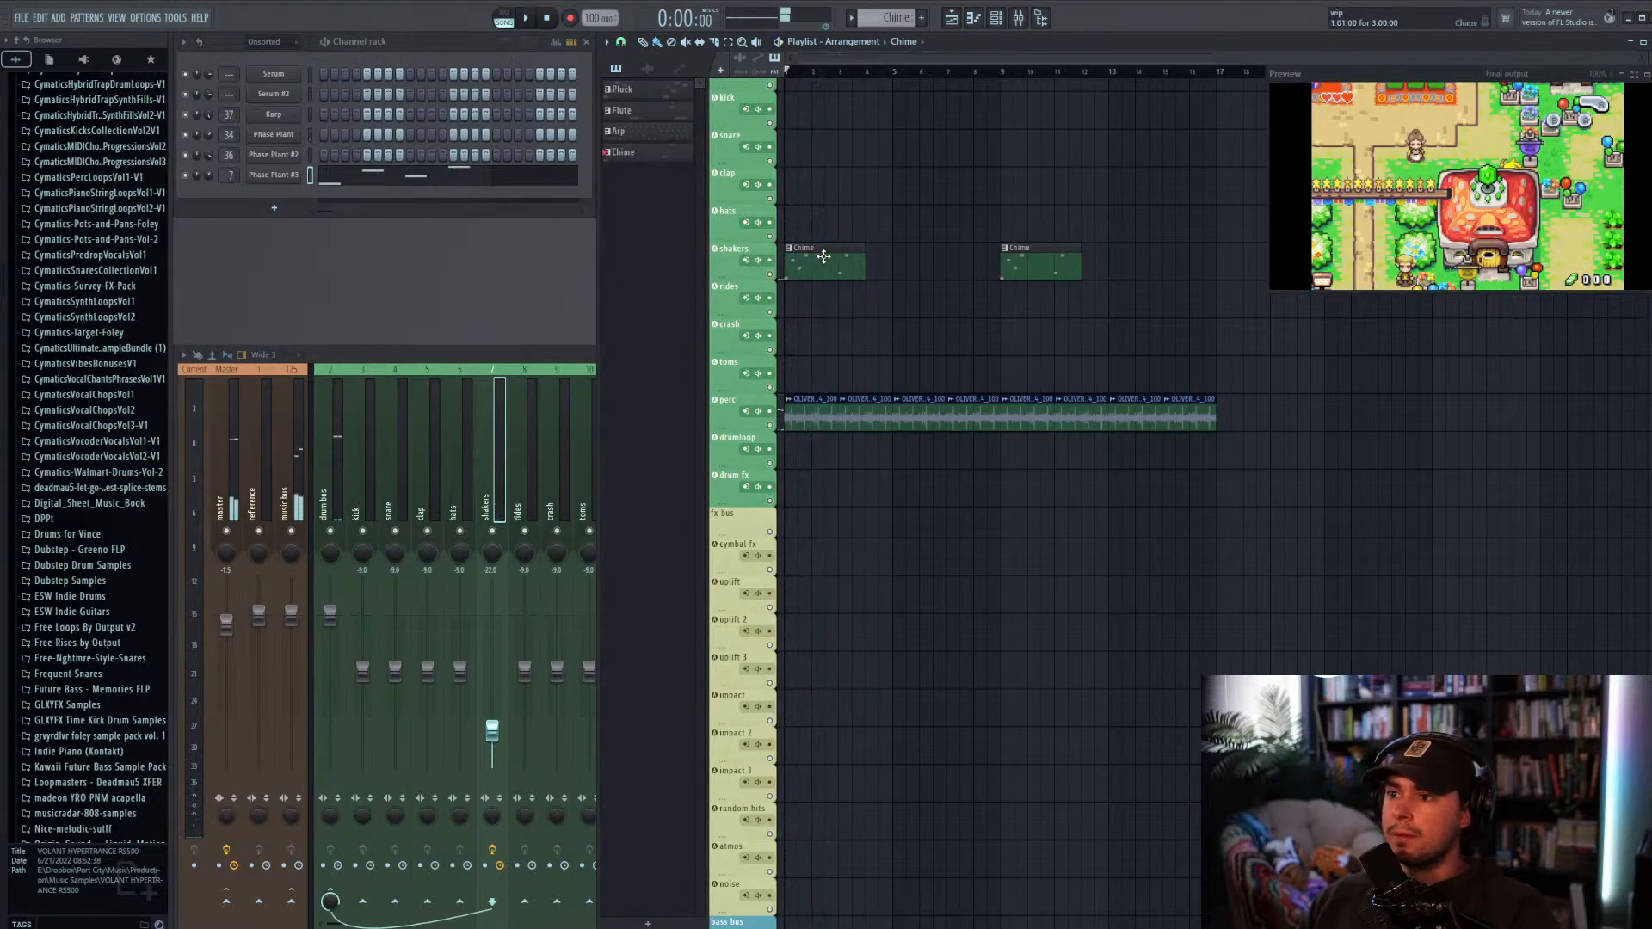
Step: Replace the Phase Plant #3 instrument on the chime channel with Ciemno
left_click(277, 175)
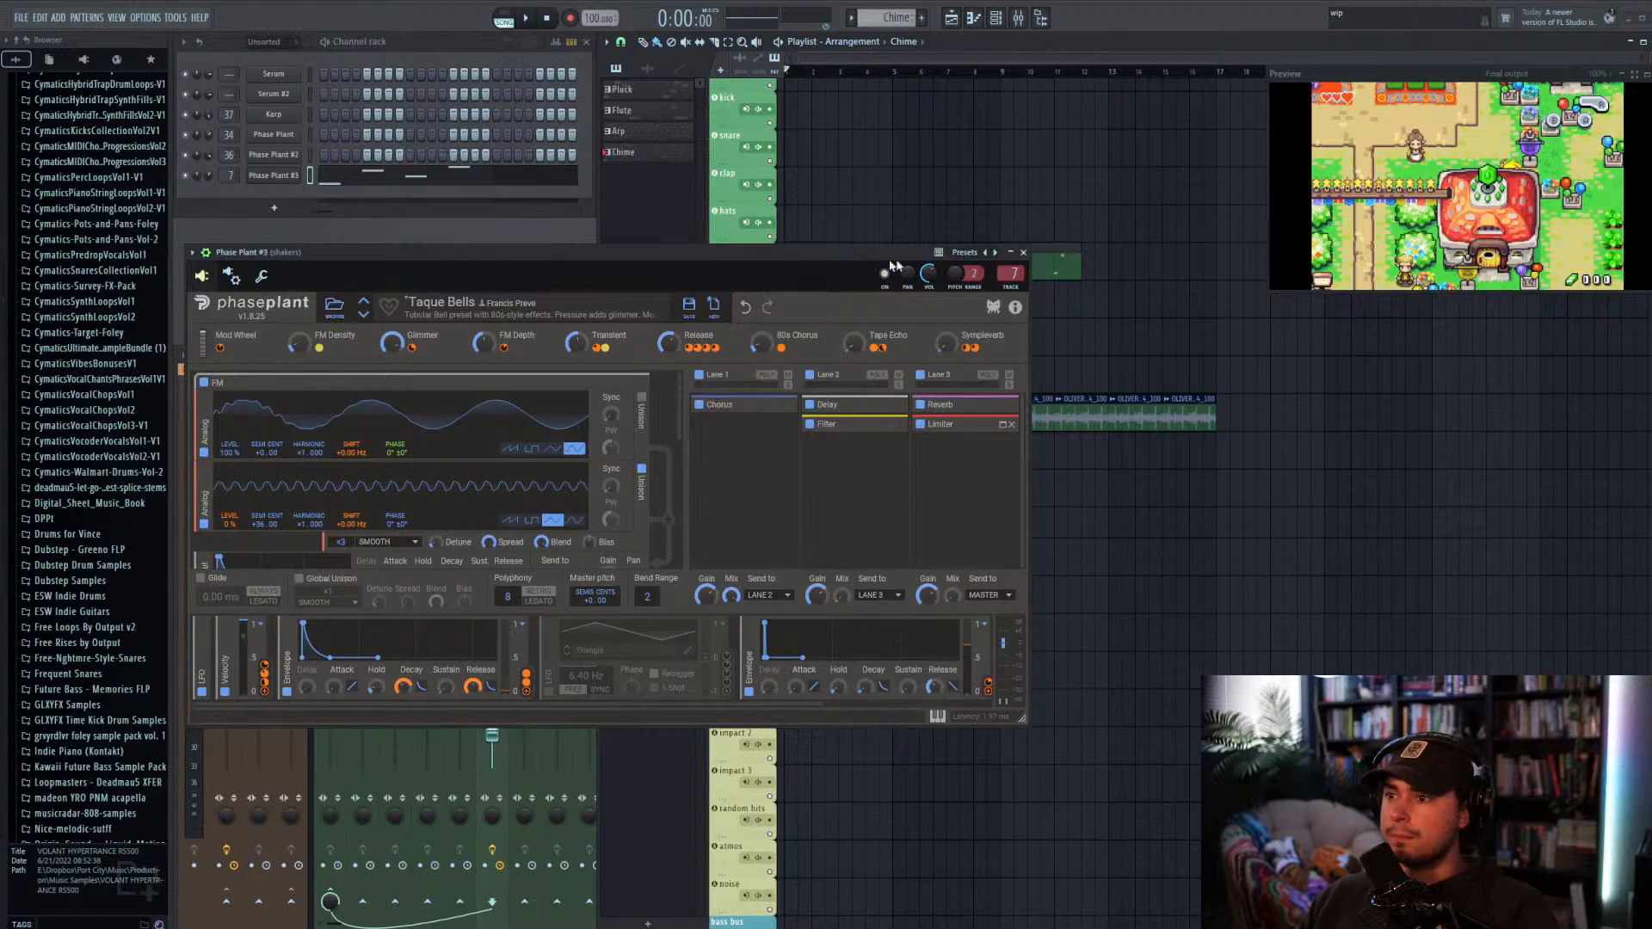
left_click(1023, 252)
right_click(290, 175)
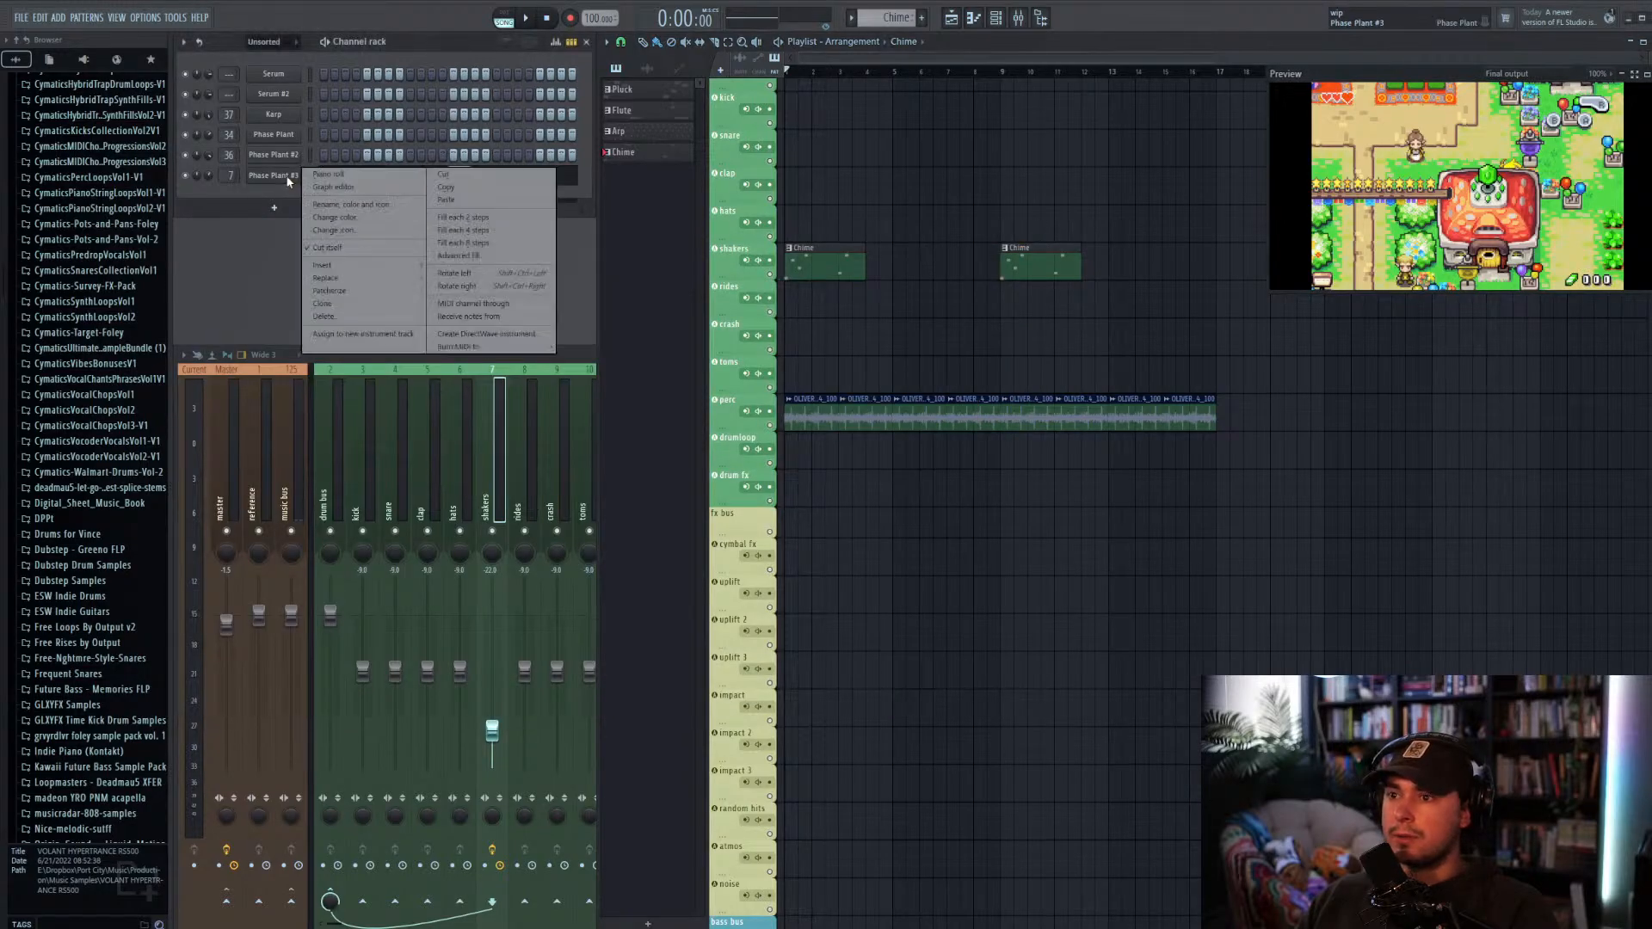
mouse_move(361, 278)
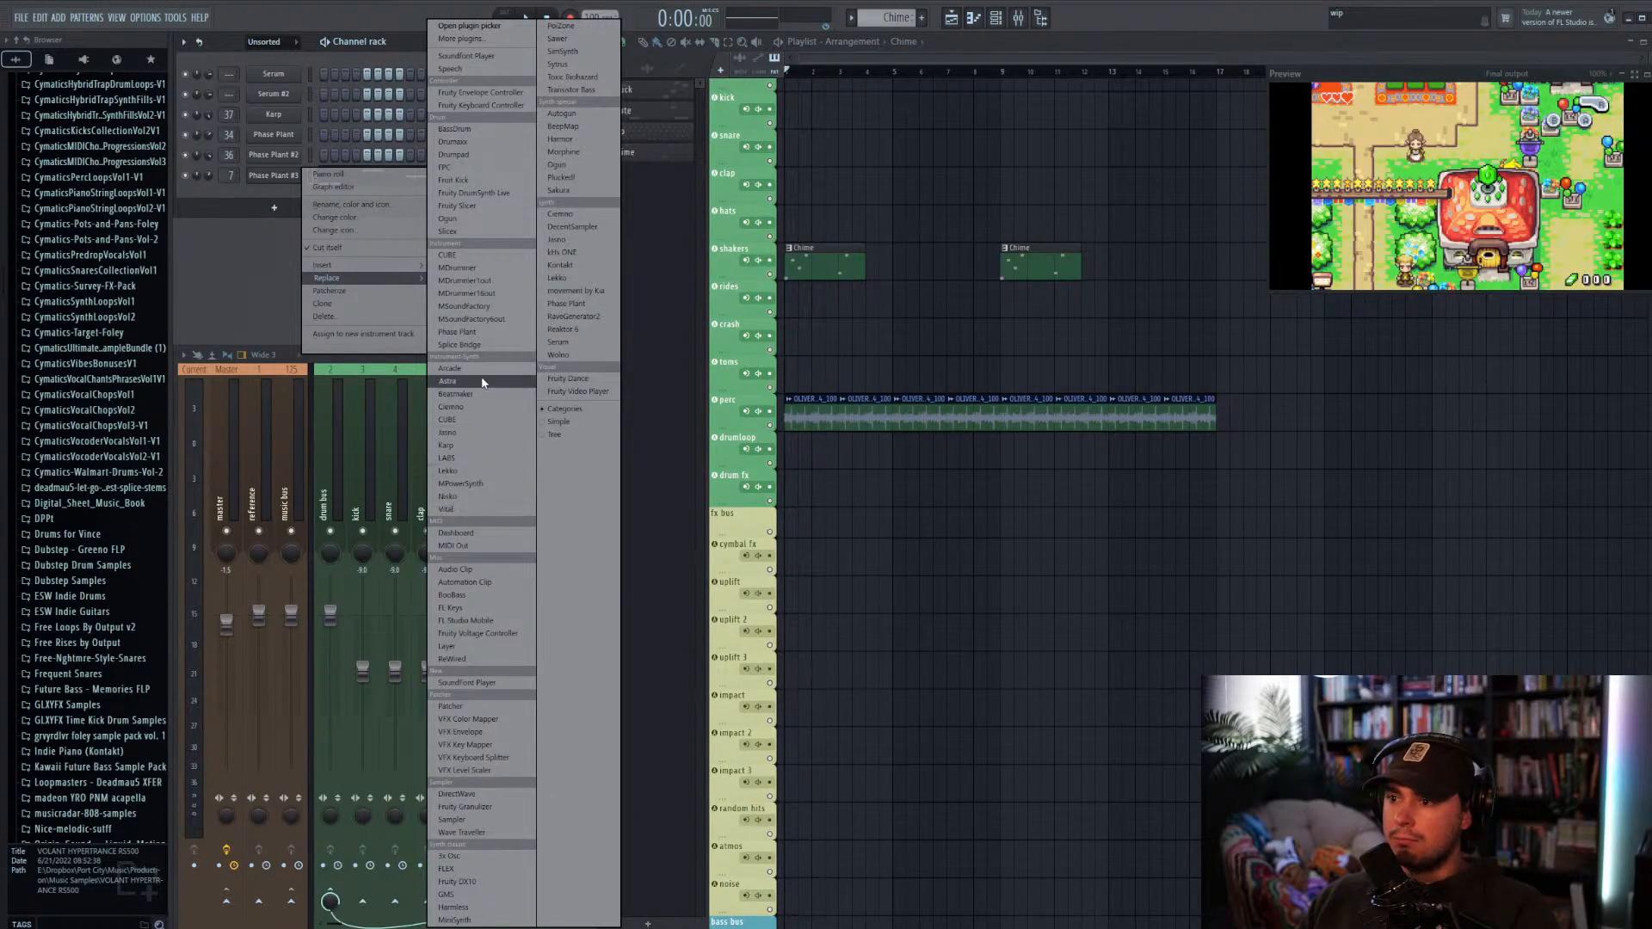
left_click(479, 407)
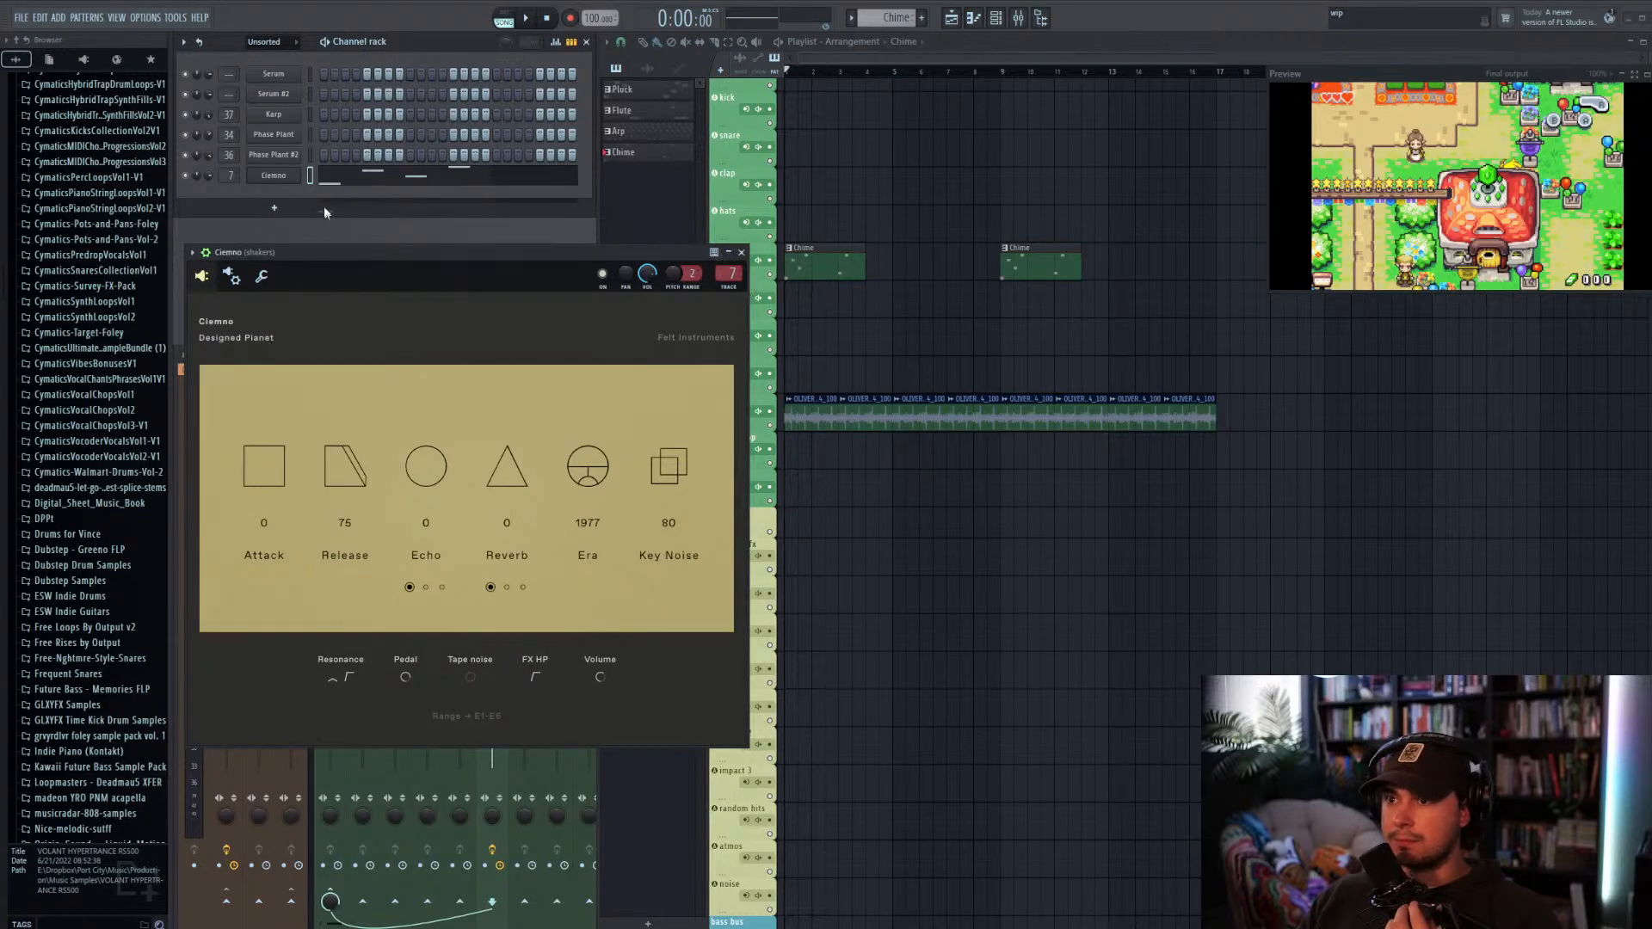
Step: Replace the chime channel's Ciemno instrument with Jasno and load its Mallets sound
right_click(272, 177)
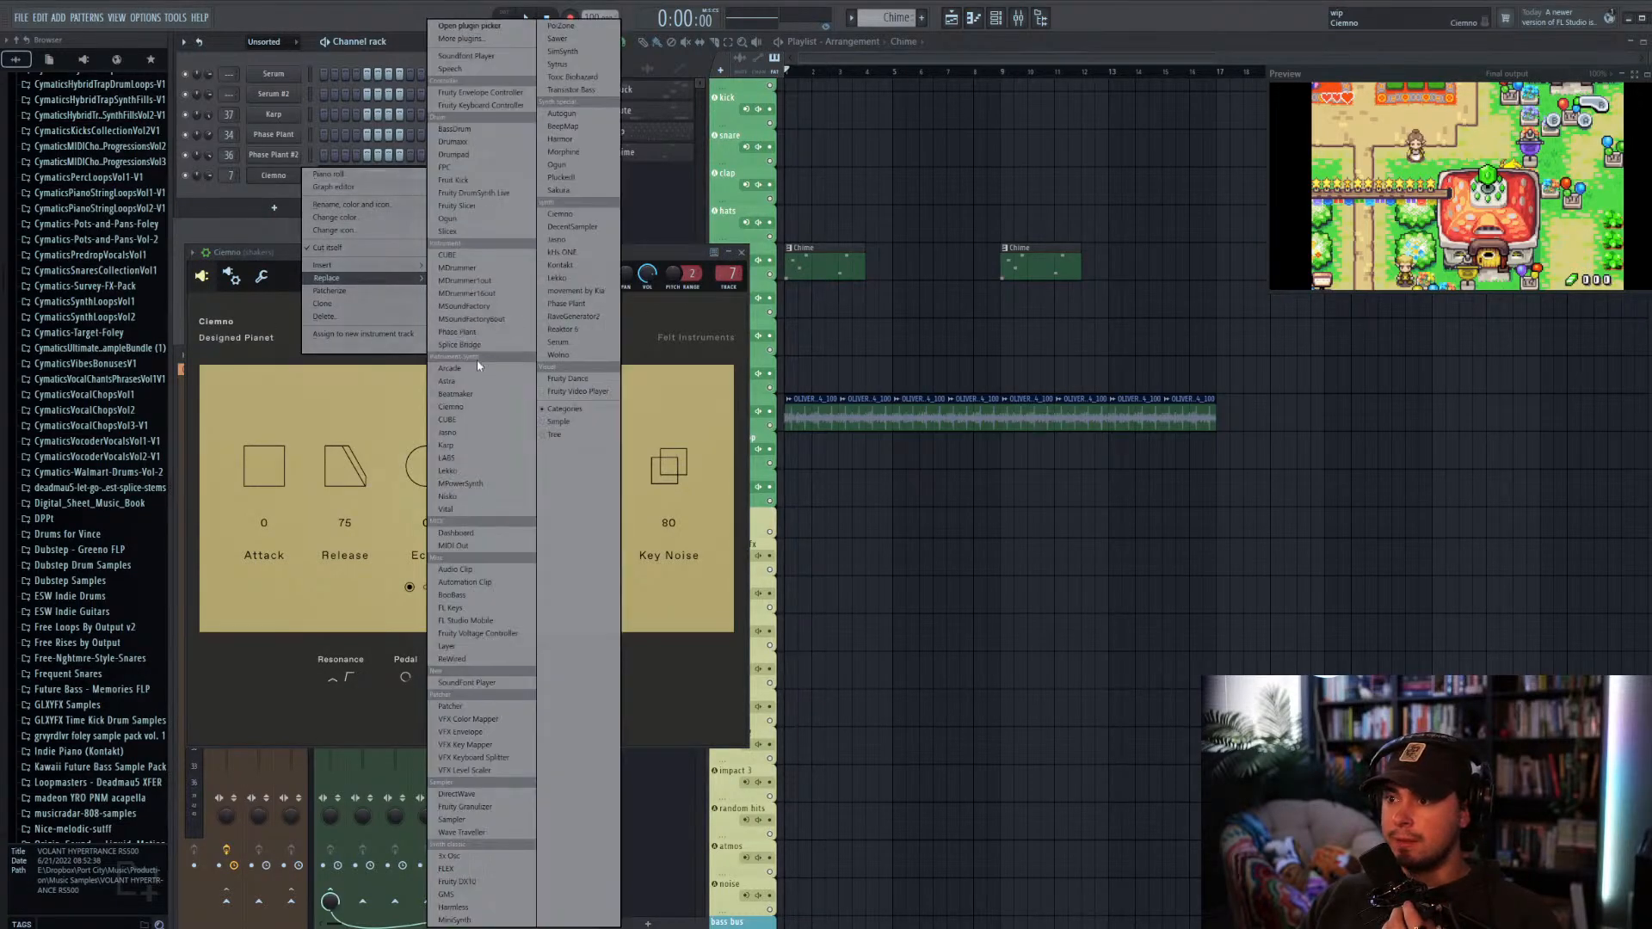
left_click(478, 434)
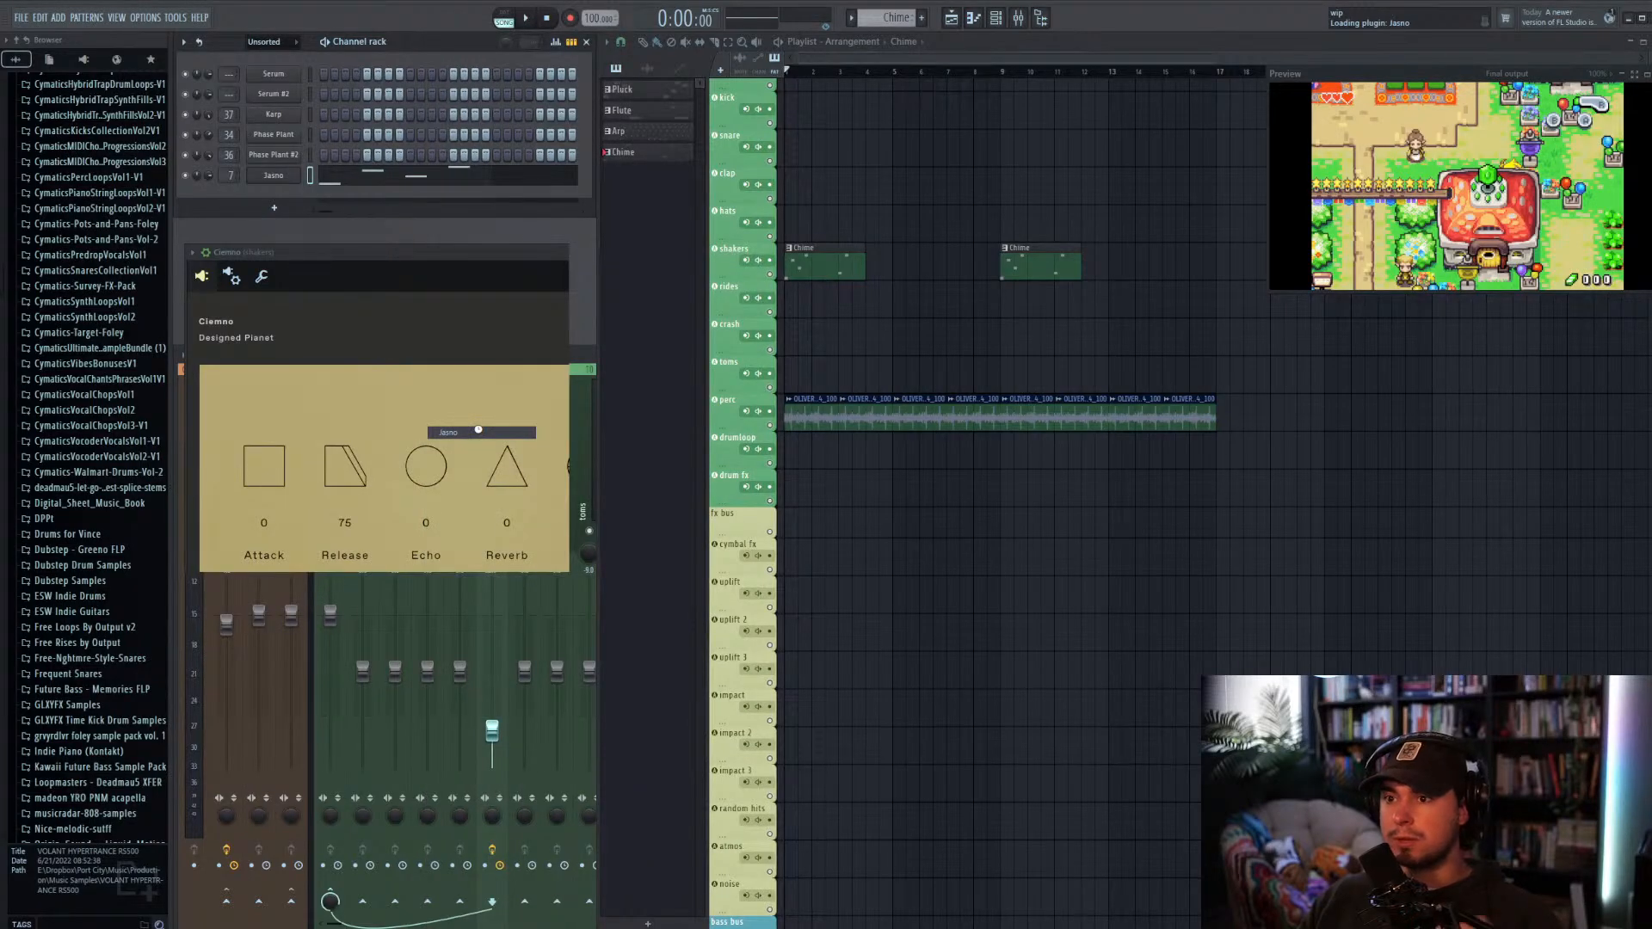
left_click(225, 339)
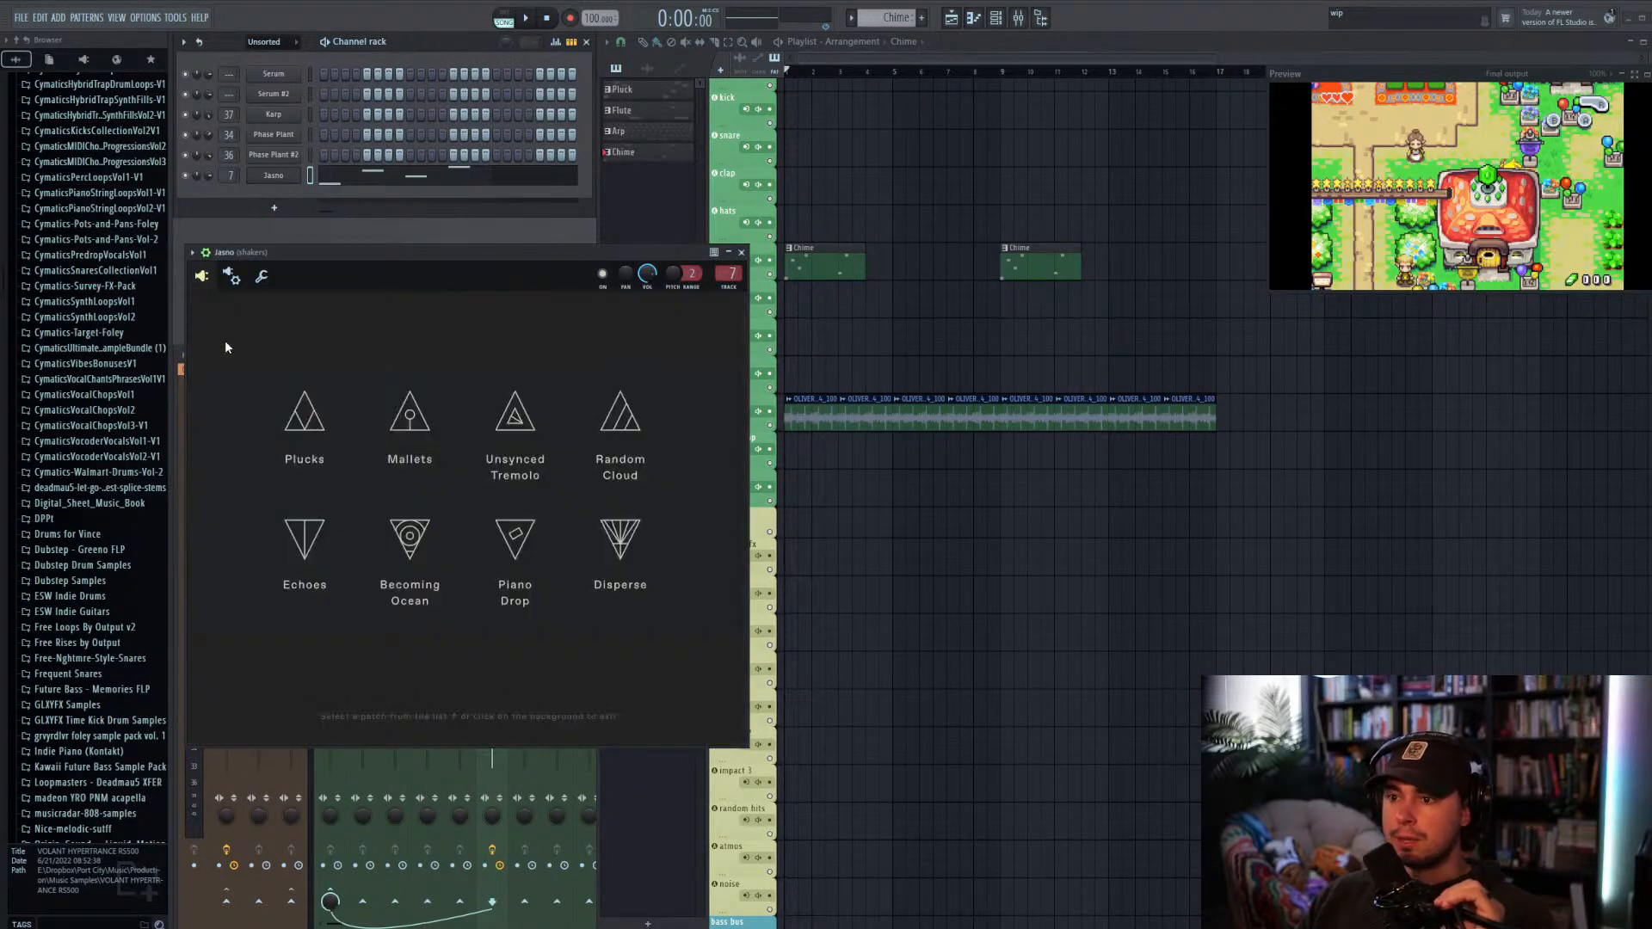
left_click(409, 425)
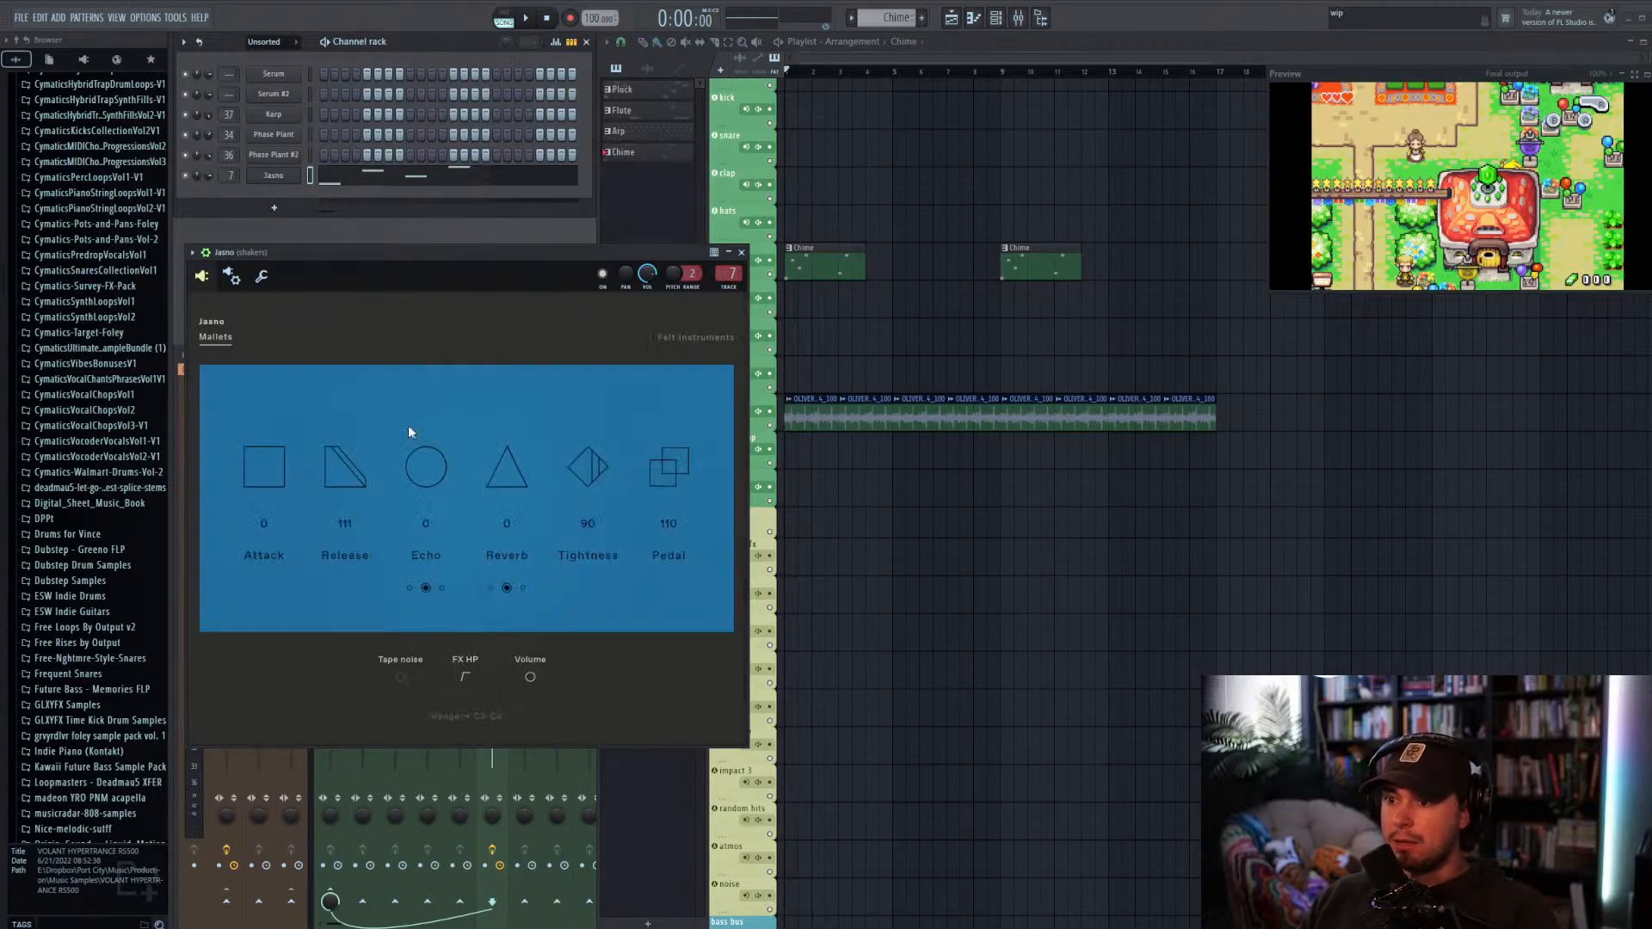
Step: Play the Chime pattern and set the Jasno channel volume to 100%
left_click(325, 42)
left_click_drag(647, 274, 647, 240)
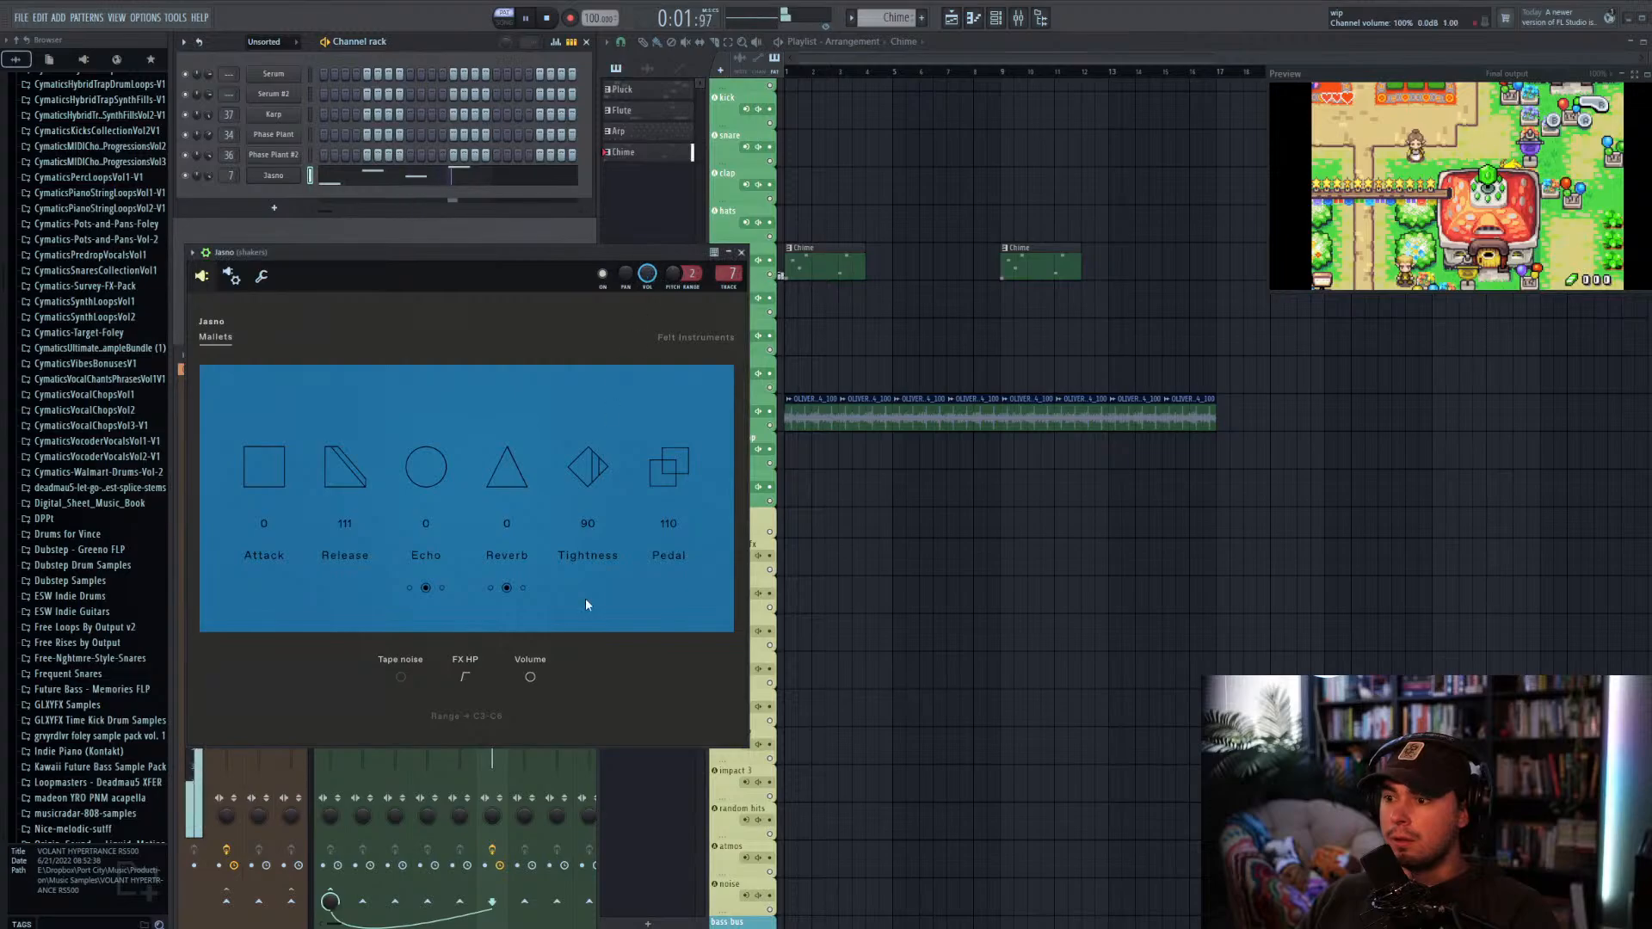
Step: Open the Jasno notes in the piano roll and transpose them all up one octave during playback
left_click(346, 182)
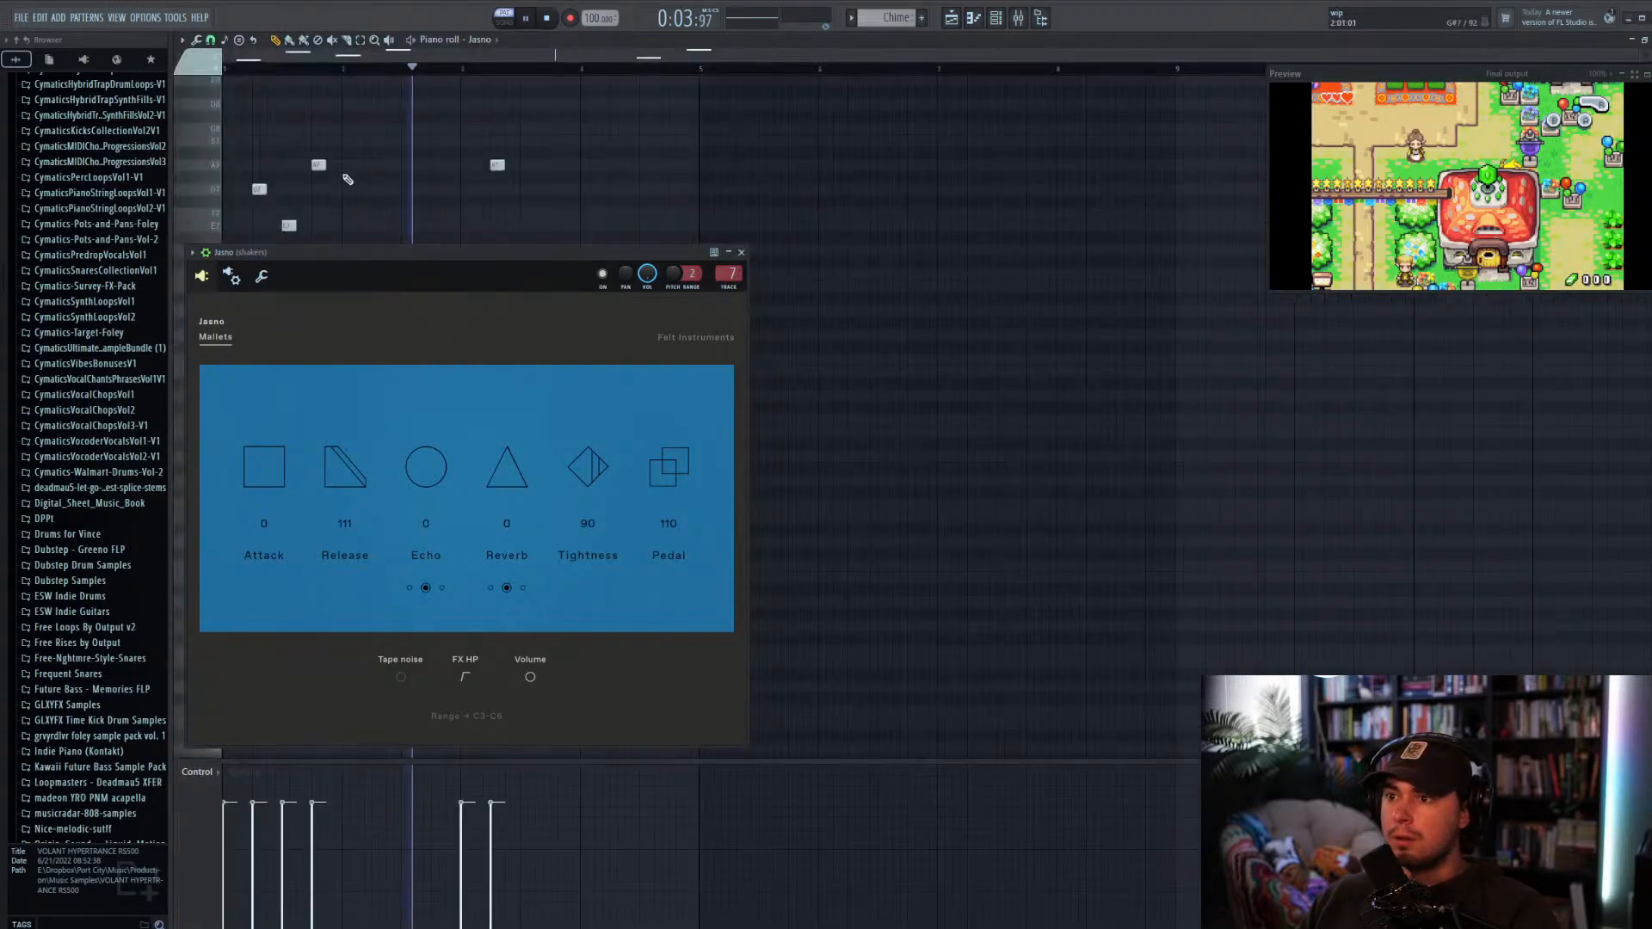
scroll(497, 214, "down", 2)
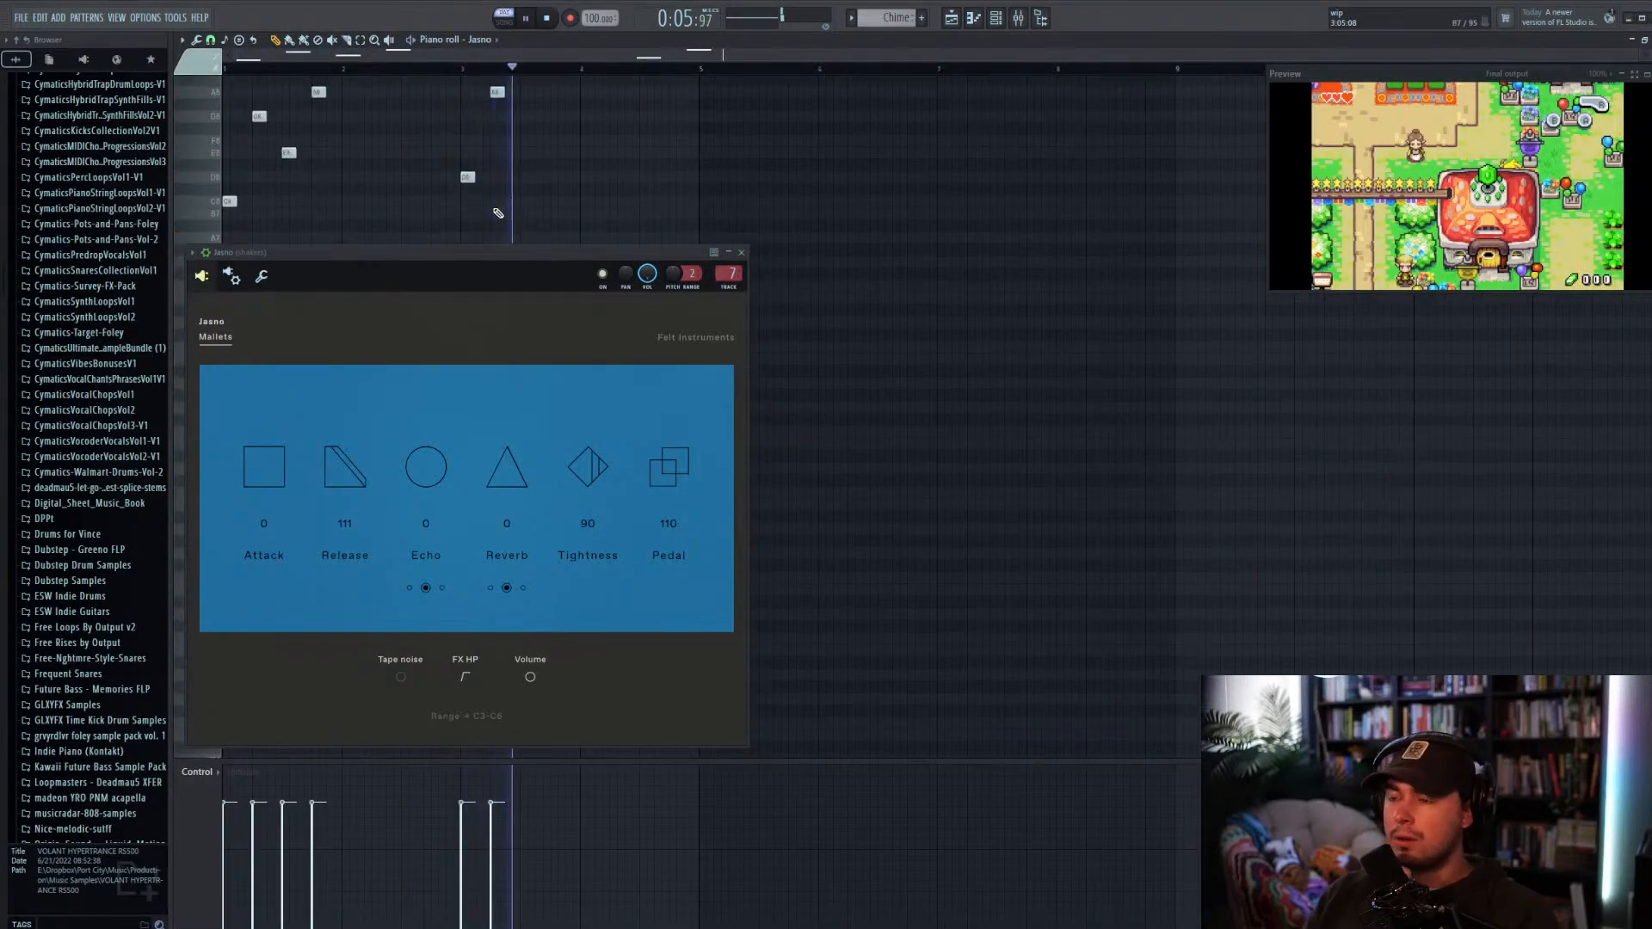
scroll(509, 221, "up", 5)
key("ctrl+Up")
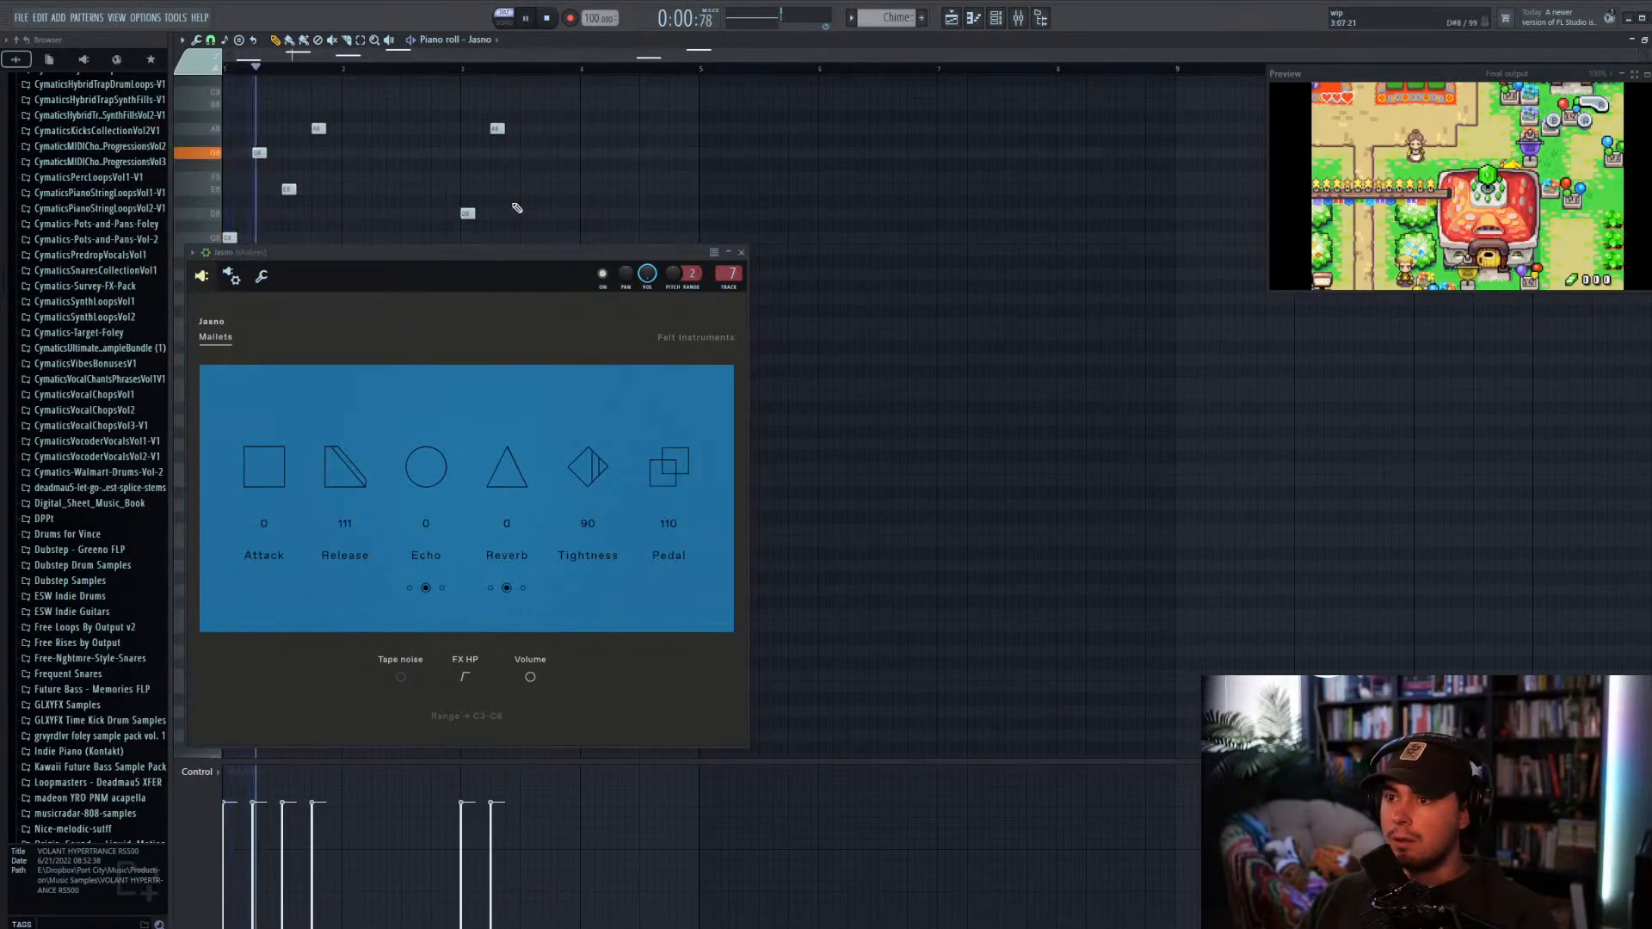
Step: Transpose the Jasno notes down one octave, play the pattern, and close the instrument and piano roll
key("space")
key("ctrl+Down")
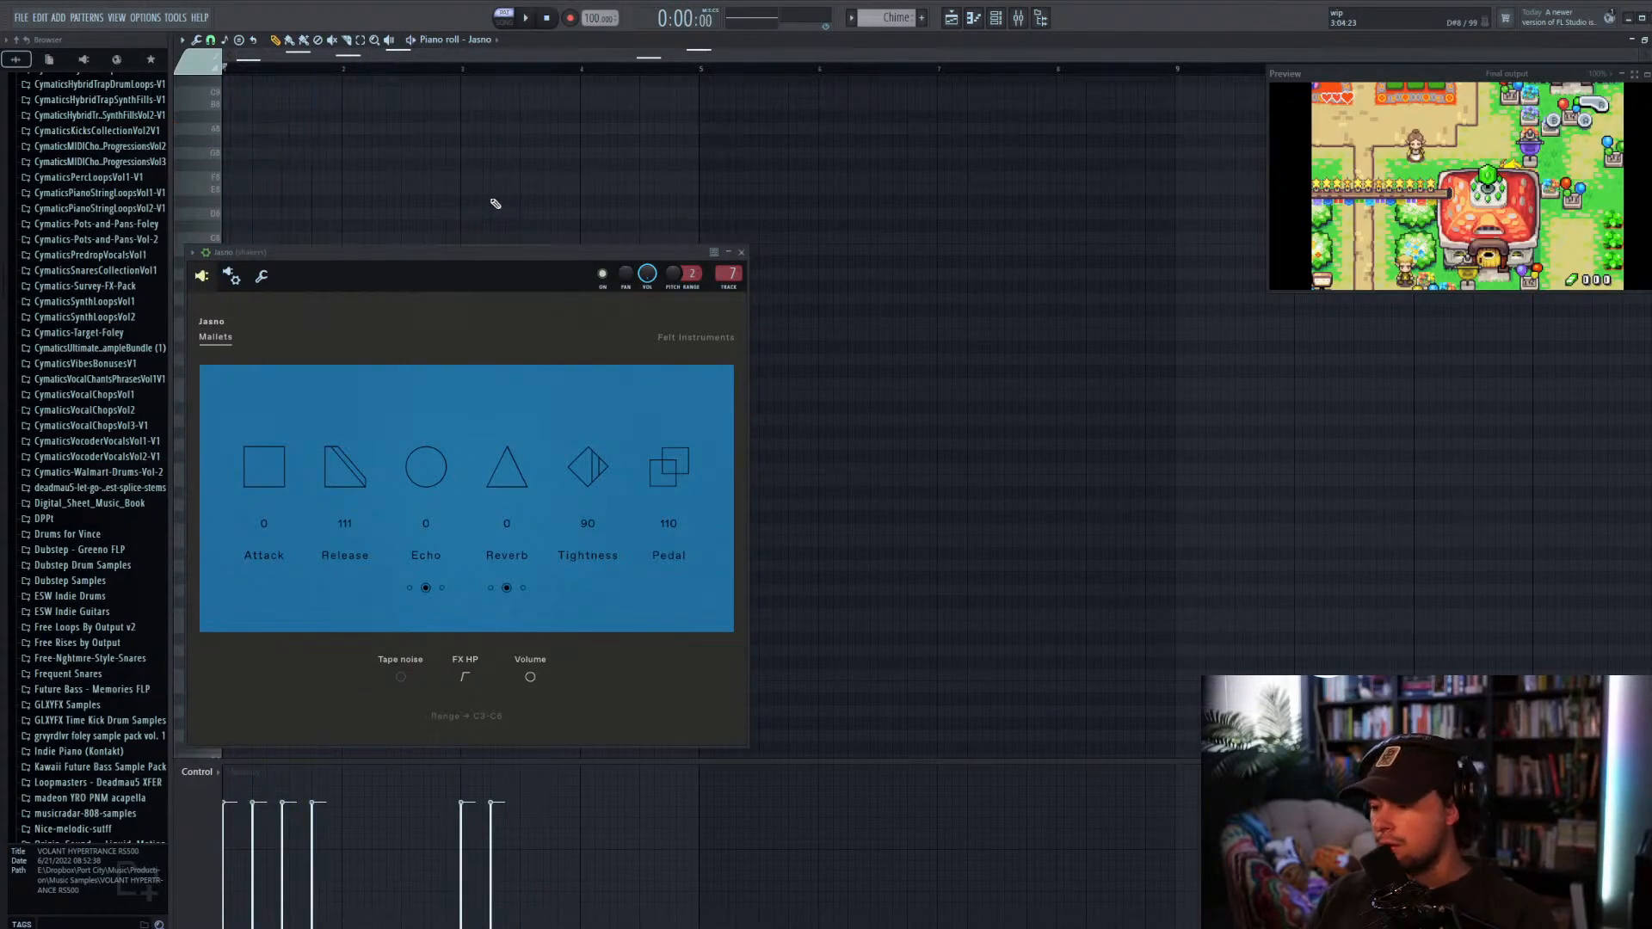
key("space")
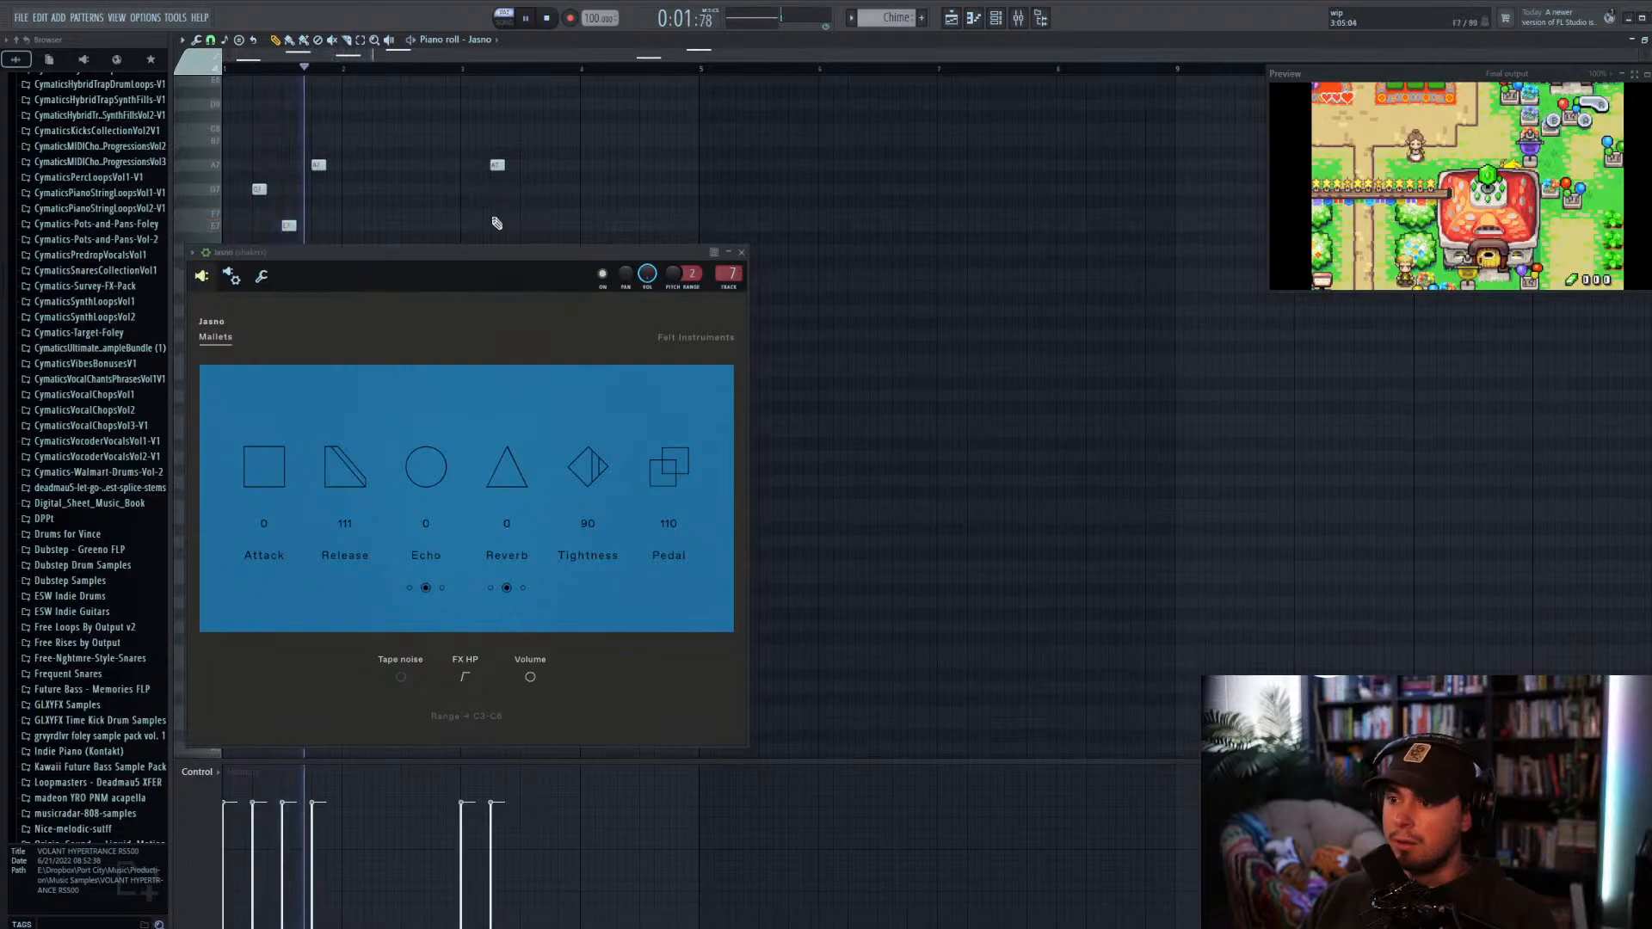
left_click(741, 252)
key("space")
key("F7")
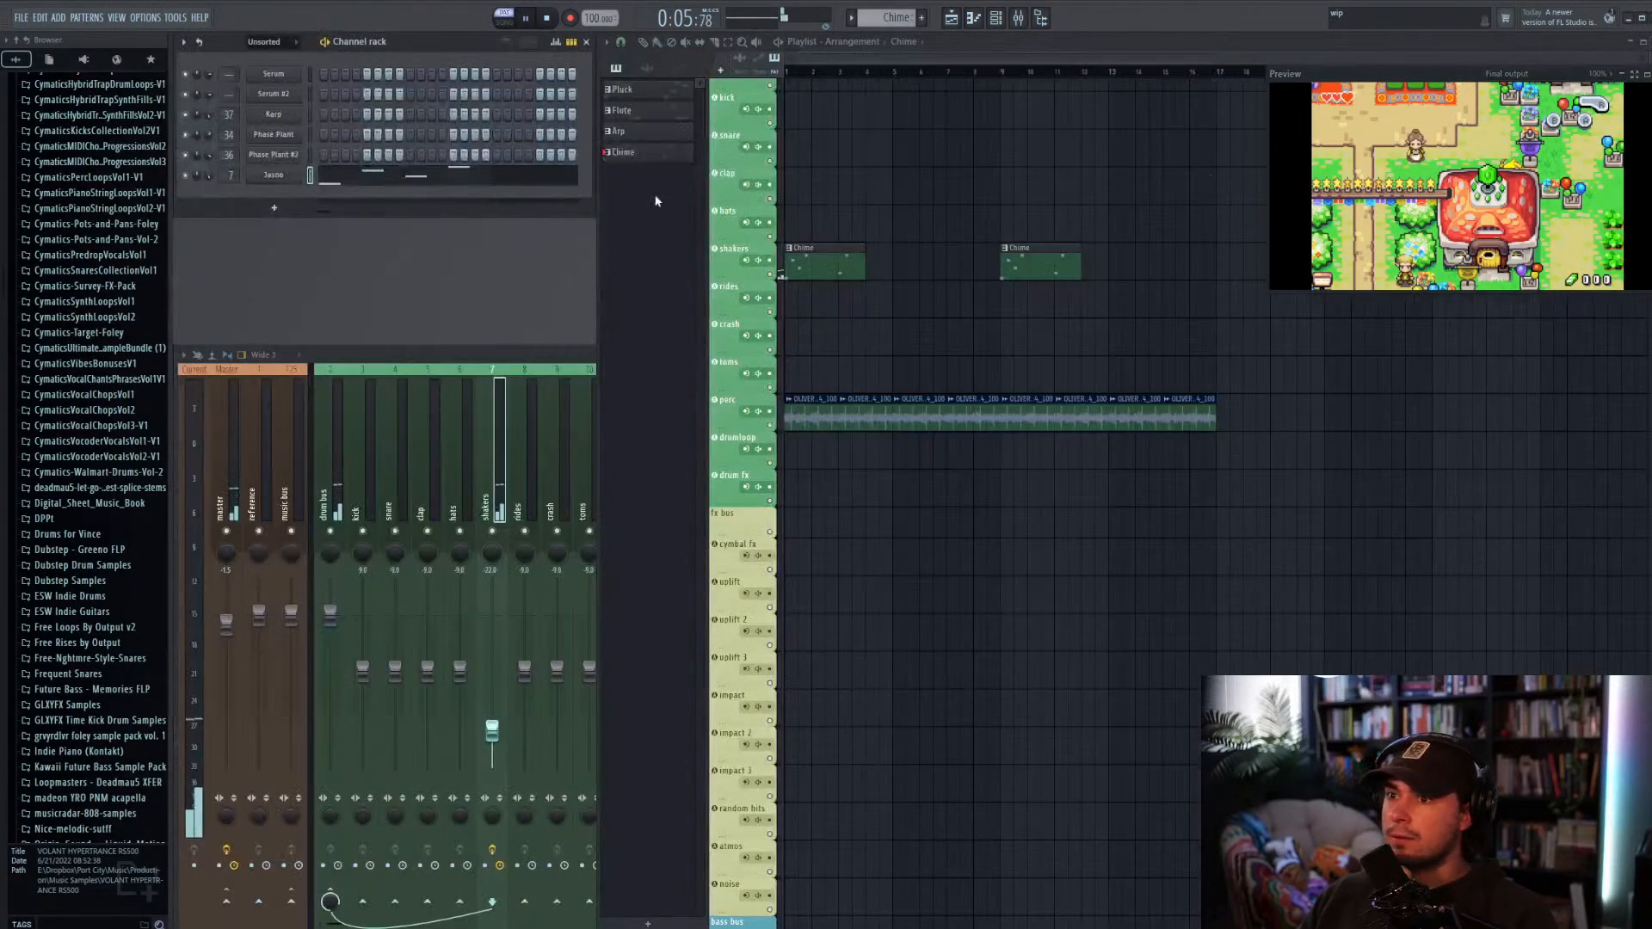
Step: Replace the chime channel's Jasno instrument with Lekko, load its Muted Shorts patch and play the Chime pattern
right_click(276, 178)
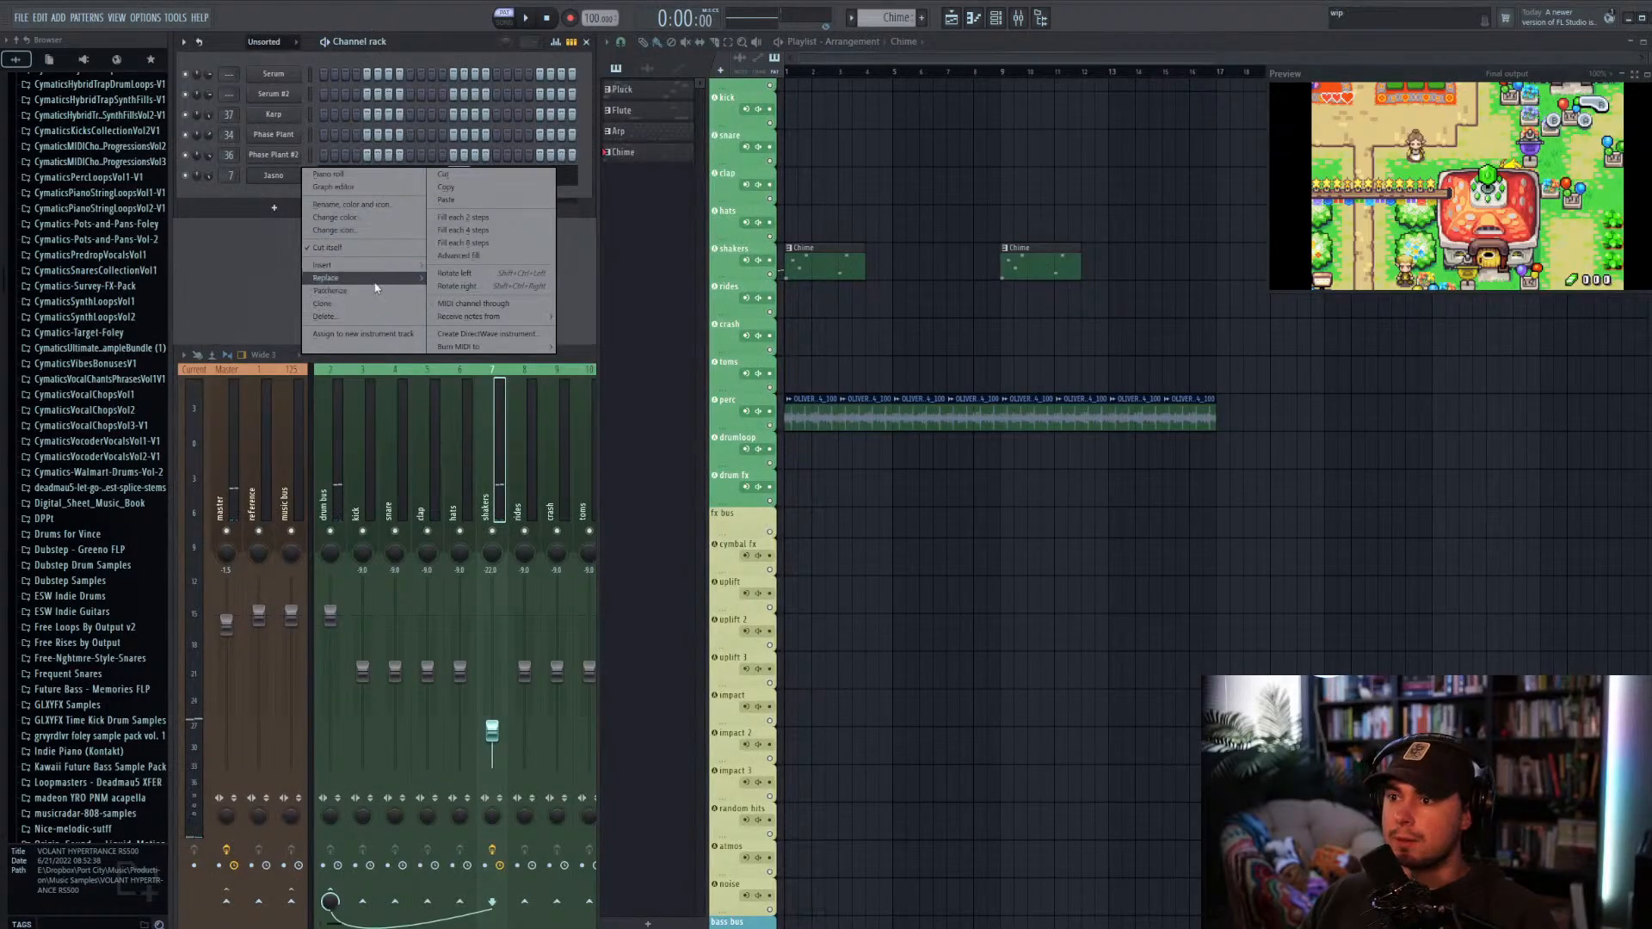
mouse_move(370, 278)
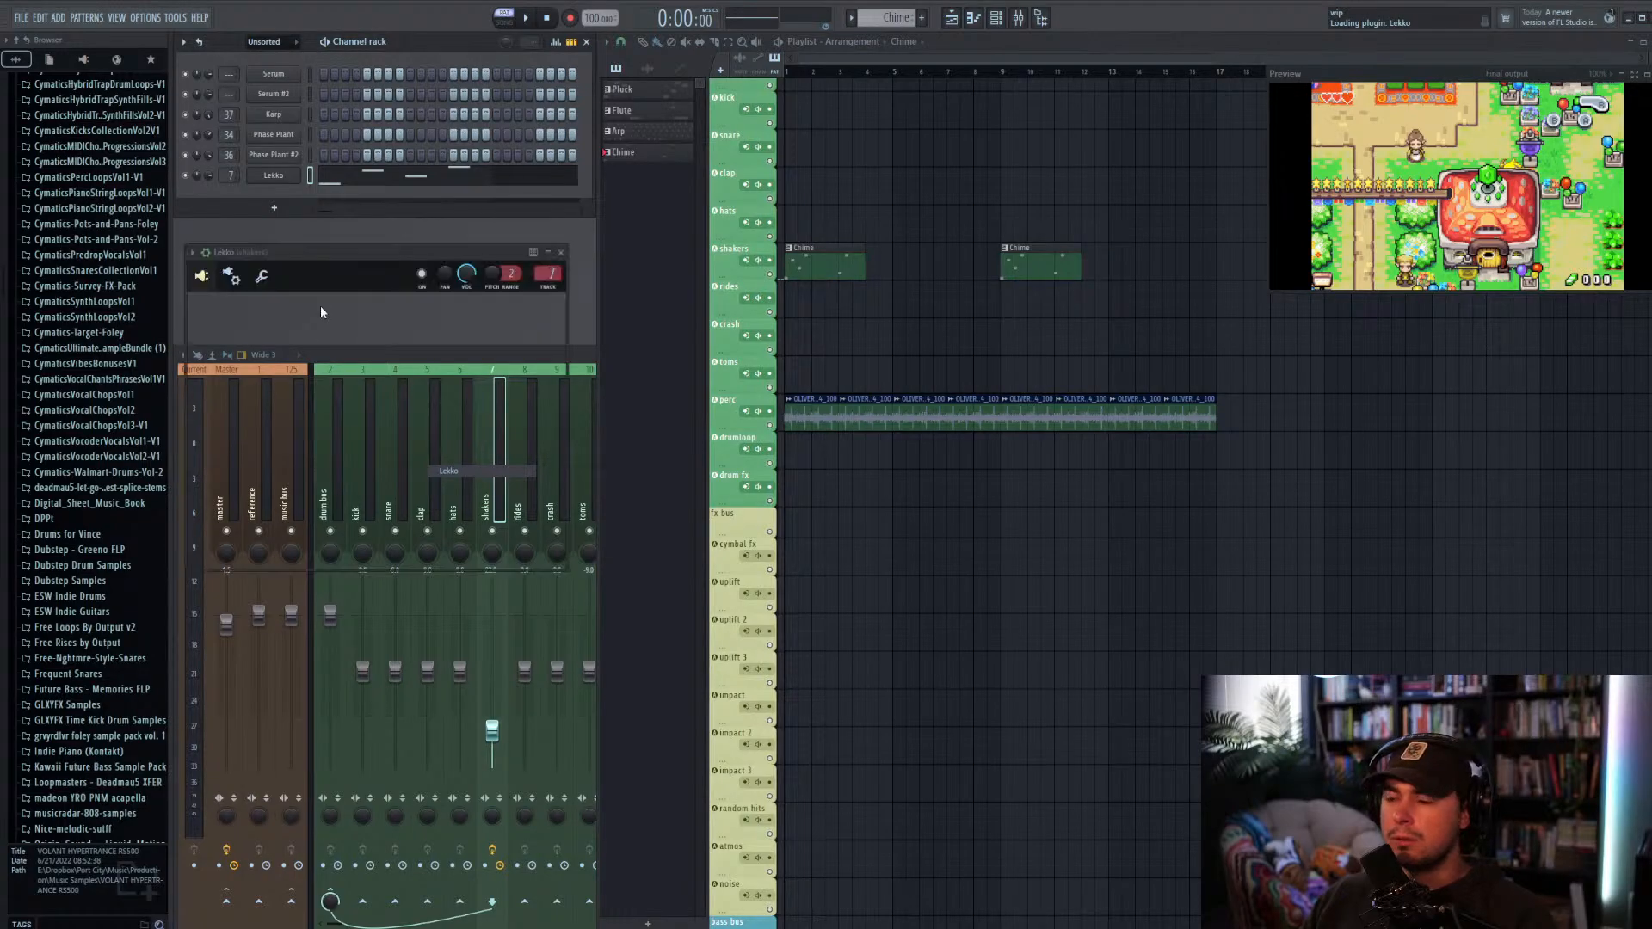
left_click(230, 337)
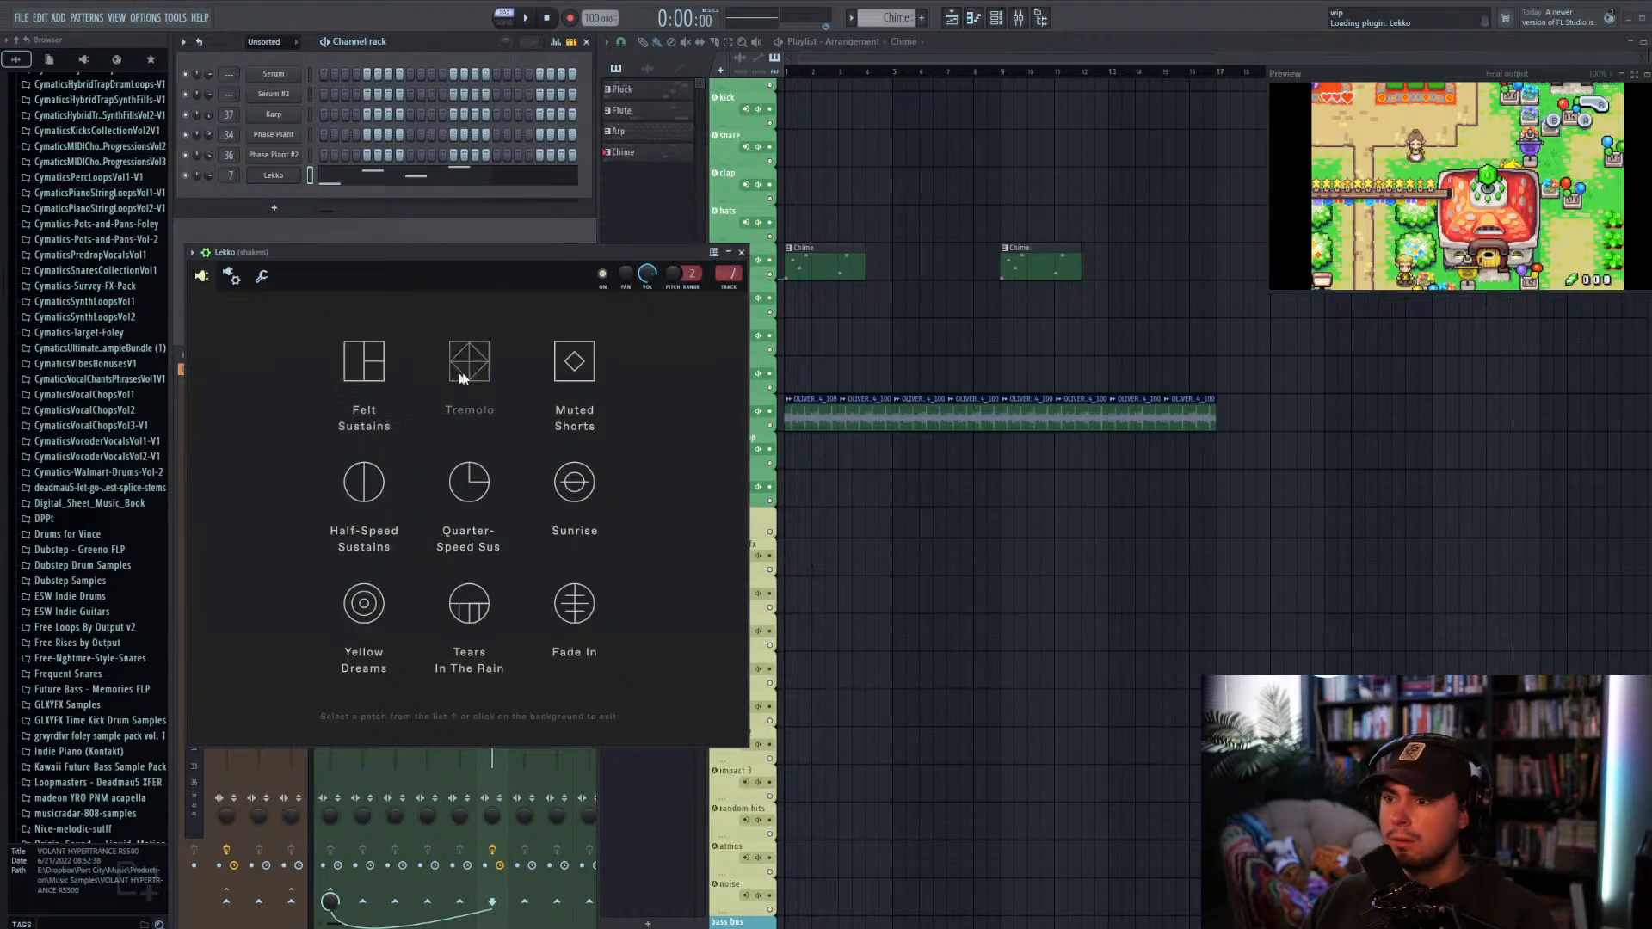
left_click(568, 368)
left_click(326, 43)
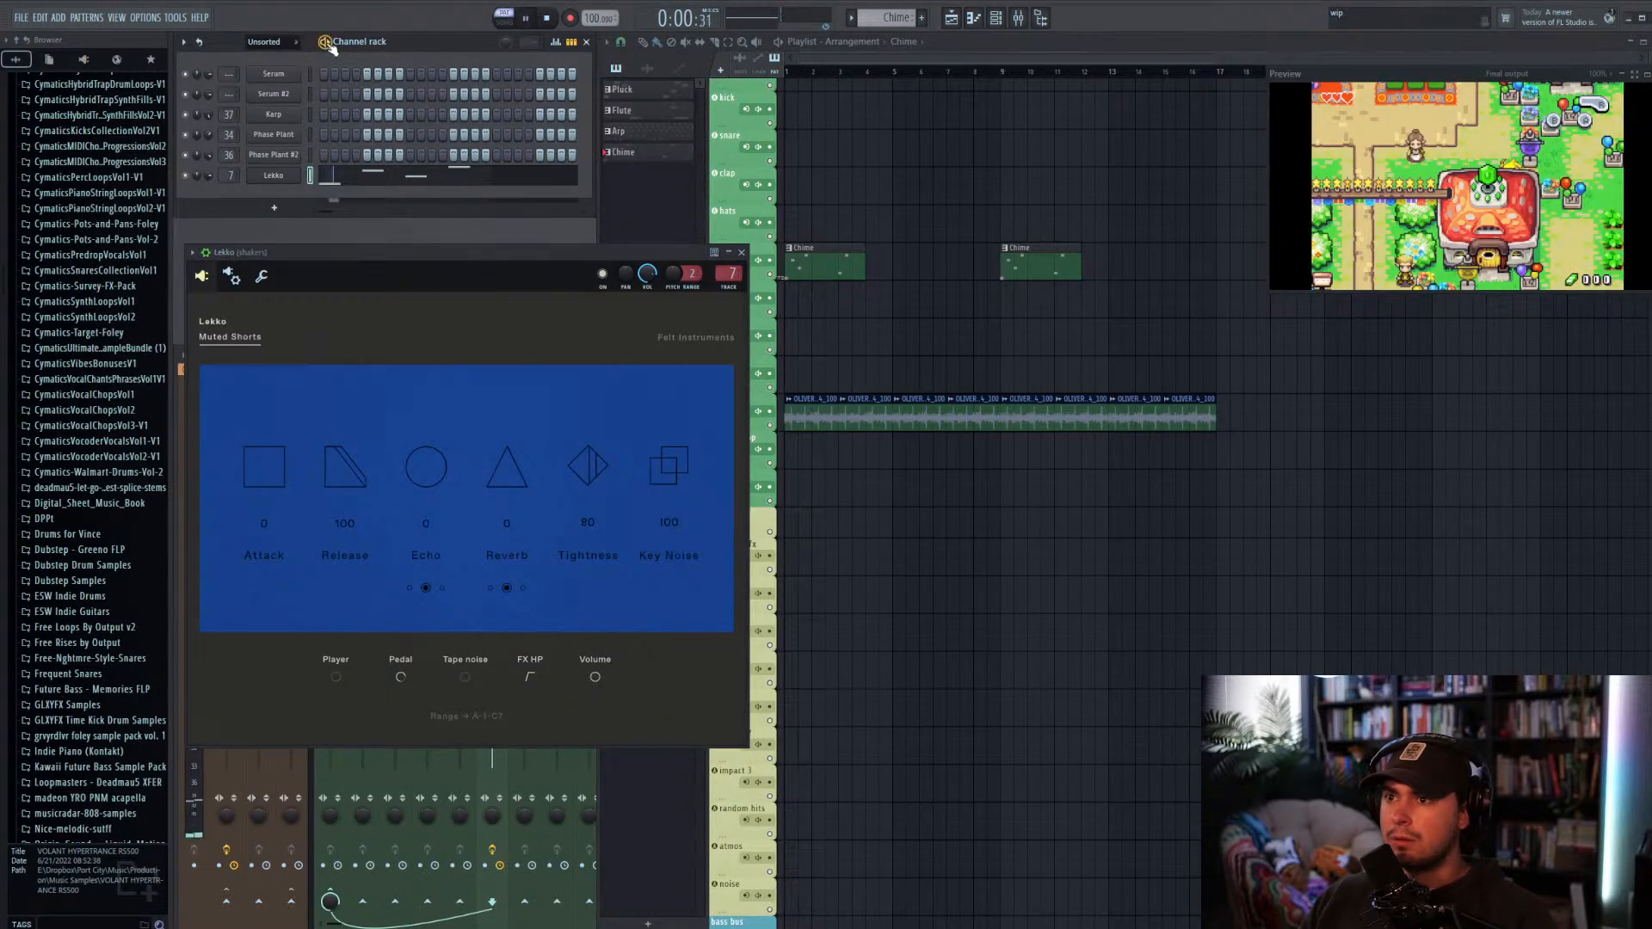
key("space")
Step: Replace Lekko on the chime channel with Nisko, play the Chime pattern and close the instrument
right_click(276, 175)
mouse_move(353, 278)
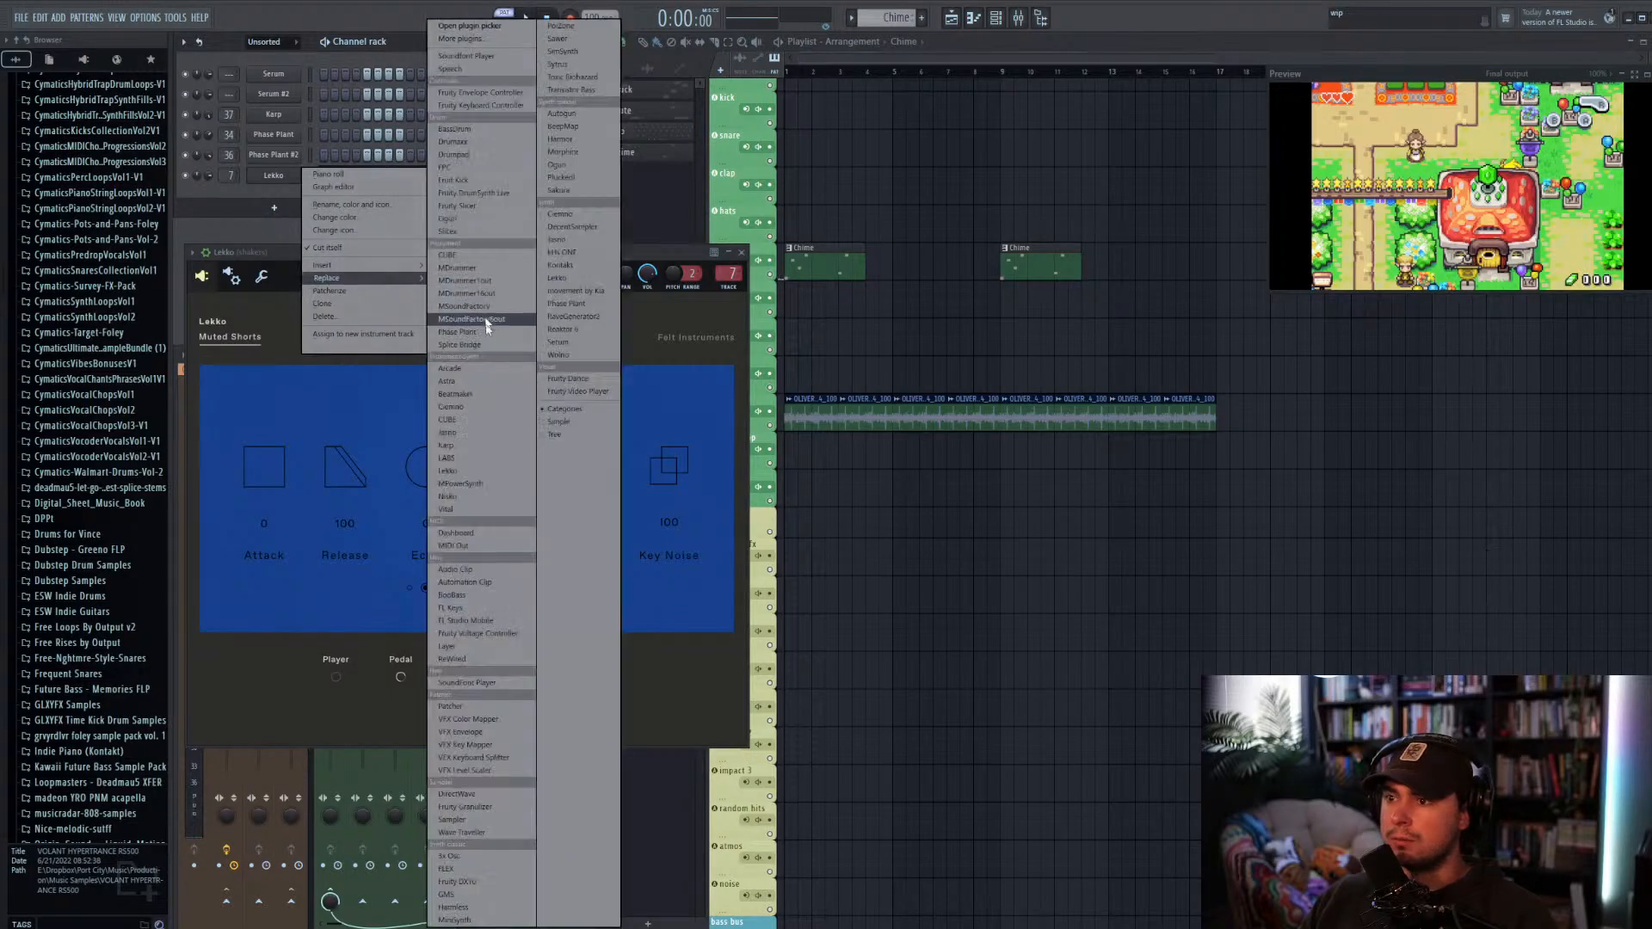
left_click(492, 501)
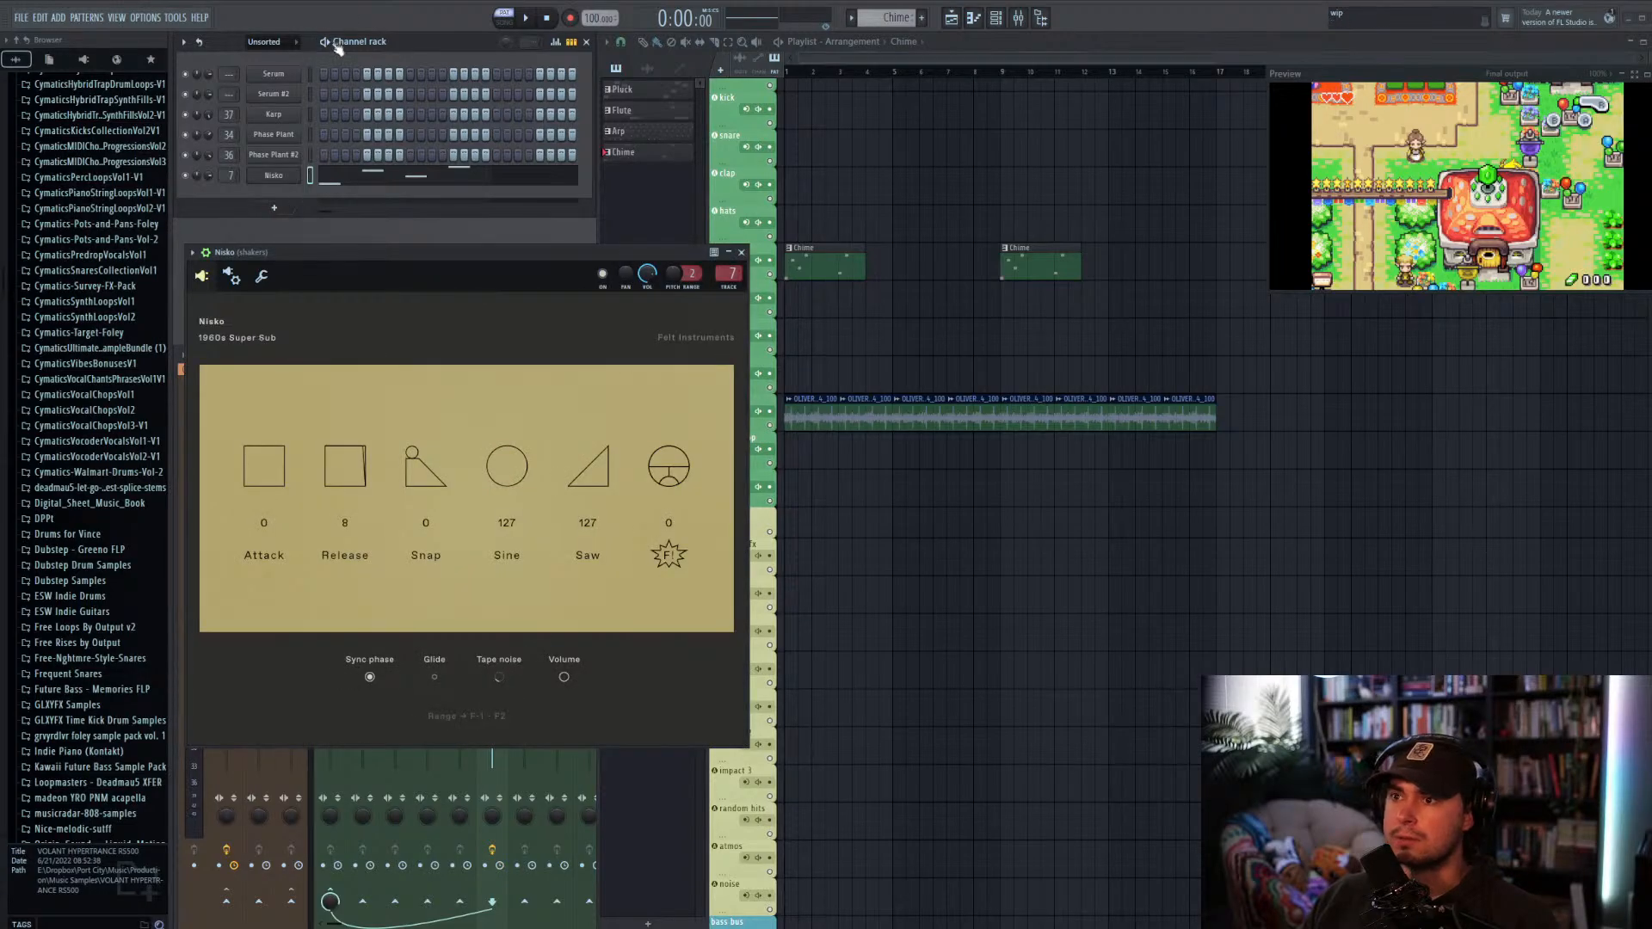
left_click(329, 43)
key("space")
key("space")
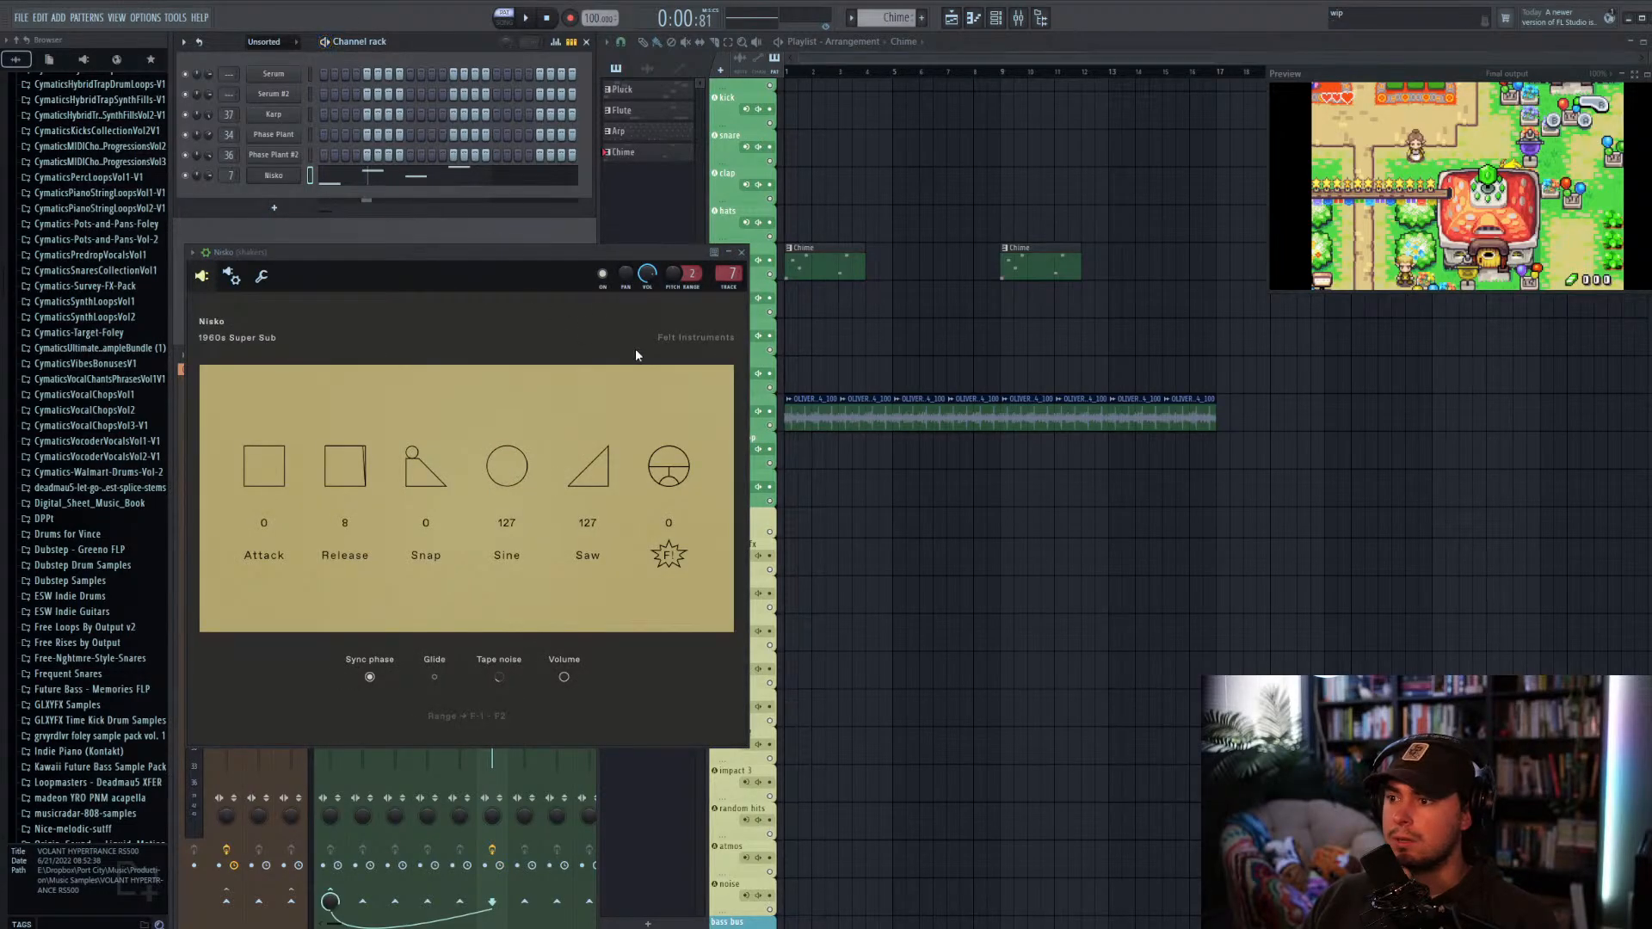
left_click(741, 252)
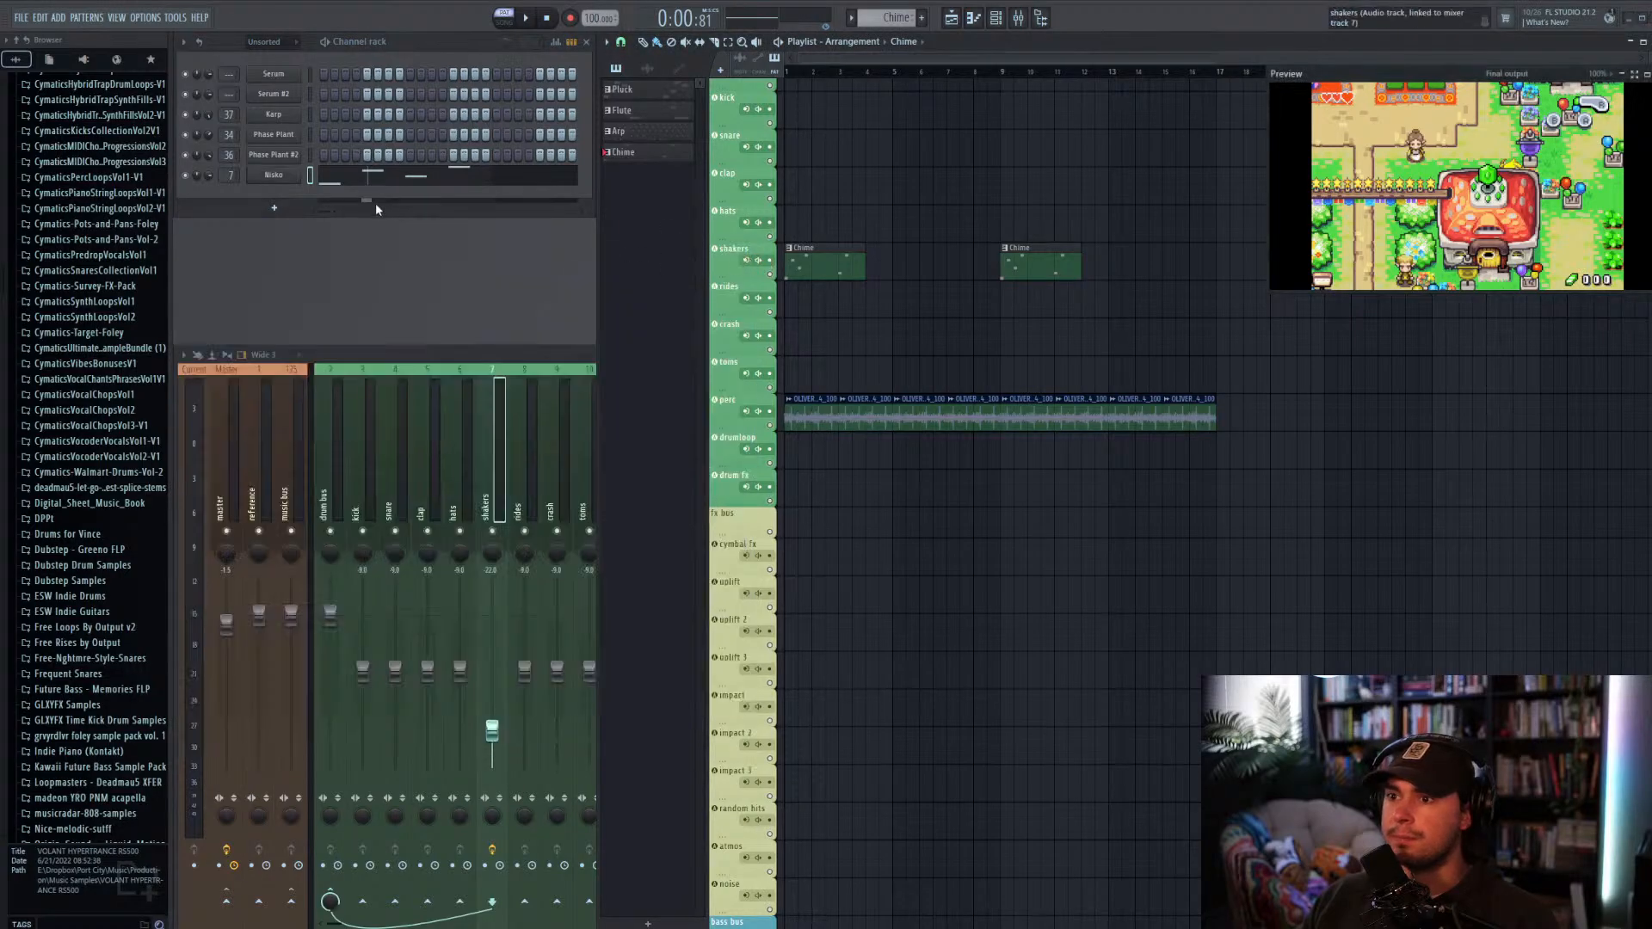
Step: Replace Nisko on the chime channel with SoundFont Player and browse the available SoundFont files
right_click(284, 175)
mouse_move(370, 278)
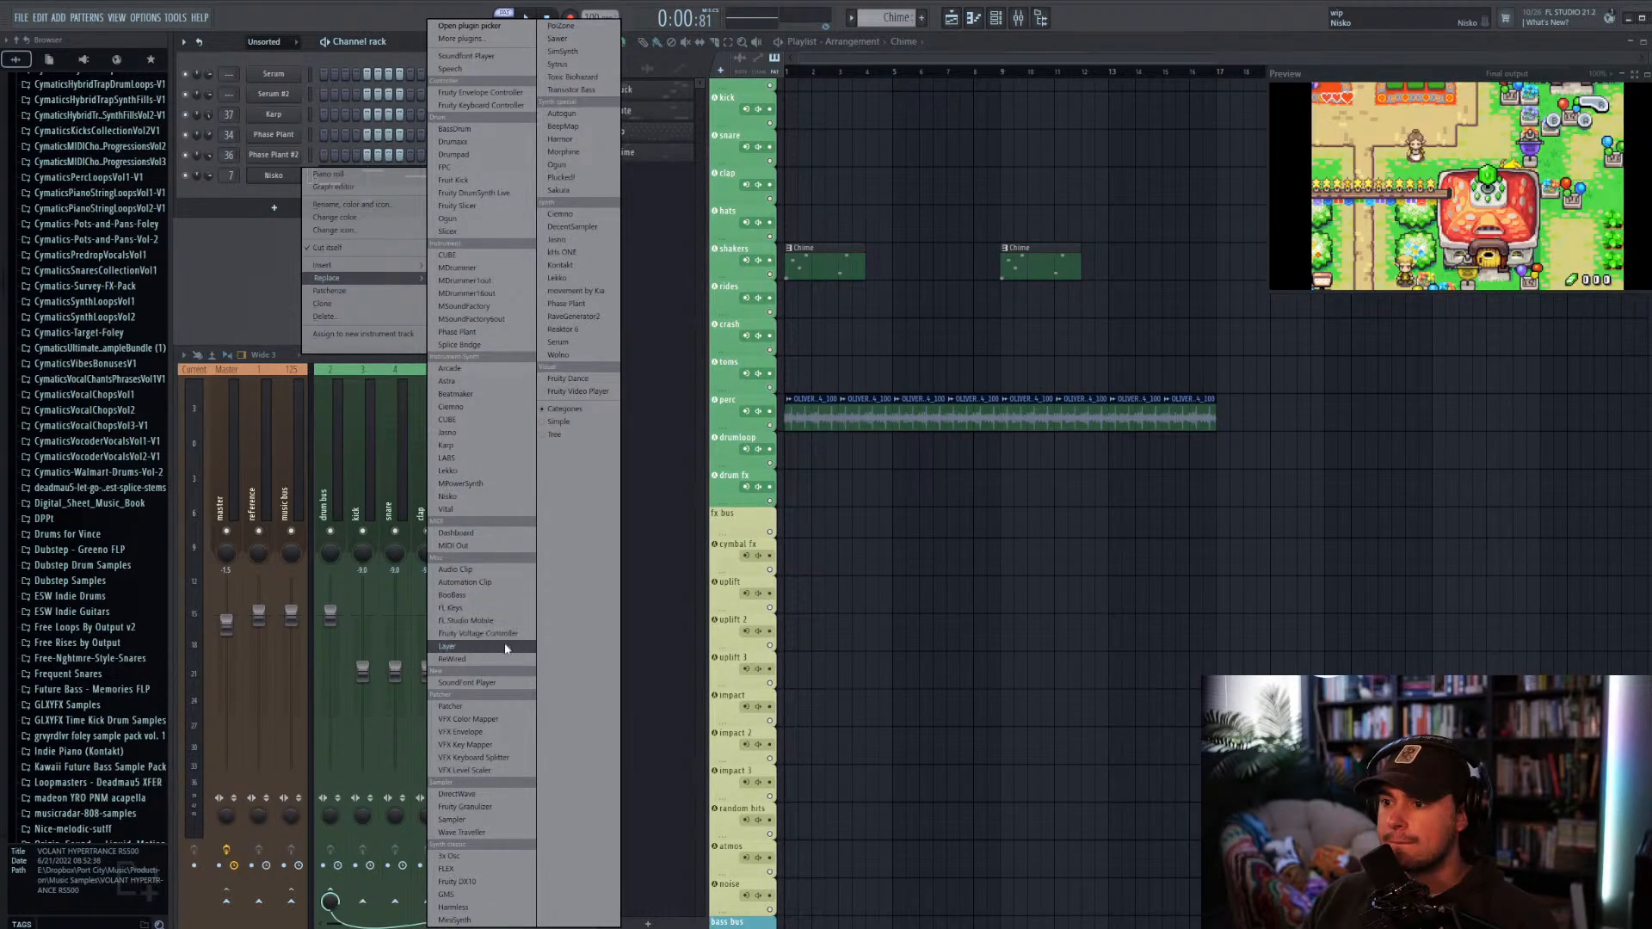
left_click(509, 687)
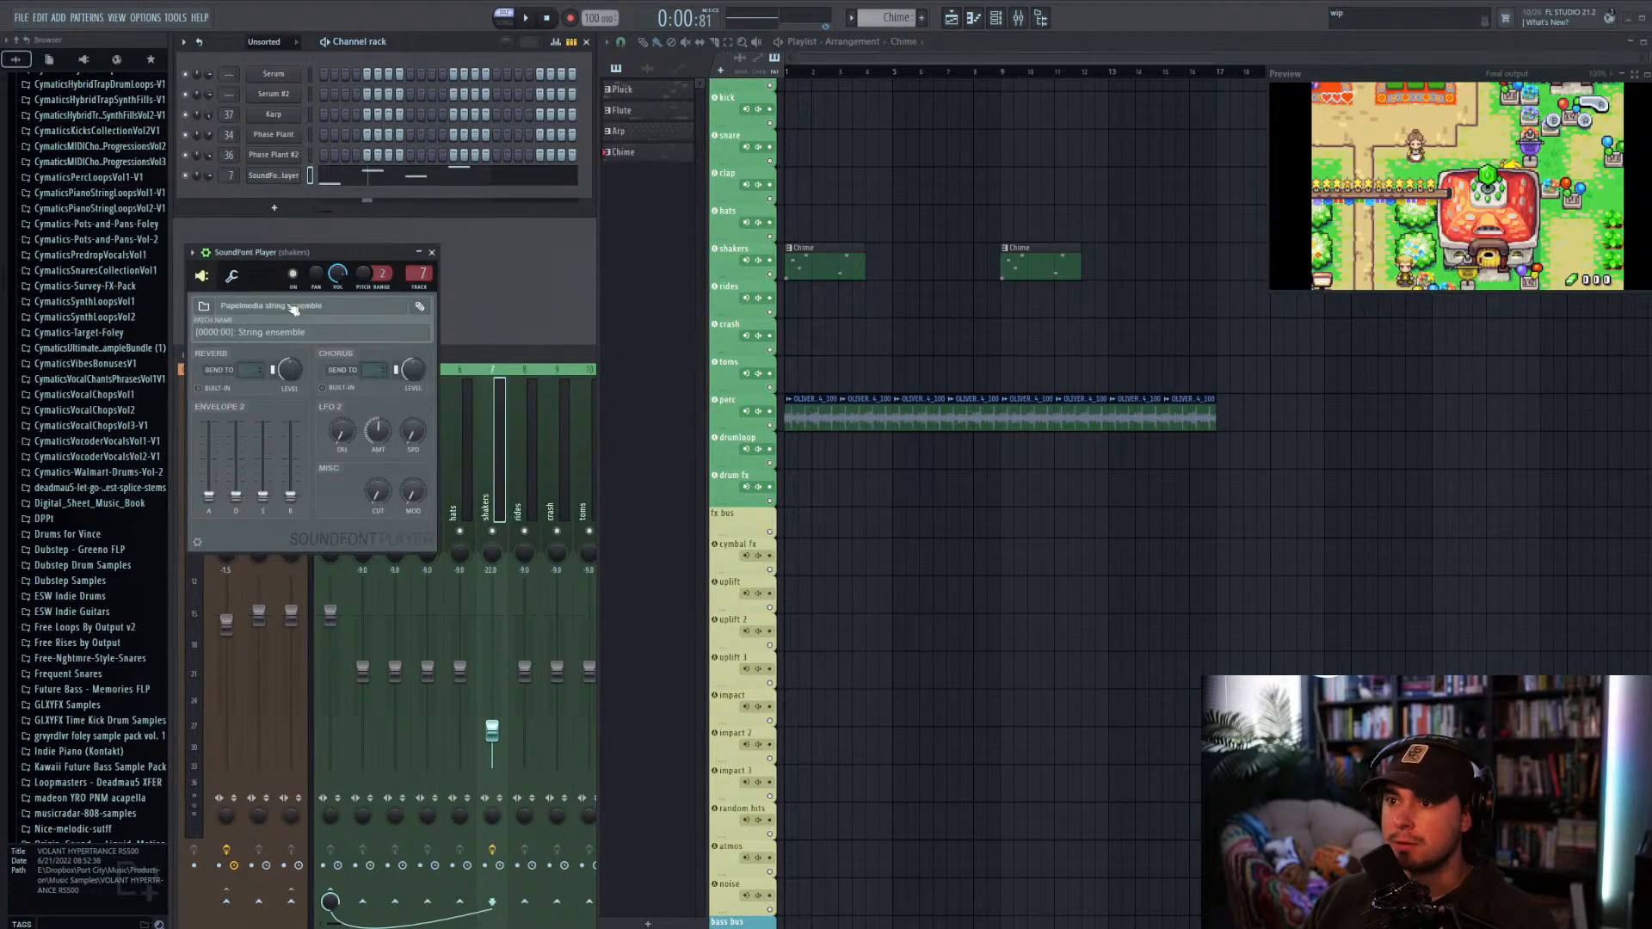
left_click(204, 306)
double_click(391, 354)
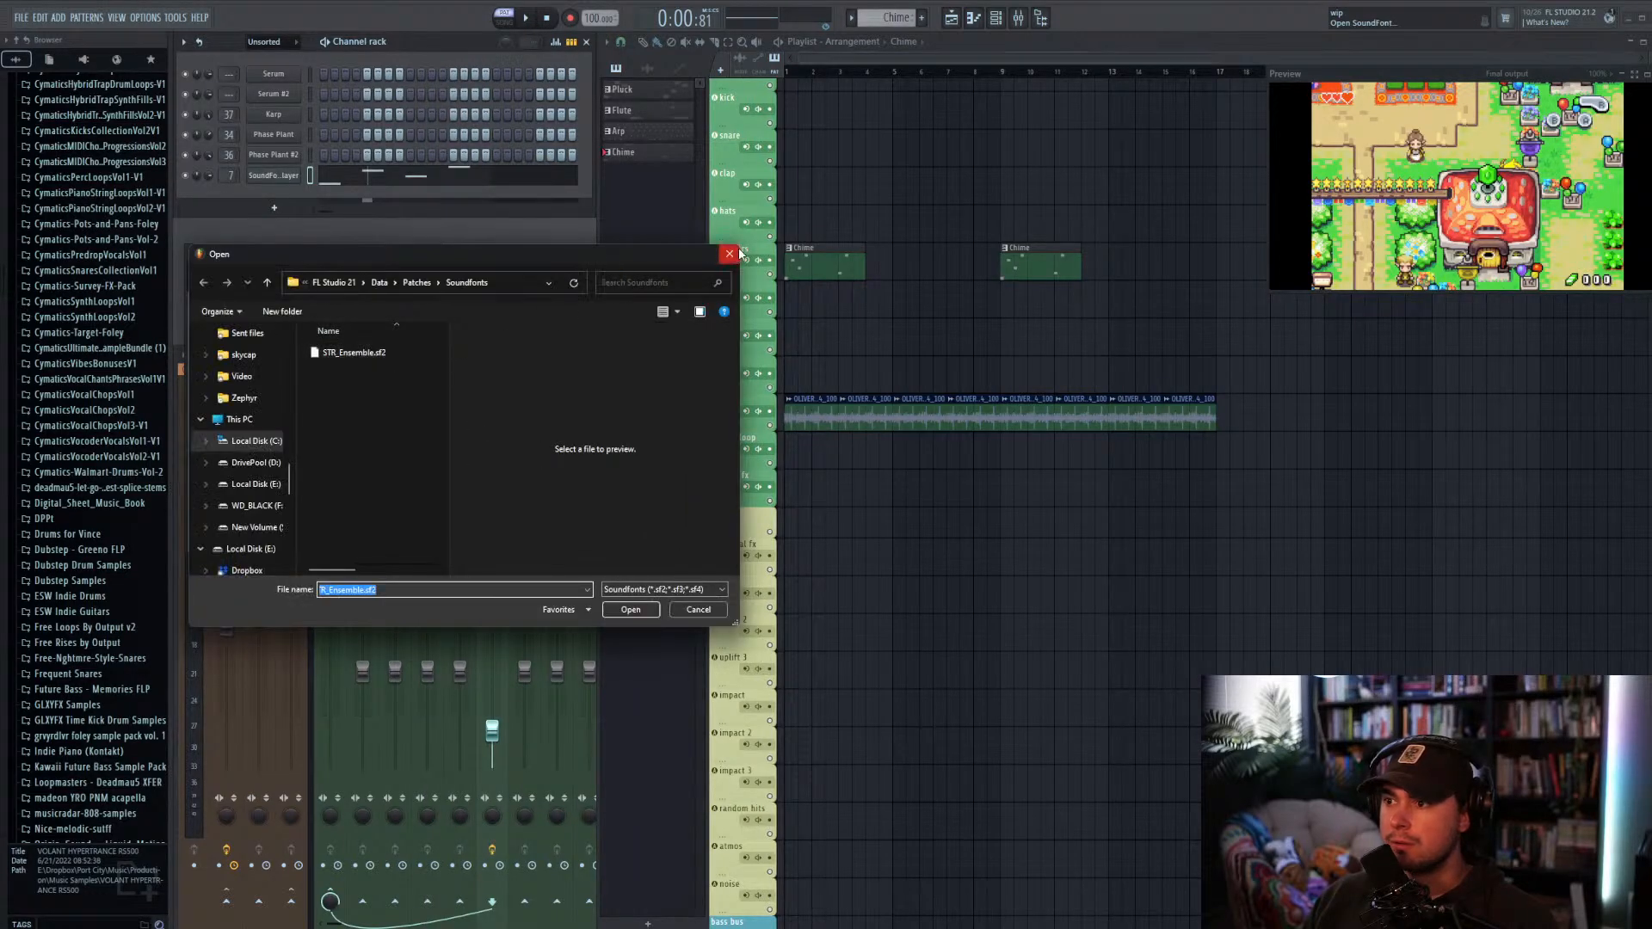
left_click(297, 332)
left_click(297, 334)
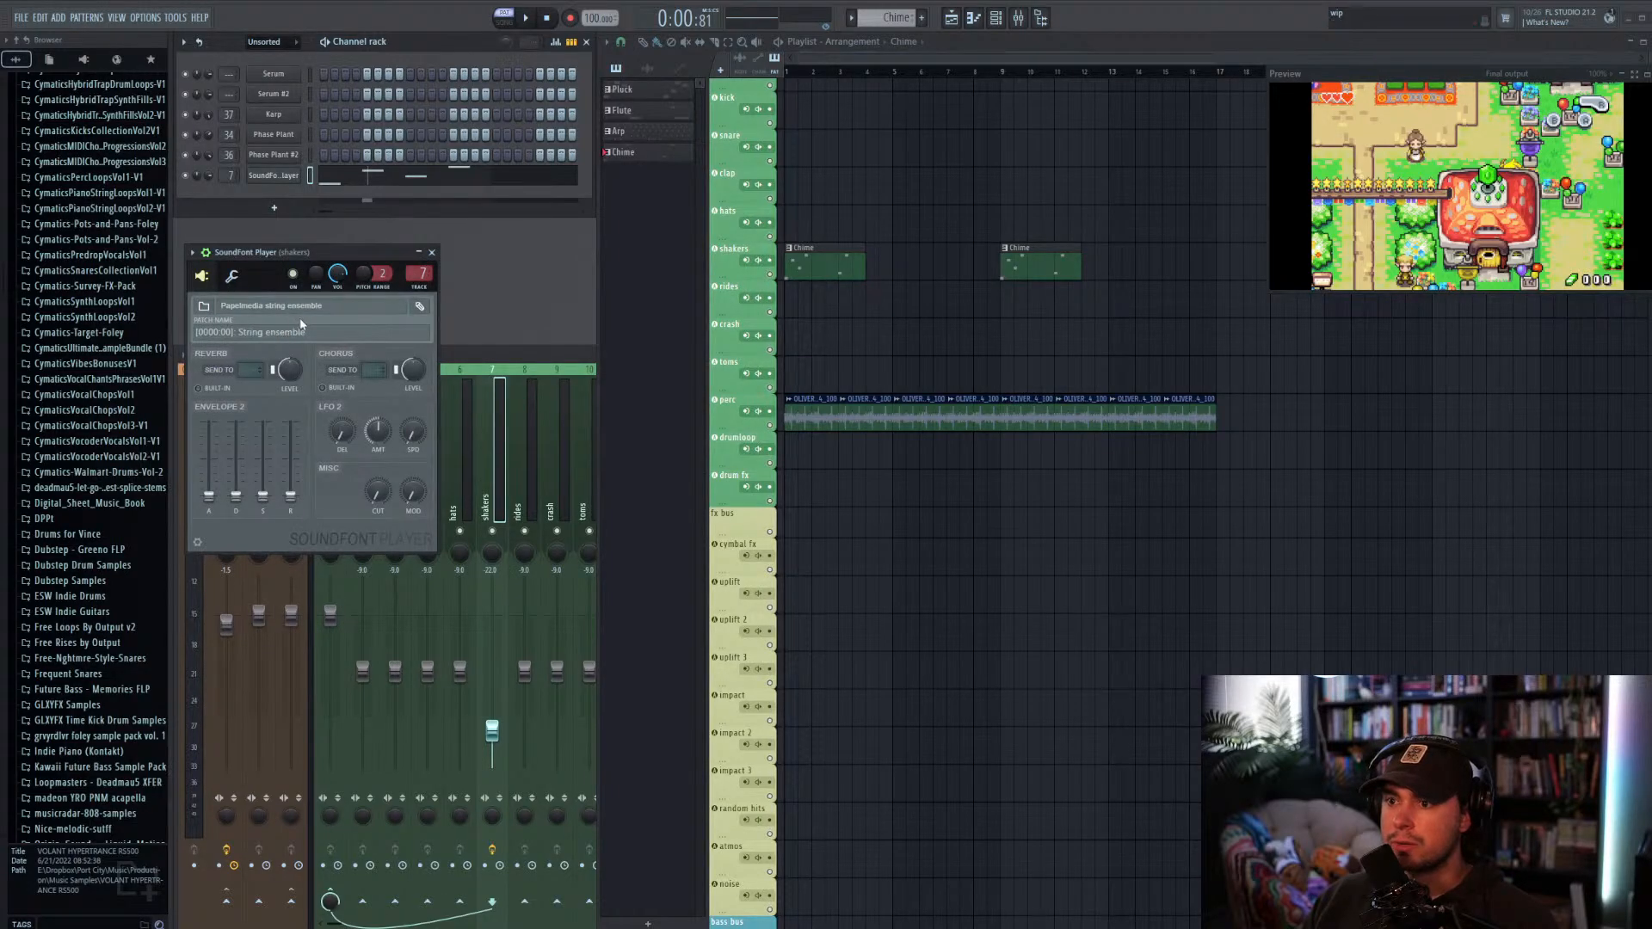
Step: Play the Chime pattern with the SoundFont Player string ensemble sound, stop playback and close the instrument
key("space")
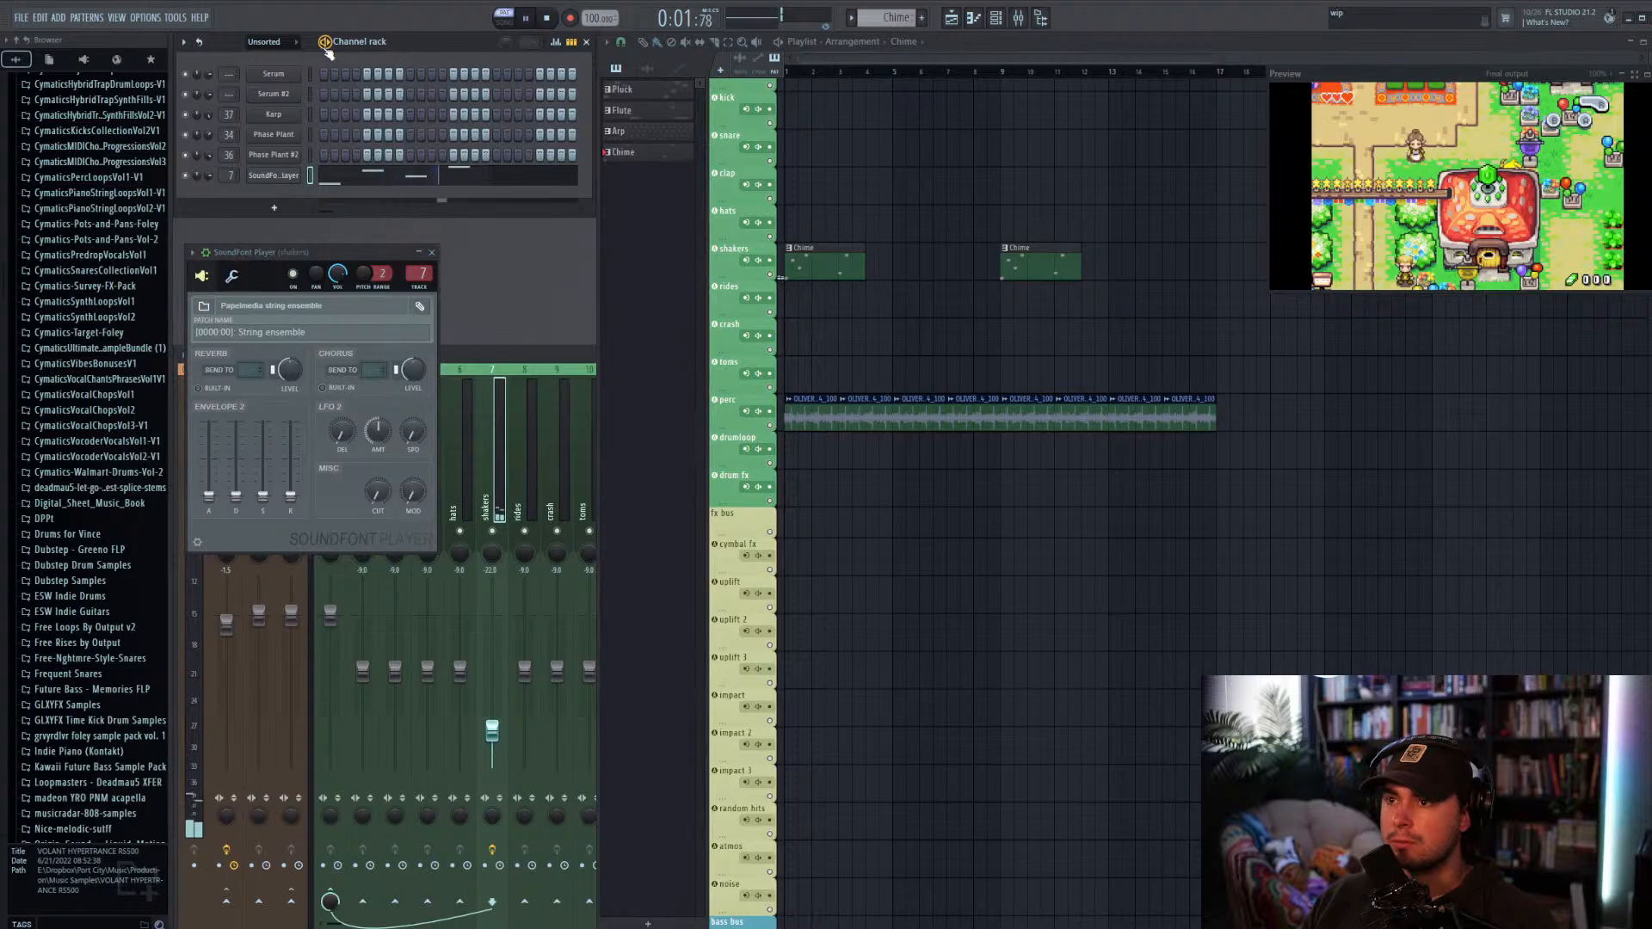
left_click(547, 19)
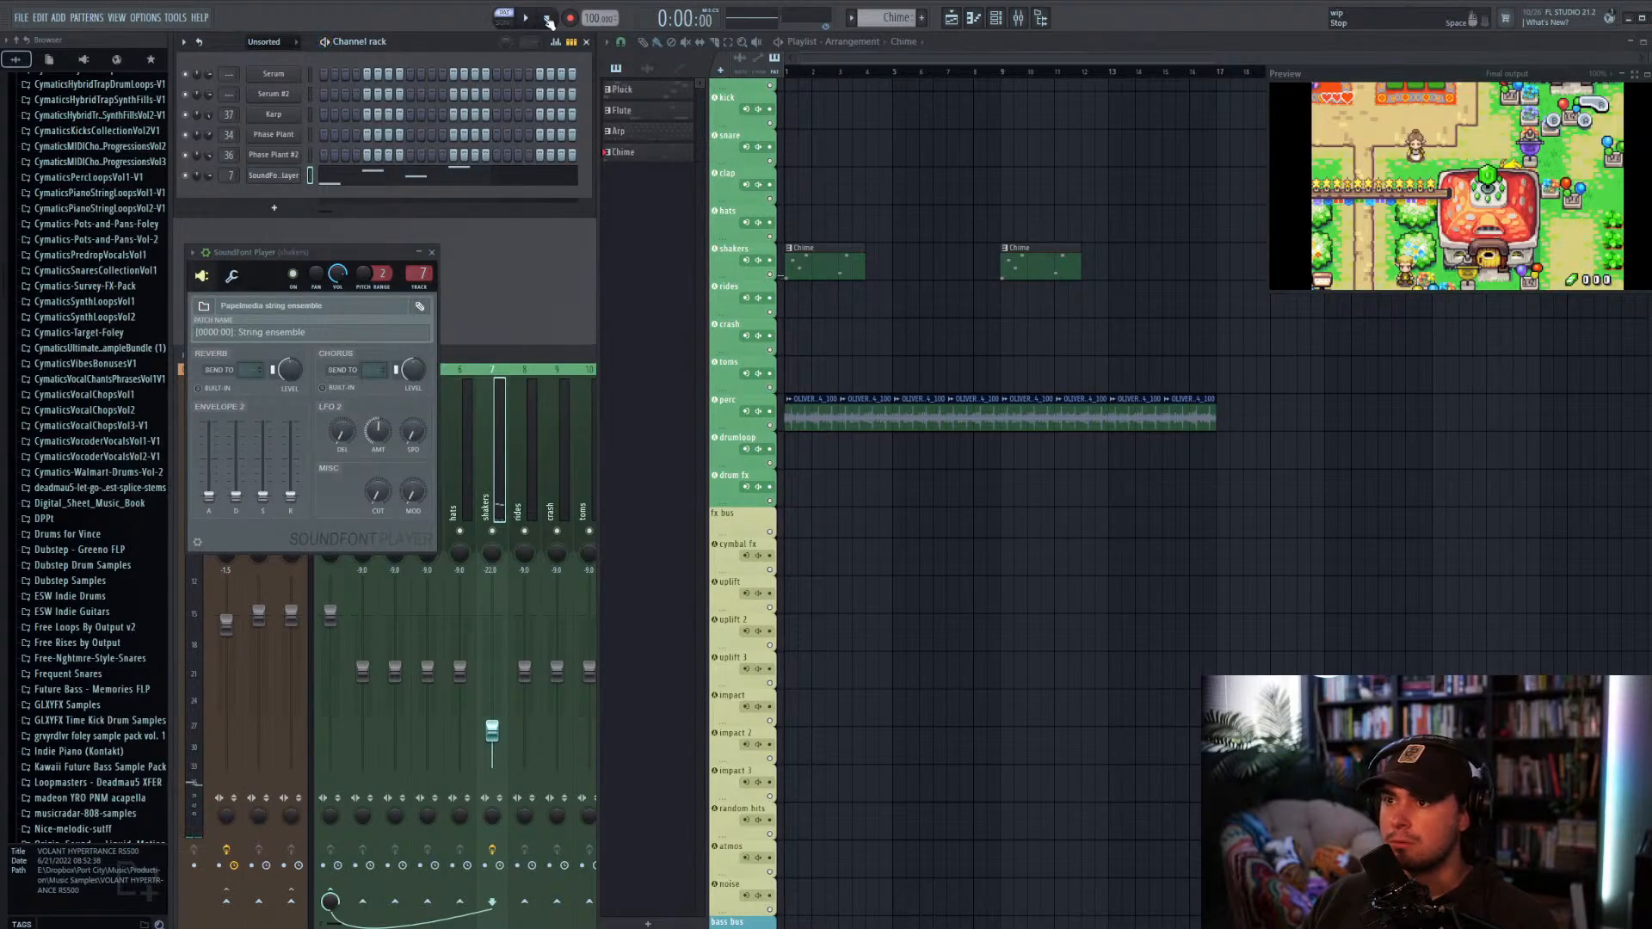
left_click(432, 252)
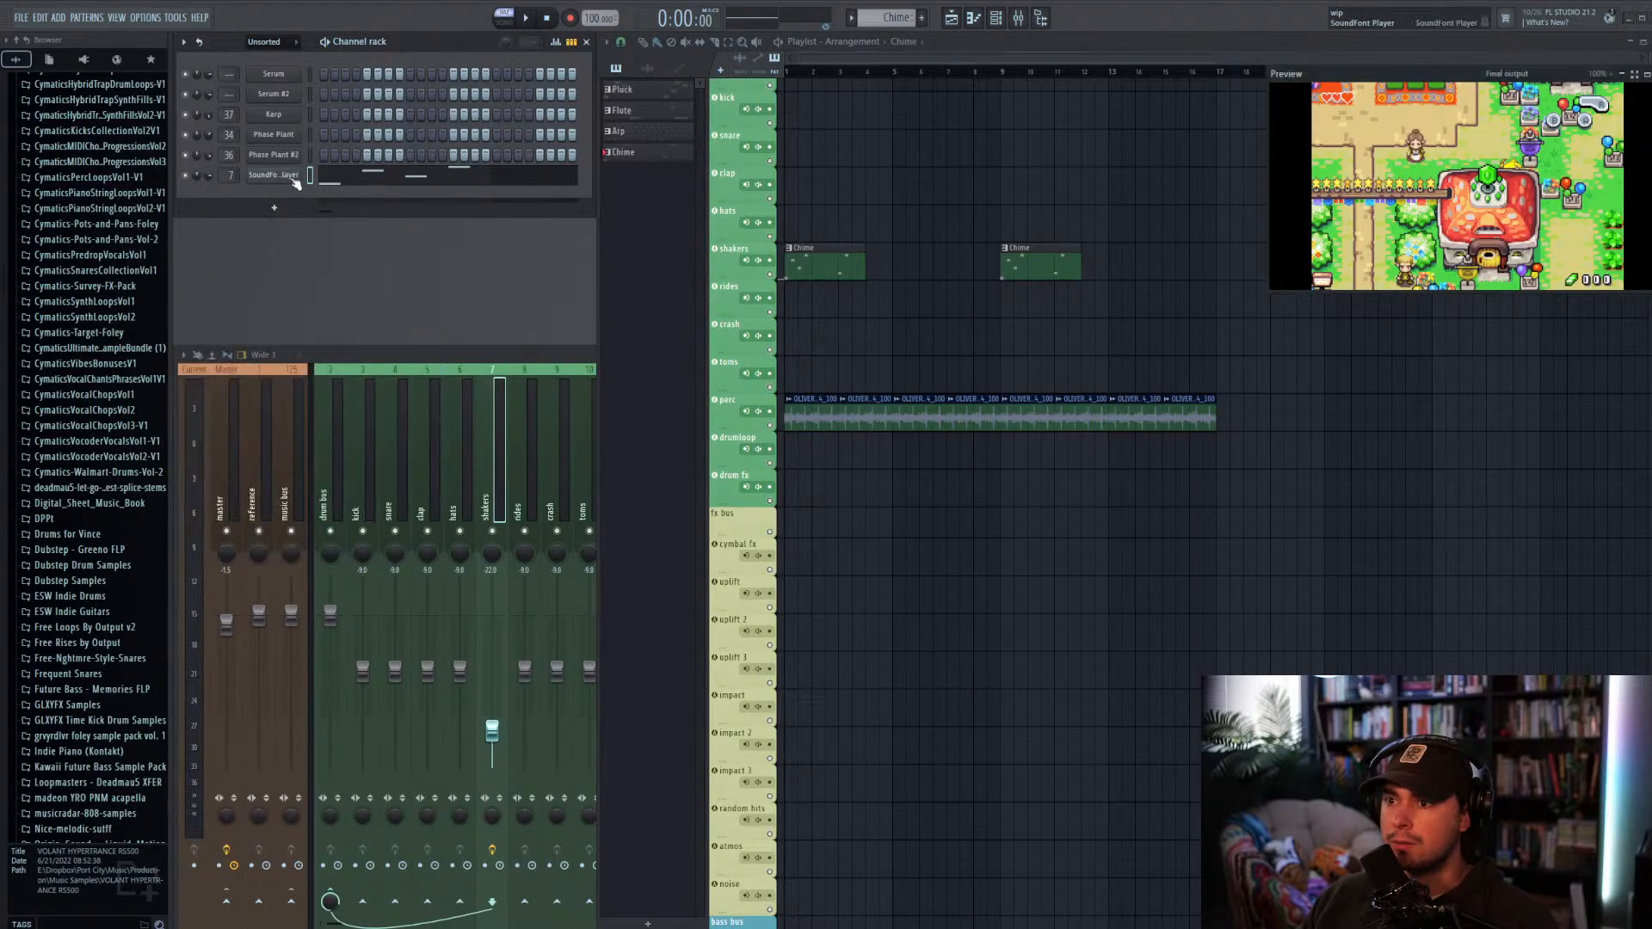
Step: Replace SoundFont Player on the chime channel with MIDI Out and close its window
right_click(295, 184)
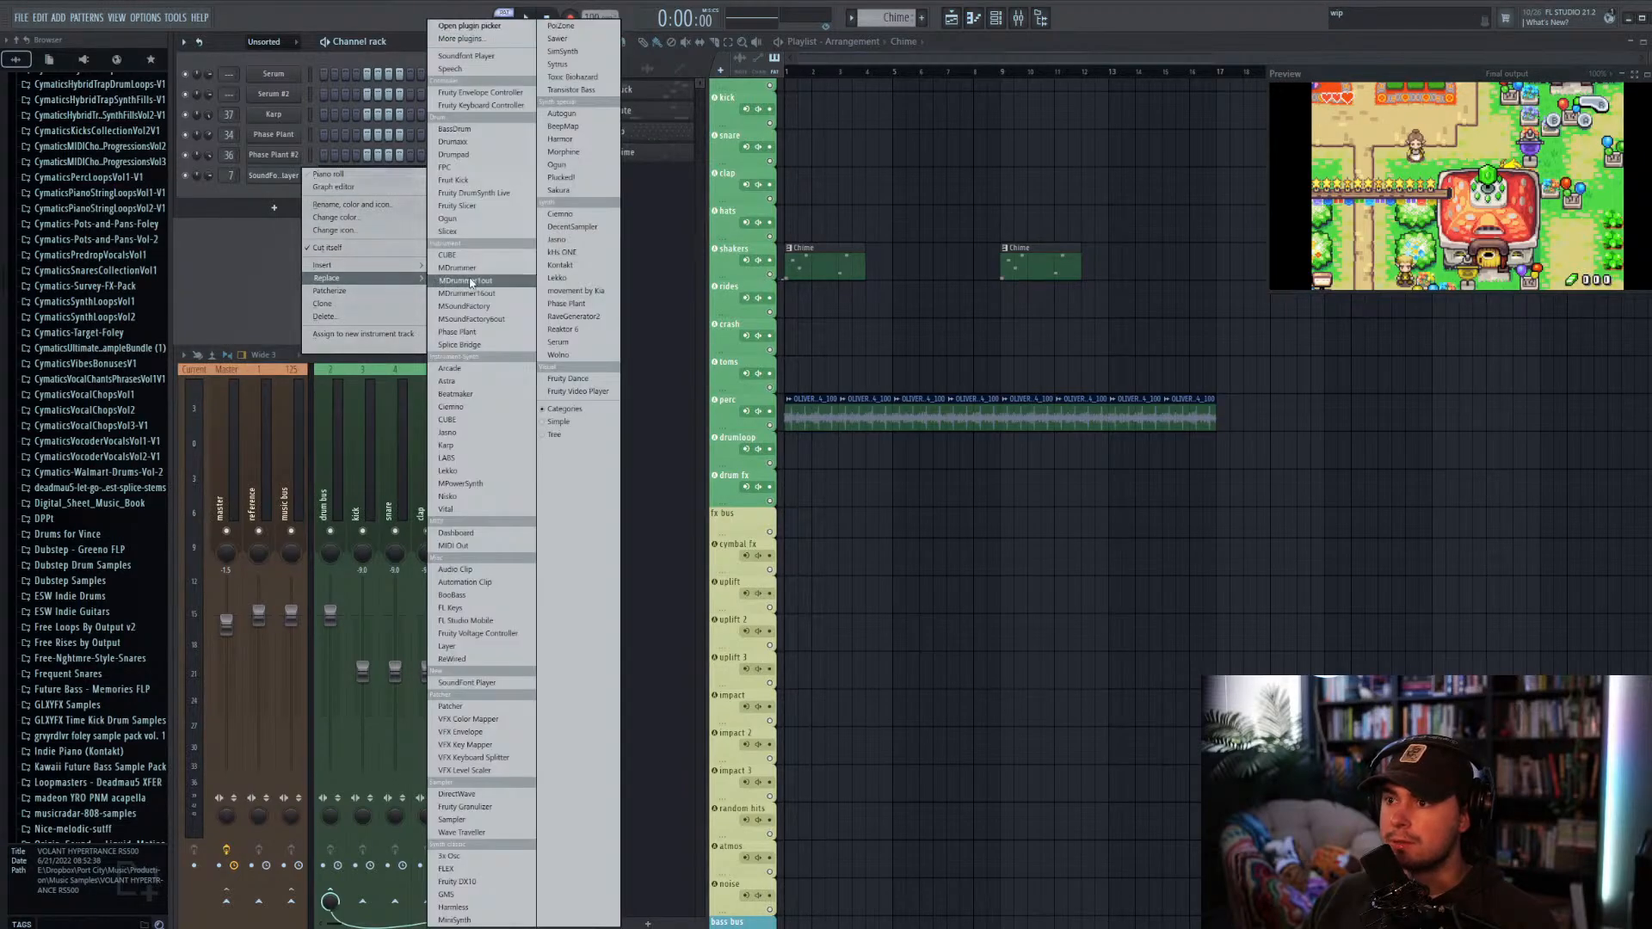
left_click(475, 545)
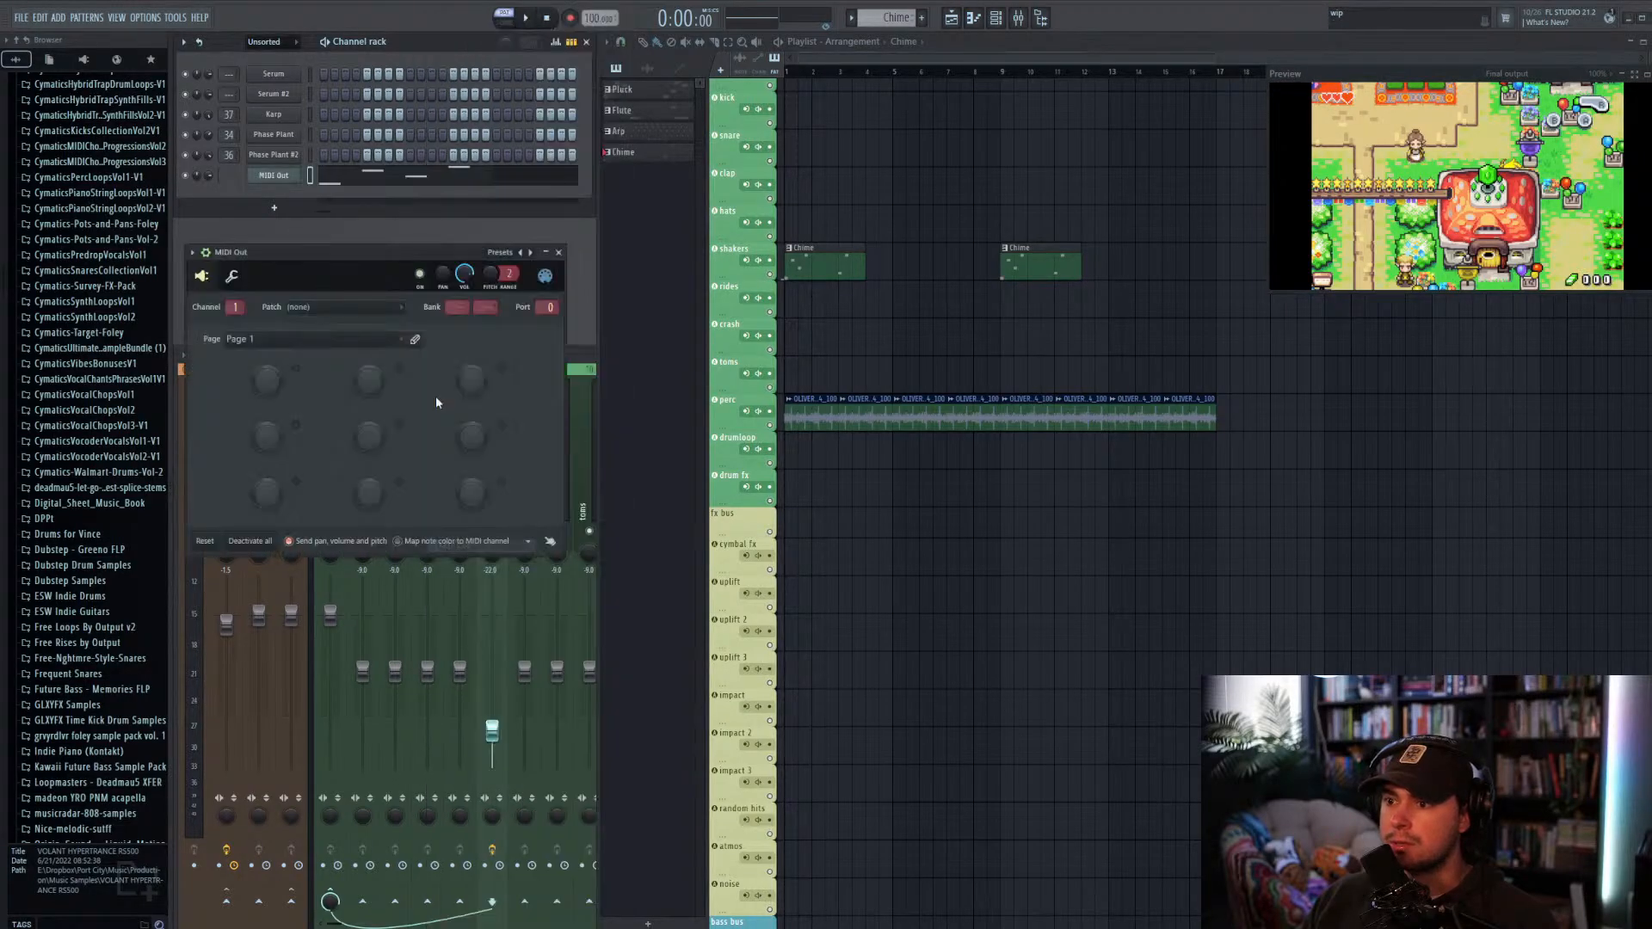
left_click(558, 252)
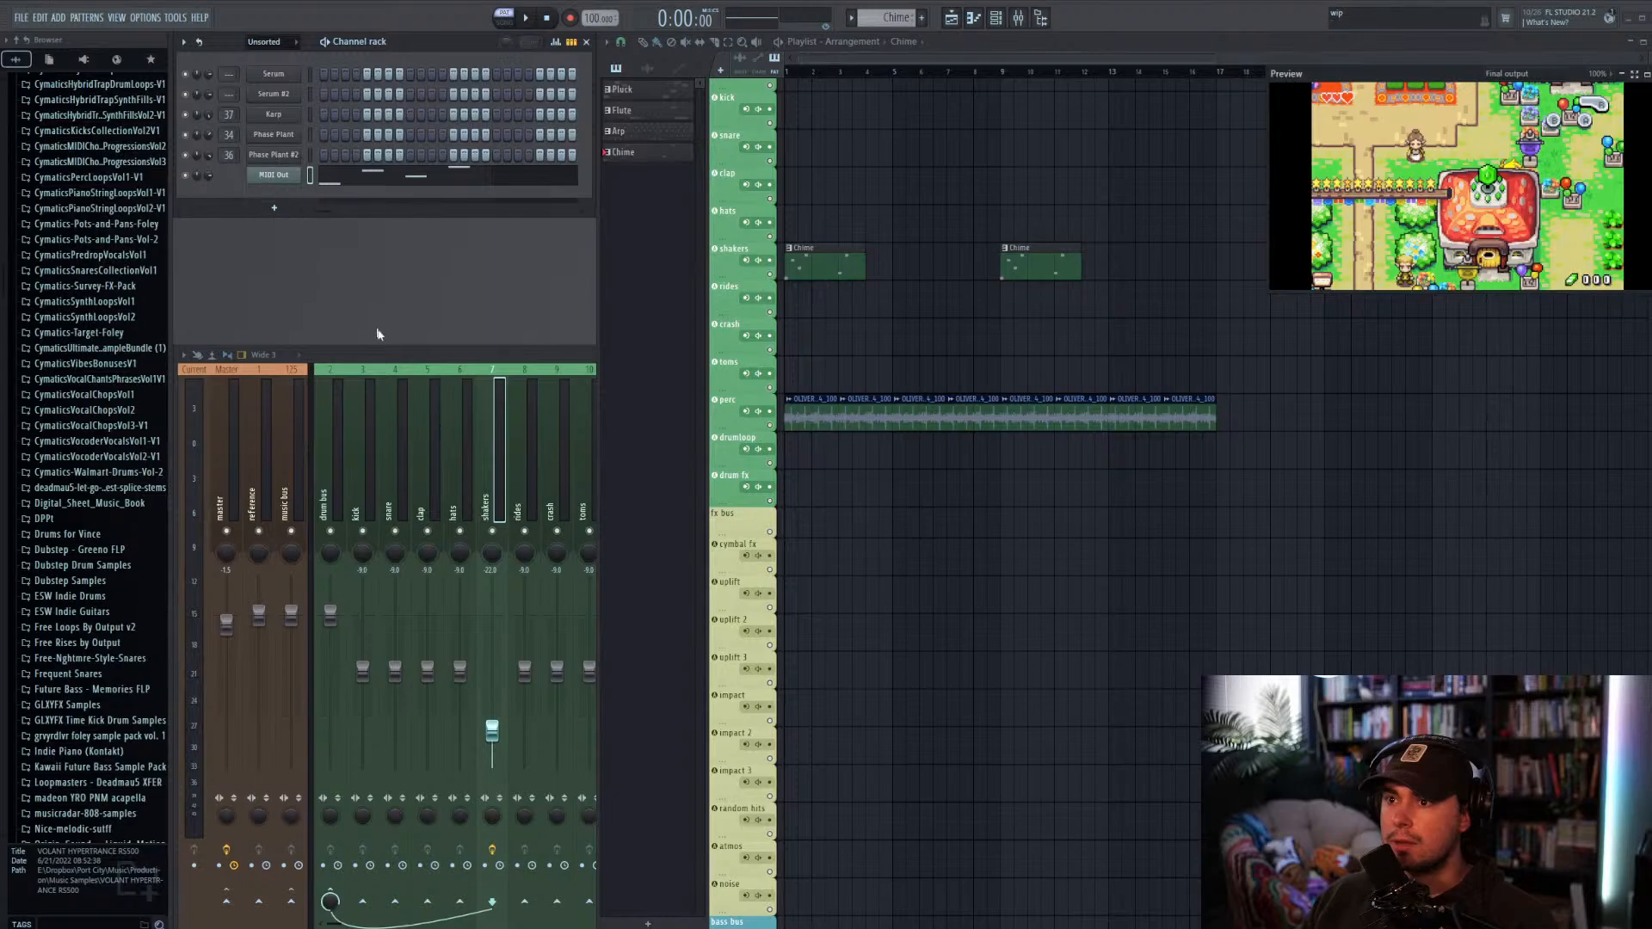
Step: Move the shakers mixer track's existing effects down one slot and load Fruity LSD in slot 1
left_click(396, 347)
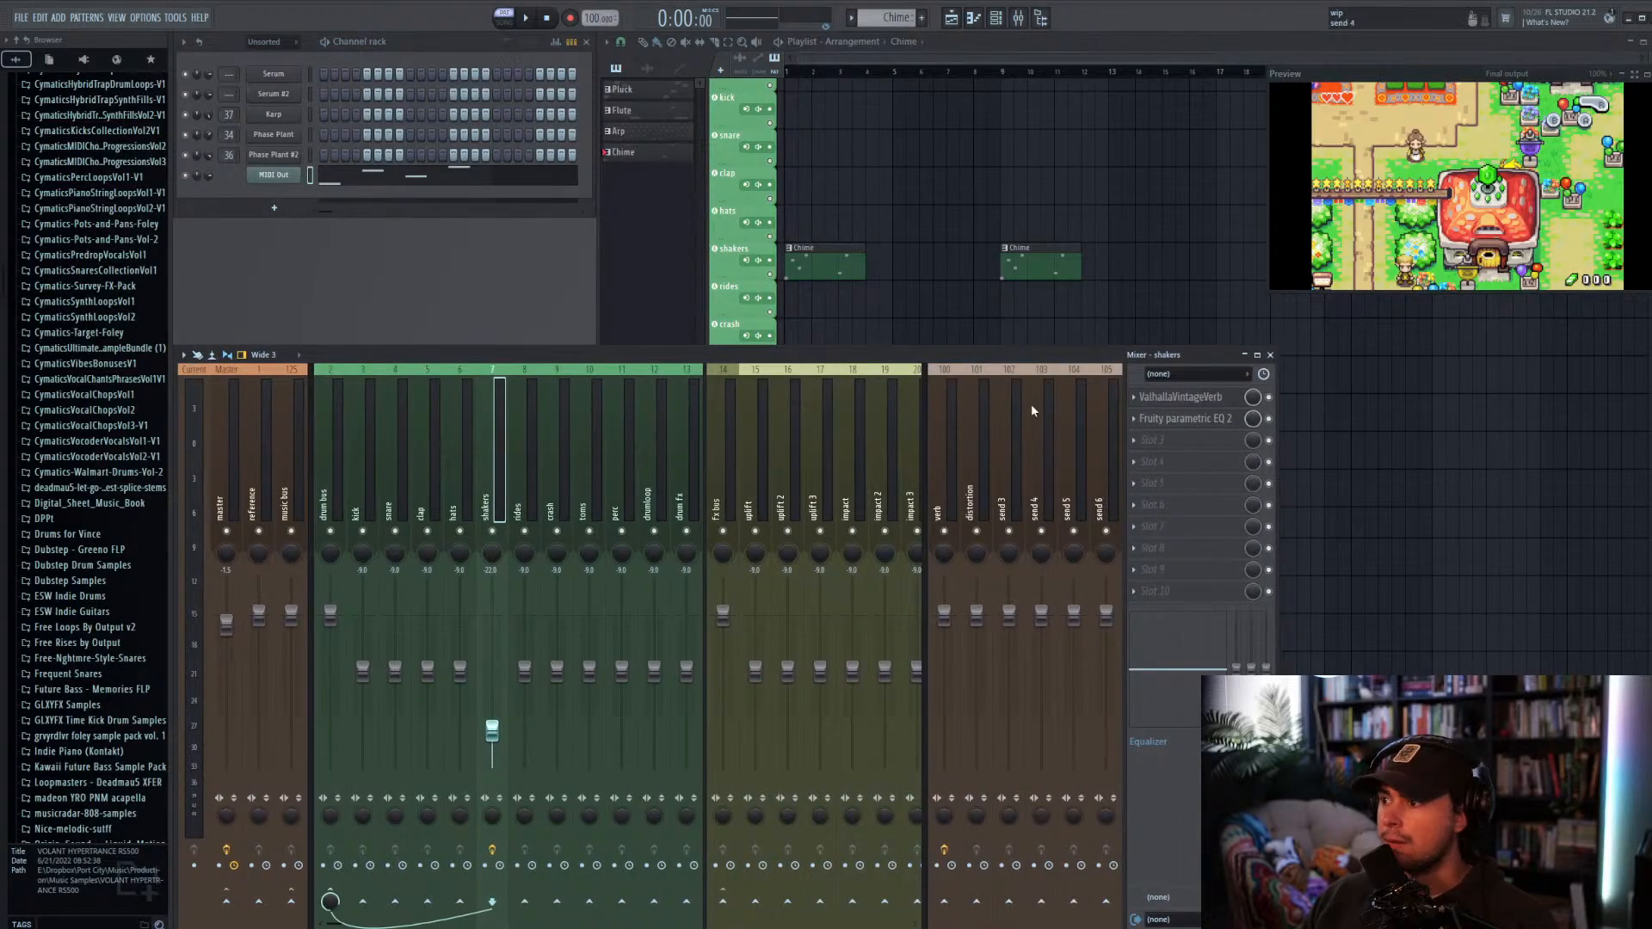
scroll(1152, 423, "down", 1)
scroll(1168, 399, "down", 1)
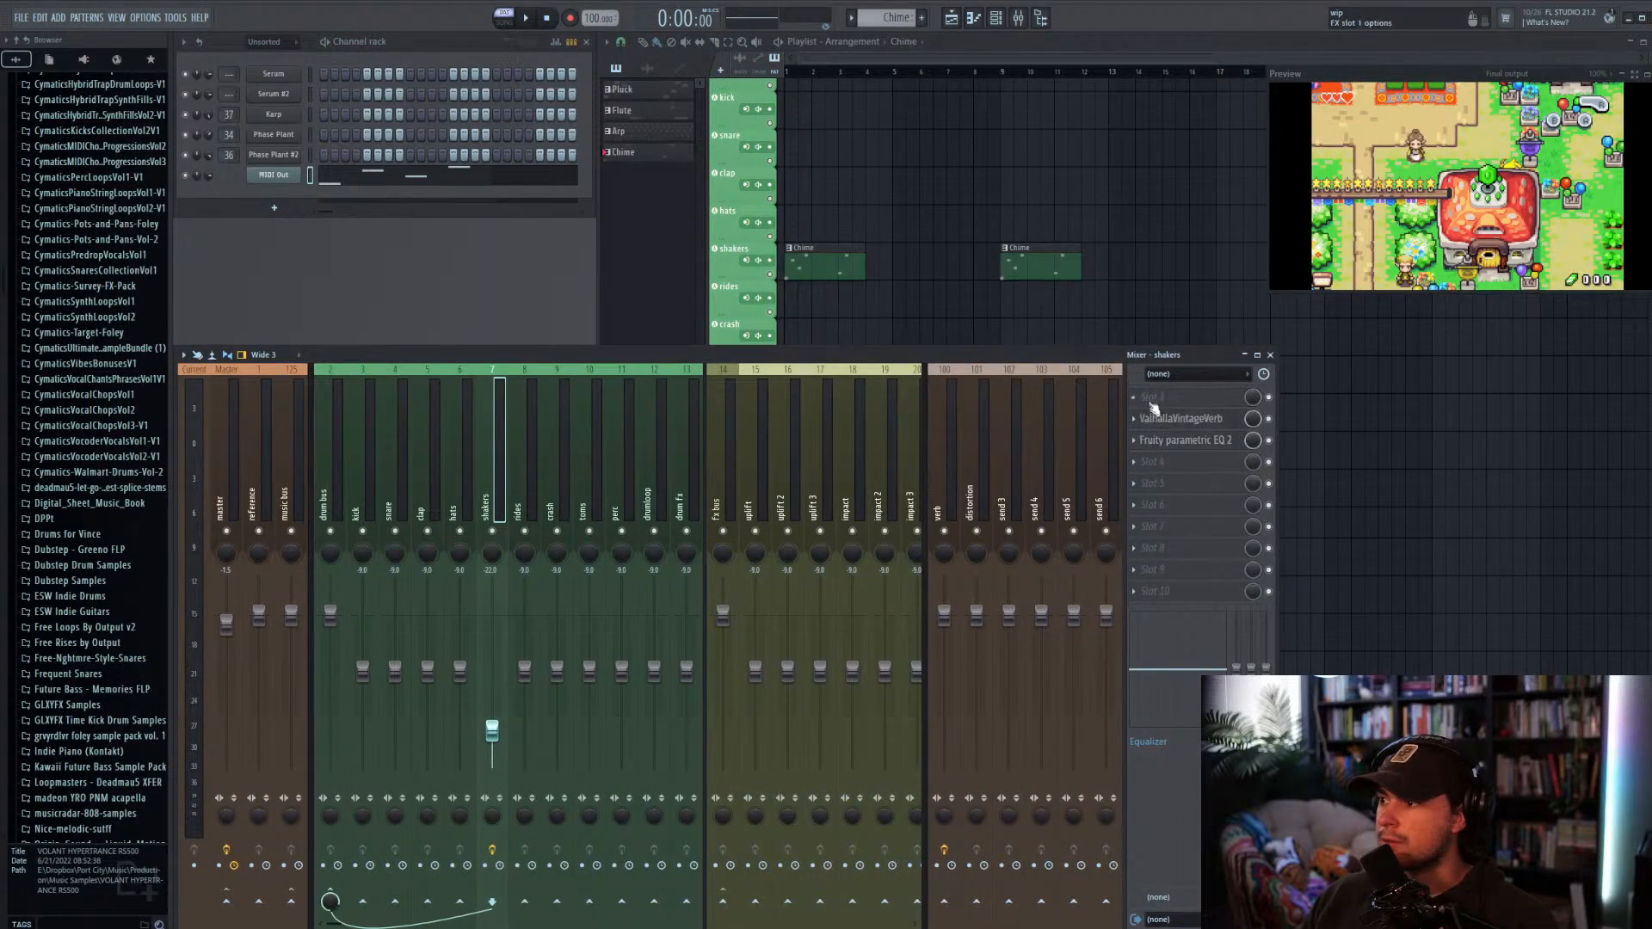
left_click(1152, 402)
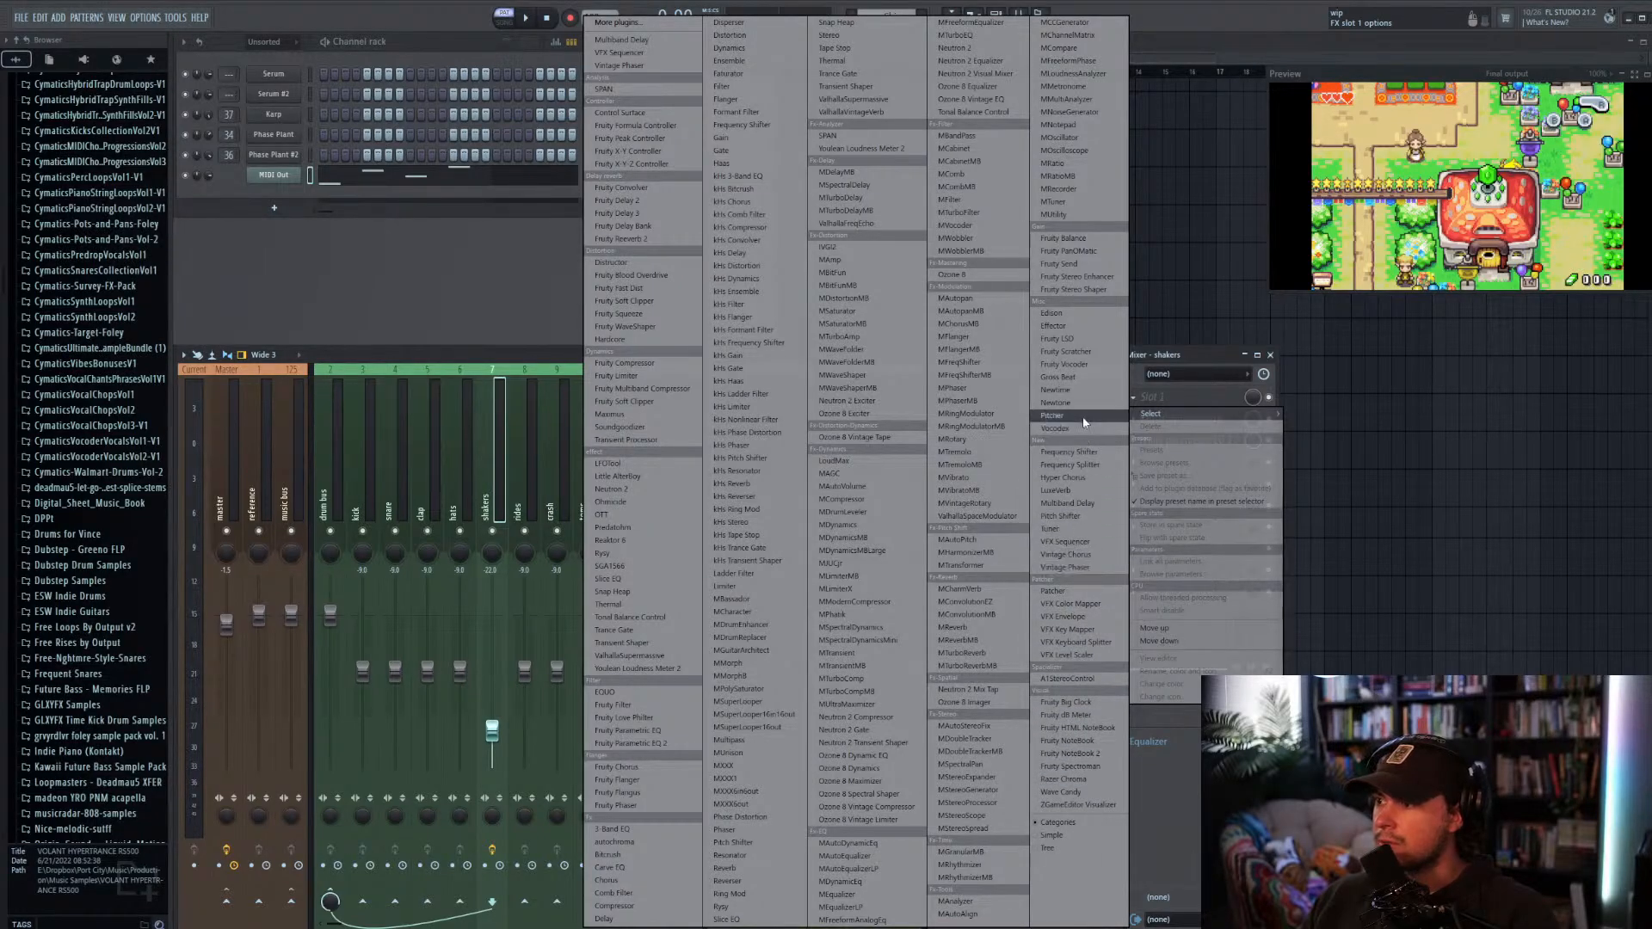
left_click(1090, 343)
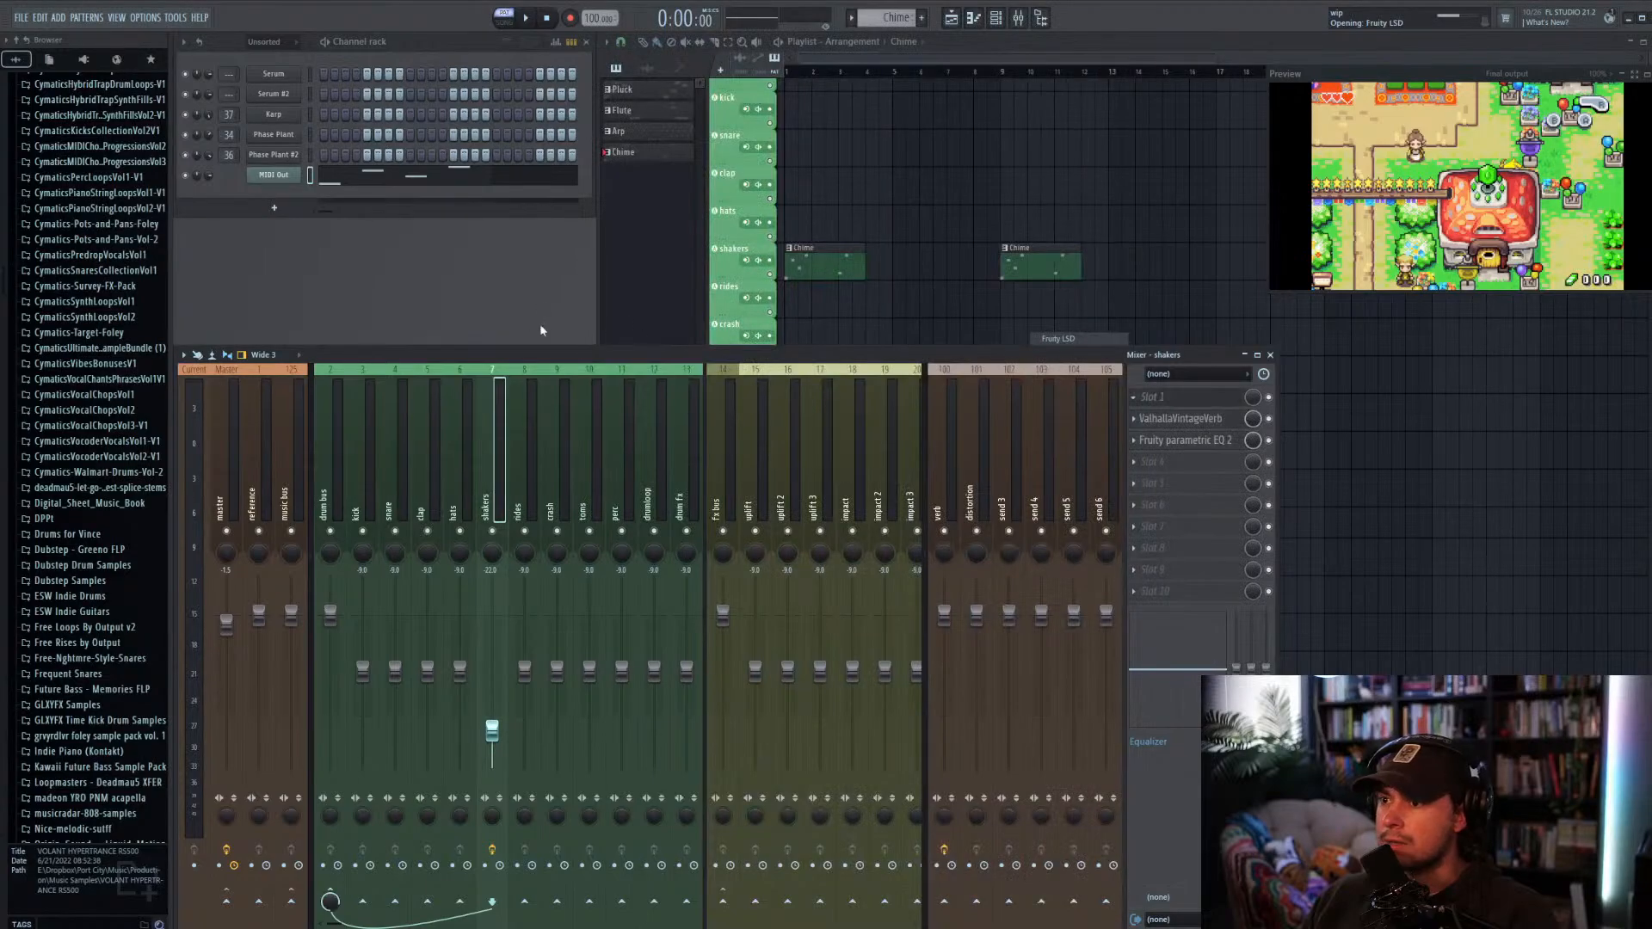
left_click_drag(284, 240, 574, 239)
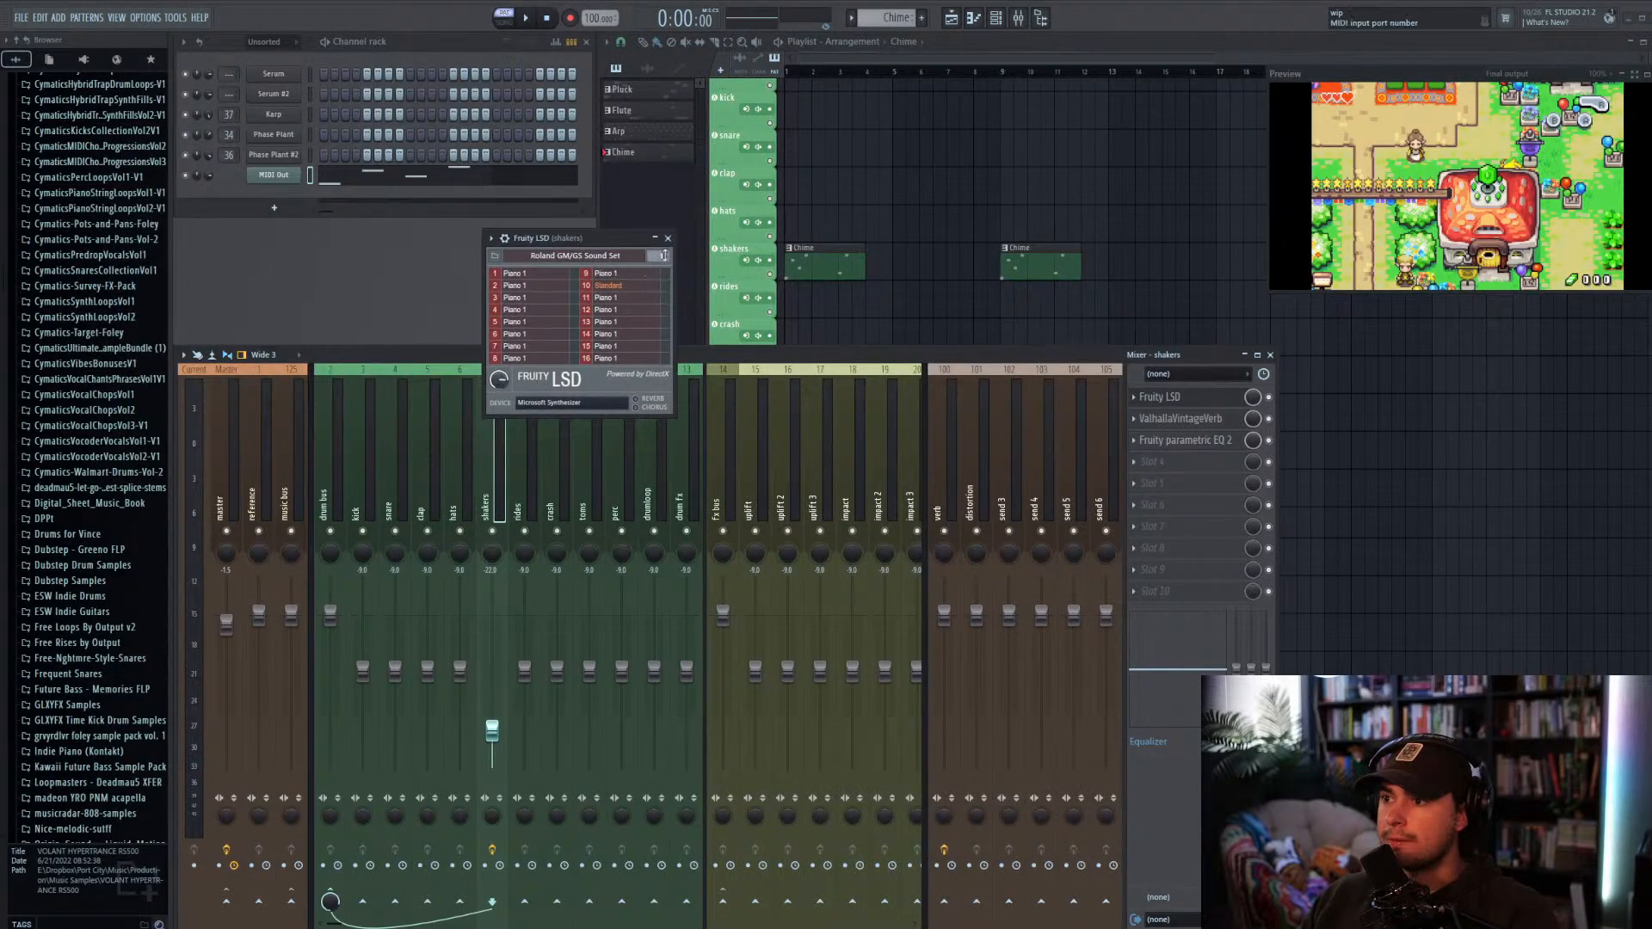
Step: Set the MIDI Out channel's port to 1 and close its window
left_click(277, 176)
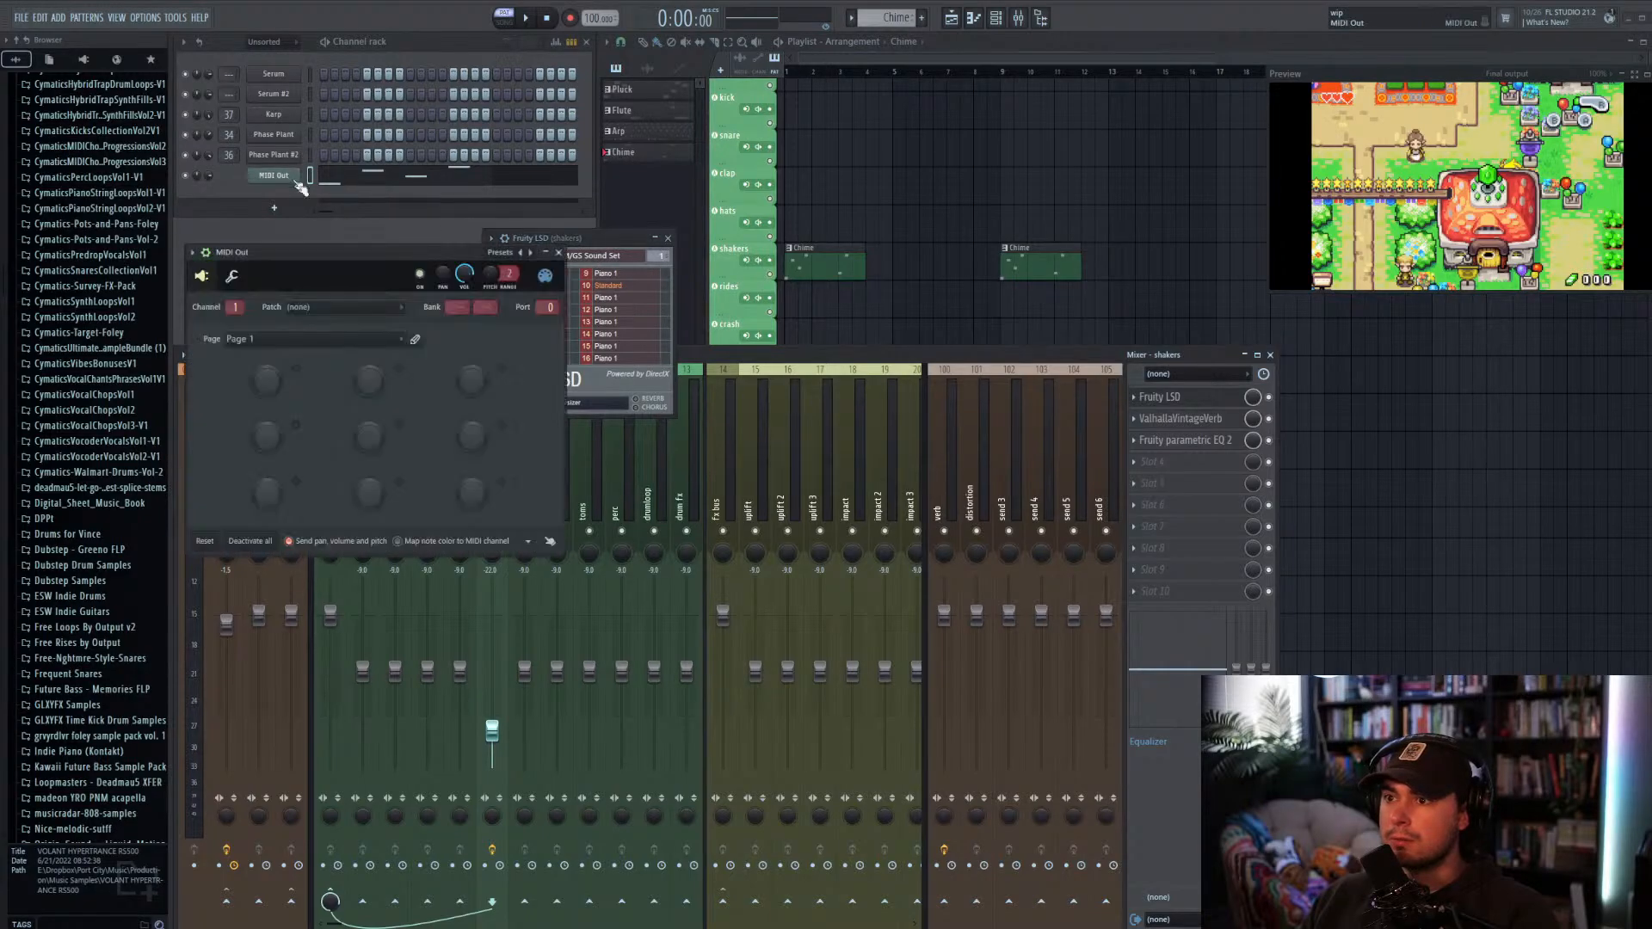
left_click_drag(373, 249, 335, 313)
left_click_drag(508, 370, 508, 365)
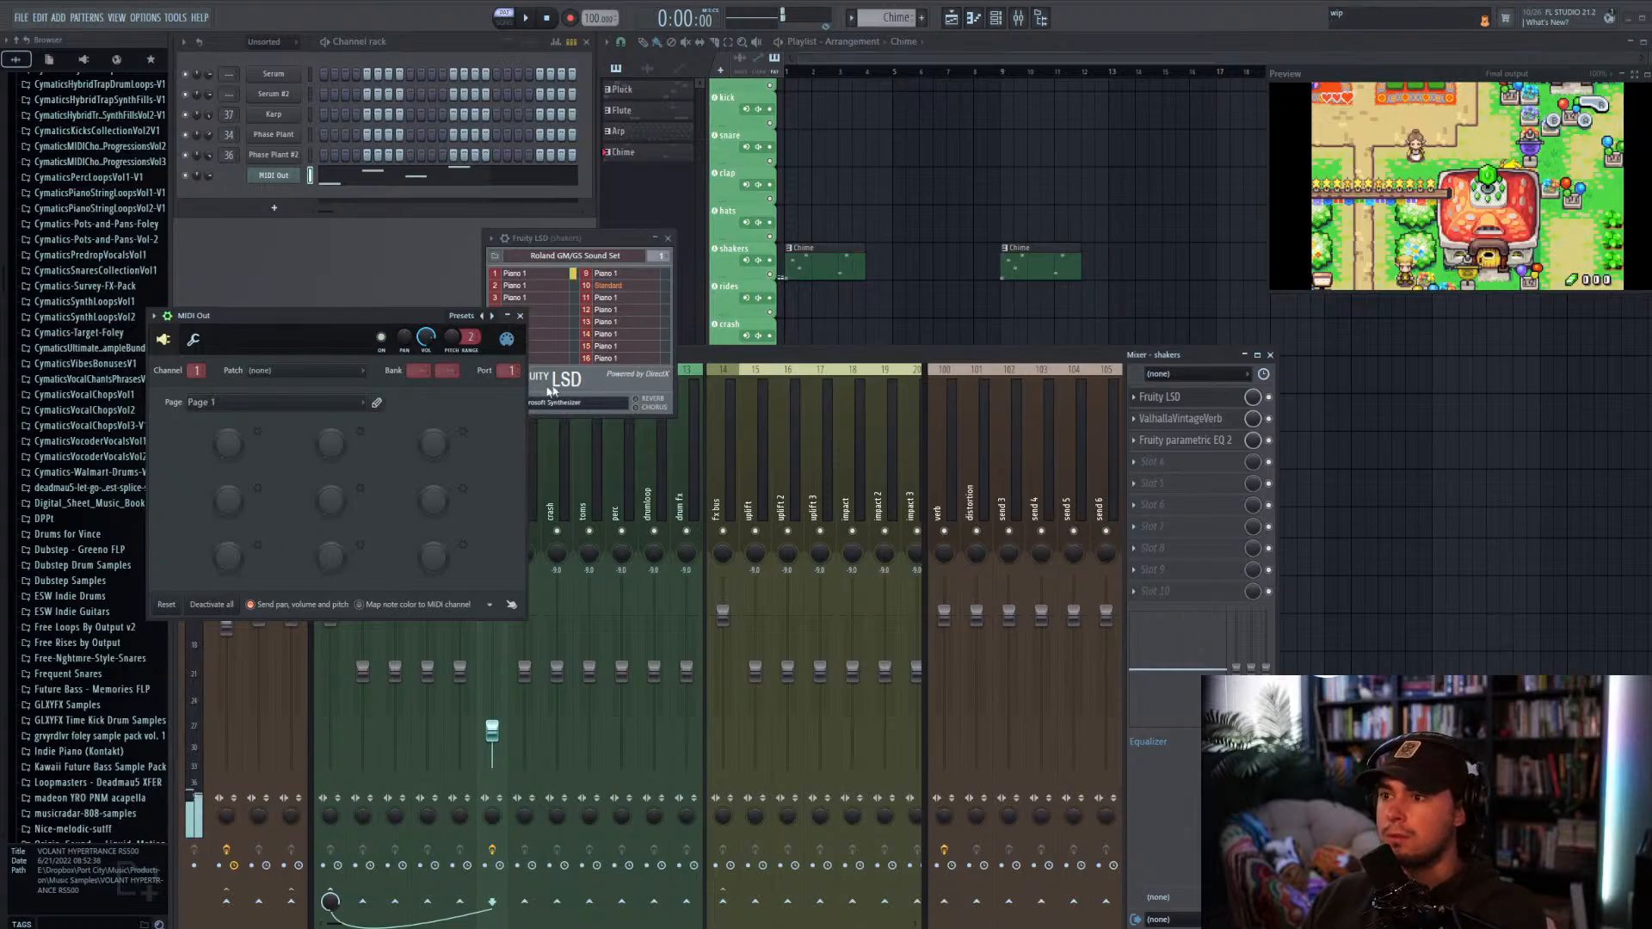
left_click(521, 315)
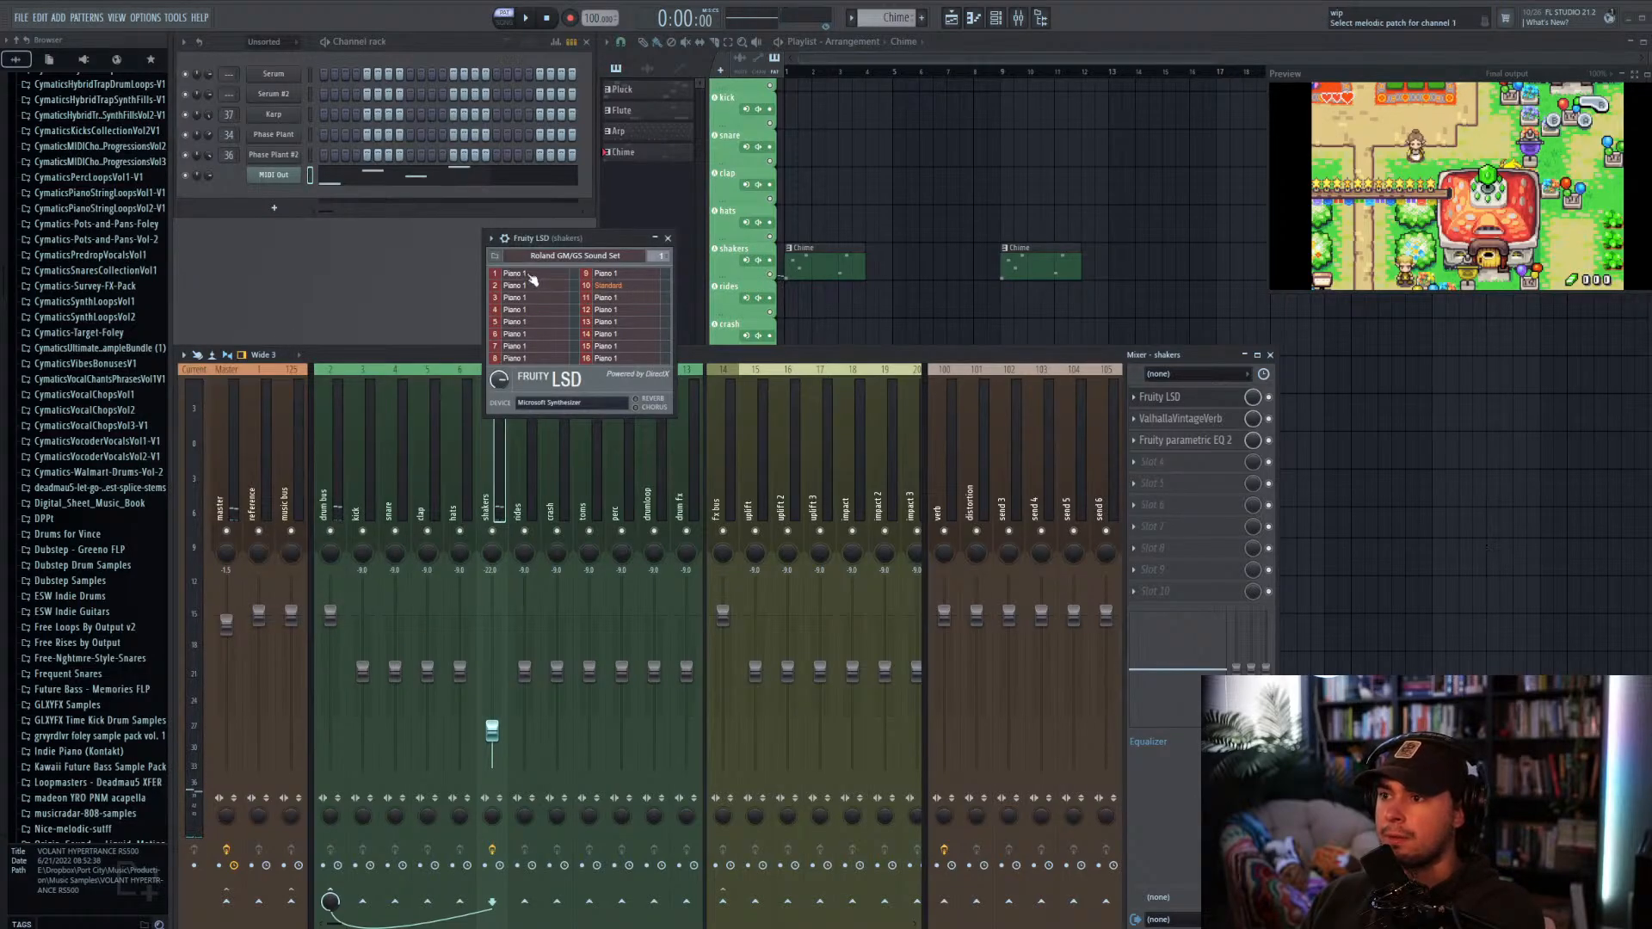
Step: Assign the Glockenspiel patch to Fruity LSD channel 1 and raise the shakers mixer track's volume
left_click(526, 273)
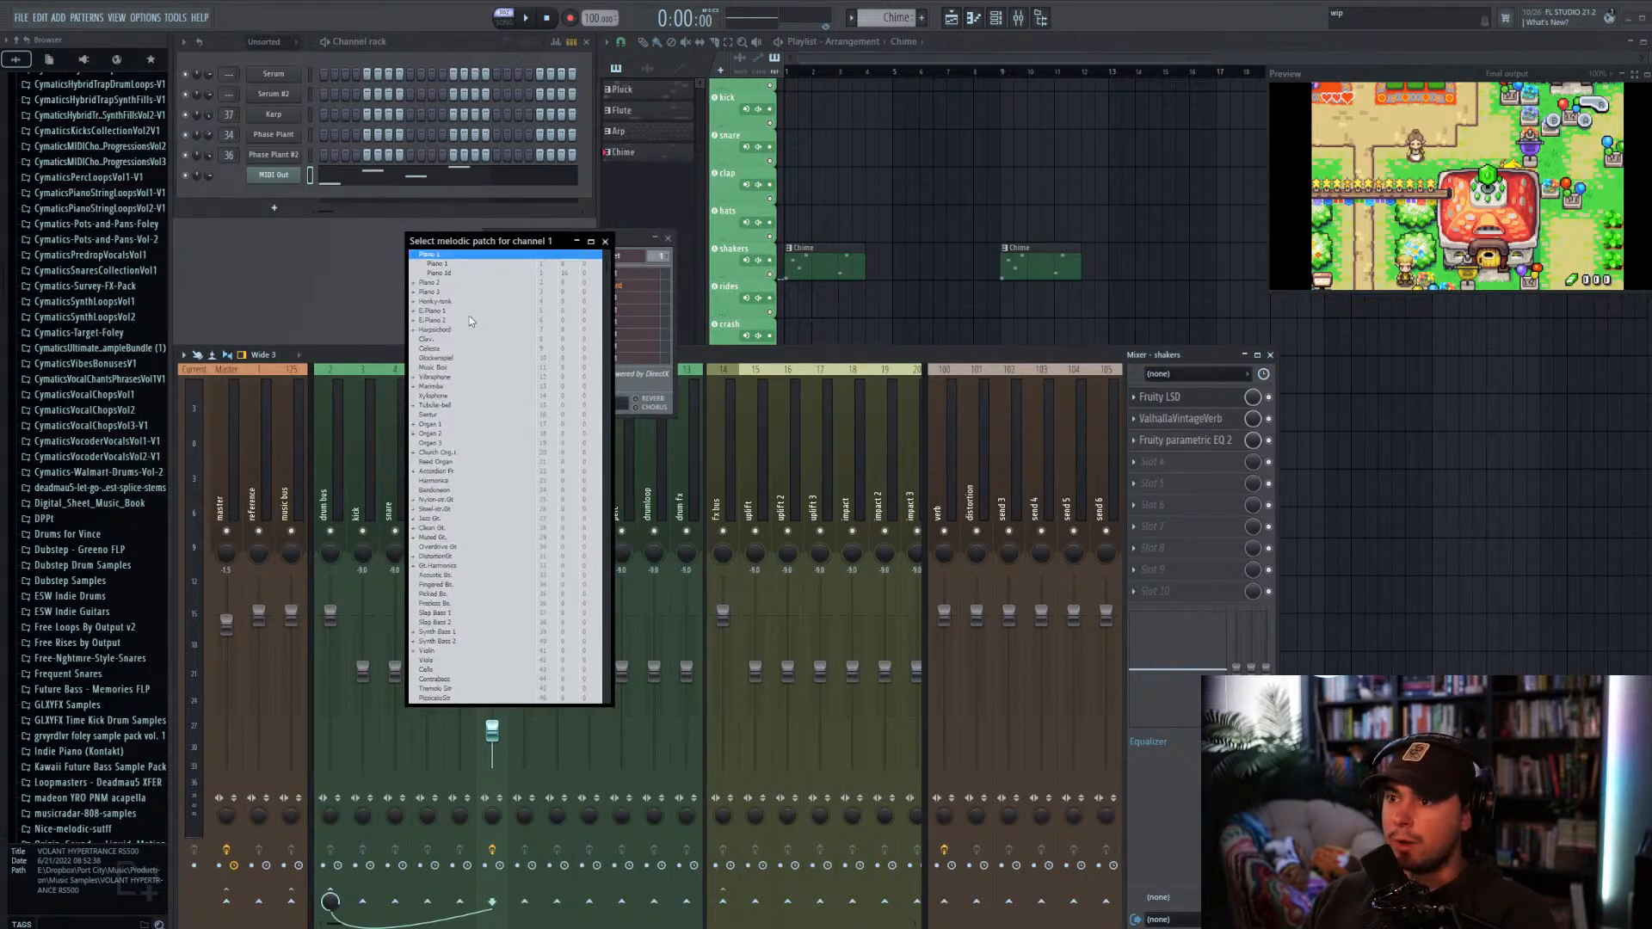
left_click(450, 360)
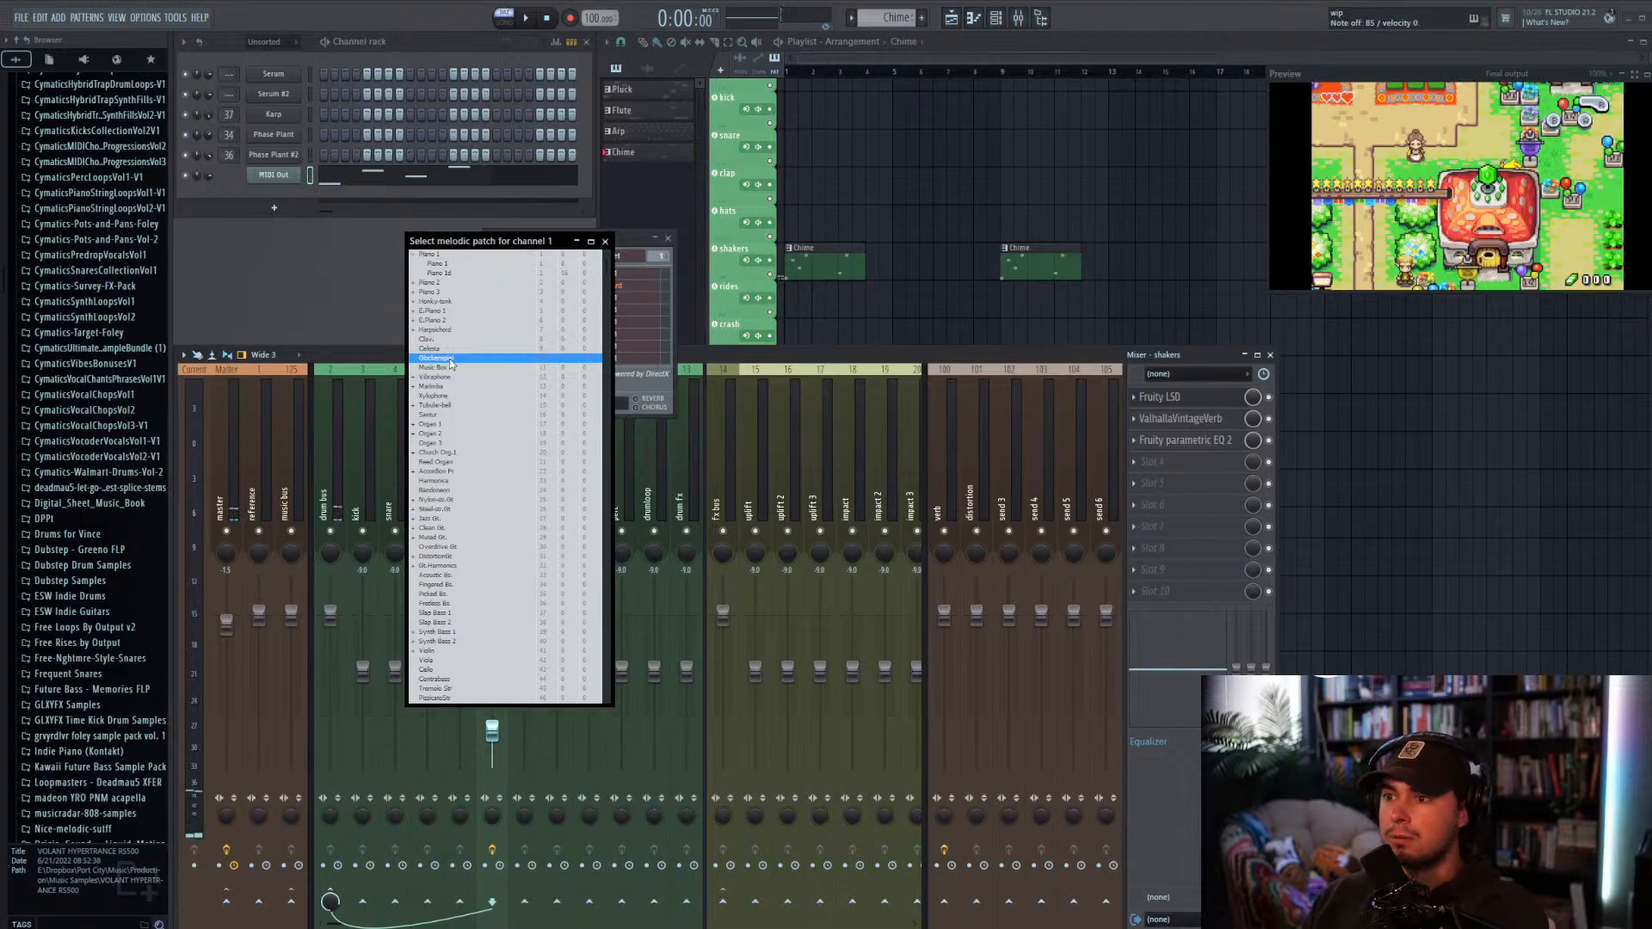
left_click(451, 359)
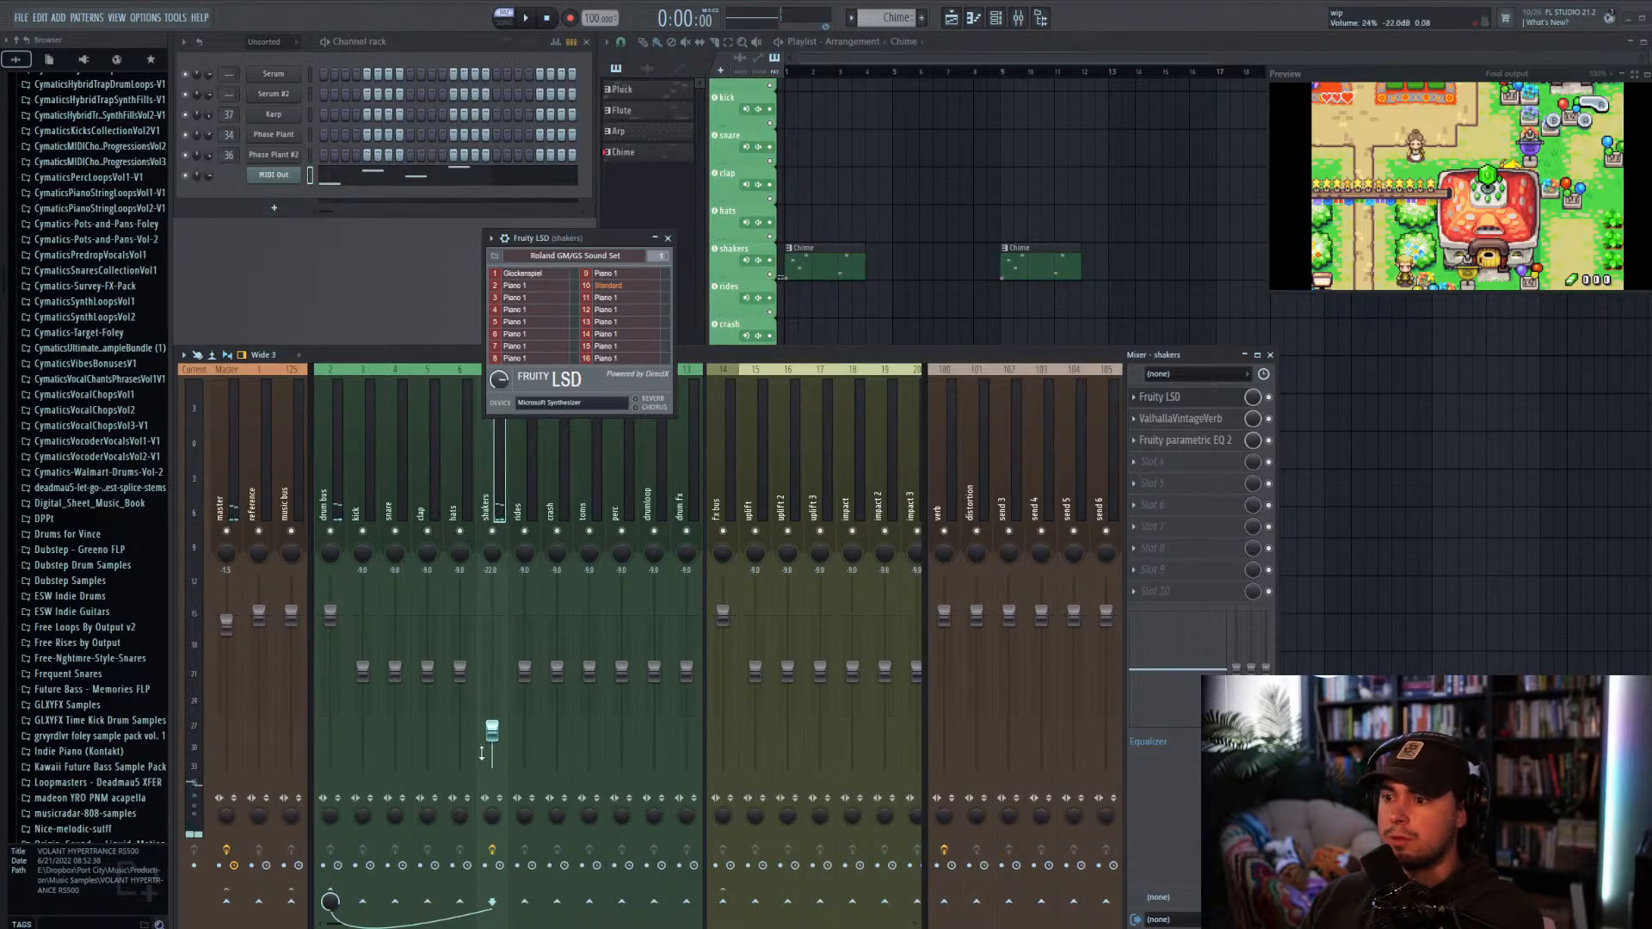
left_click_drag(493, 744, 496, 686)
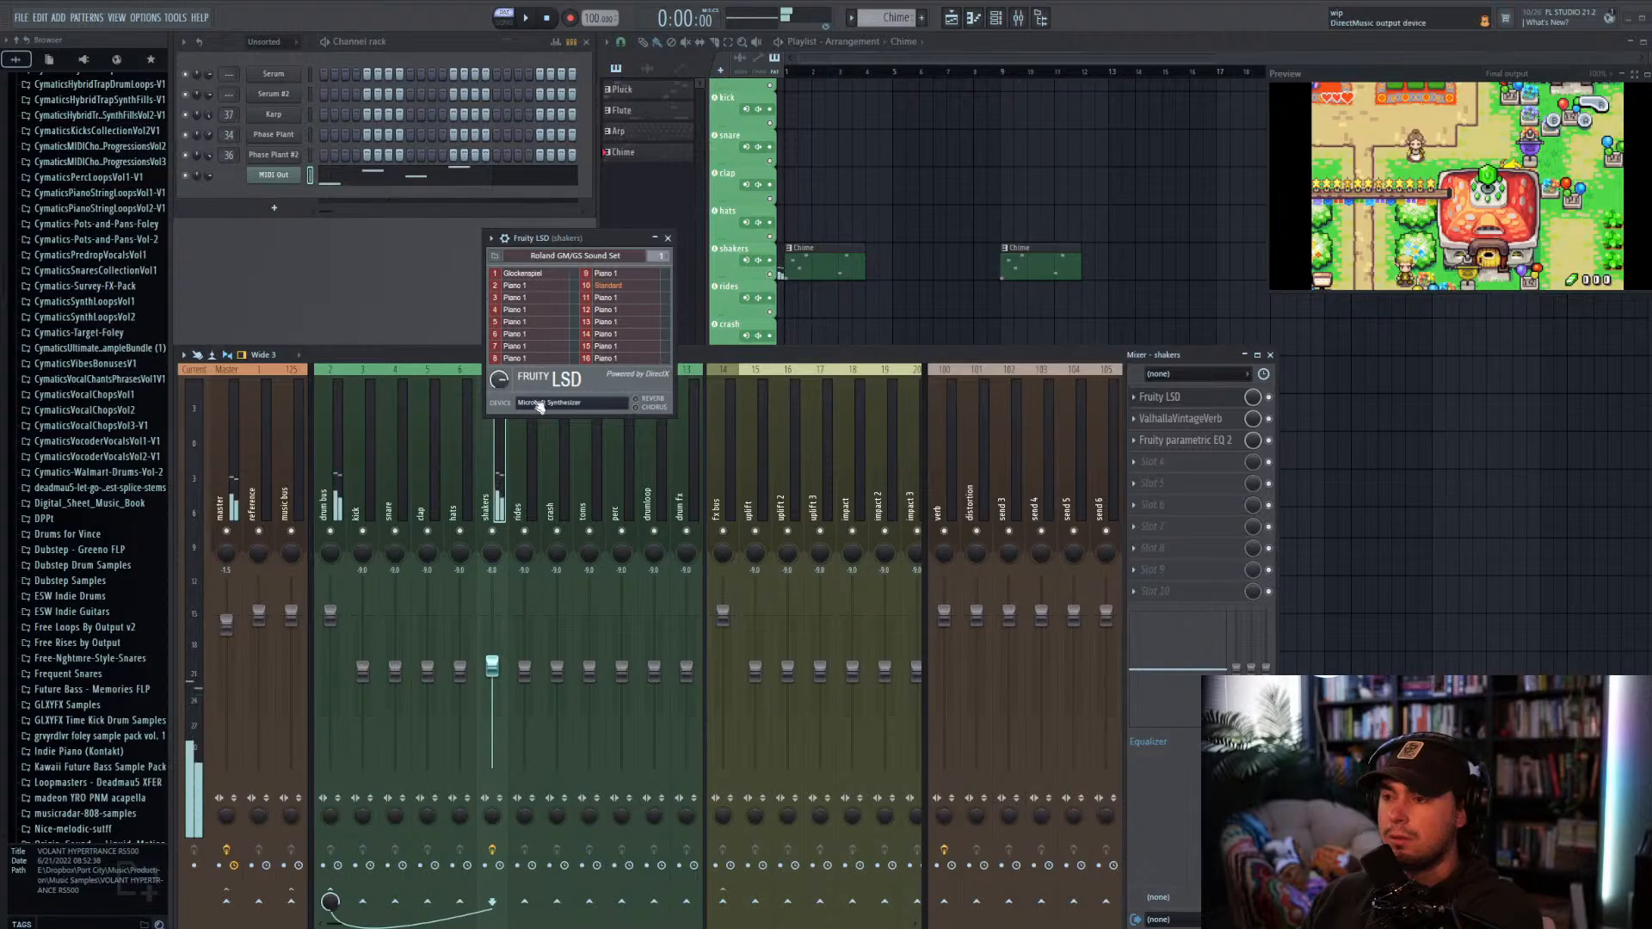
Step: Change the melodic patch of Fruity LSD channel 1 to Music Box
left_click(532, 277)
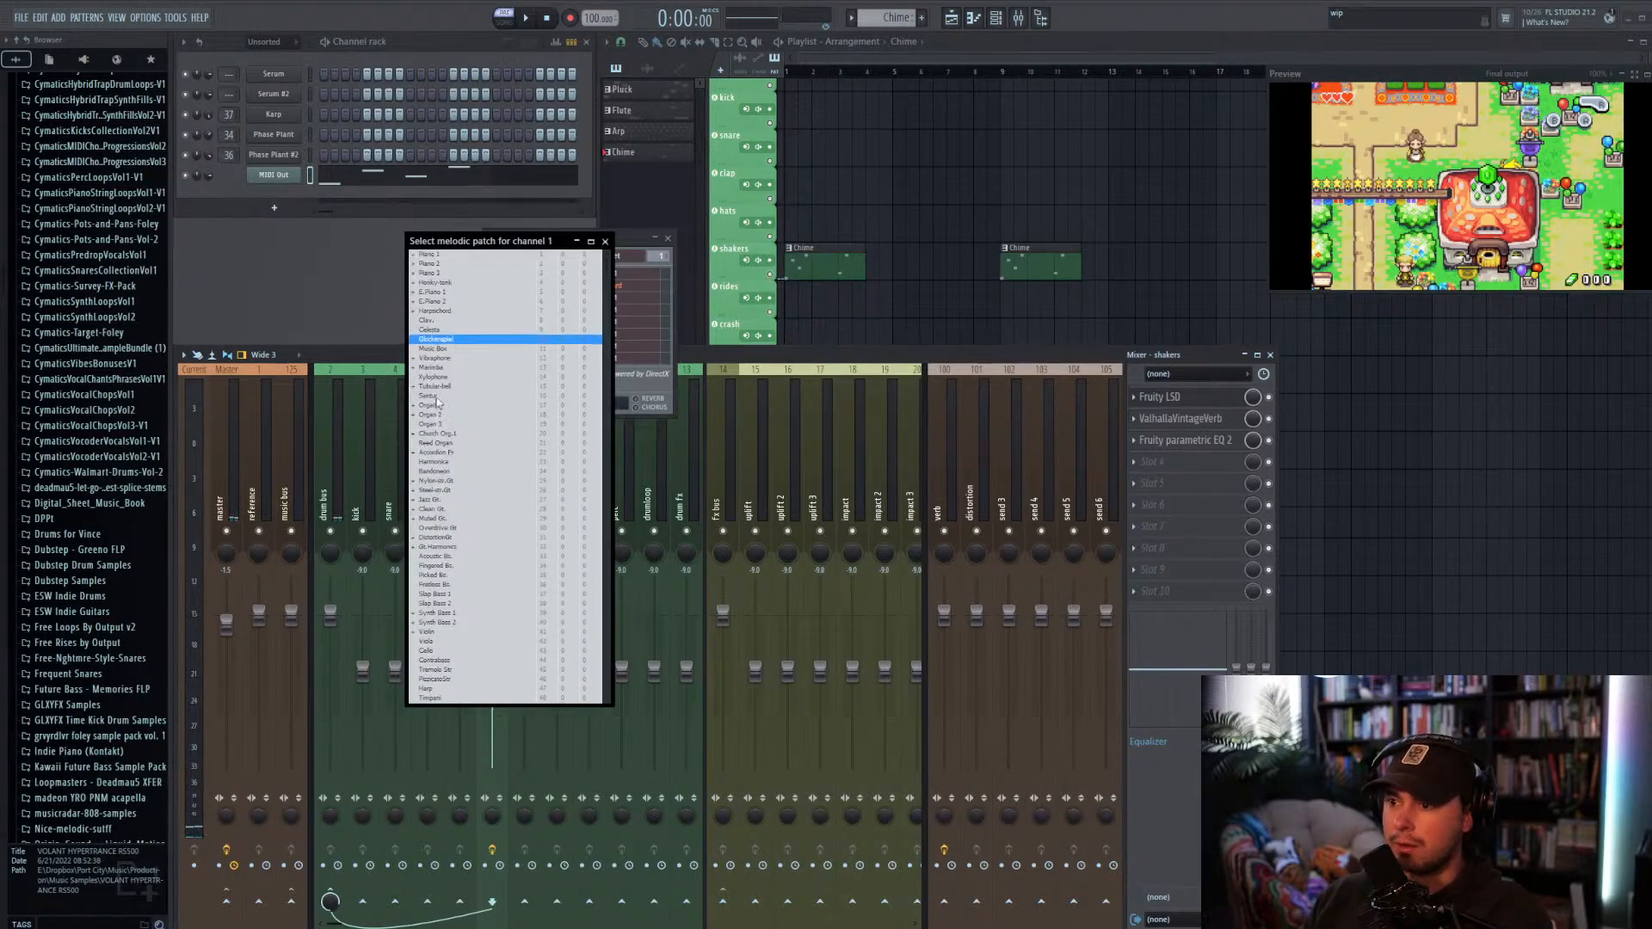
double_click(450, 348)
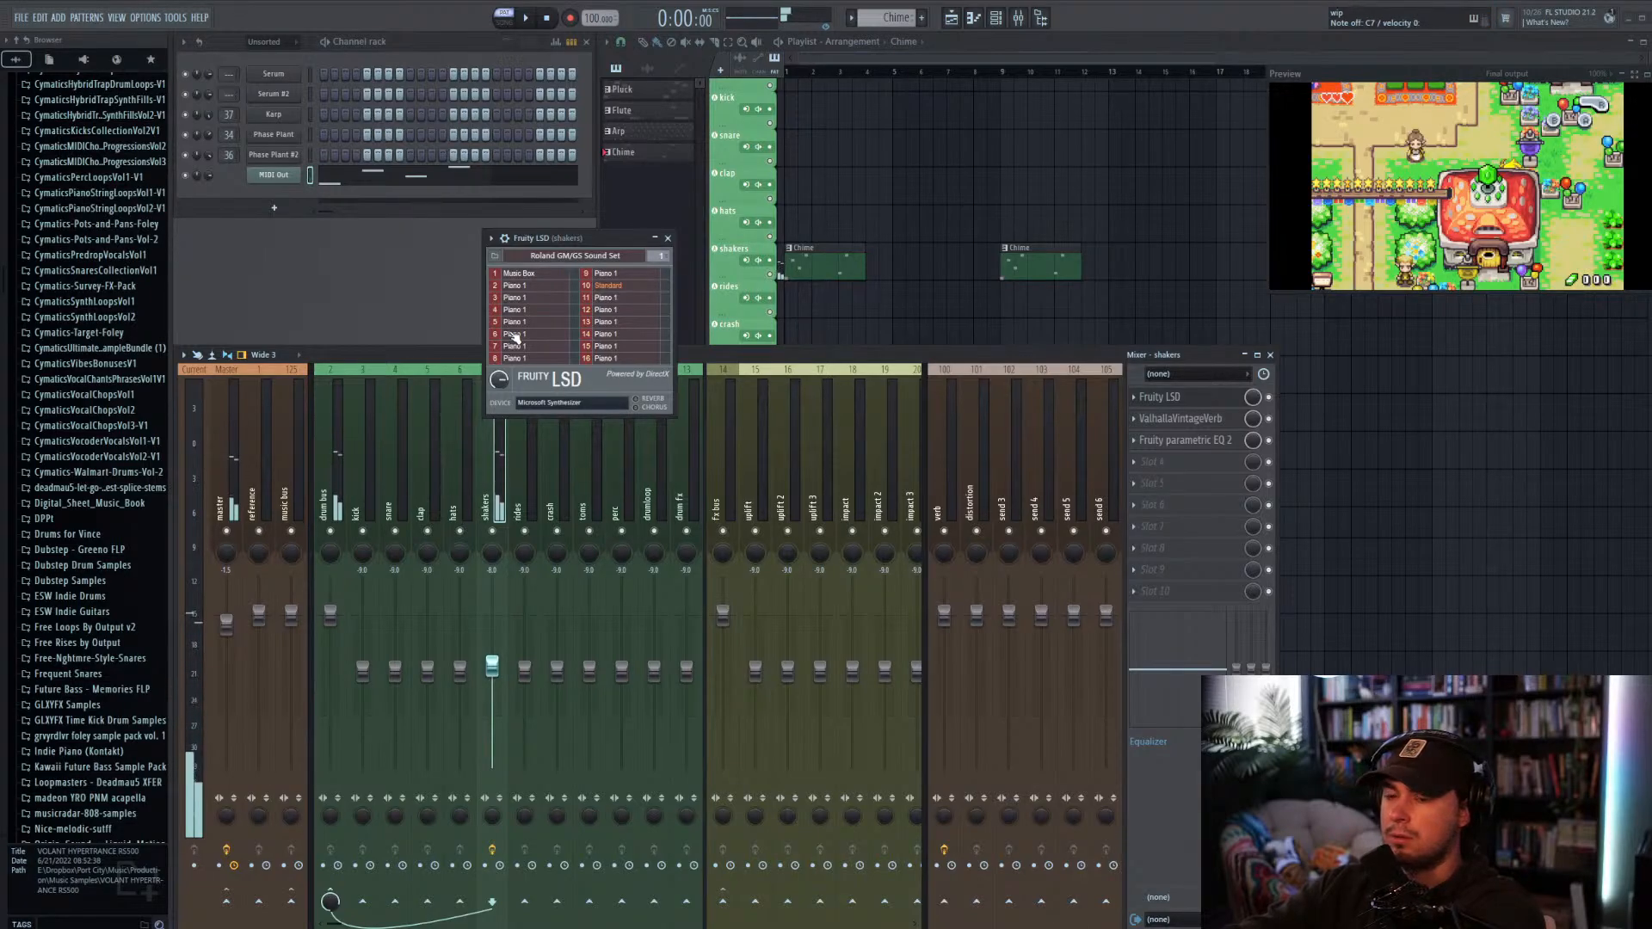
Step: Try the Tubular-bell, Church Bell and Carillon patches one after another on Fruity LSD channel 1
left_click(522, 274)
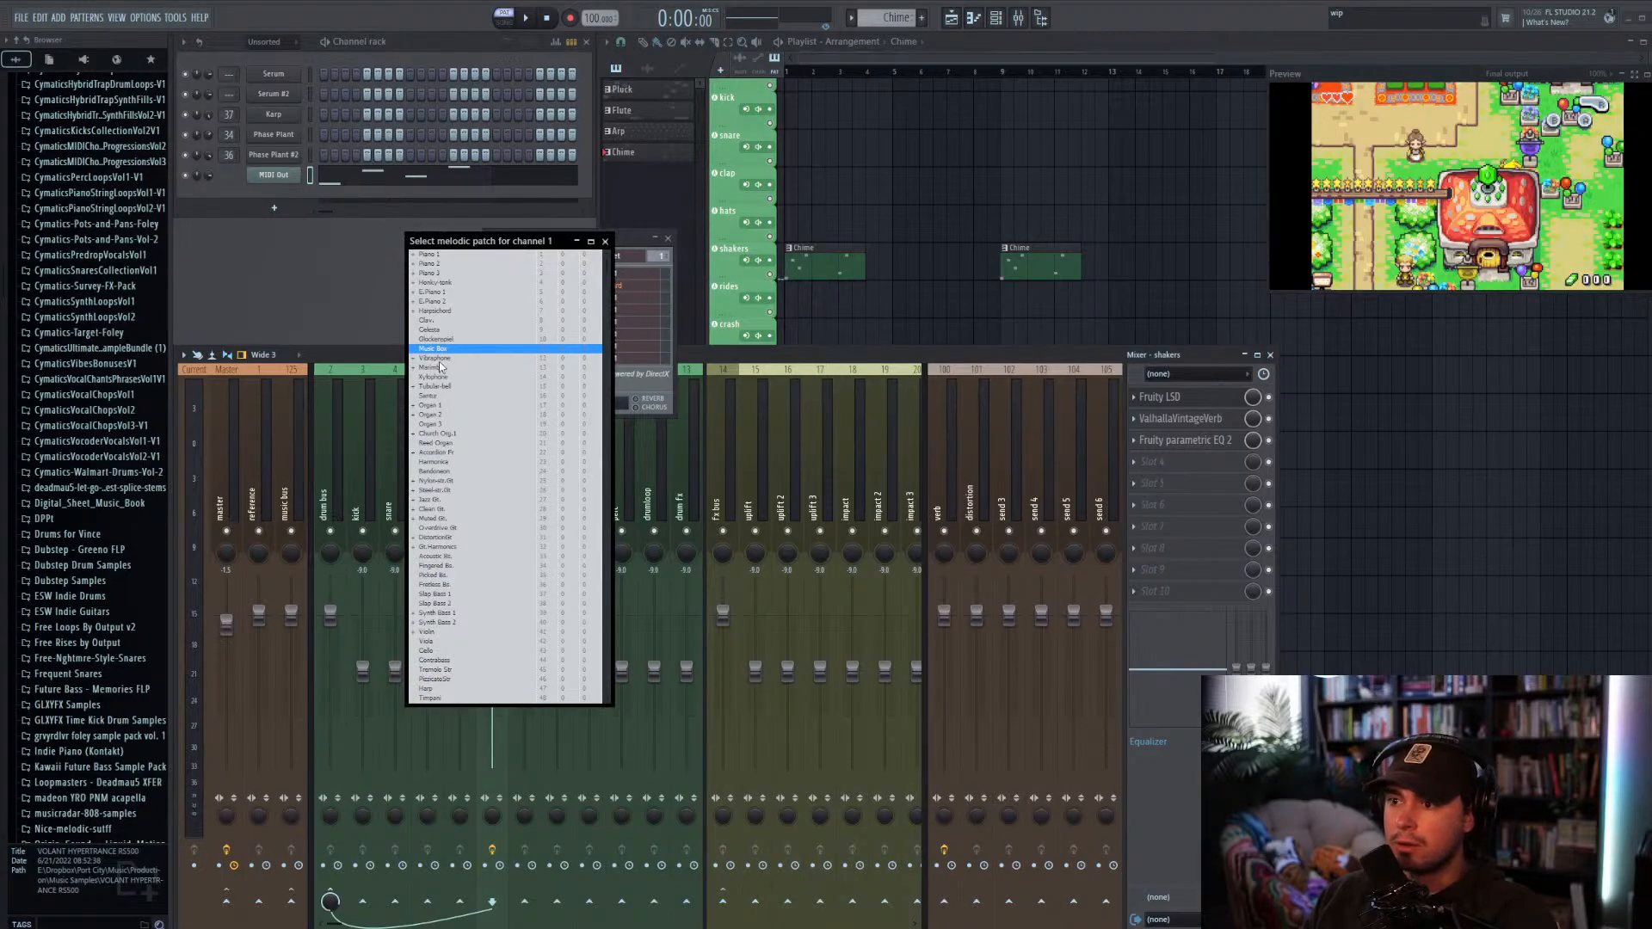
left_click(455, 387)
left_click(514, 277)
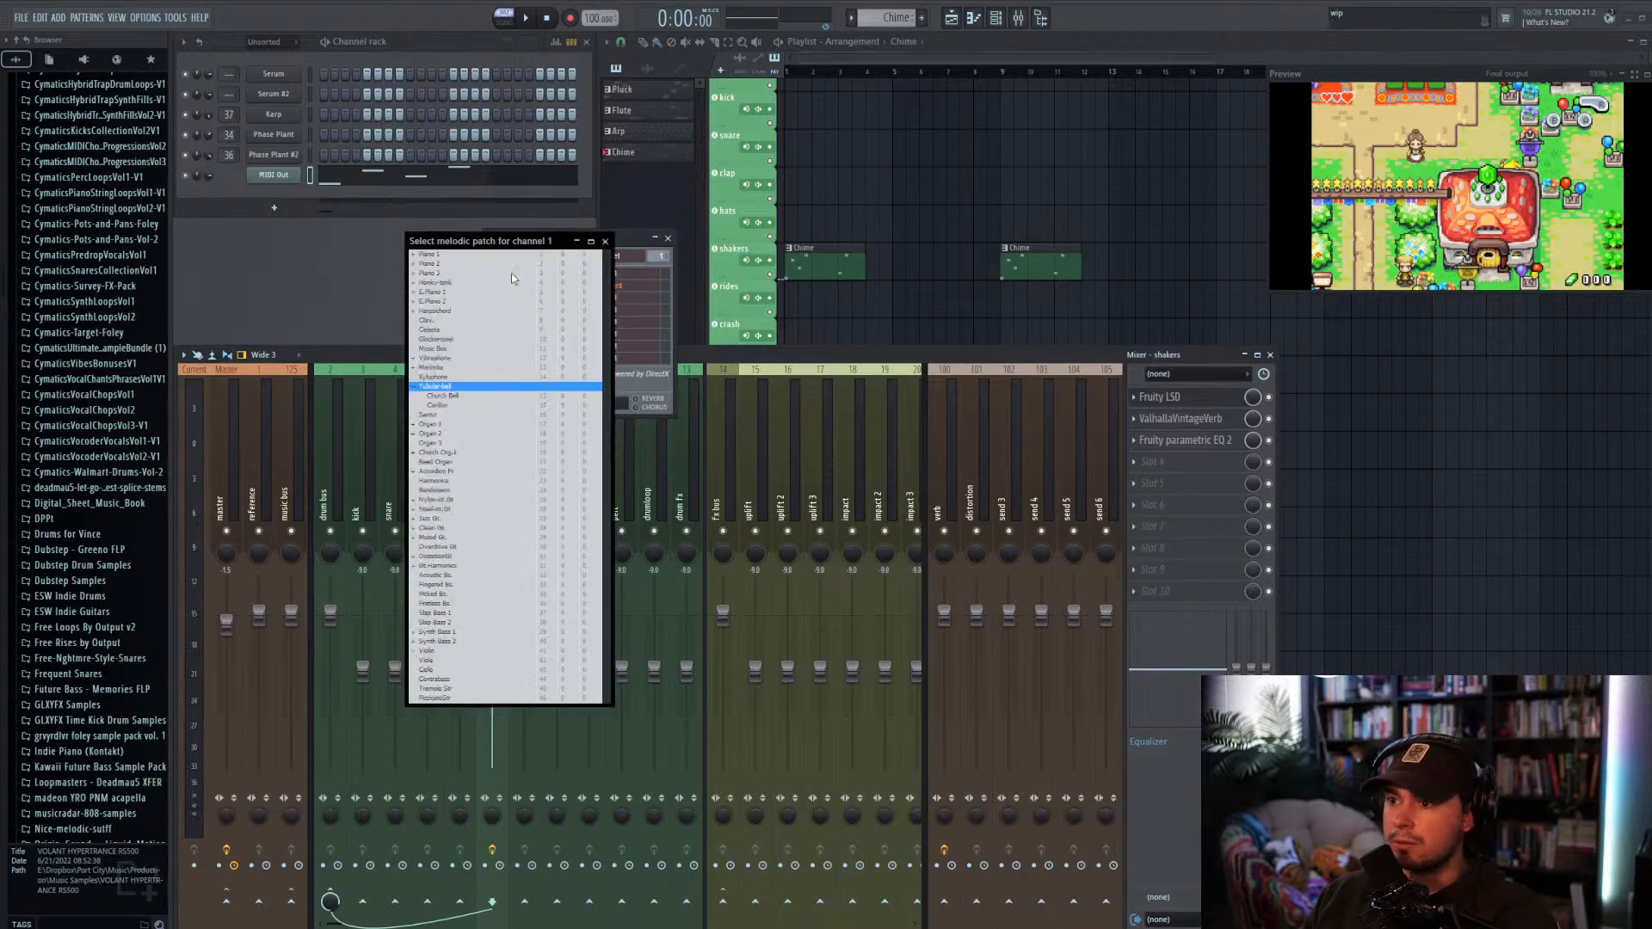
left_click(462, 397)
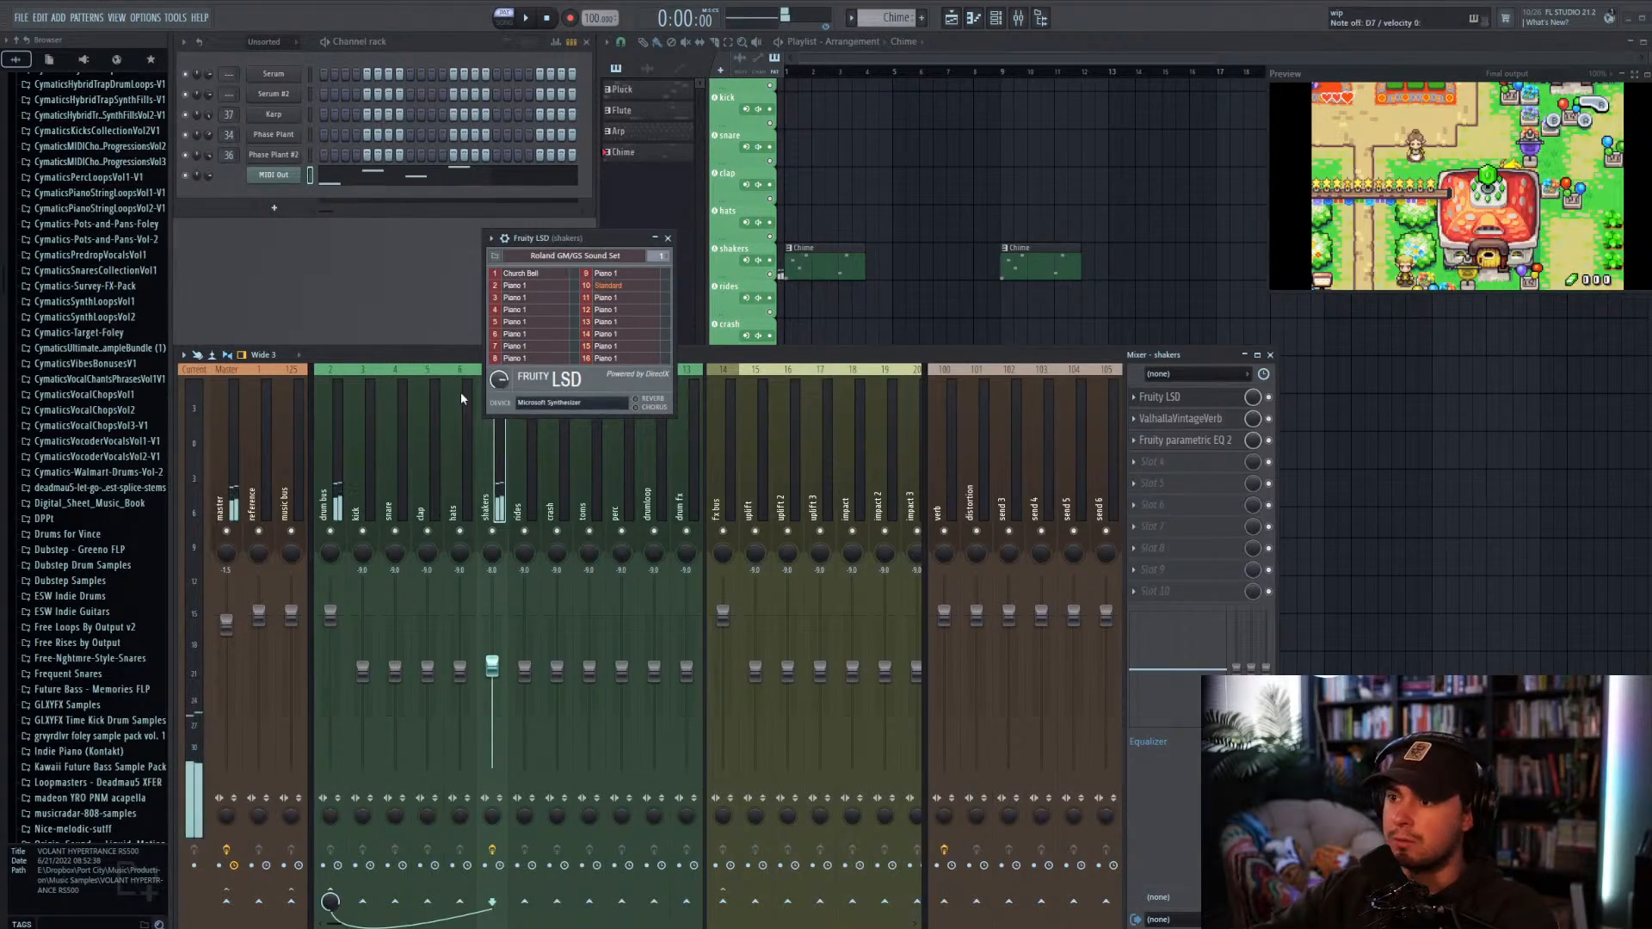
left_click(537, 276)
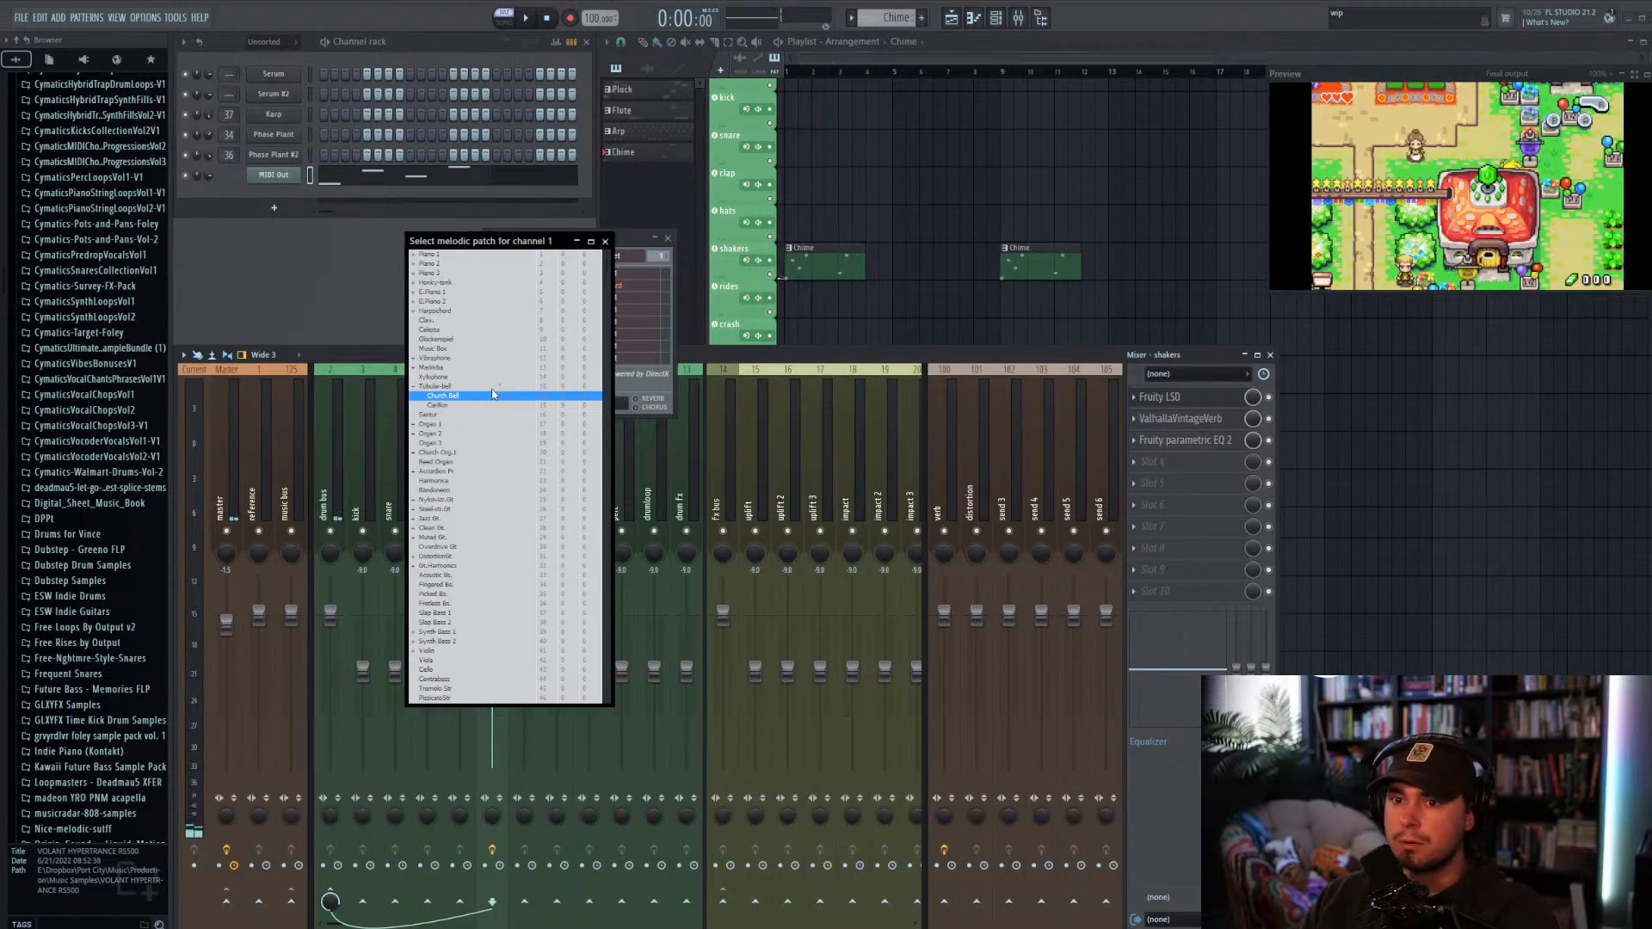
left_click(453, 406)
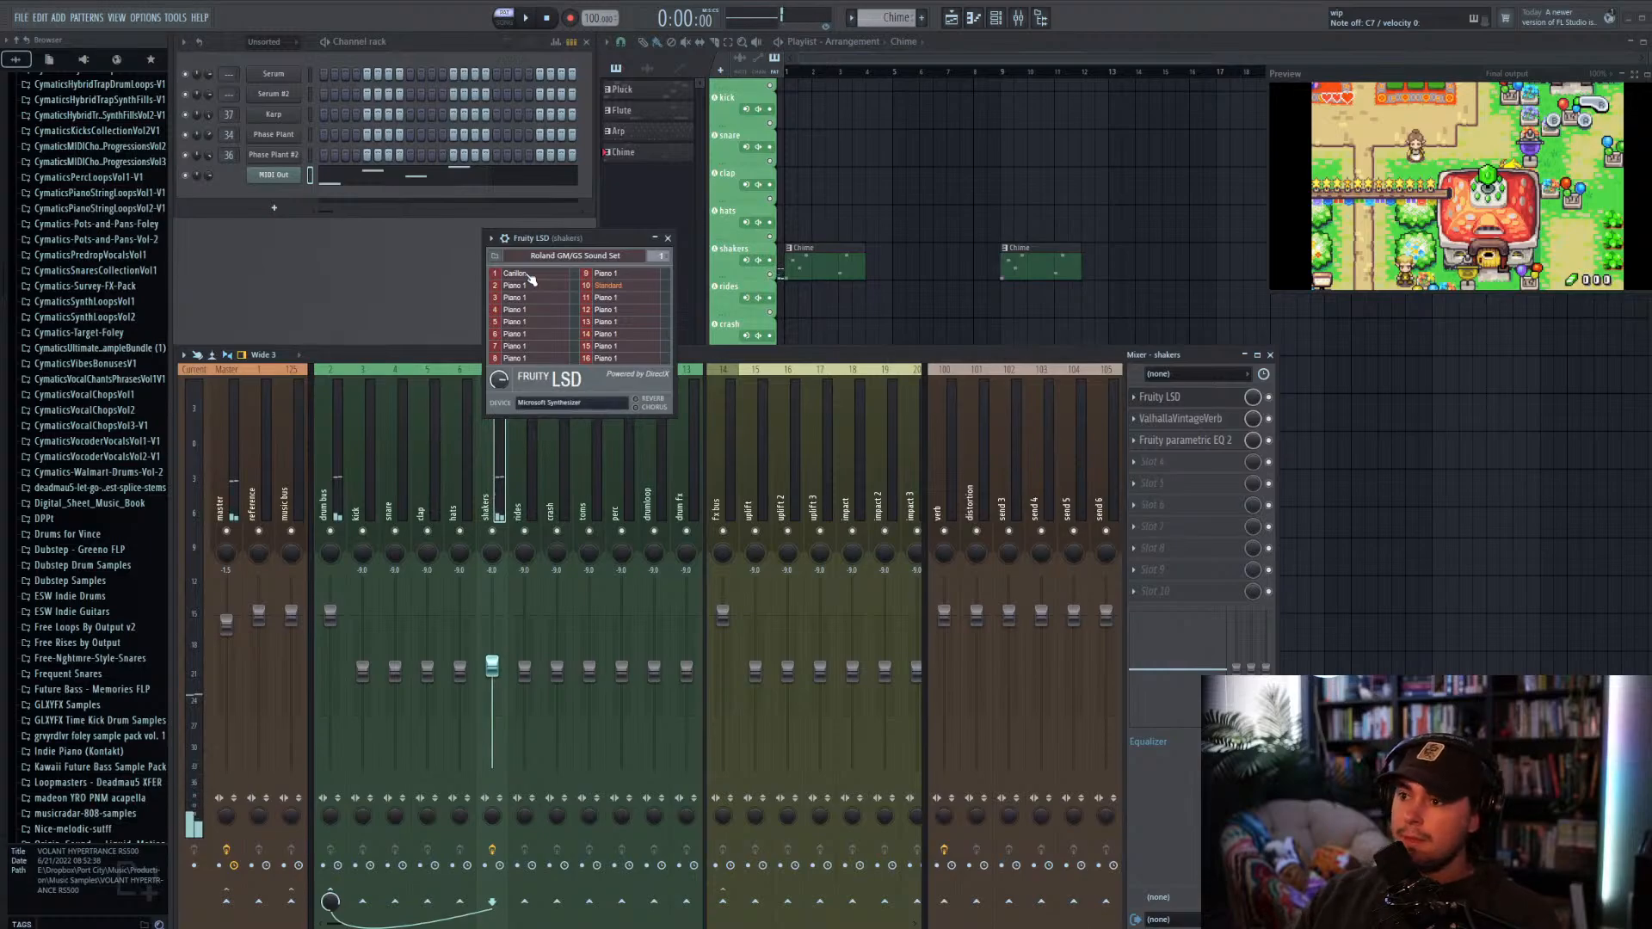
Step: Try the Castanets patch, a variation of Woodblock, on Fruity LSD channel 1
left_click(527, 275)
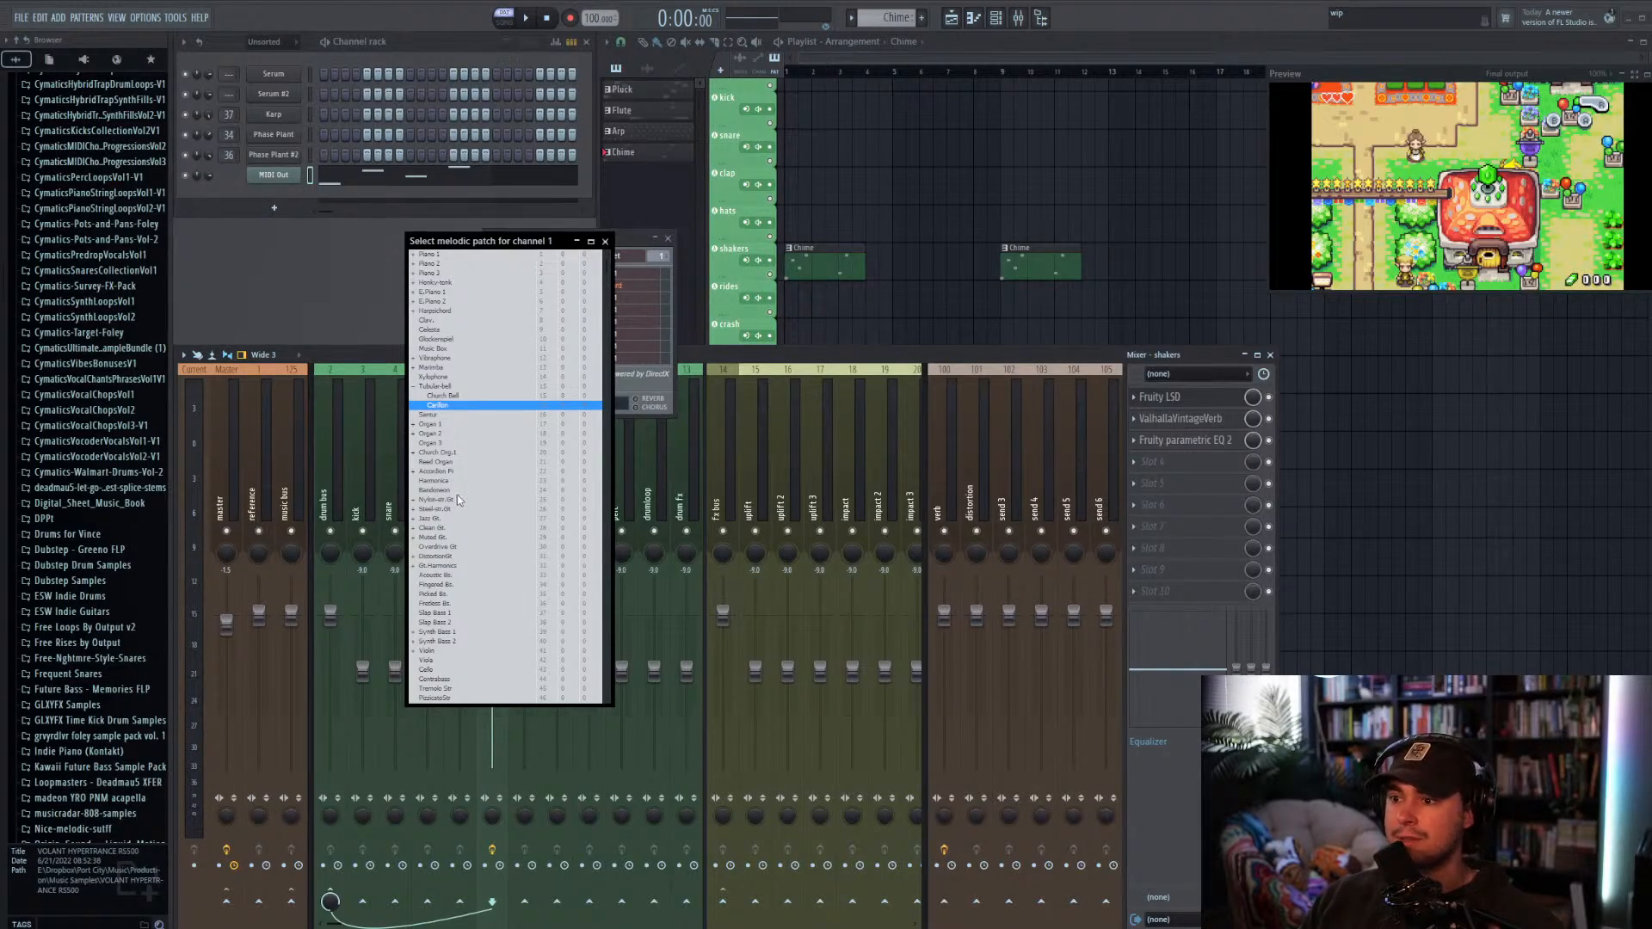
scroll(472, 525, "down", 10)
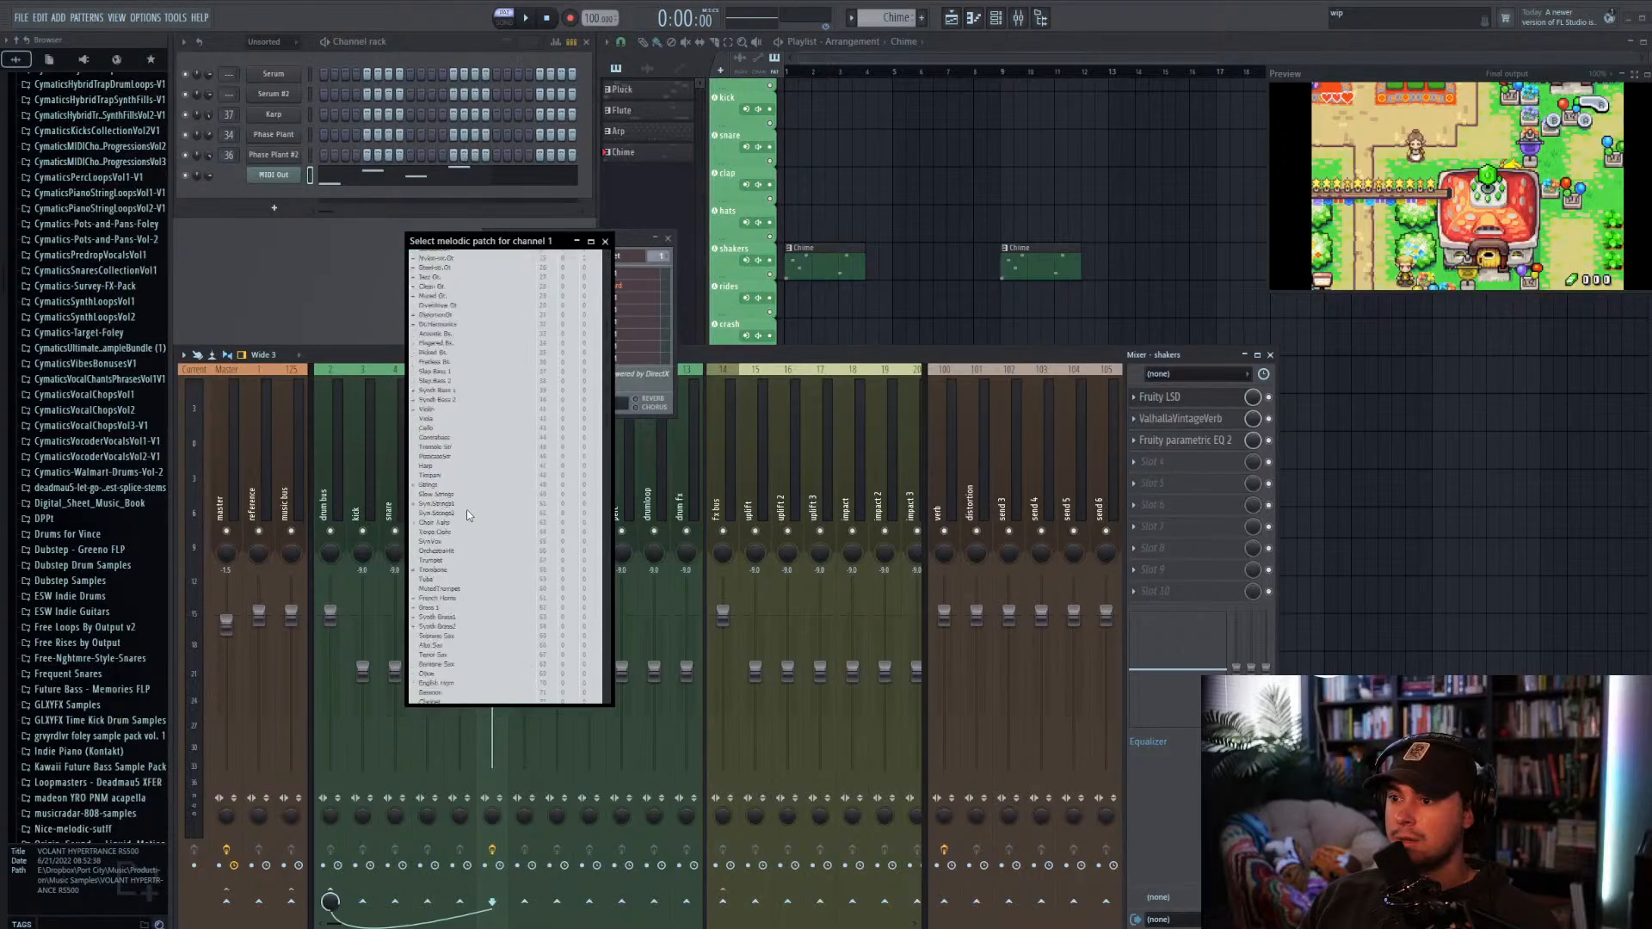
scroll(467, 515, "down", 5)
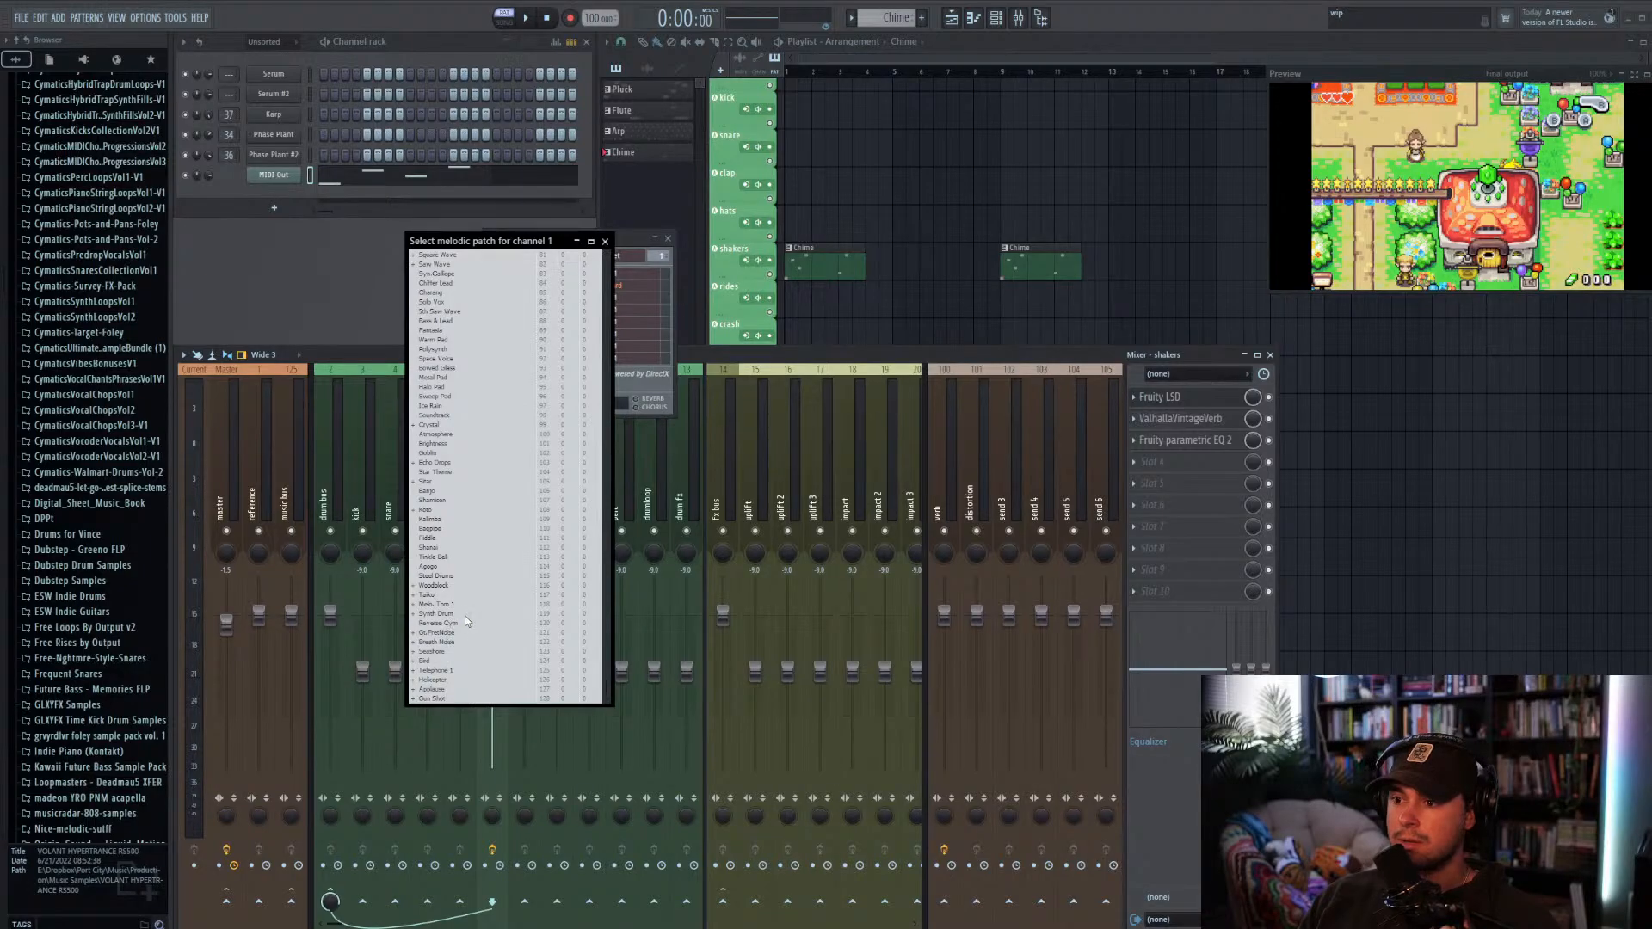
left_click(445, 587)
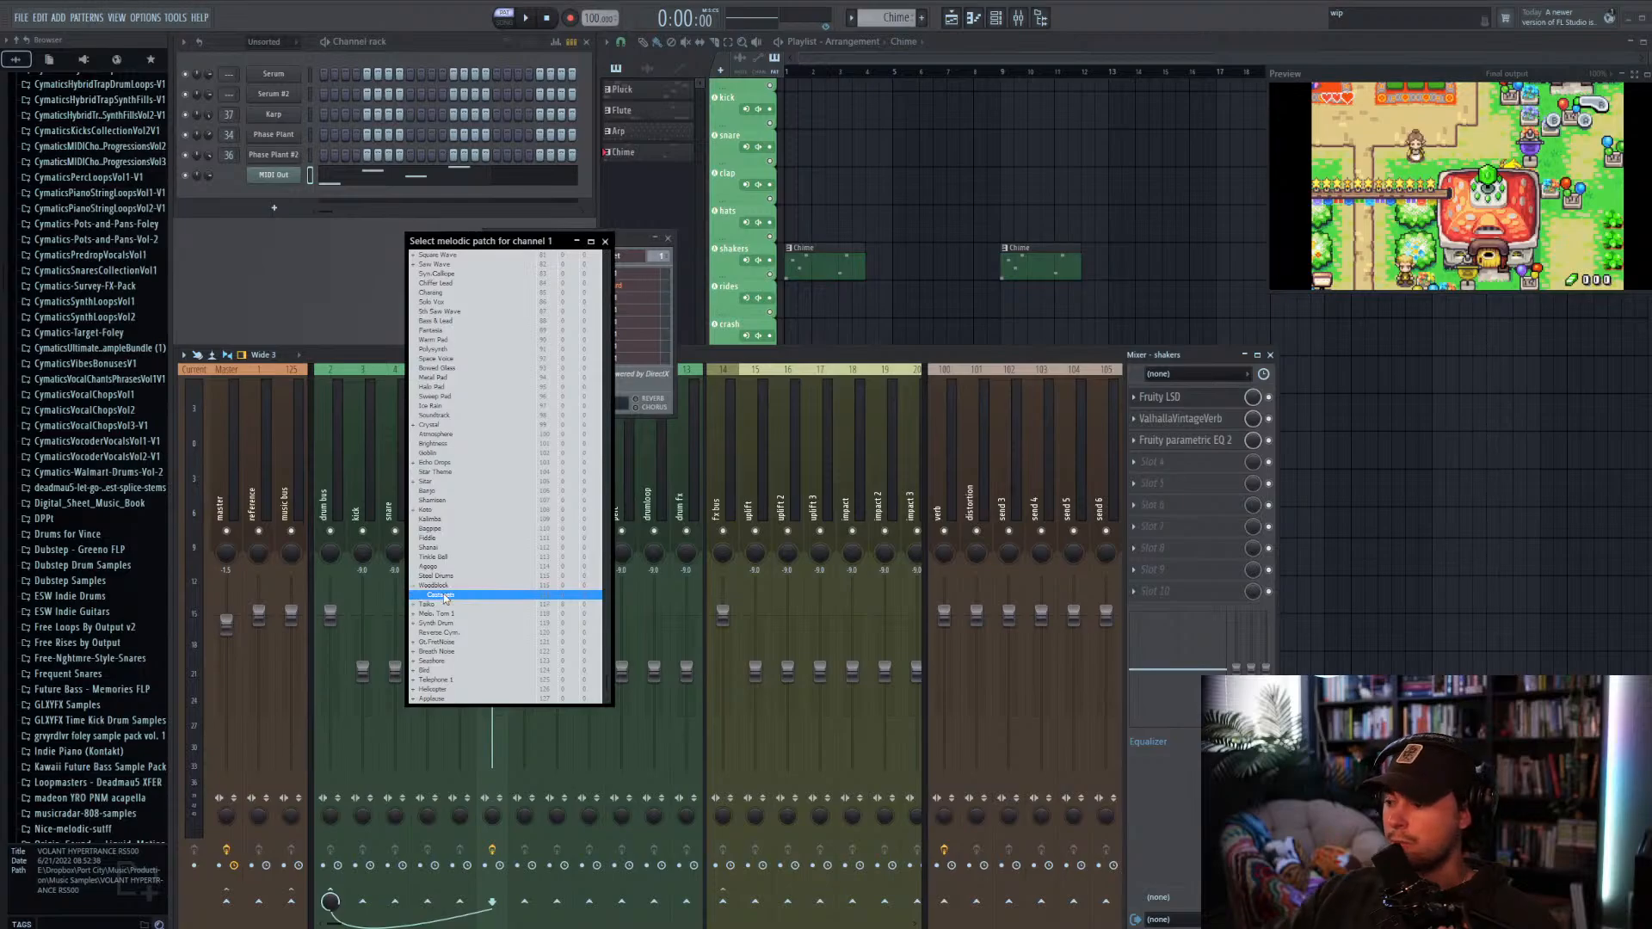
double_click(442, 596)
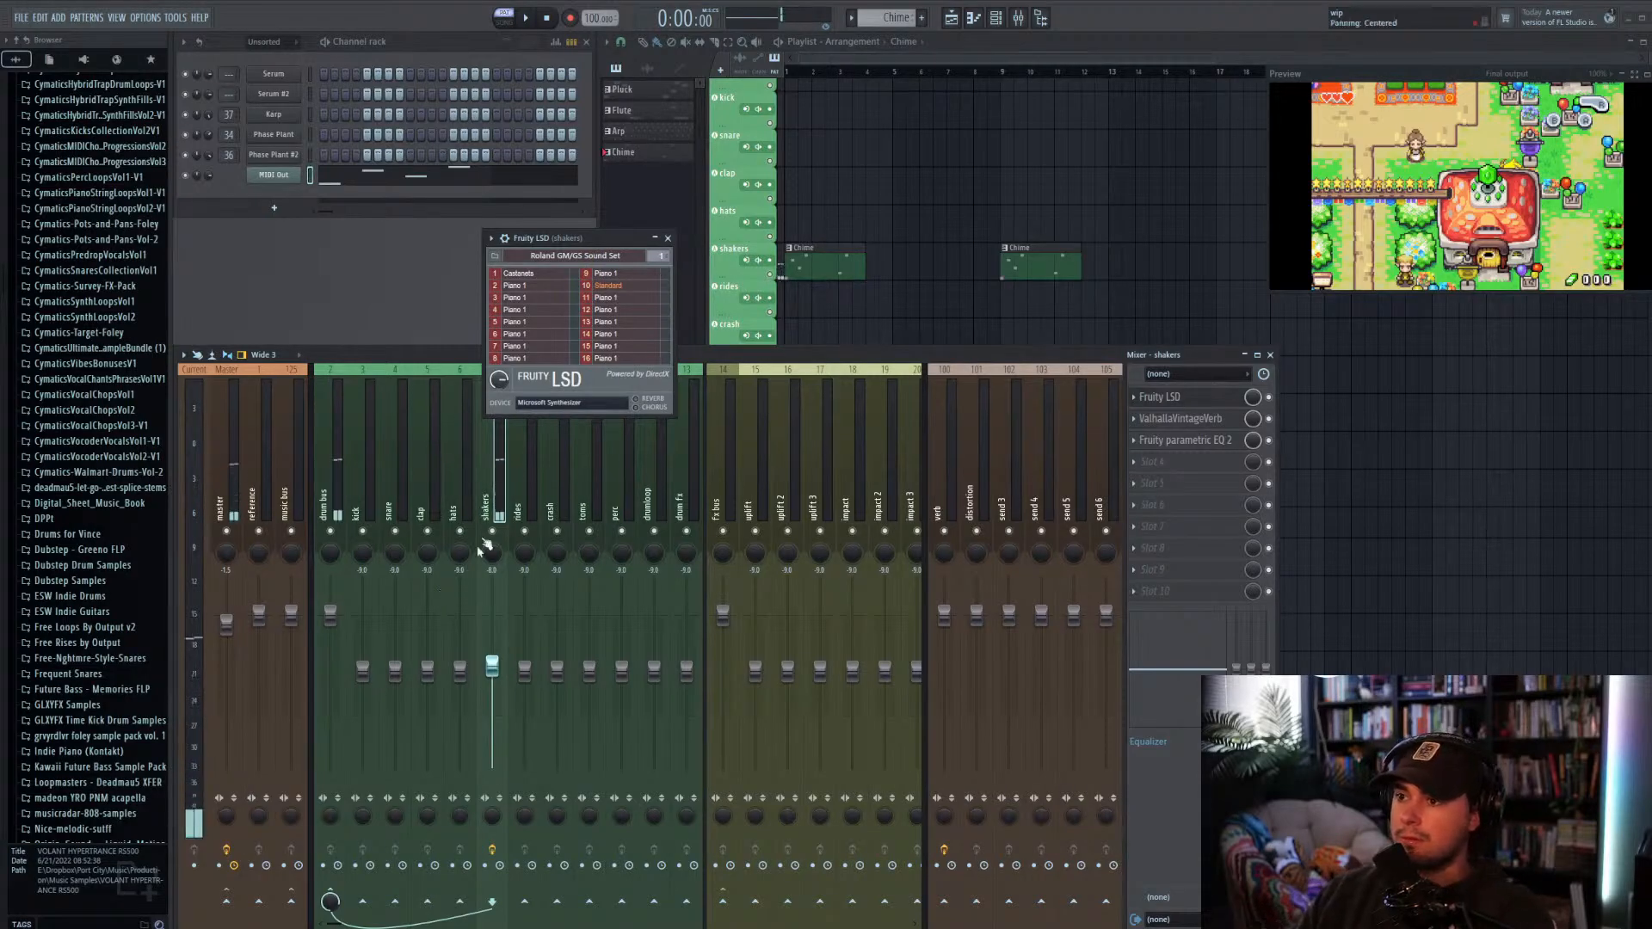
Step: Try the Tinkle Bell and Star Theme patches on Fruity LSD channel 1
left_click(535, 279)
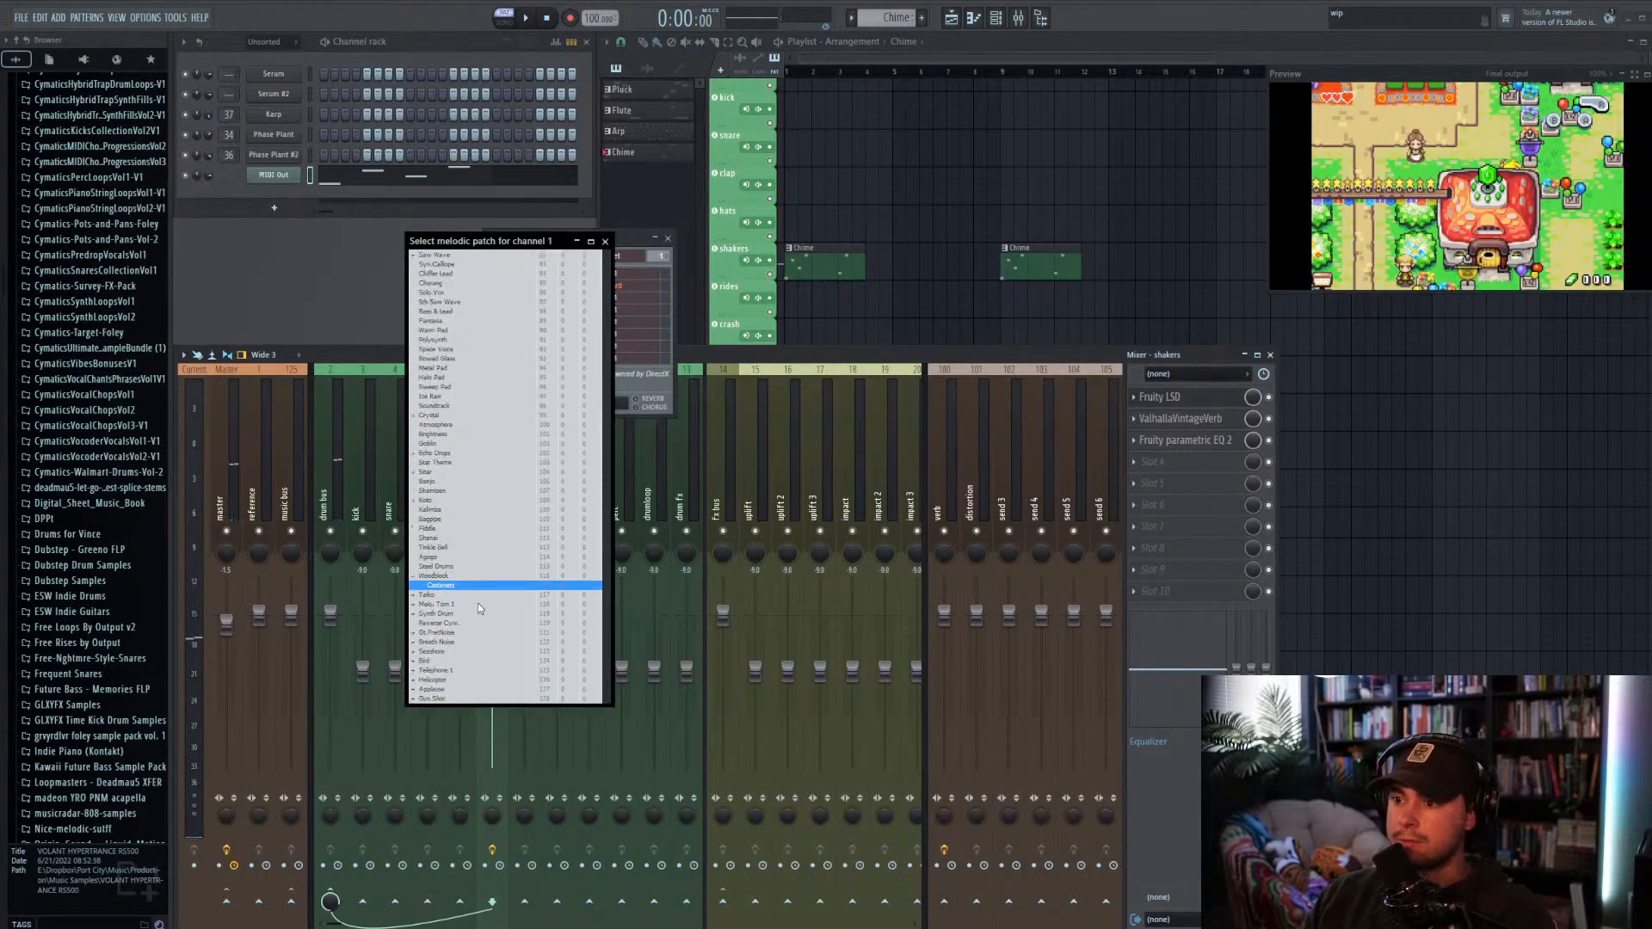
left_click(448, 548)
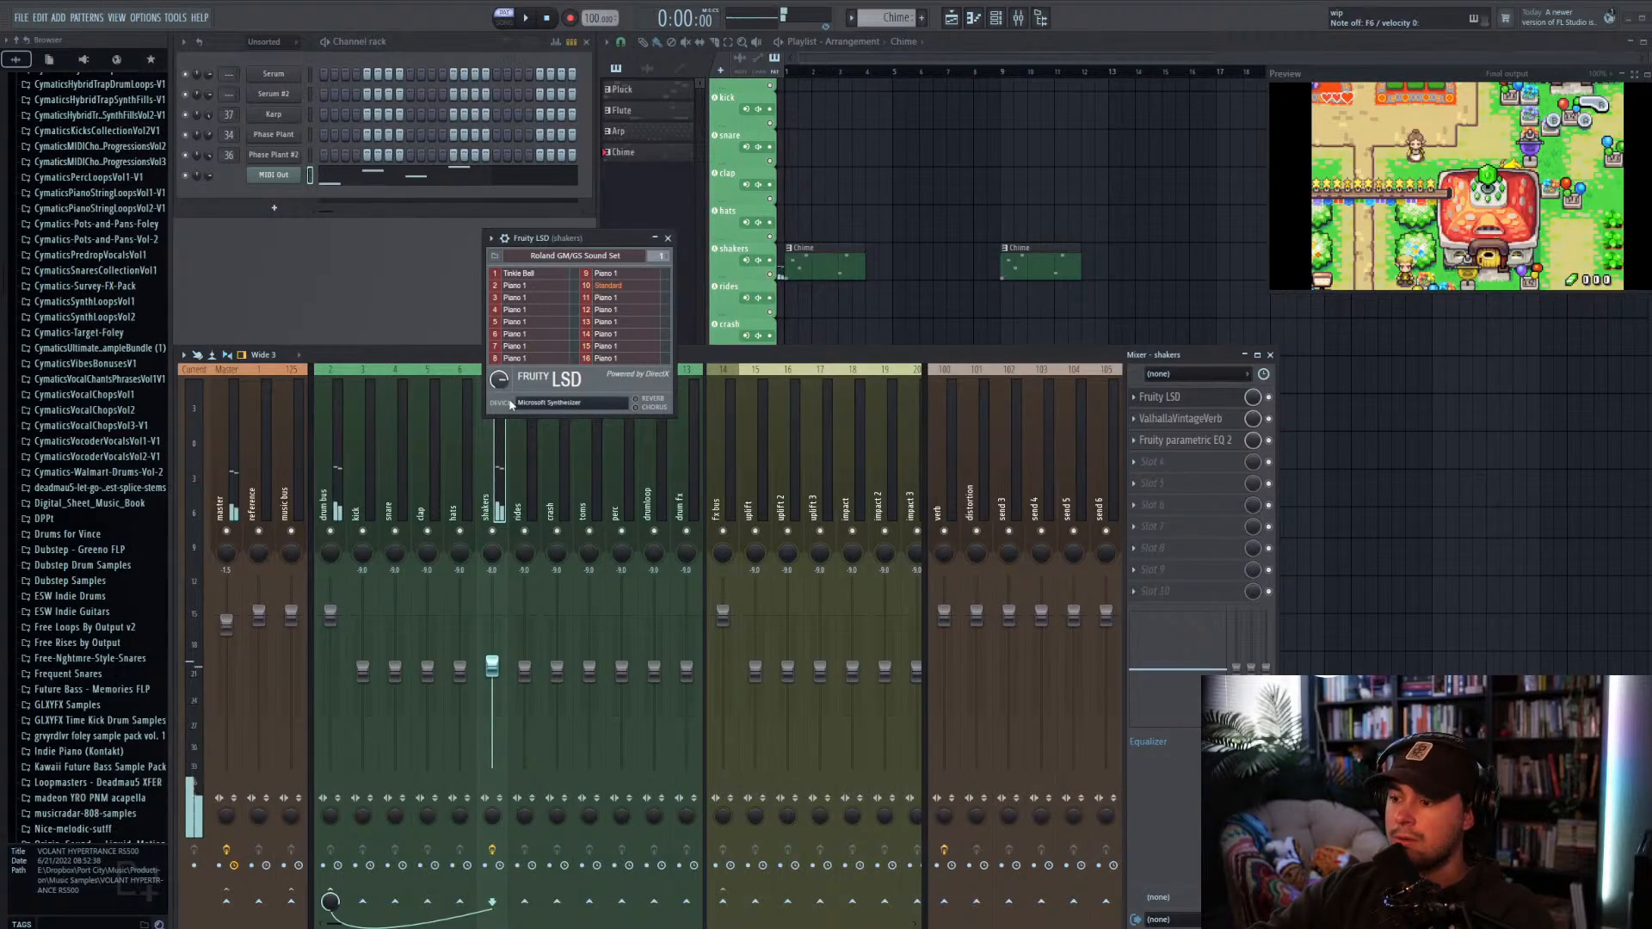
left_click(528, 275)
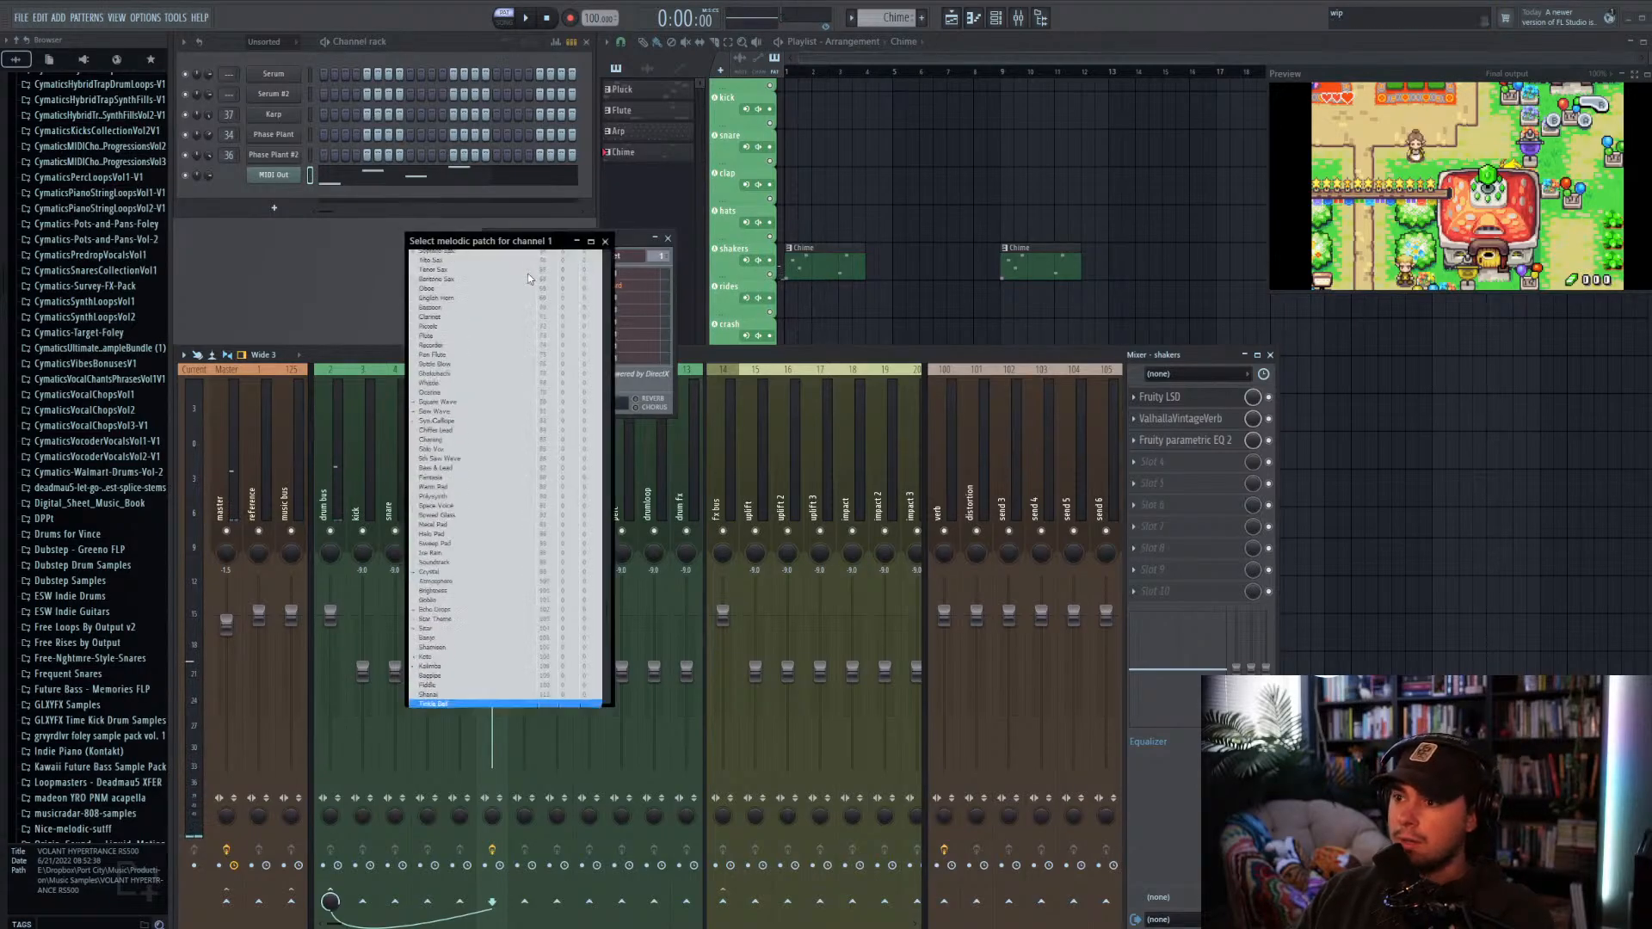
left_click(454, 616)
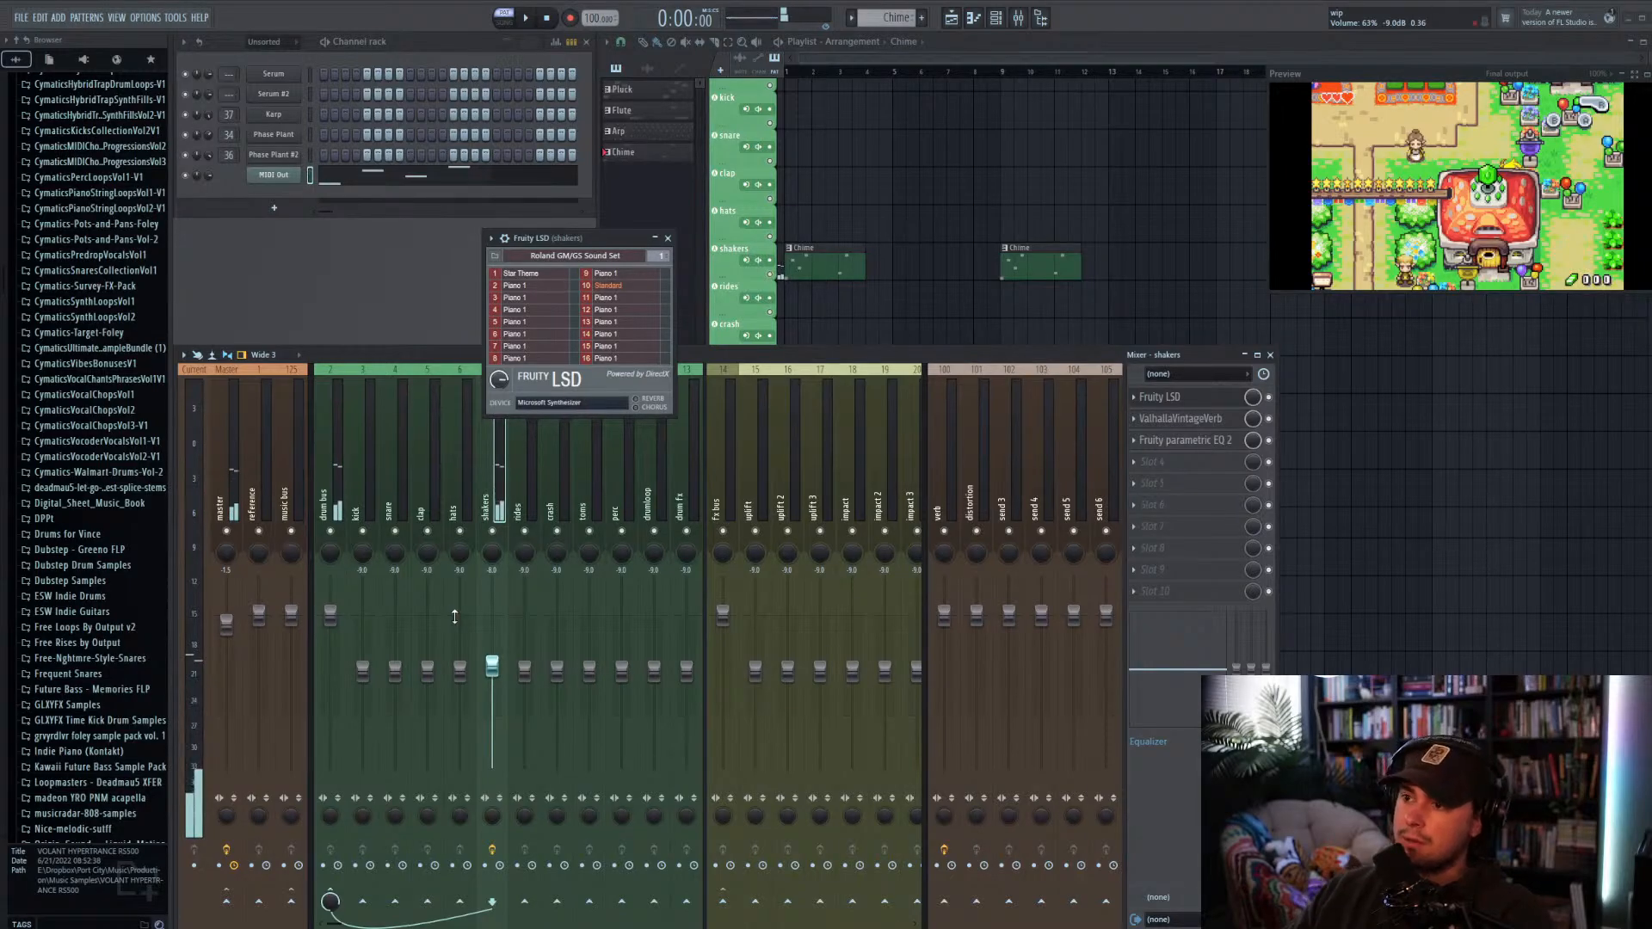
Step: Try the Syn Mallet patch, a variation of Crystal, on Fruity LSD channel 1
left_click(525, 274)
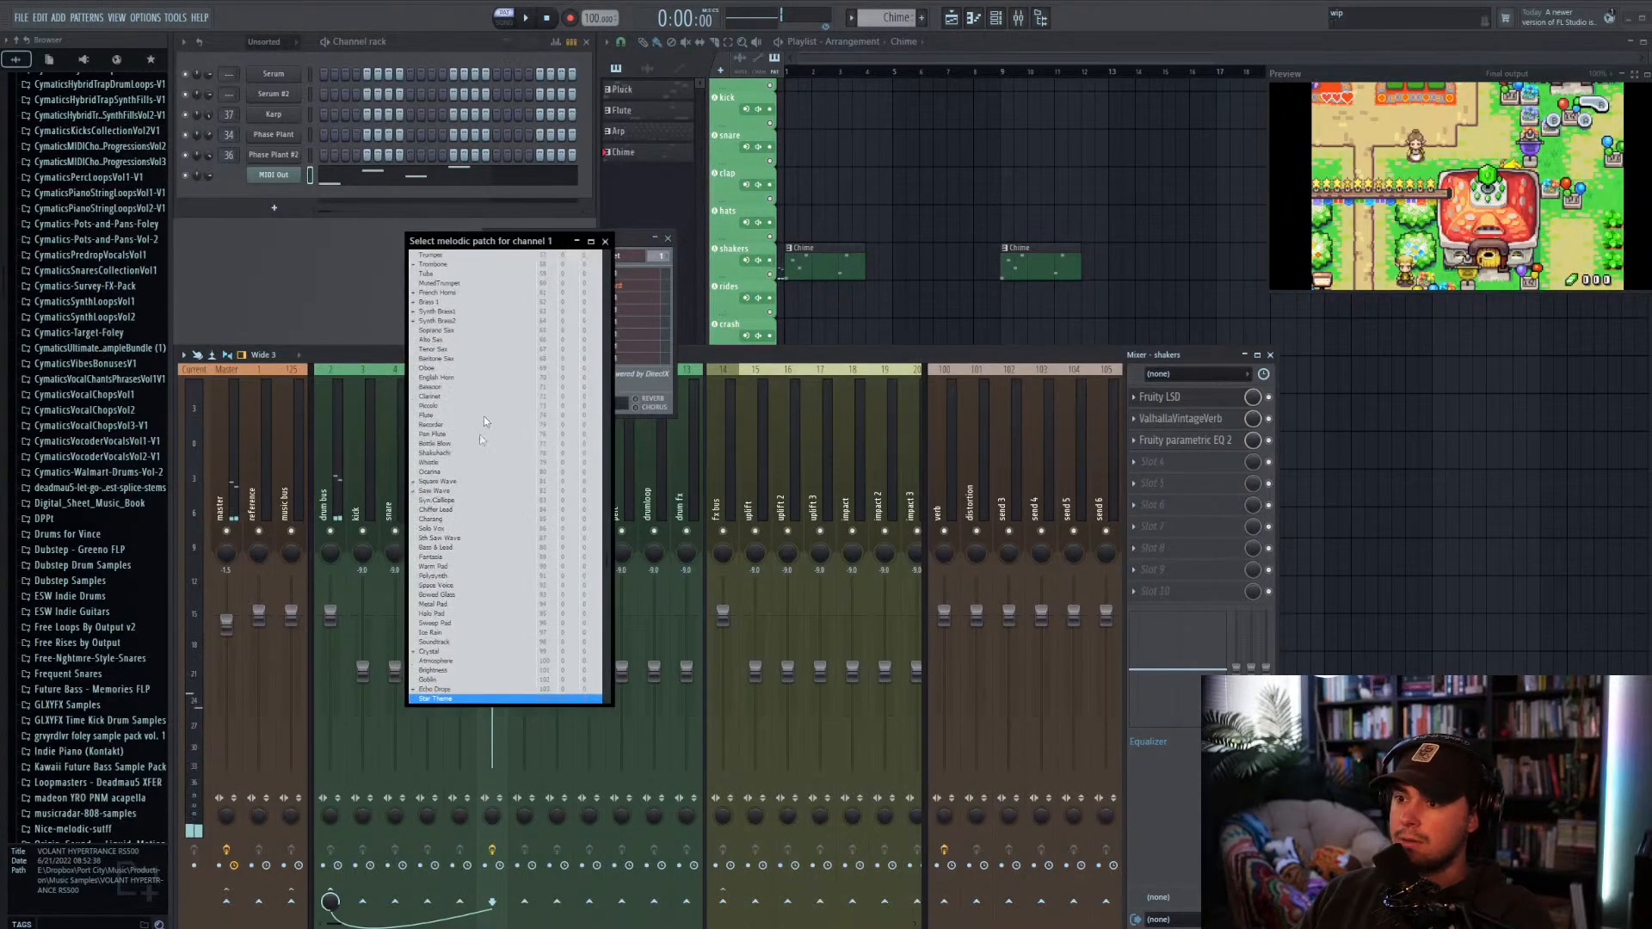
scroll(479, 483, "down", 3)
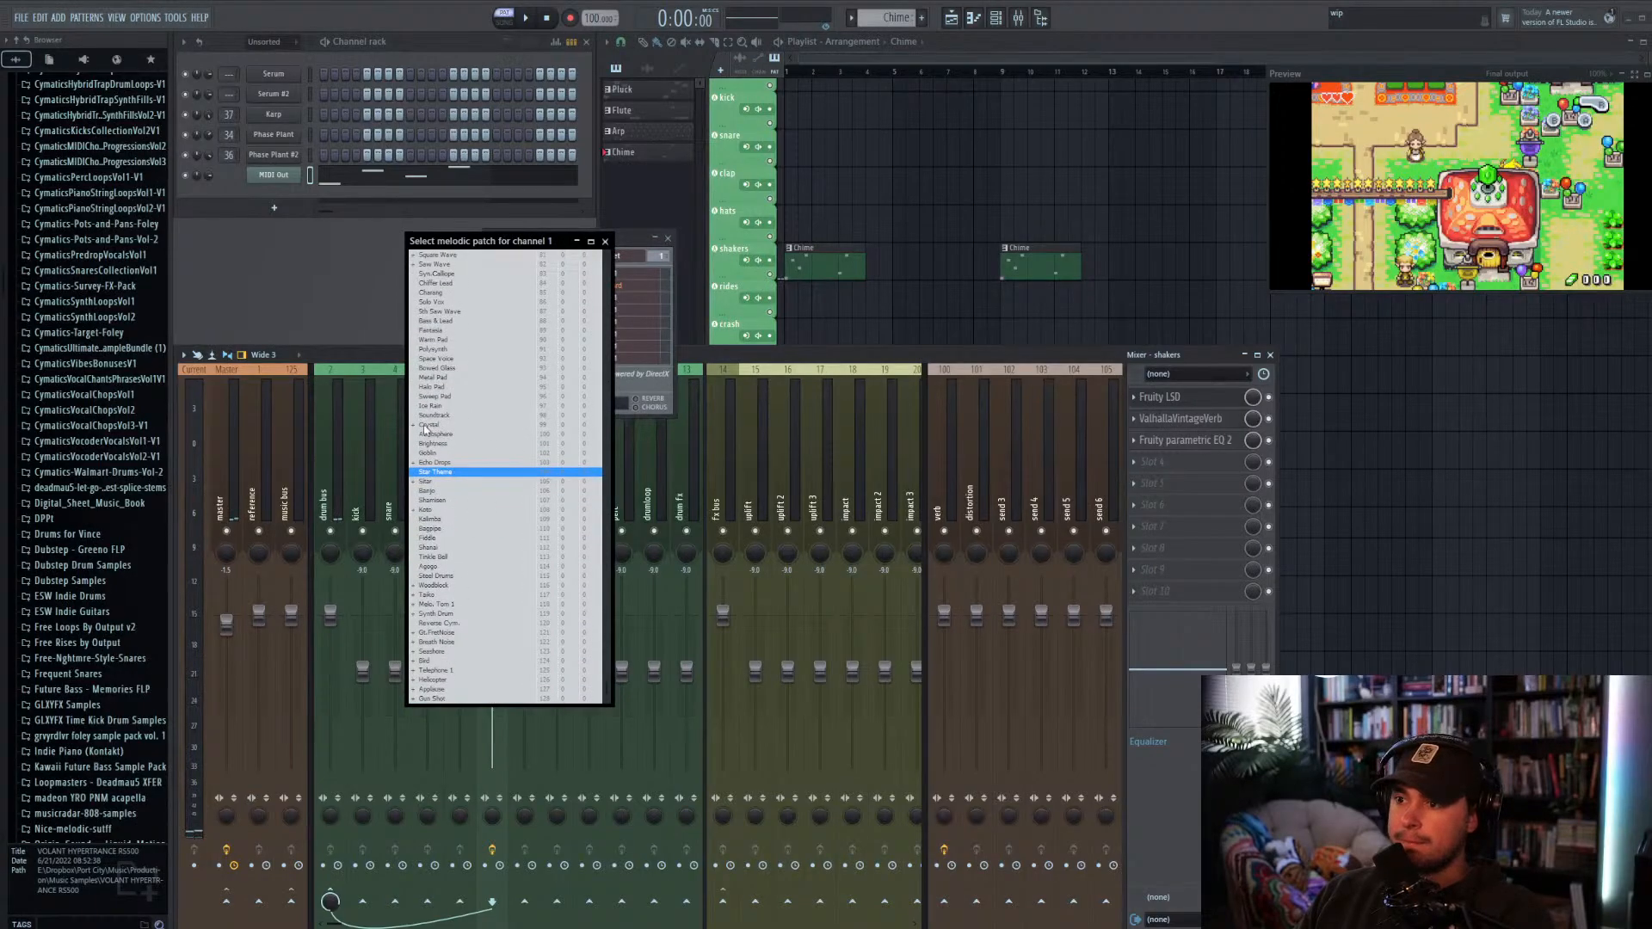
left_click(413, 425)
double_click(448, 433)
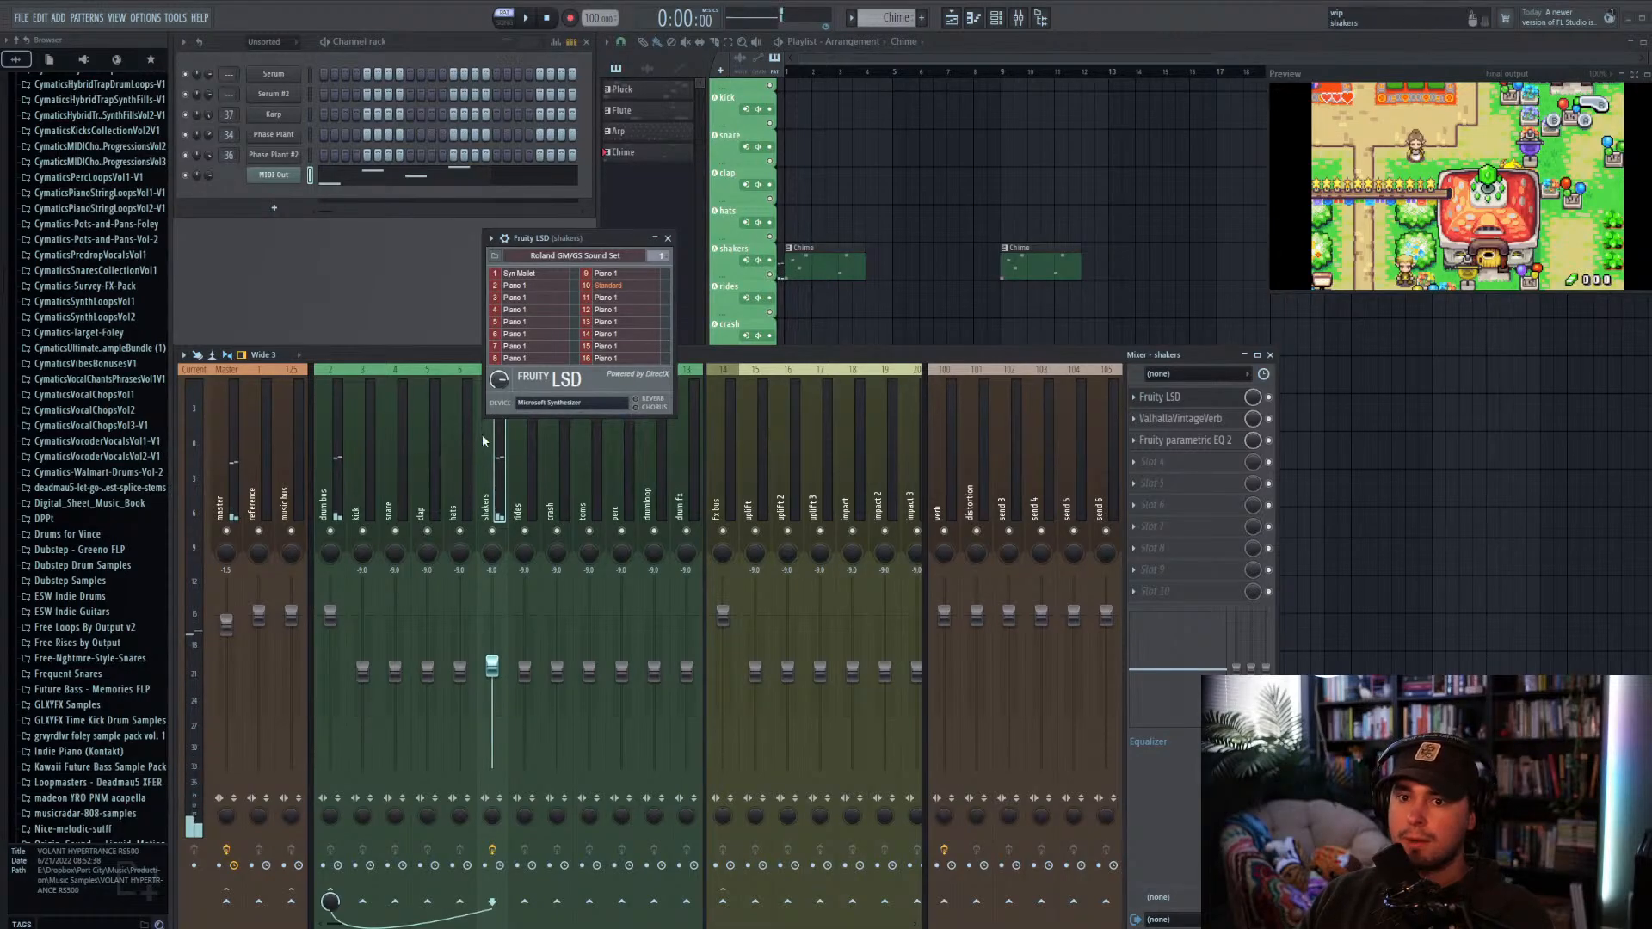
Step: Set the melodic patch of Fruity LSD channel 1 back to Glockenspiel and close the effect's window
left_click(526, 273)
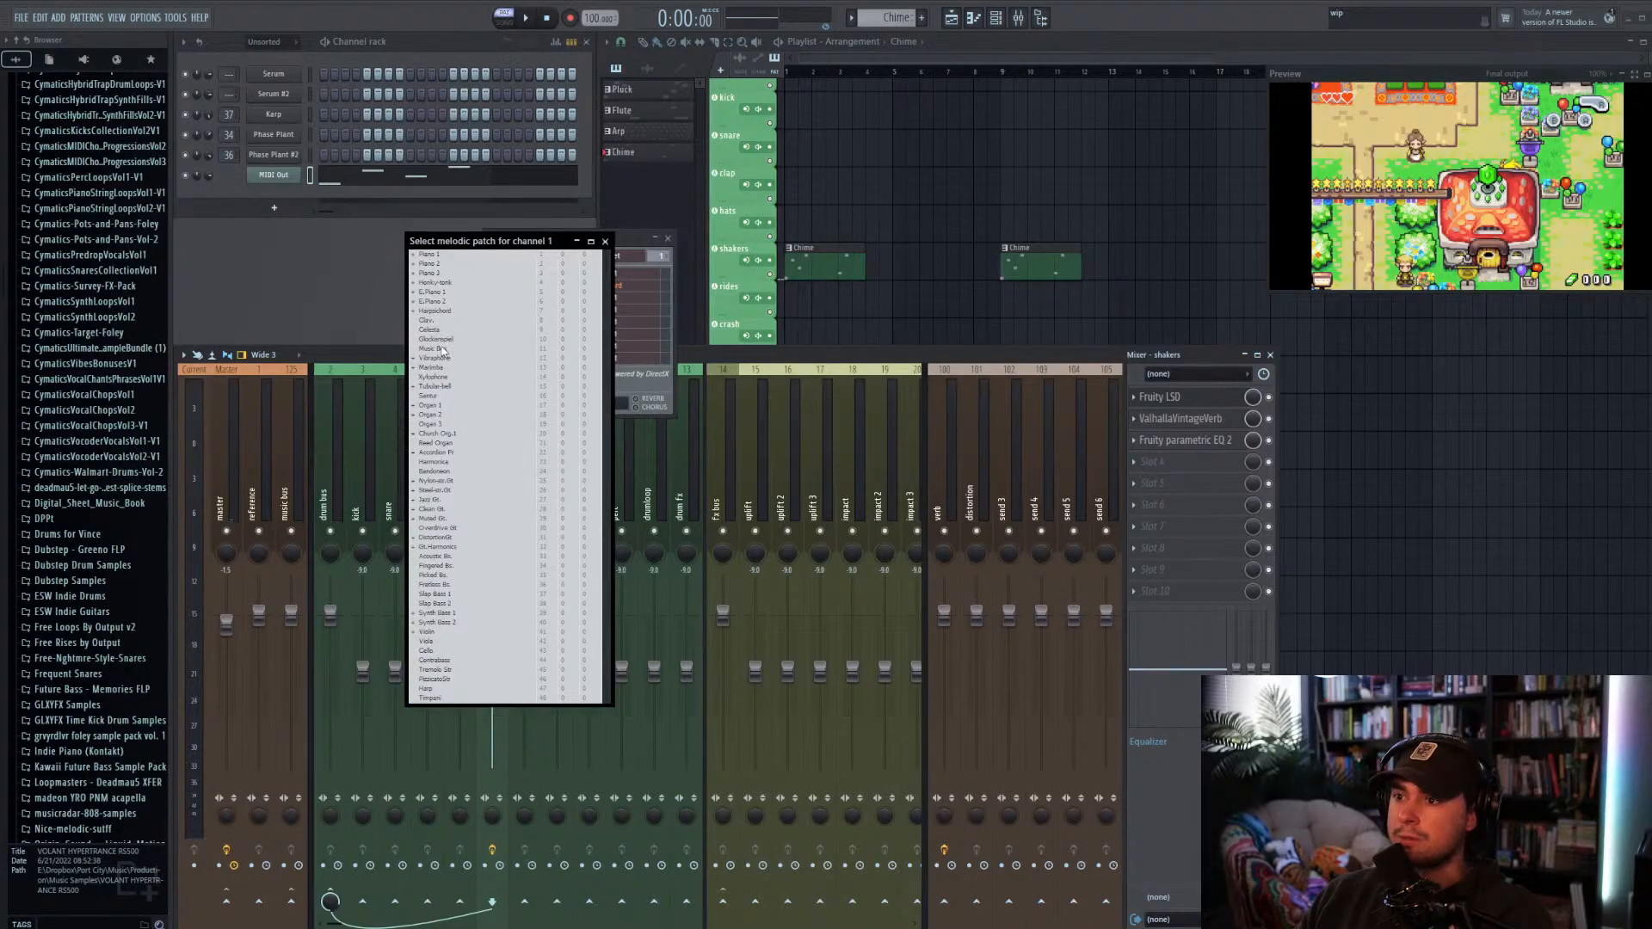
left_click(442, 339)
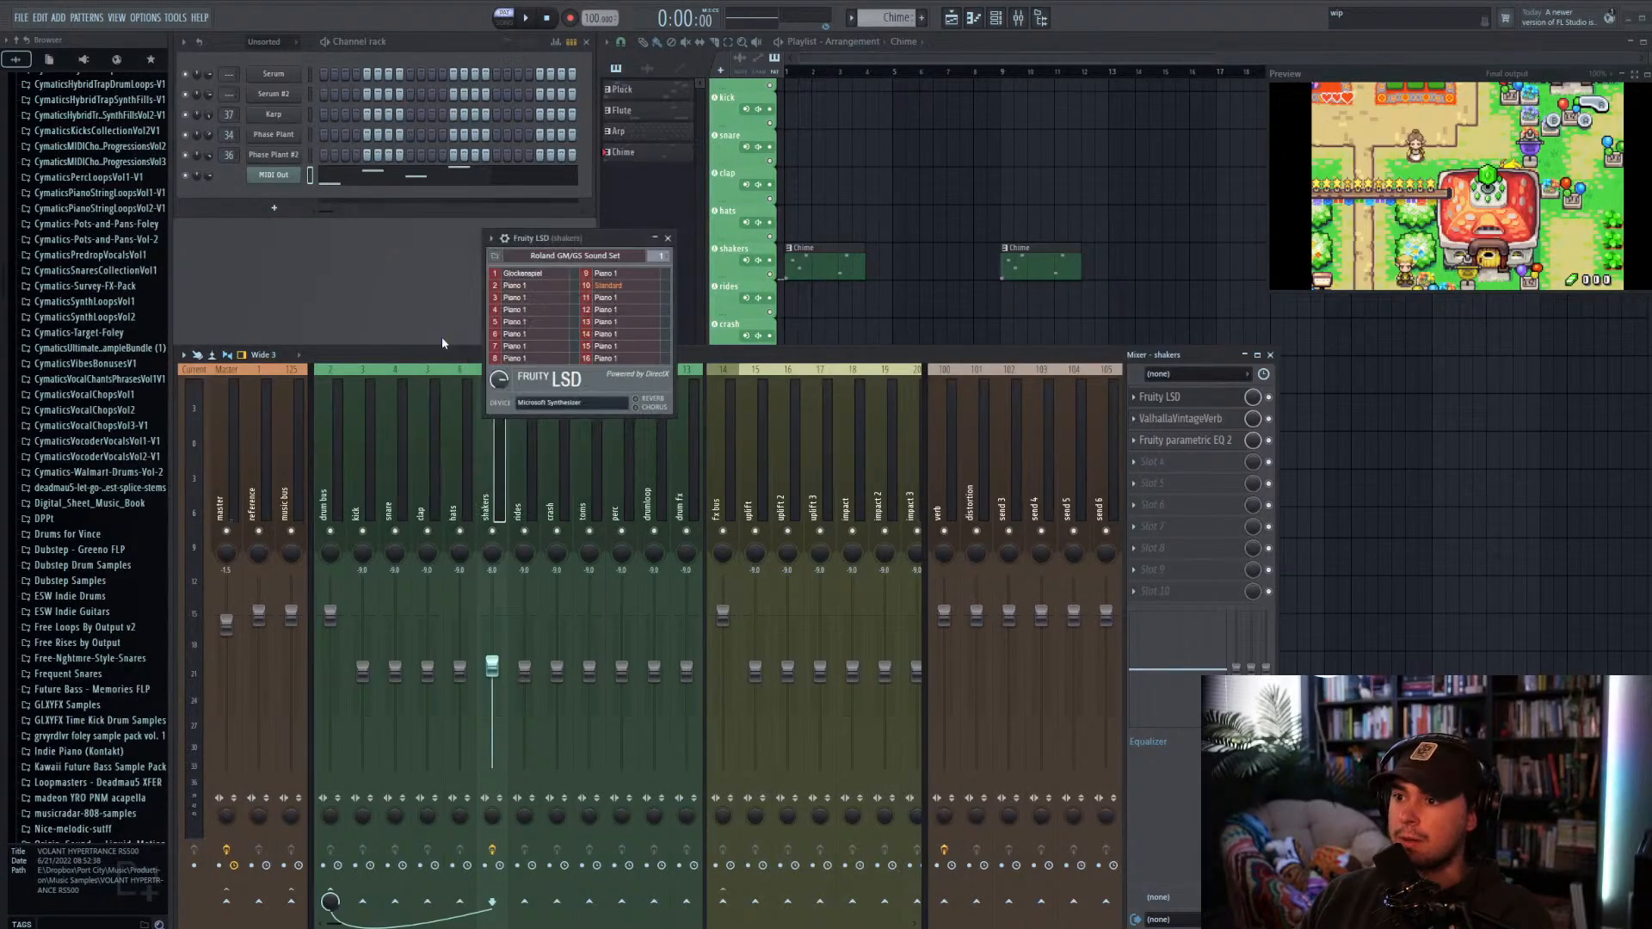
left_click(669, 237)
Step: Bring the playlist to the front and play the arrangement from the start with the Chime clips
left_click(867, 55)
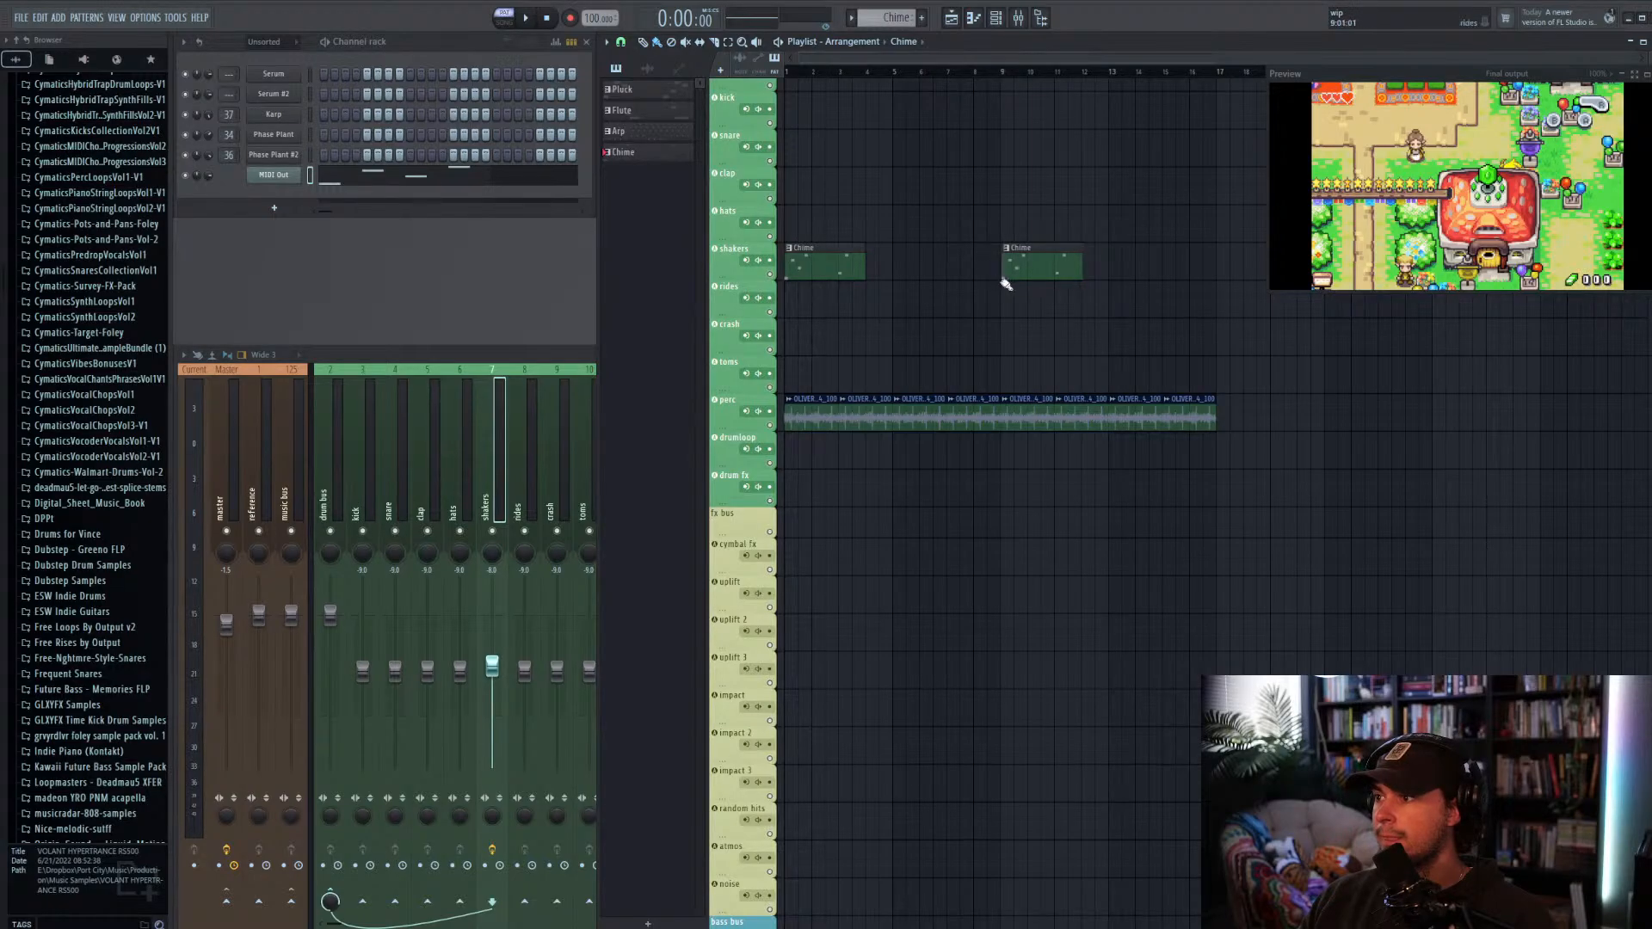
scroll(1030, 288, "up", 6)
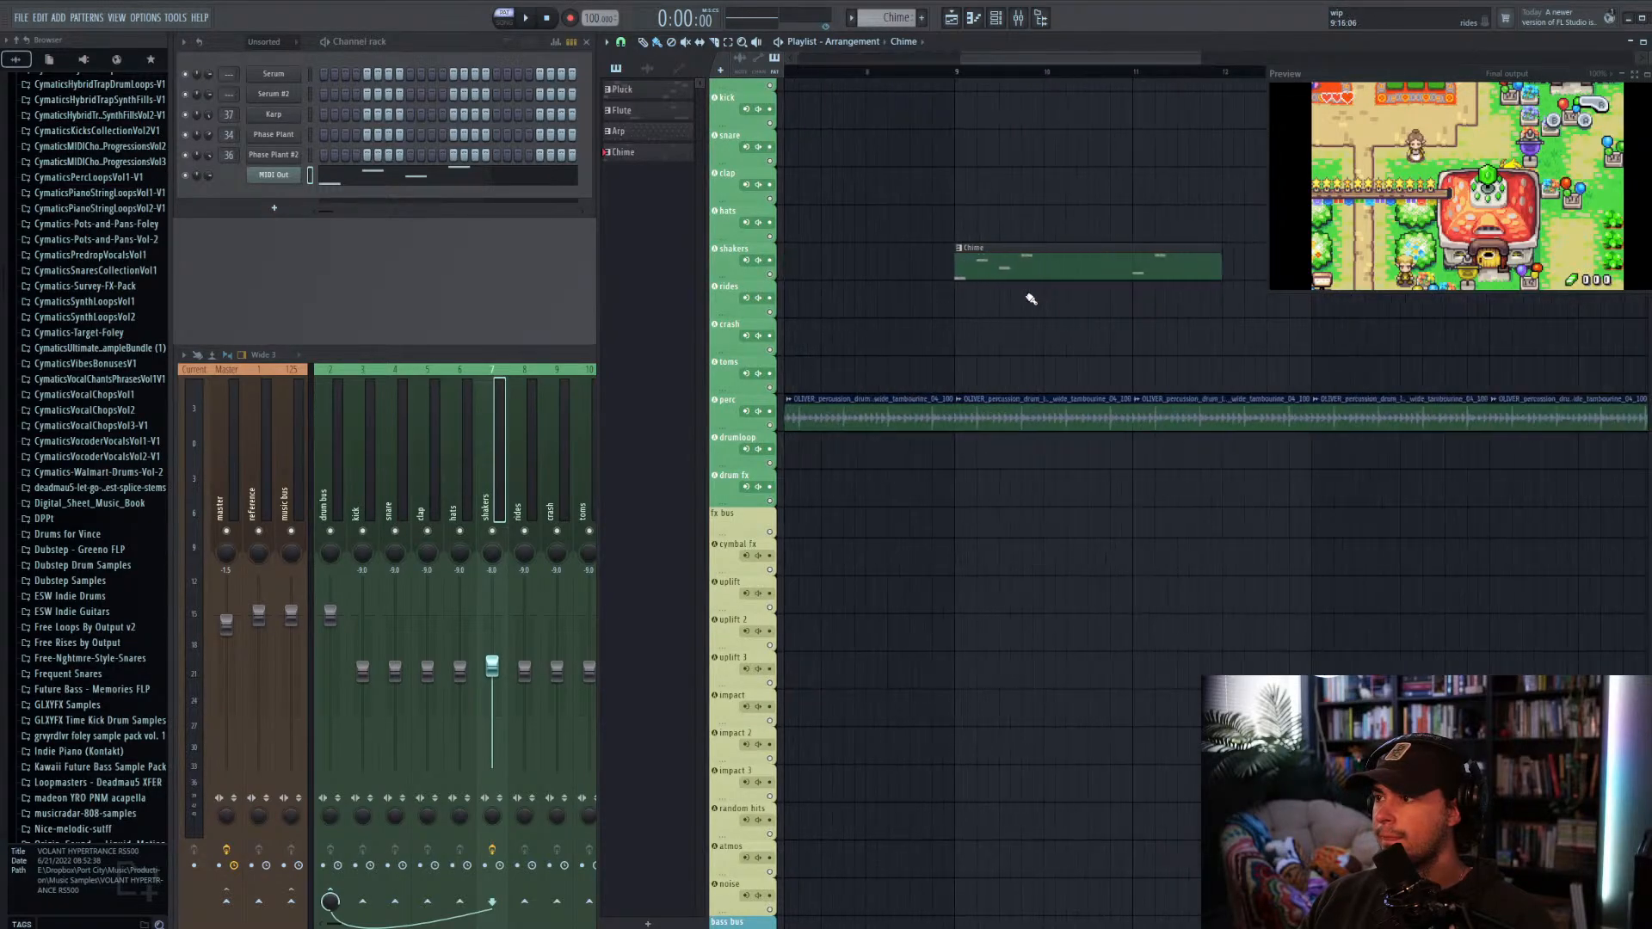
mouse_move(1011, 59)
left_mouse_down()
mouse_move(972, 64)
mouse_move(1021, 59)
left_mouse_up()
scroll(969, 218, "down", 6)
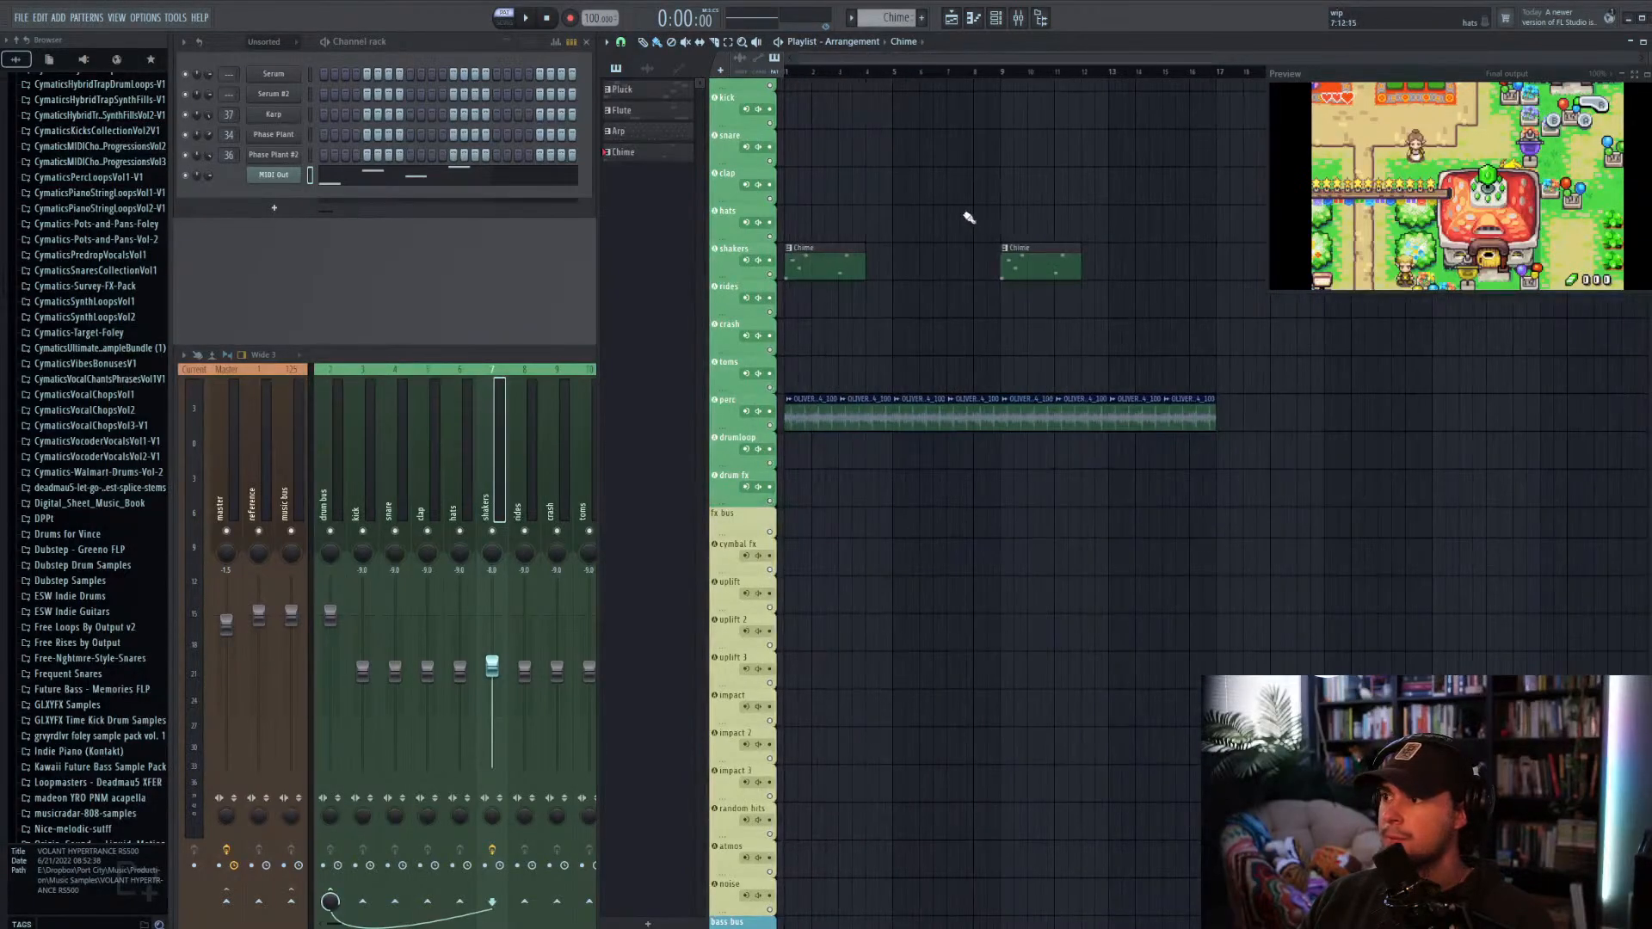
key("space")
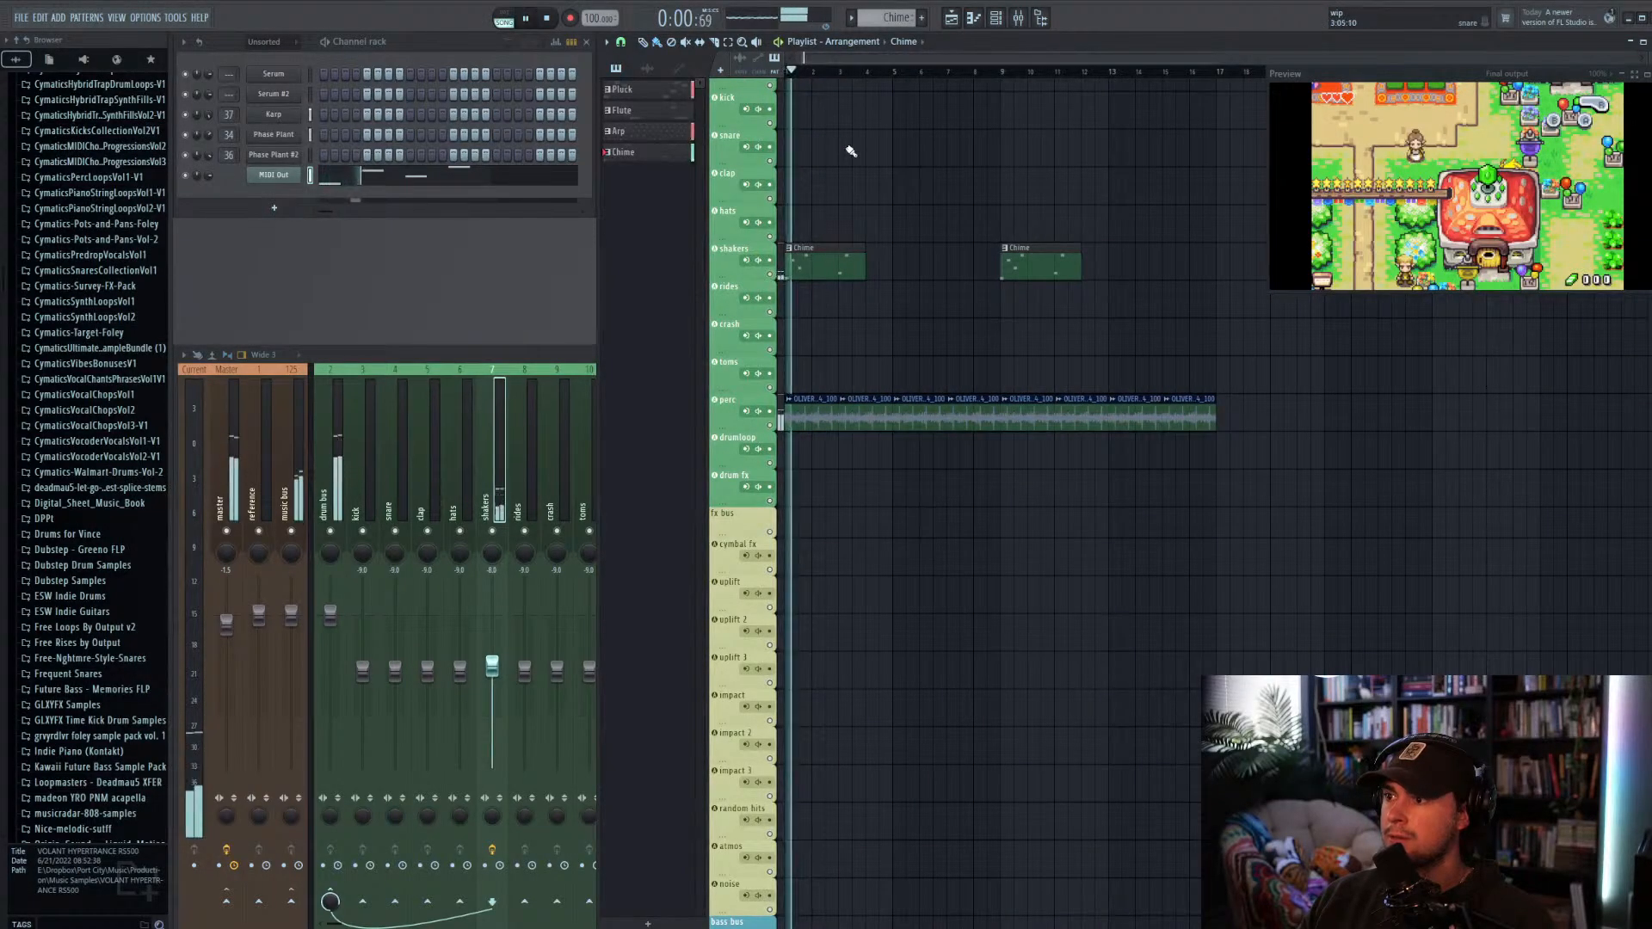
Step: Transpose all the MIDI Out notes of the Chime pattern down one octave, replay the song and close the piano roll
left_click(469, 170)
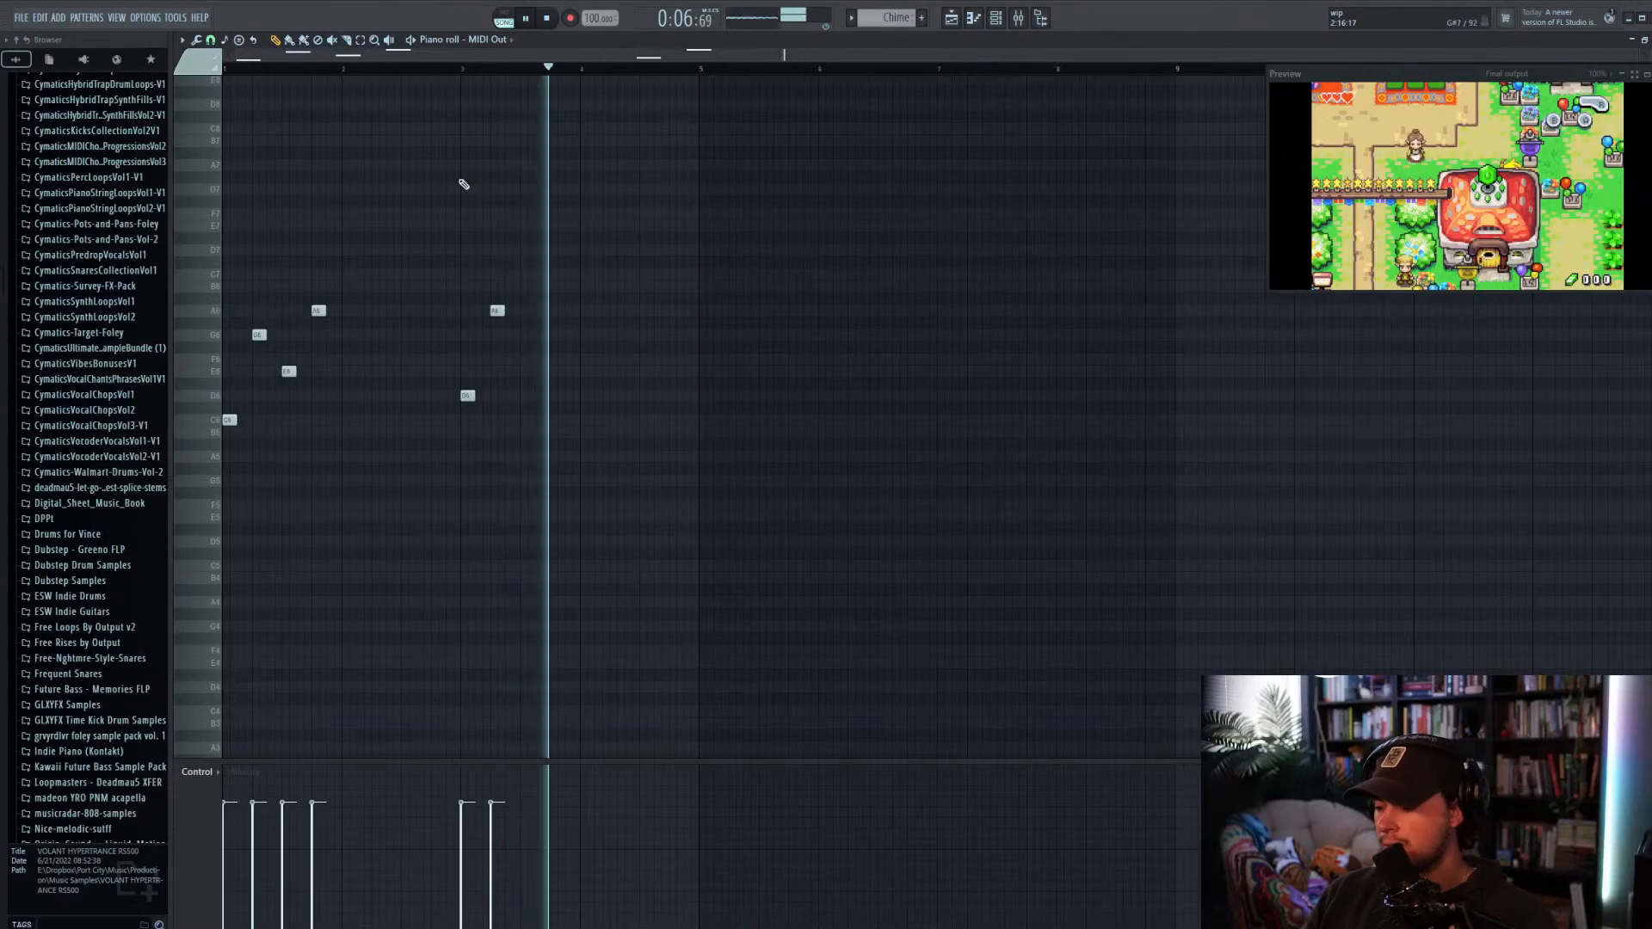
key("ctrl+Down")
key("space")
key("ctrl+s")
key("space")
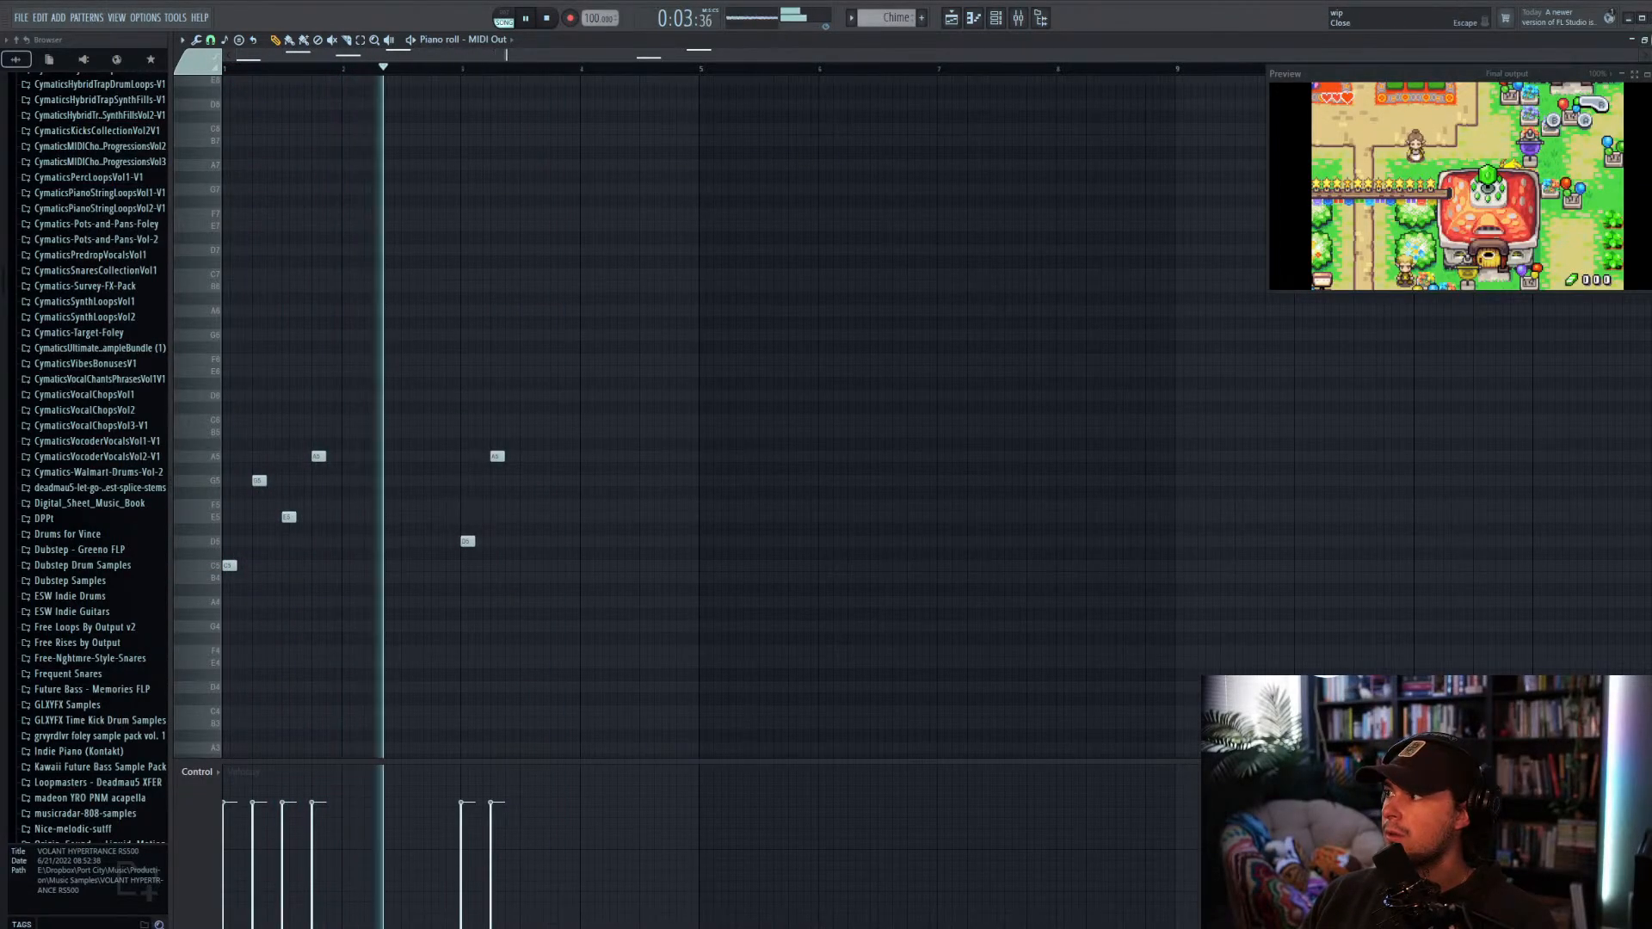
left_click(1650, 39)
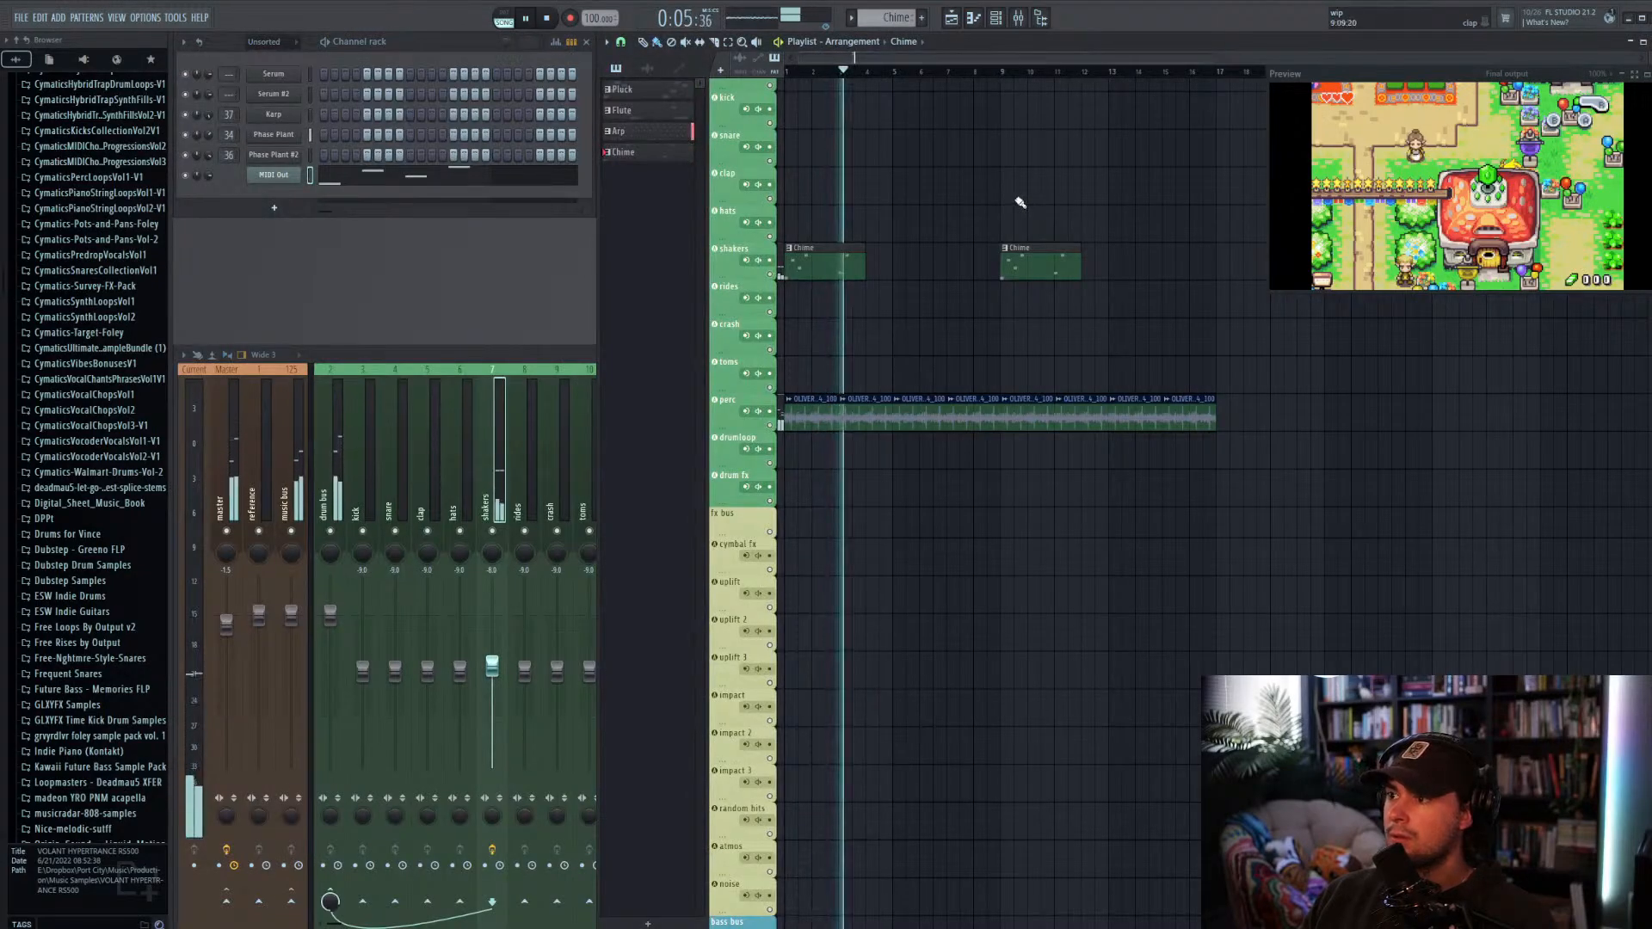
Step: Save the project in a new project folder under the name "minish cap town theme"
key("ctrl+s")
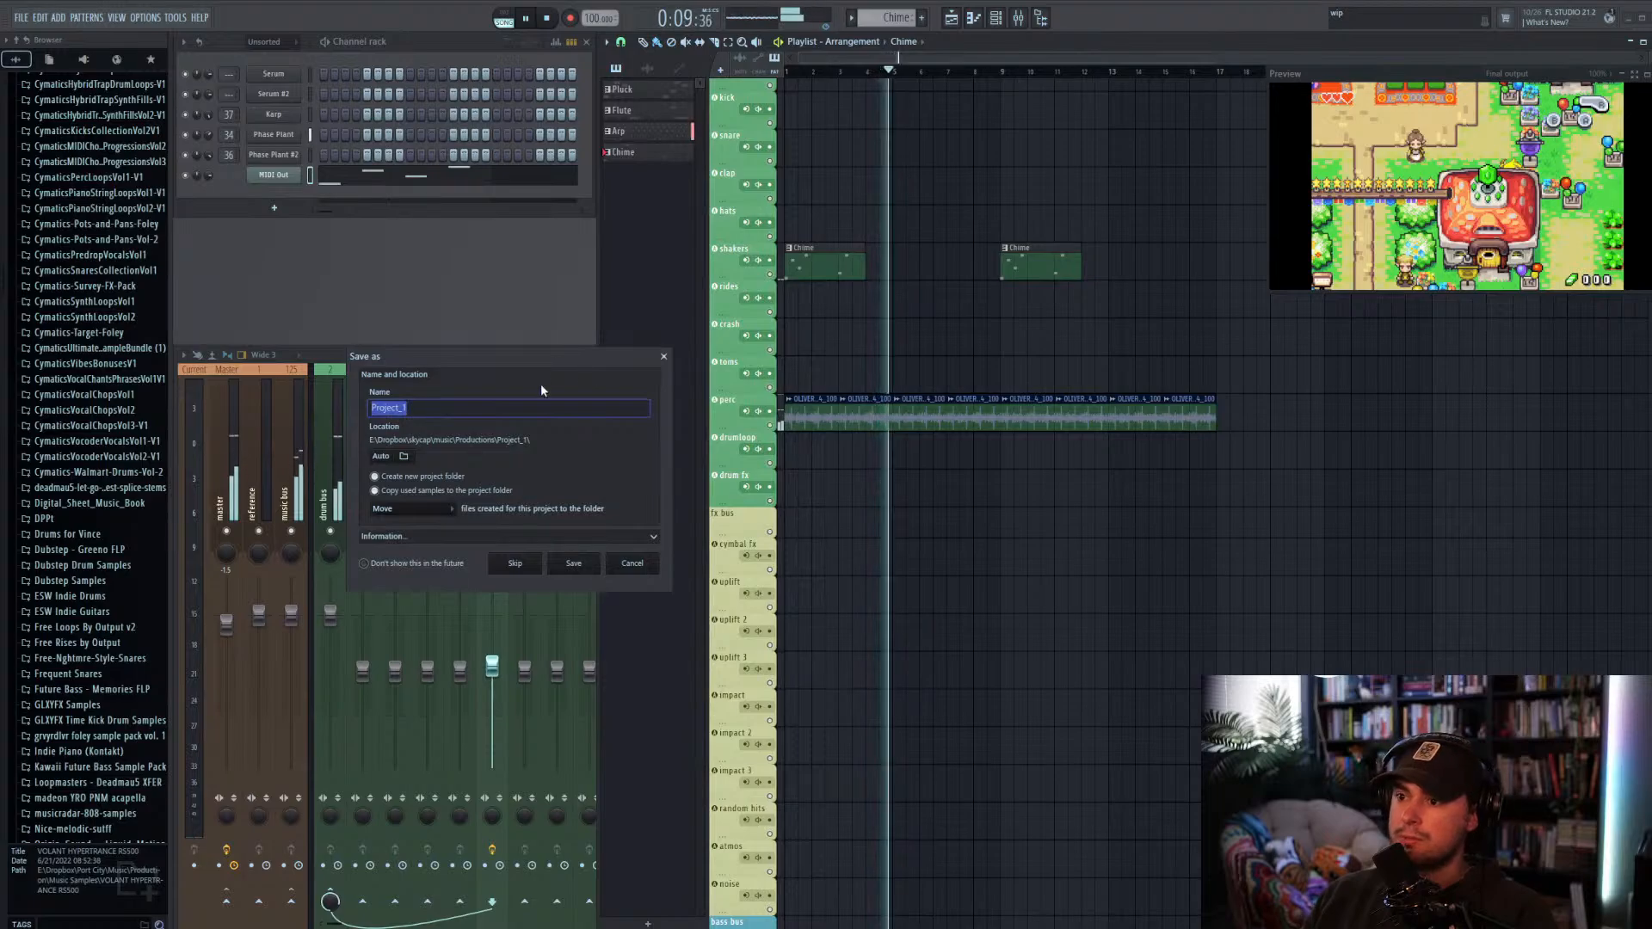
type("min")
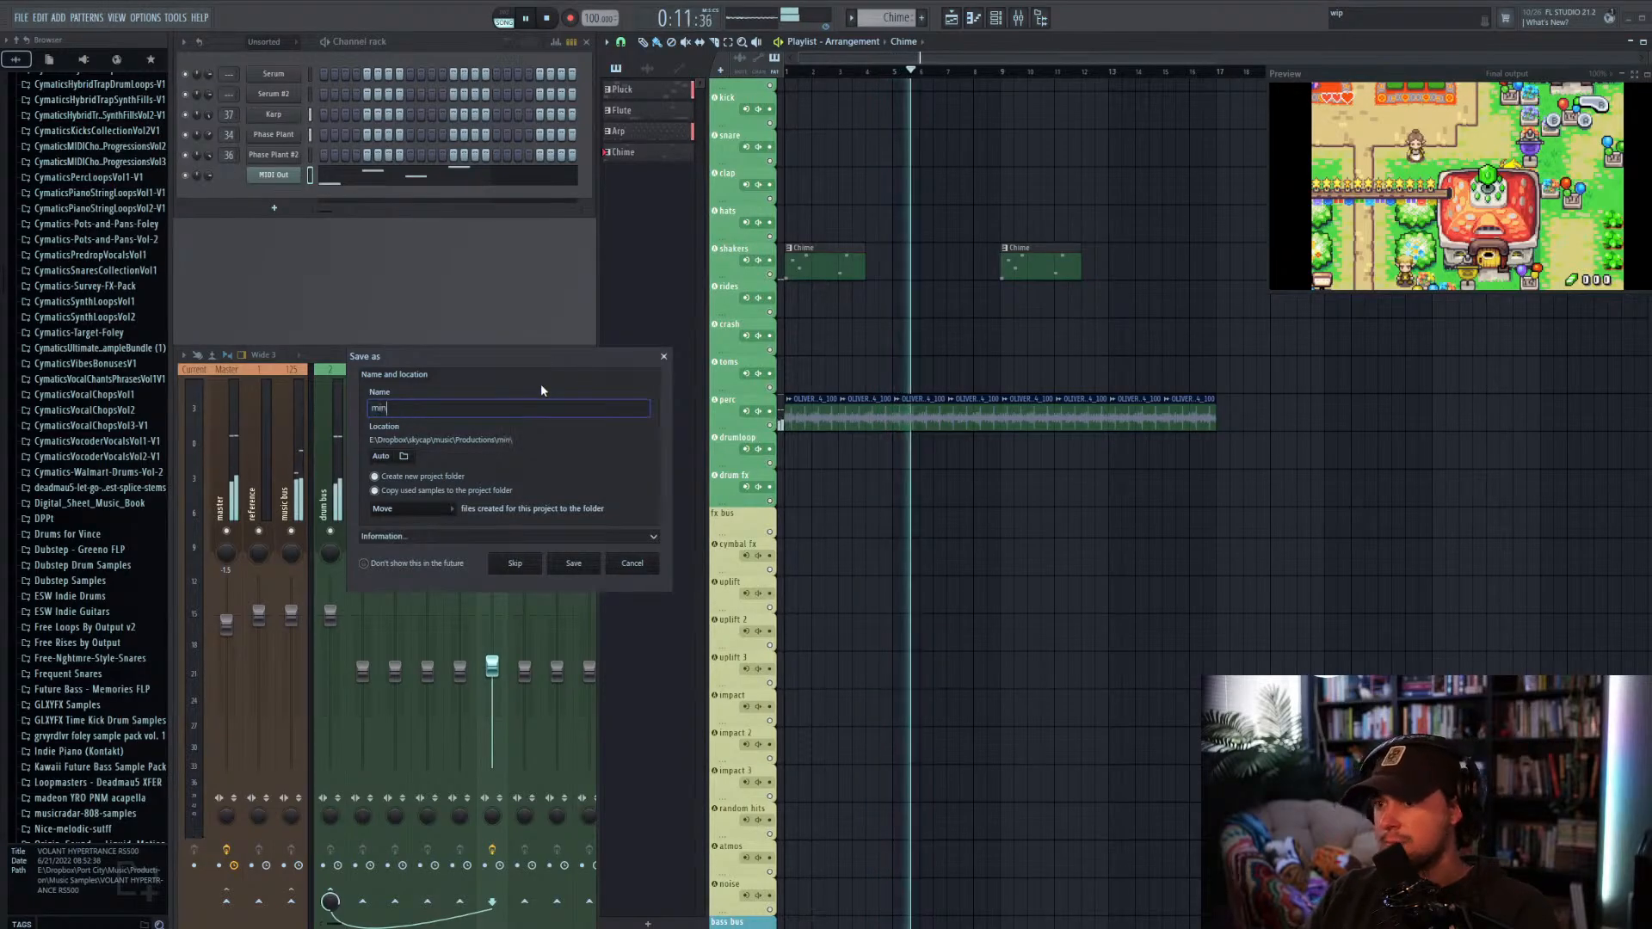
type("ish cap town ther")
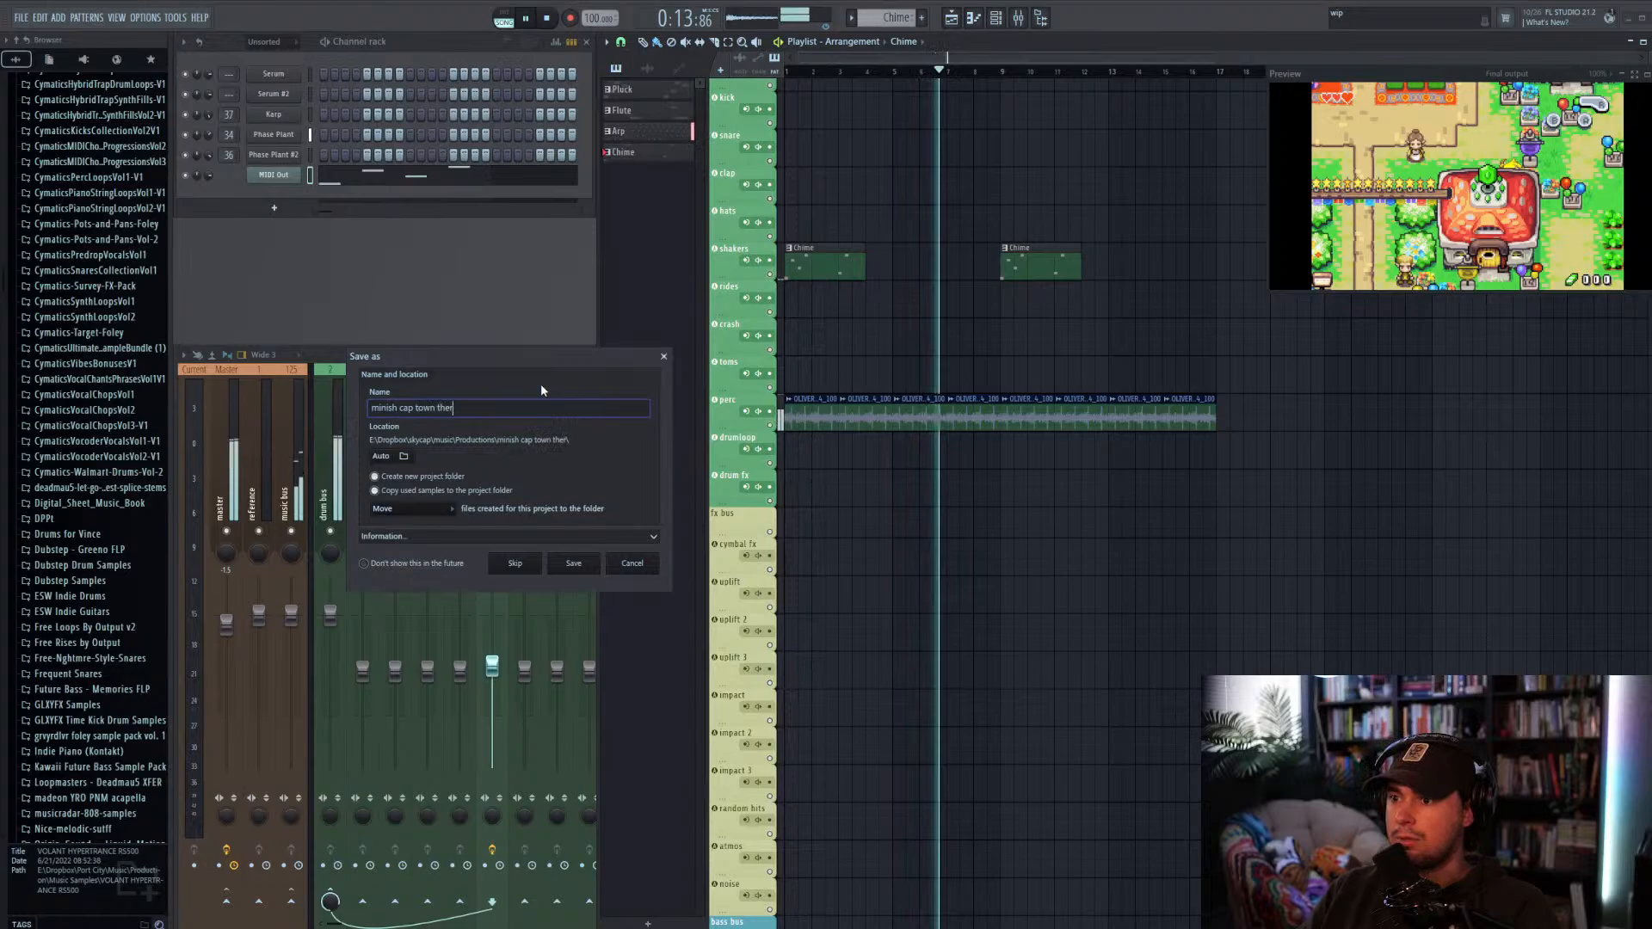
key("BackSpace")
type("me")
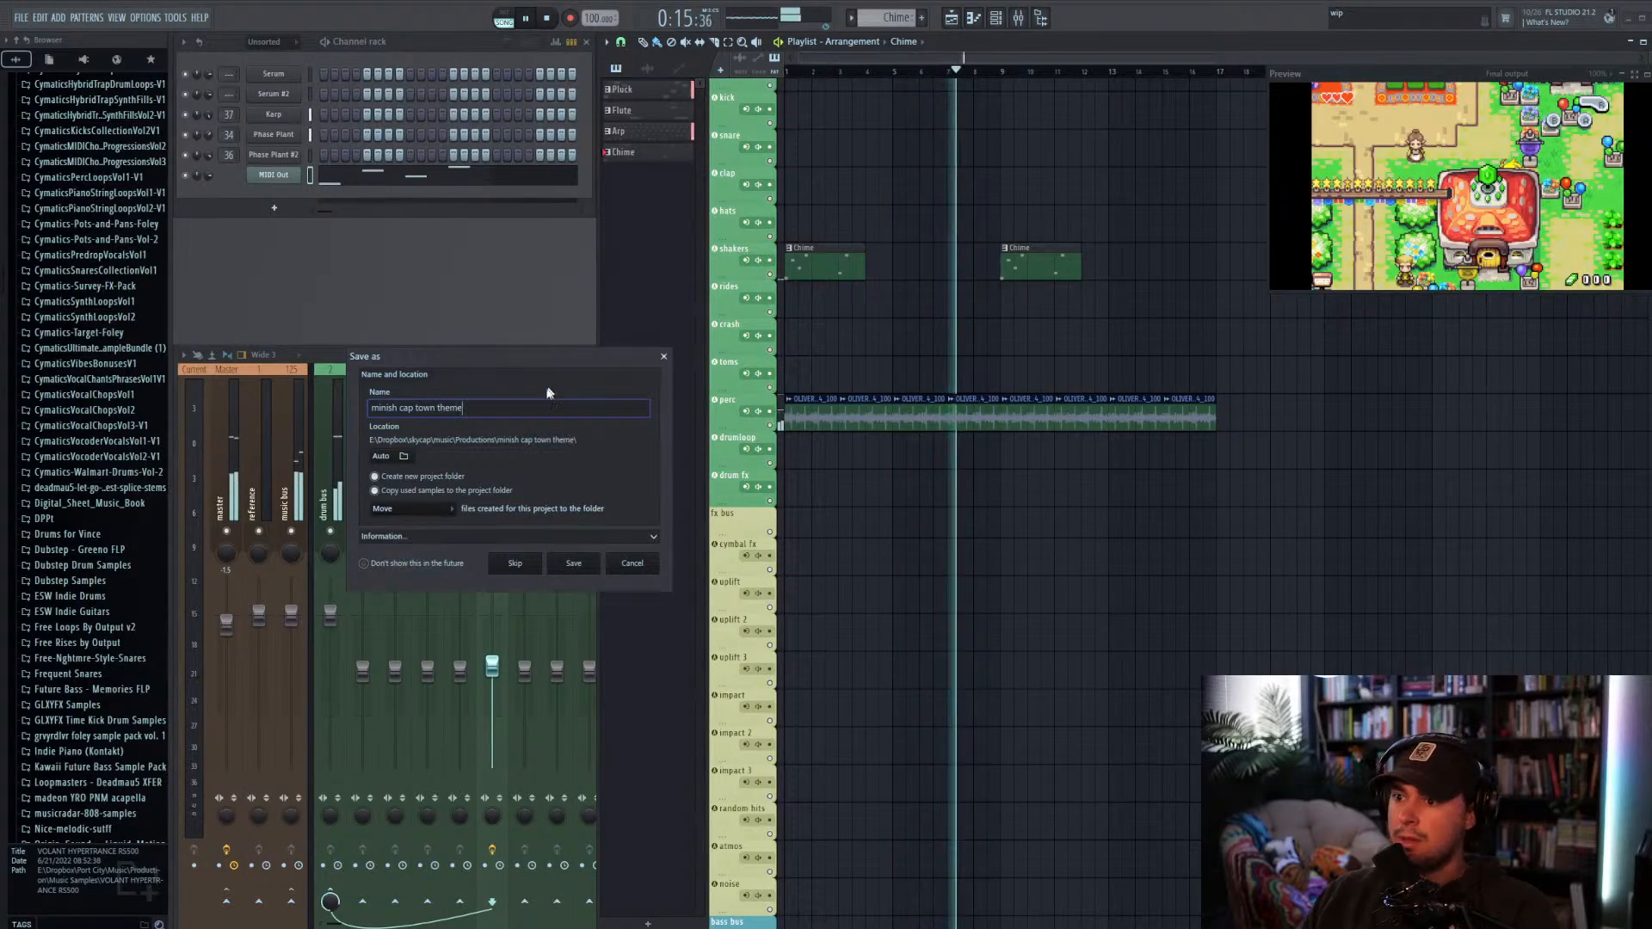
left_click(575, 564)
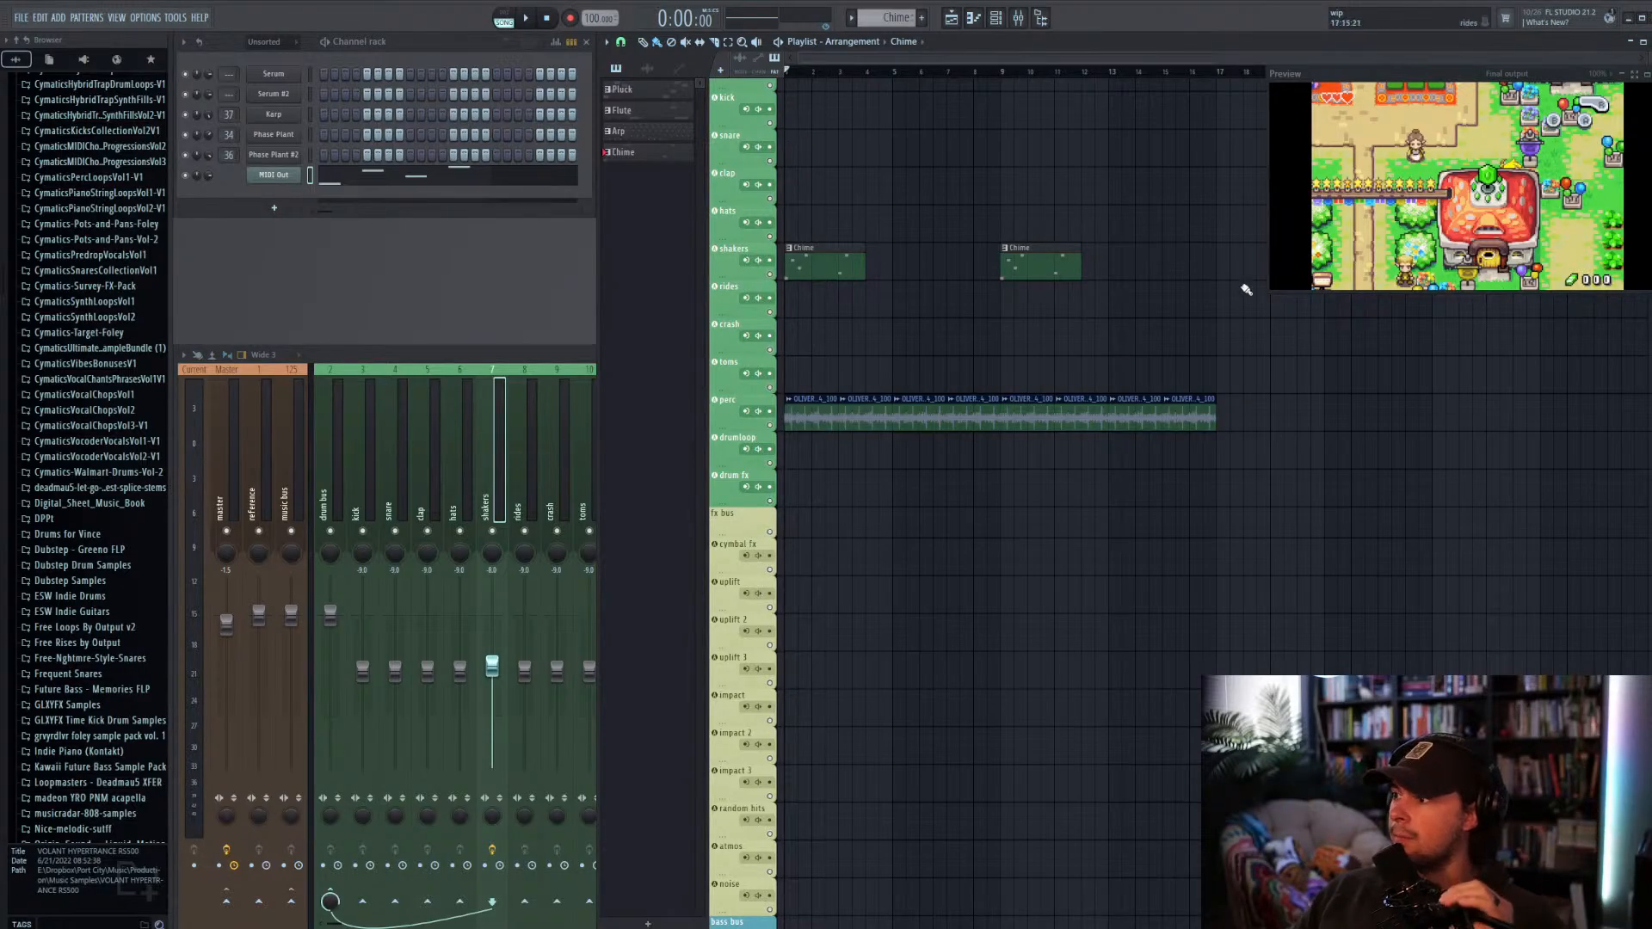
Step: Enlarge the game image preview, place it over the mixer and playlist, and play the song from the start
left_click_drag(1267, 291, 603, 768)
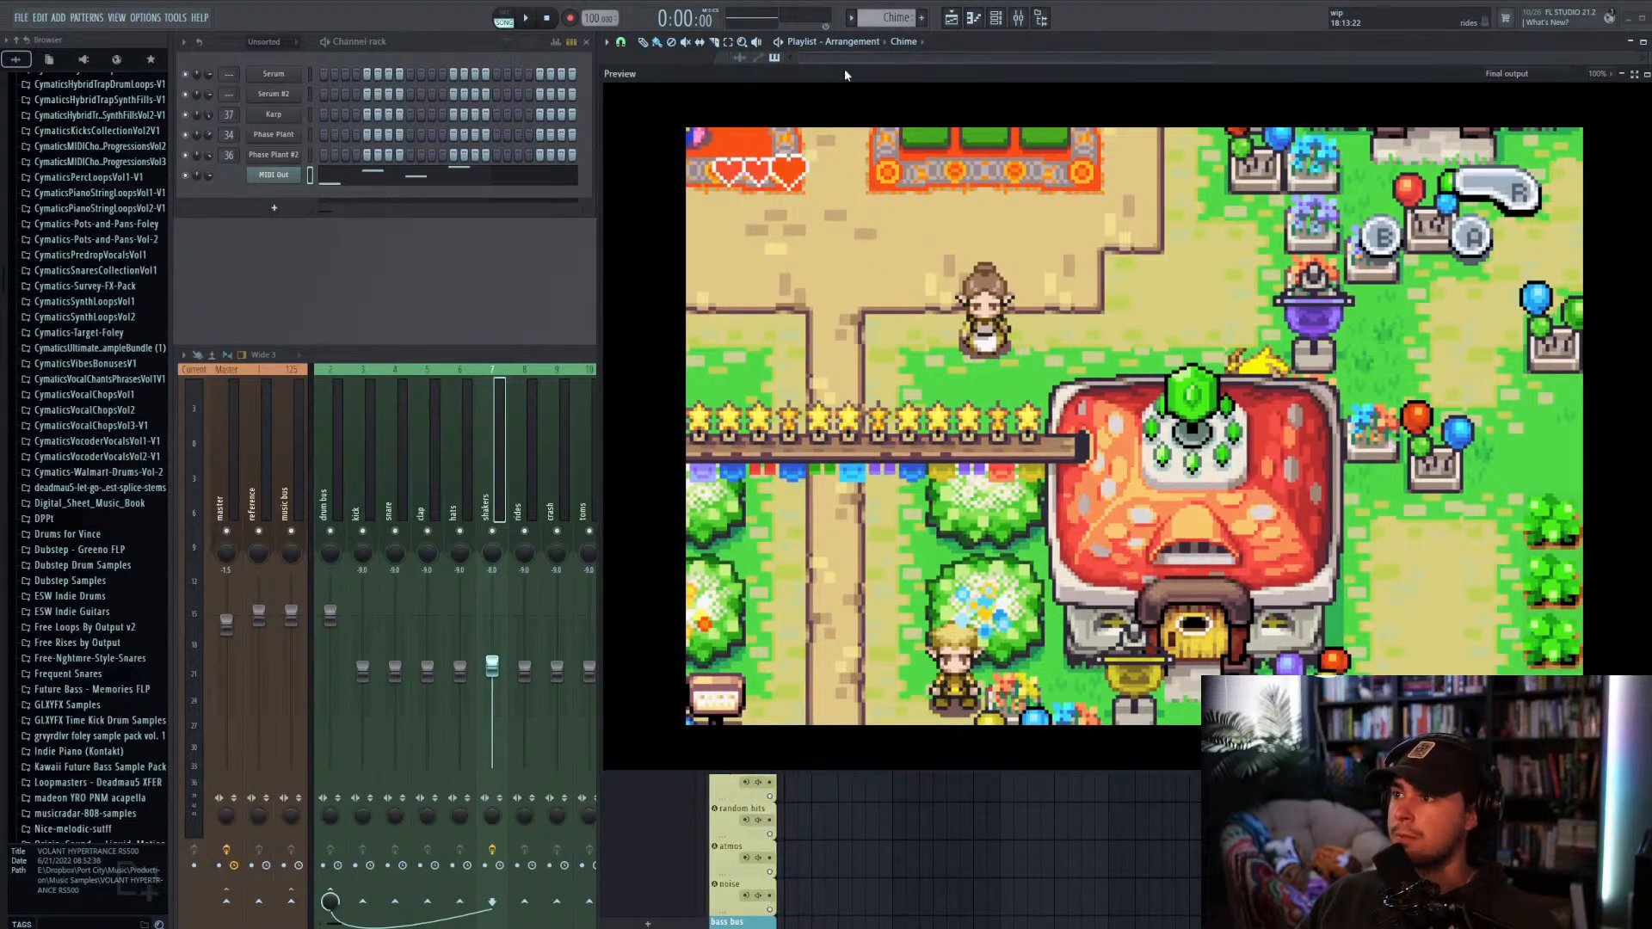
left_click_drag(844, 70, 839, 73)
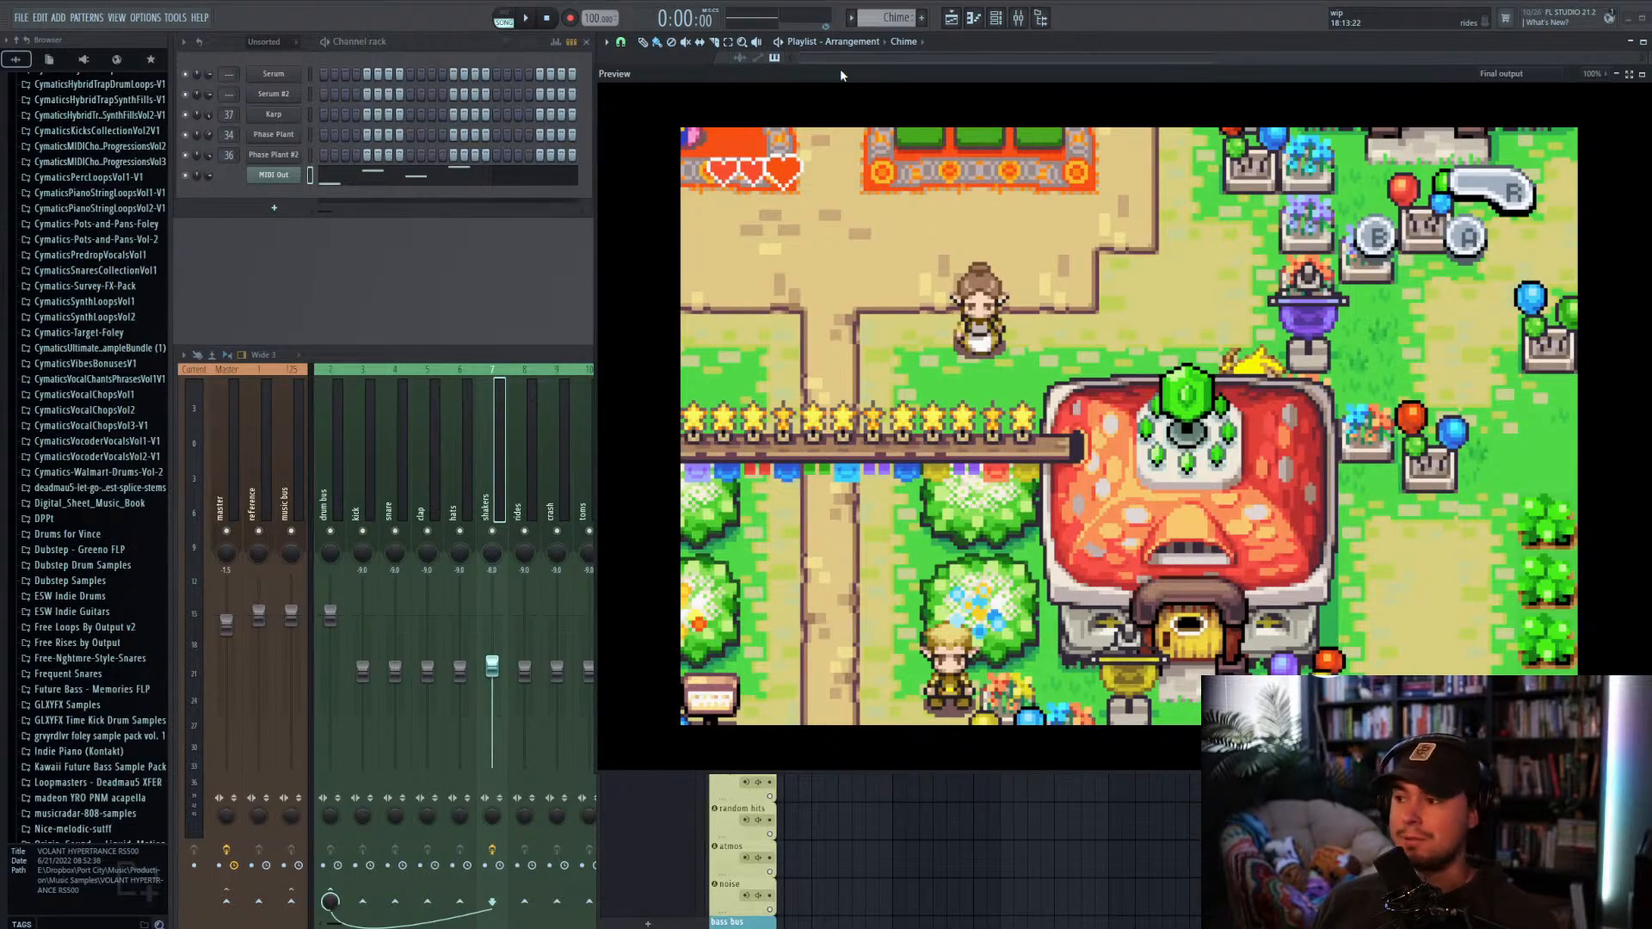
left_click_drag(840, 69, 702, 160)
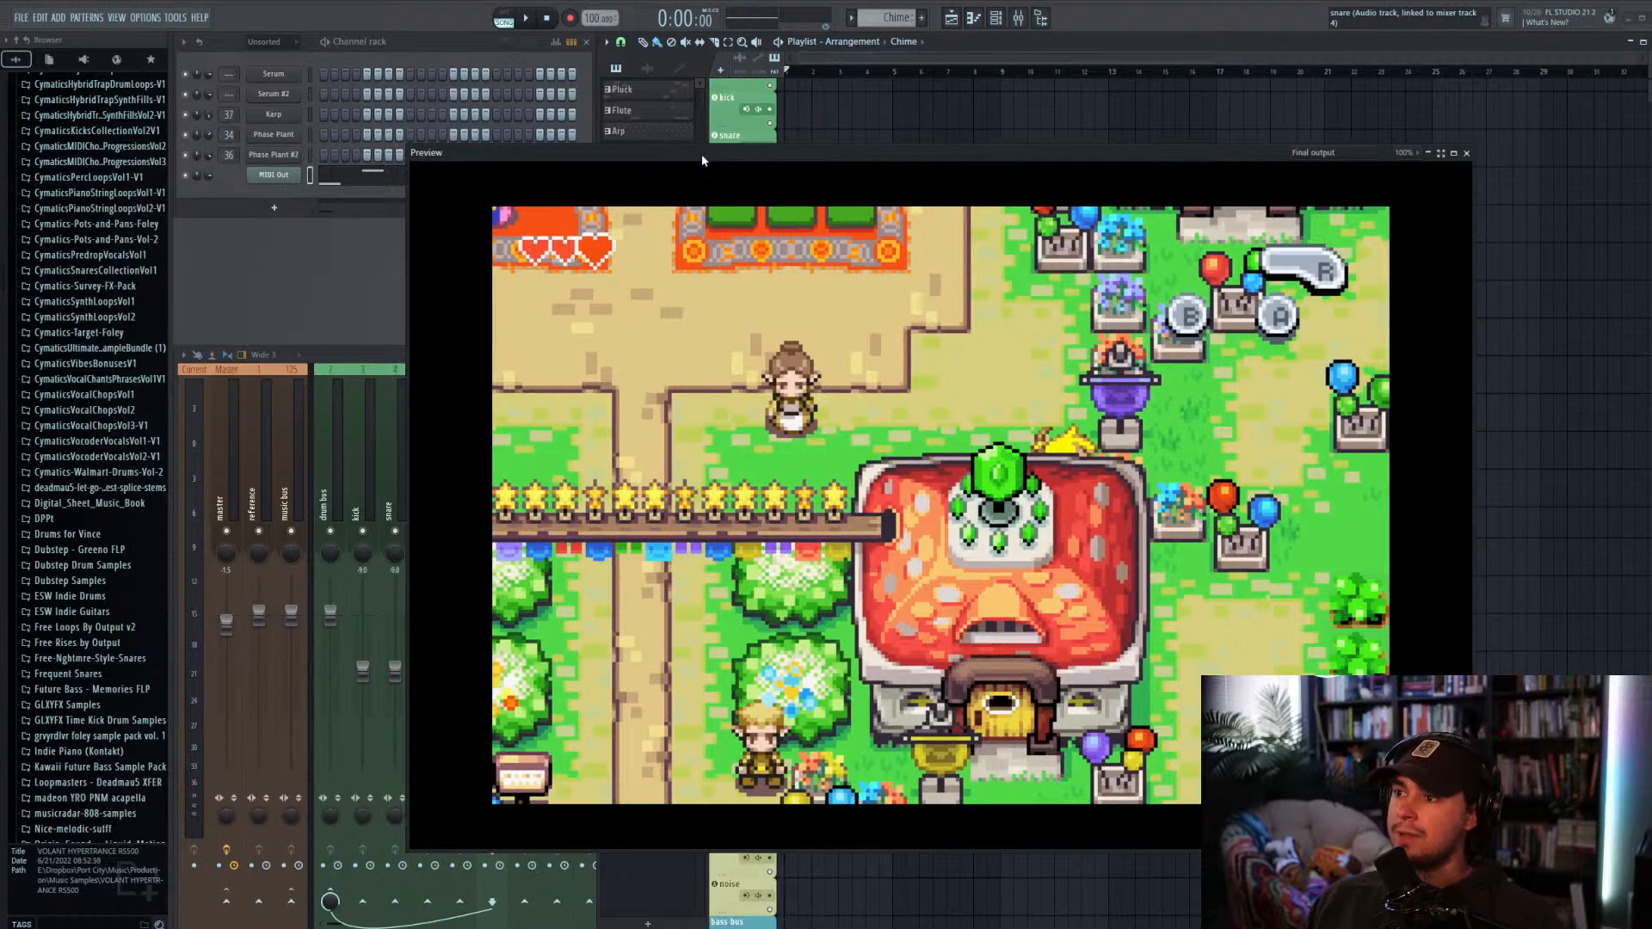
left_click_drag(409, 578, 278, 579)
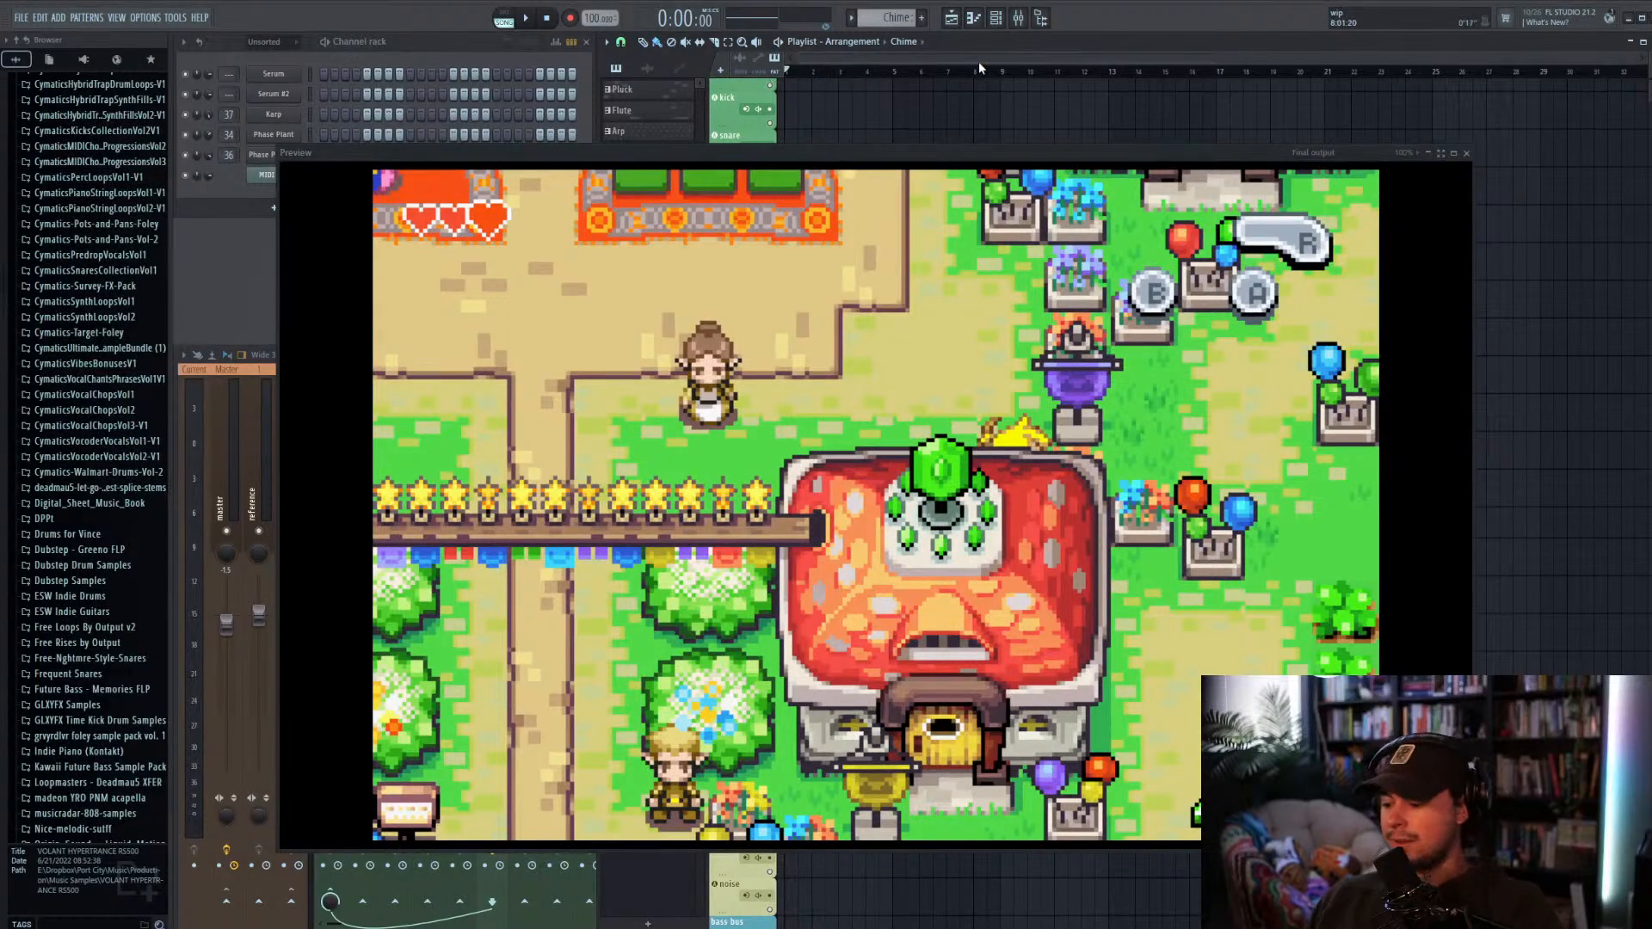
key("space")
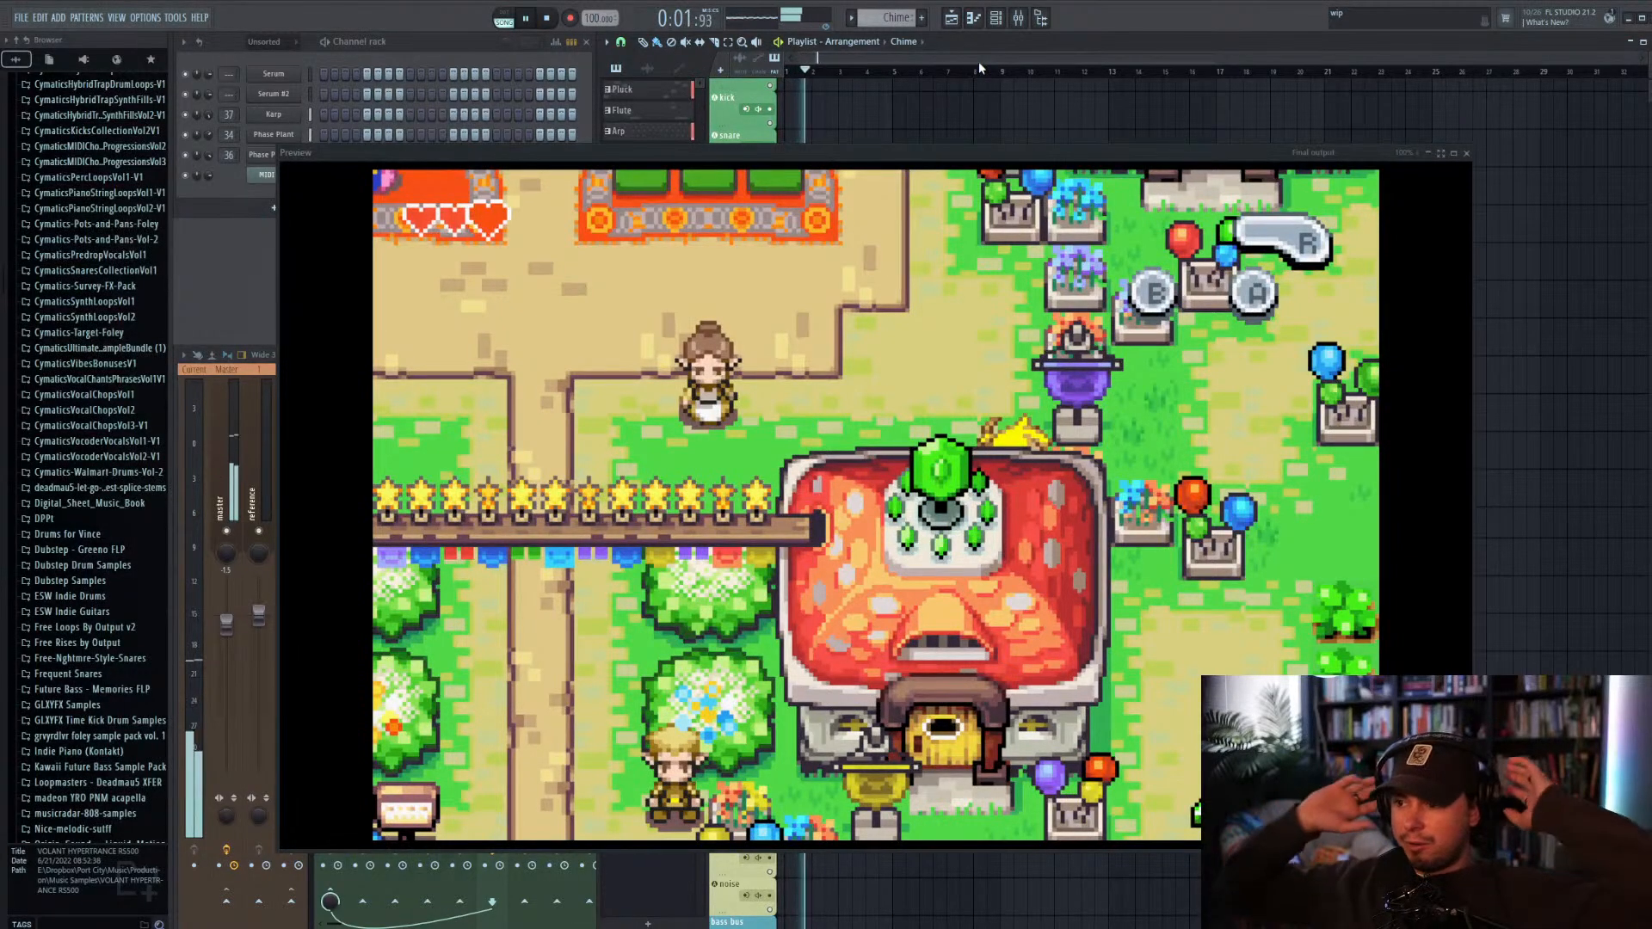